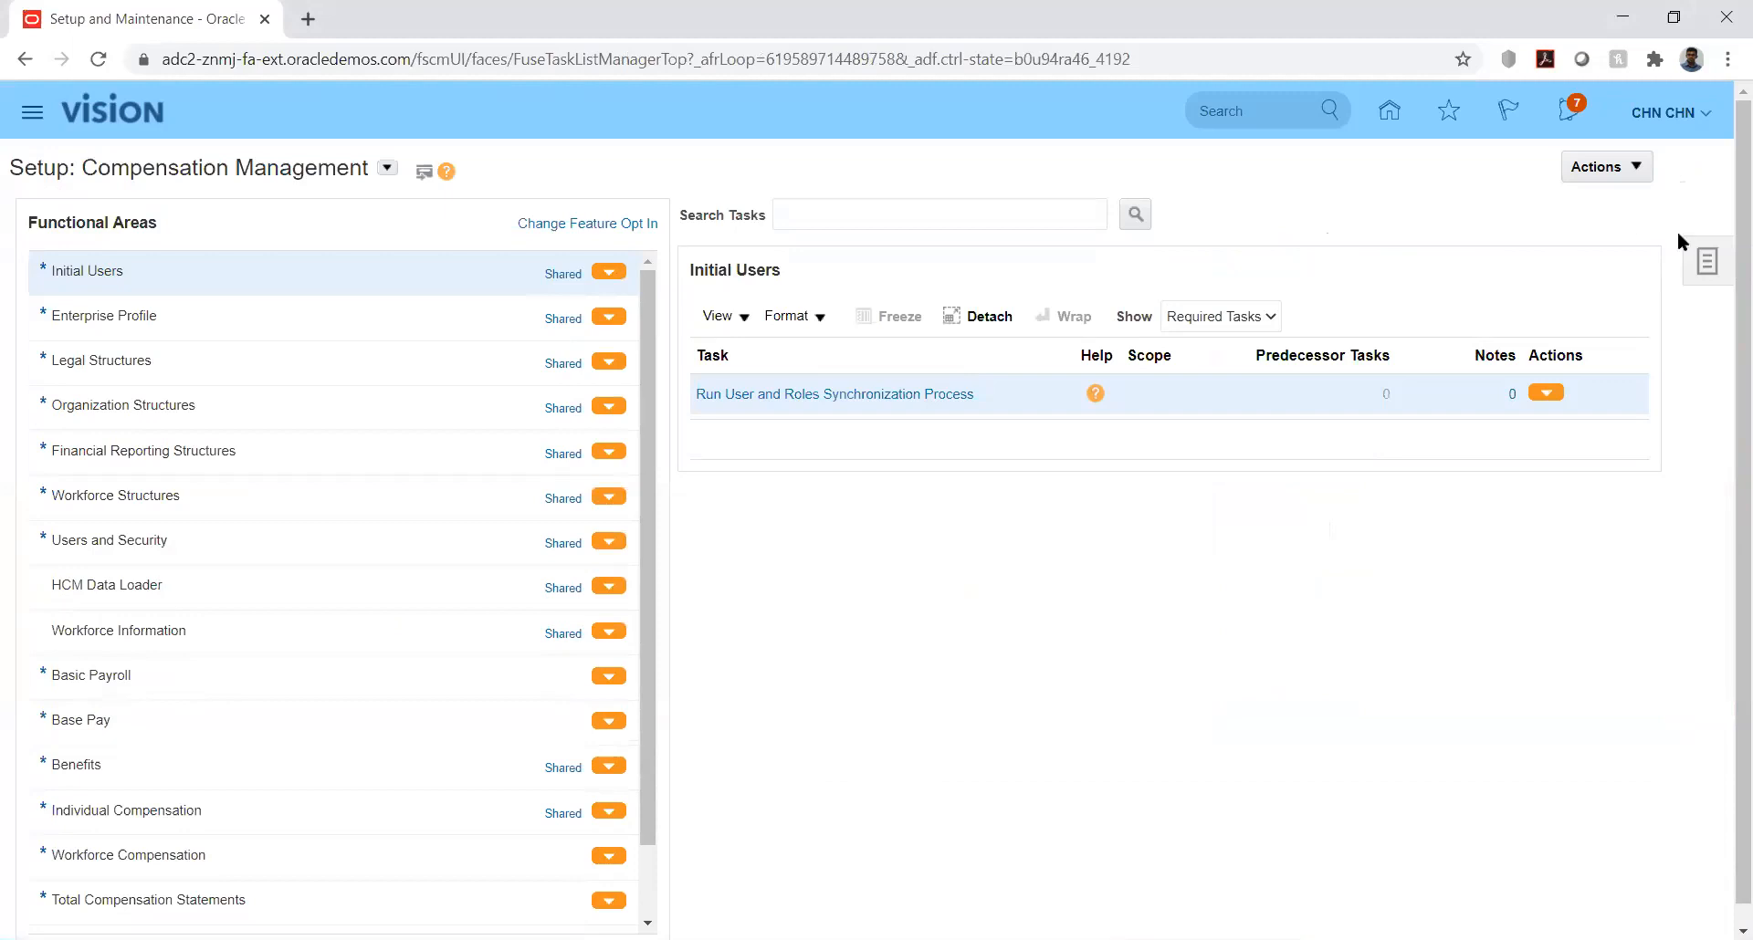
Step: Search the implementation projects by name for "kk" and open the KK Implementation project
left_click(1703, 263)
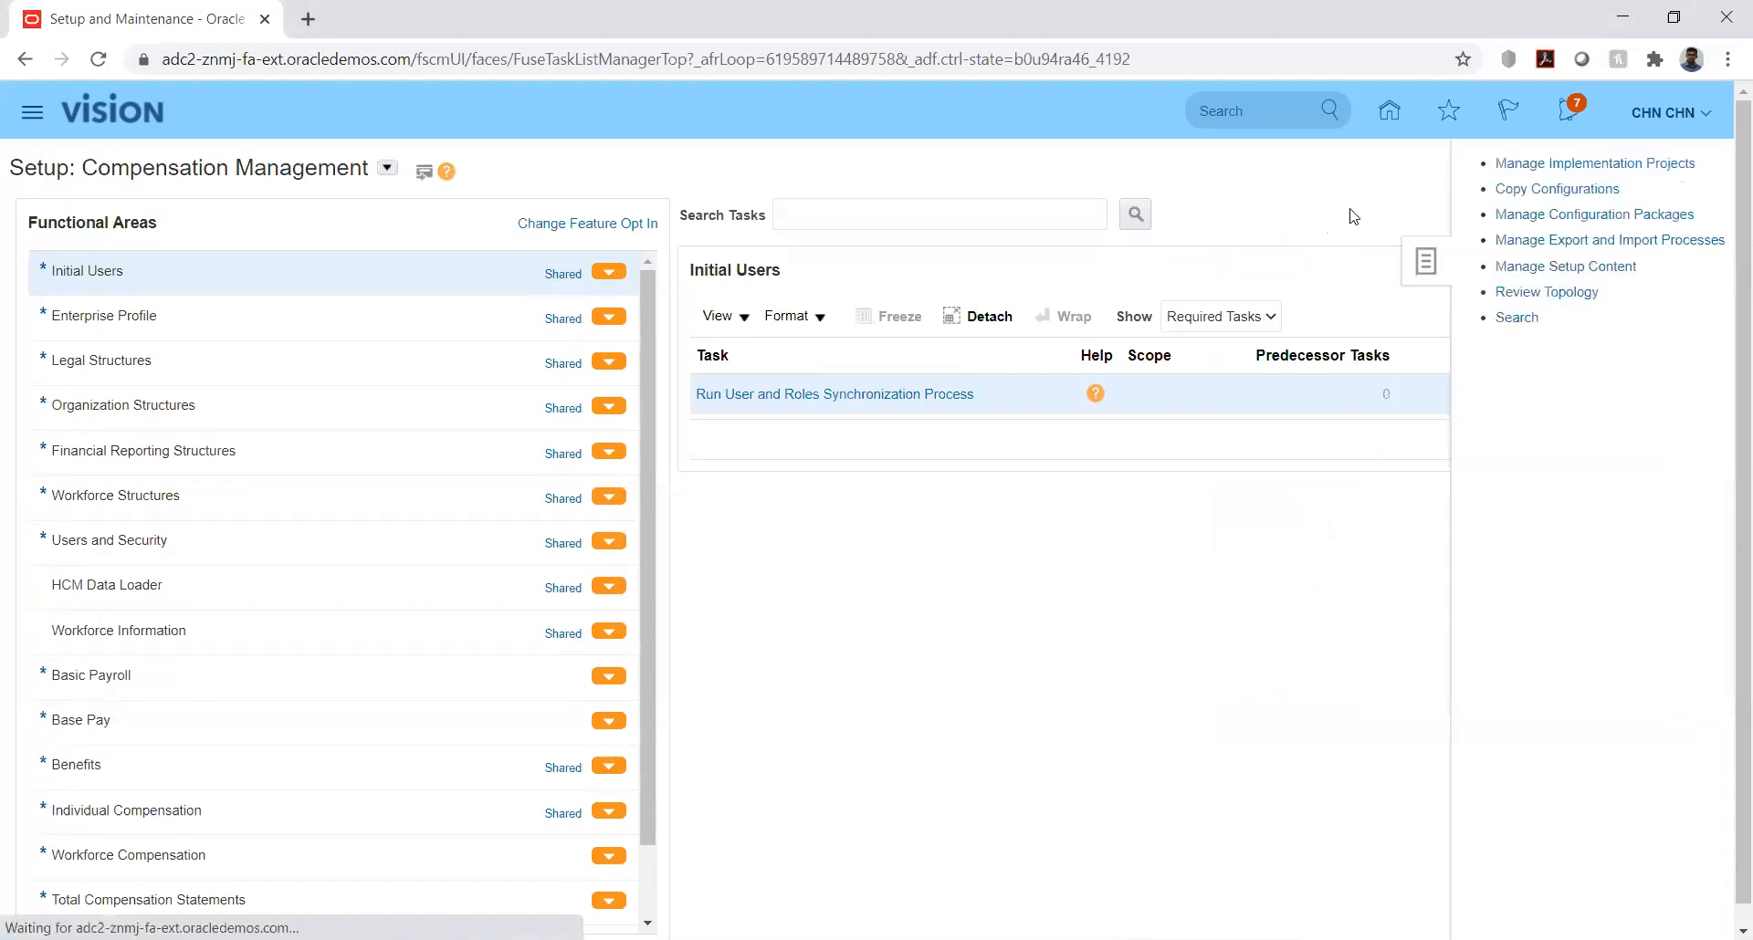
left_click(1568, 168)
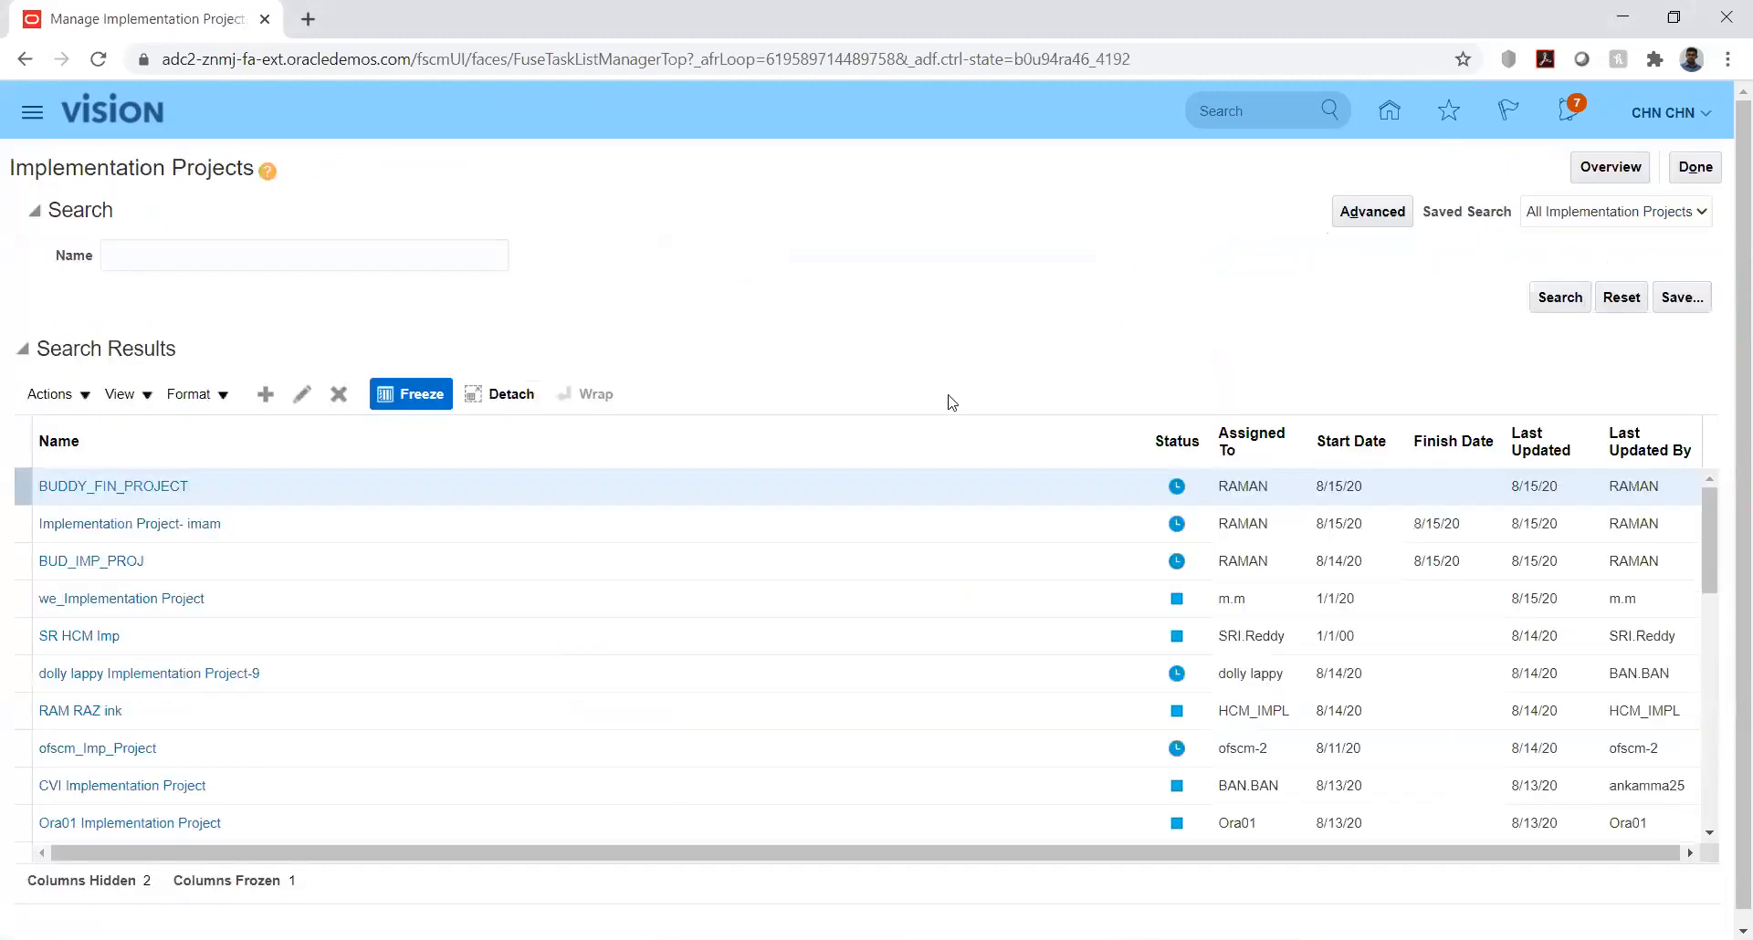
left_click(376, 256)
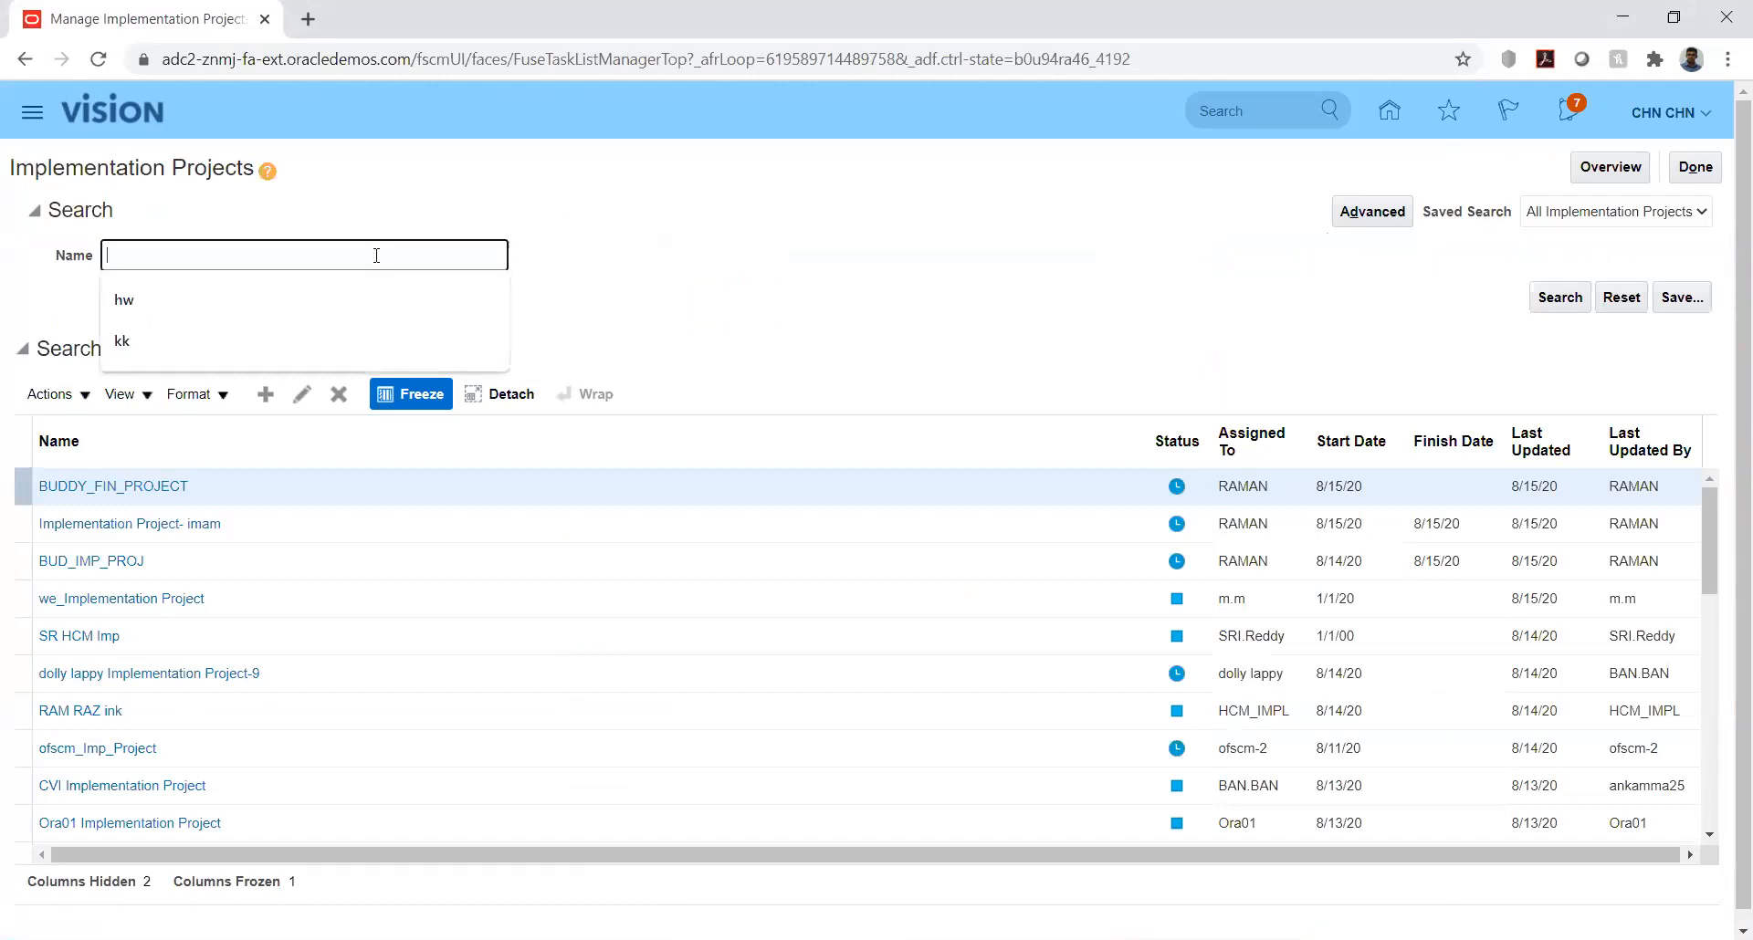
type("kk")
key("Return")
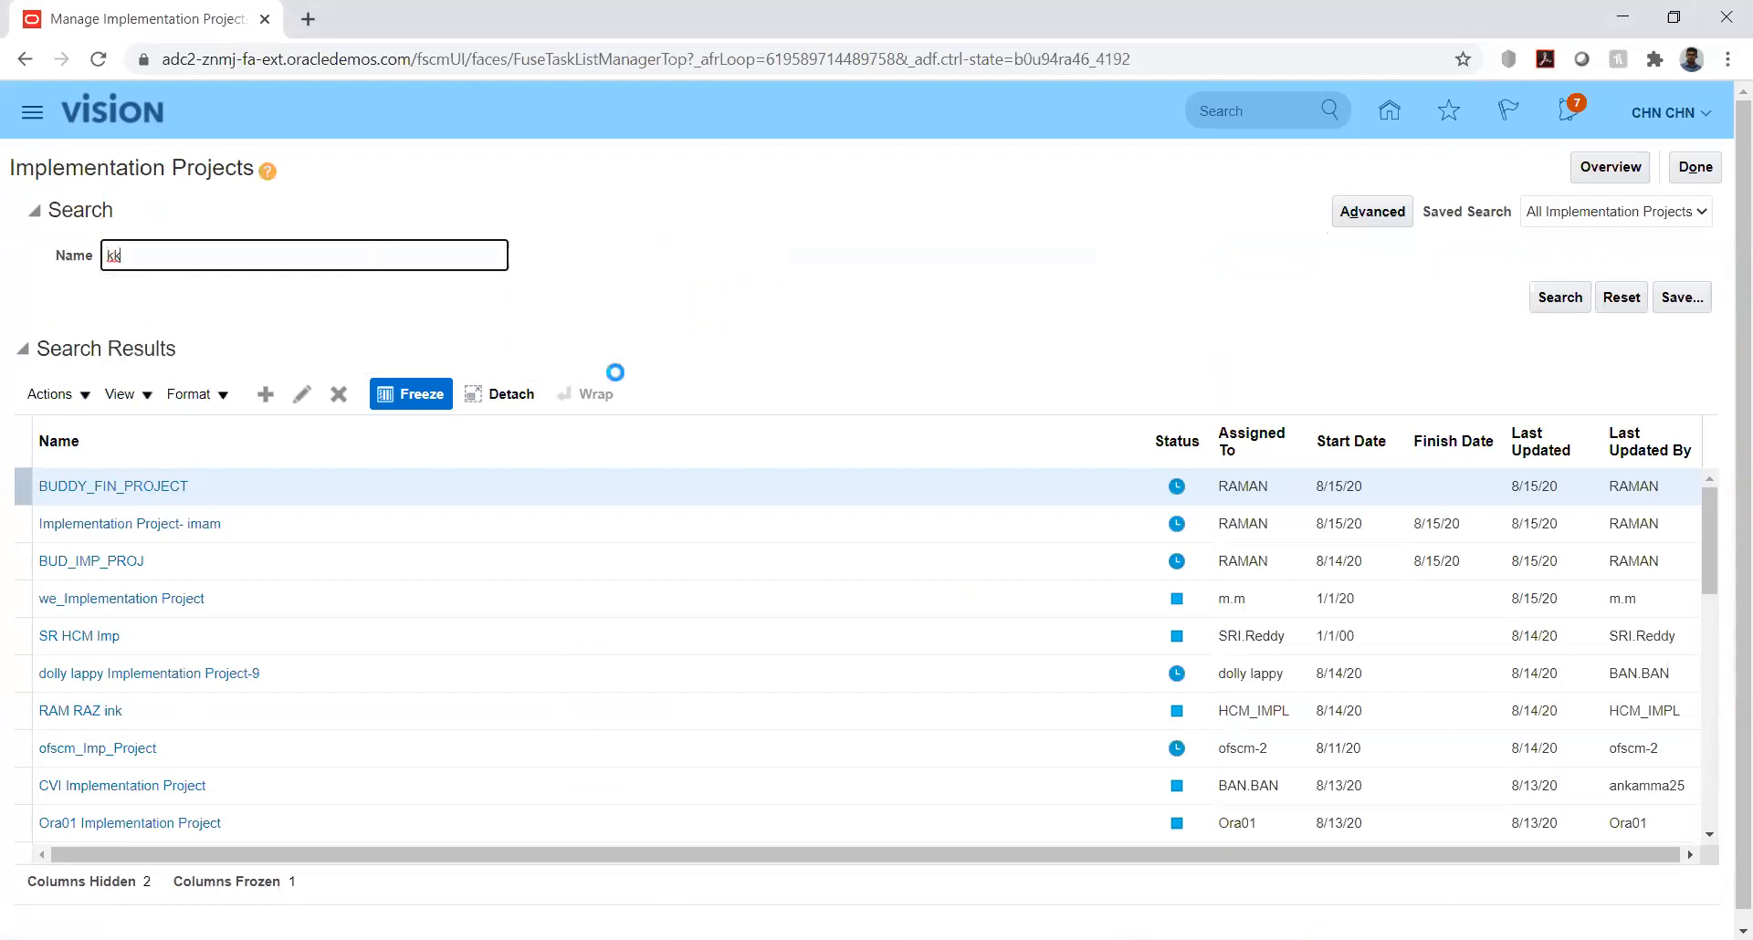
left_click(117, 486)
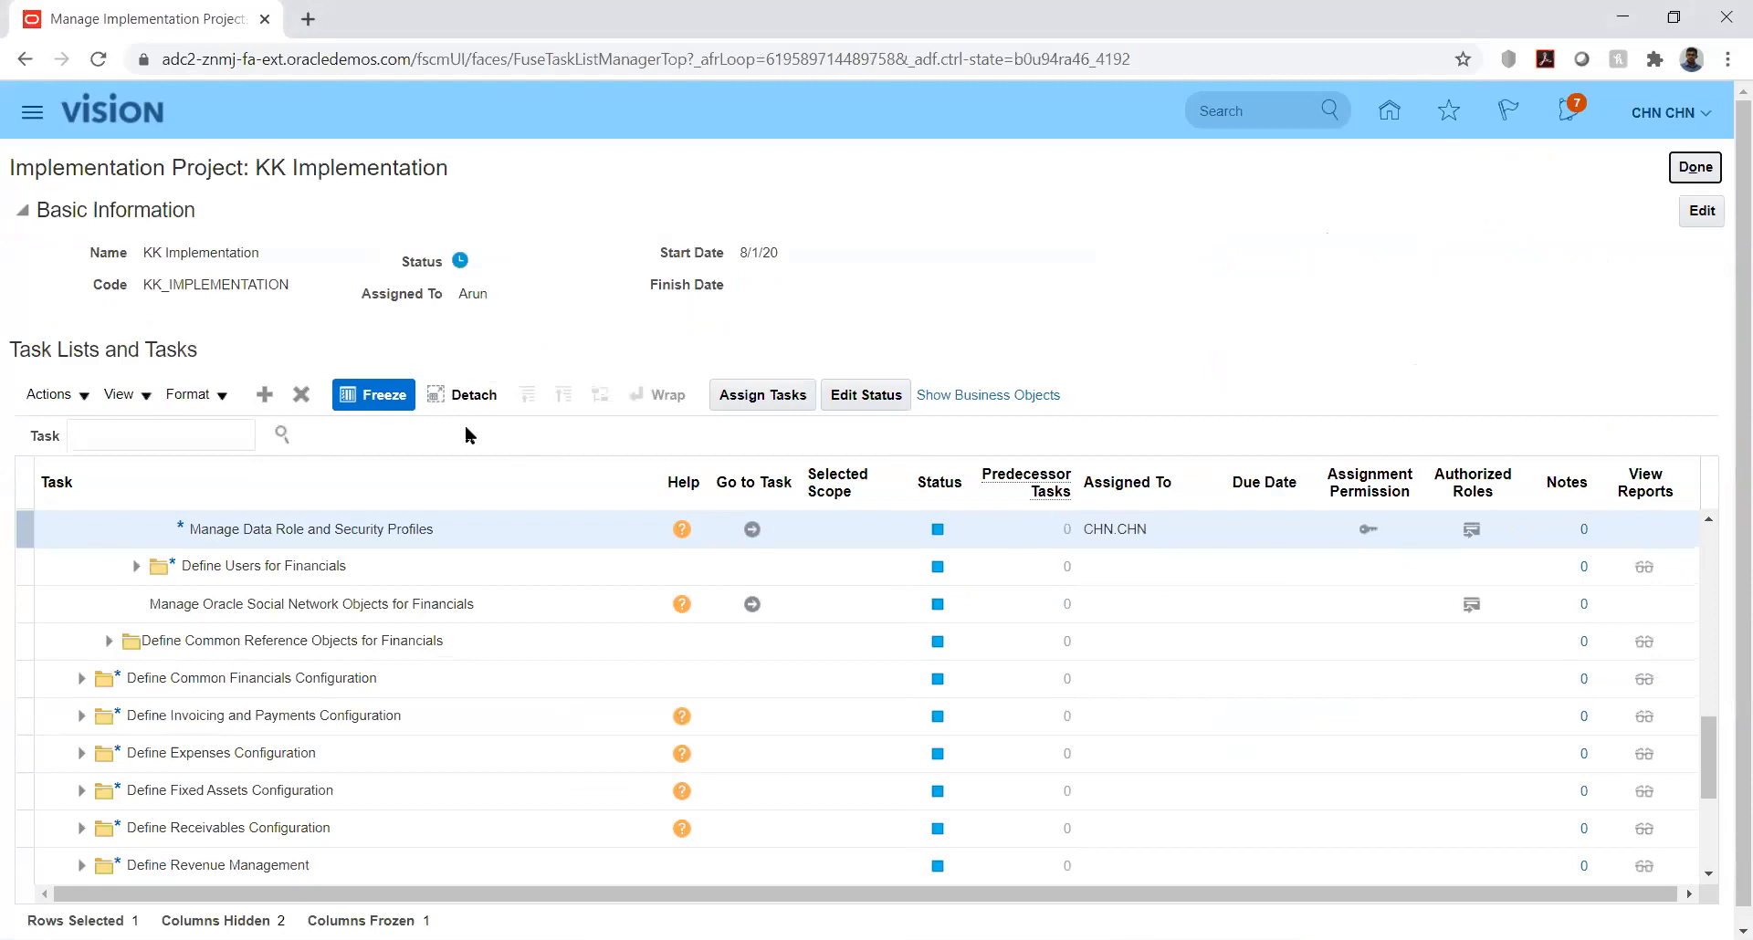
Step: Search the project's tasks for %jou%cat% and, from the matching task's list, open the Manage Journal Sources task
left_click(214, 429)
type("%jou")
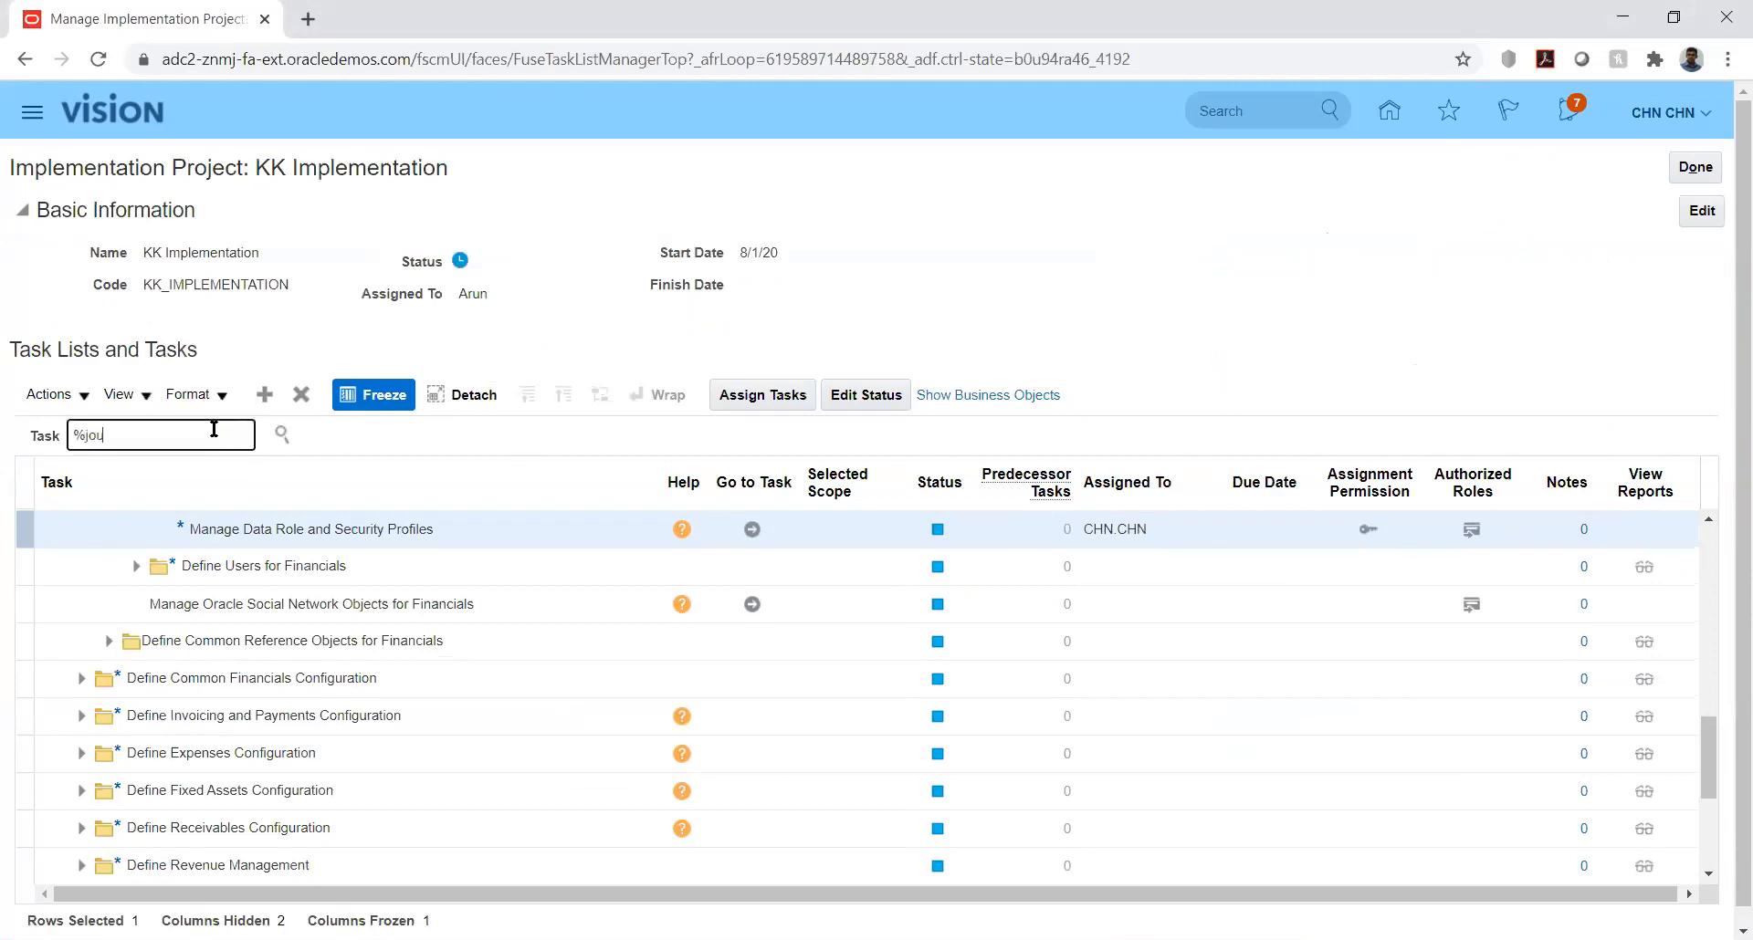
type("%cat%")
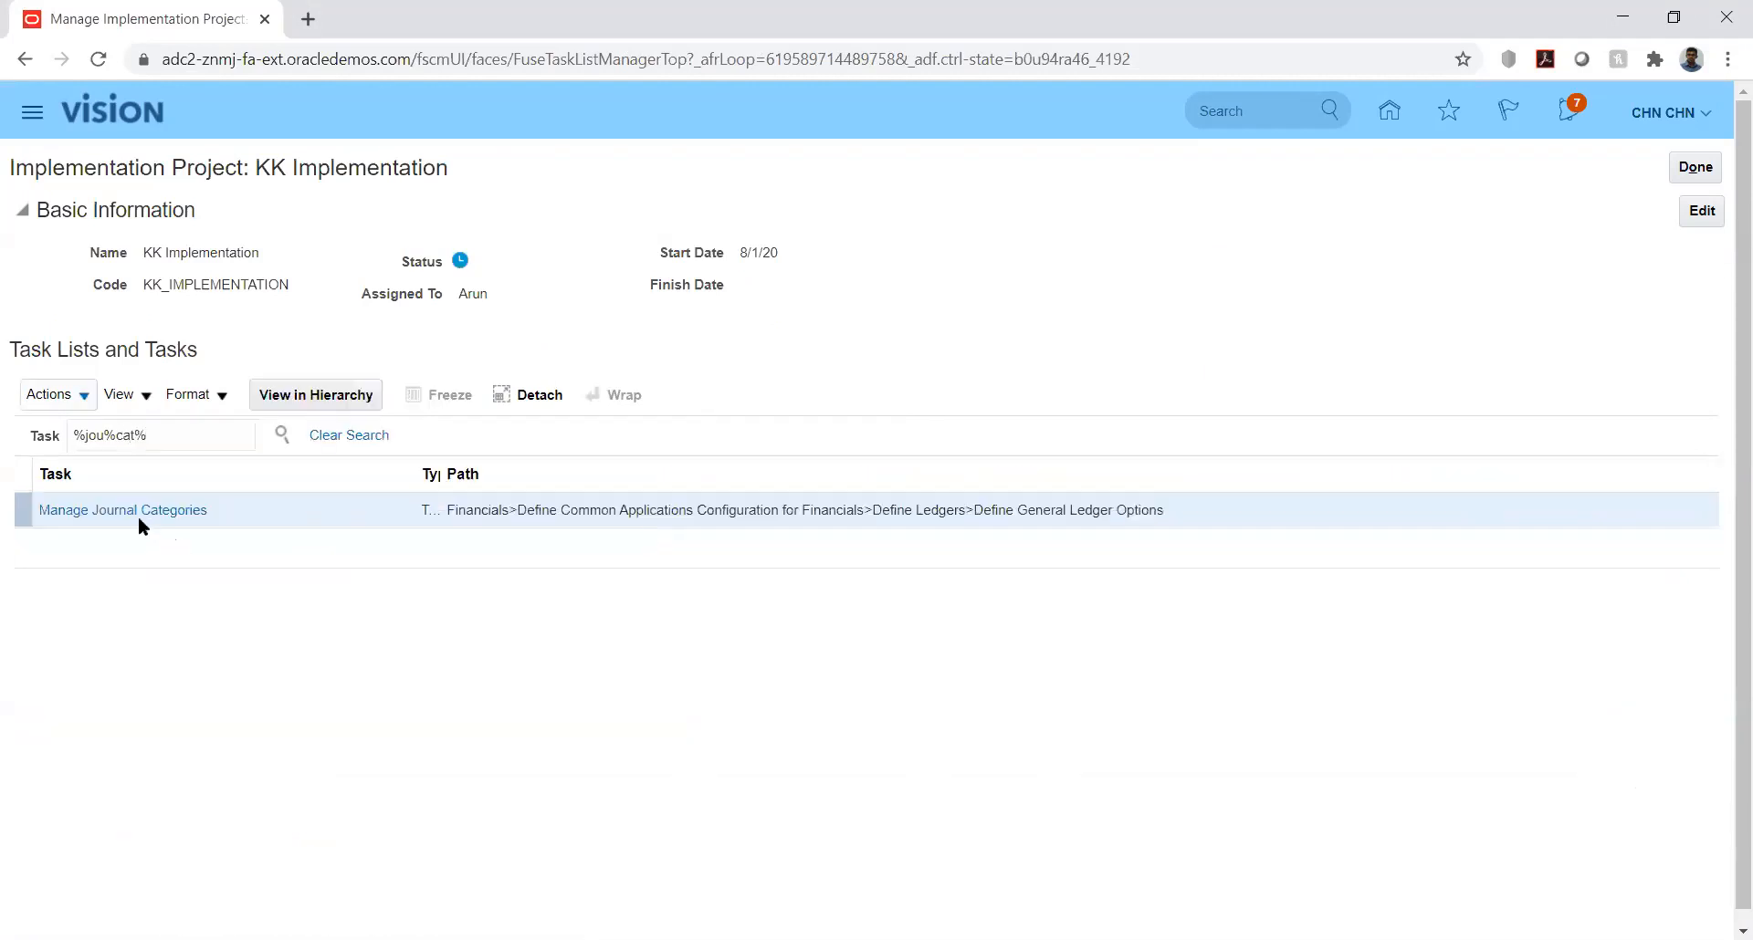
left_click(125, 512)
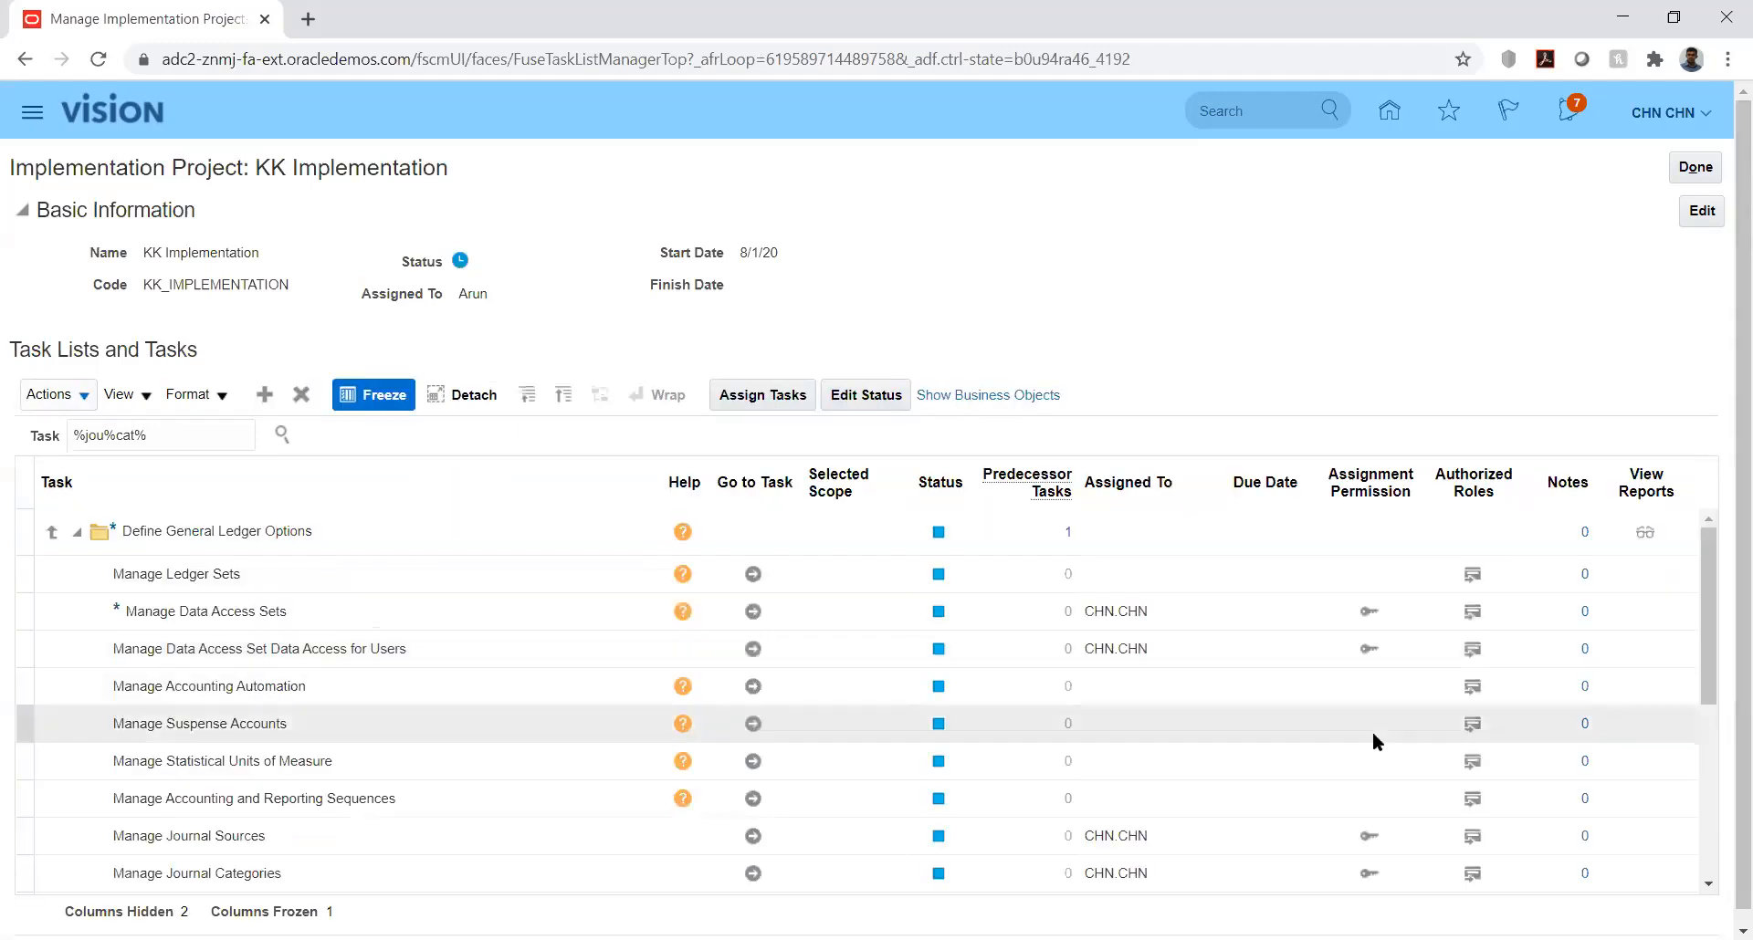
left_click(752, 835)
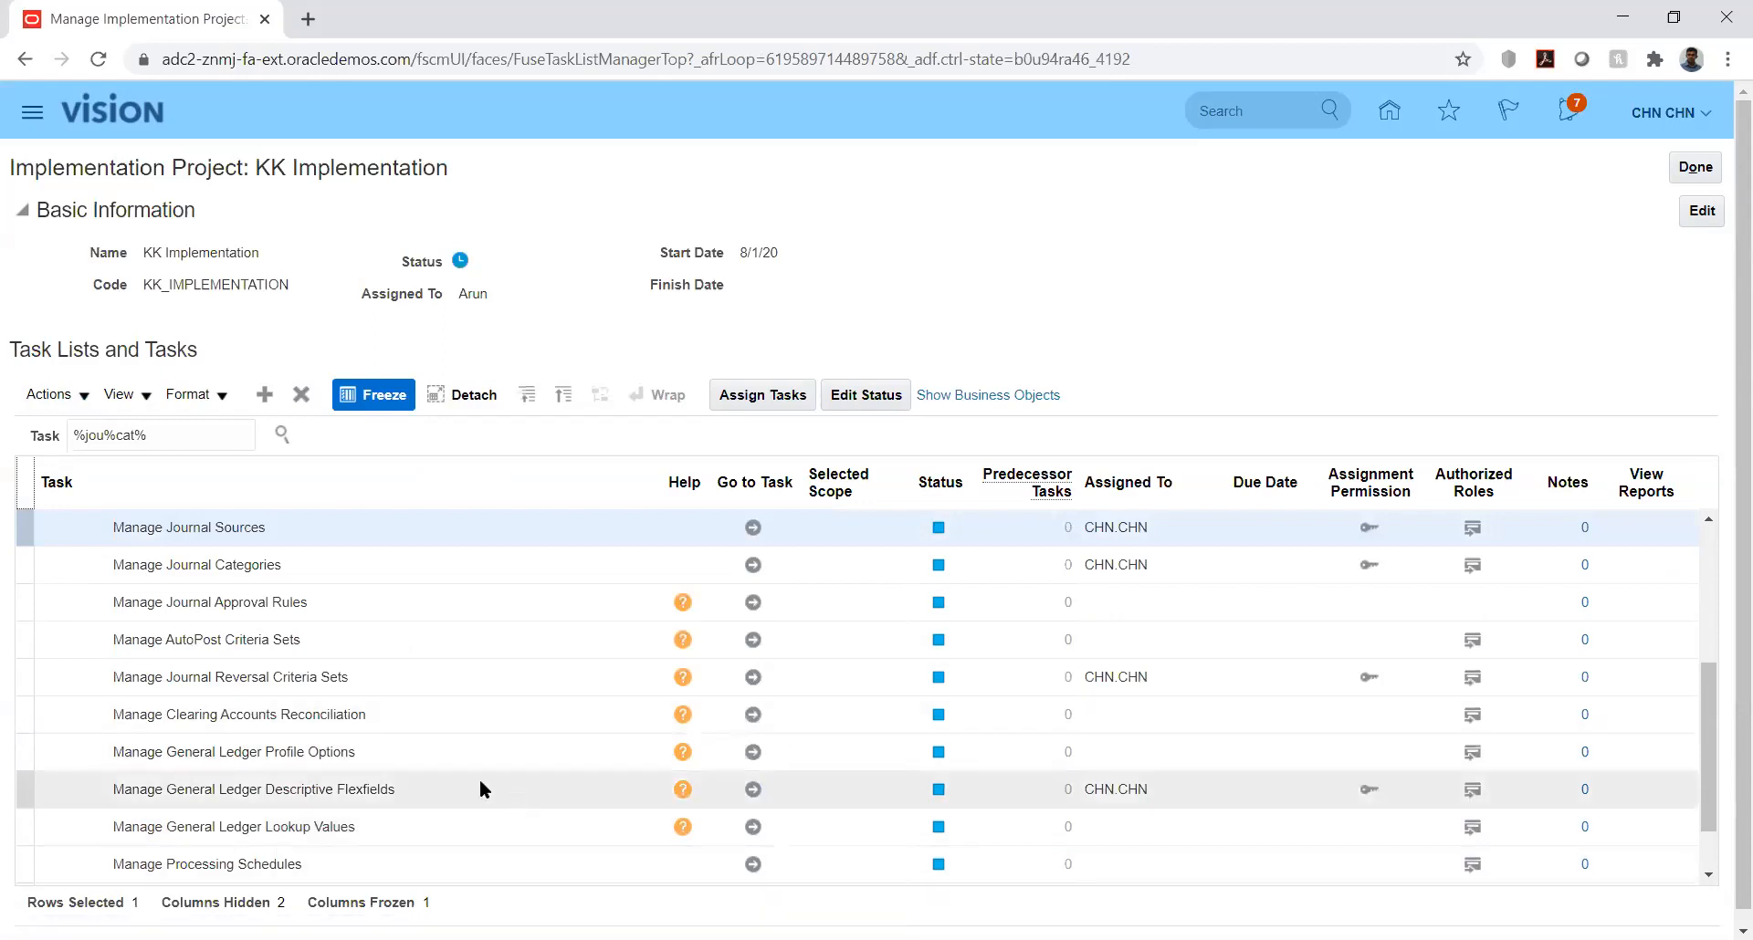
left_click(753, 529)
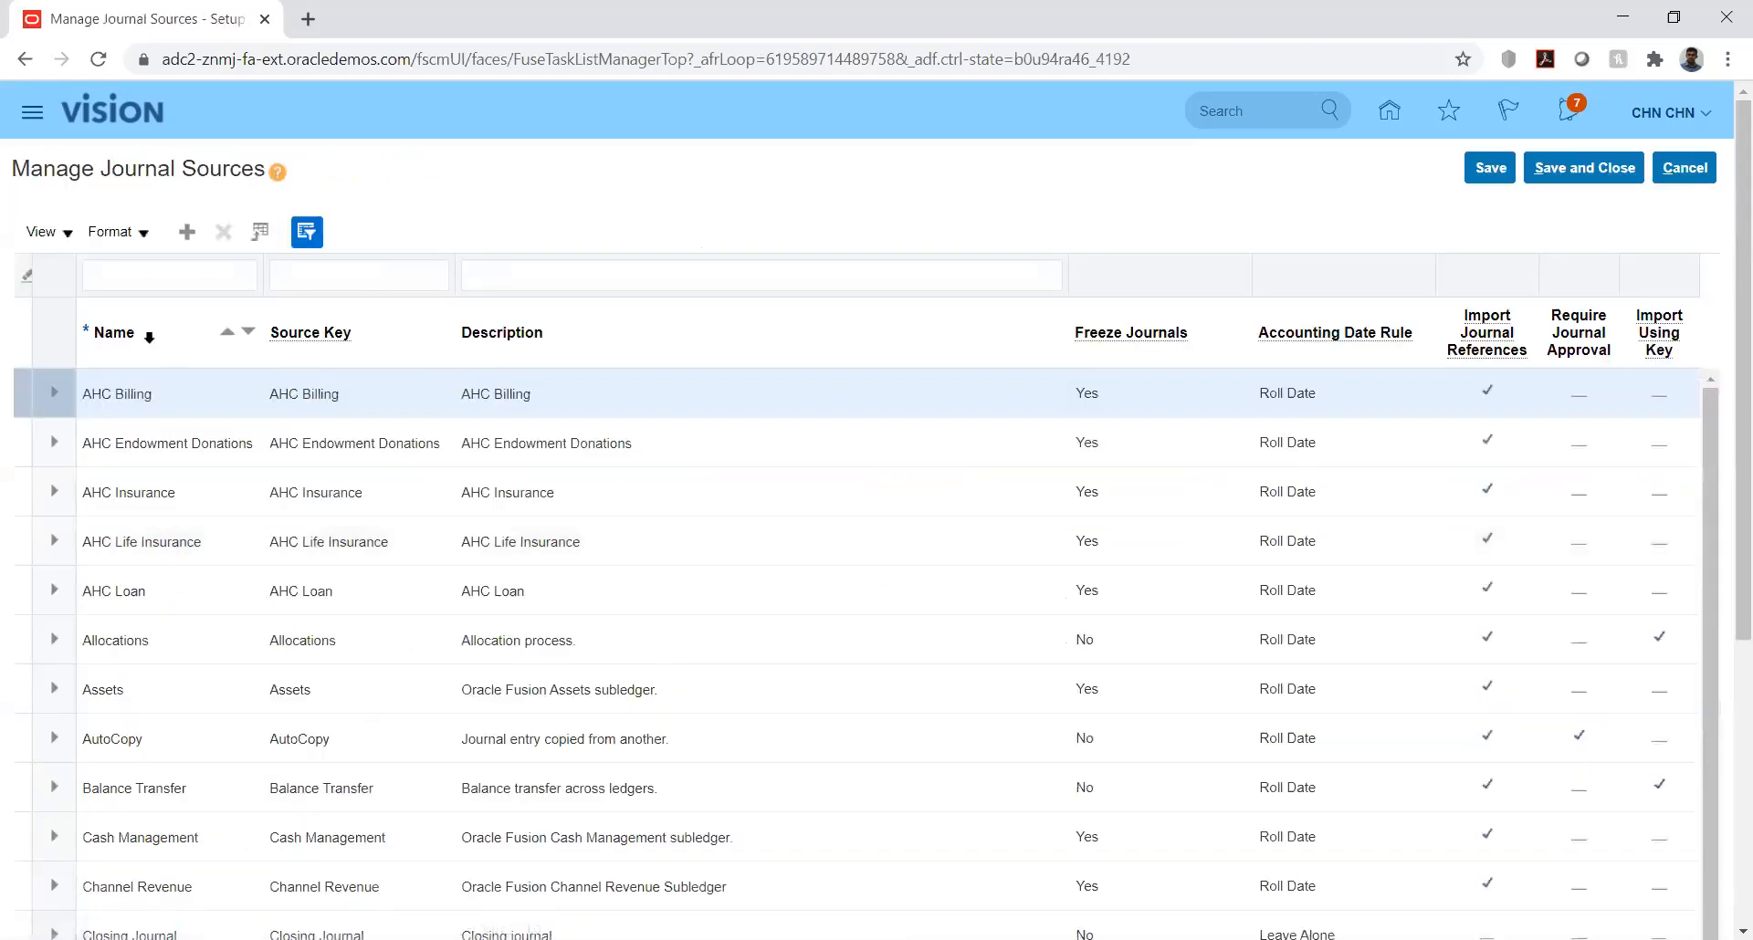
Step: Add a journal source with KK_Fusion as its name, source key and description
left_click(187, 234)
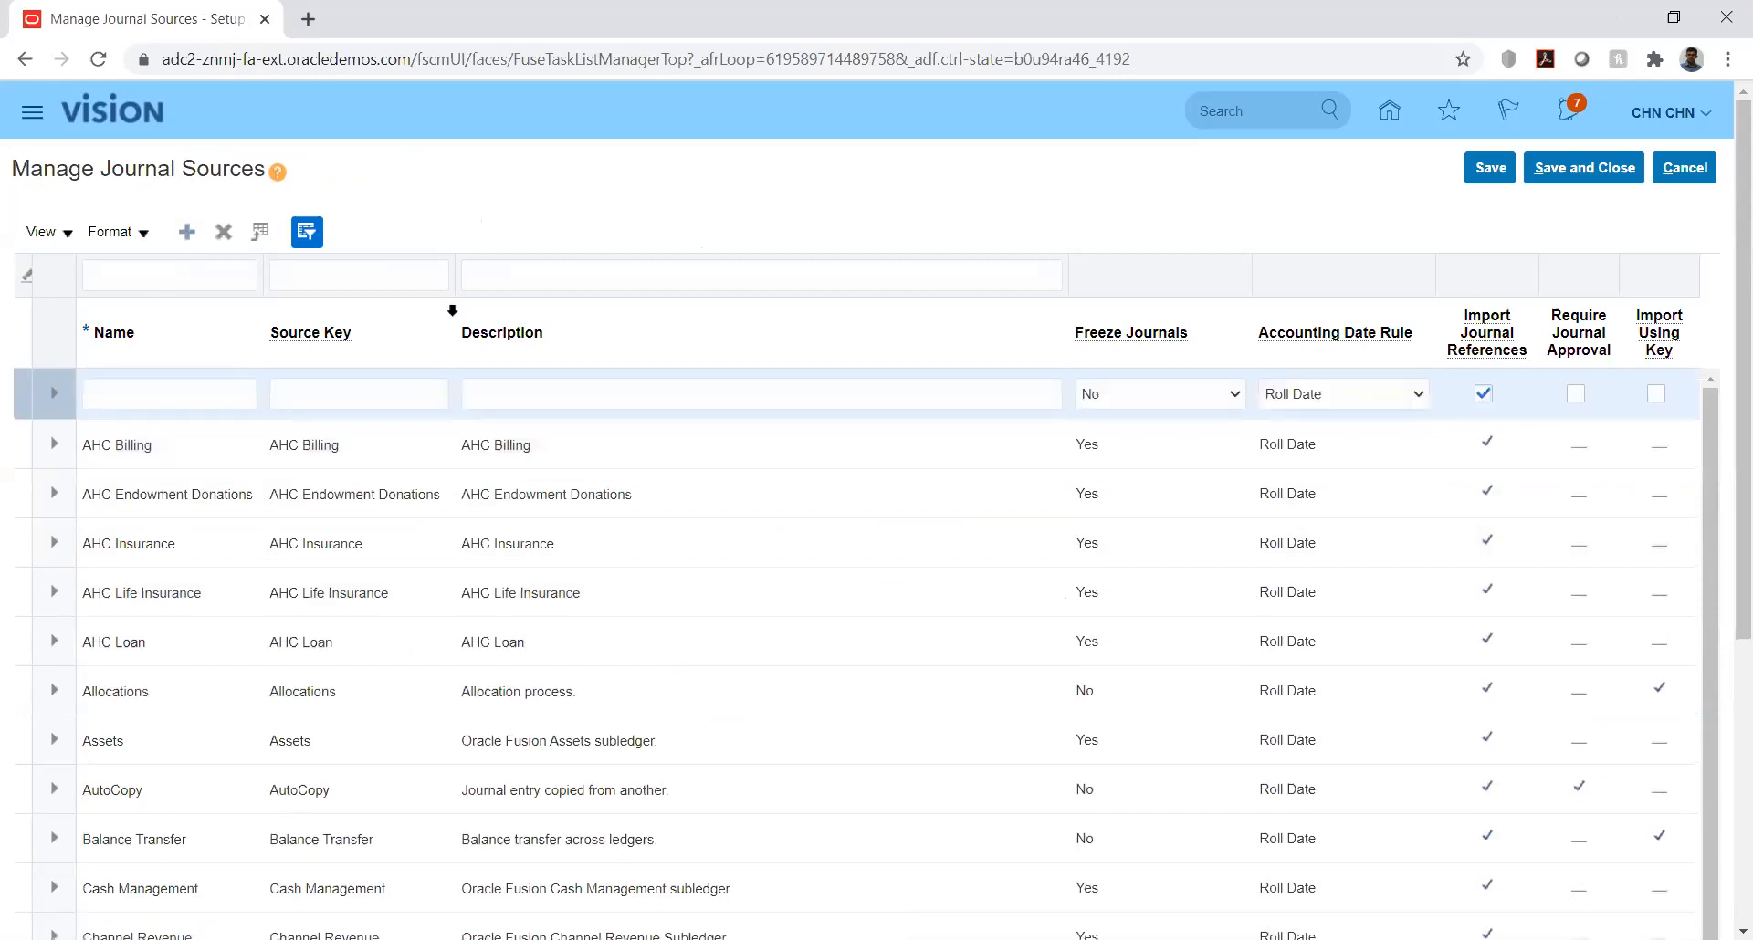
left_click(183, 387)
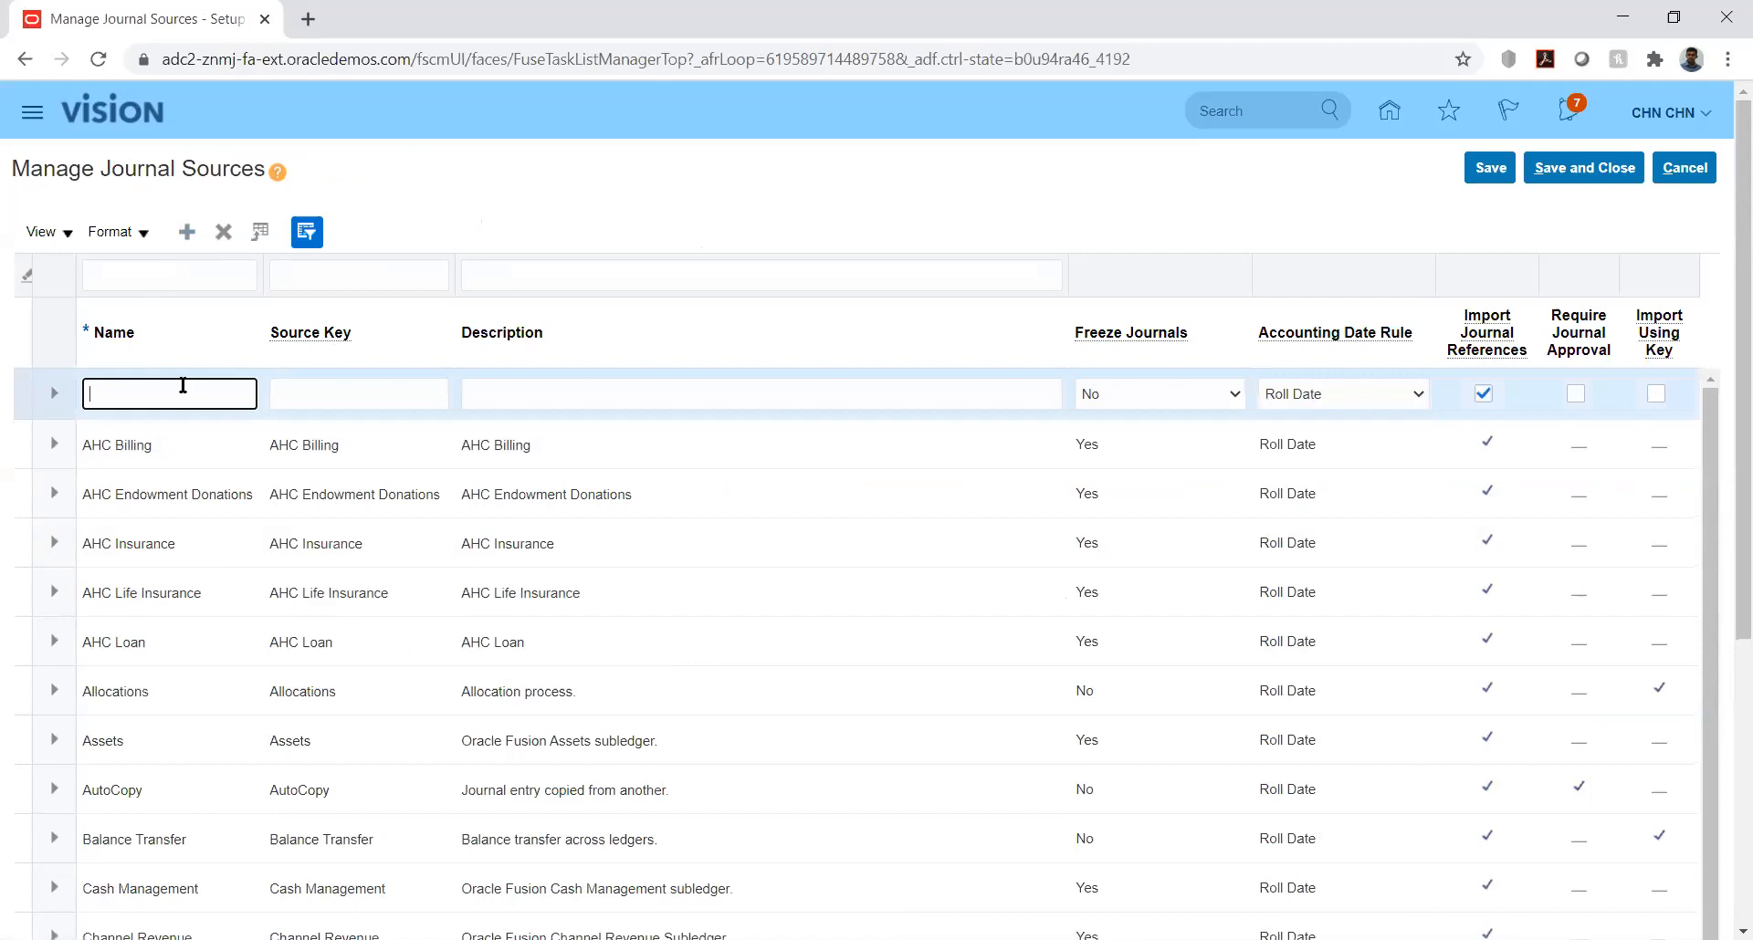
type("KK_Fusion")
key("Tab")
key("shift+Tab")
key("ctrl+c")
key("Tab")
key("ctrl+v")
key("Tab")
key("ctrl+v")
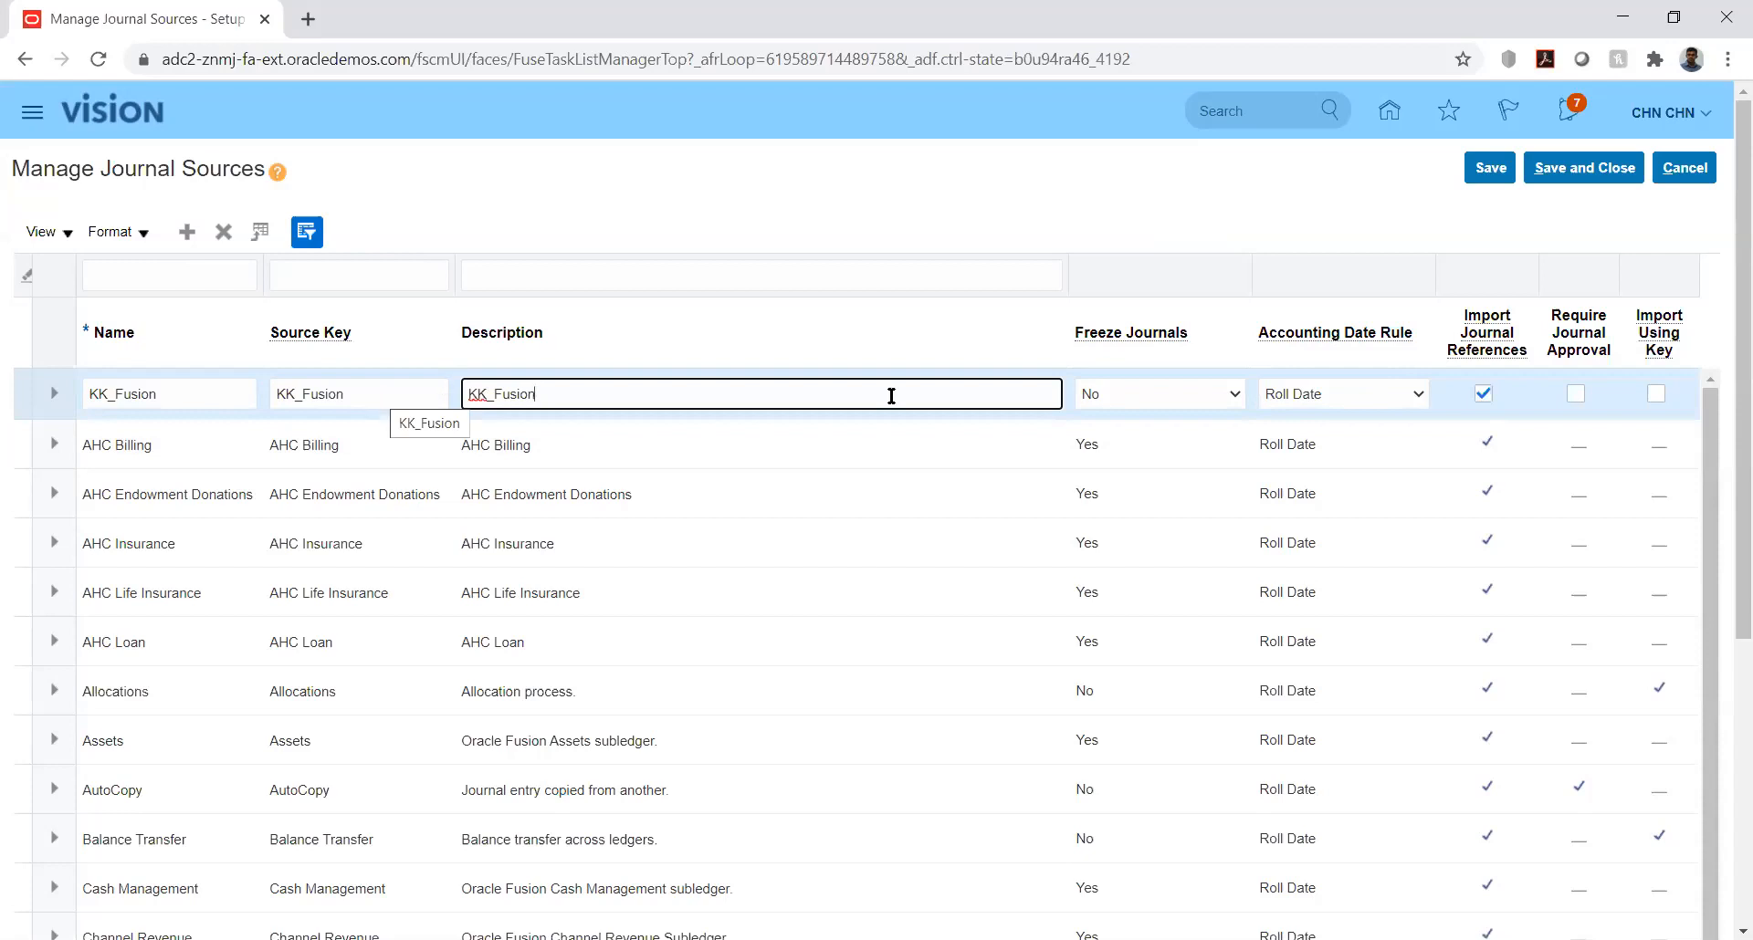
Step: Examine the available Freeze Journals and Accounting Date Rule options for the KK_Fusion source without changing them
left_click(1415, 401)
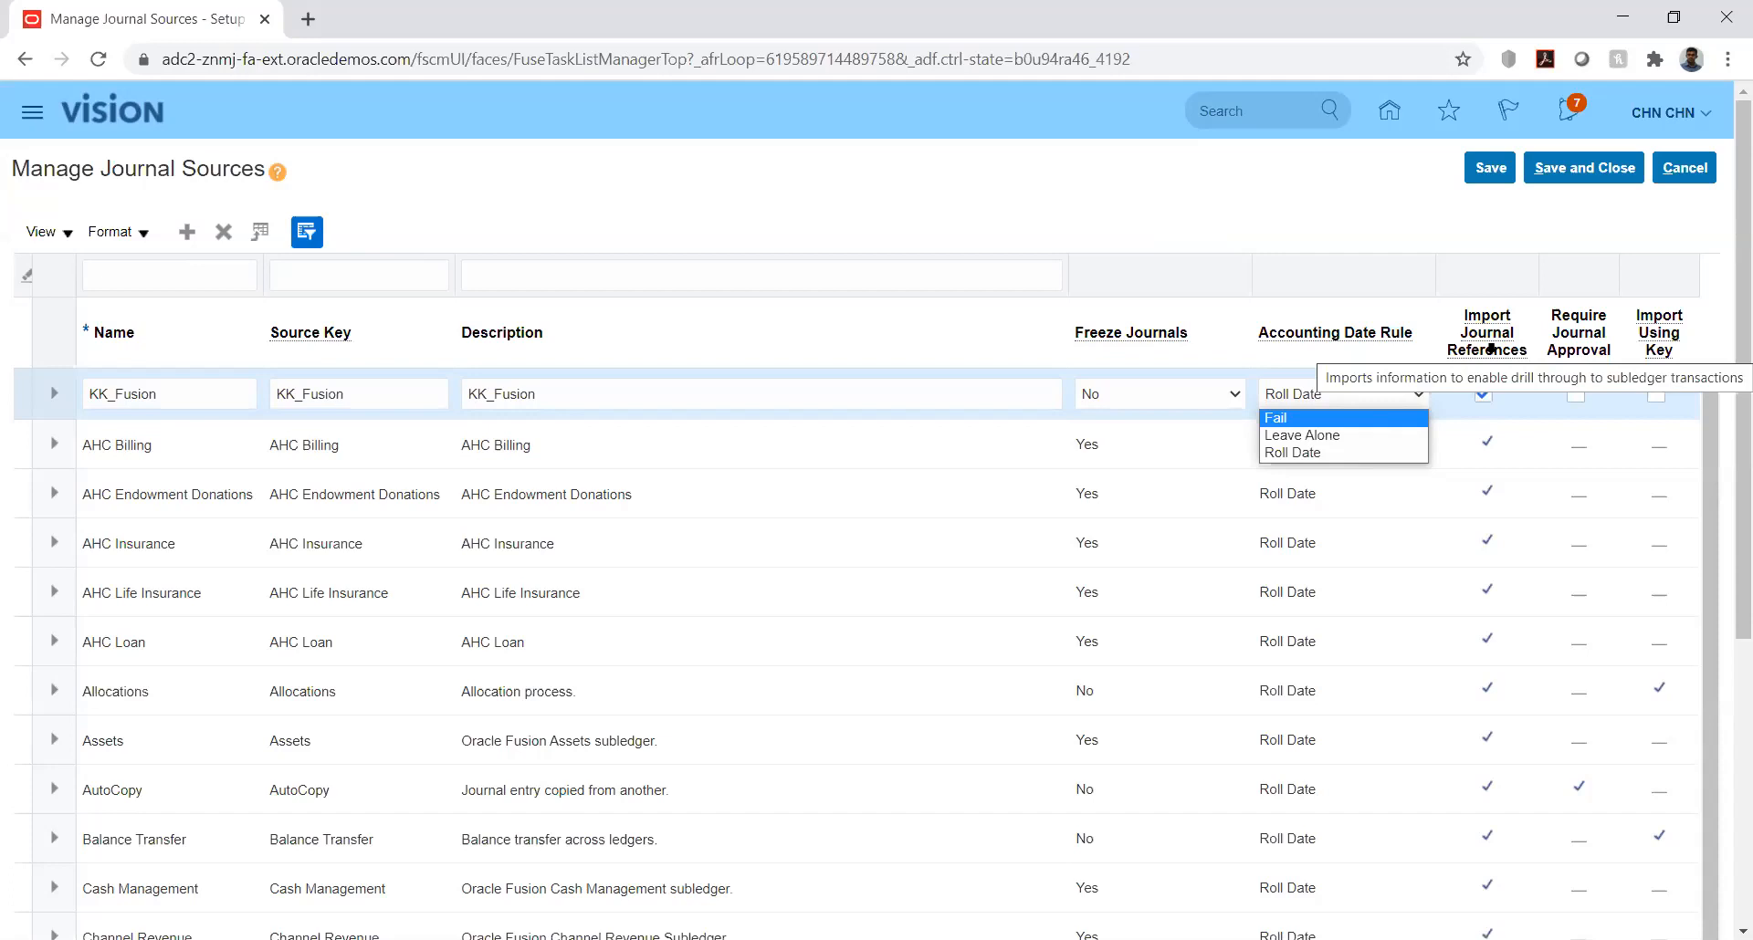
left_click(1392, 212)
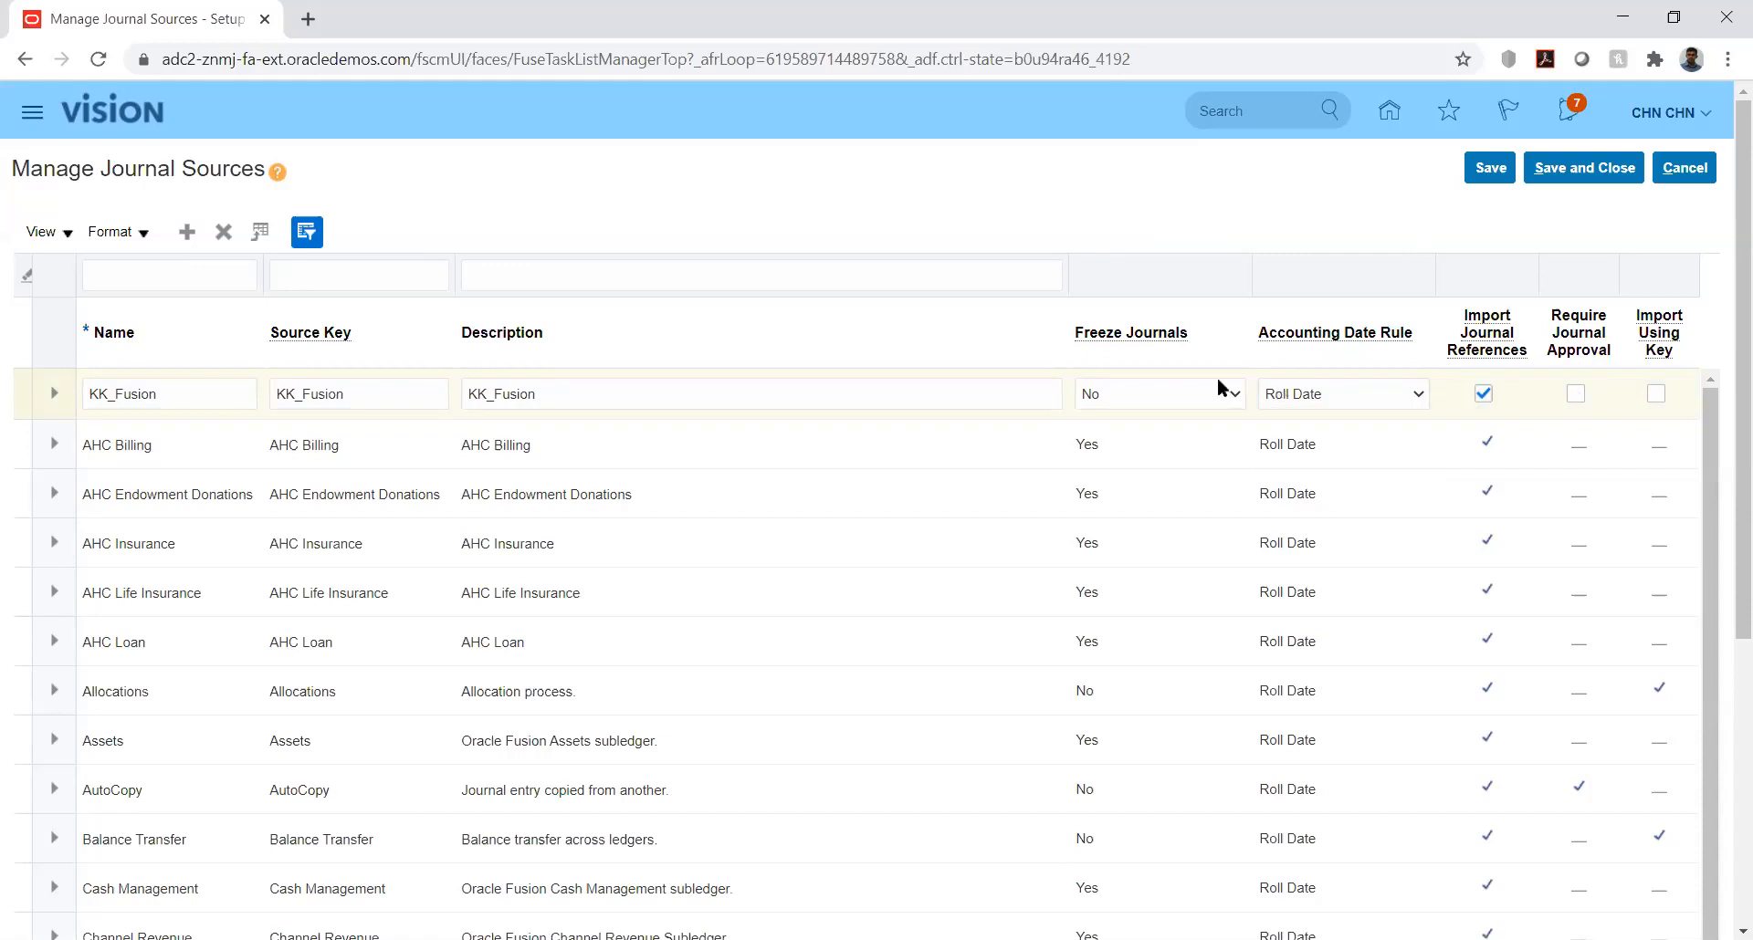
left_click(1181, 396)
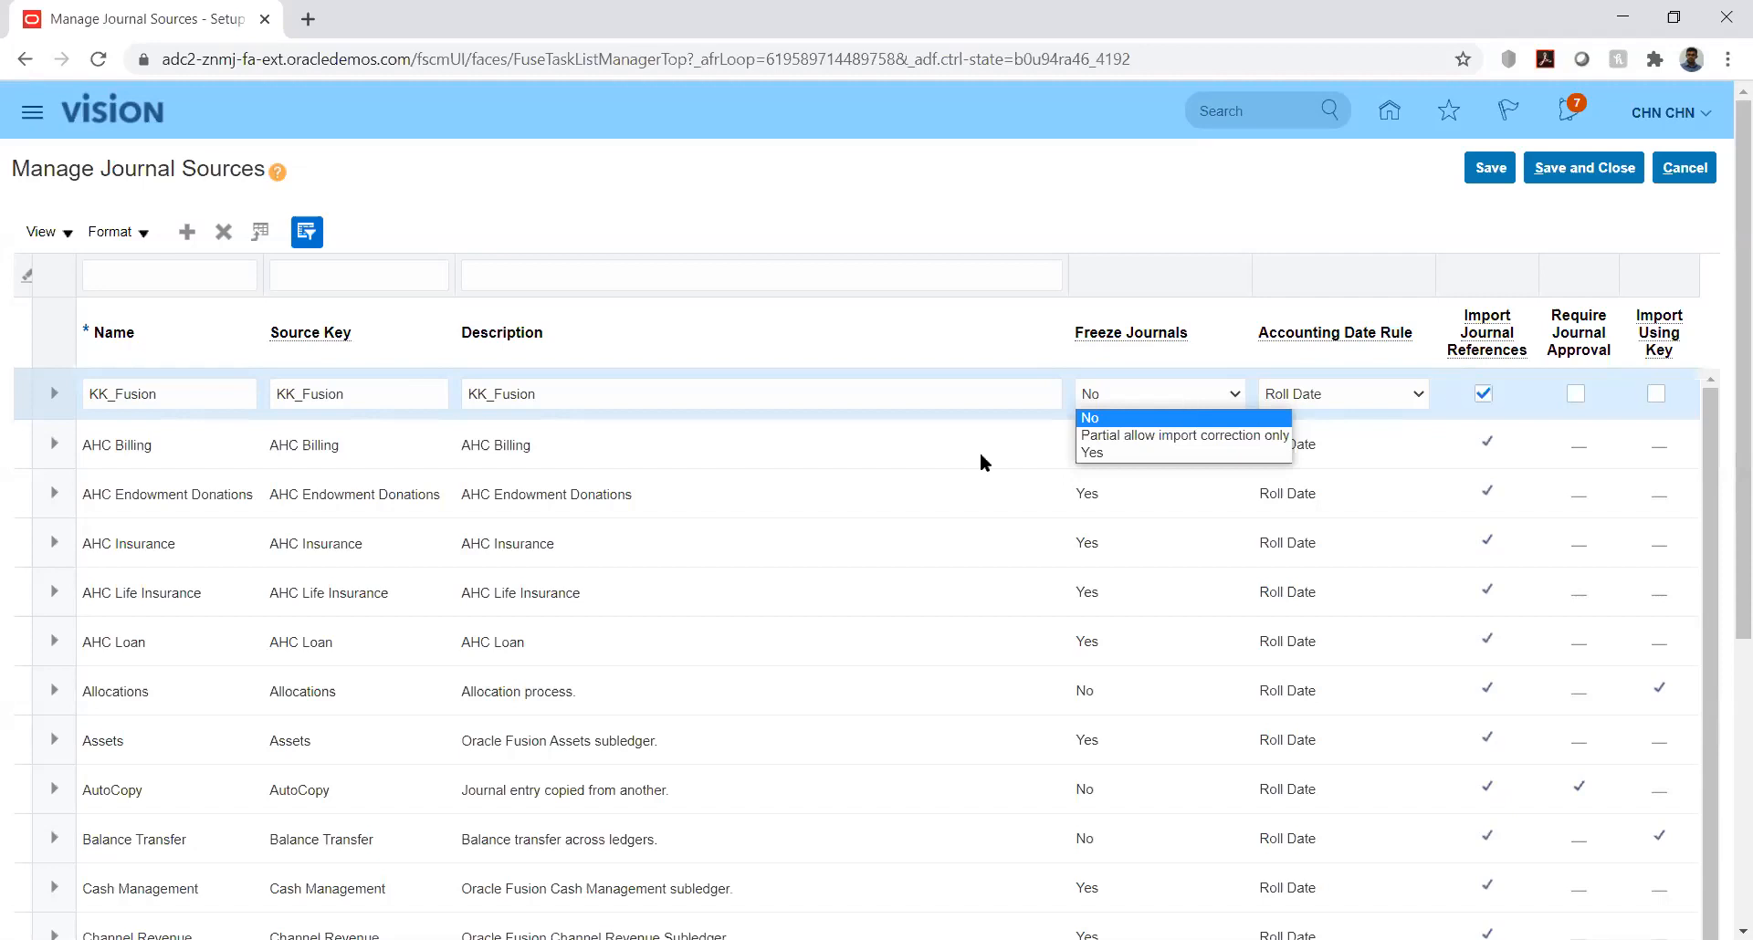
key("Down")
left_click(1098, 210)
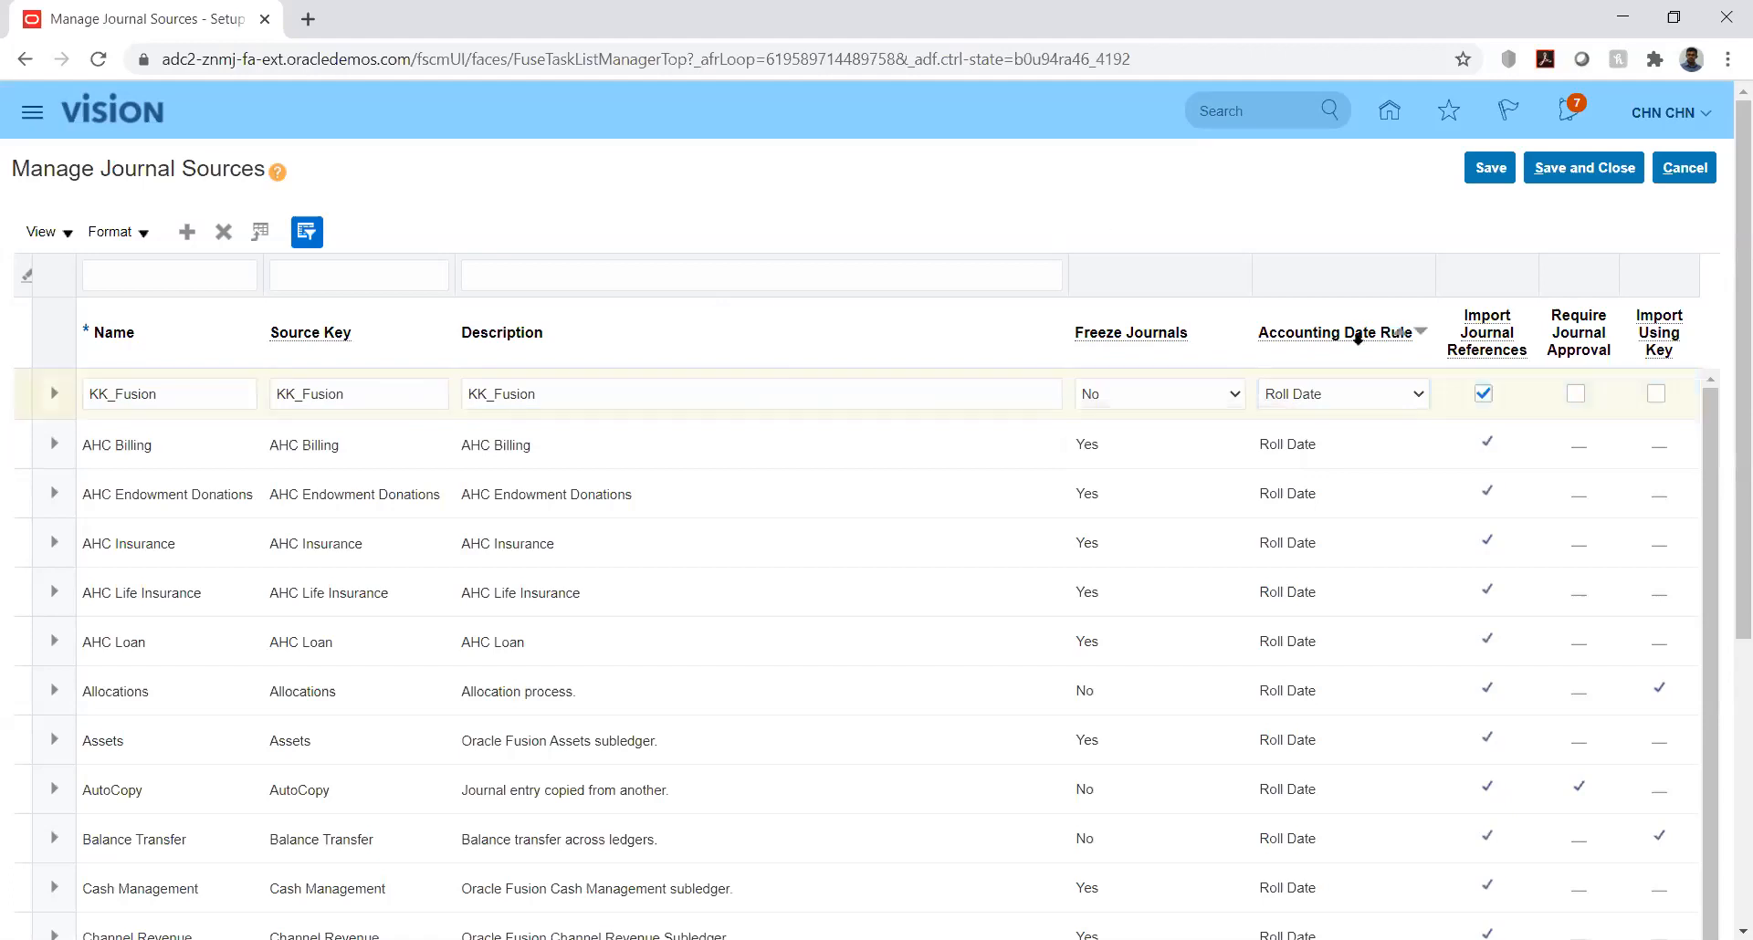
left_click(1223, 393)
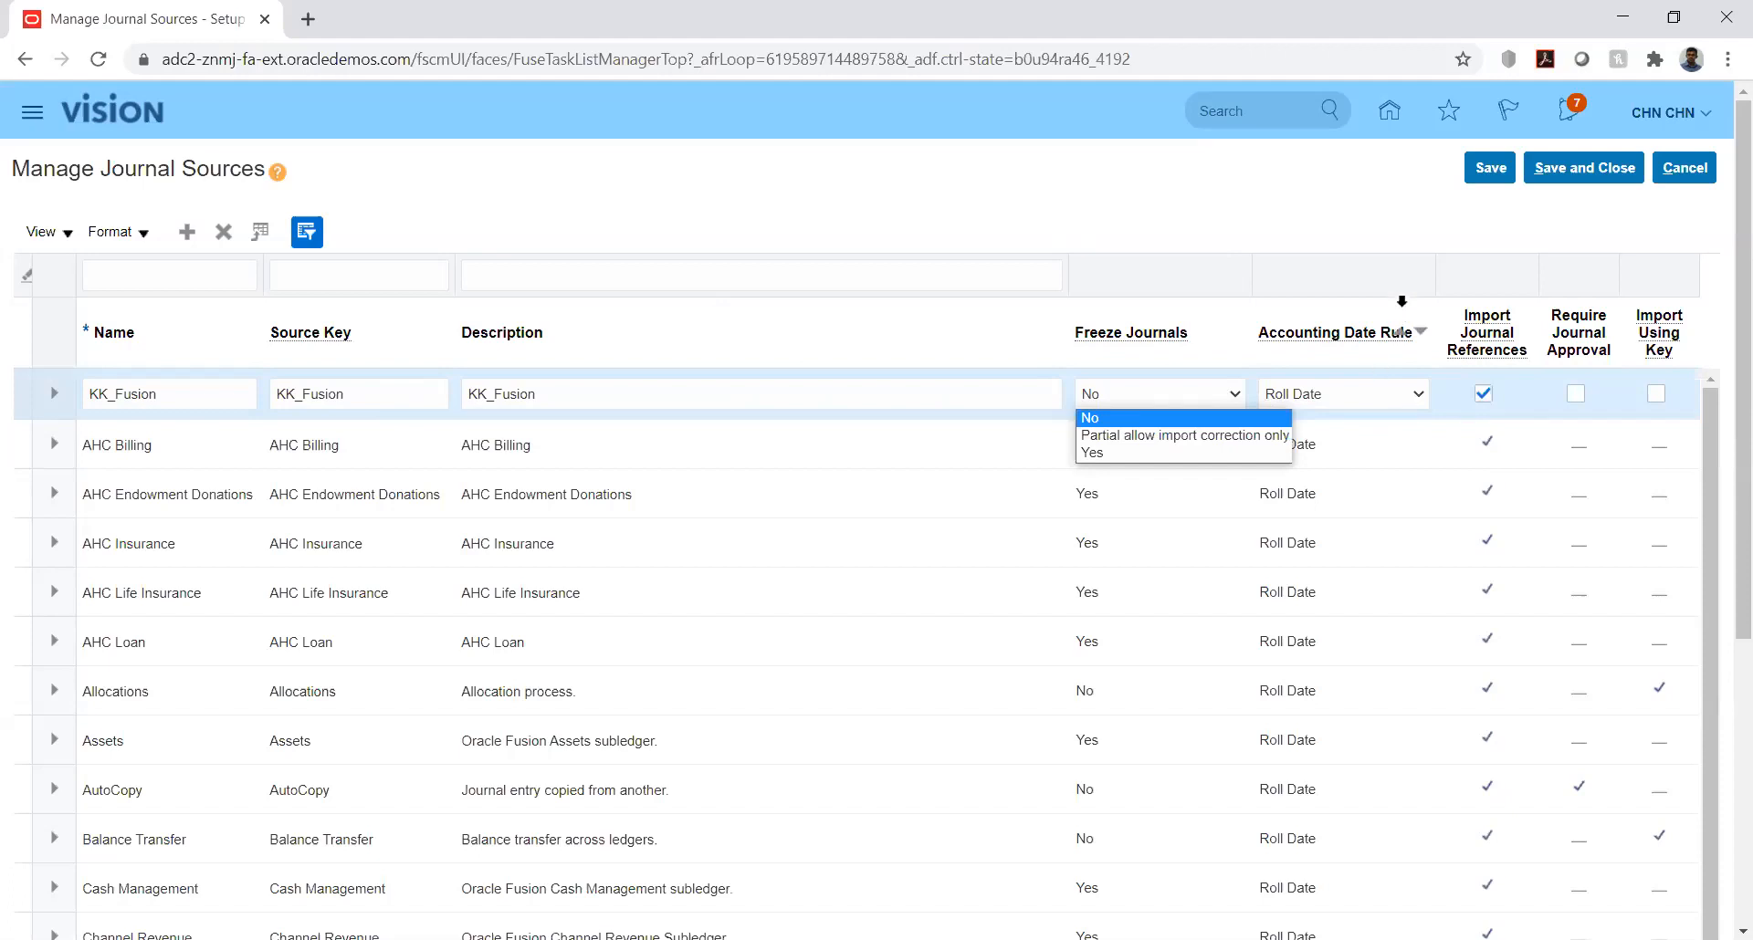
left_click(1391, 203)
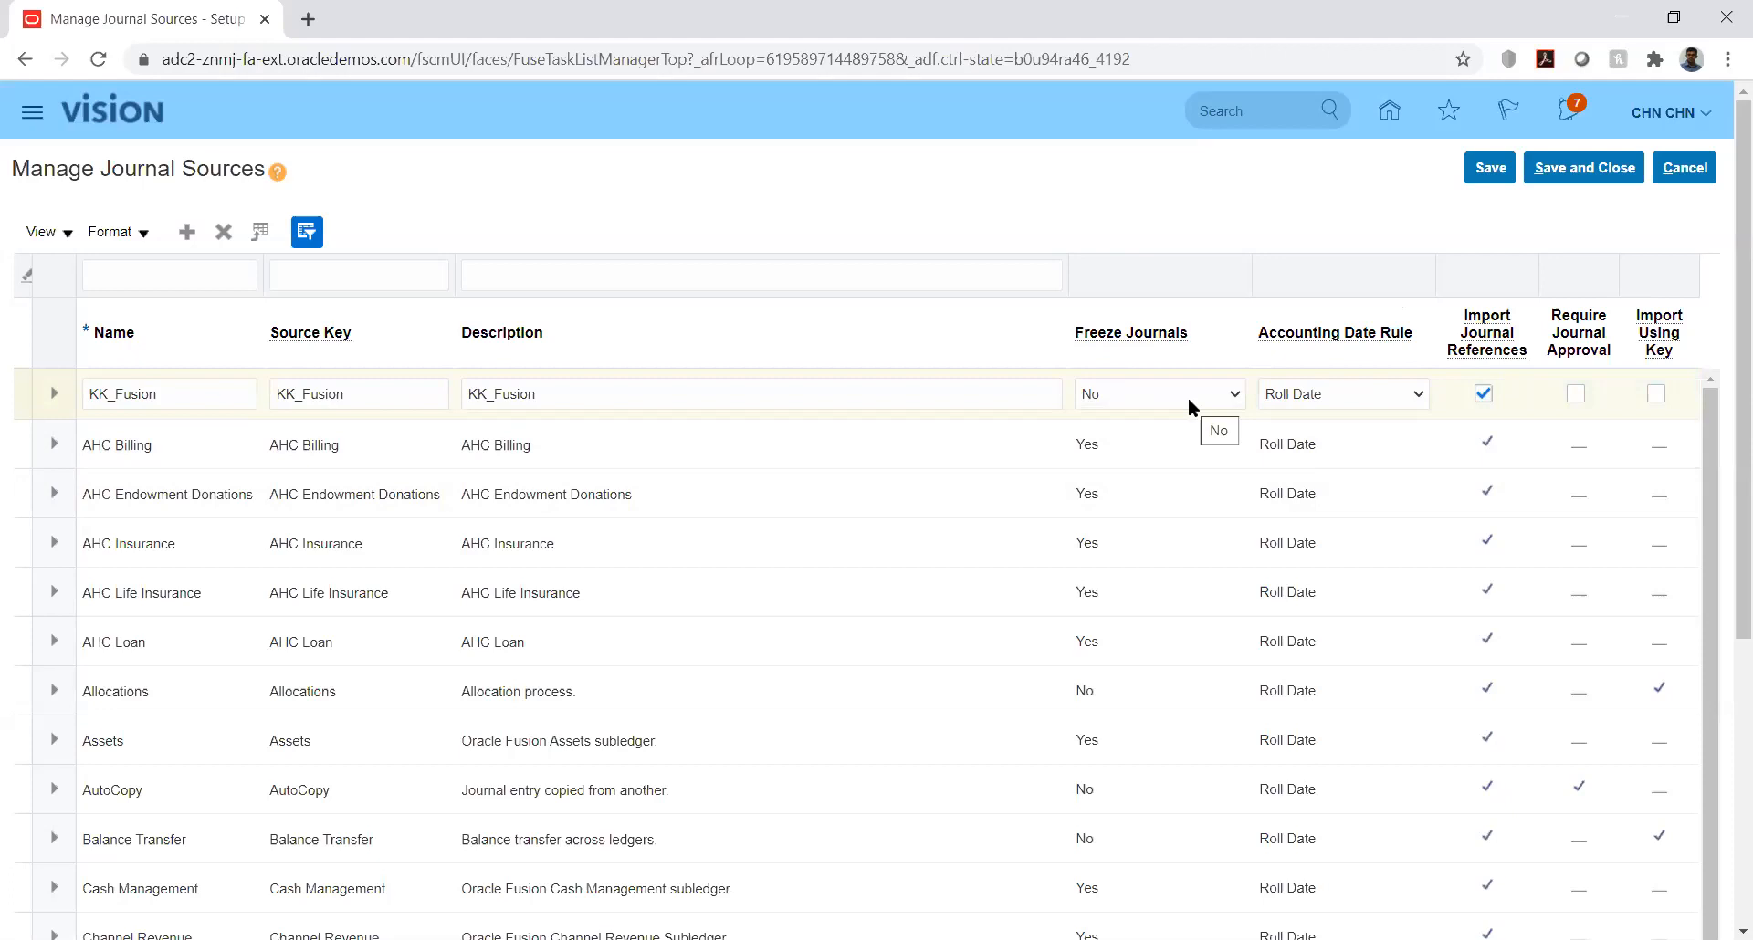
left_click(1334, 394)
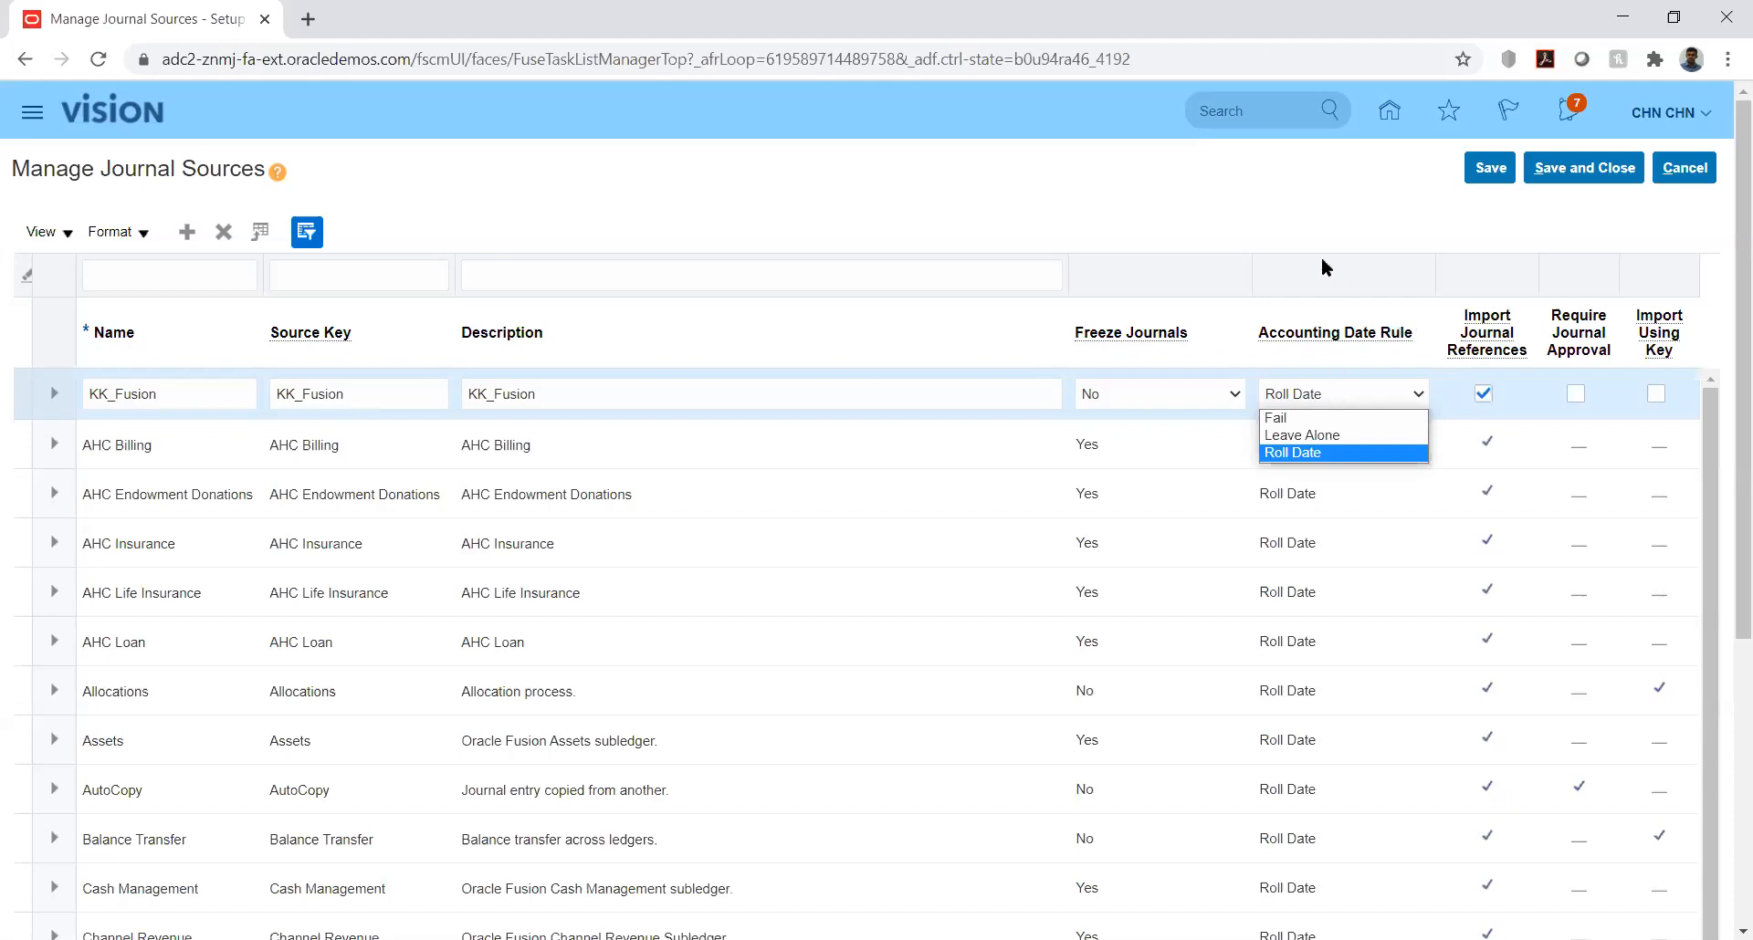
left_click(1283, 236)
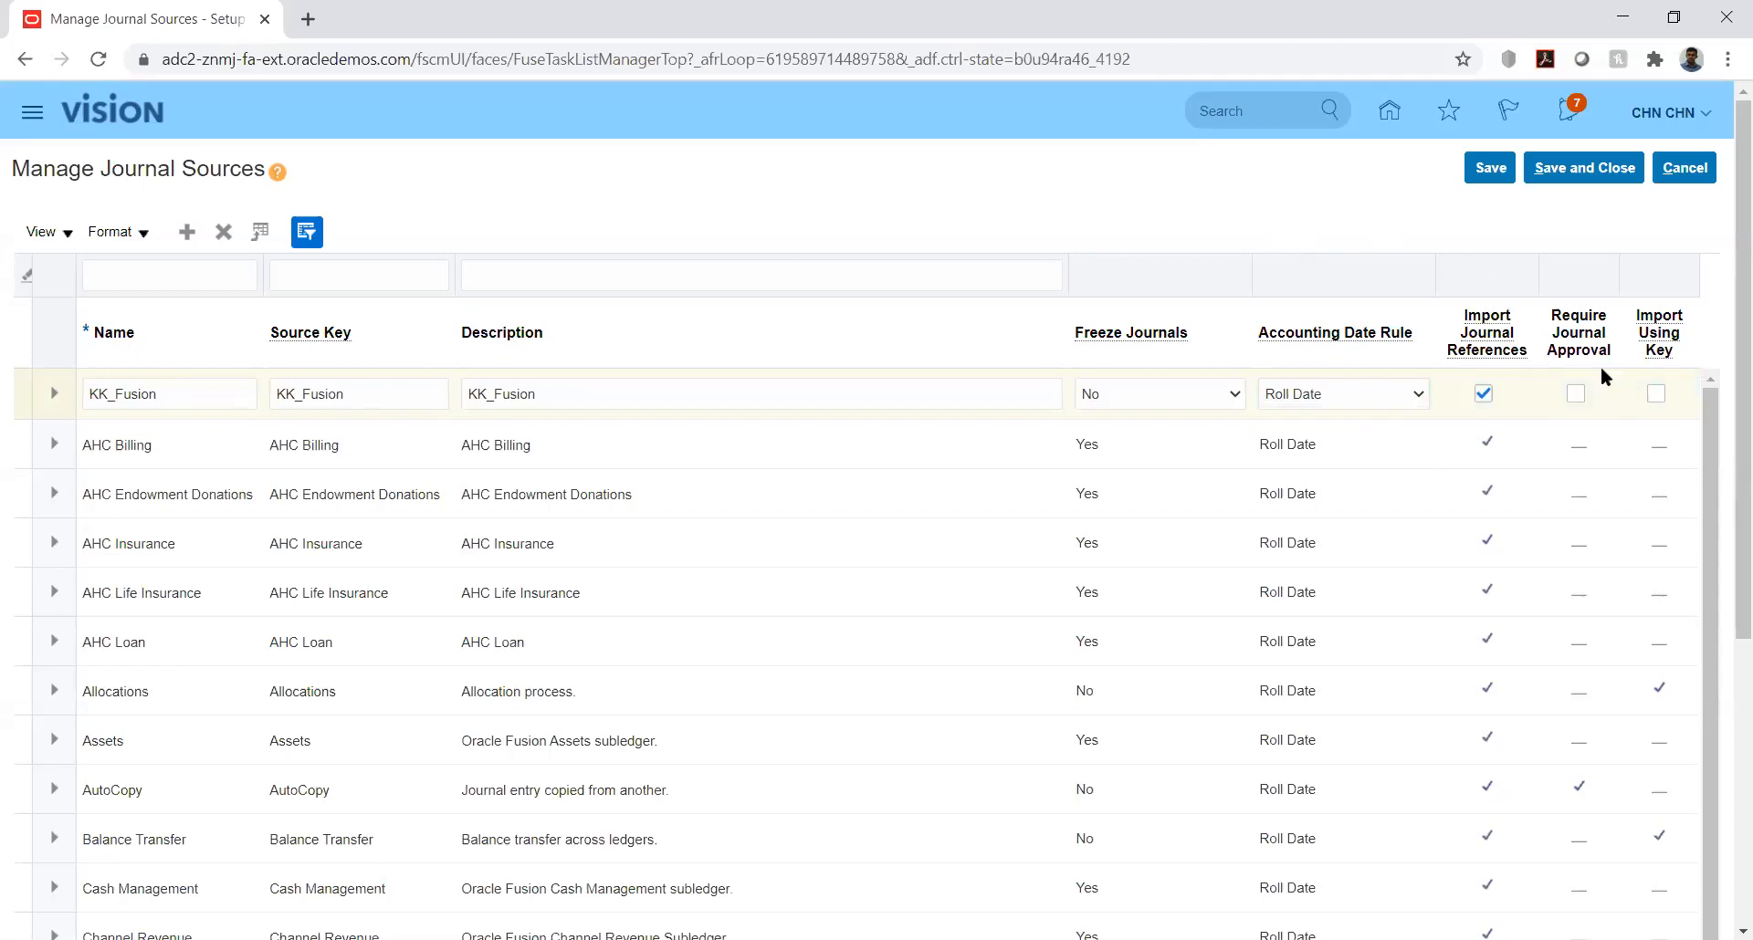
Step: Enable Import Using Key for the KK_Fusion journal source, then save and close the journal sources
left_click(1655, 393)
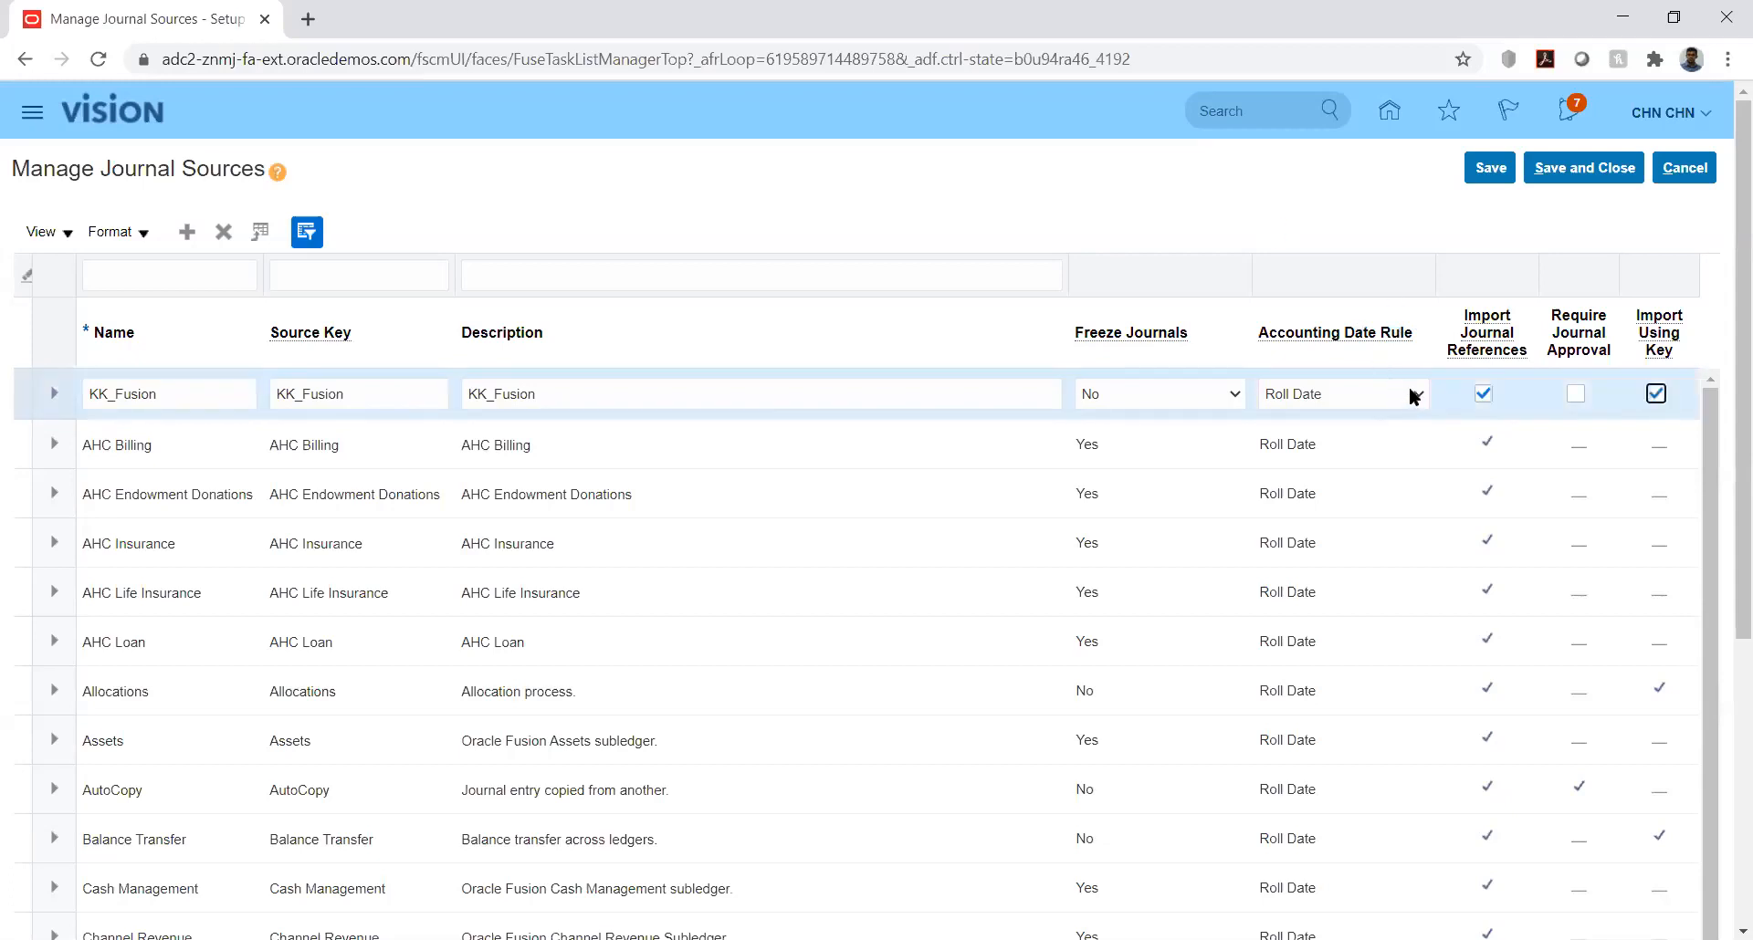
left_click(1498, 174)
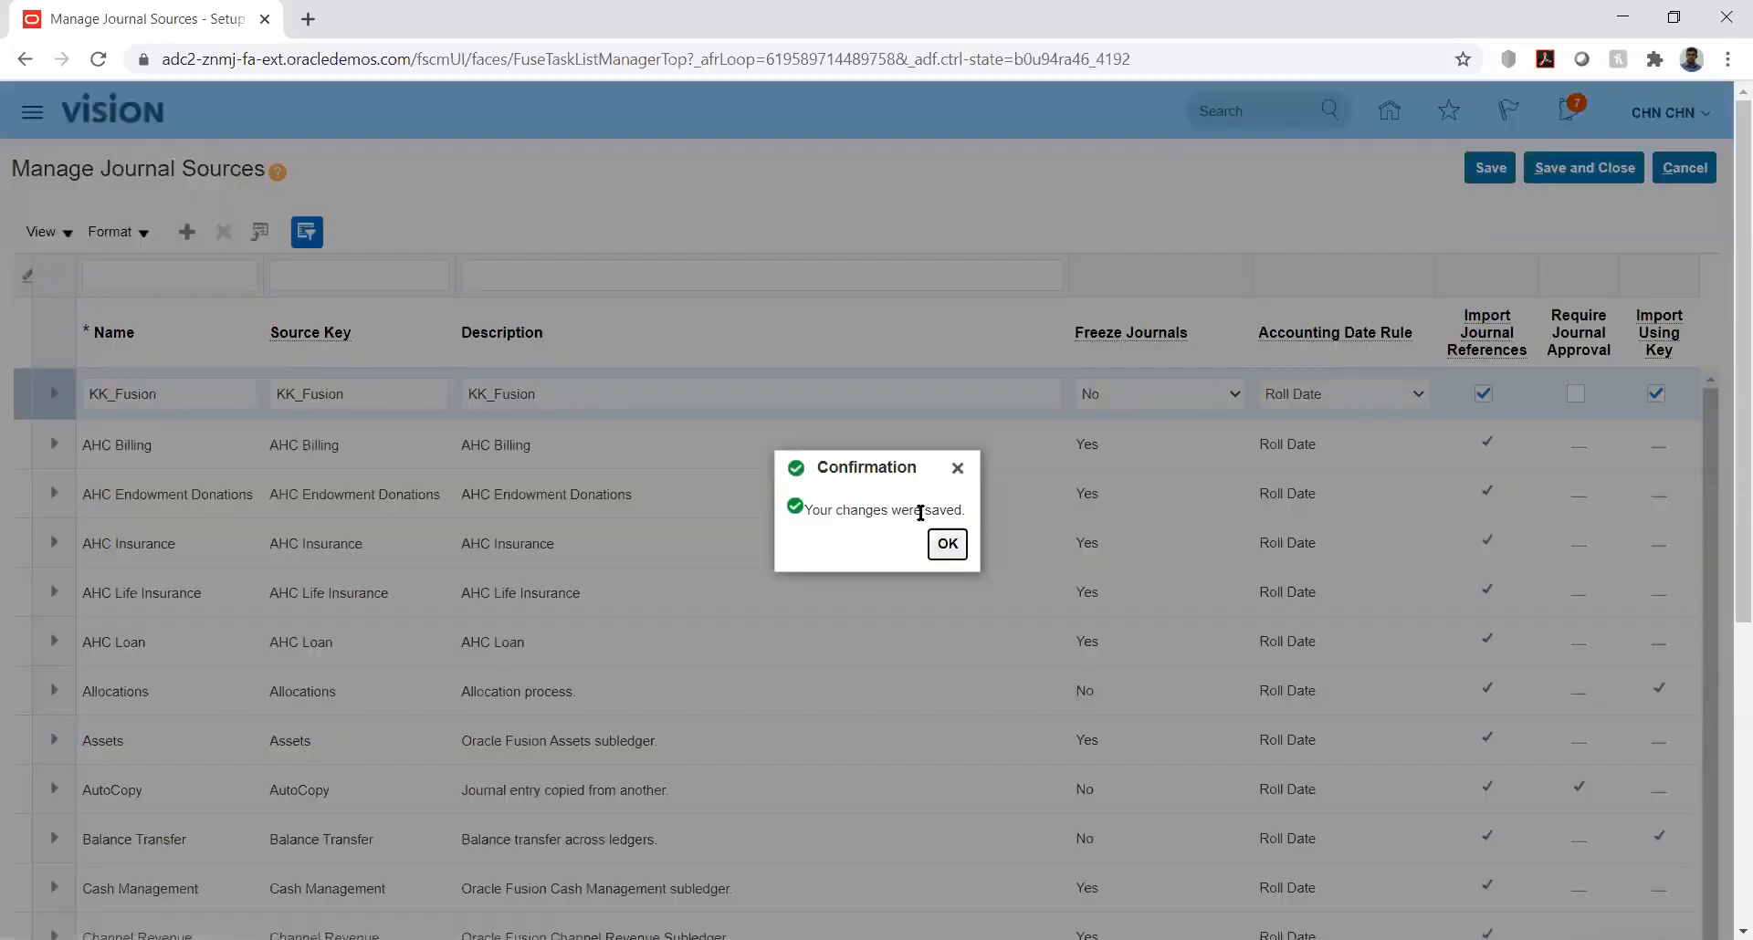
left_click(948, 546)
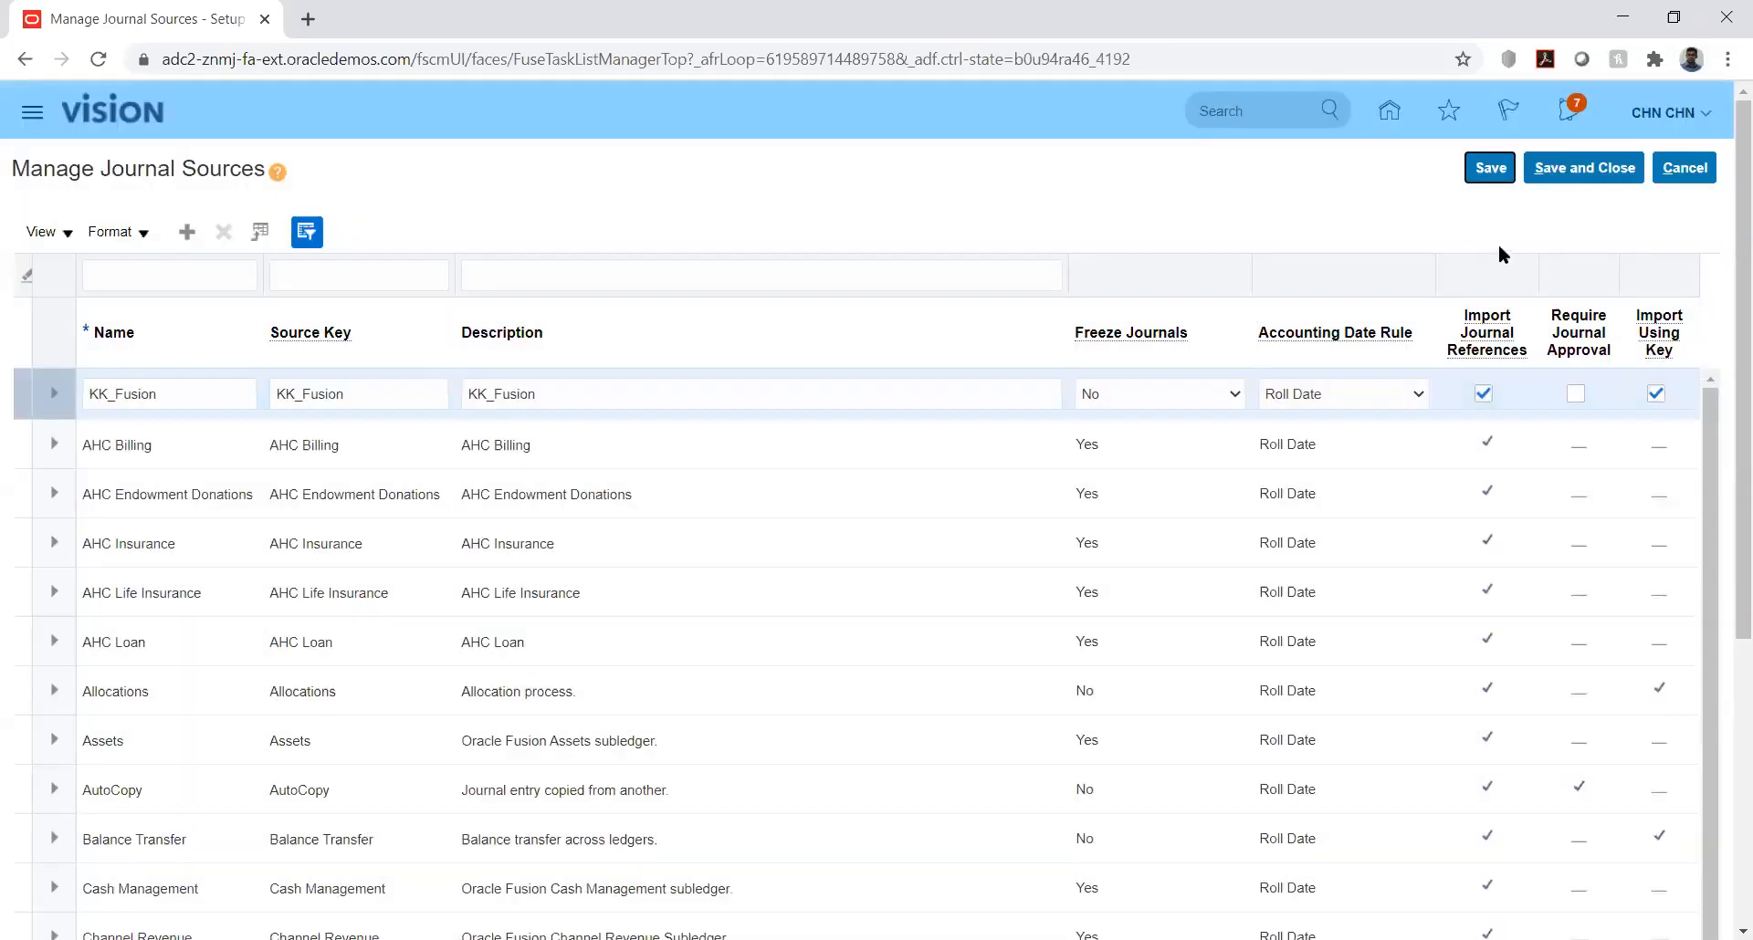
left_click(1573, 179)
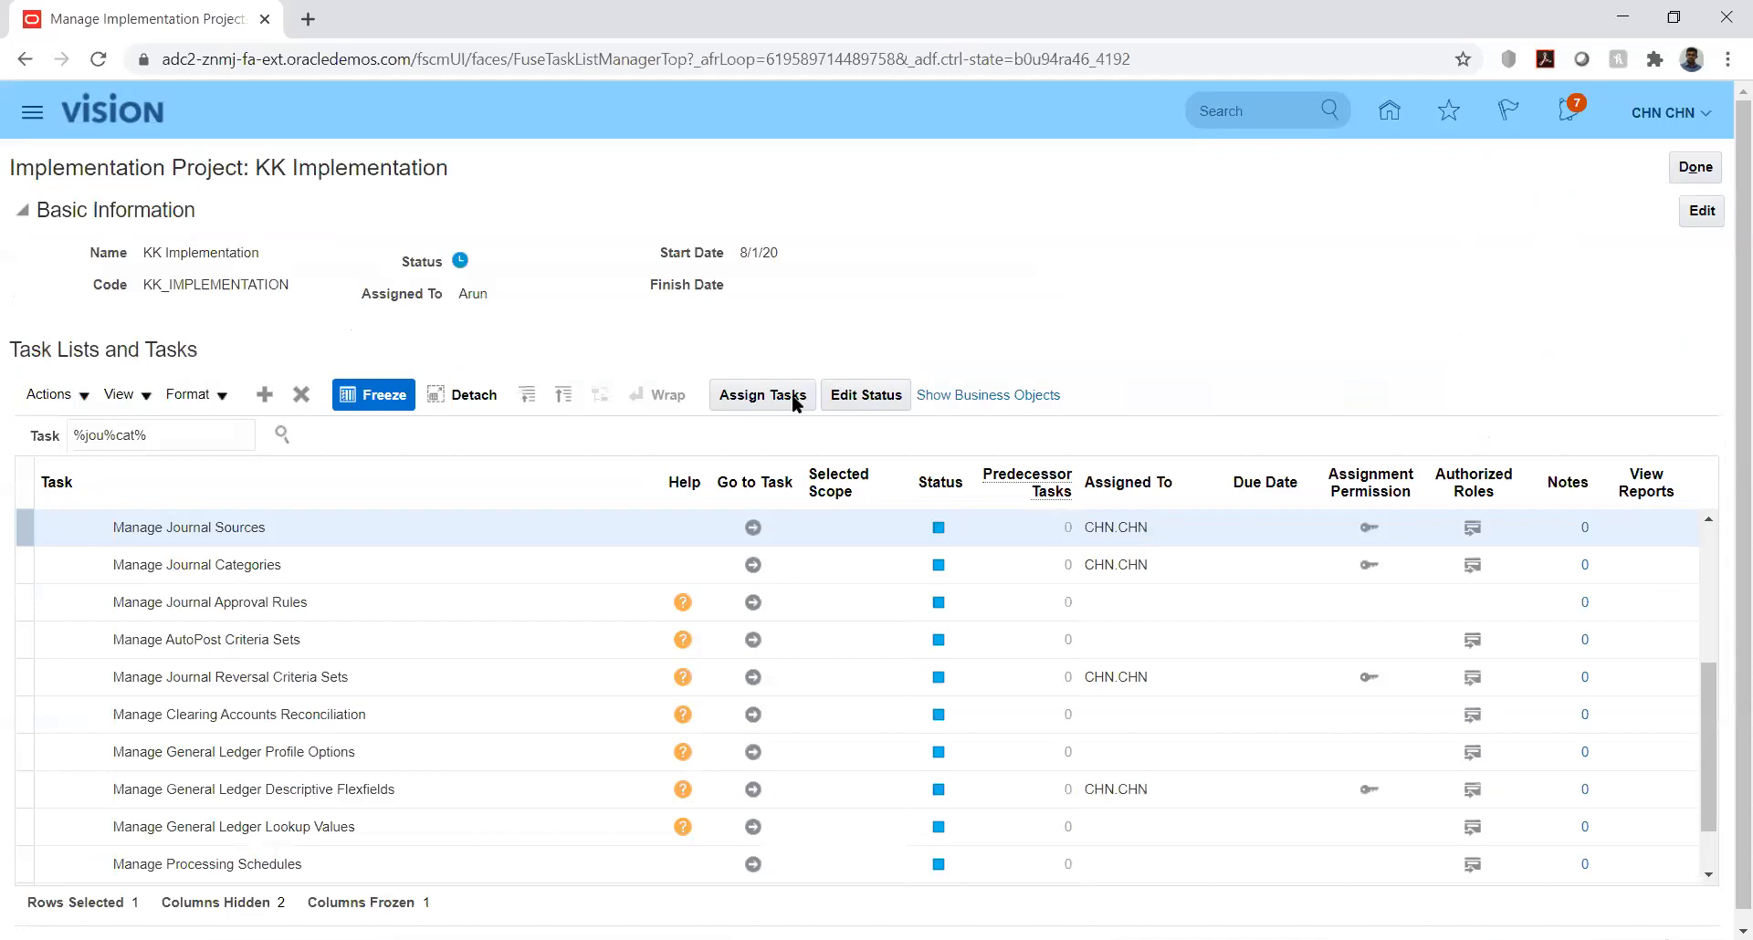
Step: Try to open the Manage Journal Categories task, then reload the project page and expand the Financials task list
left_click(753, 565)
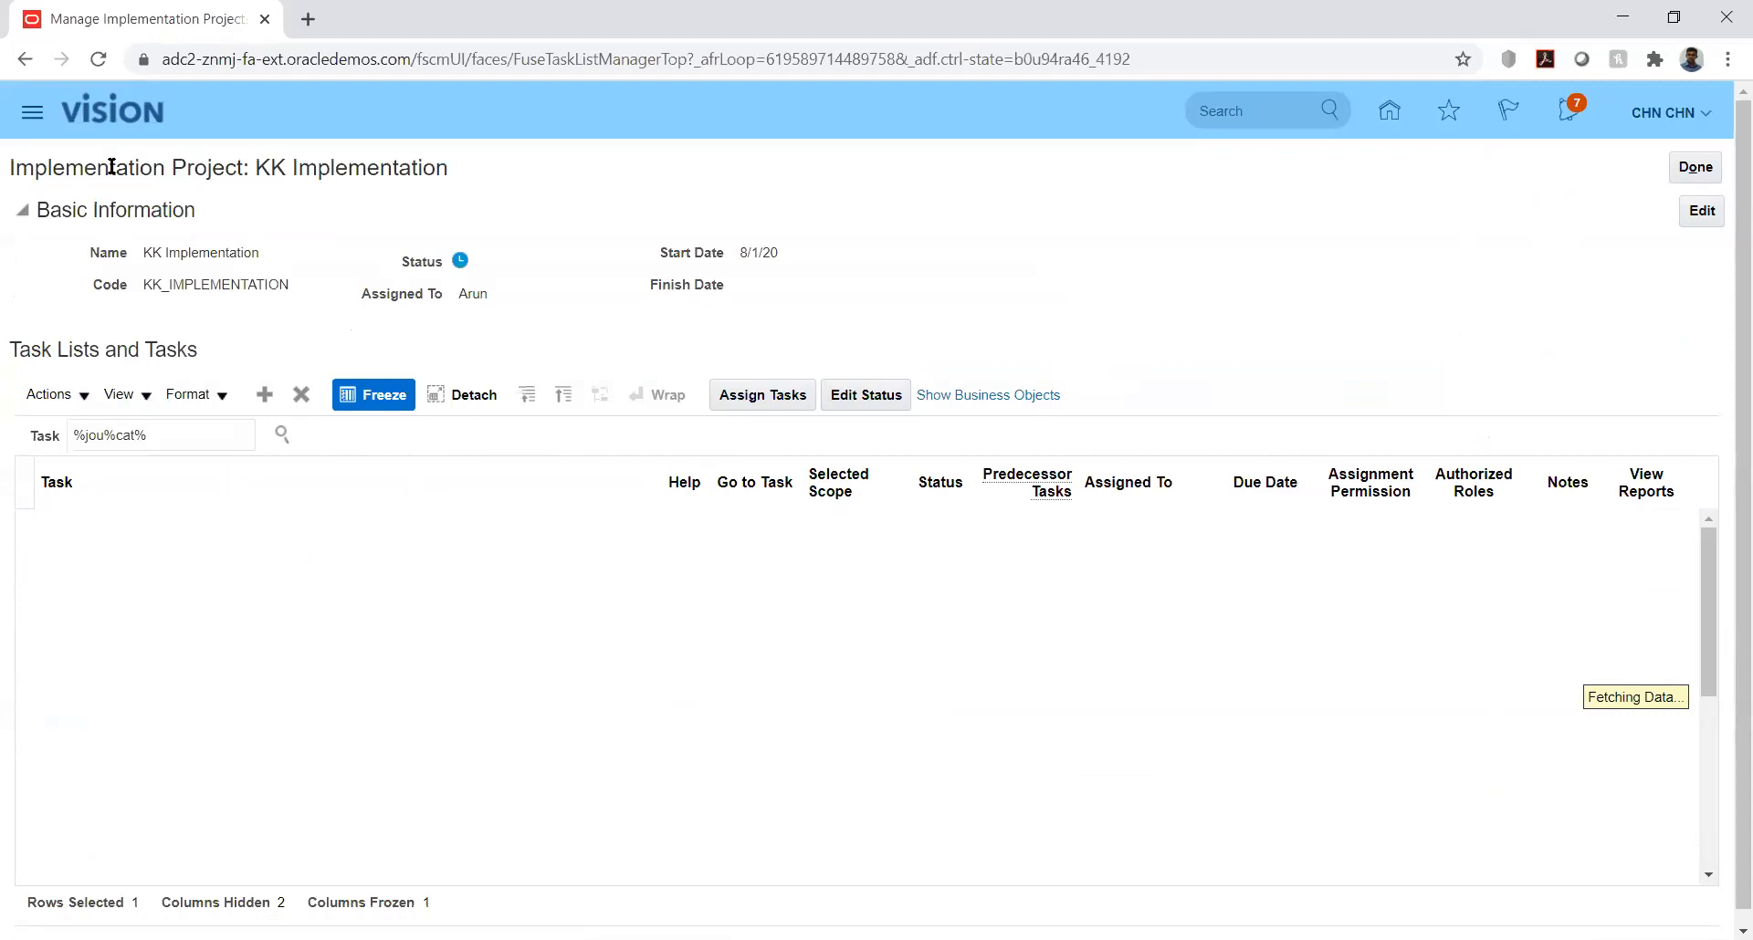
left_click(94, 59)
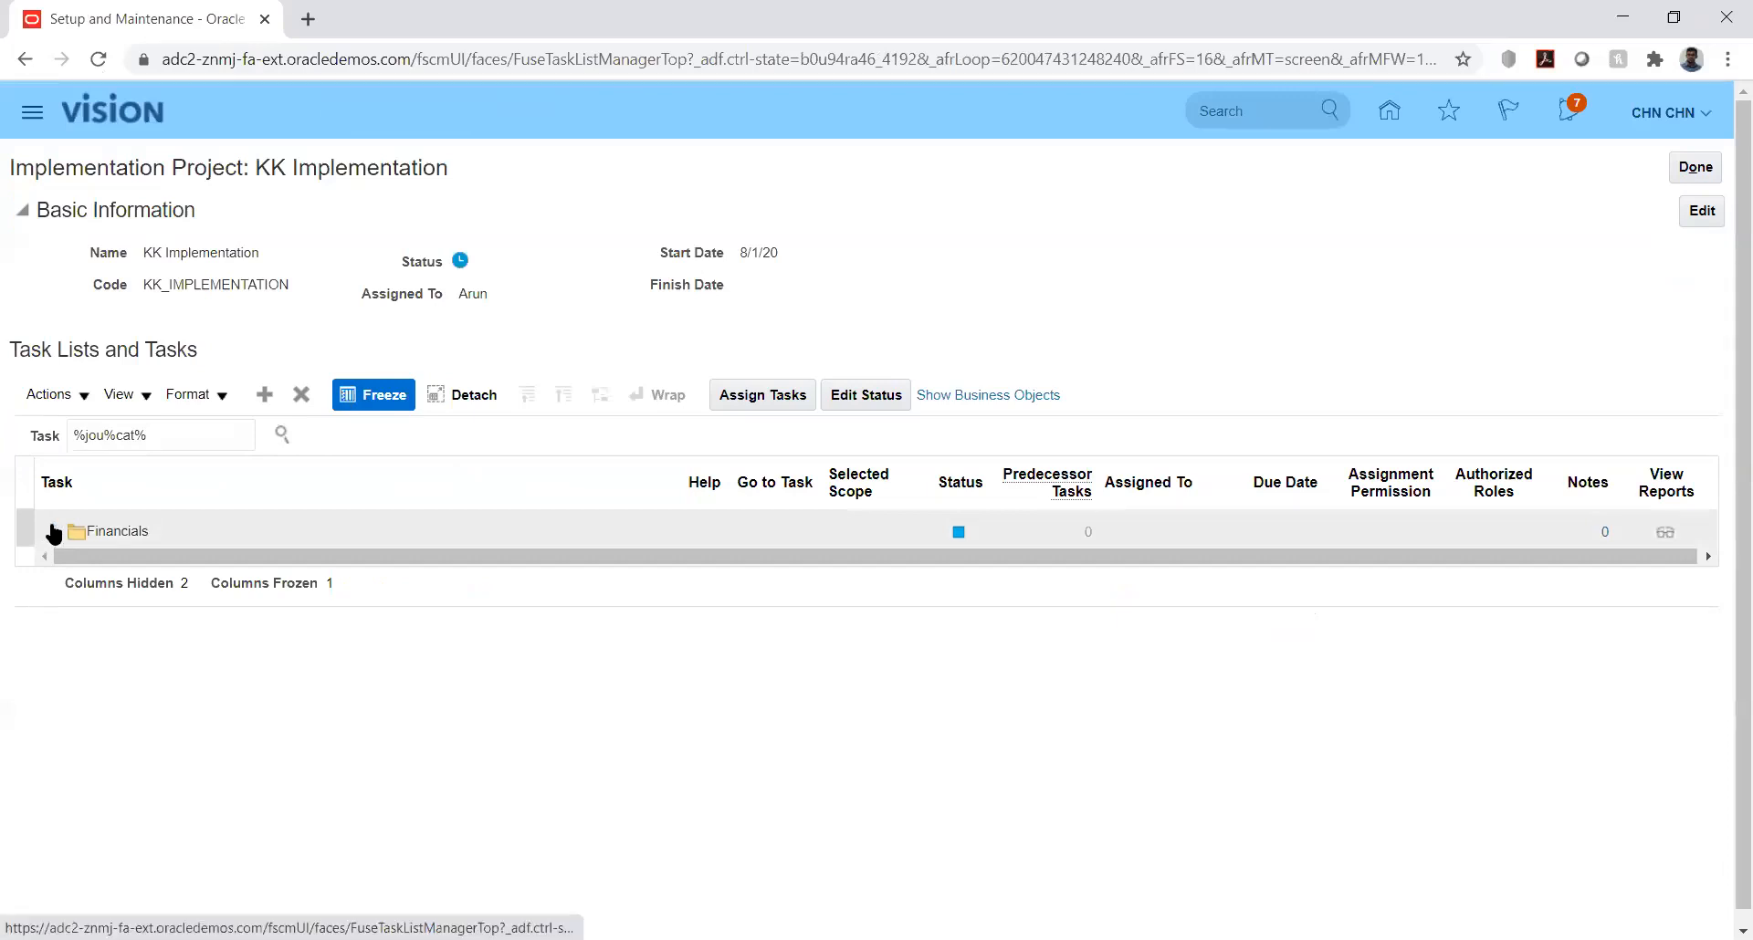
left_click(53, 532)
Step: Search the project's tasks for %jou%sou% and, from the matching task's list, open the Manage Journal Categories task
left_click(137, 433)
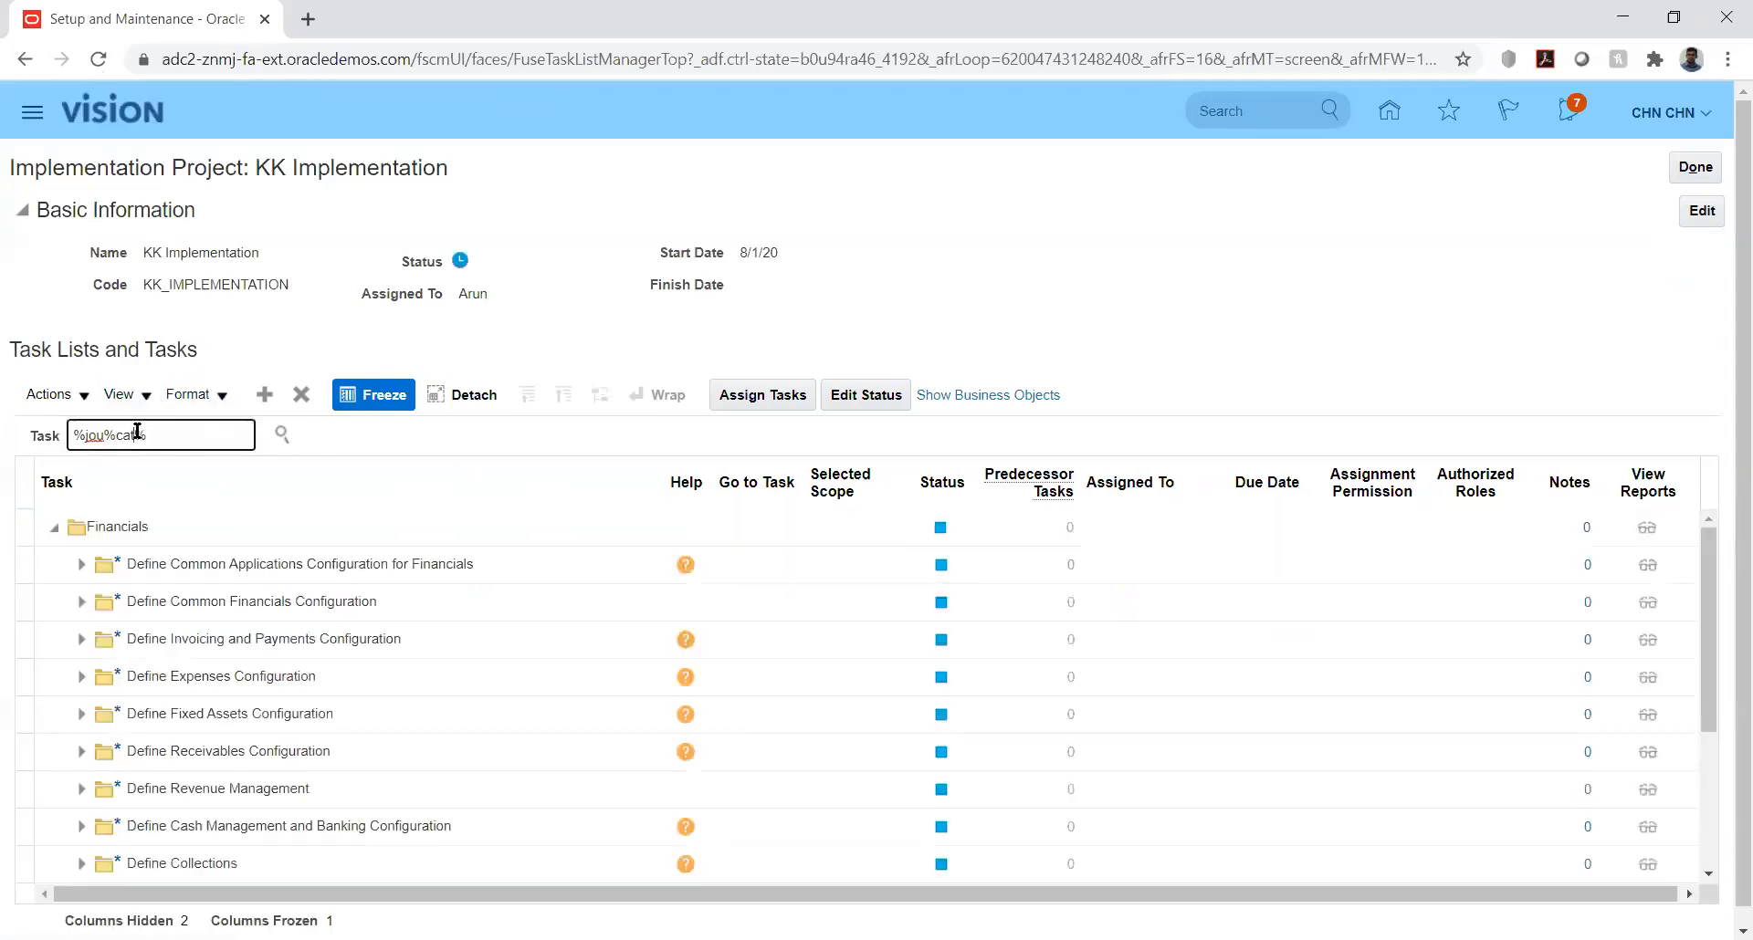
key("BackSpace")
key("BackSpace")
key("BackSpace")
key("BackSpace")
type("sou%")
key("Return")
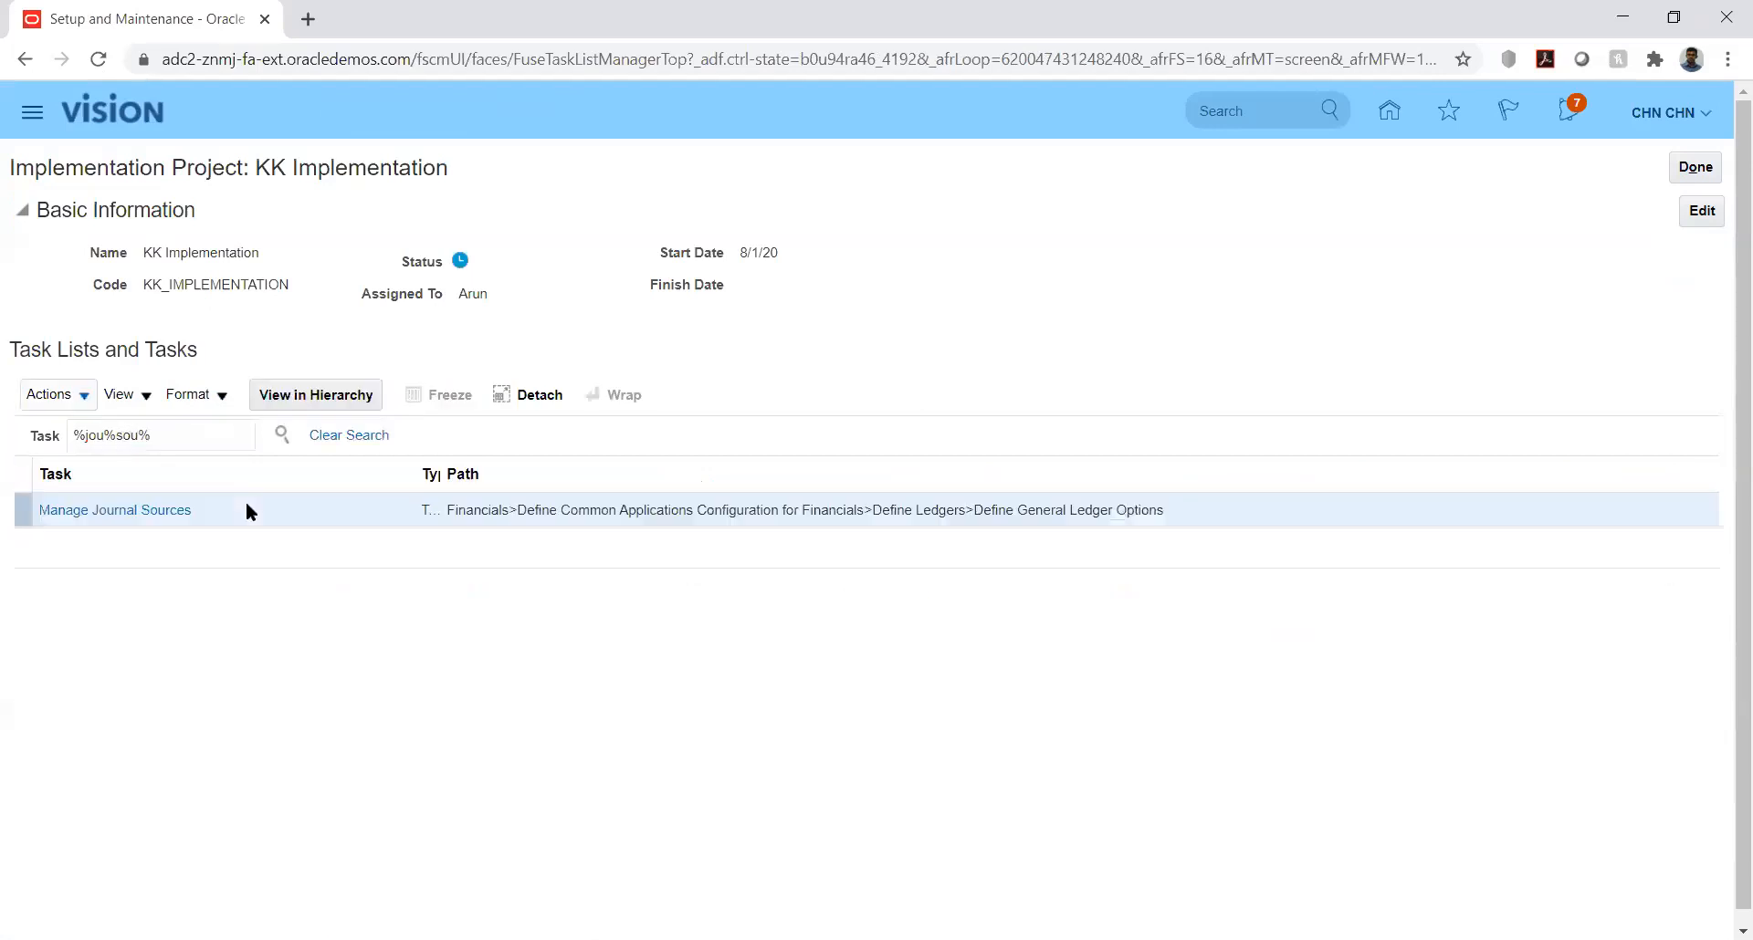
left_click(144, 517)
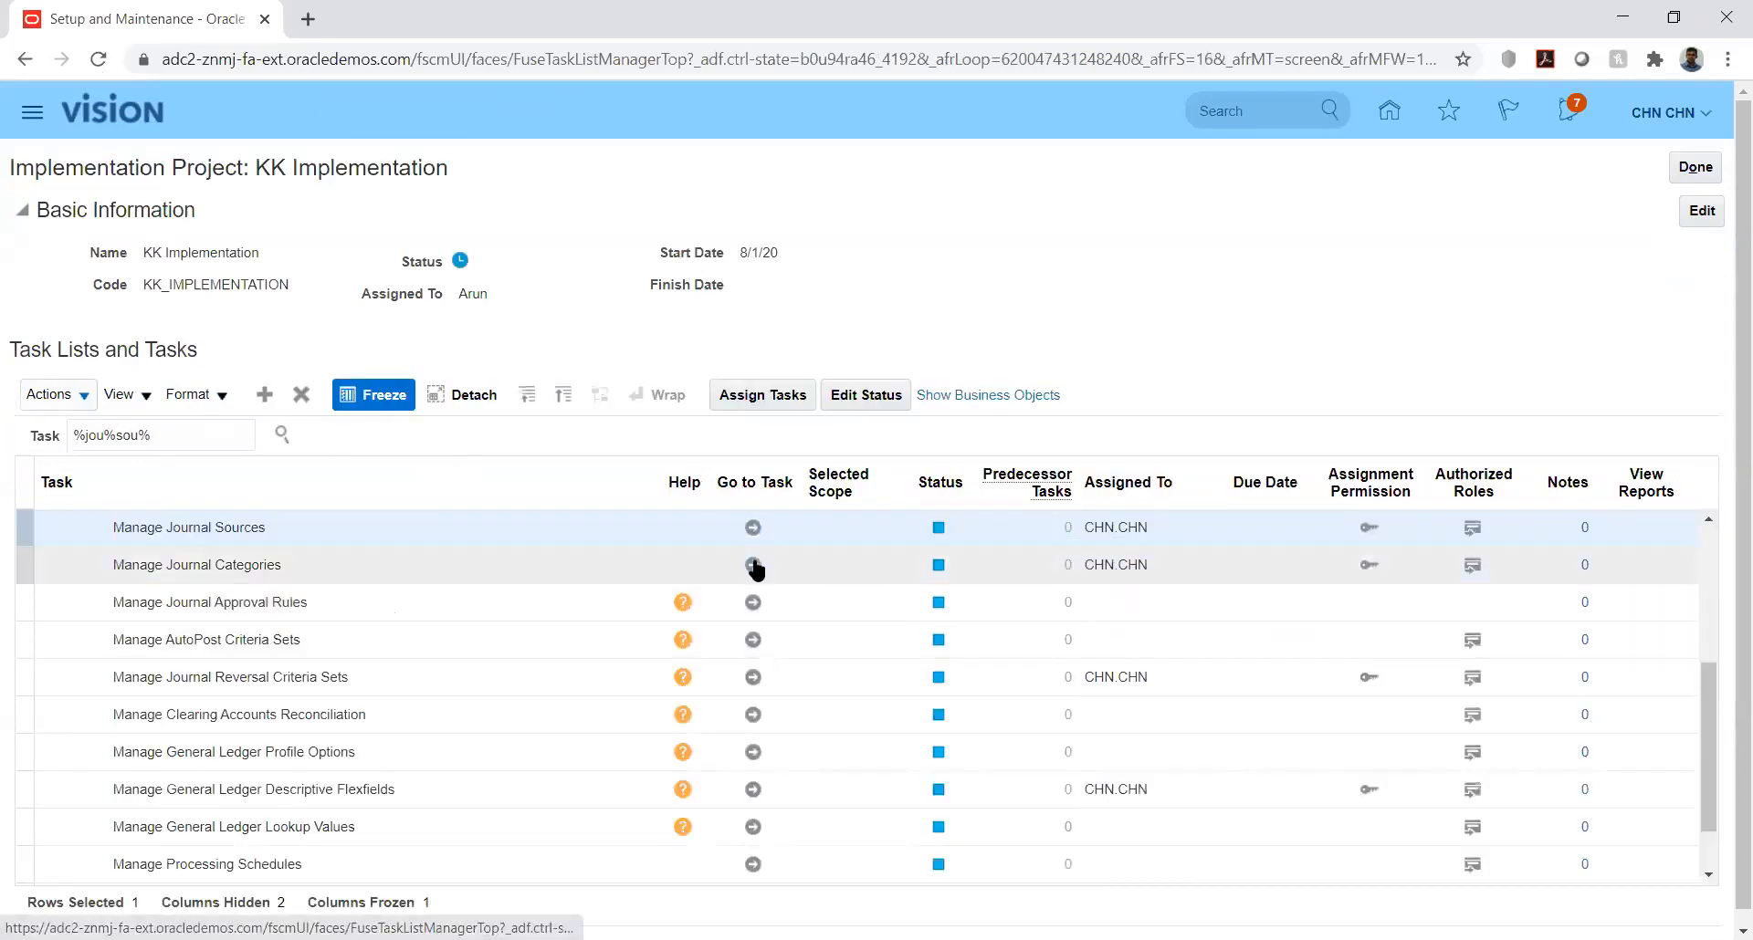
left_click(753, 565)
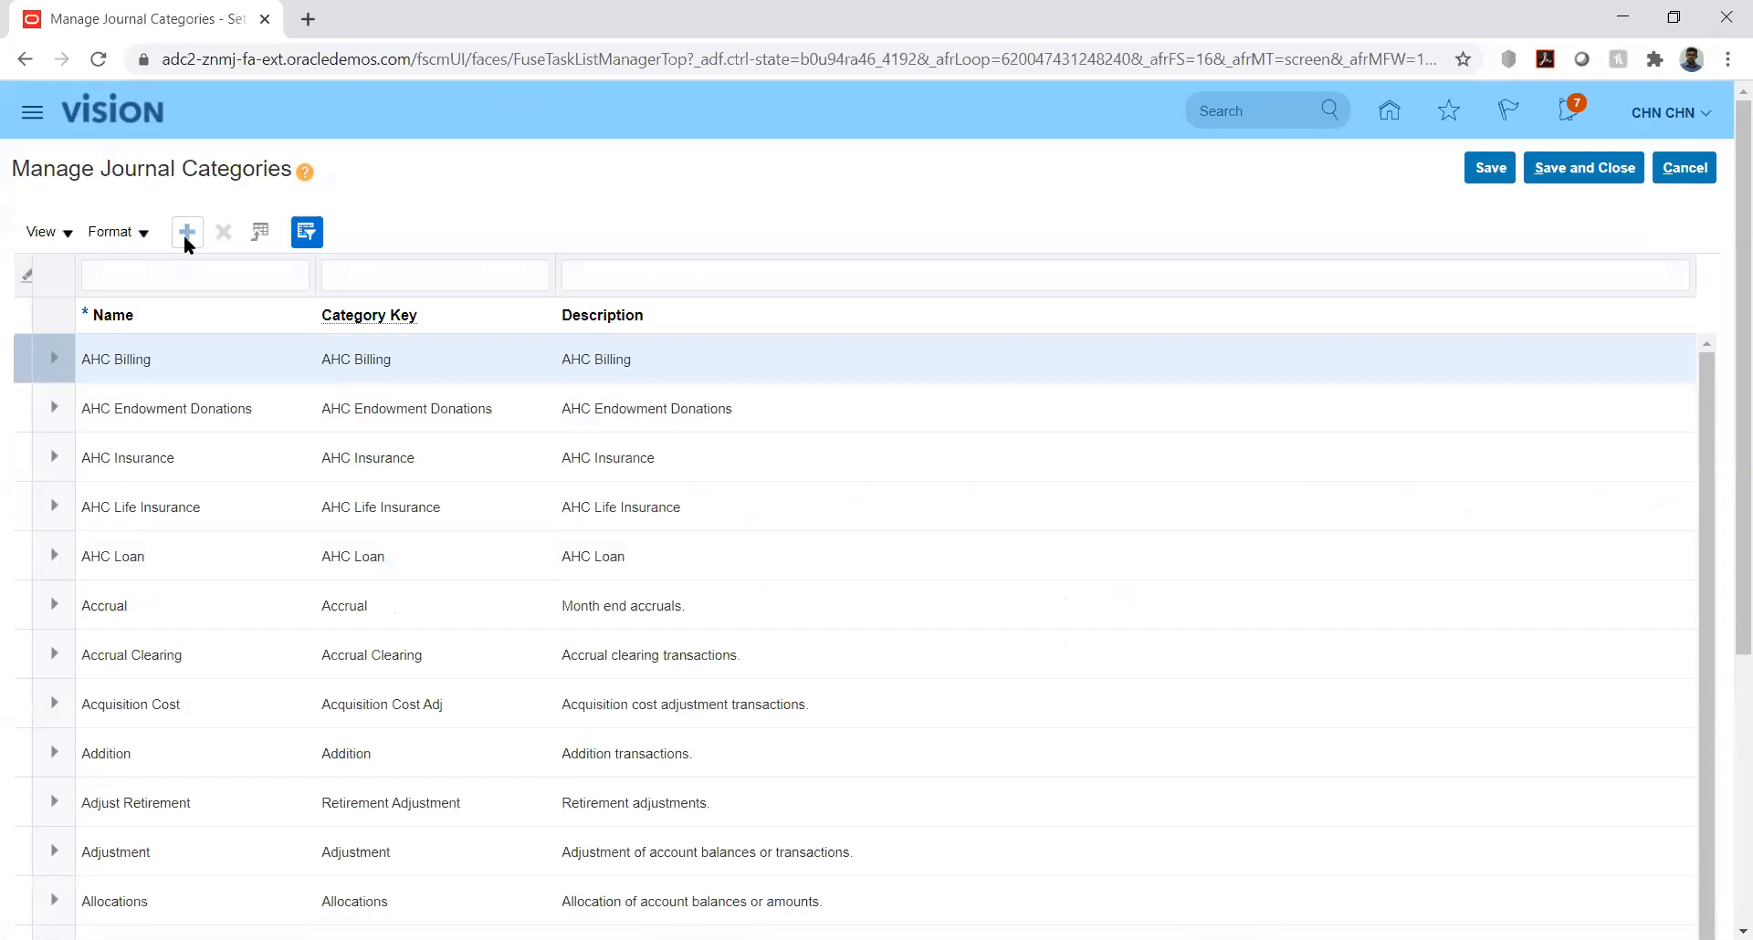
Step: Add a new journal category with the name KK_Fusion
left_click(188, 234)
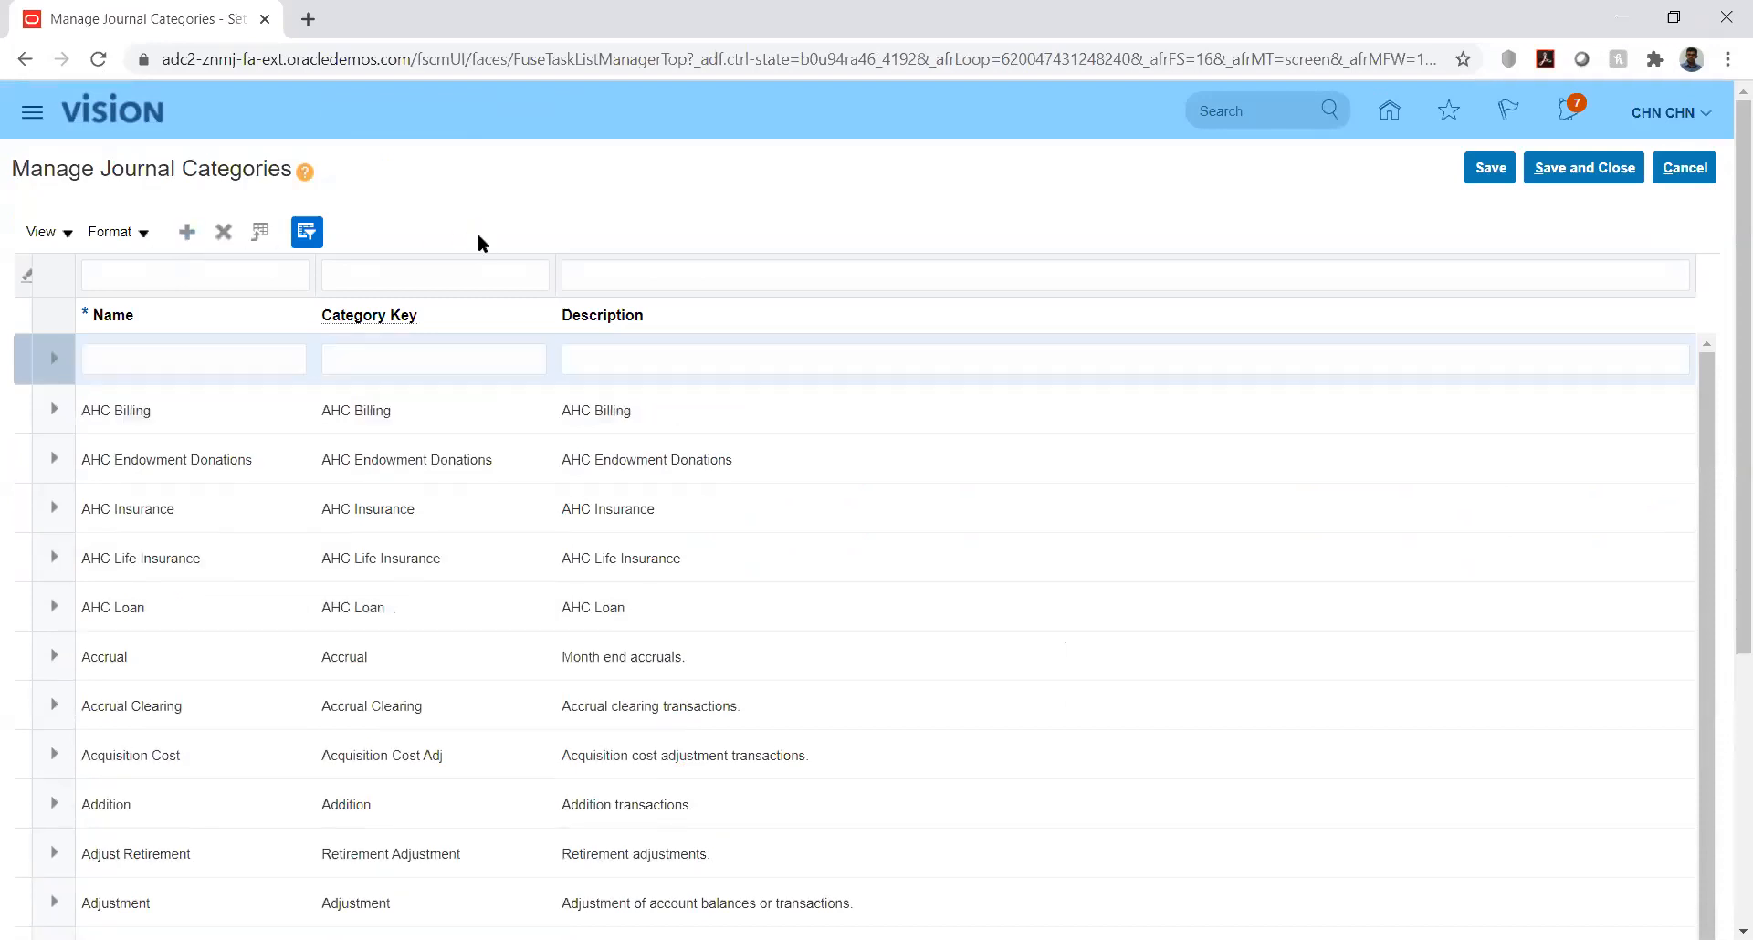
left_click(236, 356)
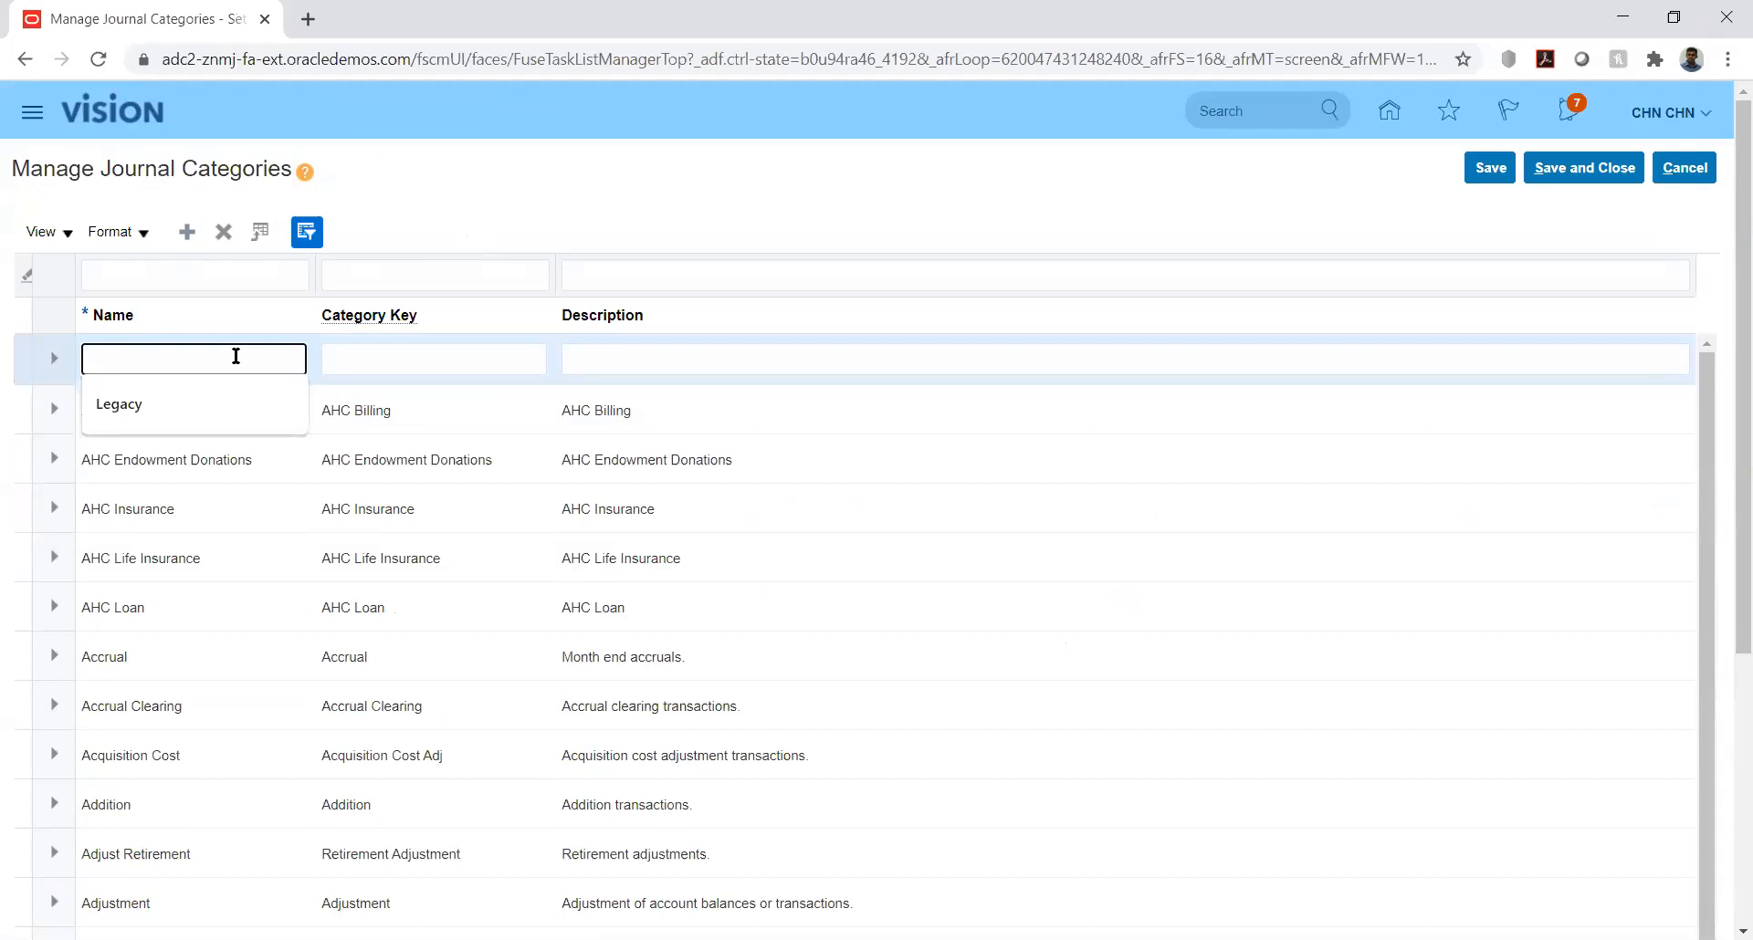
type("KK_Fusion")
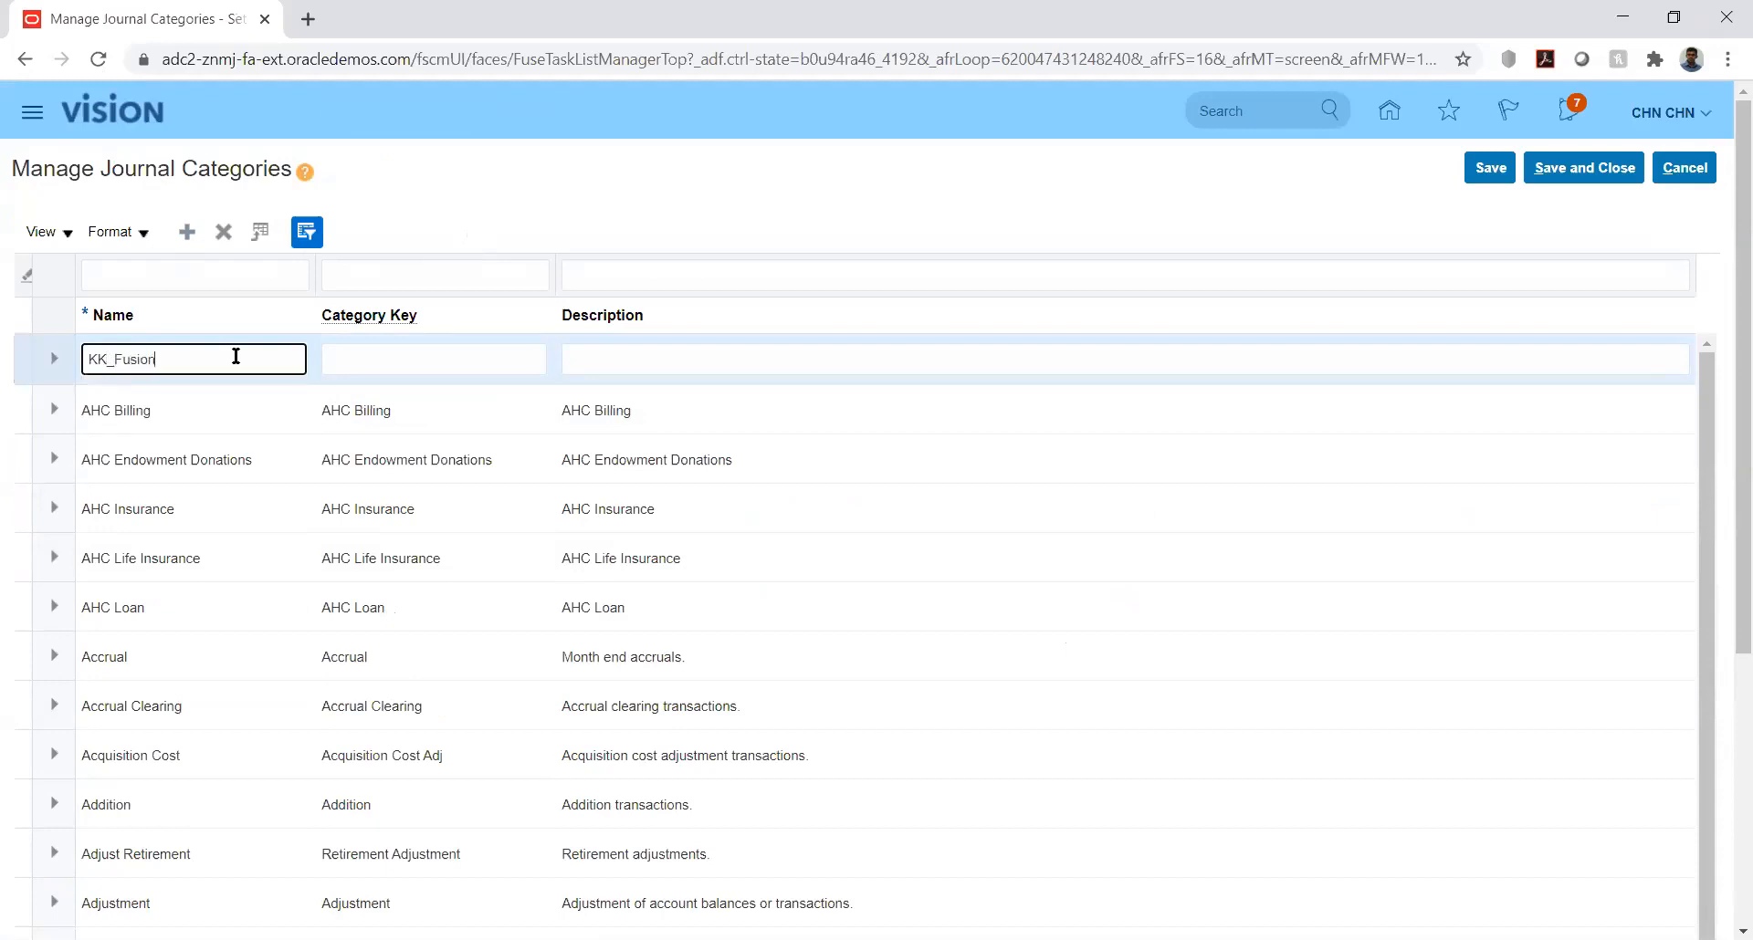
Step: Set the new journal category's key to KK_Fusion
key("Tab")
type("KK_F")
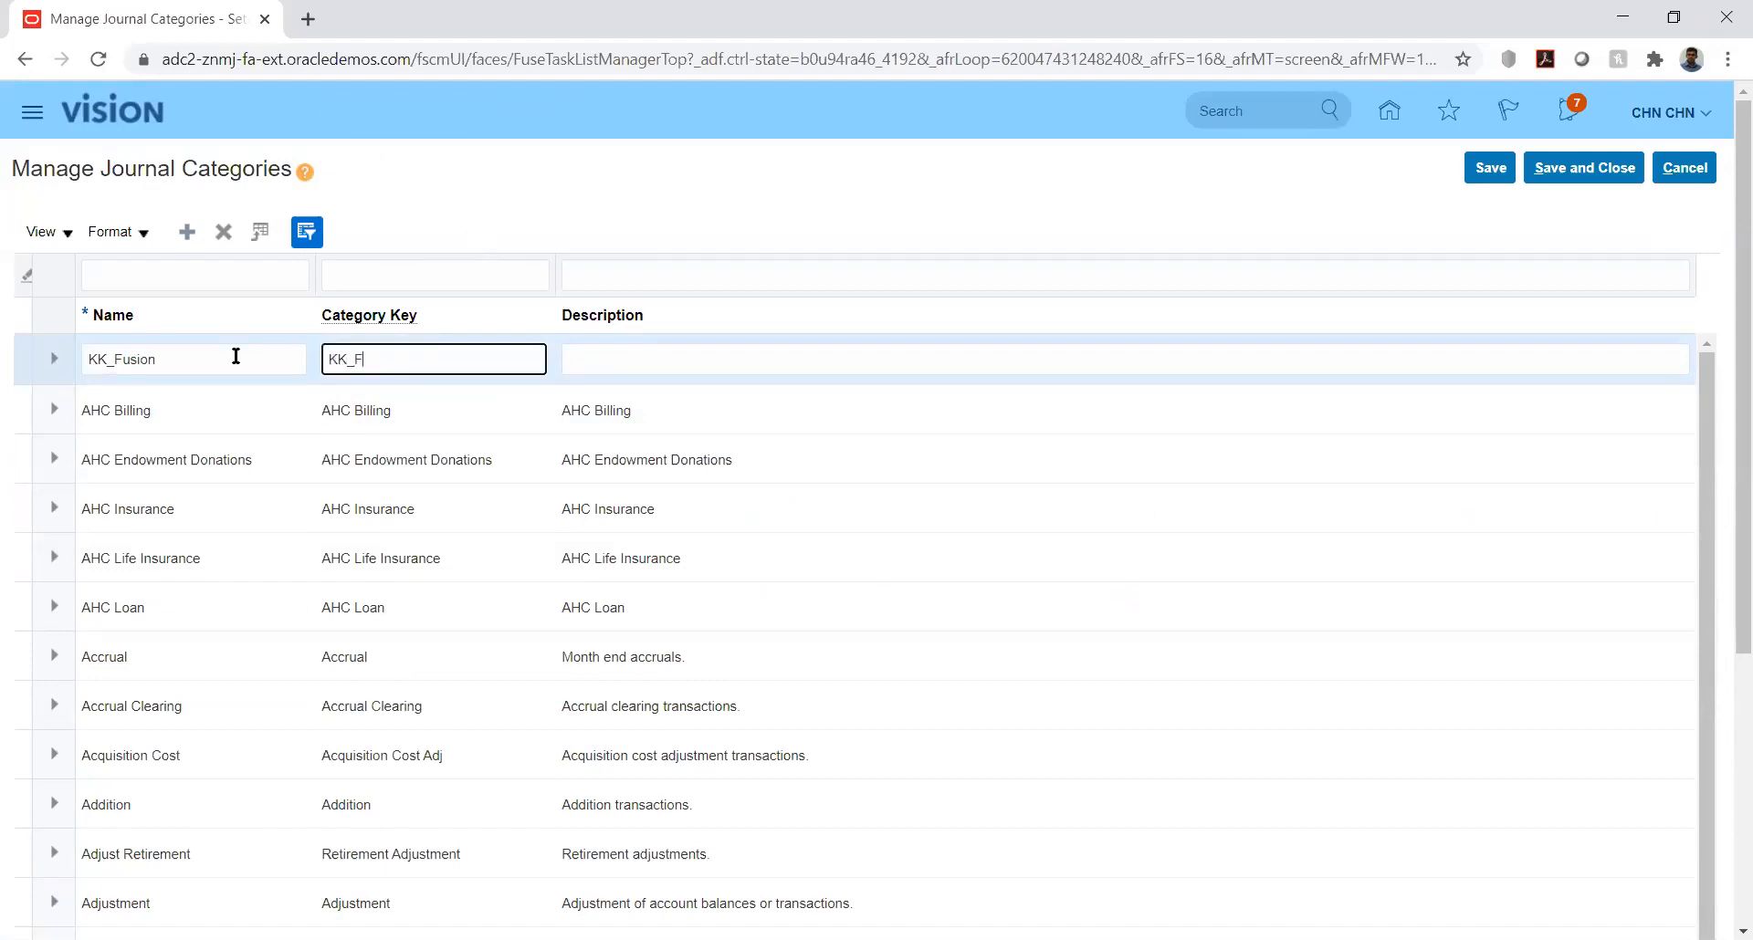
type("usion")
key("Tab")
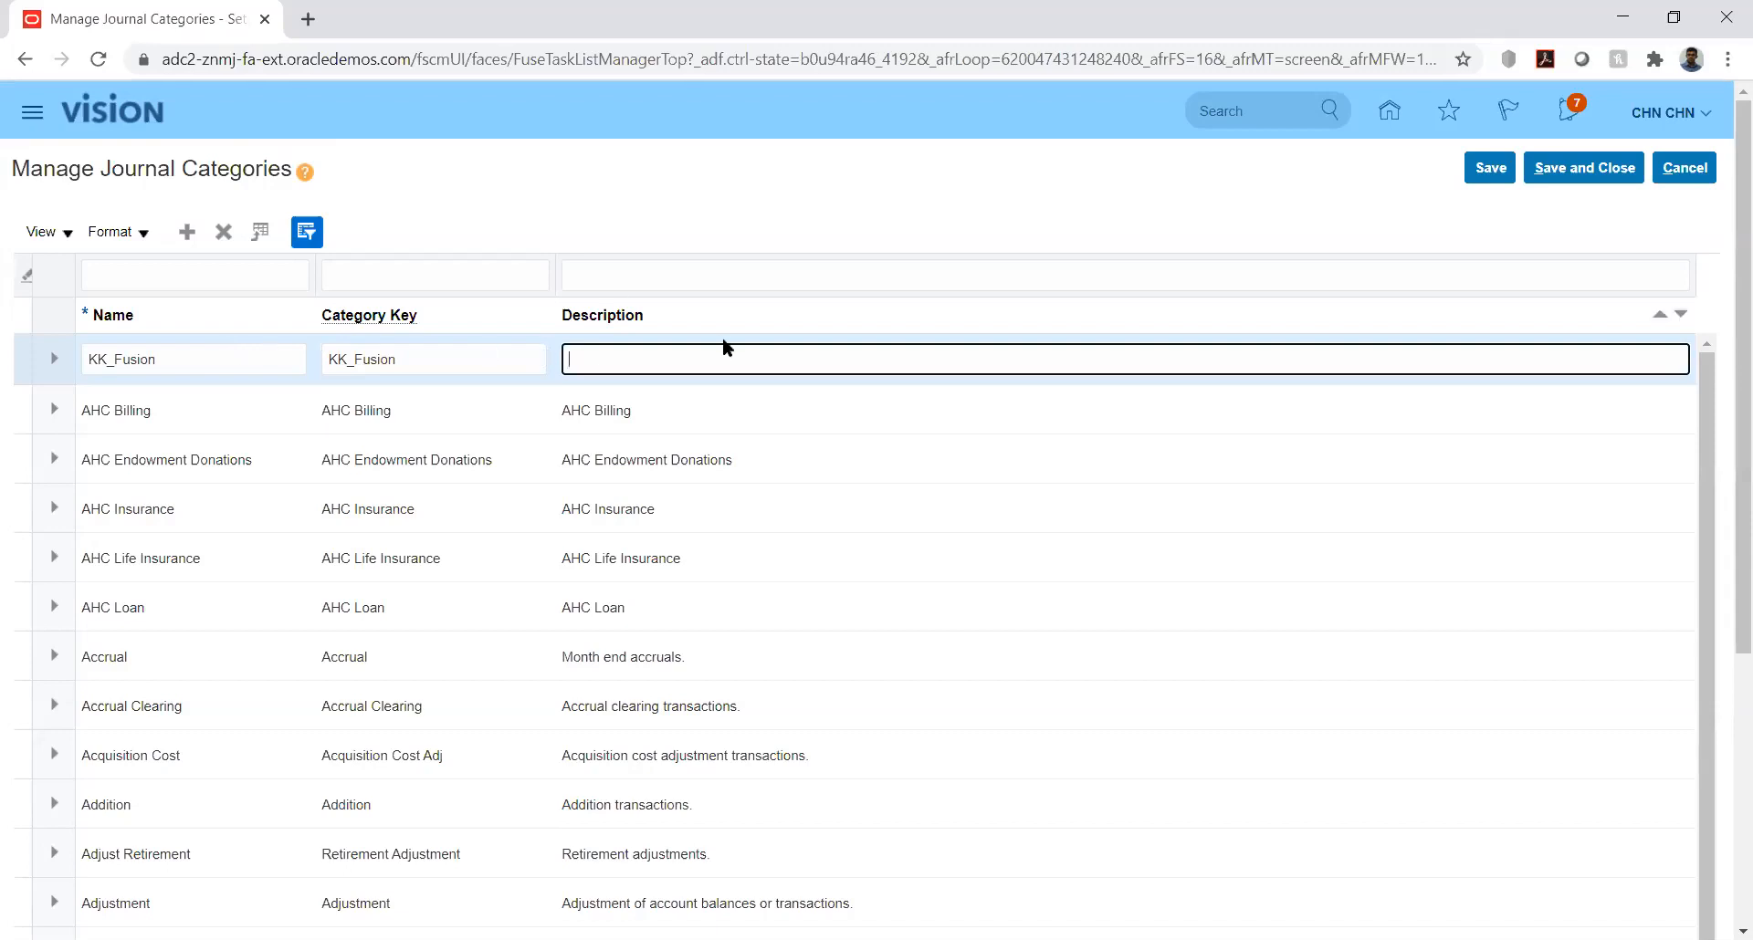
Step: Give the new category the description KK_Fusion, then save and close the journal categories
double_click(489, 366)
key("ctrl+c")
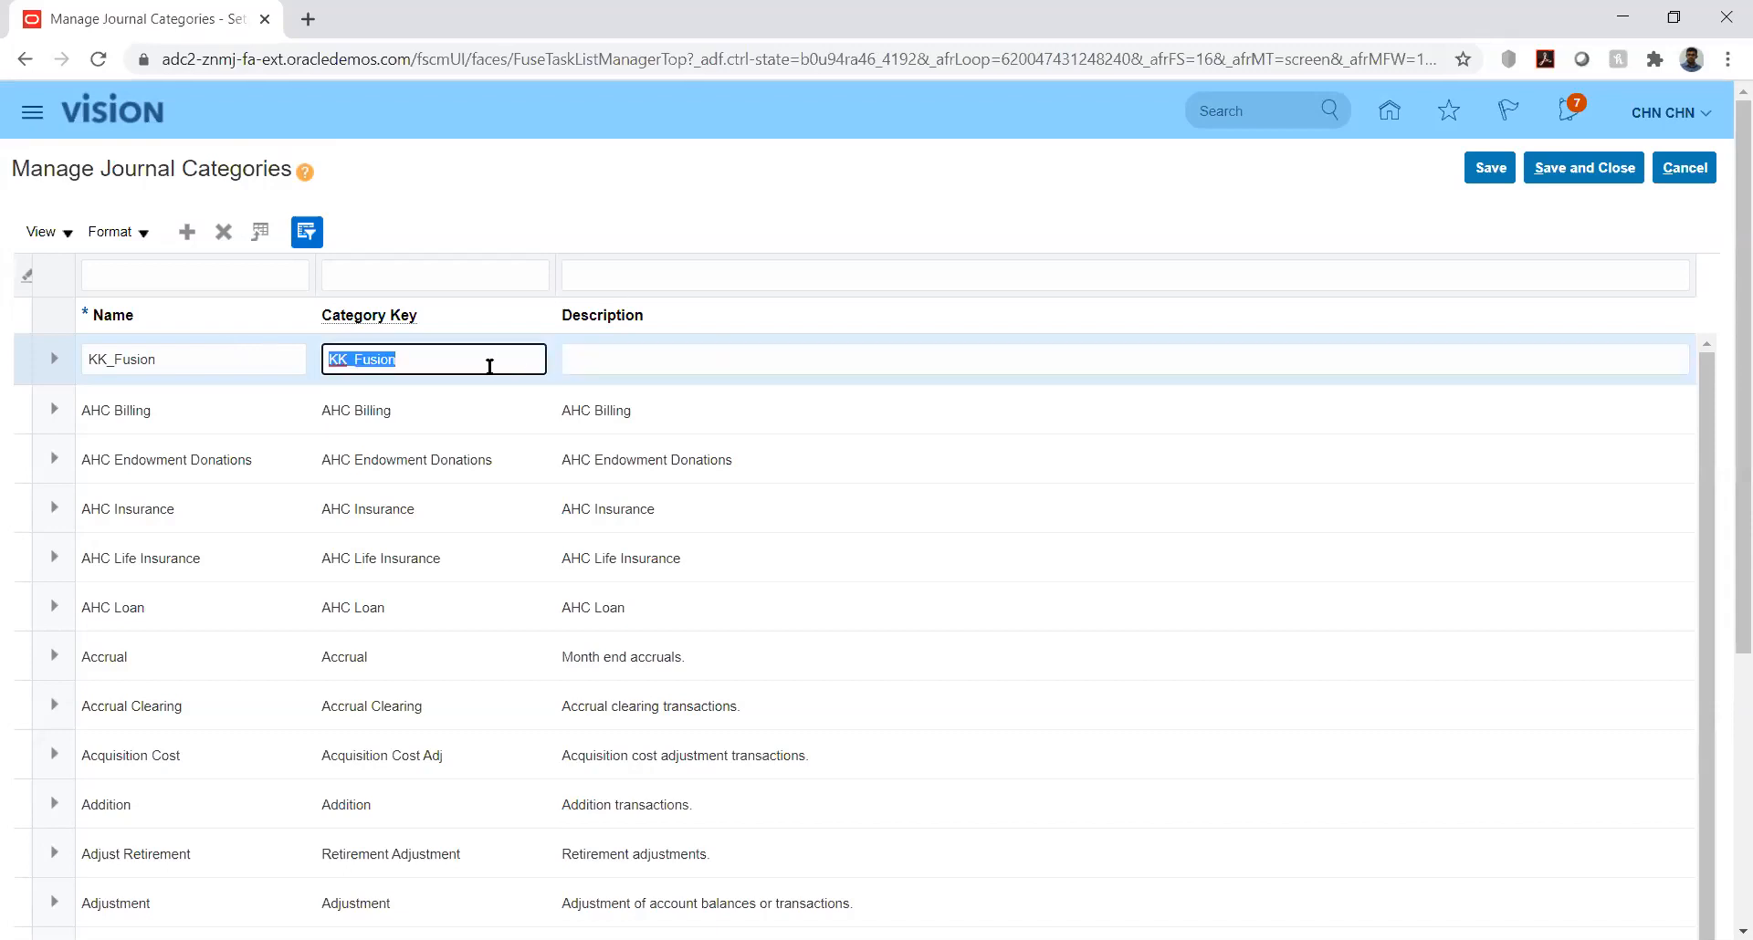
left_click(624, 366)
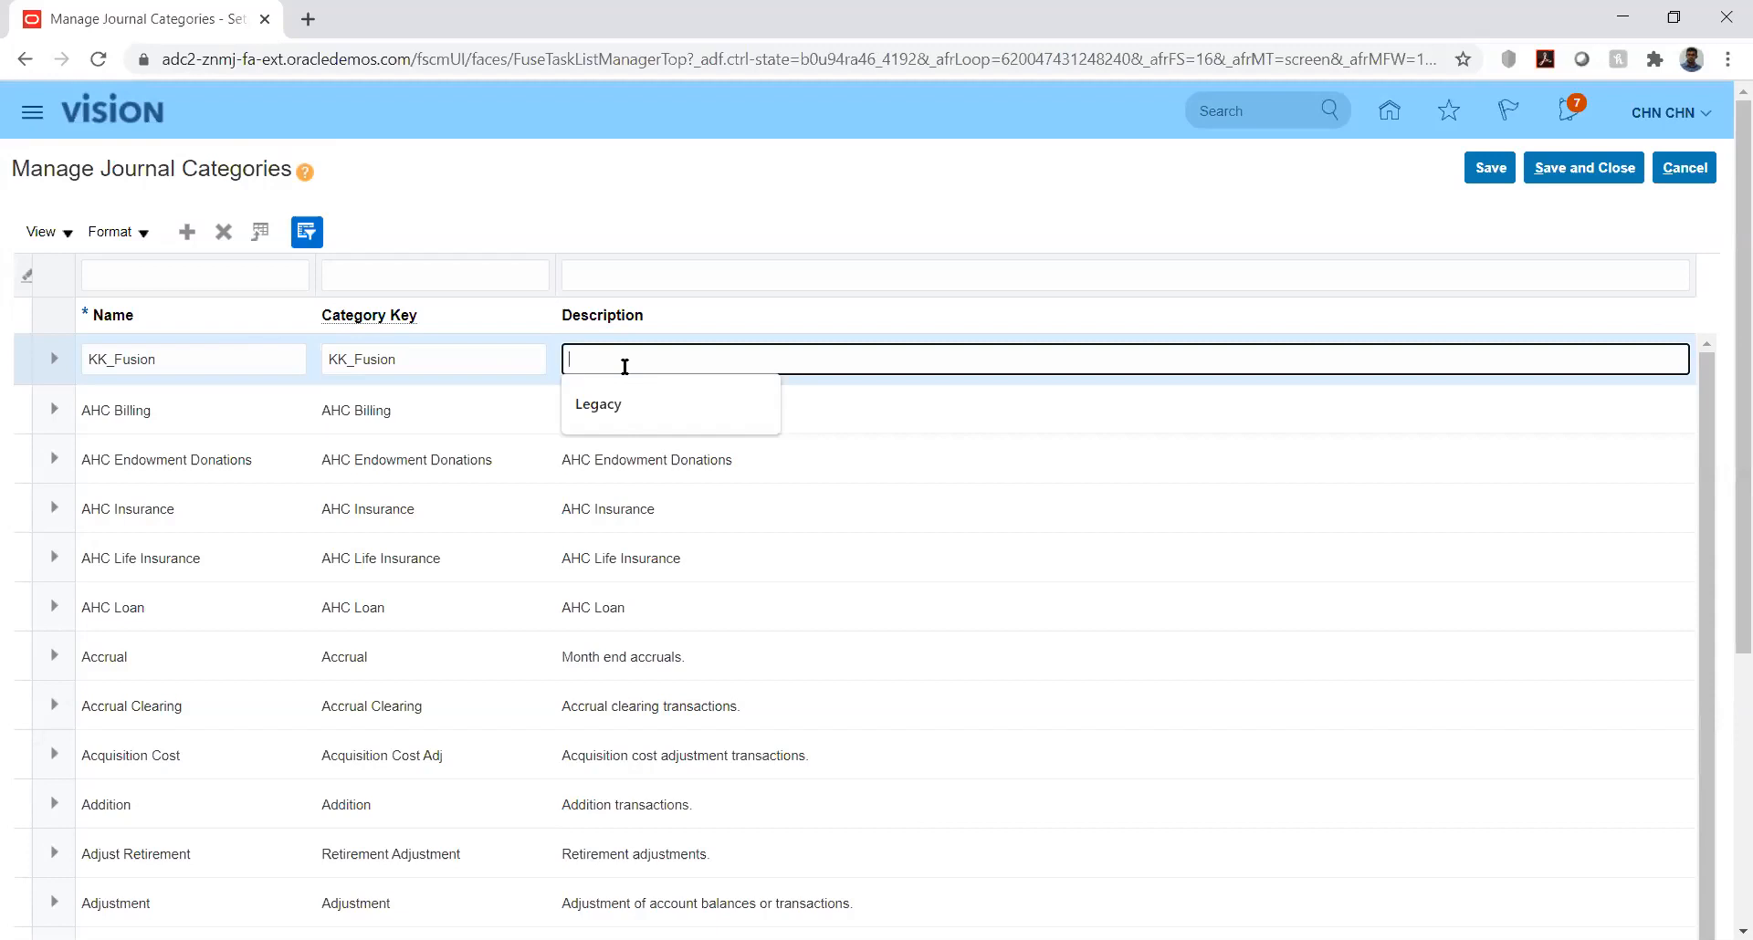
key("ctrl+v")
left_click(1081, 198)
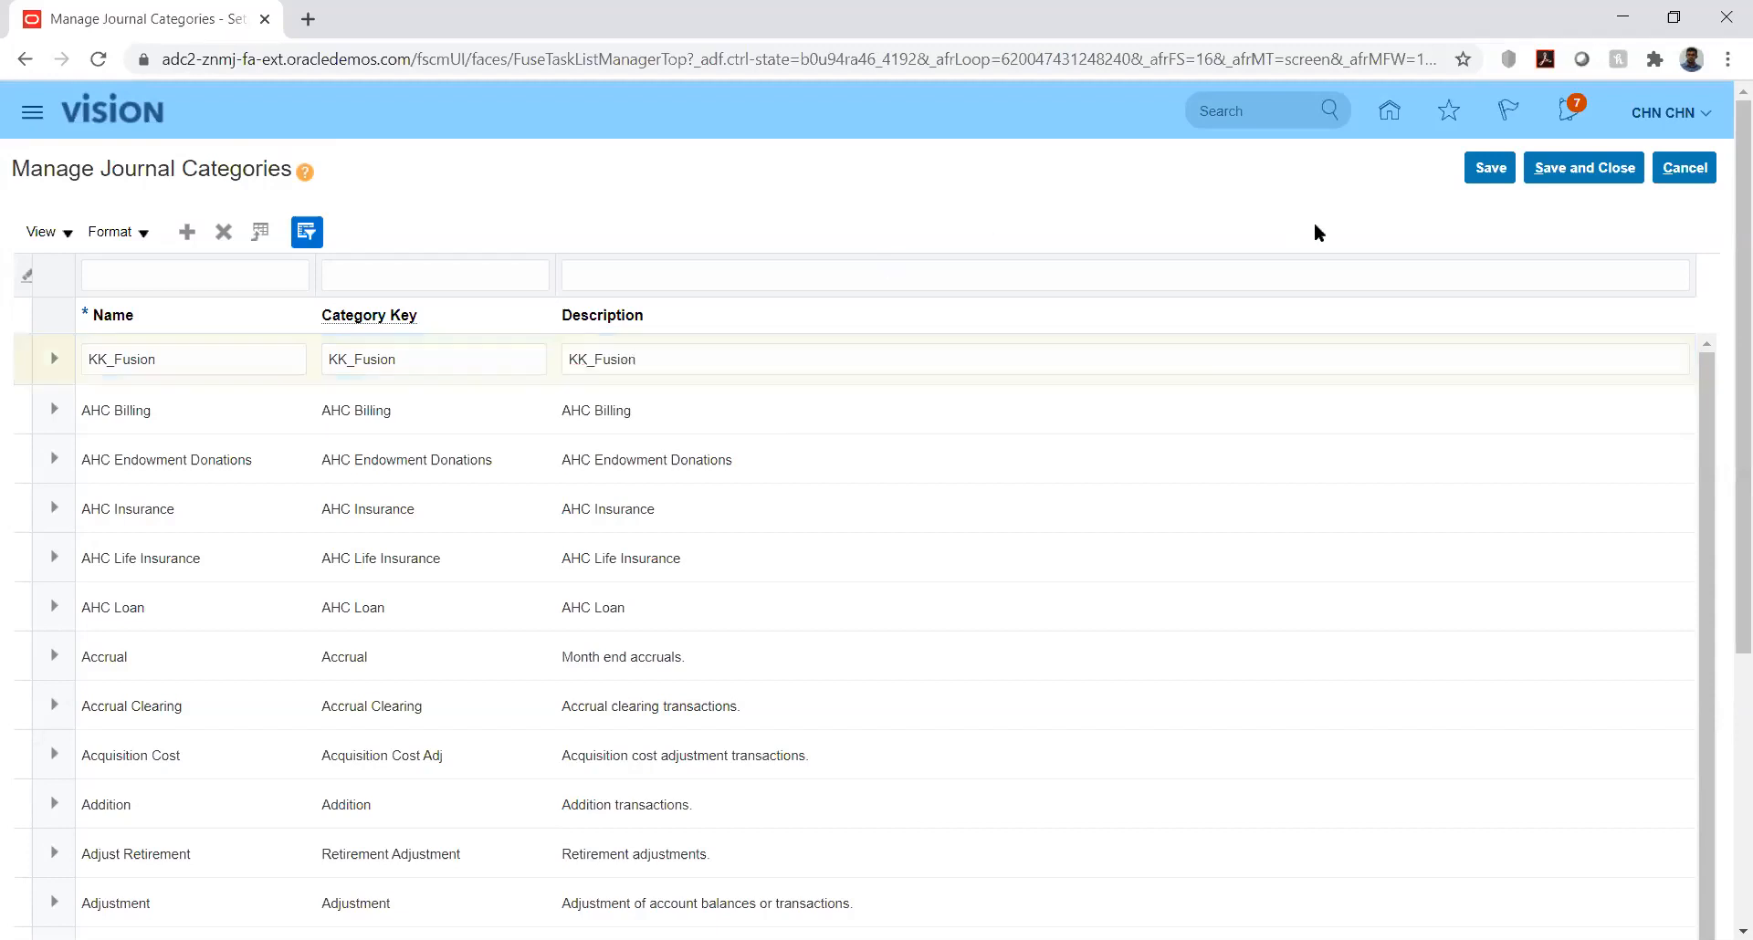
left_click(1491, 175)
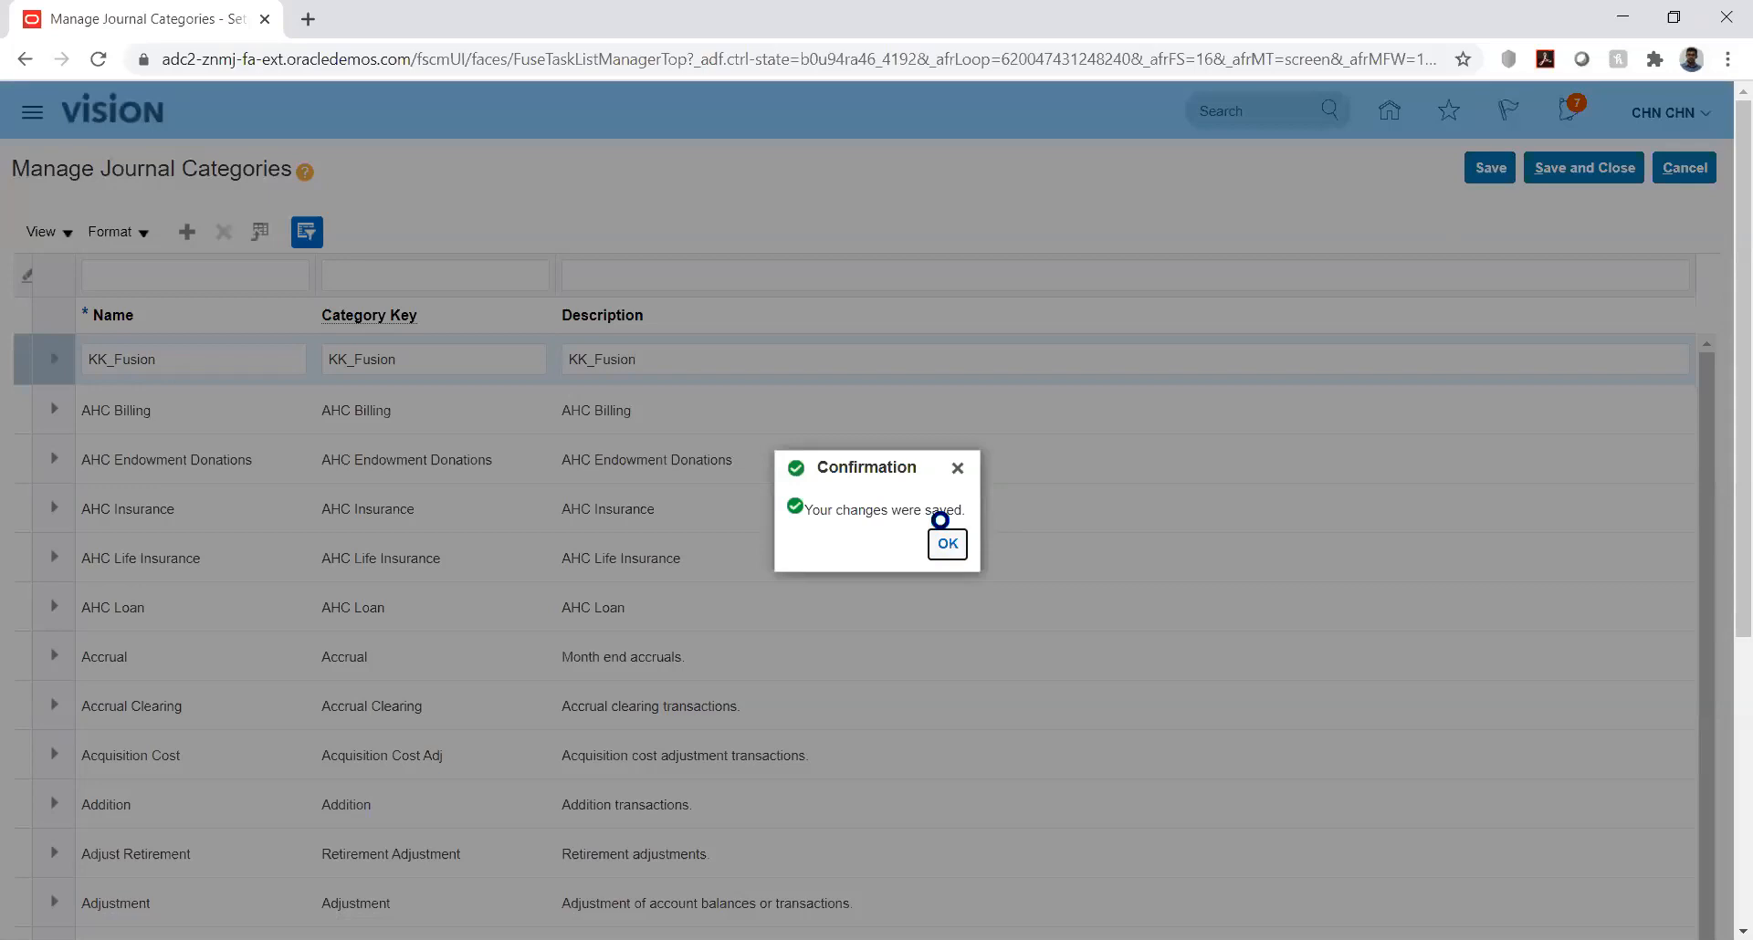
left_click(948, 545)
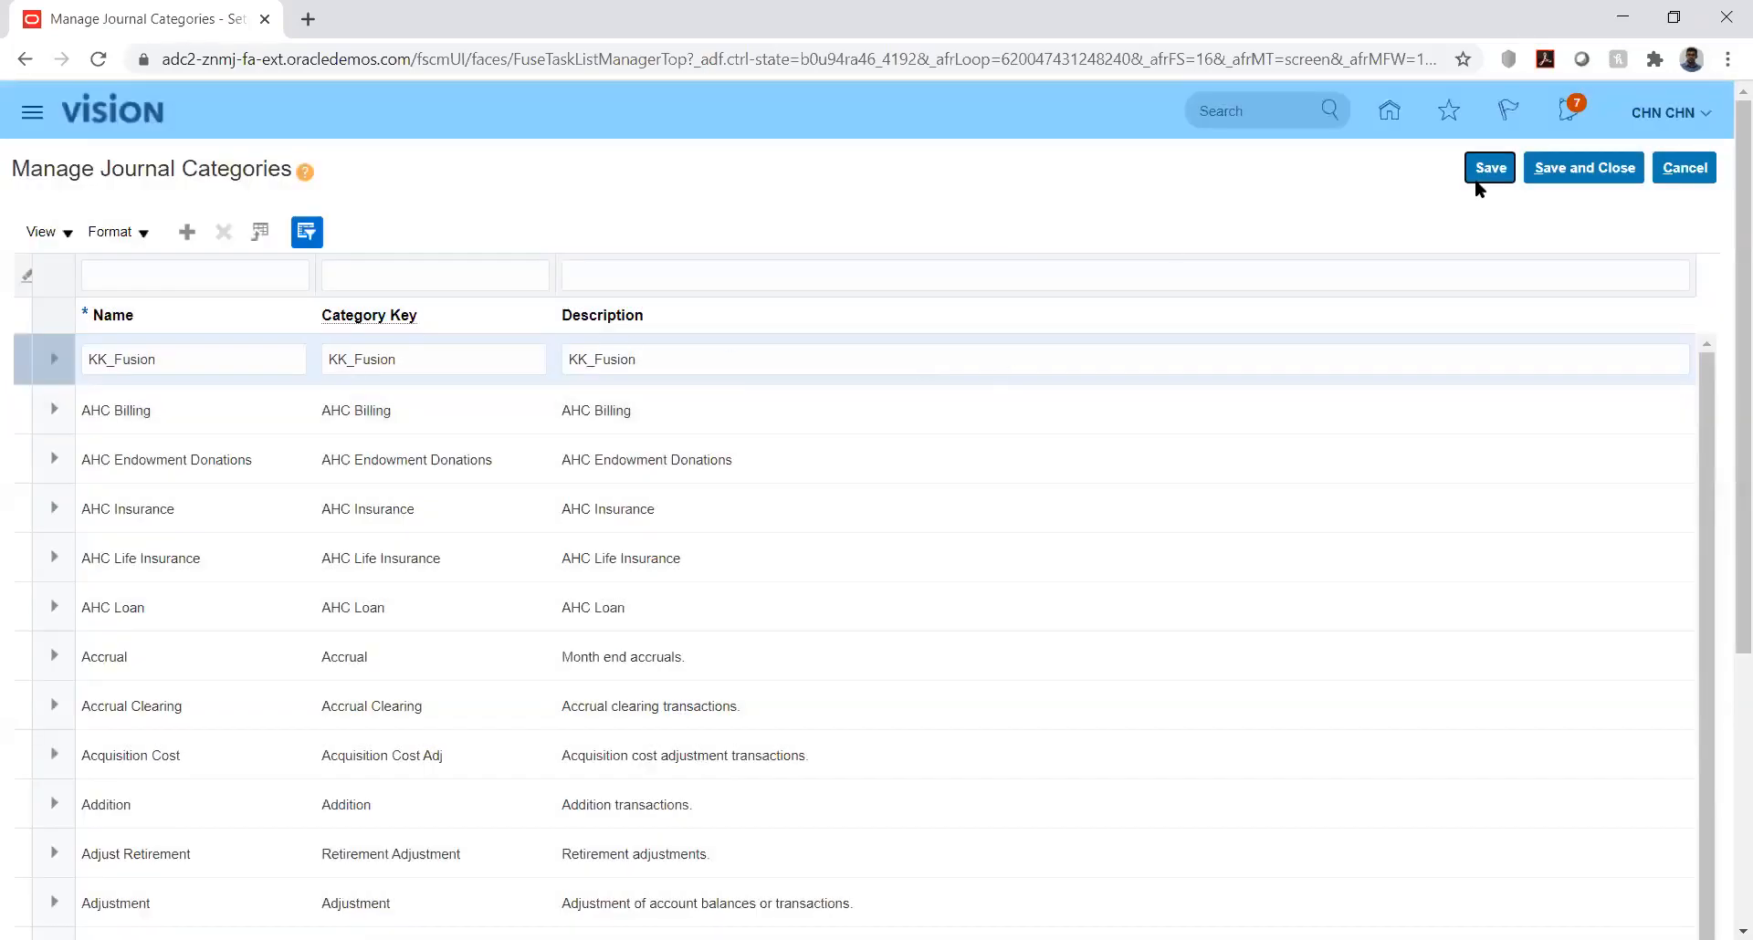
left_click(1581, 168)
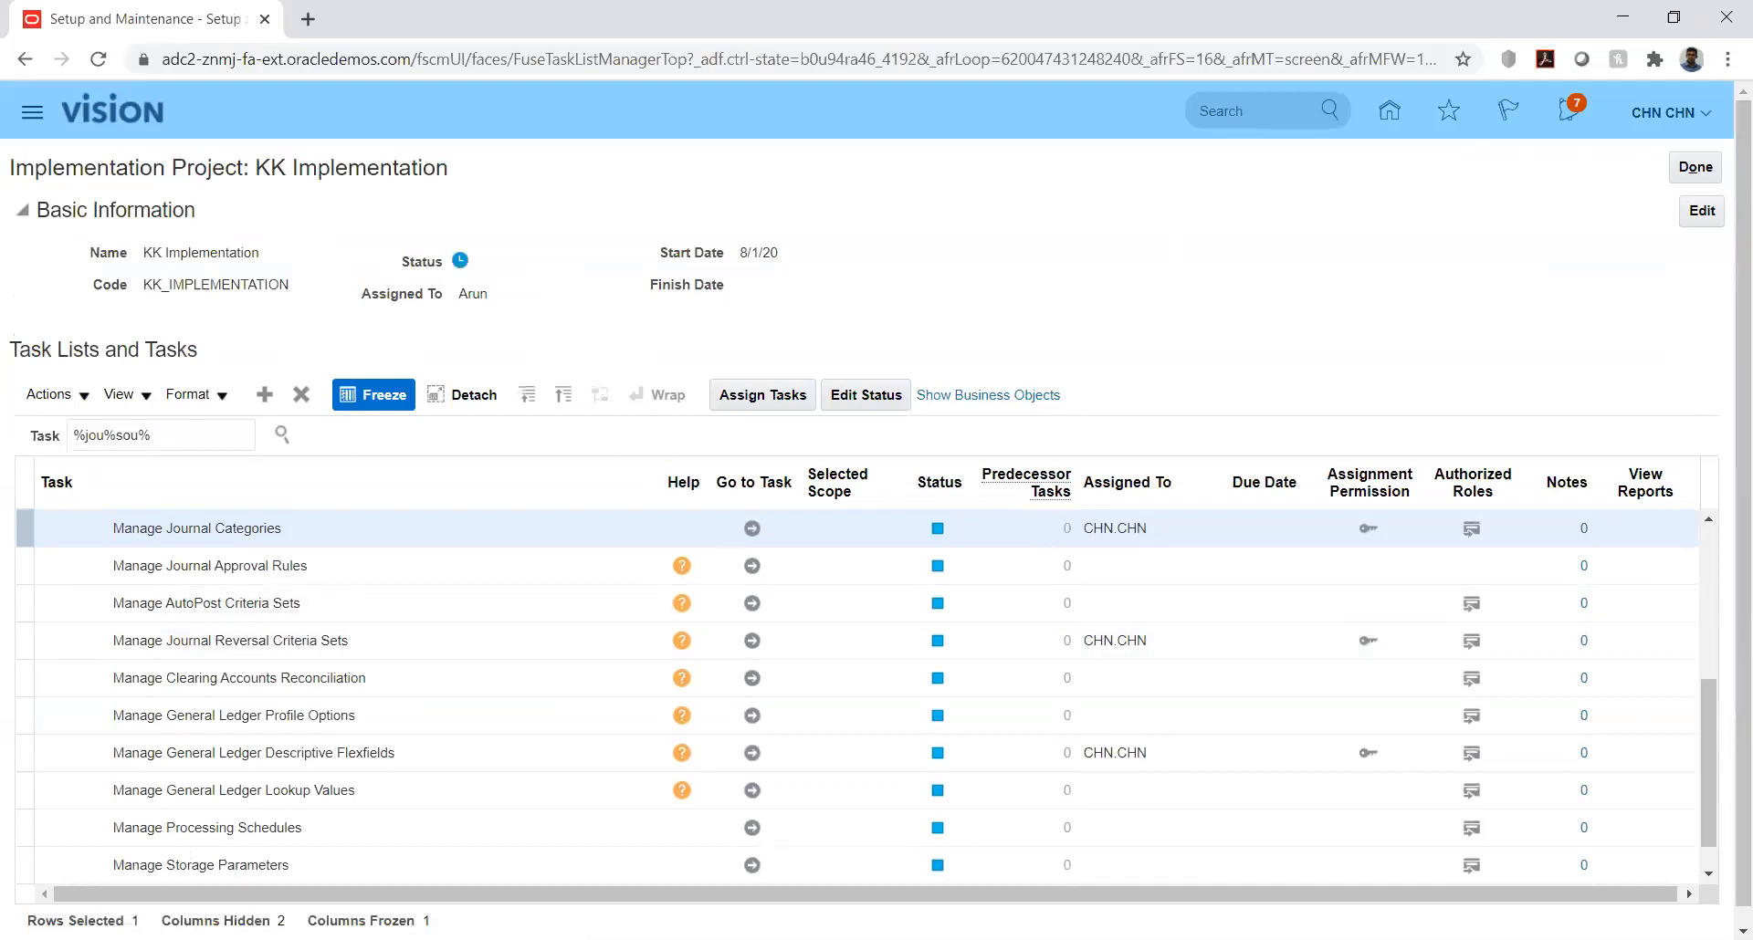
key("alt+Tab")
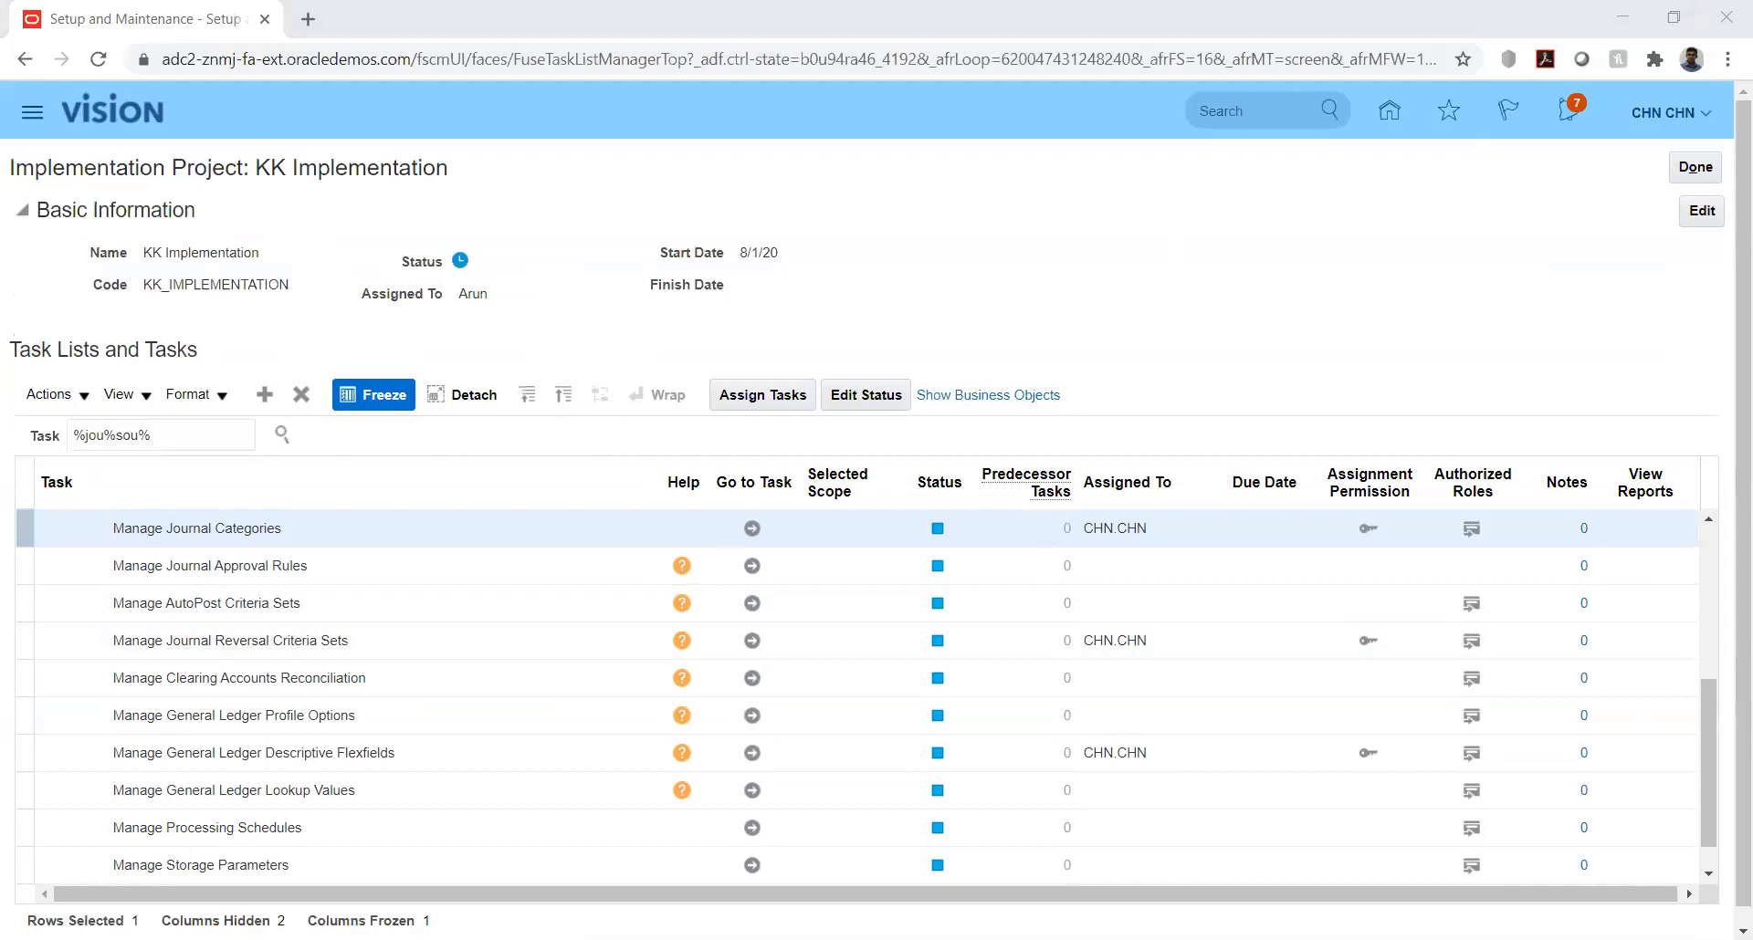
left_click(1420, 306)
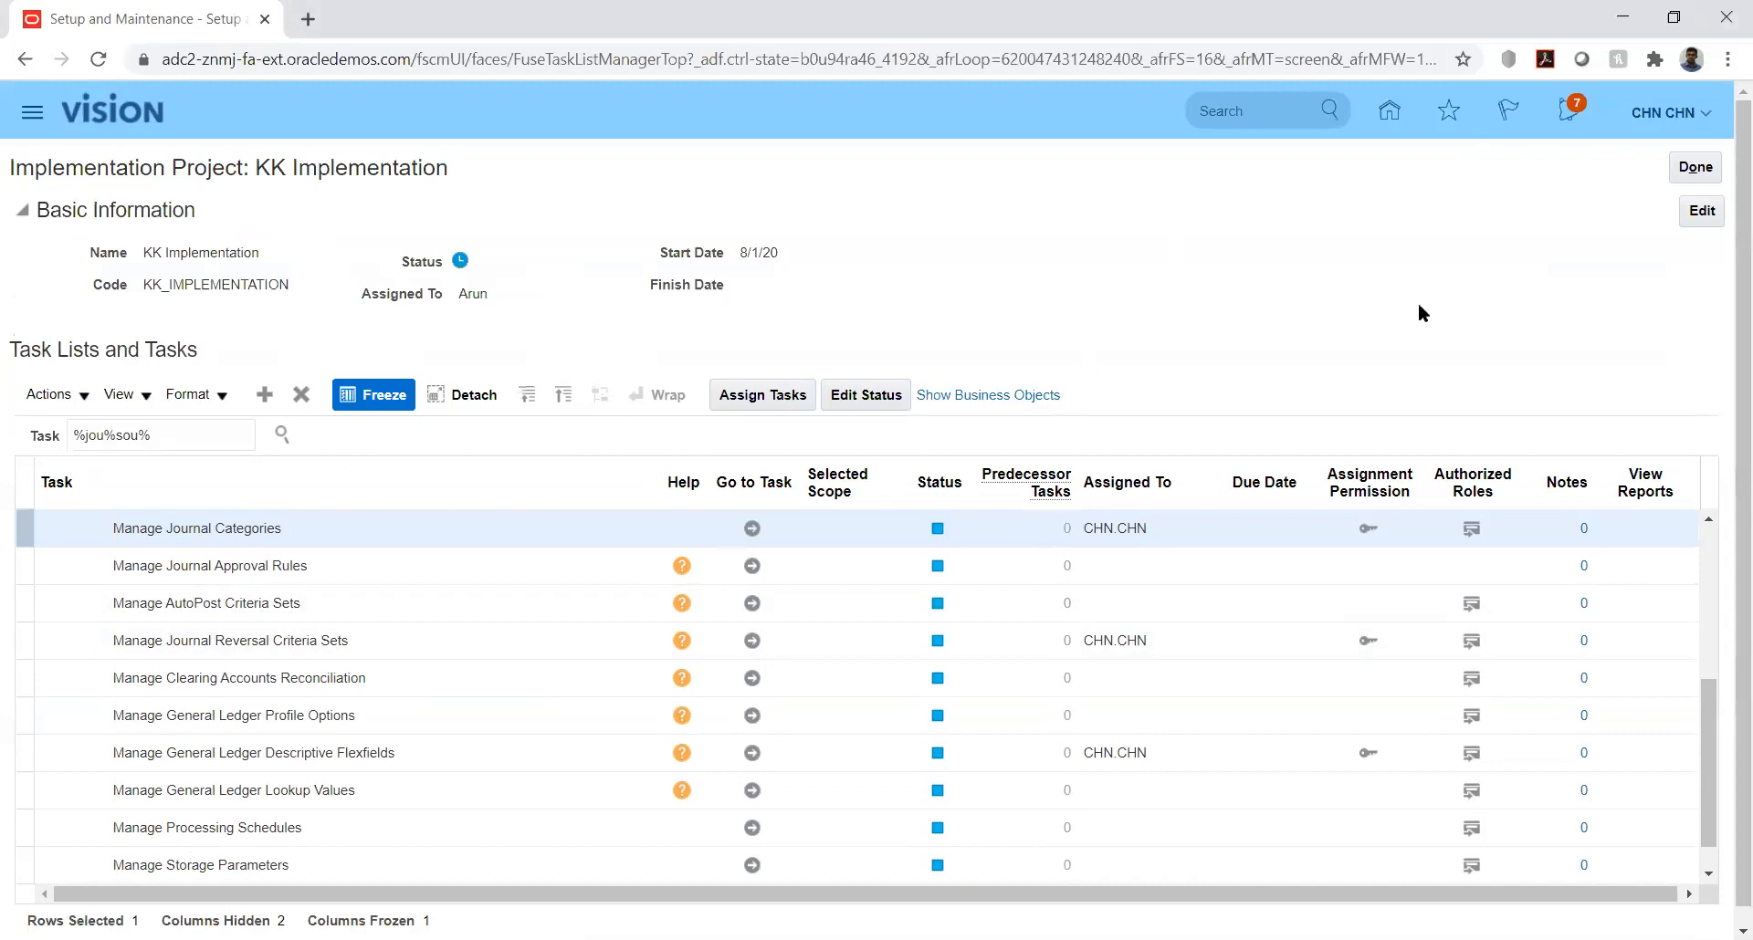
left_click(1713, 716)
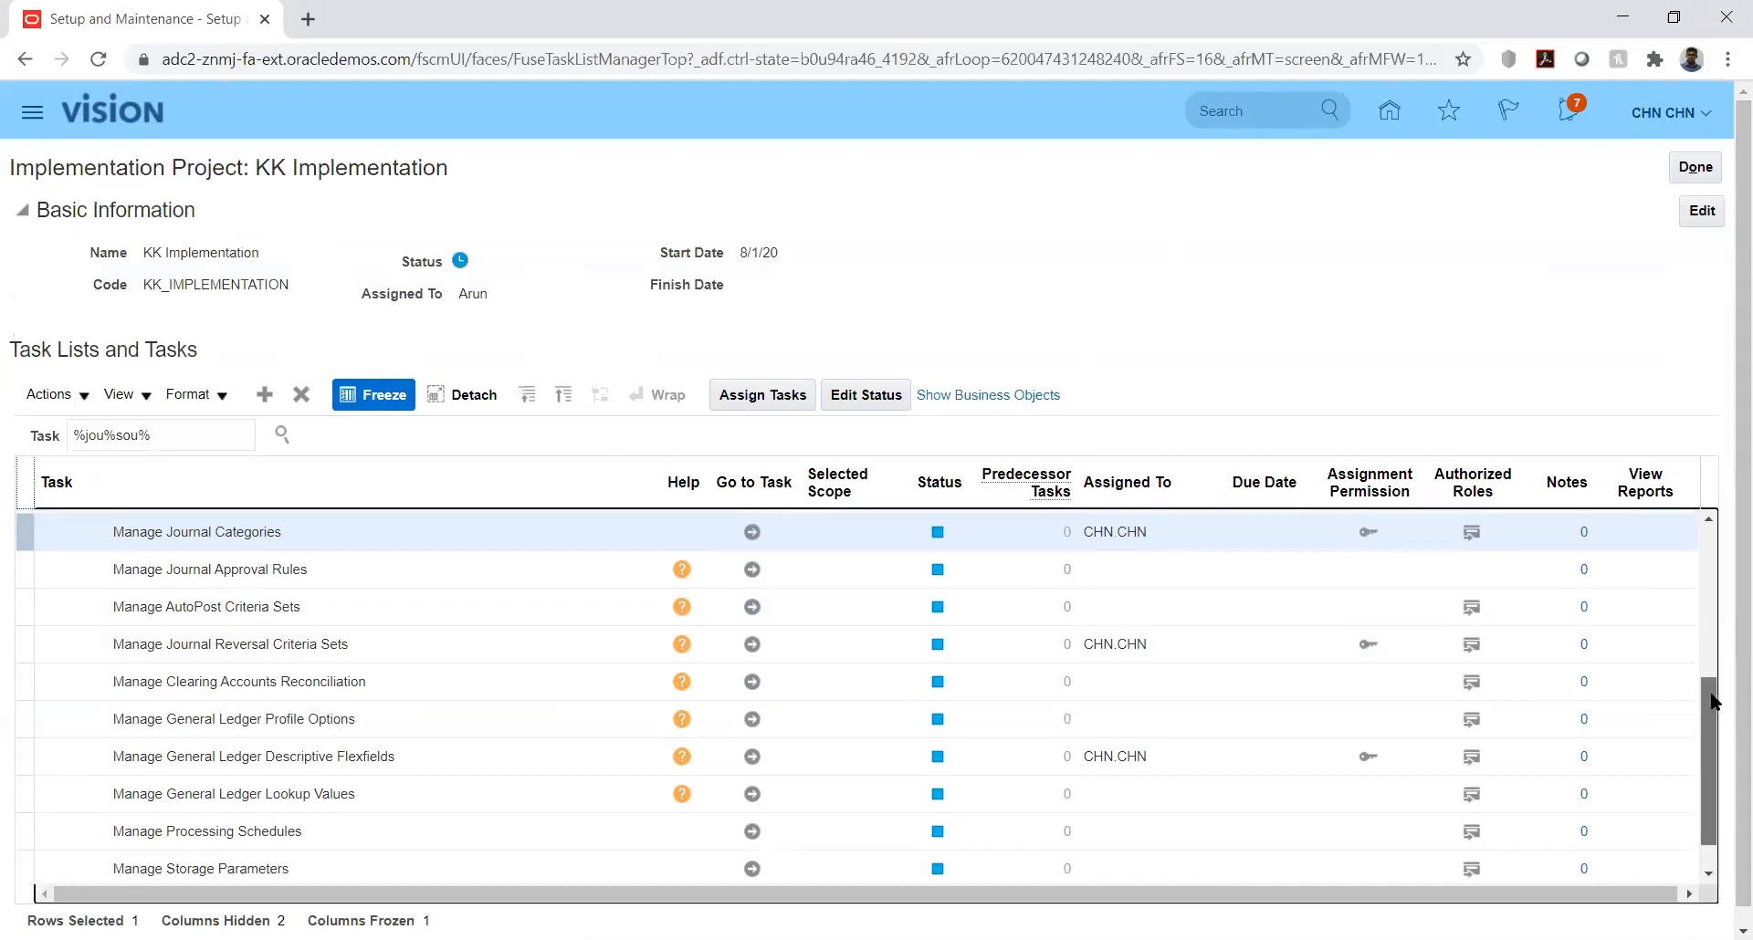
scroll(1712, 721, "up", 1)
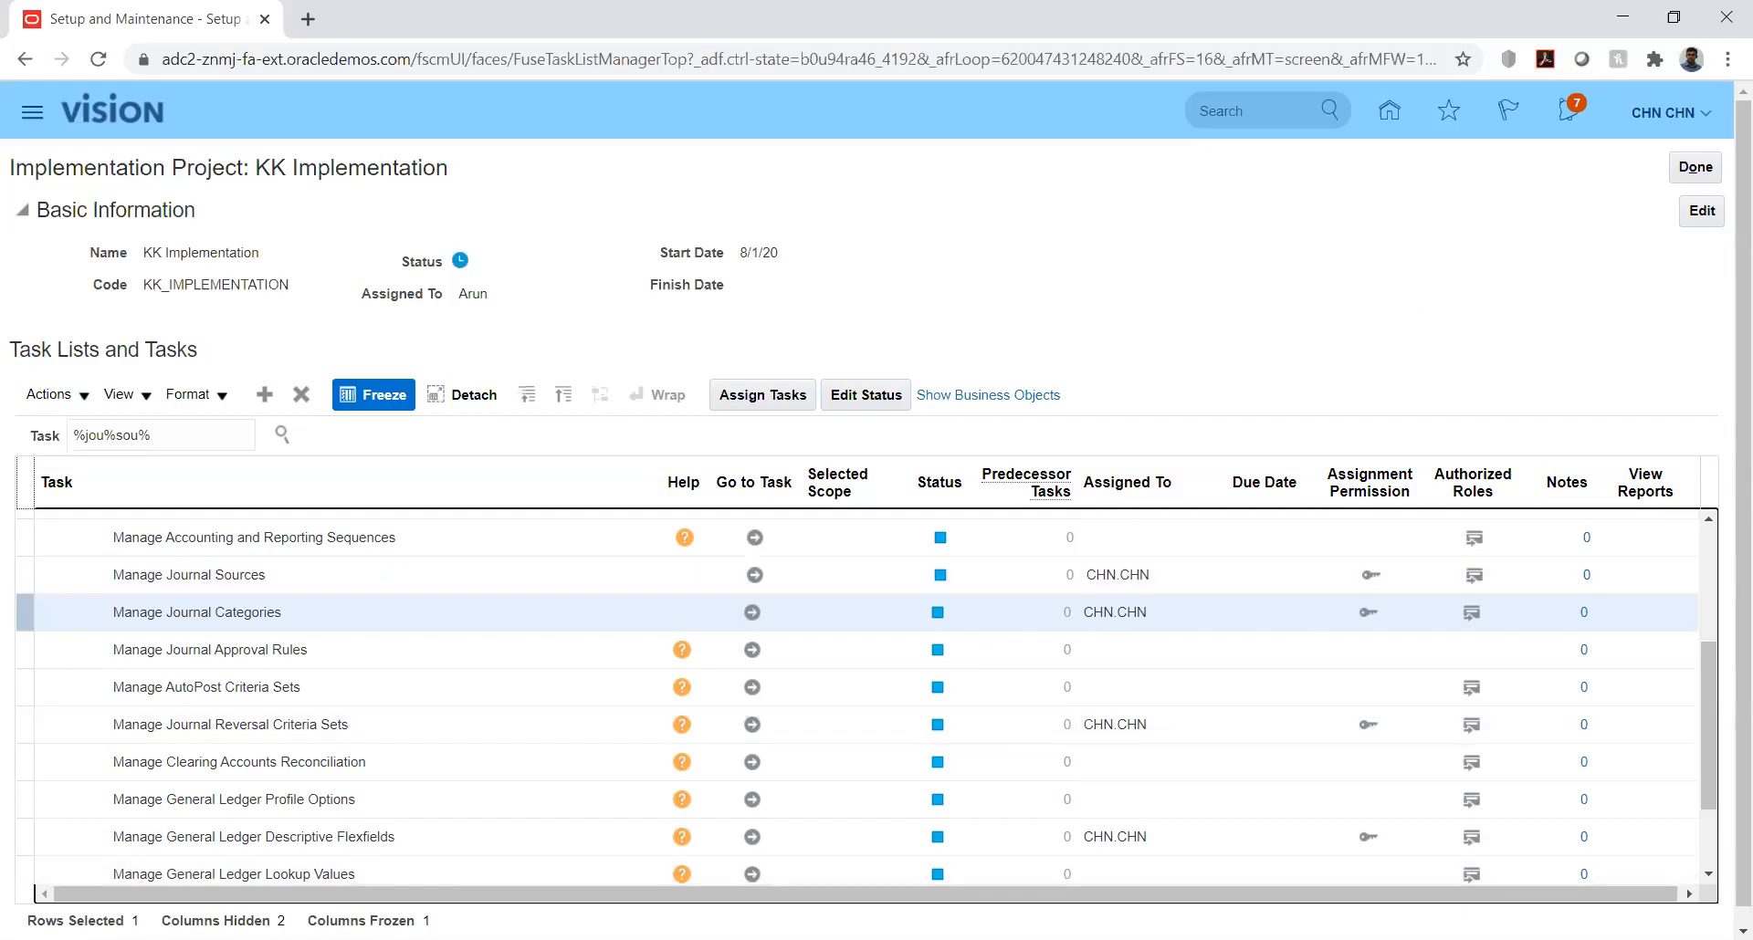
Step: Switch to the JournalImportTemplate (1).xlsm workbook in Excel and read through its Instructions and CSV Generation sheet
key("alt+Tab")
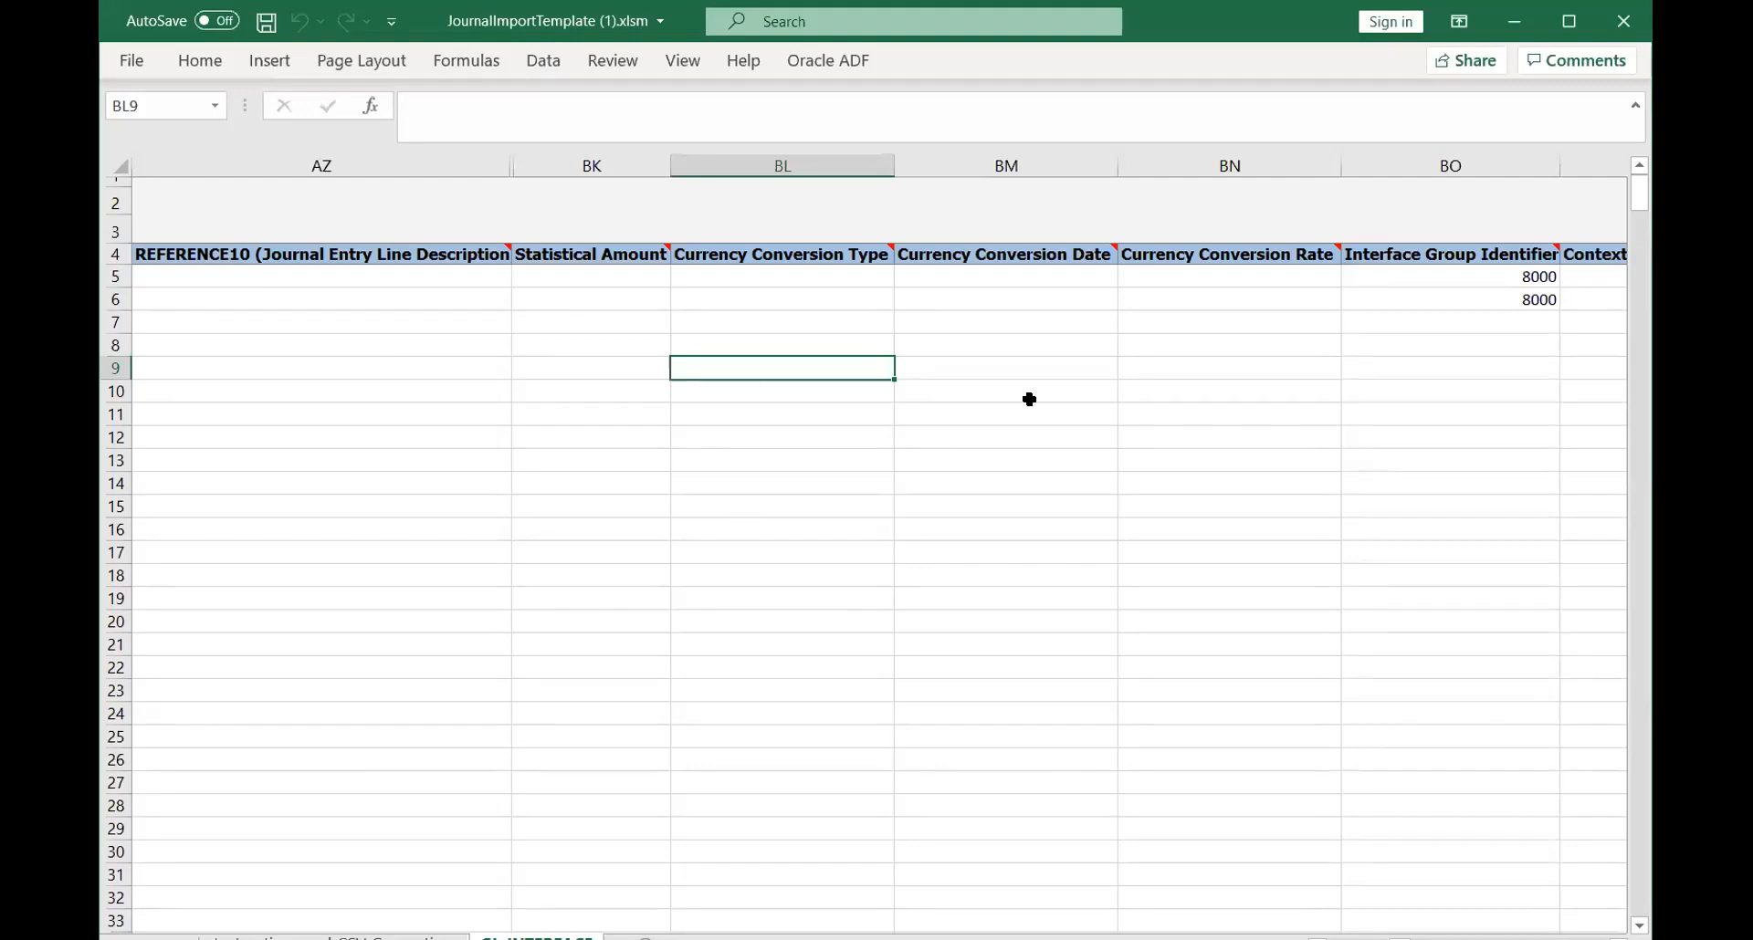
left_click(1567, 21)
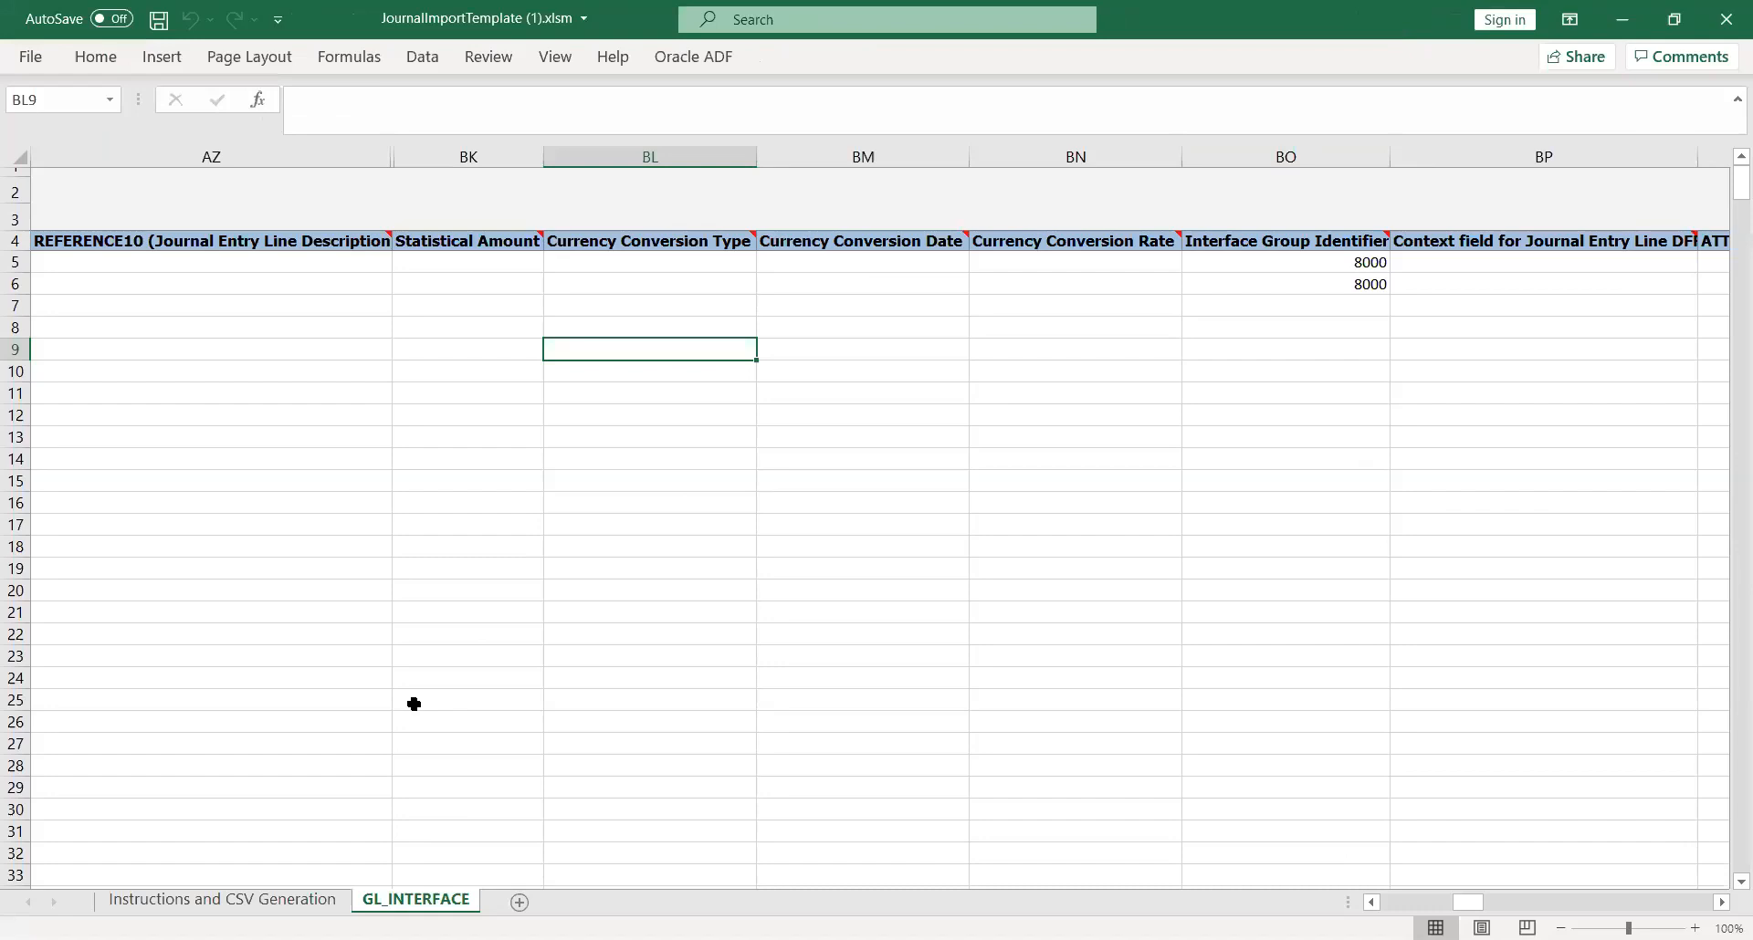
left_click(222, 901)
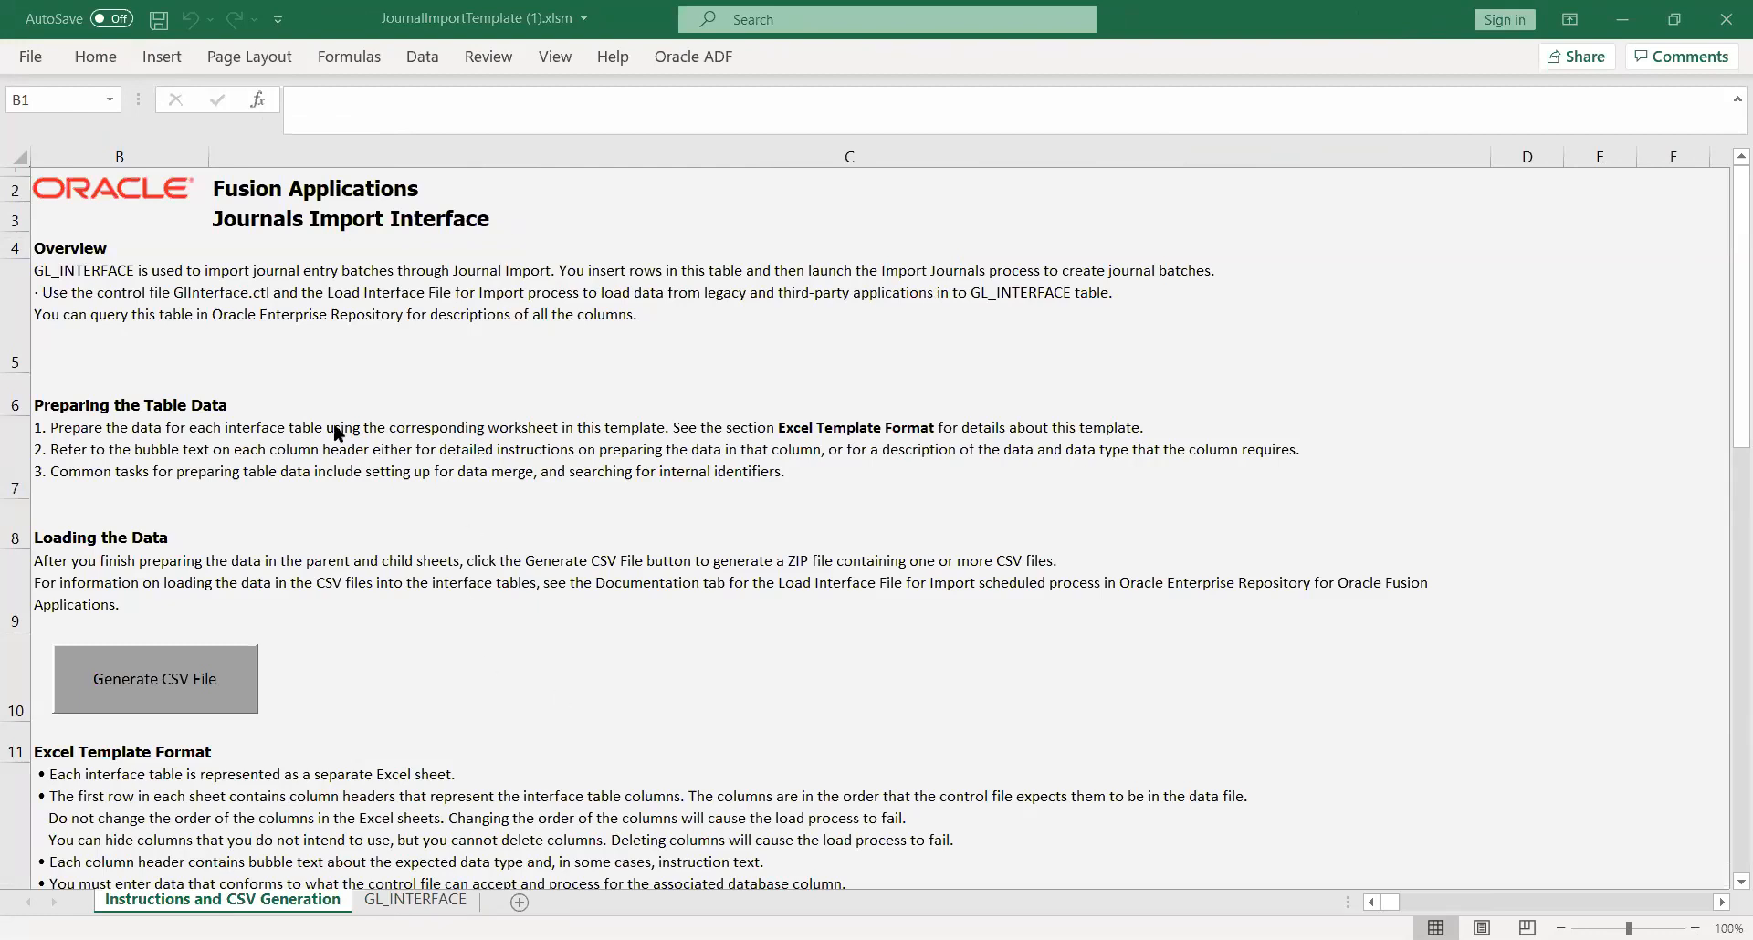
left_click(326, 366)
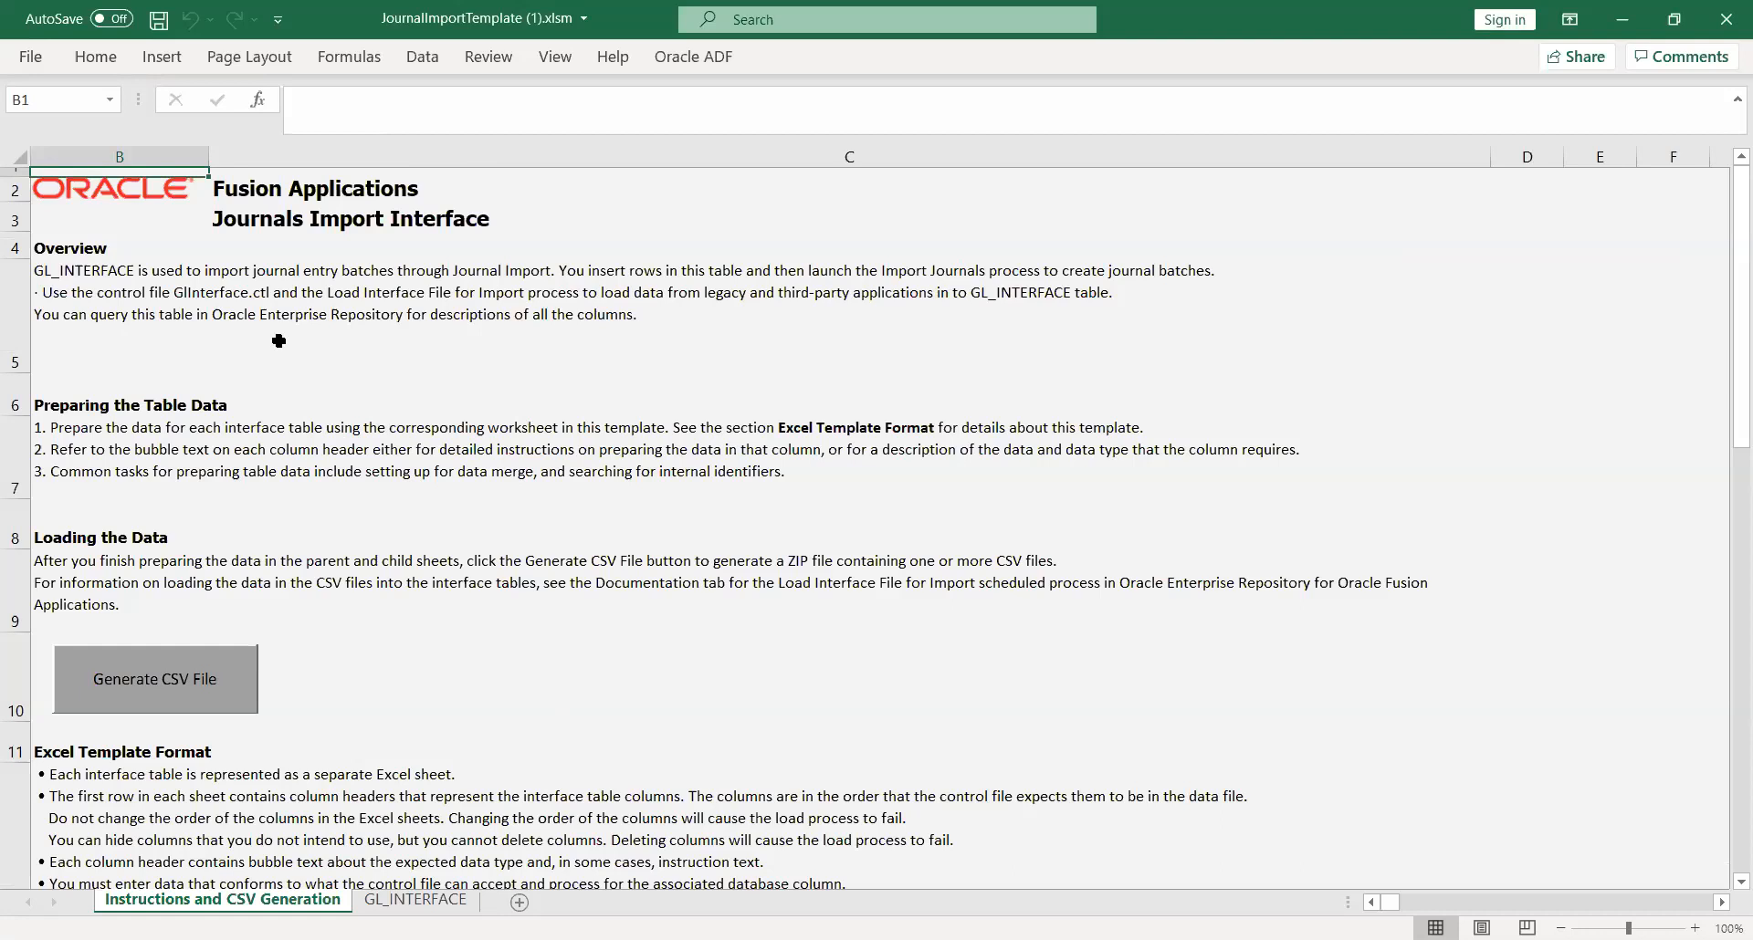
left_click(220, 297)
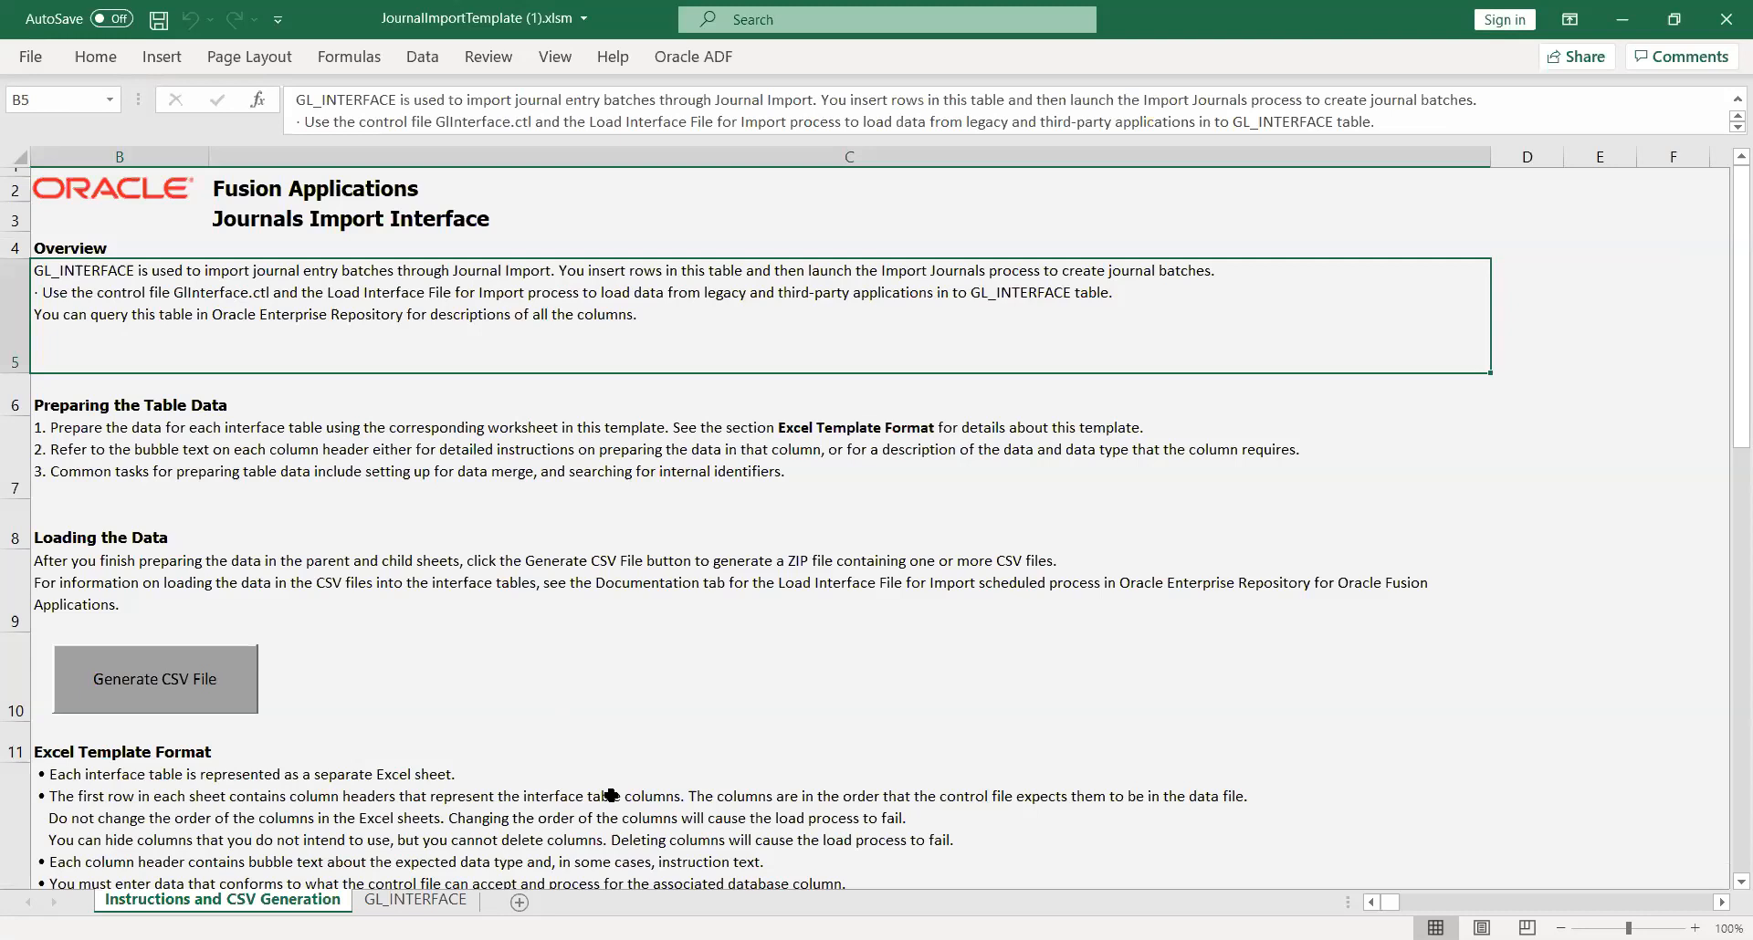
left_click(320, 808)
key("Down")
key("Down")
key("Down")
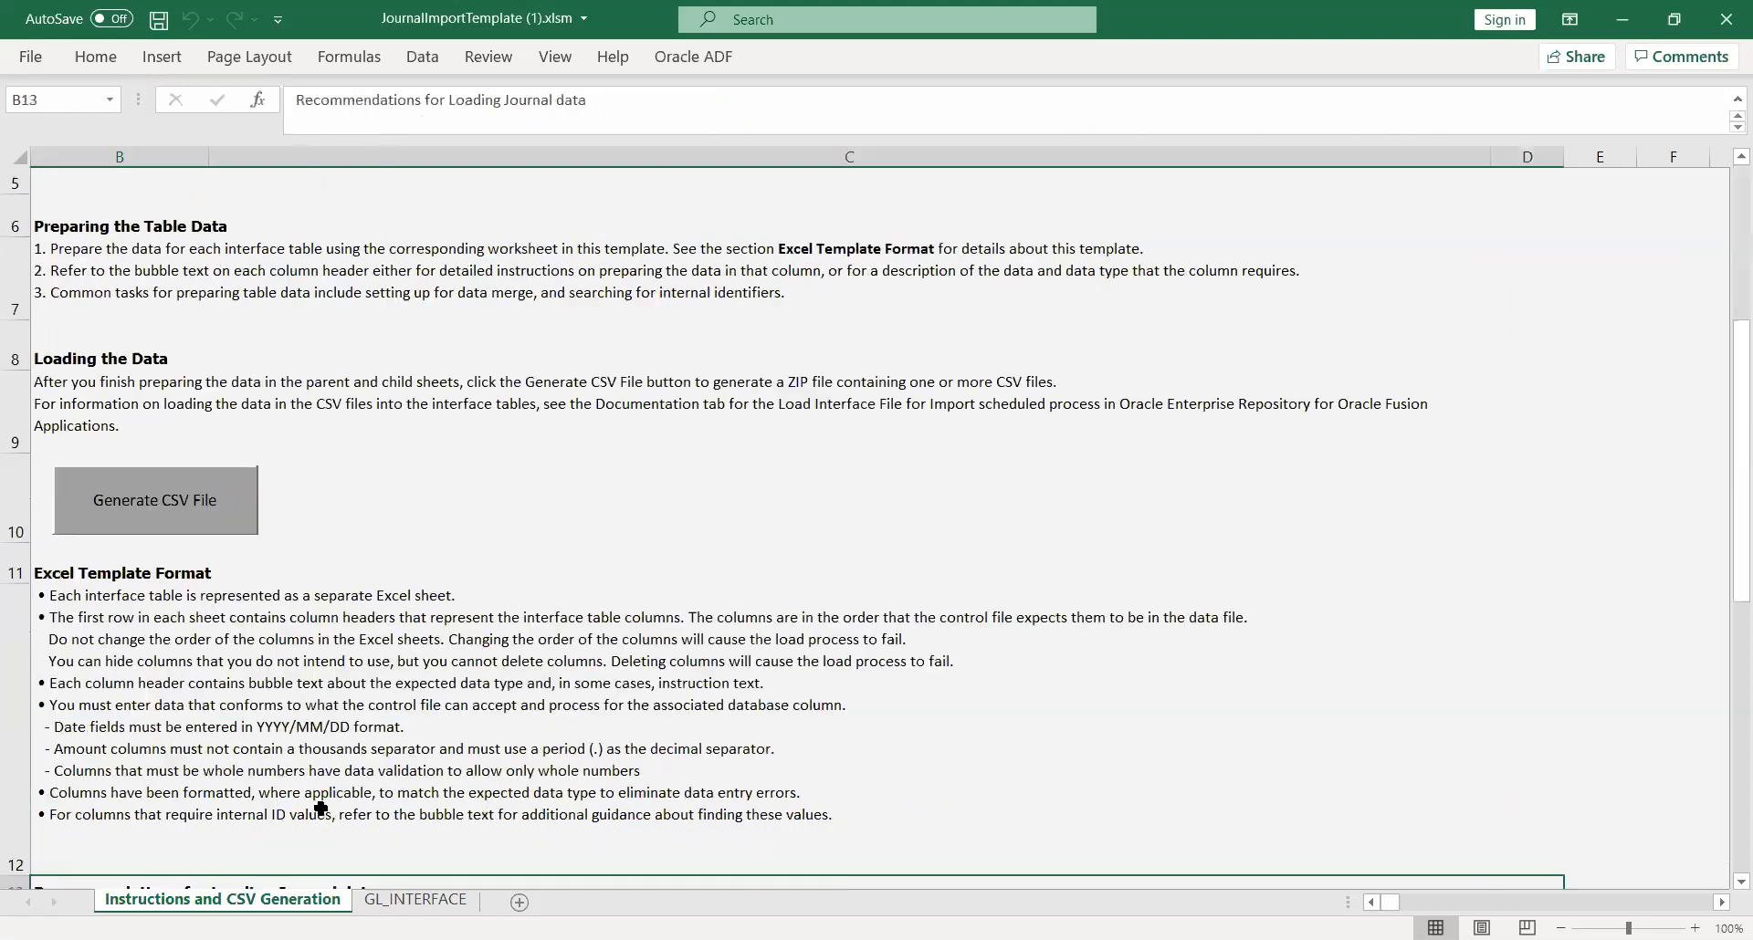
key("Down")
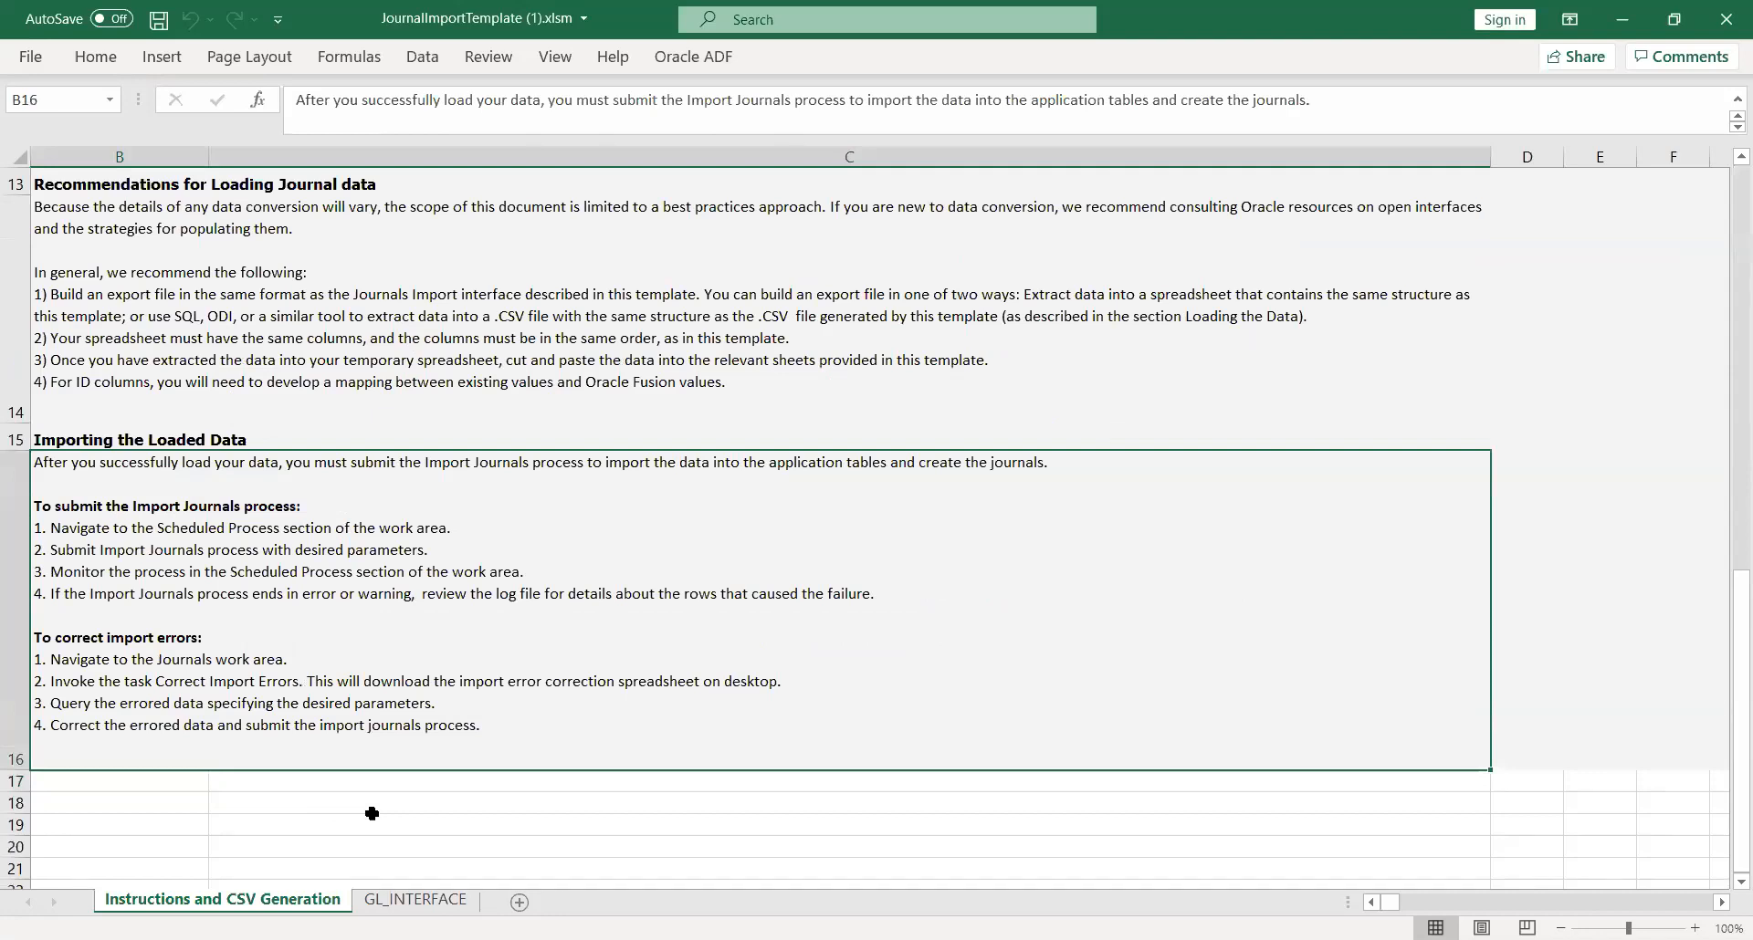
Step: Examine the first columns of the GL_INTERFACE sheet, checking the Status Code options and the Ledger ID of the second journal line
left_click(406, 901)
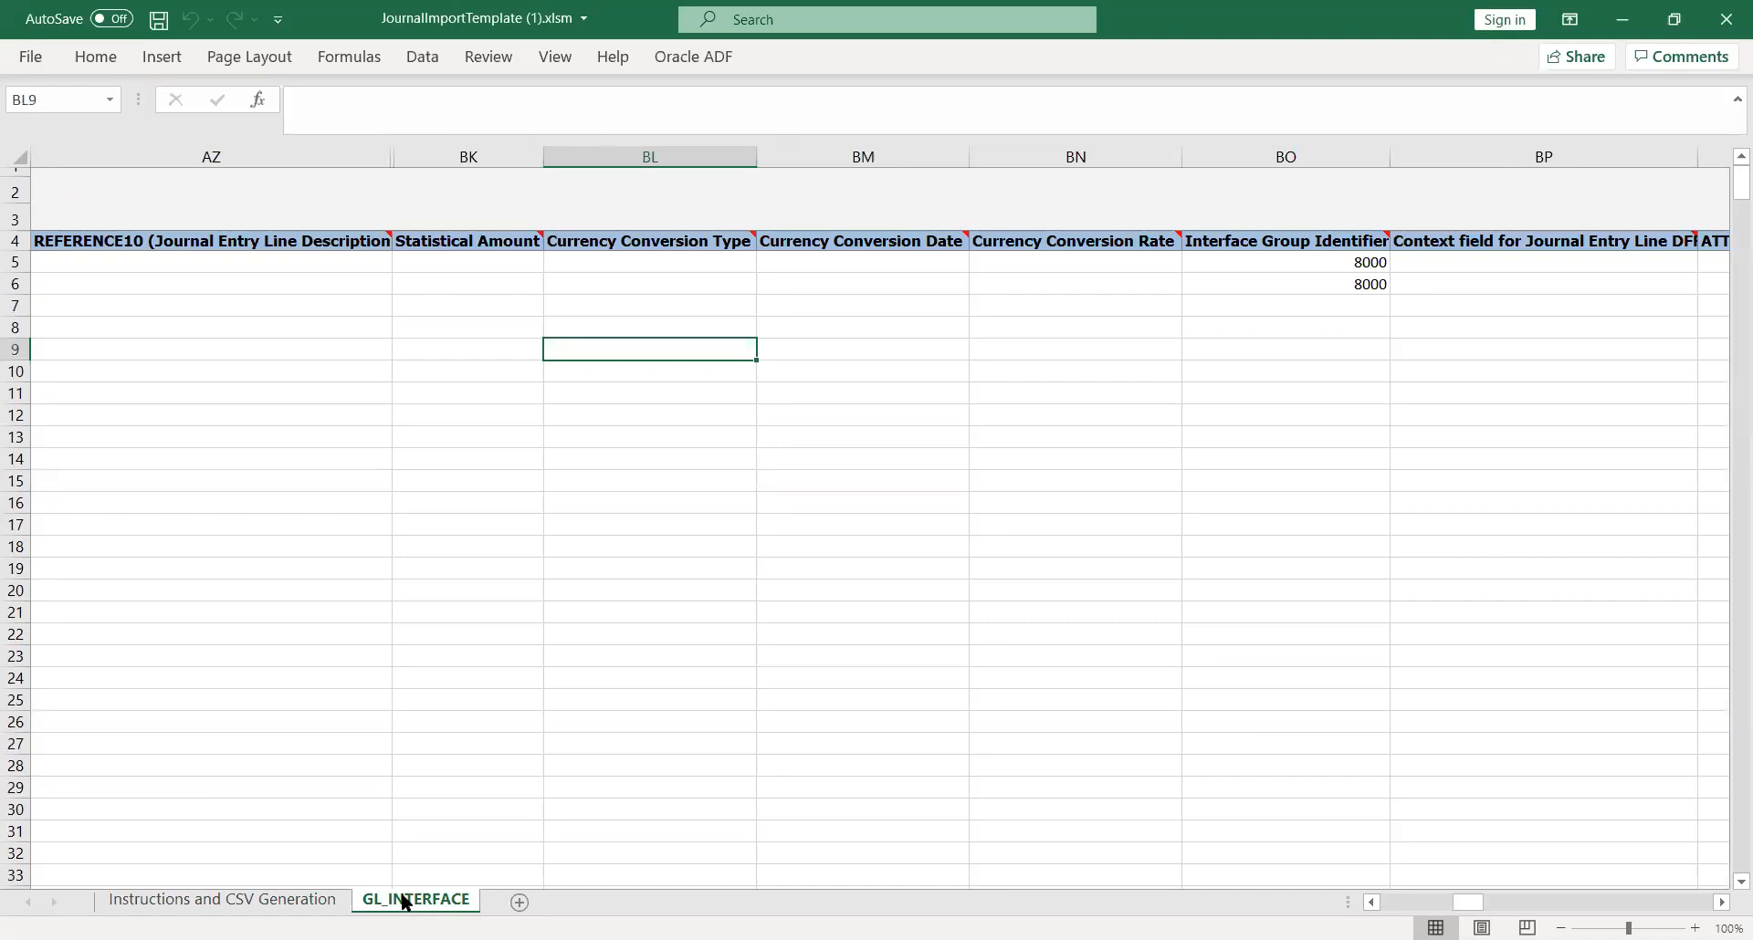
key("Left")
key("Left")
key("Left")
key("Left")
key("Left")
key("Left")
key("Left")
key("Left")
key("Left")
key("Left")
key("Left")
key("Left")
key("Left")
key("Left")
key("Left")
key("Left")
key("Left")
key("Left")
key("Left")
key("Left")
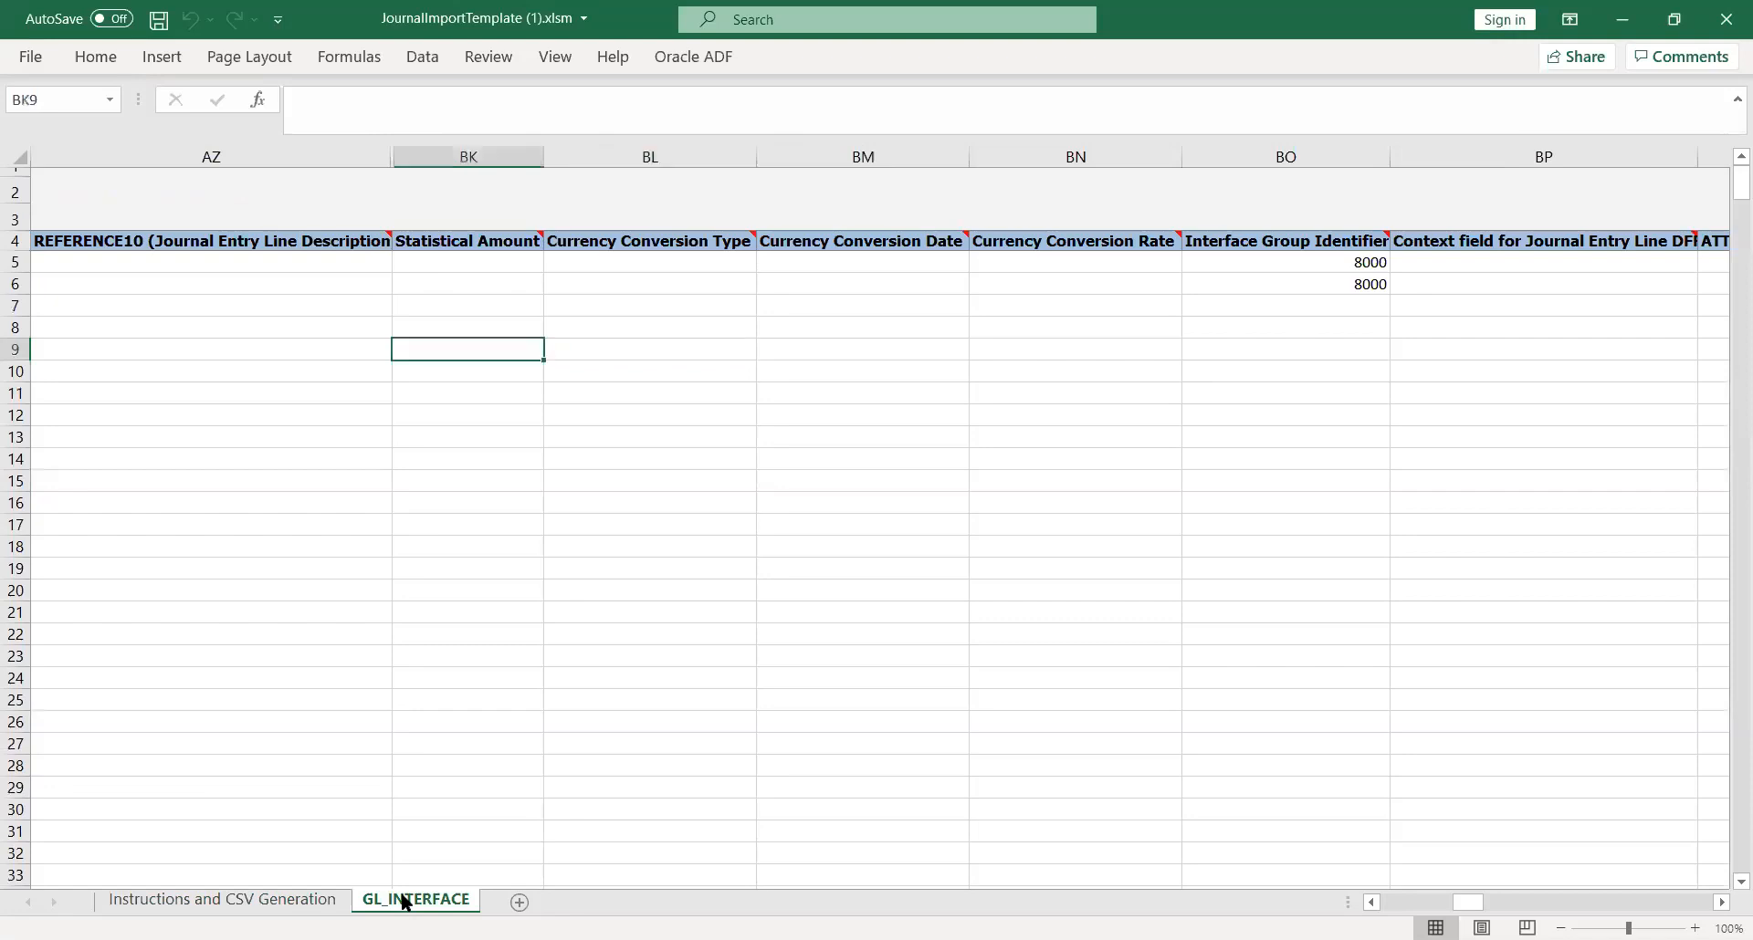
key("Left")
key("Left")
key("Left")
key("Left")
key("Left")
key("Left")
key("Left")
key("Left")
key("Left")
key("Left")
key("Left")
key("Left")
key("Left")
key("Left")
key("Left")
key("Left")
key("Left")
key("Left")
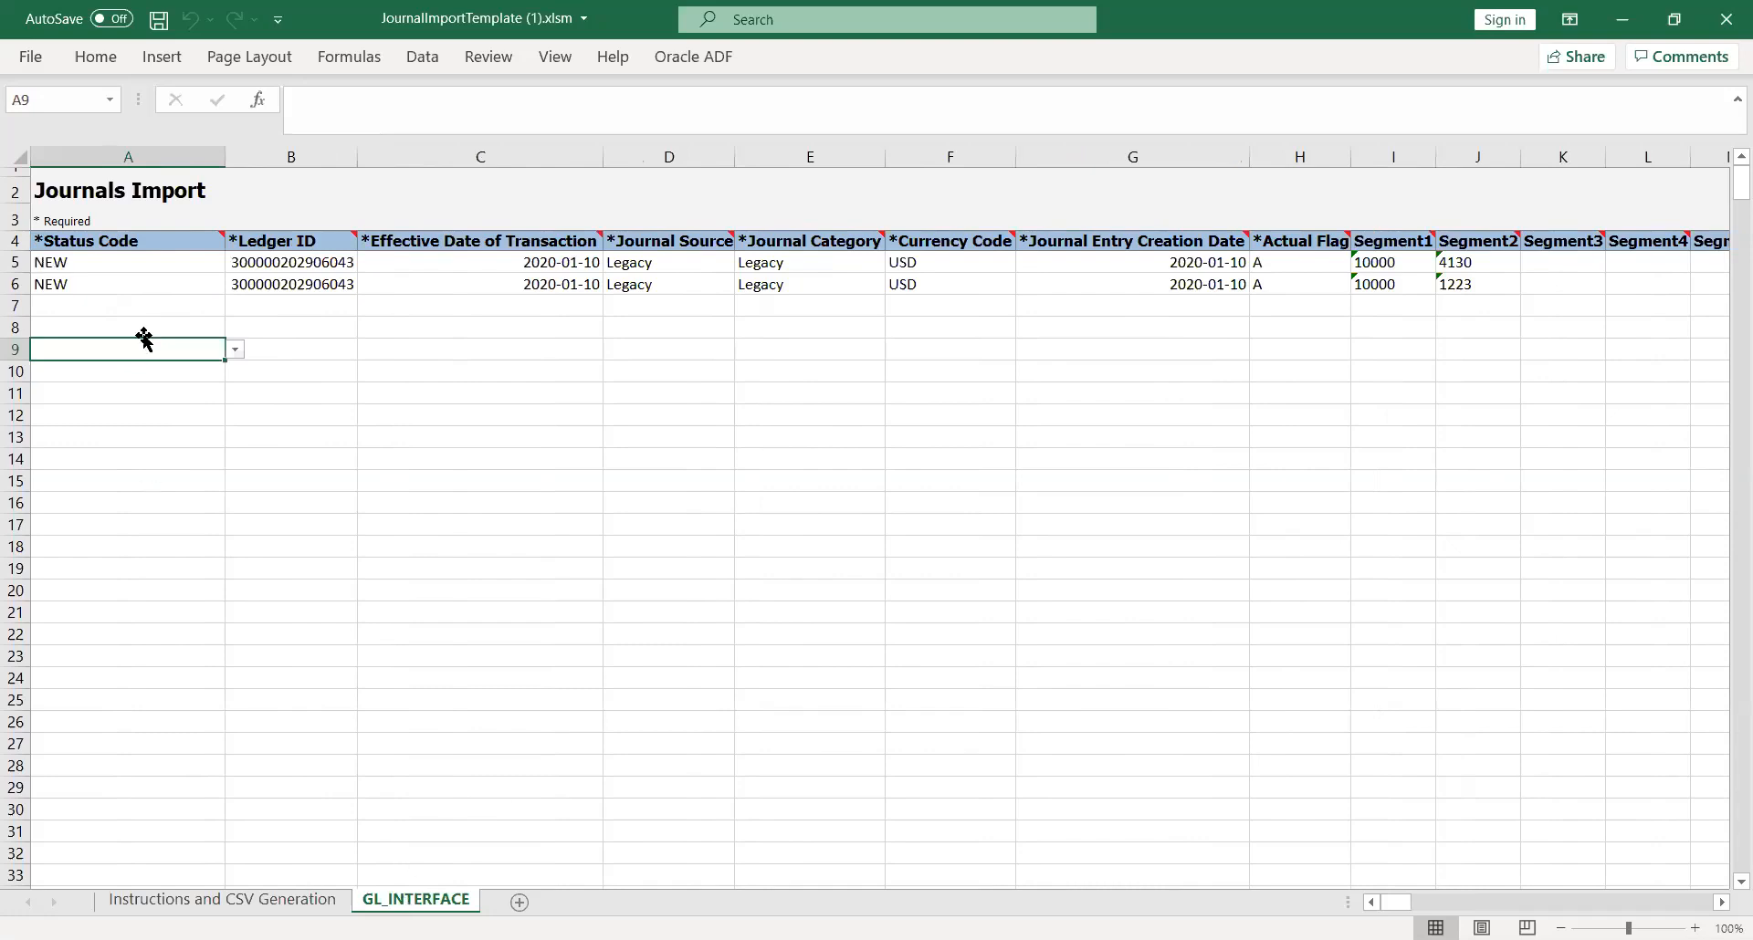
left_click(182, 277)
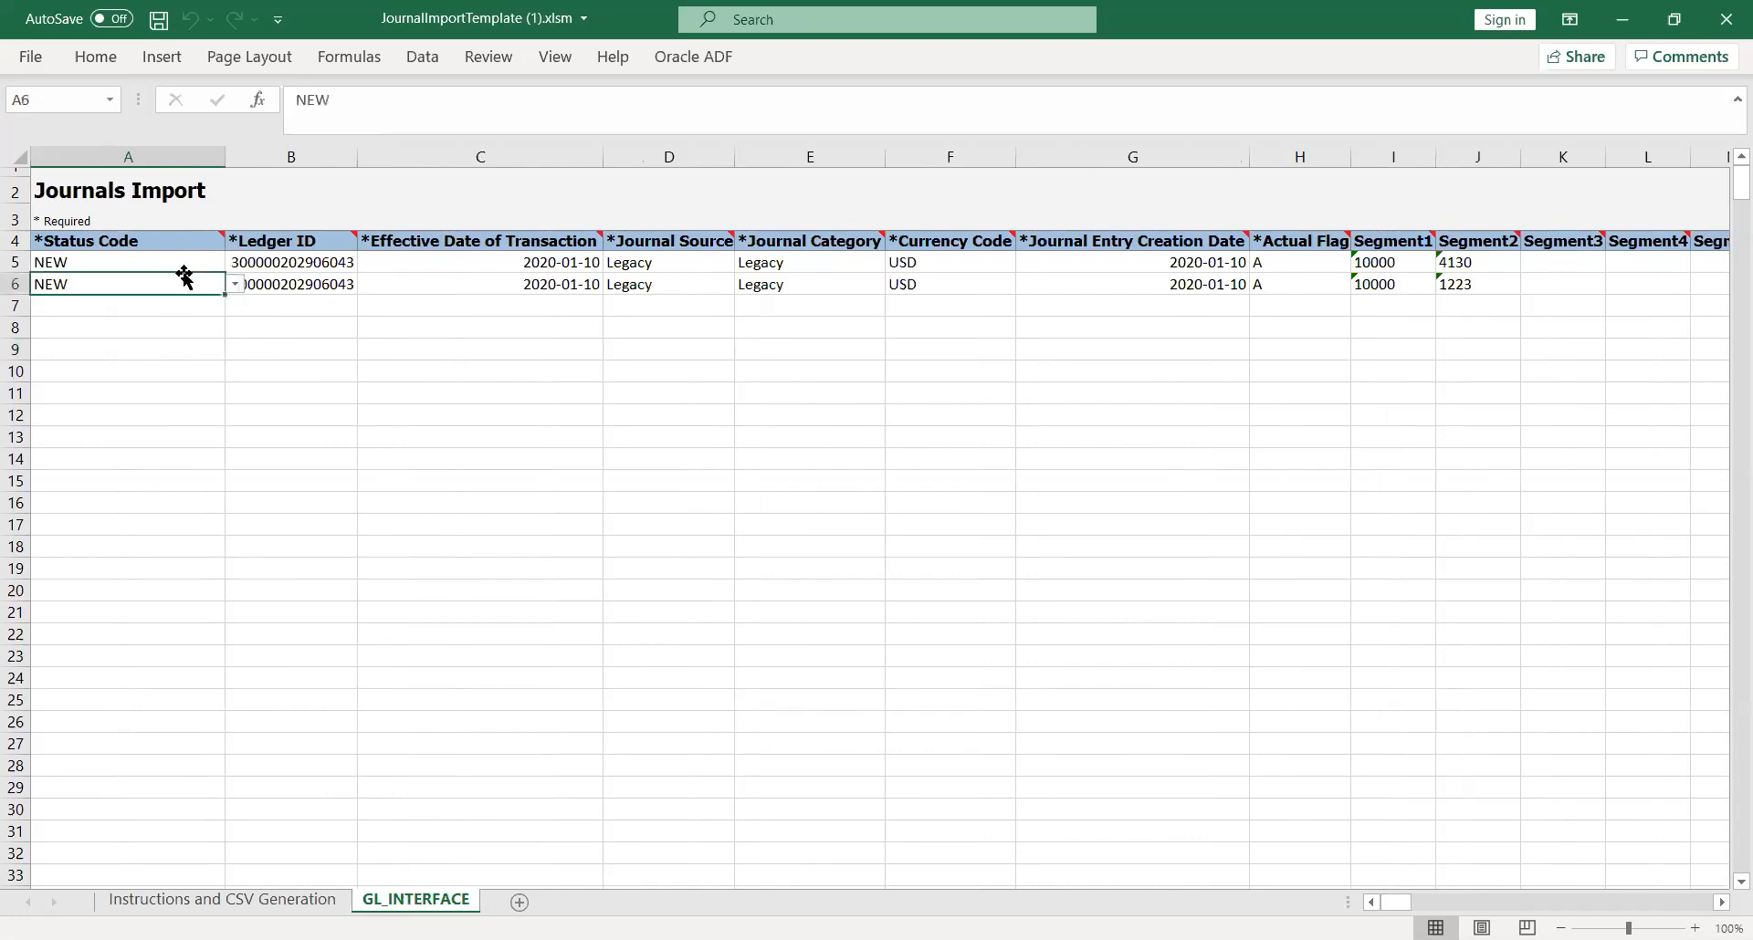
left_click(235, 284)
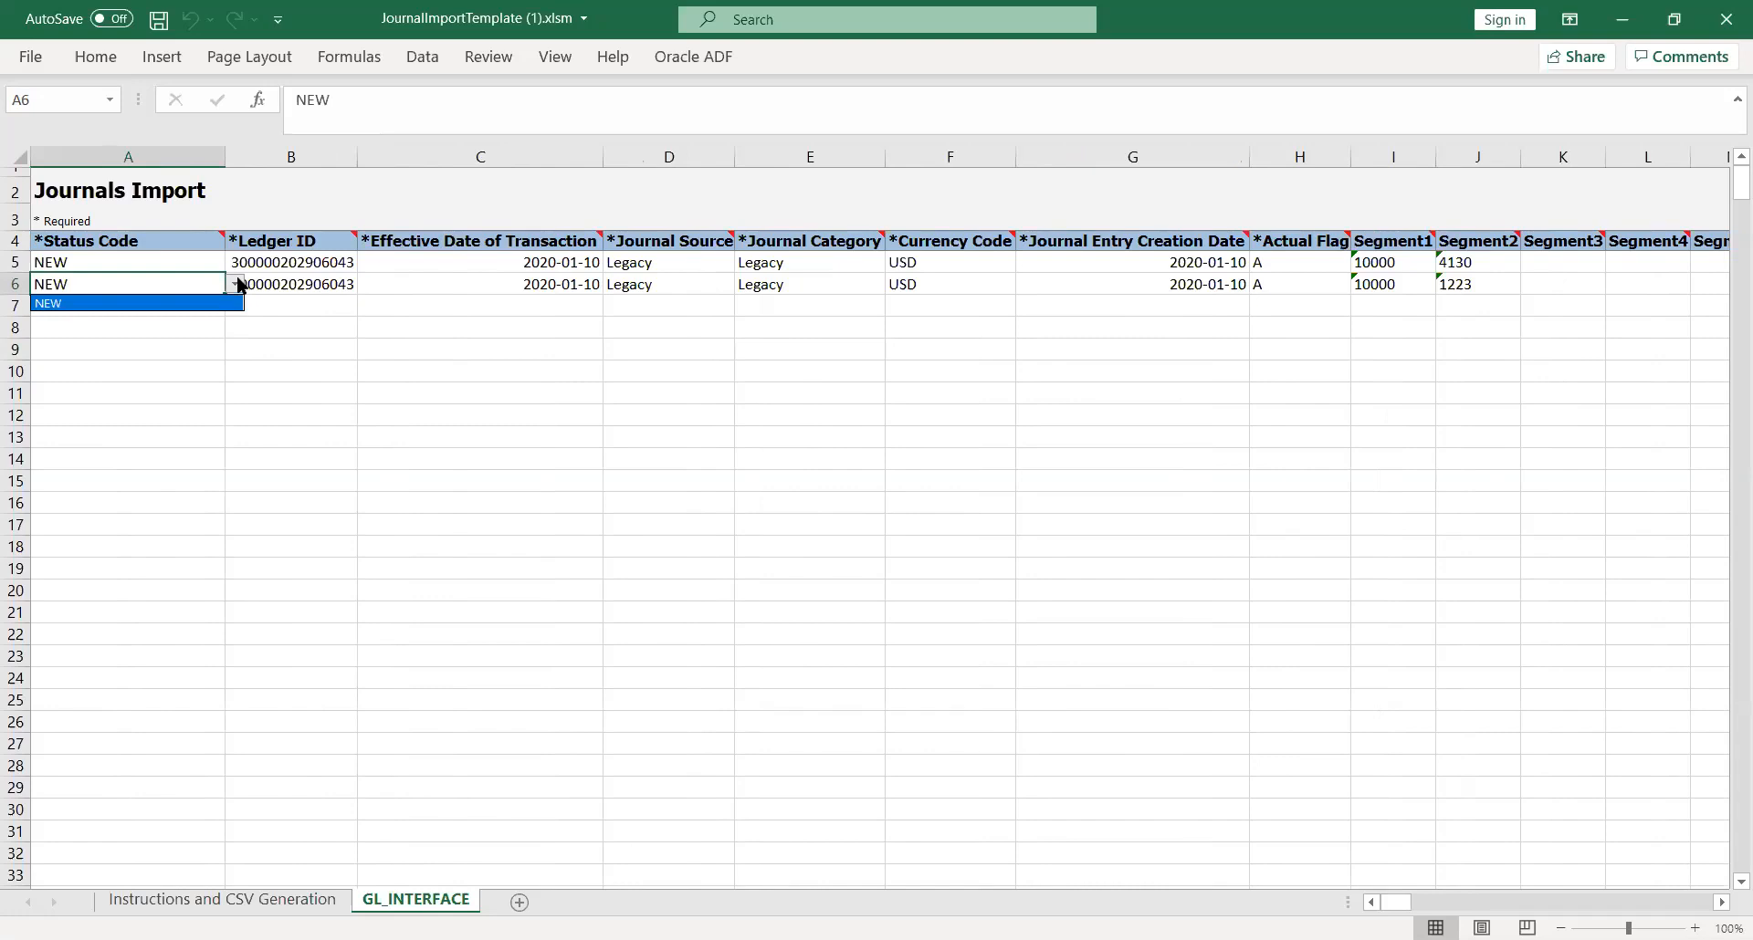
left_click(347, 326)
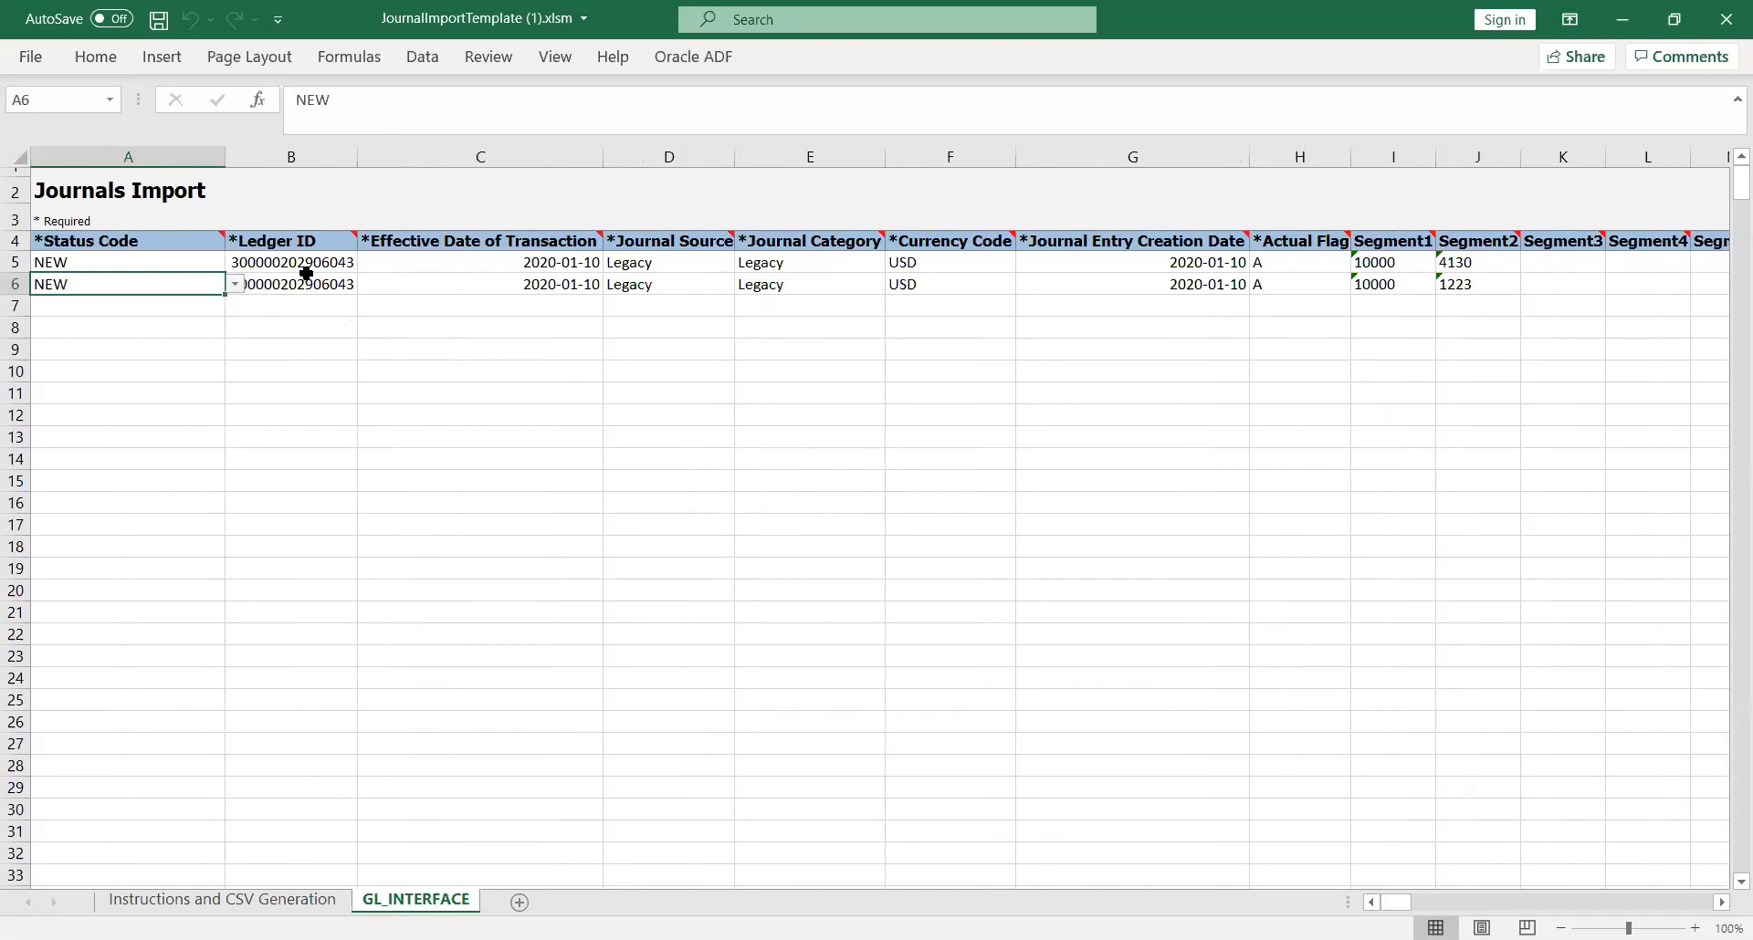
left_click(310, 282)
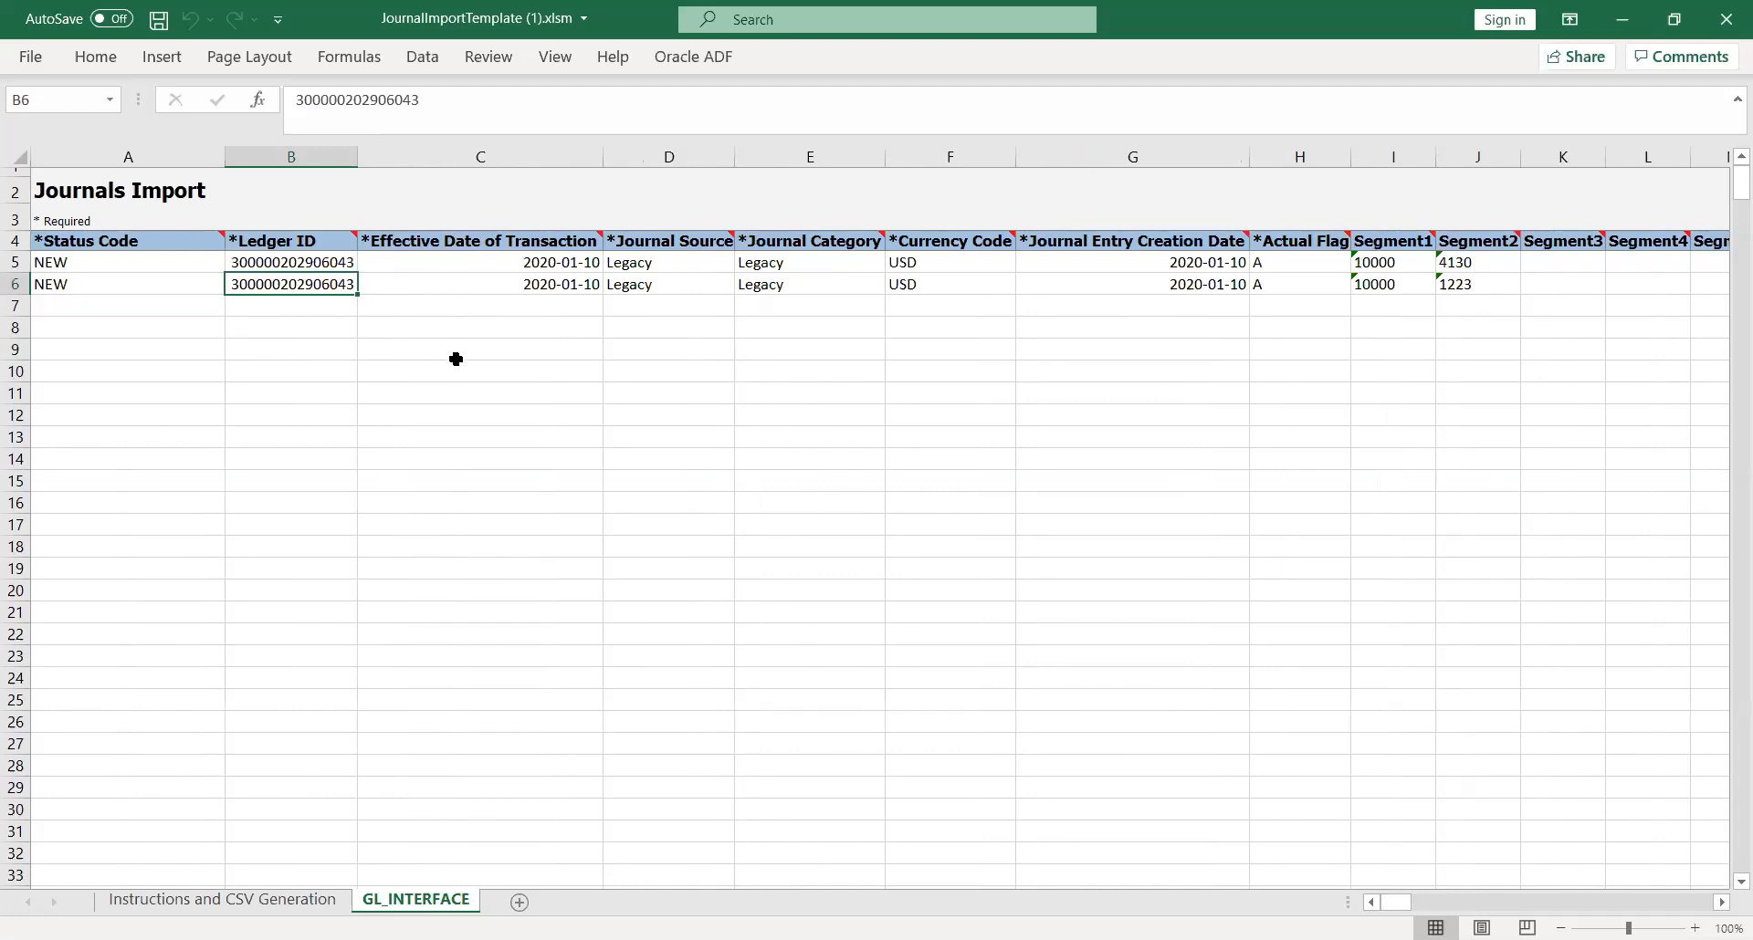
Step: Switch back to the KK Implementation project in Chrome, search its tasks for %manage%prim%led%, and show Manage Primary Ledgers in its task list
key("alt+Tab")
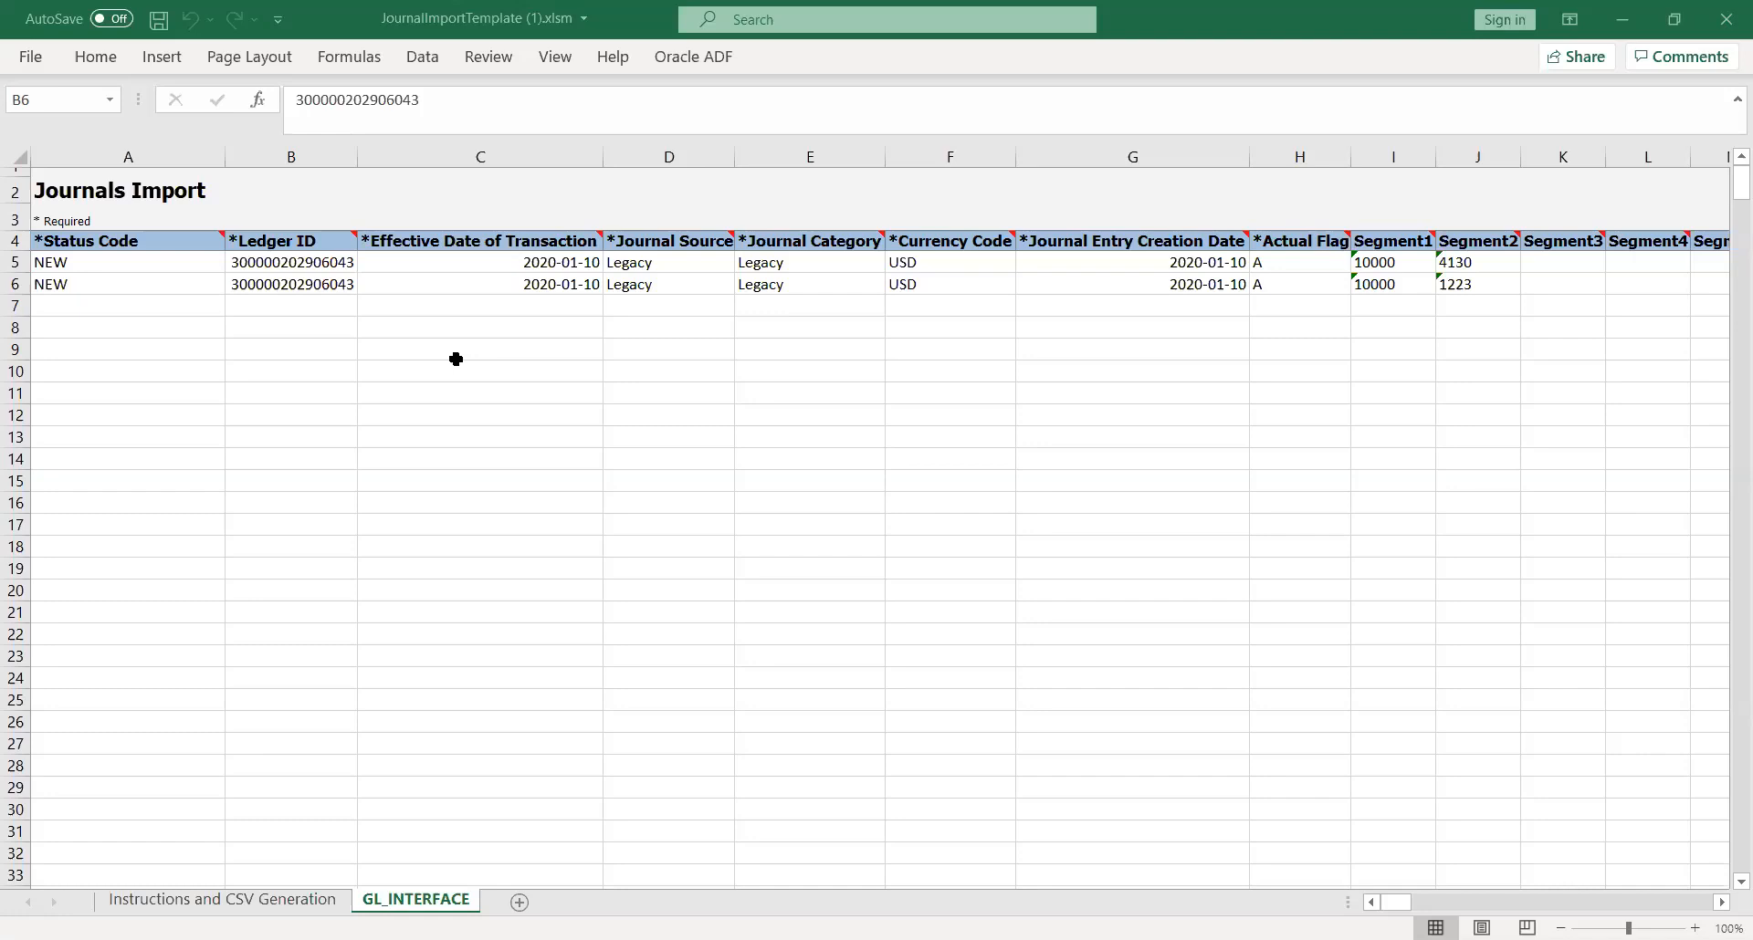
key("alt+Tab")
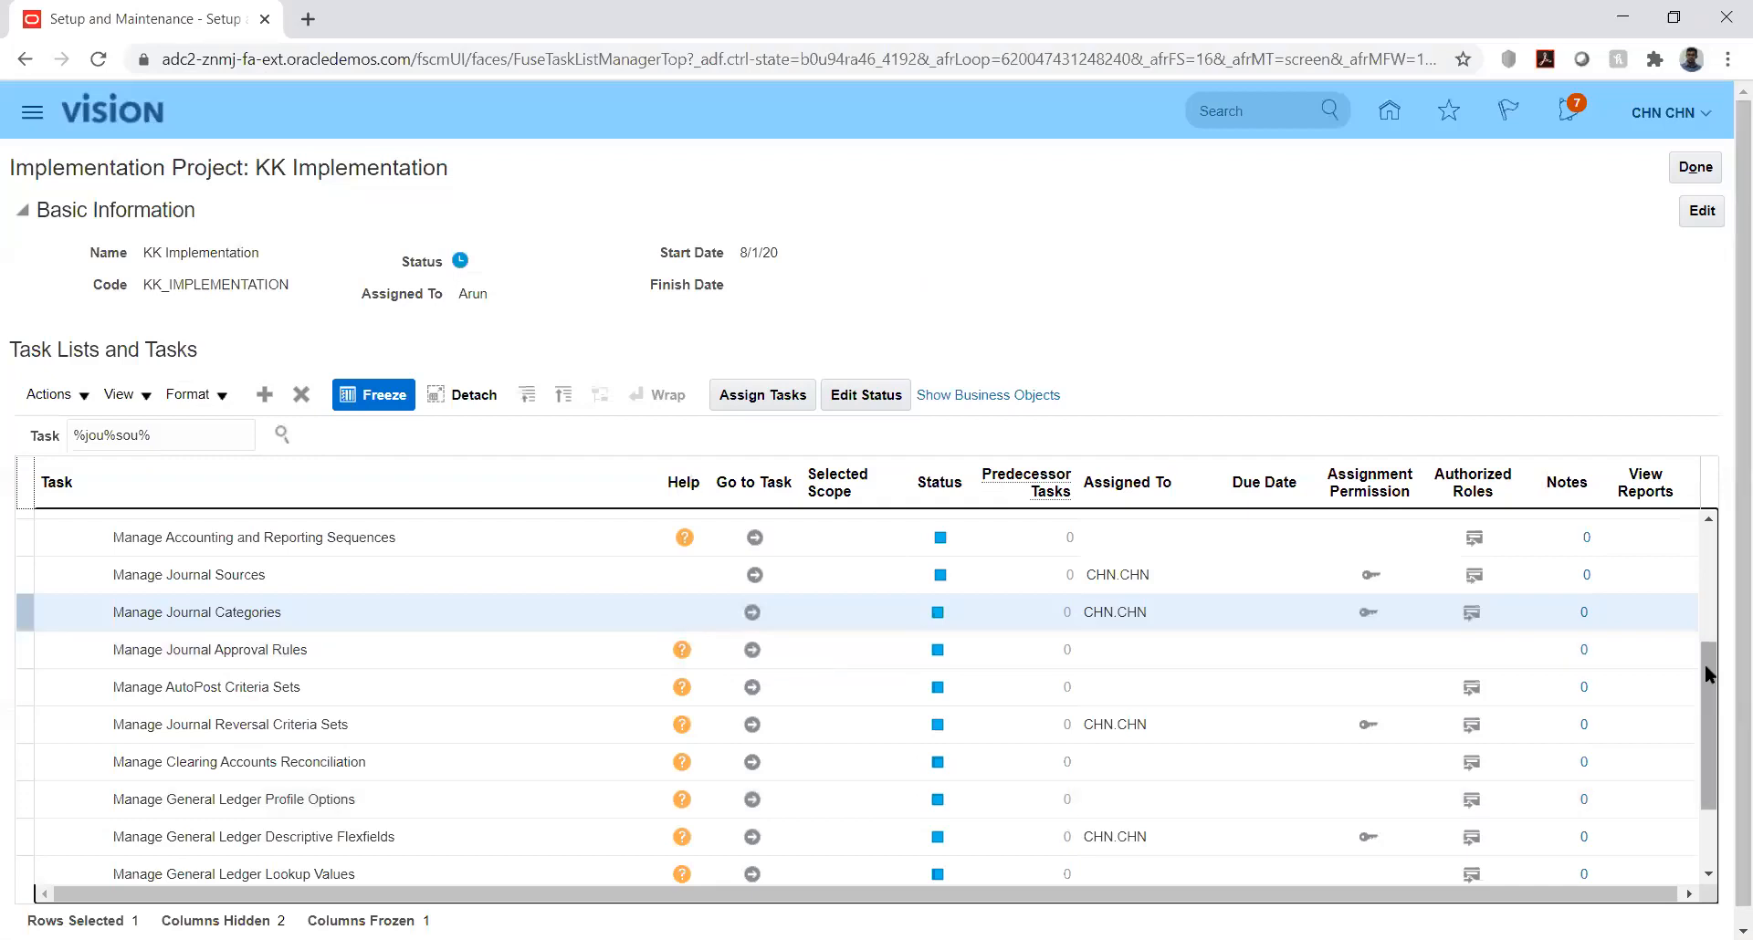
left_click_drag(1707, 664, 1710, 529)
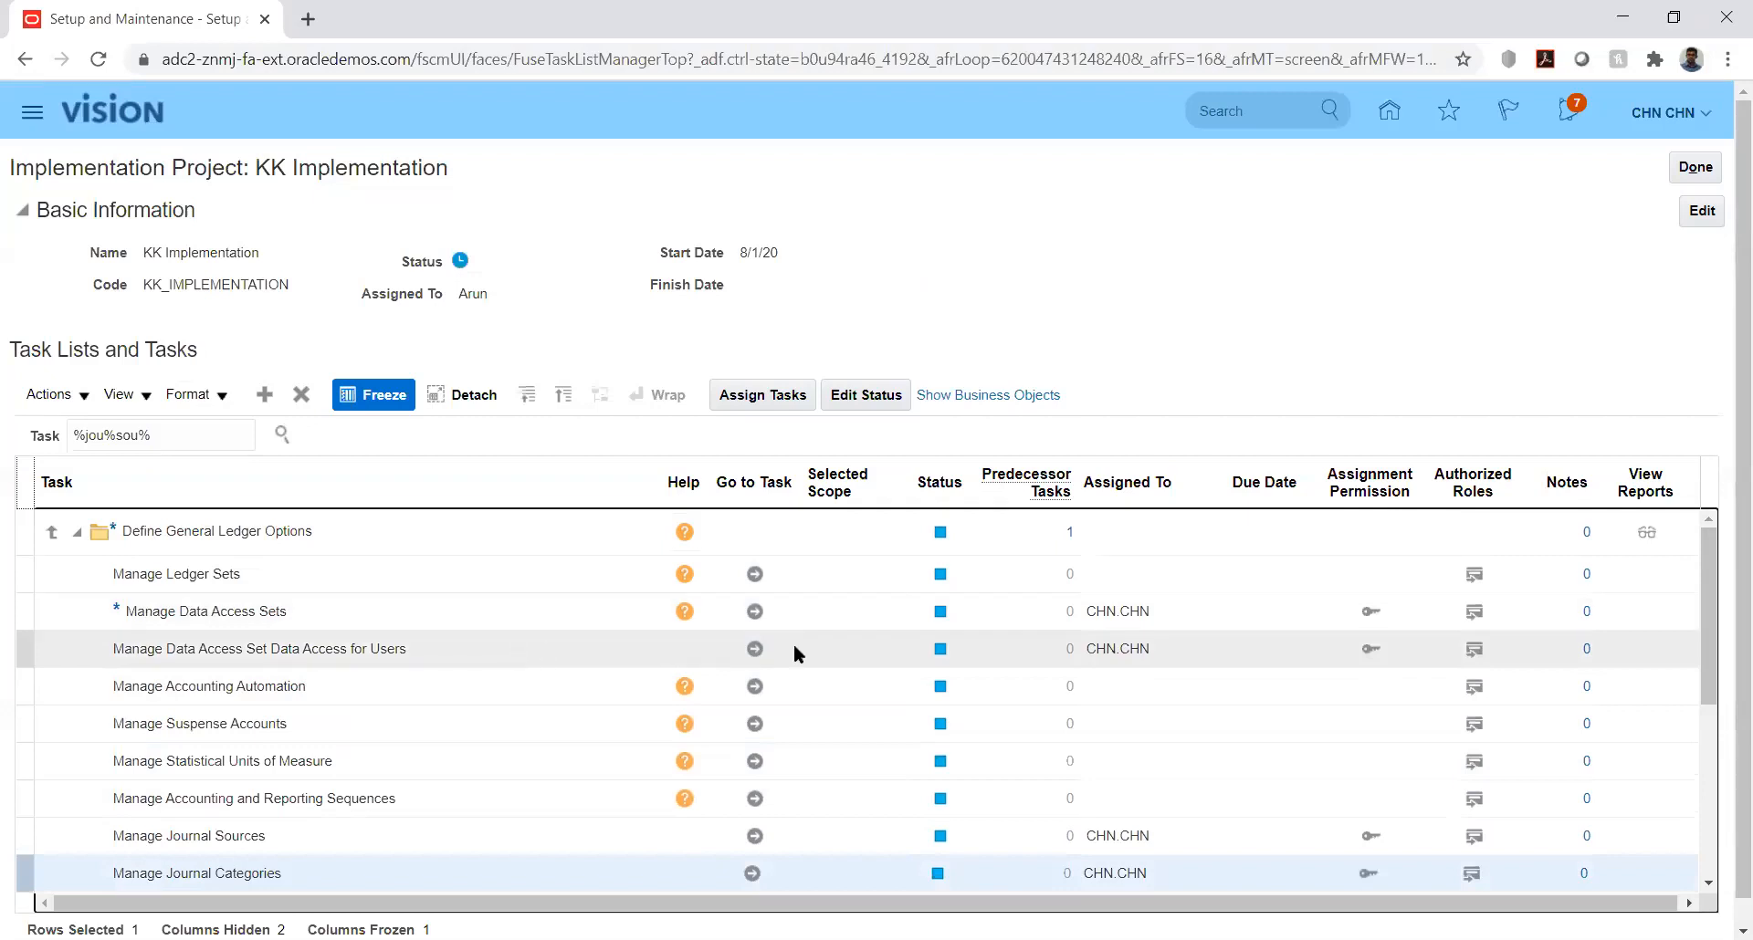
left_click(189, 440)
key("ctrl+a")
type("%")
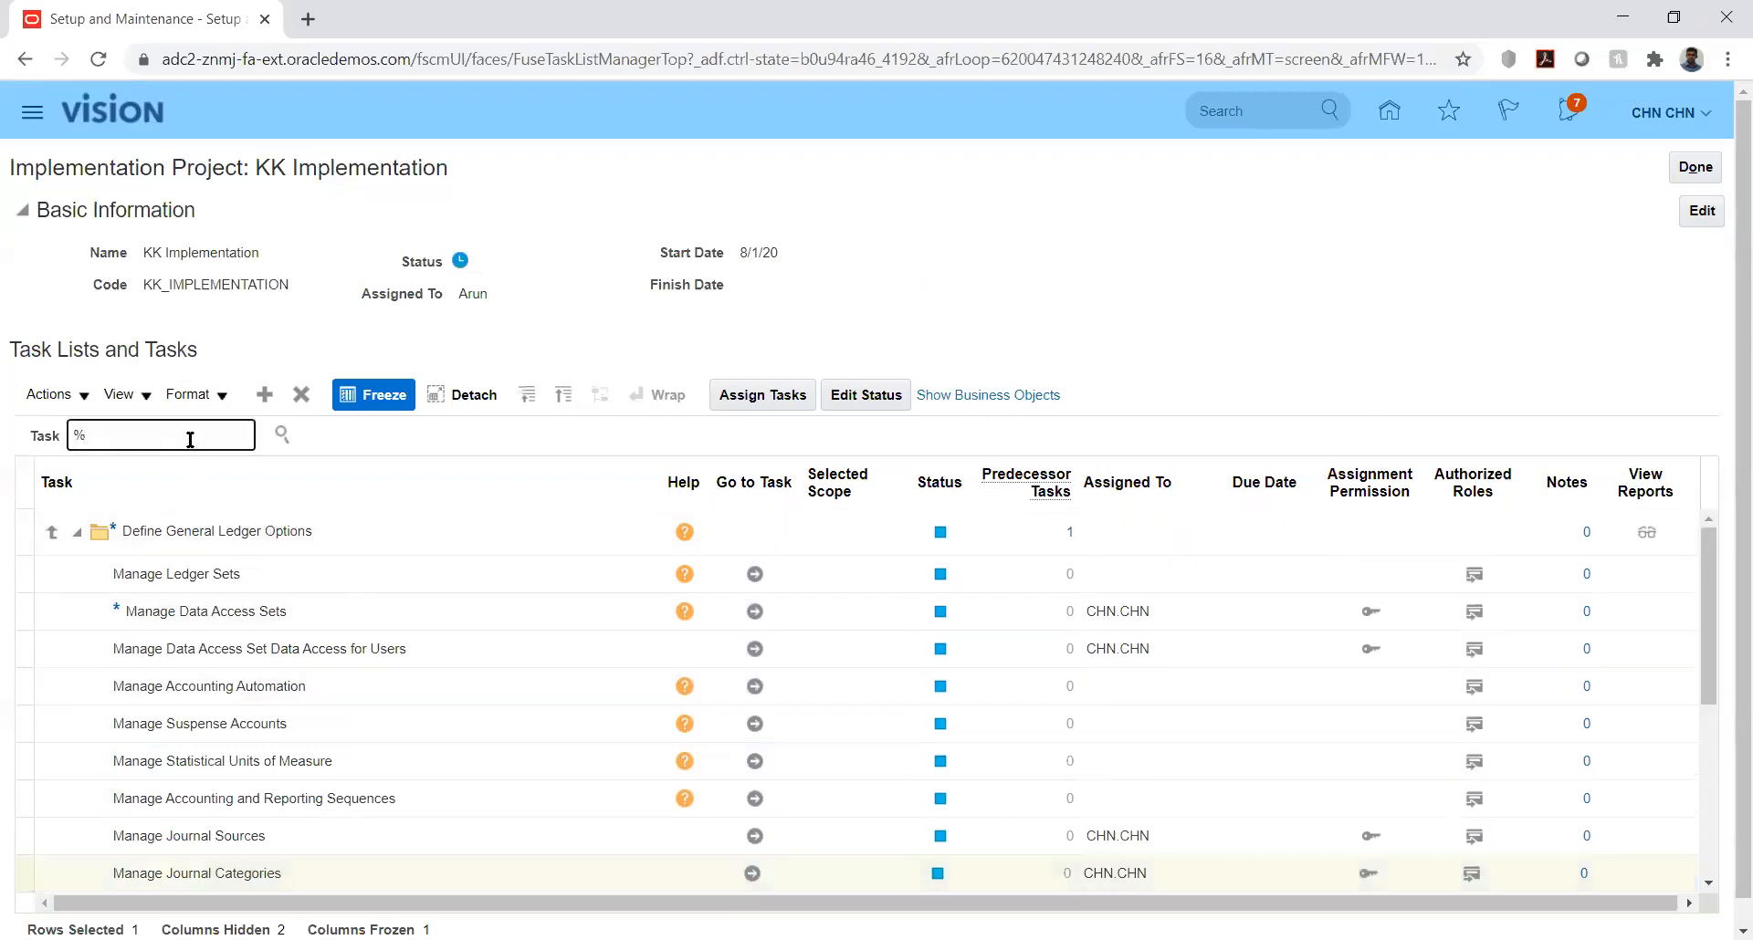
type("manage%")
type("prim%led%")
left_click(285, 438)
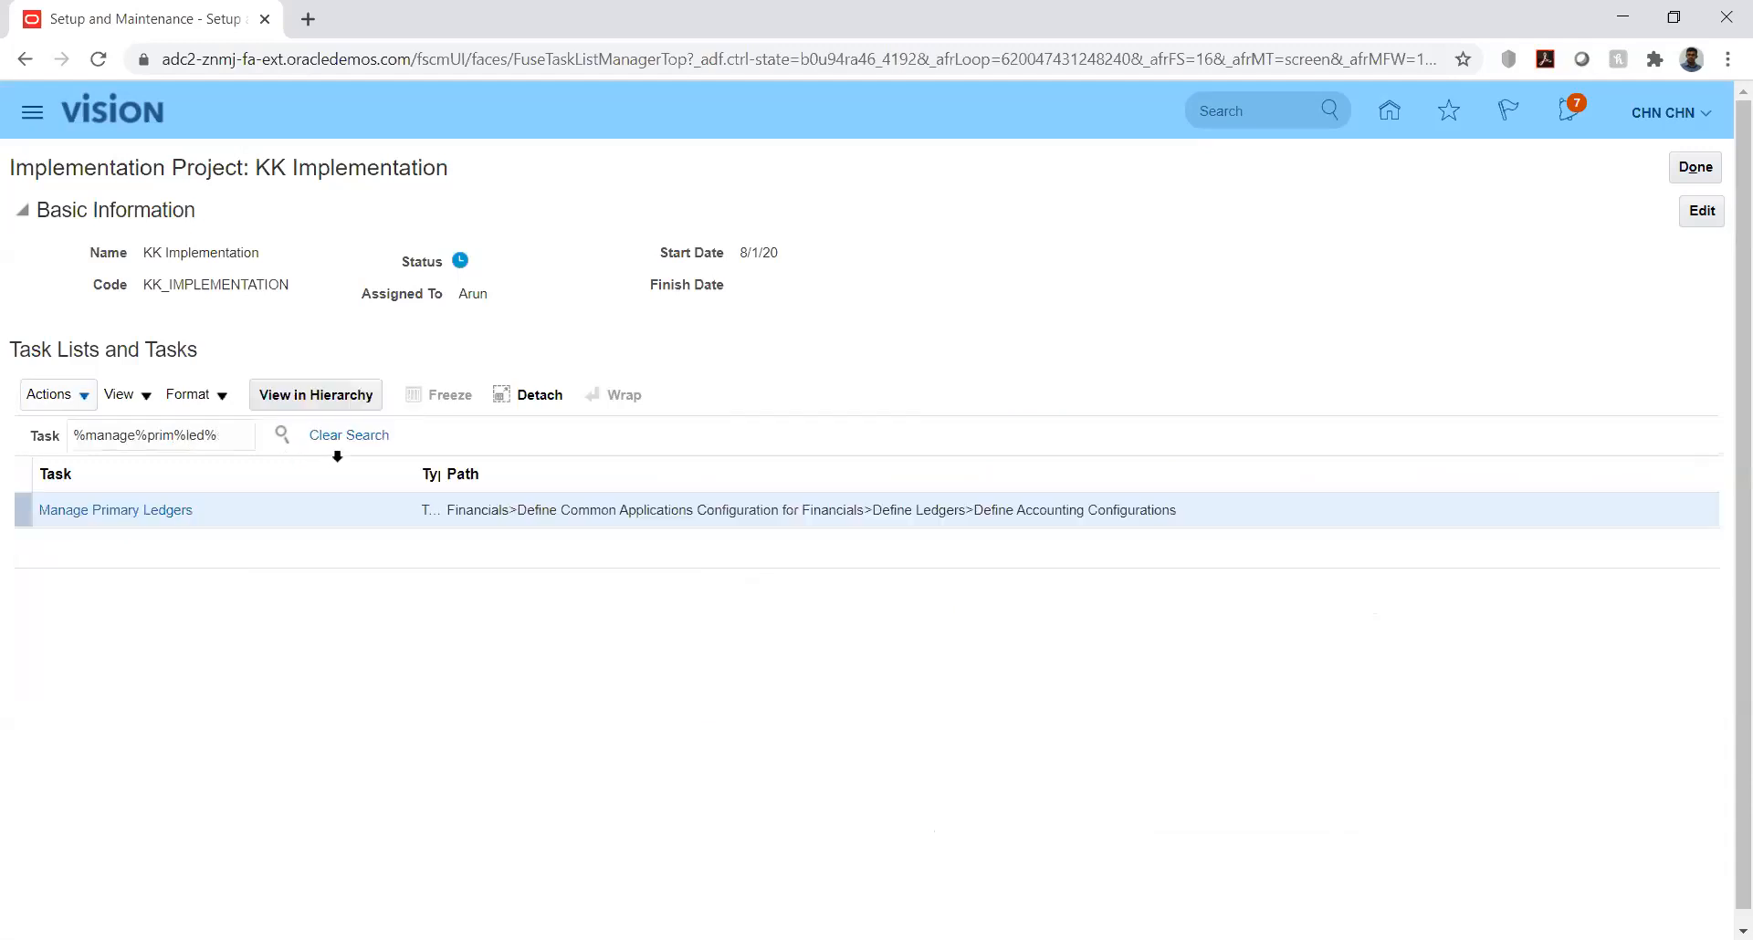
left_click(96, 517)
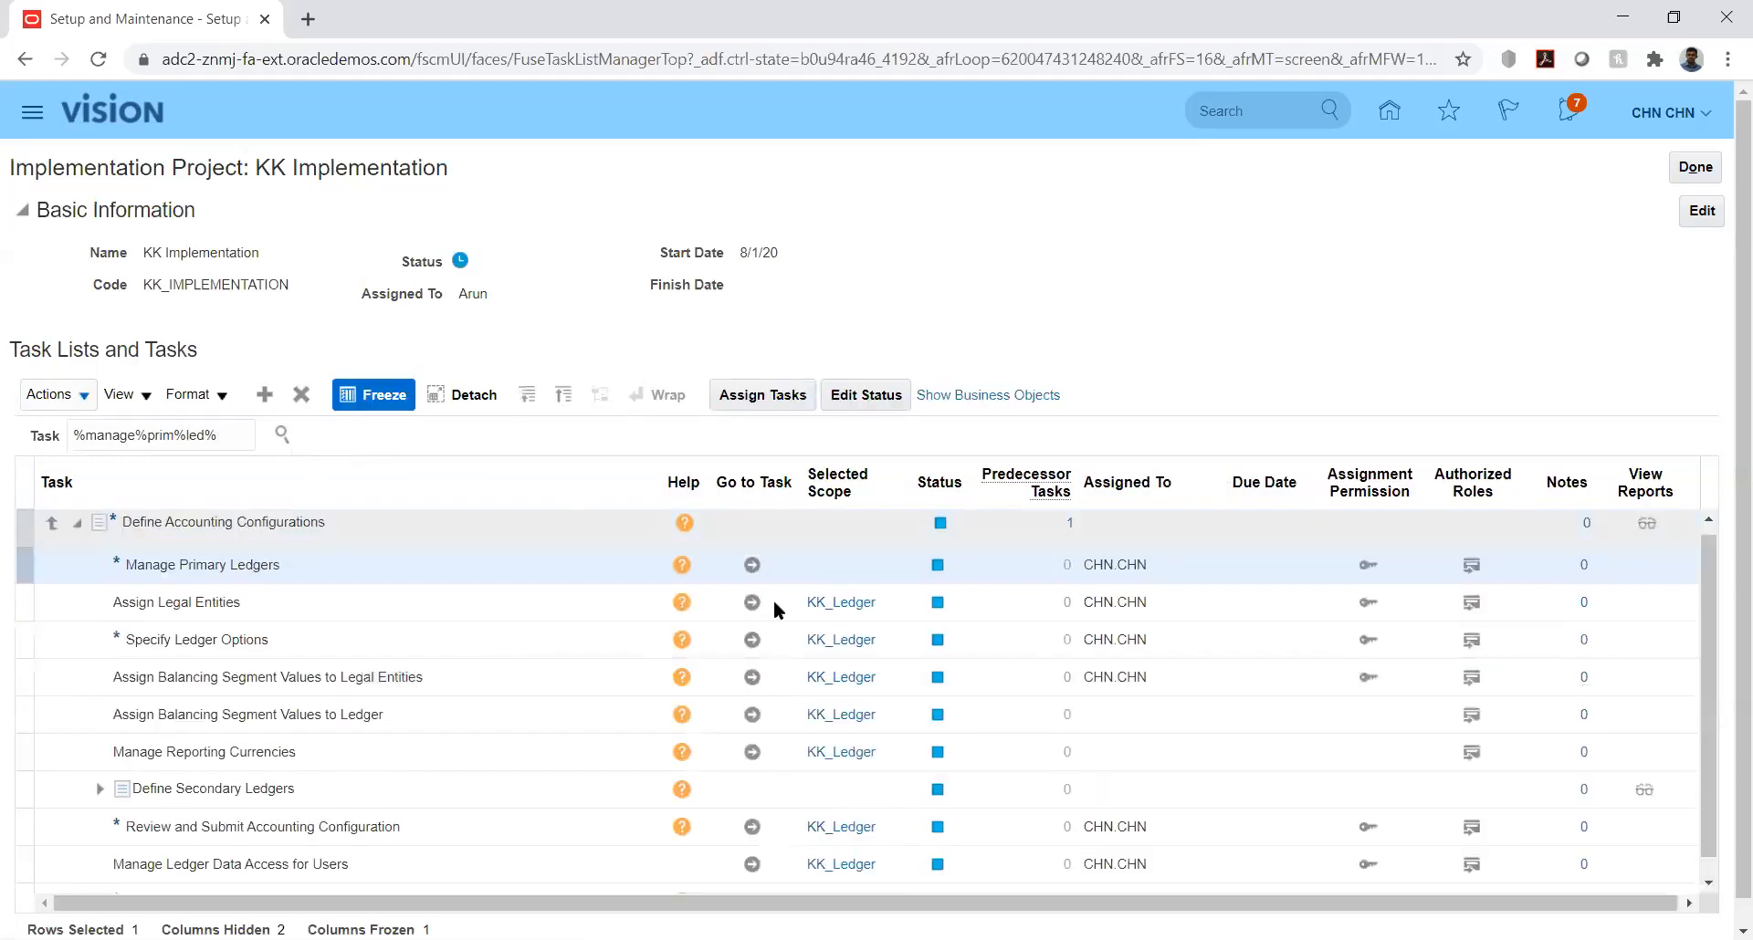
Step: Open the Manage Primary Ledgers task of the KK Implementation project
left_click(752, 566)
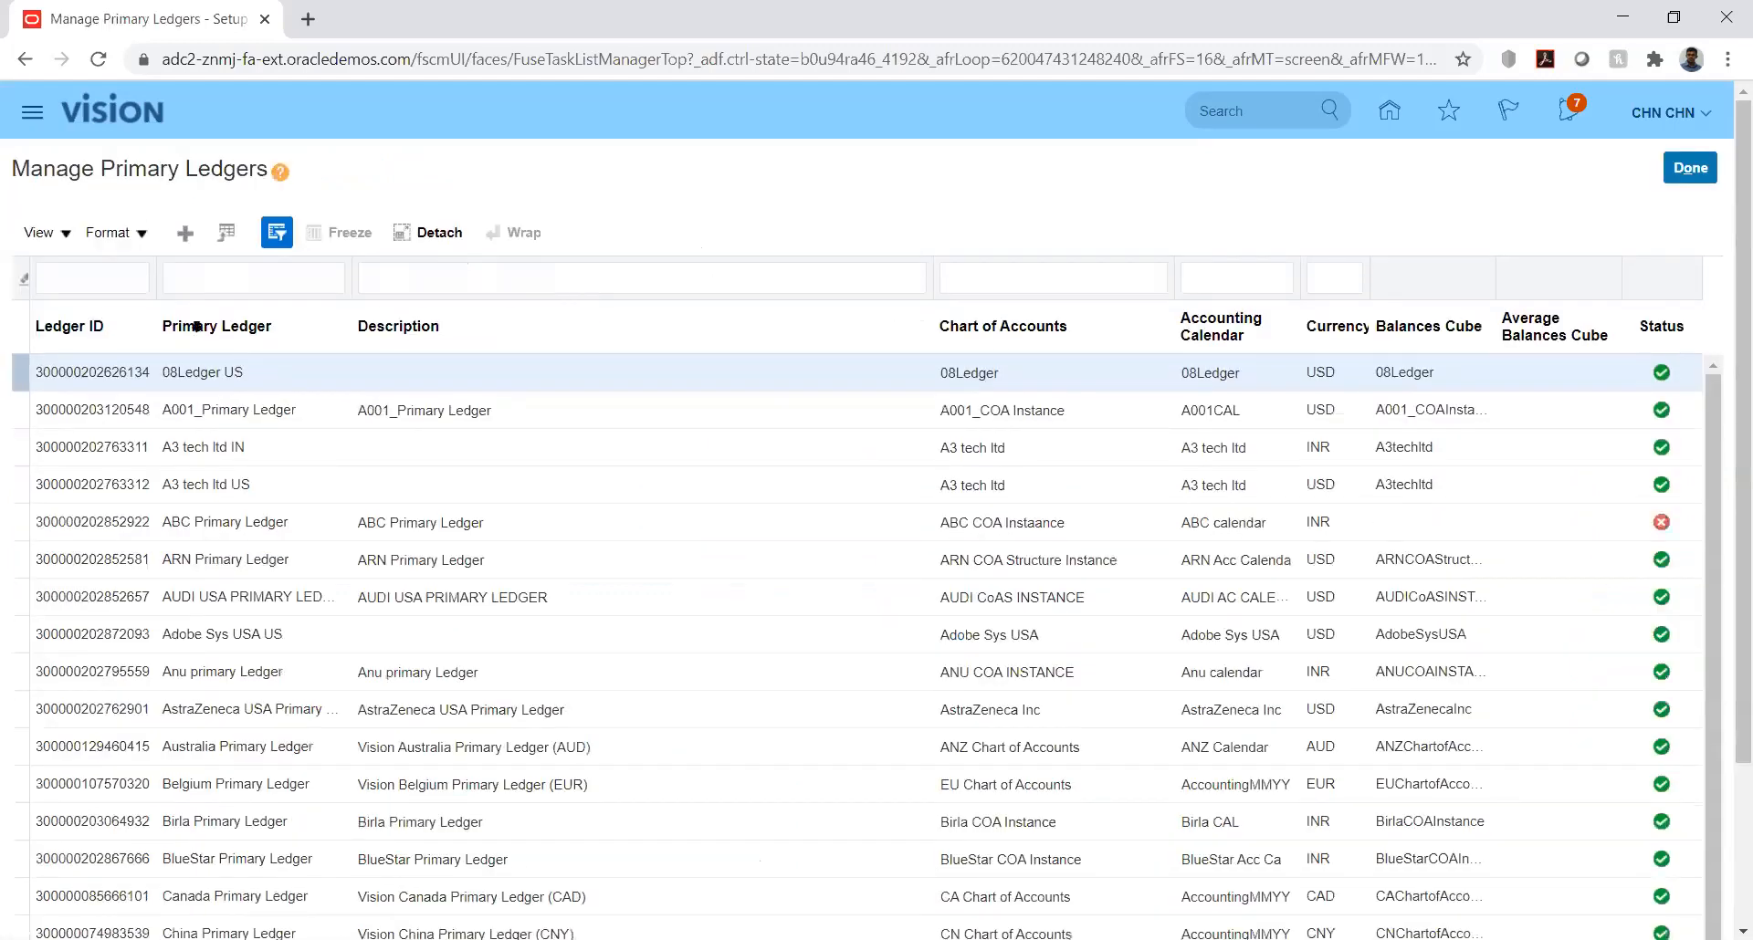
left_click(112, 276)
type("kk")
key("Return")
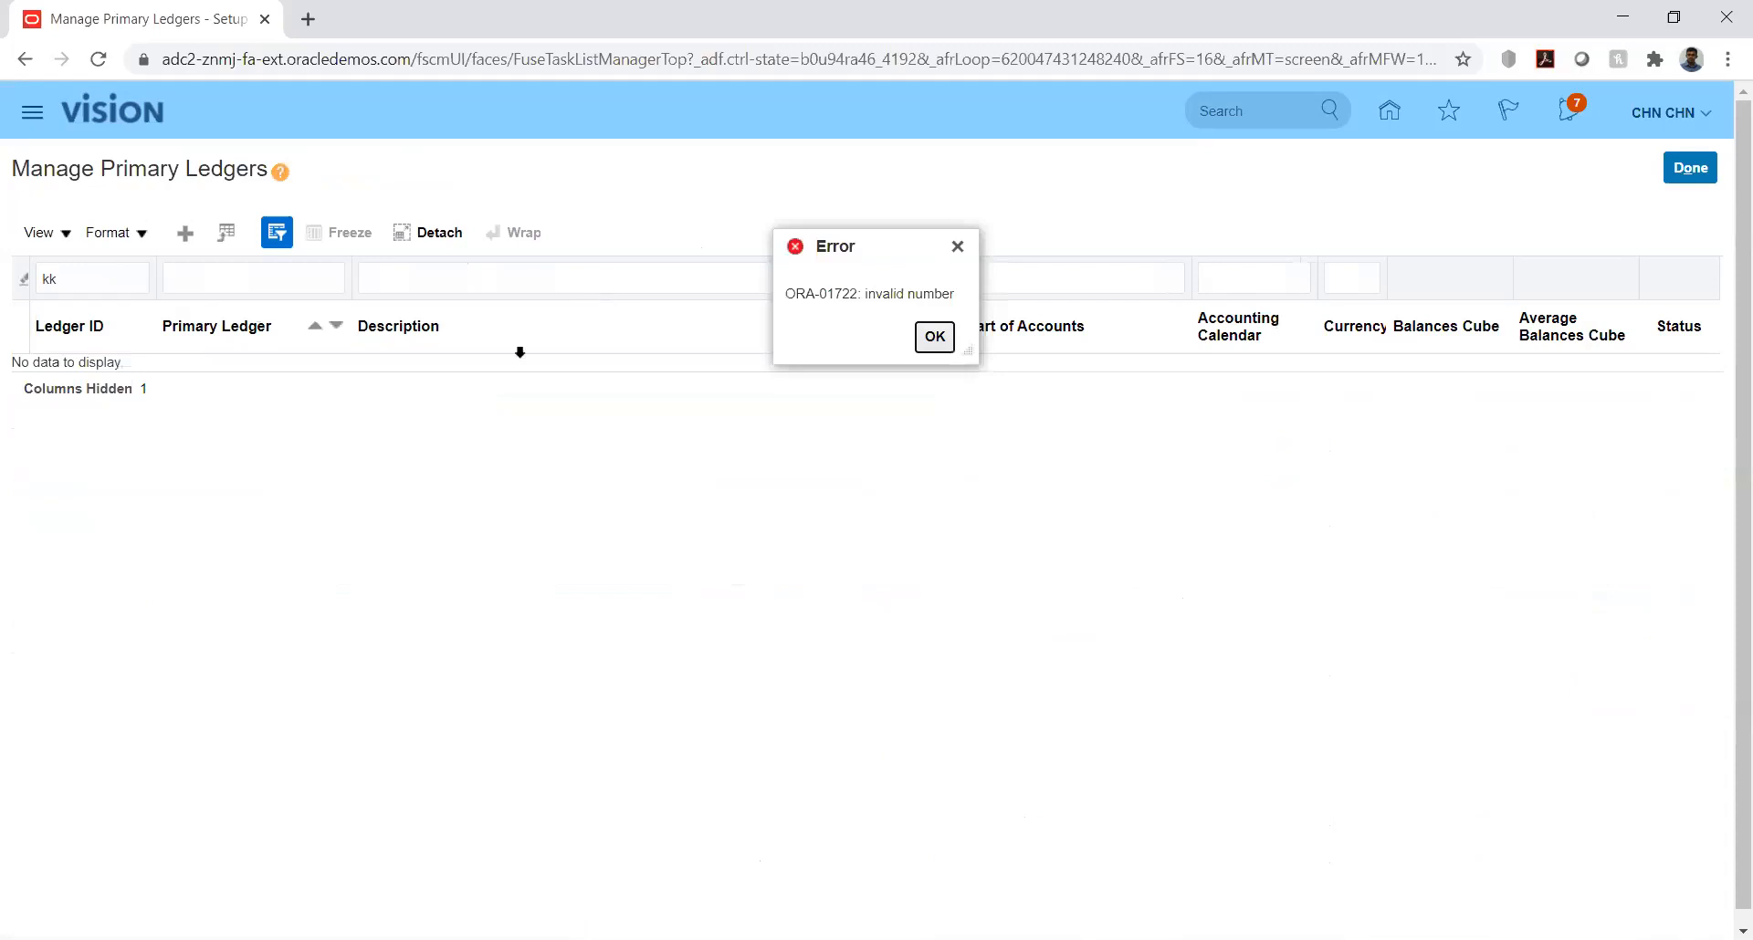
left_click(935, 336)
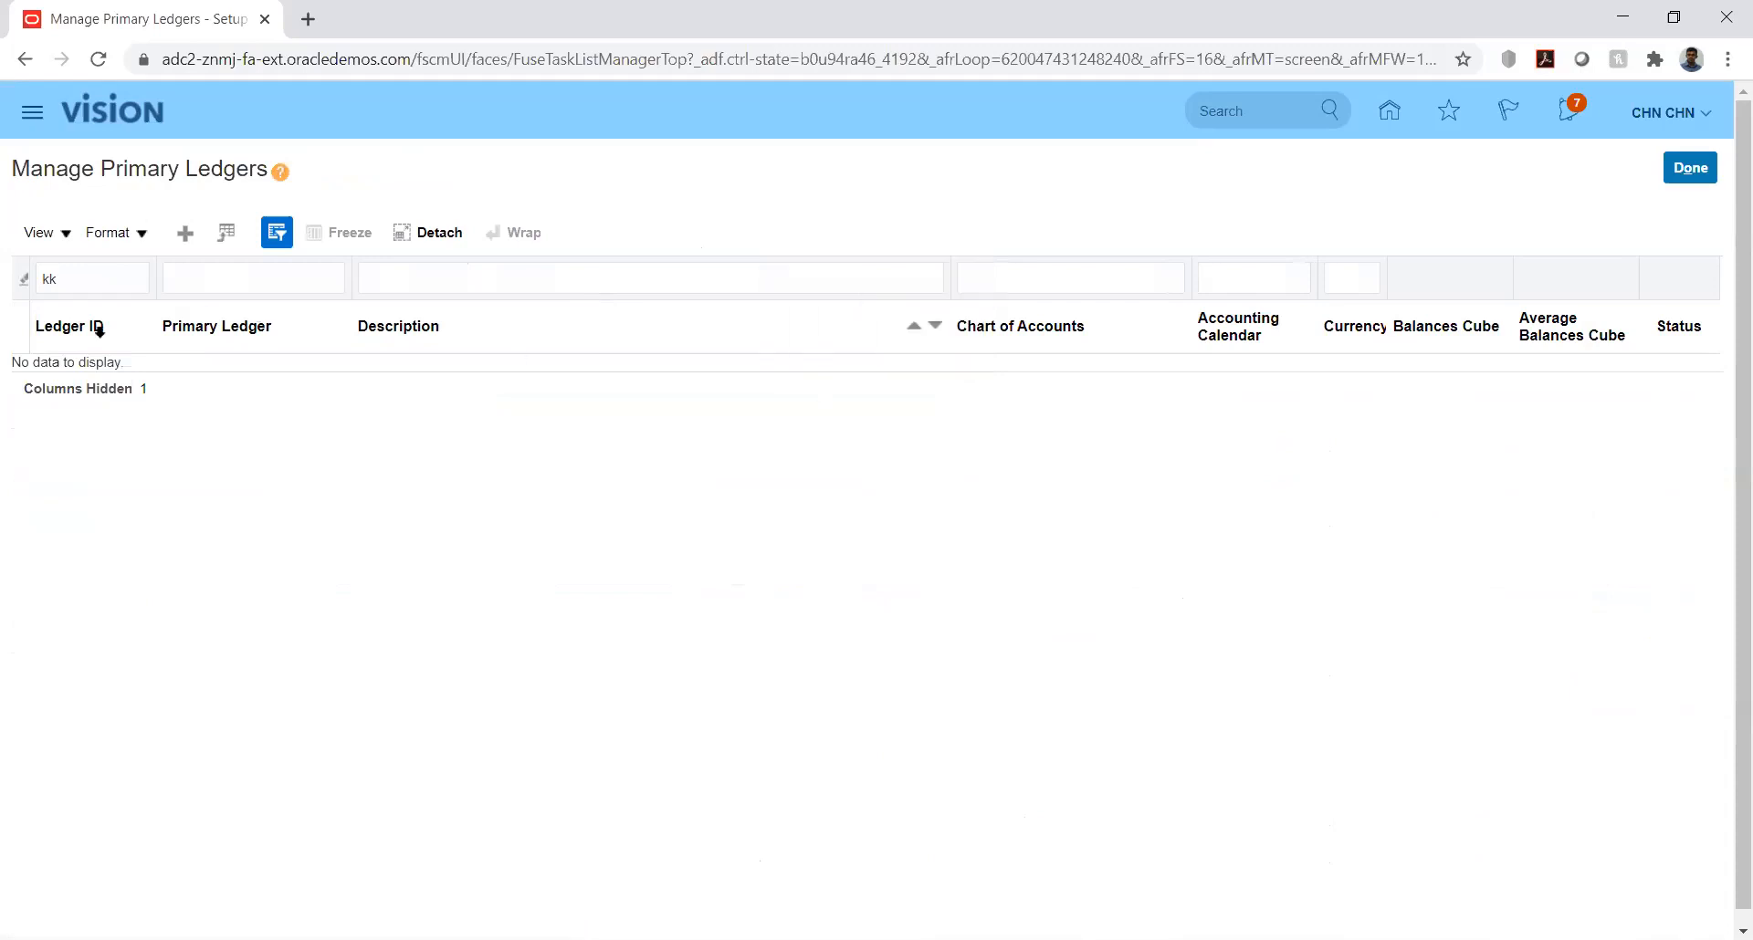
double_click(93, 278)
key("BackSpace")
Step: Filter the list by the primary ledger name kk and hide the Query By Example row
key("Tab")
type("kk")
key("Return")
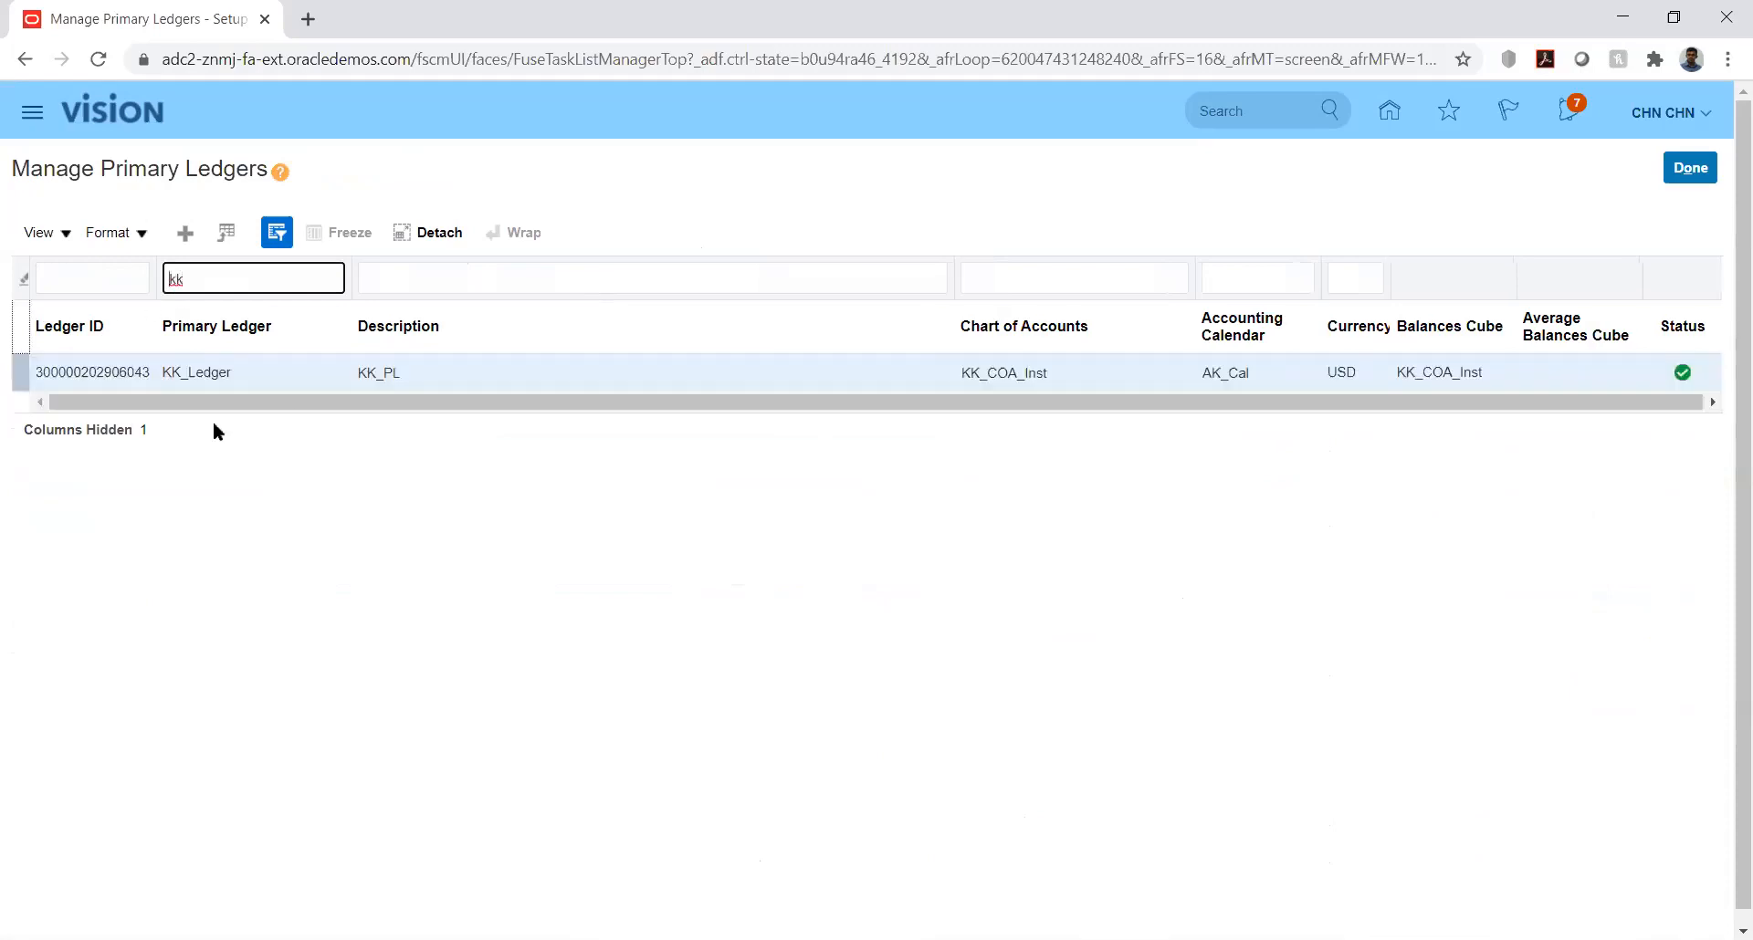
left_click(62, 232)
left_click(119, 490)
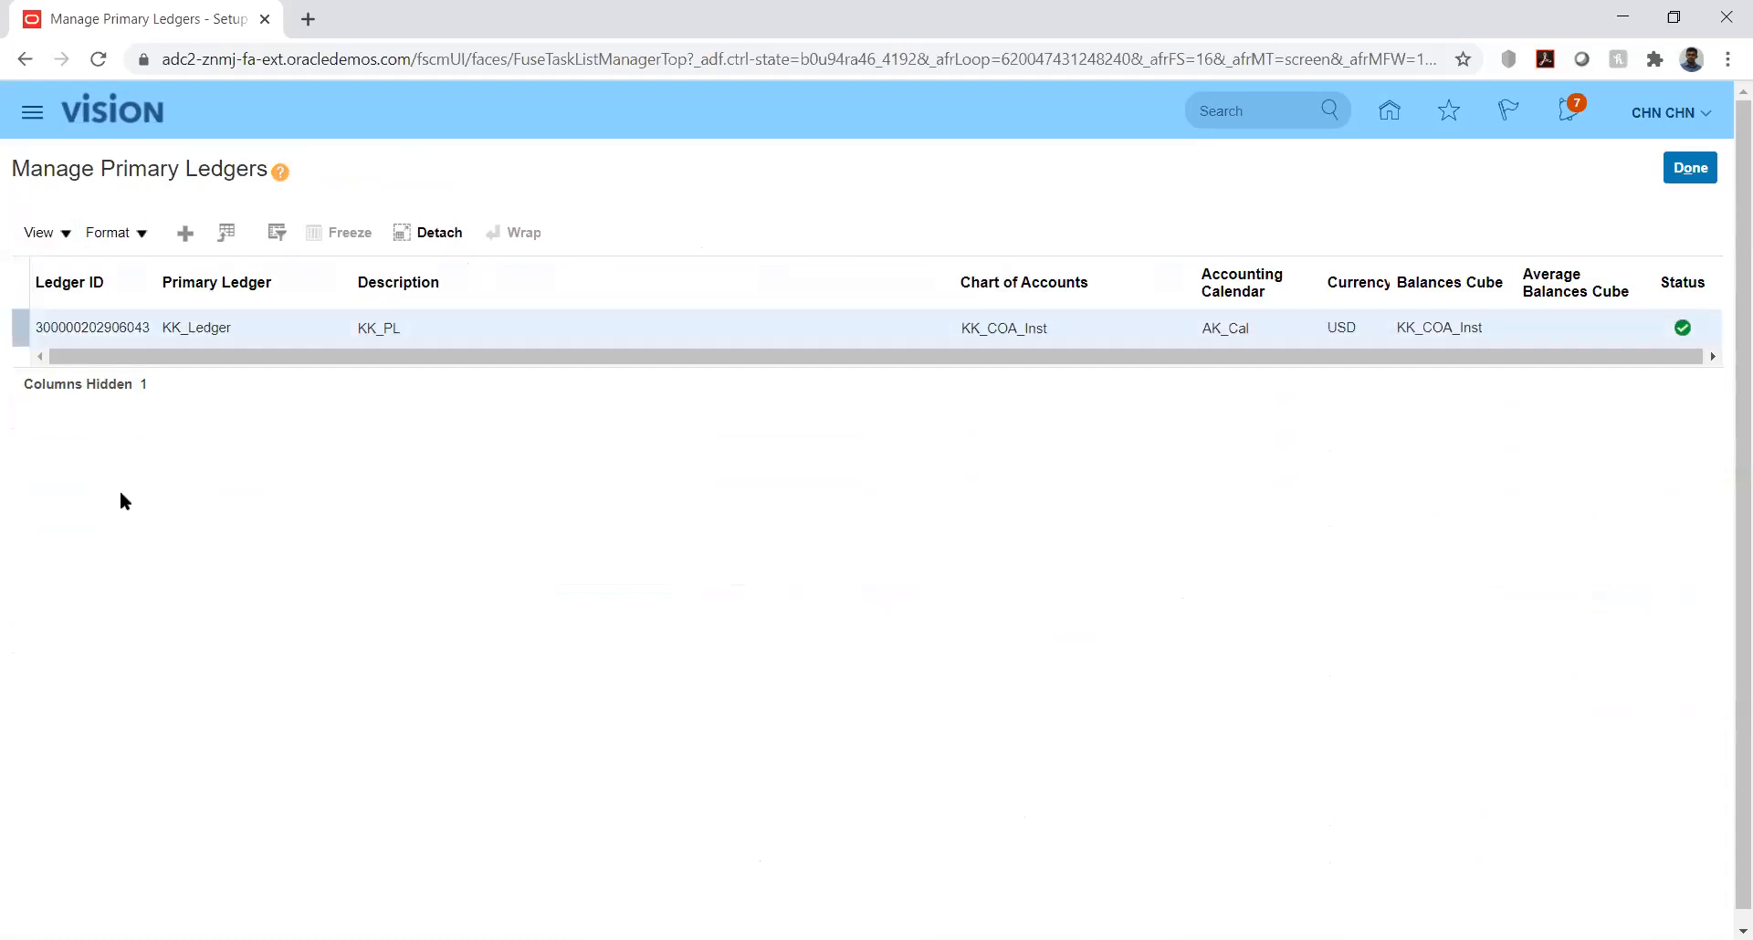
Step: Hide the Ledger ID column of the primary ledgers table and show it again
left_click(69, 233)
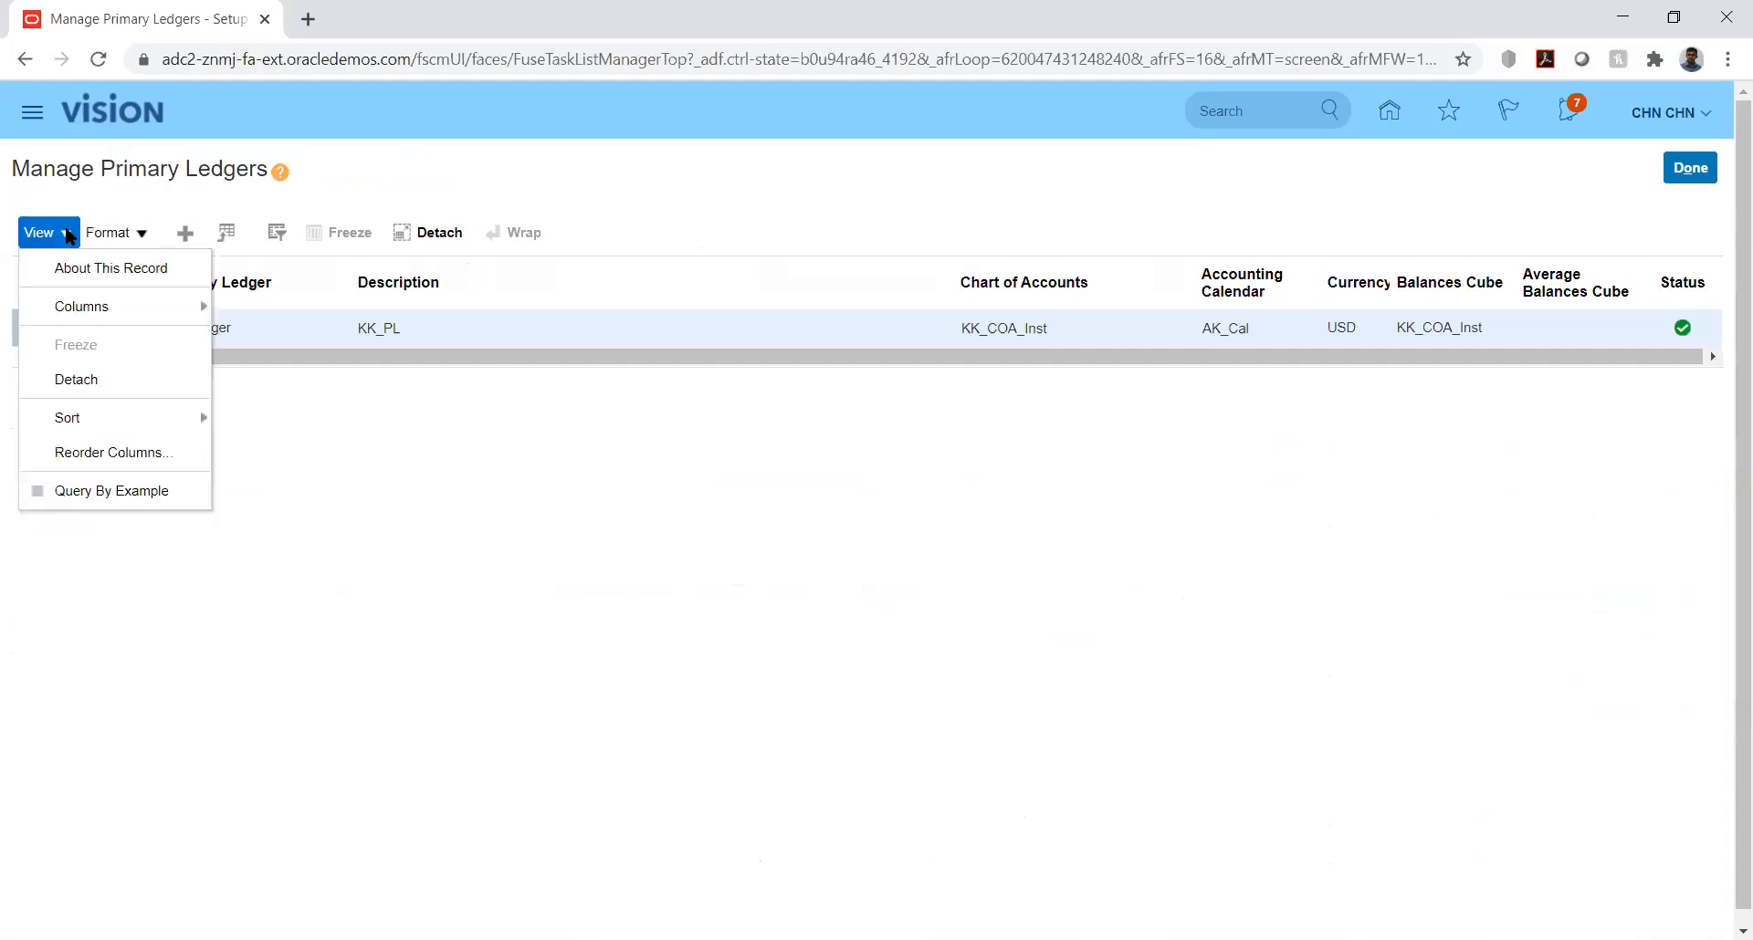
mouse_move(168, 301)
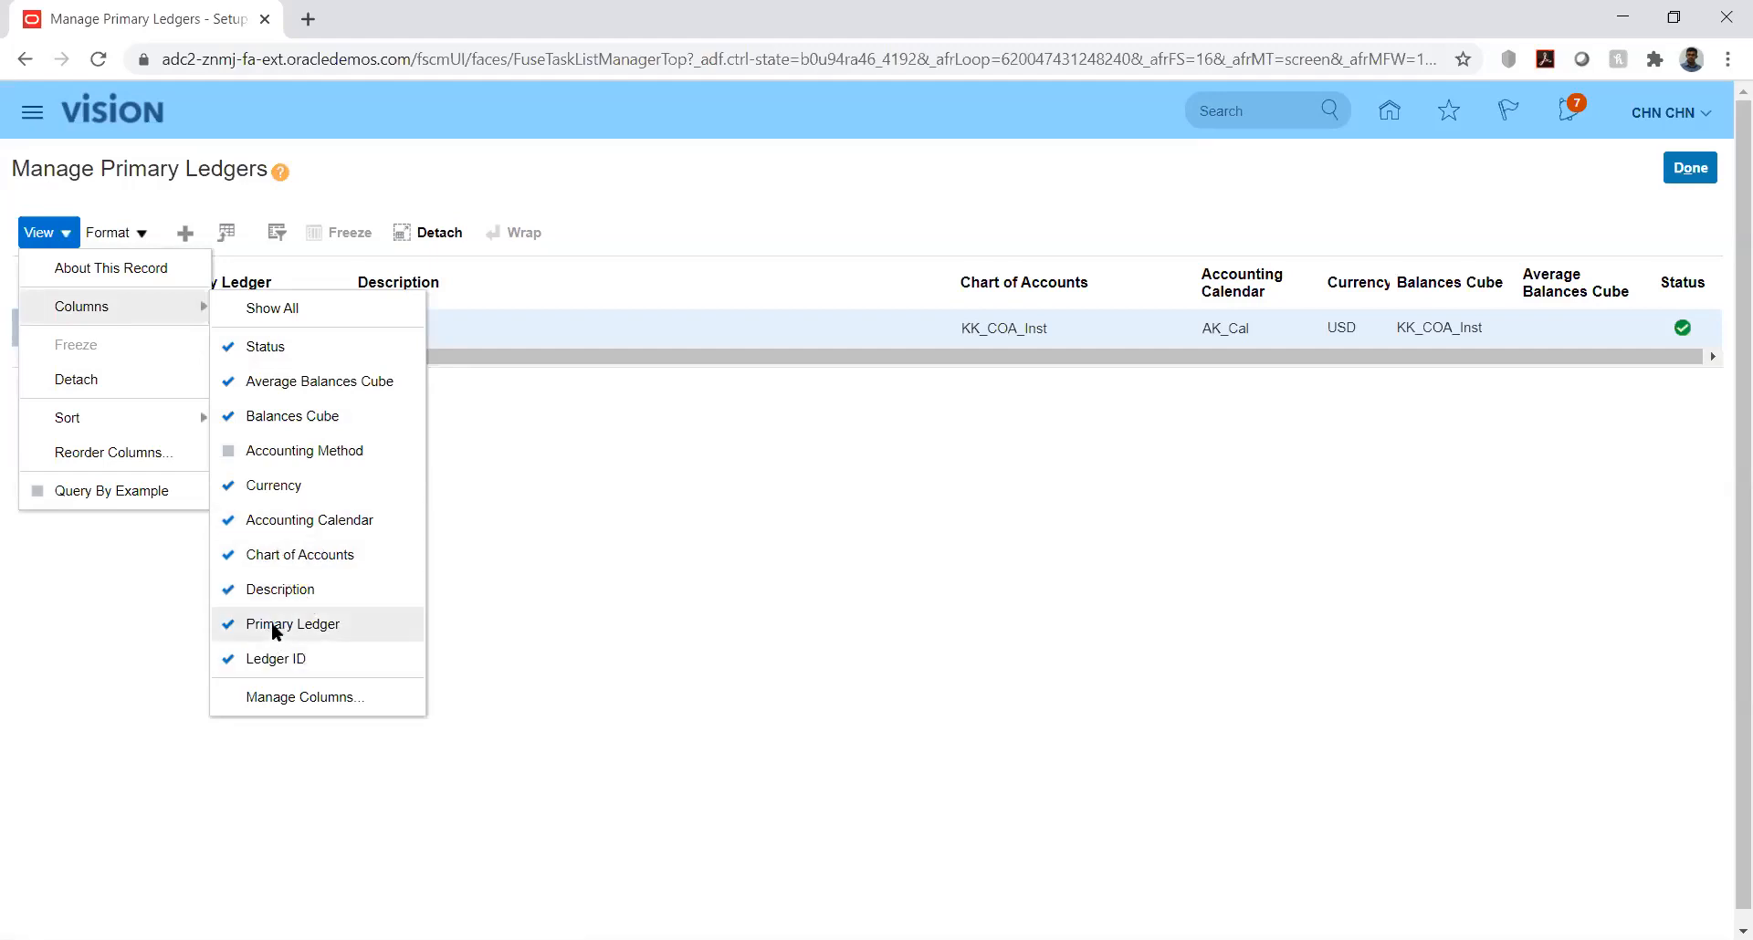
left_click(274, 656)
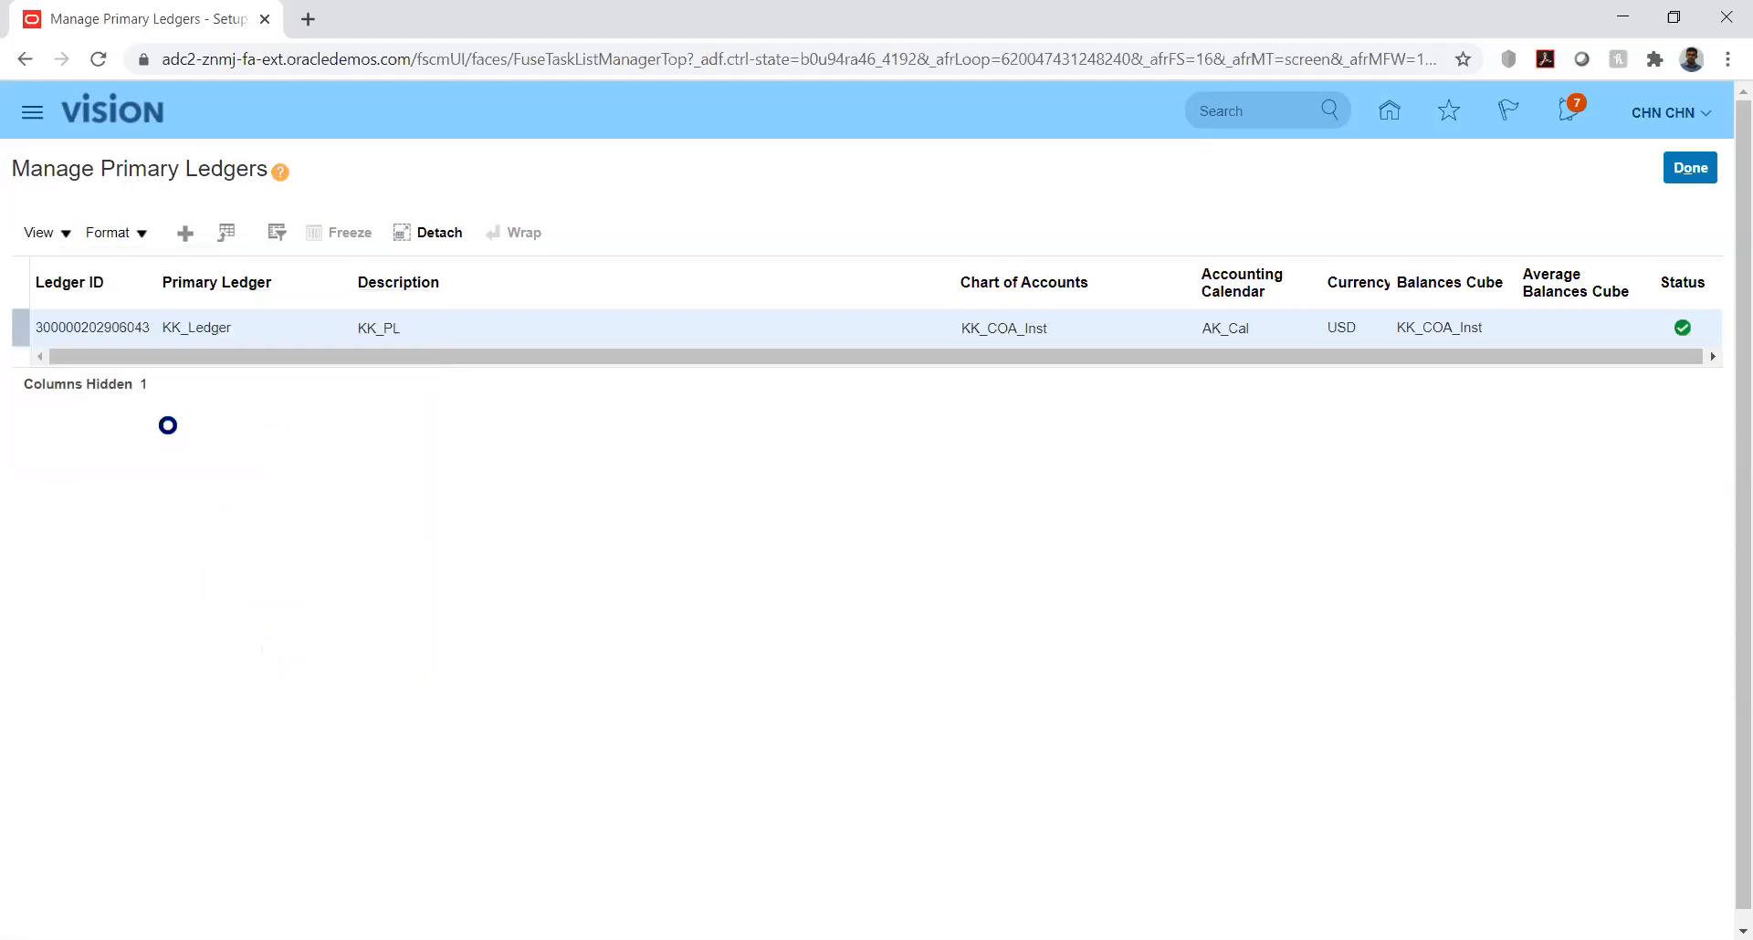
left_click(41, 231)
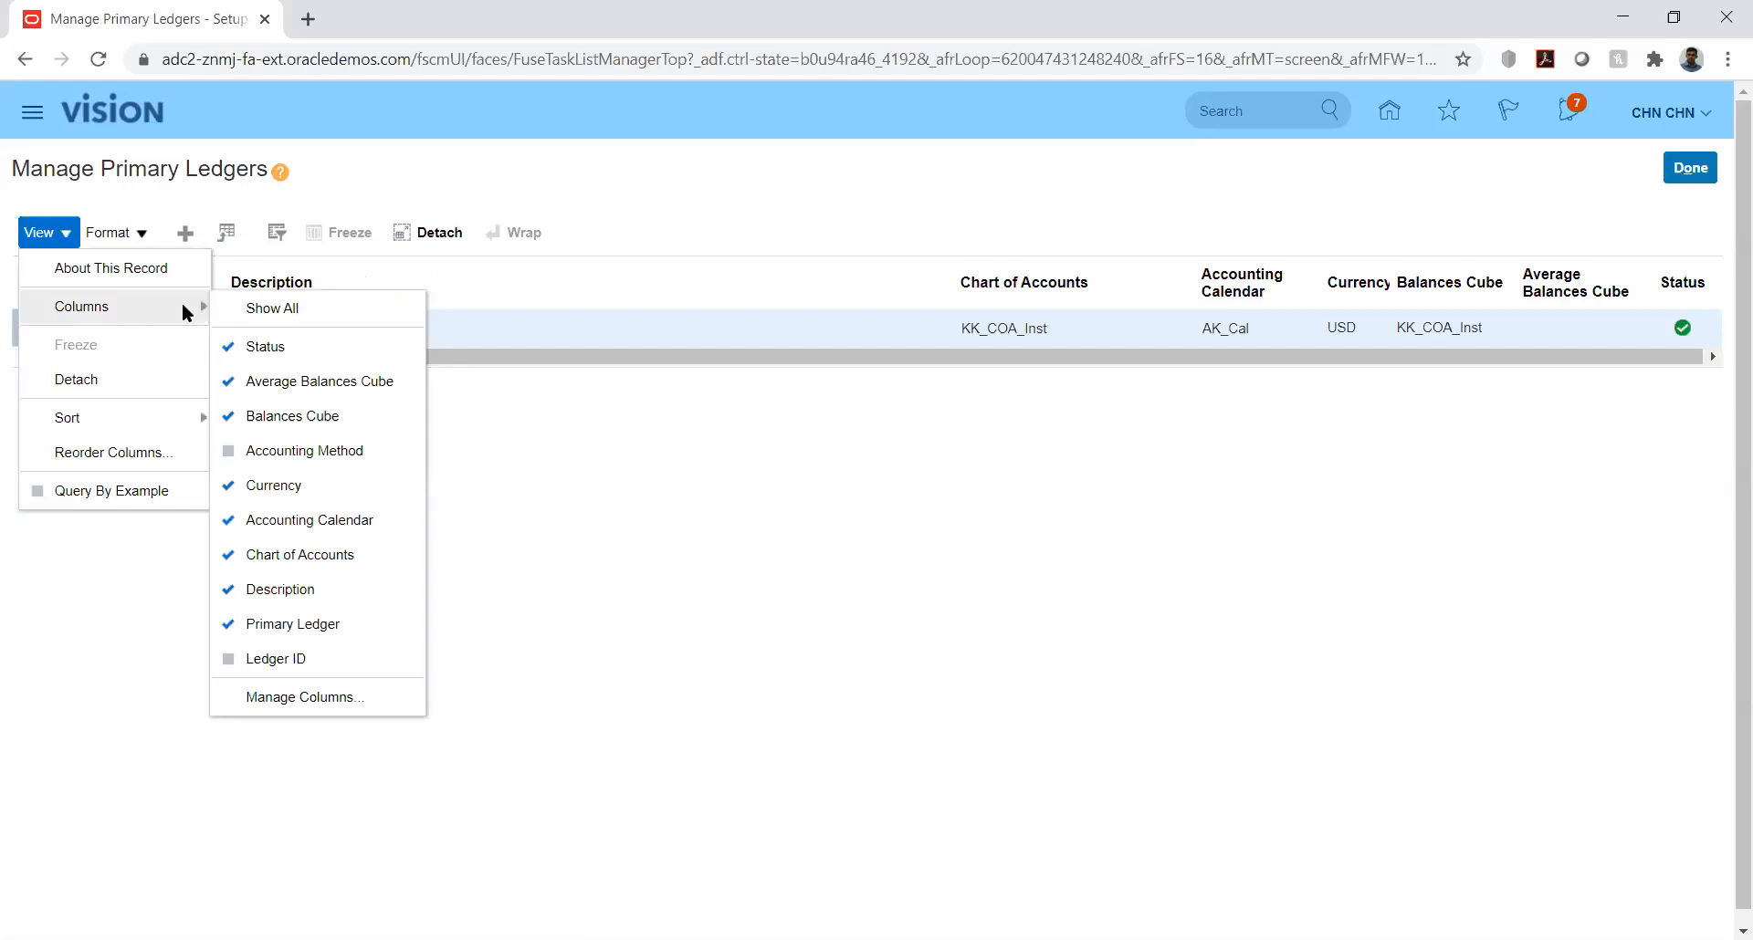
left_click(308, 646)
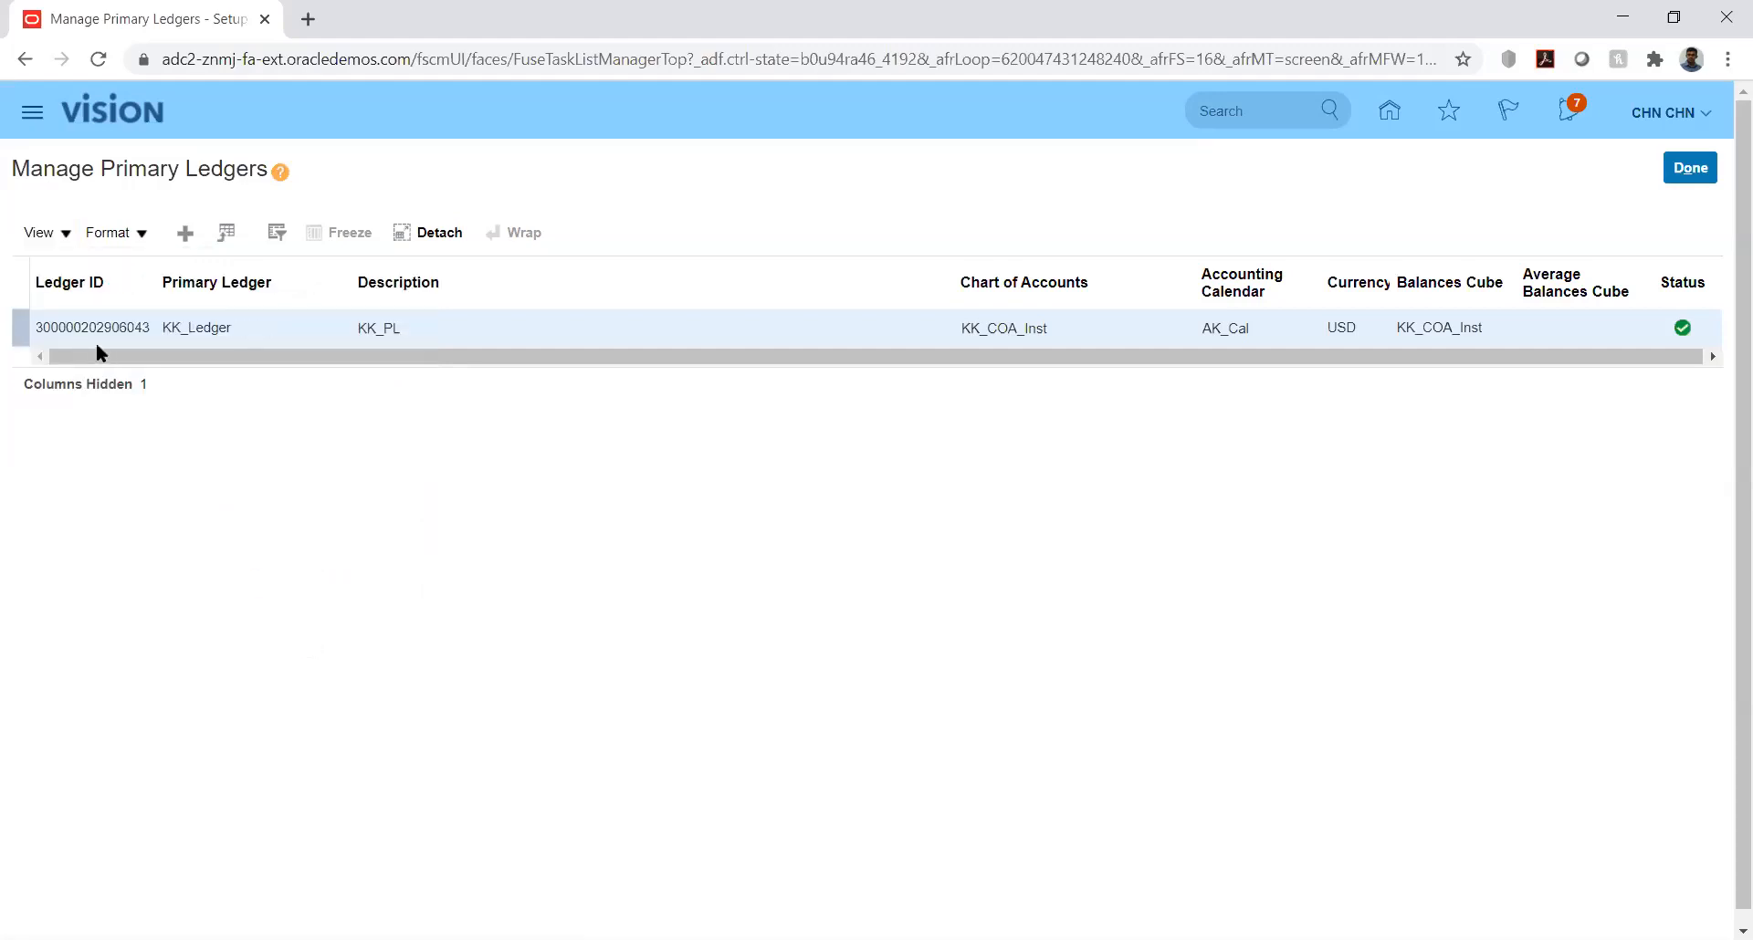
Step: Examine the hidden and visible columns of the primary ledgers table in Manage Columns and close it without changes
left_click(66, 234)
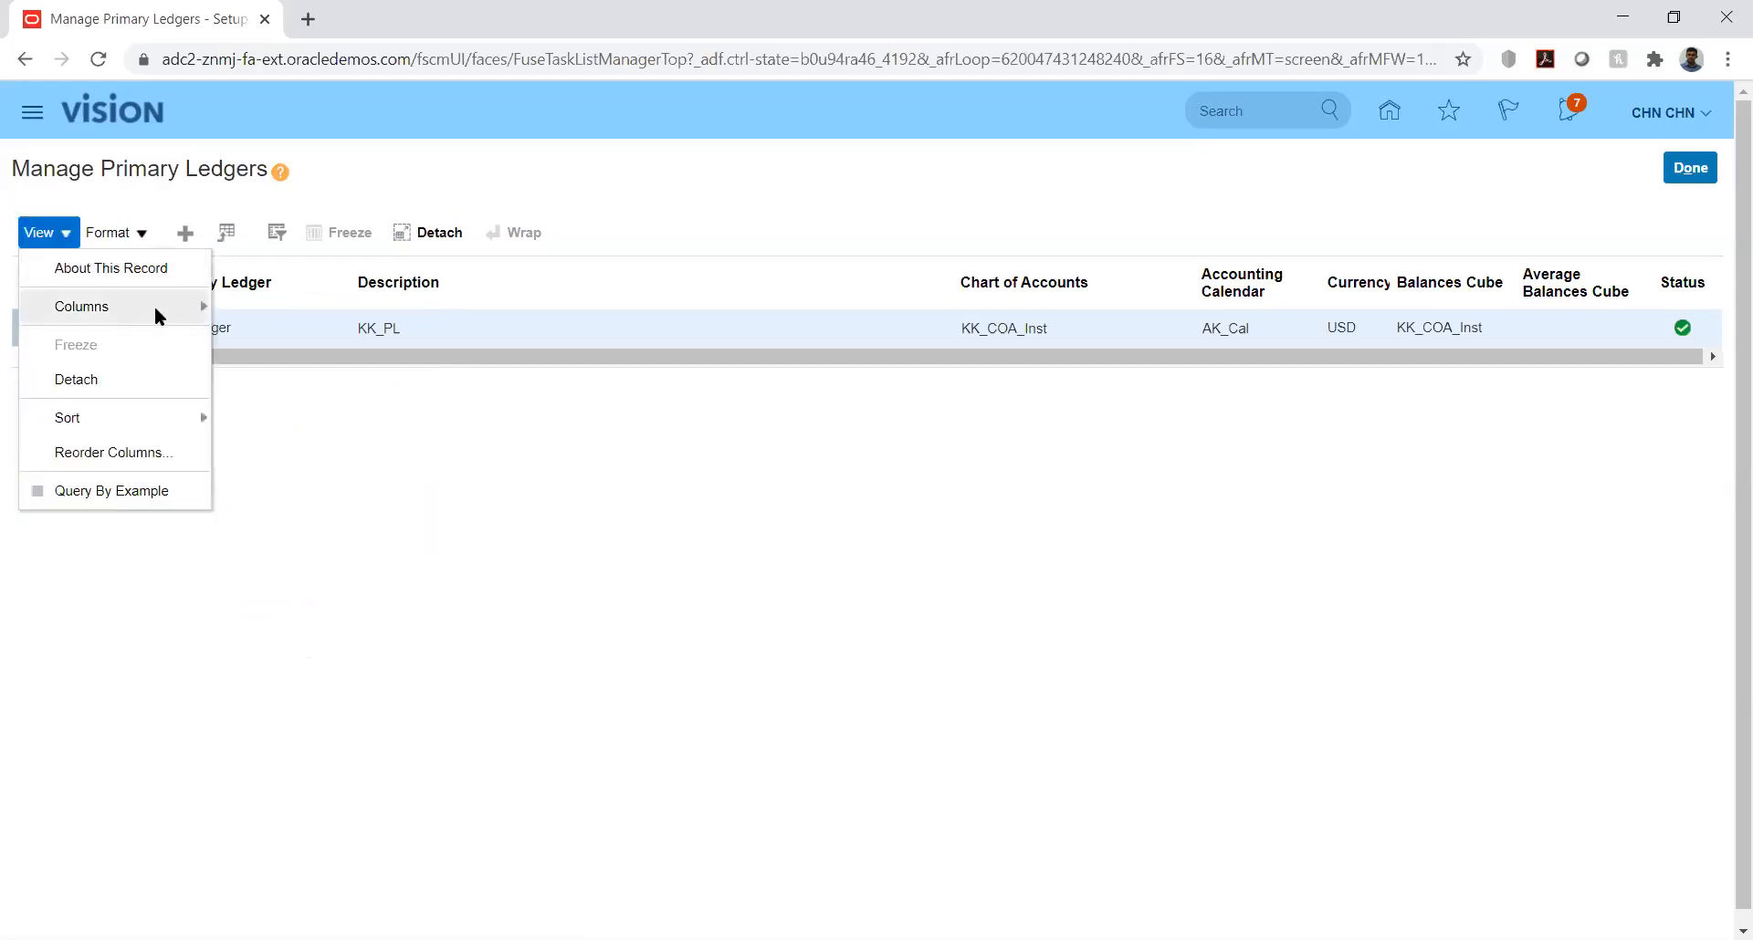
mouse_move(156, 305)
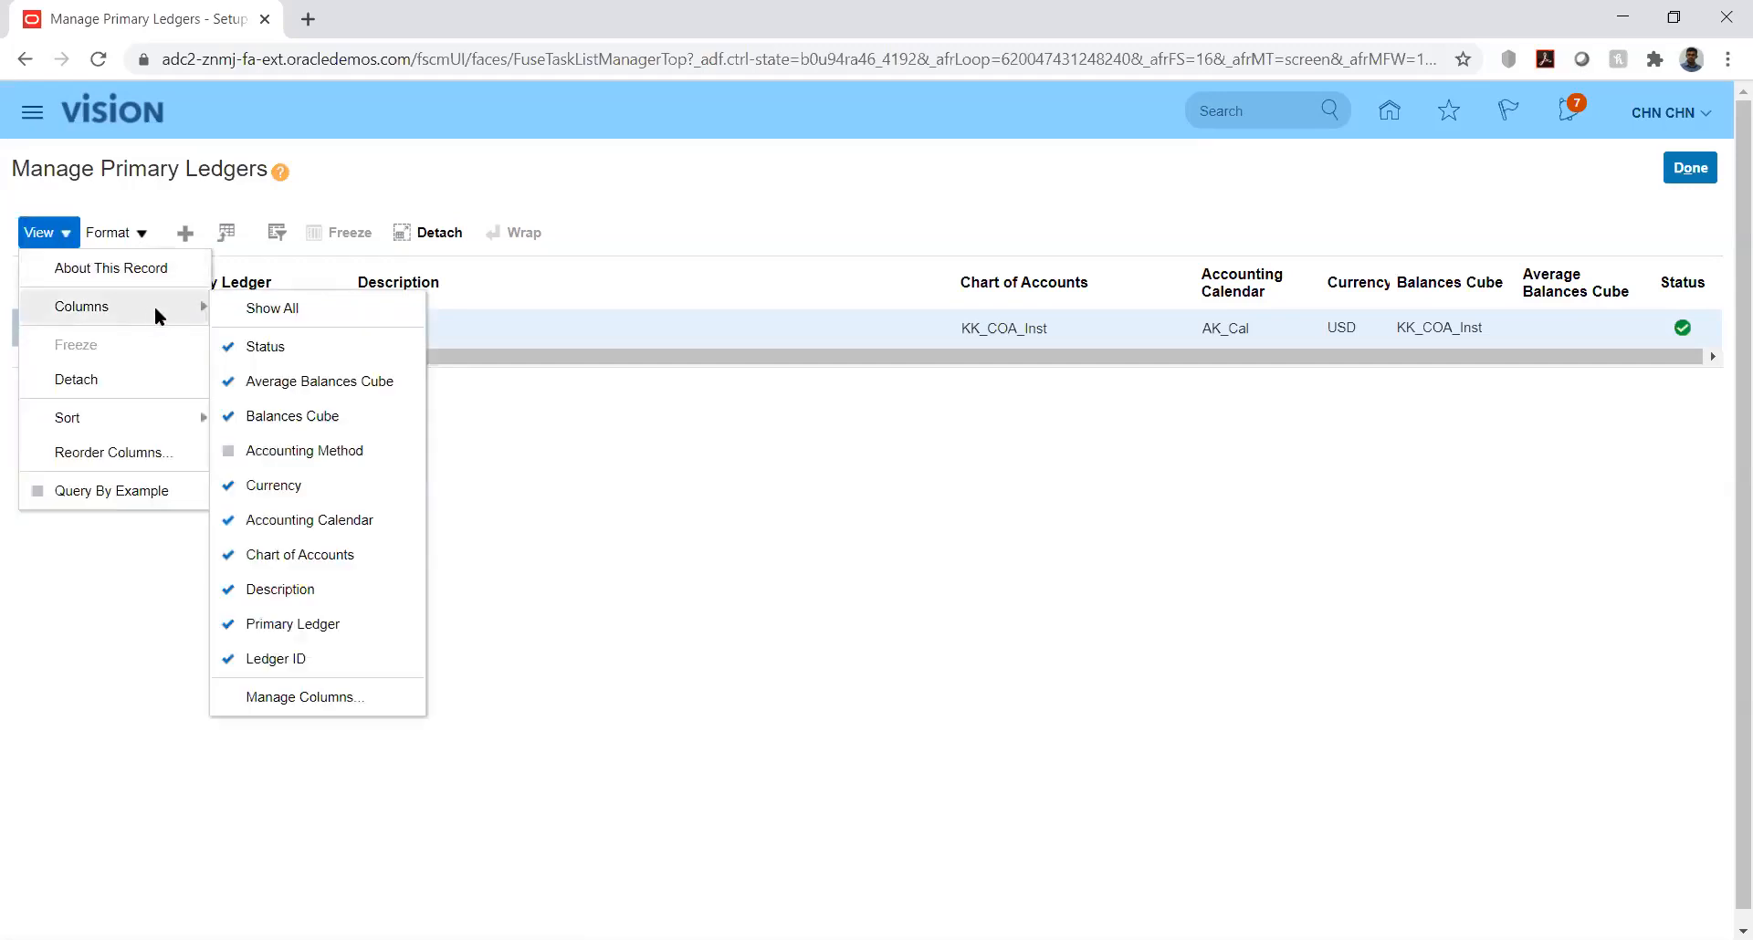
left_click(322, 692)
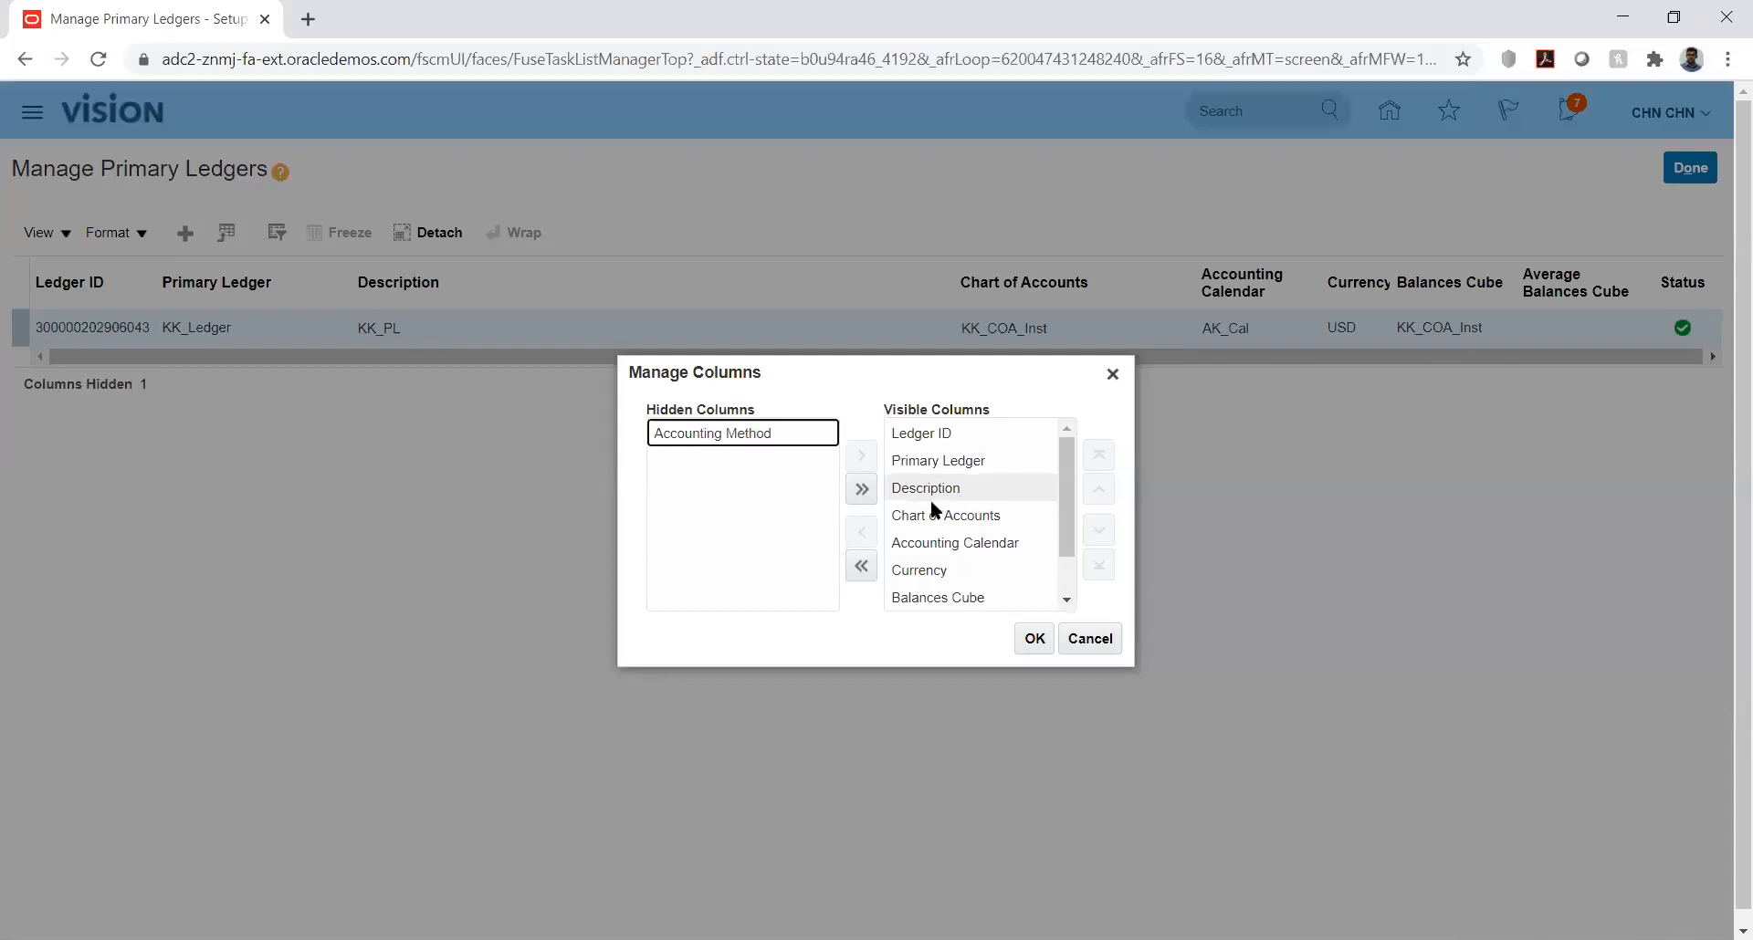
left_click(1068, 598)
left_click_drag(1071, 577, 1065, 510)
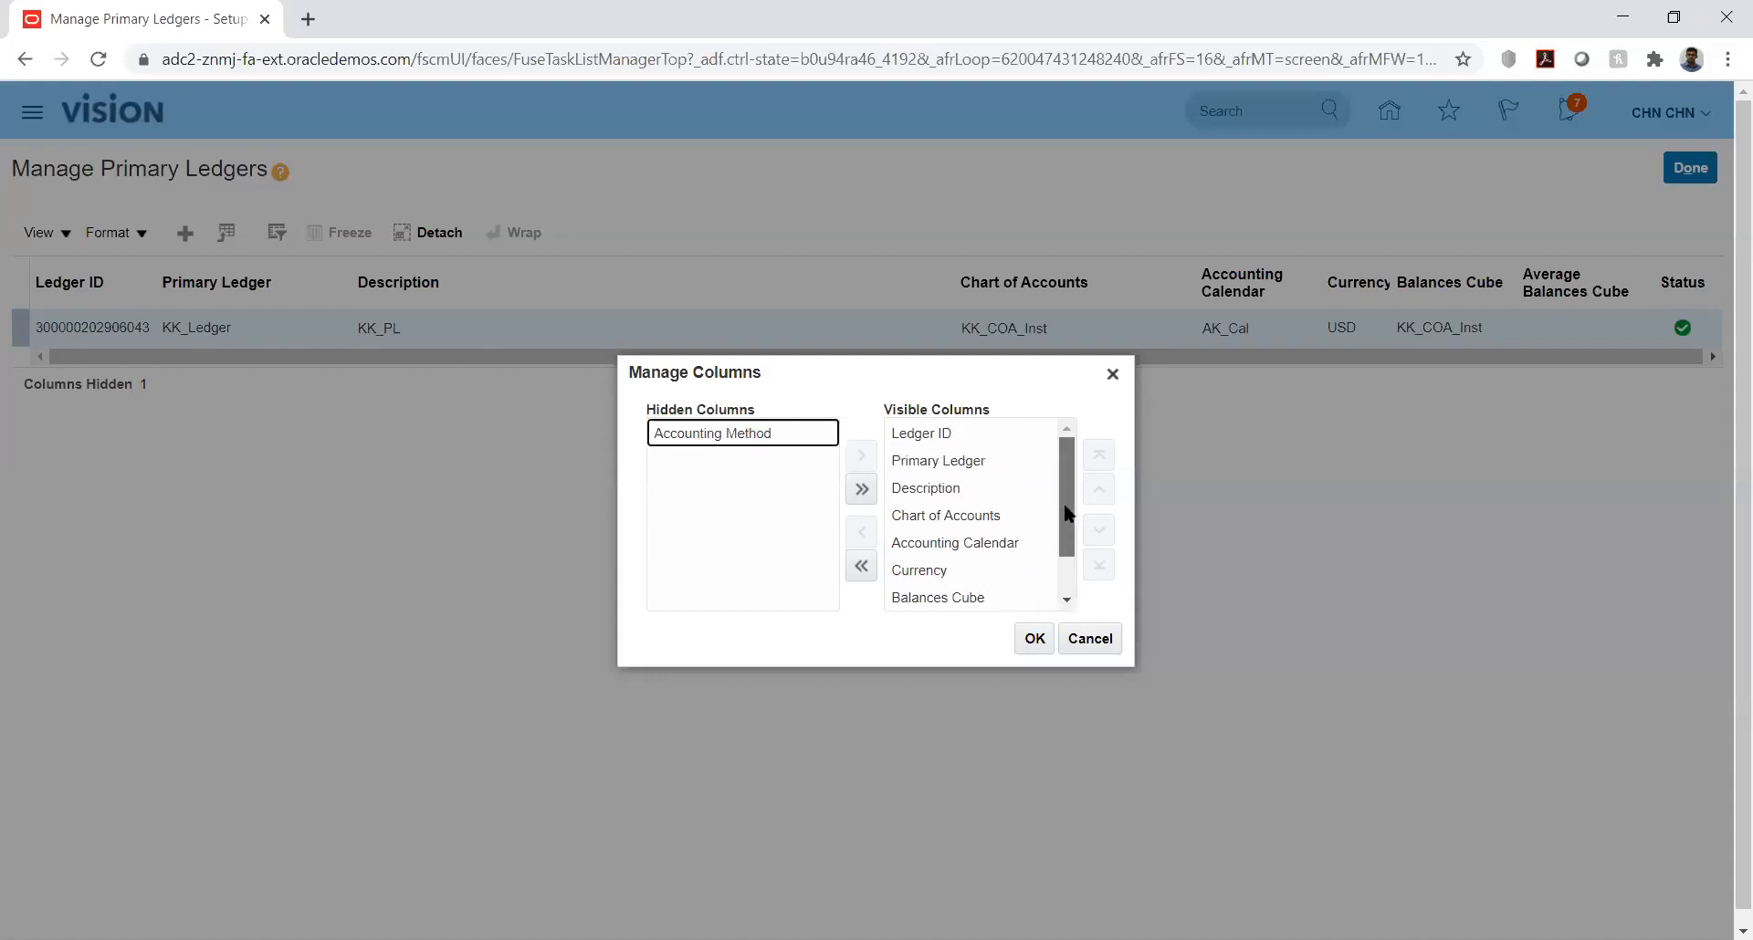
left_click(1092, 639)
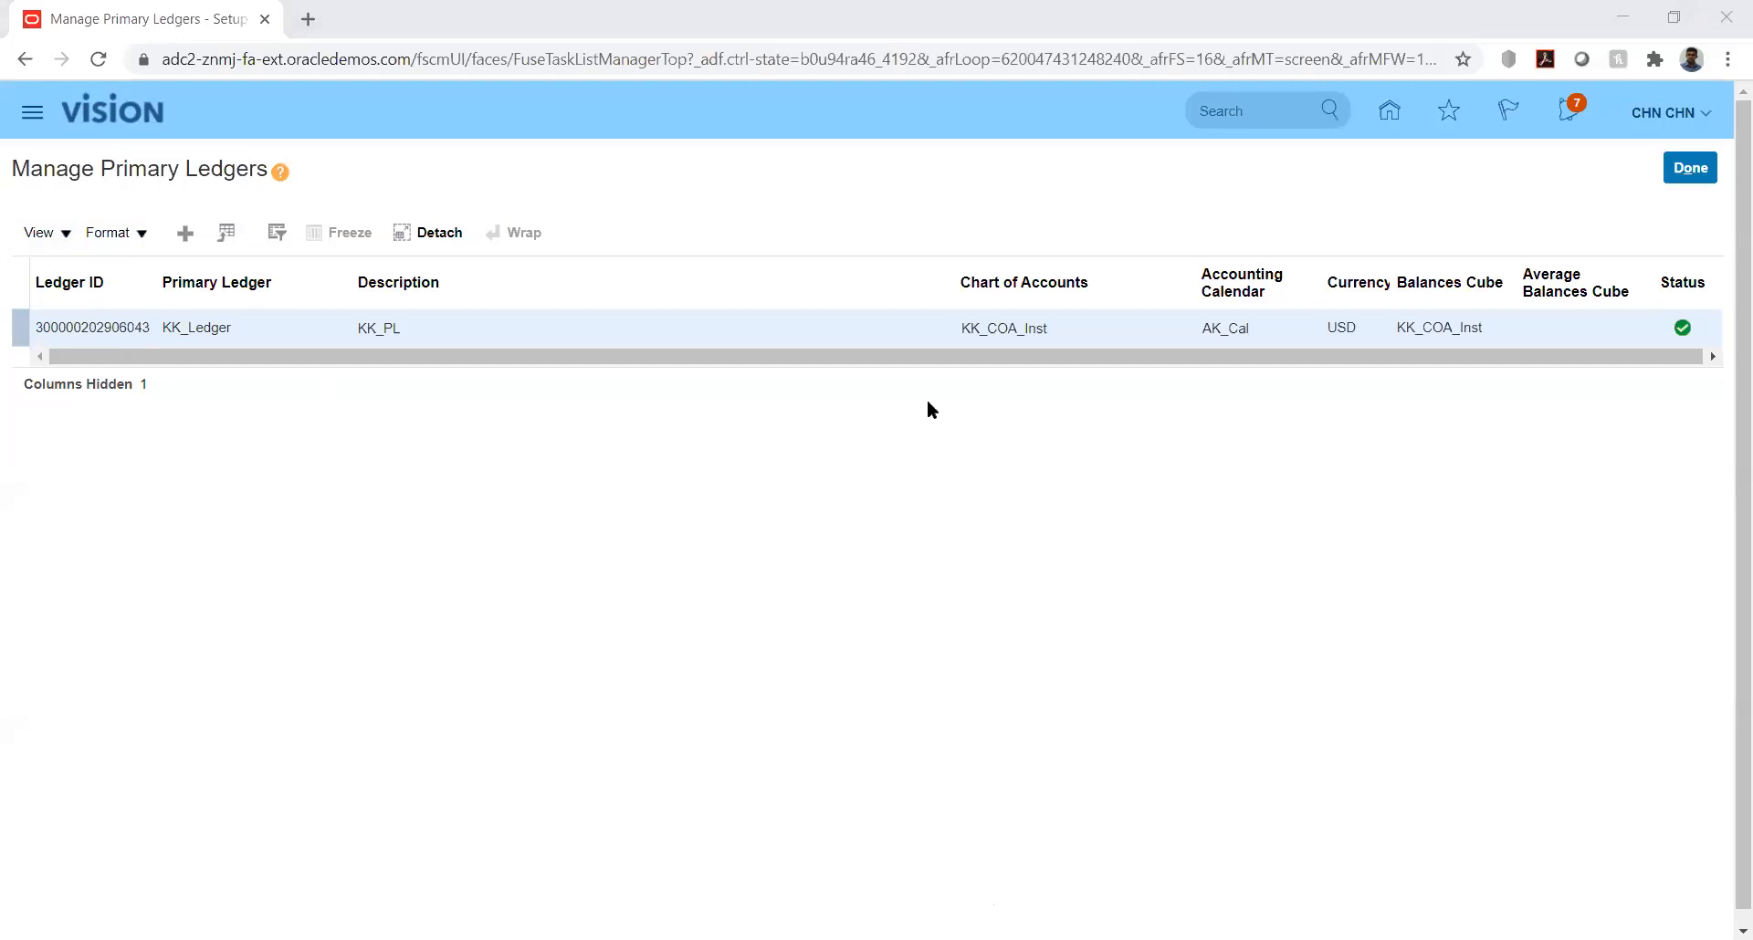
Step: Switch to the JournalImportTemplate (1).xlsm workbook in Excel and check the first journal line's Ledger ID, effective date, source and category
key("alt+Tab")
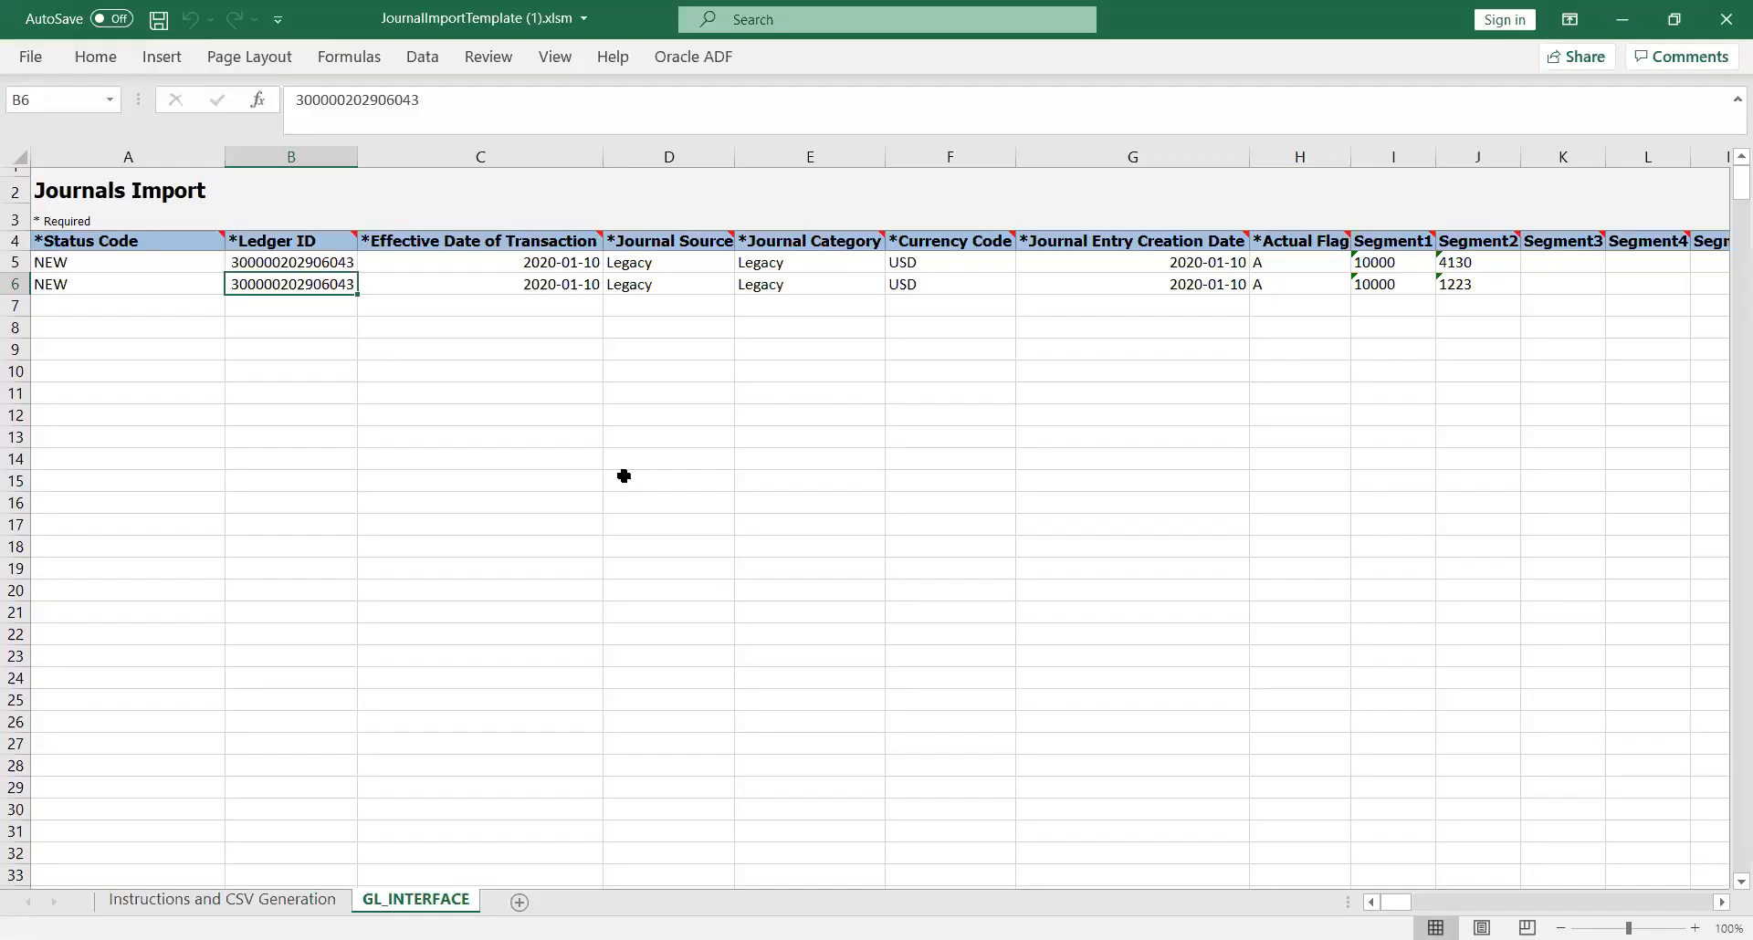
left_click(330, 377)
left_click(267, 265)
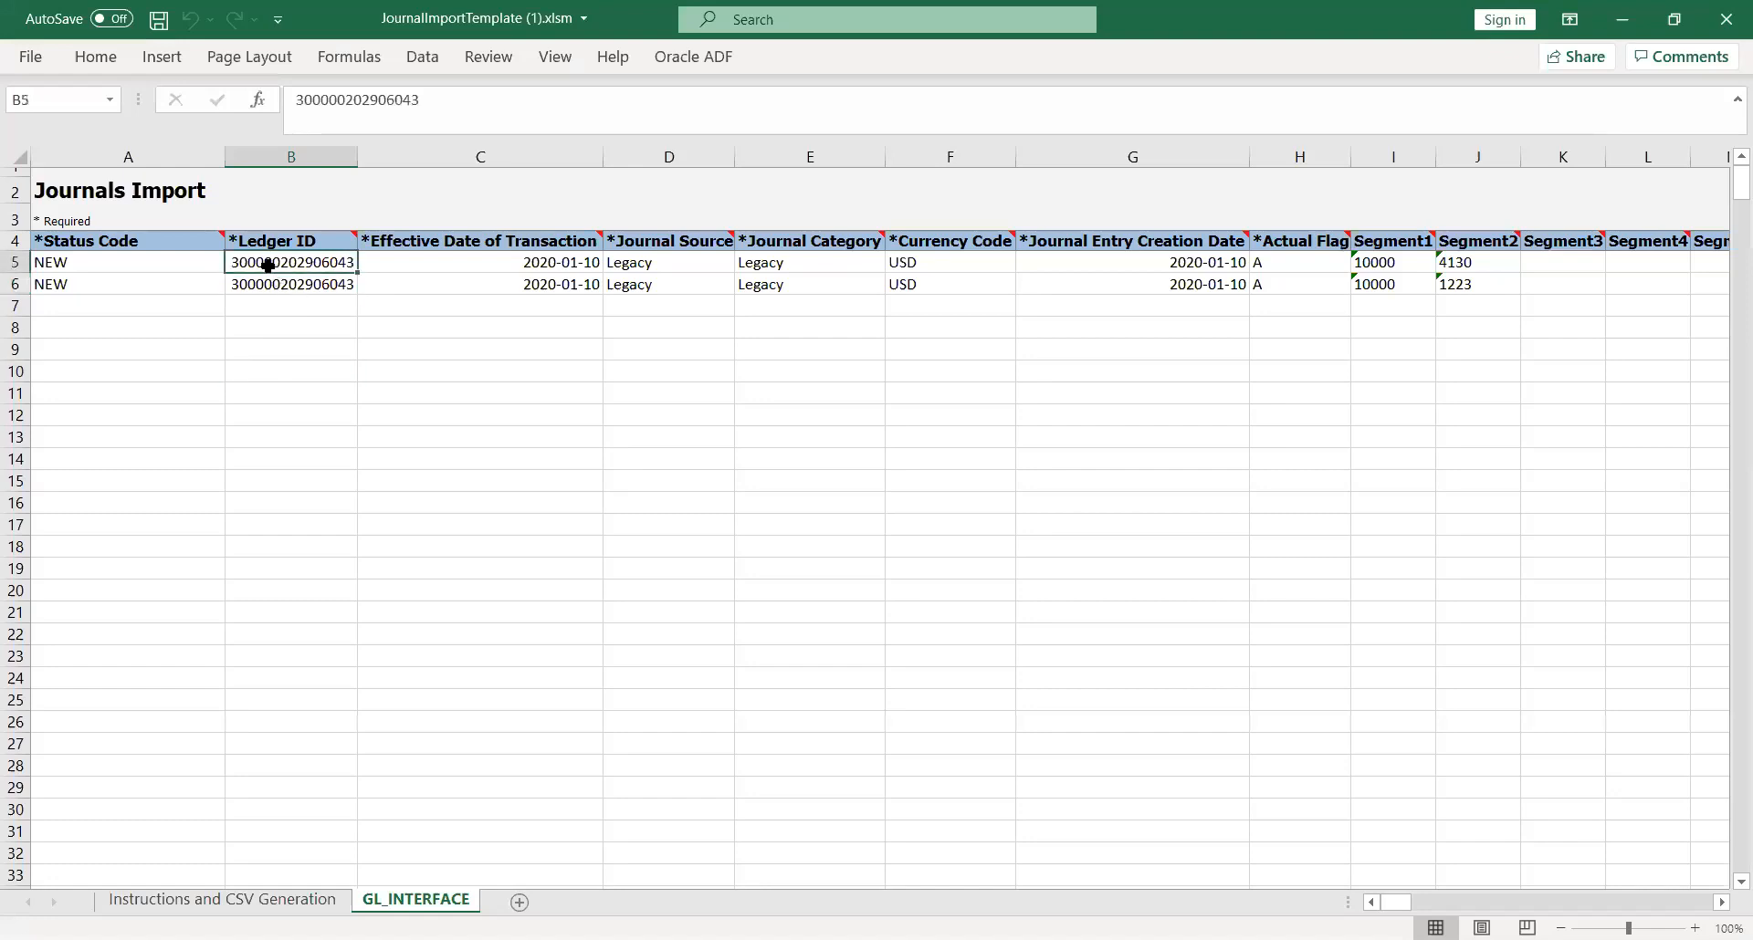
key("Left")
left_click(267, 264)
key("Right")
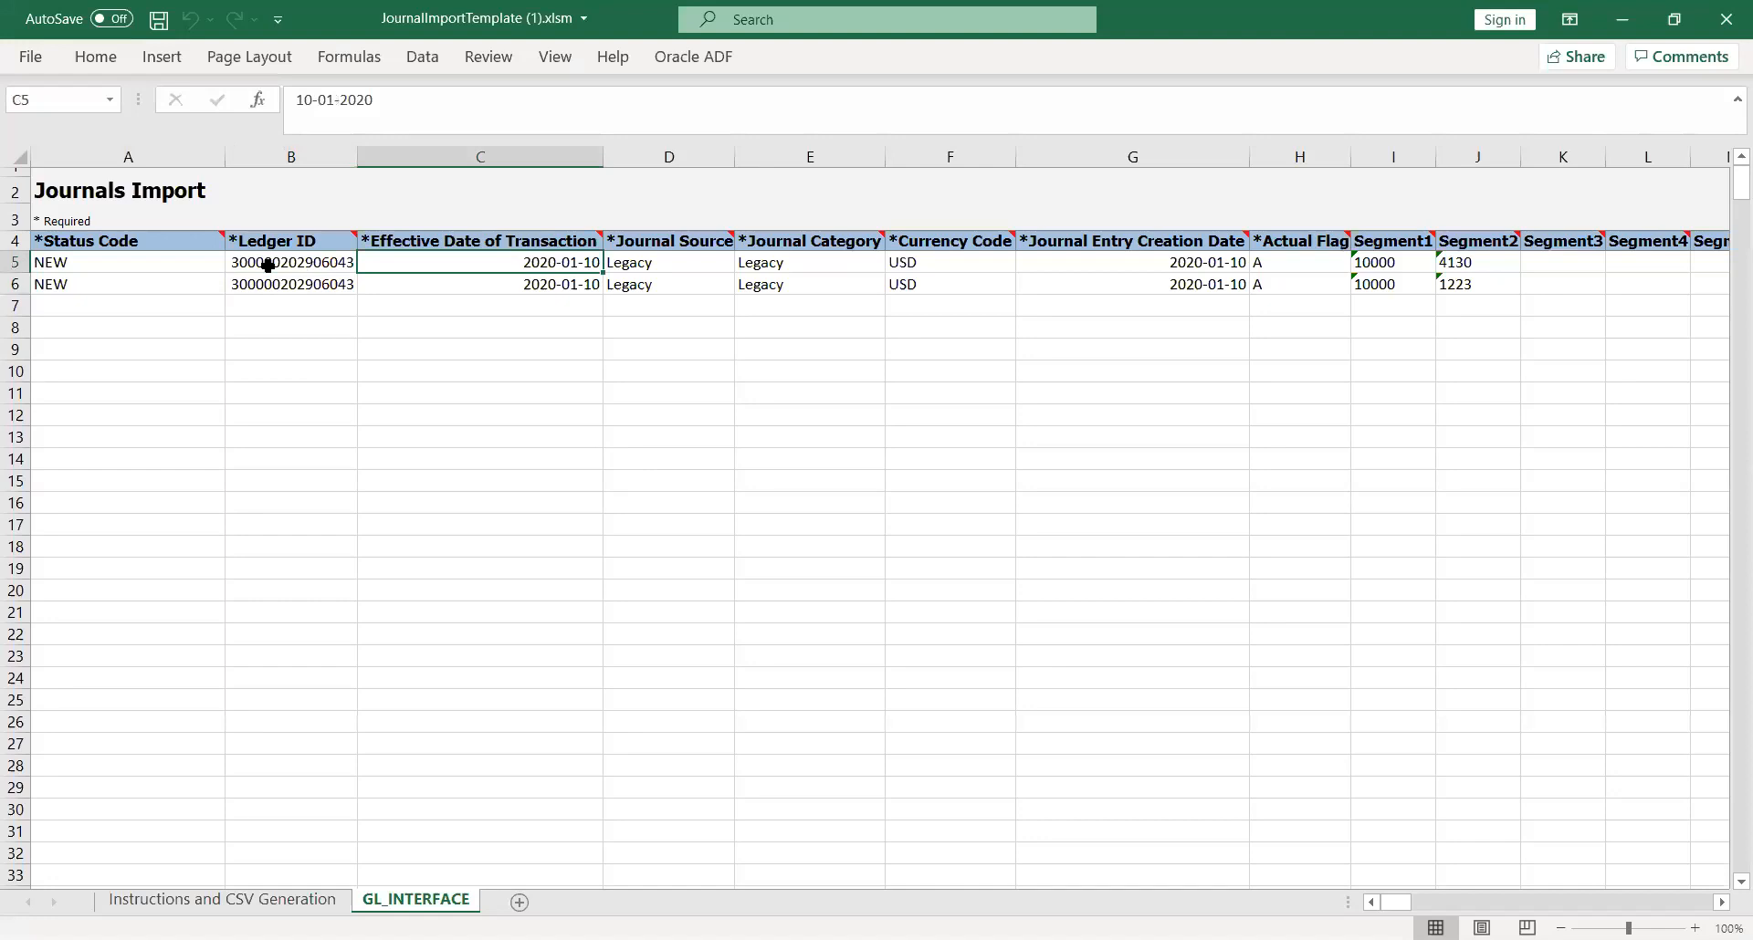
key("Right")
key("Right")
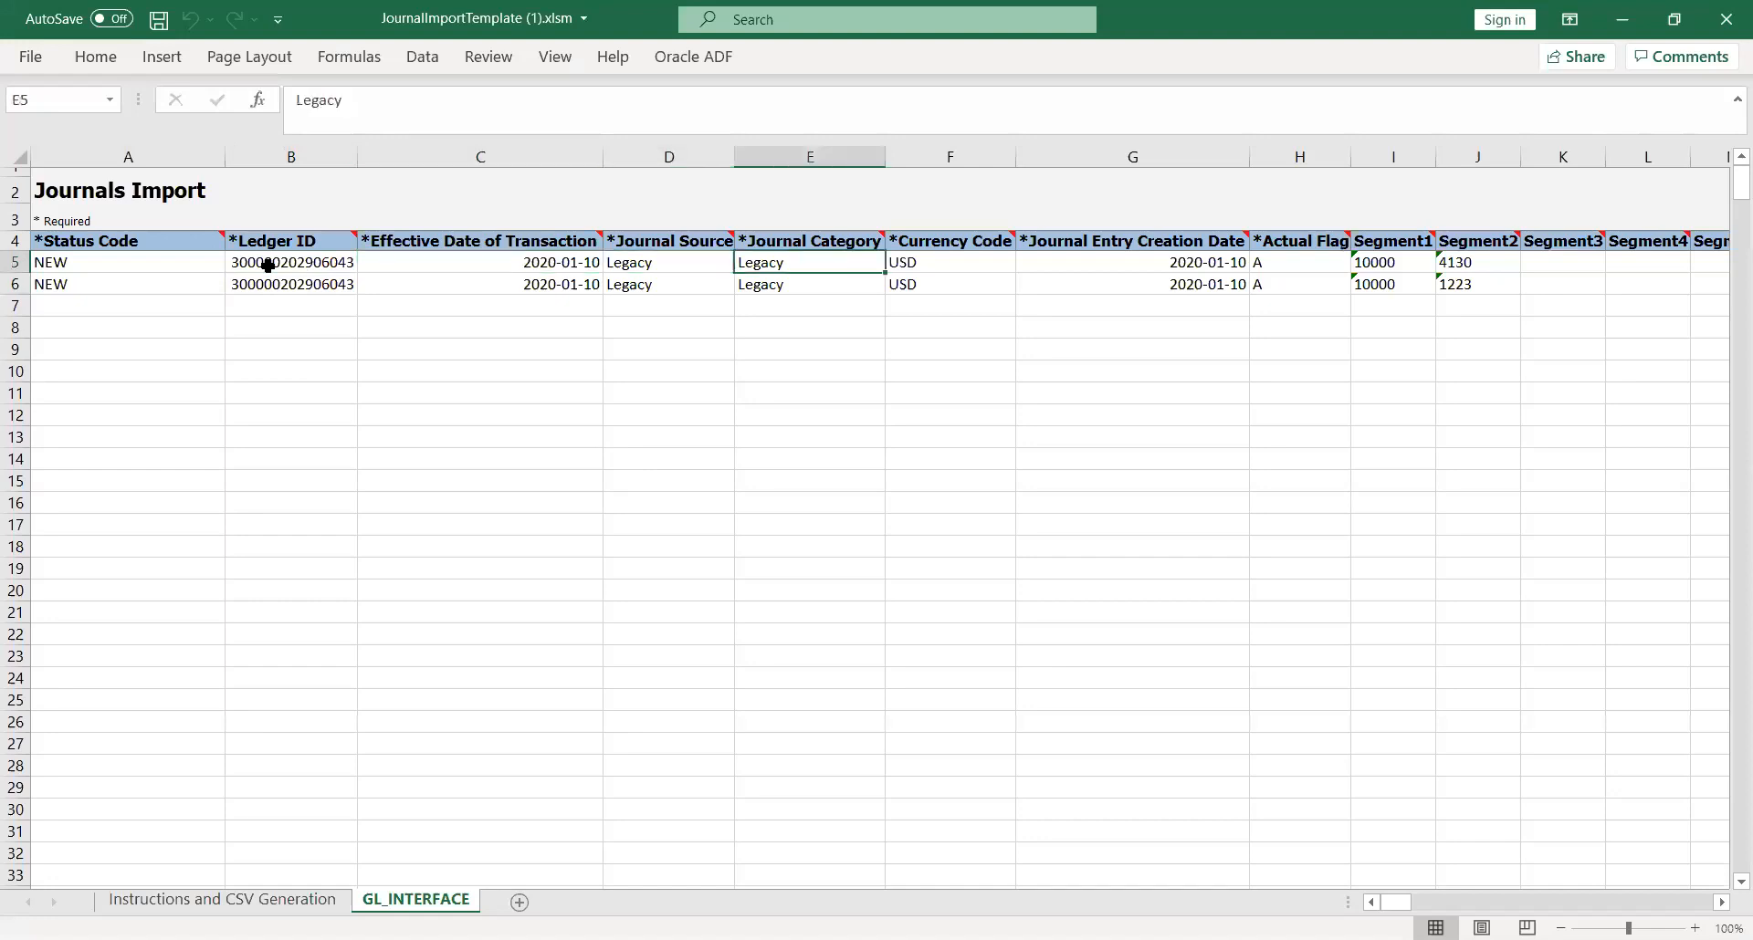
Step: Set the Journal Source of the first journal line to KK_Fusion
key("Left")
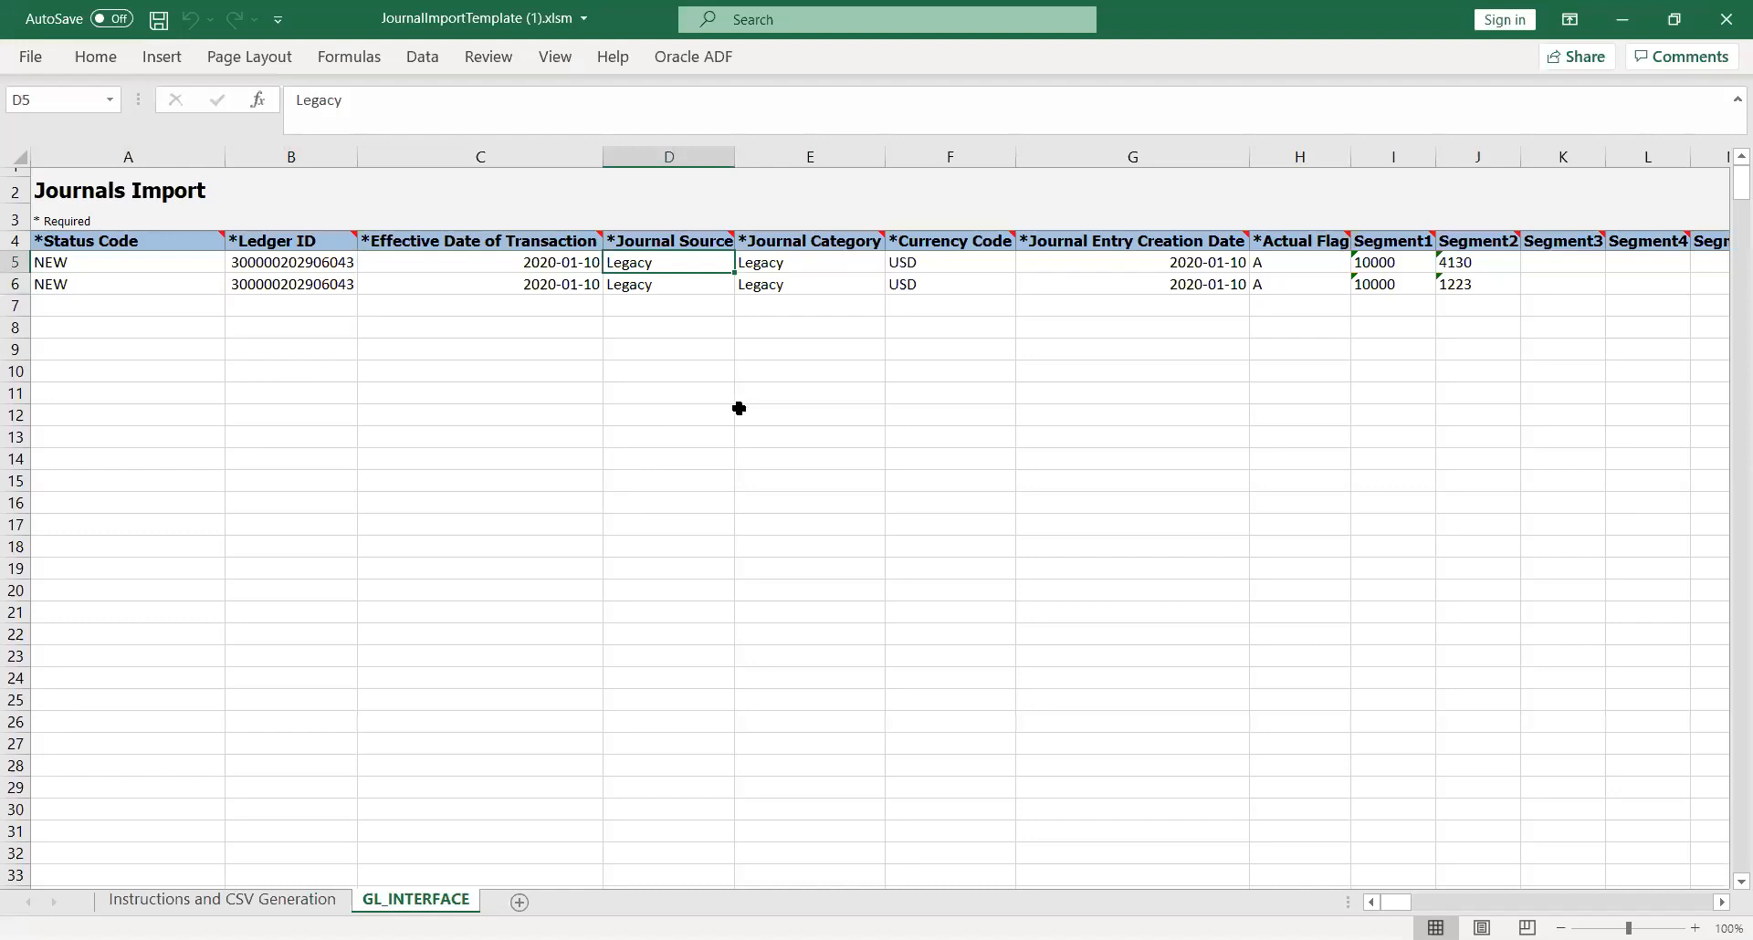
type("KK")
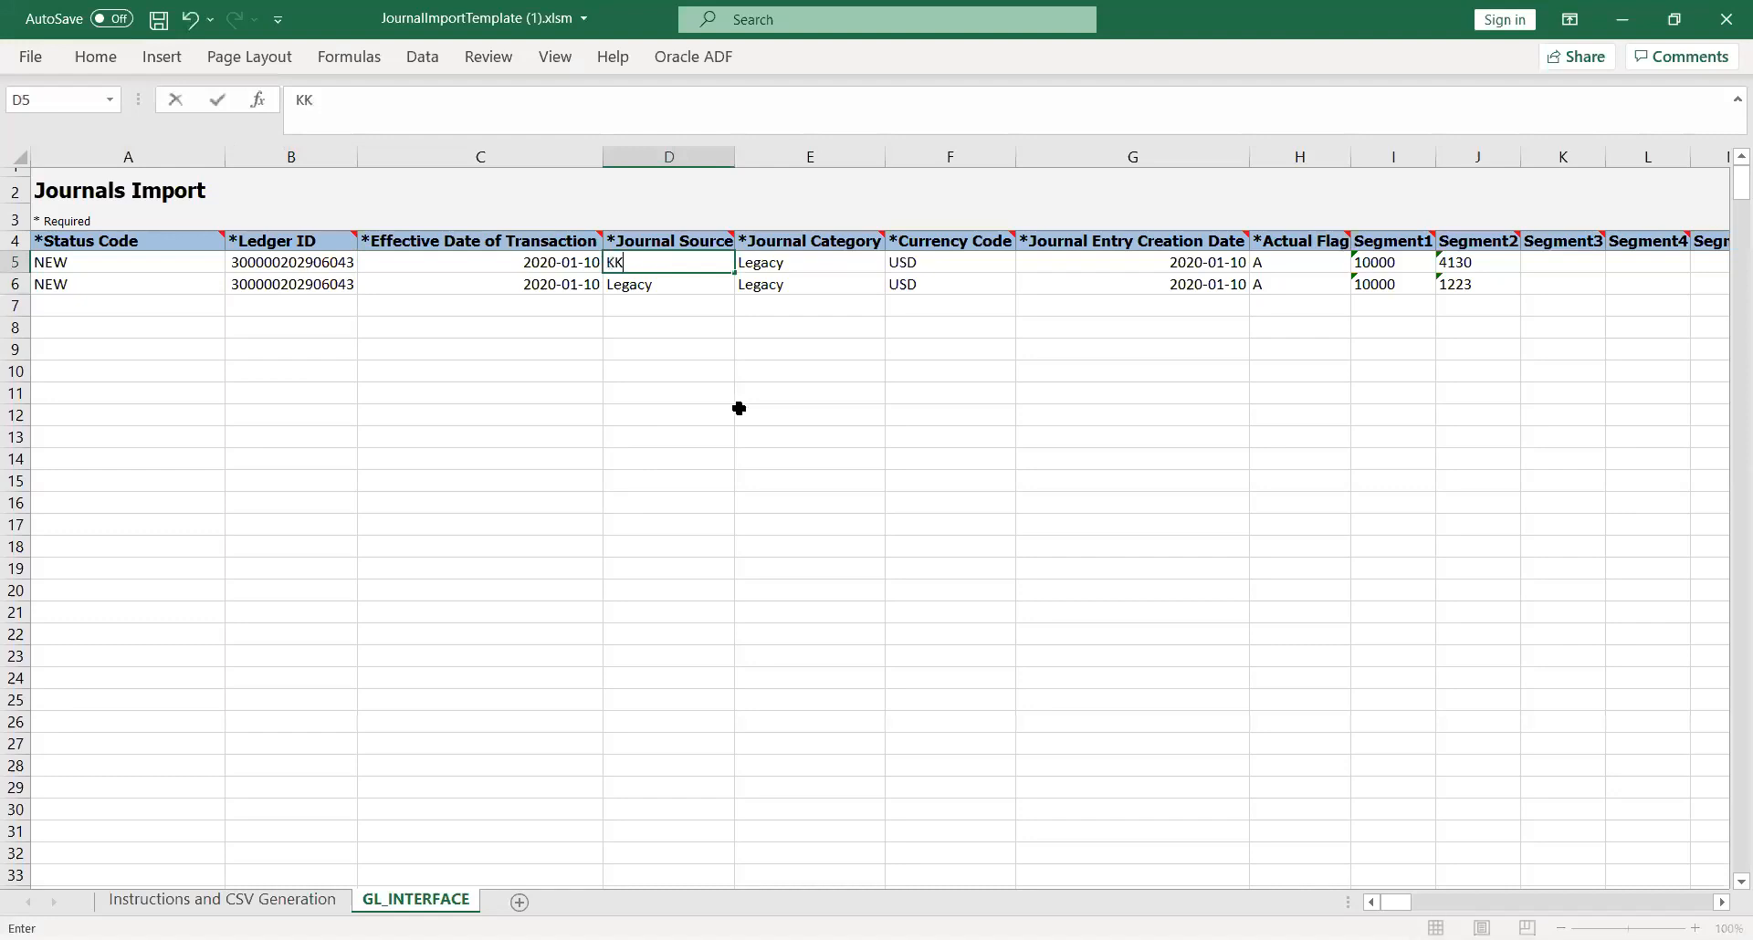
type("_Fusion")
key("Tab")
Step: Copy KK_Fusion into the first line's Journal Category and the second line's Journal Source and Journal Category, and save the workbook
key("Left")
key("ctrl+c")
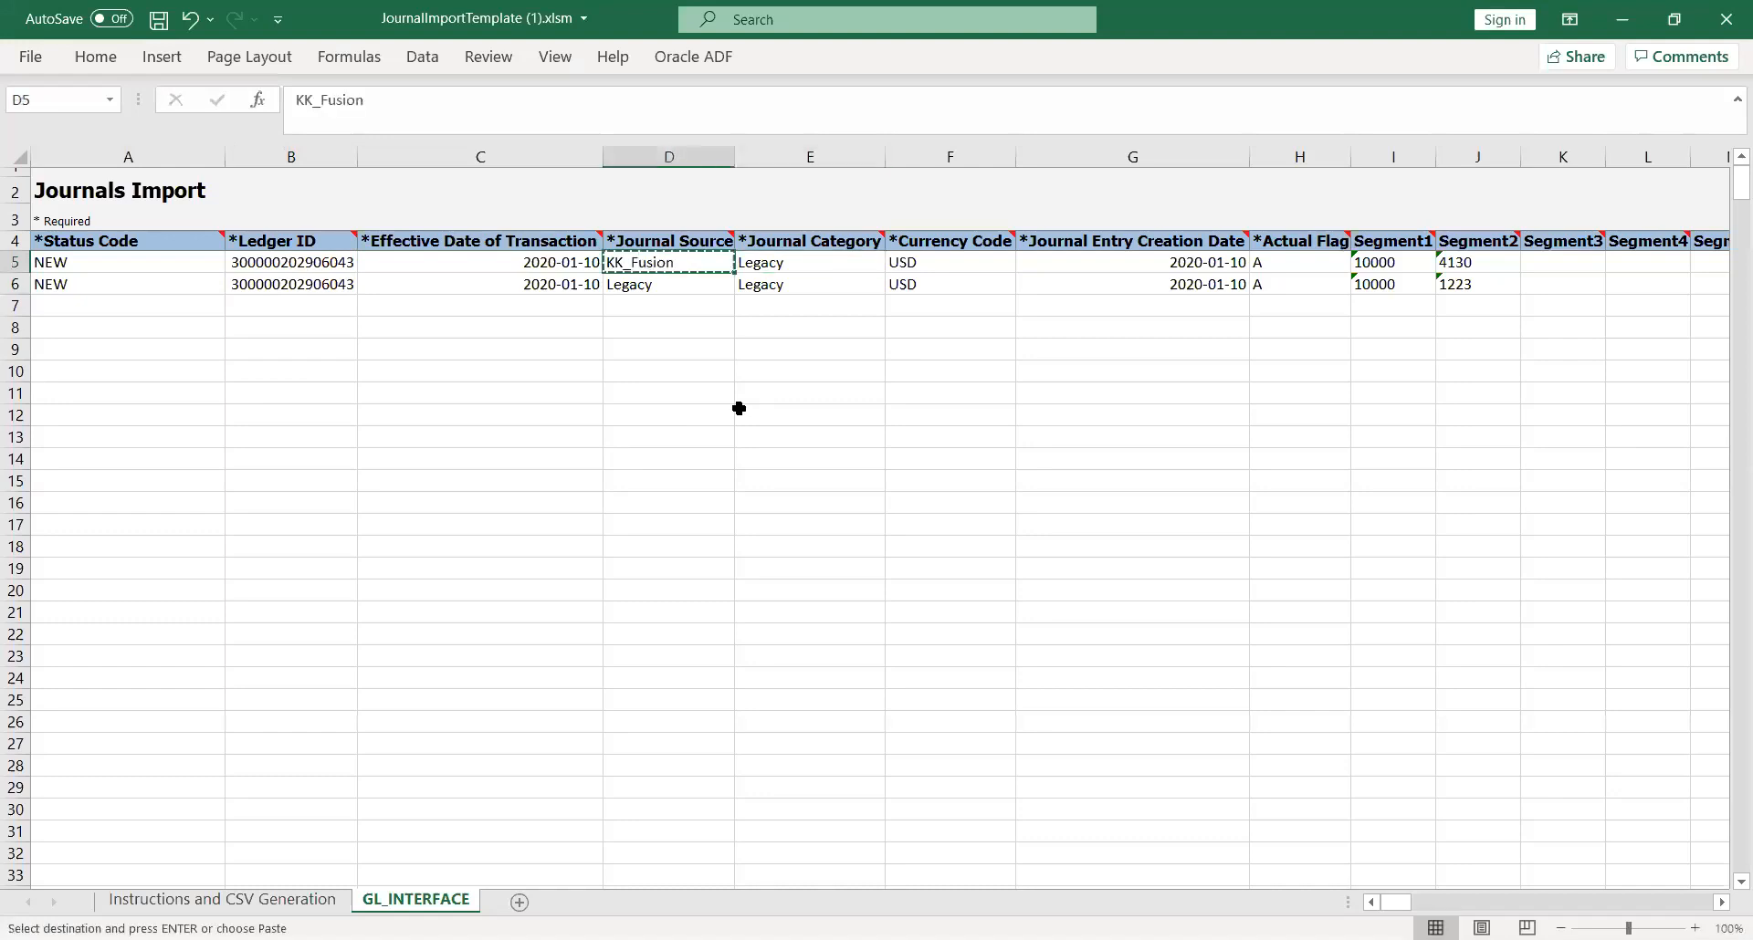
key("Right")
key("ctrl+v")
key("Down")
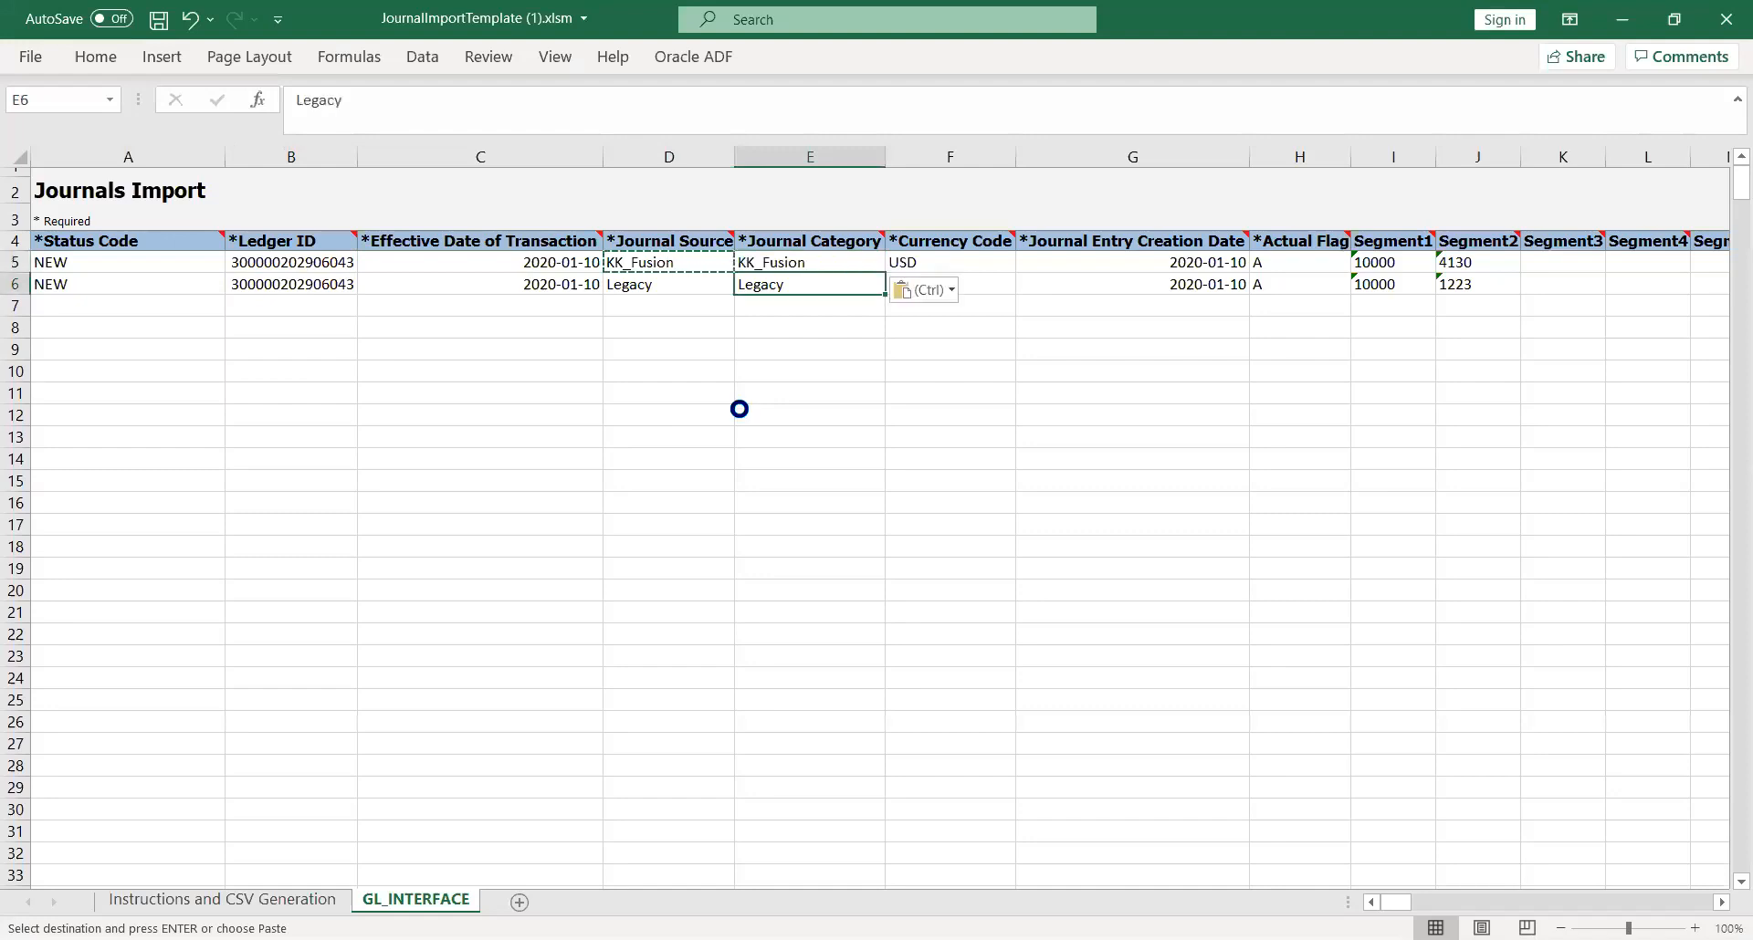
key("ctrl+v")
key("Left")
key("ctrl+v")
key("Right")
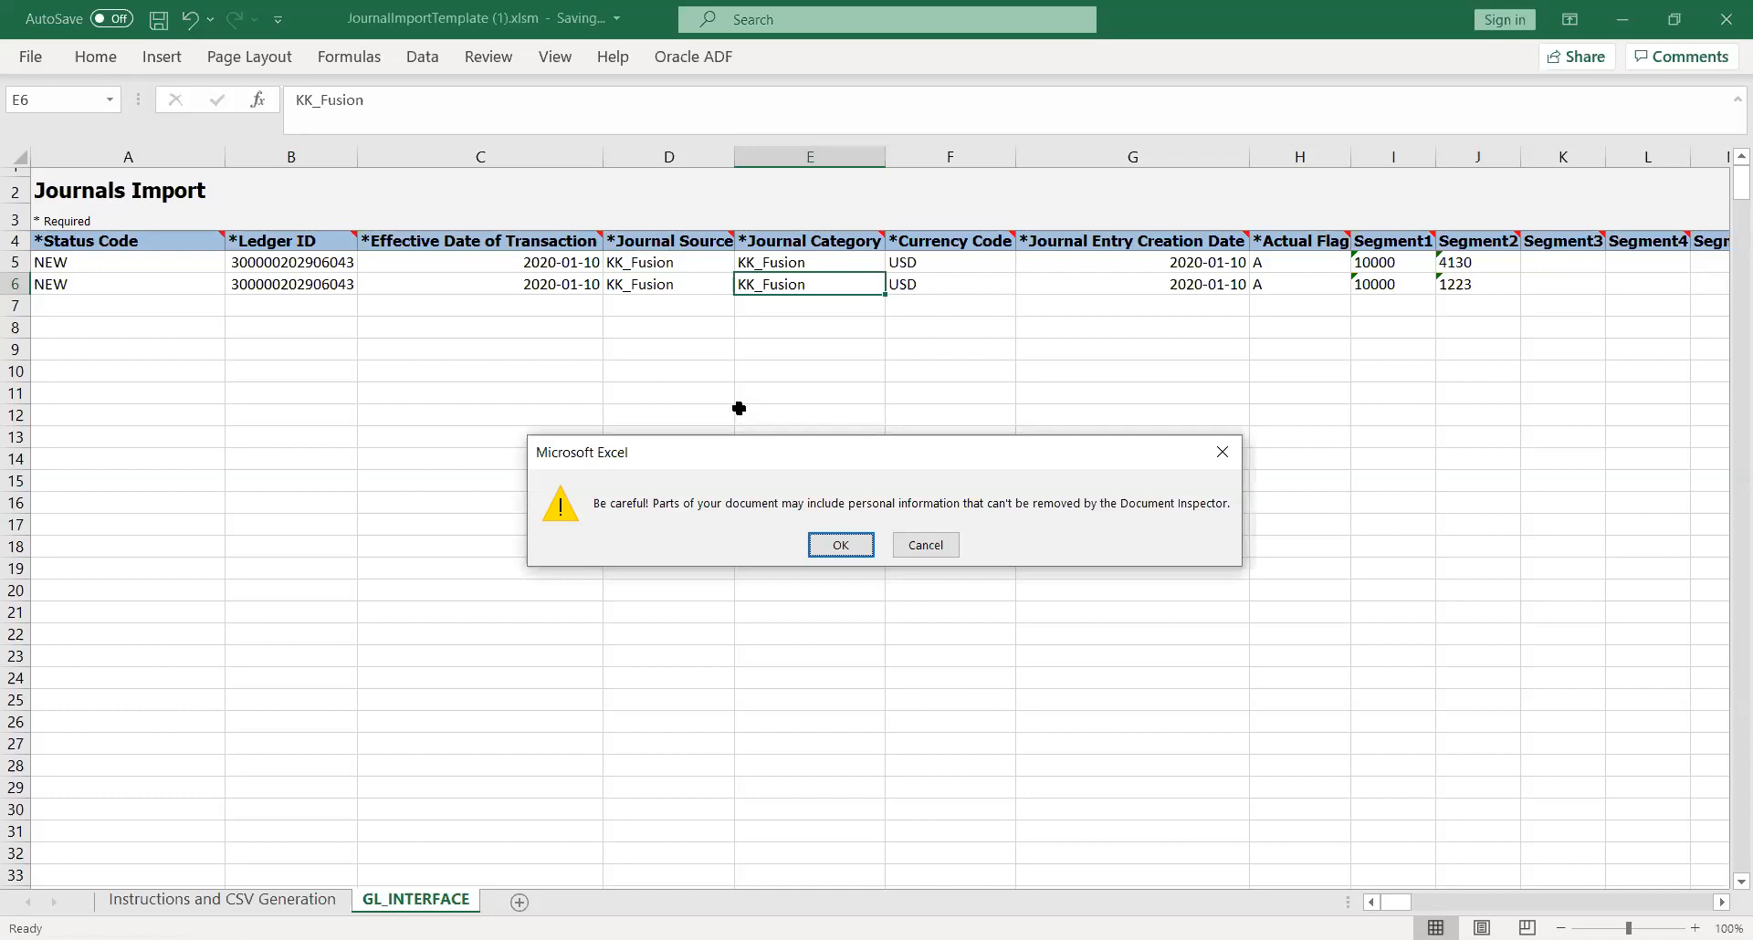
key("Return")
Step: Check the Currency Code, Journal Entry Creation Date and Actual Flag of the first journal line
key("Right")
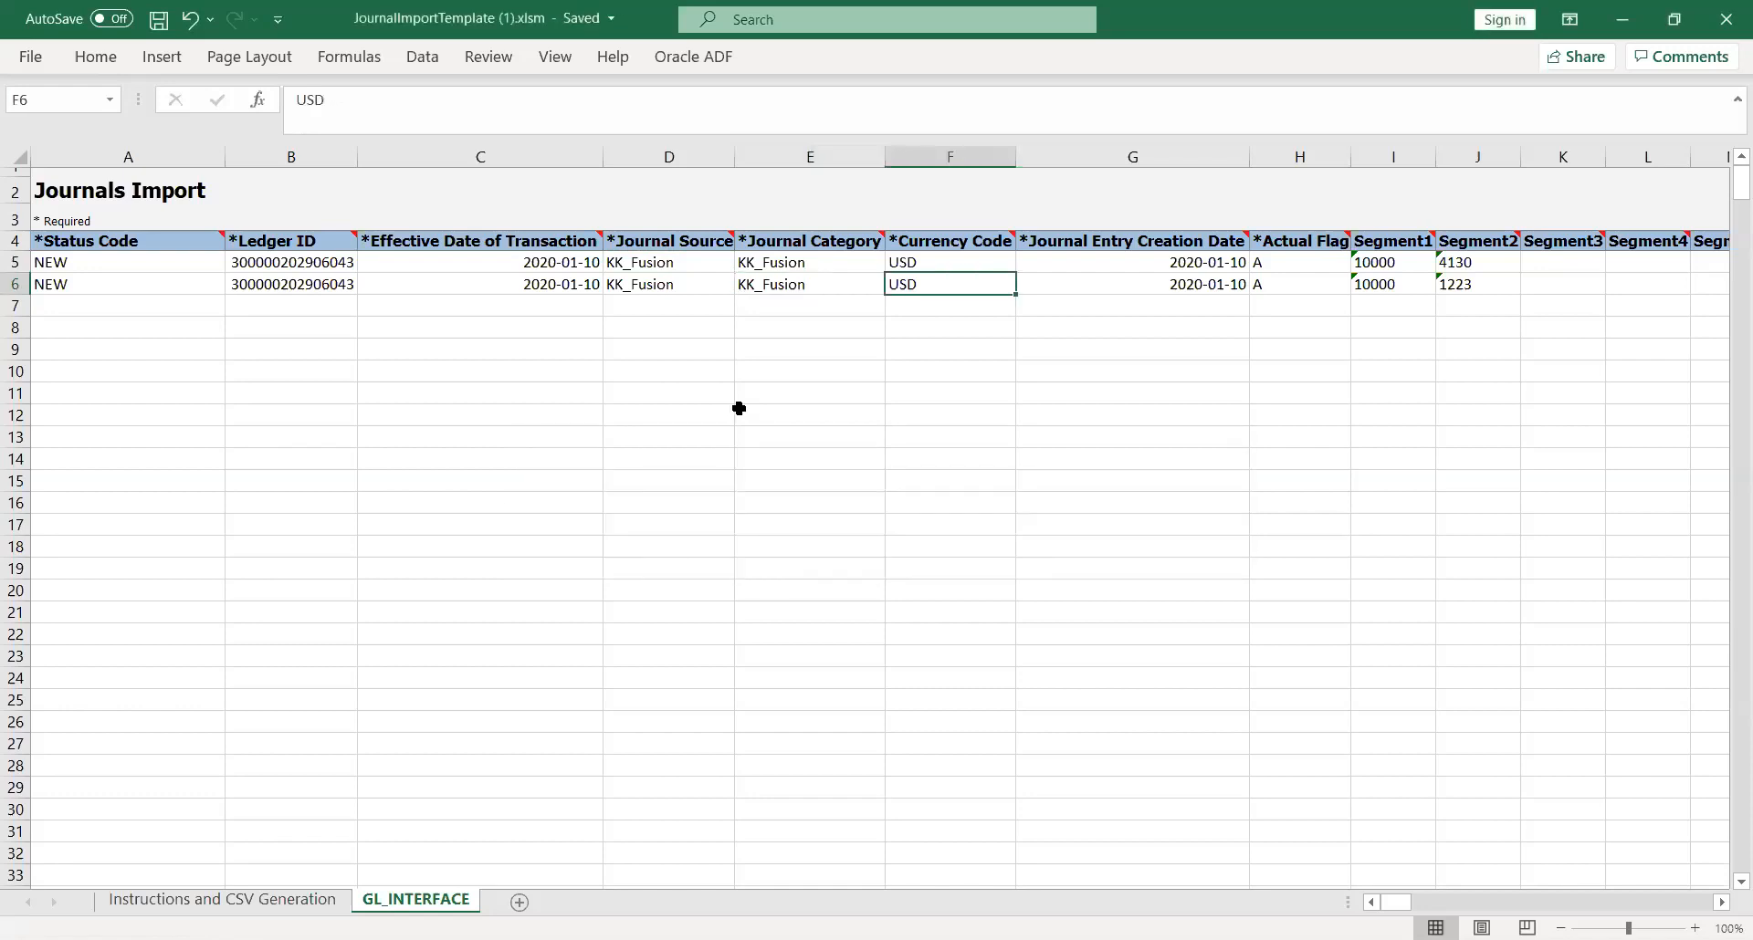
key("Up")
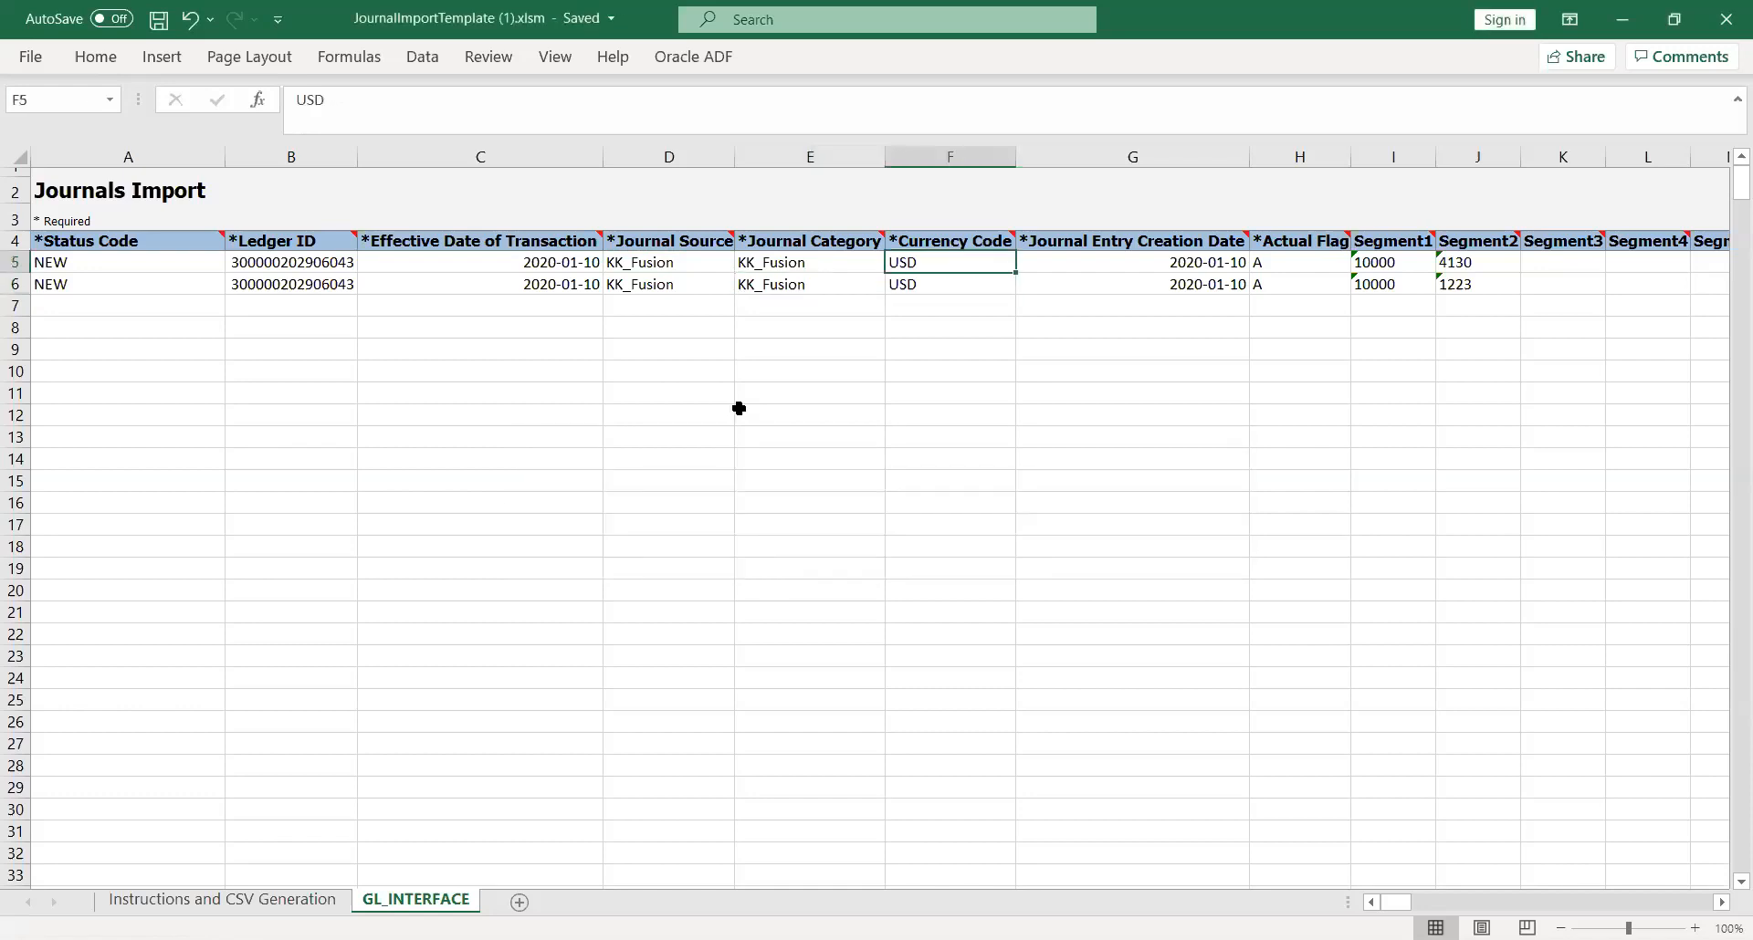
key("Right")
key("Right")
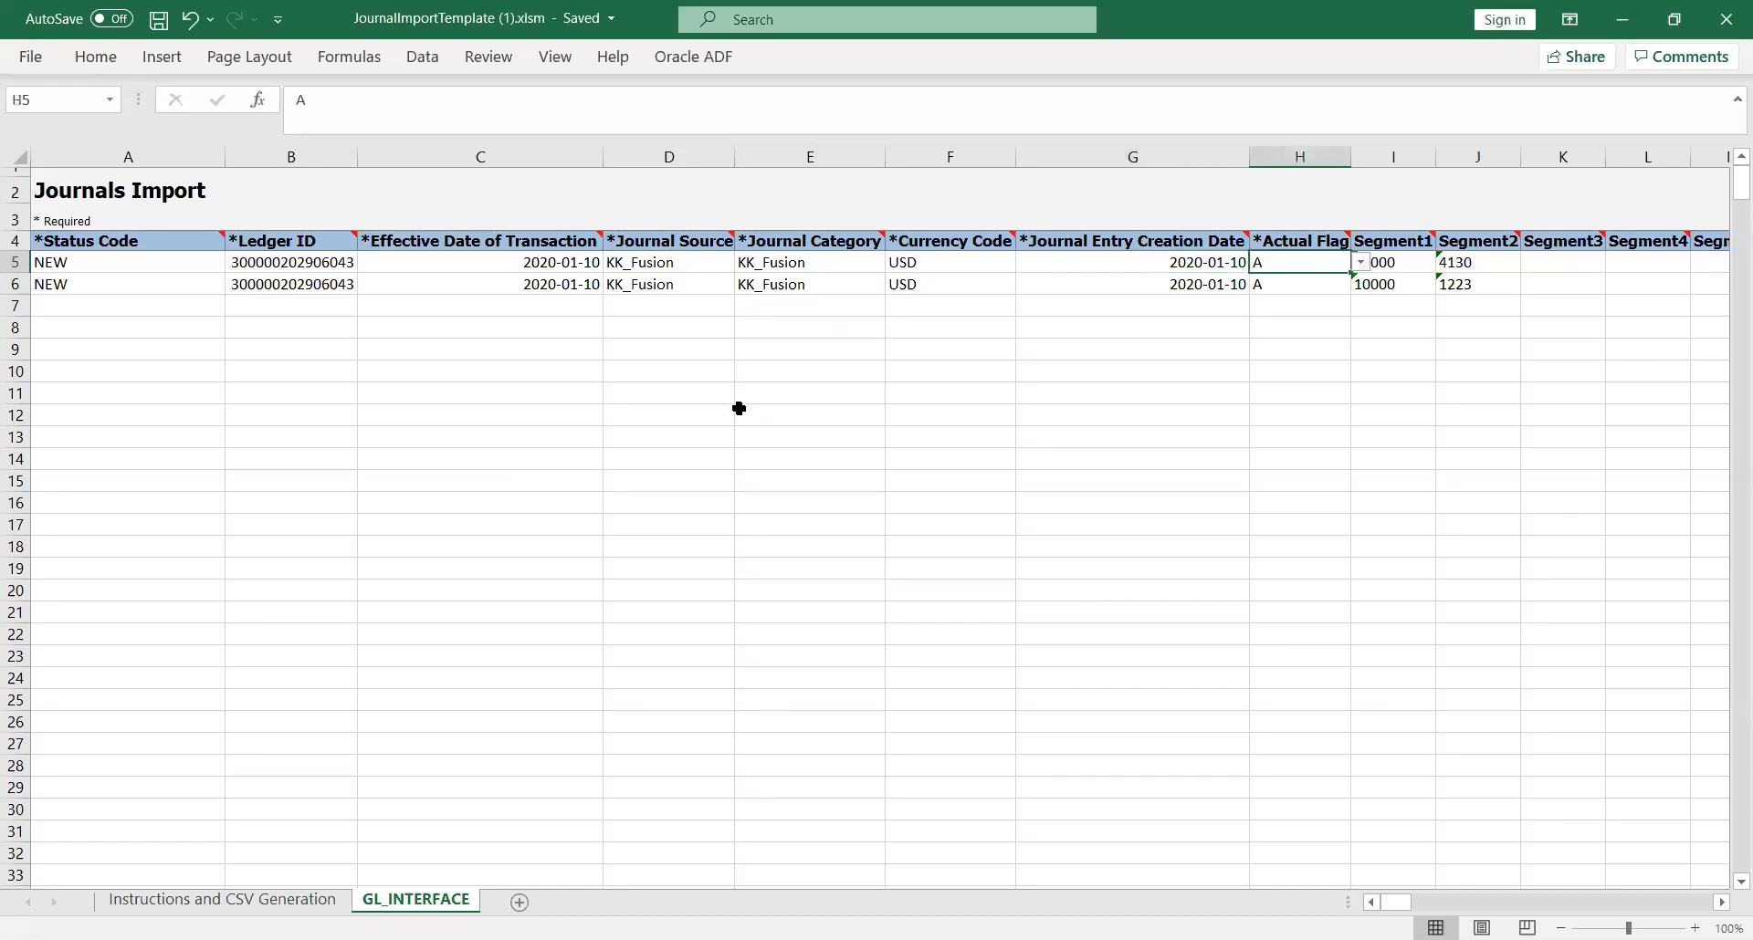
key("Right")
key("Left")
key("Left")
key("Left")
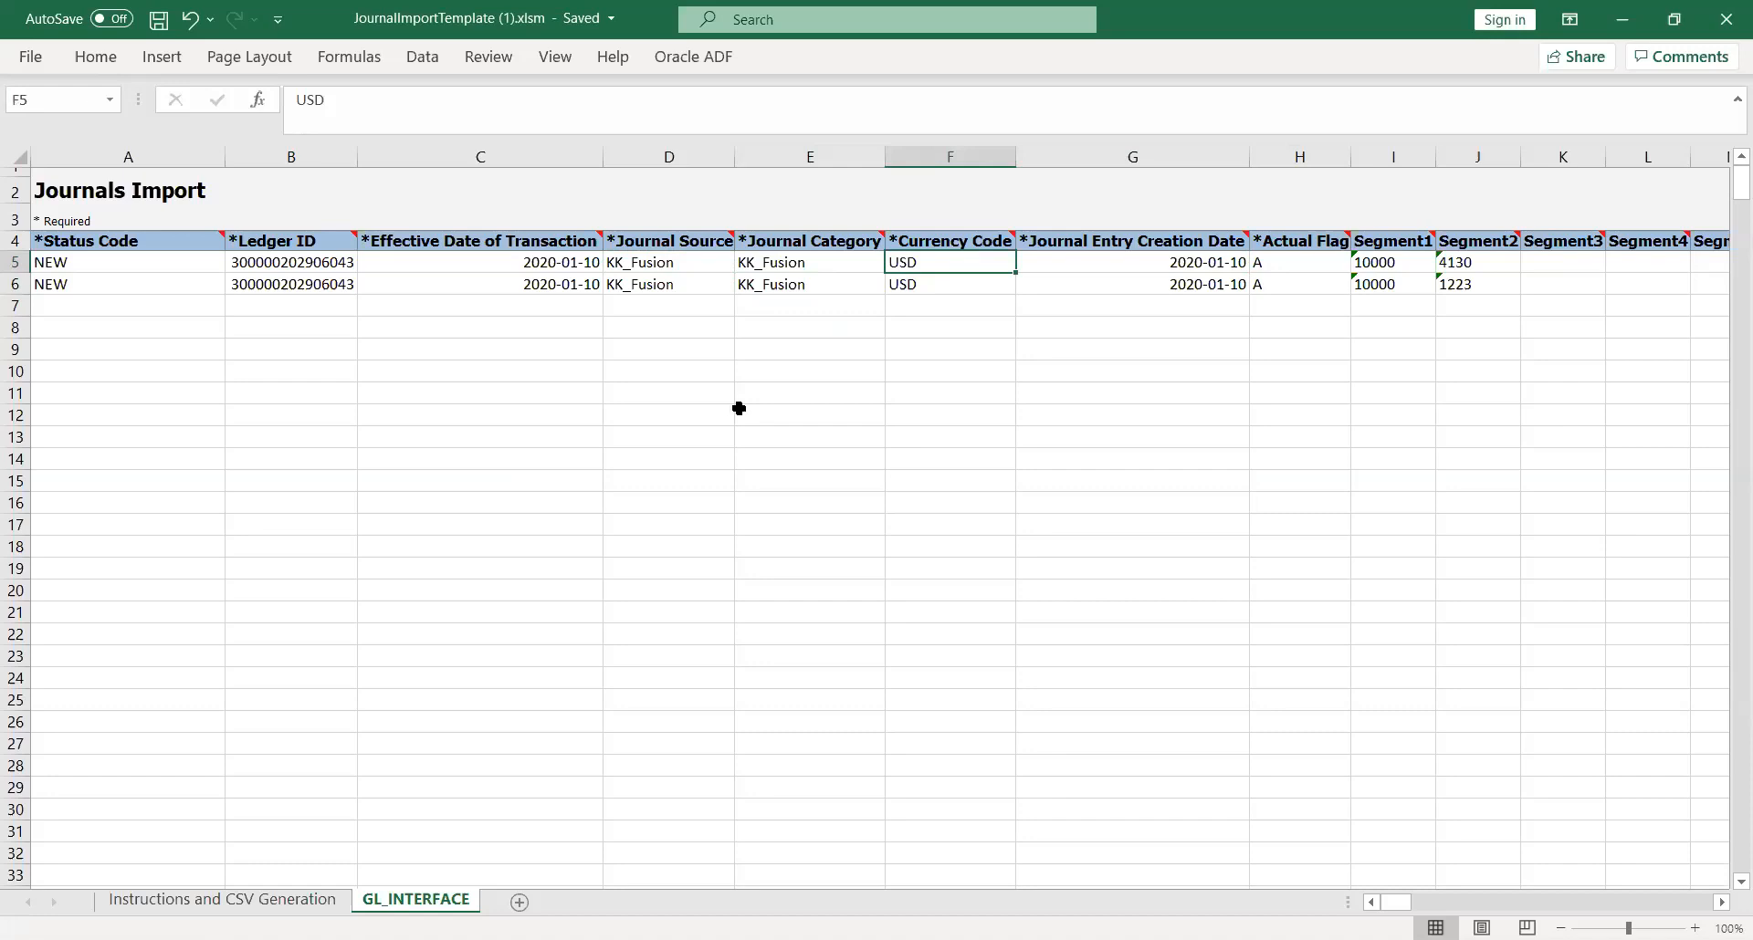
key("Right")
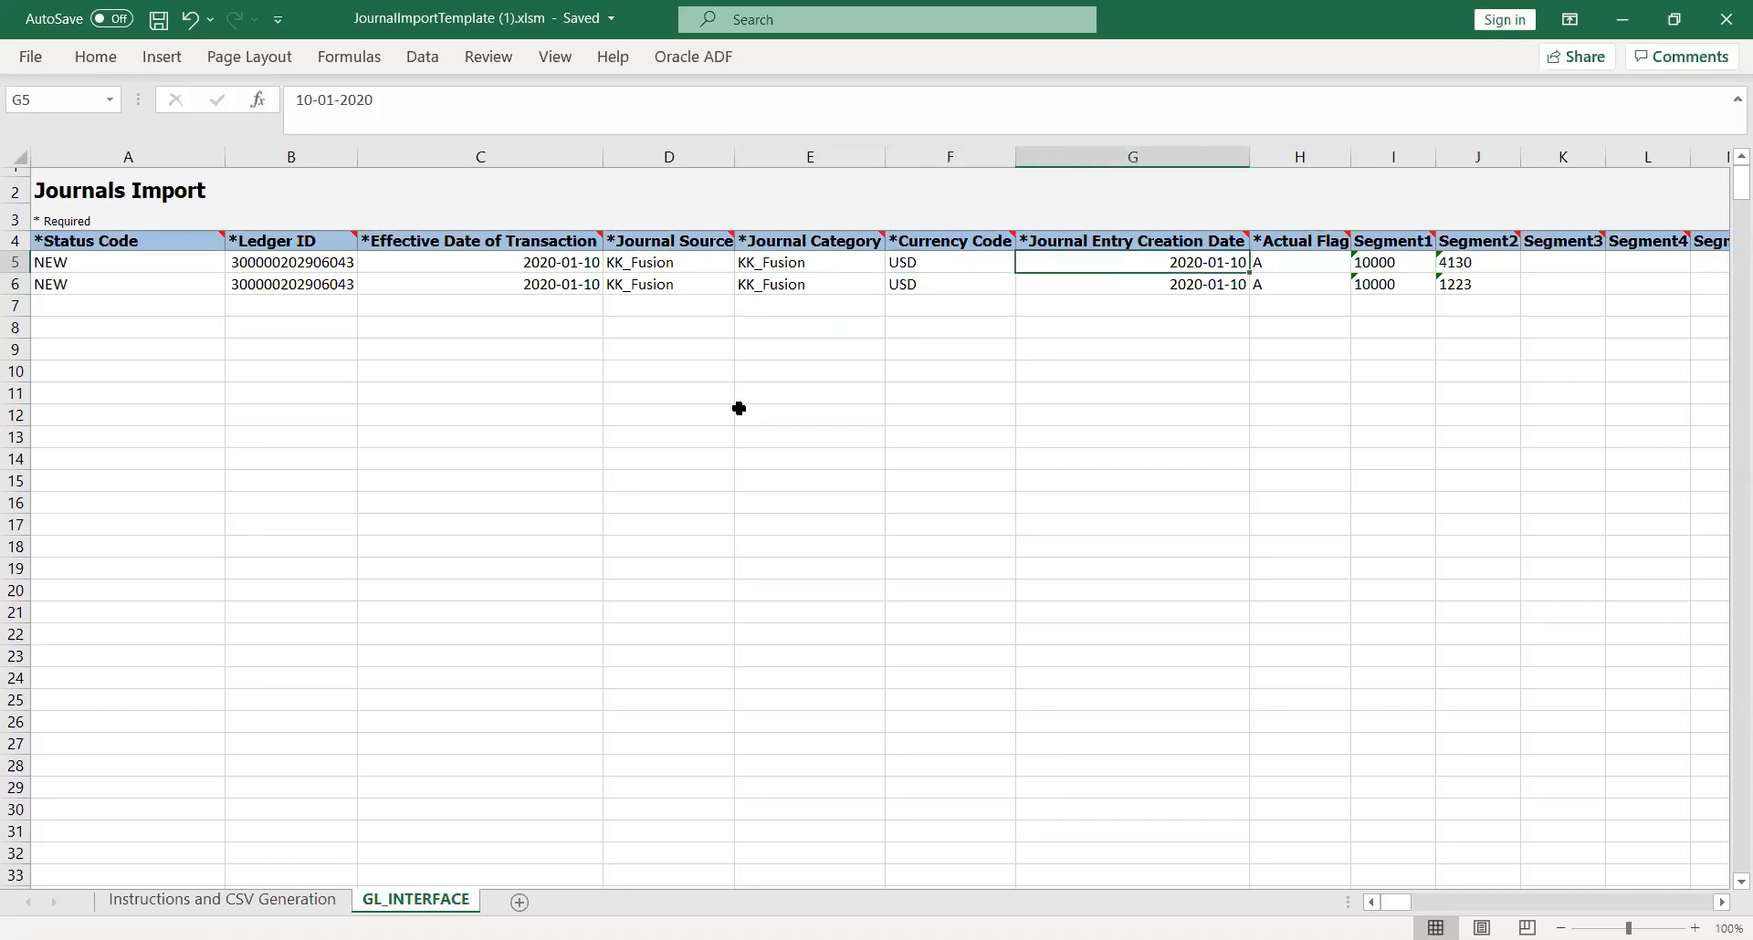
key("Right")
Step: Review the account segment columns of the first journal line from Segment1 through Segment30
key("Right")
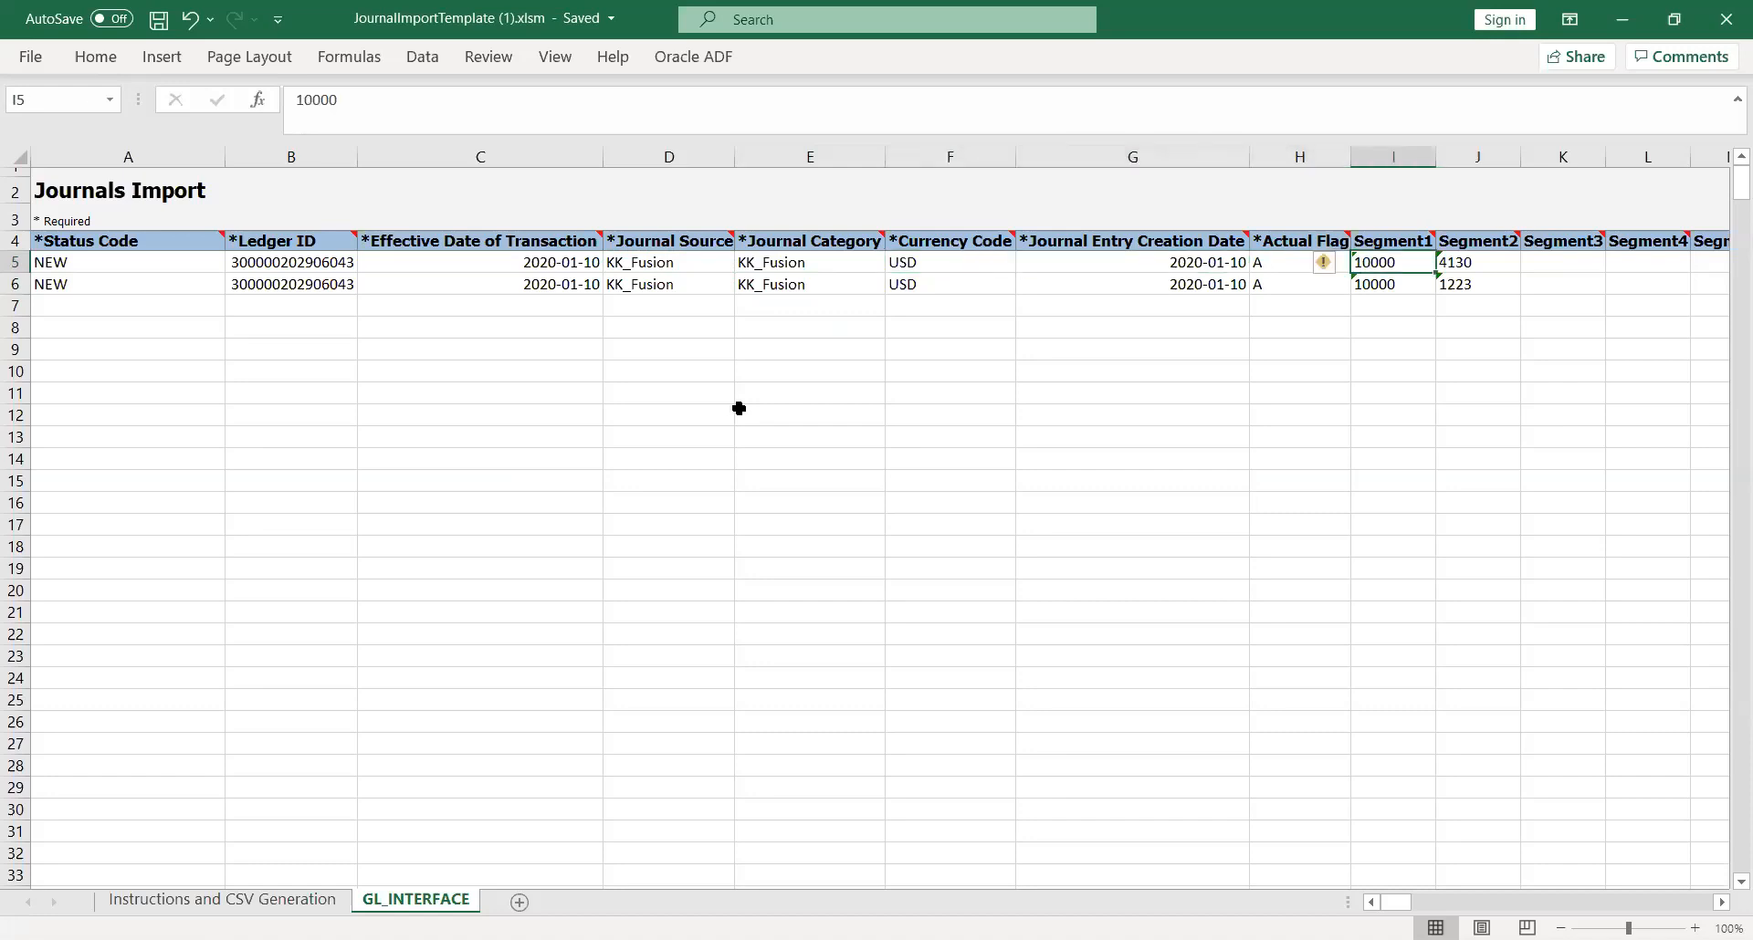
key("Right")
key("Right")
key("Right")
key("Right")
key("Right")
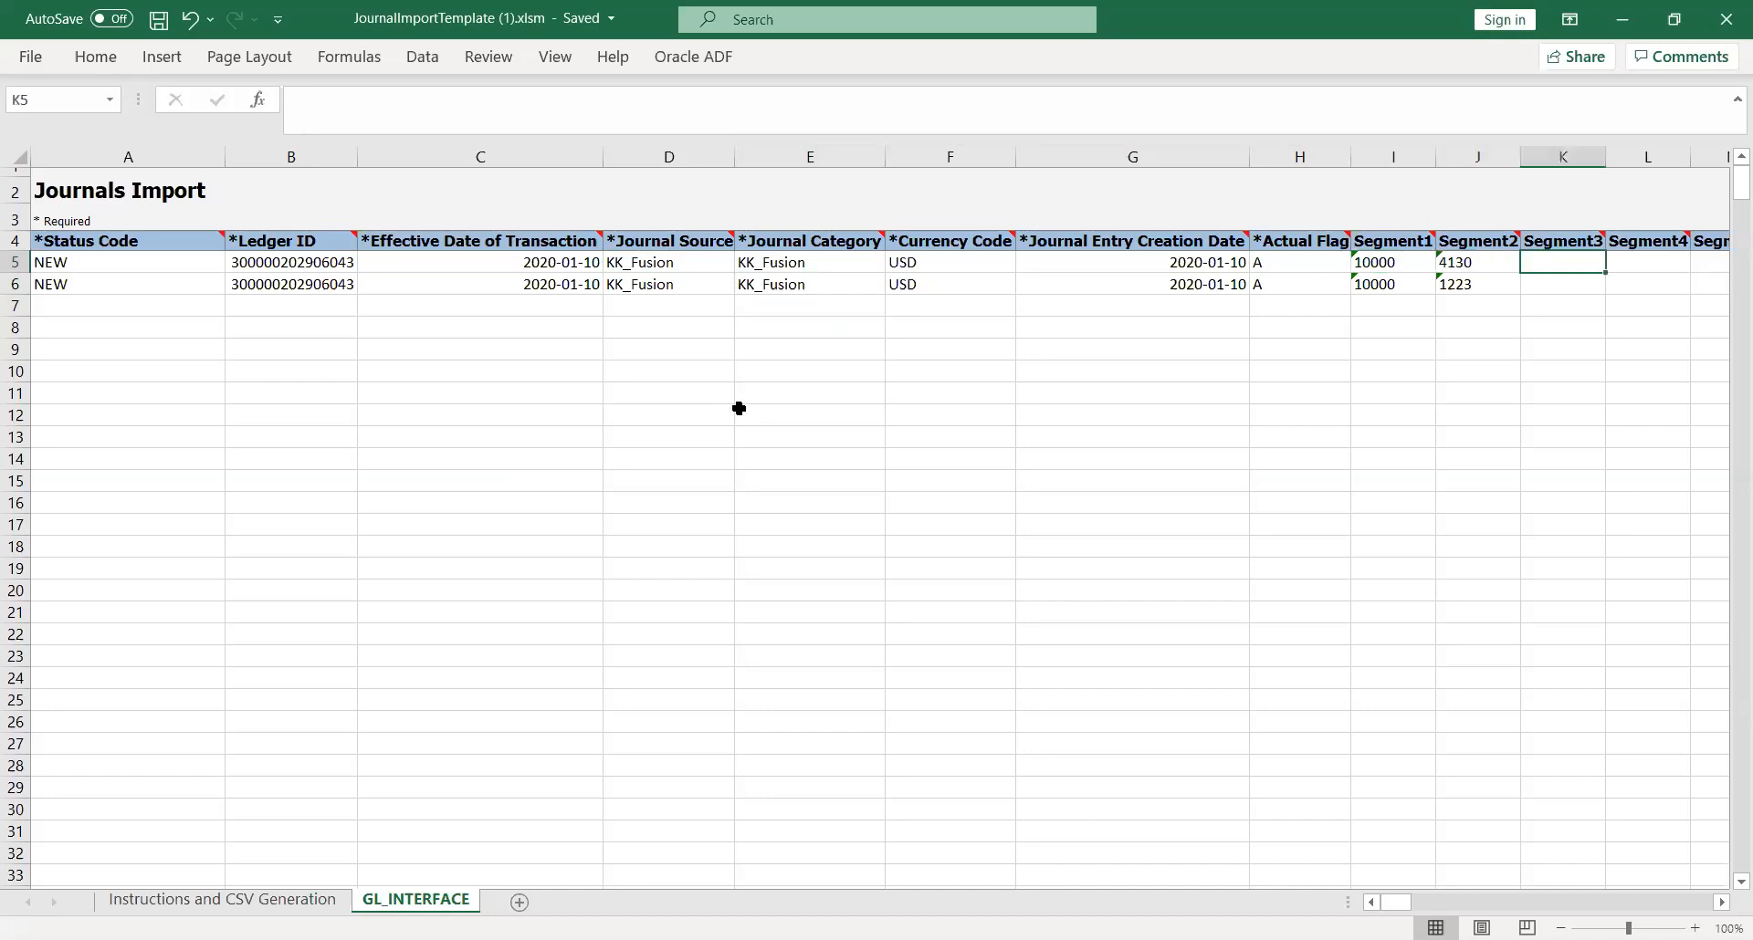
key("Left")
key("Left")
key("Left")
key("Left")
key("Left")
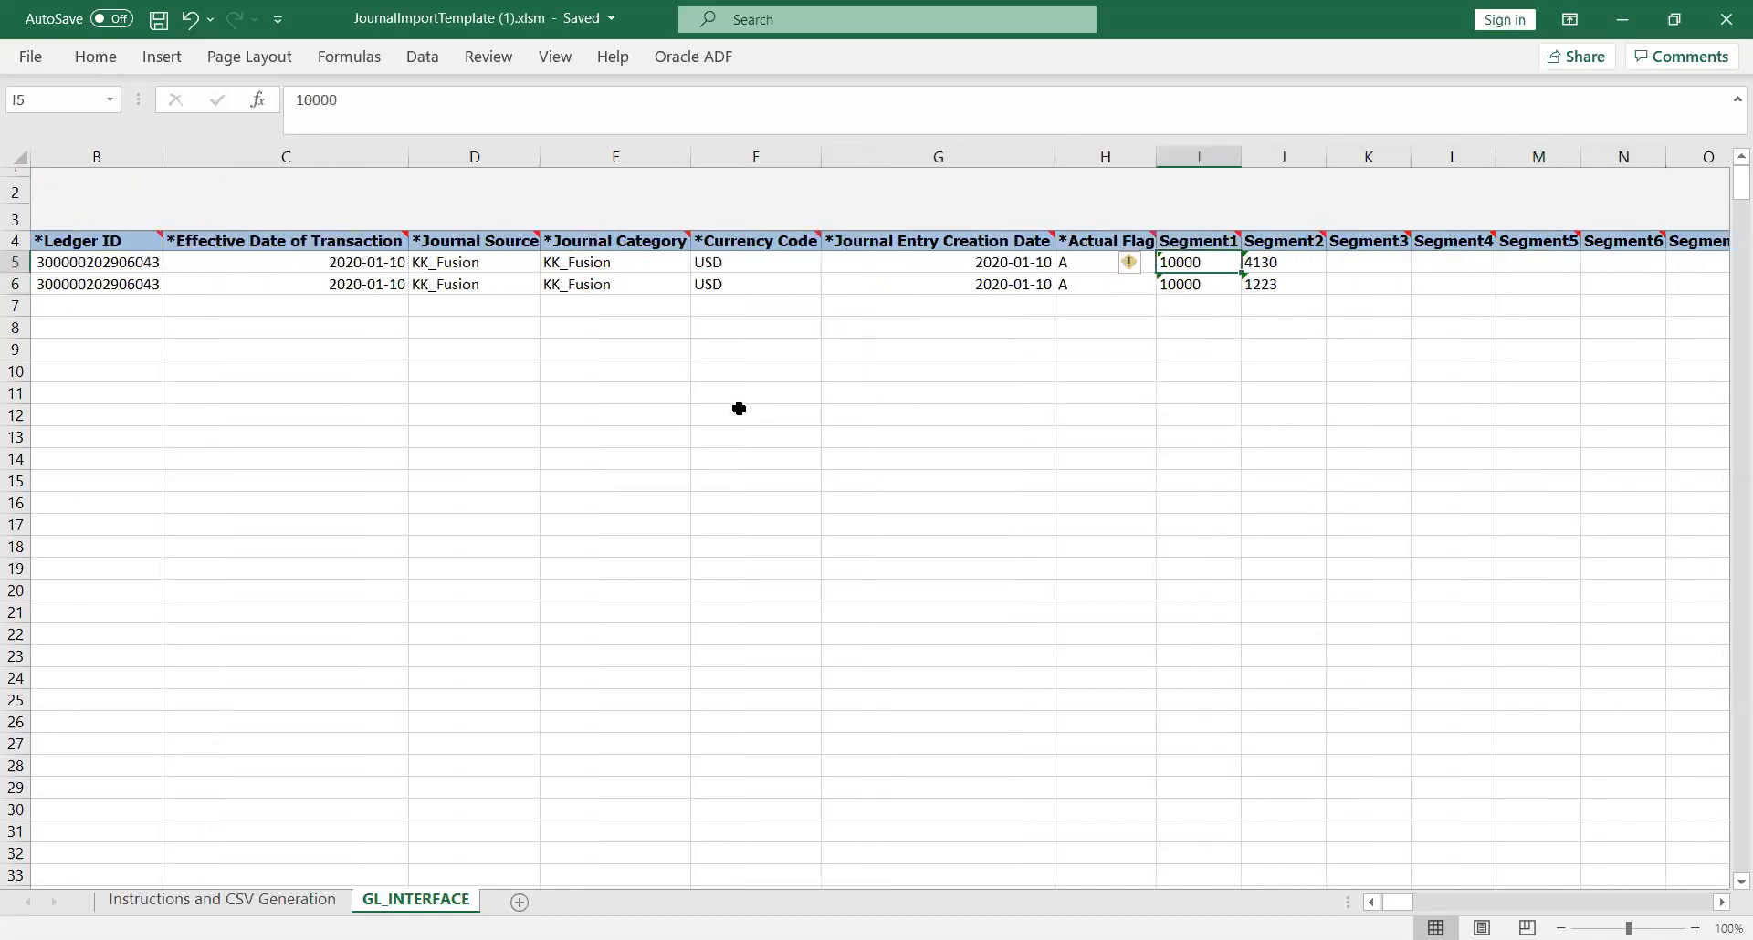
key("Right")
key("Right")
key("Right")
key("Right")
key("Right")
key("Right")
key("Right")
key("Right")
key("Right")
key("Right")
key("Right")
key("Right")
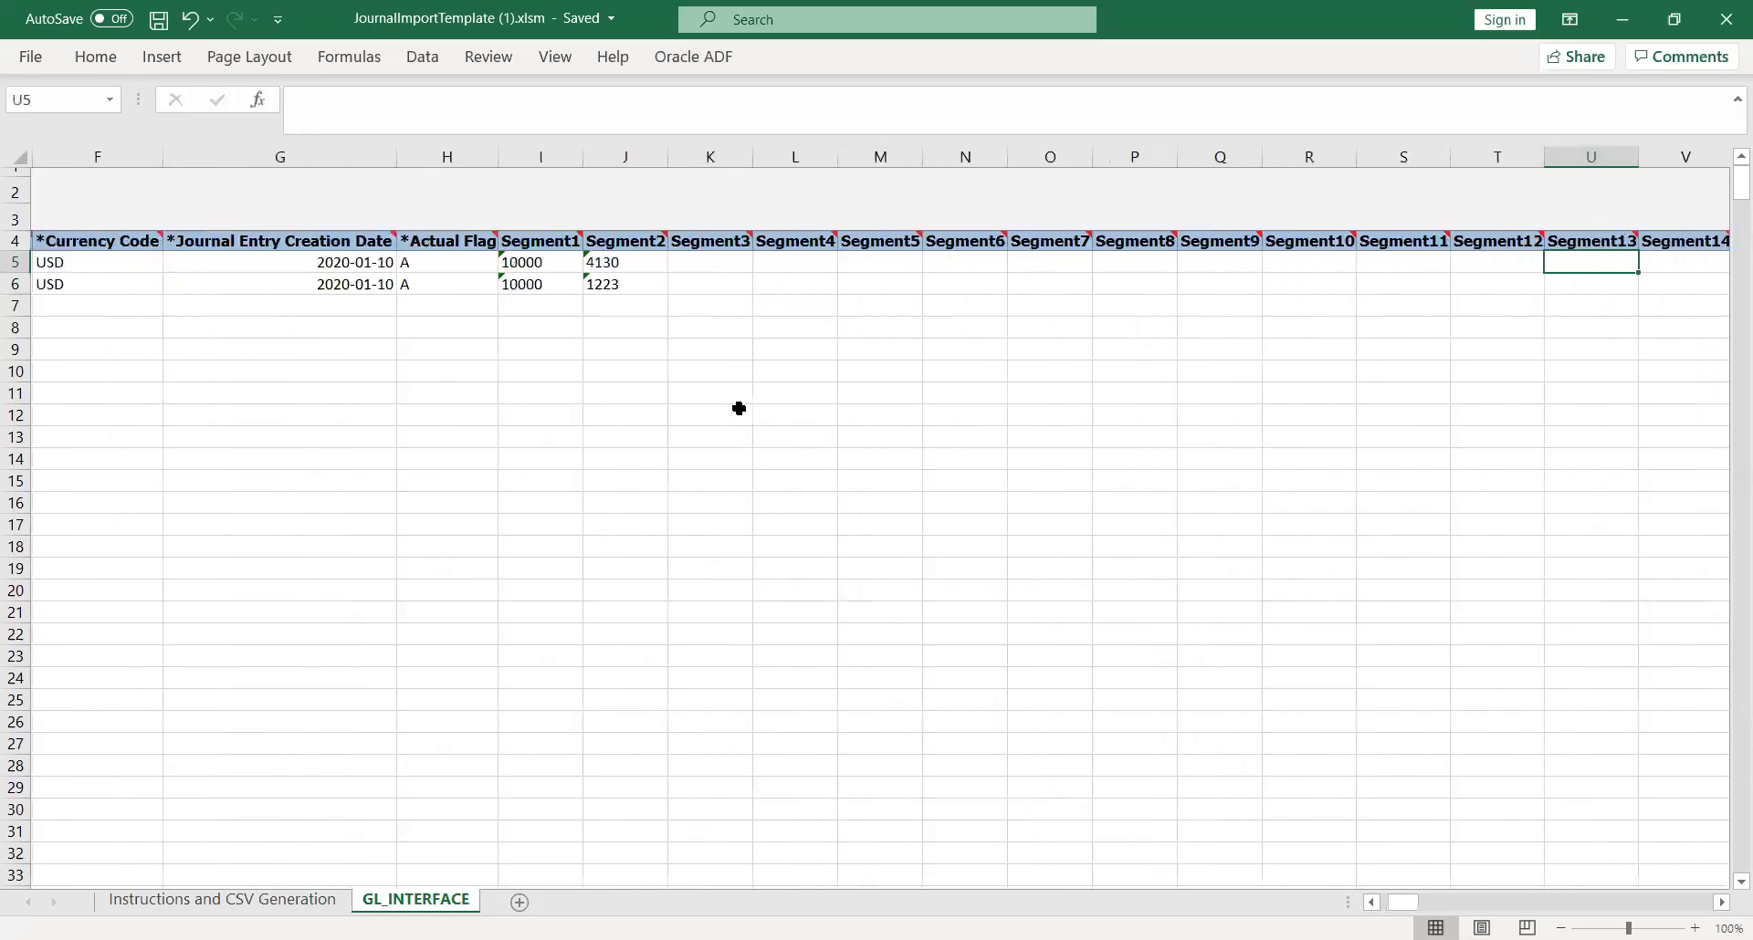
key("Right")
key("Right")
key("Right")
key("Right")
key("Right")
key("Right")
key("Right")
key("Right")
key("Right")
key("Right")
key("Right")
key("Right")
key("Right")
key("Right")
key("Right")
key("Right")
key("Right")
key("Right")
key("Right")
key("Left")
key("Left")
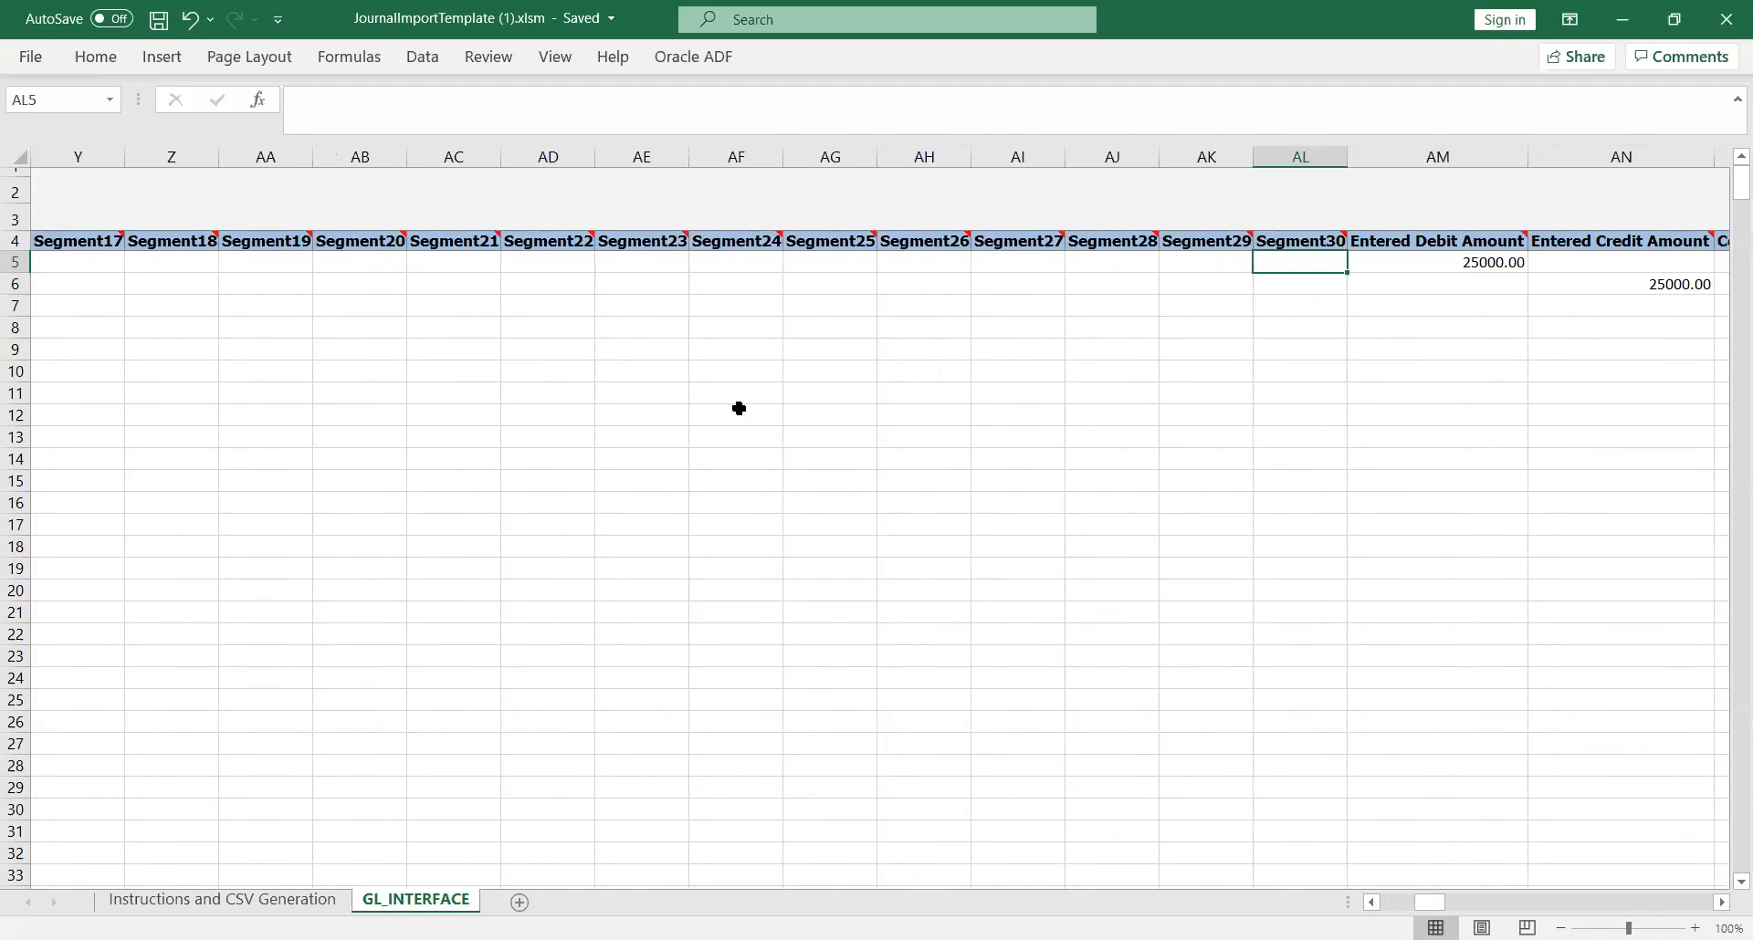
Step: Check the Entered Debit Amount and Entered Credit Amount columns of the first journal line
key("Right")
key("Right")
key("Left")
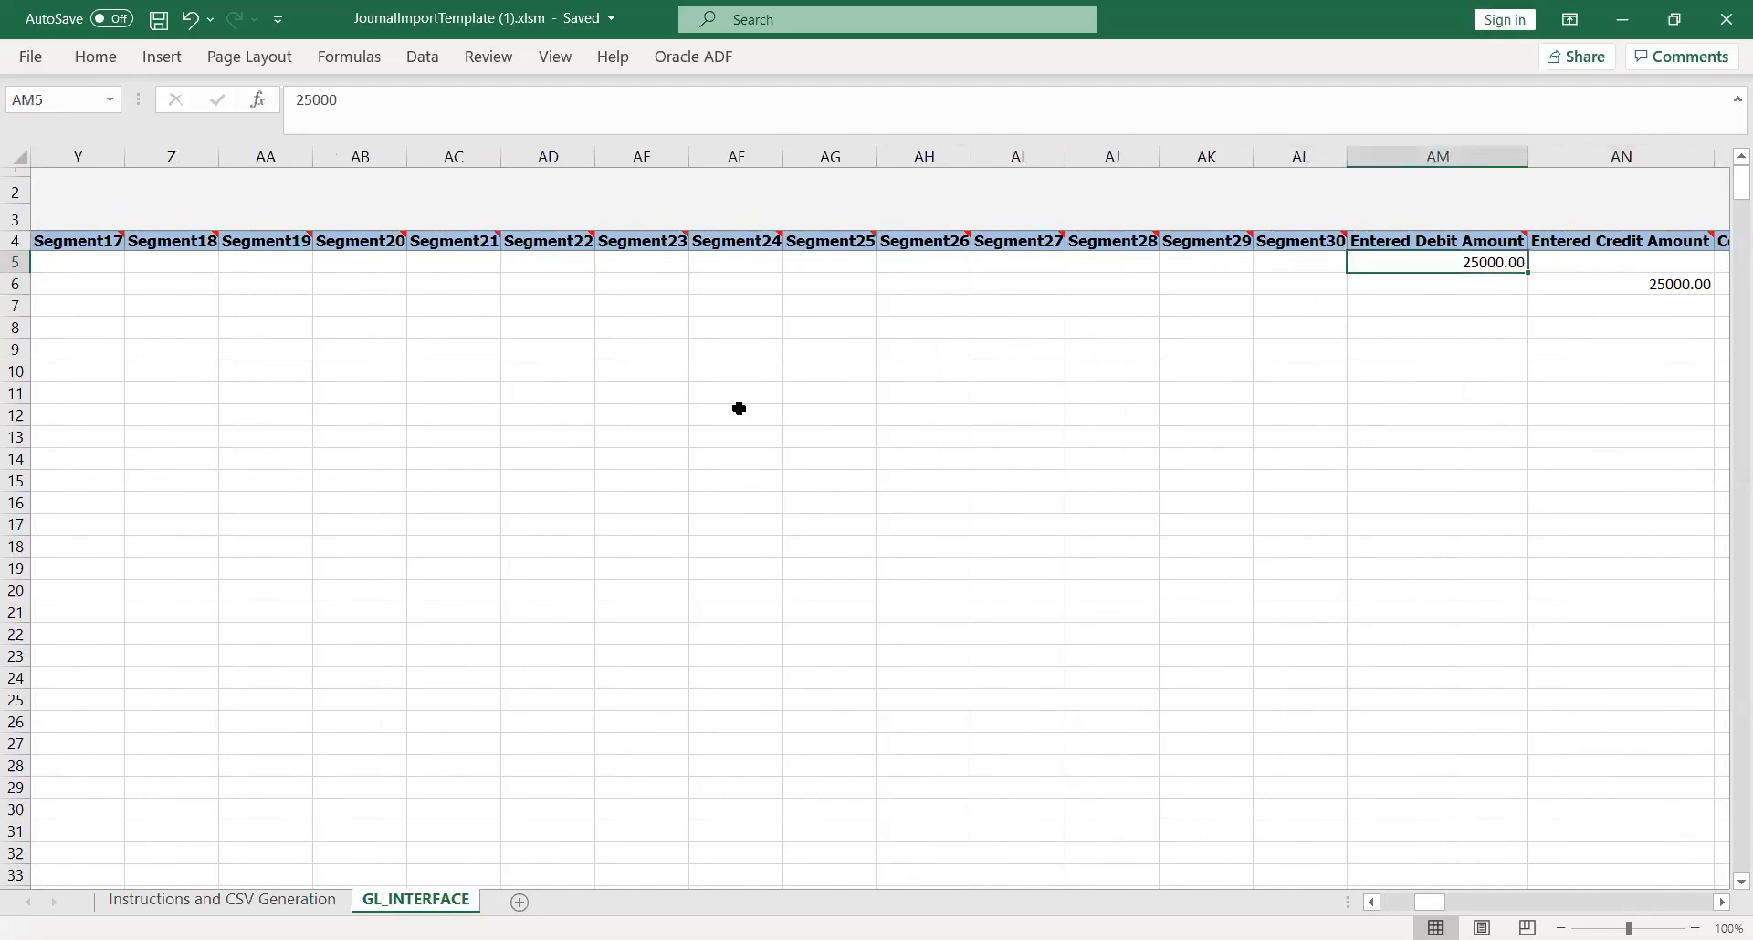
Step: Check the Converted Debit Amount and Converted Credit Amount columns of the first journal line
key("Right")
key("Right")
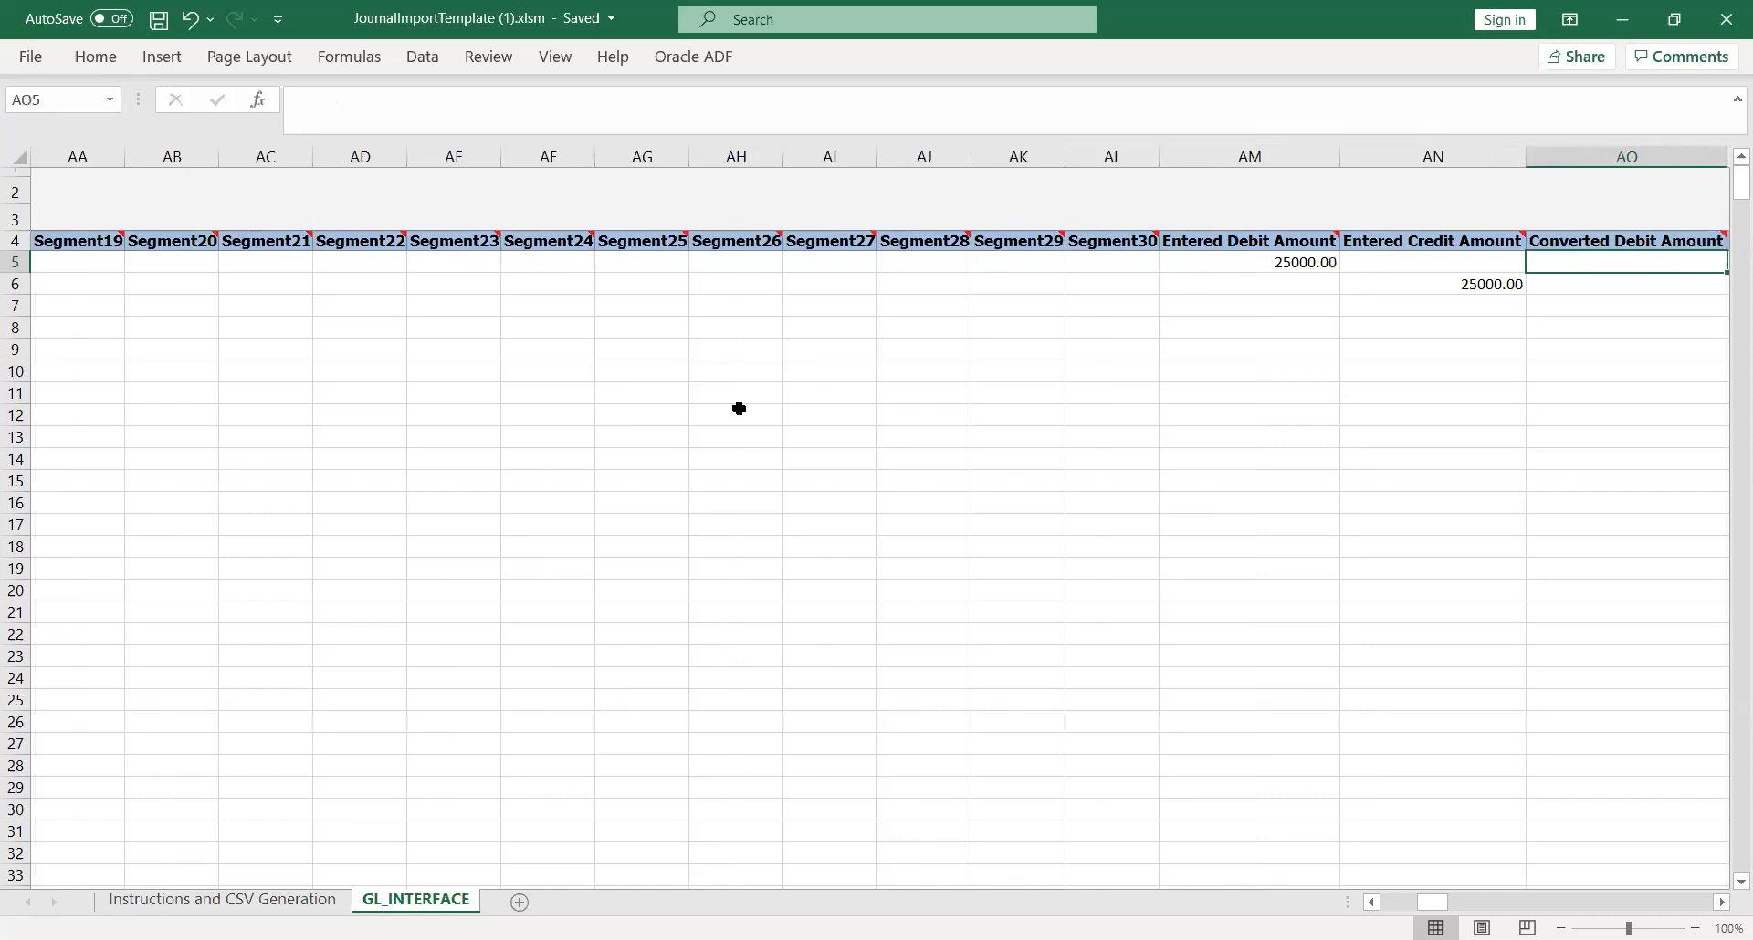
key("Right")
key("Left")
key("Left")
key("Left")
key("Right")
key("Right")
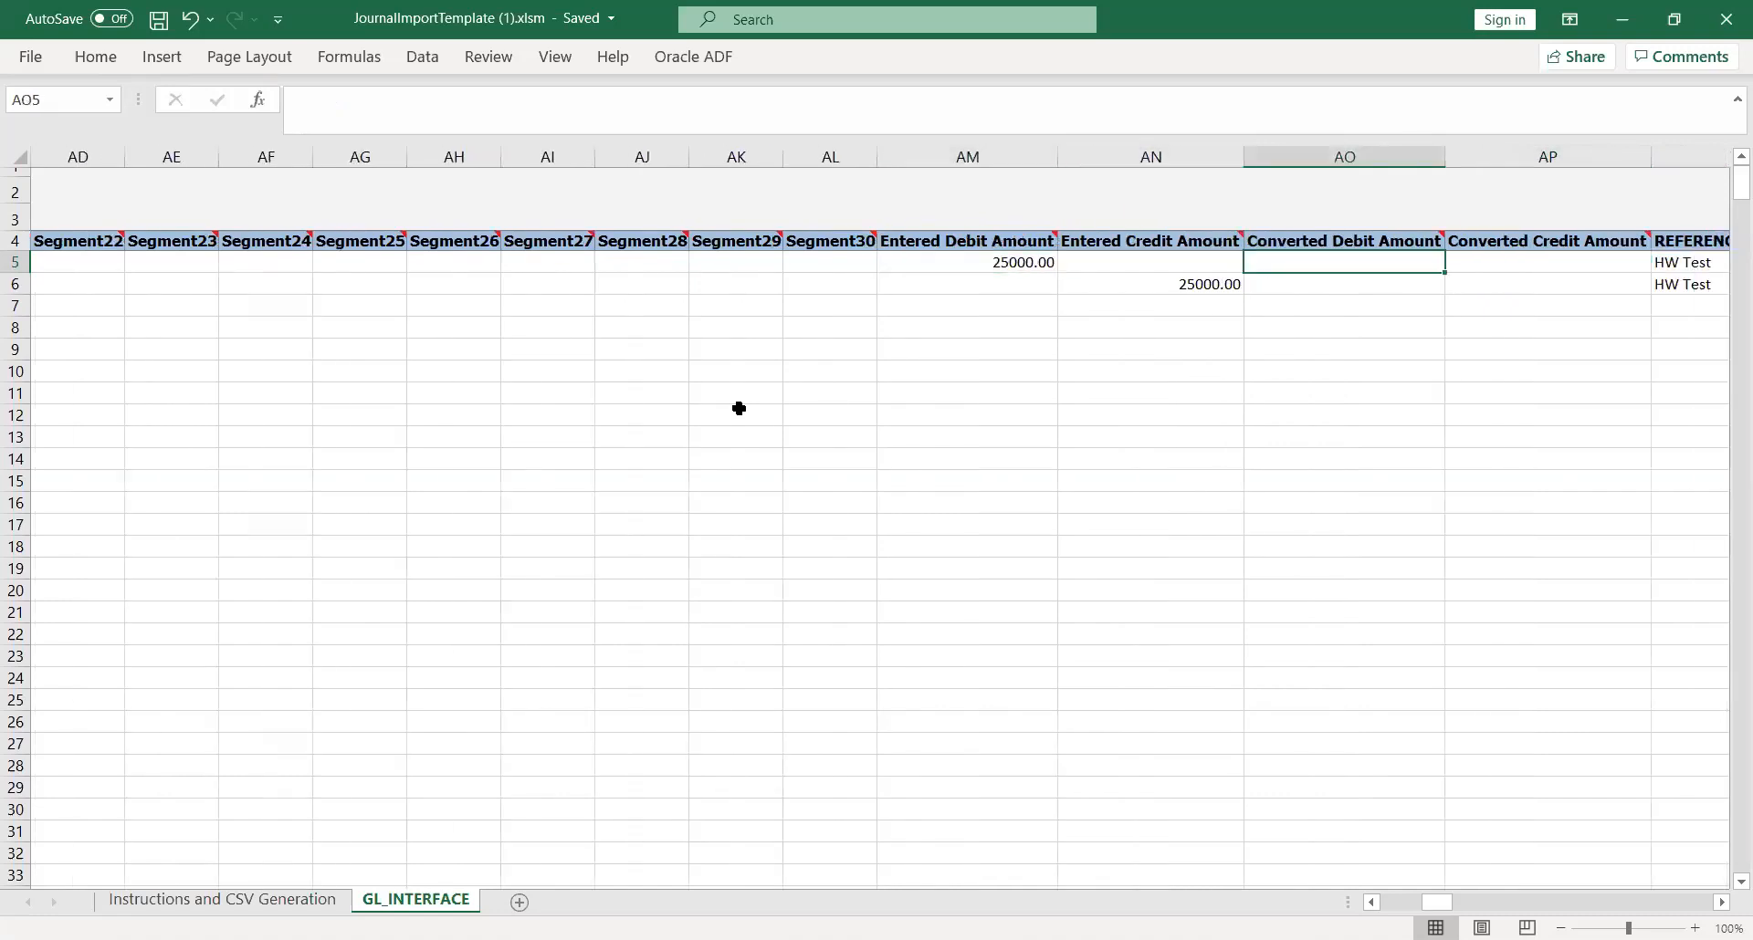
Step: Review the reference columns of the first journal line from REFERENCE1 (Batch Name) through REFERENCE10 (Journal Entry Line Description)
key("Right")
key("Right")
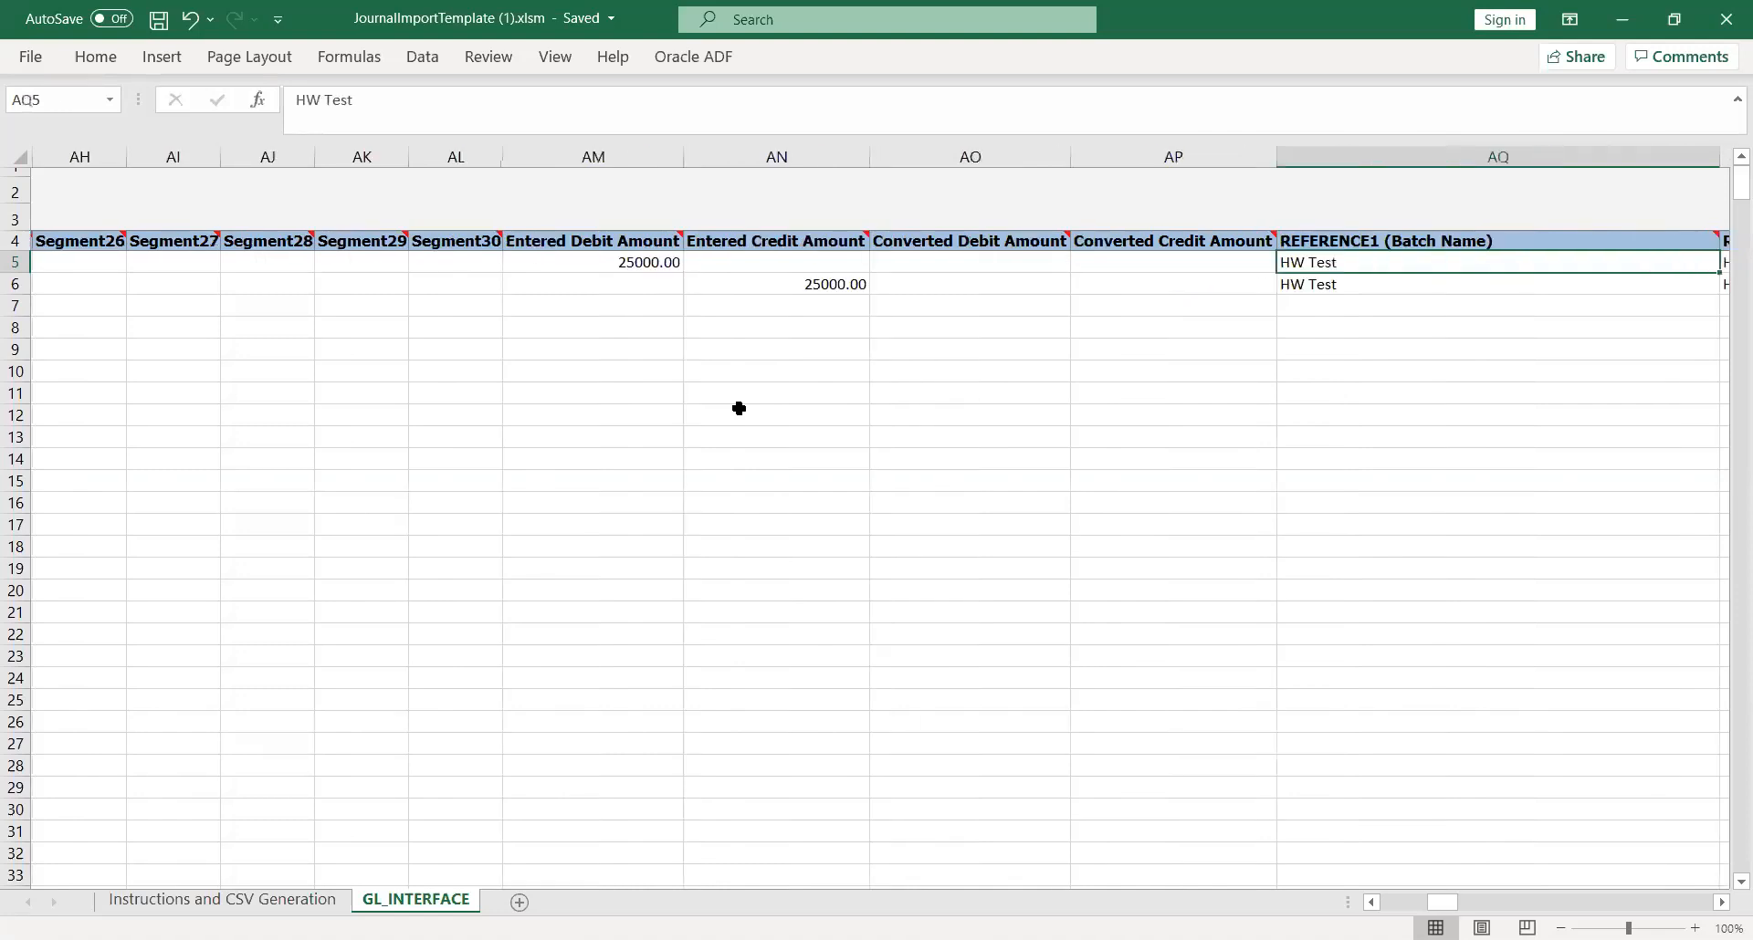
key("Right")
key("Left")
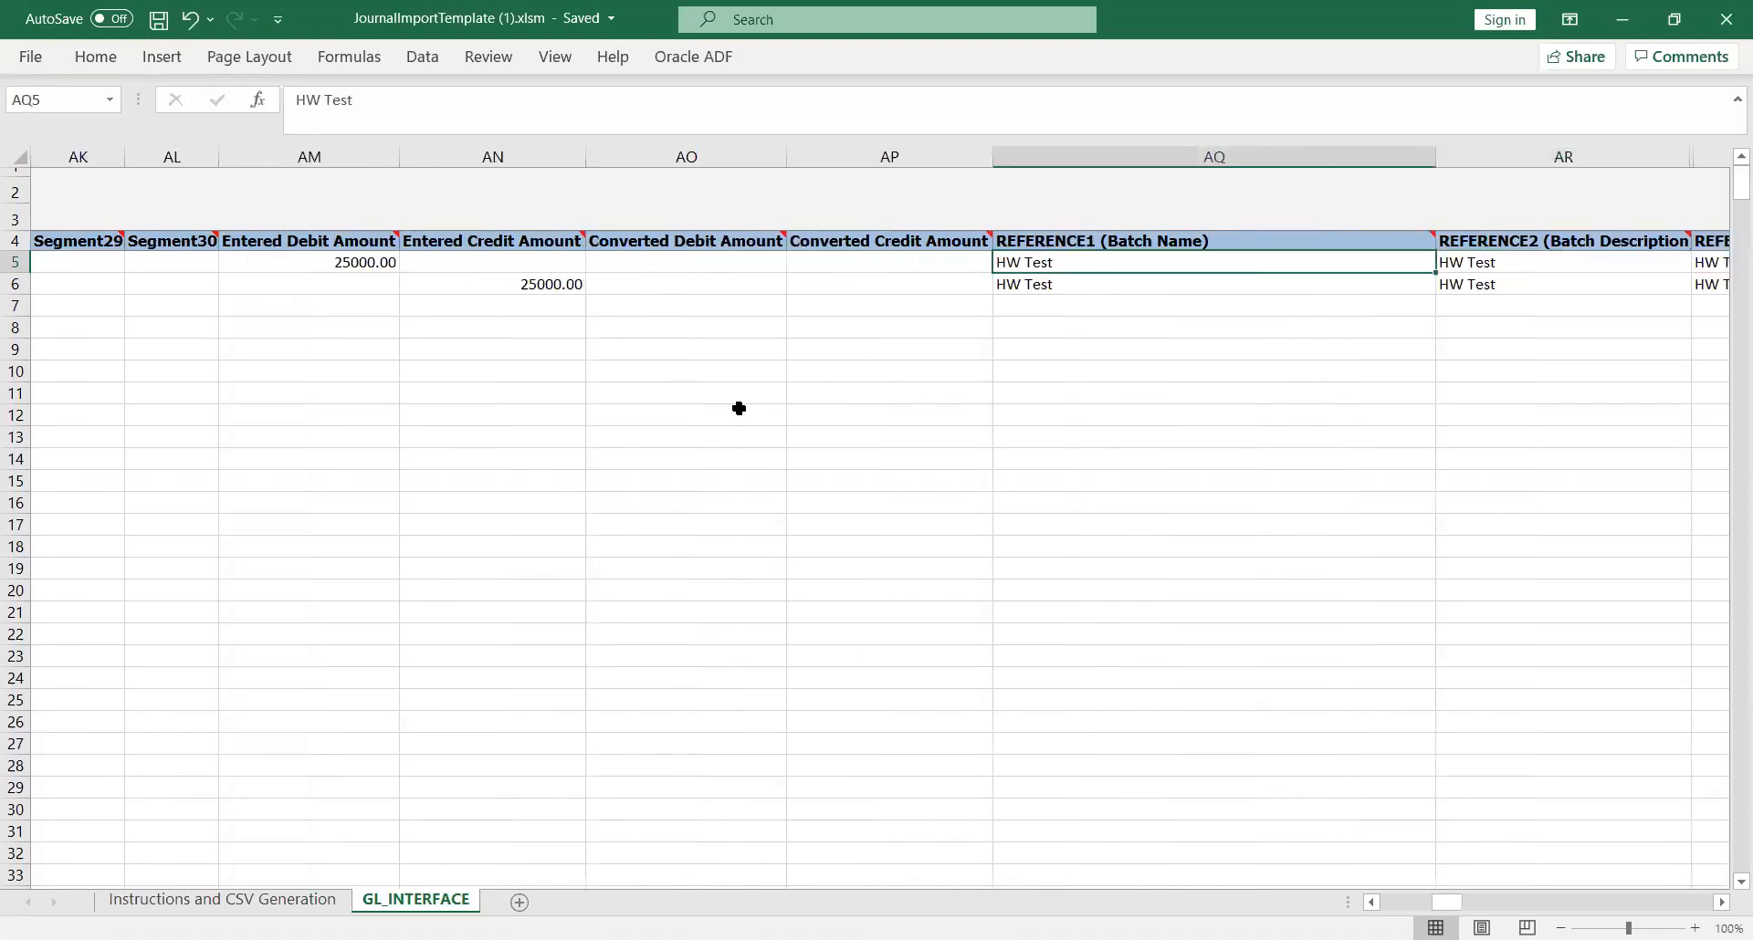
key("Right")
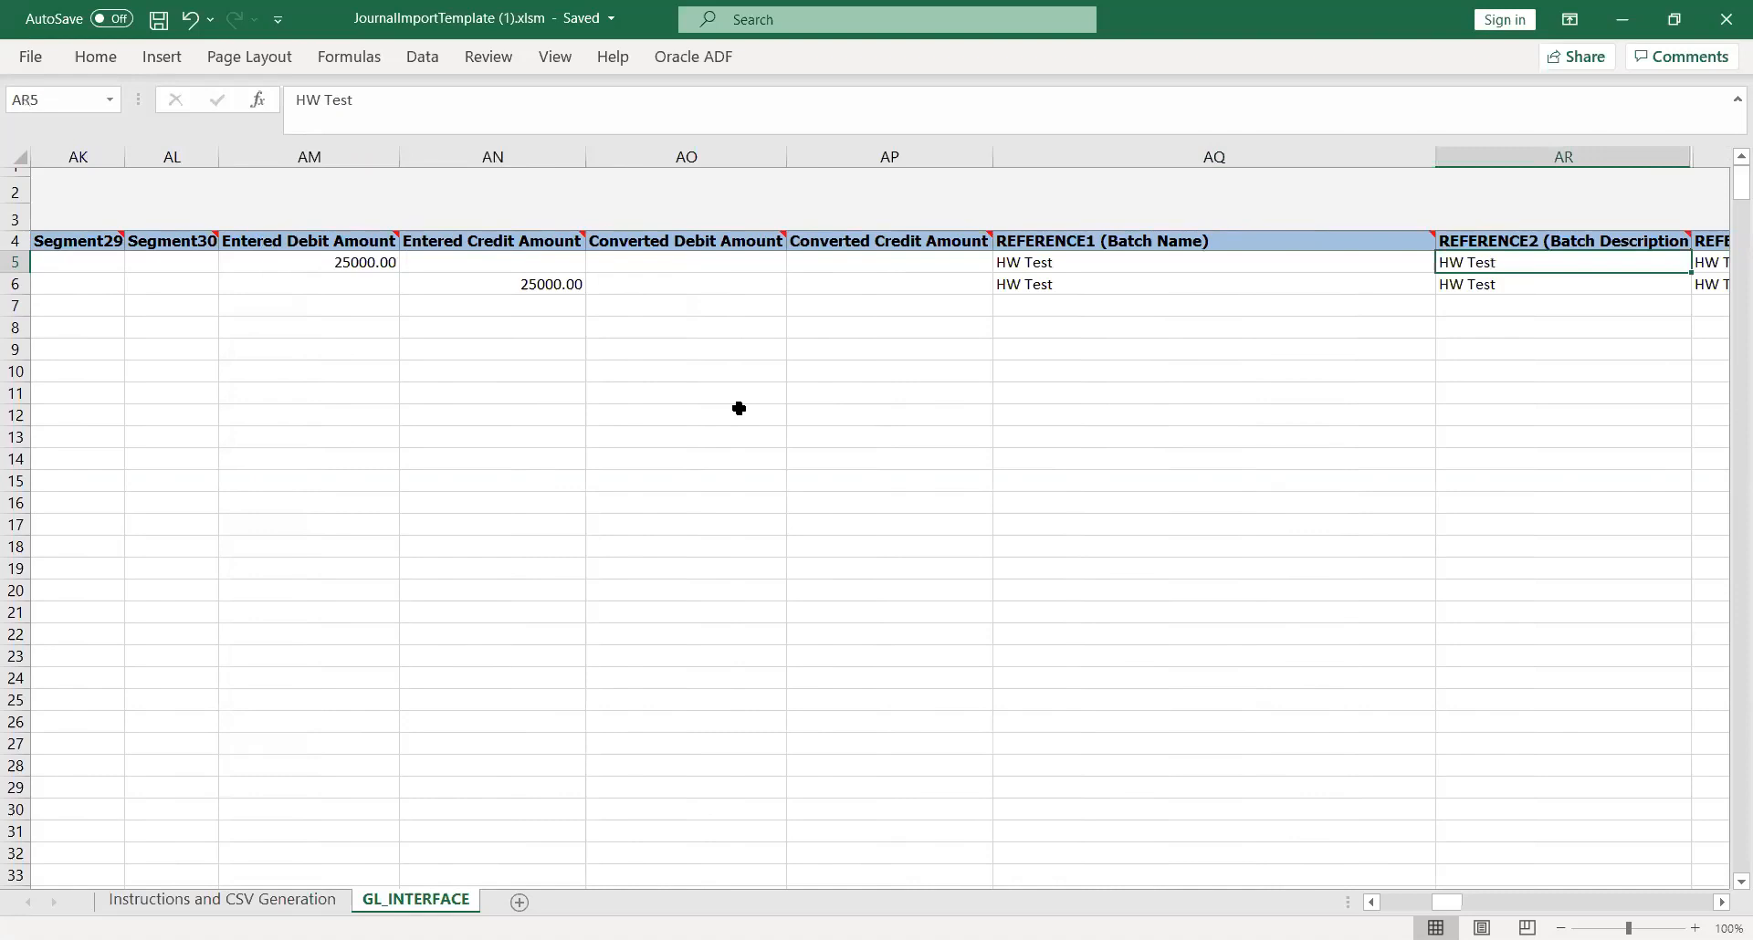
key("Right")
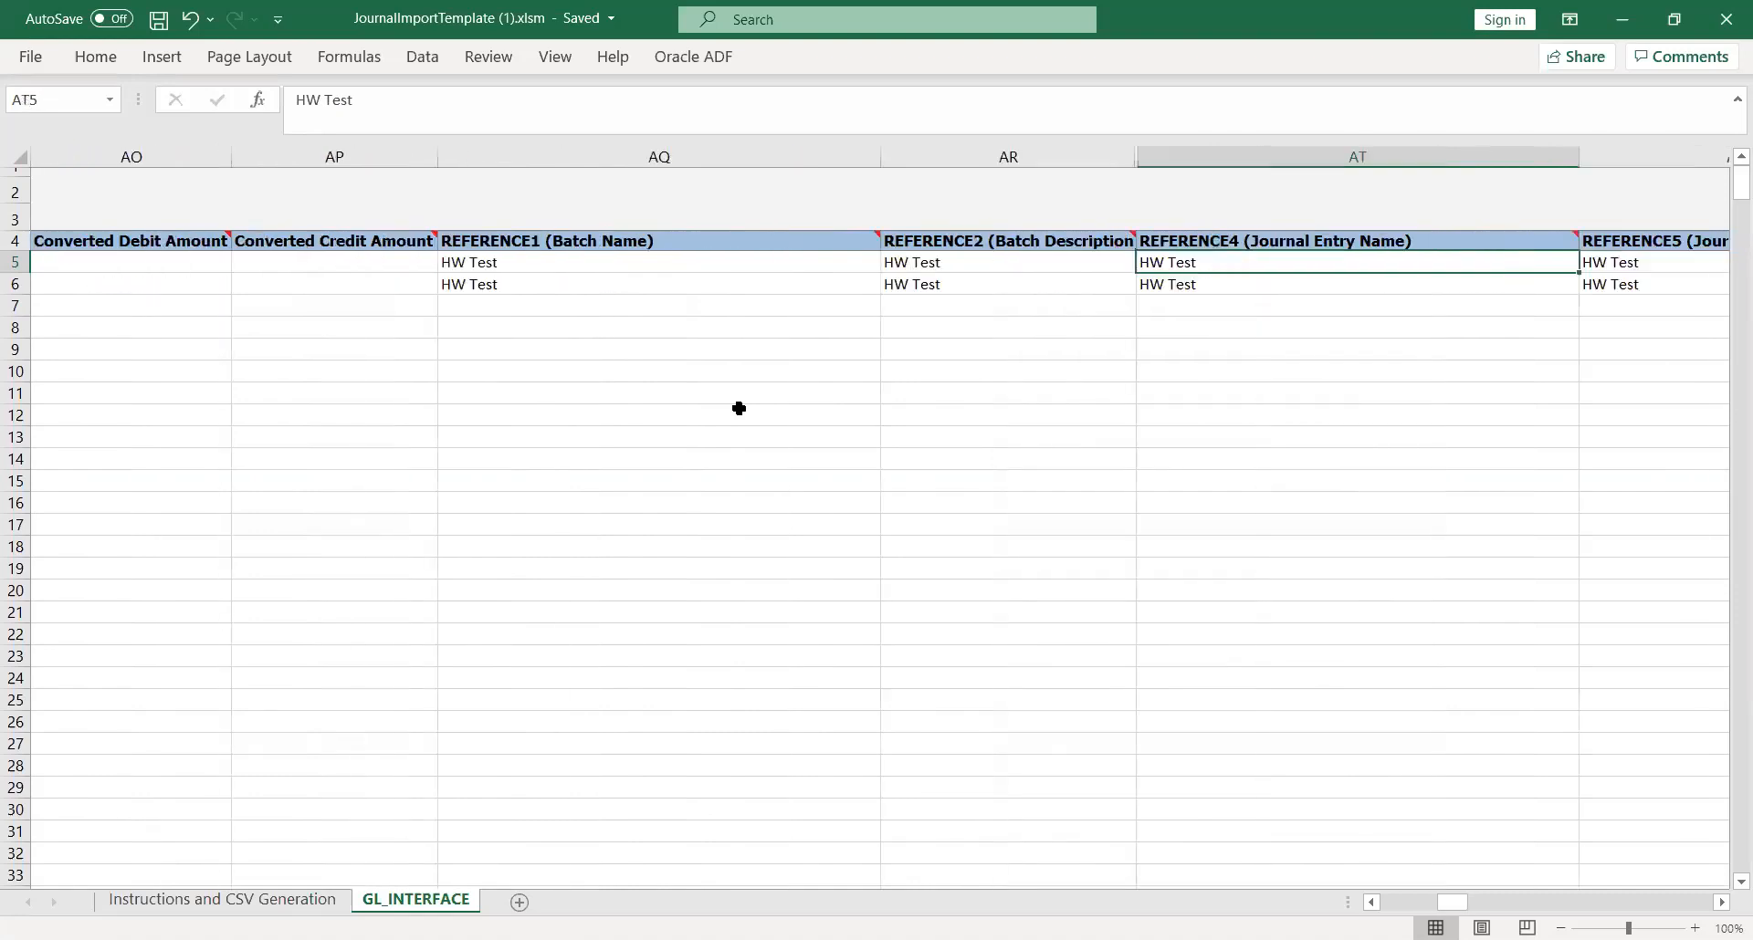
key("Right")
key("Right")
key("Left")
key("Left")
Step: Set the Interface Group Identifier to 8091 on both journal lines
key("Right")
key("Right")
key("Right")
key("Right")
key("Right")
key("Right")
key("Right")
key("Right")
key("Right")
key("Right")
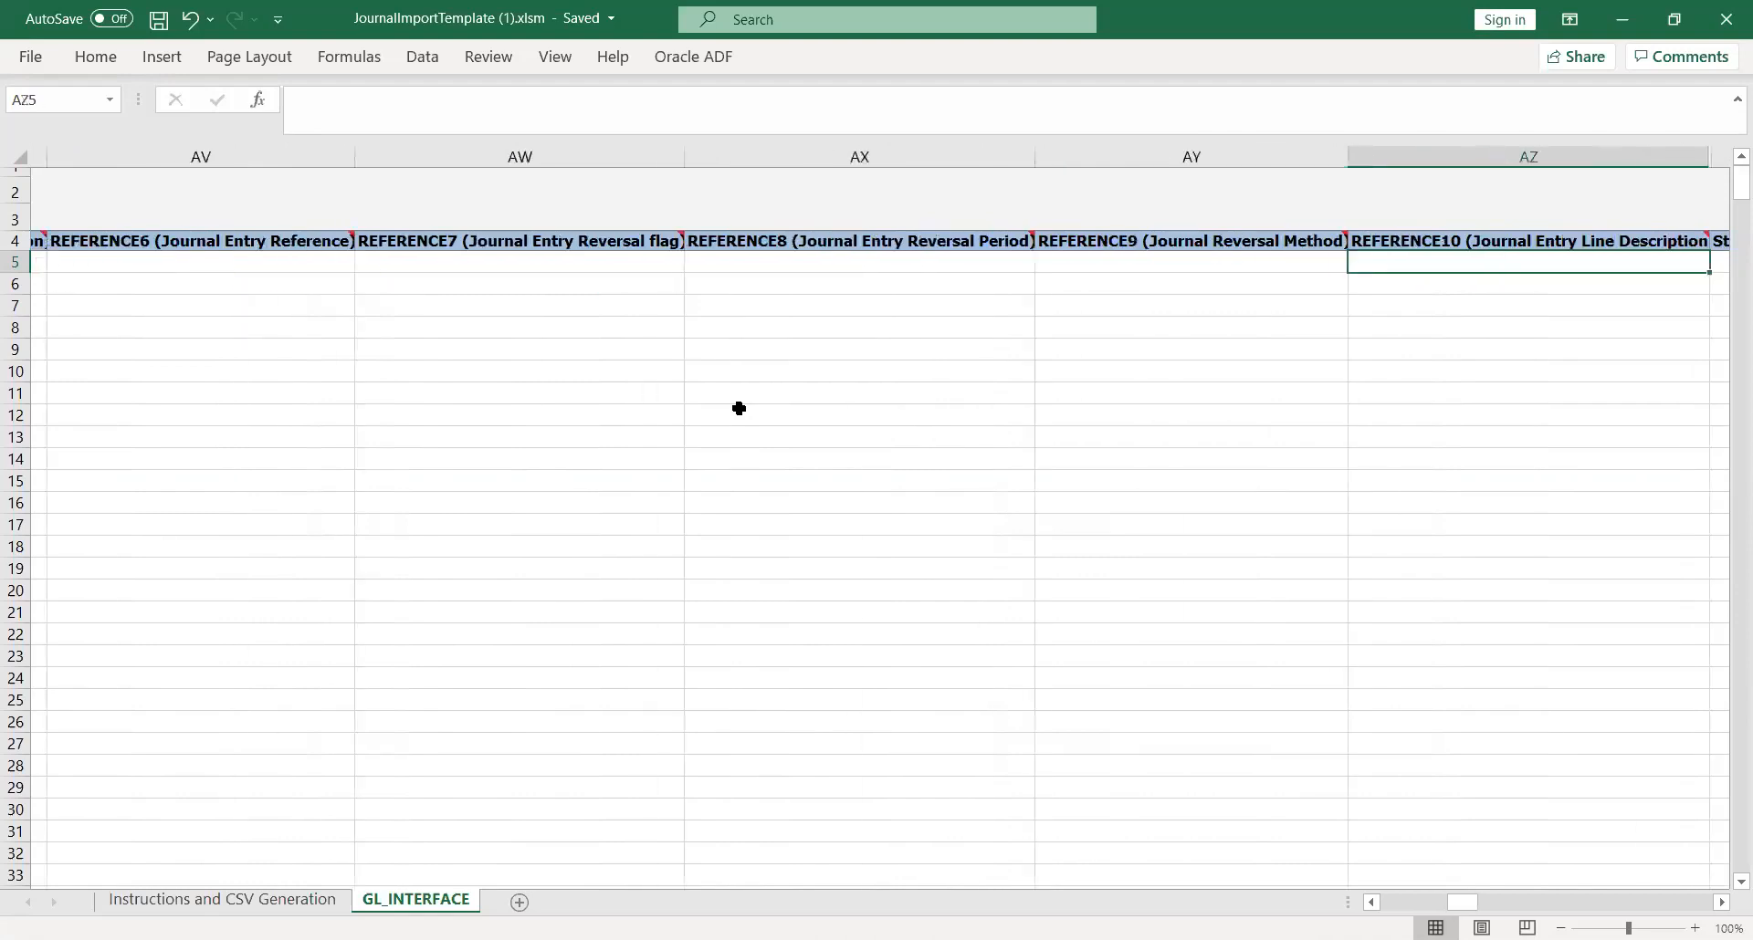
key("Right")
key("Right")
key("Right")
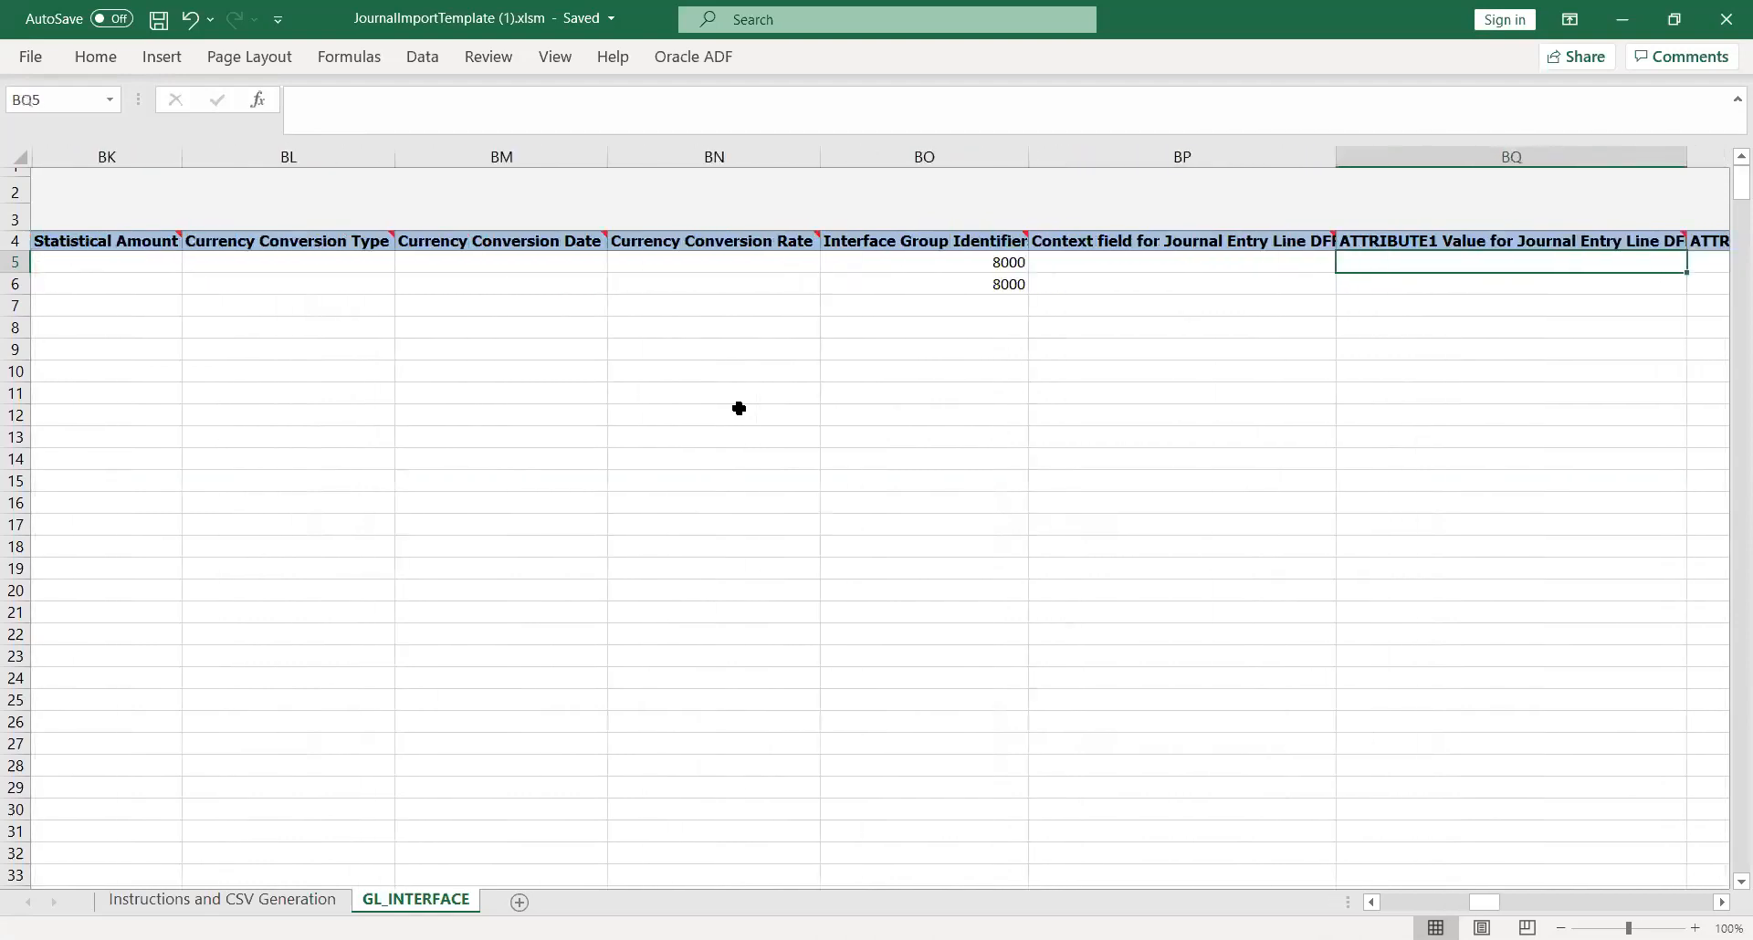
key("Left")
key("Left")
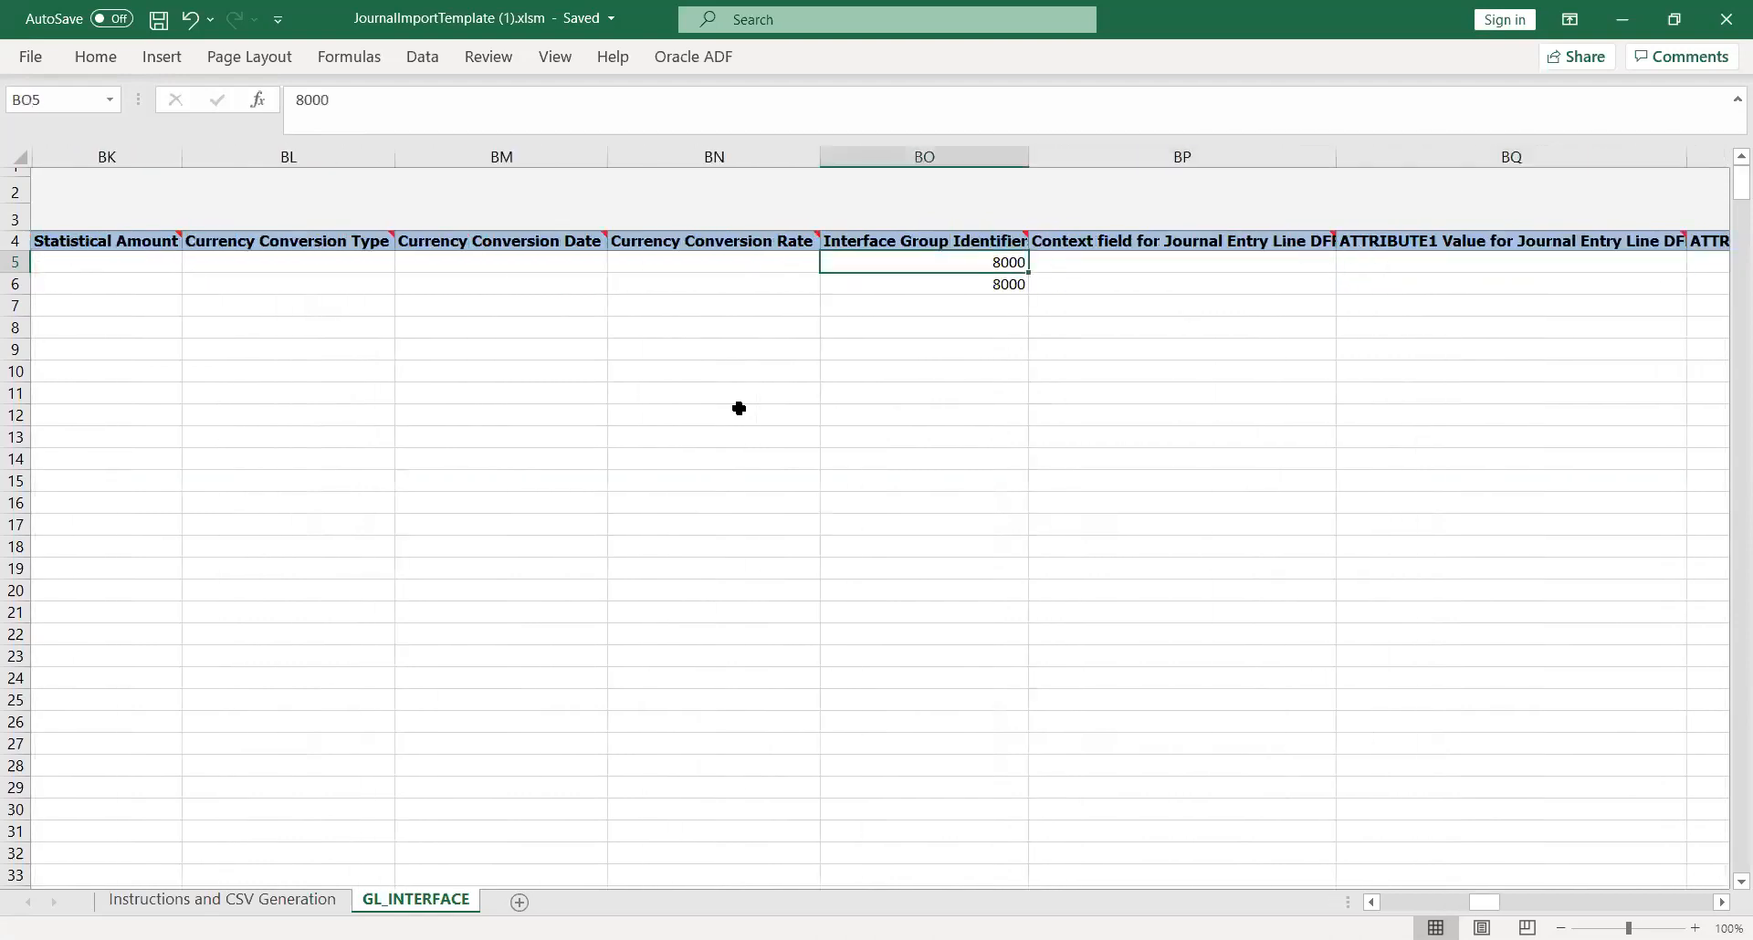
type("8091")
key("Tab")
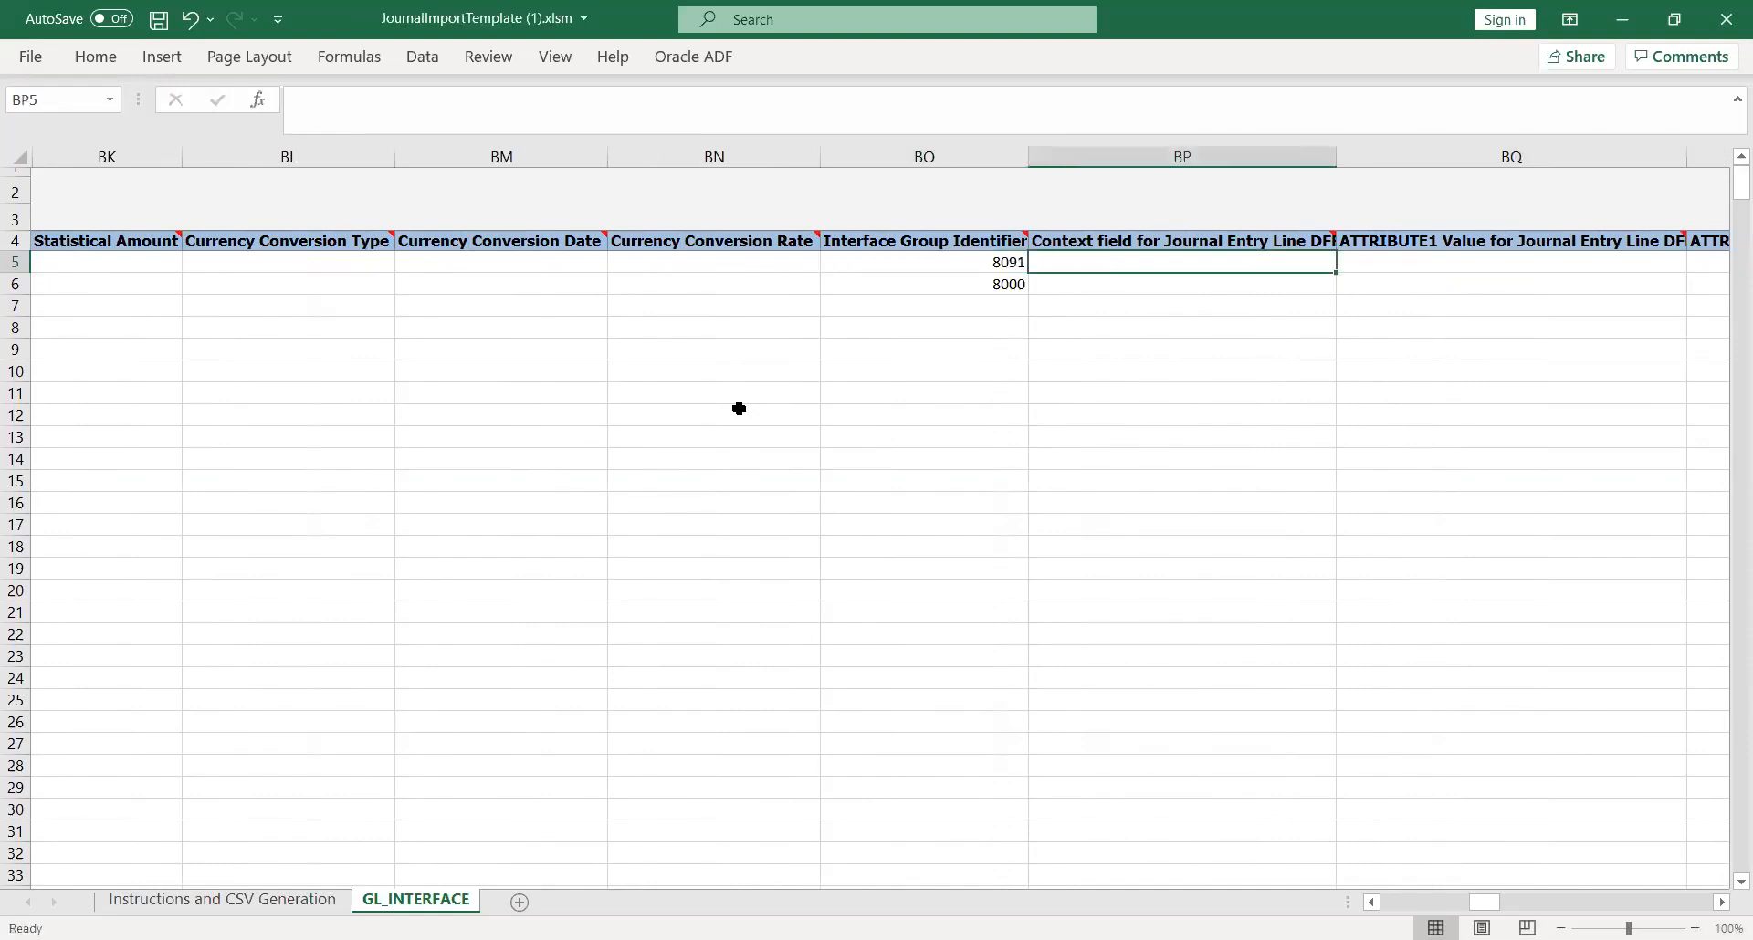
key("Return")
type("8091")
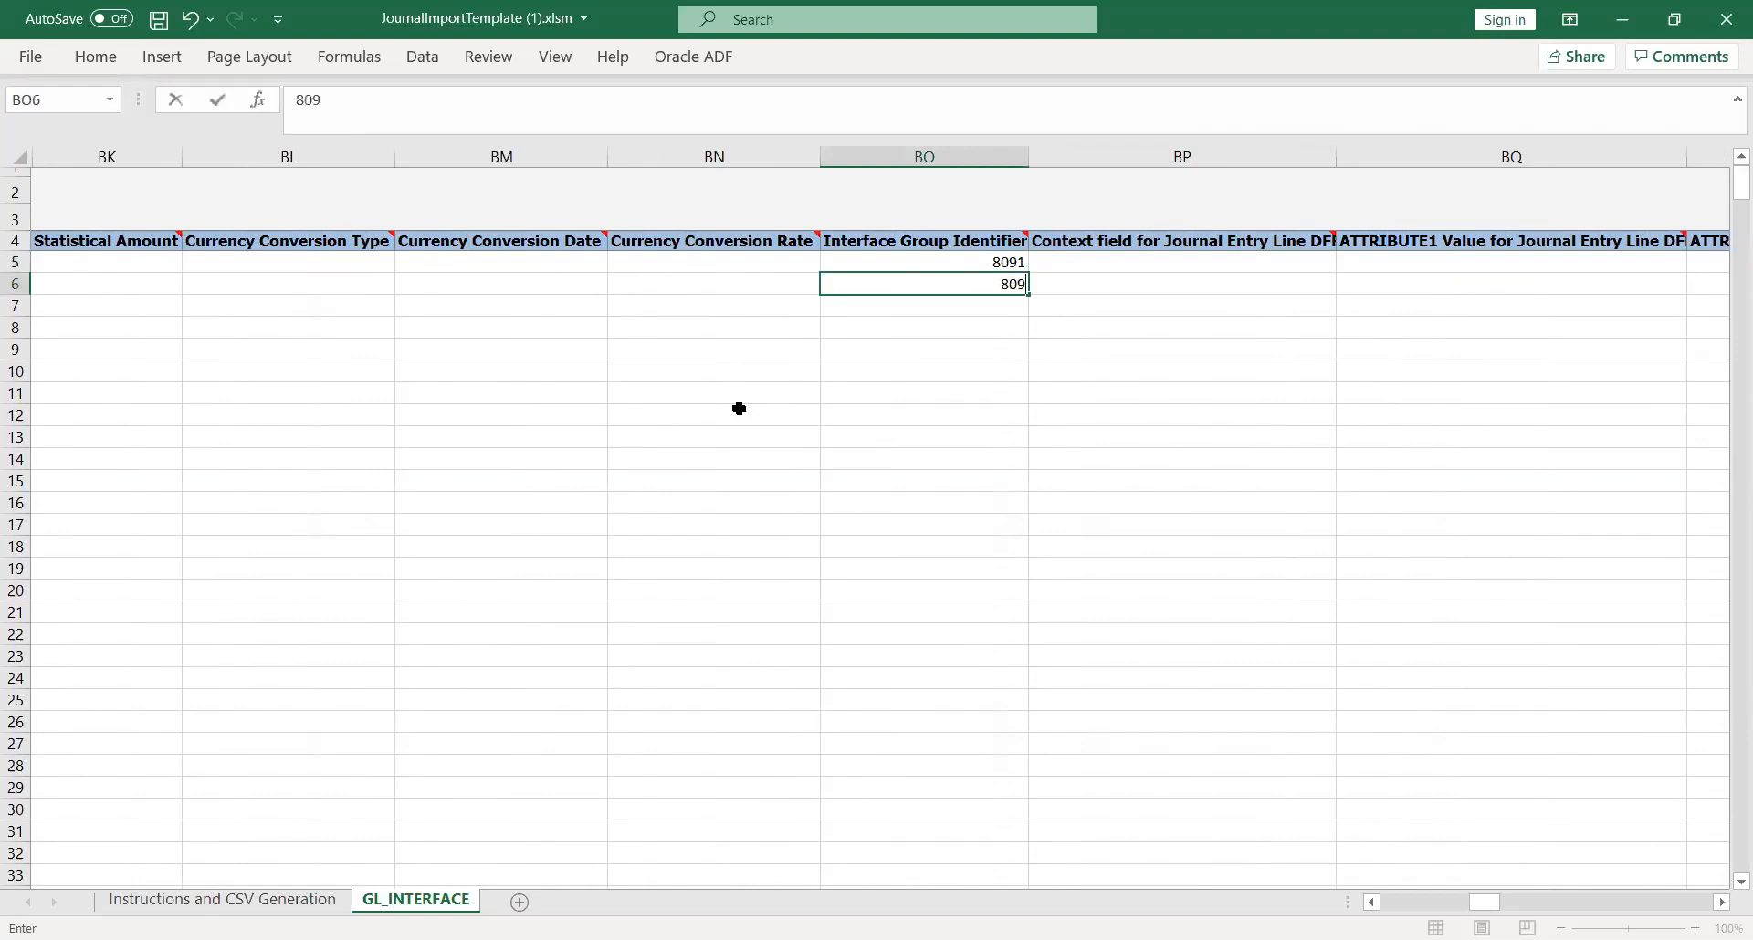
key("Tab")
Step: Review the Journal Entry Line DFF and Captured Information DFF attribute columns of the second journal line
key("Tab")
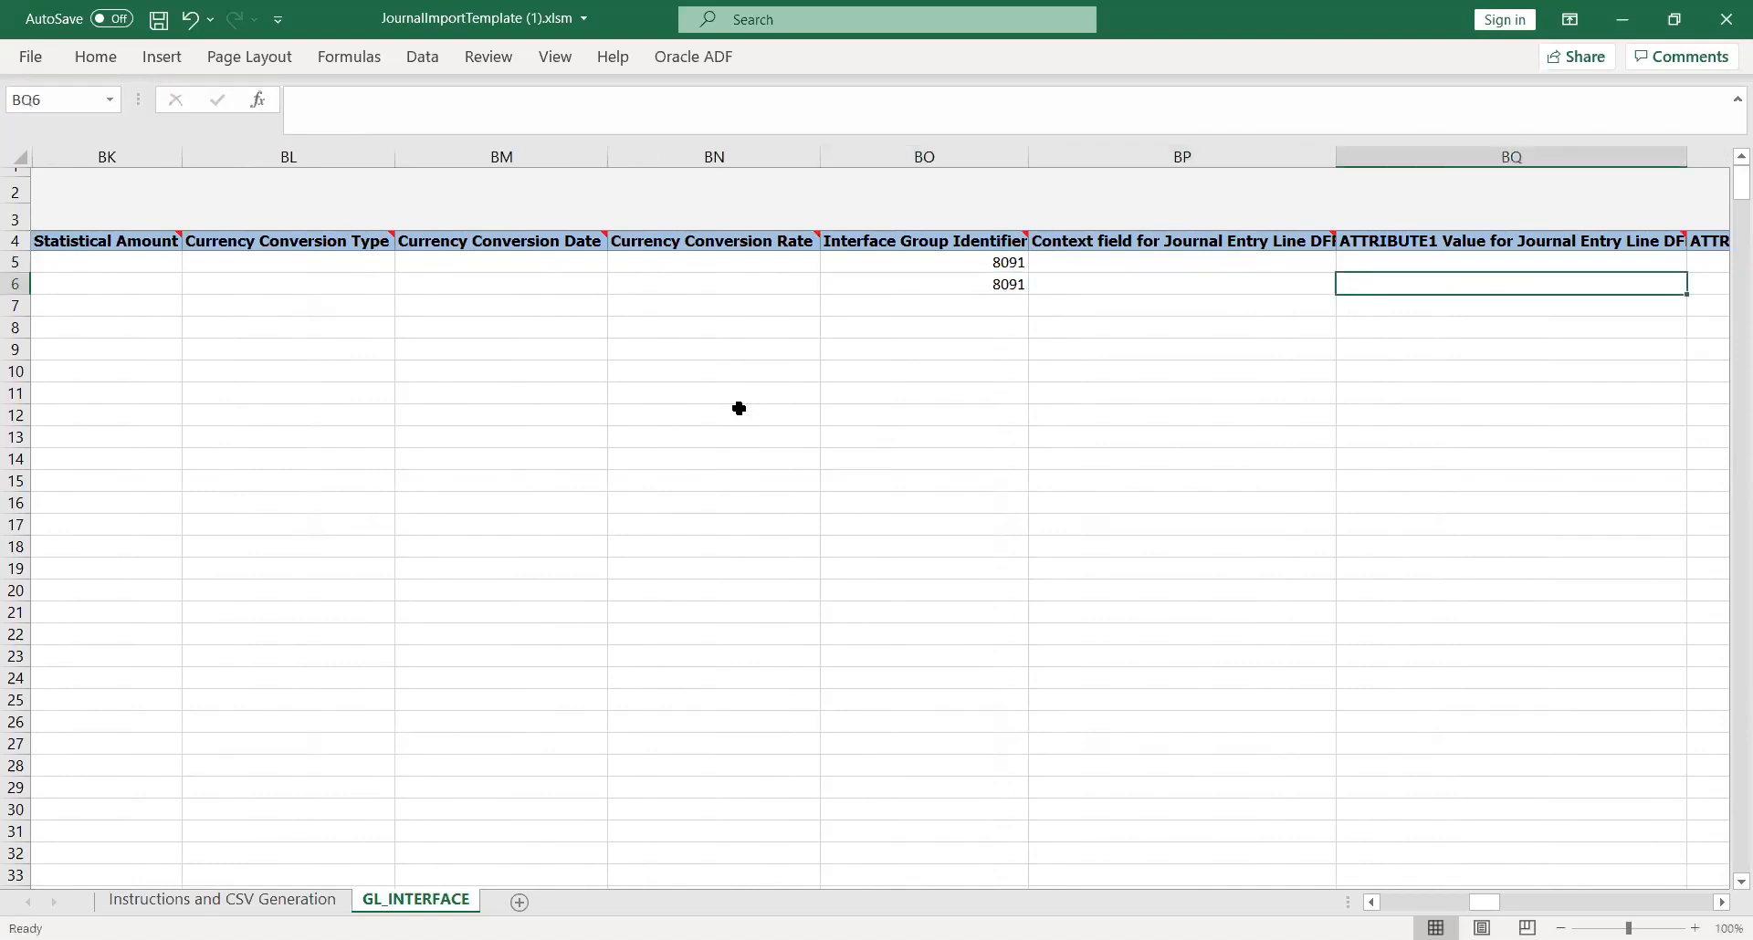
key("Tab")
key("Tab")
key("Tab")
key("Tab")
key("Tab")
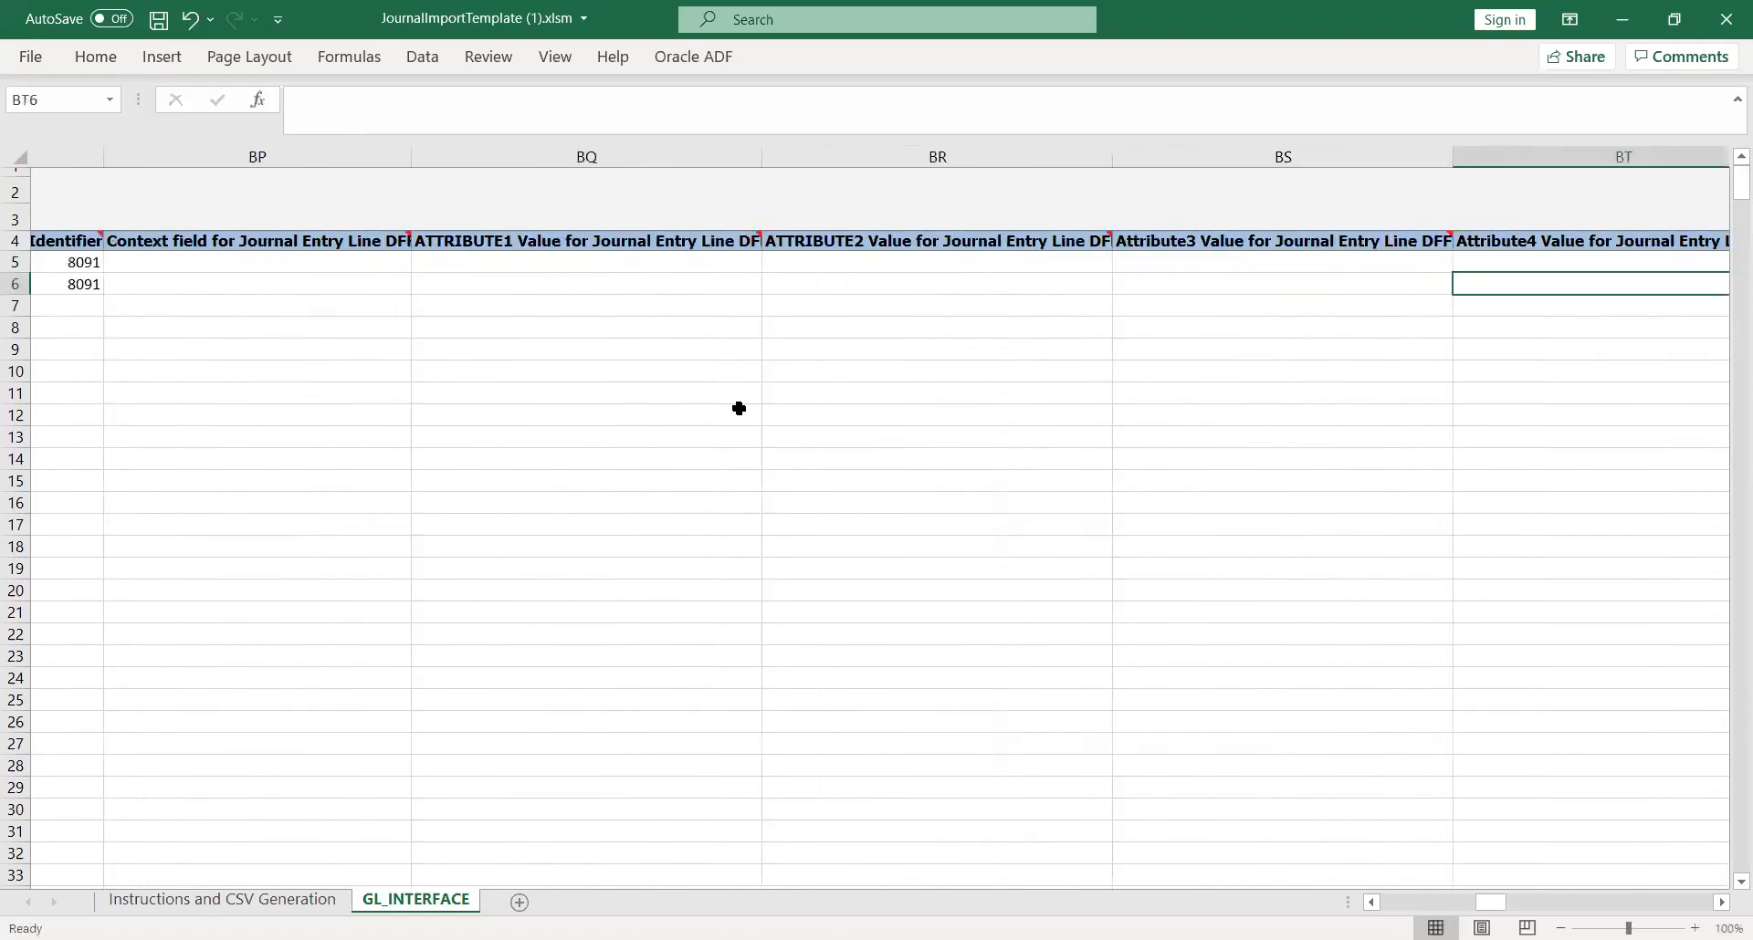
key("Tab")
key("Tab")
key("Tab")
key("Tab")
key("Tab")
key("Tab")
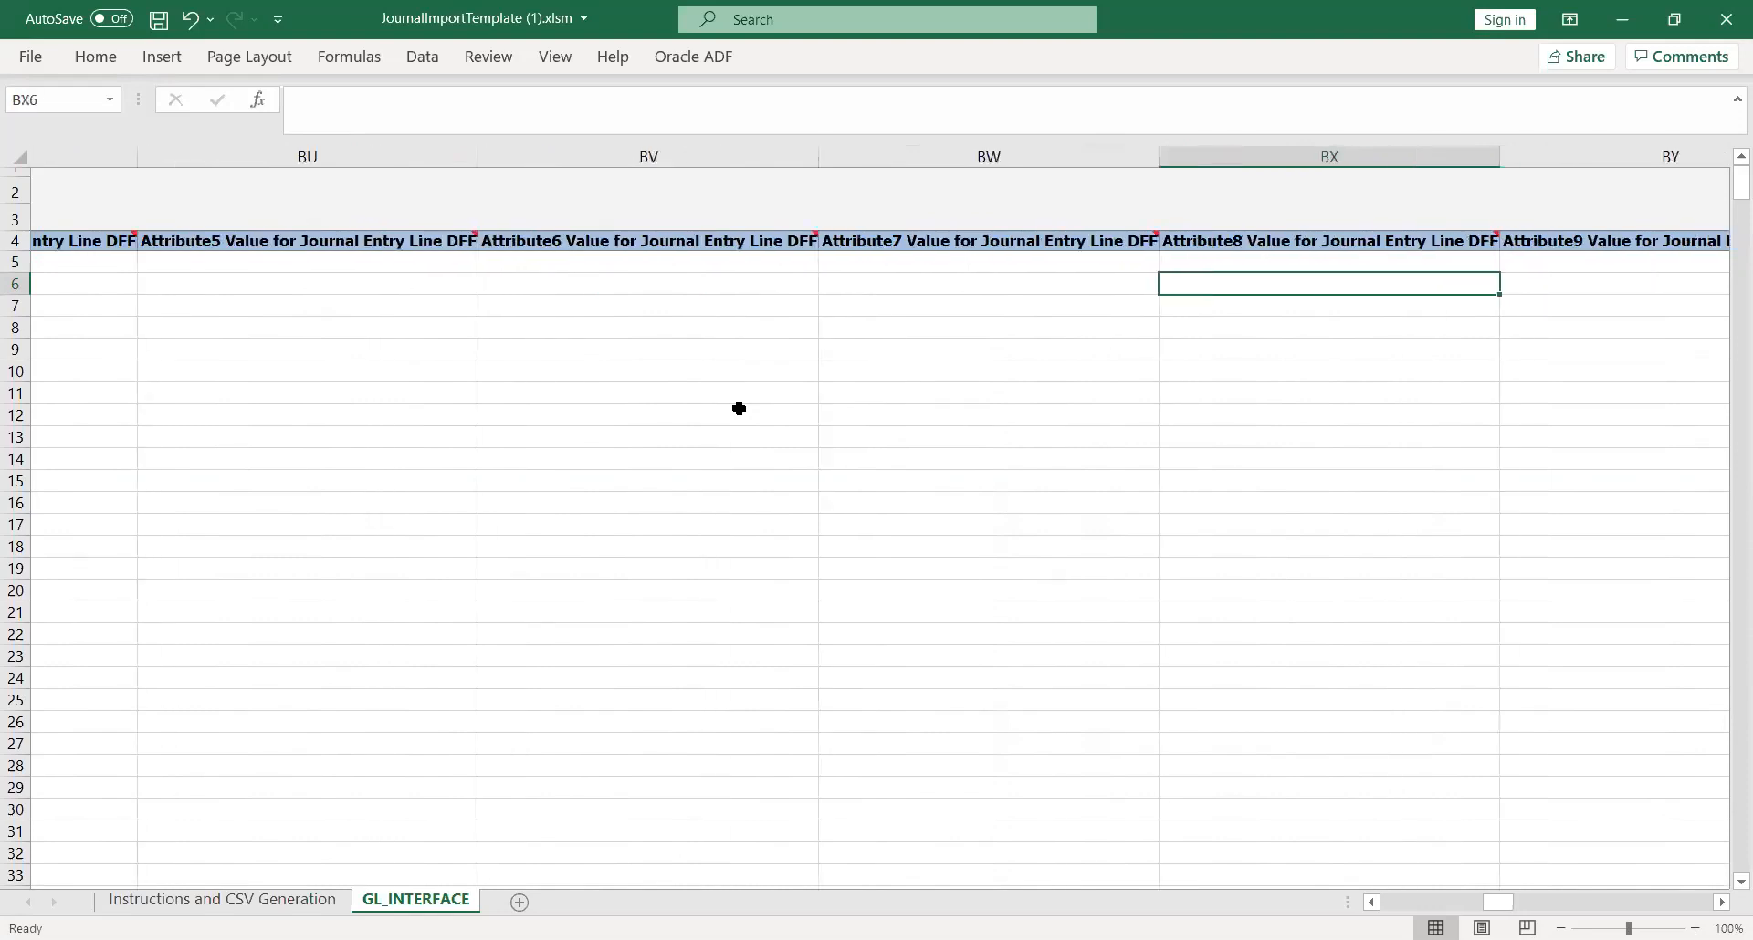
key("Tab")
key("Tab")
key("Tab")
key("Tab")
key("Tab")
key("Tab")
key("Tab")
key("Tab")
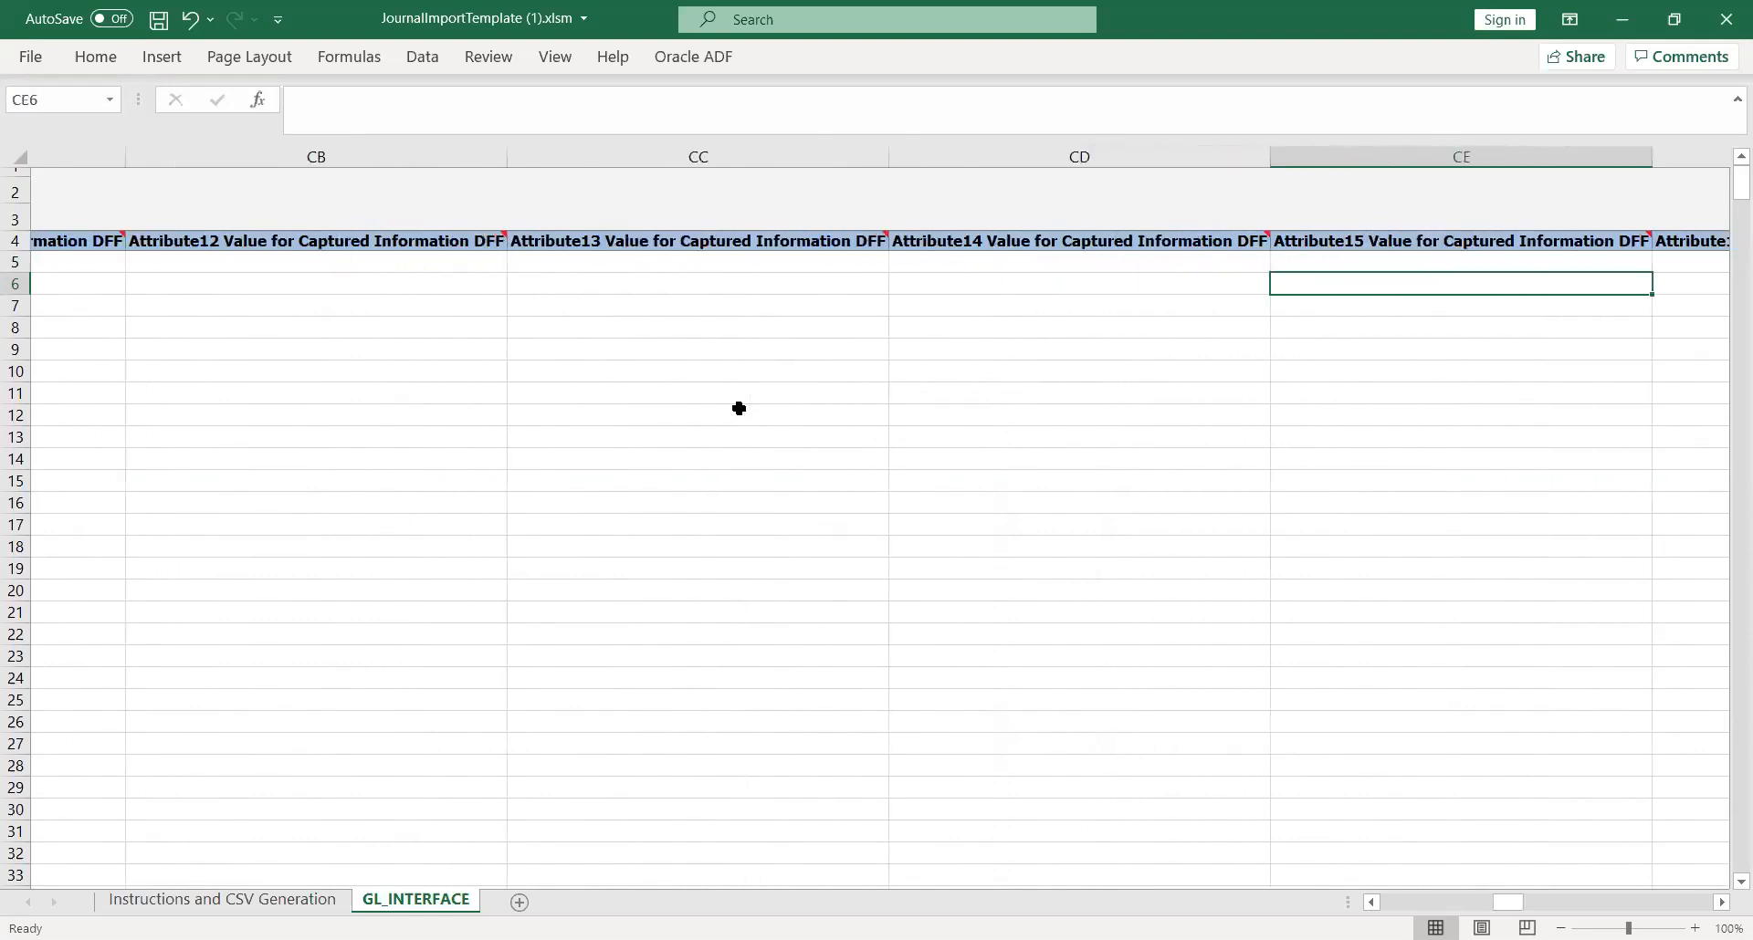
key("Tab")
key("Tab")
key("Tab")
key("Tab")
Step: Check the Ledger Name and Encumbrance Type ID columns of the first journal line
key("shift+Tab")
key("Up")
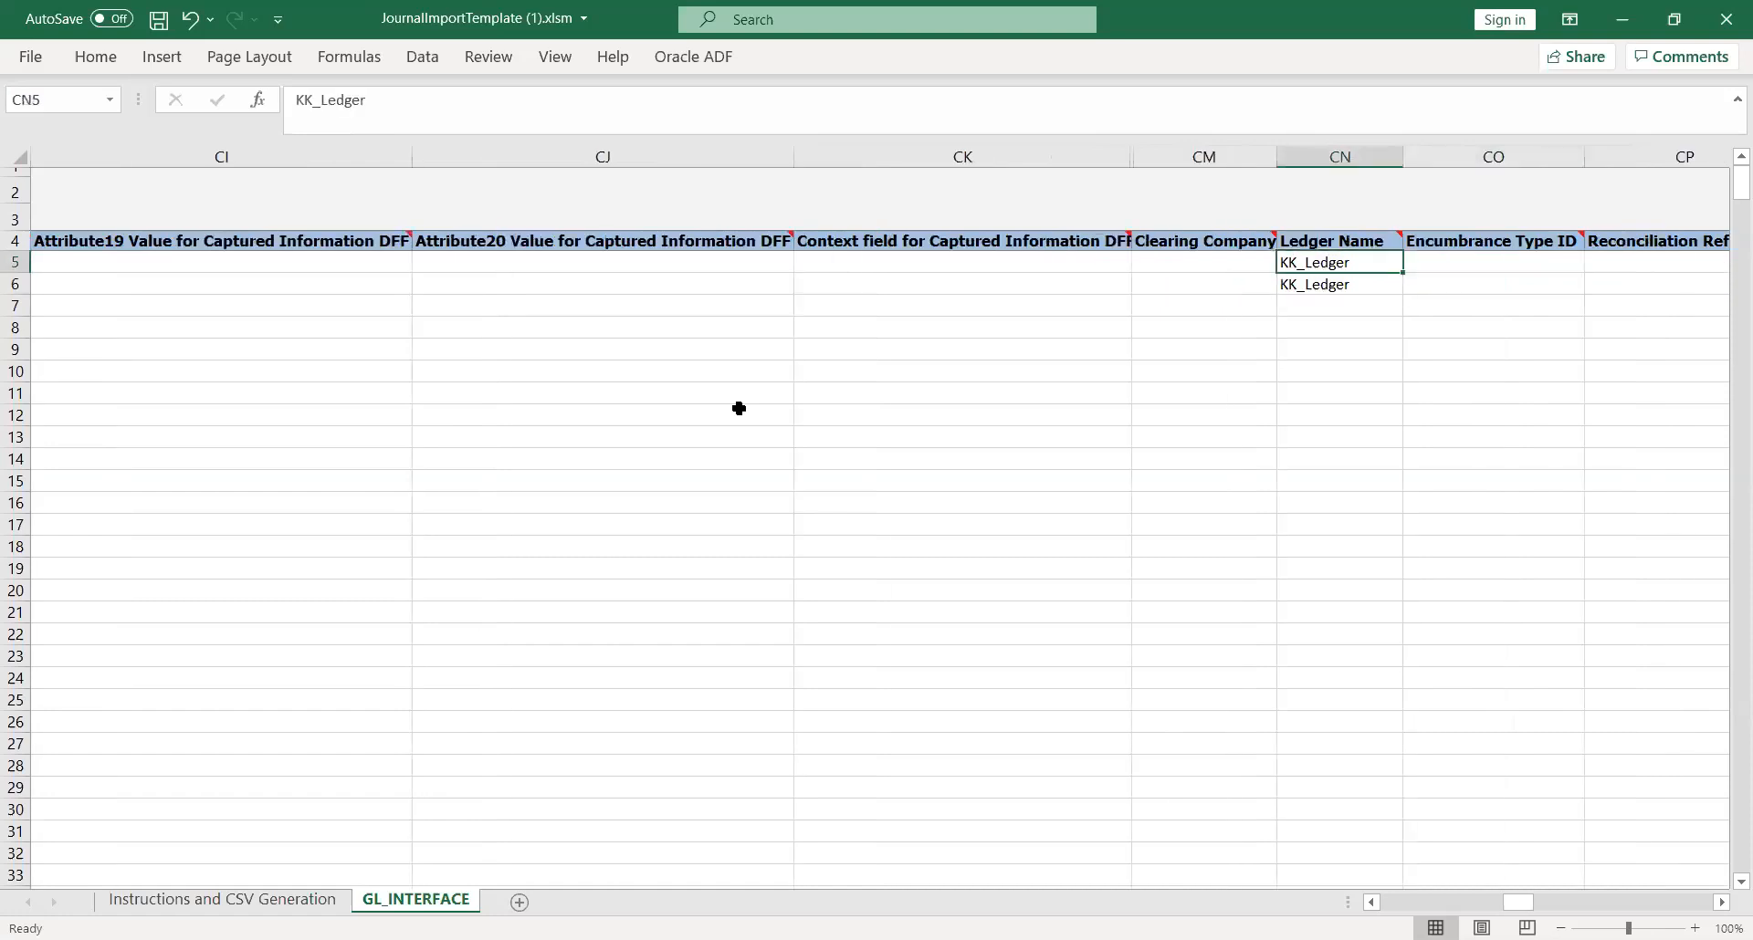
key("Tab")
key("Tab")
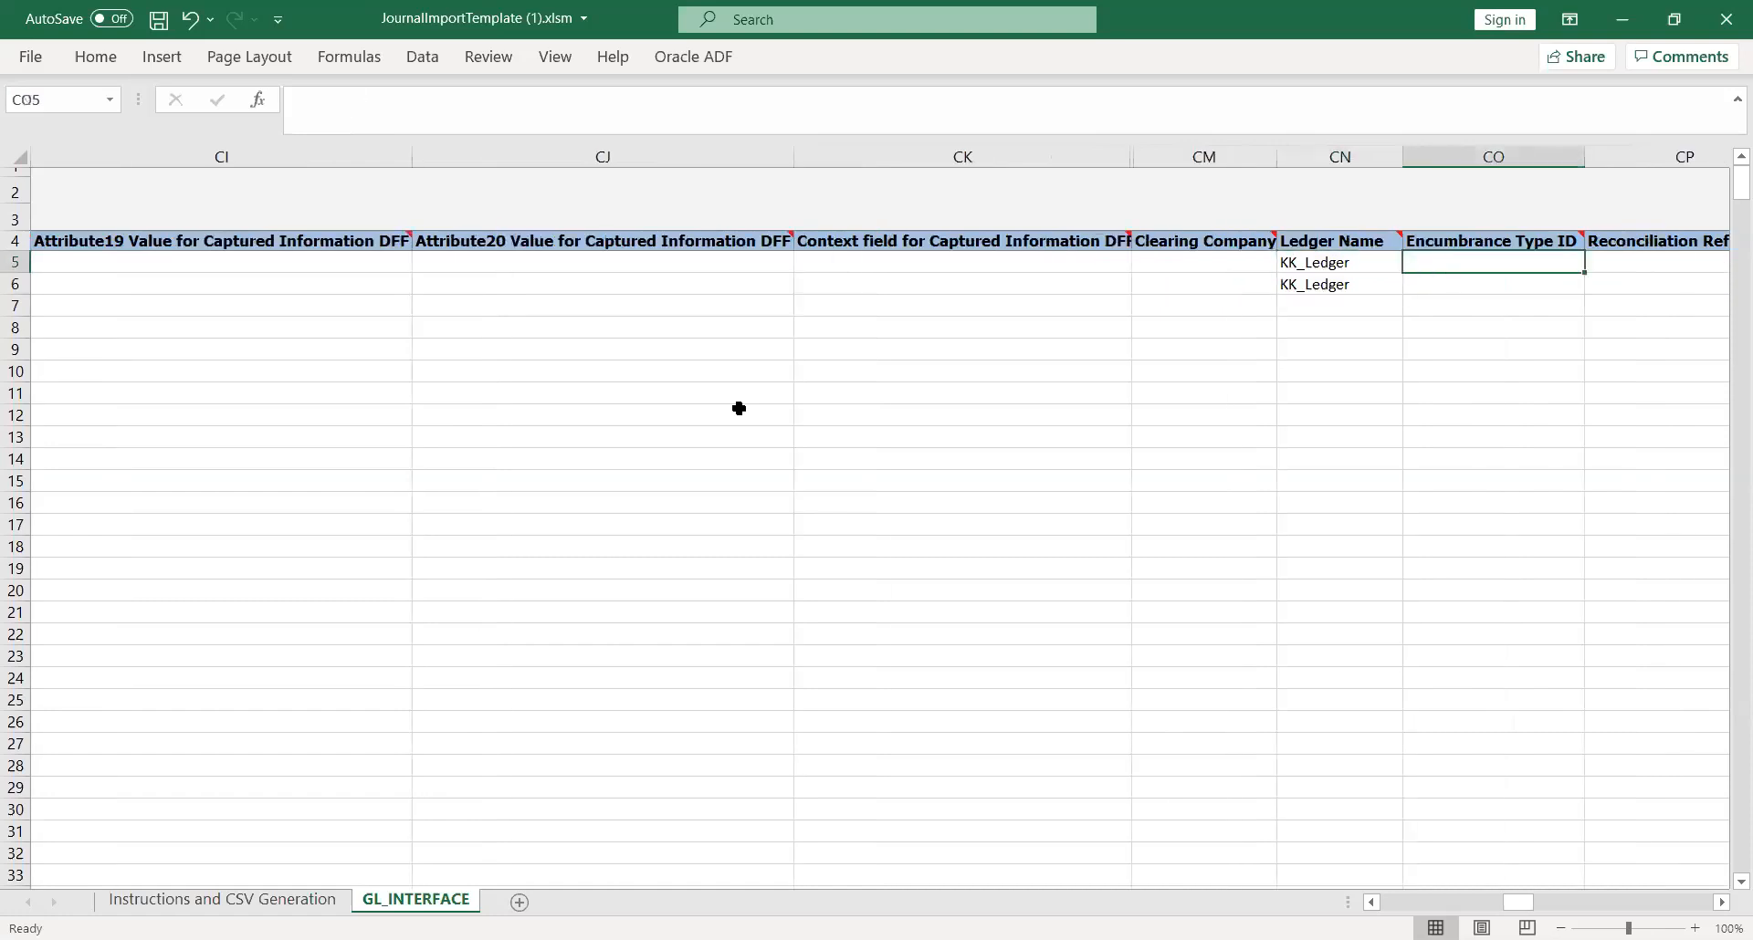
key("shift+Tab")
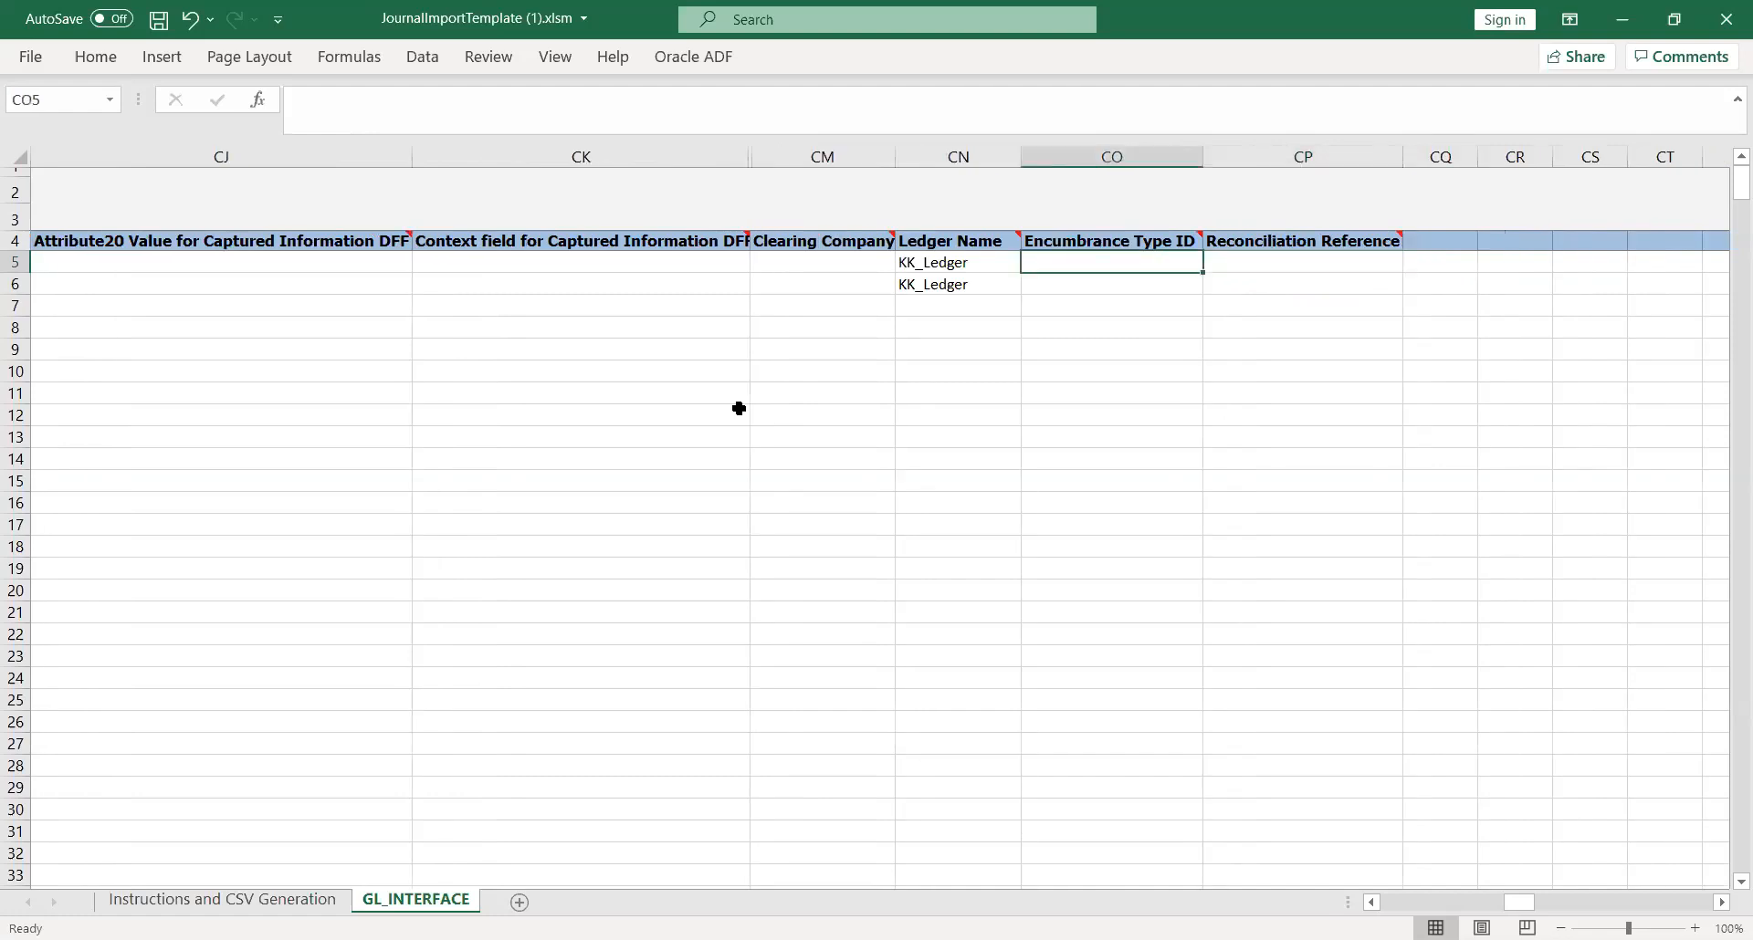
key("shift+Tab")
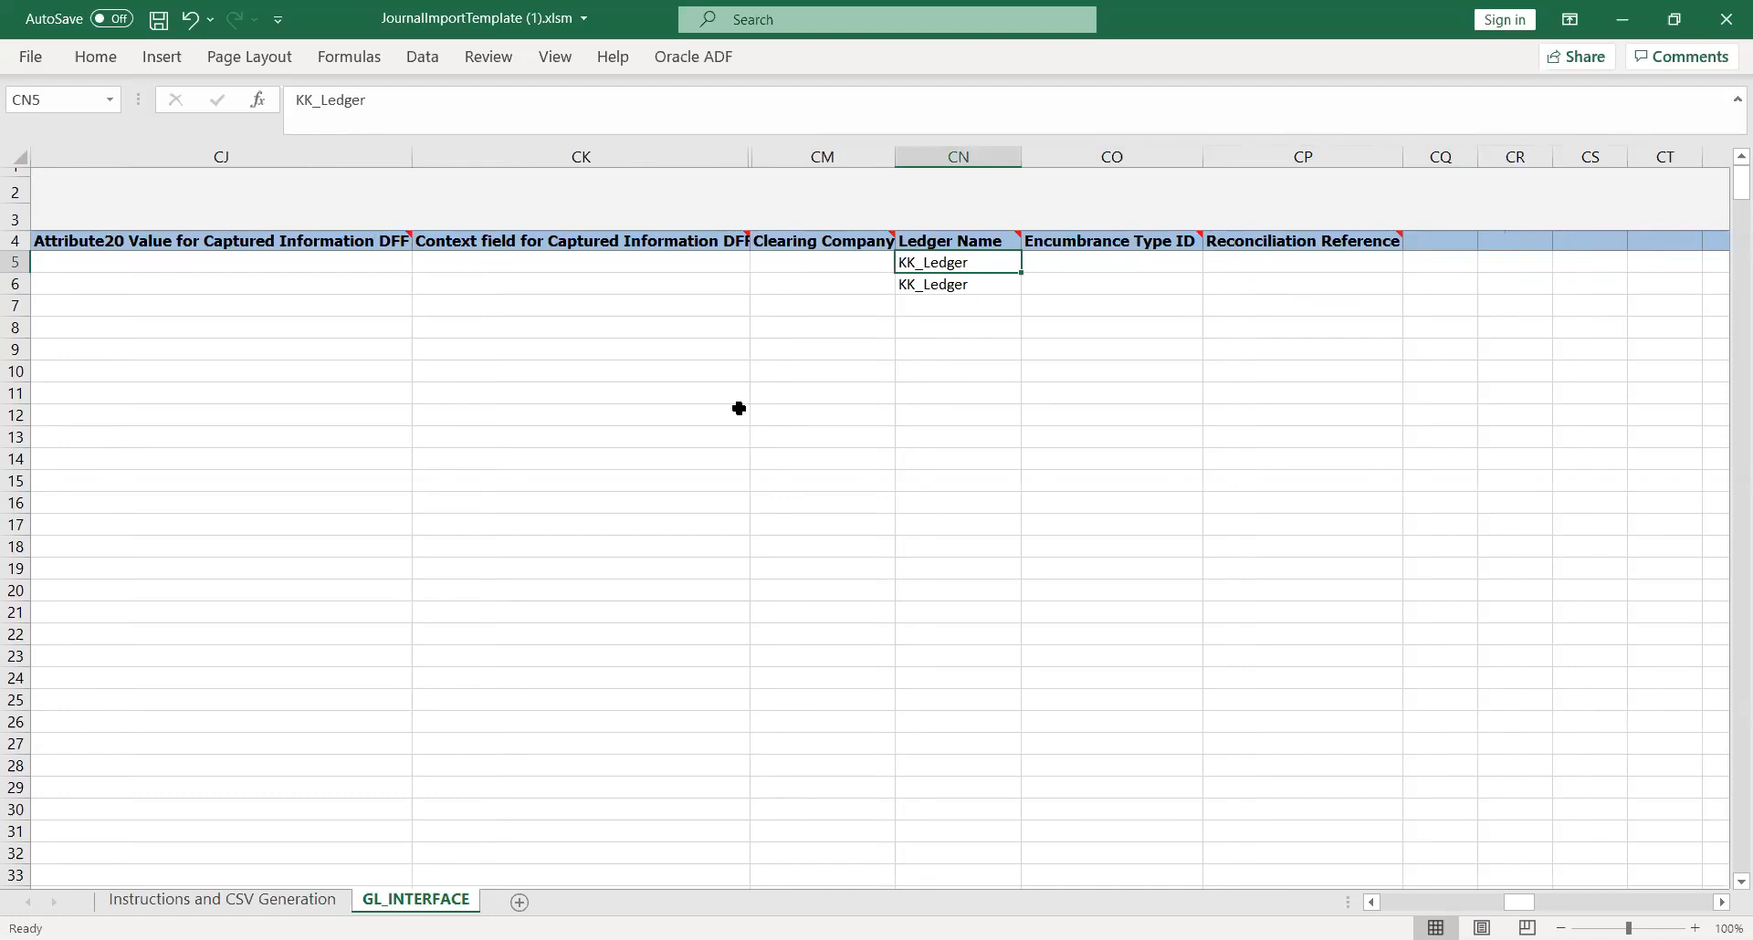
Step: Return to the Status Code of the first journal line
key("shift+Tab")
key("shift+Tab")
key("shift+Tab")
key("shift+Tab")
key("shift+Tab")
key("shift+Tab")
key("shift+Tab")
key("shift+Tab")
key("shift+Tab")
key("shift+Tab")
key("shift+Tab")
key("shift+Tab")
key("shift+Tab")
key("shift+Tab")
key("shift+Tab")
key("shift+Tab")
key("shift+Tab")
key("shift+Tab")
key("shift+Tab")
key("shift+Tab")
key("shift+Tab")
key("shift+Tab")
key("shift+Tab")
key("shift+Tab")
key("shift+Tab")
key("shift+Tab")
key("shift+Tab")
key("shift+Tab")
key("shift+Tab")
key("shift+Tab")
key("shift+Tab")
key("shift+Tab")
key("shift+Tab")
key("shift+Tab")
key("shift+Tab")
key("shift+Tab")
key("shift+Tab")
key("shift+Tab")
key("shift+Tab")
key("shift+Tab")
key("shift+Tab")
key("shift+Tab")
key("shift+Tab")
key("shift+Tab")
key("shift+Tab")
key("shift+Tab")
key("shift+Tab")
key("shift+Tab")
key("shift+Tab")
key("shift+Tab")
key("shift+Tab")
key("shift+Tab")
key("shift+Tab")
key("shift+Tab")
key("shift+Tab")
key("shift+Tab")
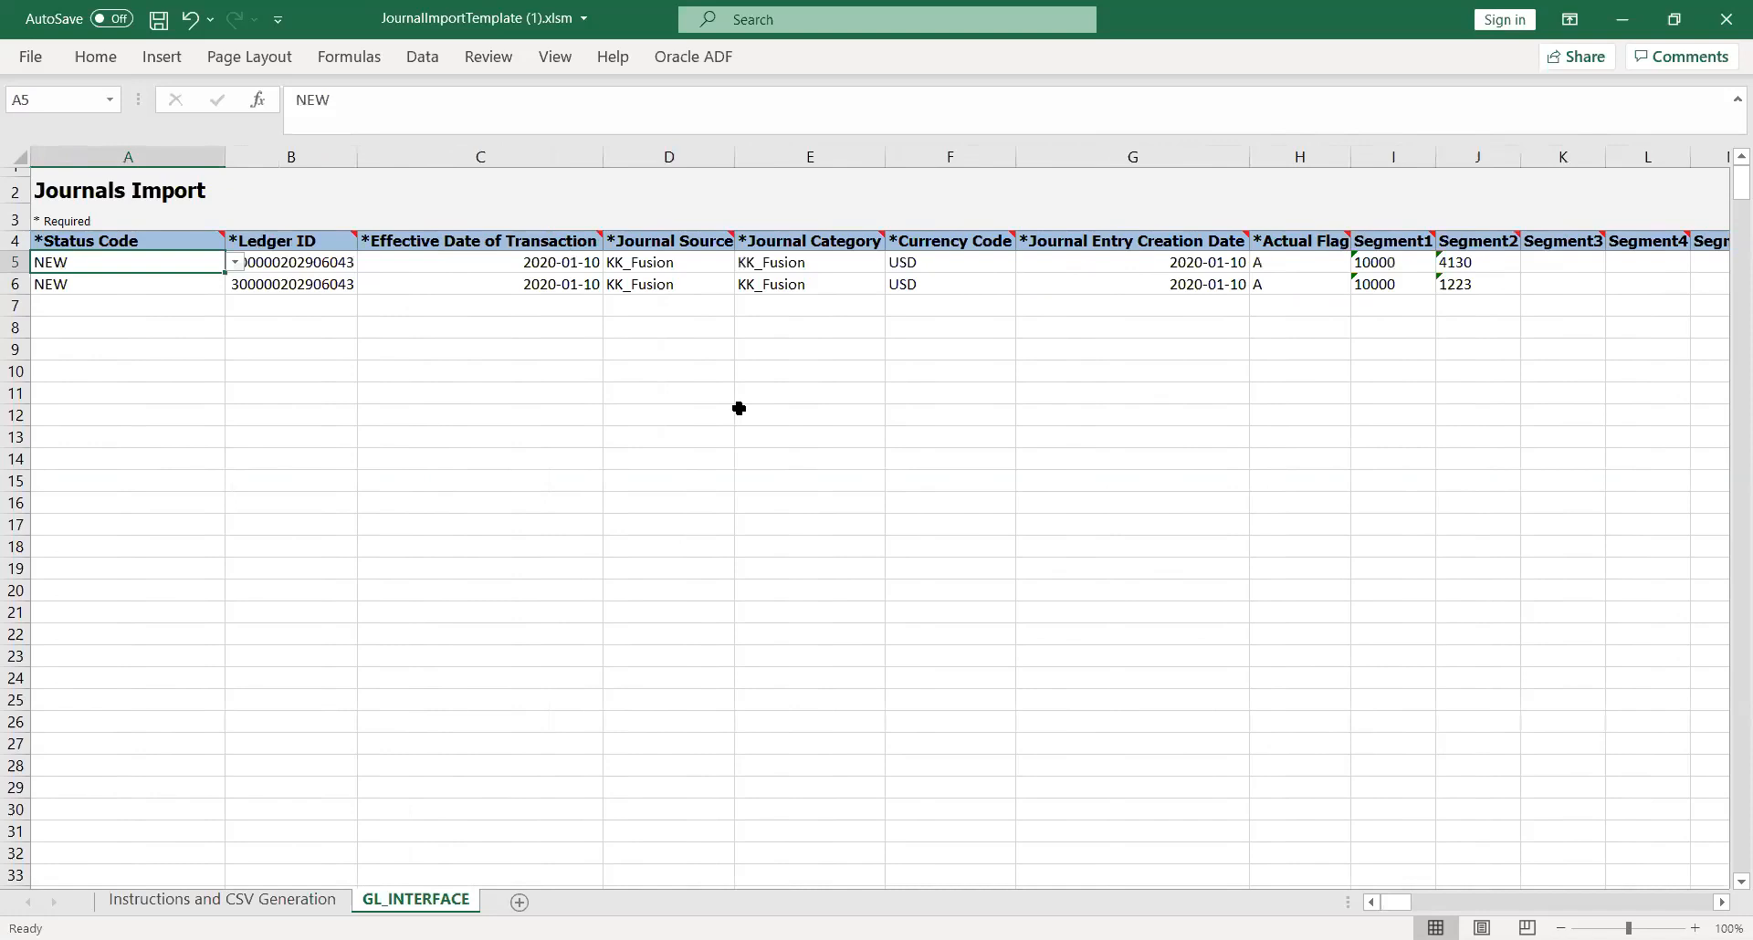
Step: Review the required column headers from Status Code through Actual Flag, along with the Segment1 header
key("Right")
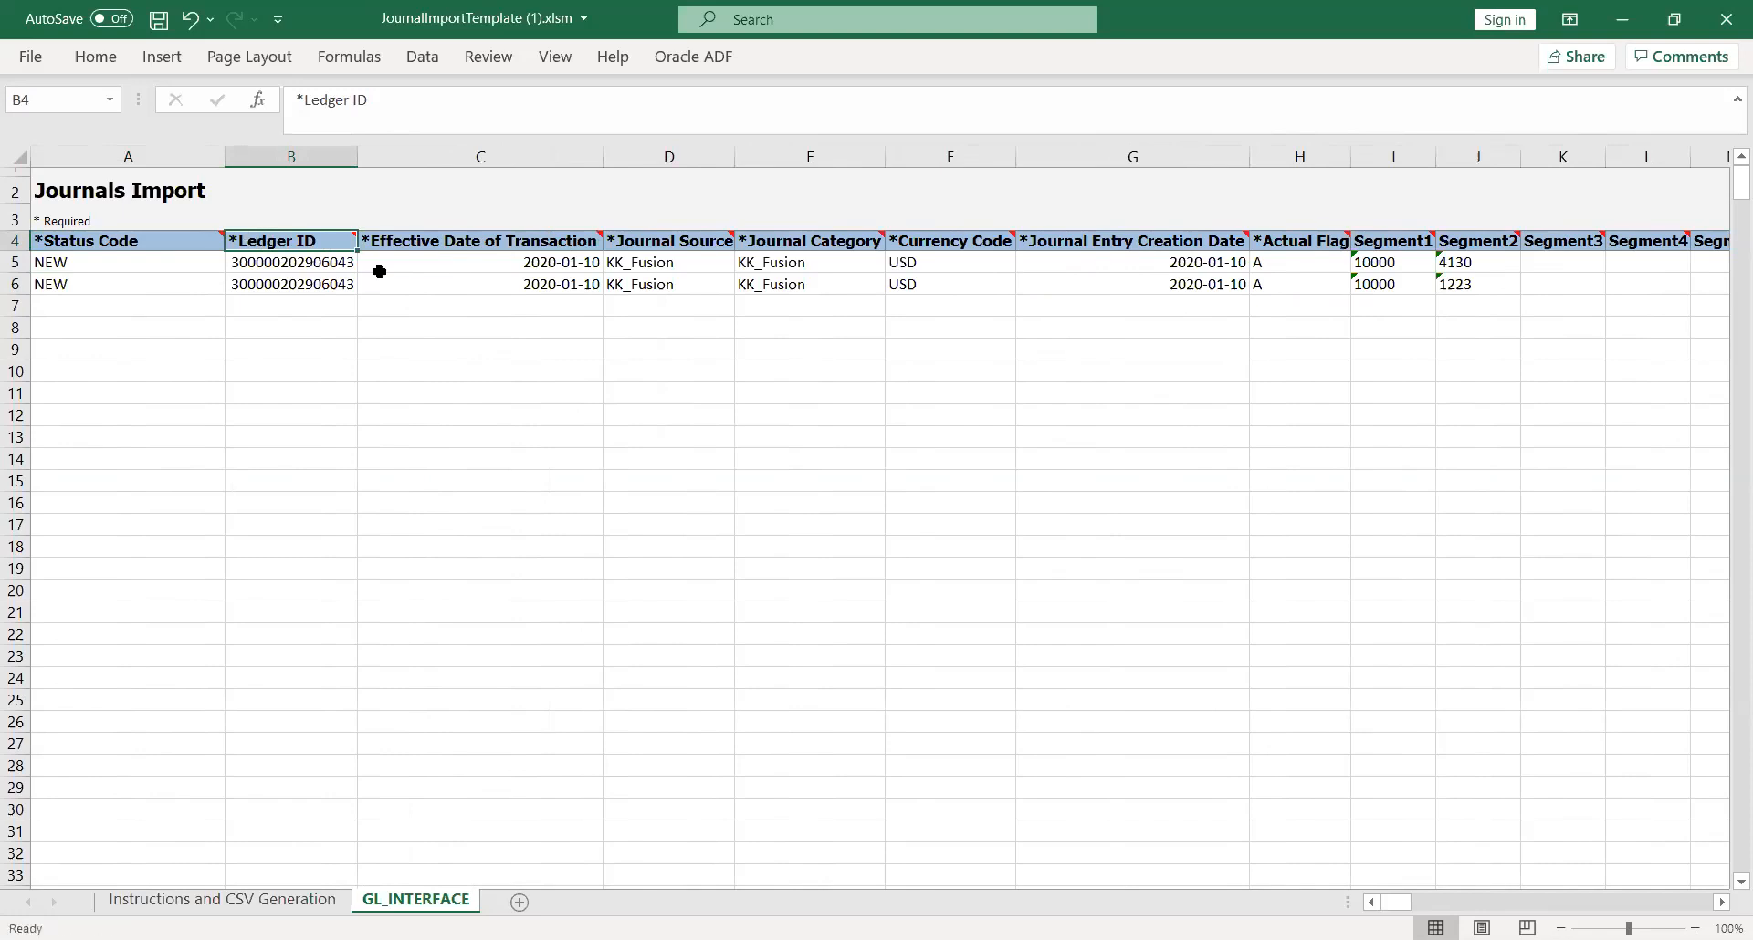
key("Left")
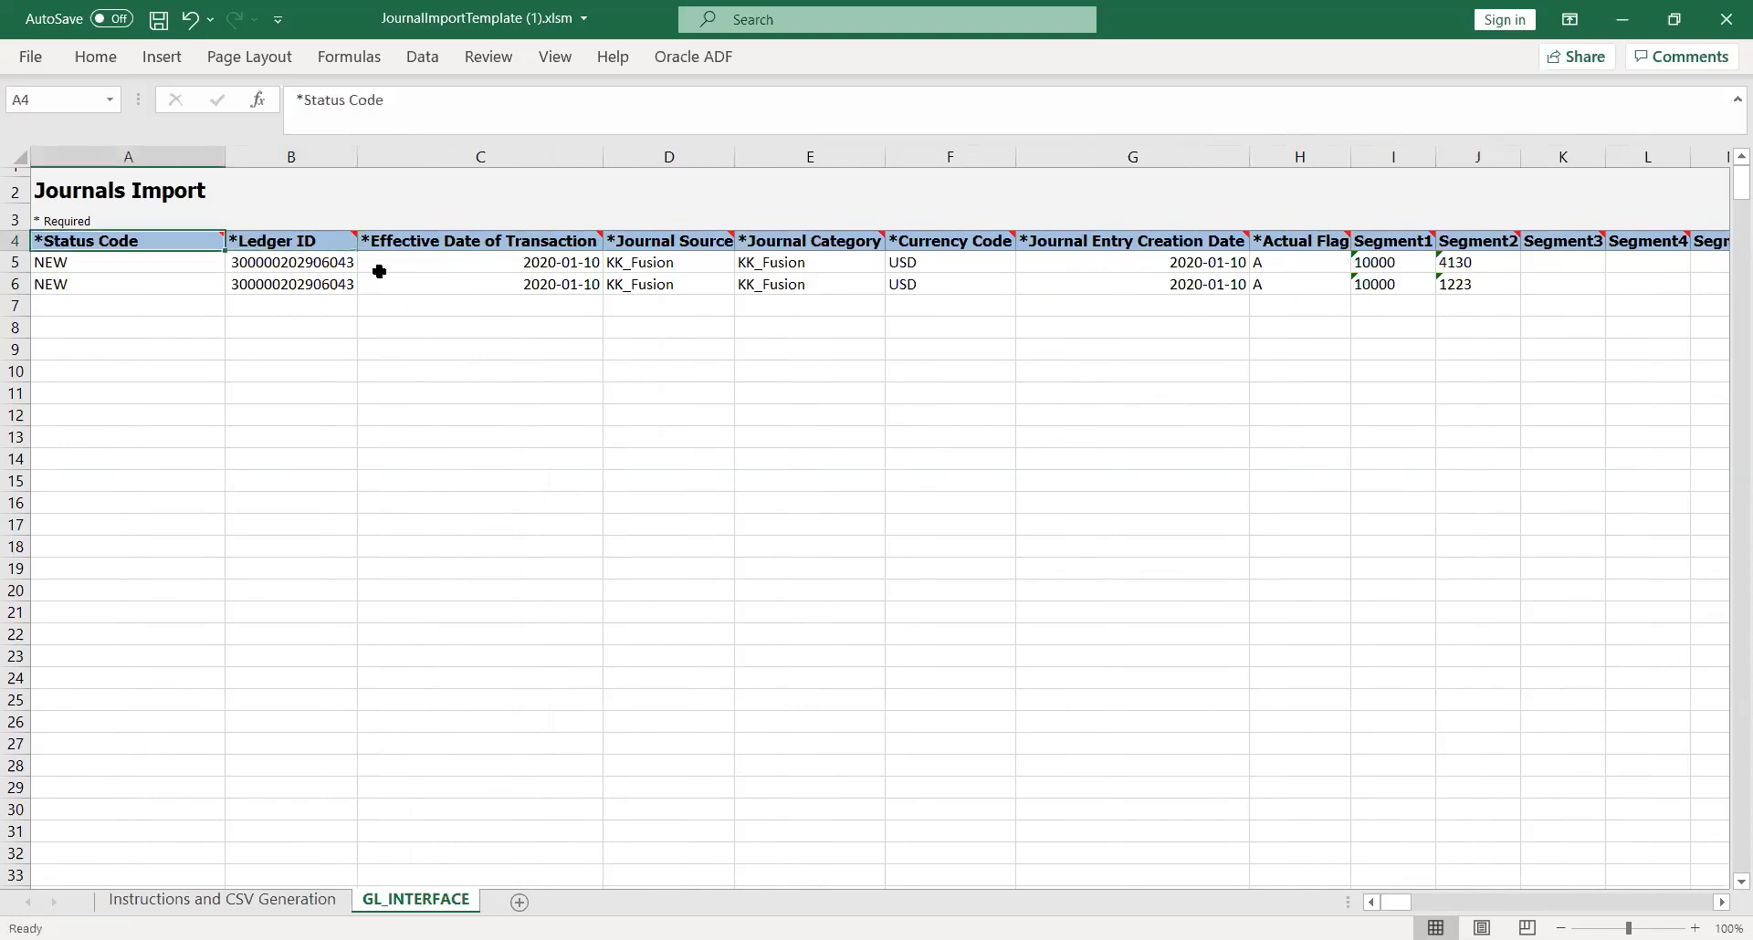
key("Right")
key("Right")
key("Right")
key("Right")
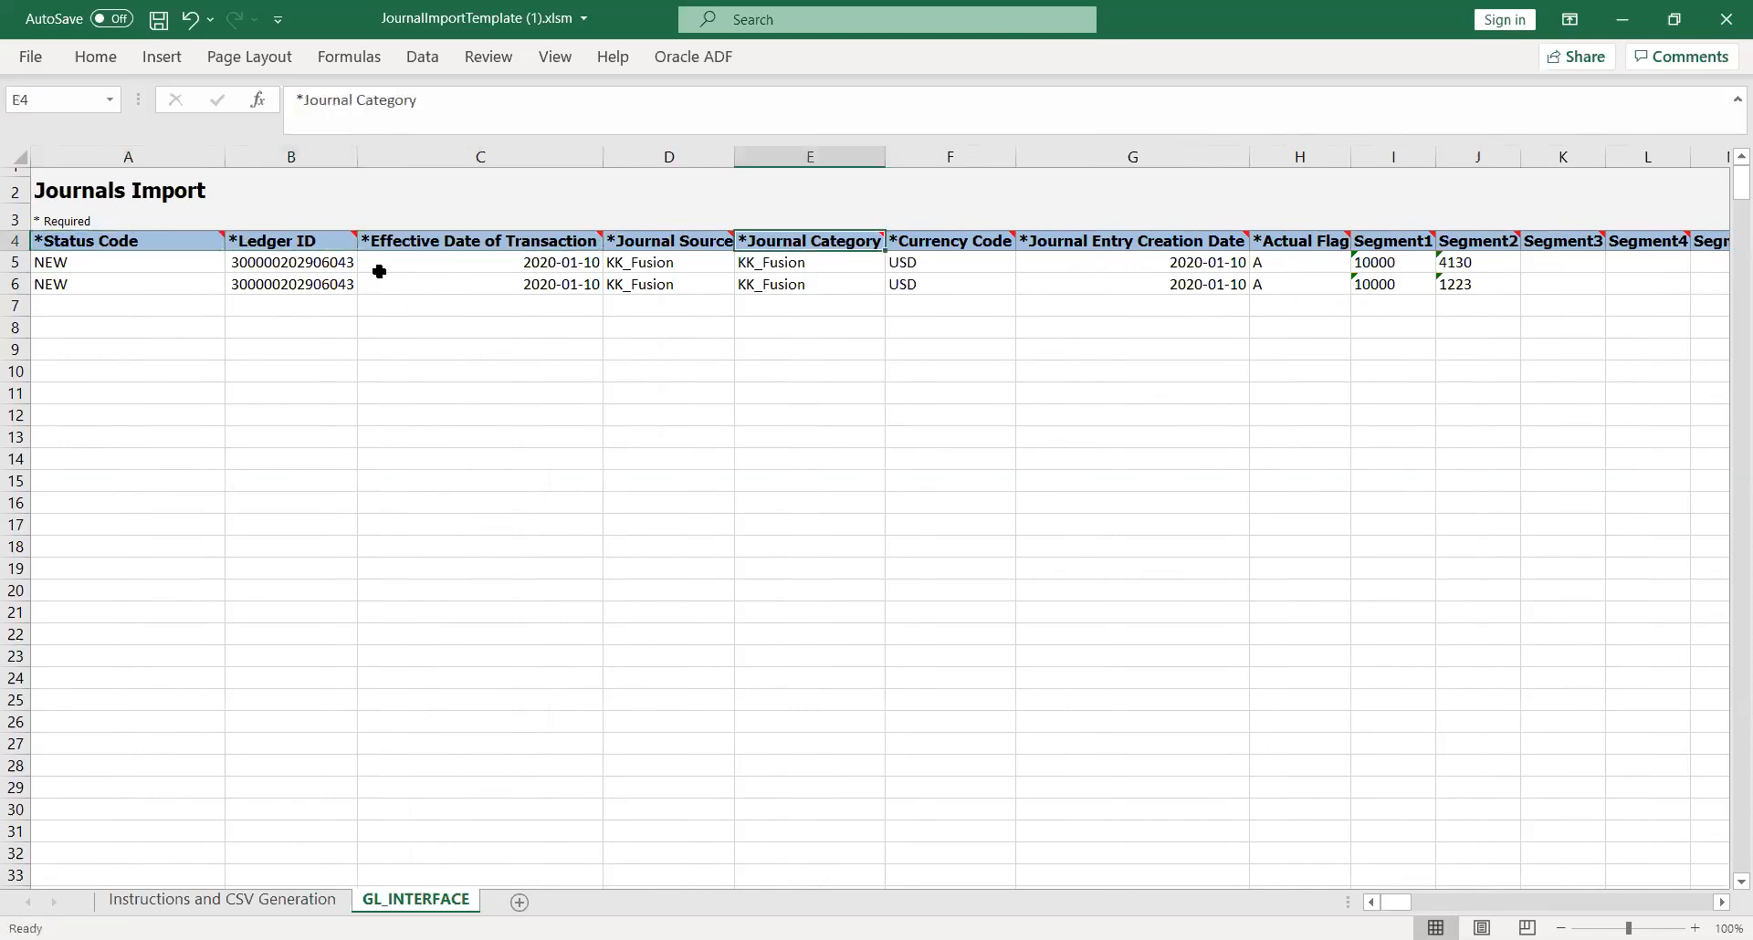
key("Right")
key("Right")
key("Right")
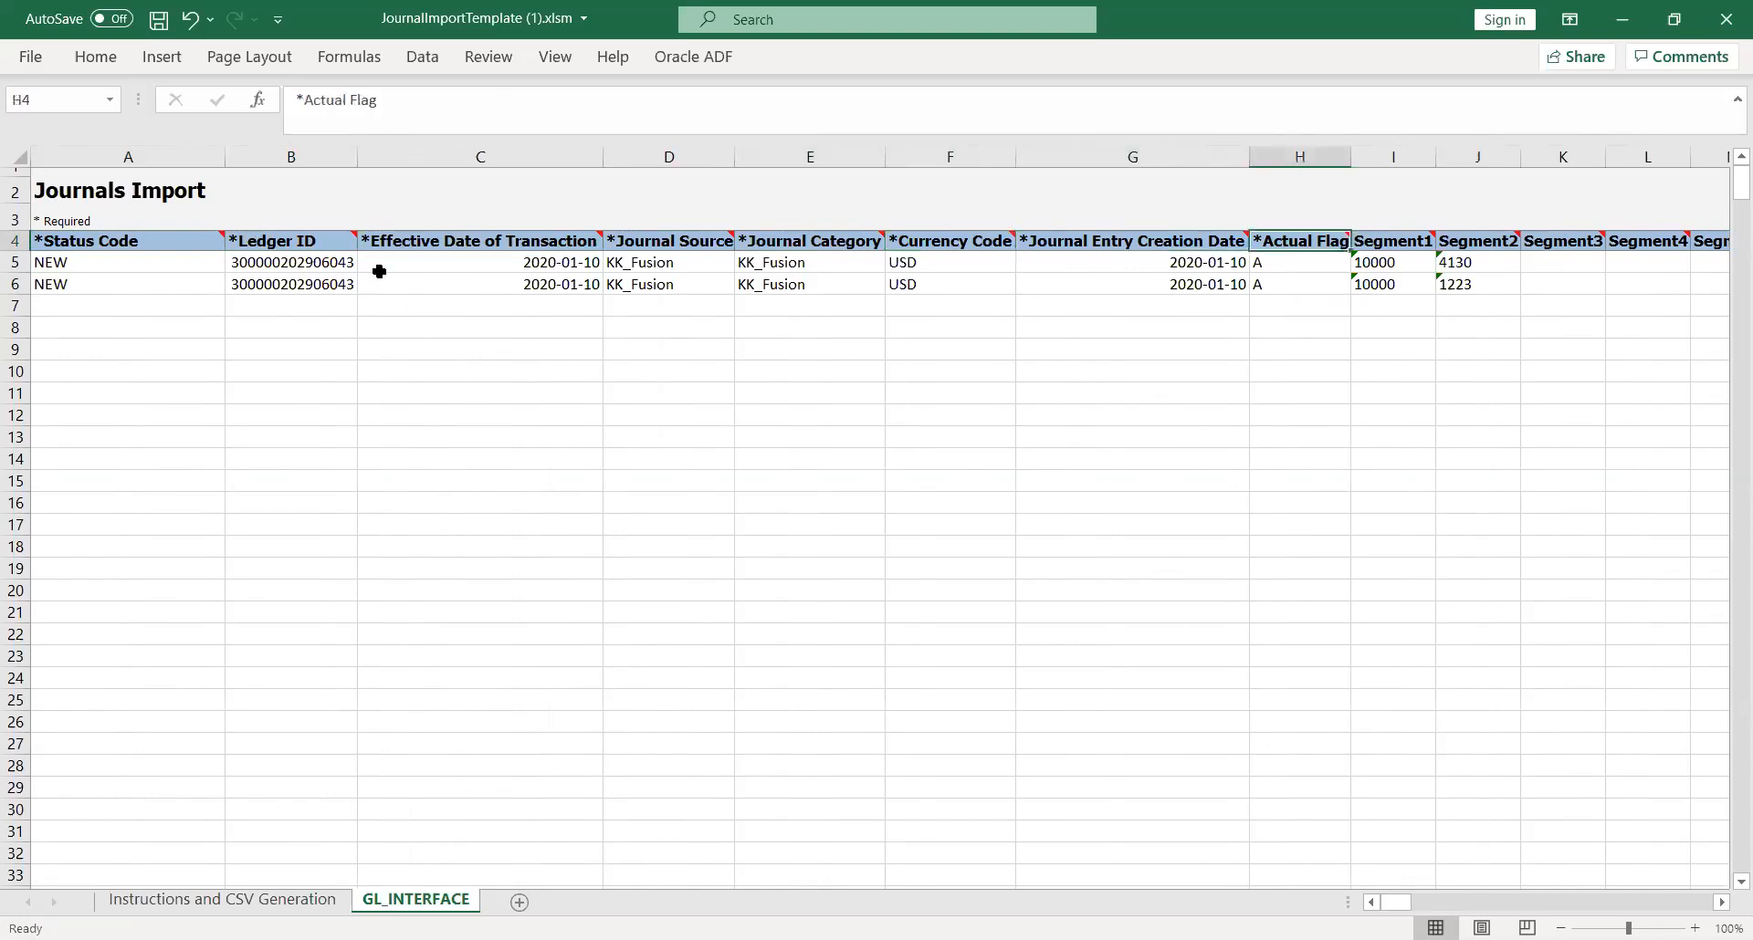
key("Left")
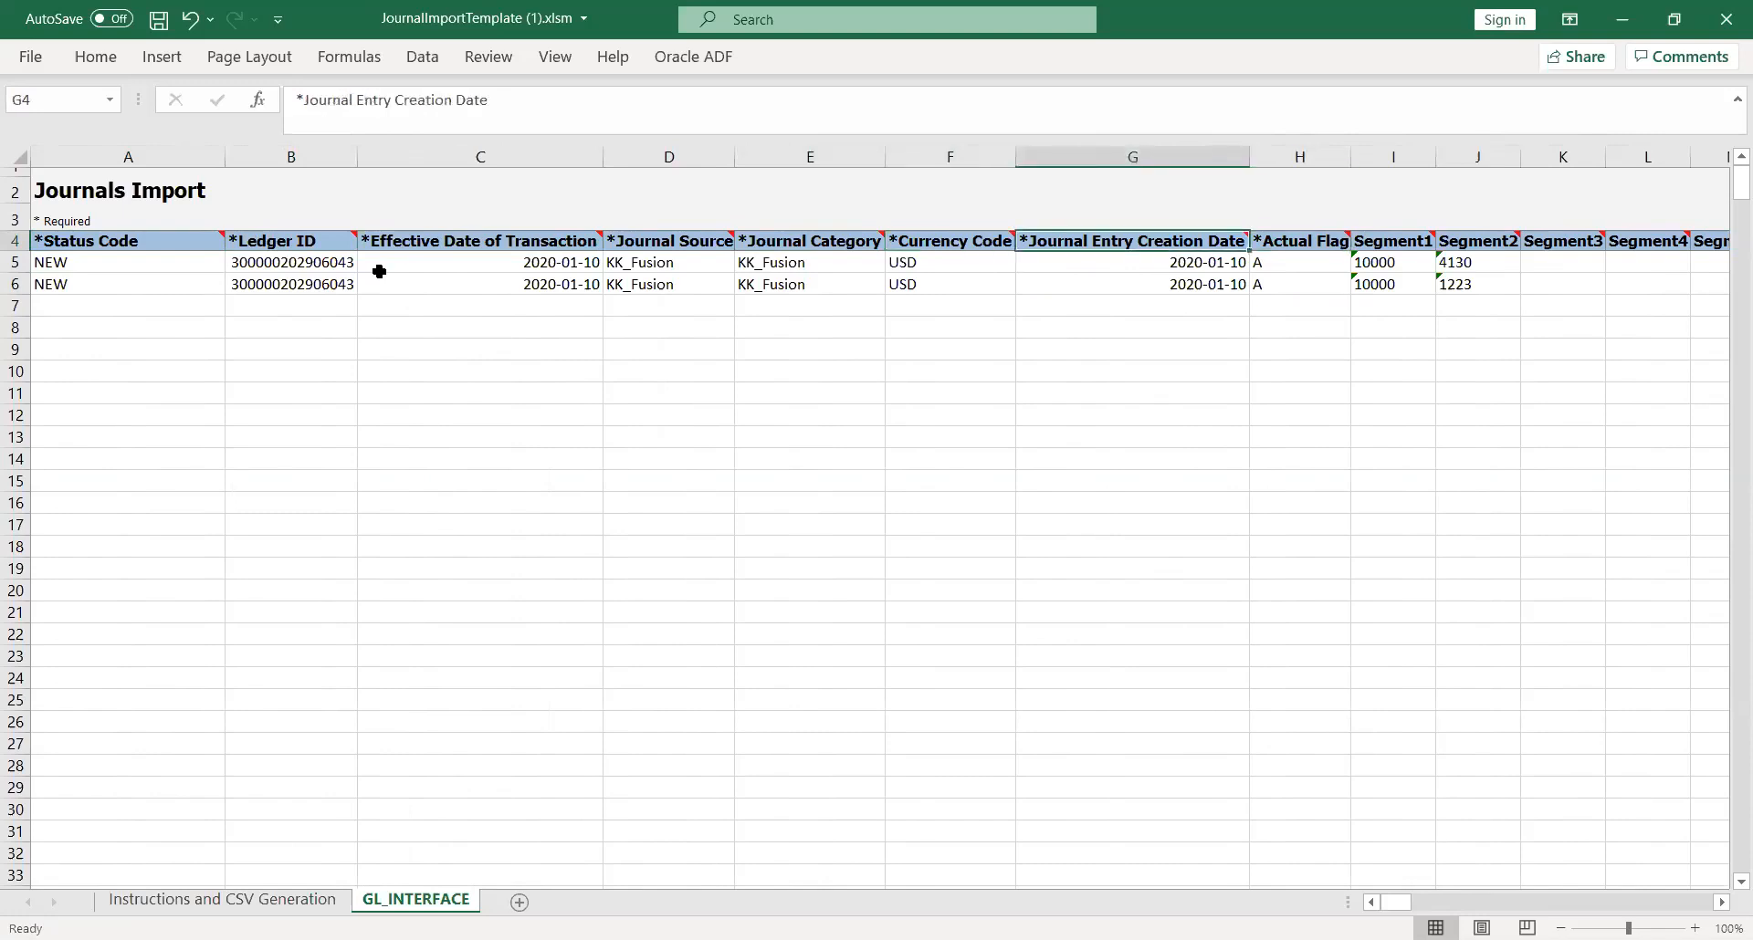
key("Left")
key("Left")
key("Left")
key("Right")
key("Right")
key("Right")
key("Right")
key("Right")
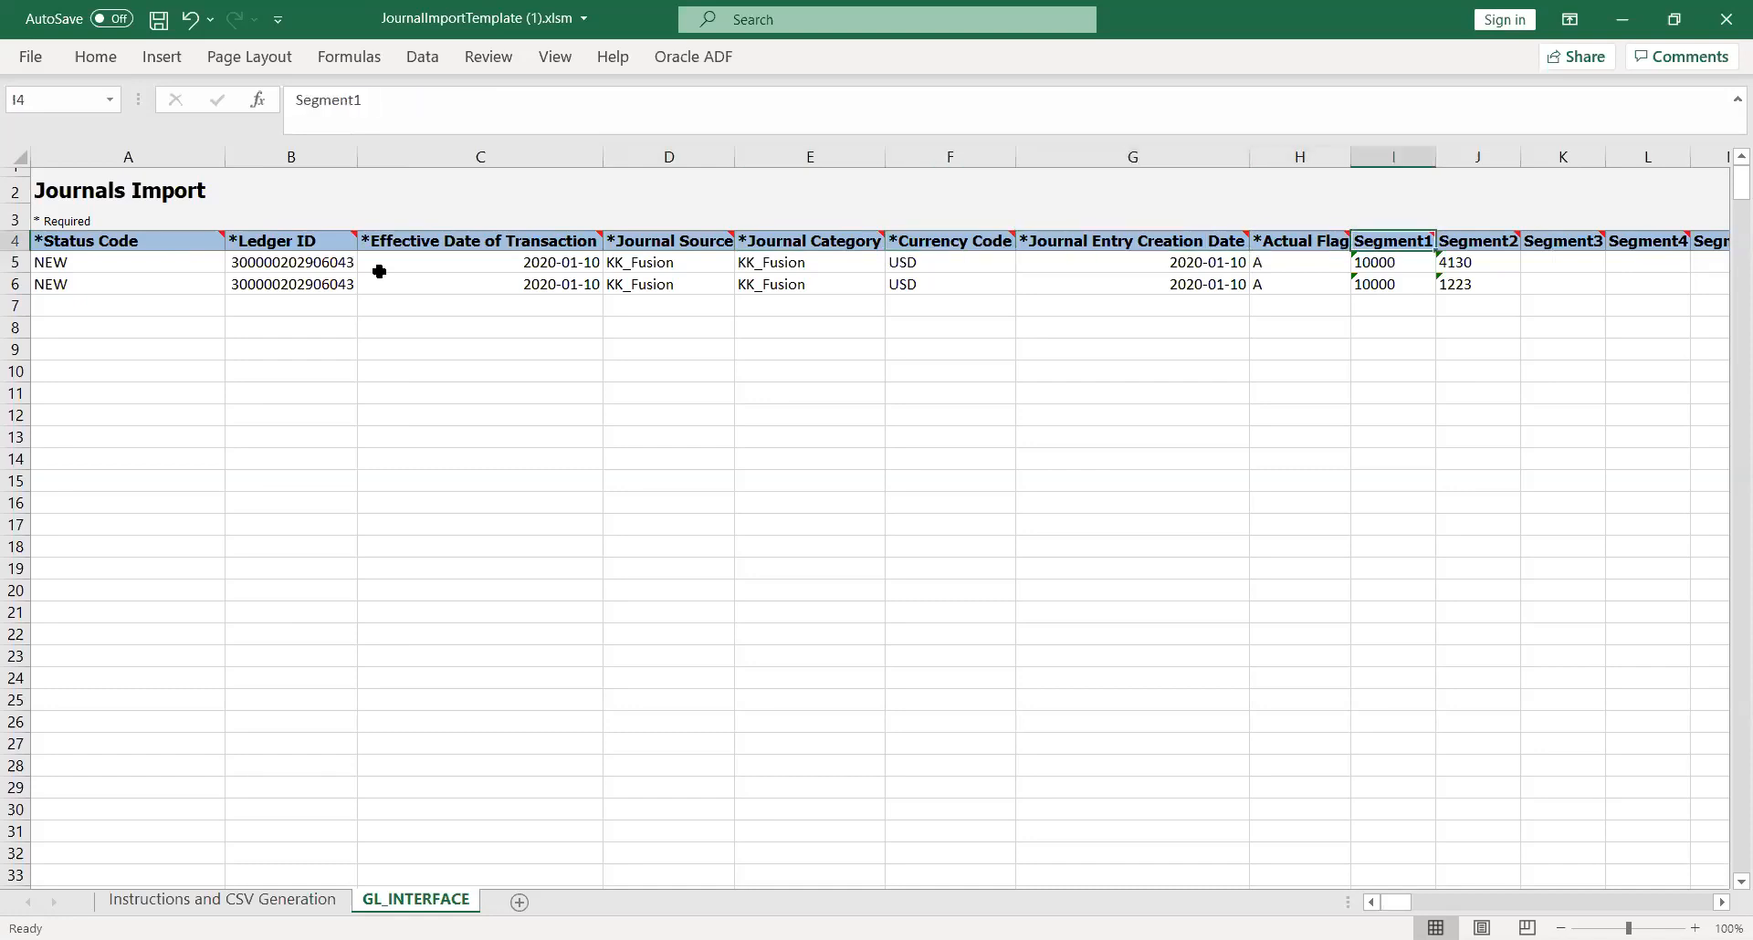
key("Left")
key("Left")
key("Left")
key("Left")
key("Left")
key("Left")
key("Left")
key("Left")
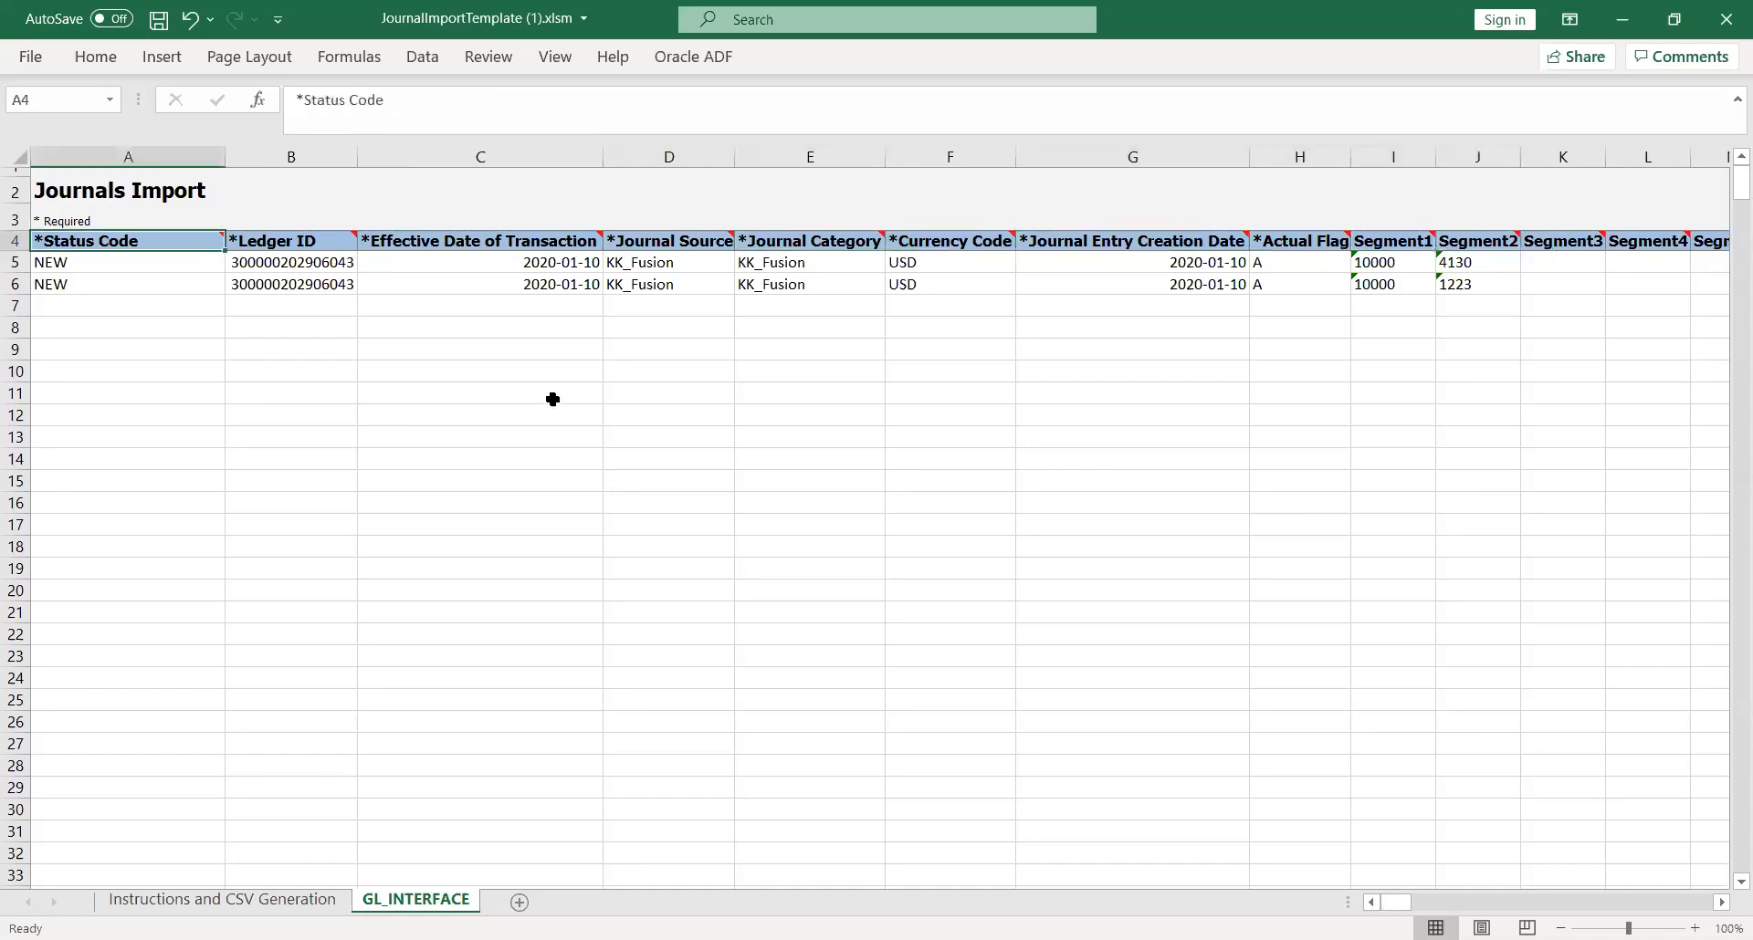
Step: Check the Effective Date of Transaction, Ledger ID and Status Code of the first journal line
left_click(722, 376)
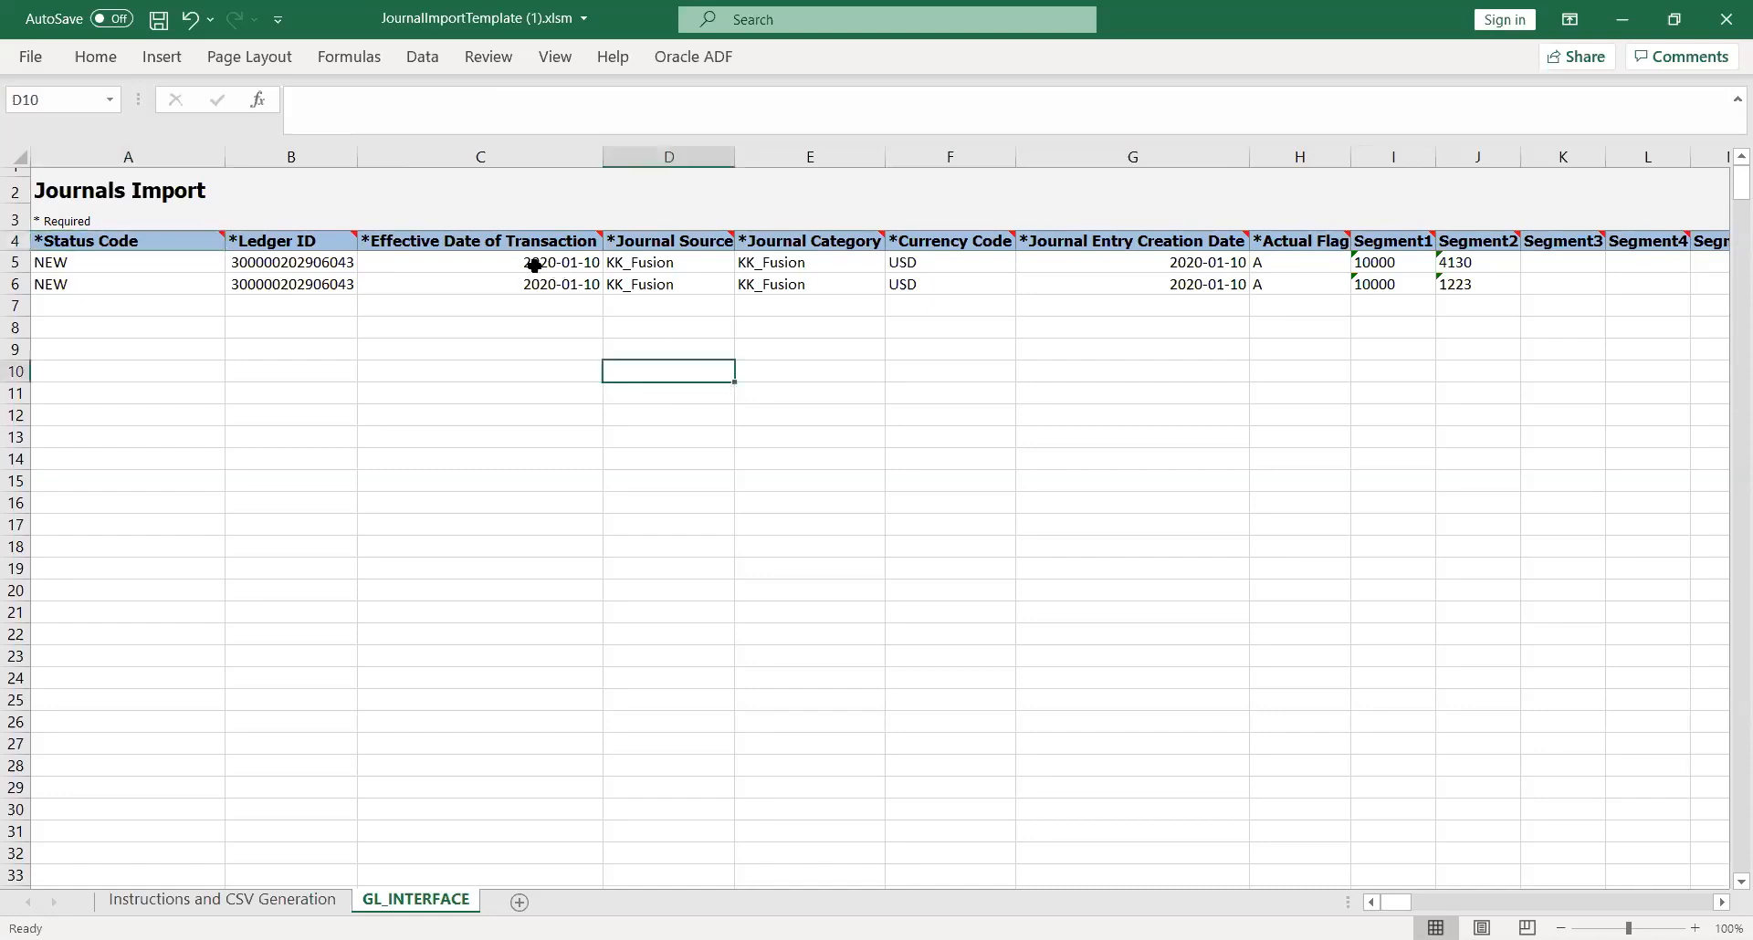
left_click(505, 264)
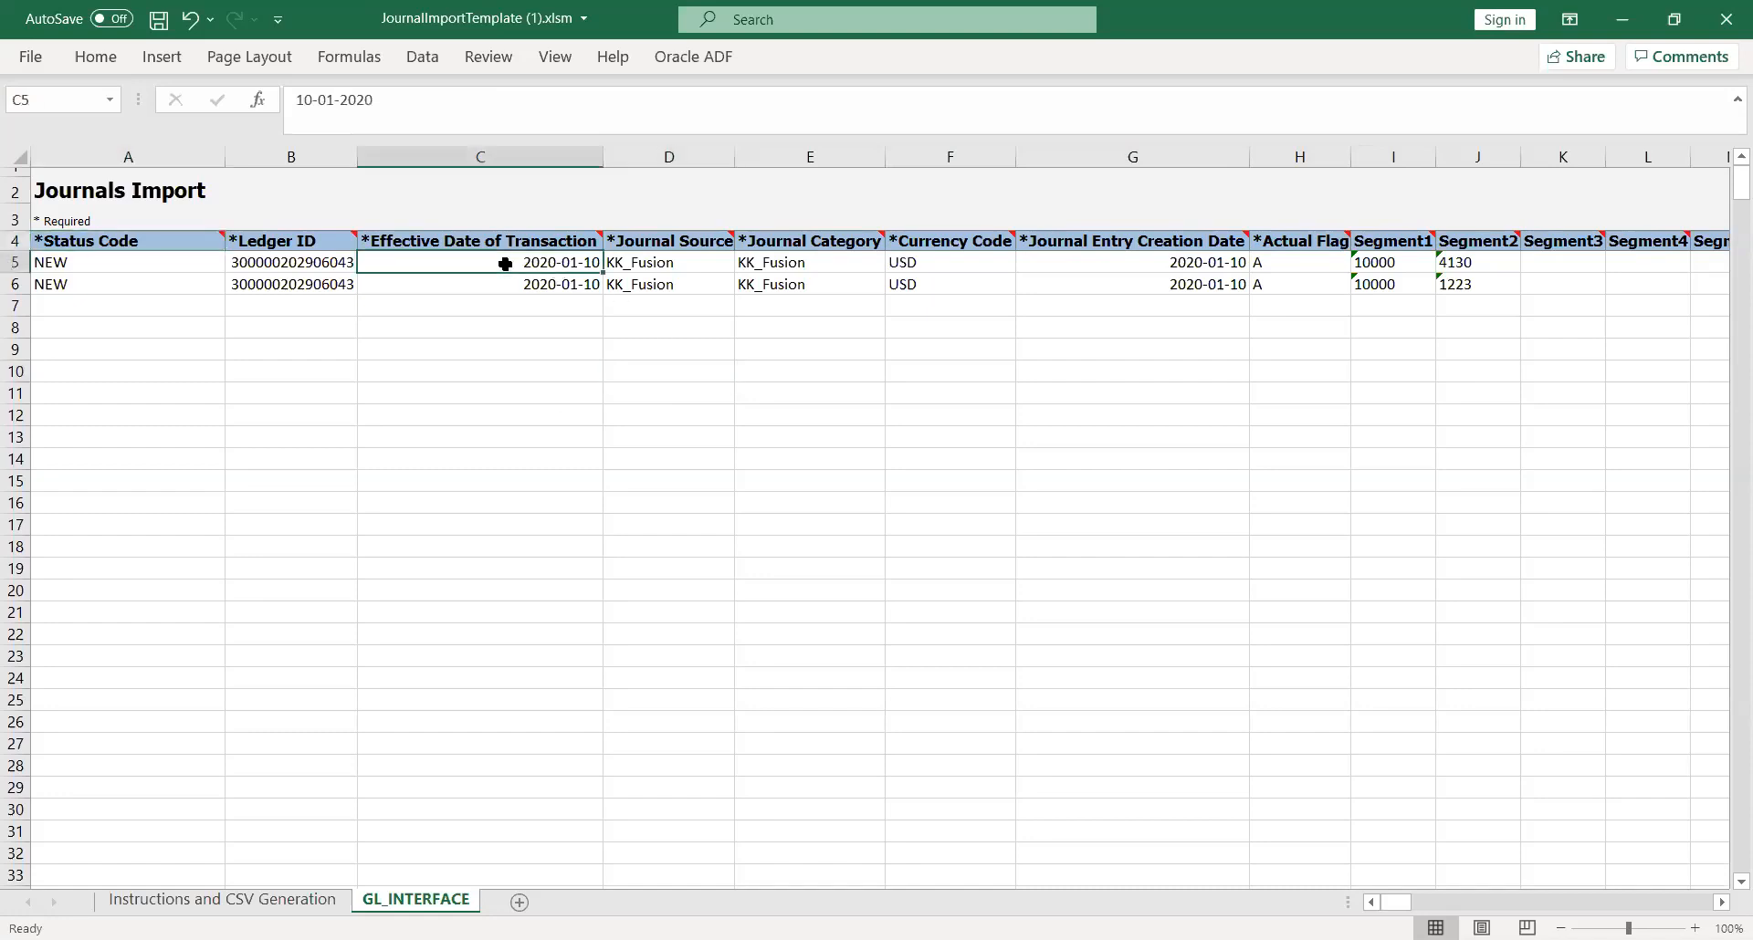
key("Left")
key("Left")
key("Right")
key("Right")
left_click(804, 348)
left_click(247, 906)
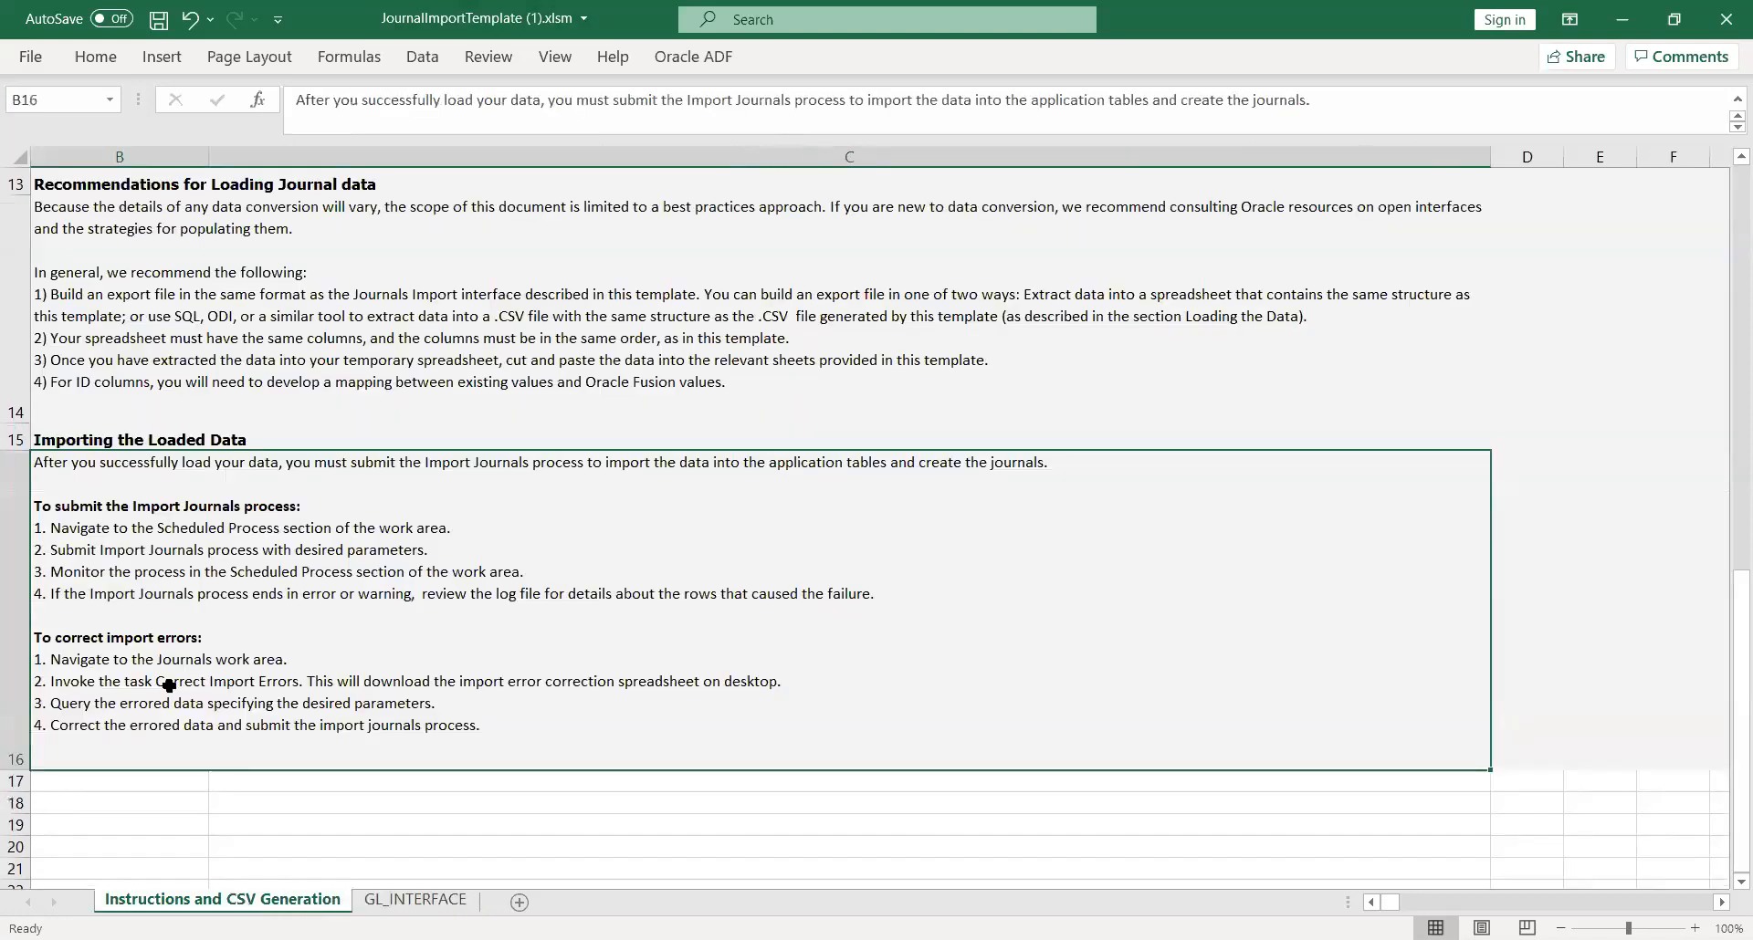
left_click(410, 901)
left_click(694, 57)
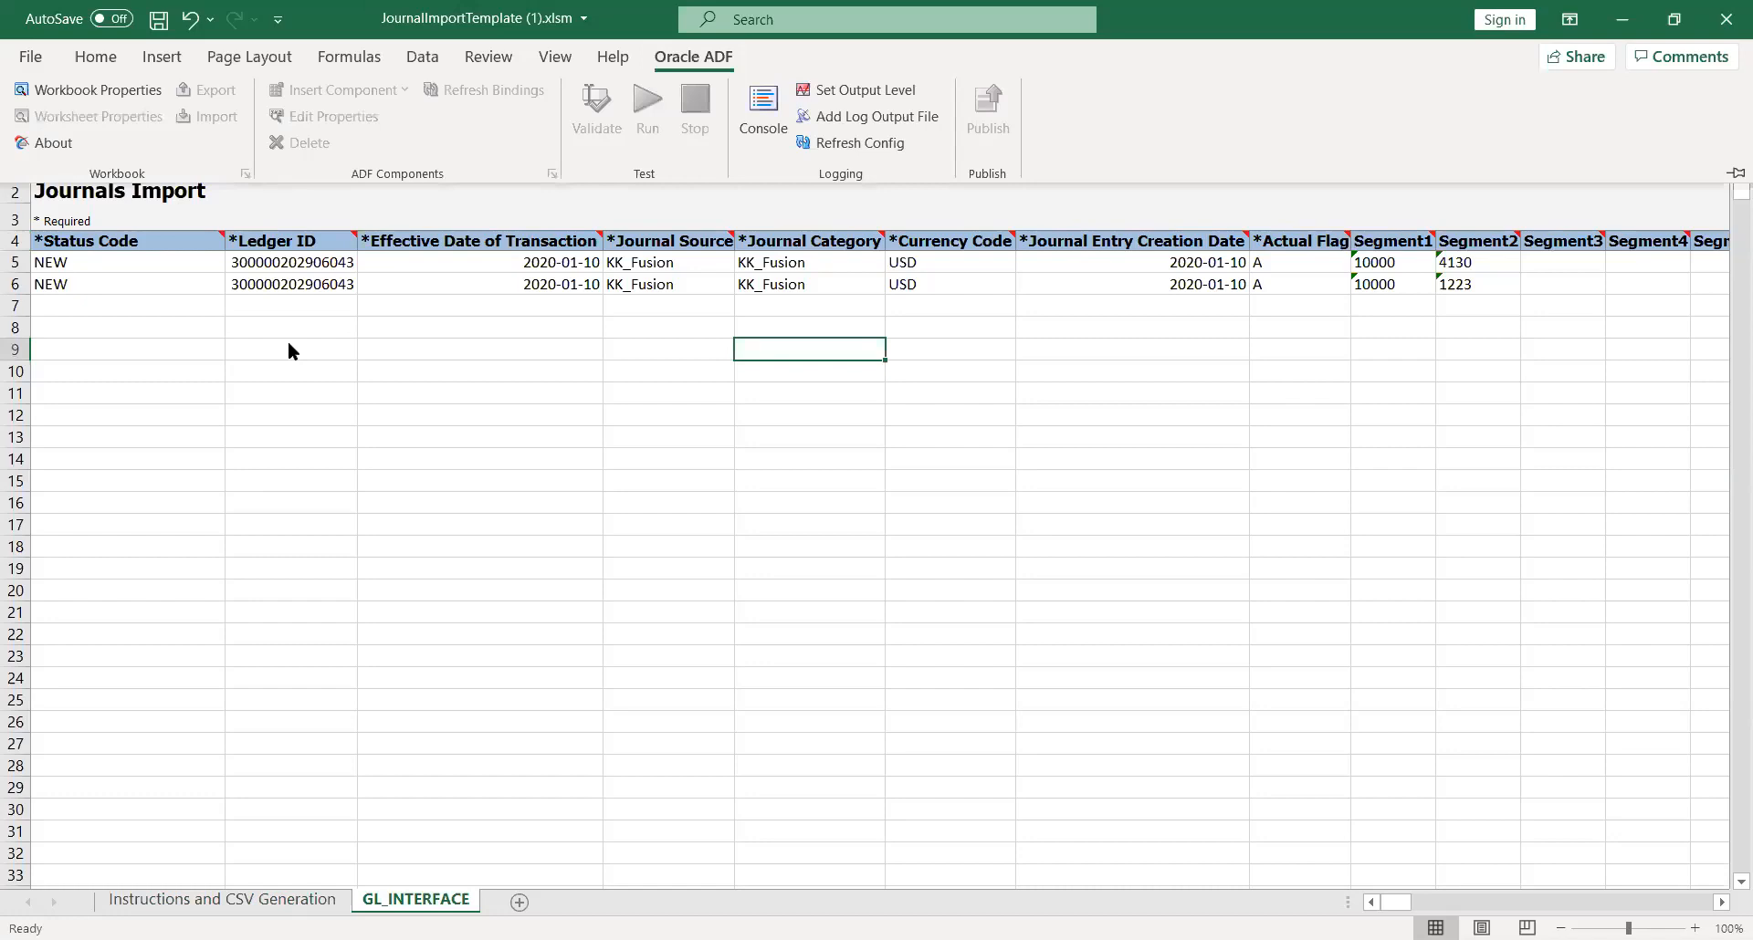
left_click(37, 53)
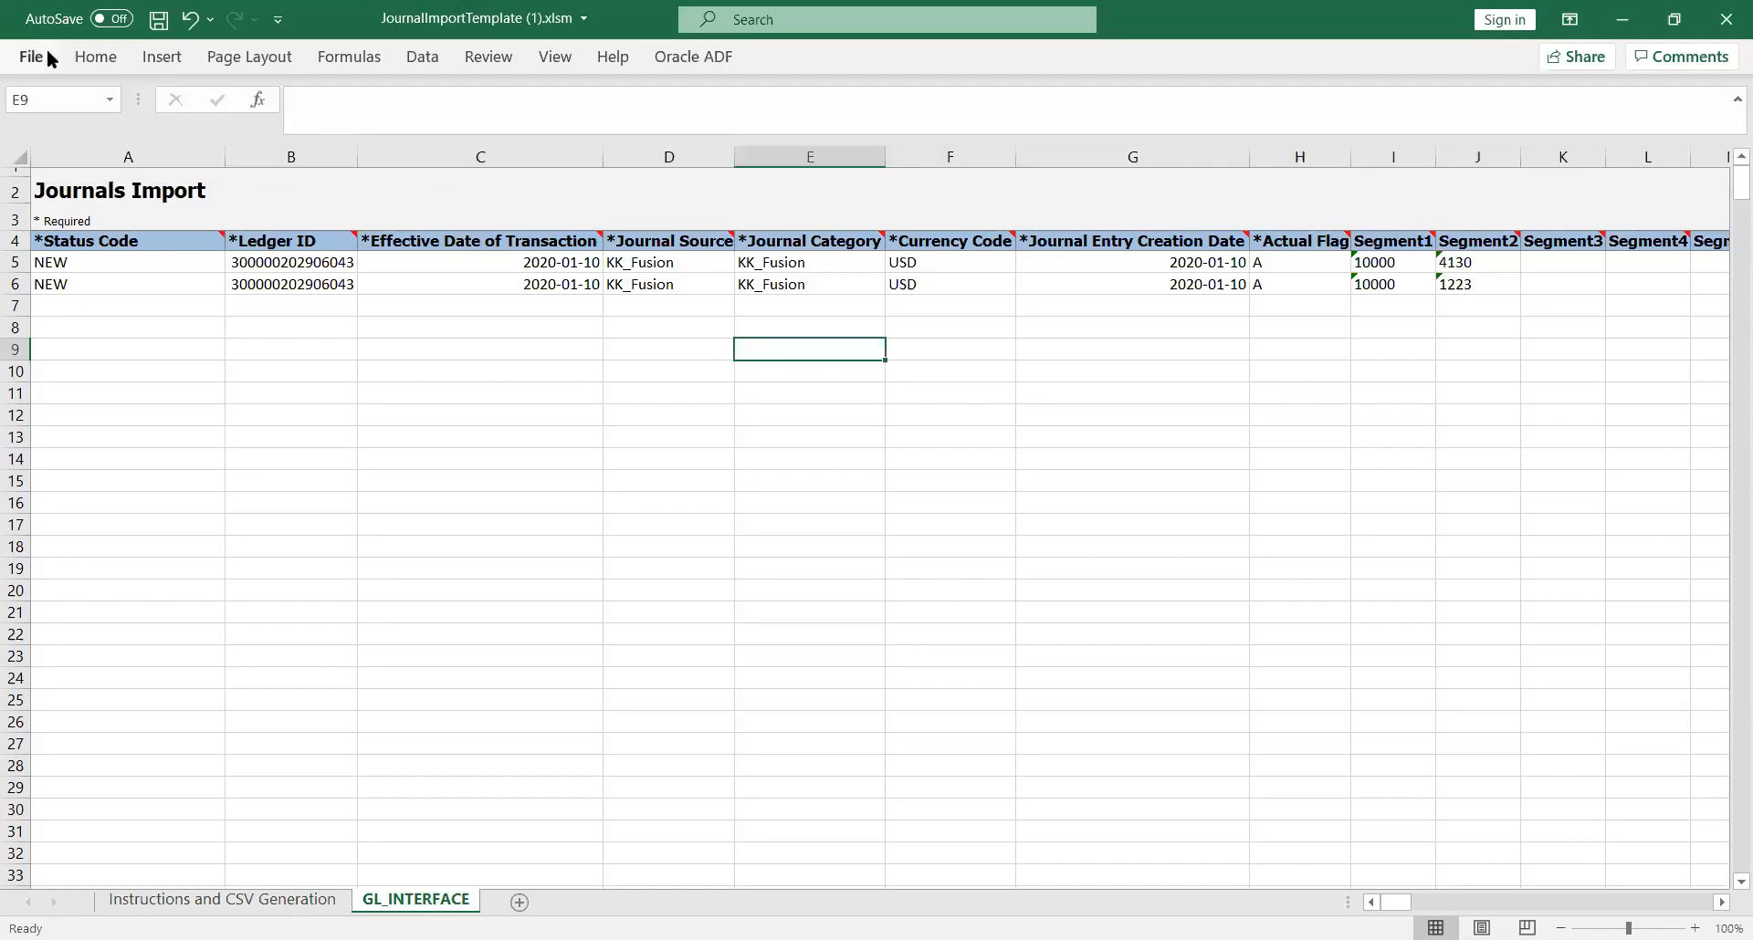
Step: Generate the CSV file from the Instructions and CSV Generation sheet
left_click(223, 899)
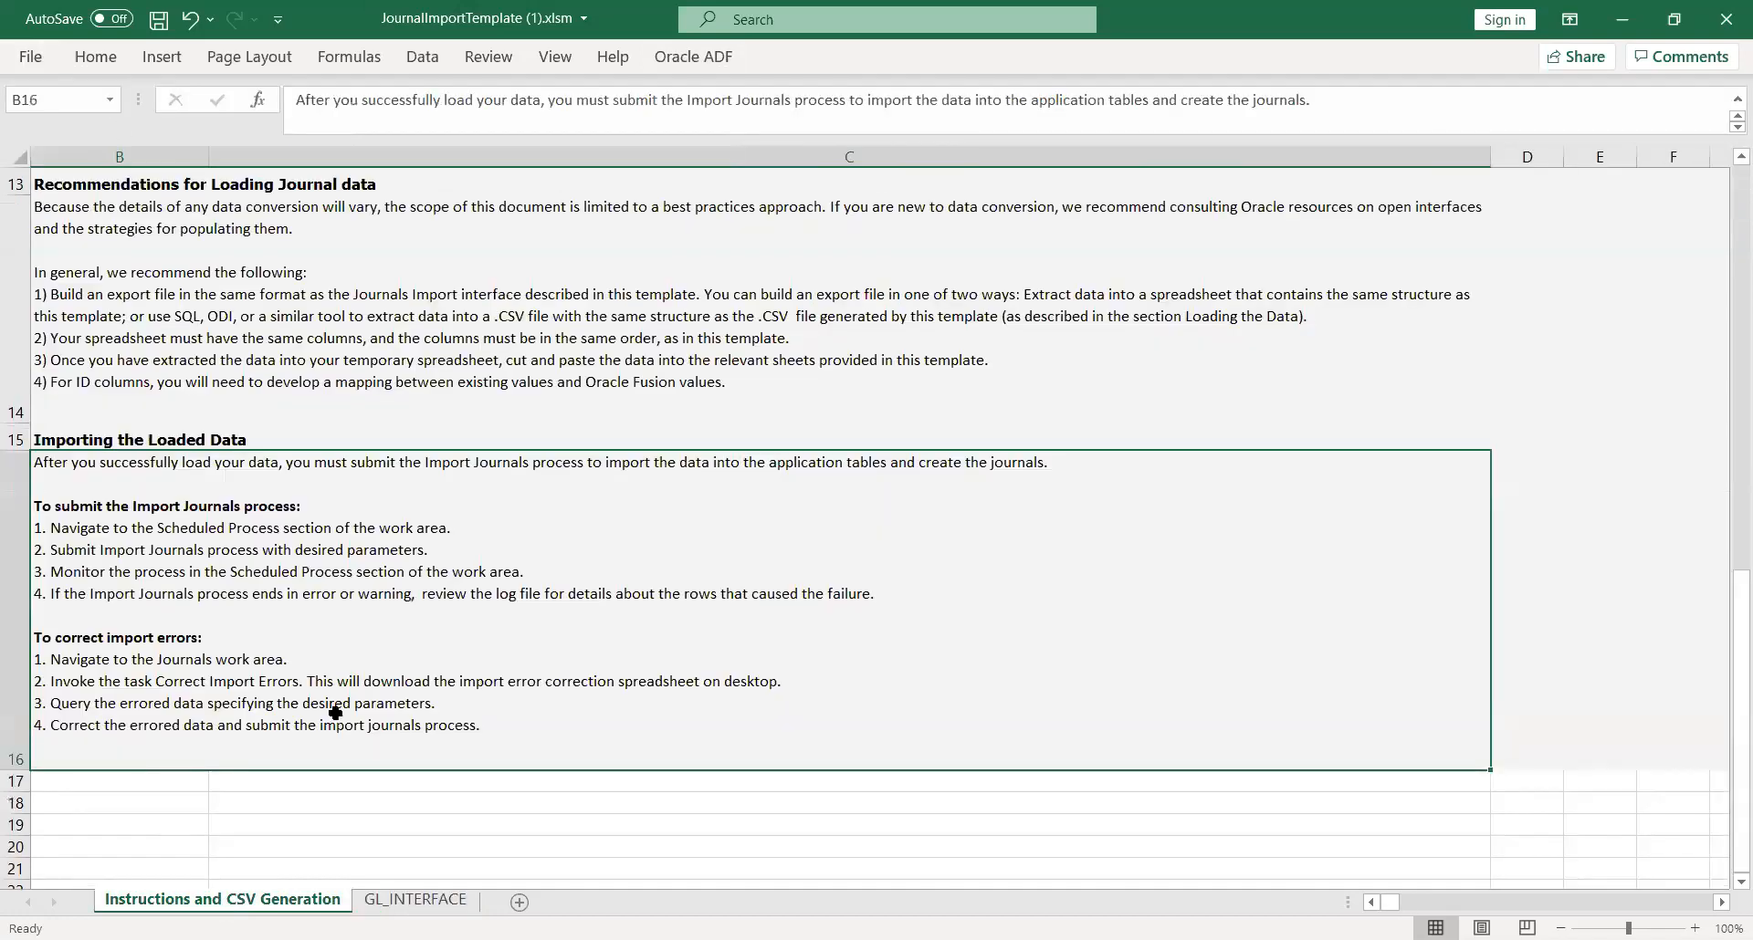
left_click_drag(1725, 735, 1725, 566)
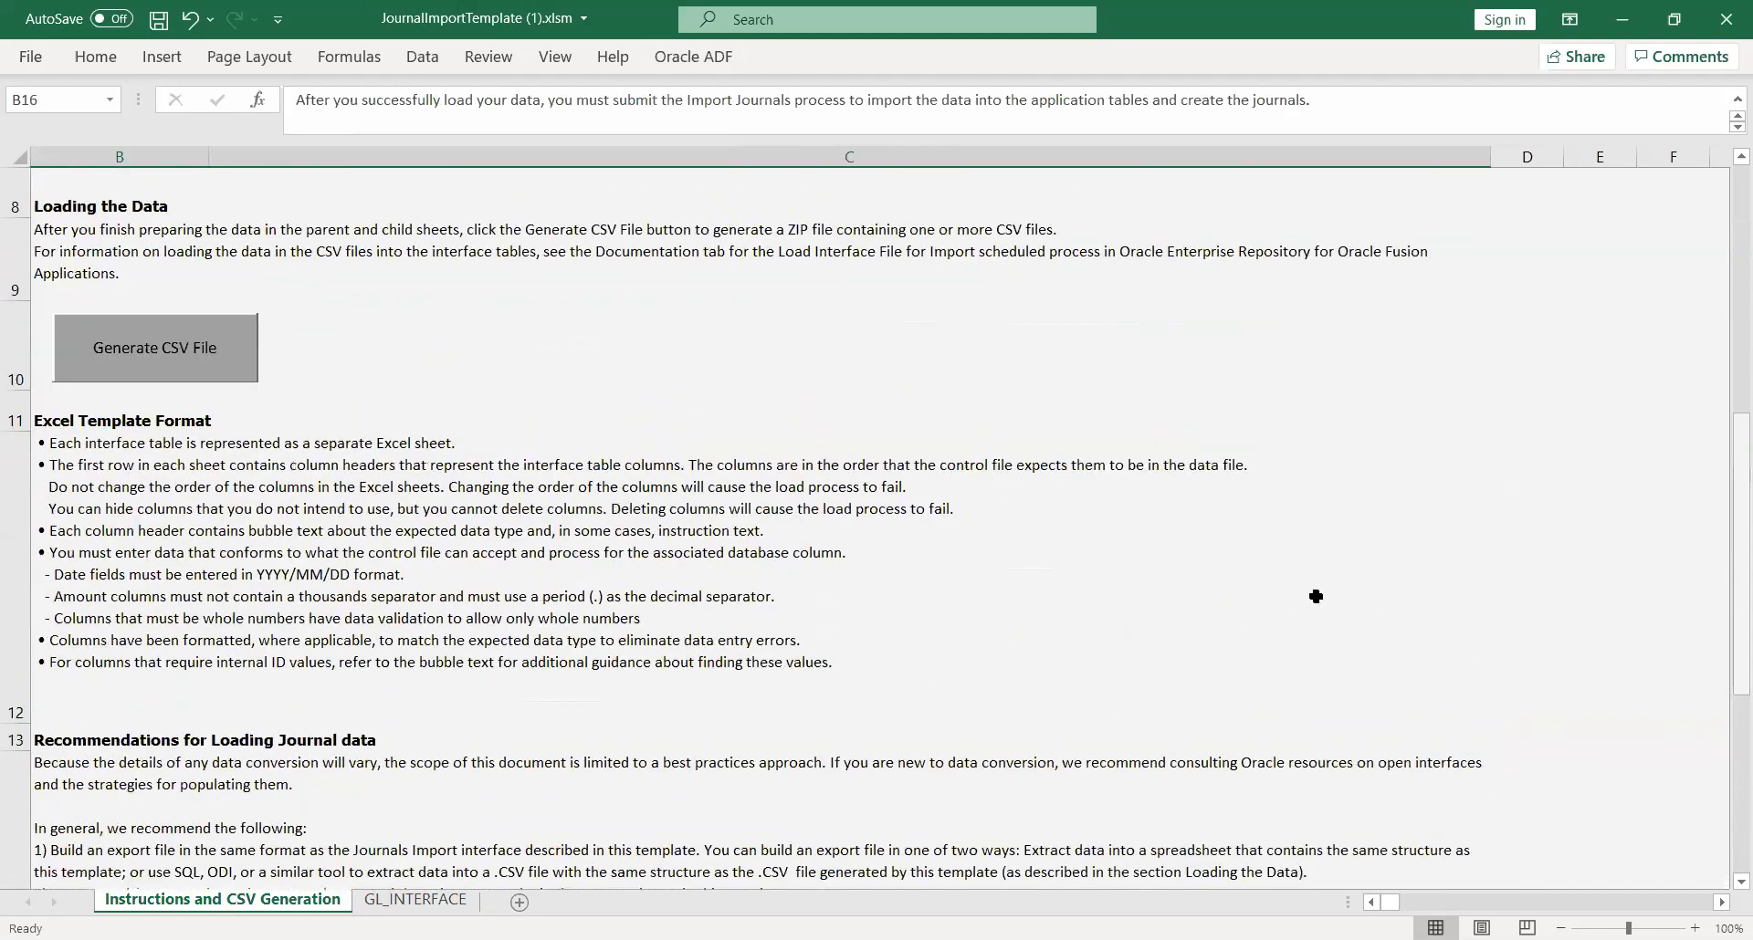
left_click(158, 369)
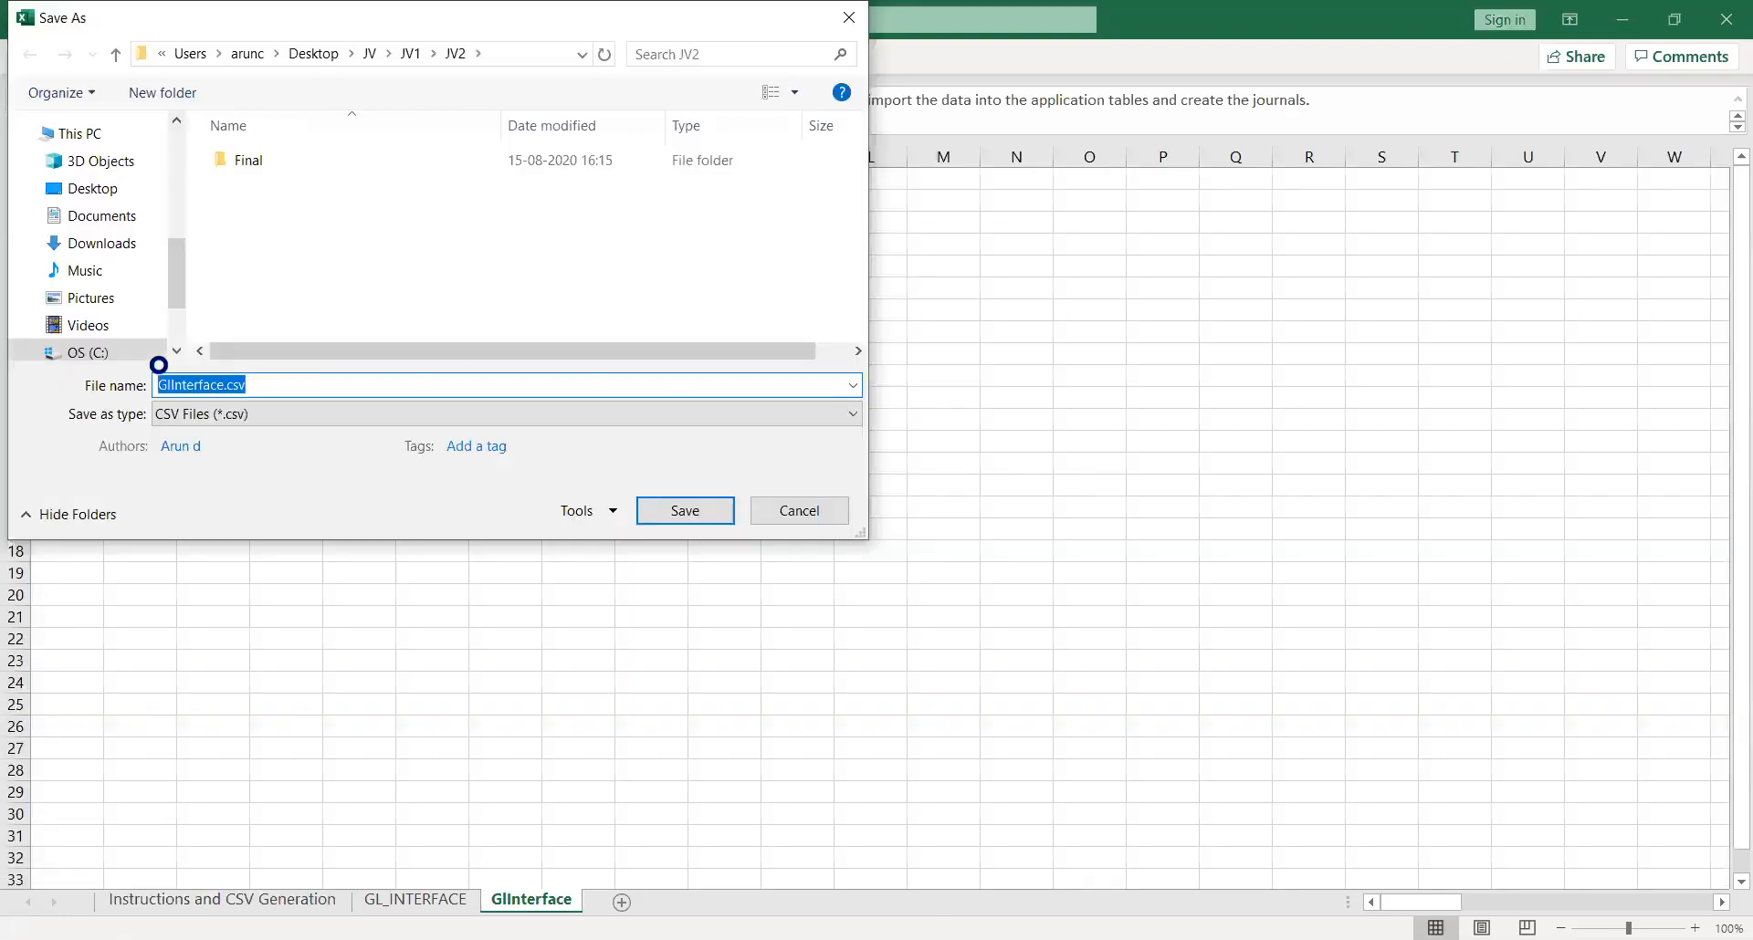
Step: Create a new folder with the default name inside JV2 and save GlInterface.csv in it
right_click(271, 257)
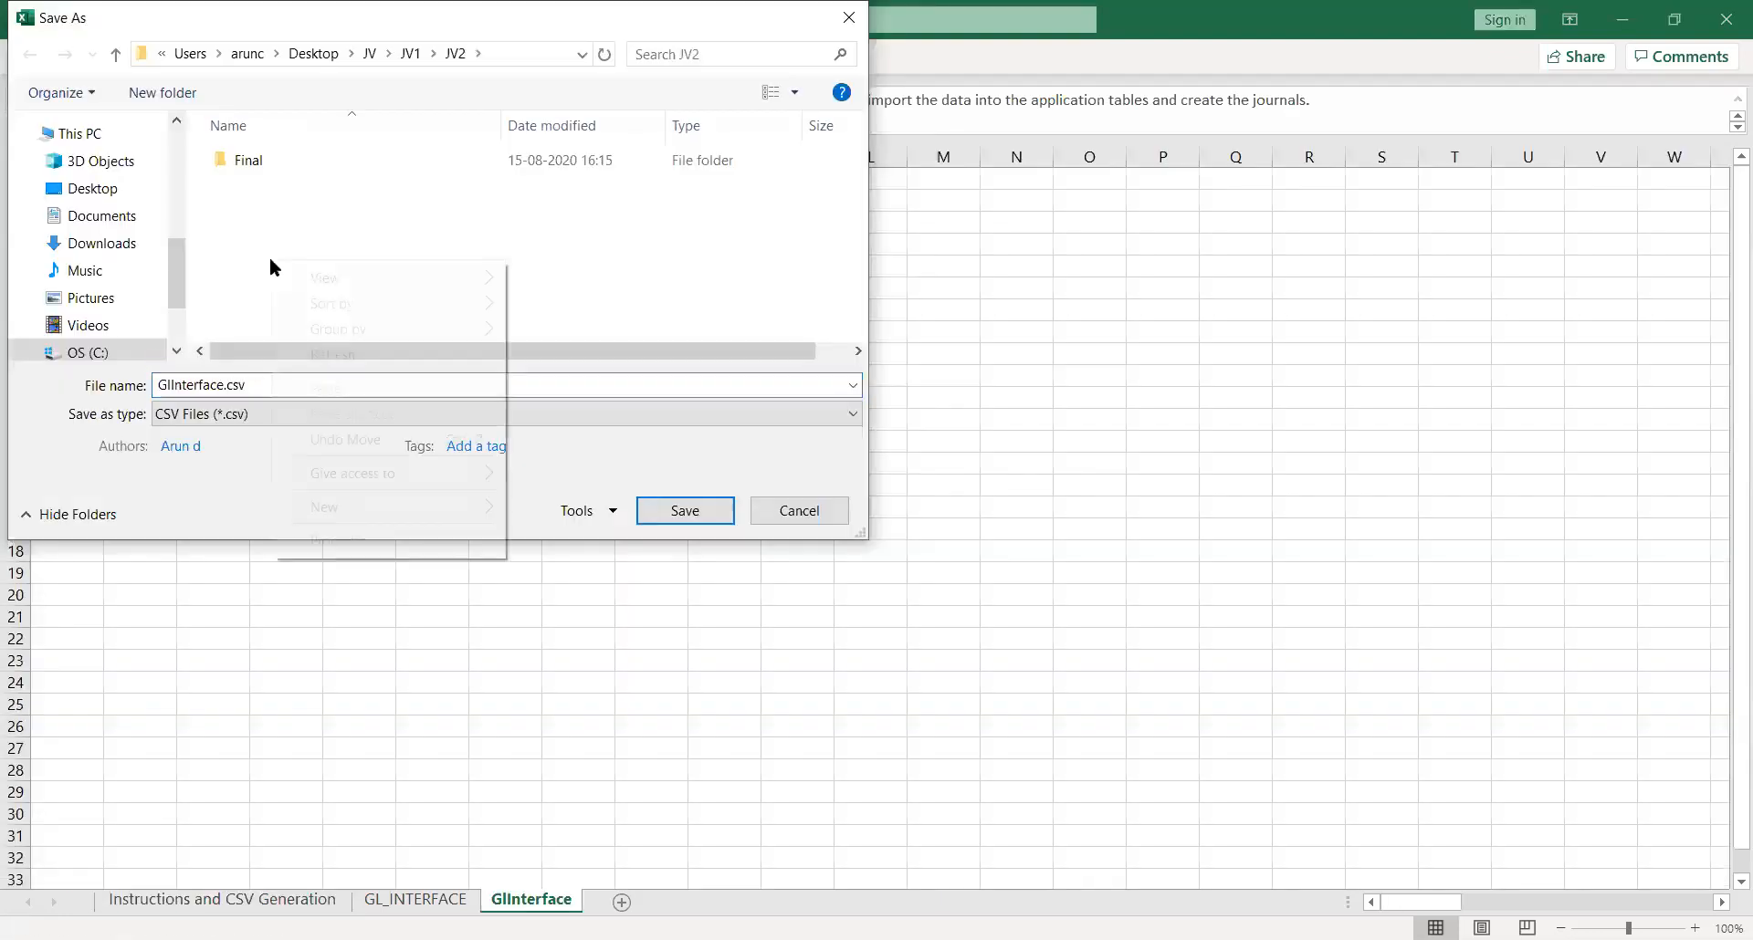
mouse_move(425, 507)
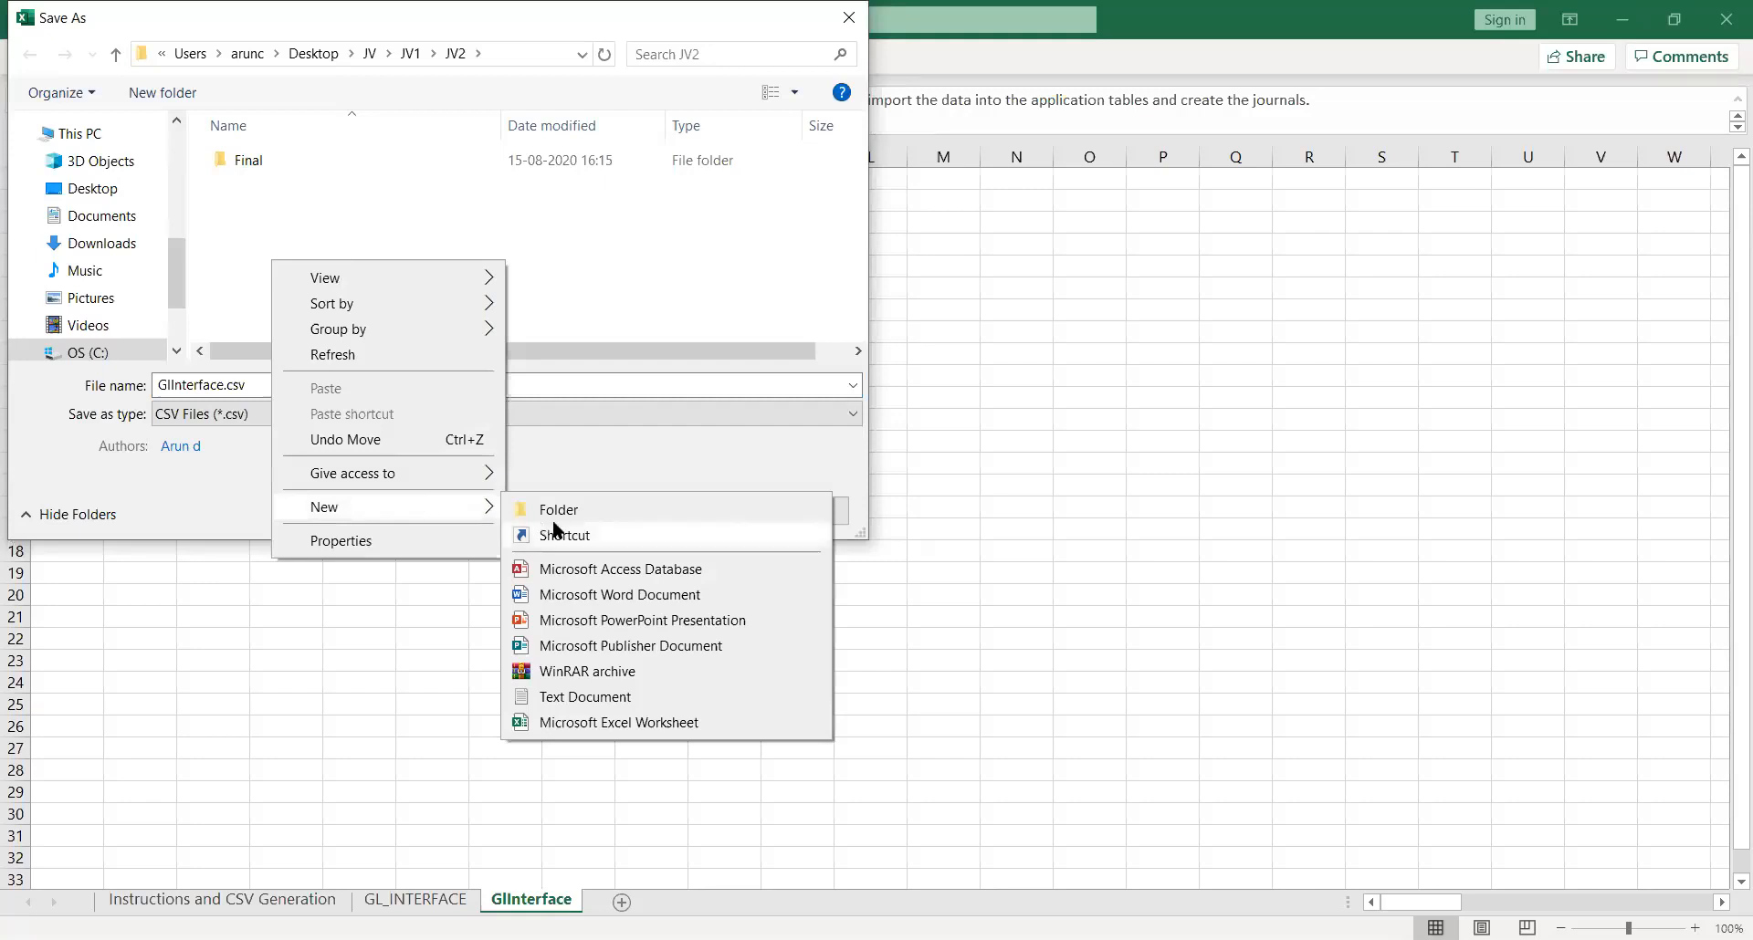
left_click(577, 511)
key("Return")
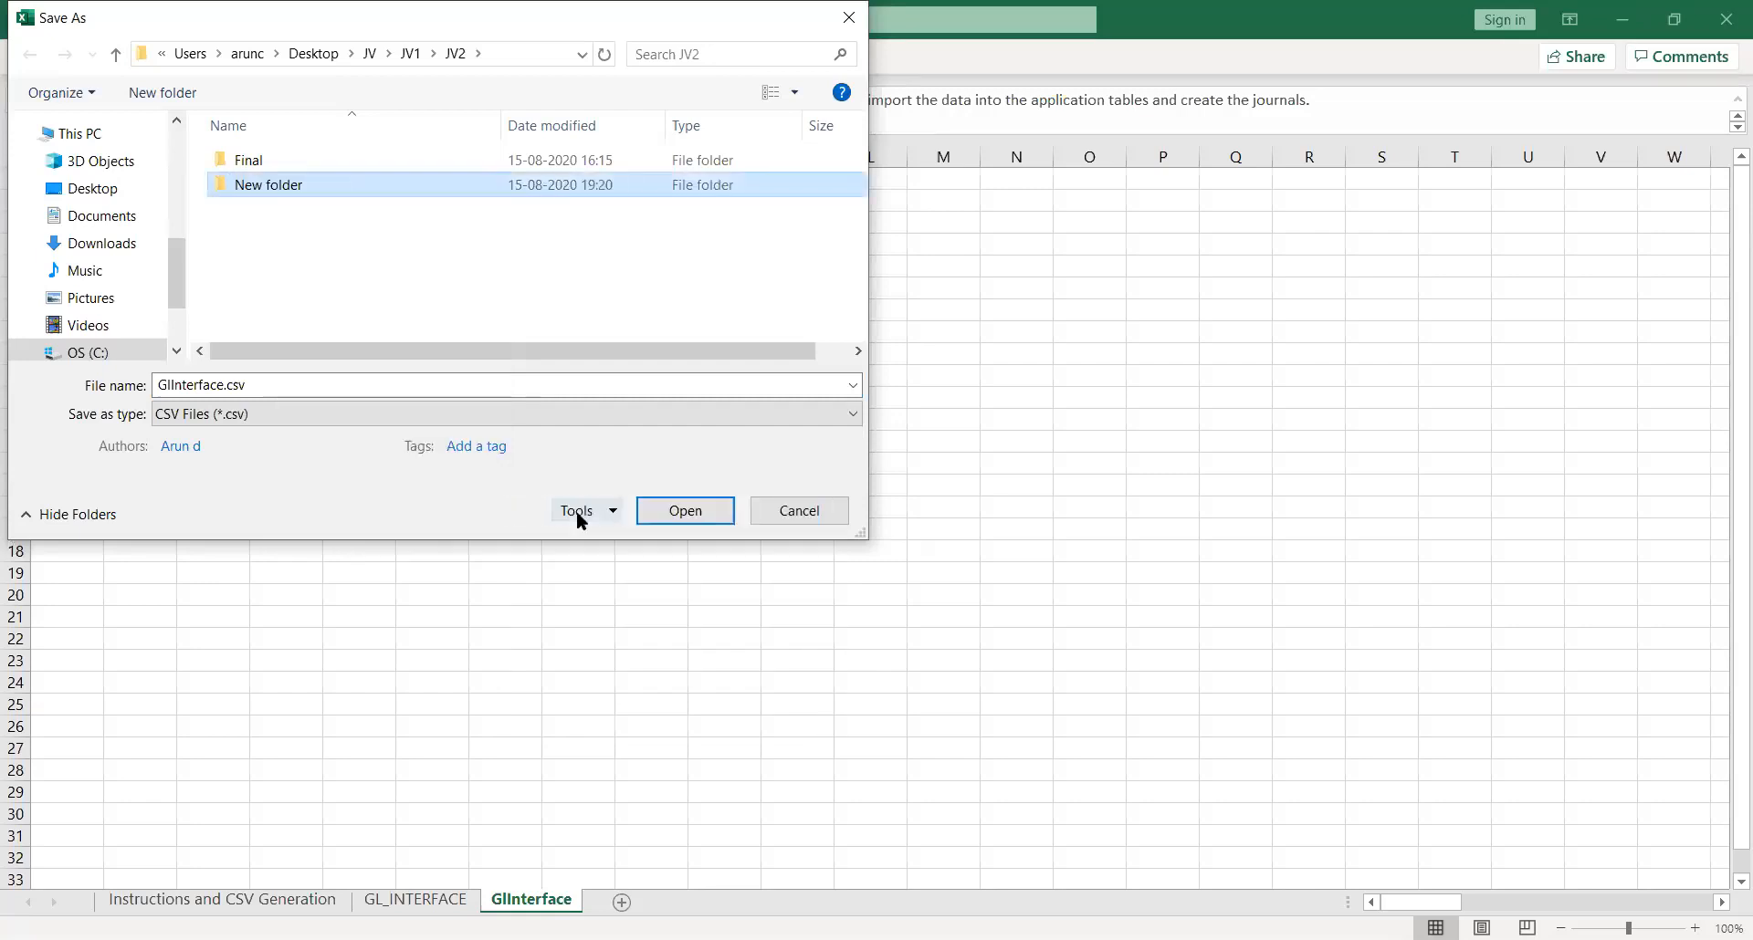
key("Return")
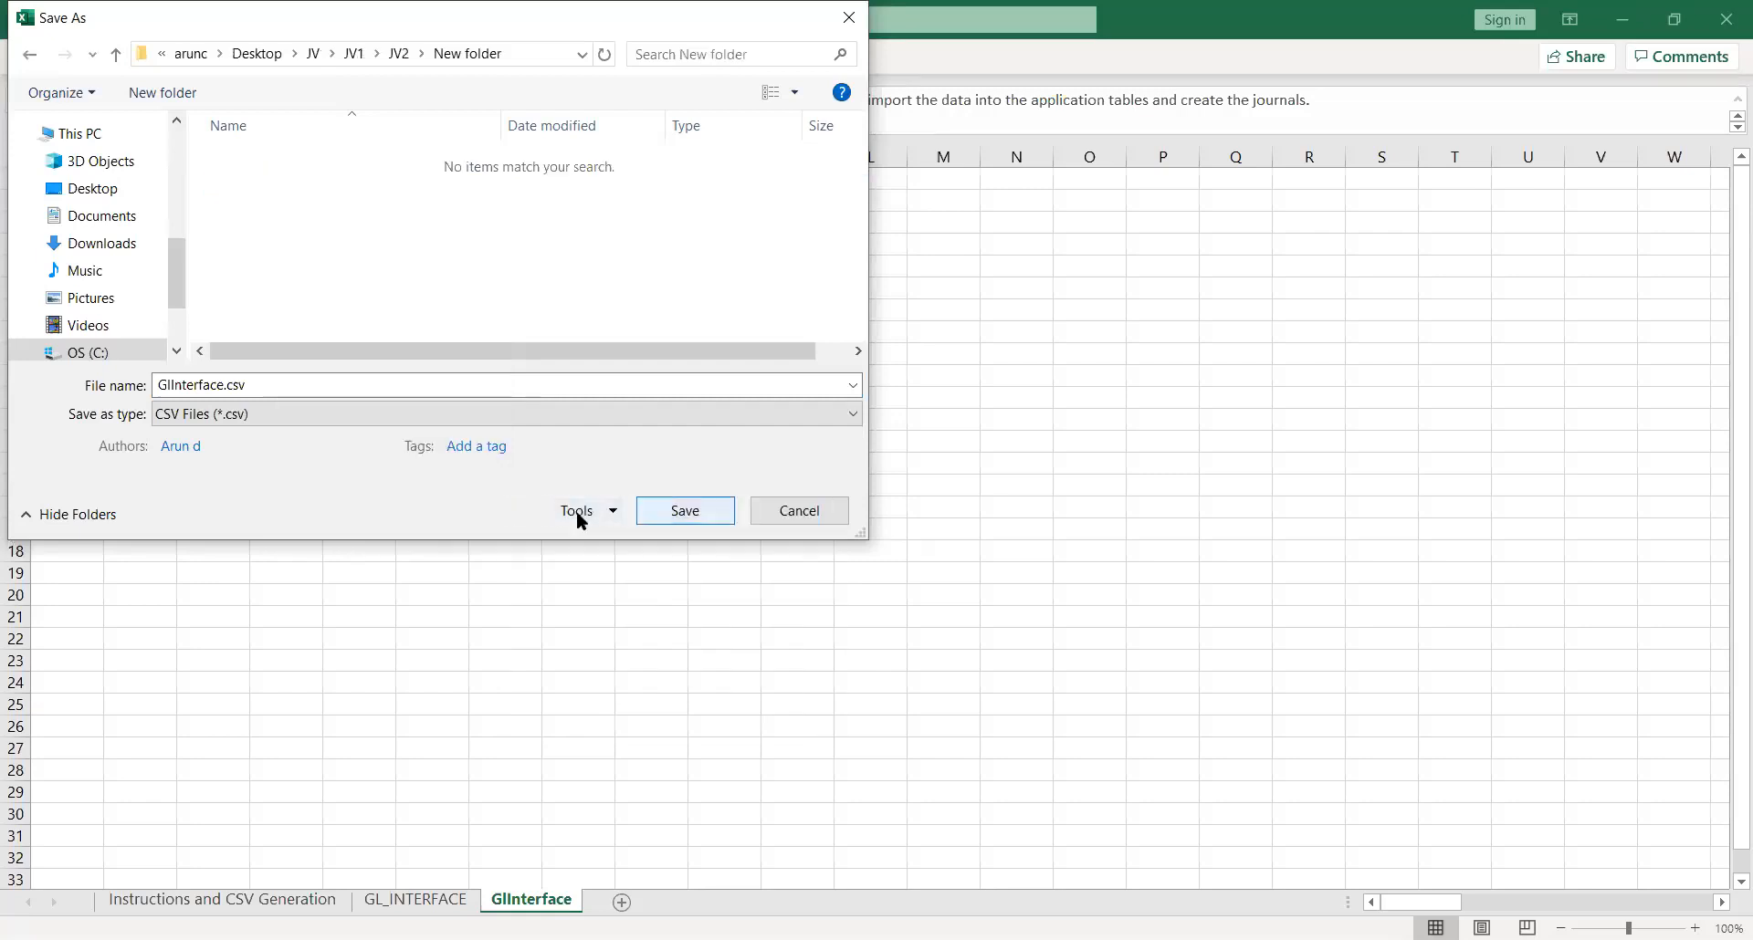
left_click(686, 510)
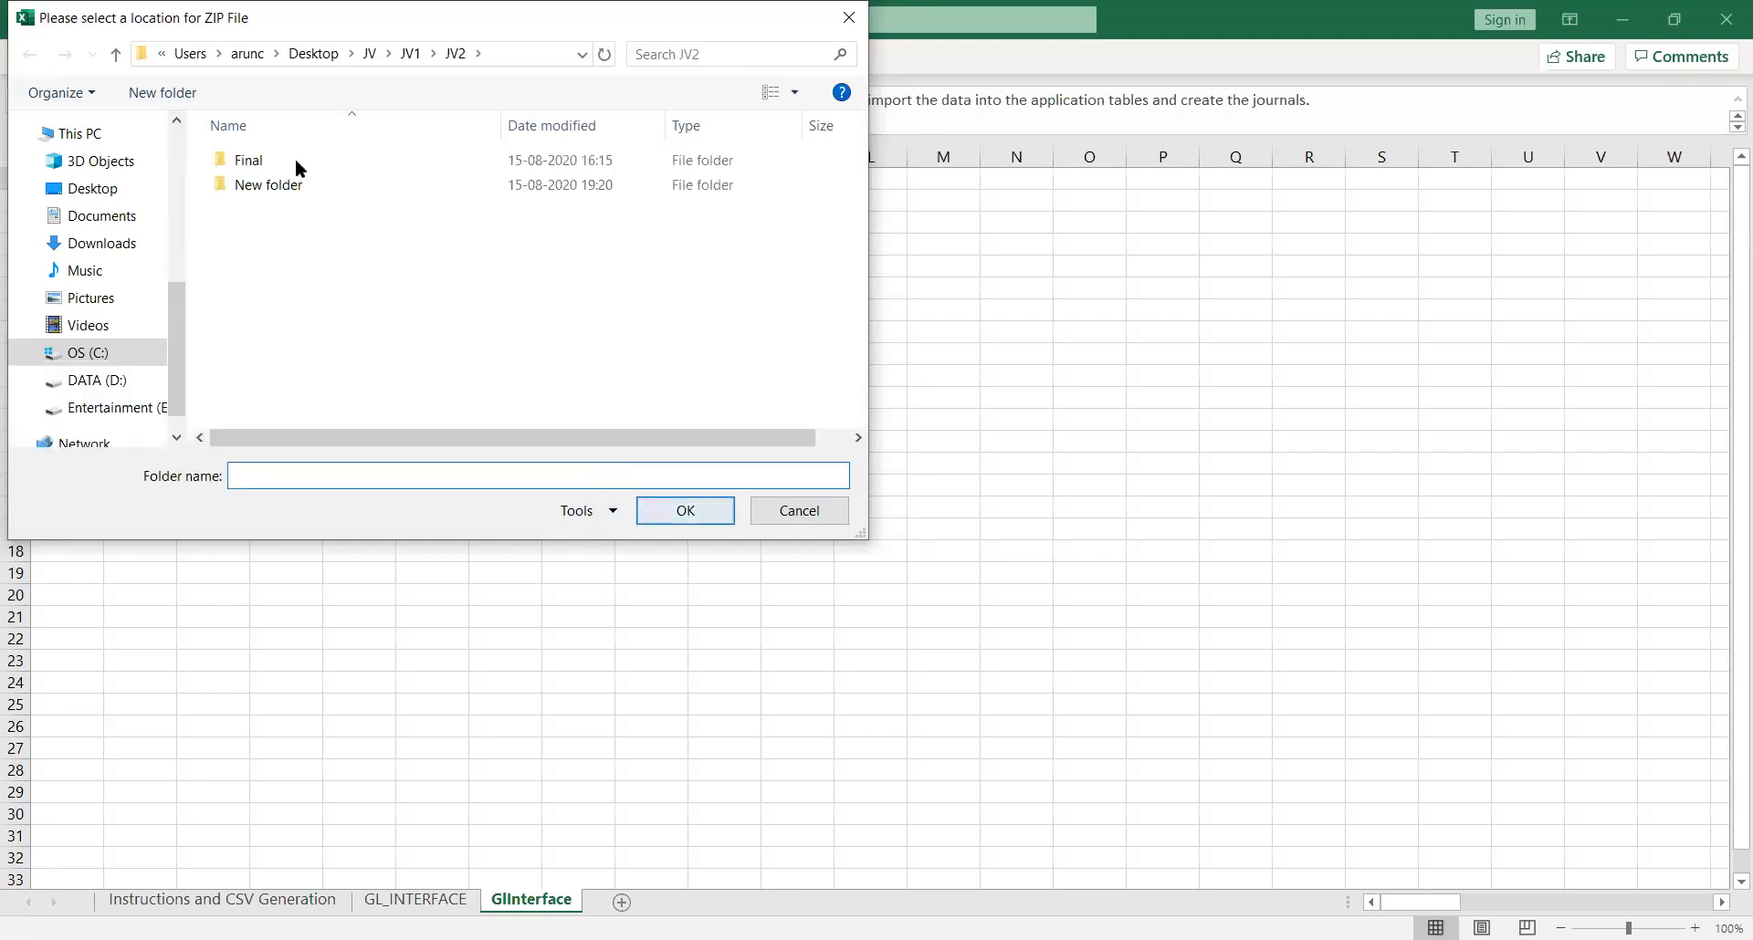
Step: Create a folder named 12 inside New folder and choose it as the location for the ZIP file
double_click(259, 187)
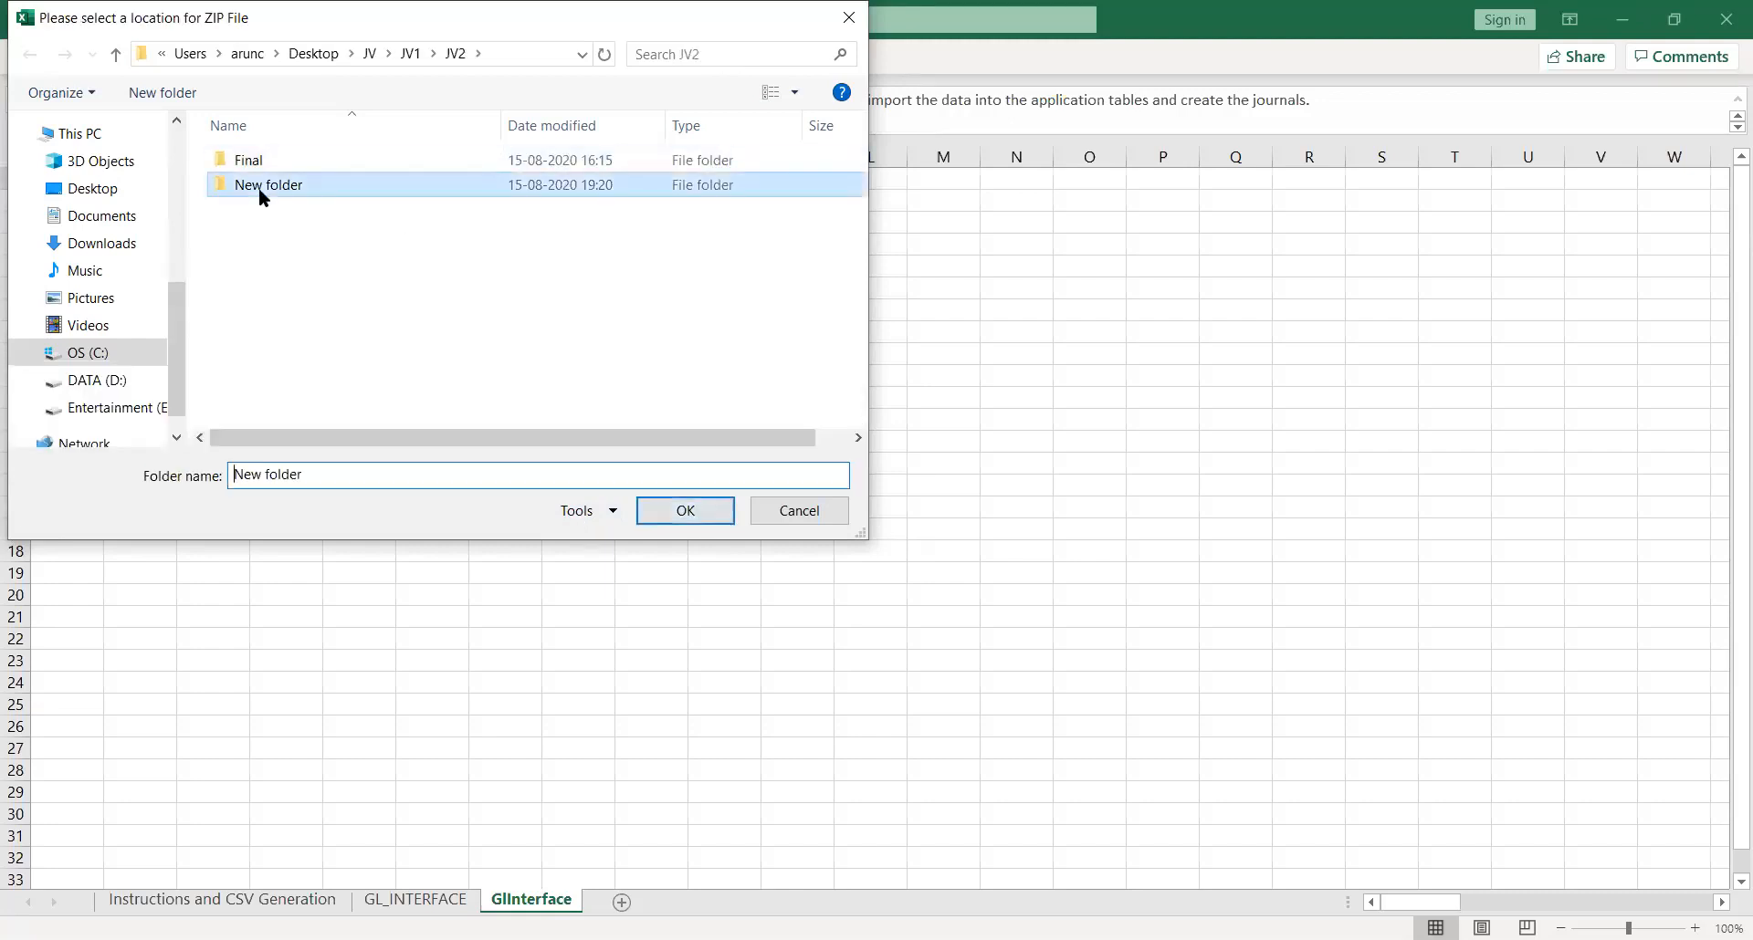
right_click(257, 192)
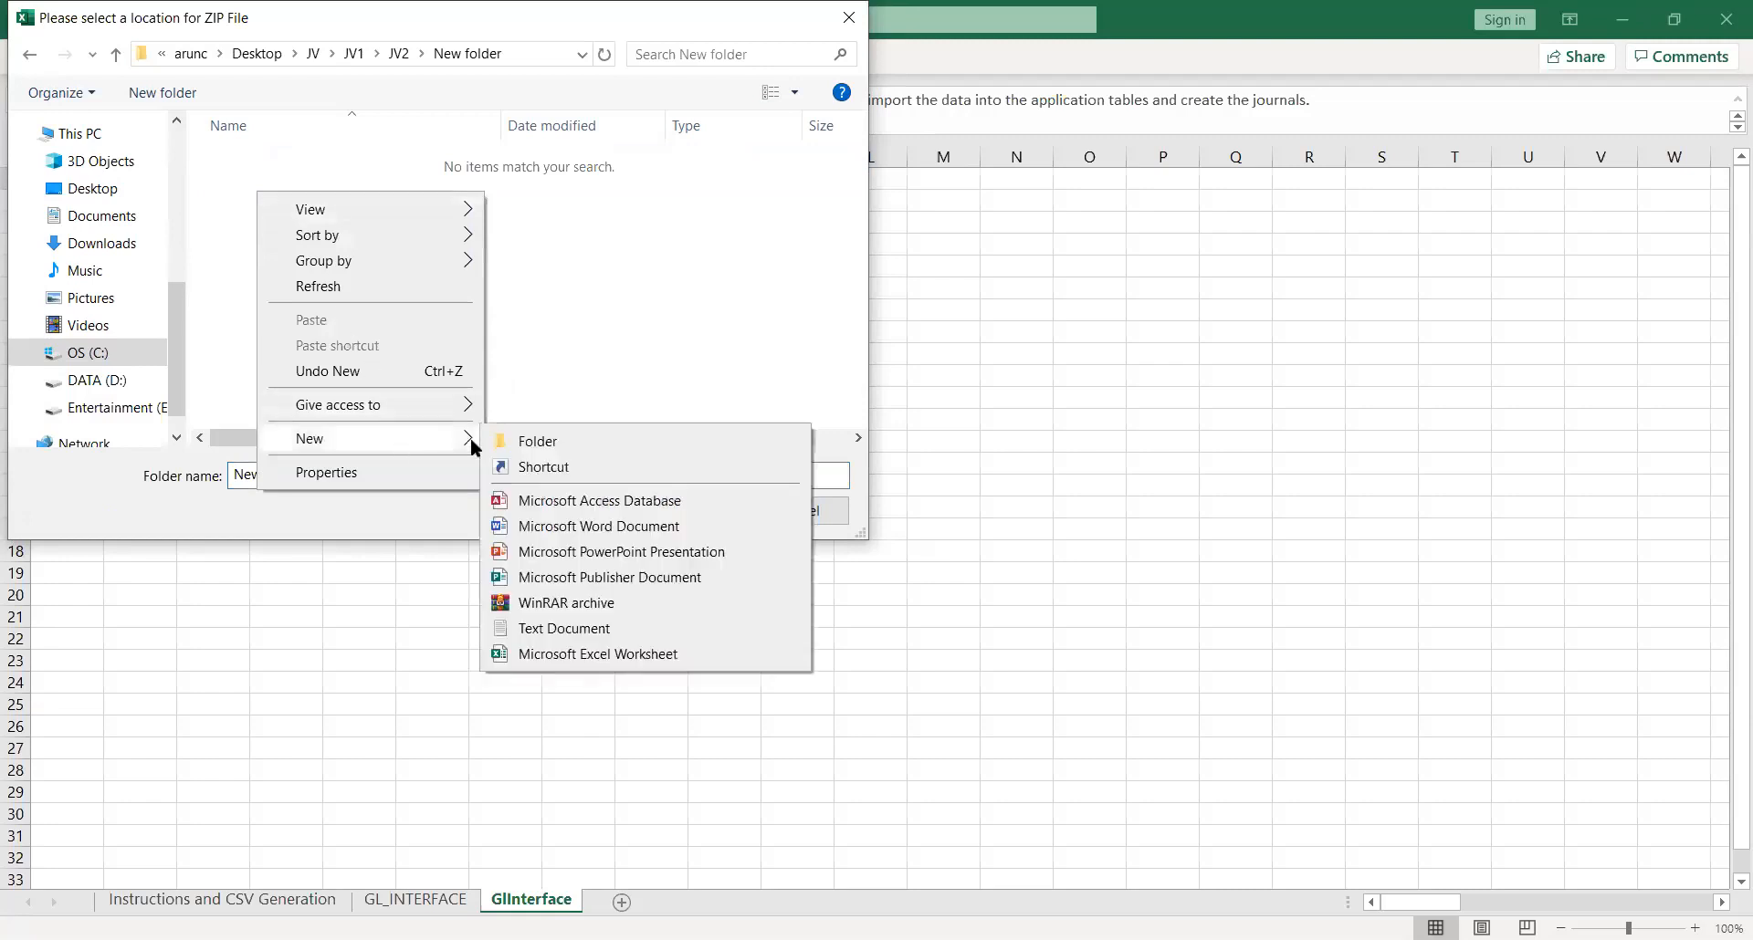
left_click(522, 442)
type("12")
key("Return")
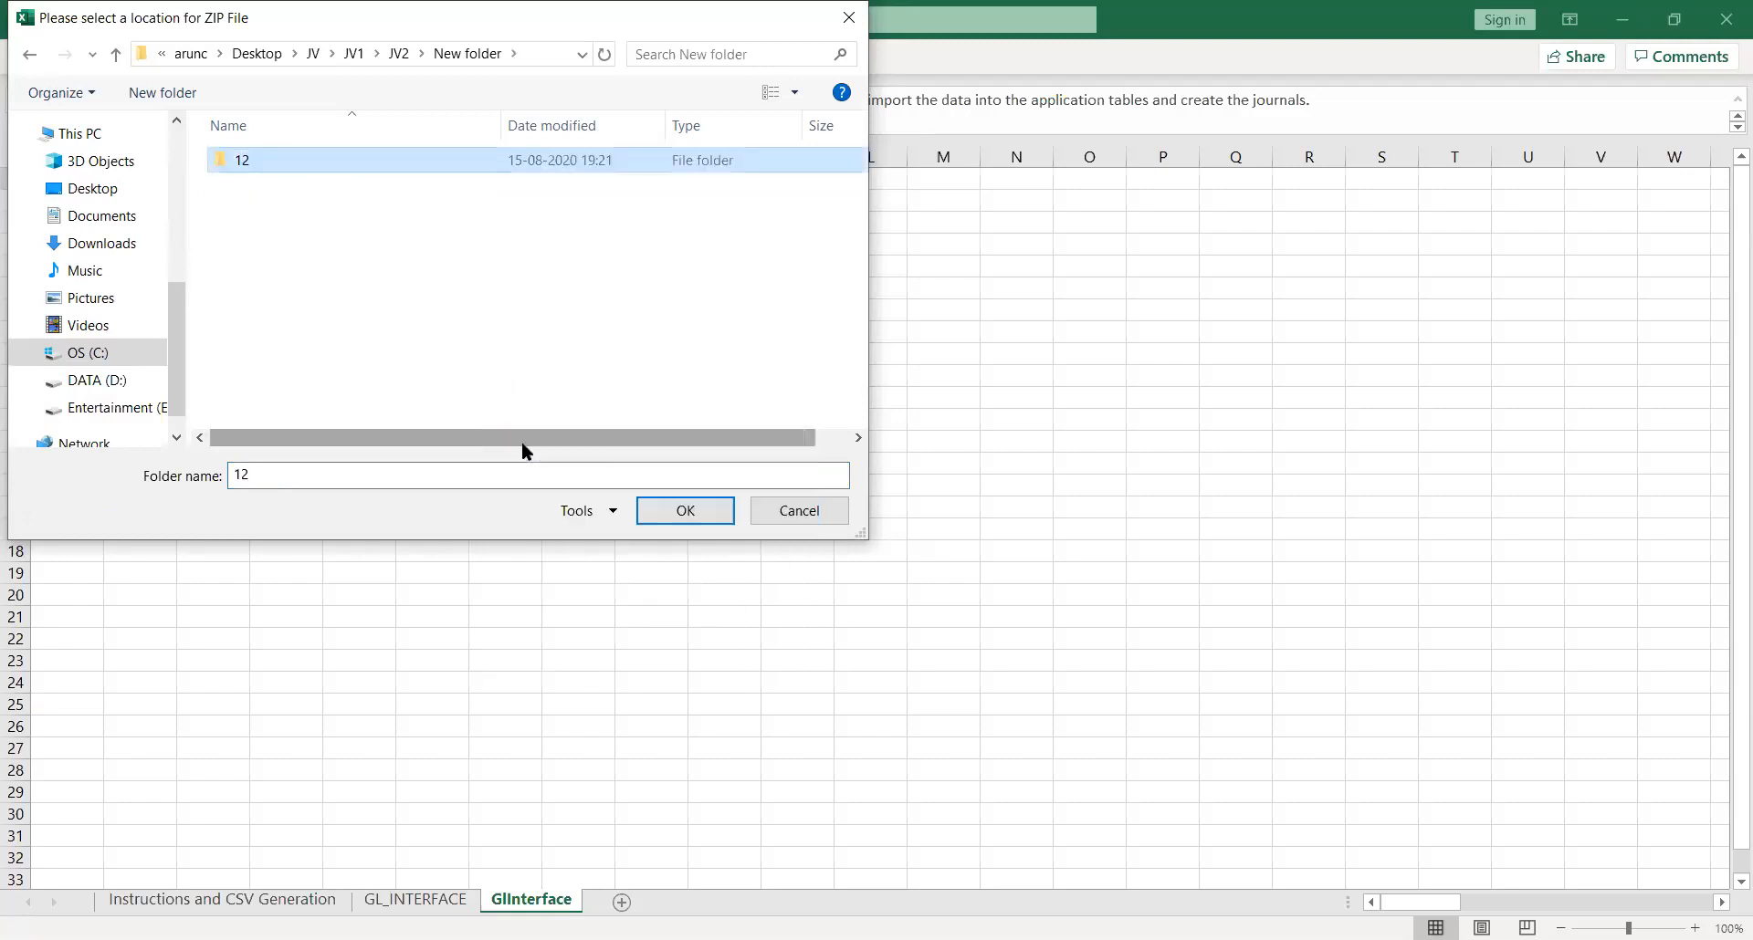
left_click(688, 522)
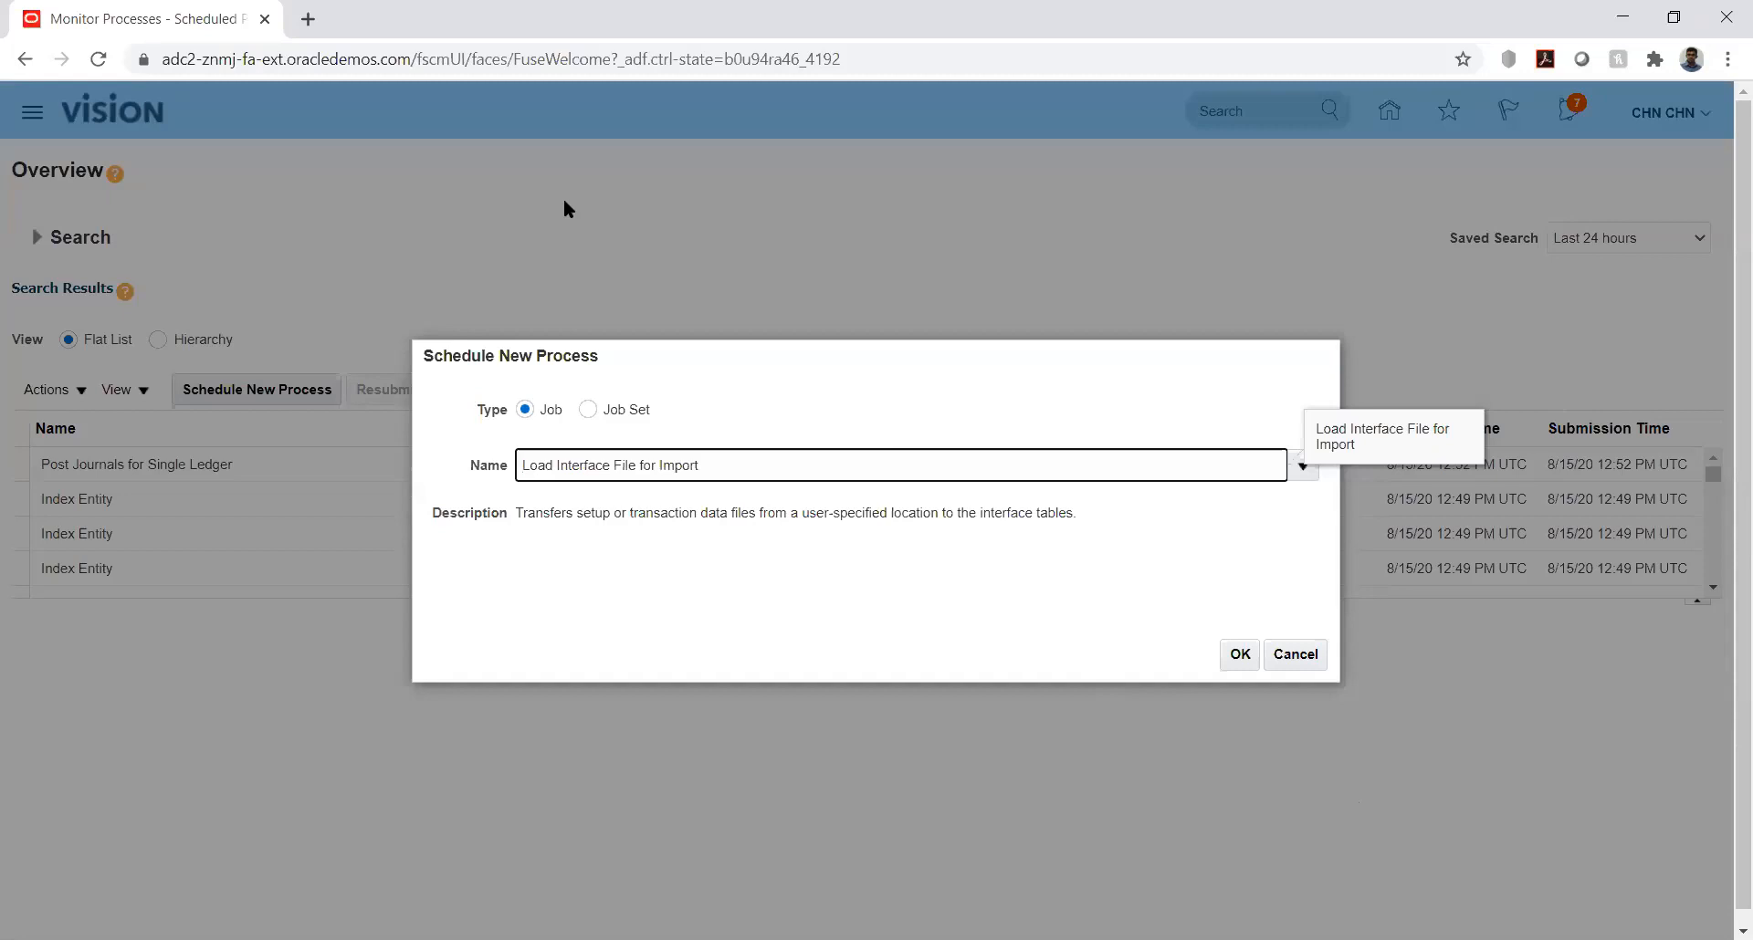
Step: Confirm the Load Interface File for Import job and set its Import Process to Import Journals
left_click(1238, 655)
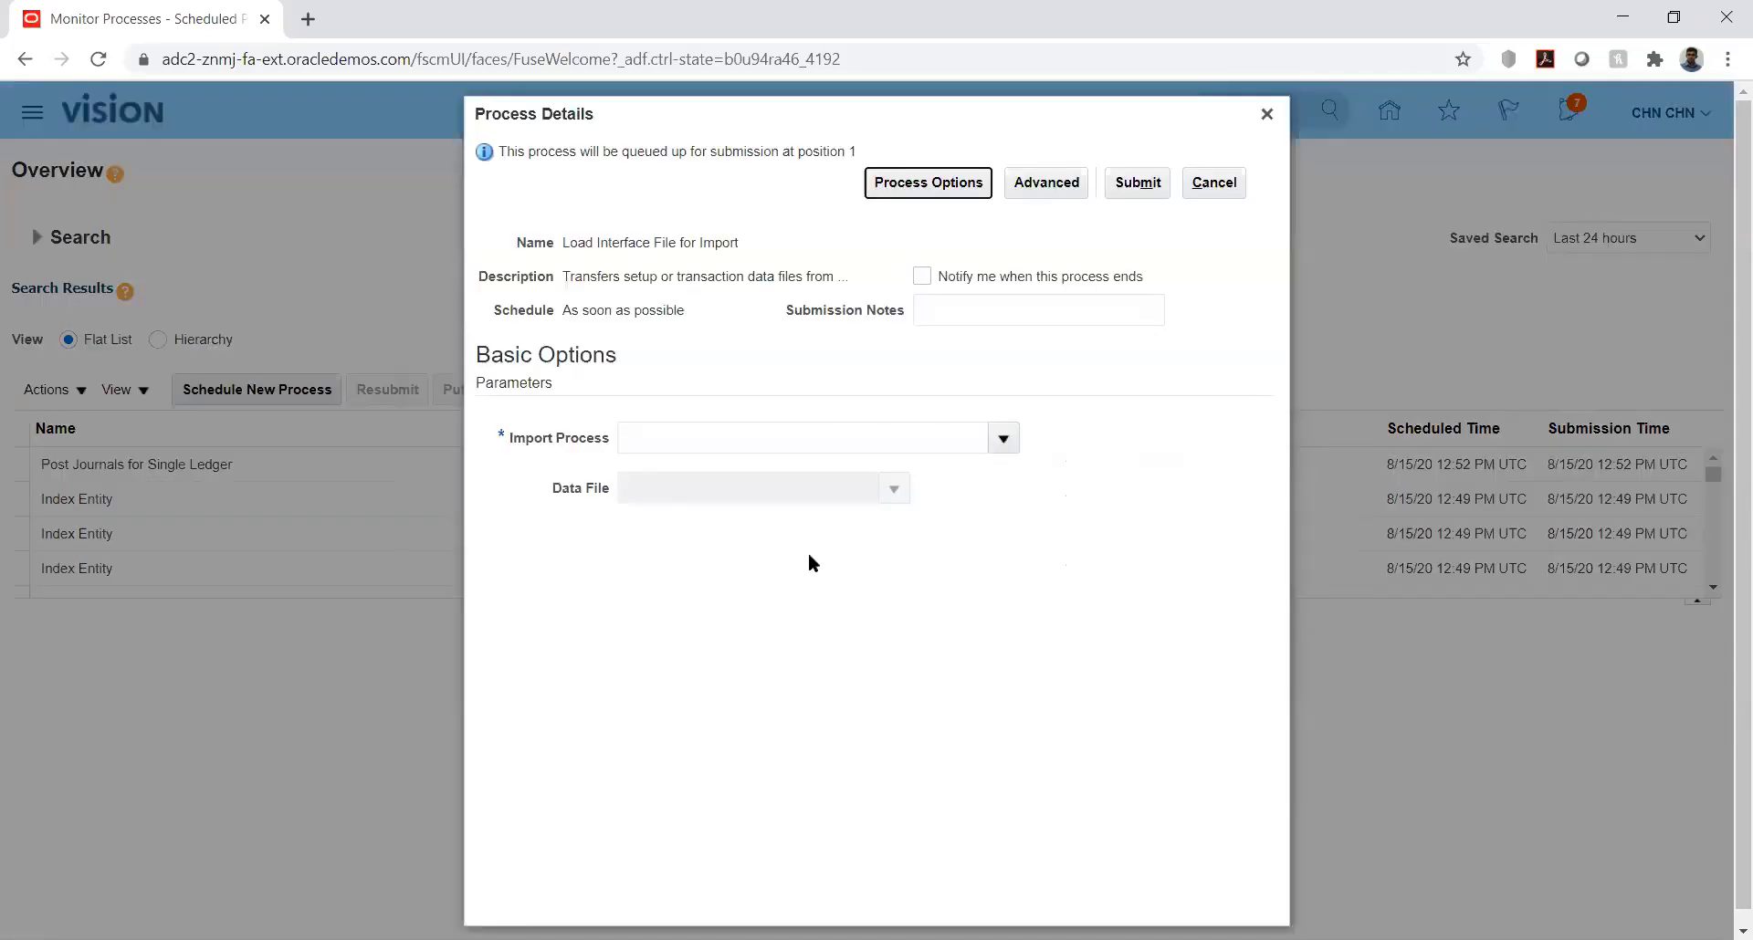
left_click(1000, 440)
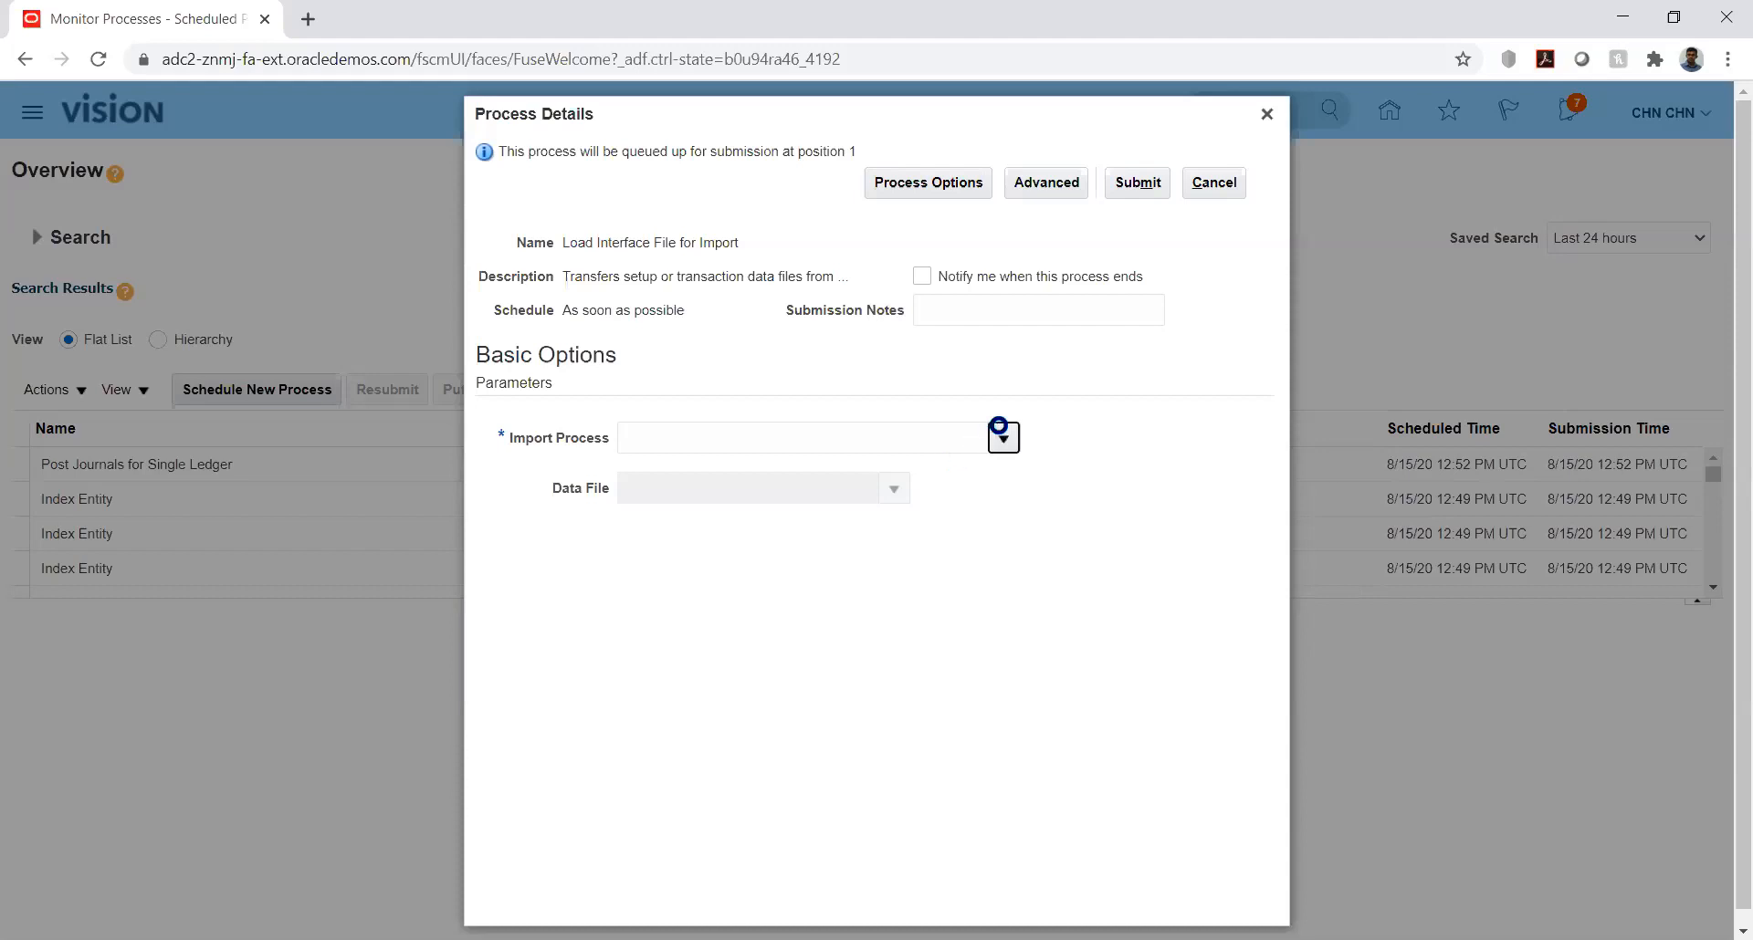
left_click(1004, 438)
left_click(648, 818)
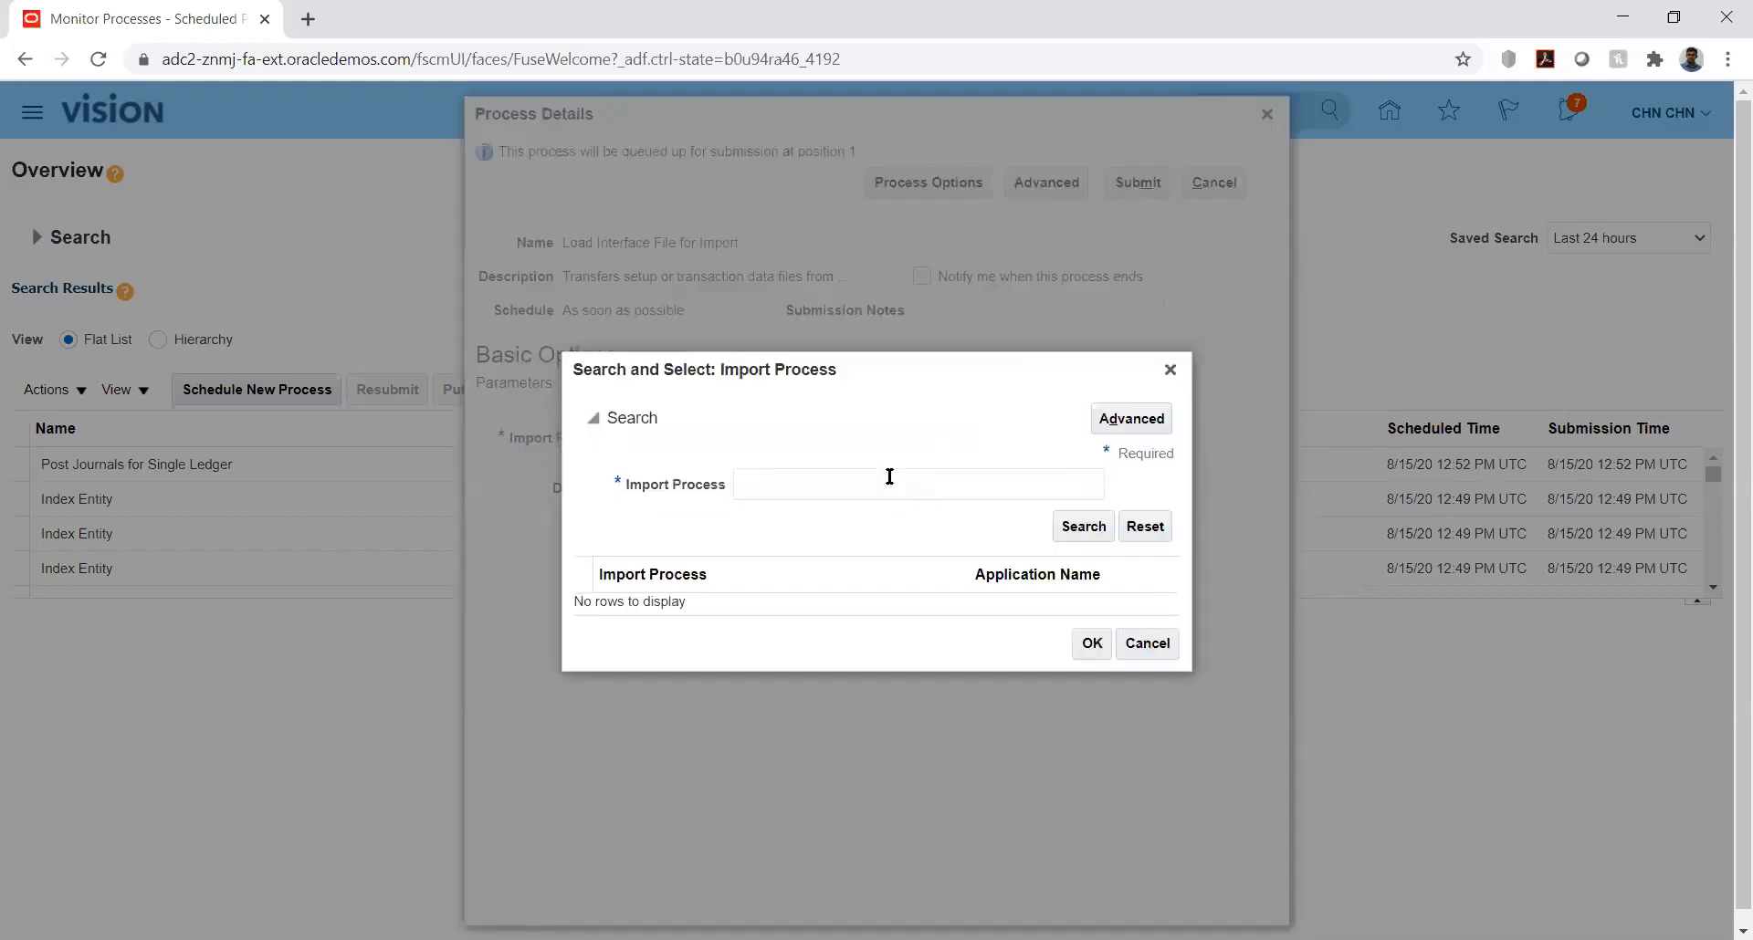
left_click(878, 477)
type("Import Journal")
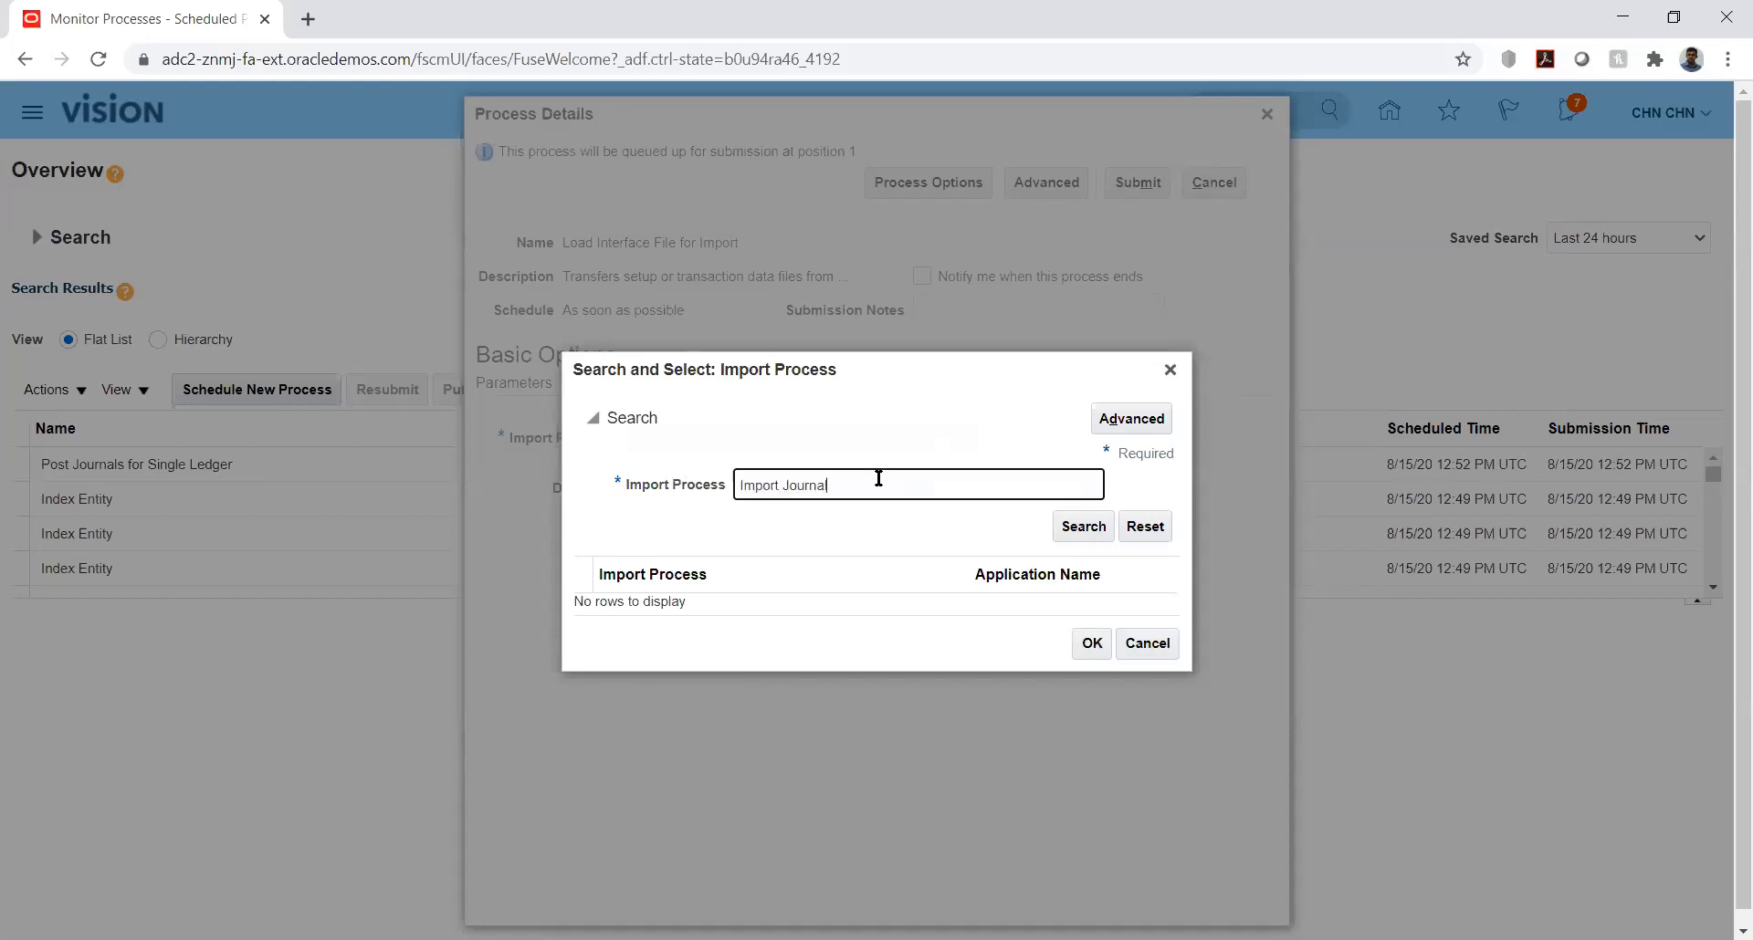
key("Return")
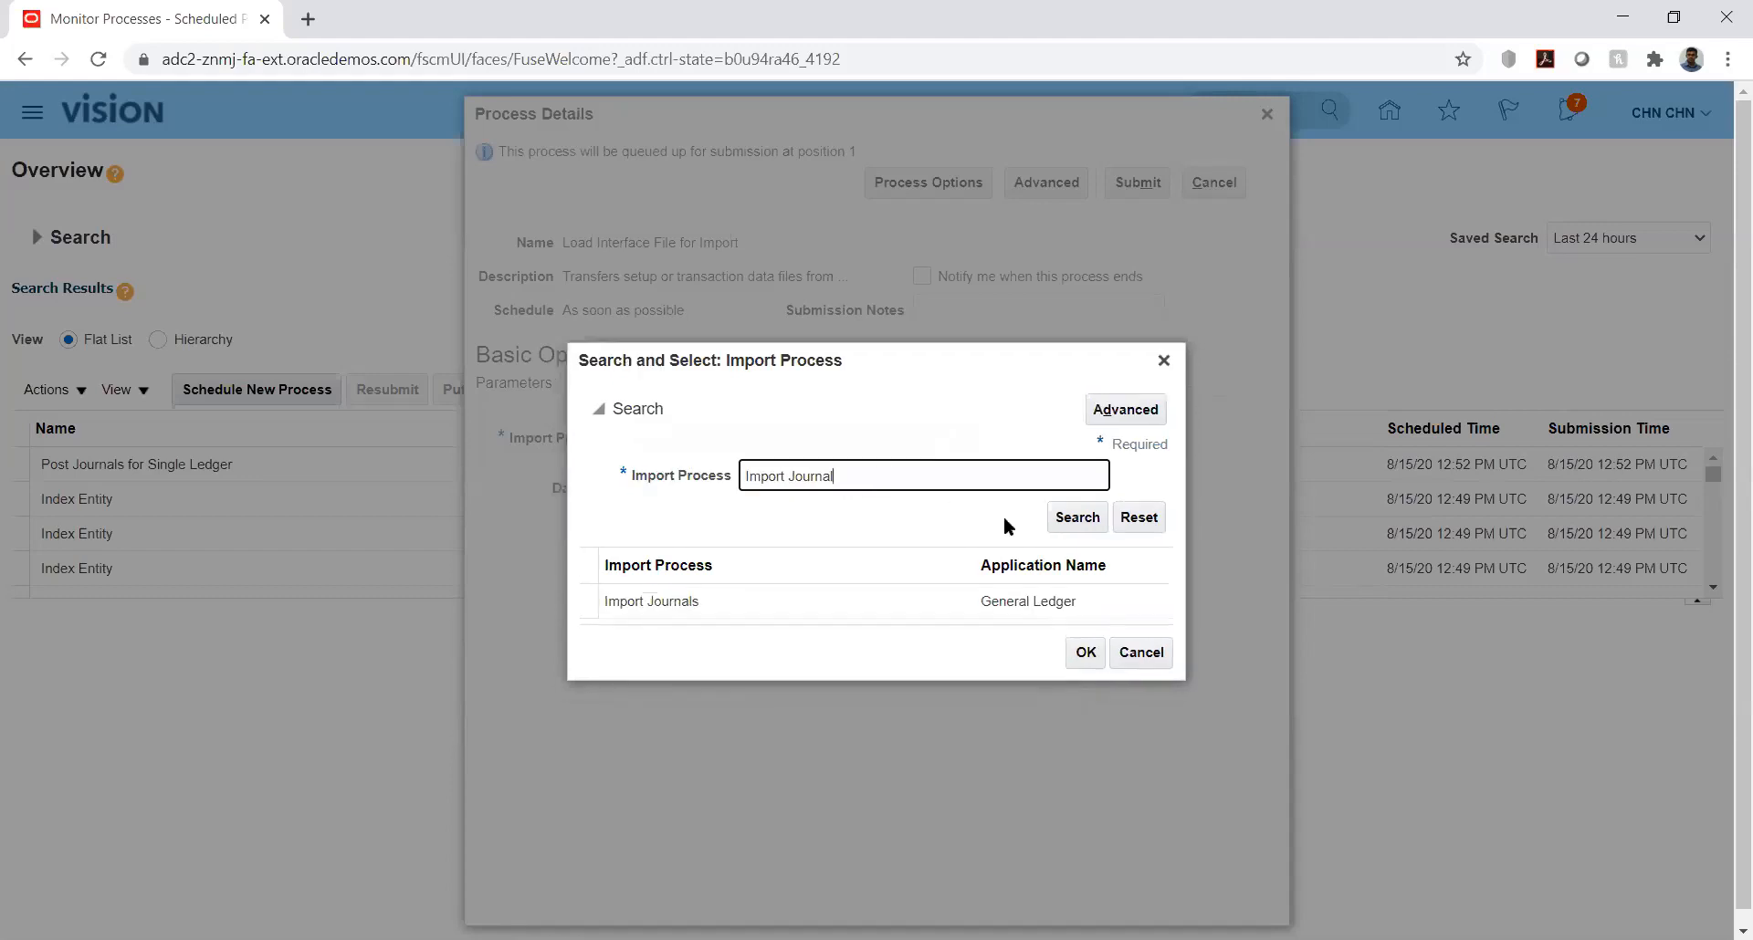
double_click(764, 599)
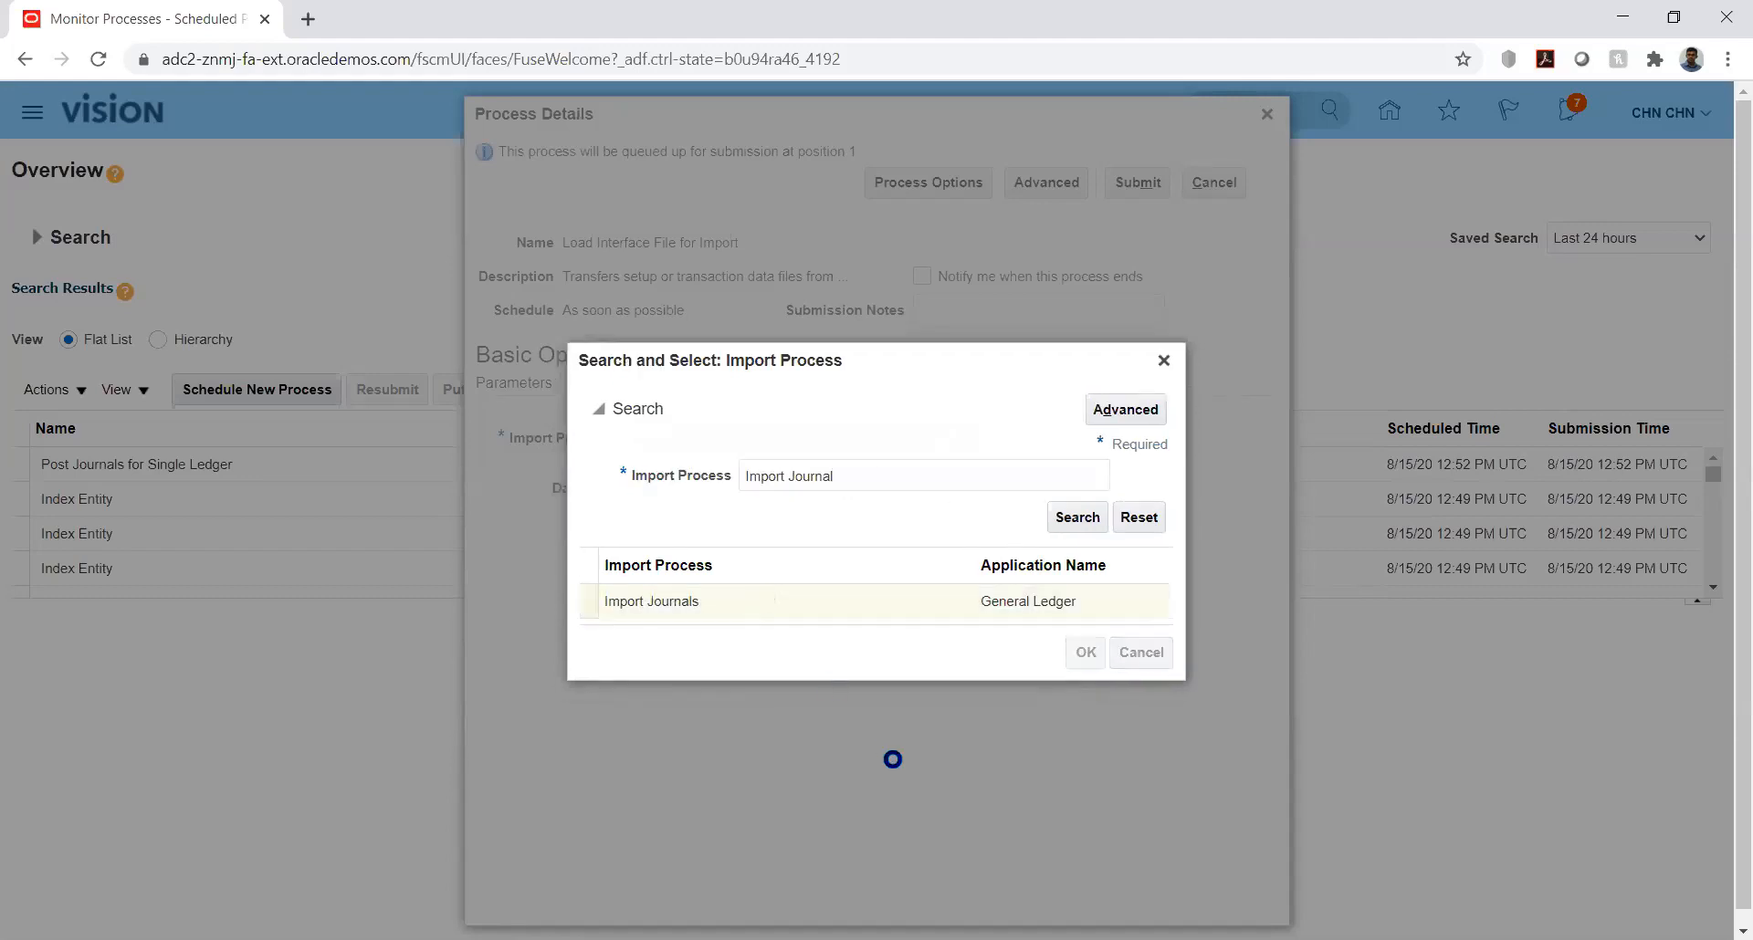
Step: Upload GlInterface.zip from folder 12 inside New folder as the Data File and submit the process
left_click(892, 487)
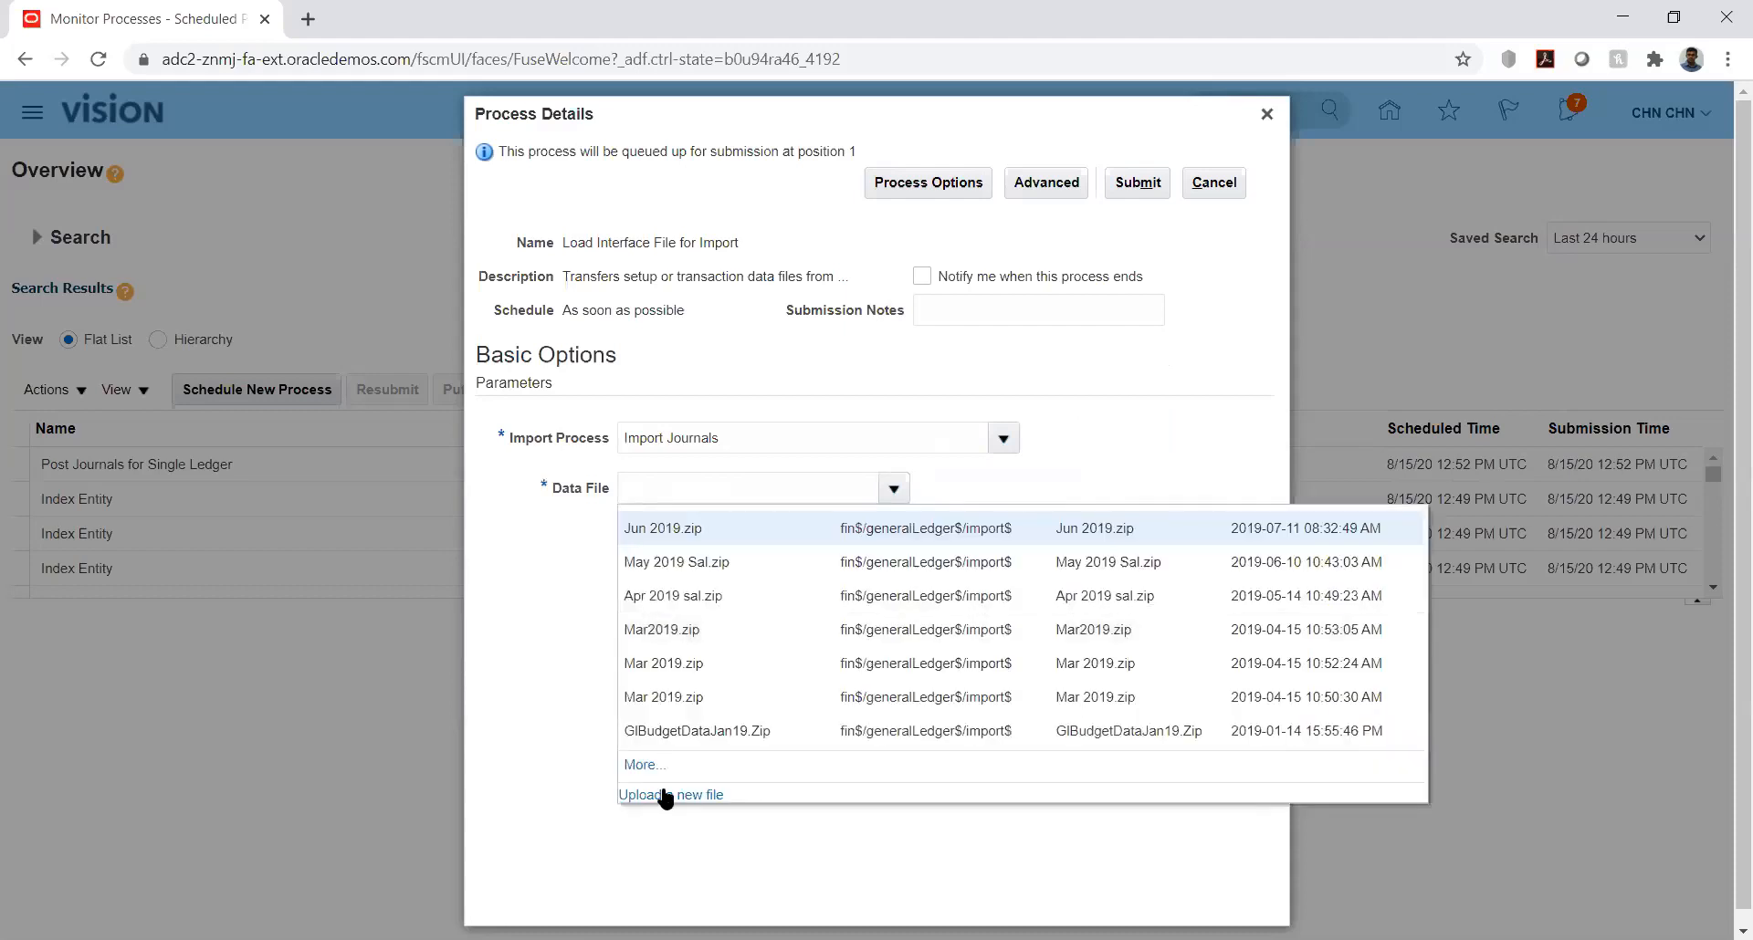
left_click(665, 795)
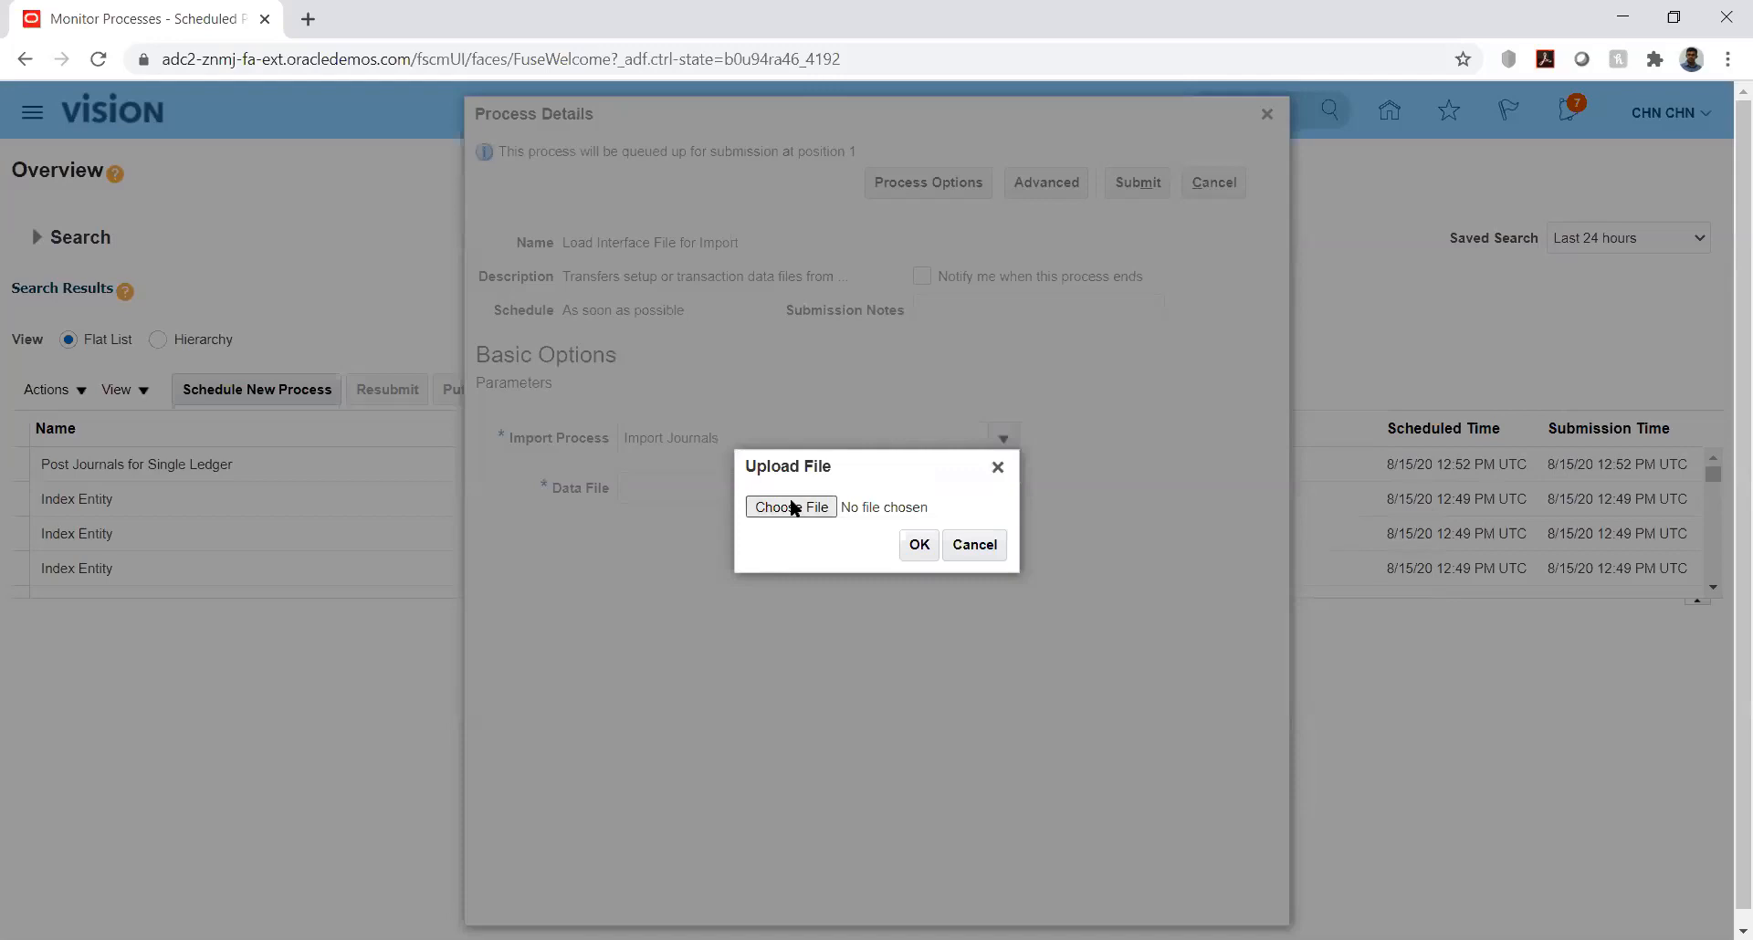
left_click(791, 507)
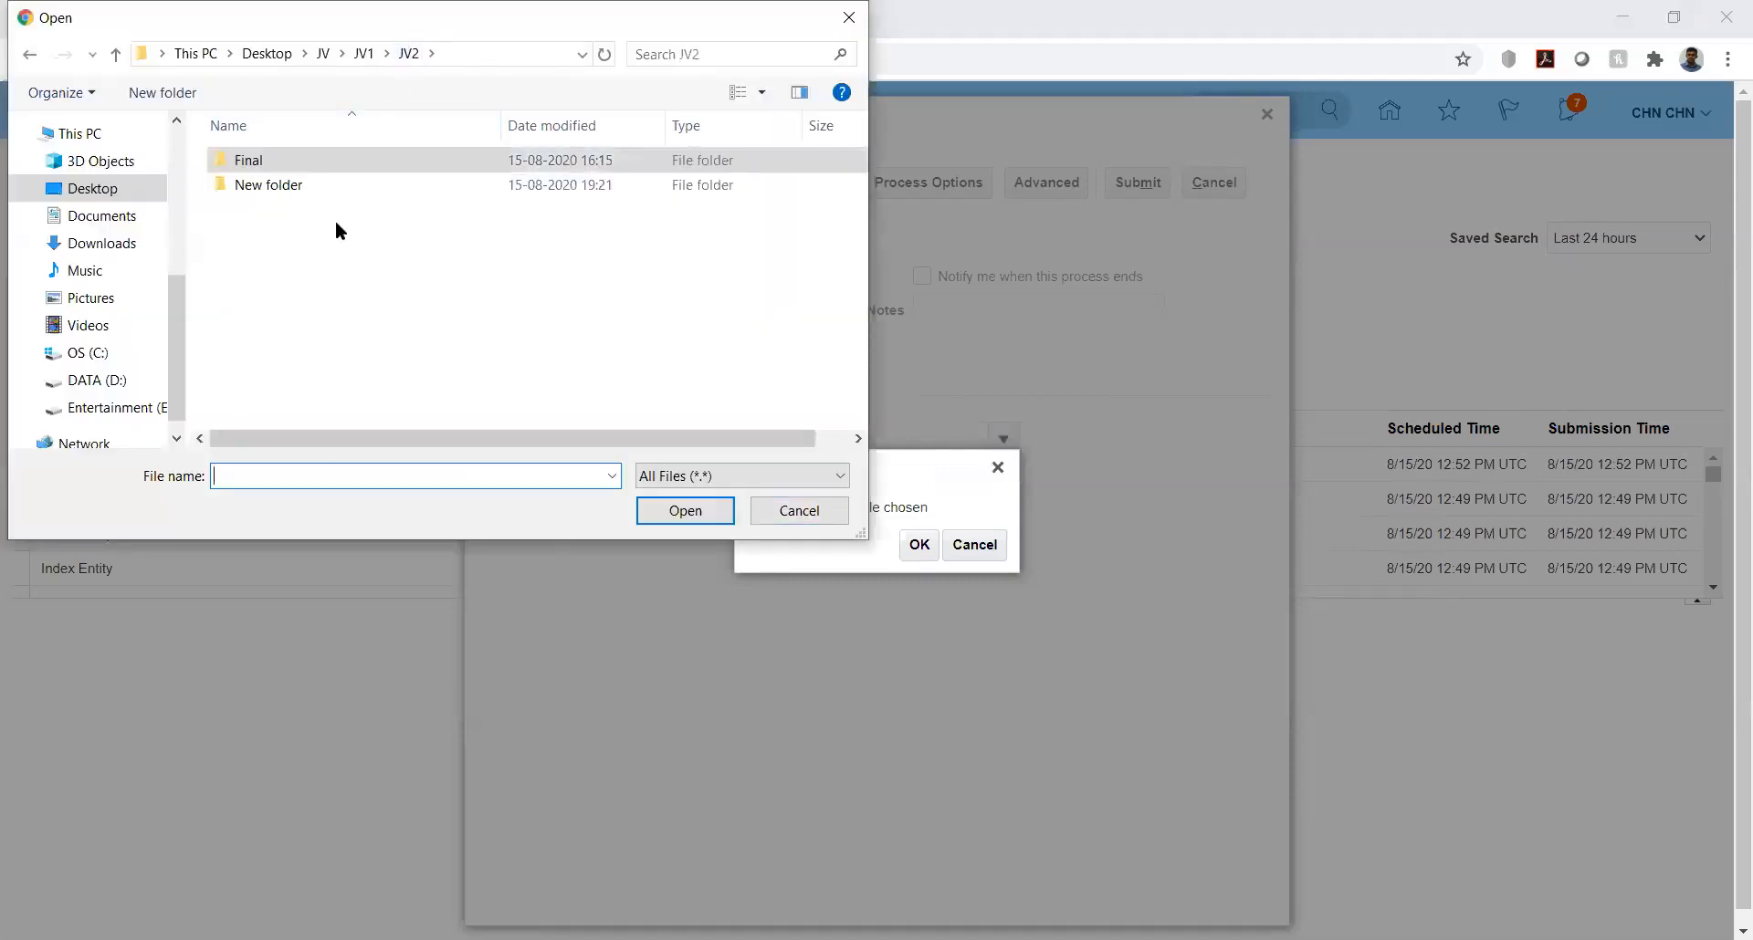
double_click(263, 183)
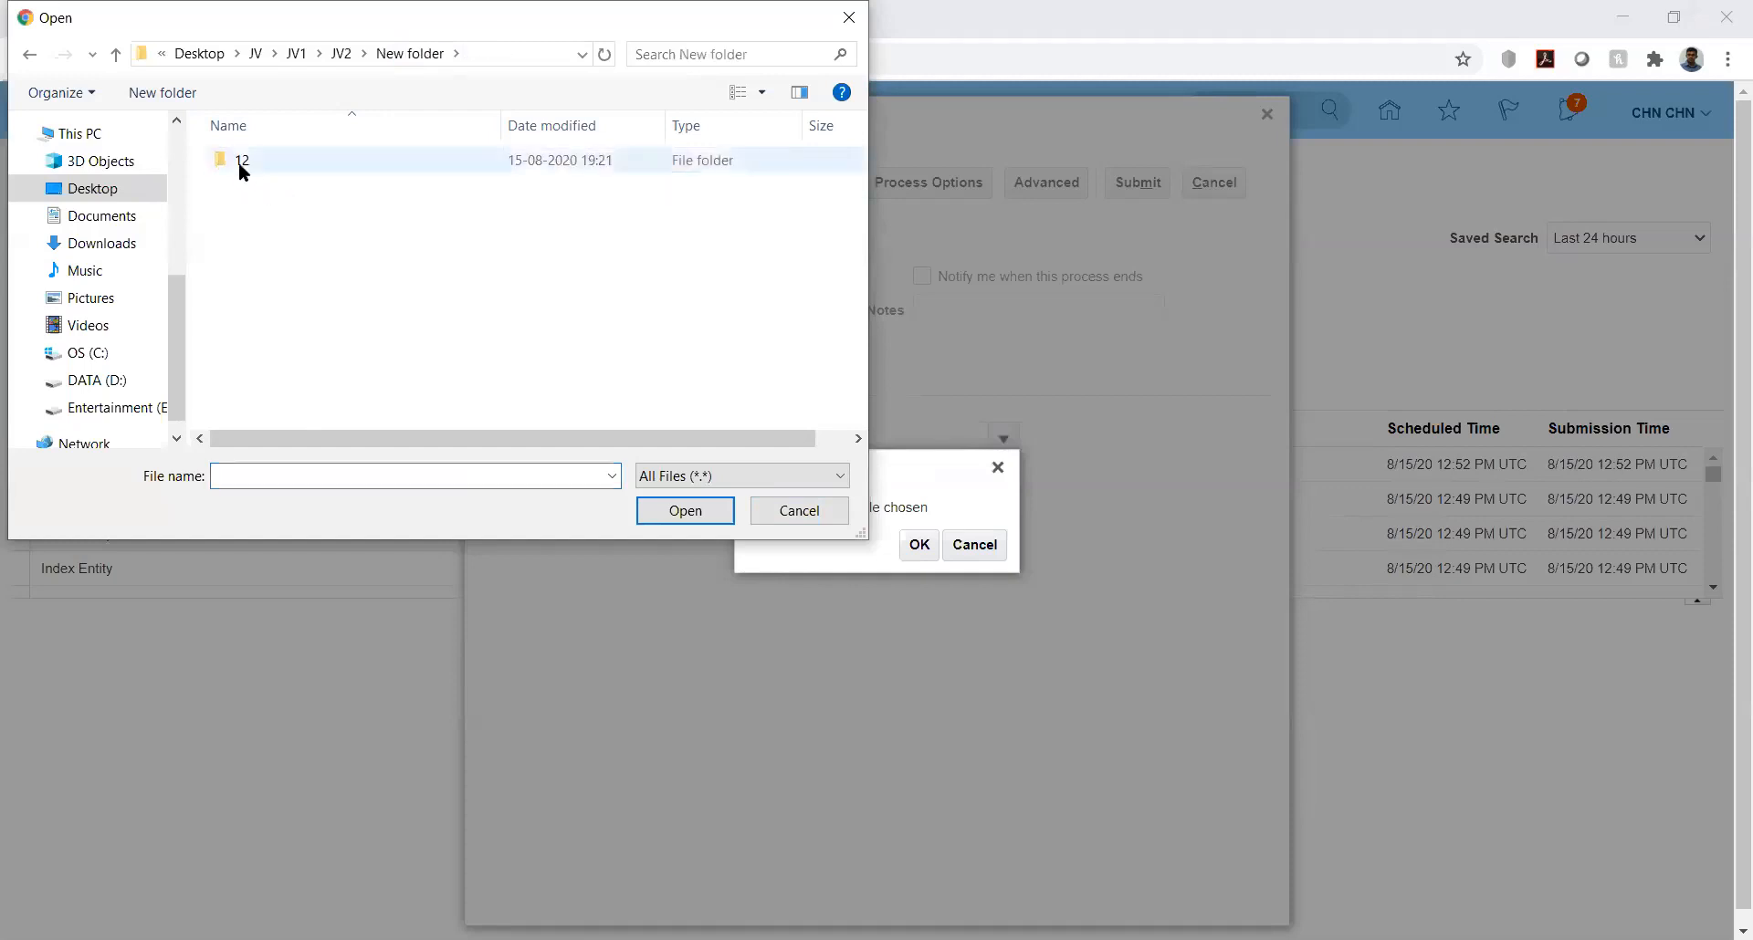
double_click(239, 162)
left_click(239, 162)
left_click(691, 516)
left_click(916, 544)
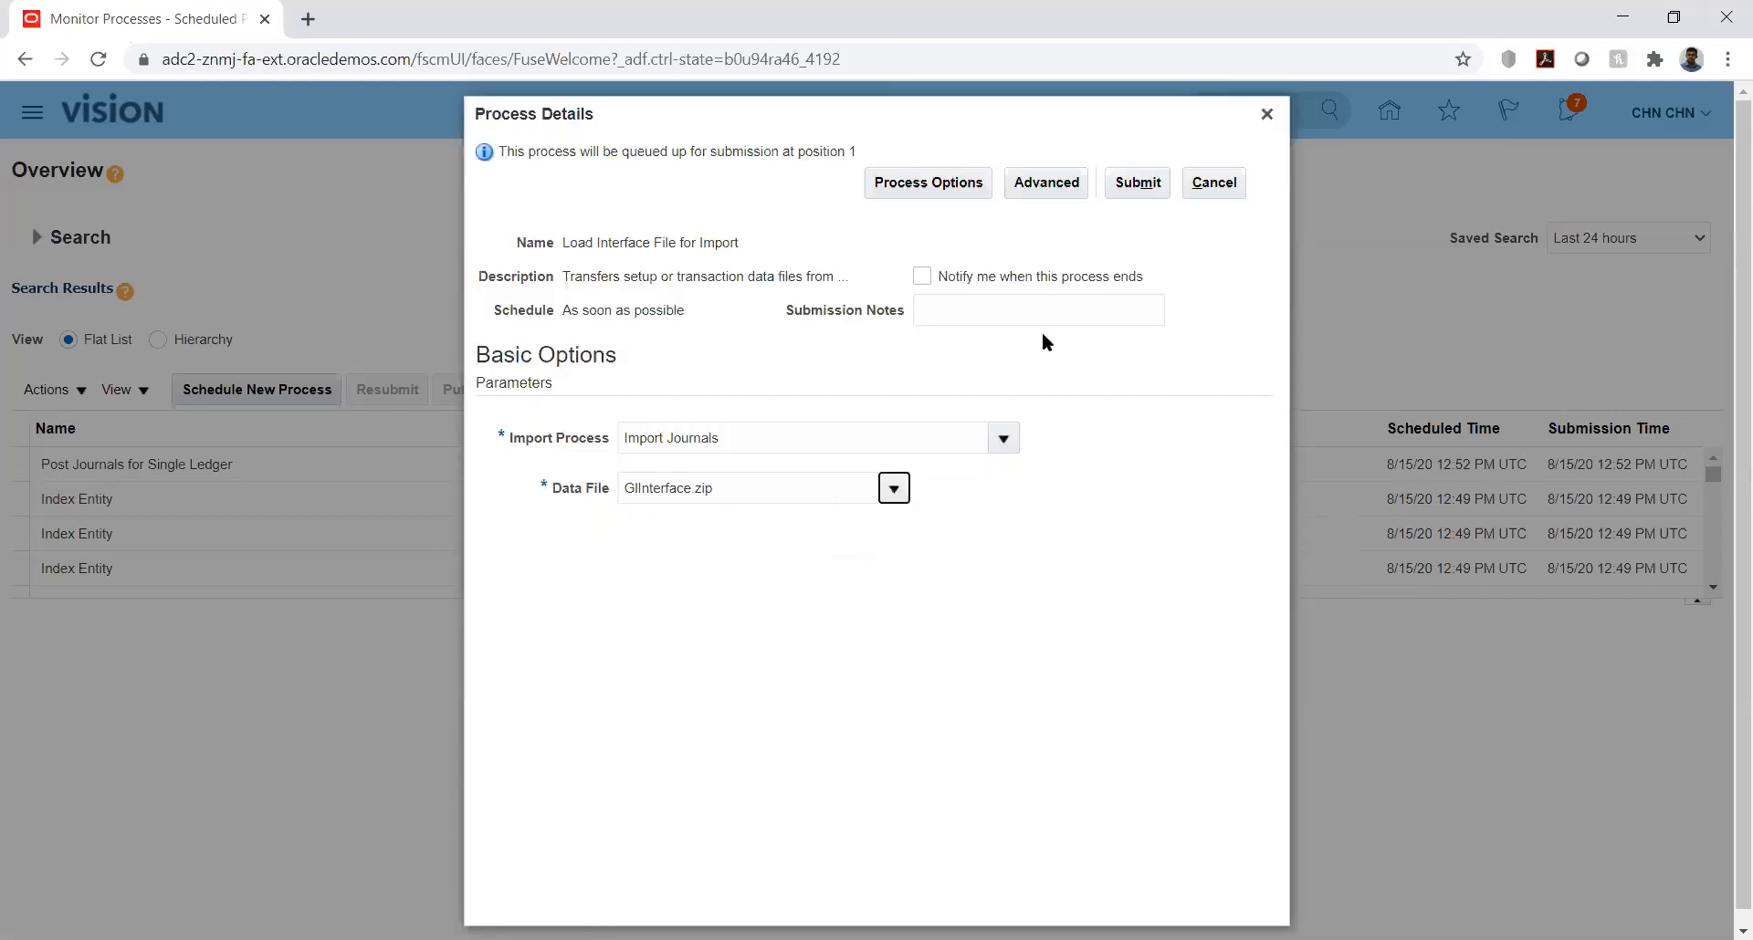
left_click(1124, 183)
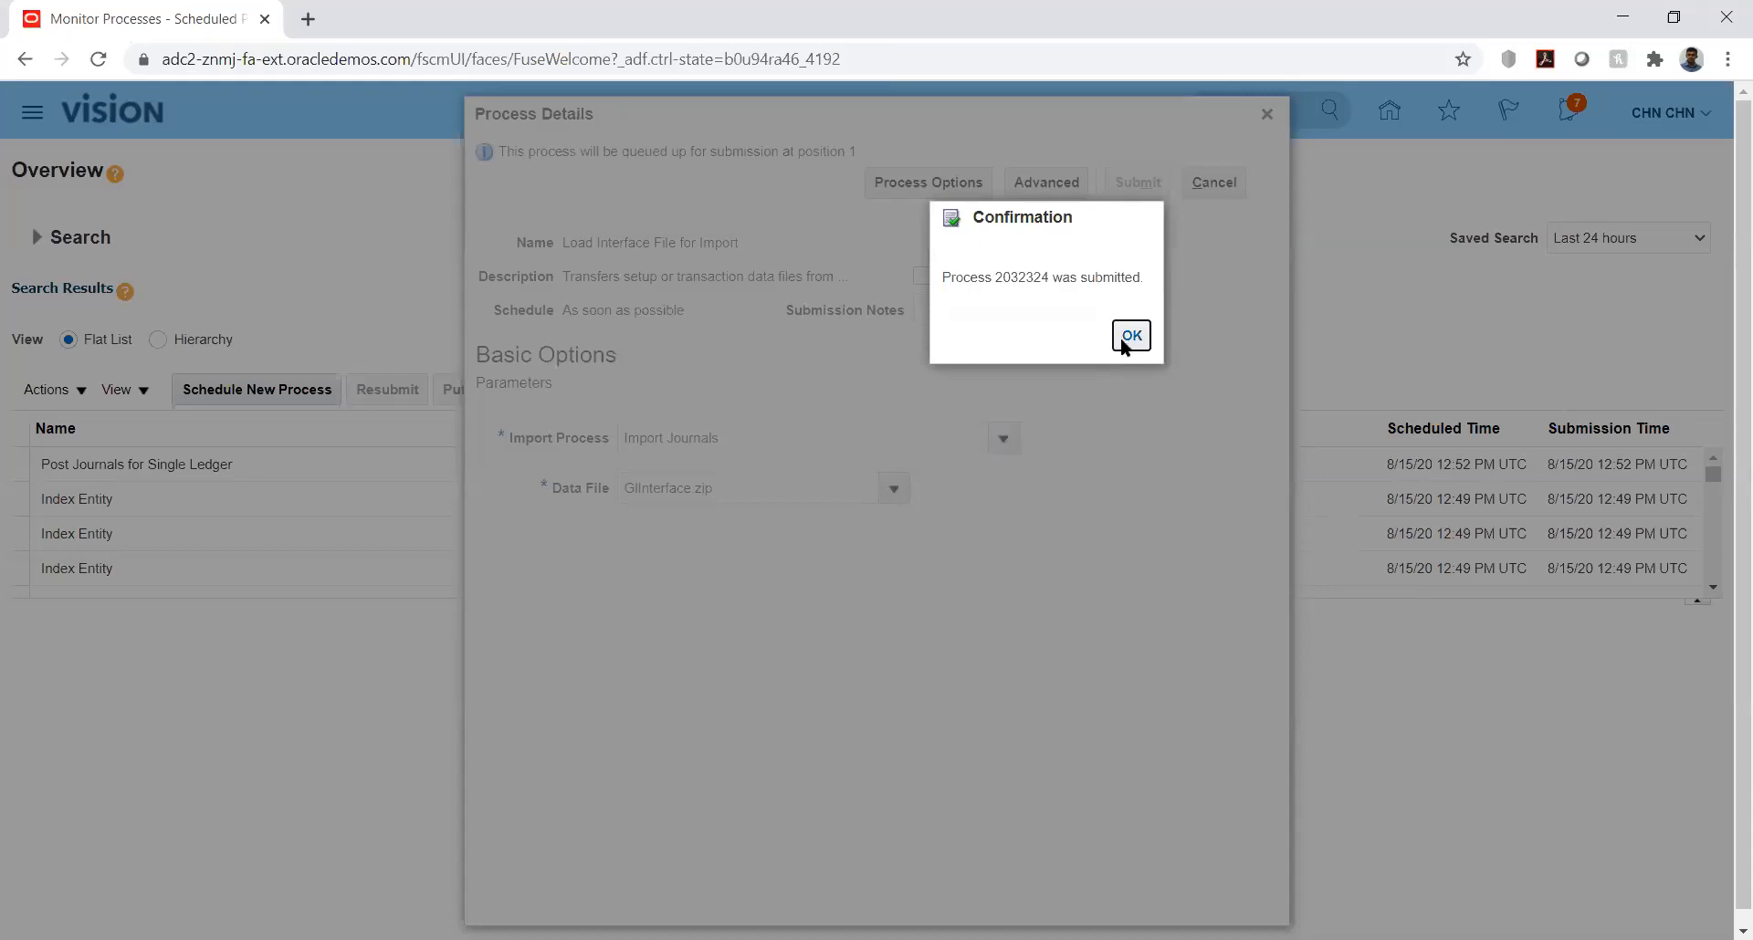
left_click(1130, 336)
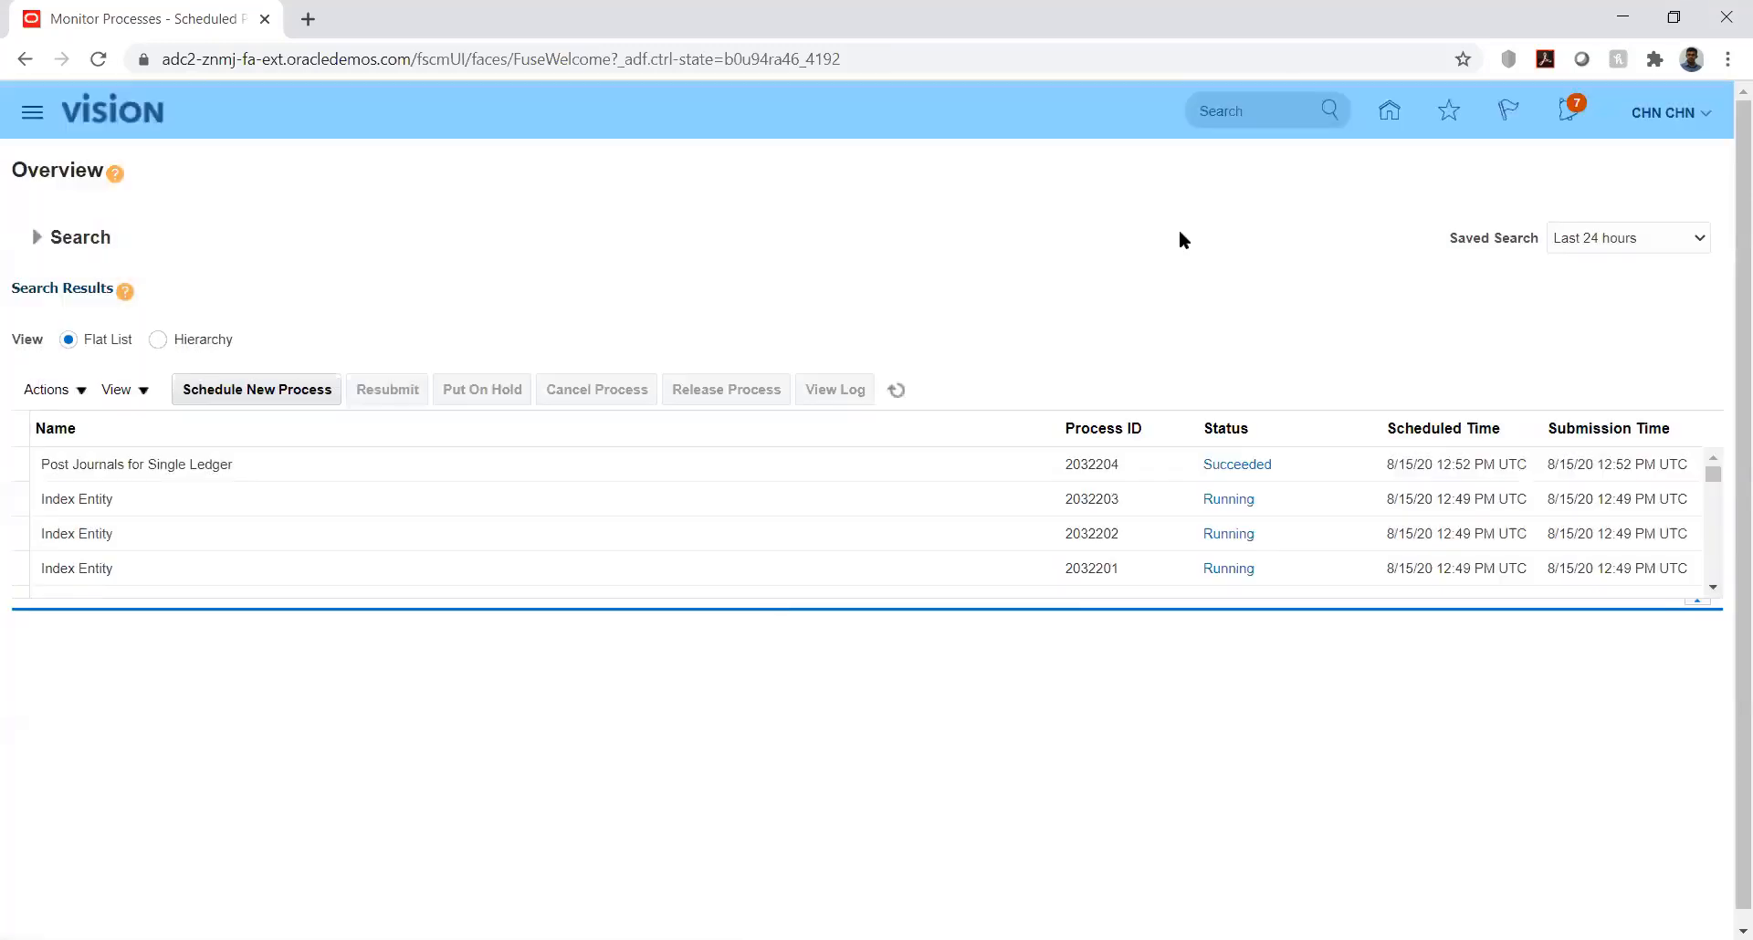
Step: Refresh the scheduled process list repeatedly to monitor the status of the Load Interface File for Import run
left_click(898, 391)
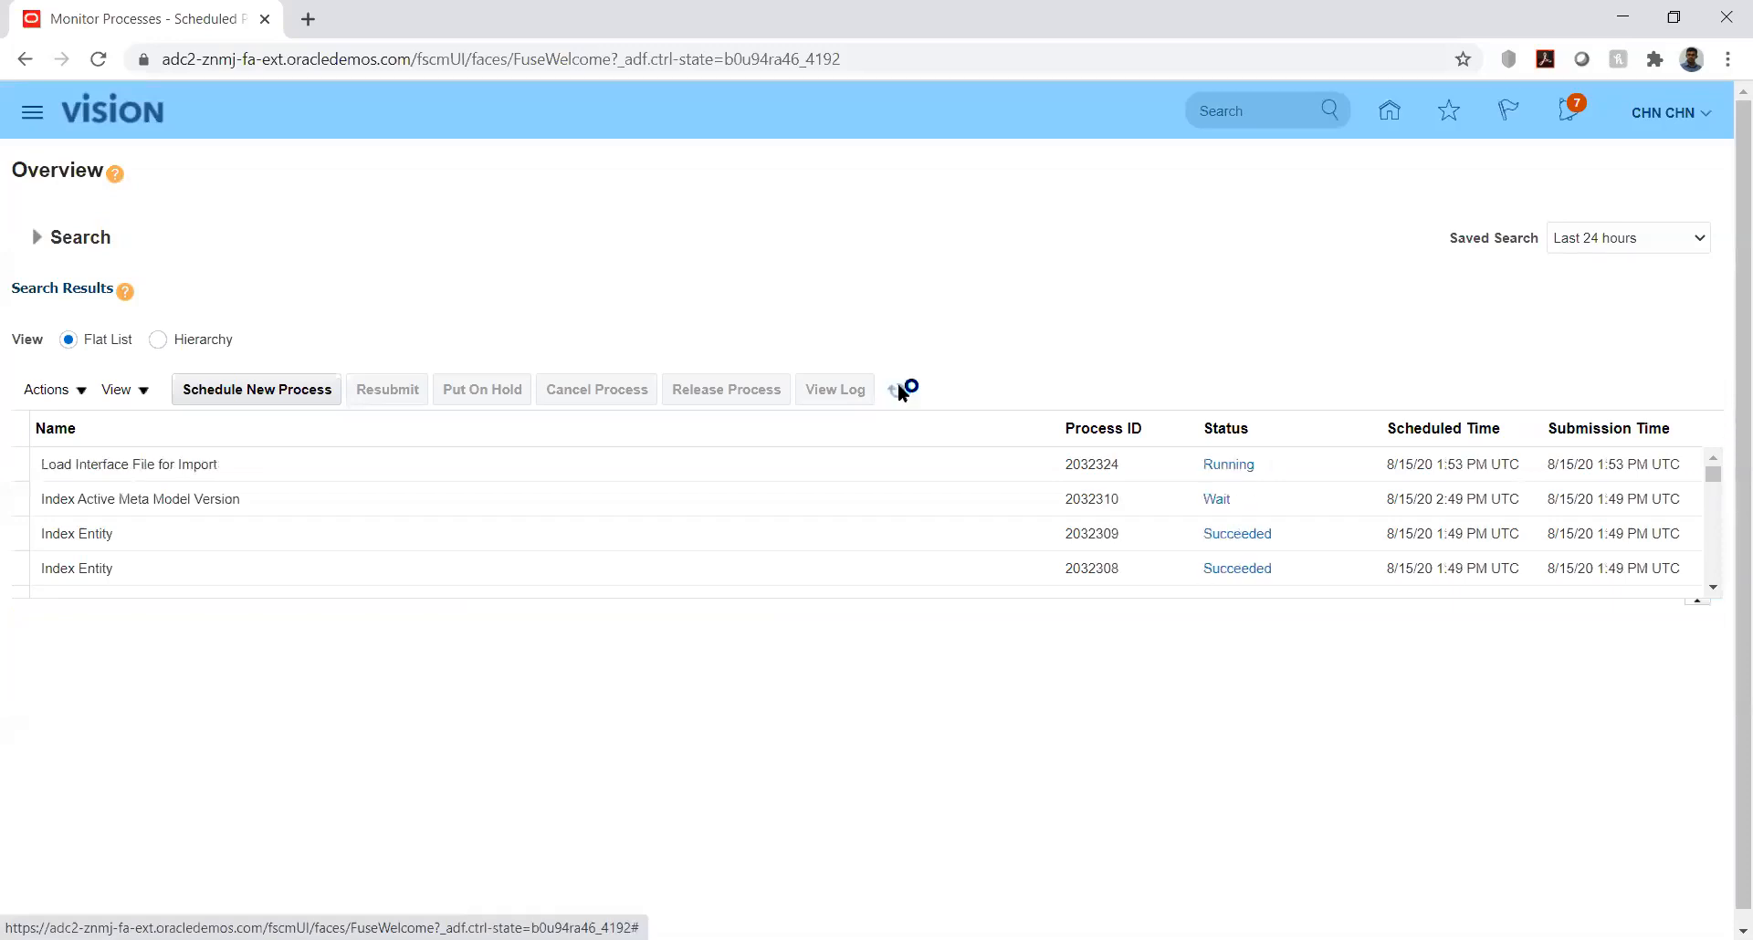
left_click(898, 390)
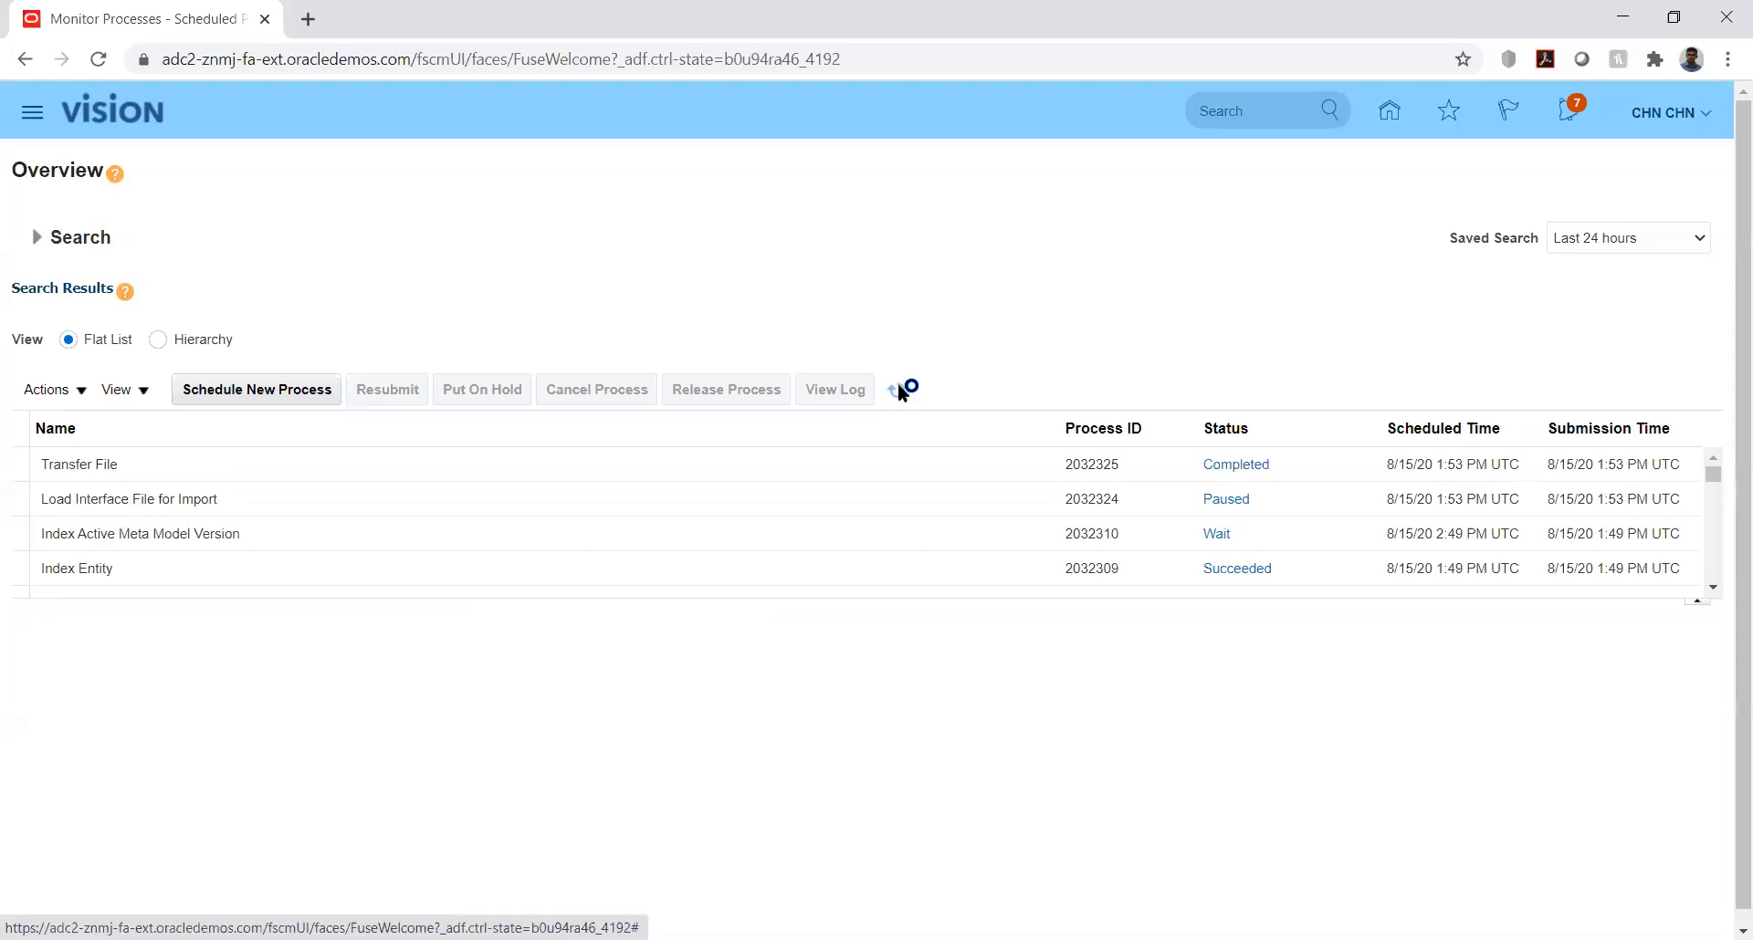
left_click(898, 390)
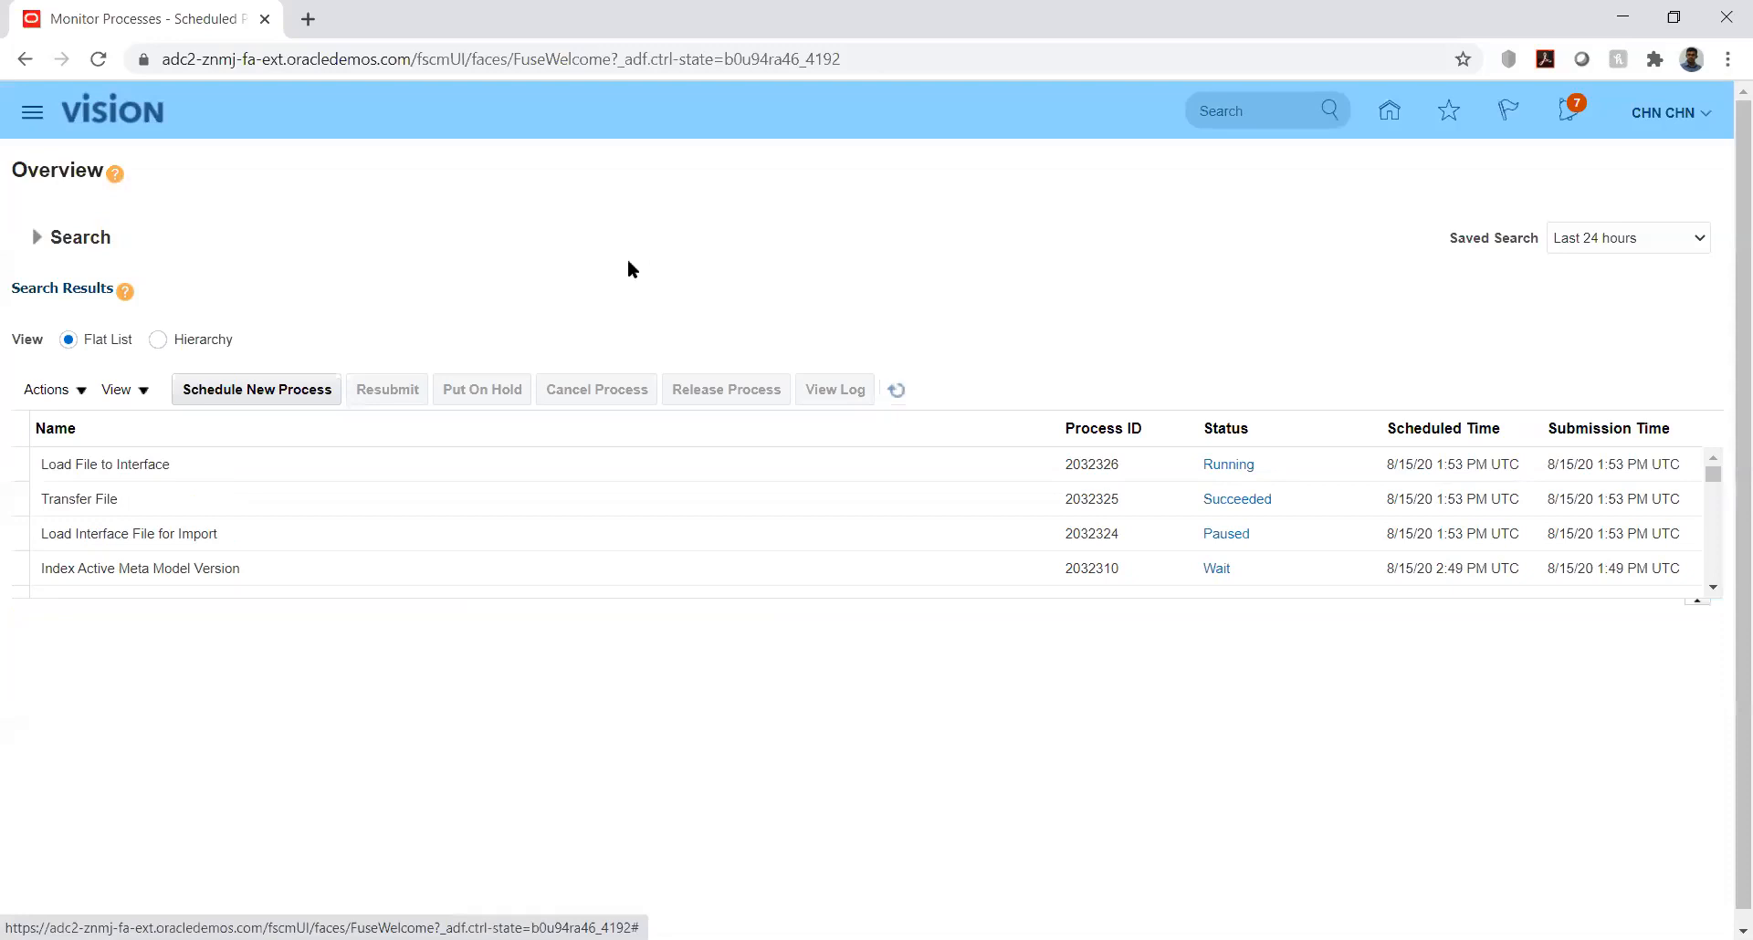
left_click(310, 391)
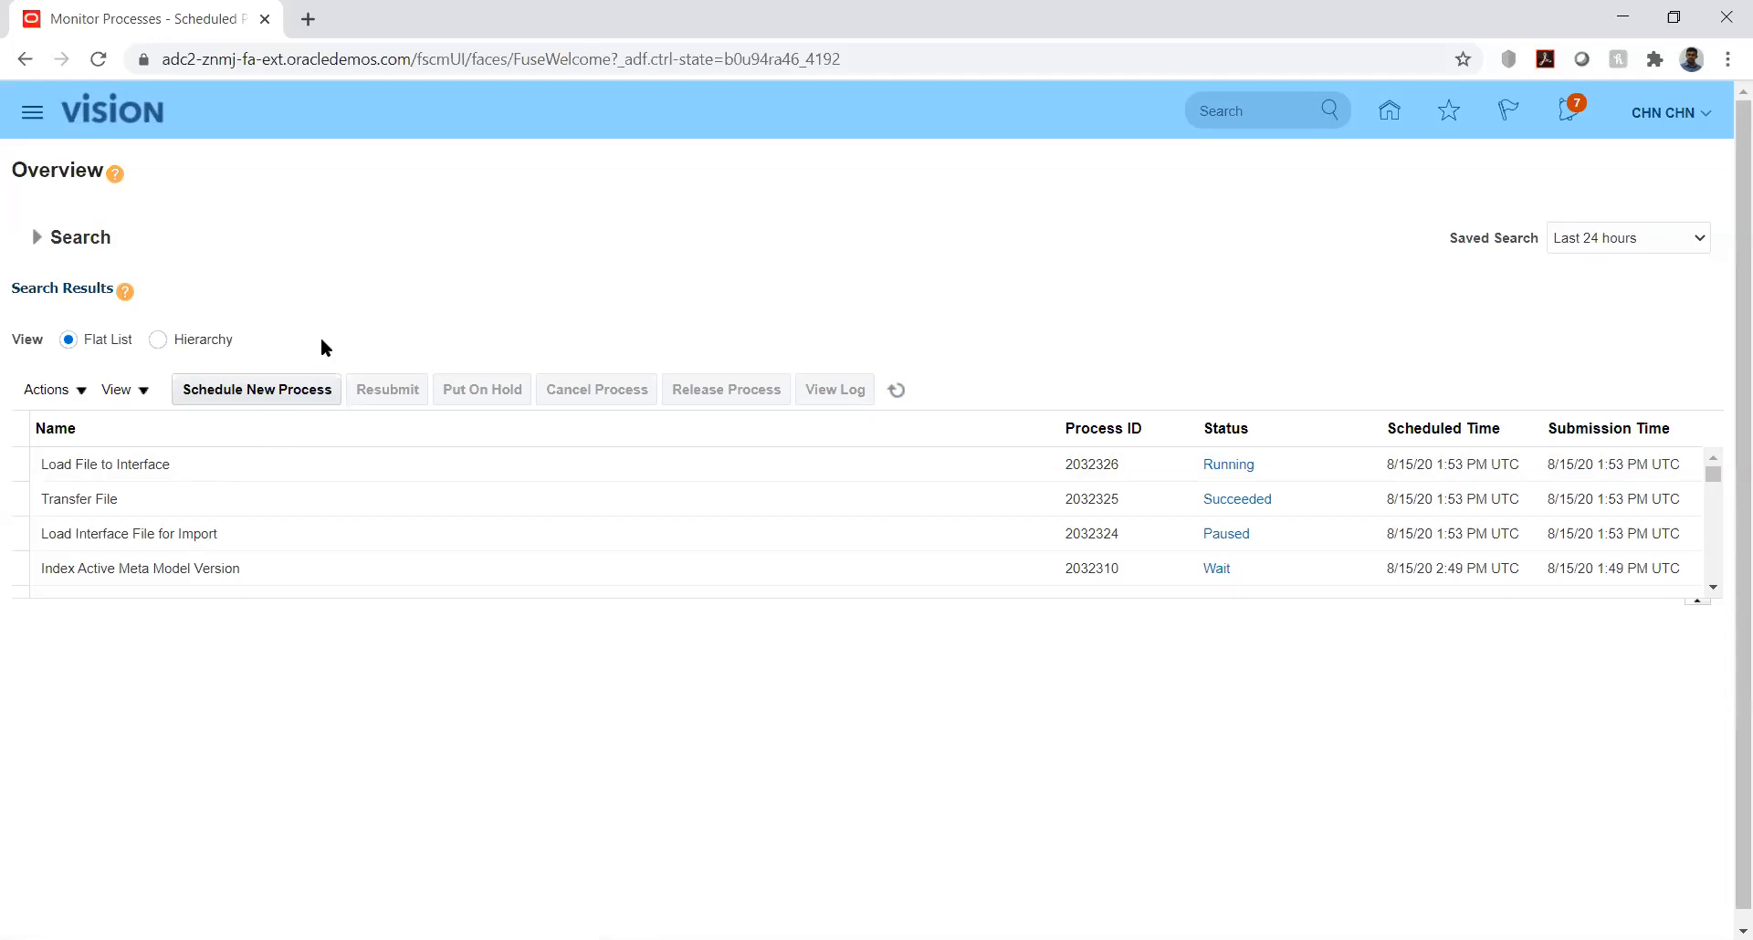
left_click(896, 391)
Step: Show the processes in Hierarchy view and expand Load Interface File for Import to check its child processes
left_click(158, 342)
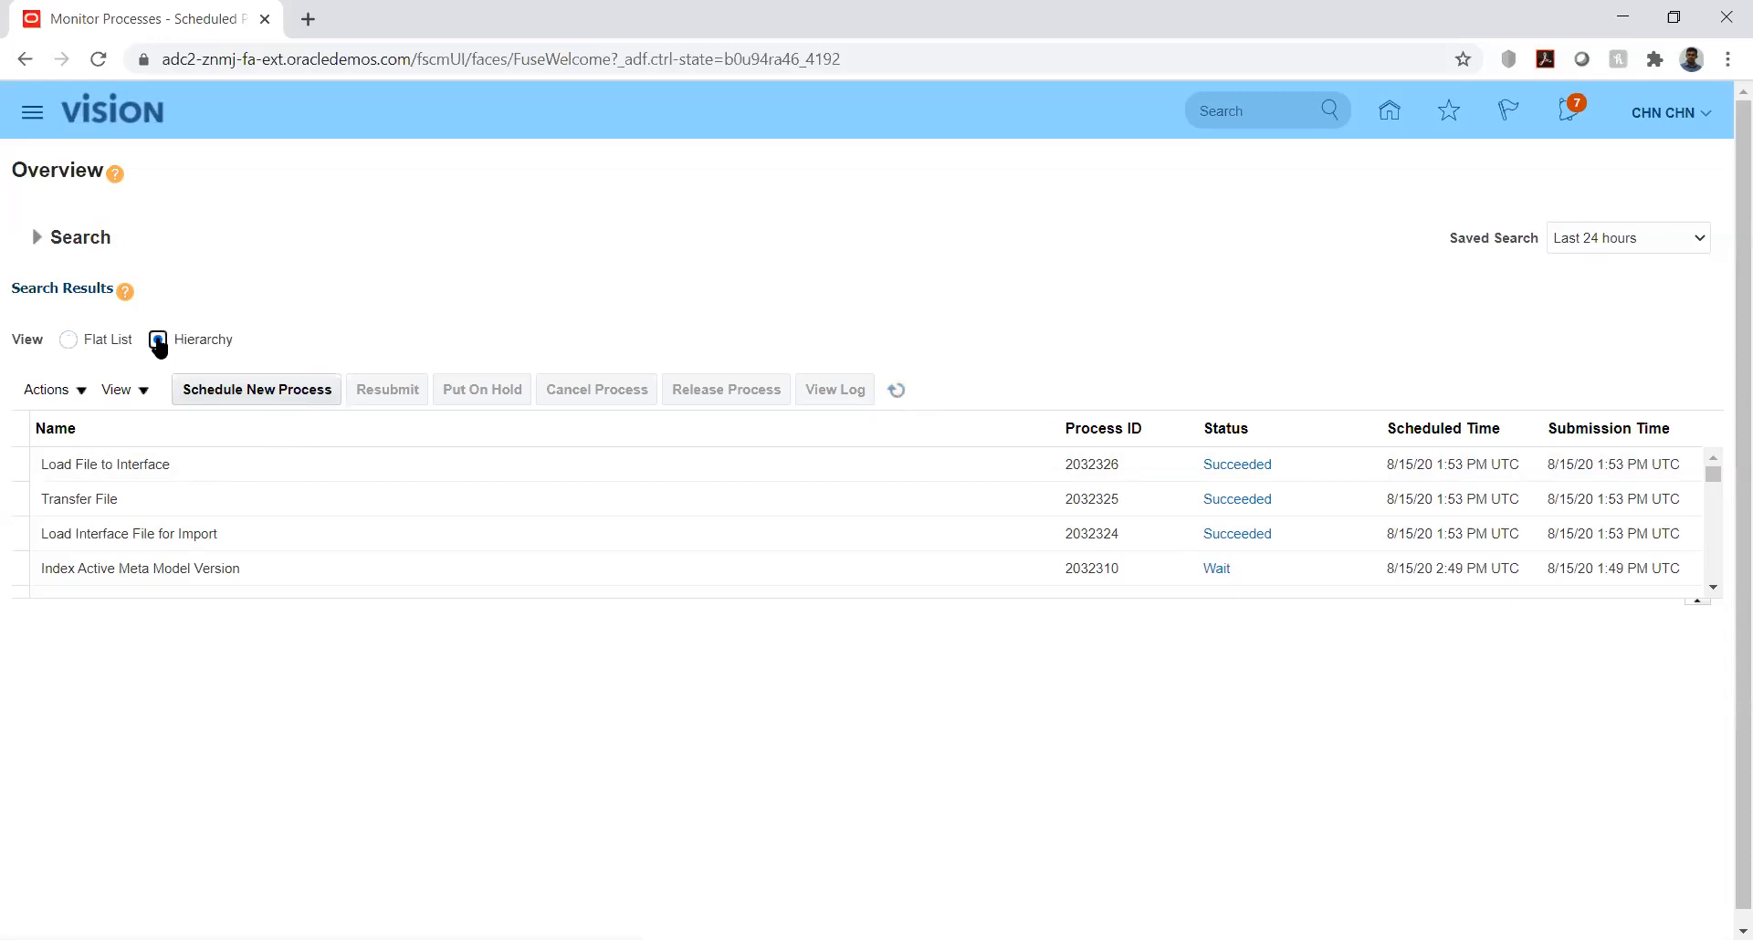
left_click(205, 451)
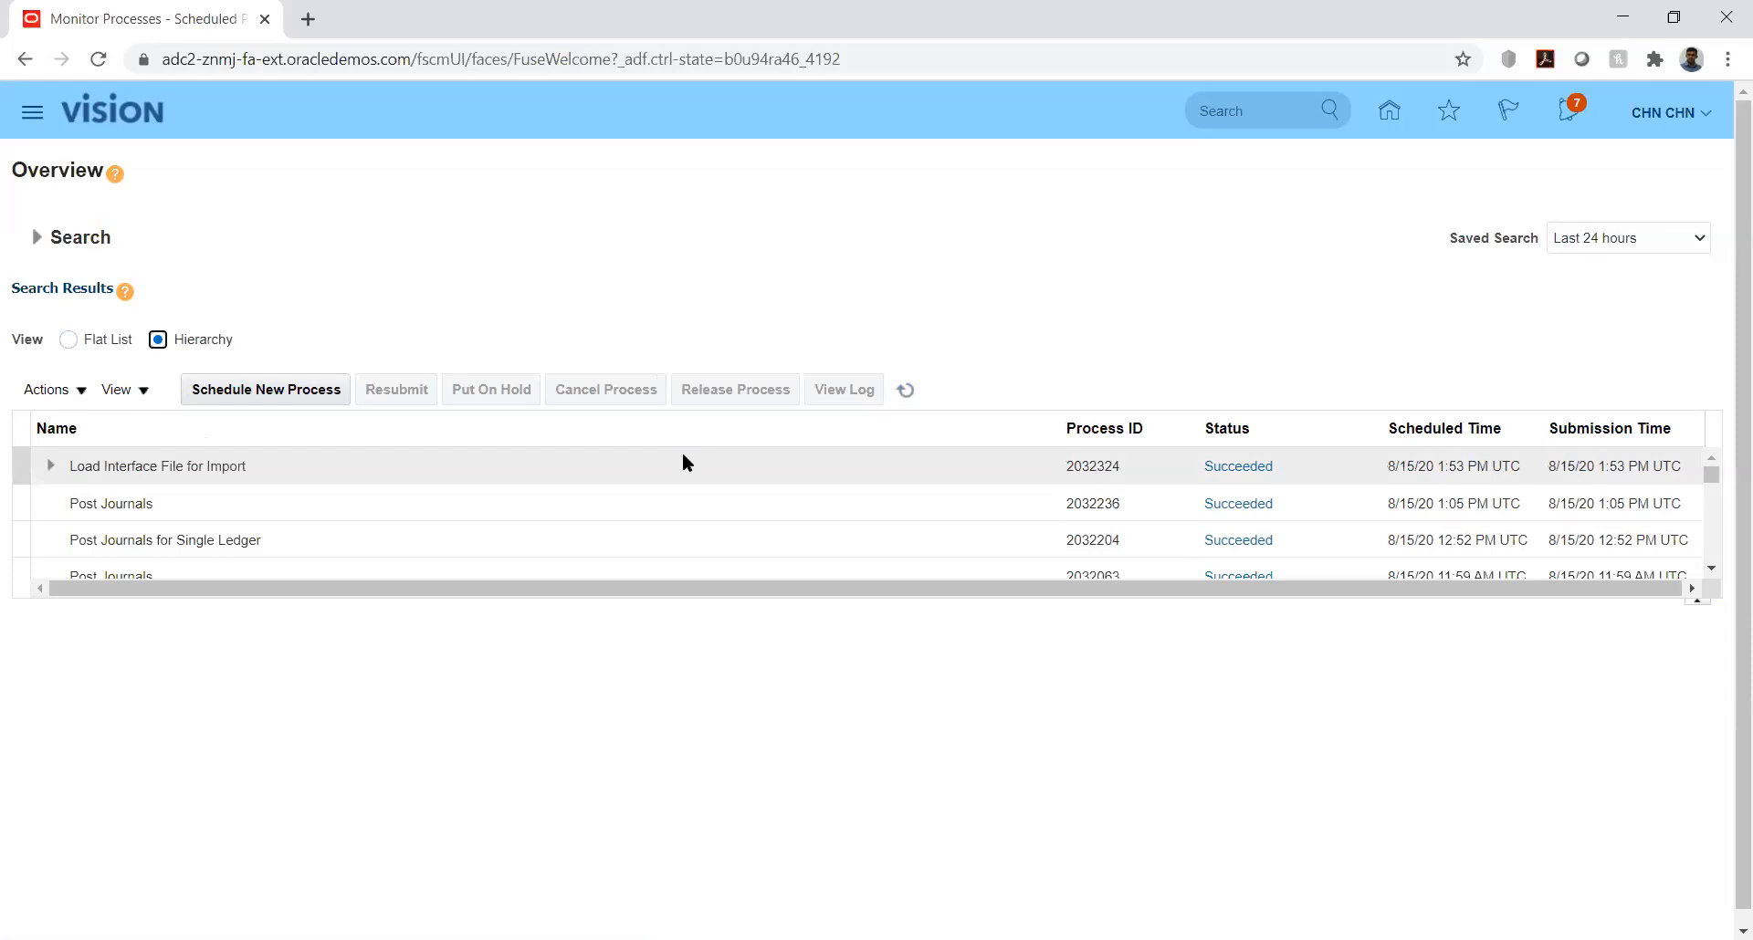
left_click(915, 387)
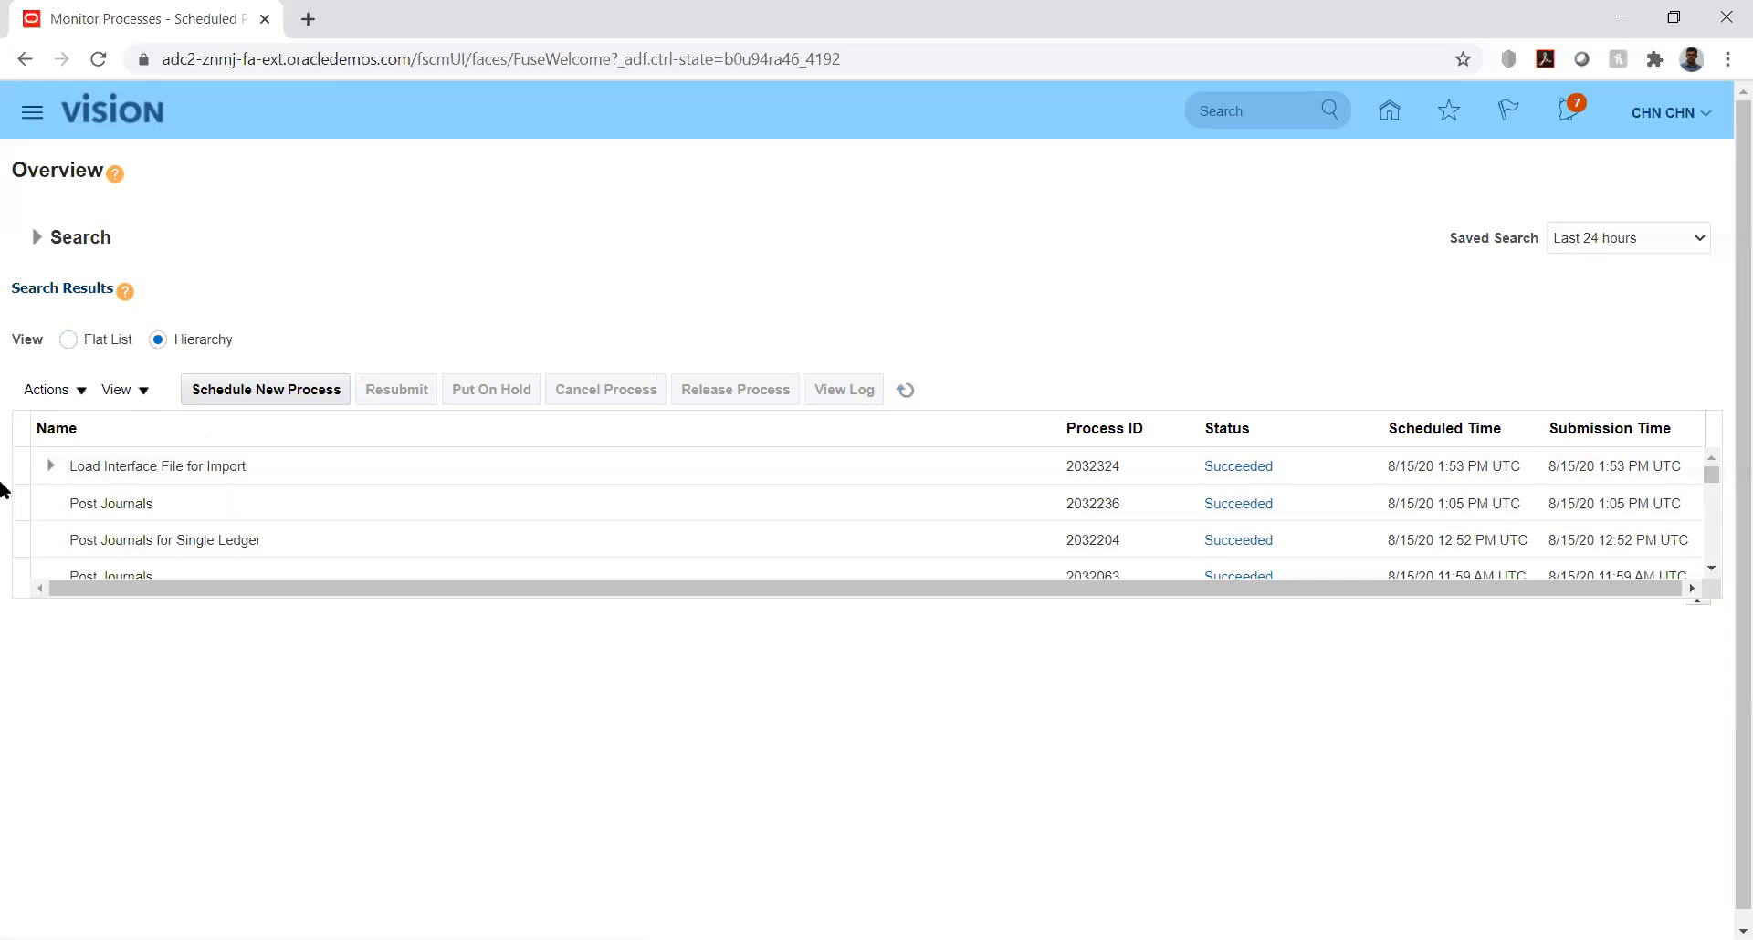
left_click(51, 465)
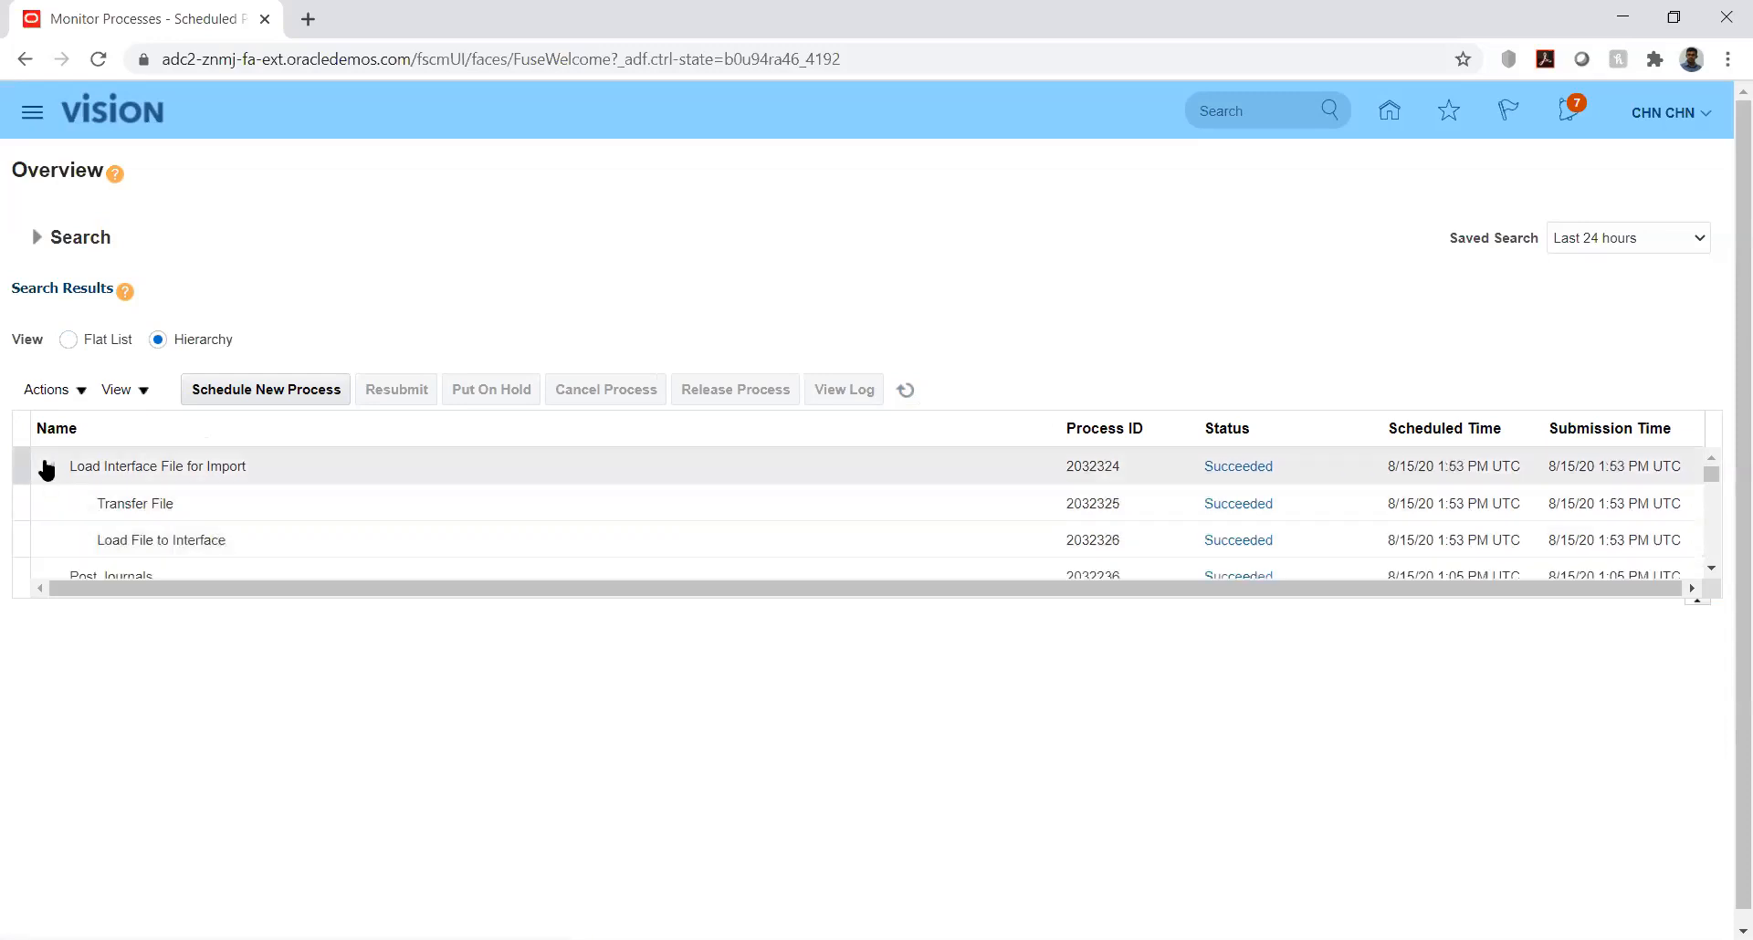
left_click(48, 467)
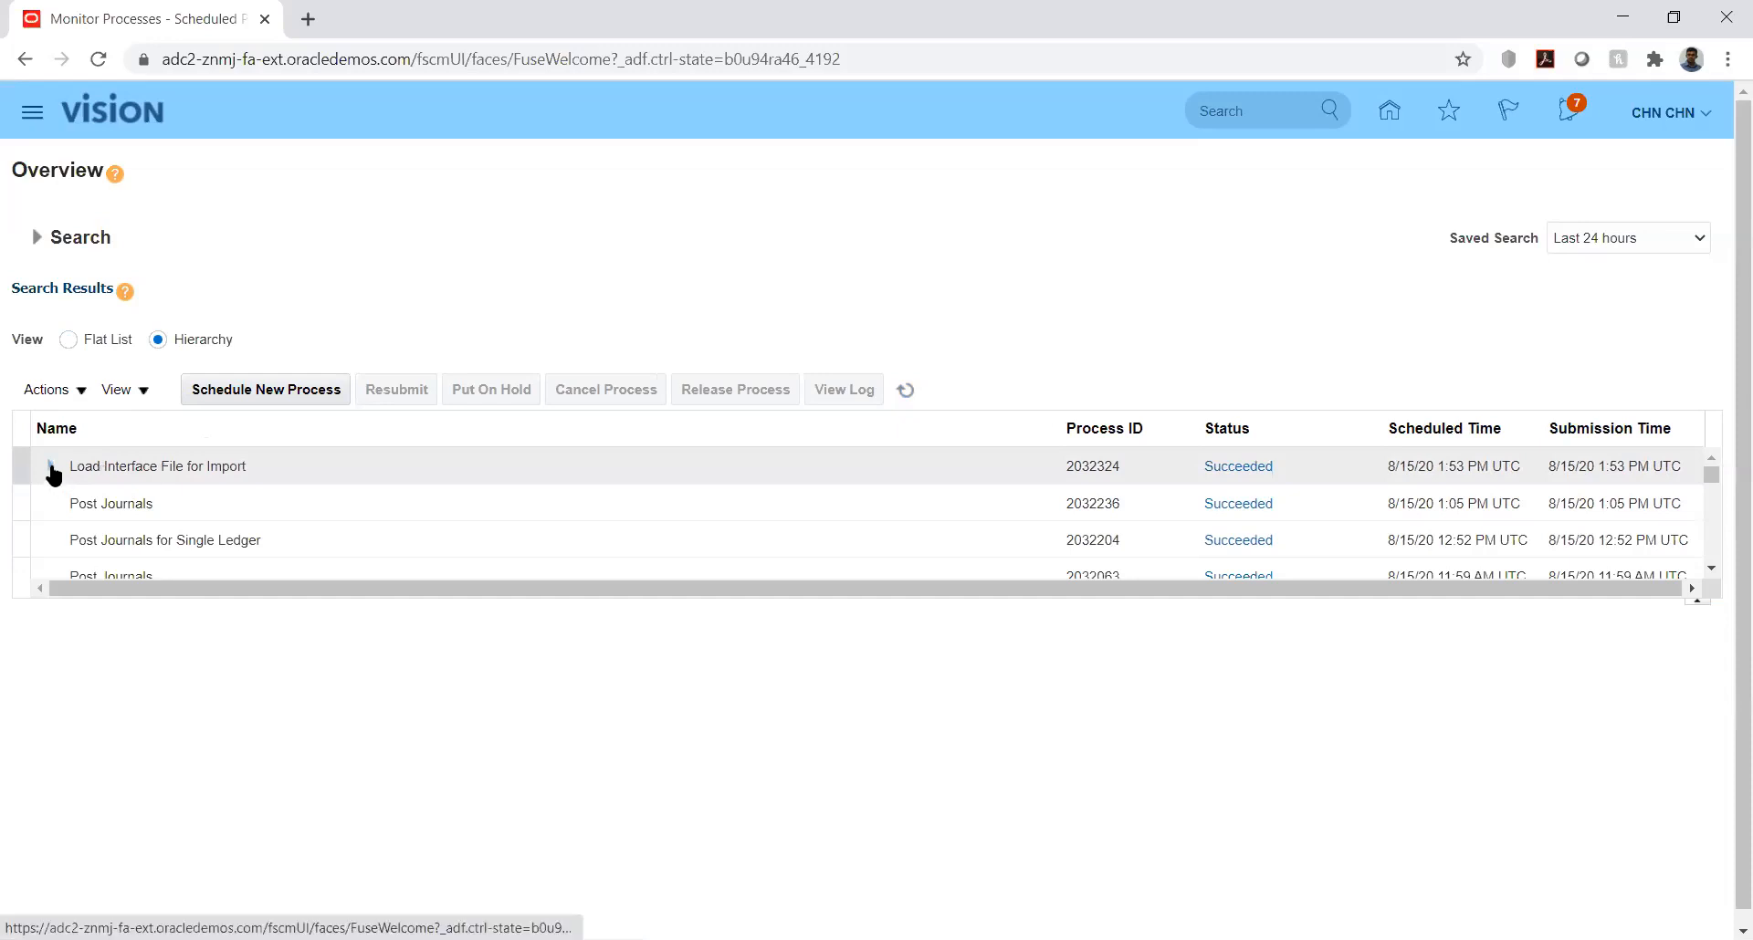
left_click(52, 467)
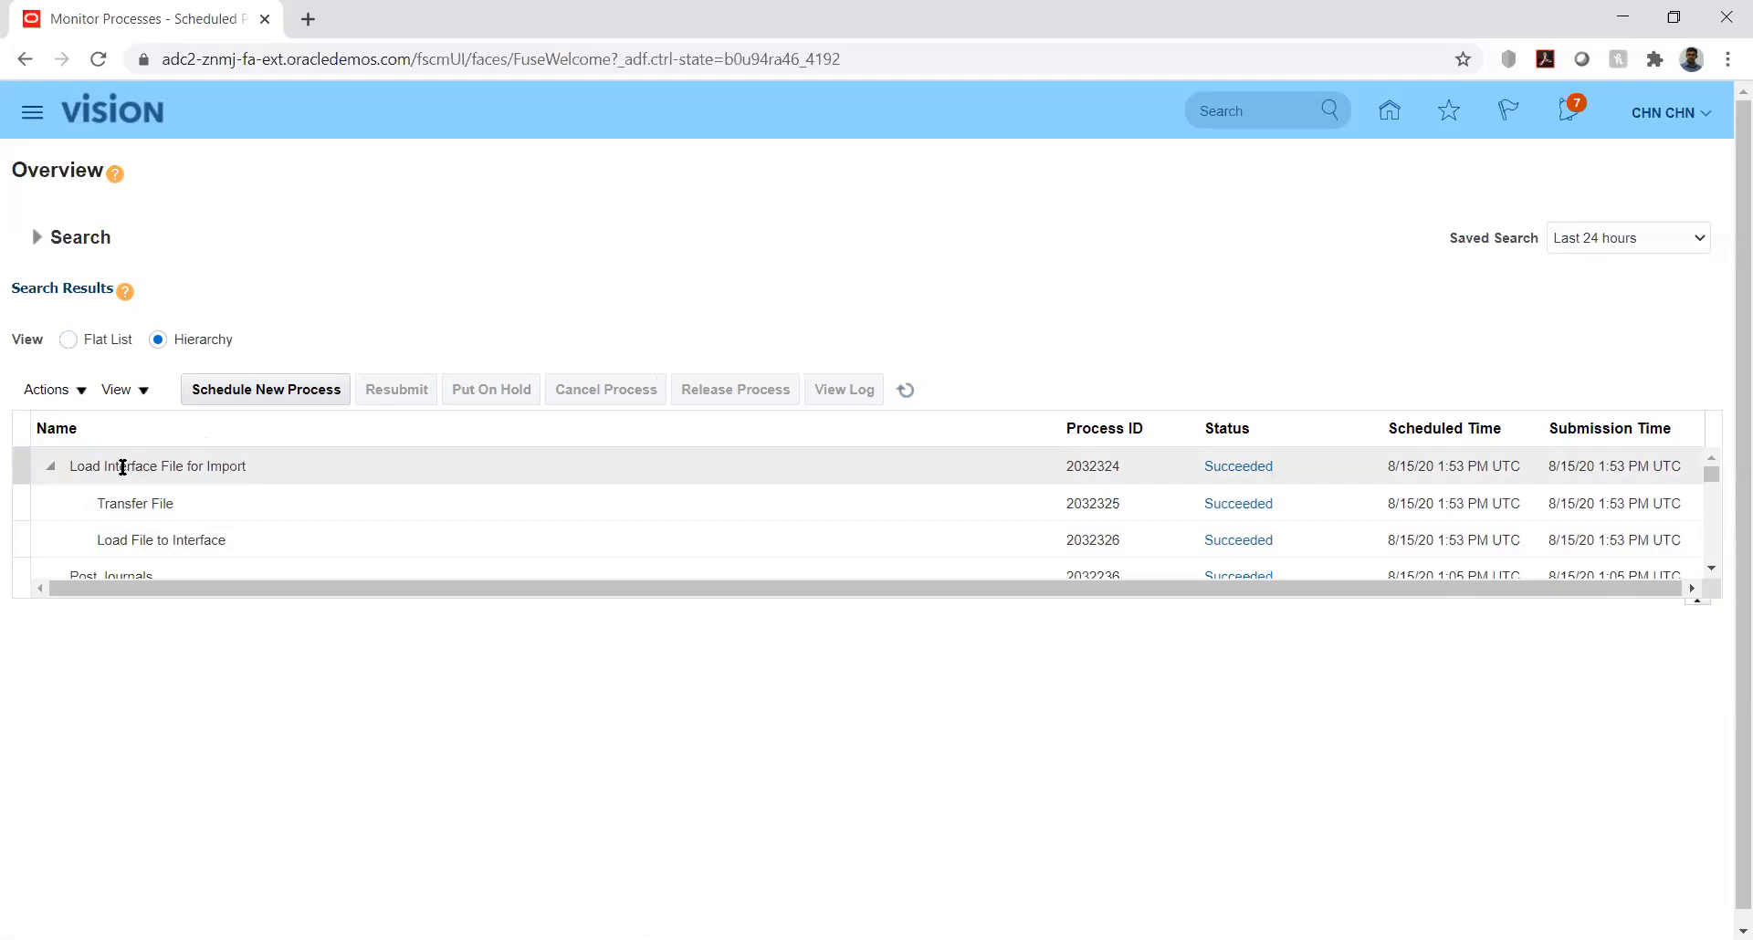
Step: Collapse the Load Interface File for Import process and open Import Journals from the Journals work area of General Accounting
left_click(51, 467)
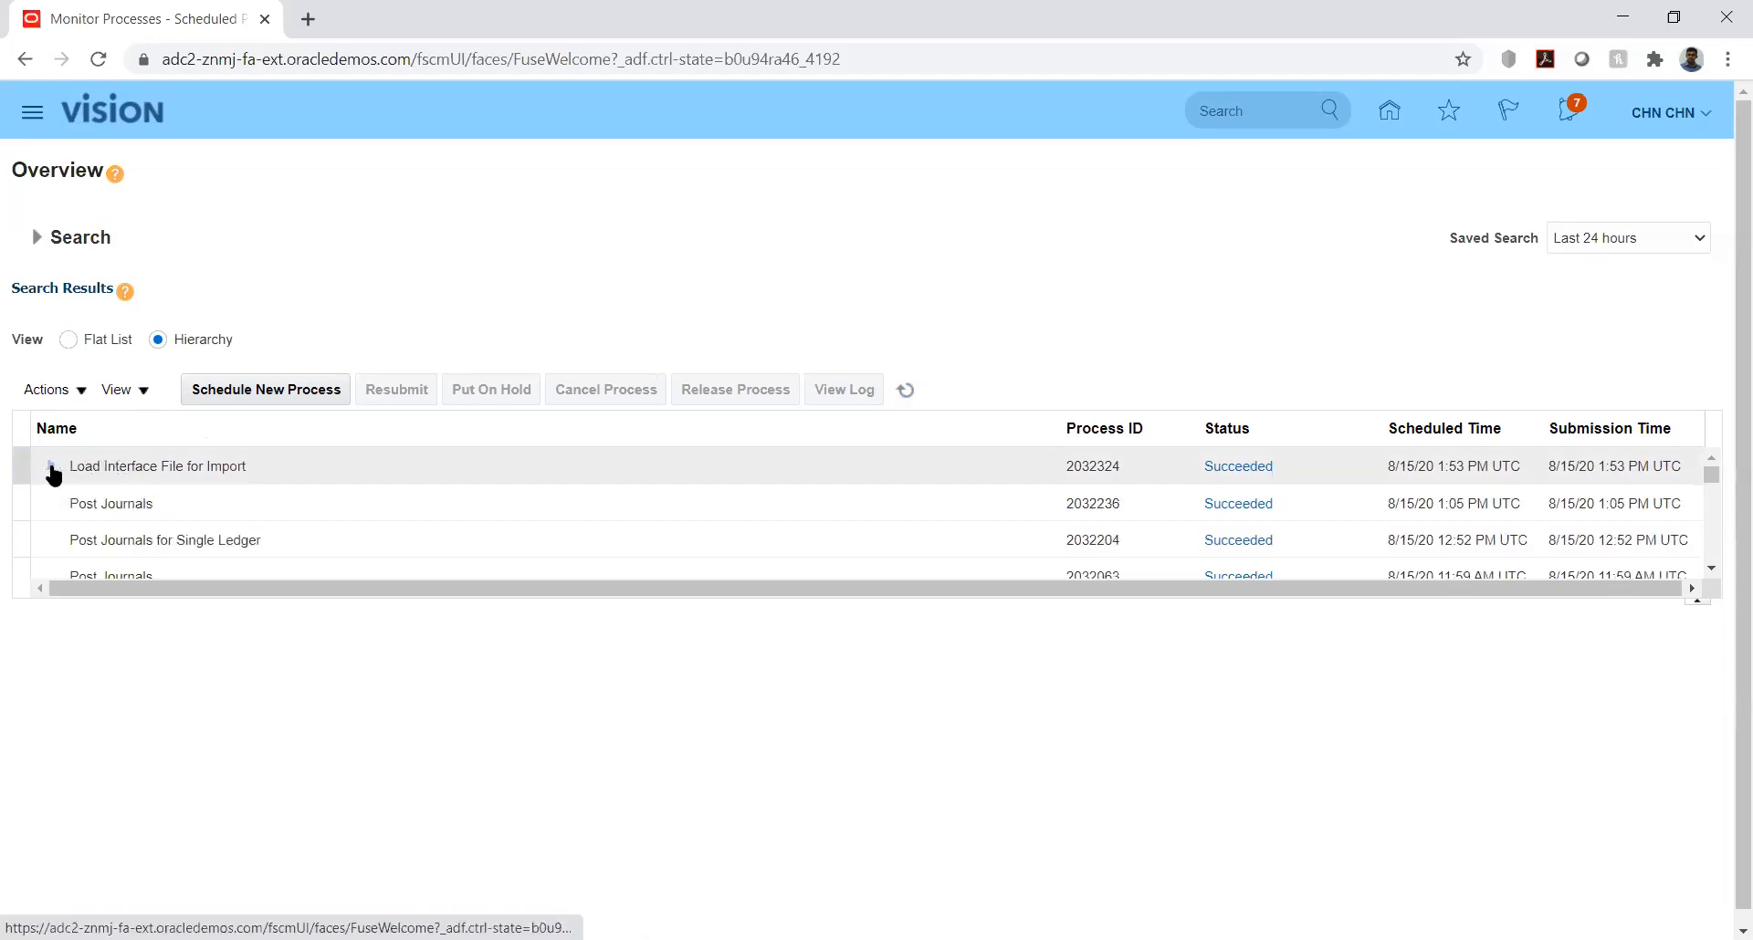
left_click(1712, 470)
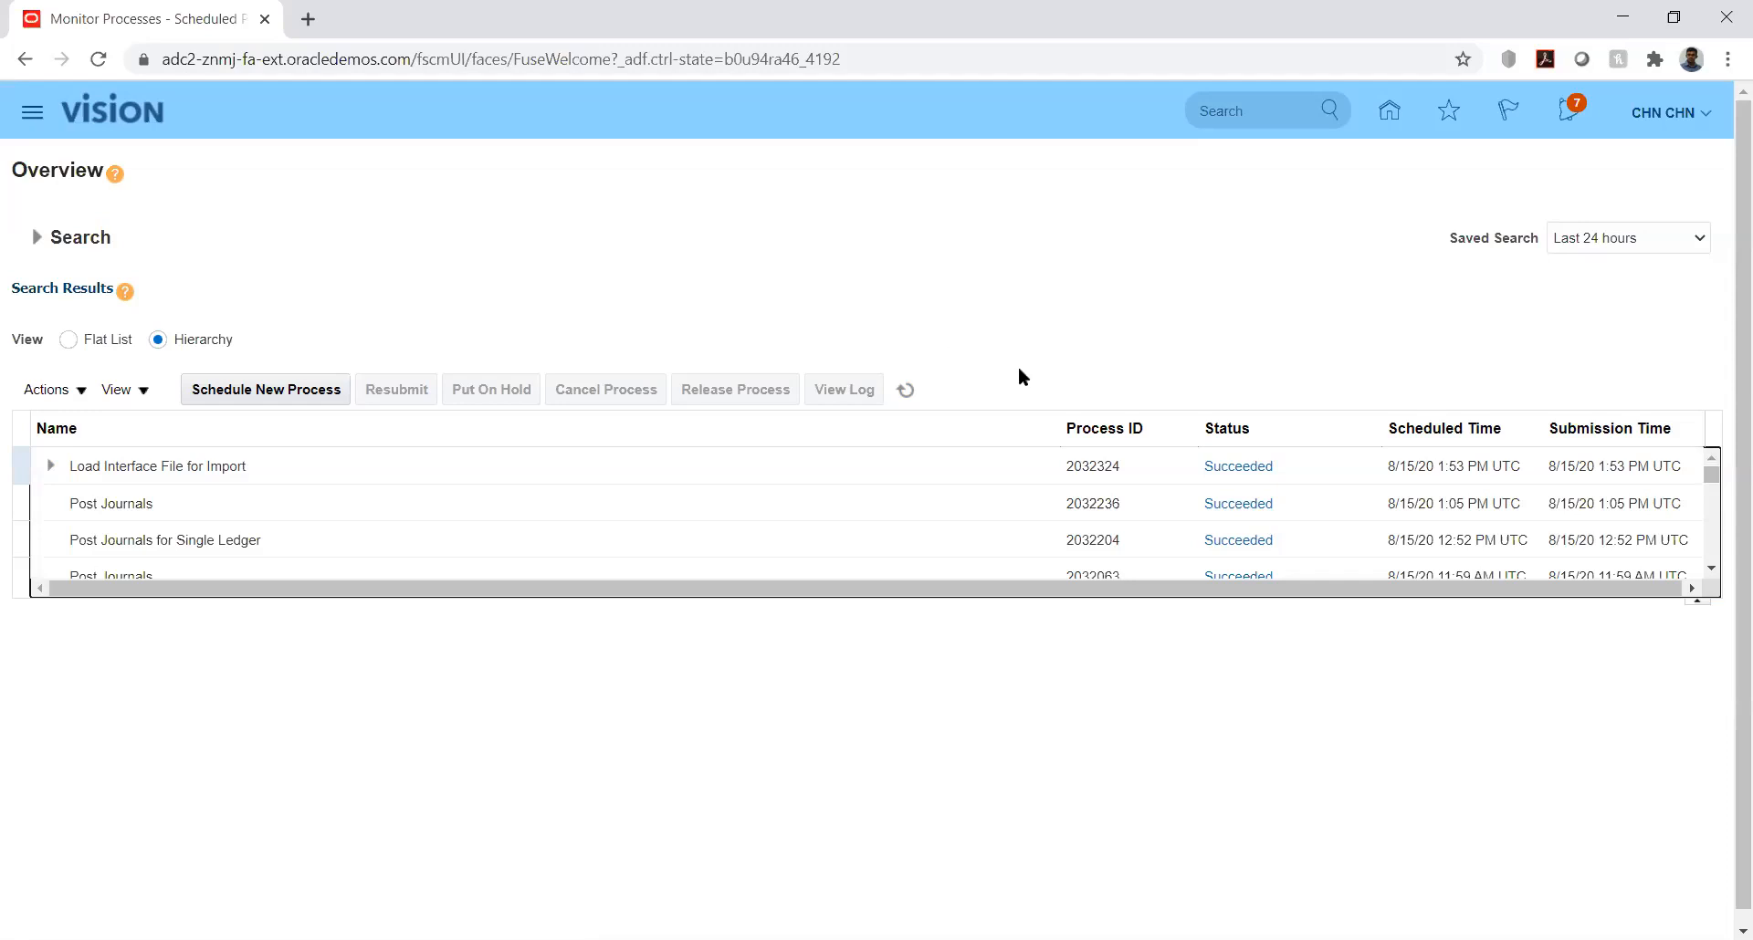
left_click(1389, 113)
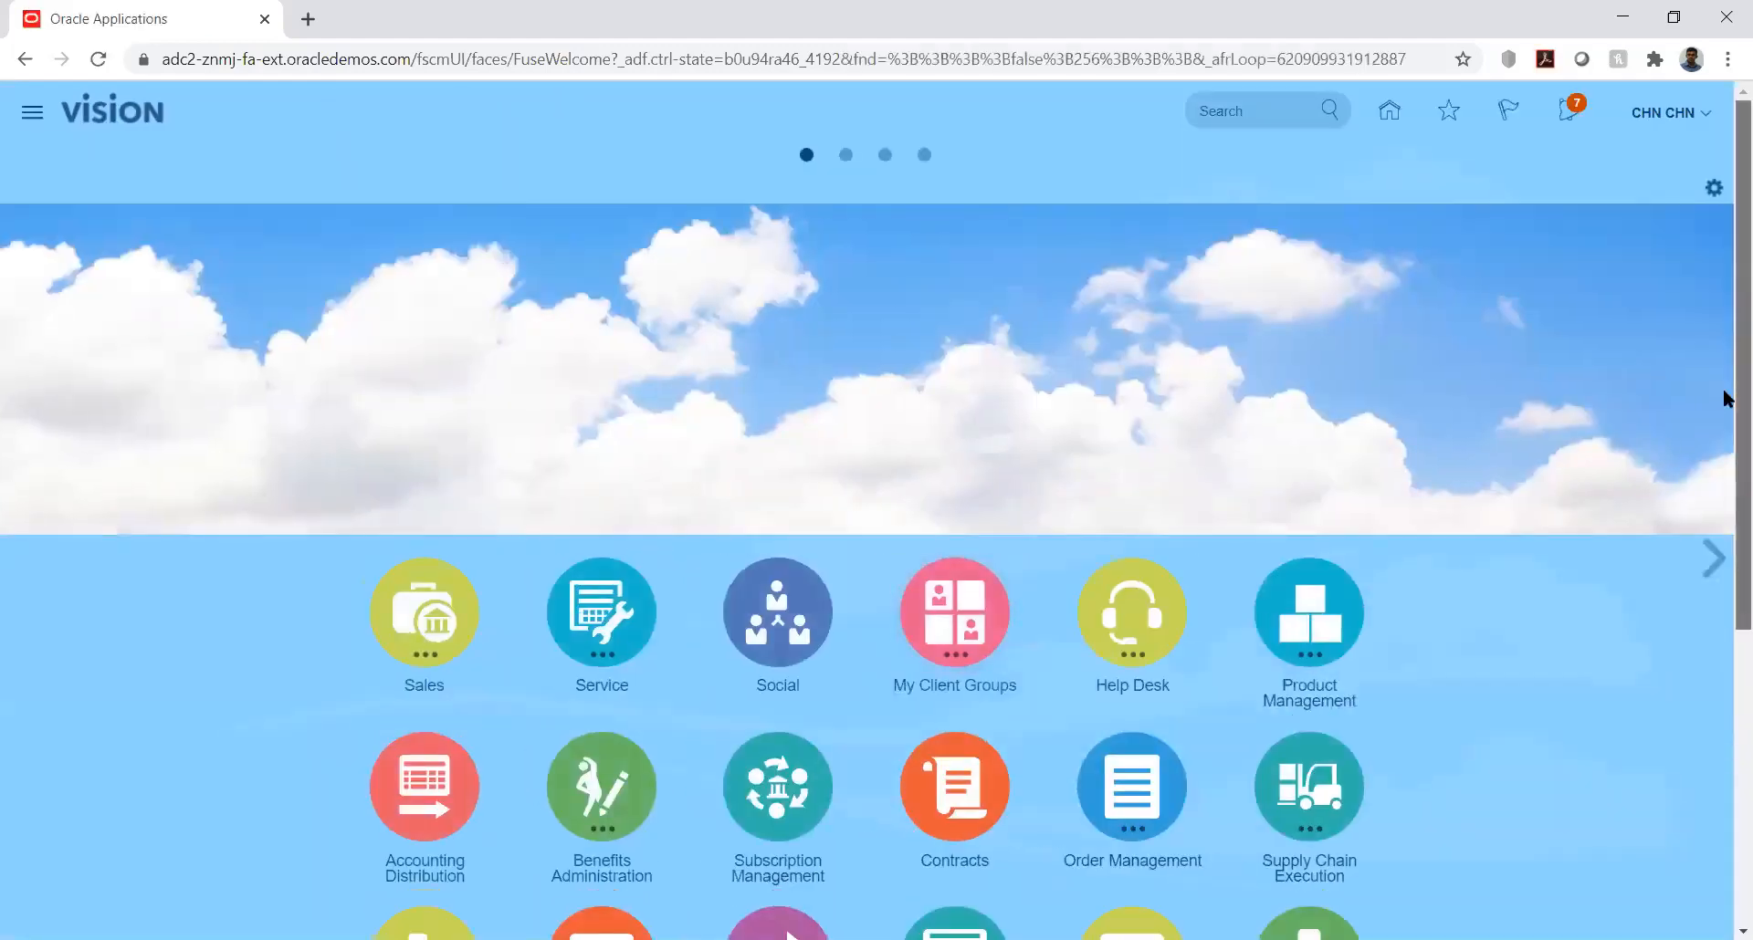
left_click_drag(1740, 402, 1740, 657)
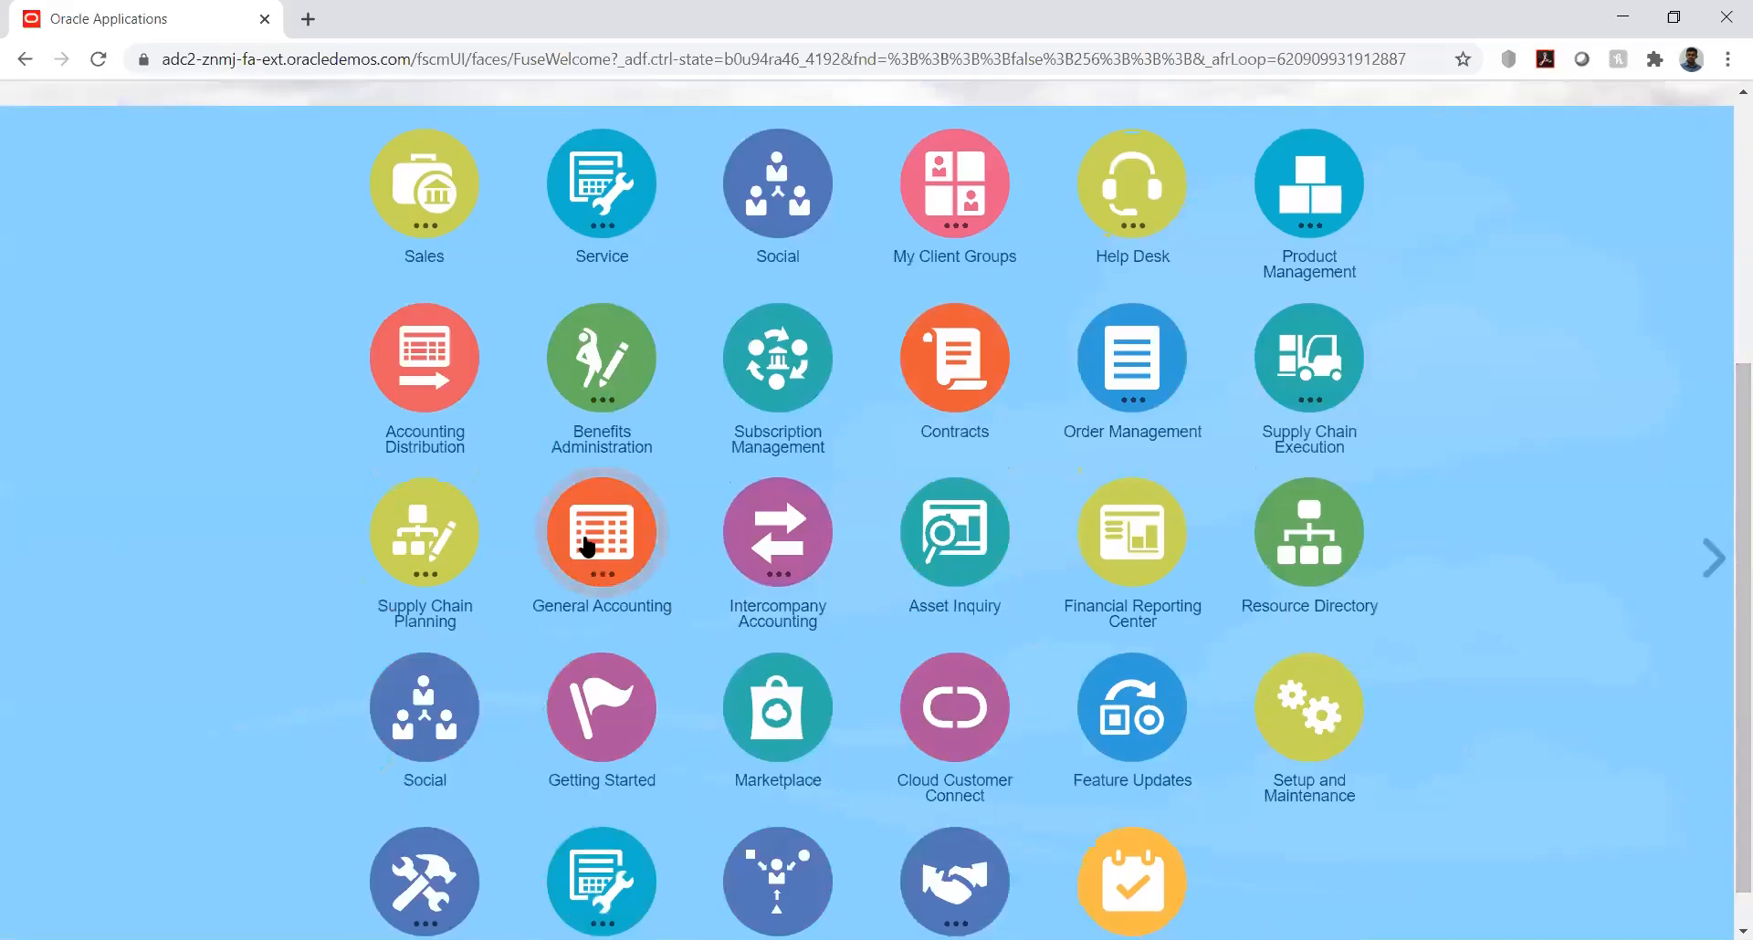
left_click(584, 544)
left_click(604, 694)
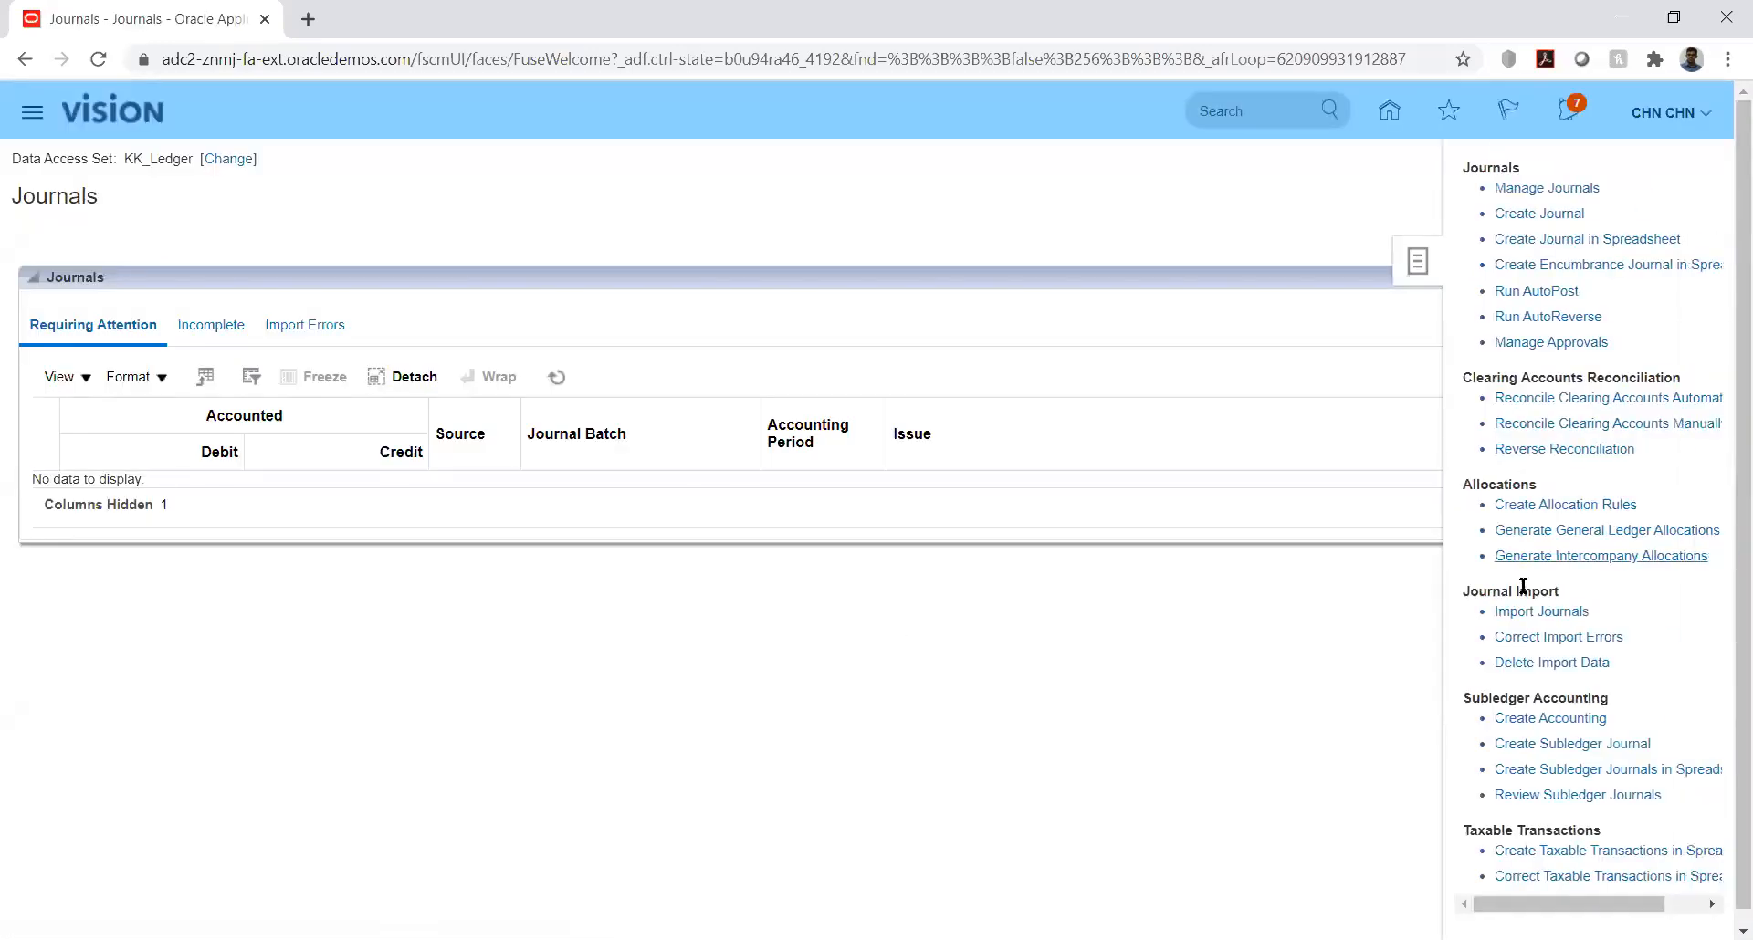
left_click(1535, 613)
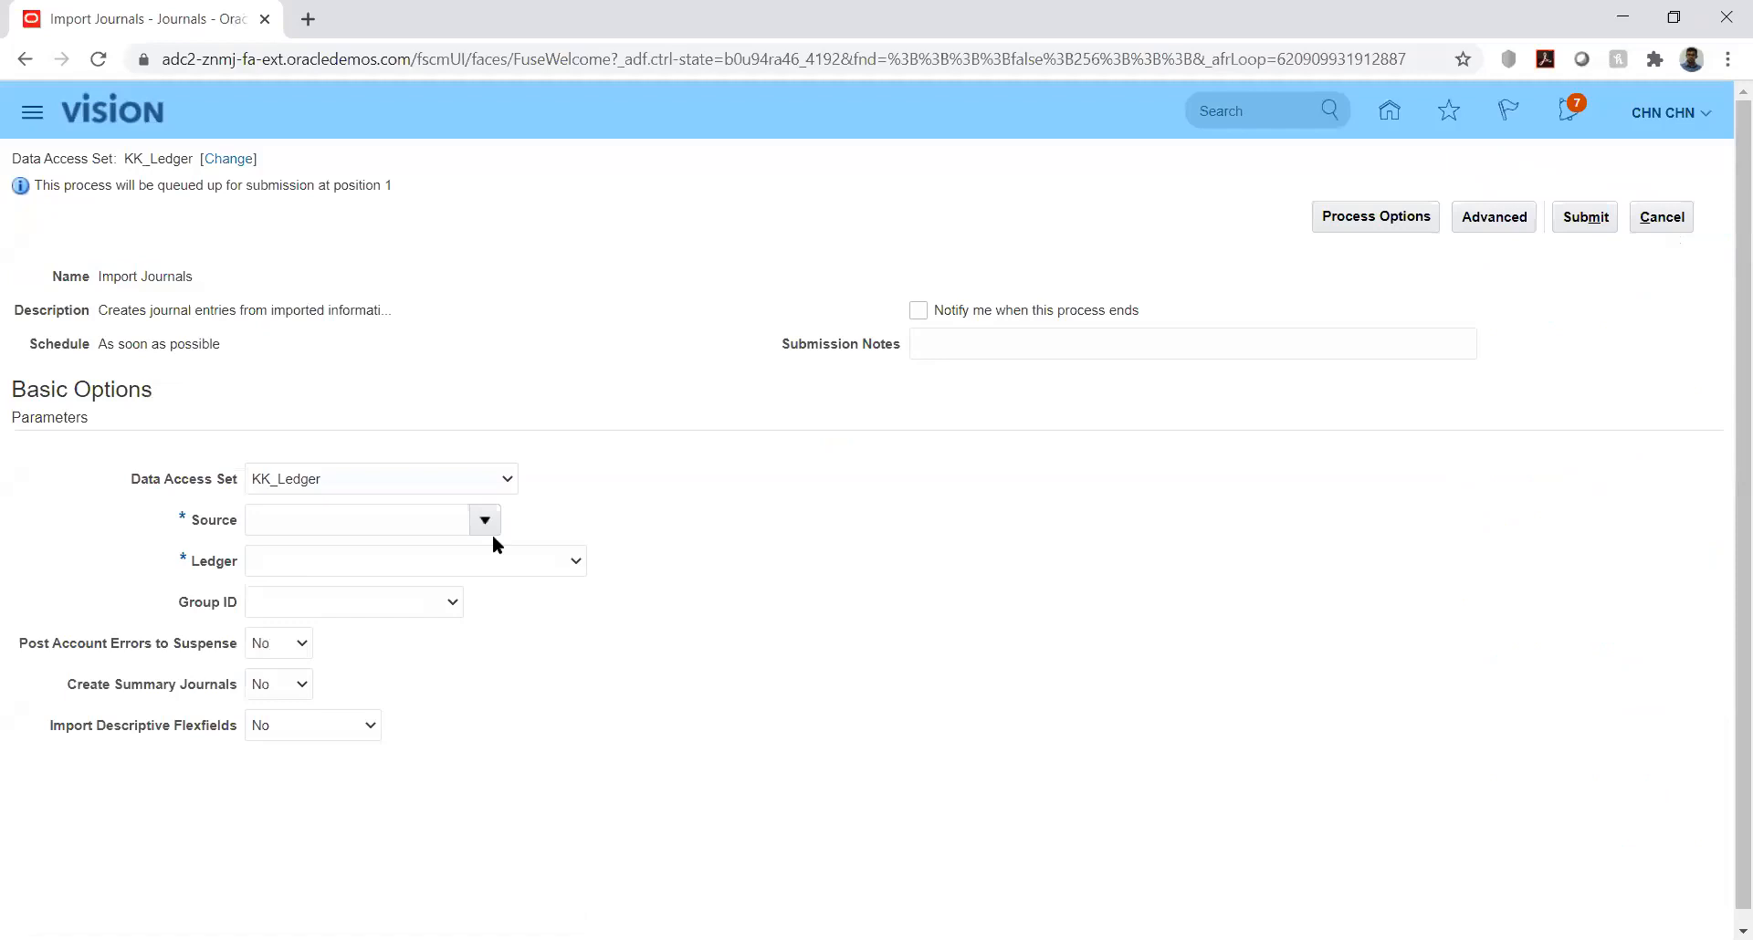
Step: Set the Source parameter of the Import Journals process to KK_Fusion
left_click(442, 519)
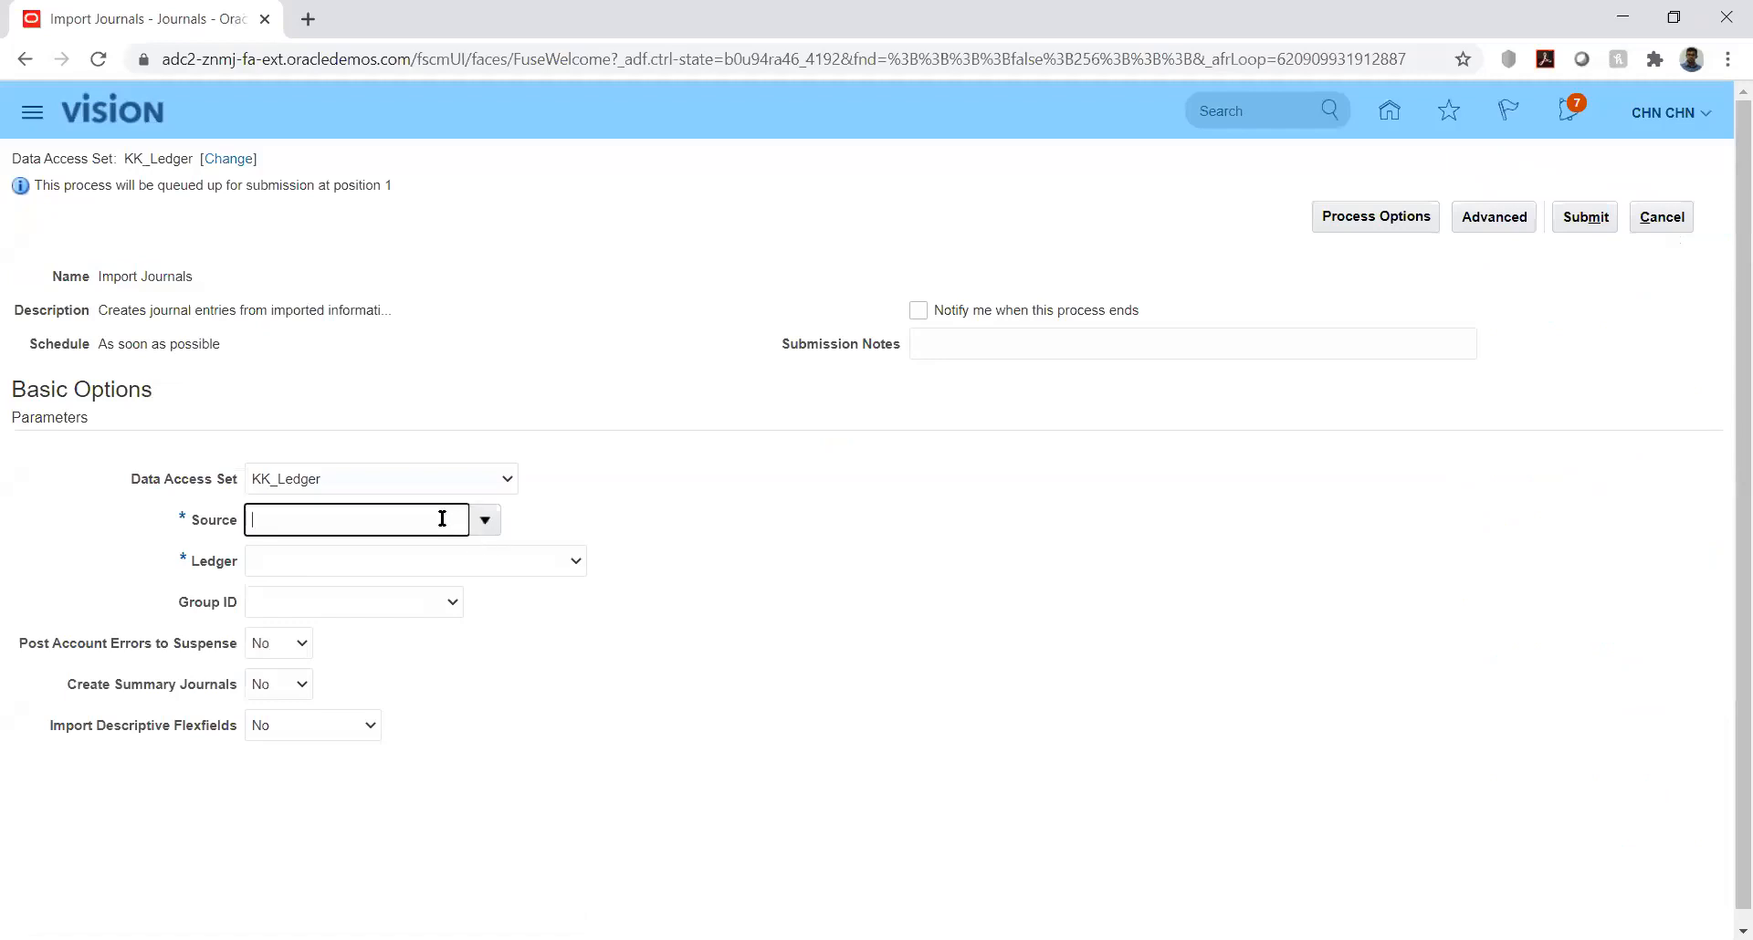
type("KK_Fusion")
key("Tab")
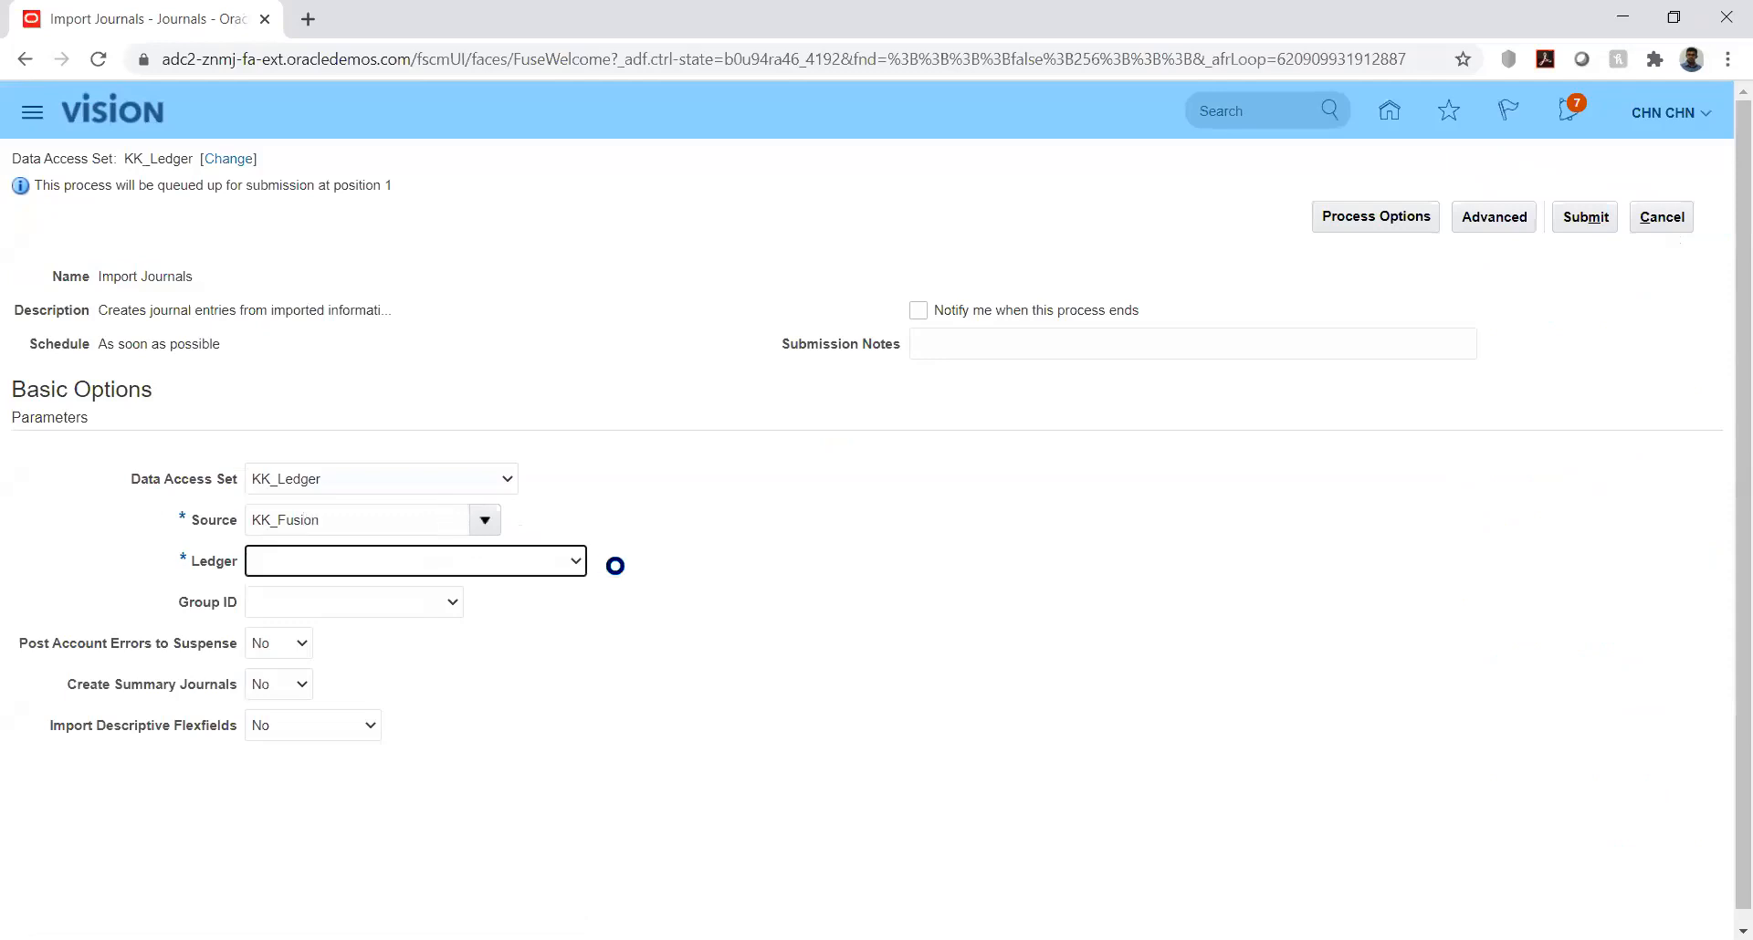
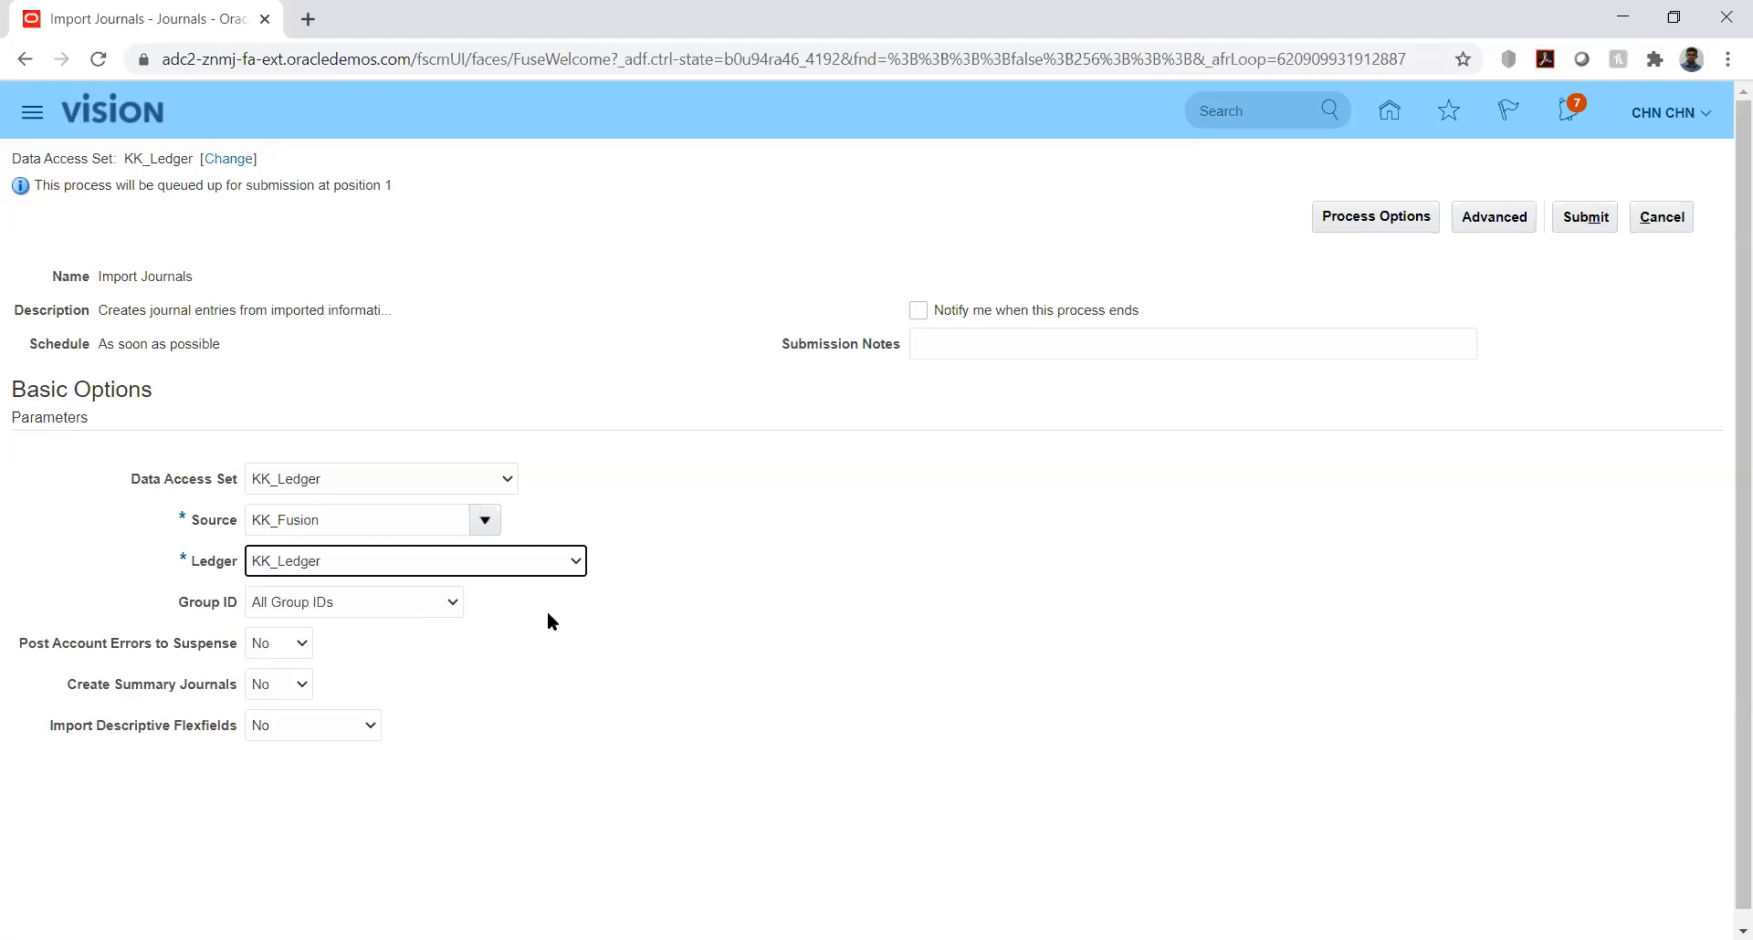
Step: Set the Group ID parameter of Import Journals to 8091 and submit the process
left_click(557, 604)
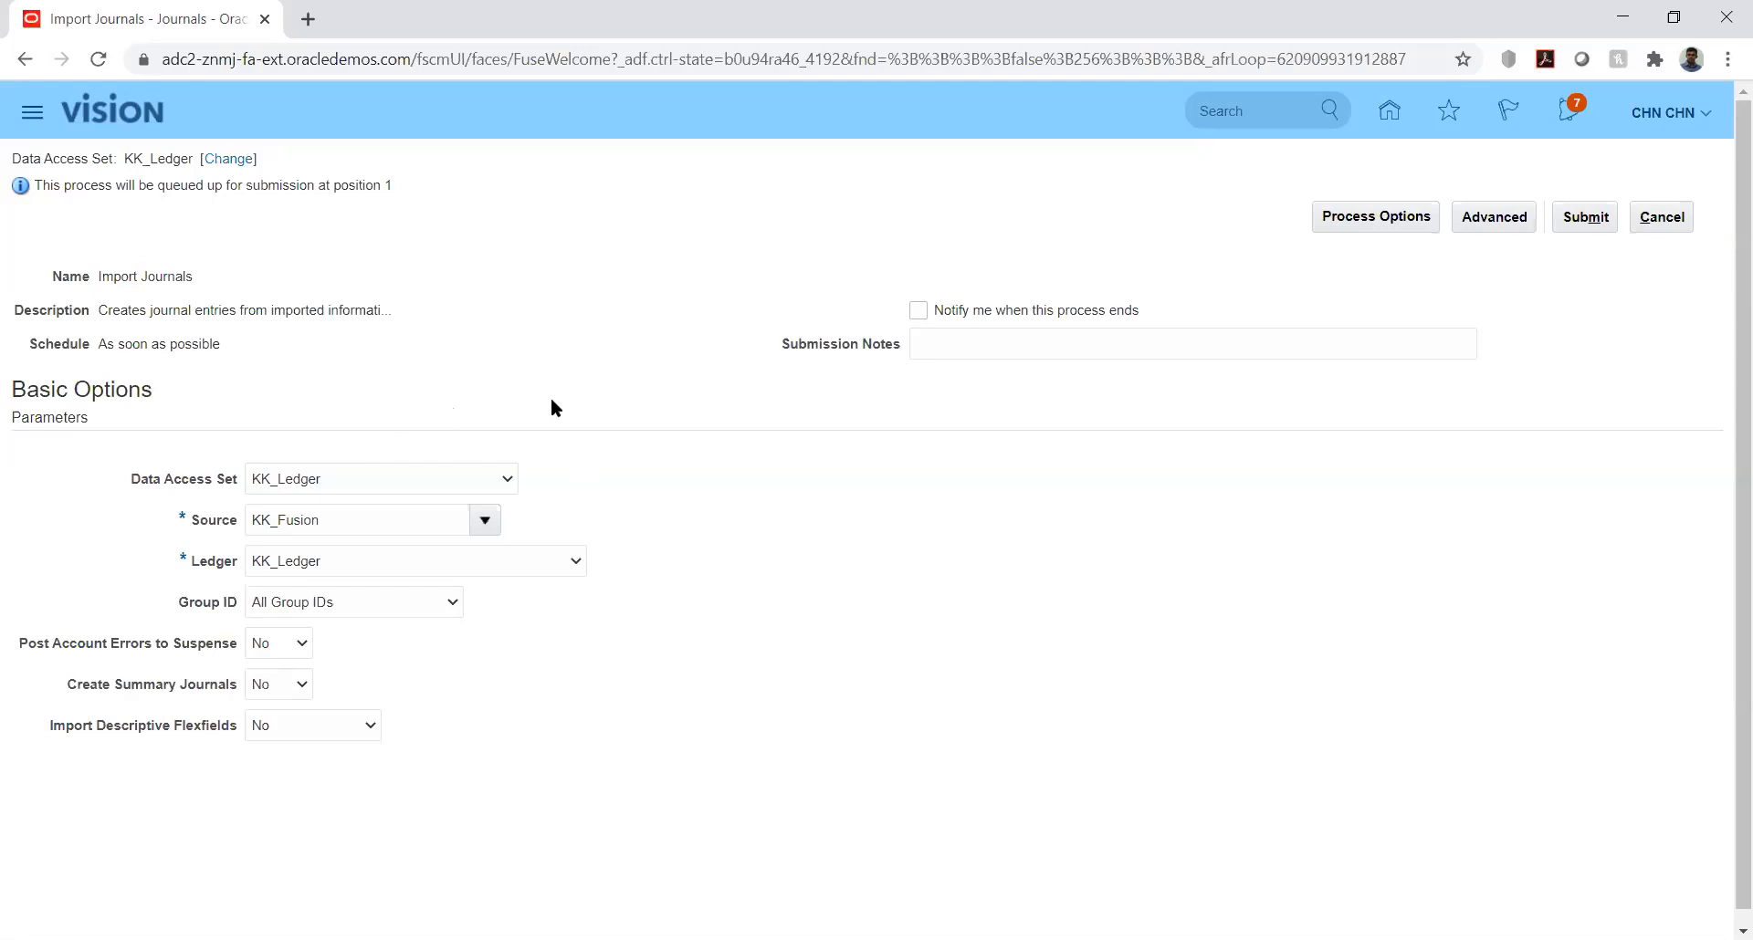
left_click(435, 601)
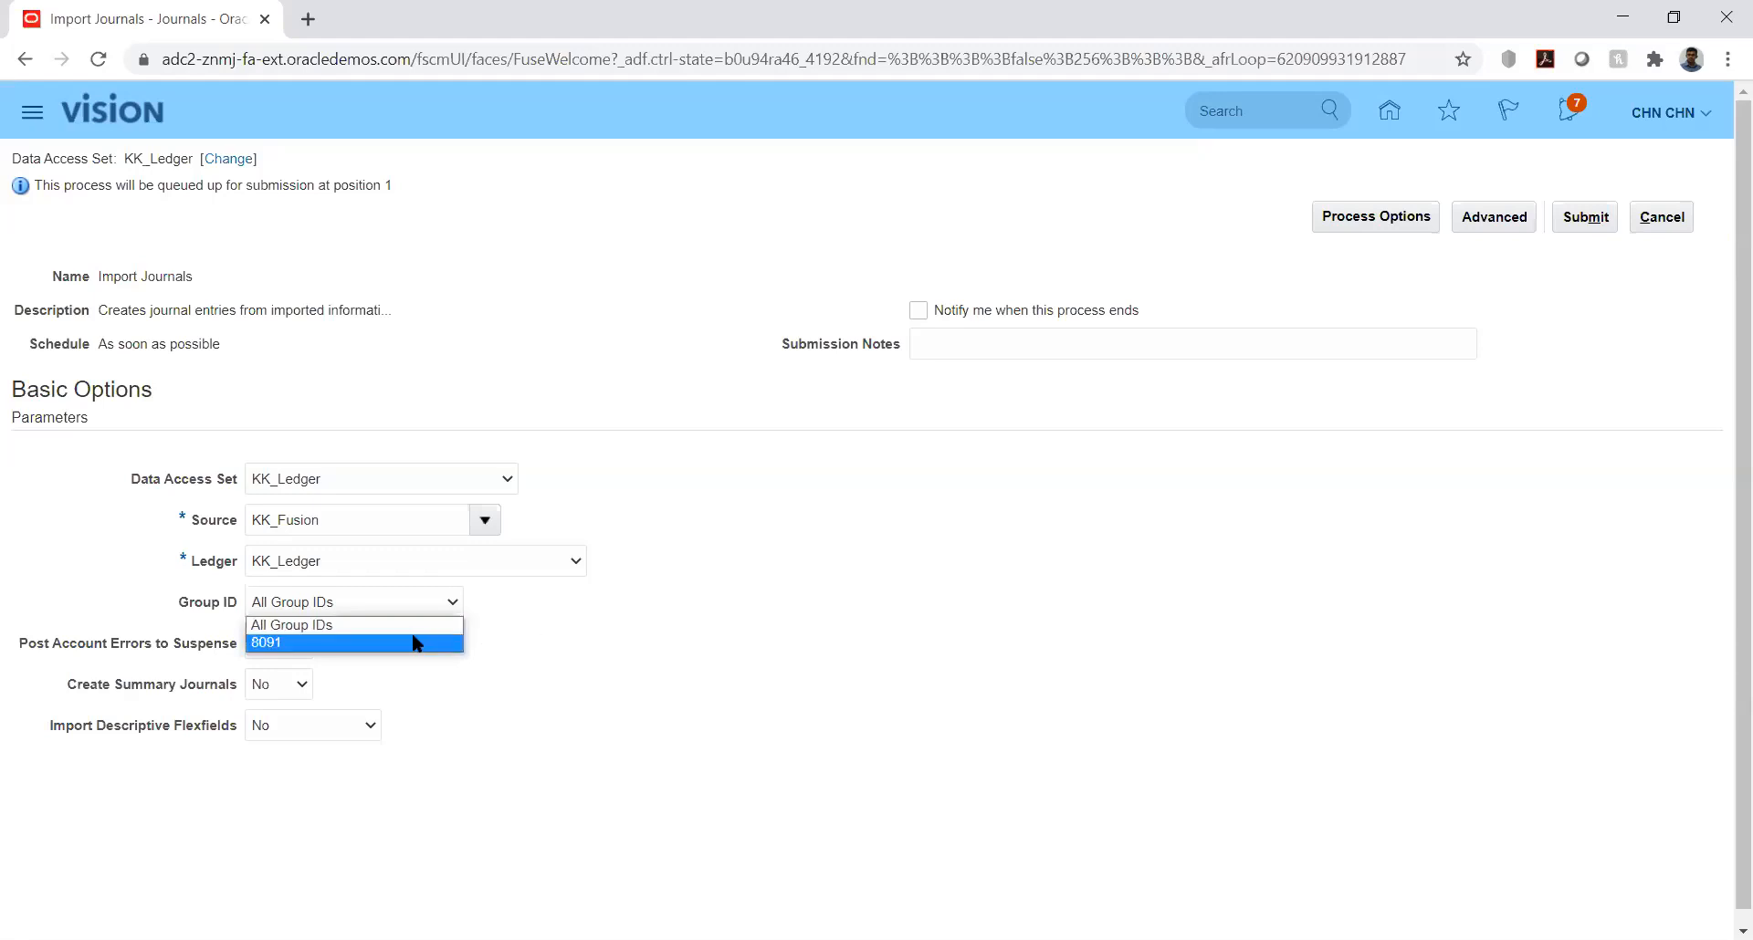
left_click(296, 645)
left_click(622, 631)
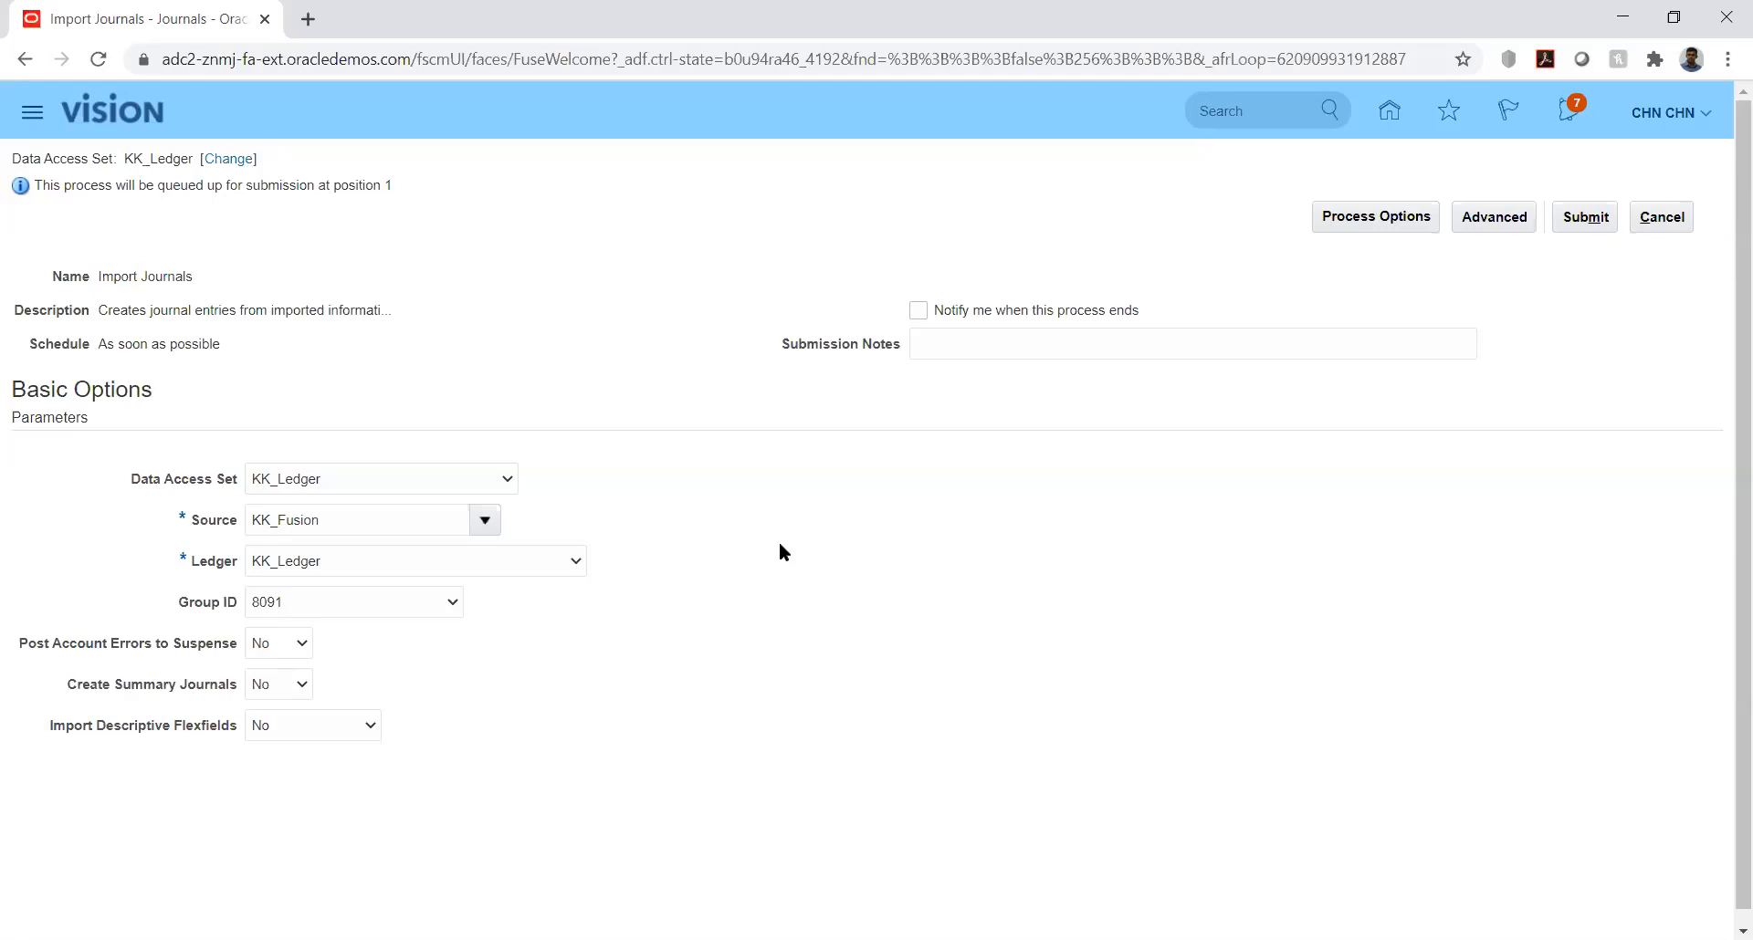
left_click(448, 604)
left_click(571, 611)
left_click(1577, 219)
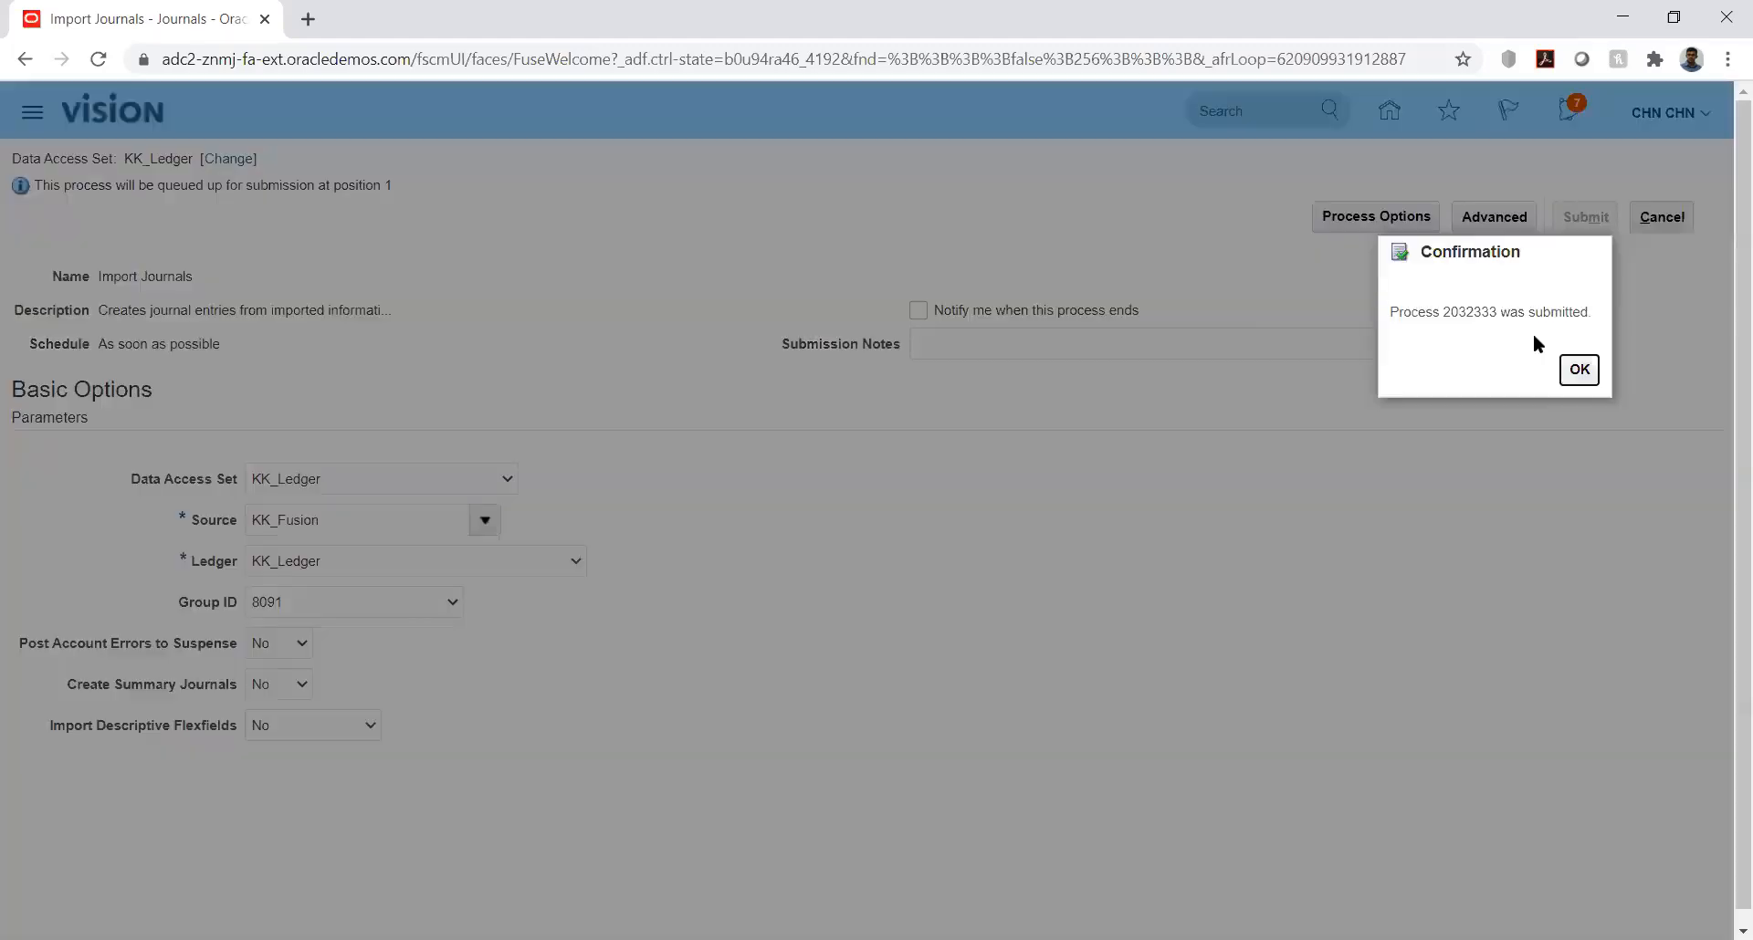
left_click(1578, 369)
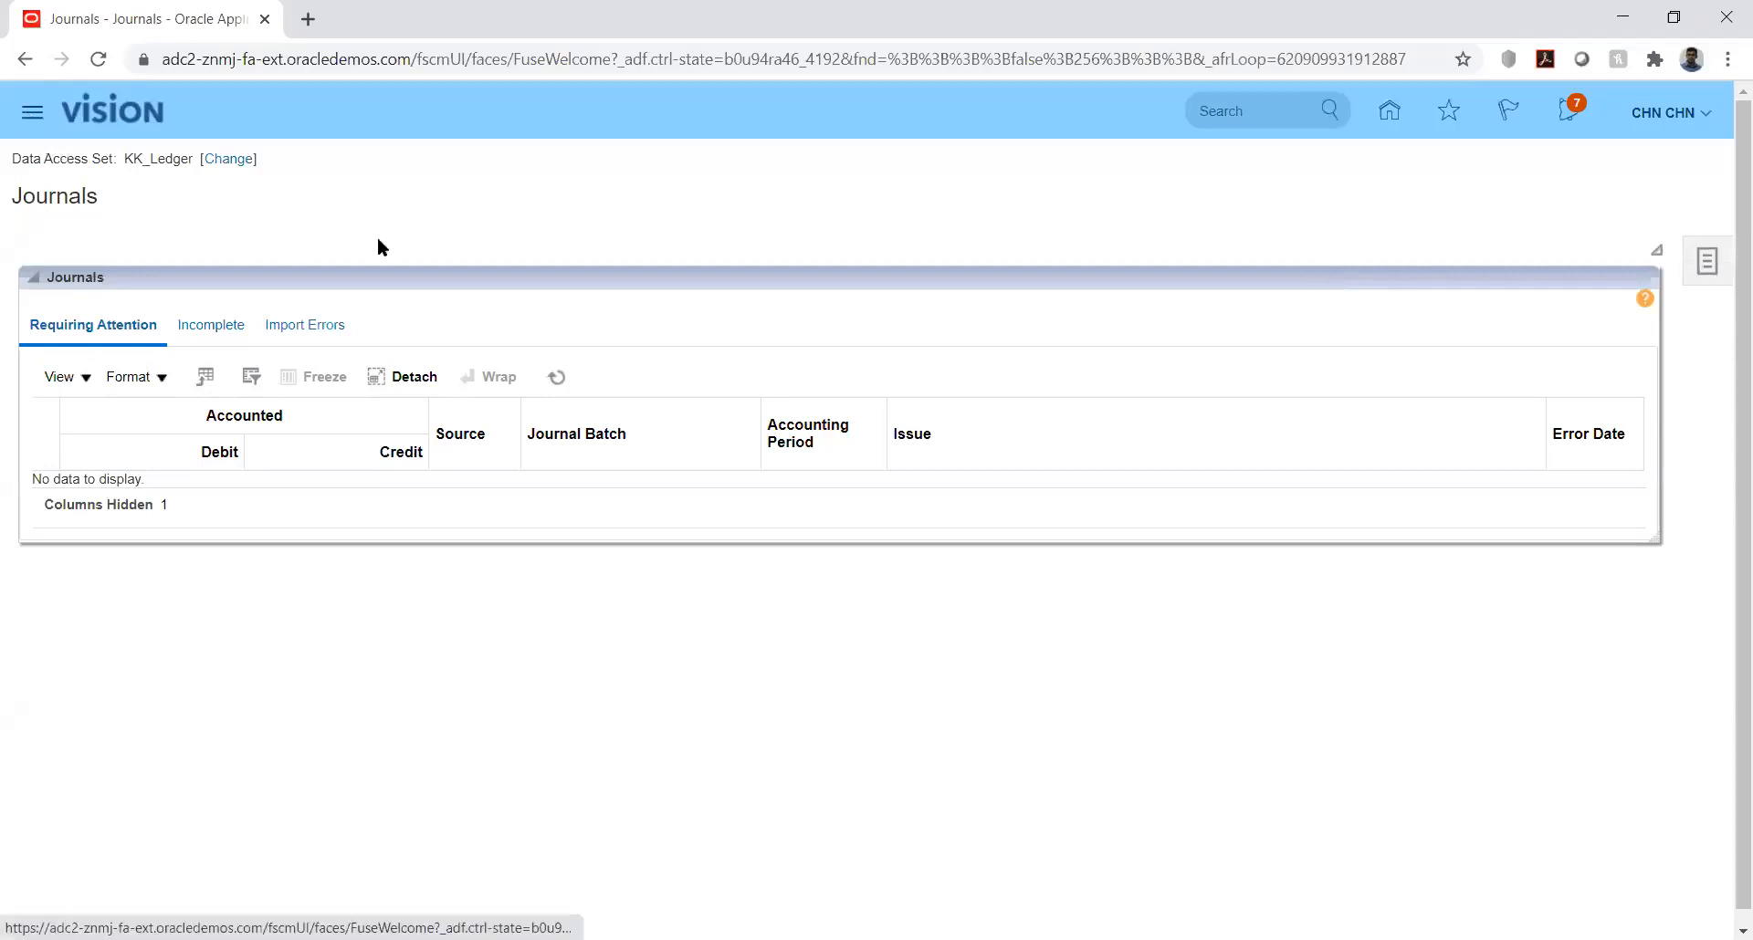
Step: Open Scheduled Processes and refresh the list to check the status of the Import Journals run
left_click(30, 114)
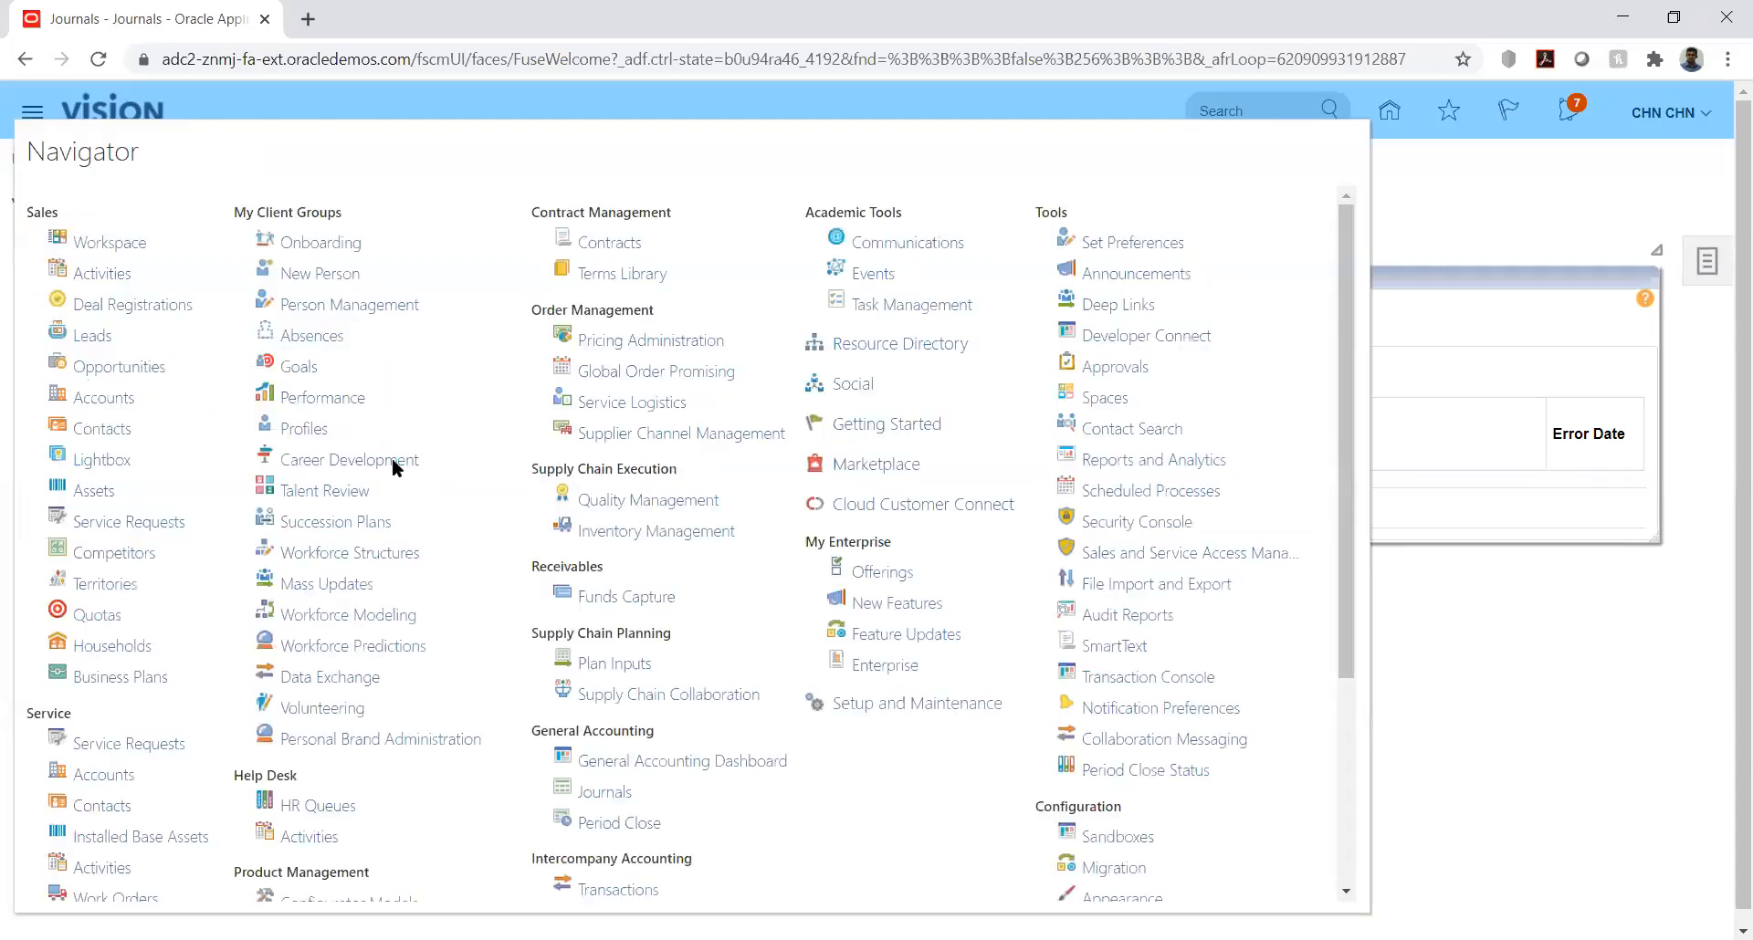
left_click(1141, 493)
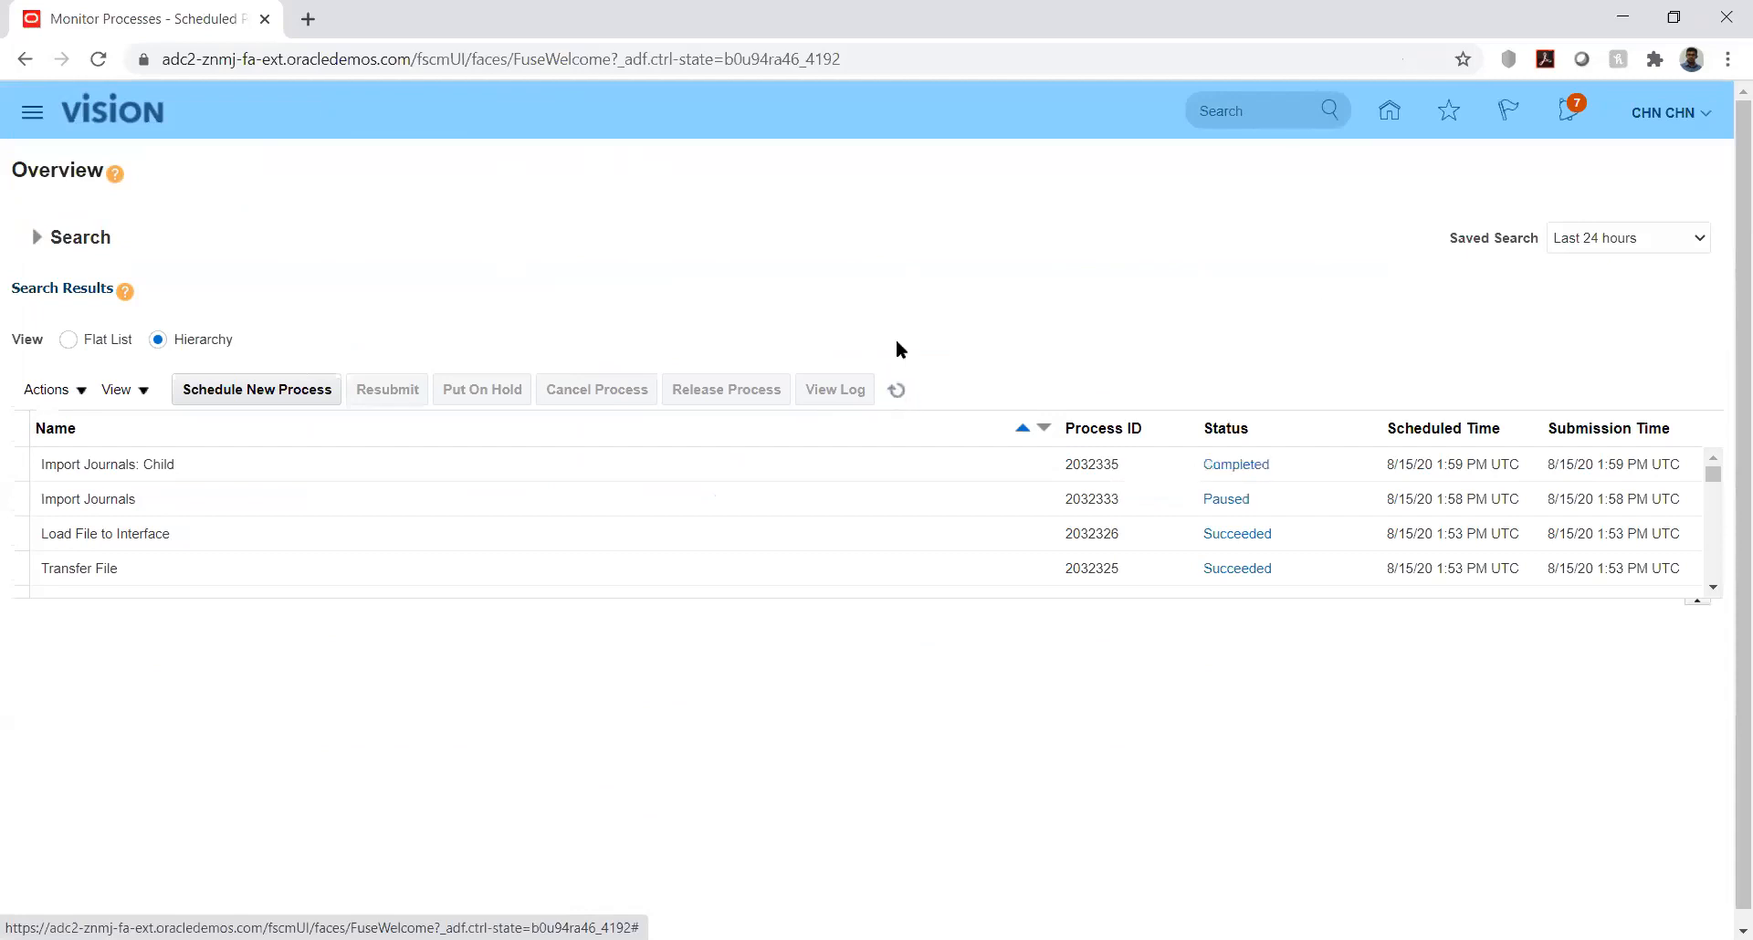
left_click(897, 390)
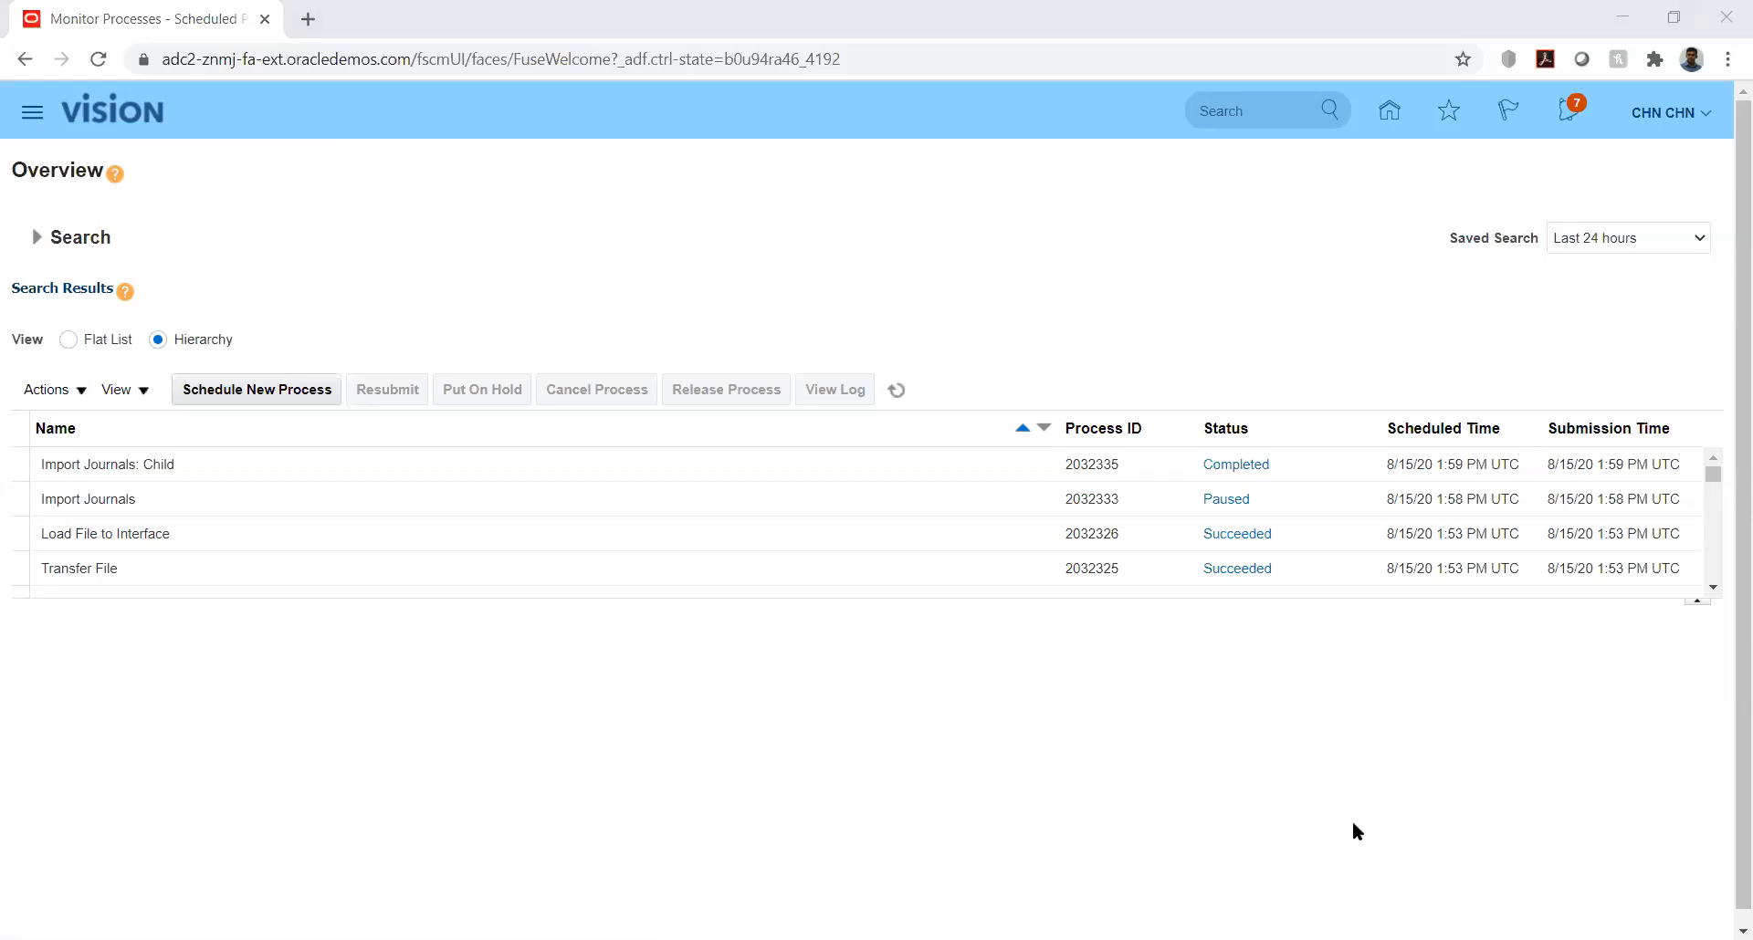
Step: Switch to the JournalImportTemplate (1).xlsm workbook in Excel and review the second journal line across the columns of the GL_INTERFACE sheet
key("alt+Tab")
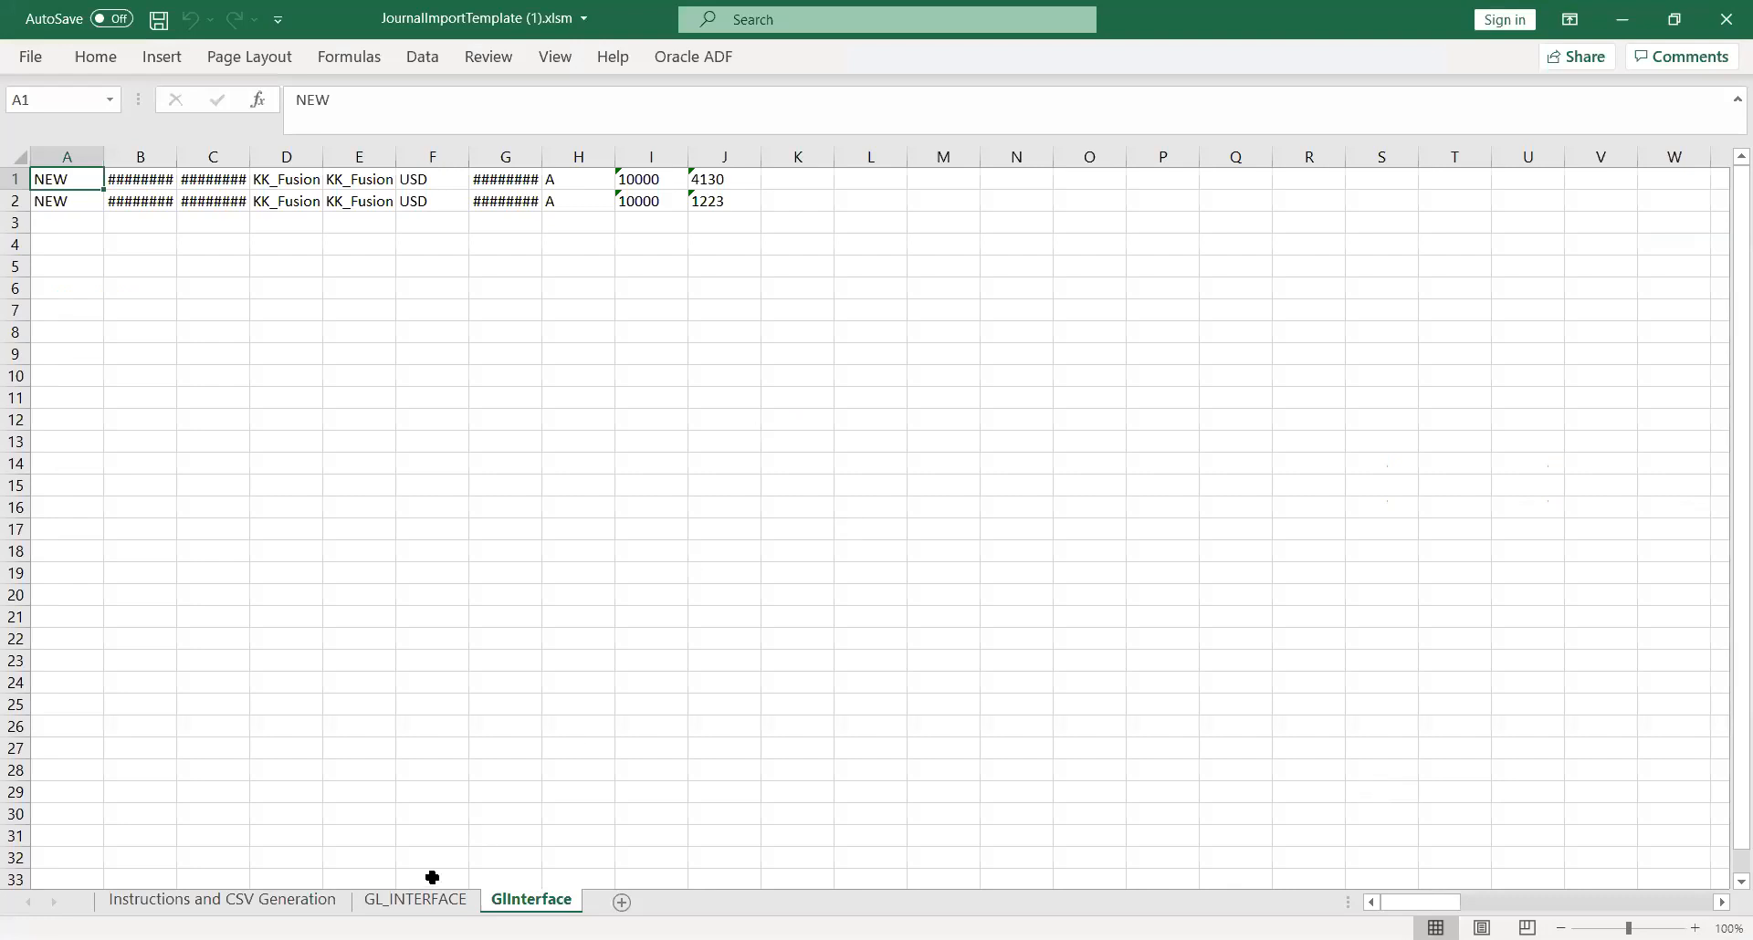
left_click(425, 900)
left_click(830, 403)
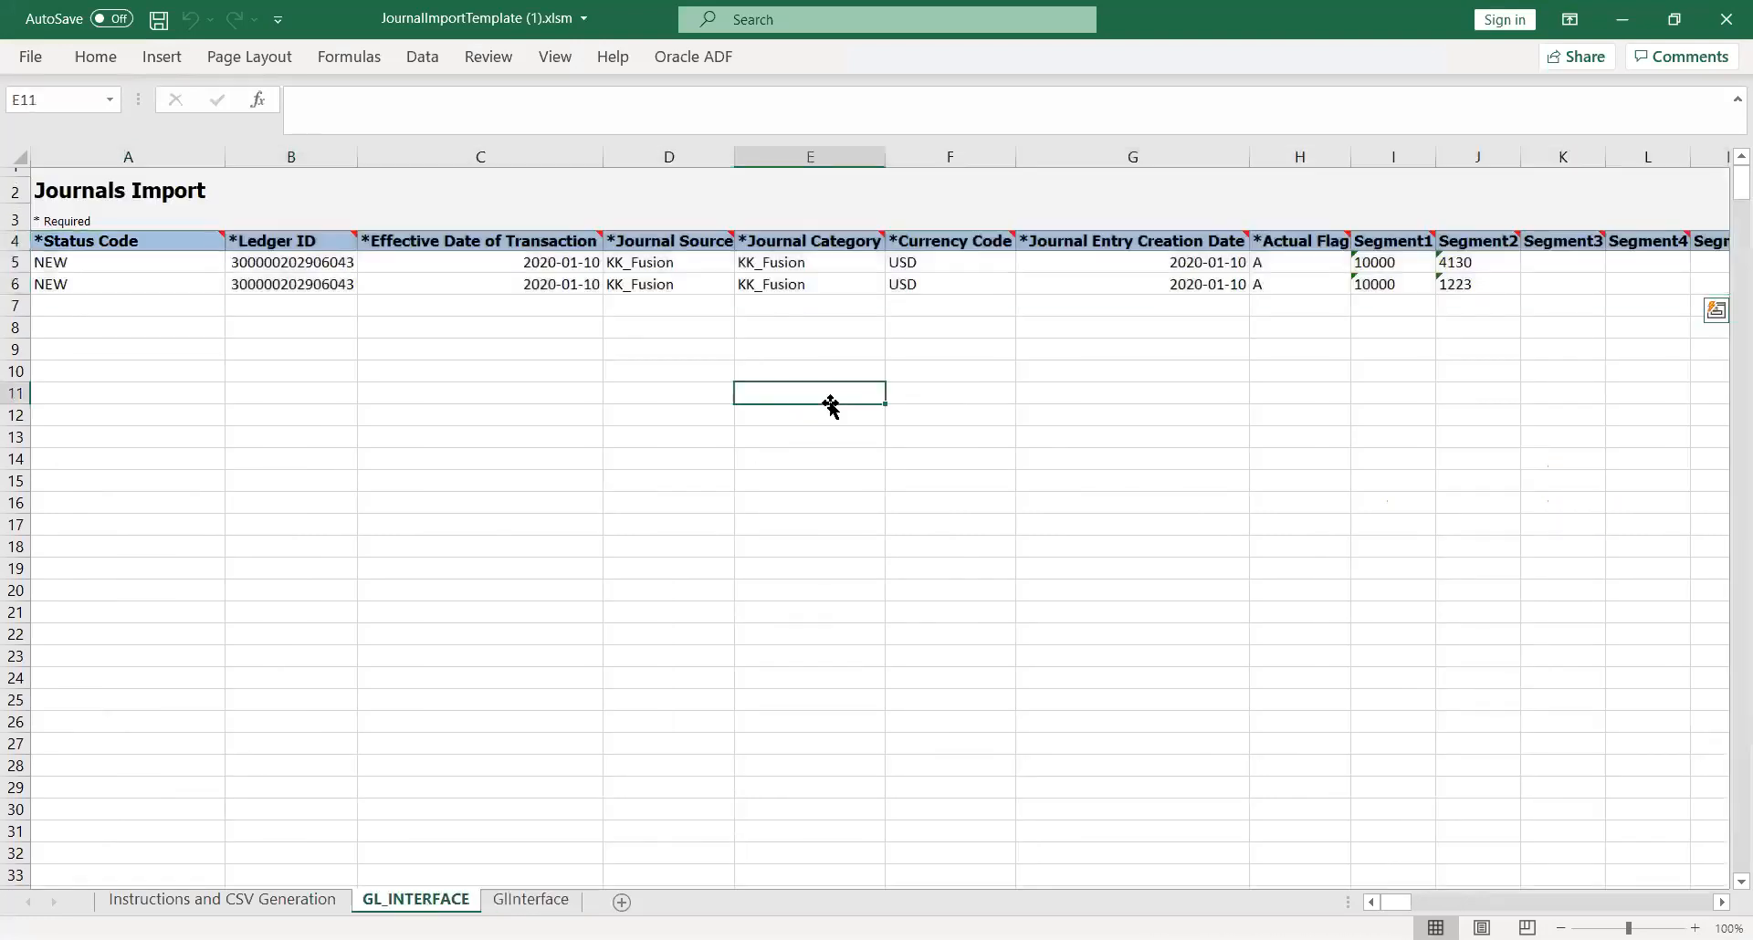
left_click(825, 287)
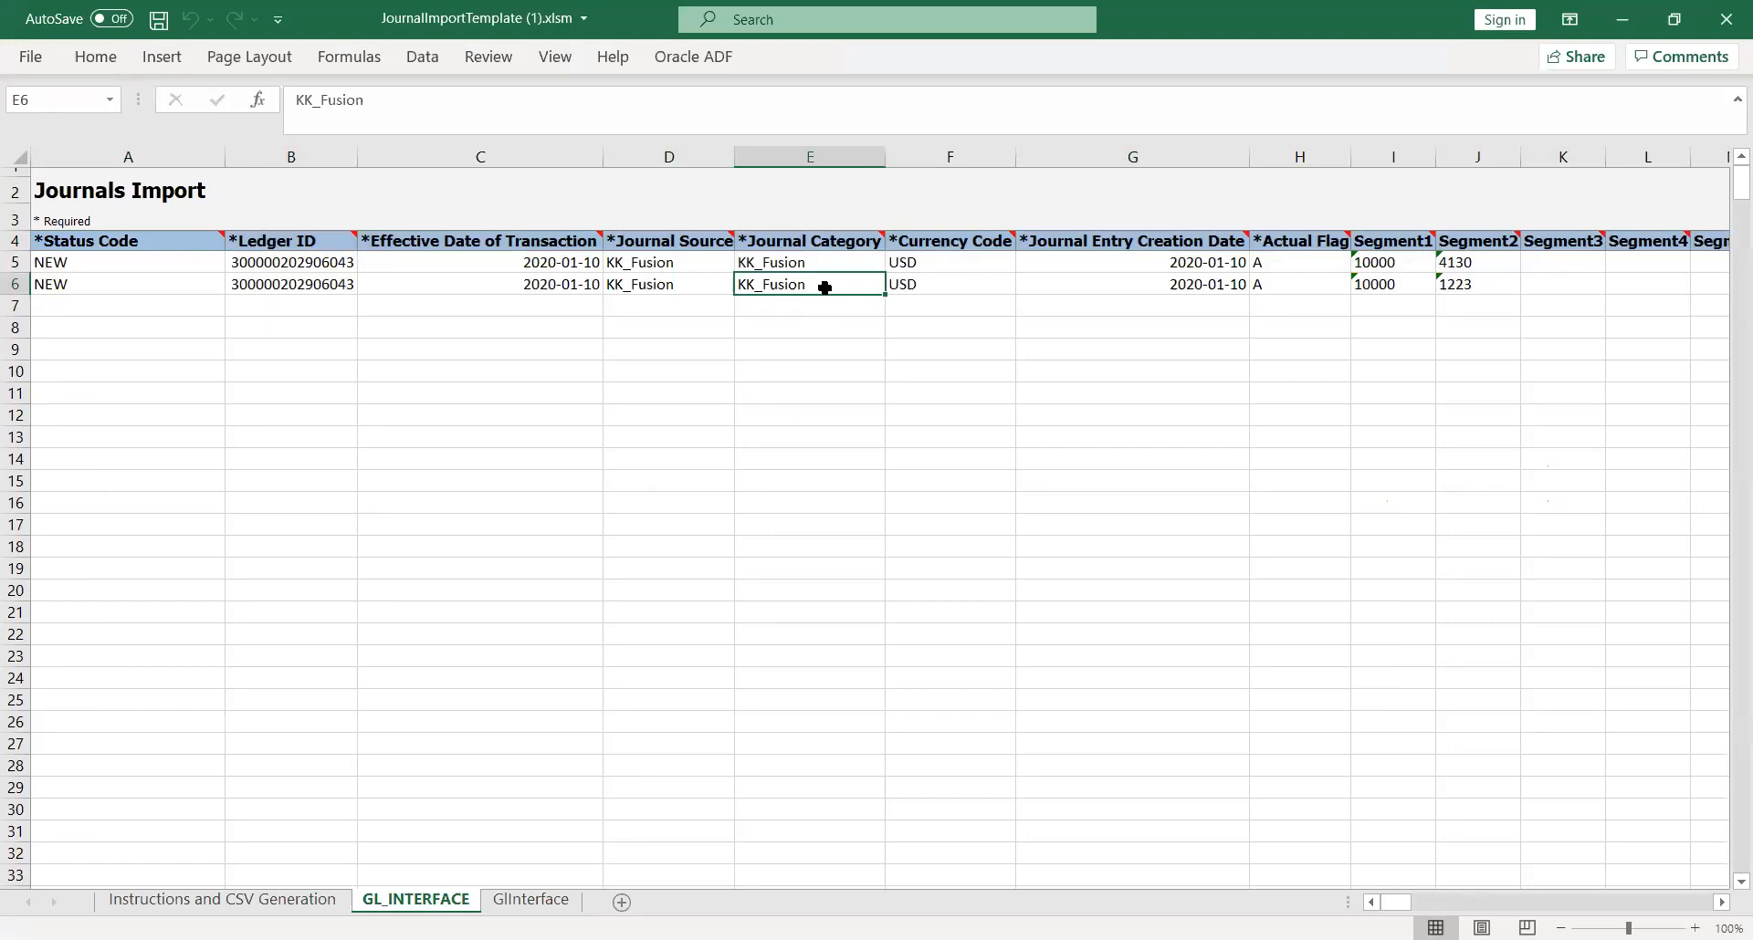
key("Right")
key("Right")
key("Right")
key("Right")
key("Right")
key("Right")
key("Right")
key("Right")
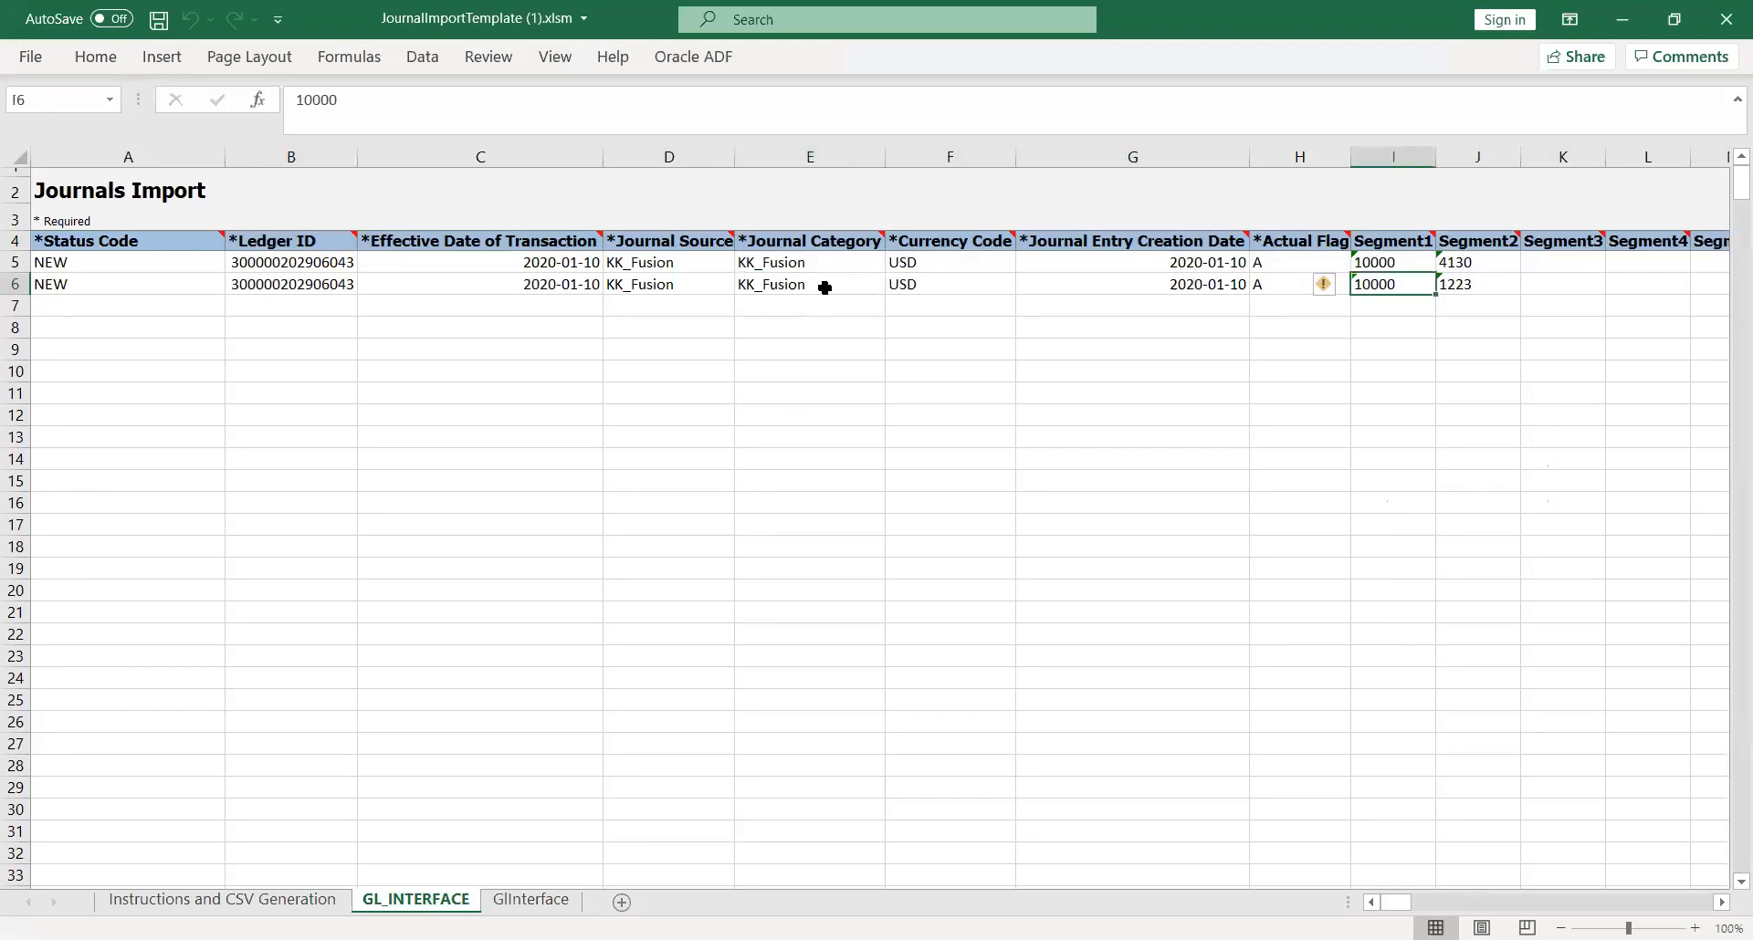
key("Right")
key("Right")
key("Right")
key("Right")
key("Right")
key("Right")
key("Right")
key("Right")
key("Right")
key("Right")
key("Right")
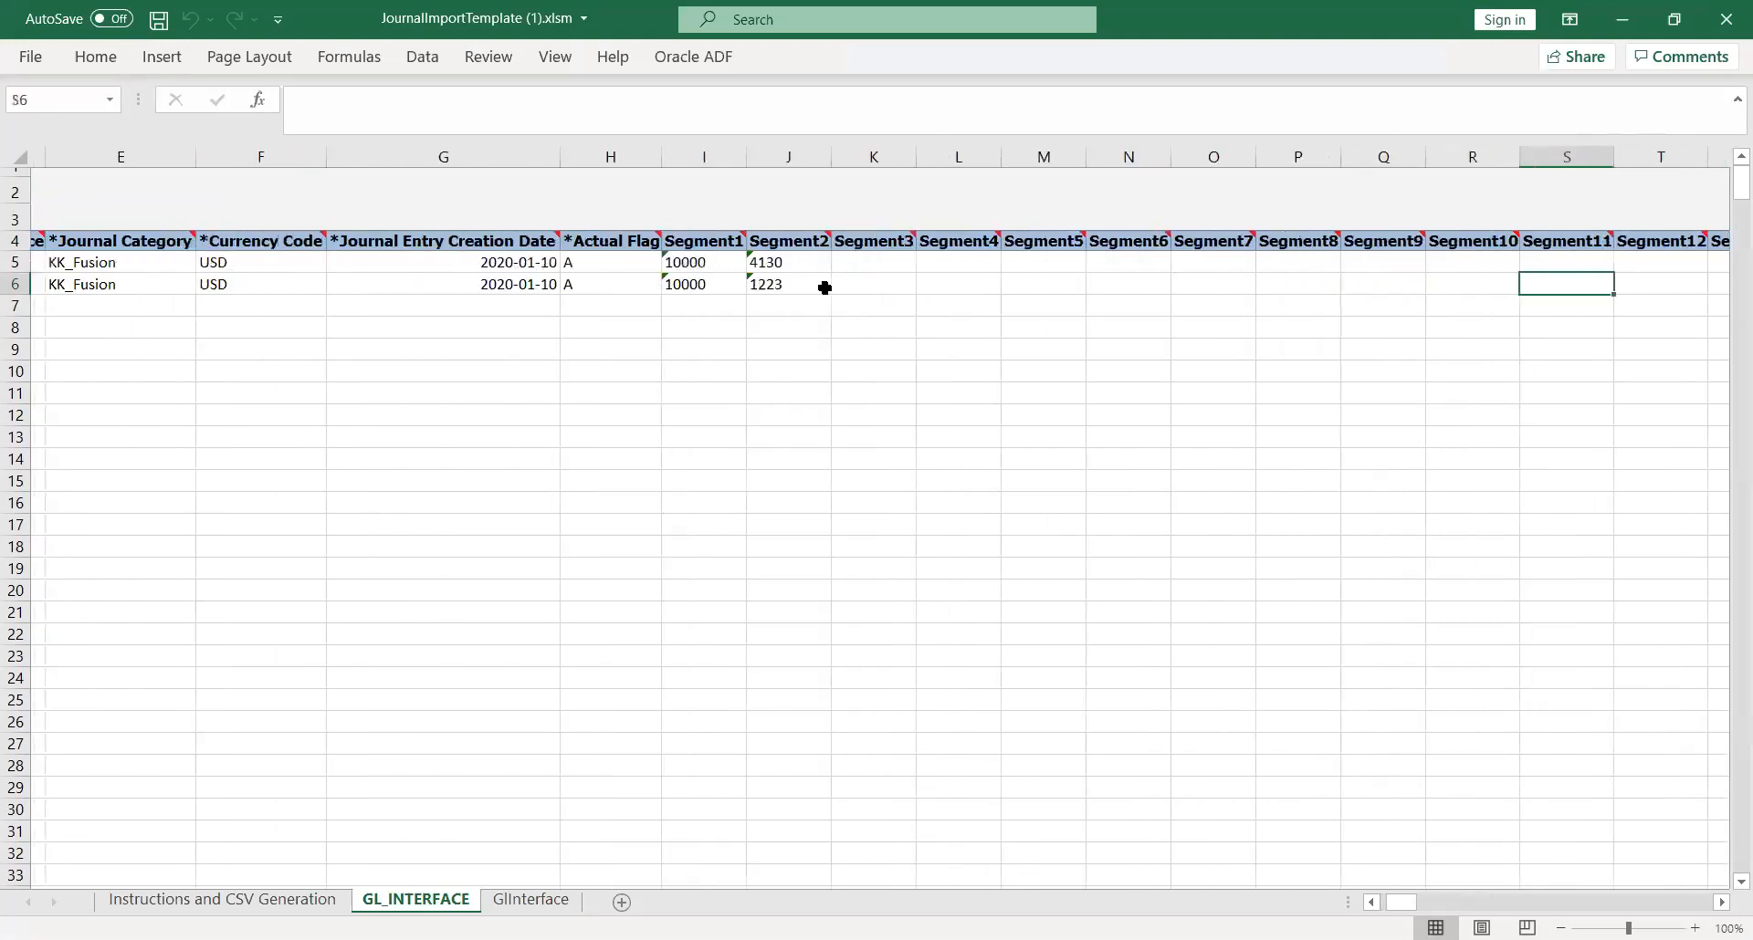
key("Right")
key("Right")
key("Right")
key("Right")
key("Right")
key("Right")
key("Right")
key("Right")
key("Right")
key("Right")
key("Right")
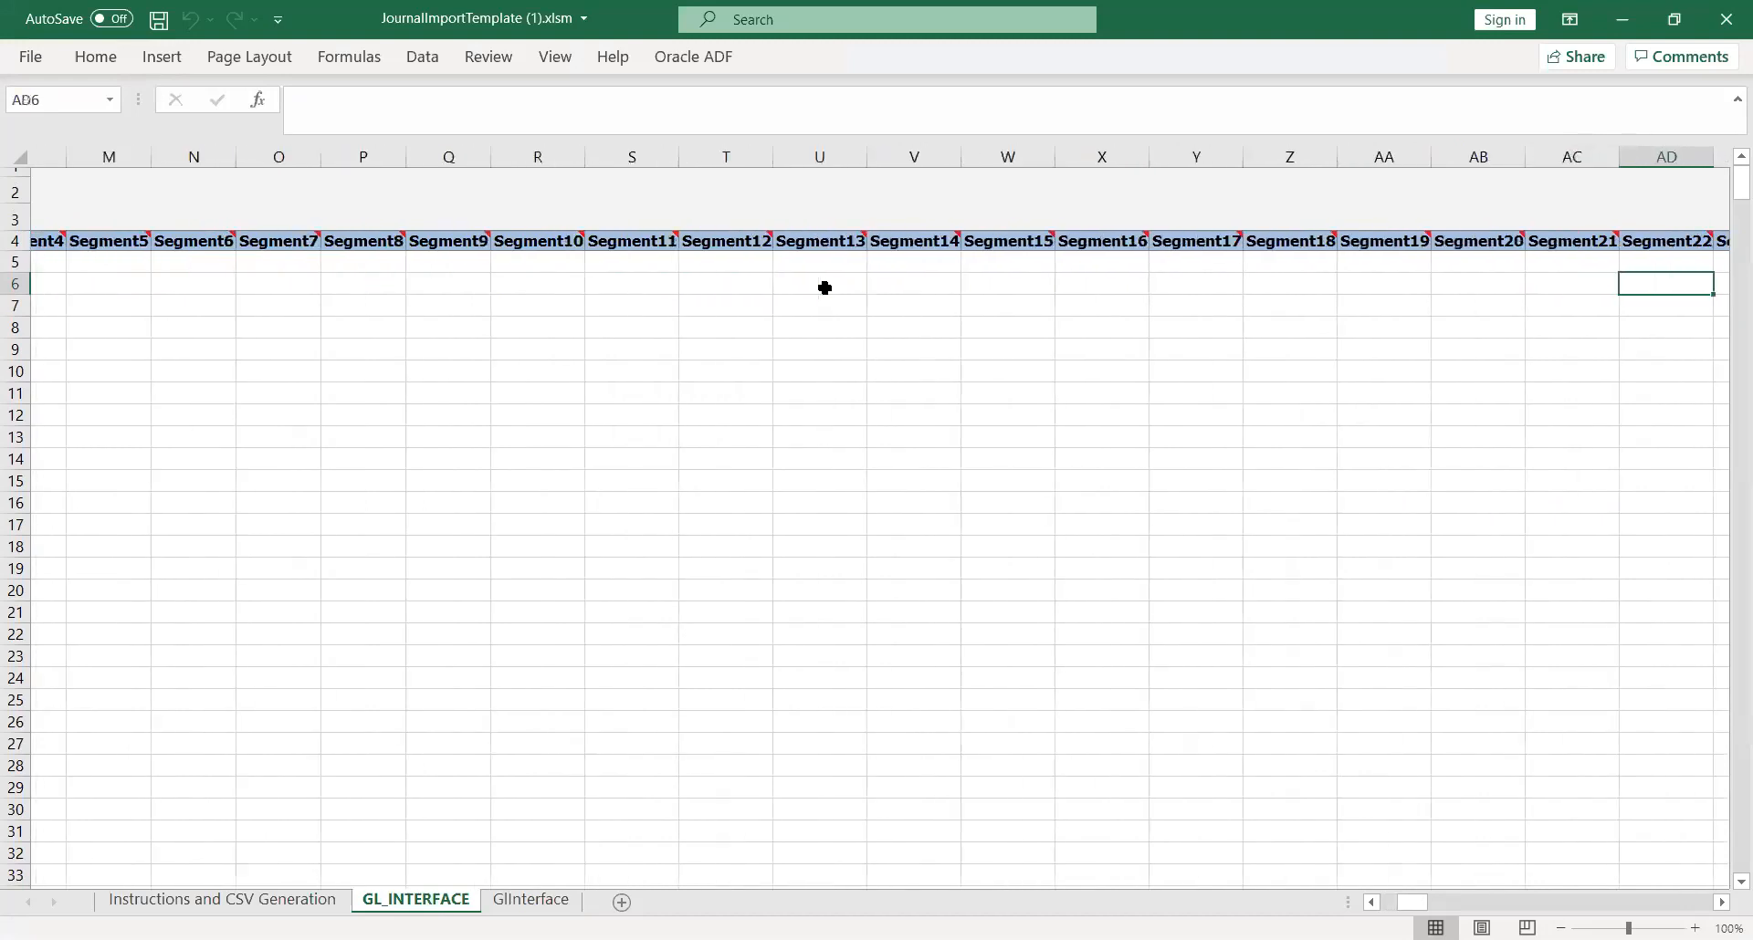
key("Right")
key("Right")
key("Right")
key("Right")
key("Right")
key("Right")
key("Right")
key("Right")
key("Right")
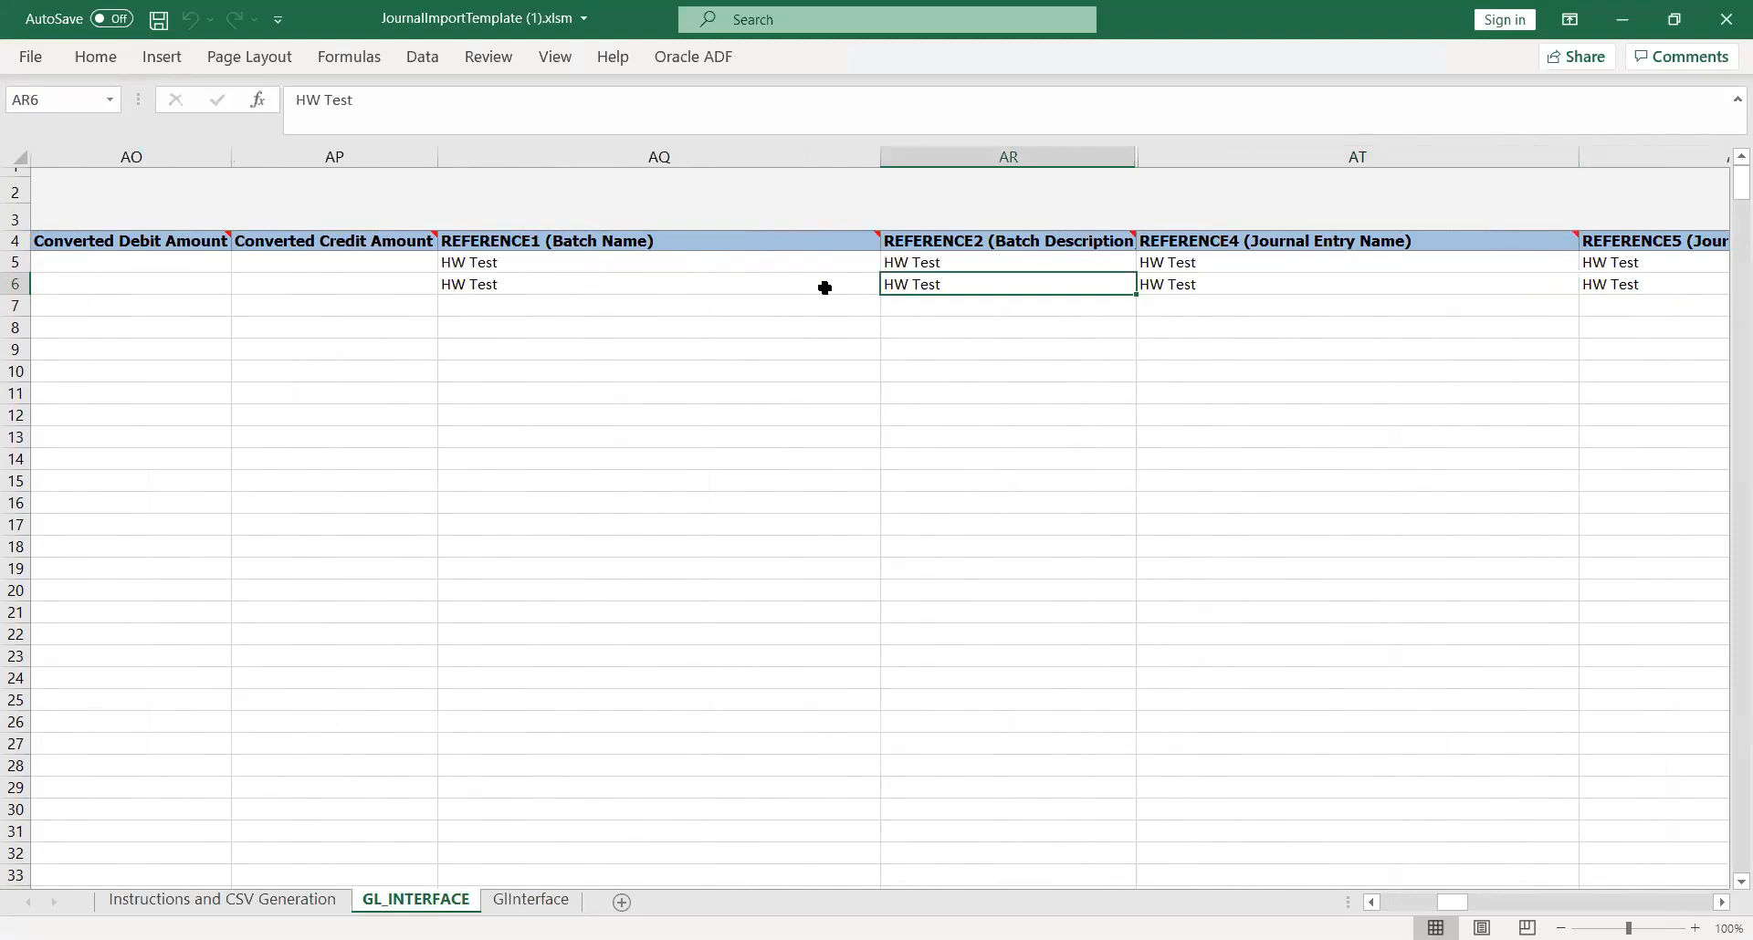
Step: Examine the batch name, batch description, journal entry name and journal entry description reference columns on the GL_INTERFACE sheet
key("Left")
key("Up")
key("Up")
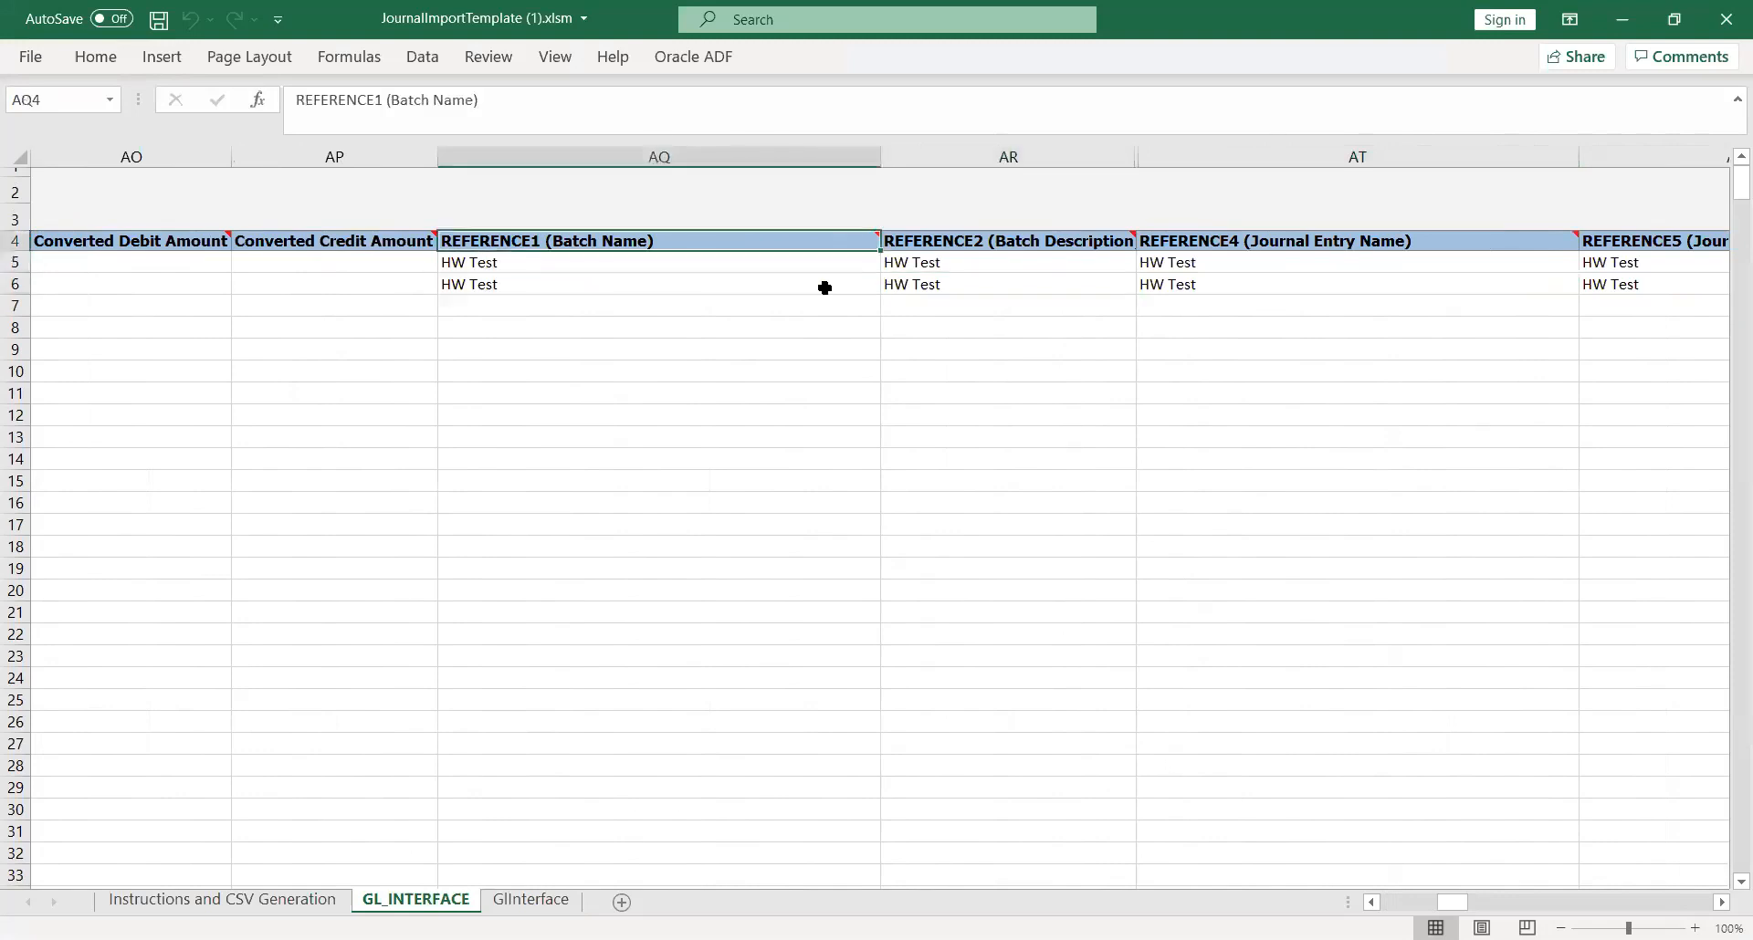
key("Right")
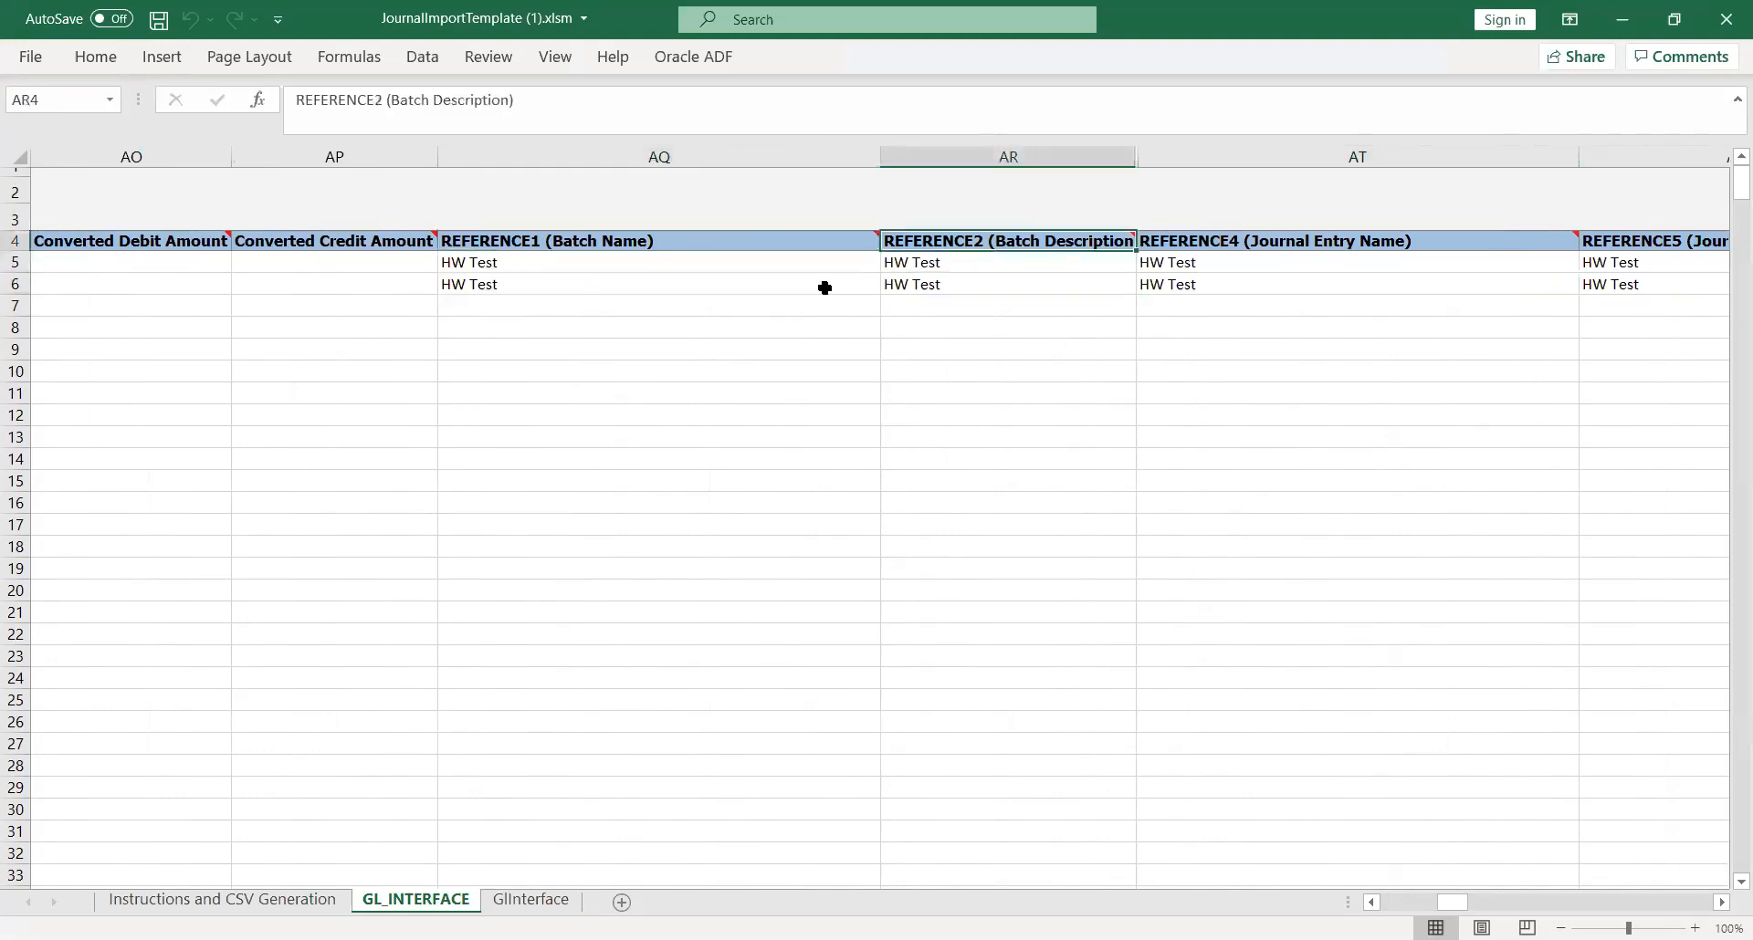
key("Right")
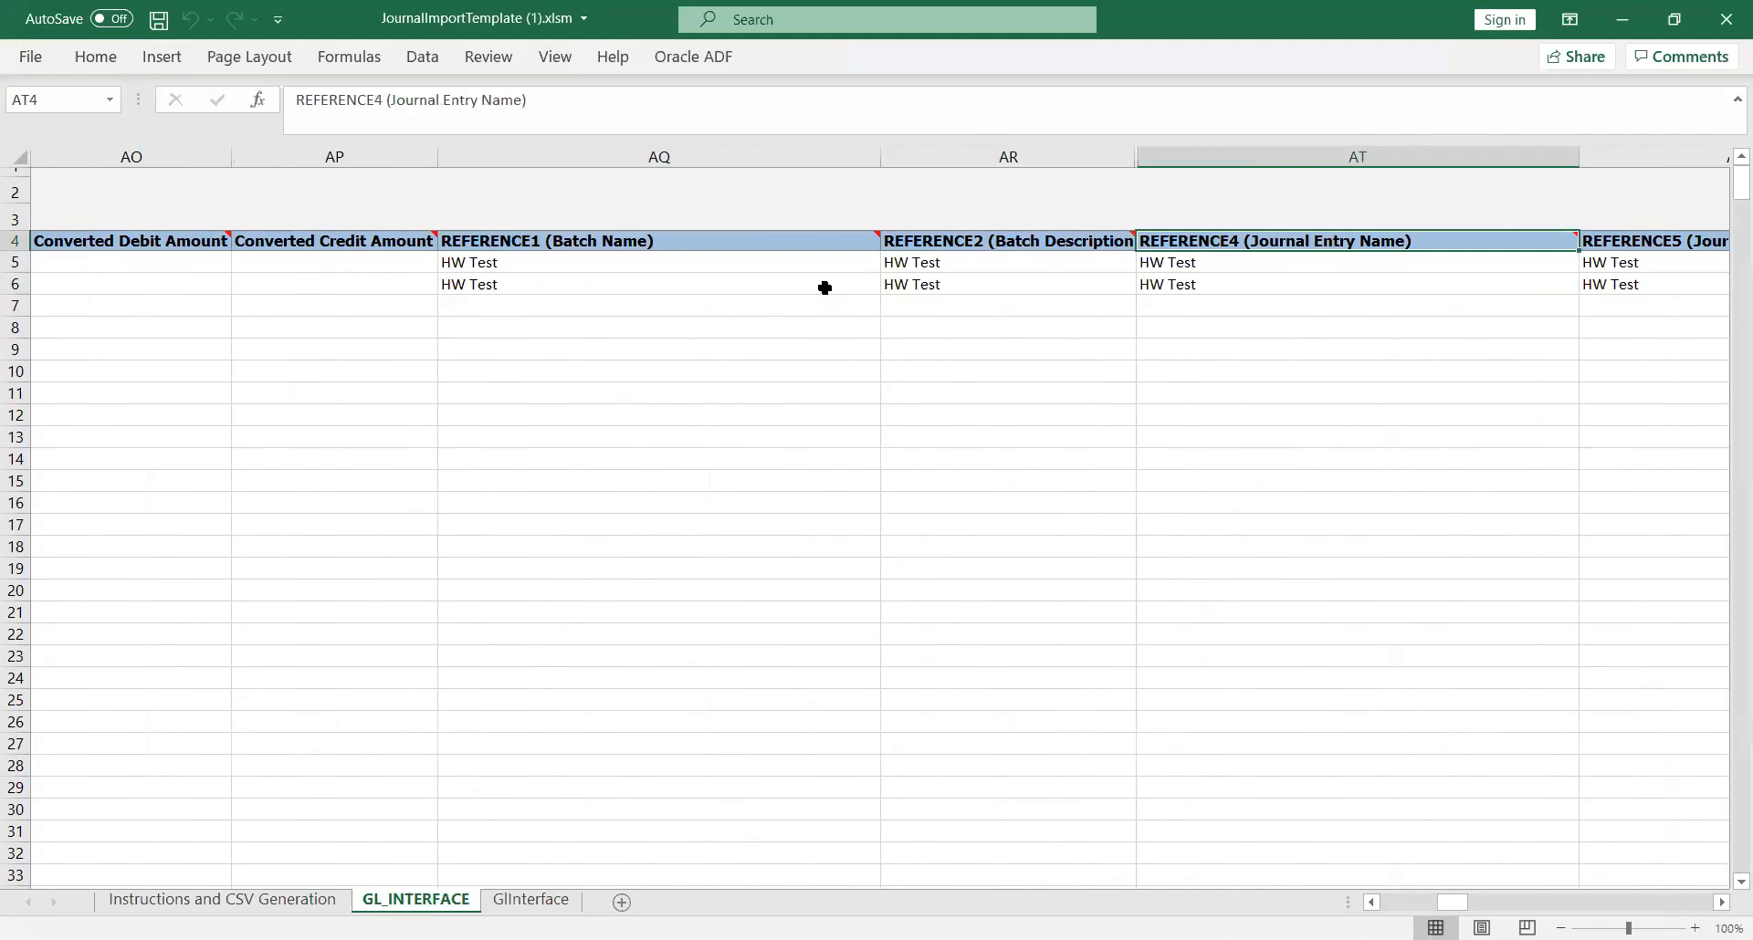
key("Right")
key("Right")
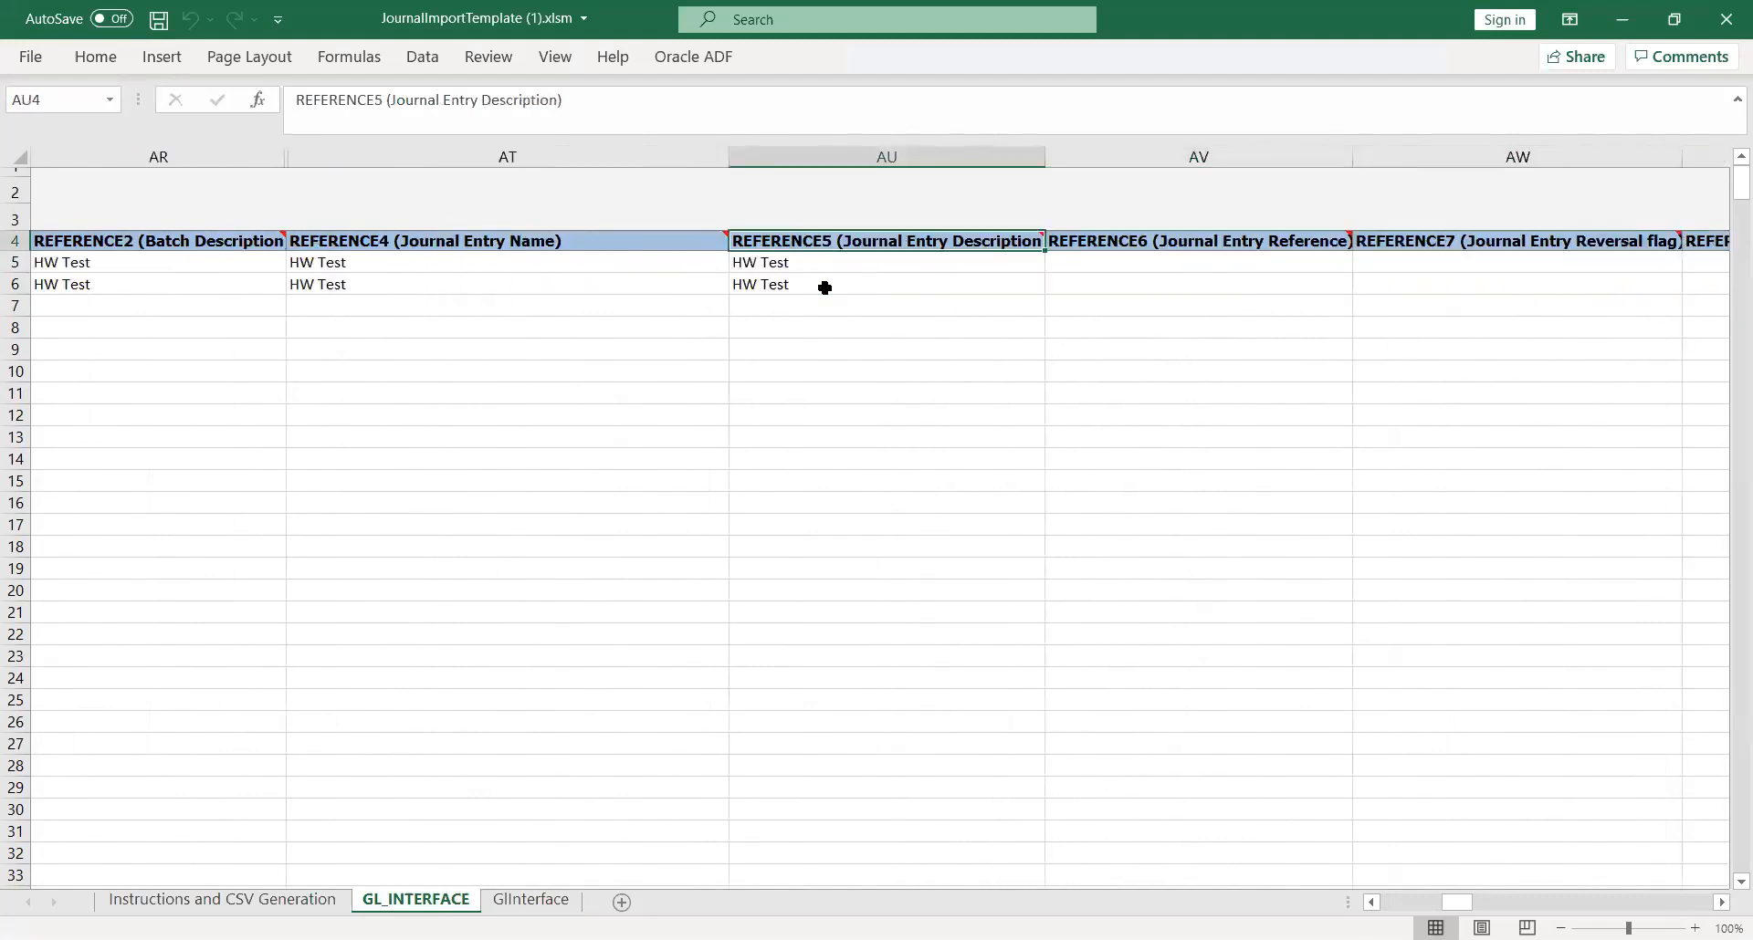
key("Left")
key("Left")
key("Left")
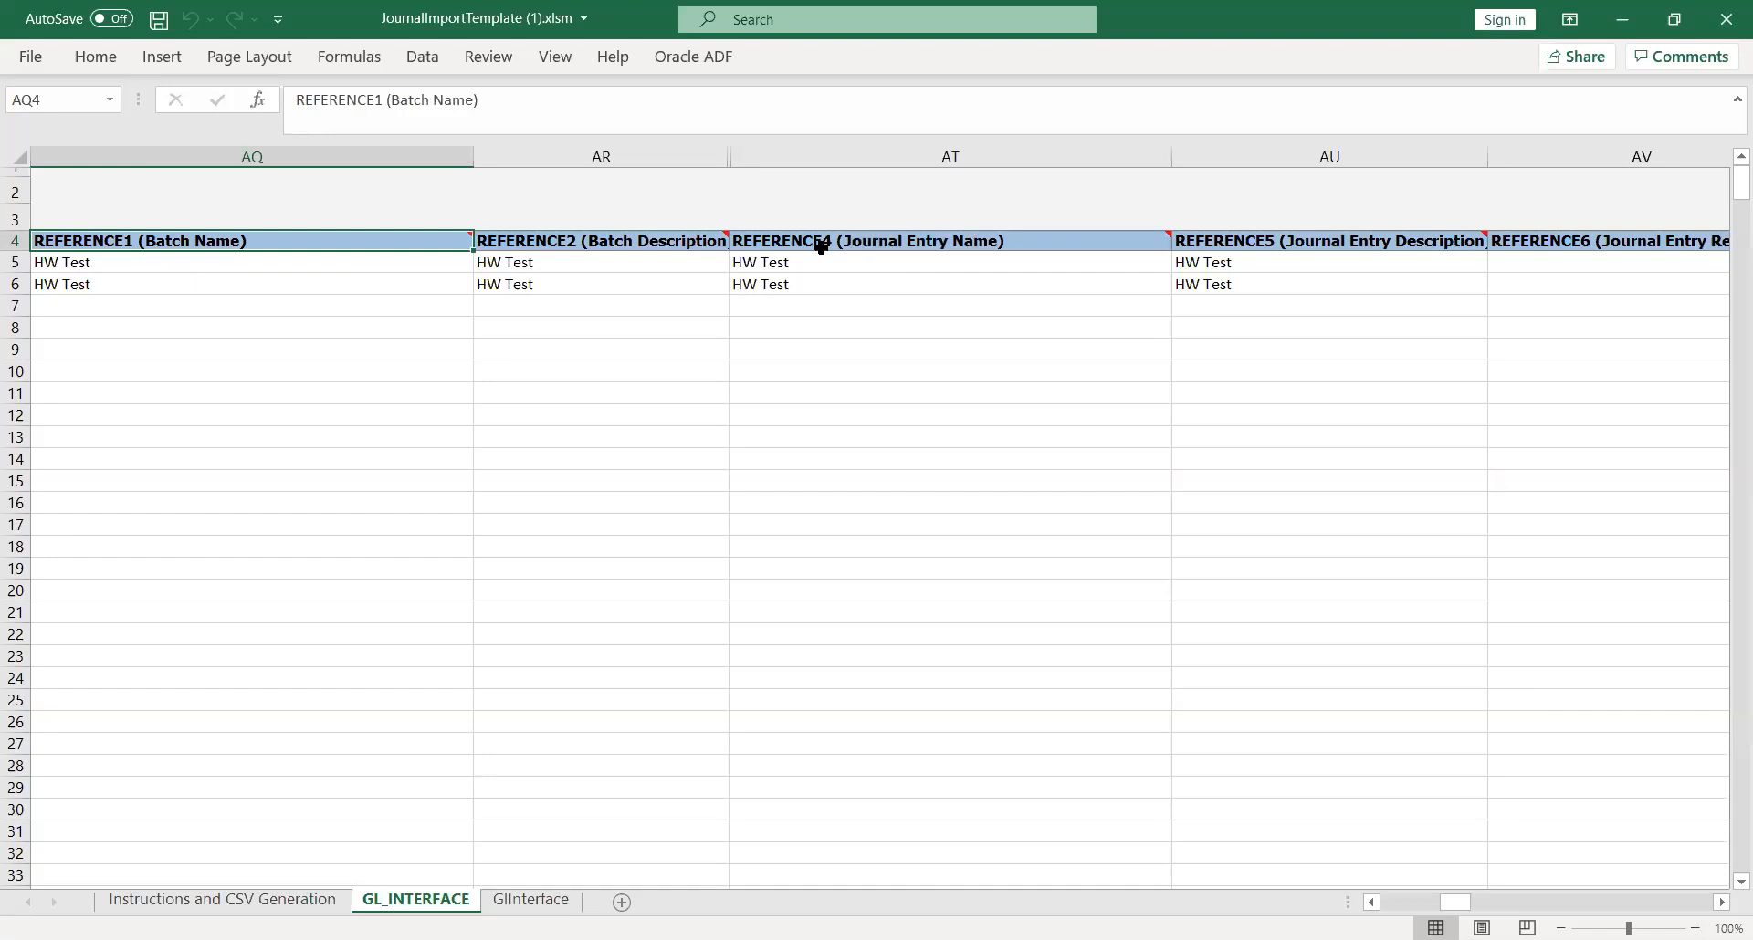
Step: Switch back to Oracle Applications in the browser, refresh the process list, and open Manage Journals from the General Accounting Journals work area
key("alt+Tab")
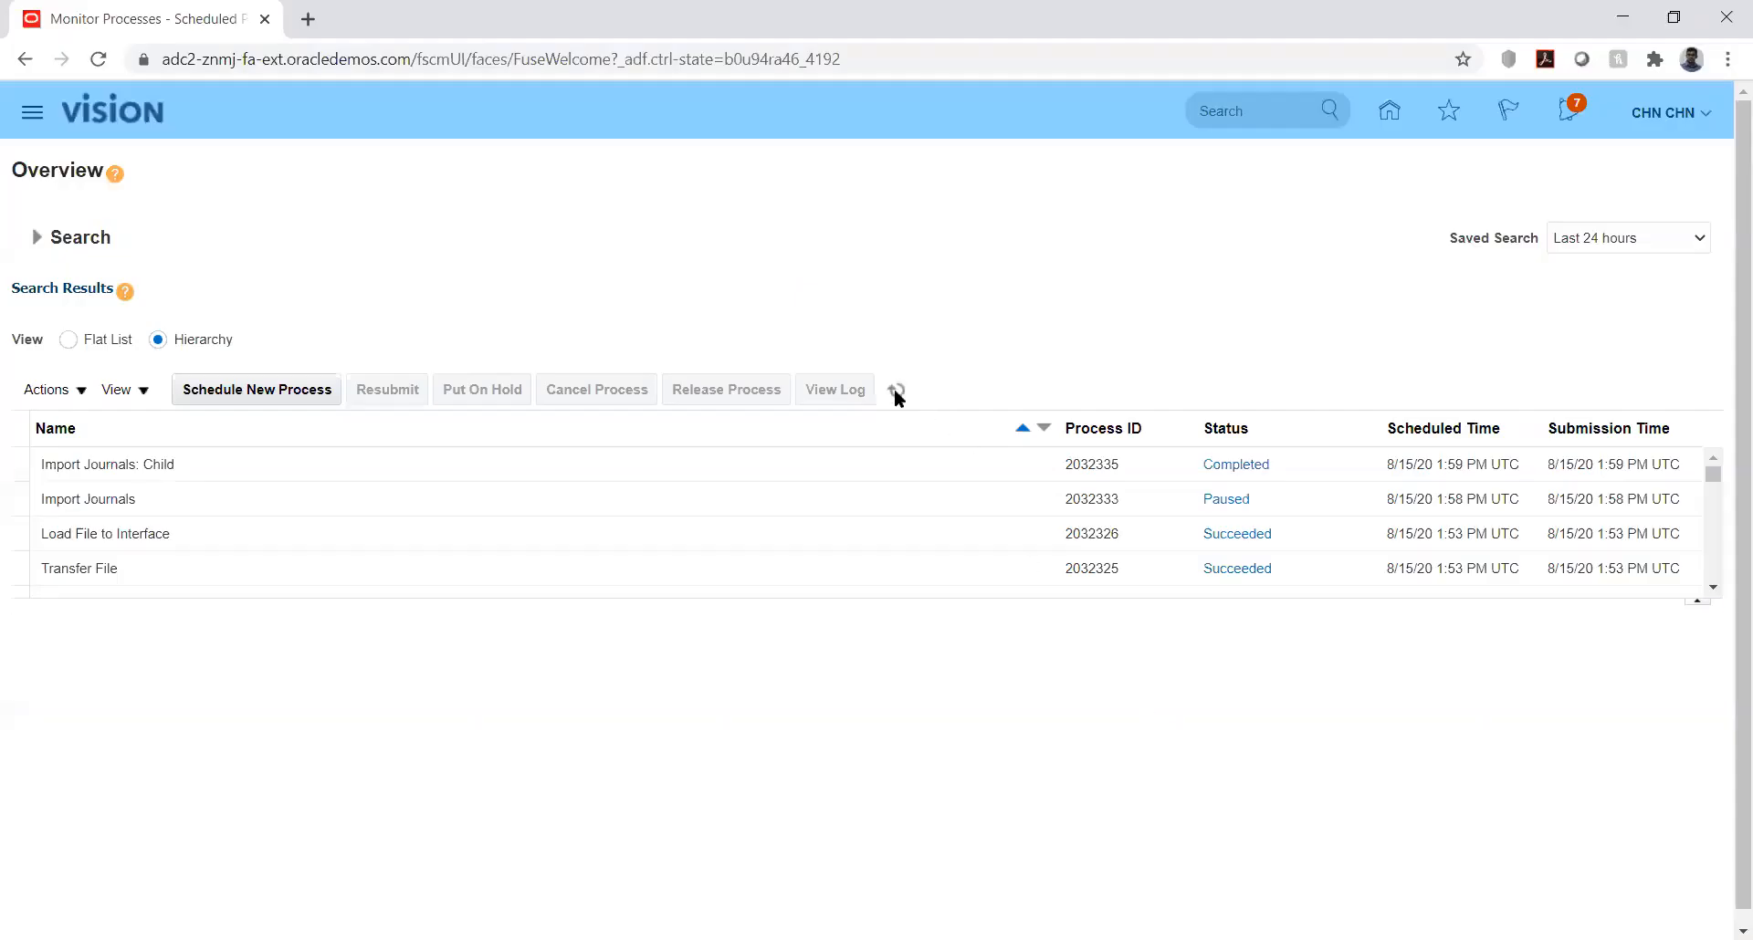
left_click(896, 393)
left_click(1389, 113)
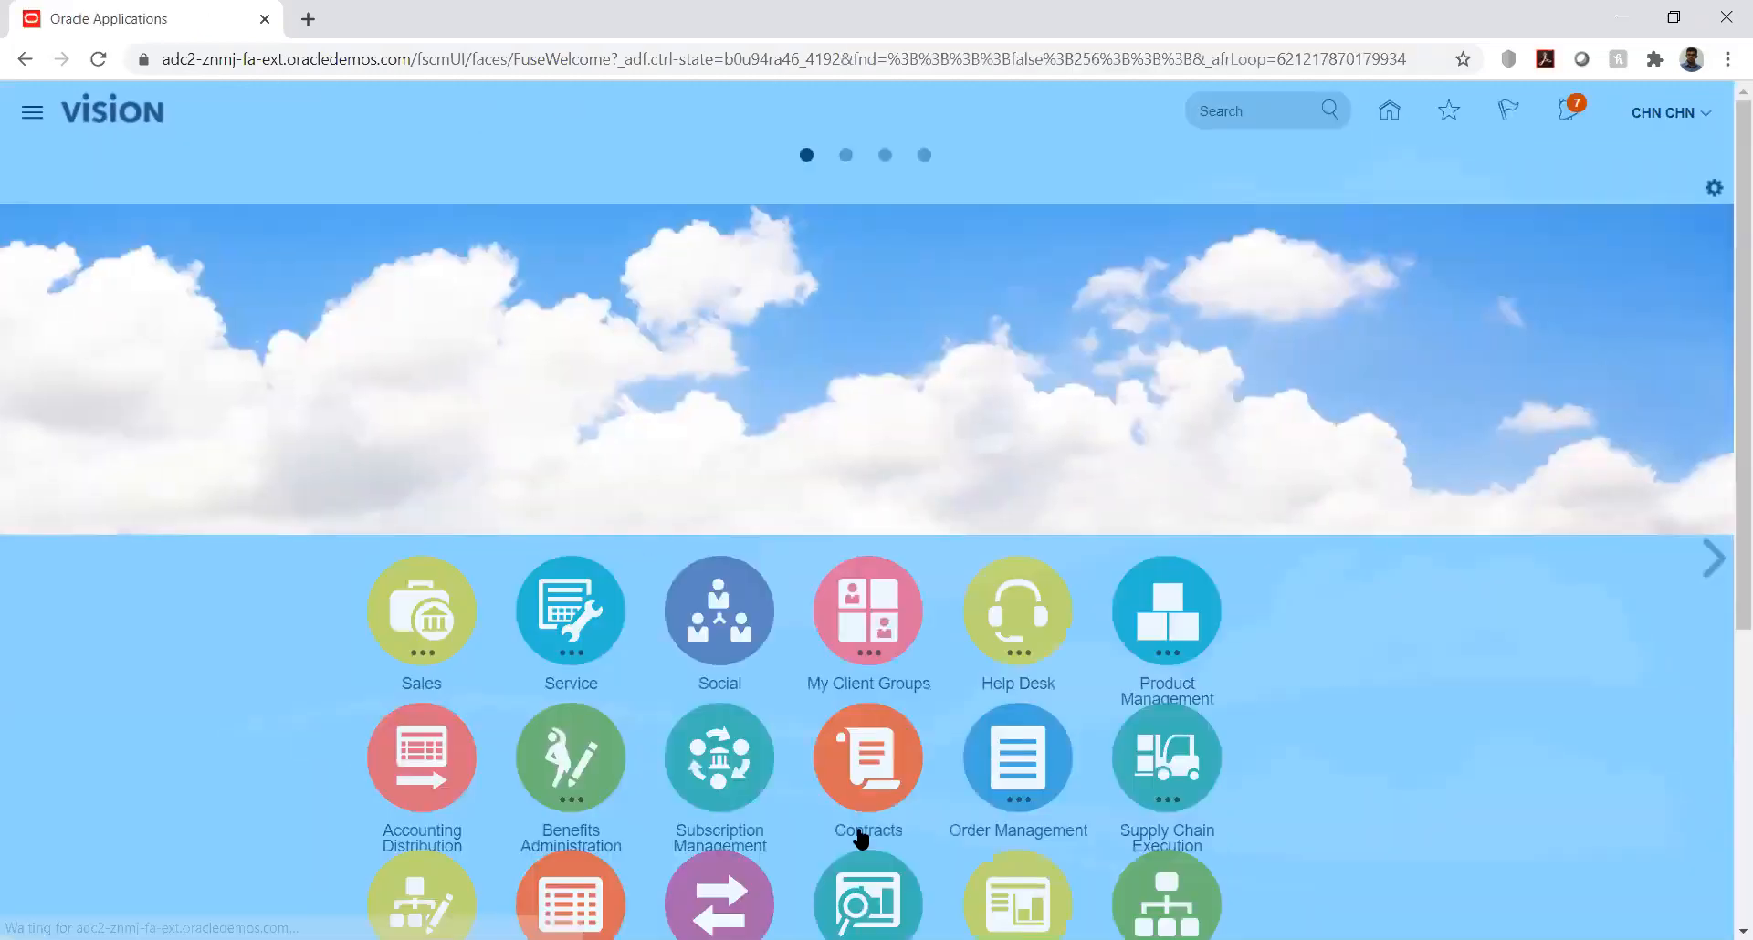
scroll(1726, 545, "down", 5)
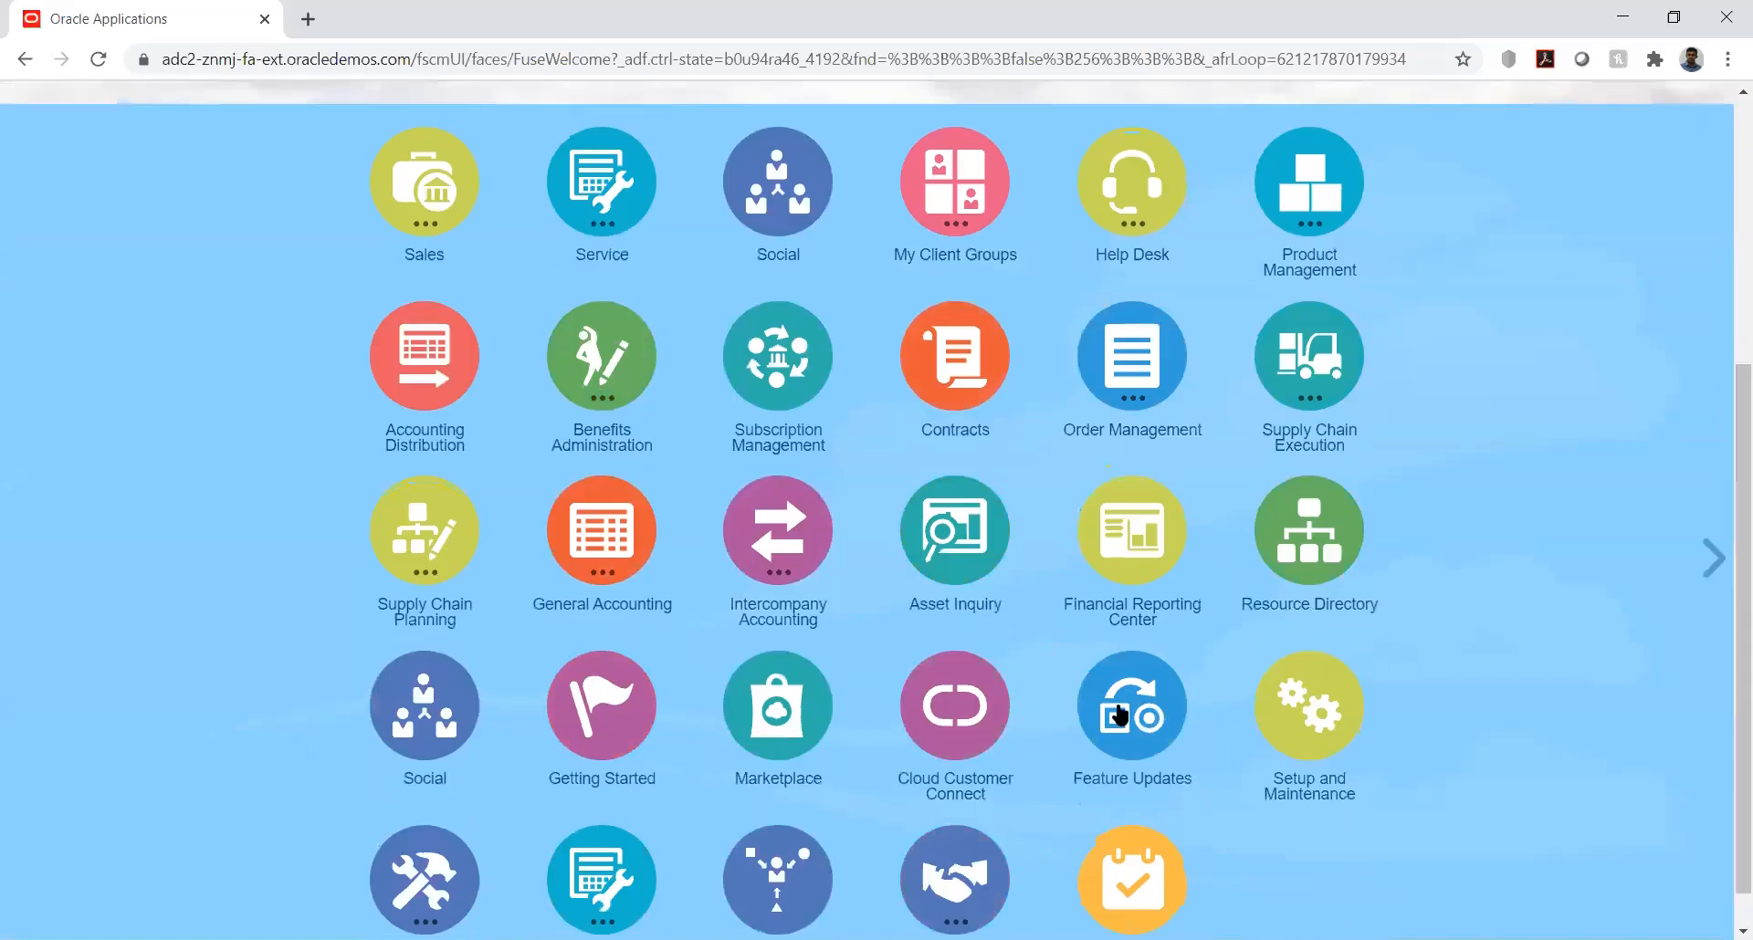
left_click(611, 539)
left_click(615, 684)
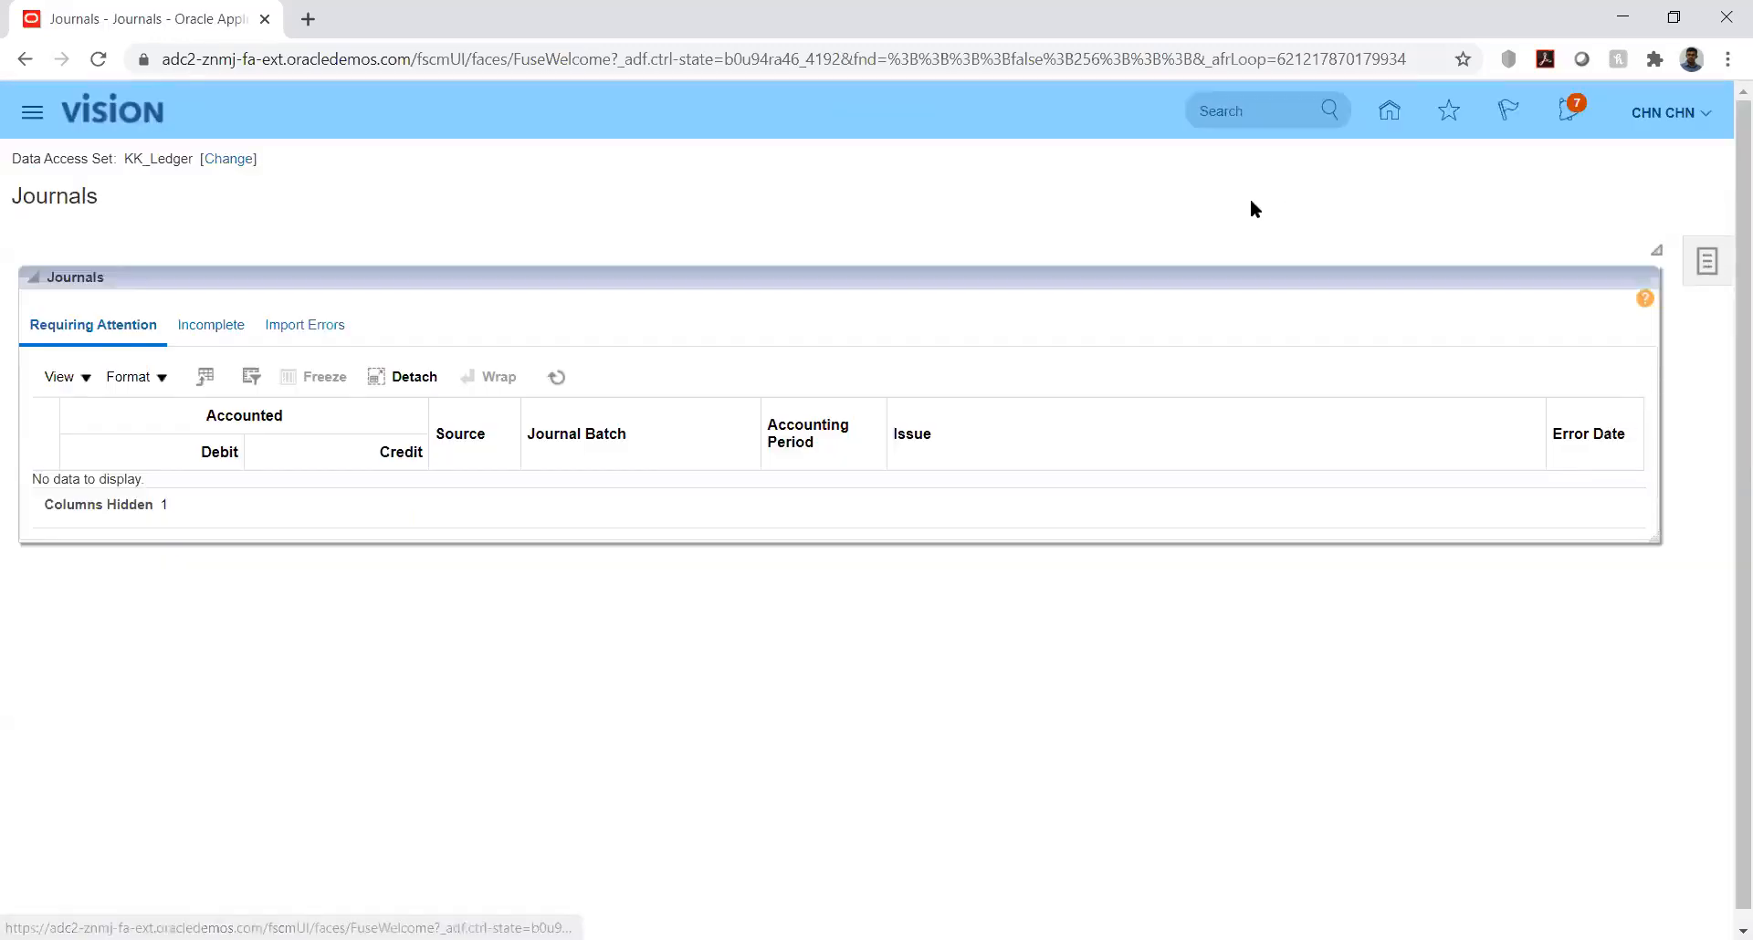
left_click(1710, 266)
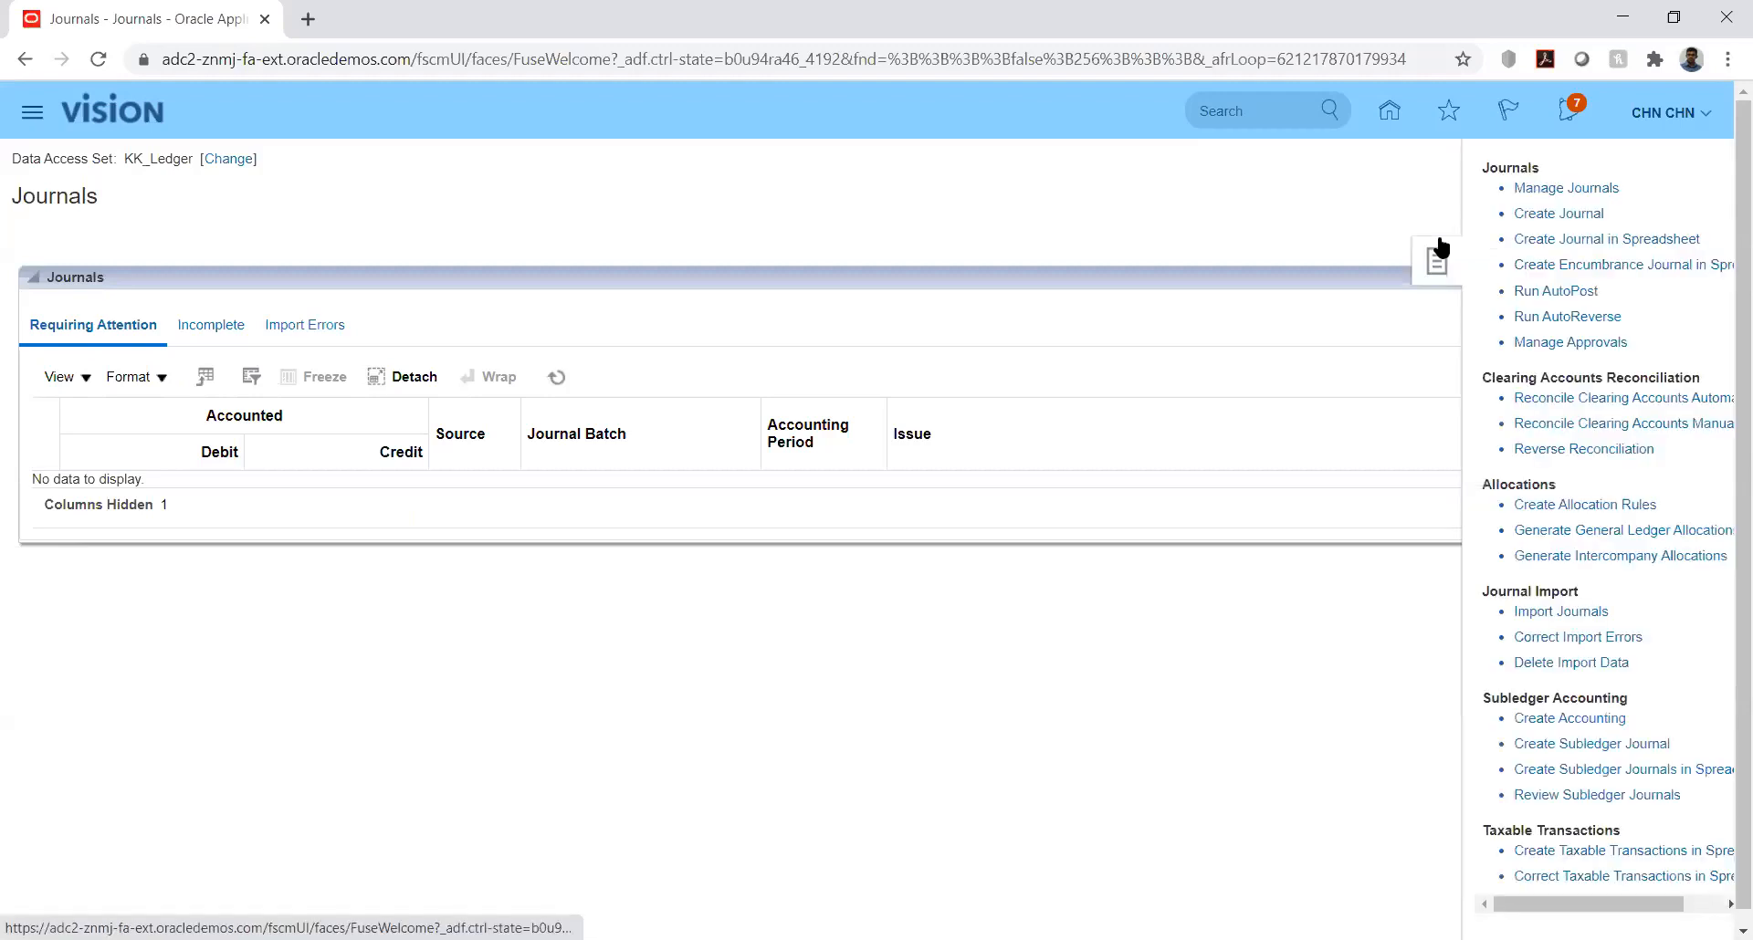
left_click(1542, 189)
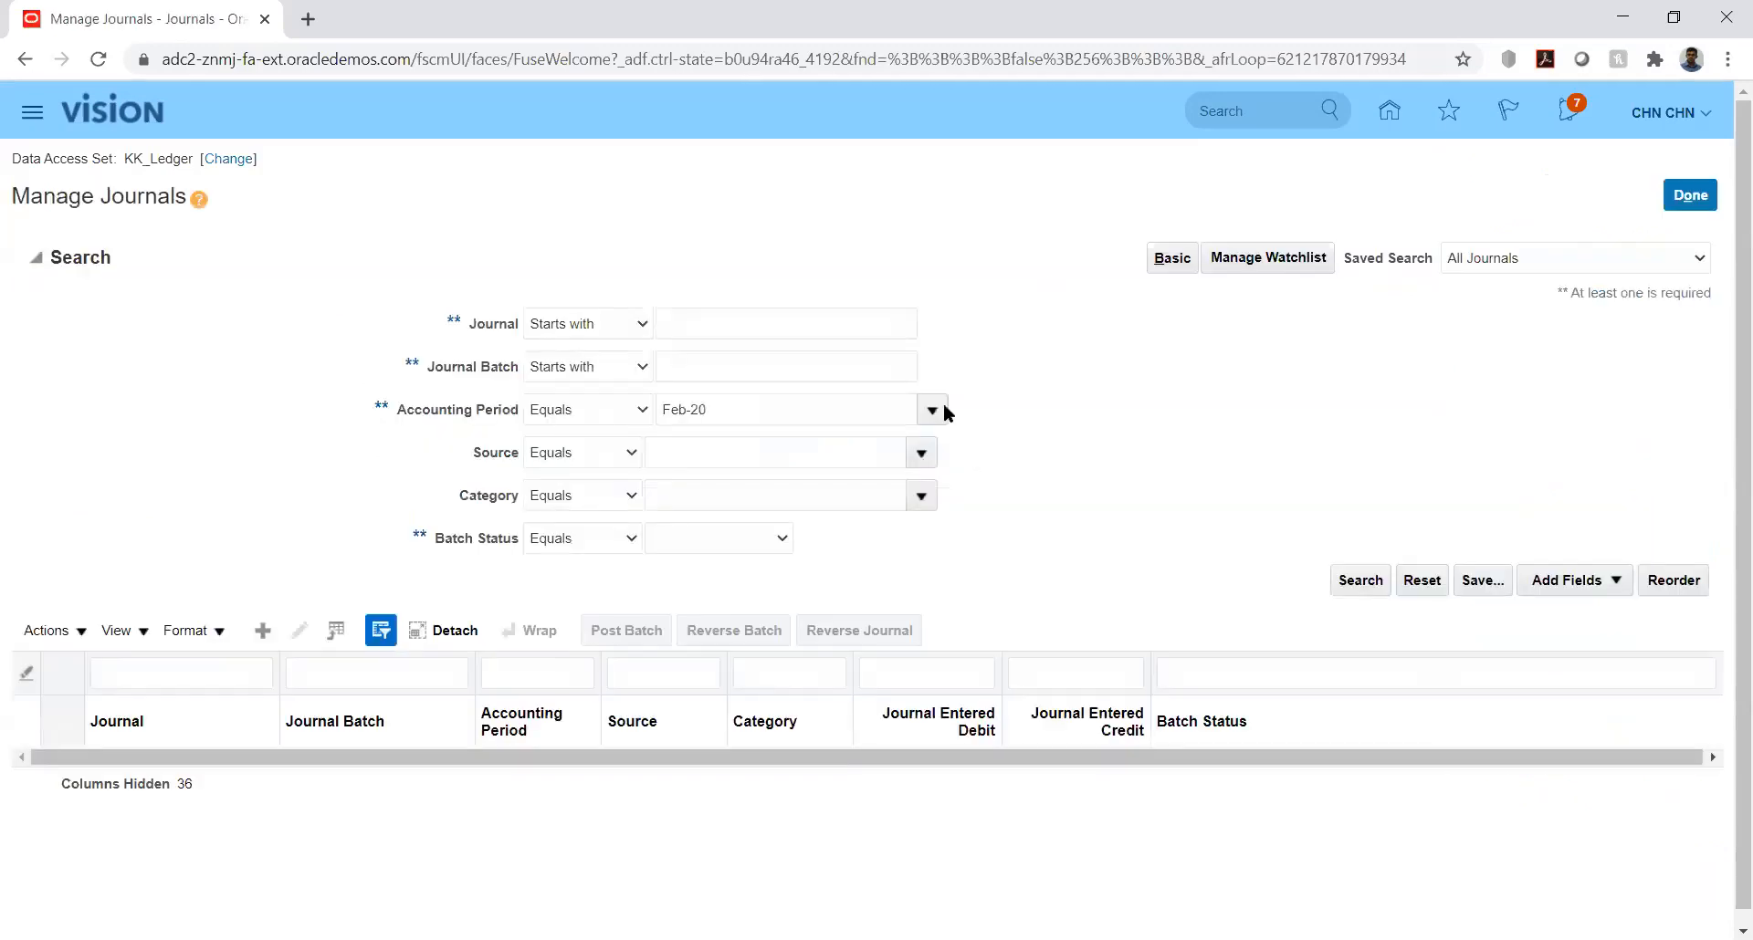
Step: Search the journals for accounting period Jan-20
left_click(1357, 580)
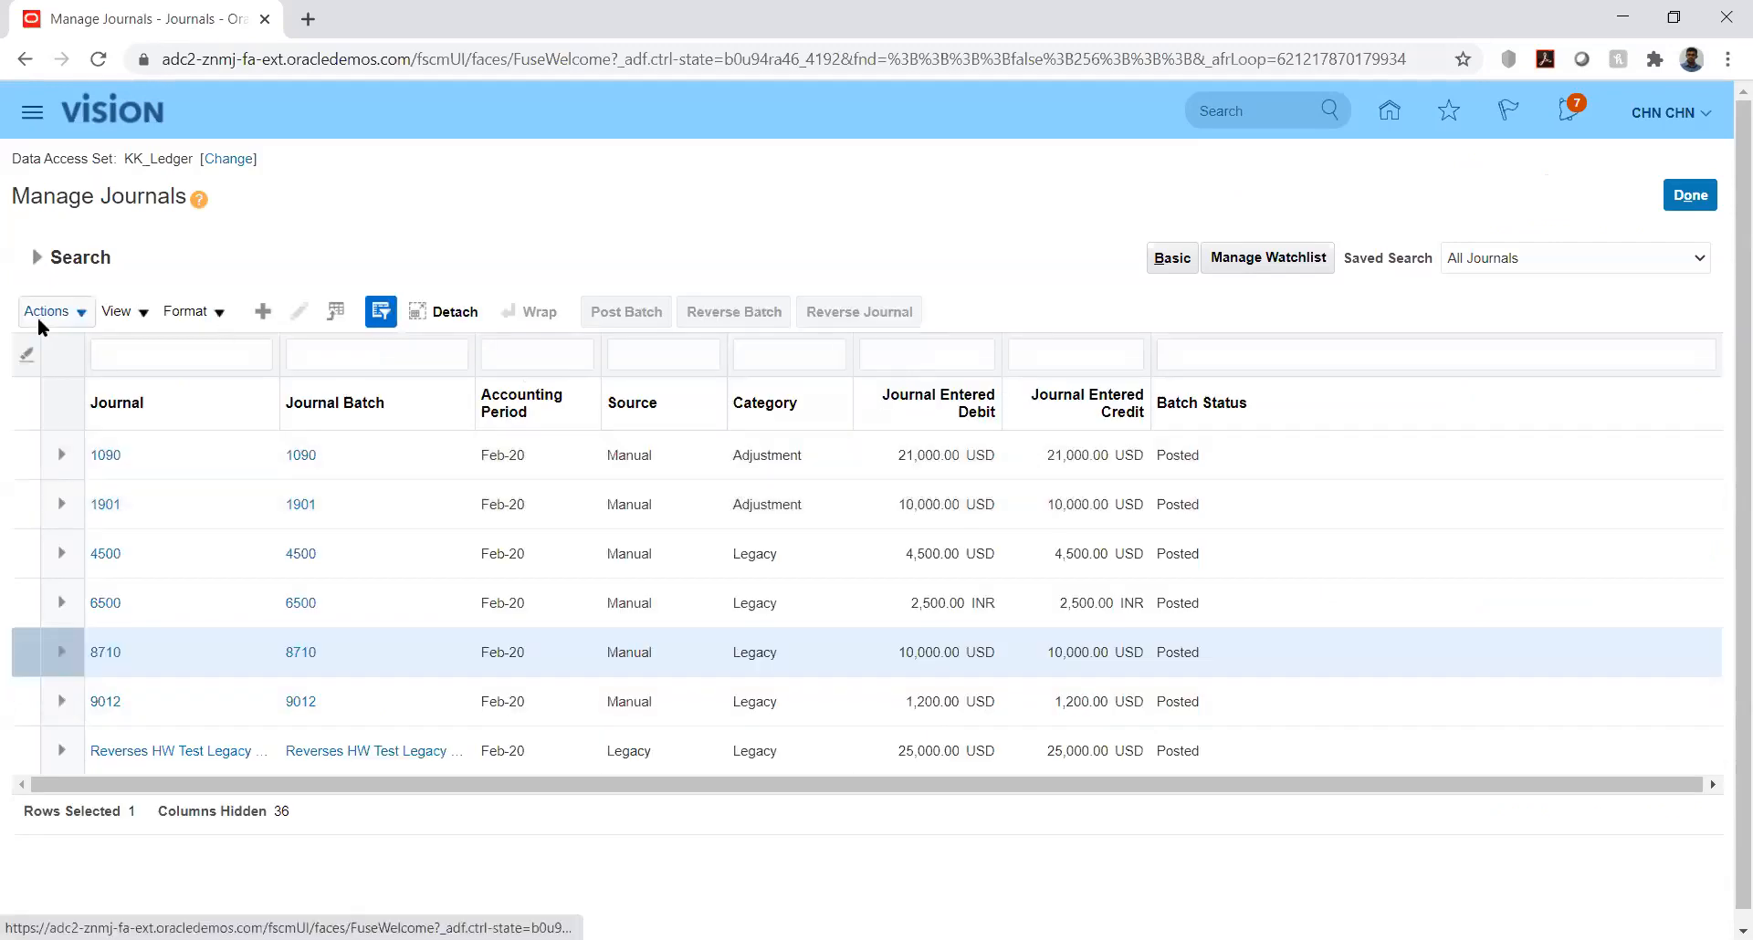
left_click(36, 256)
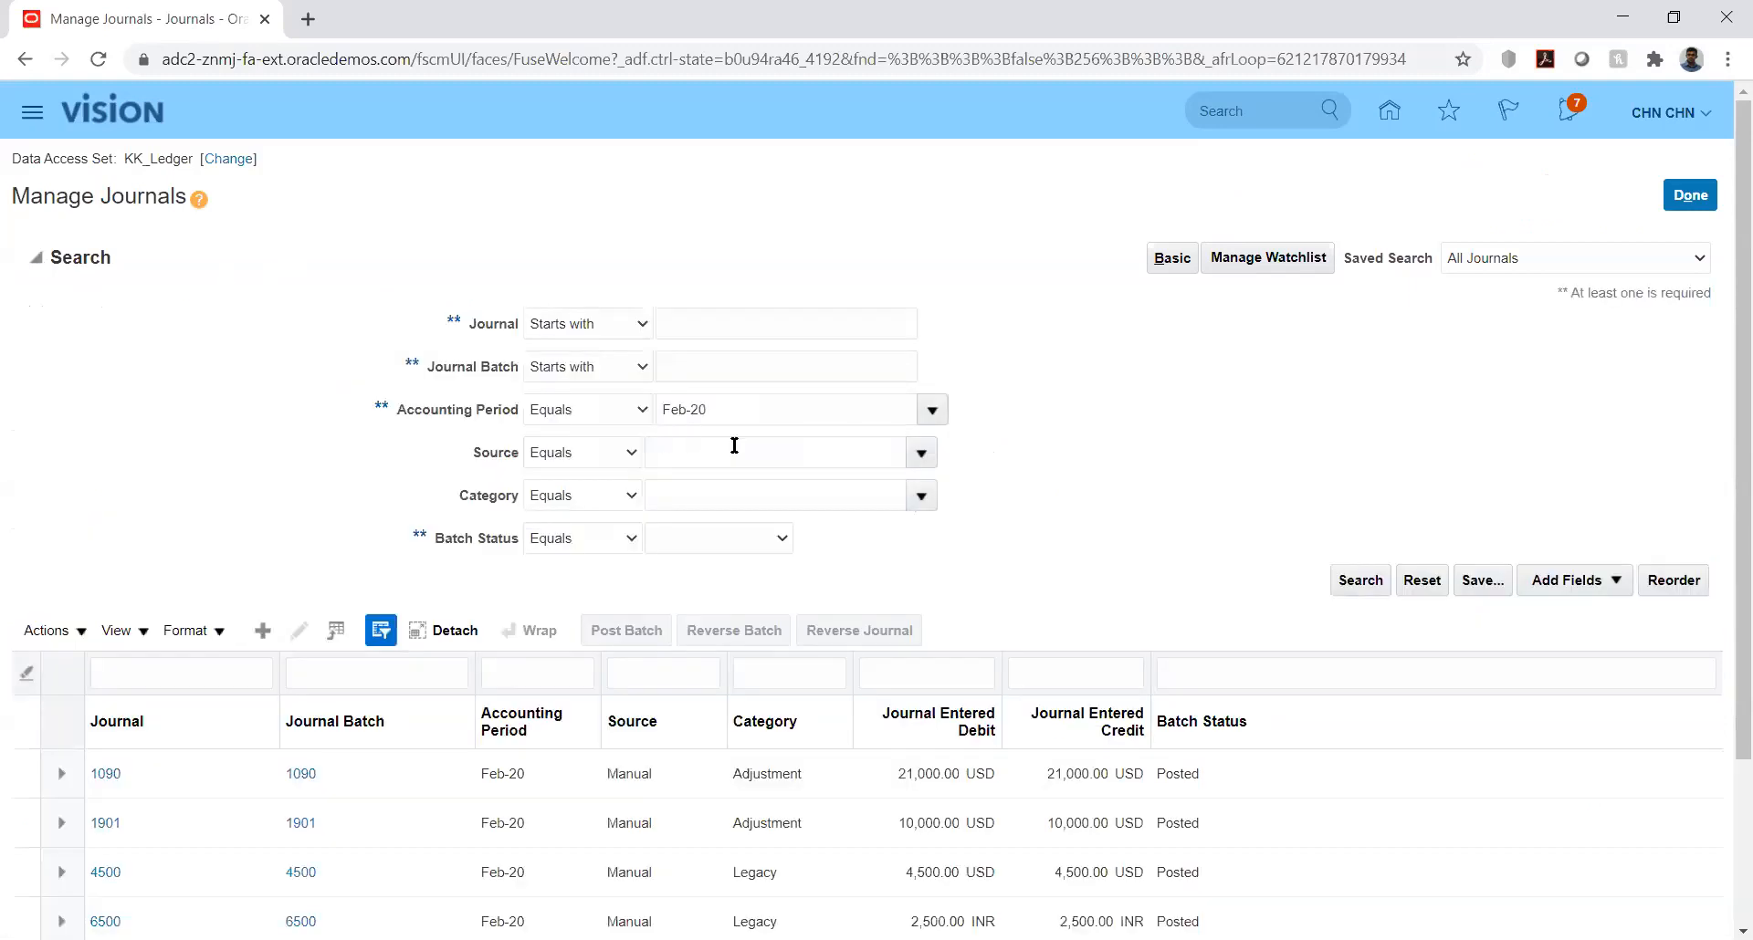
left_click(933, 410)
left_click(1360, 592)
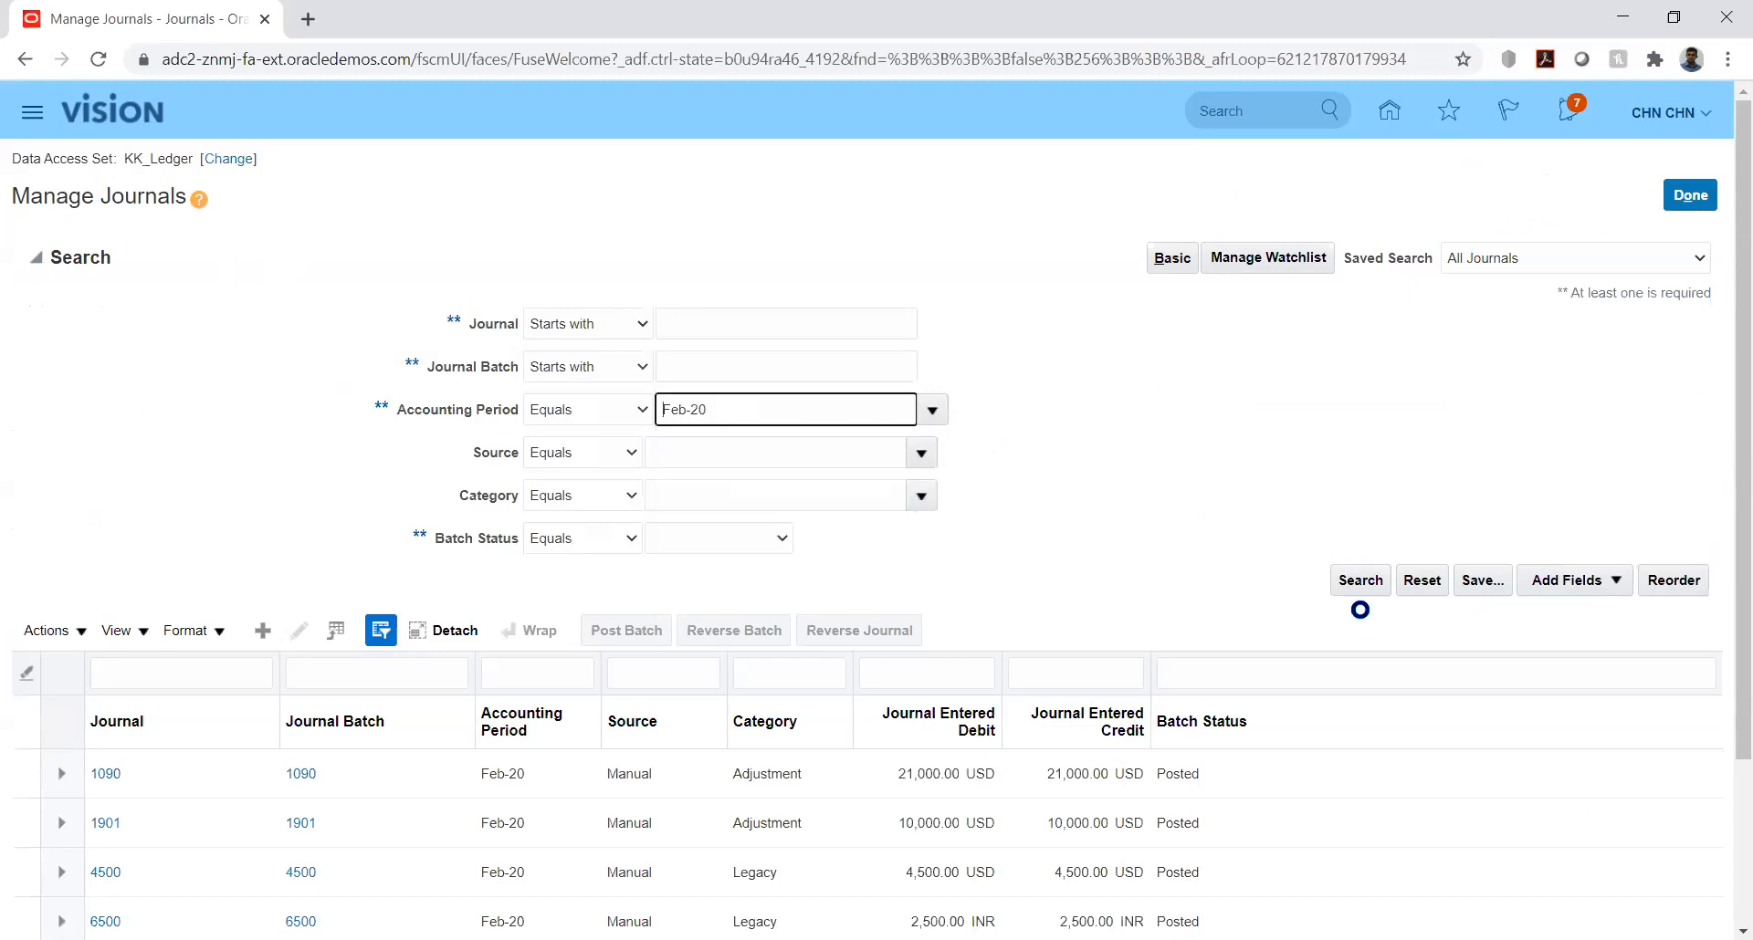
left_click(1361, 584)
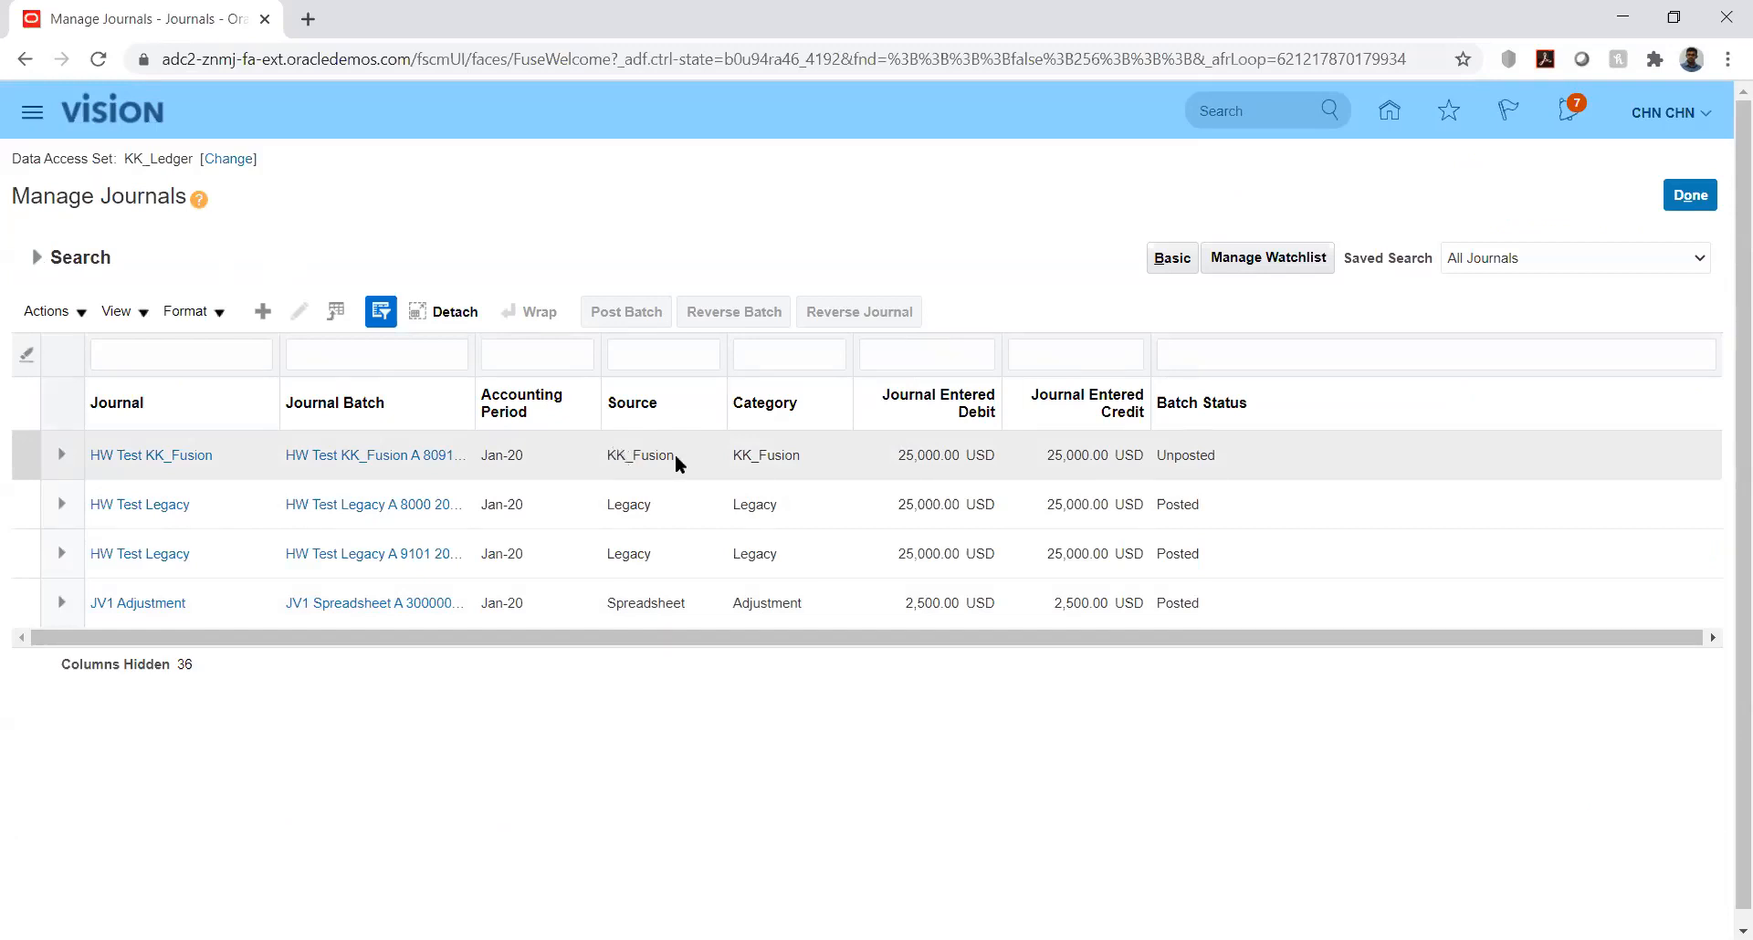
Step: Open the HW Test KK_Fusion journal and inspect its full journal batch name
left_click(168, 454)
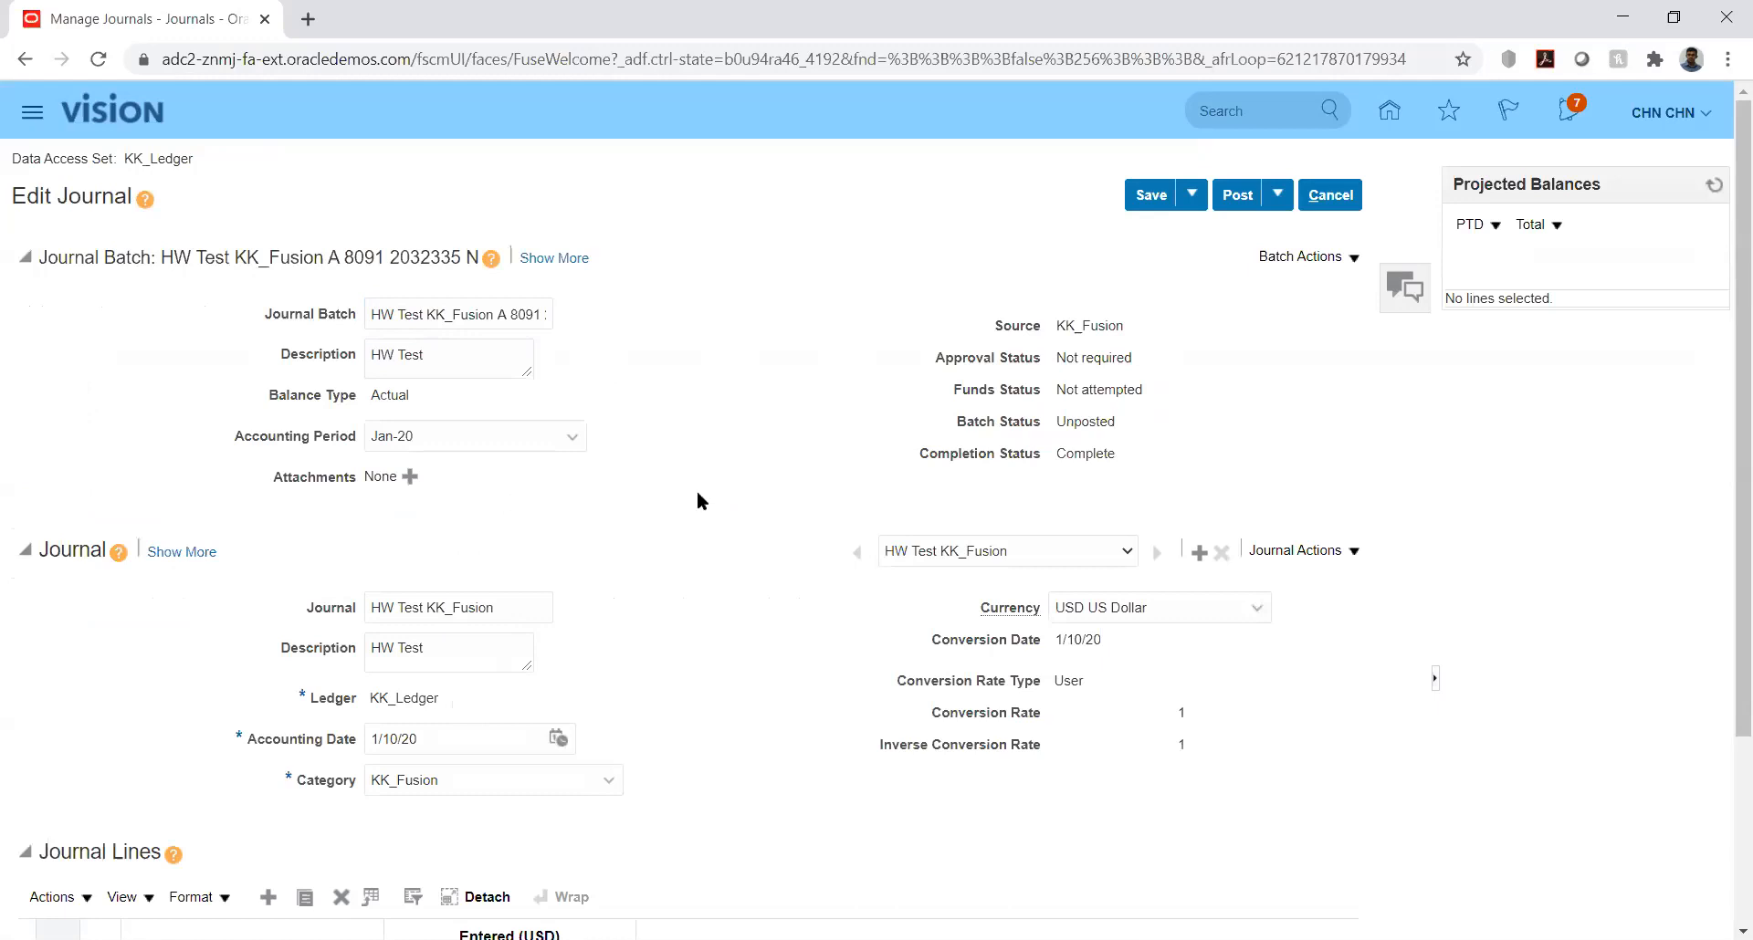
double_click(431, 314)
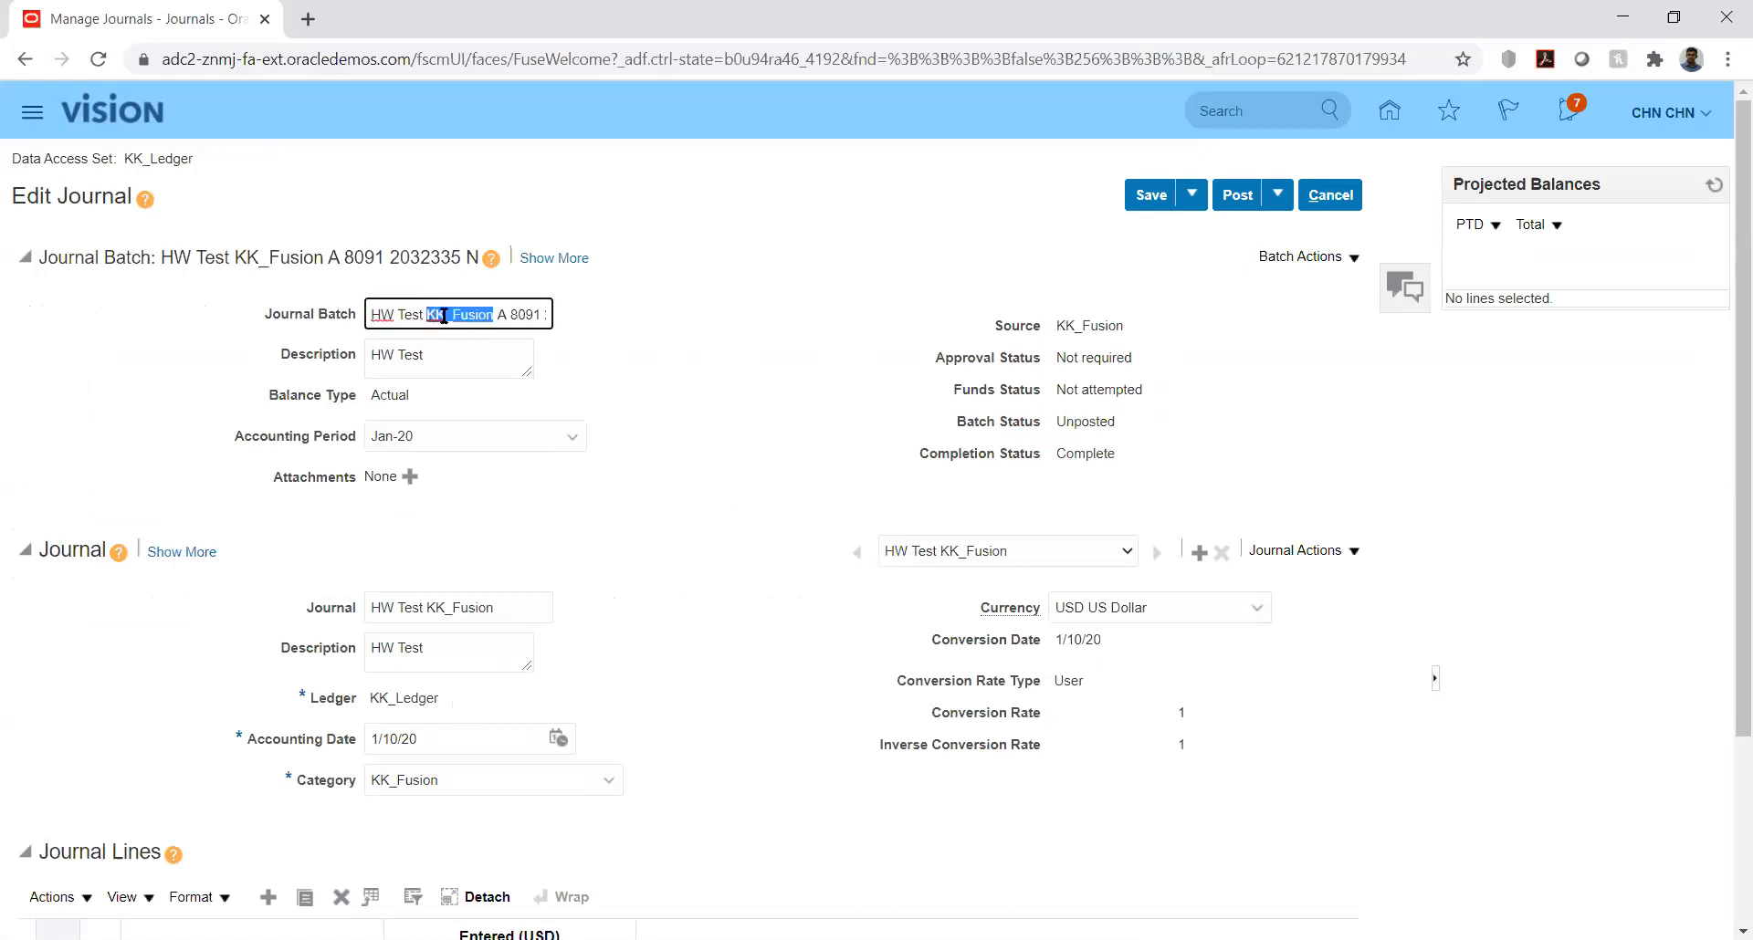
left_click(508, 314)
key("Right")
key("Right")
key("Right")
key("Right")
key("Right")
key("Right")
key("Right")
key("Right")
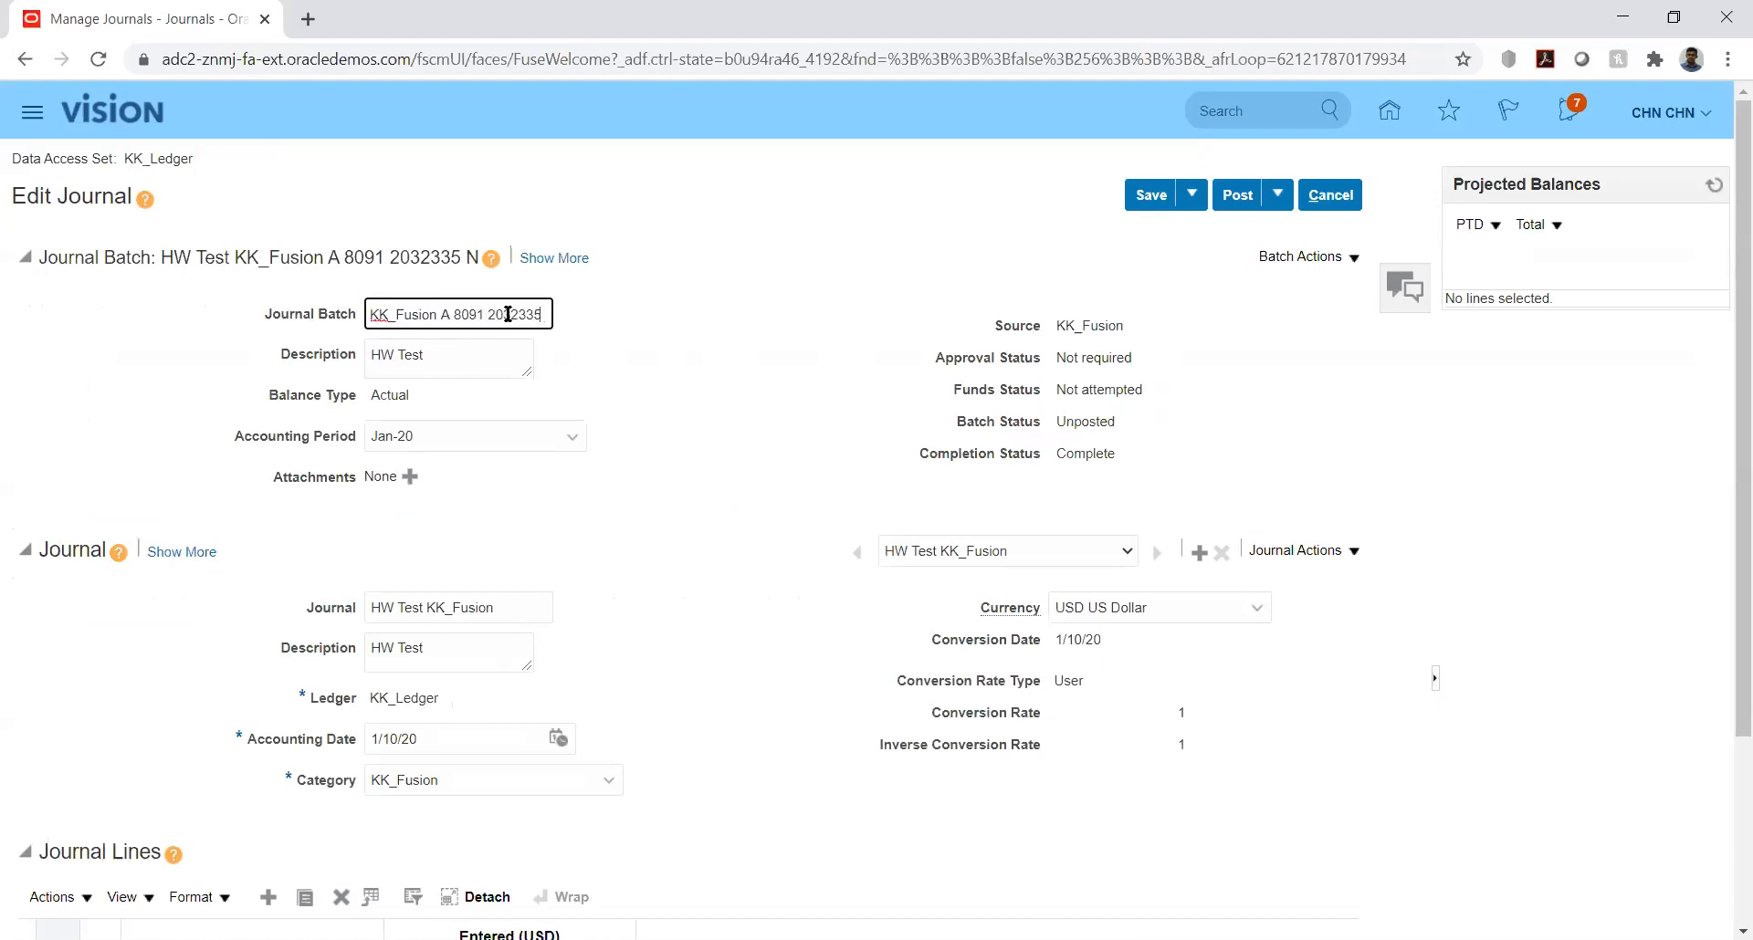
key("Home")
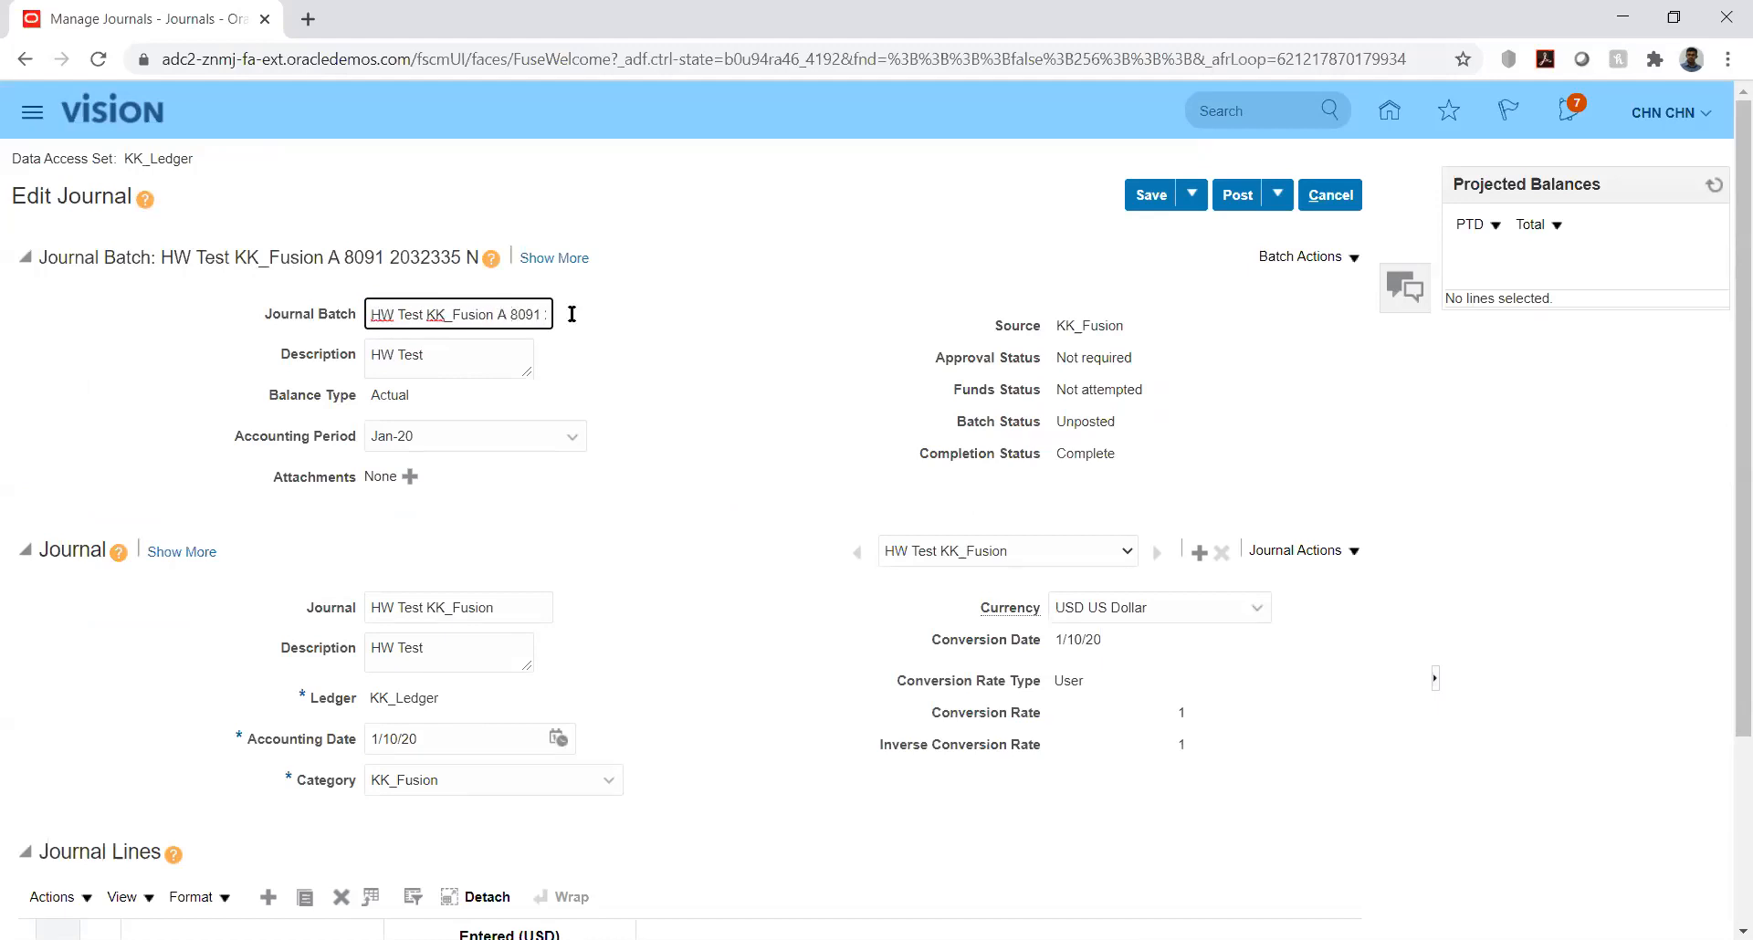
left_click(737, 338)
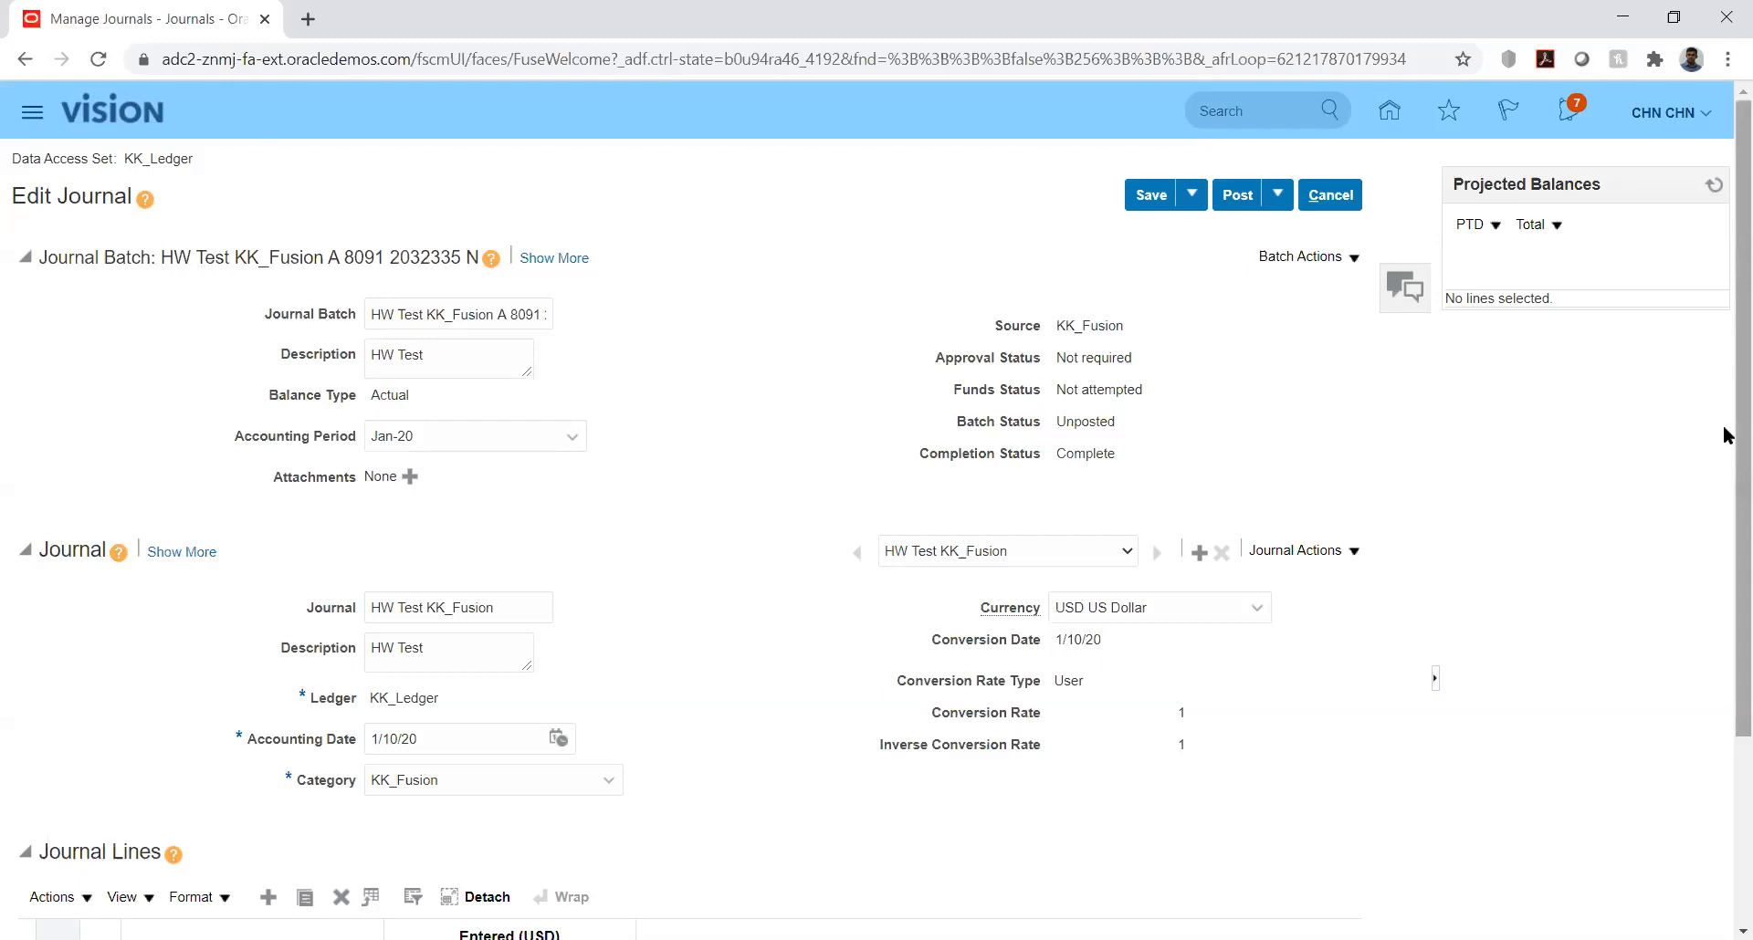
Step: Review the journal lines of the HW Test KK_Fusion journal and examine the numbers in its batch name
left_click_drag(1725, 429, 1725, 639)
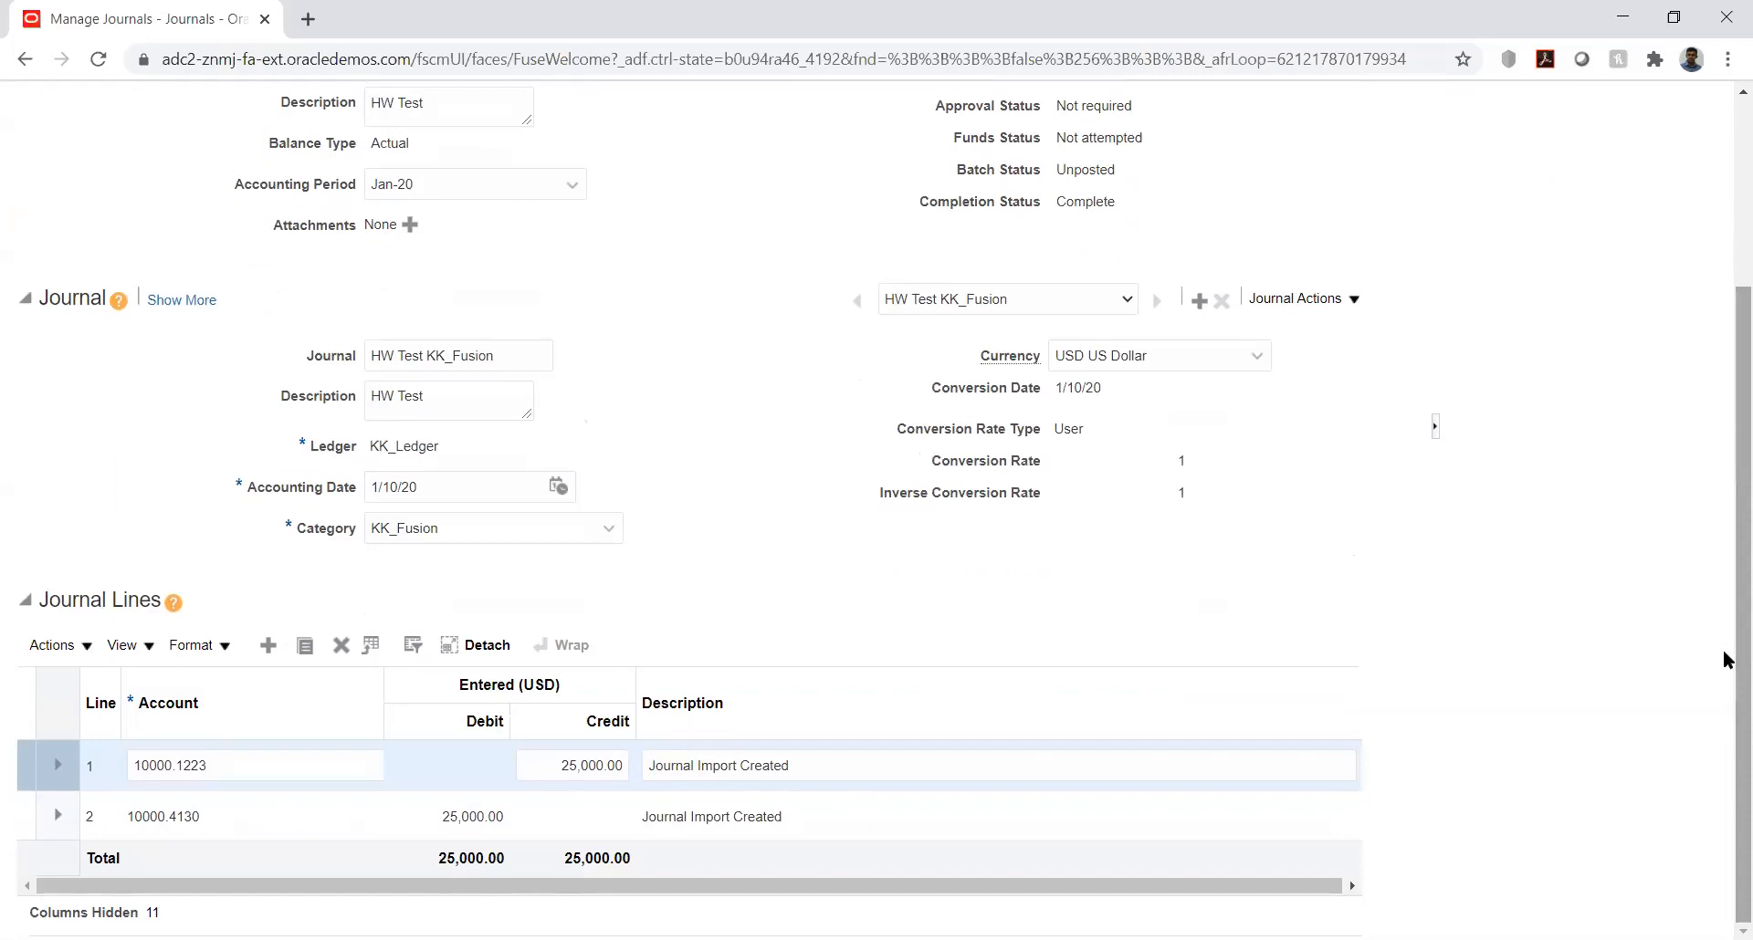
left_click_drag(1727, 656, 1728, 516)
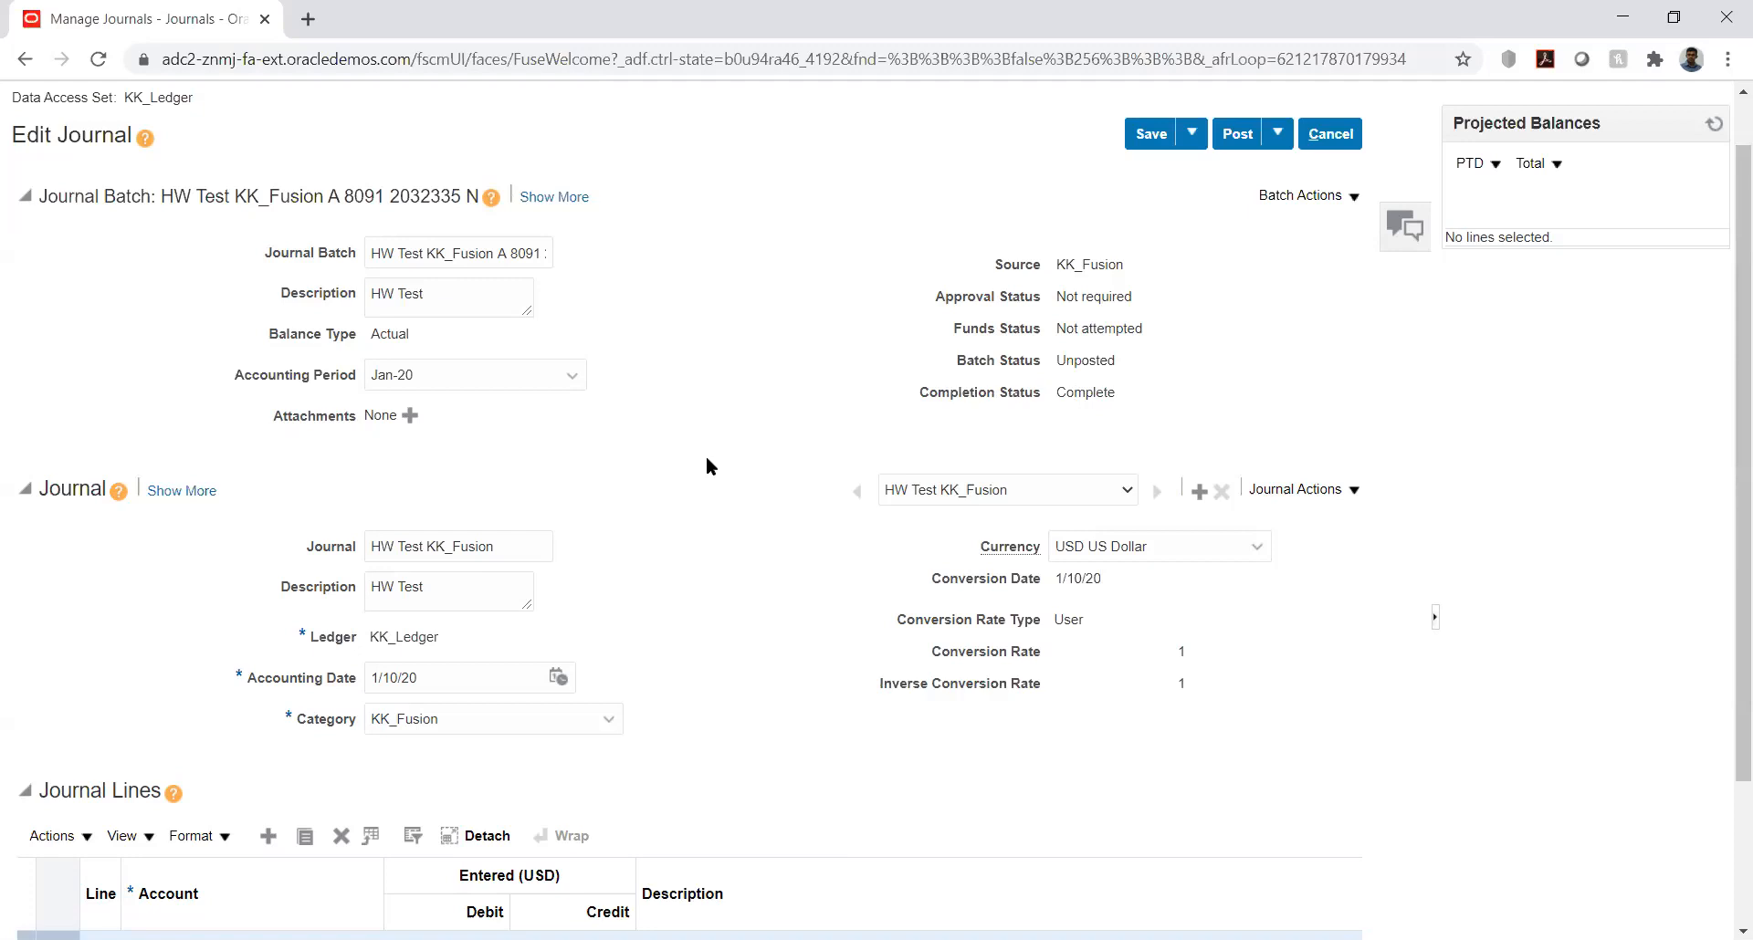
double_click(356, 192)
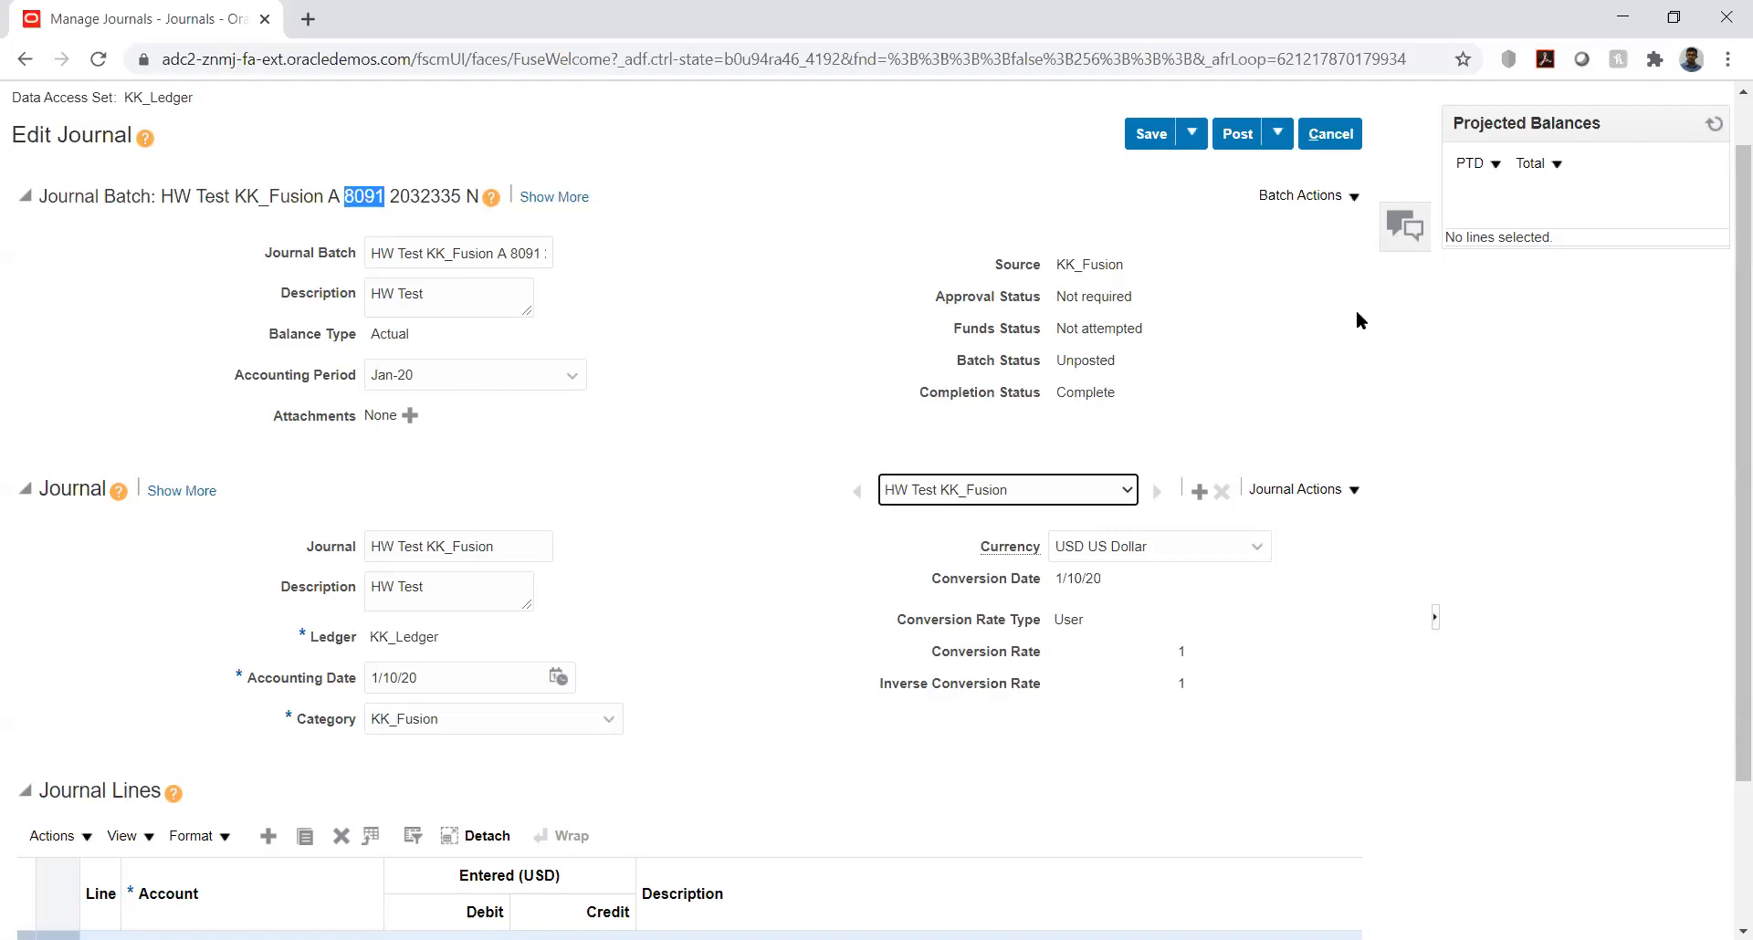
left_click(1602, 351)
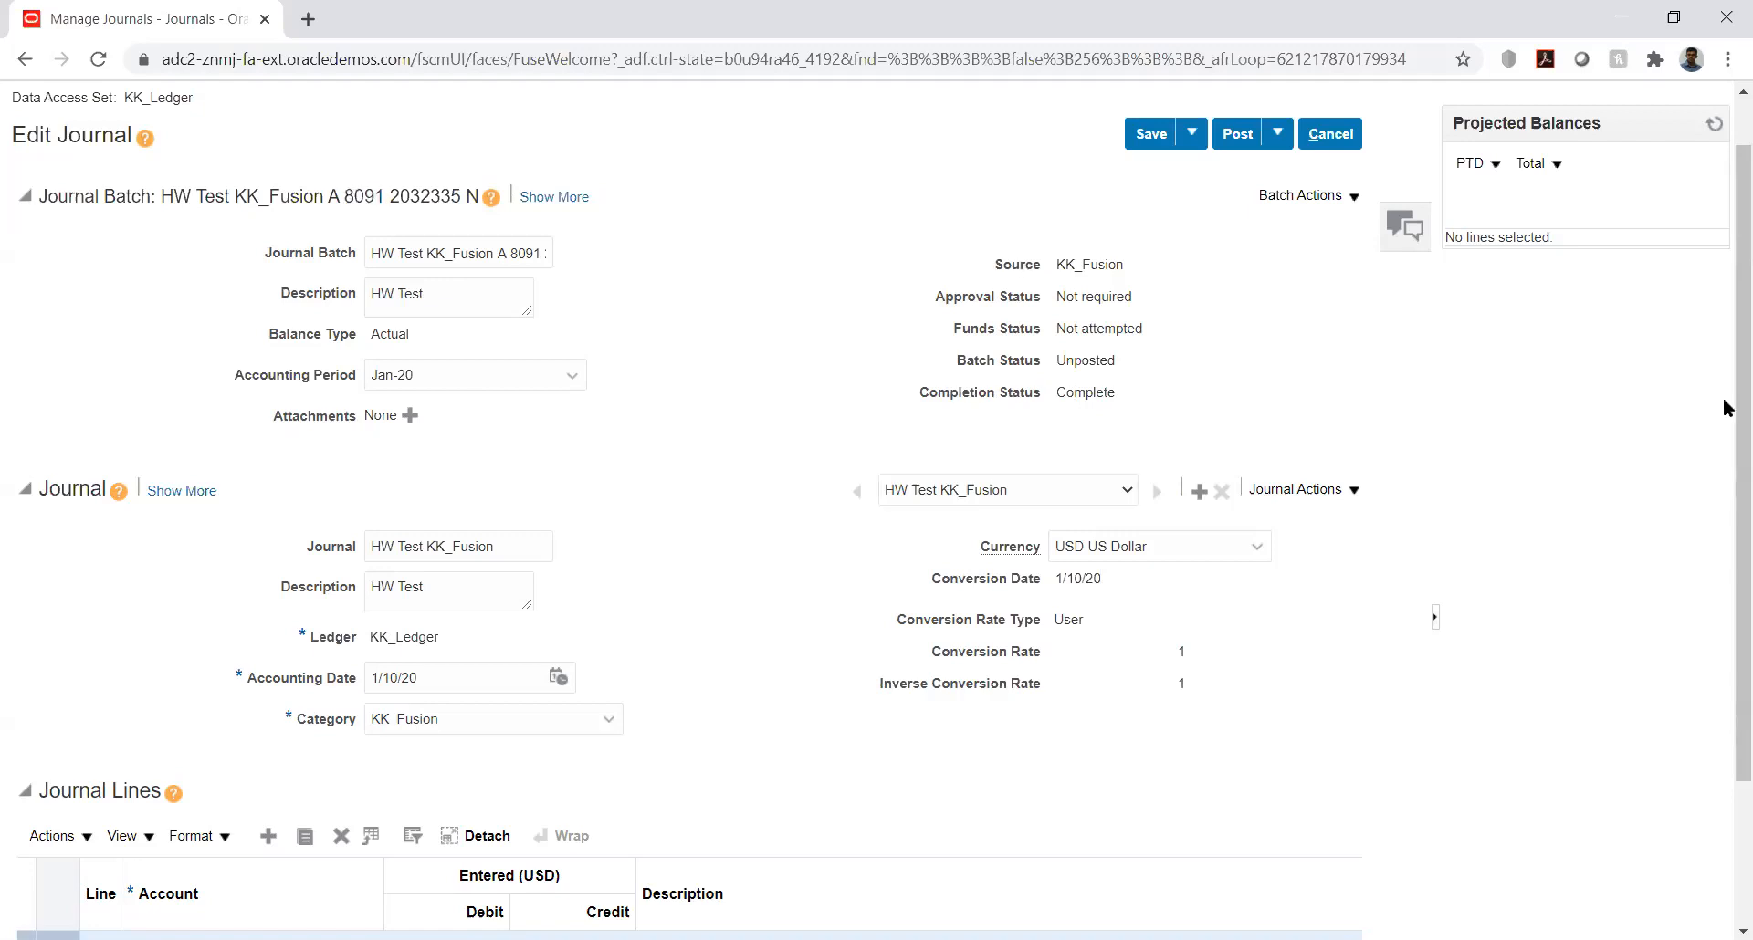
Step: Post the HW Test KK_Fusion journal batch and return to the Journals work area
left_click_drag(1725, 398, 1723, 354)
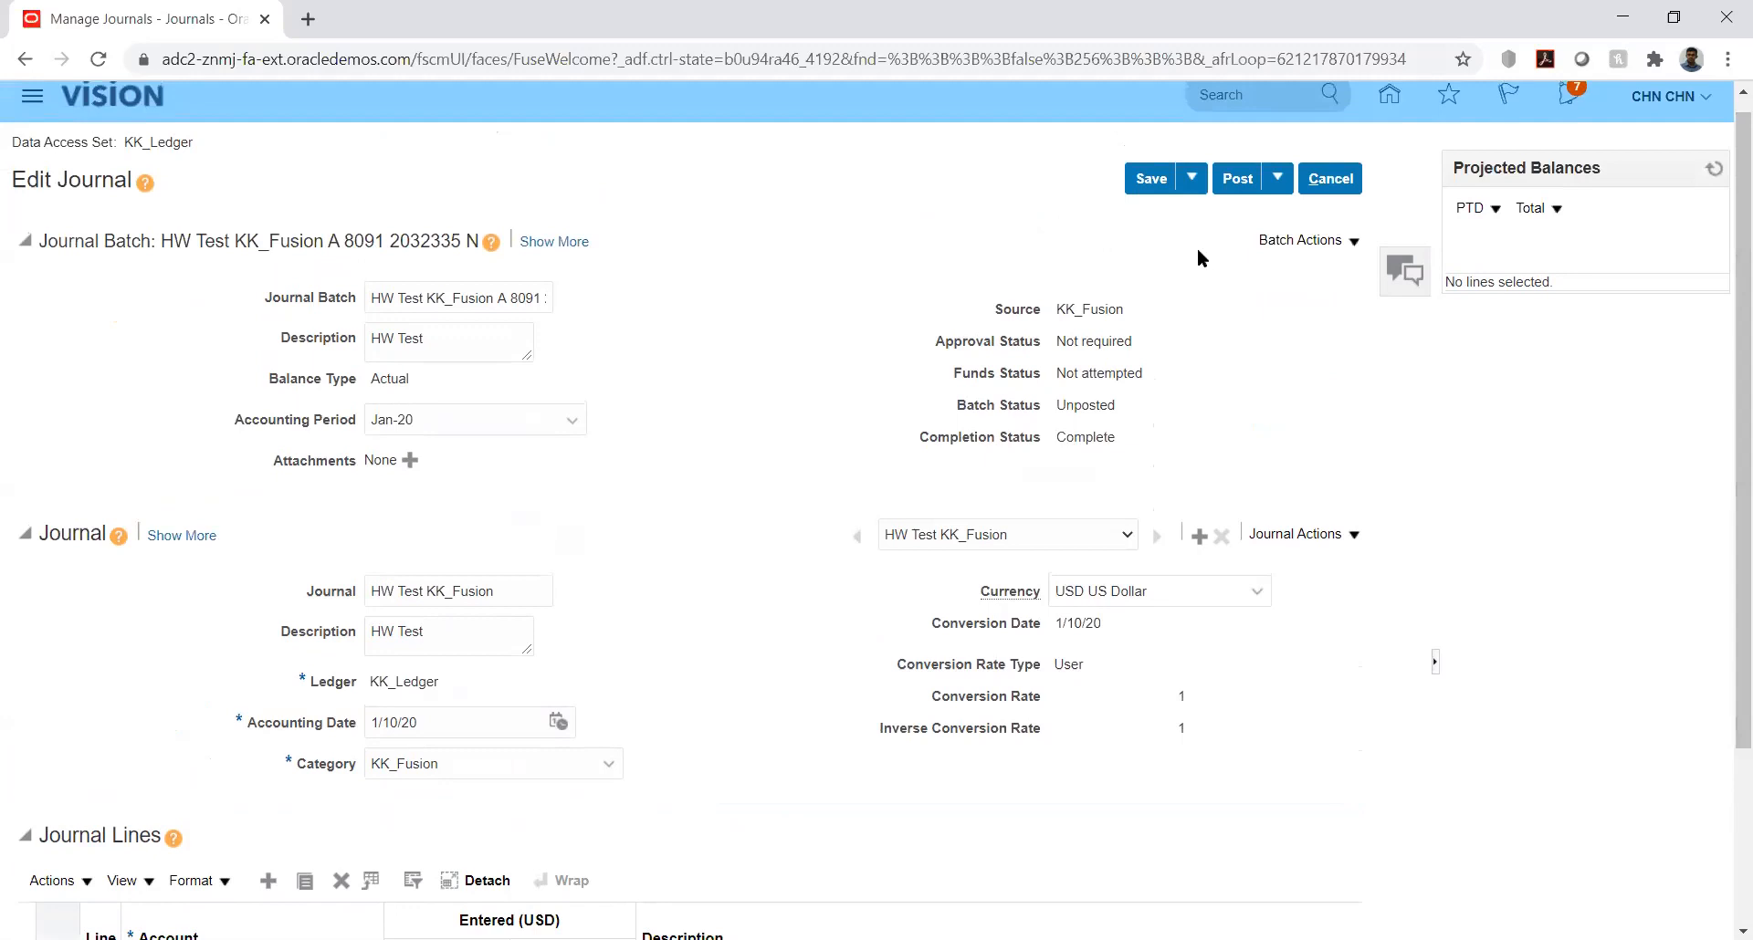
left_click(1234, 175)
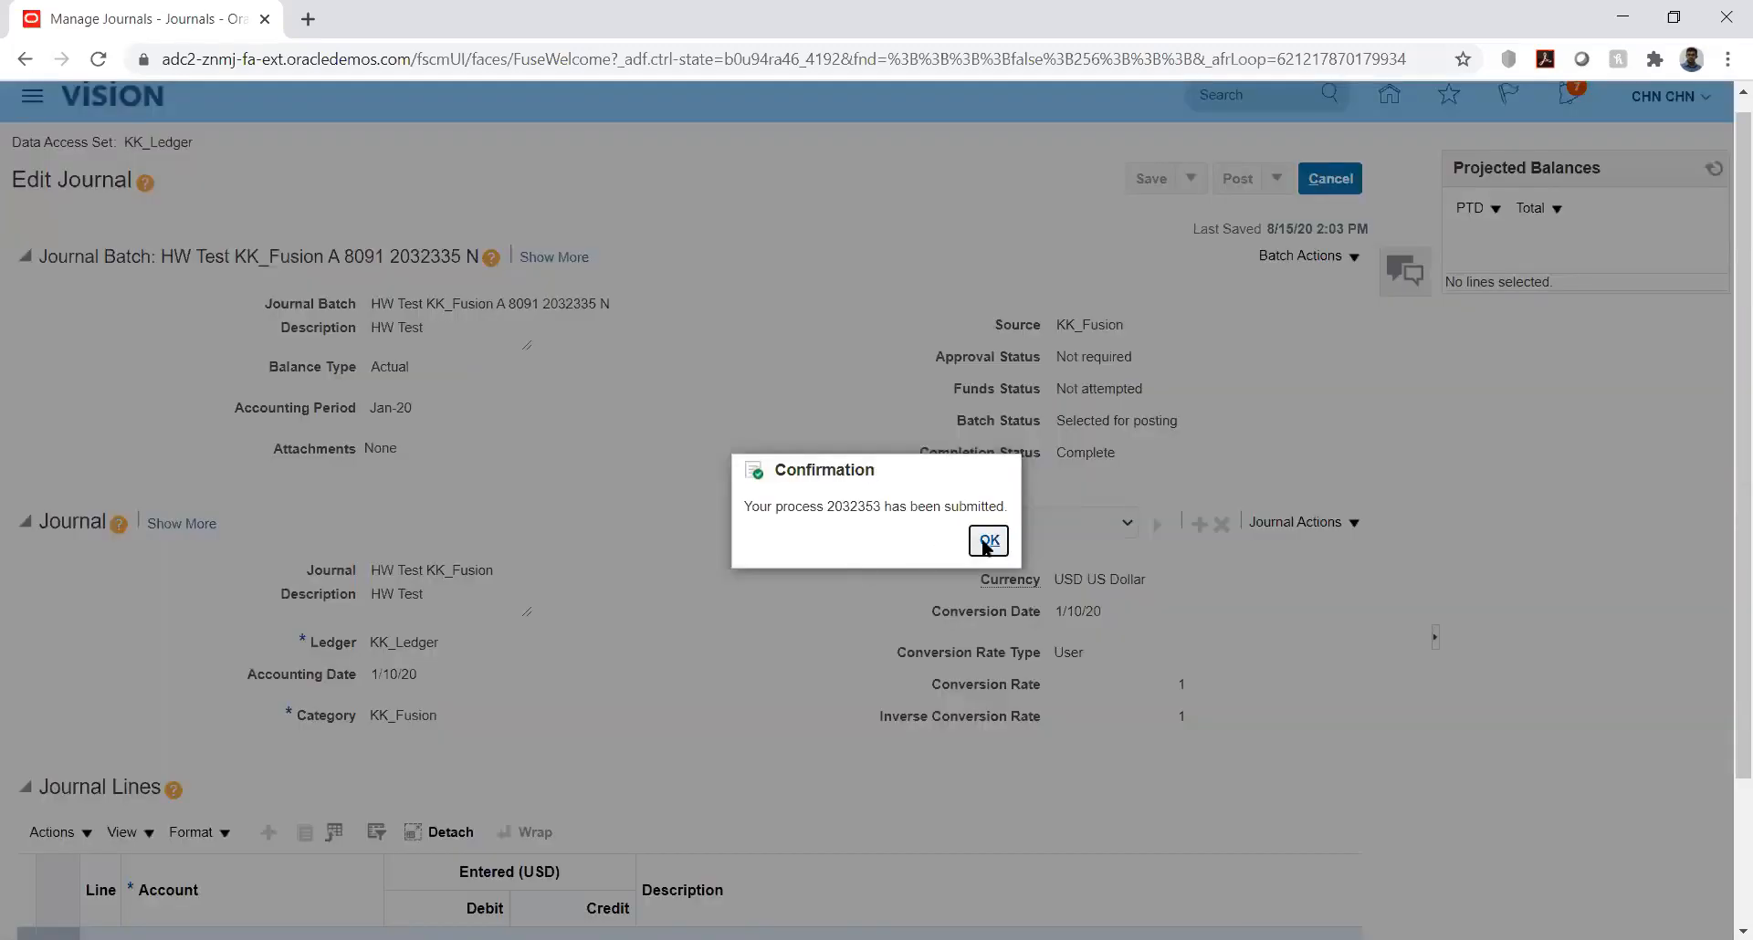
left_click(986, 544)
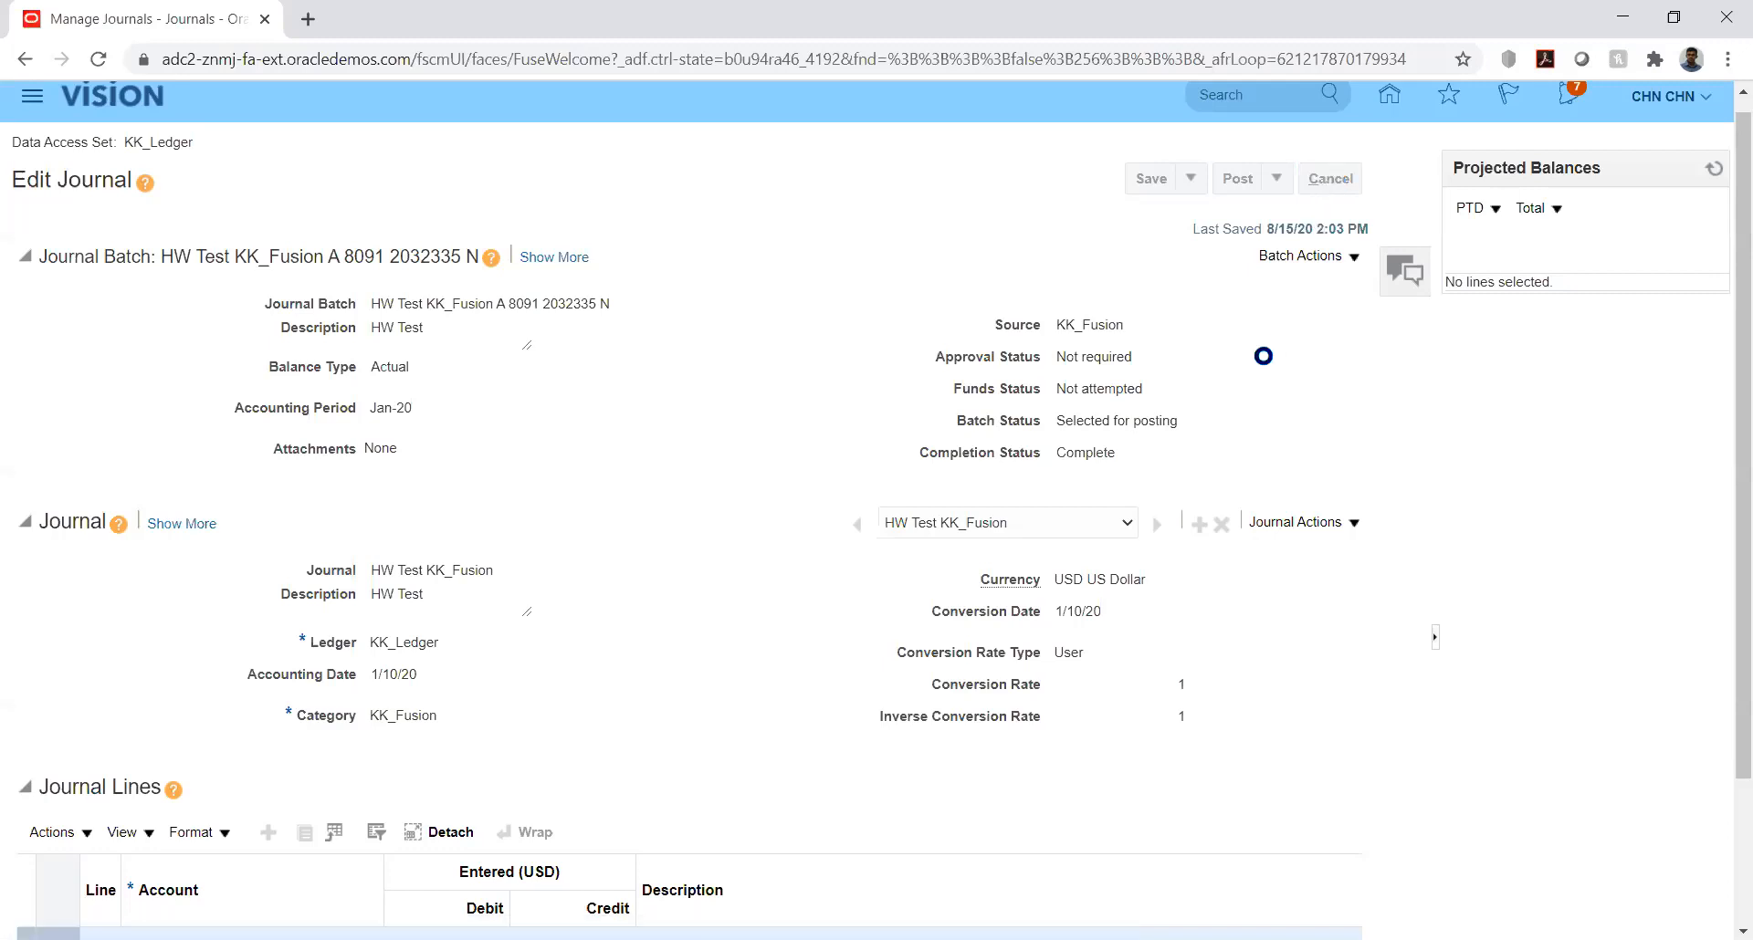
left_click(1684, 183)
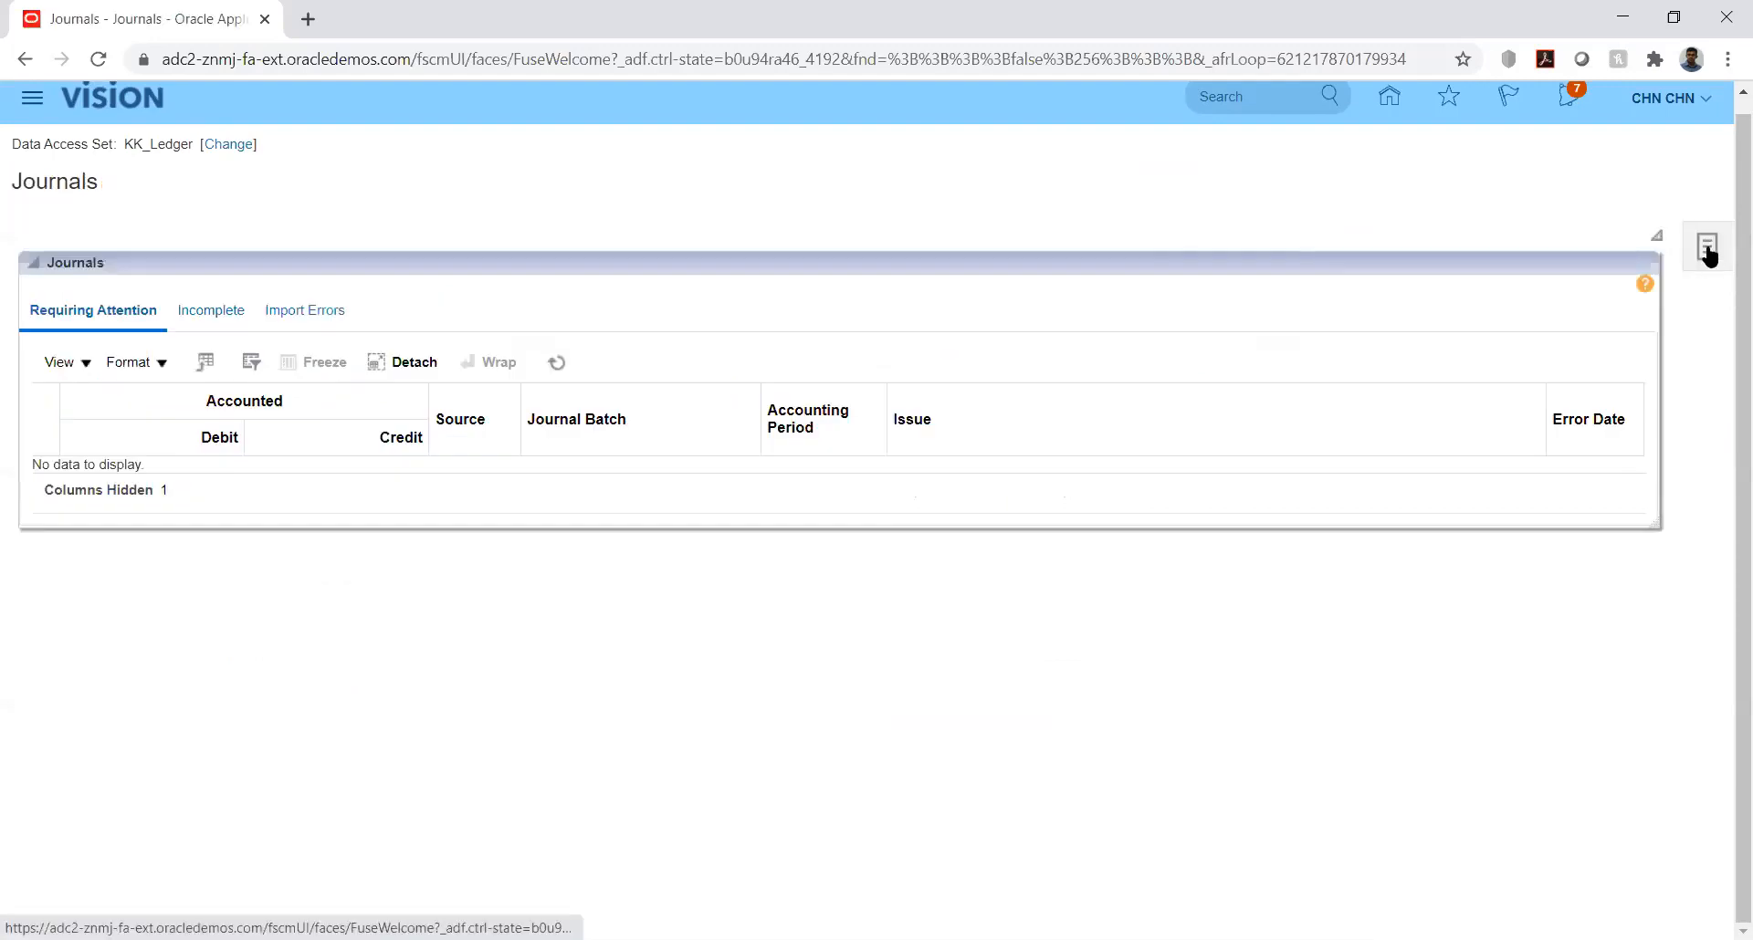
Step: Reopen Manage Journals and search for journals in accounting period Jan-20
left_click(1706, 252)
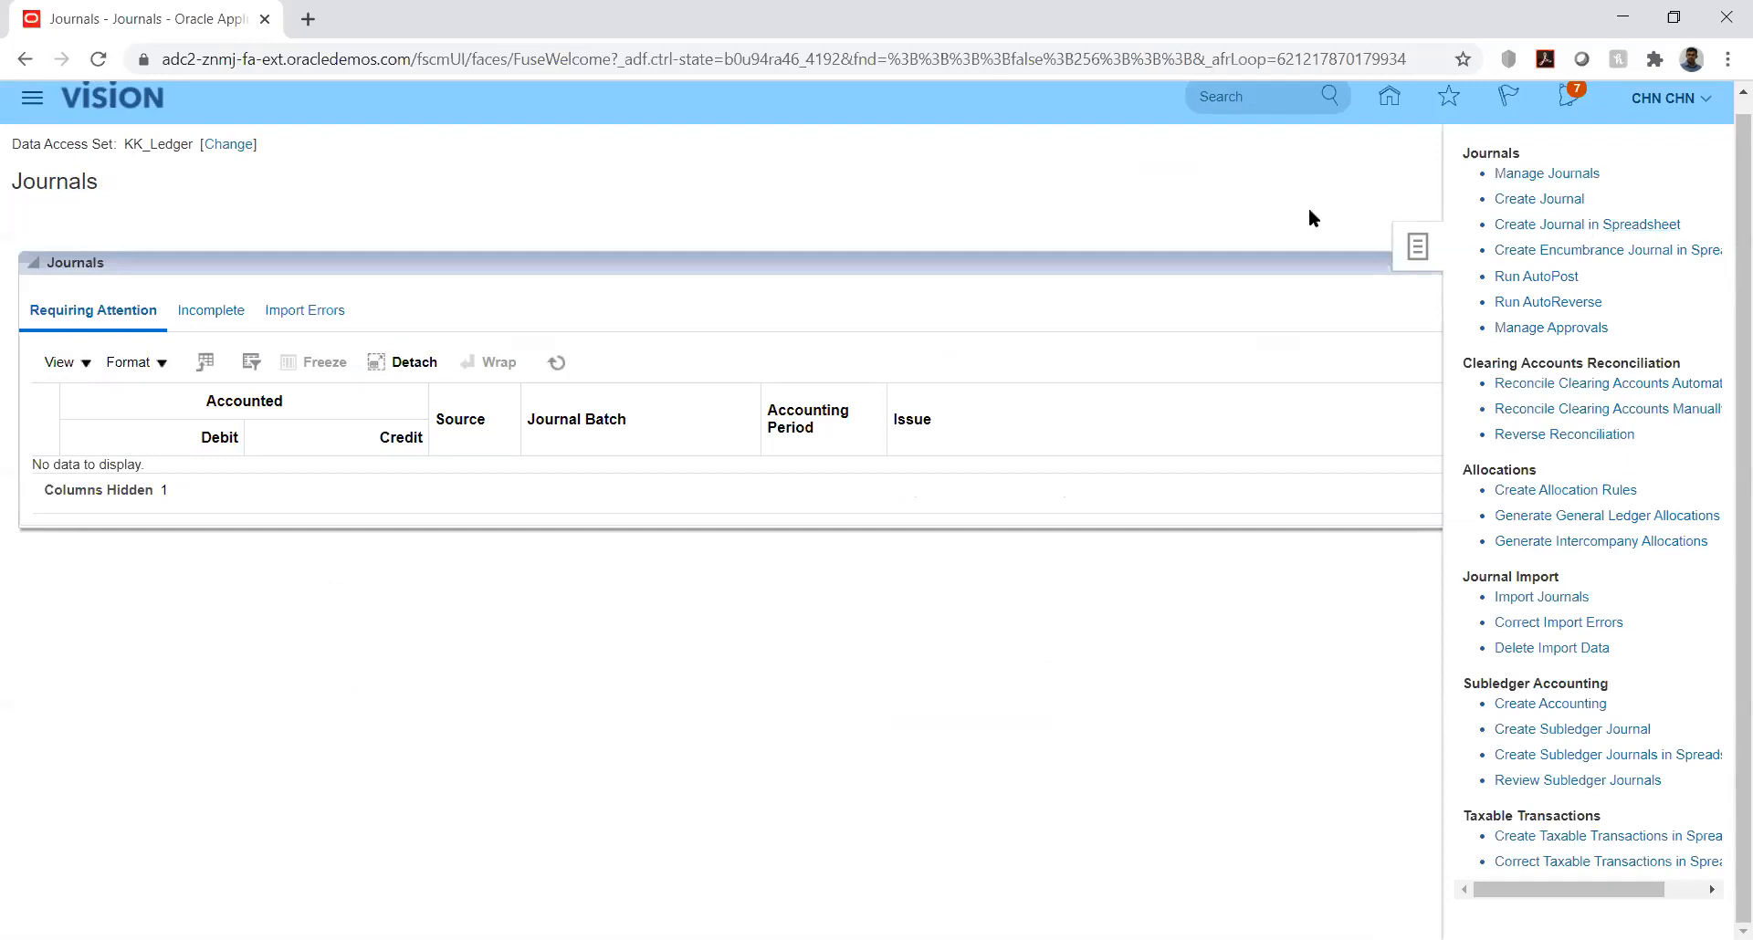
left_click(1499, 199)
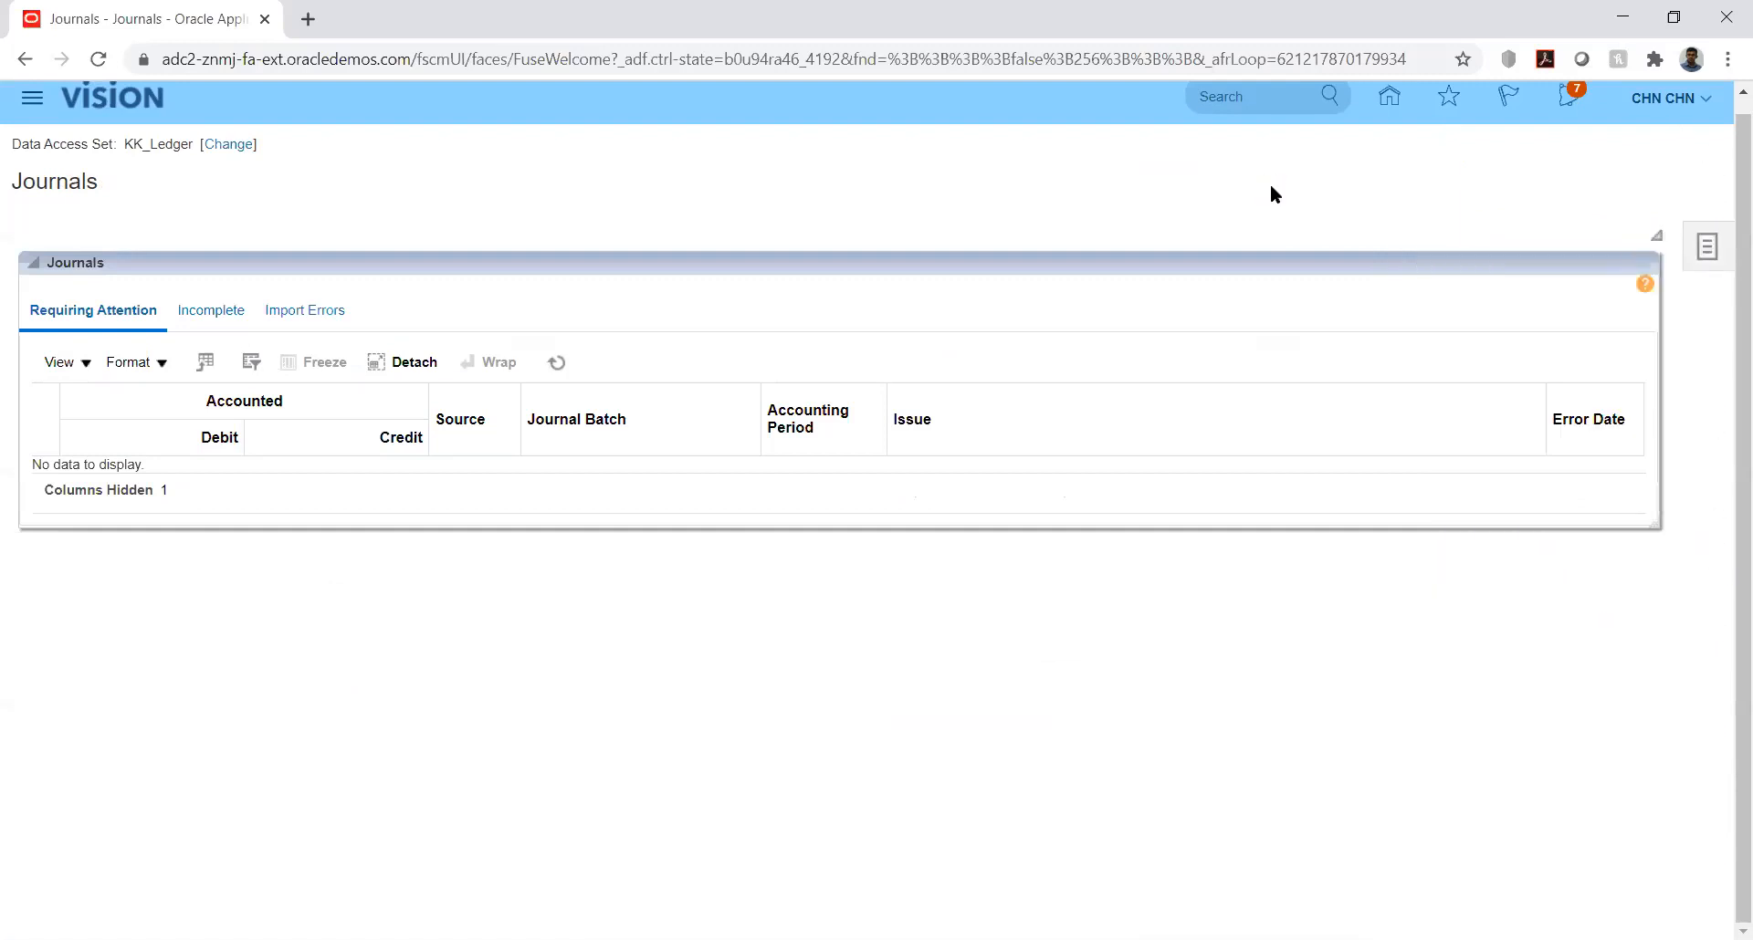
left_click(1699, 253)
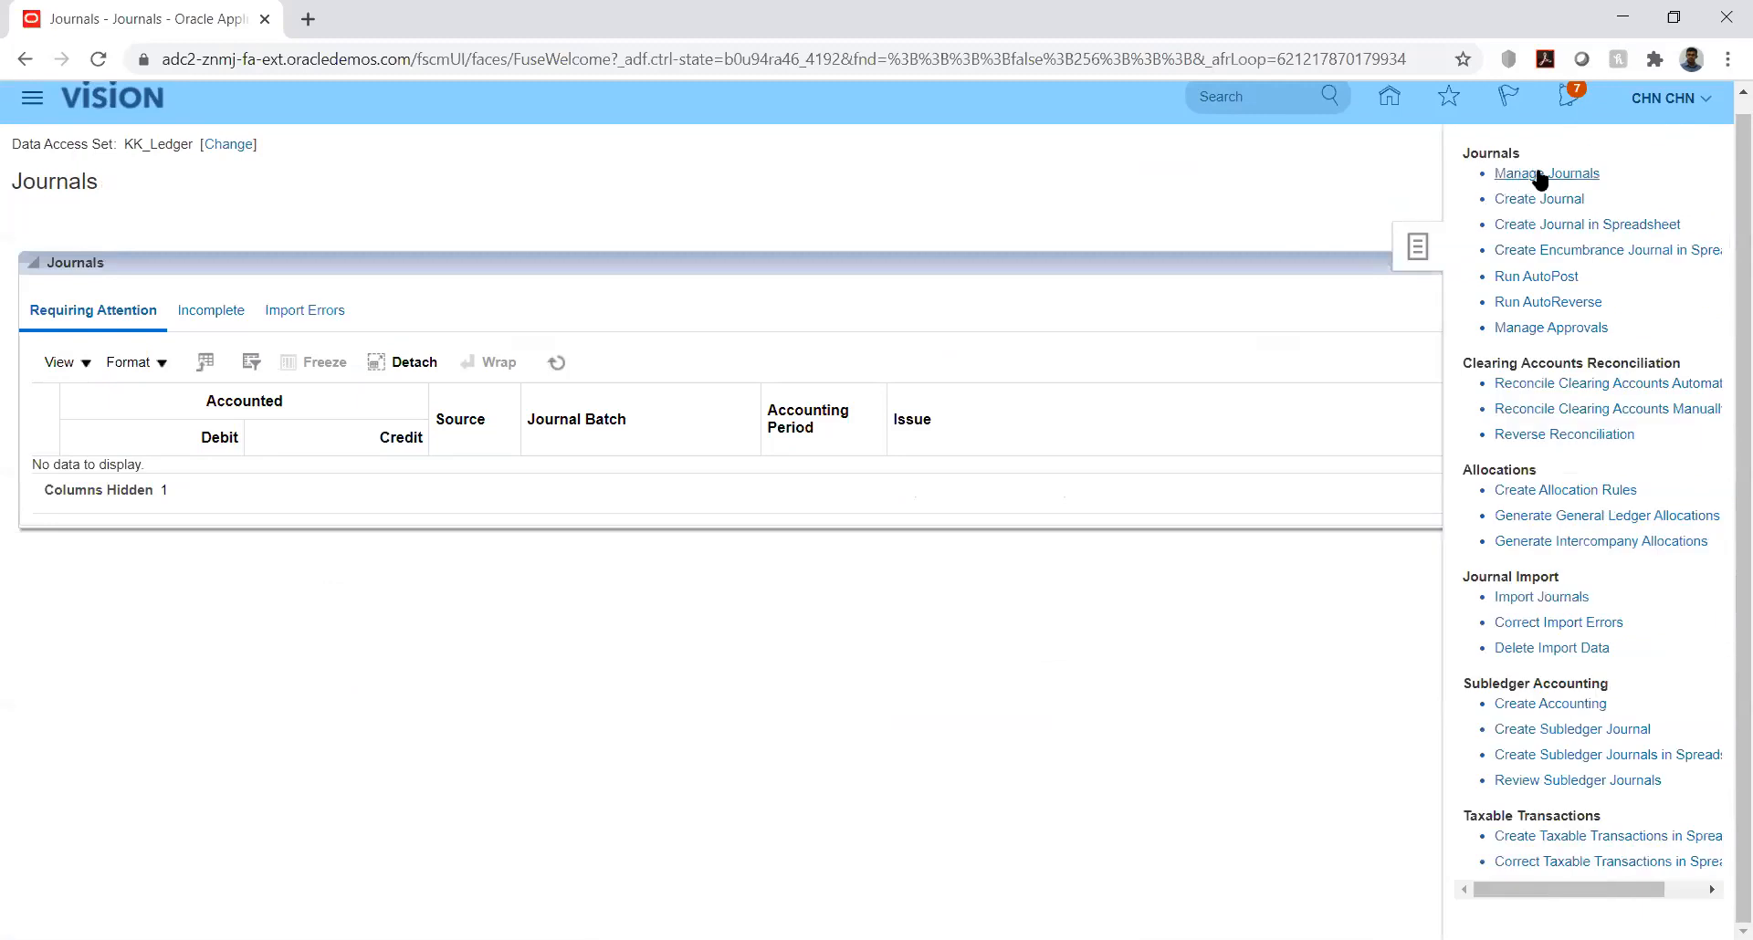
left_click(1542, 176)
left_click(929, 399)
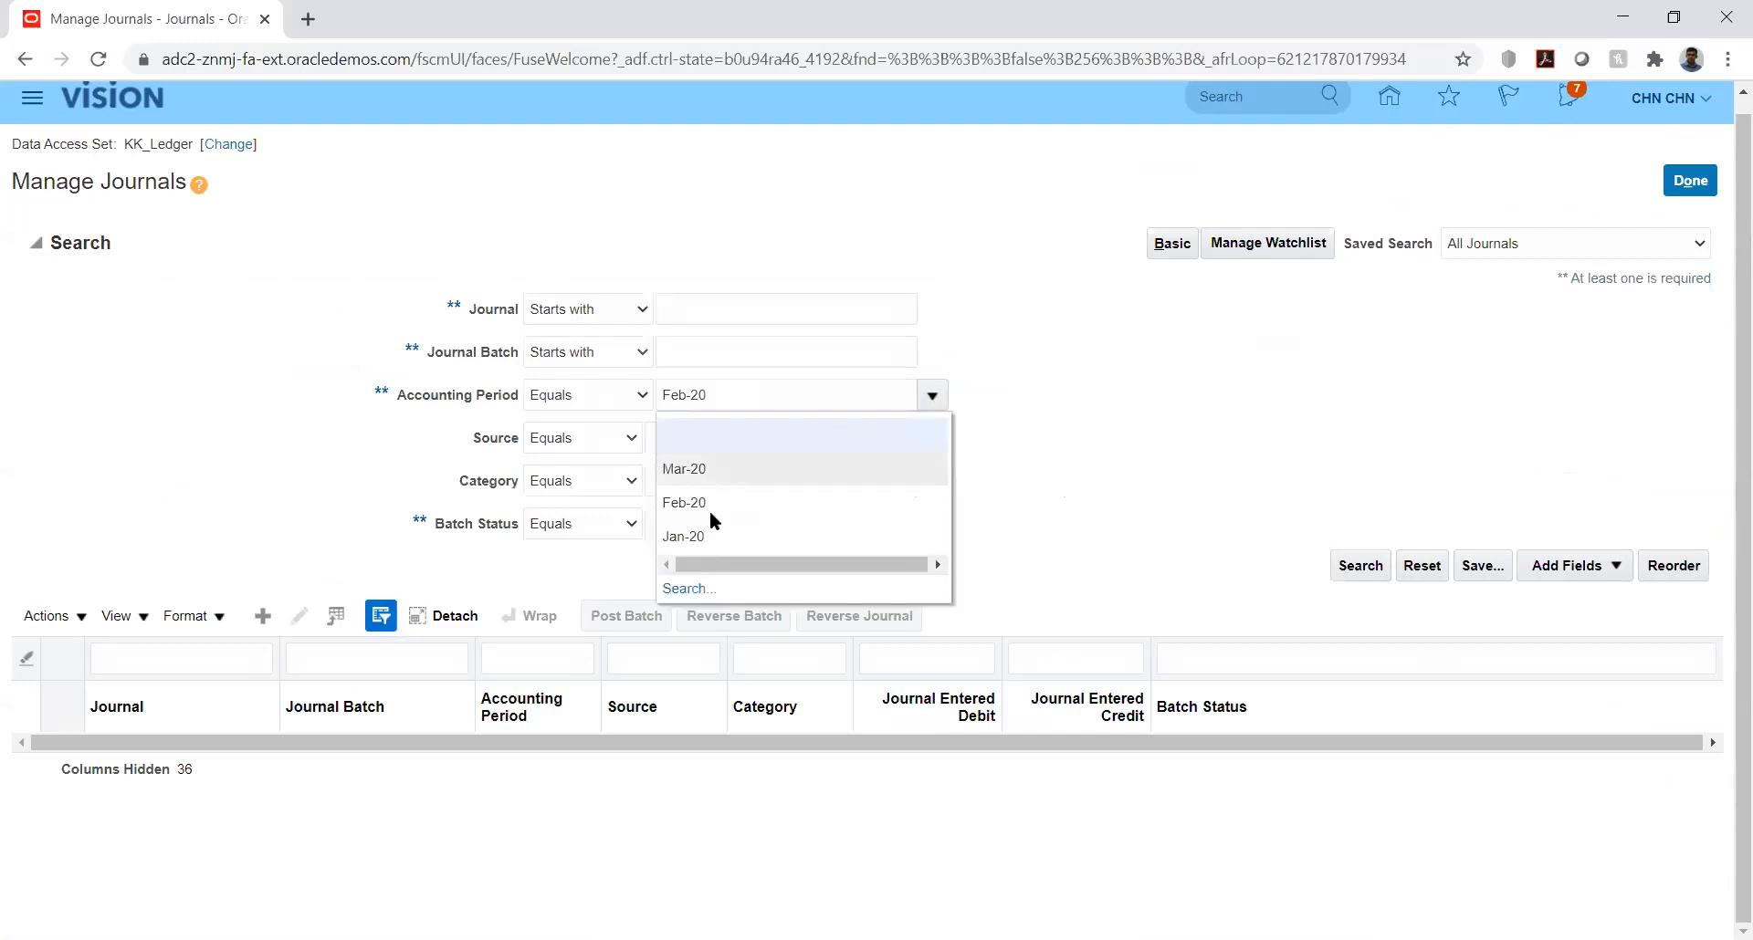
left_click(694, 536)
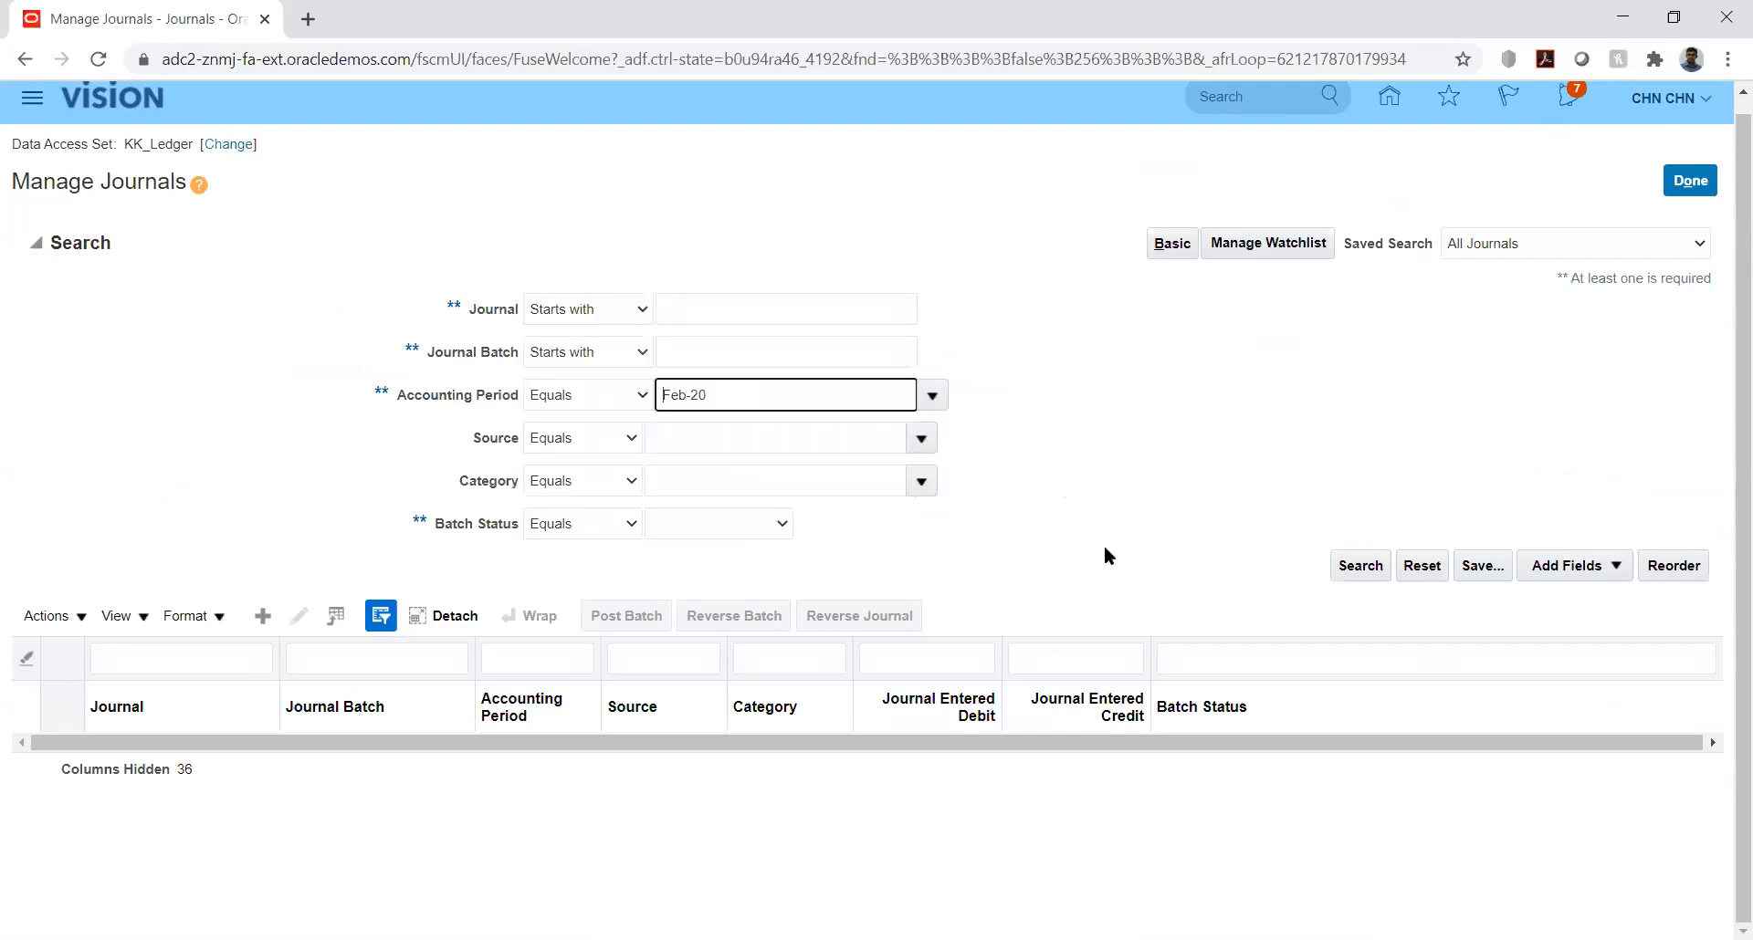
left_click(1349, 566)
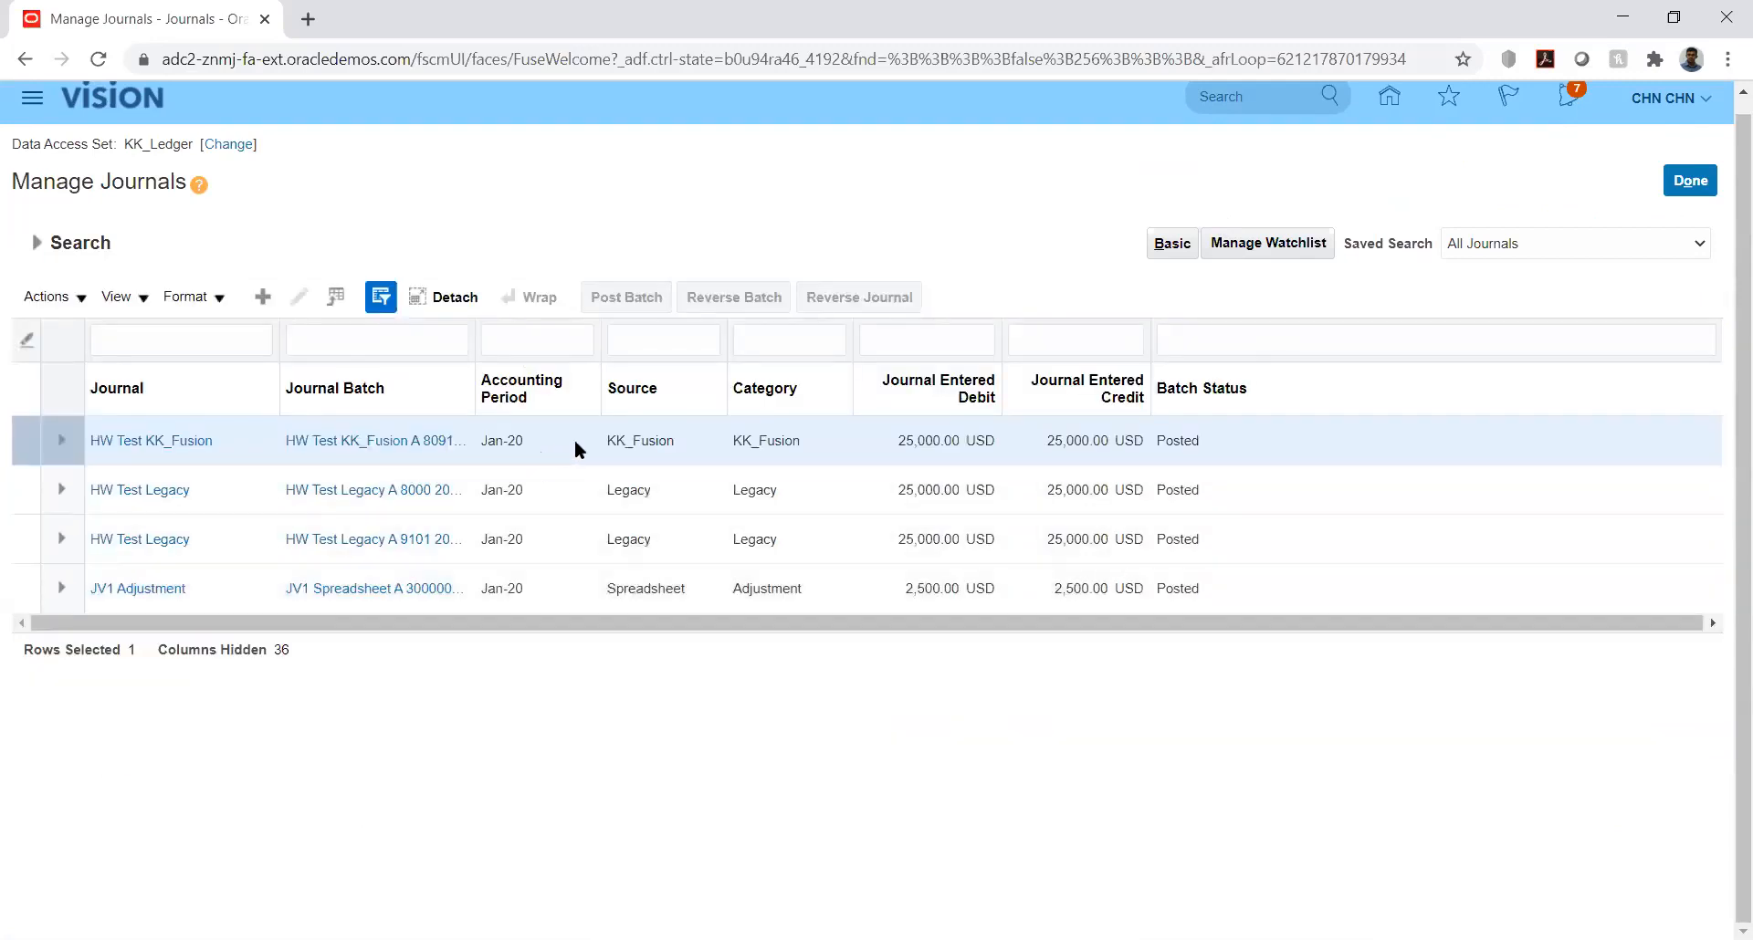
Step: Open the HW Test KK_Fusion journal and reverse its batch in period Jan-20 with reversal method Switch DR or CR
left_click(578, 440)
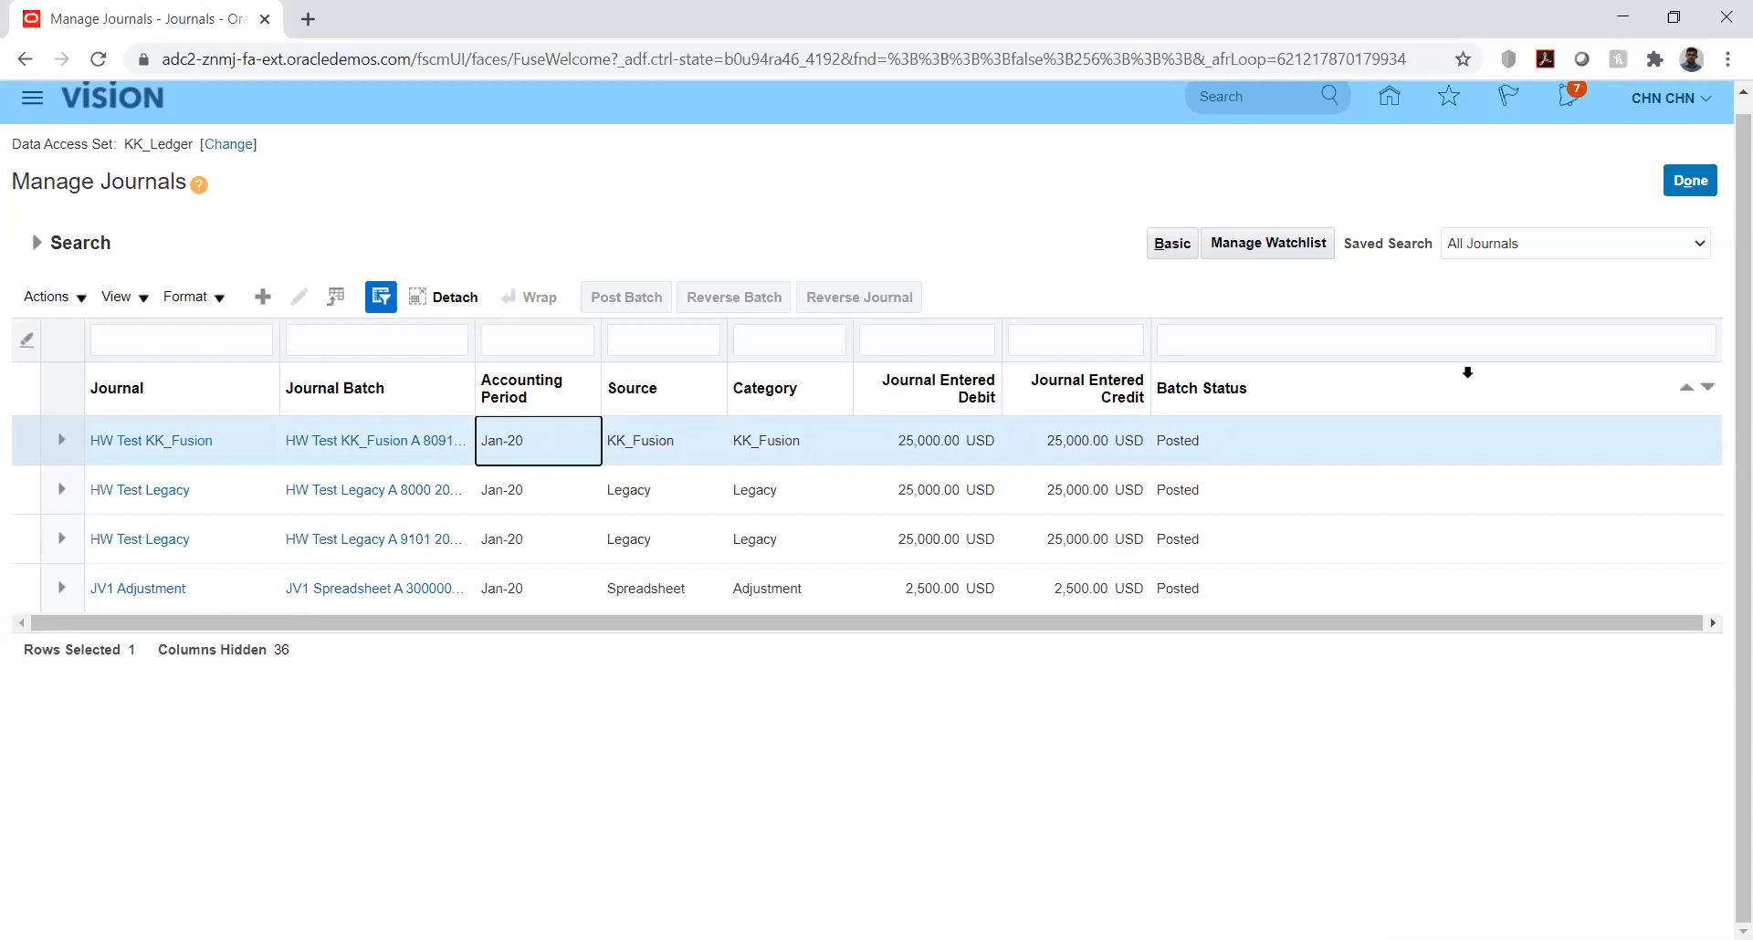
left_click(167, 442)
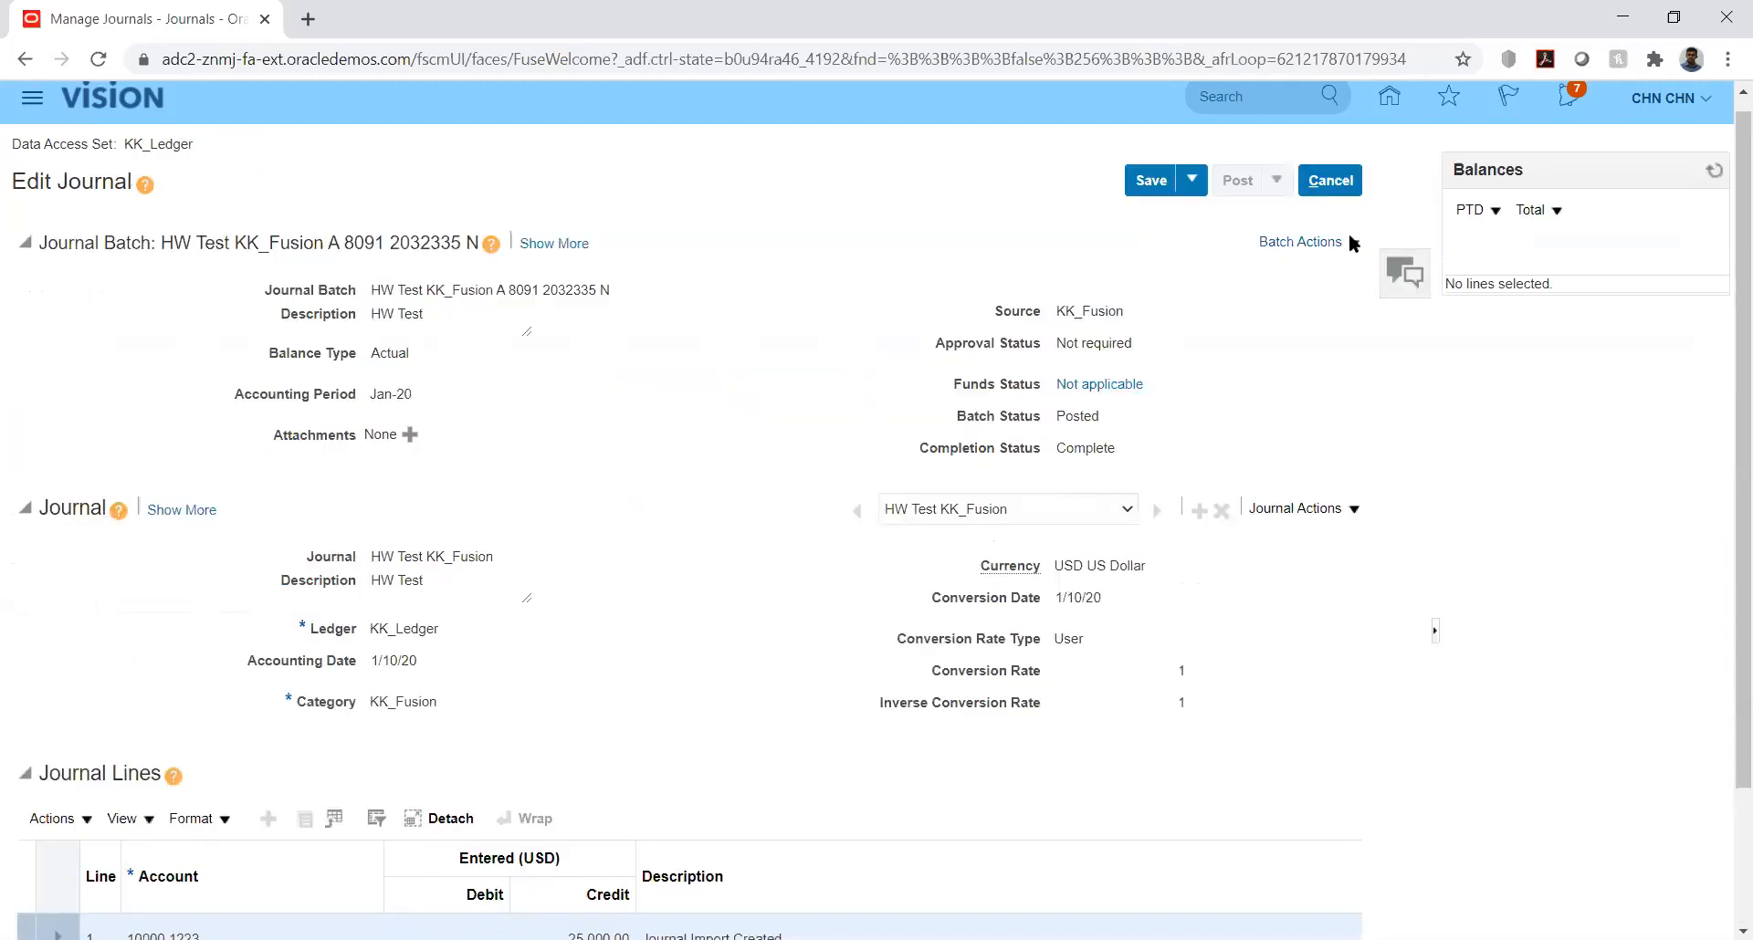
left_click(1349, 239)
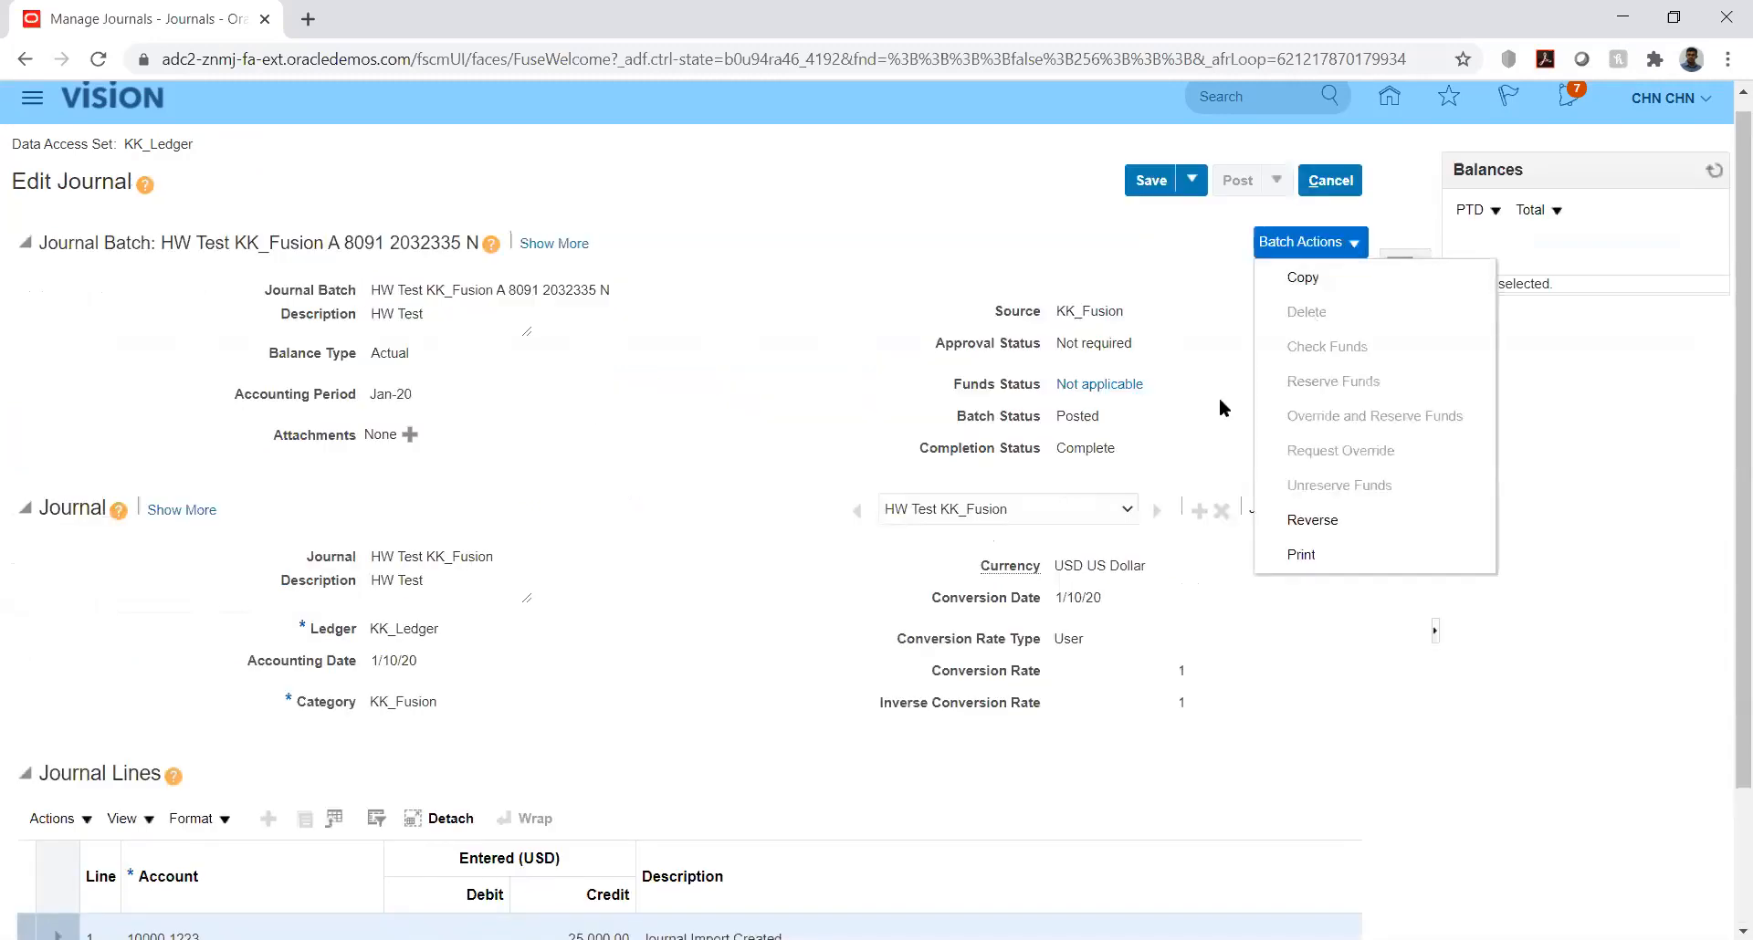
left_click(1337, 522)
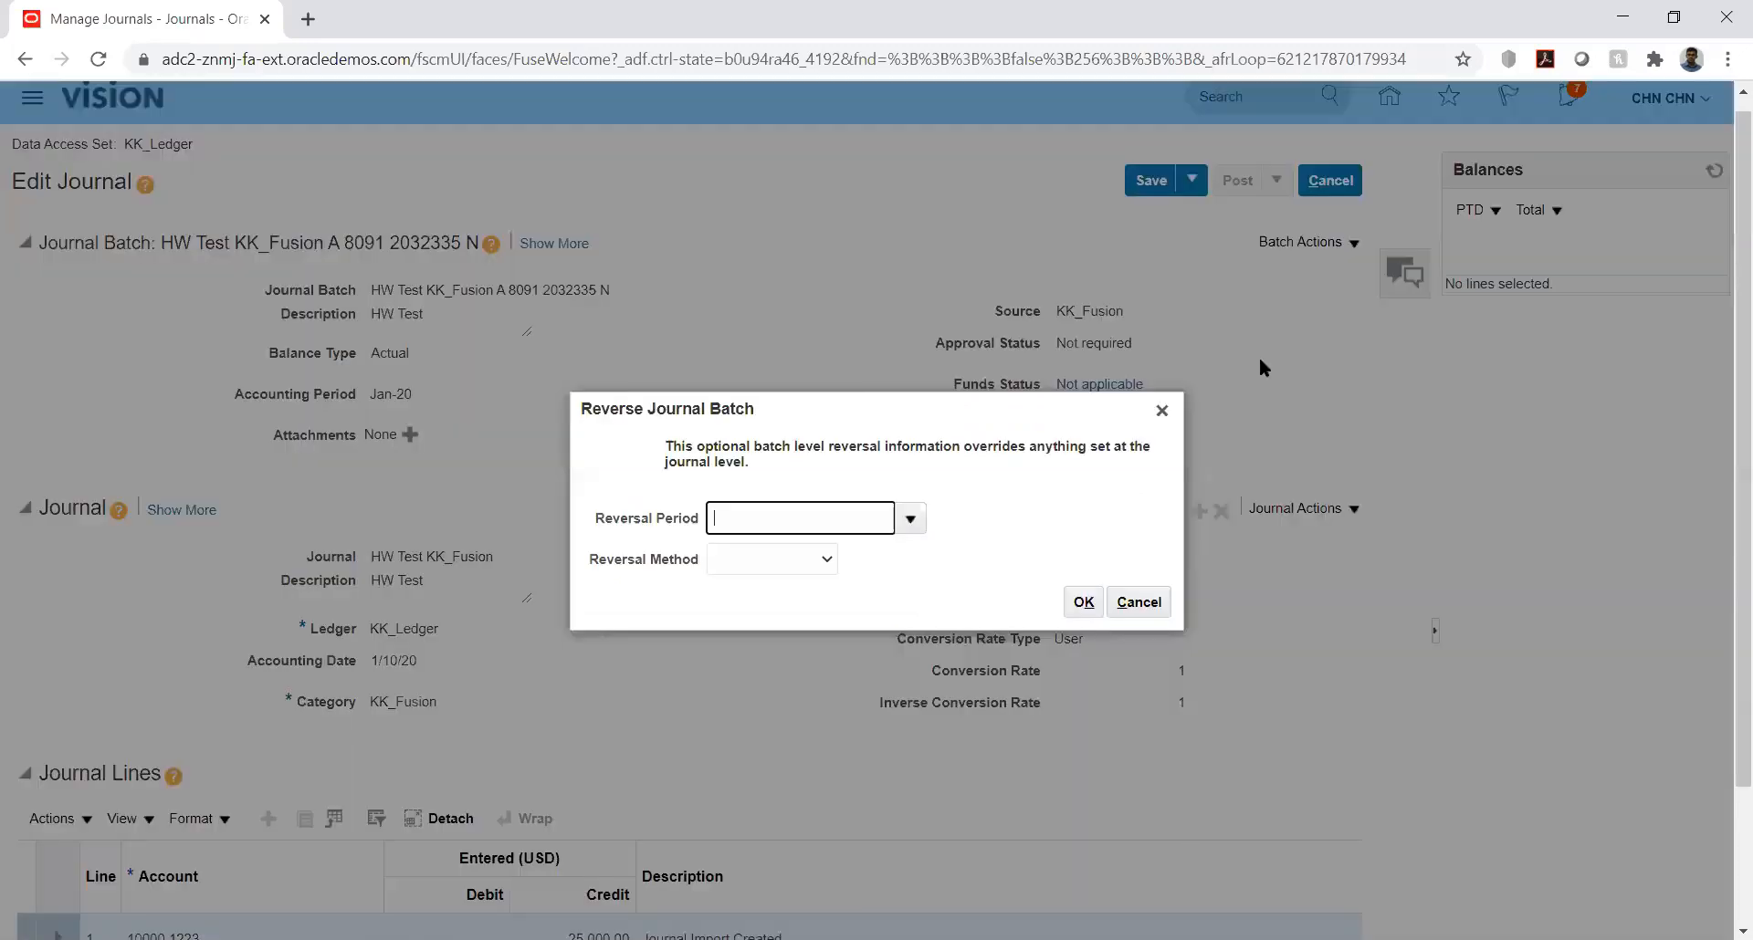
left_click(910, 519)
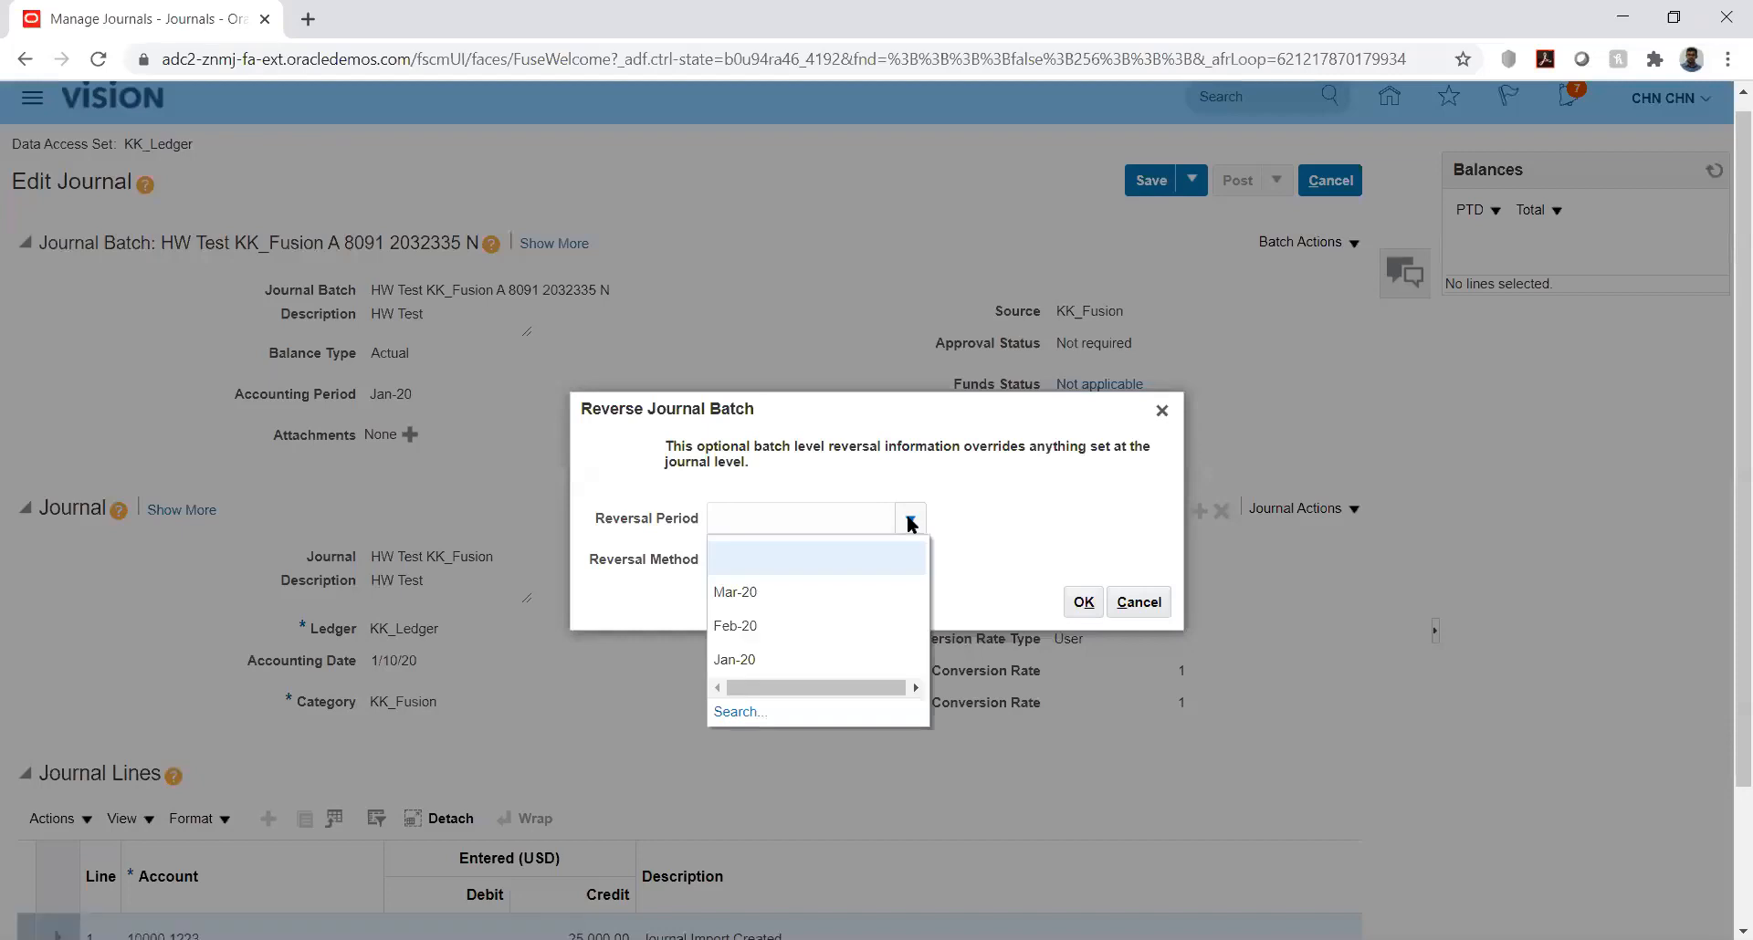
left_click(955, 501)
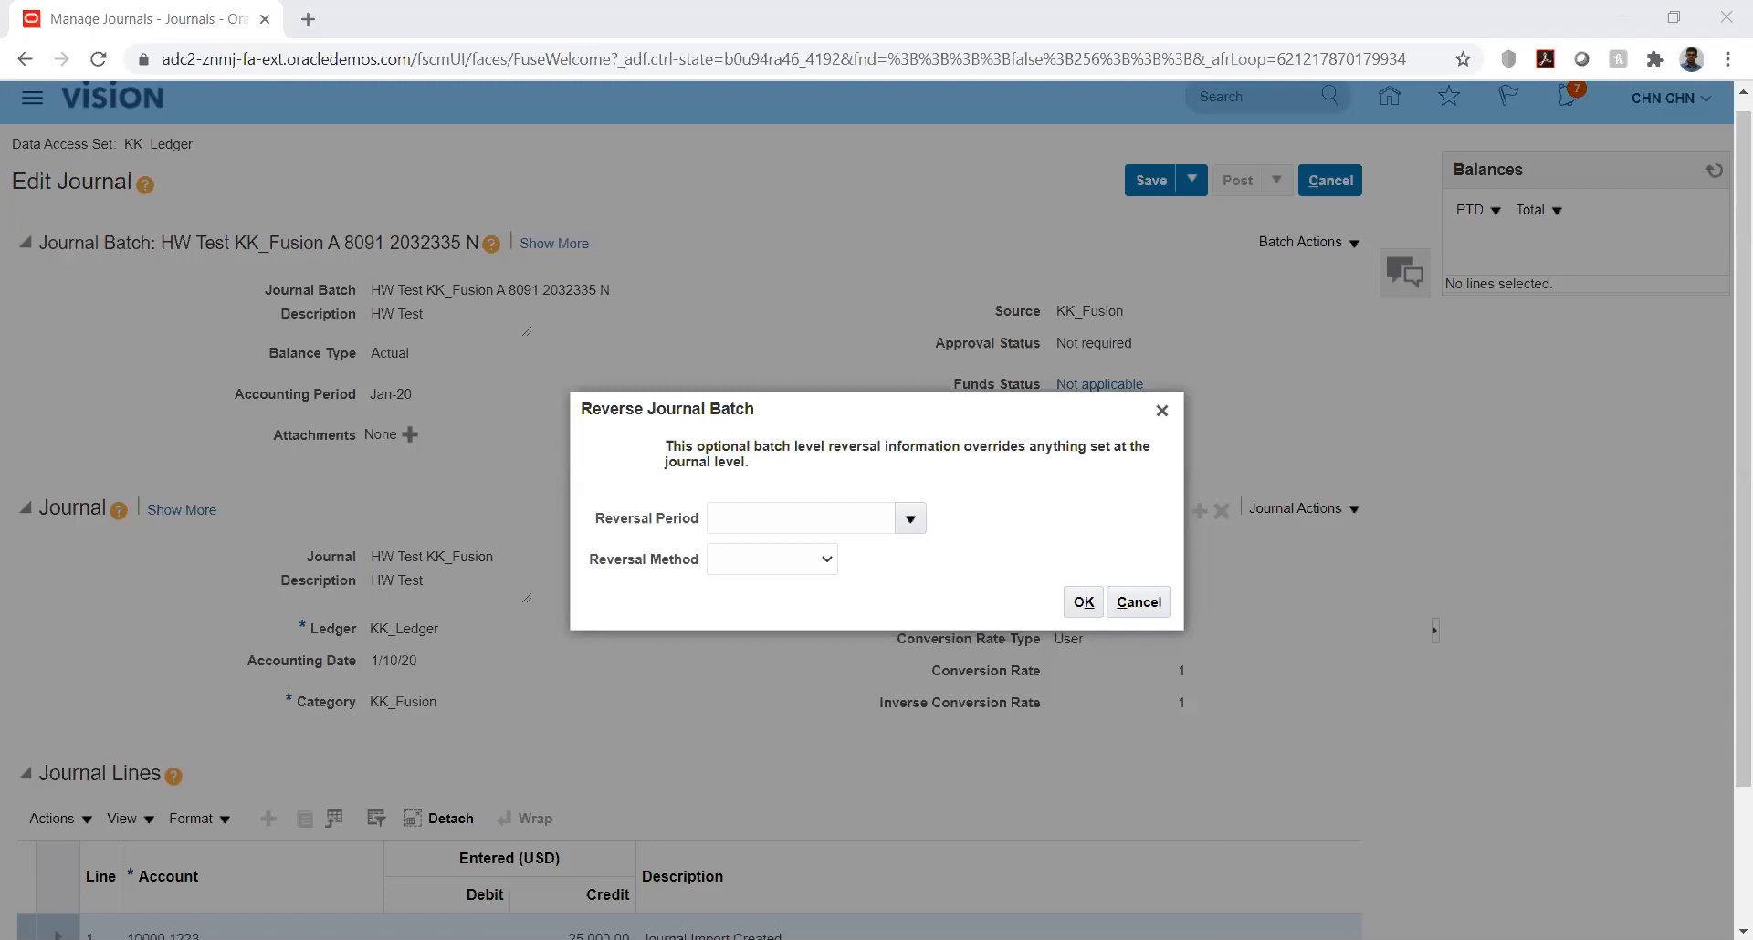
left_click(909, 522)
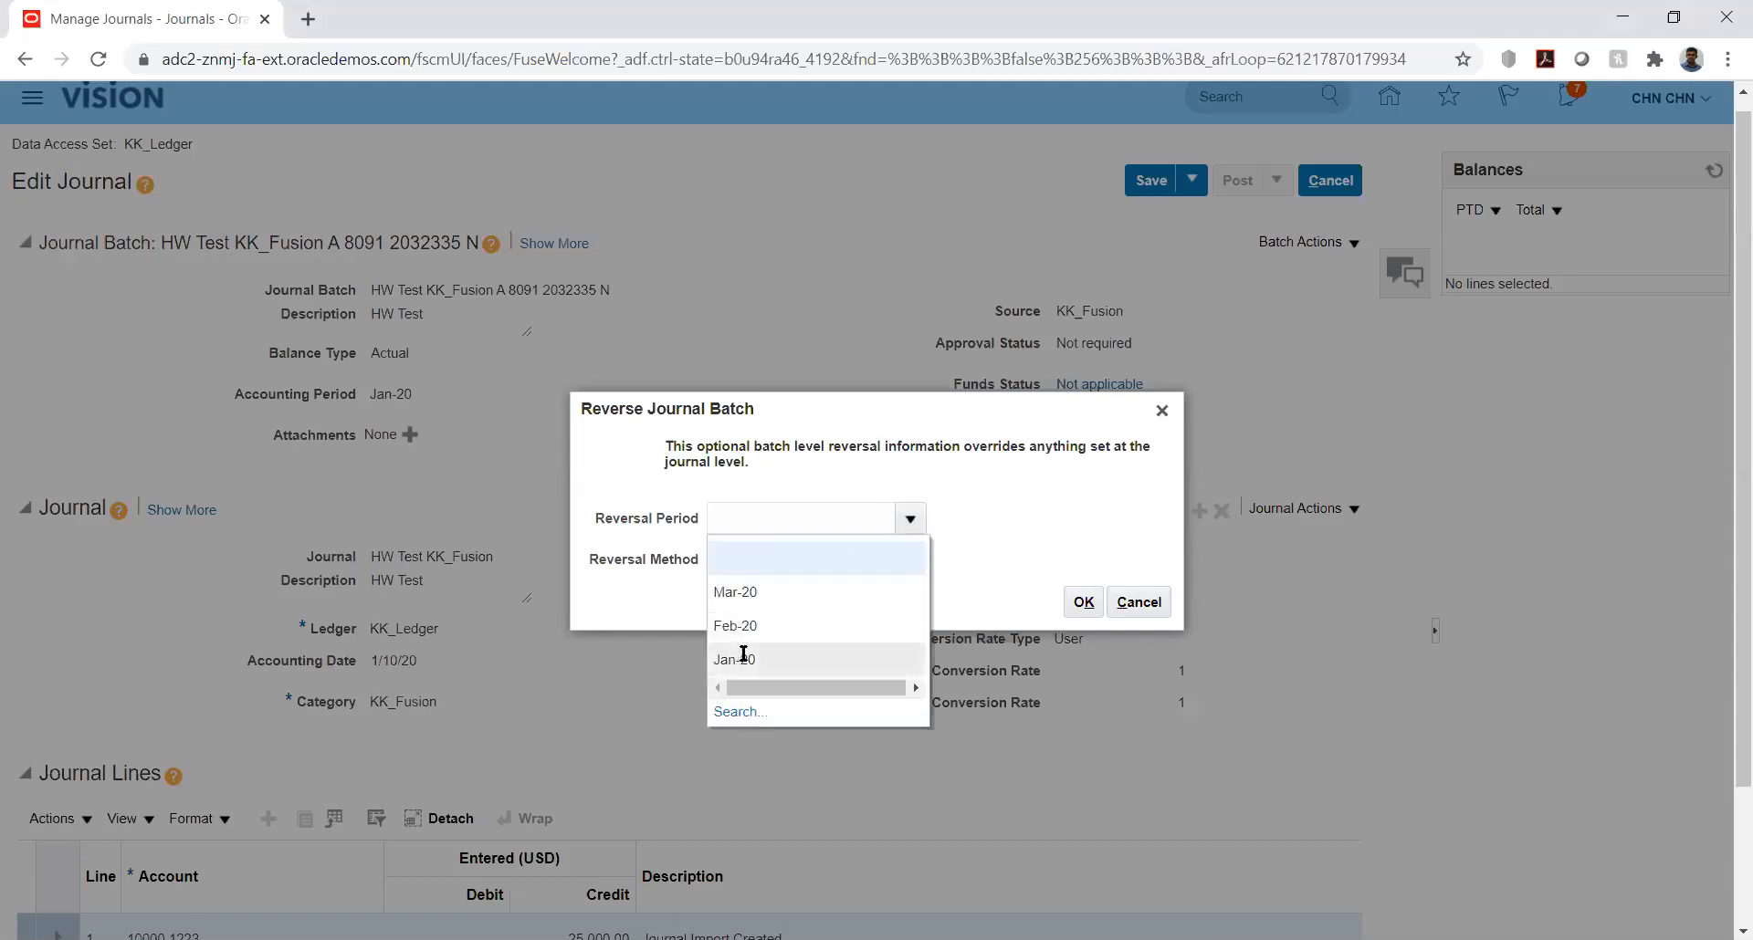
left_click(737, 658)
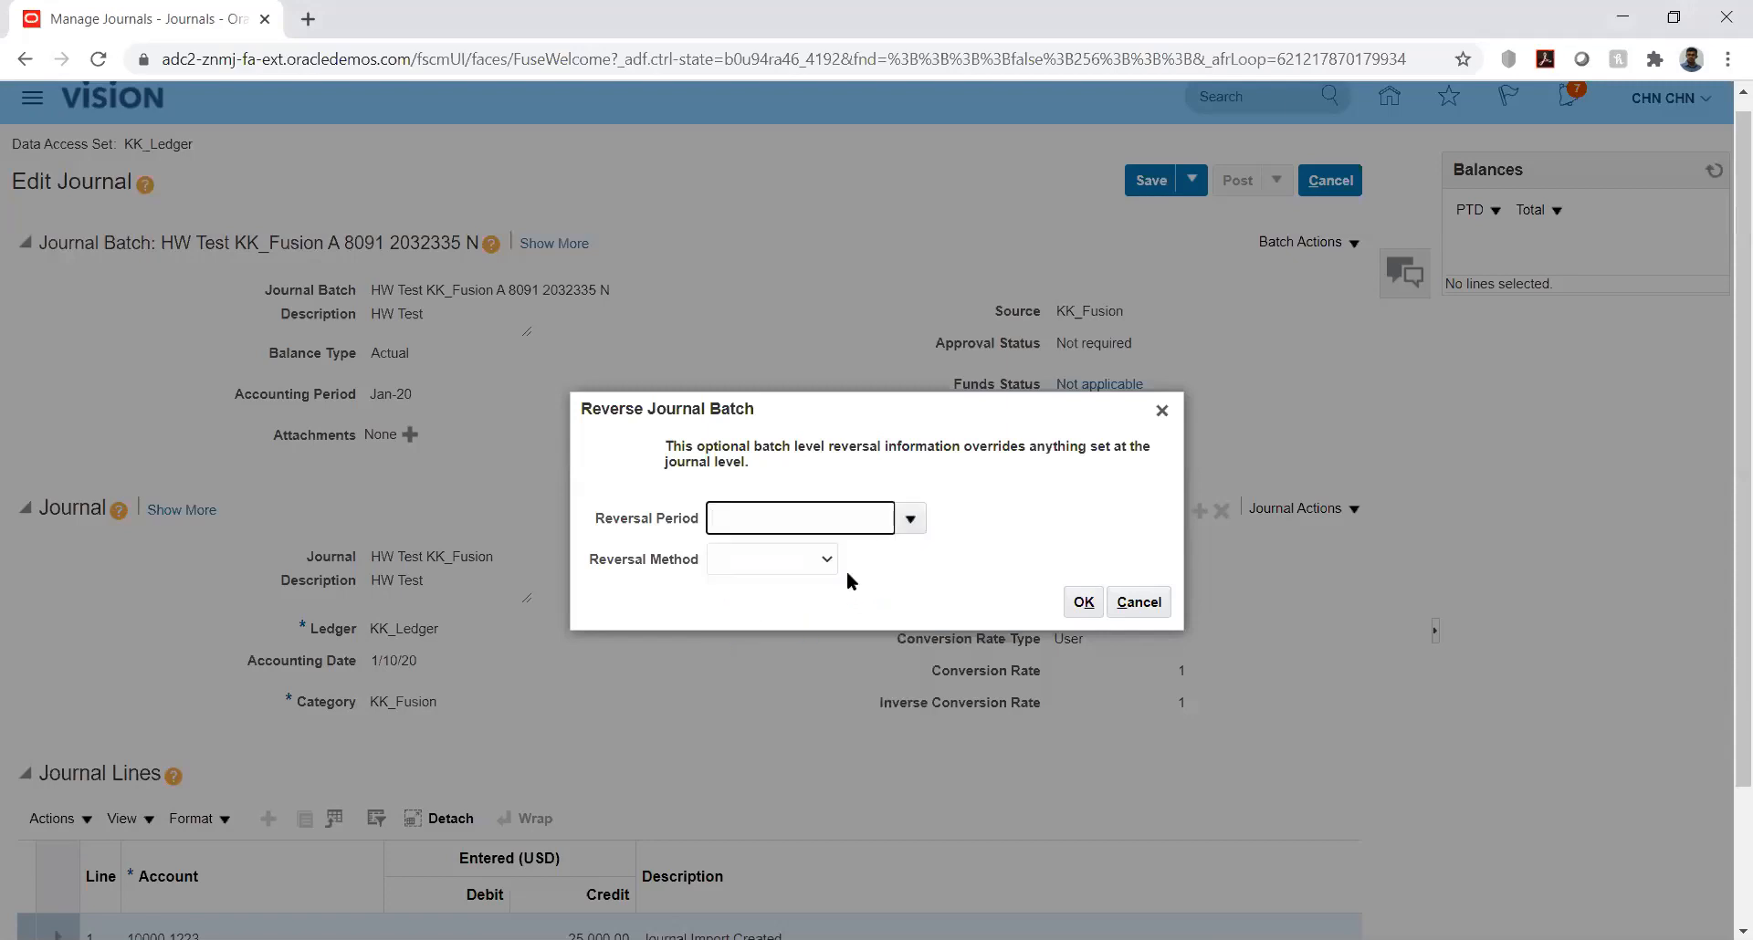
left_click(814, 555)
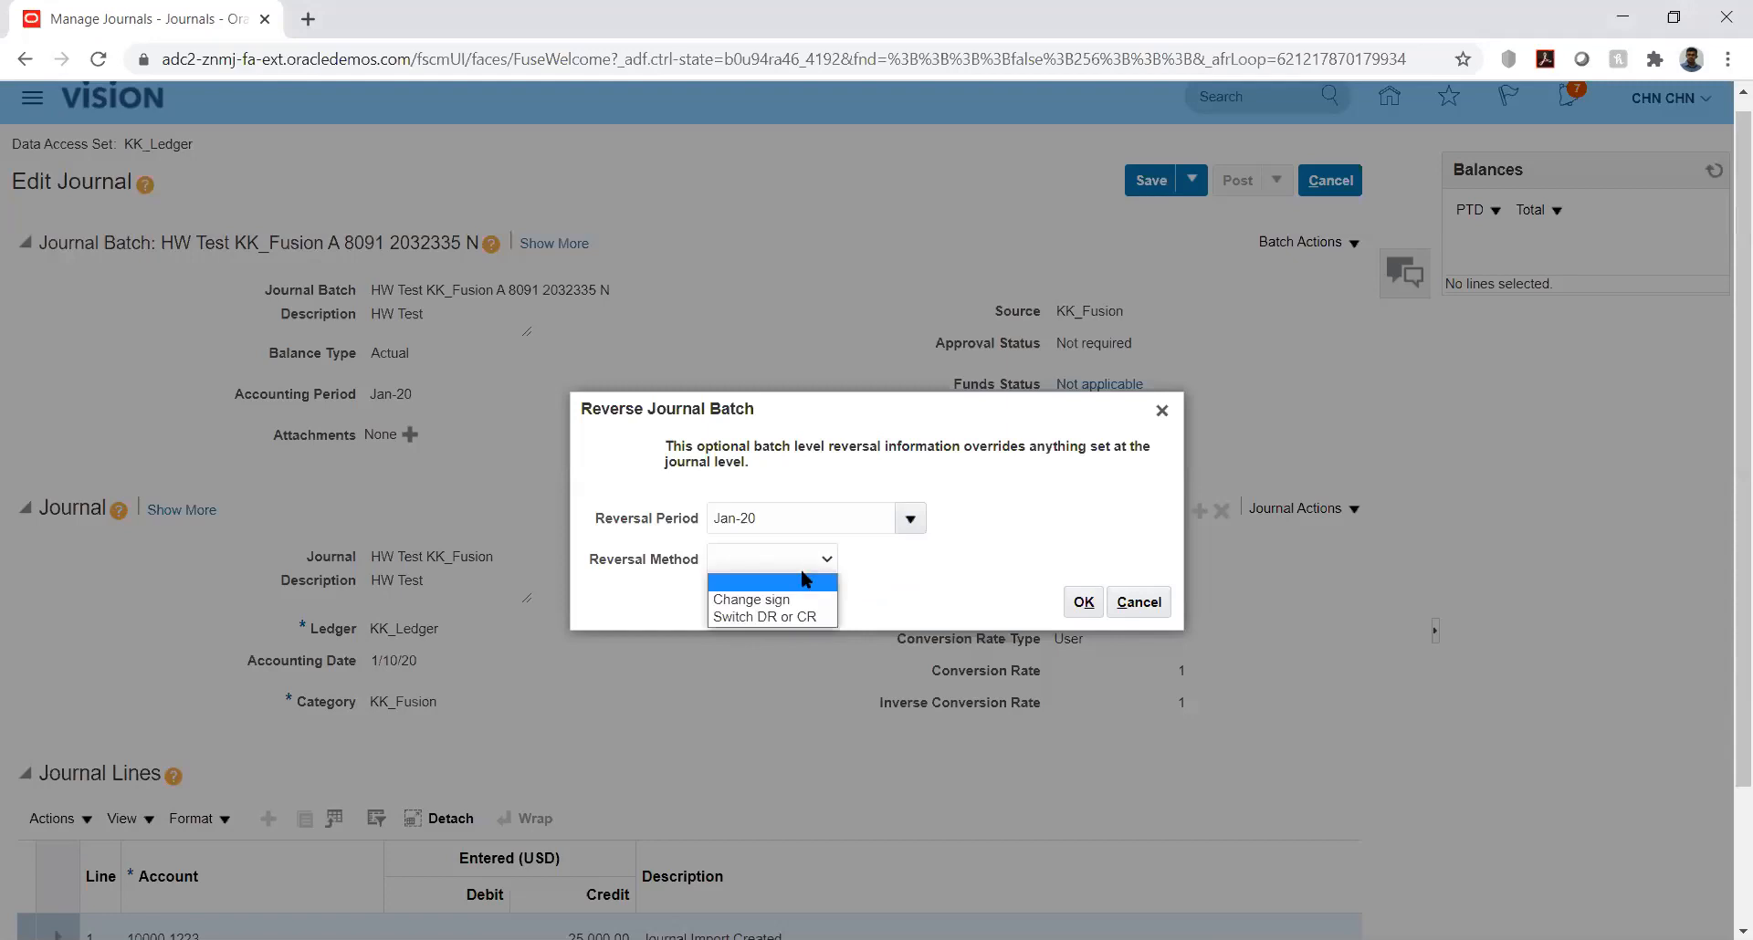
left_click(758, 618)
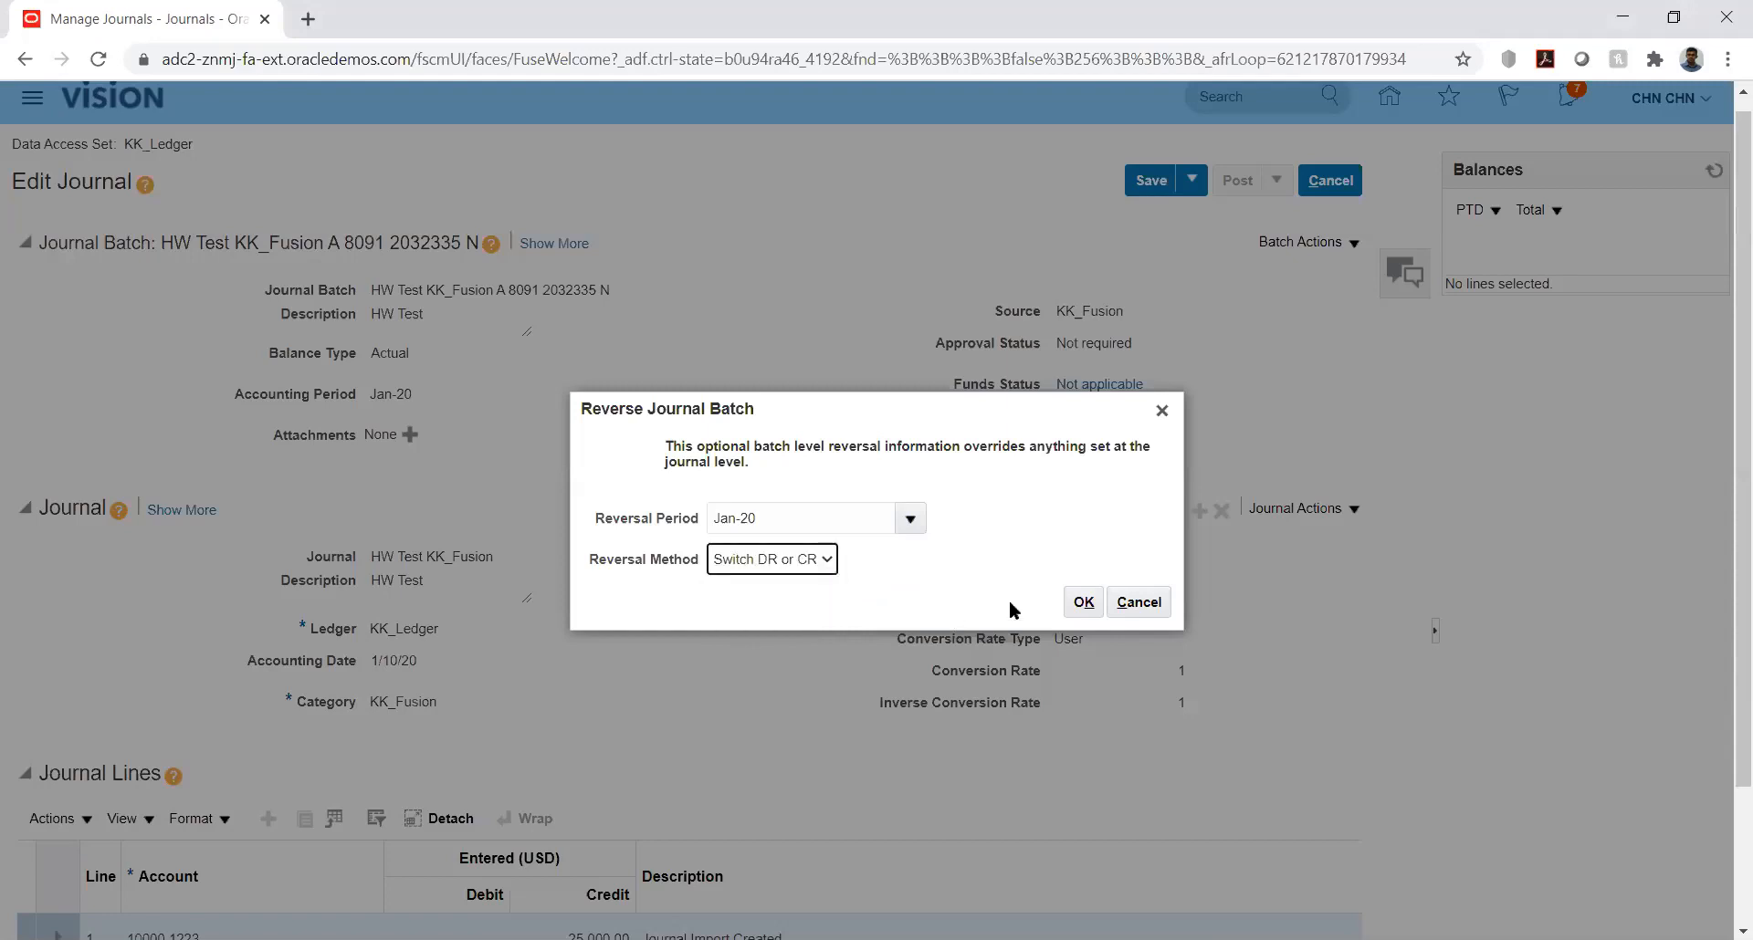
left_click(1083, 600)
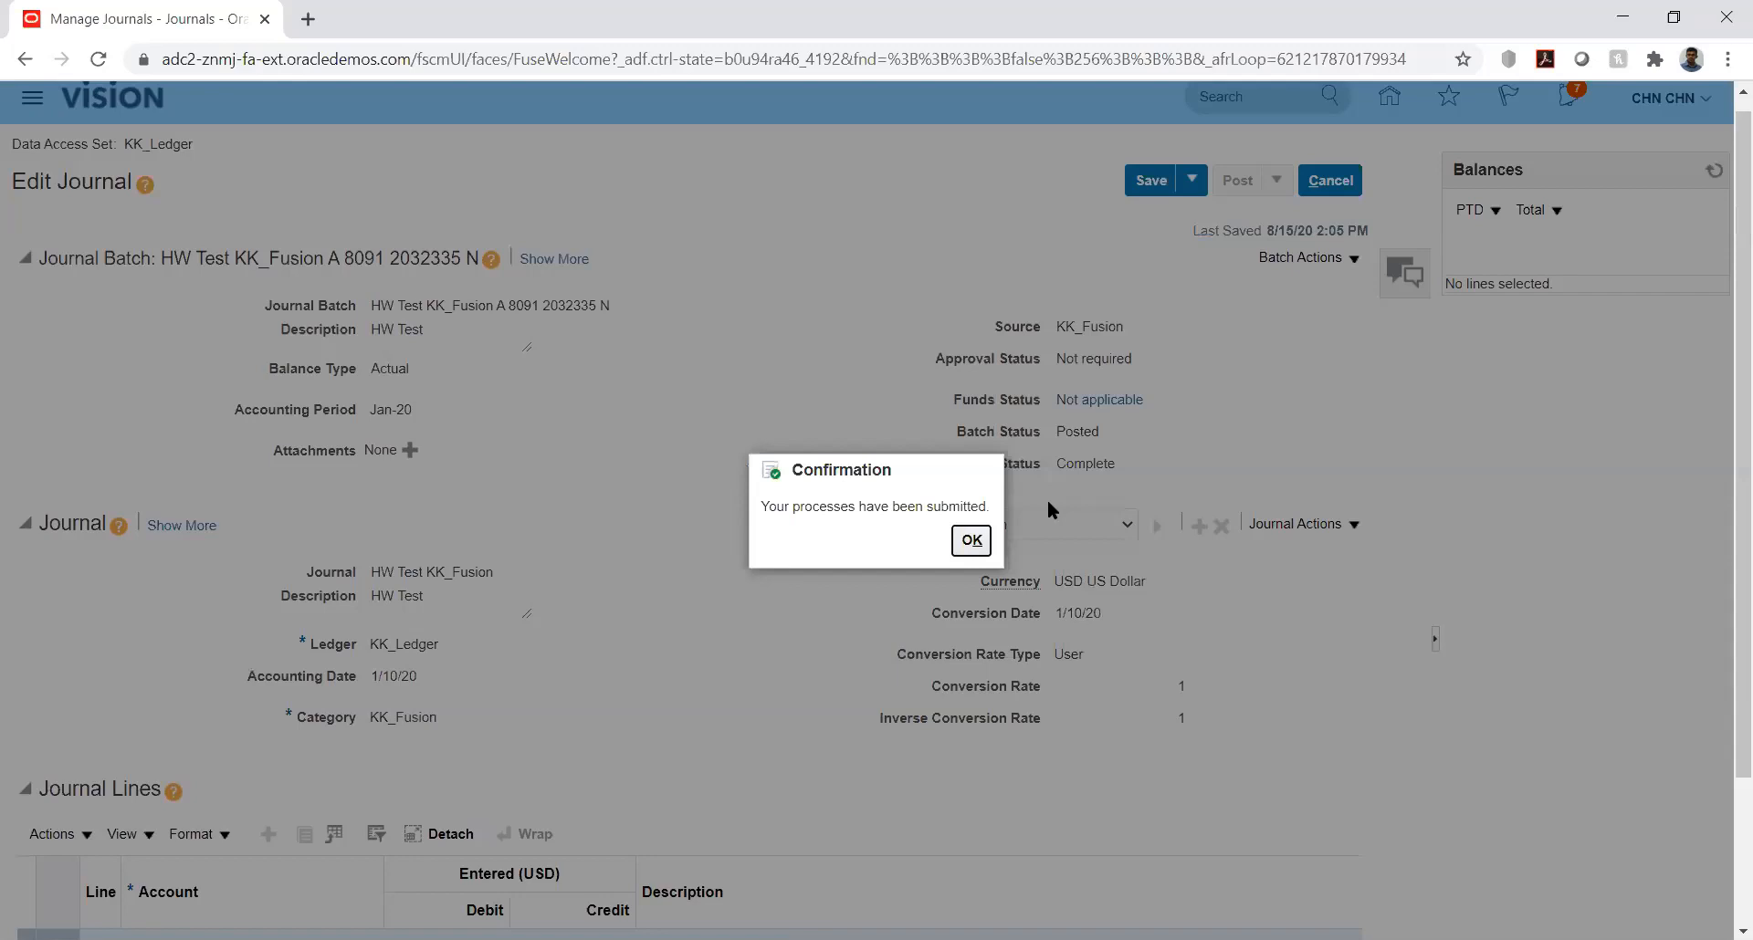
left_click(970, 543)
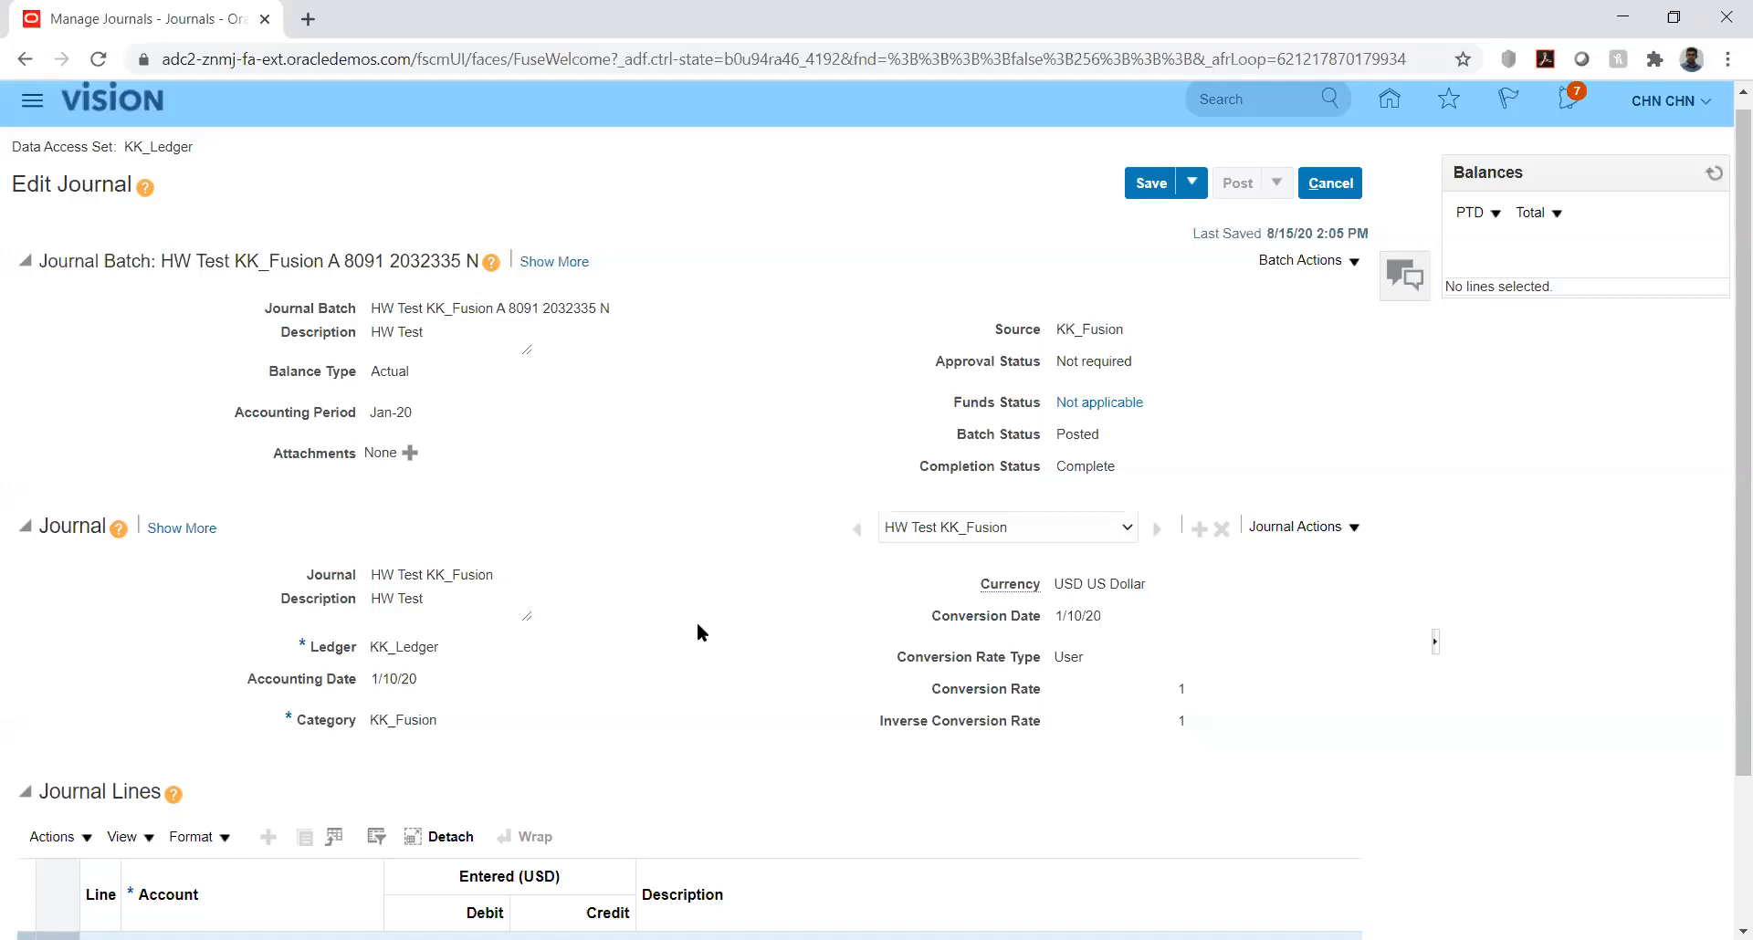
Step: Save and close the HW Test KK_Fusion journal and finish managing journals
left_click(1193, 184)
left_click(1186, 216)
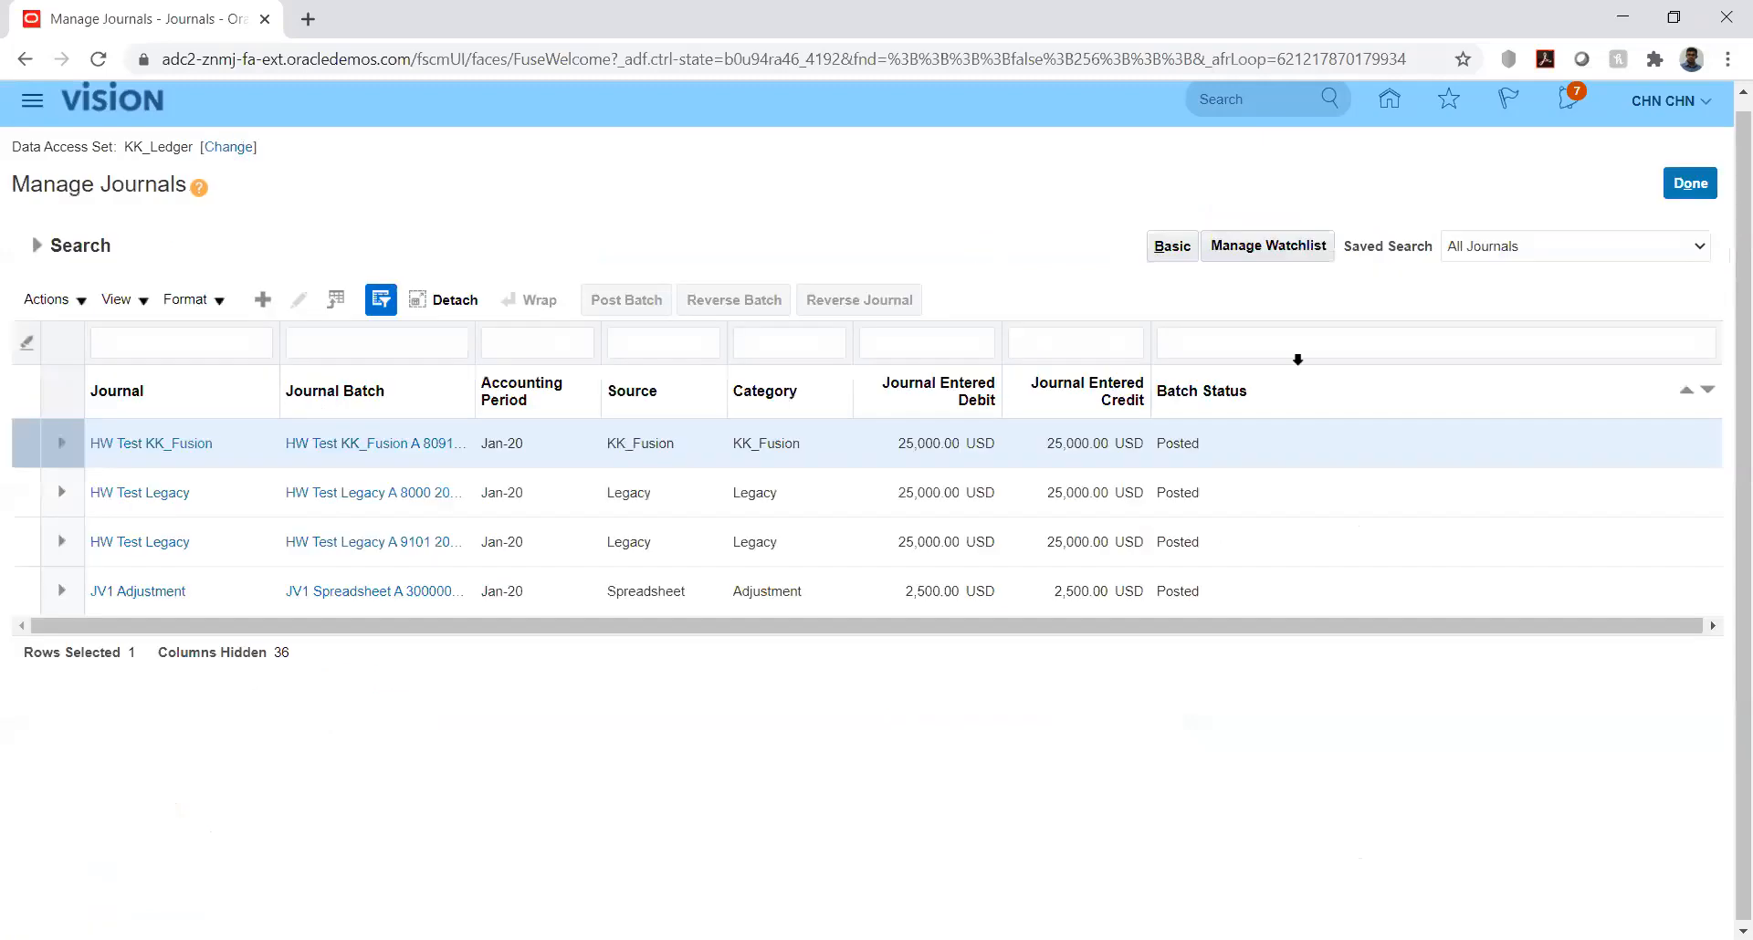
left_click(1687, 187)
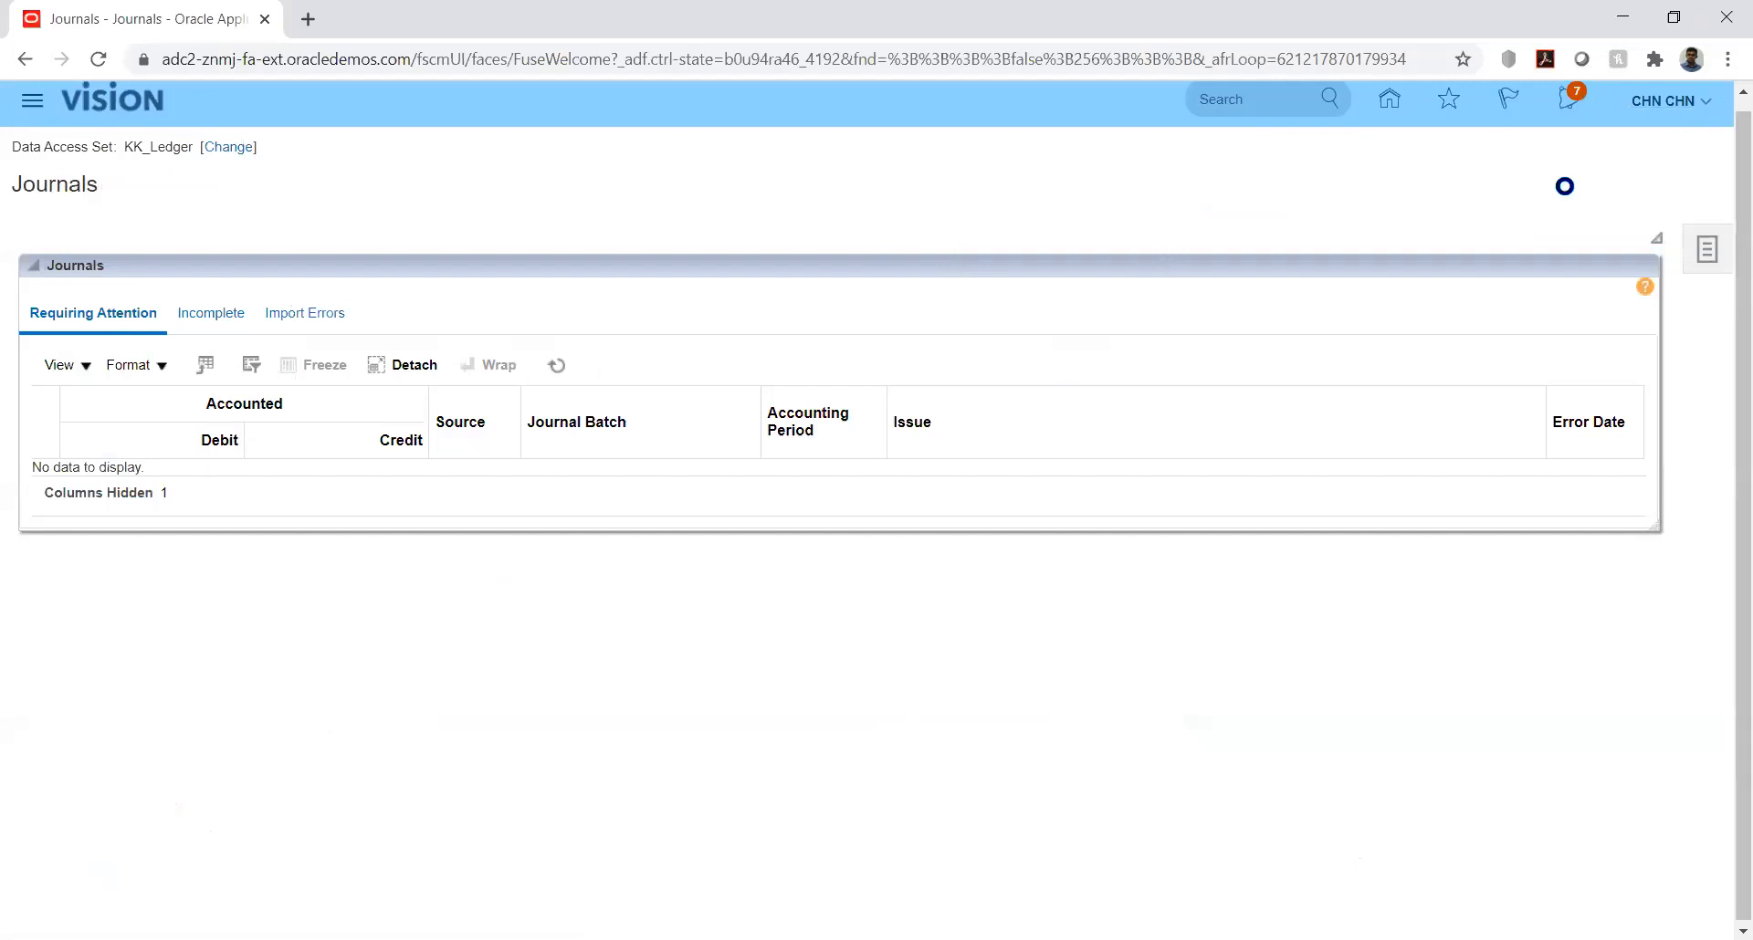
Step: Go to Setup and Maintenance and open Manage Implementation Projects
left_click(1296, 432)
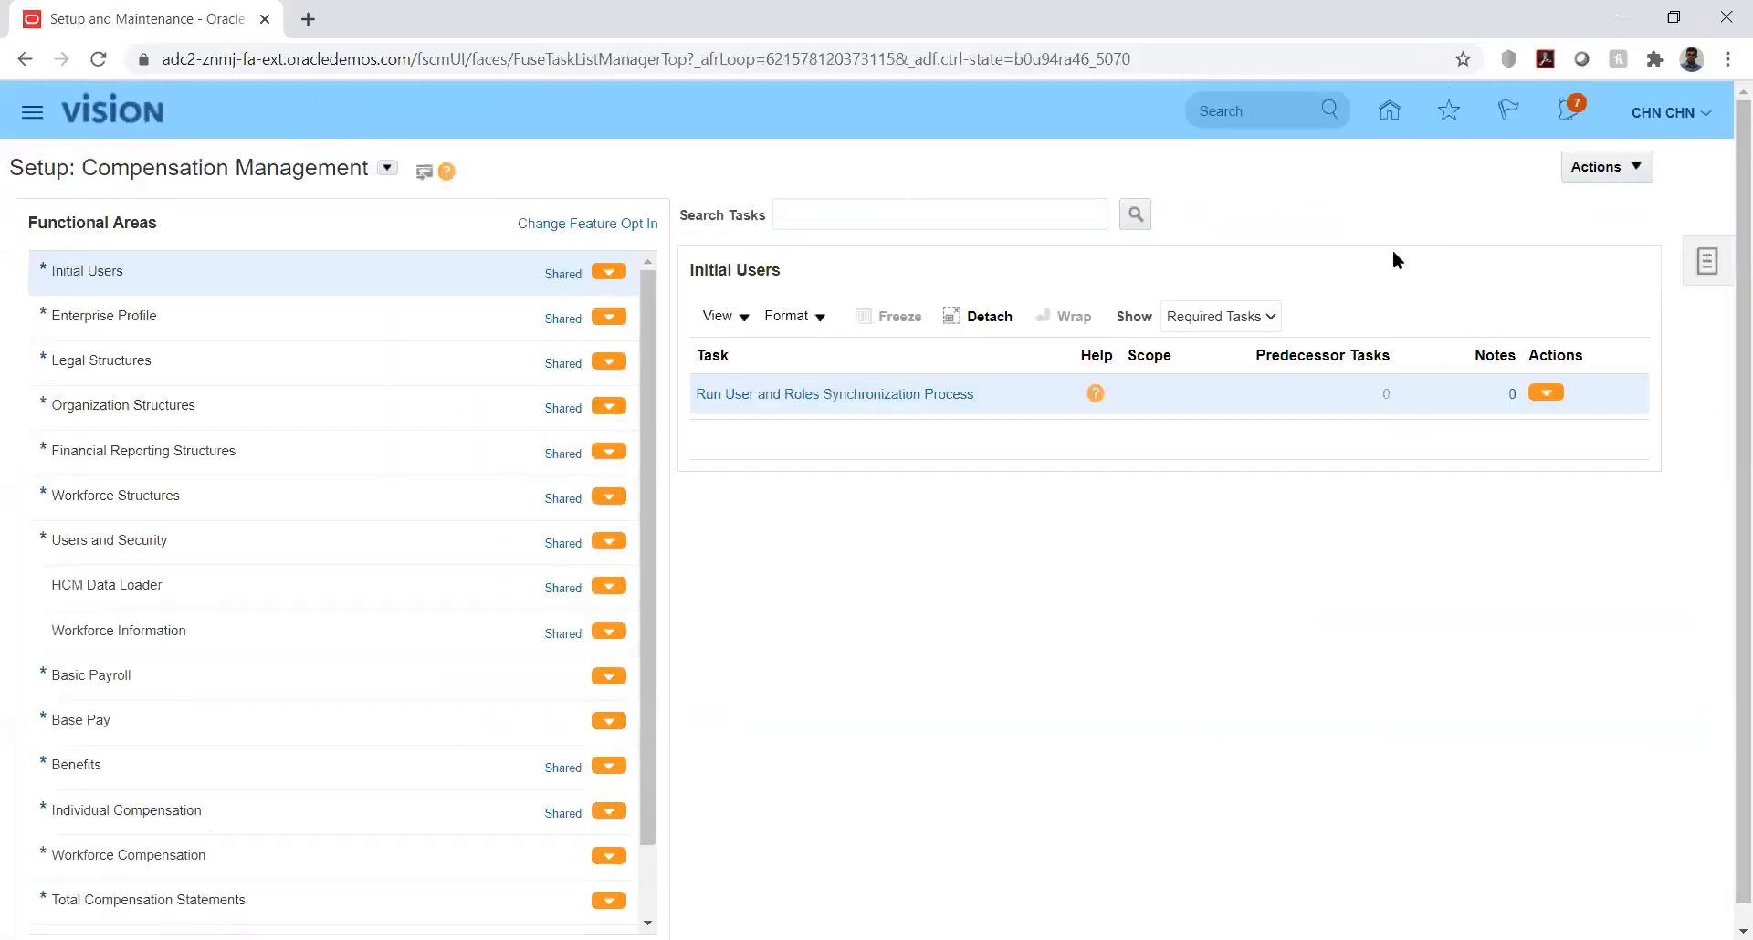
left_click(1706, 261)
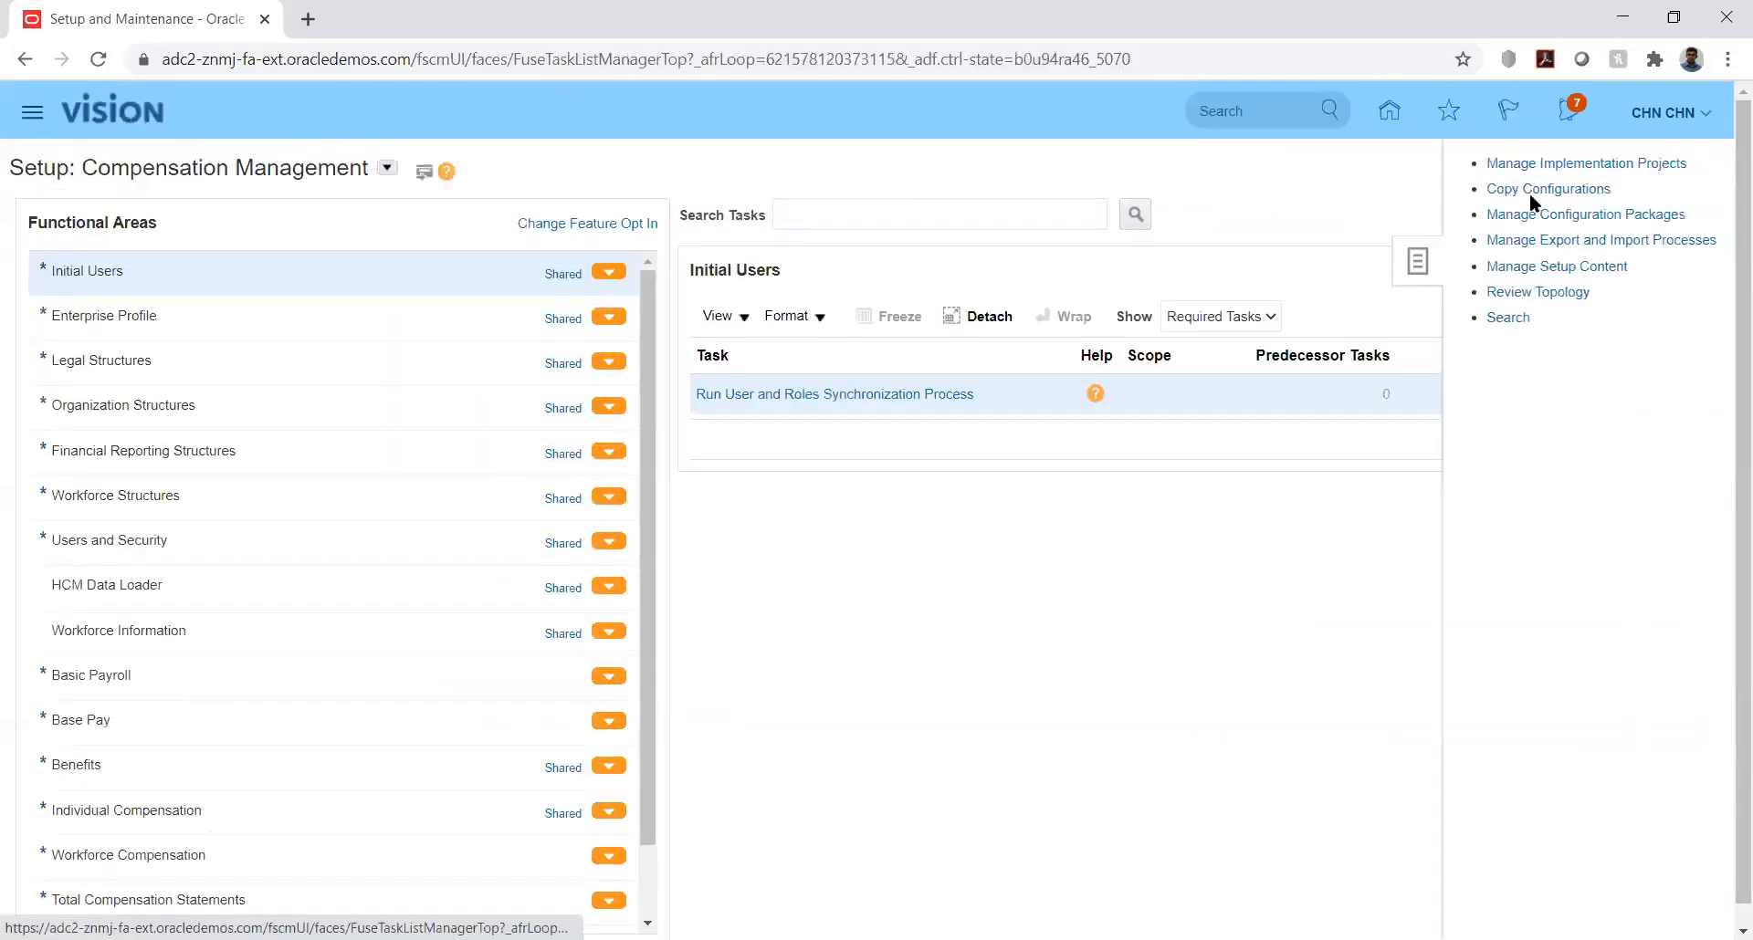
left_click(1595, 166)
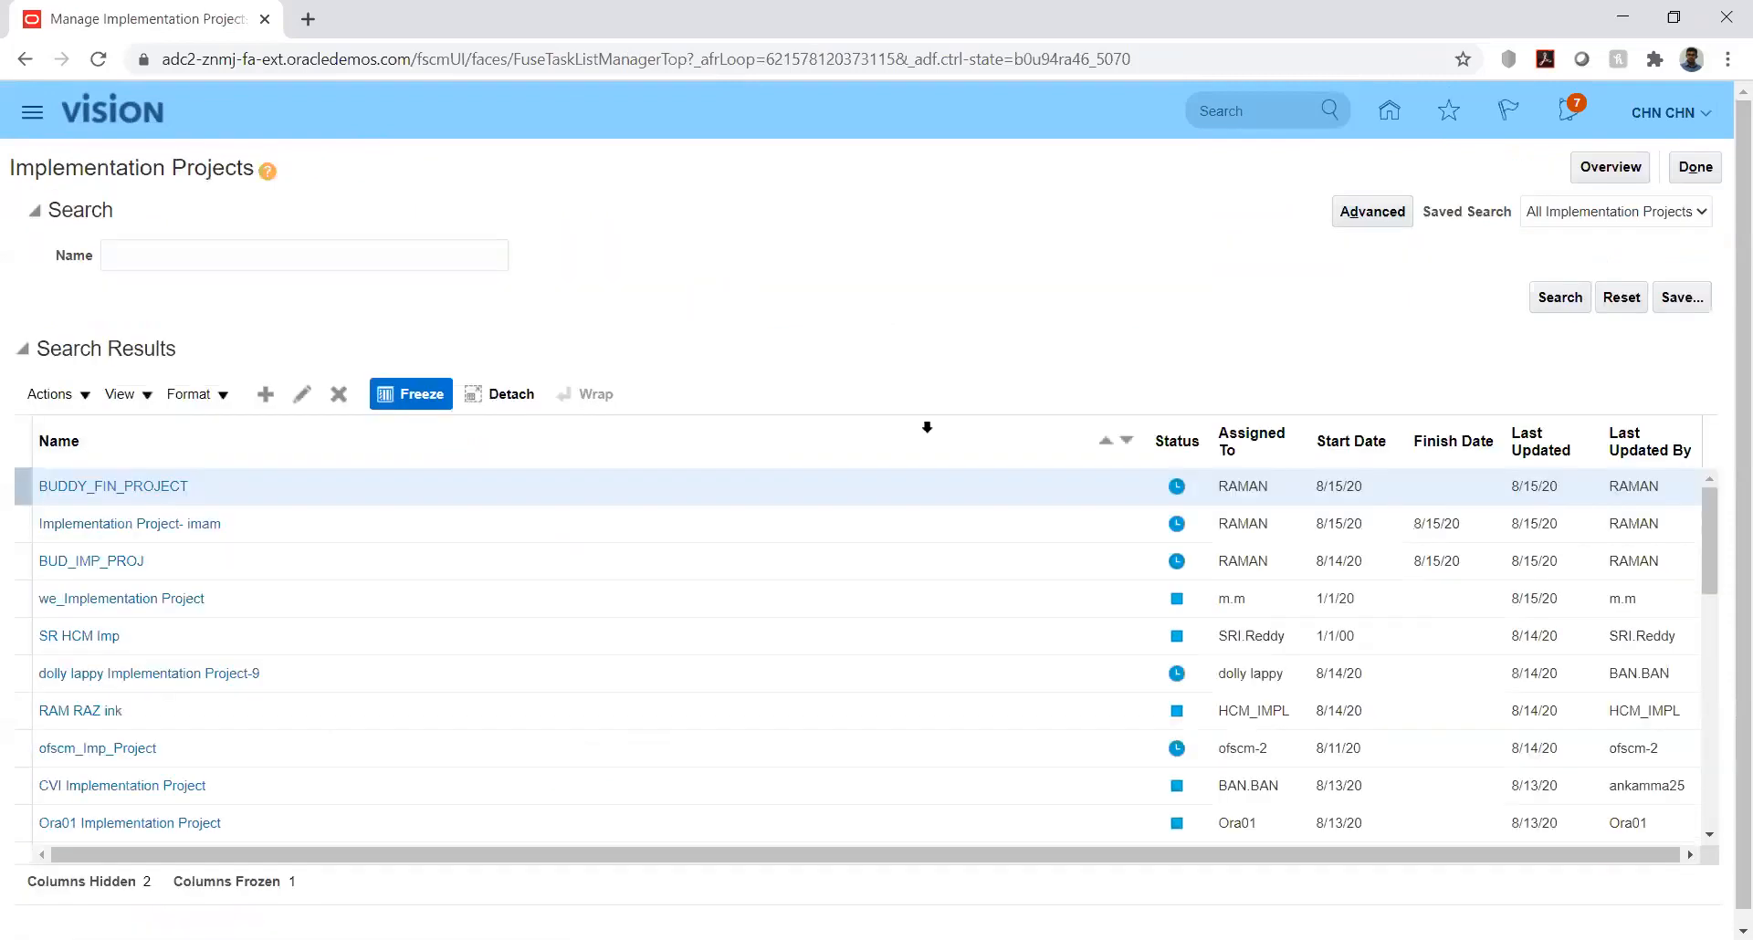
Step: Search the implementation projects for kk and open the KK Implementation project
left_click(223, 260)
type("kk")
key("Return")
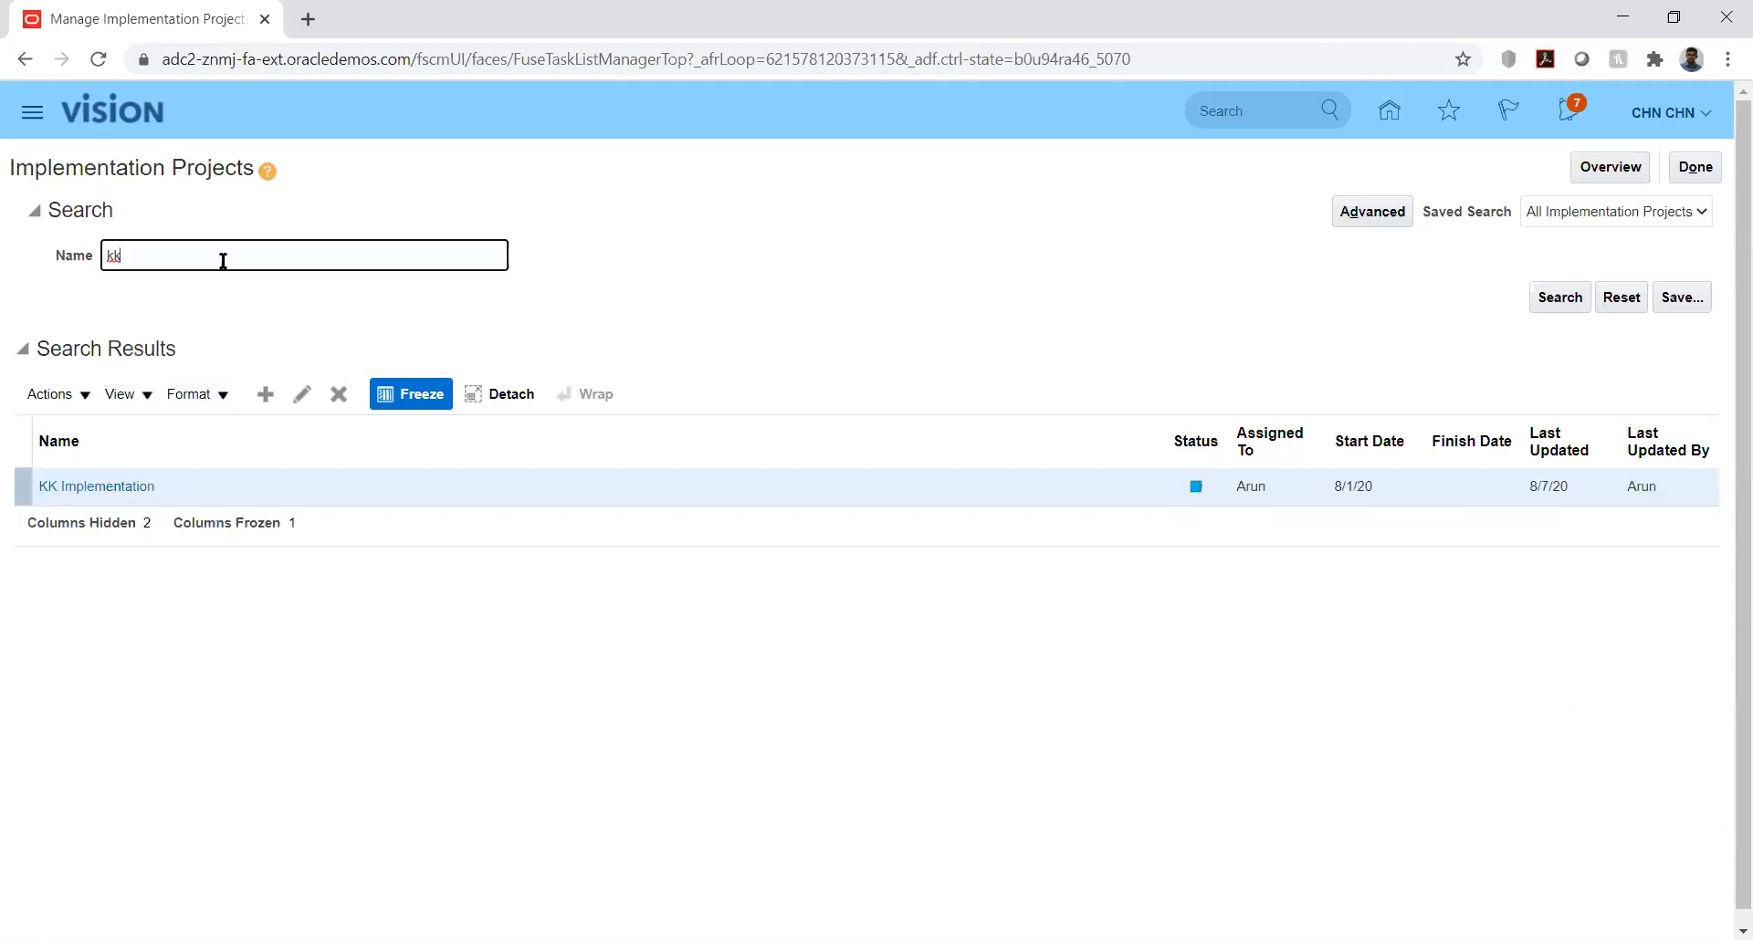
left_click(96, 489)
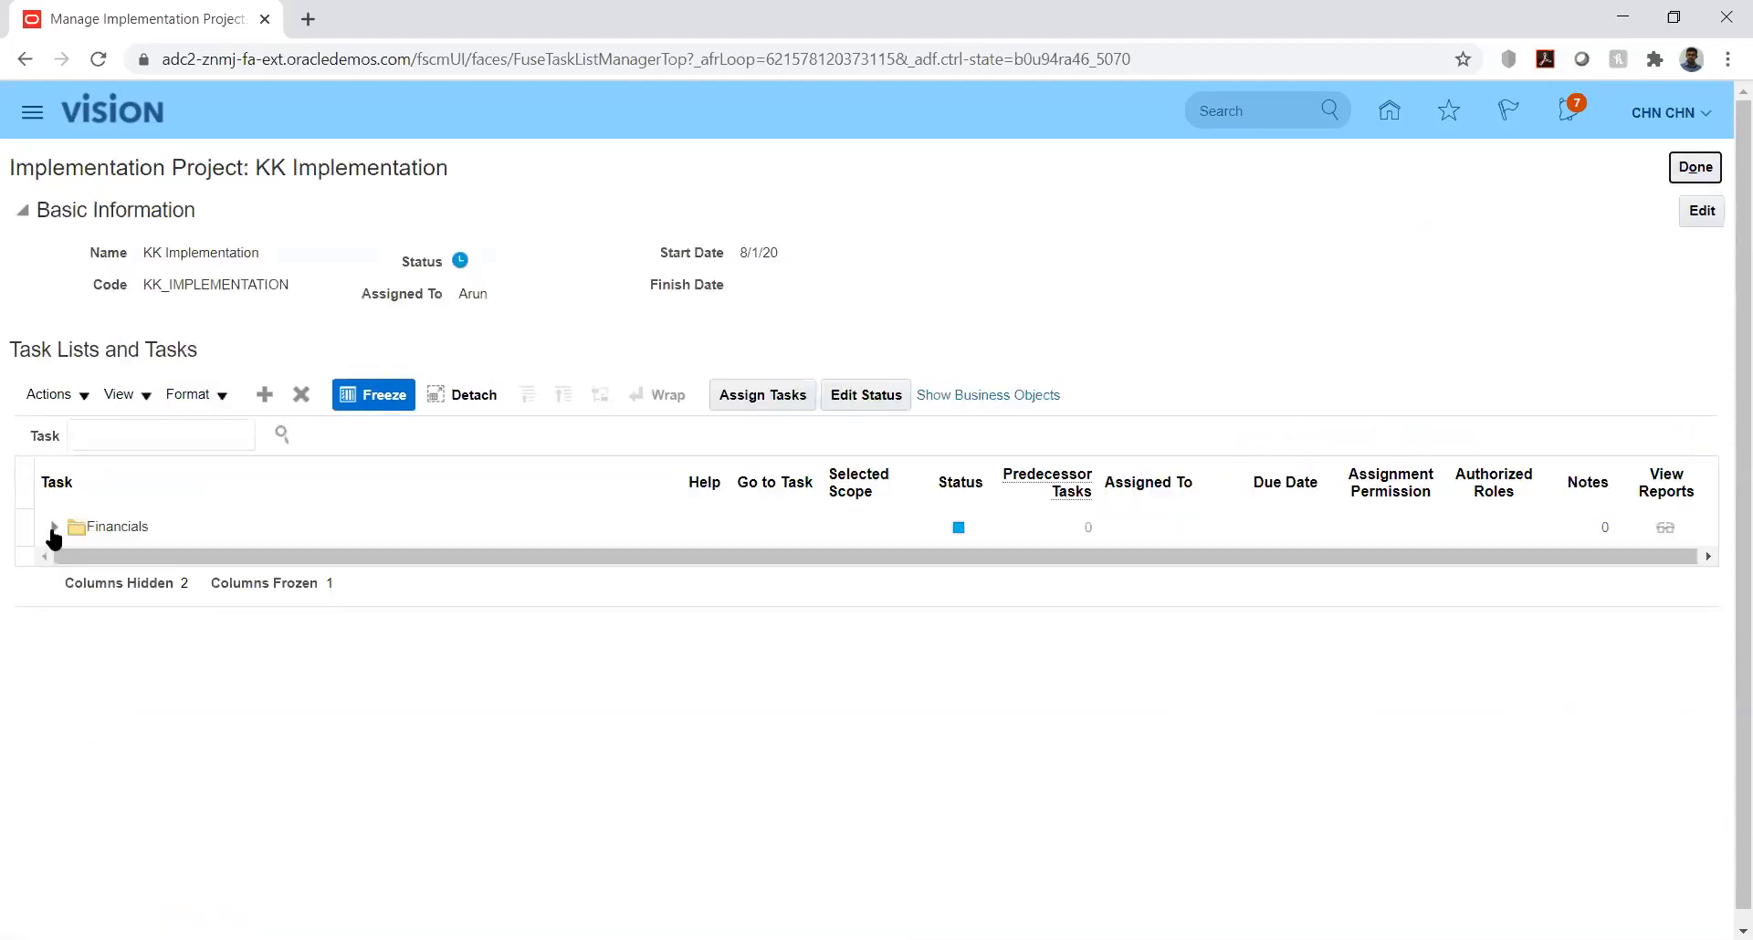
Step: Expand Financials down to Define General Ledger Options under Define Ledgers and open the Manage Journal Reversal Criteria Sets task
left_click(54, 535)
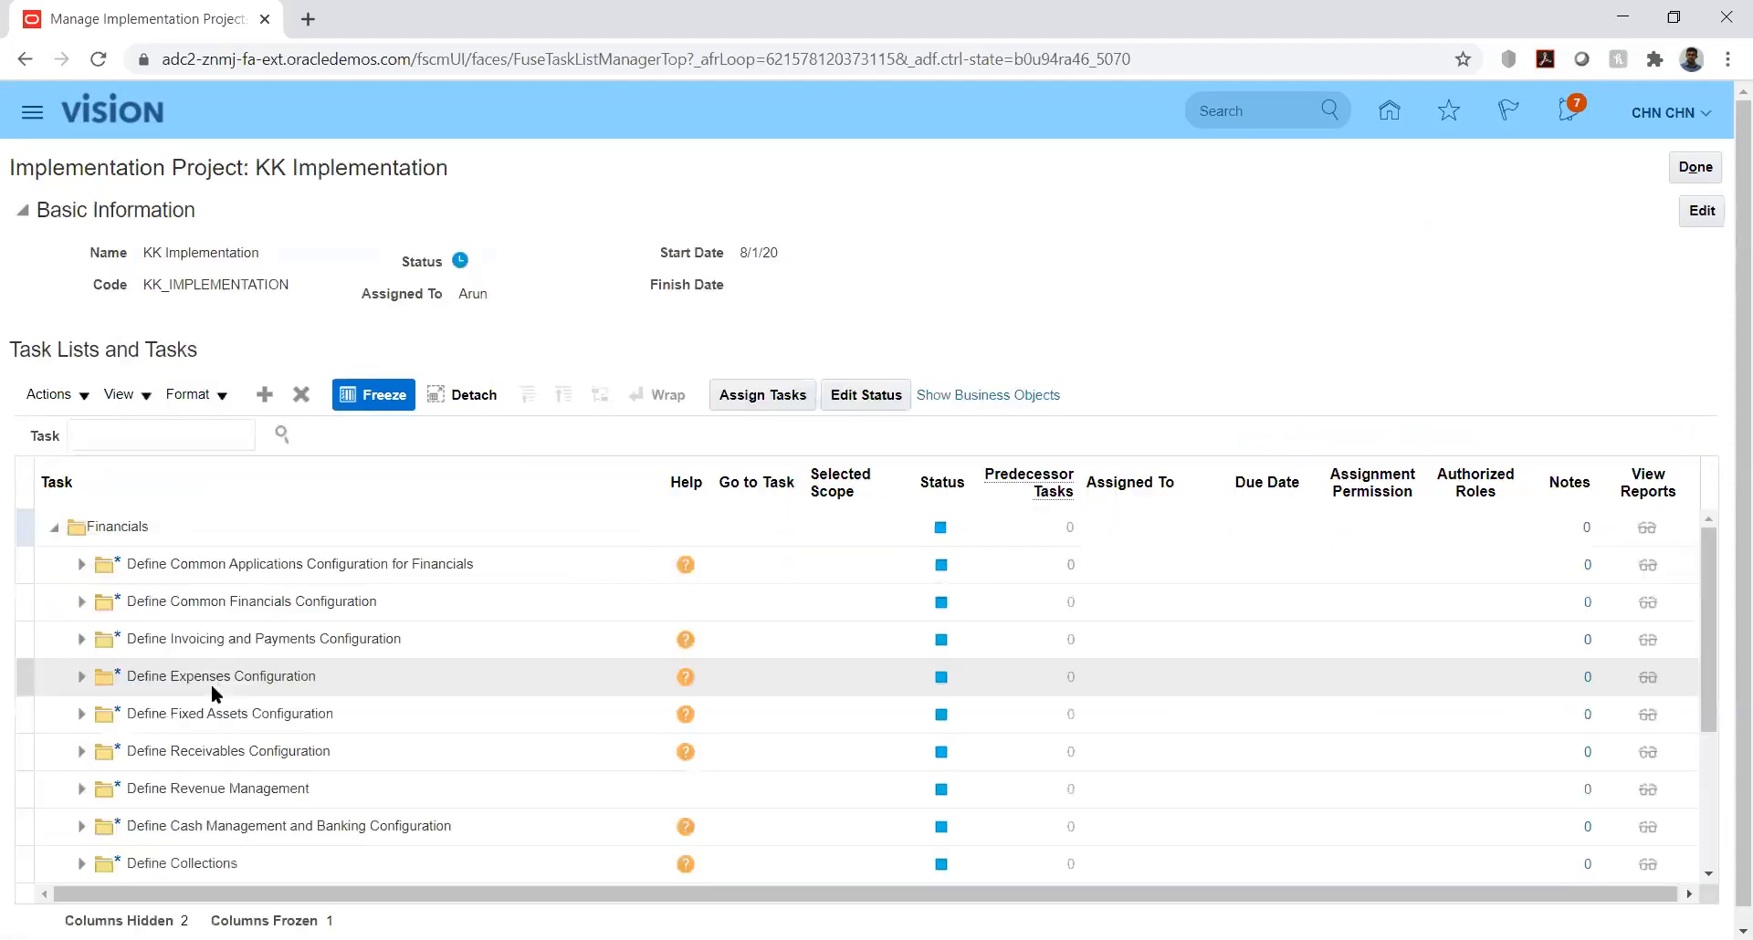
left_click(79, 565)
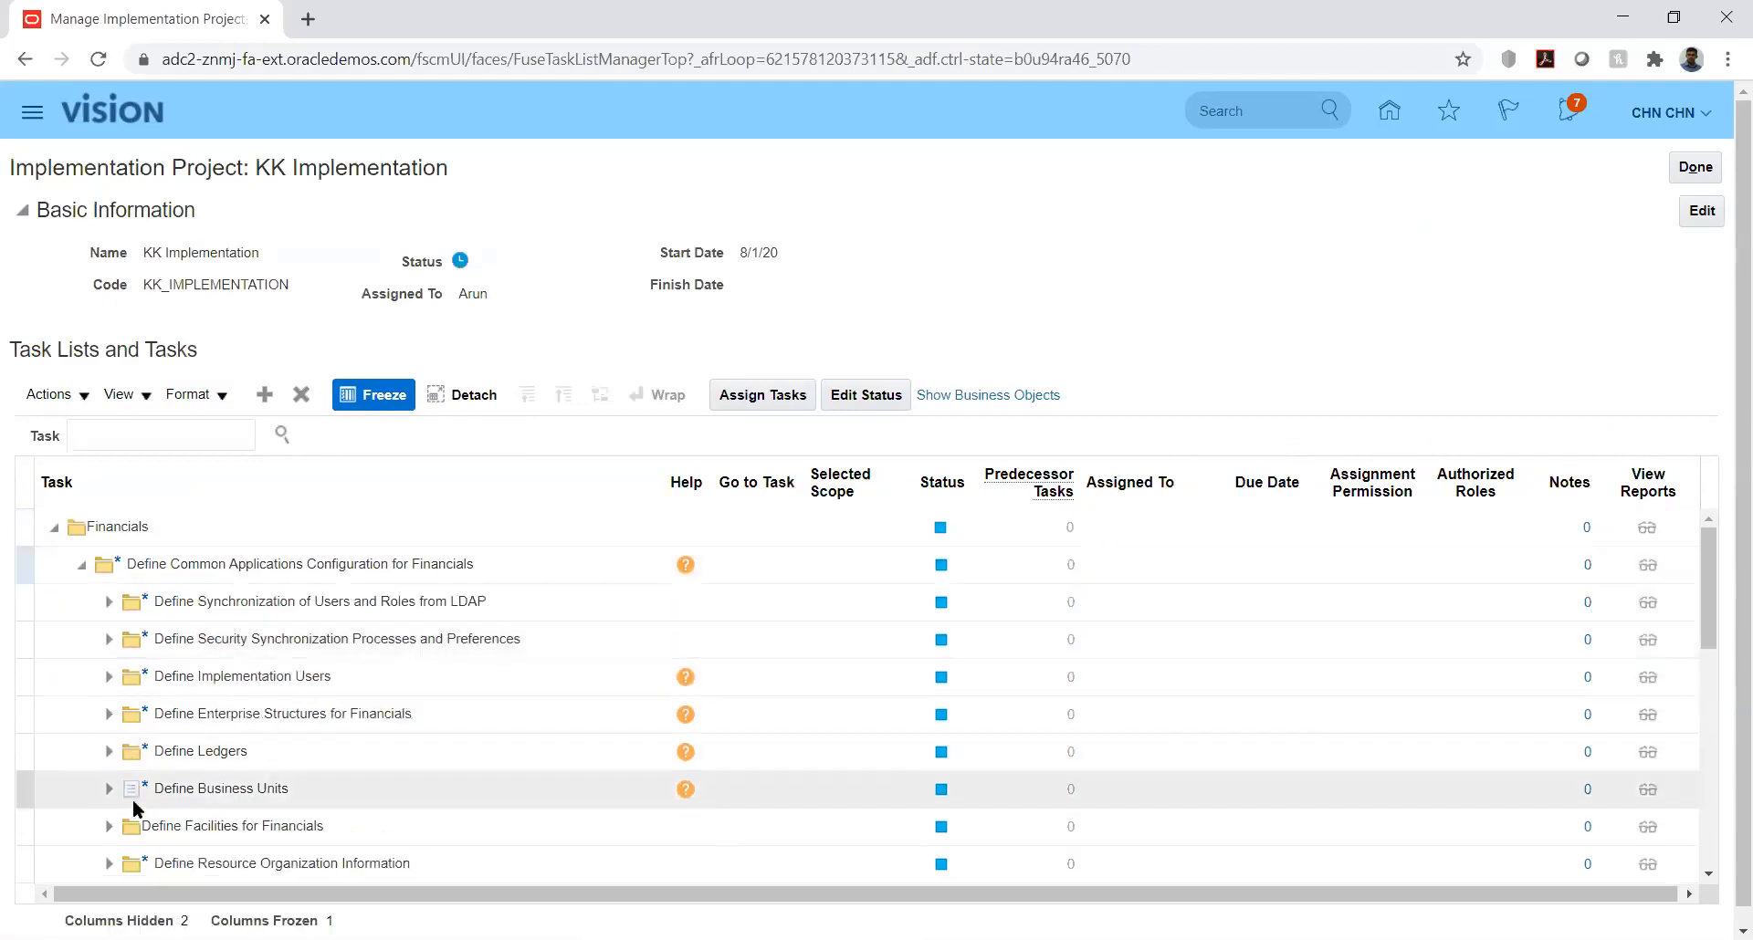
left_click(109, 754)
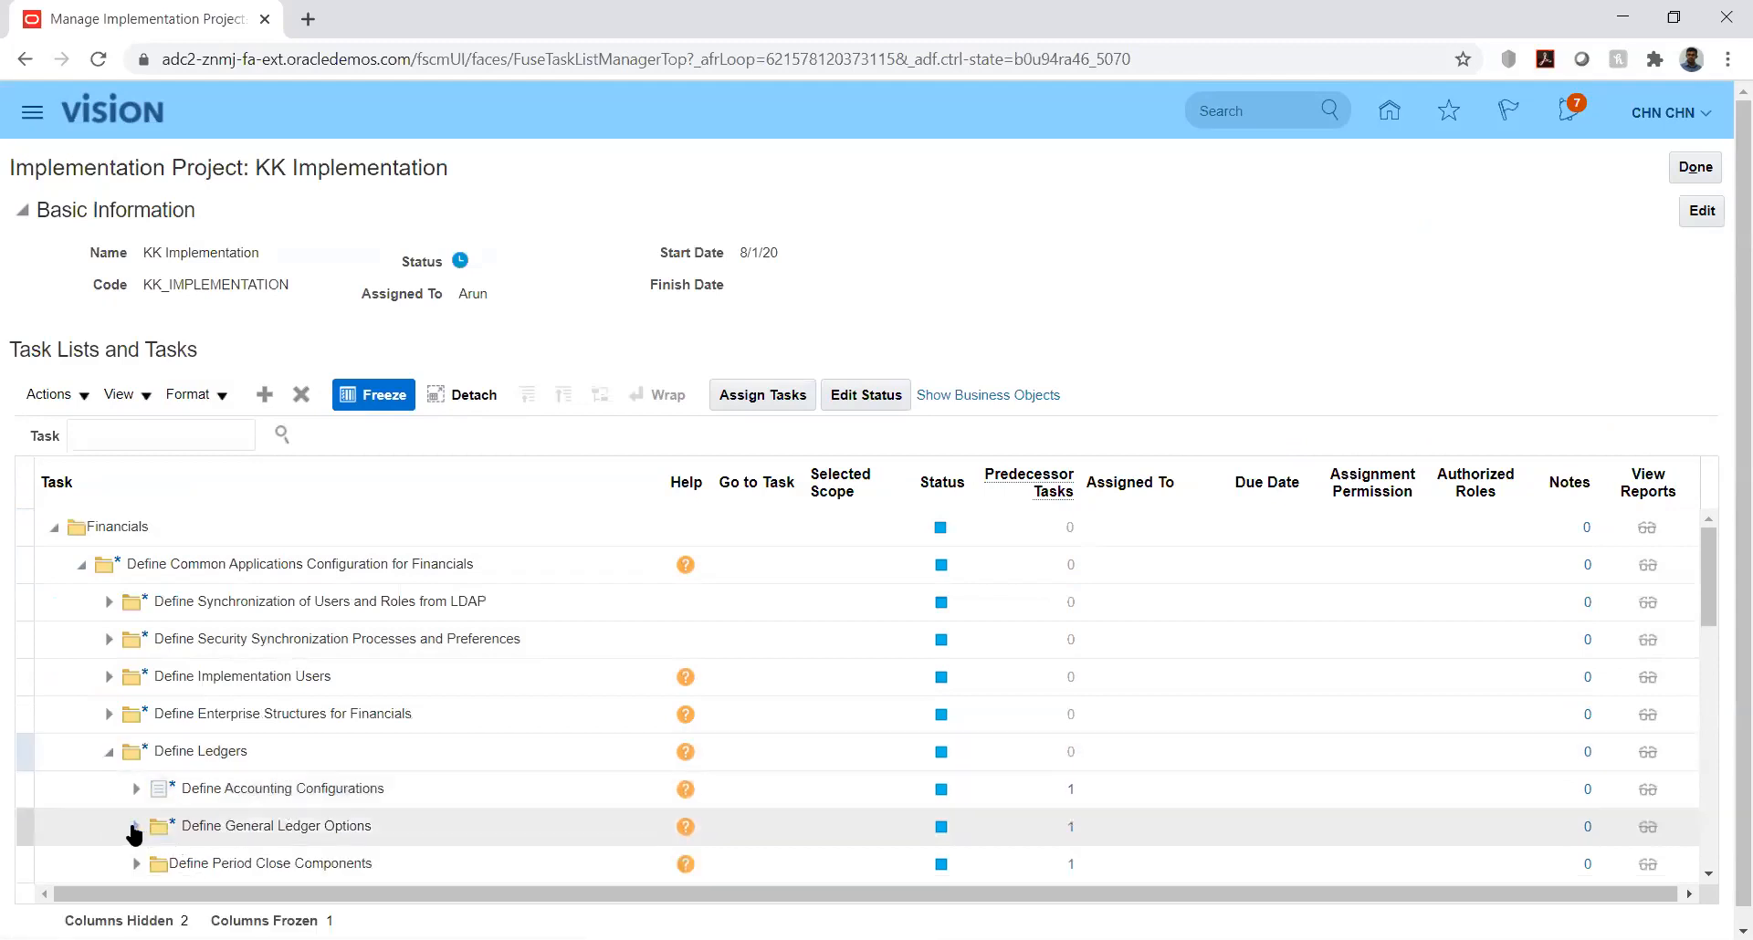
left_click(134, 827)
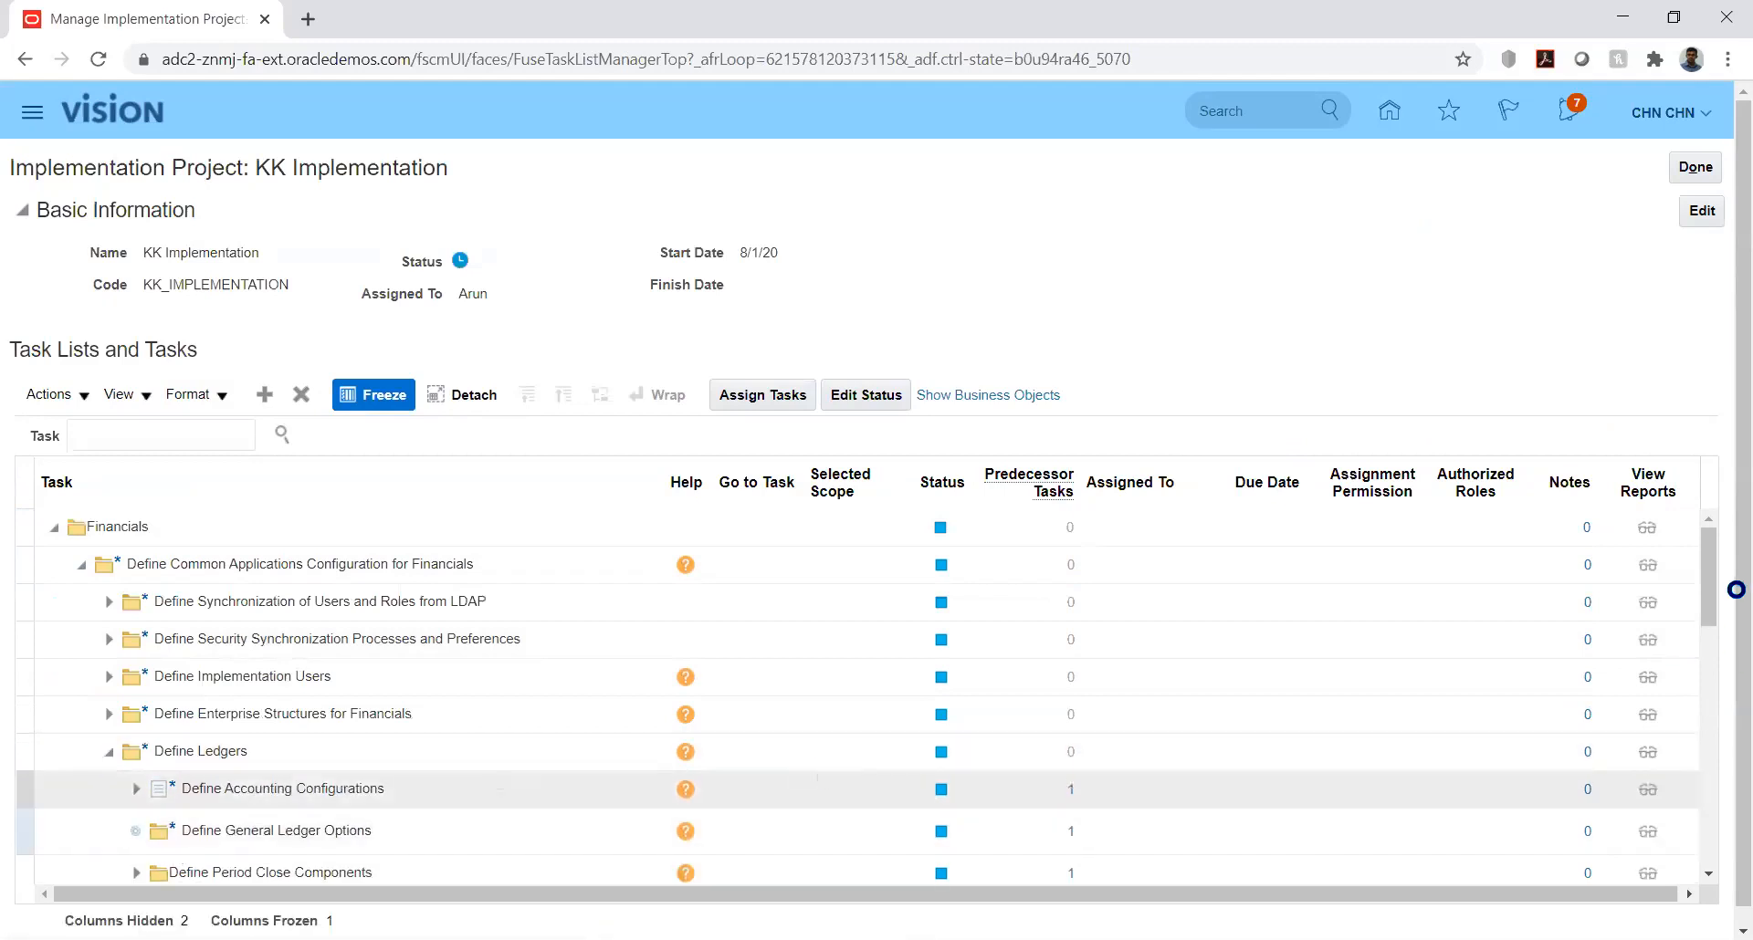
left_click_drag(1710, 573, 1722, 634)
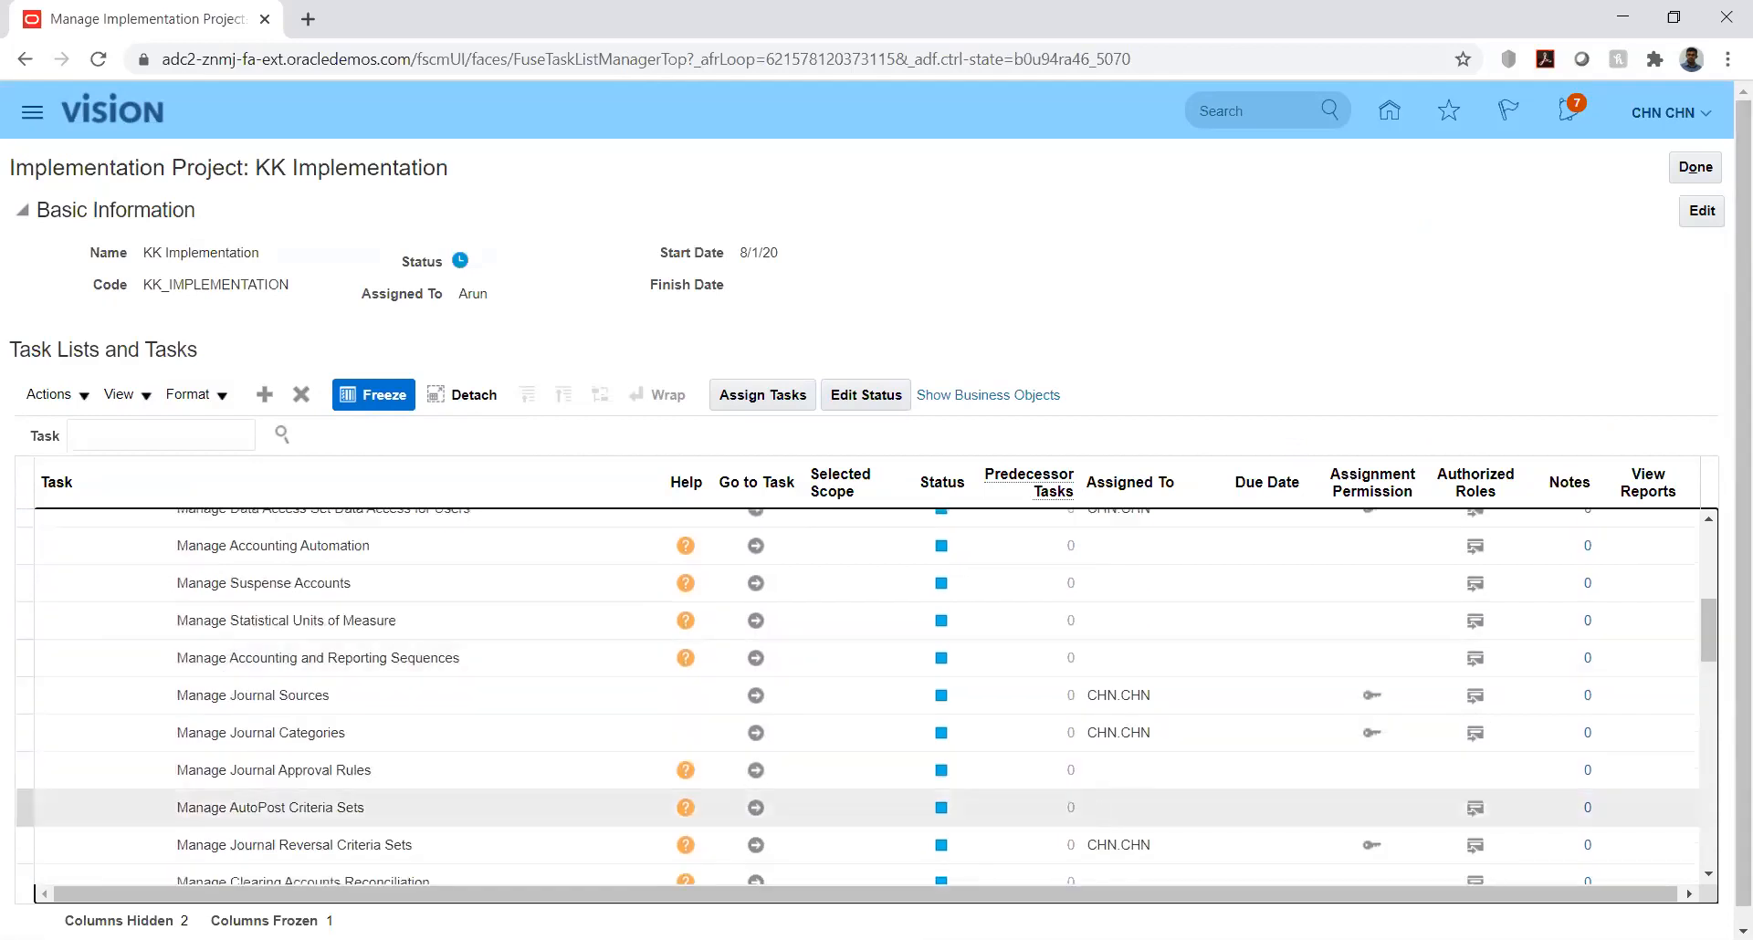
left_click(754, 847)
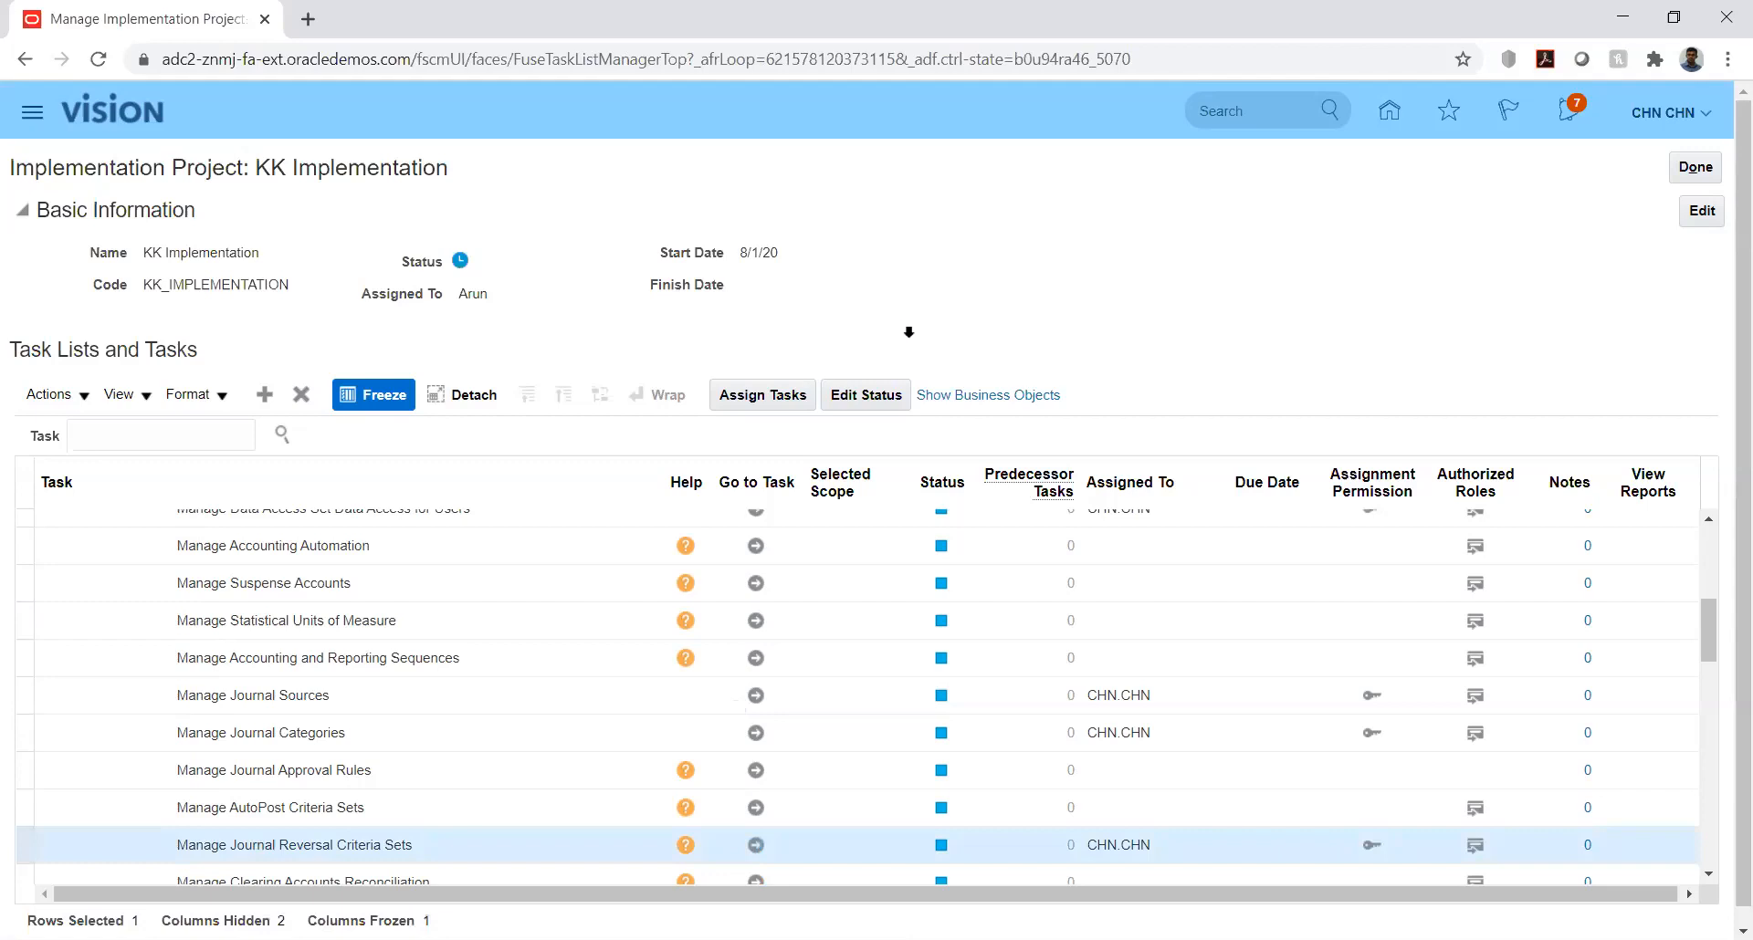
Step: Filter the journal reversal criteria sets by name kk and open the KK set
left_click(284, 279)
type("kk")
key("Return")
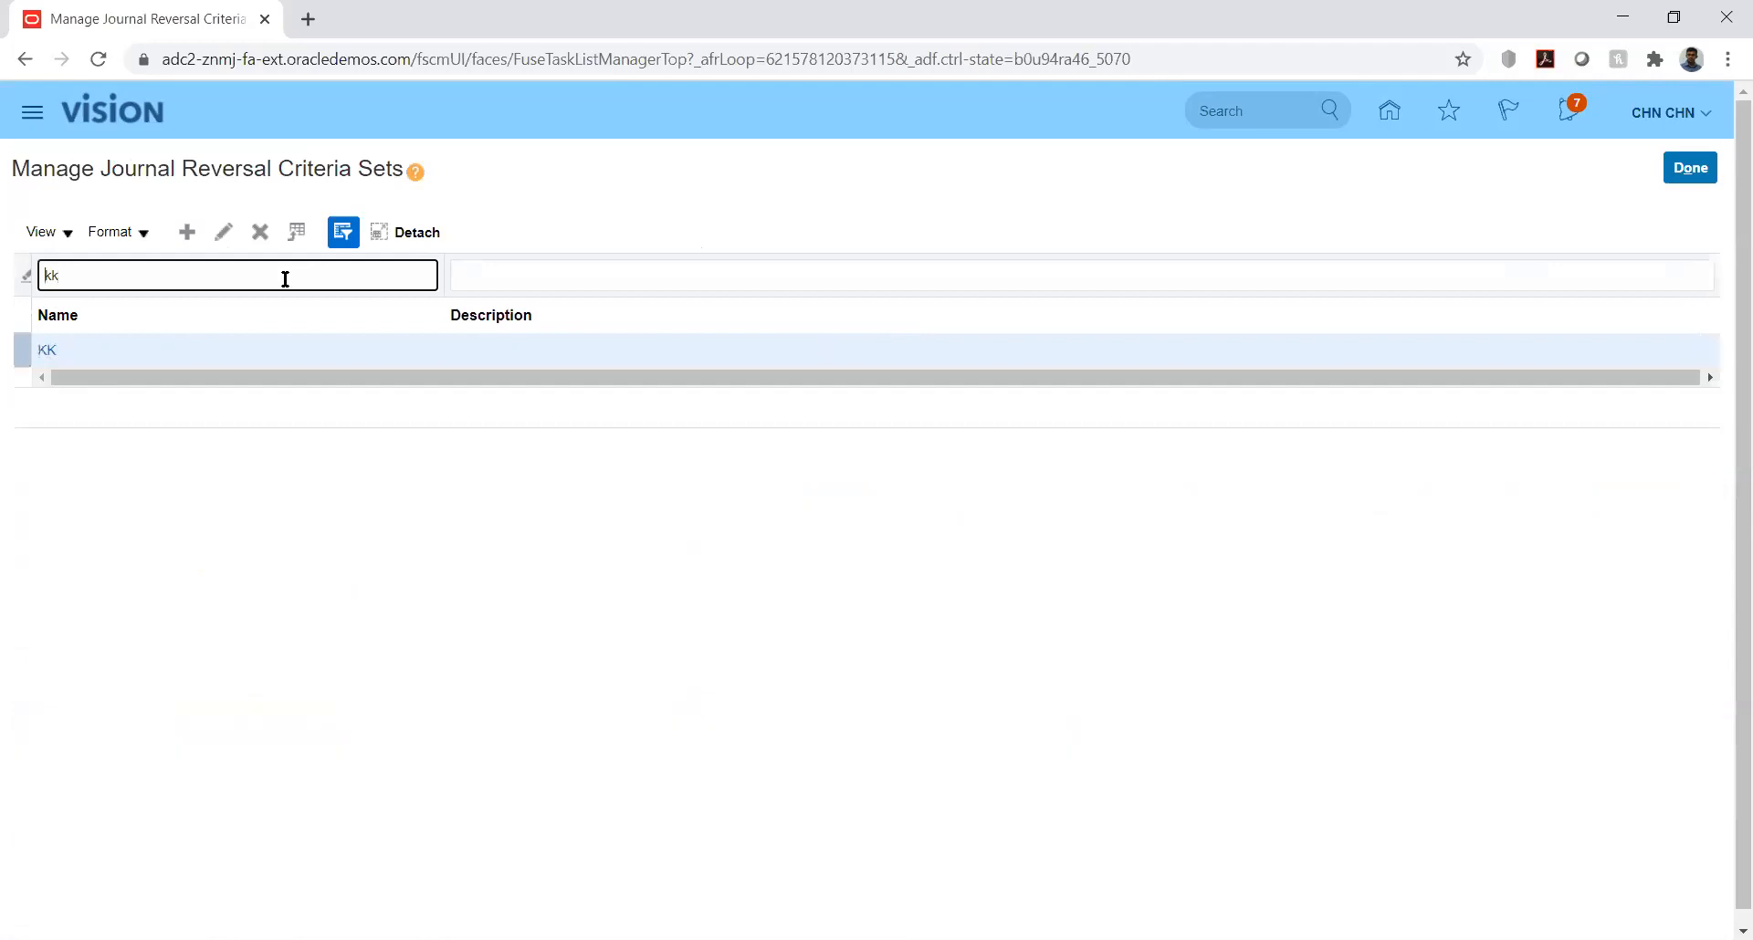
left_click(47, 351)
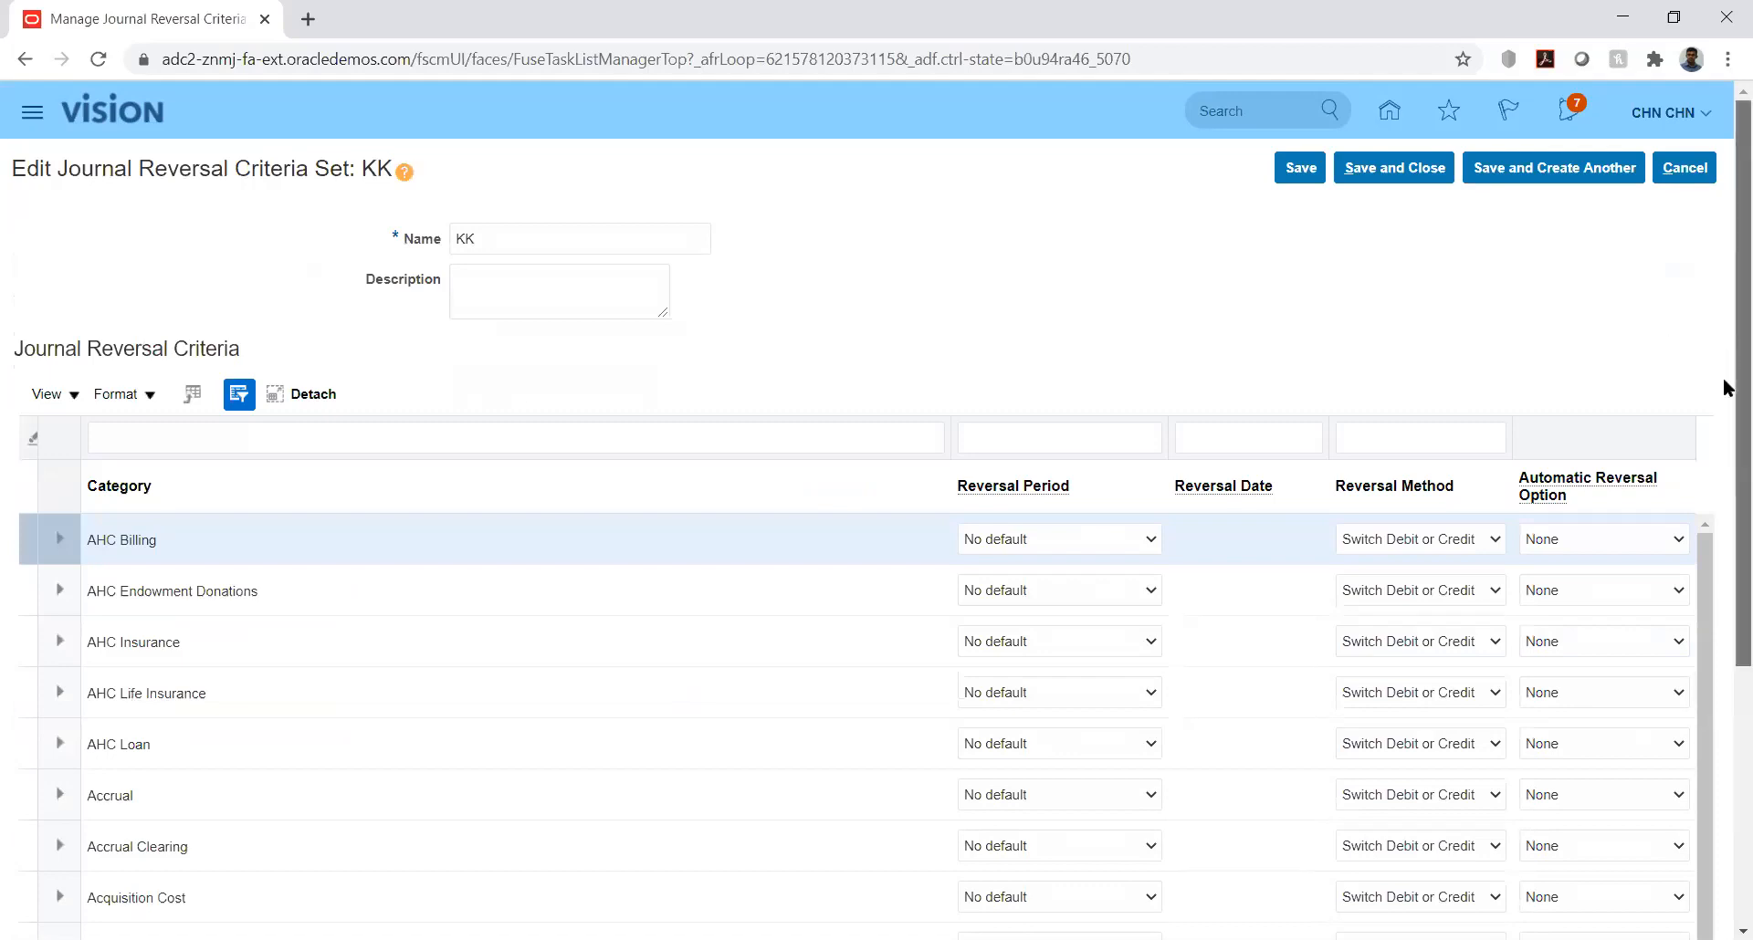
scroll(1725, 388, "down", 1)
scroll(1725, 416, "up", 1)
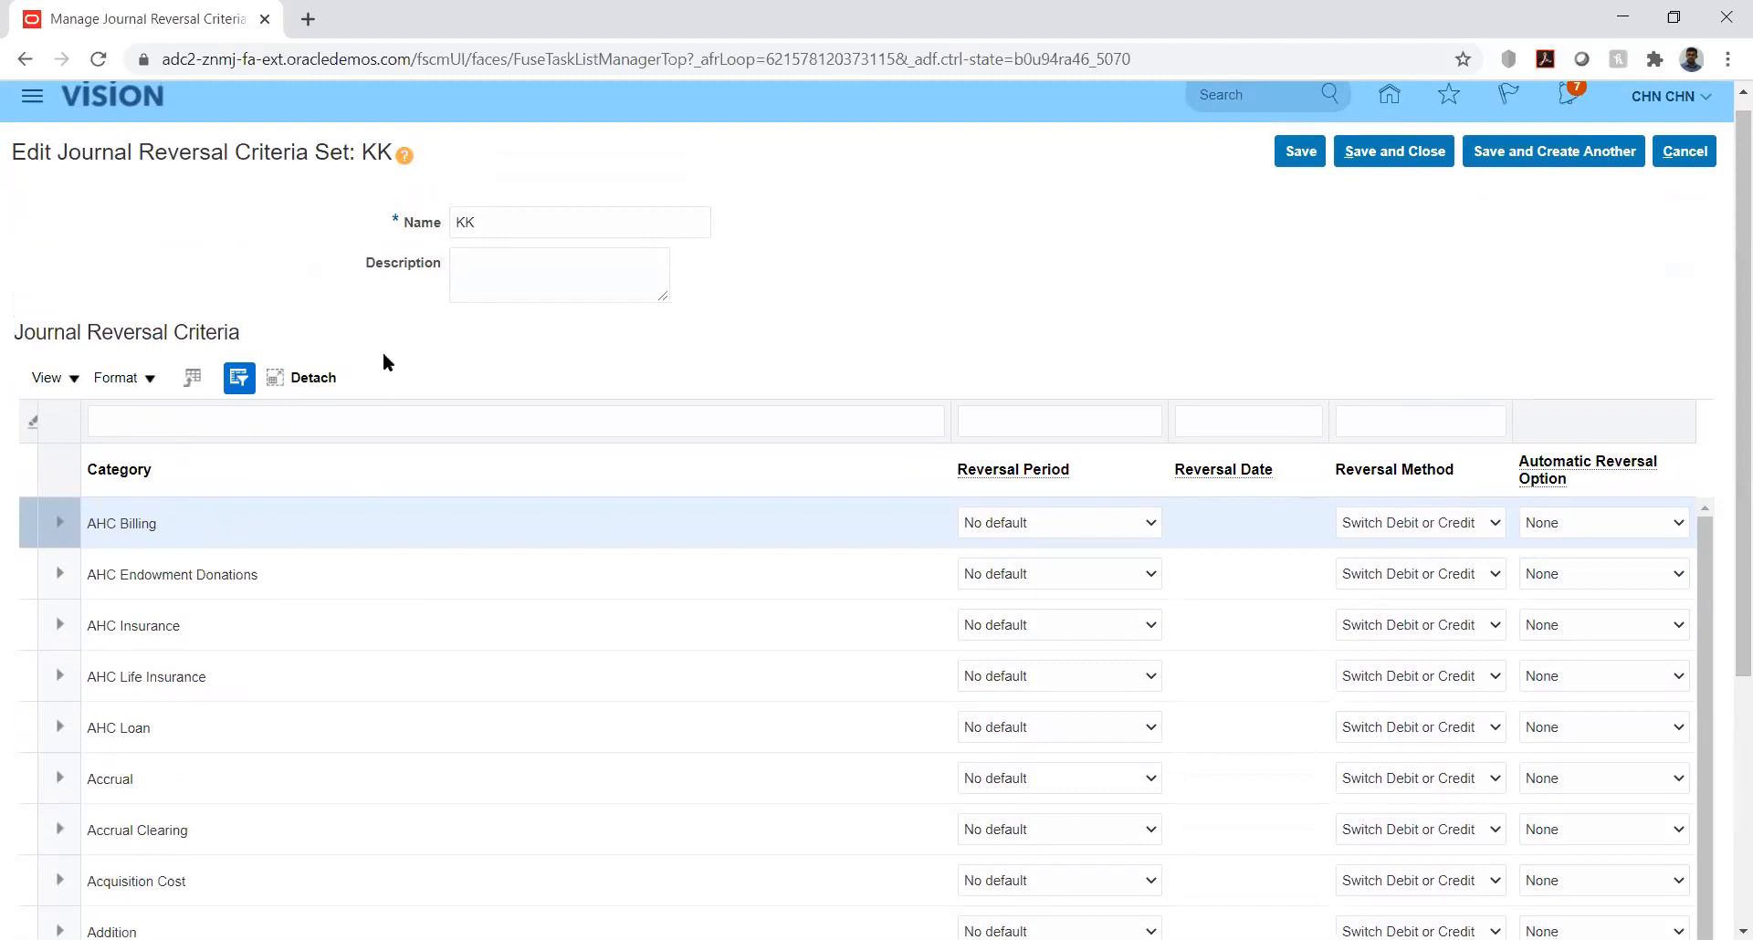
Step: Filter the journal reversal criteria by category KK_Fusion
left_click(191, 416)
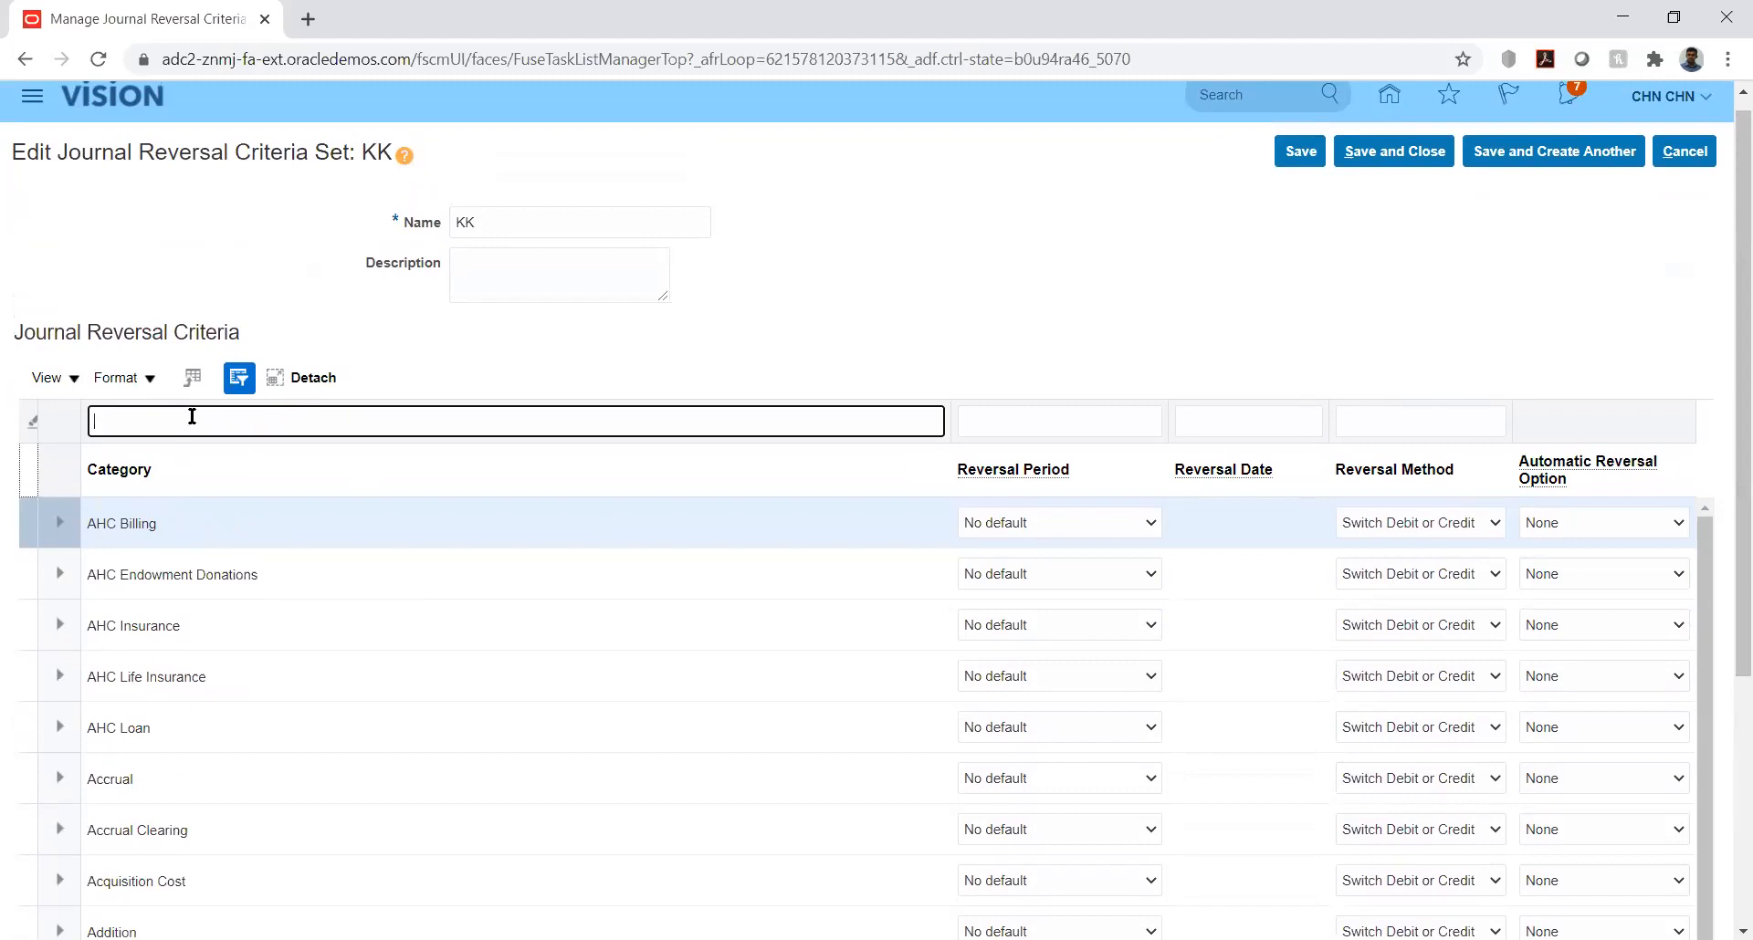
type("KK_Fusion")
key("Return")
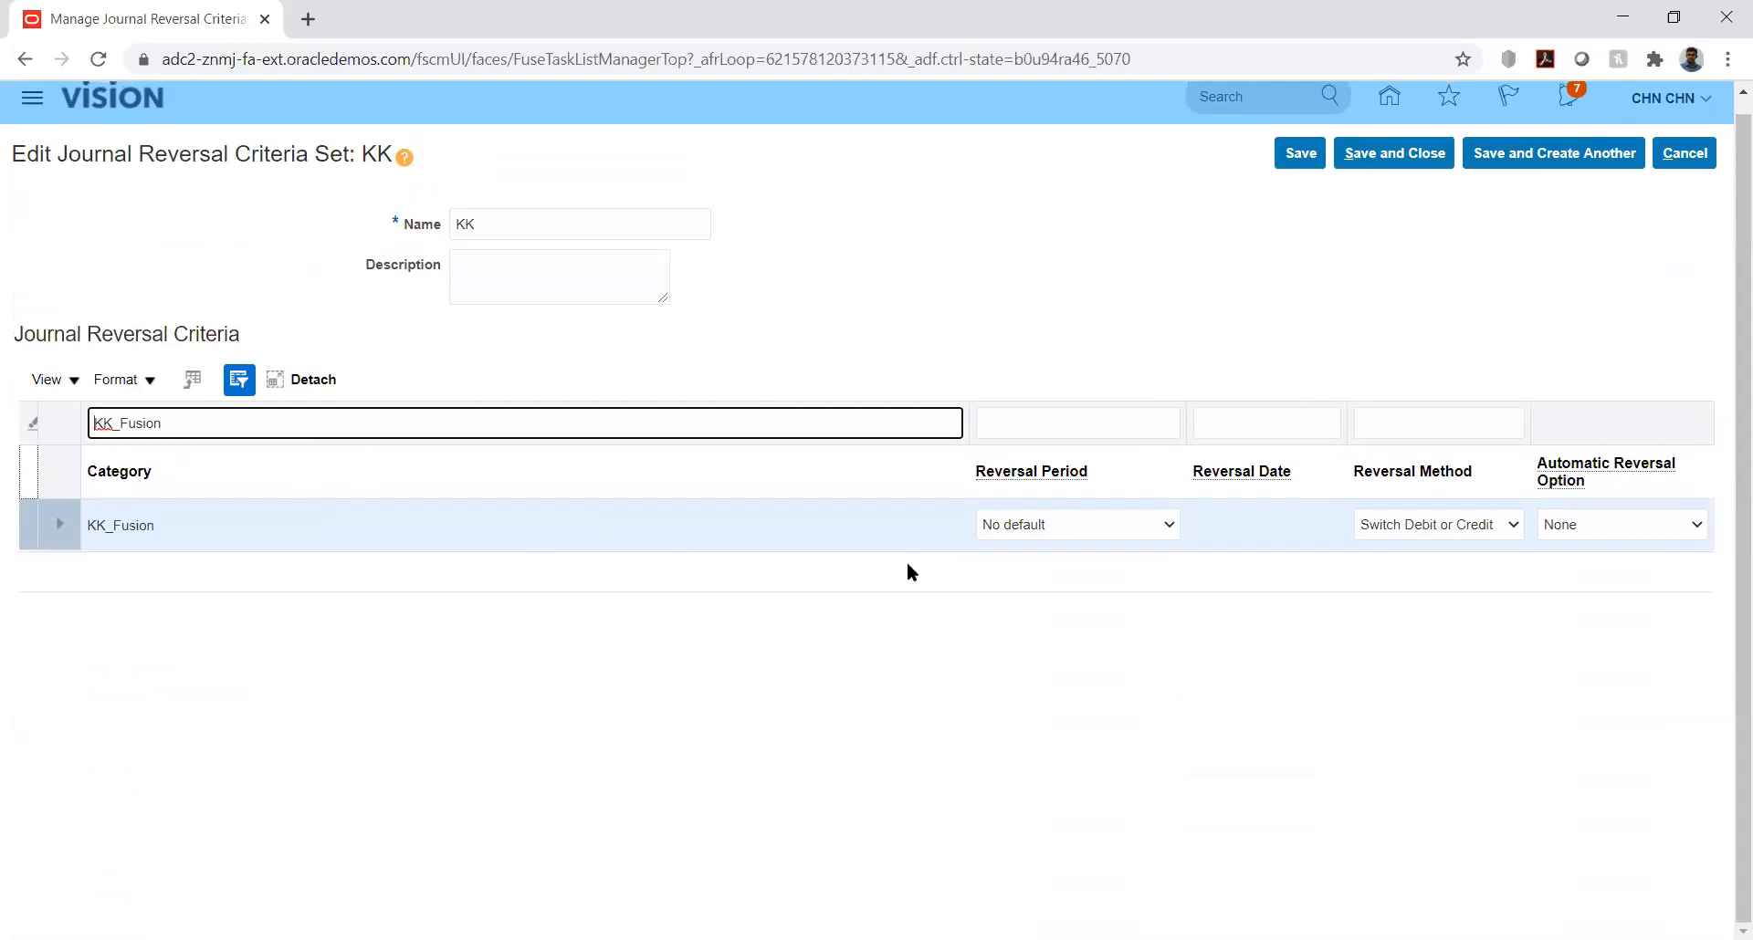
Step: Set the reversal period of the KK_Fusion category to Next period
left_click(1169, 526)
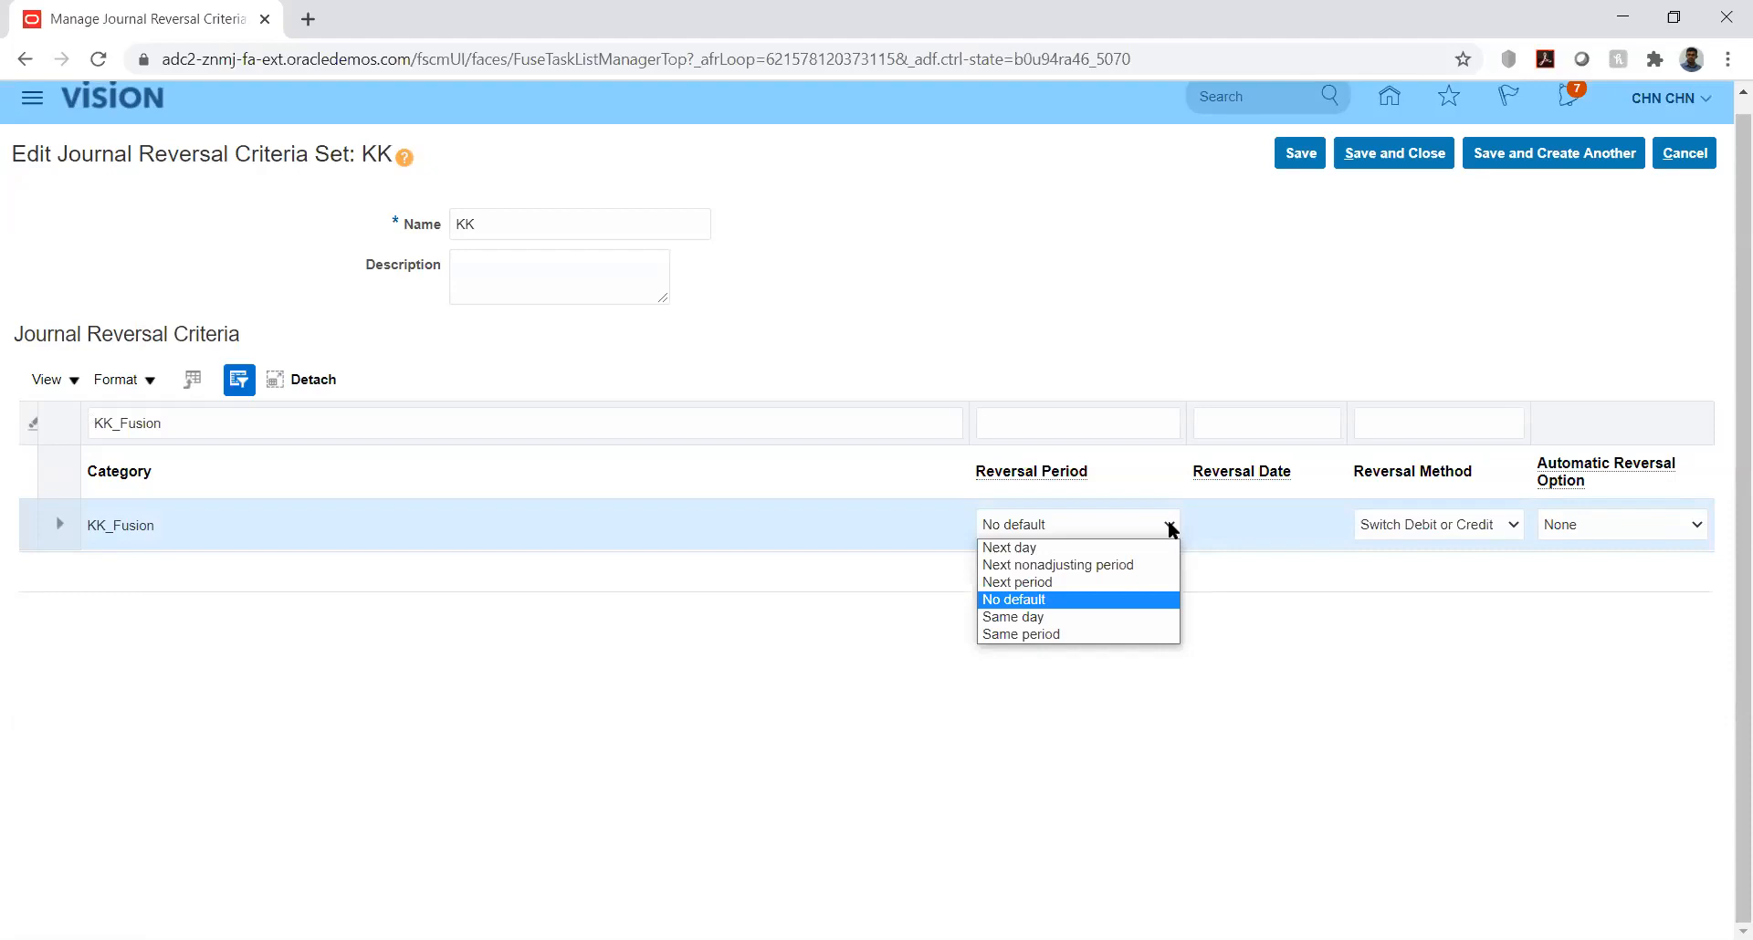
left_click(1275, 604)
left_click(1164, 525)
left_click(1050, 584)
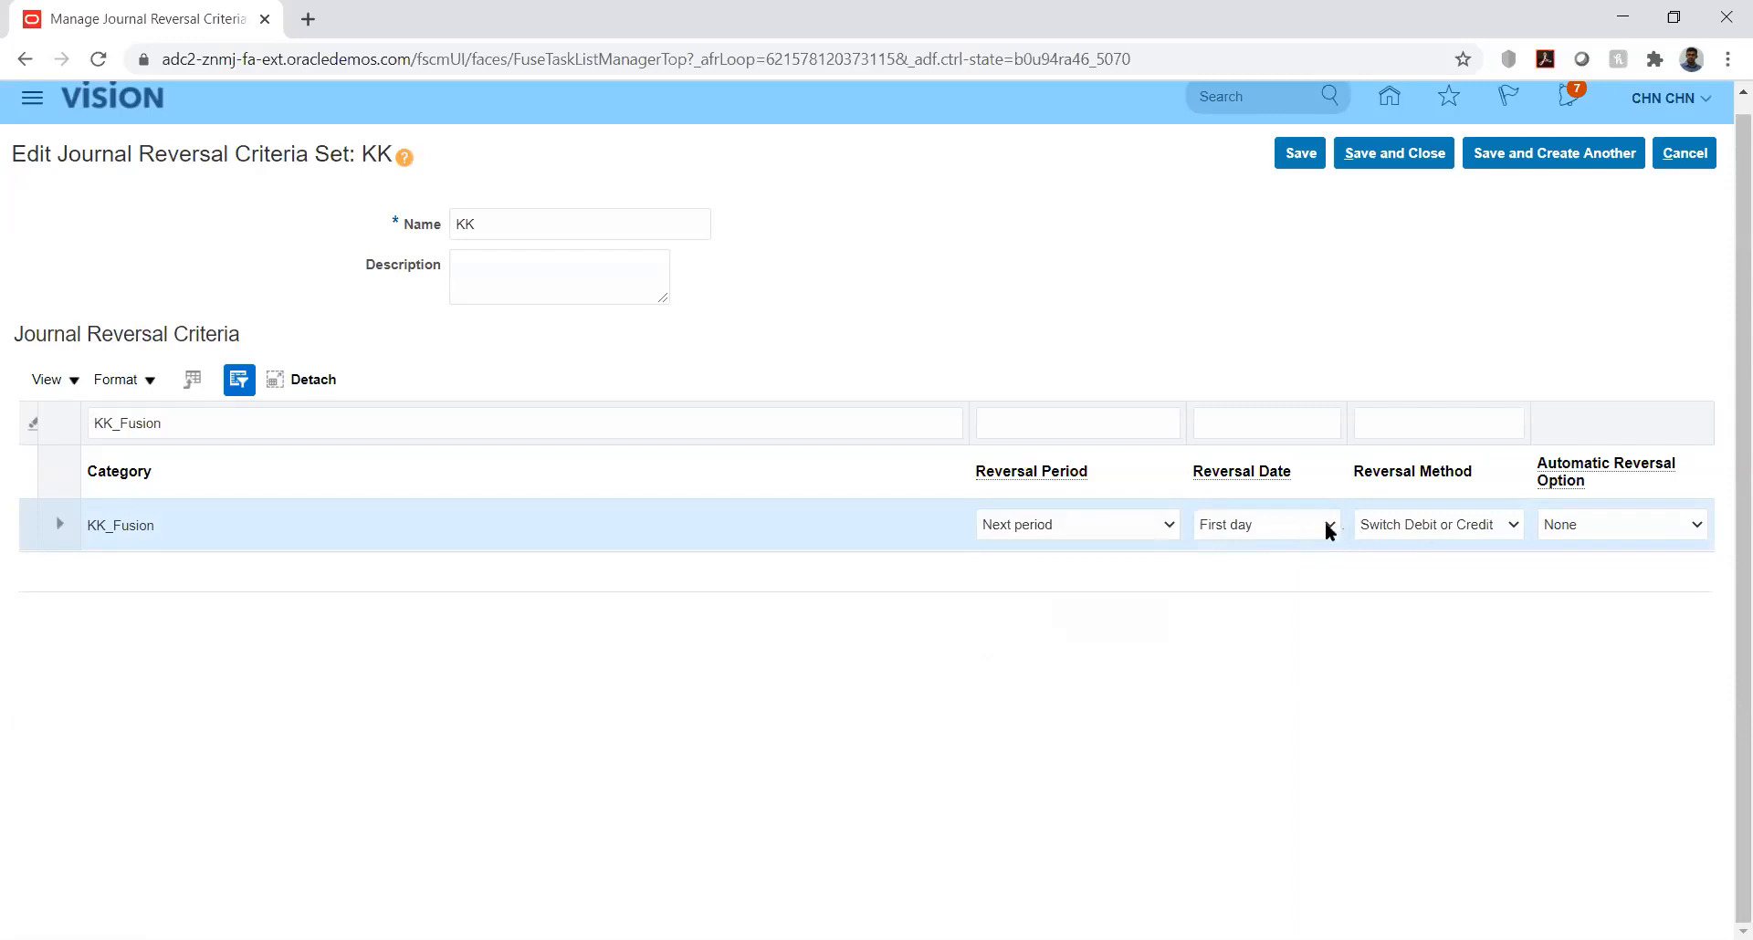
Step: Examine the reversal method and automatic reversal choices for KK_Fusion, cancel the criteria set edits and return to the implementation project
left_click(1483, 525)
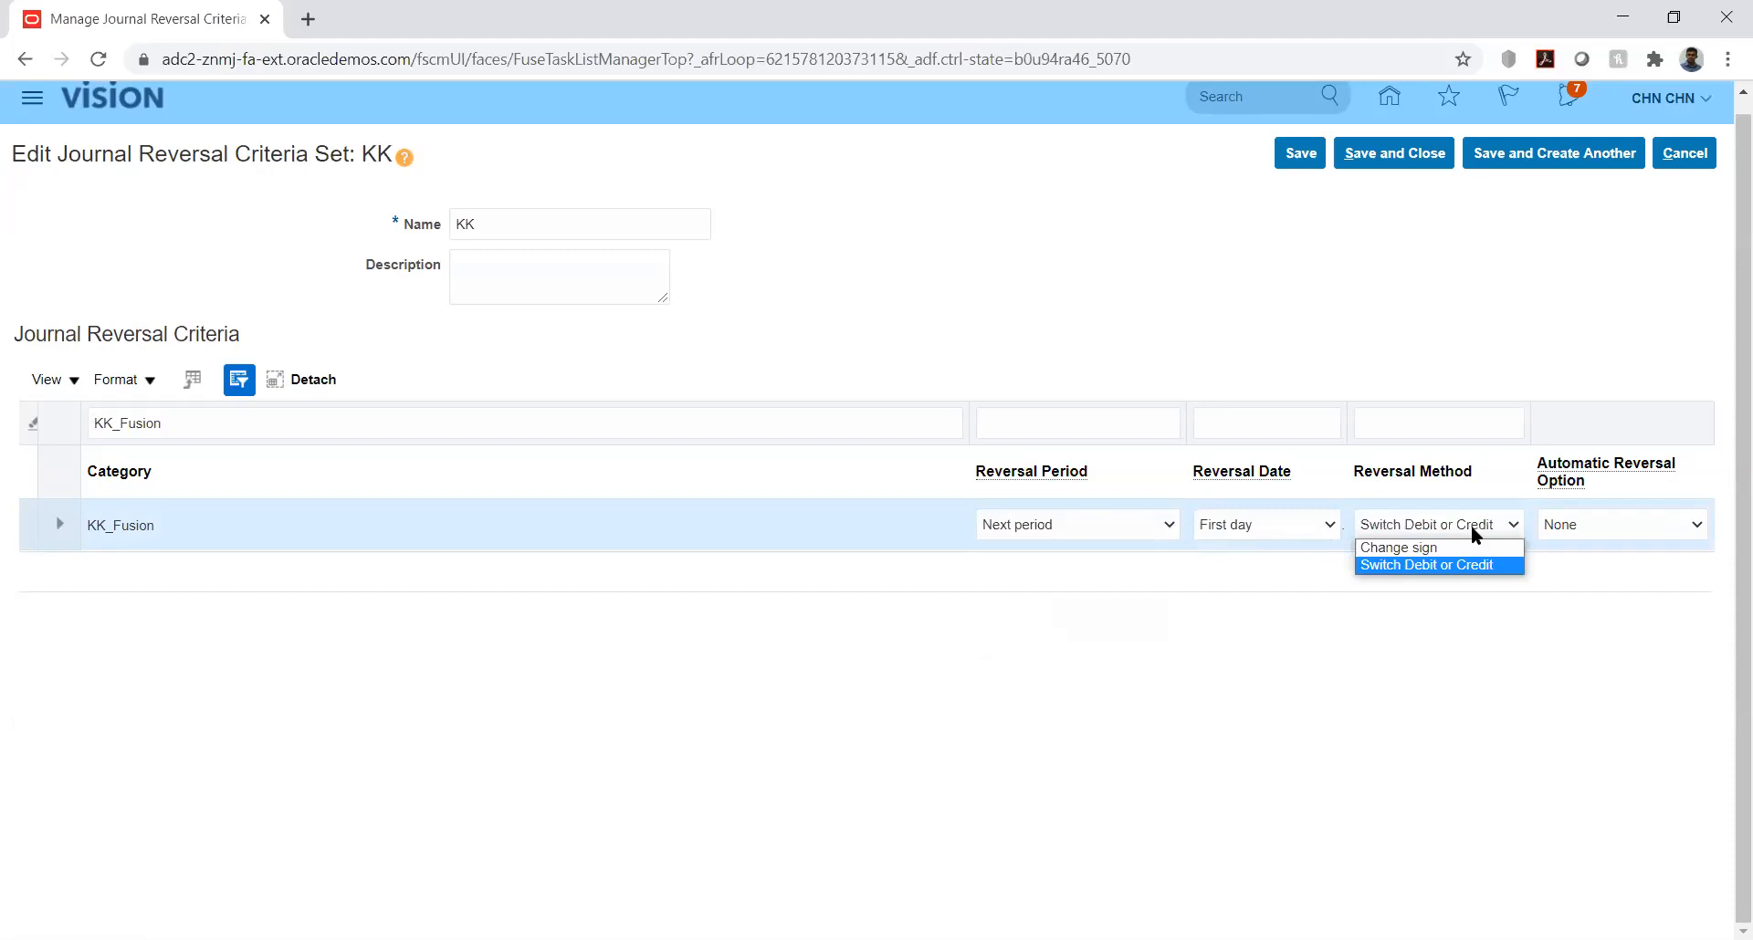
left_click(1470, 527)
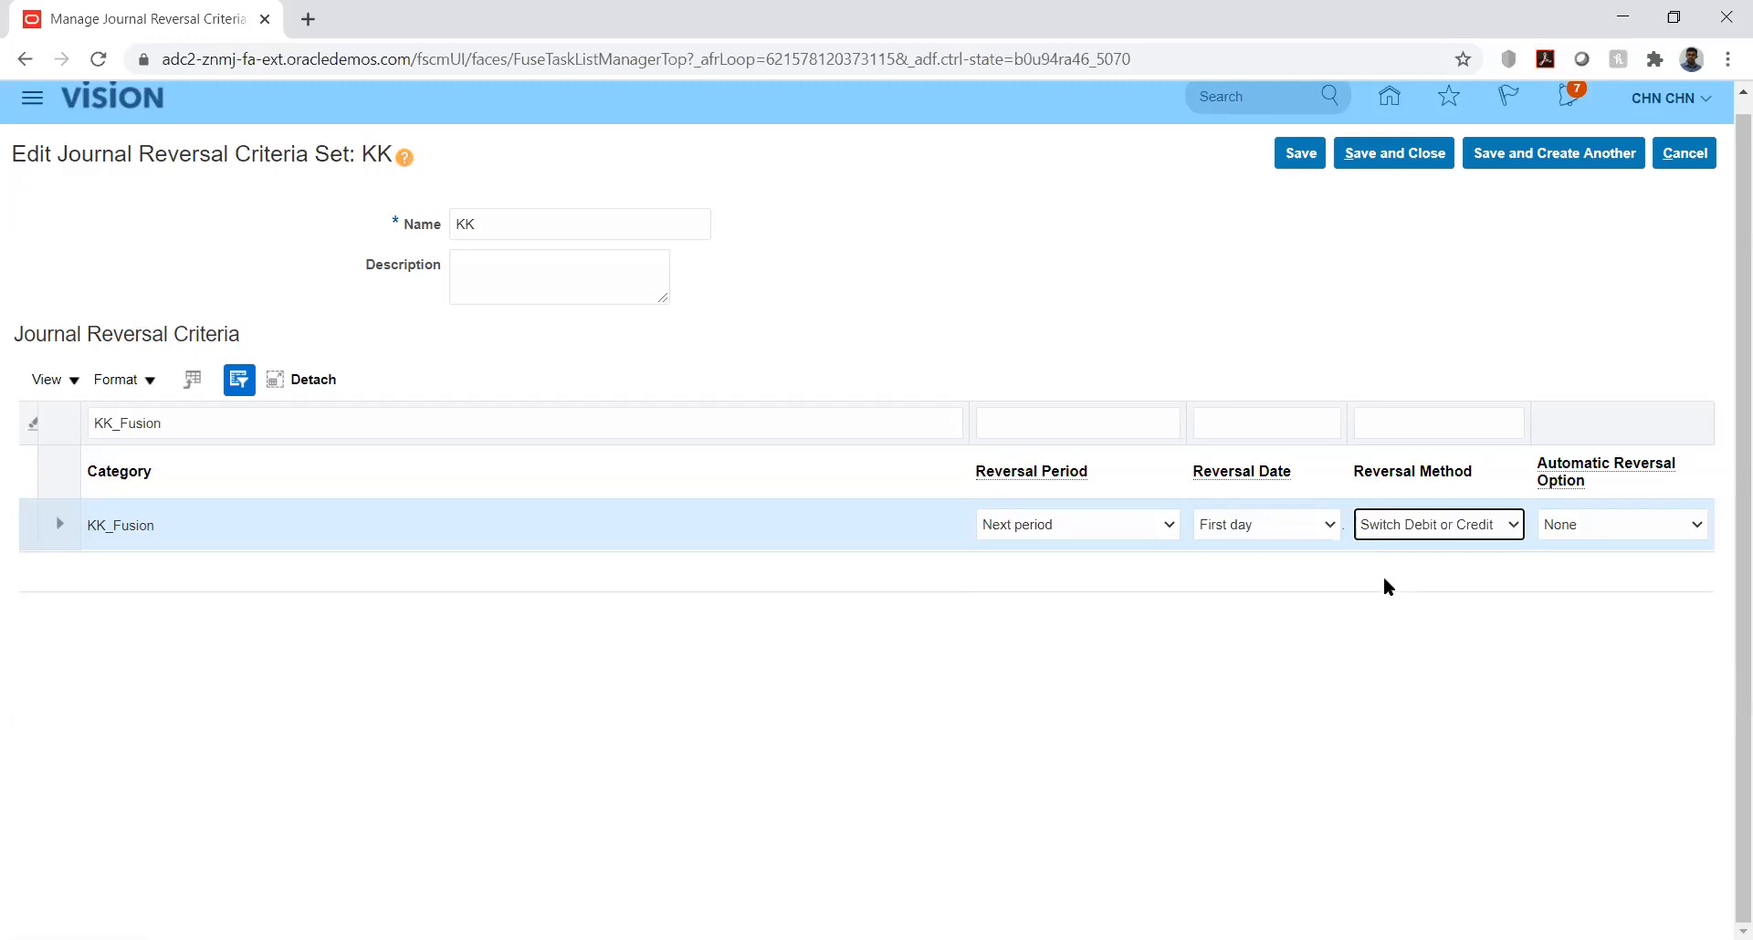
left_click(1676, 530)
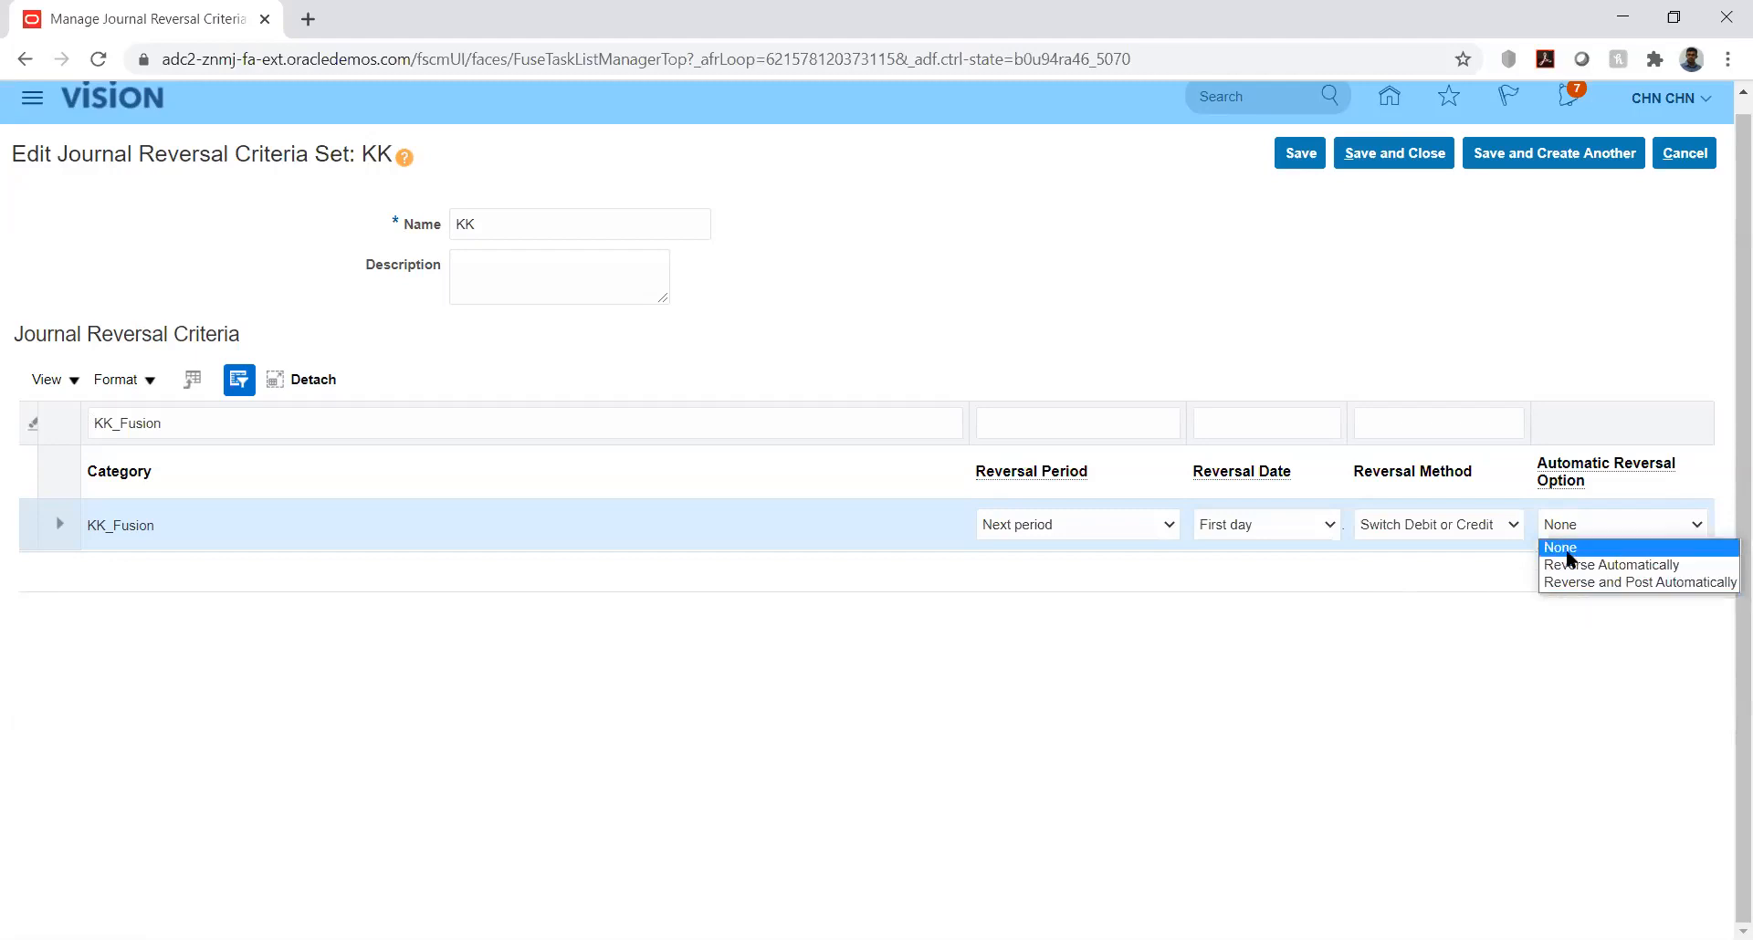
left_click(1228, 641)
left_click(1214, 644)
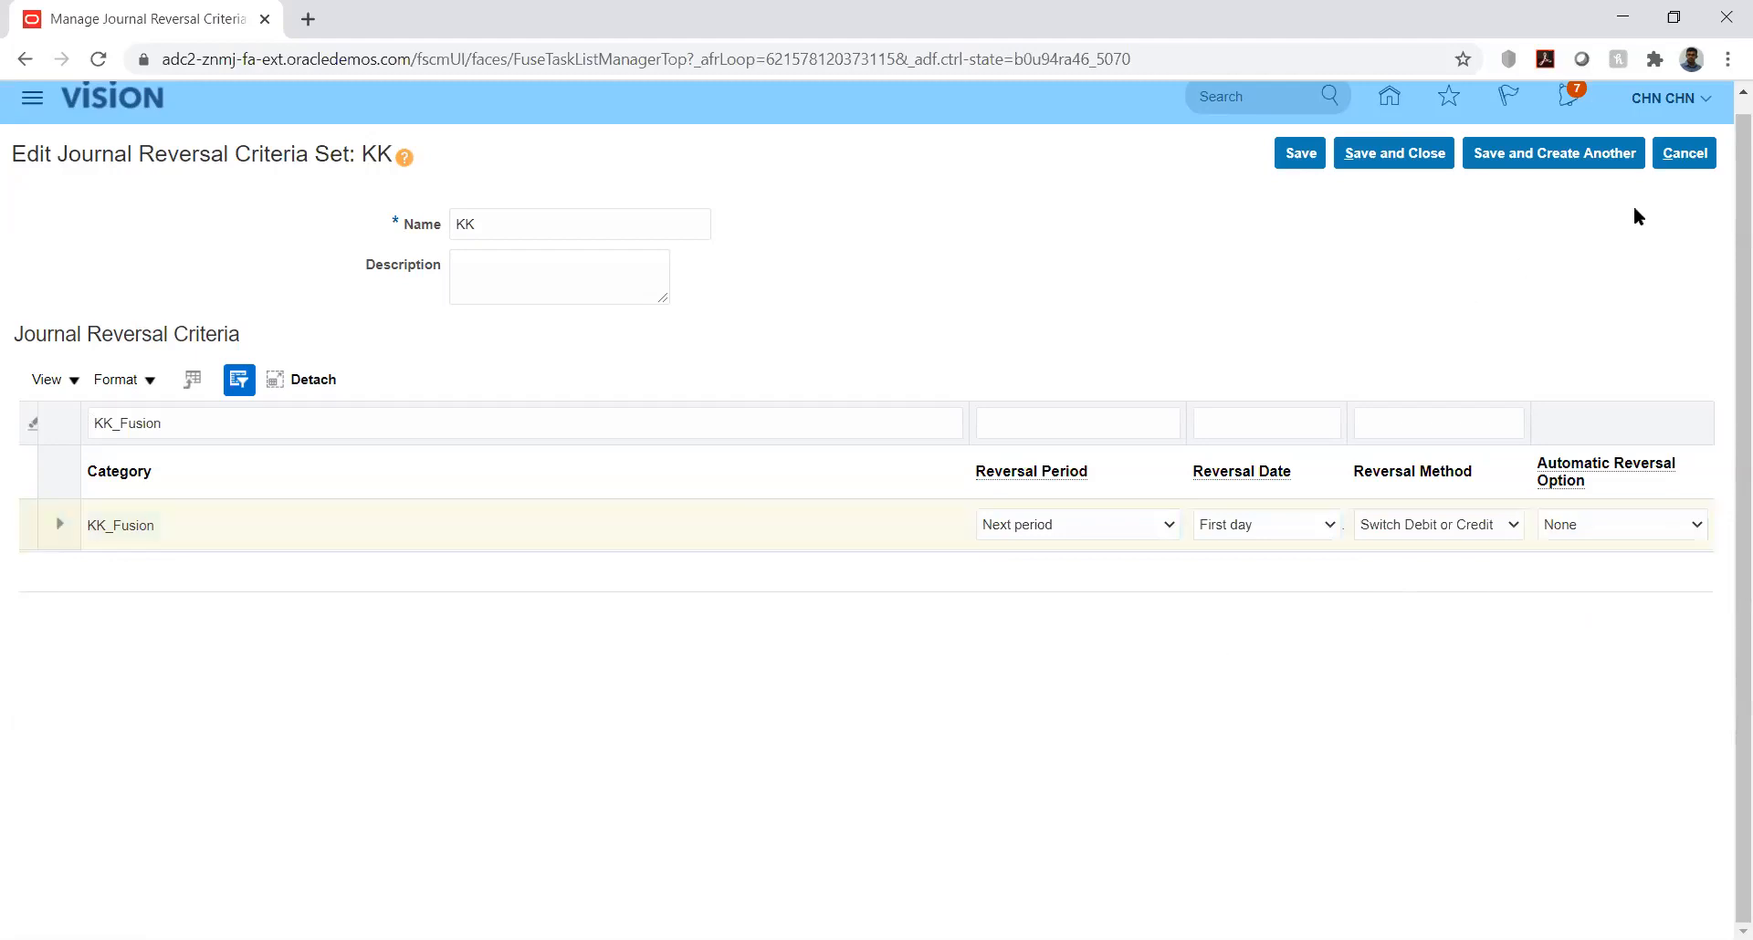
left_click(1694, 153)
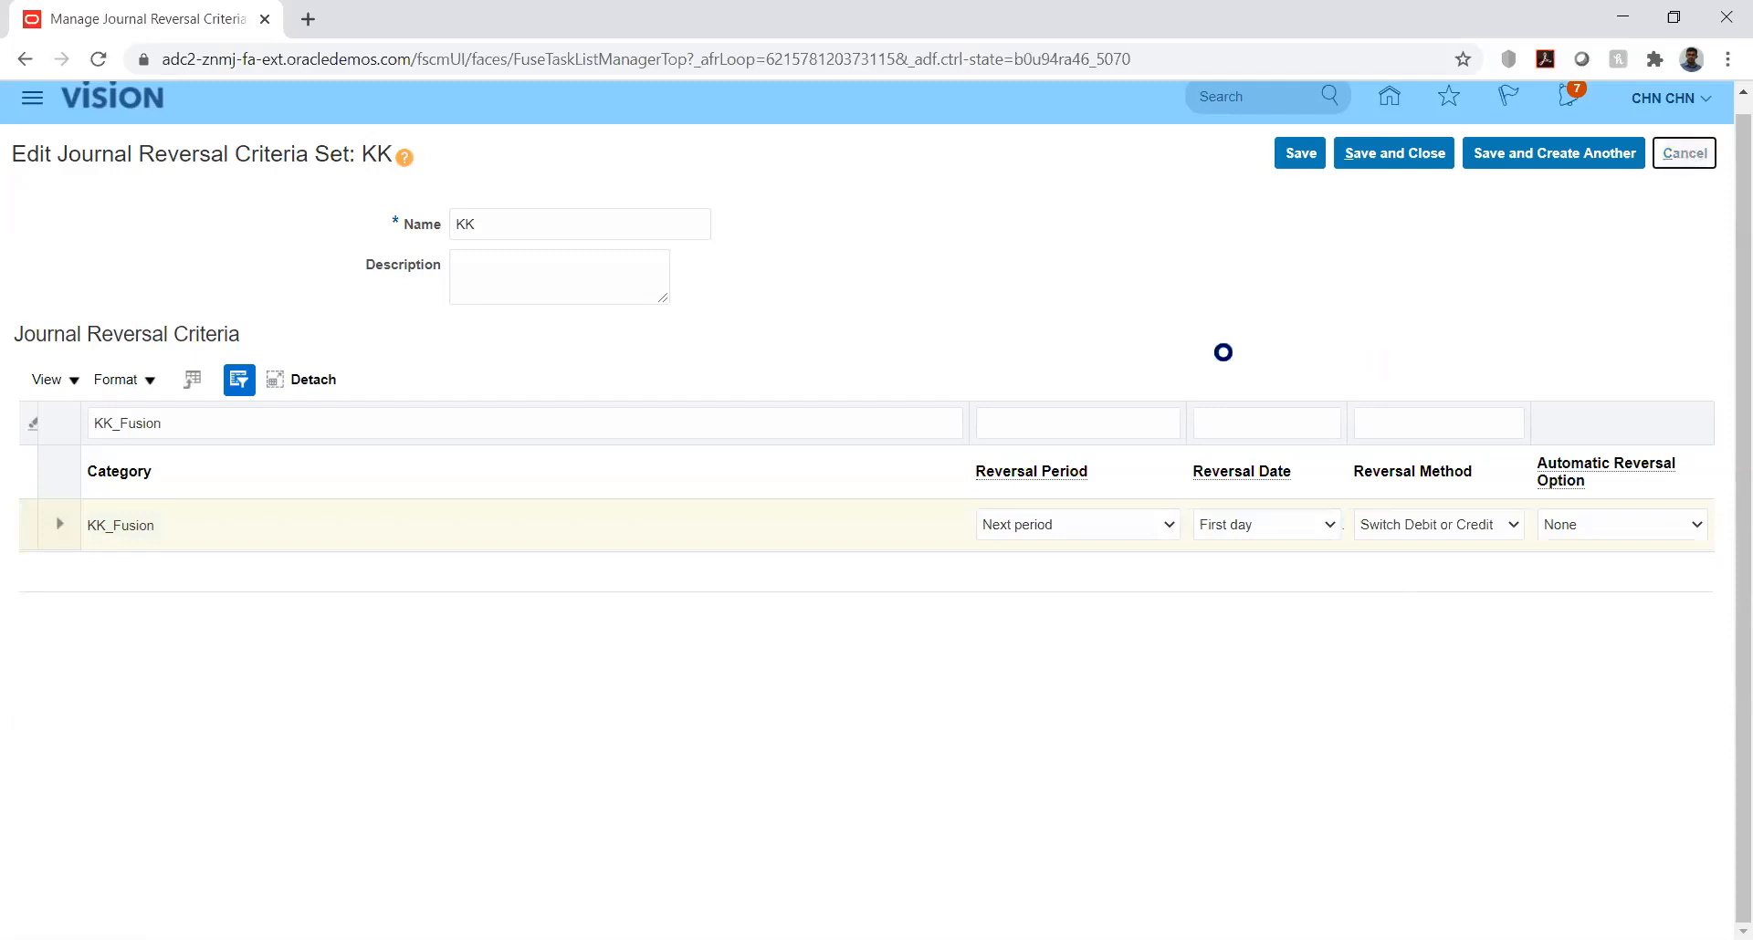
left_click(1691, 156)
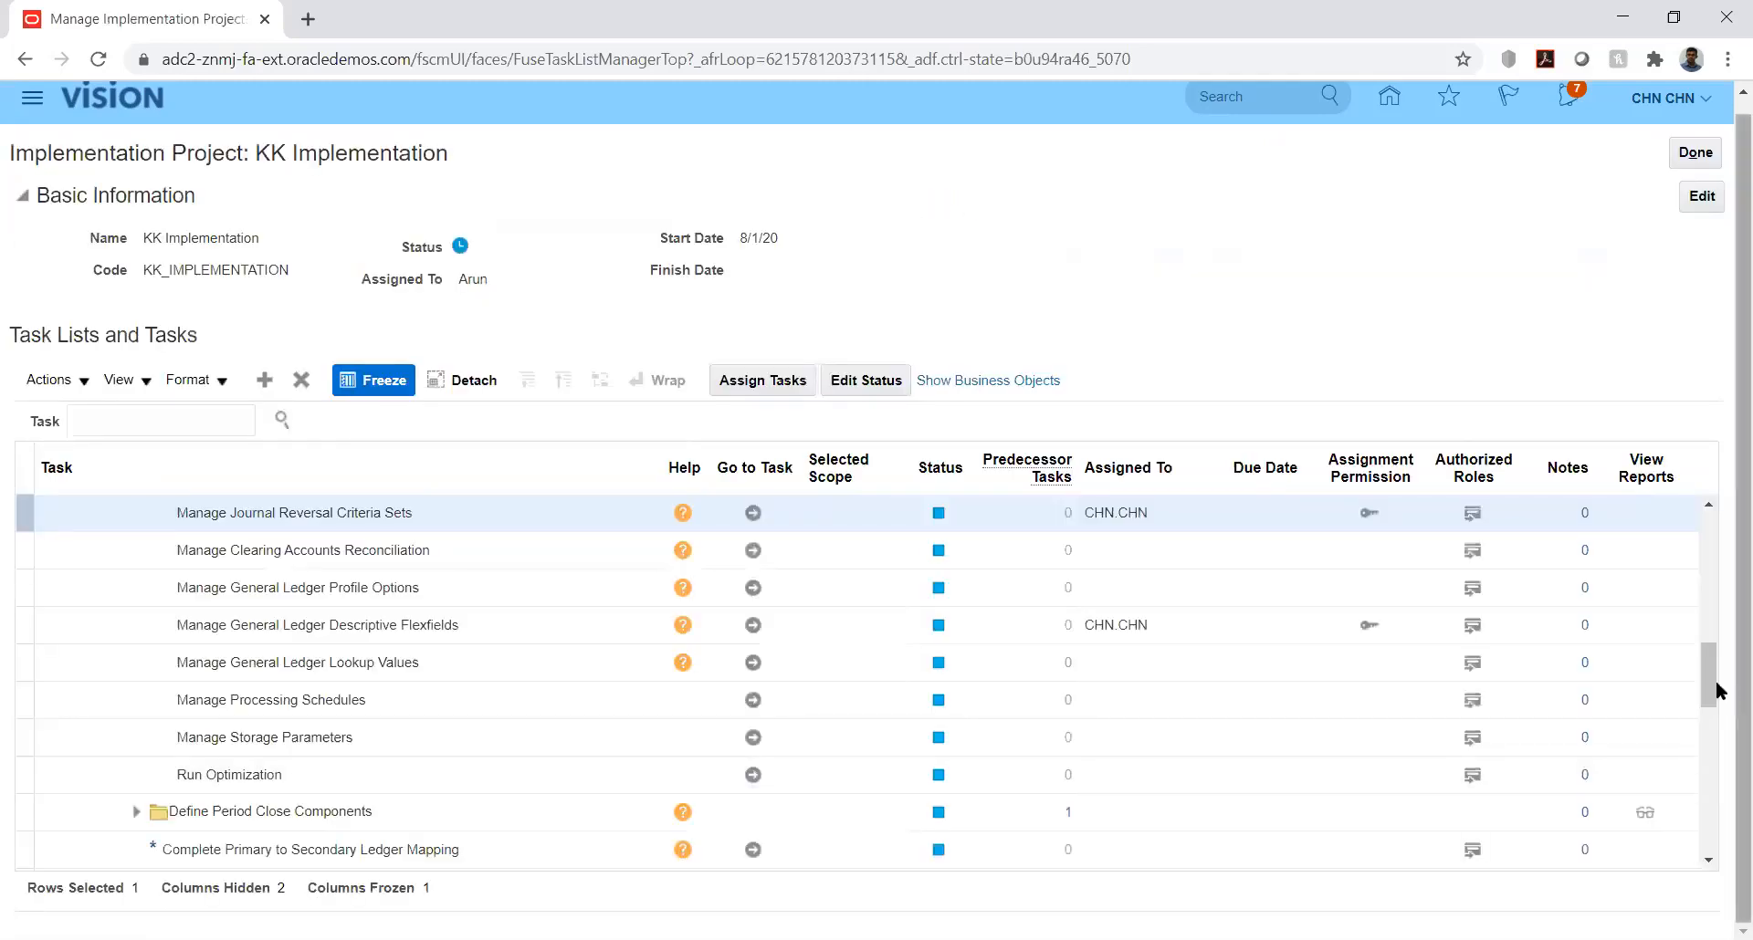
Step: Expand Define Accounting Configurations under Define Ledgers and open the Specify Ledger Options task for KK_Ledger
left_click_drag(1709, 680, 1708, 651)
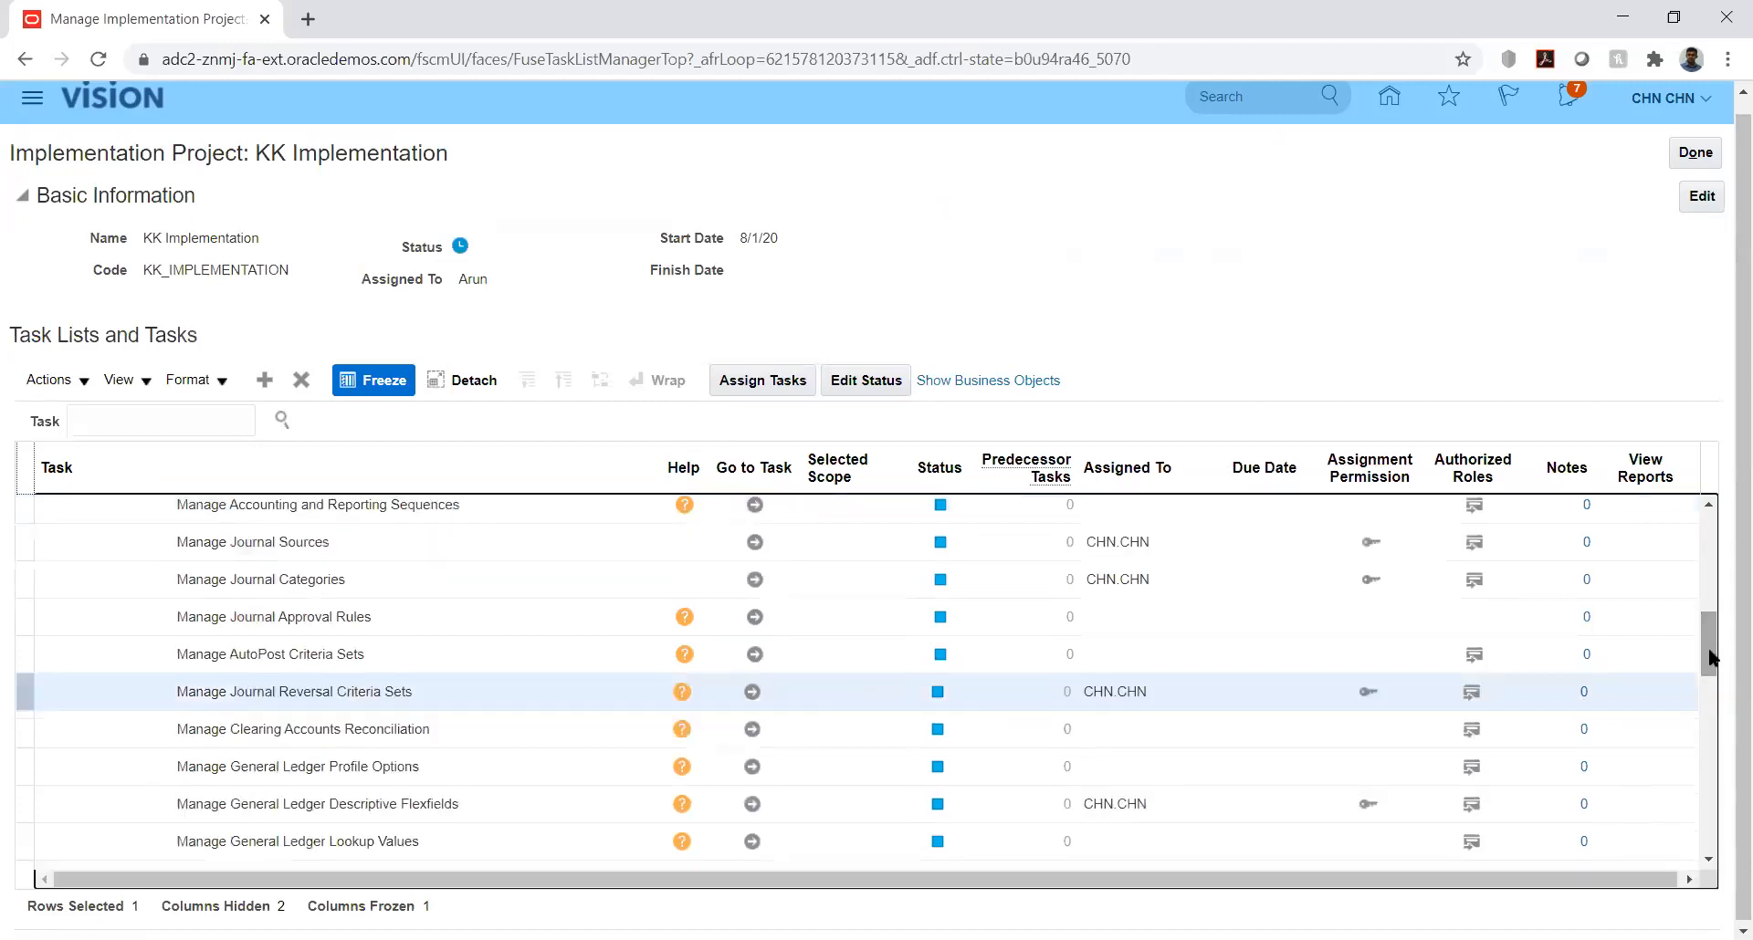
left_click_drag(1709, 656, 1708, 580)
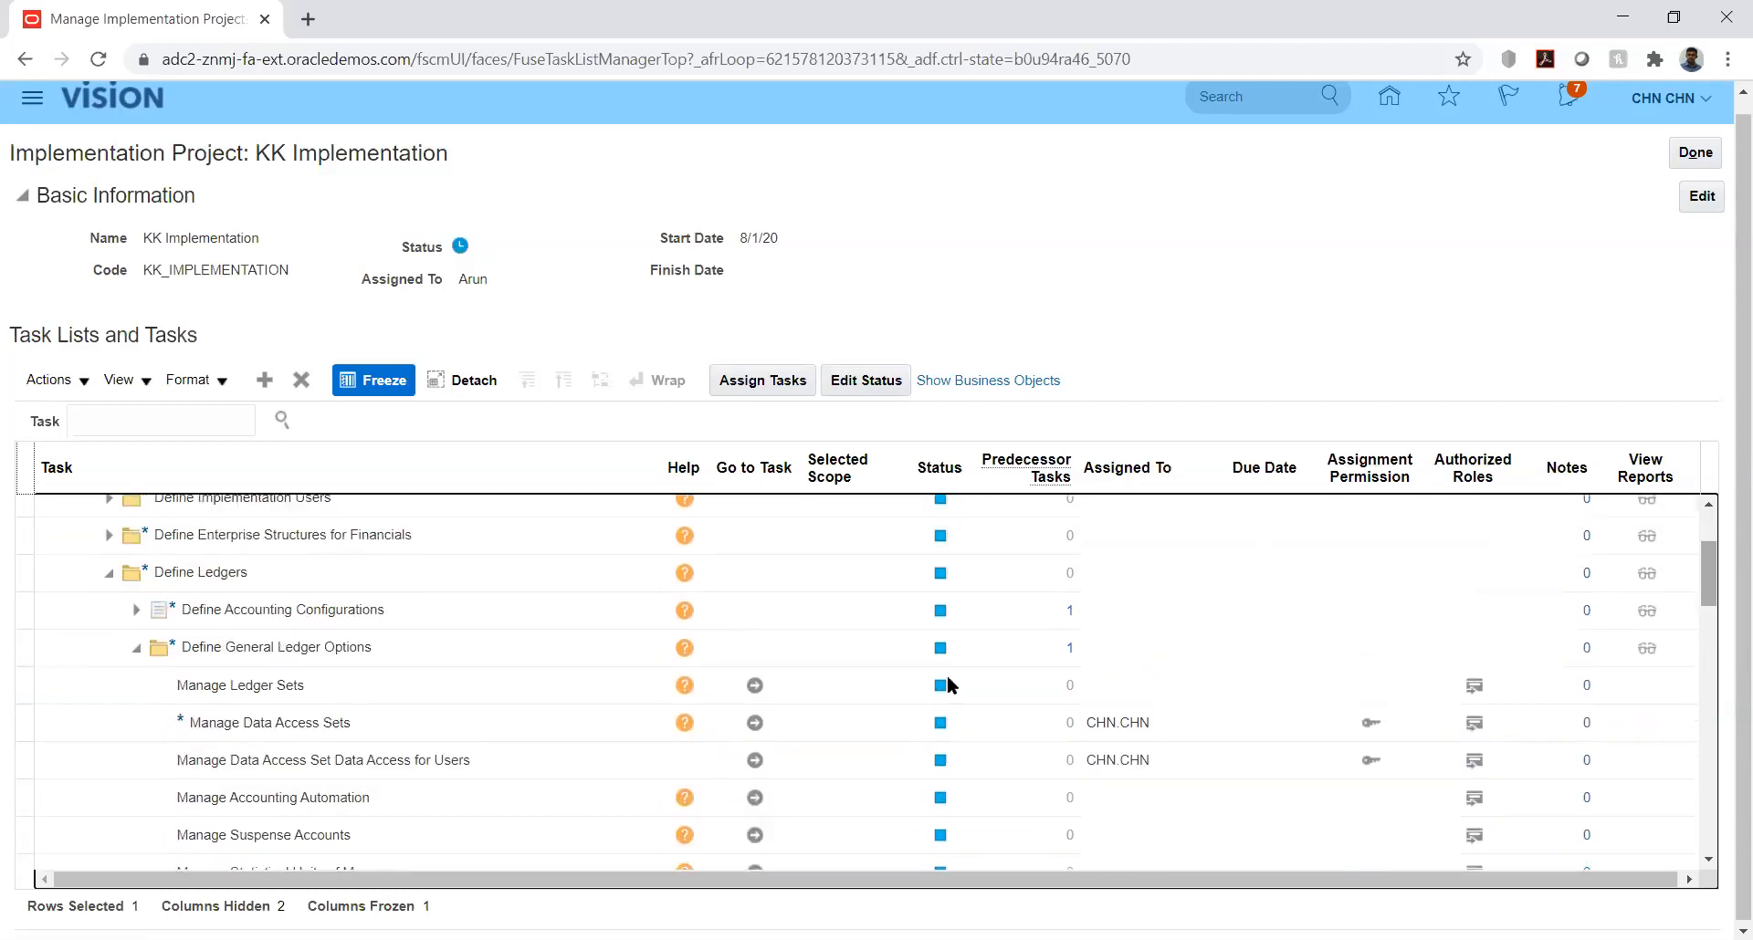
left_click(180, 610)
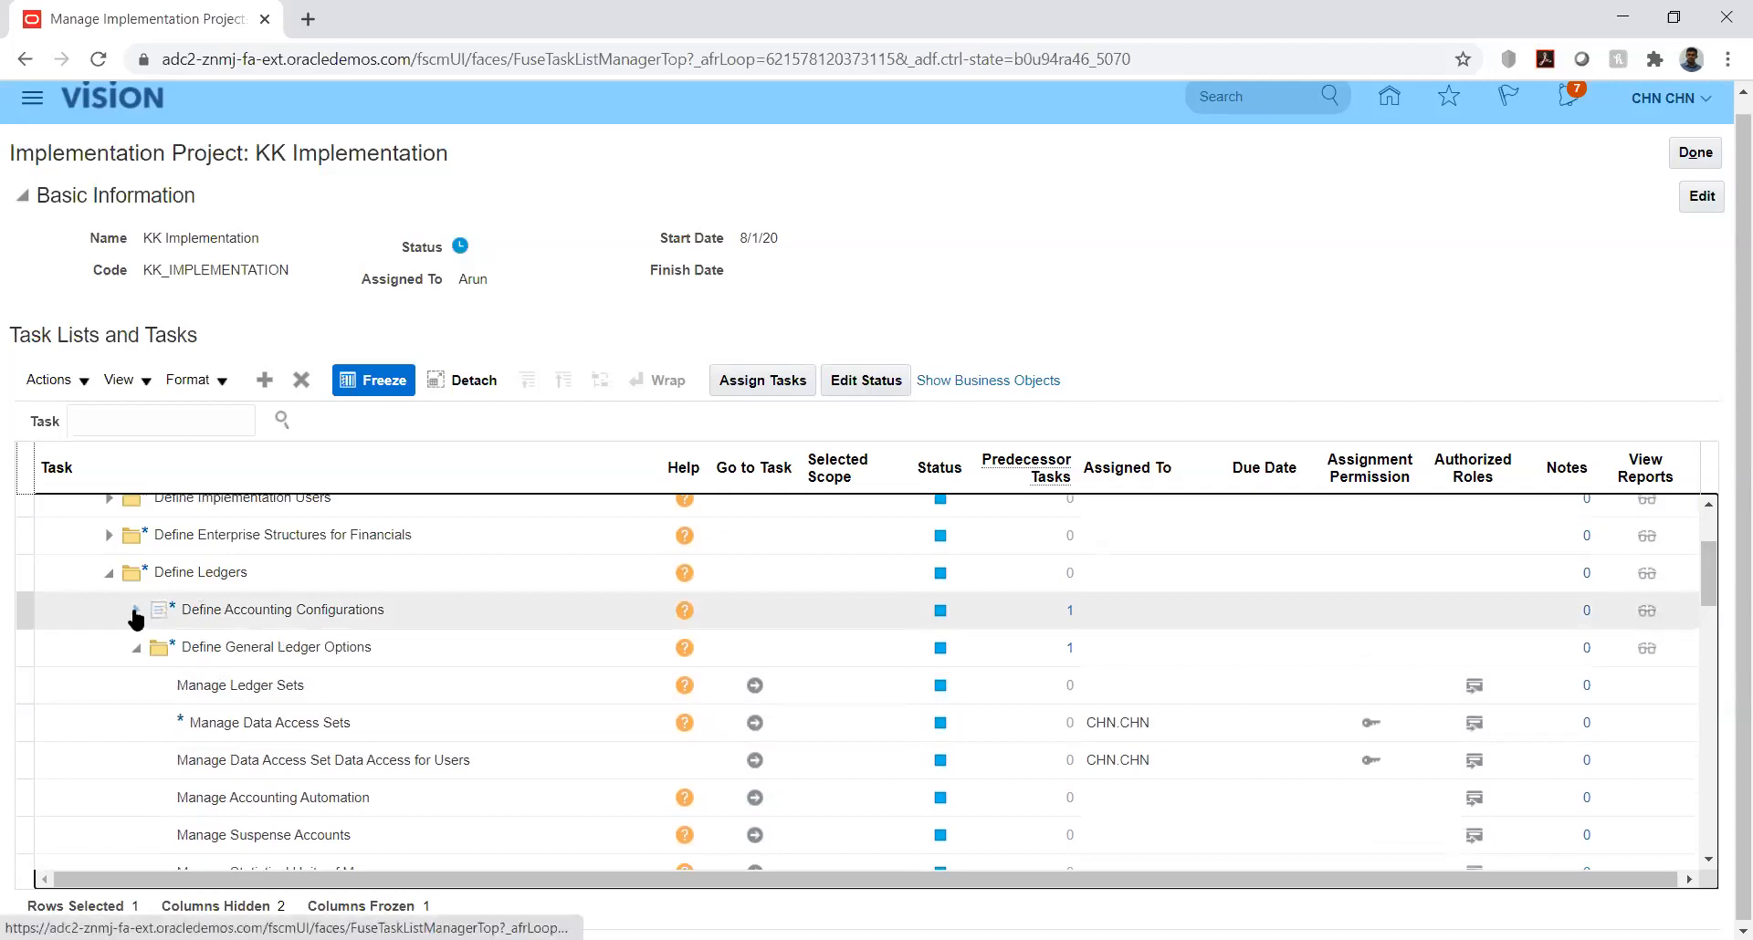
left_click(135, 612)
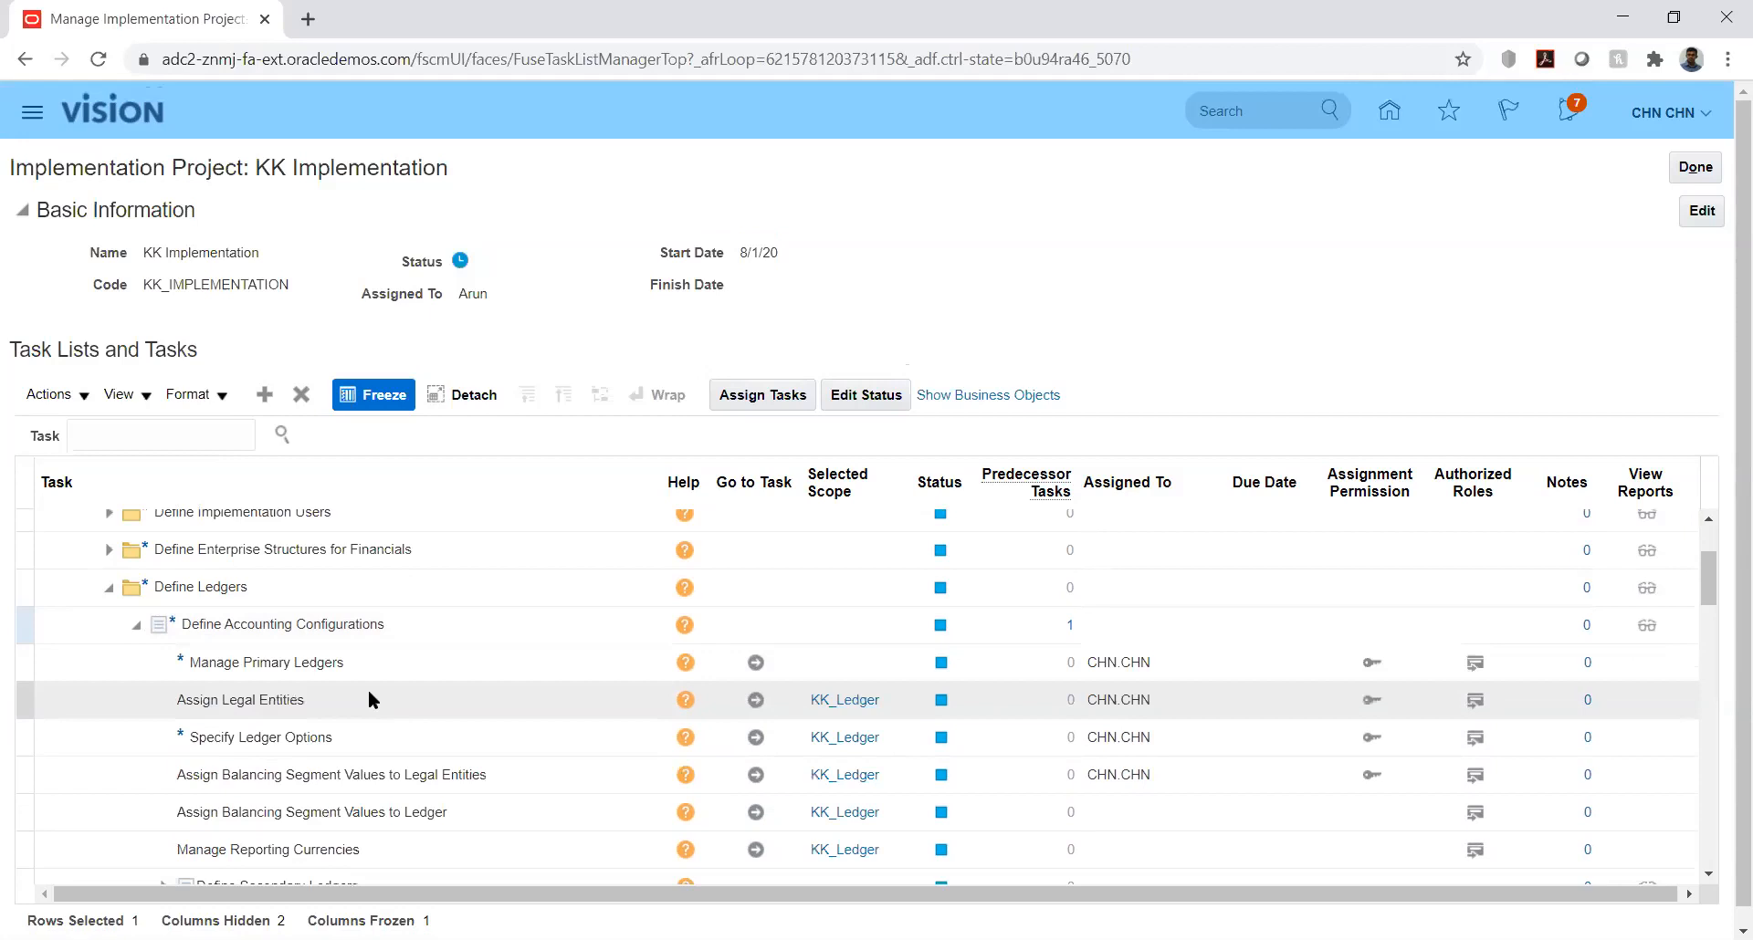
left_click(755, 736)
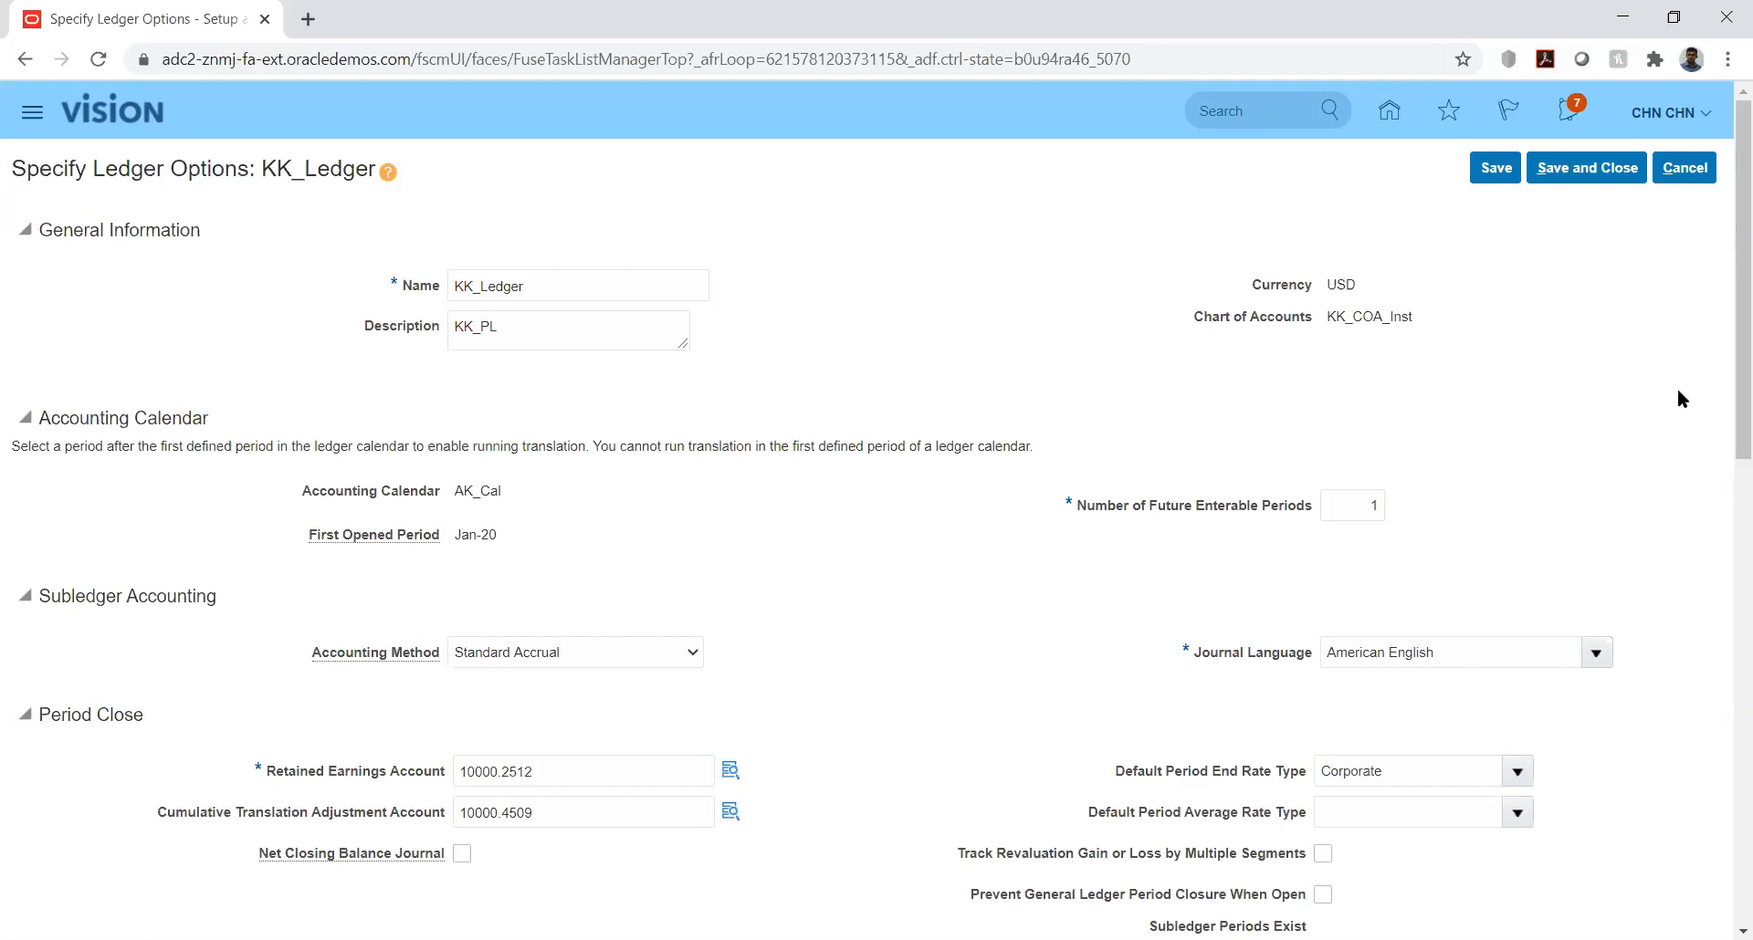
Step: Review the KK_Ledger options down to the Reversal and Sequencing sections, and save and close them
left_click_drag(1725, 384, 1726, 766)
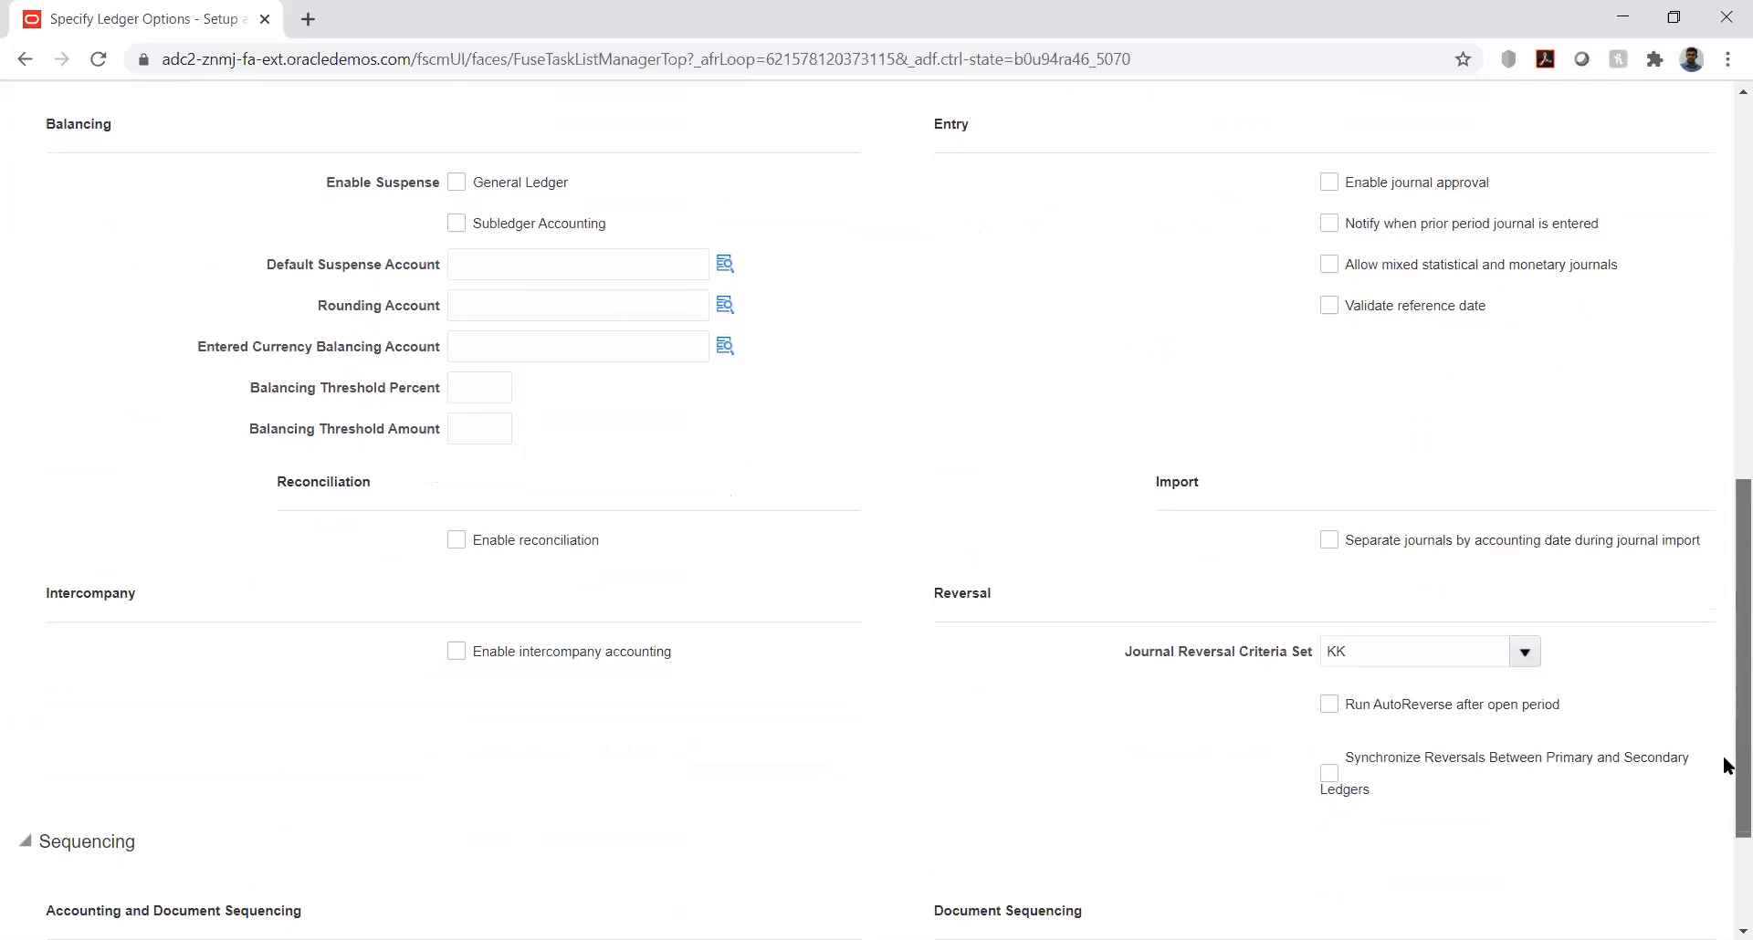
left_click_drag(1725, 765, 1725, 853)
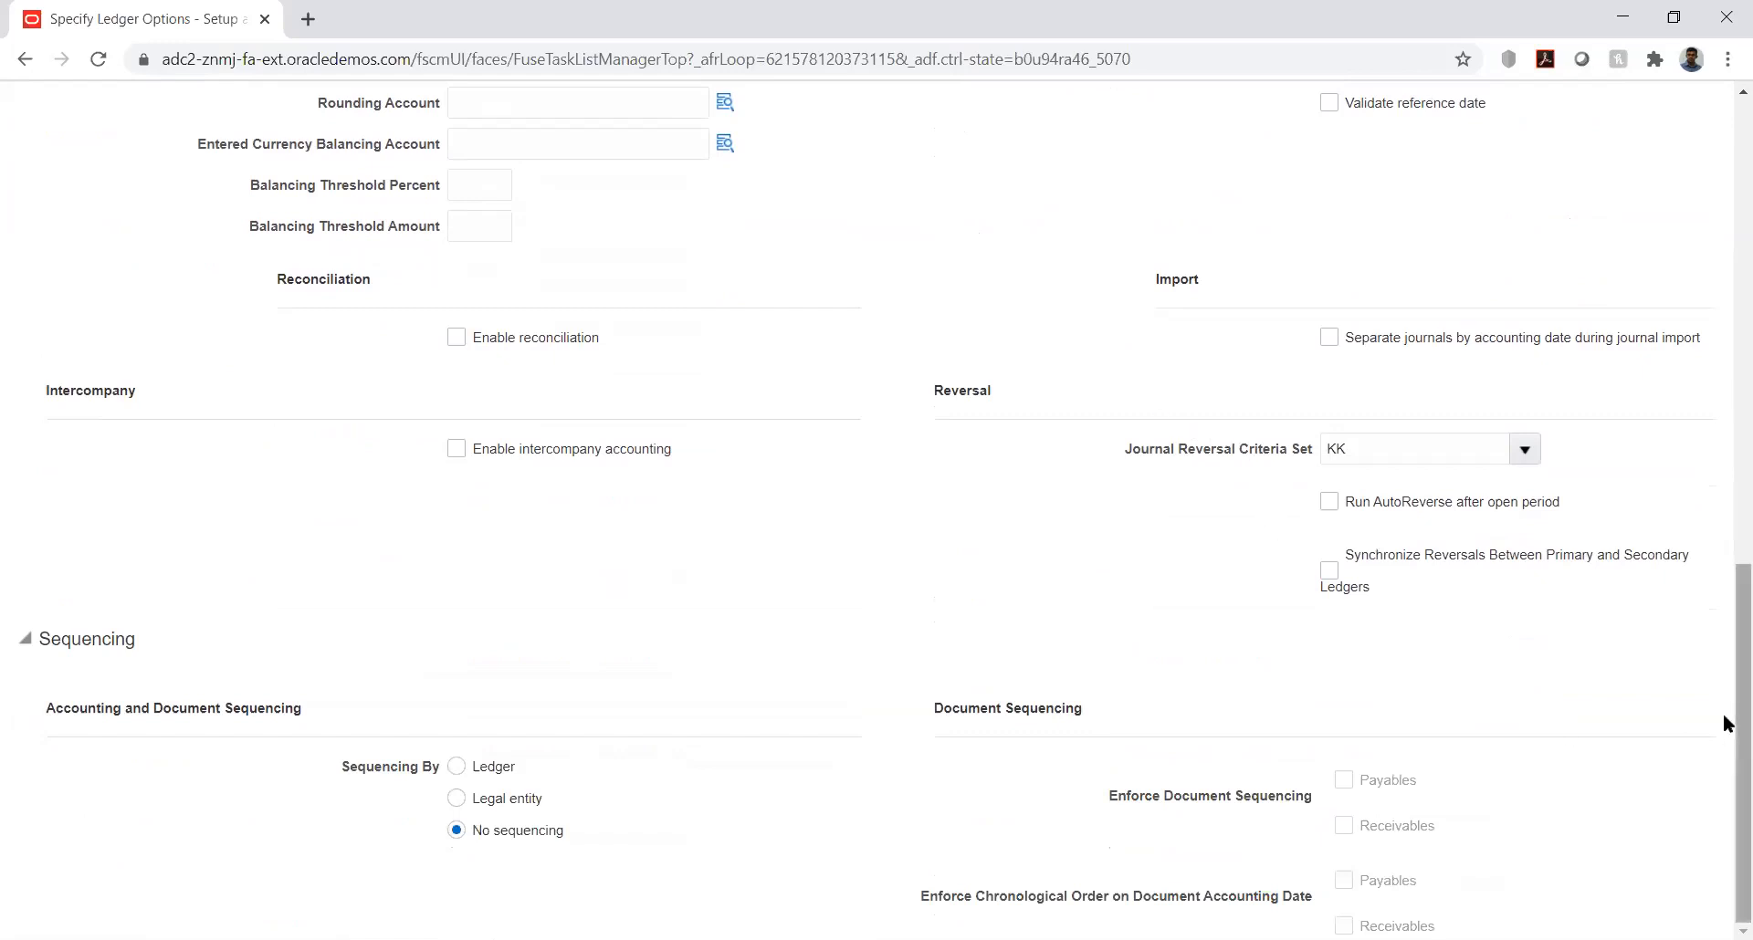
left_click_drag(1723, 715, 1723, 260)
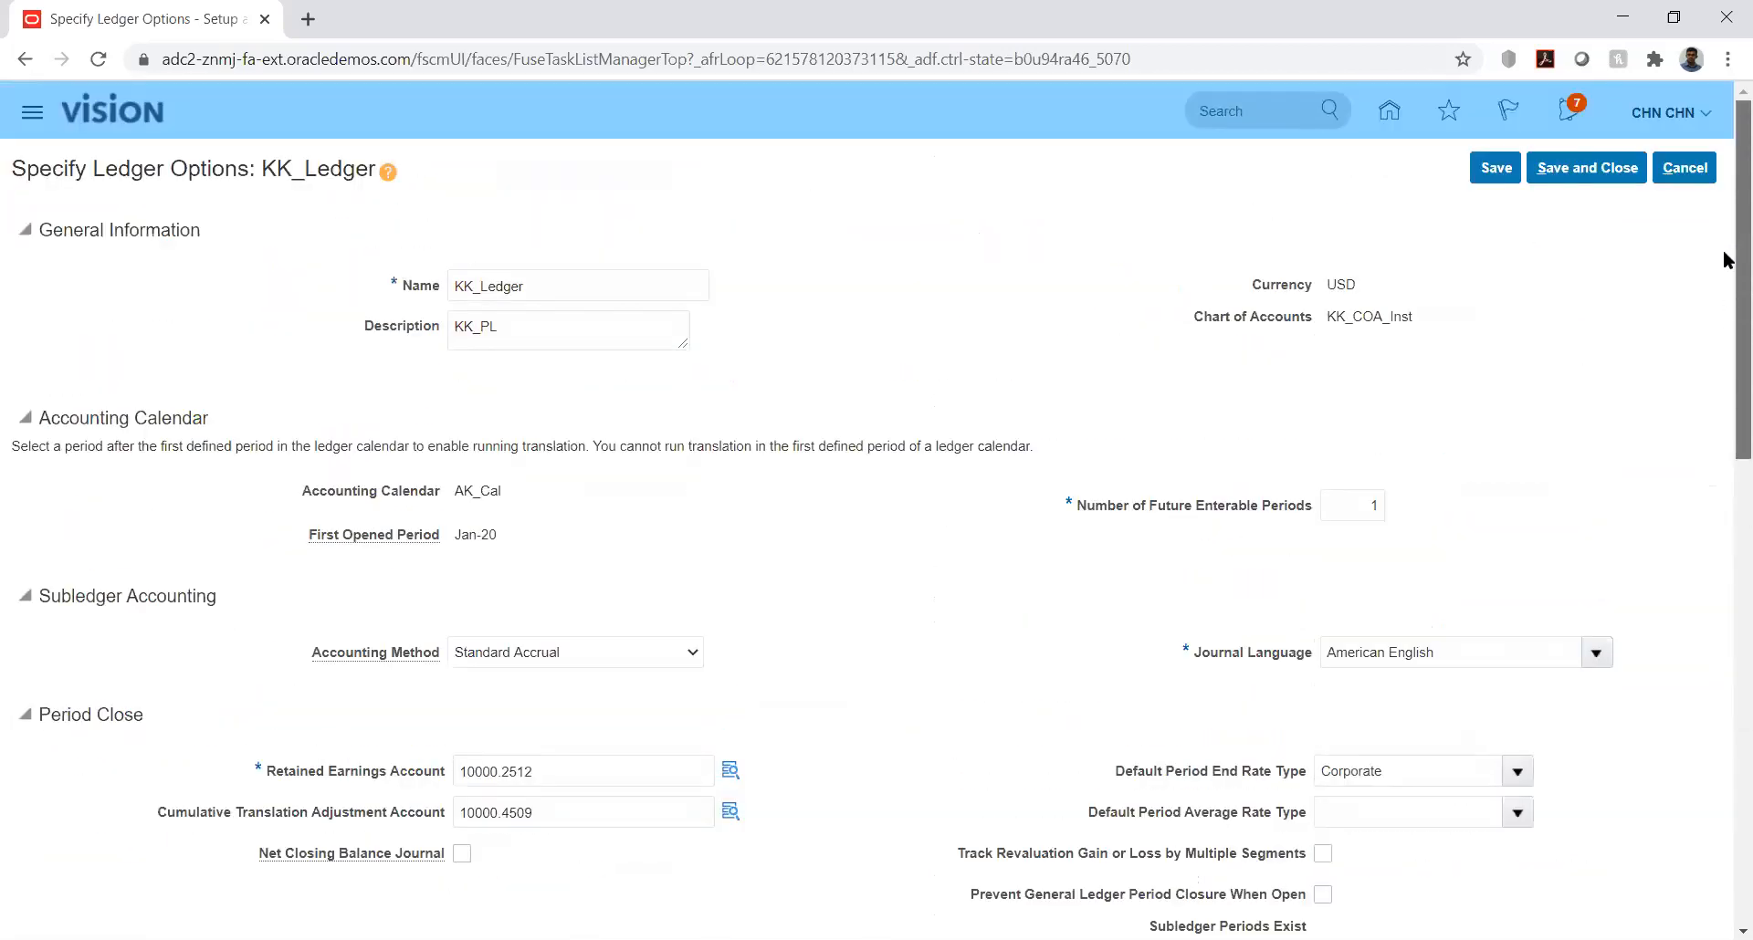
left_click(1584, 167)
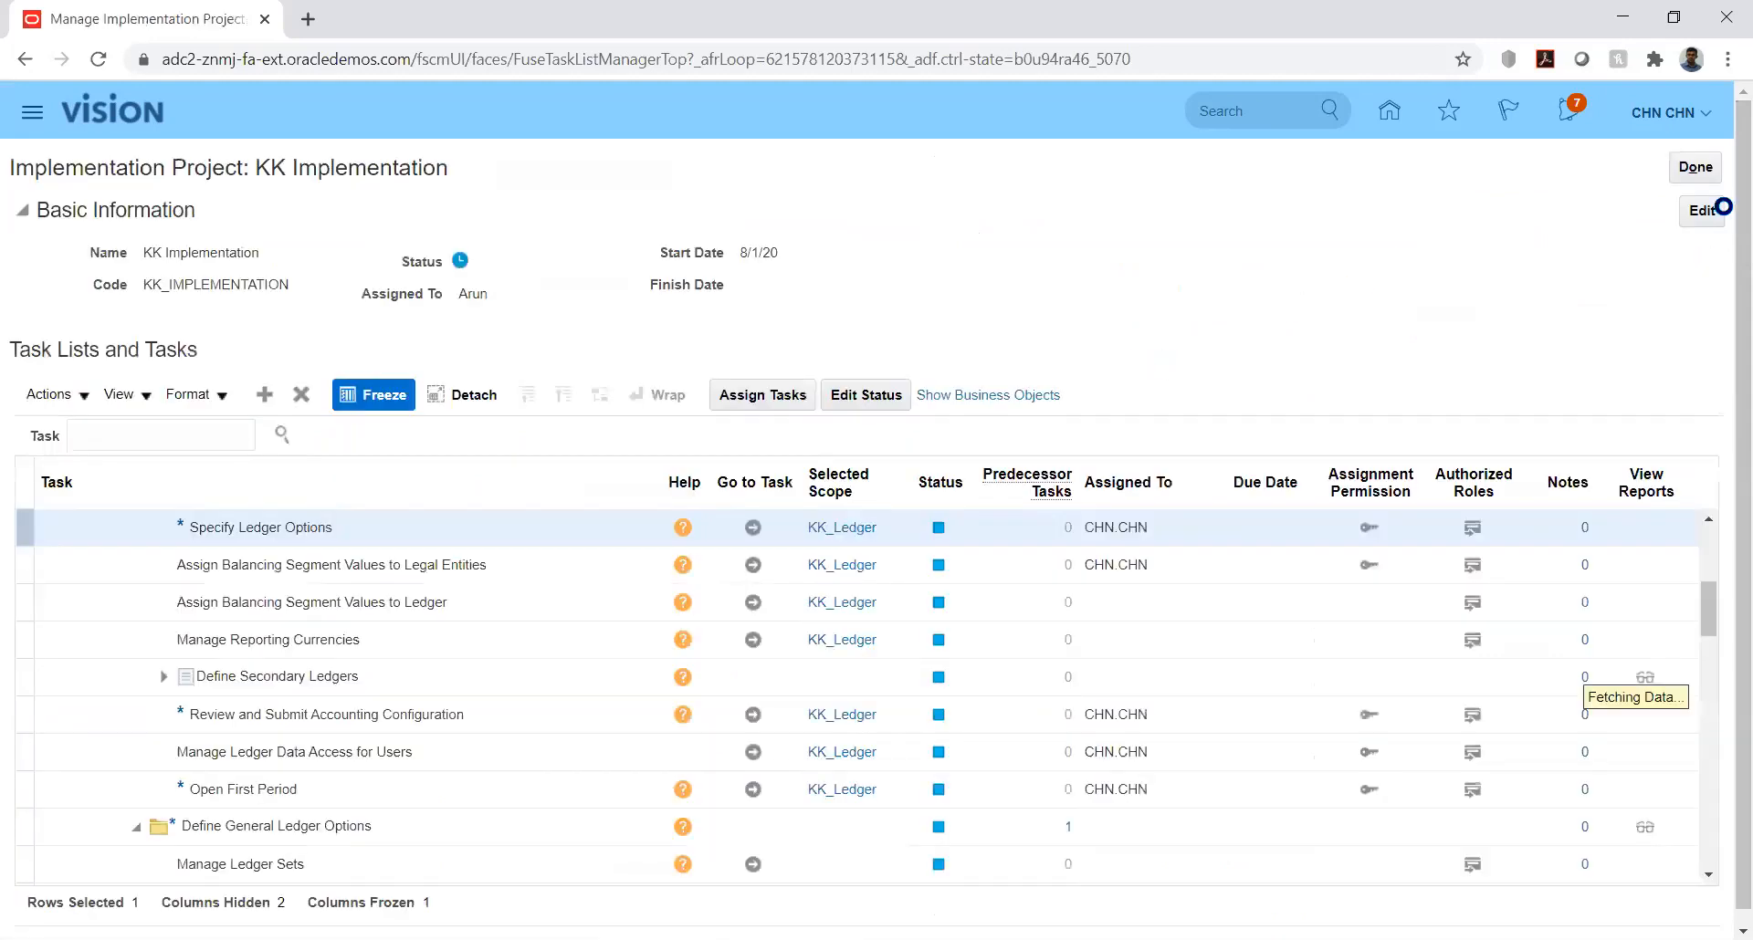
Step: Reopen the KK_Ledger options, check the assigned Journal Reversal Criteria Set, and save and close
left_click(751, 531)
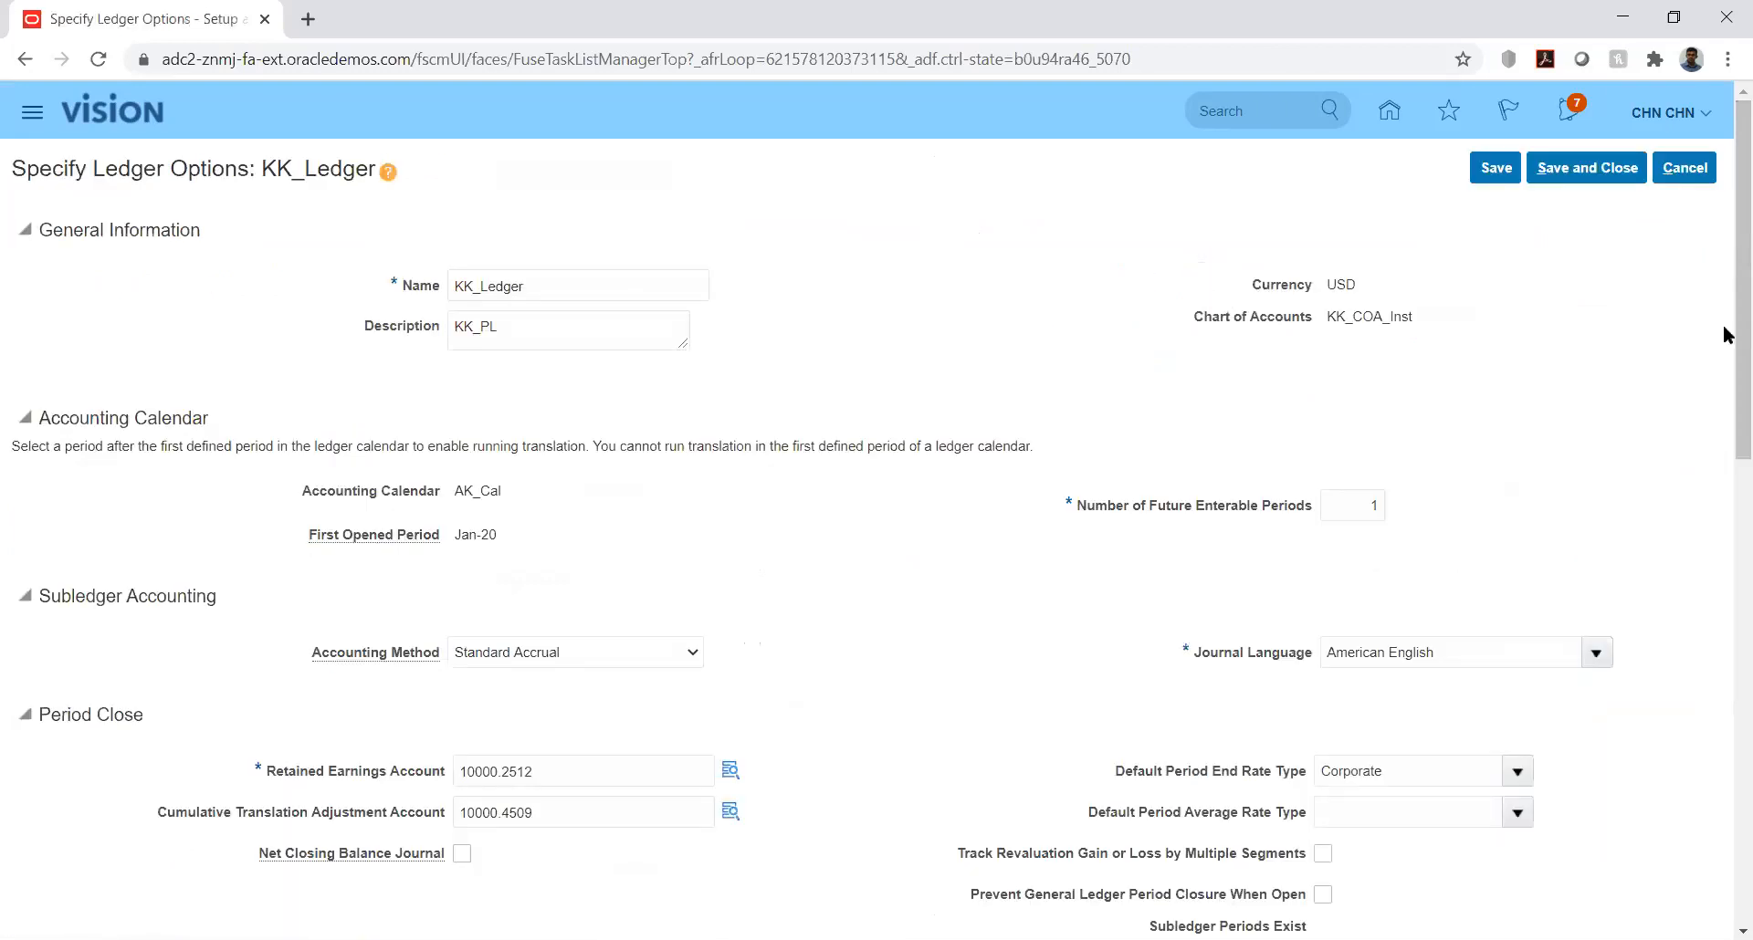
left_click_drag(1725, 319, 1725, 752)
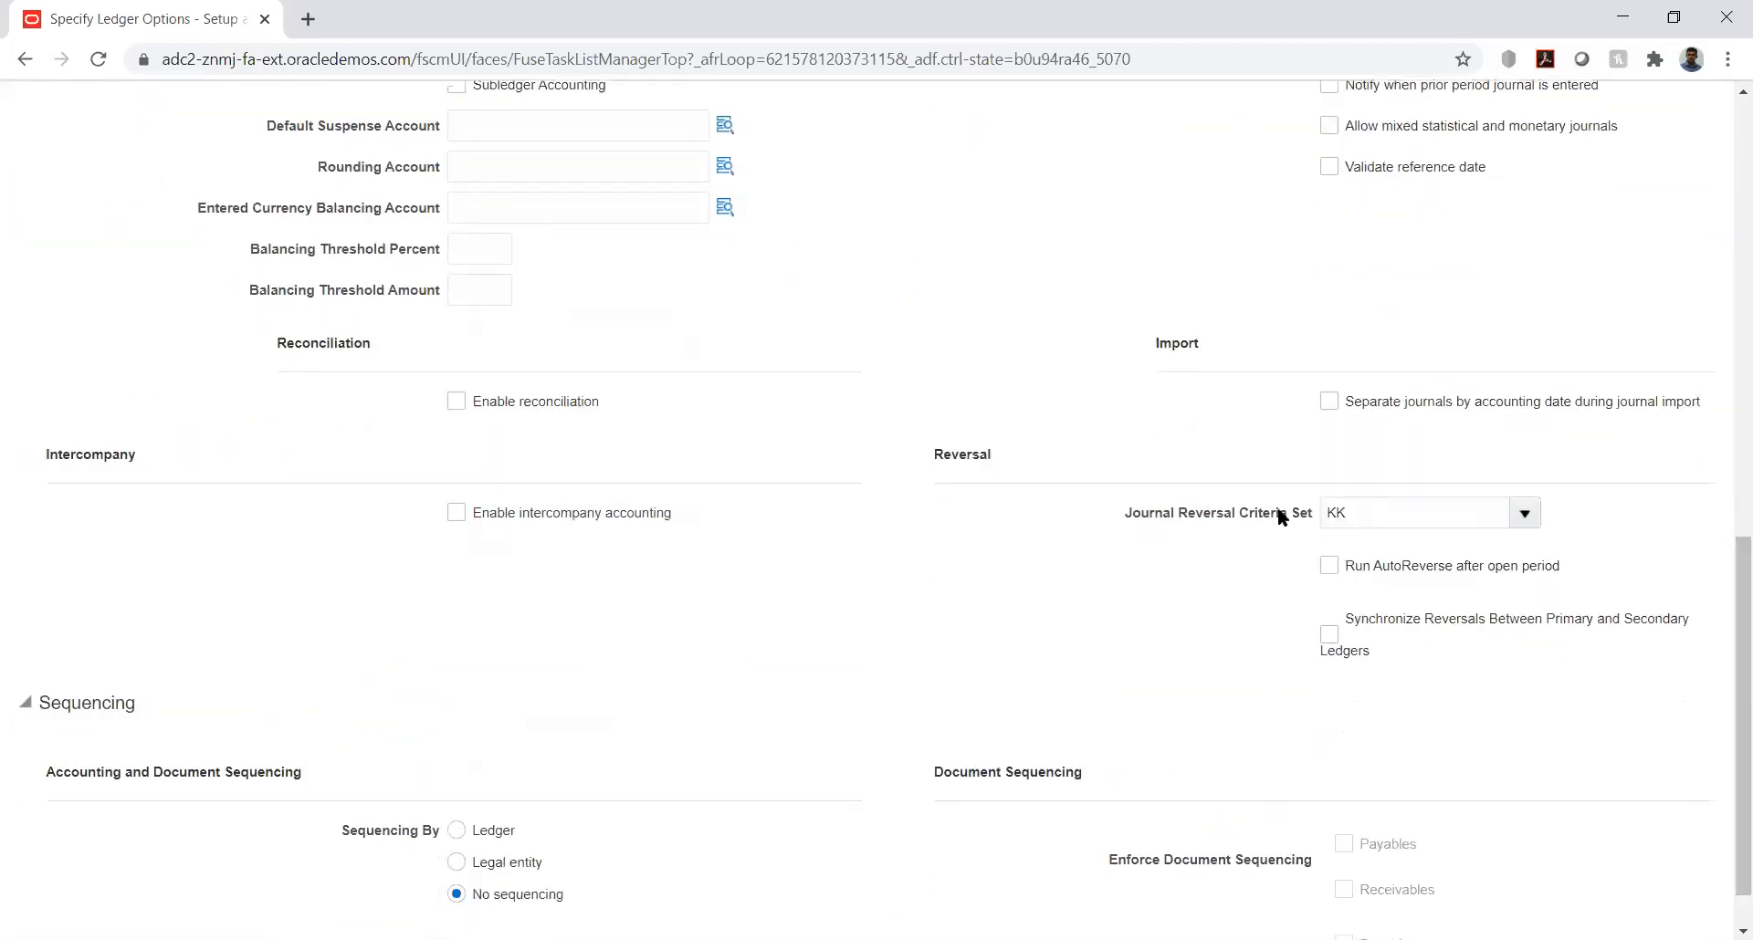
double_click(1373, 511)
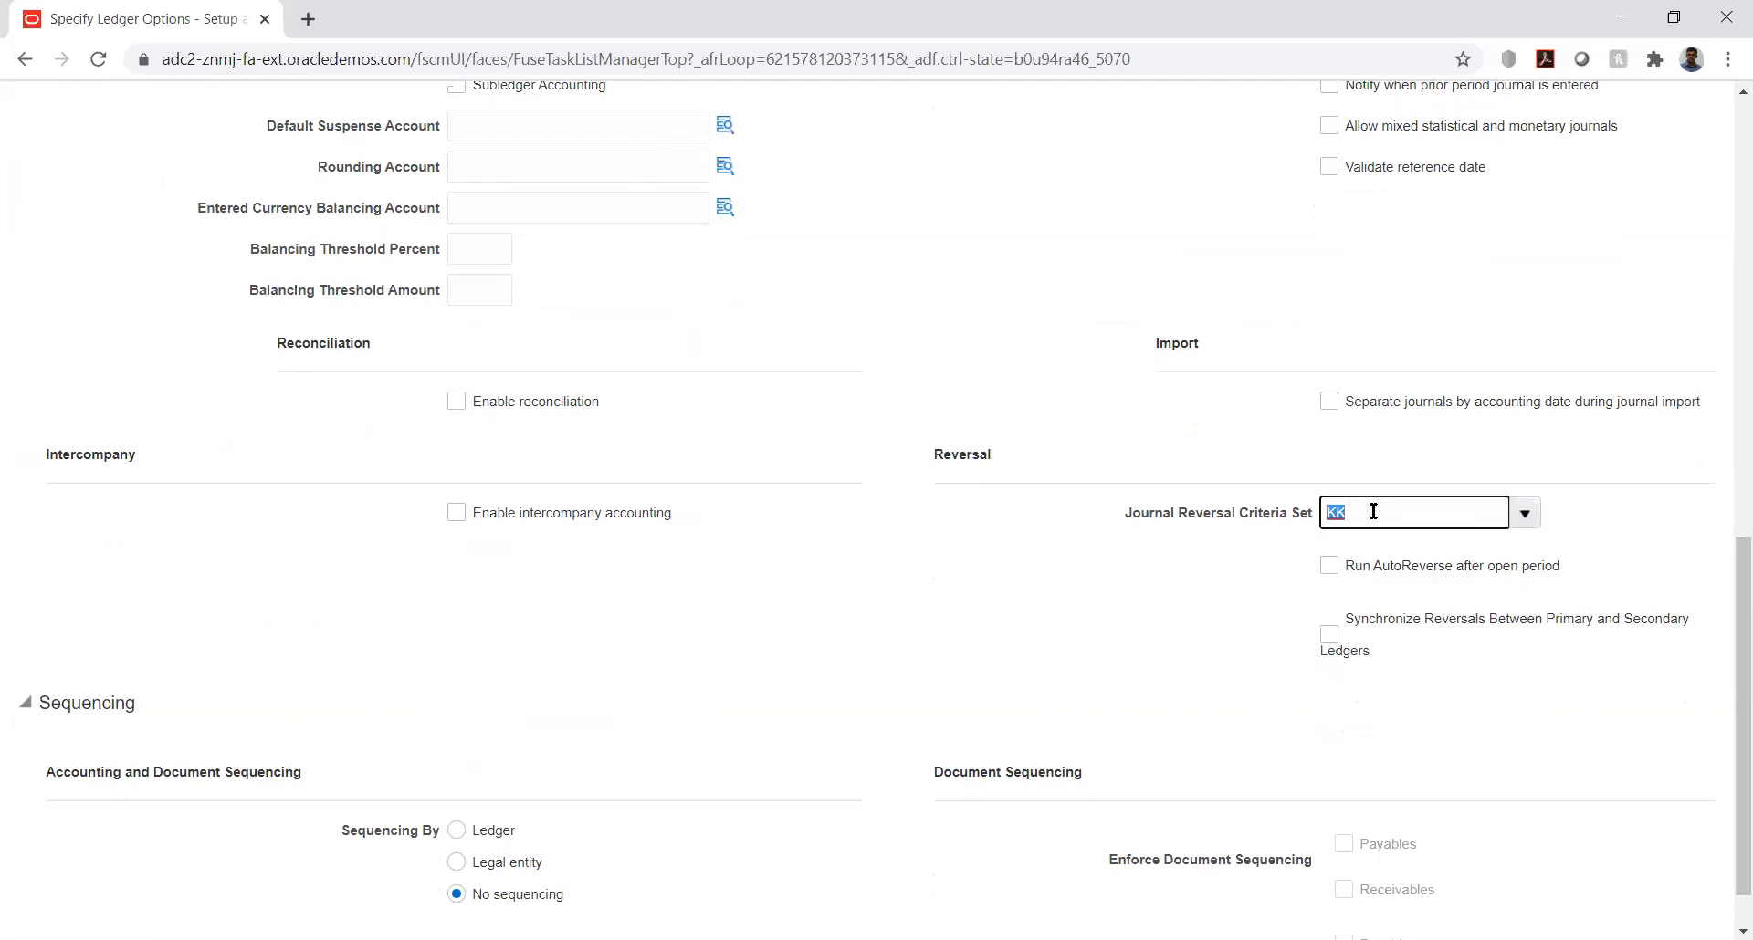
left_click(1220, 596)
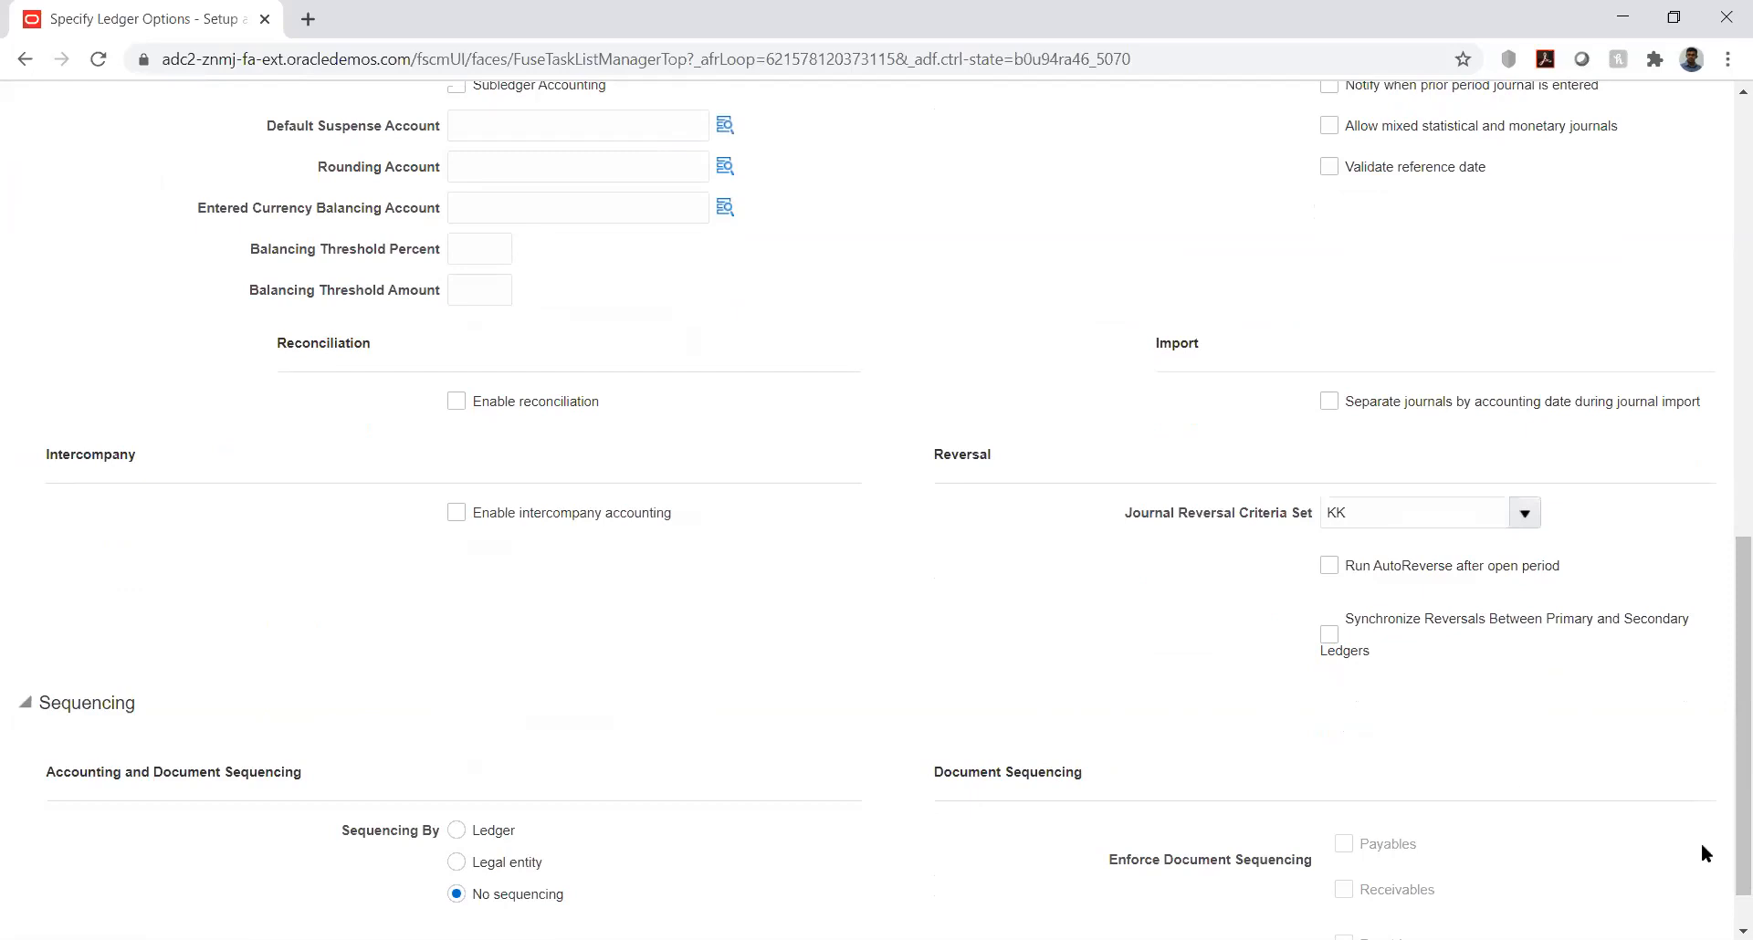
left_click_drag(1724, 773, 1727, 100)
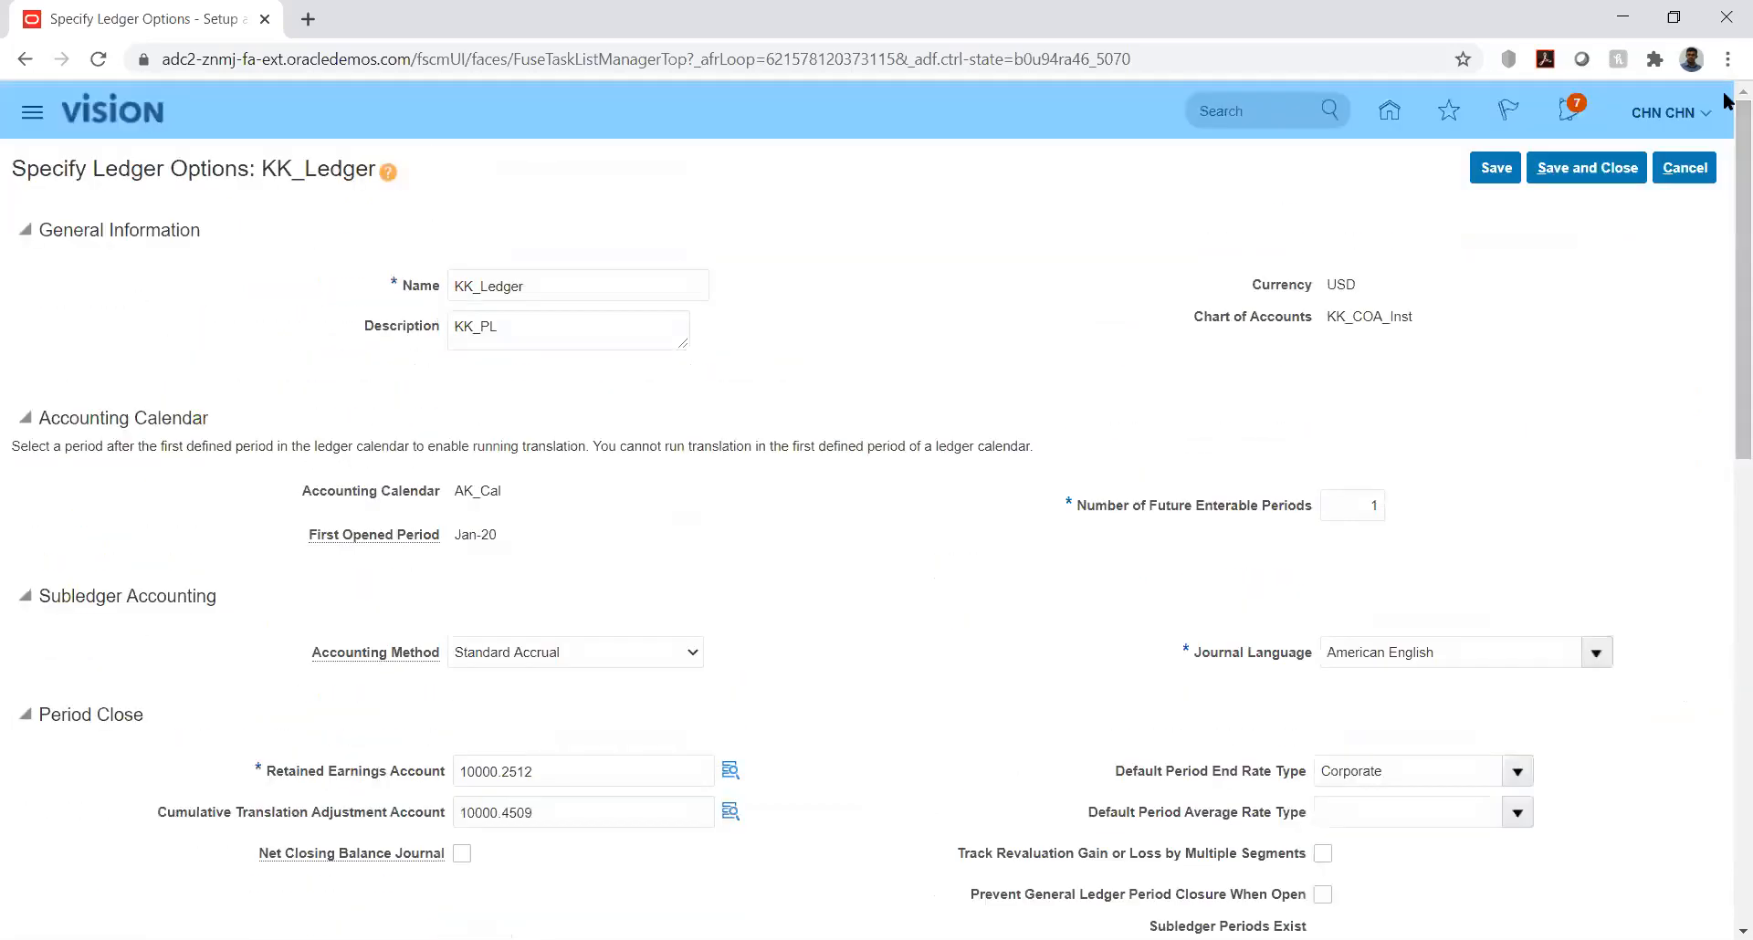
left_click(1584, 169)
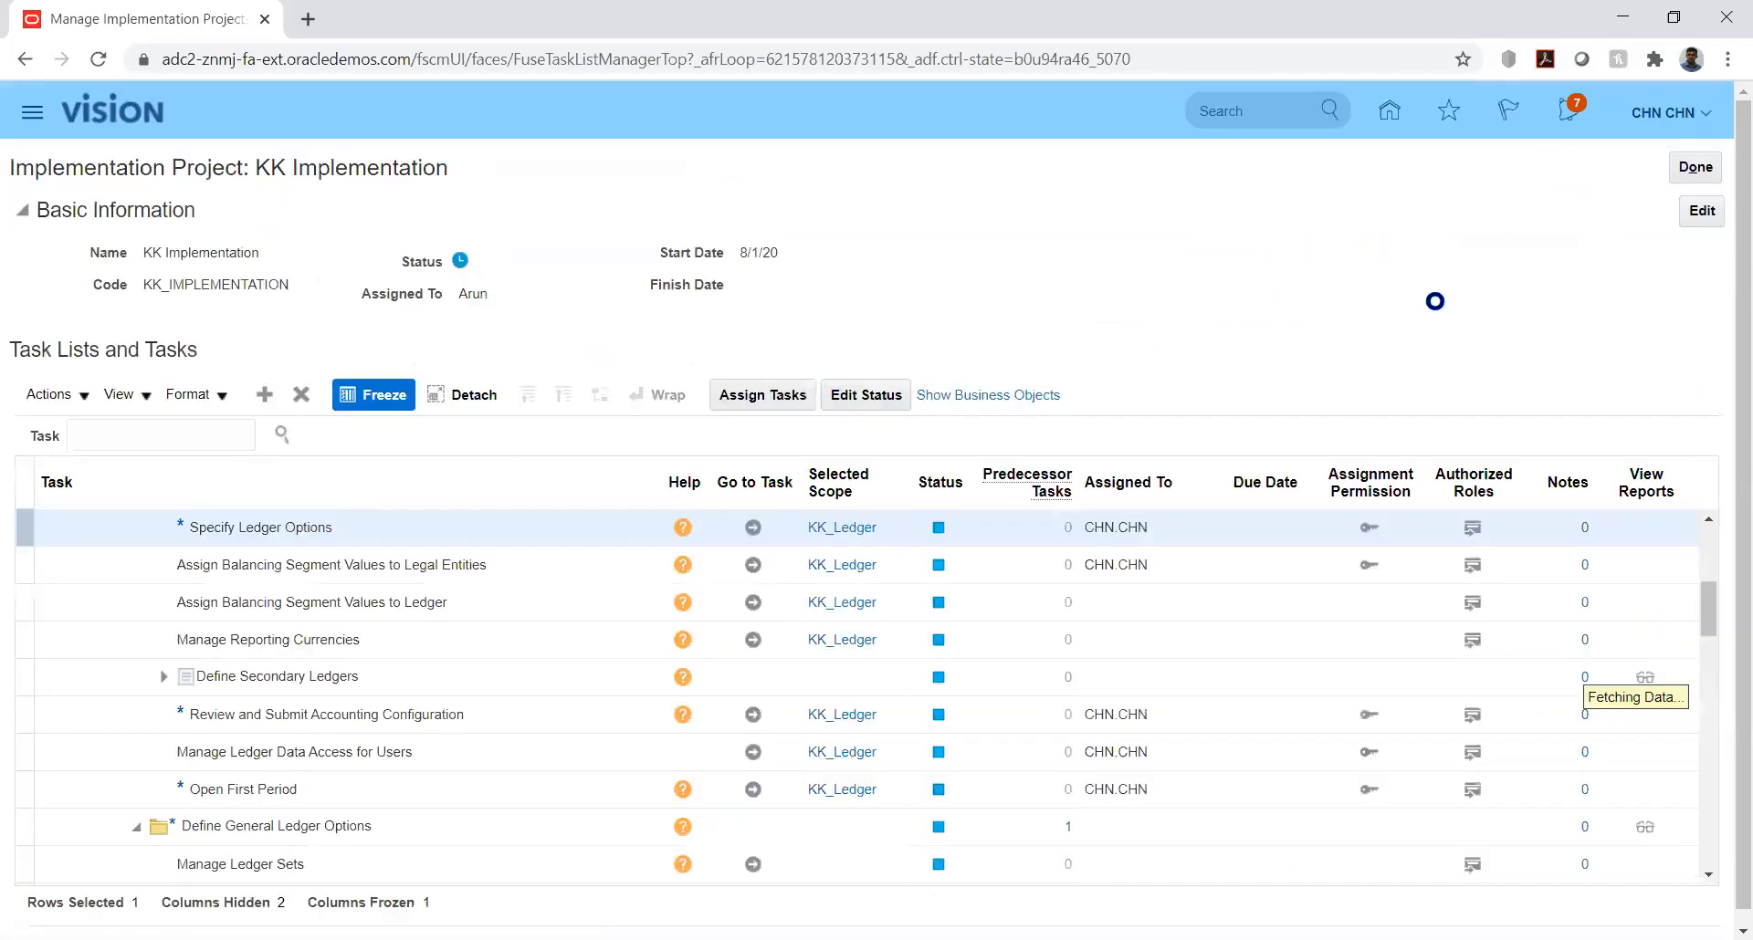
Step: Finish with the KK Implementation project and the projects list, and return to the application home page
left_click(1691, 167)
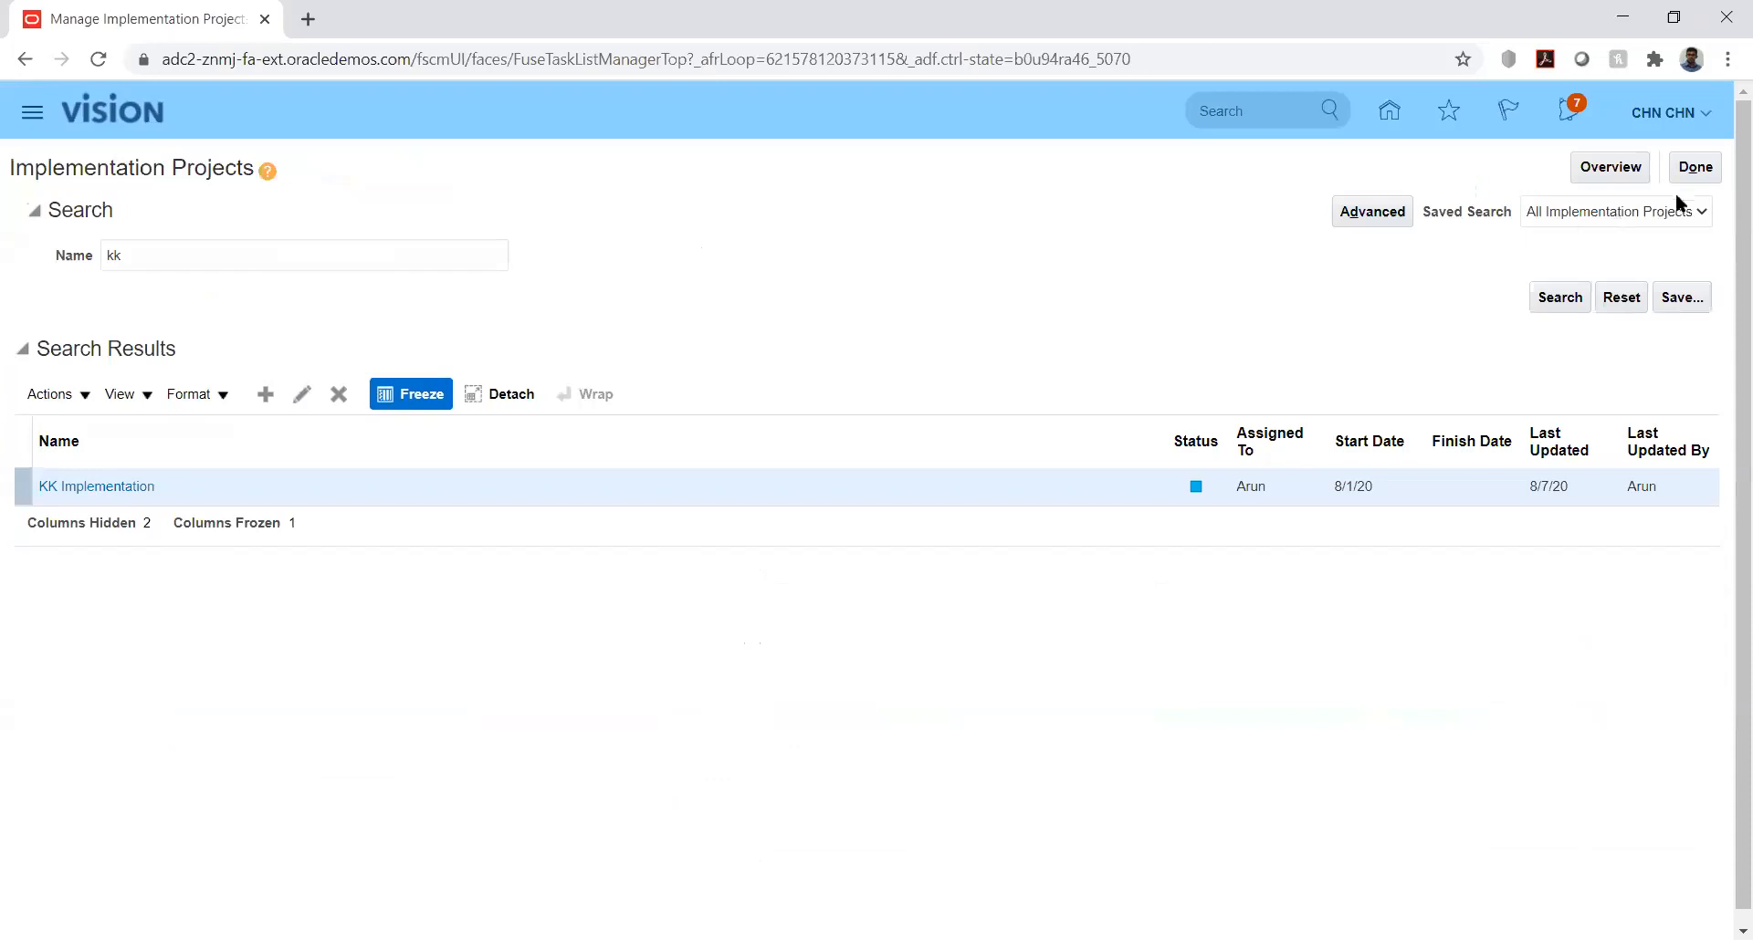
left_click(1688, 171)
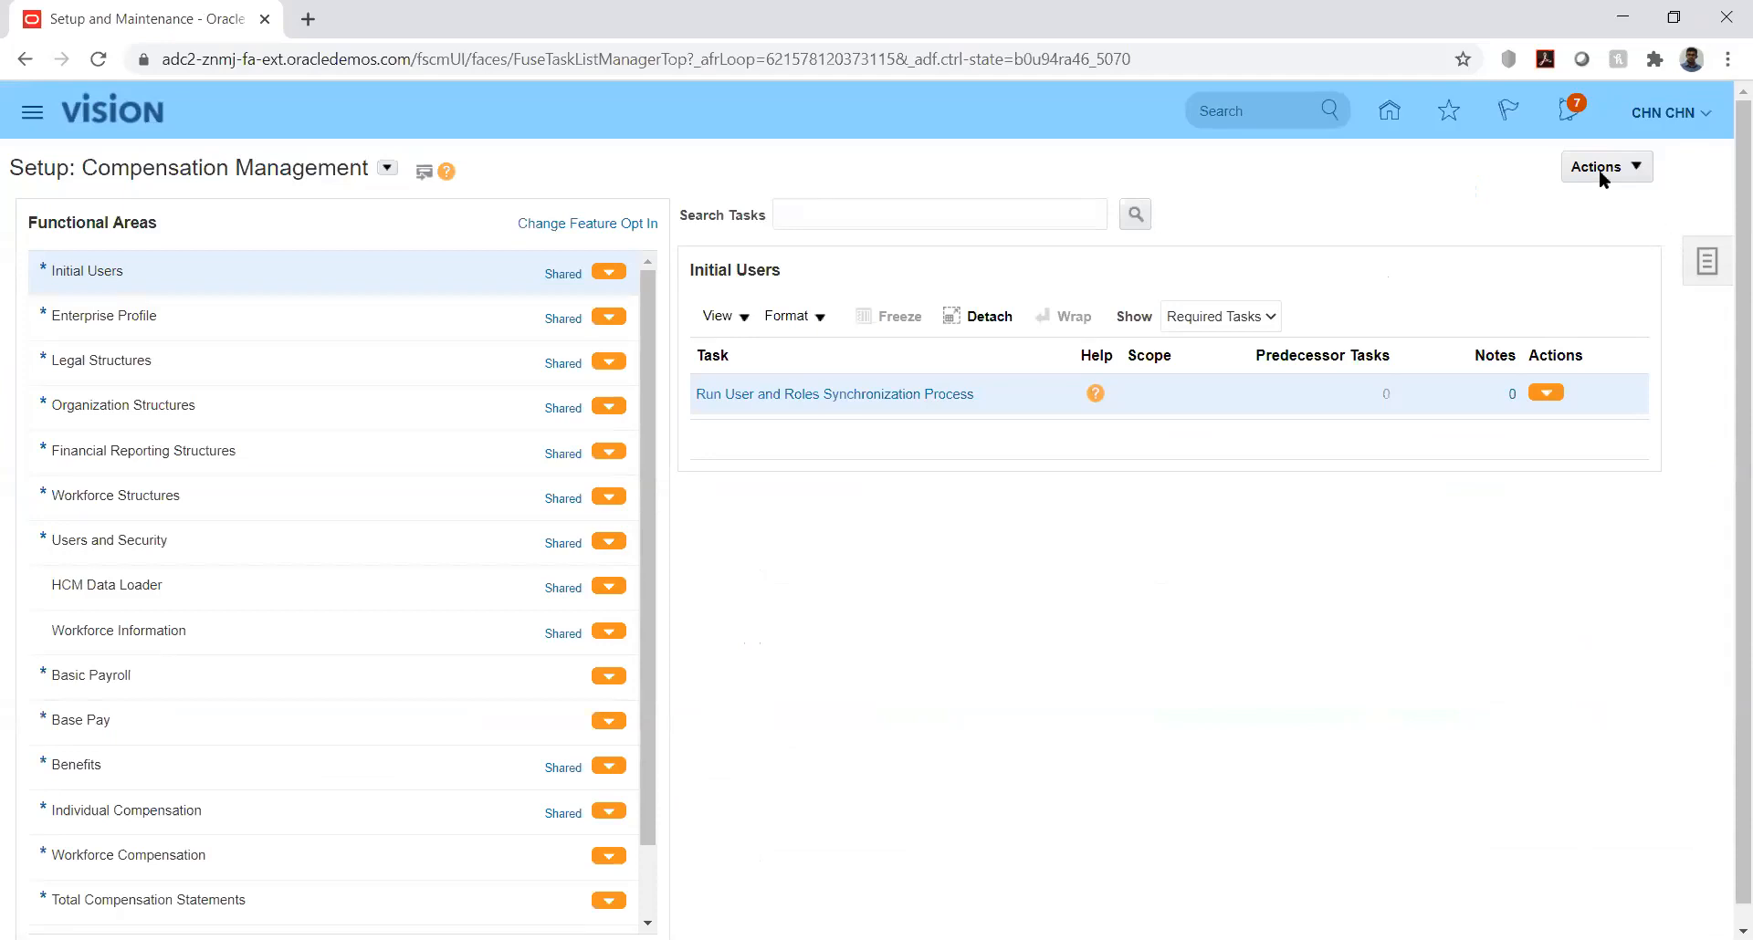
left_click(1388, 111)
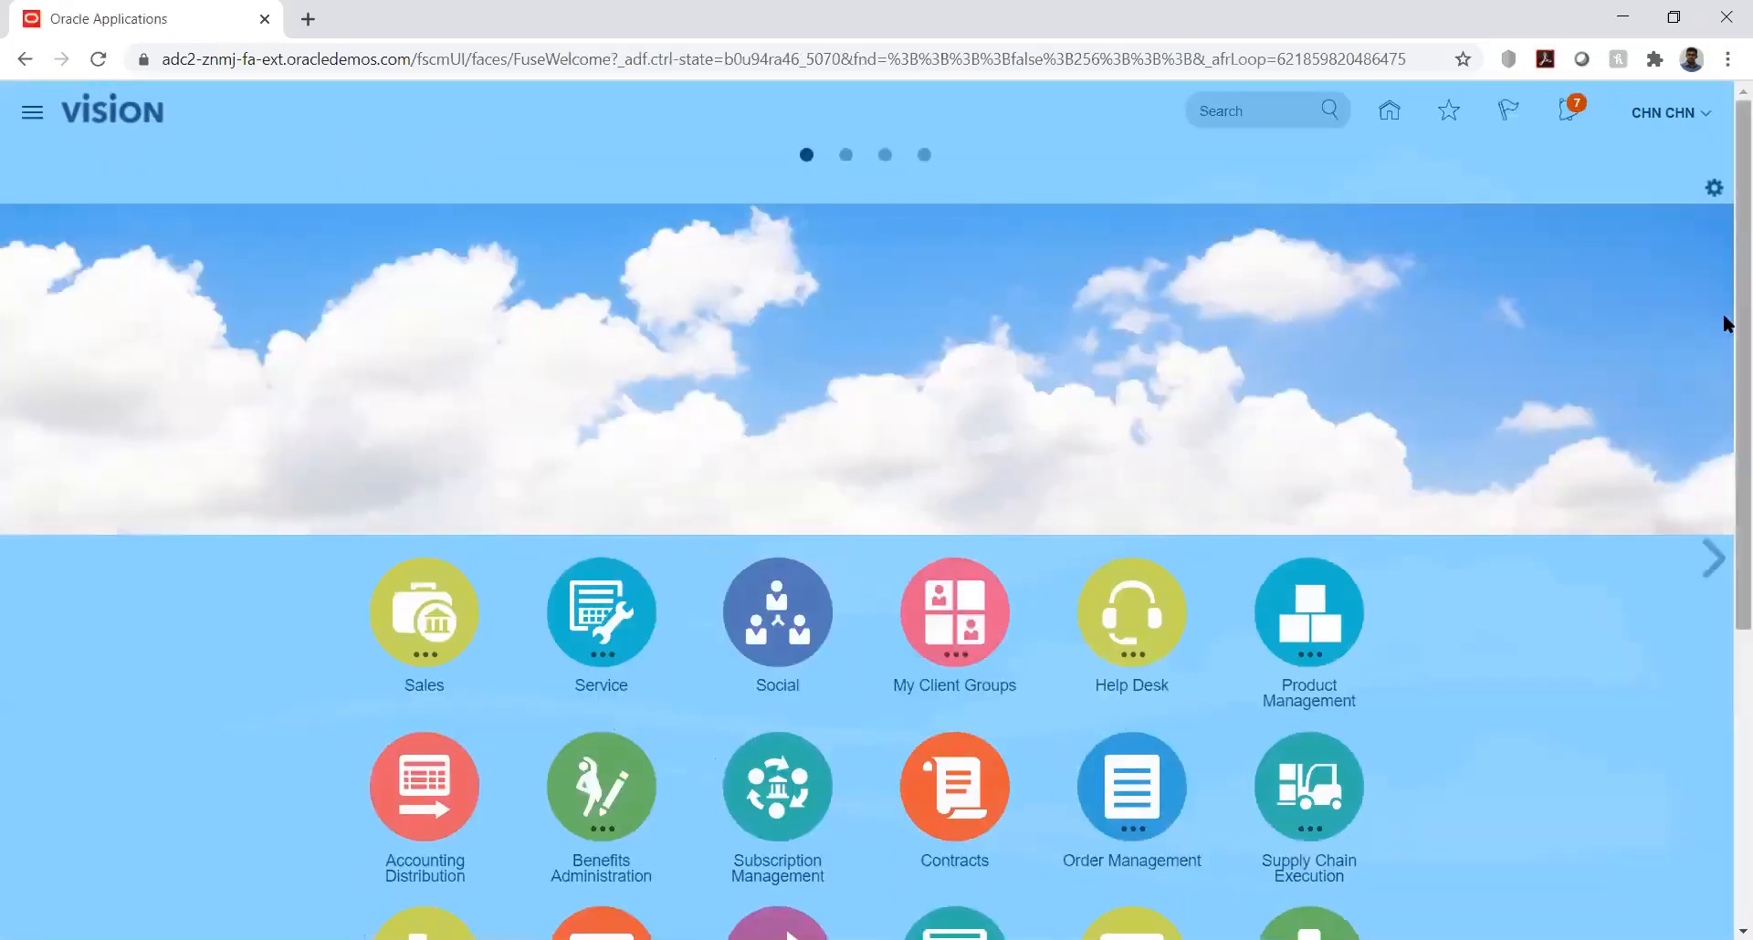
Step: Open the General Accounting journals work area and start creating a journal in KK_Ledger
scroll(1727, 320, "down", 5)
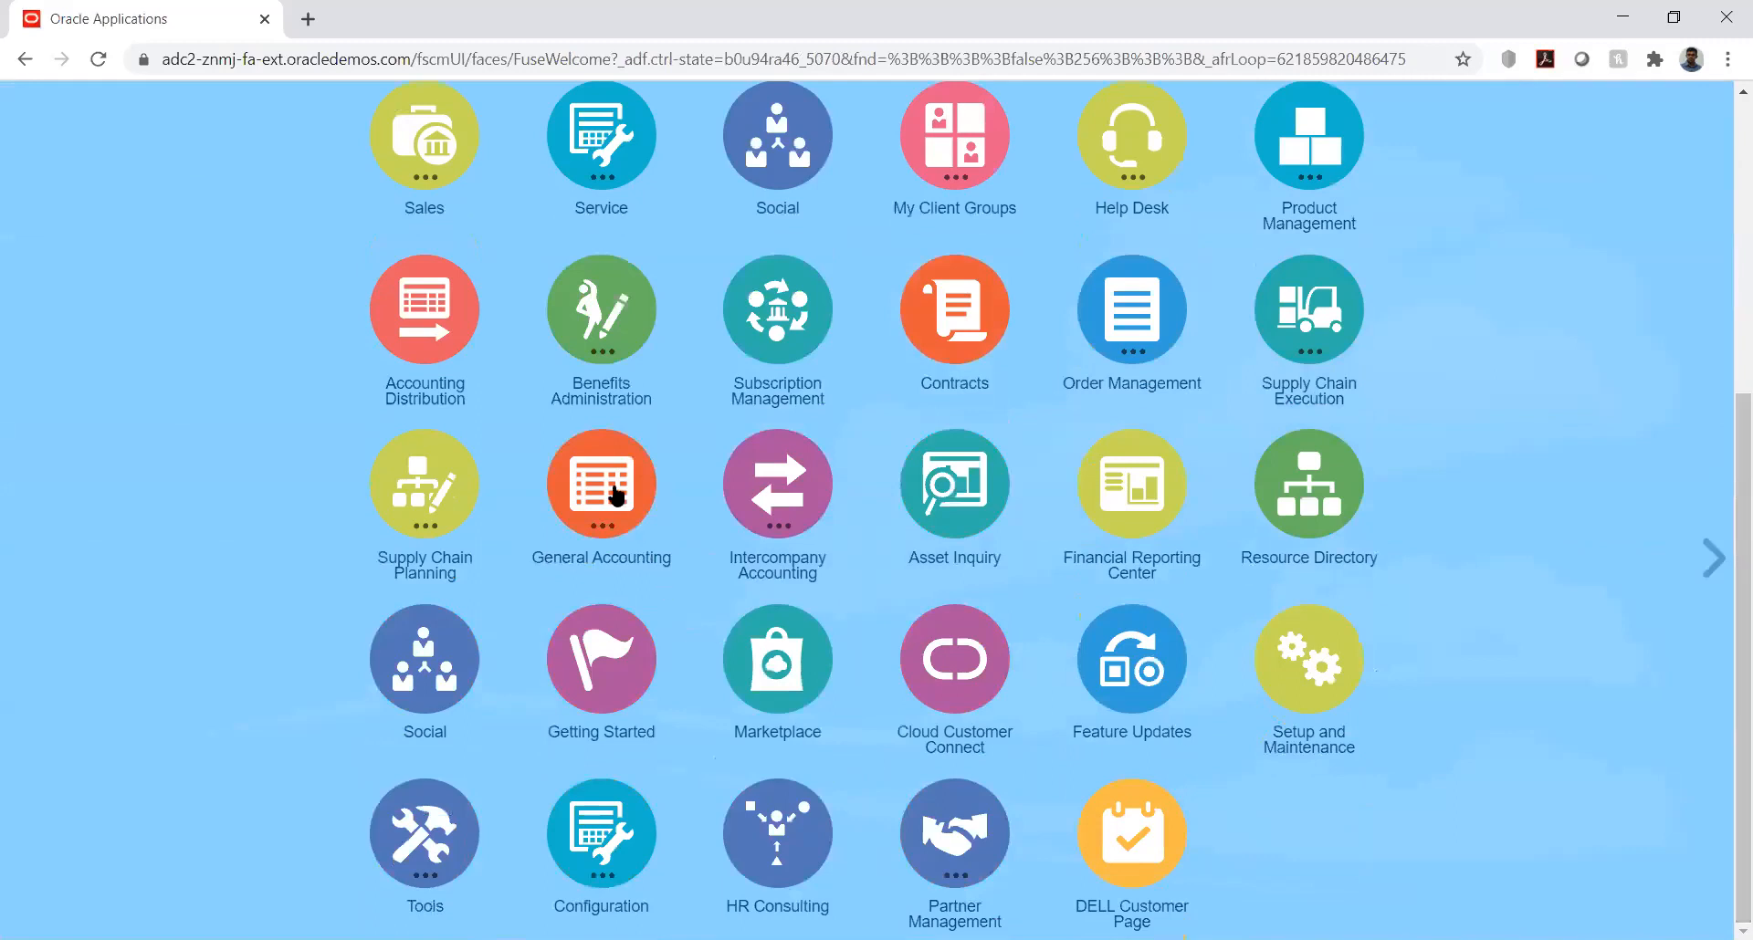
left_click(638, 554)
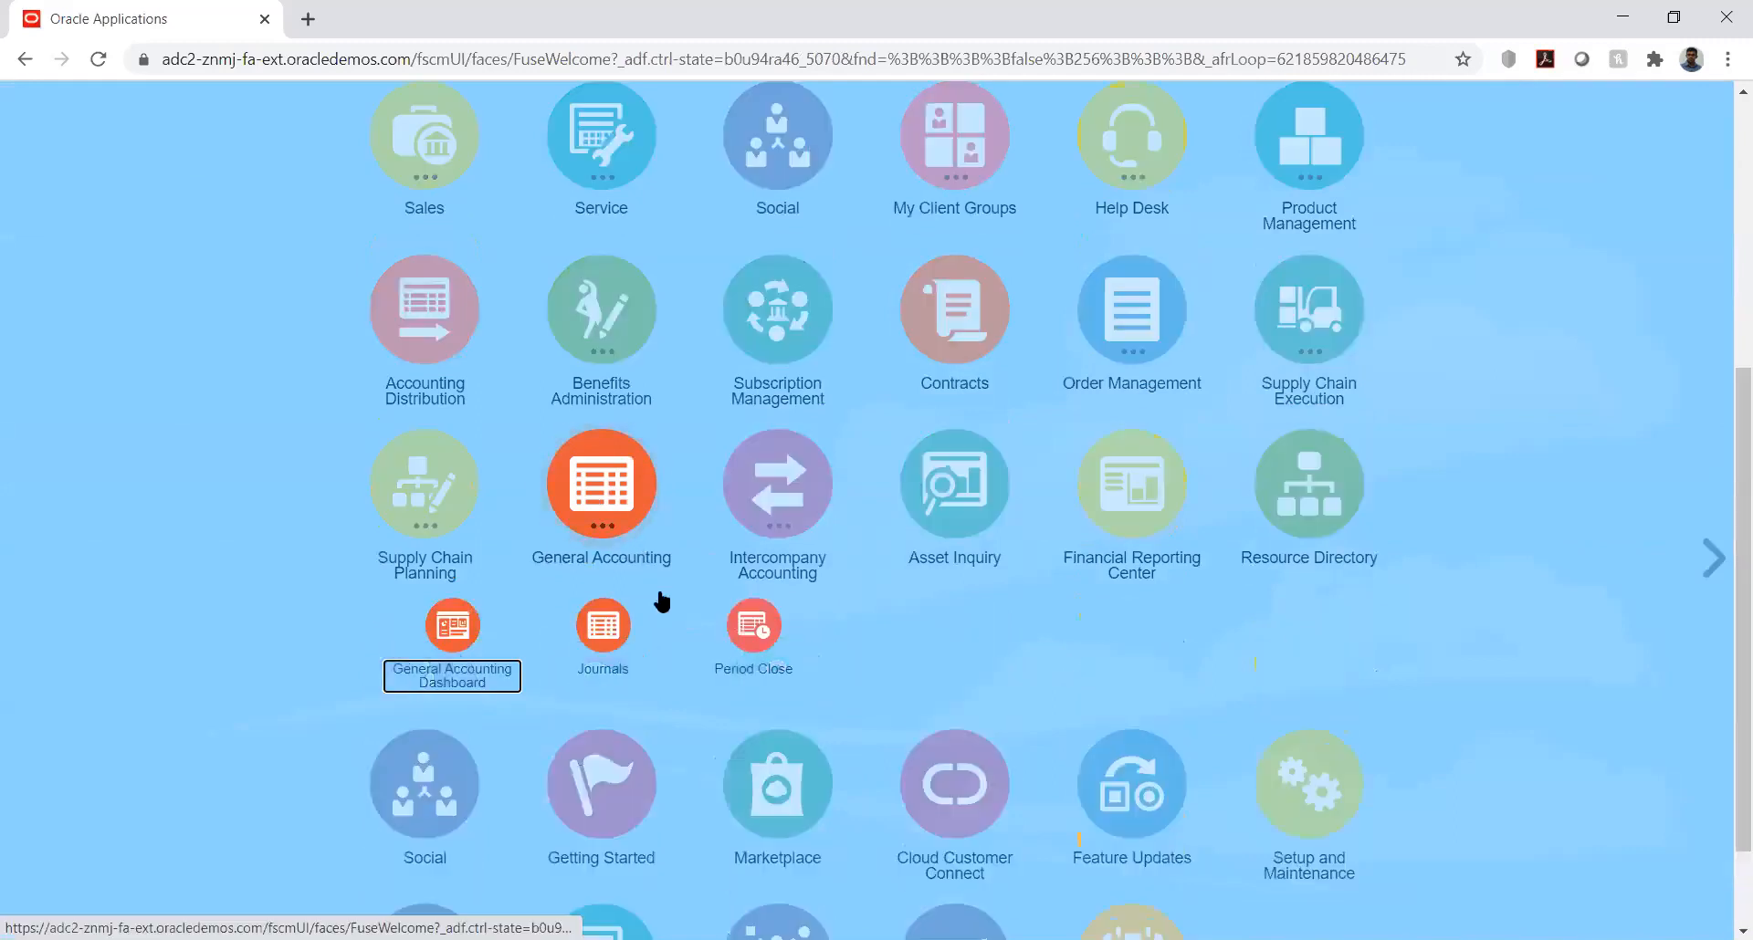
left_click(602, 626)
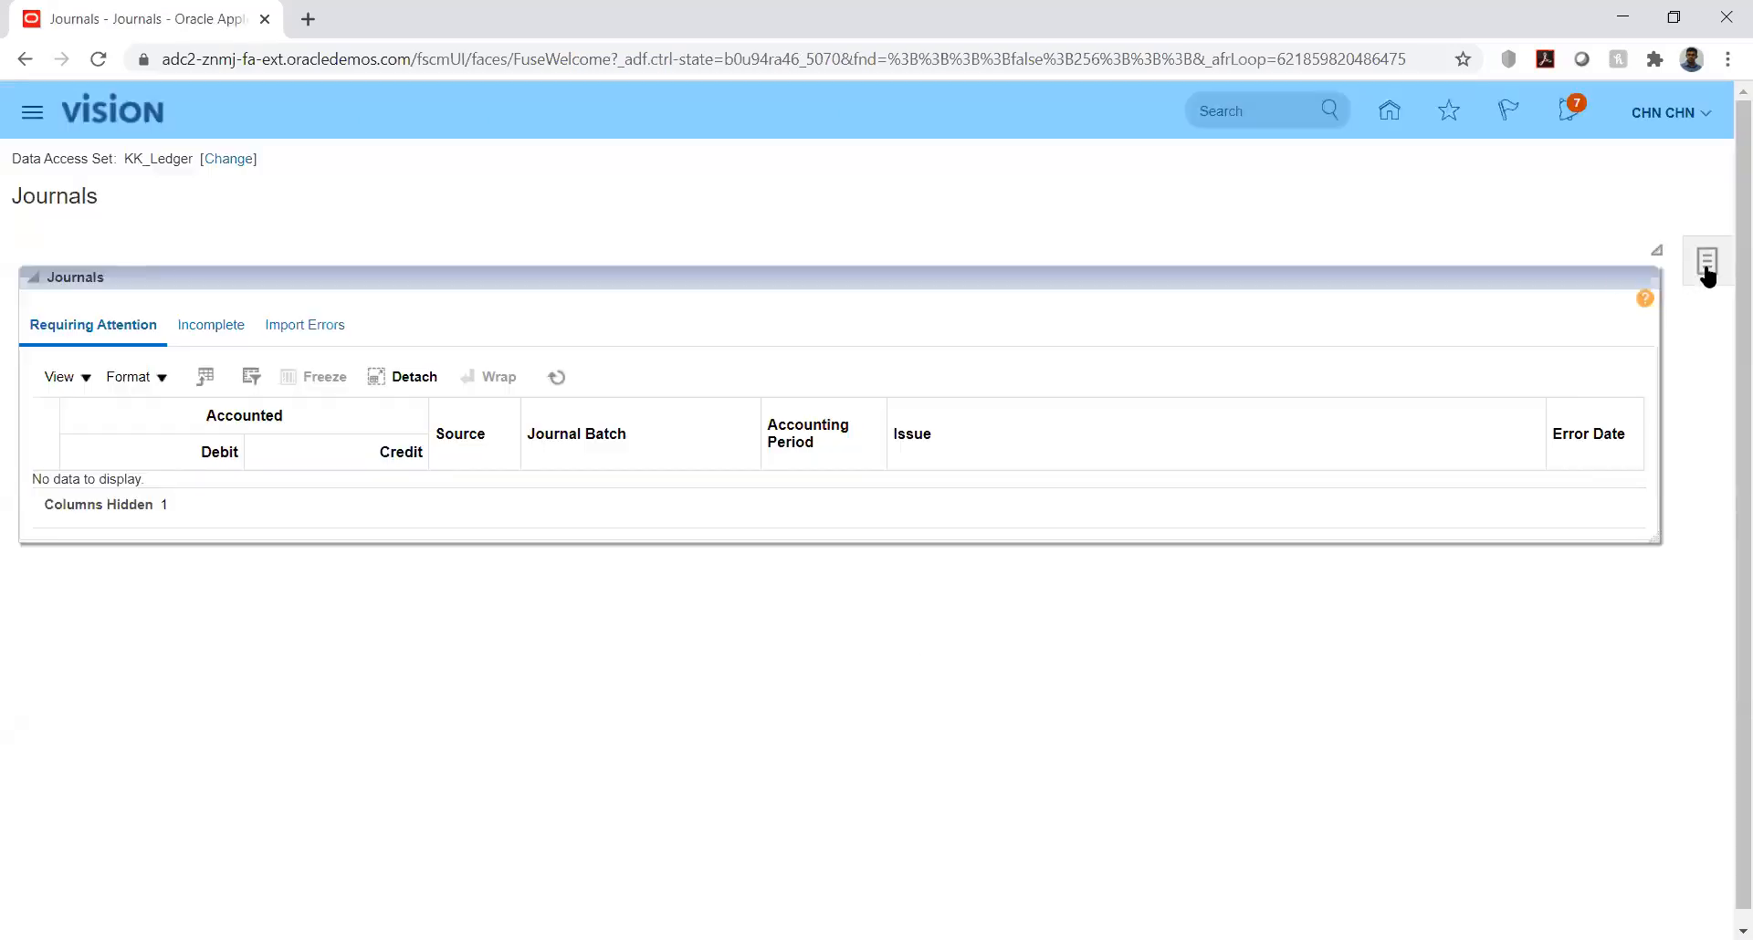
left_click(1706, 272)
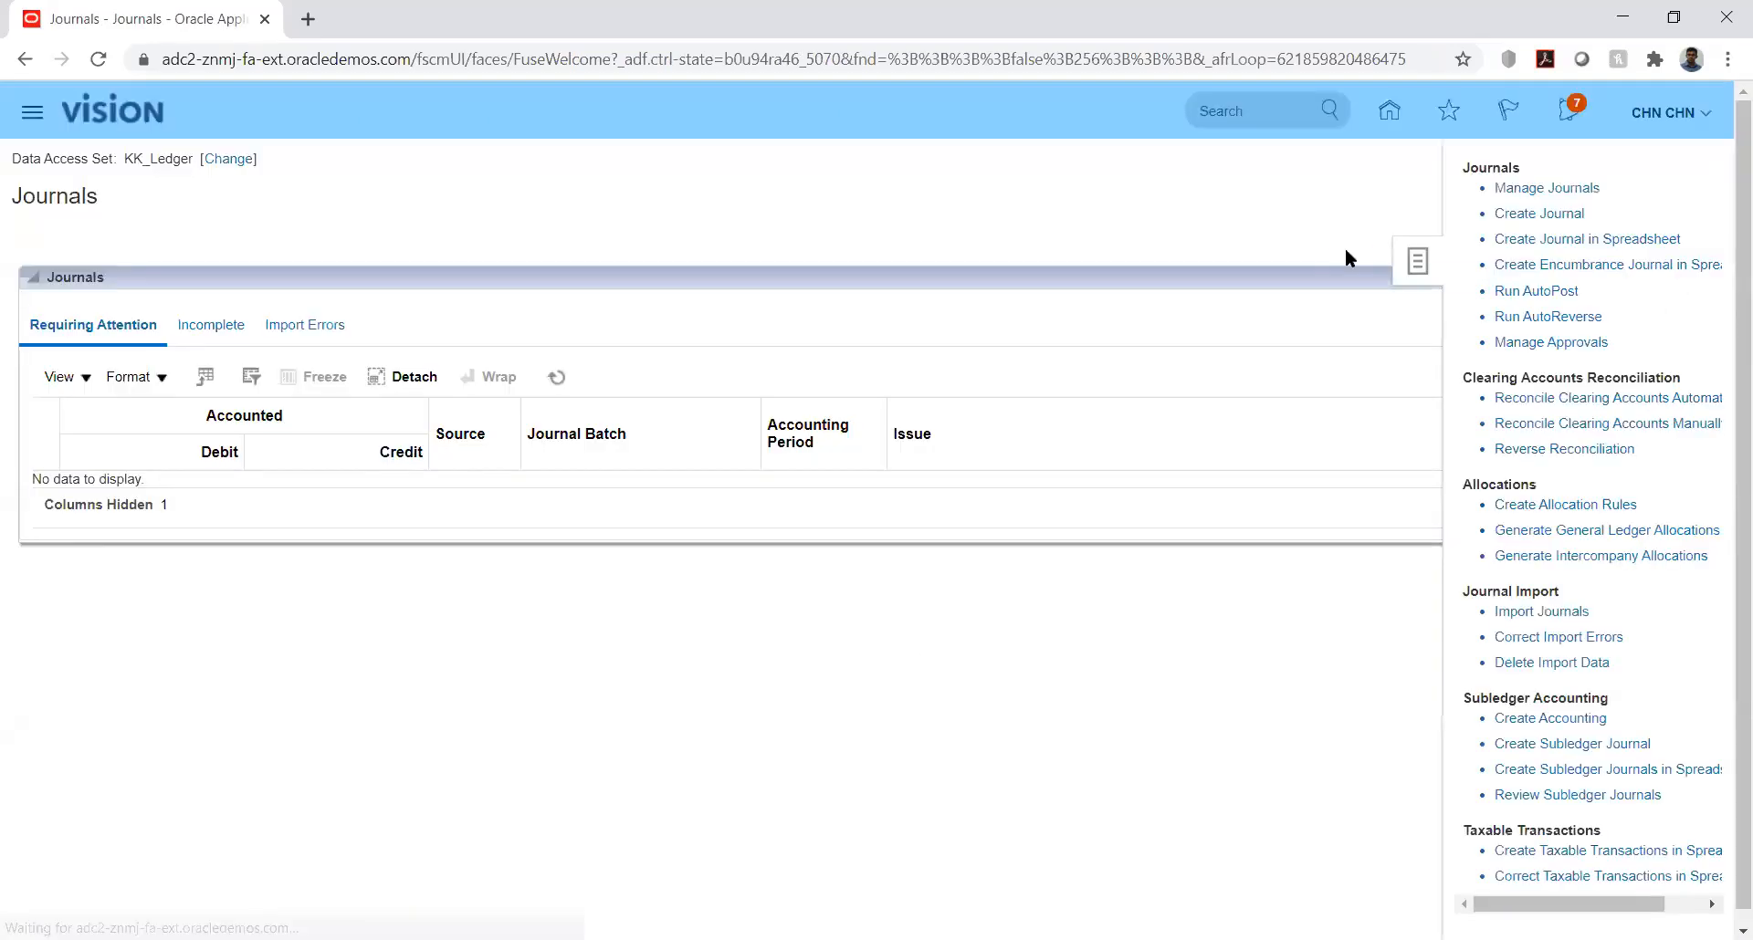
left_click(1543, 215)
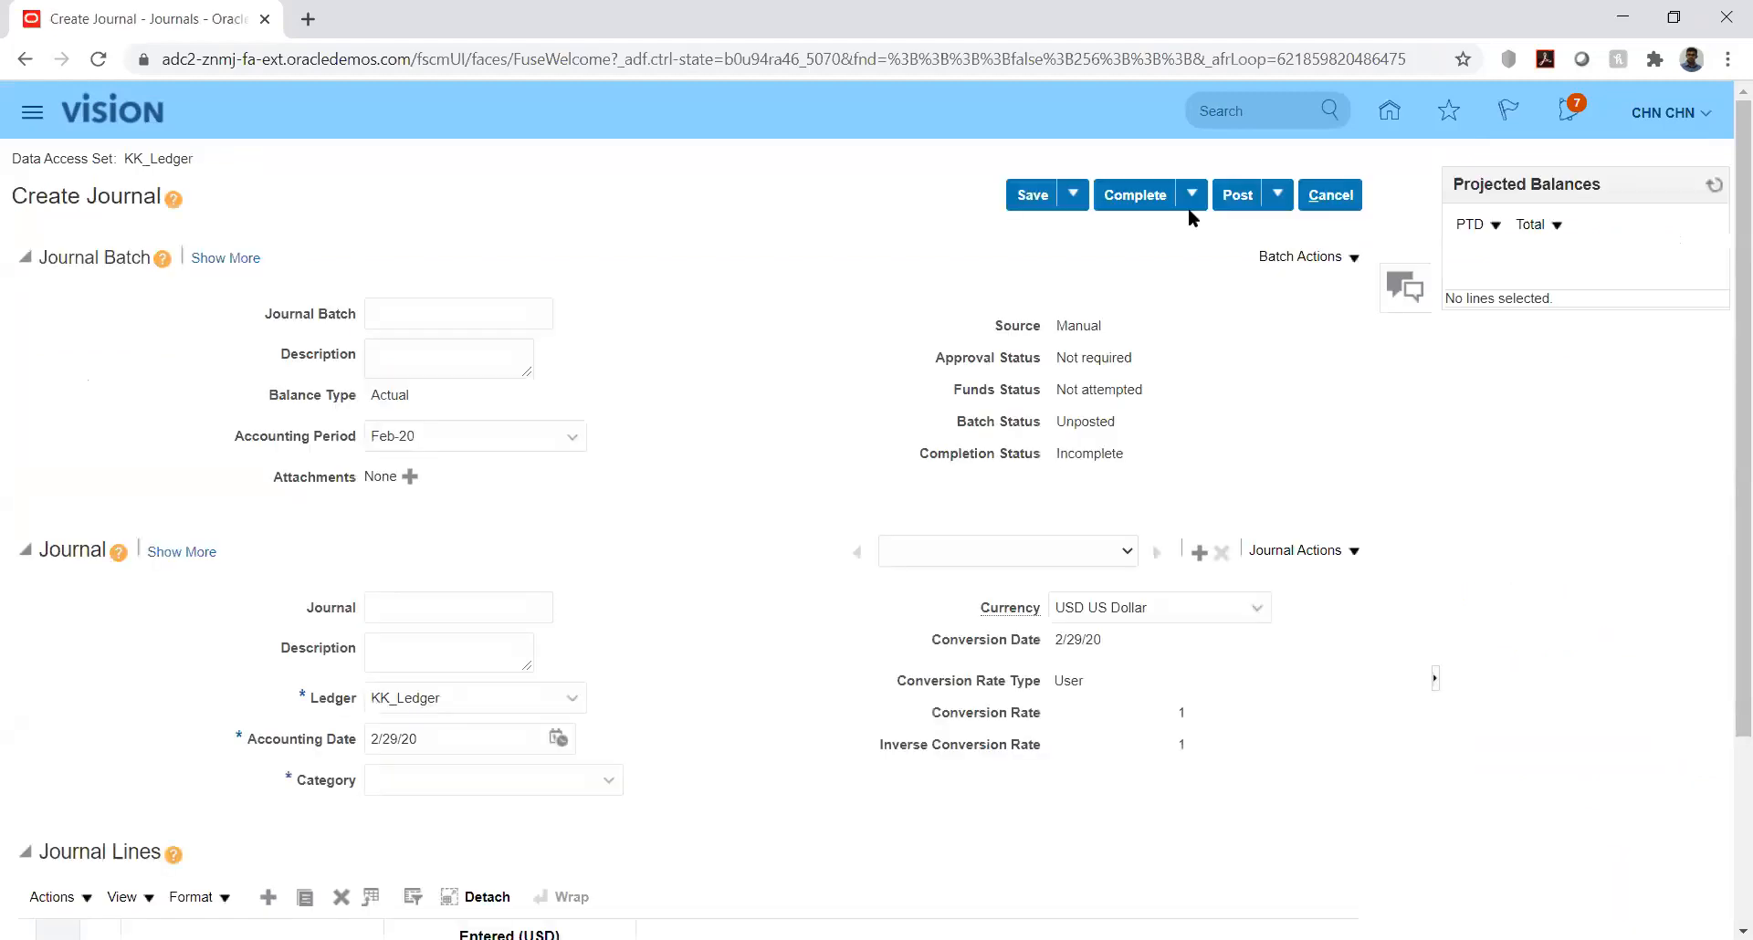
Step: Enter 6090 as both the journal batch name and the journal name
left_click(471, 317)
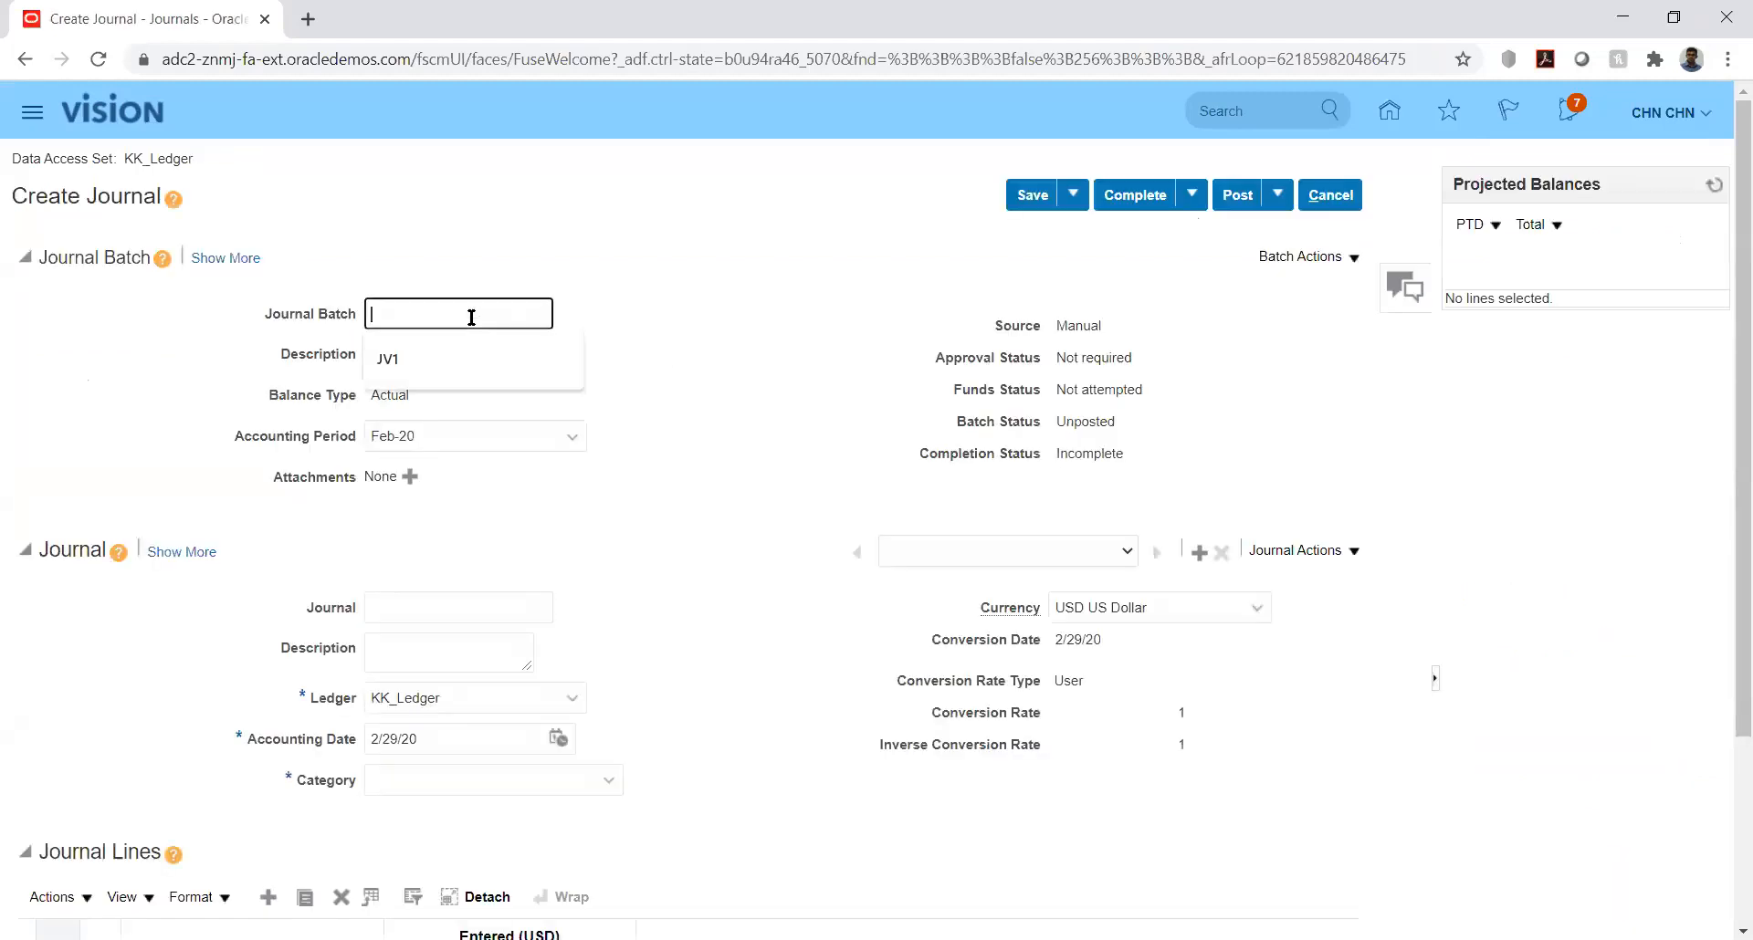
type("6090")
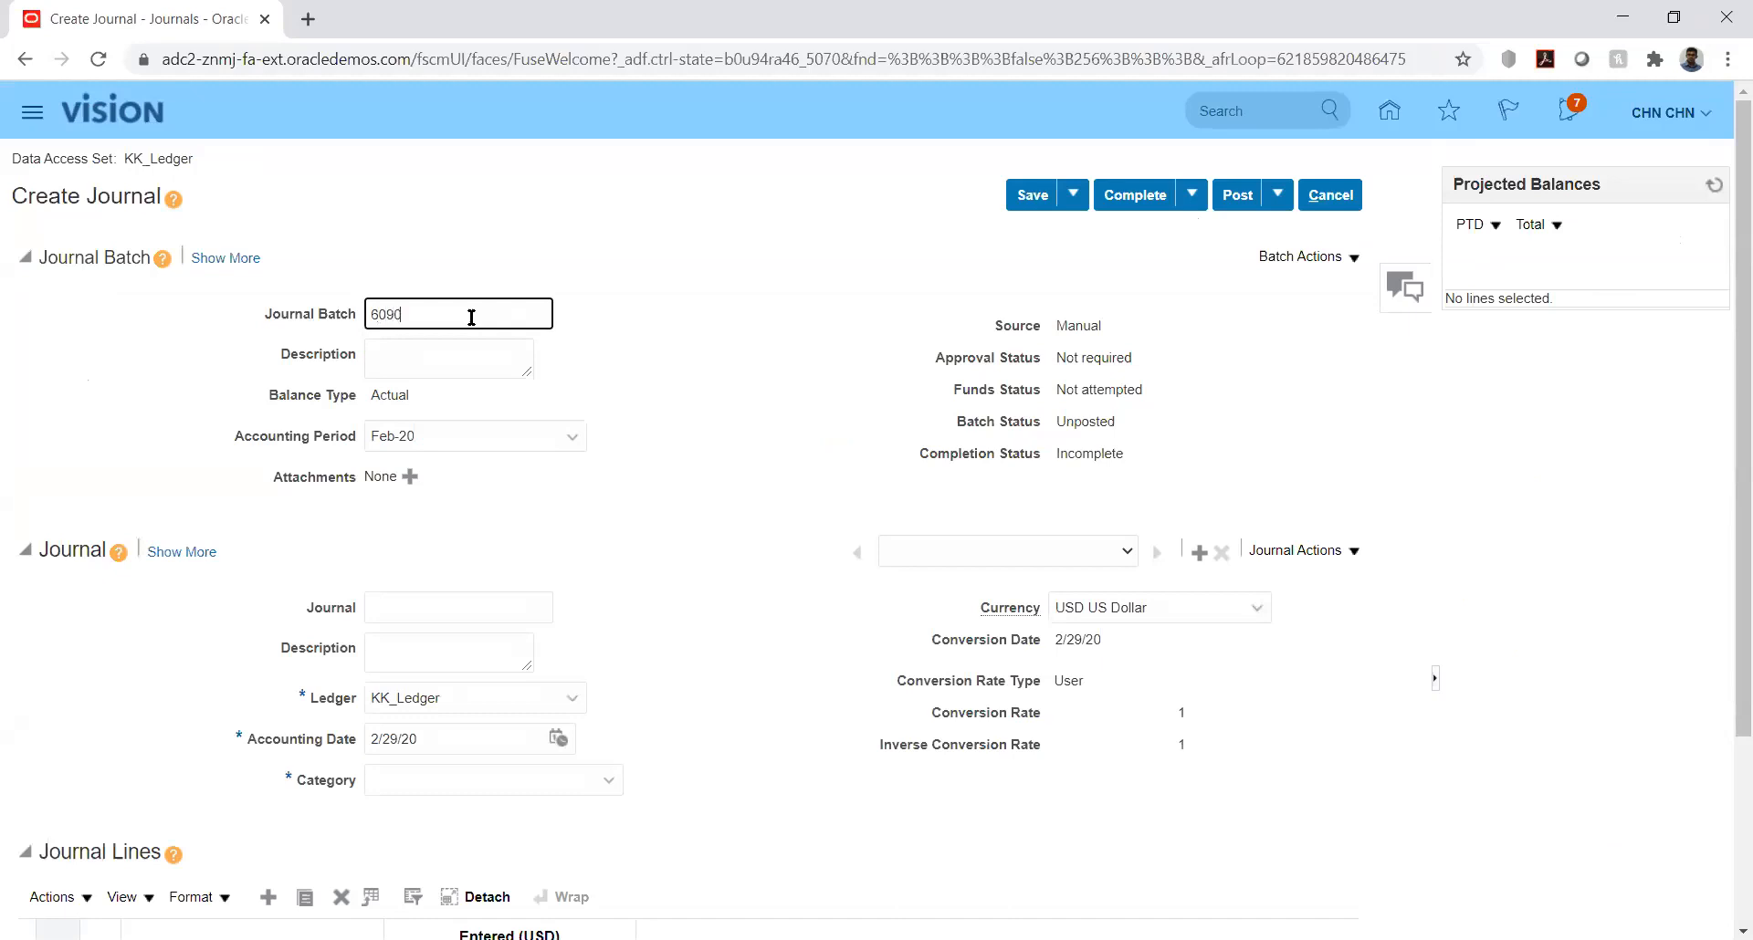
left_click(455, 606)
type("6090")
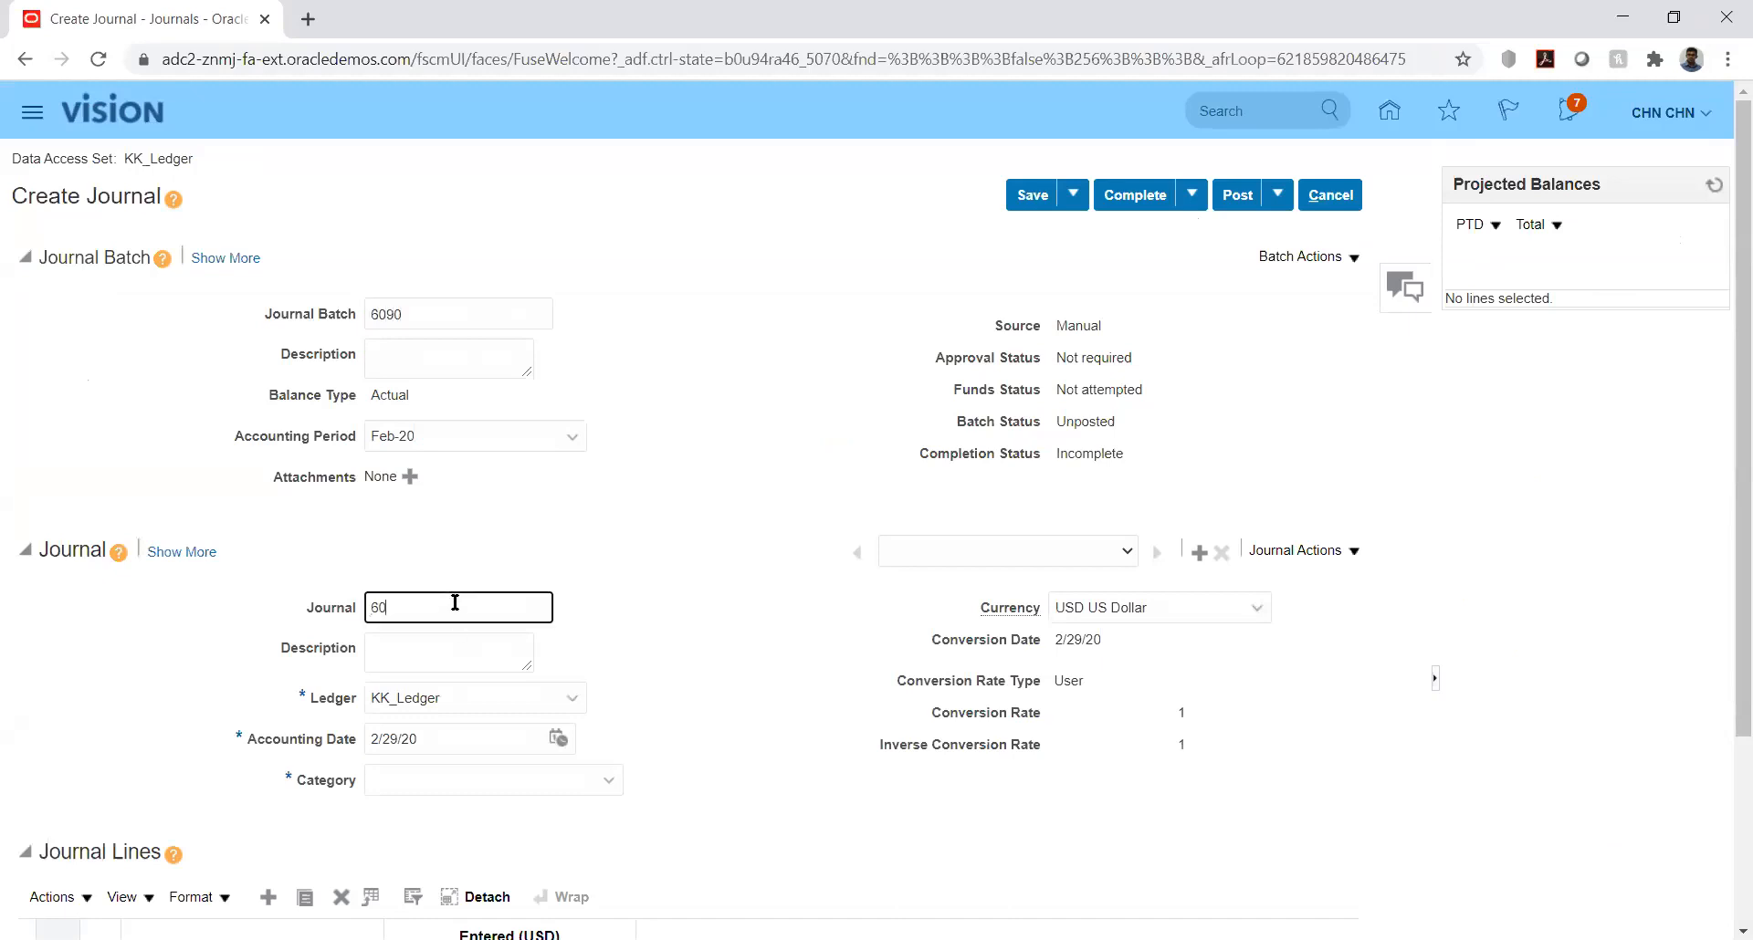
left_click(700, 606)
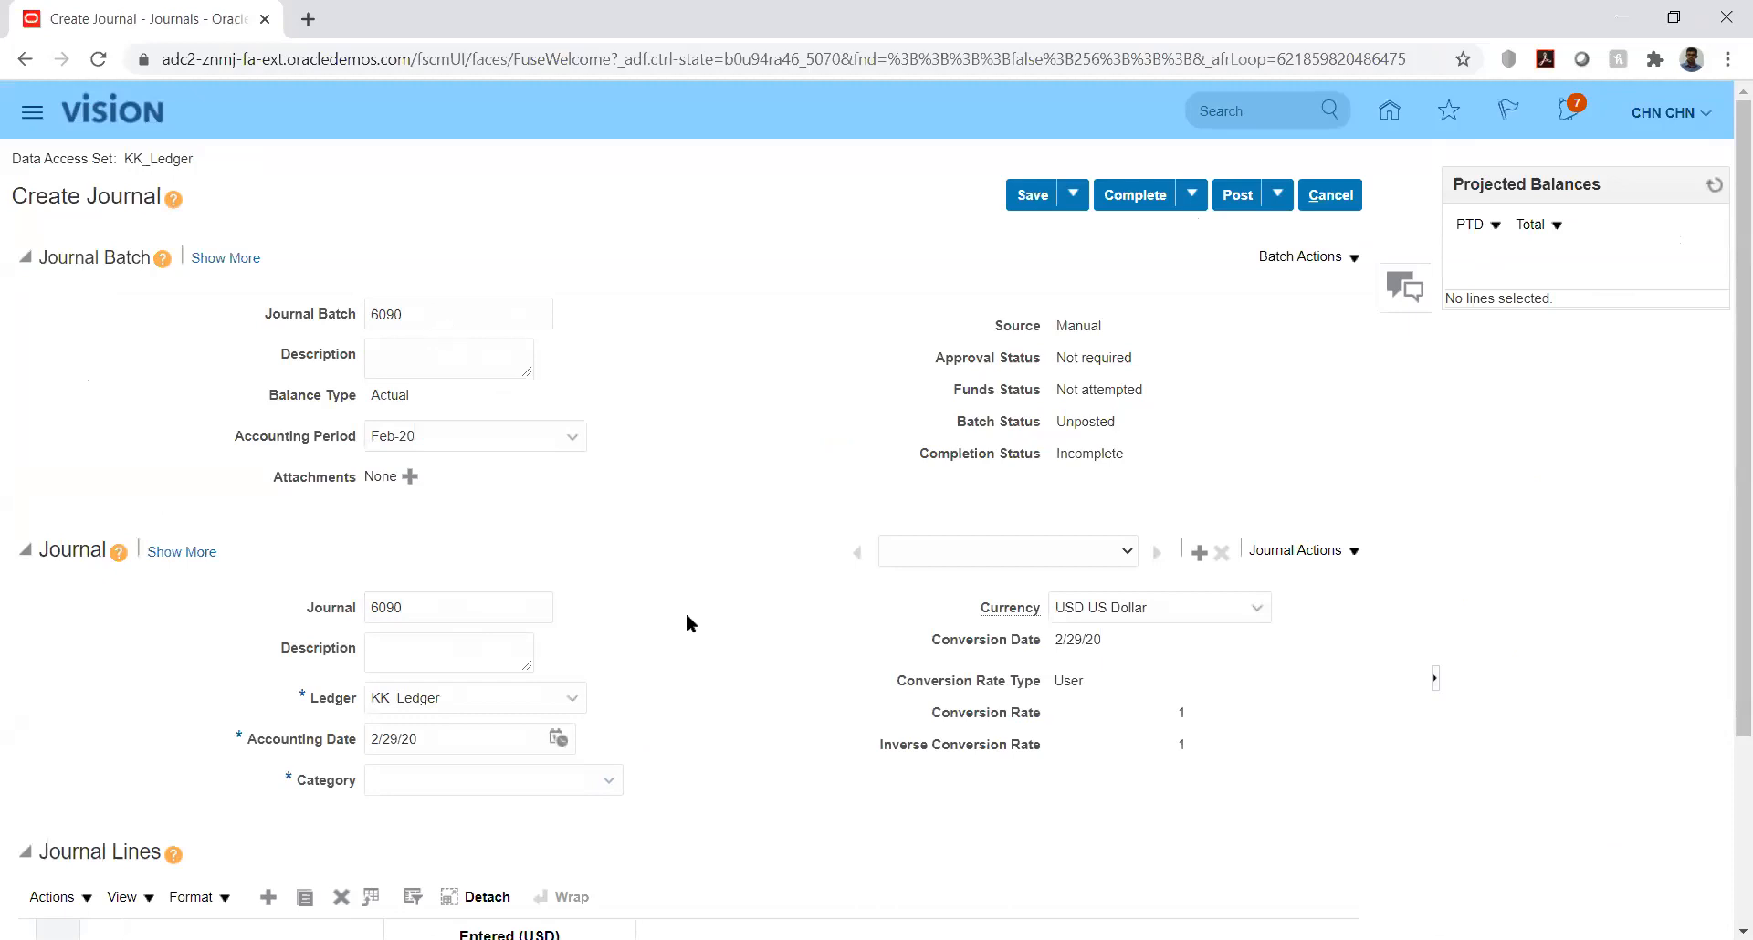
Step: Clear the names entered for the journal batch and the journal
double_click(418, 312)
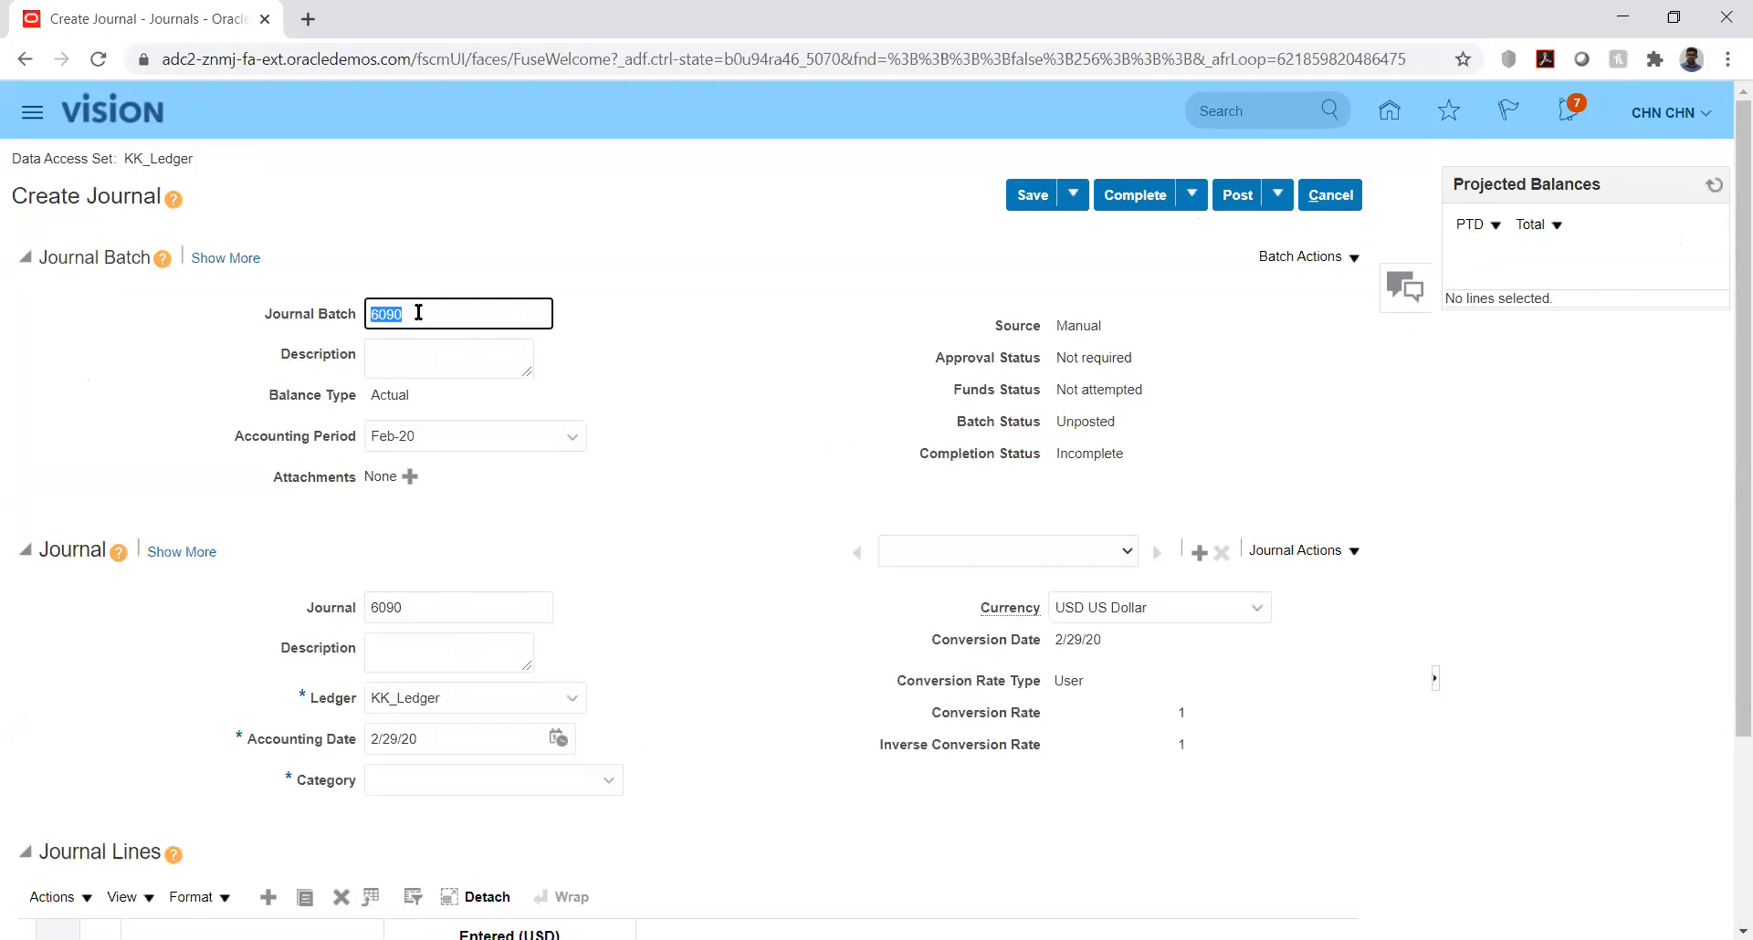
key("BackSpace")
key("Tab")
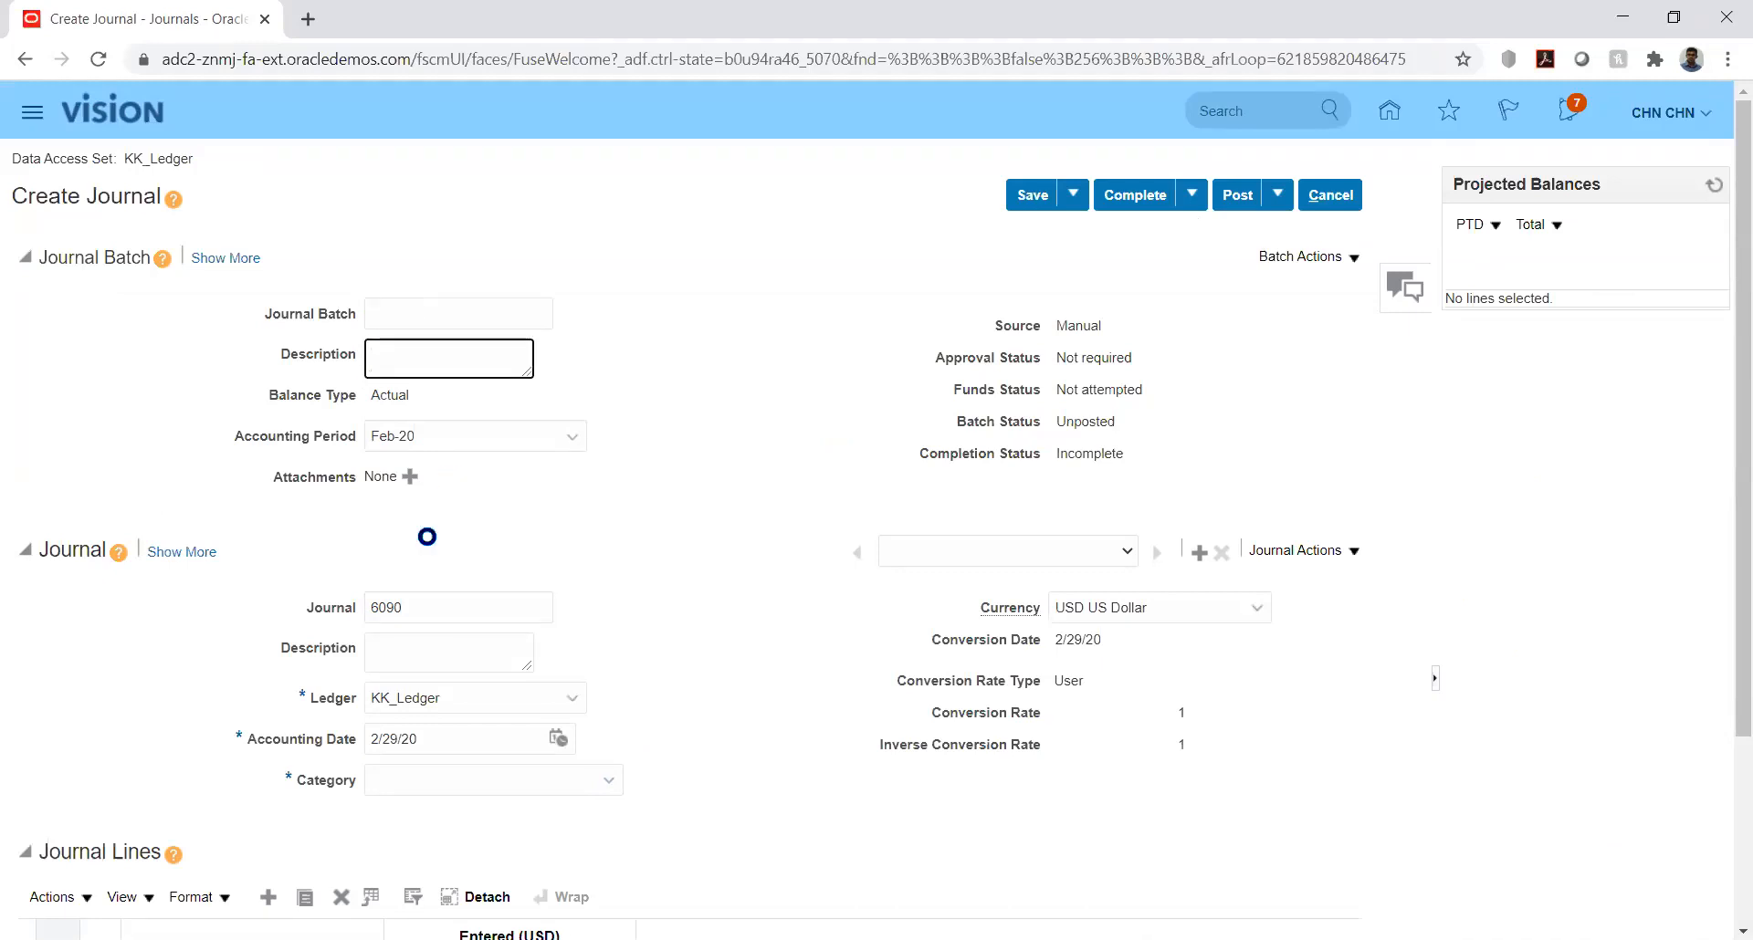
double_click(429, 605)
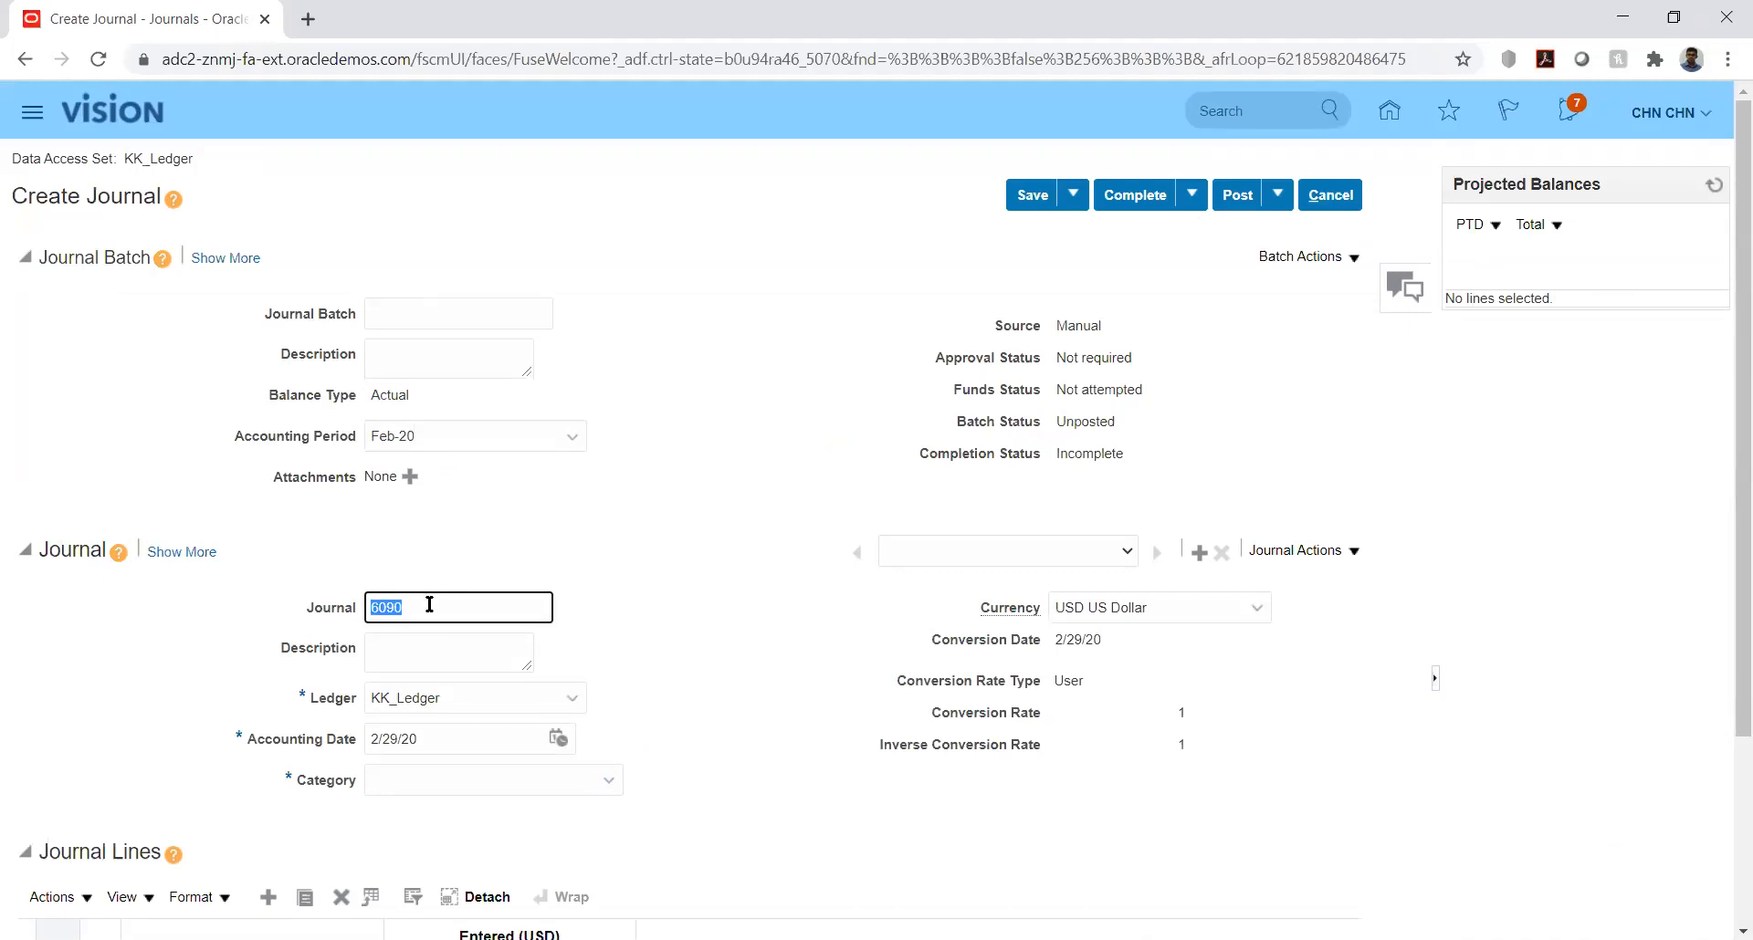
key("BackSpace")
key("Tab")
left_click(757, 611)
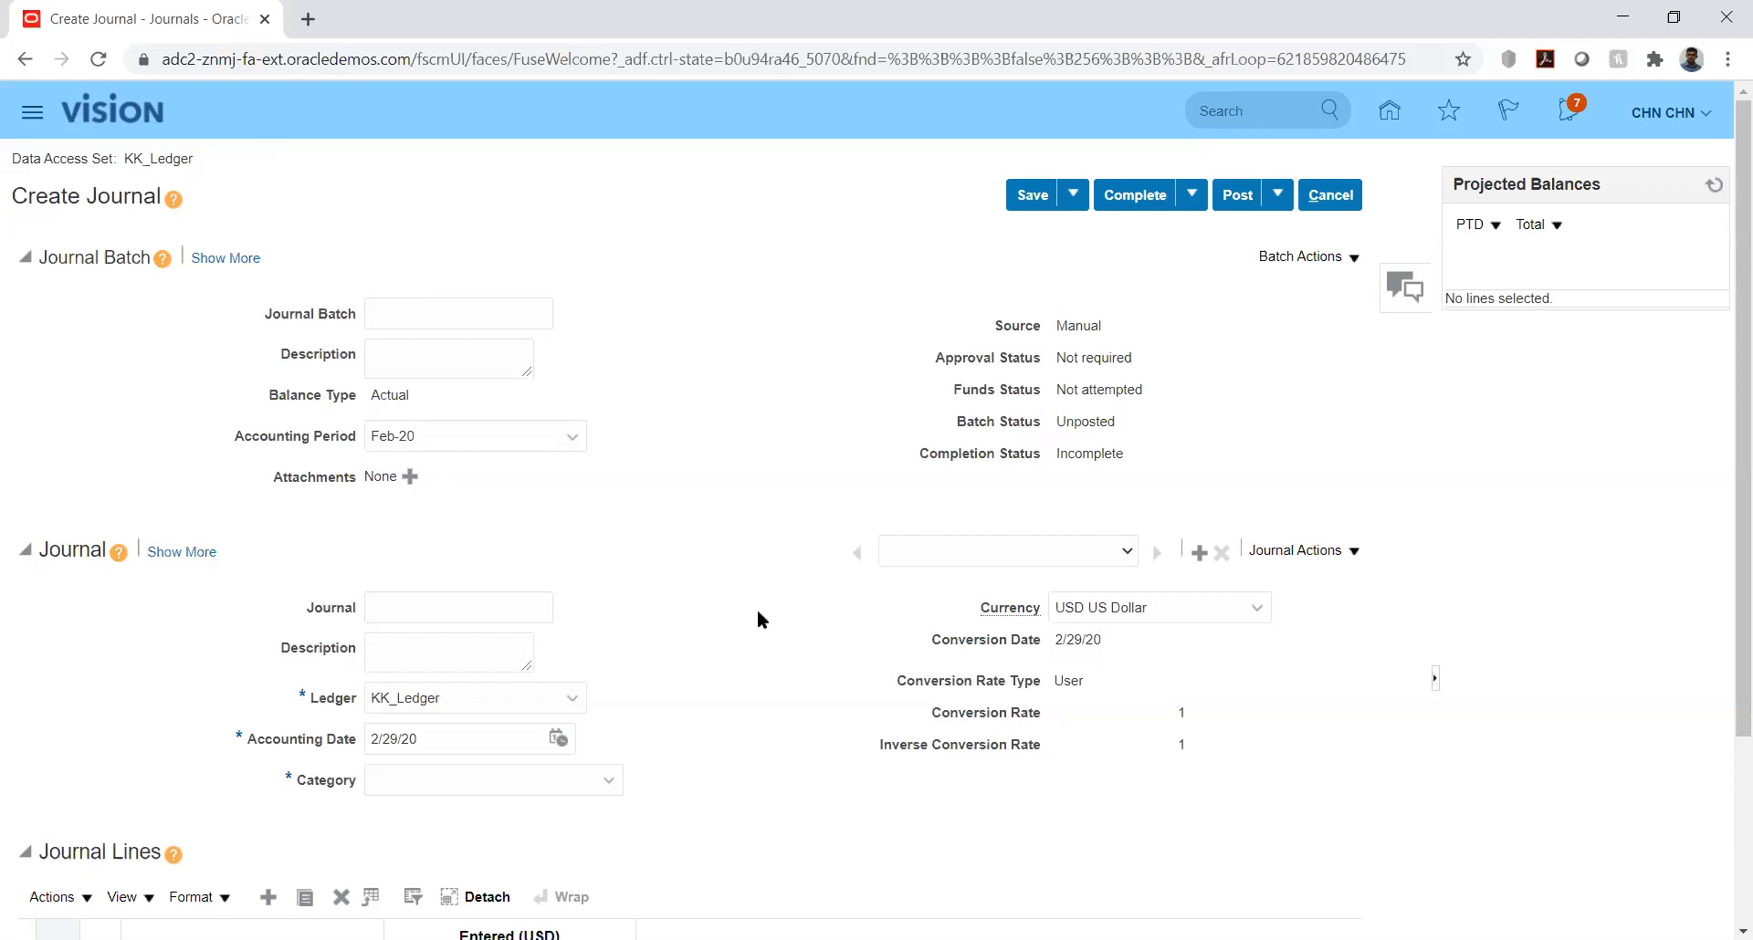
Step: Fill in journal line 1 with account 10000.1223 and a debit of 12
left_click_drag(1739, 345, 1739, 580)
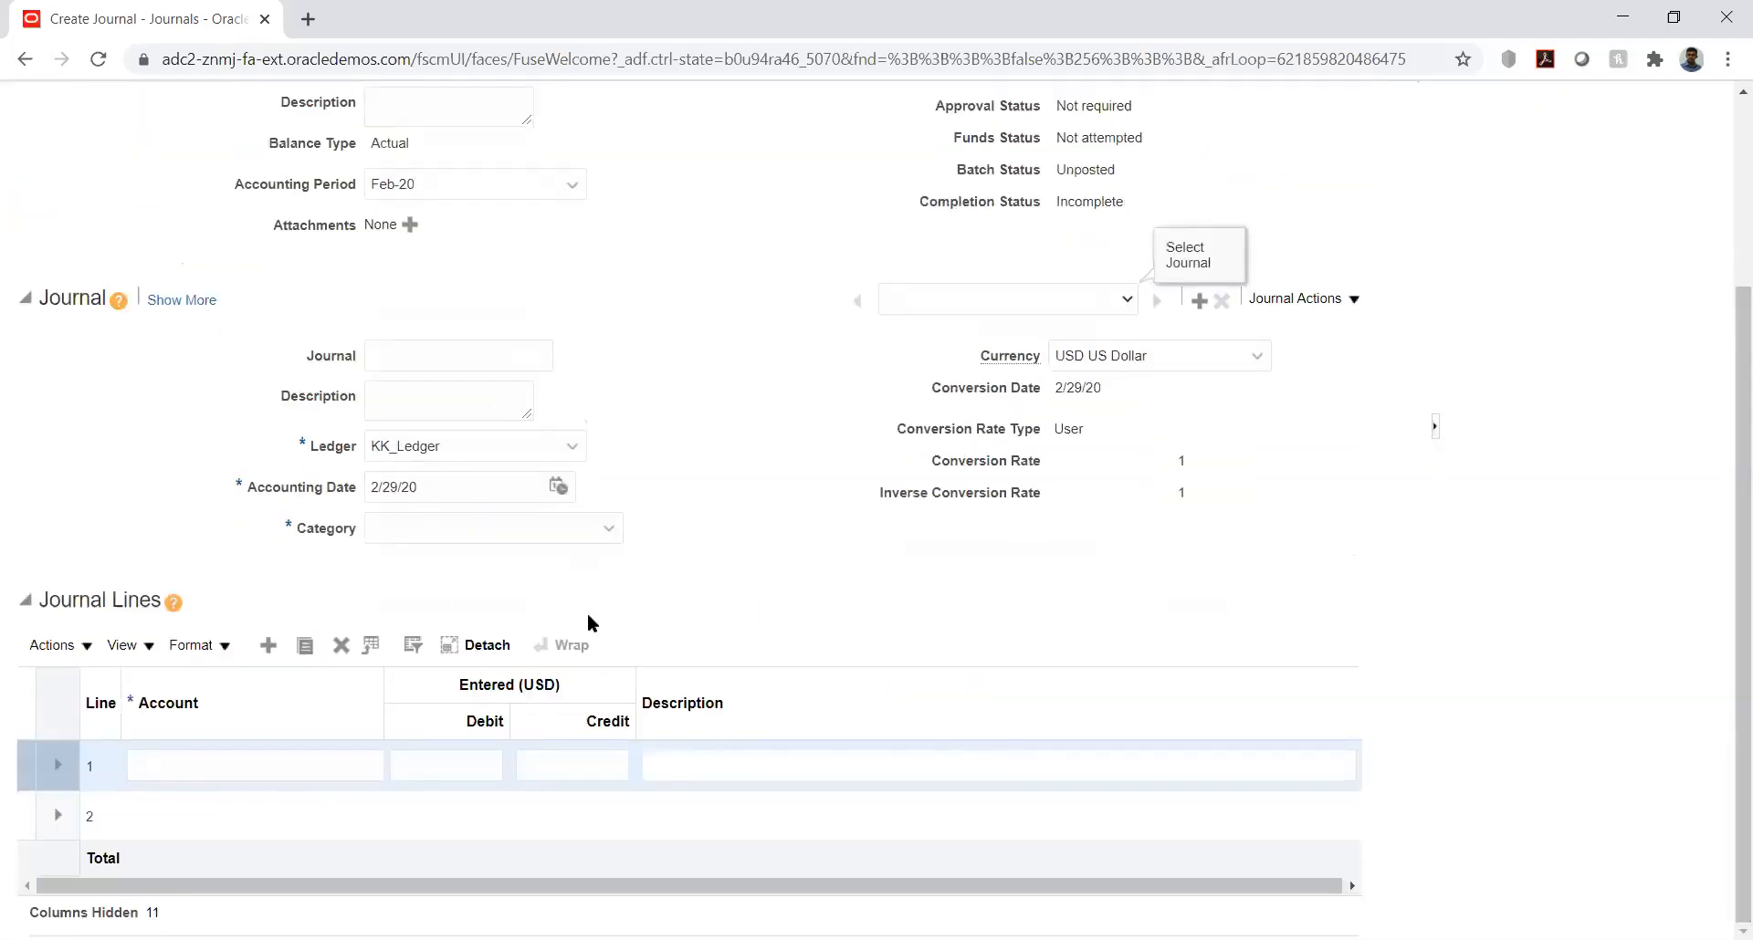
left_click(186, 751)
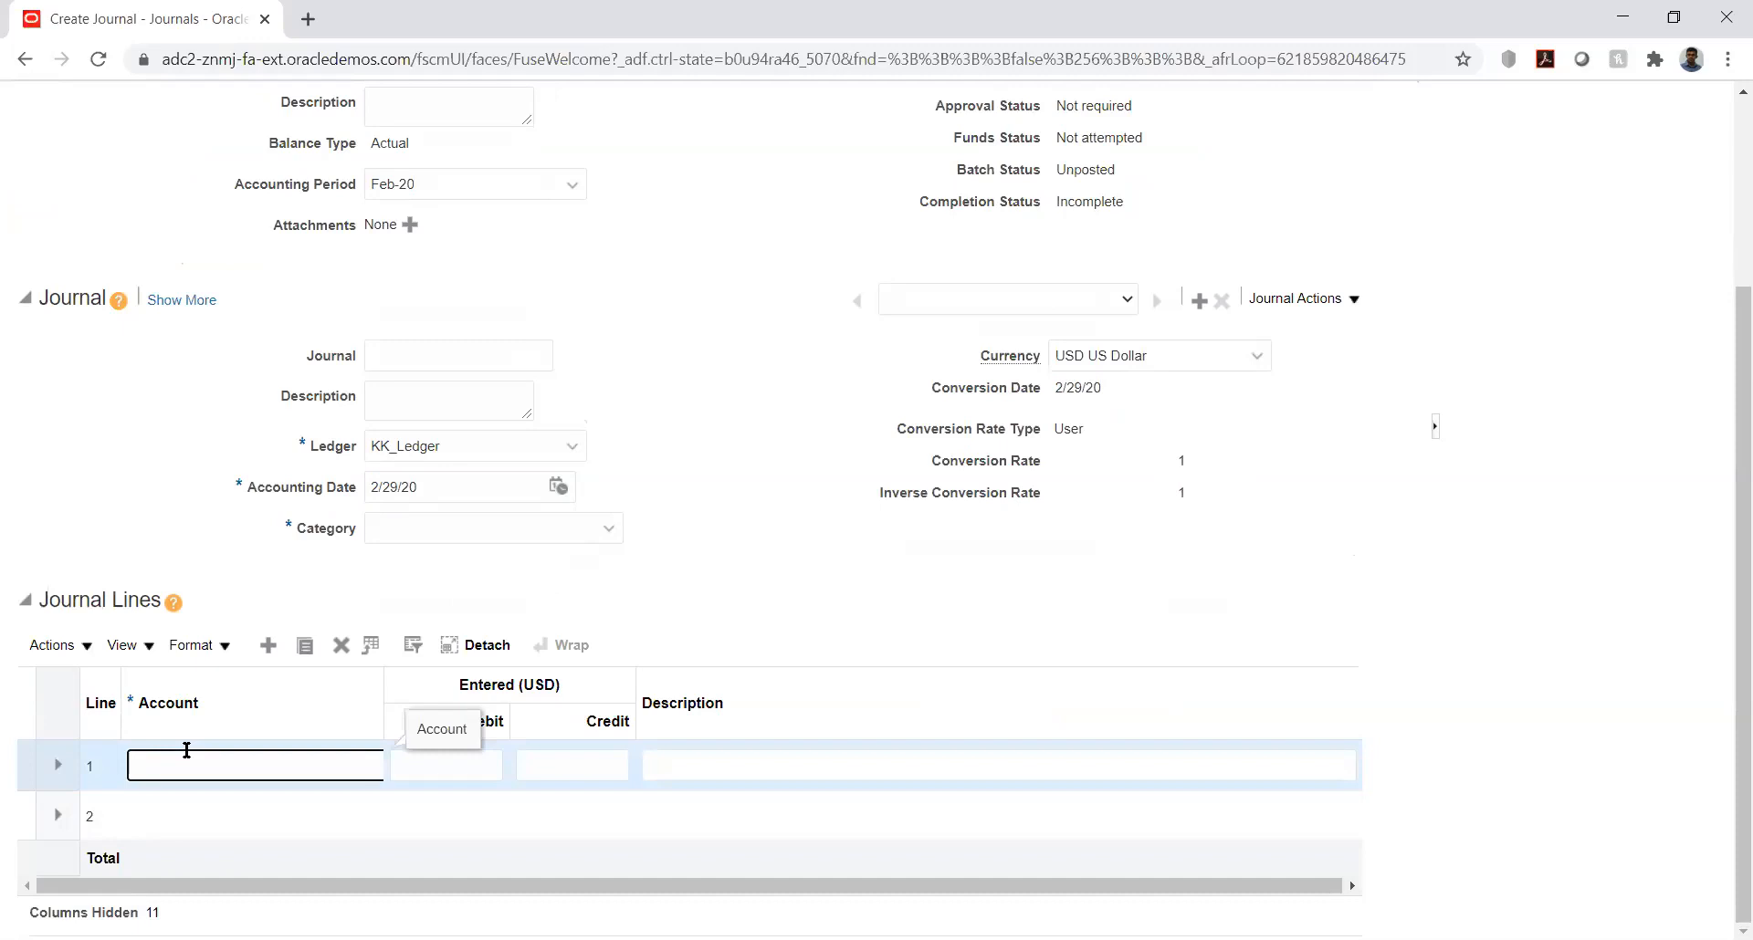
type("100")
type("00")
type(".1")
type("22")
type("3")
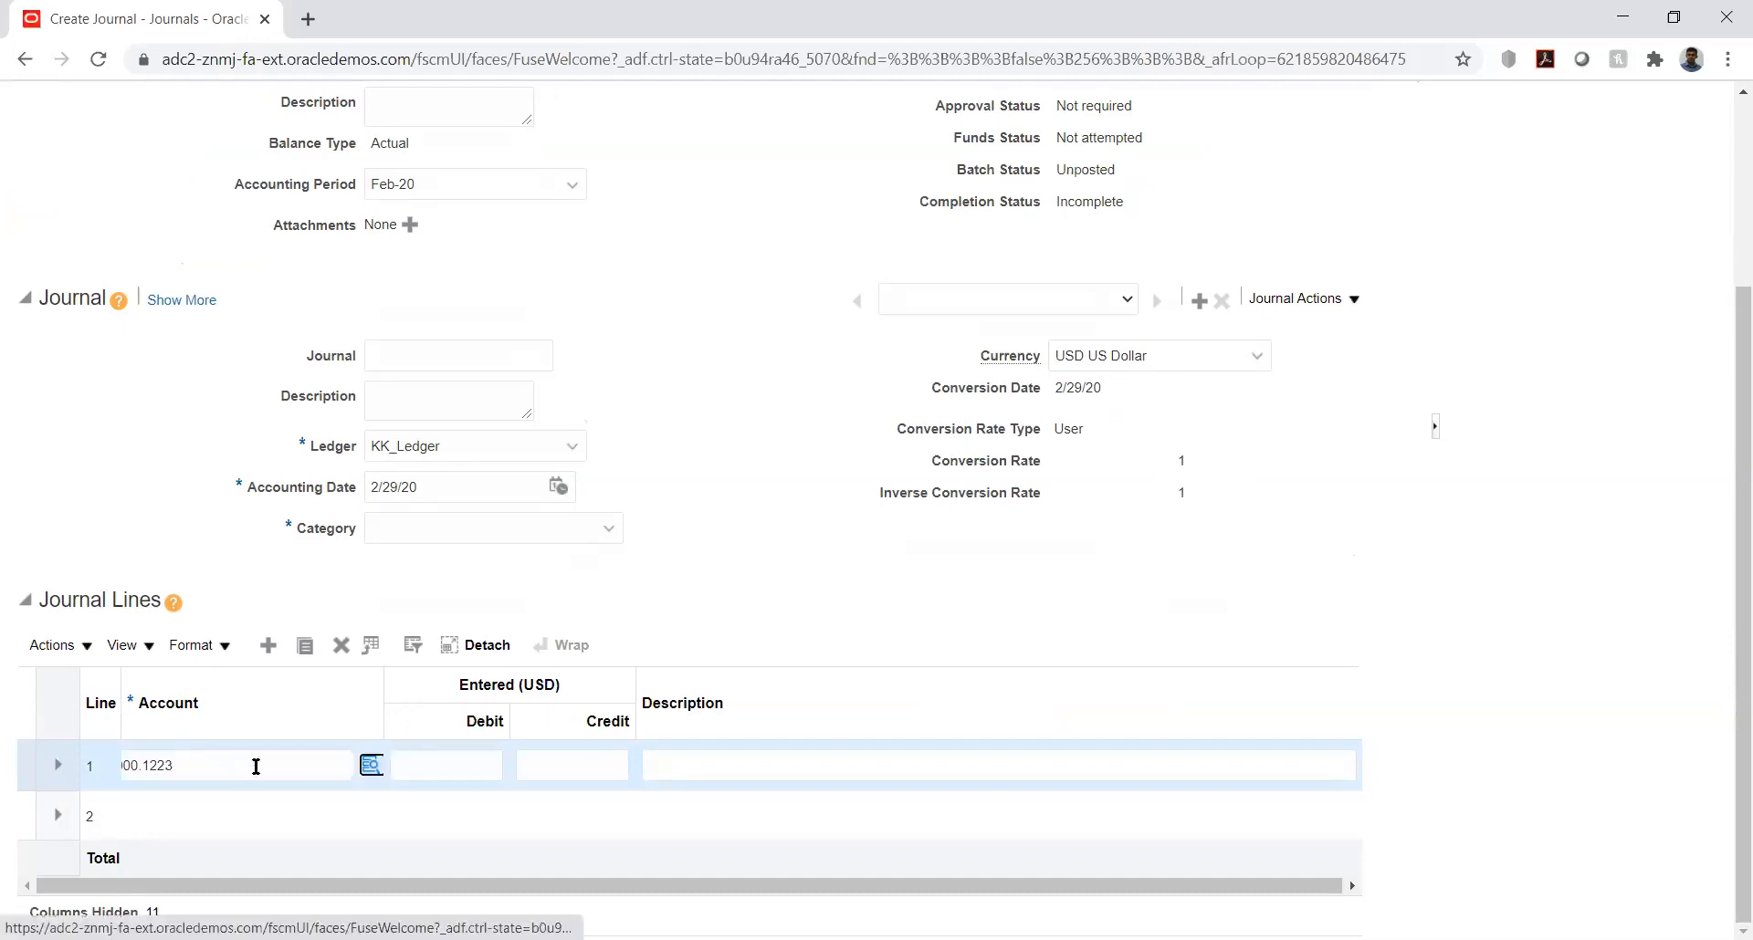
key("Tab")
type("12")
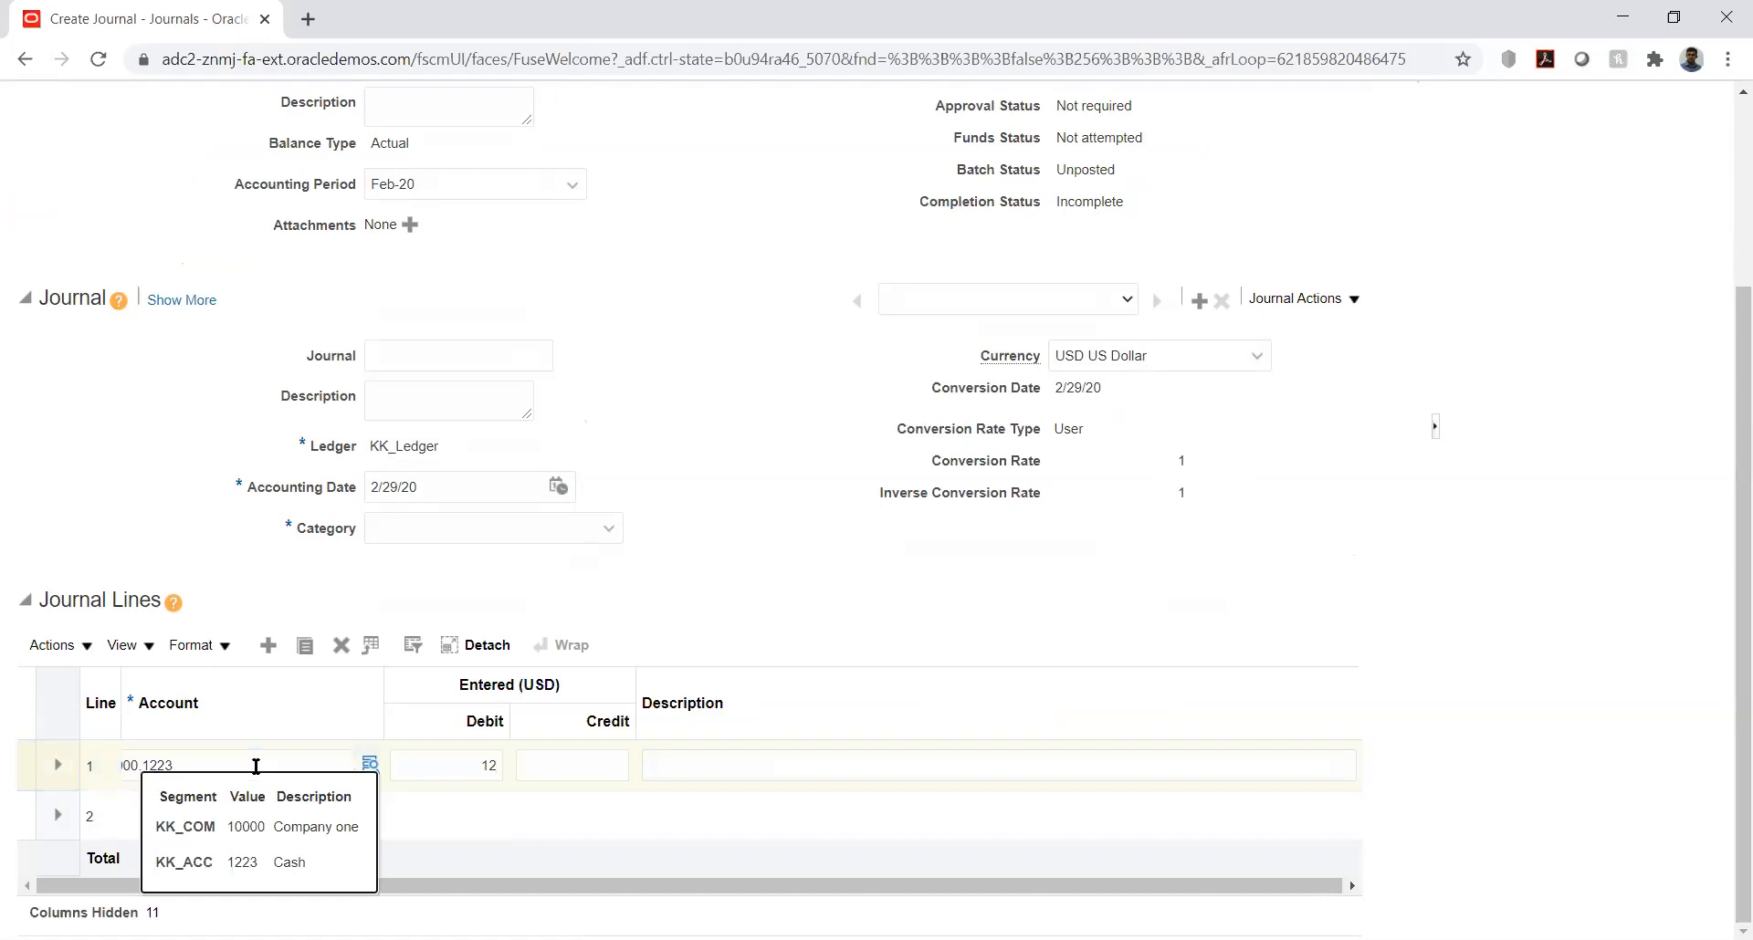
left_click(606, 791)
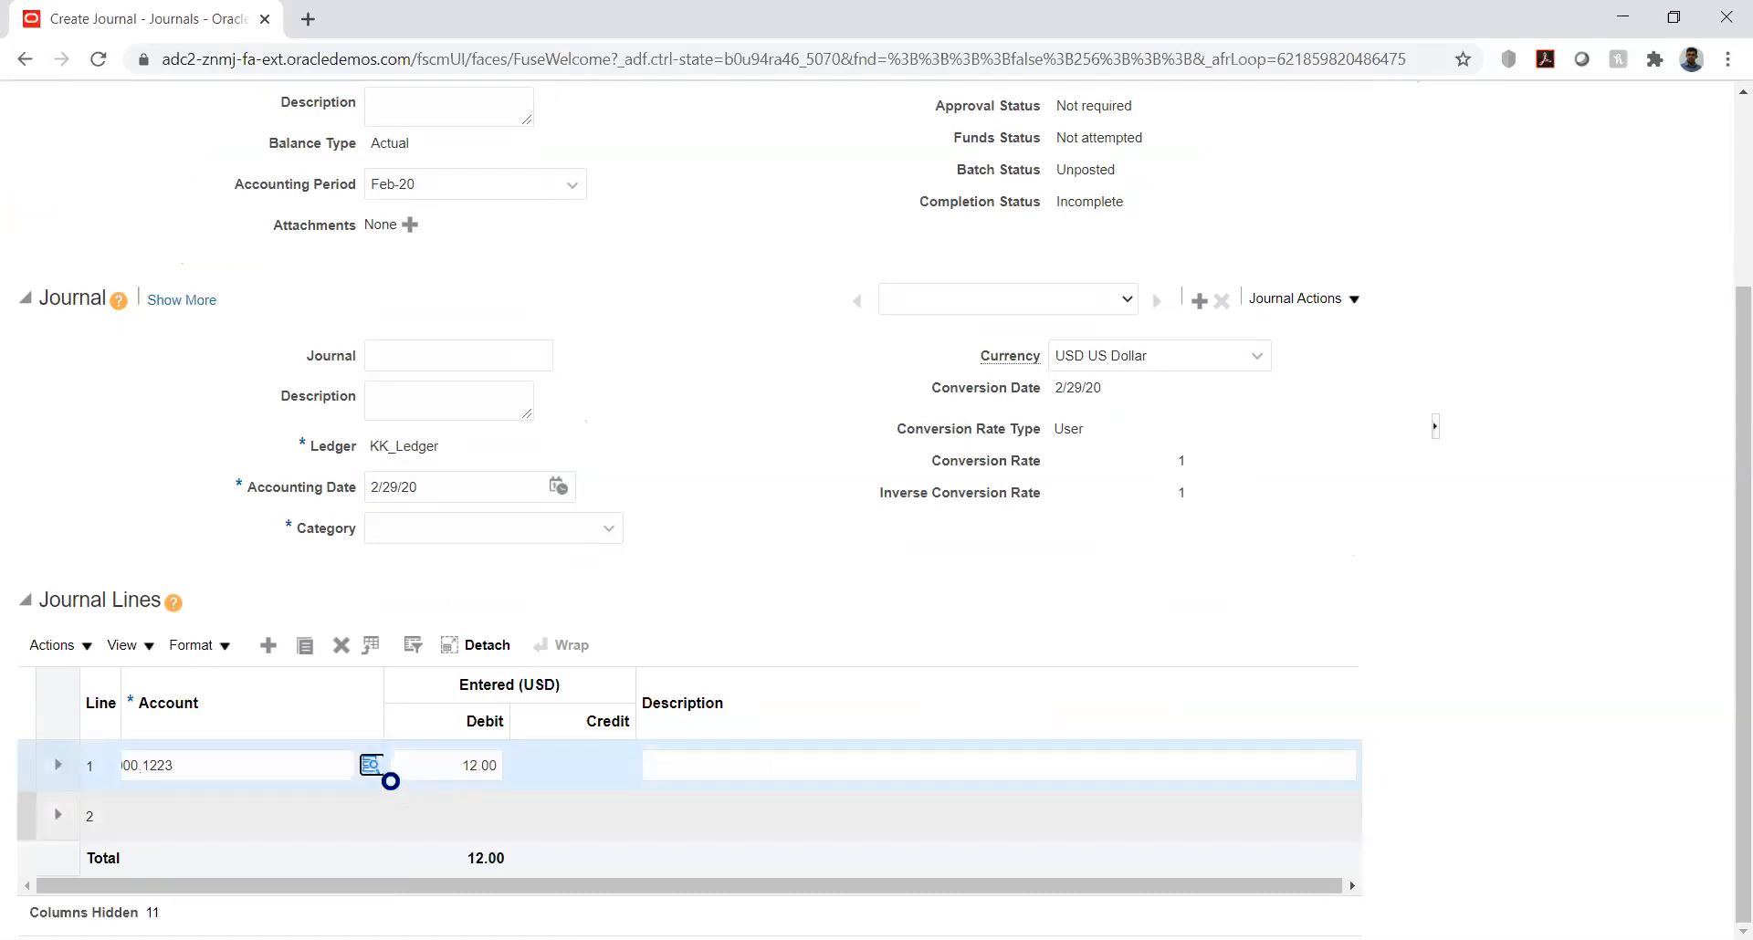
Step: Set the debit amount of journal line 1 to 1,250
left_click(475, 765)
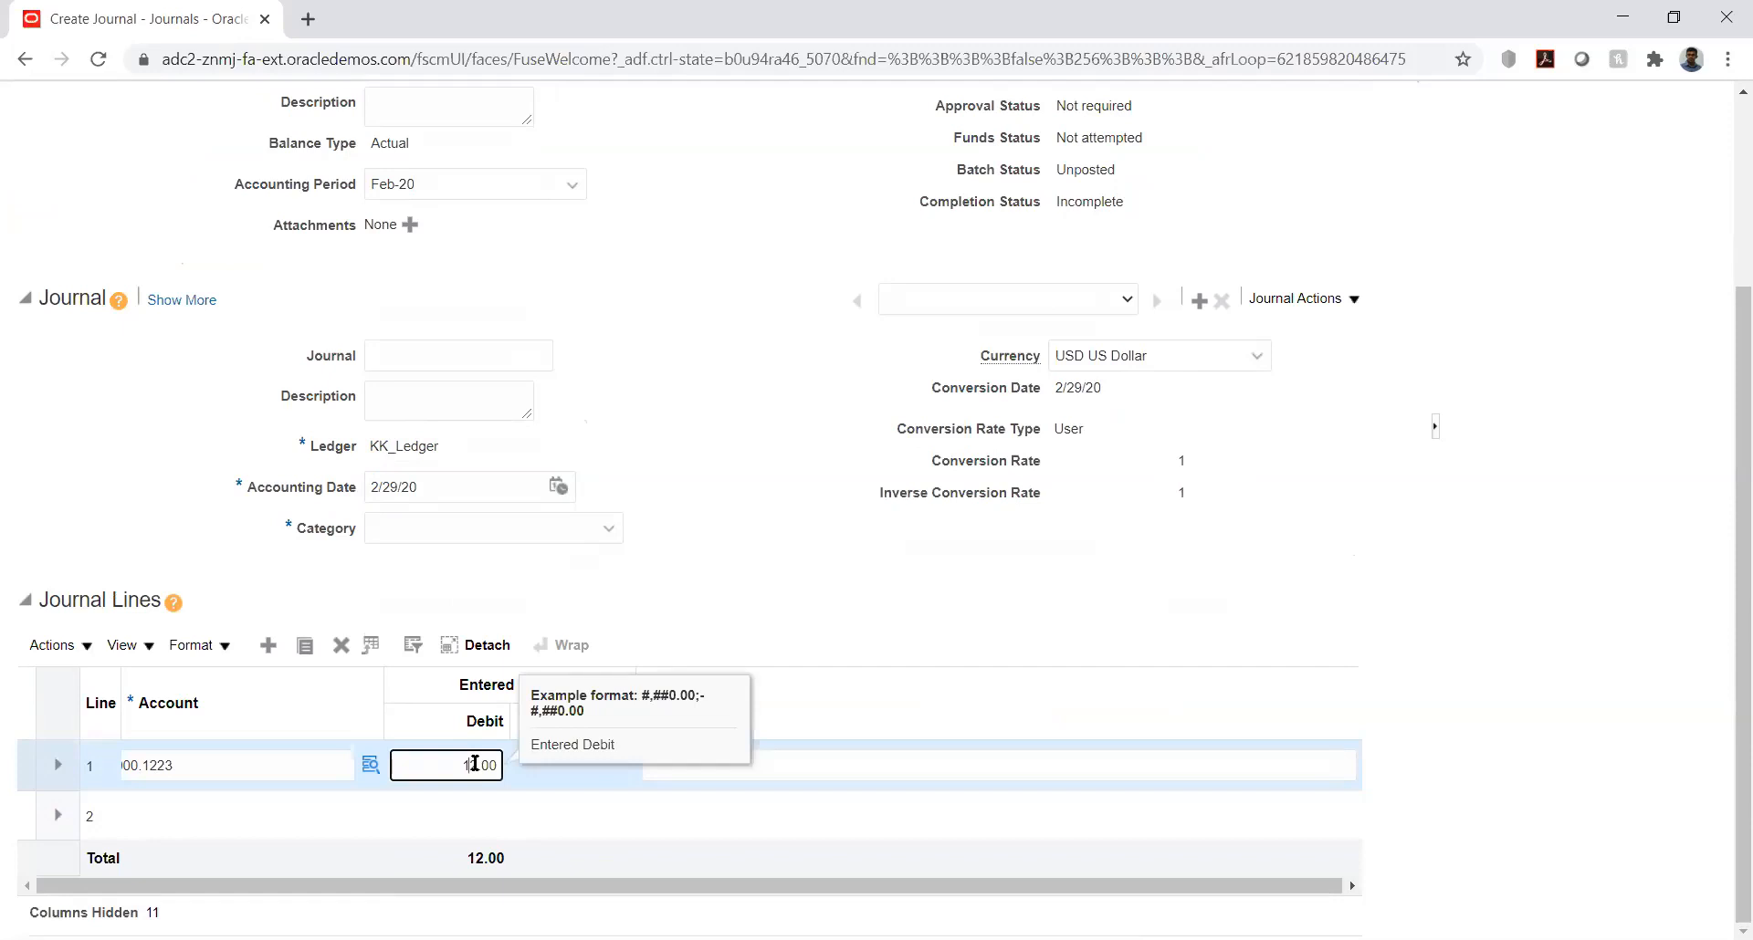
double_click(475, 765)
type("1250")
key("Tab")
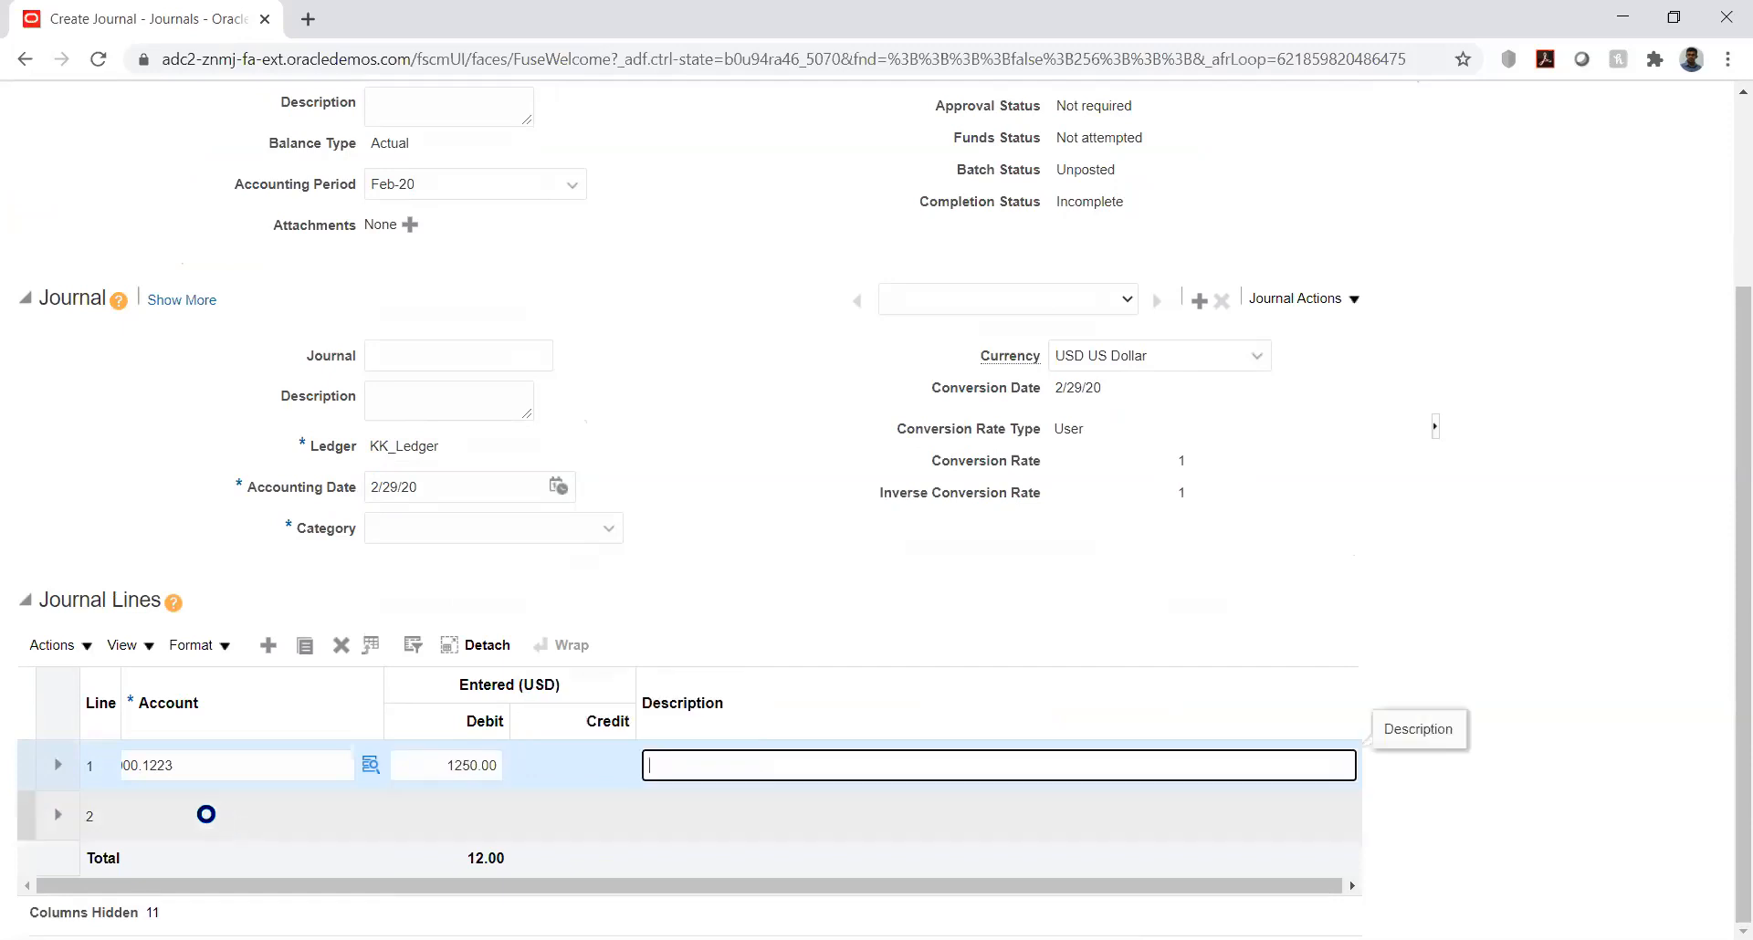
Step: Assign journal line 2 the account with KK_COM 10000 and KK_ACC 2000
left_click(207, 814)
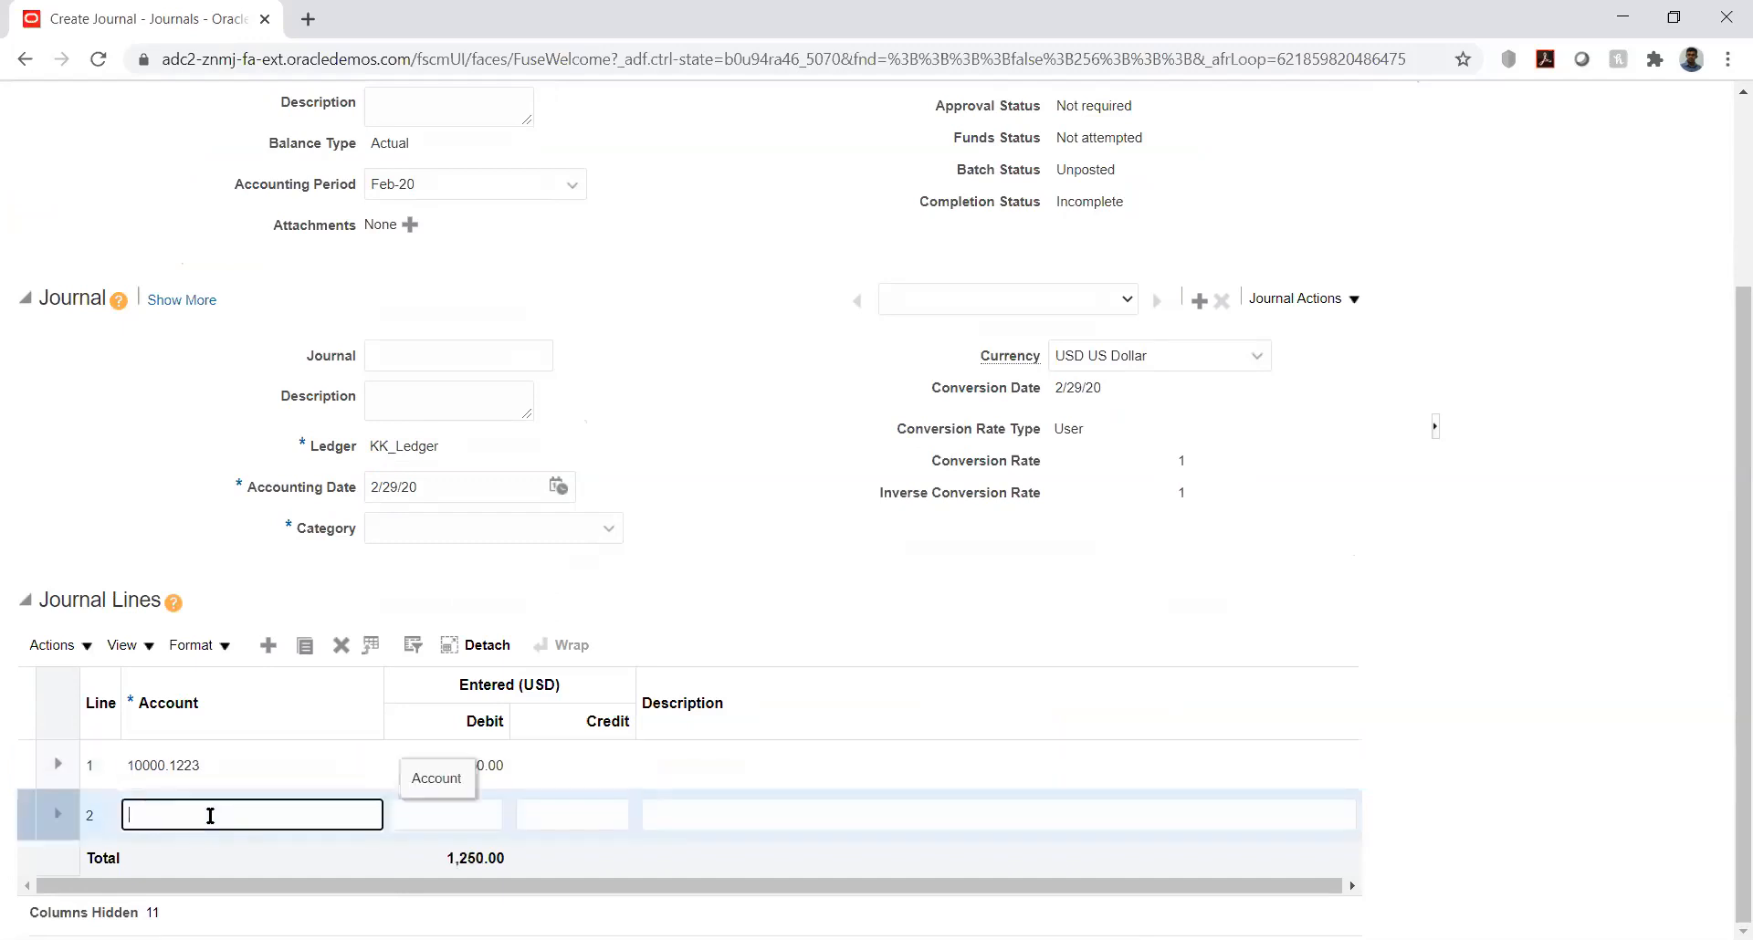
type("10000.")
key("Tab")
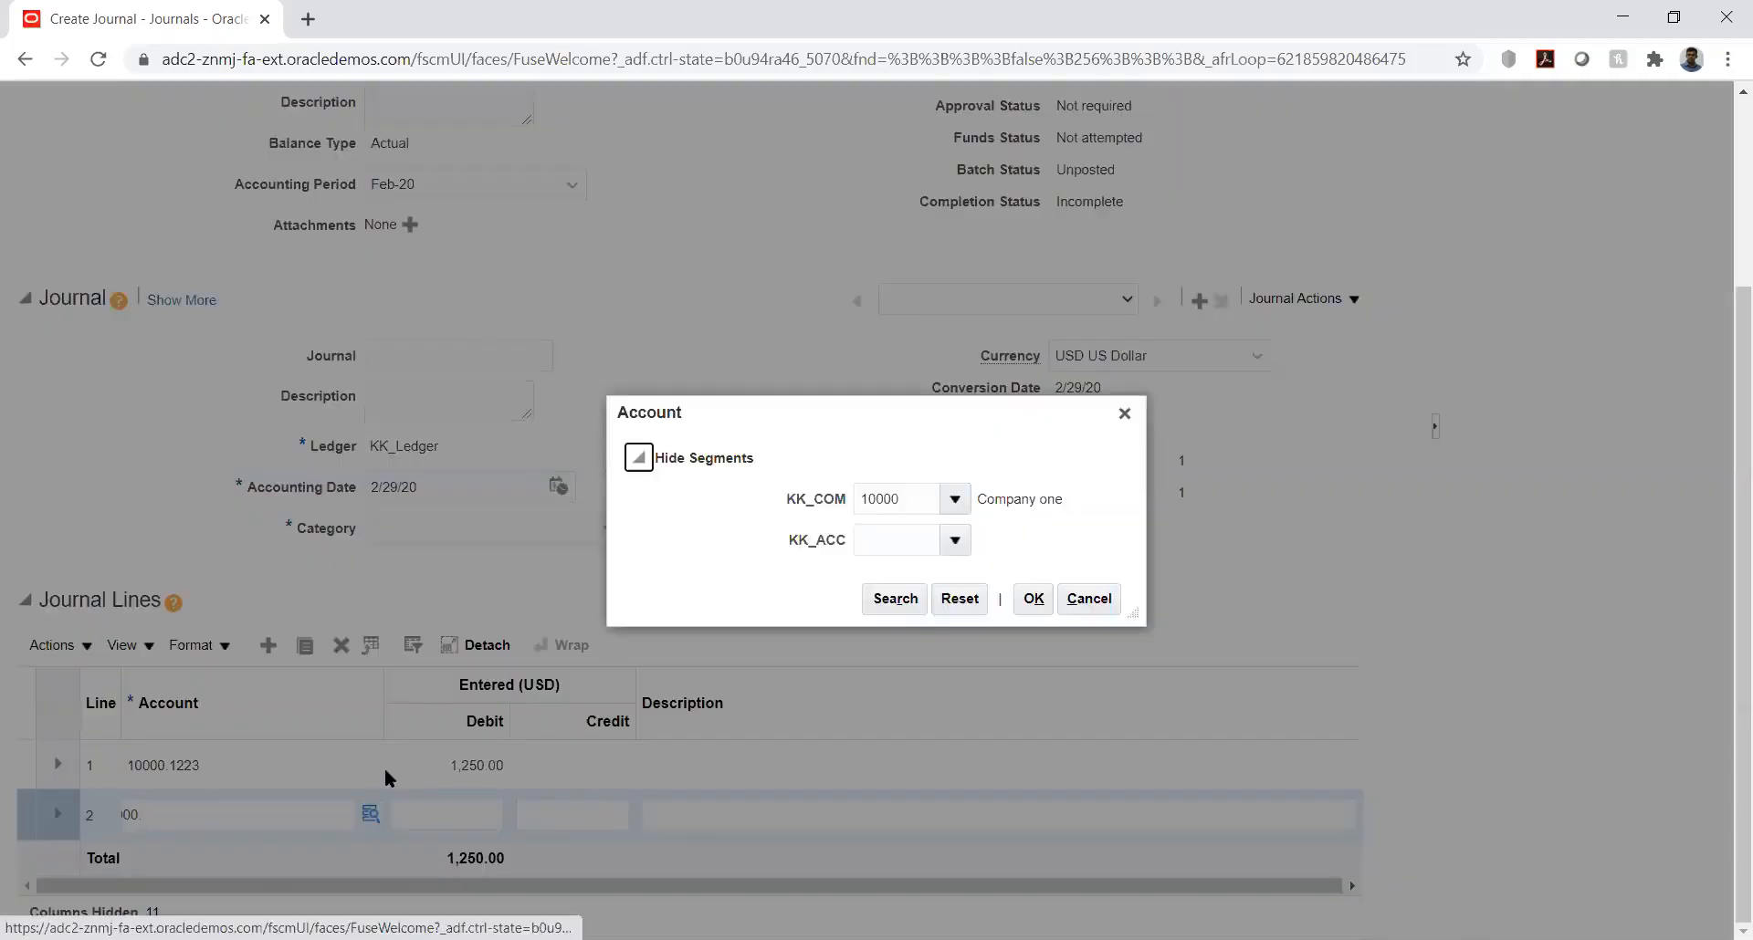
left_click(902, 546)
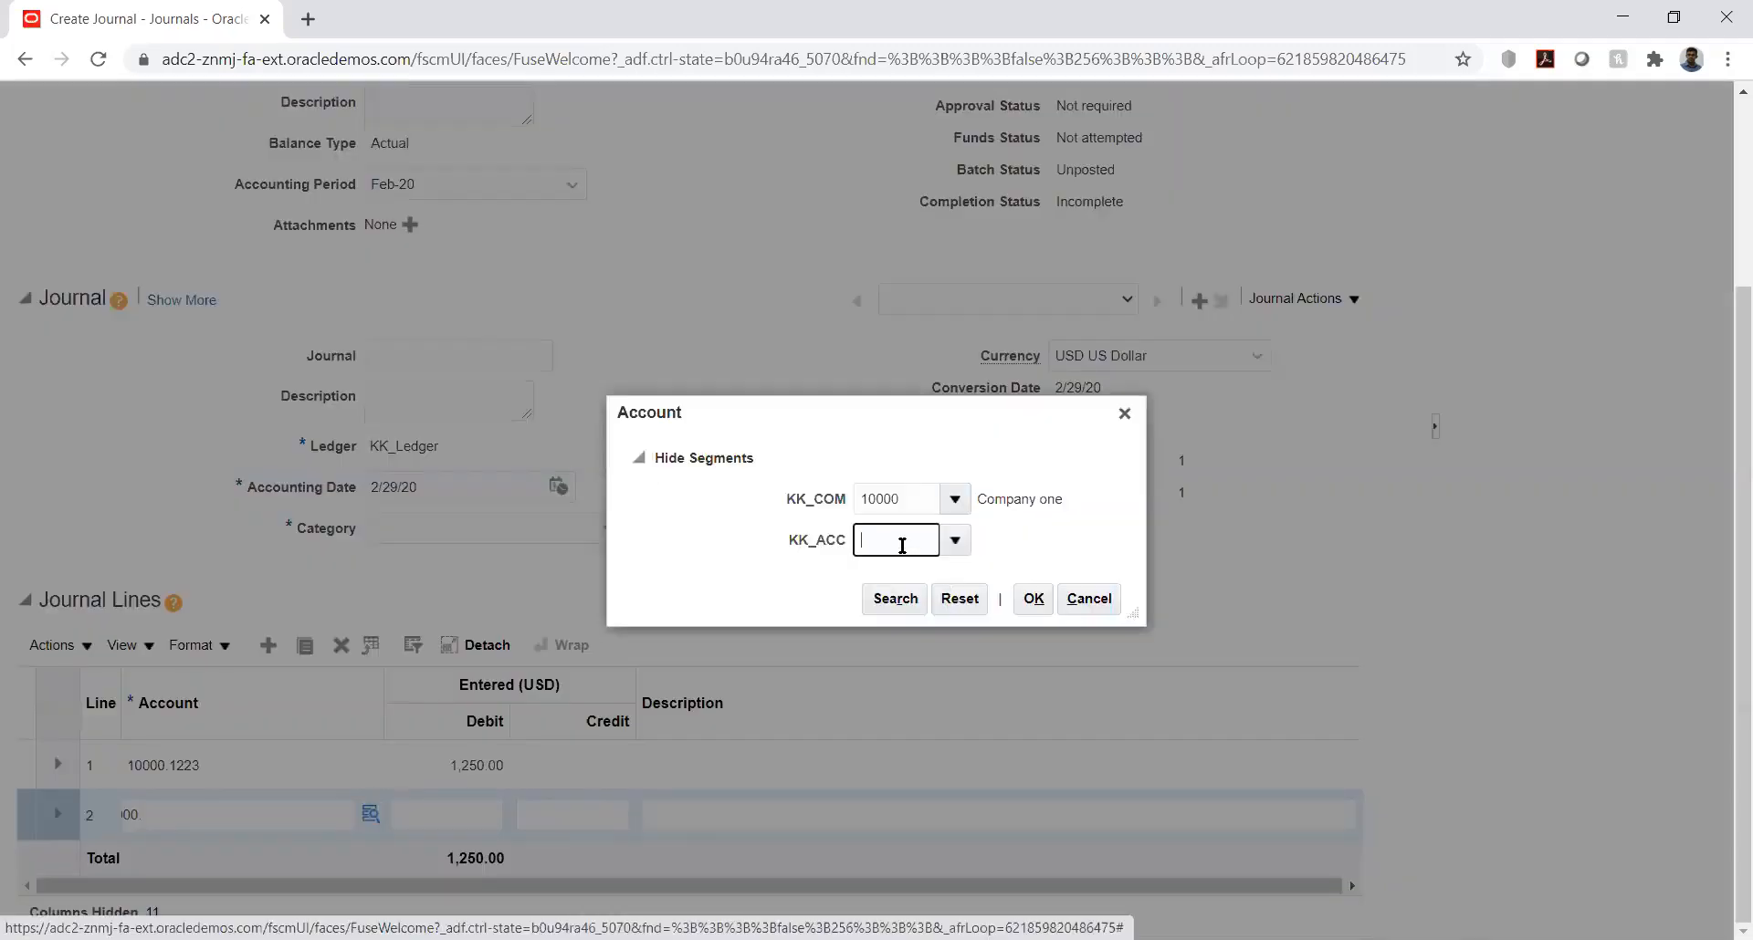
type("2")
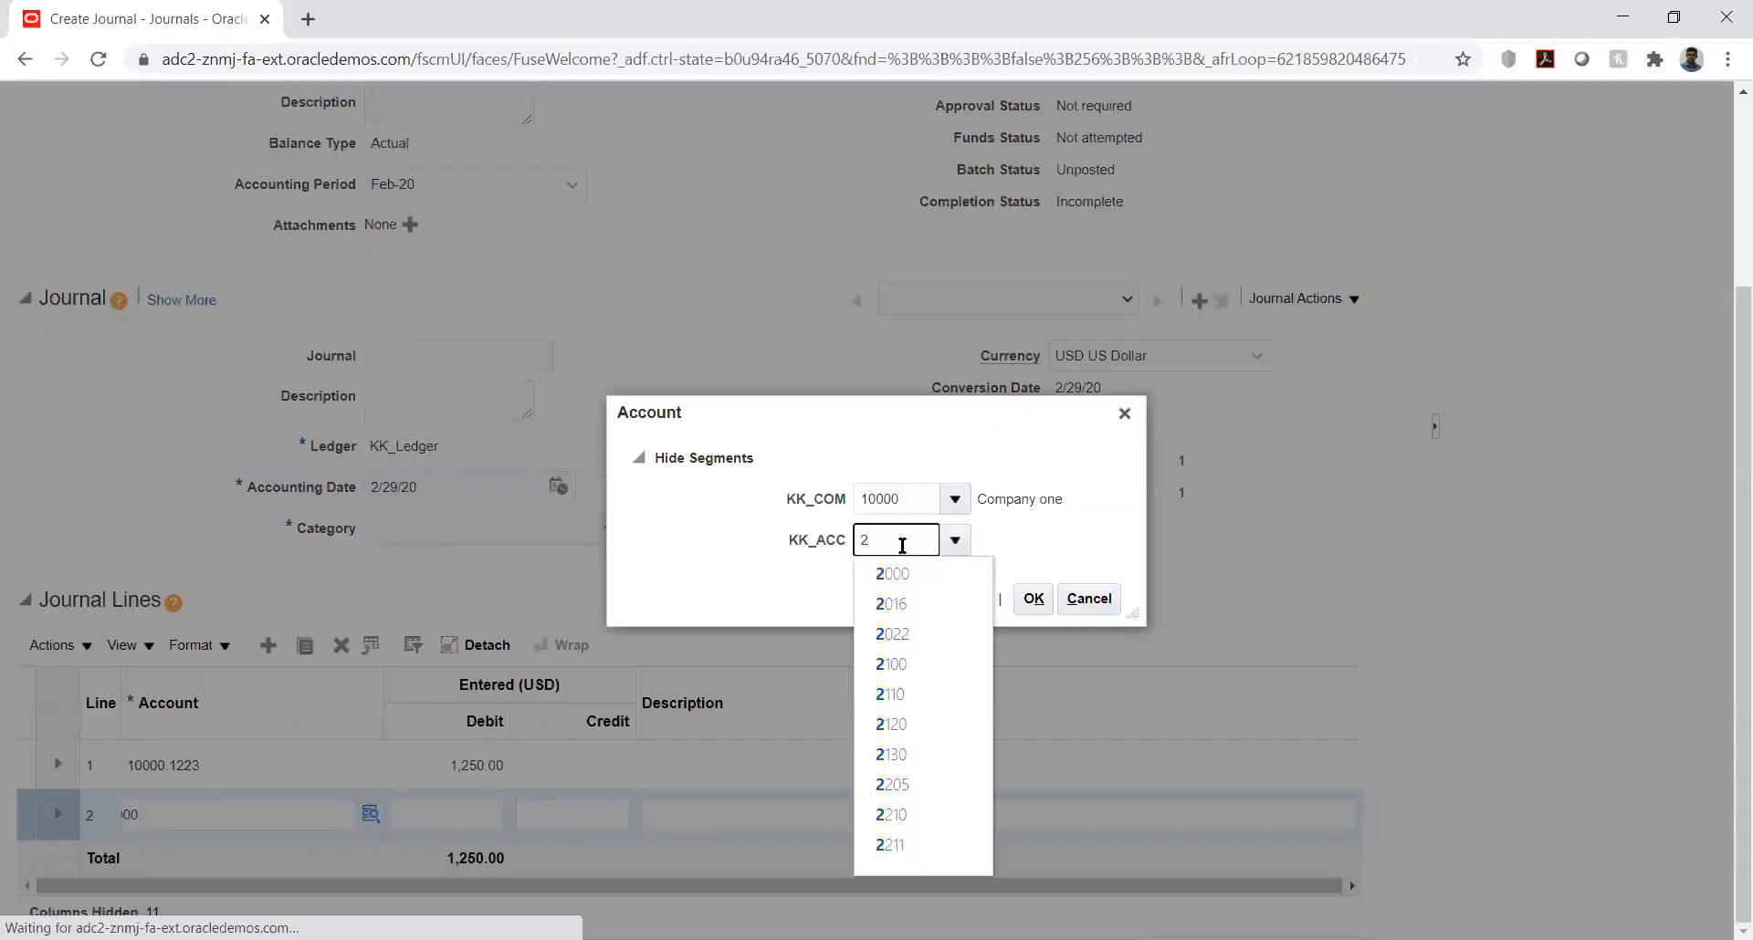
left_click(901, 575)
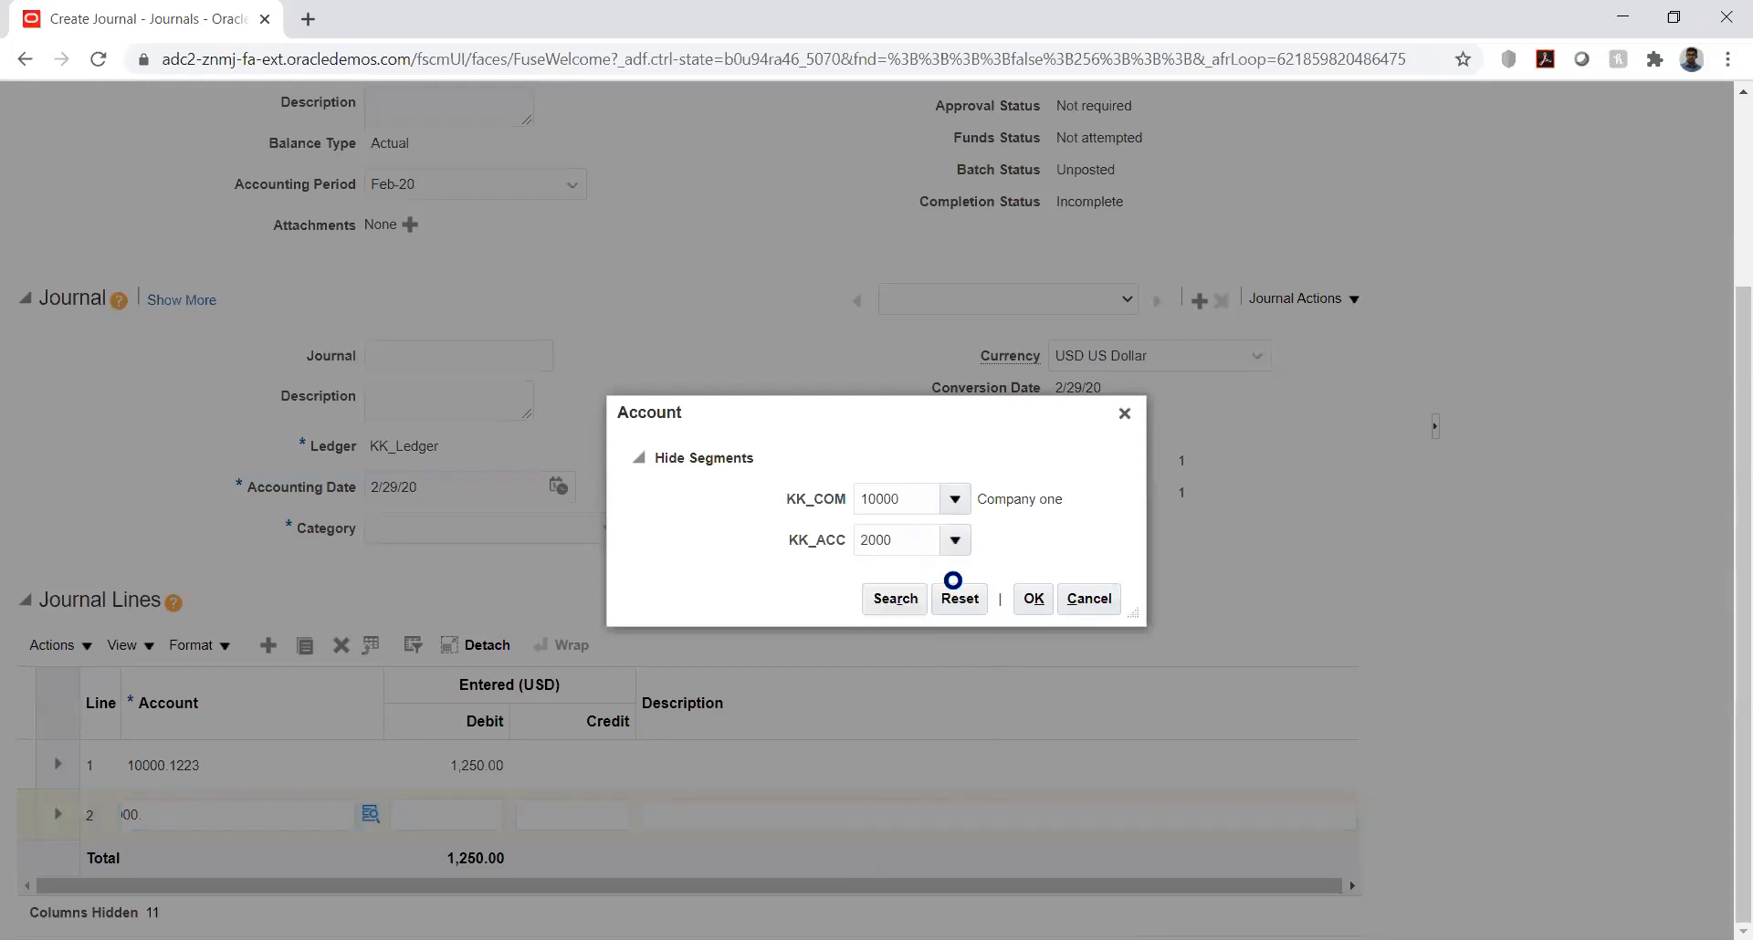
left_click(1035, 602)
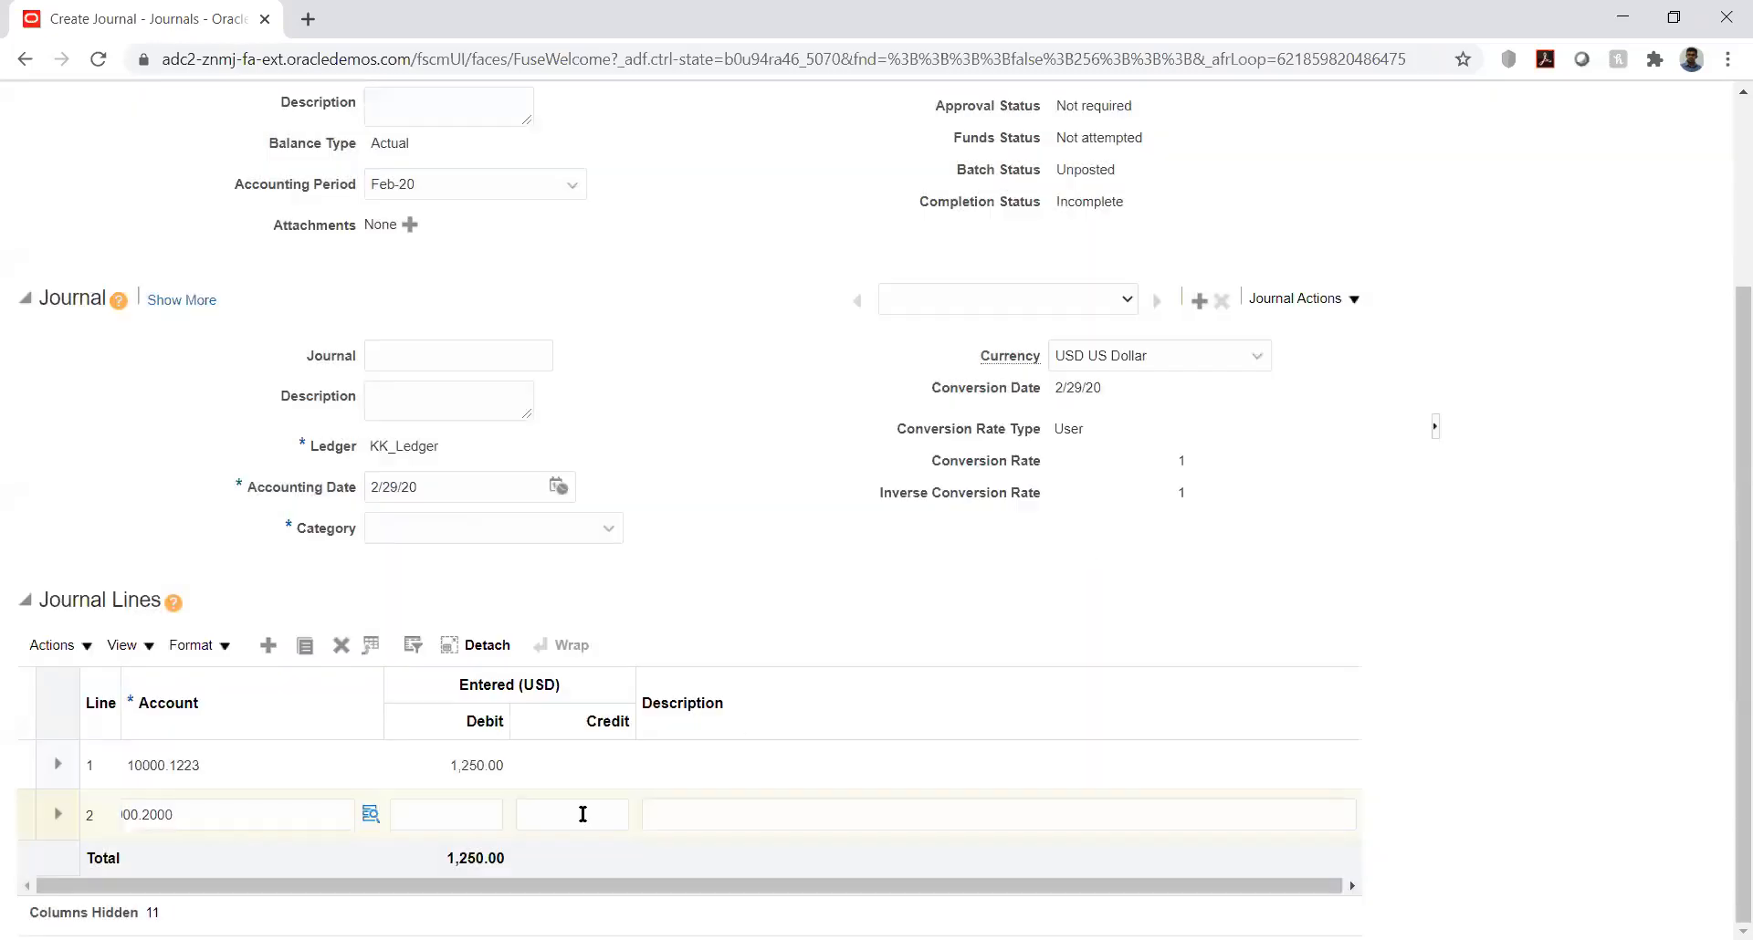
Step: Set the credit amount of journal line 2 to 1,250 and try to post the journal
left_click(583, 814)
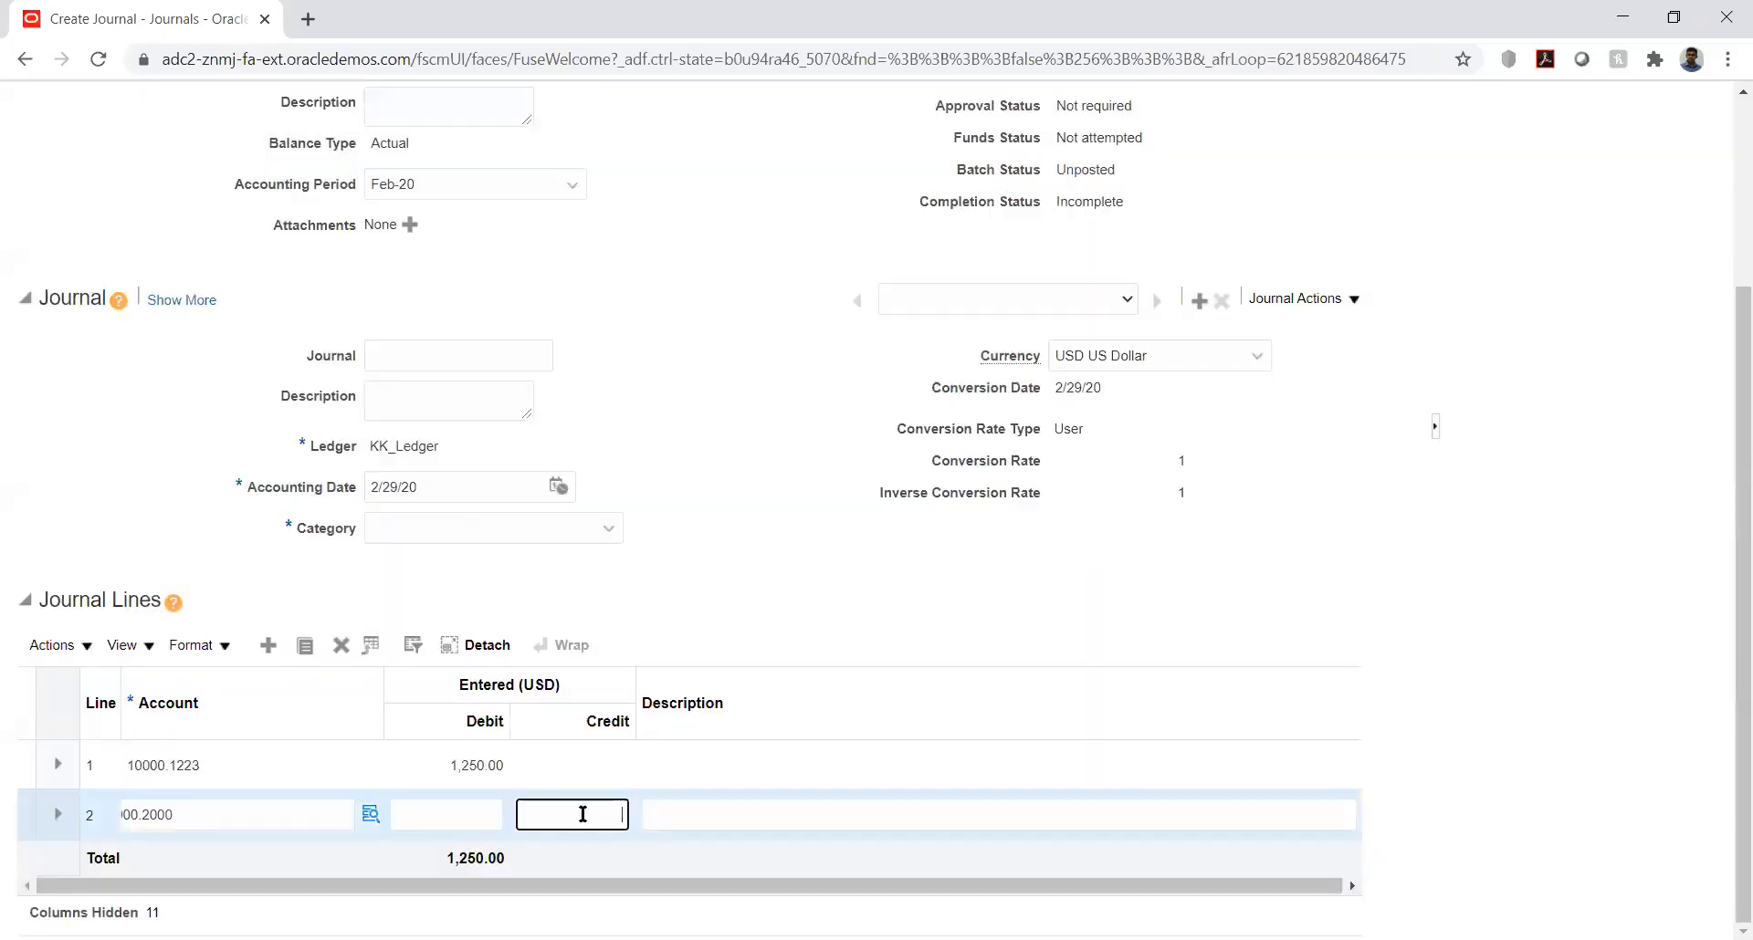
type("1250")
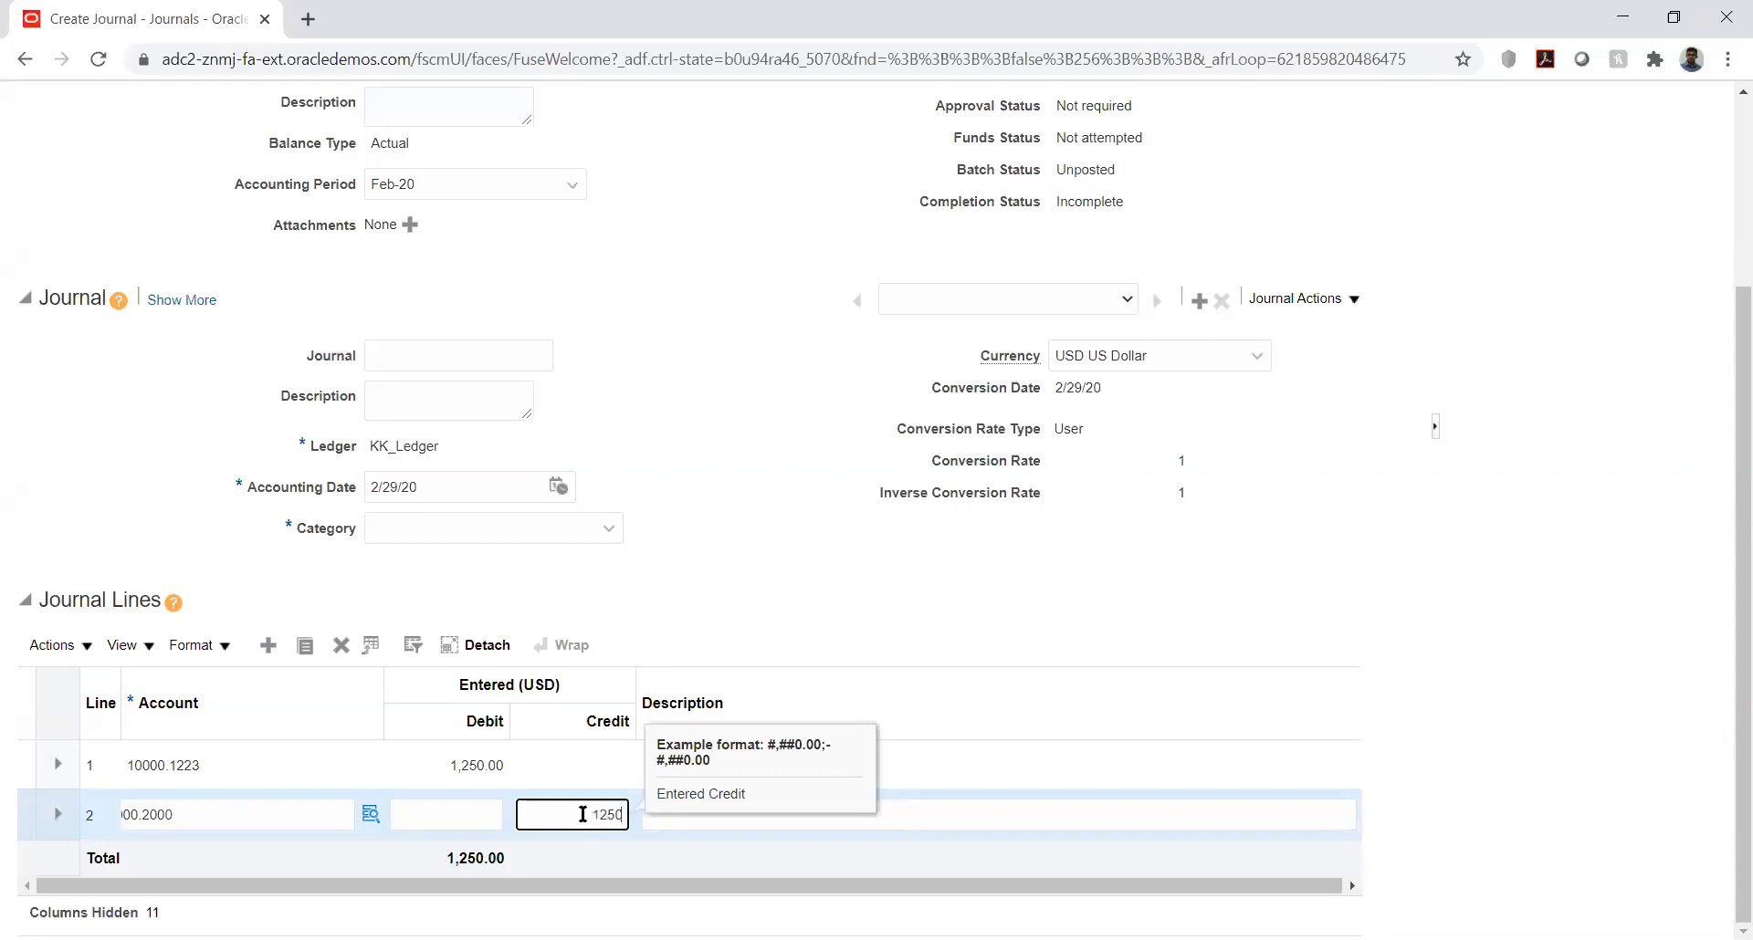
key("Tab")
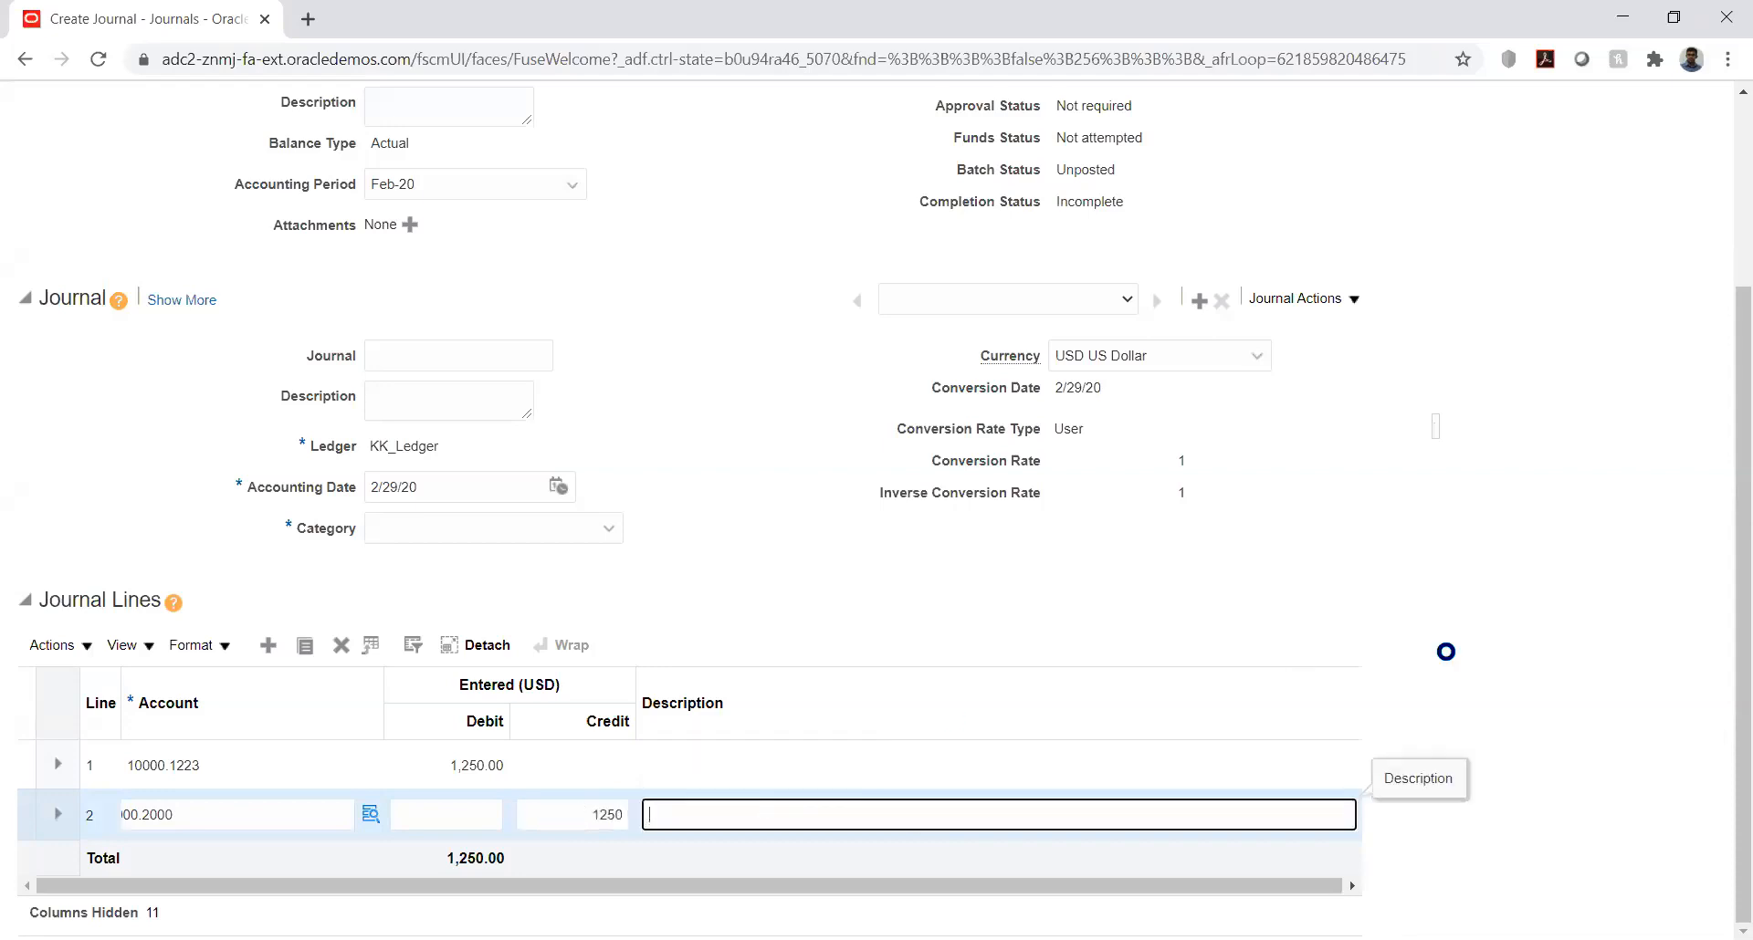
left_click(1587, 528)
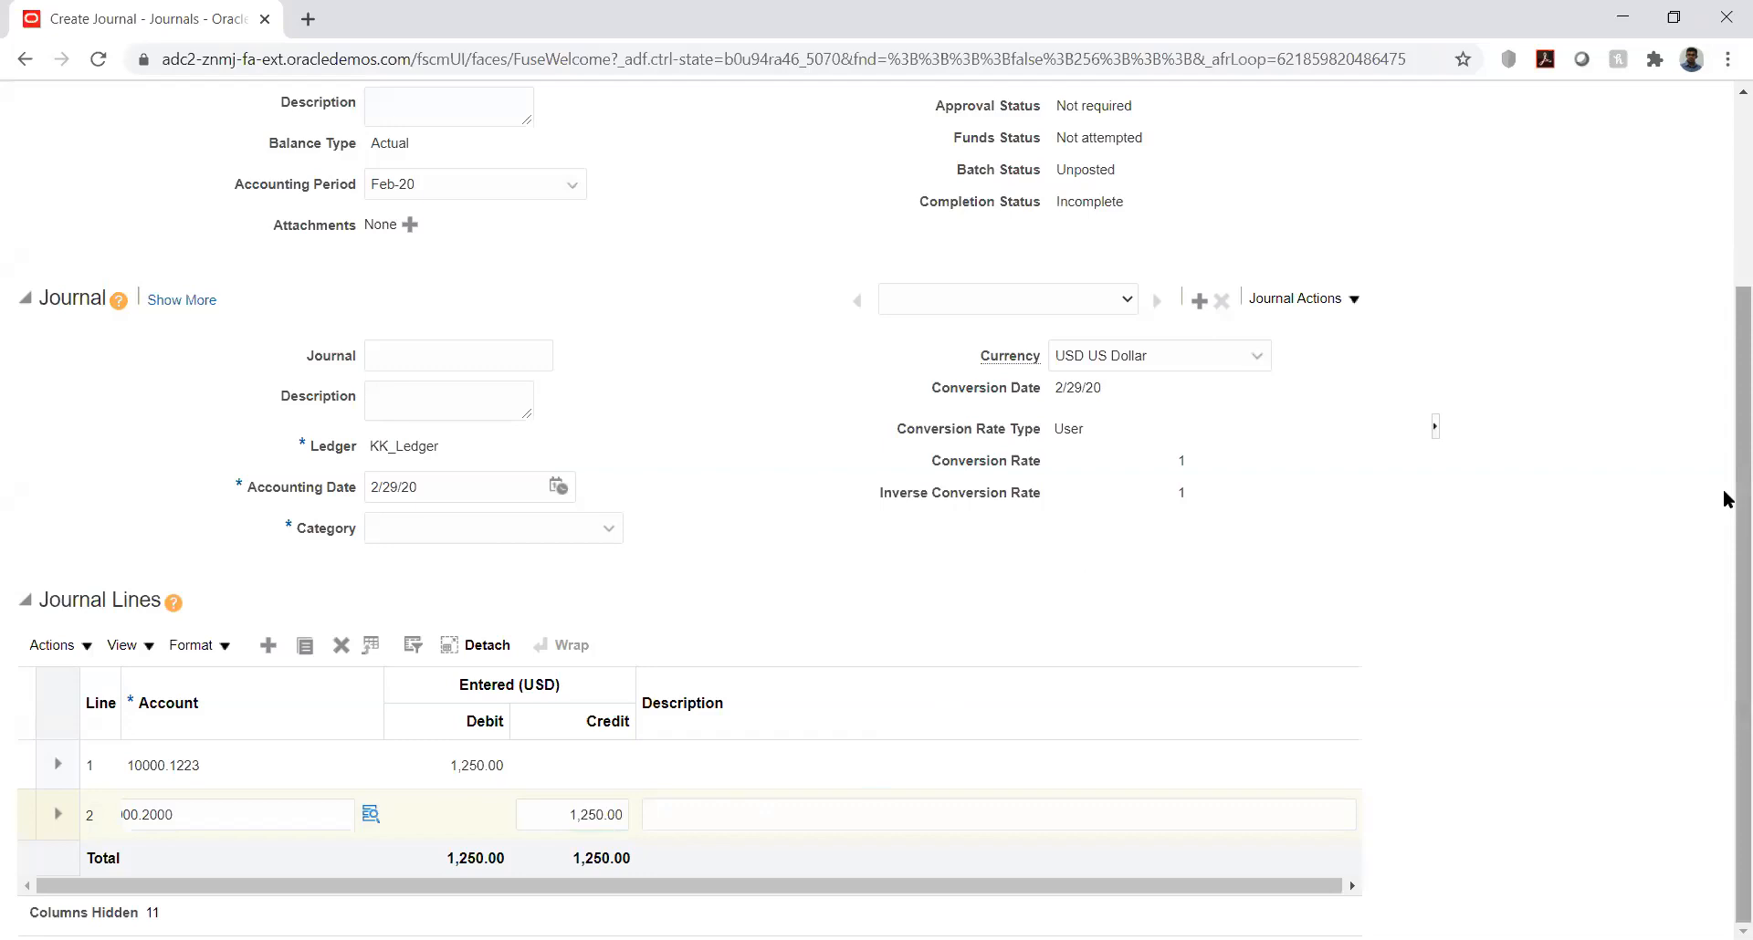
left_click_drag(1726, 498, 1723, 293)
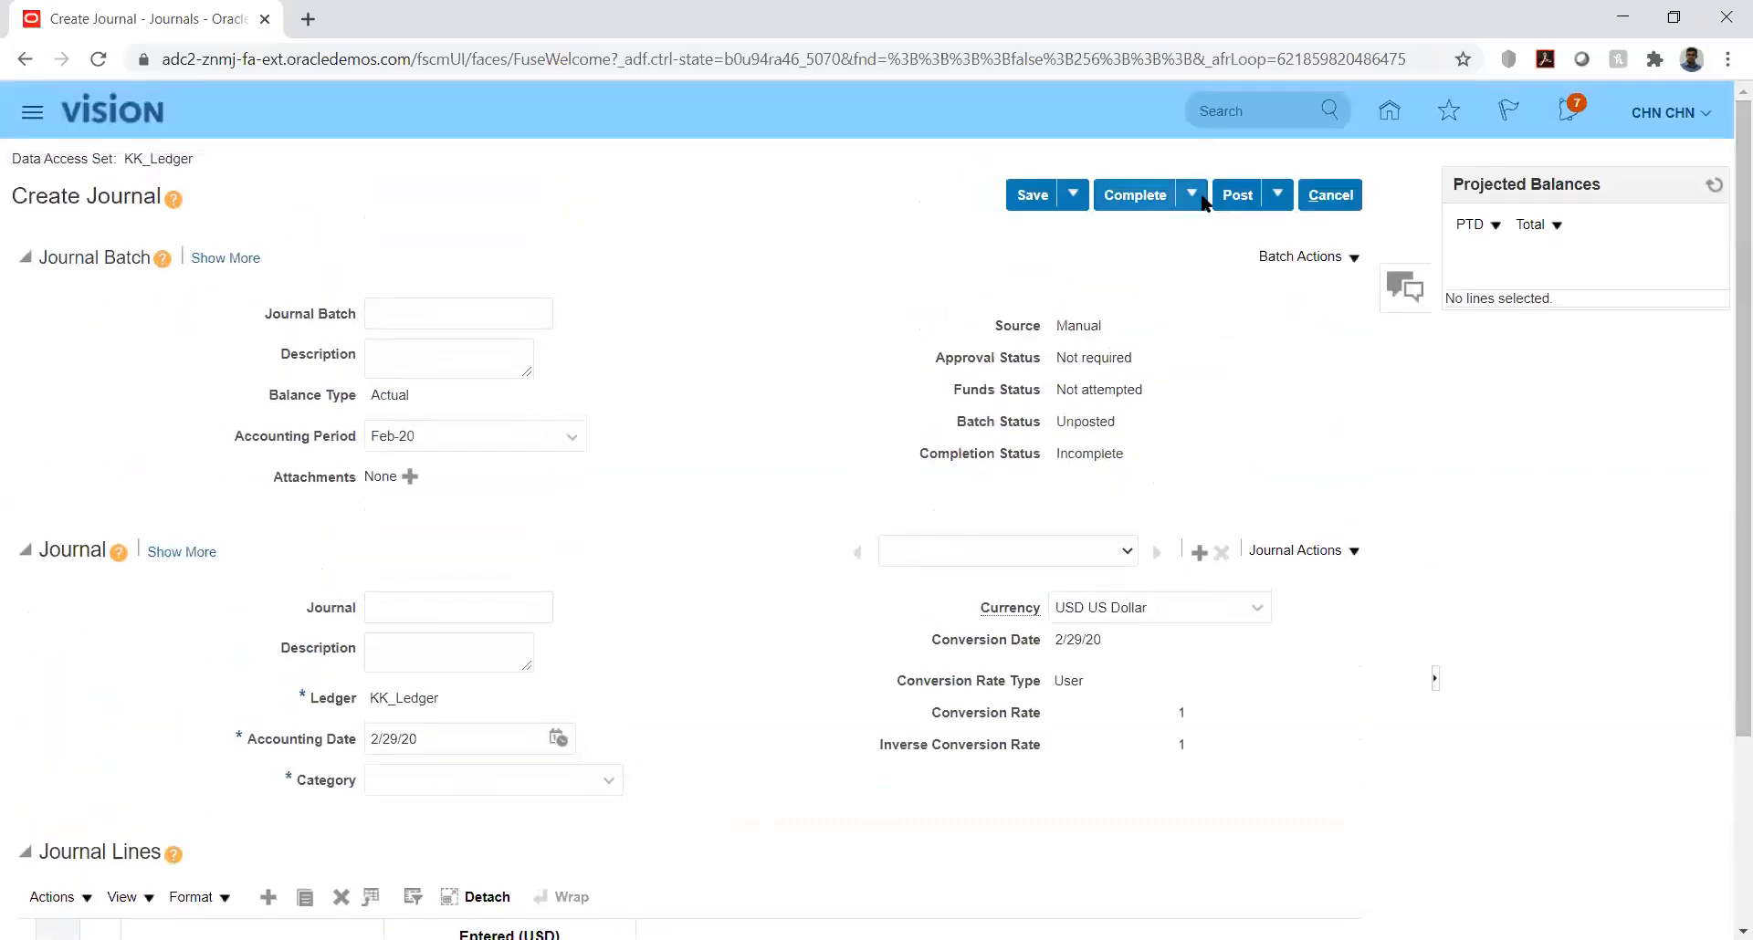
left_click(1239, 199)
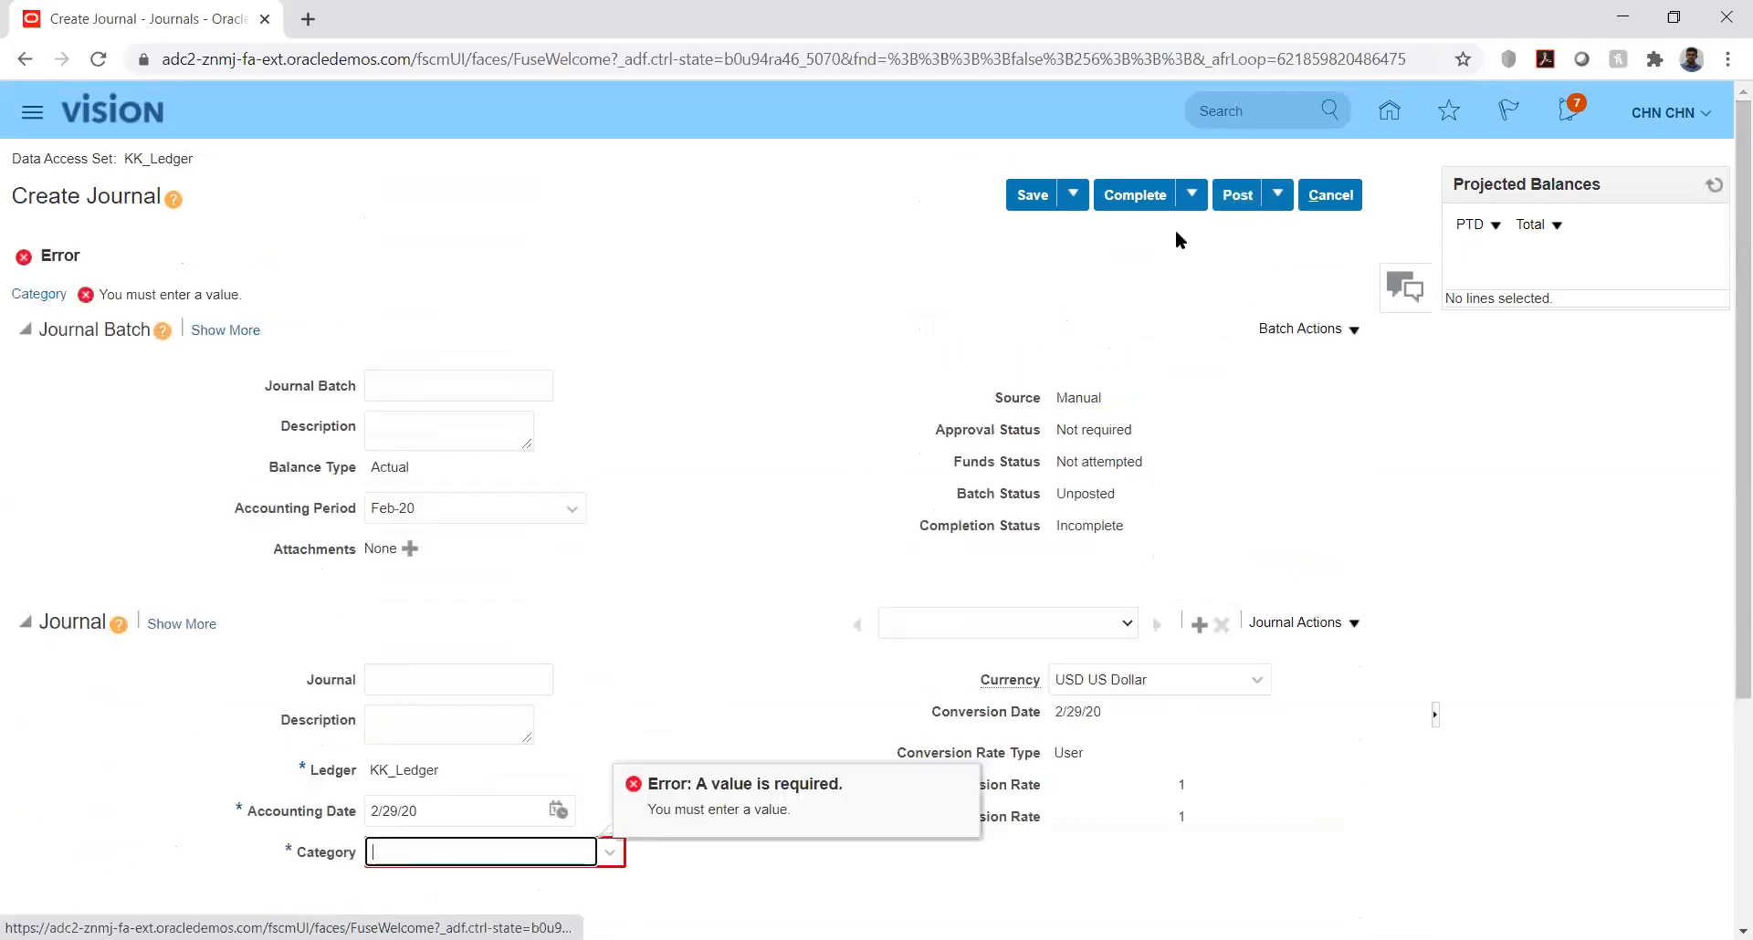
Step: Set the journal category to KK_Fusion, post the journal and close it
type("K")
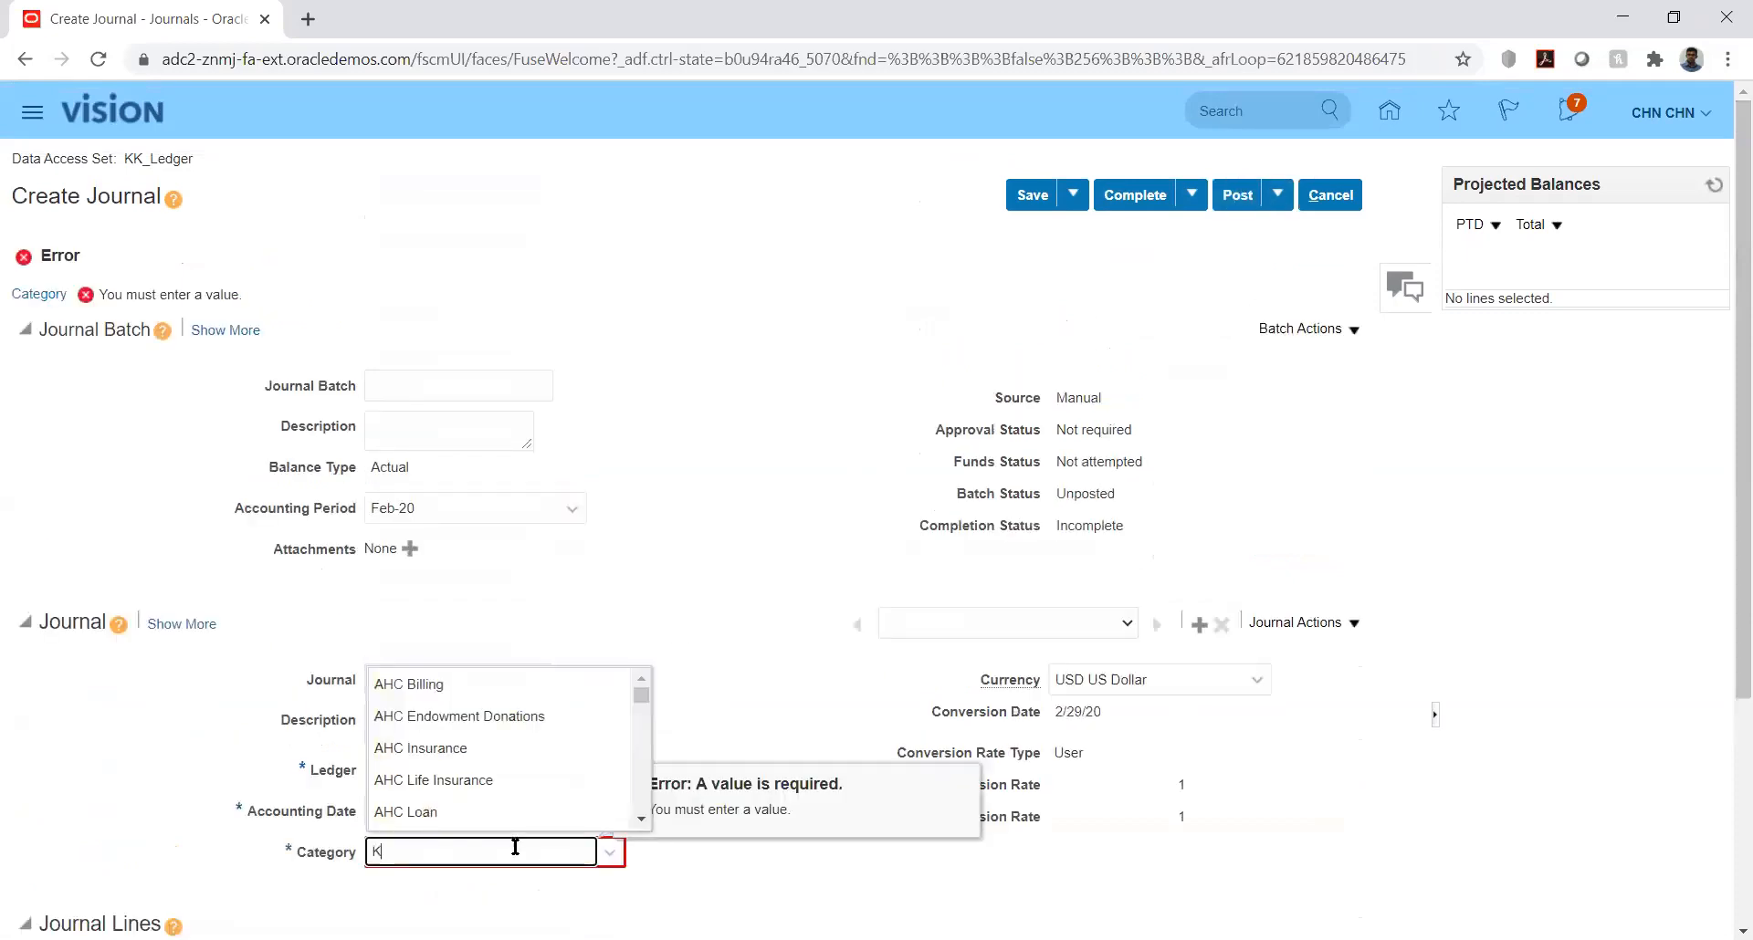
type("K")
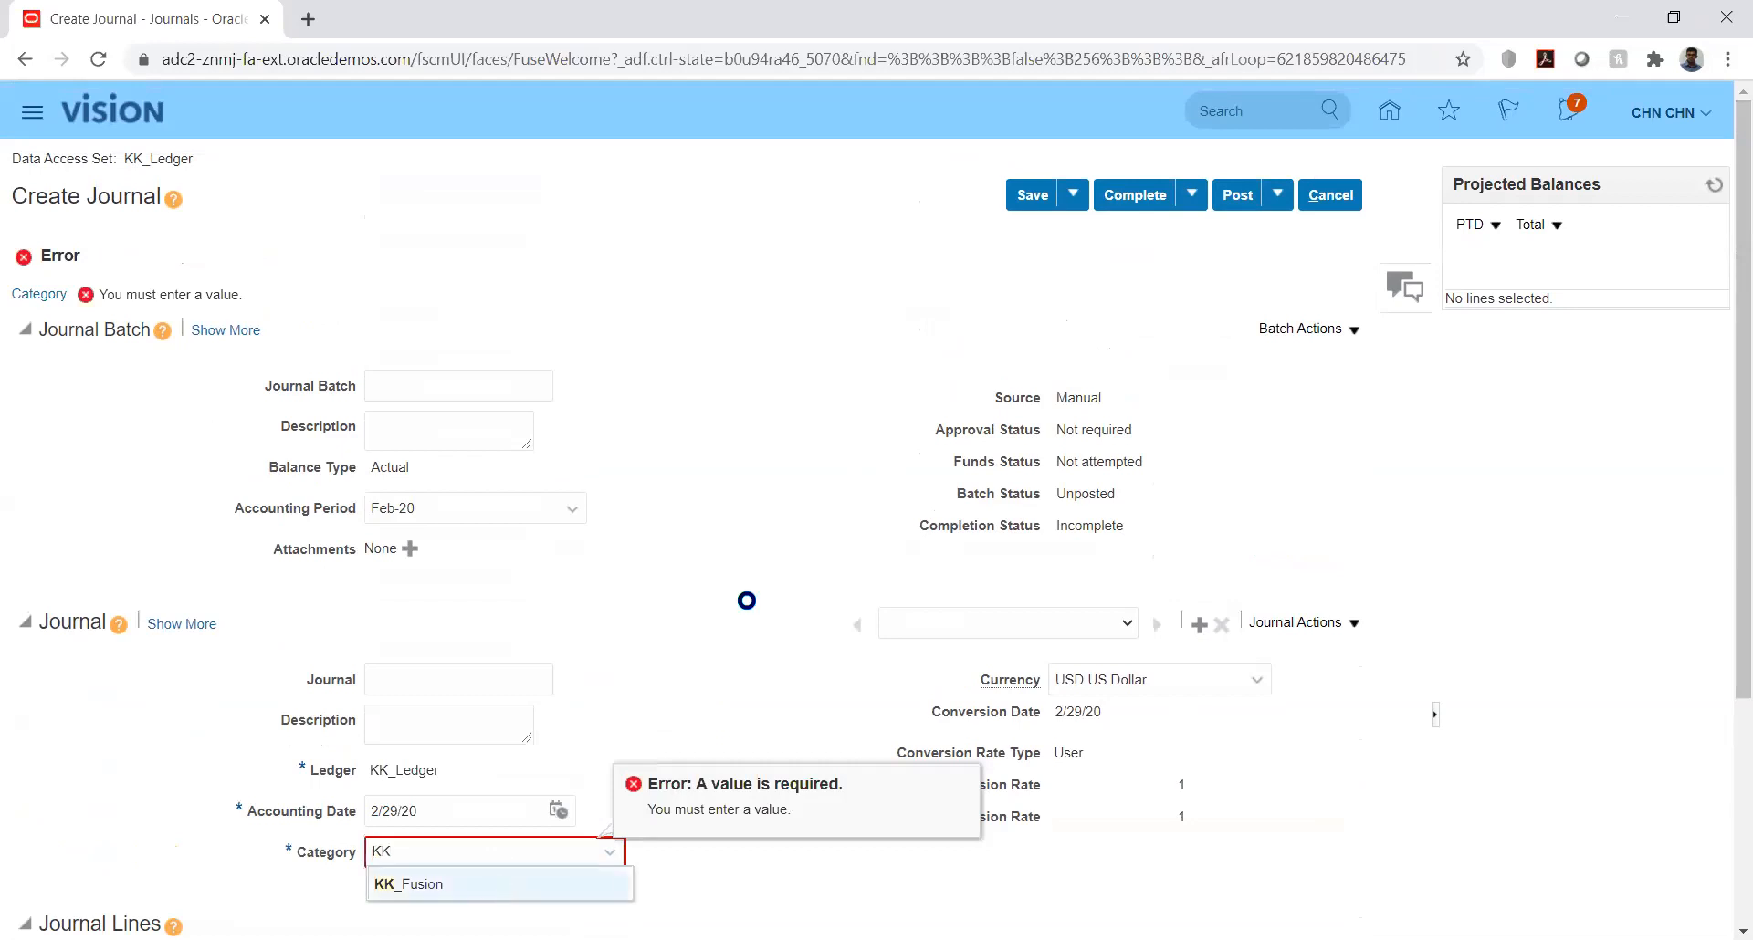
key("Return")
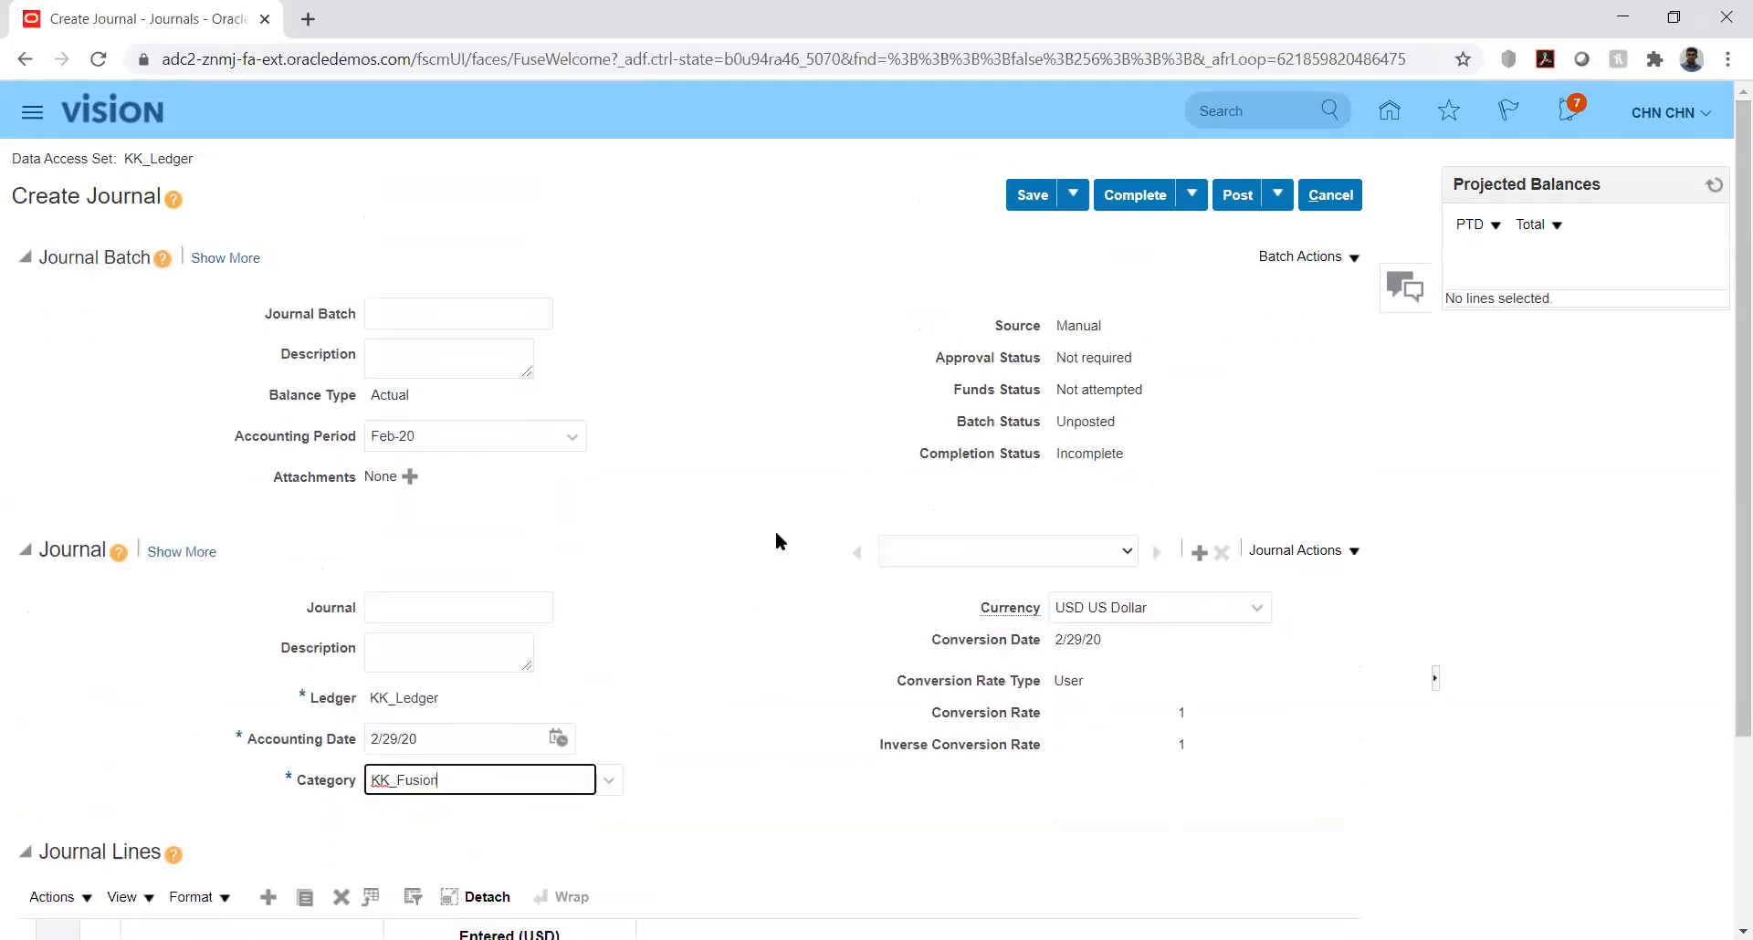
left_click(1238, 195)
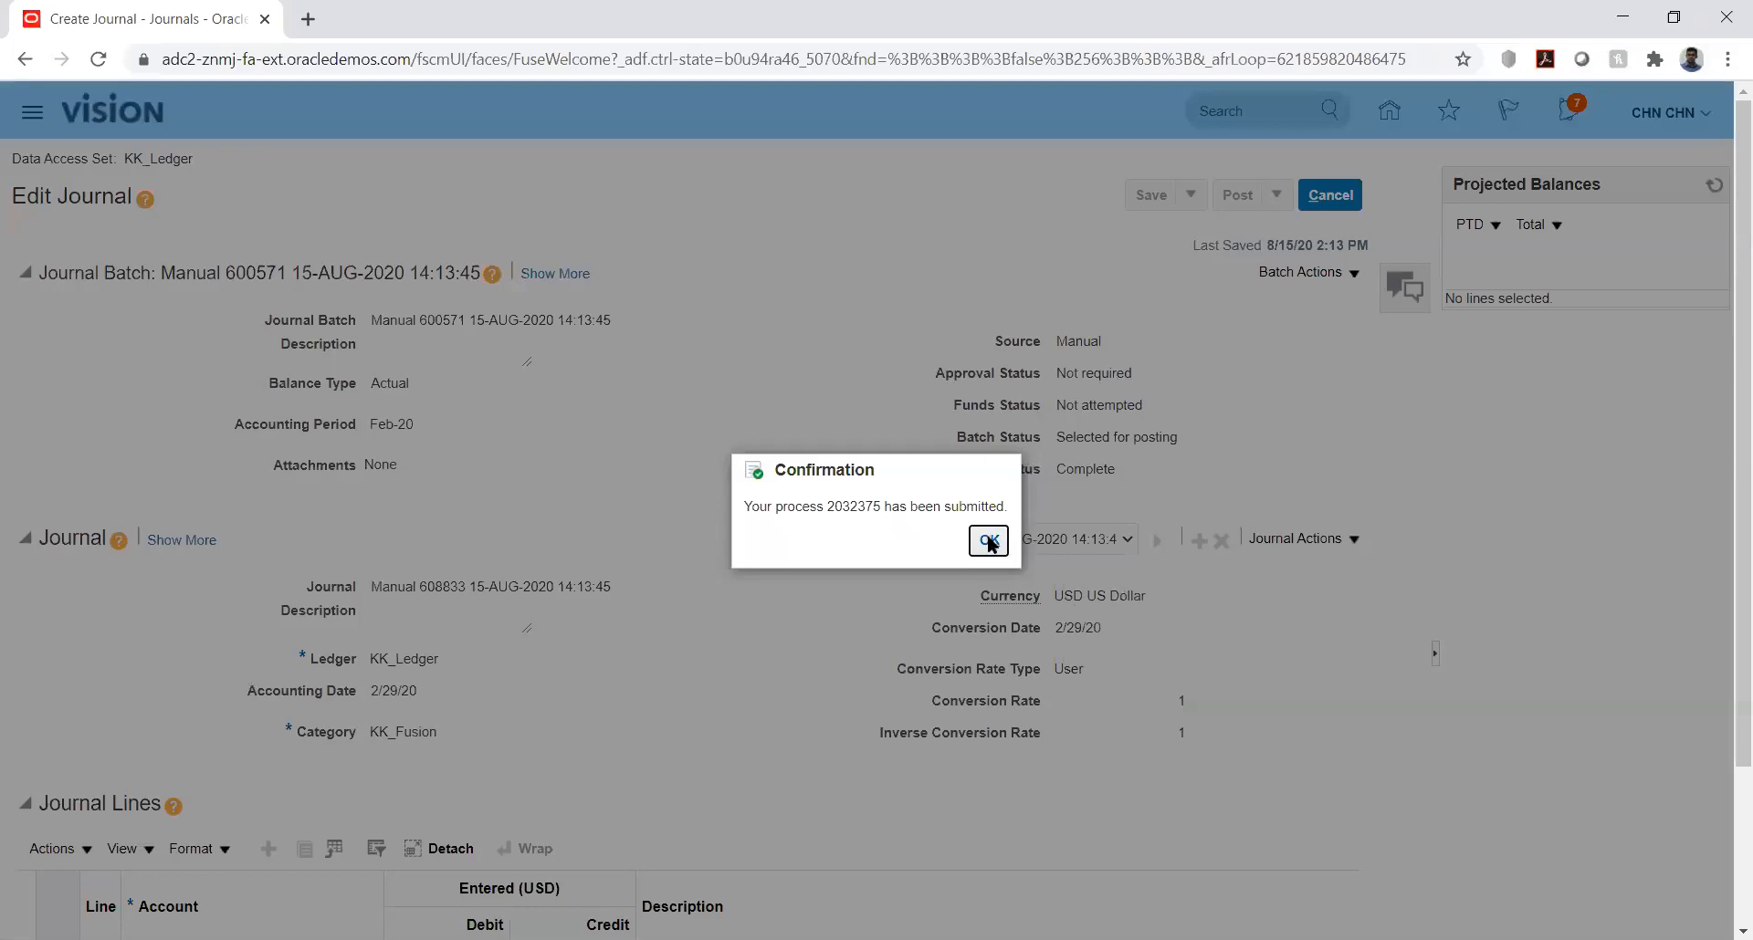
left_click(989, 541)
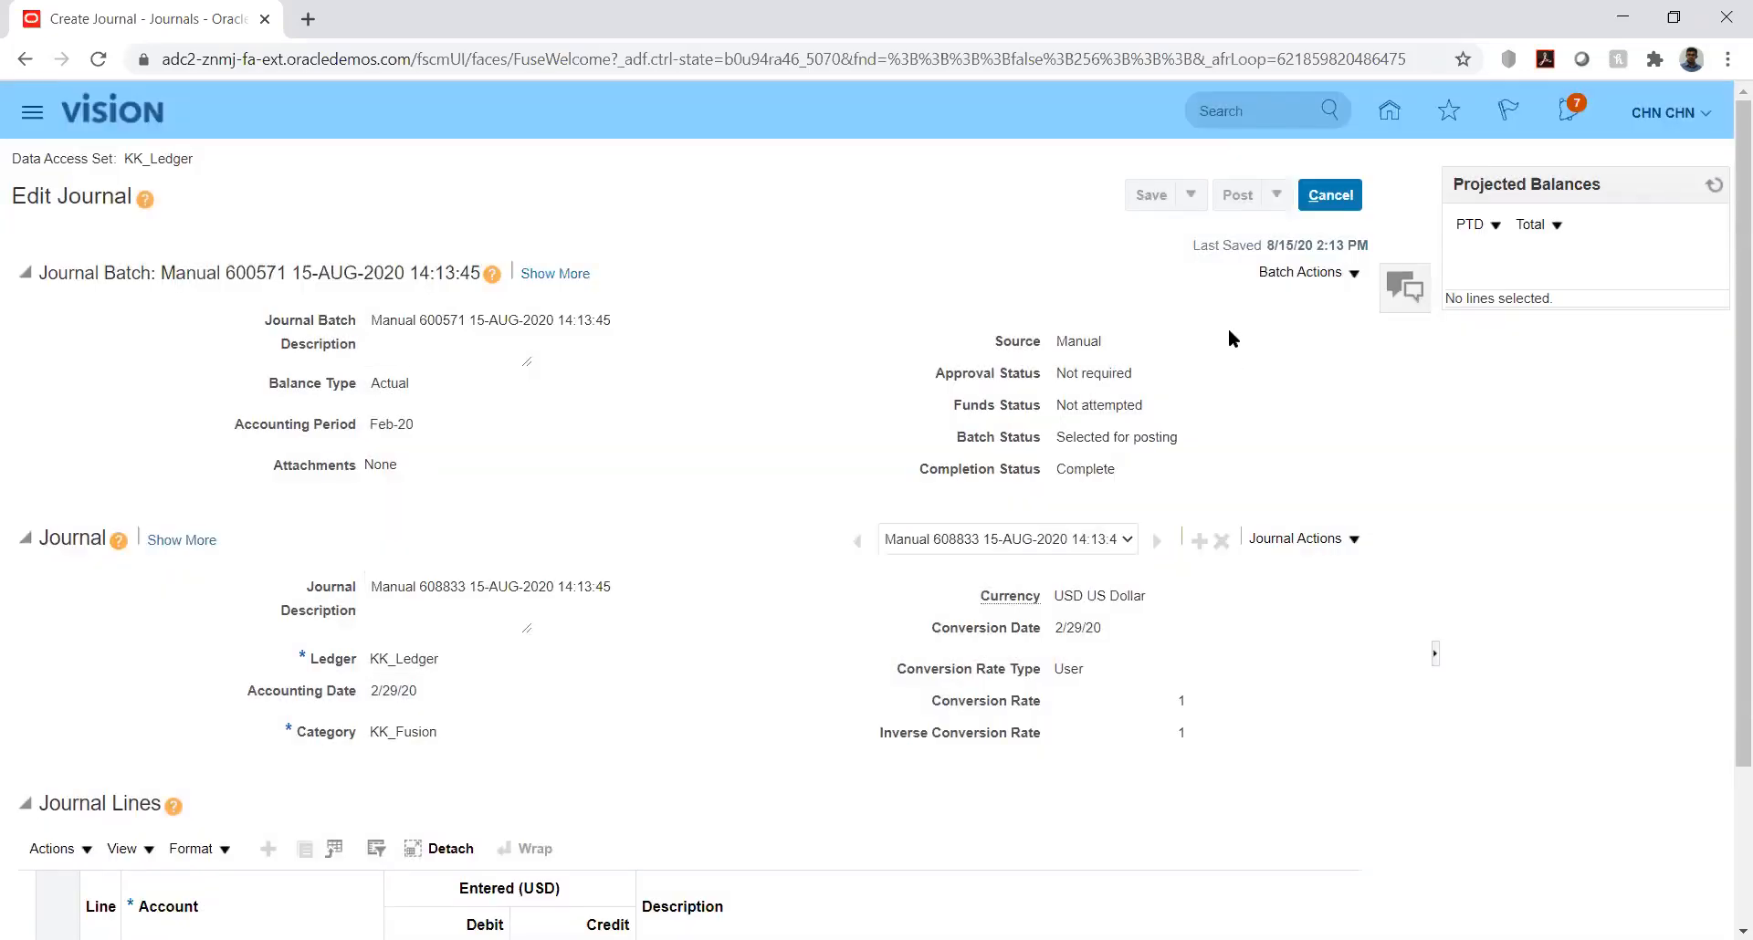
left_click(1331, 196)
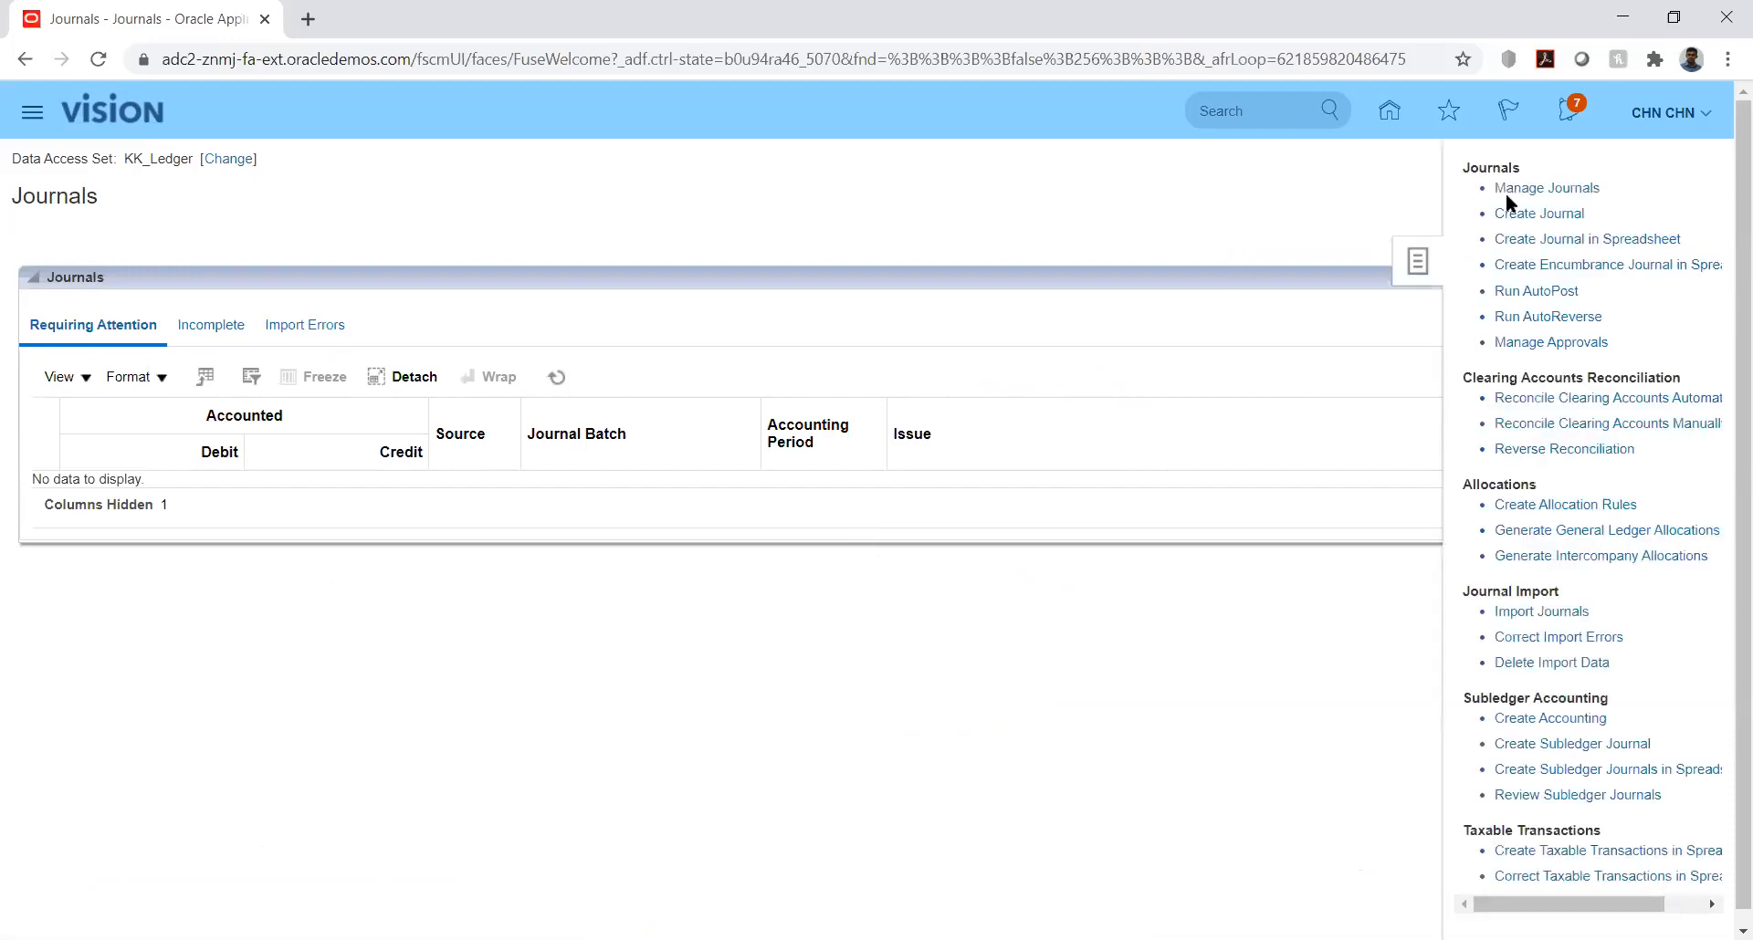
Step: View the Manage Journals search page, close it and return to the home page
left_click(1534, 191)
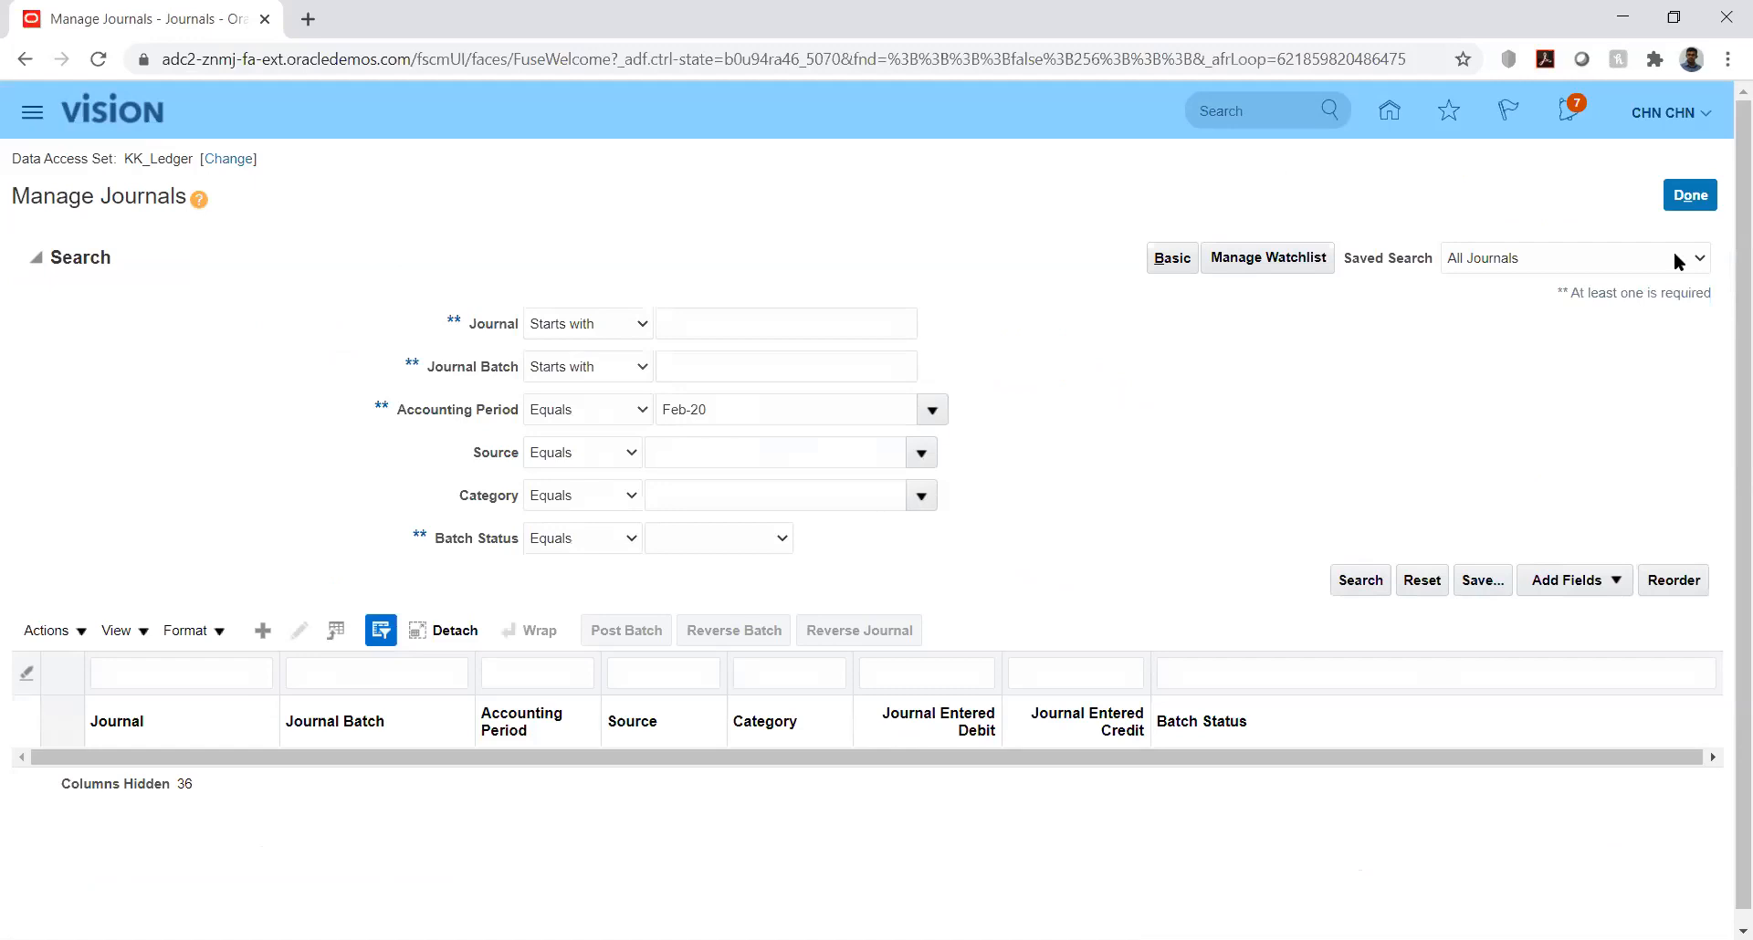
left_click(1692, 195)
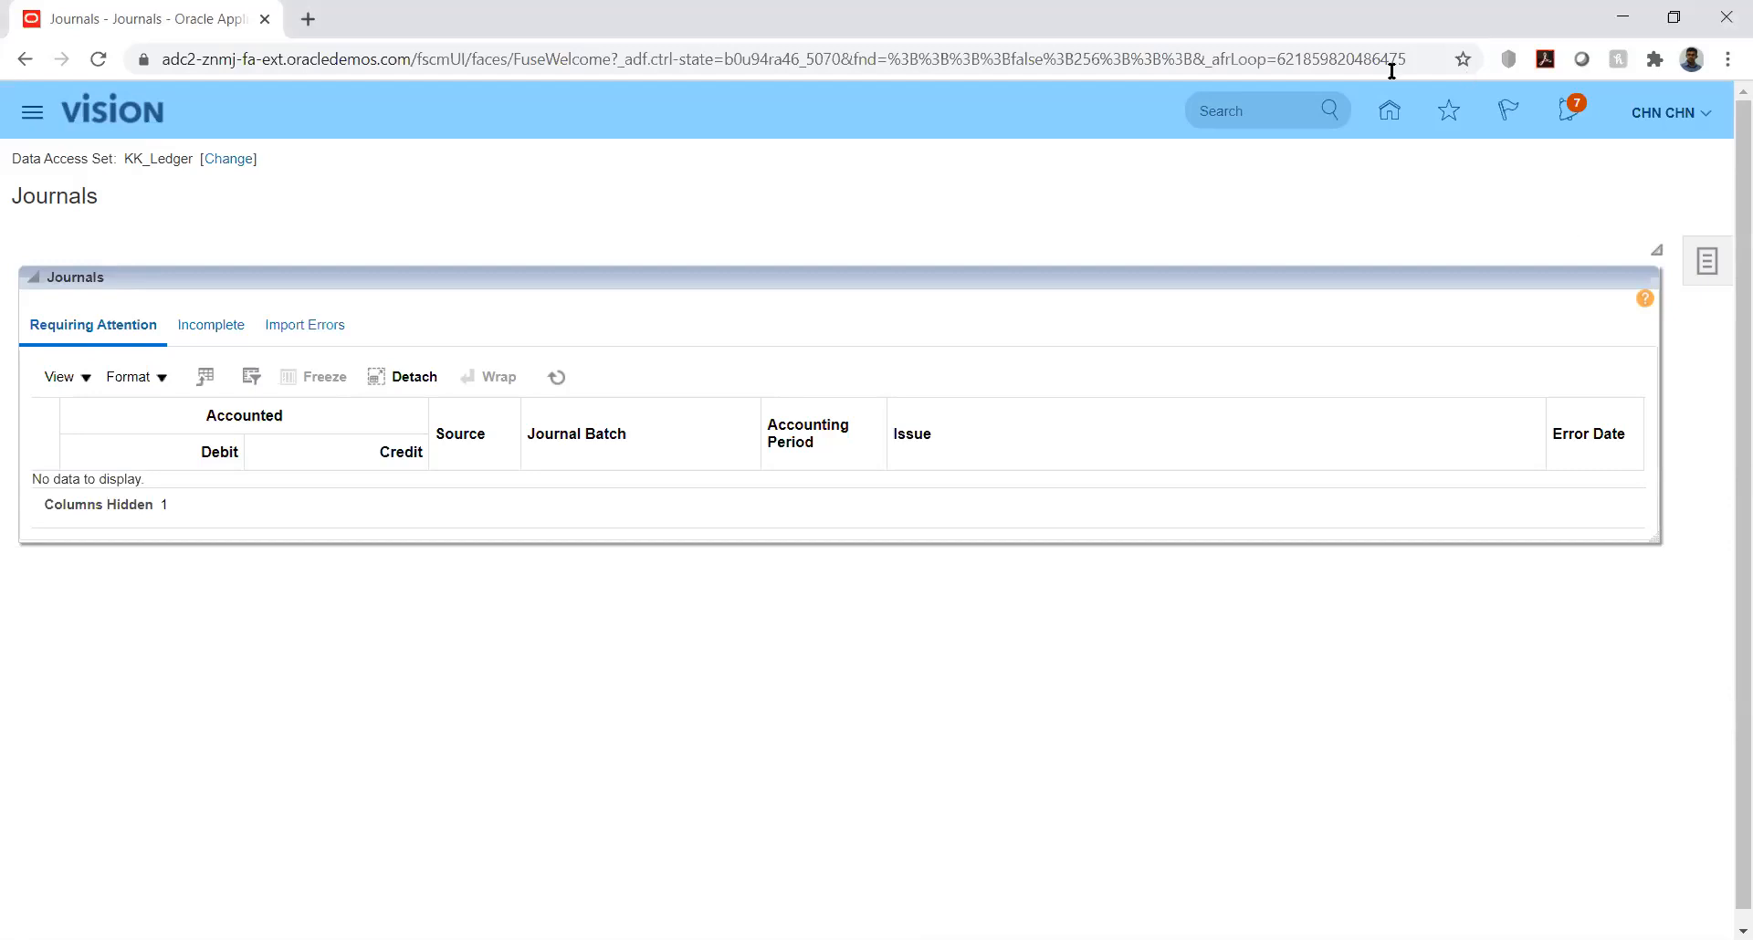
left_click(1389, 109)
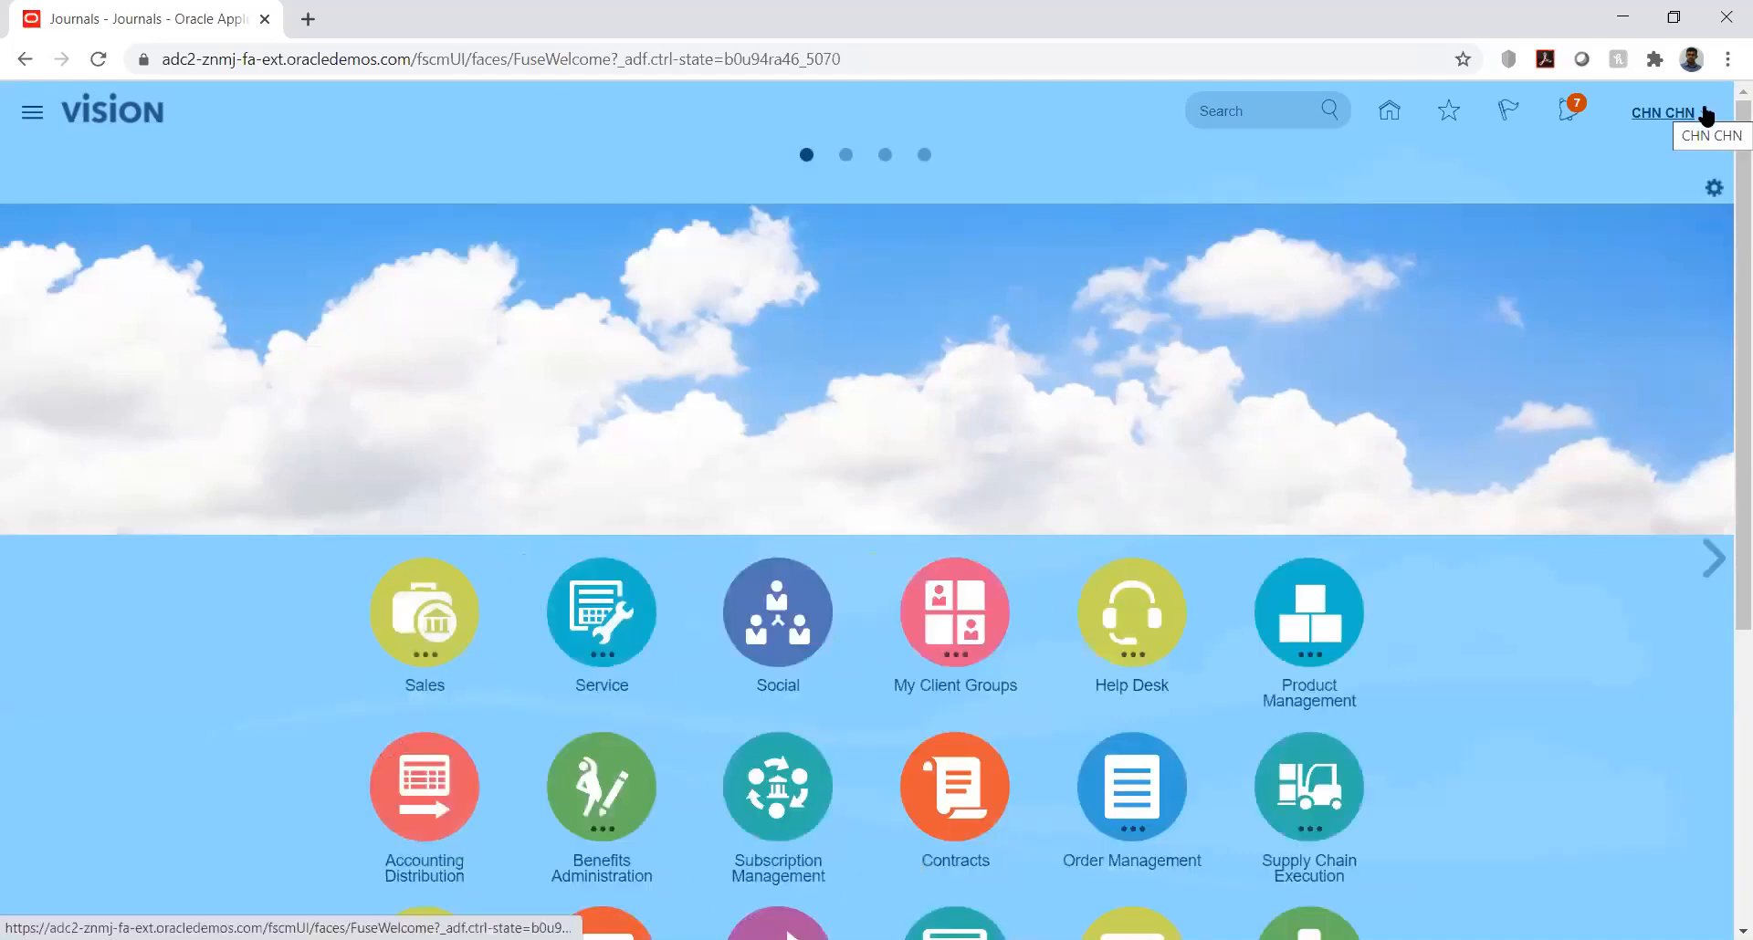
key("alt+Tab")
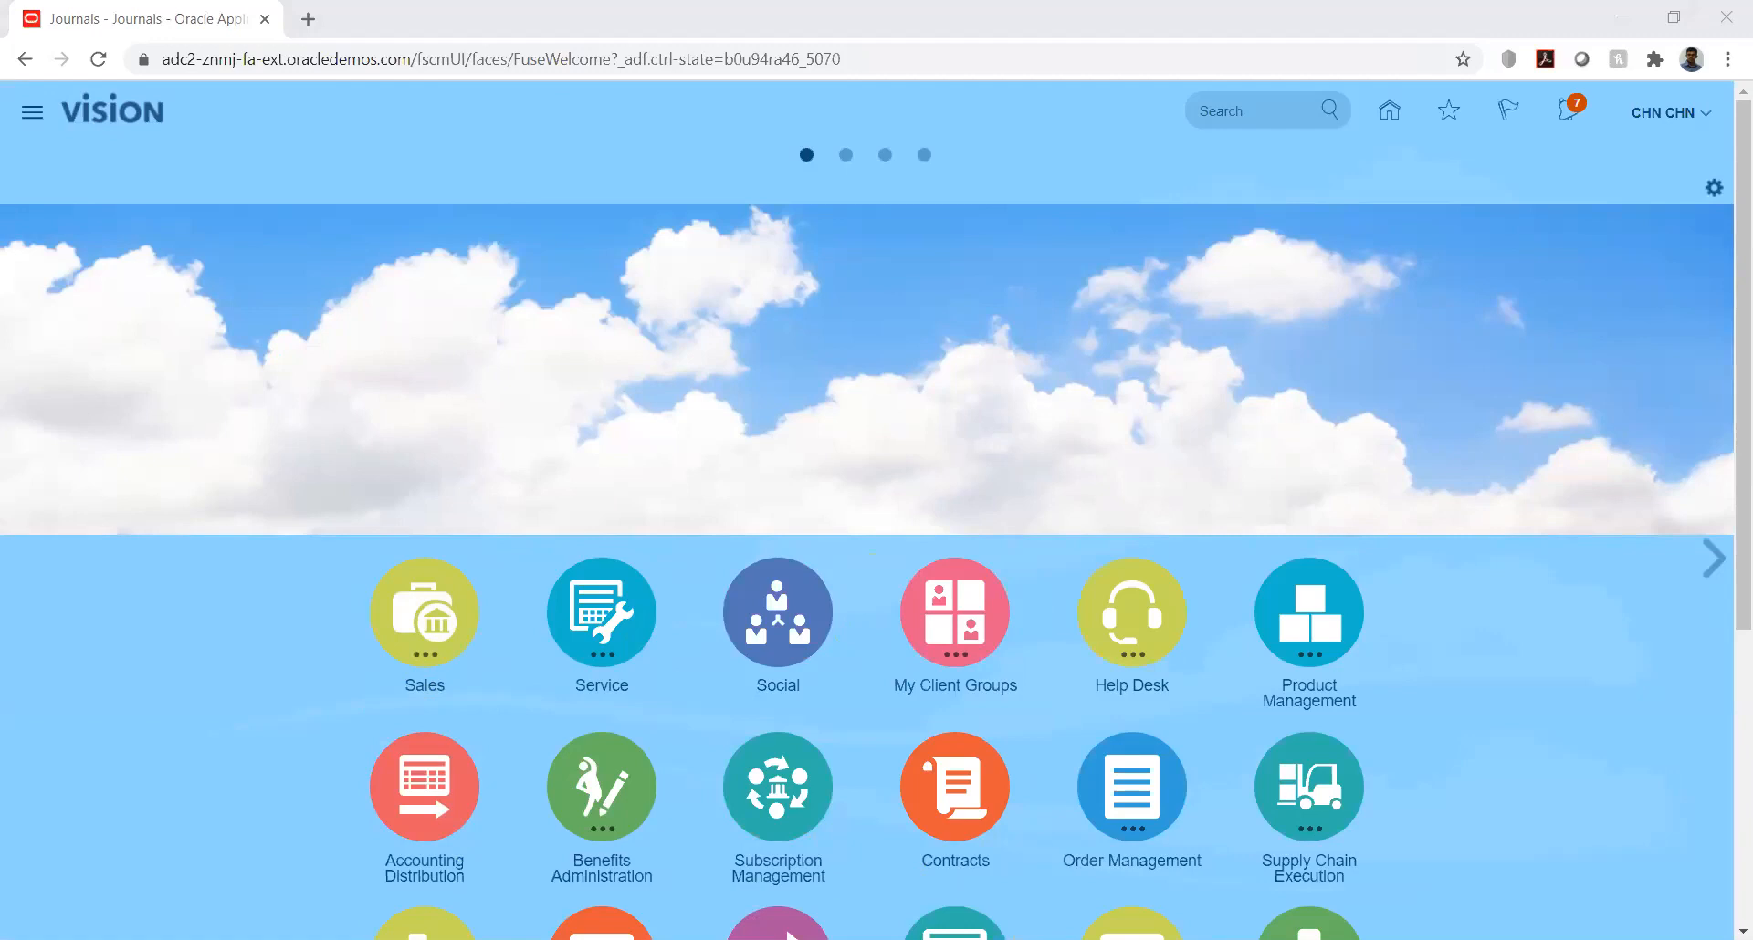
Step: Find the implementation project starting with "kk" in Setup and Maintenance and open KK Implementation
left_click(1707, 119)
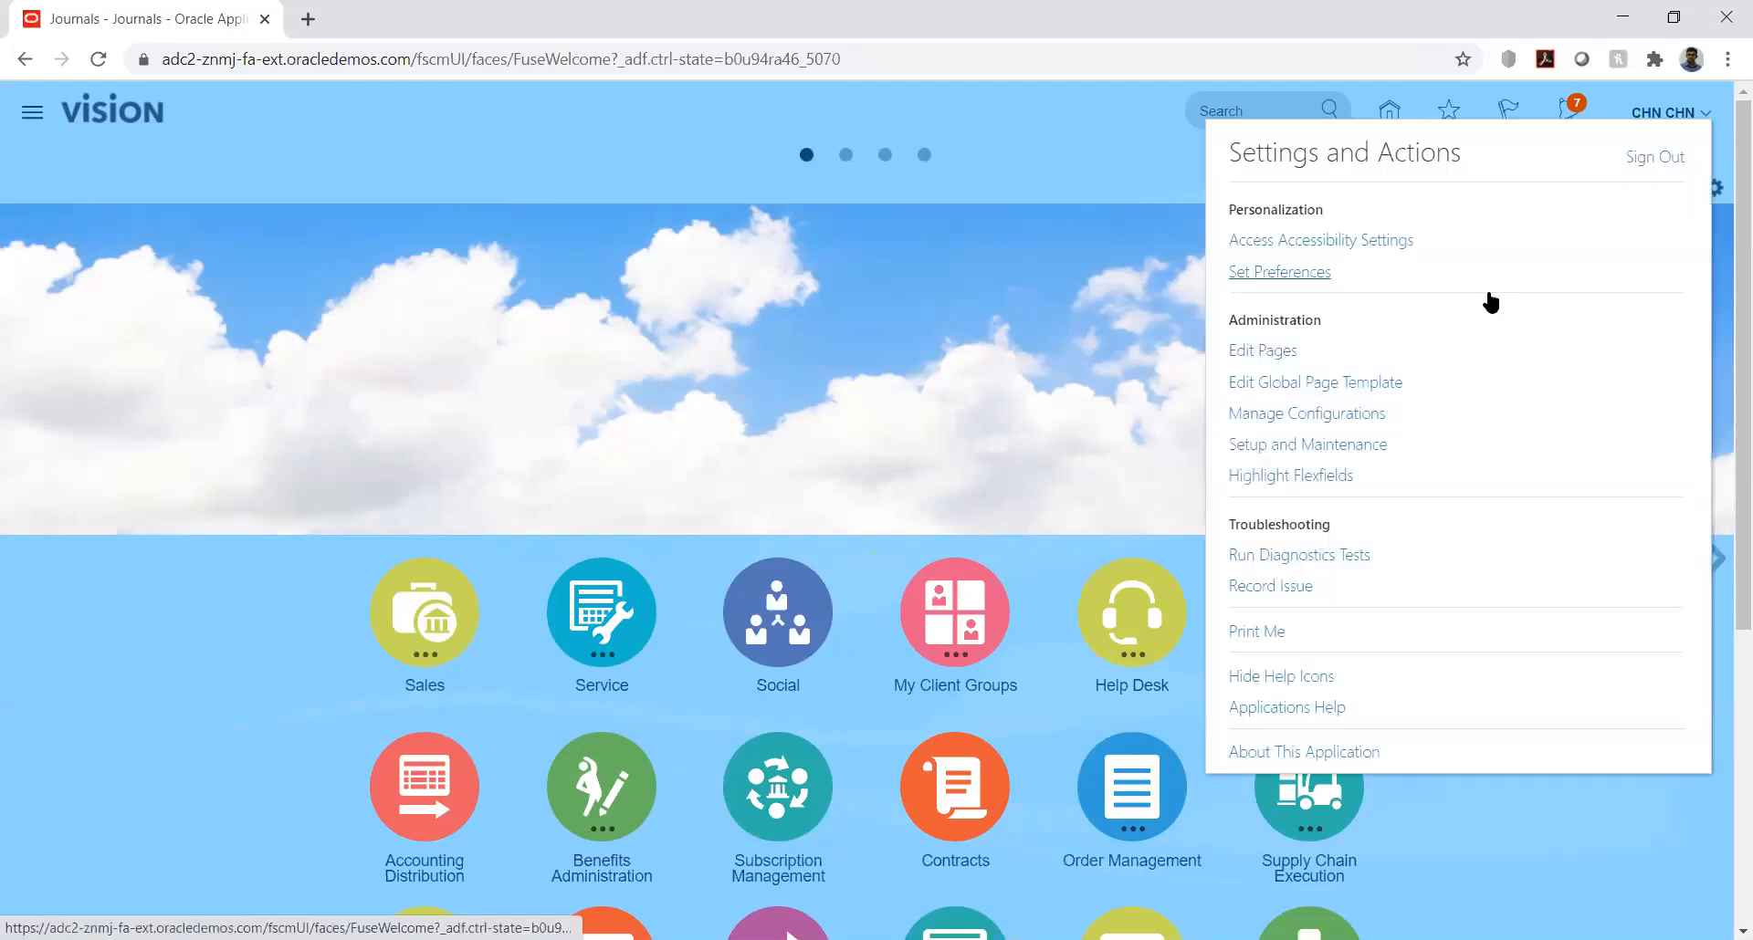
left_click(1308, 448)
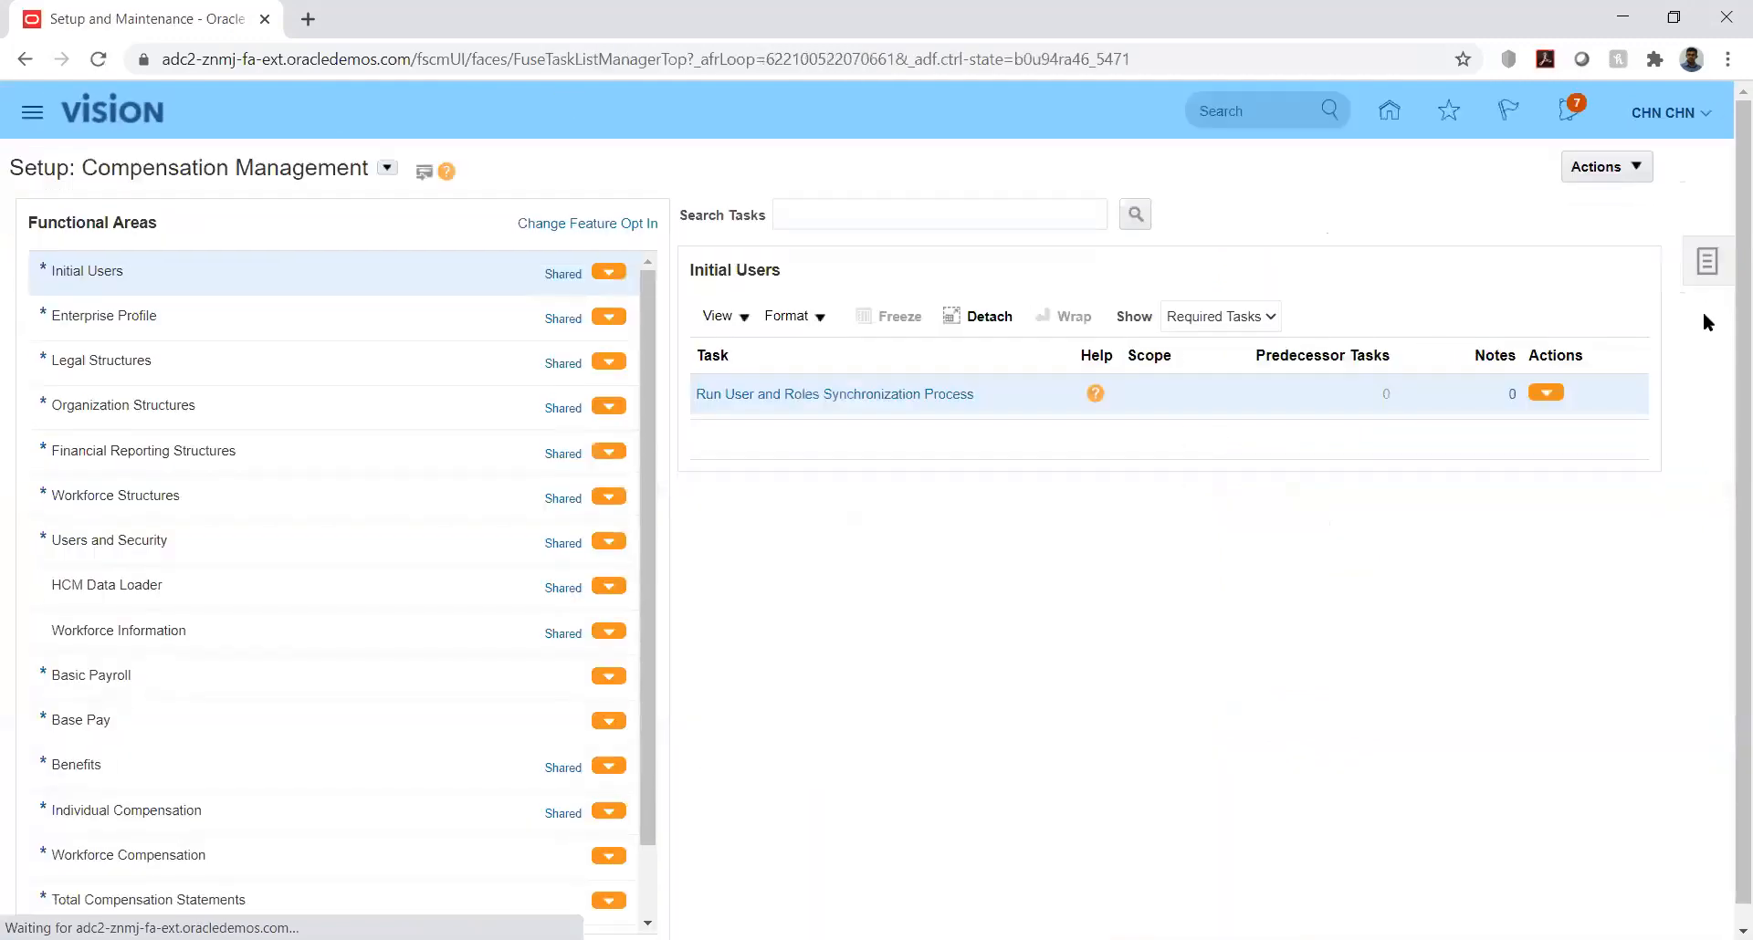
left_click(1716, 264)
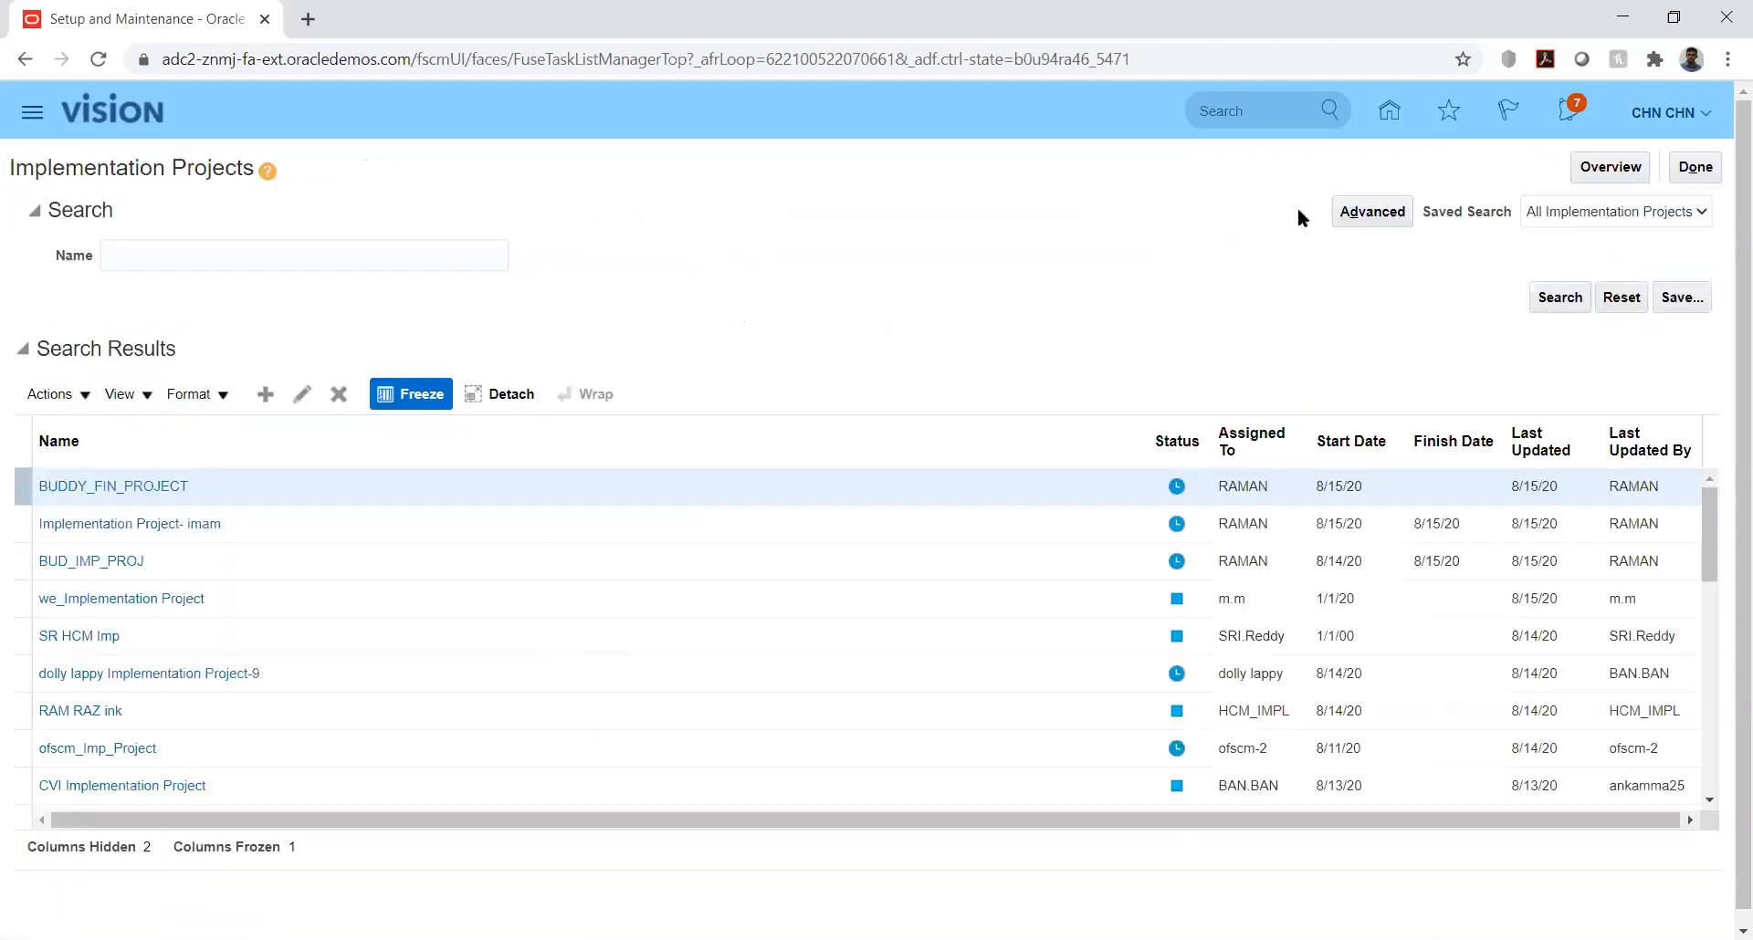
left_click(256, 250)
type("kk")
key("Return")
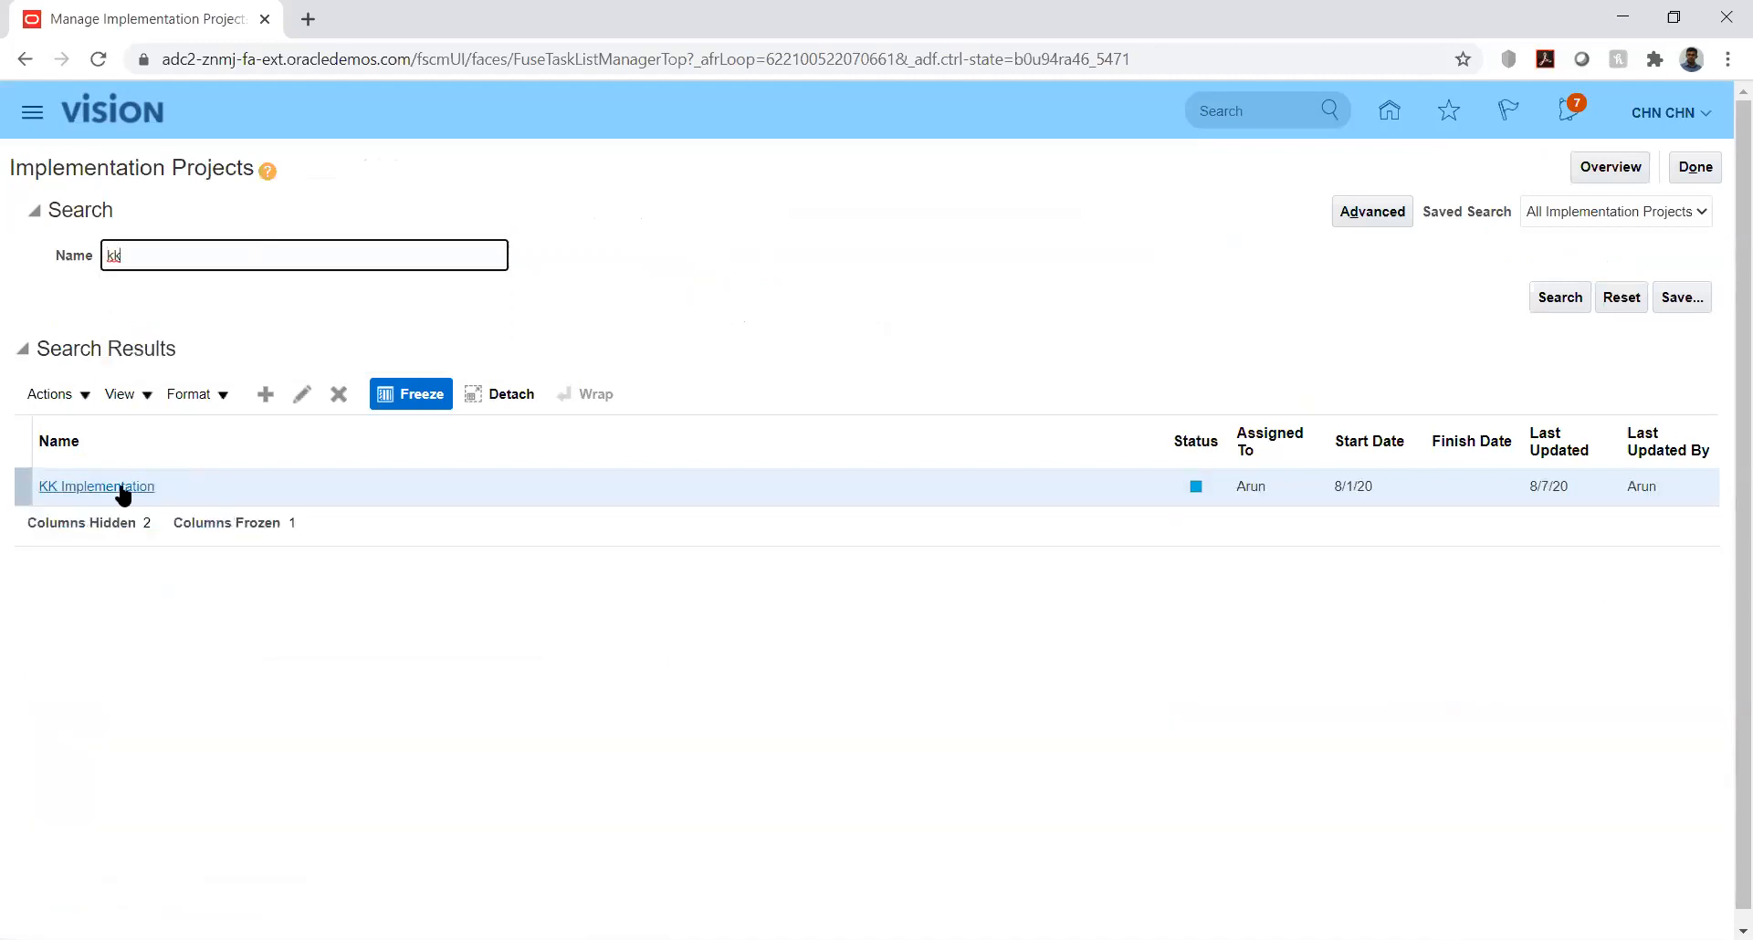
left_click(120, 487)
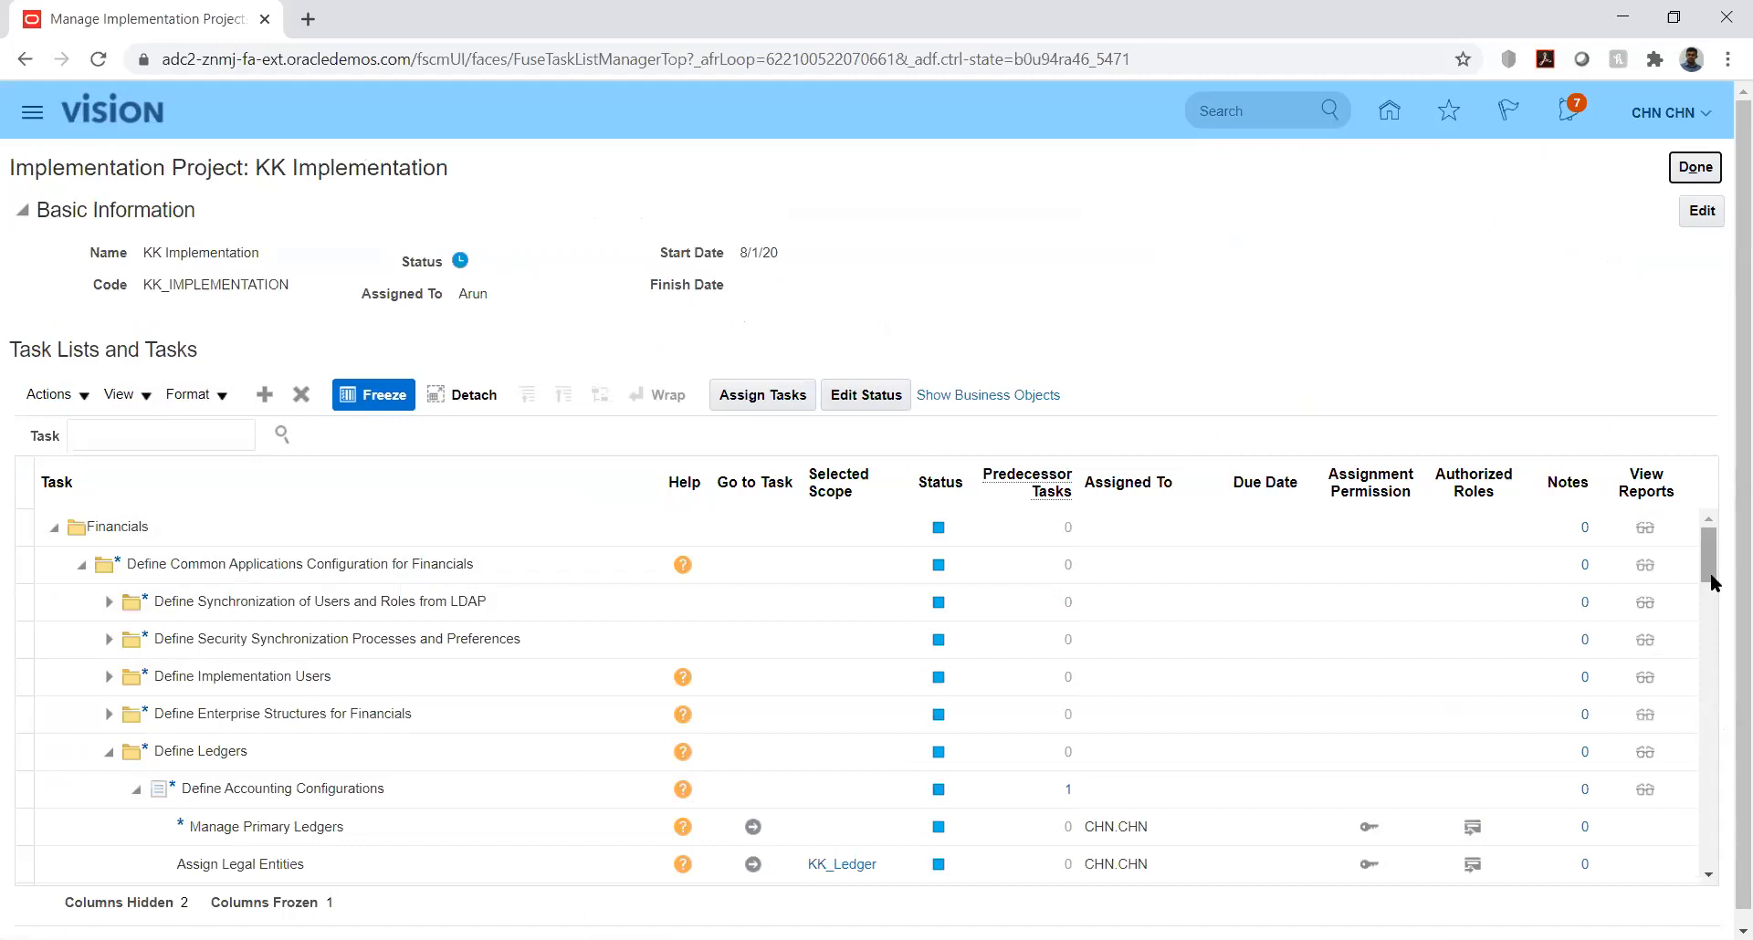
Step: Expand Define Enterprise Structures for Financials down through Define Financial Reporting Structures to the Define Currencies tasks
left_click(106, 716)
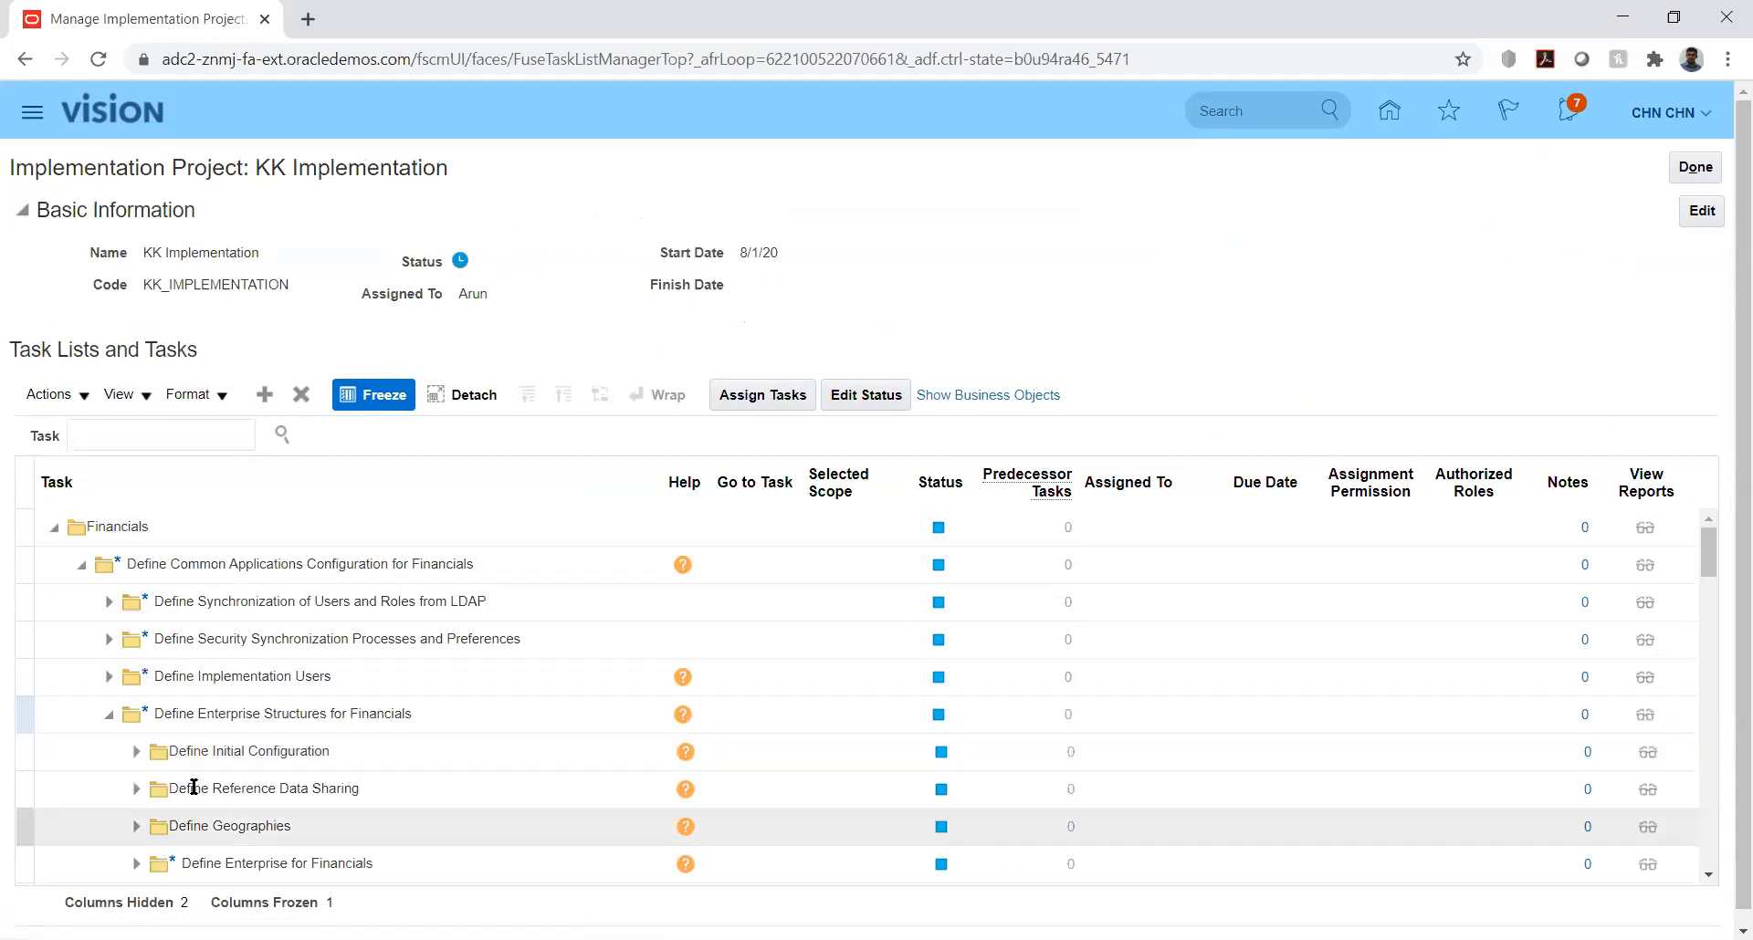
mouse_move(1712, 559)
left_mouse_down()
mouse_move(1724, 603)
mouse_move(1724, 584)
left_mouse_up()
scroll(883, 639, "up", 1)
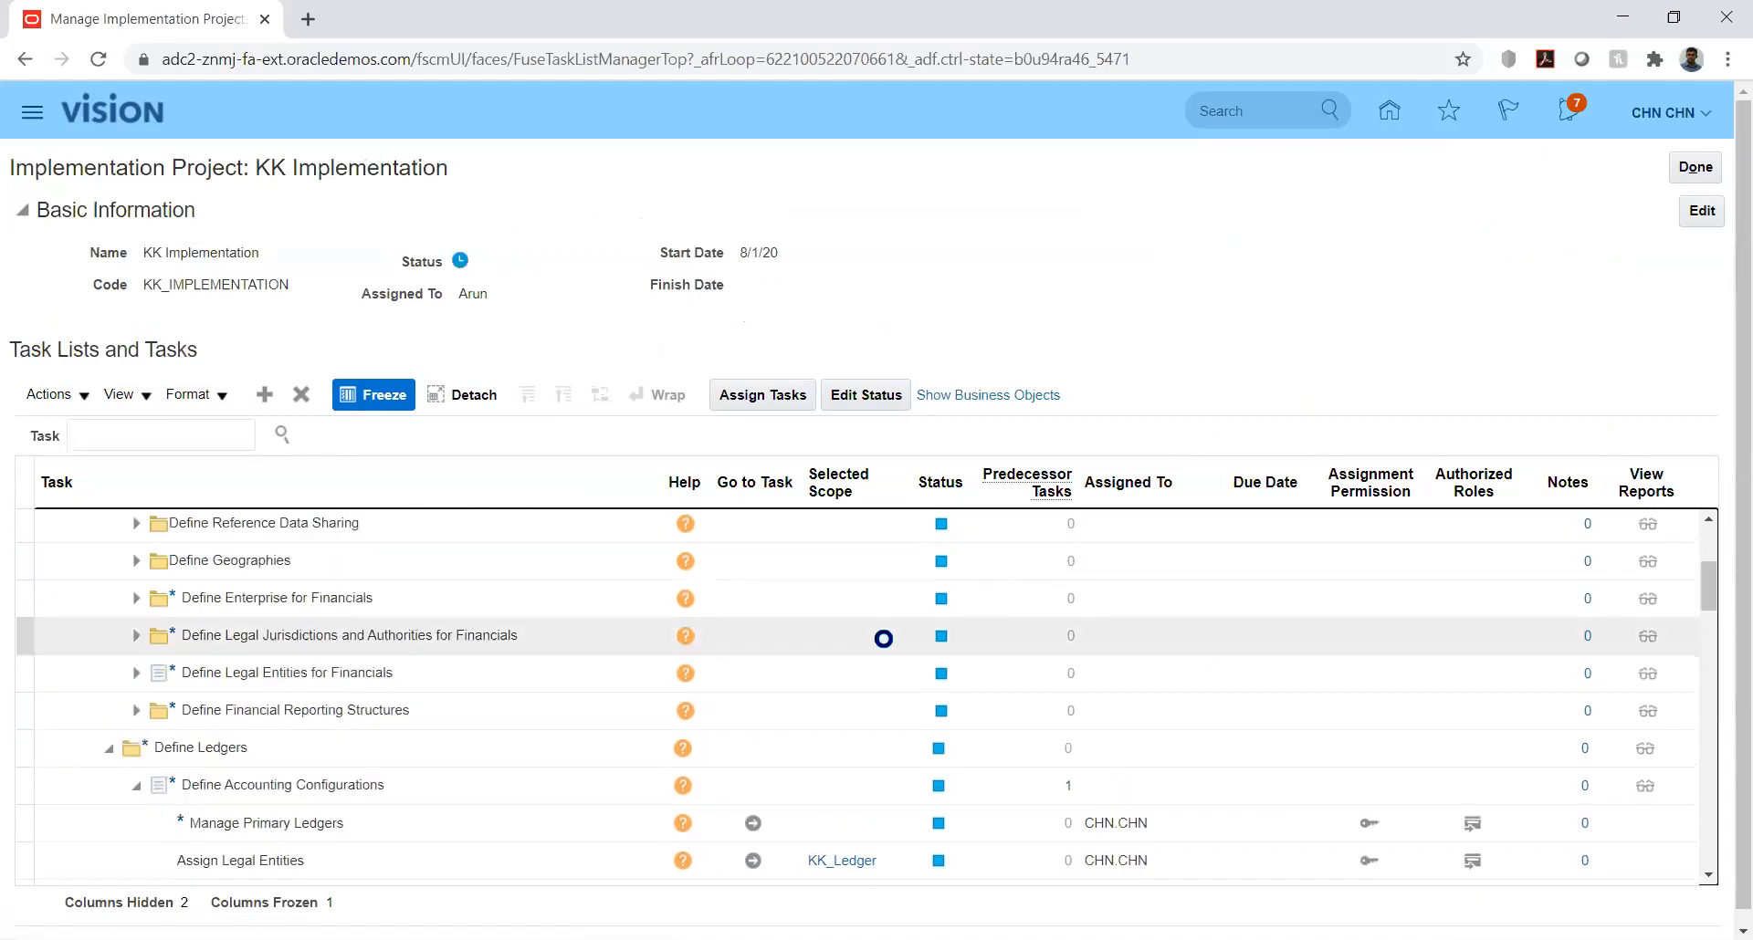
left_click(345, 756)
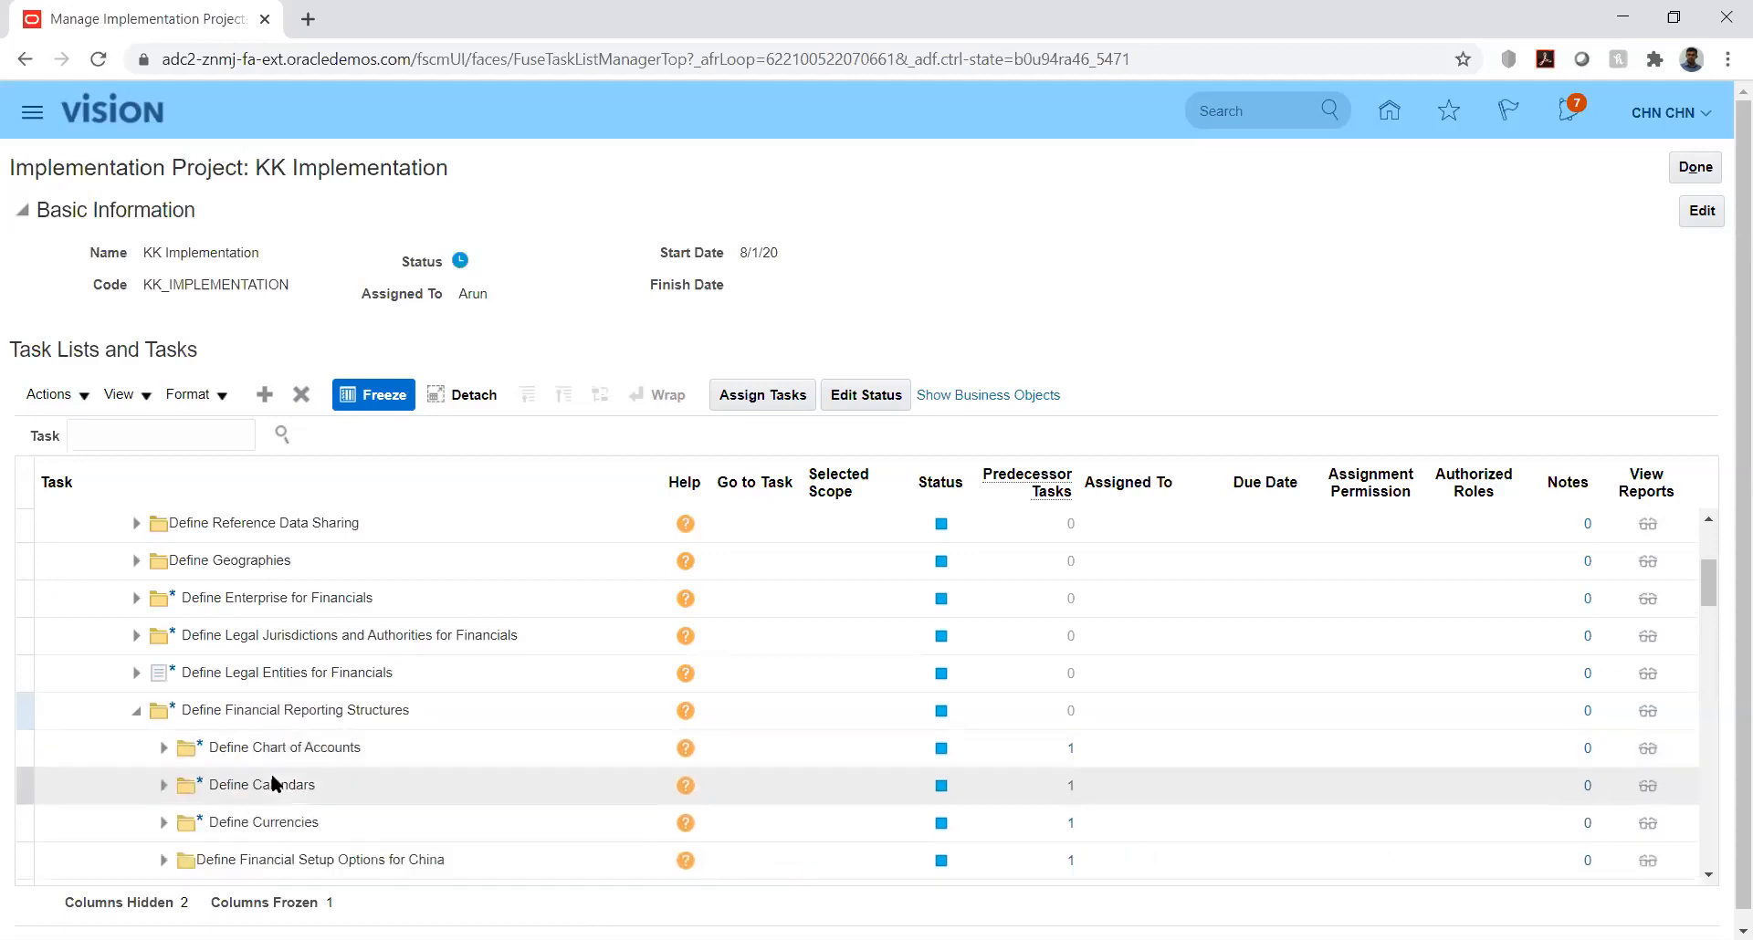
left_click(163, 823)
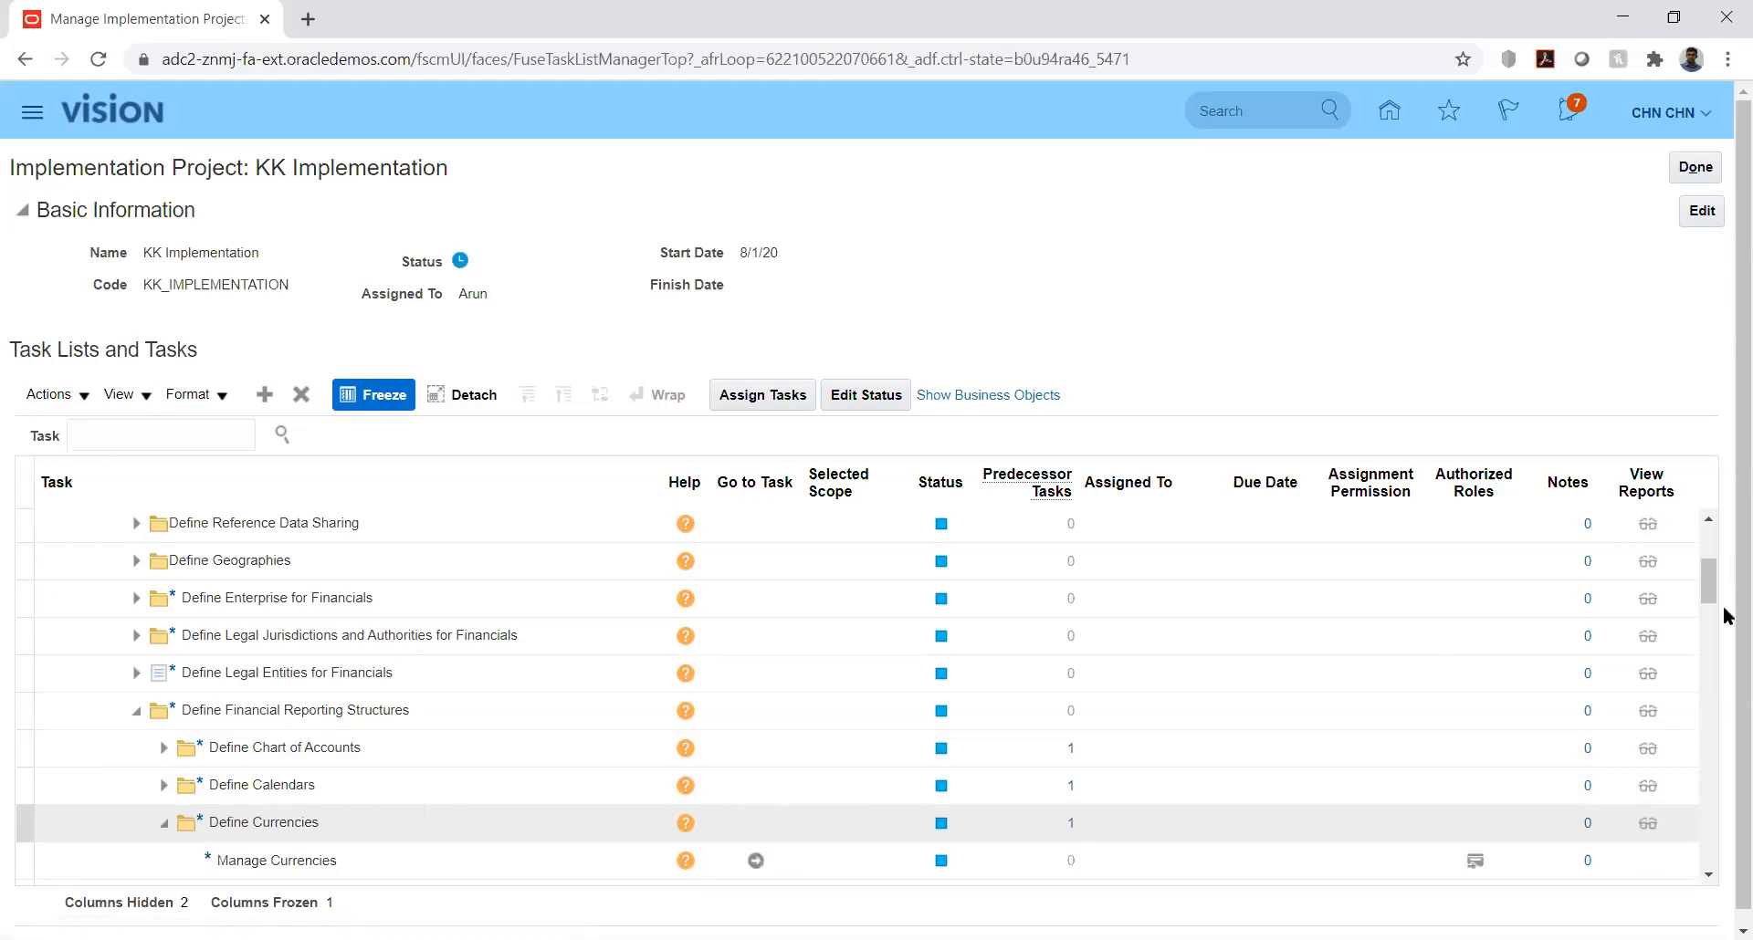
Step: Go to the Manage Conversion Rate Types task under Define Currencies
left_click(1706, 573)
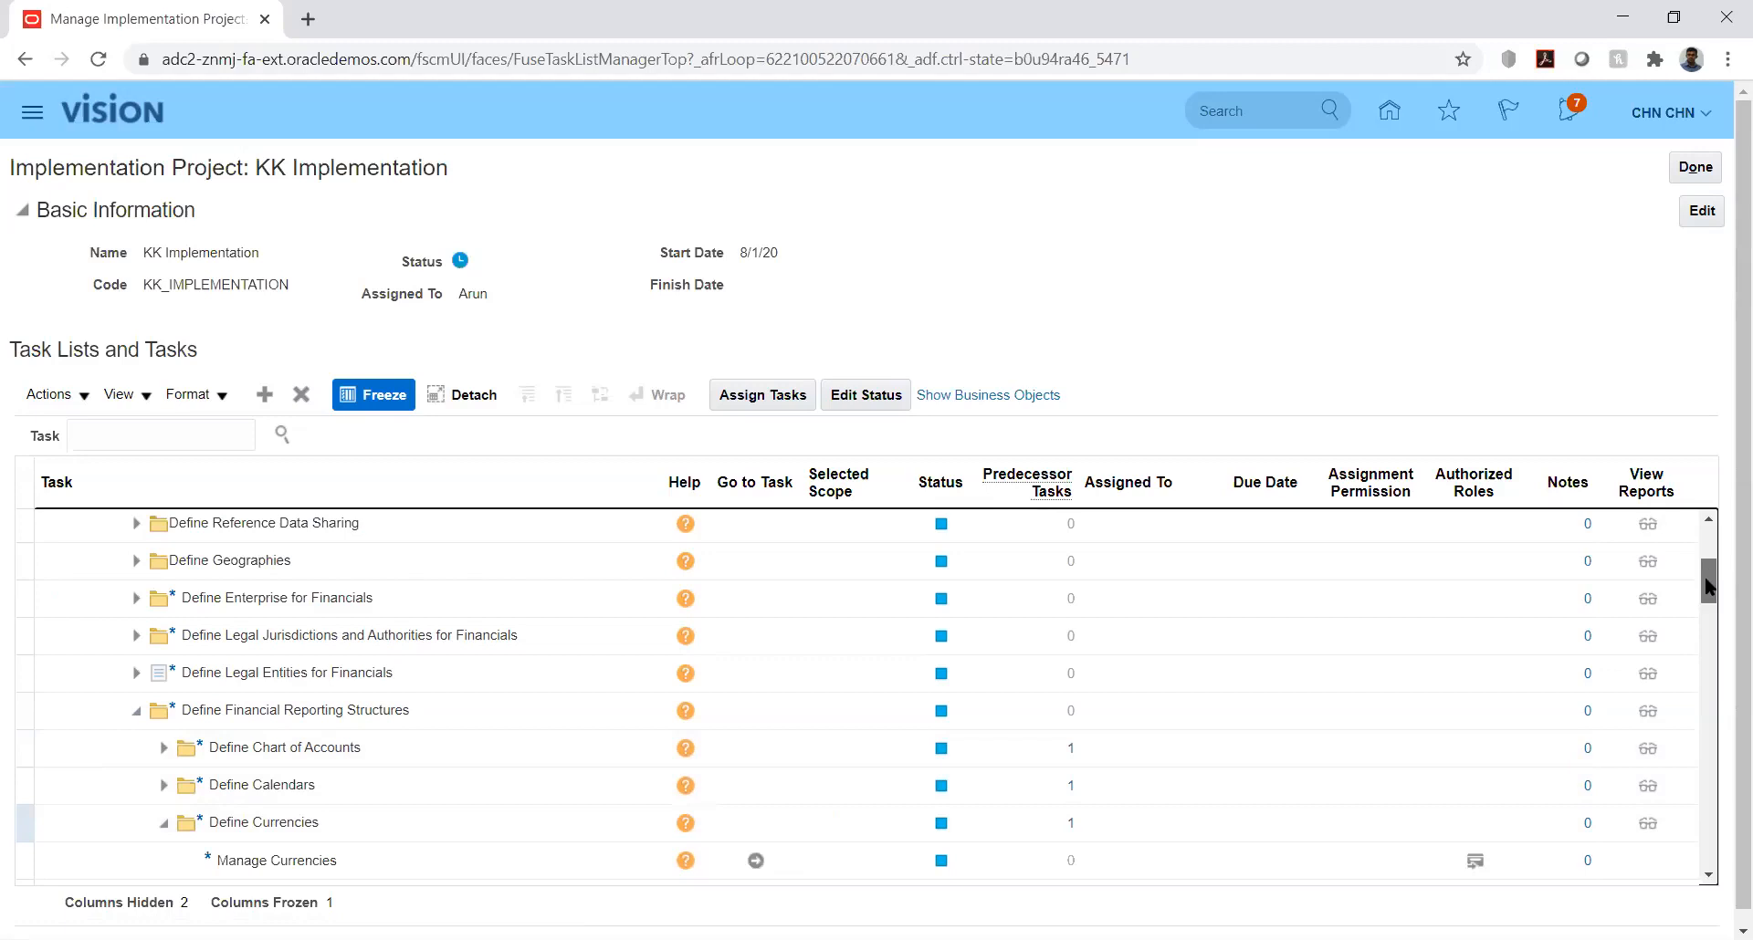
left_click_drag(1710, 602, 1716, 624)
left_click(1709, 520)
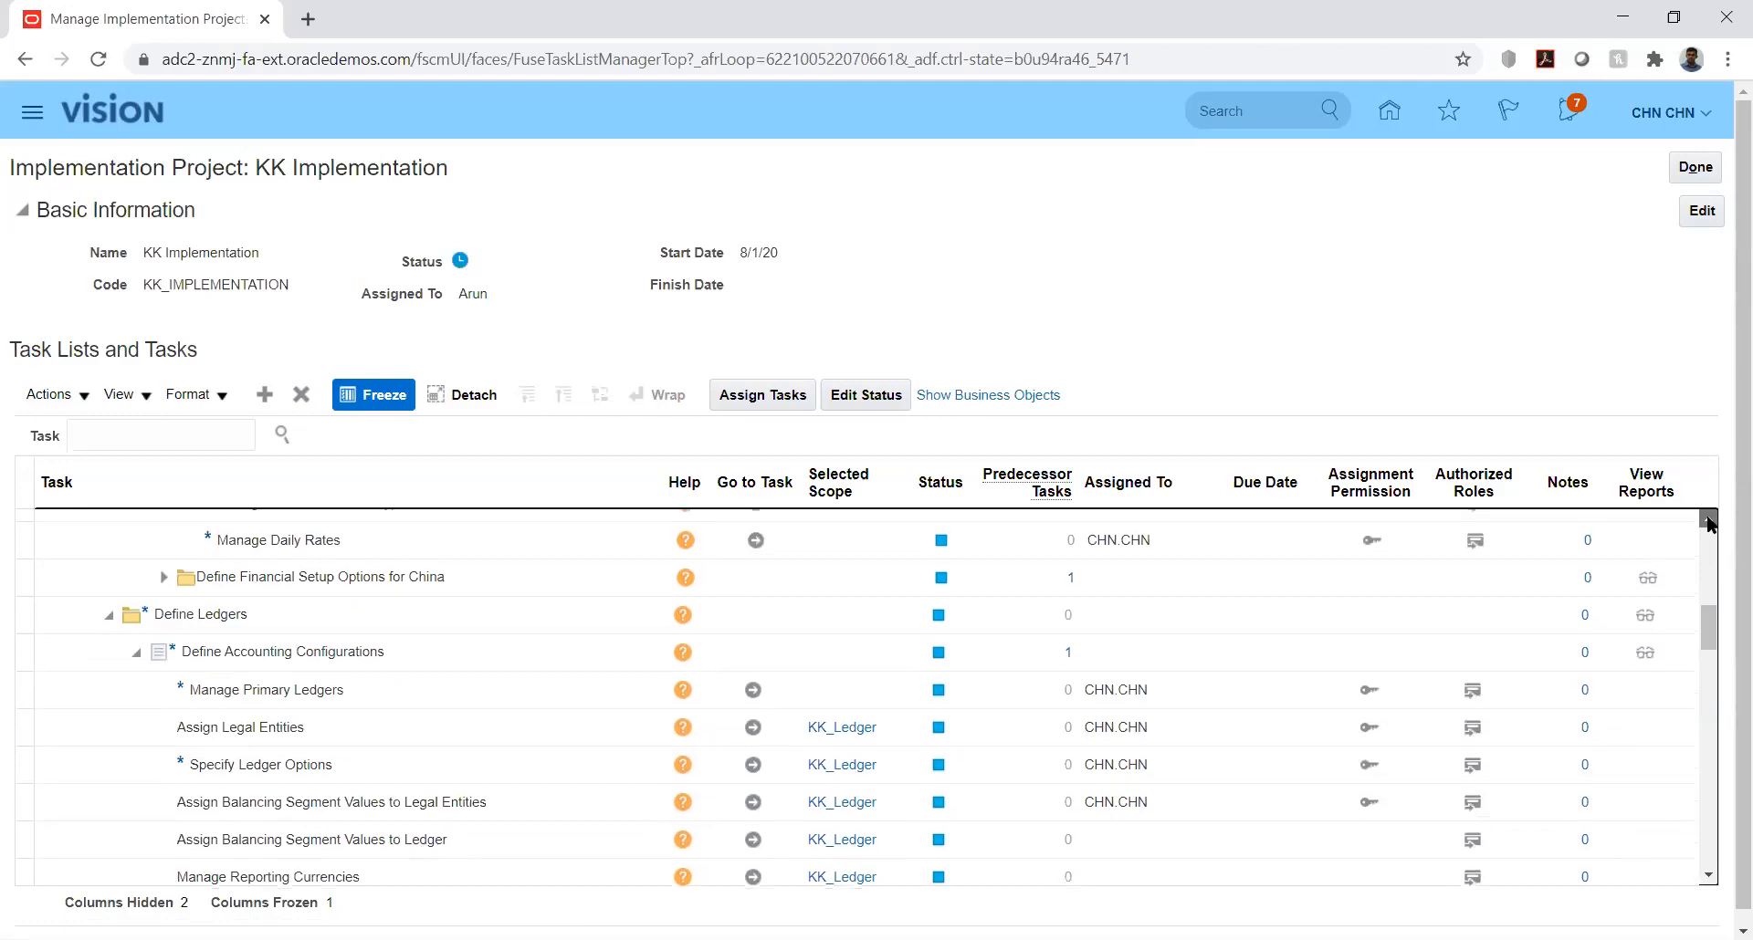
left_click(1708, 520)
scroll(475, 803, "up", 1)
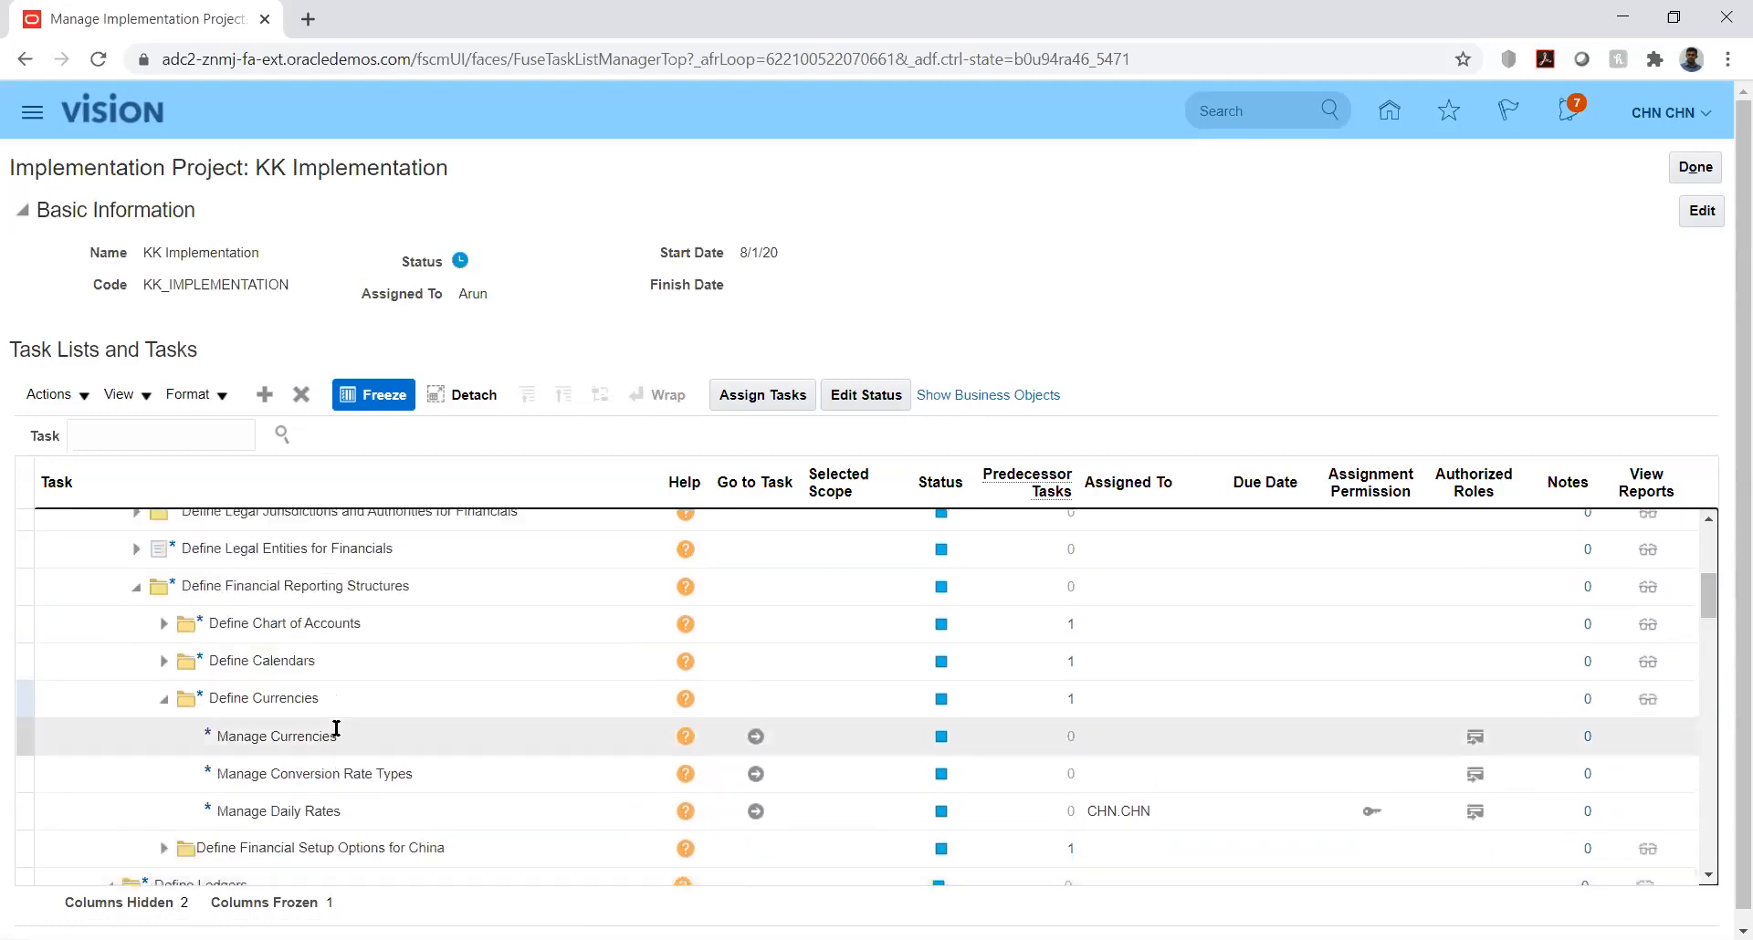
left_click(756, 775)
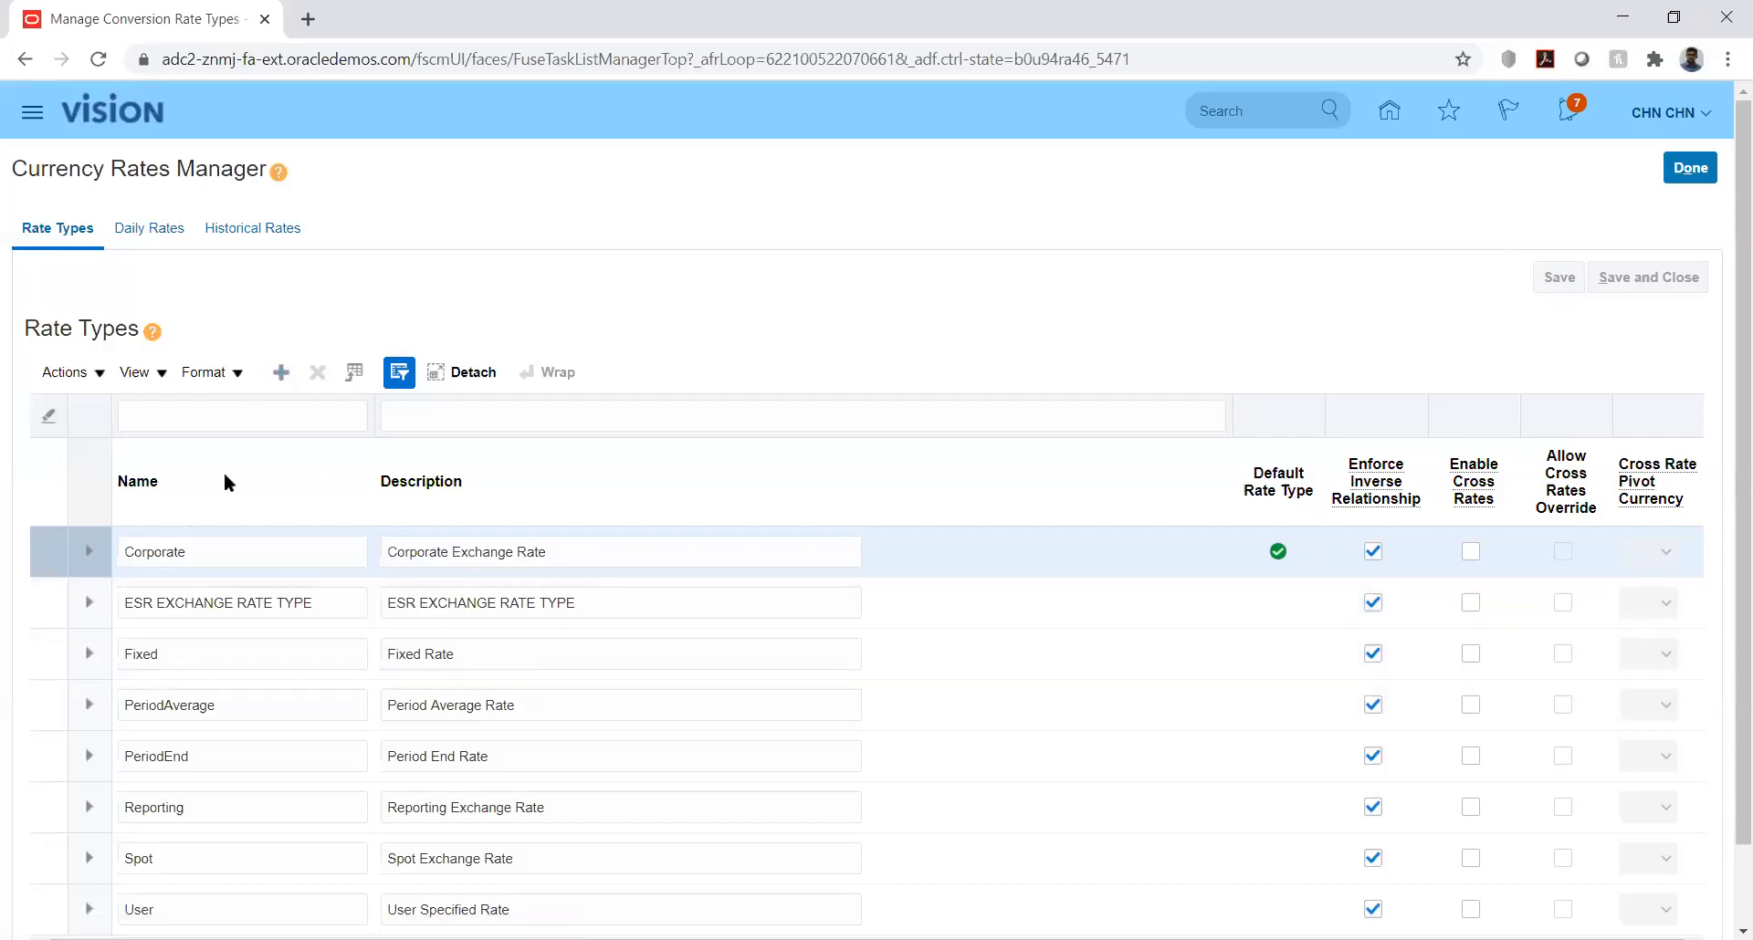
Step: Set the daily rates search to convert from USD - US Dollar to INR - Indian Rupee
left_click(147, 228)
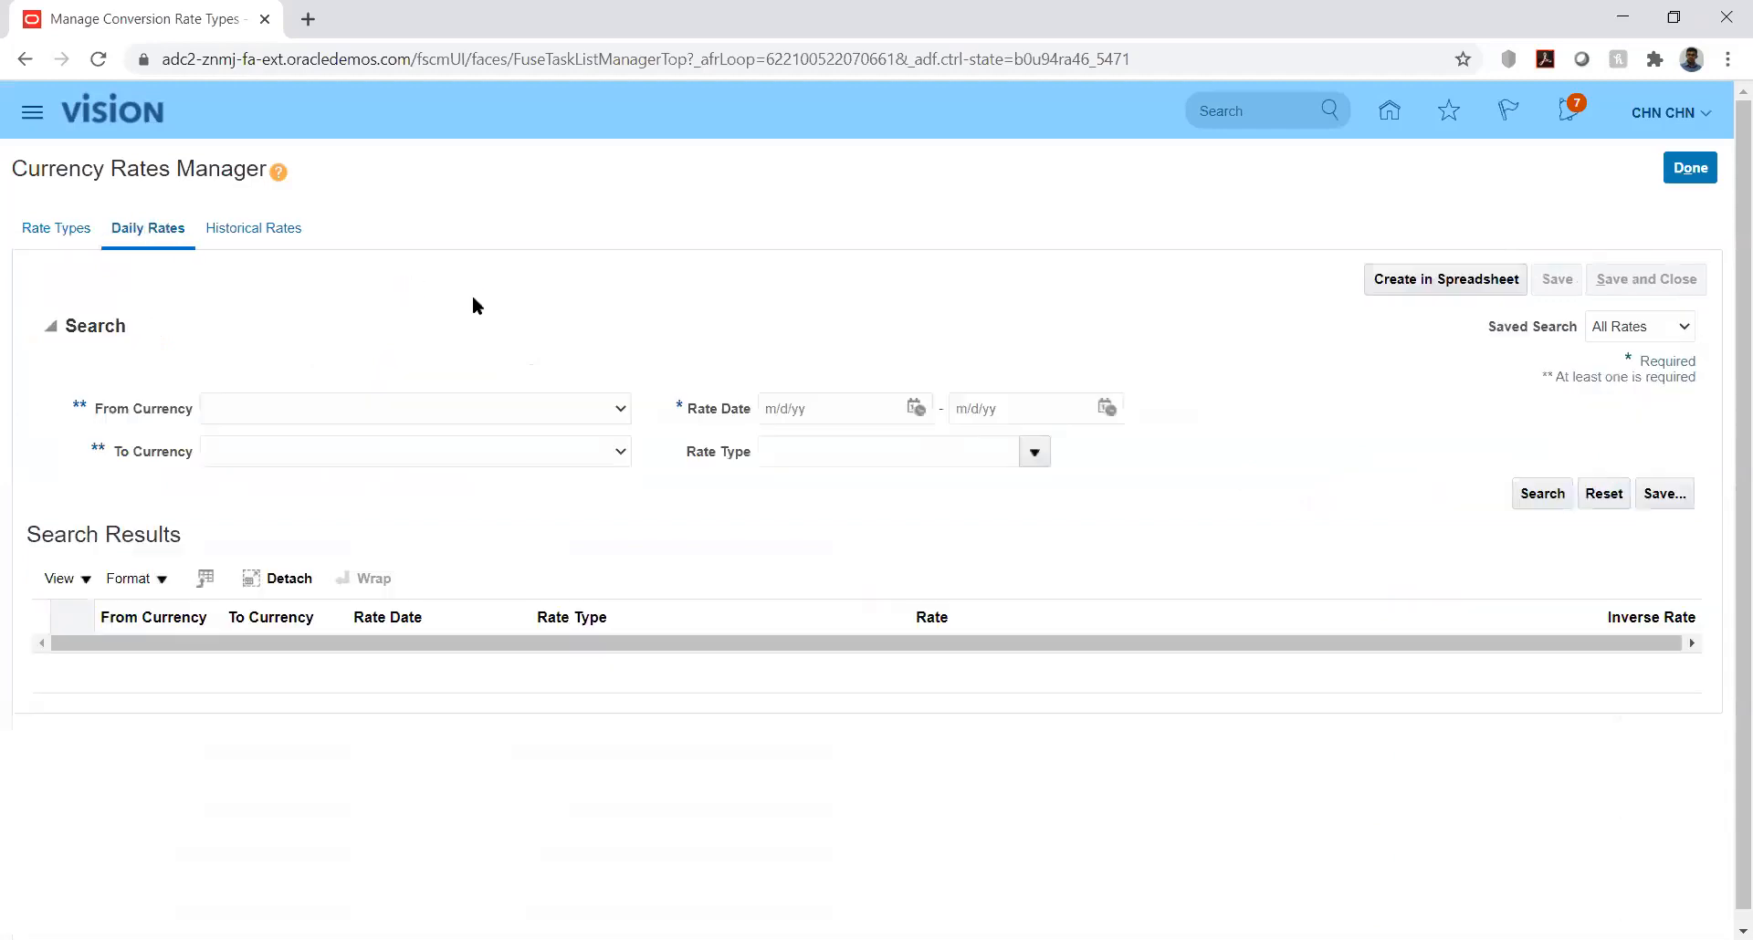
left_click(547, 407)
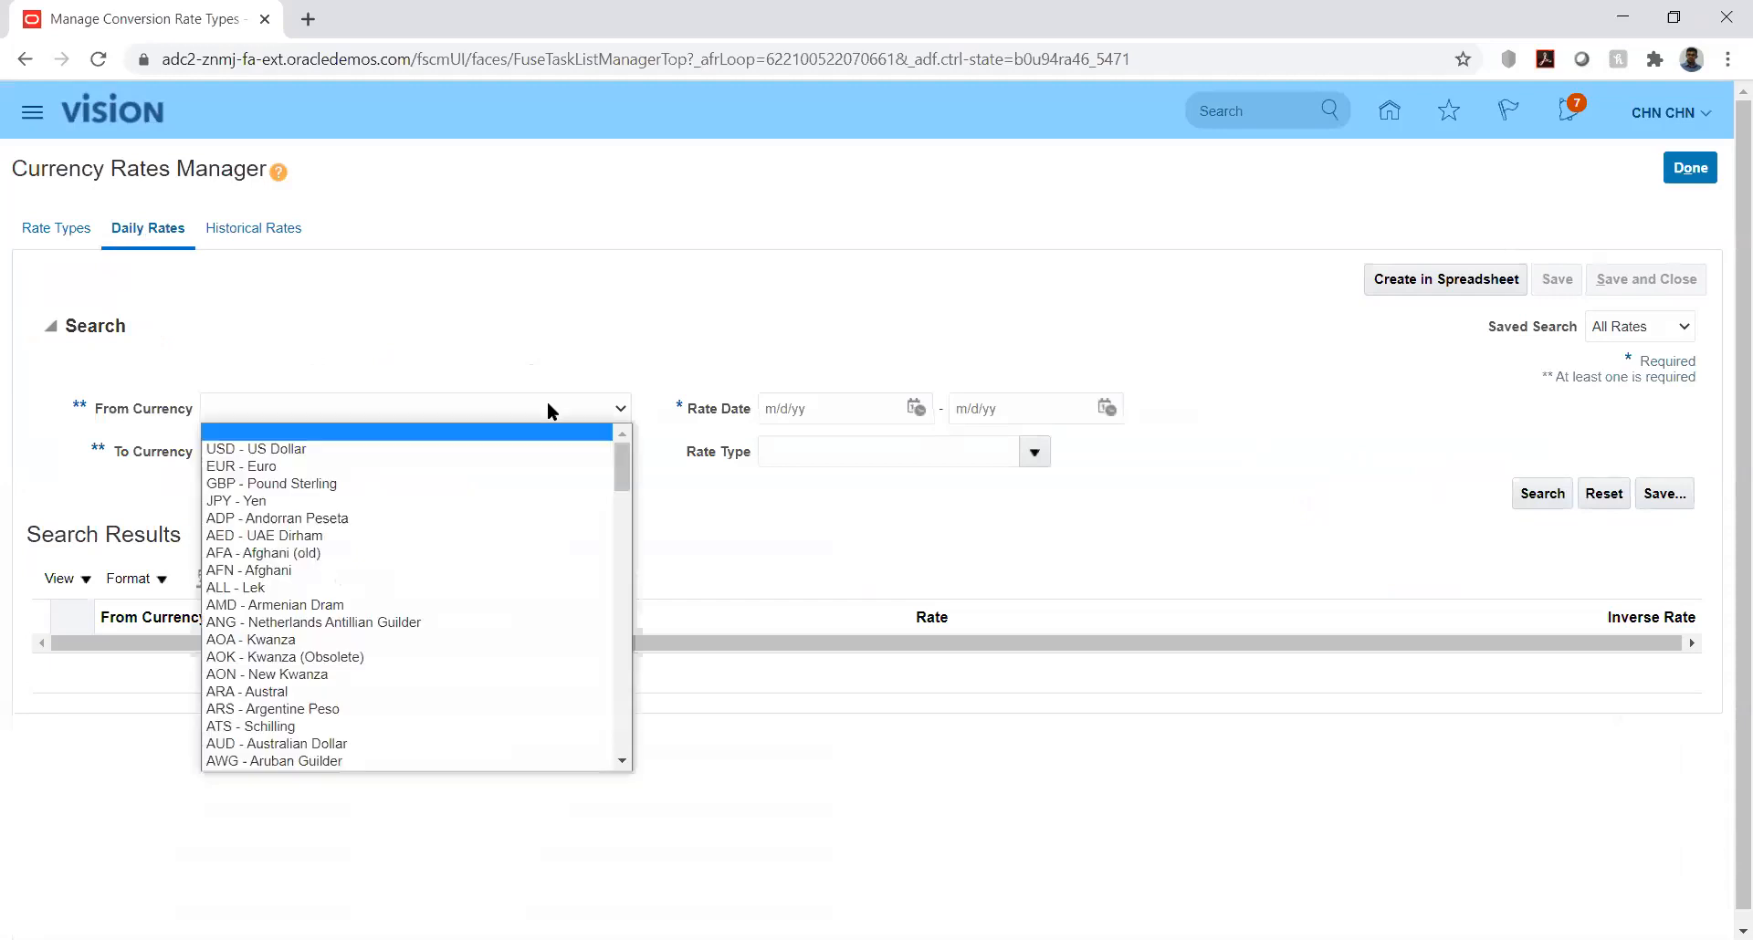
left_click(490, 458)
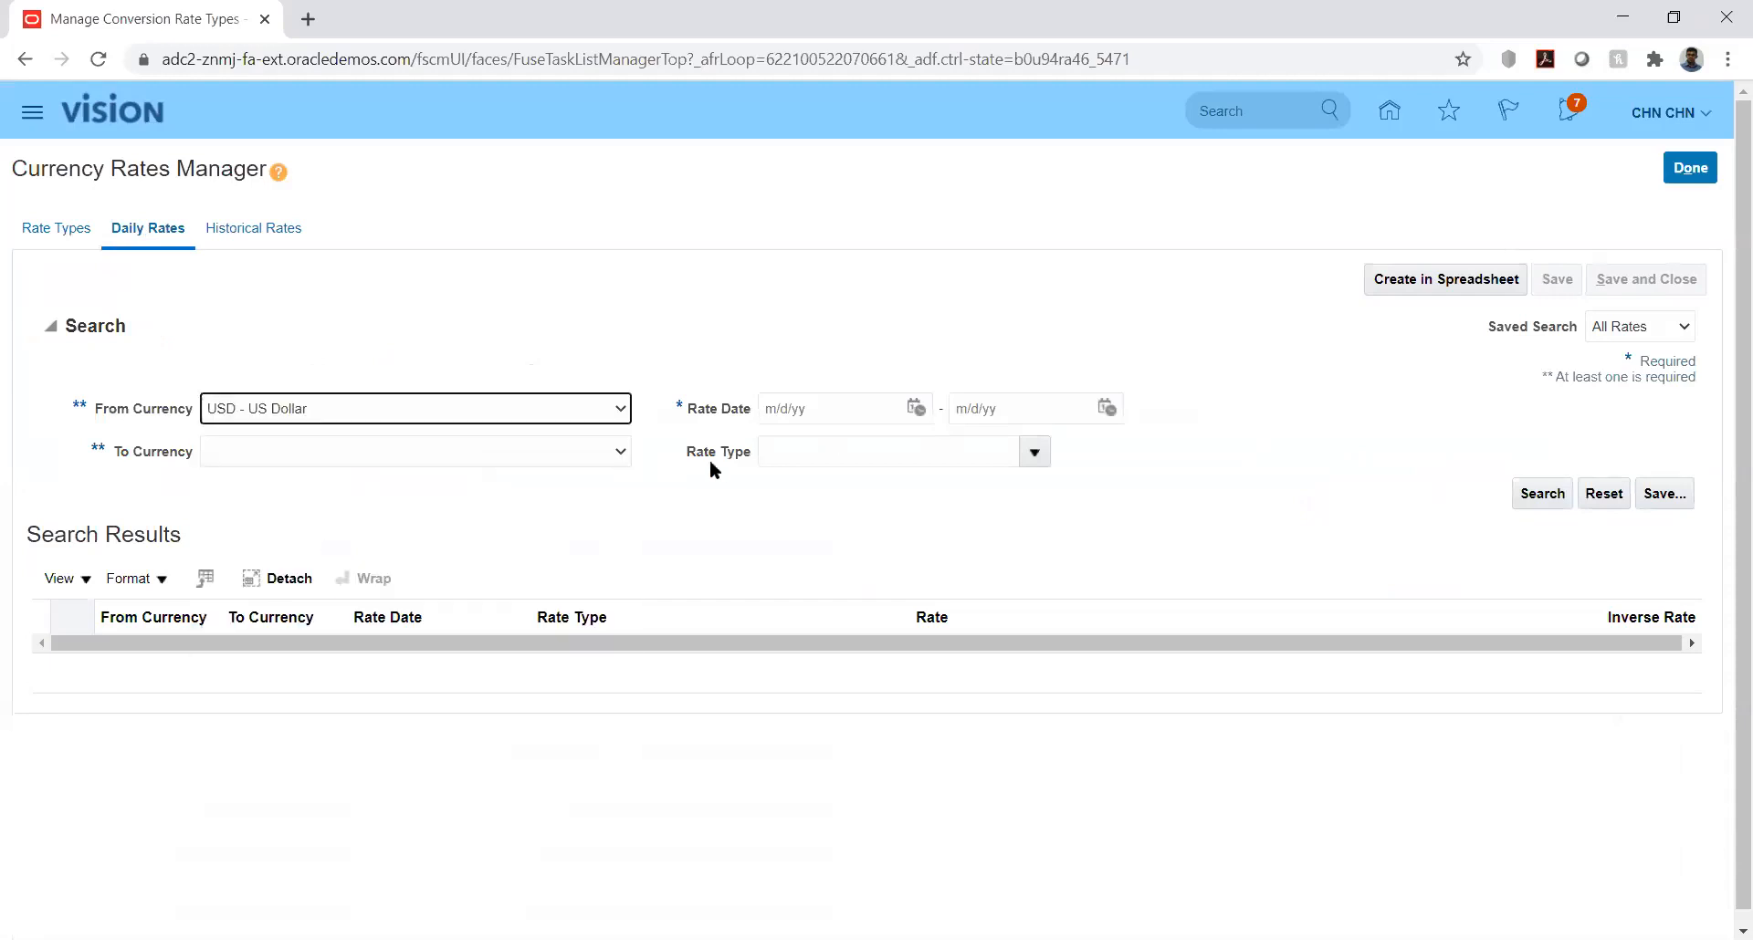
left_click(561, 448)
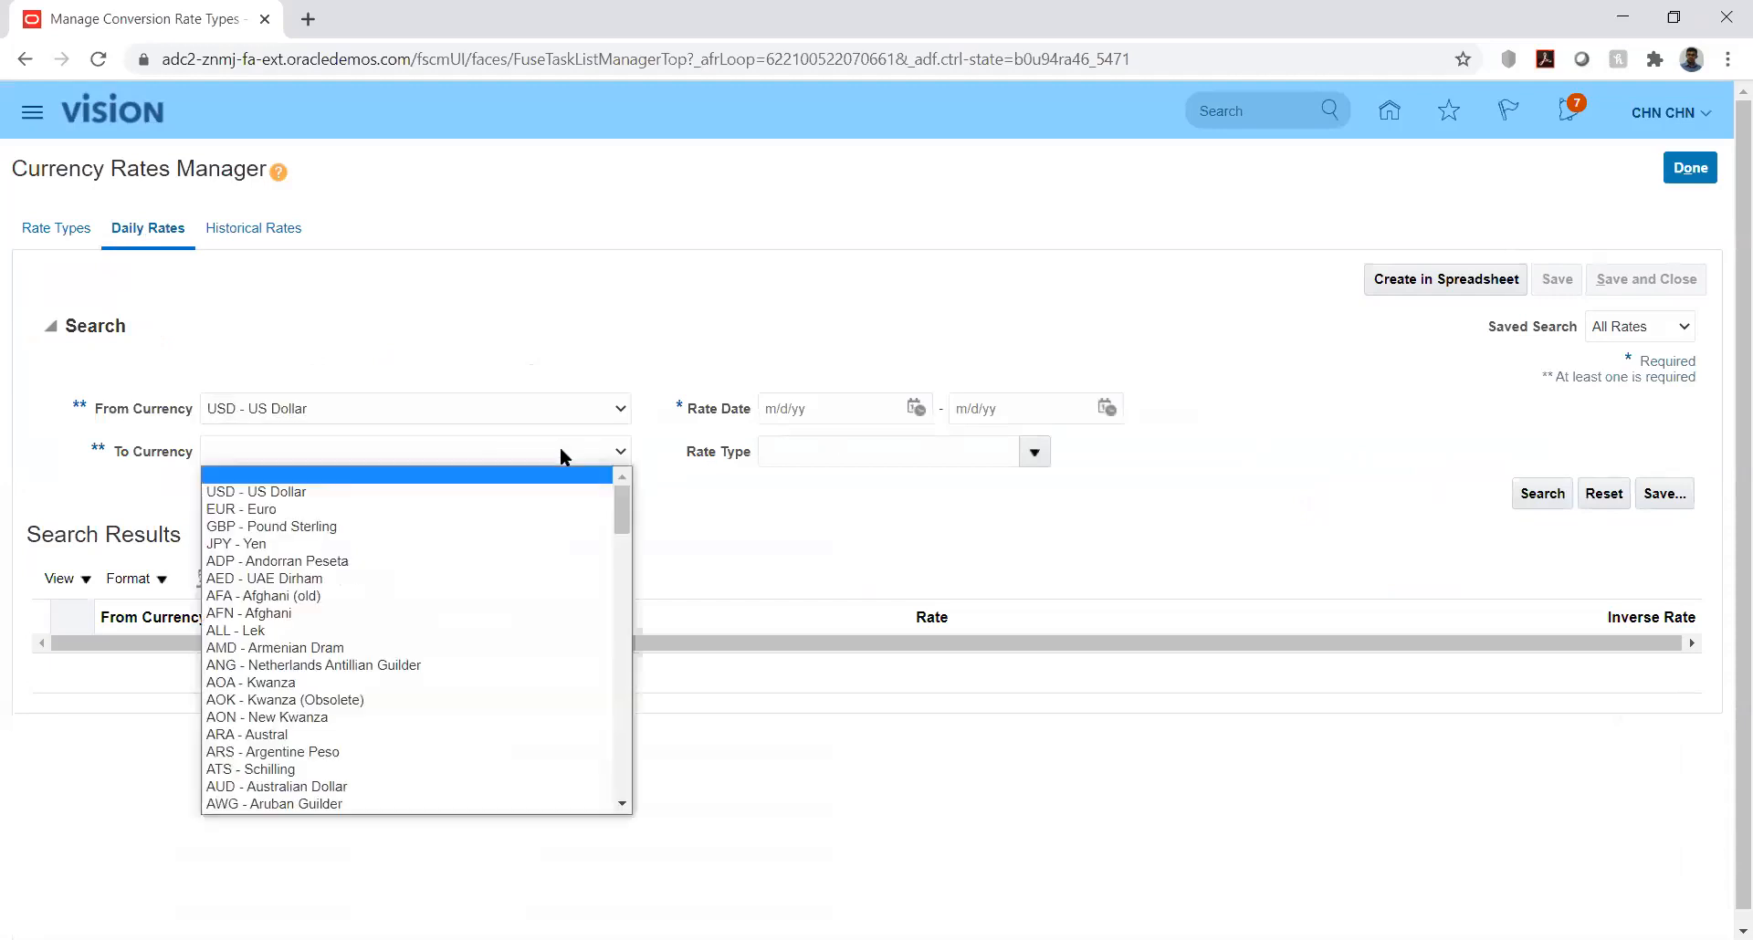
key("i")
key("Down")
key("Down")
key("Down")
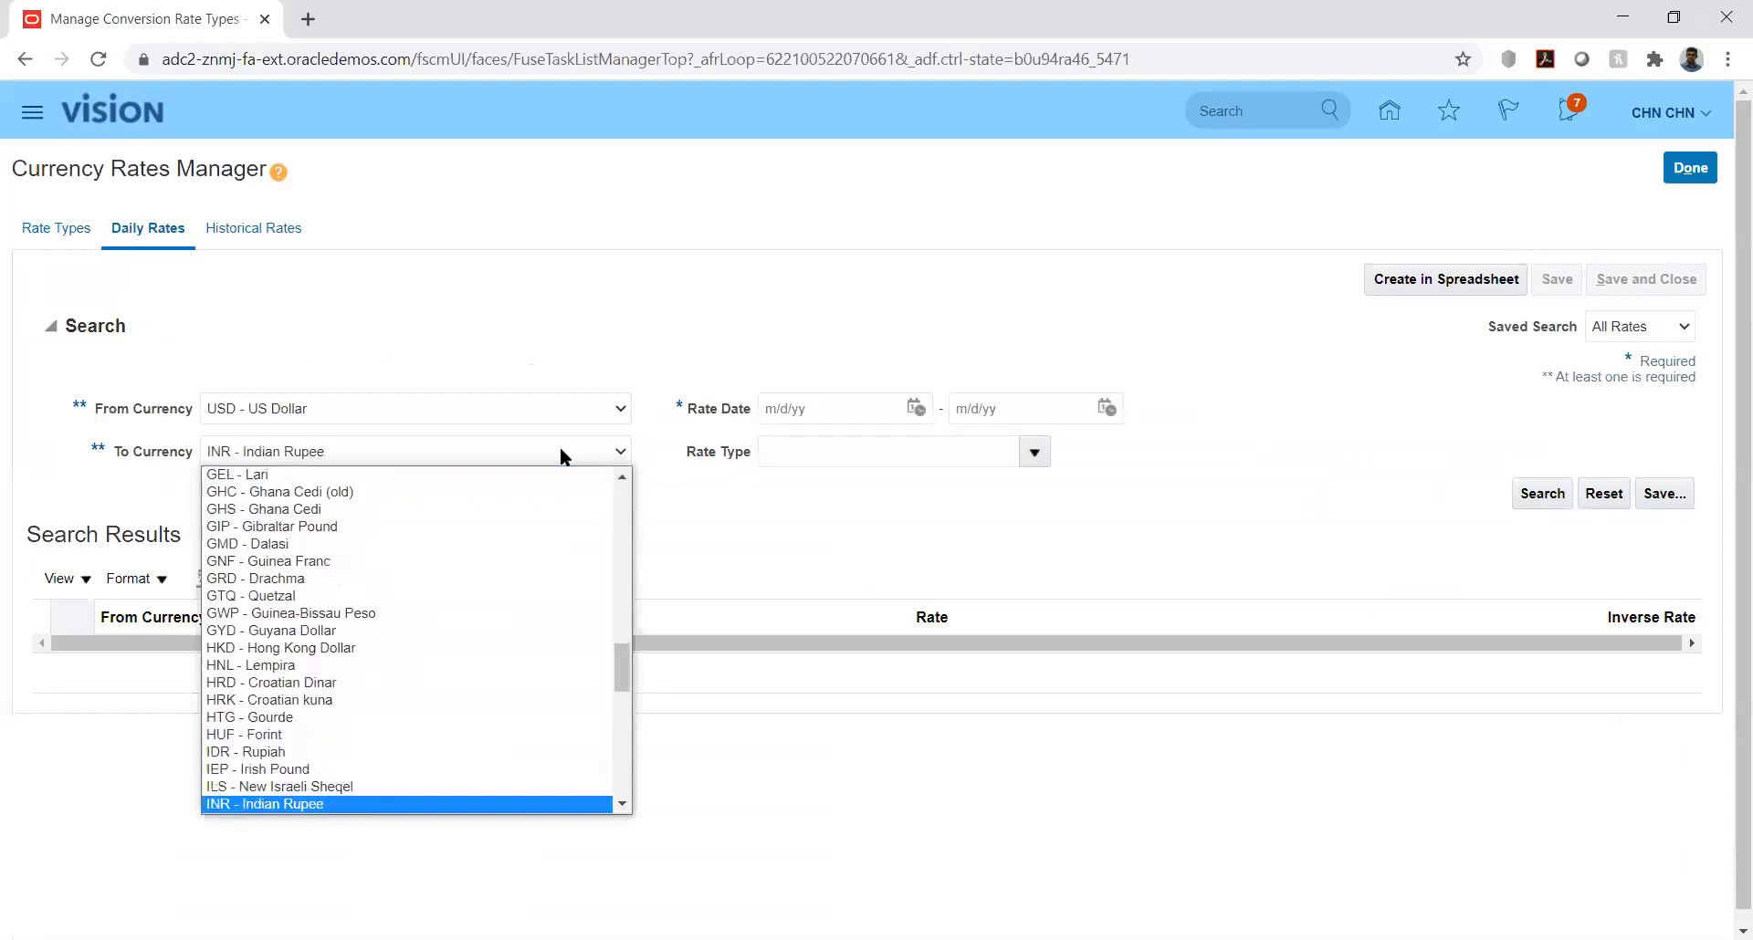
key("Return")
Step: Set the rate date range to 1/1/20 through 2/29/20 and search for the daily rates
left_click(914, 407)
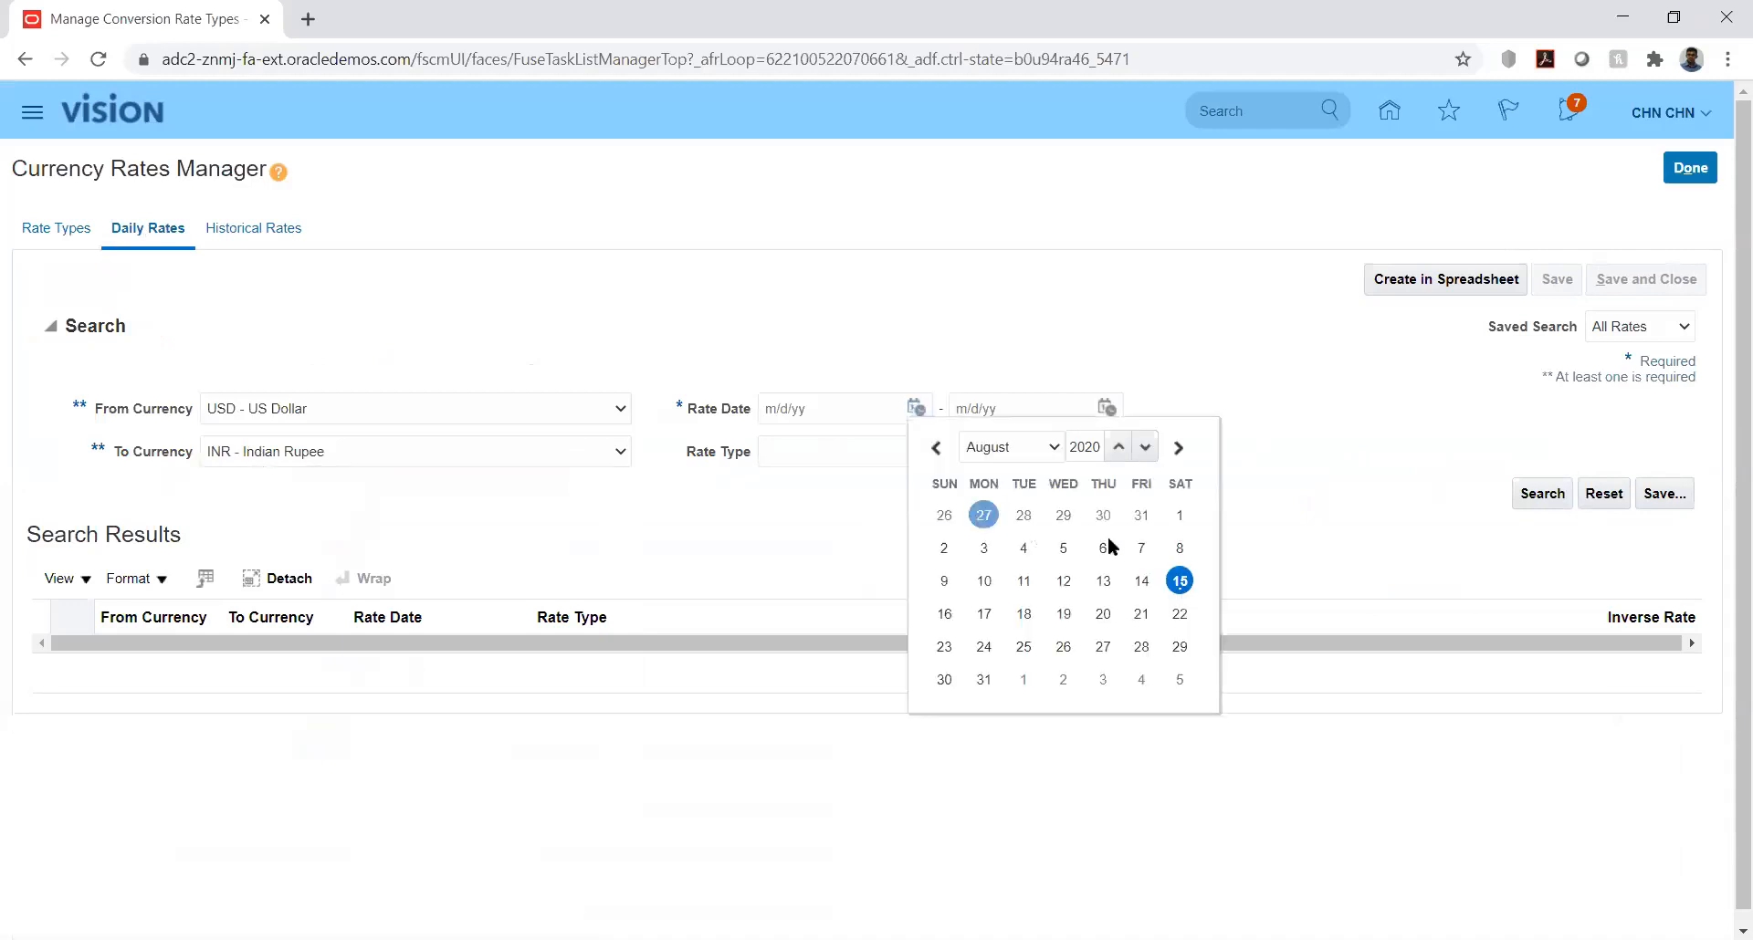
left_click(1024, 449)
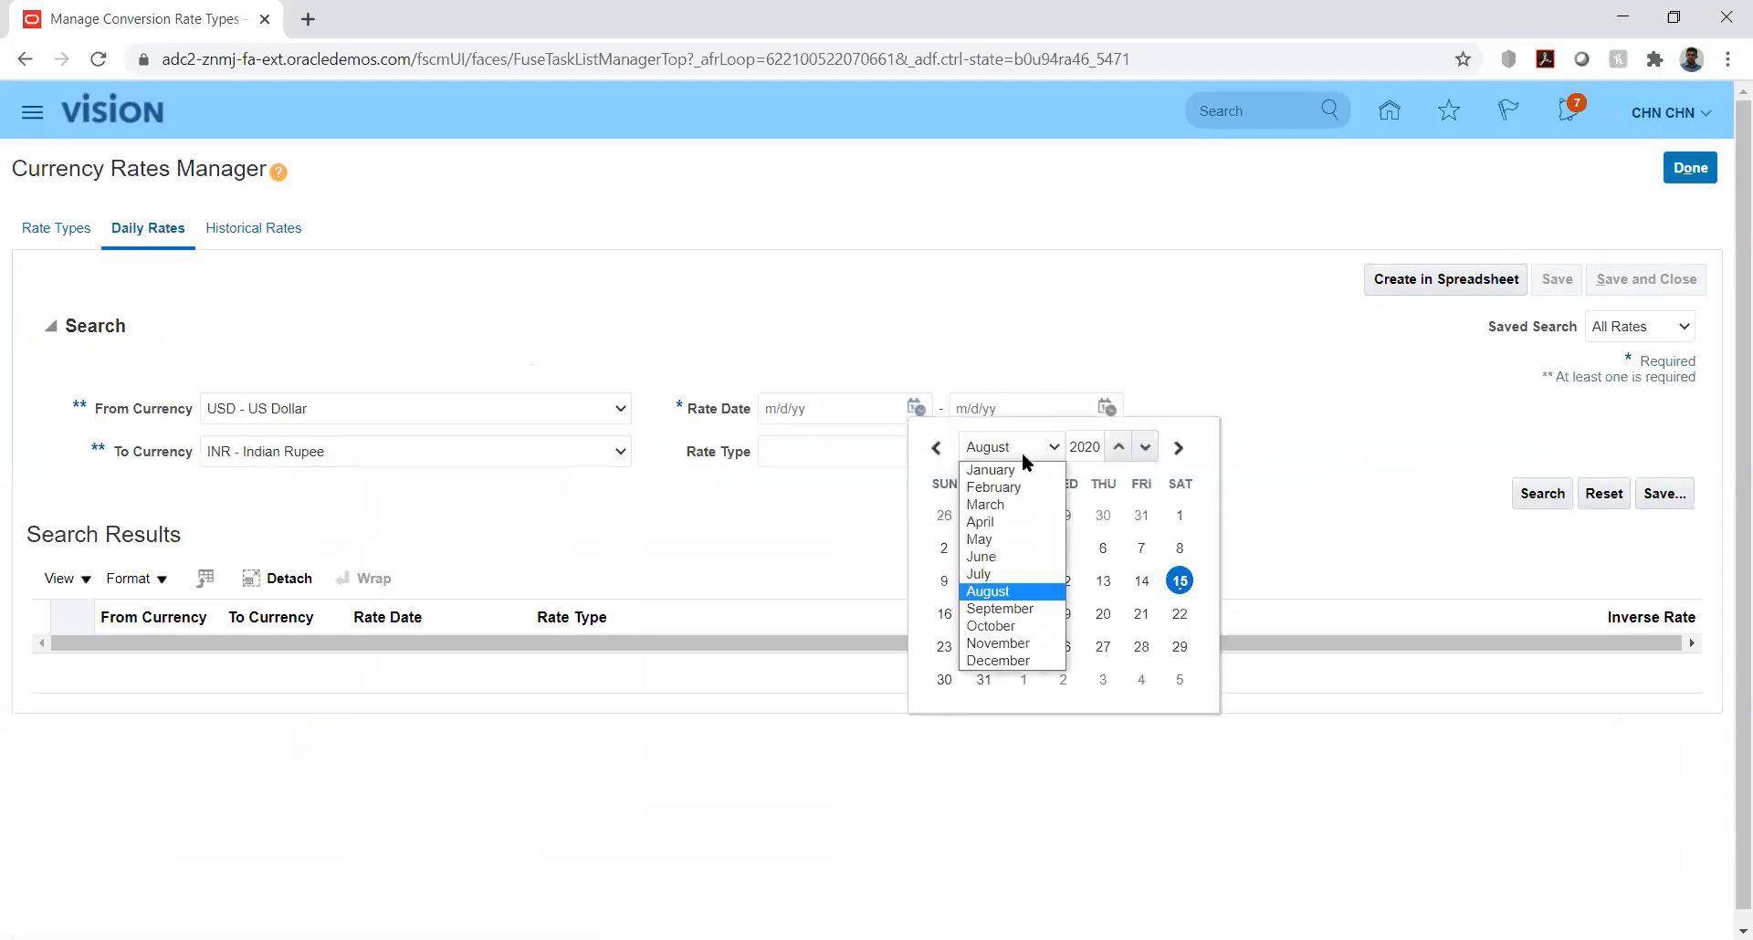
left_click(1015, 469)
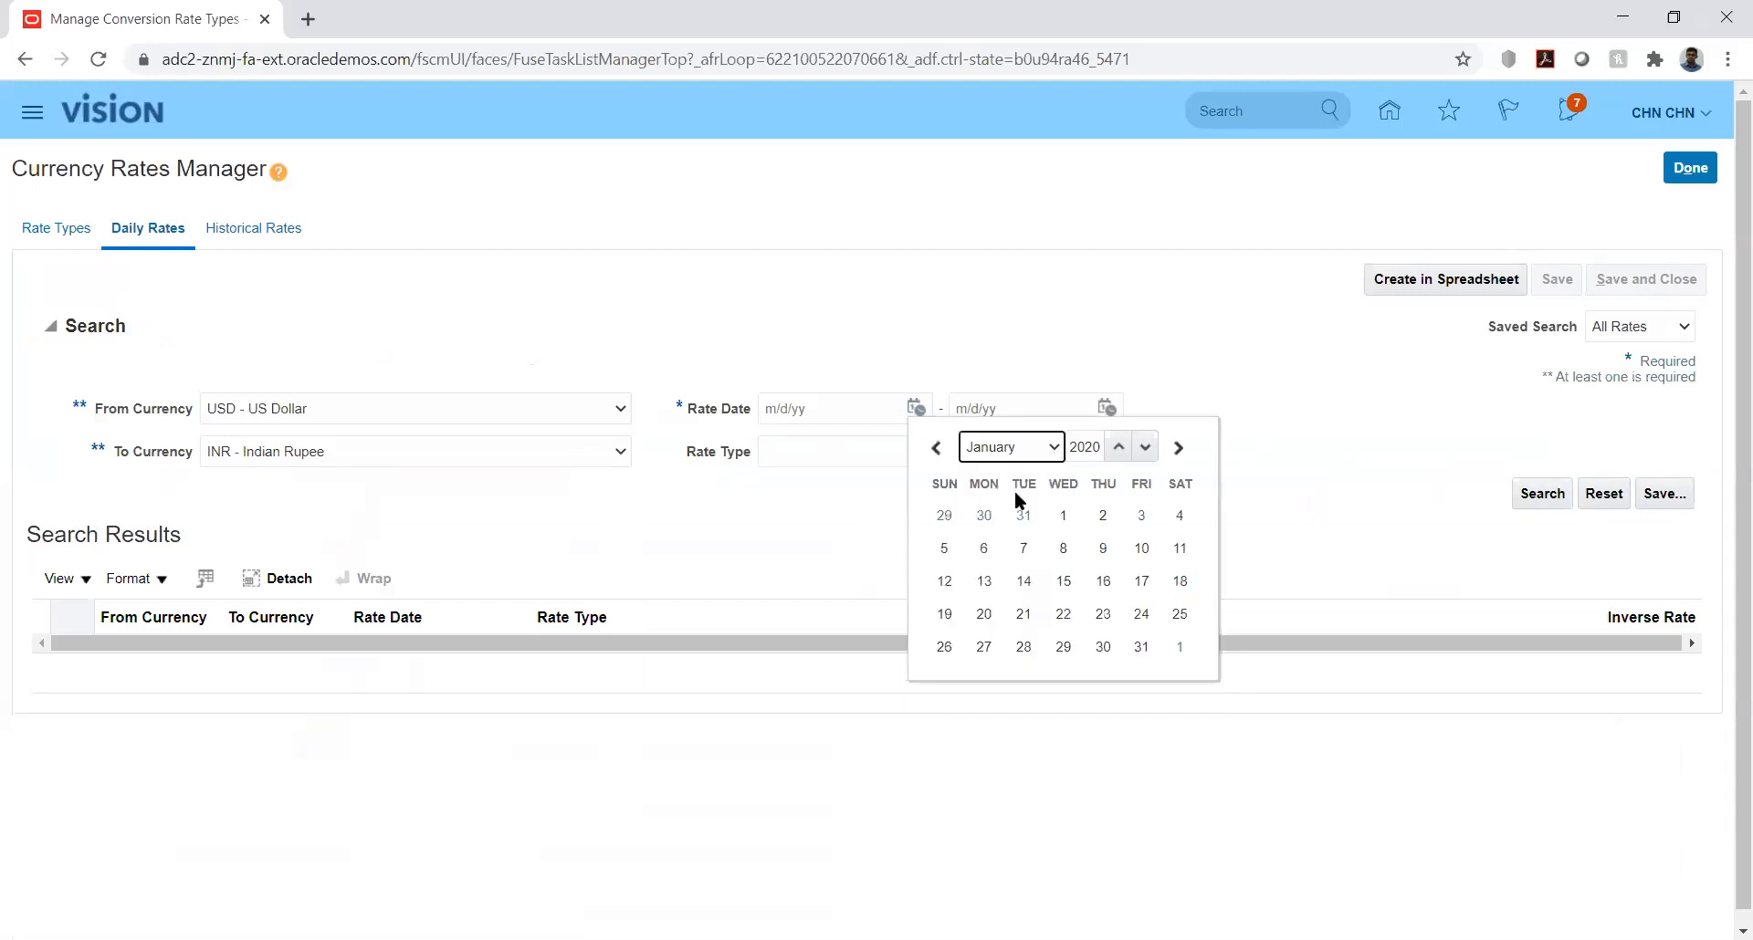
left_click(1064, 516)
left_click(1103, 408)
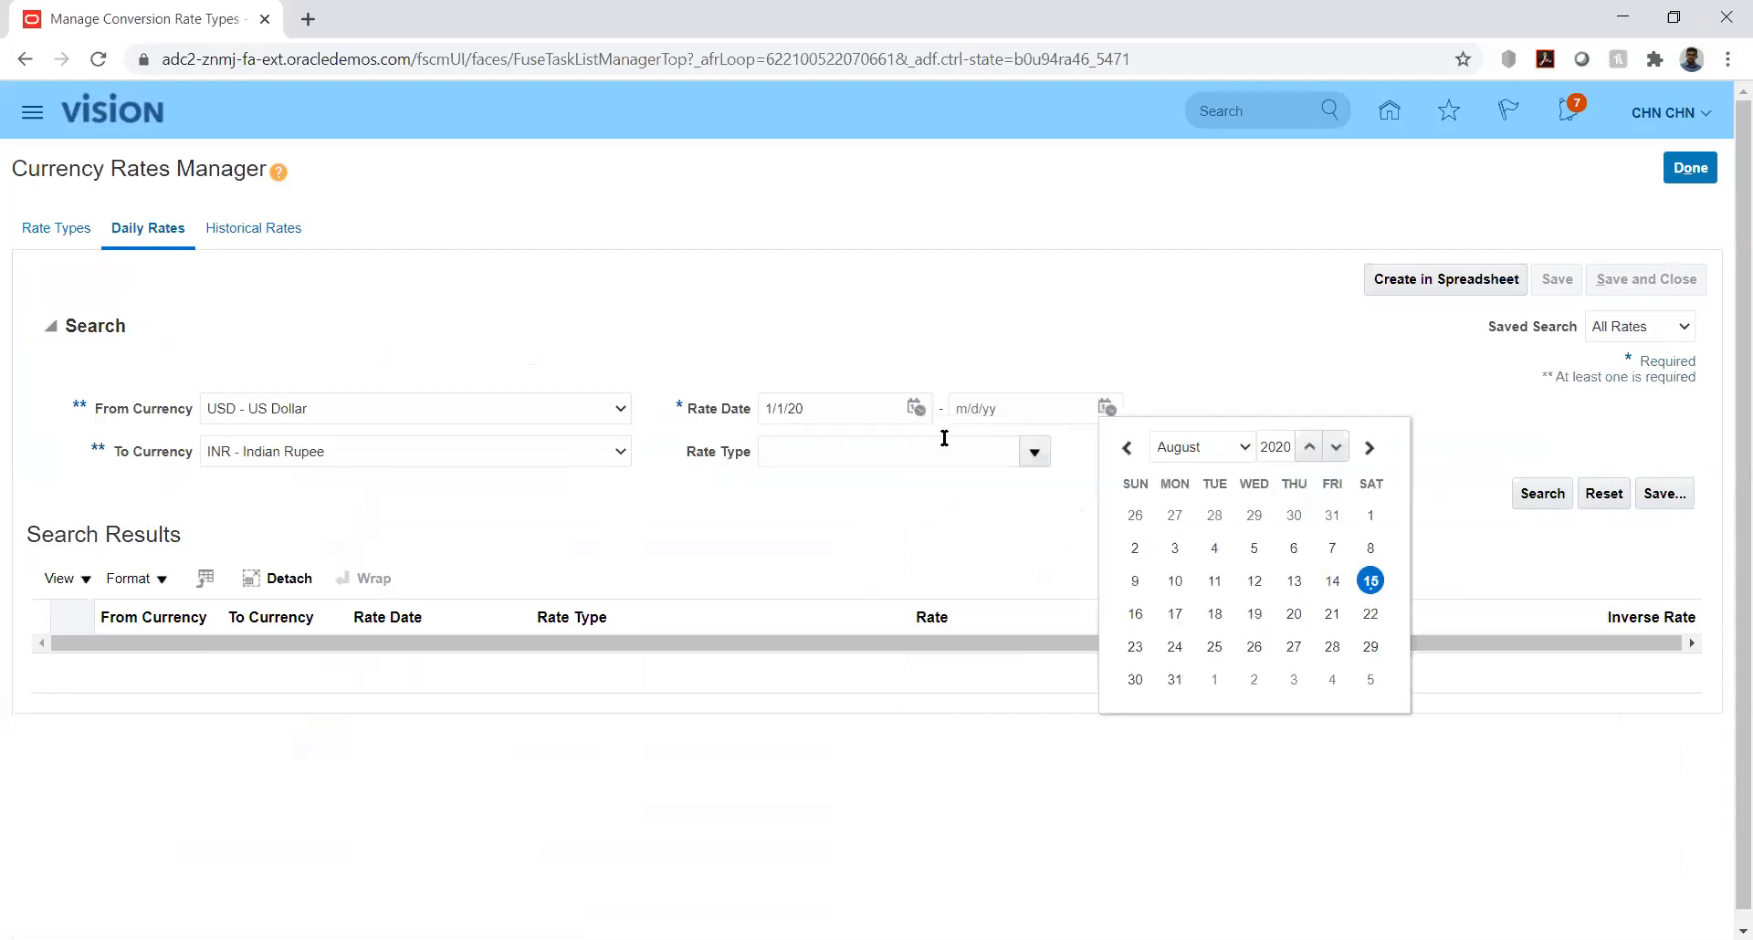
left_click(1198, 449)
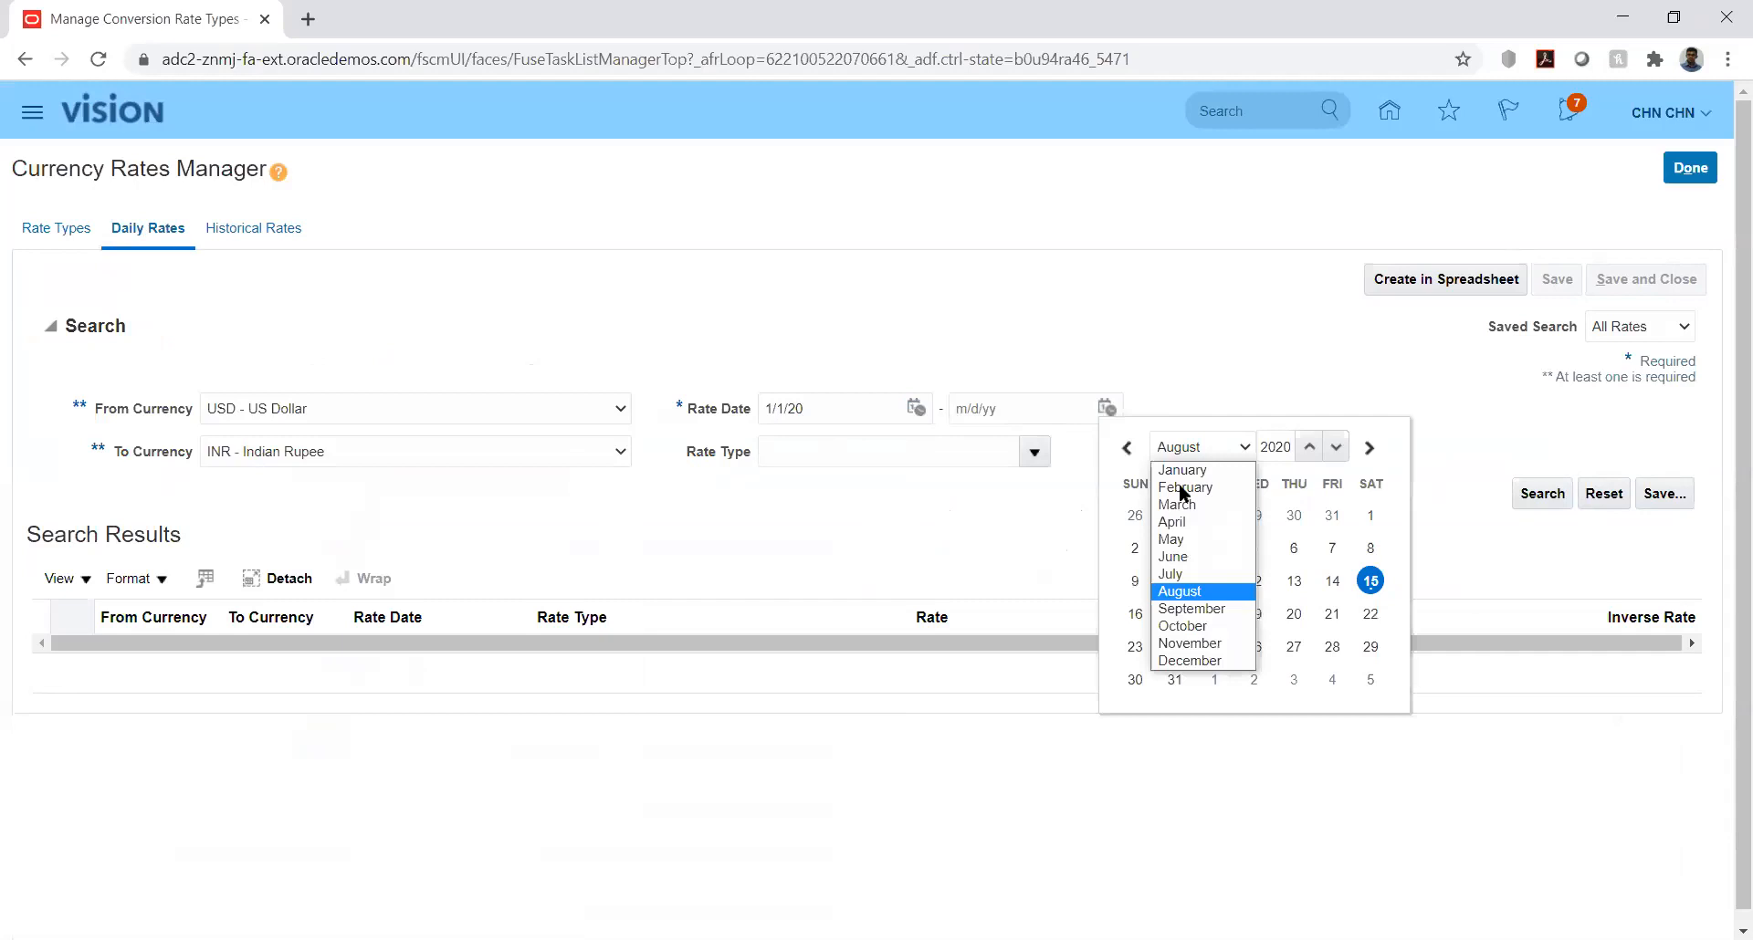
left_click(1184, 487)
left_click(1368, 647)
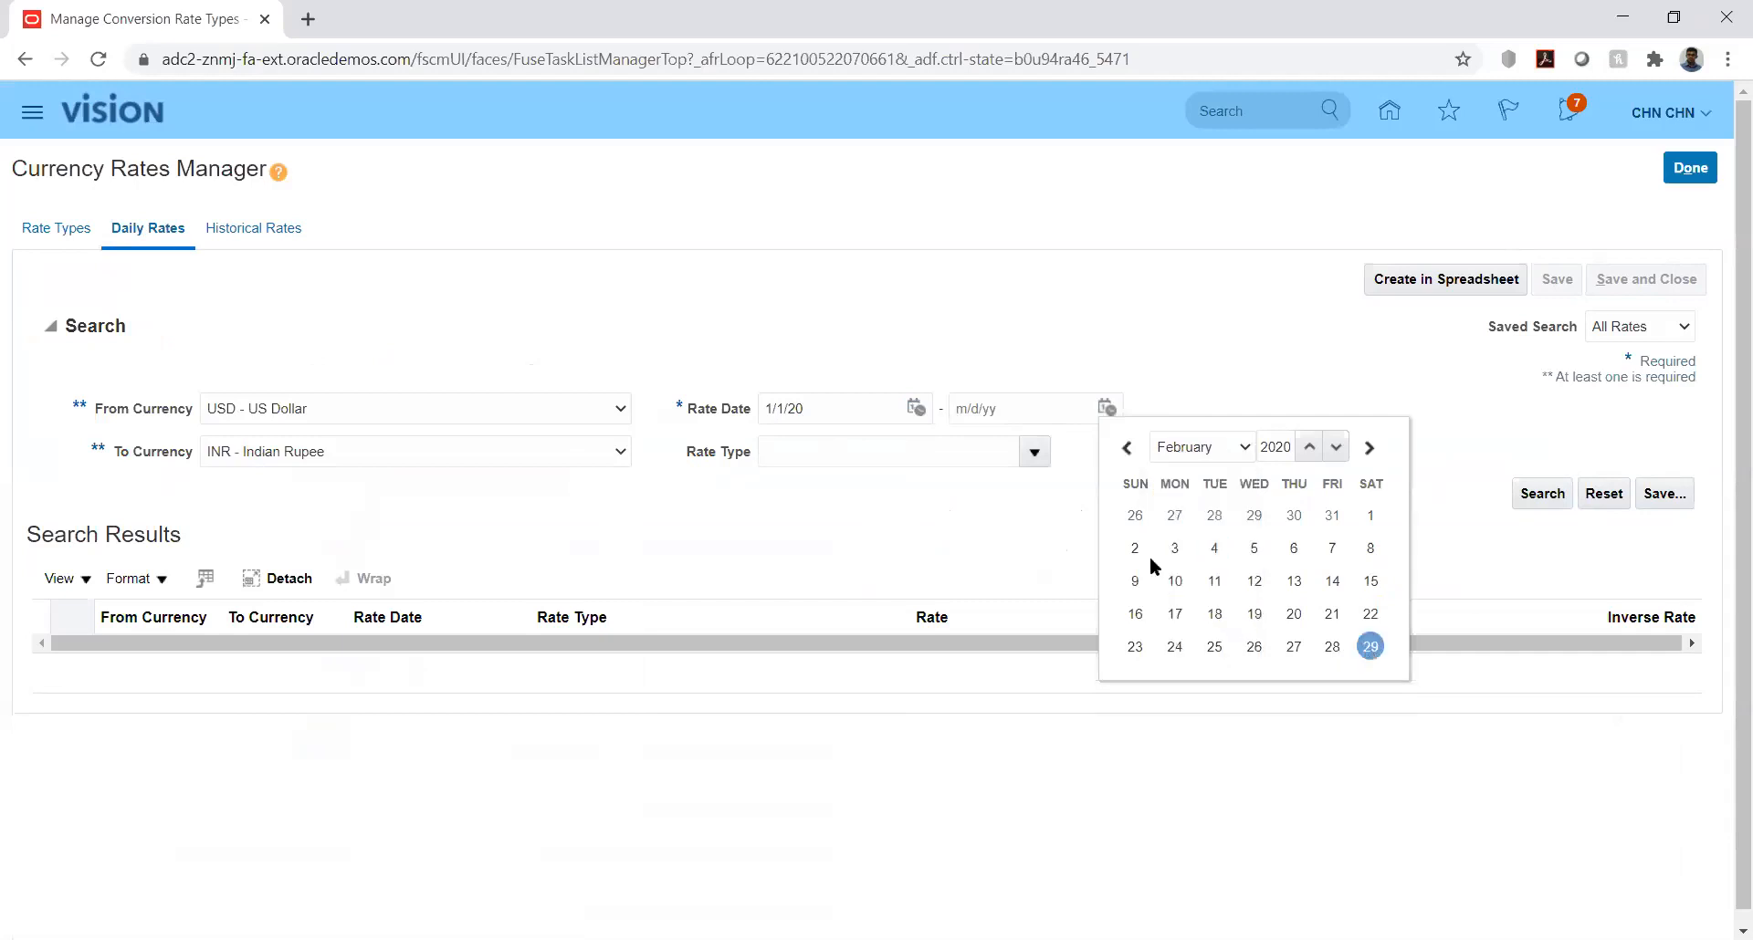
left_click(1538, 493)
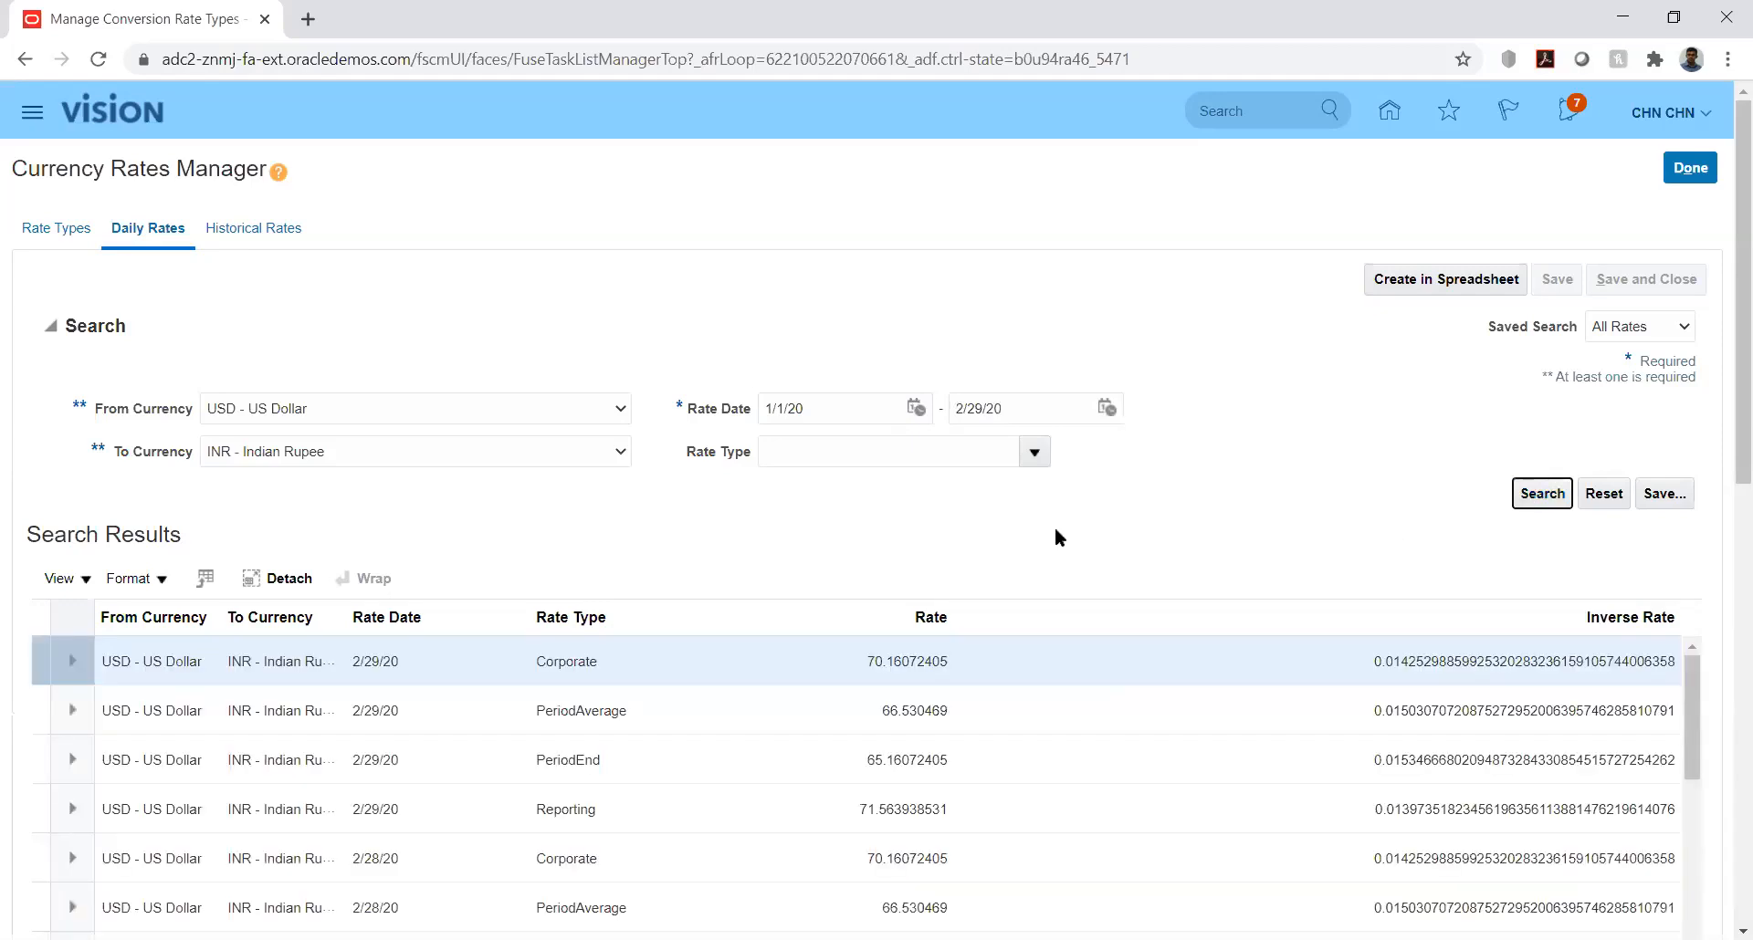
Step: Generate the spreadsheet for creating daily rates and open the downloaded CreateDailyRates.xlsx file
left_click_drag(1724, 449, 1723, 561)
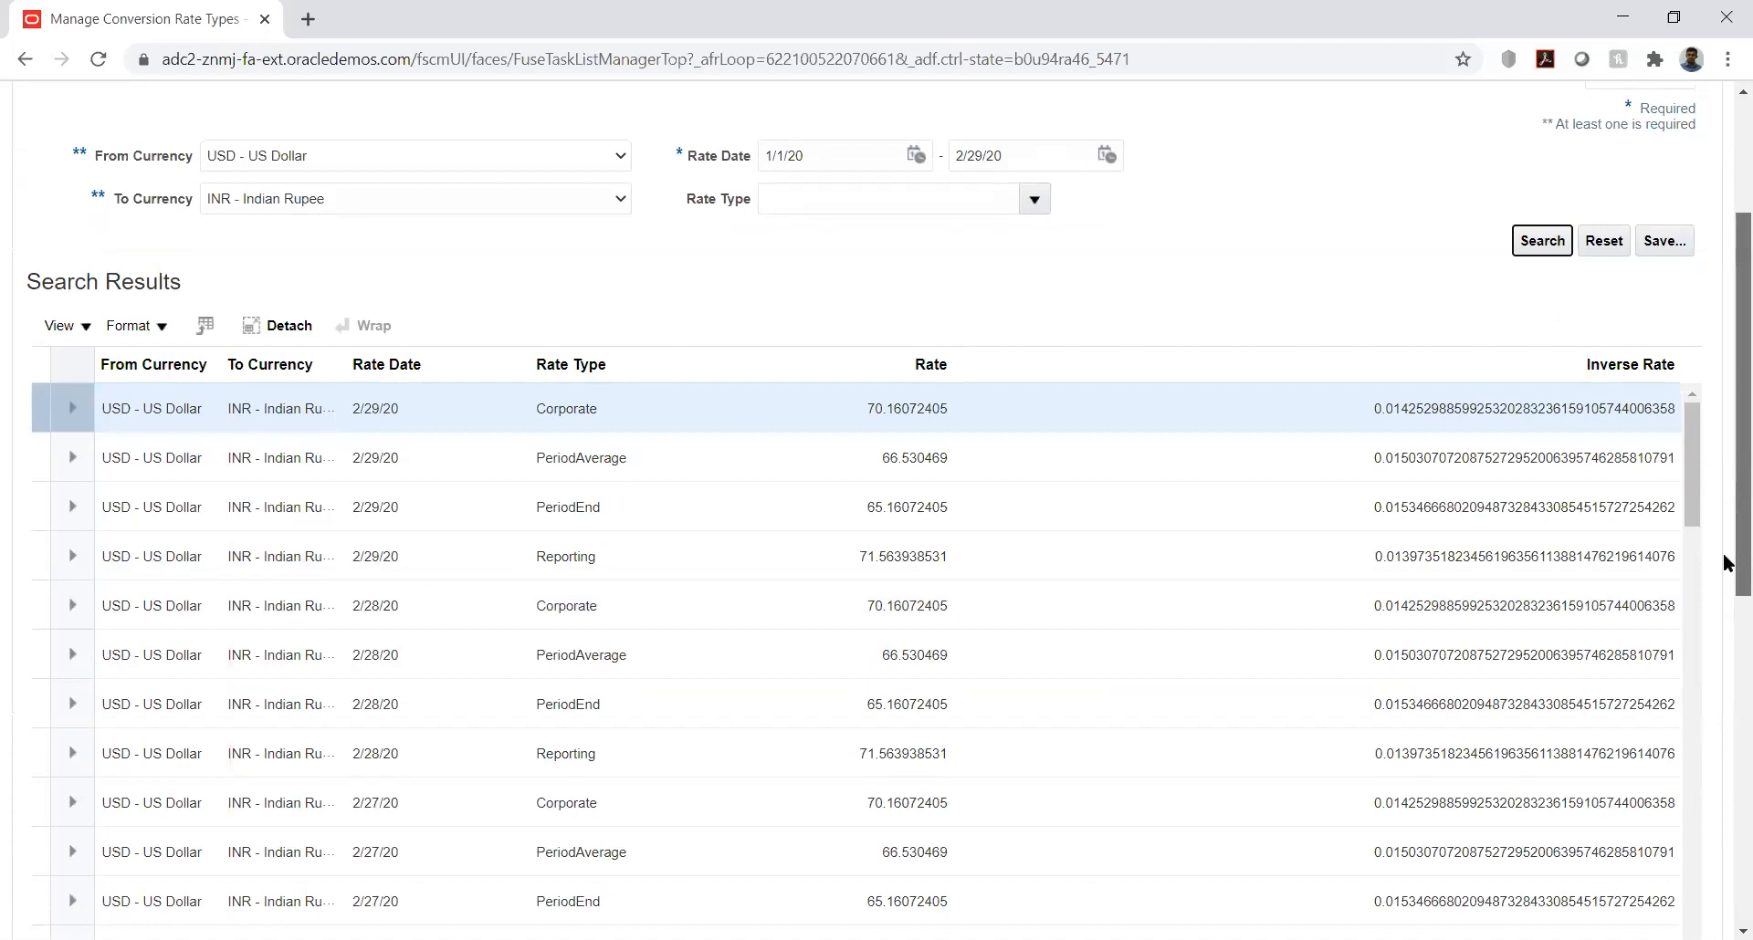
left_click_drag(1724, 561, 1723, 438)
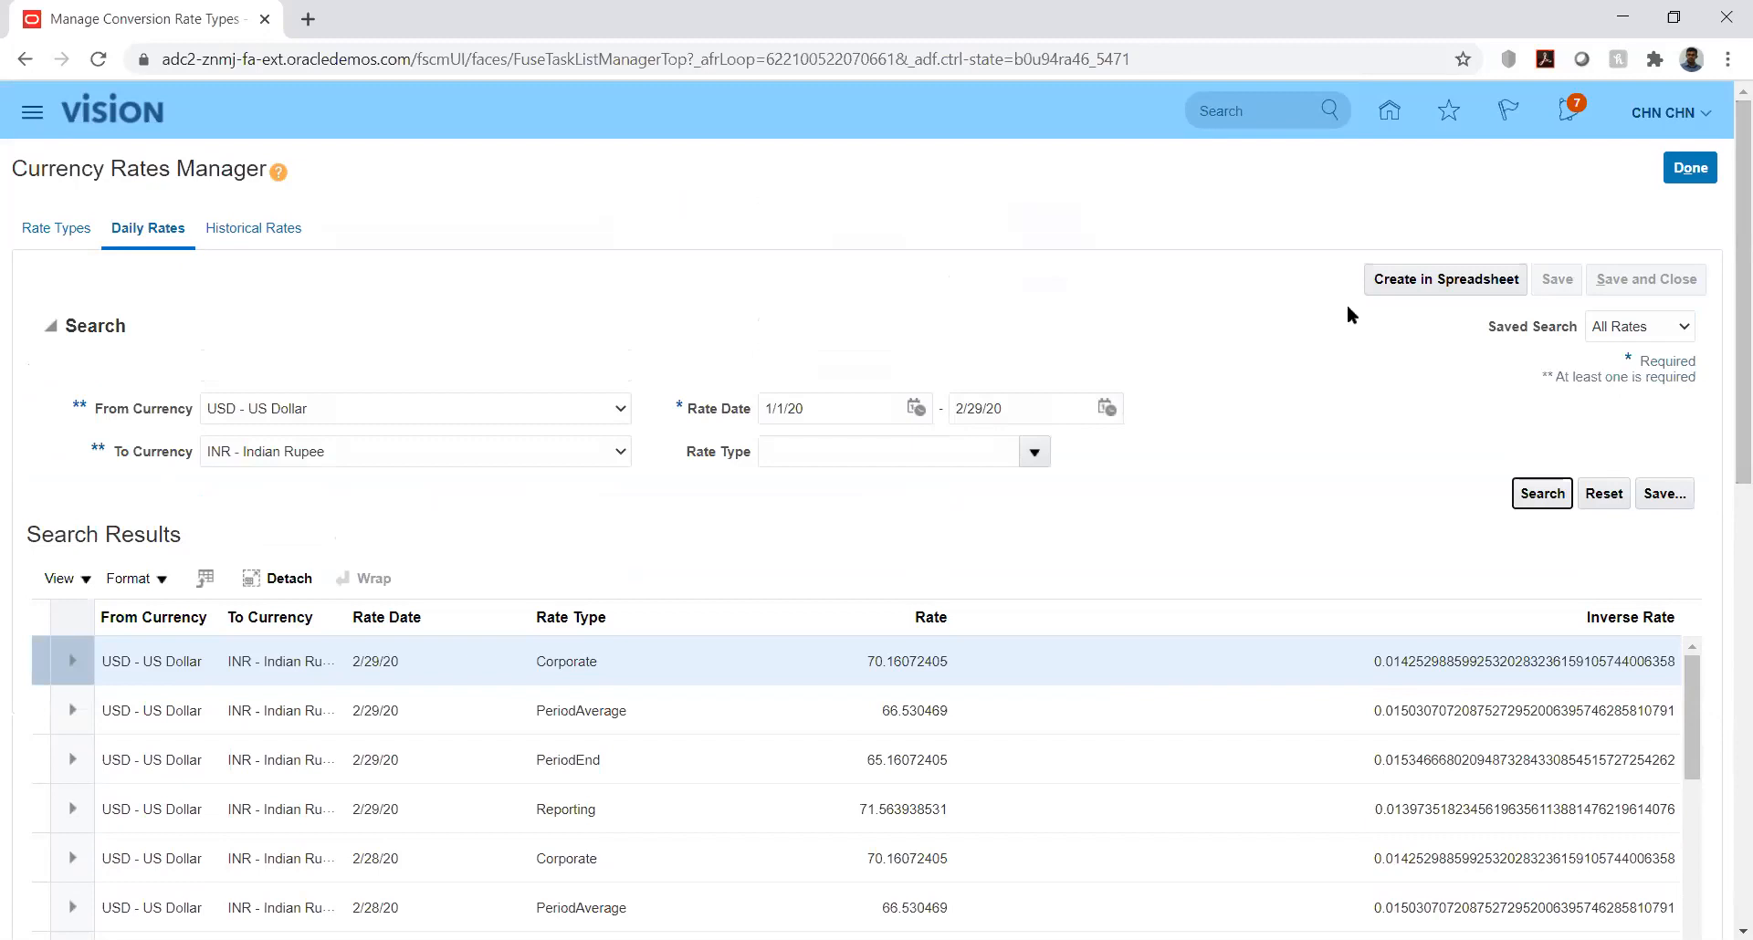
left_click(1406, 281)
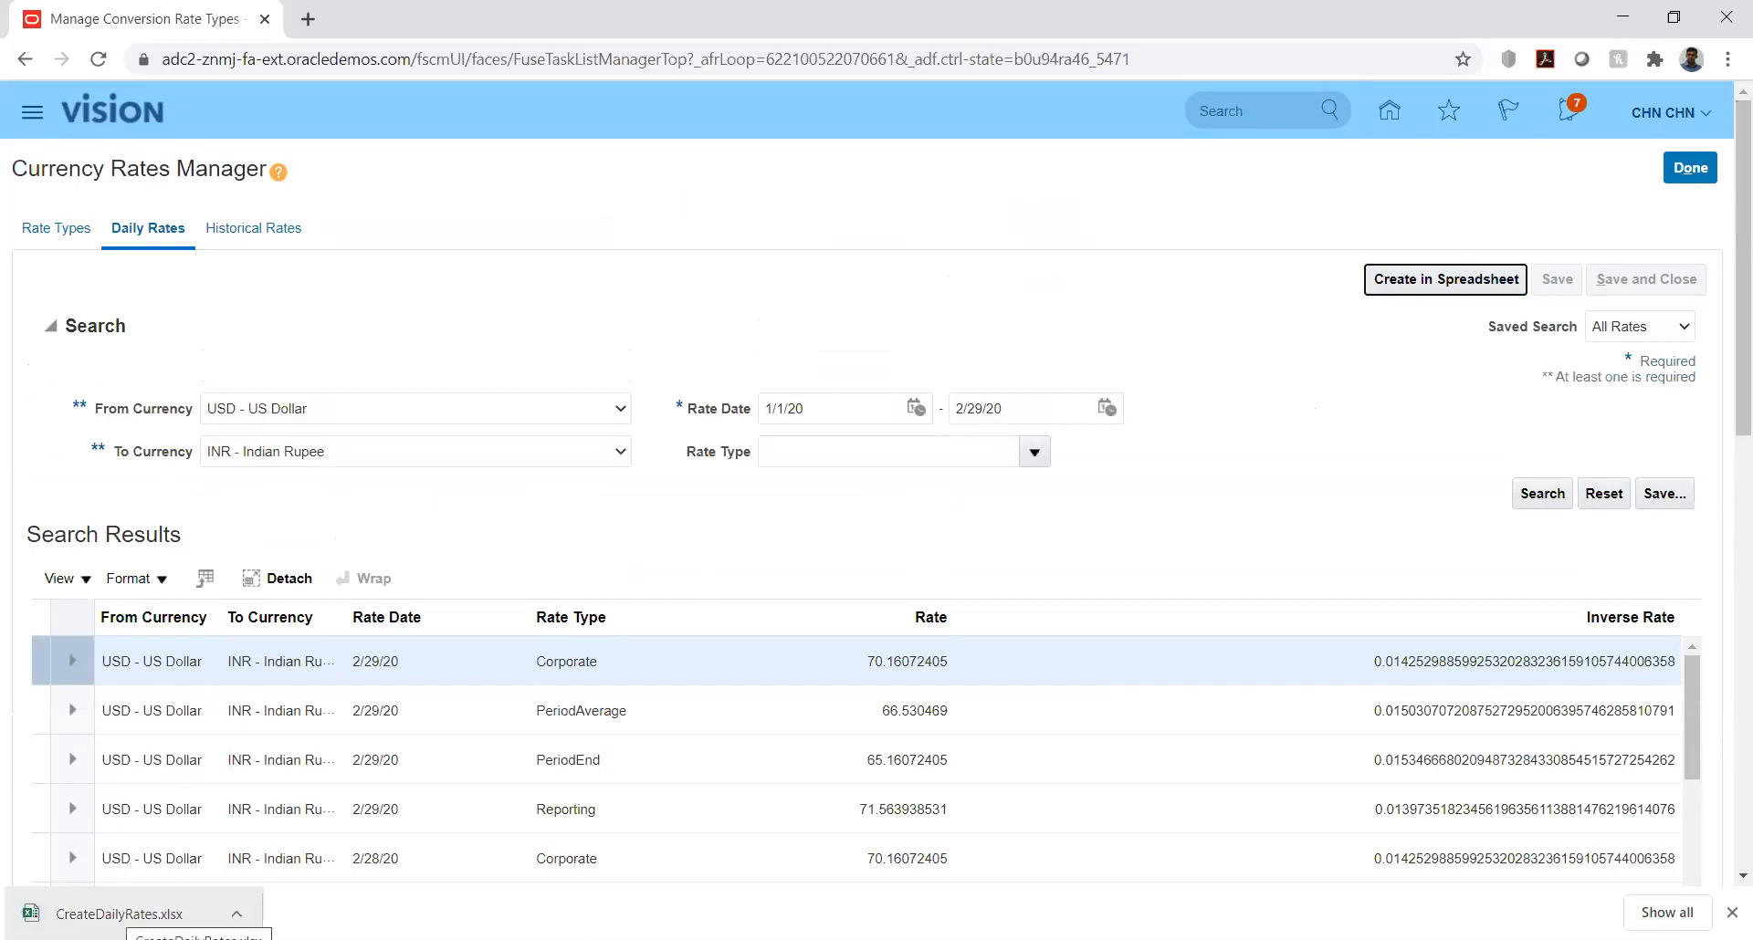
left_click(125, 913)
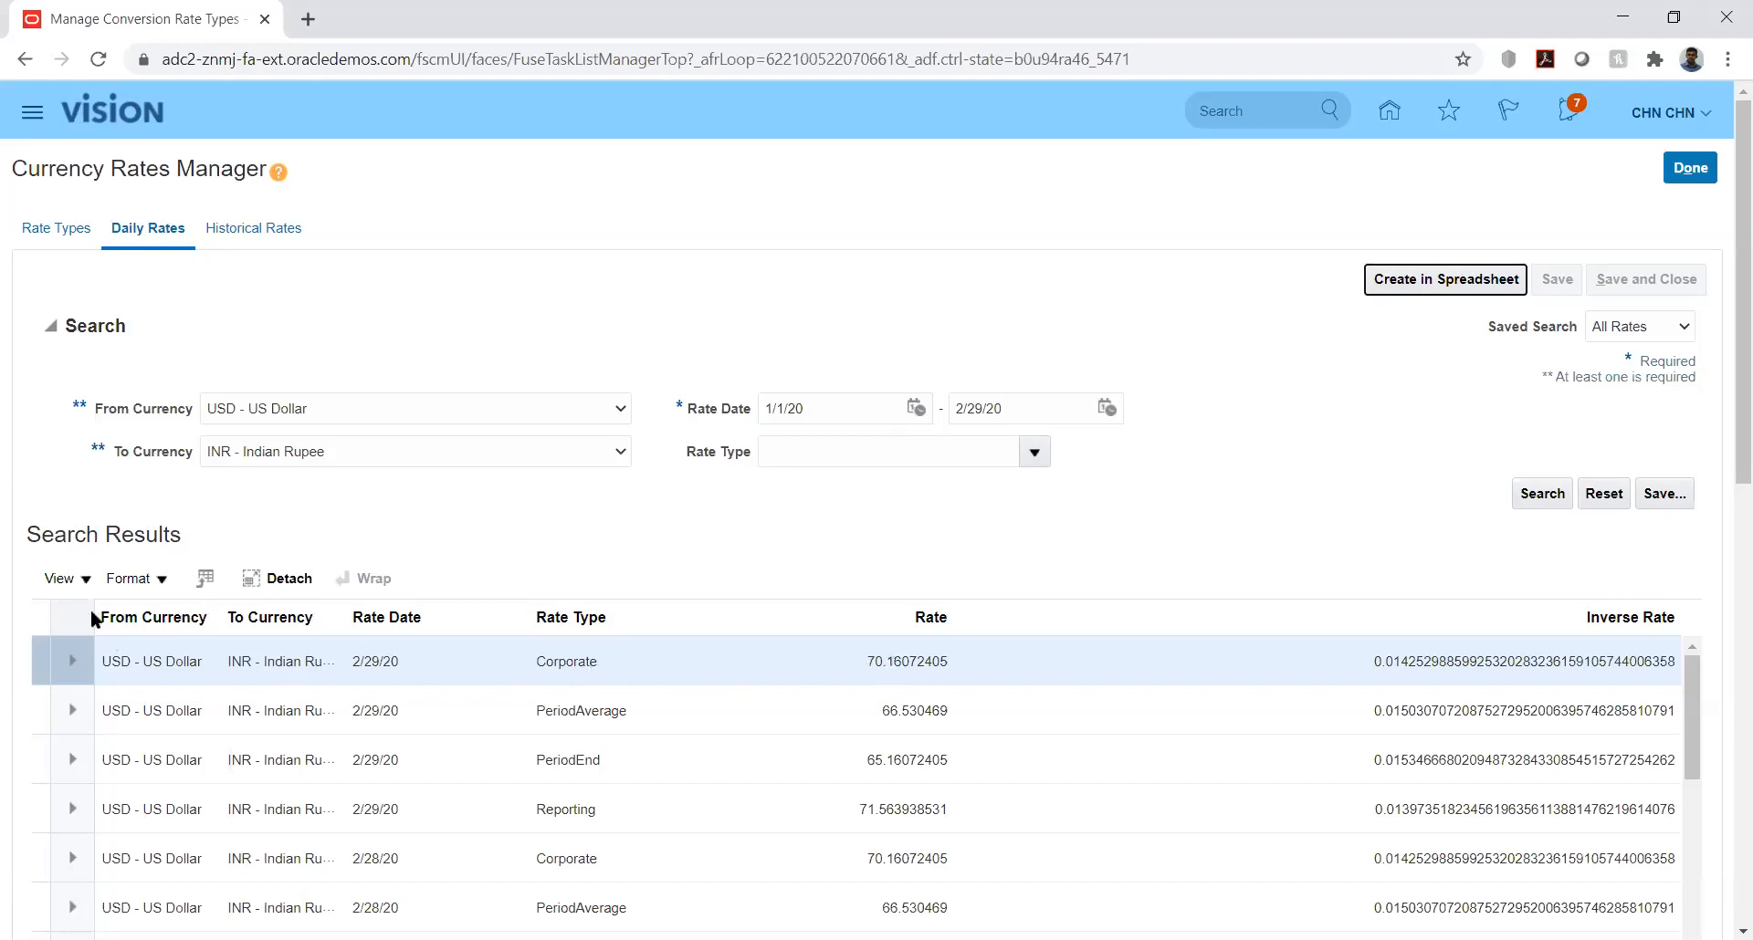
left_click(81, 578)
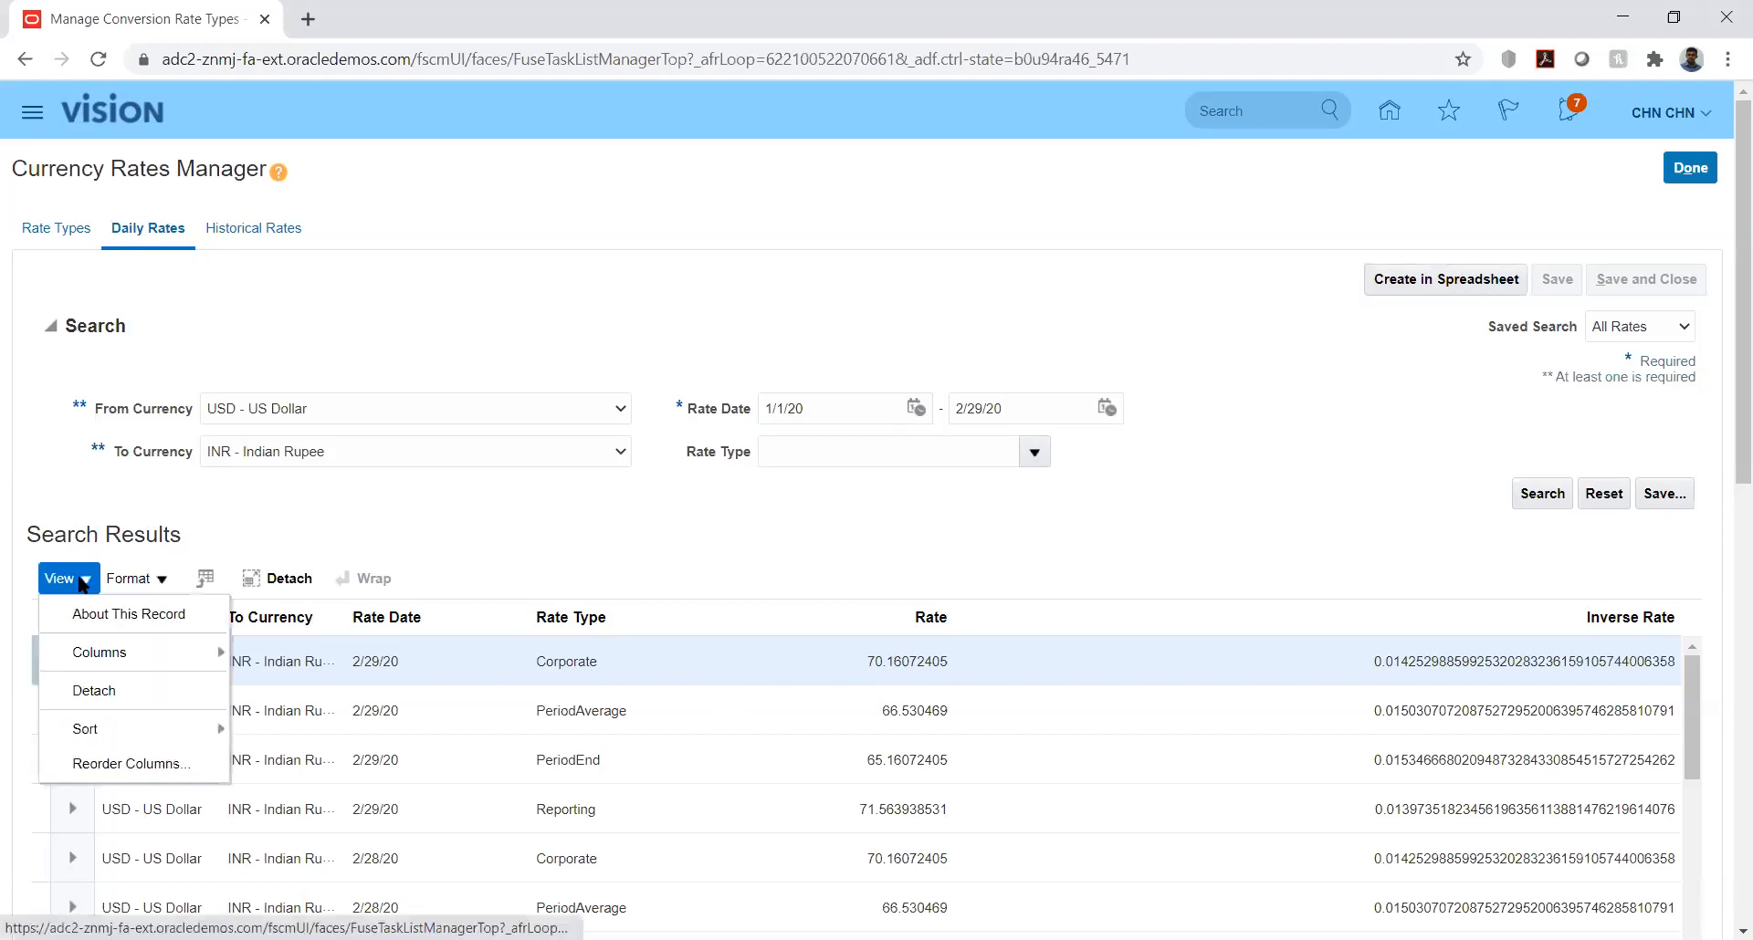
left_click(502, 504)
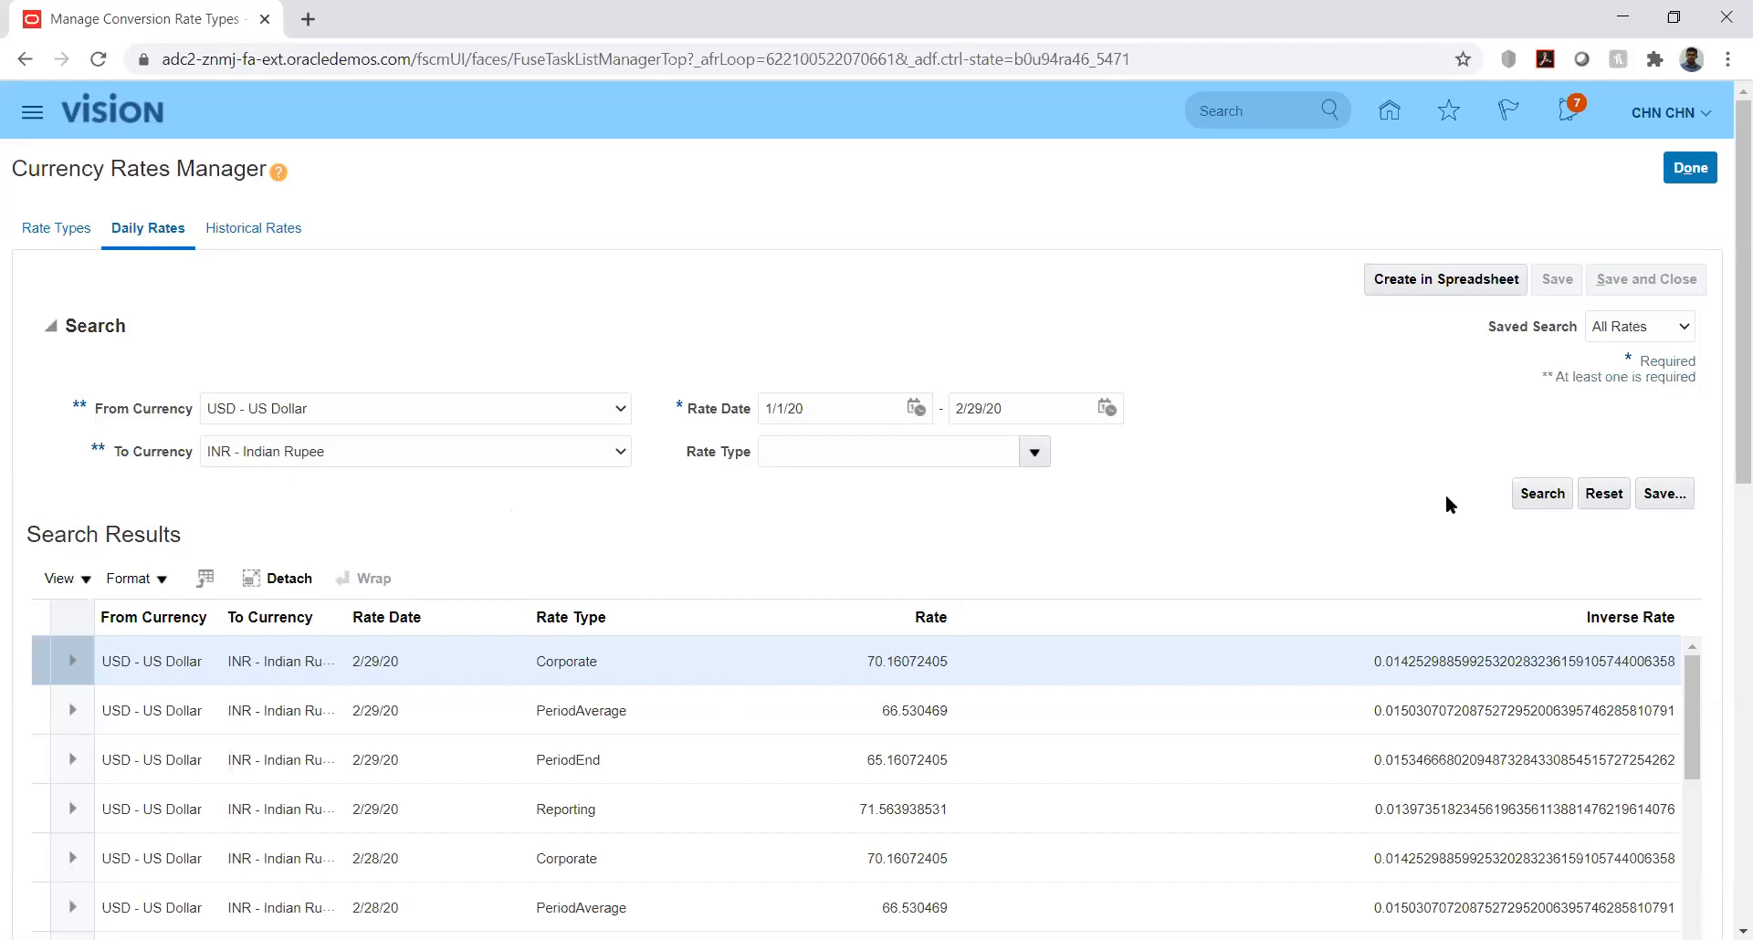
left_click(81, 584)
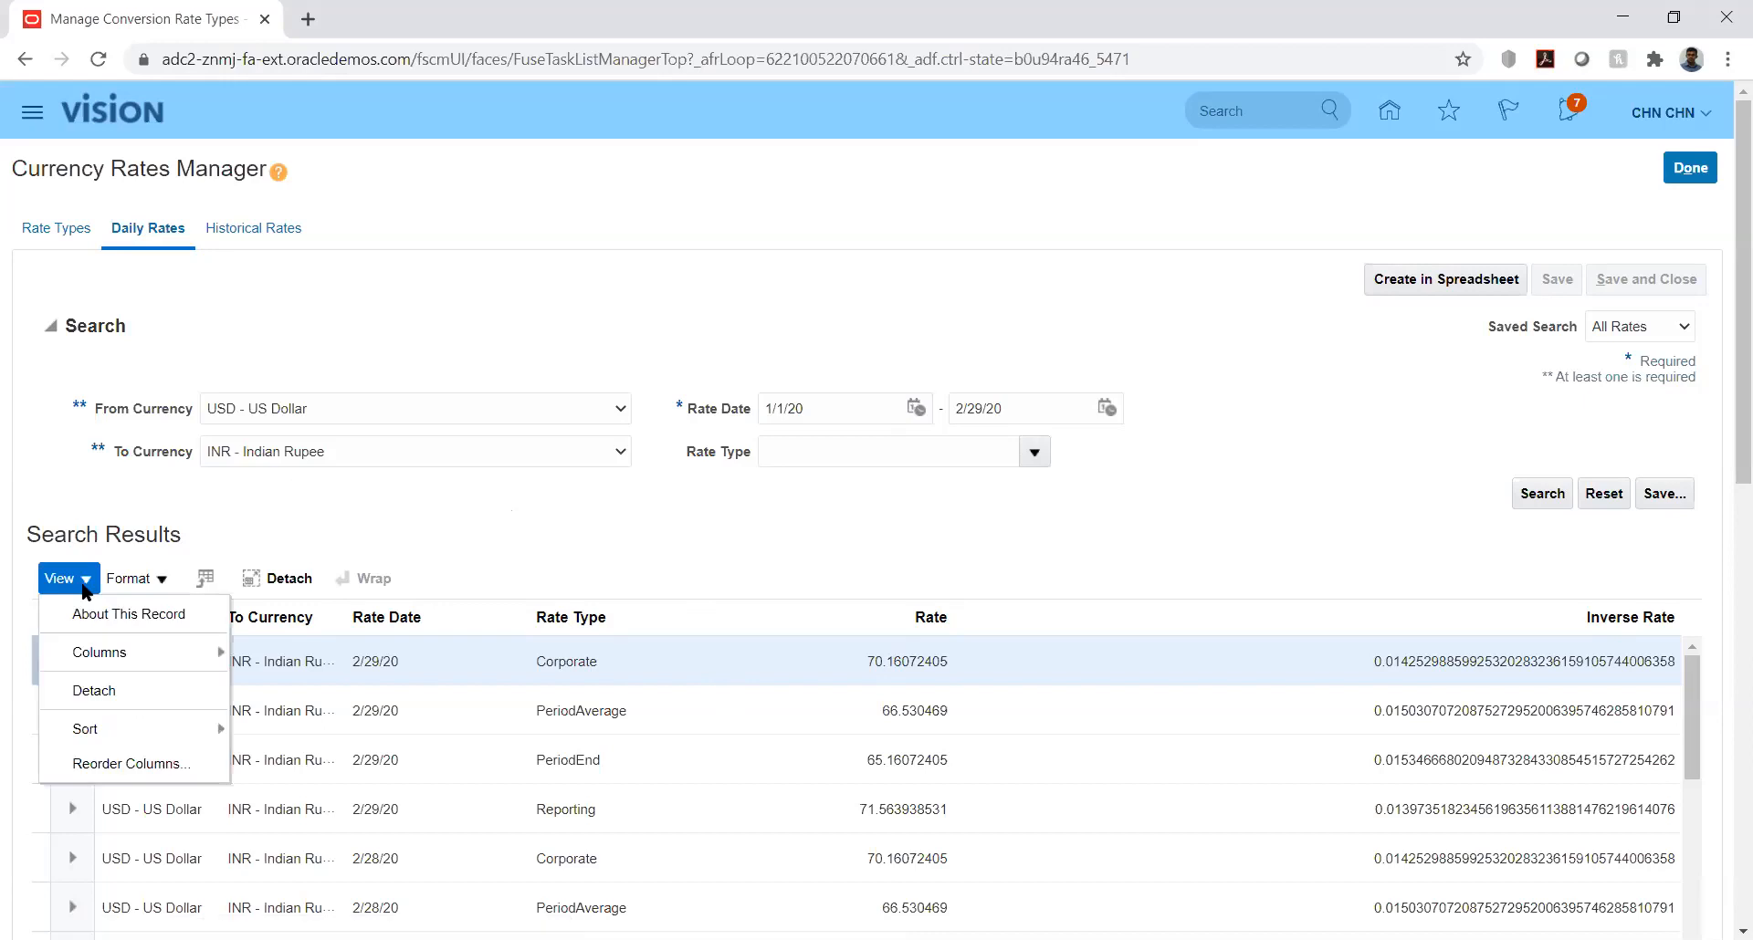
left_click(160, 584)
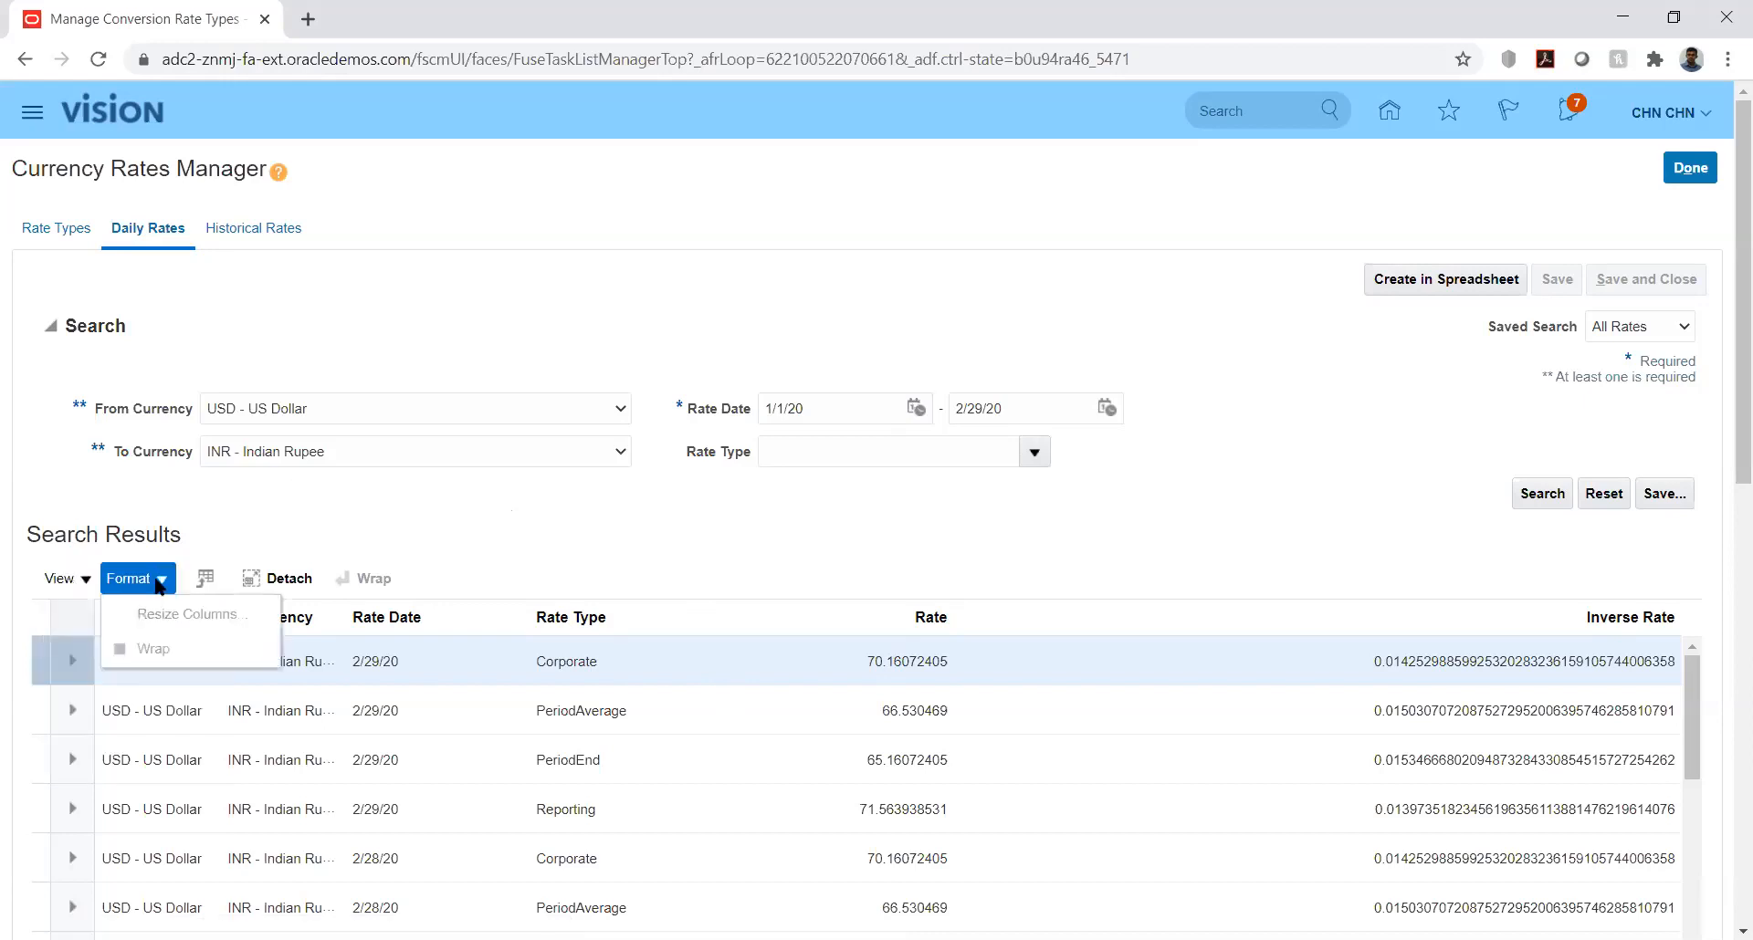
left_click(82, 581)
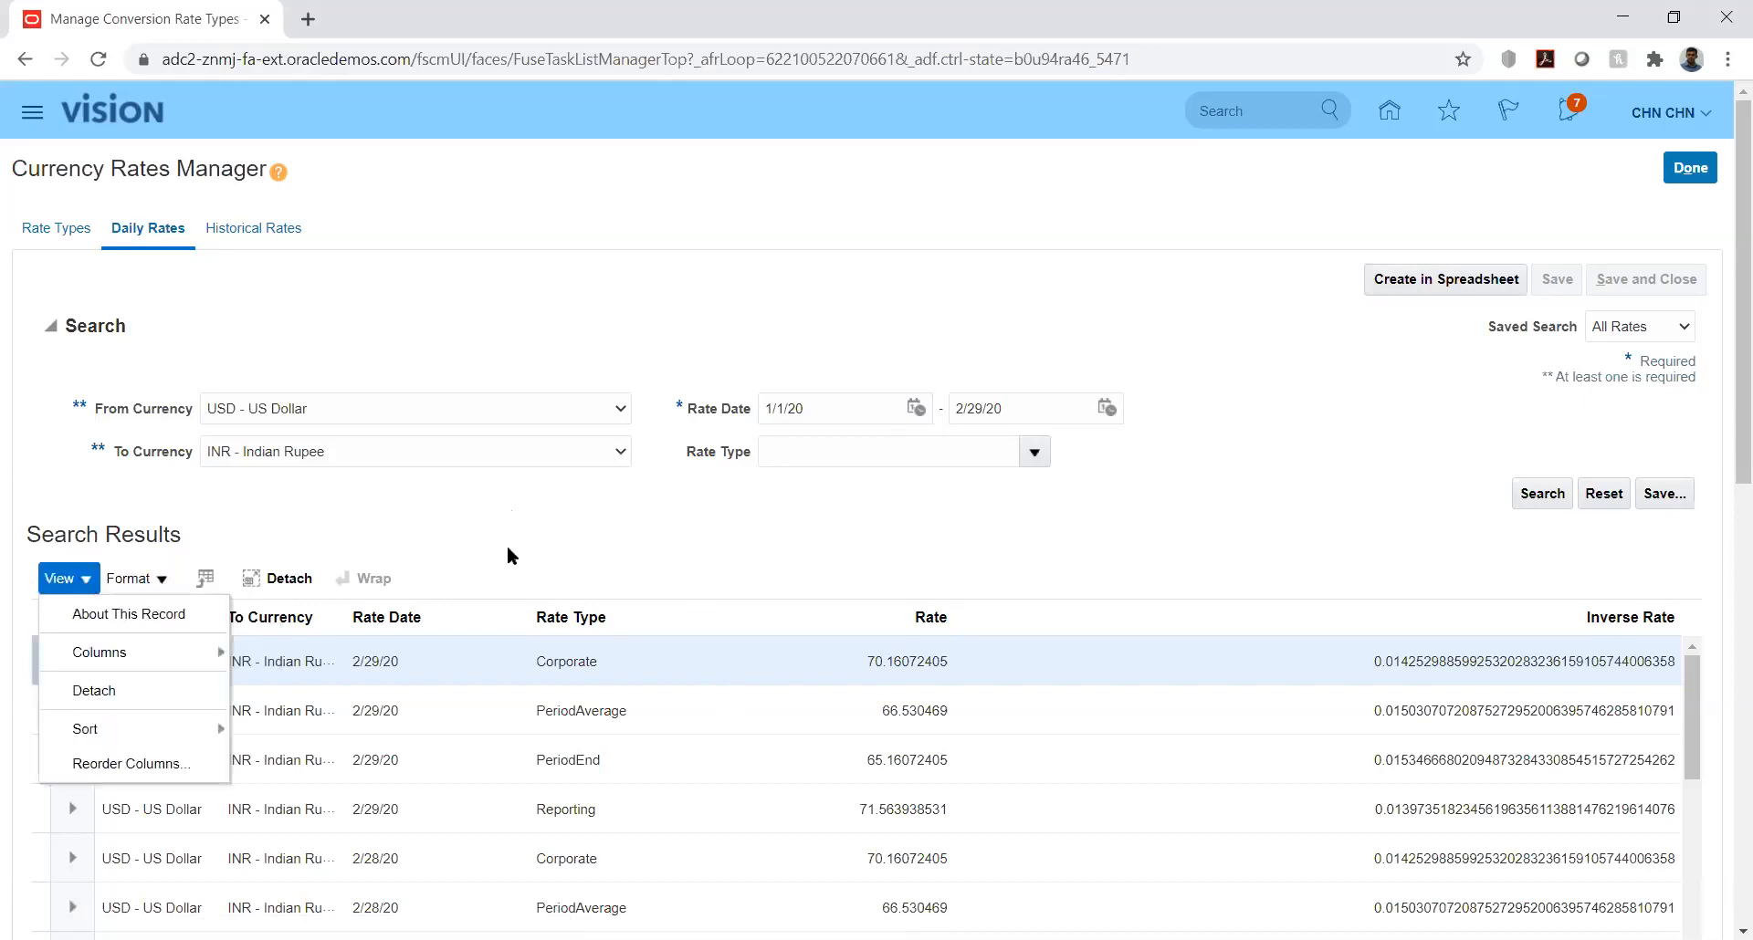
left_click(790, 546)
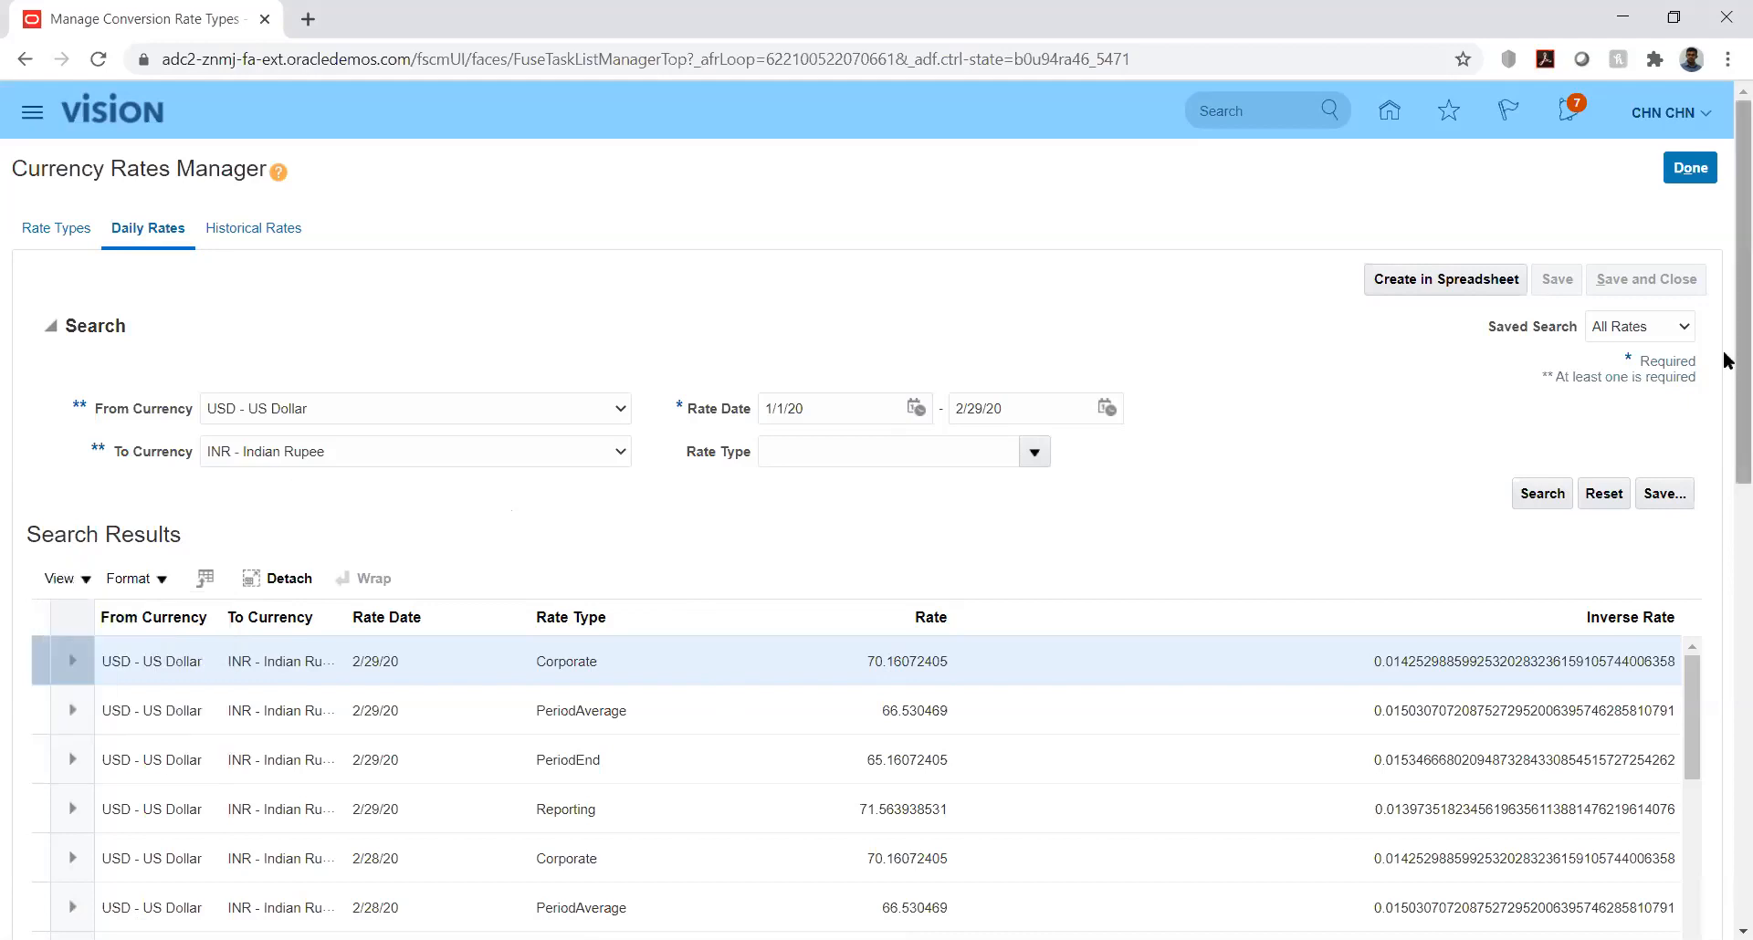
Step: Examine the USD to INR daily rates, focusing on the rate and inverse rate of the Corporate entry dated 2/29/20
left_click_drag(1728, 371, 1728, 445)
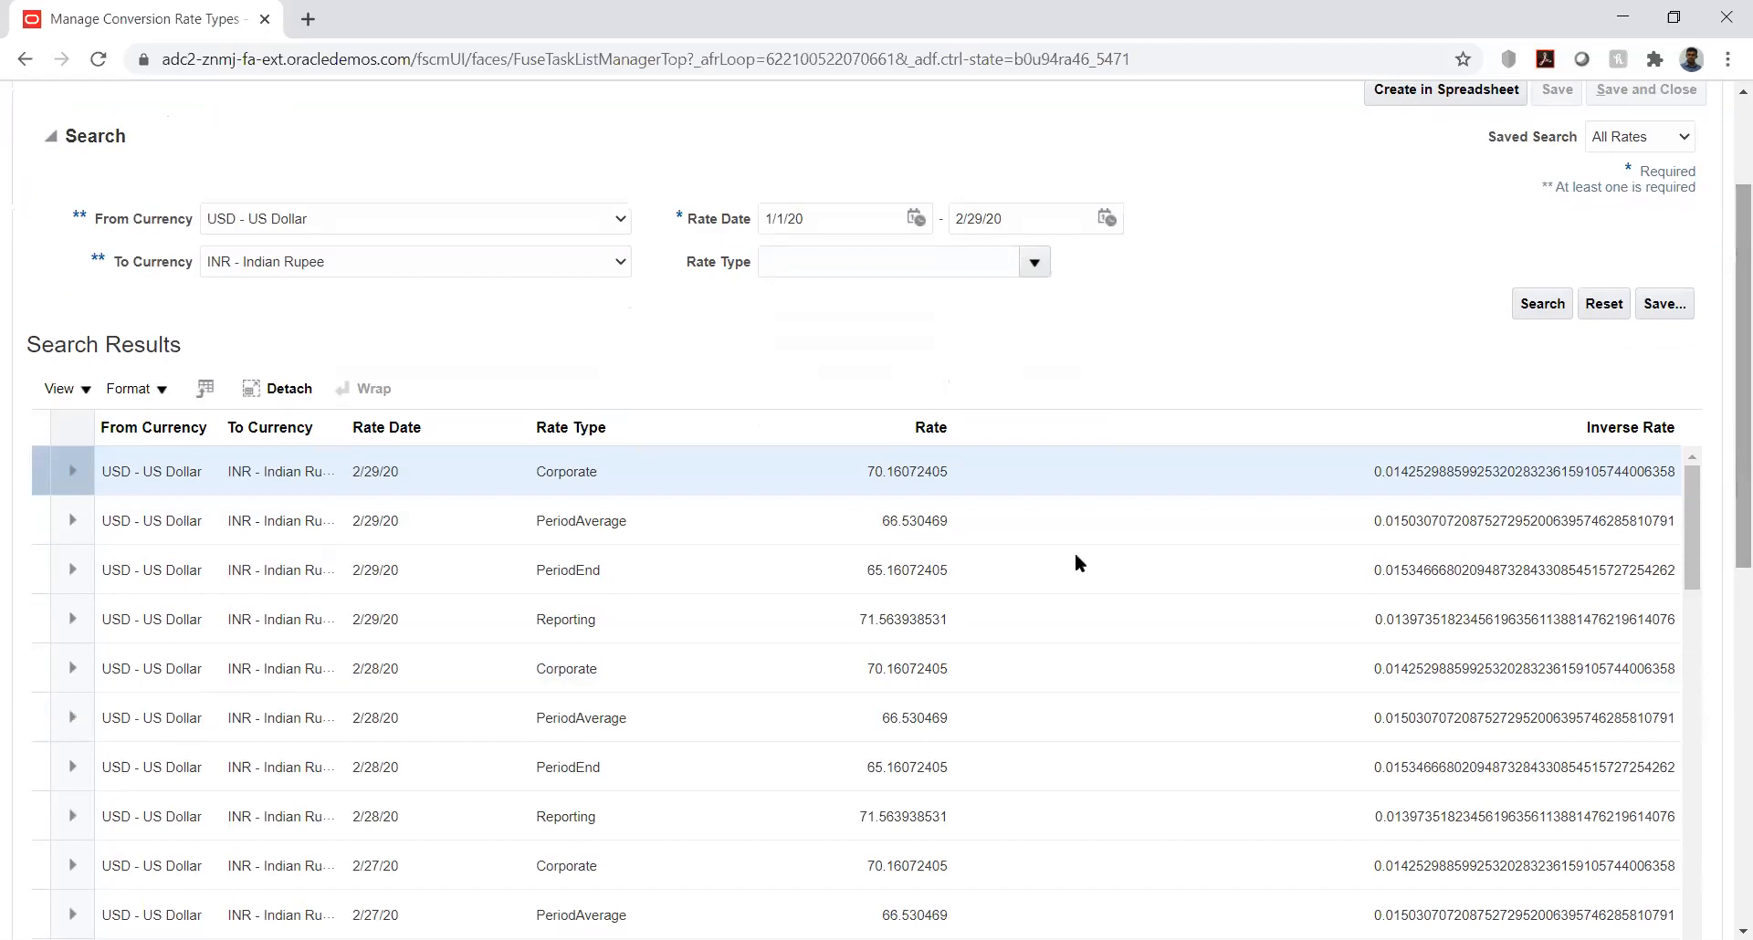
left_click(972, 470)
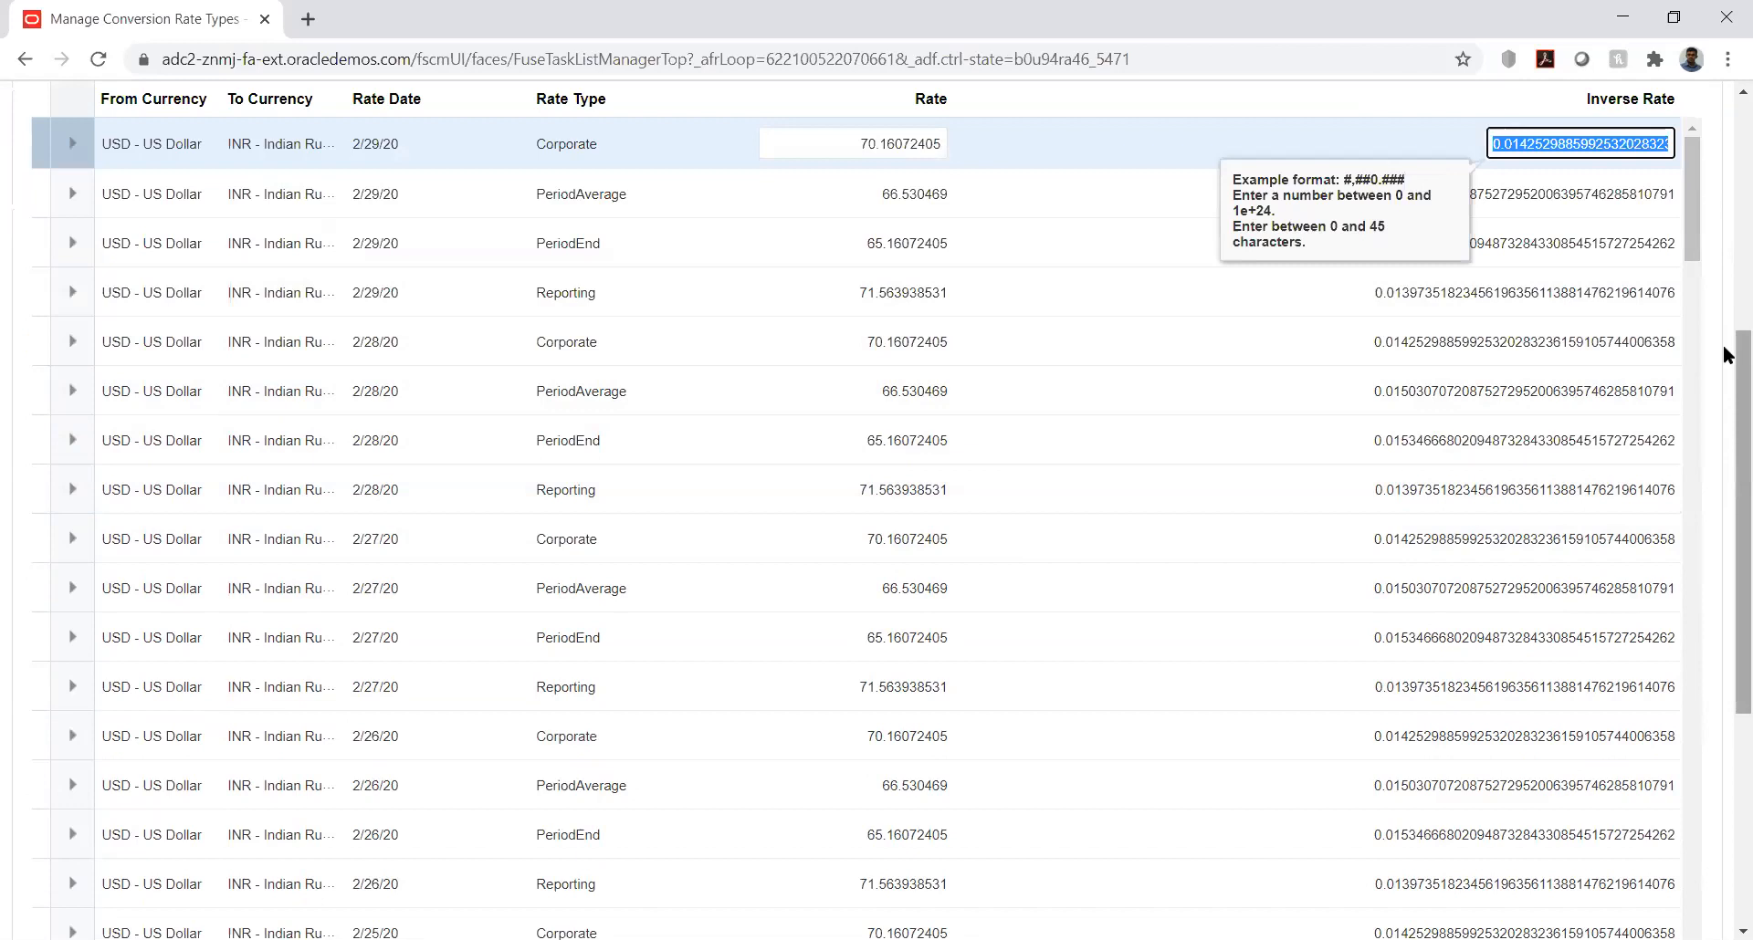
left_click_drag(1723, 344, 1725, 242)
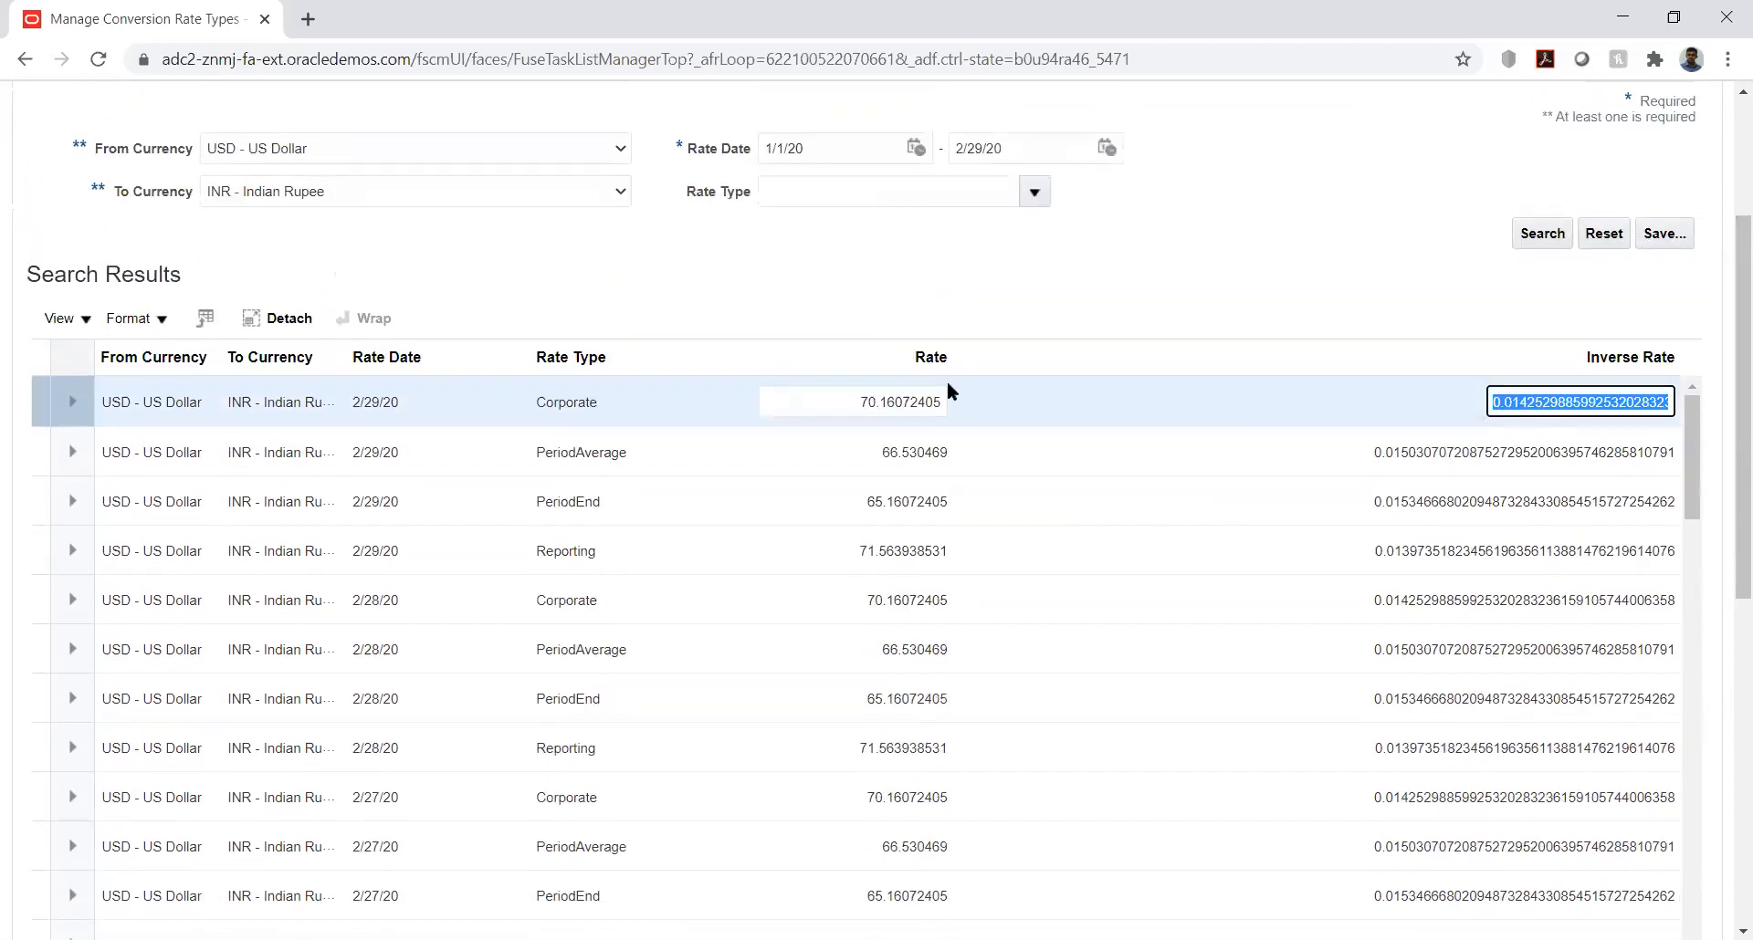
left_click(593, 399)
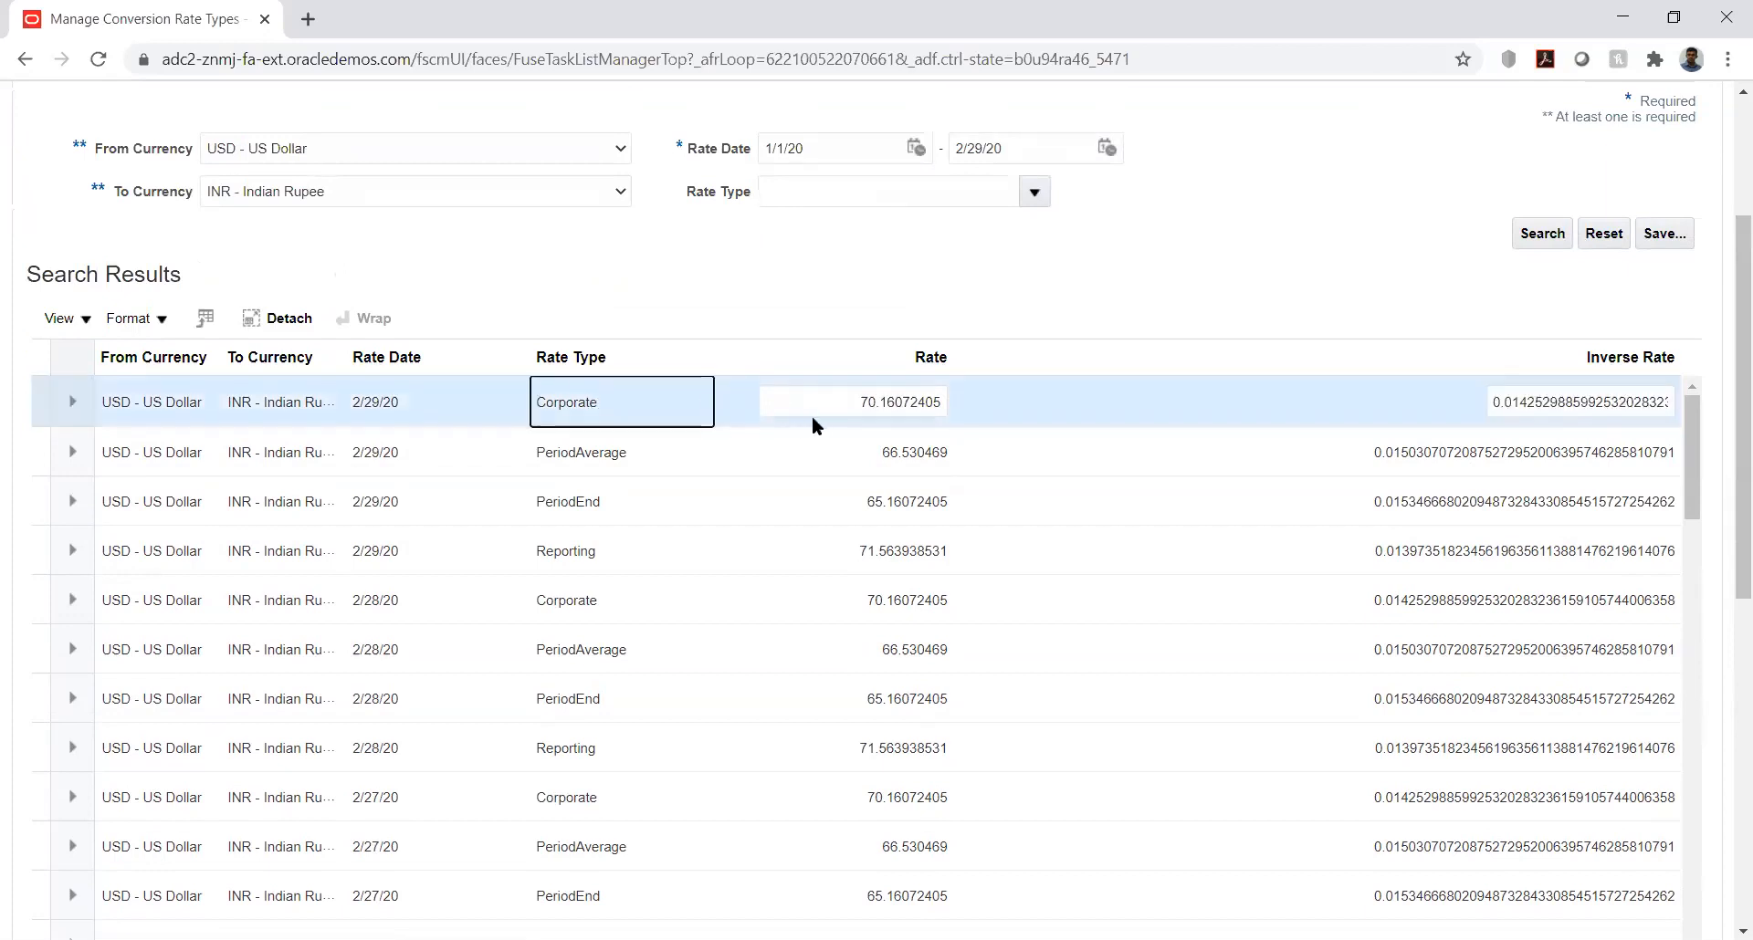
left_click(854, 400)
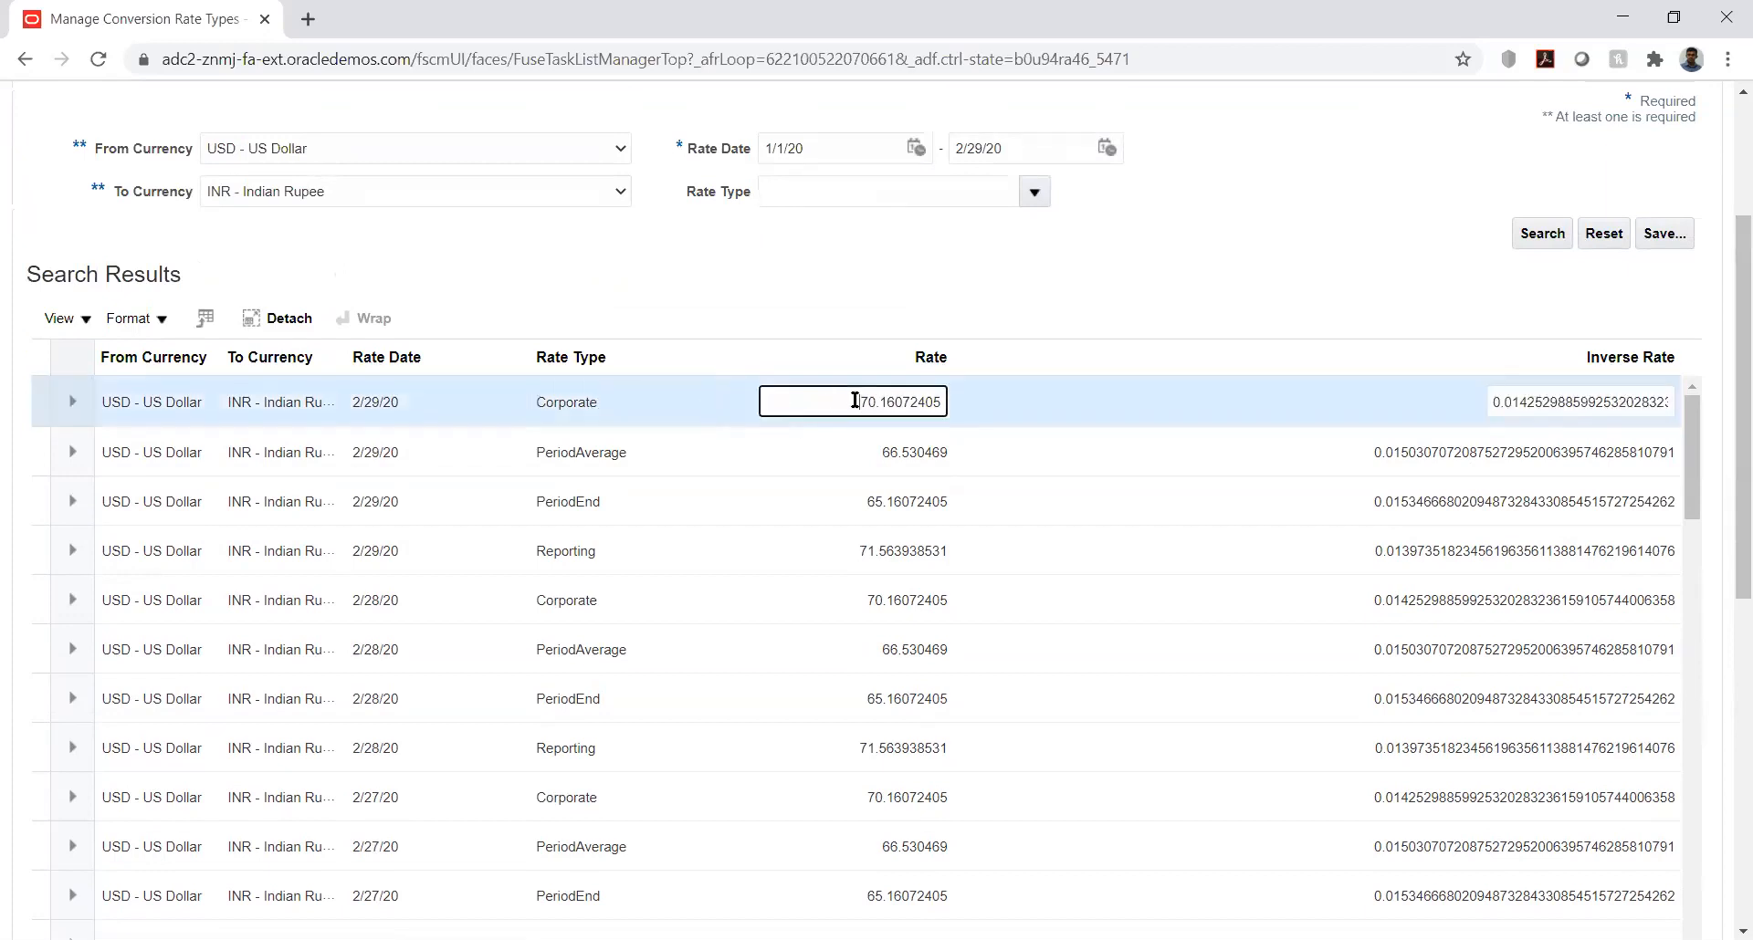
double_click(854, 399)
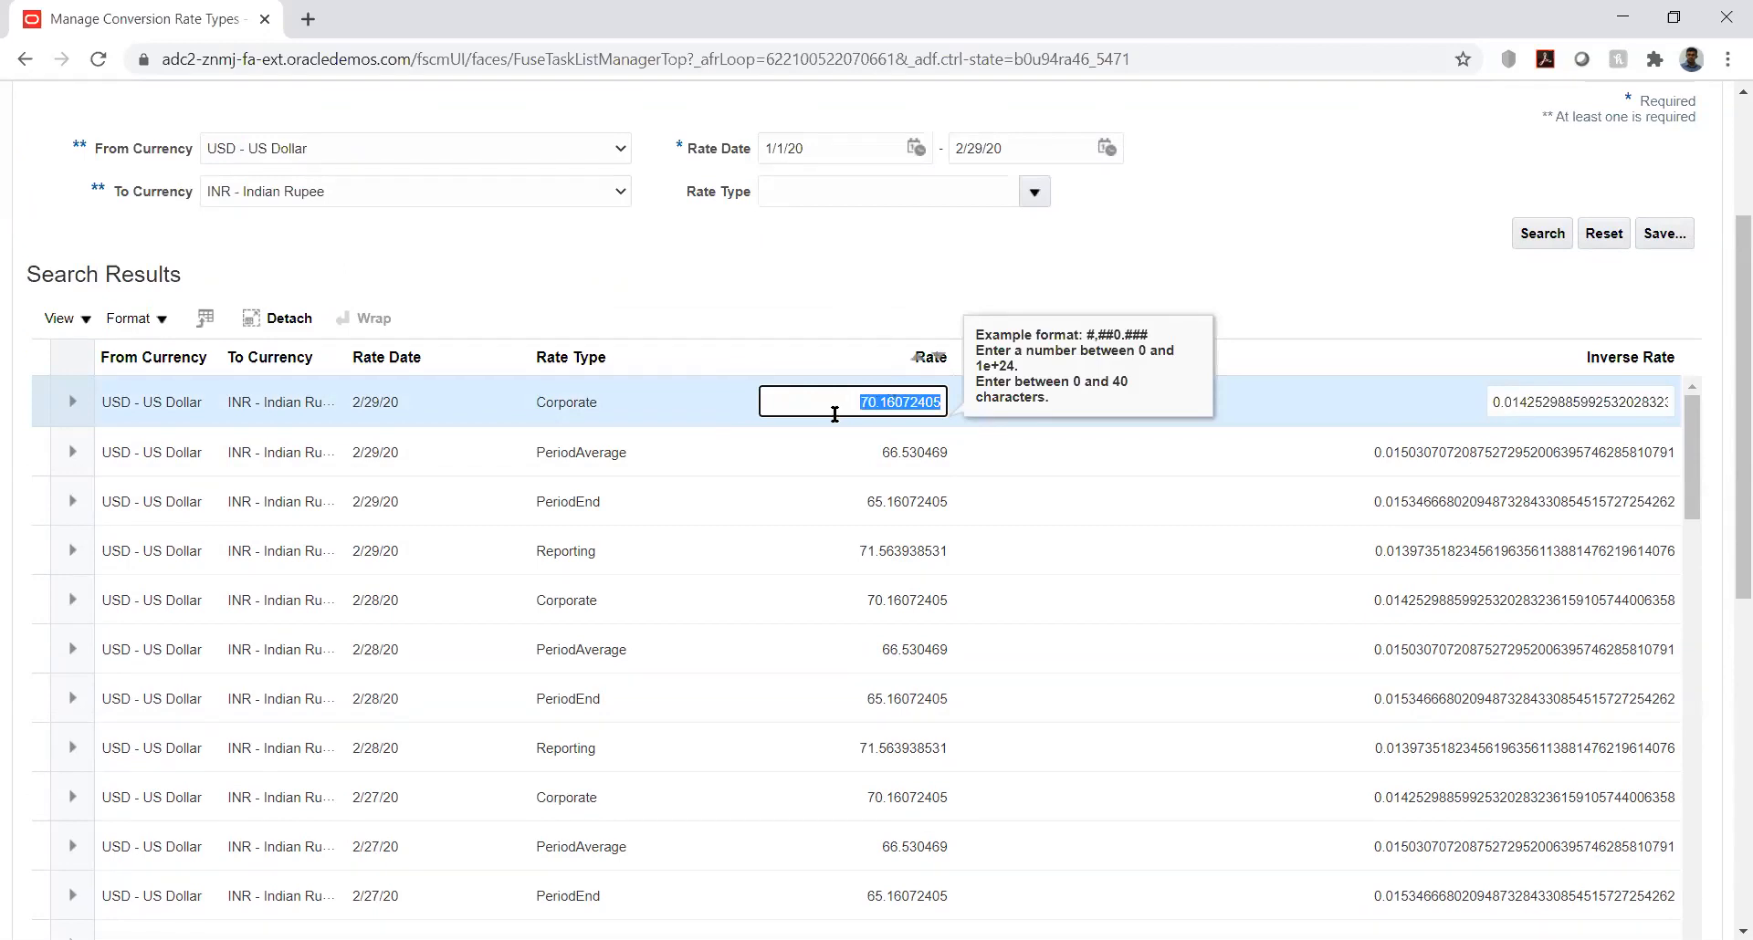
left_click(978, 272)
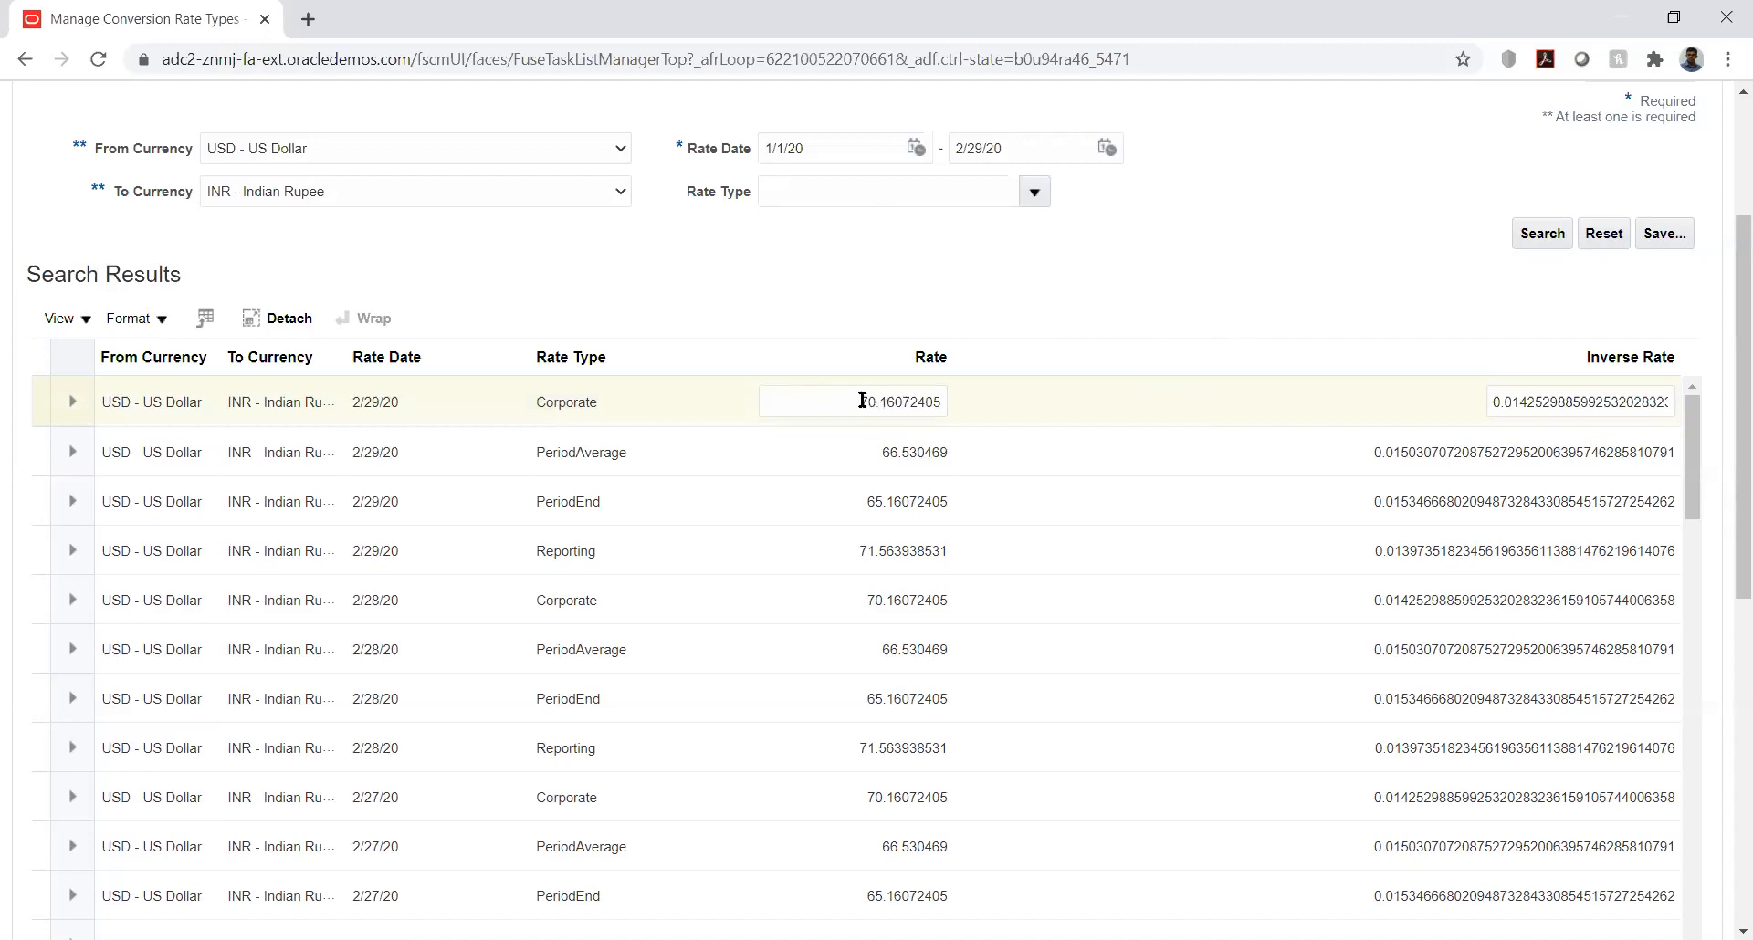
mouse_move(1725, 291)
left_mouse_down()
mouse_move(1725, 175)
mouse_move(1726, 277)
left_mouse_up()
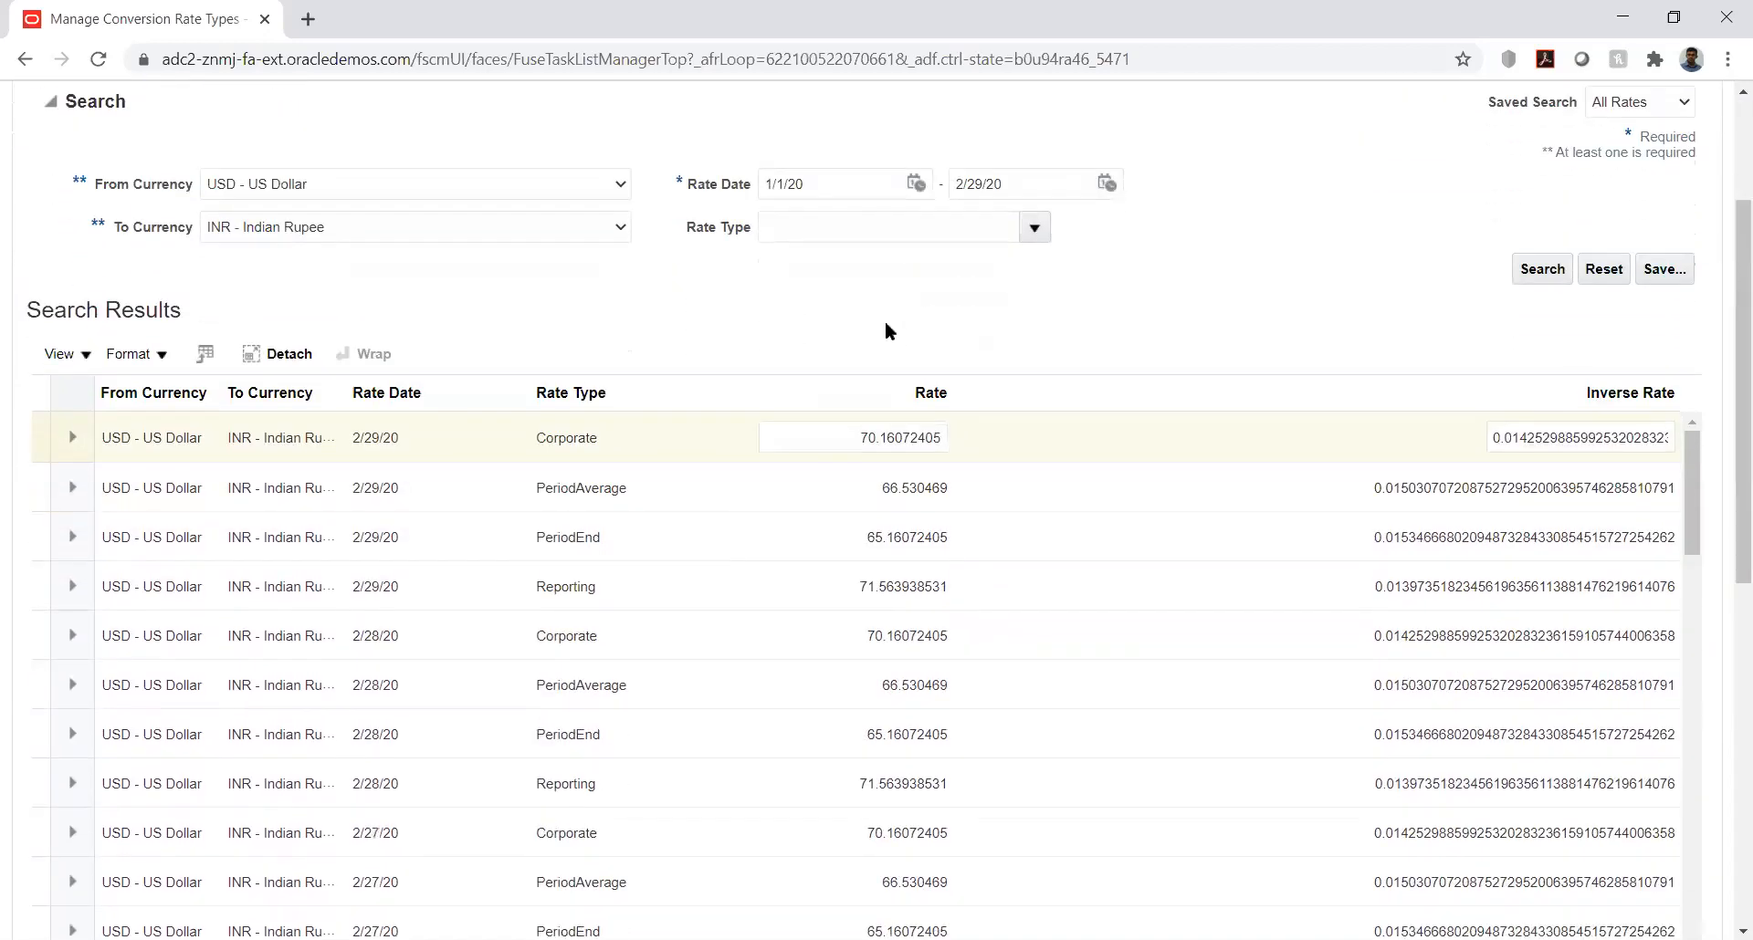
left_click(894, 435)
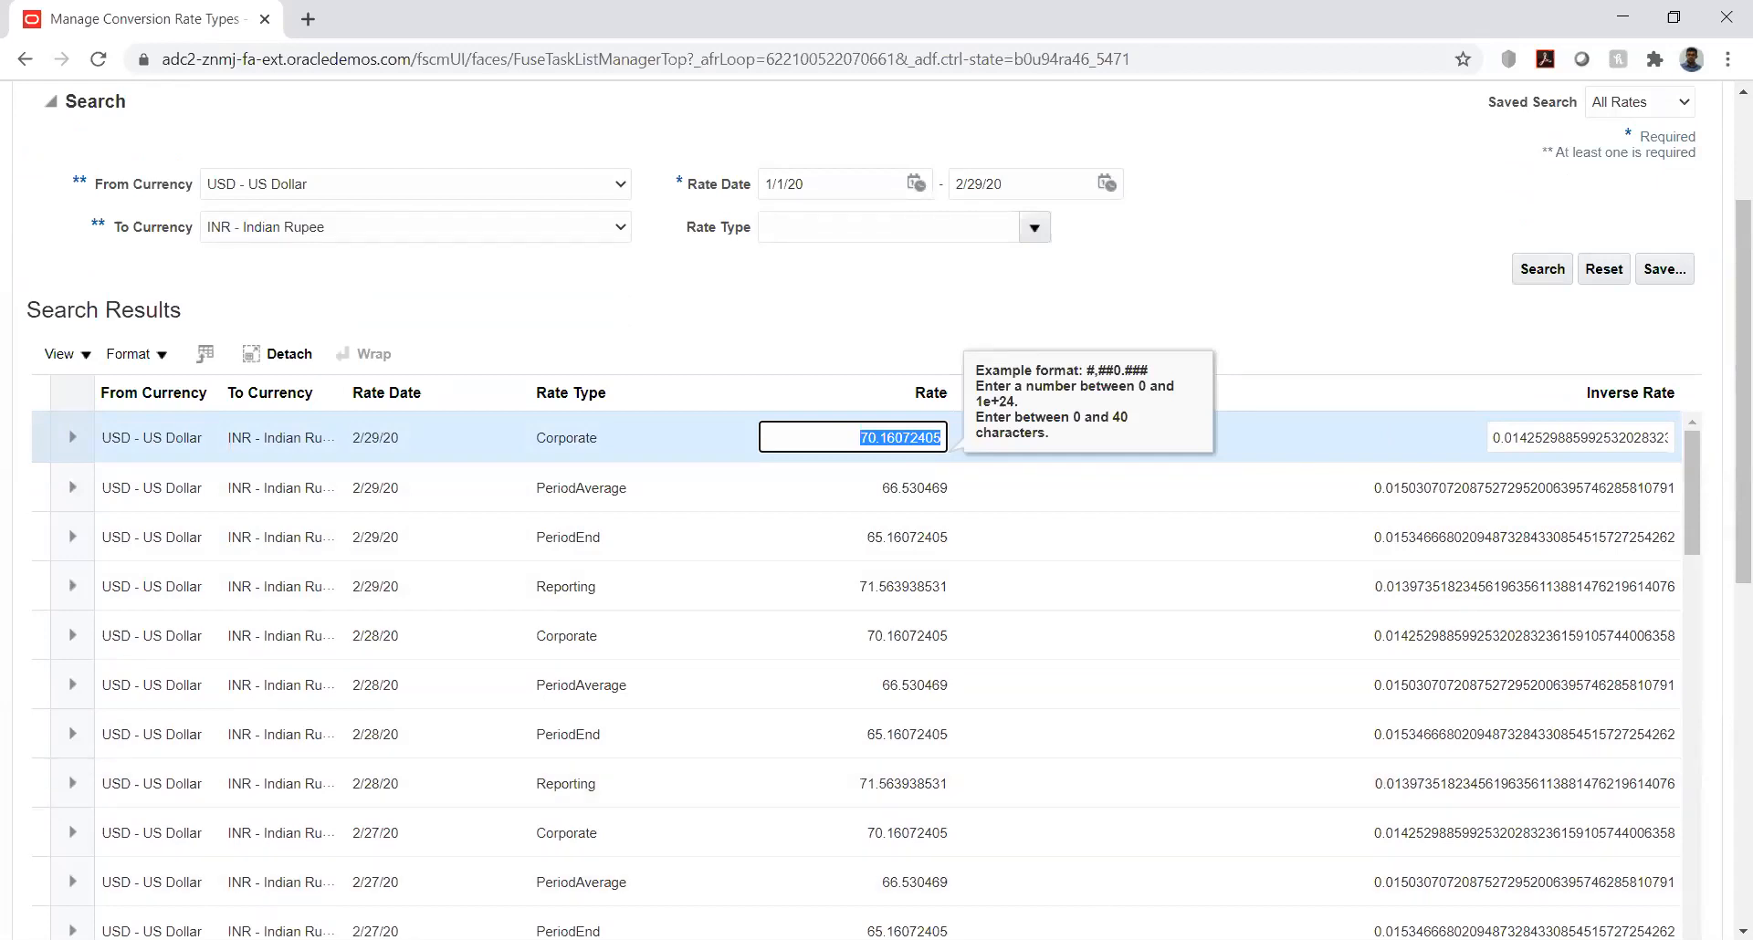
key("alt+Tab")
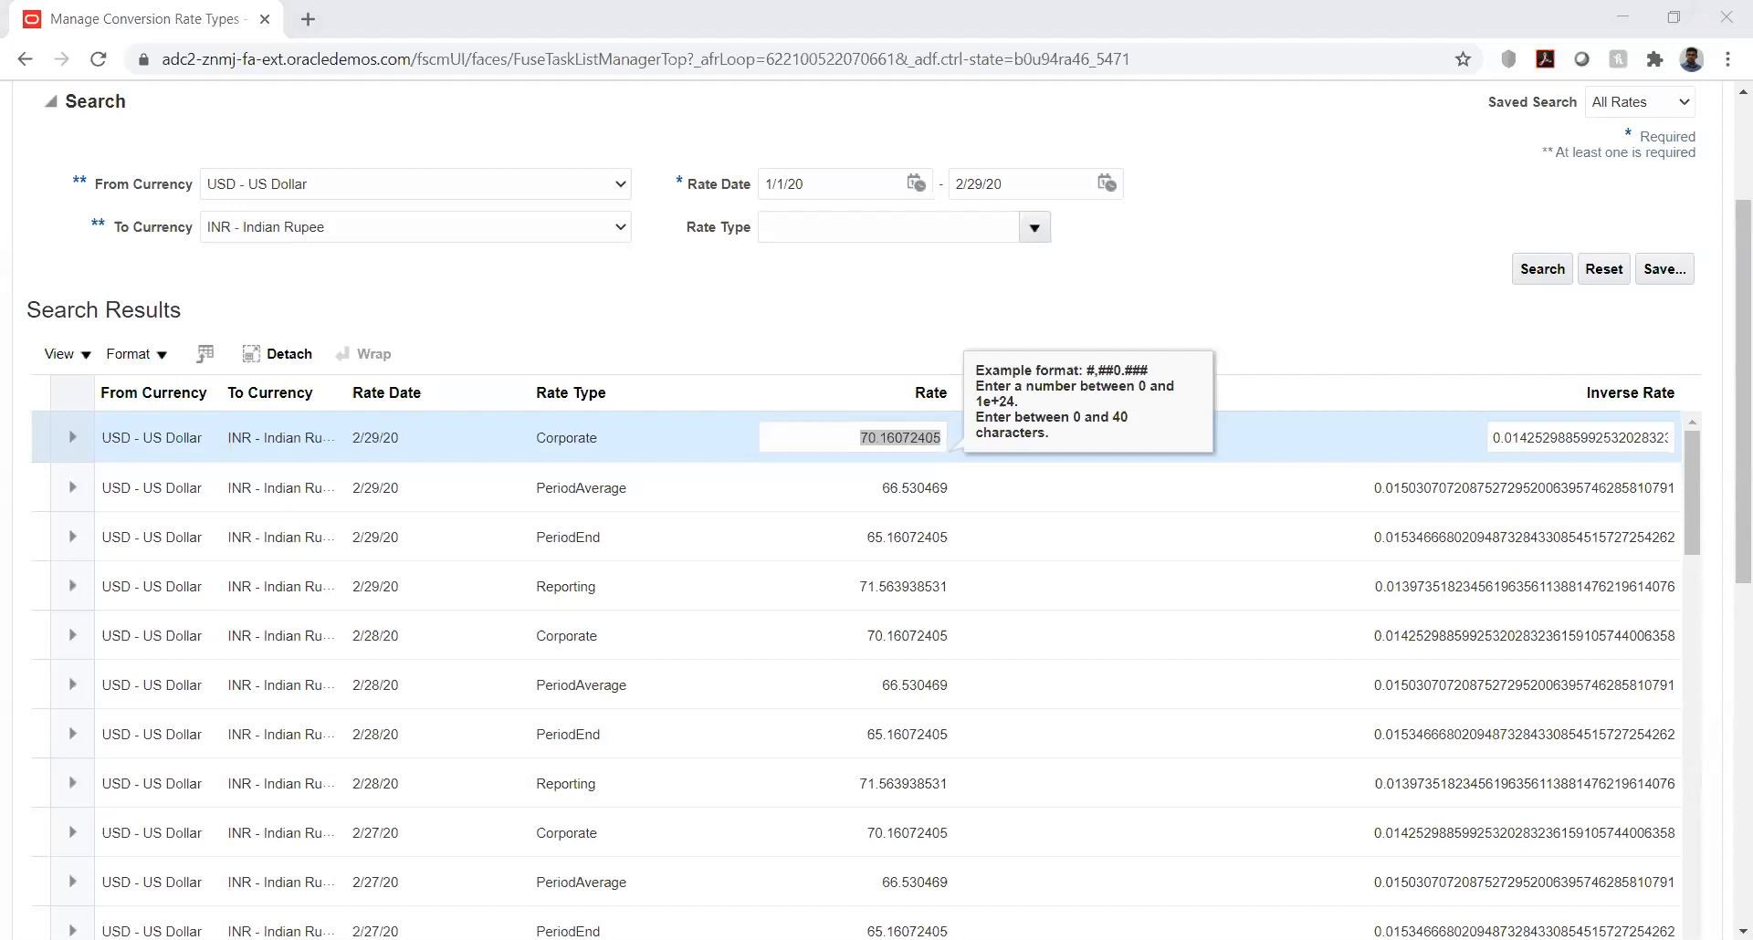
key("alt+Tab")
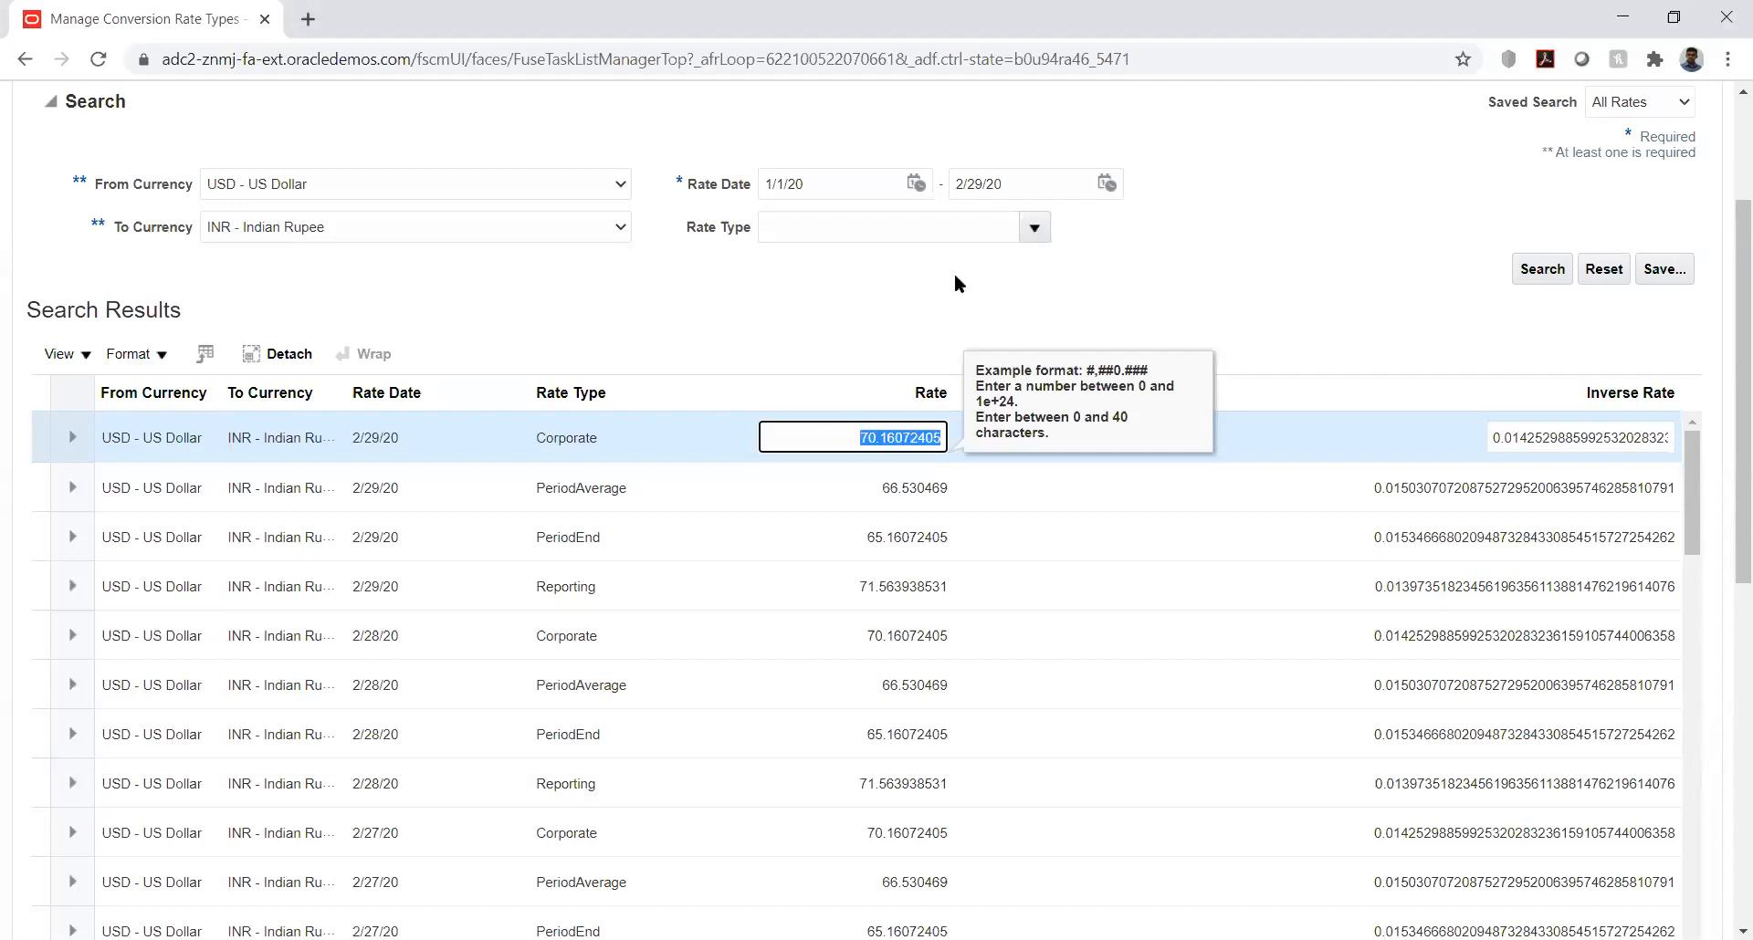
left_click(880, 294)
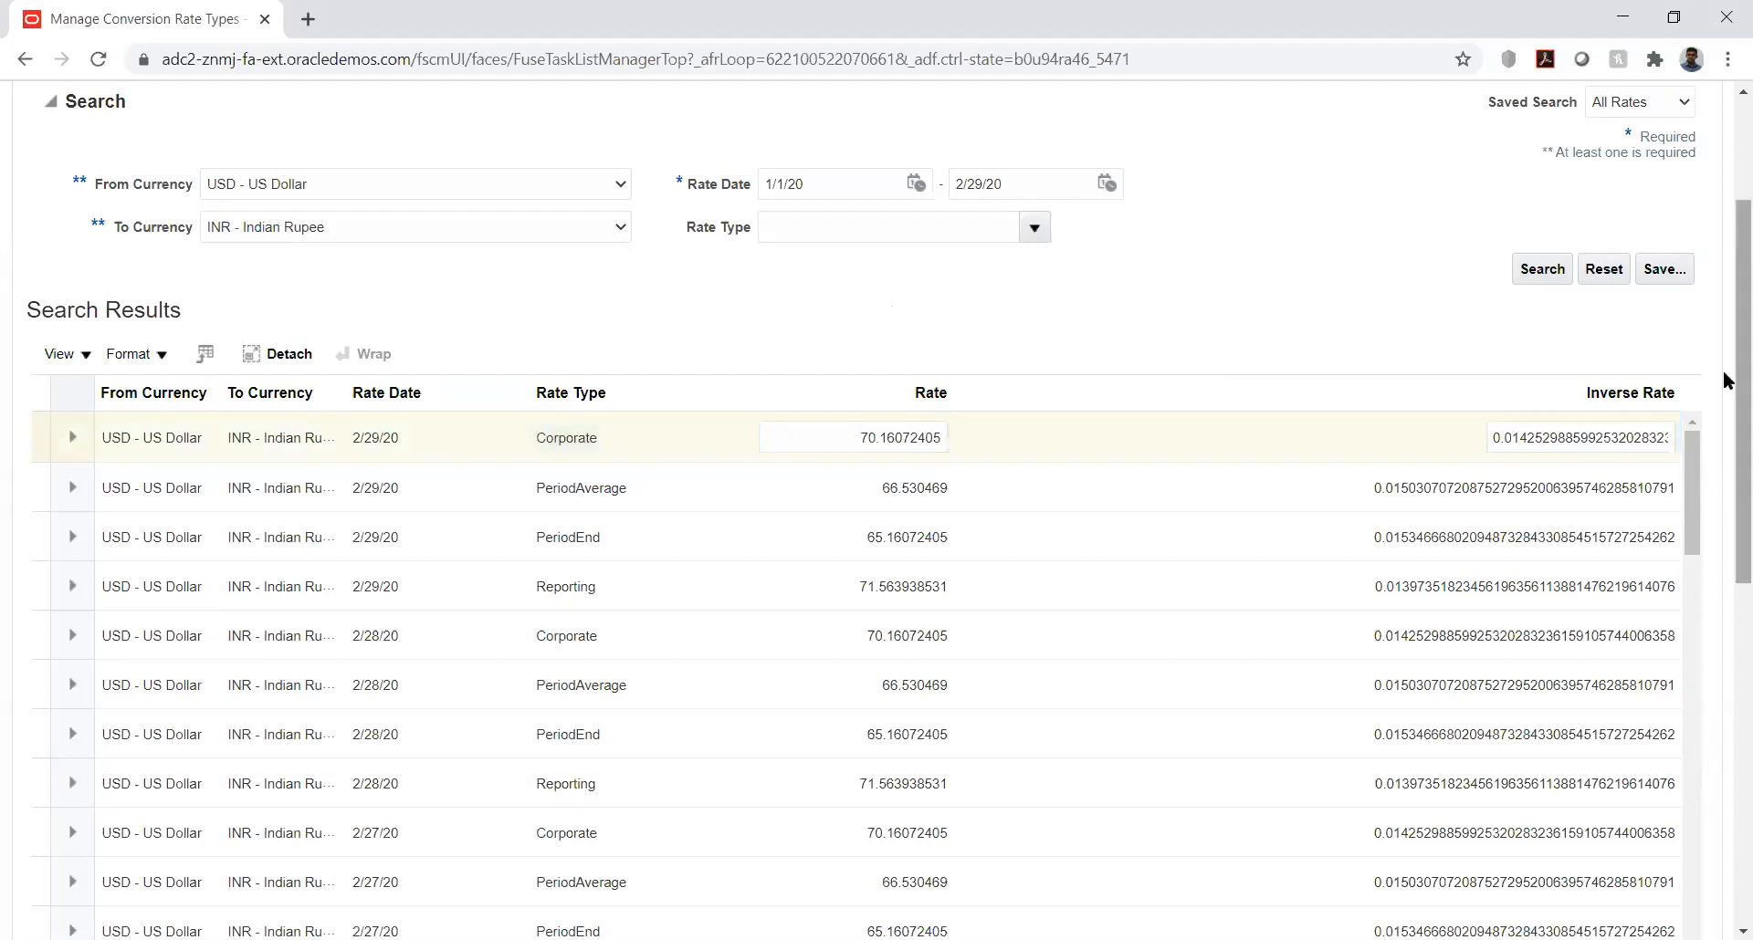
scroll(1725, 366, "up", 3)
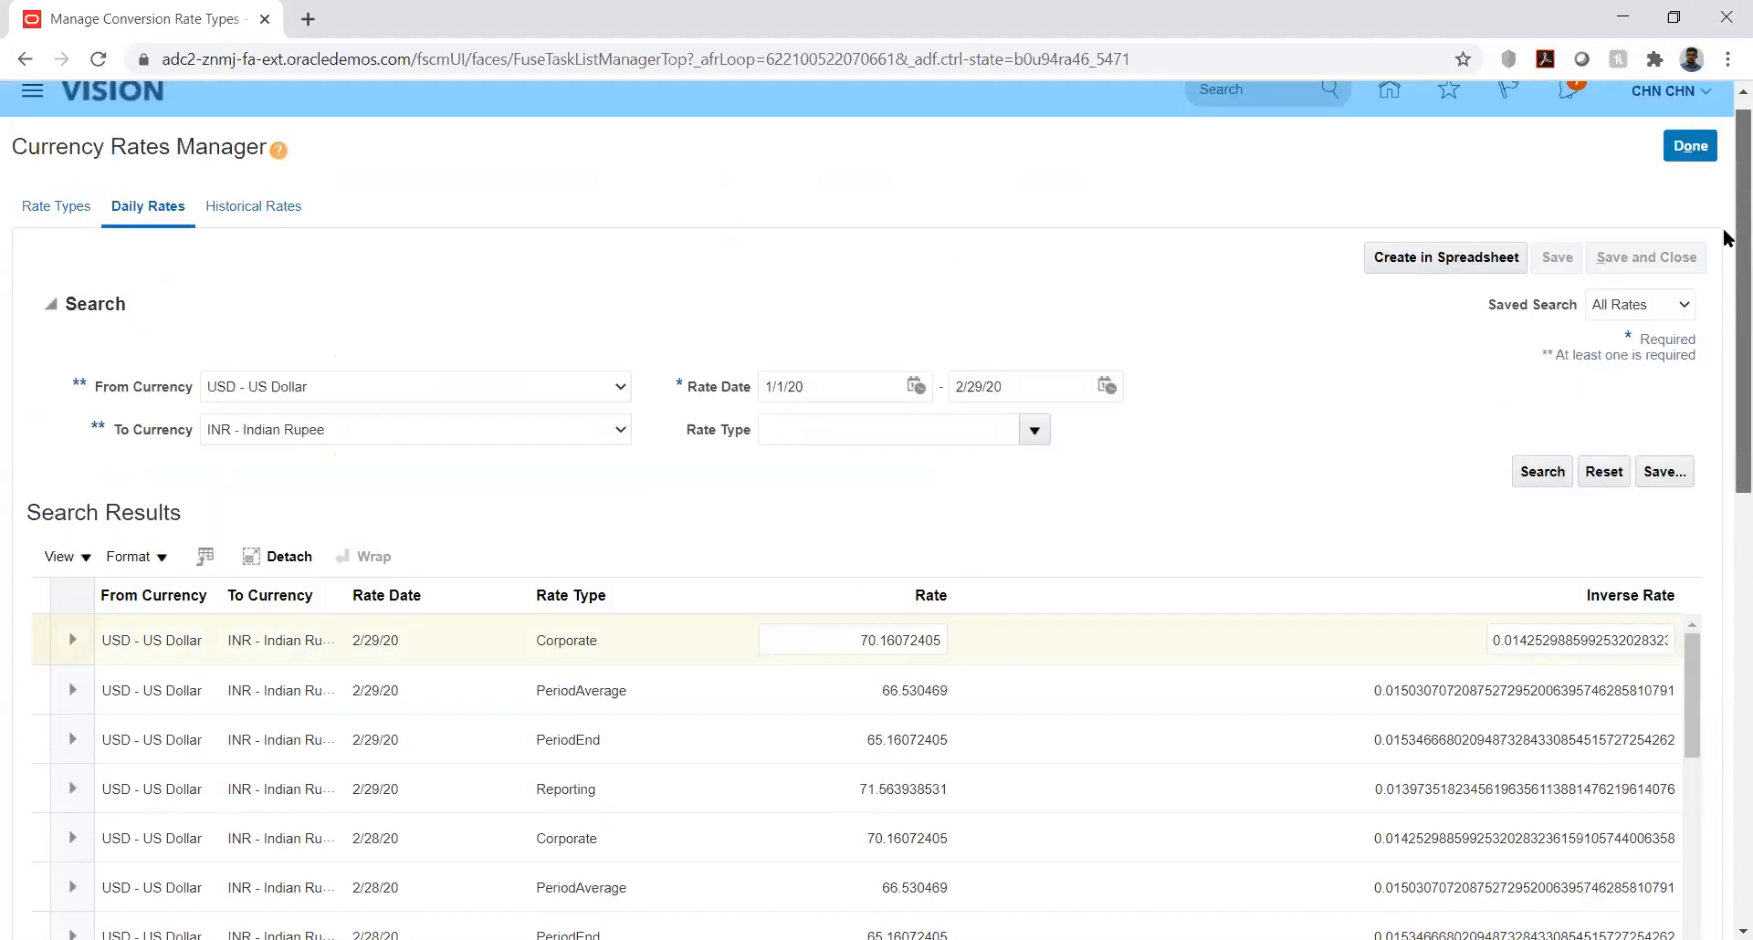
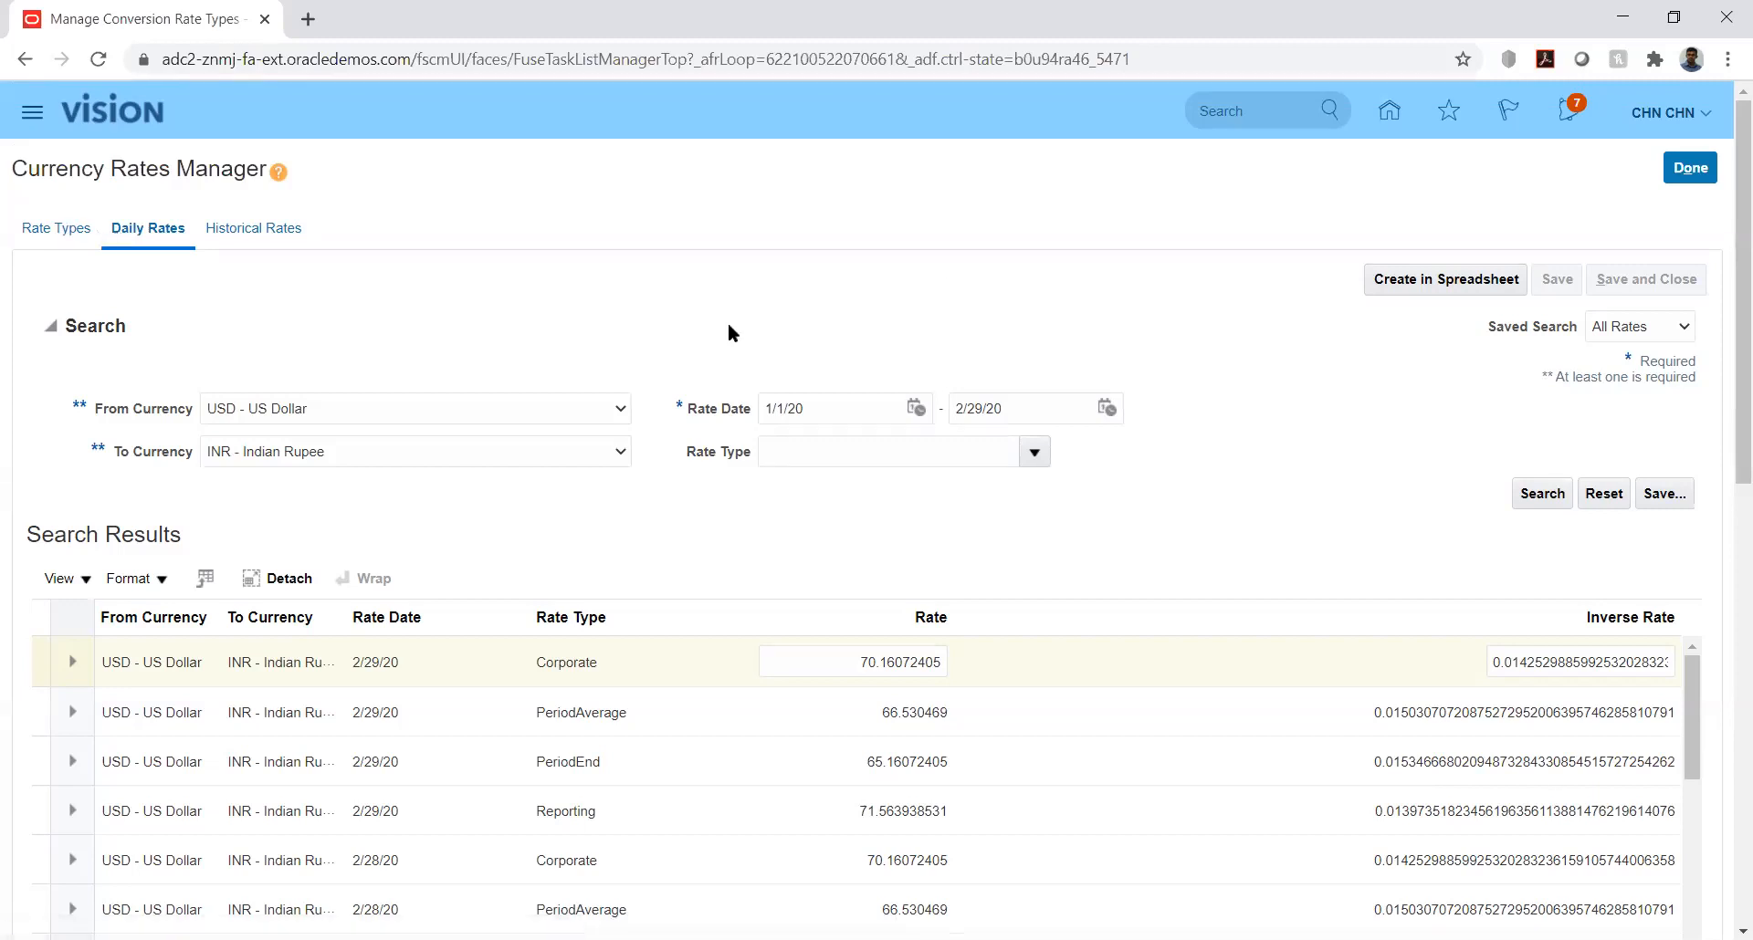
left_click(57, 233)
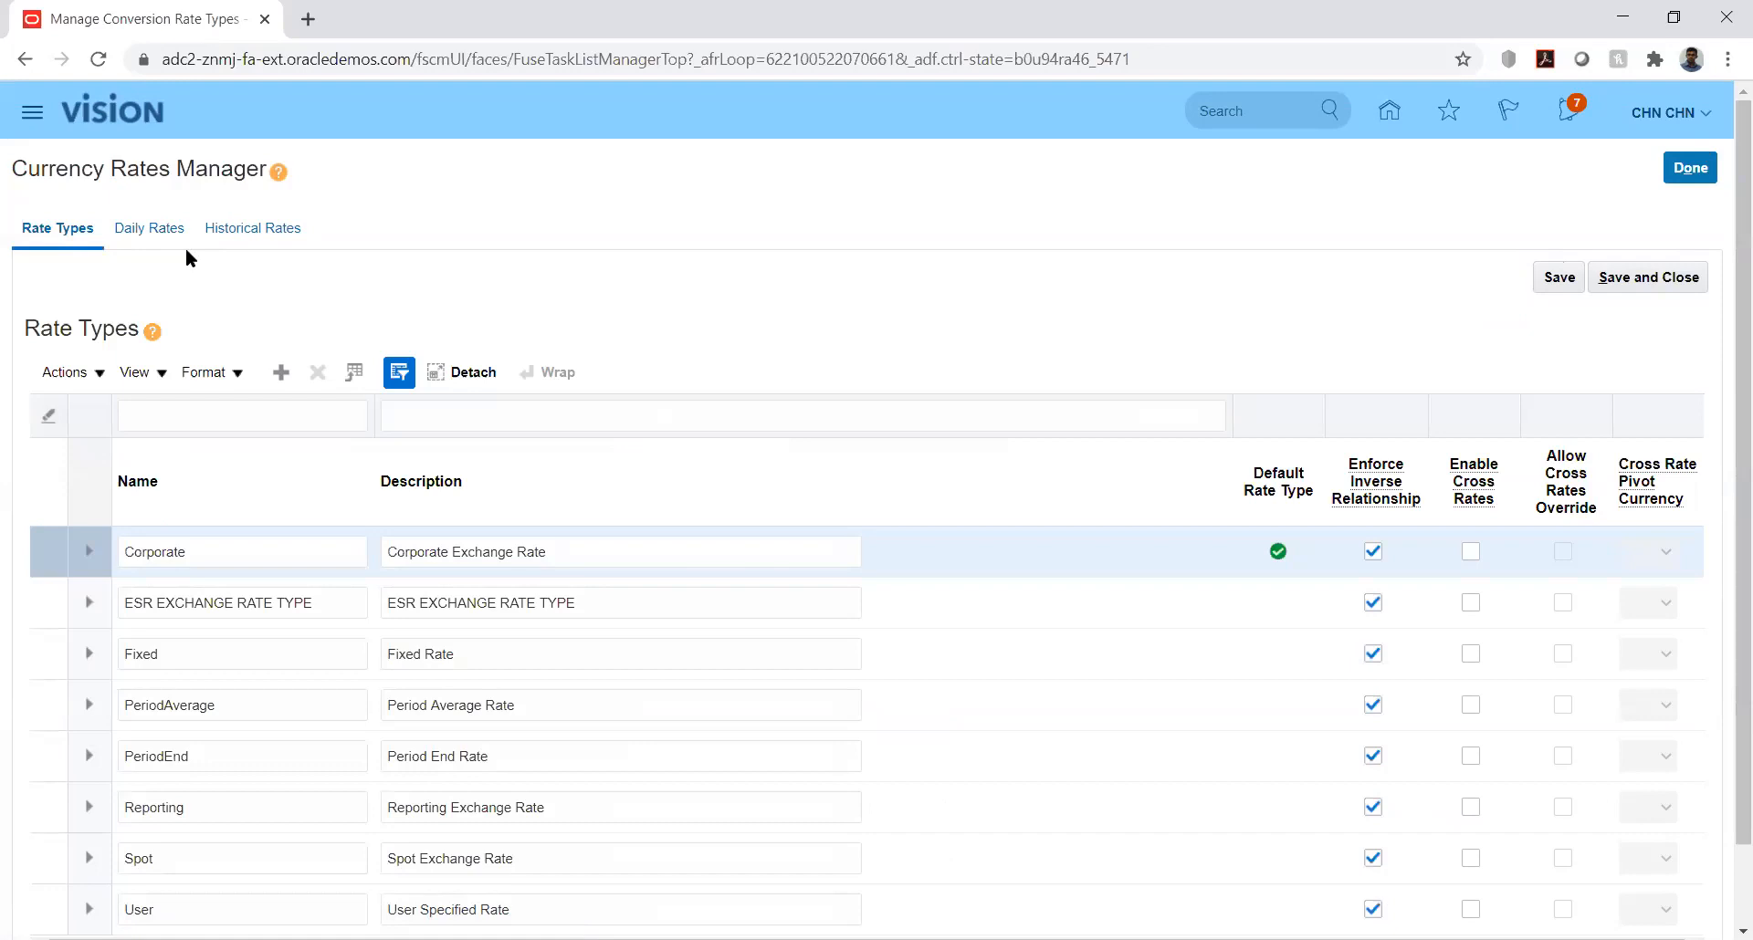
left_click(129, 228)
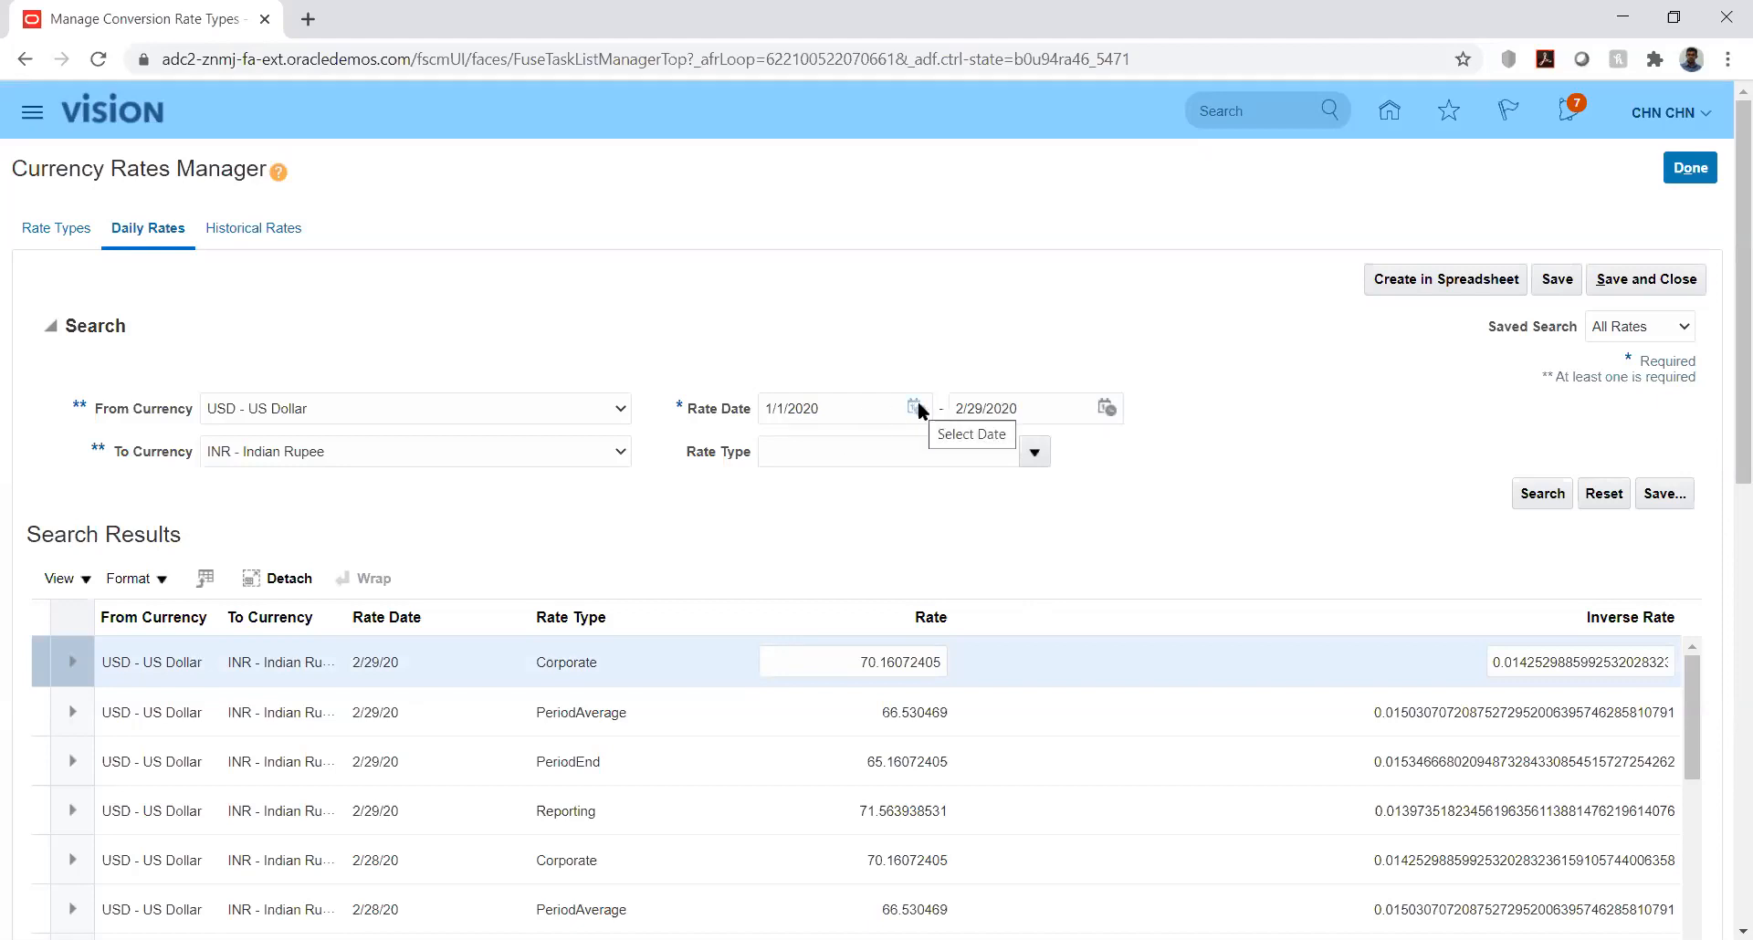
left_click(560, 446)
key("k")
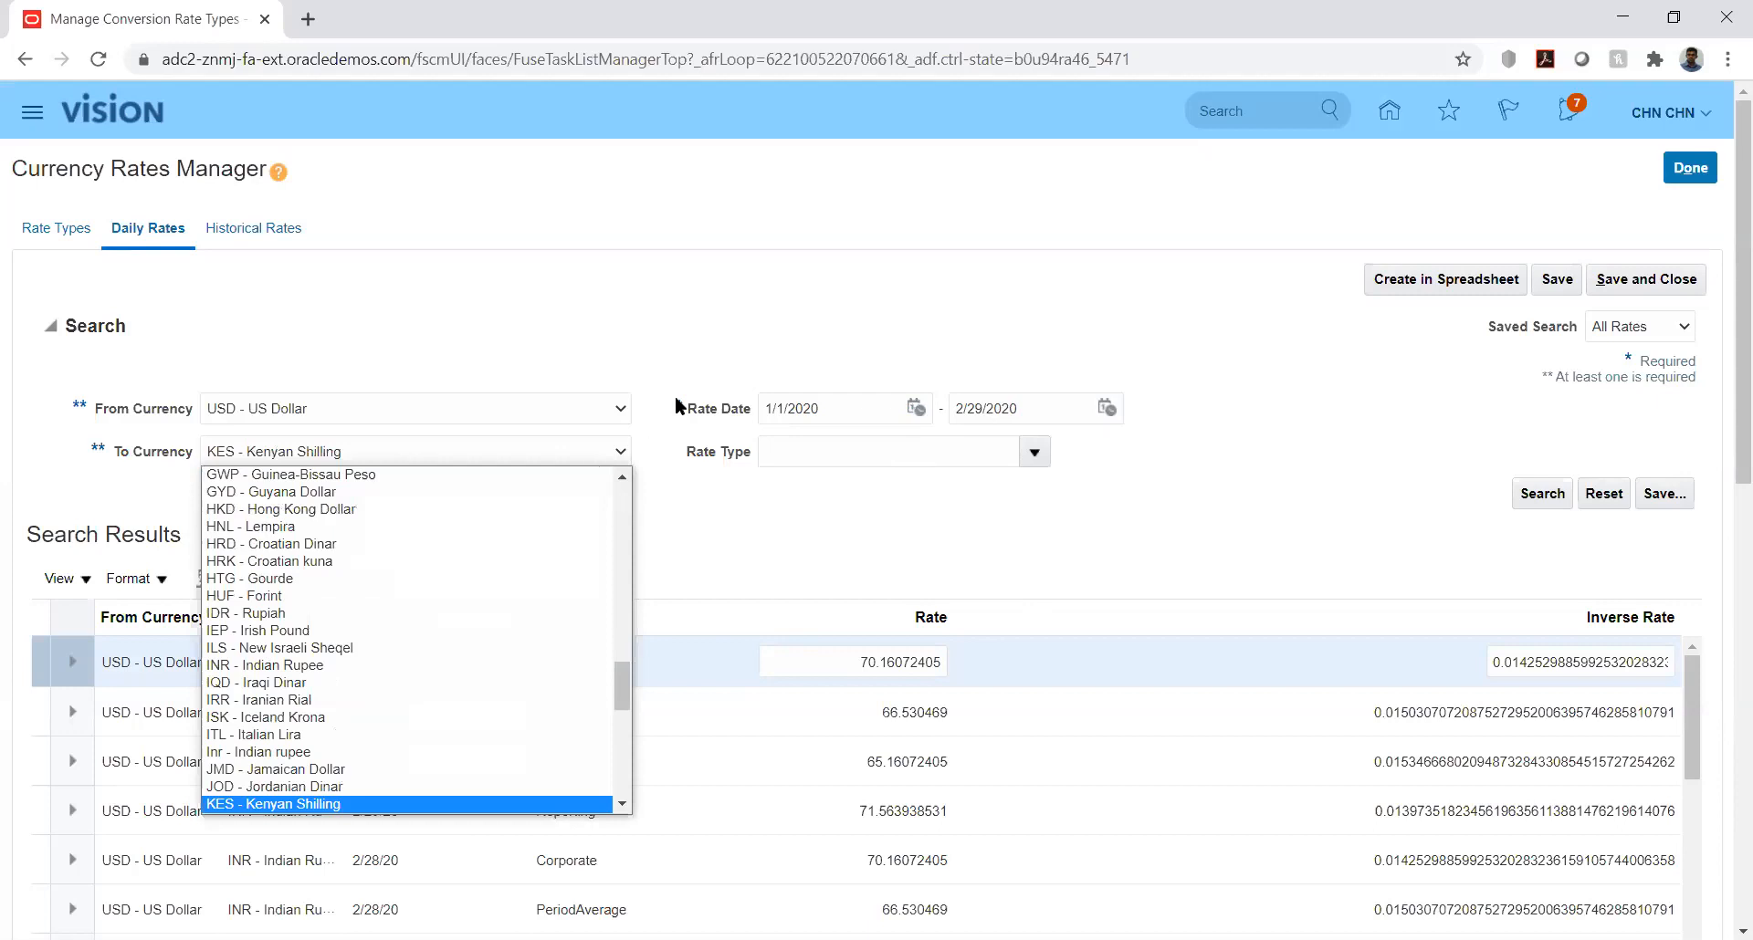
left_click(645, 326)
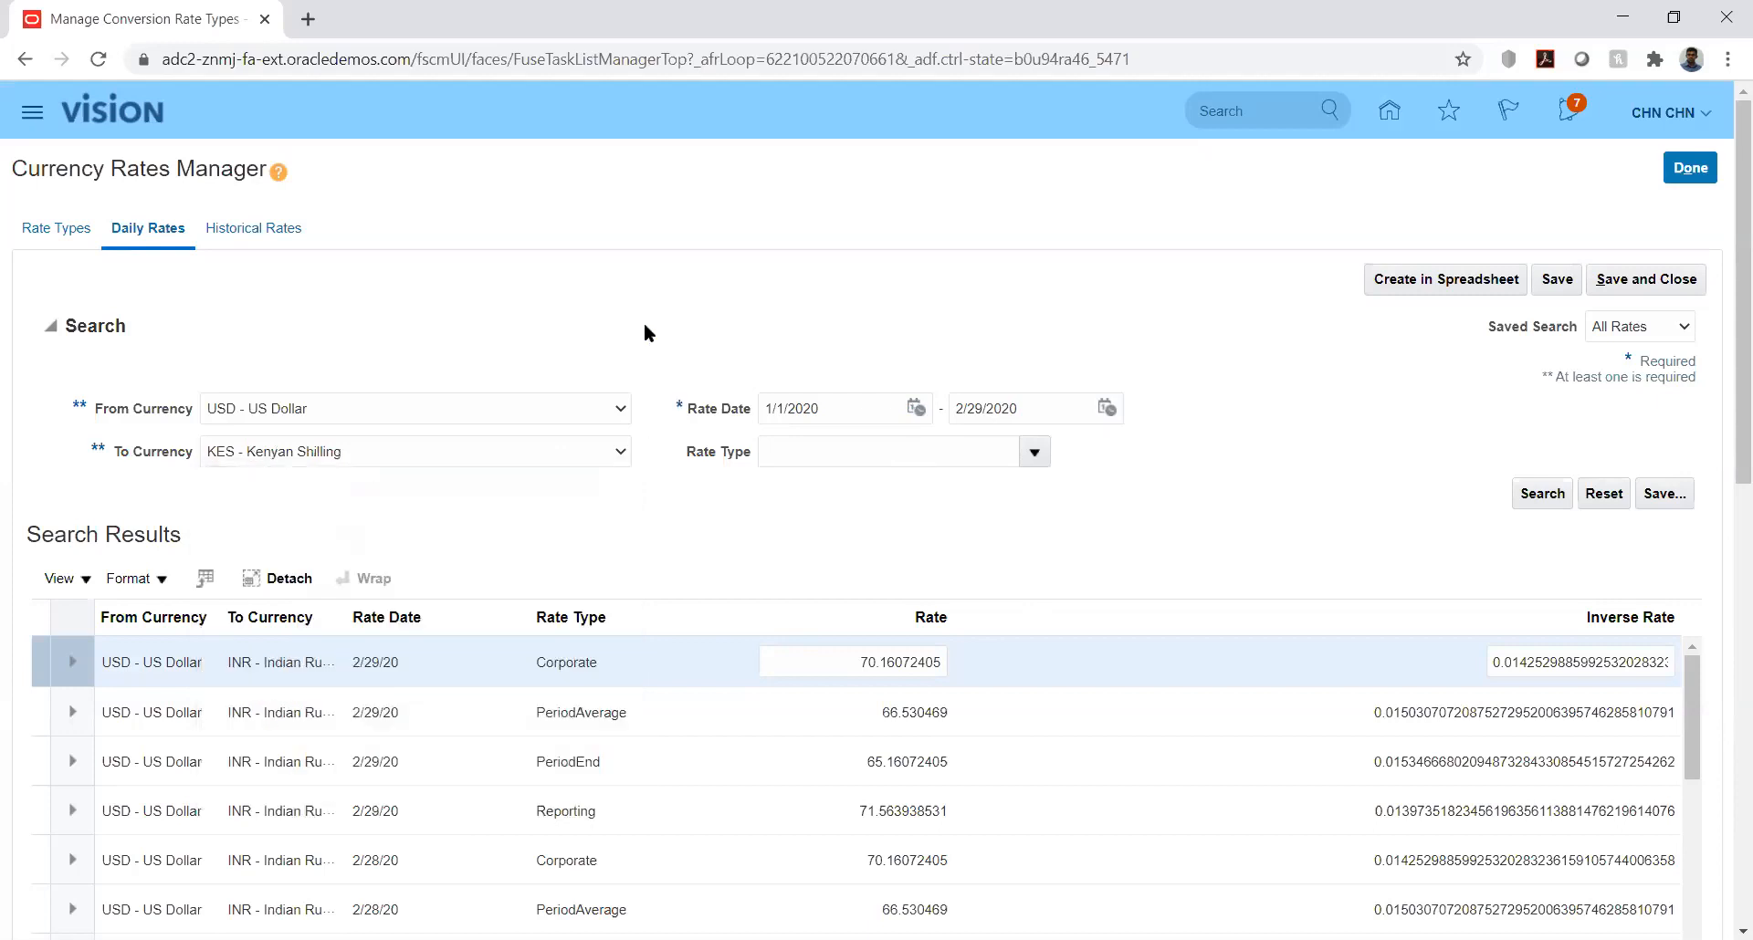
left_click(1687, 170)
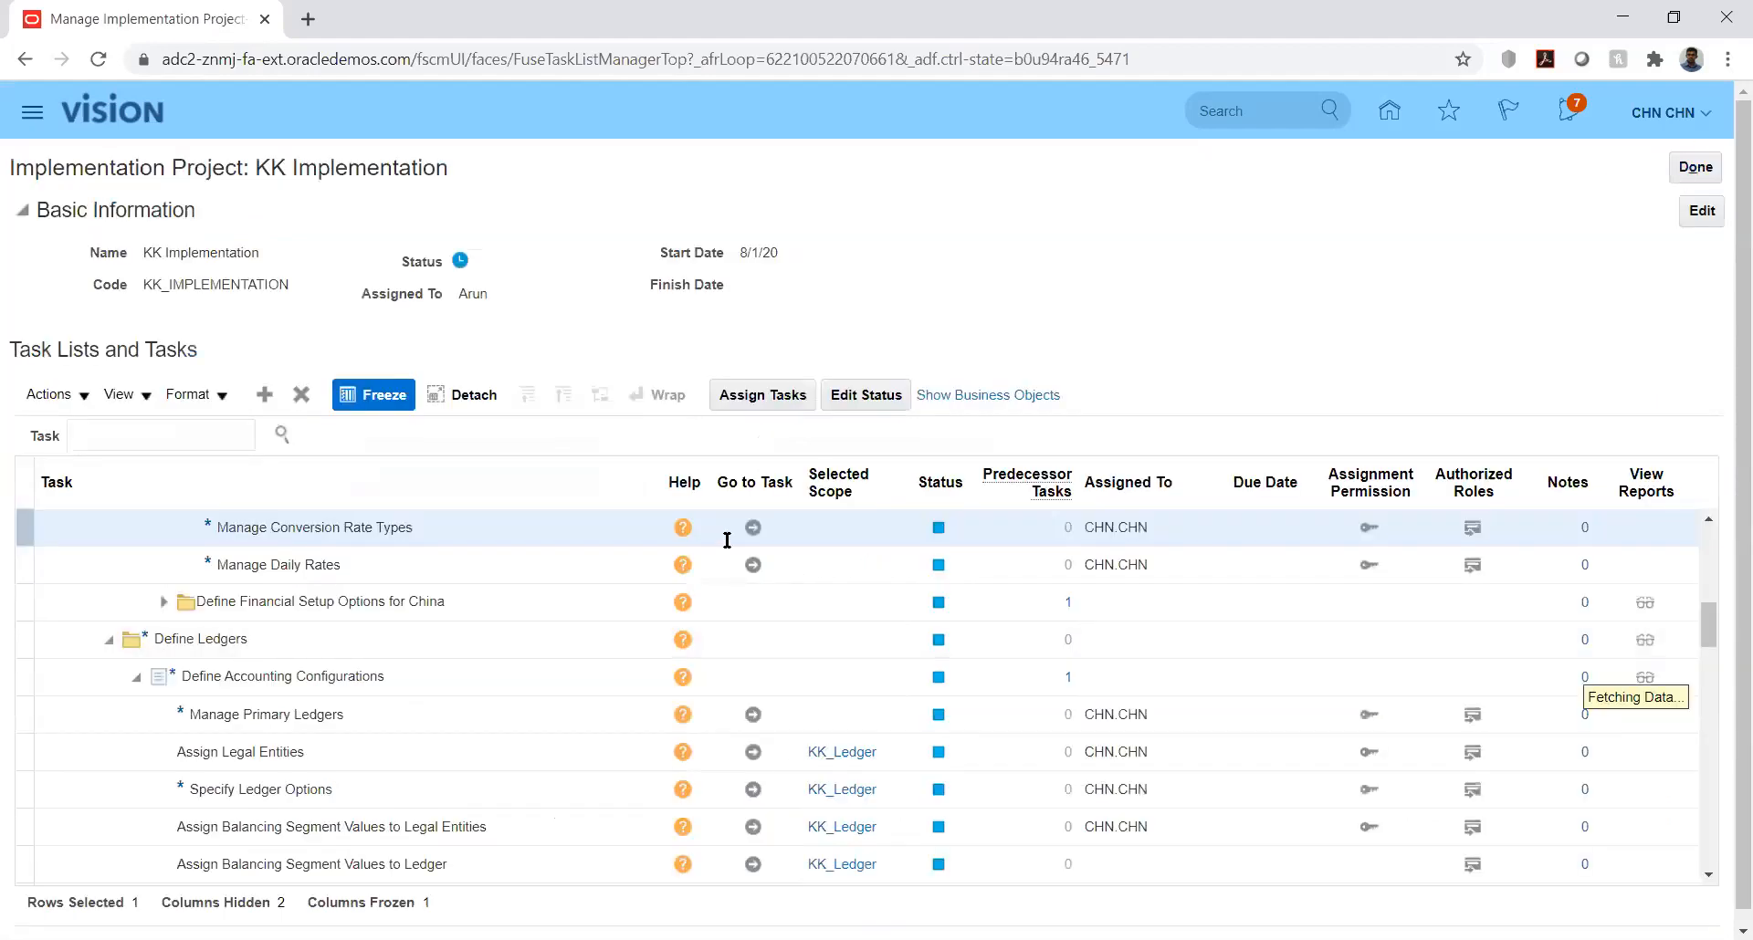
Step: Open the Manage Conversion Rate Types task and set the daily rates search's From Currency to USD - US Dollar
left_click(752, 528)
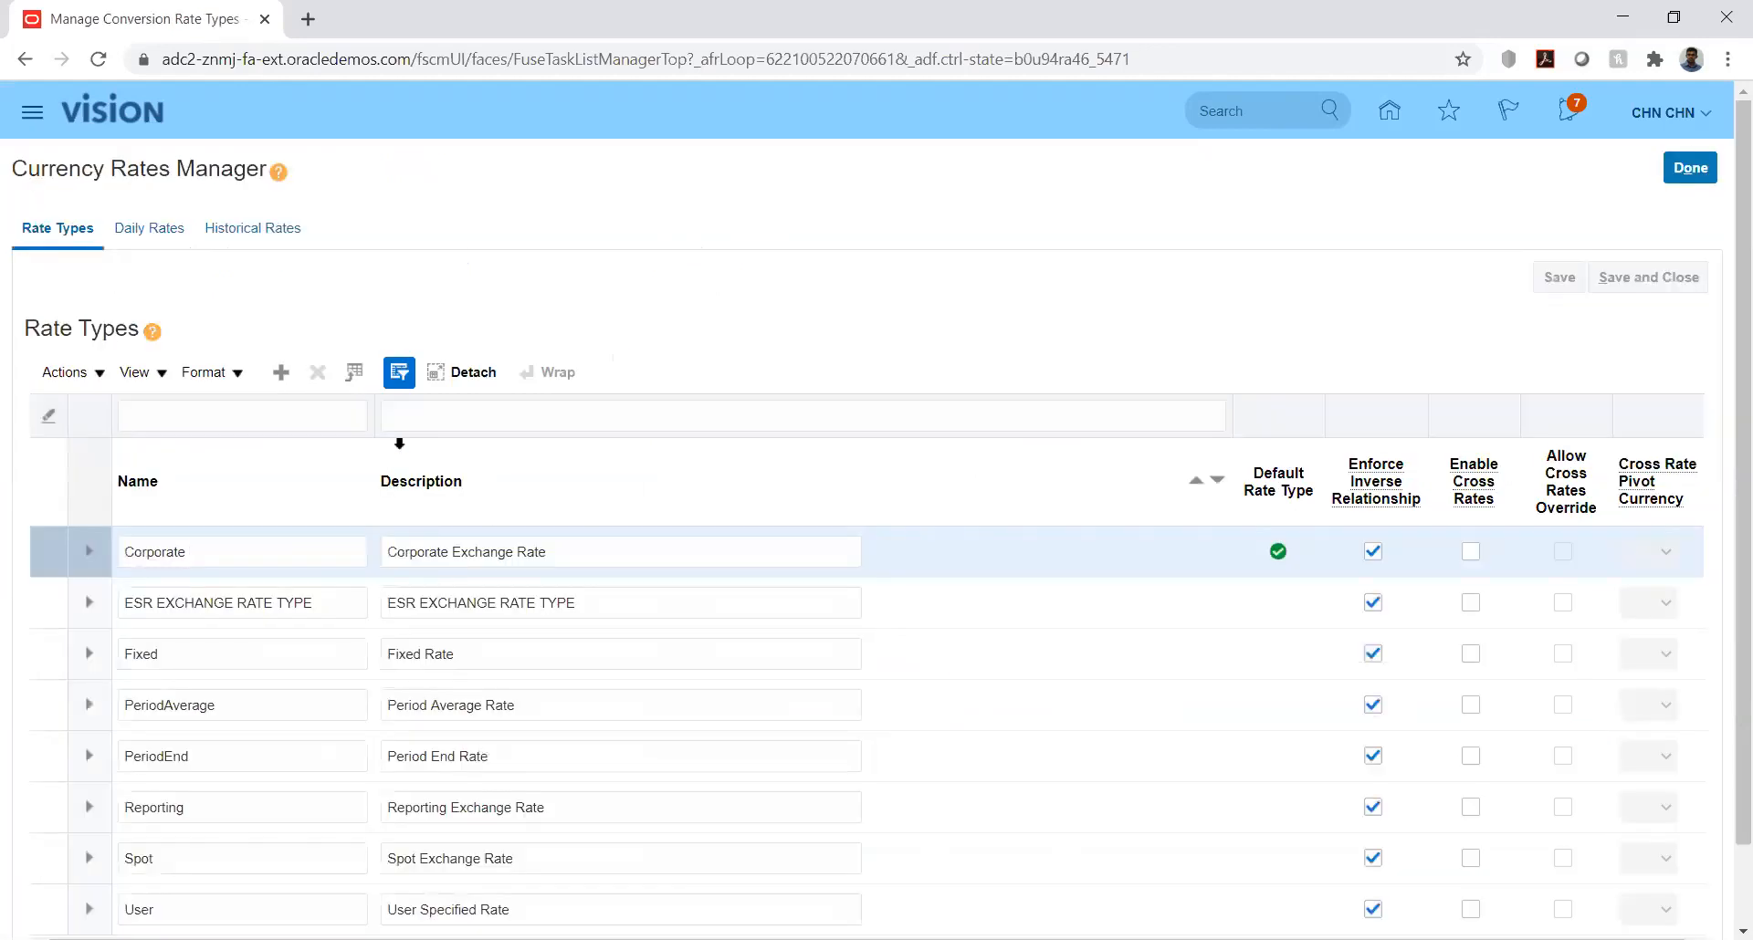
left_click(149, 230)
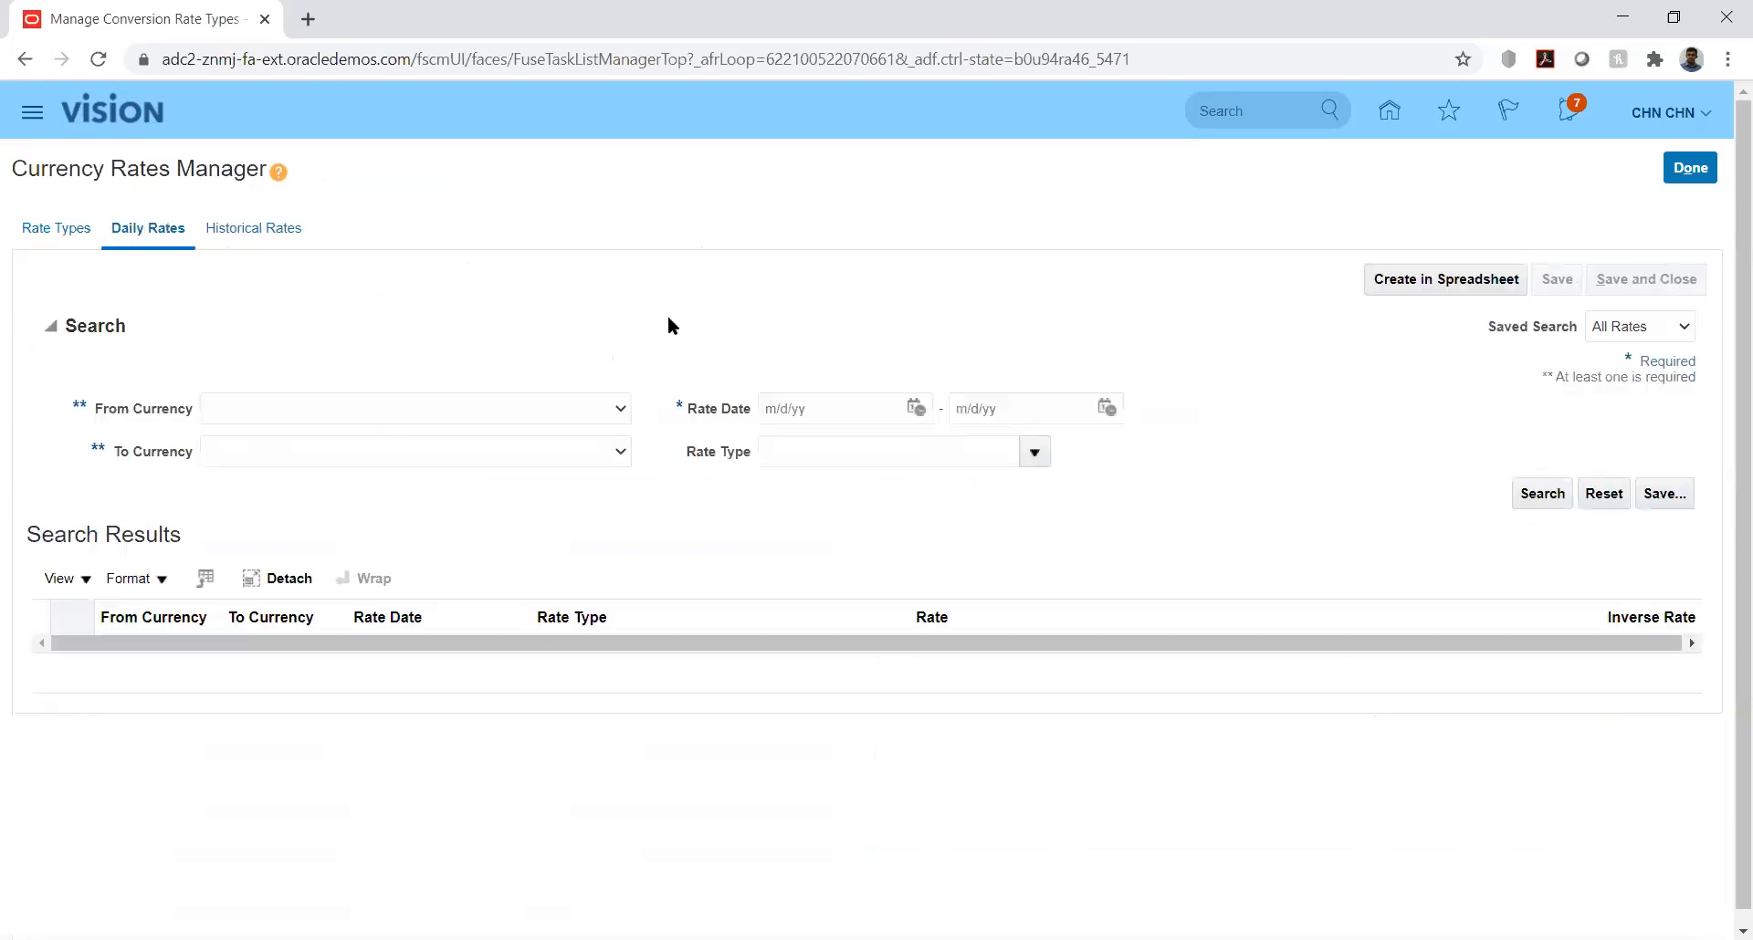
left_click(615, 417)
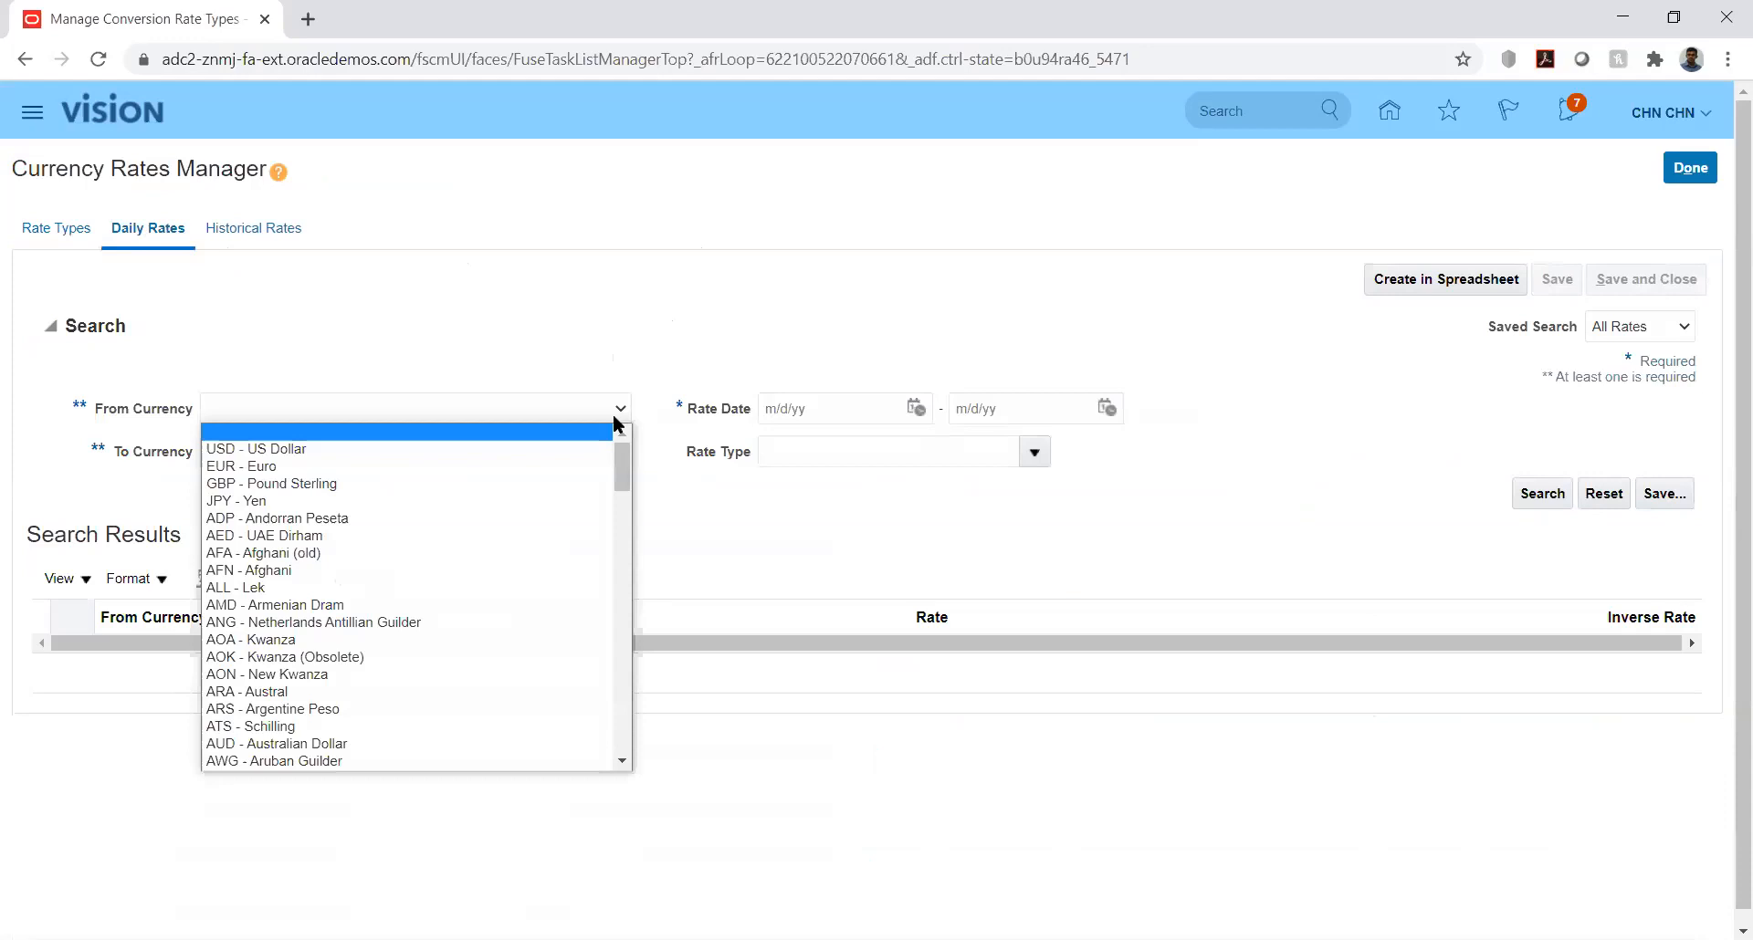
key("Down")
key("Return")
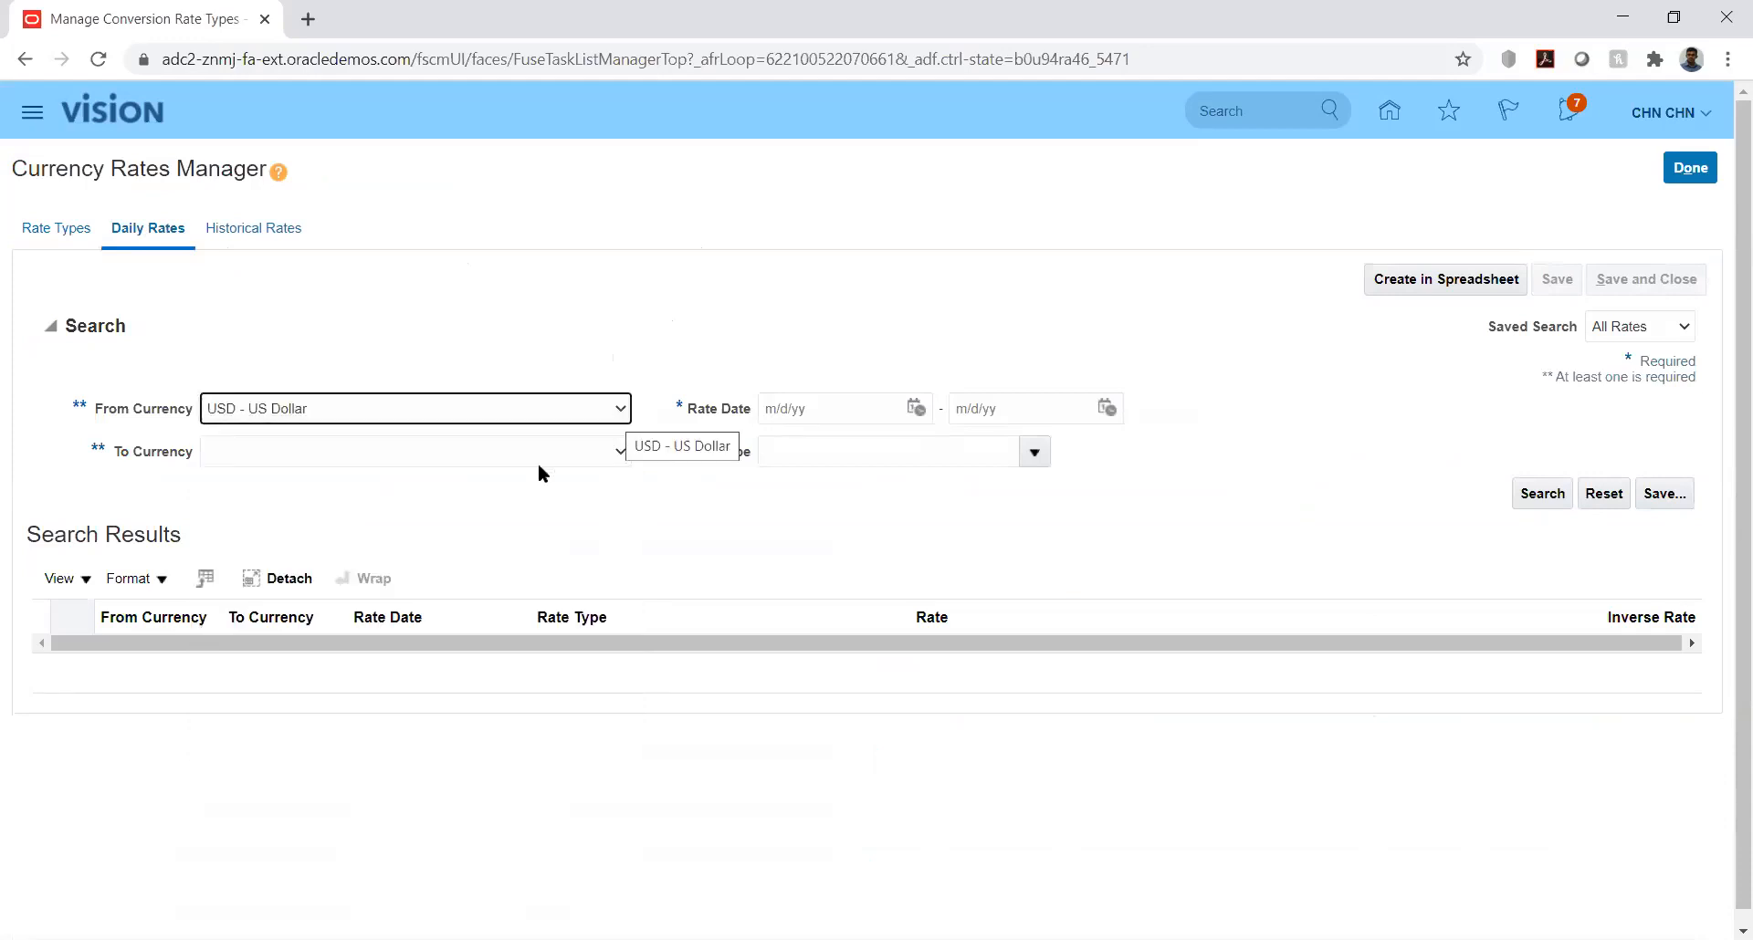
Step: Set the daily rates search's To Currency to AED - UAE Dirham
left_click(620, 455)
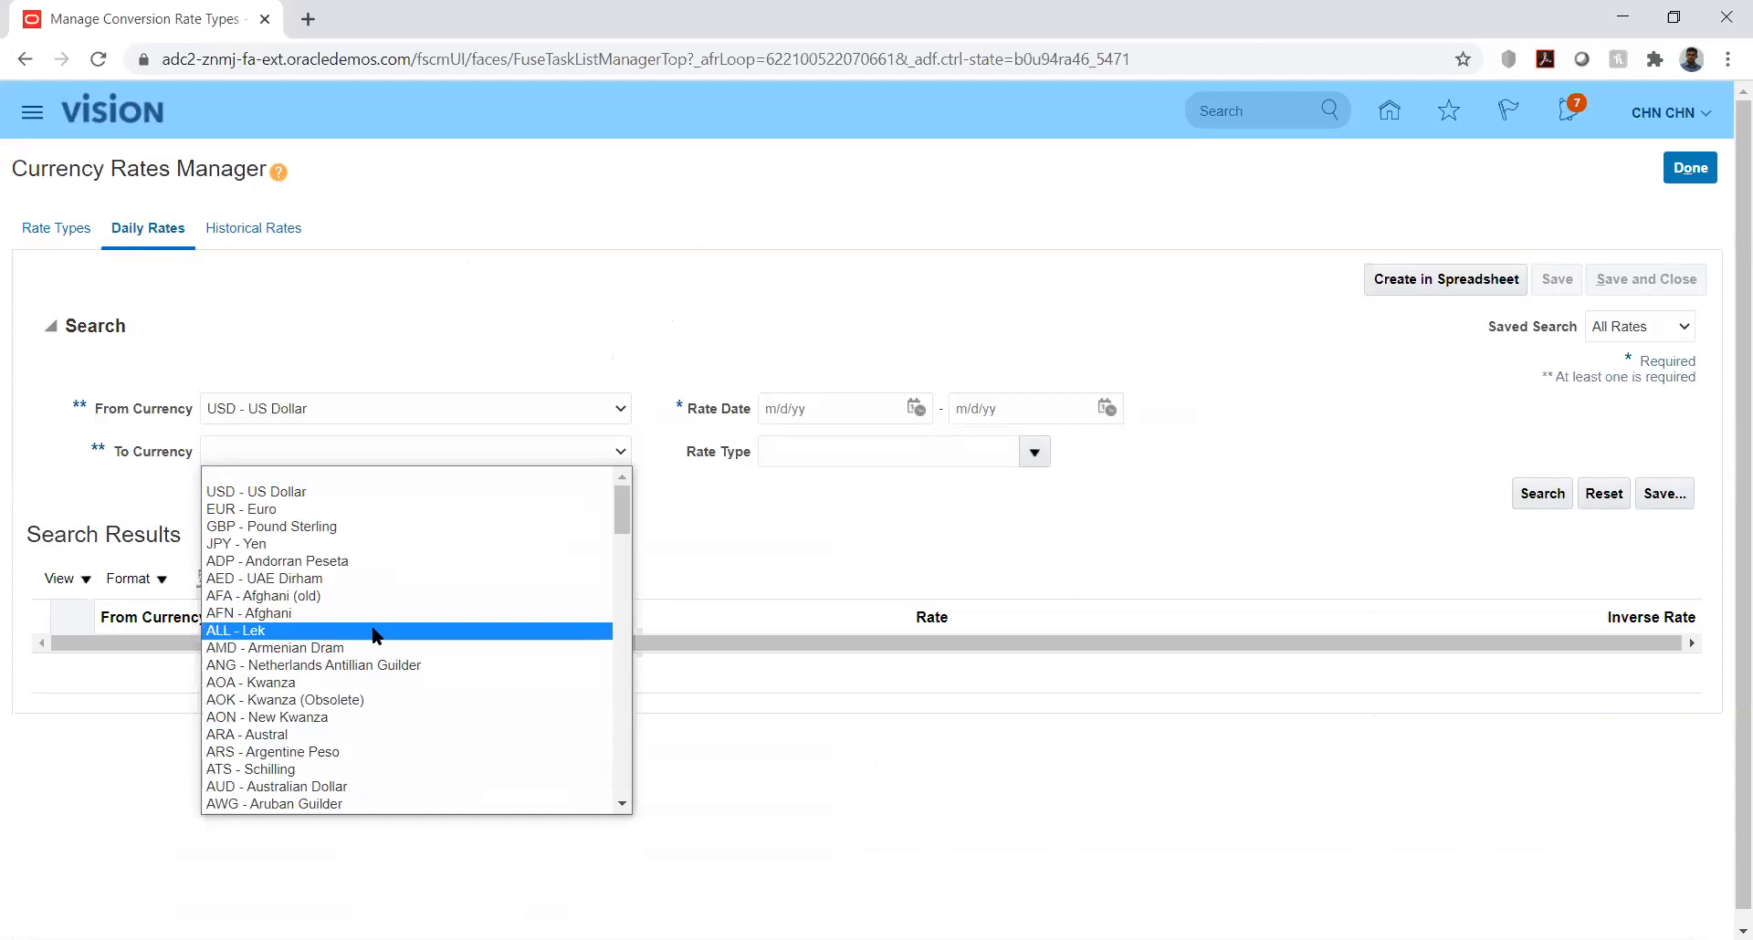
key("Down")
key("Down")
key("Down")
key("Down")
key("Down")
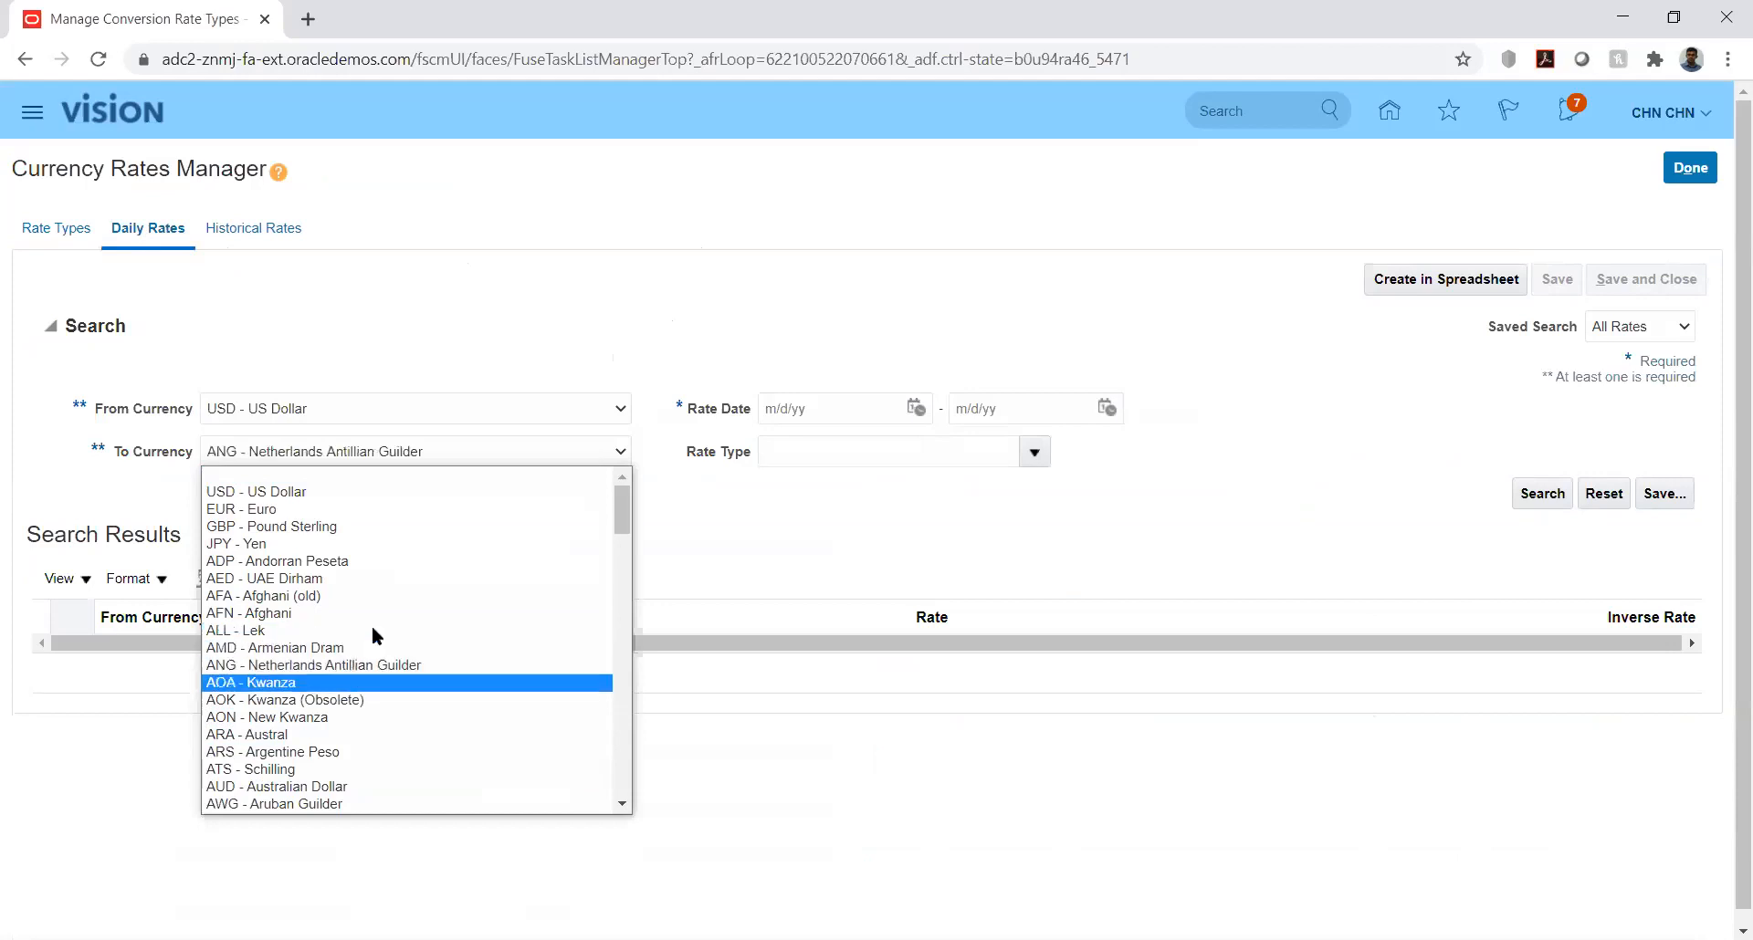
key("Down")
key("Down")
key("Down")
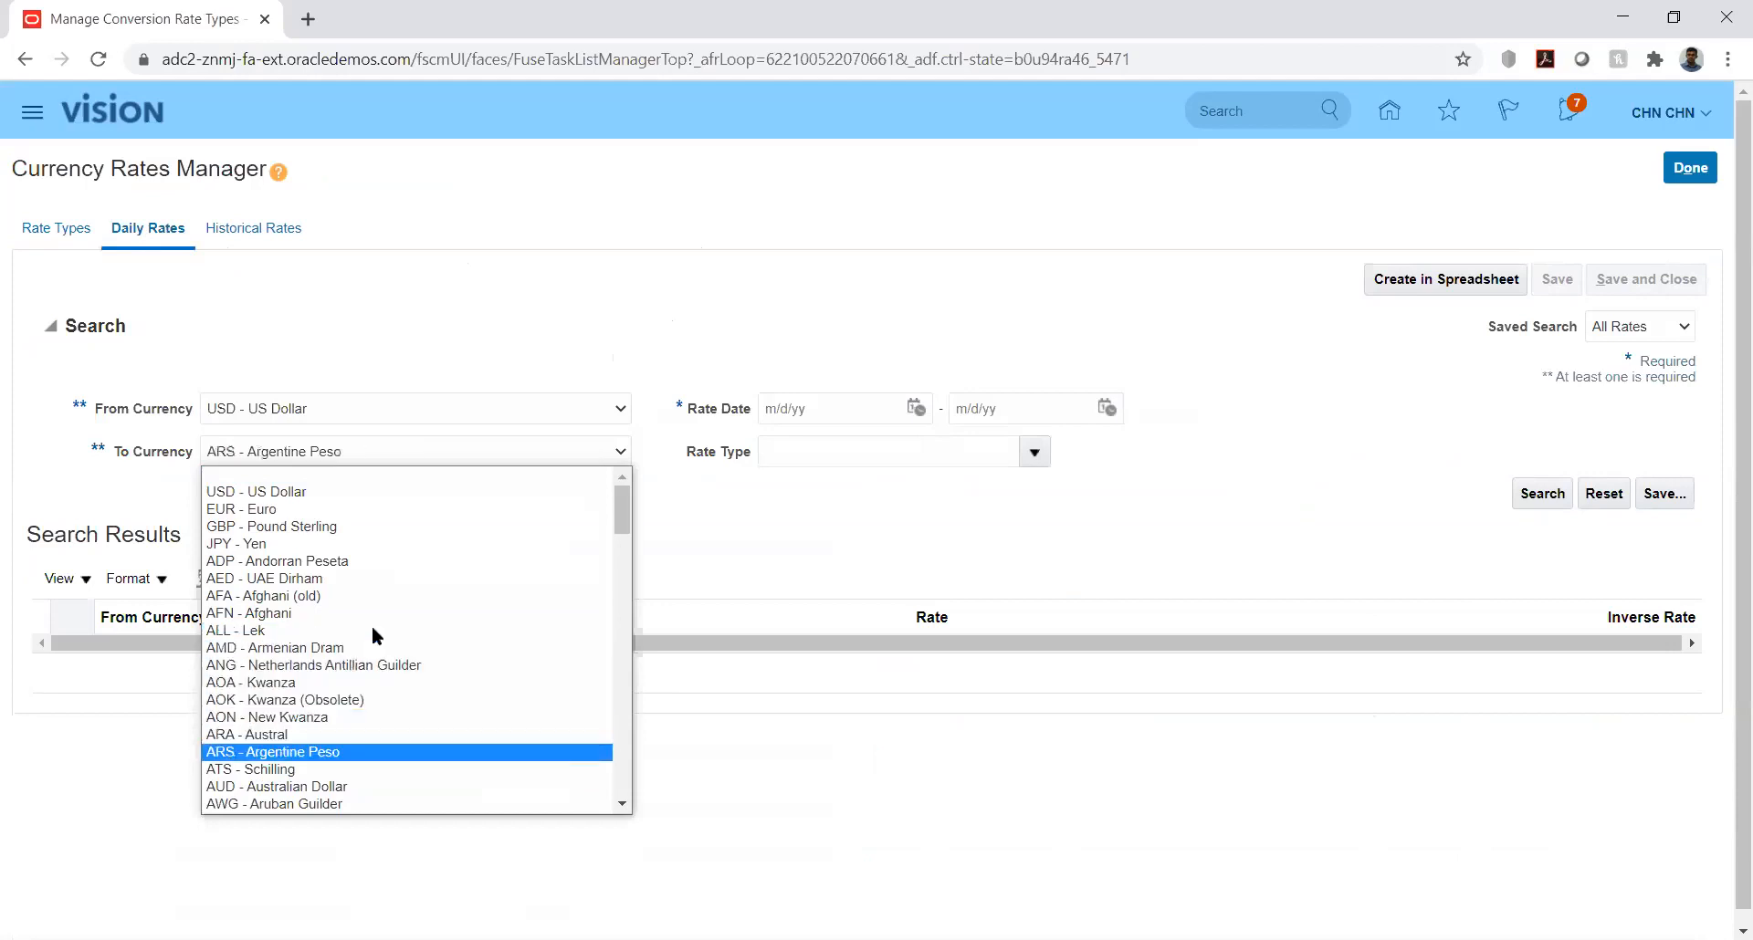
key("a")
key("a")
key("a")
key("a")
key("a")
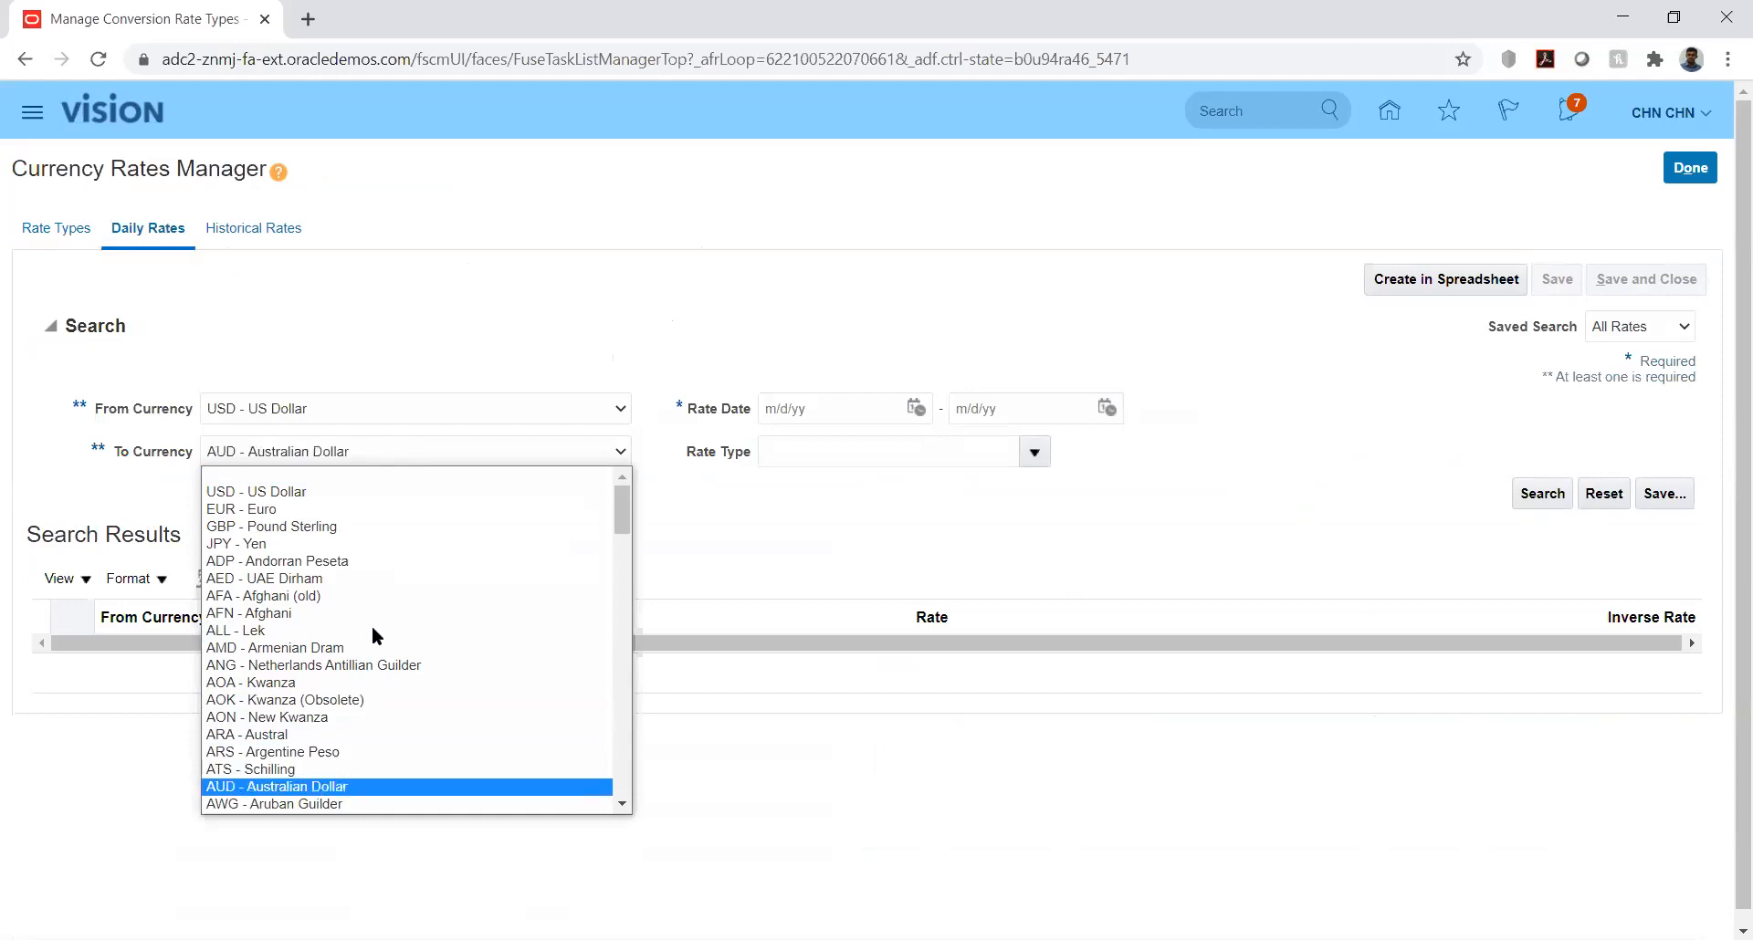
key("a")
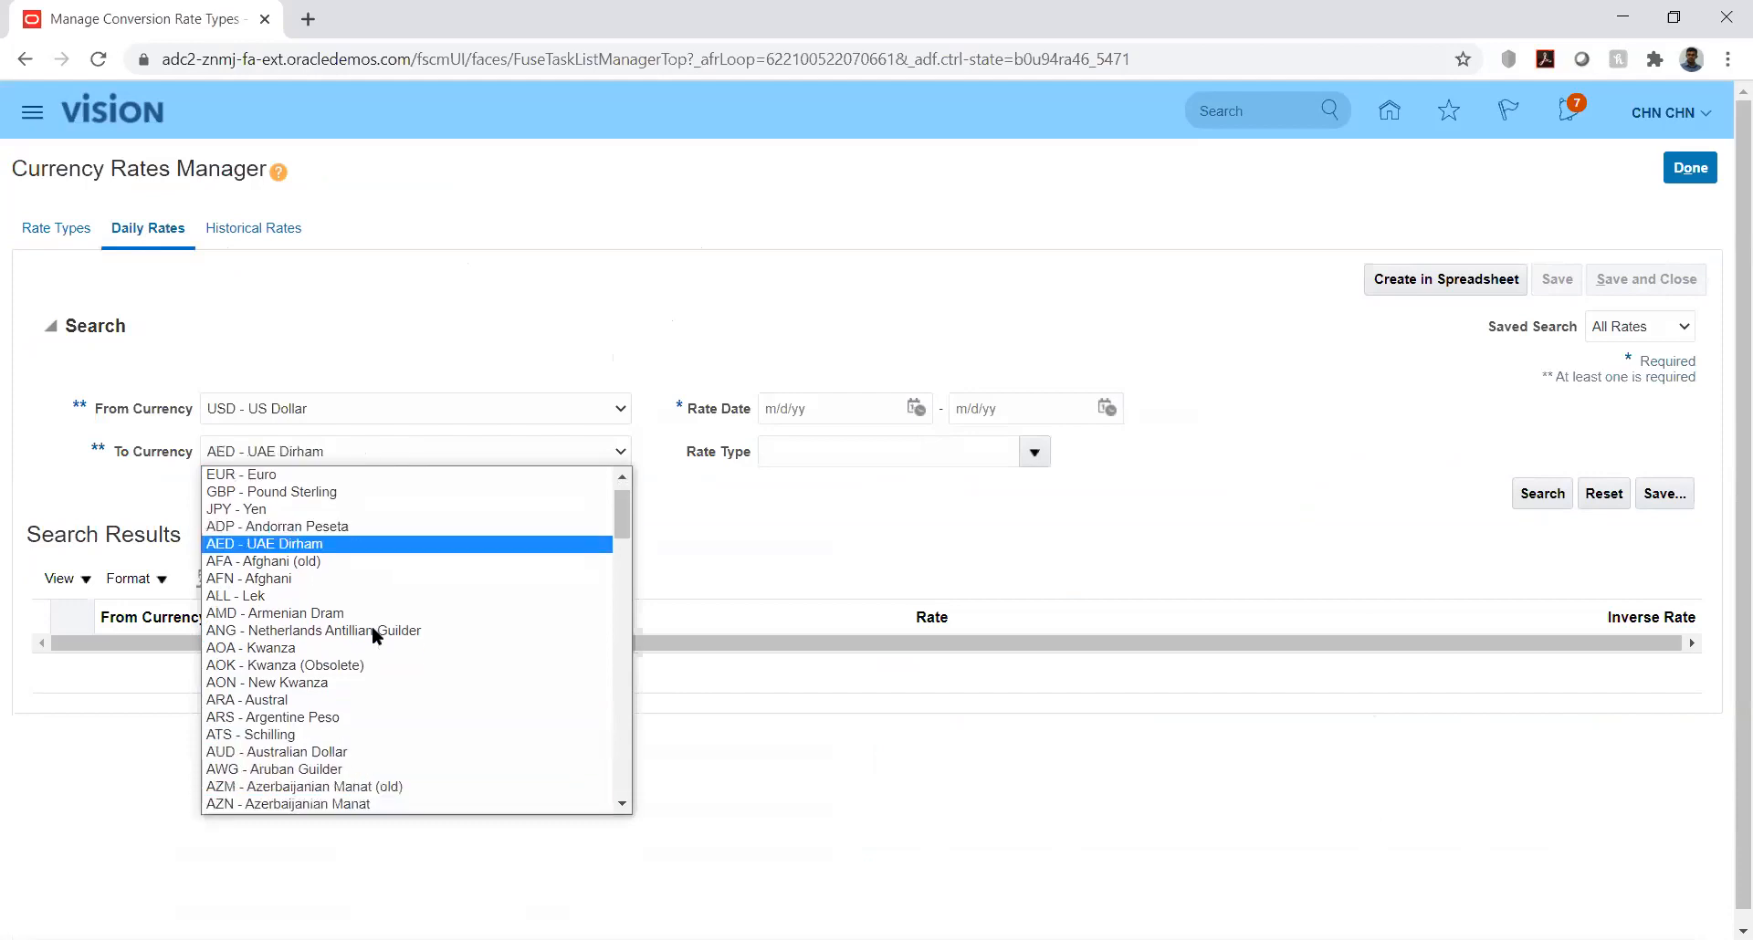
key("Return")
left_click(834, 495)
Step: Set the rate date range to 8/1/20 through 8/31/20 and search for the daily rates
left_click(916, 407)
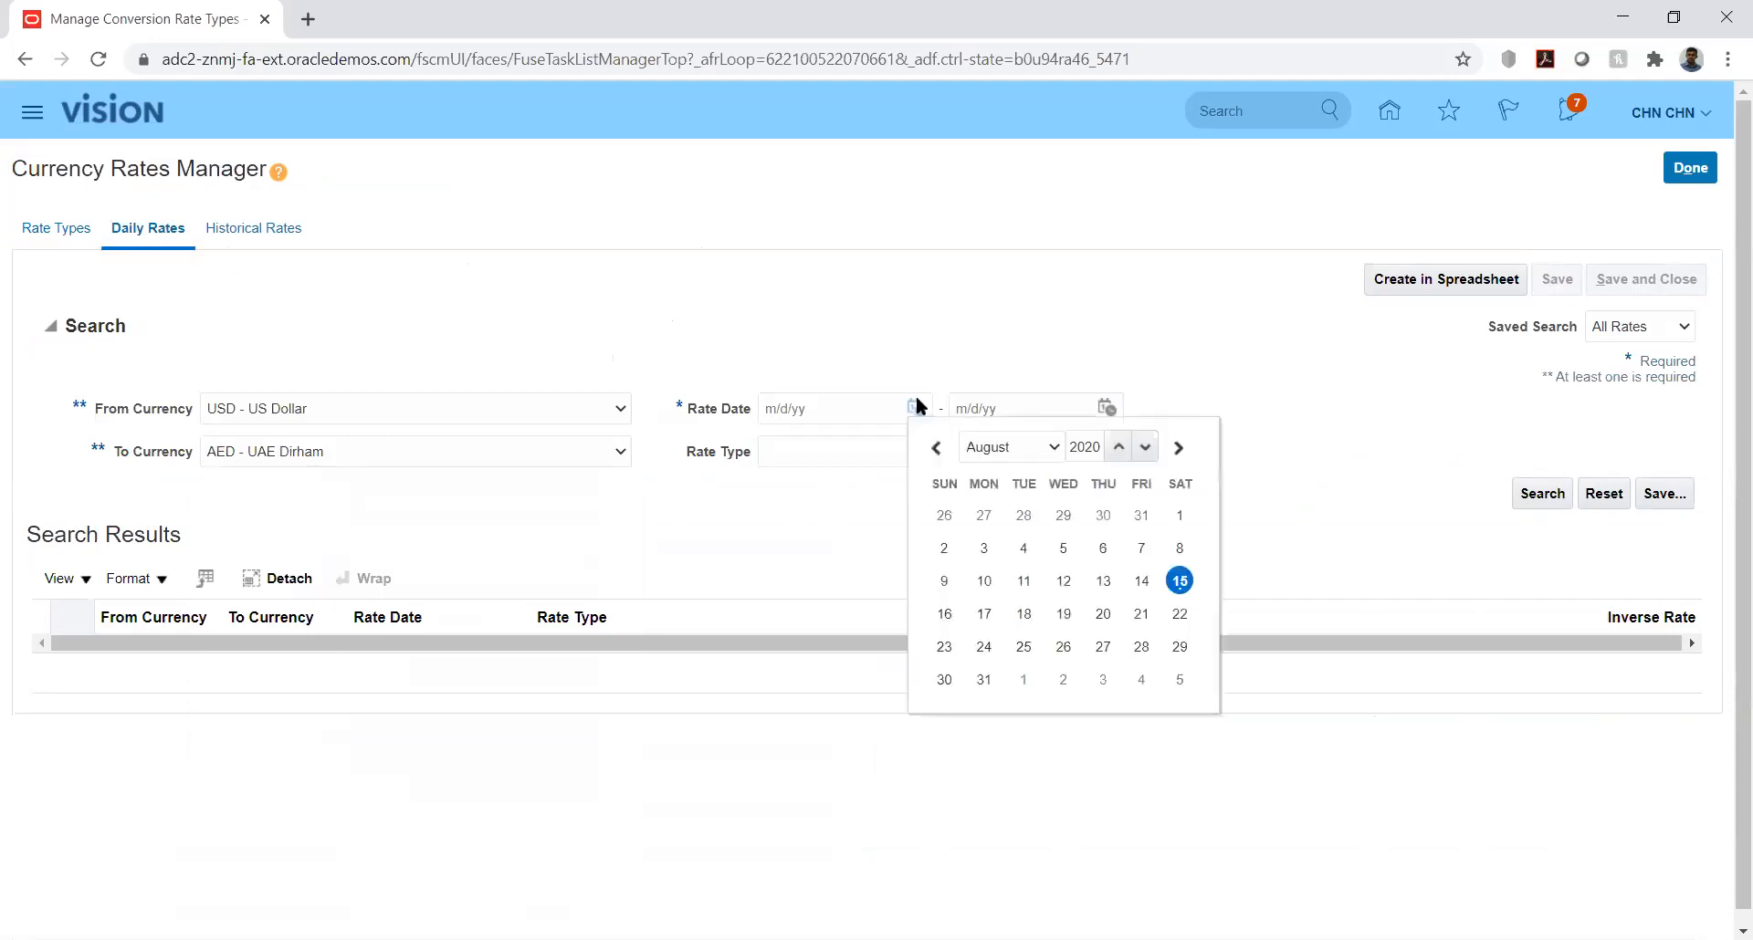
left_click(1180, 513)
left_click(1105, 408)
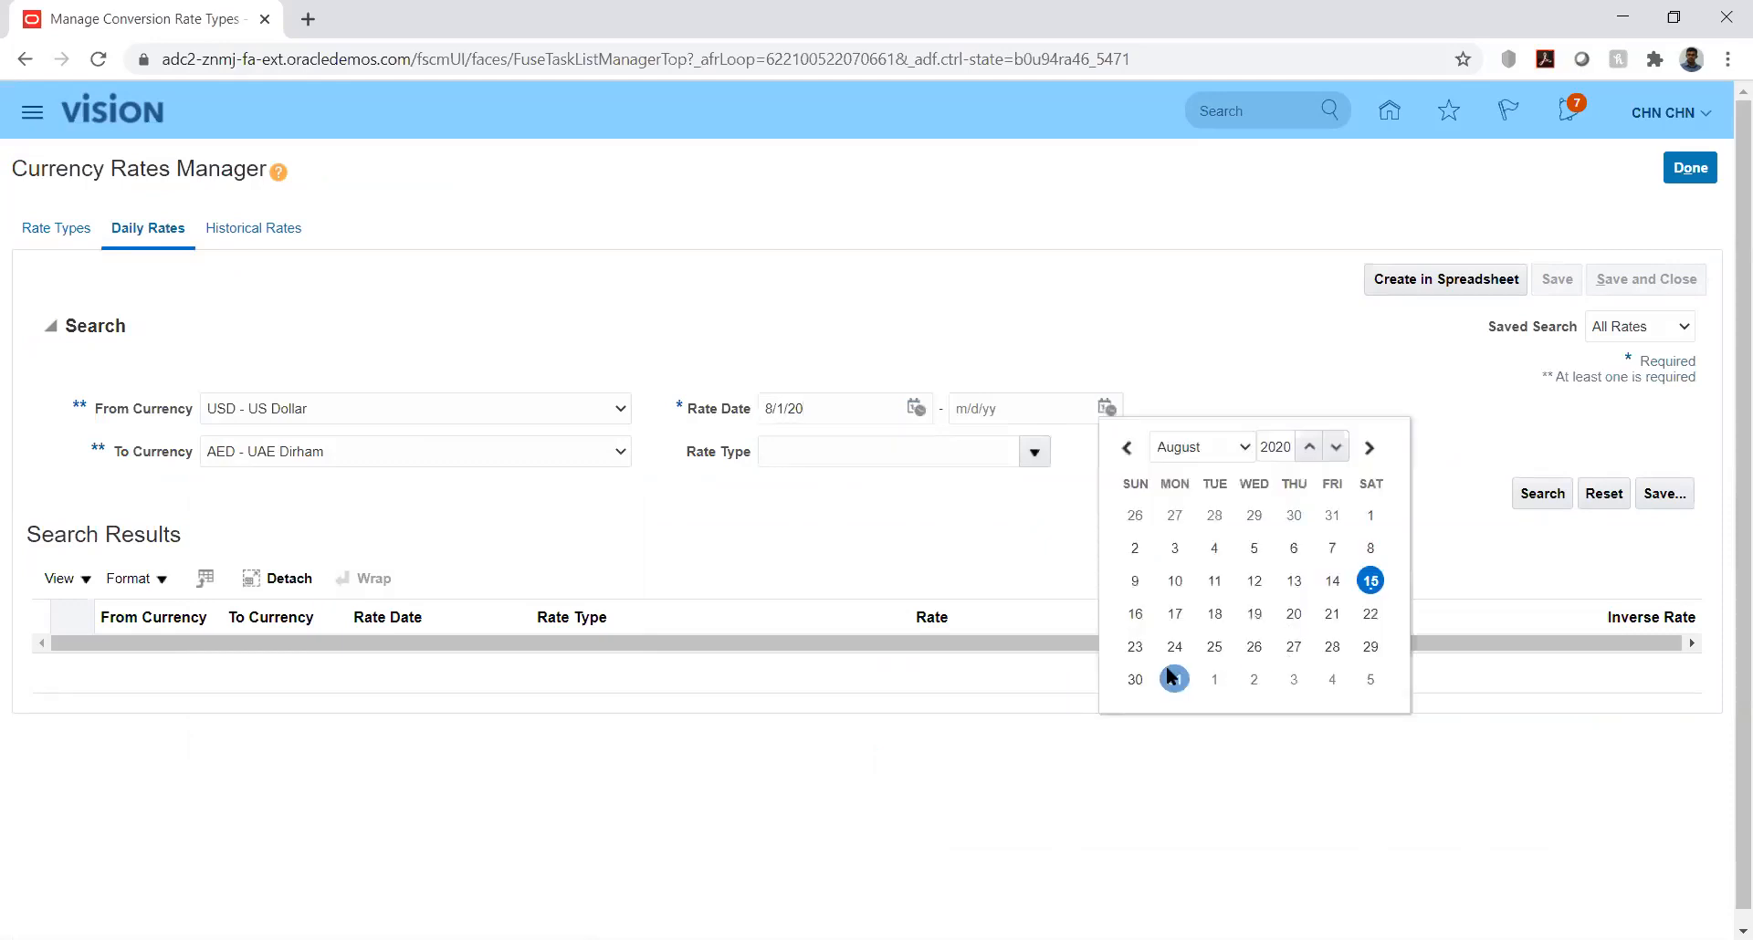
left_click(1175, 679)
left_click(1541, 493)
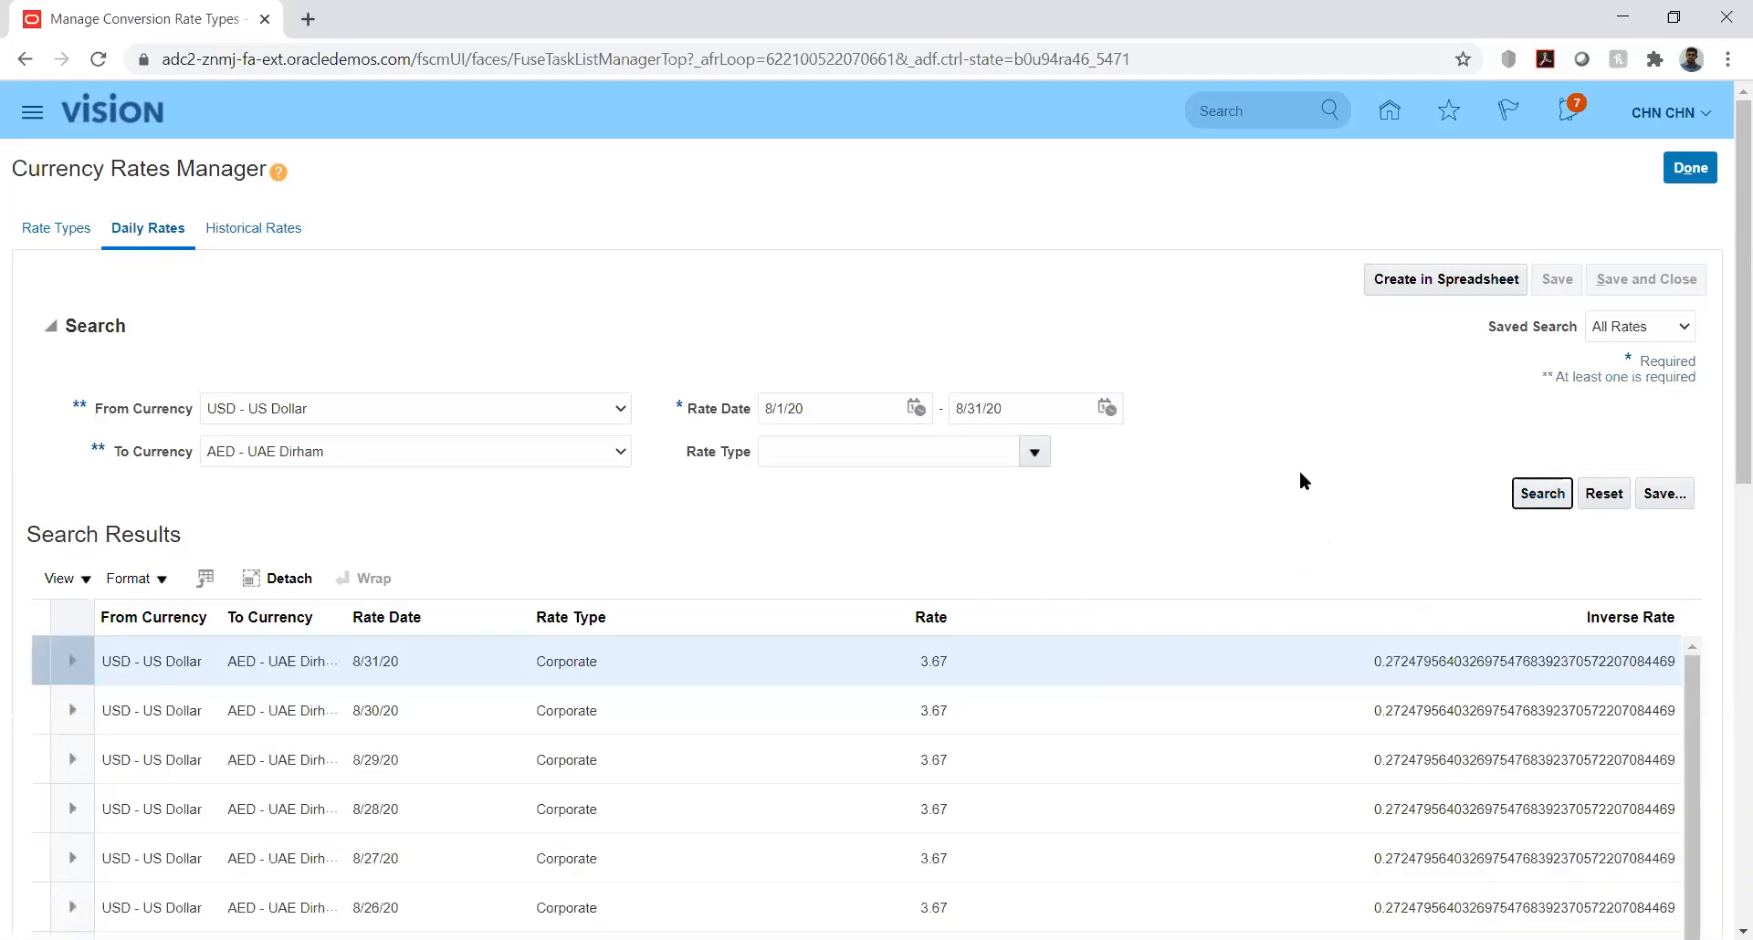
Step: Examine the USD to AED Corporate daily rates and inverse rates across the dates of August 2020
left_click_drag(1728, 450, 1725, 531)
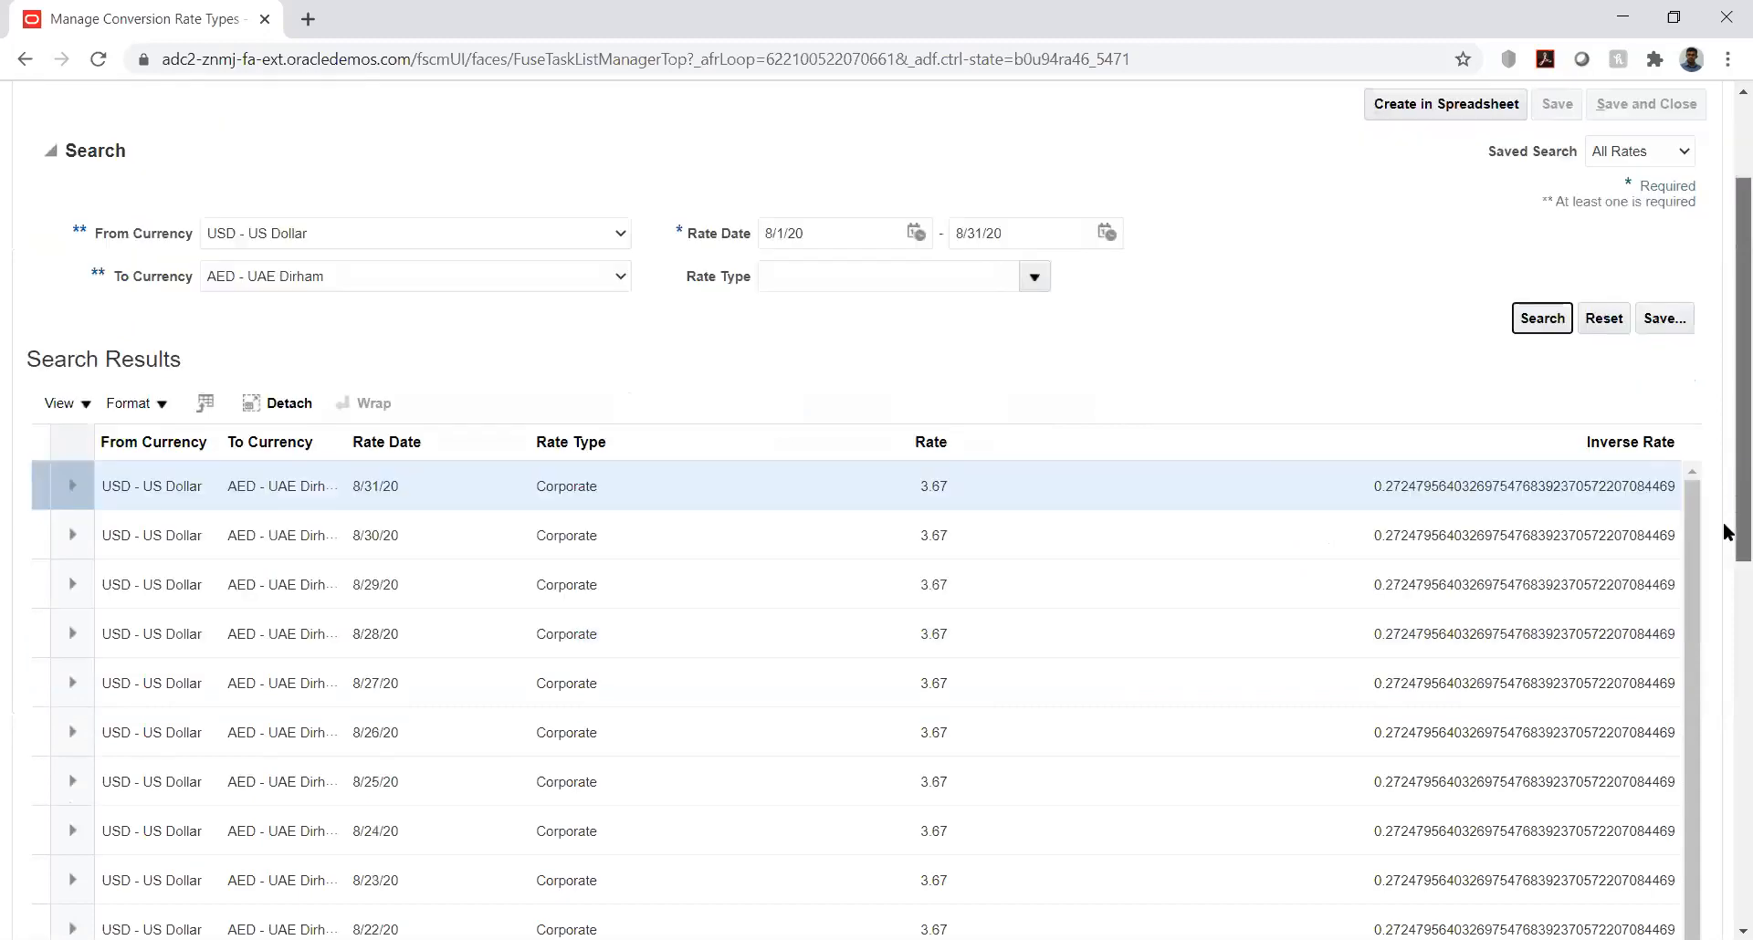
scroll(1725, 531, "down", 3)
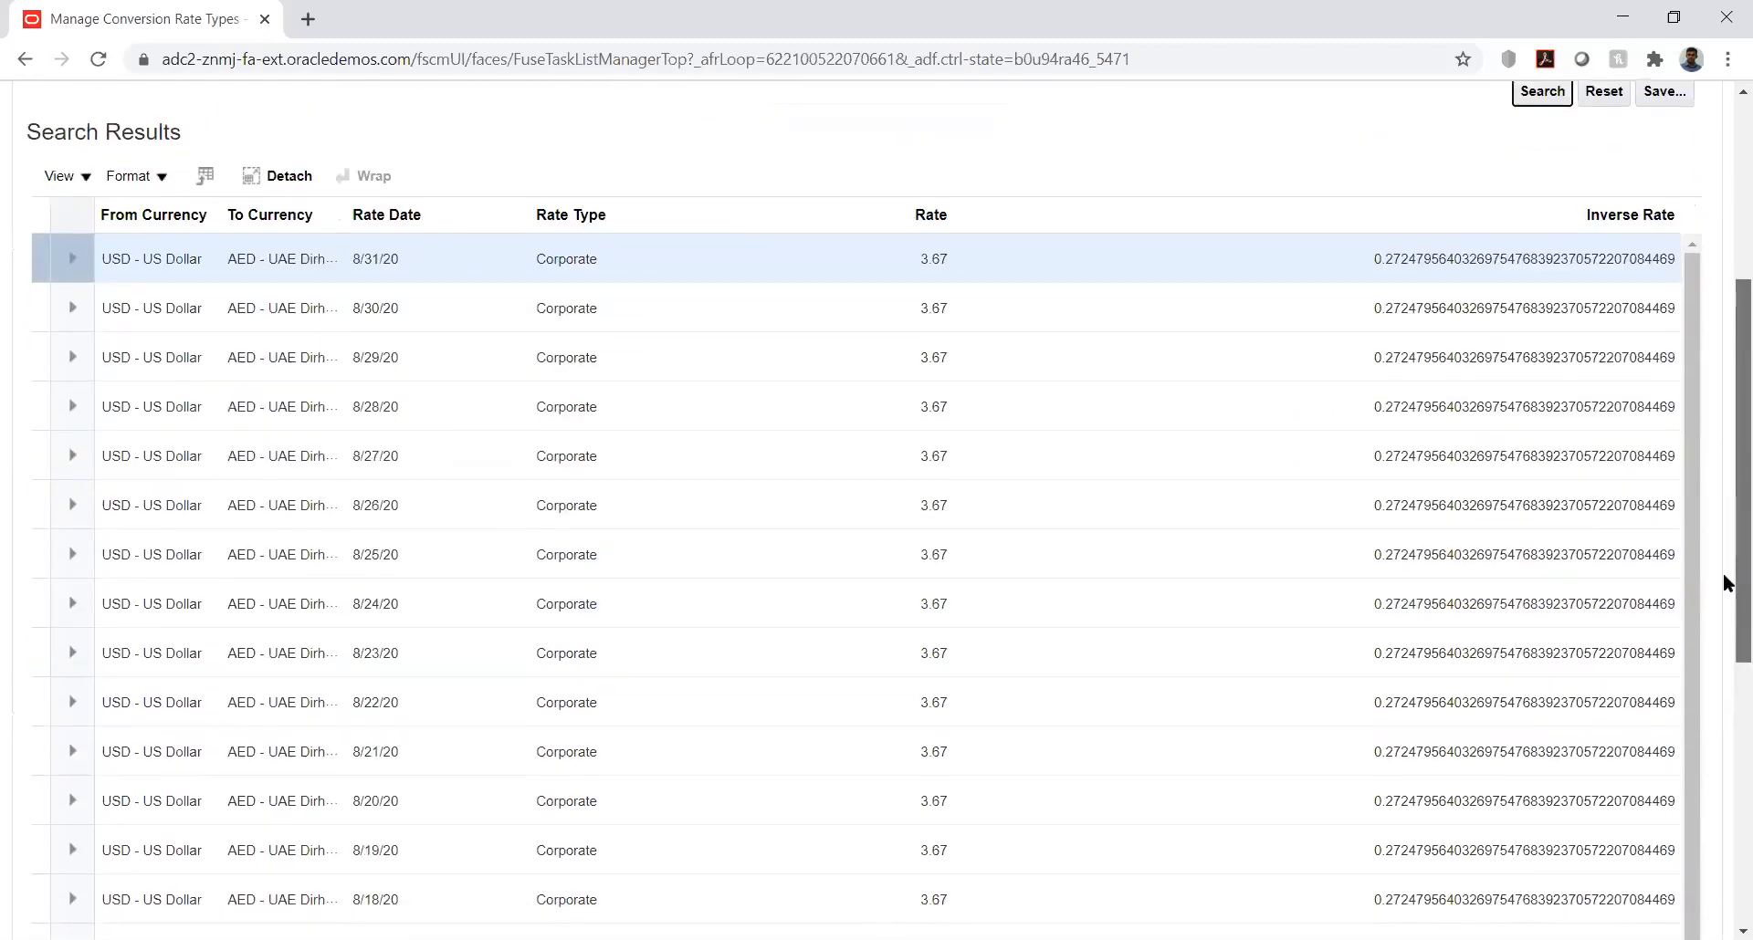
scroll(1723, 602, "down", 5)
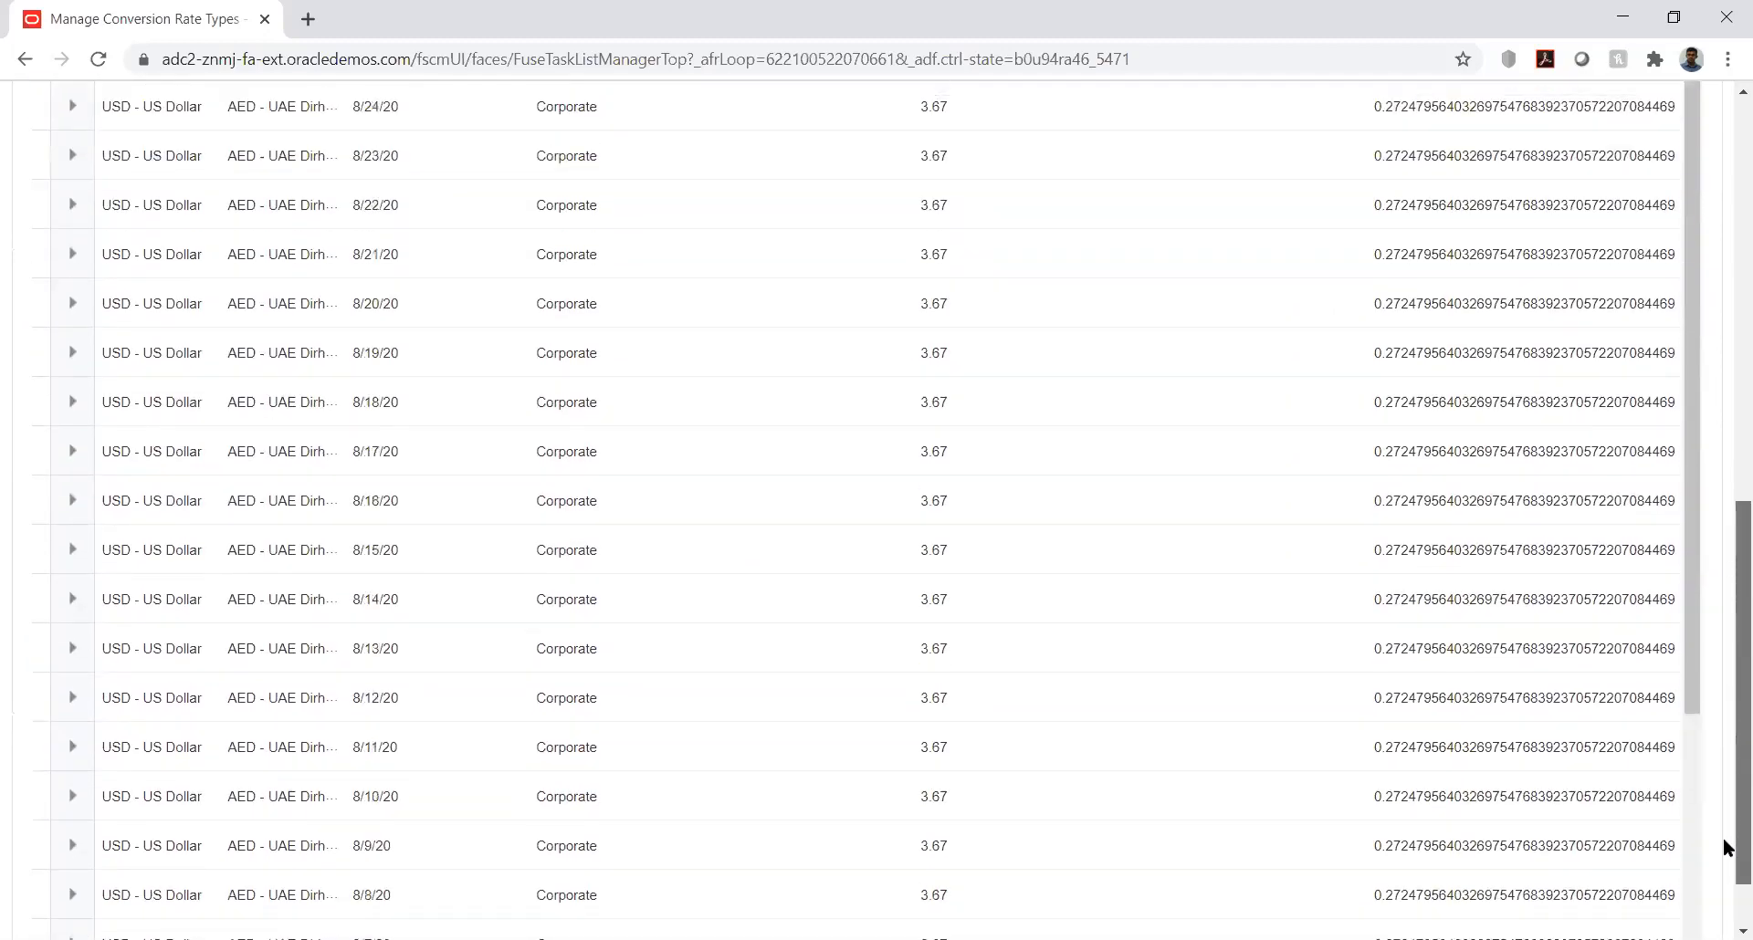
scroll(1722, 794, "up", 5)
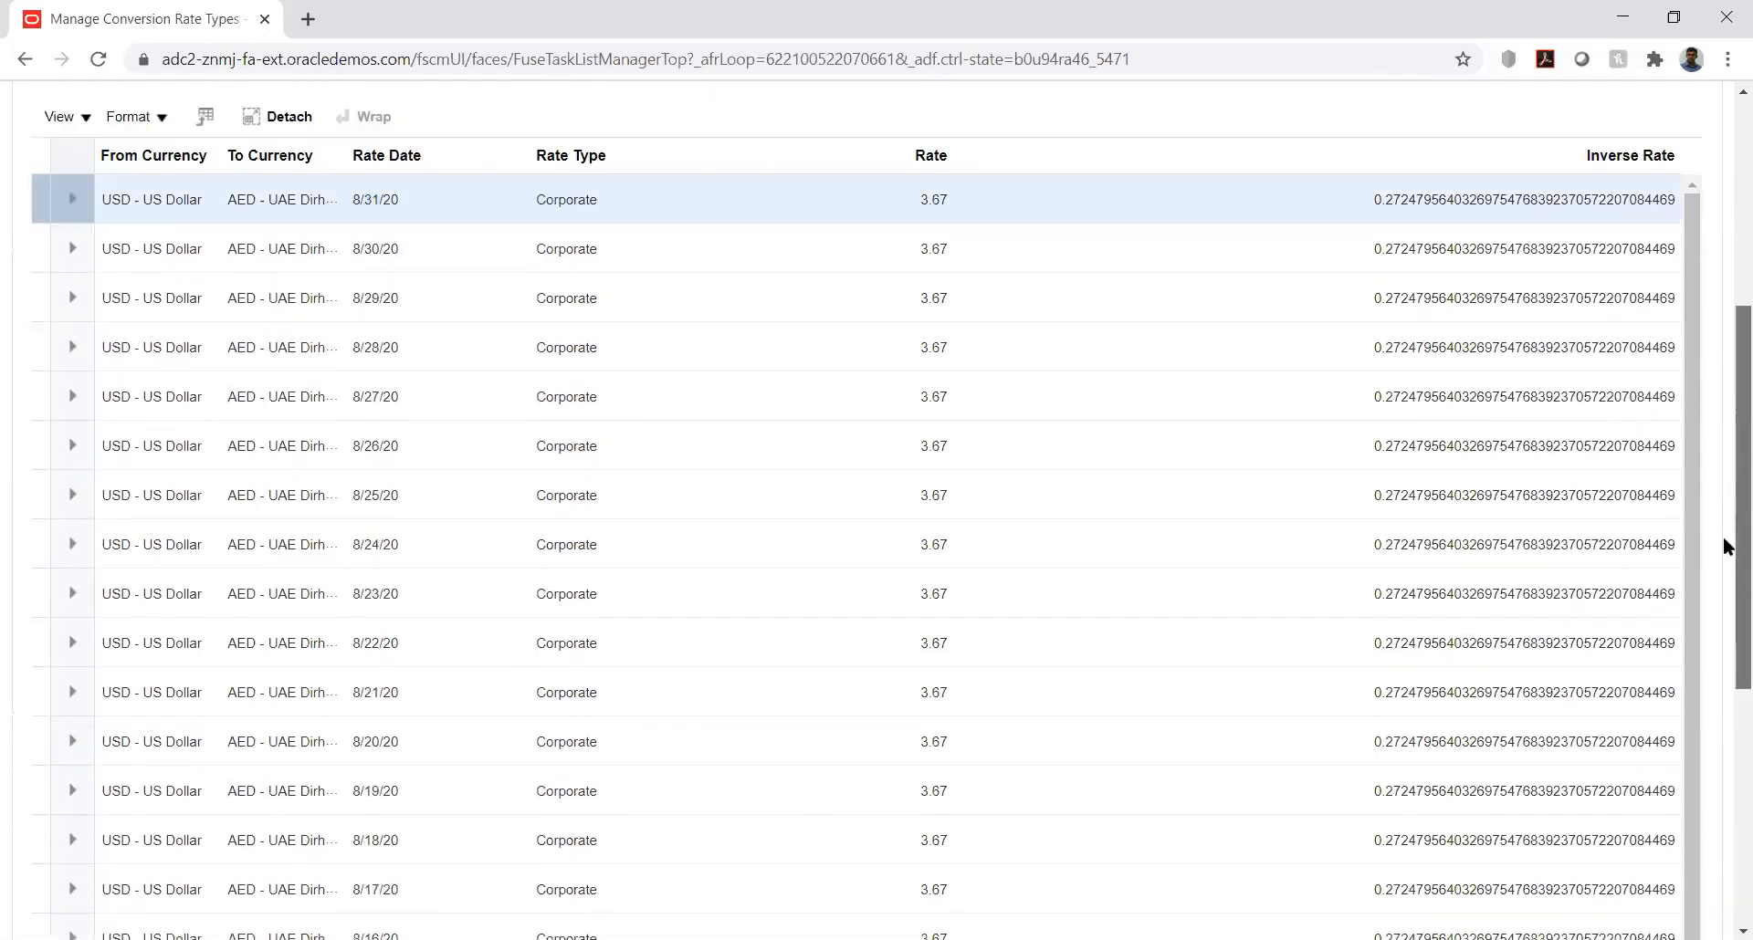
scroll(1725, 544, "up", 2)
scroll(1716, 639, "down", 2)
scroll(1706, 364, "up", 5)
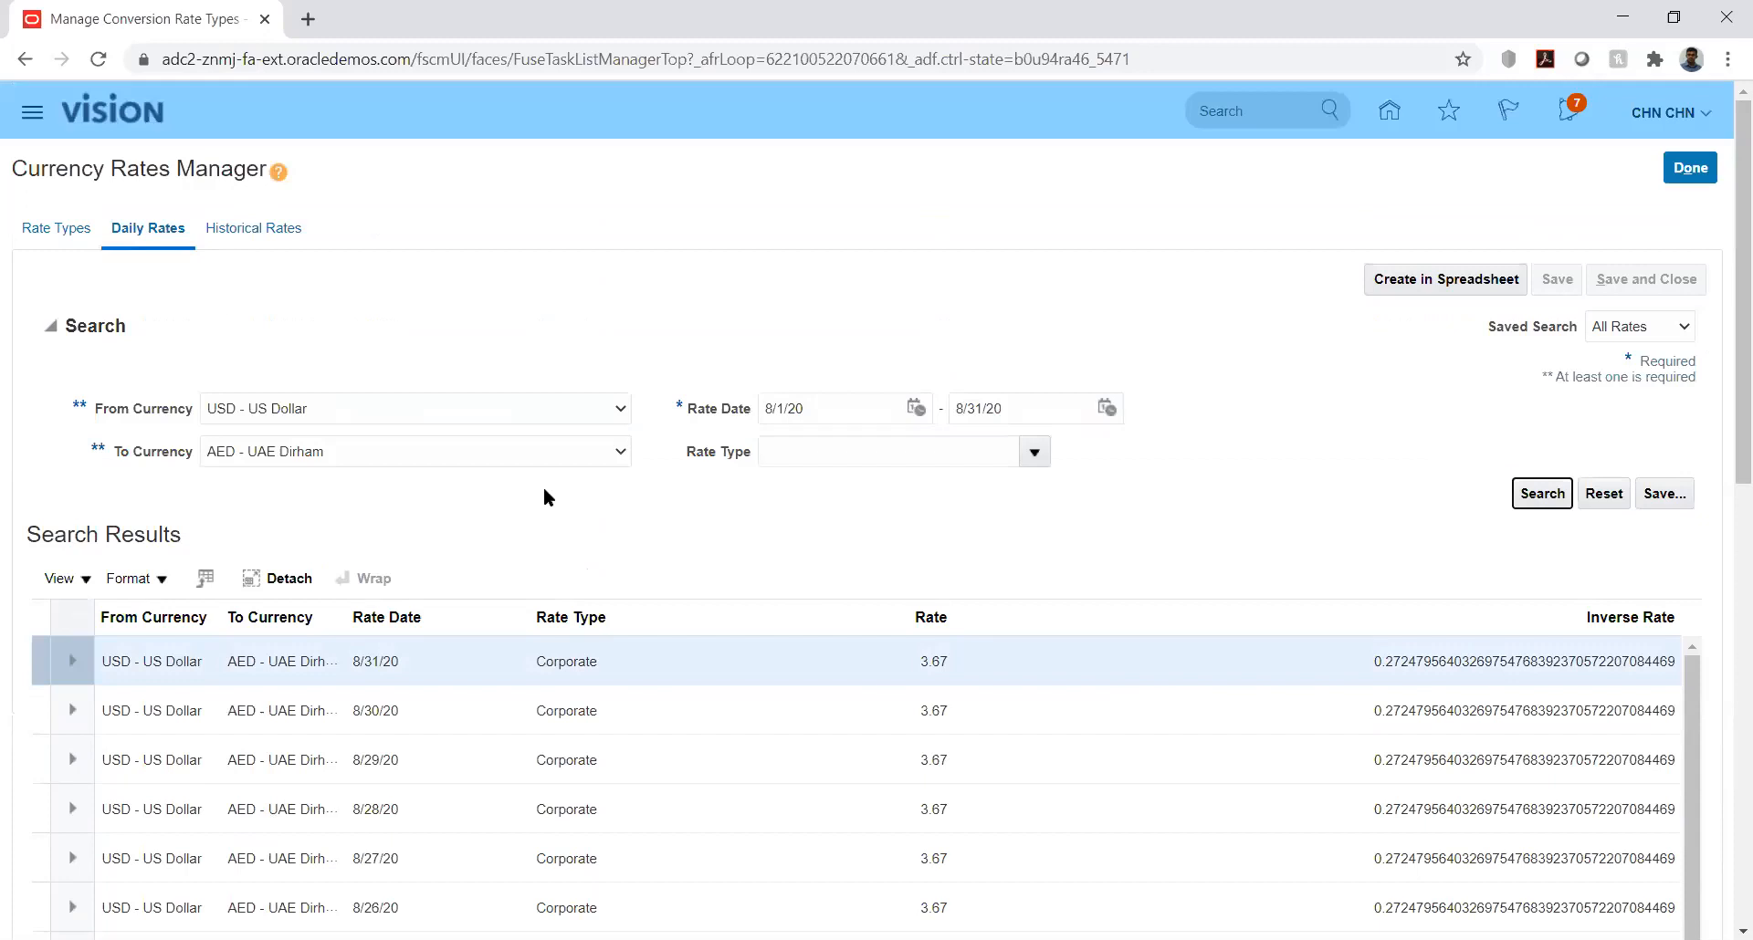
Step: Review the rate types and highlight the description of the Fixed rate type
left_click(59, 228)
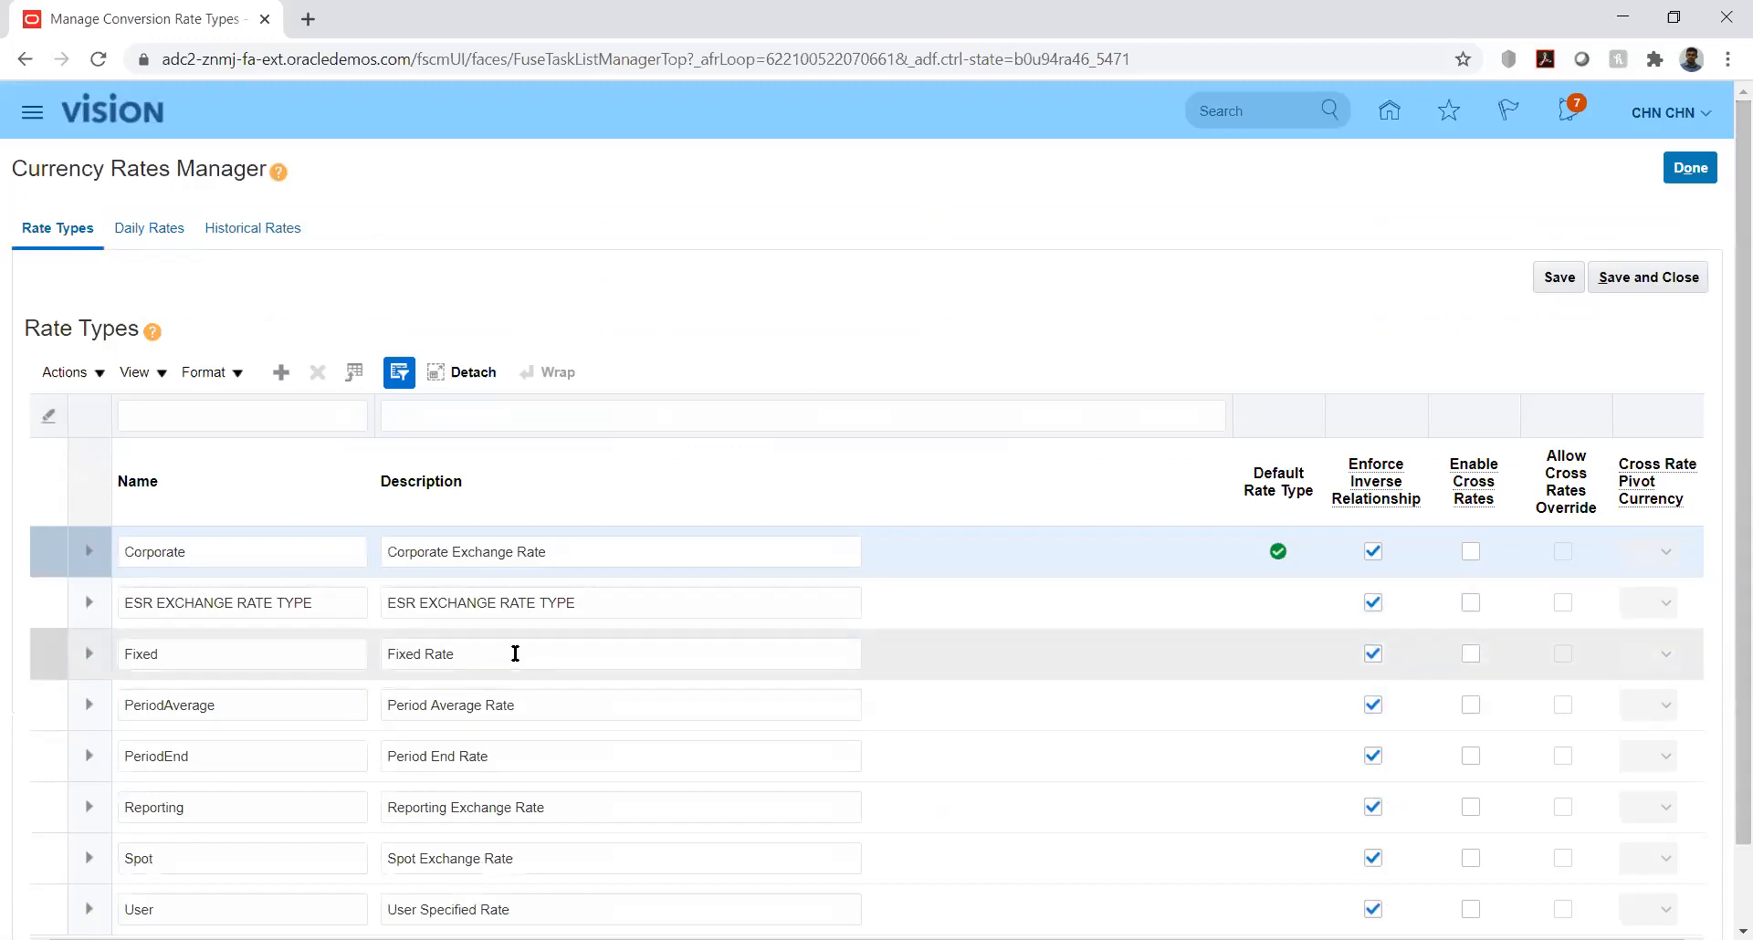
double_click(515, 653)
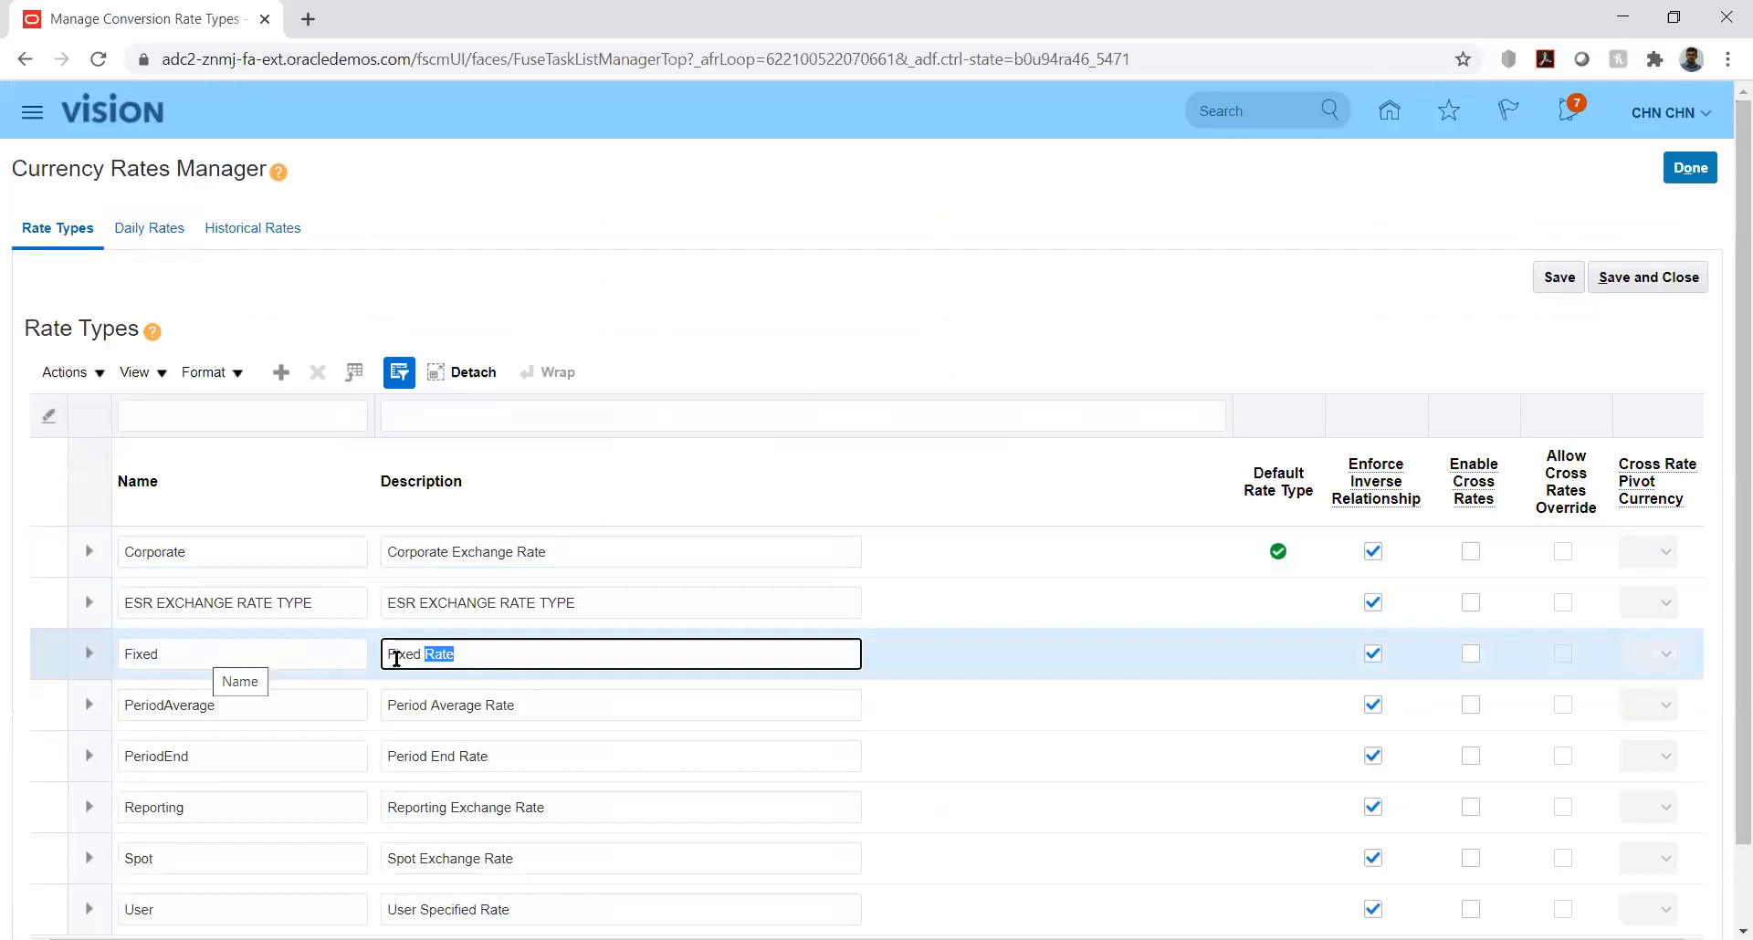
left_click_drag(391, 654, 482, 658)
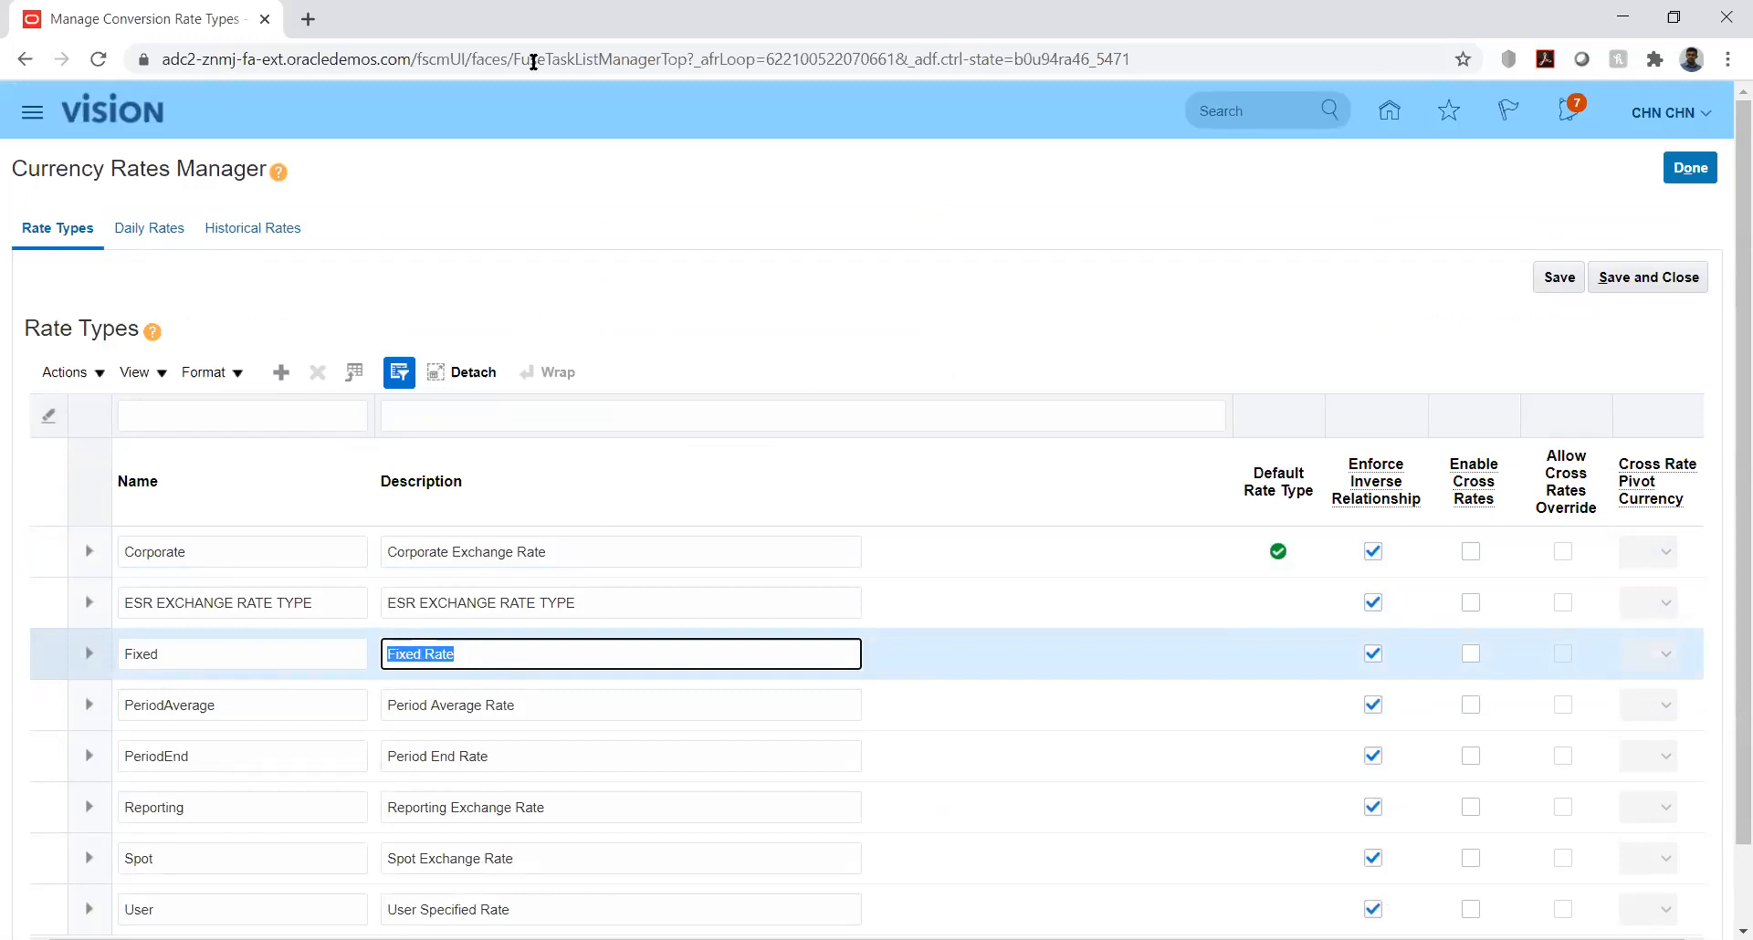
Step: Switch to CreateDailyRates.xlsx in Excel, enable editing, and sign in to Oracle Applications Cloud with the user ID and account password
key("alt+Tab")
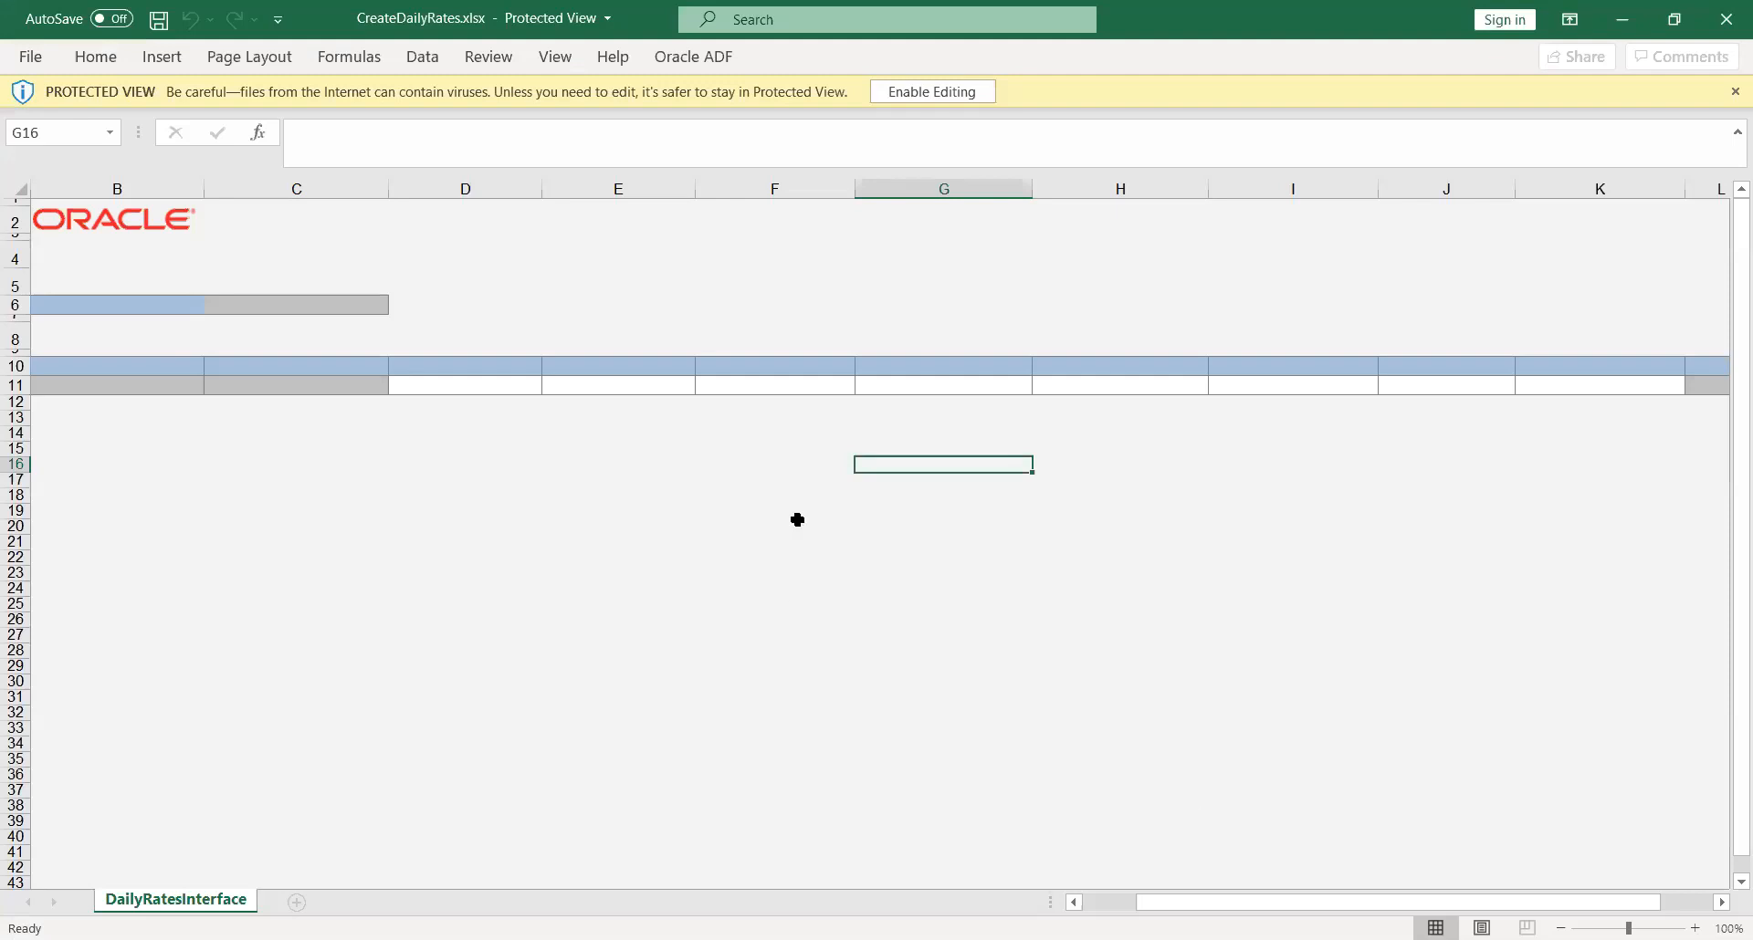
left_click(907, 91)
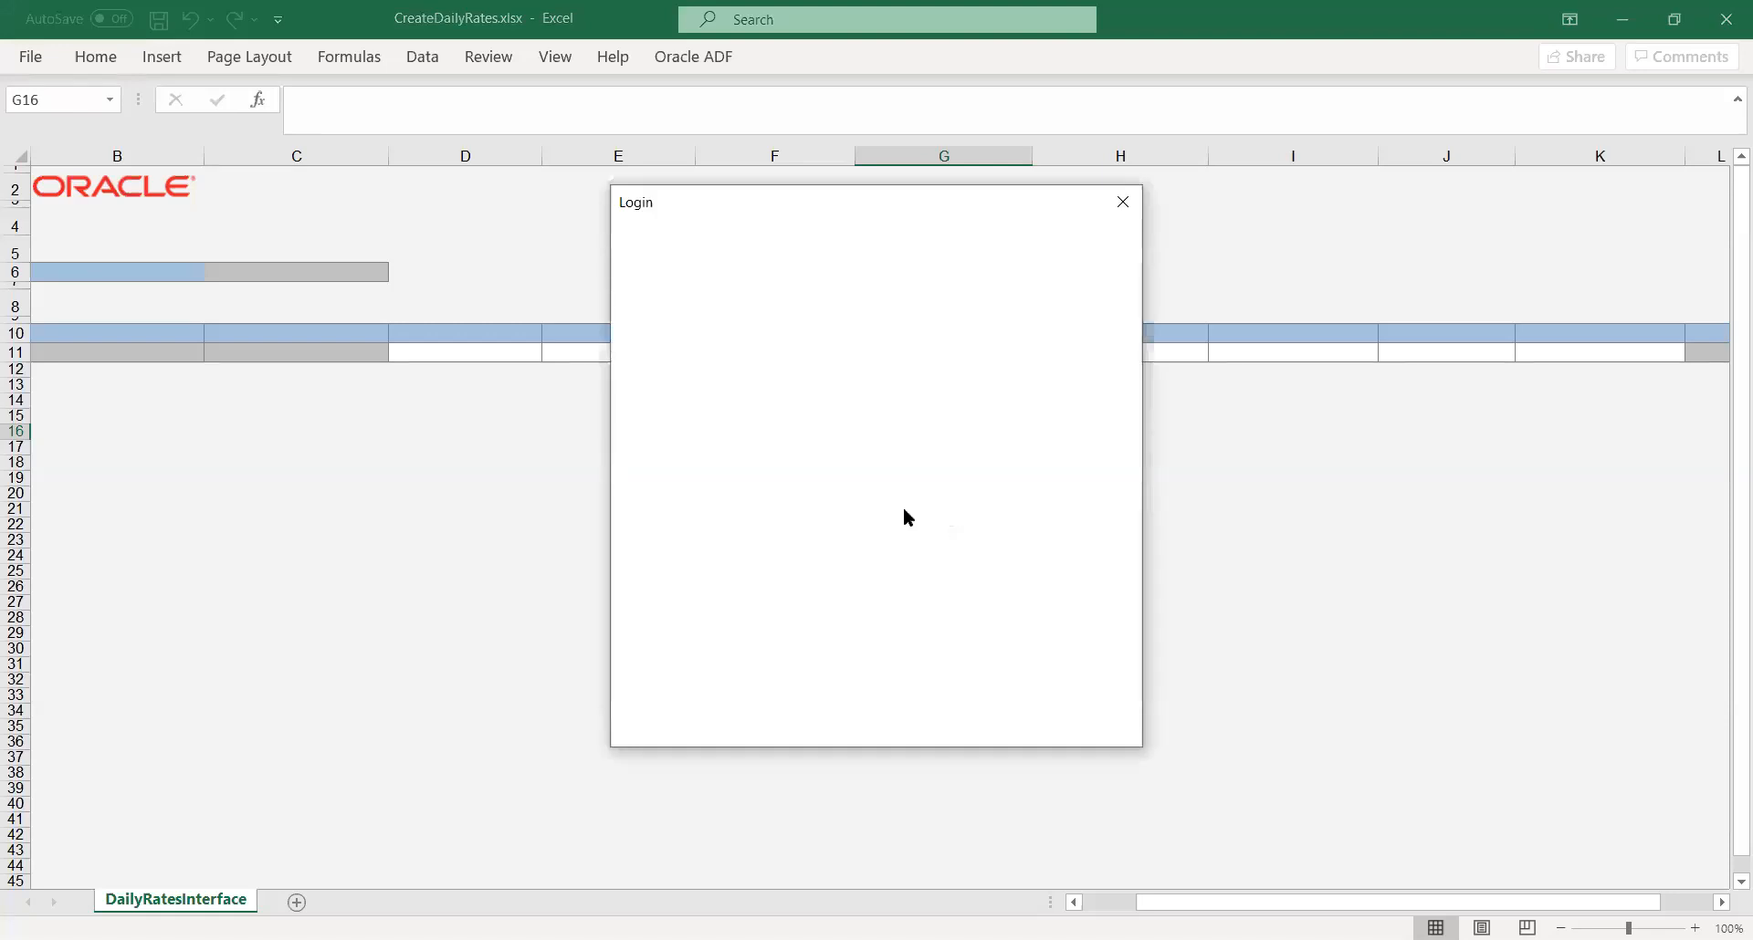
type("CHN.CHN")
key("Tab")
type("•••••••••")
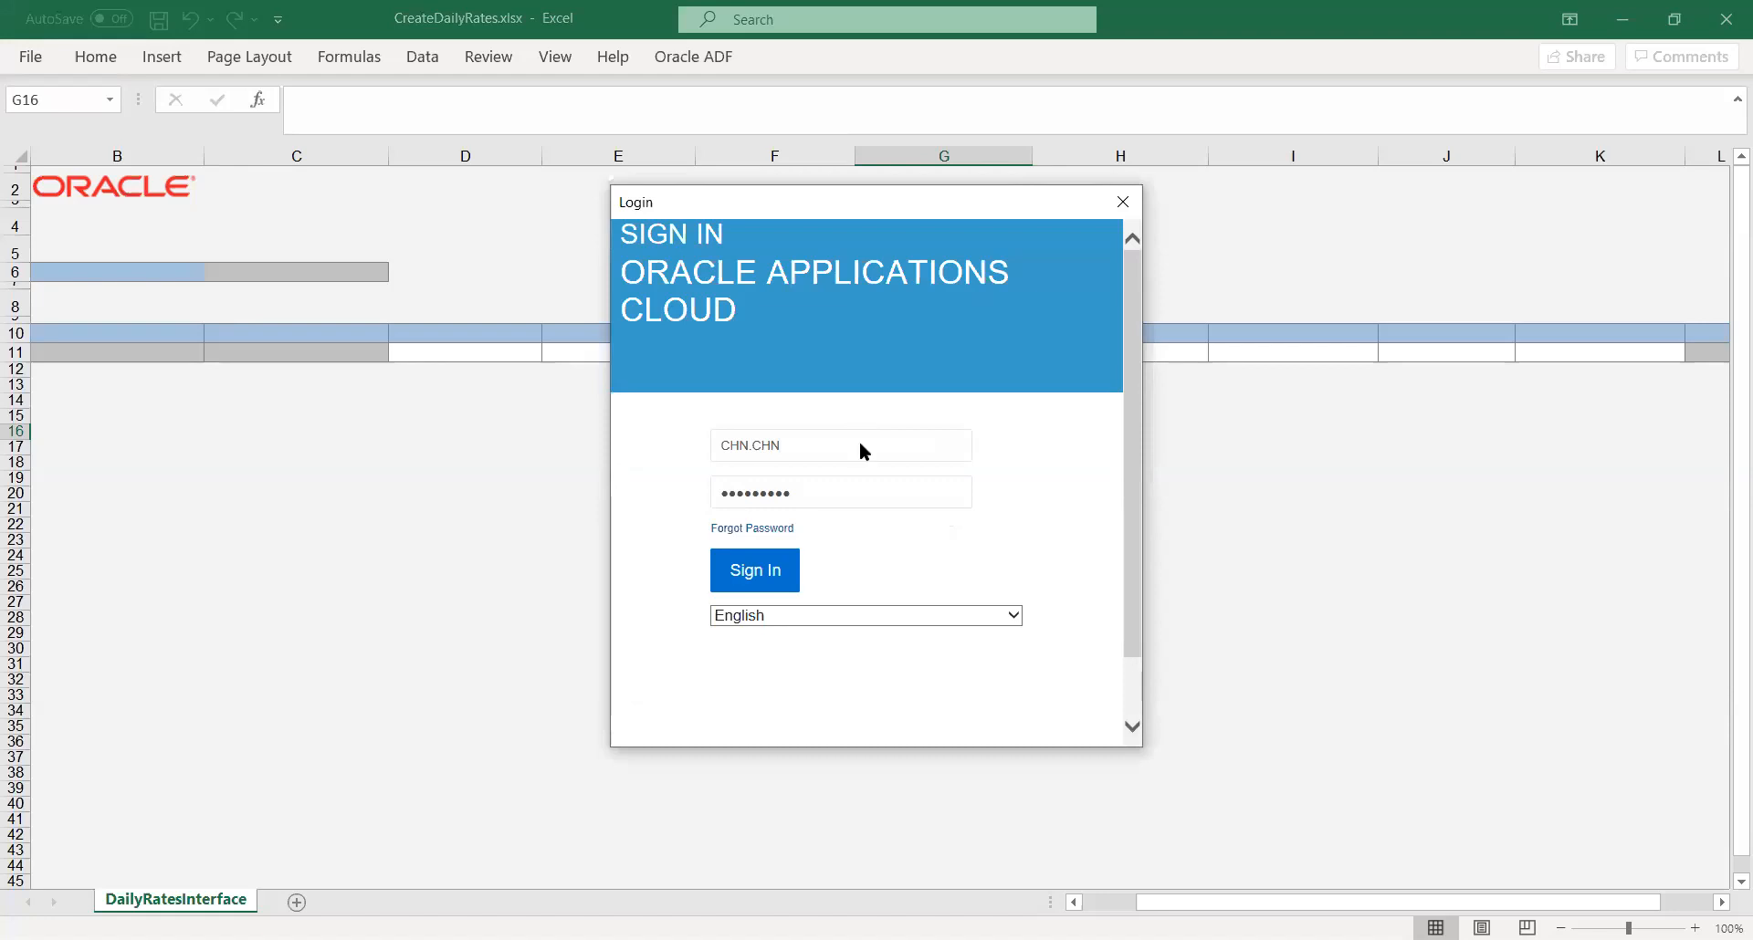
key("Return")
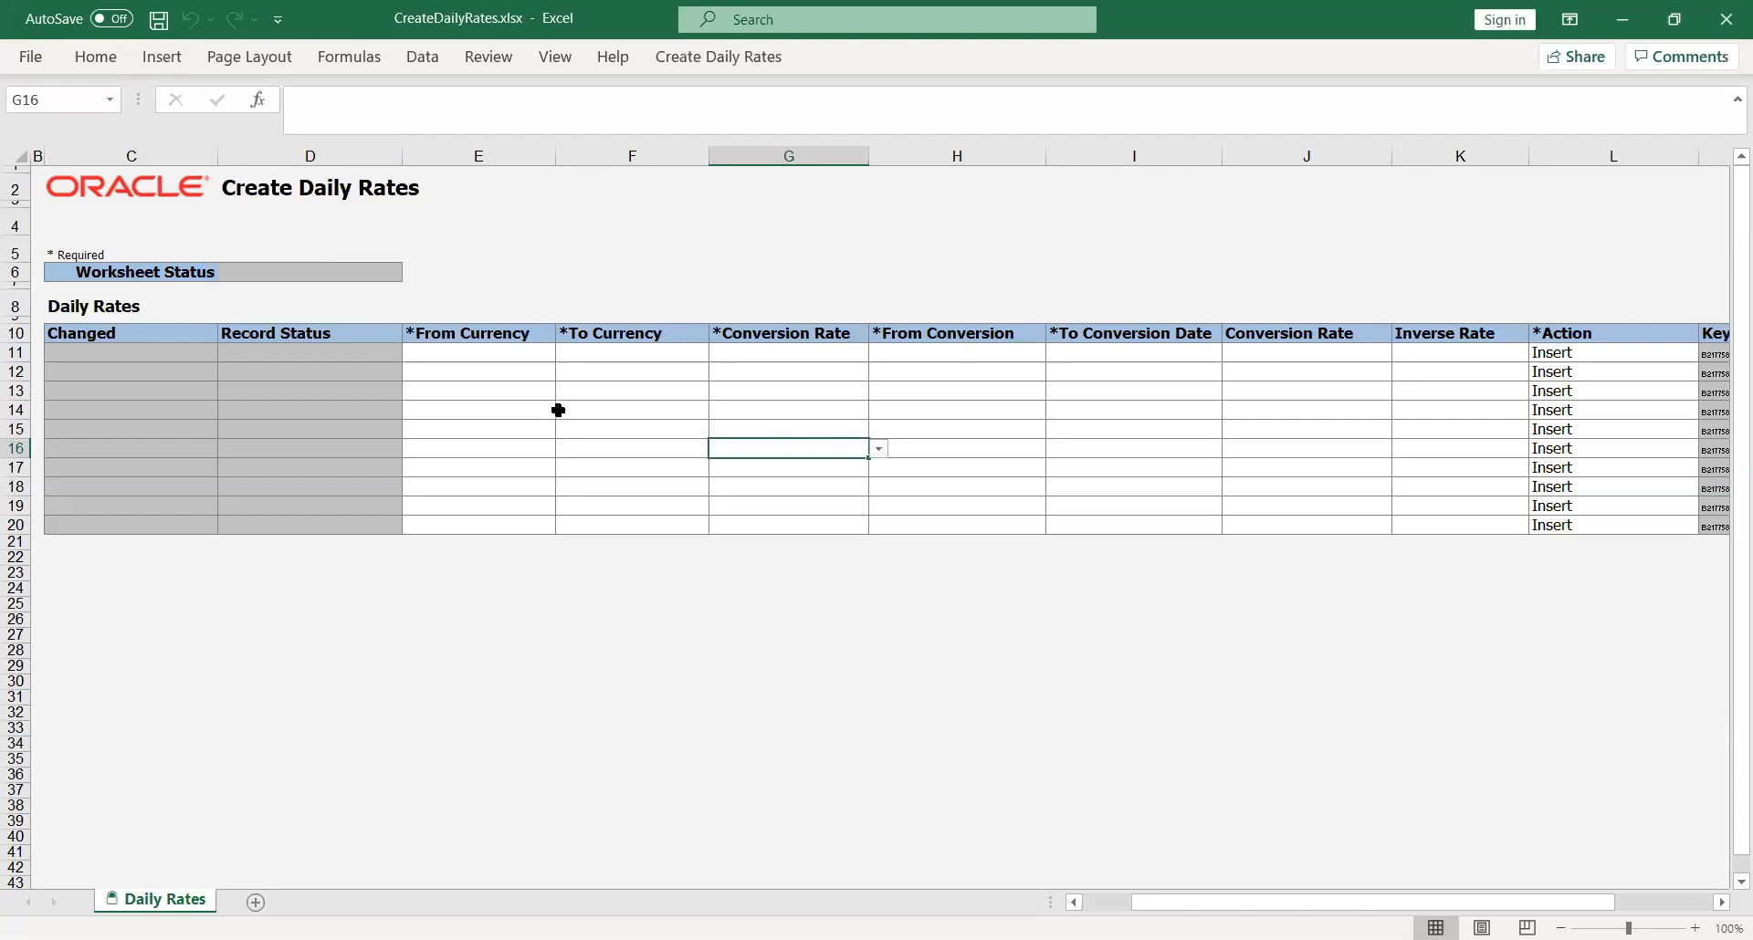
Step: Set the first daily rates row to convert from USD to AED
left_click(475, 359)
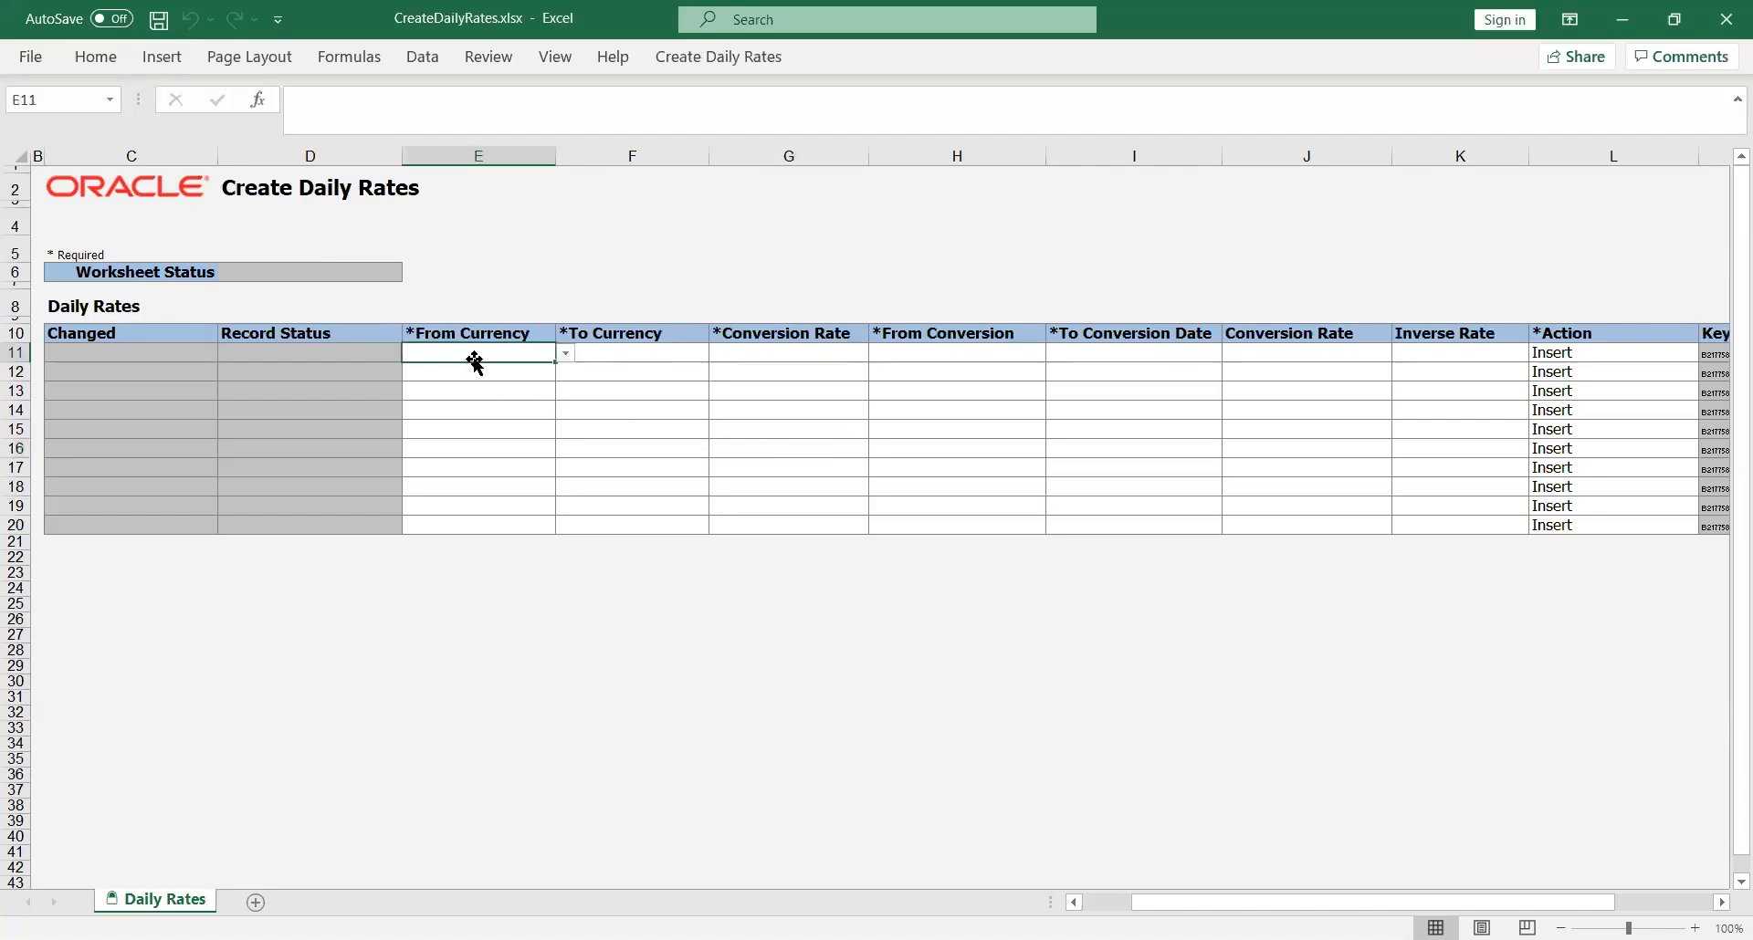
left_click(566, 352)
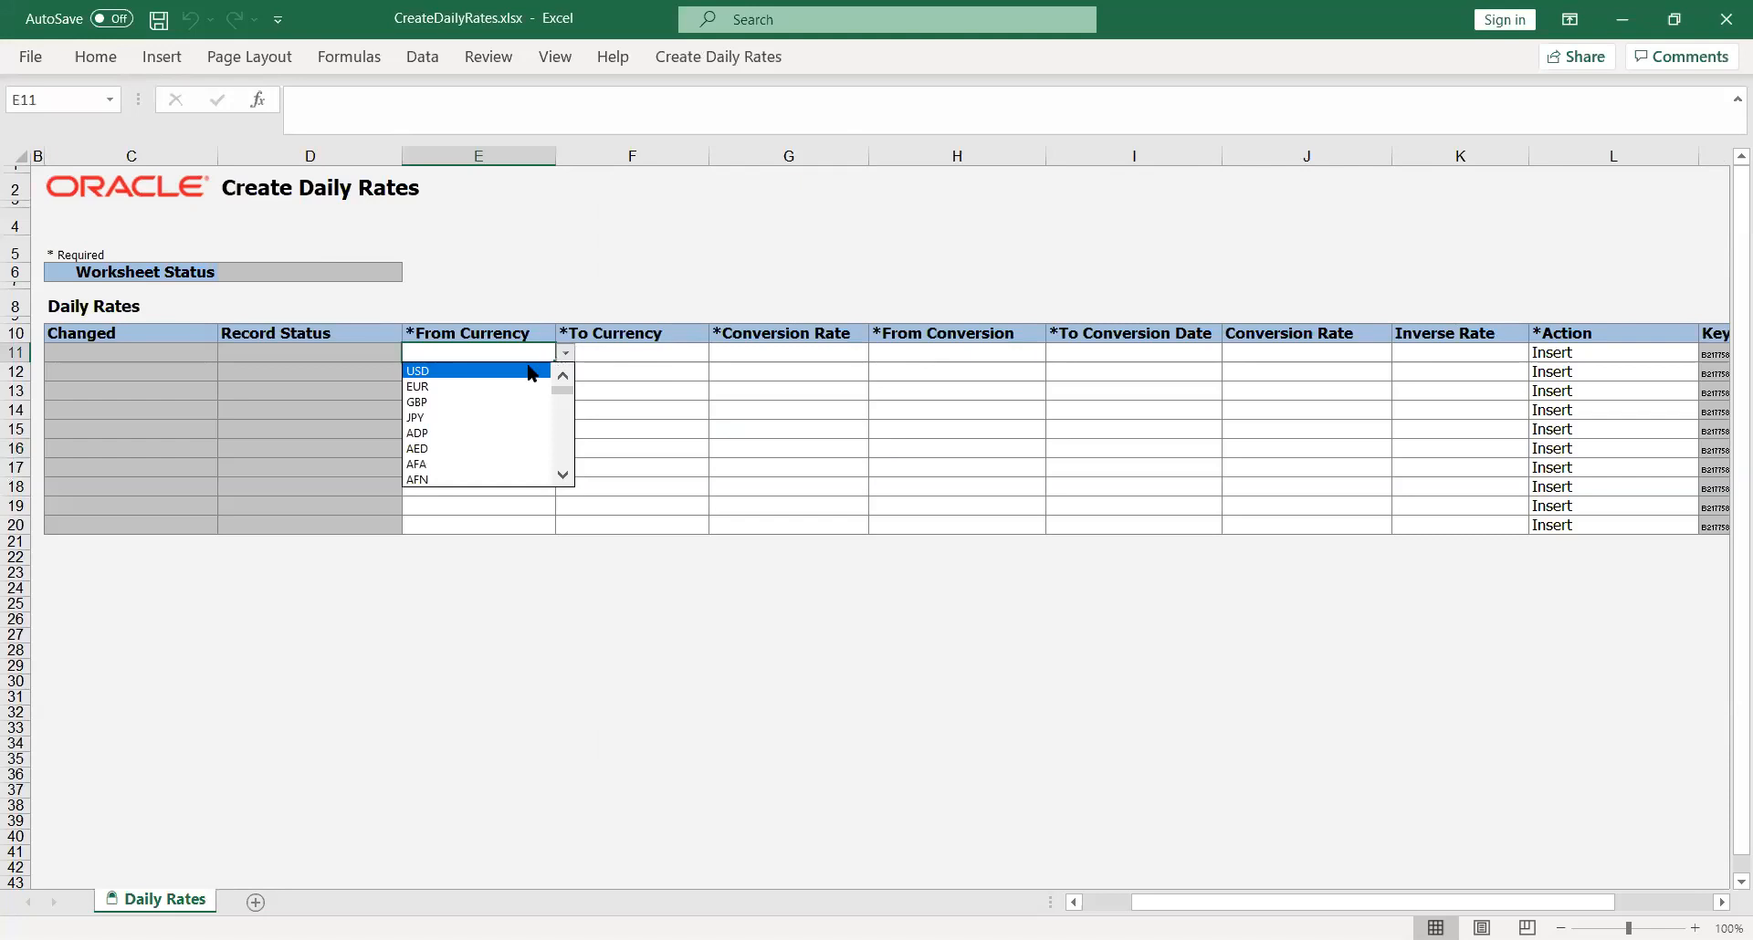
key("Return")
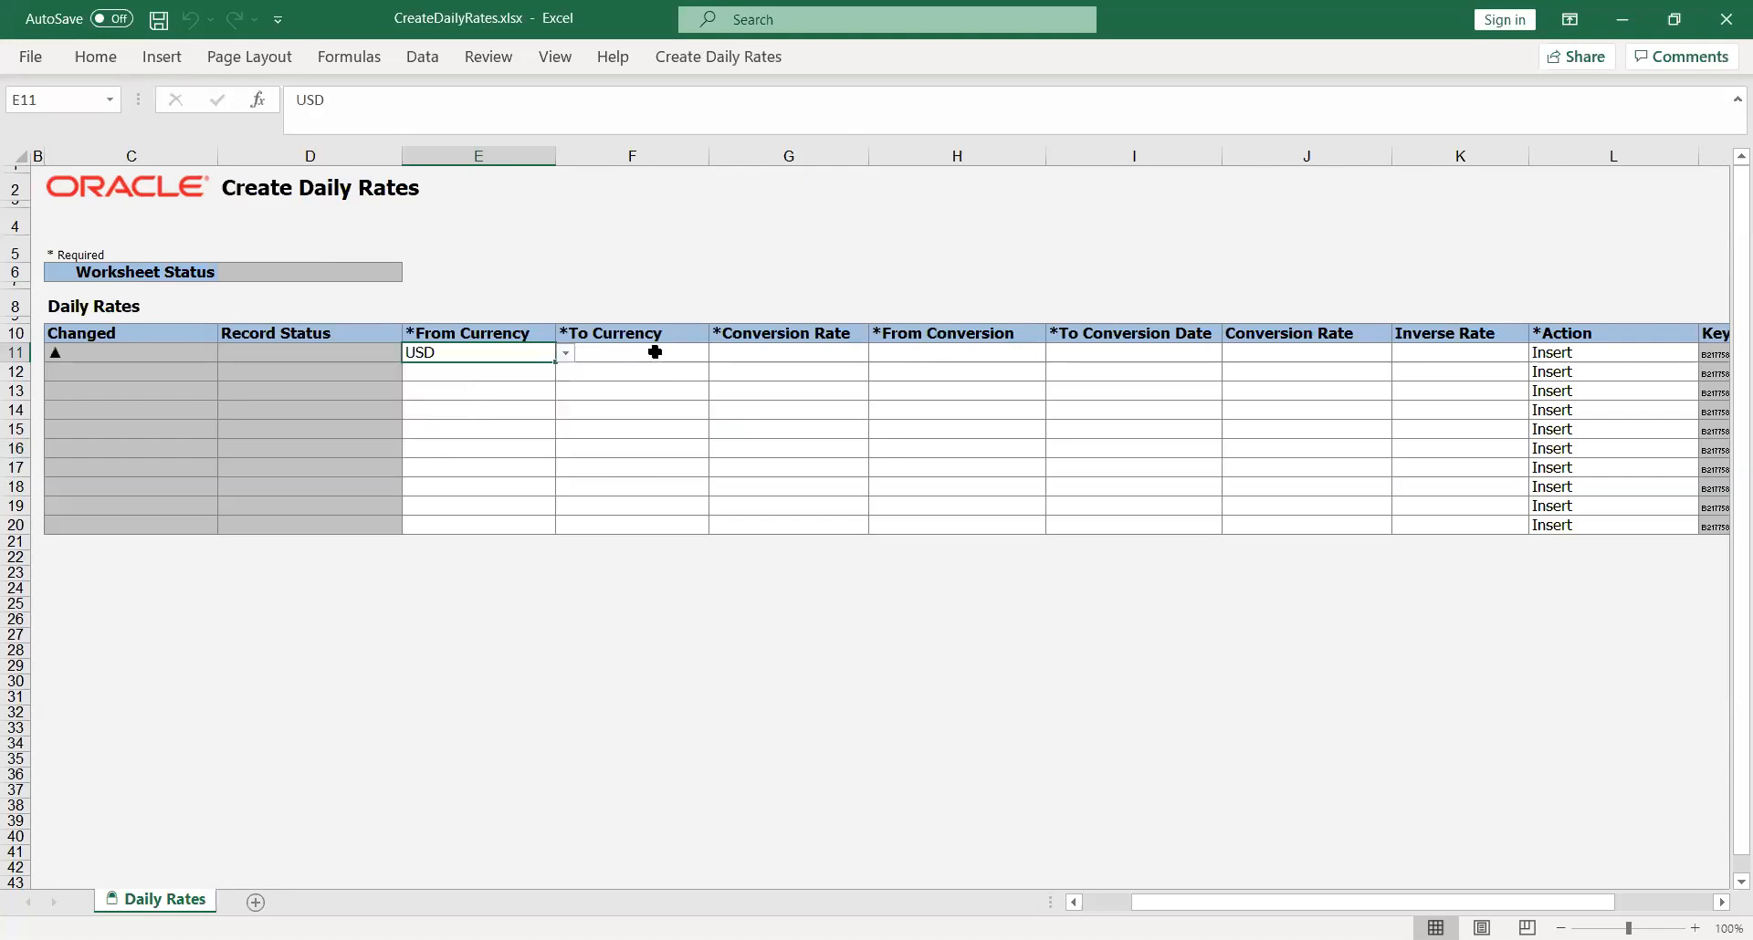
left_click(680, 353)
left_click(718, 357)
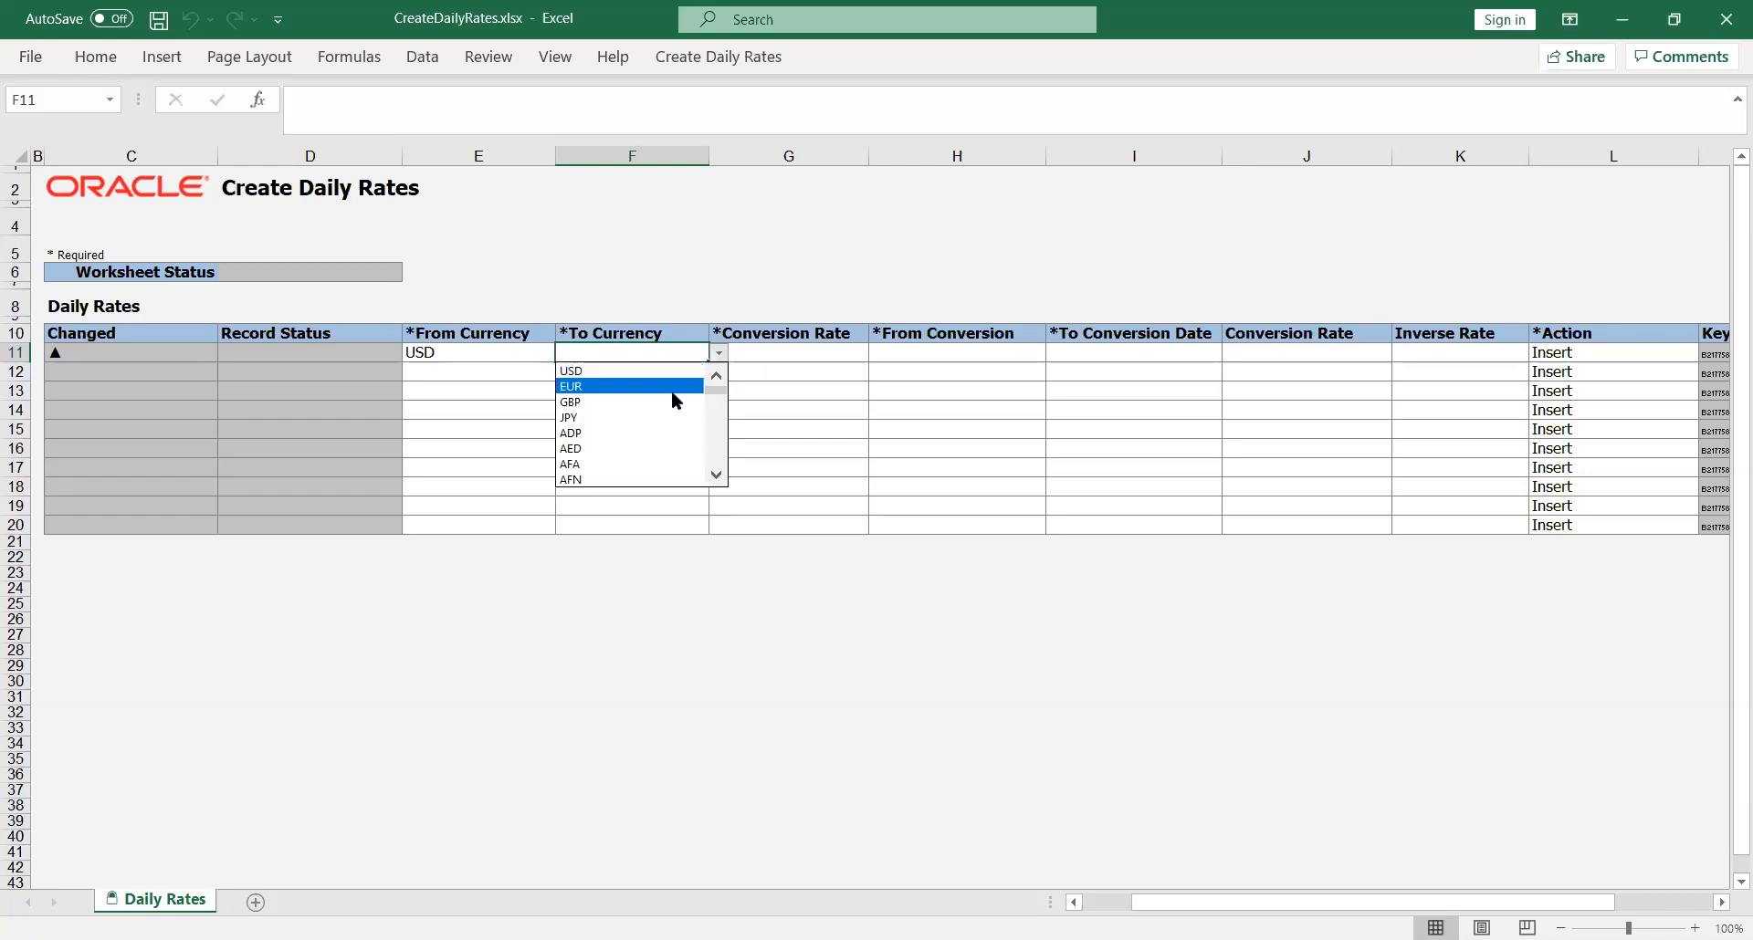
left_click(684, 448)
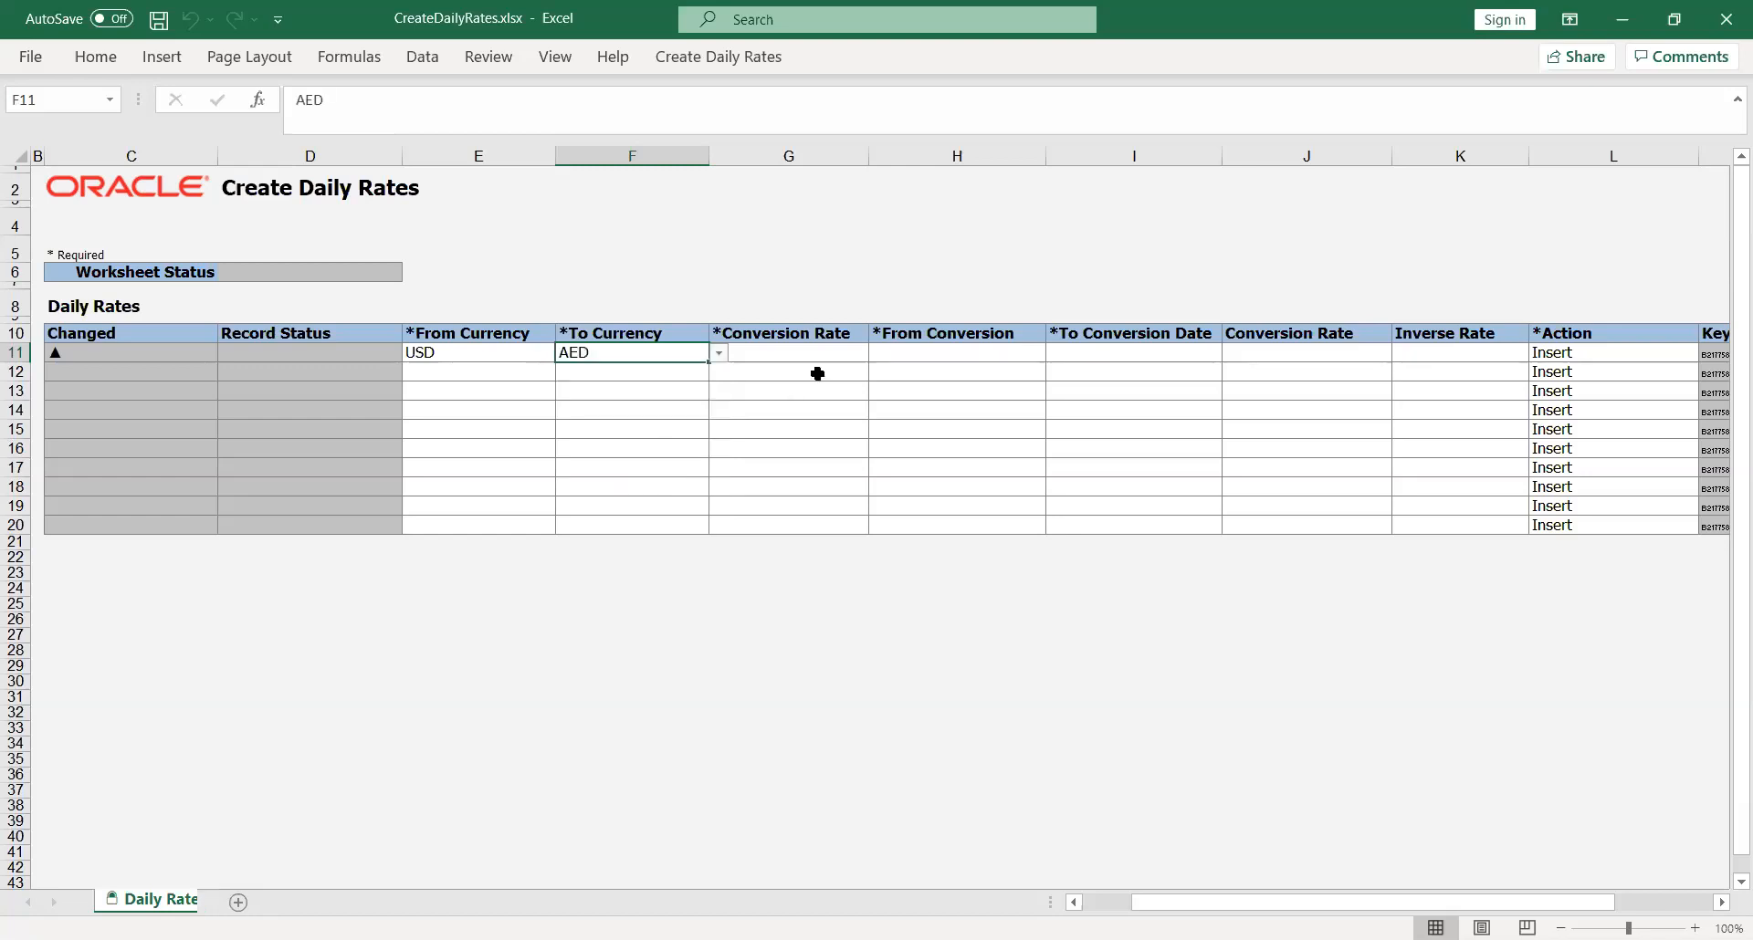
Step: Set the first daily rates row's conversion rate type to Reporting
left_click(827, 354)
left_click(876, 352)
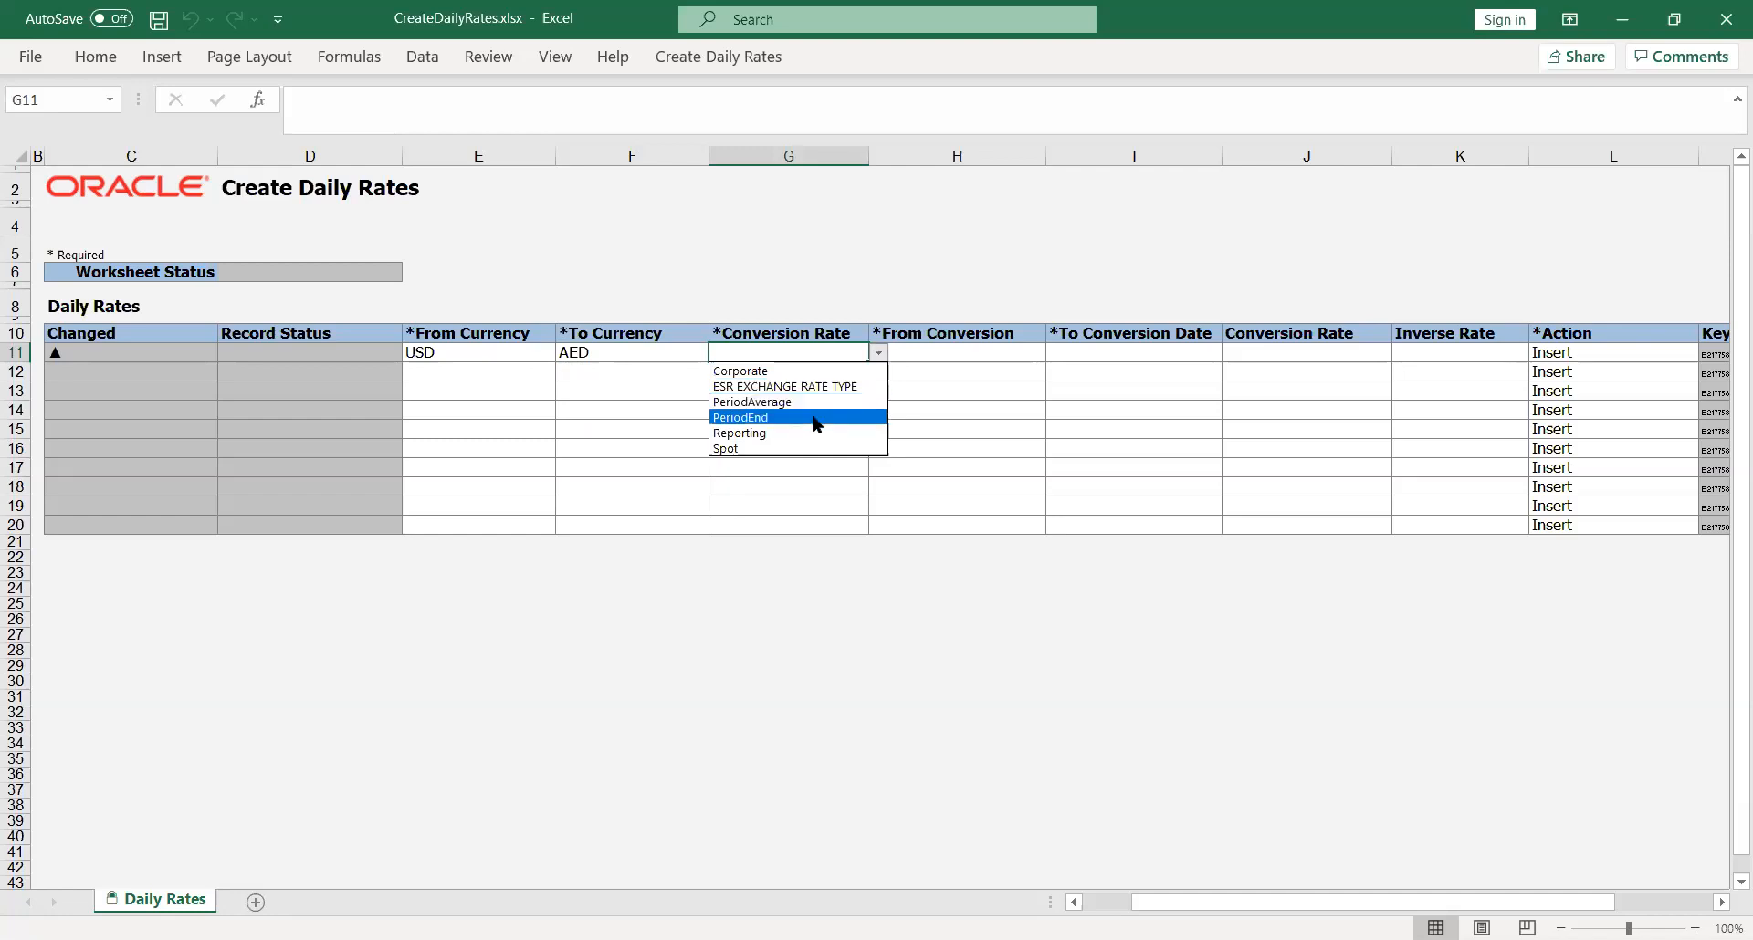
left_click(797, 438)
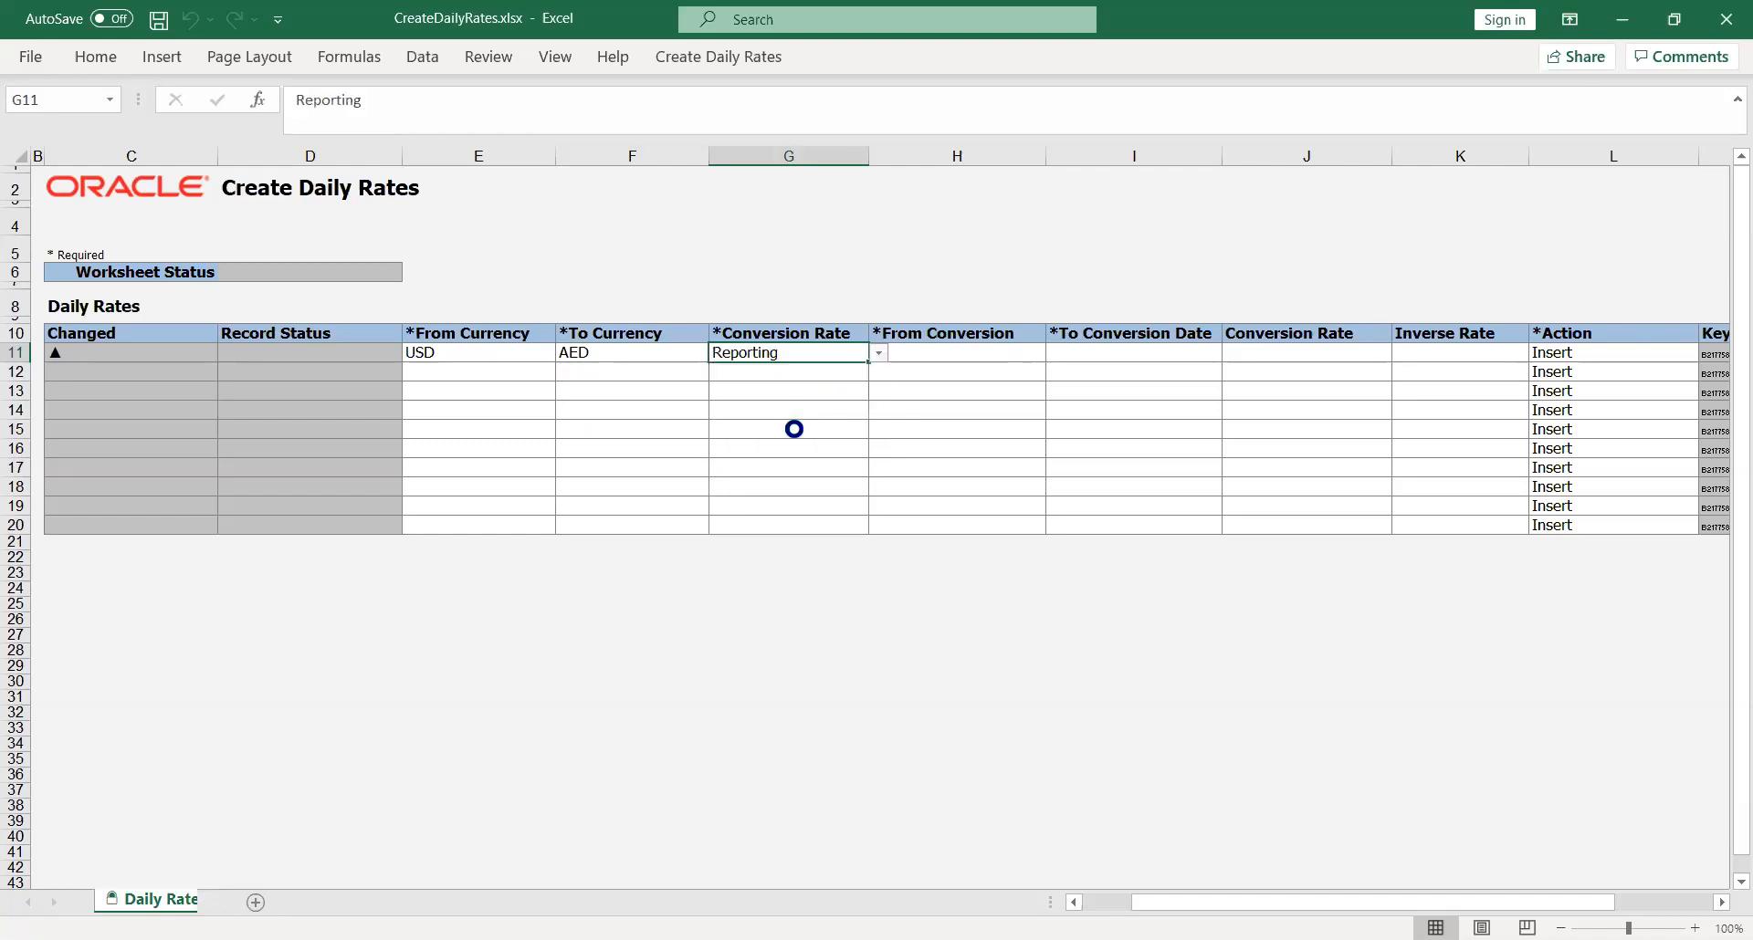
left_click(976, 351)
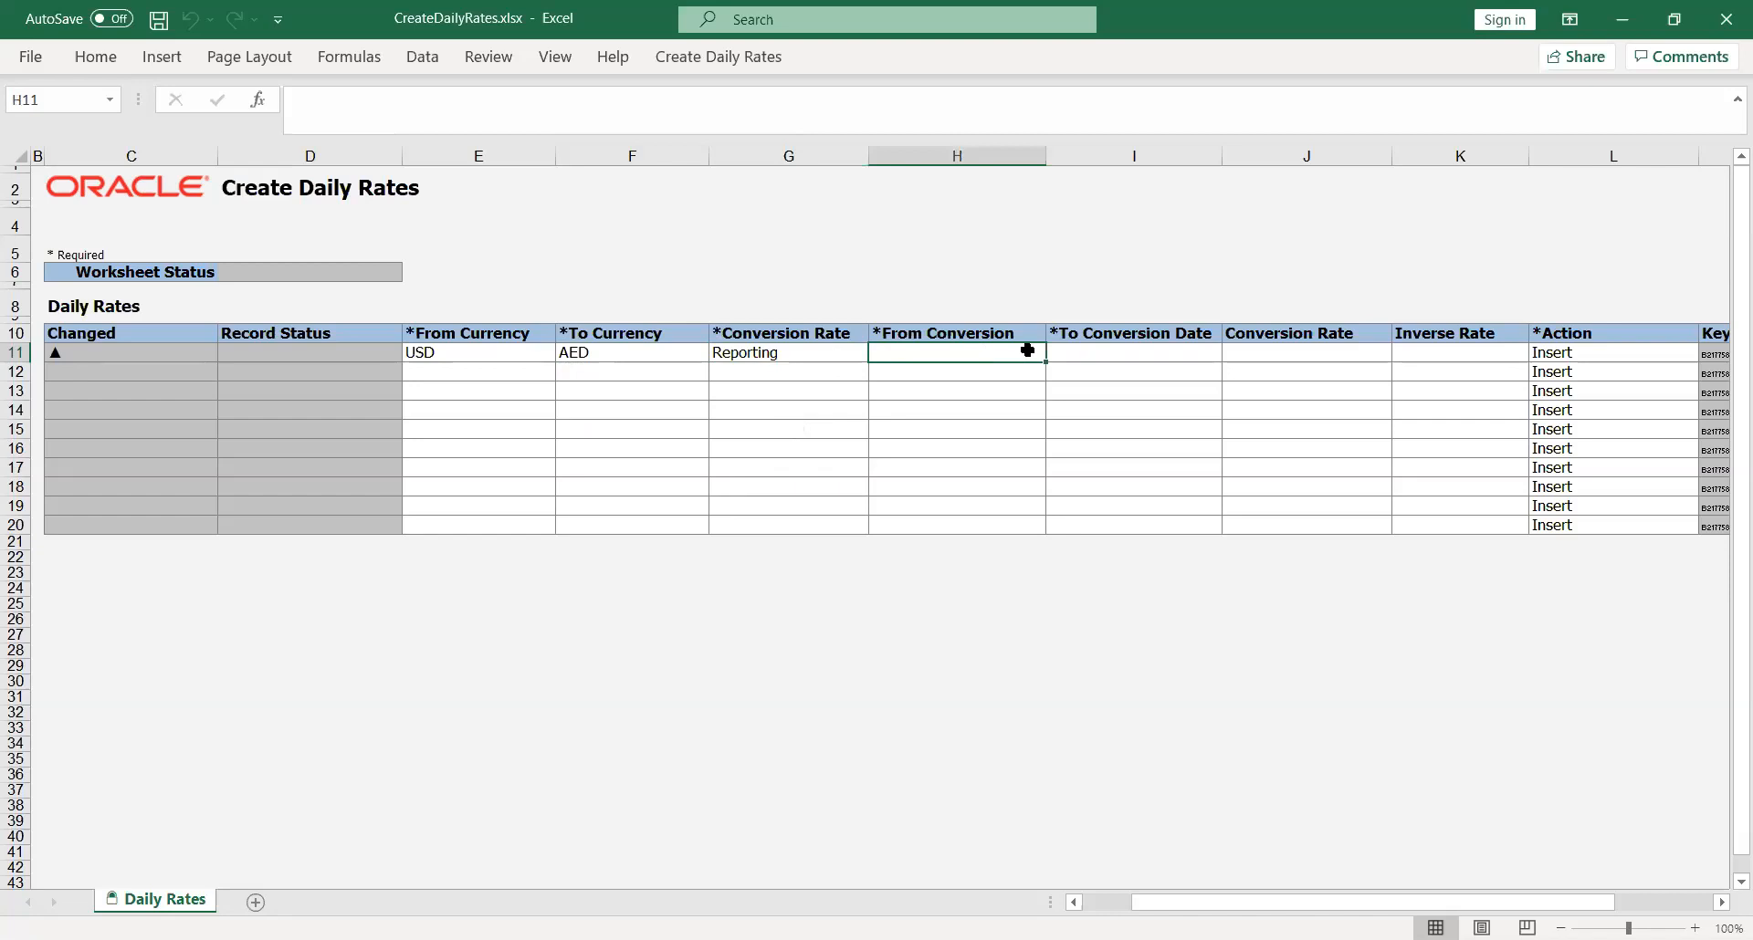
type("USD")
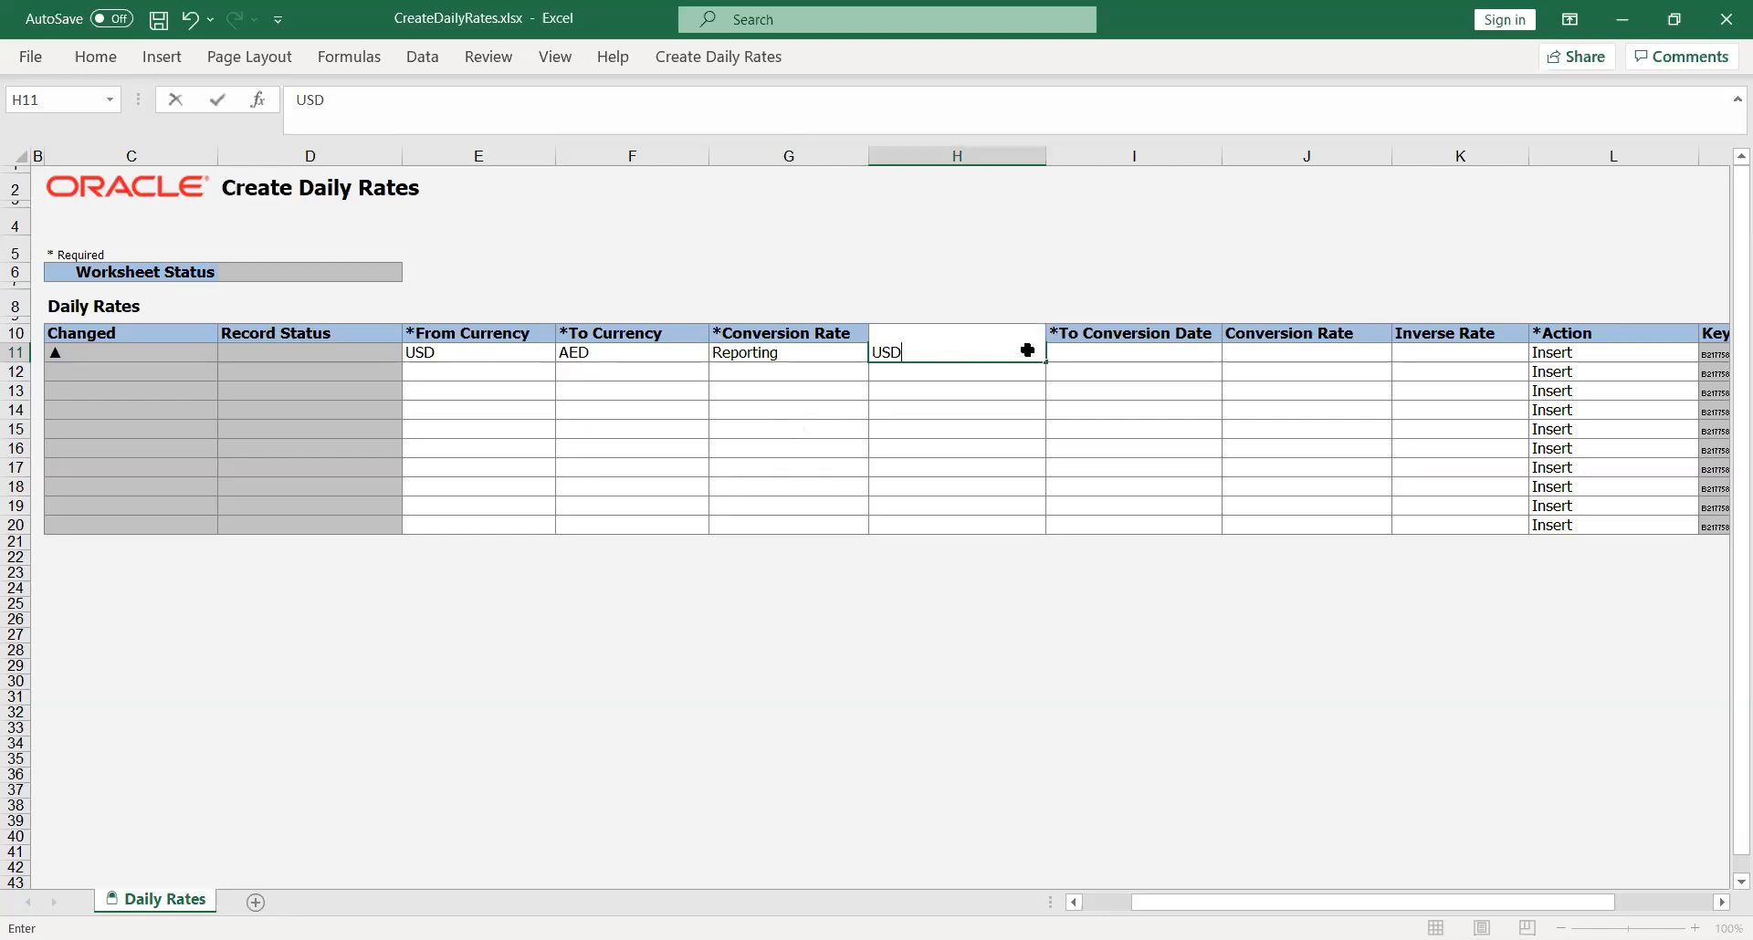
key("Tab")
type("AED")
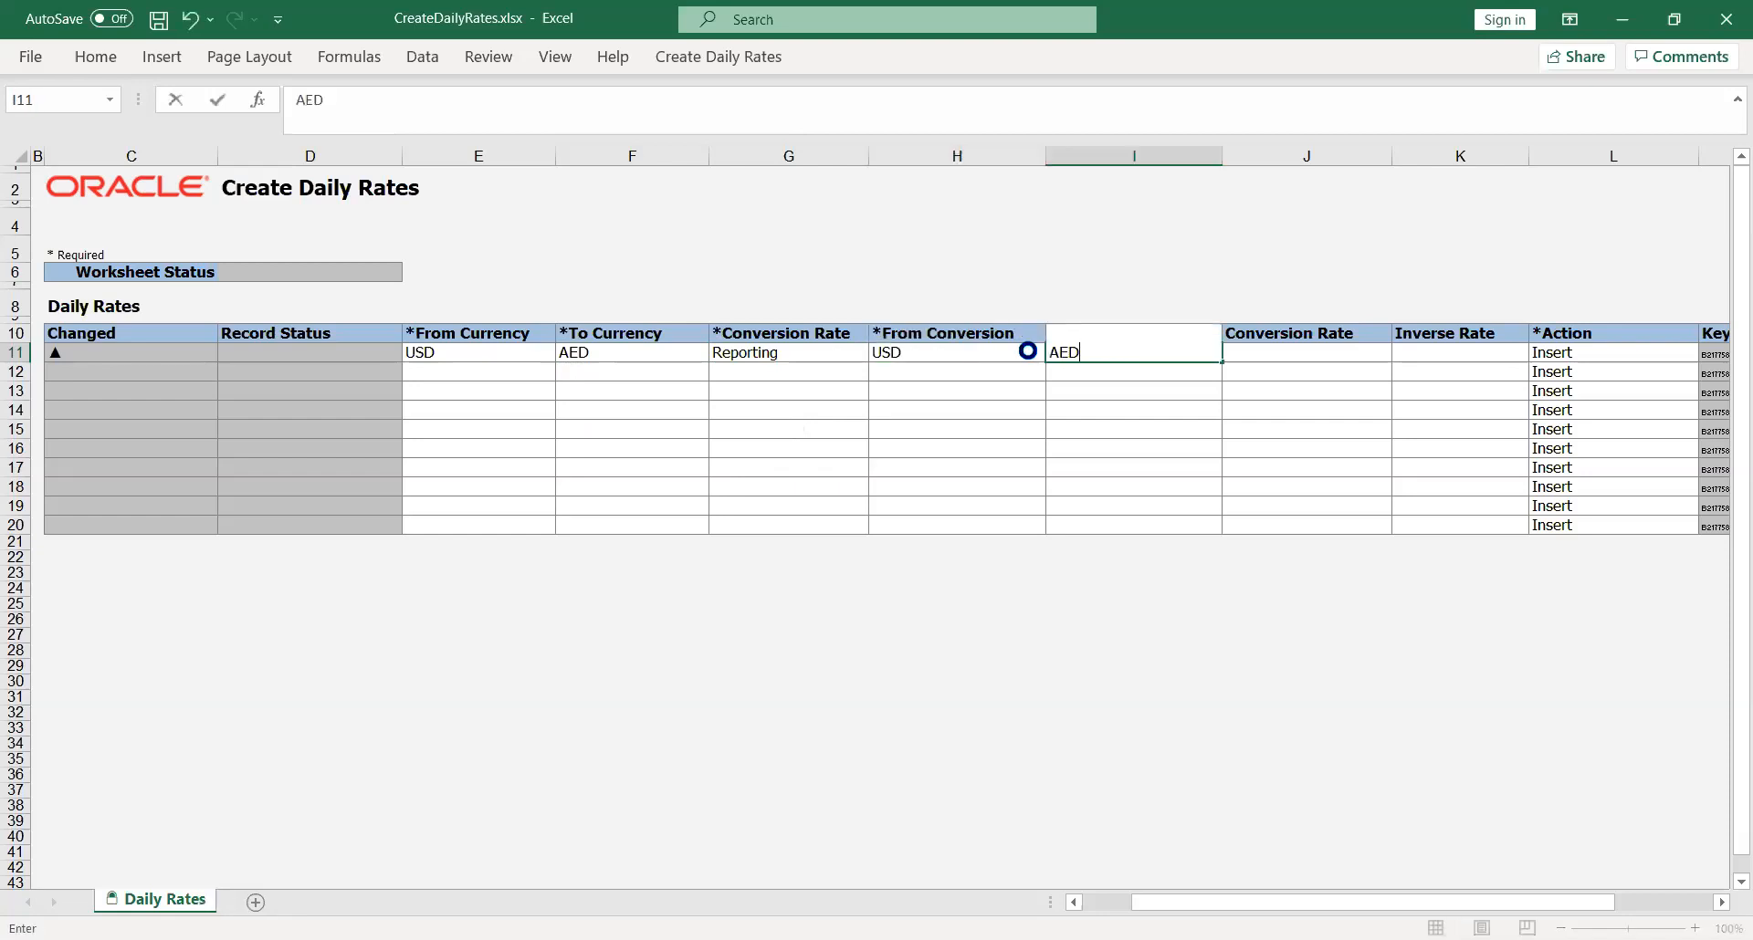
key("Tab")
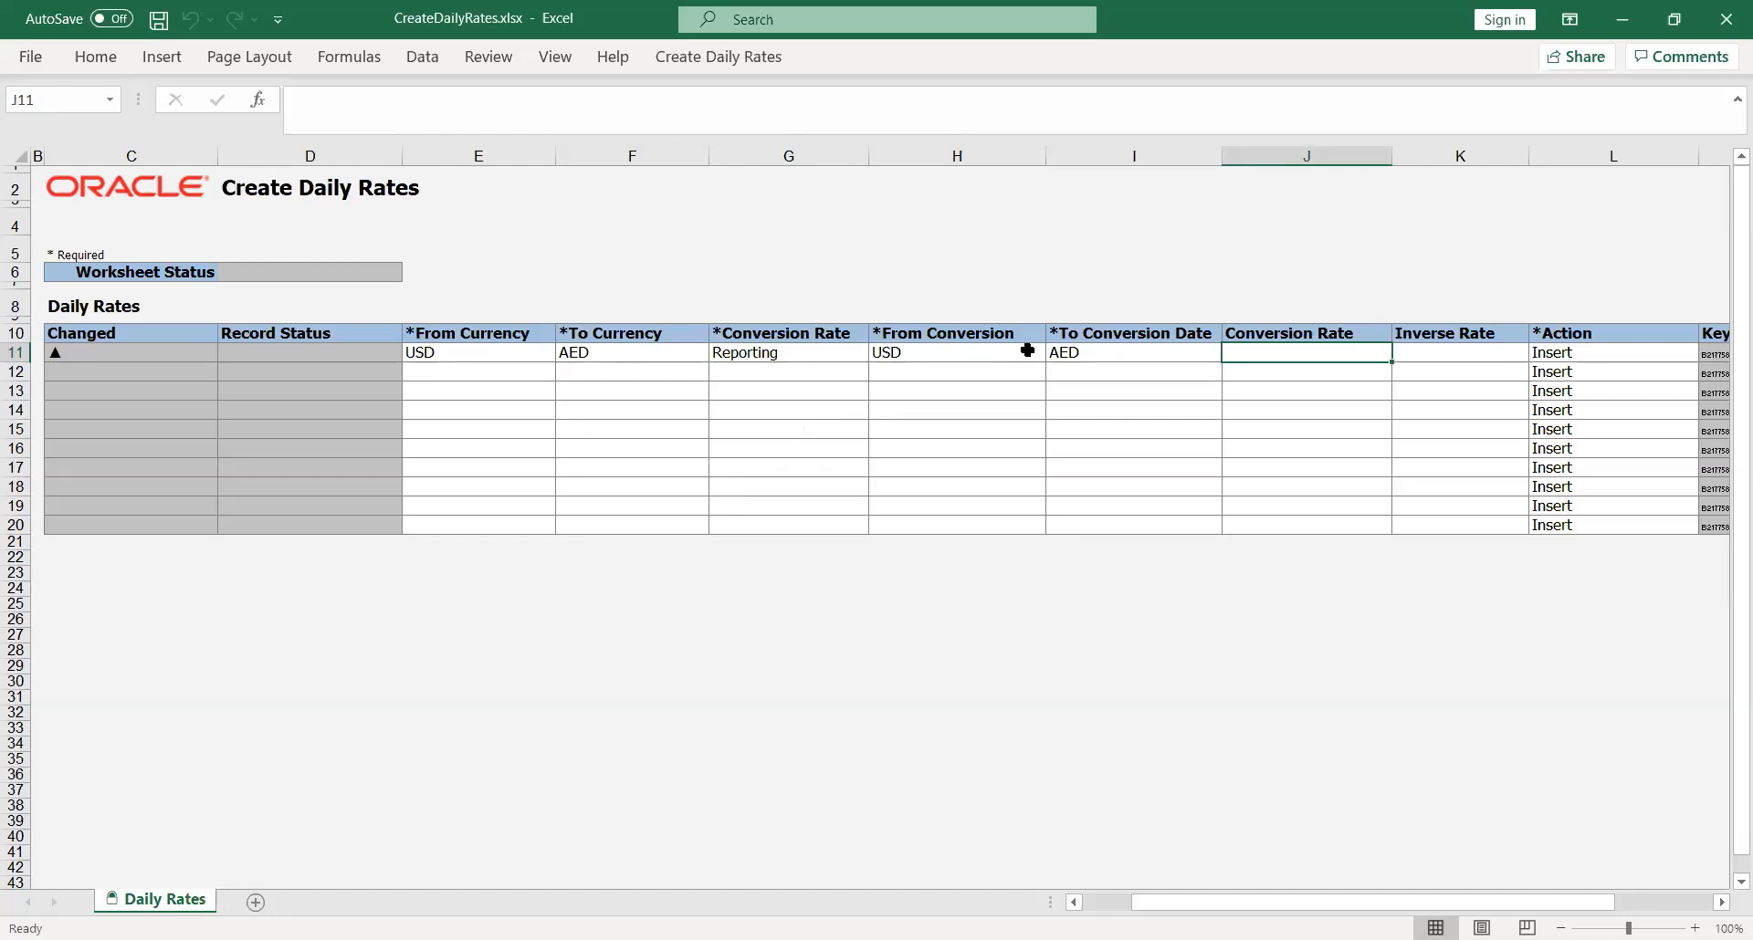
Step: Set the conversion rate of the first daily rates row to 25, leaving its inverse rate blank
type("25")
key("Tab")
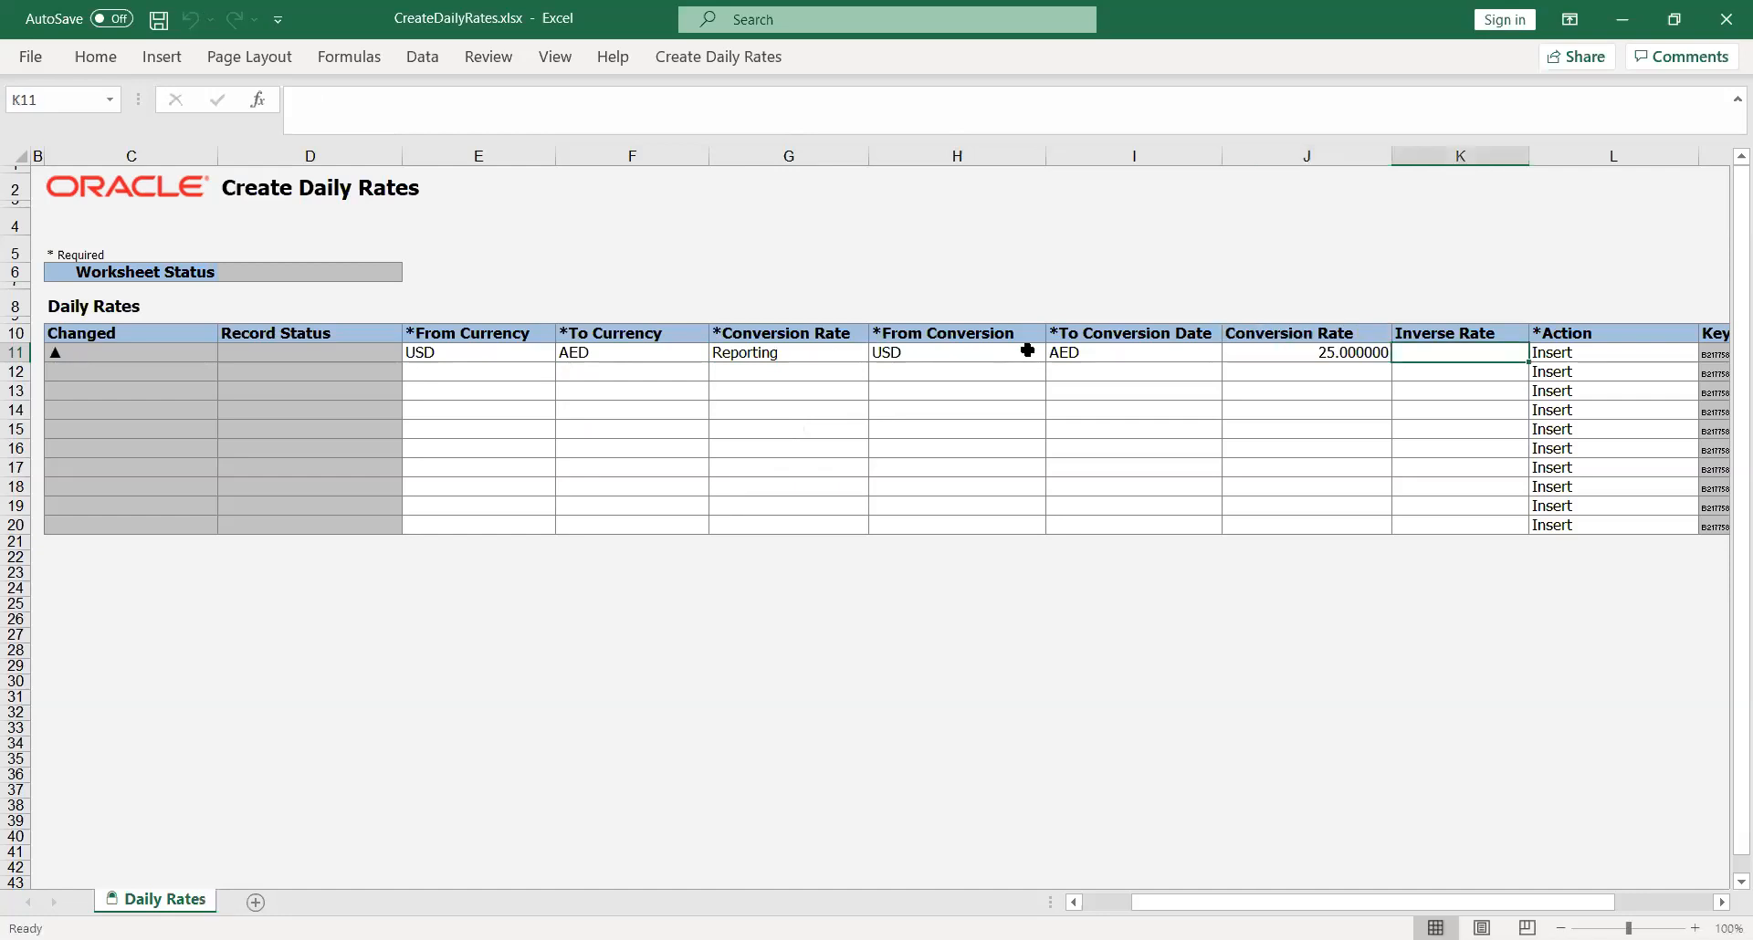
key("Tab")
key("Tab")
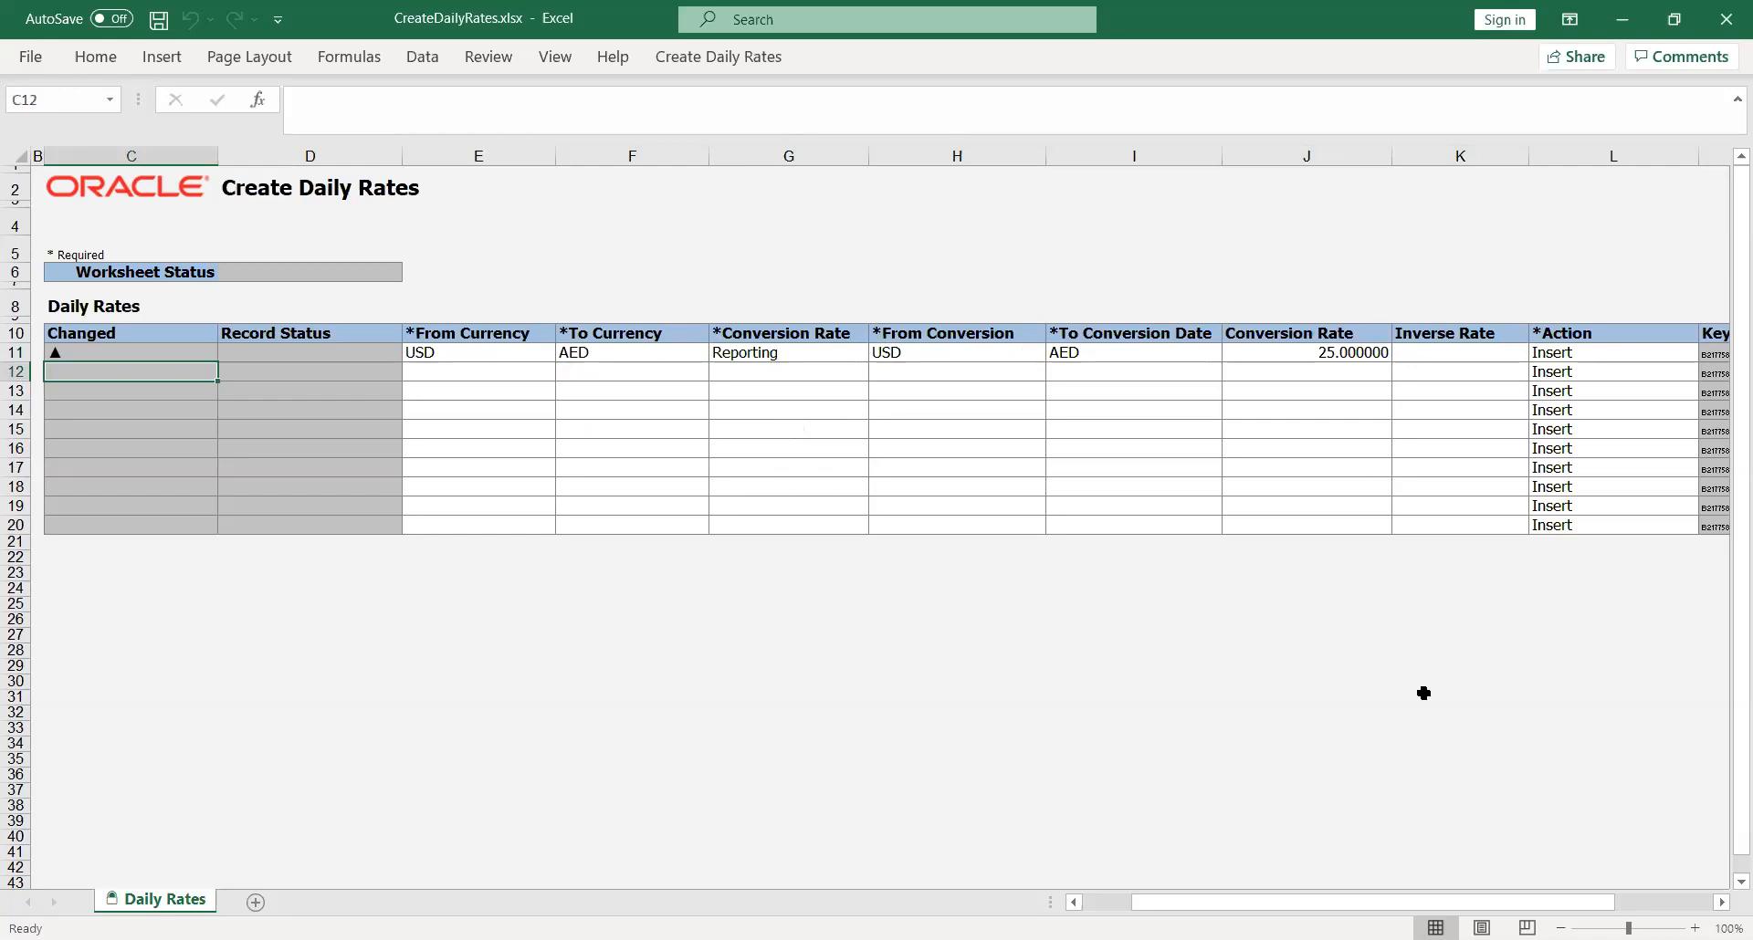
left_click_drag(1303, 908, 1234, 908)
left_click(732, 744)
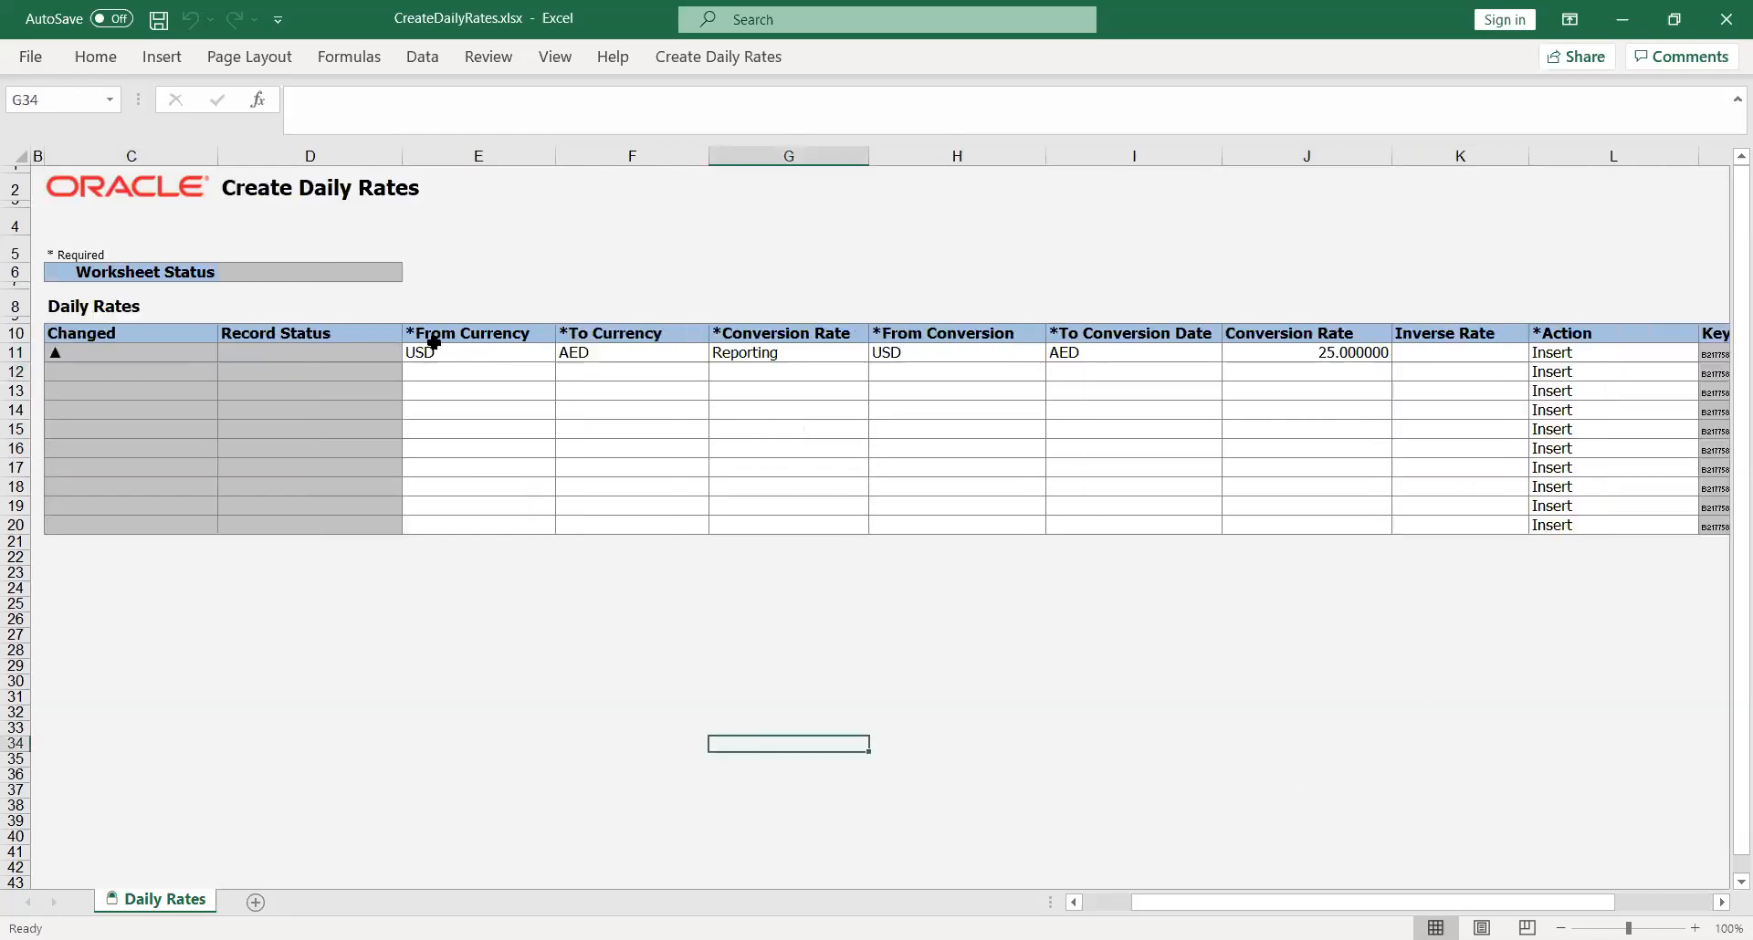
Step: Set the first row's from conversion date to 01-Aug-2020 and its to conversion date to 31-Aug-2020
left_click(721, 58)
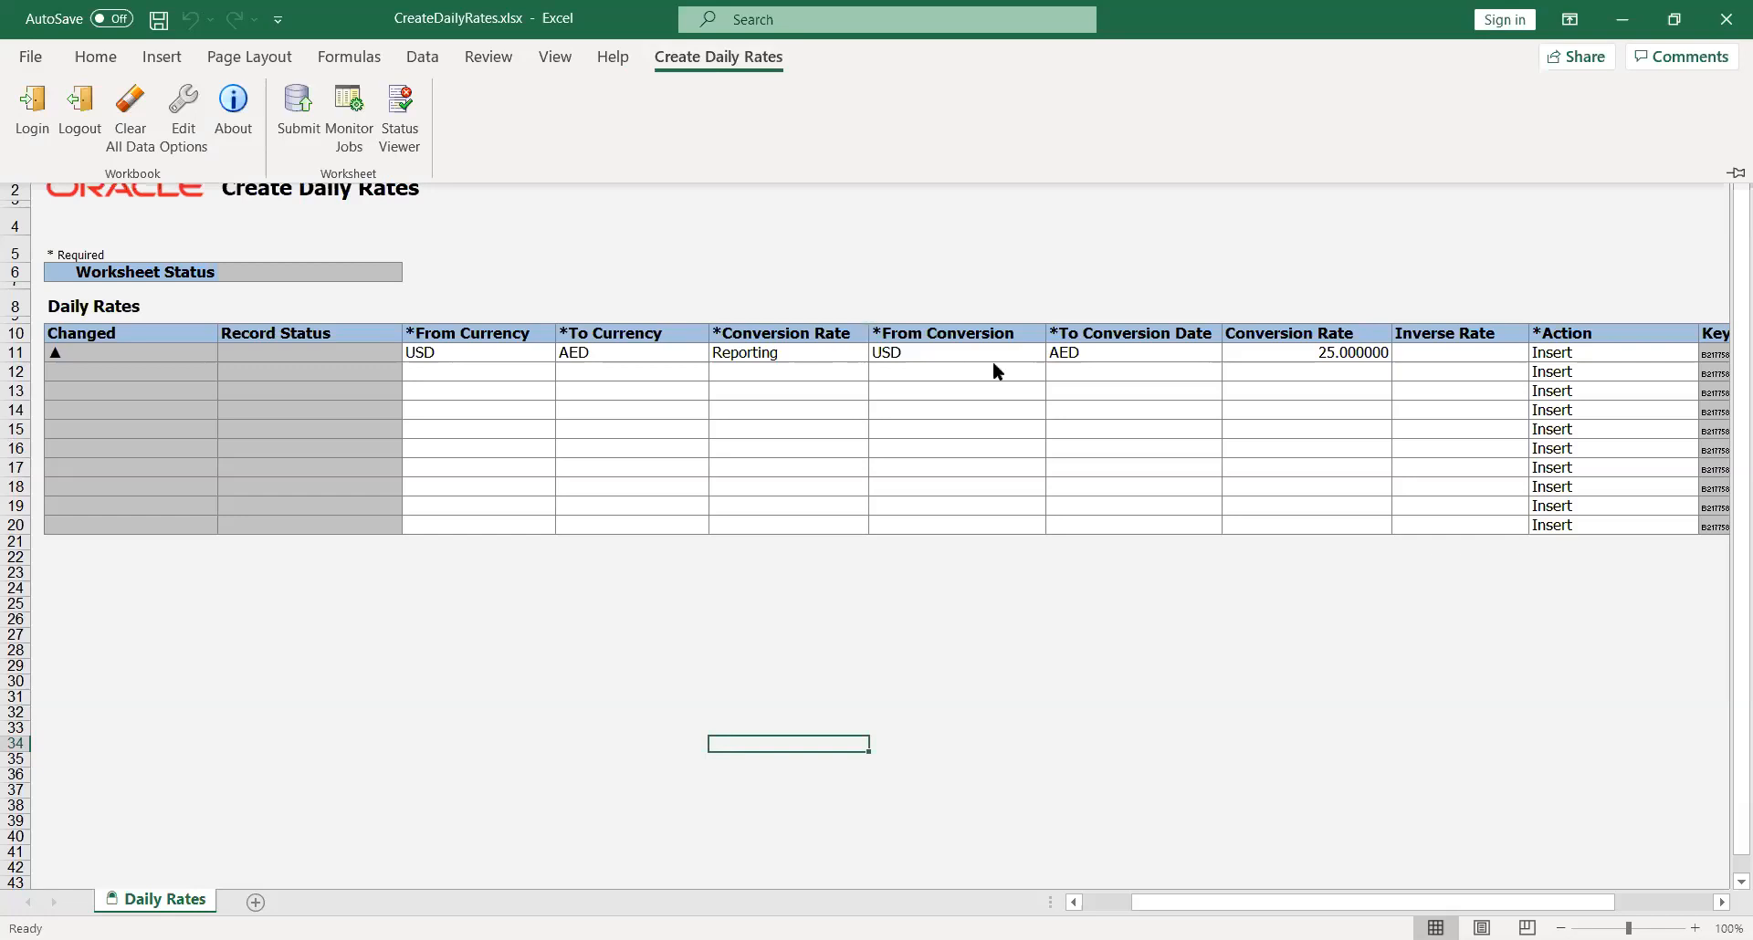
left_click(906, 349)
left_click(906, 350)
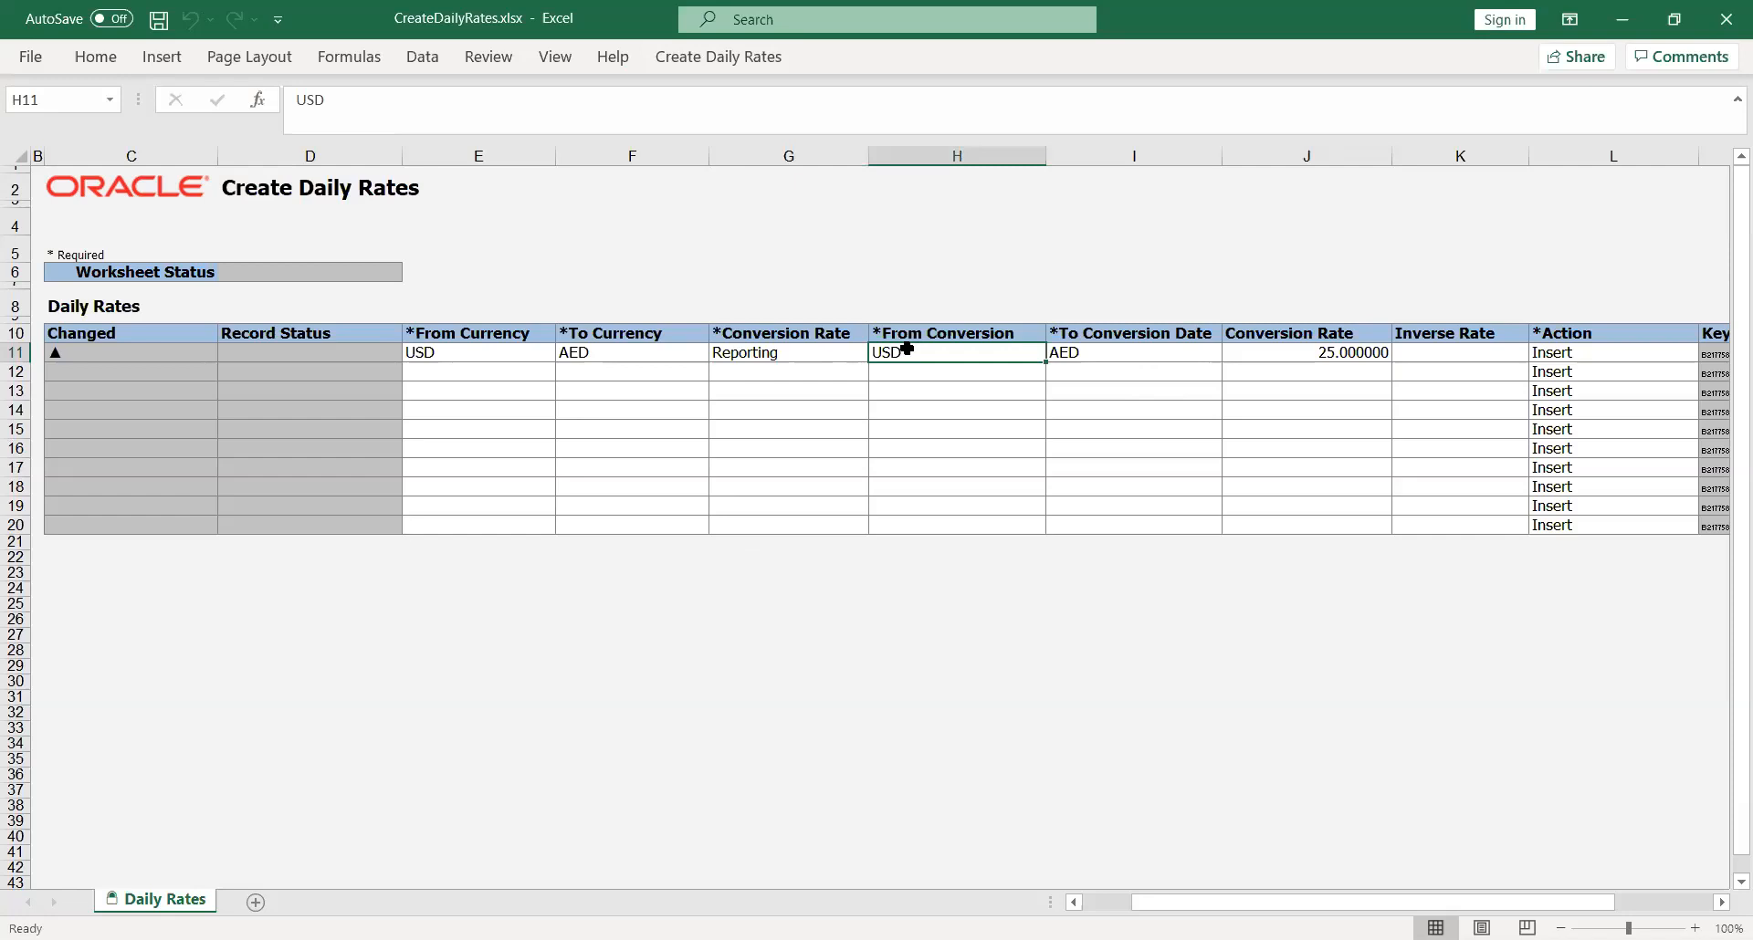
type("01")
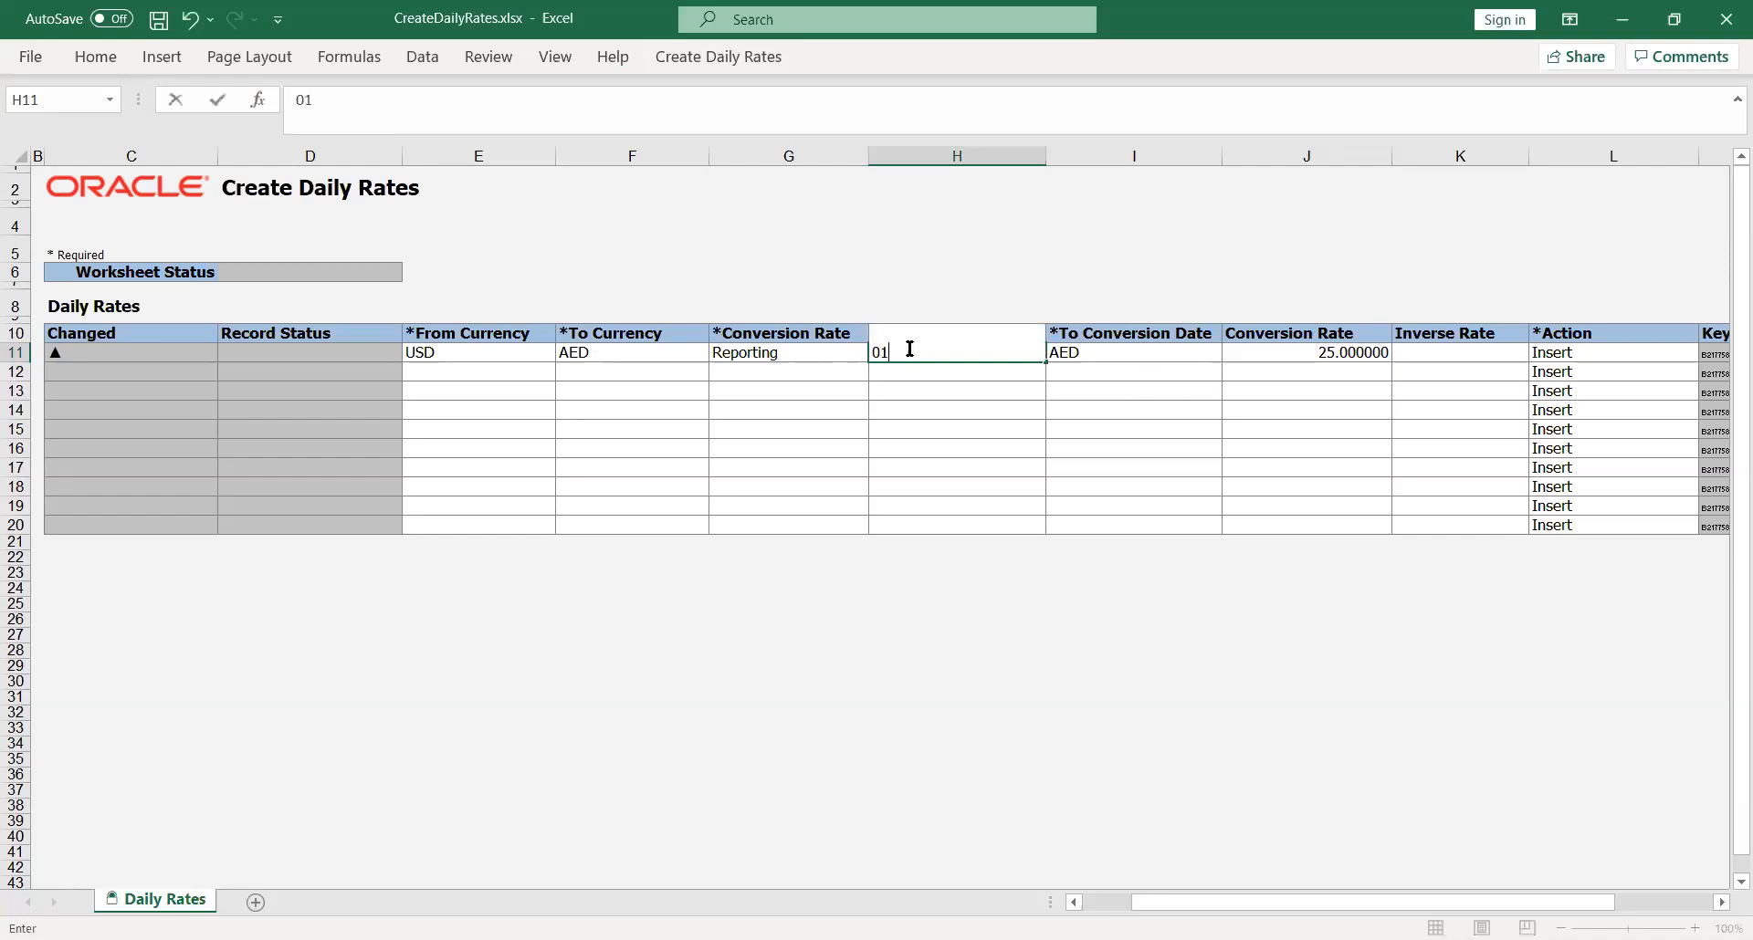
type("-Aug-2020")
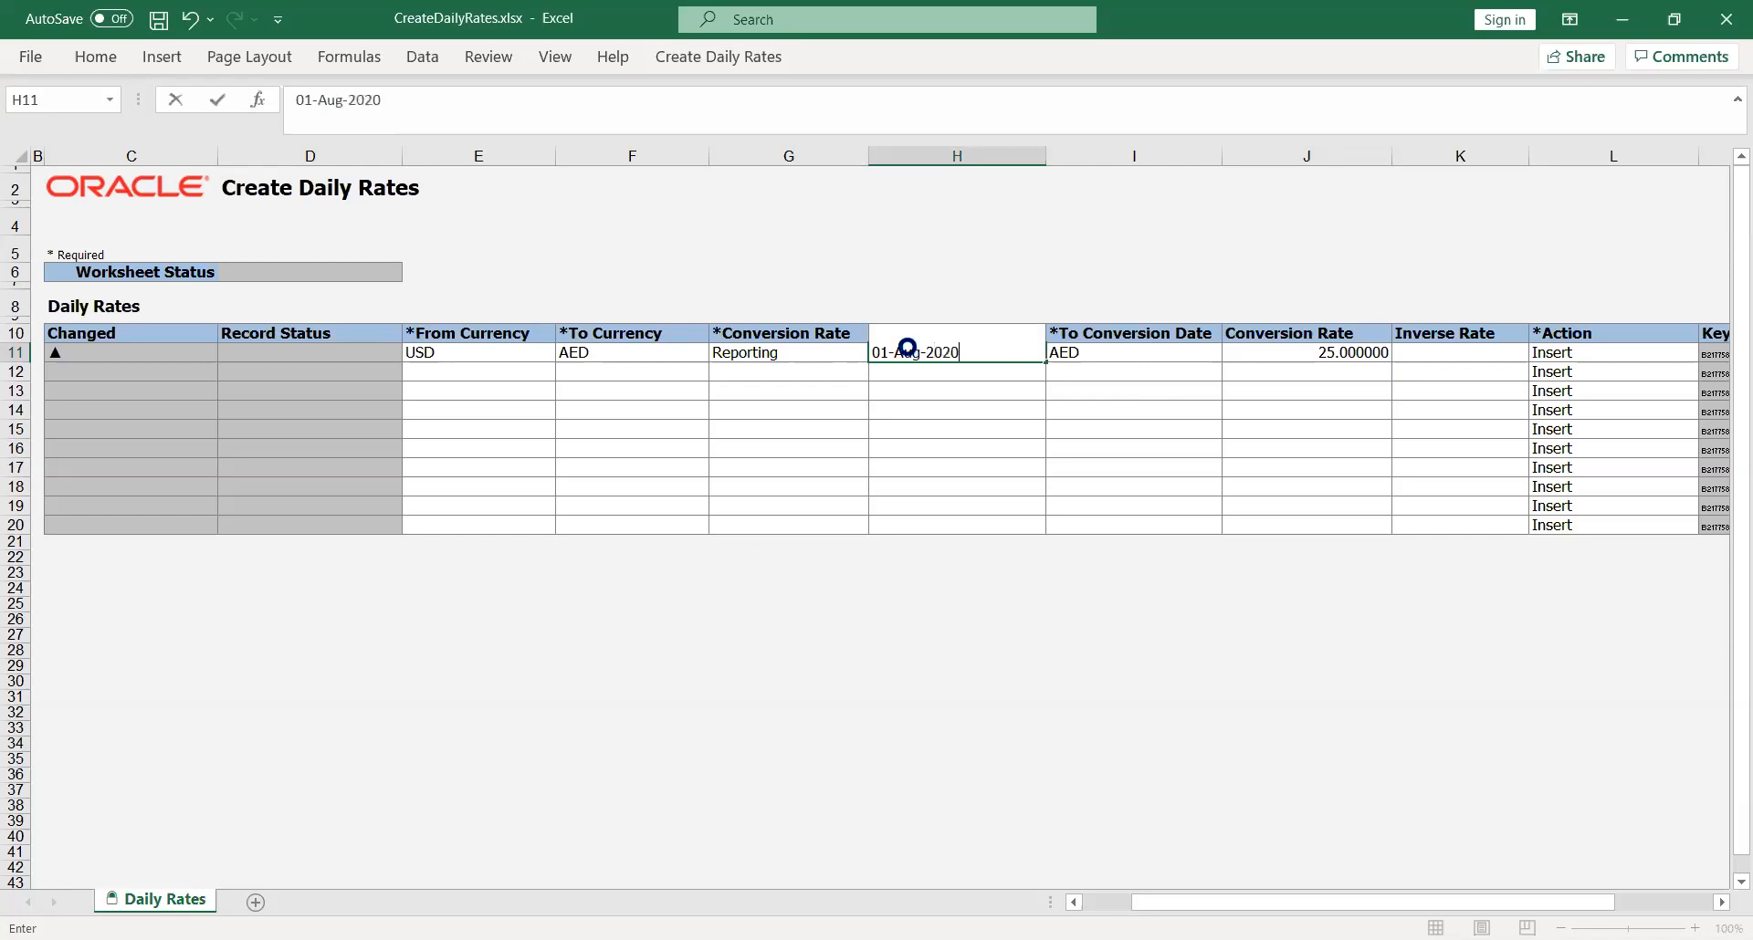
key("Tab")
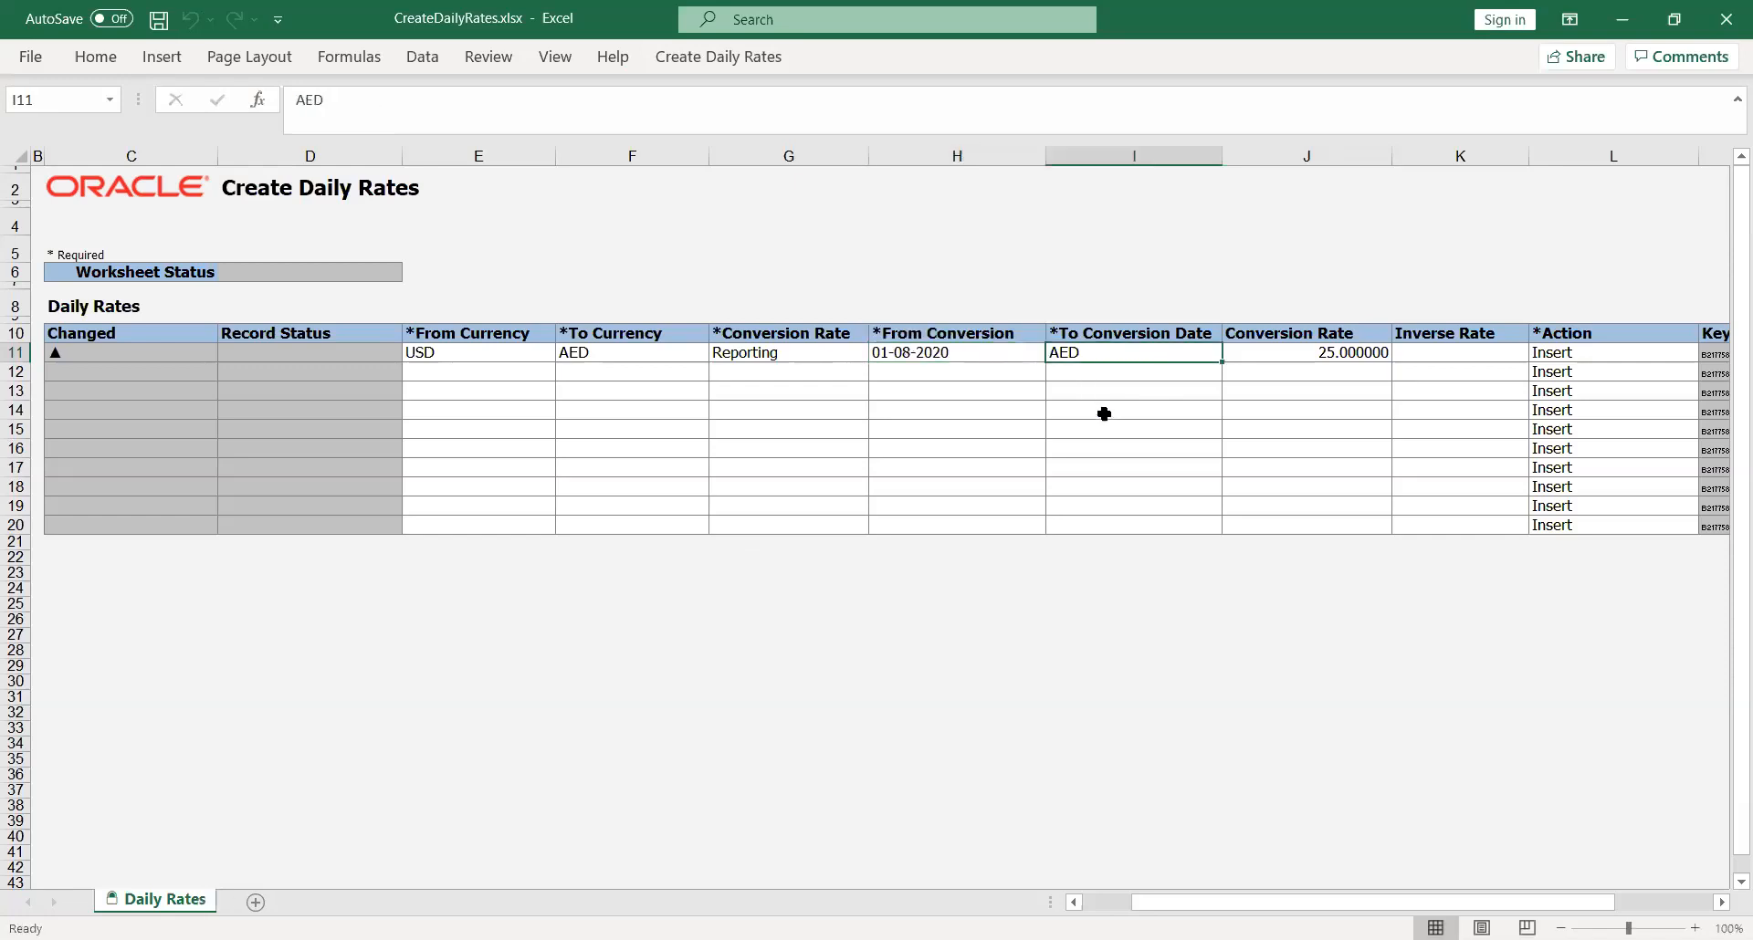
type("31-")
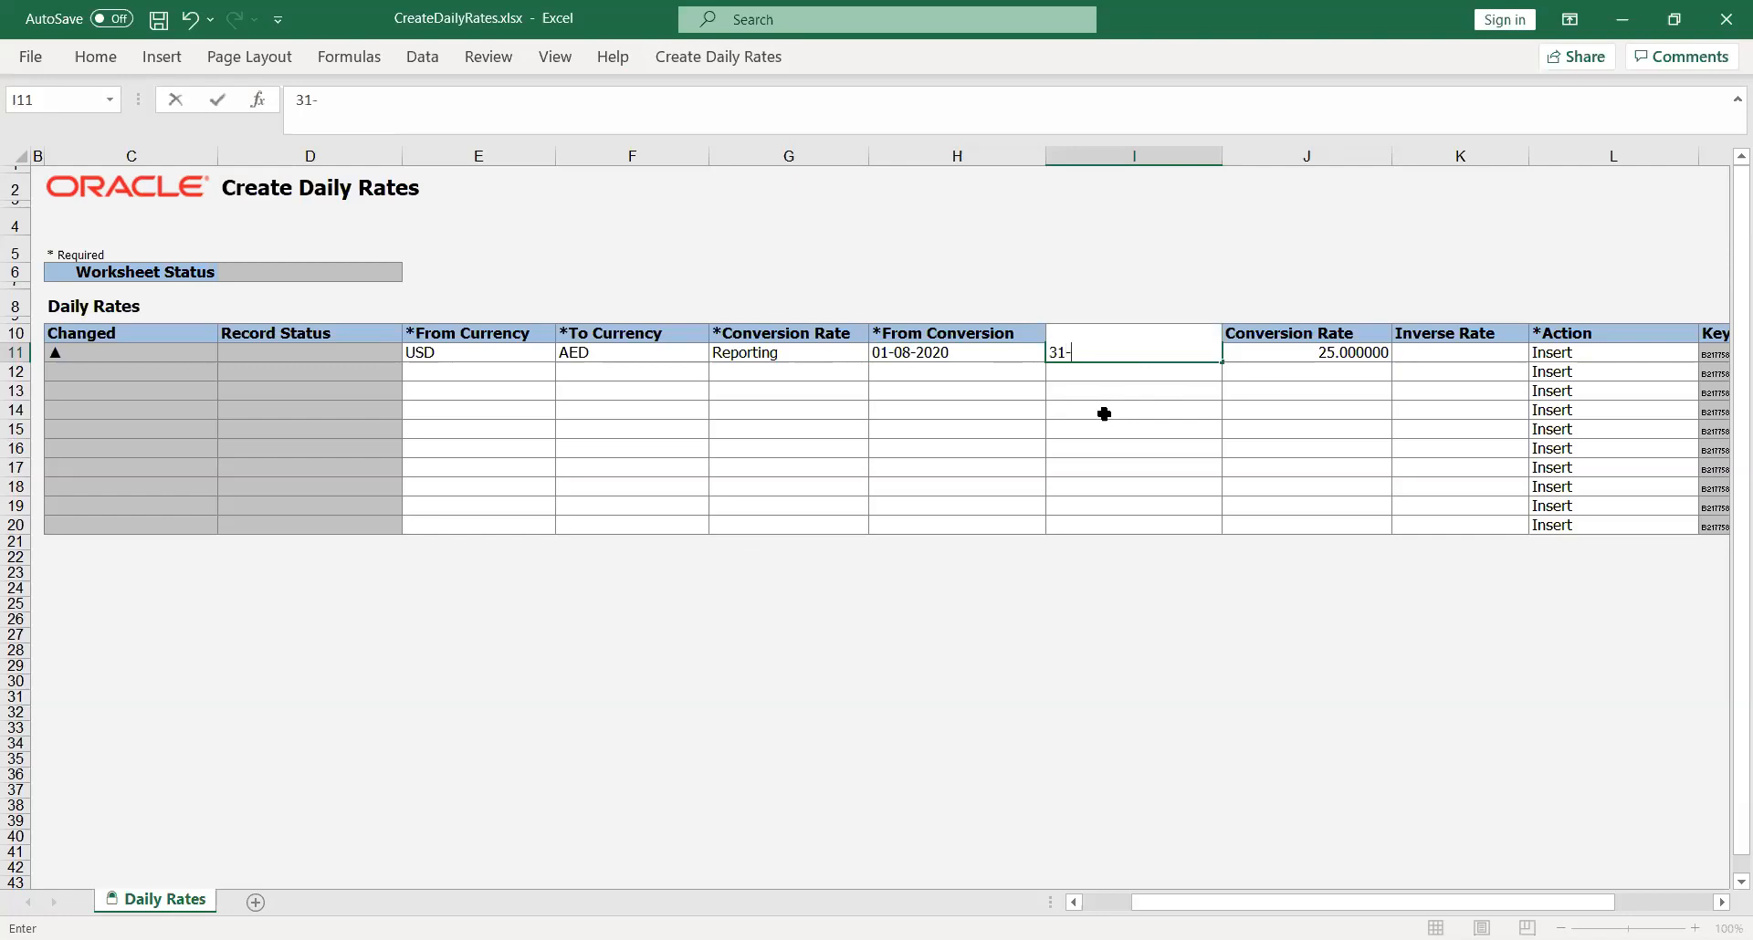
type("Aug-2020")
key("Tab")
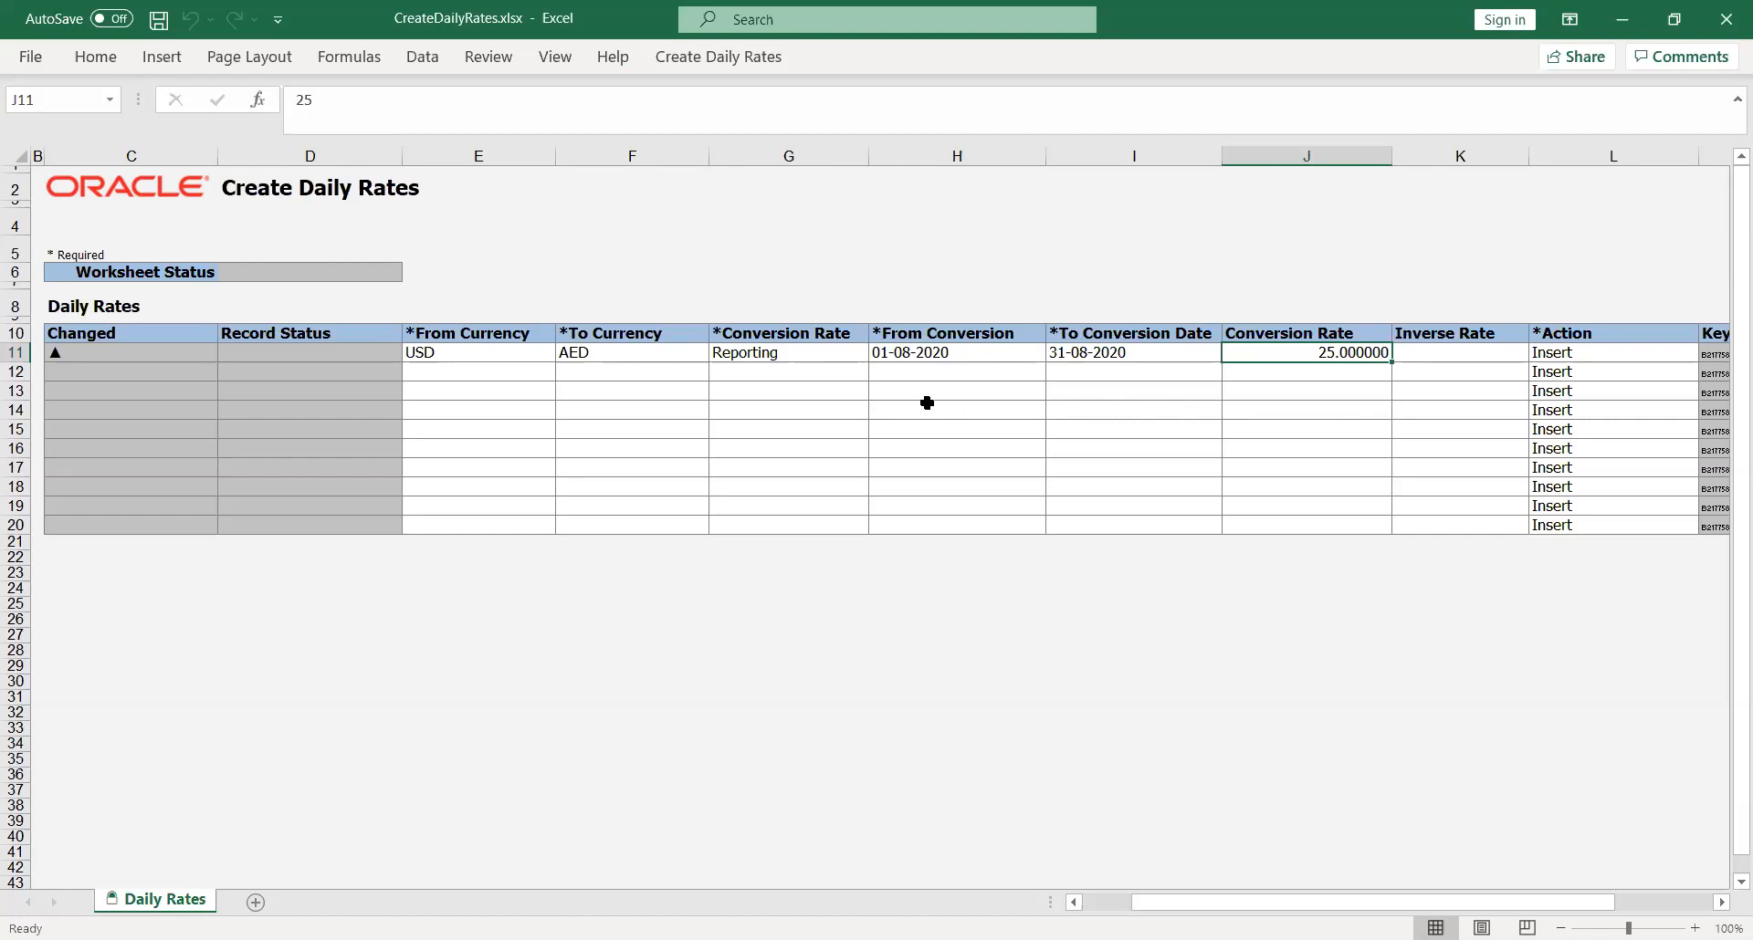
Step: Submit the daily rates worksheet with automatic submission of the daily rates import program, and close the confirmation
left_click(706, 60)
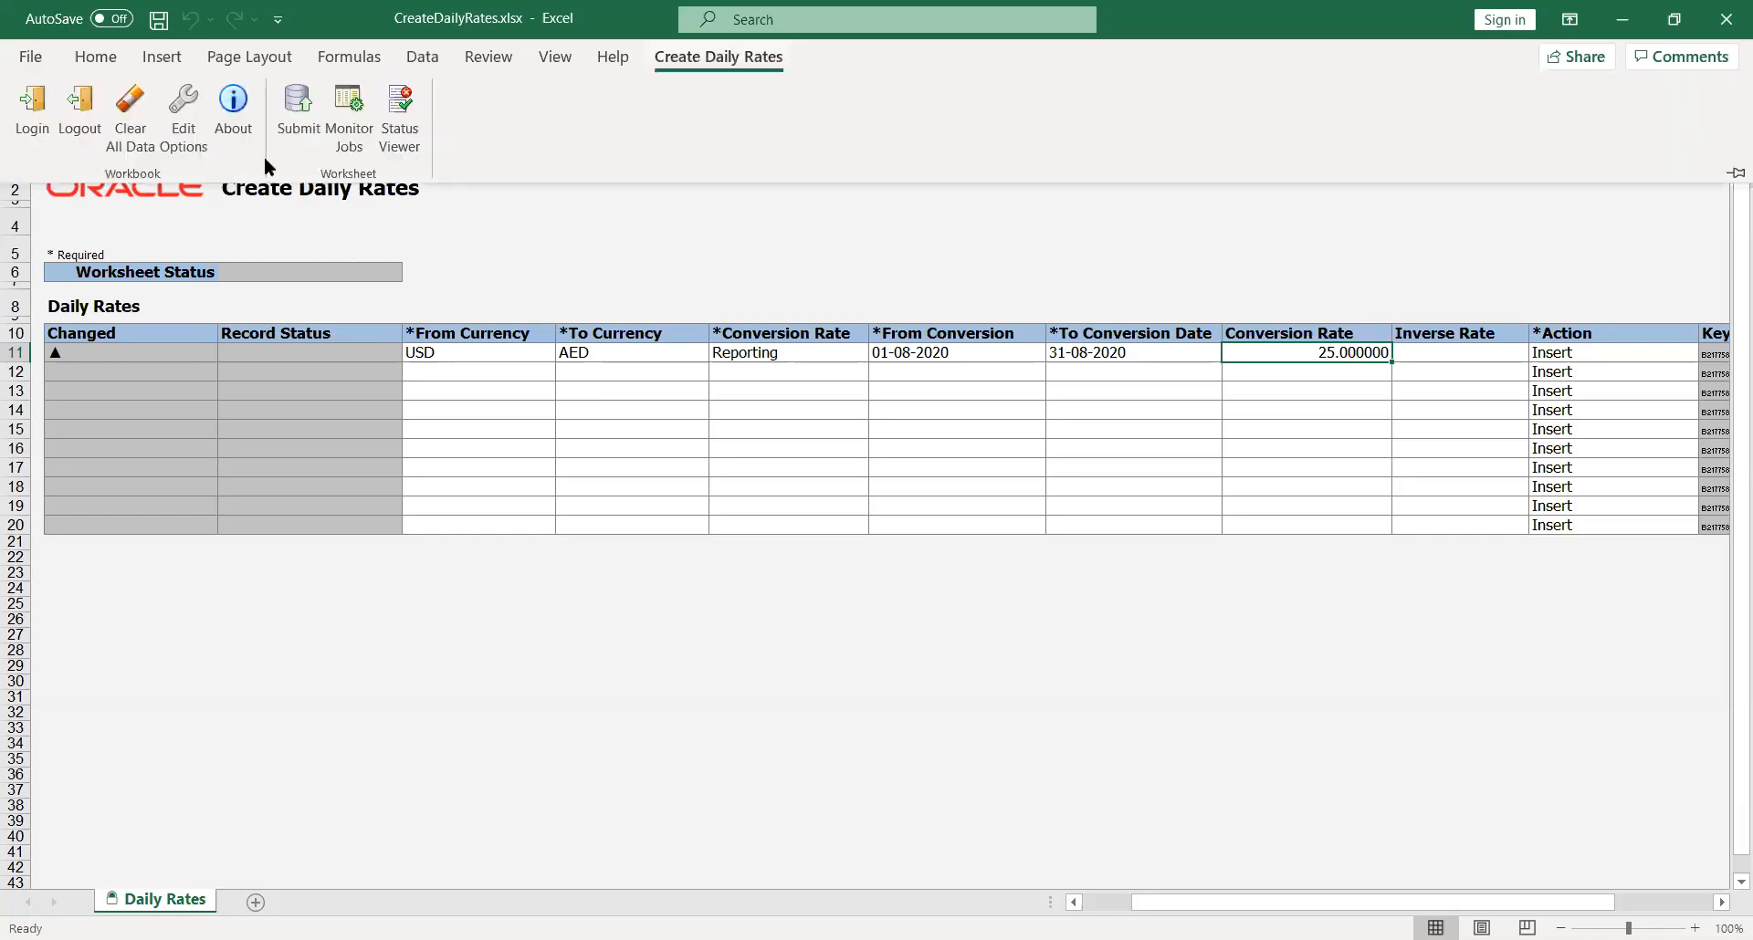
left_click(299, 102)
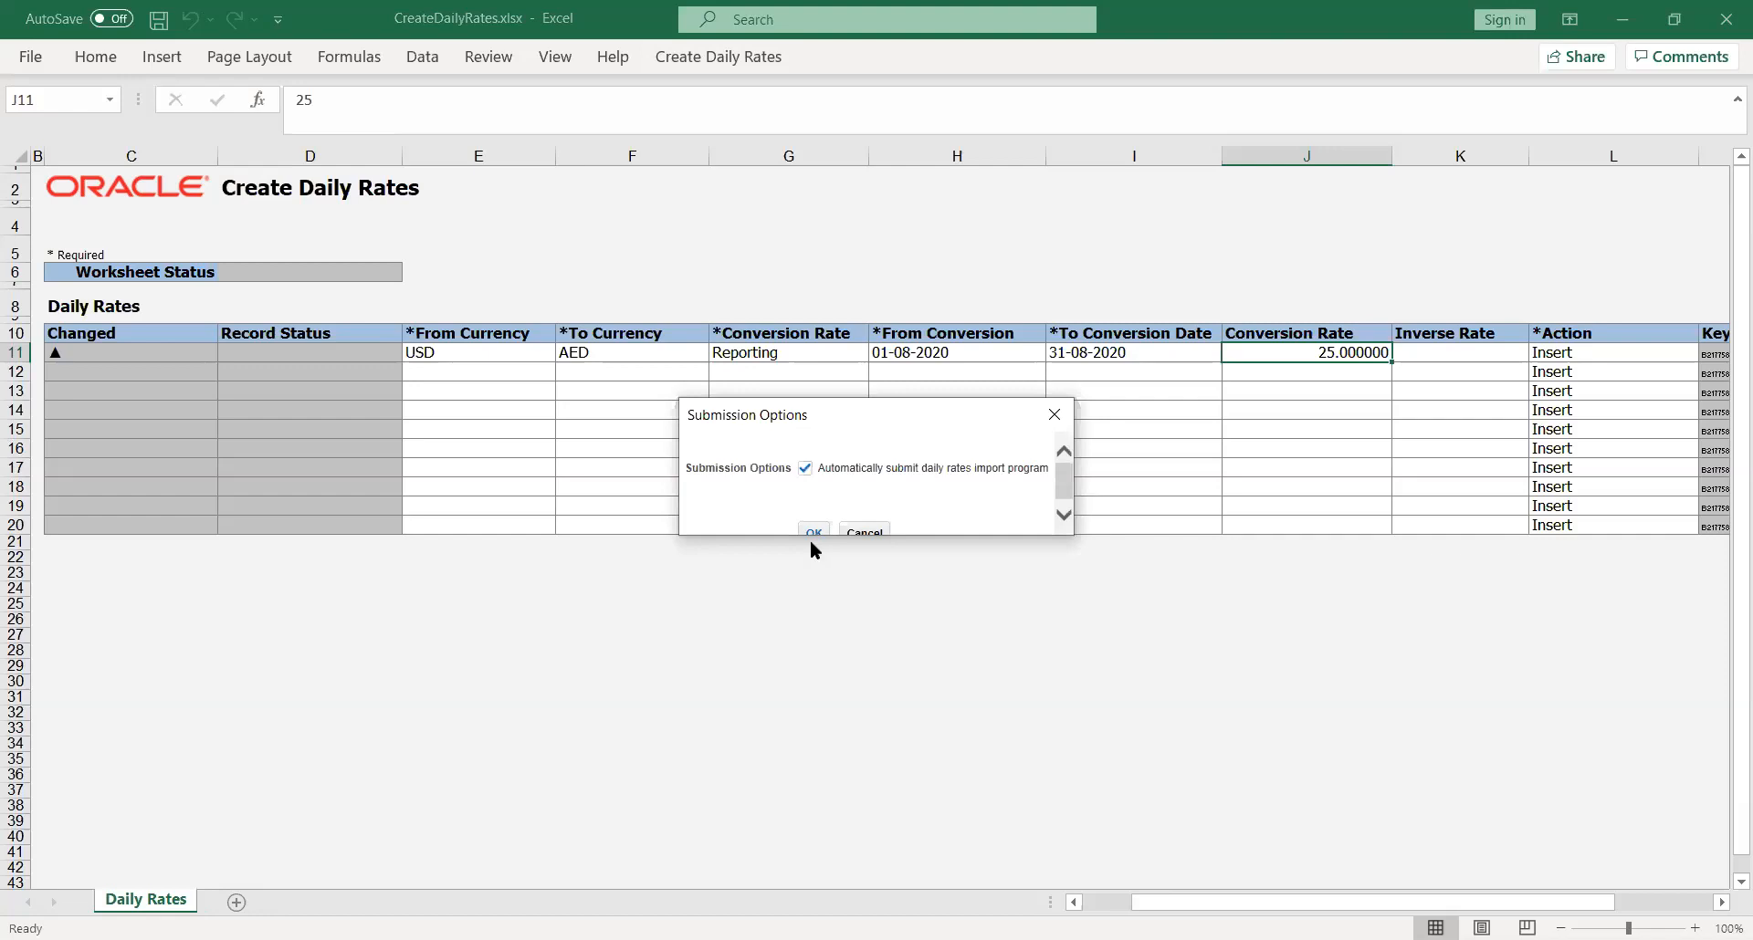
left_click(812, 531)
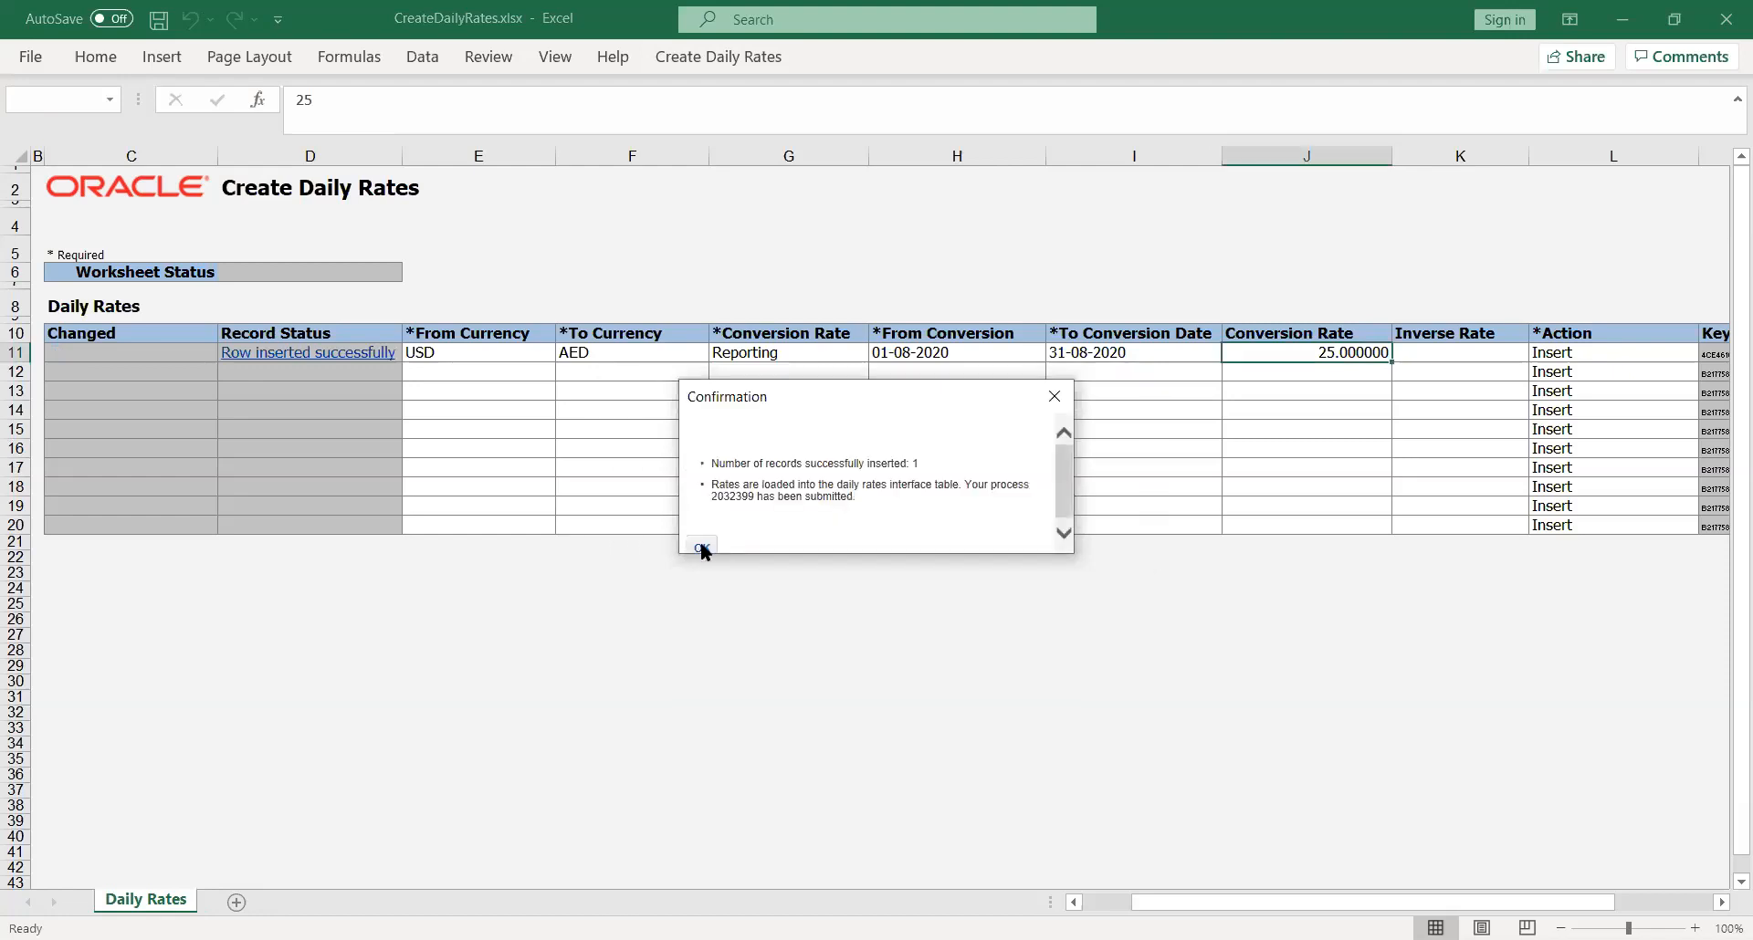
left_click(702, 548)
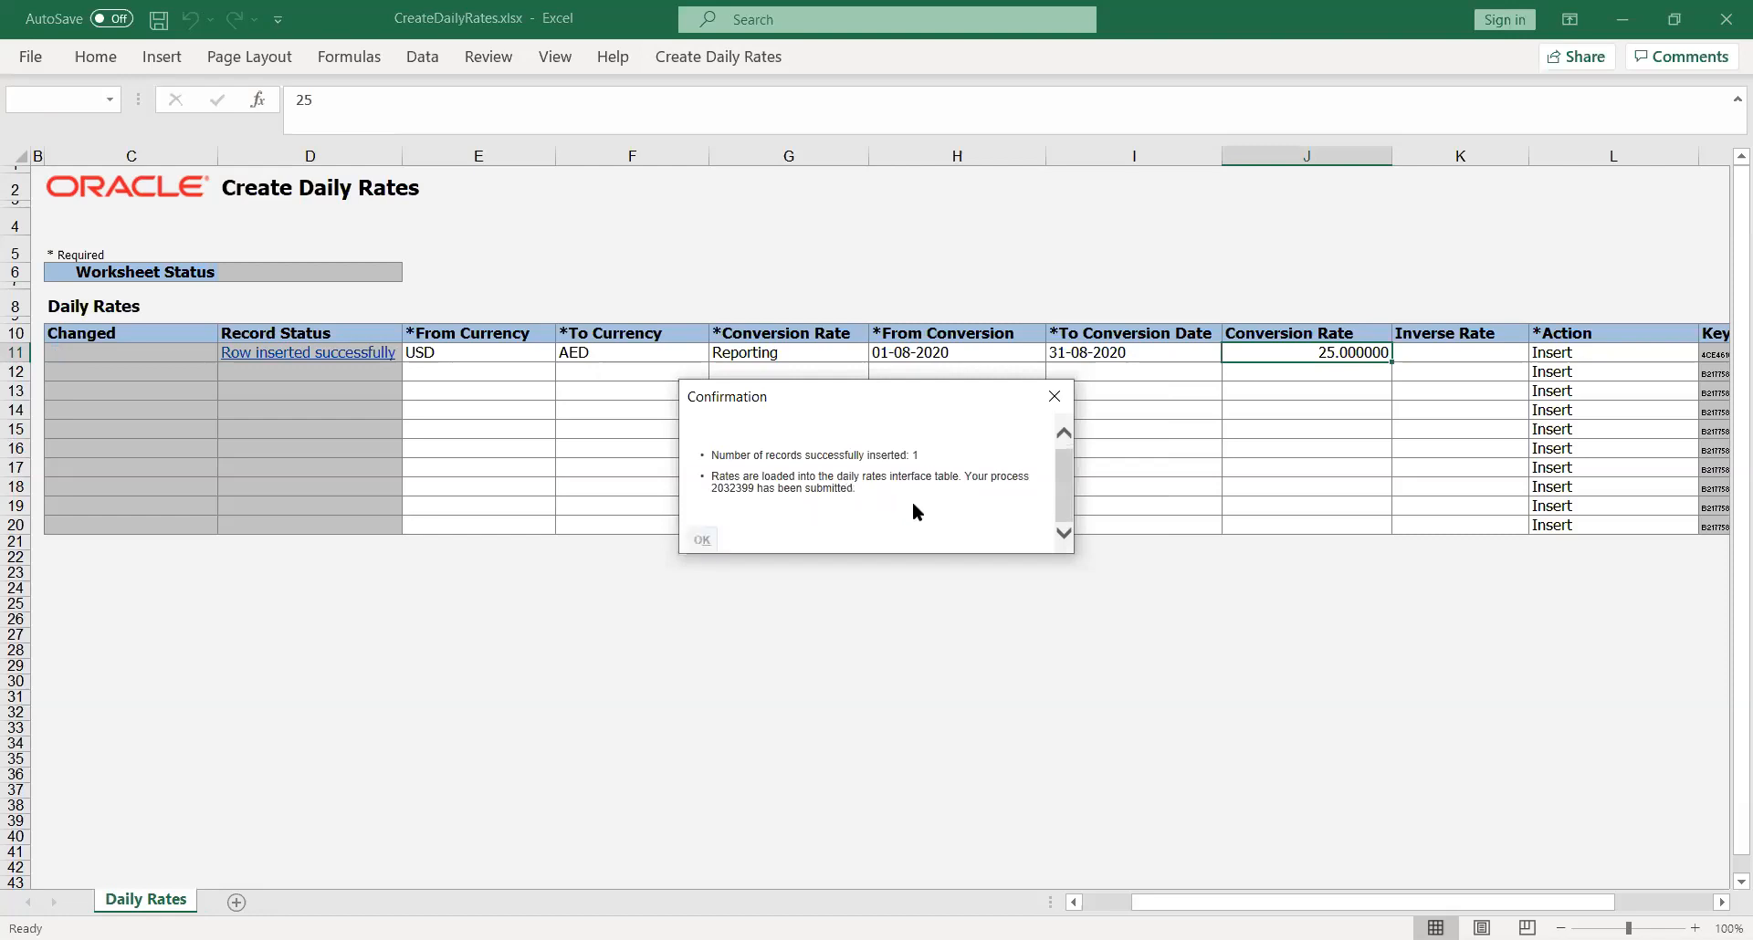
left_click(792, 647)
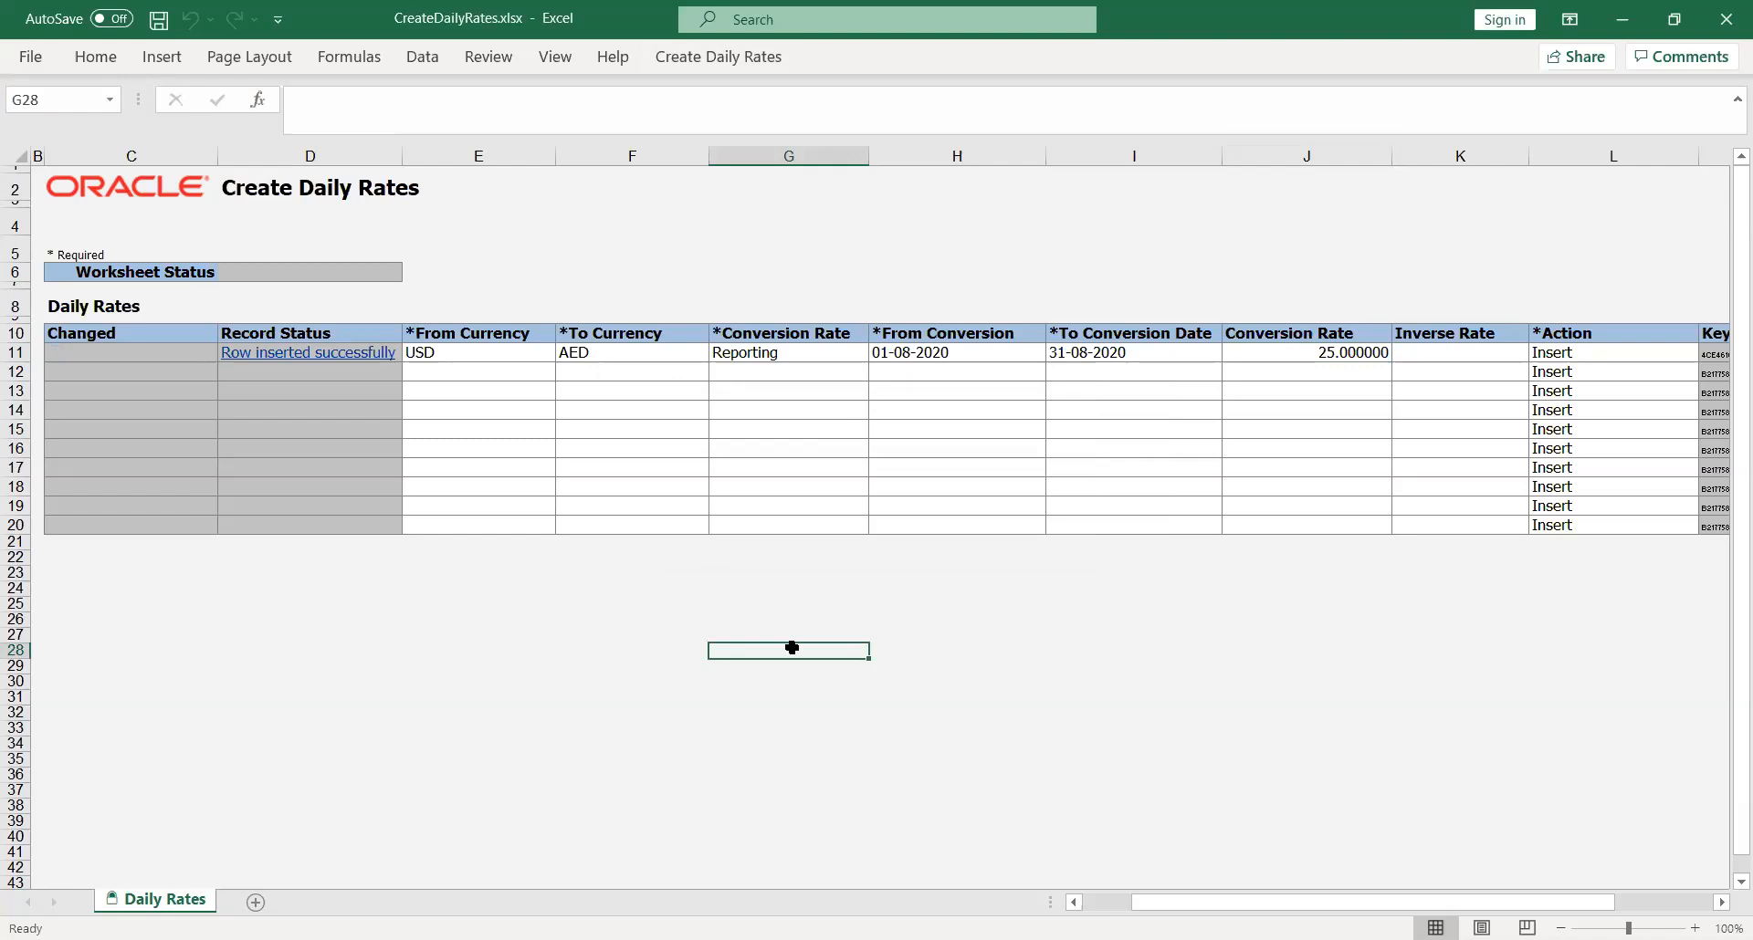
Step: Switch to Oracle Applications in Chrome, go to Scheduled Processes, and refresh the process list to check the daily rates import
key("alt+Tab")
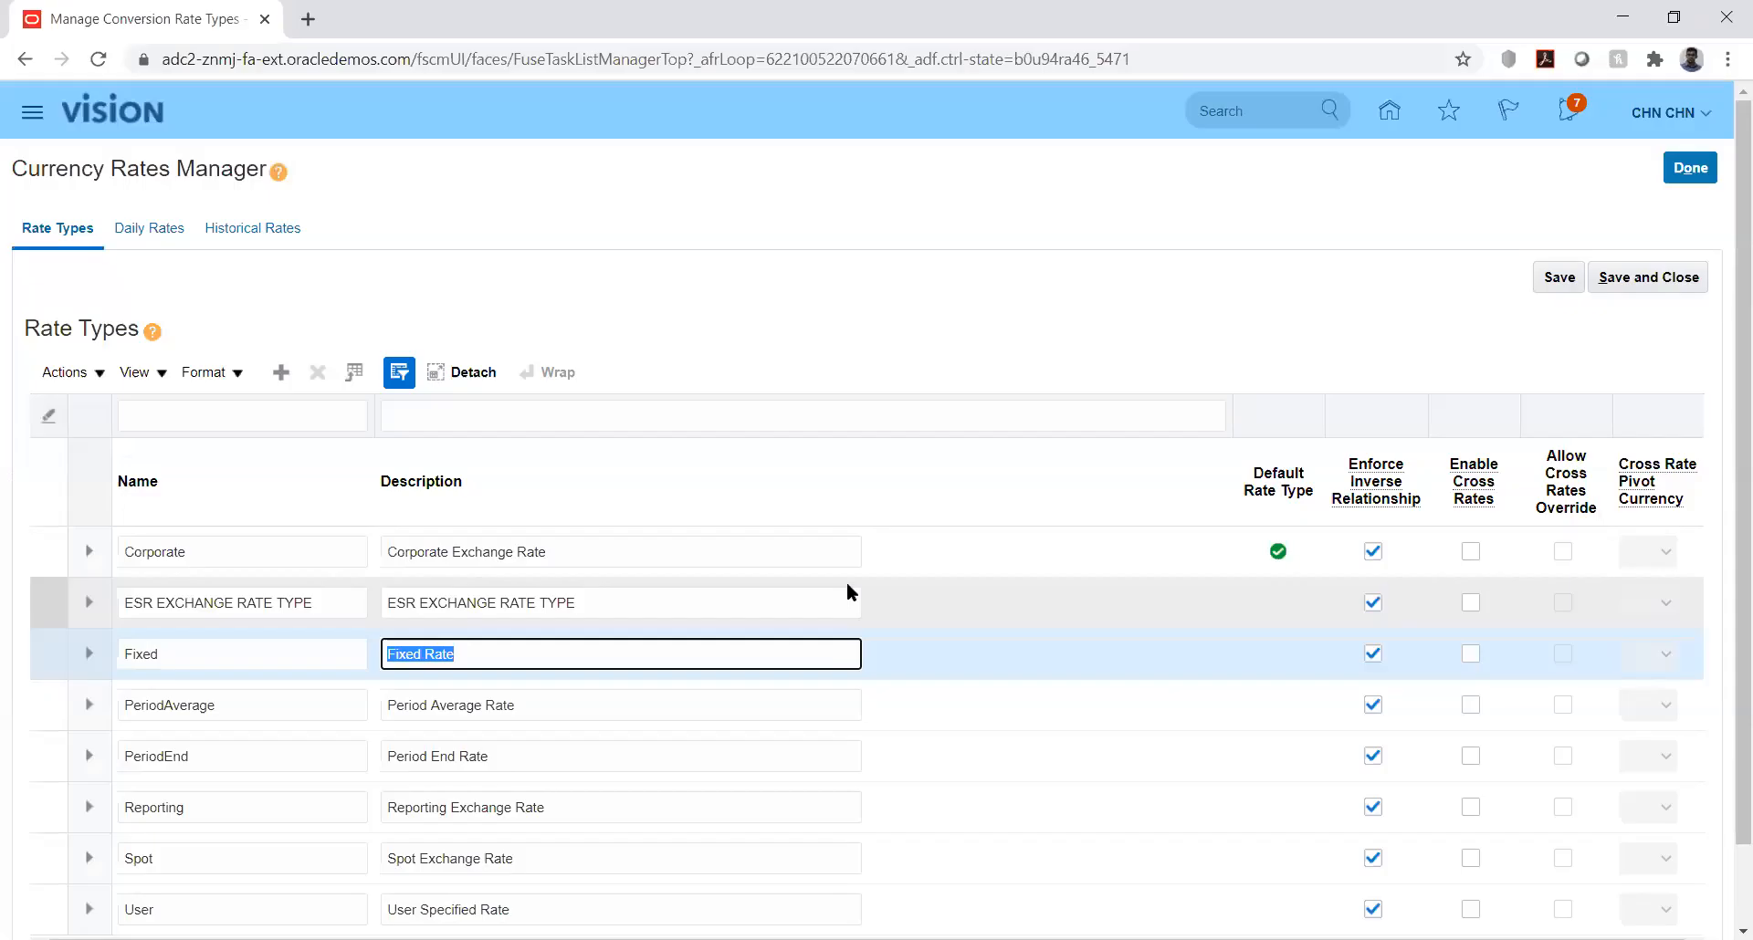
left_click(820, 276)
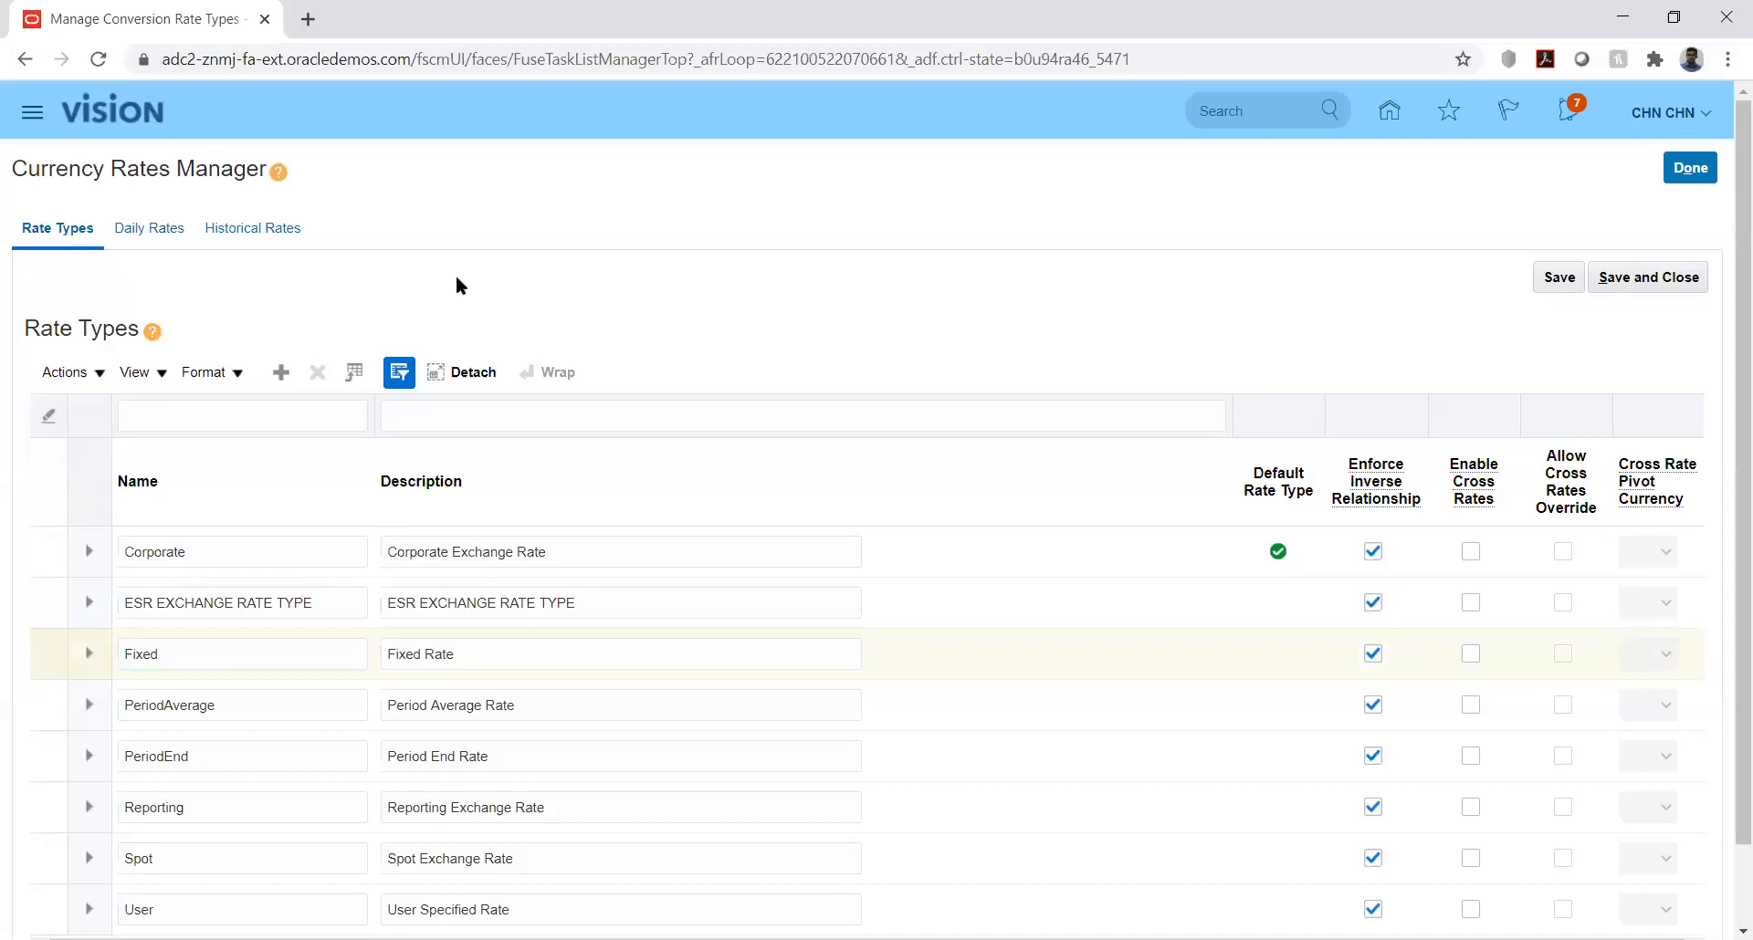
left_click(32, 112)
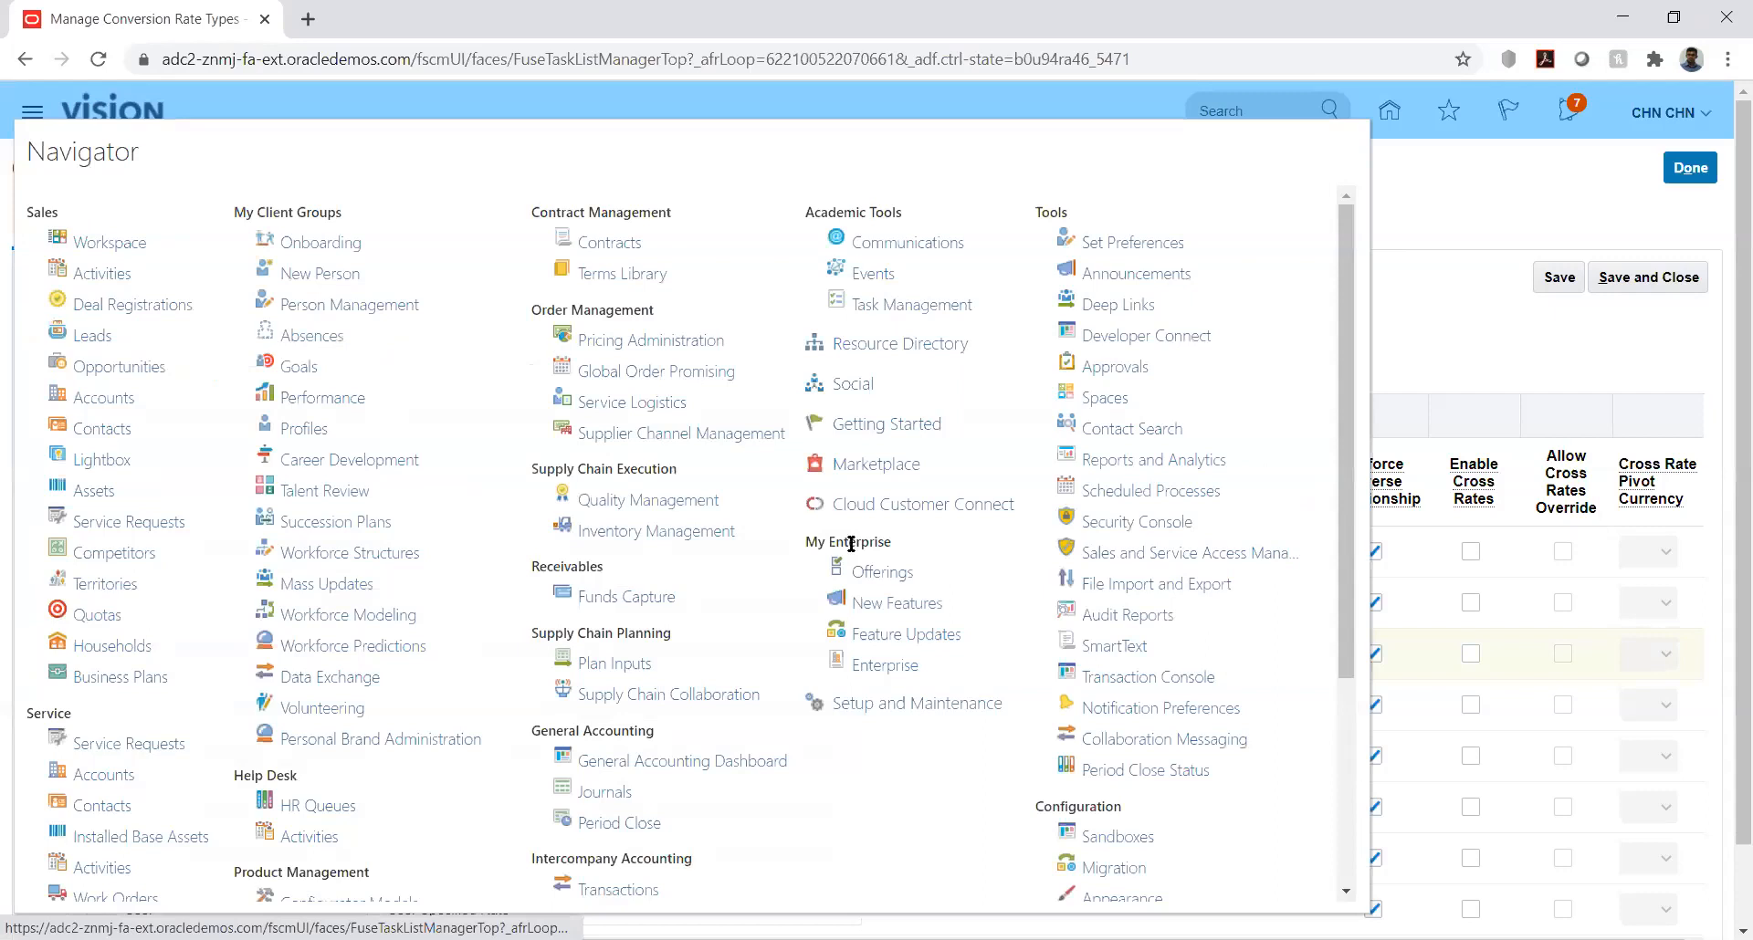
left_click(1178, 492)
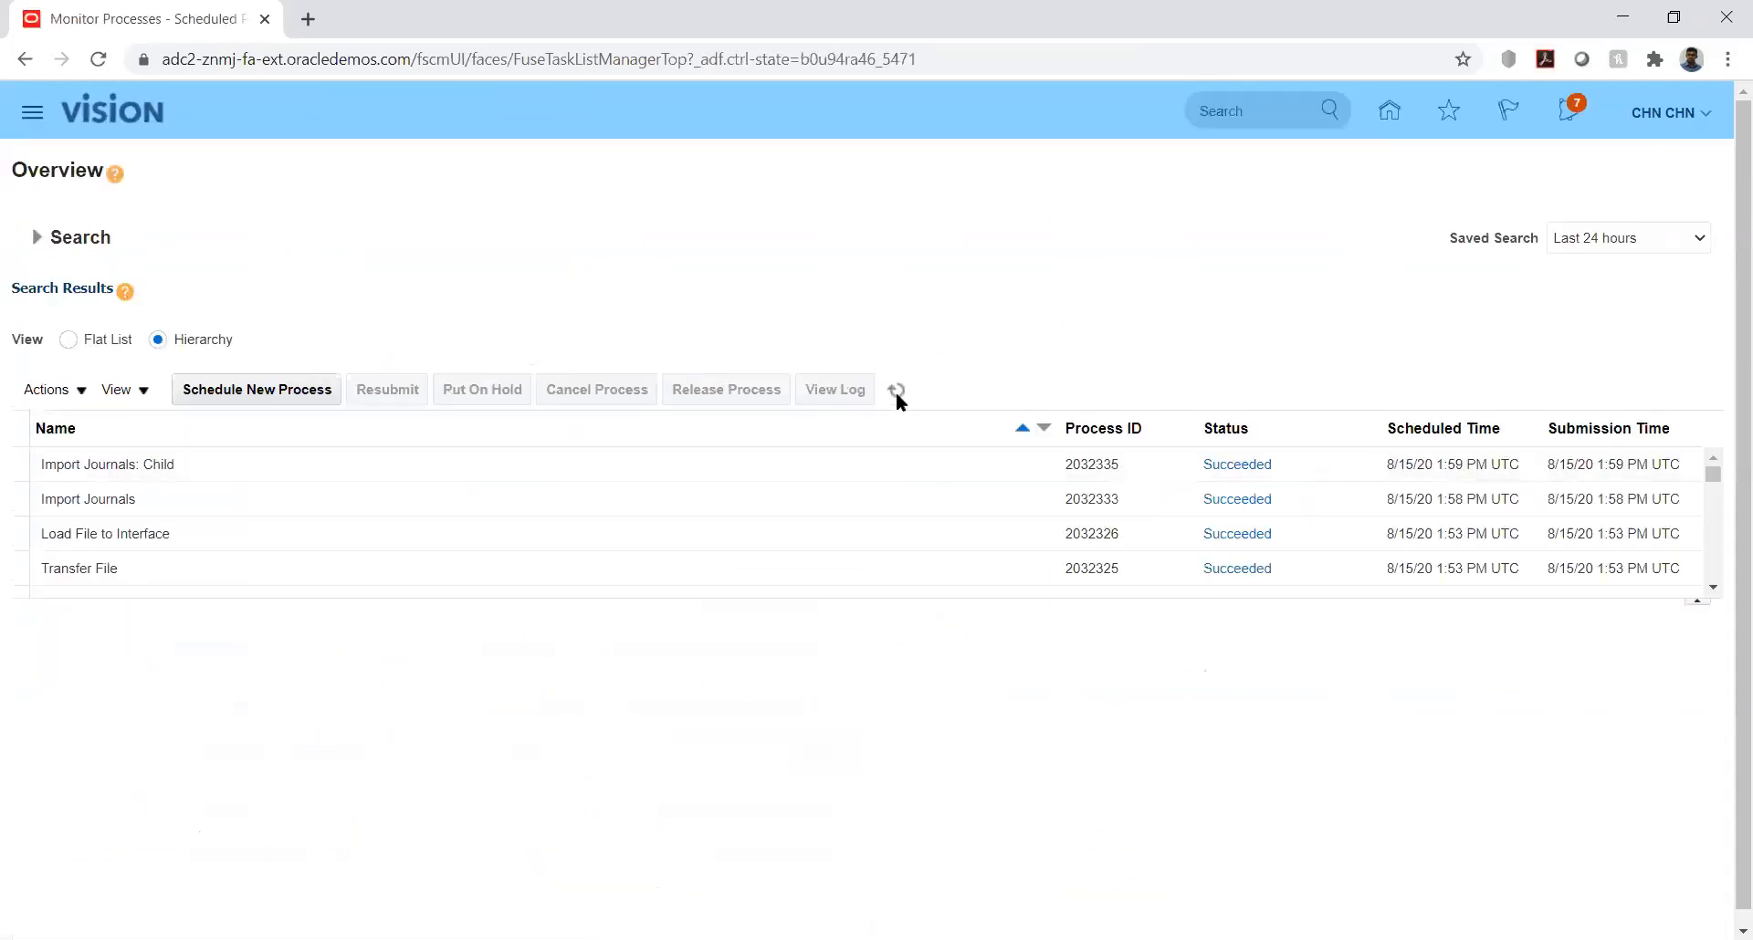
left_click(896, 390)
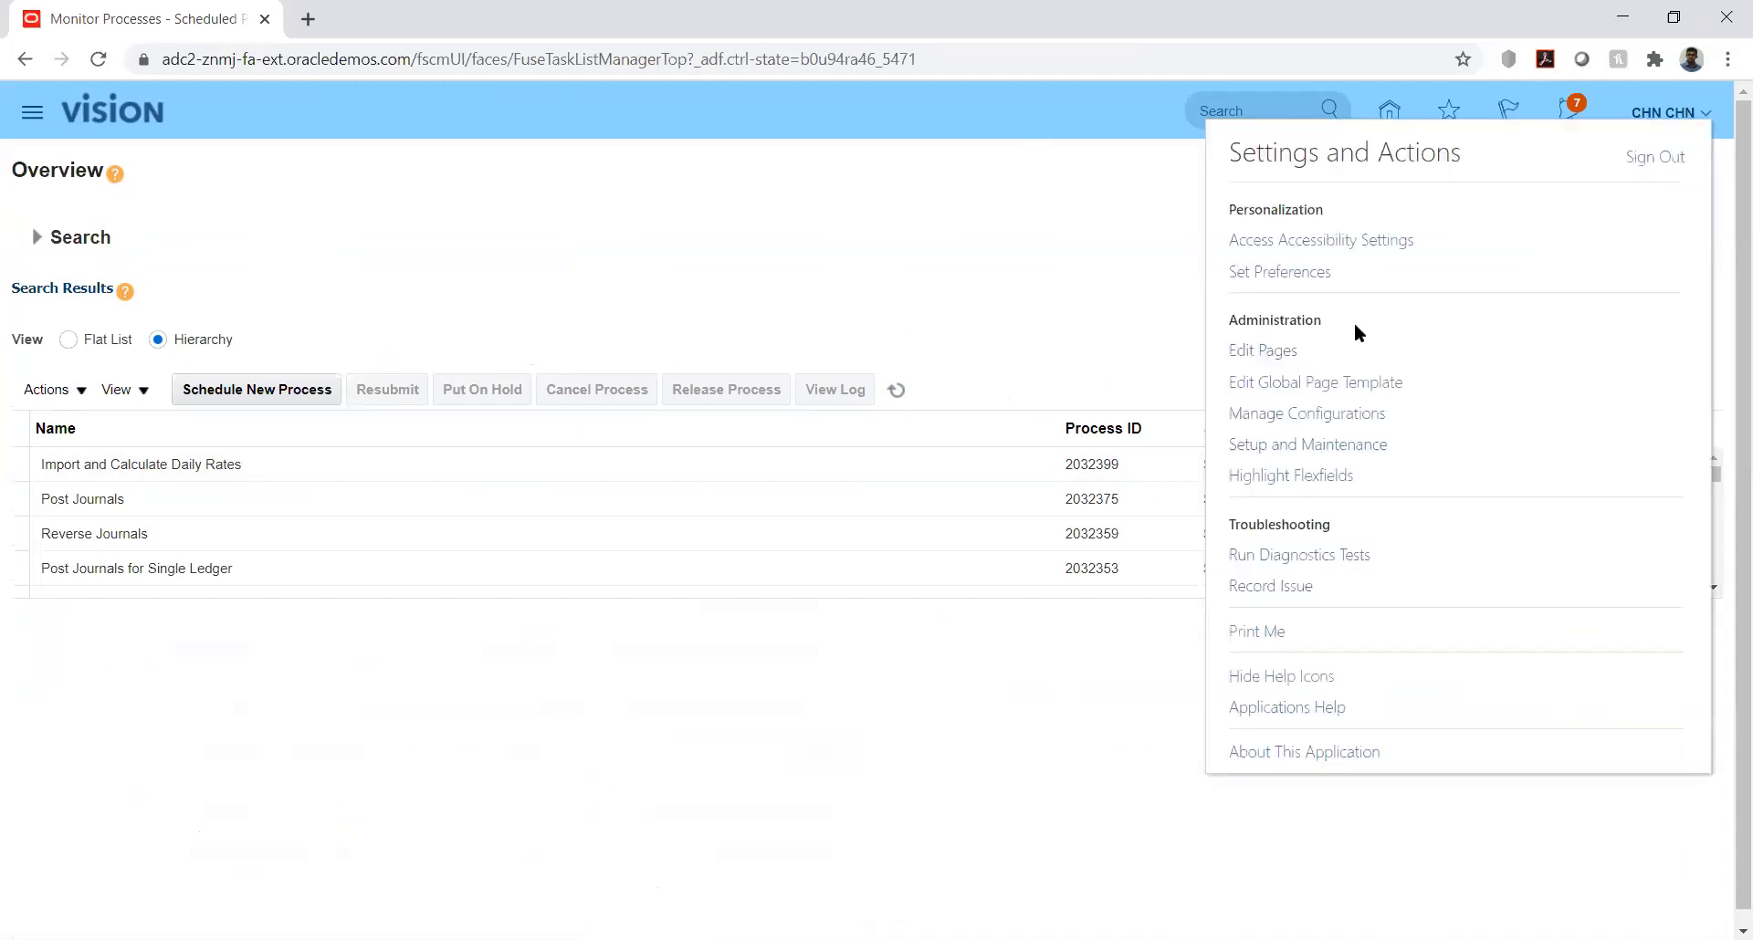
Step: Search Setup and Maintenance for %mana%curr%, open the Manage Currencies task, and cancel out of it
left_click(1329, 444)
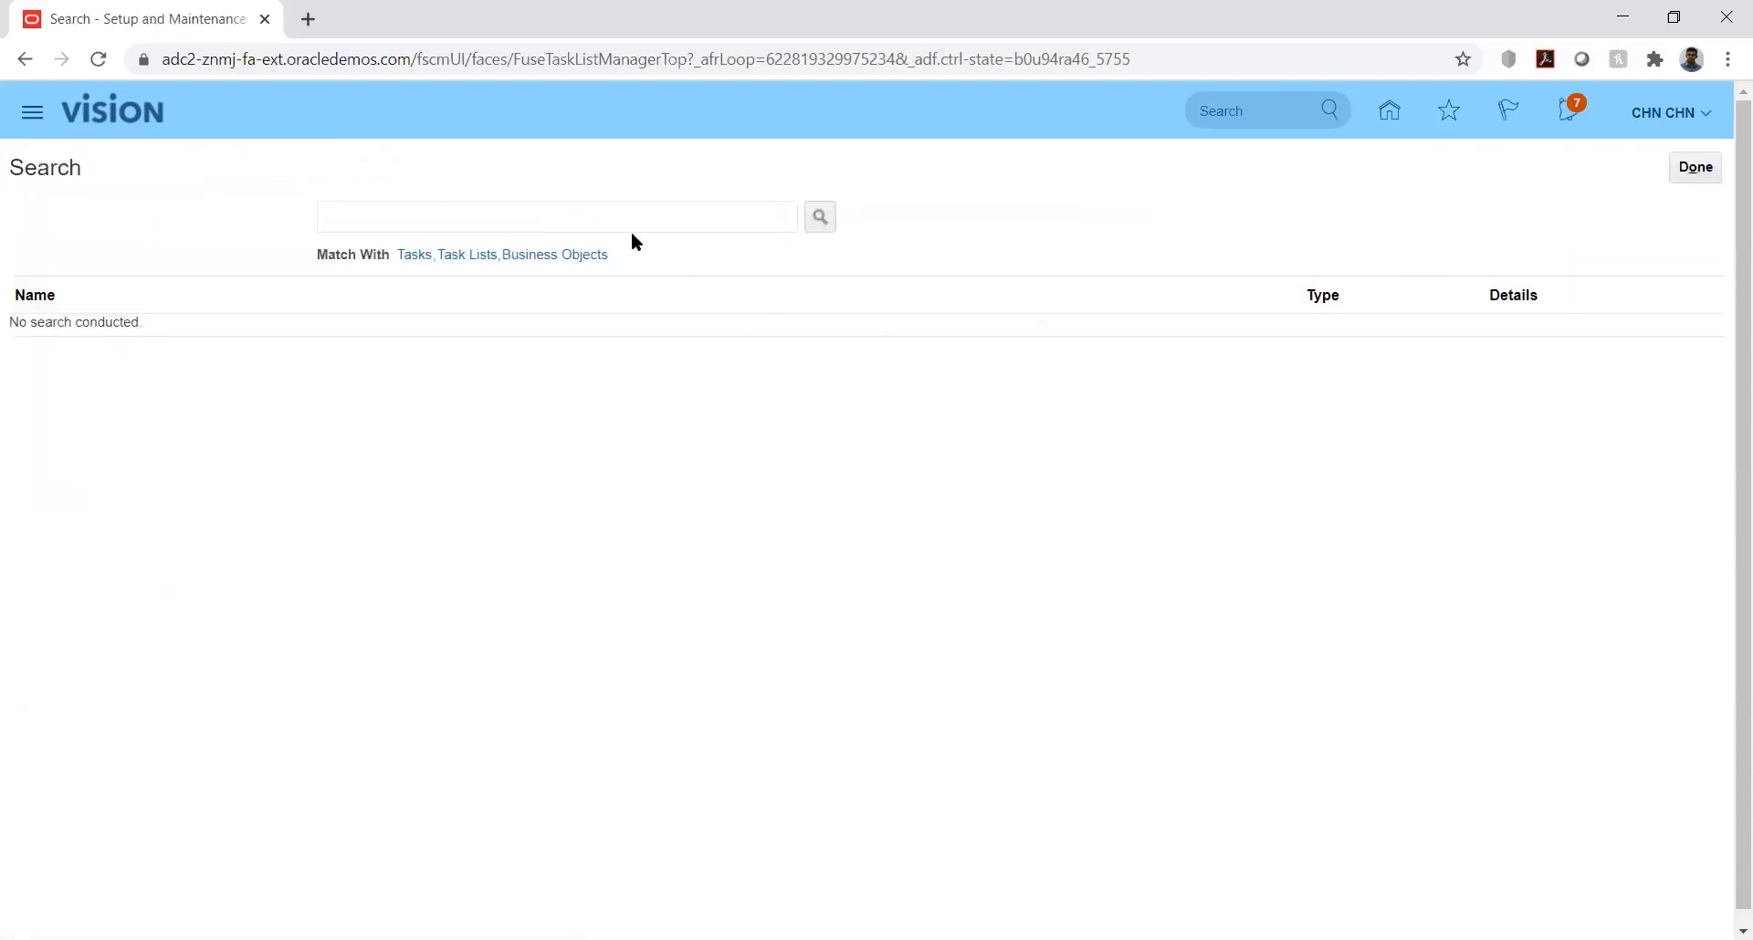
left_click(628, 224)
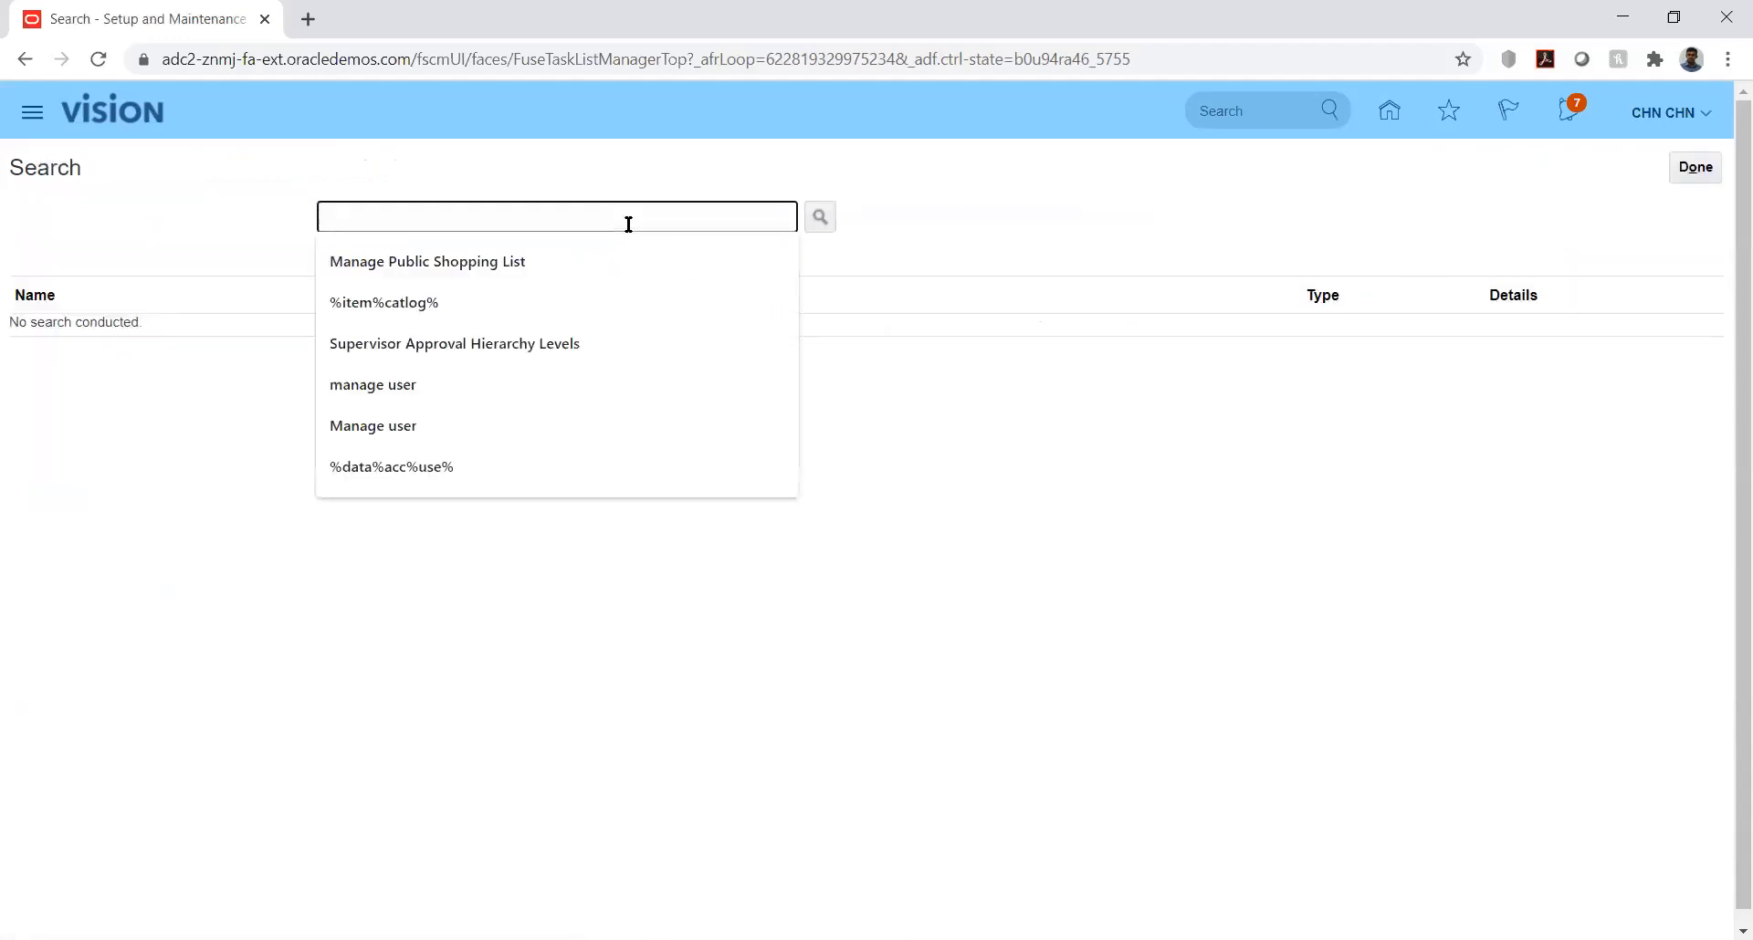
type("%mana%")
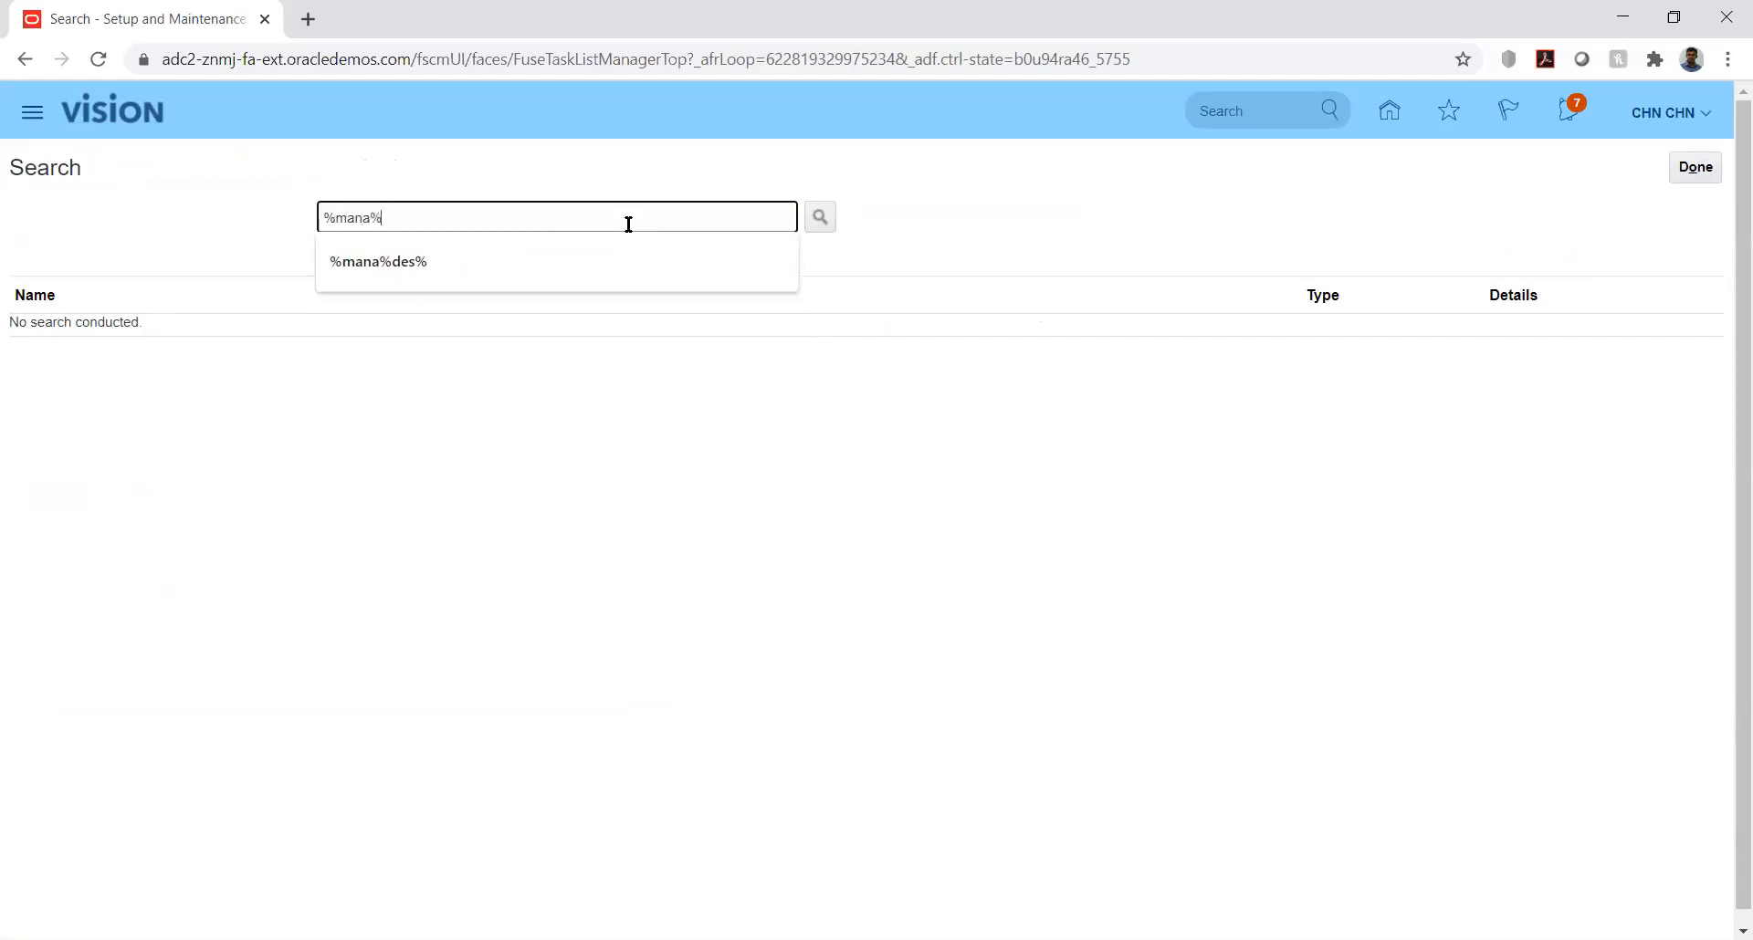
type("curr%")
key("Return")
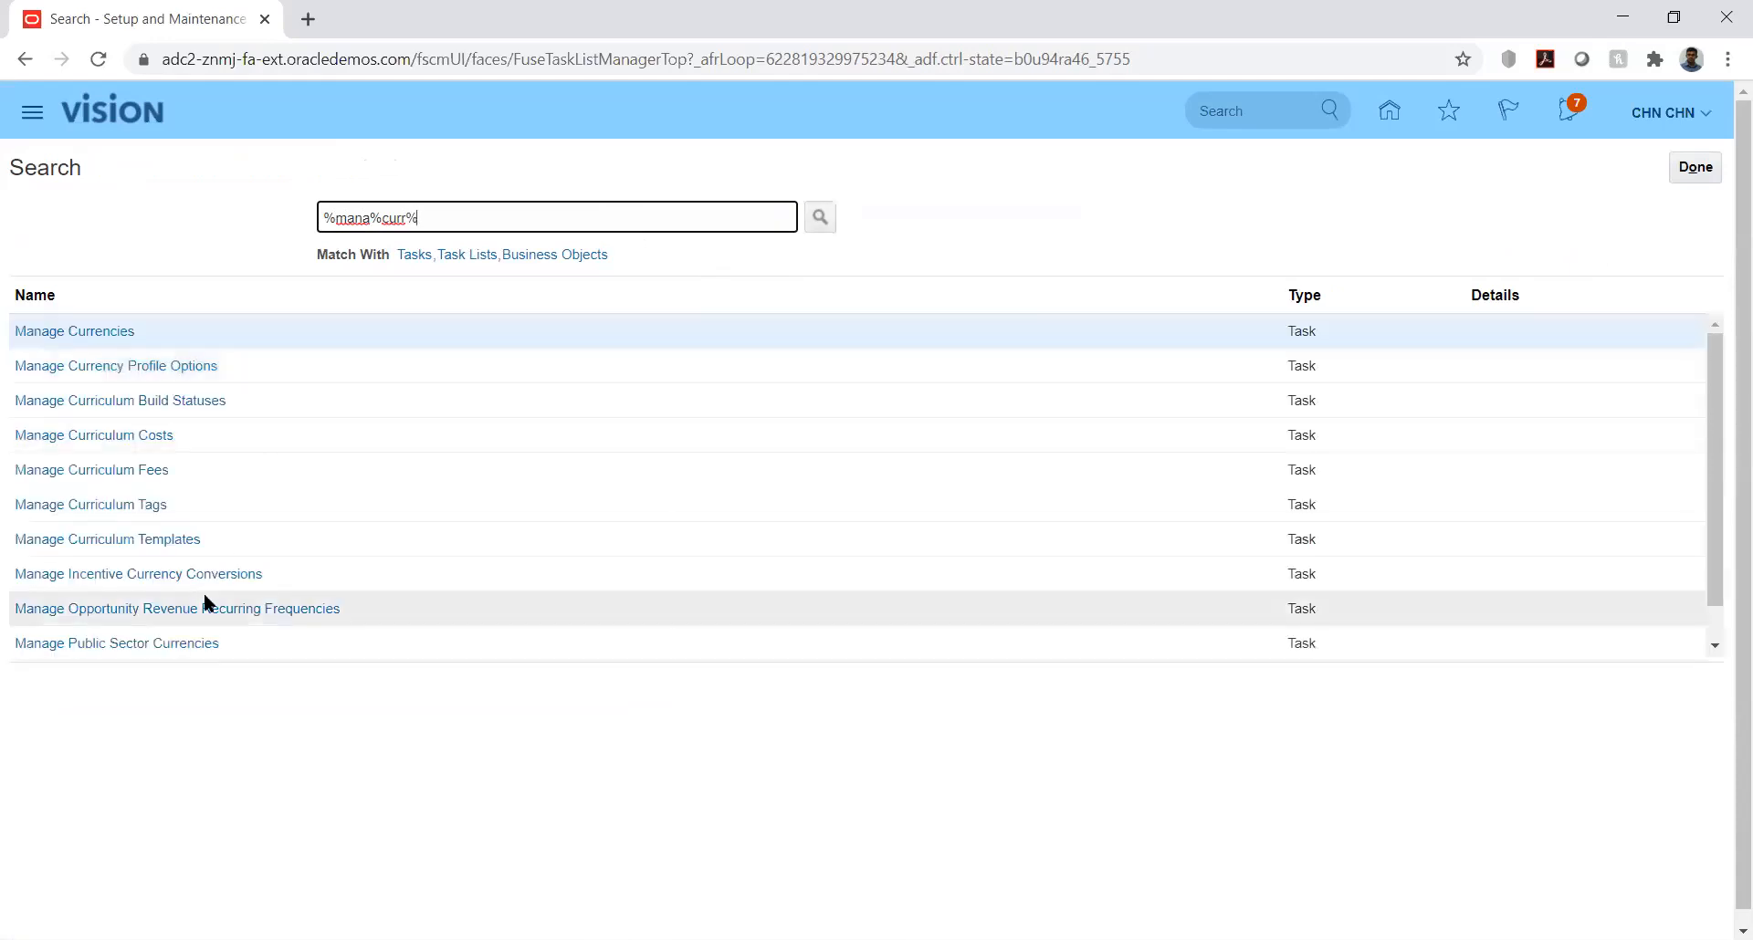
left_click(94, 331)
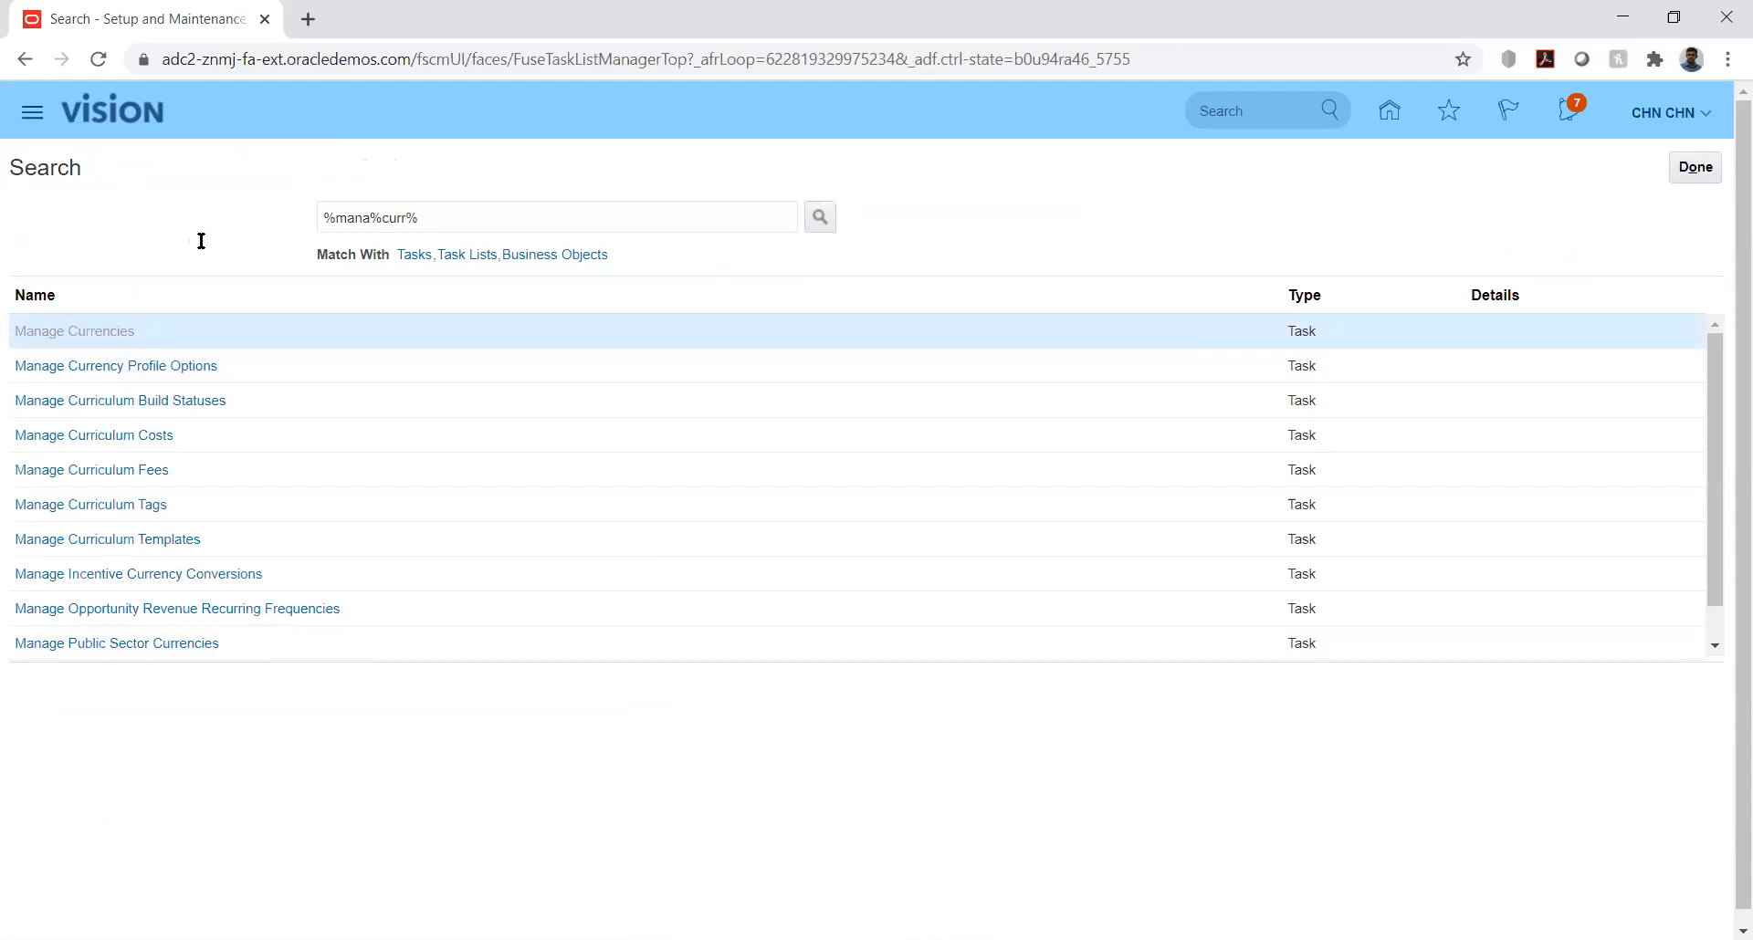
left_click(1691, 166)
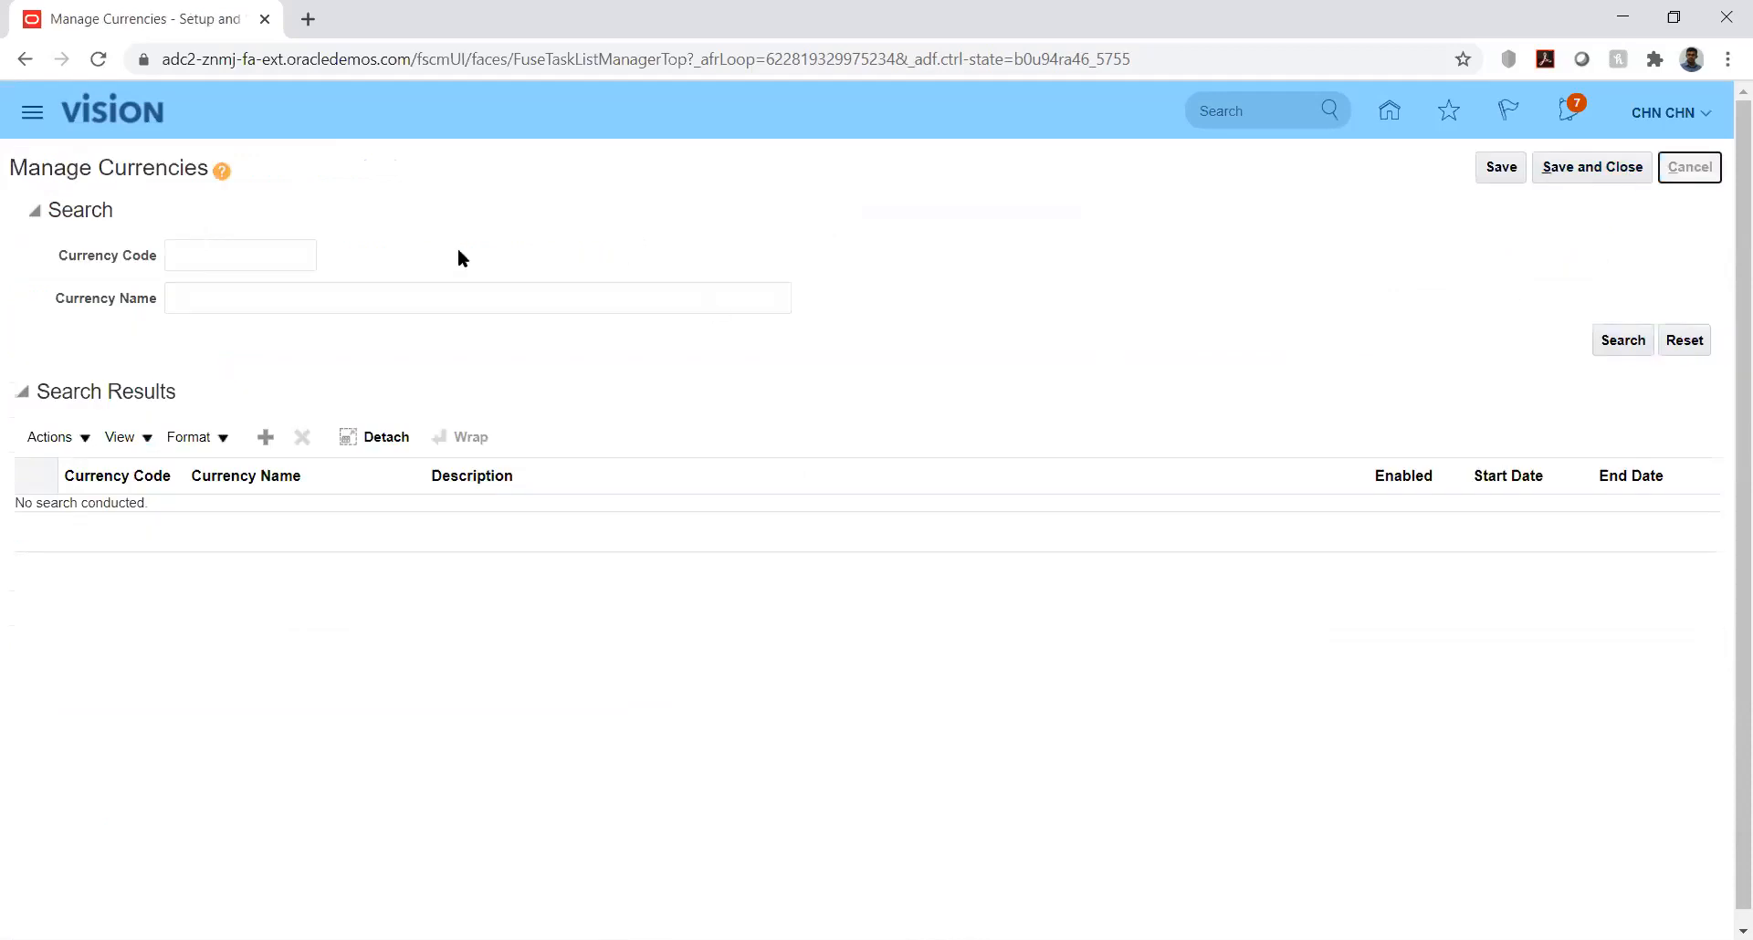
Step: Search the setup tasks for %mana%rat% and return to the Setup and Maintenance overview
left_click(402, 217)
key("BackSpace")
key("BackSpace")
key("BackSpace")
type("at")
key("Return")
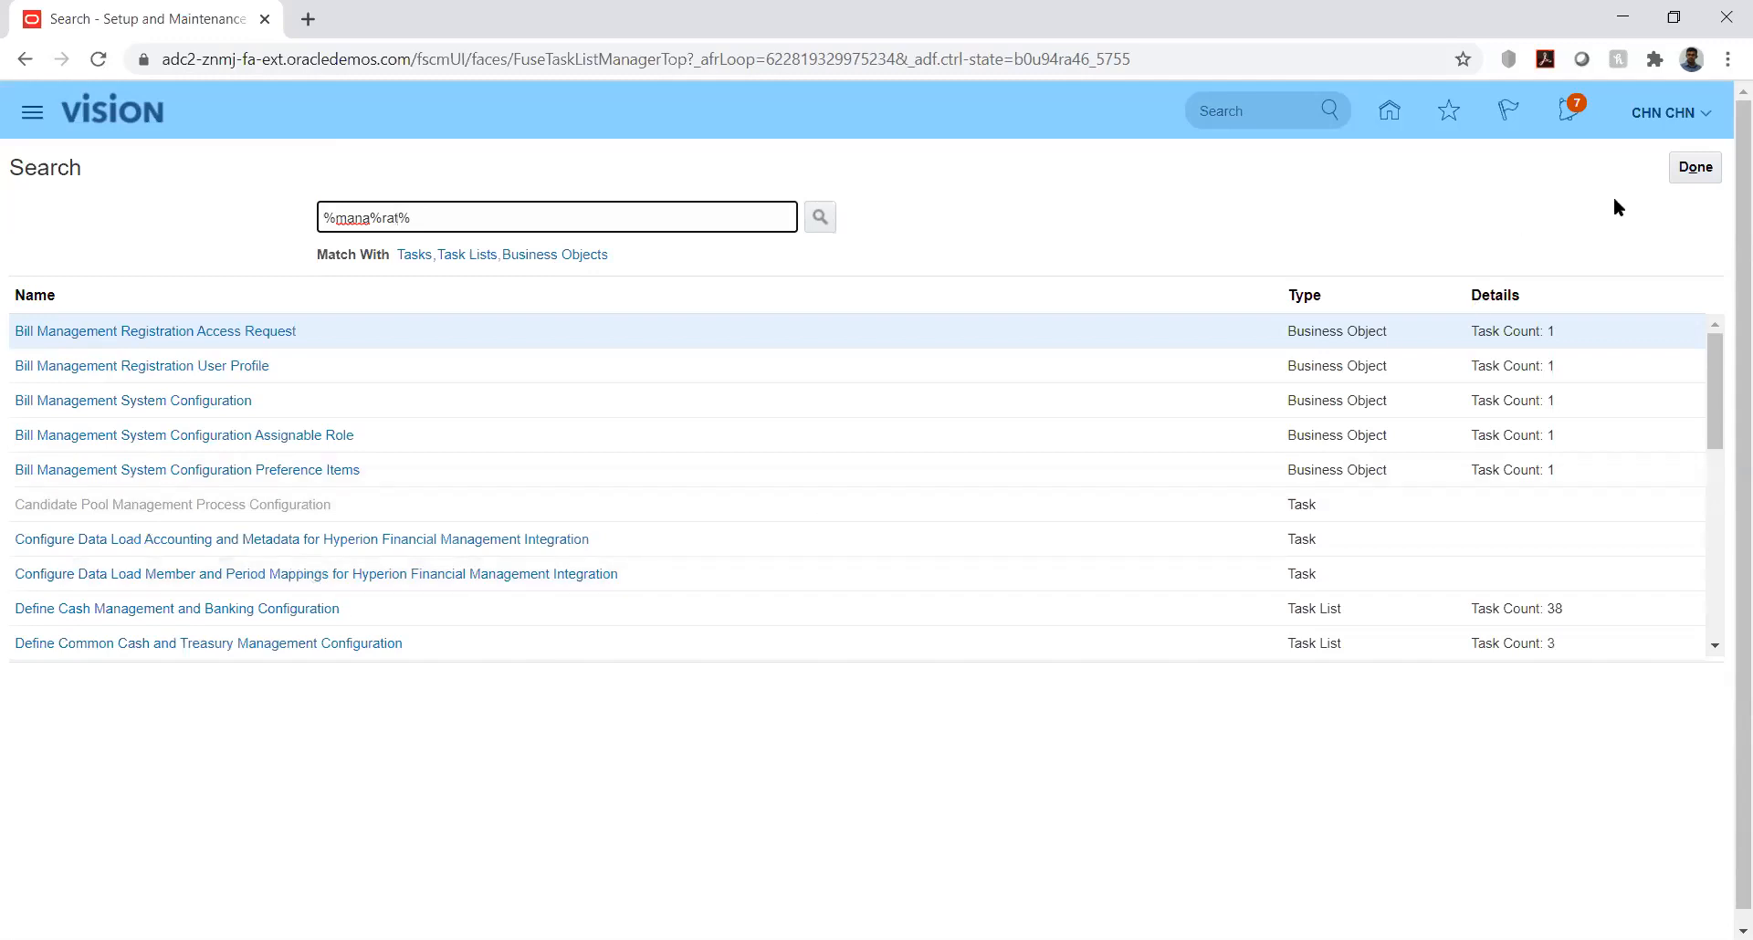
left_click(1698, 168)
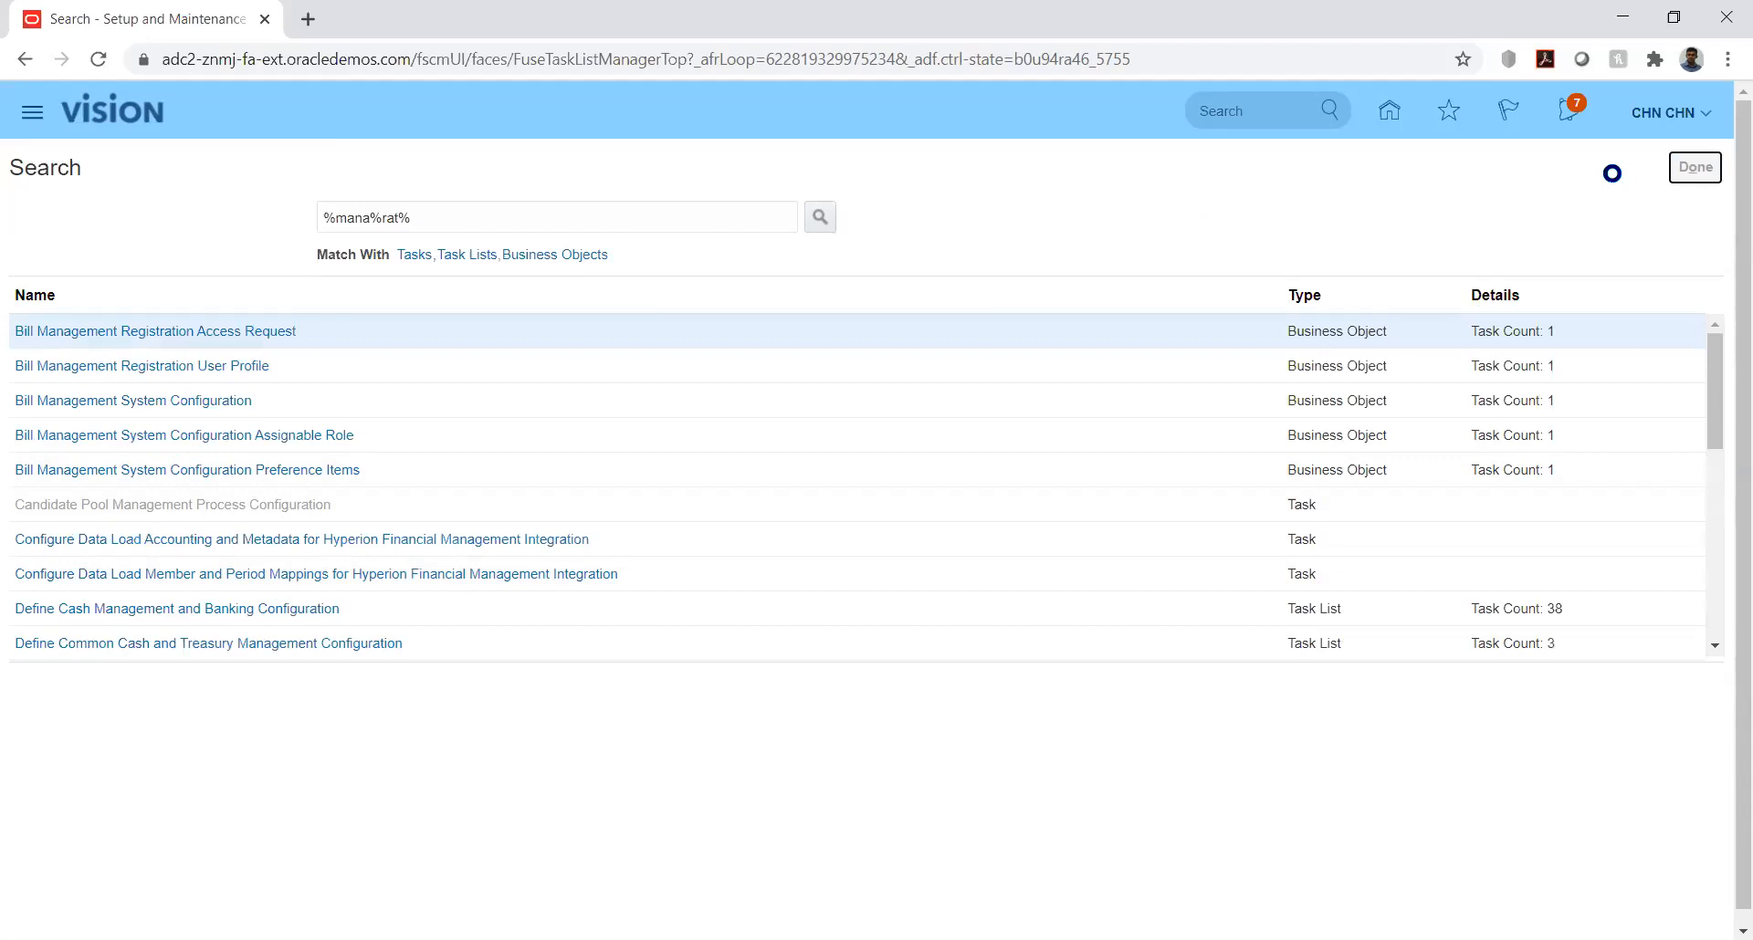
left_click(1695, 168)
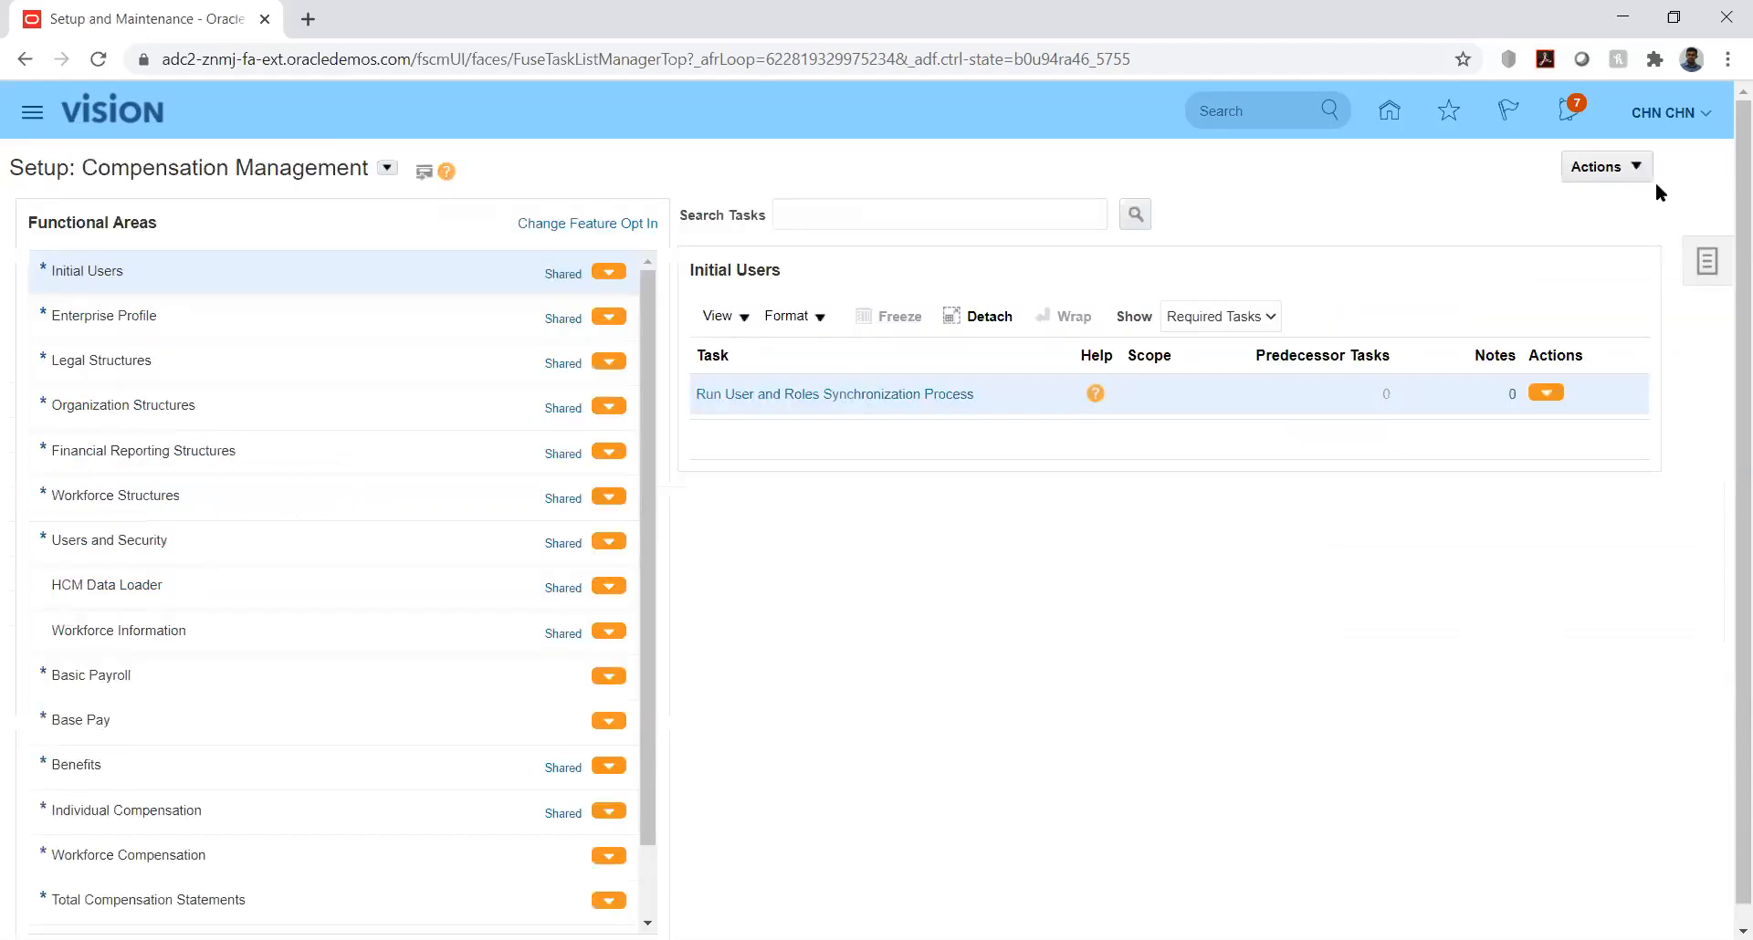
Step: Go to the implementation projects, search for projects named kk, and open KK Implementation
left_click(1706, 263)
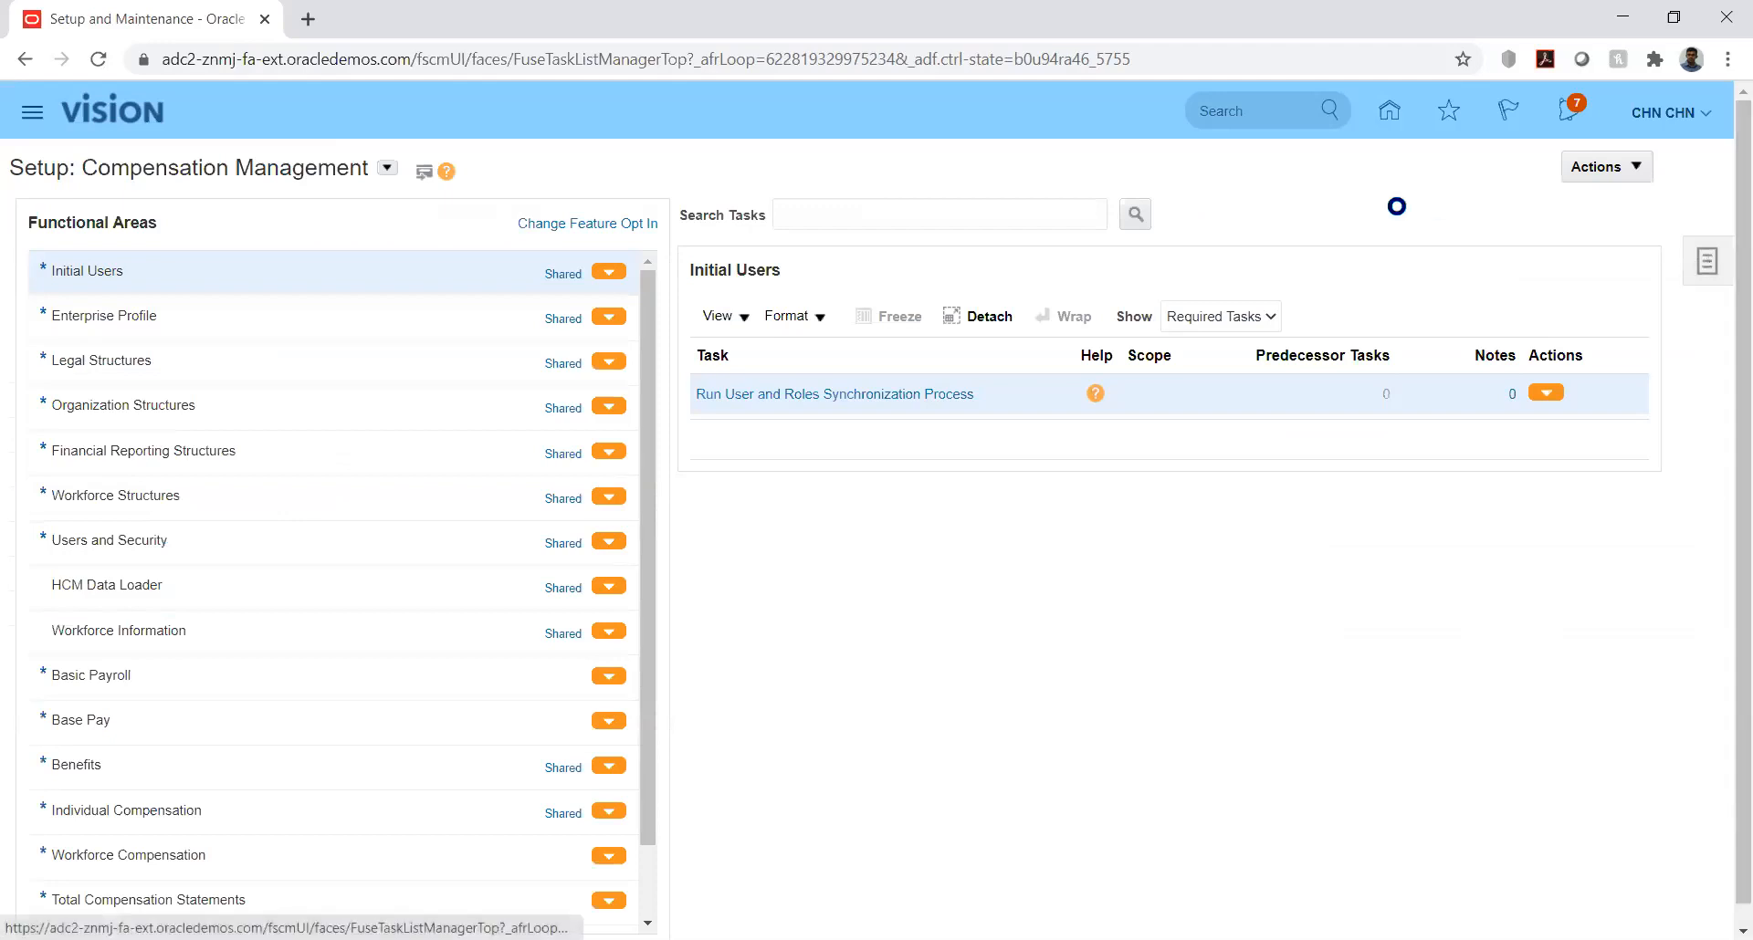
left_click(1536, 165)
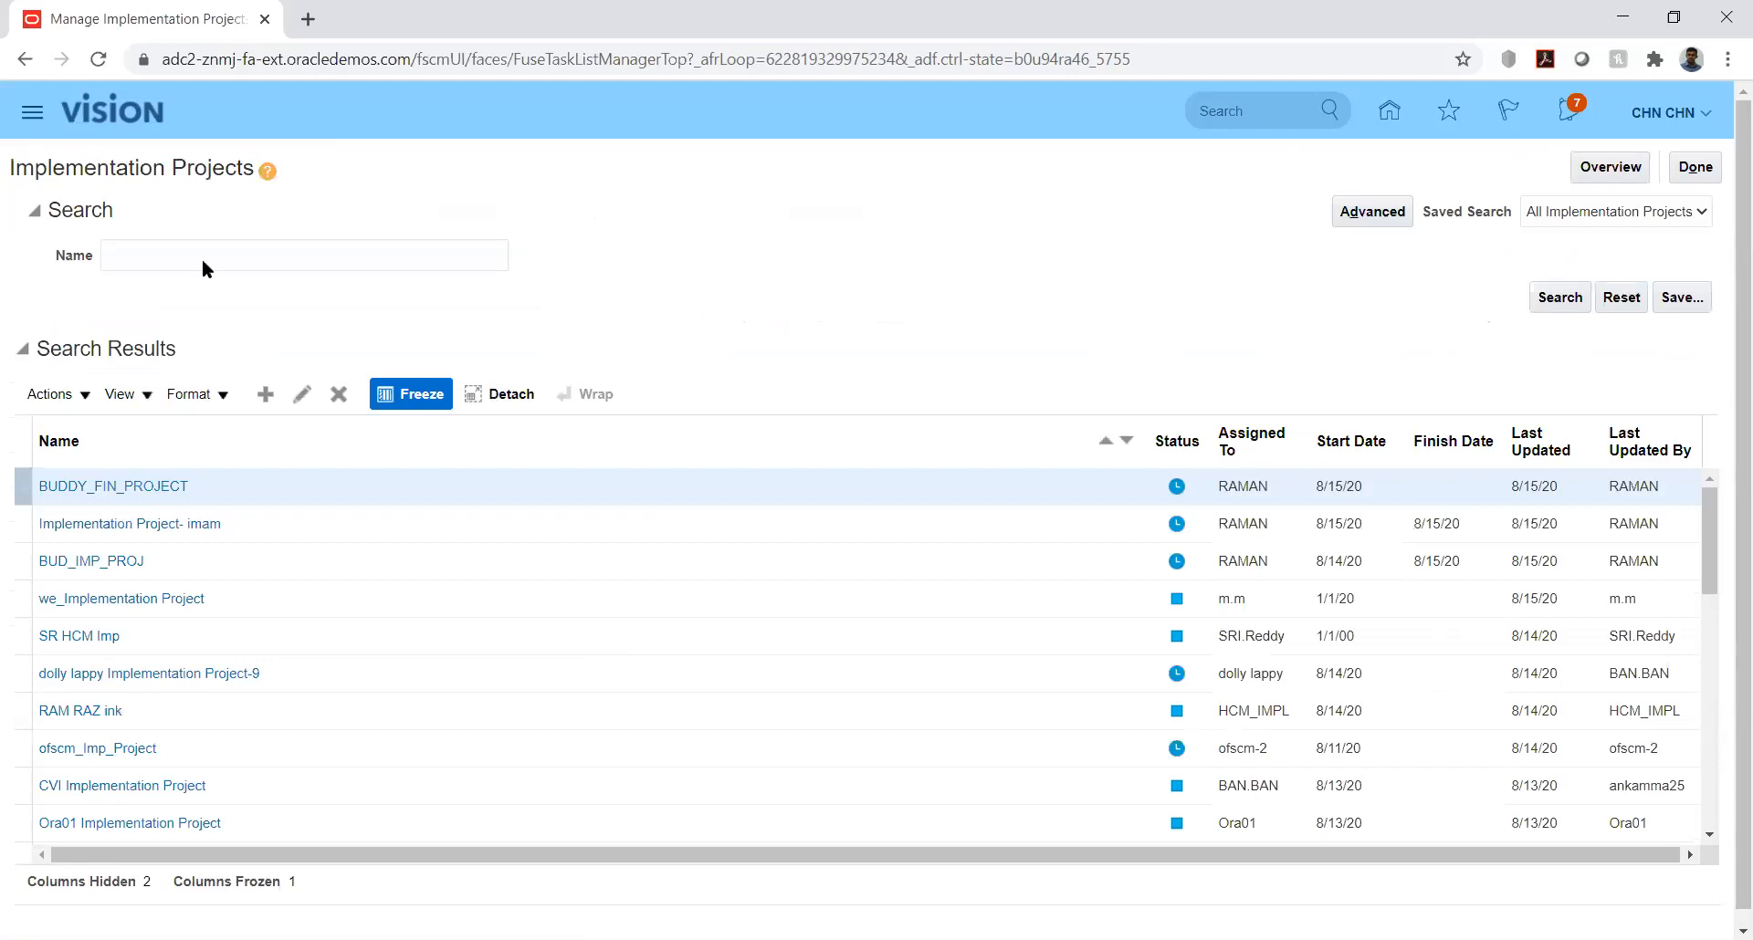
left_click(223, 257)
type("kk")
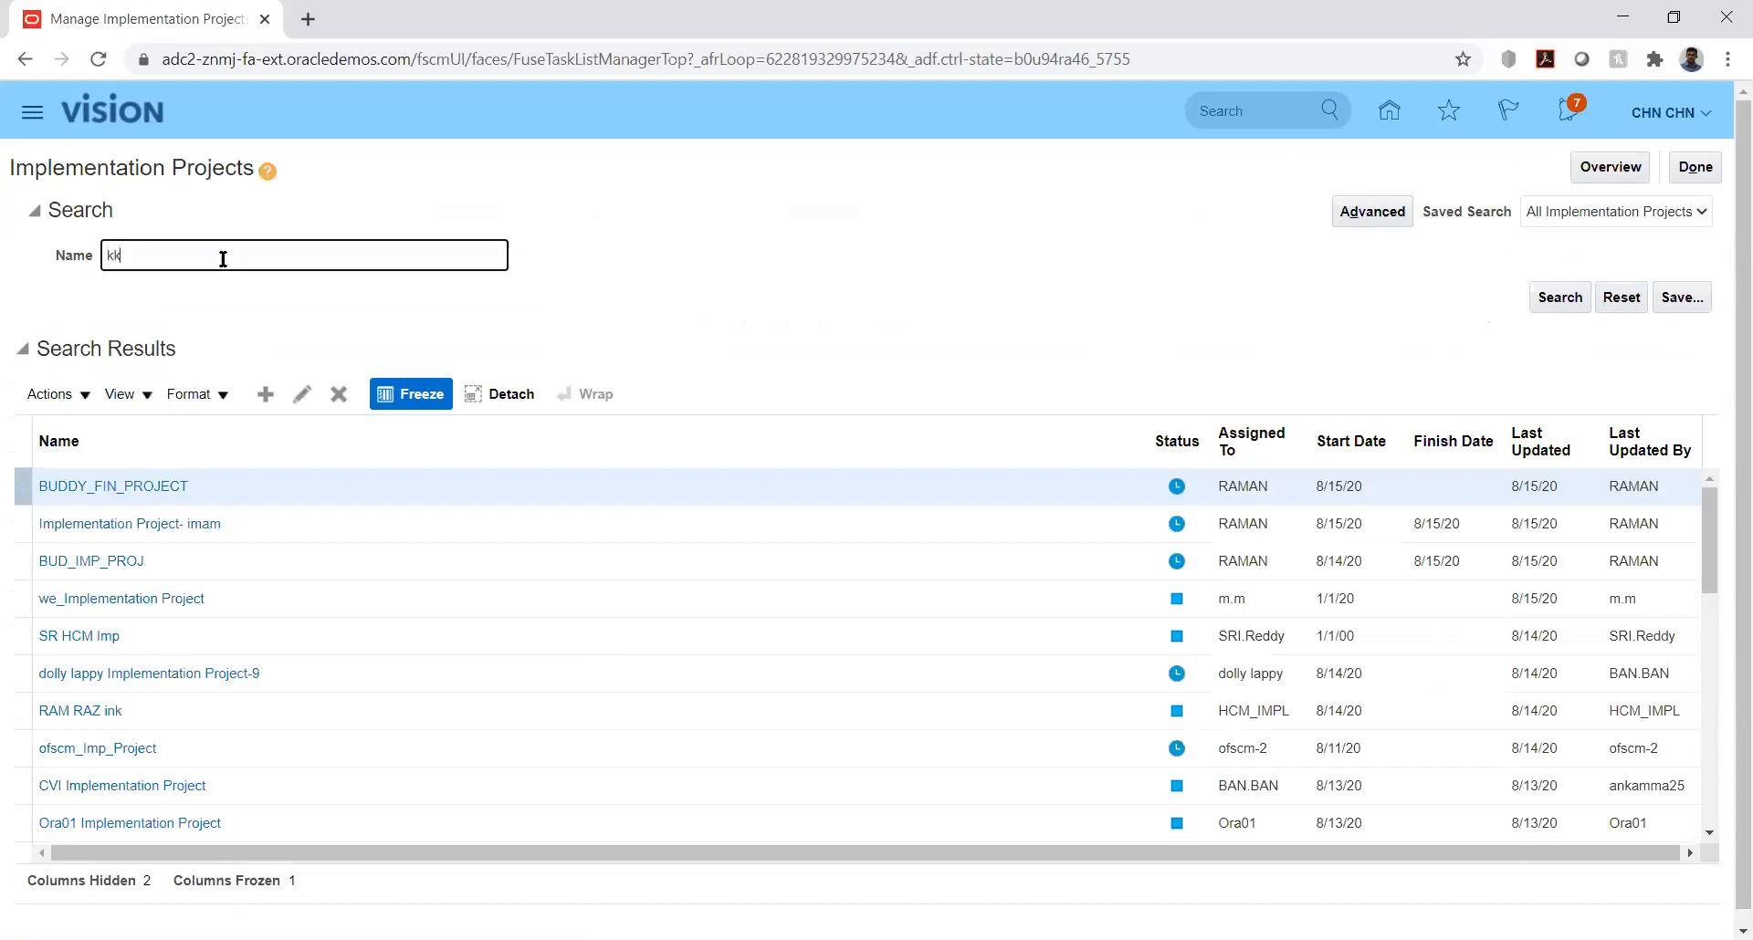
key("Return")
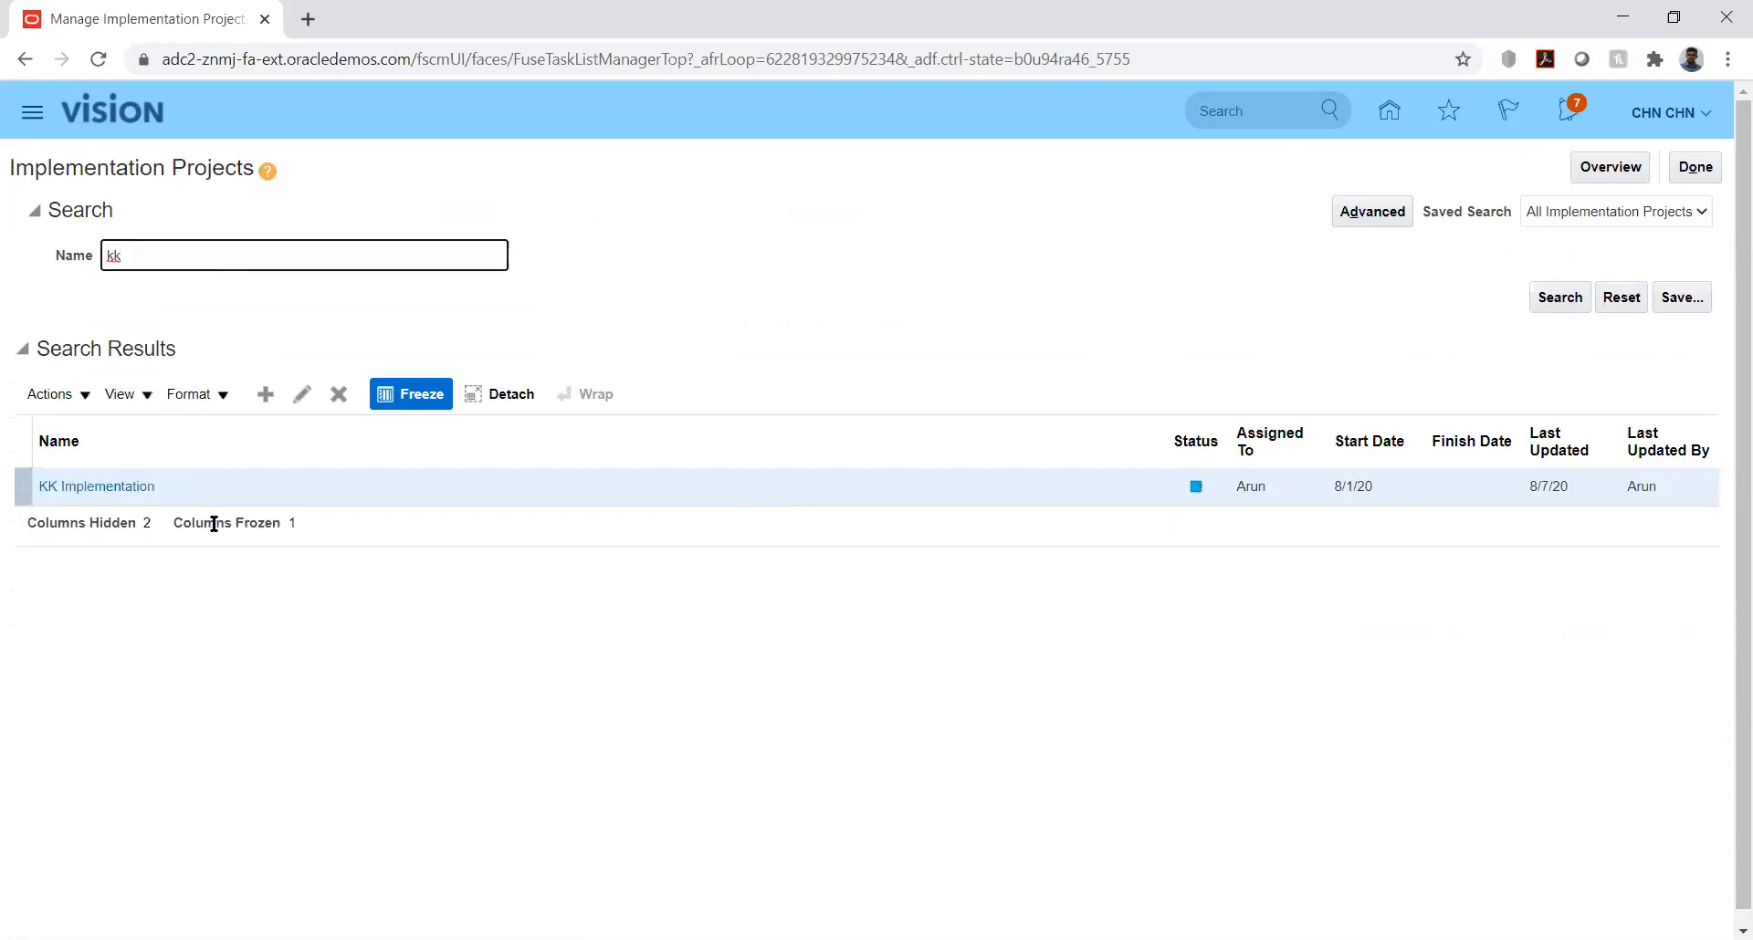
left_click(100, 488)
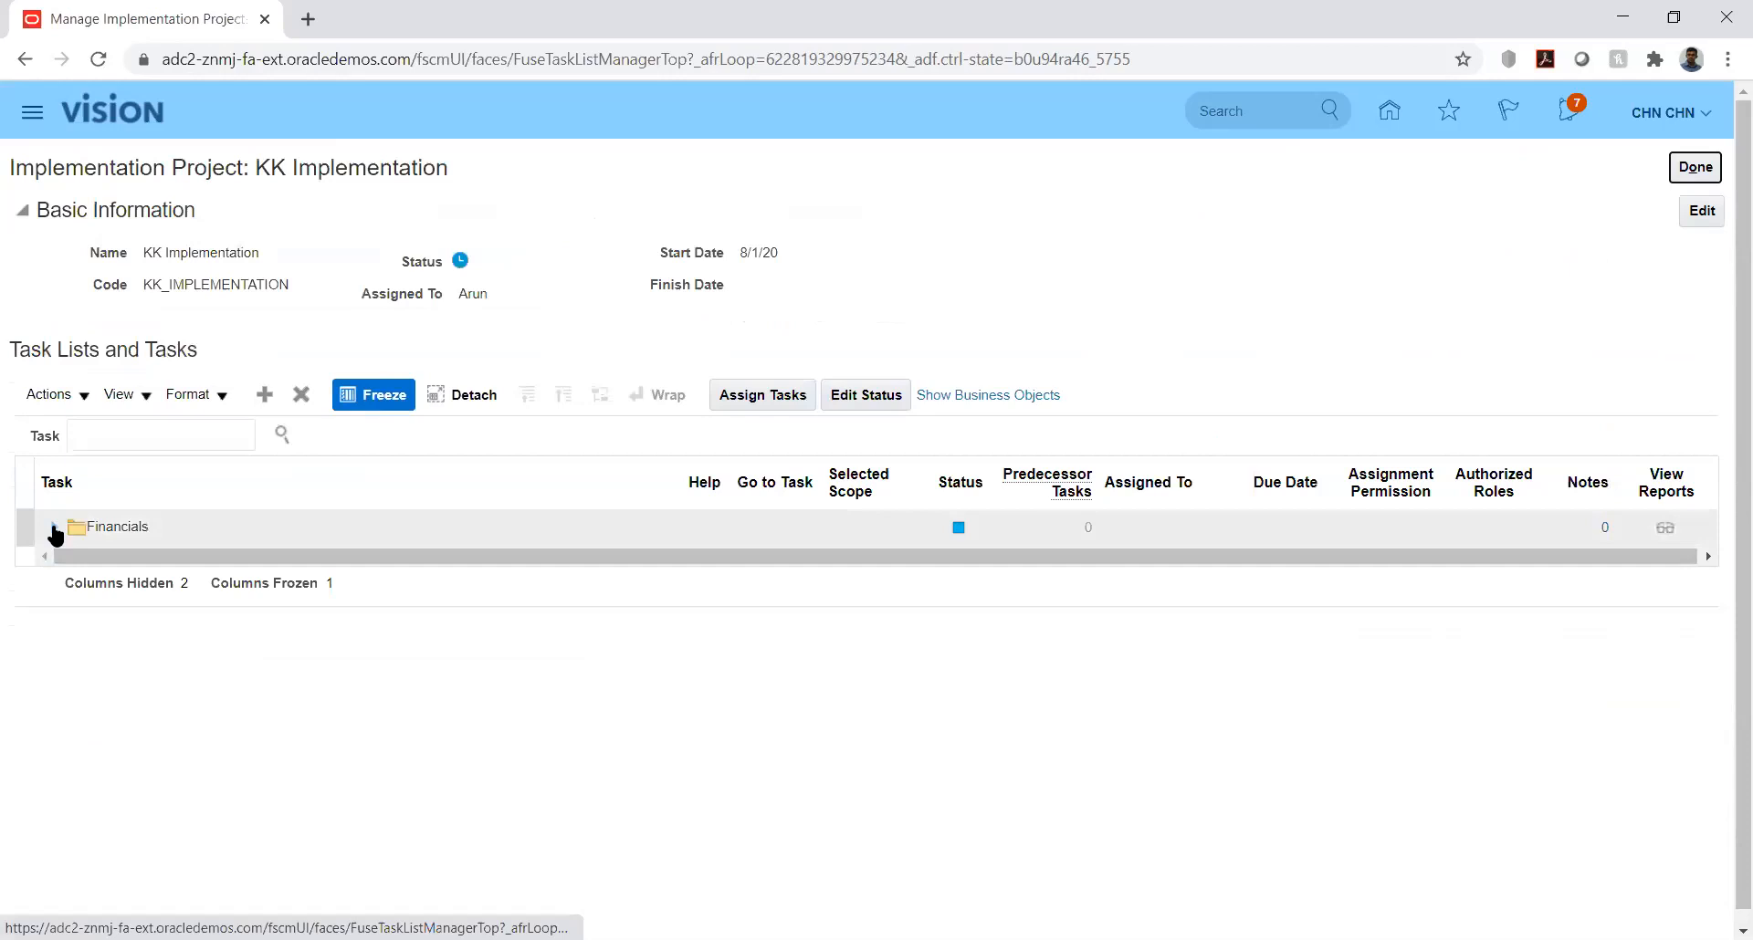
Step: Expand the Financials task list down to Define Currencies under Define Financial Reporting Structures, and go to the Manage Conversion Rate Types task
left_click(57, 527)
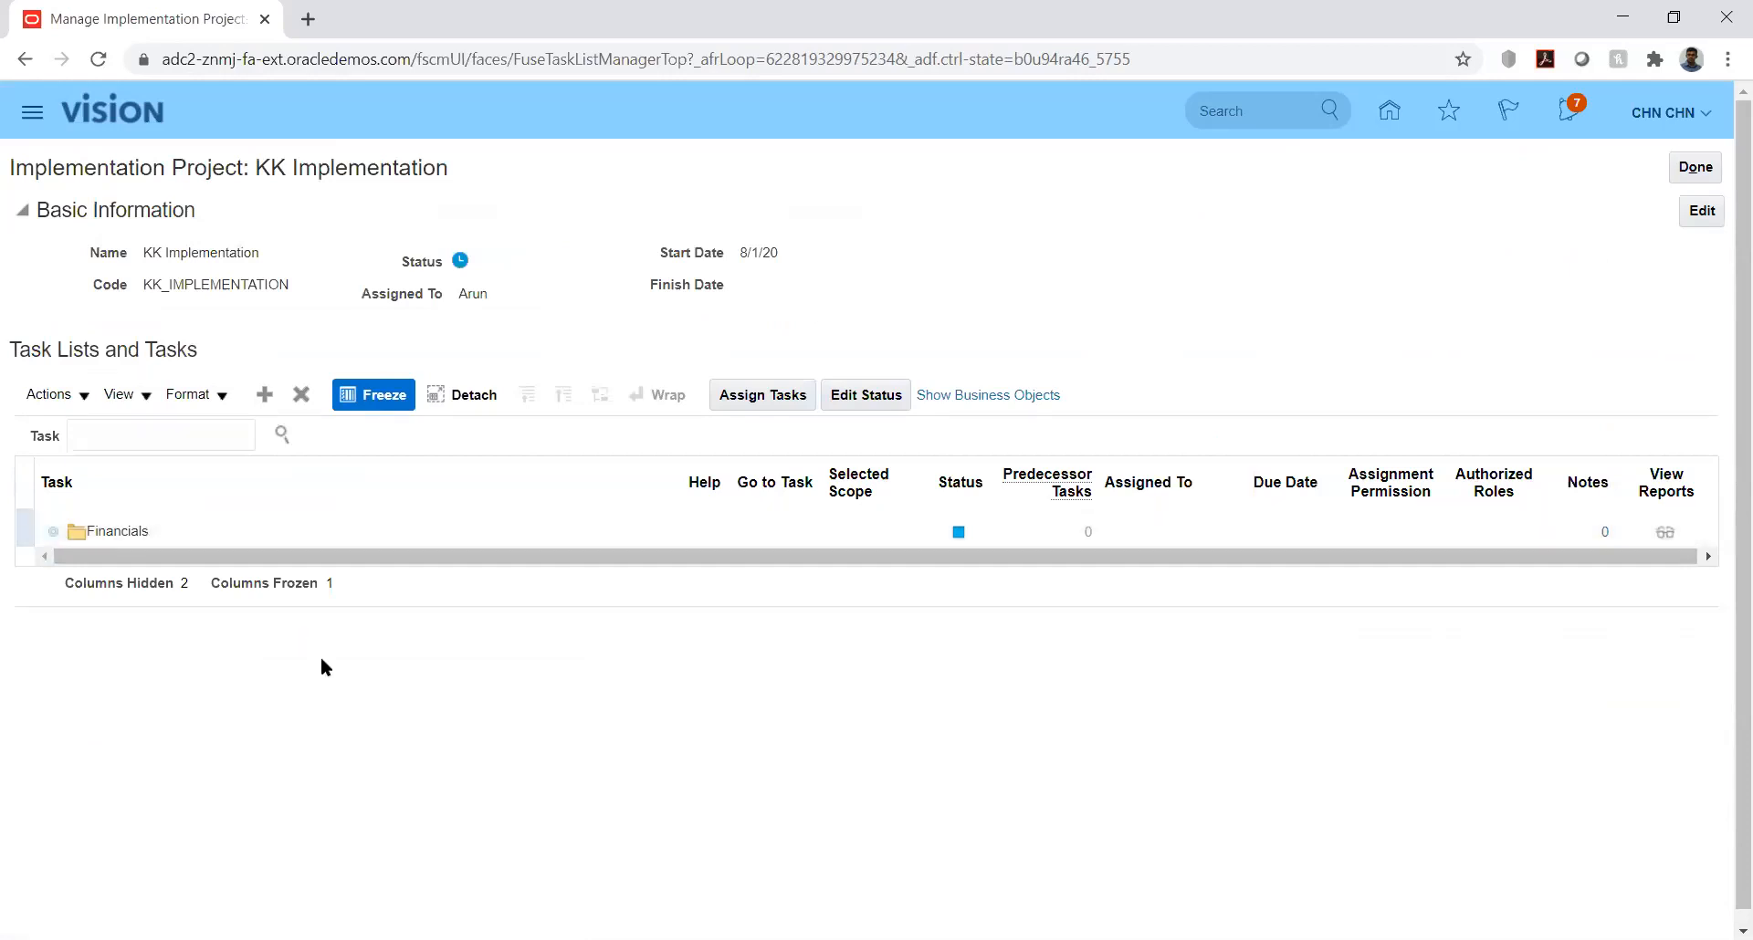
left_click(81, 565)
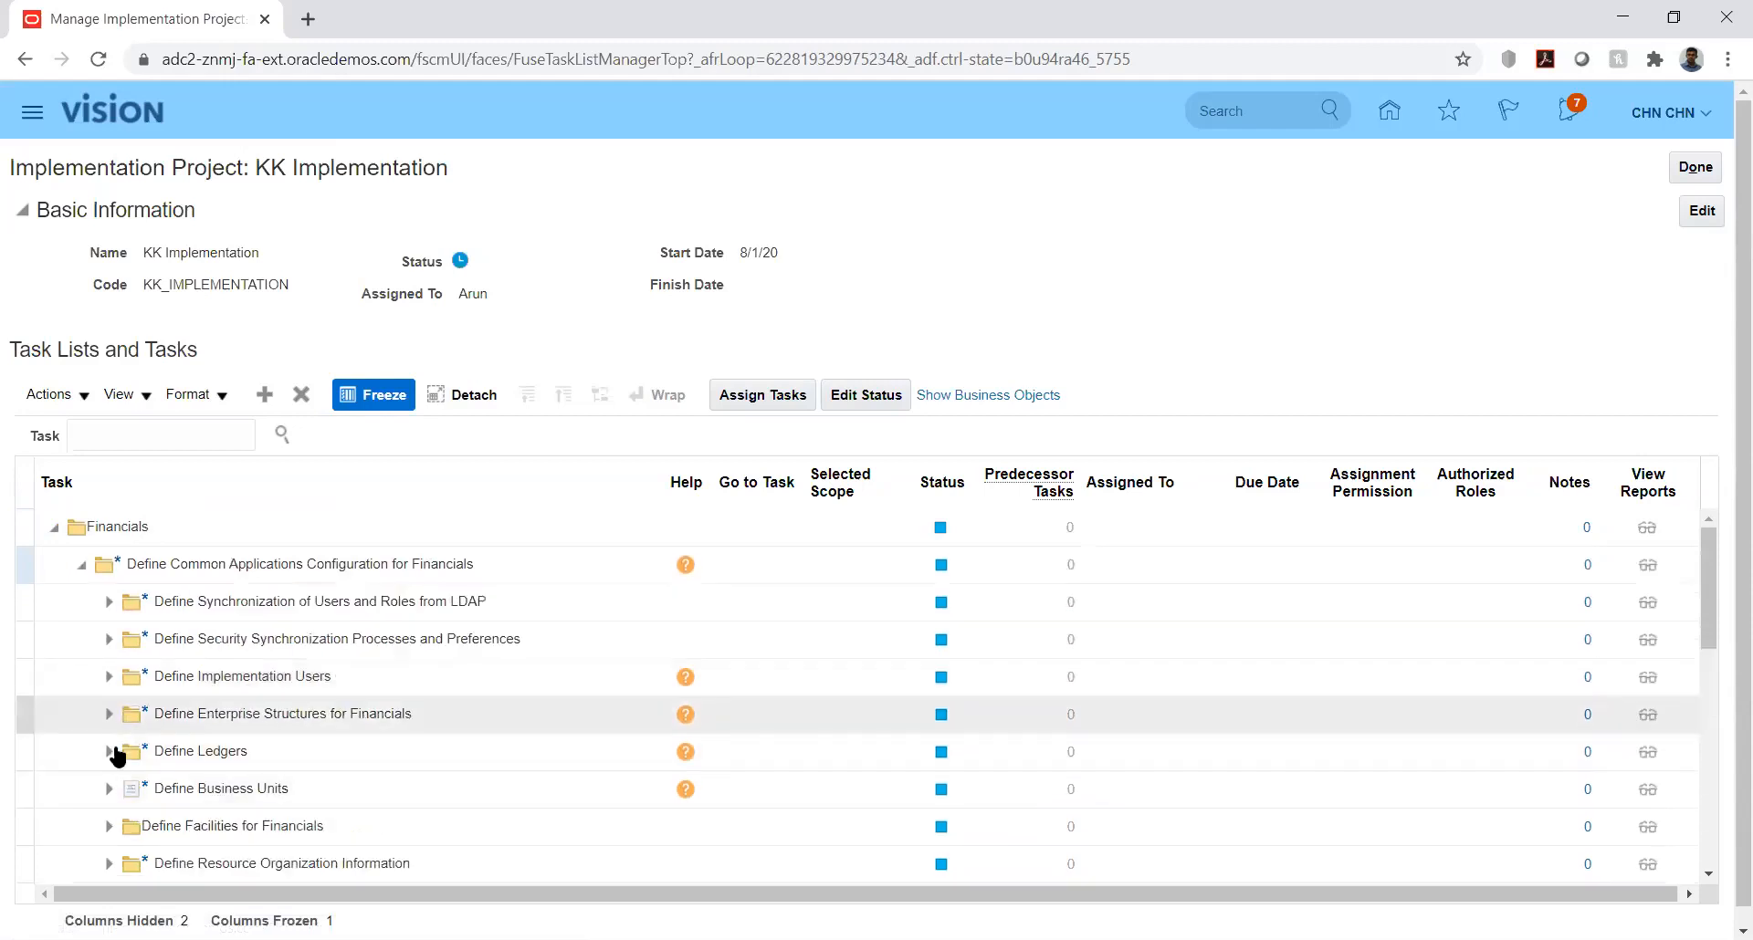
left_click(108, 714)
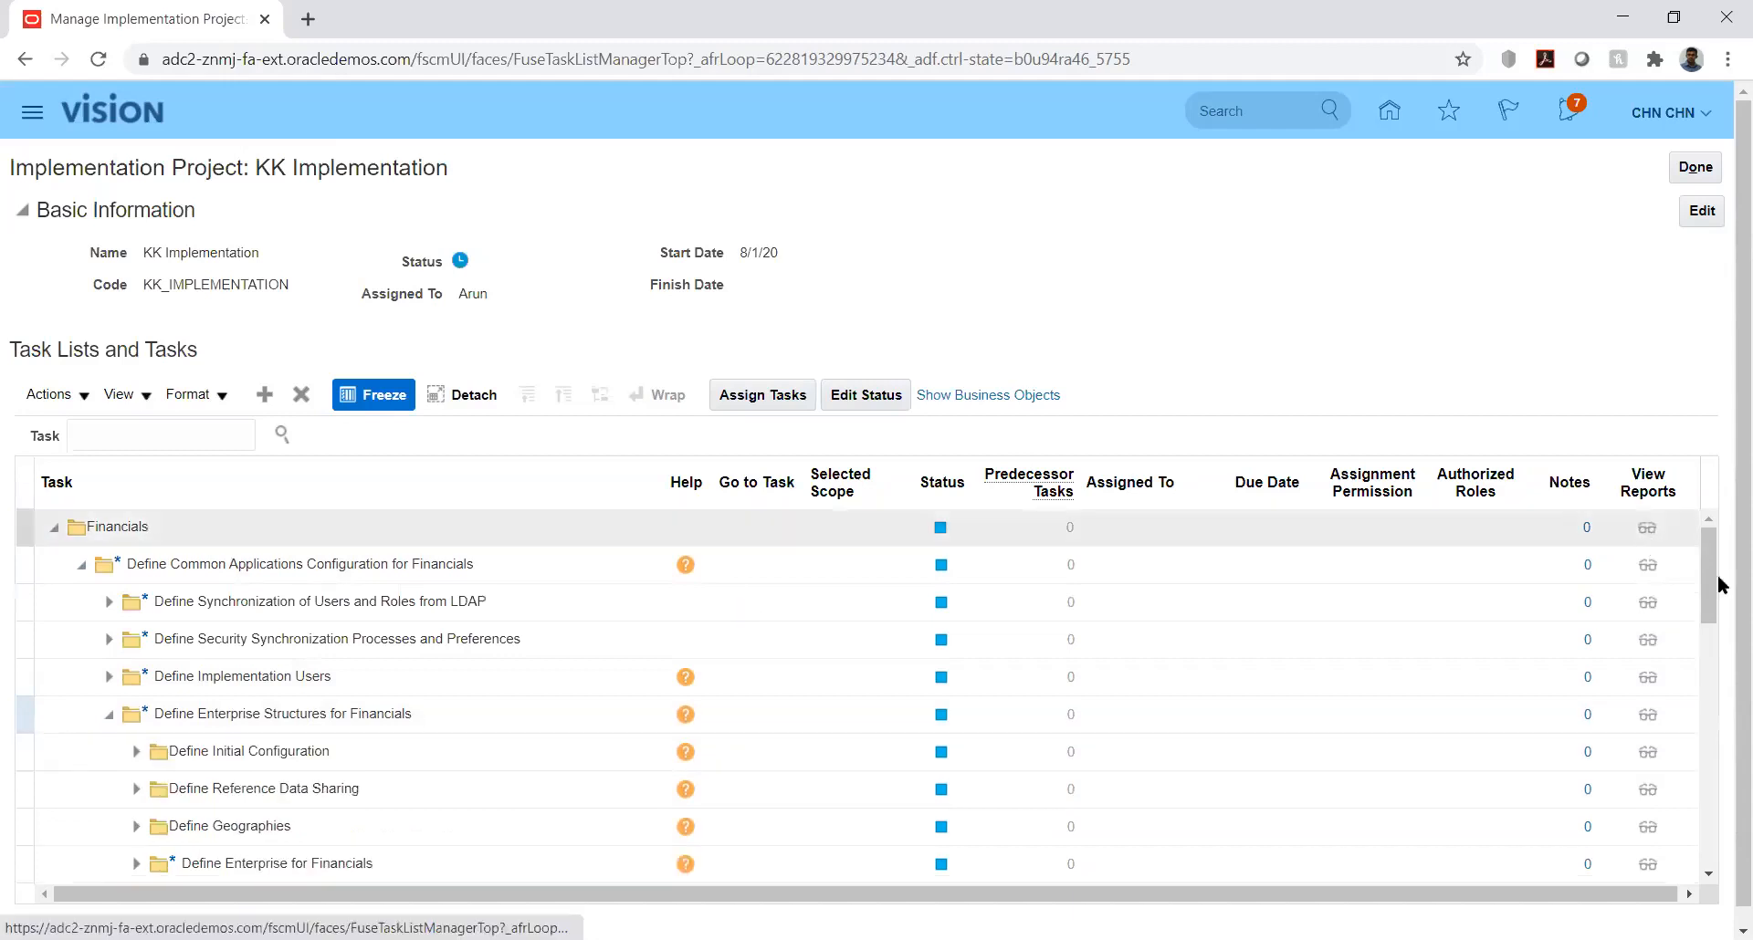
left_click_drag(1710, 571, 1715, 642)
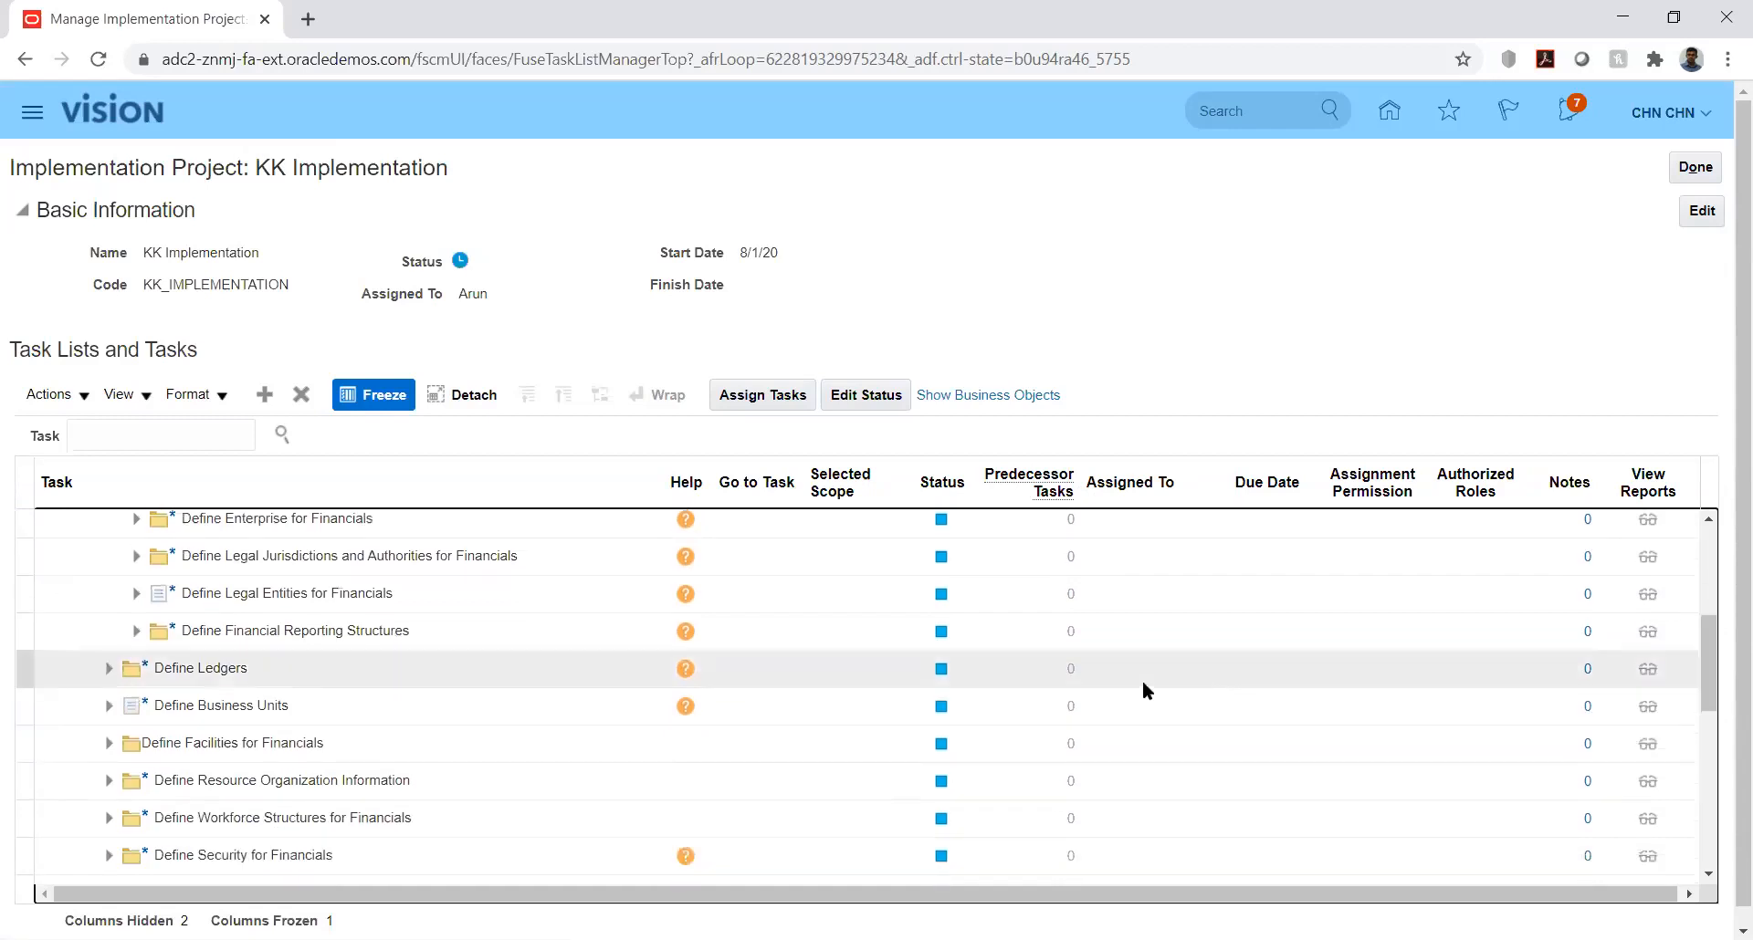
left_click(135, 631)
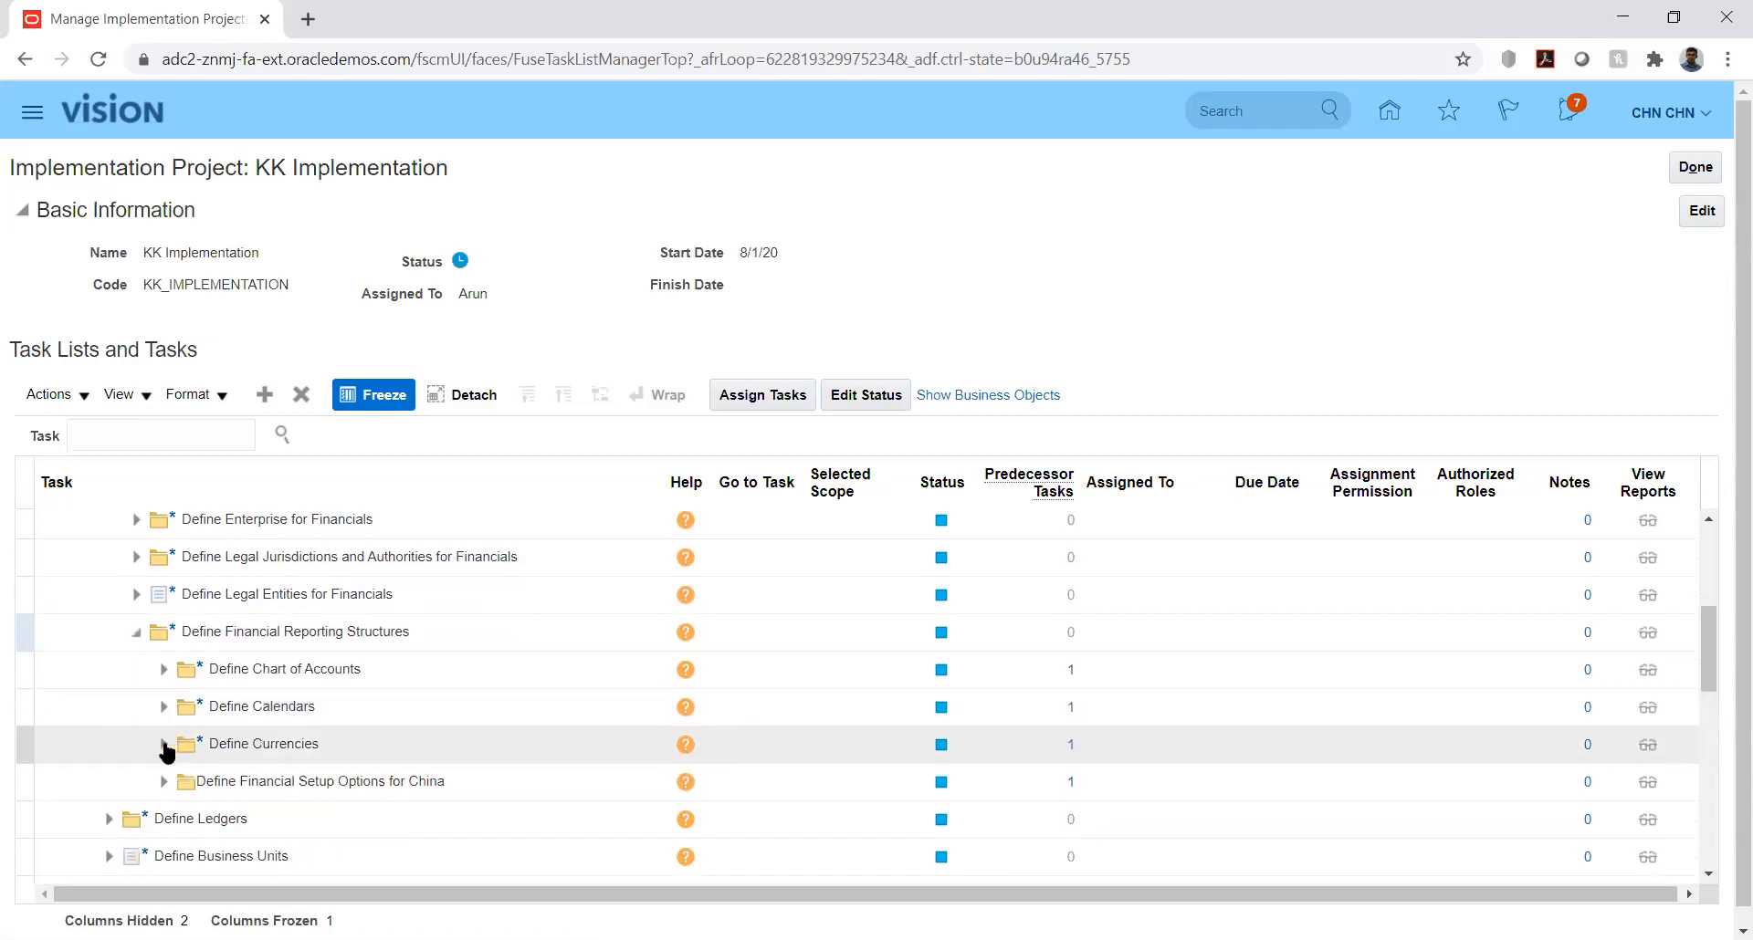
left_click(164, 745)
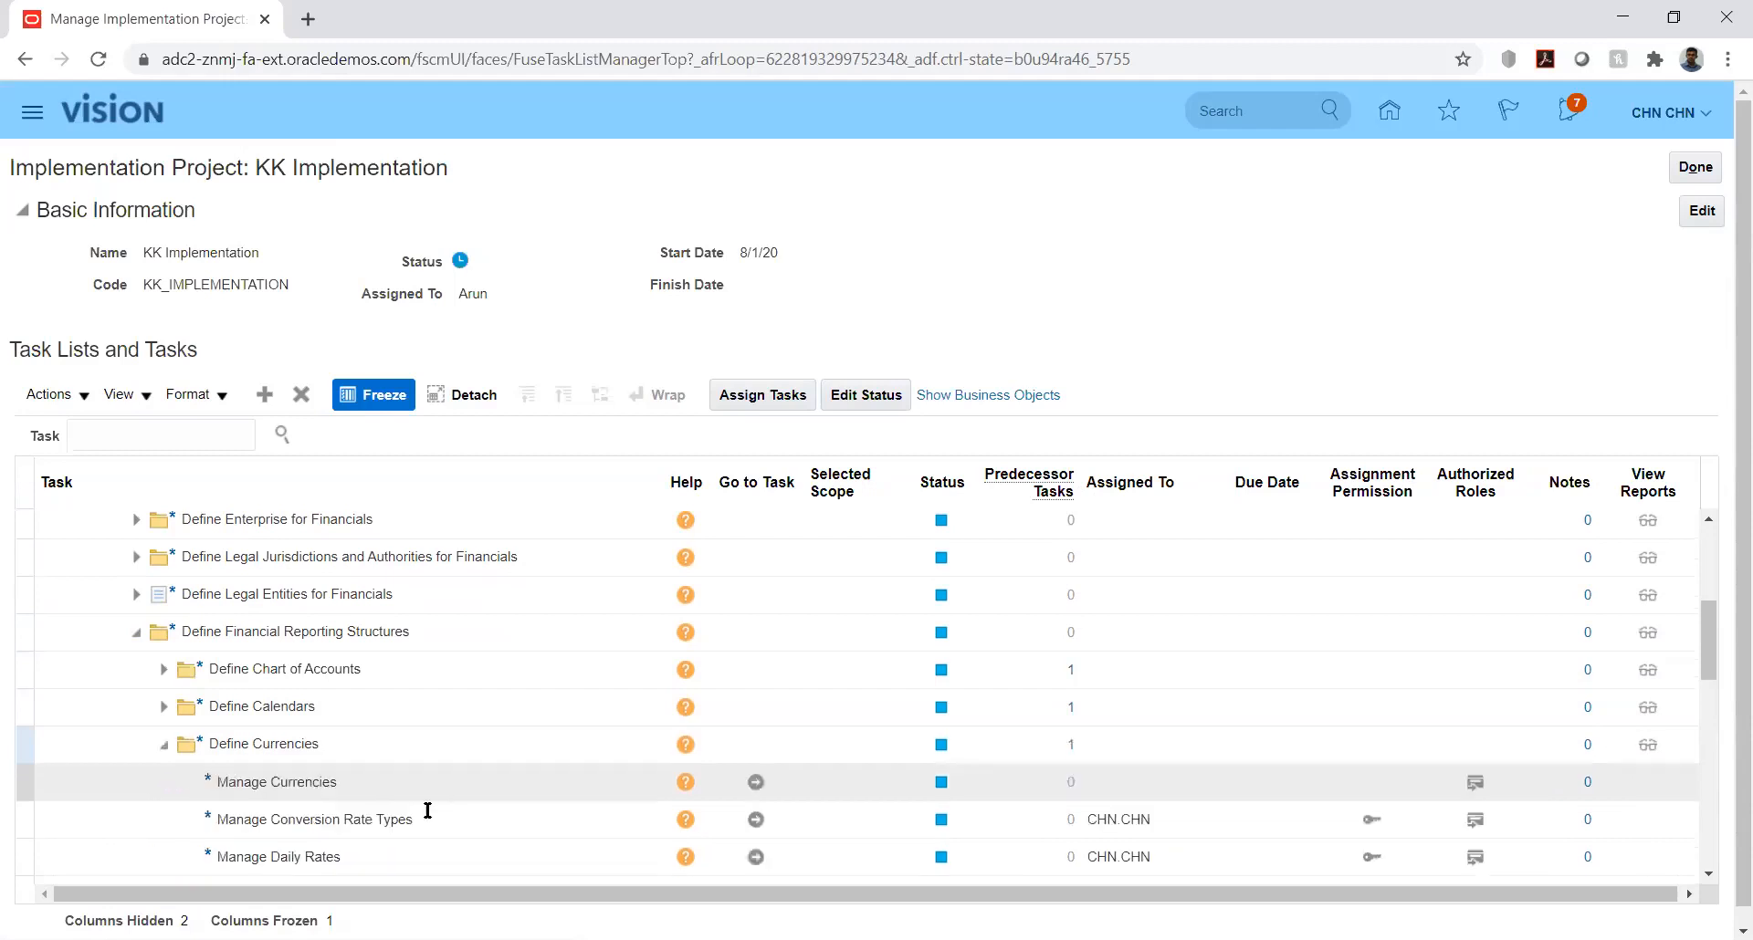
left_click(755, 819)
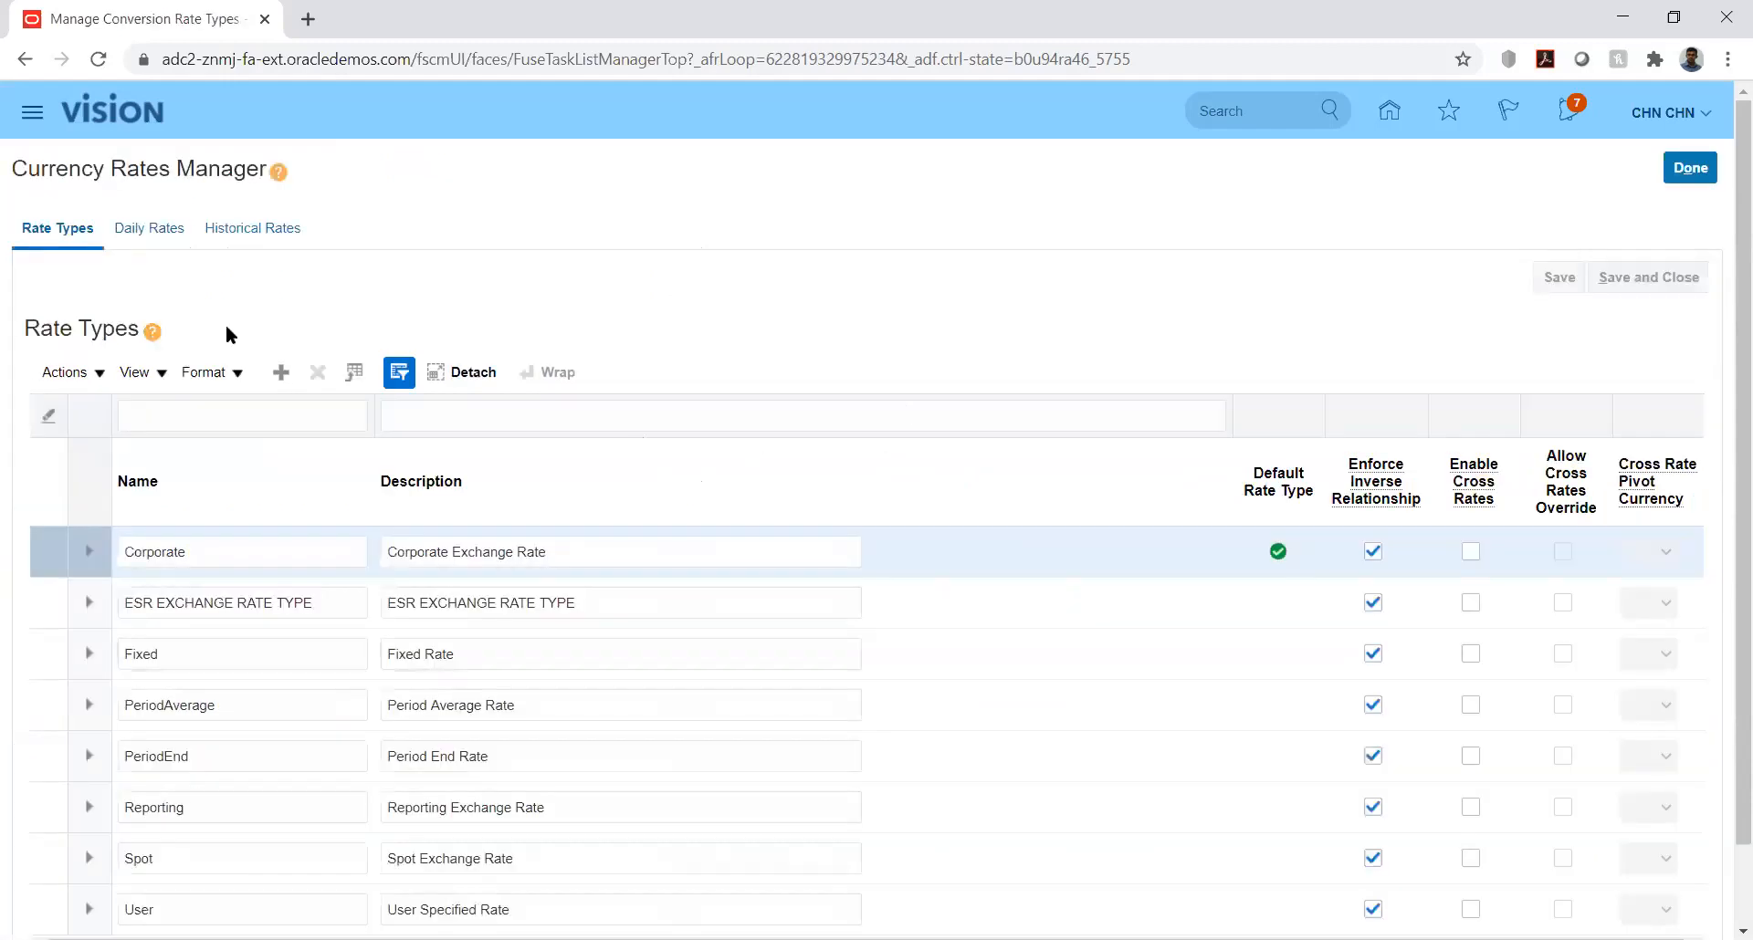
Step: Open the daily rates search and set From Currency to USD - US Dollar and To Currency to AED - UAE Dirham
left_click(153, 233)
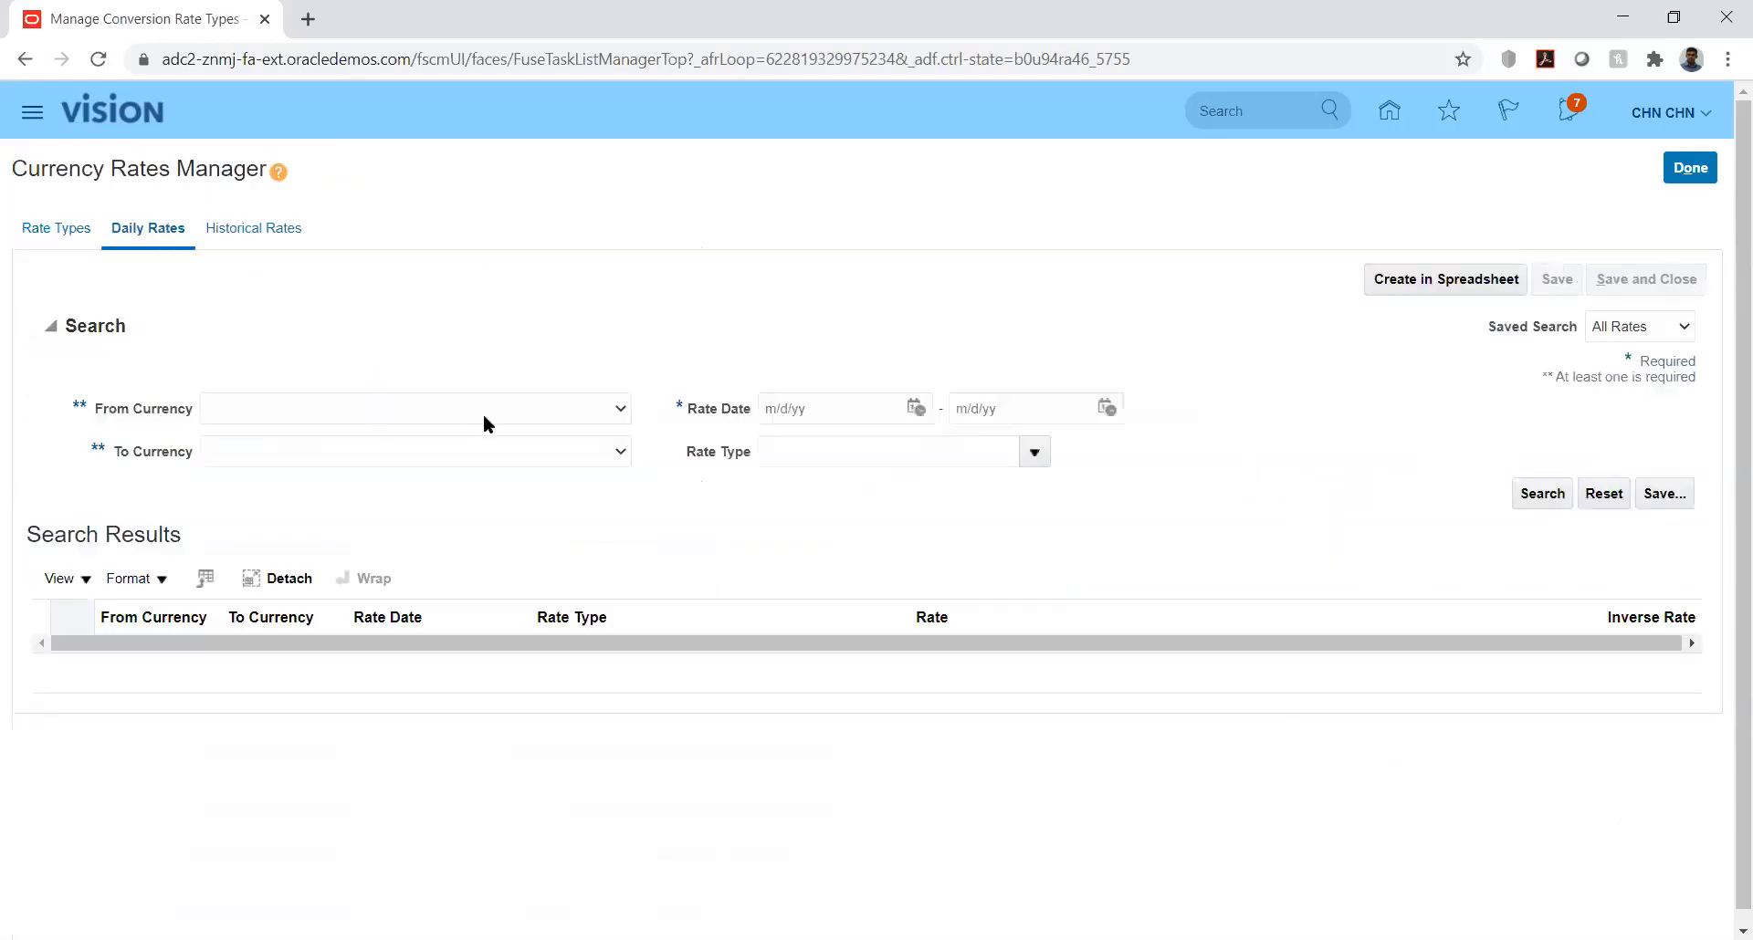
left_click(566, 410)
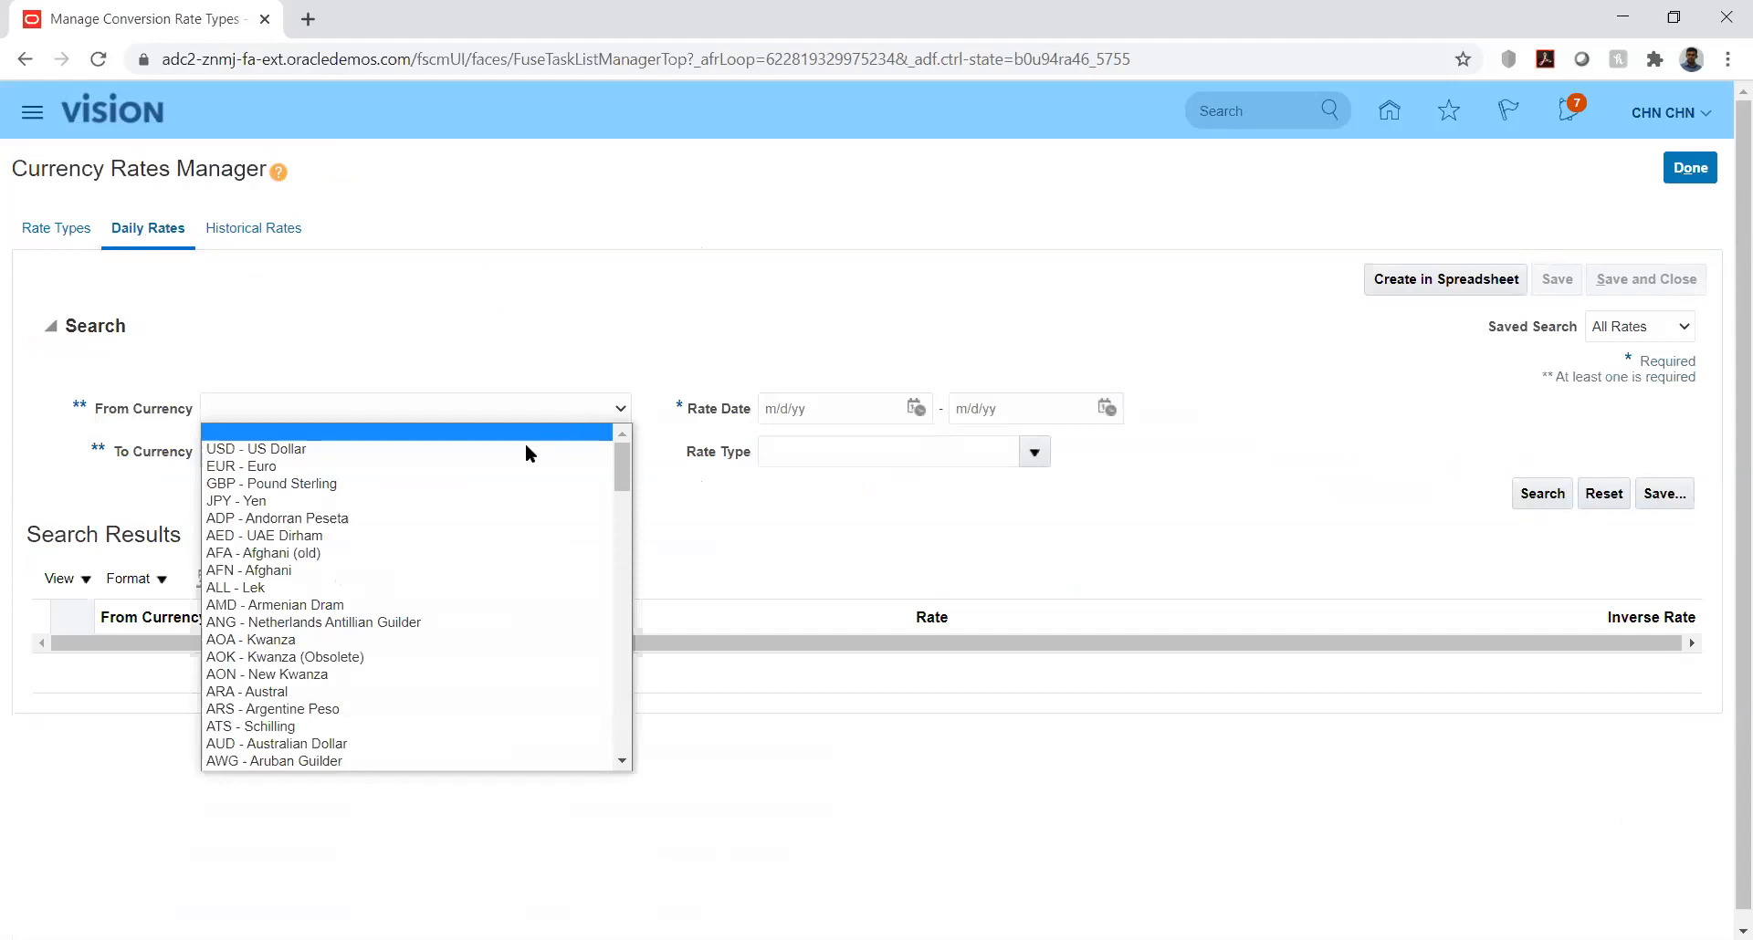
left_click(529, 447)
left_click(552, 452)
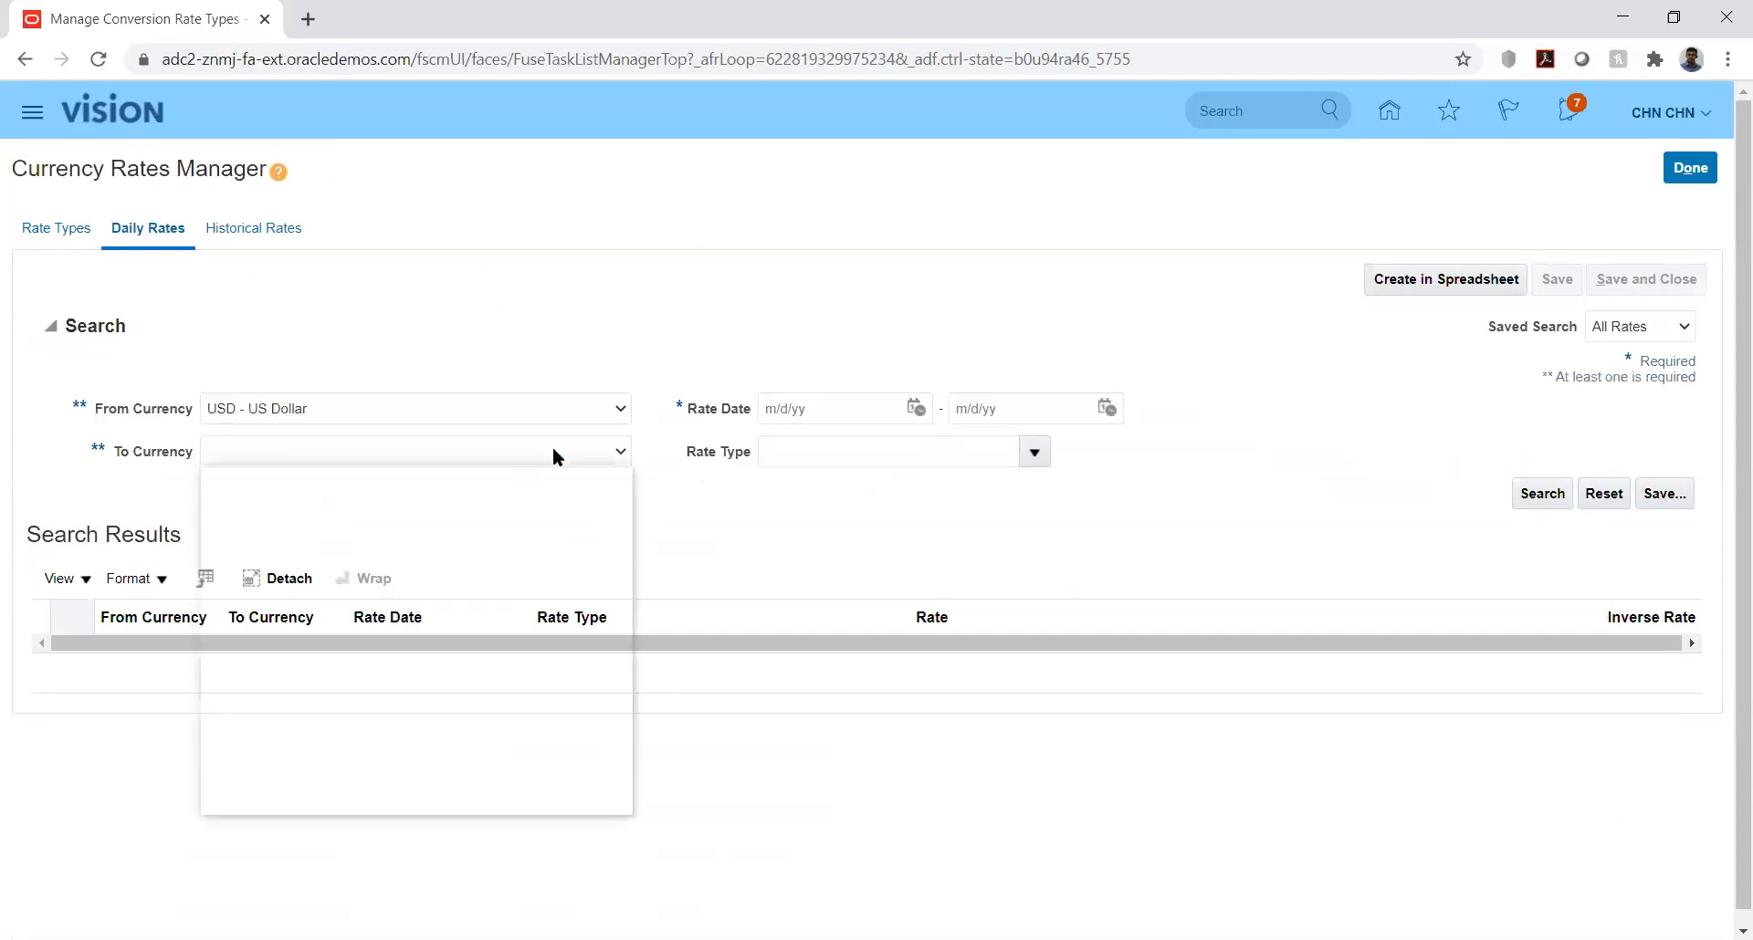
key("a")
key("Down")
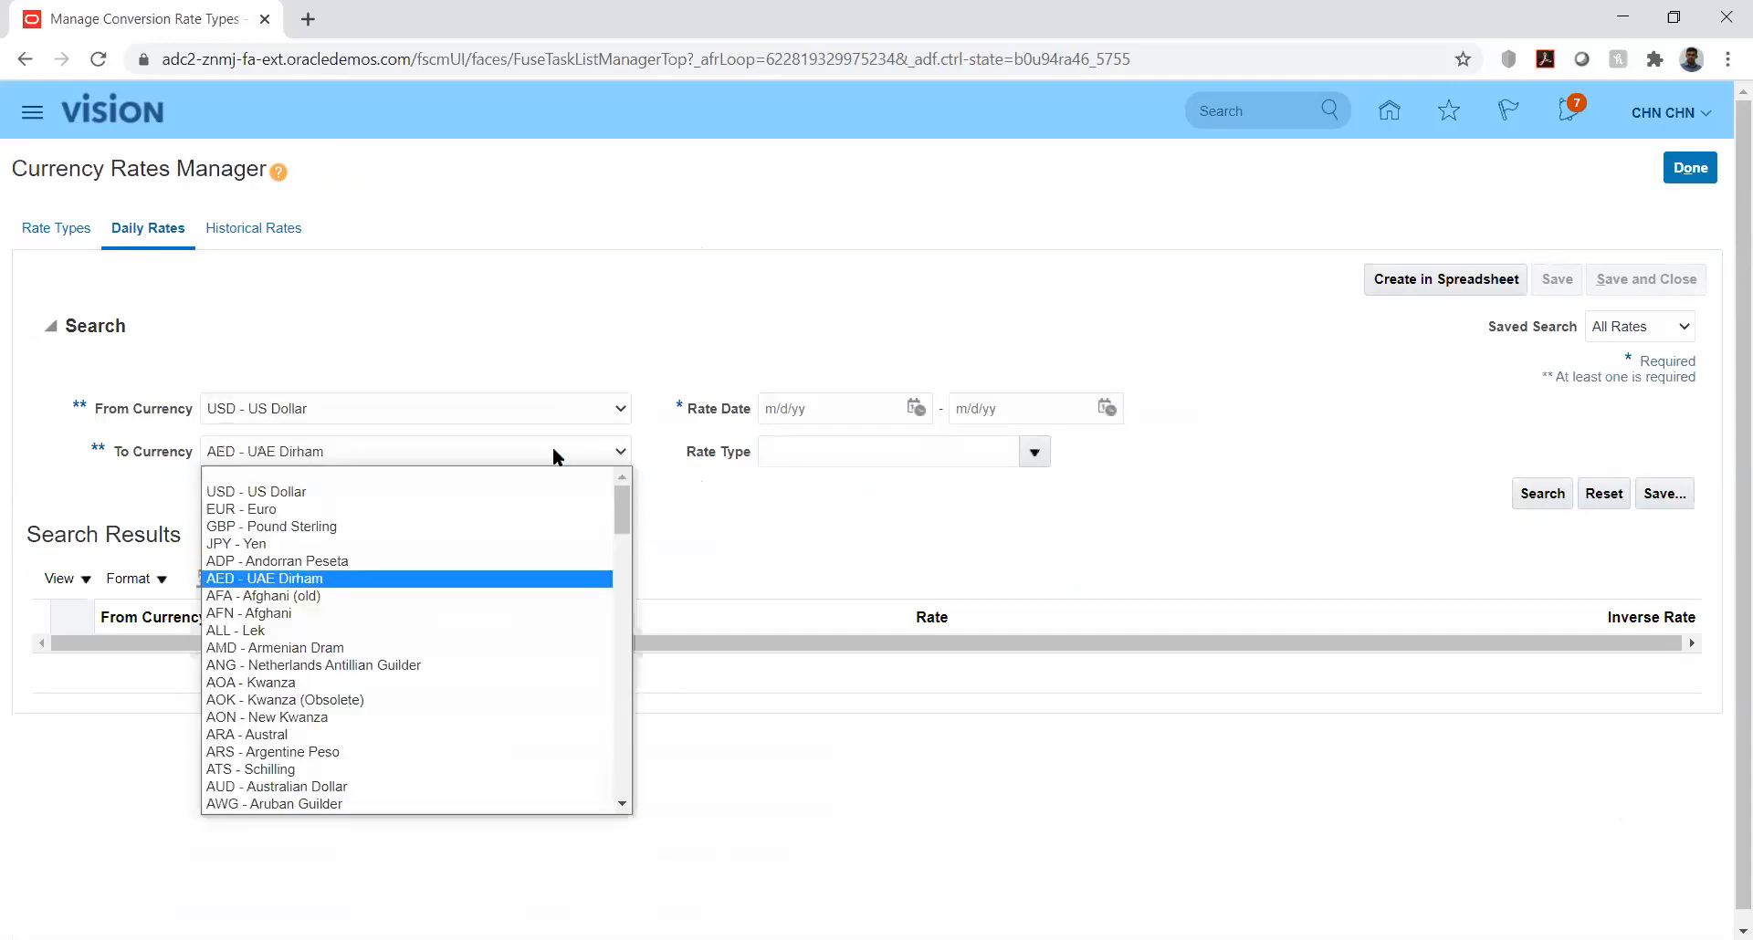
key("Return")
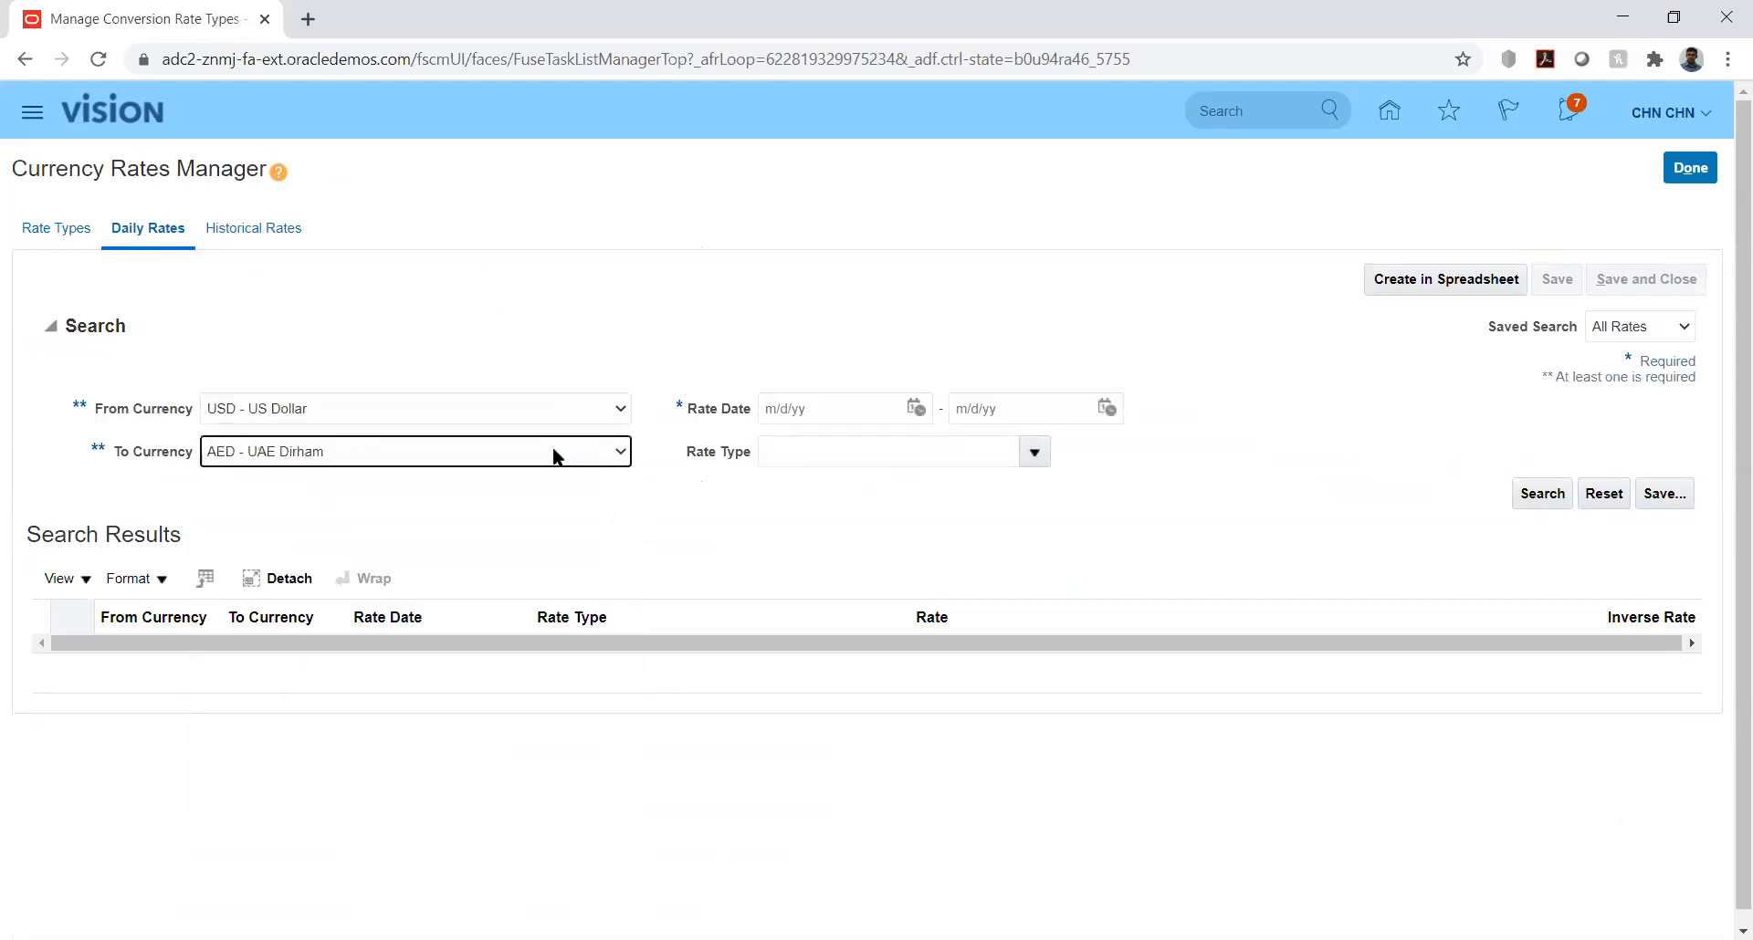
Step: Search for daily rates of type Reporting with rate dates from 8/1/20 to 8/31/20
left_click(916, 409)
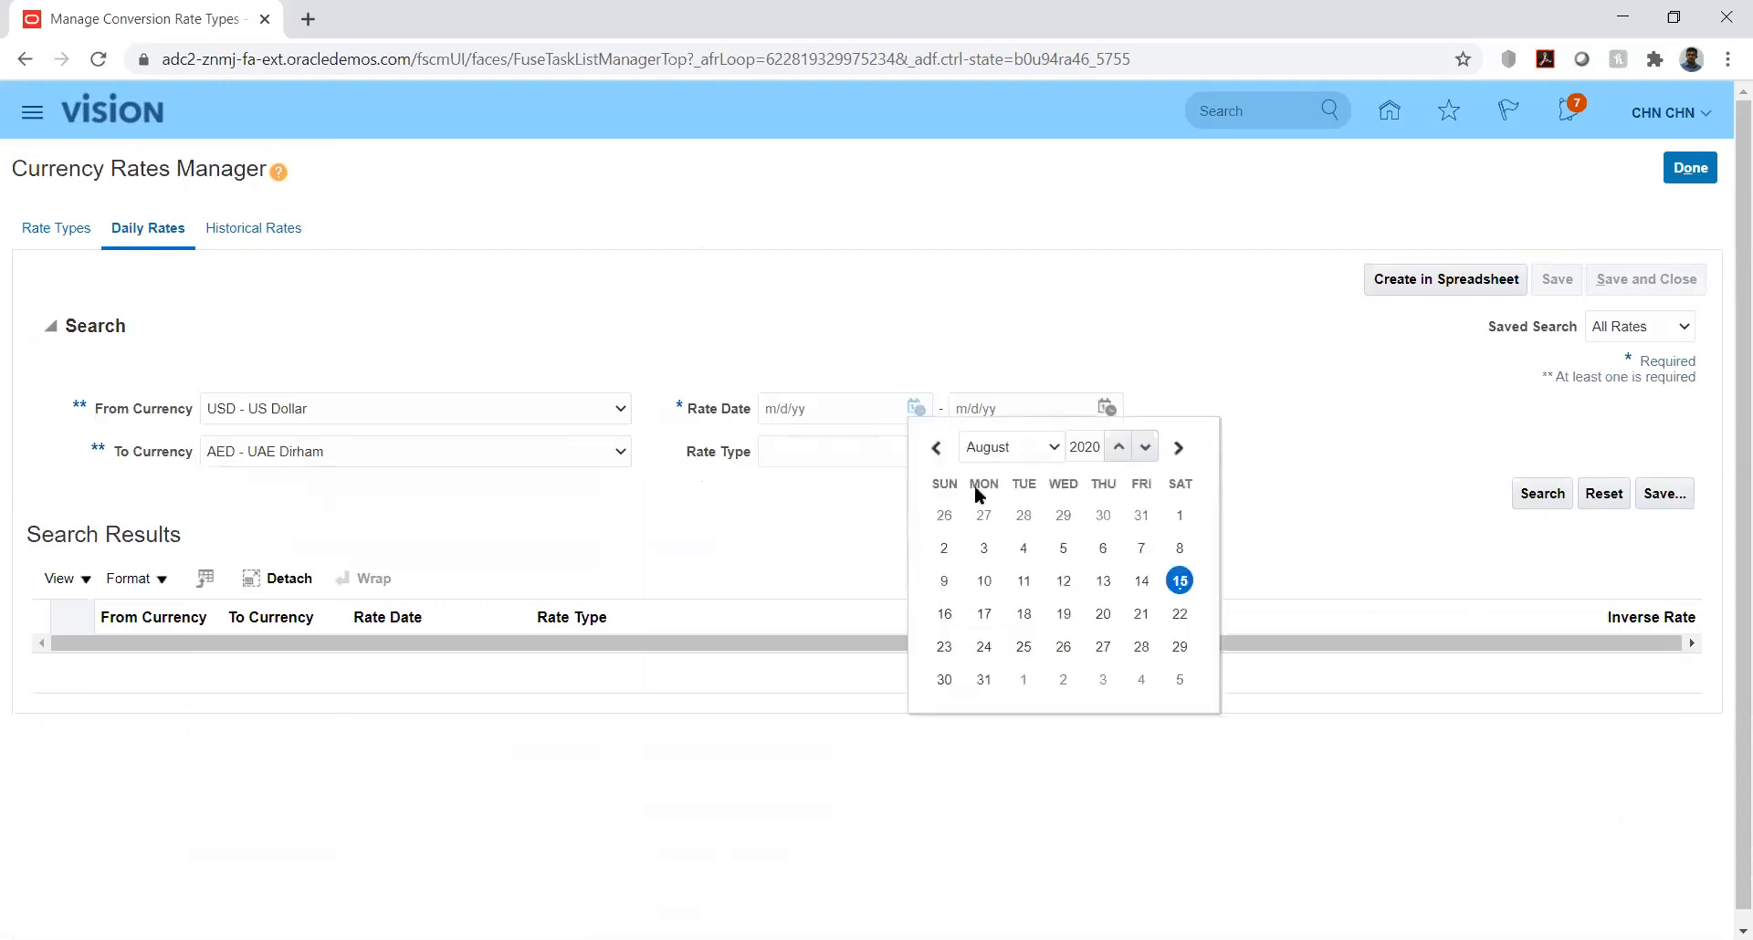
left_click(1177, 516)
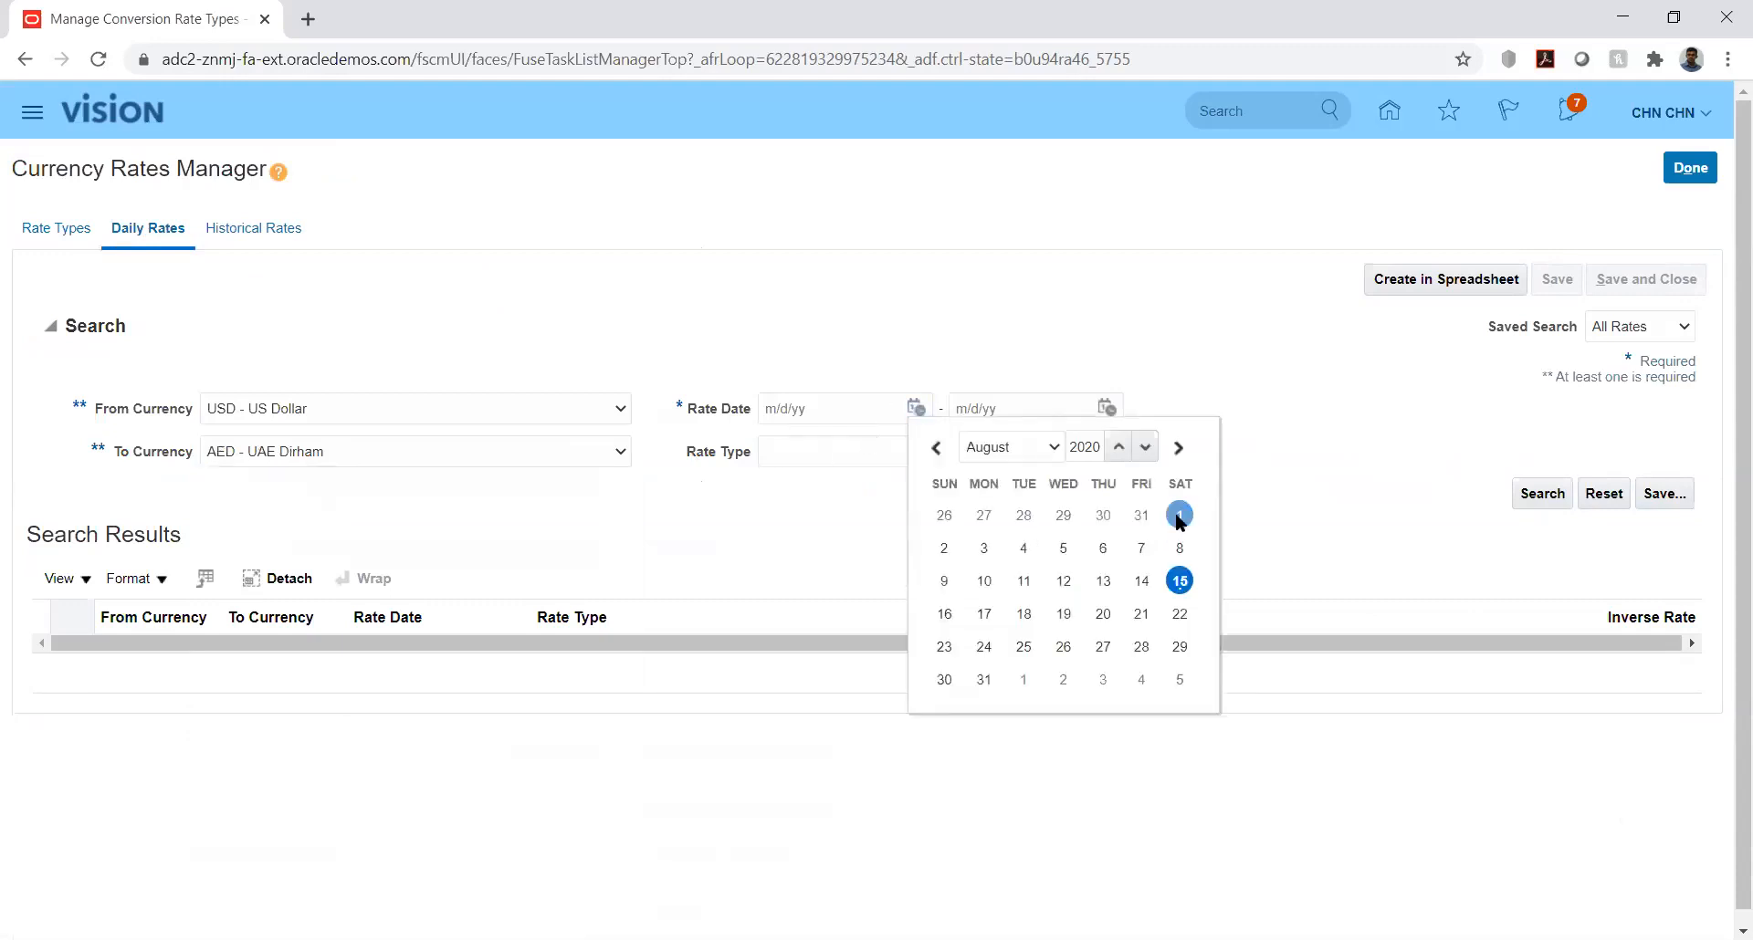
left_click(1106, 407)
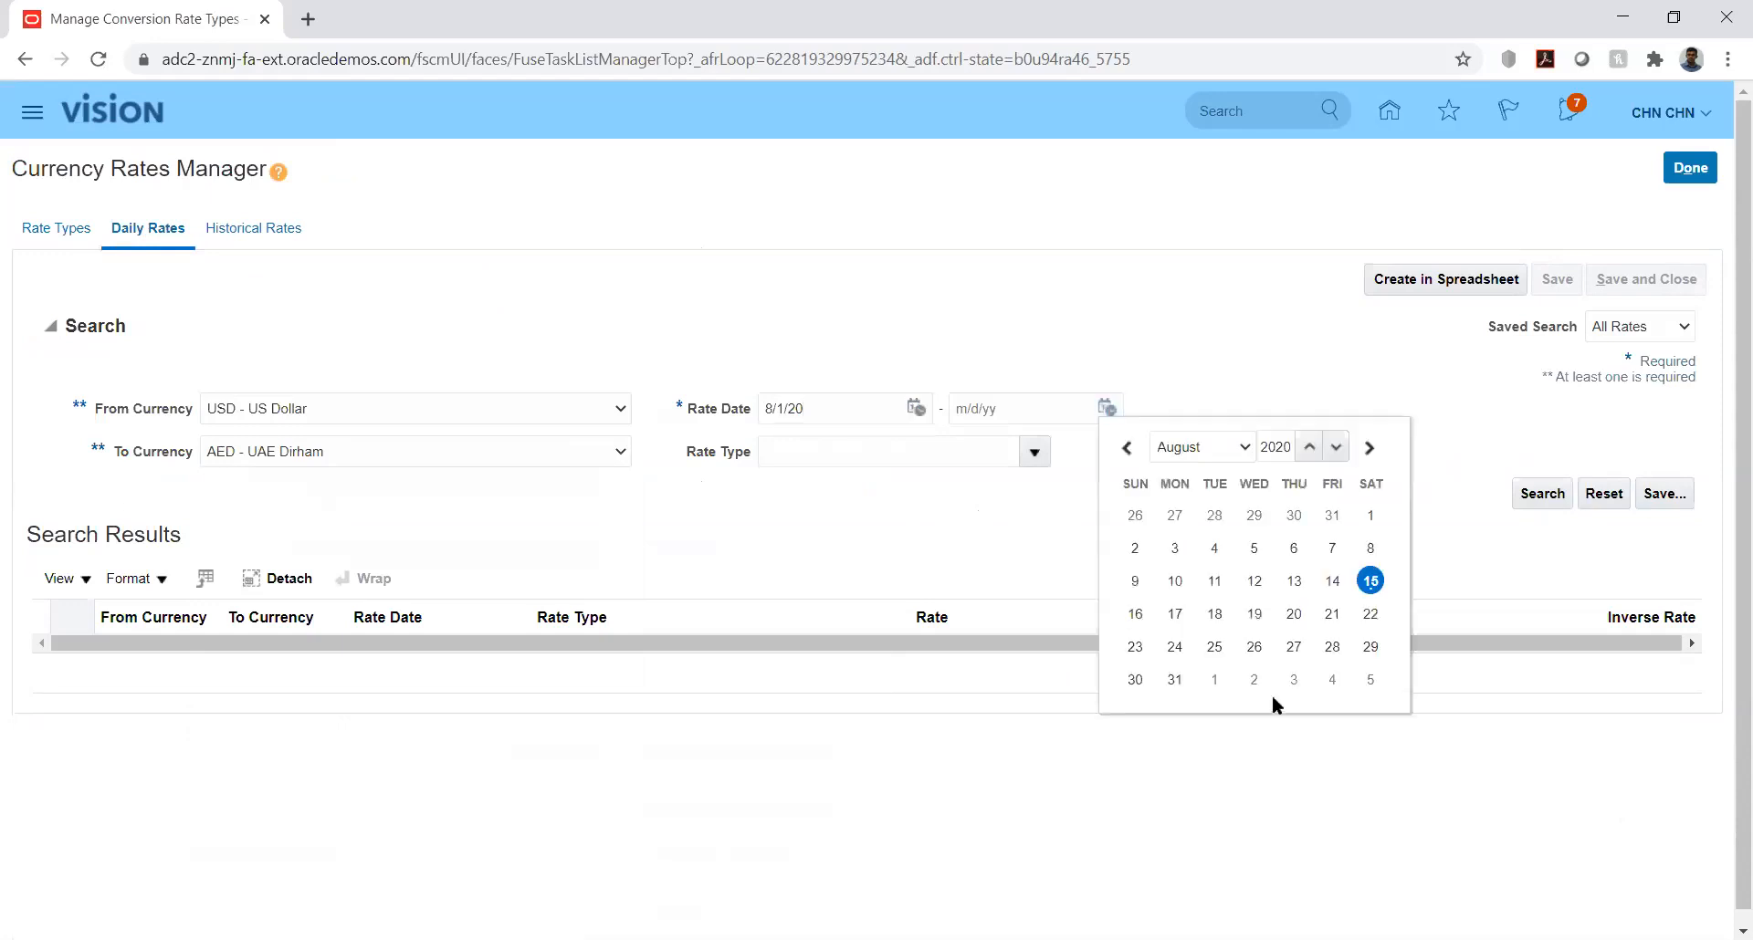
left_click(1174, 679)
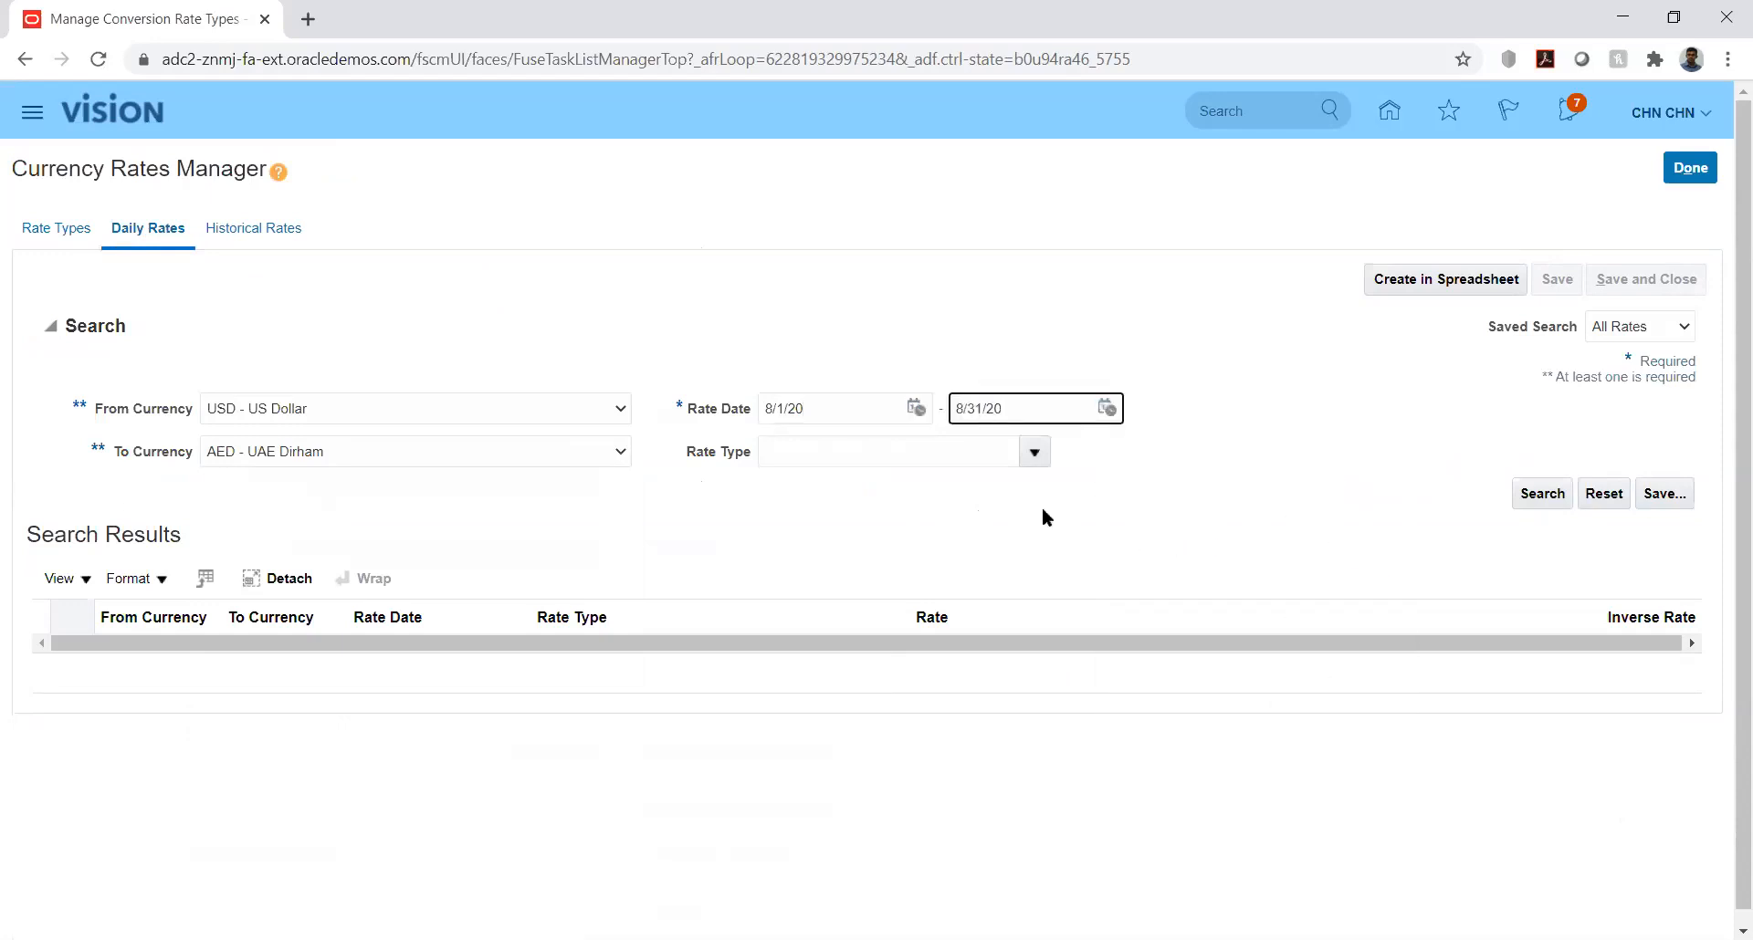
left_click(1031, 452)
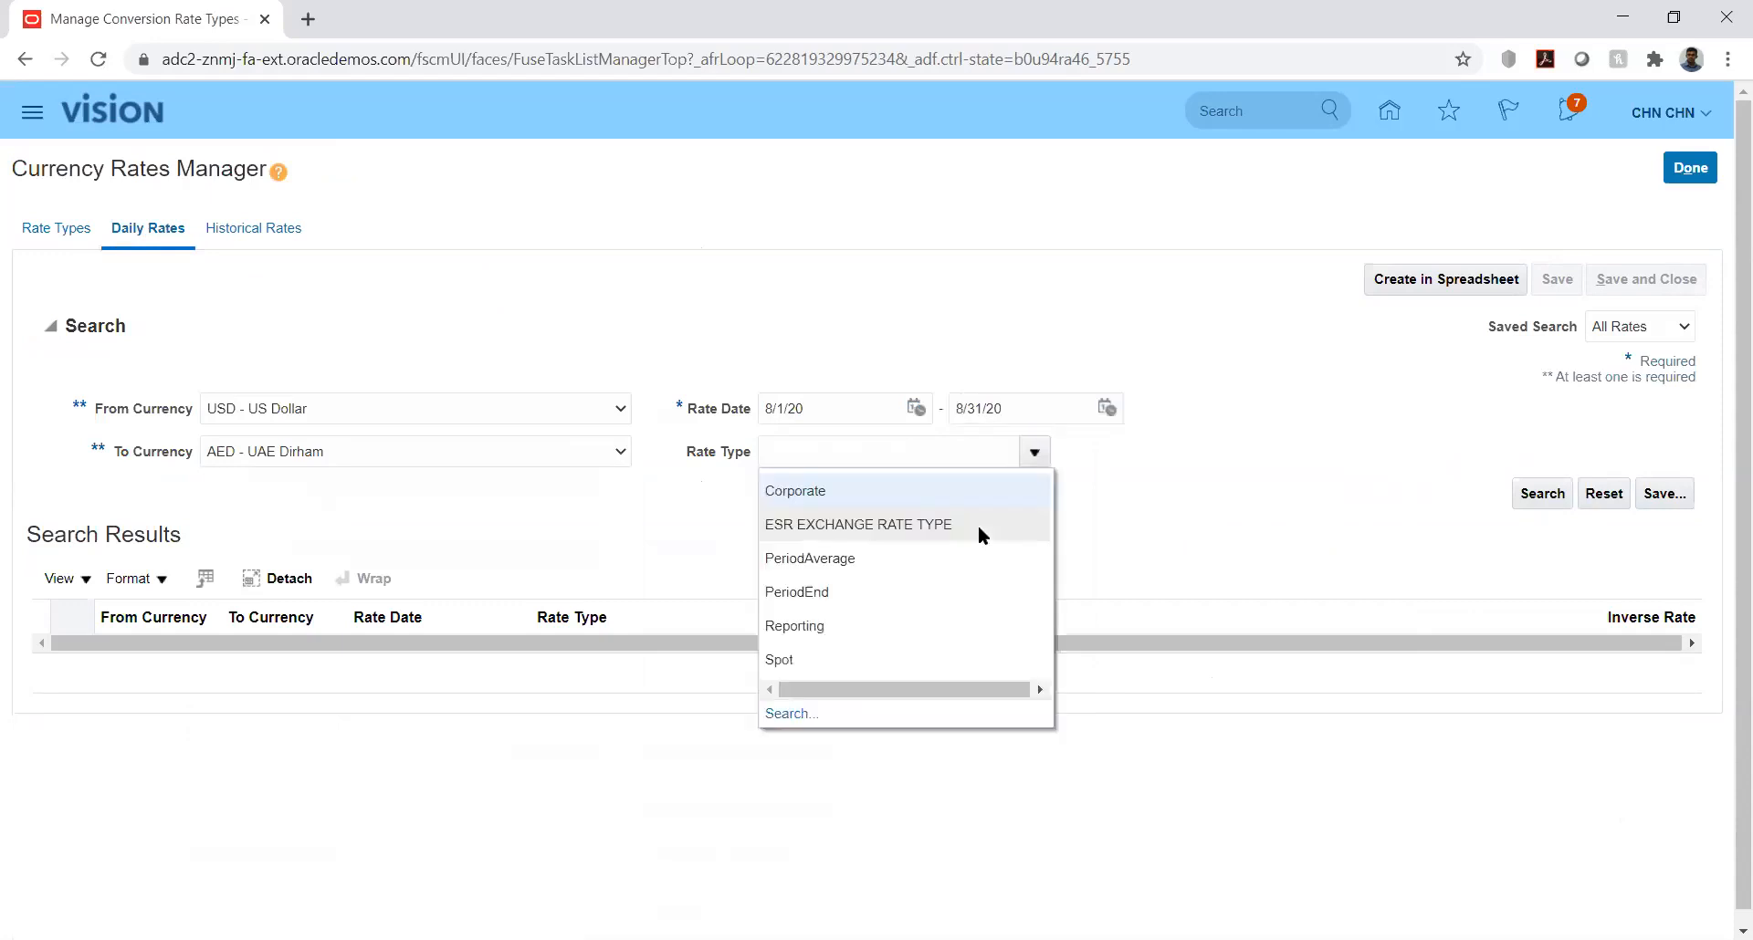
left_click(825, 627)
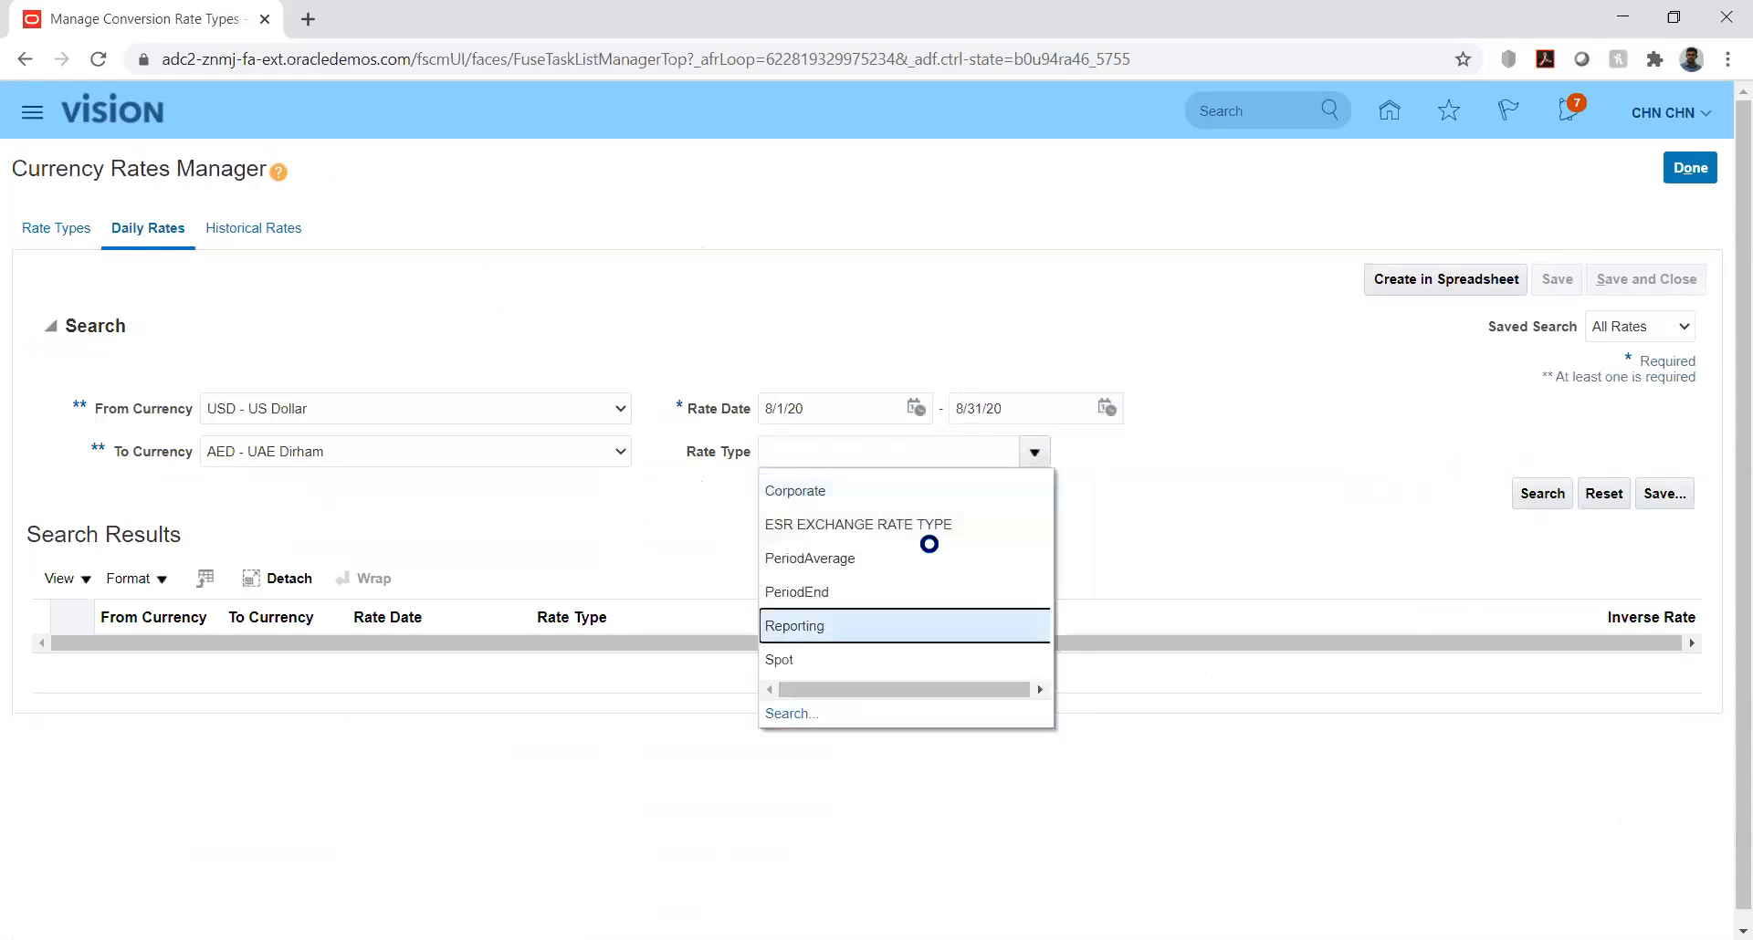
left_click(1541, 492)
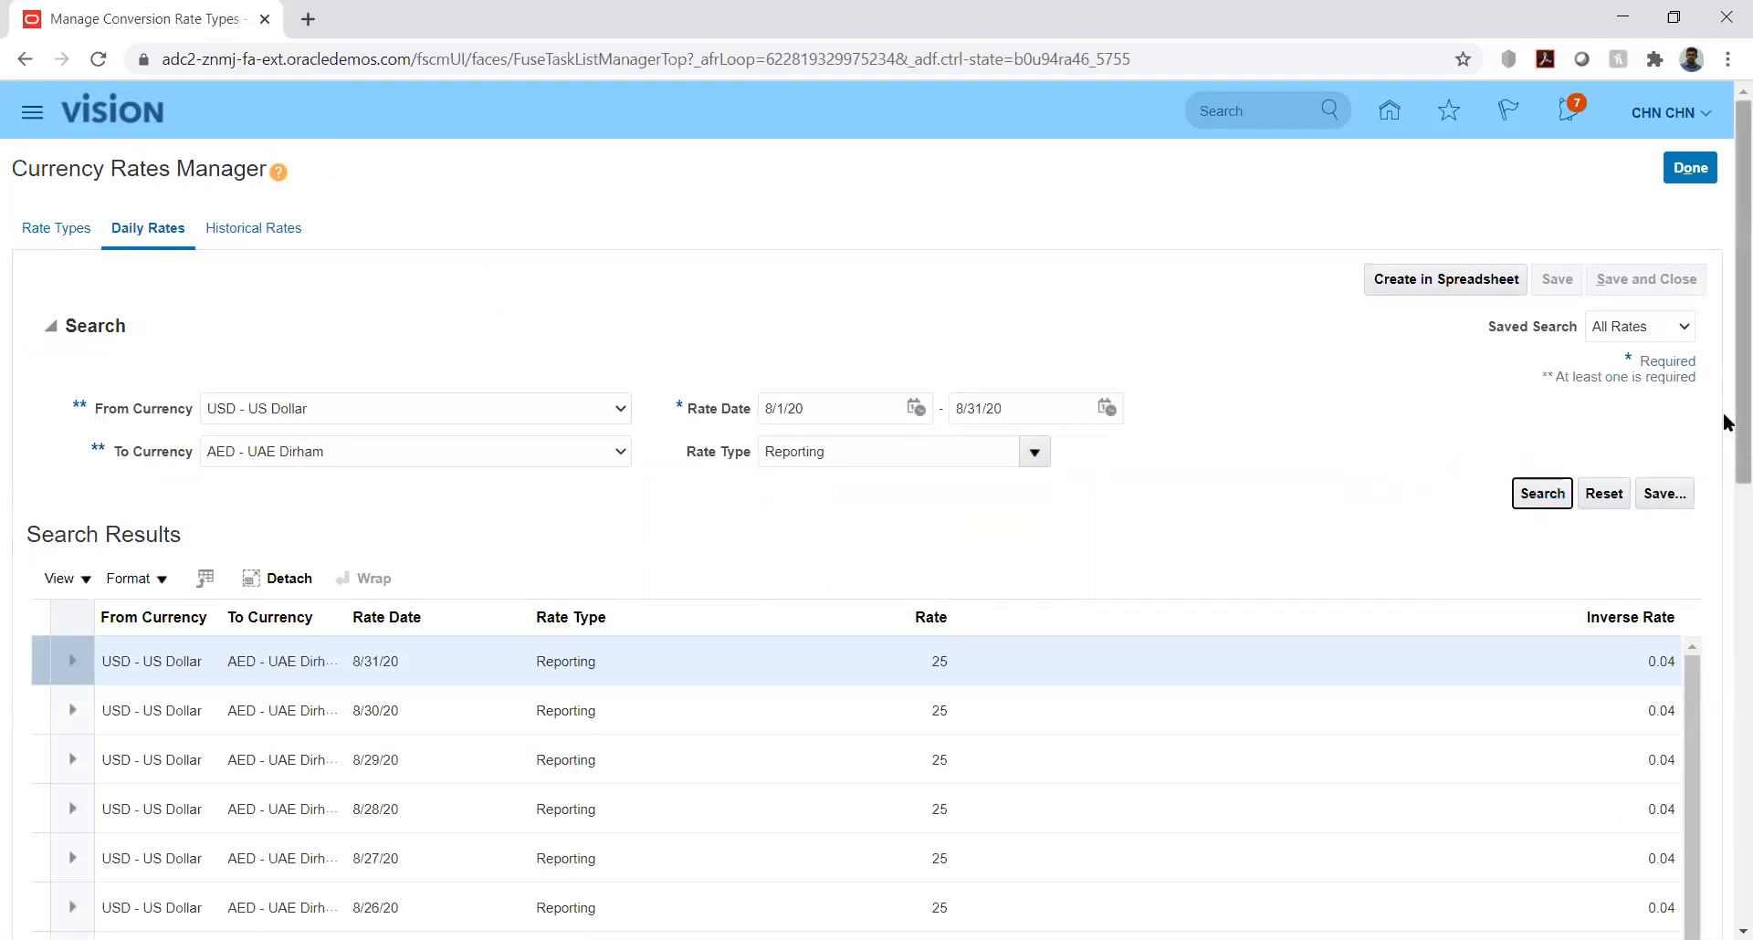
Step: Set the 8/31/20 USD to AED Reporting rate to 20, save the change, and finish the rates task
scroll(1725, 493, "down", 1)
scroll(1725, 513, "down", 2)
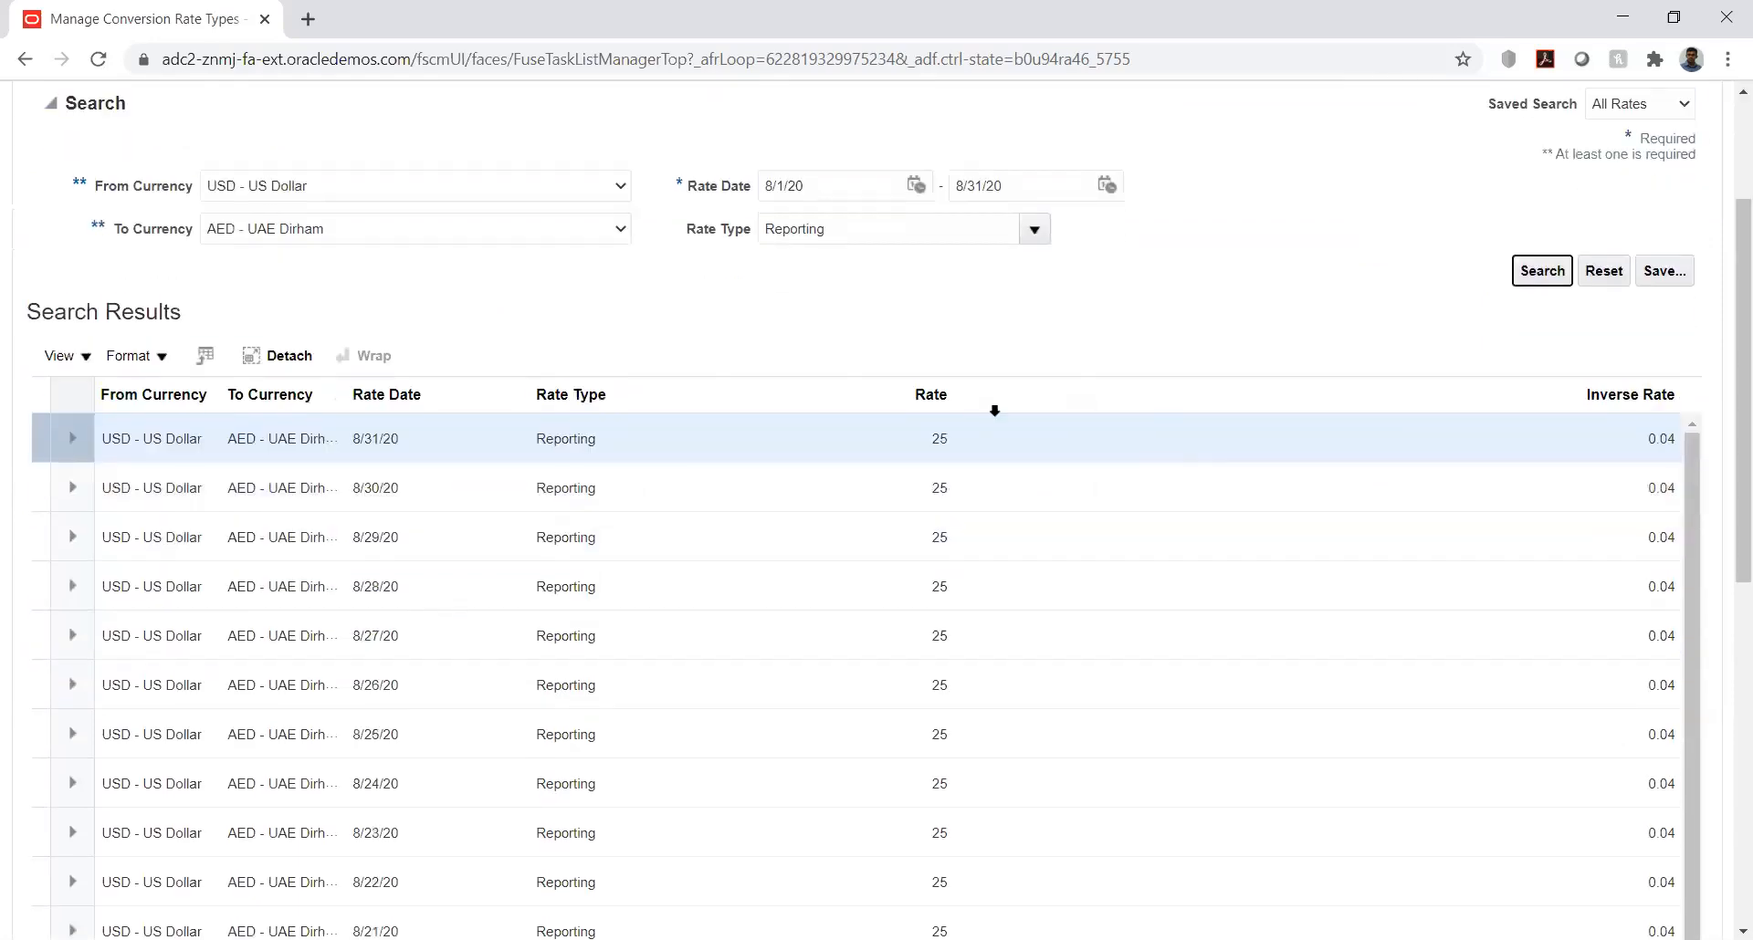
left_click(943, 436)
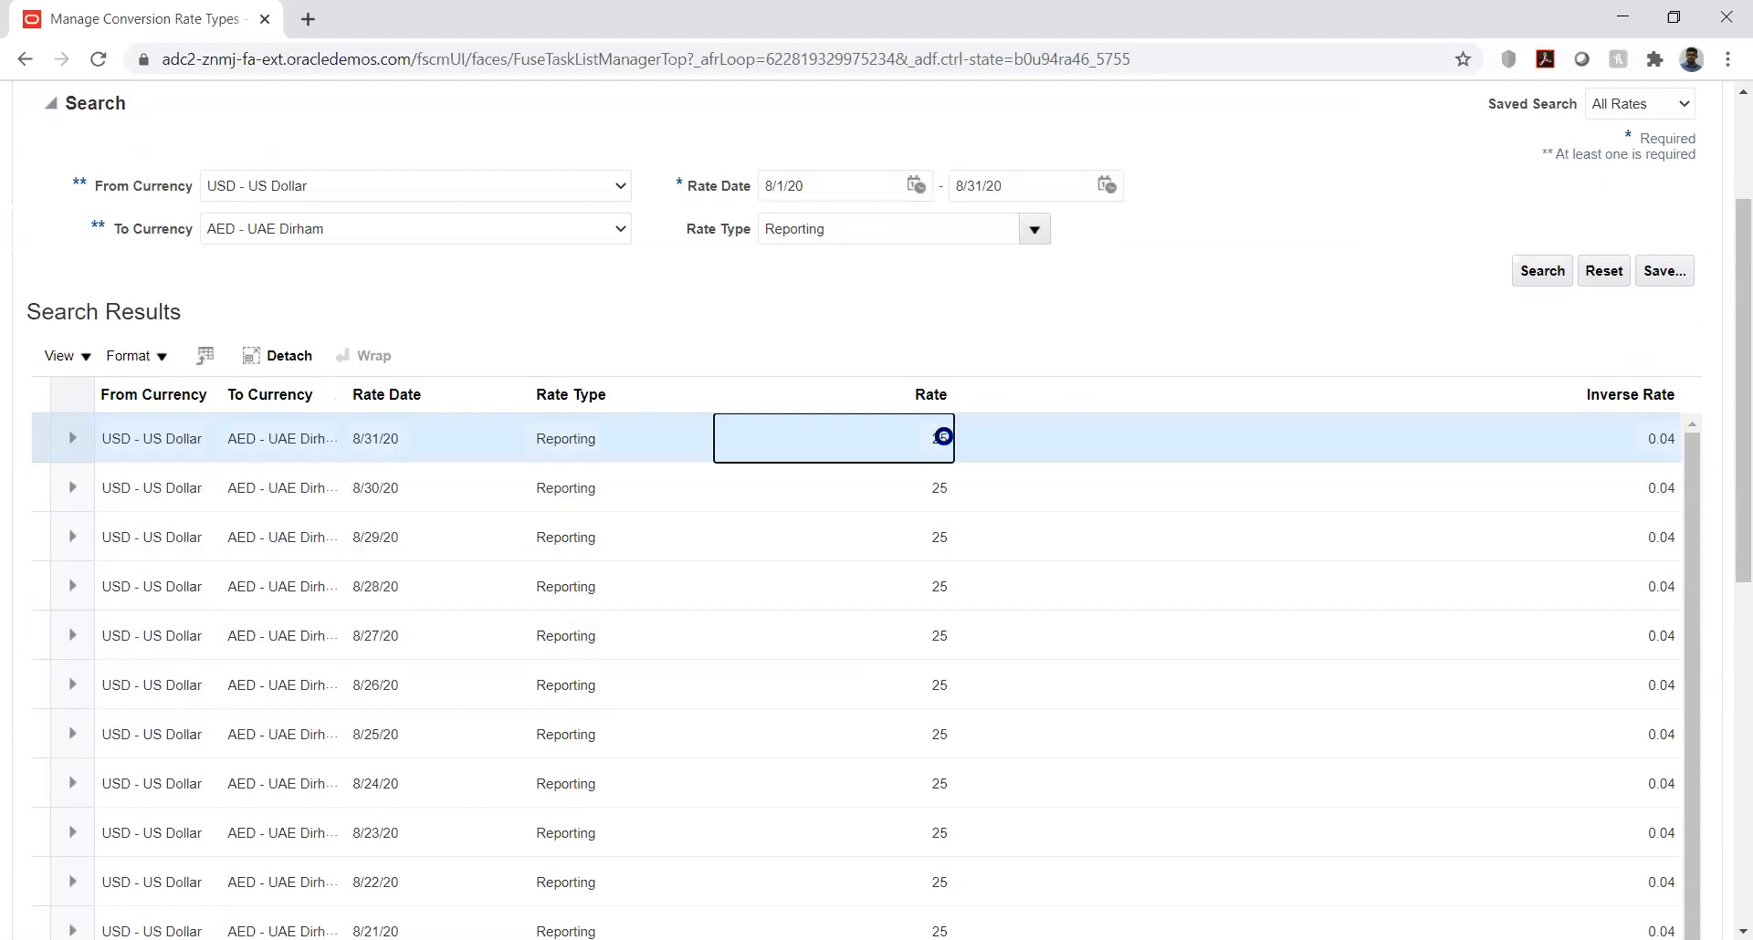
scroll(943, 436, "down", 3)
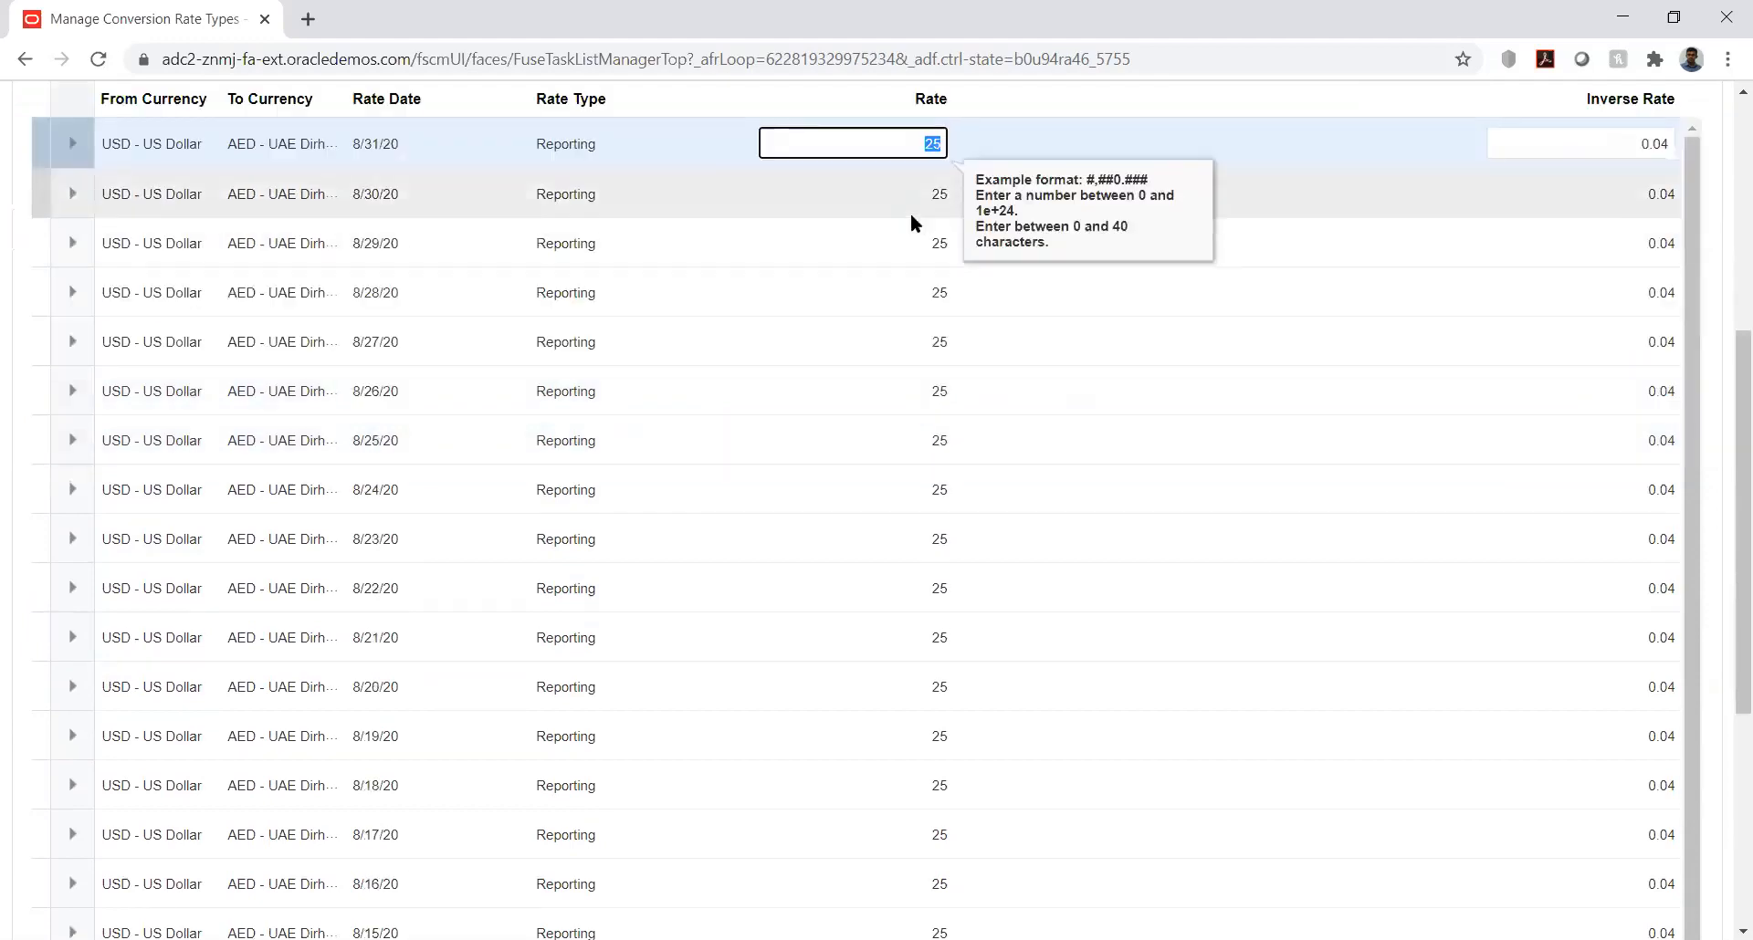
type("20")
key("Tab")
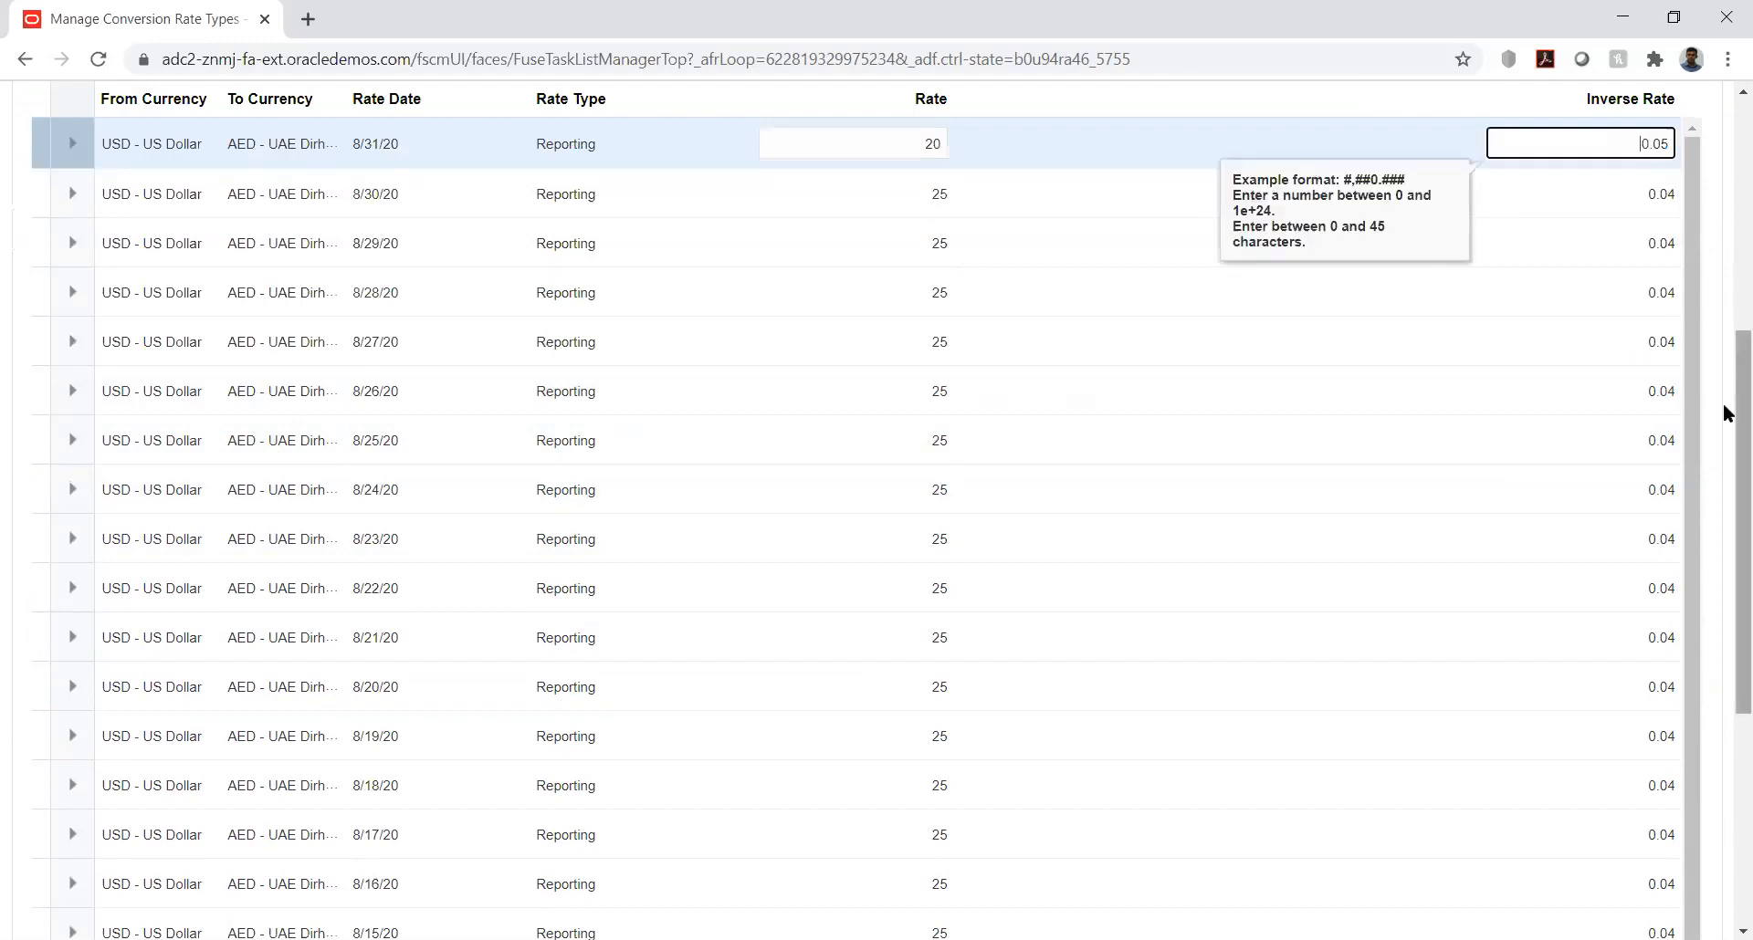
scroll(1725, 416, "up", 5)
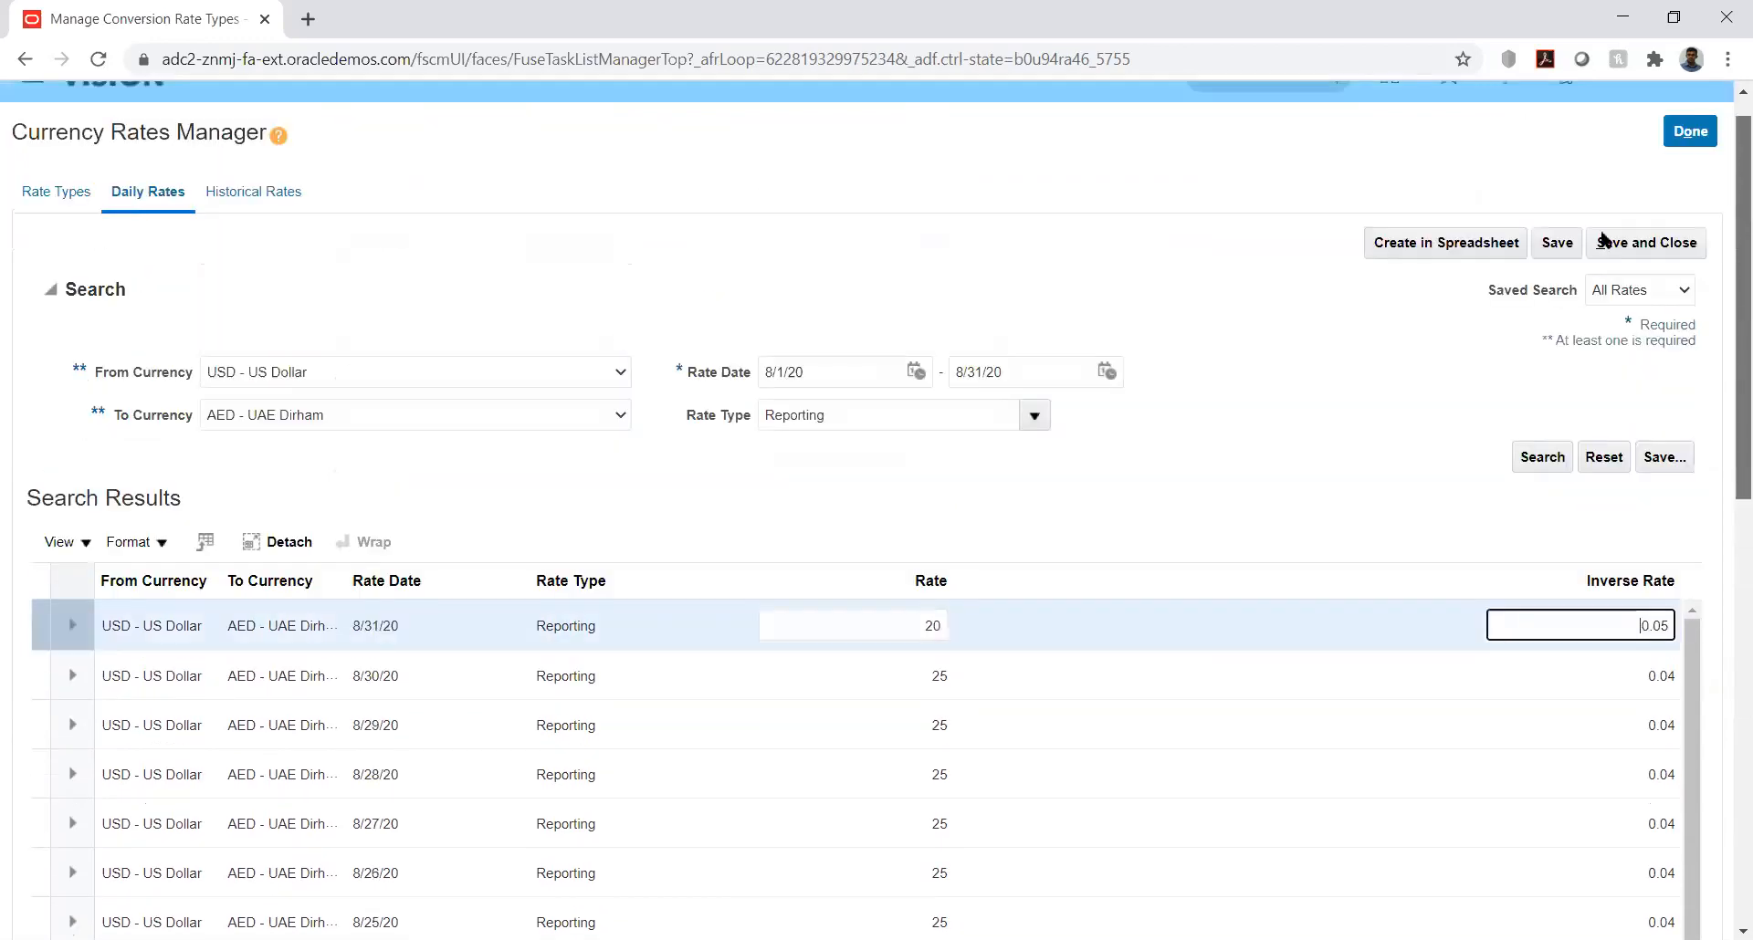
left_click(1558, 273)
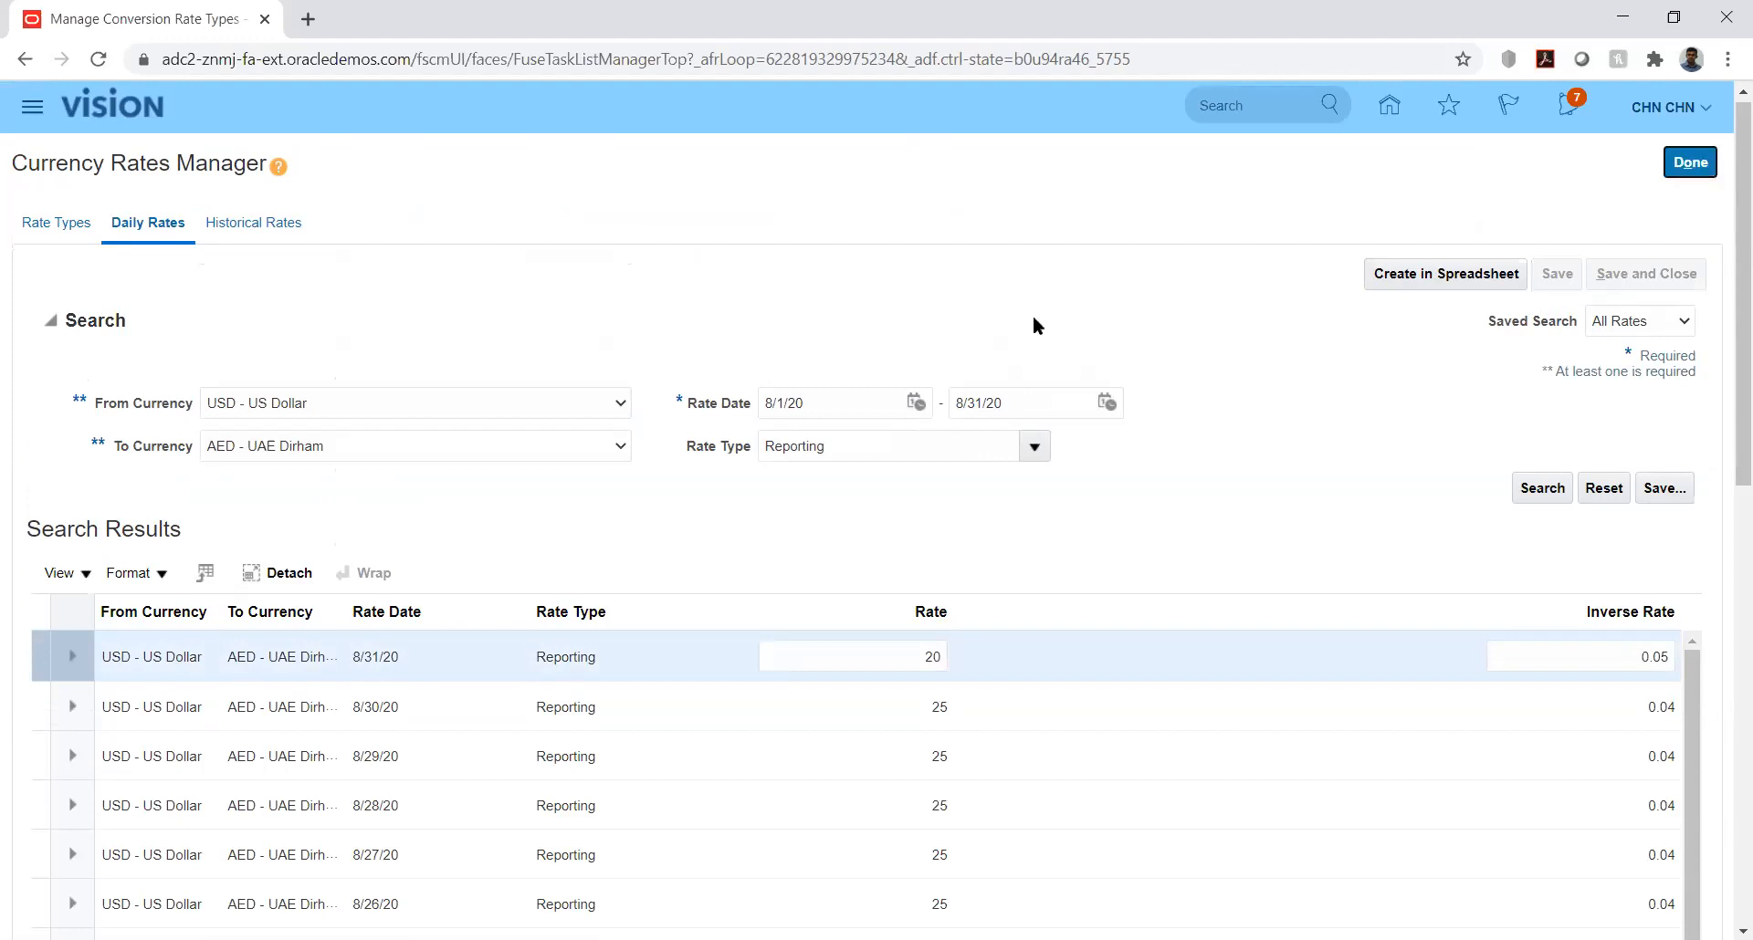
left_click(1690, 165)
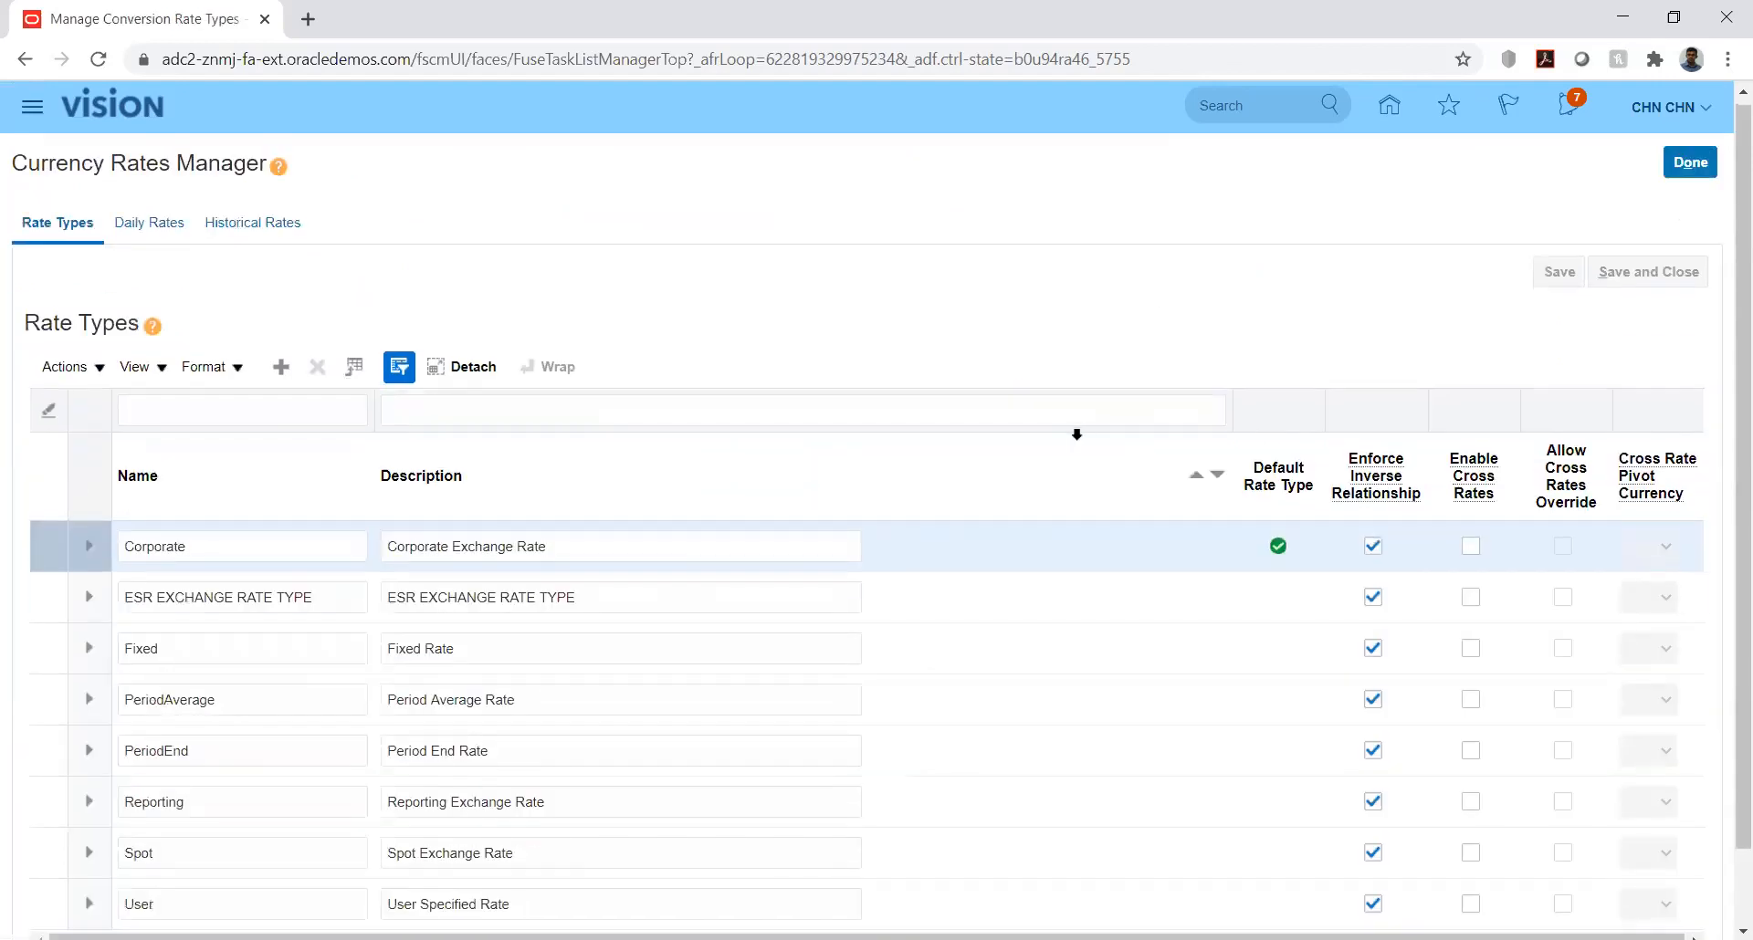
Step: Open the daily rates search and choose USD - US Dollar as From Currency and AED - UAE Dirham as To Currency
left_click(135, 224)
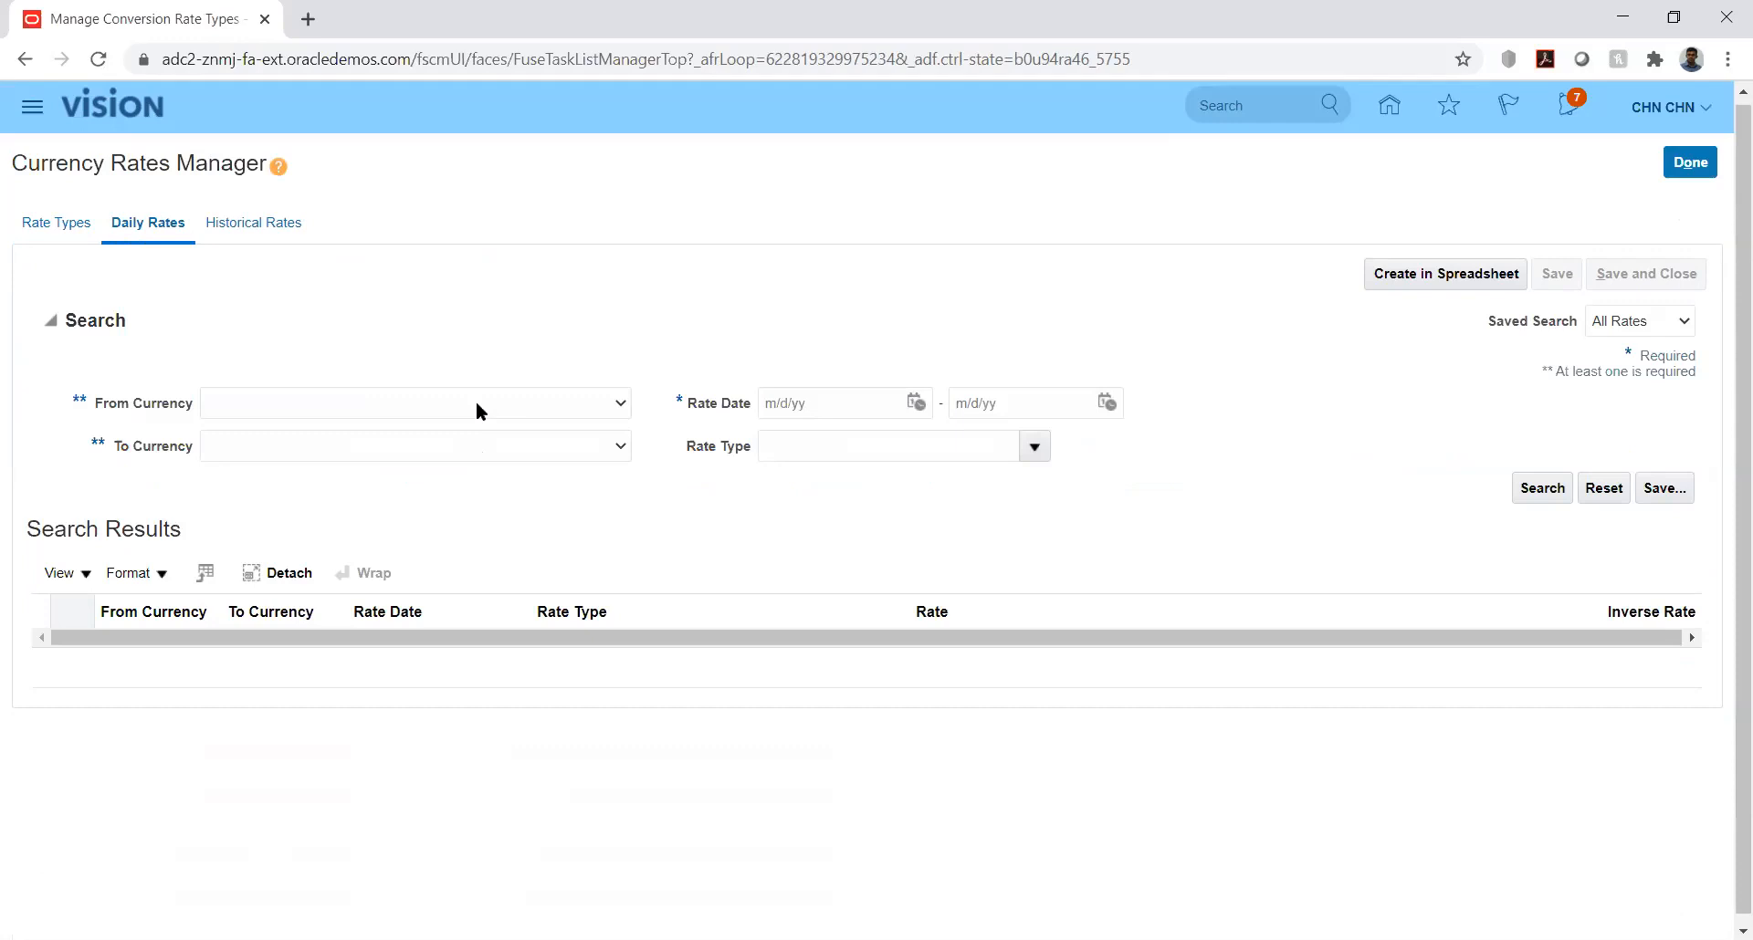
left_click(477, 407)
left_click(430, 445)
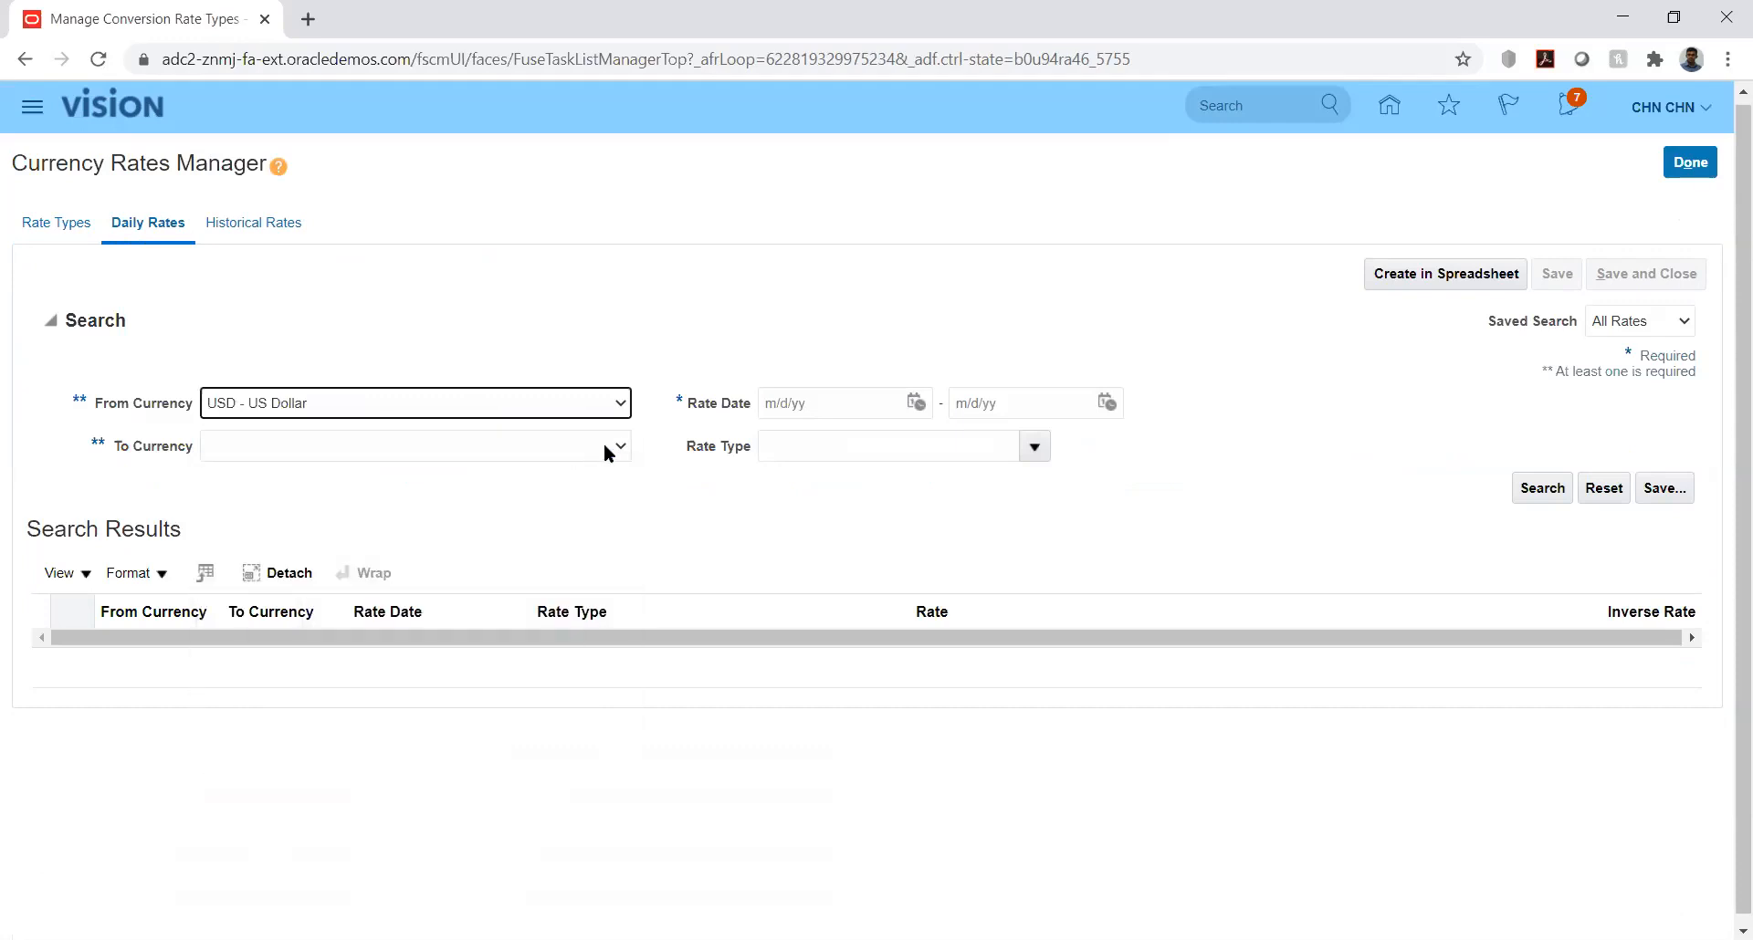
left_click(617, 444)
type("ae")
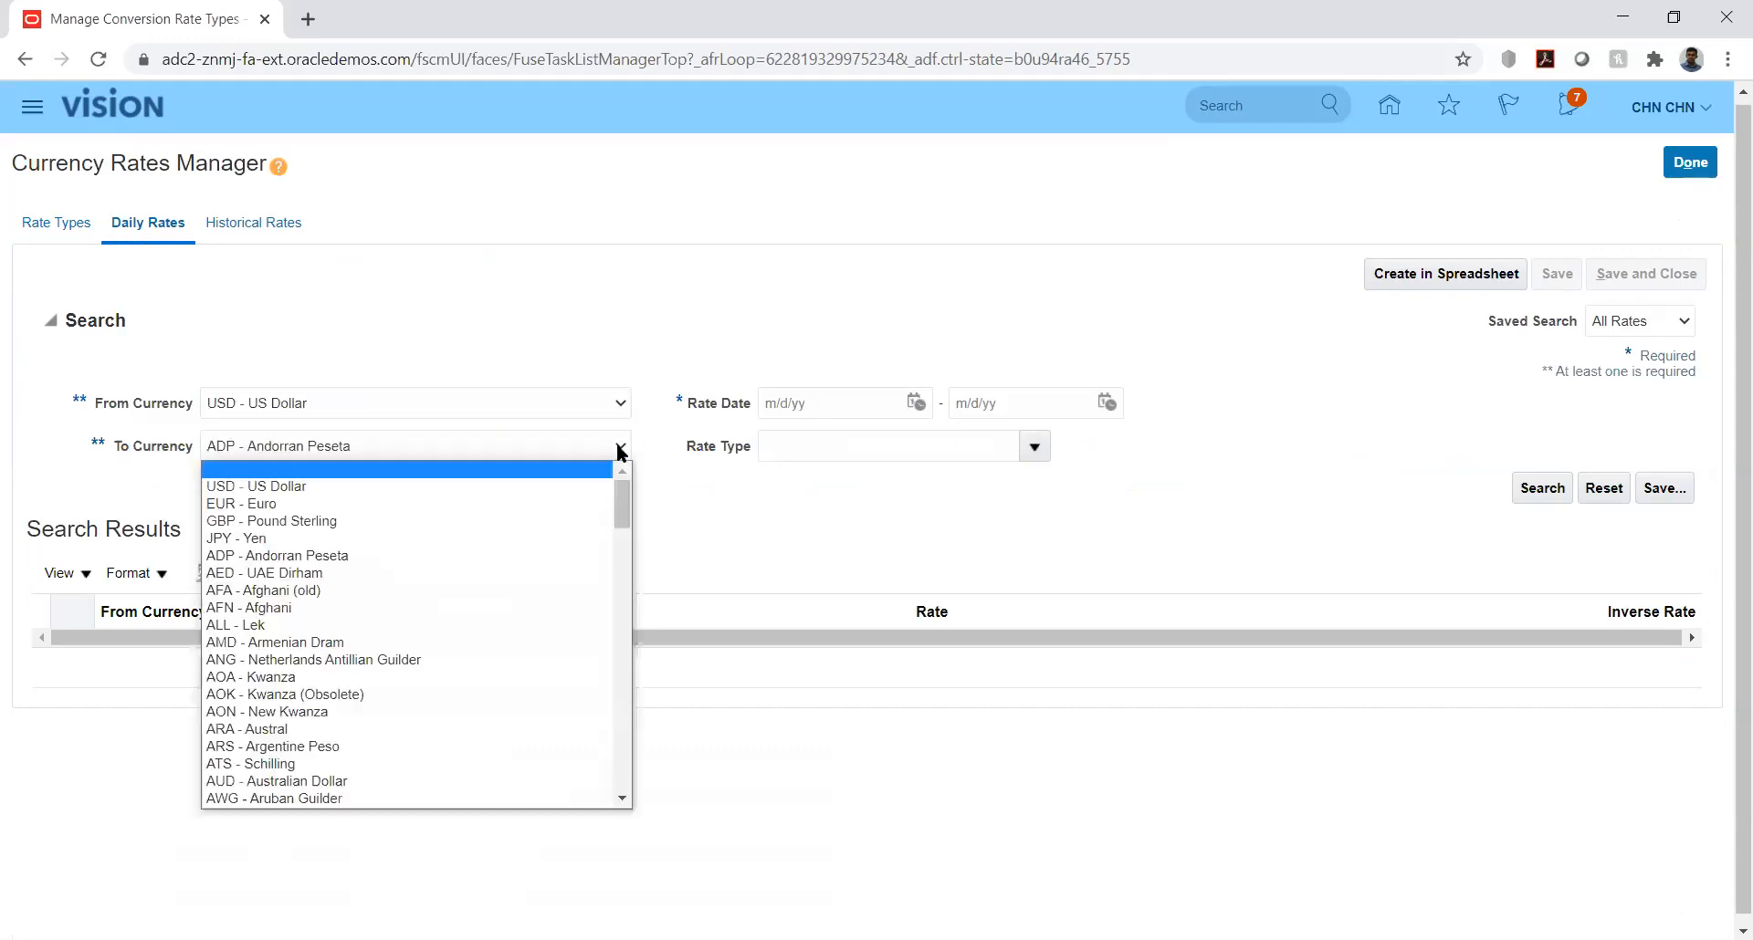
left_click(619, 447)
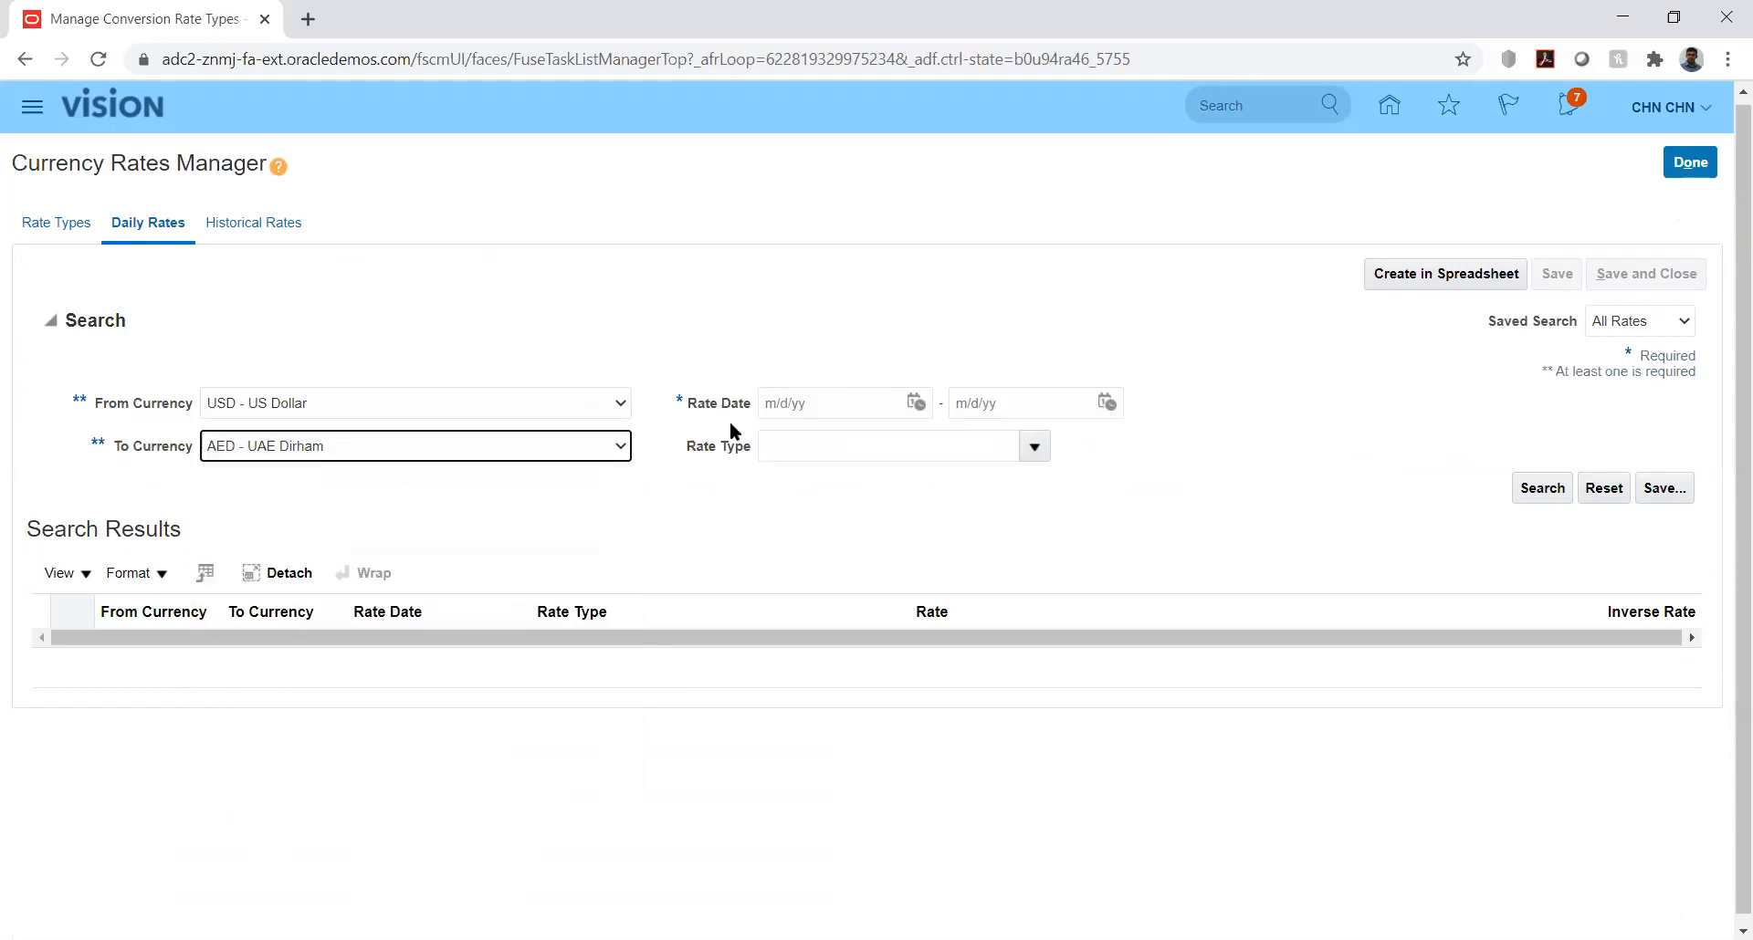
Step: Search for daily rates of type Reporting with rate dates from 8/1/20 to 8/31/20
left_click(914, 403)
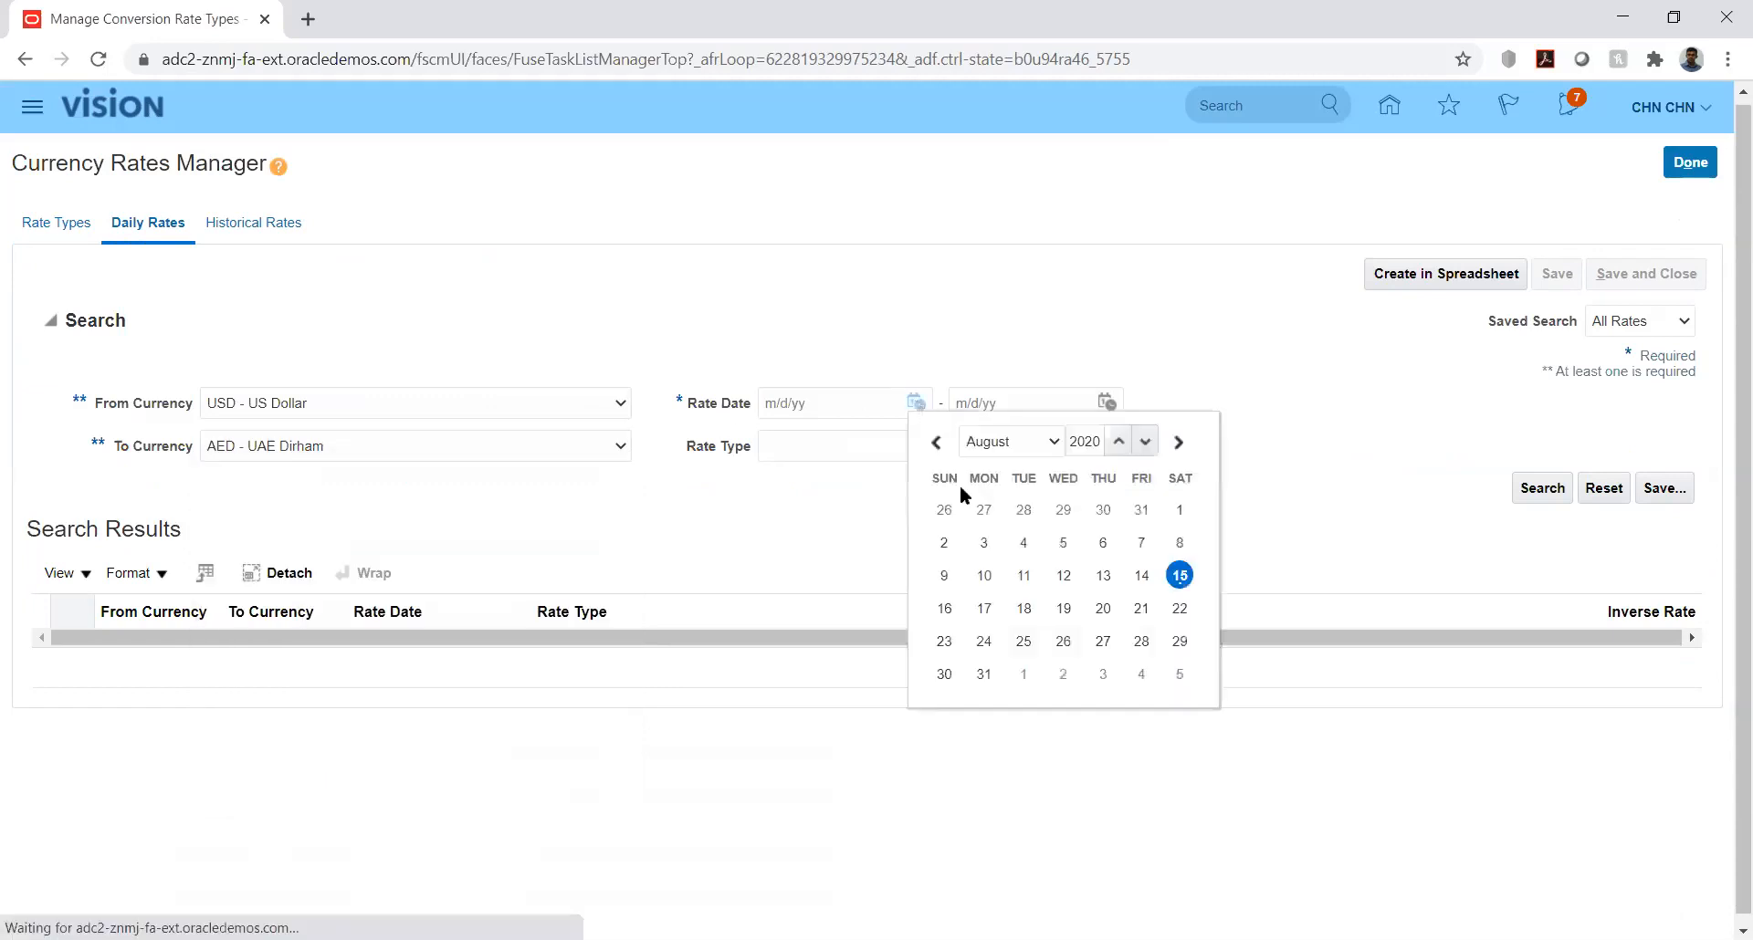
left_click(1179, 510)
left_click(1106, 402)
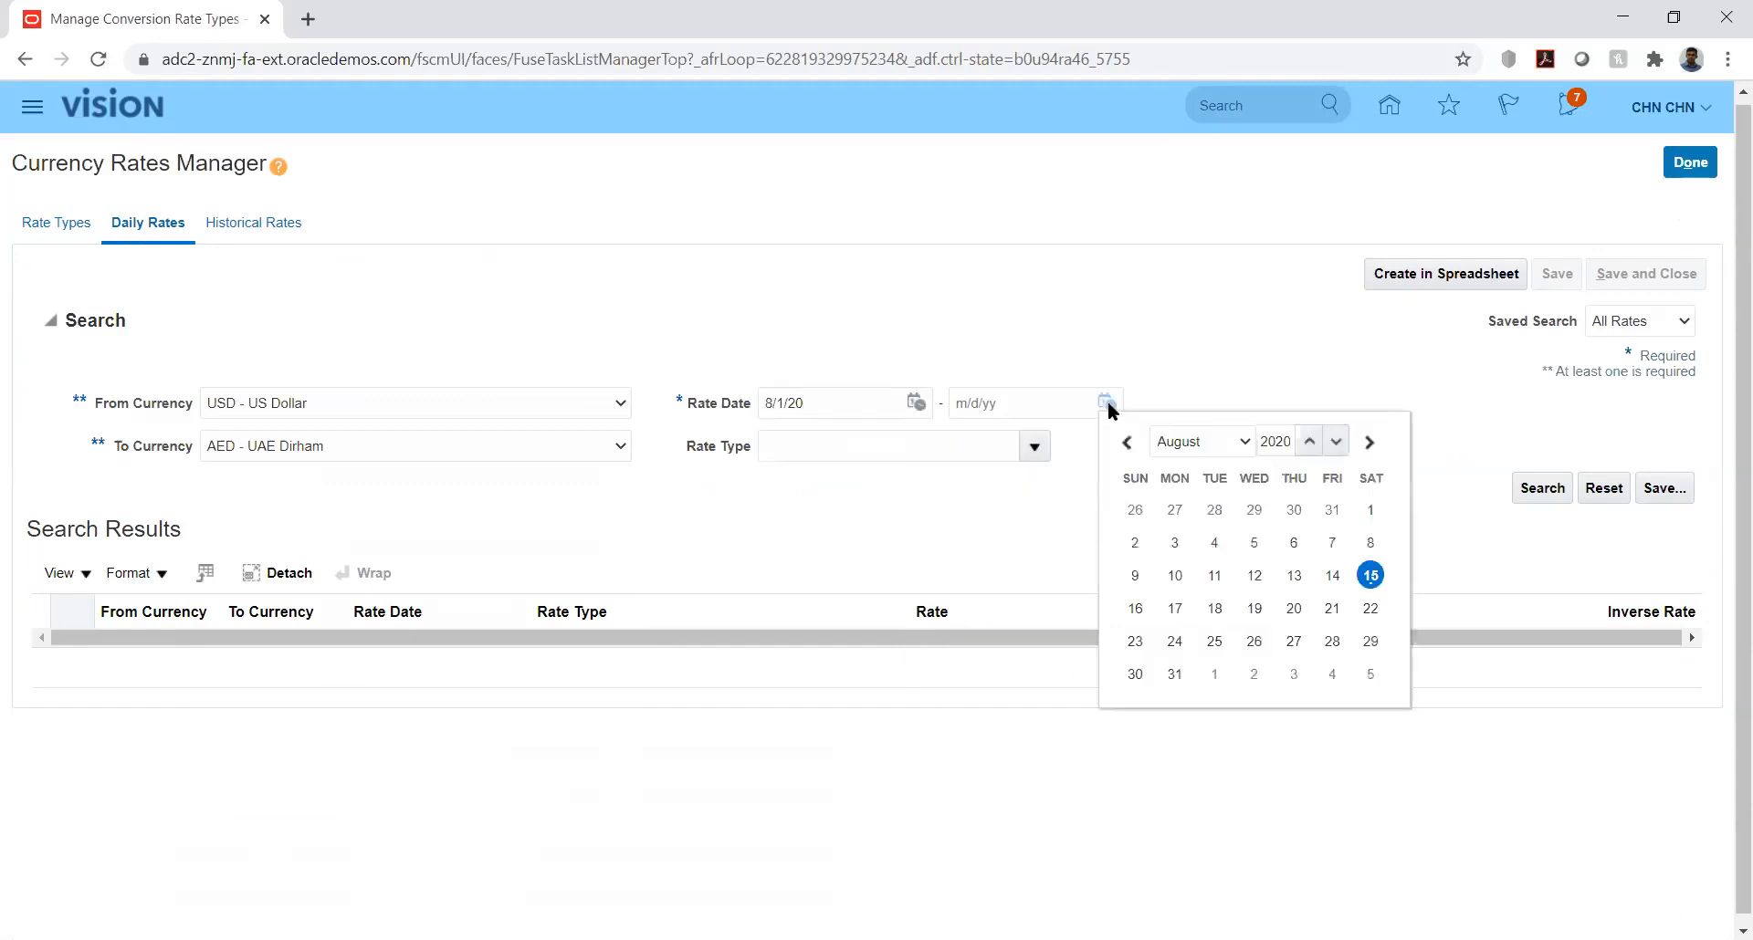
left_click(1174, 674)
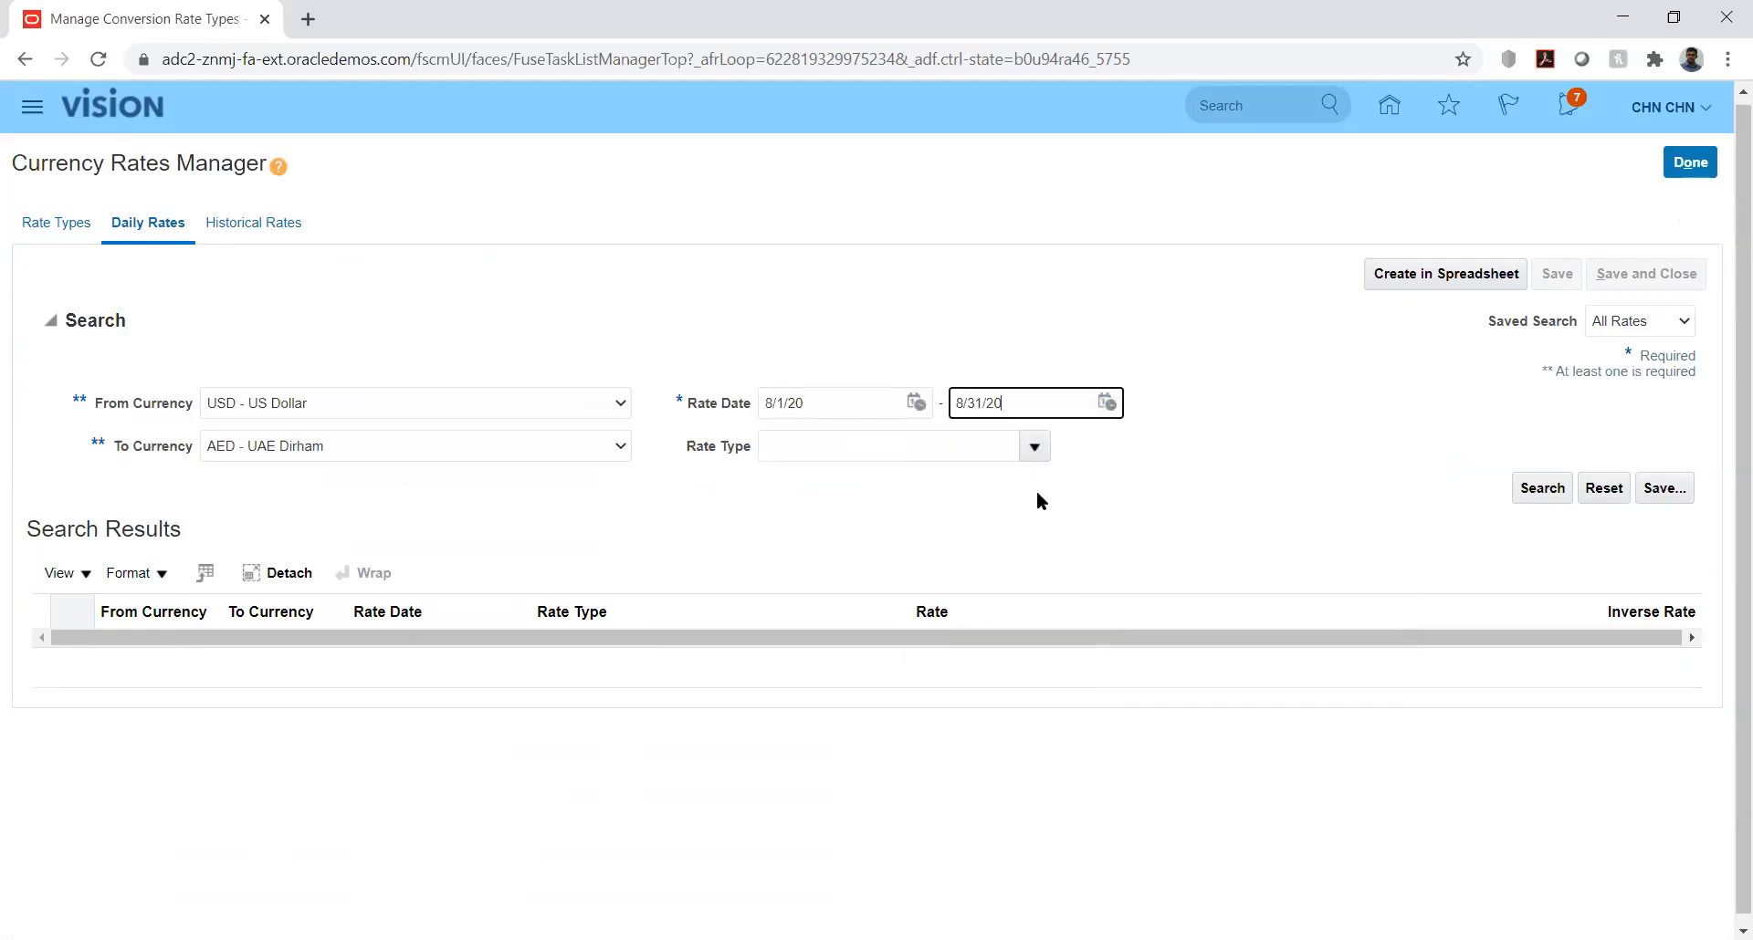
left_click(1032, 444)
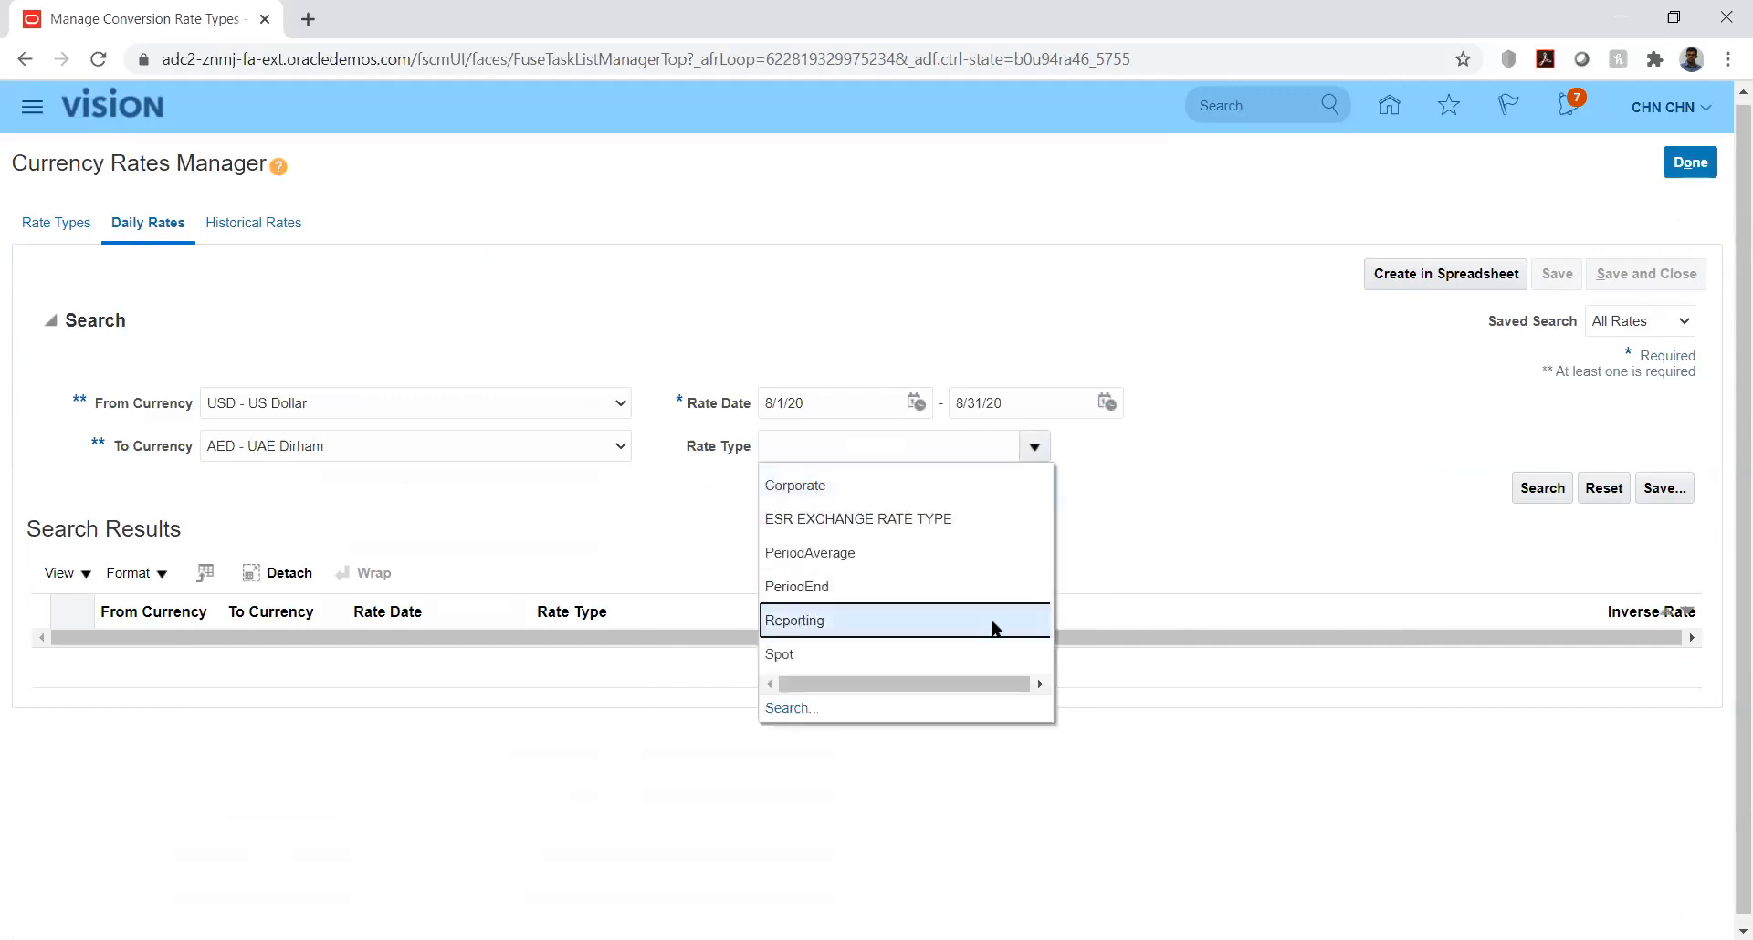
left_click(909, 624)
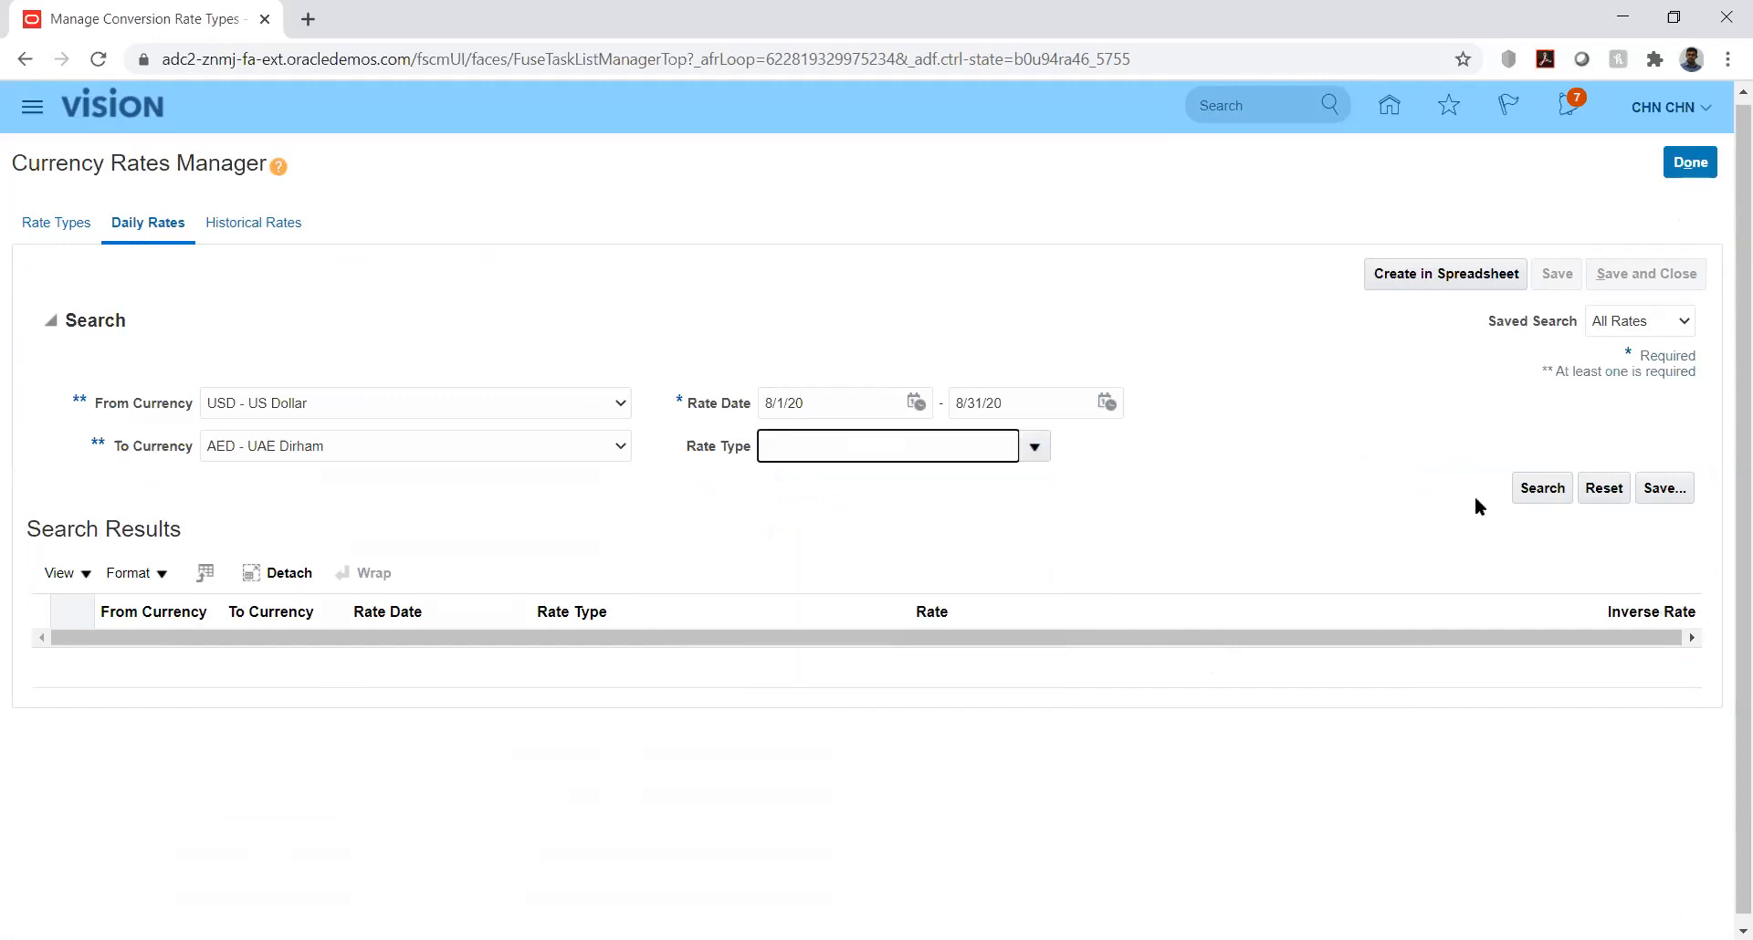
left_click(1543, 489)
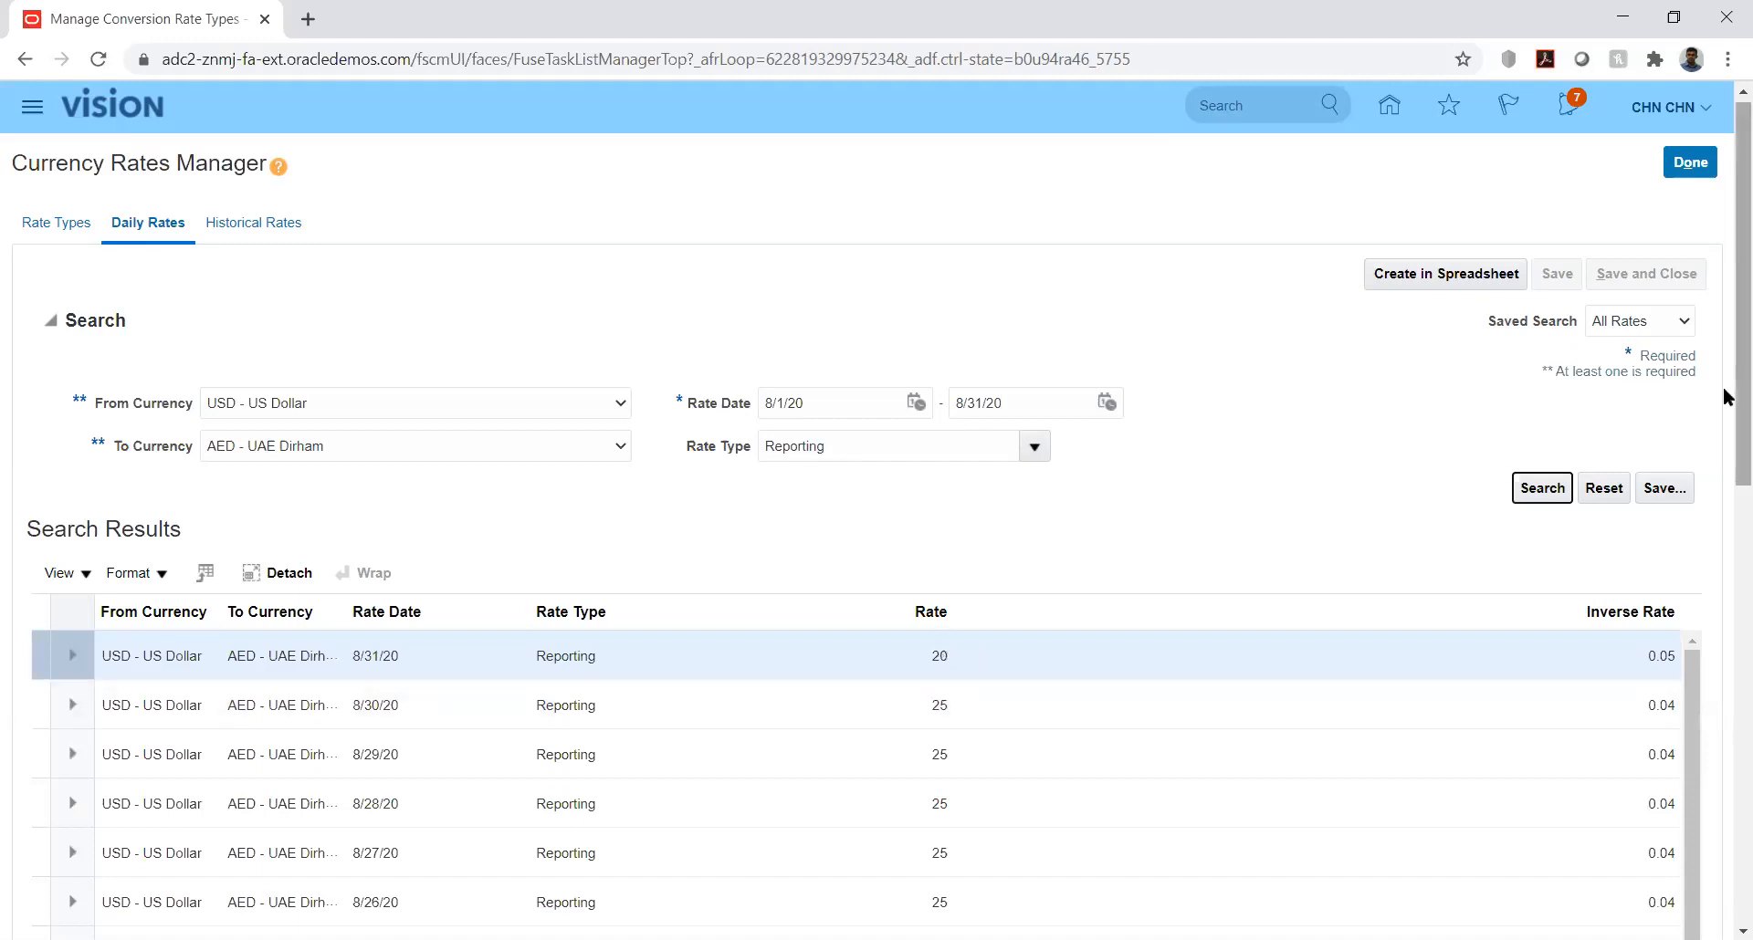
Step: Review the August USD to AED Reporting rates and finish the Currency Rates Manager task
left_click_drag(1726, 397, 1725, 539)
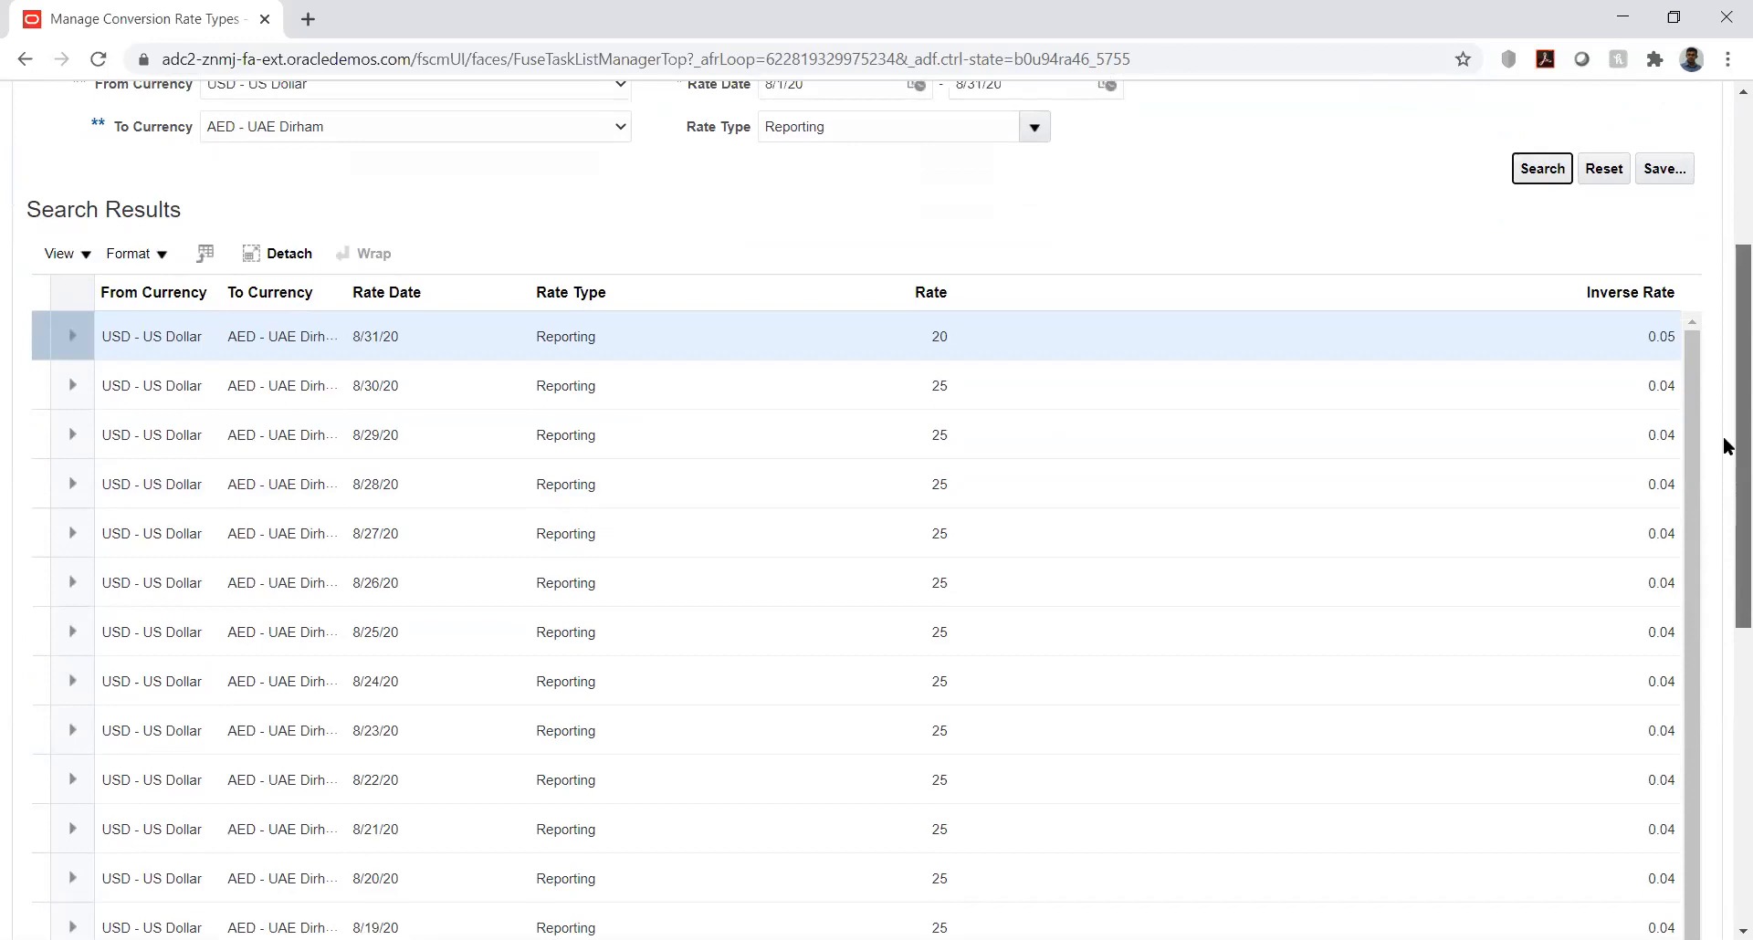
scroll(1725, 313, "up", 4)
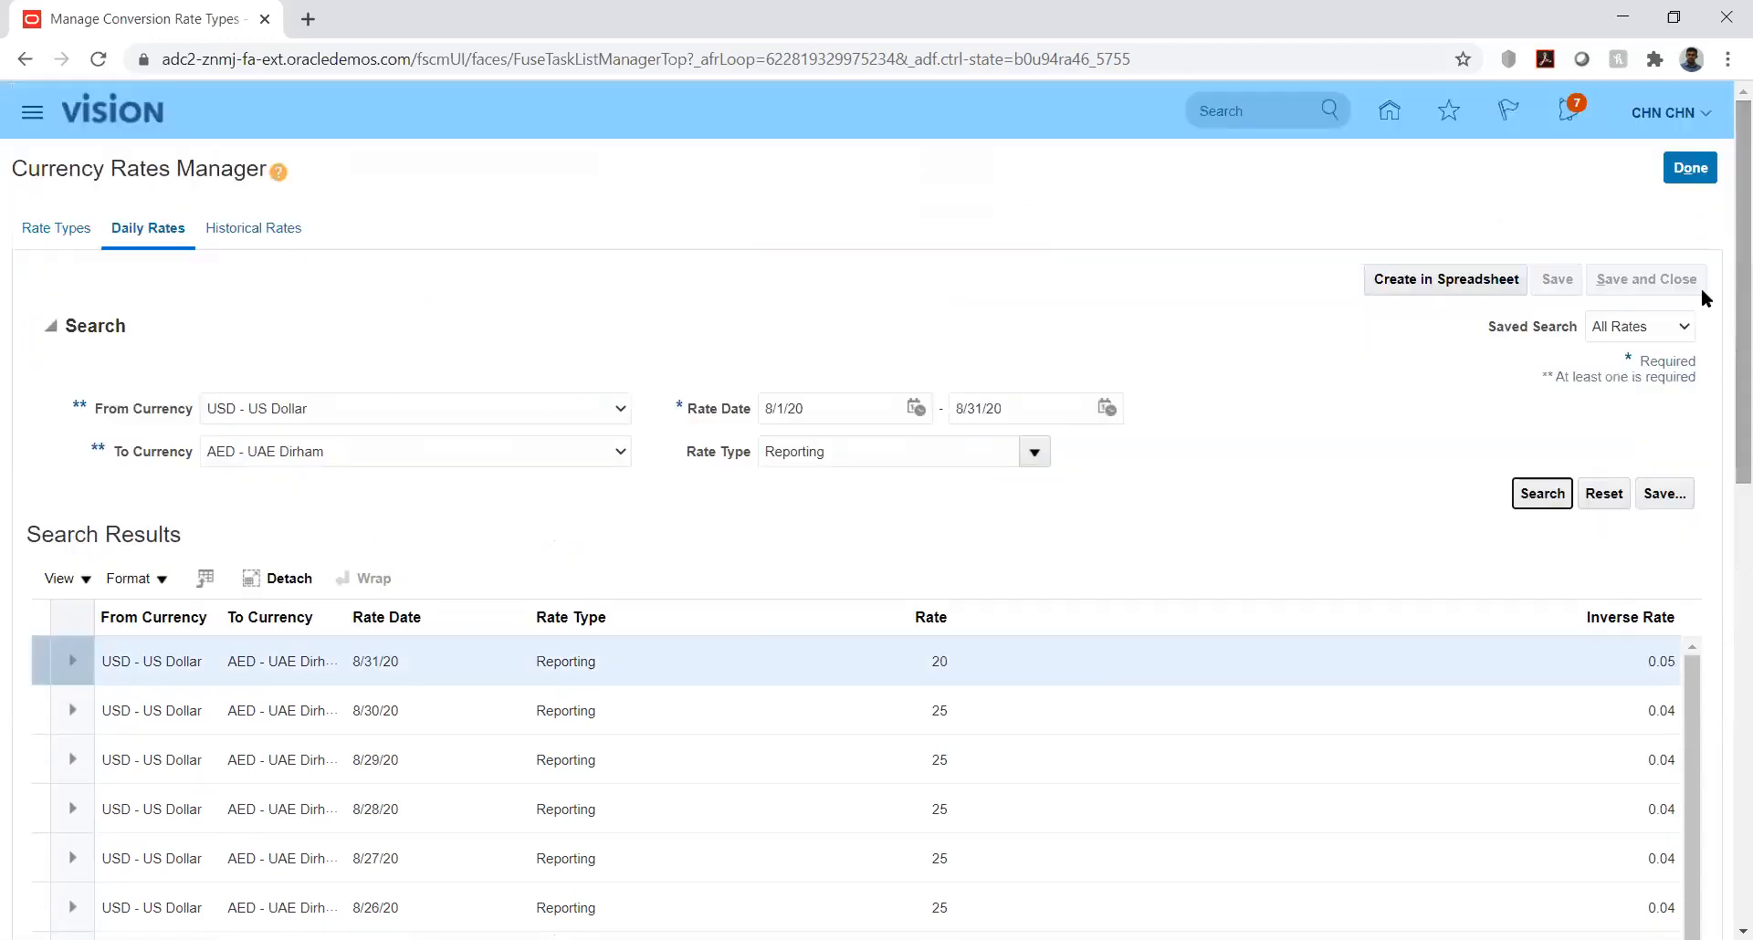
left_click(1694, 173)
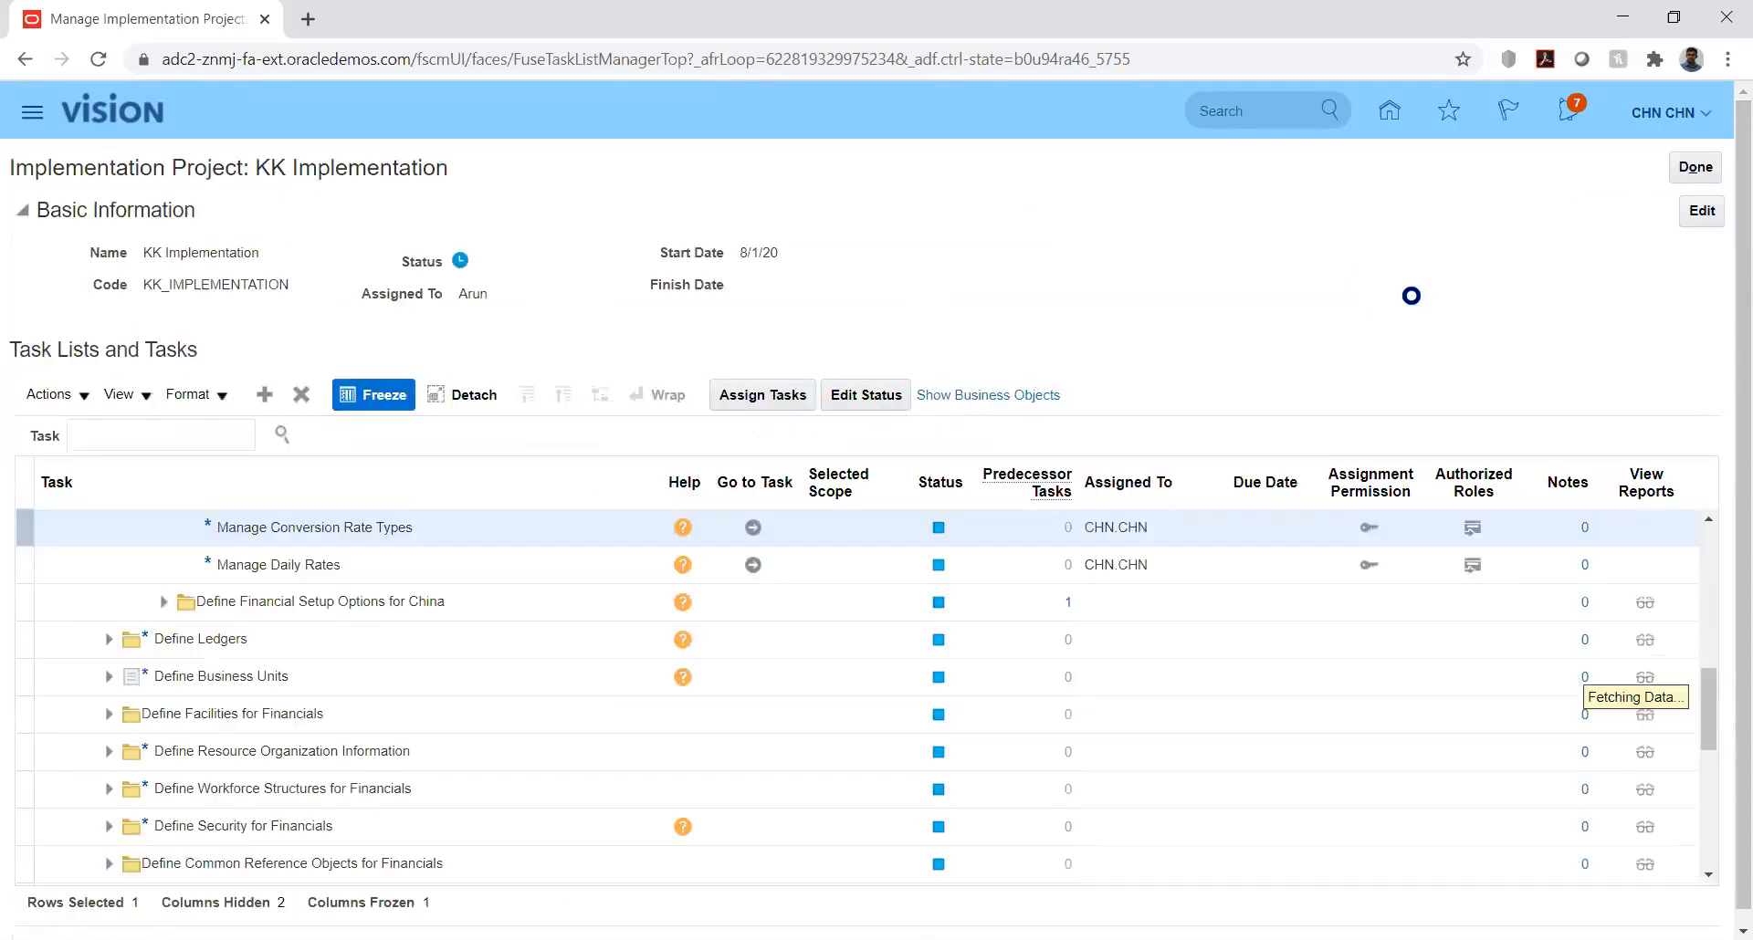
Step: Return to the home page and open Setup and Maintenance
left_click(1390, 112)
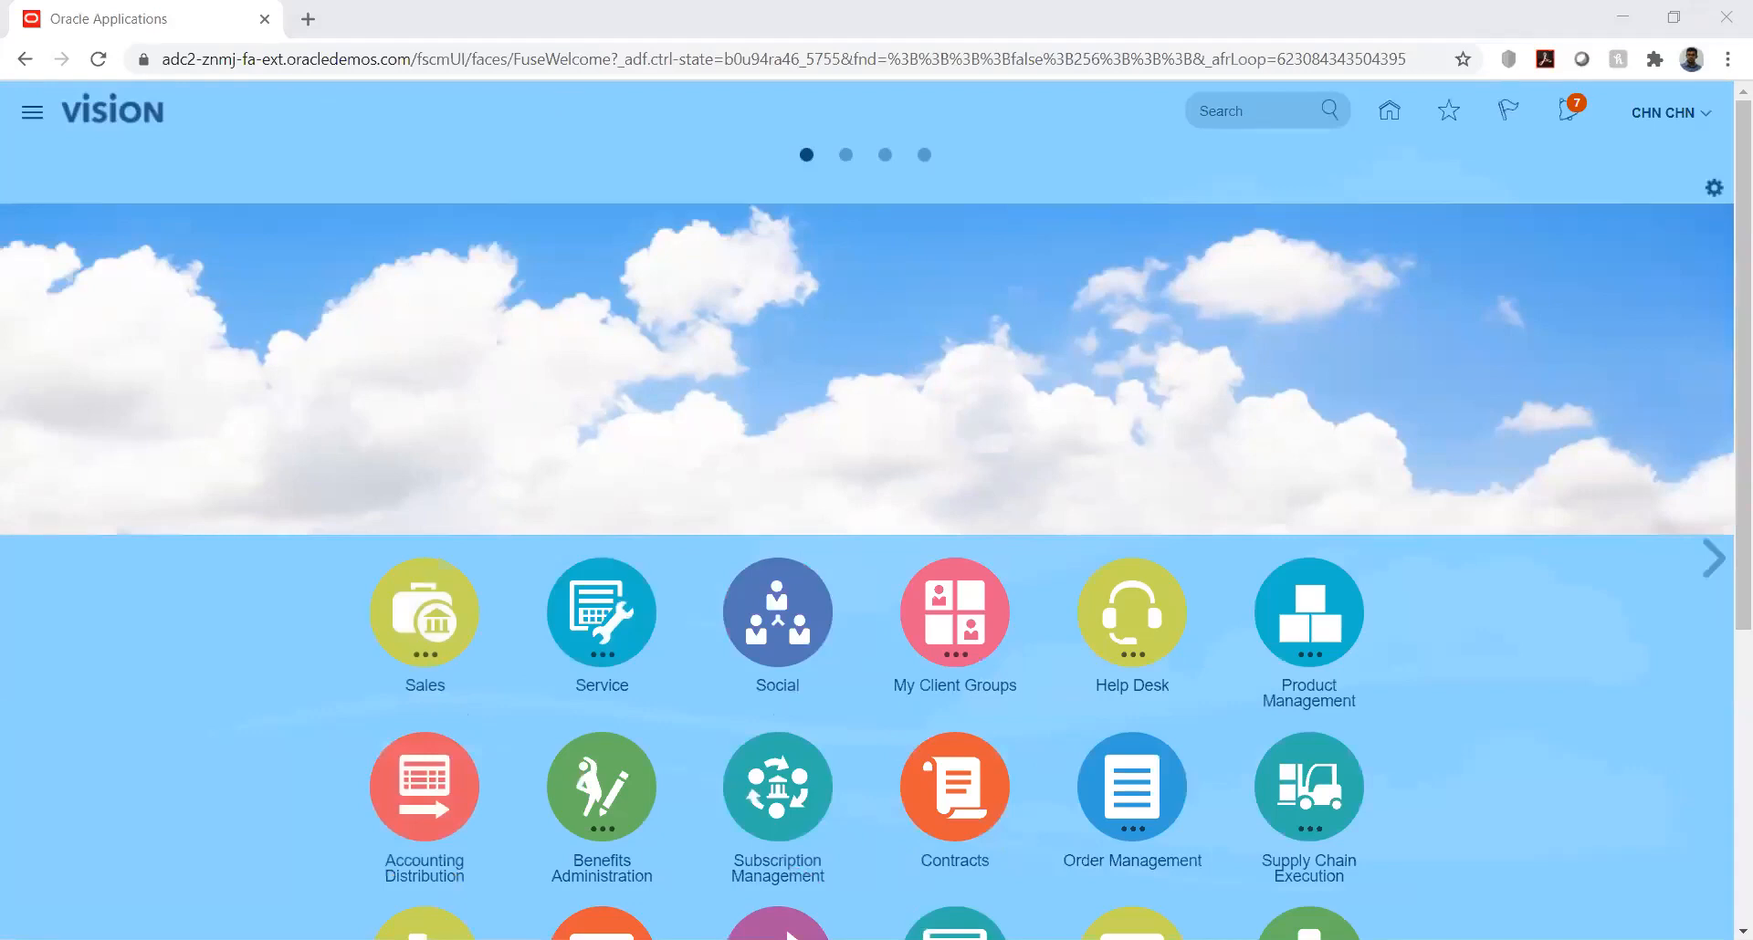
key("n")
left_click(849, 297)
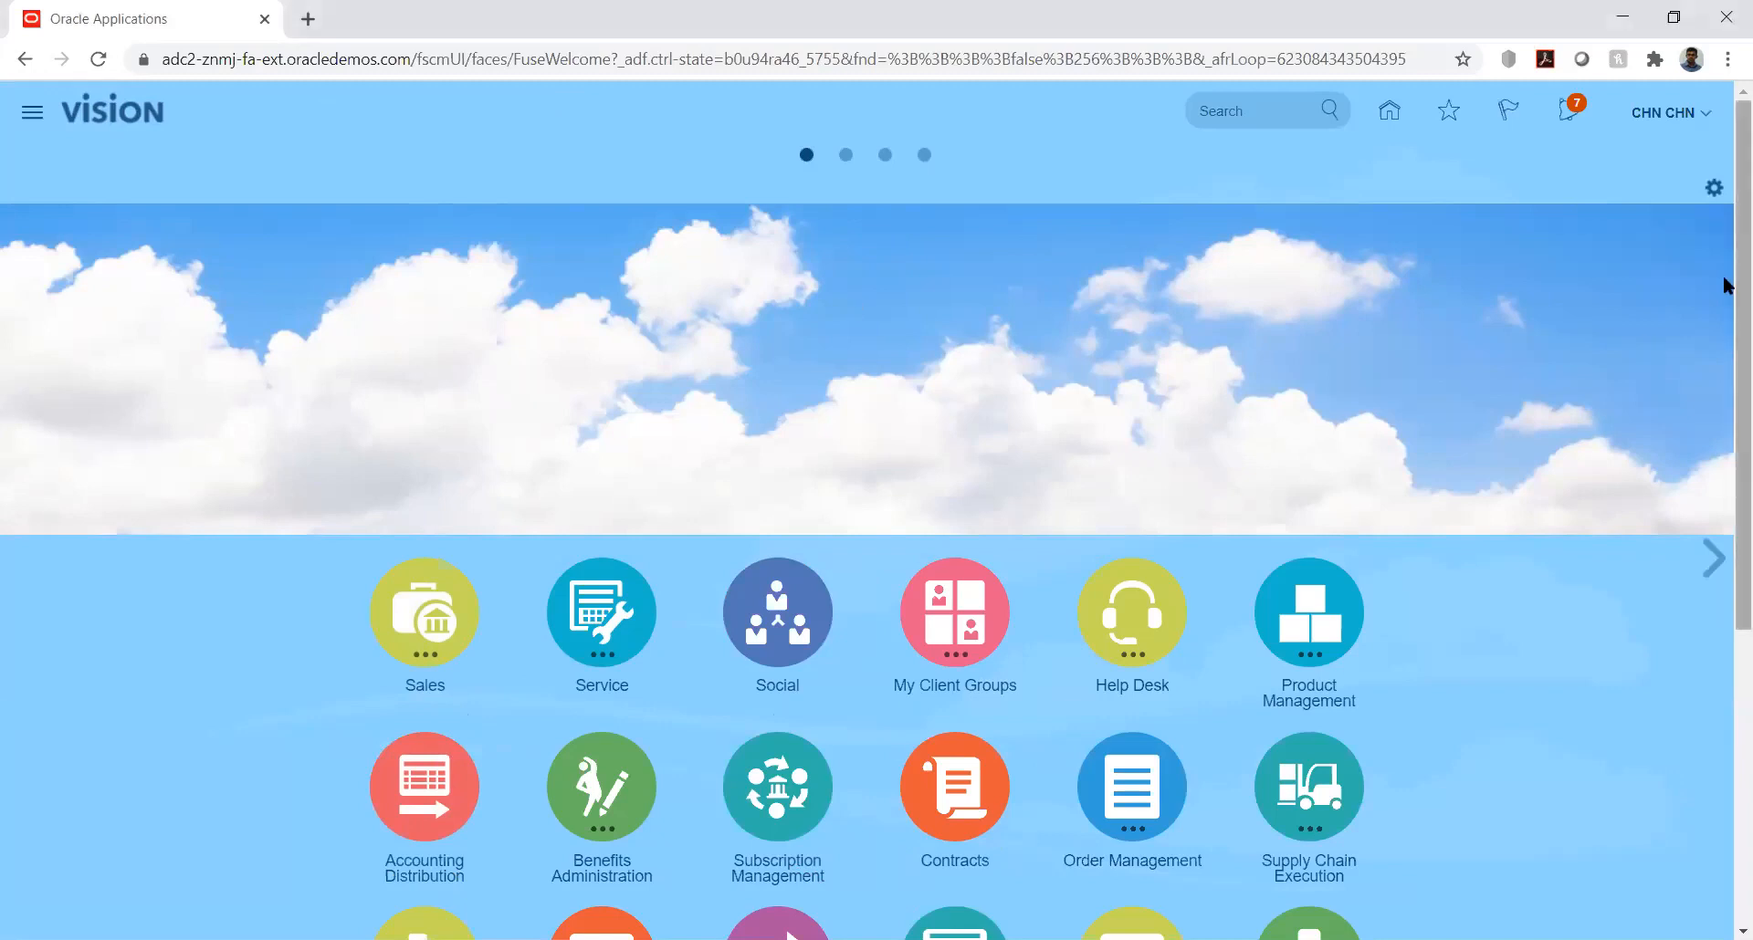
left_click(1706, 113)
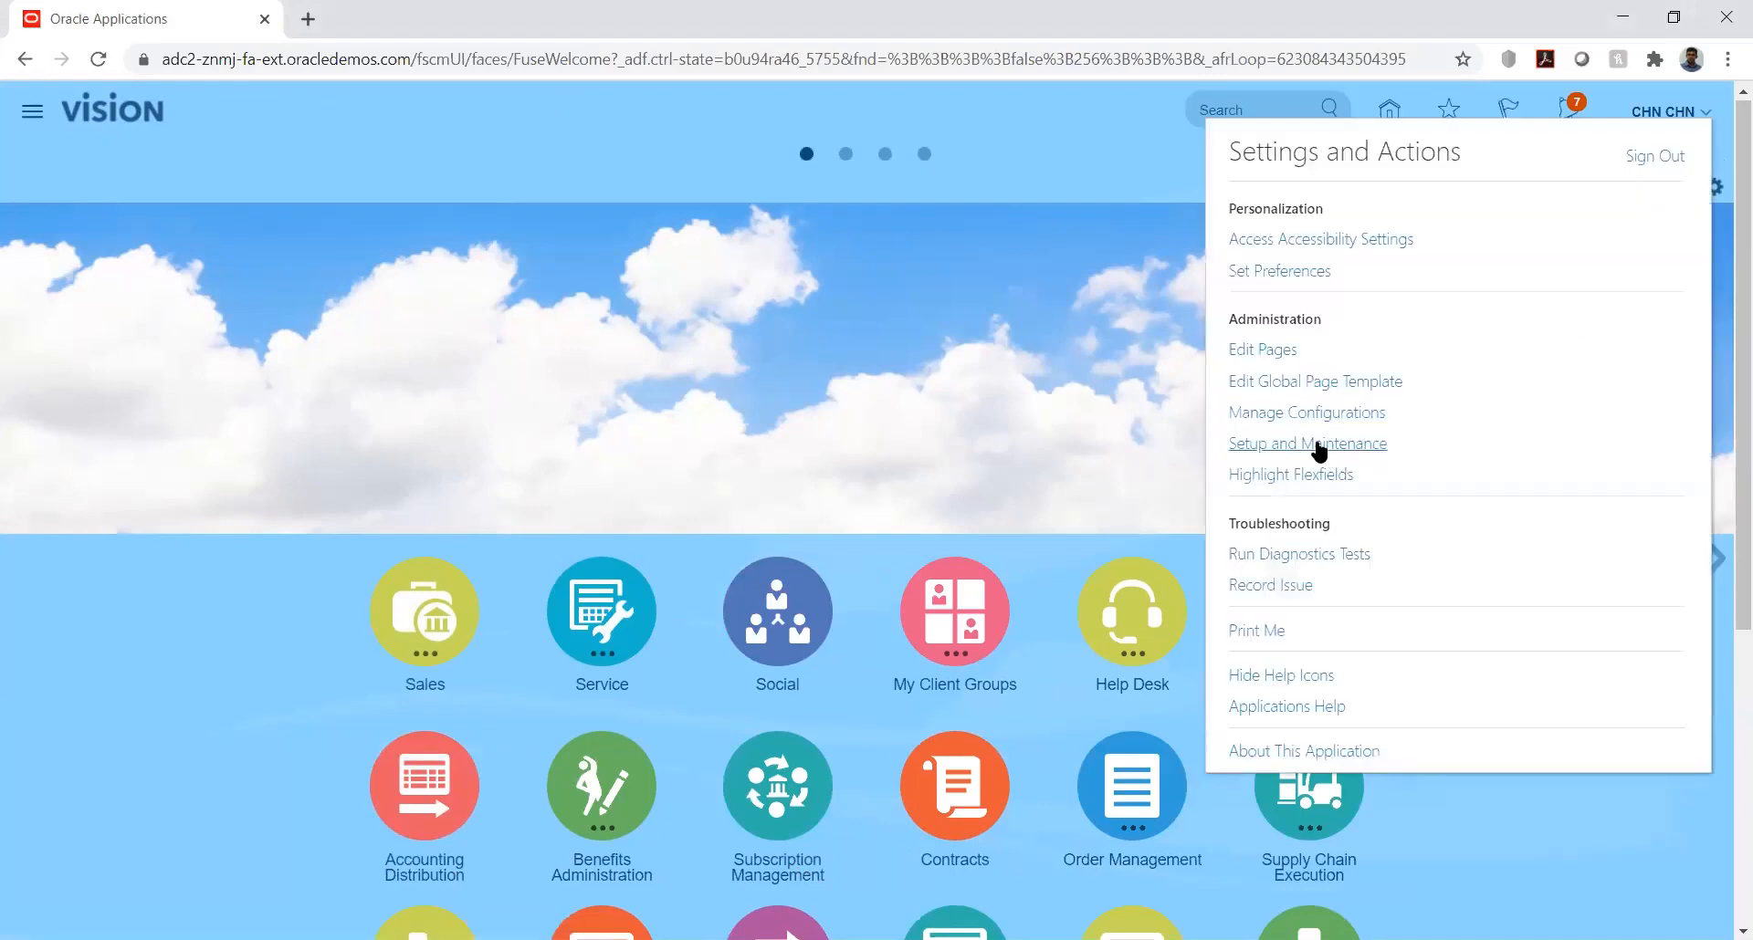
left_click(1317, 443)
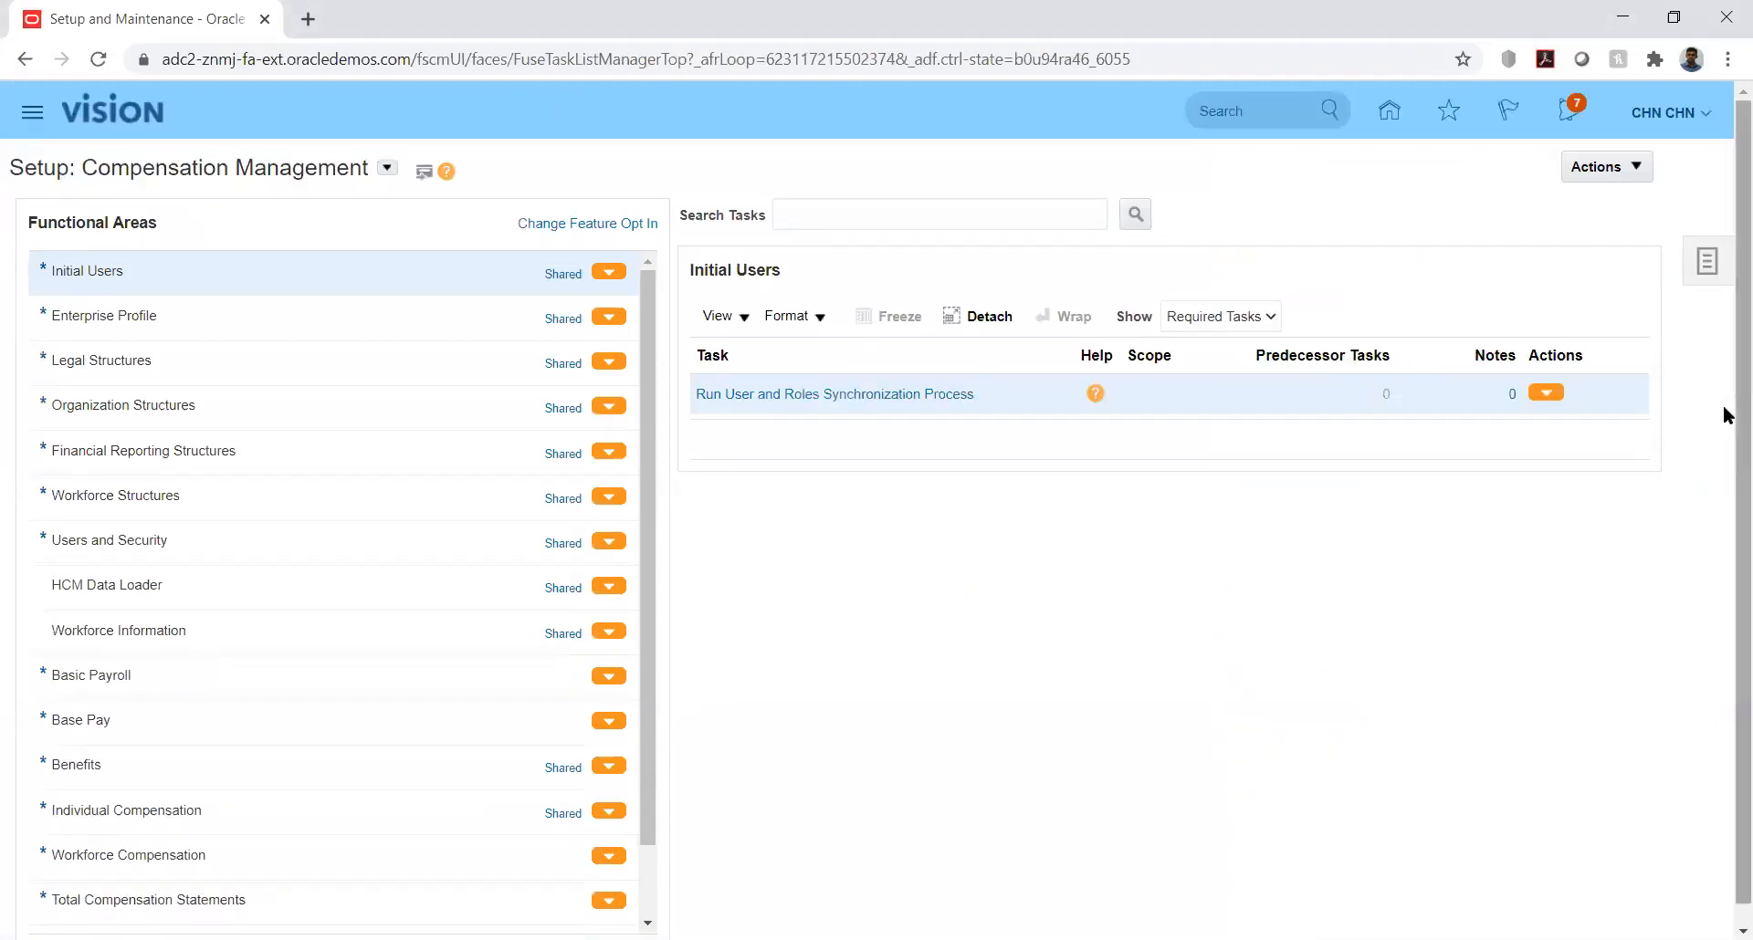
Step: Open the Manage Implementation Projects page from the setup task links
scroll(1723, 479, "down", 1)
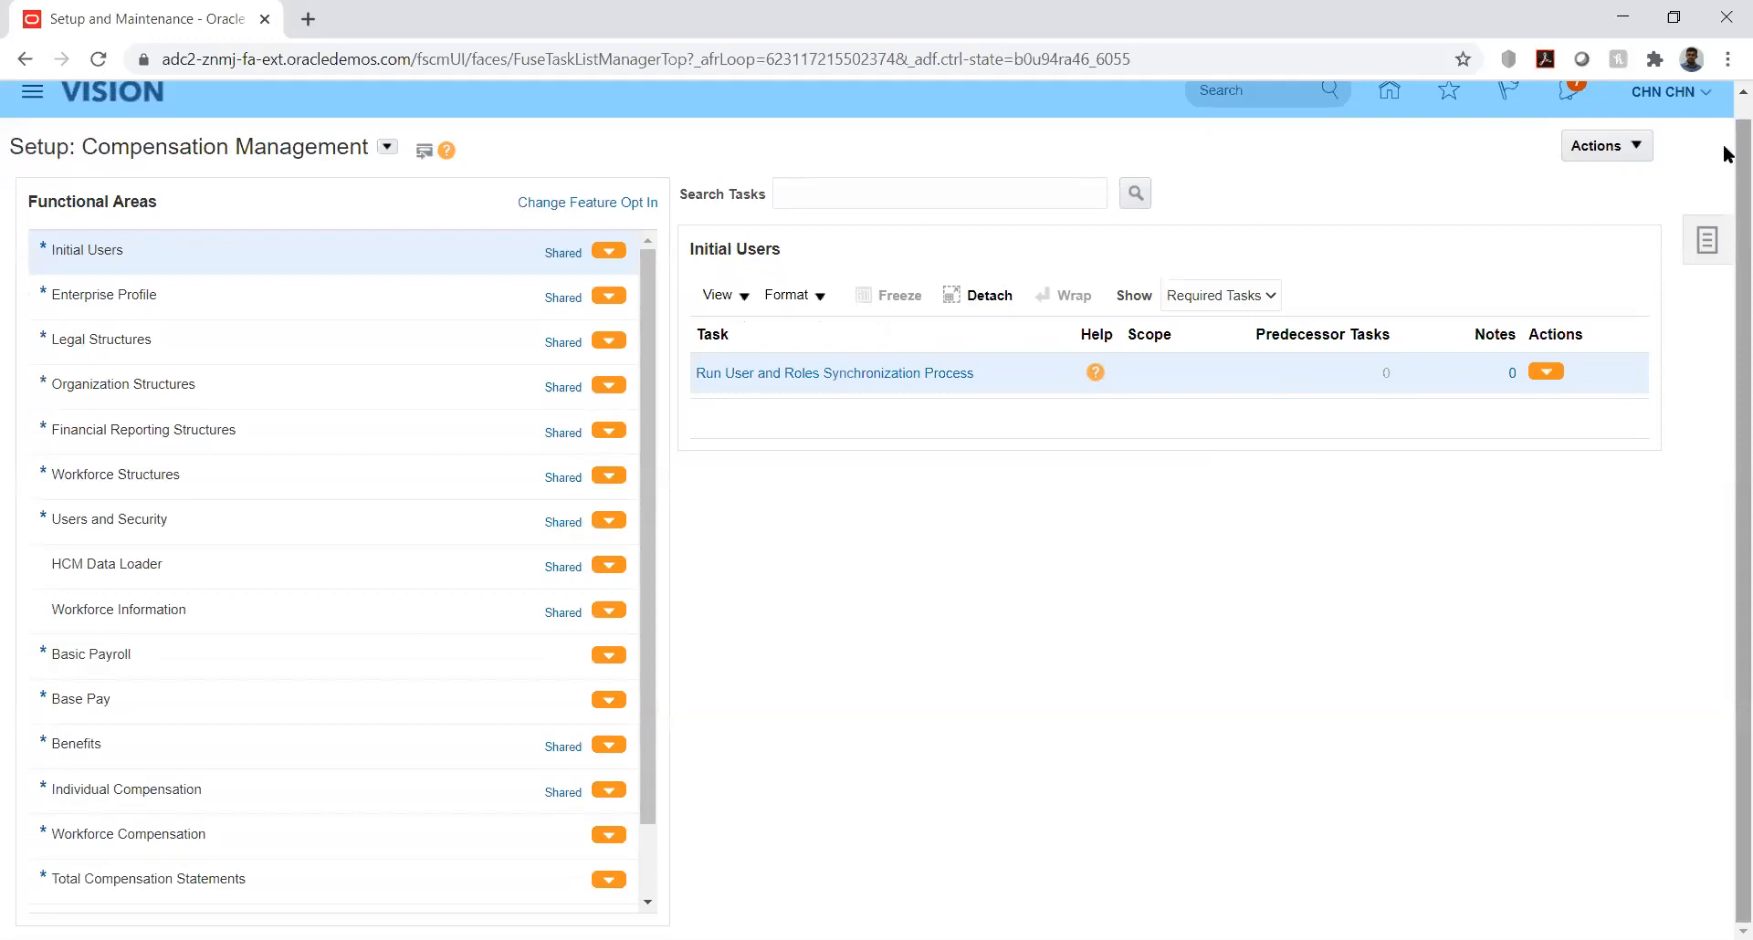
right_click(1724, 109)
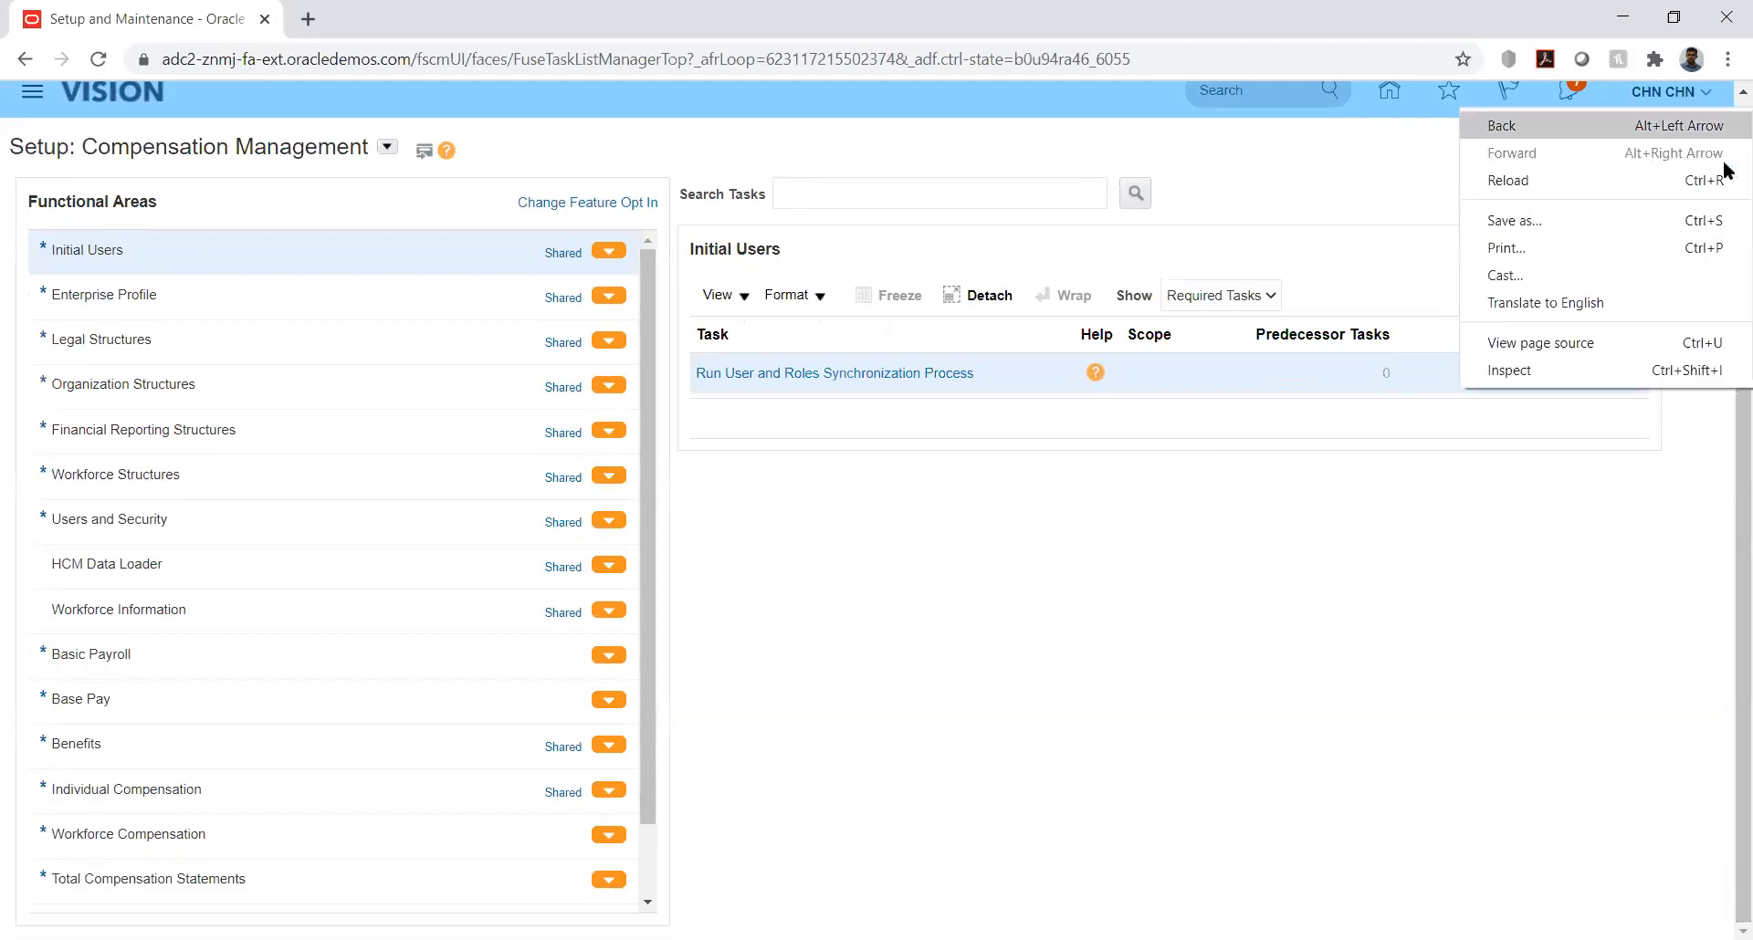
left_click(1465, 566)
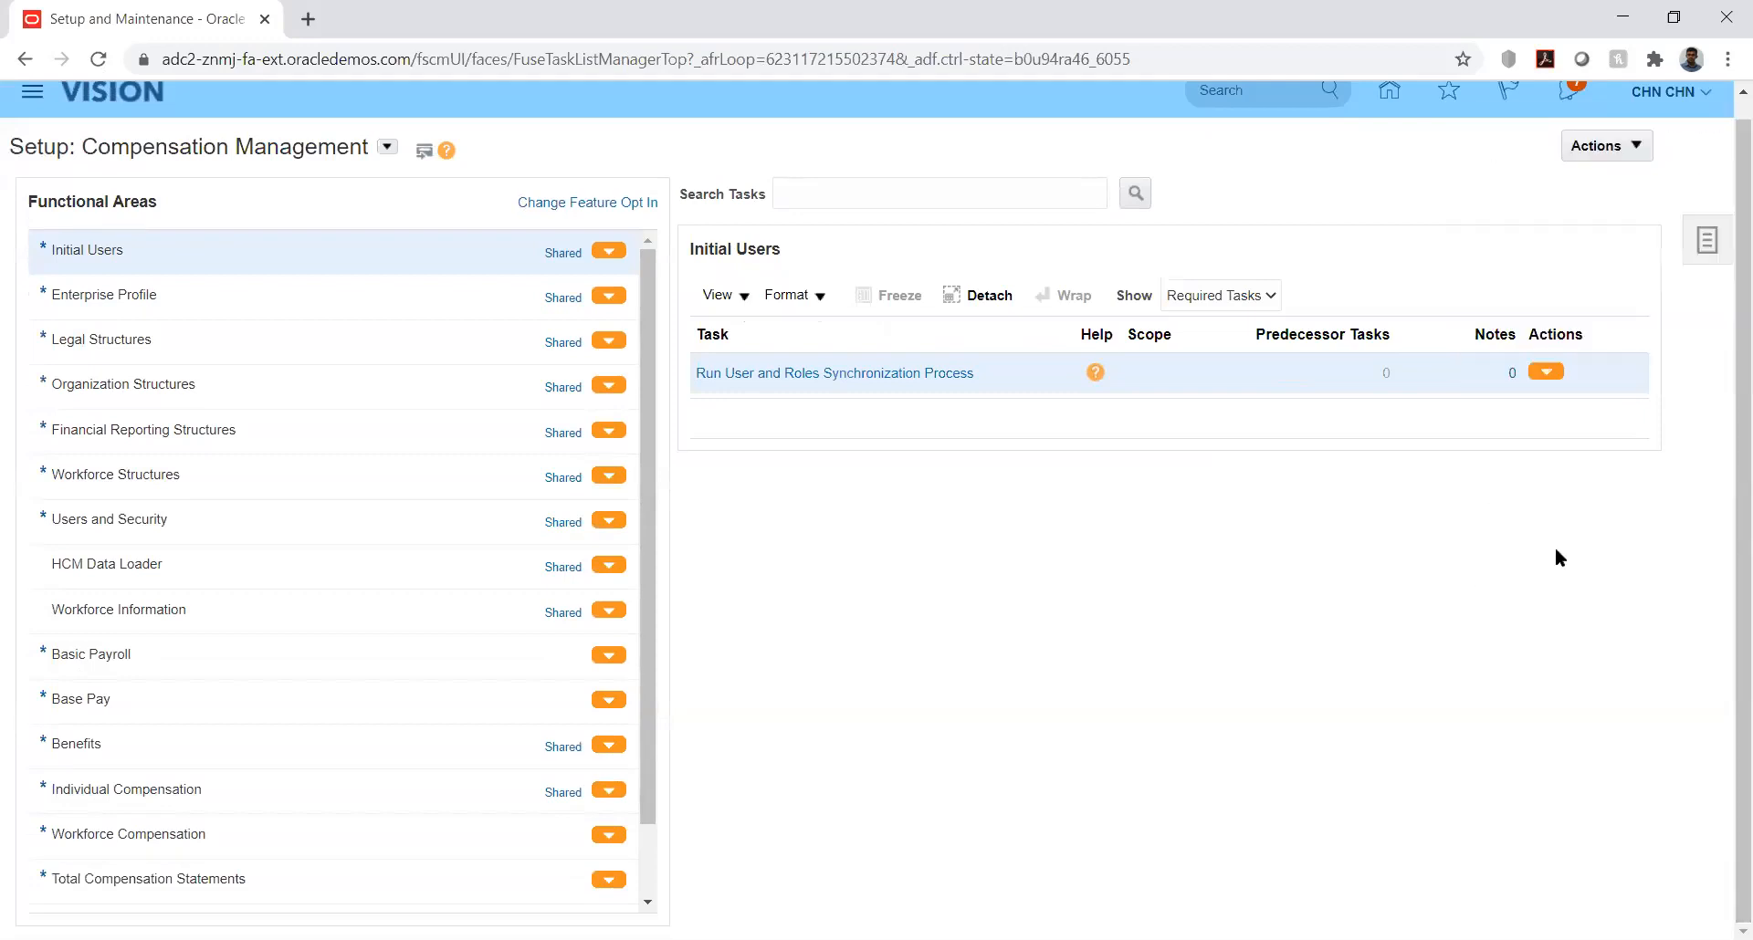
left_click(1703, 241)
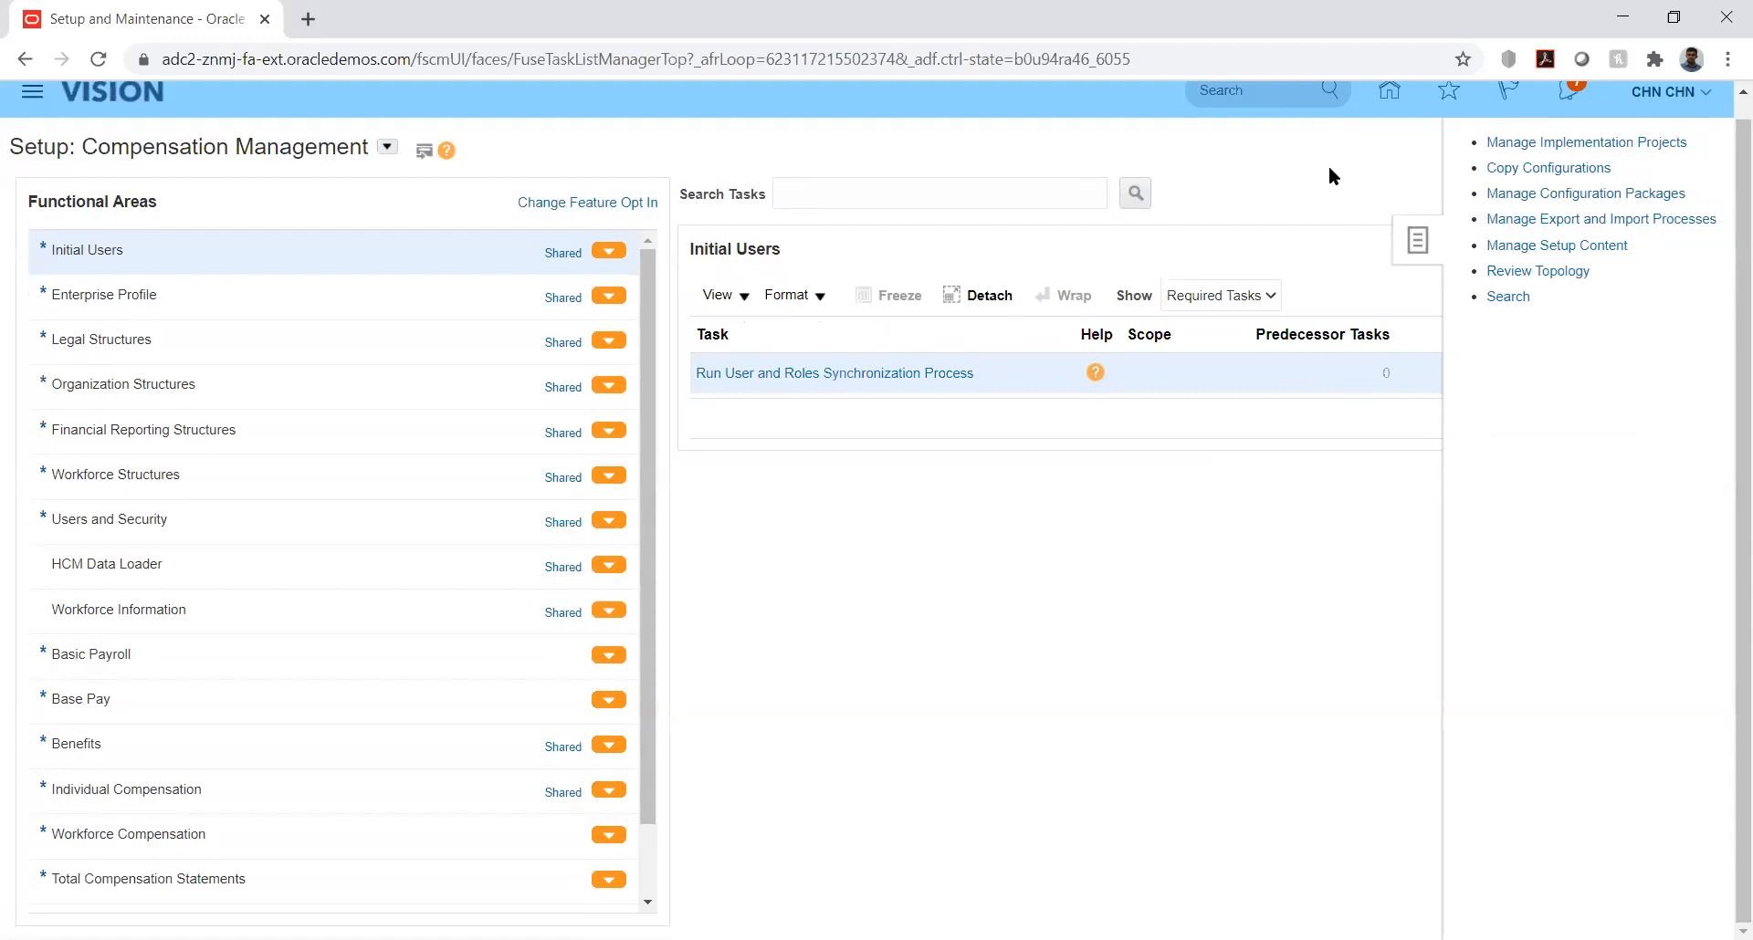
left_click(1511, 142)
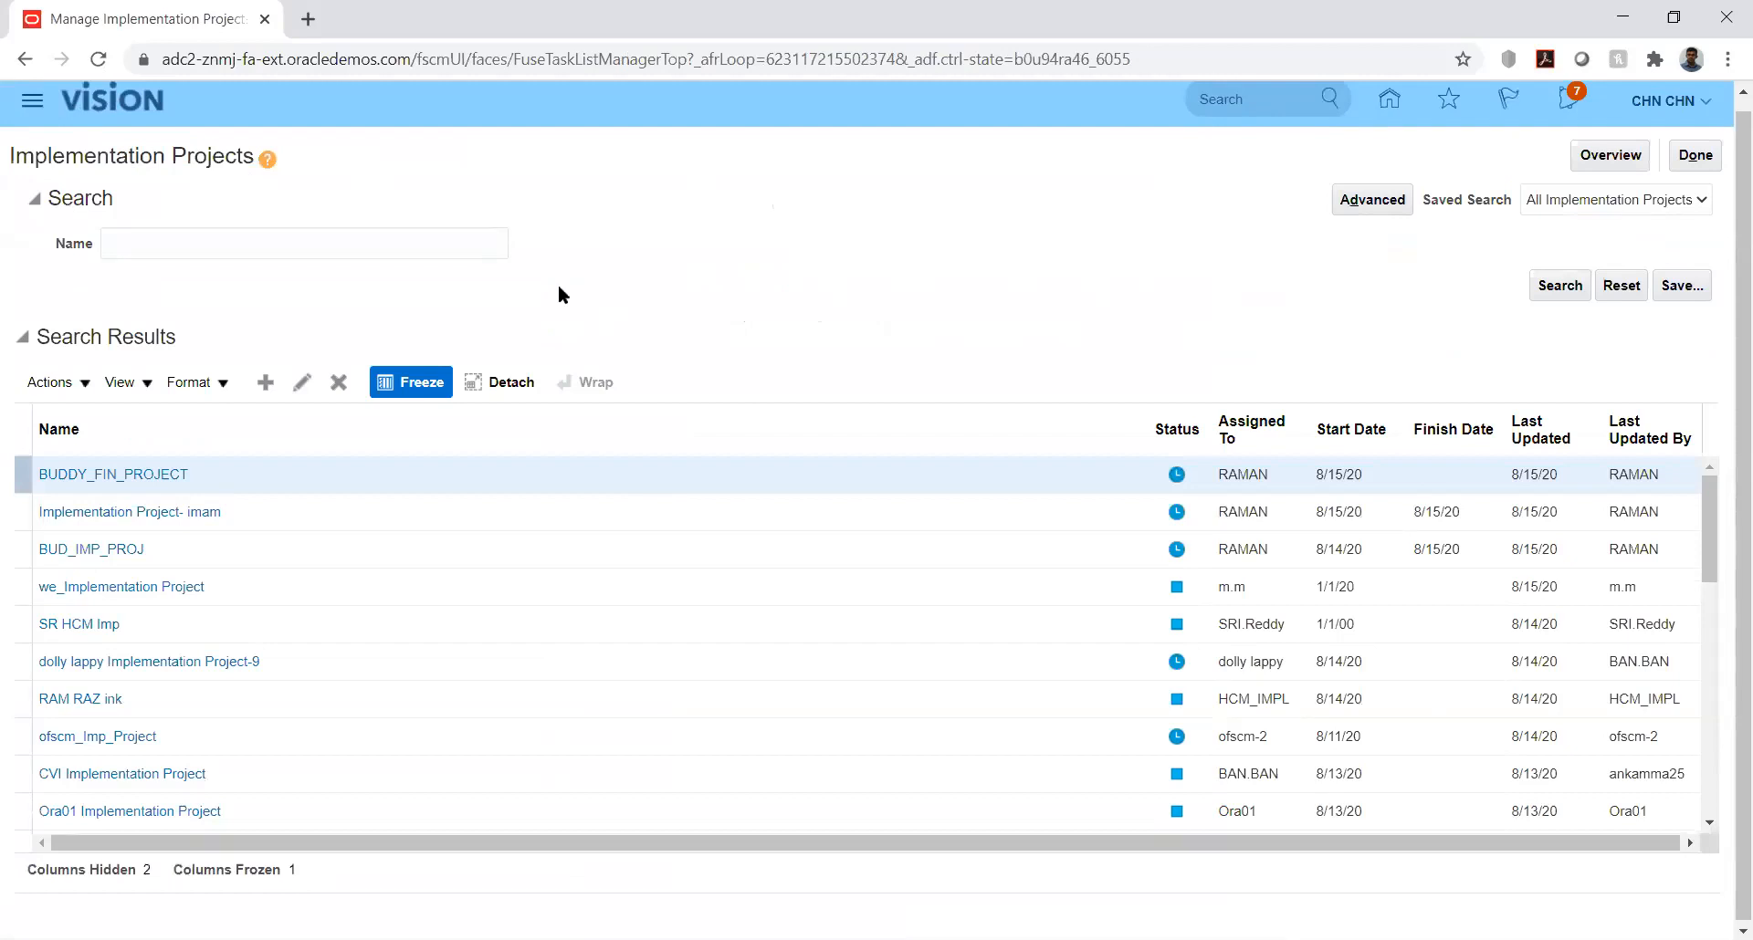
Step: Search the implementation projects for "kk" and open the KK Implementation project
left_click(440, 241)
type("kk")
key("Return")
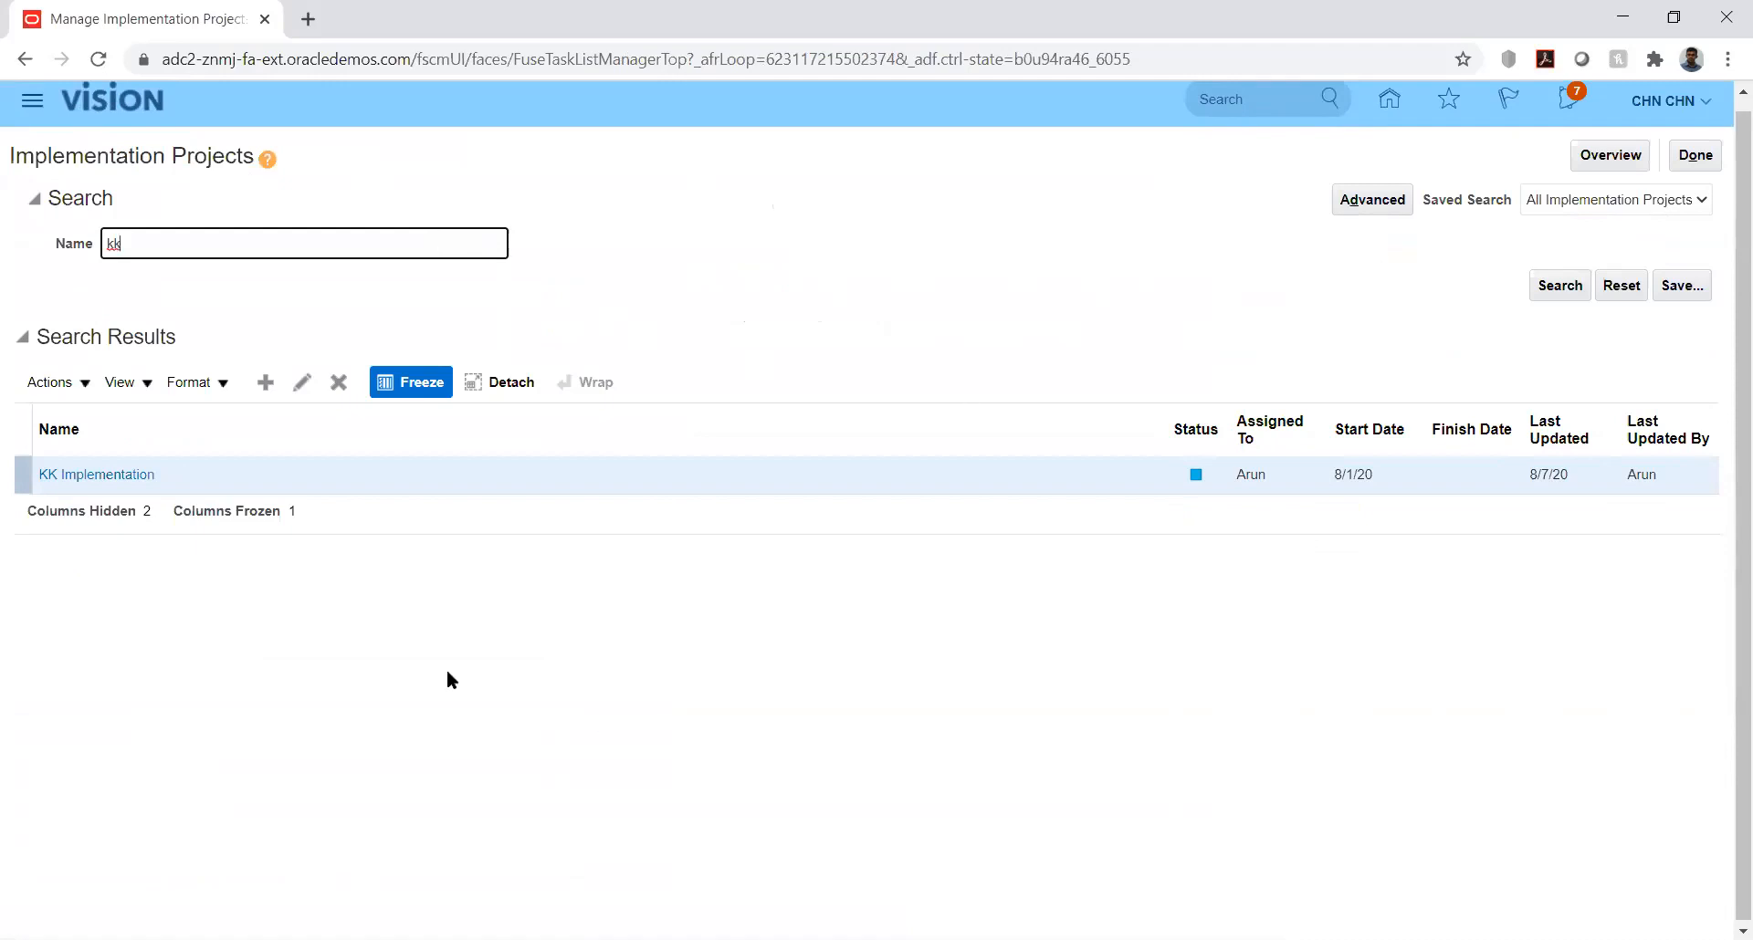
left_click(101, 475)
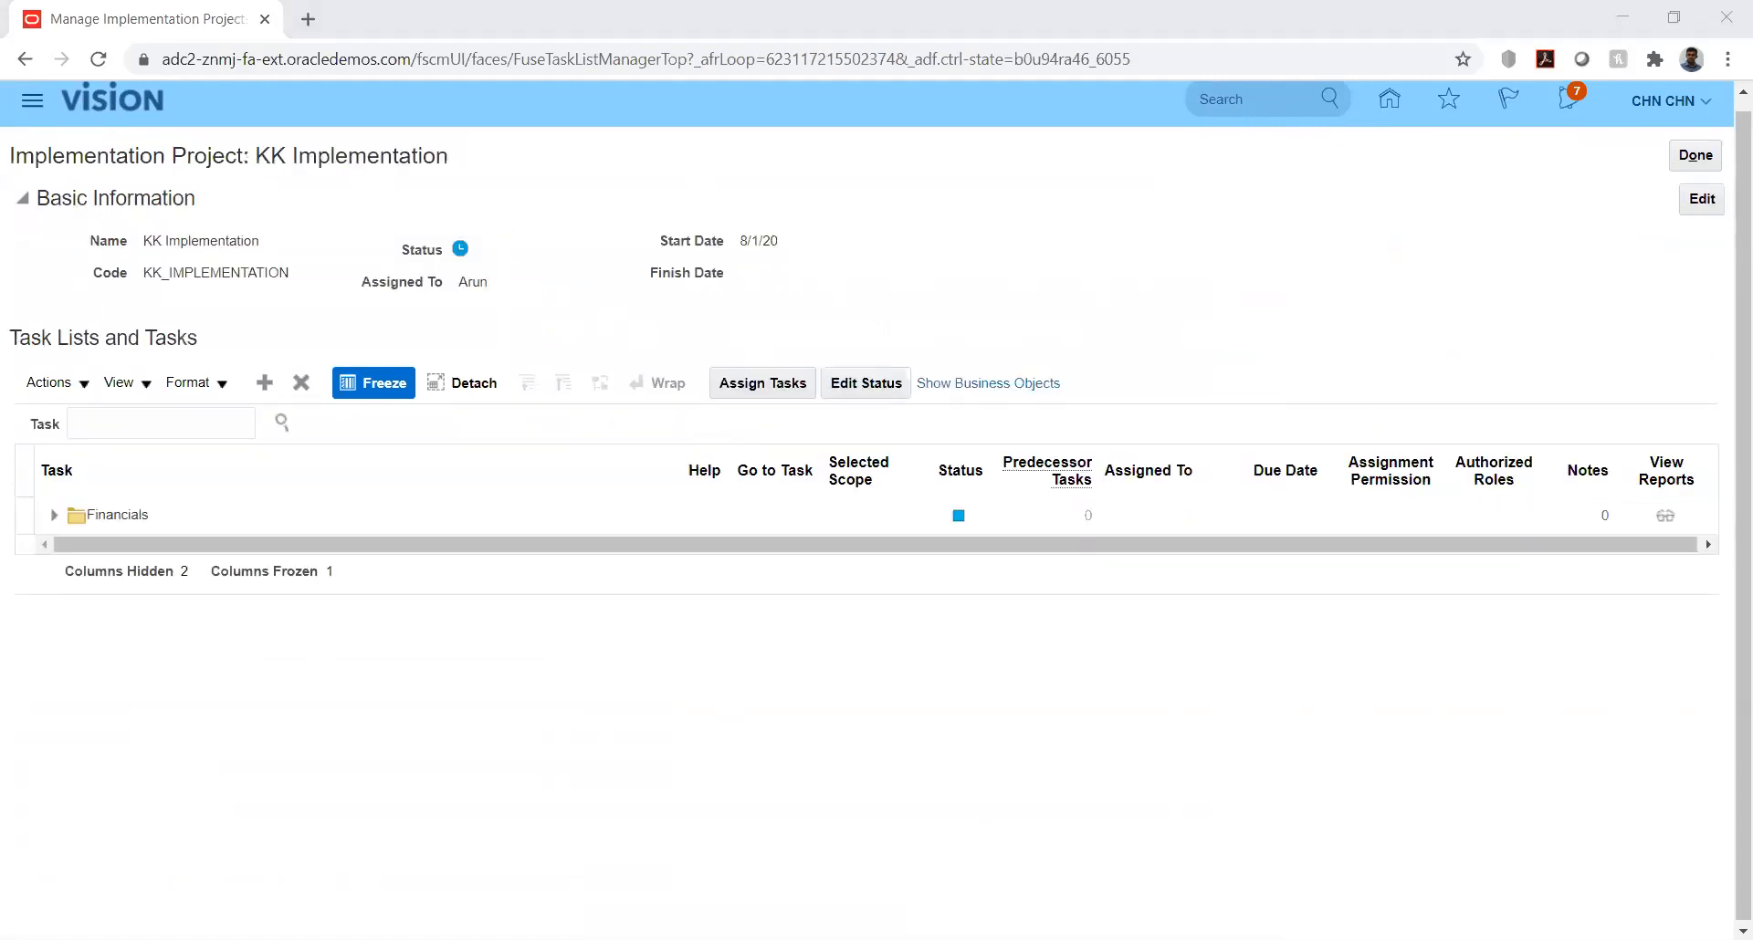
Step: Expand the Financials task list, Define Common Applications Configuration for Financials, and Define Budget Configuration
left_click(54, 515)
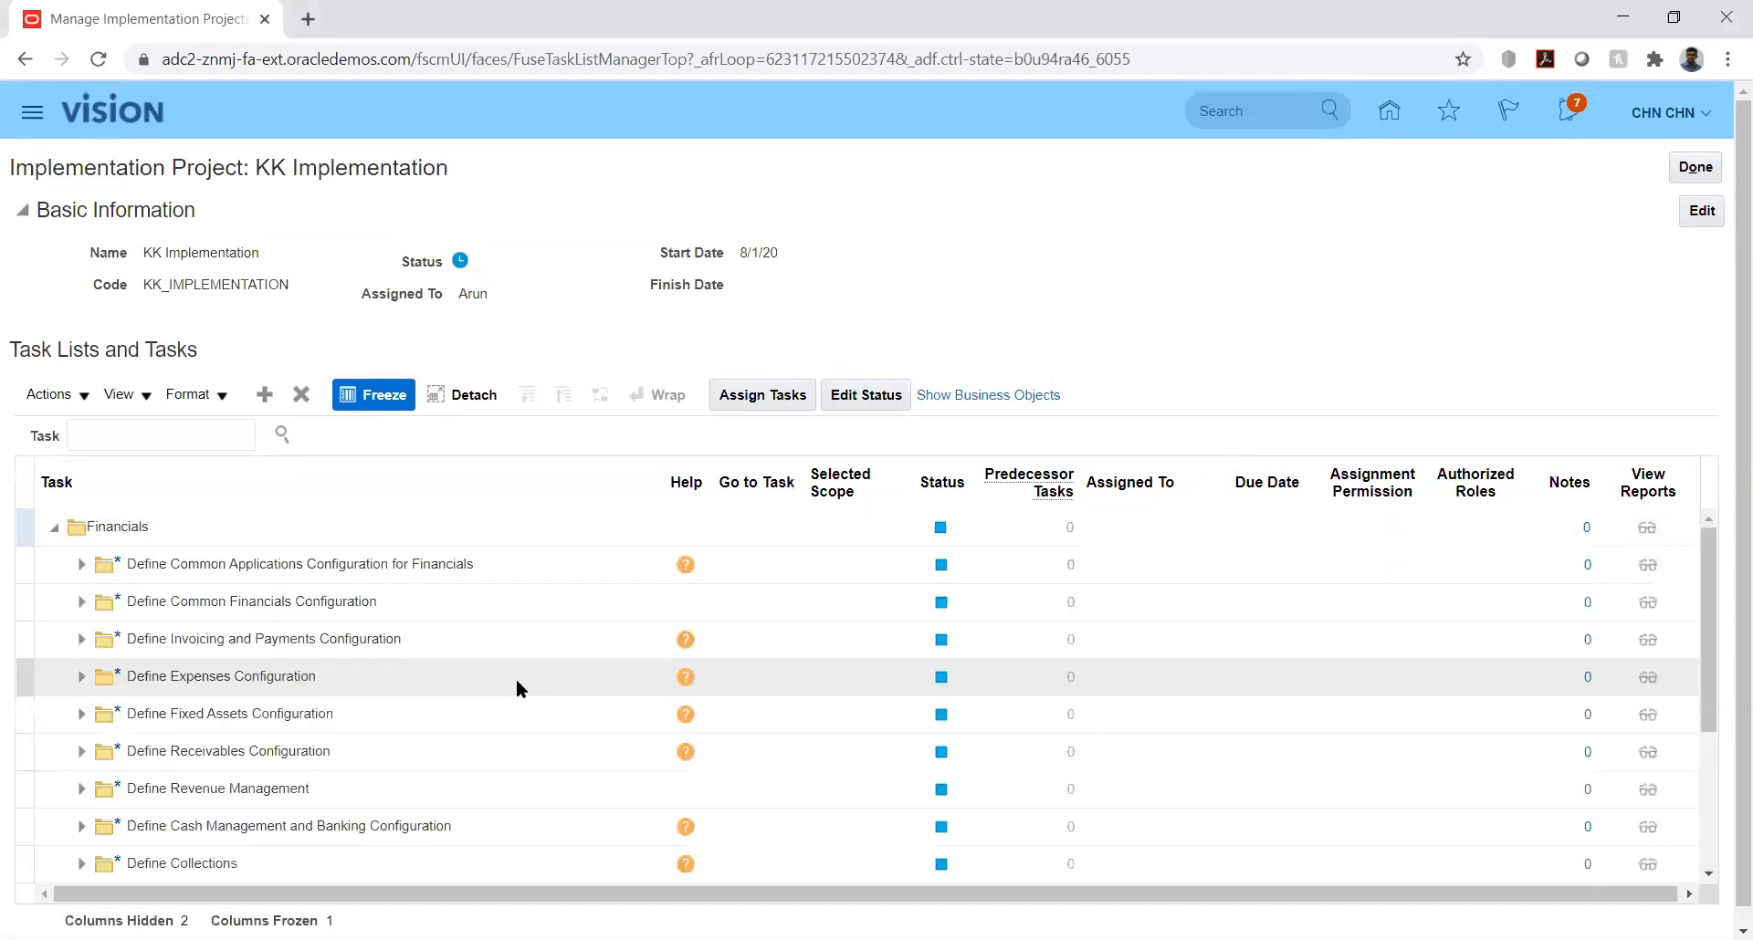
left_click(81, 567)
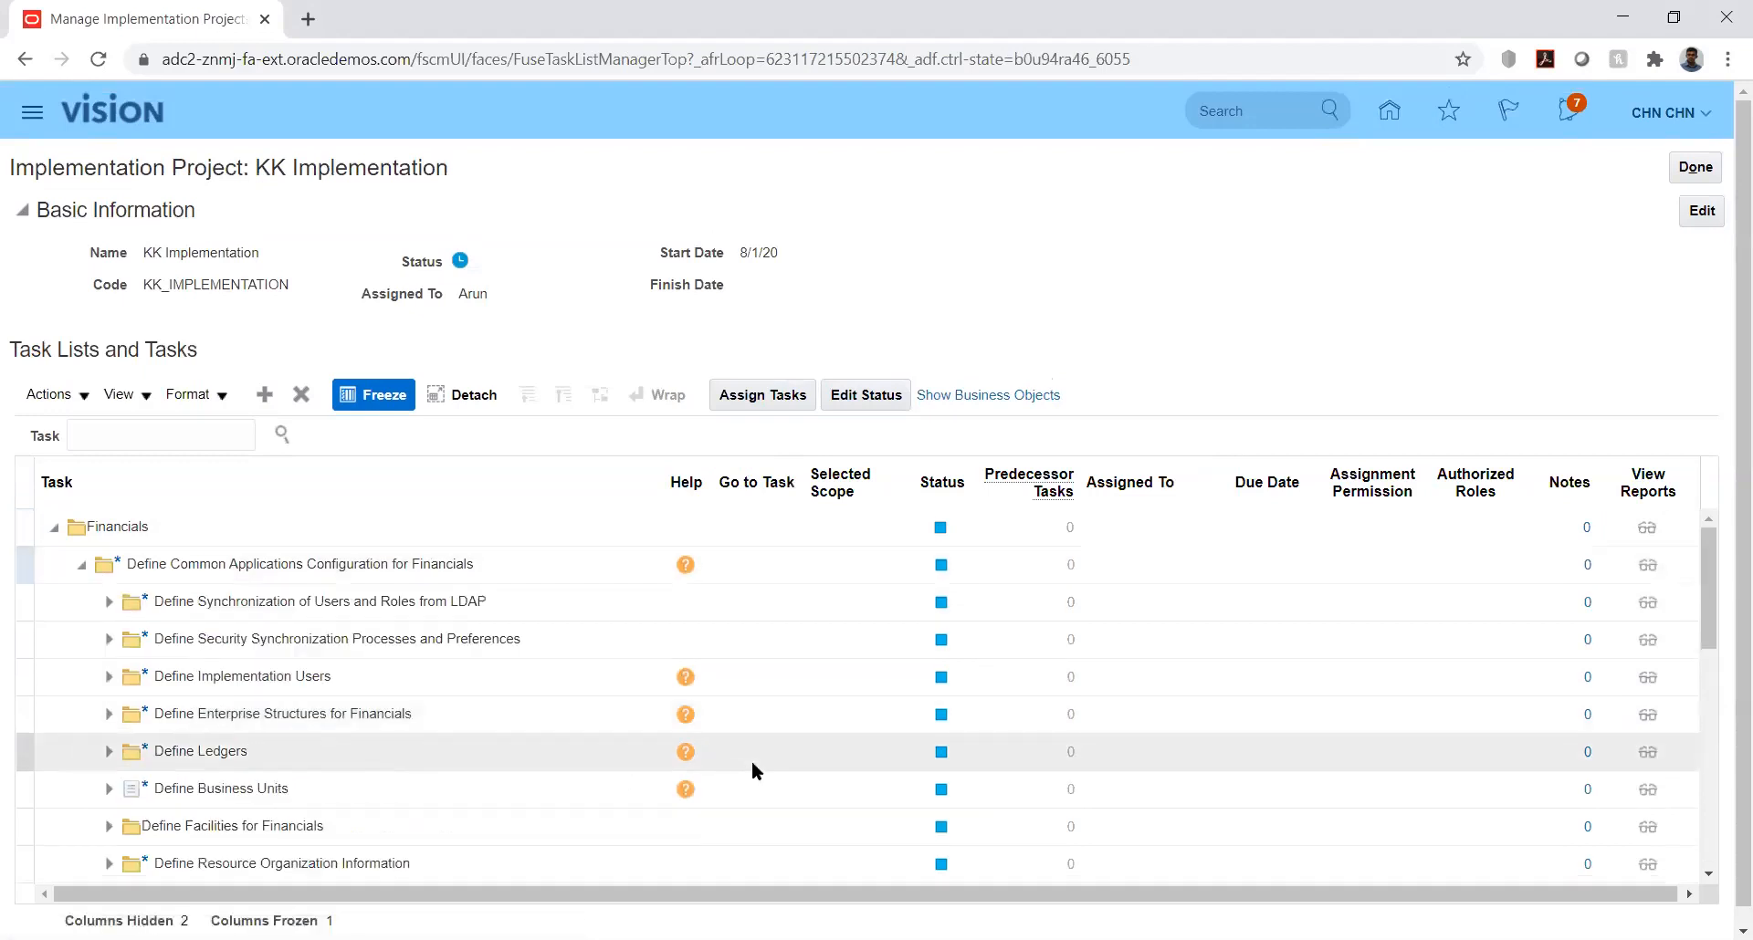
left_click(1707, 604)
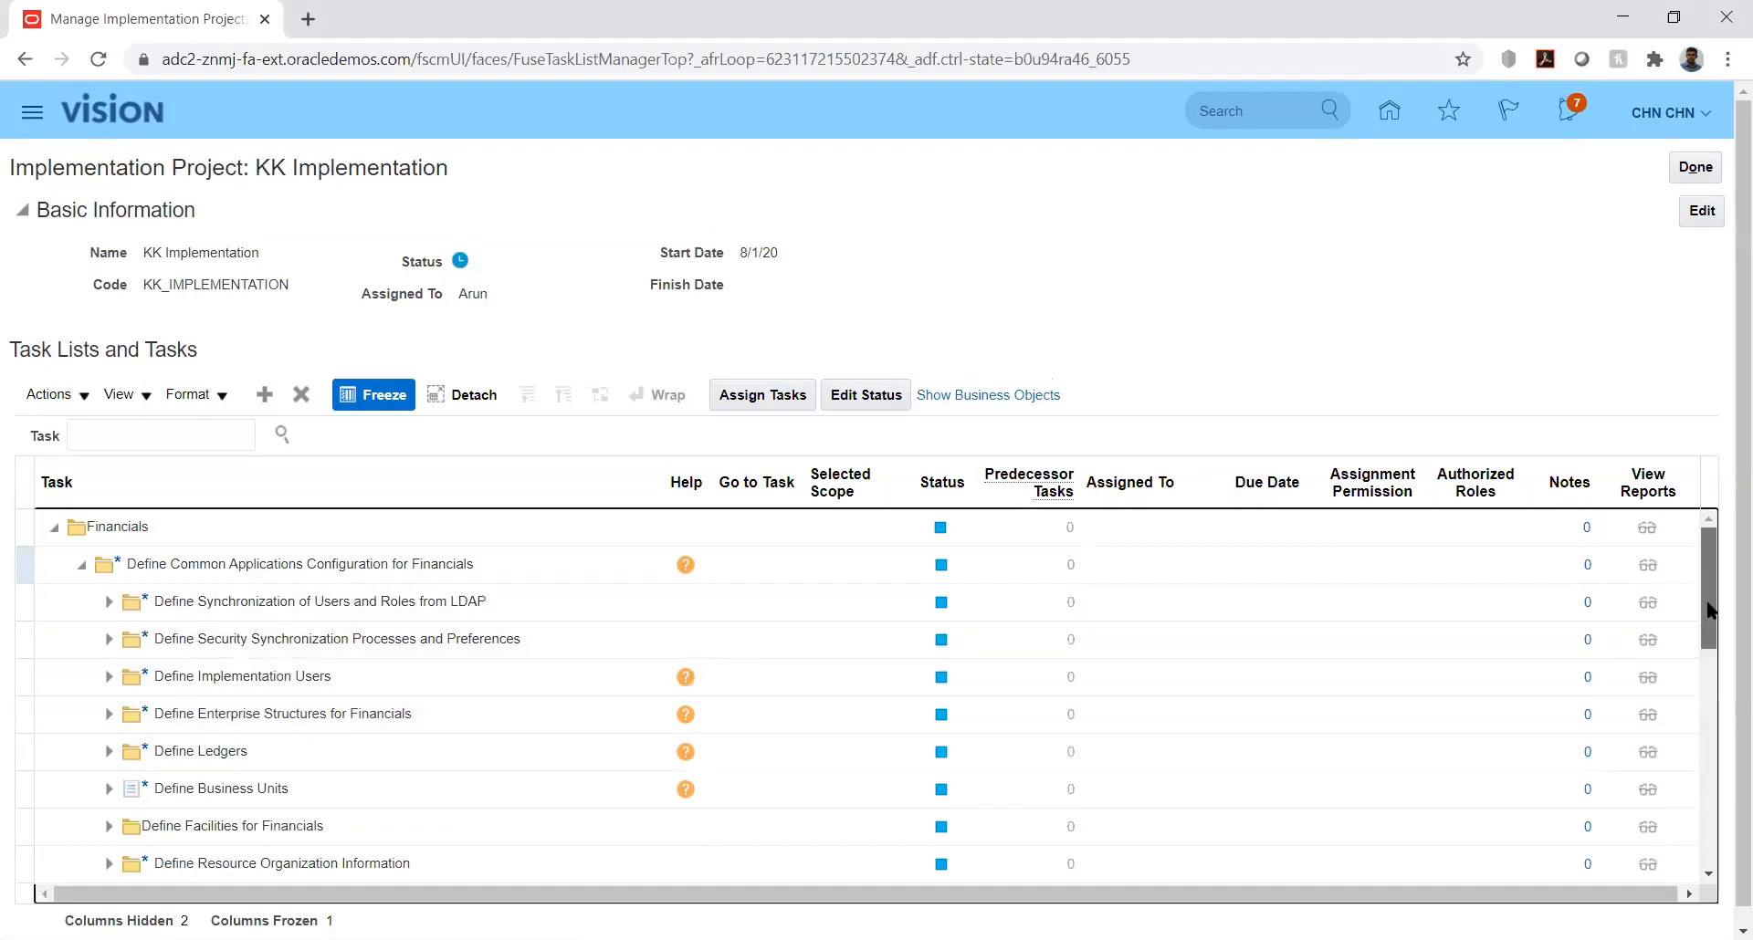
left_click_drag(1712, 631, 1719, 832)
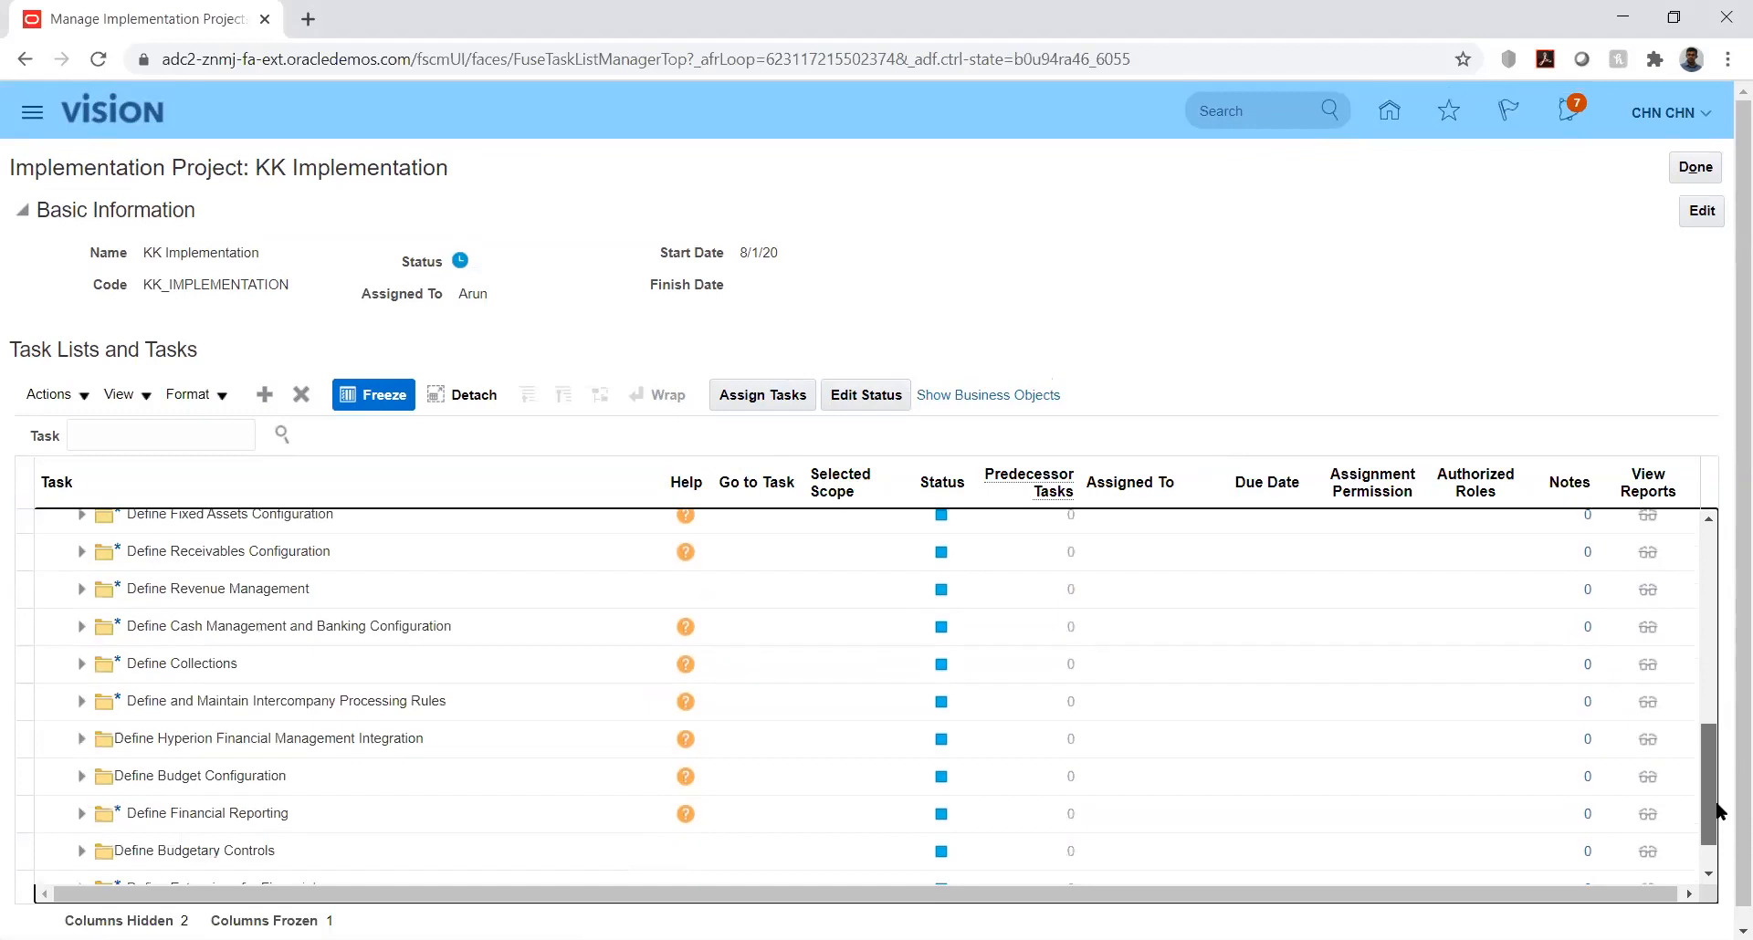
left_click(81, 780)
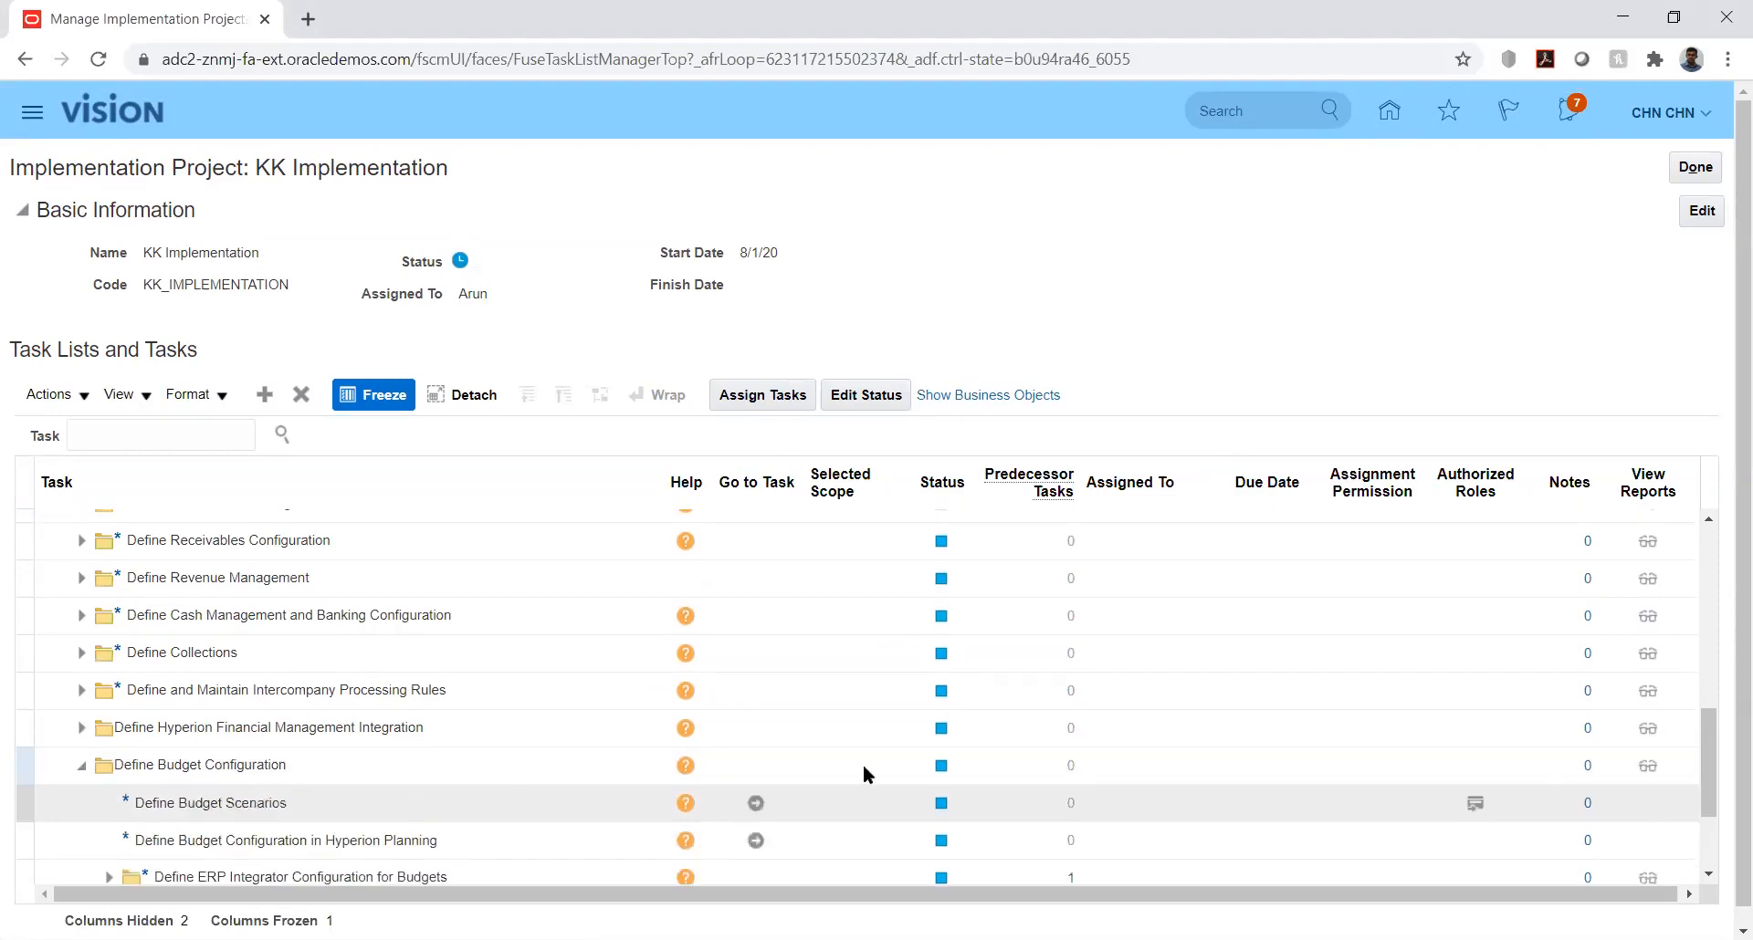
left_click(1708, 730)
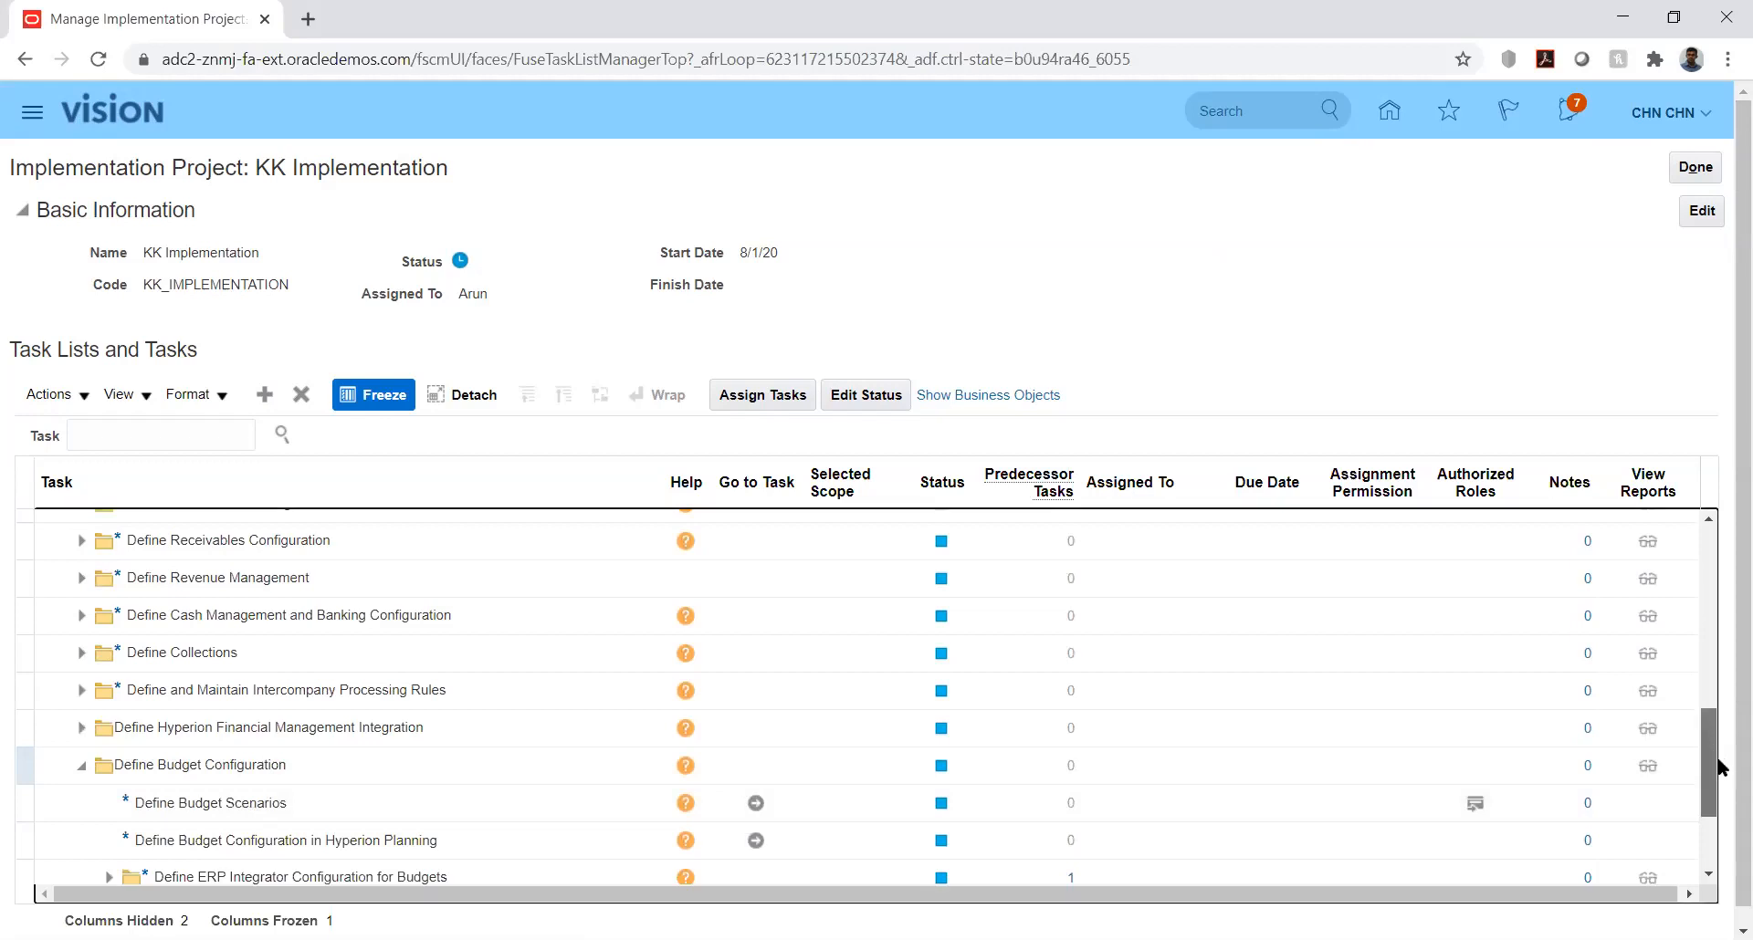
scroll(1719, 778, "down", 1)
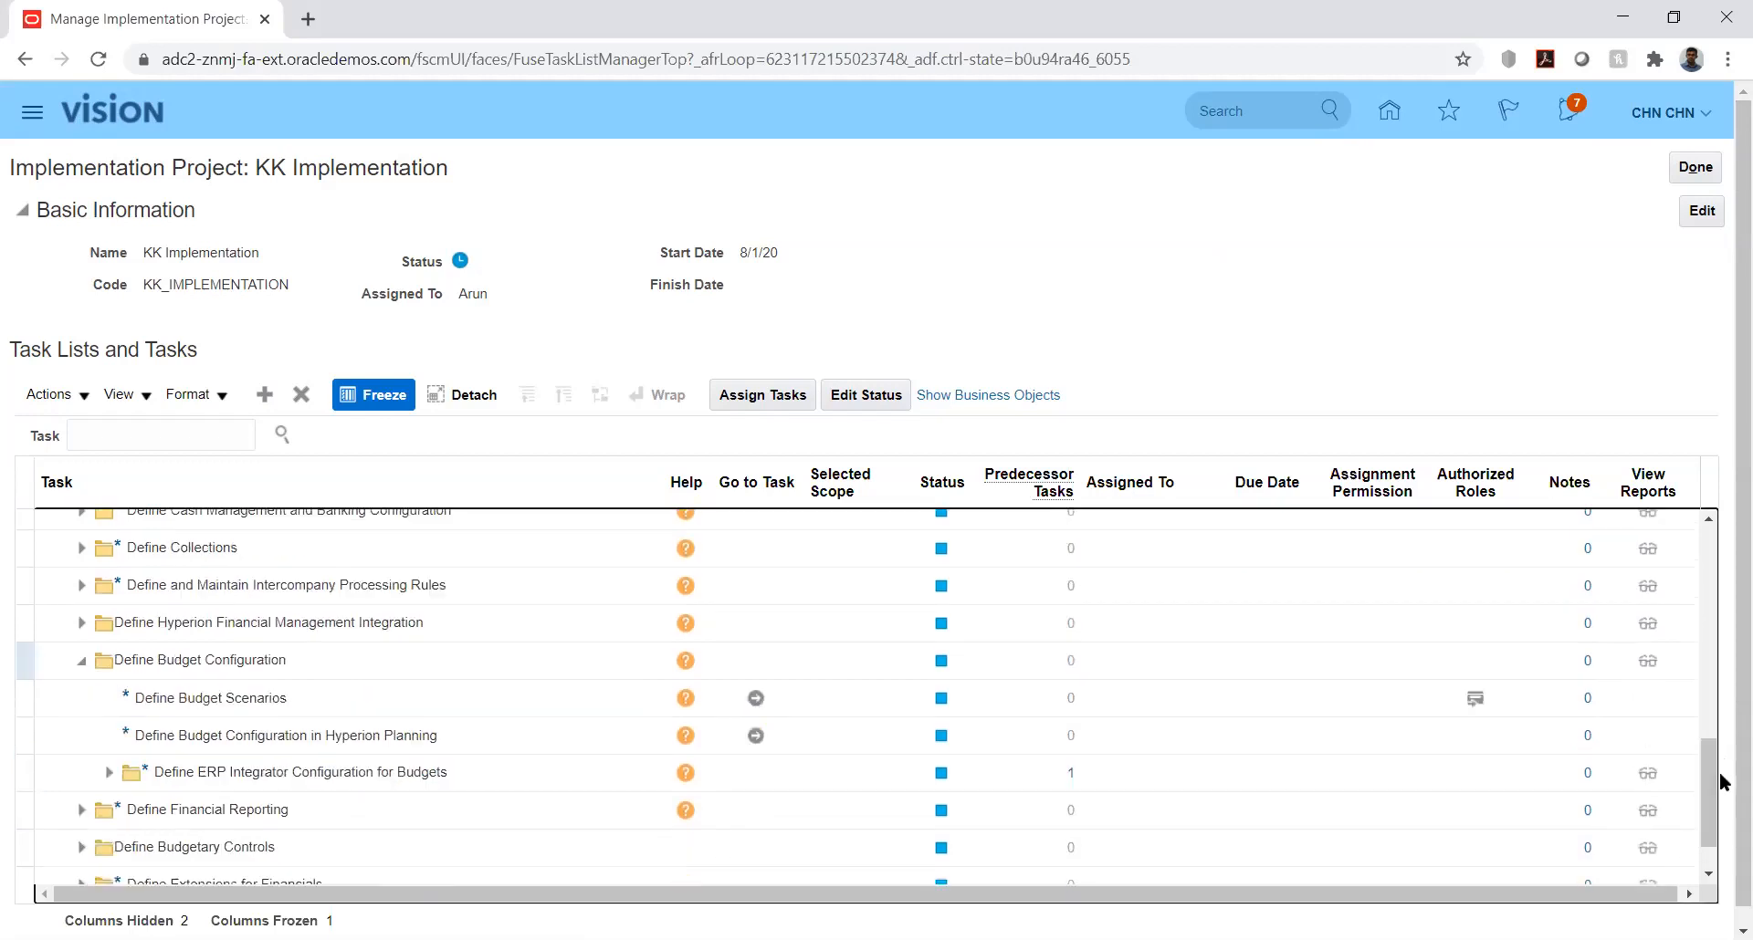
Step: Expand Define Budgetary Controls and go to its Manage Budgetary Control task
left_click(81, 852)
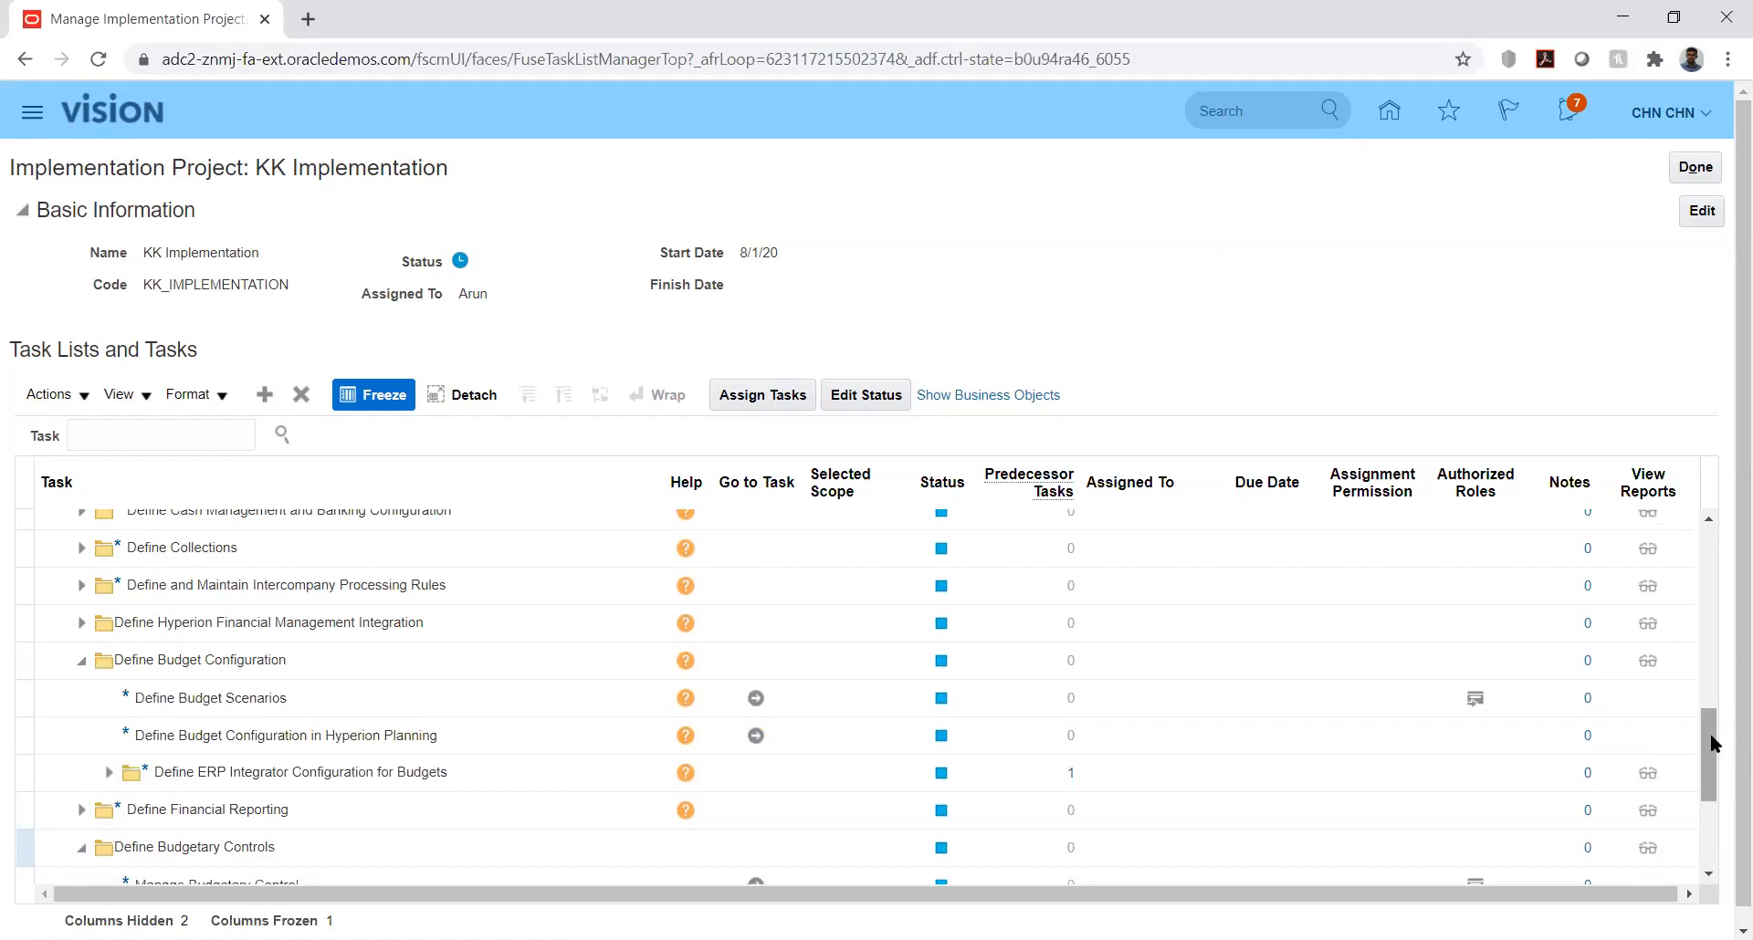
left_click(1712, 744)
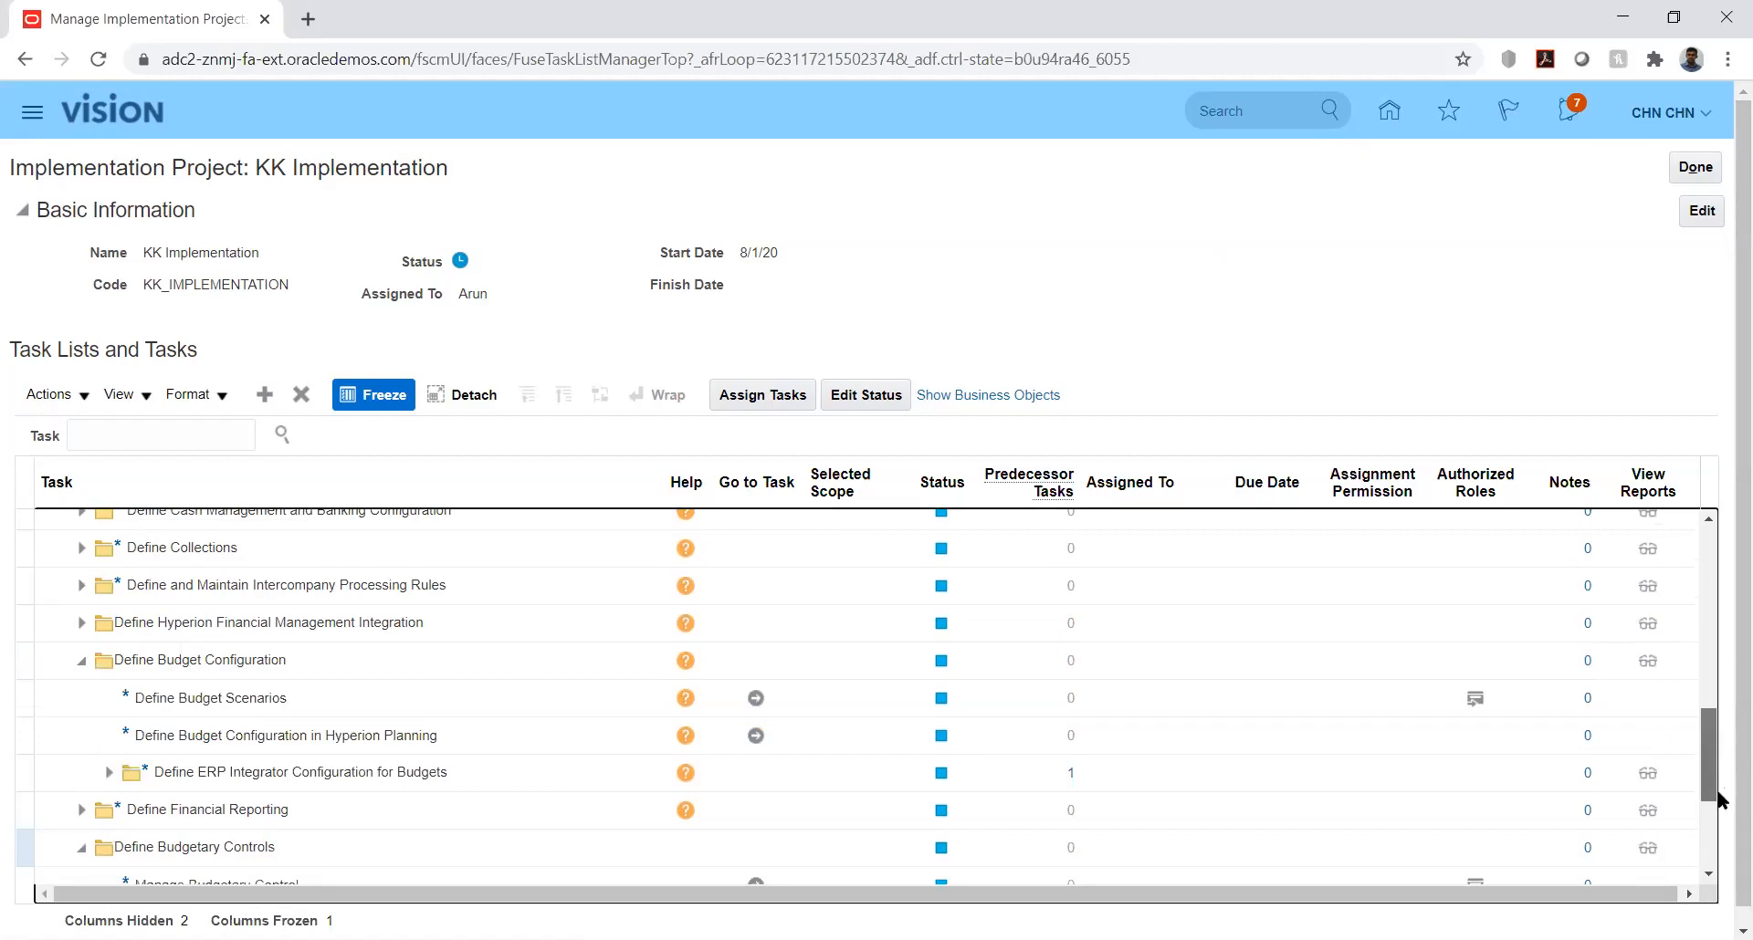
scroll(1711, 823, "down", 3)
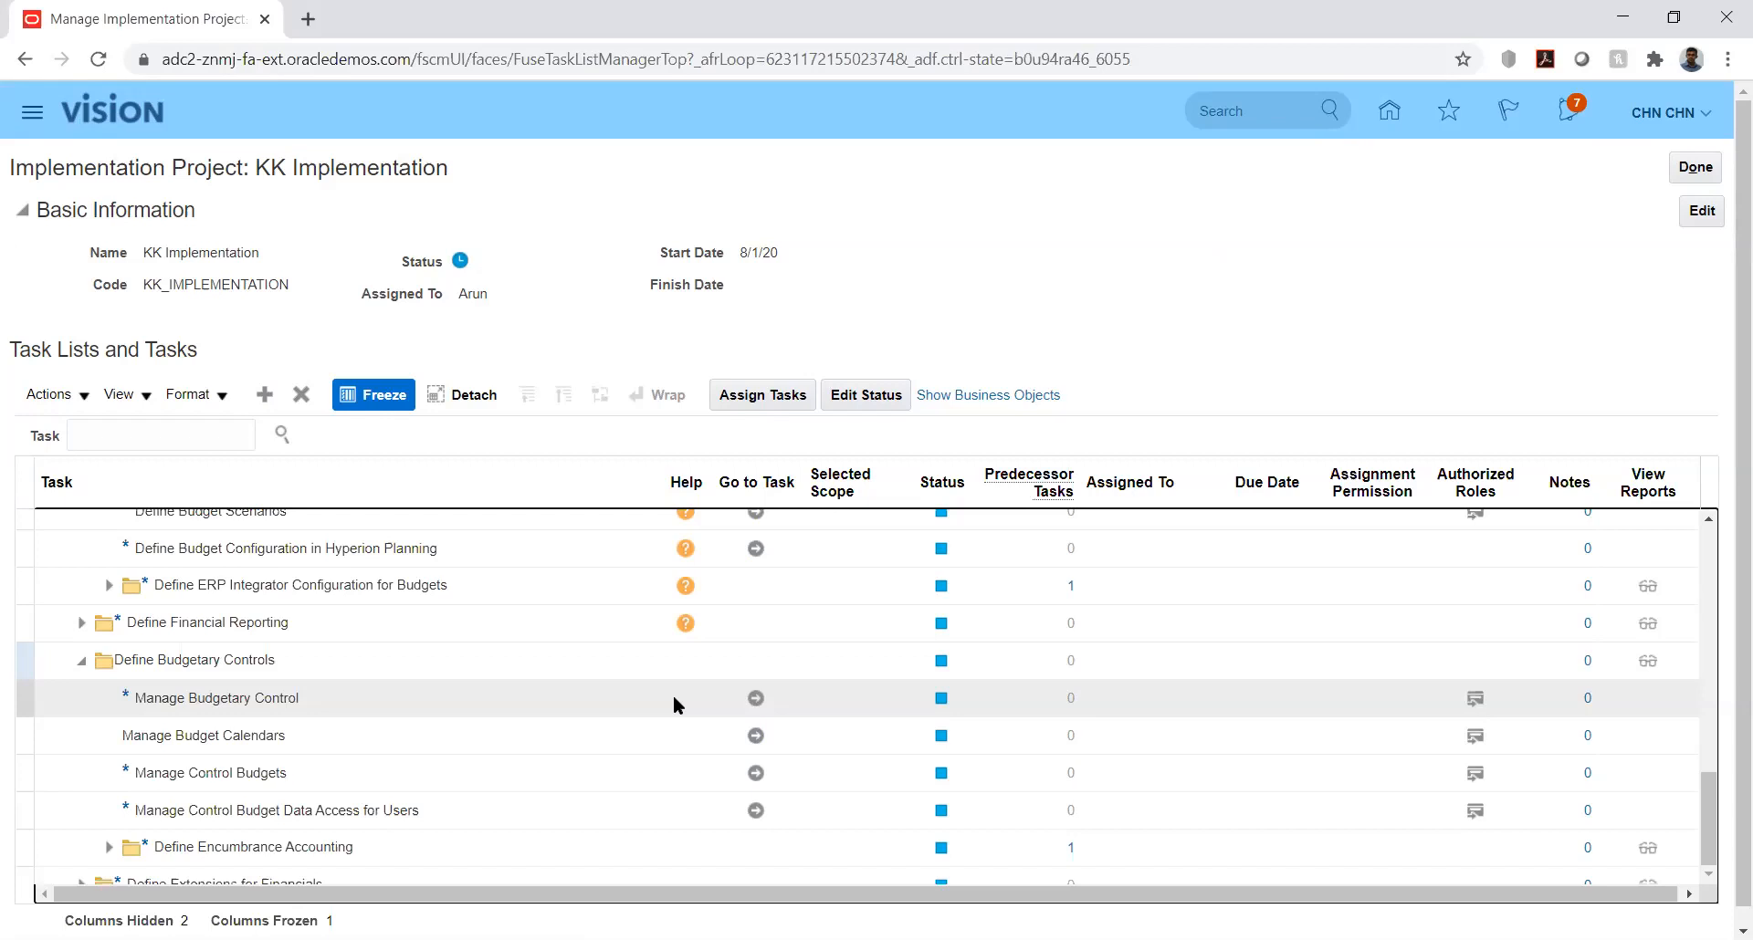
left_click(674, 699)
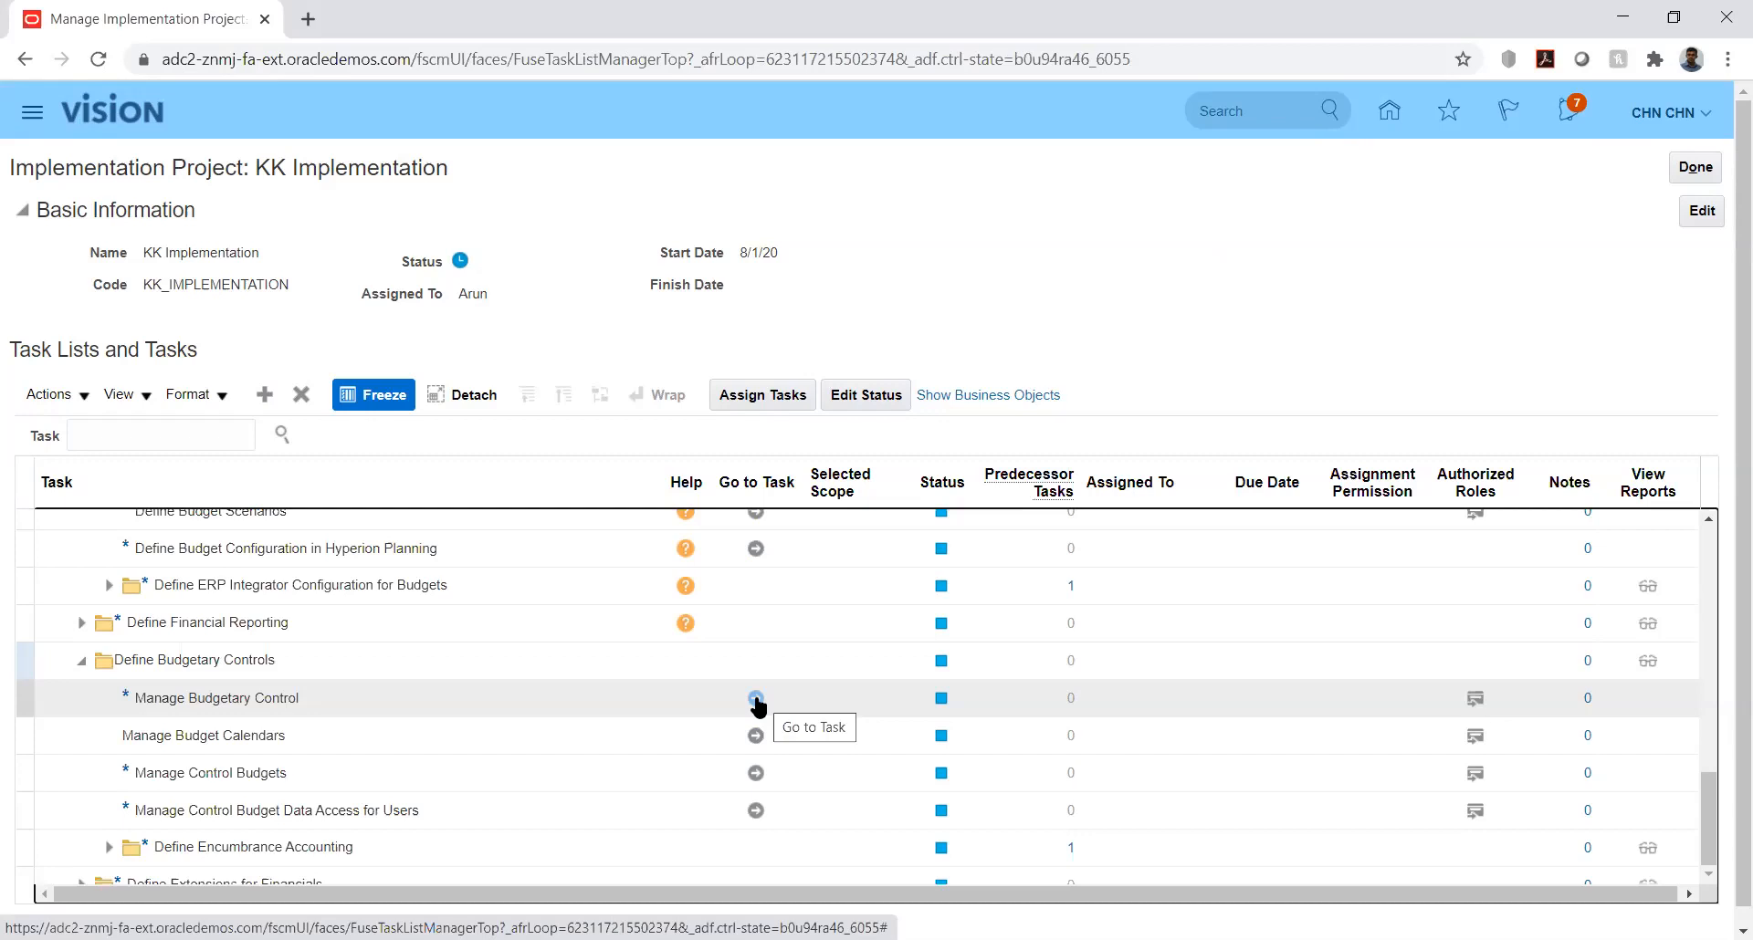
left_click(756, 699)
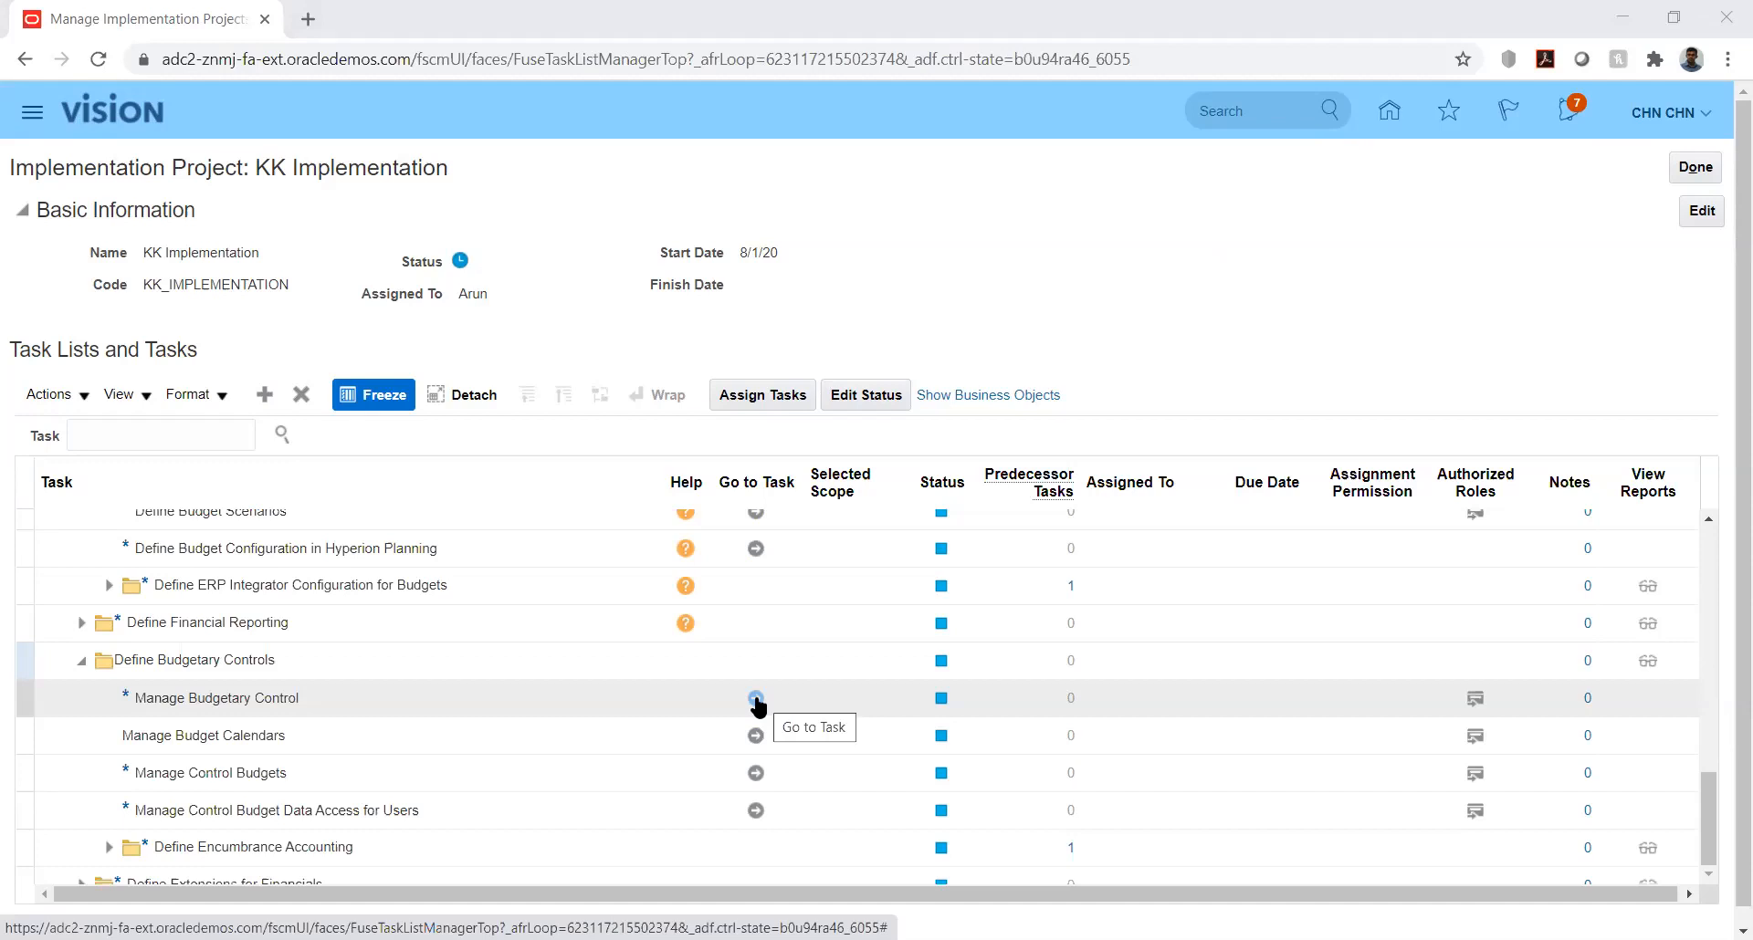
Step: Go to the Manage Budgetary Control task, filter the ledgers by "kk", and open KK_Ledger for editing
left_click(756, 699)
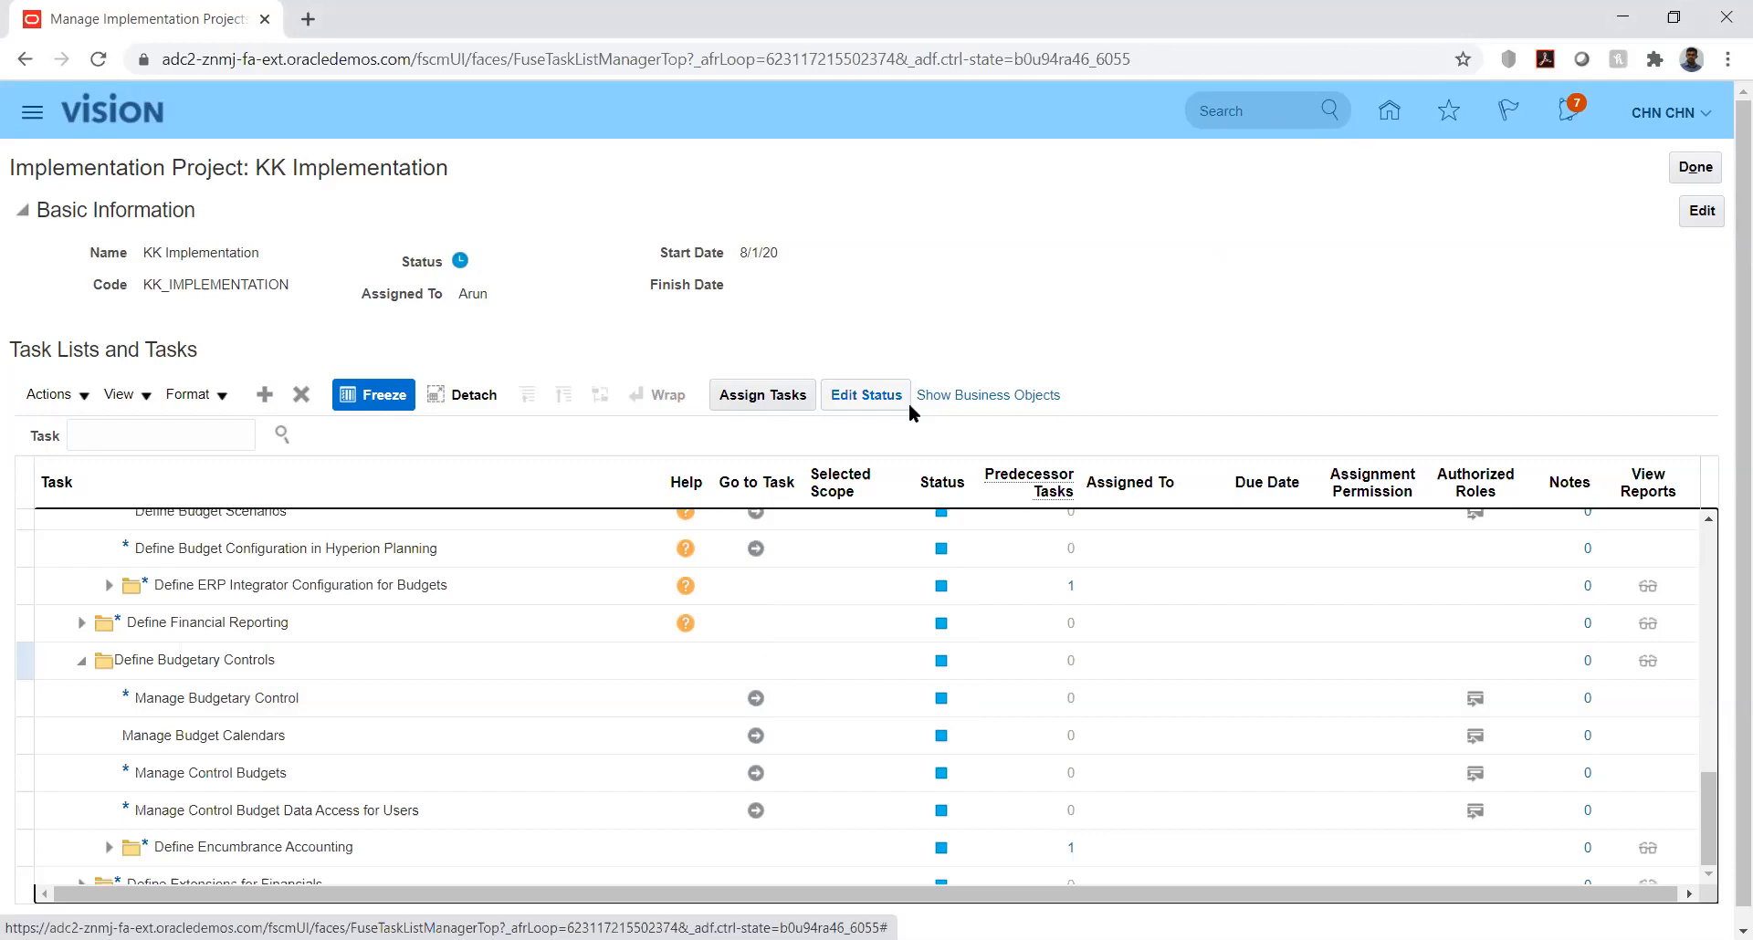
left_click(756, 698)
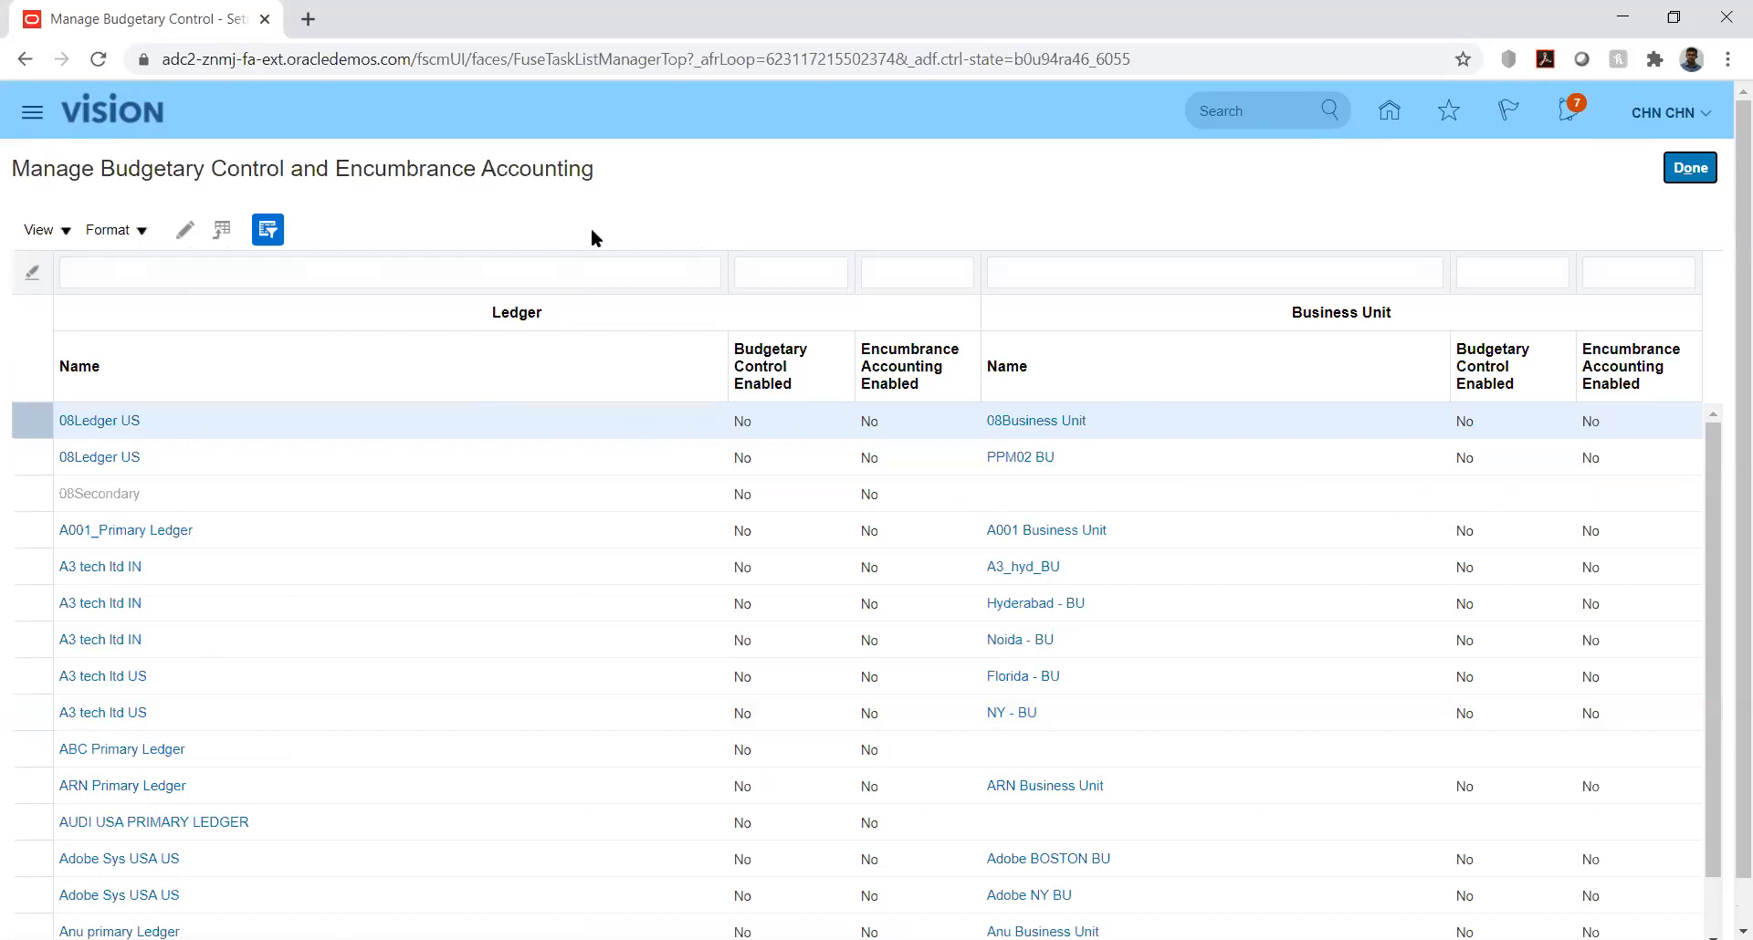
left_click(438, 267)
type("kk")
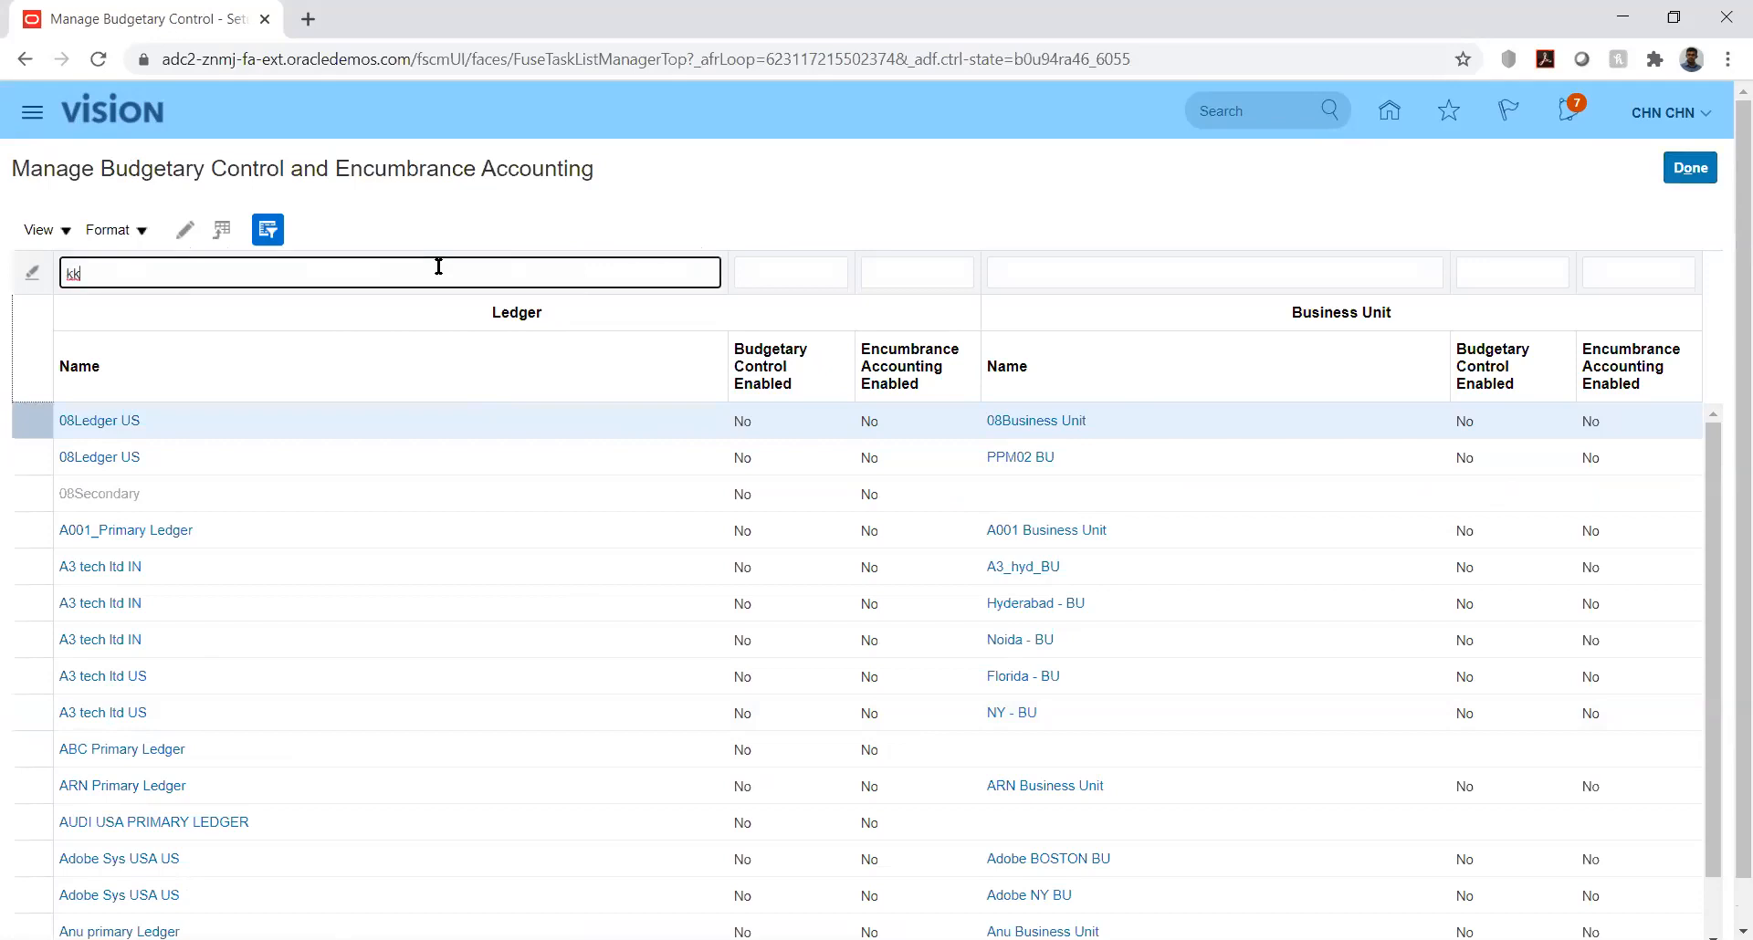
key("Return")
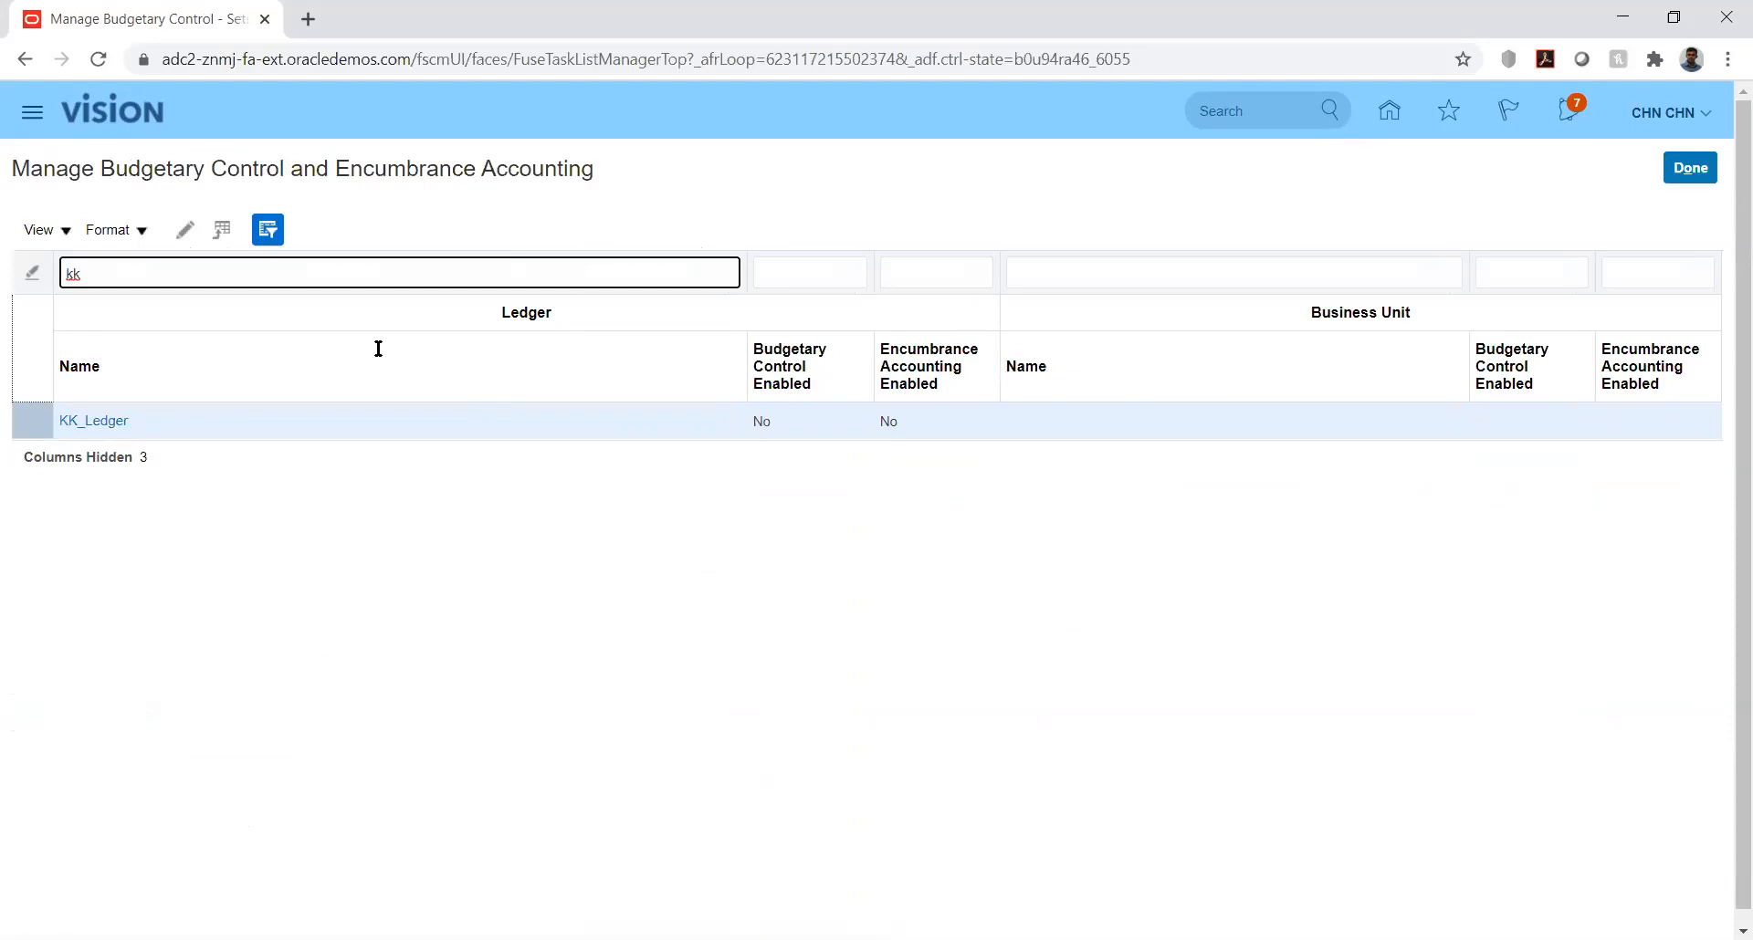
left_click(91, 424)
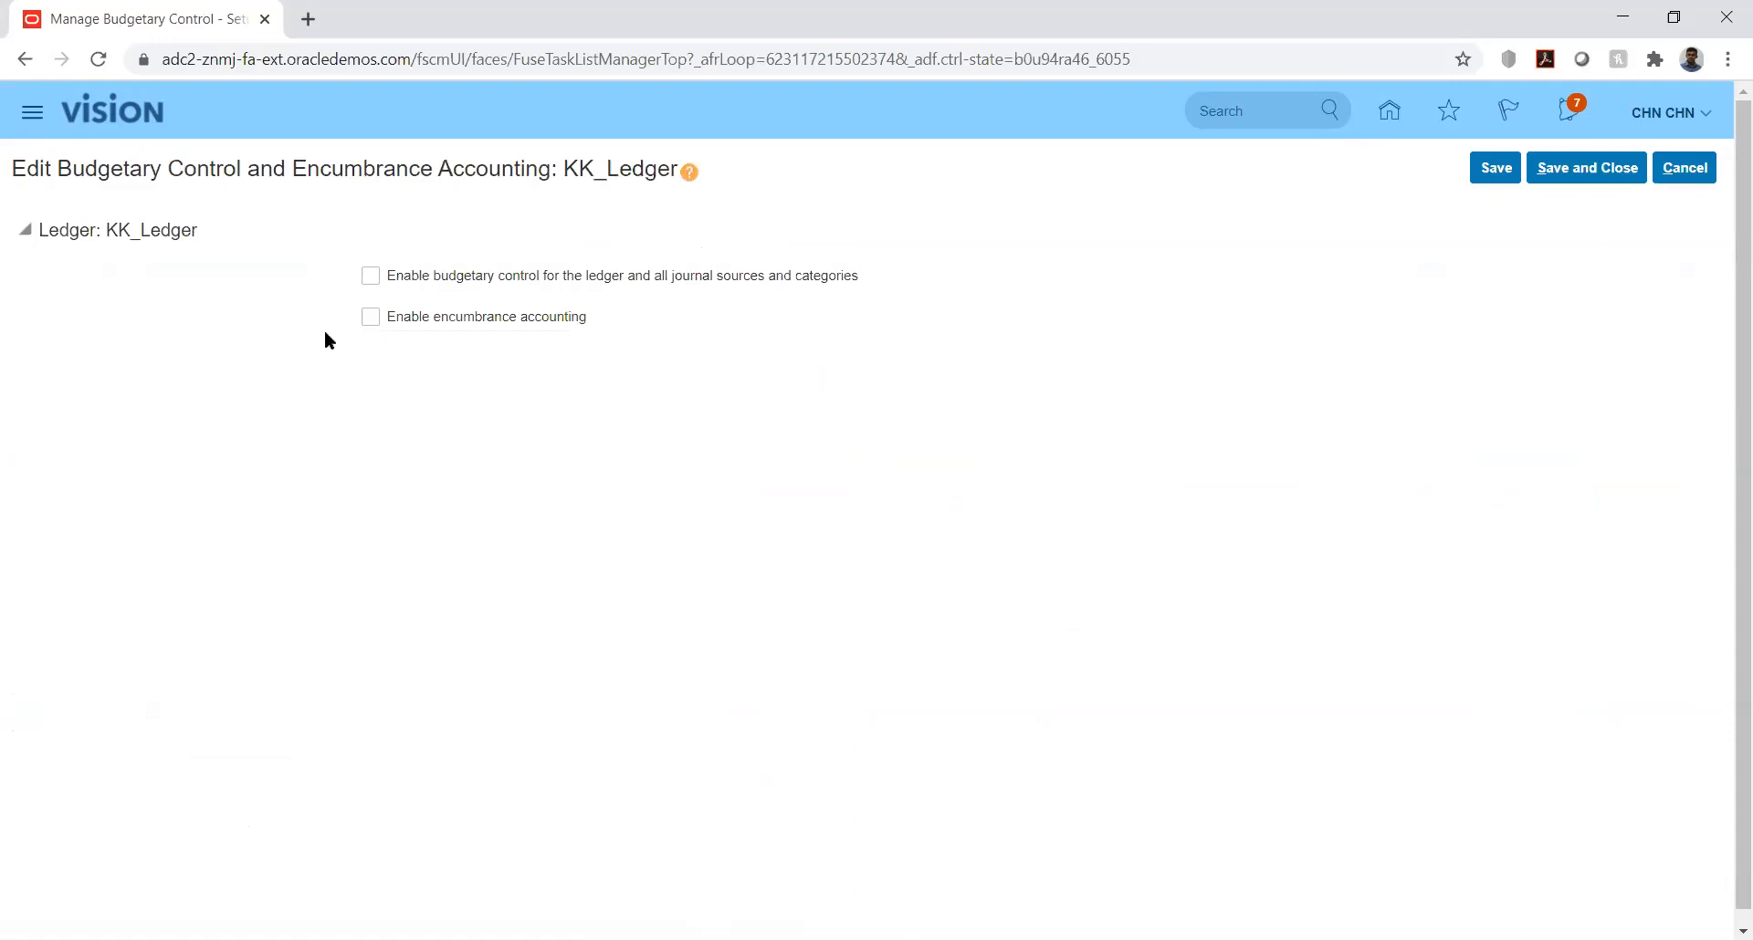
Step: Enable budgetary control for KK_Ledger and all journal sources and categories, save the change, and return to the implementation project
left_click(371, 275)
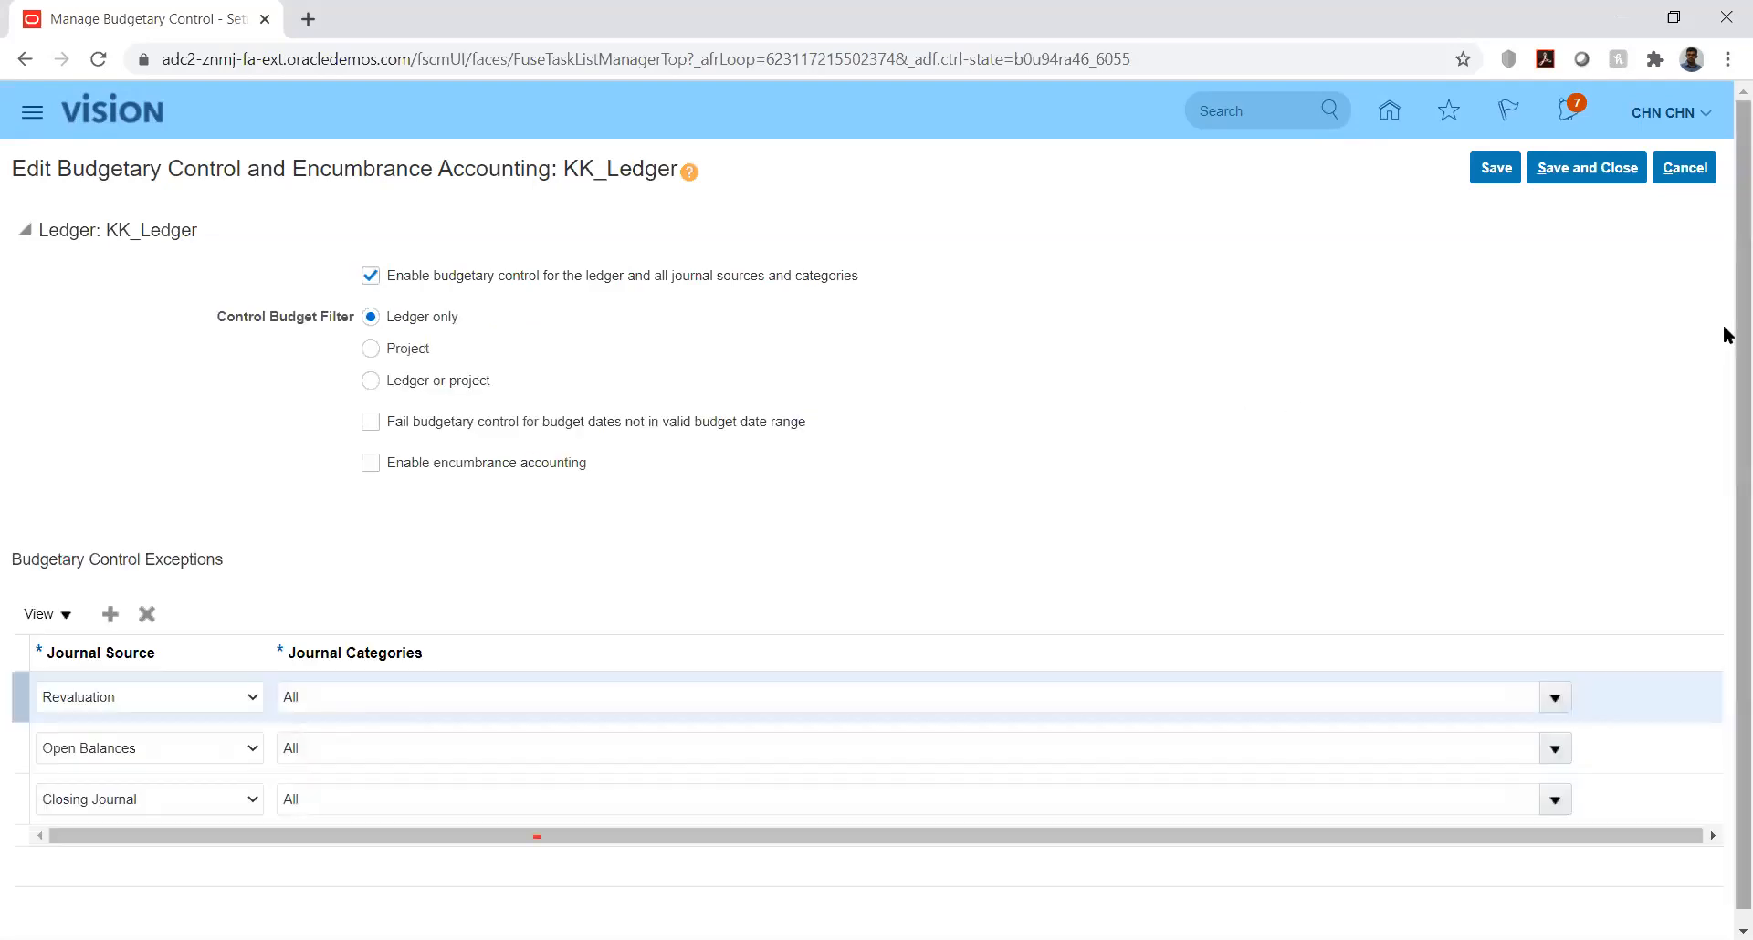
scroll(1724, 365, "down", 1)
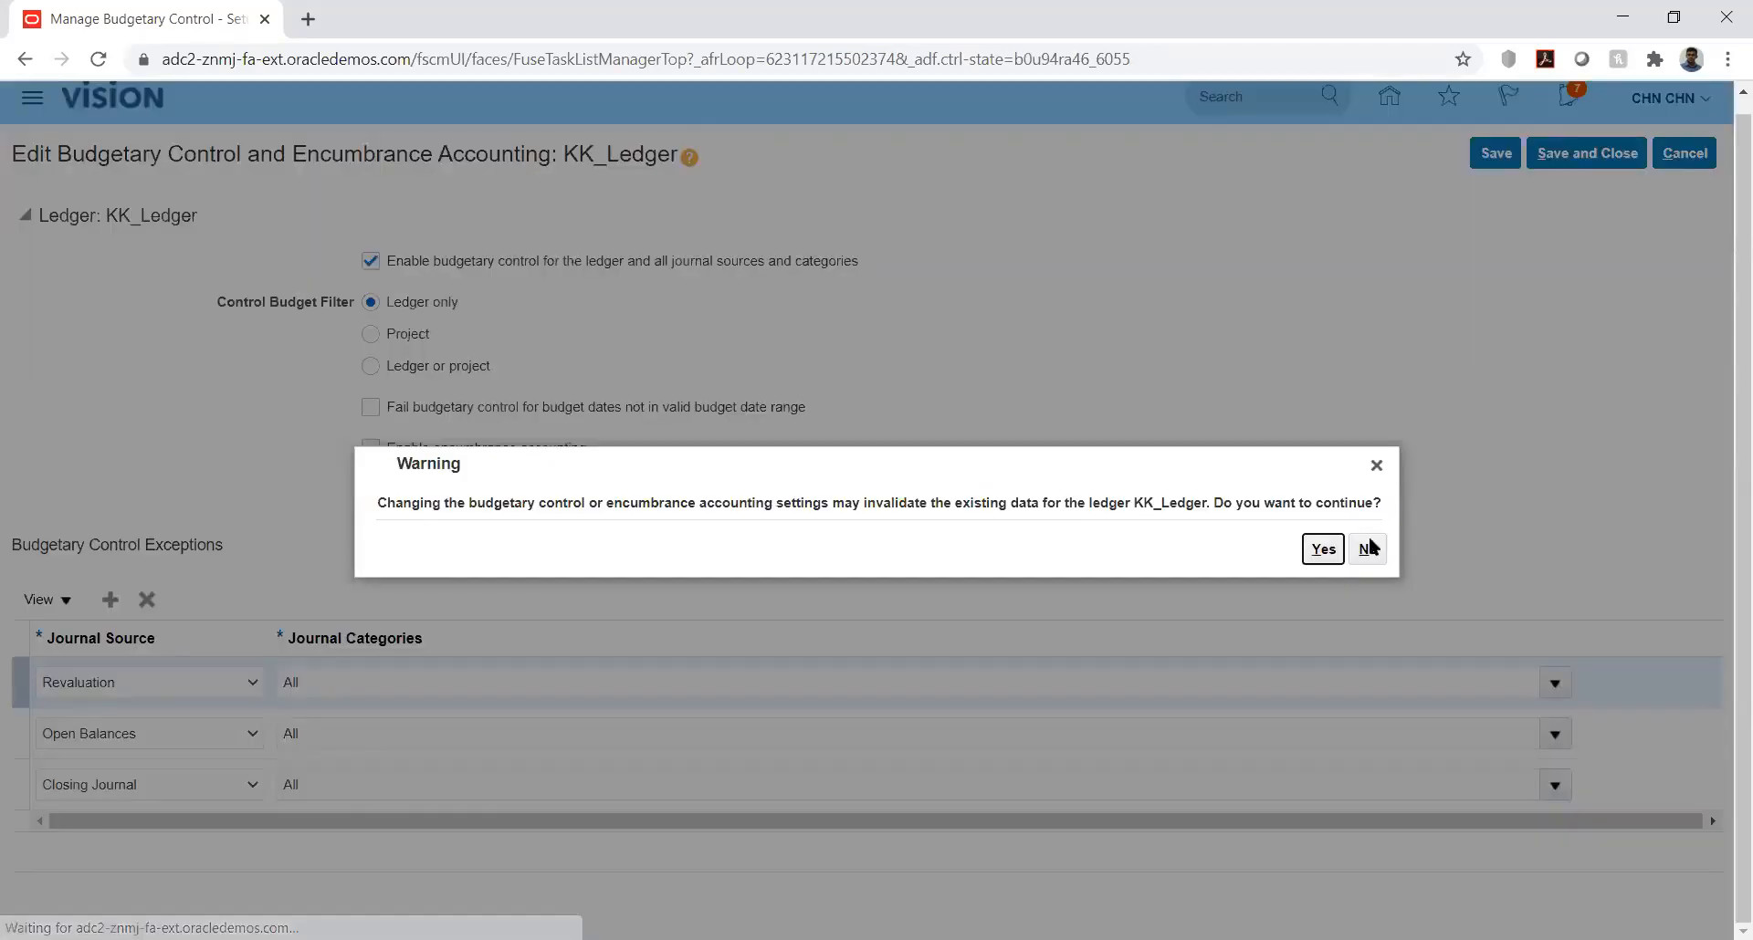
left_click(1315, 550)
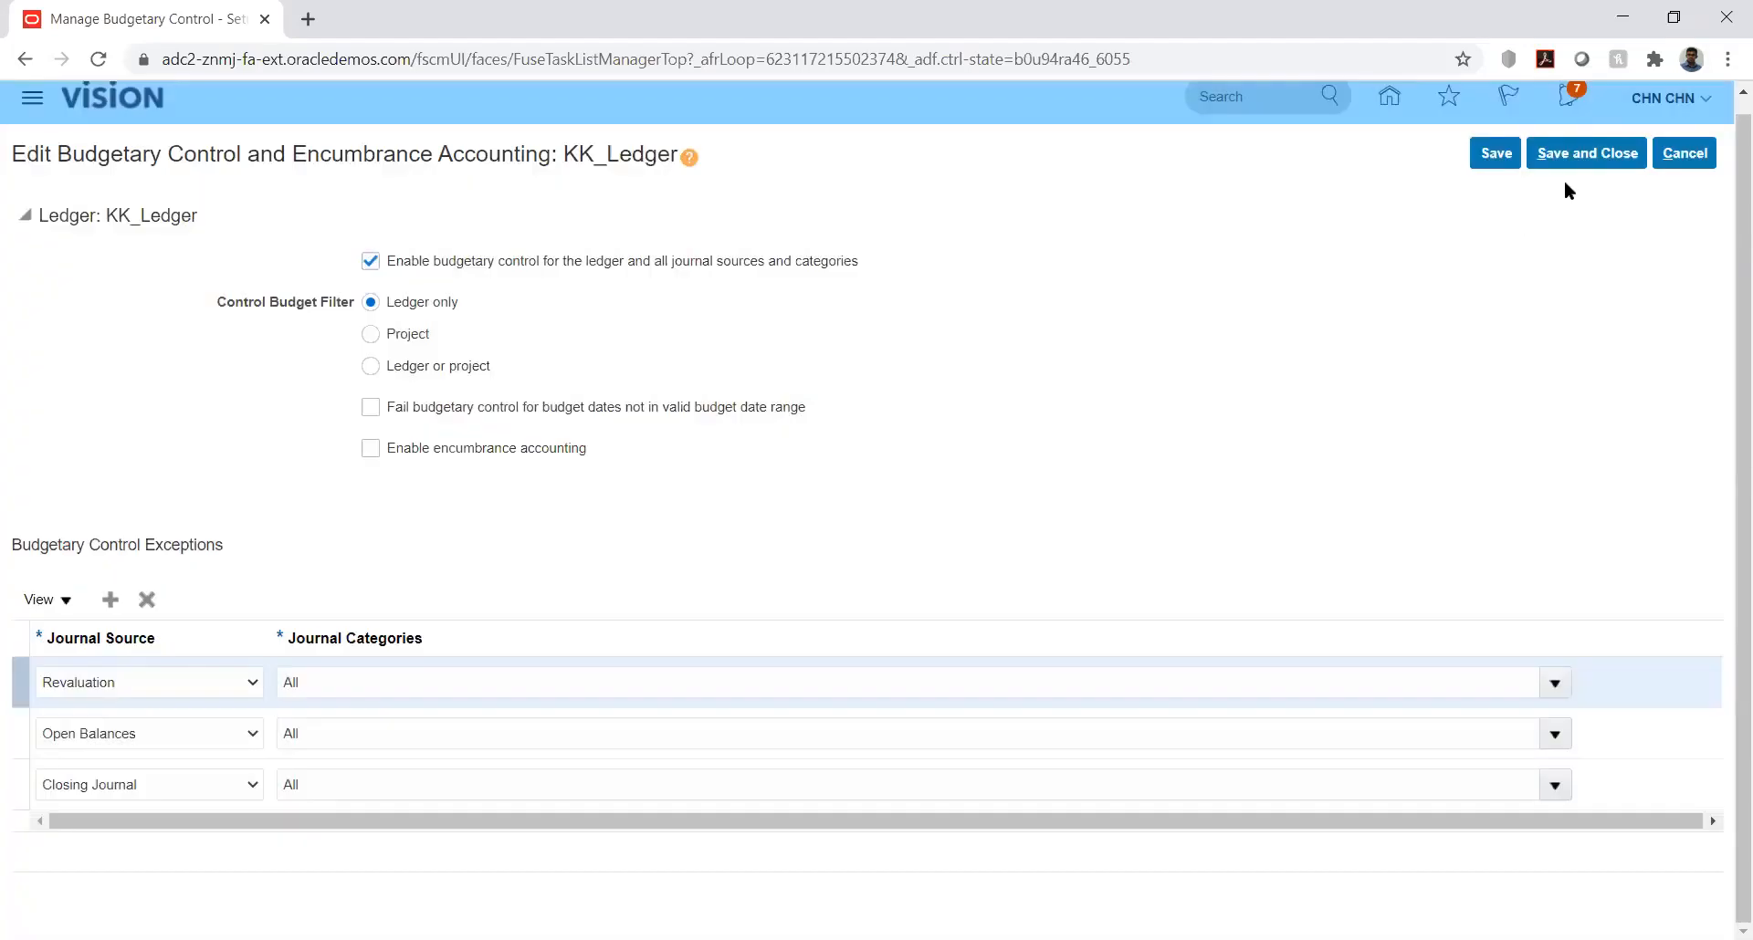
left_click(1585, 155)
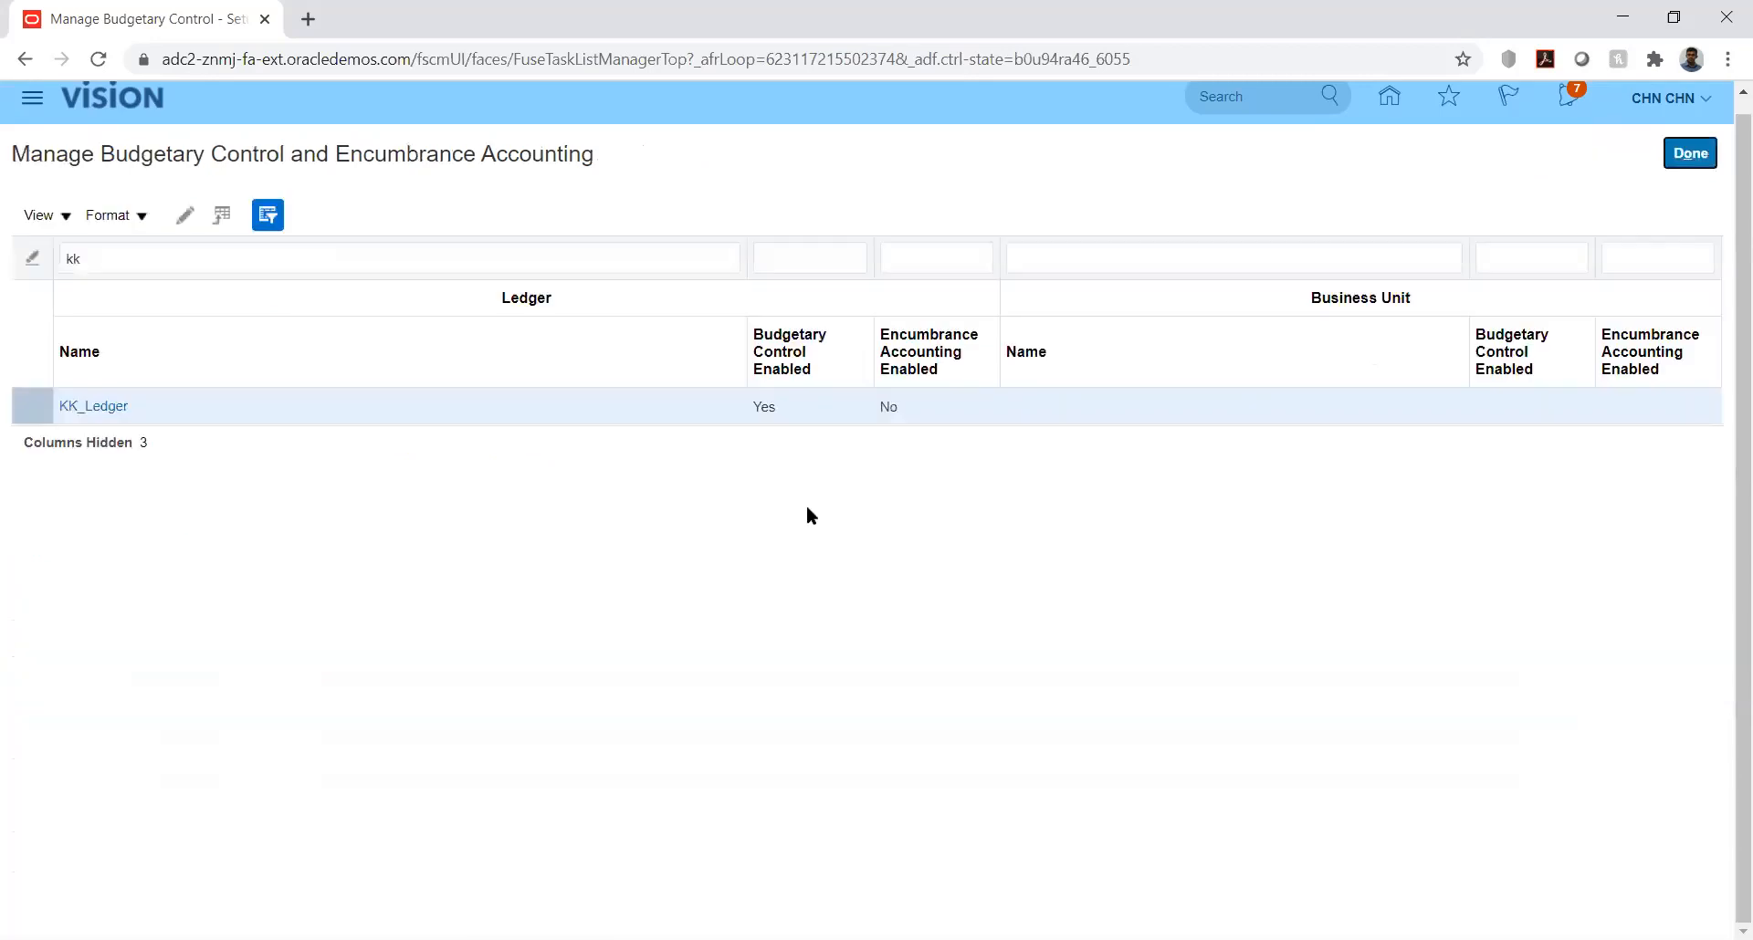
left_click(1688, 155)
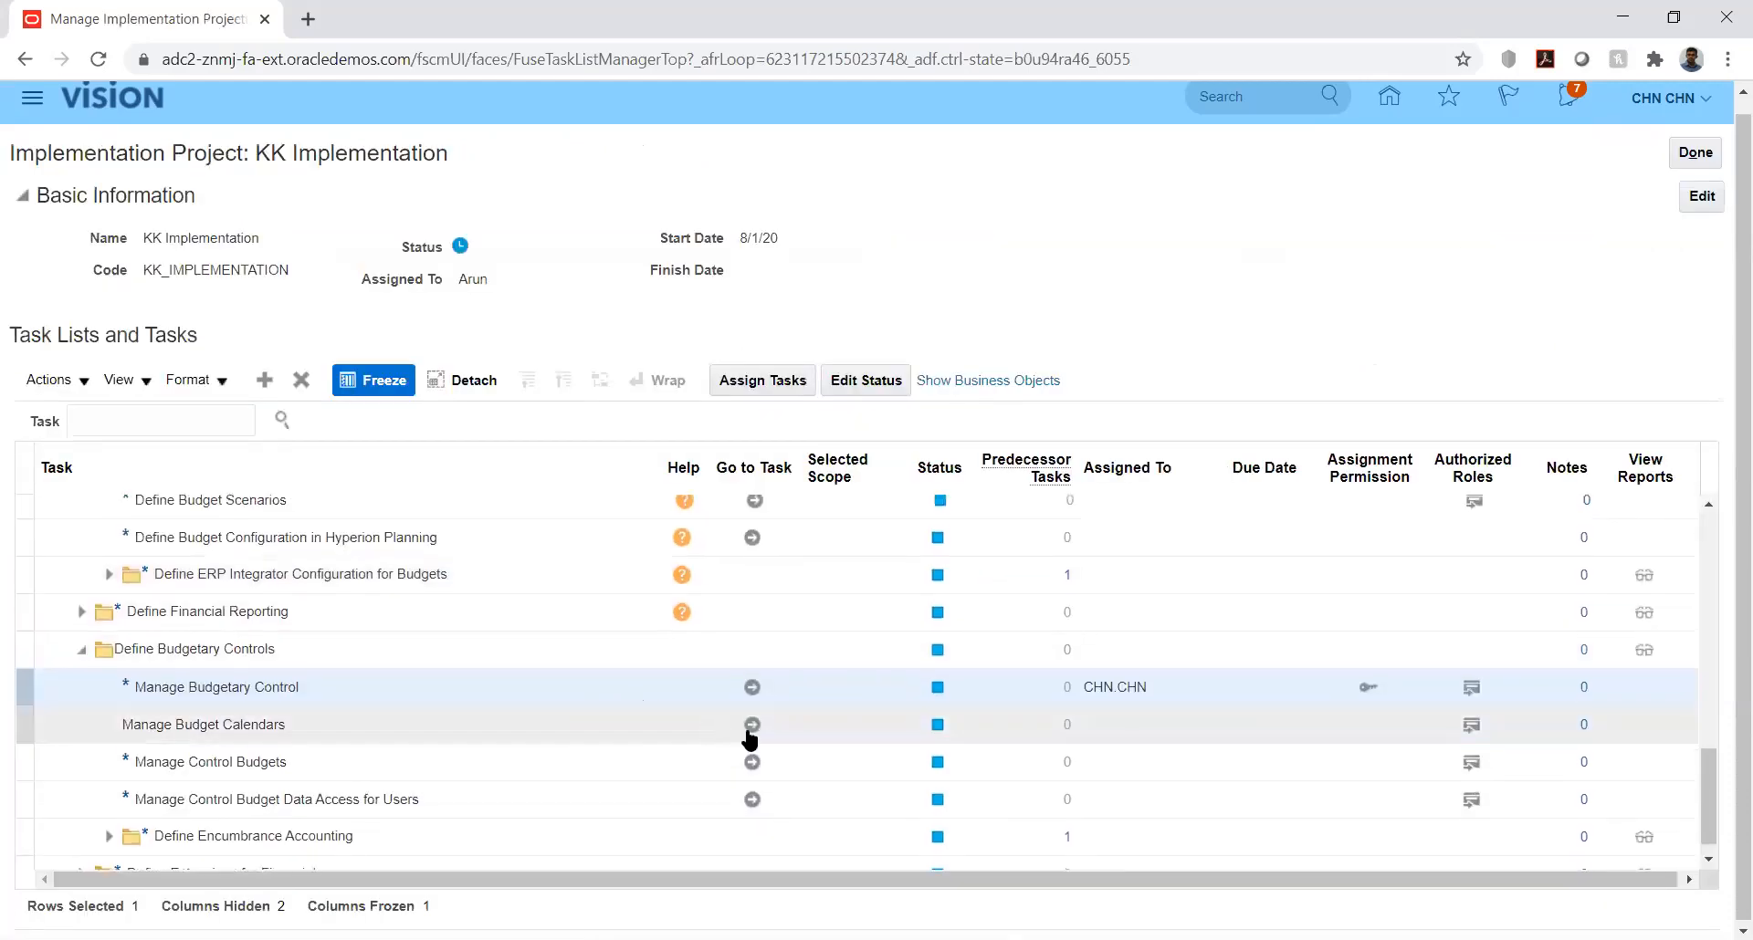
Step: Go to the Manage Budget Calendars task and start a new accounting calendar named KK_Bud_Cal
left_click(752, 726)
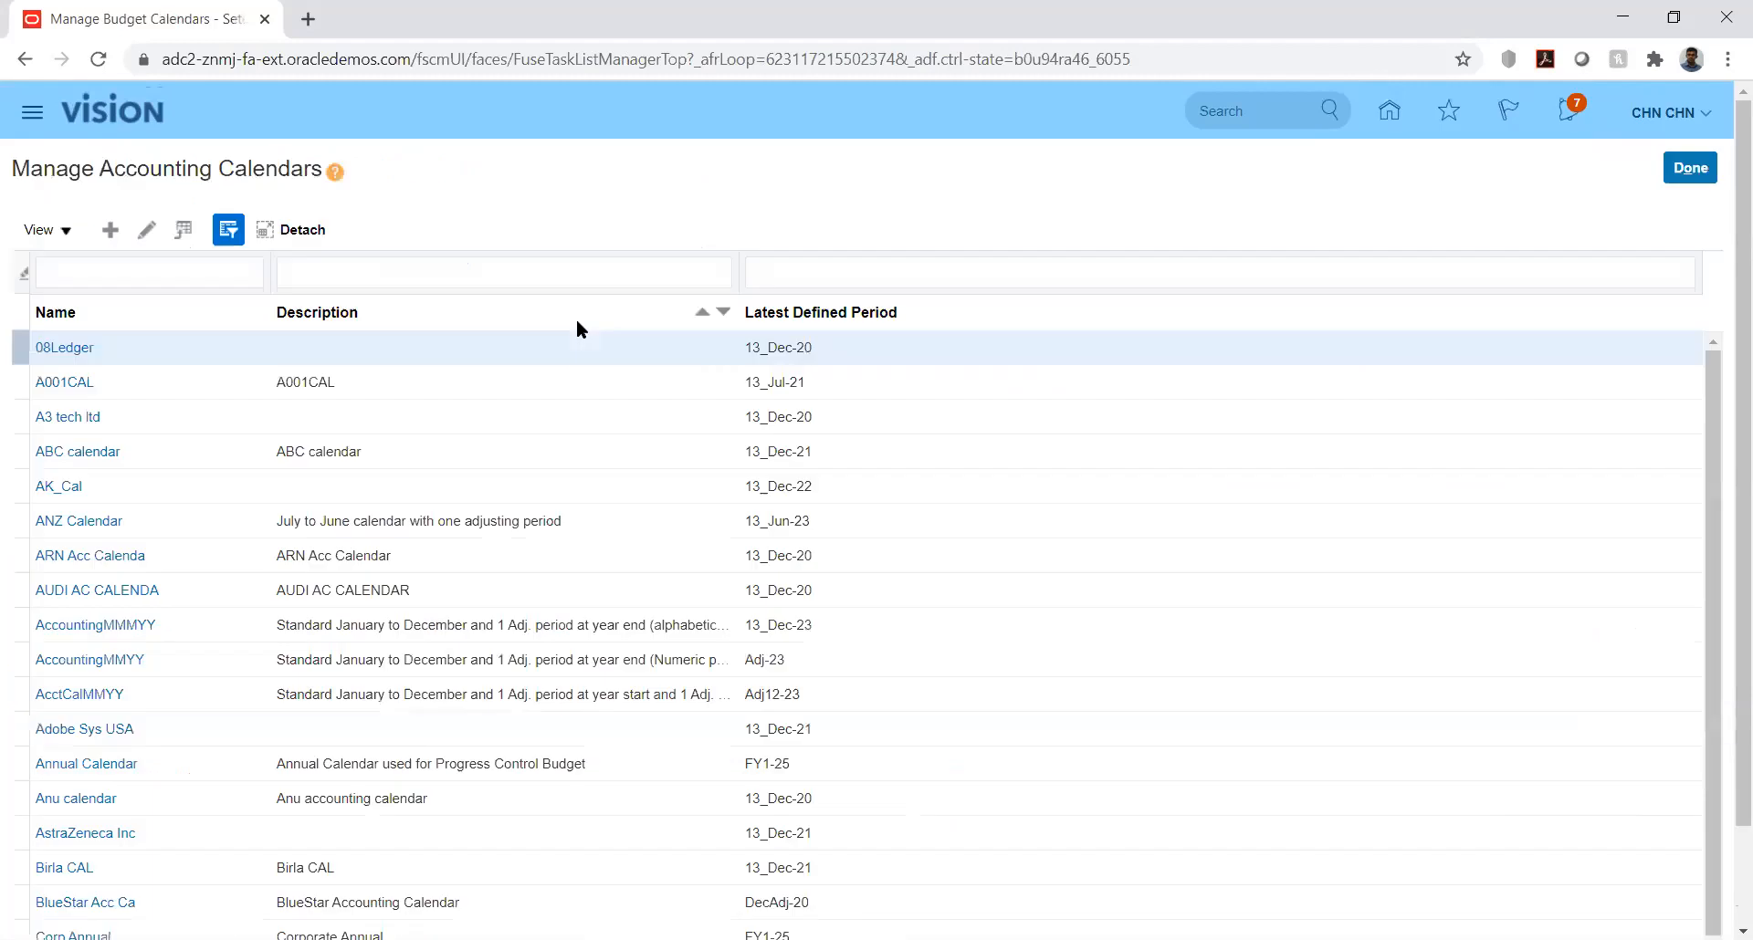
left_click(109, 232)
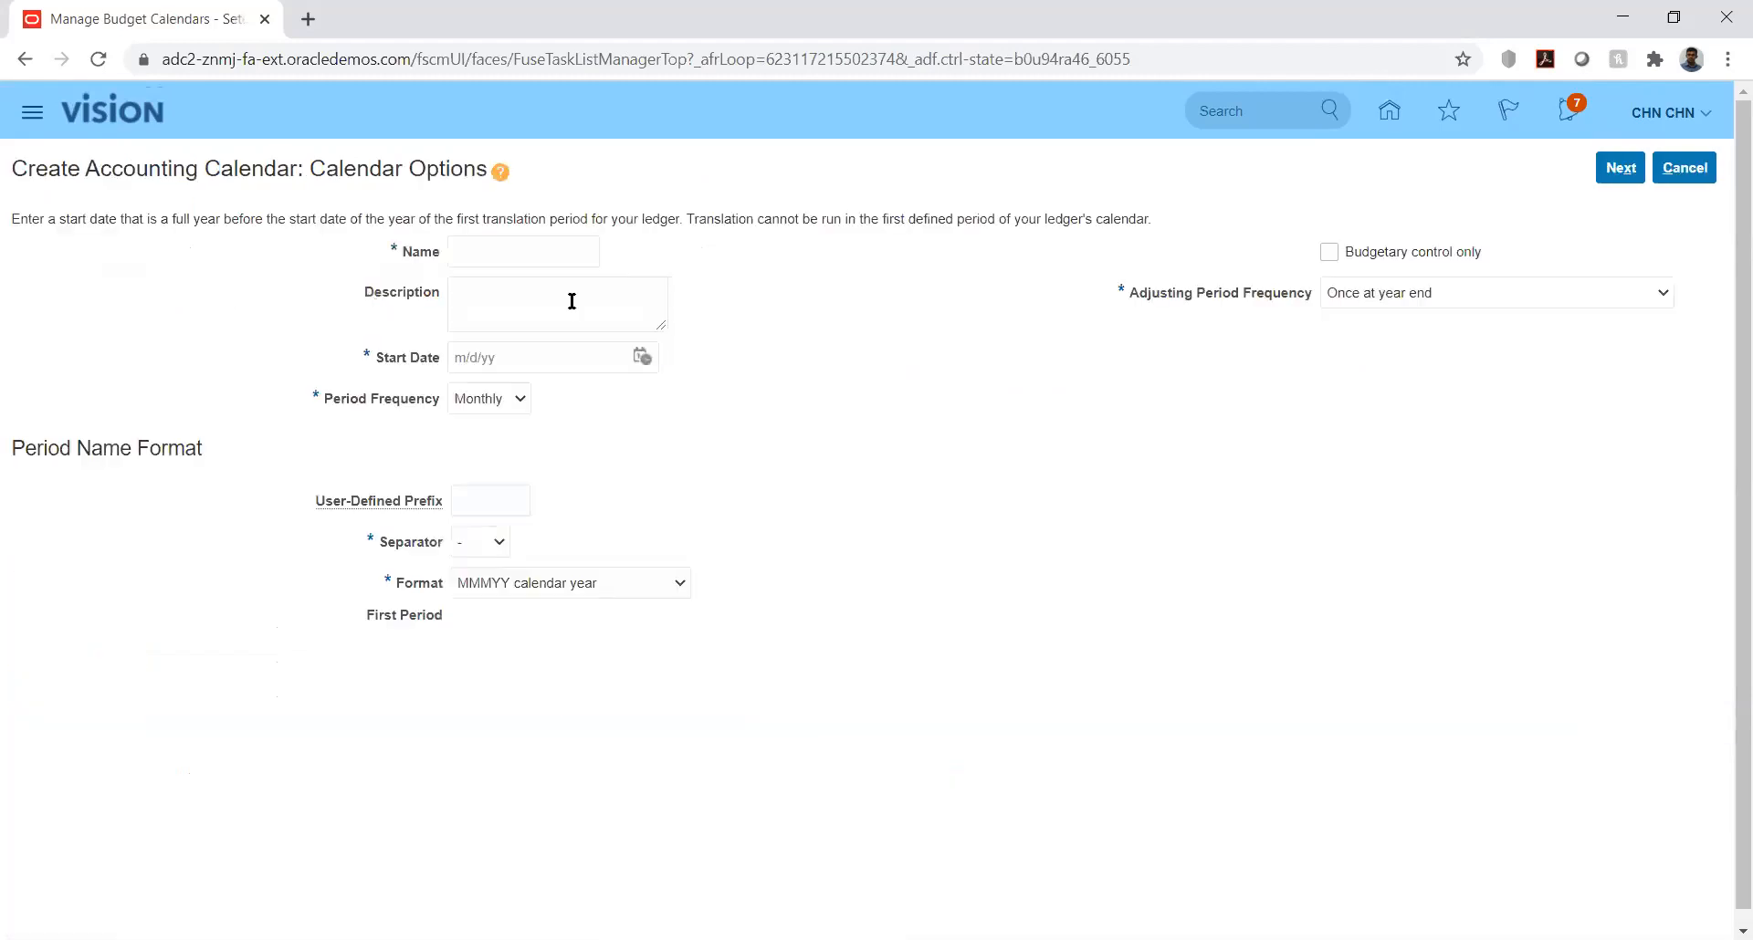
left_click(559, 250)
type("KK_Bud_Cal")
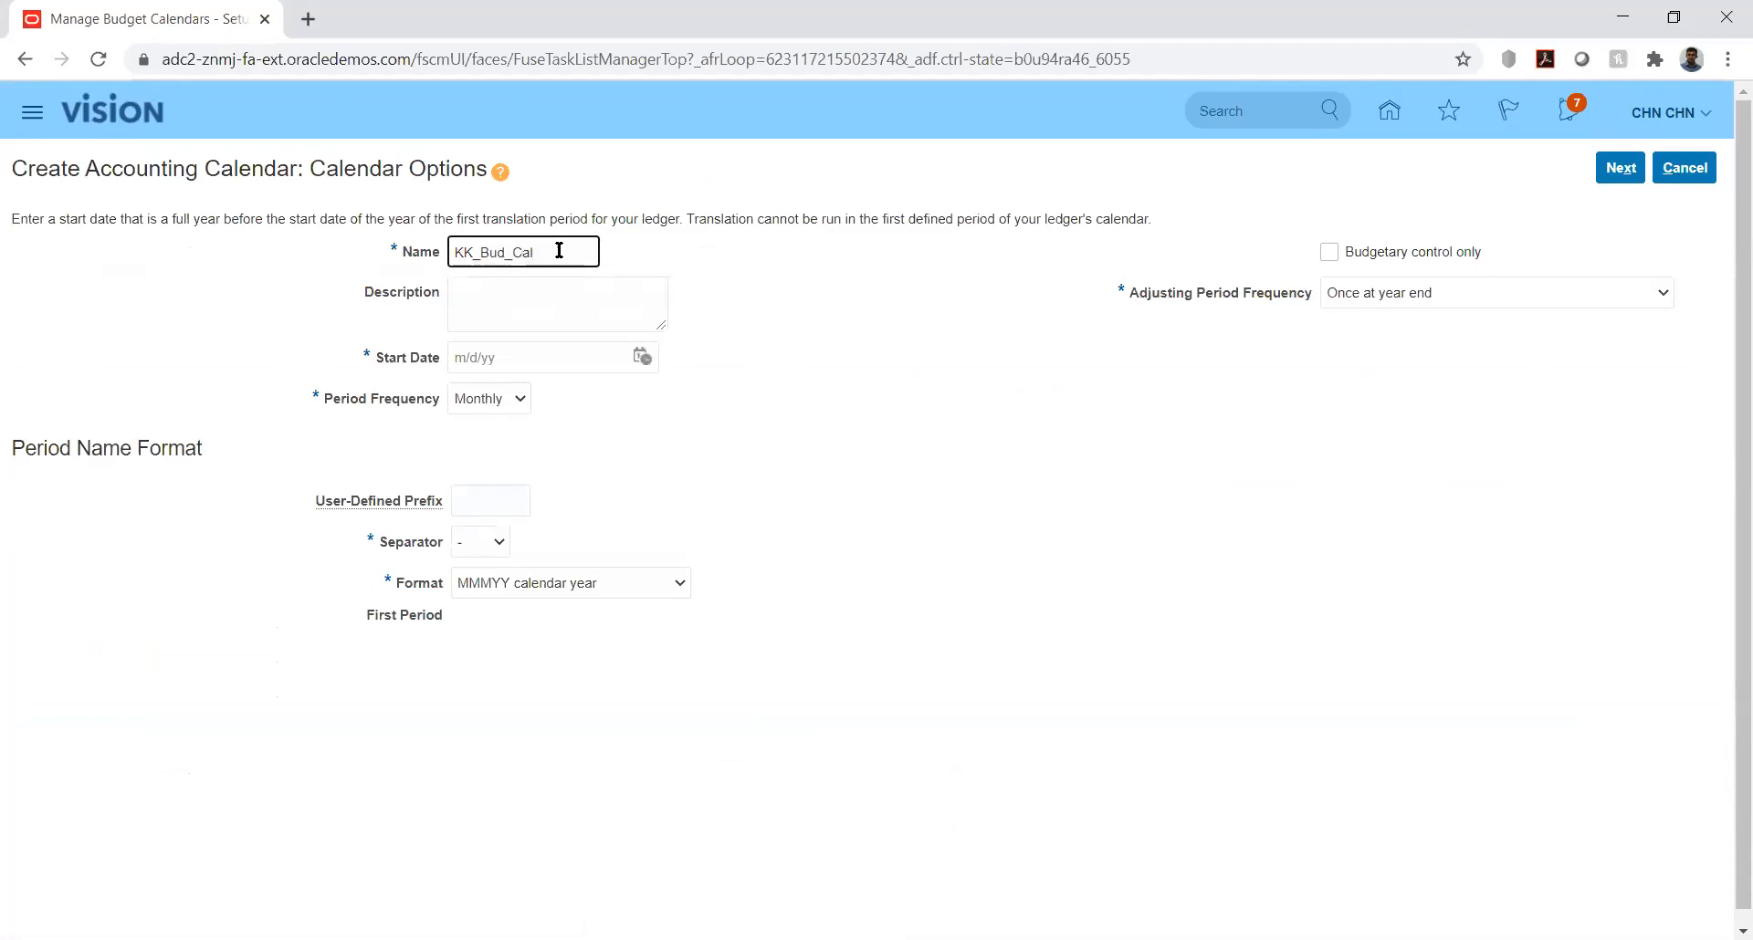
Step: Set the calendar's start date to 1/1/20
left_click(642, 355)
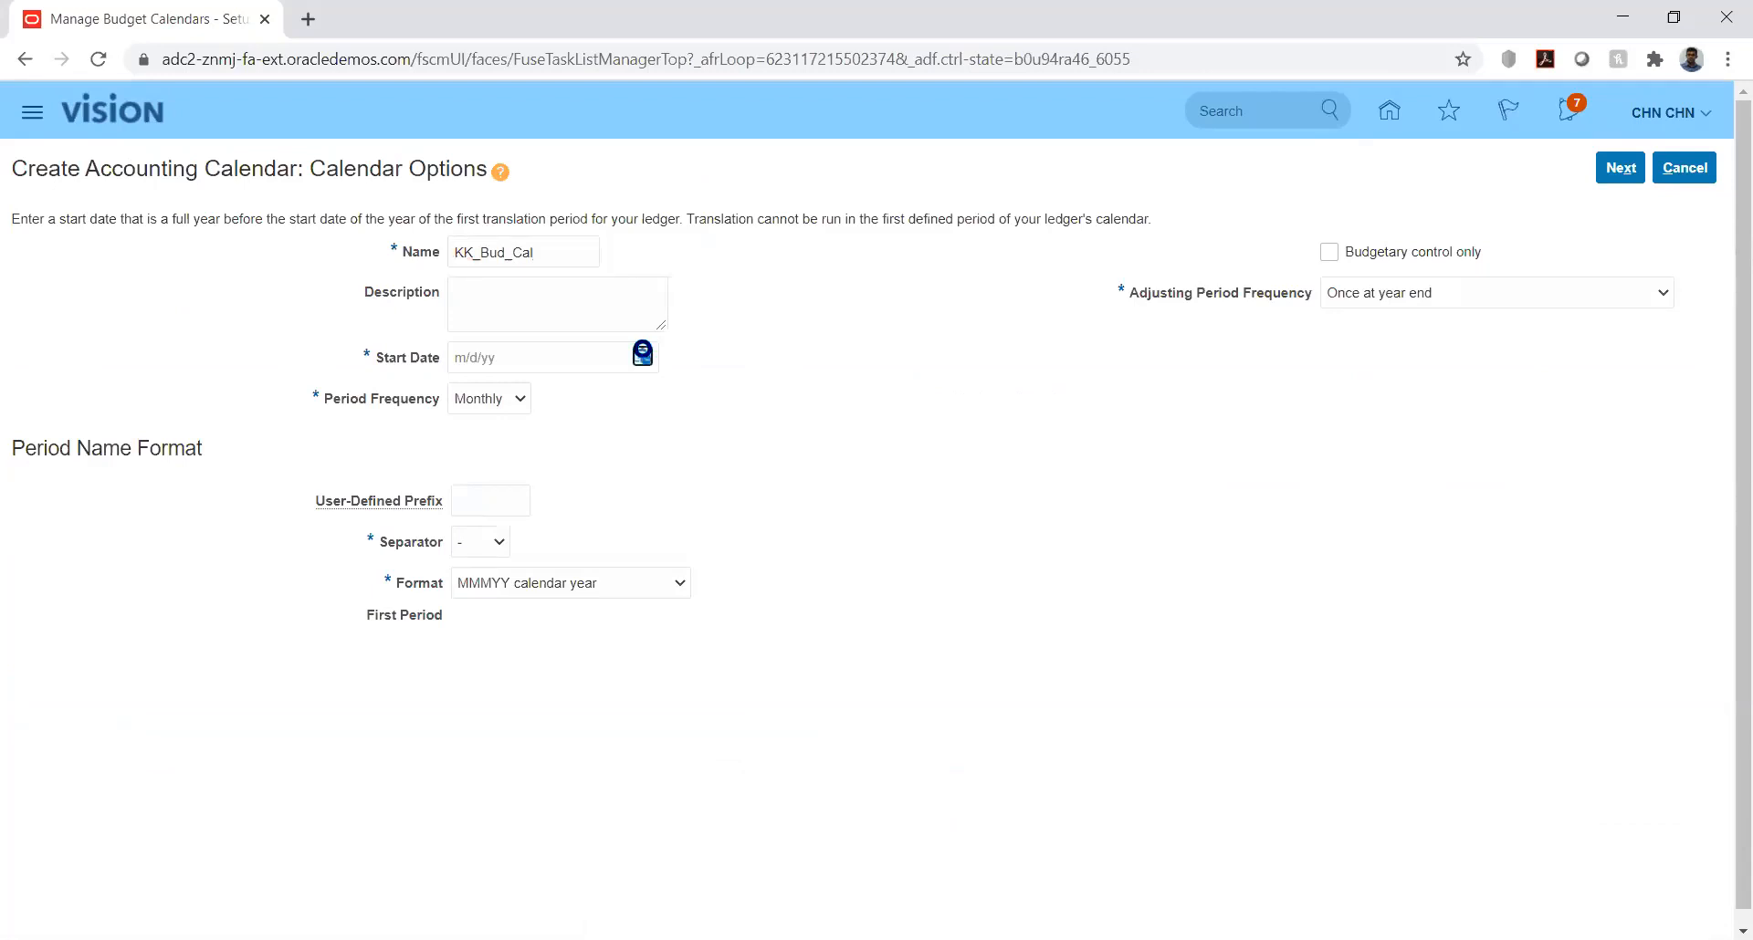
left_click(716, 397)
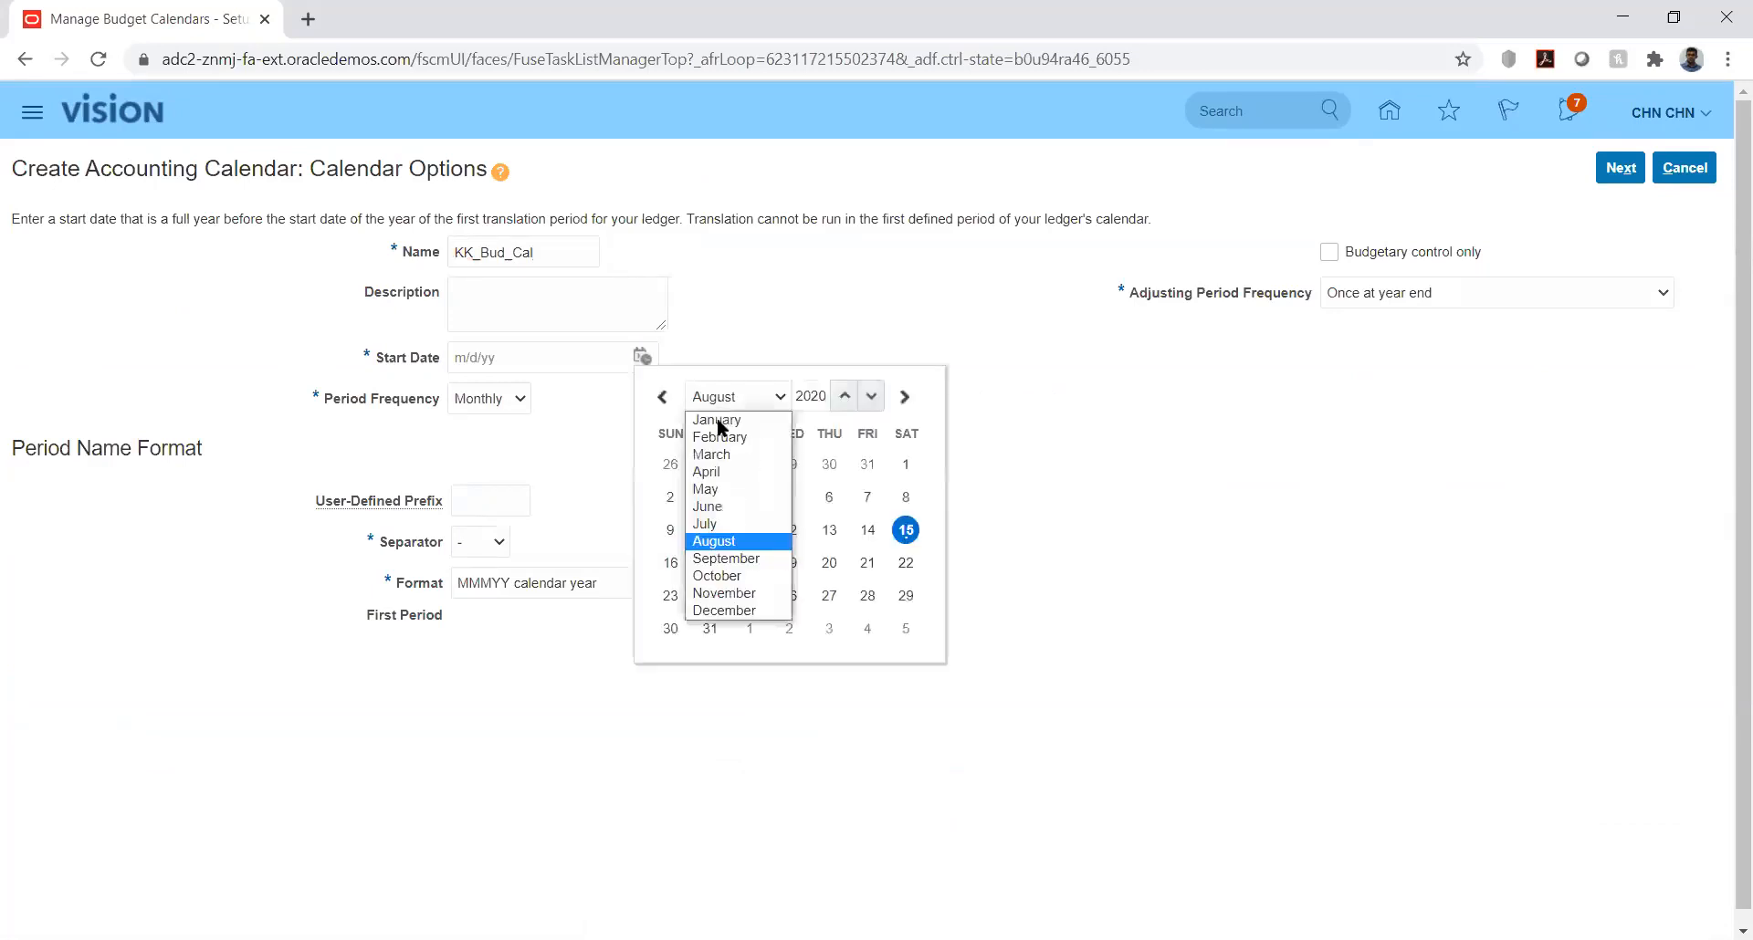
left_click(715, 417)
left_click(788, 463)
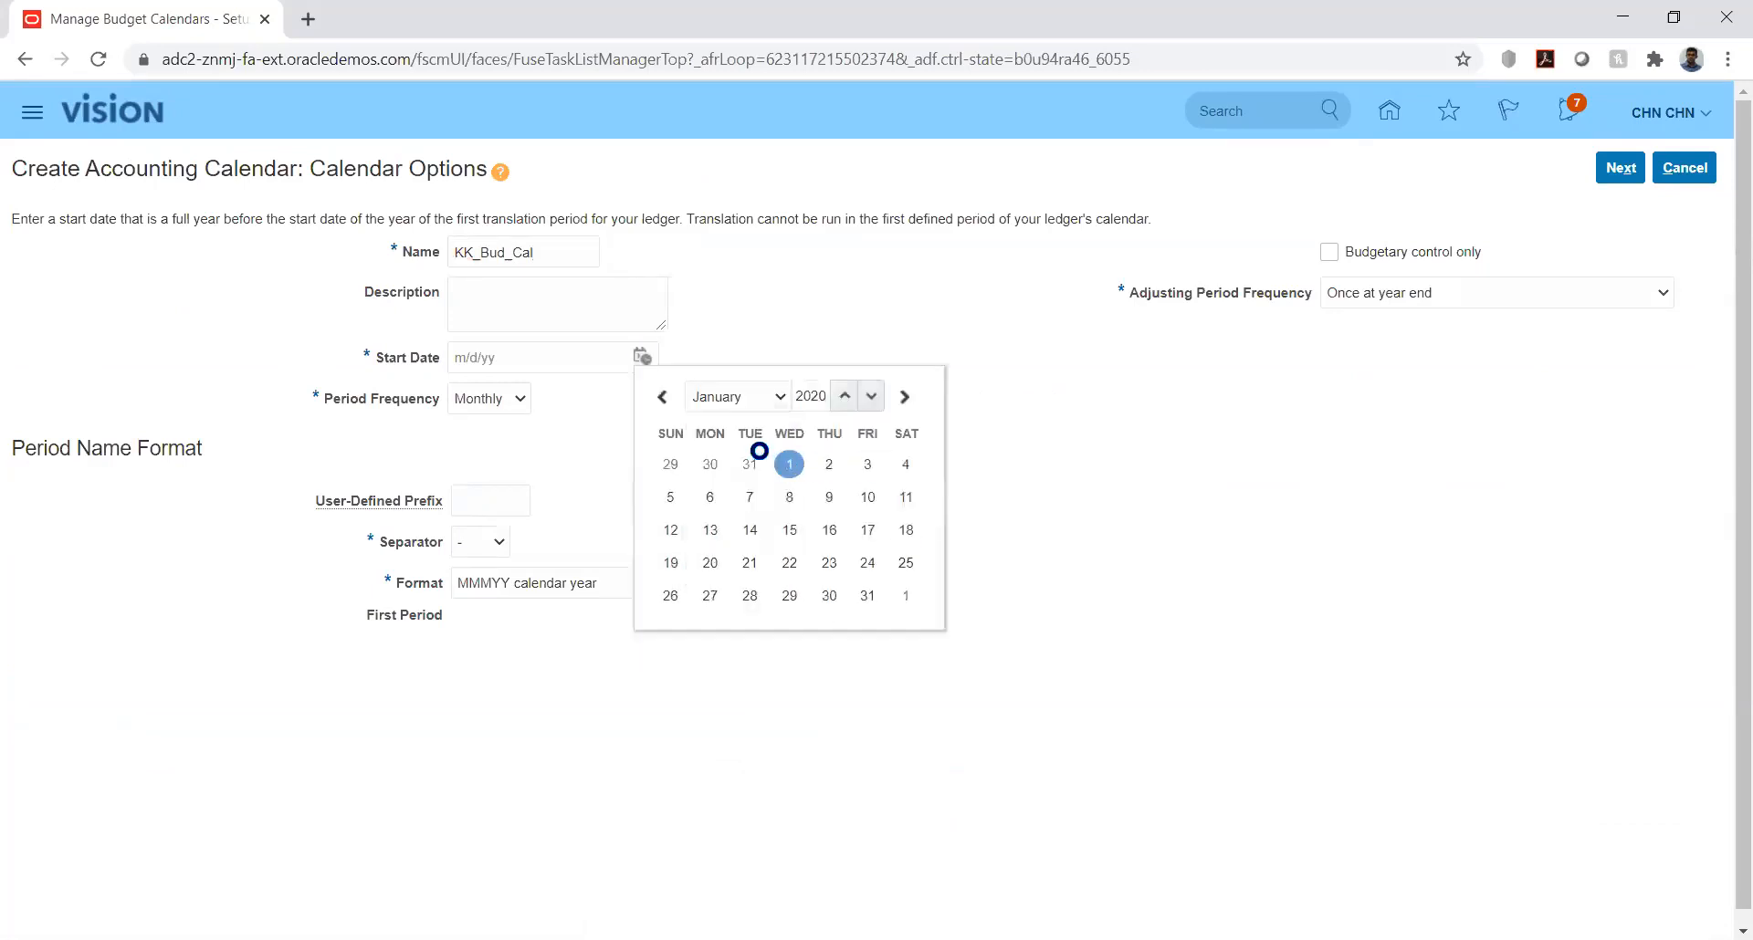
left_click(509, 405)
left_click(1212, 306)
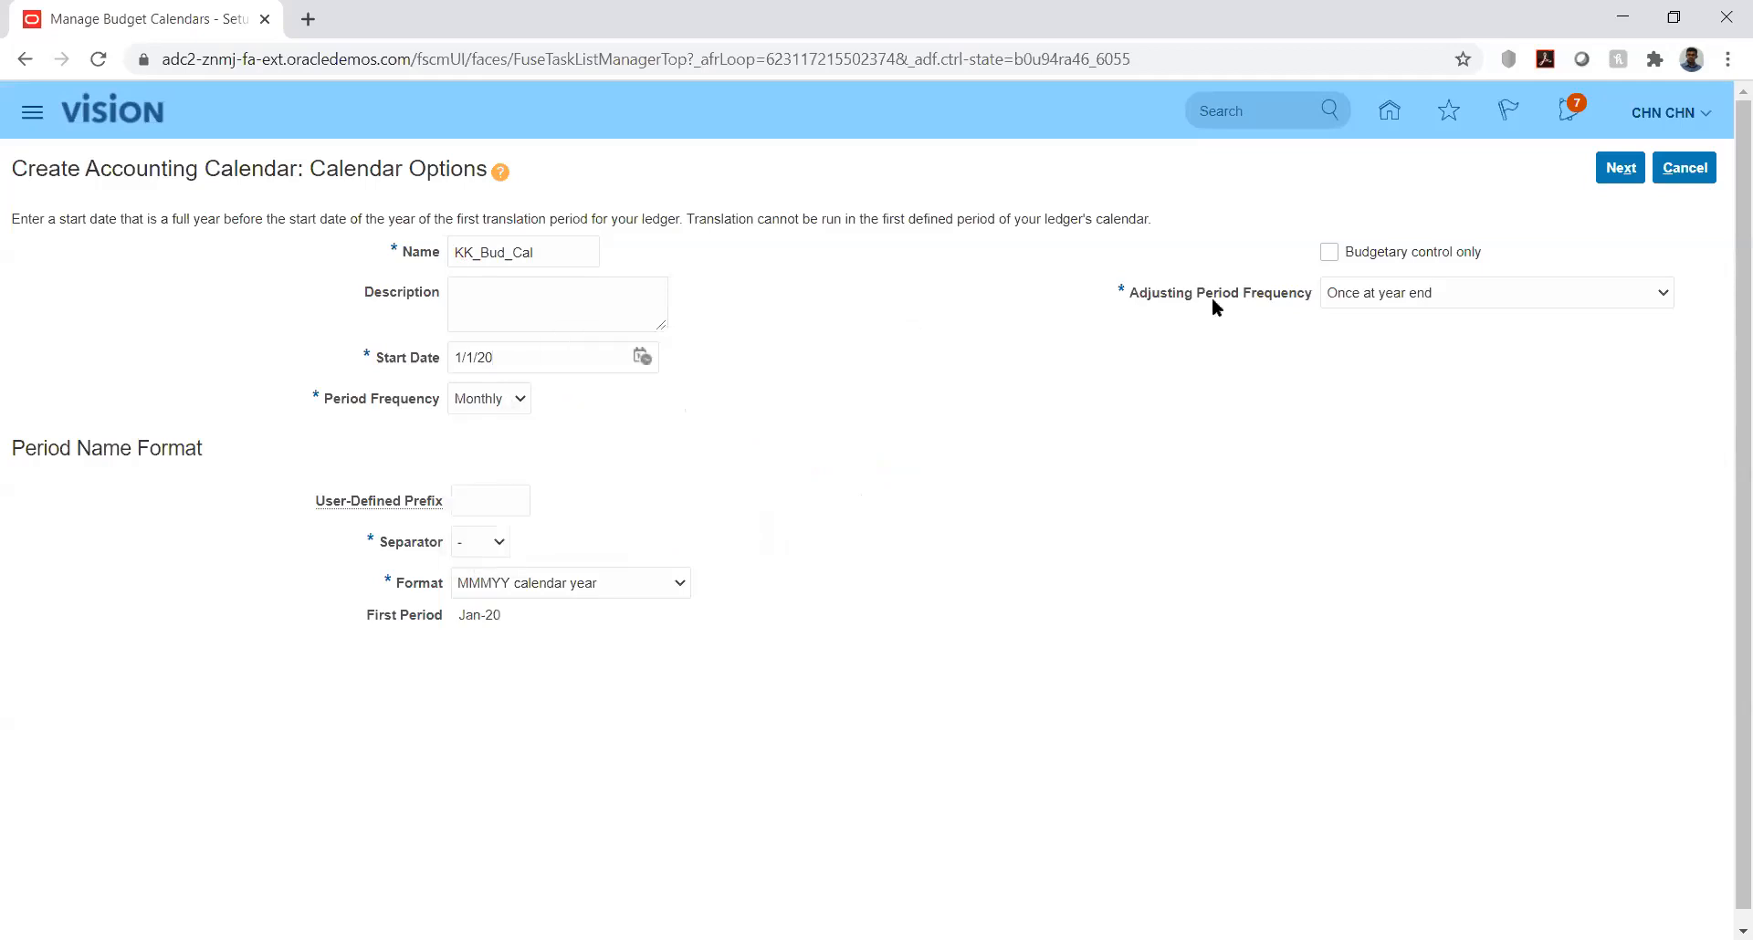
Step: Mark the calendar as budgetary control only with 12 periods and continue to the period details
left_click(1328, 252)
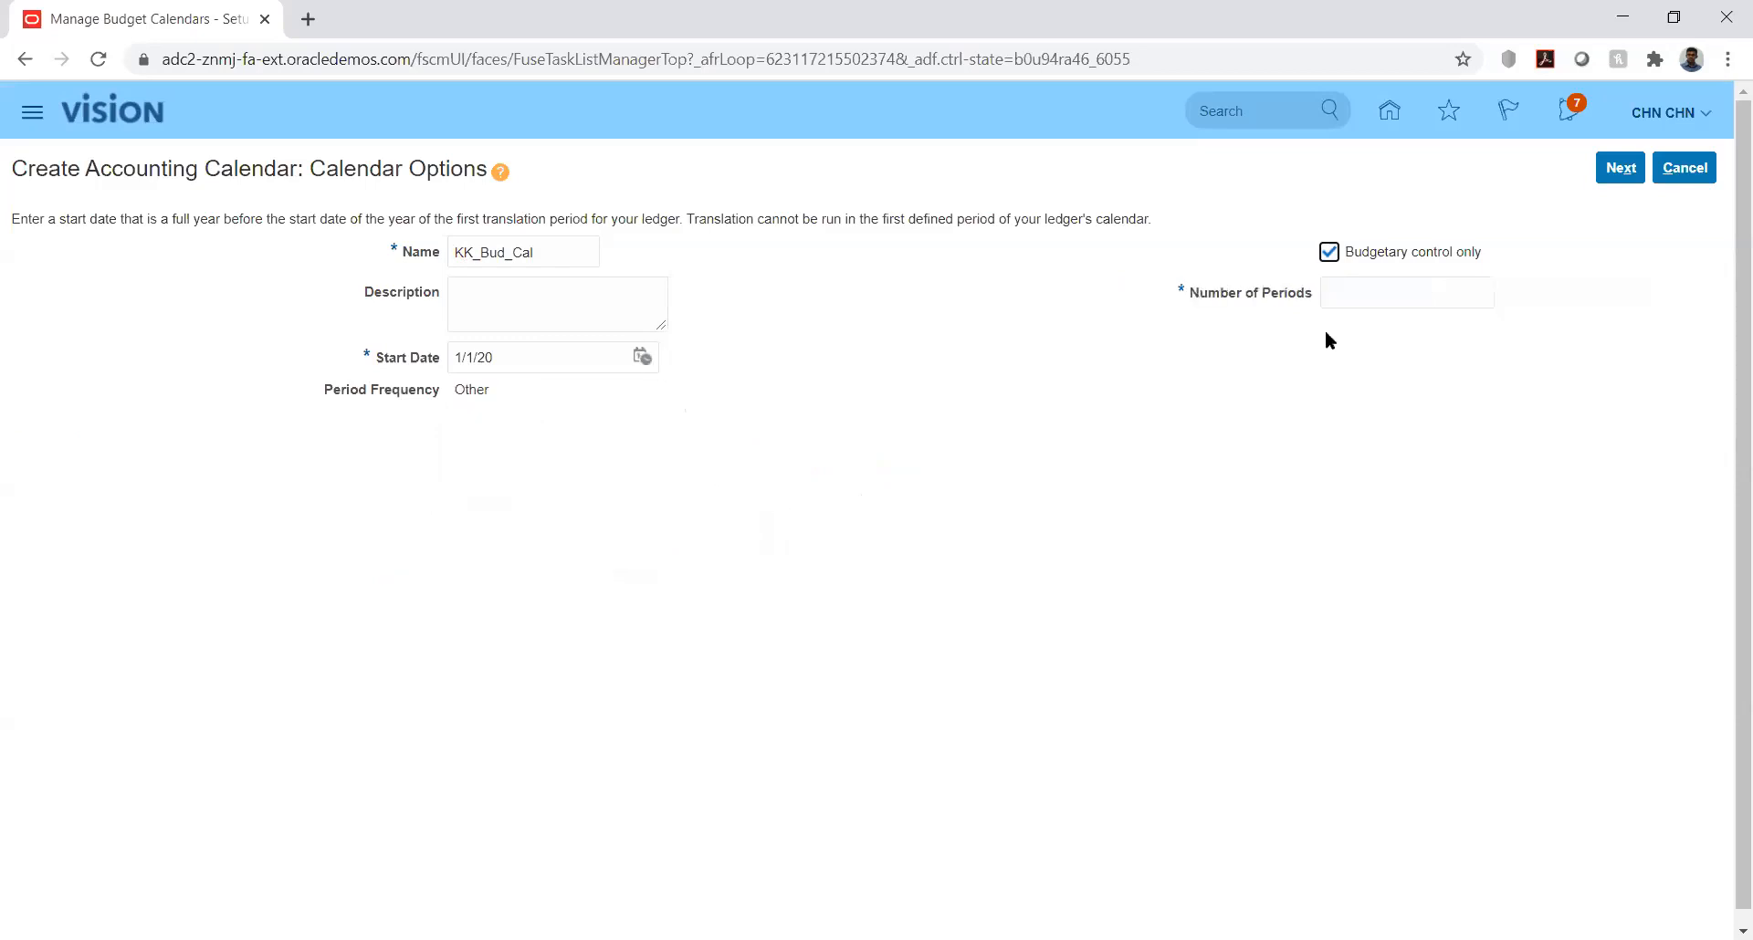
left_click(1375, 292)
type("12")
left_click(1303, 352)
left_click(1621, 170)
left_click(1617, 168)
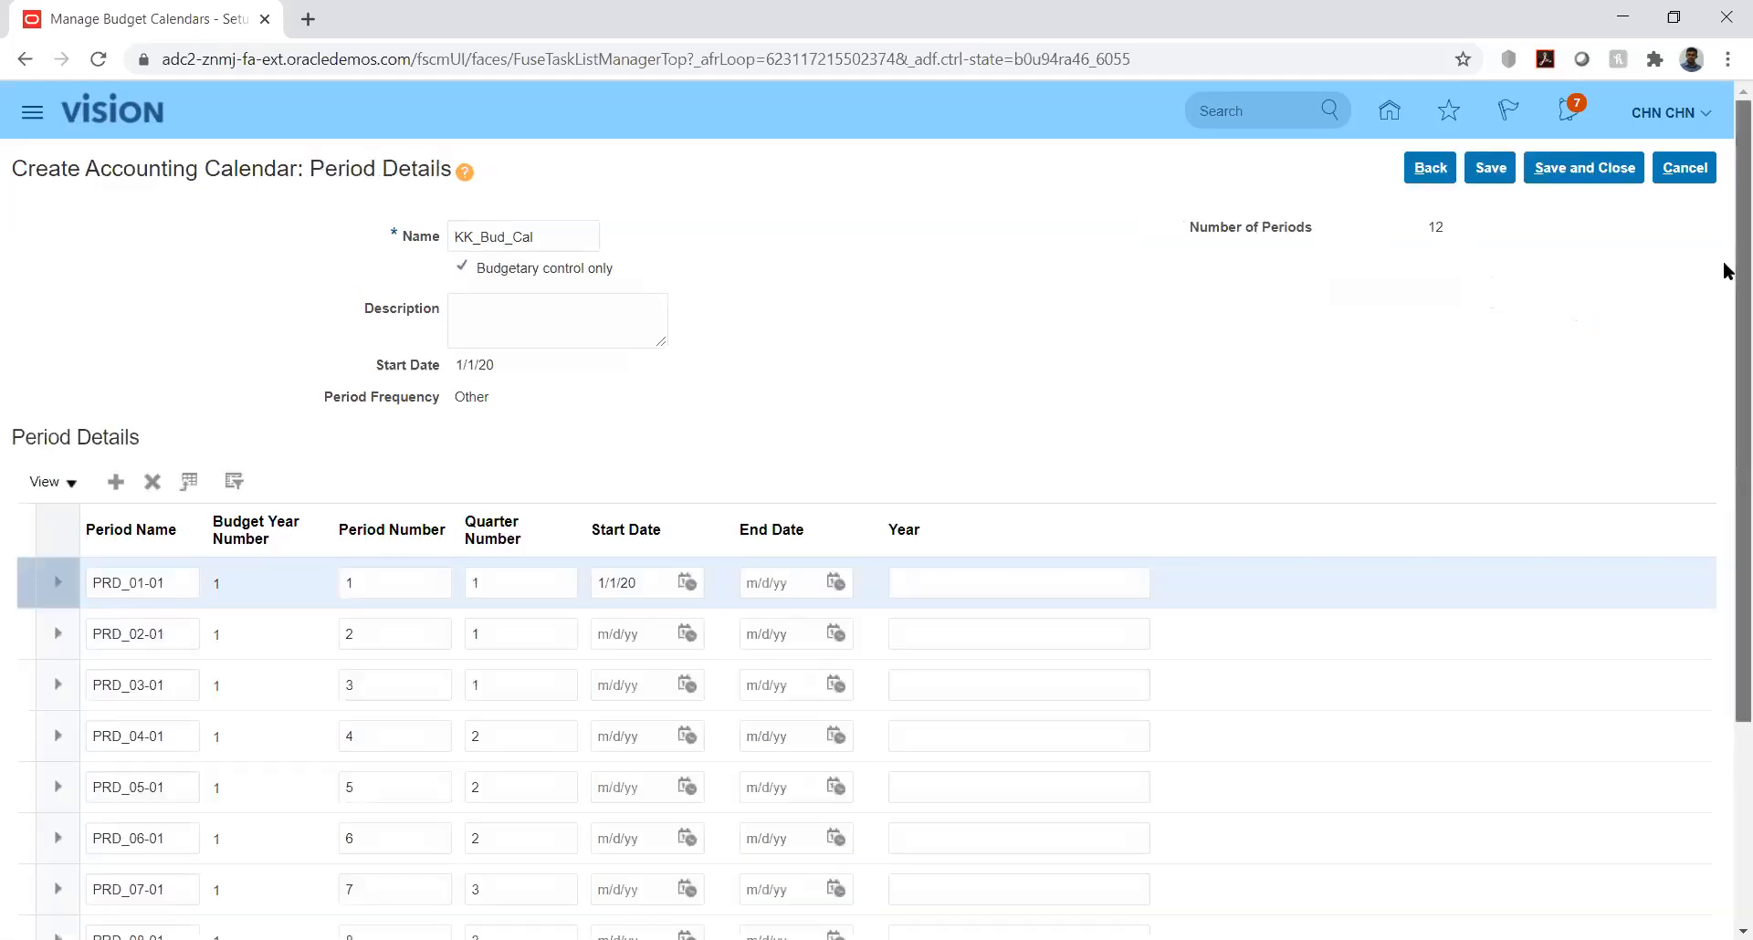
Step: Set the end date of period PRD_01-01 to 1/31/20
left_click_drag(1724, 322, 1723, 533)
left_click_drag(1725, 460, 1712, 297)
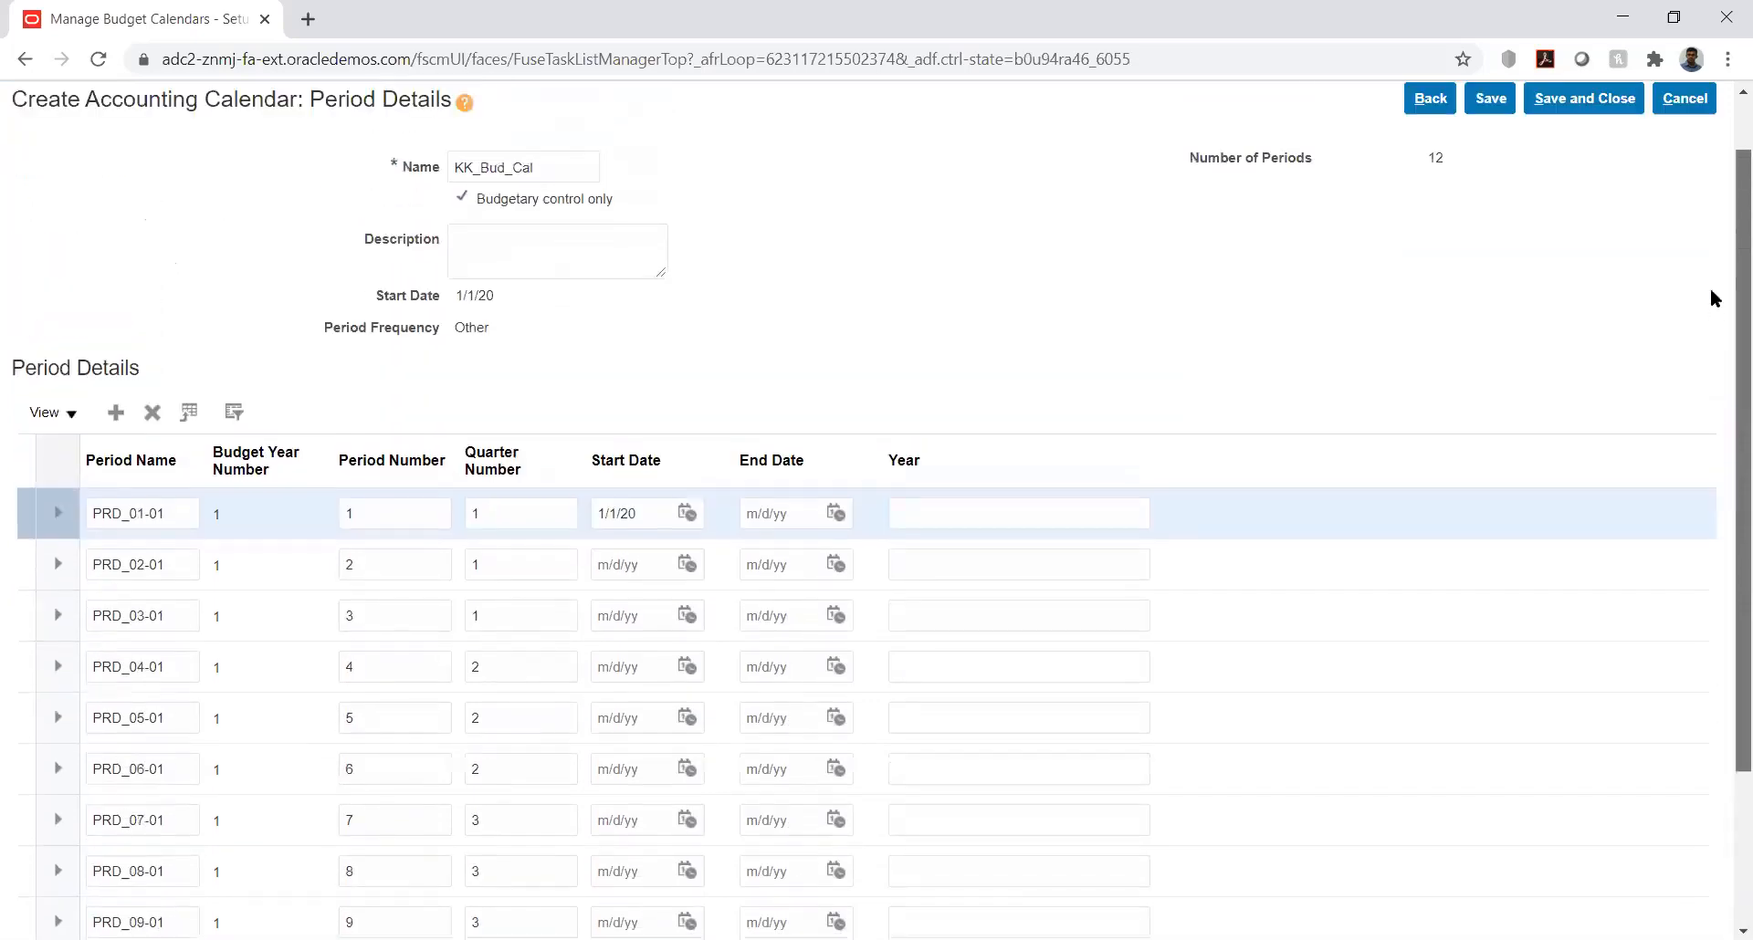
scroll(1709, 289, "up", 1)
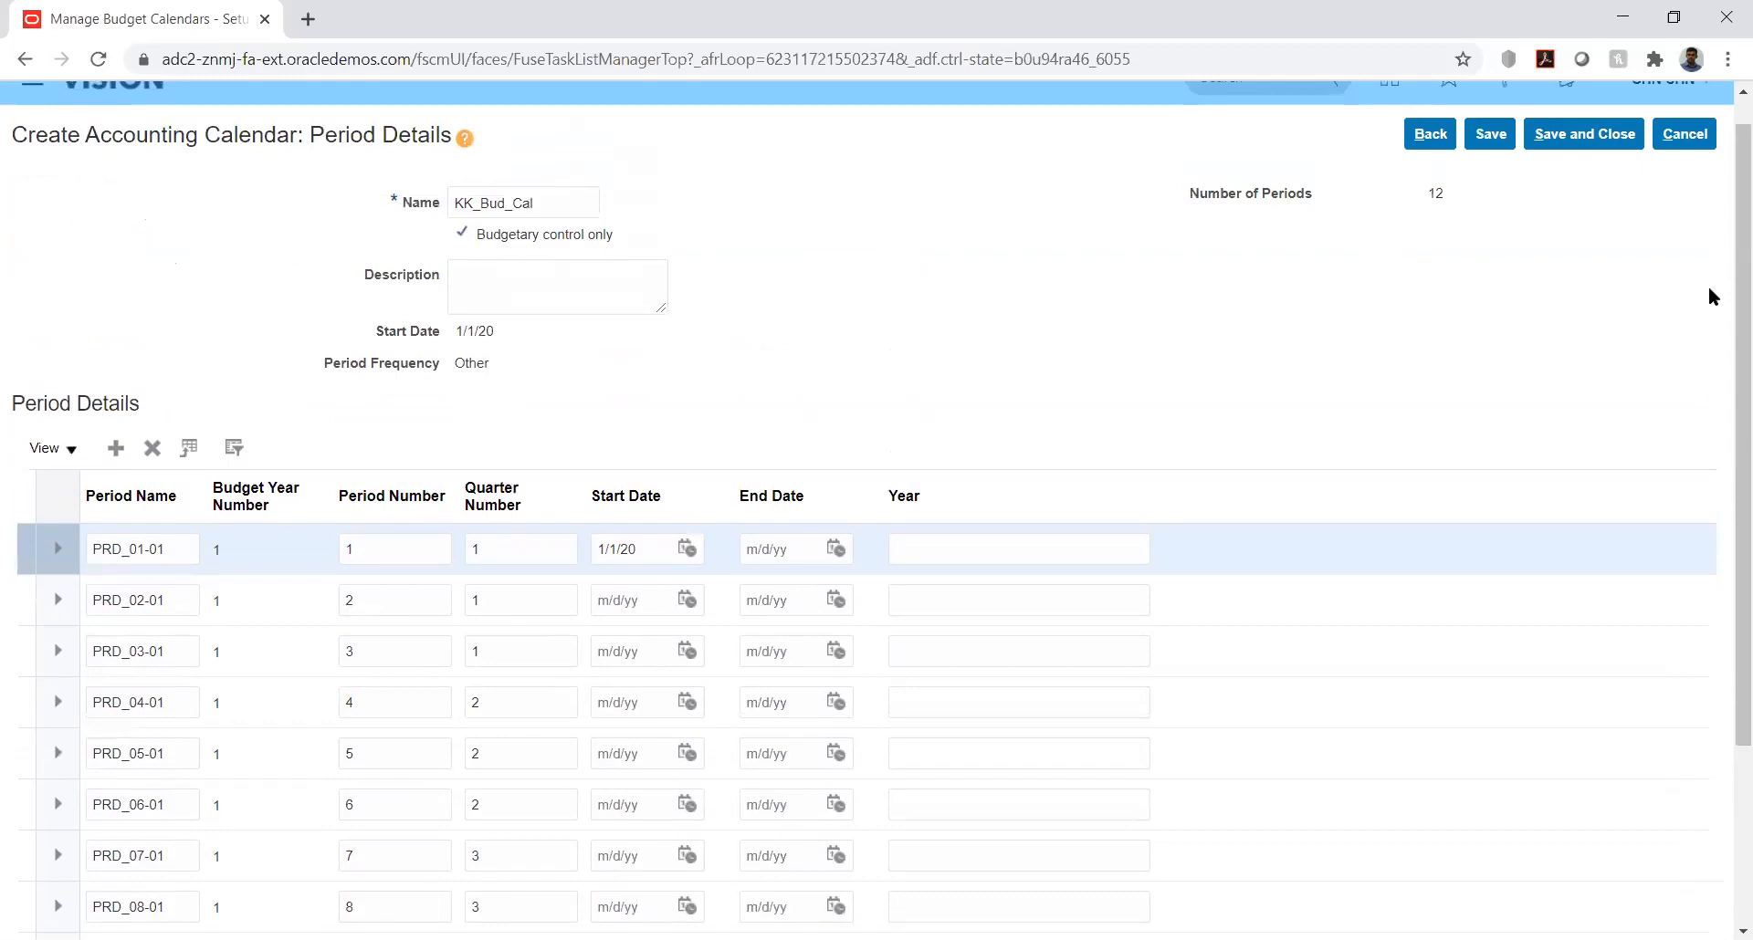
left_click(833, 549)
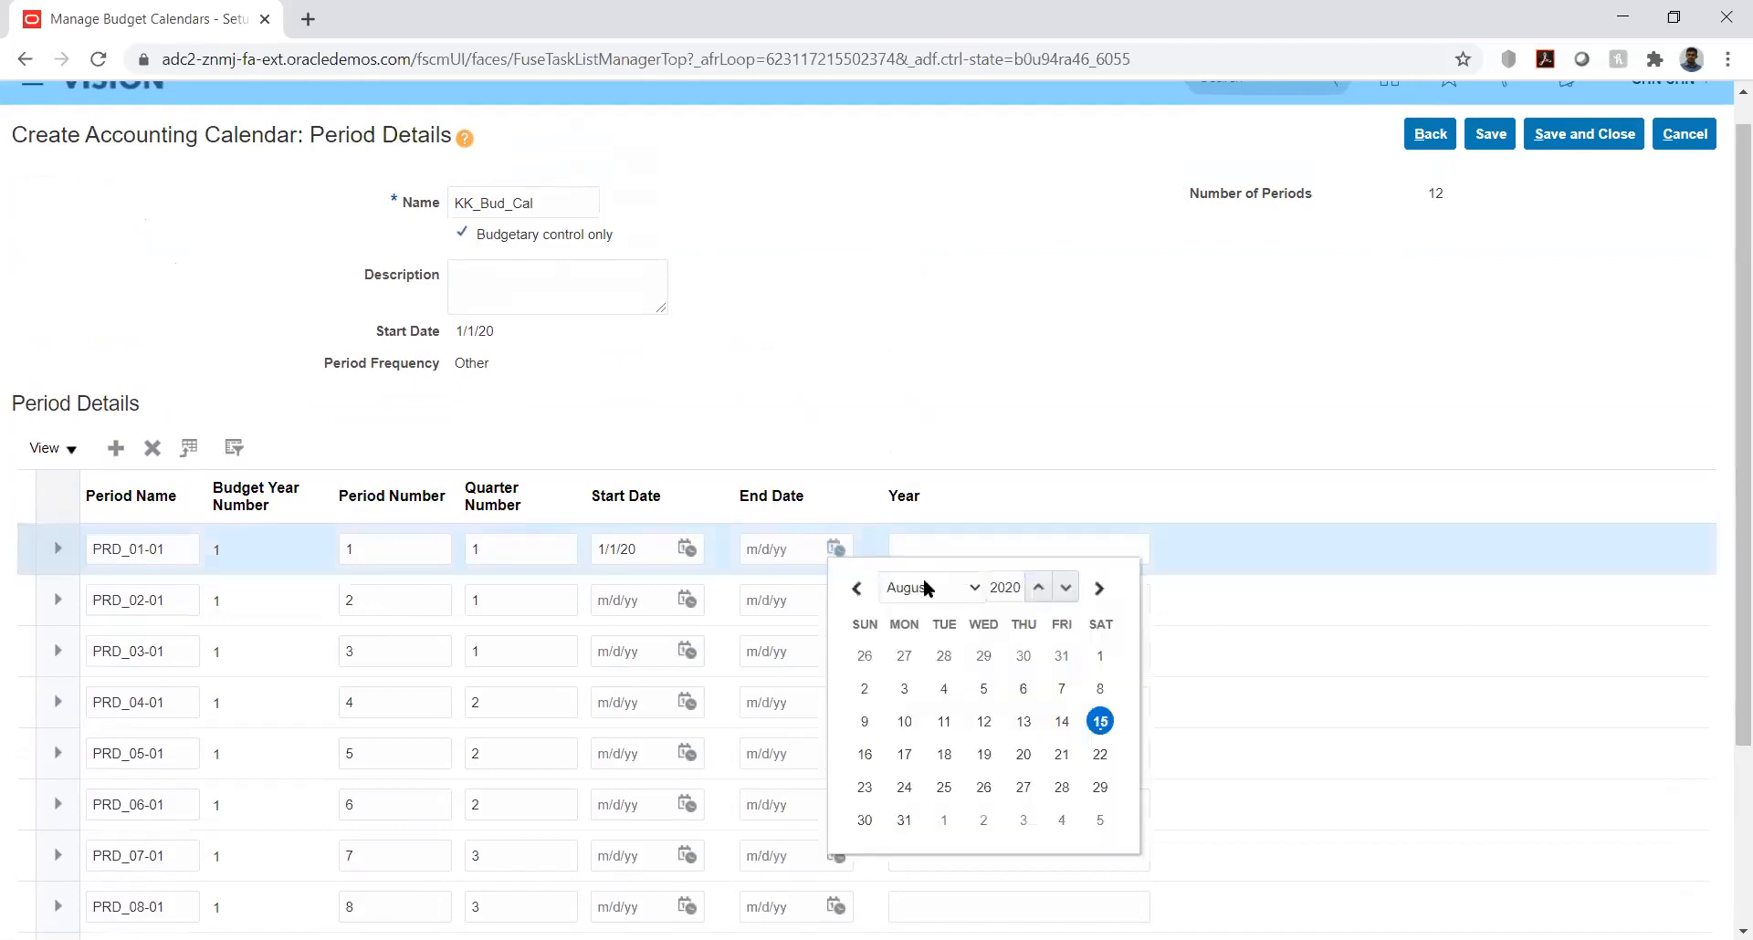
left_click(927, 587)
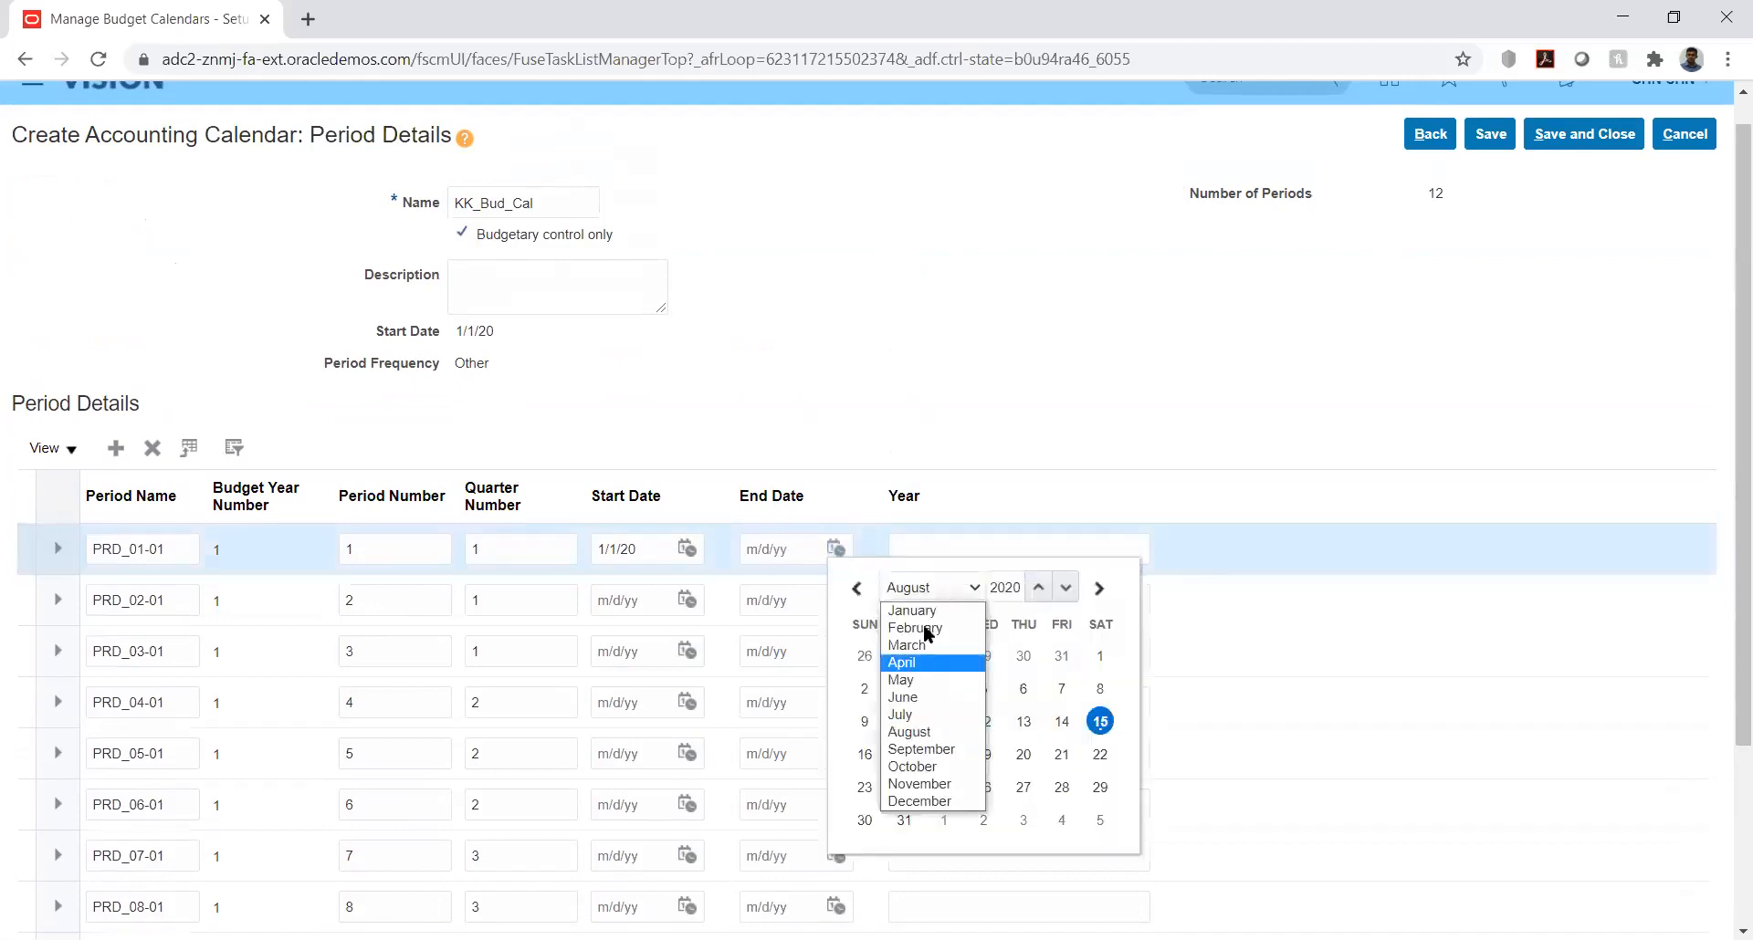
left_click(928, 613)
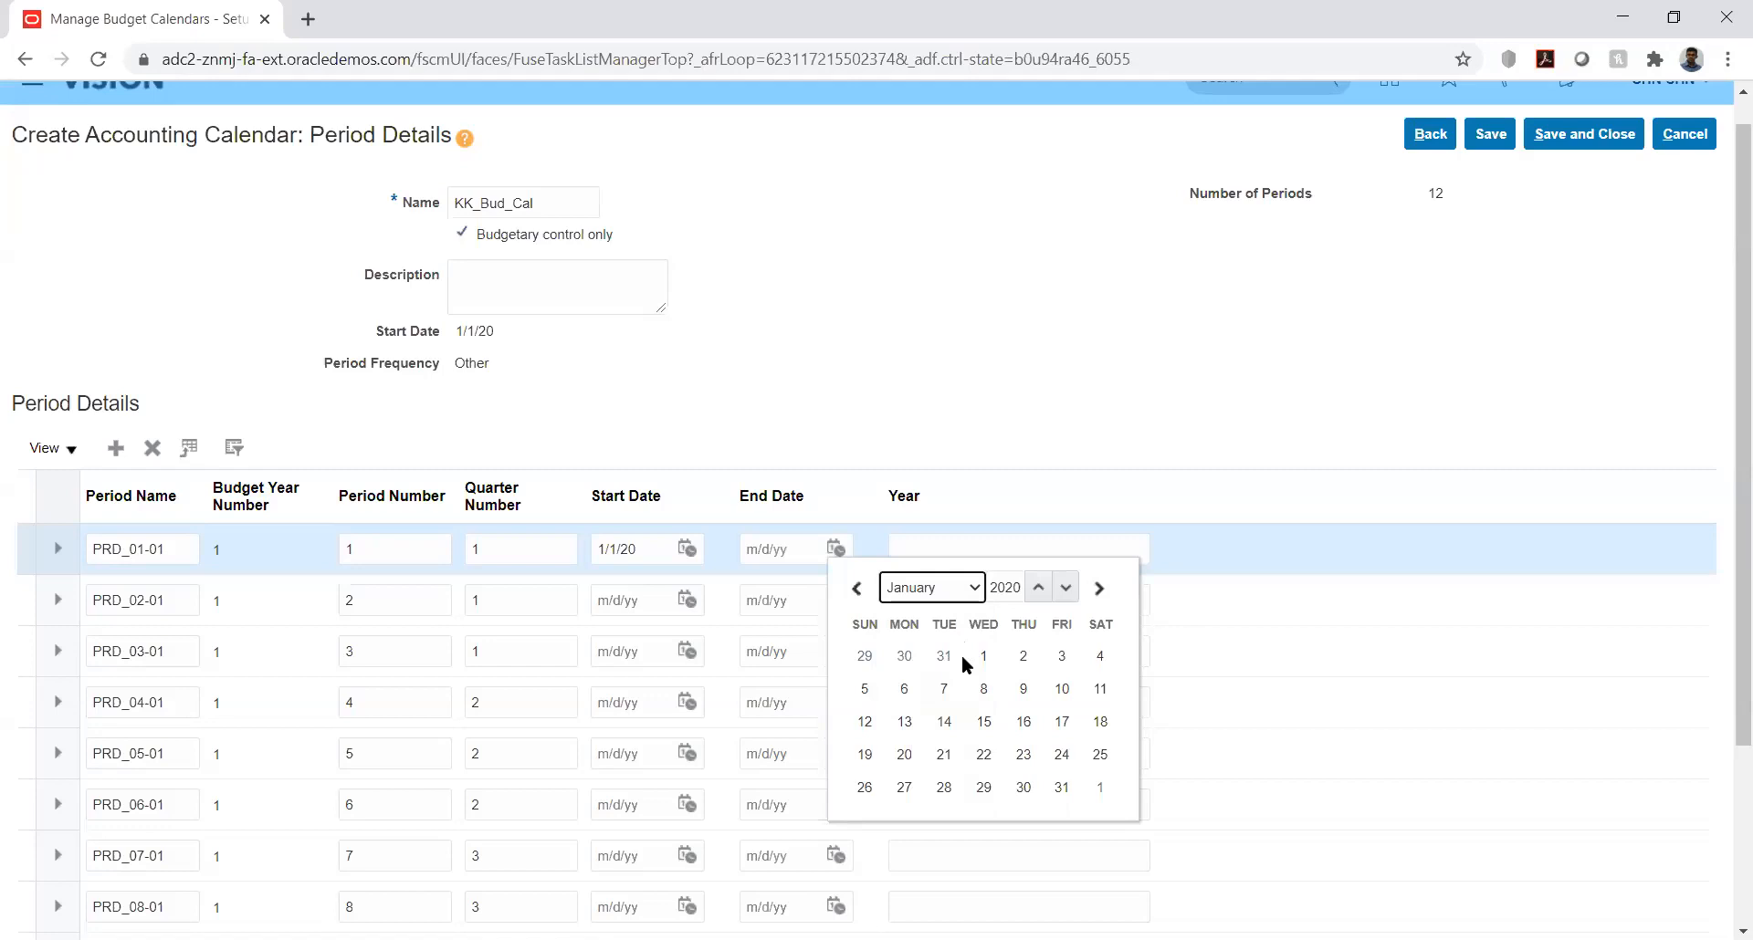
left_click(1060, 789)
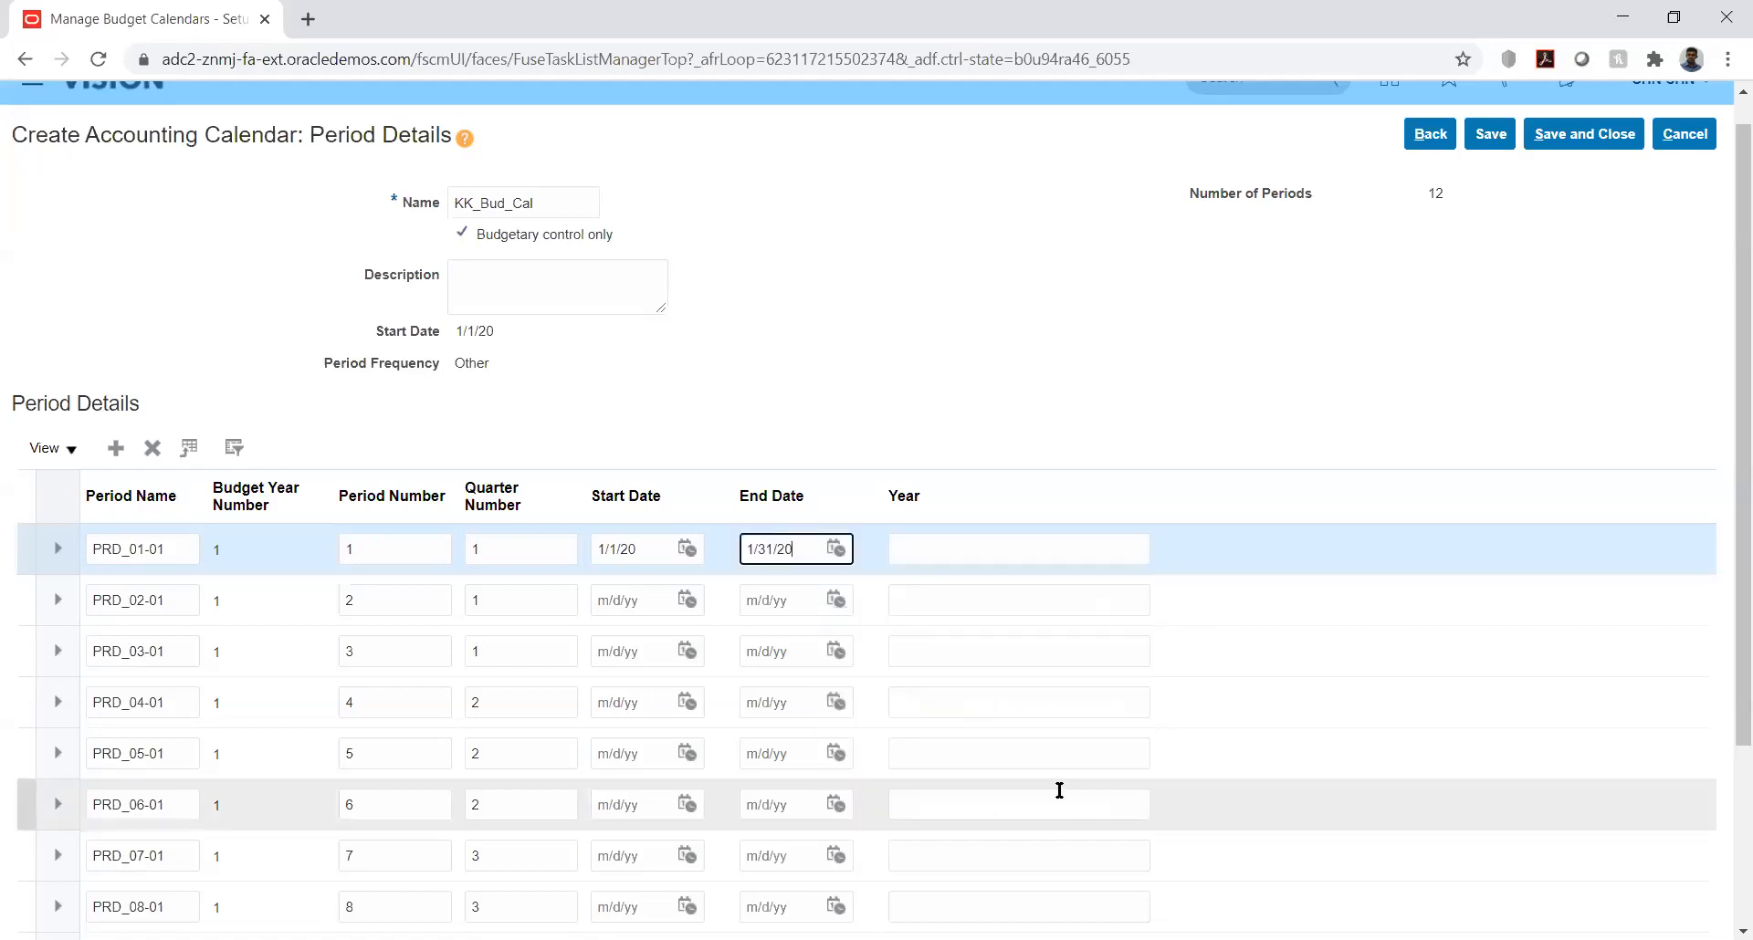
left_click(1032, 407)
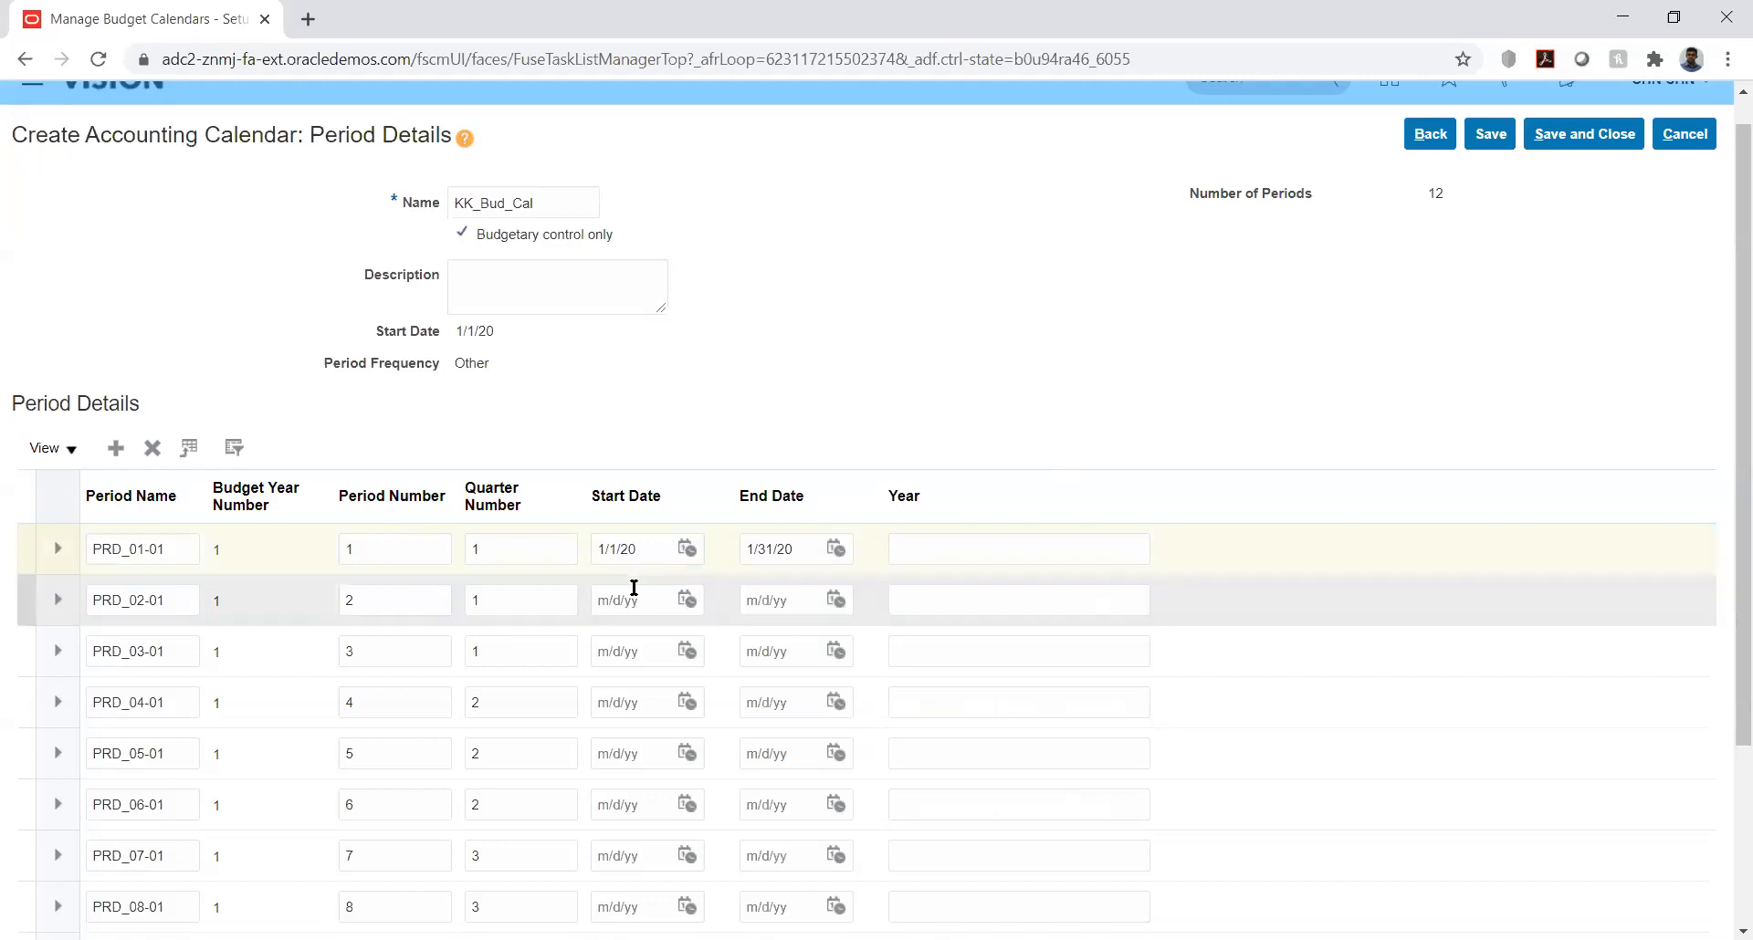
Step: Set period PRD_02-01 to start on 2/1/20 and end on 2/29/20
left_click(687, 600)
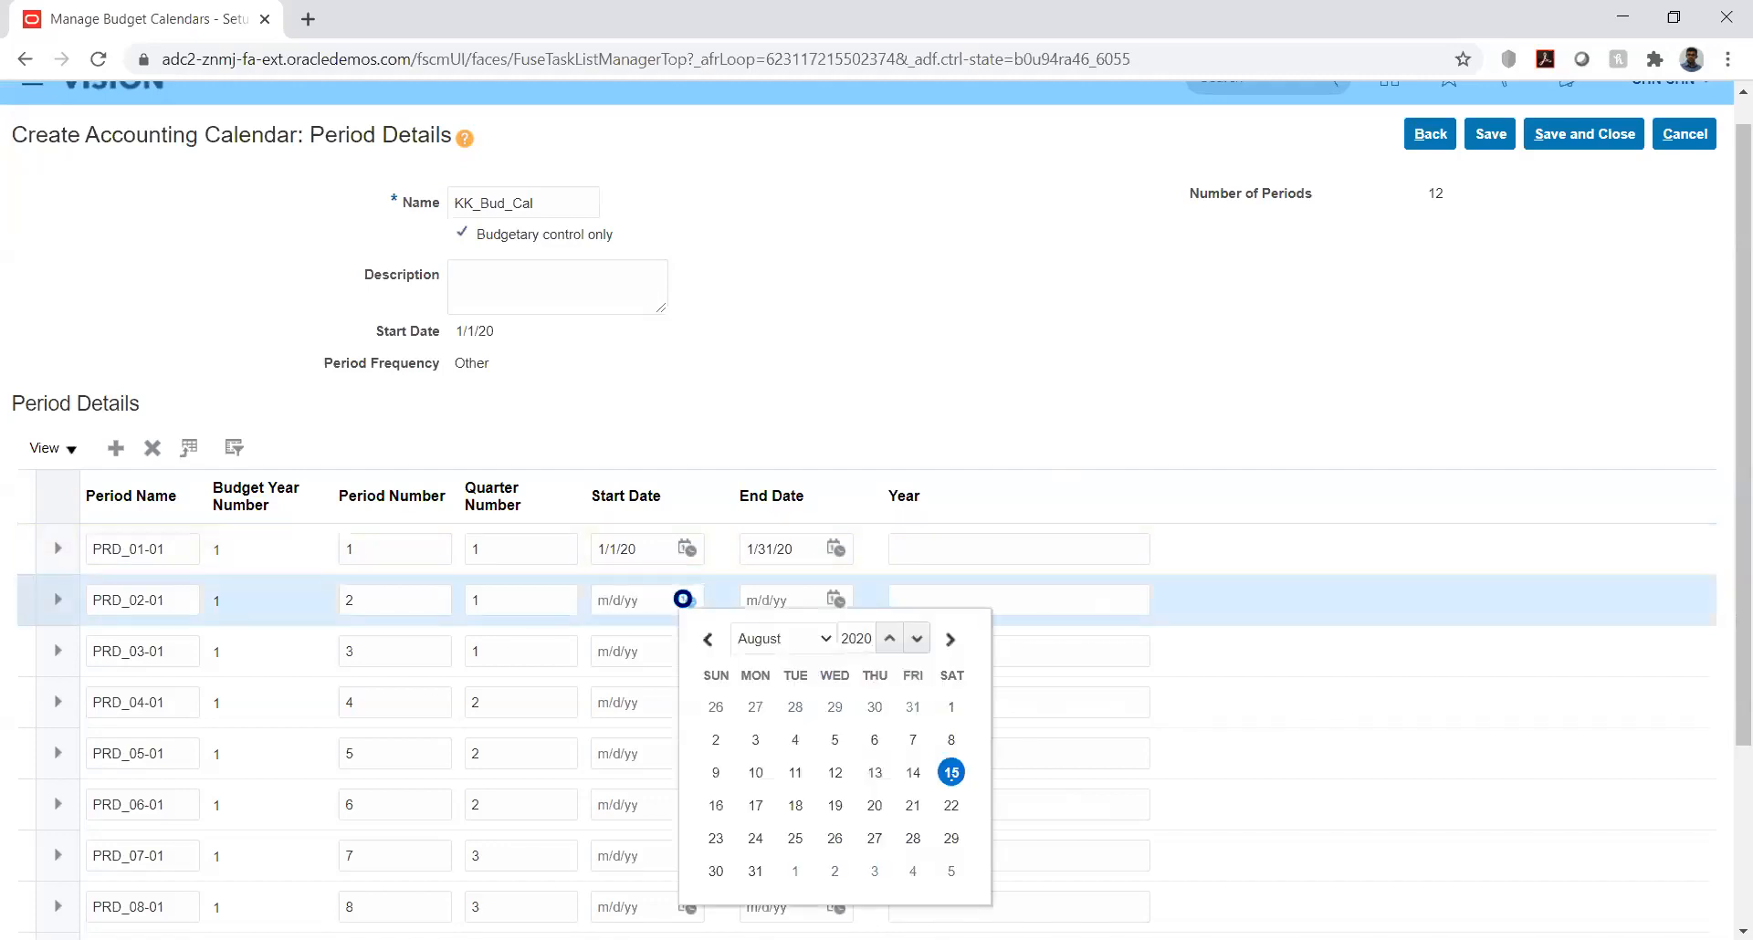
left_click(807, 639)
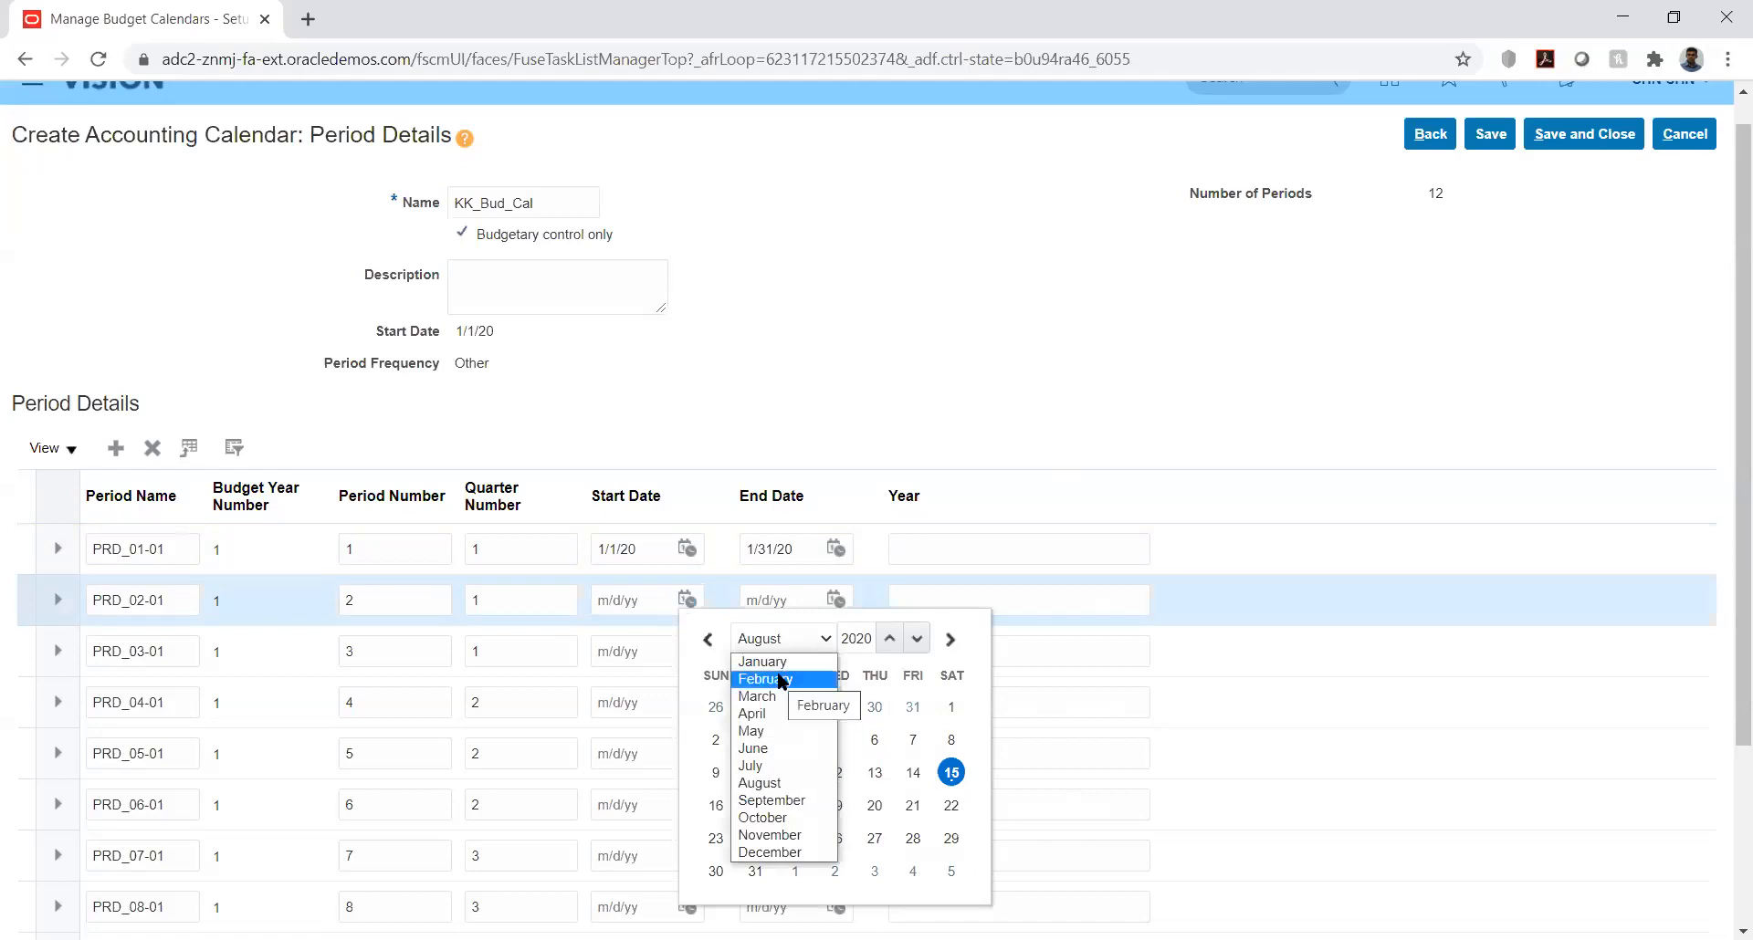
left_click(782, 680)
left_click(950, 705)
left_click(837, 600)
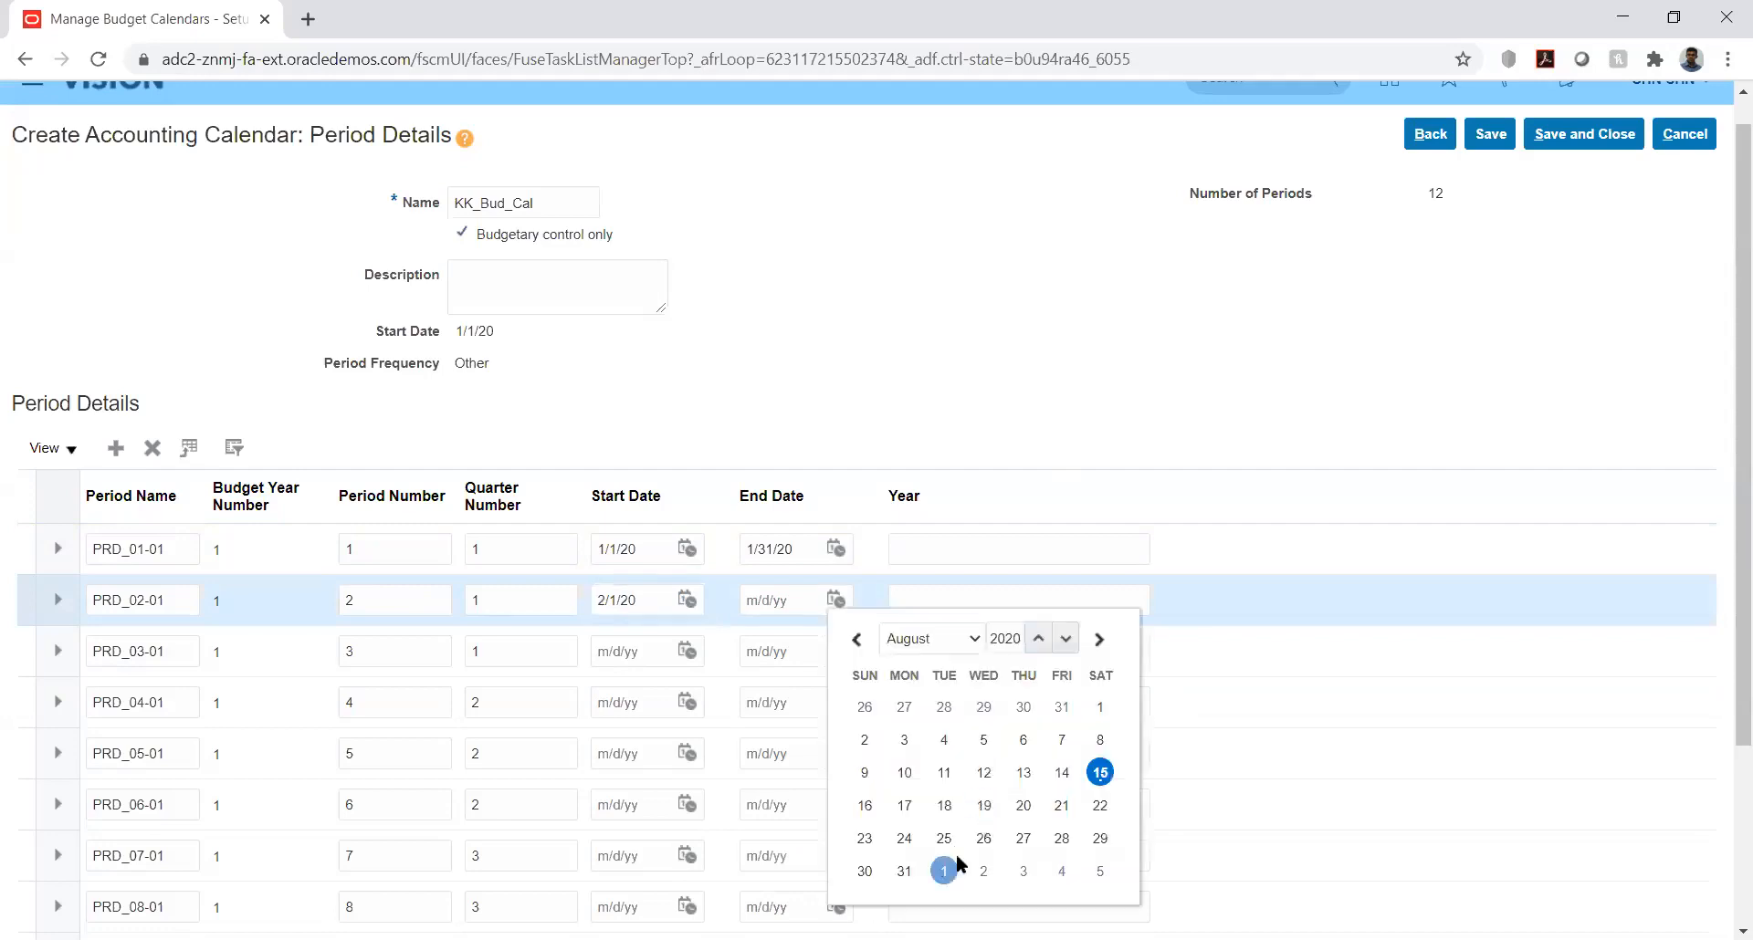
left_click(950, 638)
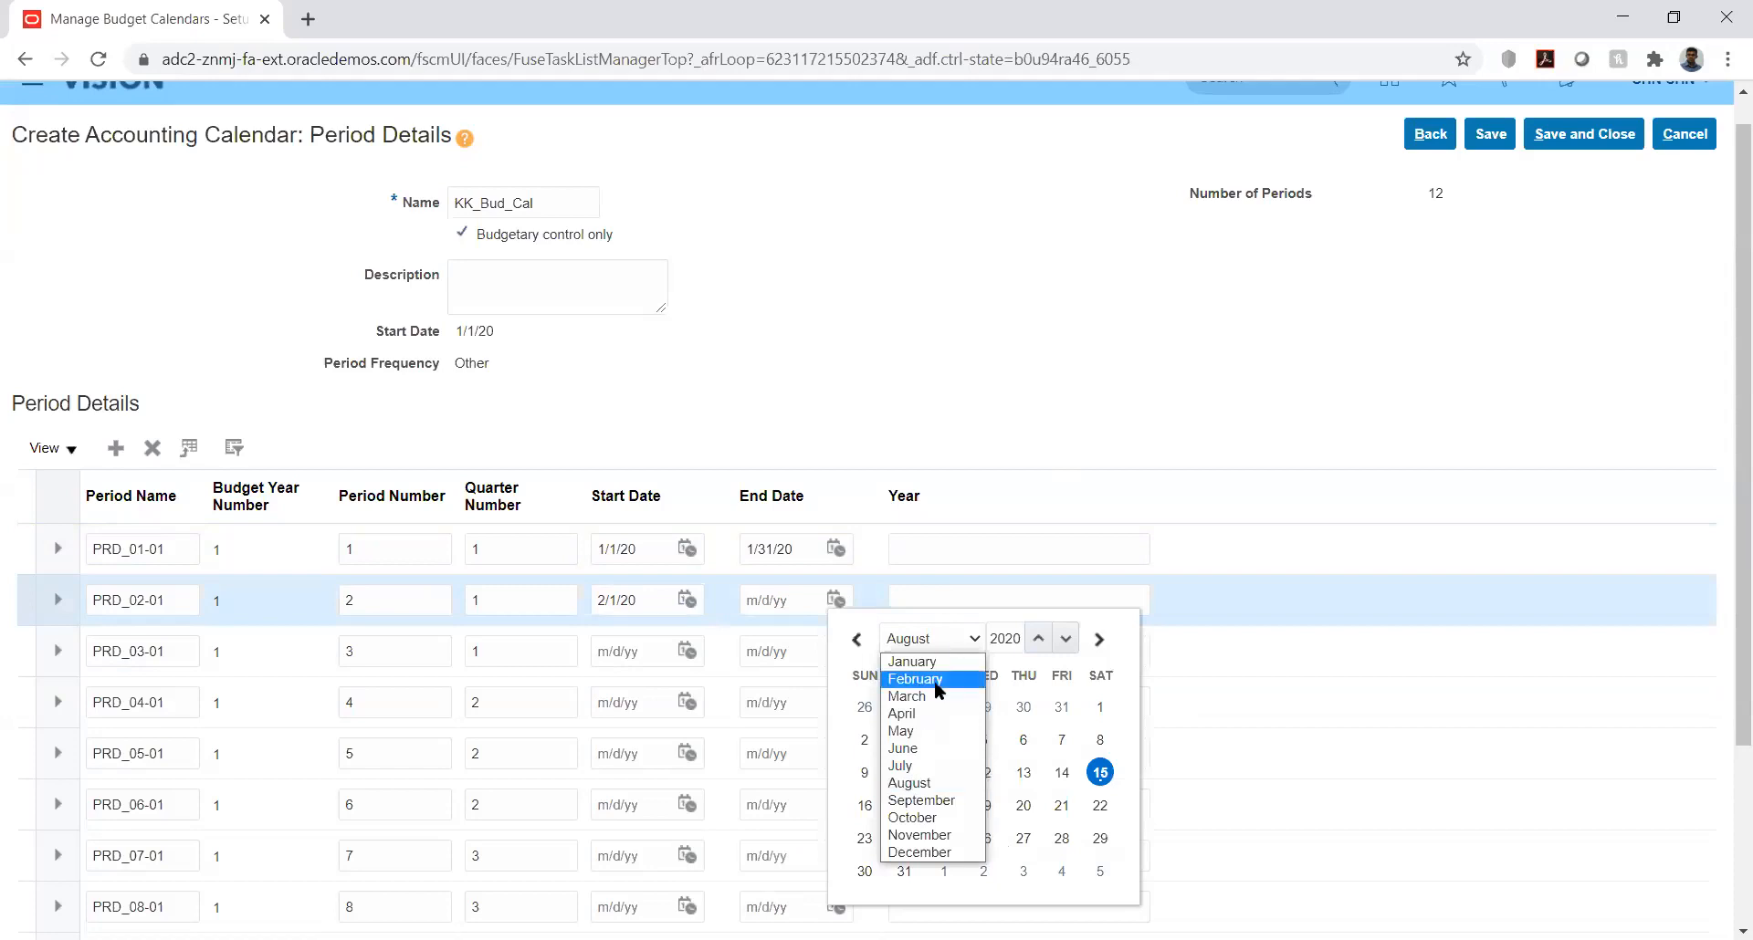
left_click(934, 681)
left_click(1100, 837)
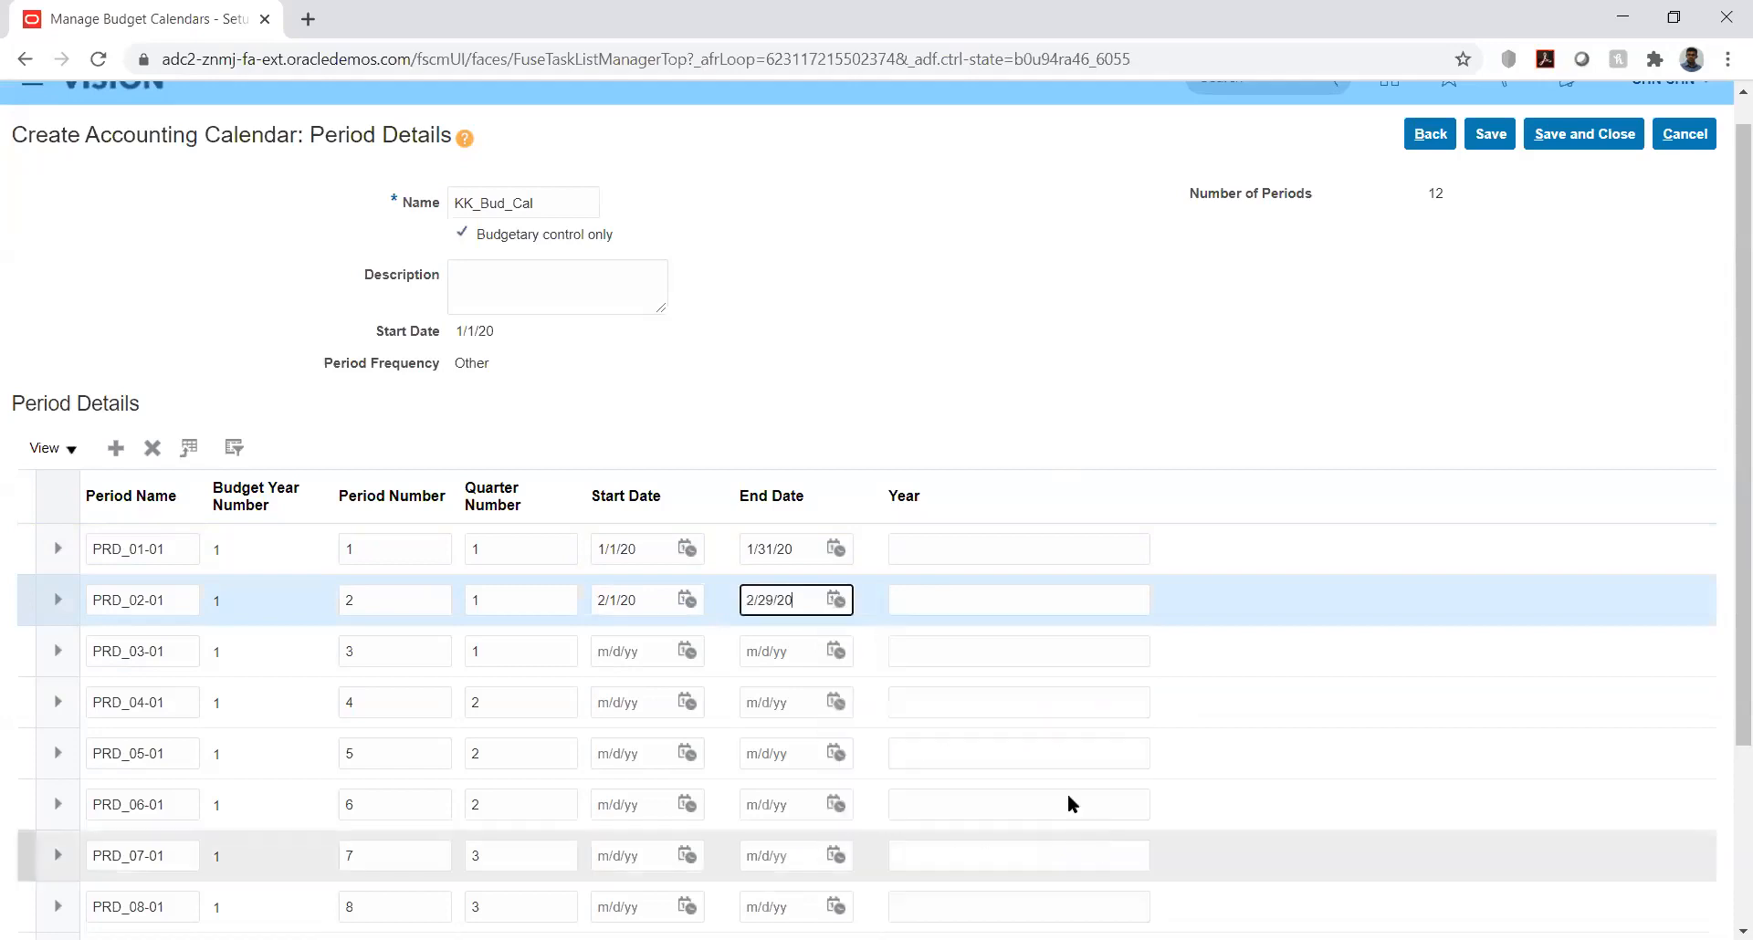
Step: Enter 2020 as the year for periods PRD_01-01 and PRD_02-01
left_click(994, 548)
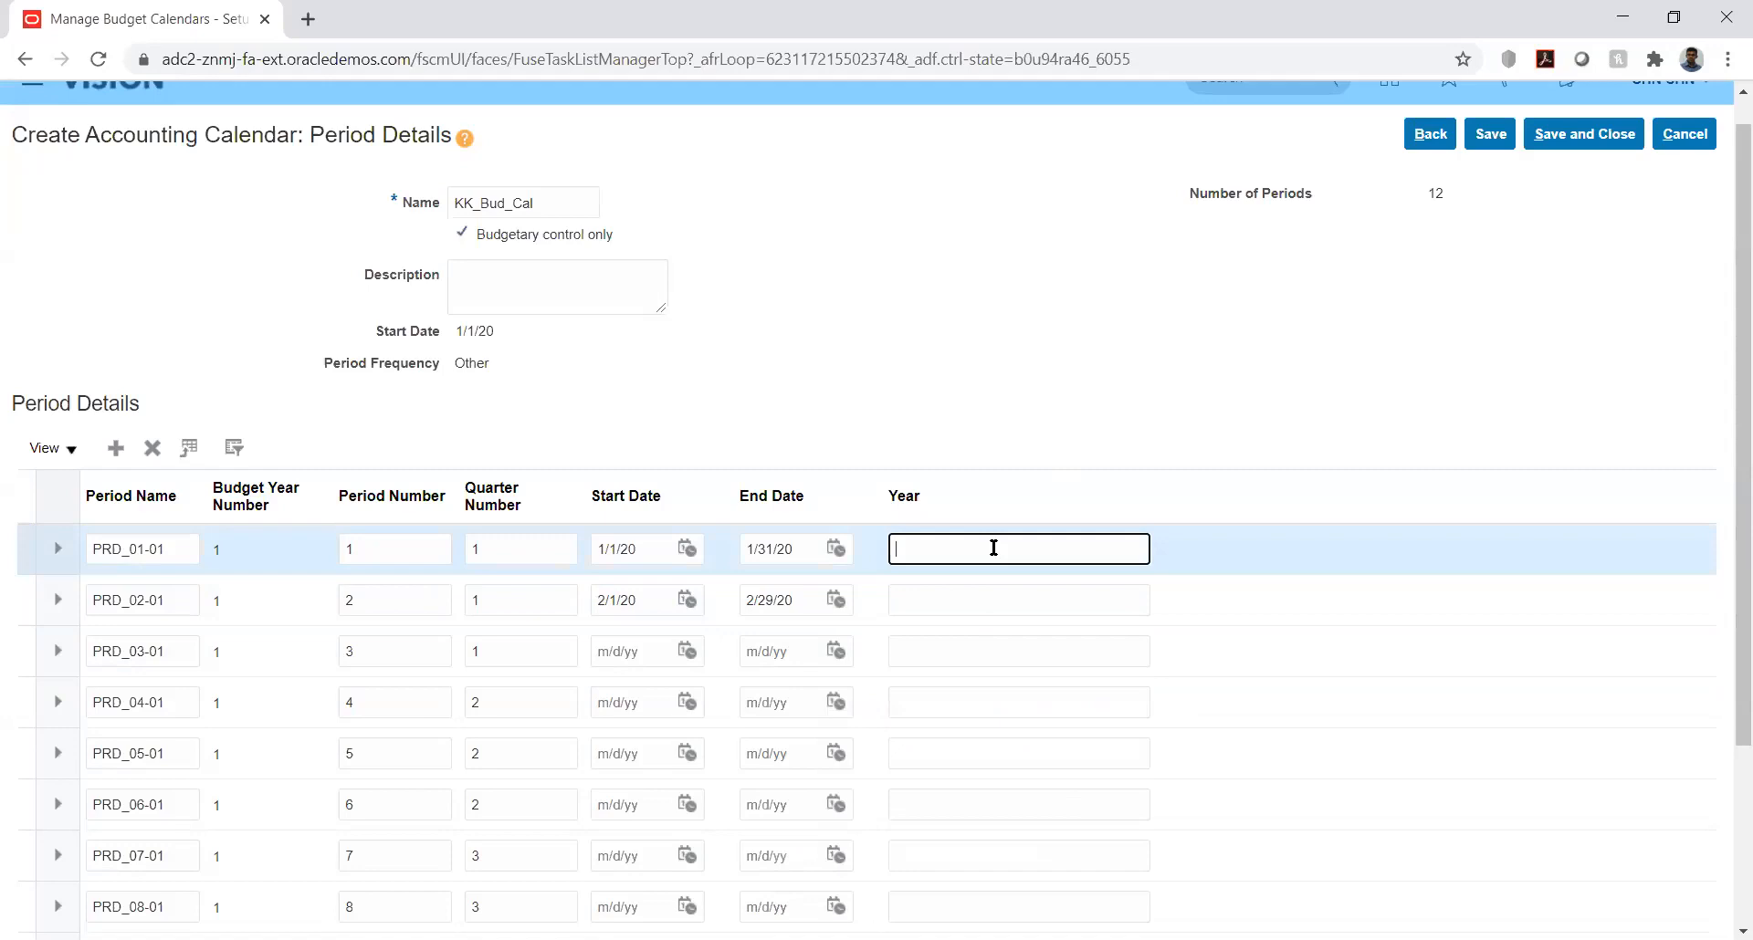
type("2020")
left_click(964, 593)
type("202")
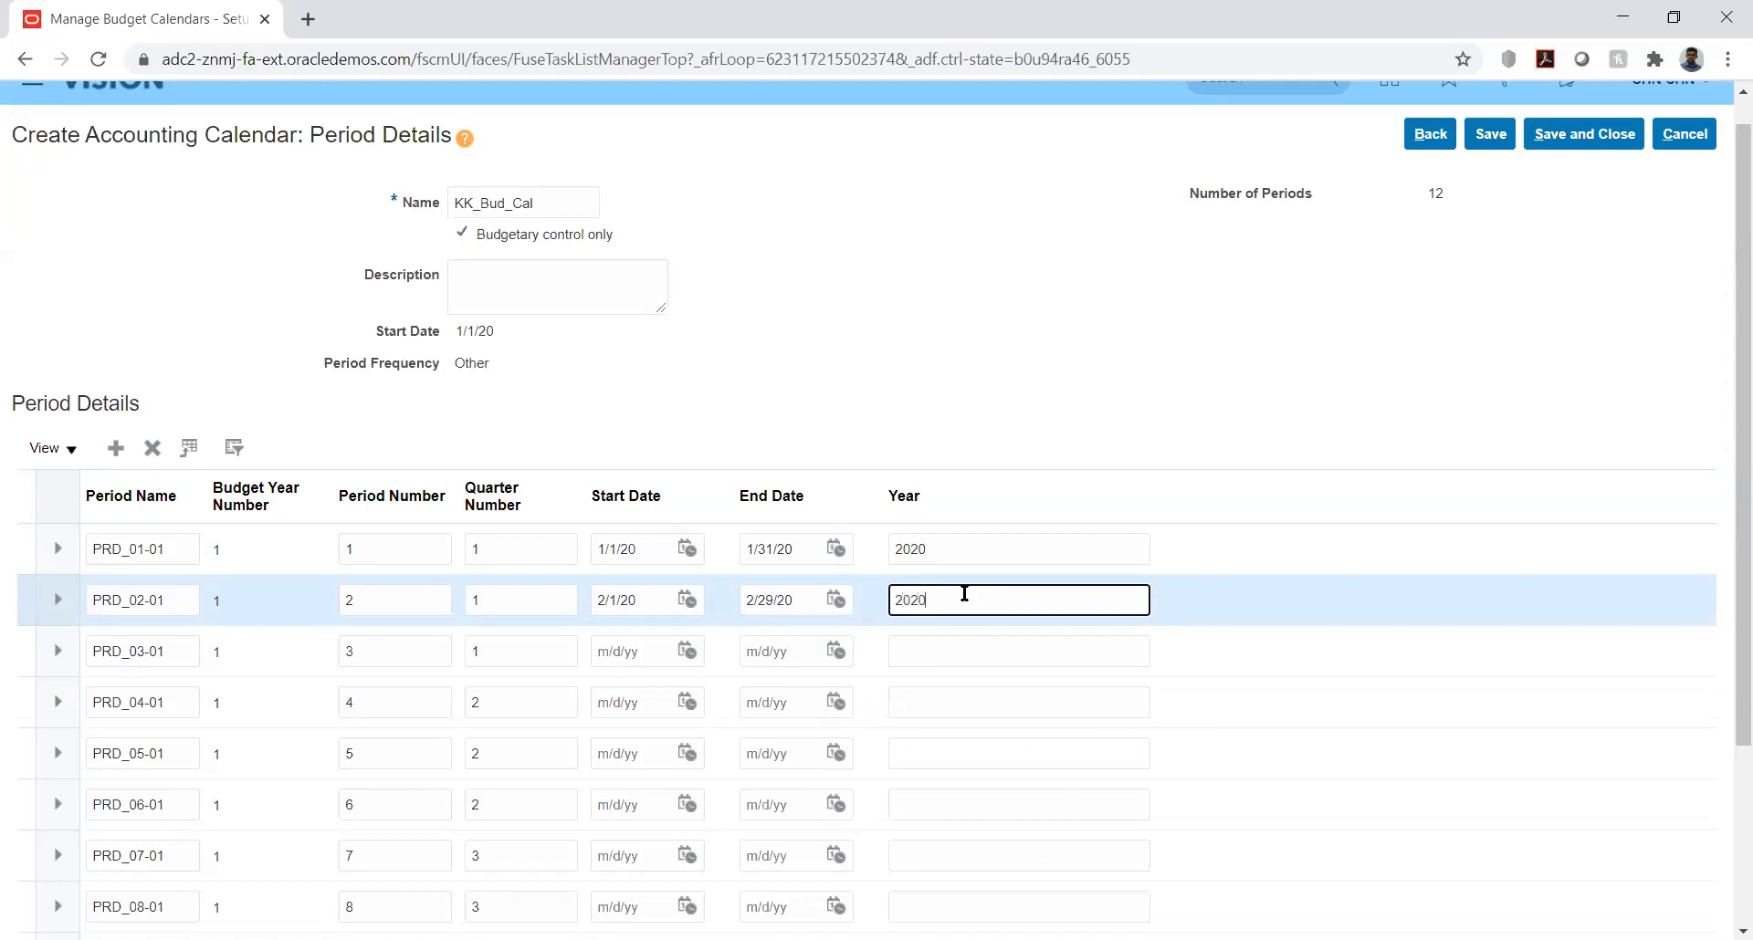
Step: Set period PRD_03-01 to start on 3/1/20 and end on 3/31/20, with 2020 as its year
left_click(686, 651)
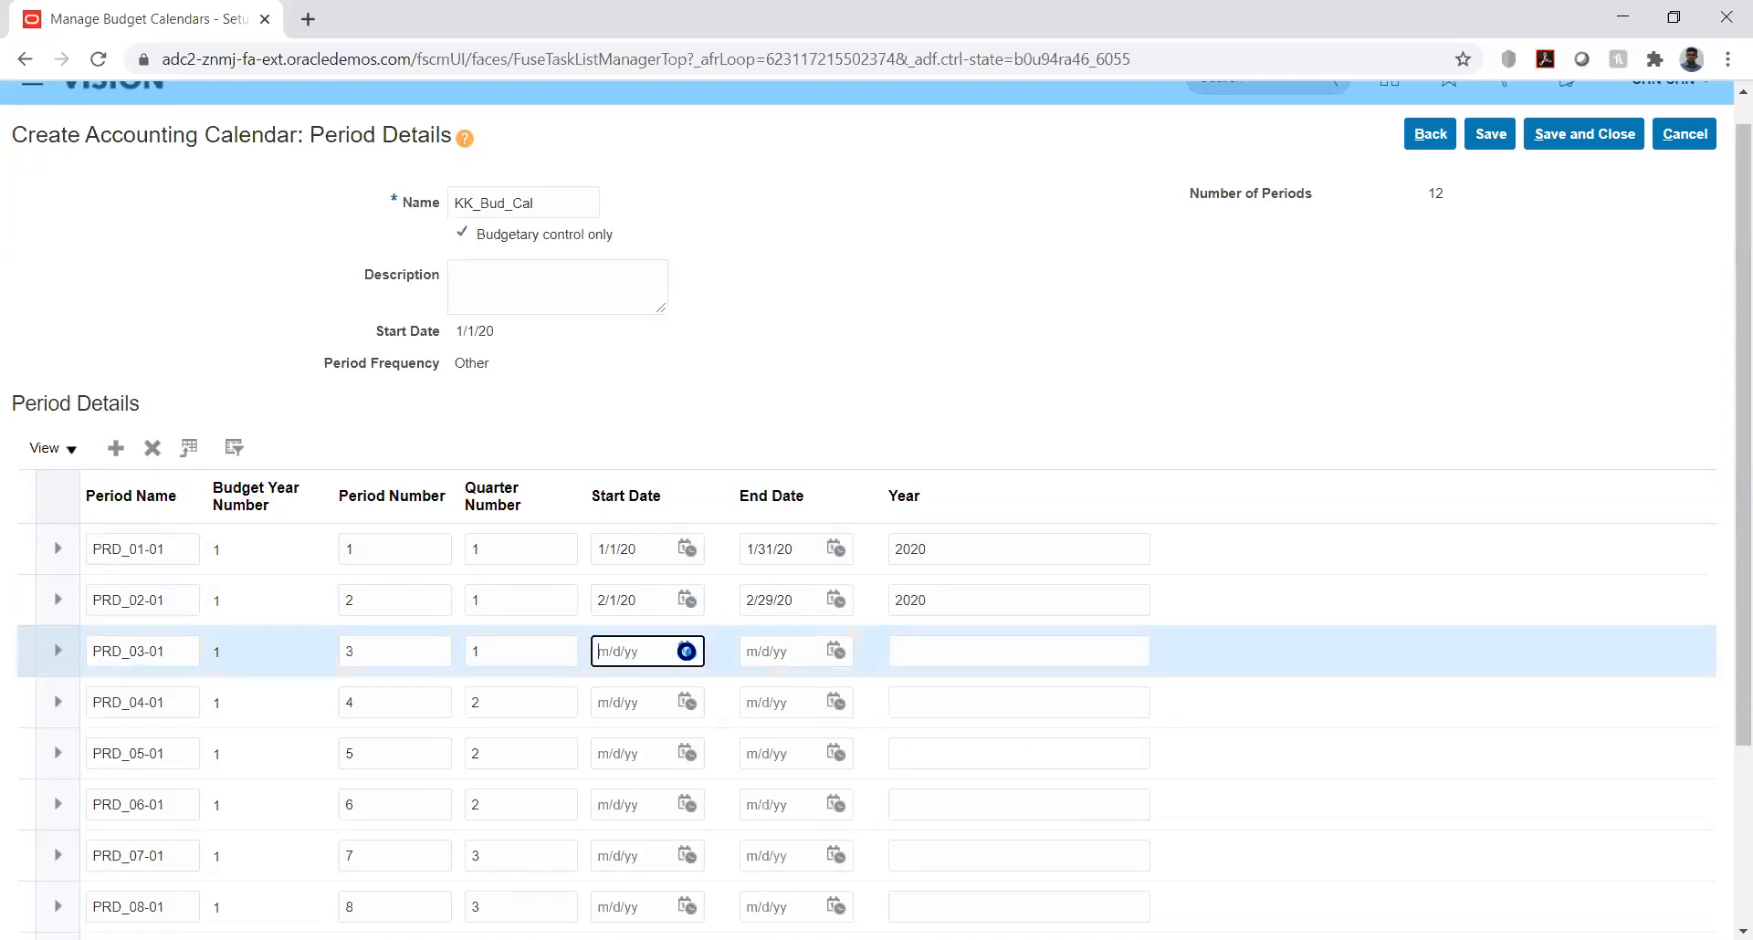
left_click(809, 370)
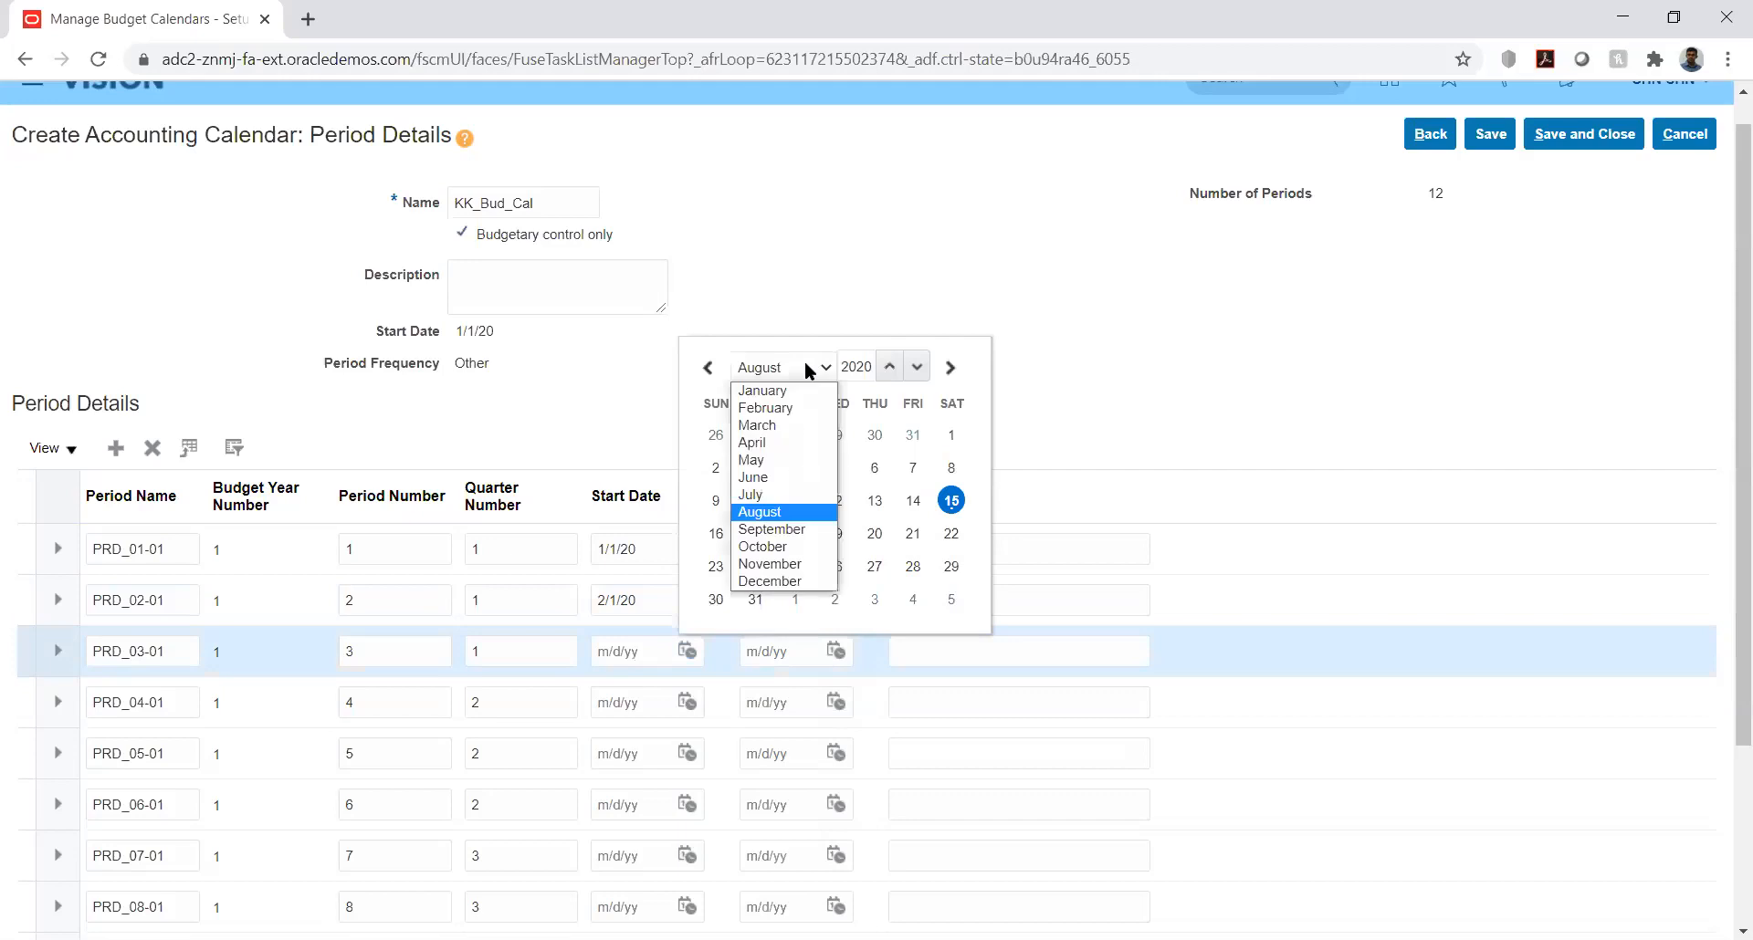
left_click(775, 426)
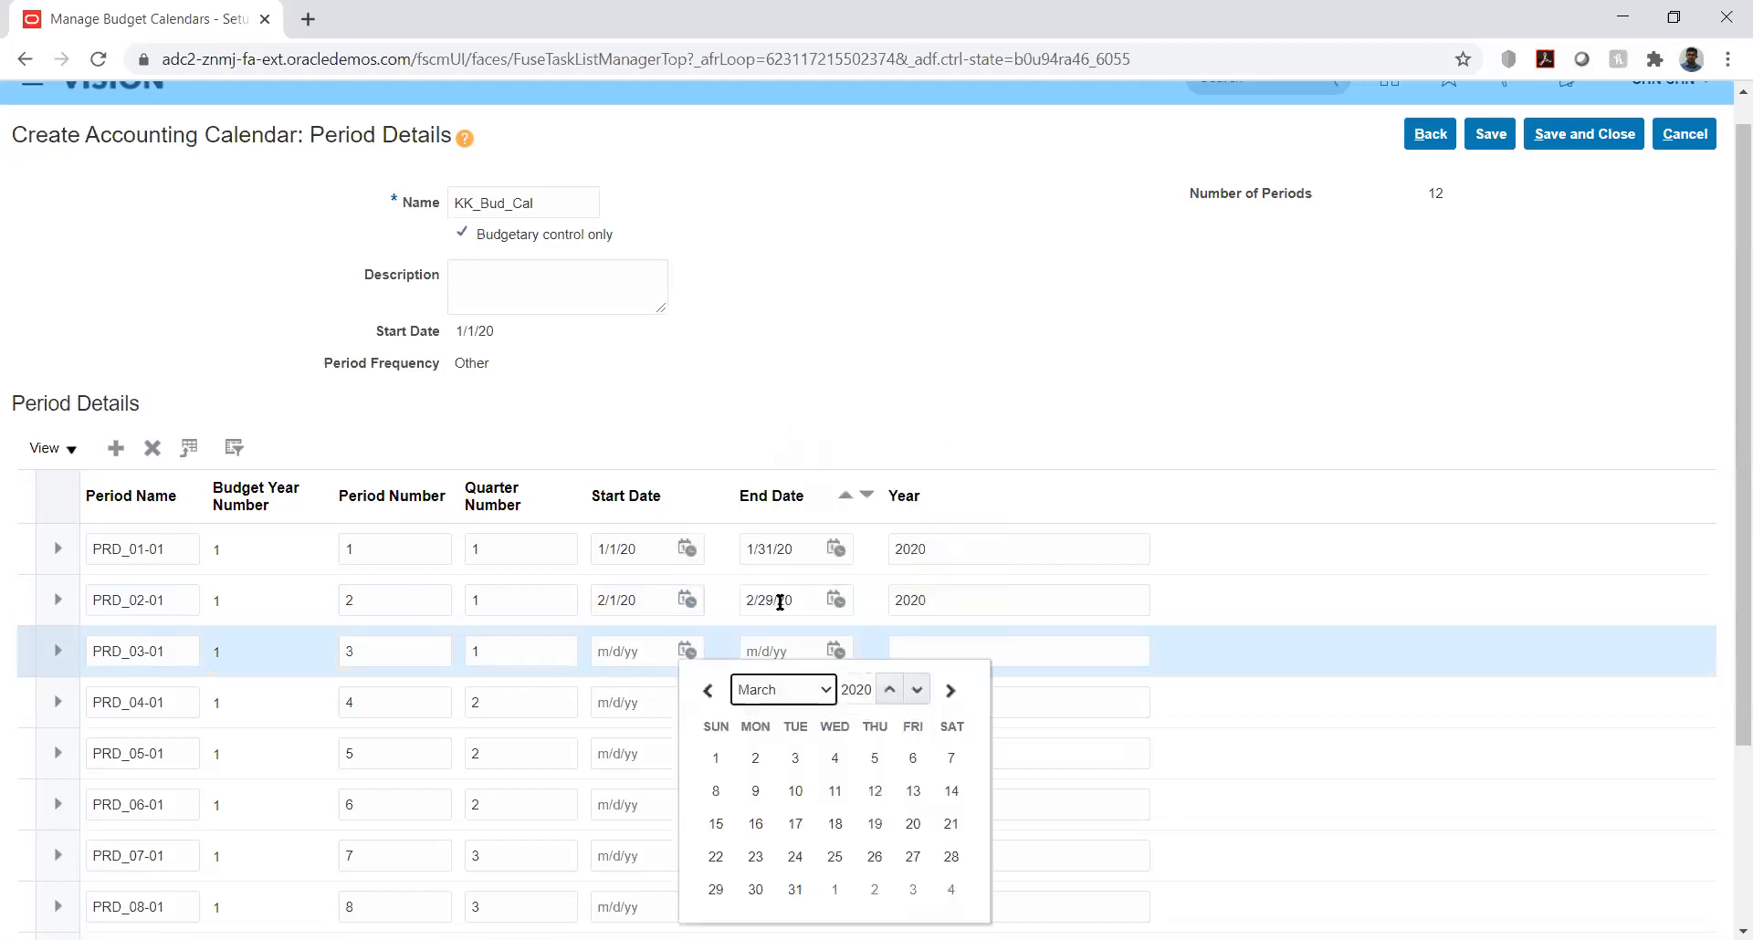
left_click(716, 759)
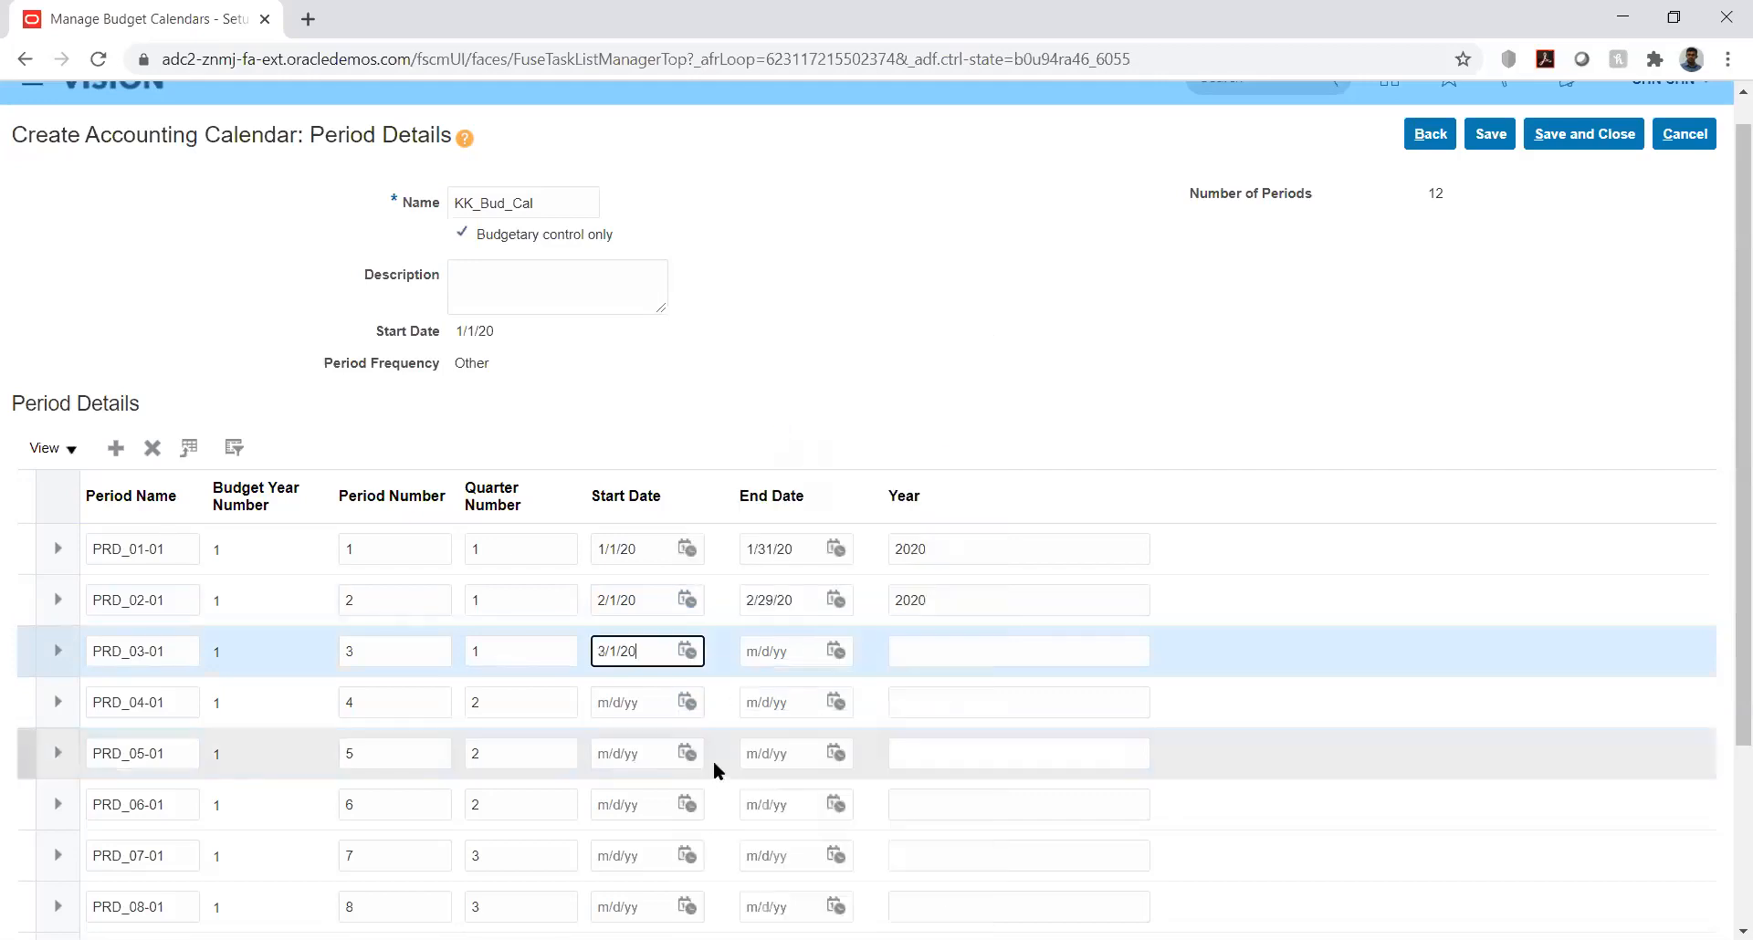
left_click(835, 651)
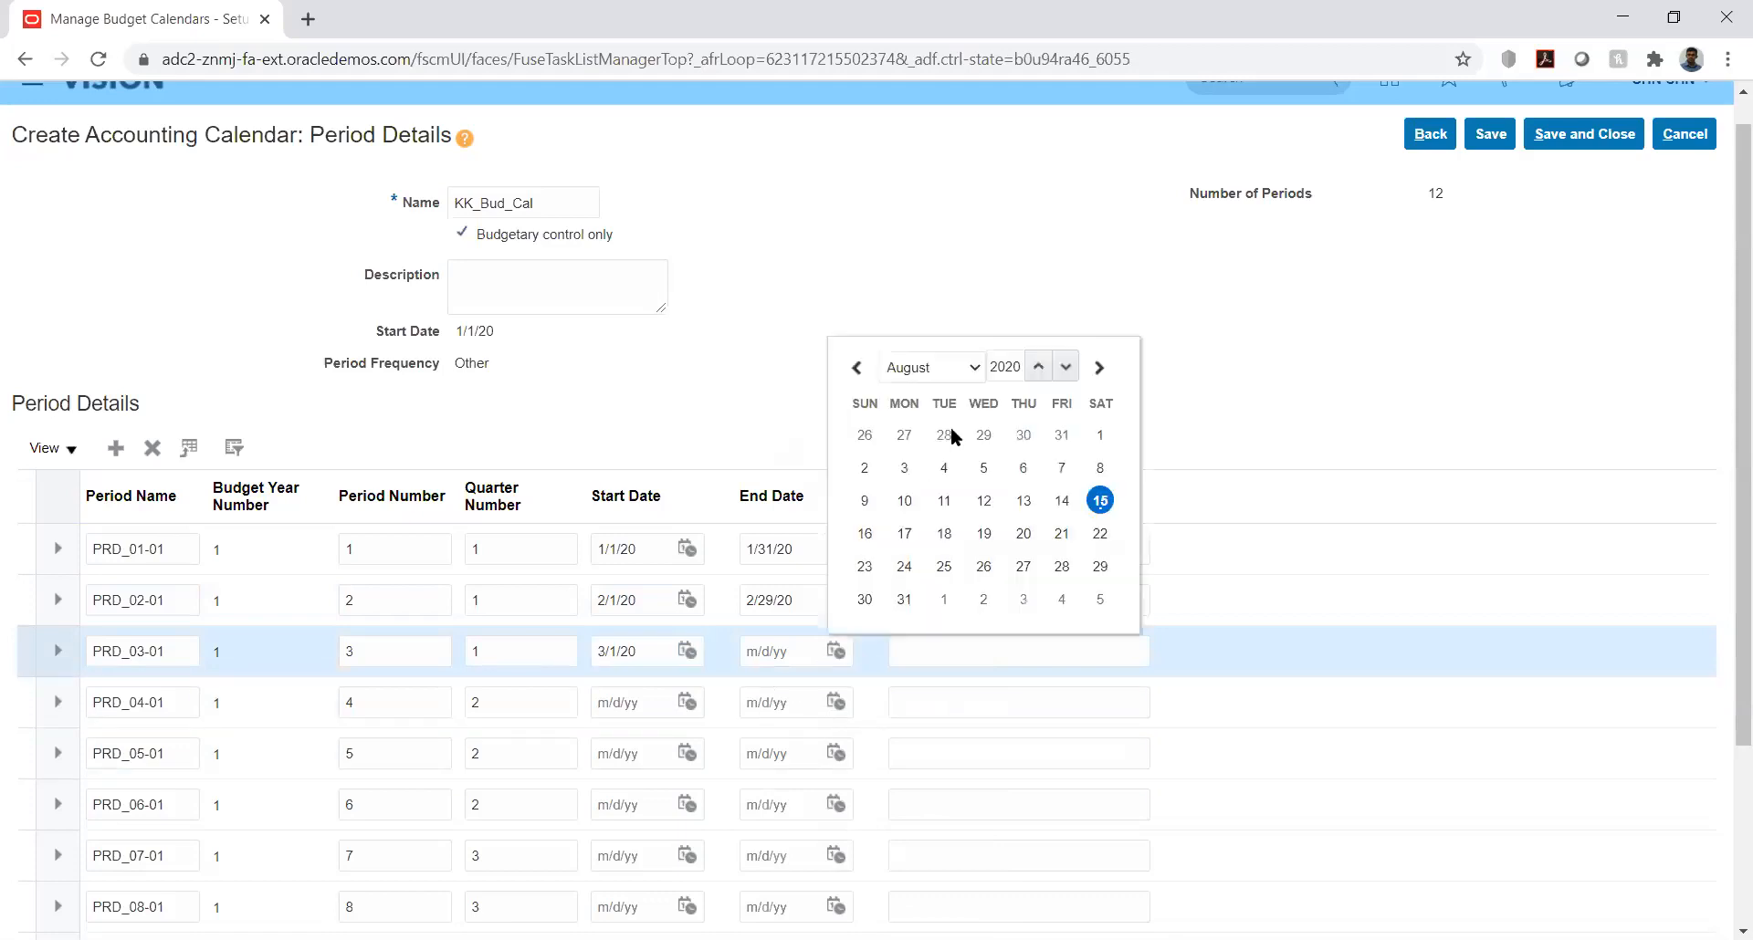
left_click(973, 366)
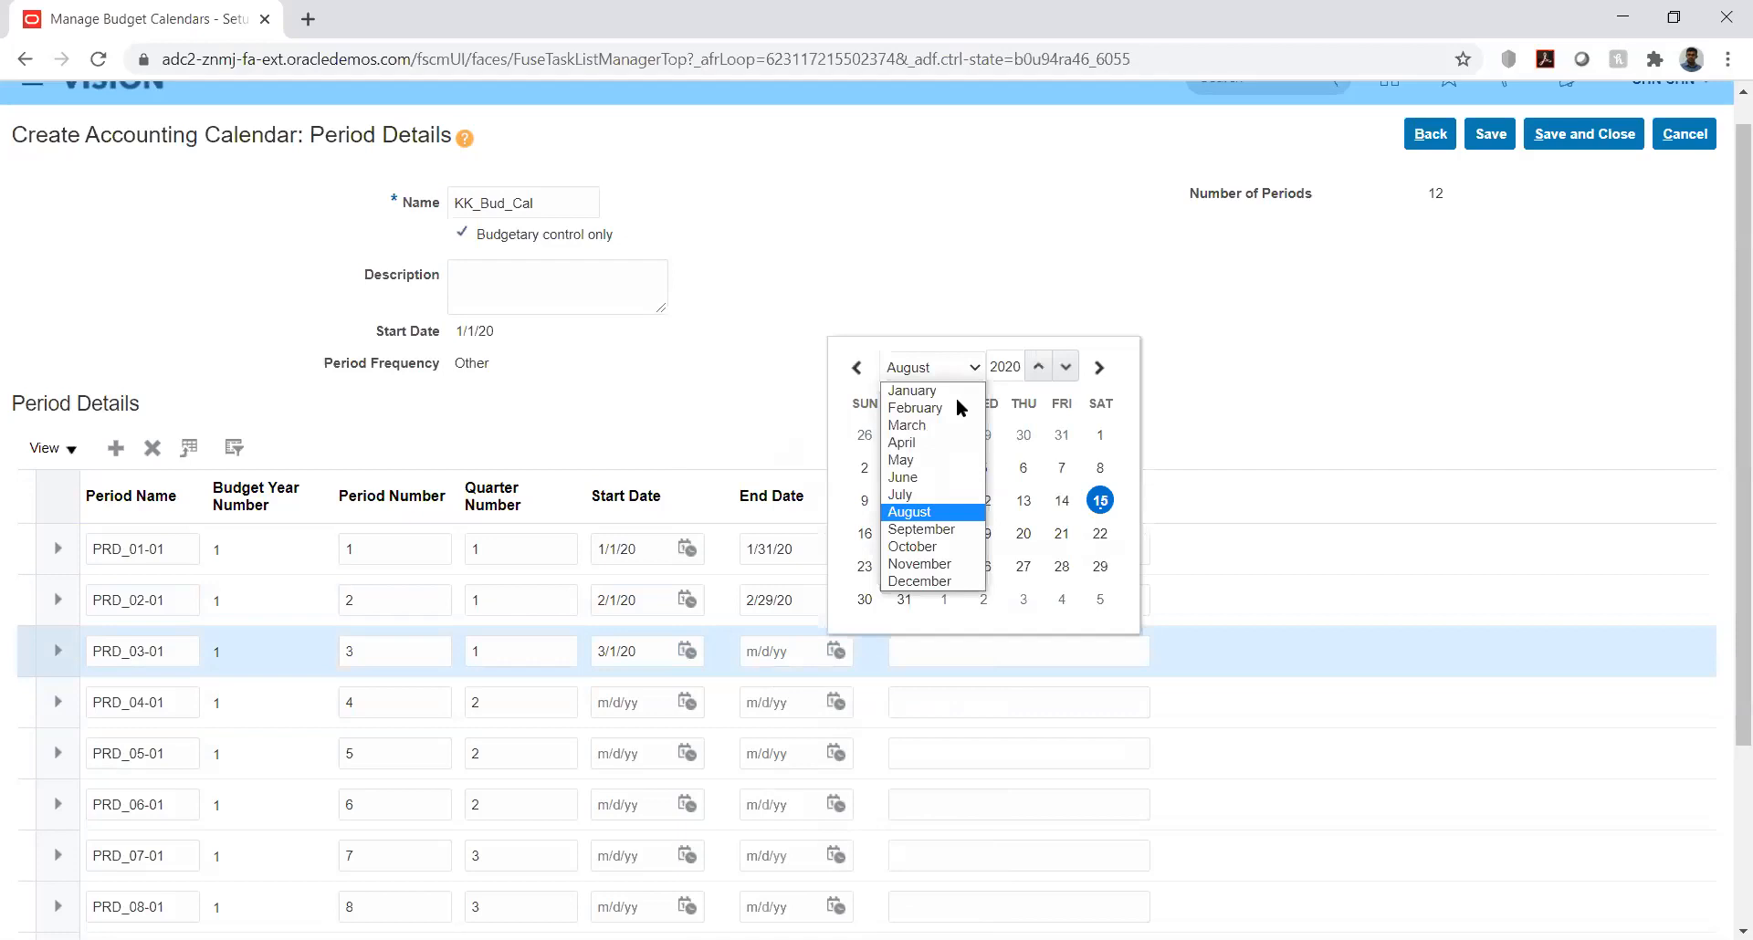
left_click(918, 425)
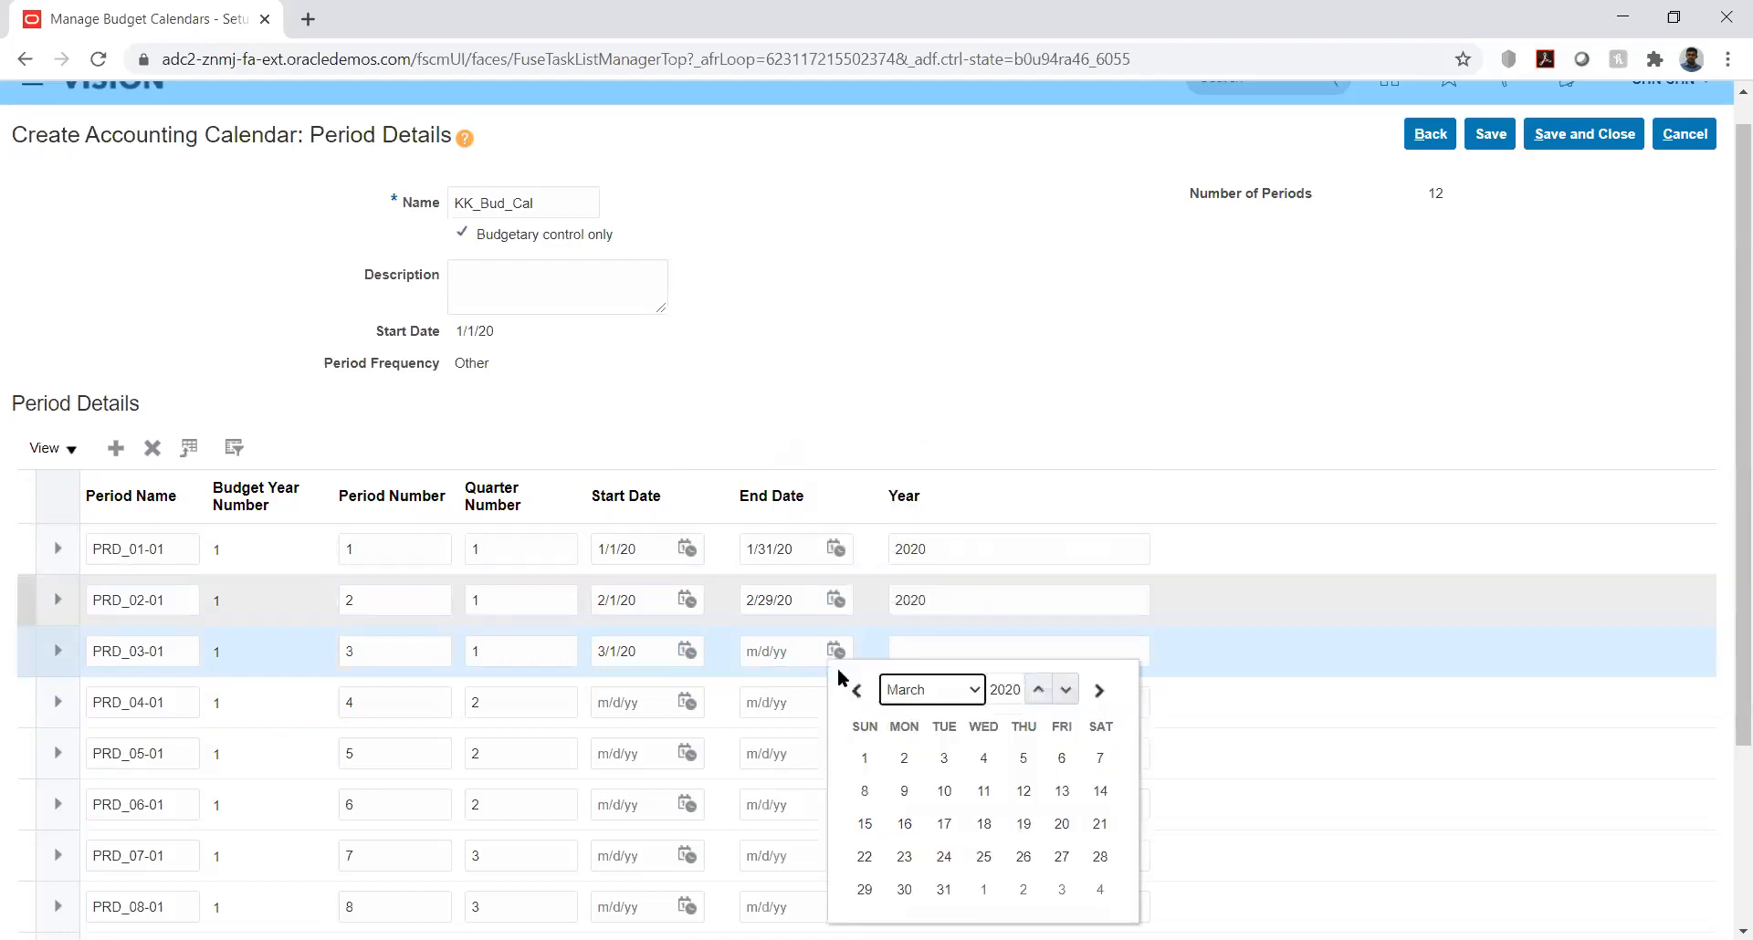
left_click(940, 893)
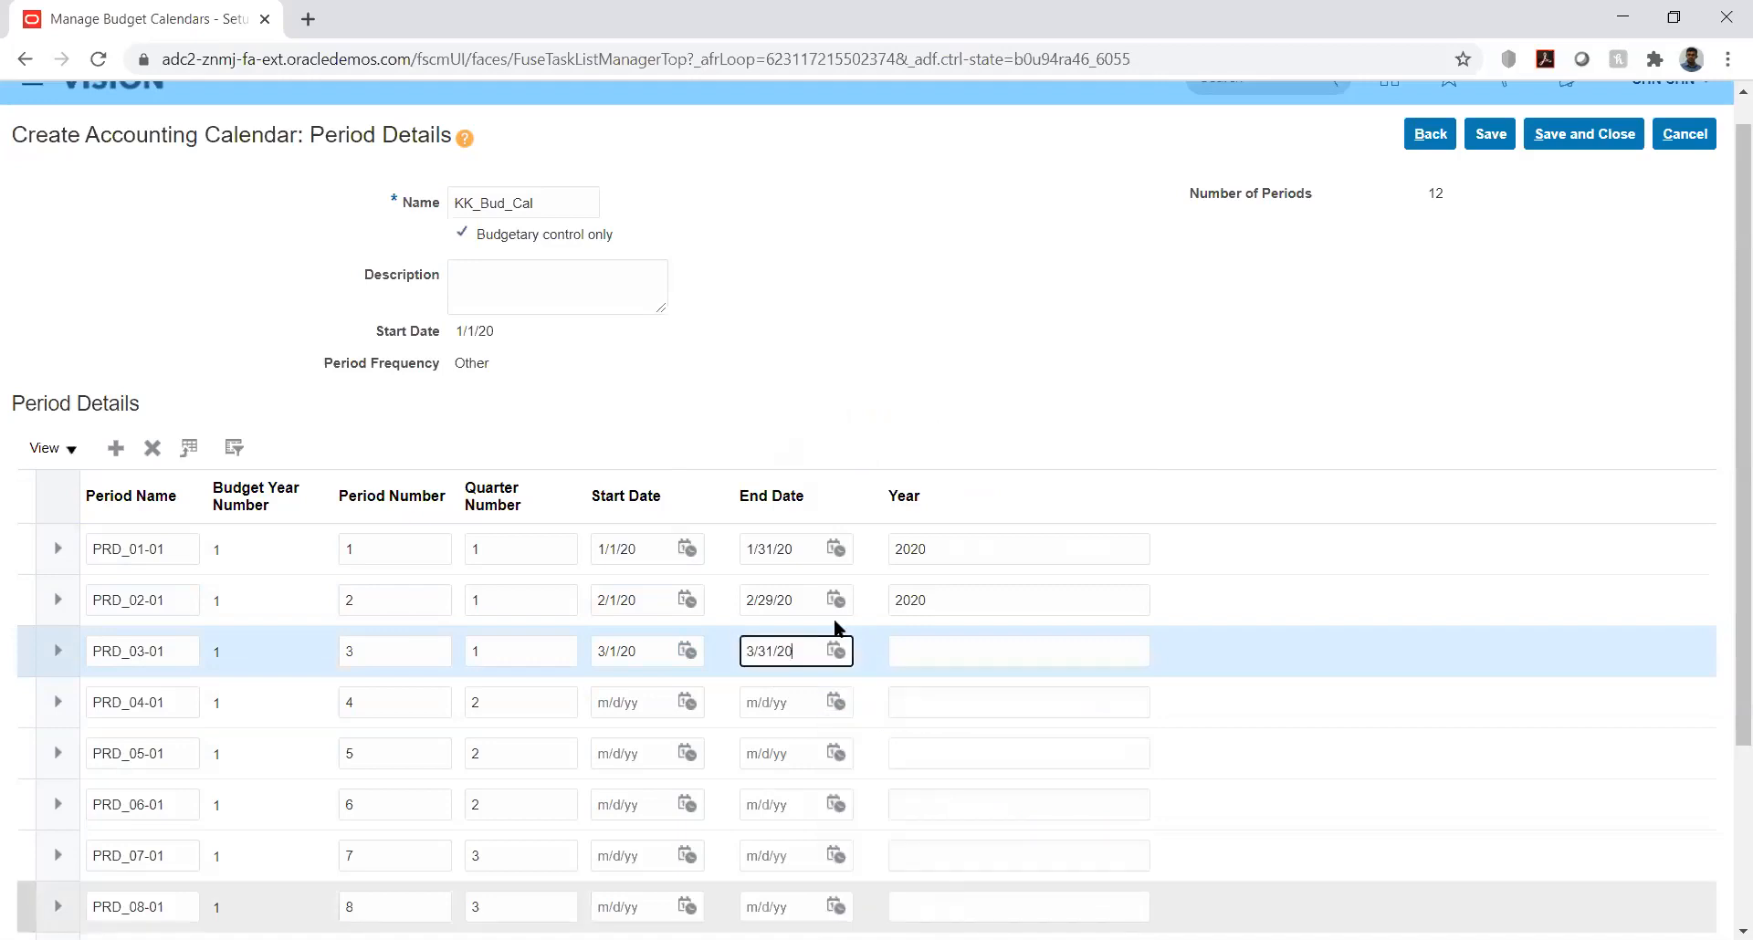
left_click(950, 648)
type("2020")
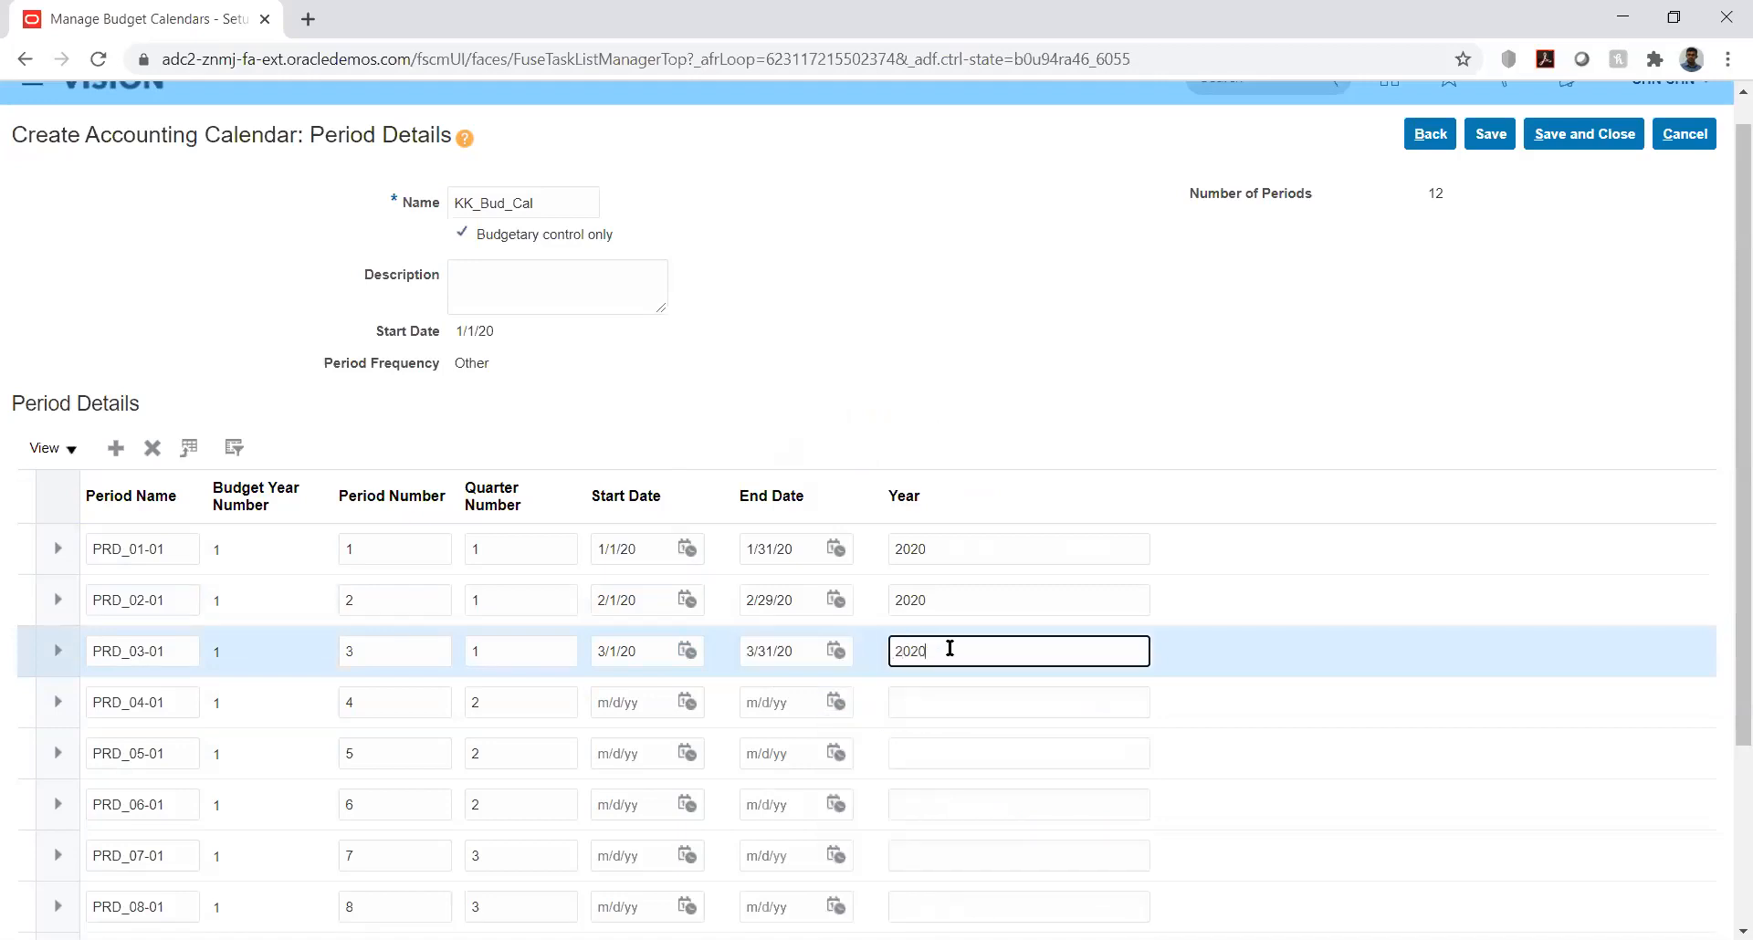
Step: Set period PRD_04-01 to start on 4/1/20 and end on 4/30/20, with 2020 as its year
left_click(687, 702)
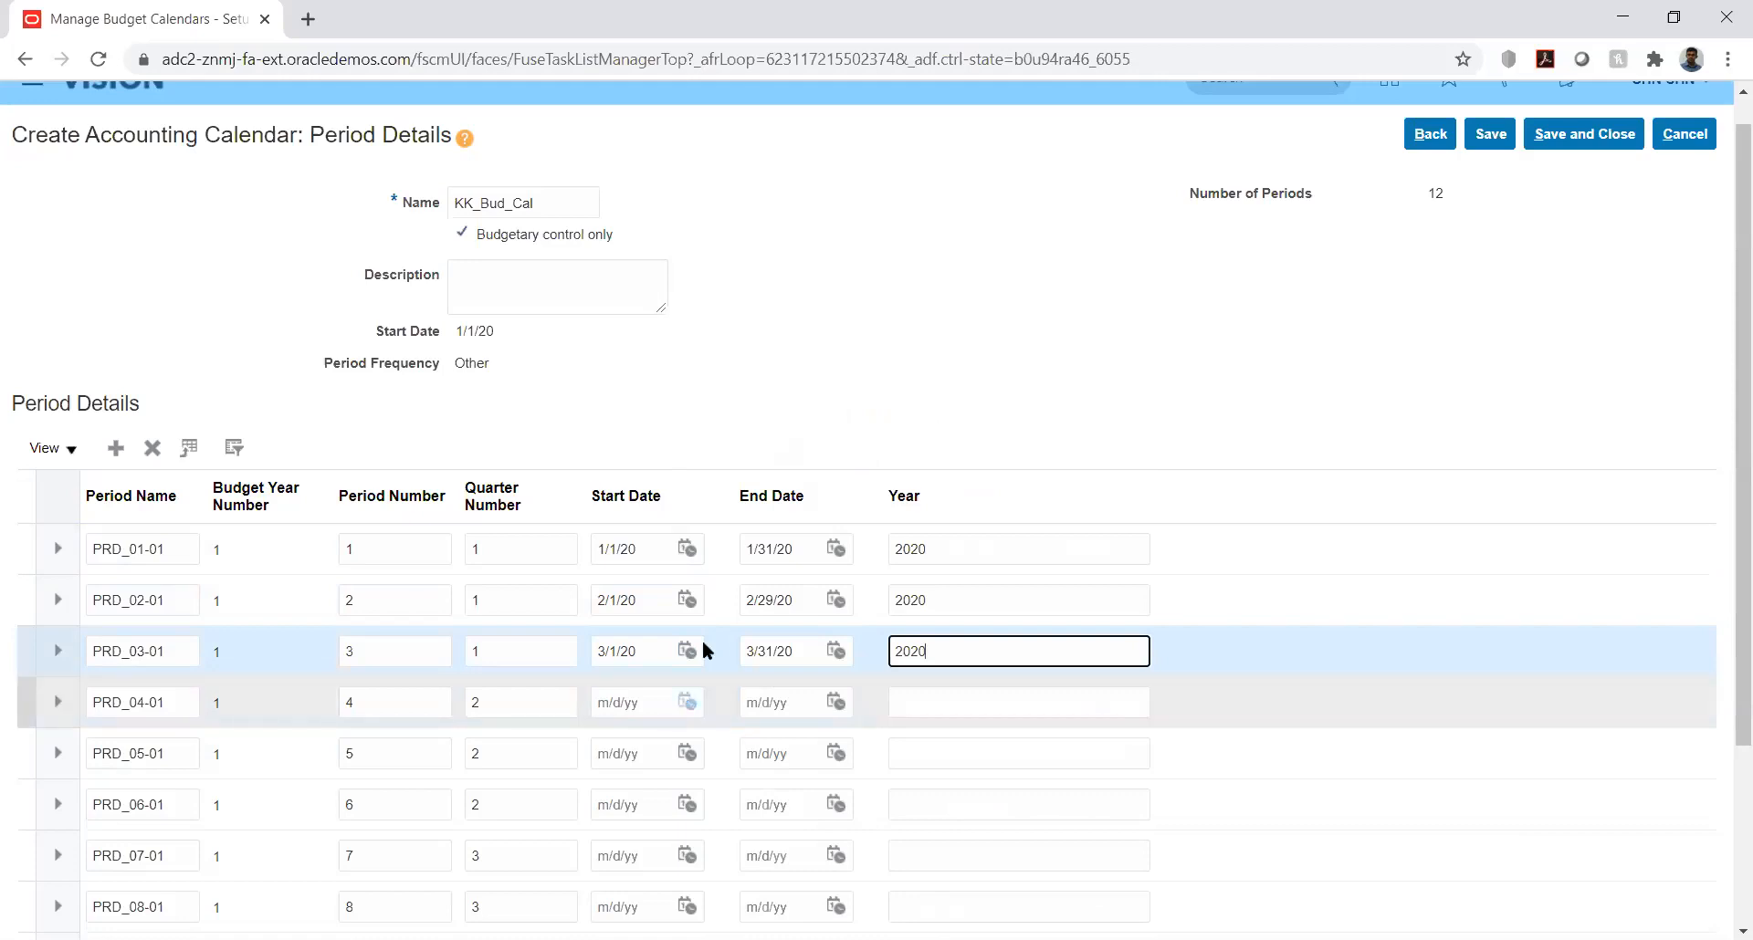
left_click(790, 418)
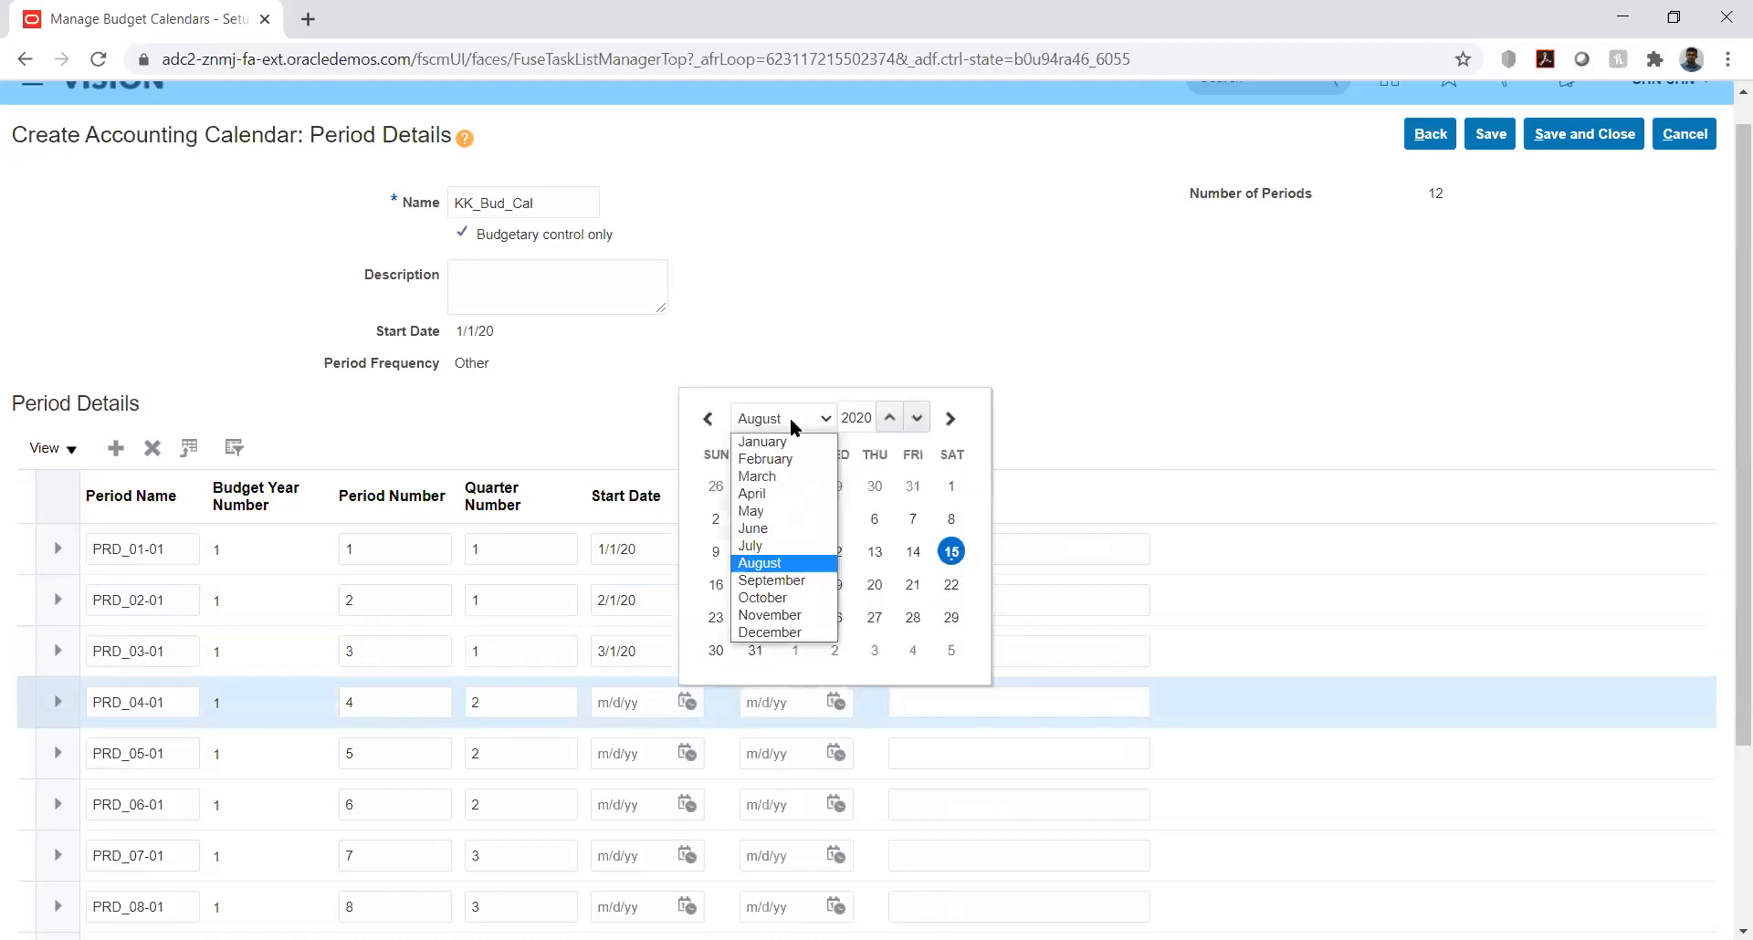
left_click(754, 494)
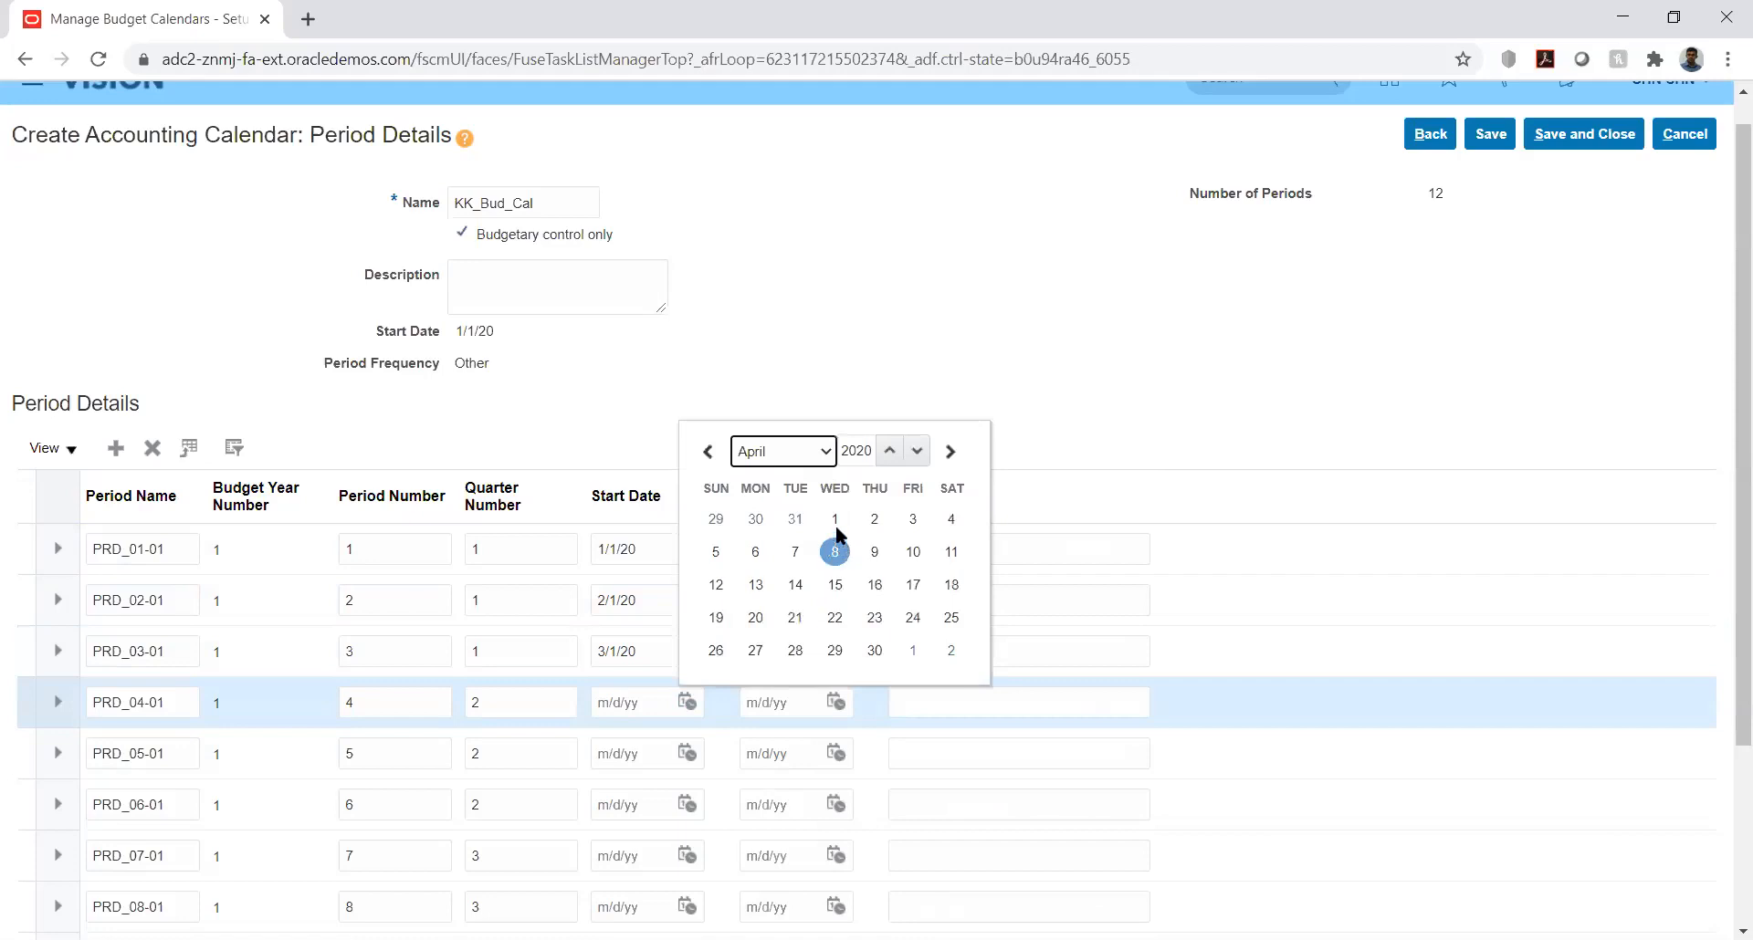
left_click(836, 522)
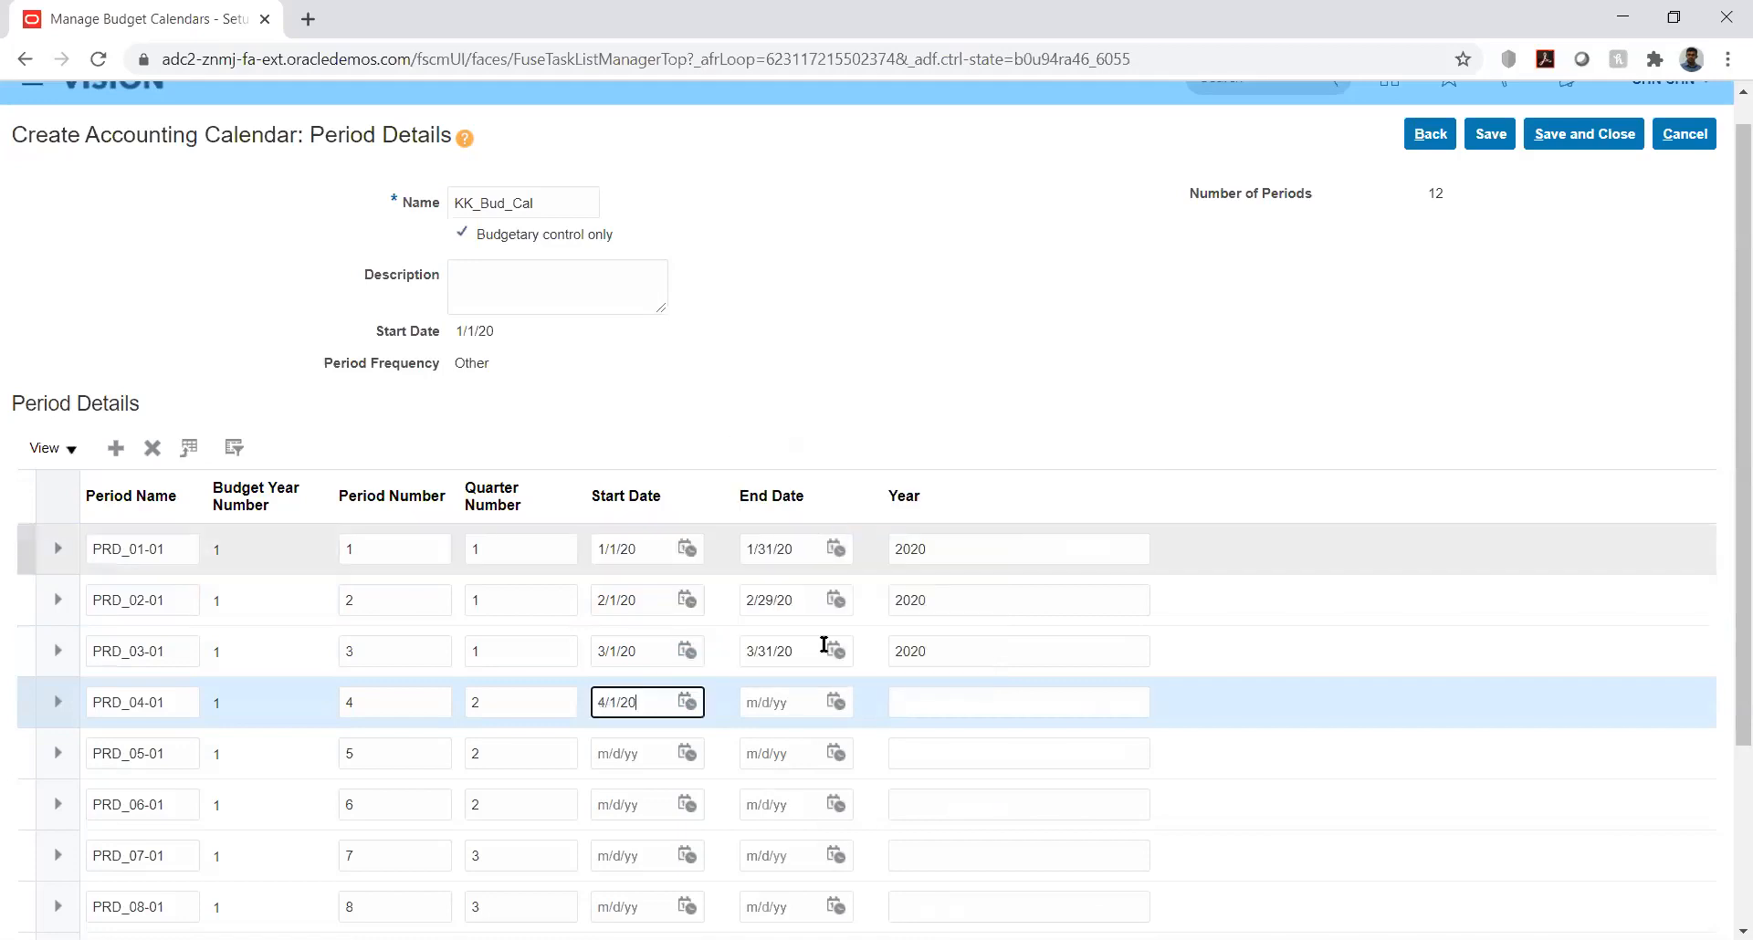
left_click(834, 702)
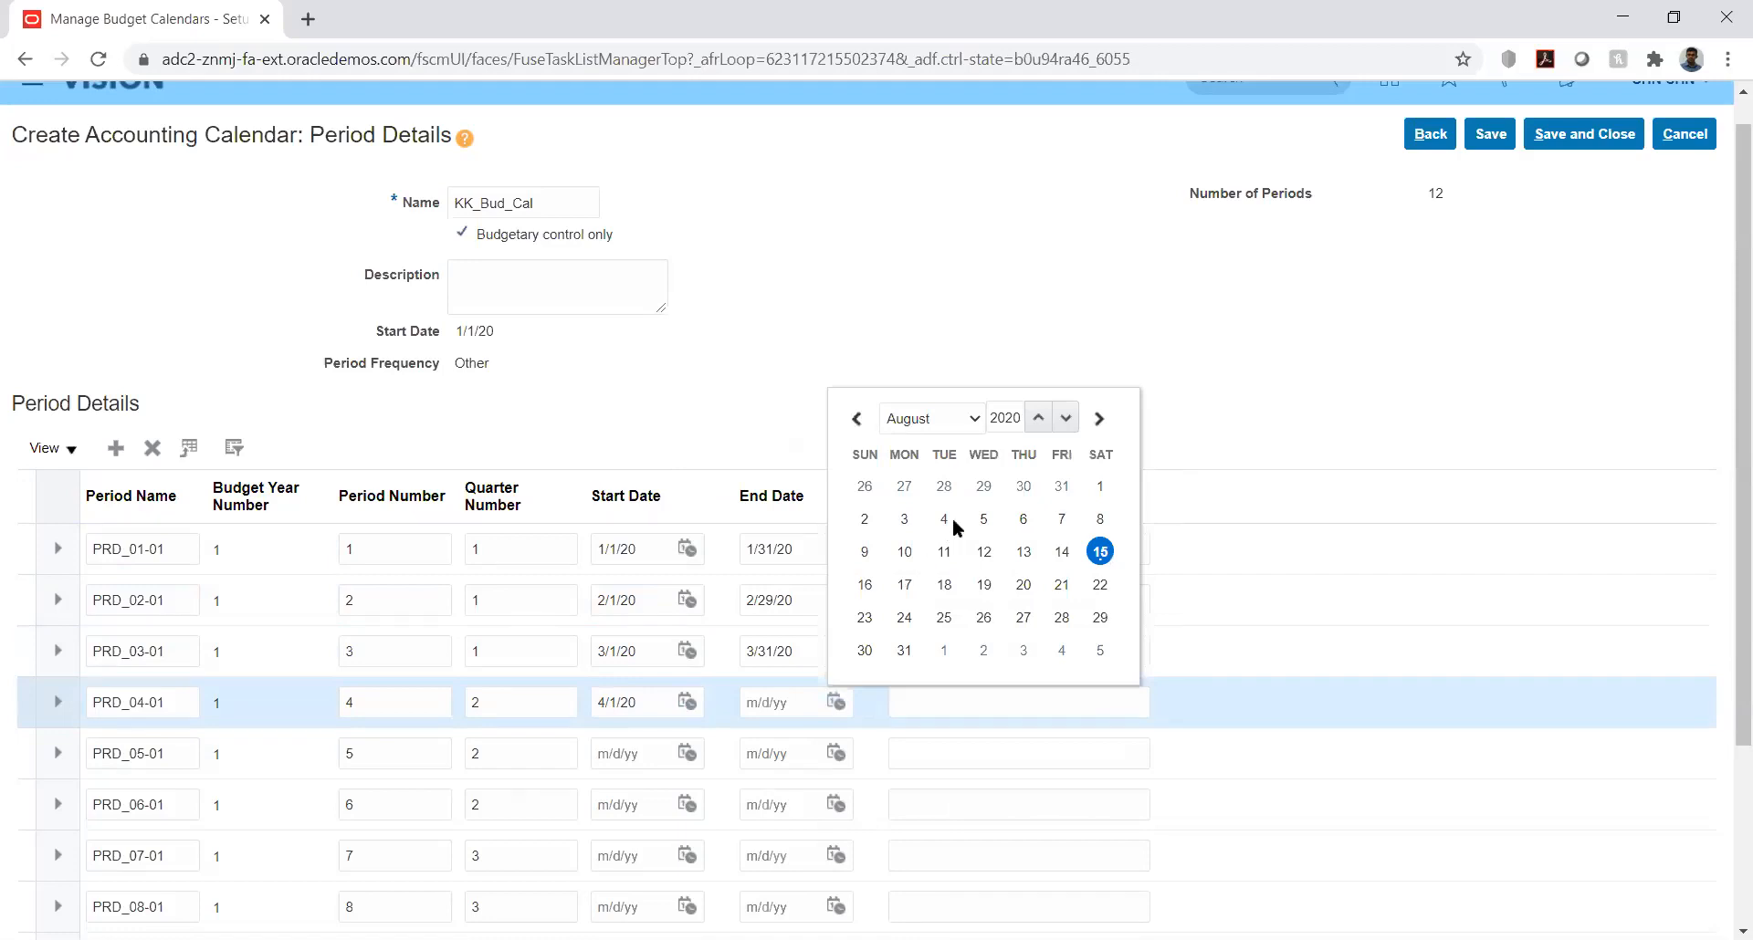
left_click(973, 416)
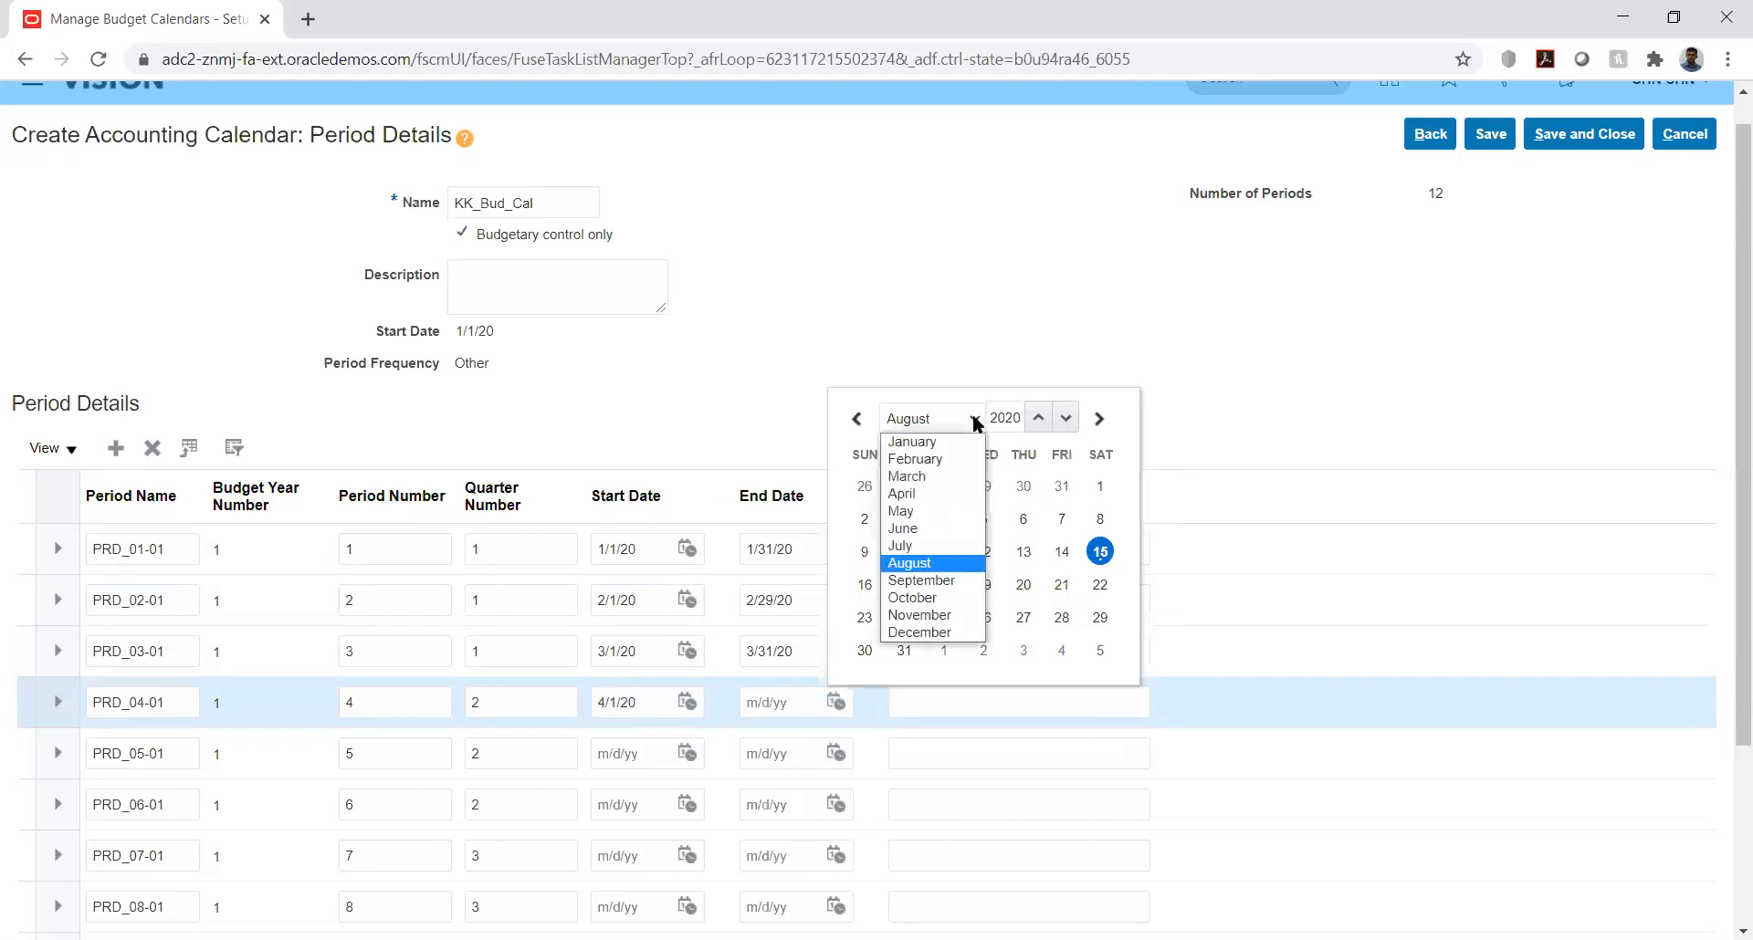
left_click(944, 495)
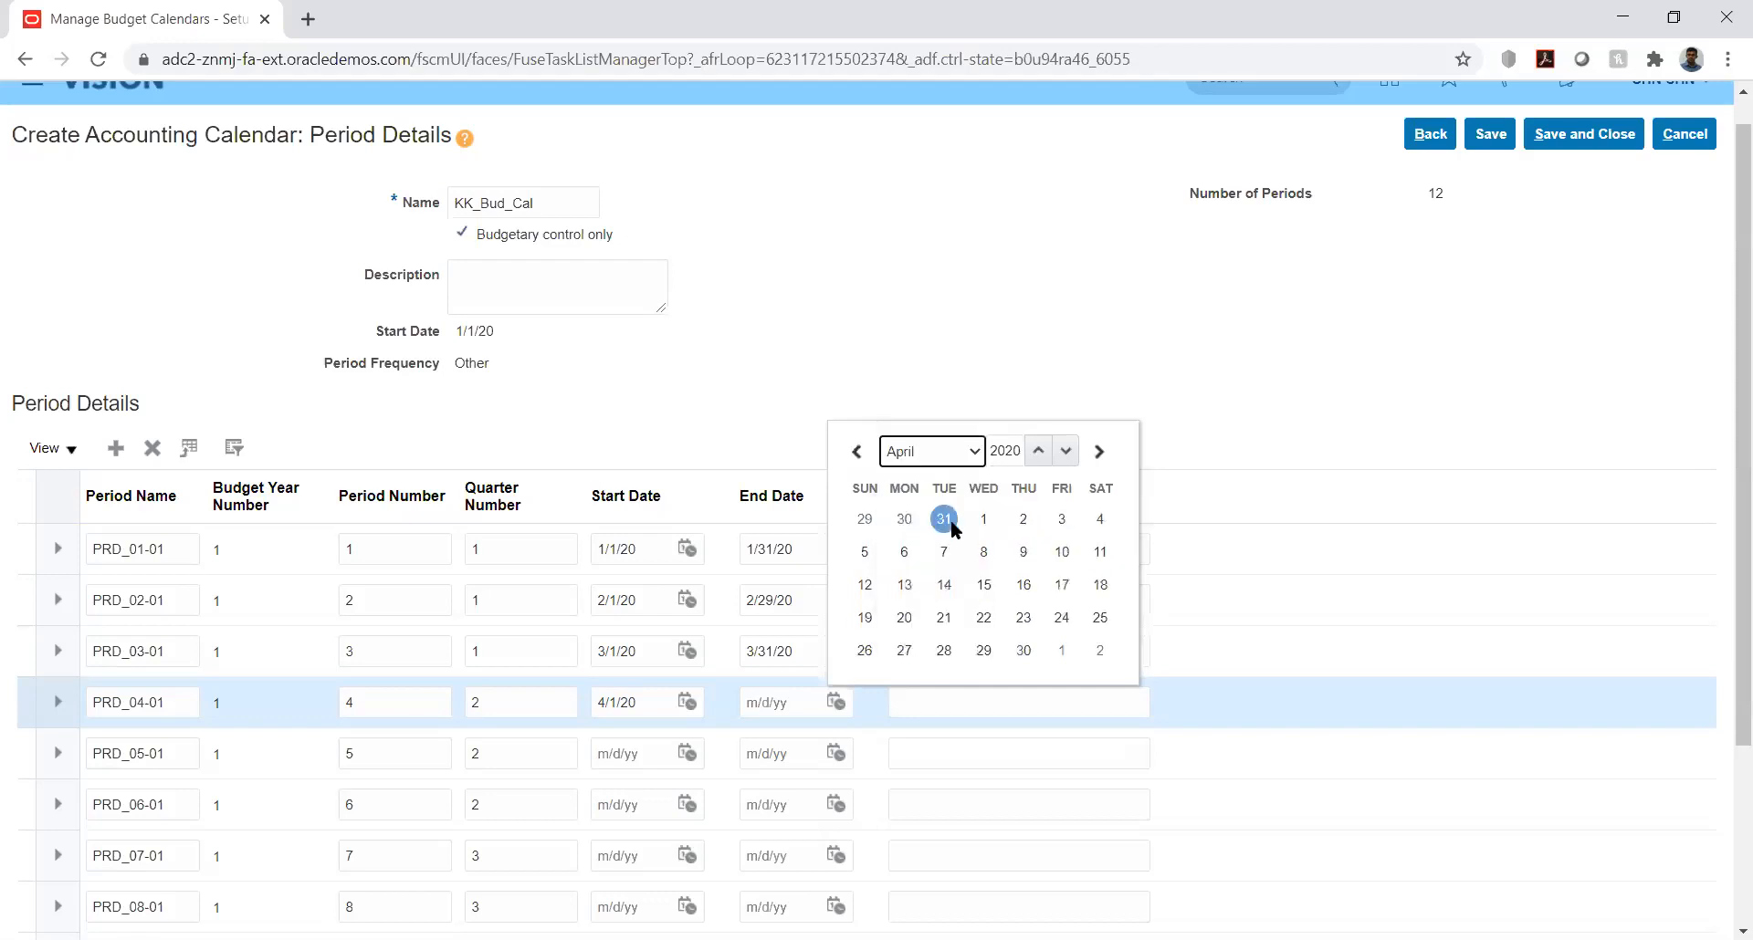
left_click(1024, 650)
left_click(919, 701)
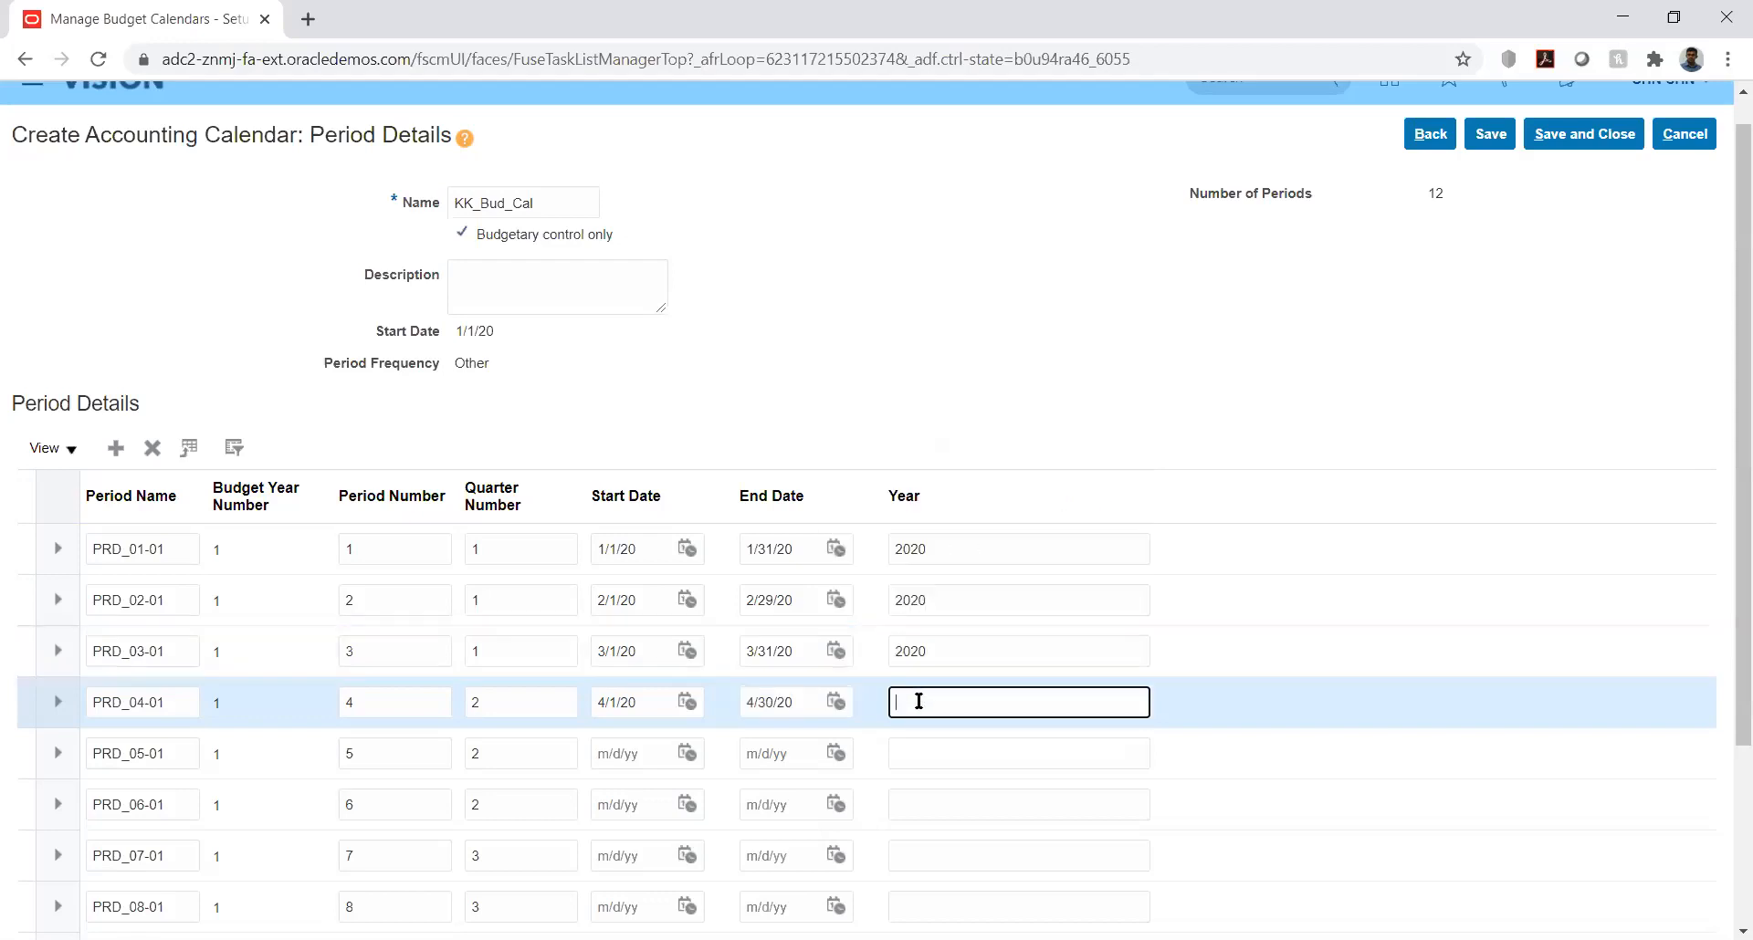
type("2020")
Step: Set period PRD_05-01 to start on 5/1/20 and end on 5/31/20, with 2020 as its year
left_click(686, 758)
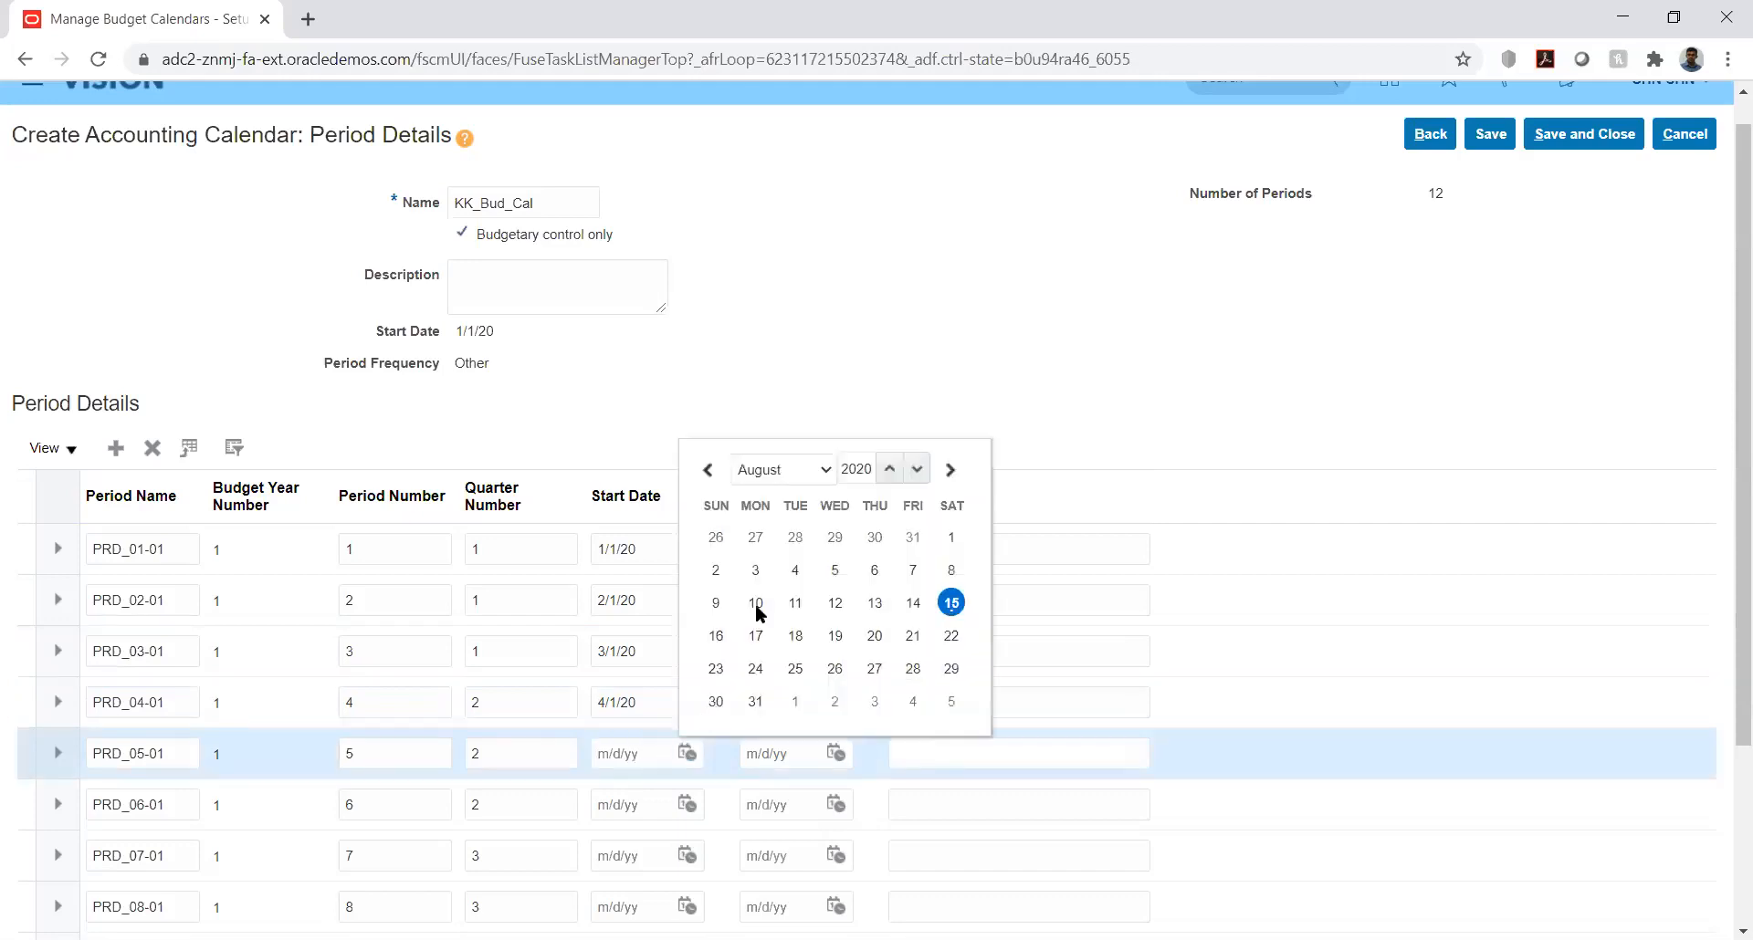
left_click(780, 469)
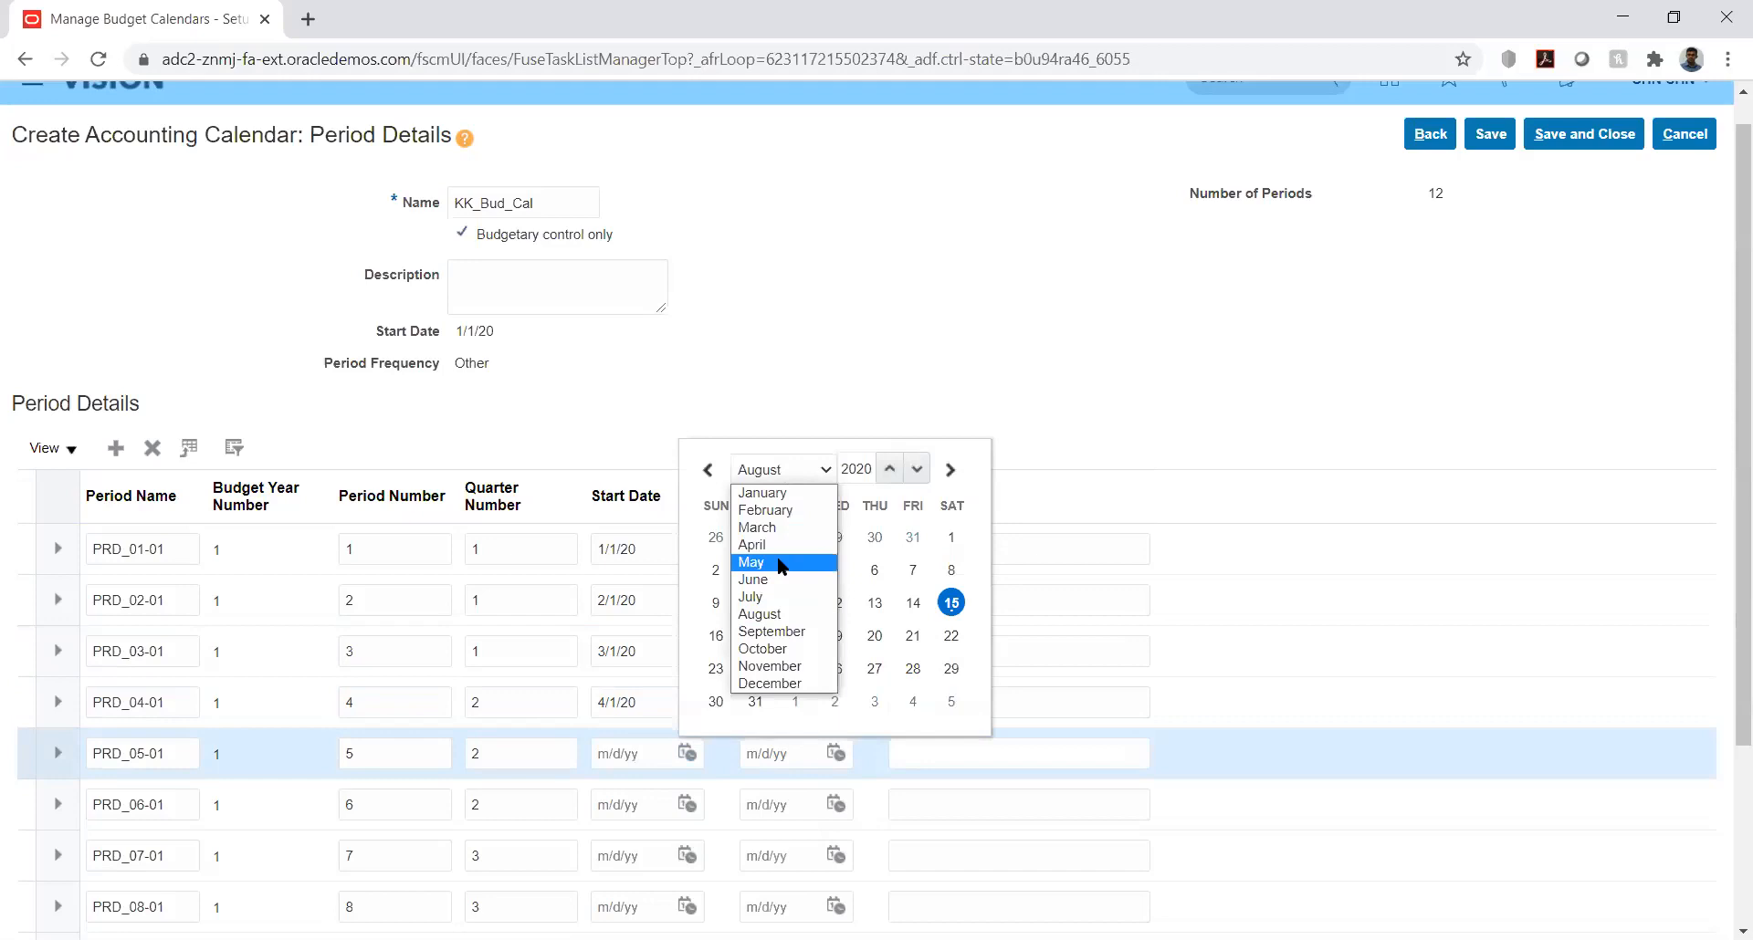
left_click(782, 563)
left_click(913, 535)
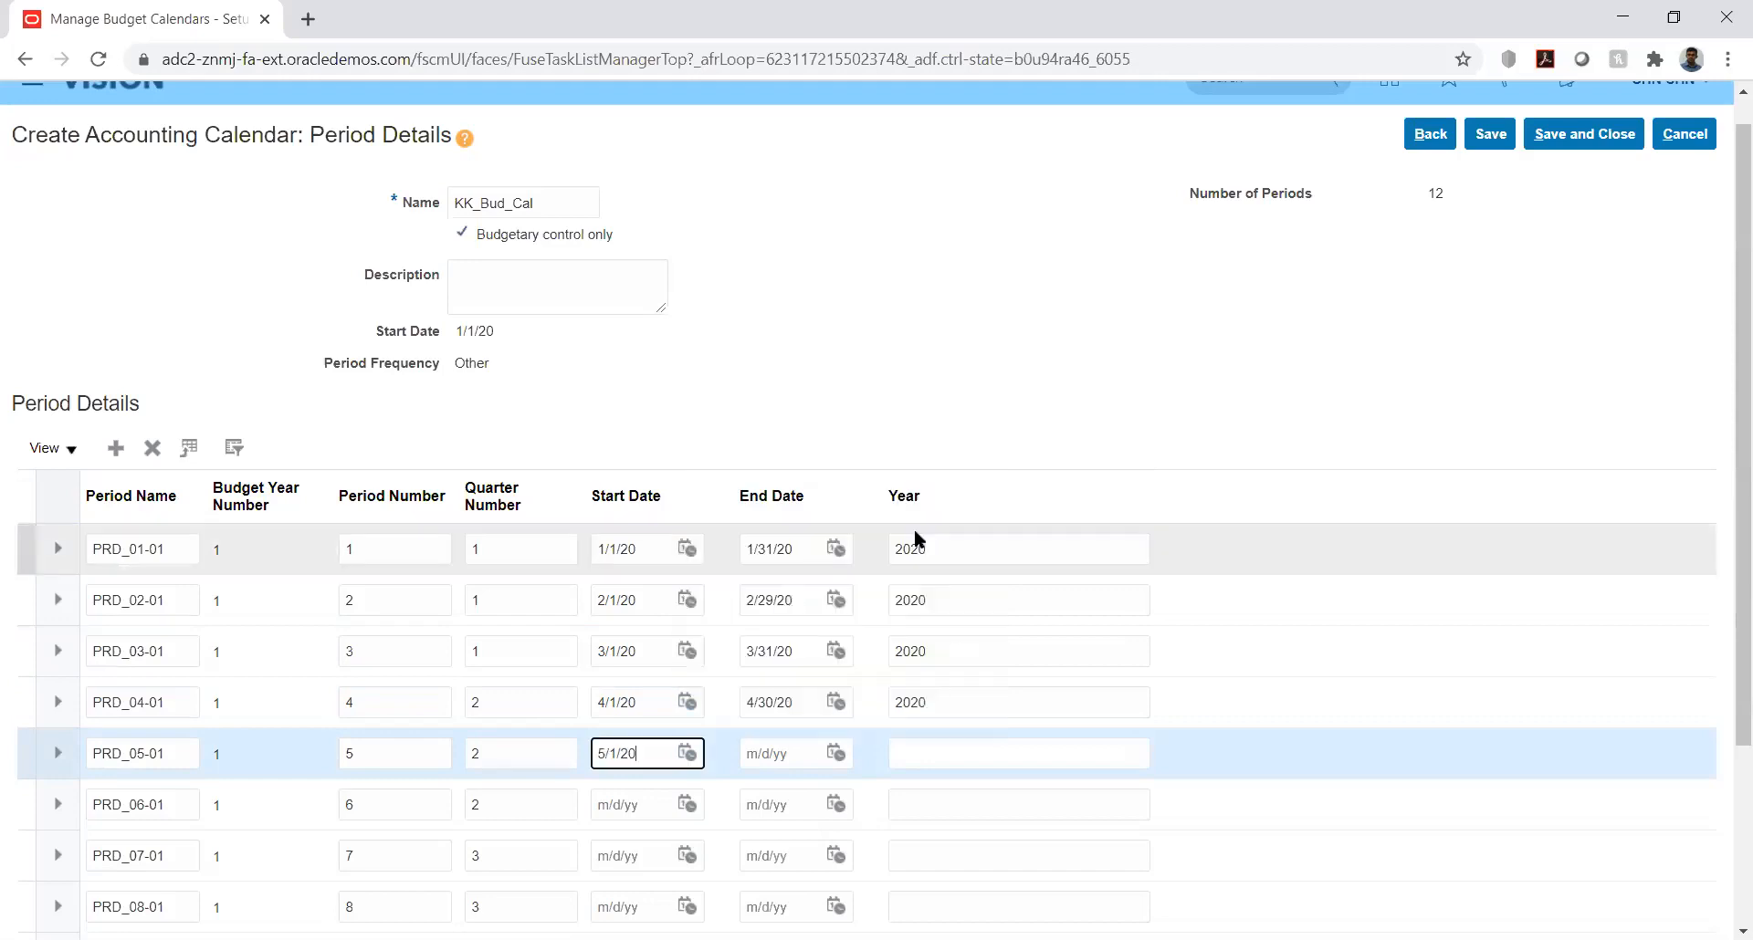
left_click(836, 753)
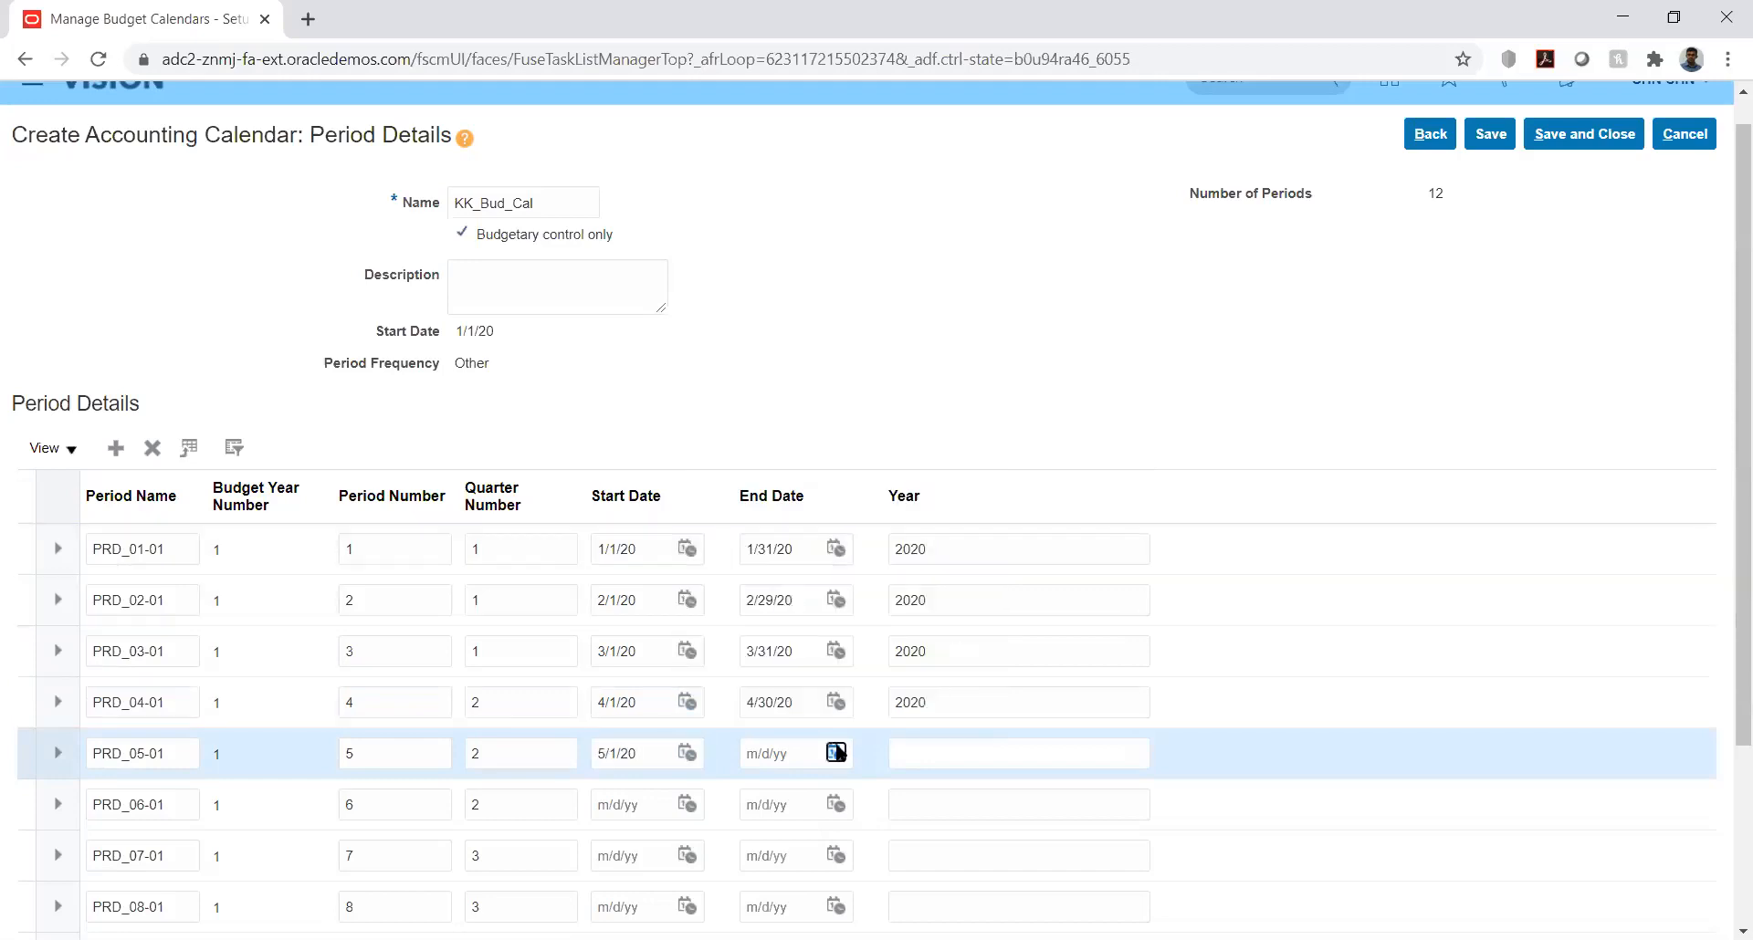
left_click(965, 468)
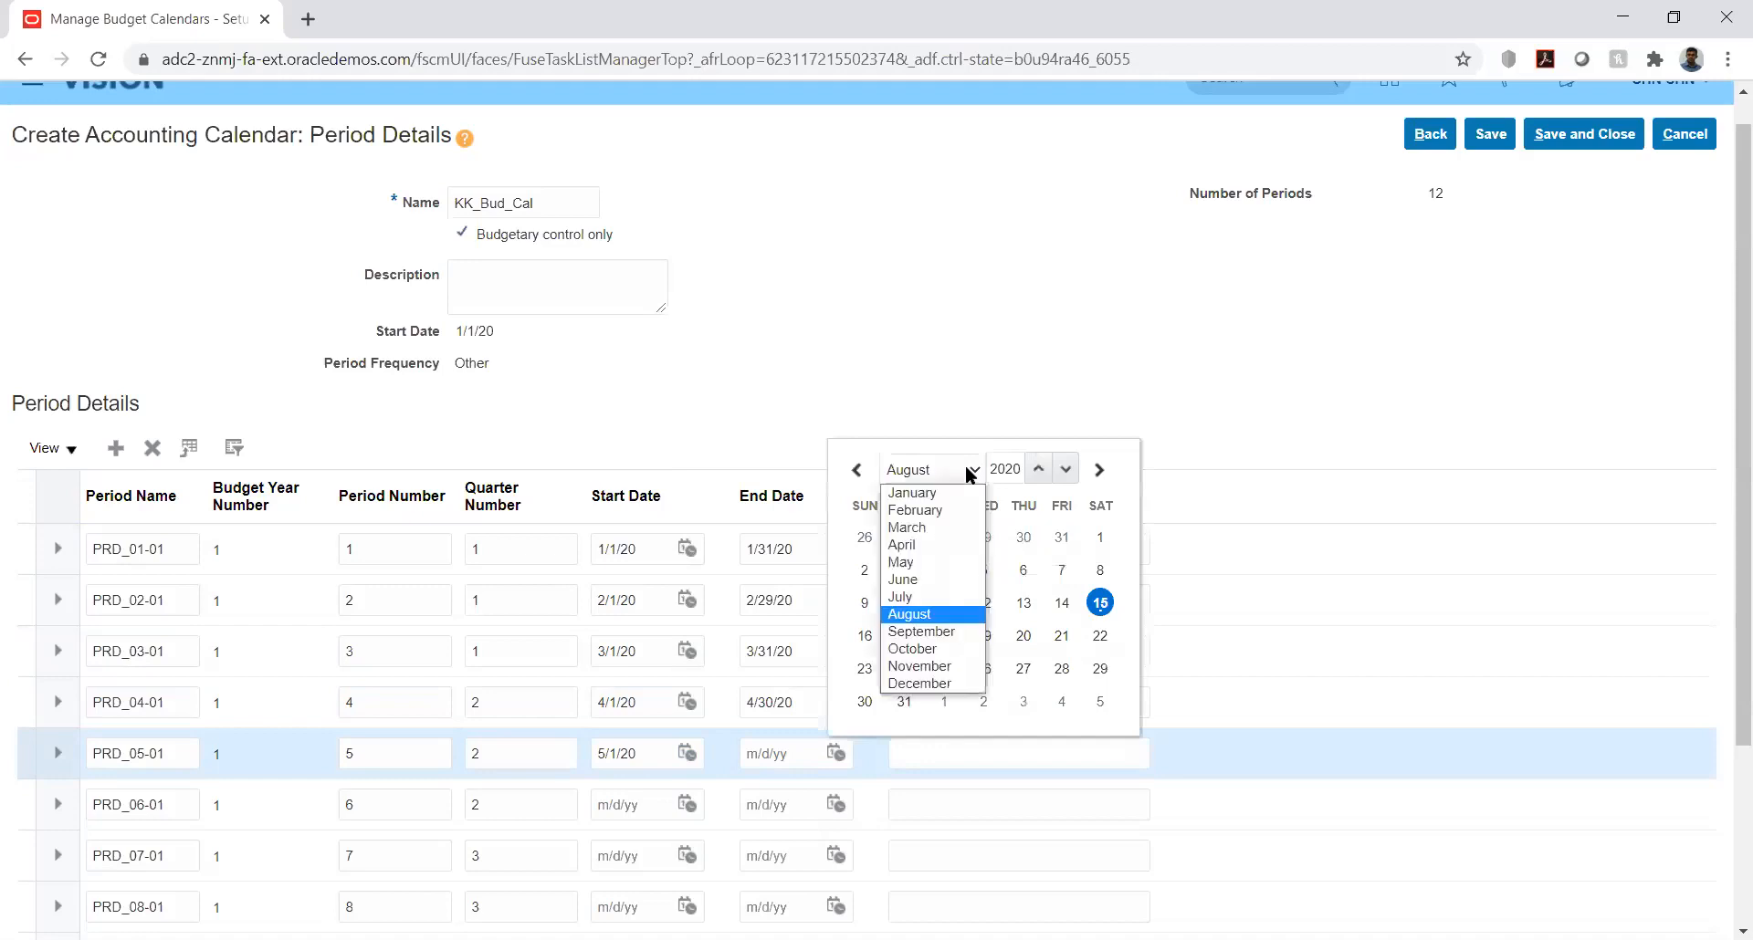
left_click(943, 563)
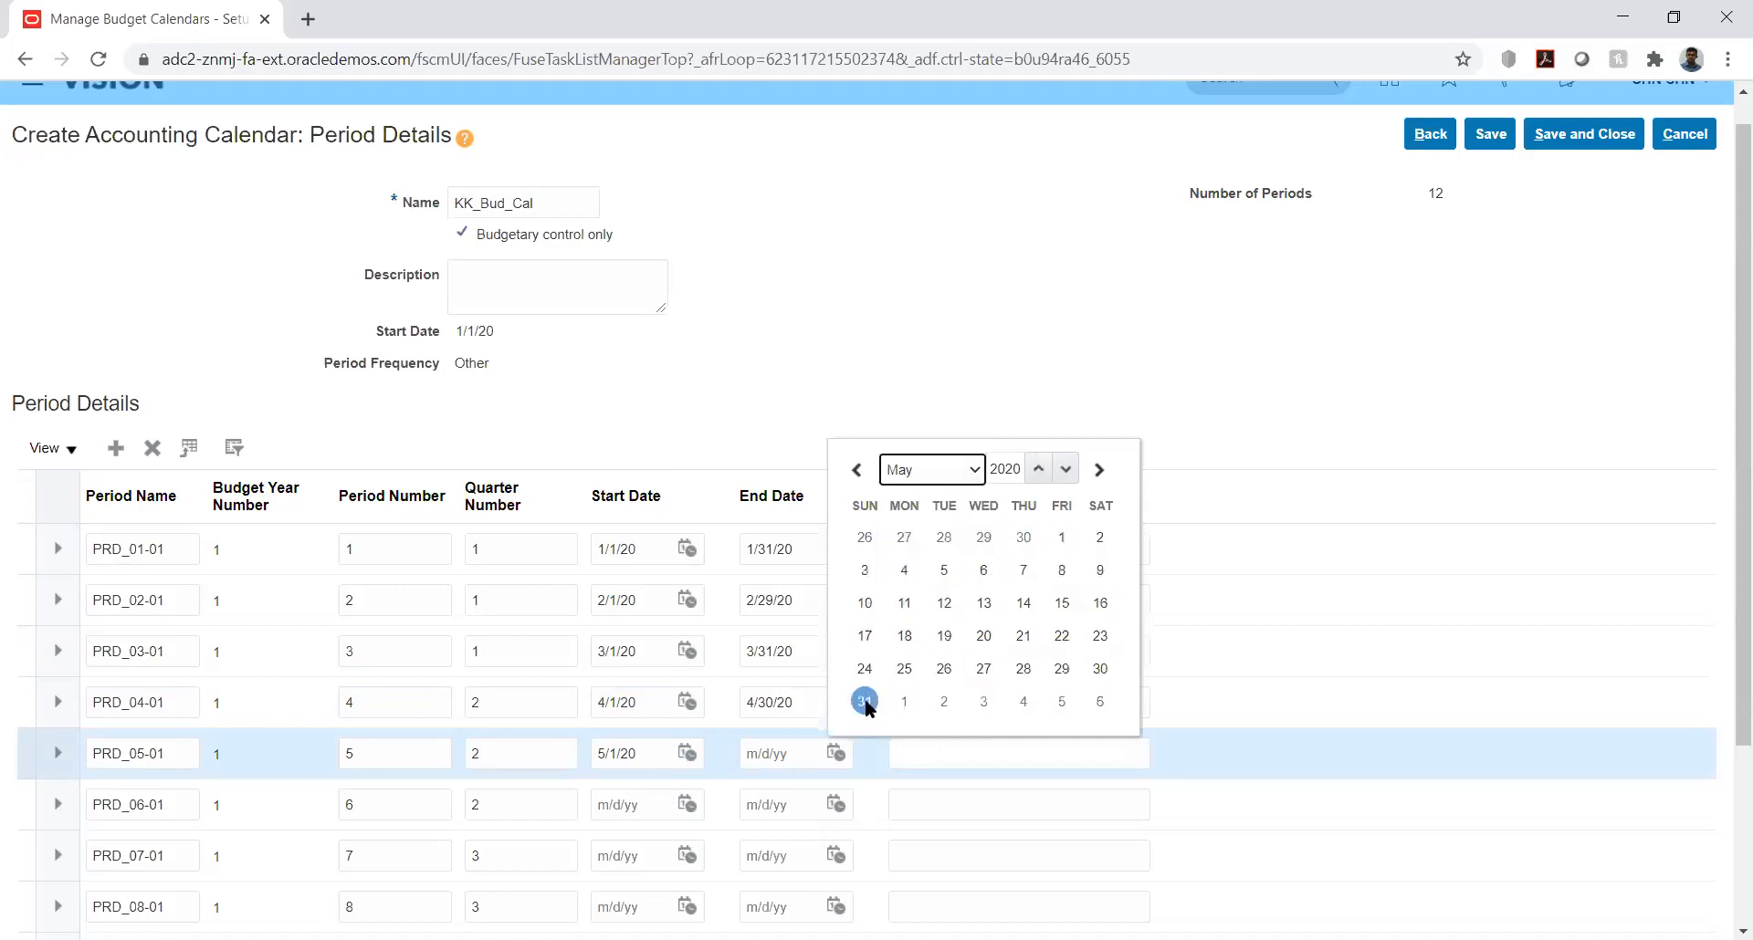
left_click(863, 701)
left_click(920, 763)
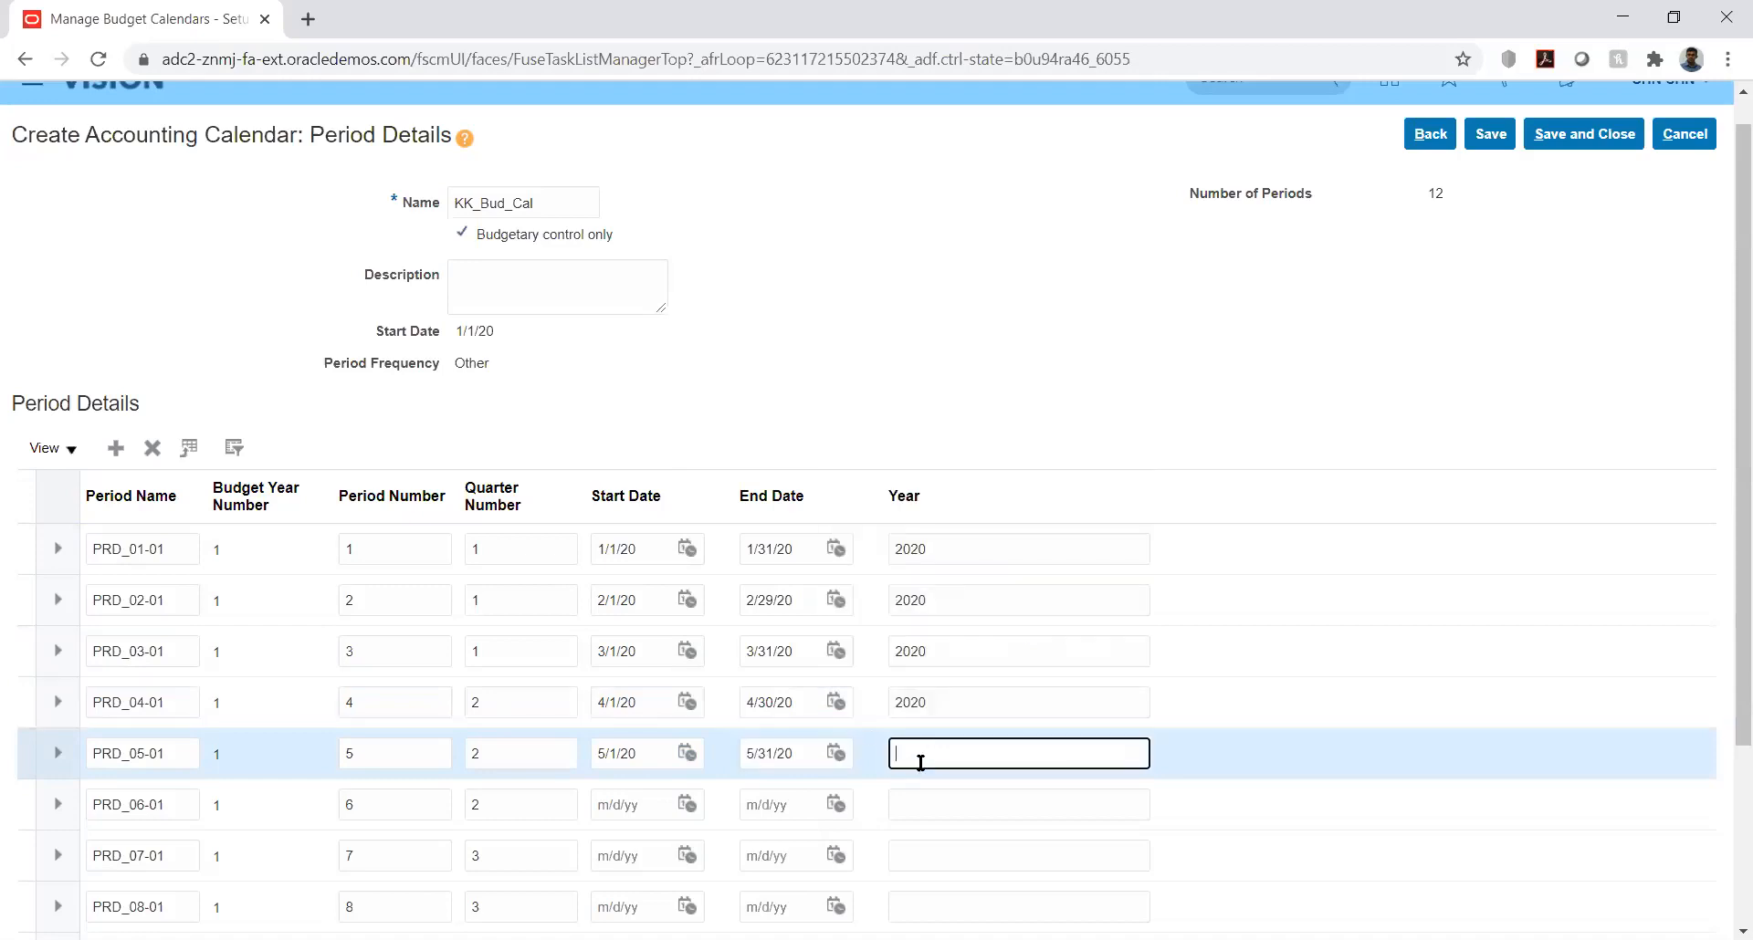
type("2020")
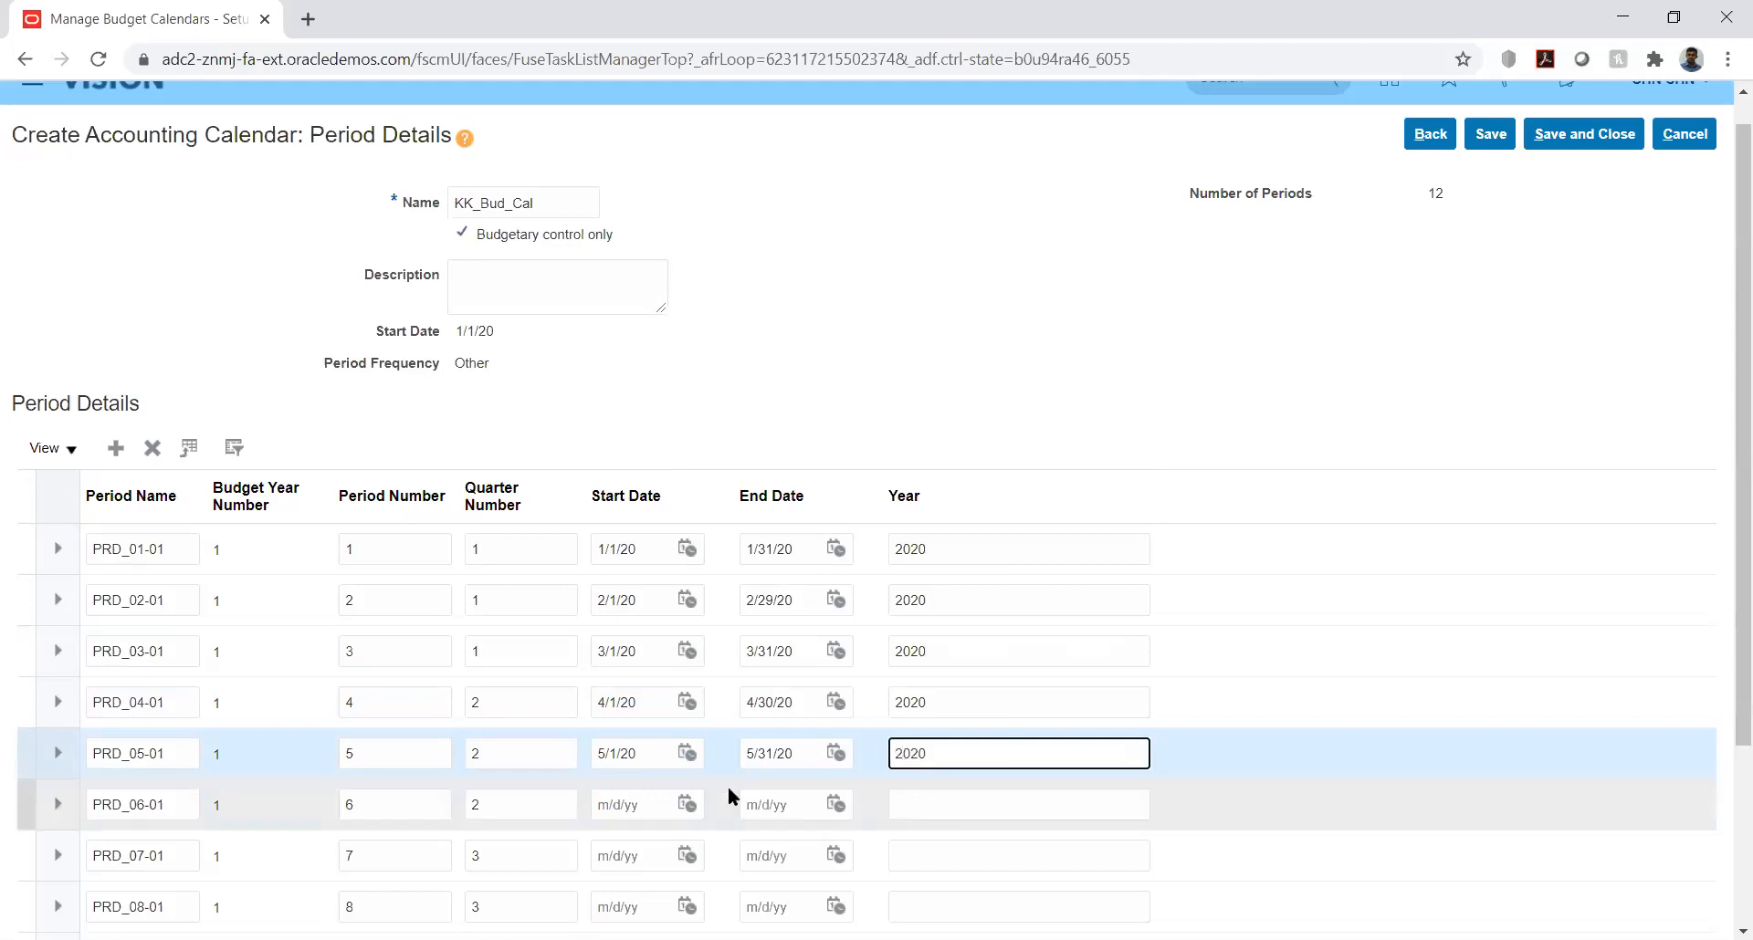
Step: Set period PRD_06-01 to start on 6/1/20 and end on 6/30/20
left_click(688, 800)
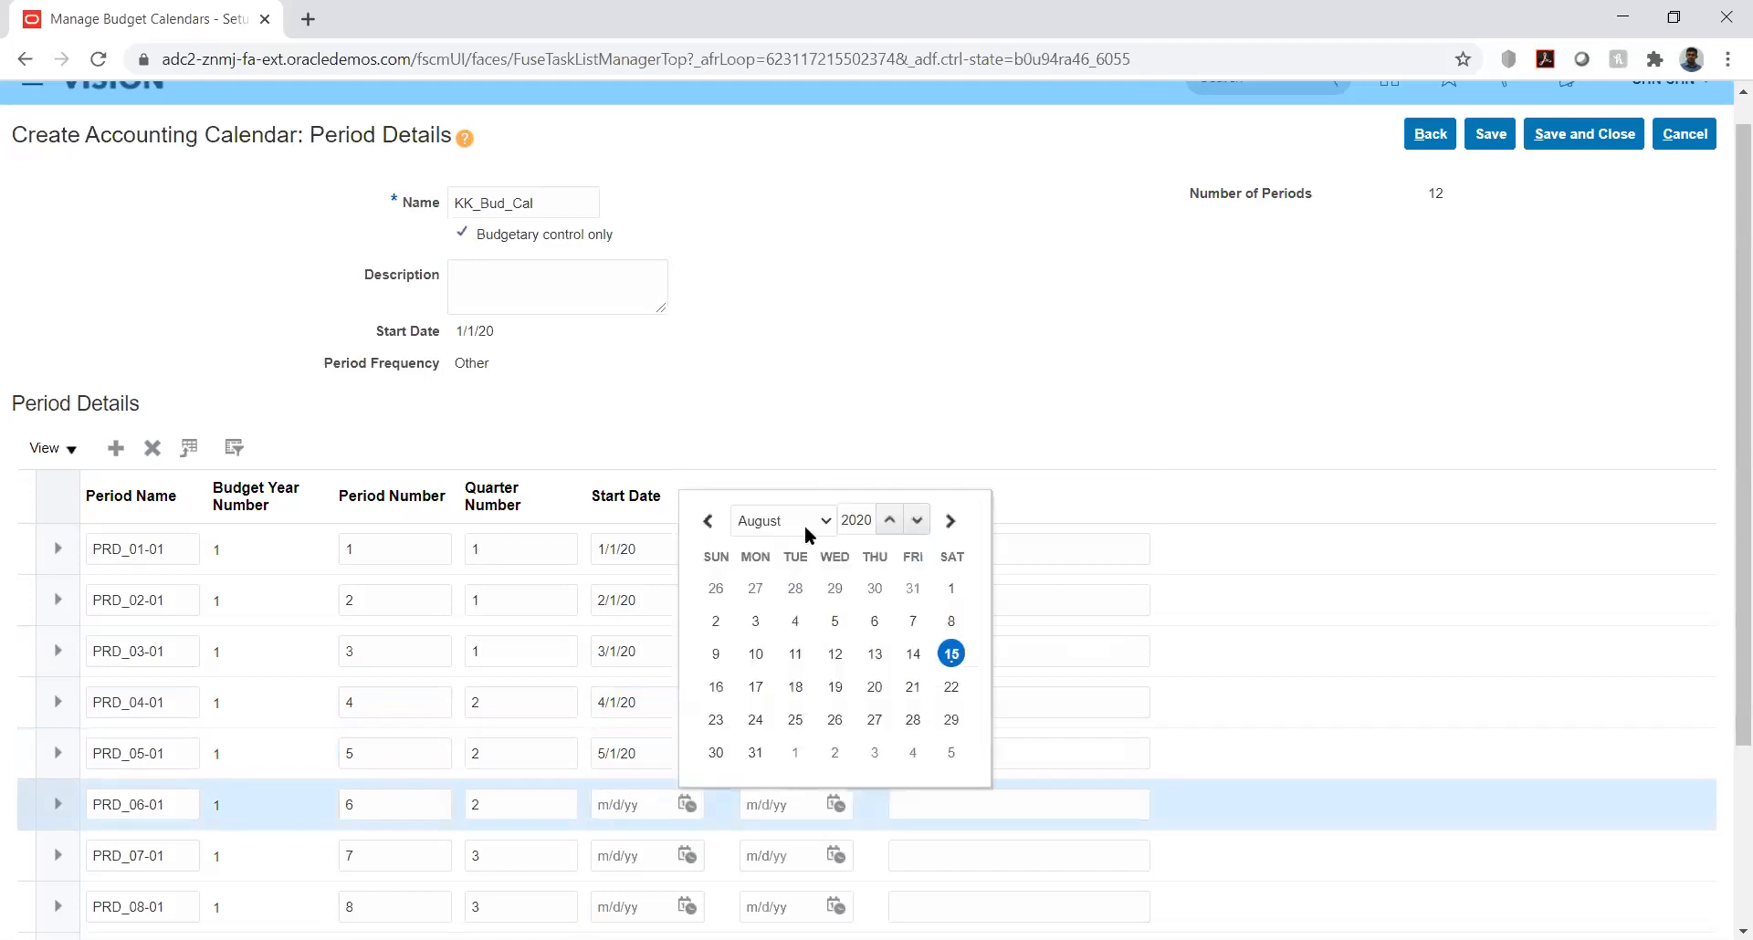
left_click(803, 518)
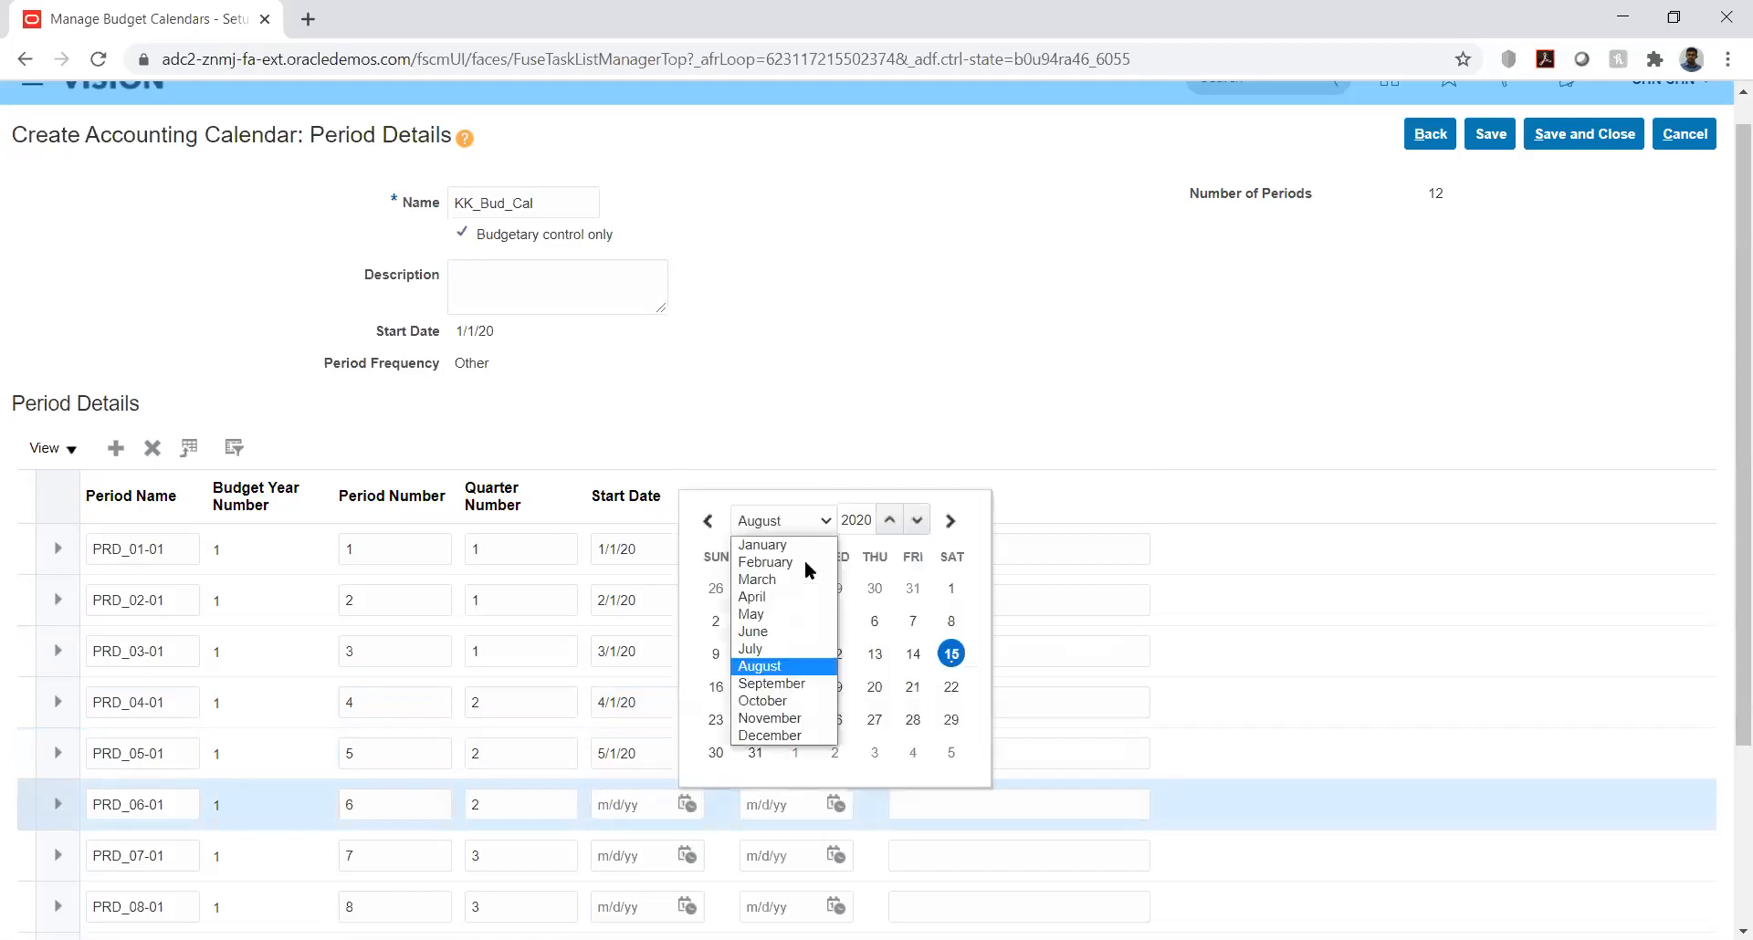
left_click(771, 632)
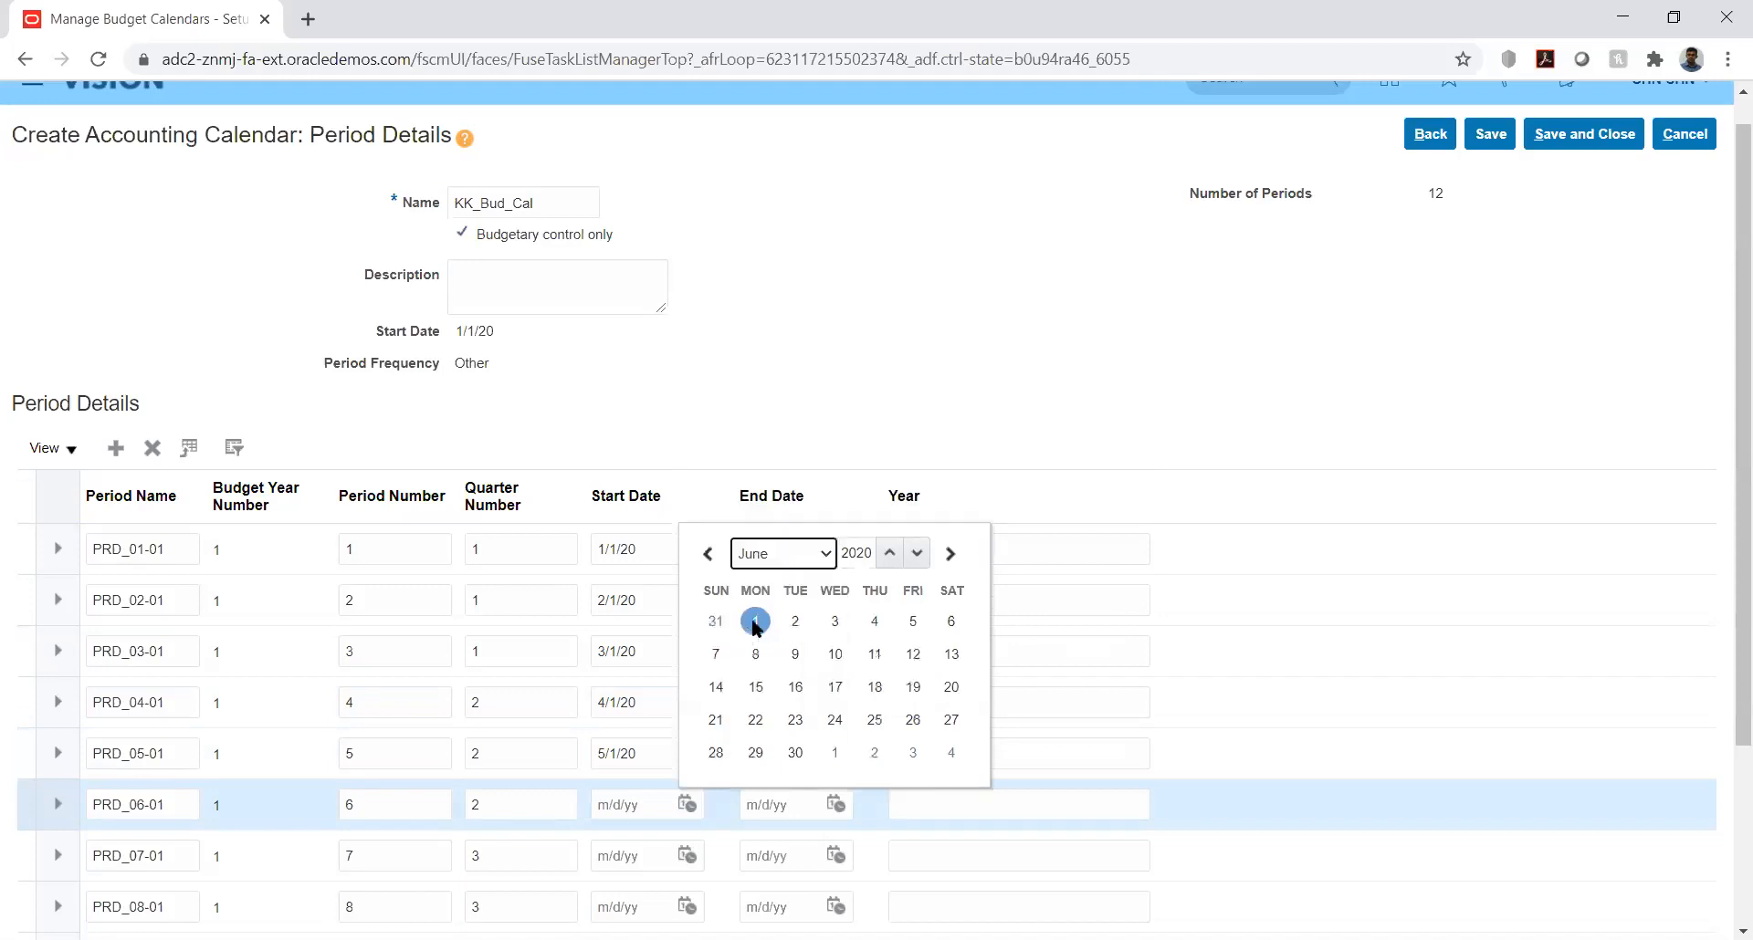
left_click(755, 623)
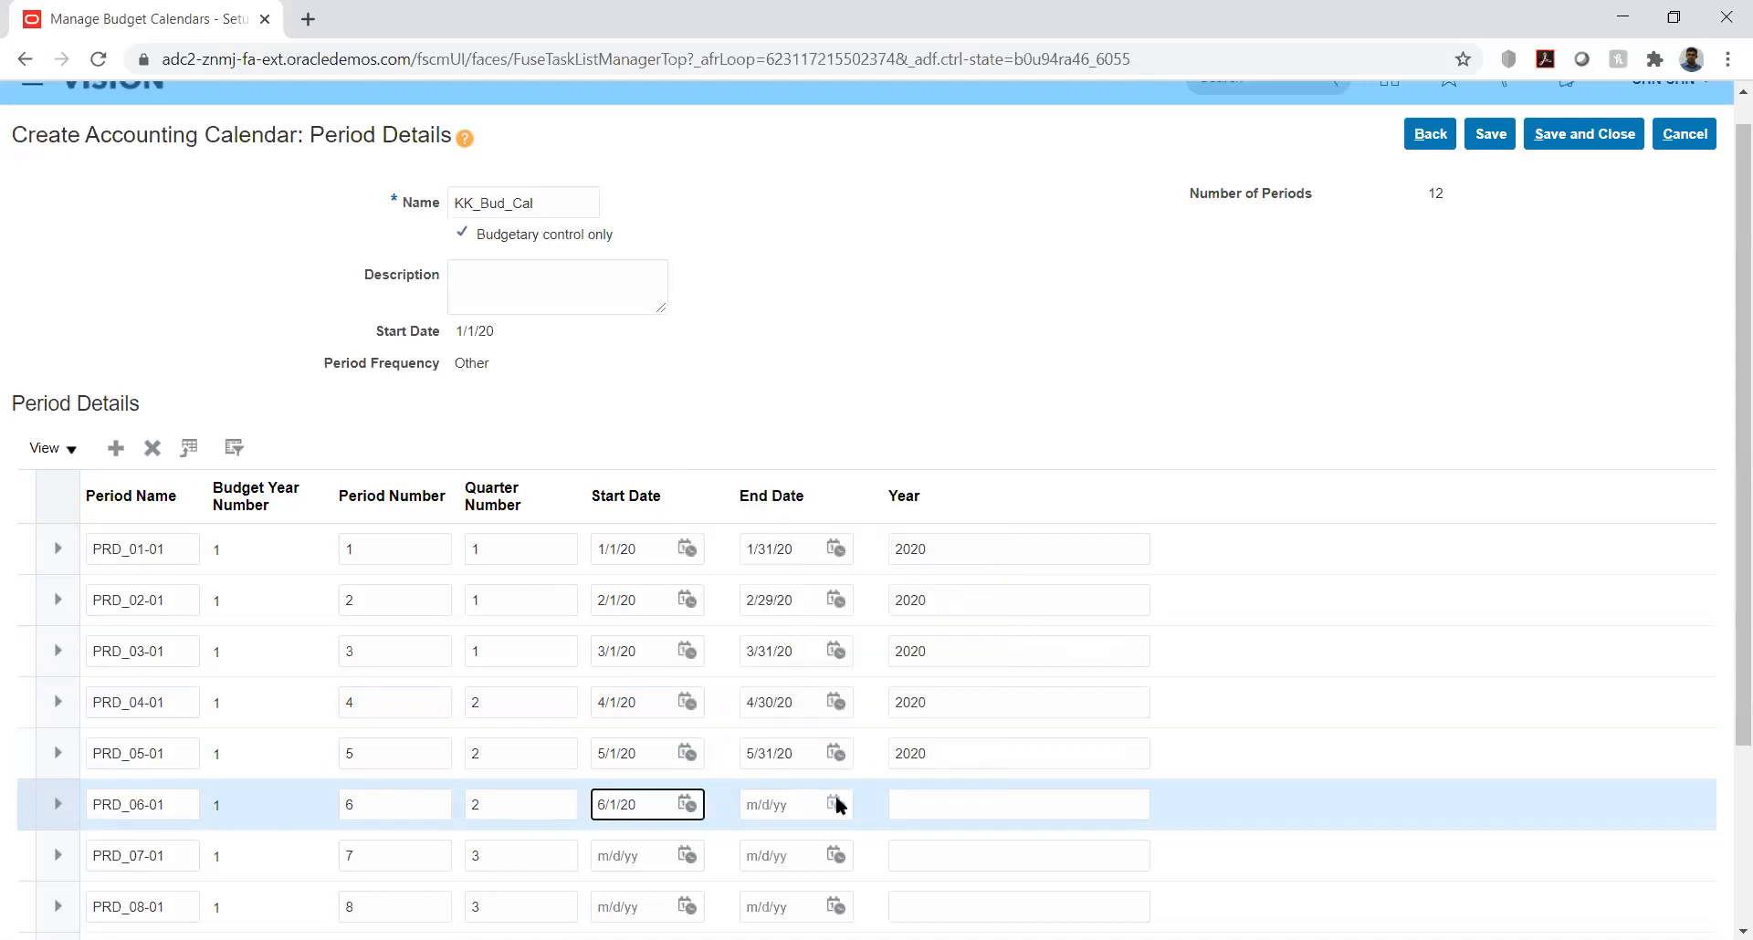
left_click(837, 805)
left_click(938, 521)
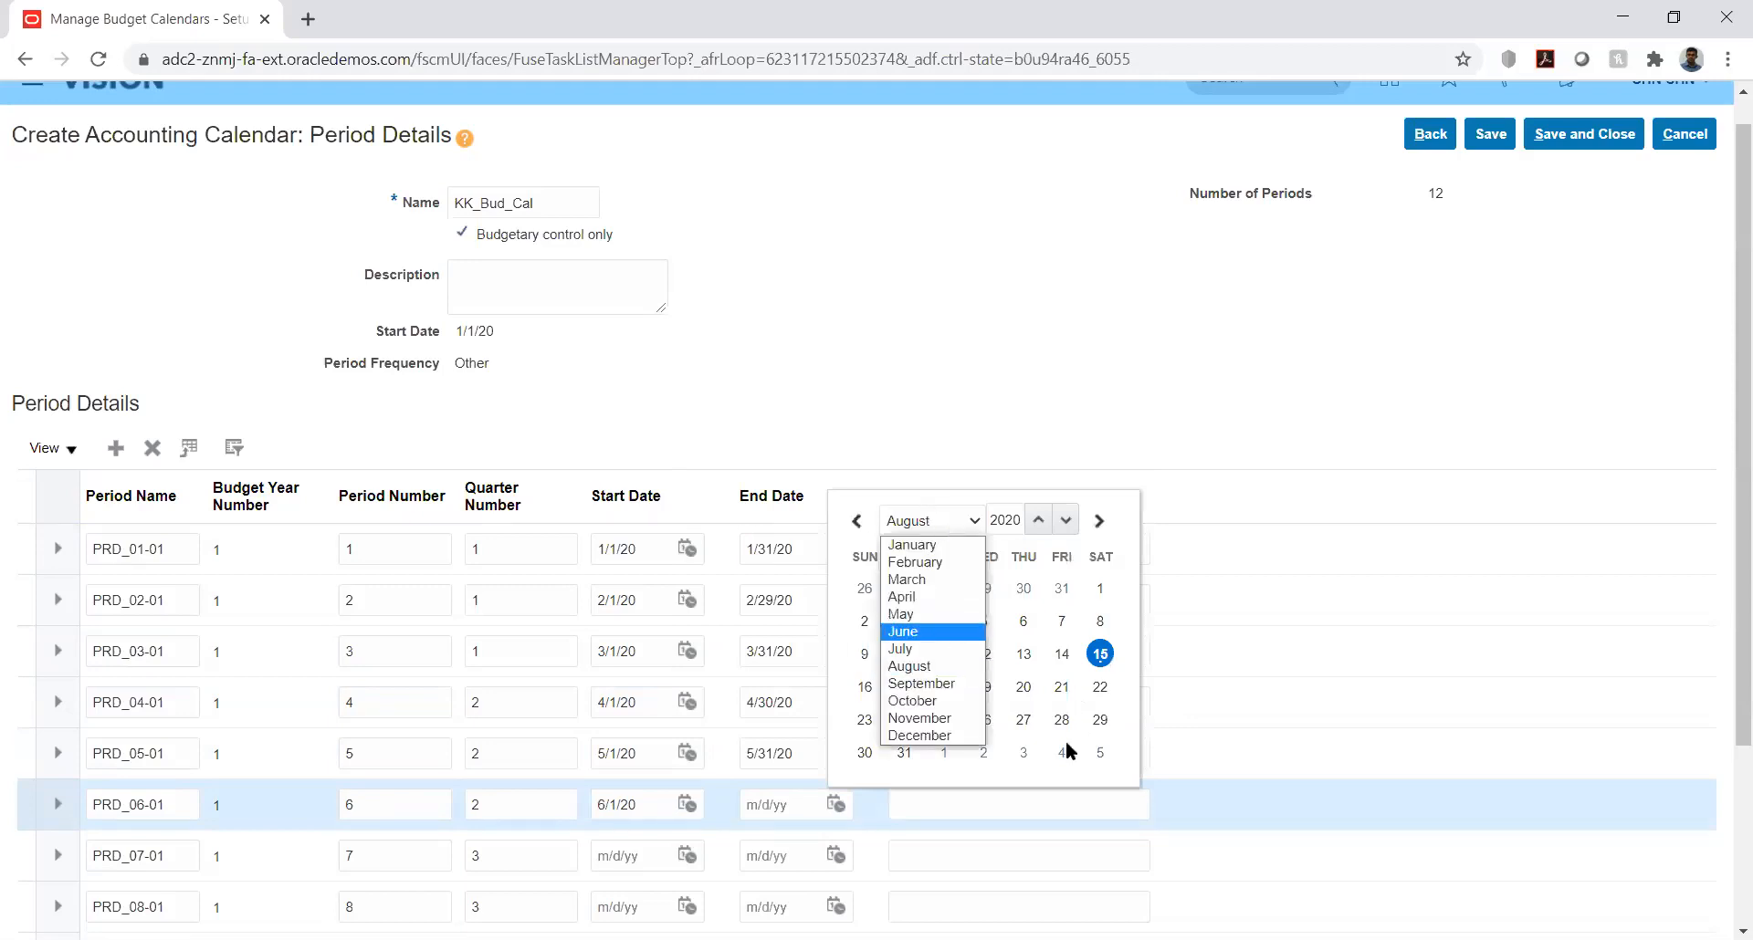
left_click(943, 631)
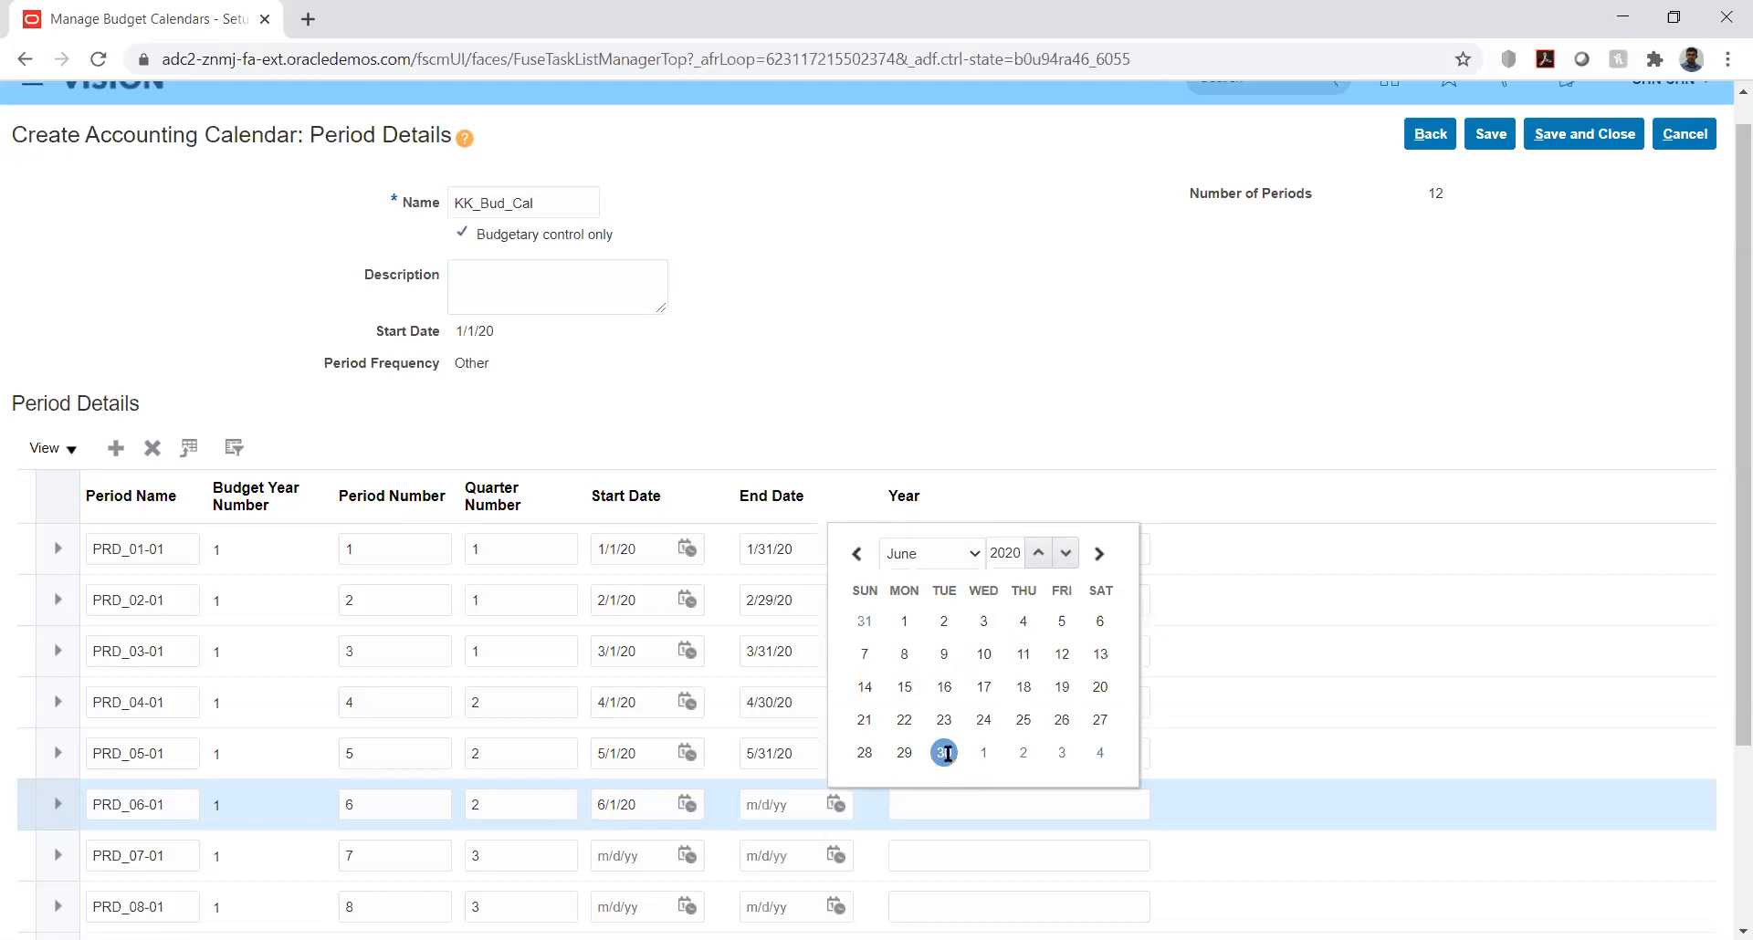
left_click(944, 754)
Step: Set period PRD_07-01 to start on 7/1/20 and end on 8/31/20
scroll(1725, 397, "down", 3)
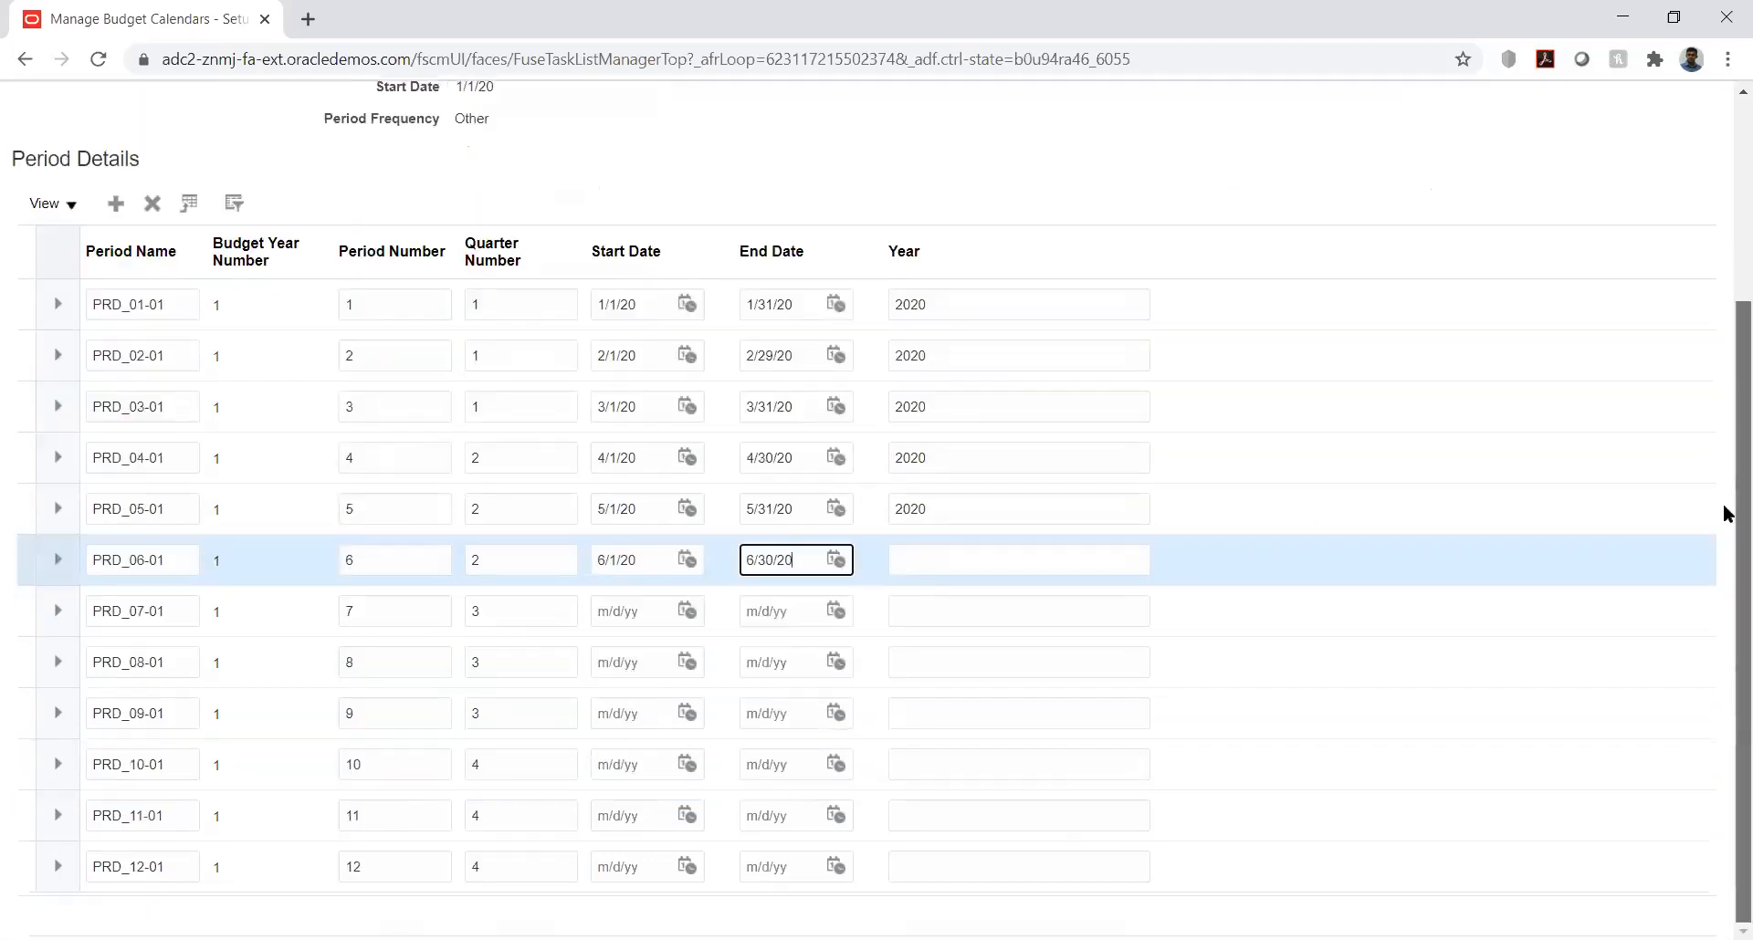
left_click(691, 611)
left_click(800, 650)
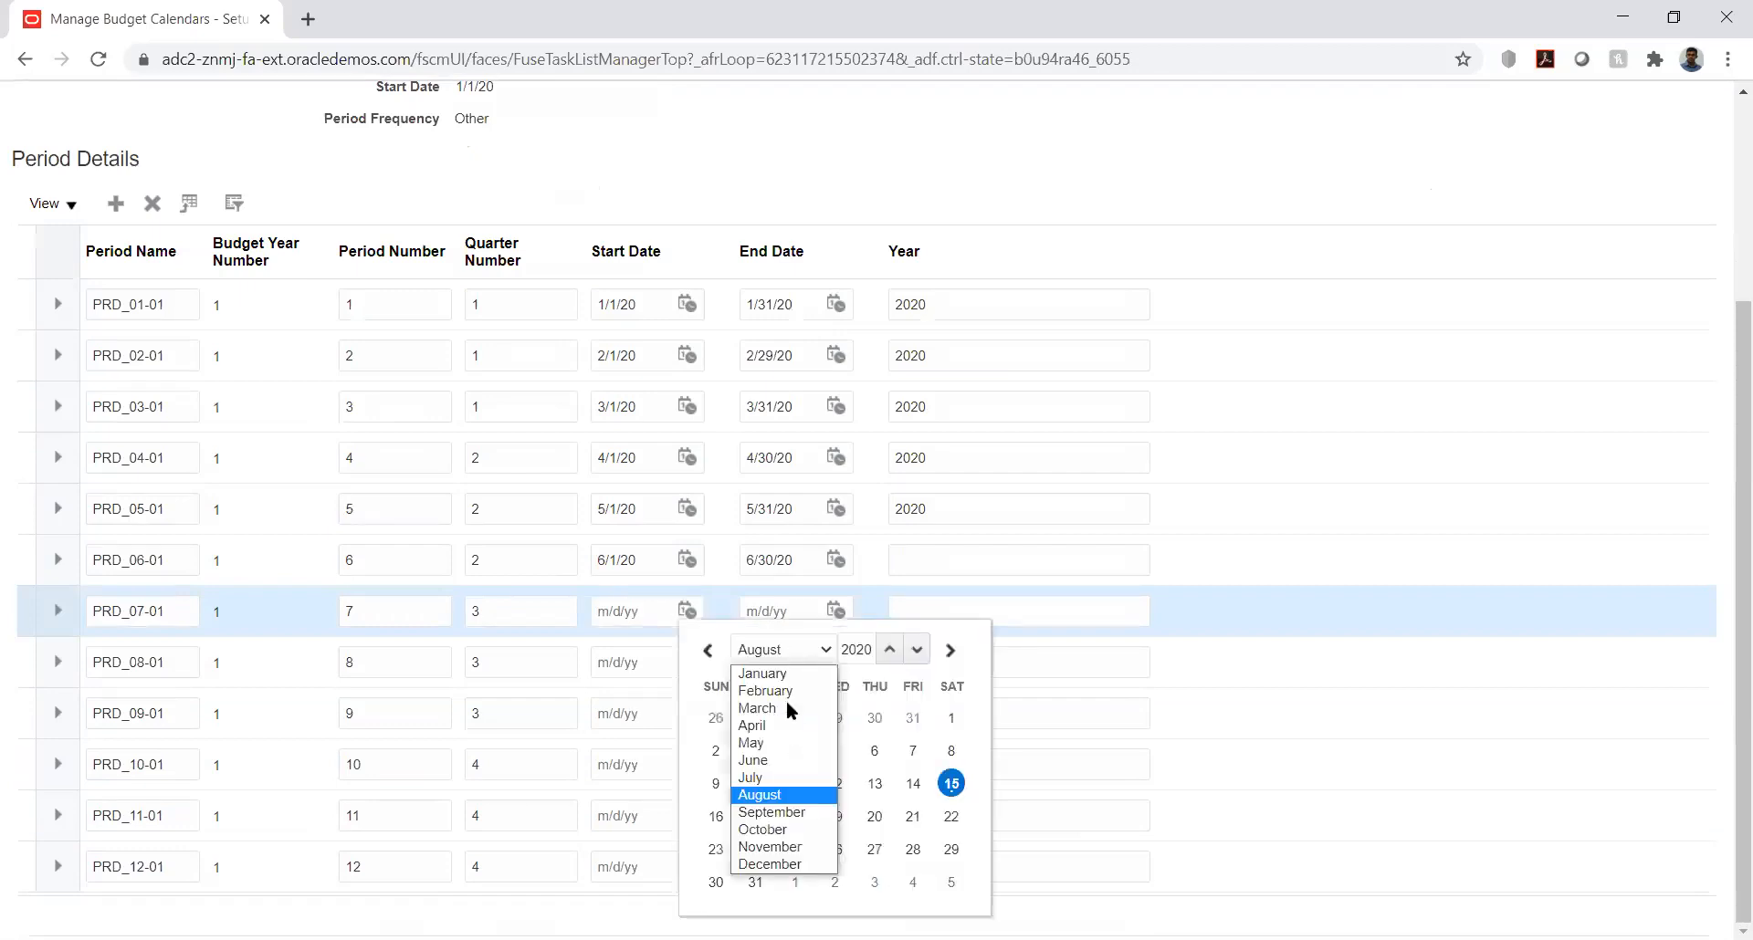
left_click(783, 777)
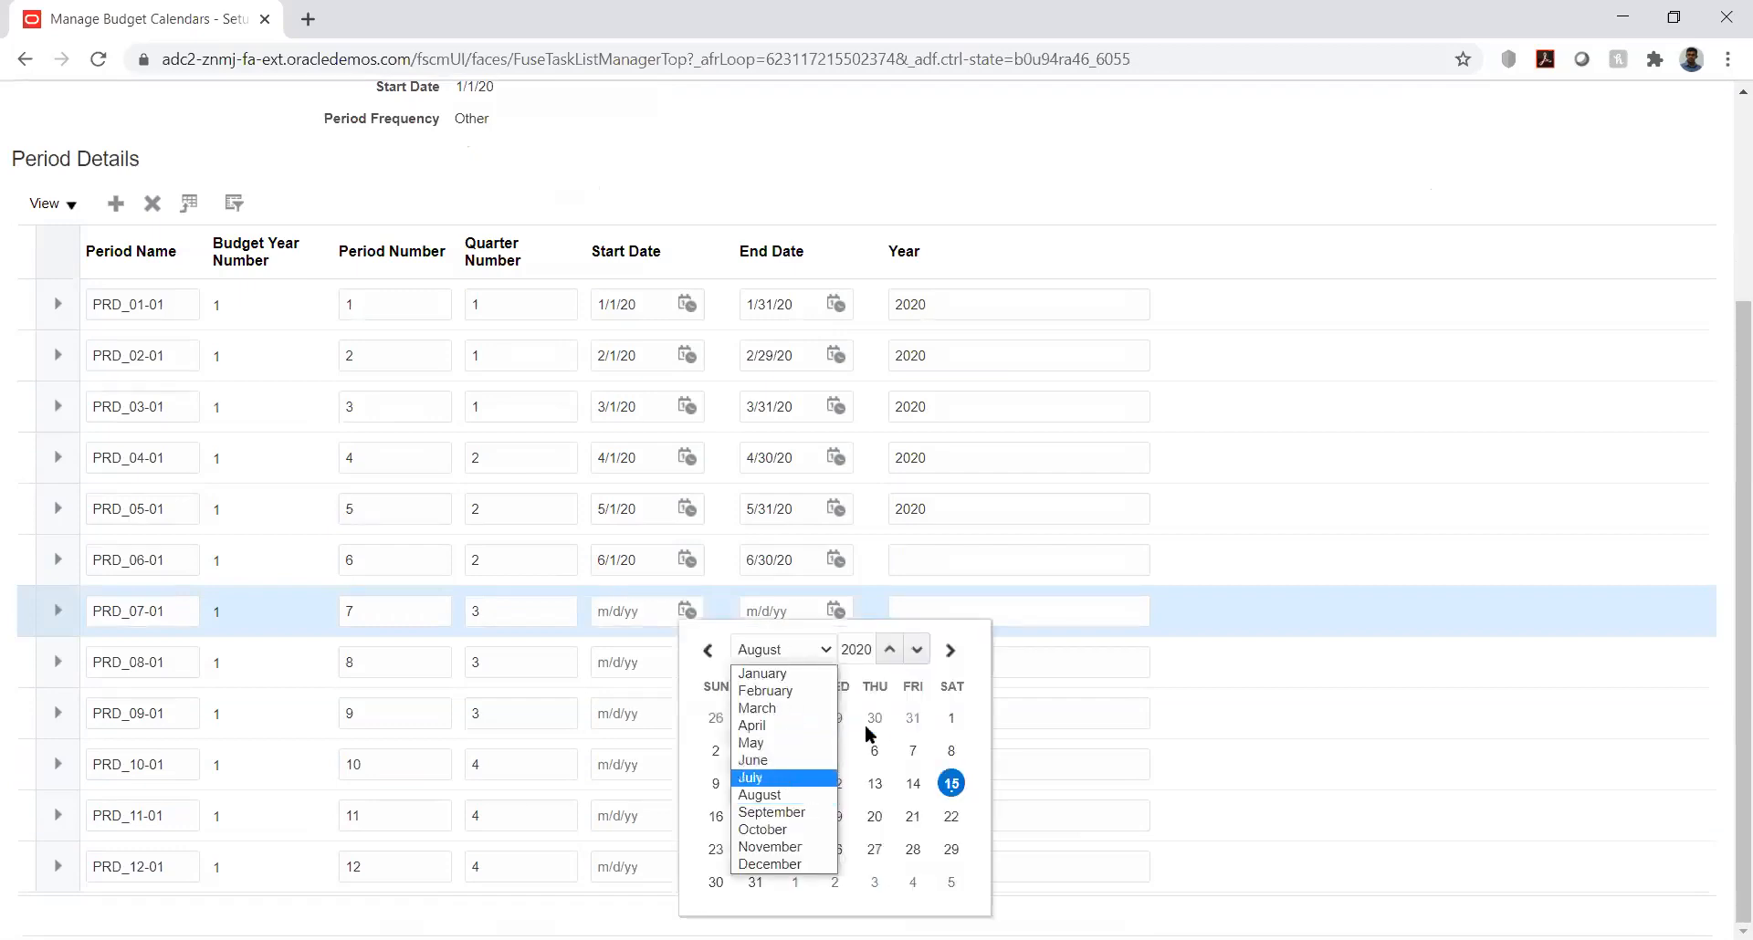
left_click(835, 718)
left_click(834, 609)
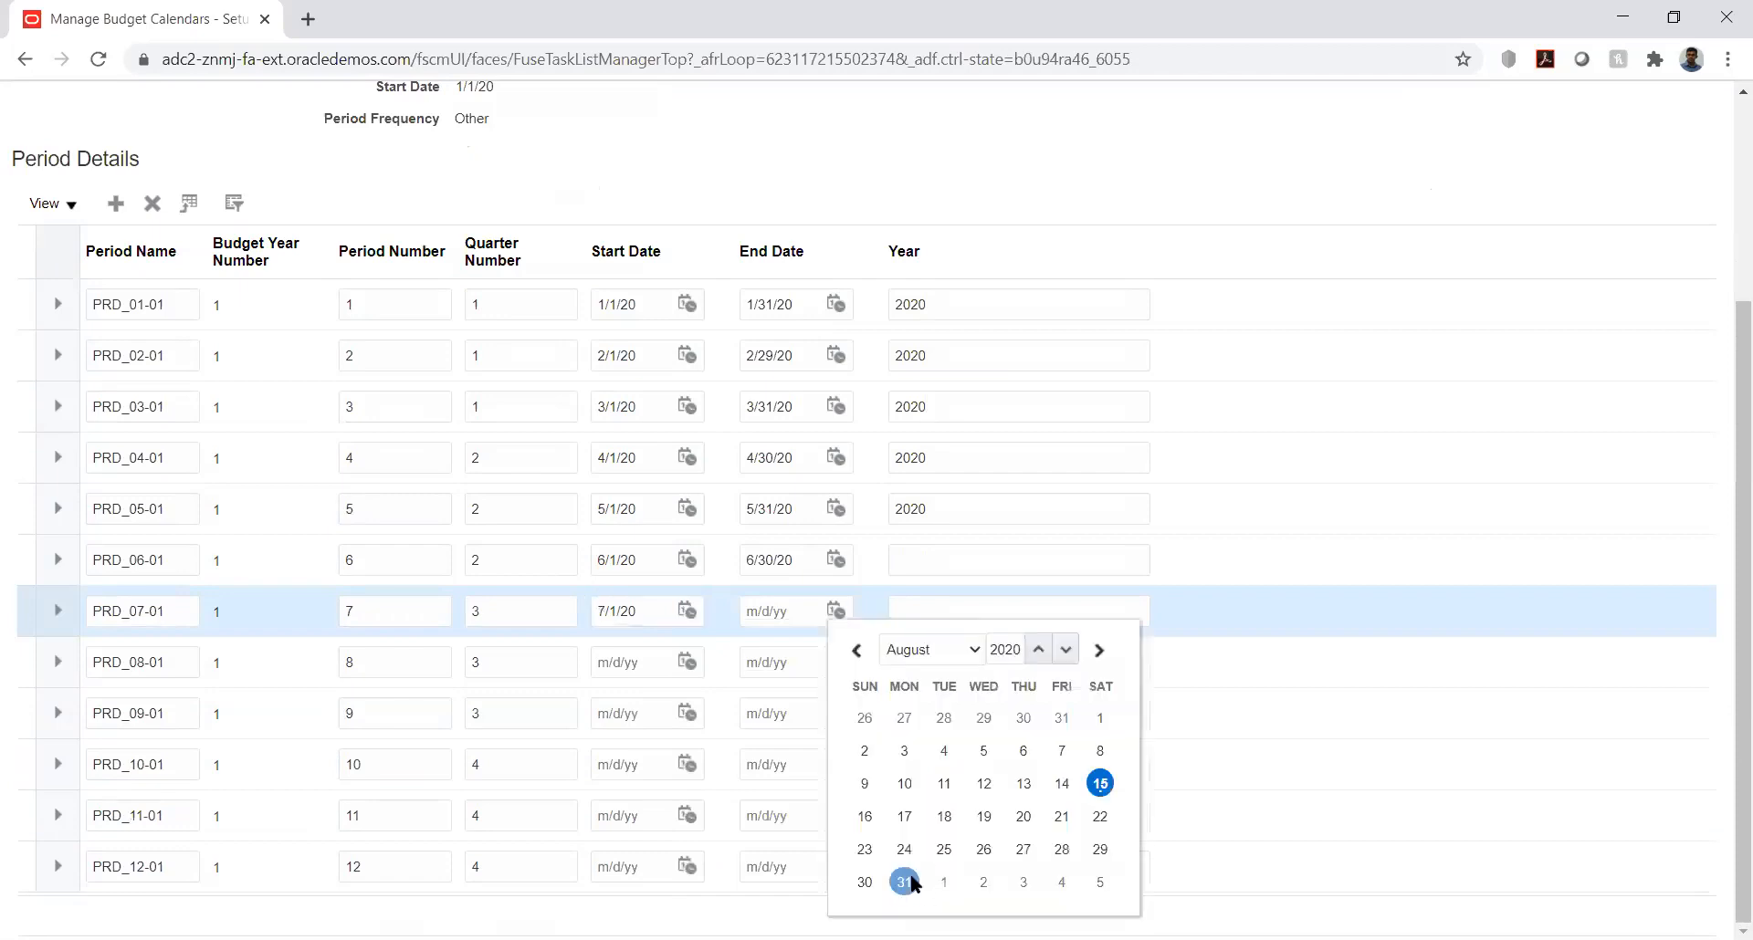
left_click(905, 882)
Step: Set period PRD_08-01 to start on 8/1/20 and end on 8/31/20
left_click(690, 657)
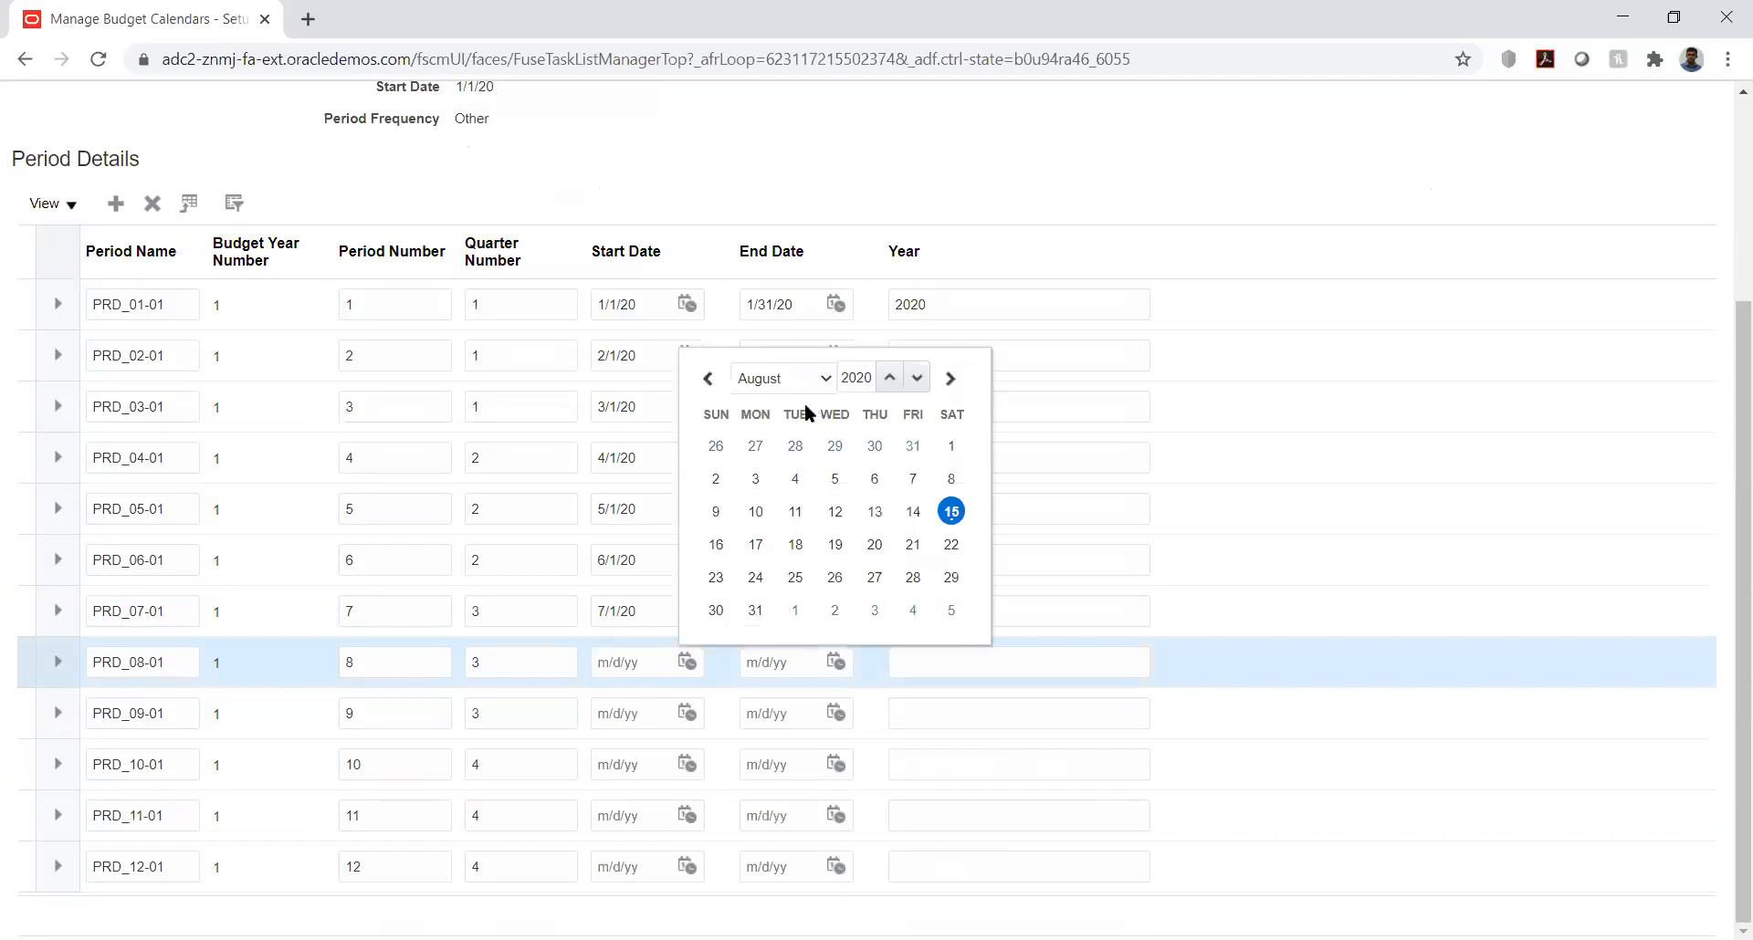
left_click(951, 446)
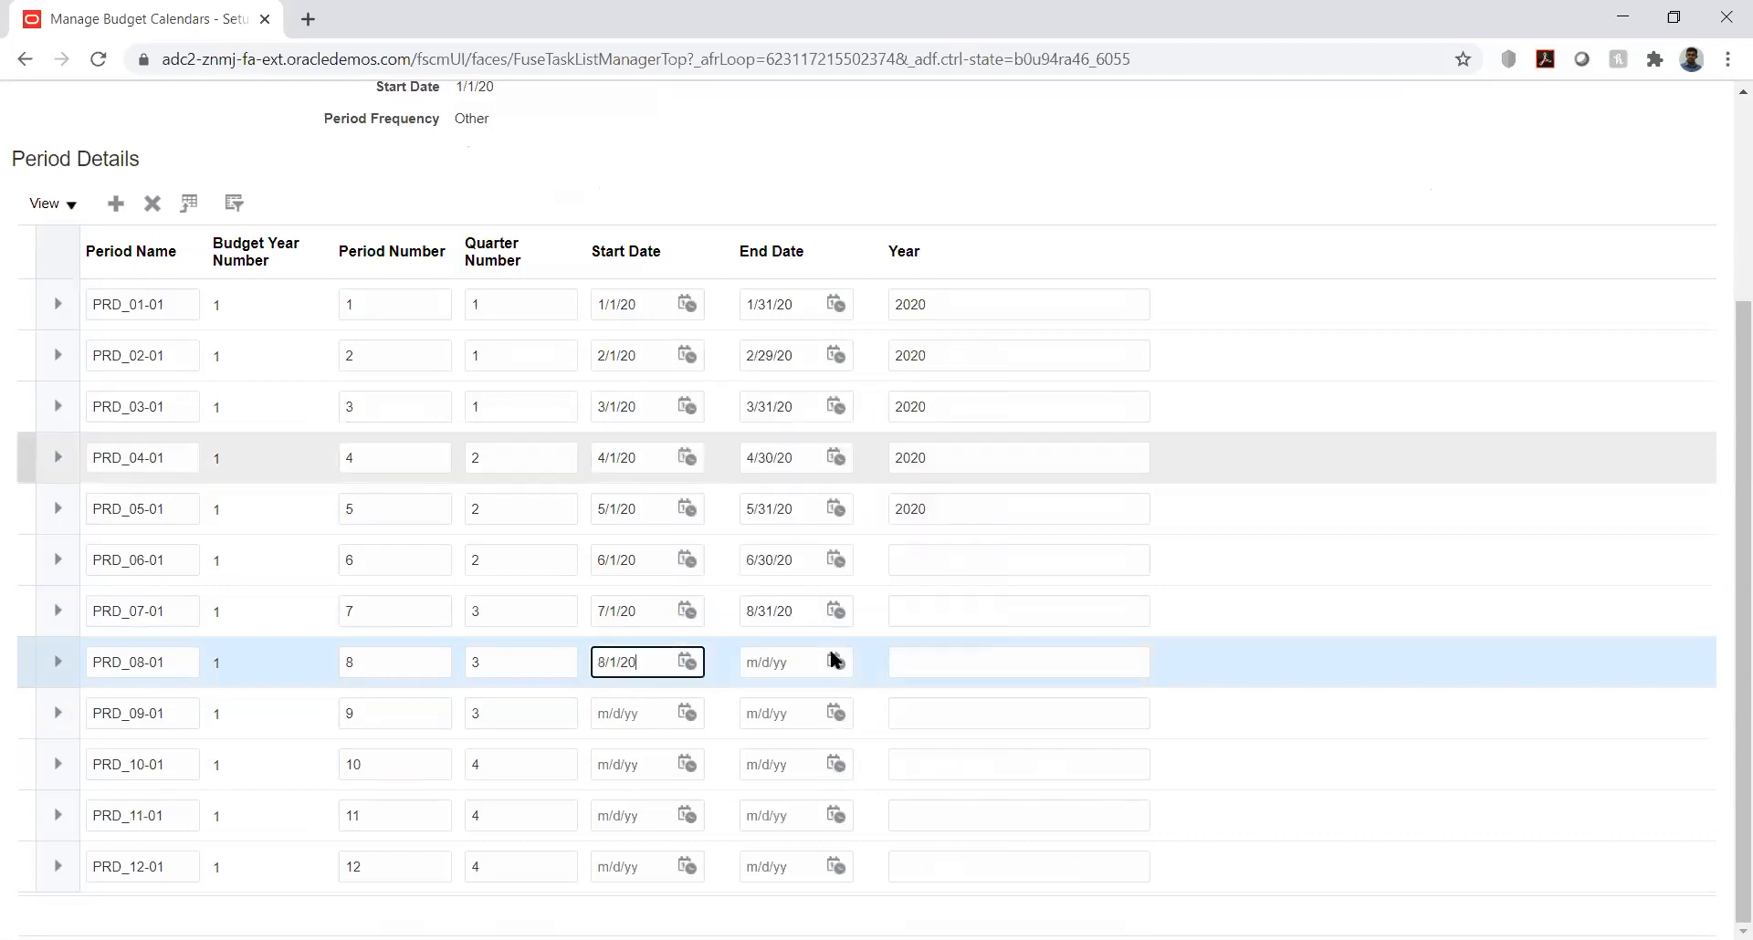
left_click(836, 661)
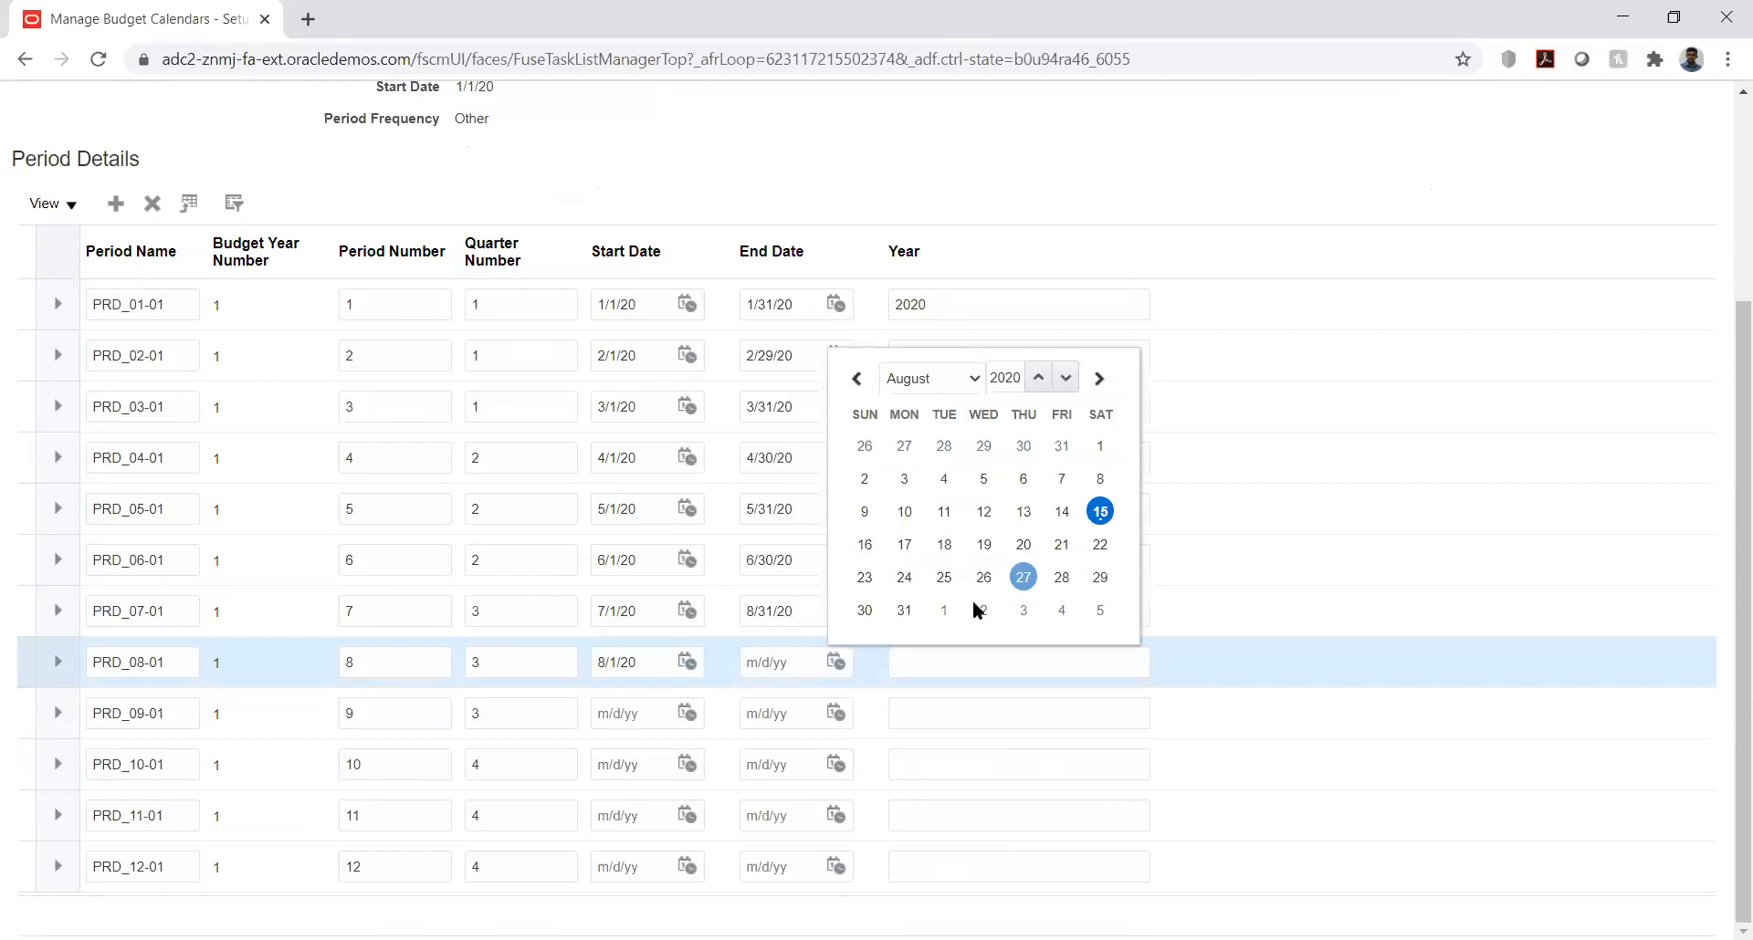
Step: Set period PRD_09-01 to start on 9/1/20 and end on 8/31/20
left_click(689, 712)
left_click(792, 428)
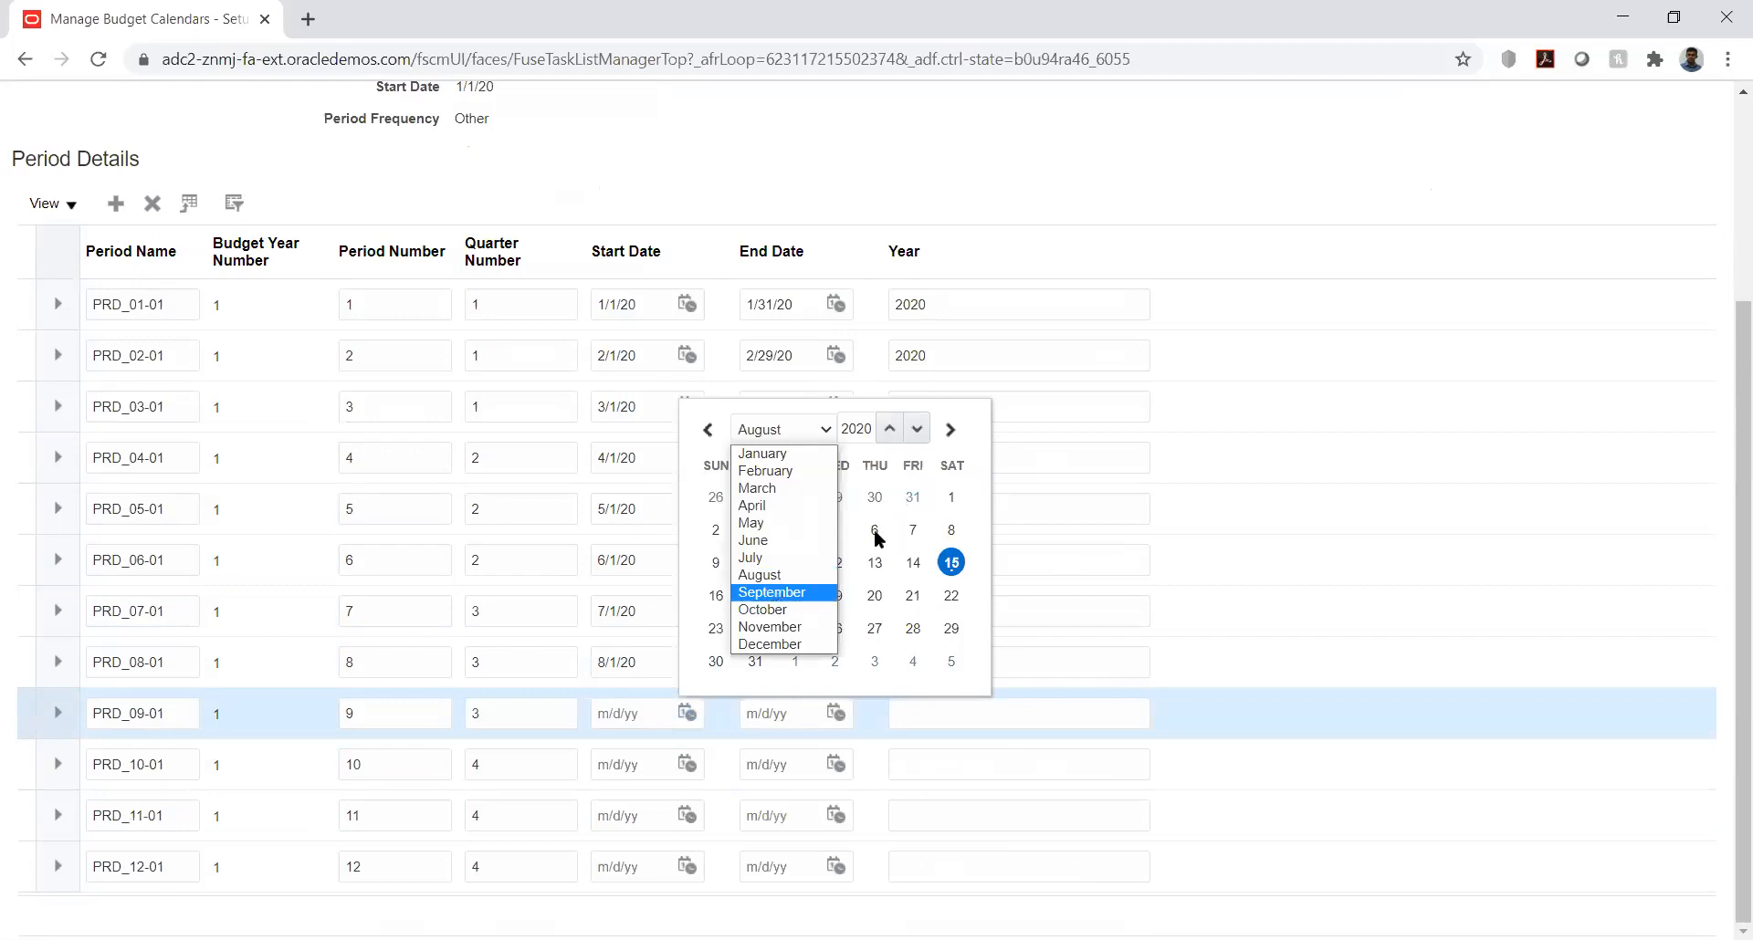
left_click(774, 593)
left_click(795, 529)
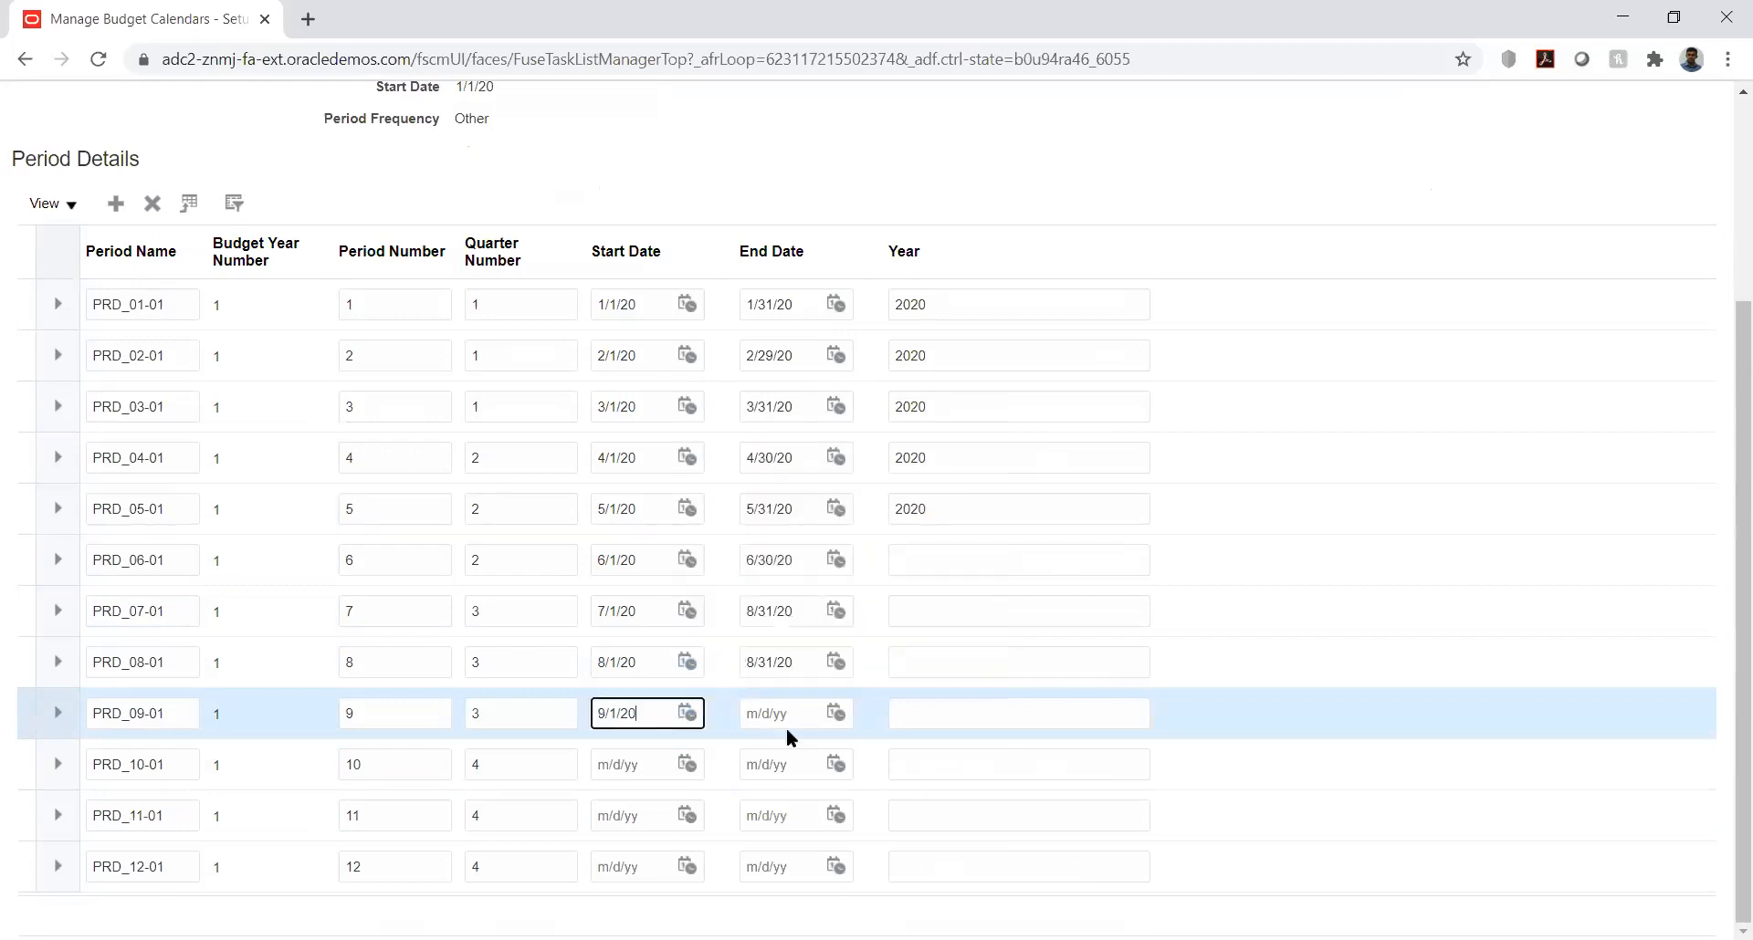
left_click(836, 712)
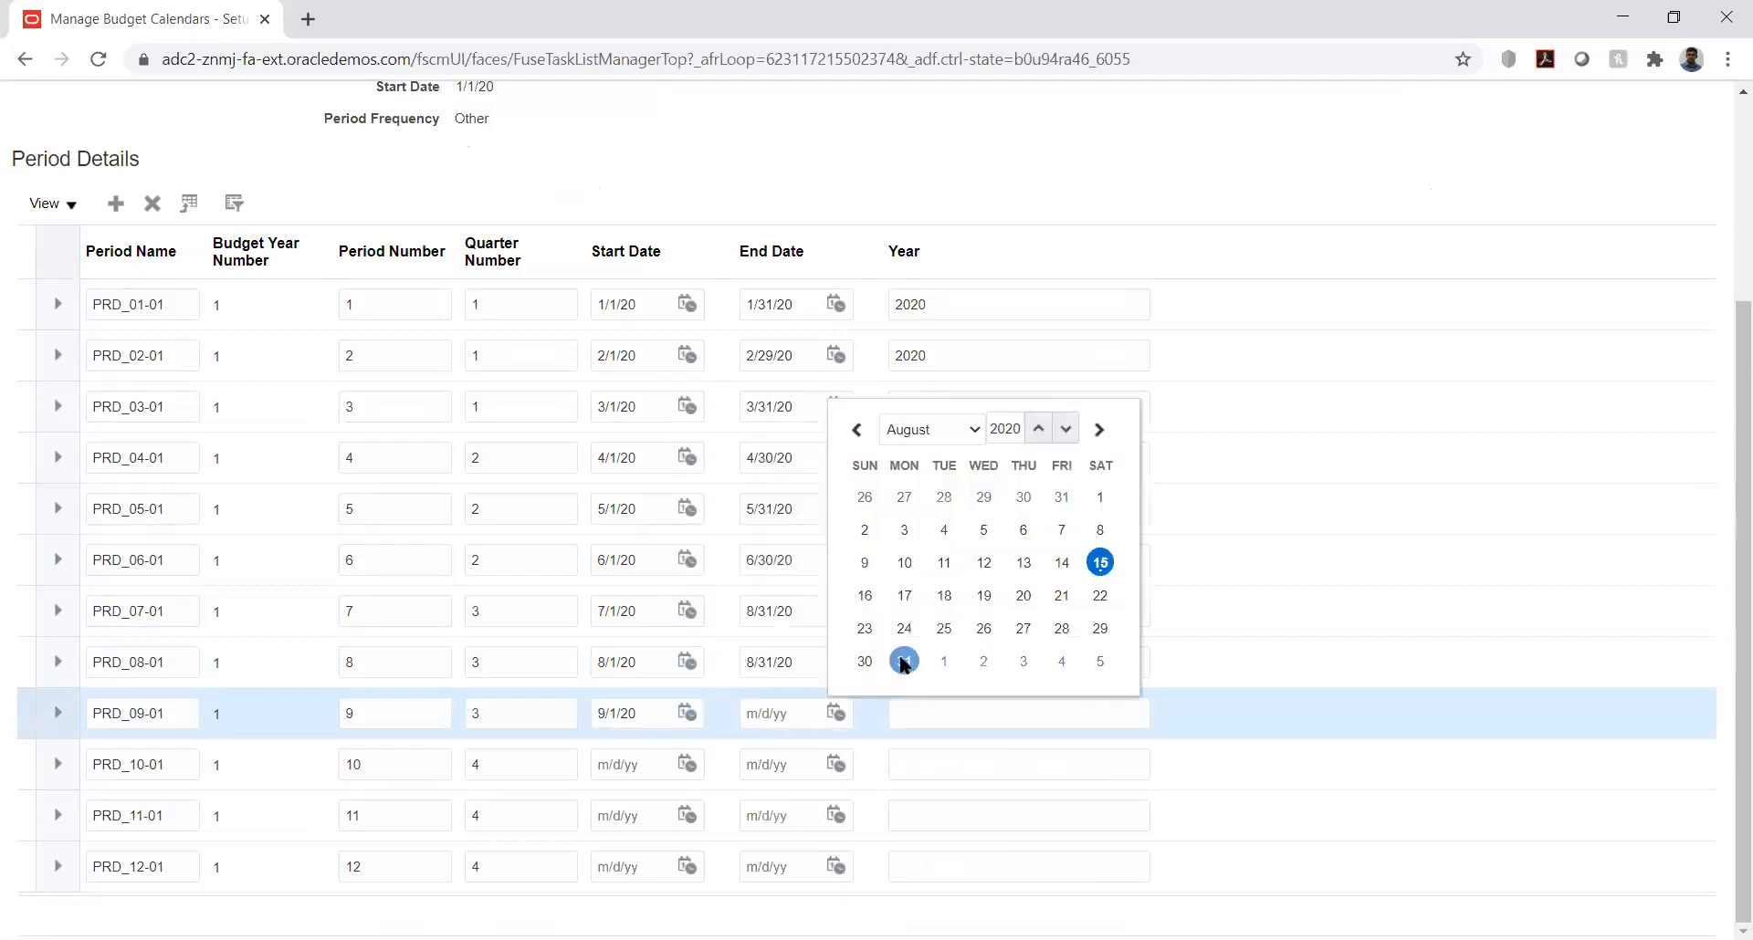
left_click(906, 664)
Step: Set period PRD_10-01 to start on 8/1/20 and end on 8/31/20
left_click(691, 761)
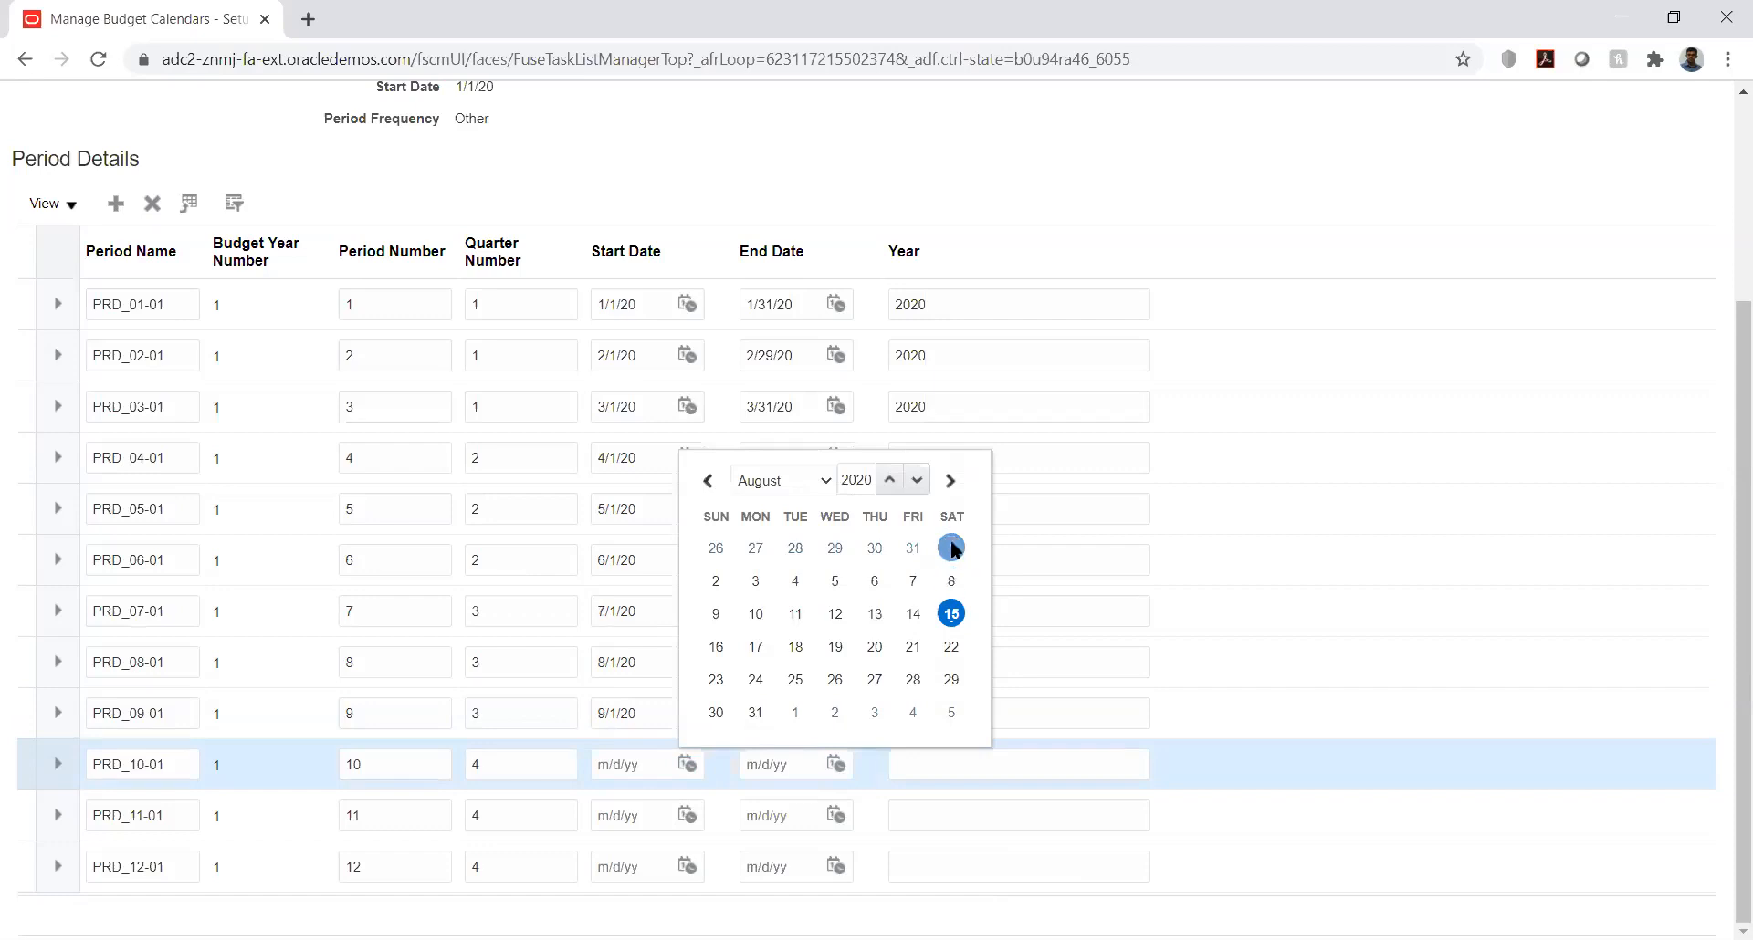
left_click(951, 548)
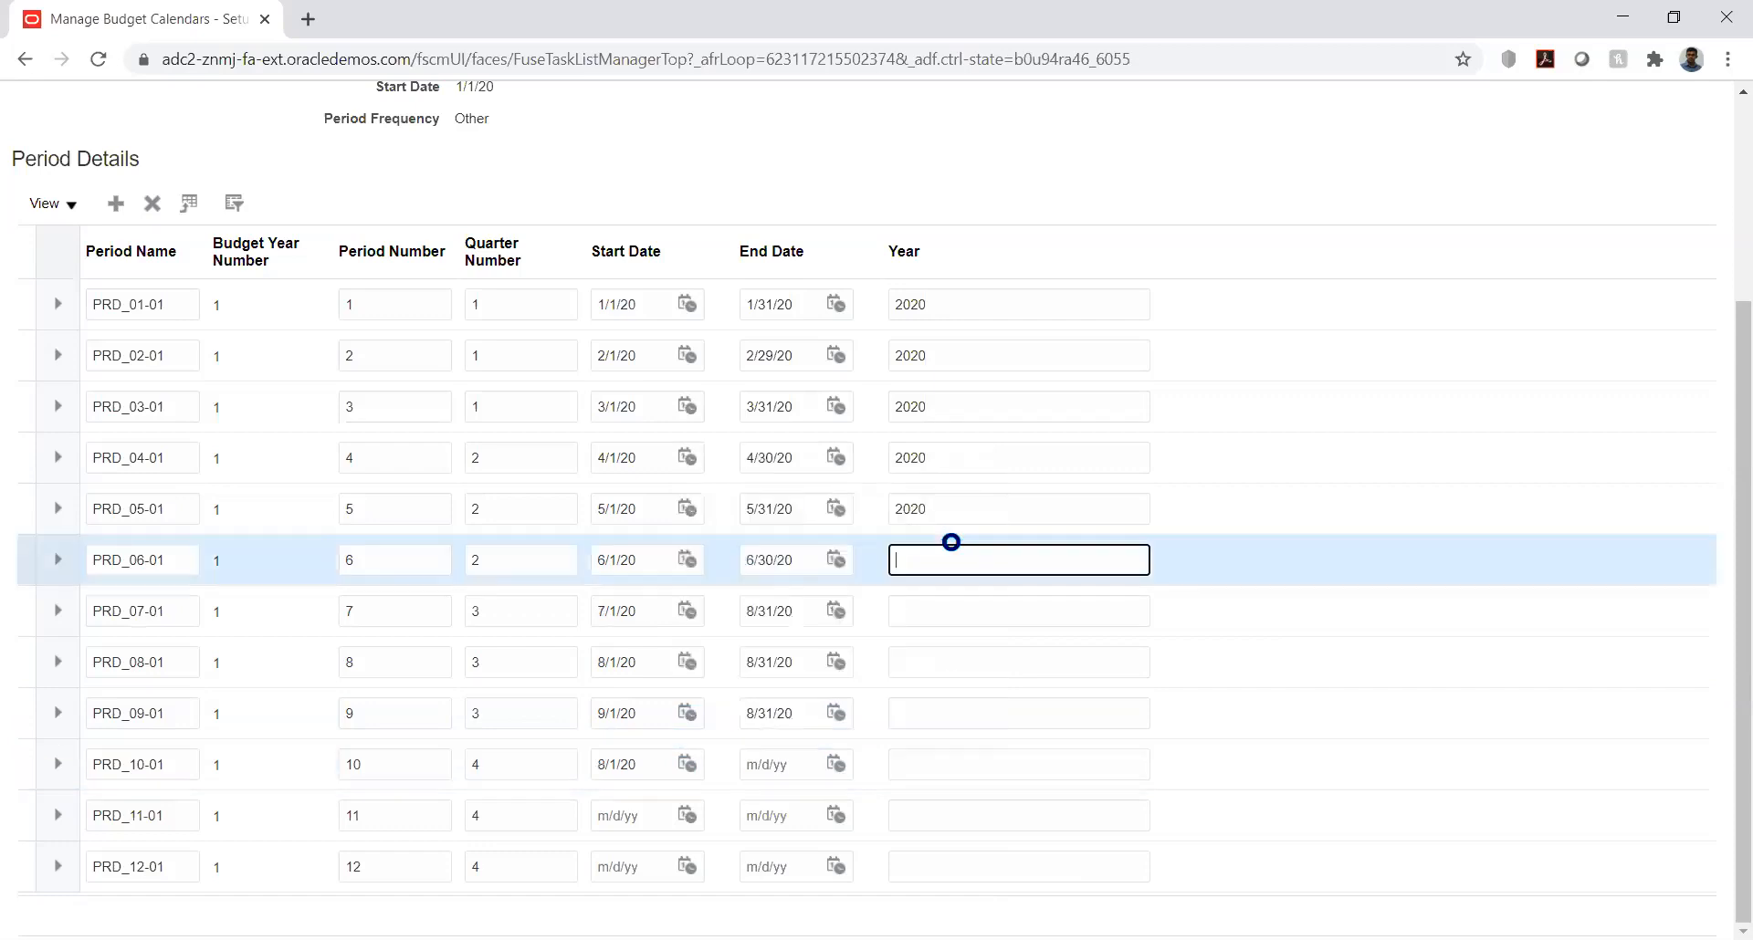
left_click(835, 763)
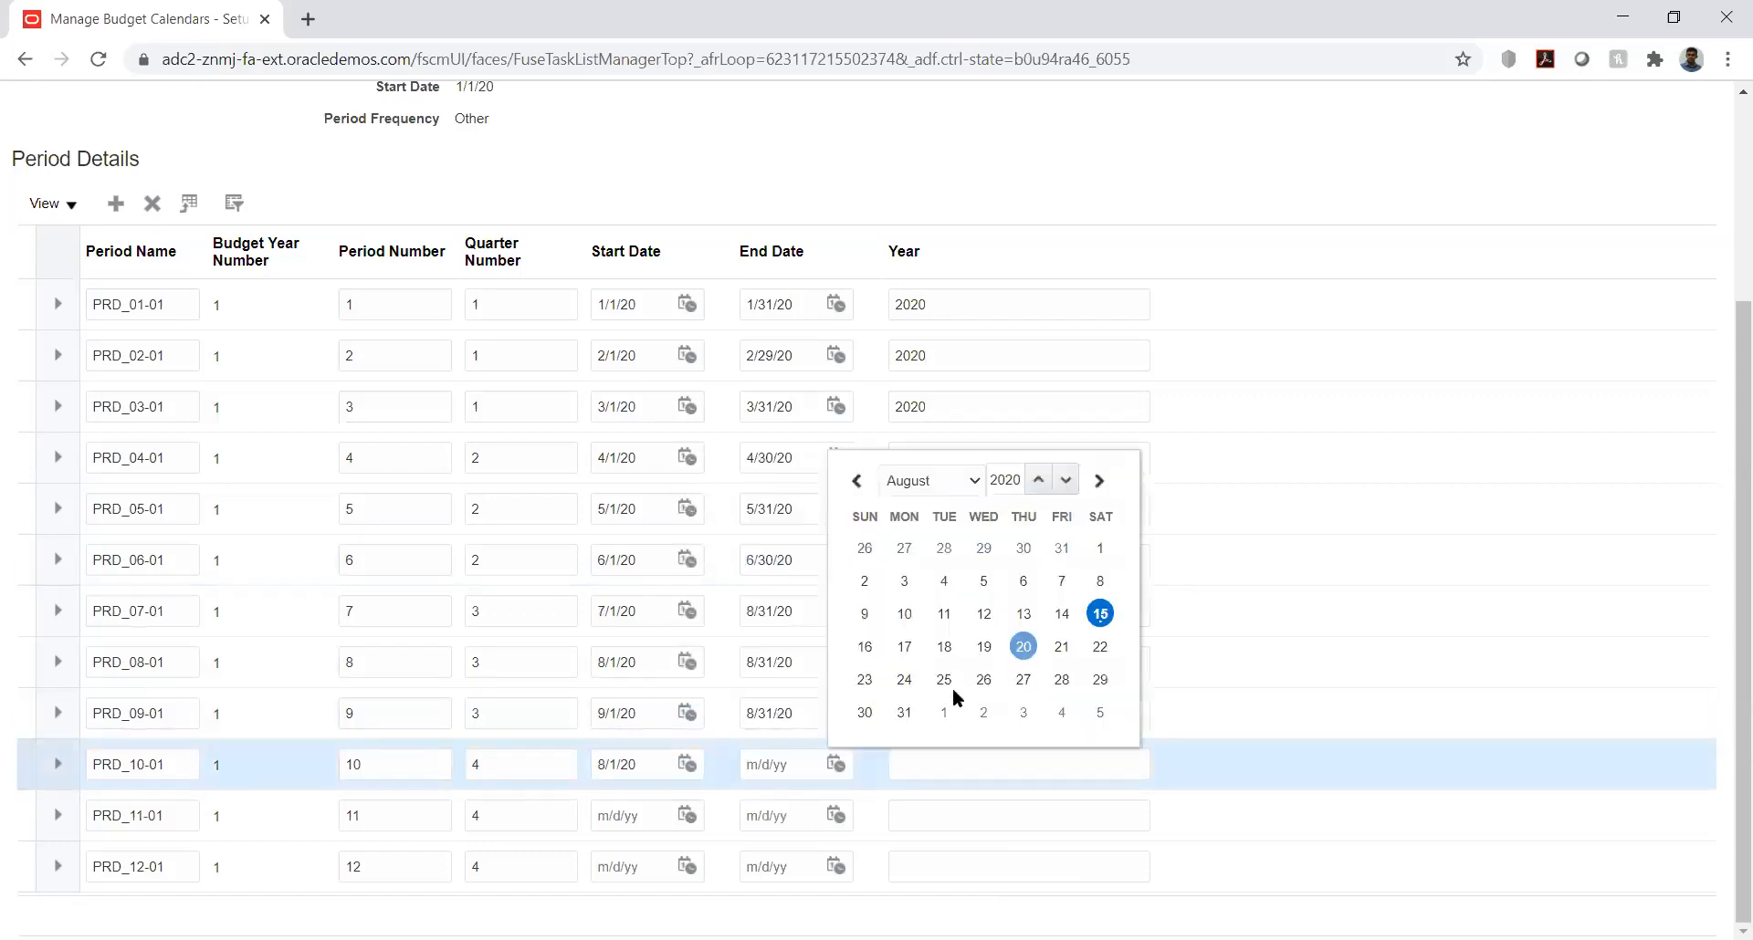
left_click(903, 712)
Step: Set period PRD_11-01 to start on 8/1/20 and end on 8/31/20
left_click(692, 812)
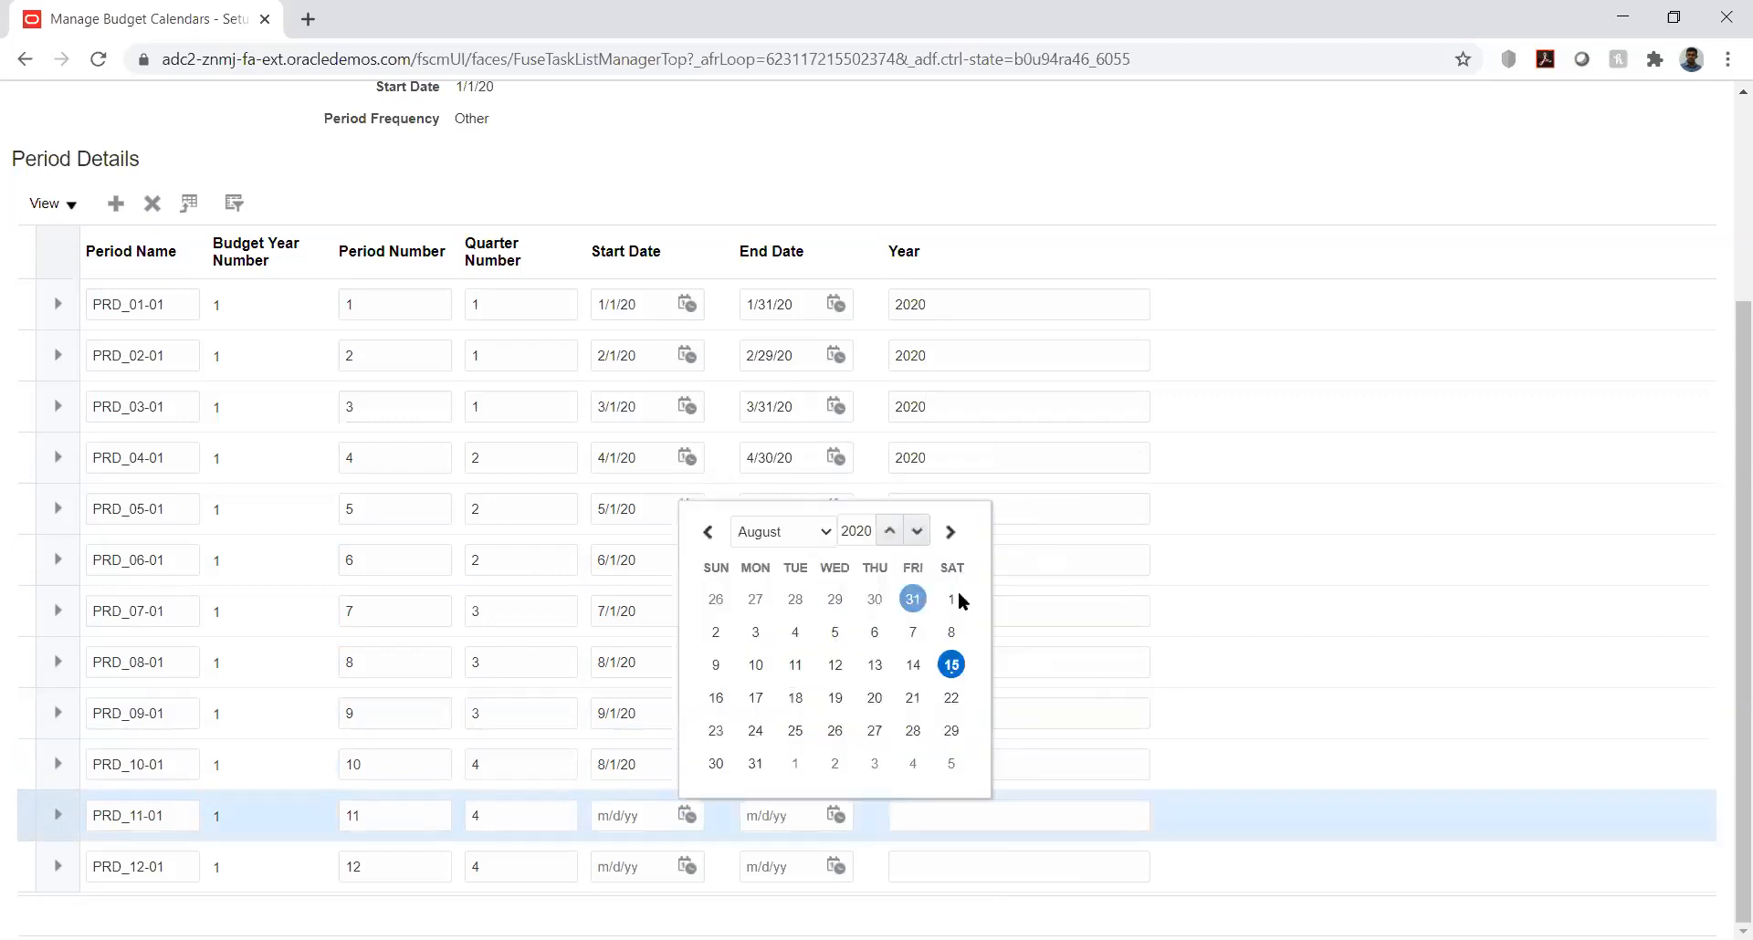
left_click(953, 594)
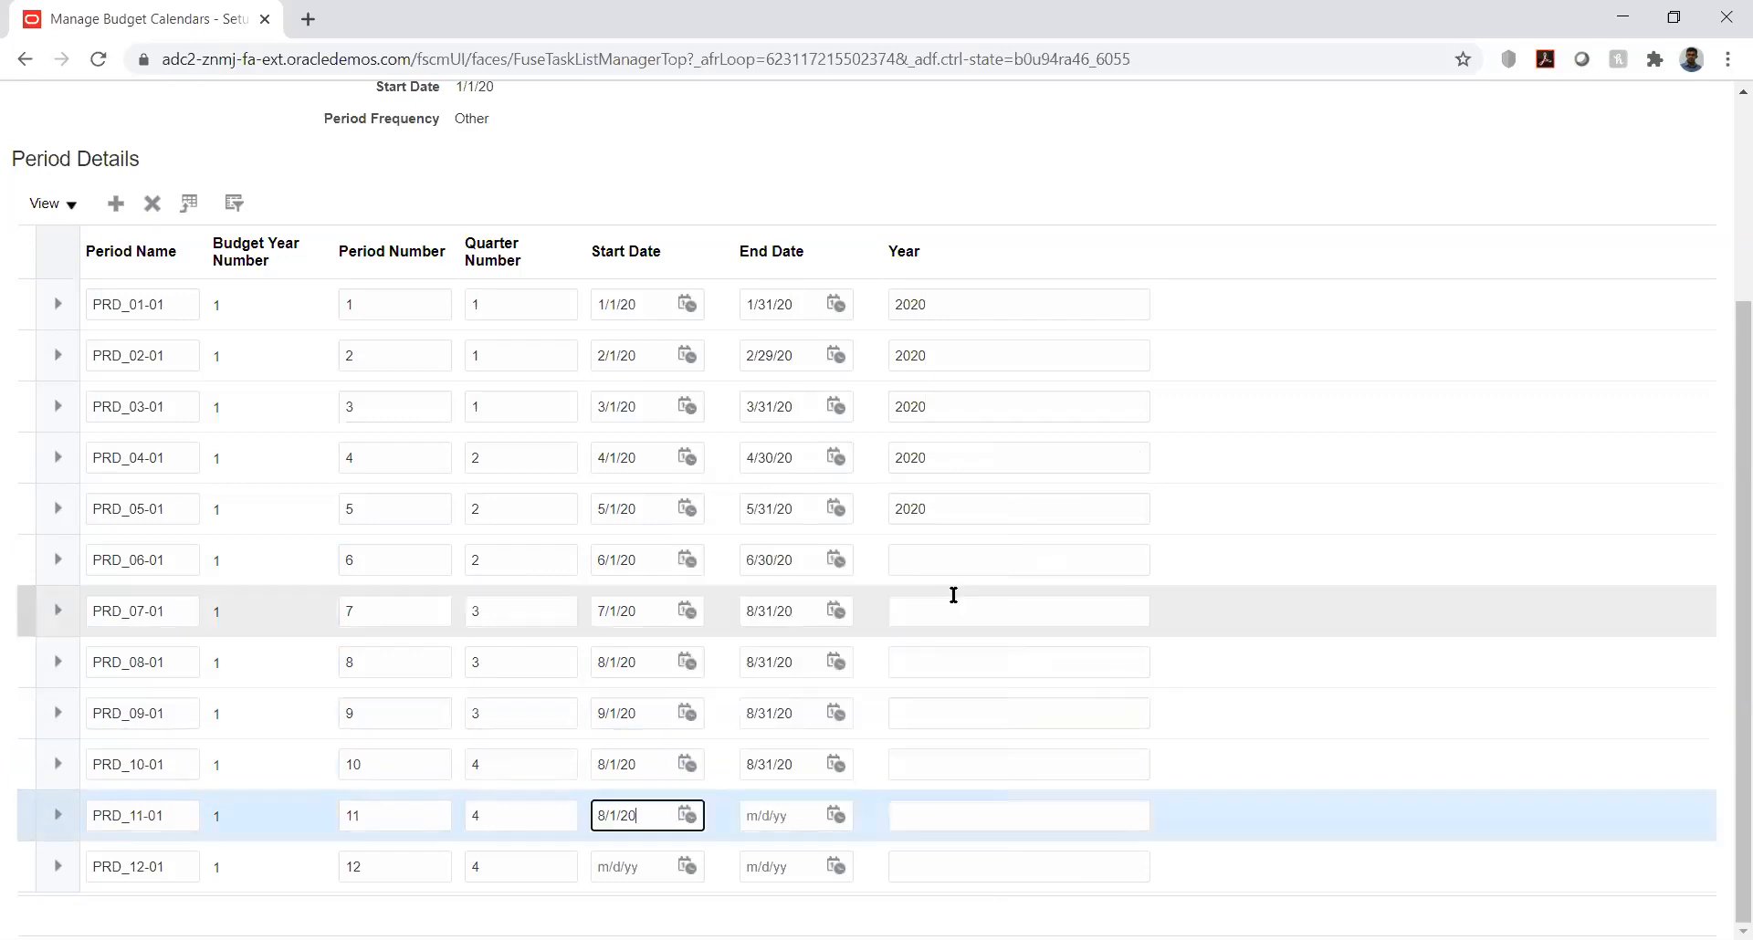
left_click(836, 814)
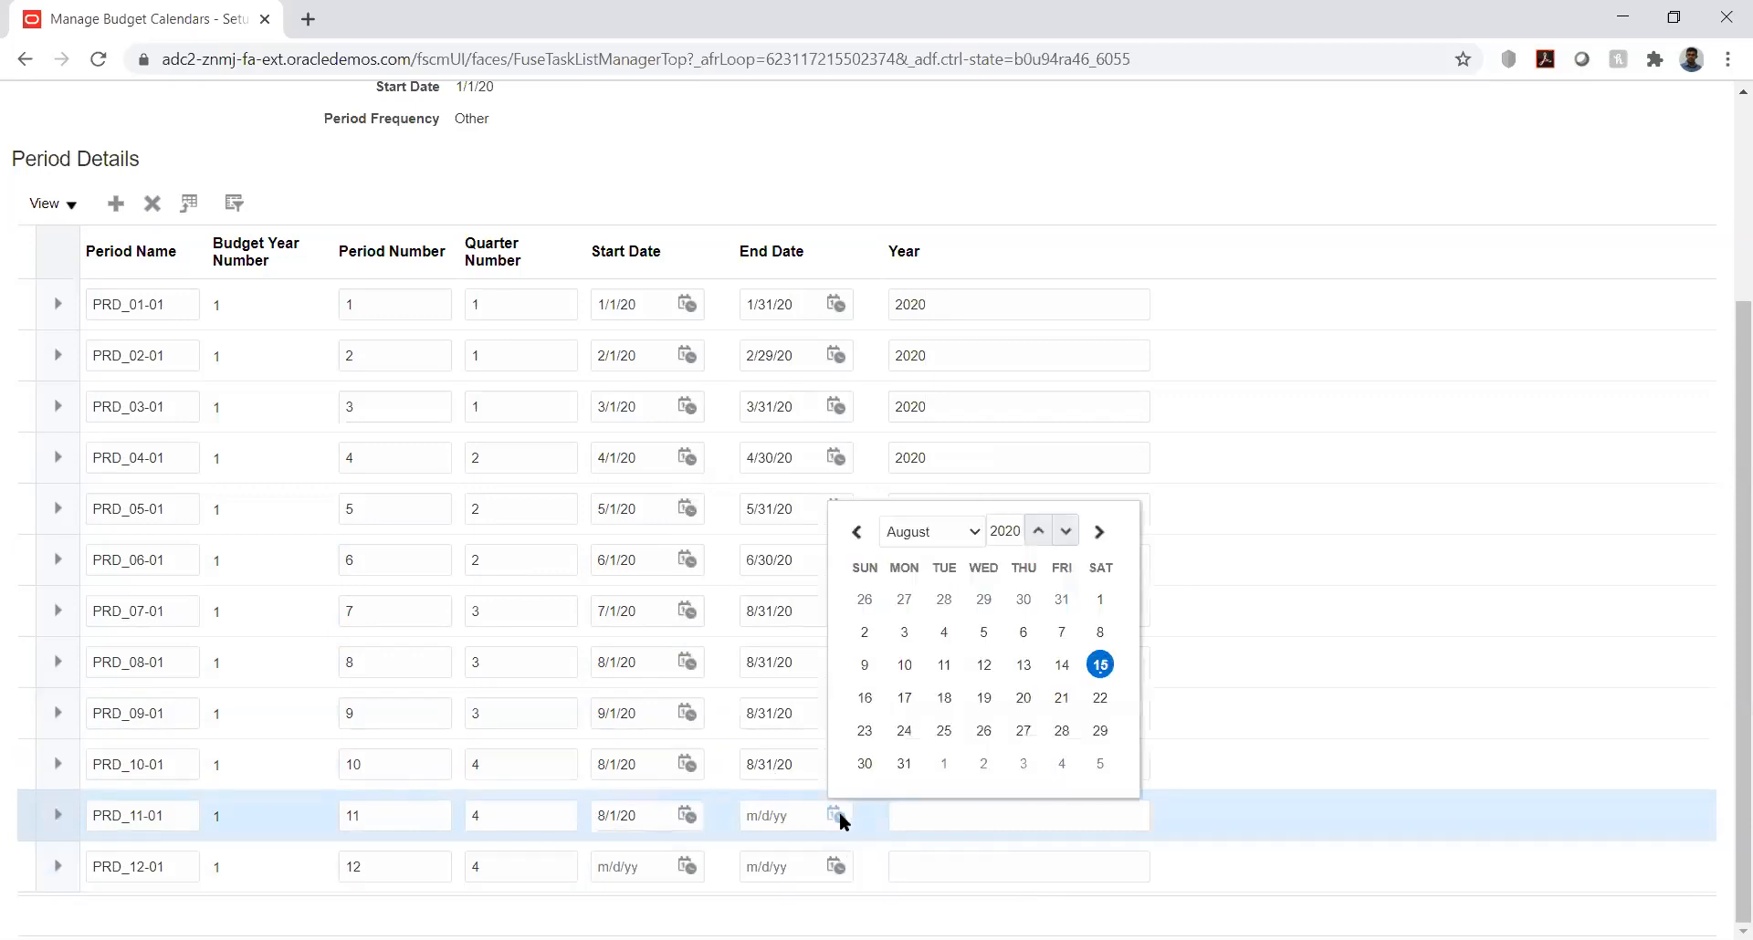
left_click(906, 762)
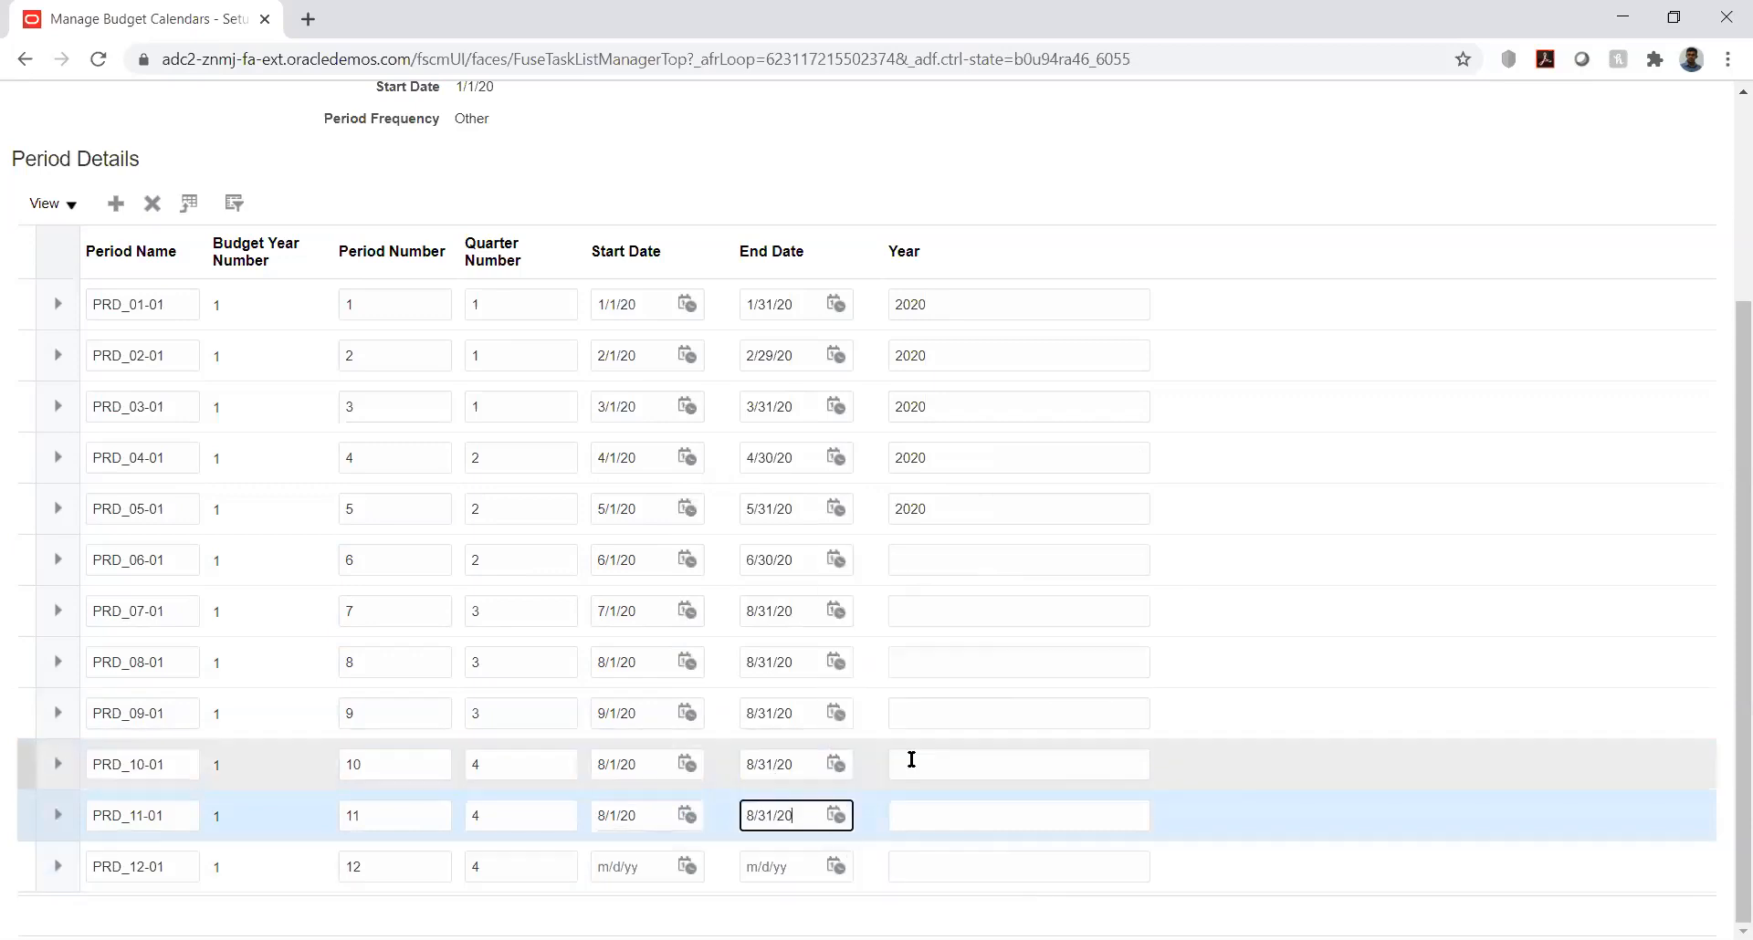
left_click(685, 867)
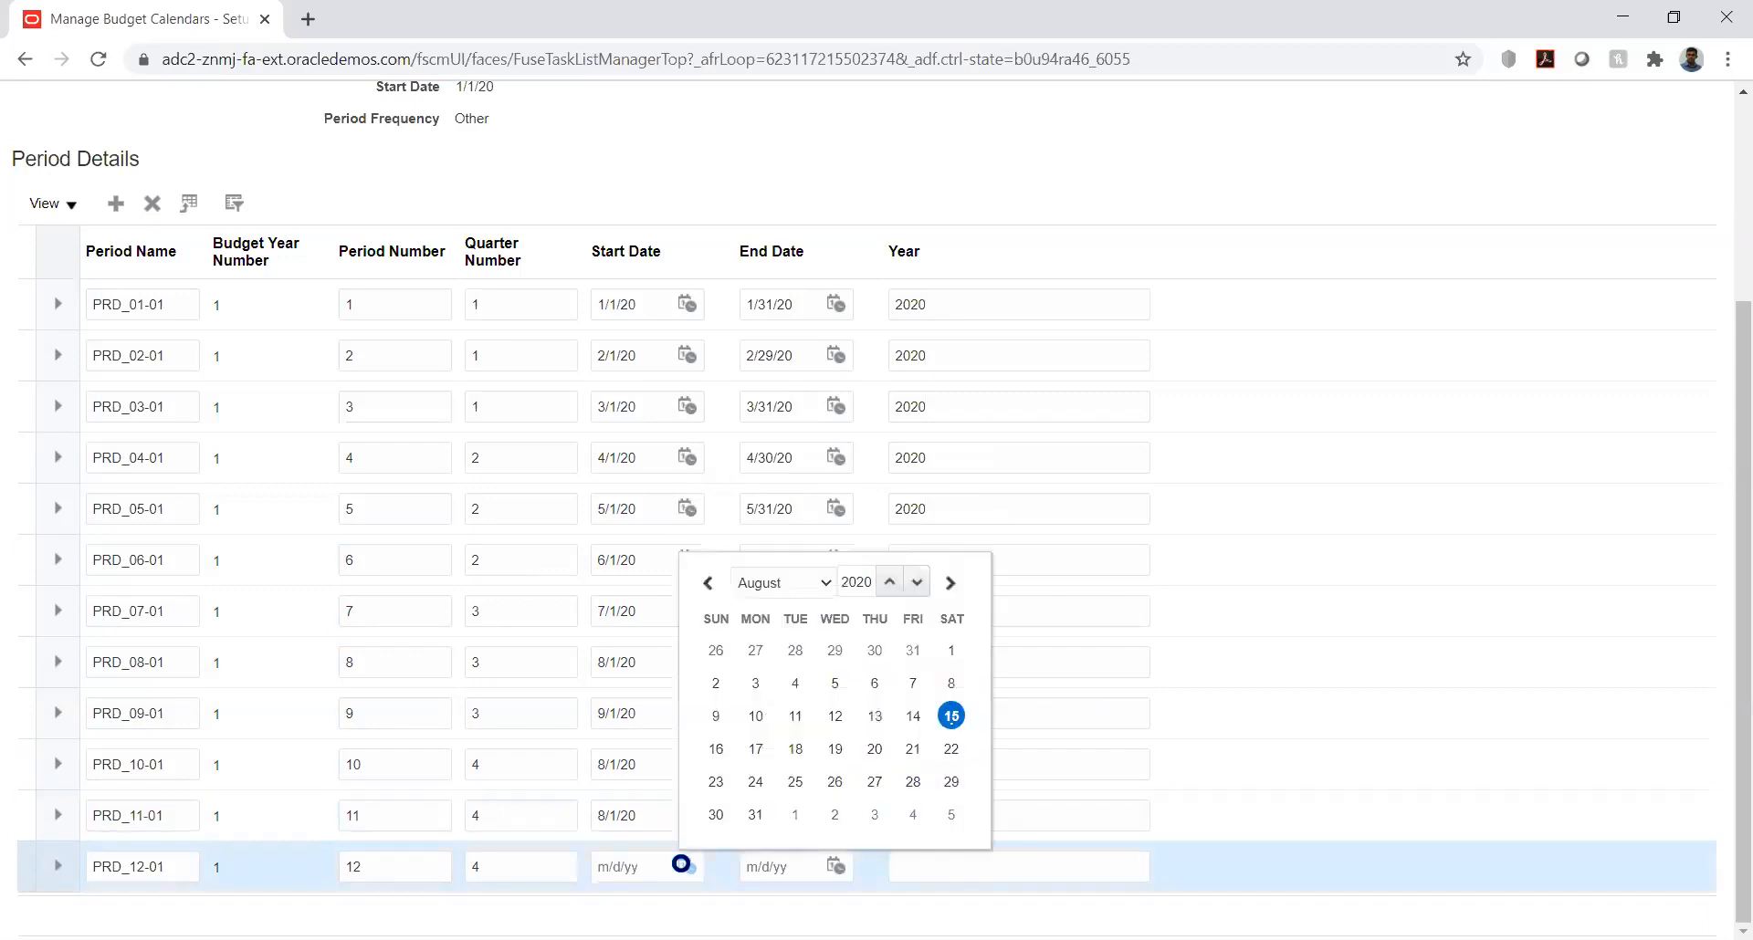
left_click(806, 588)
left_click(661, 755)
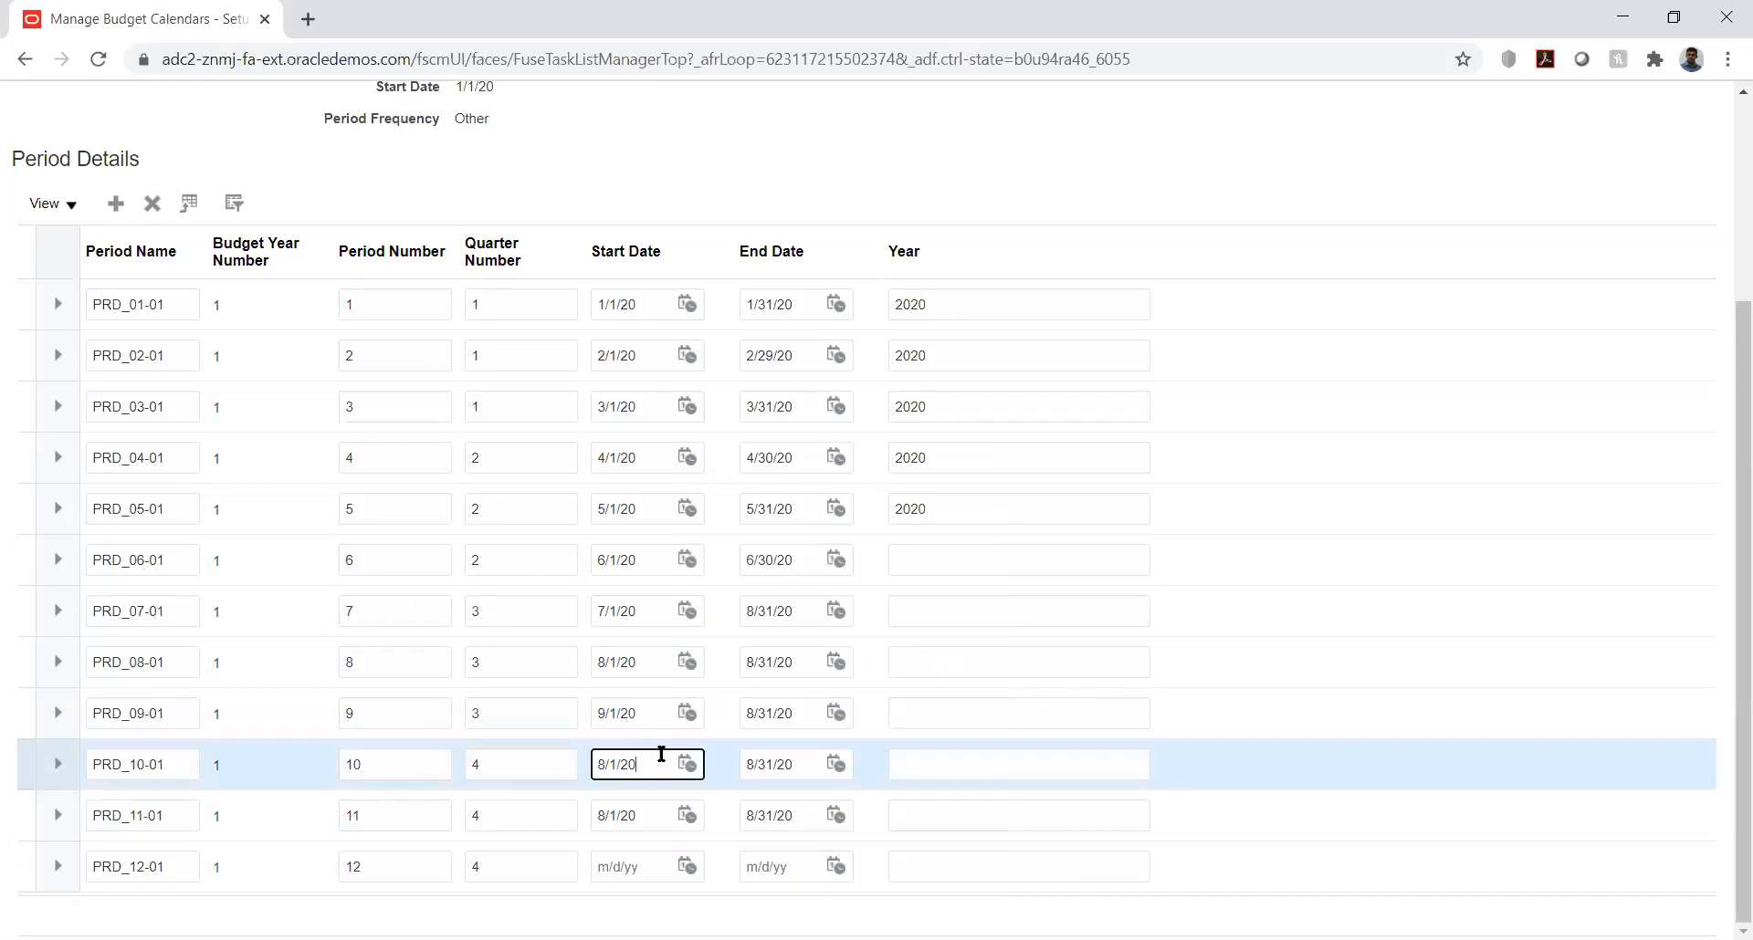
Step: Change the start date of period PRD_10-01 to 10/1/20
left_click(690, 763)
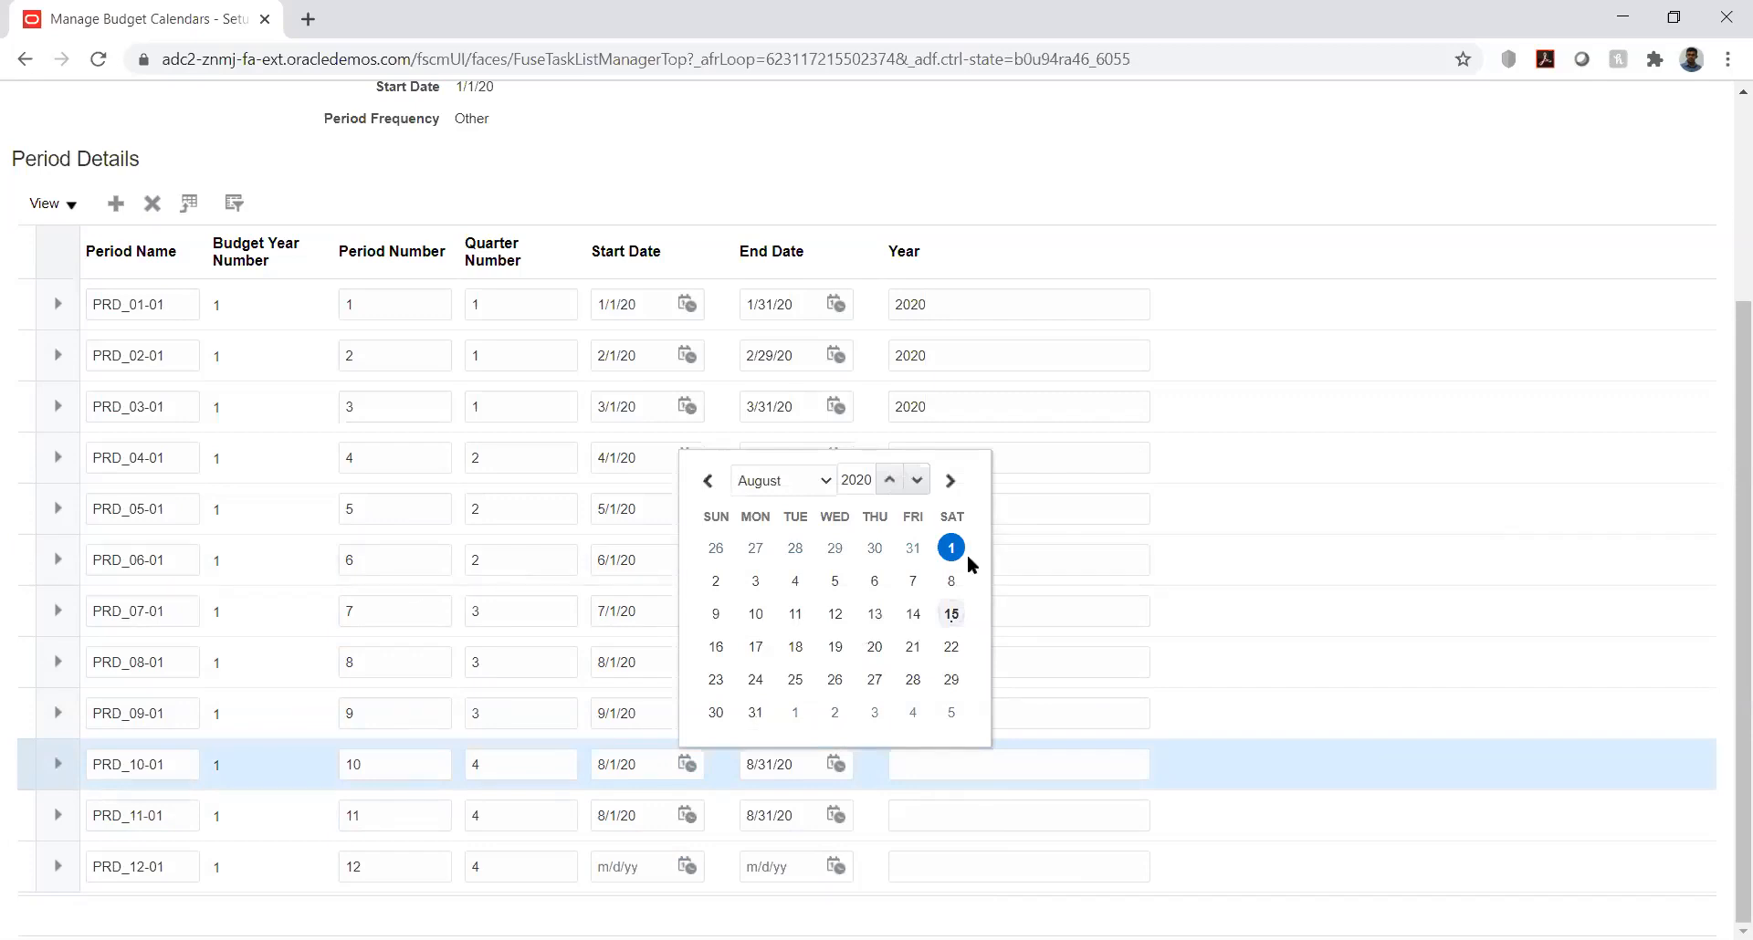
left_click(813, 478)
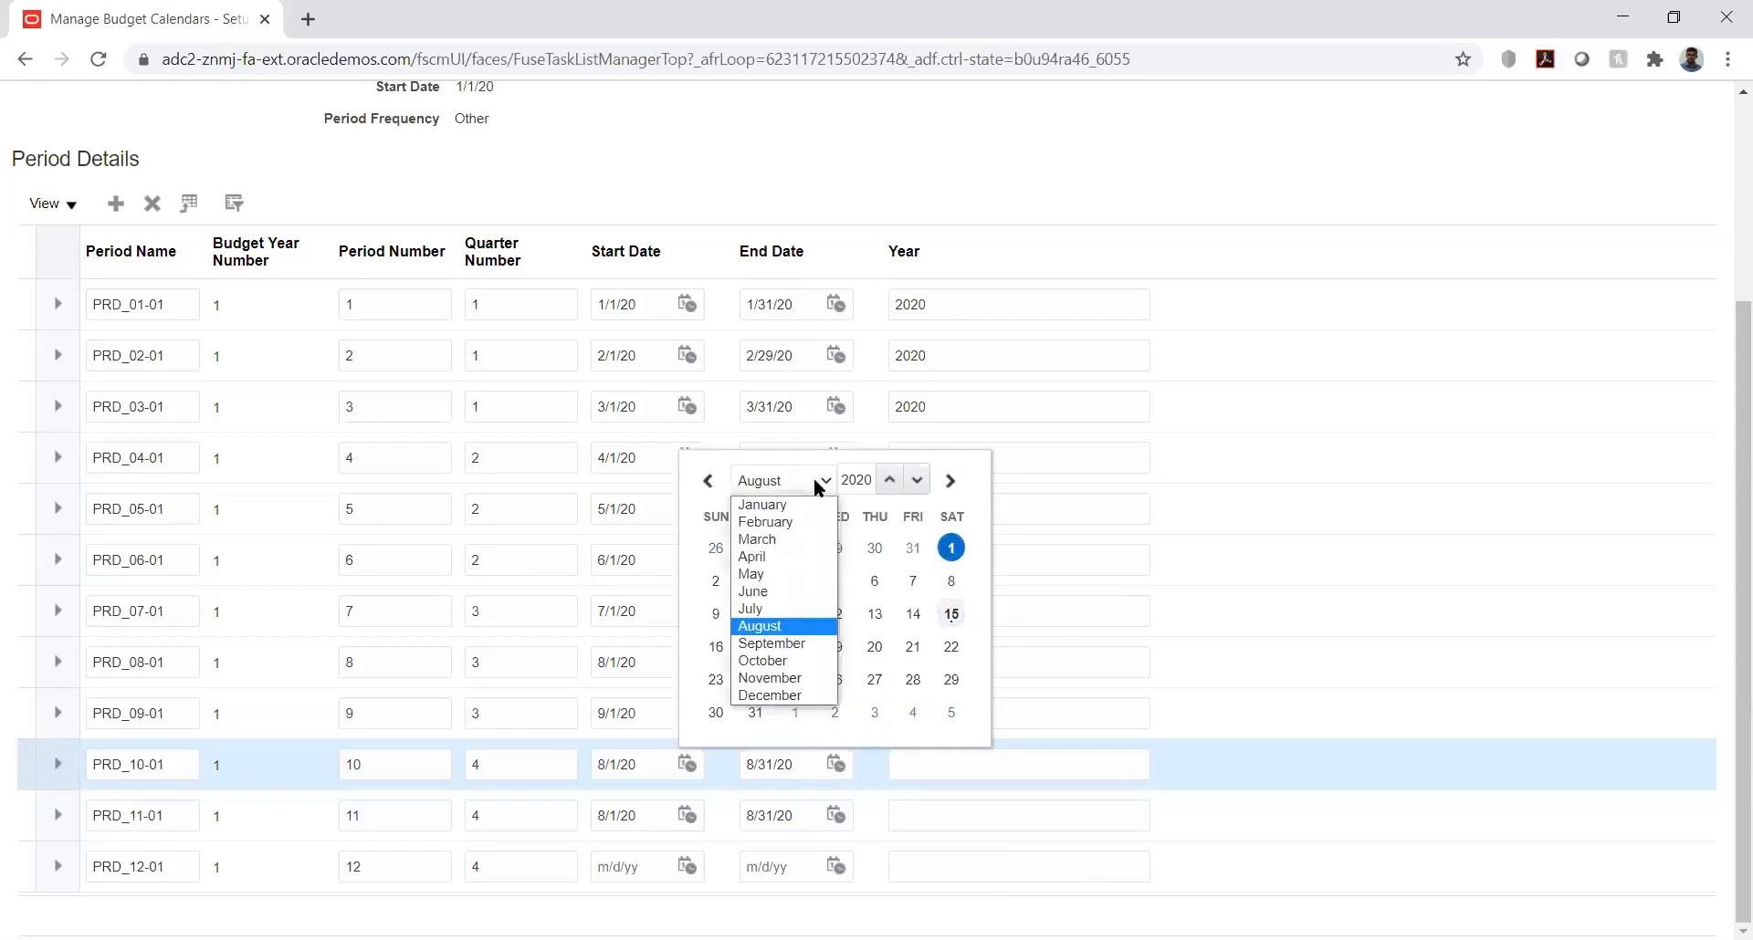
left_click(792, 661)
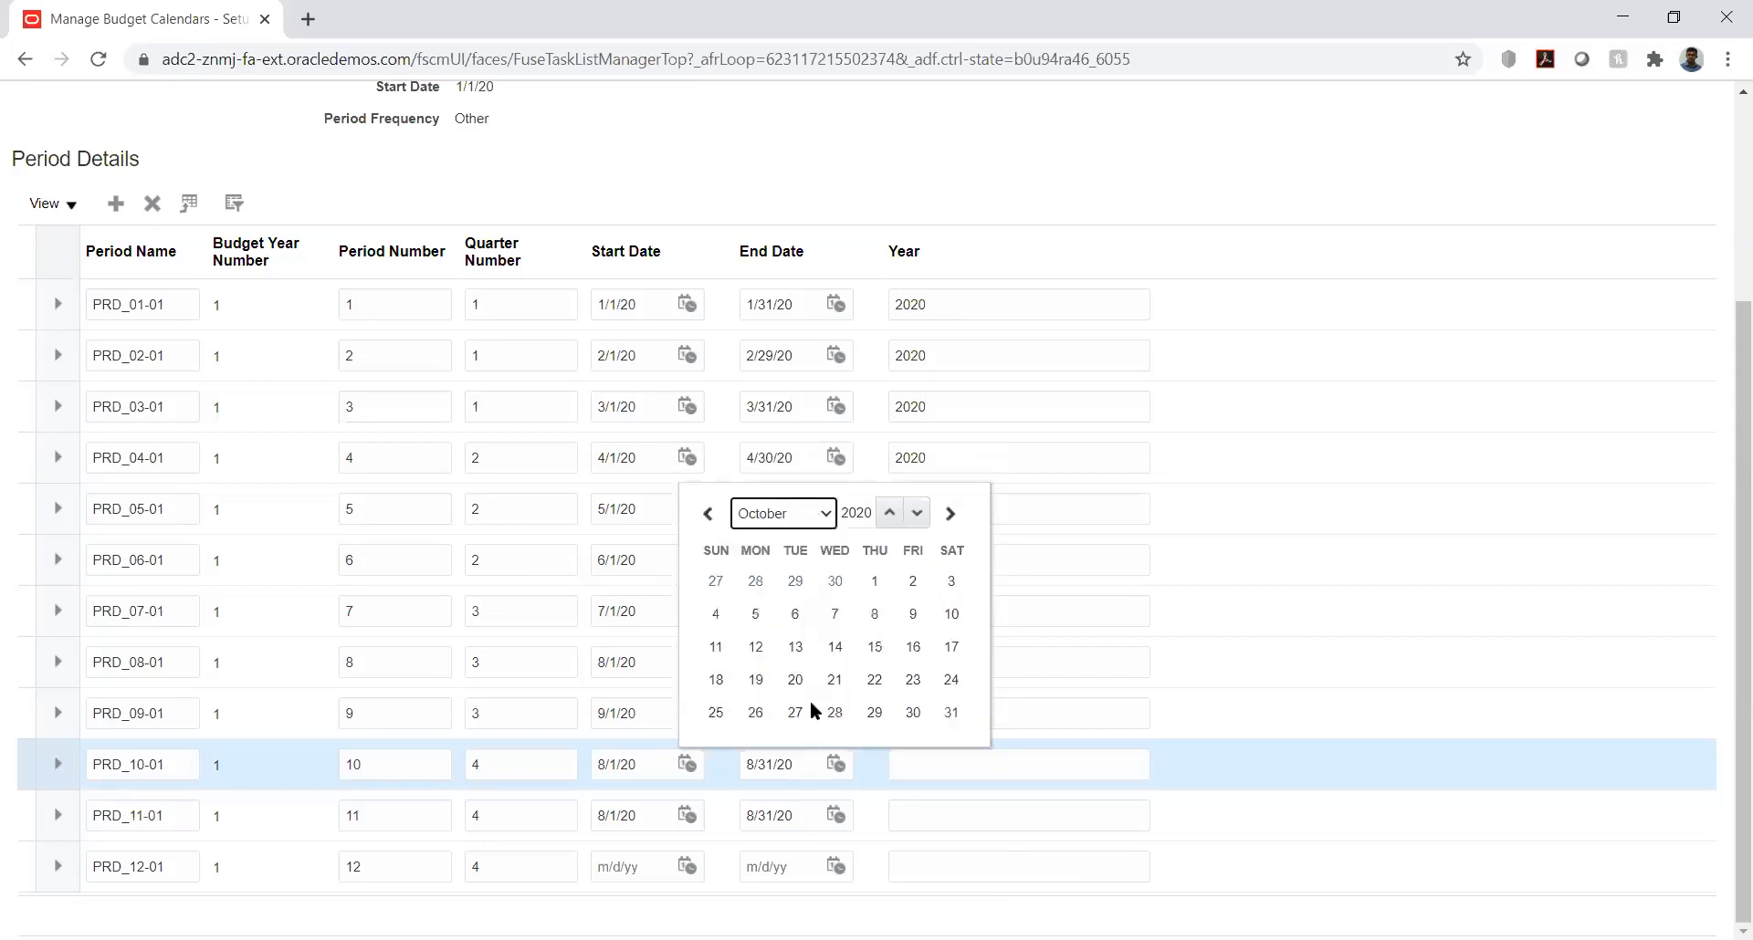
left_click(874, 581)
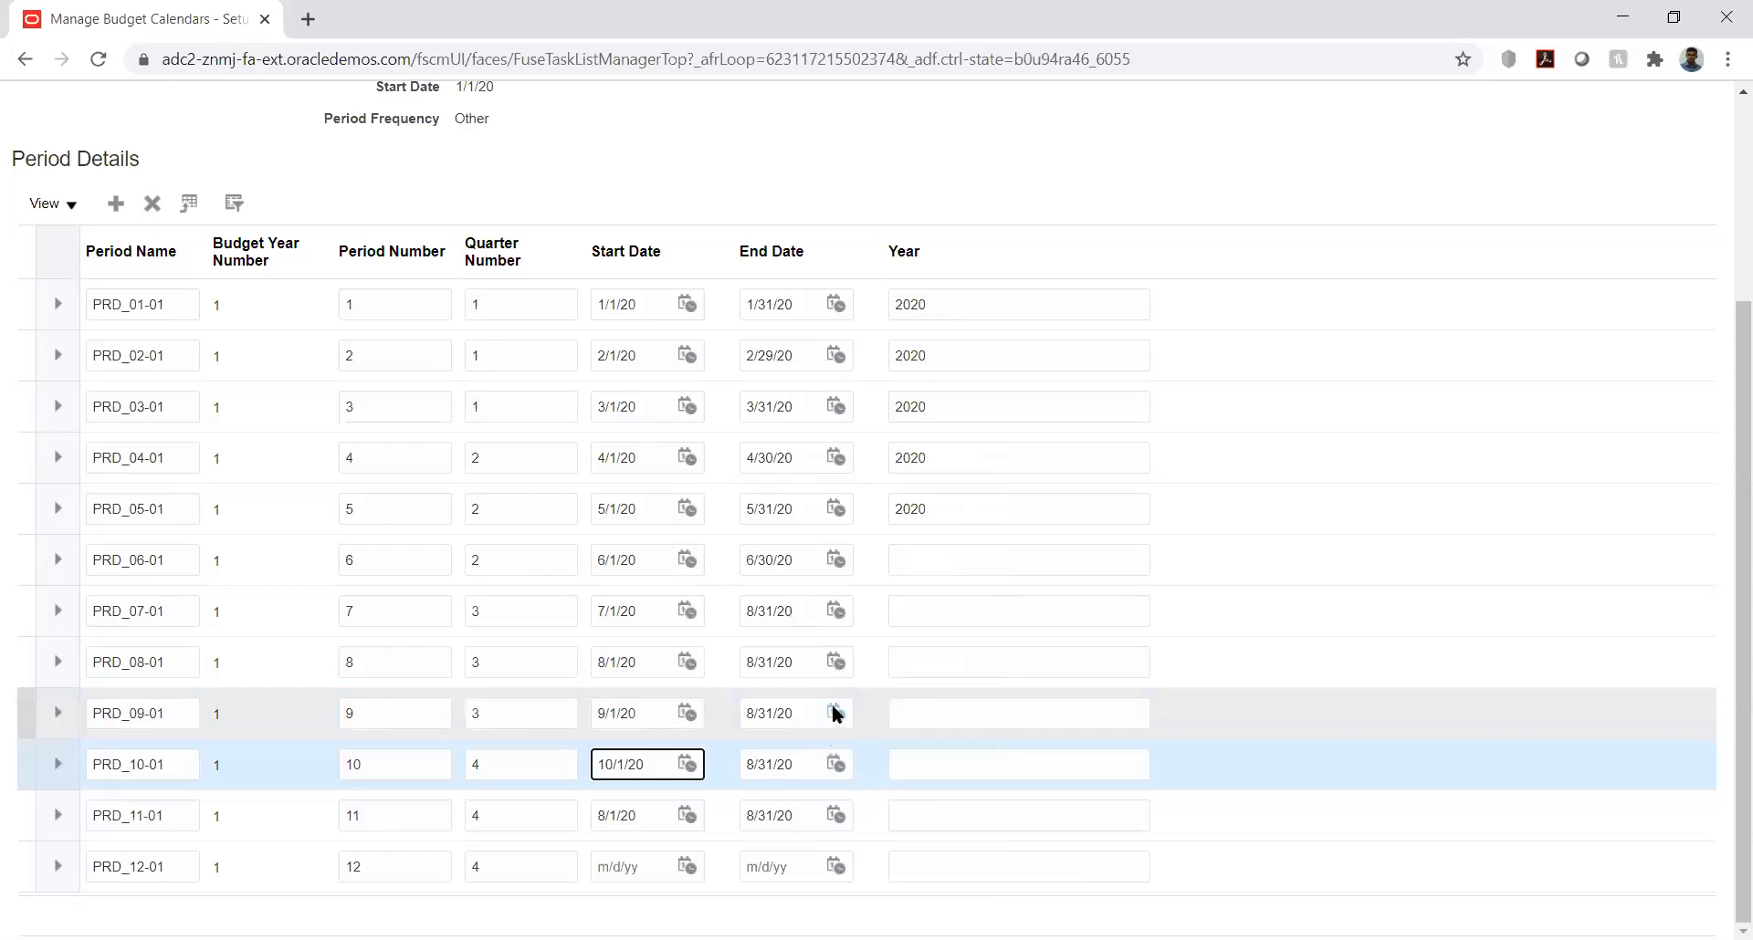
Step: Correct the end date of period PRD_09-01 to 9/30/20
left_click(836, 713)
left_click(957, 422)
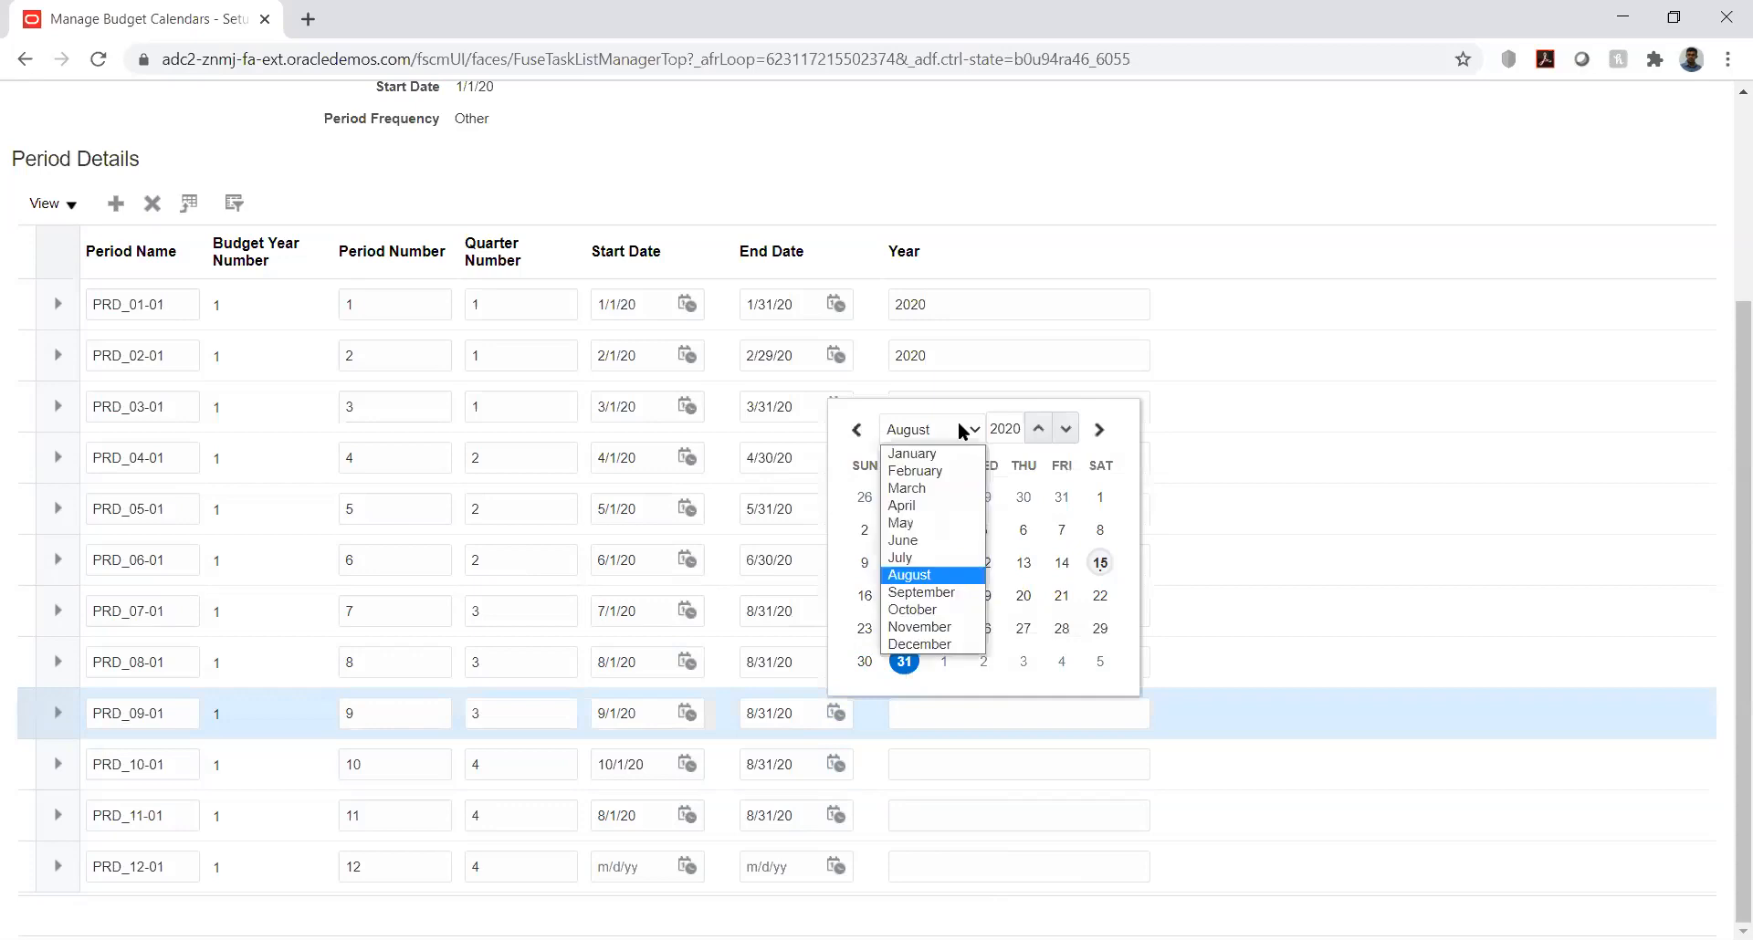
left_click(936, 595)
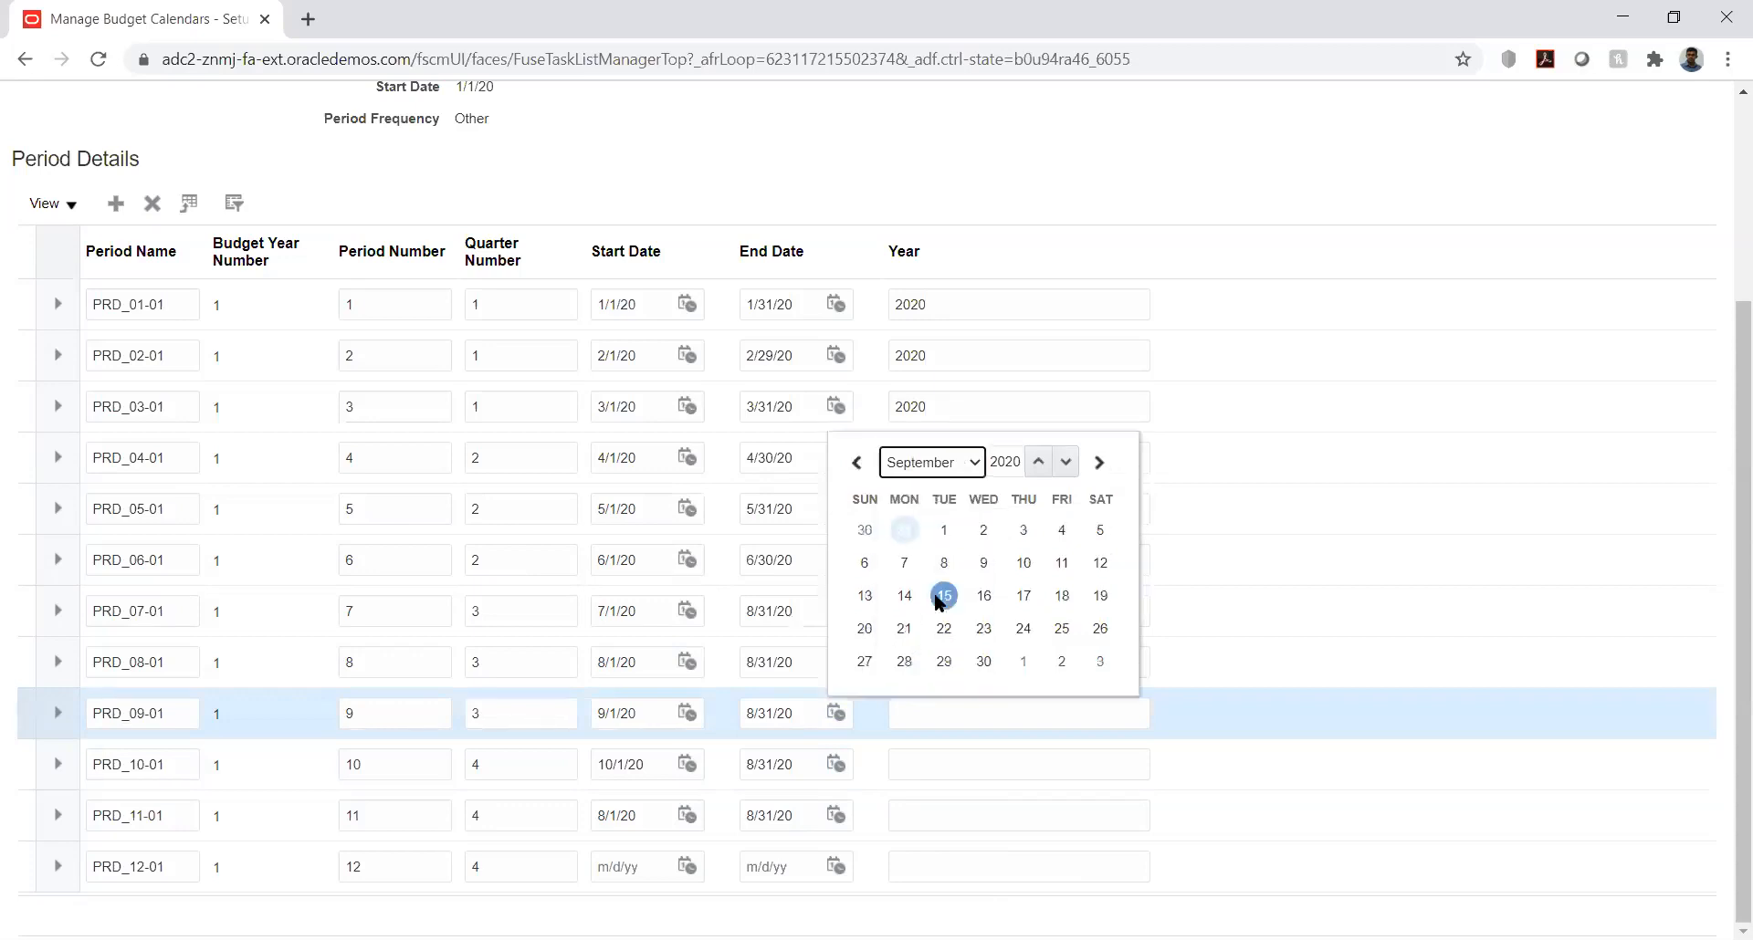
left_click(983, 661)
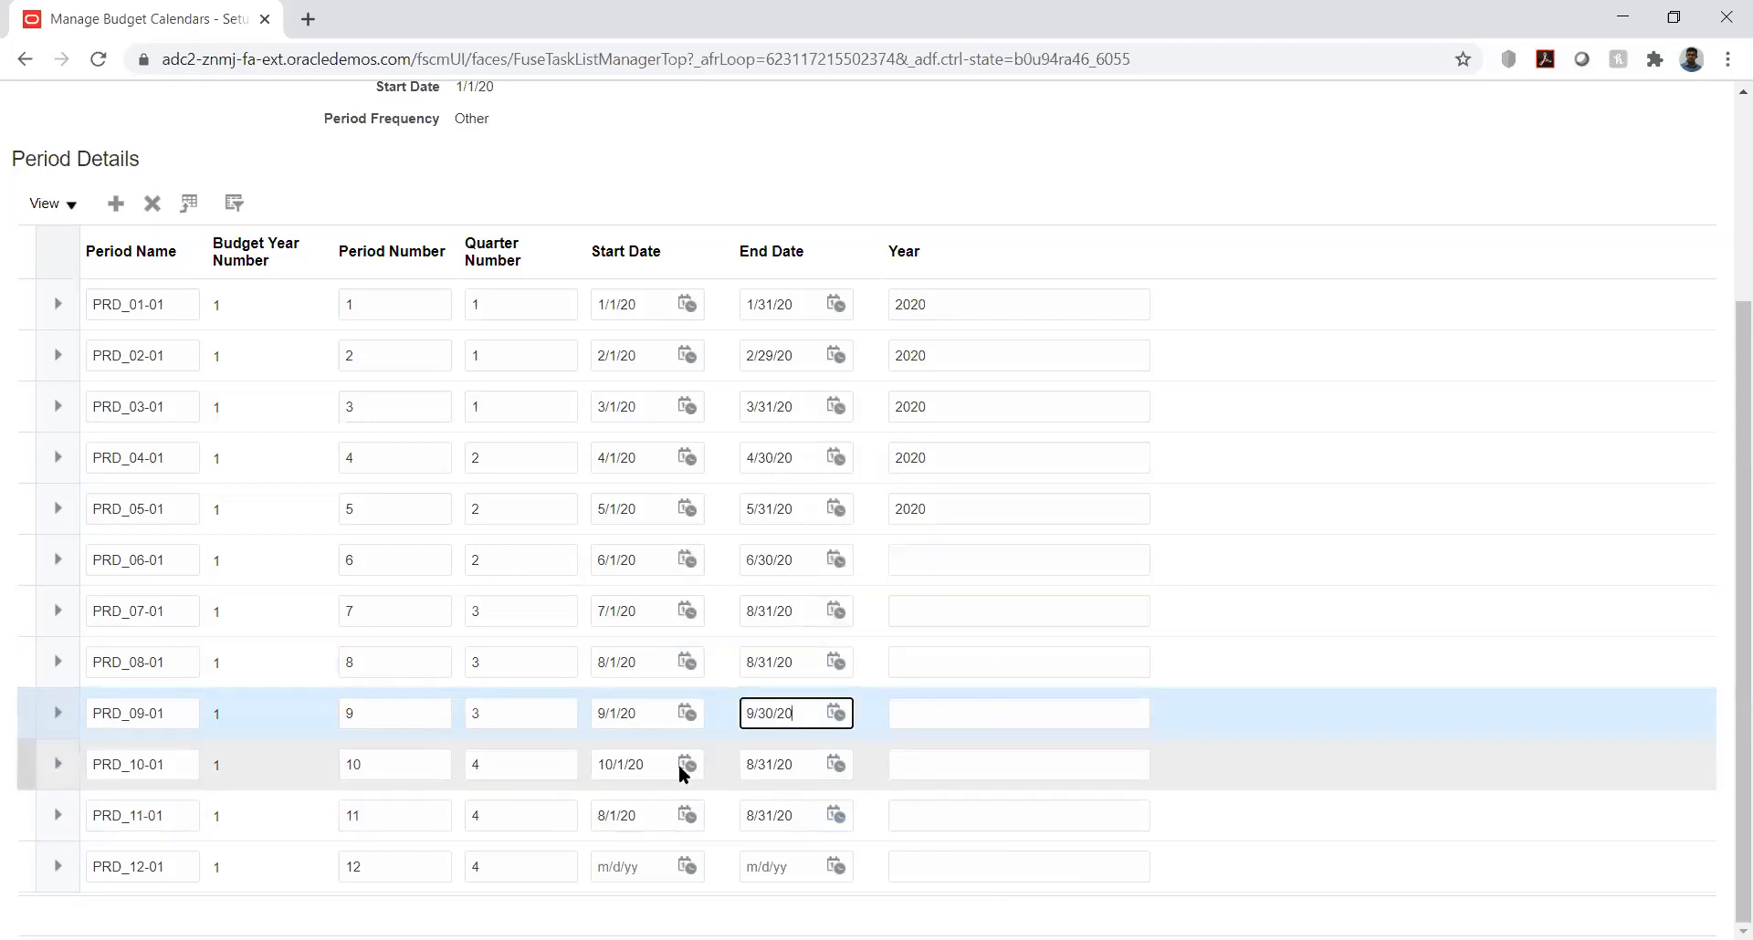
Step: Change the end date of period PRD_10-01 to 10/31/20
left_click(837, 763)
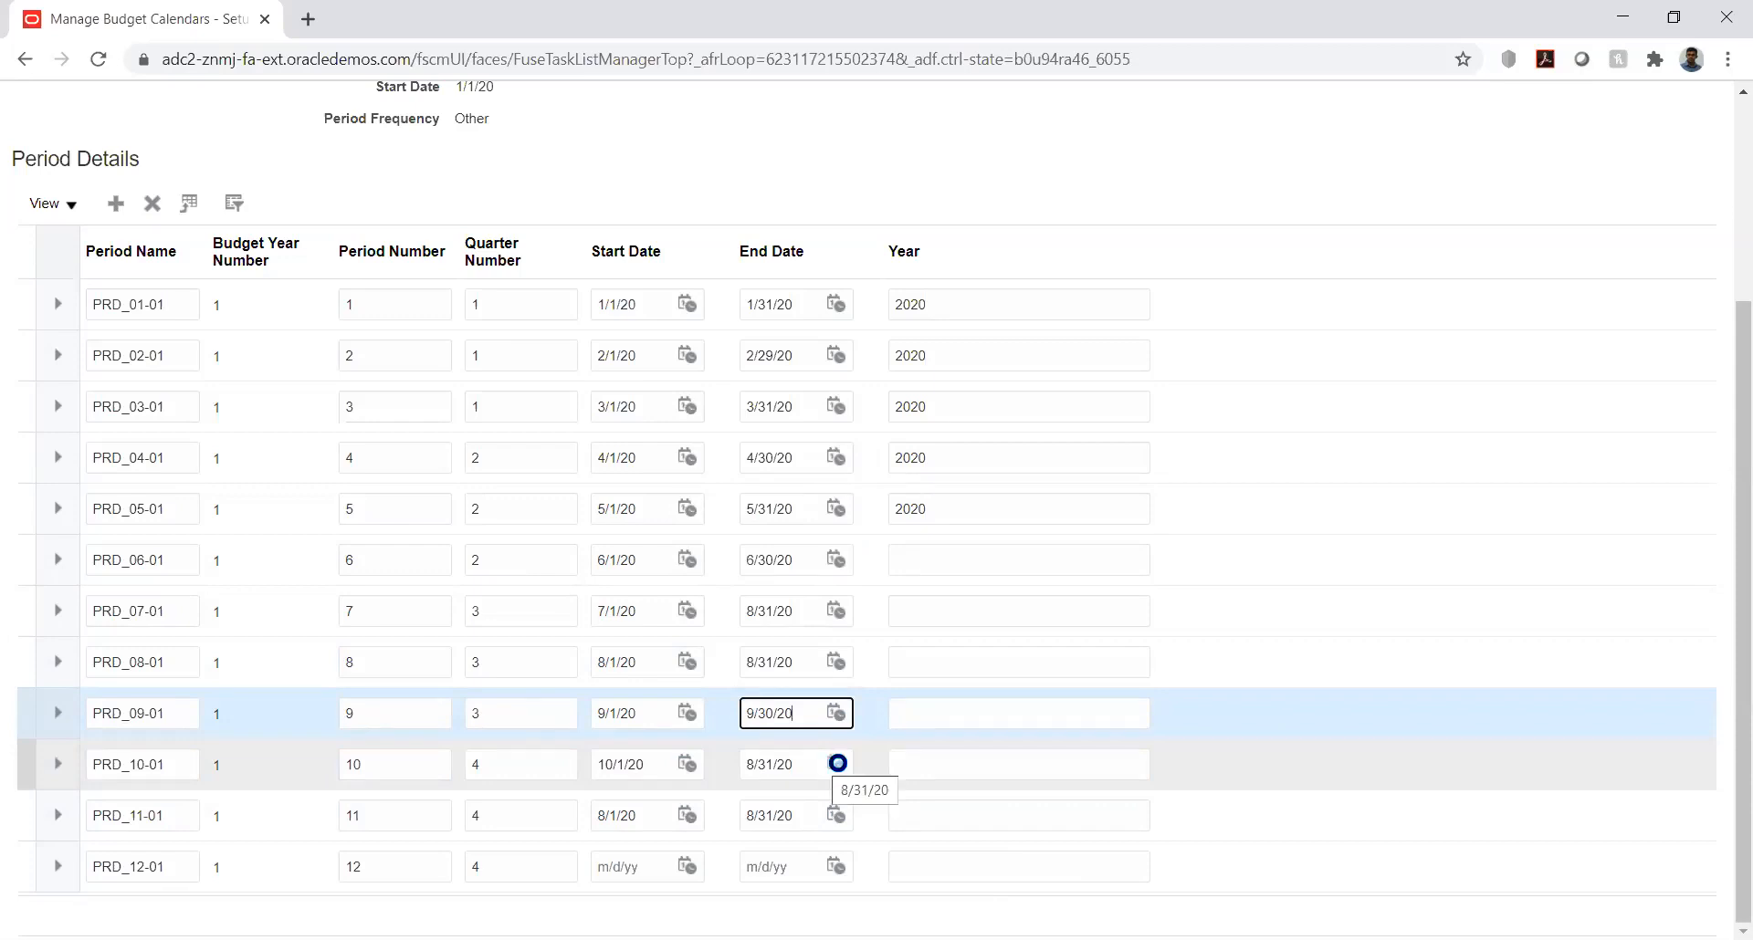
left_click(963, 482)
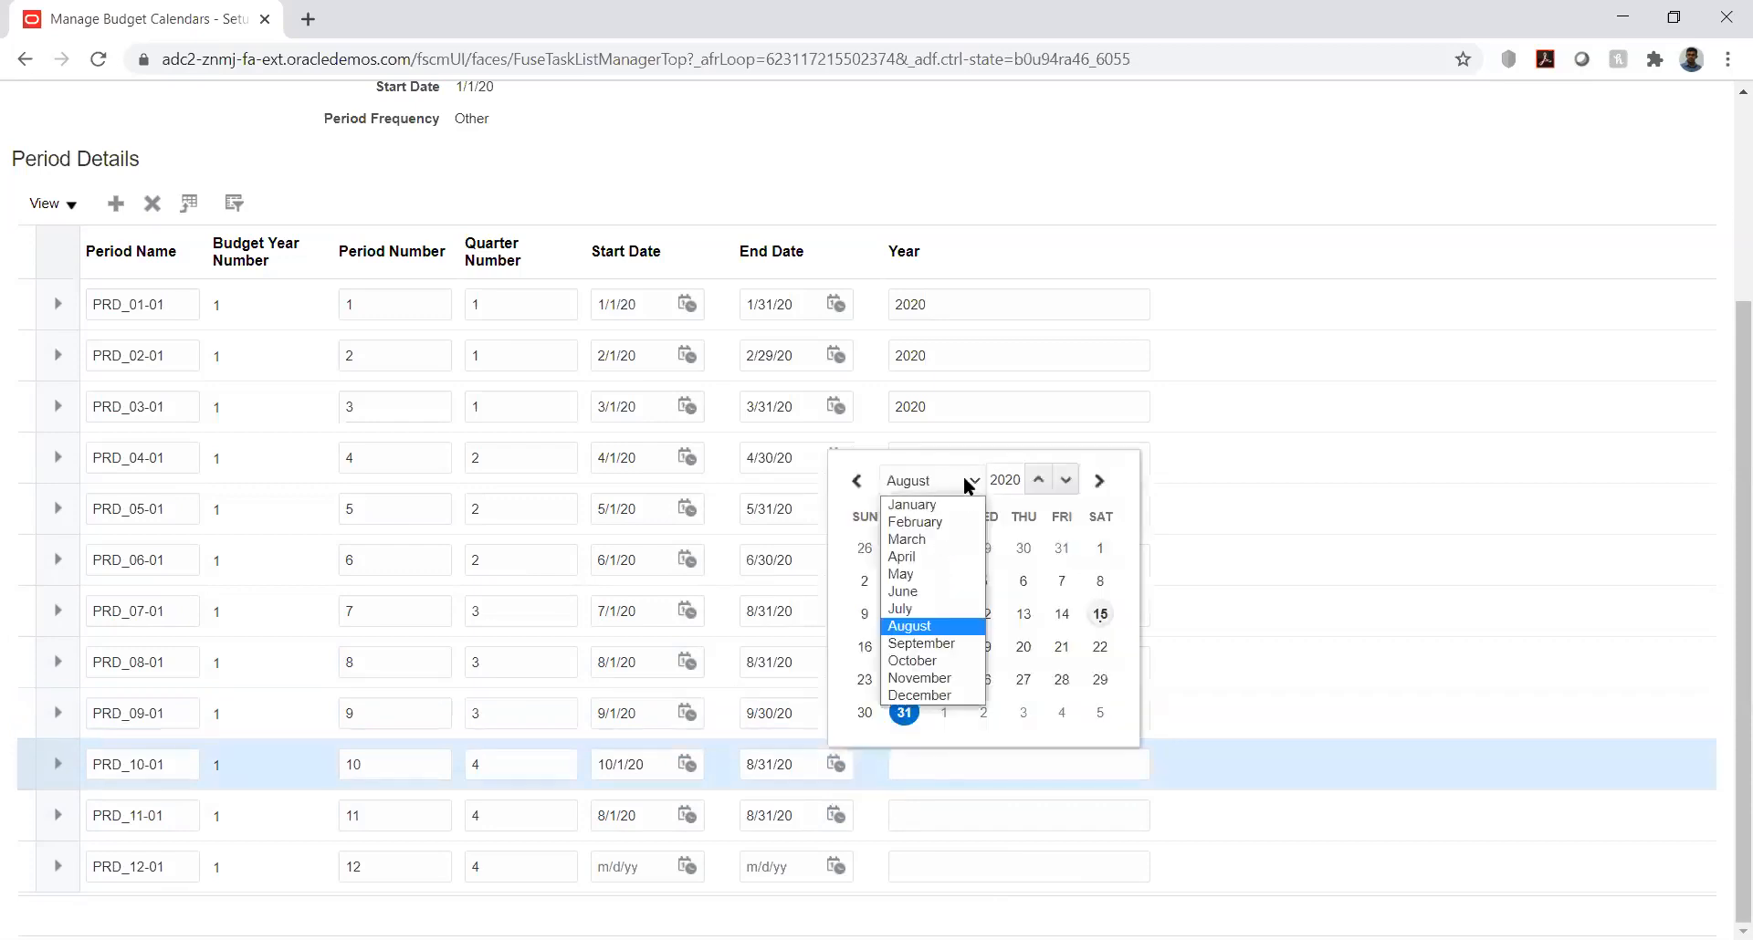
left_click(943, 669)
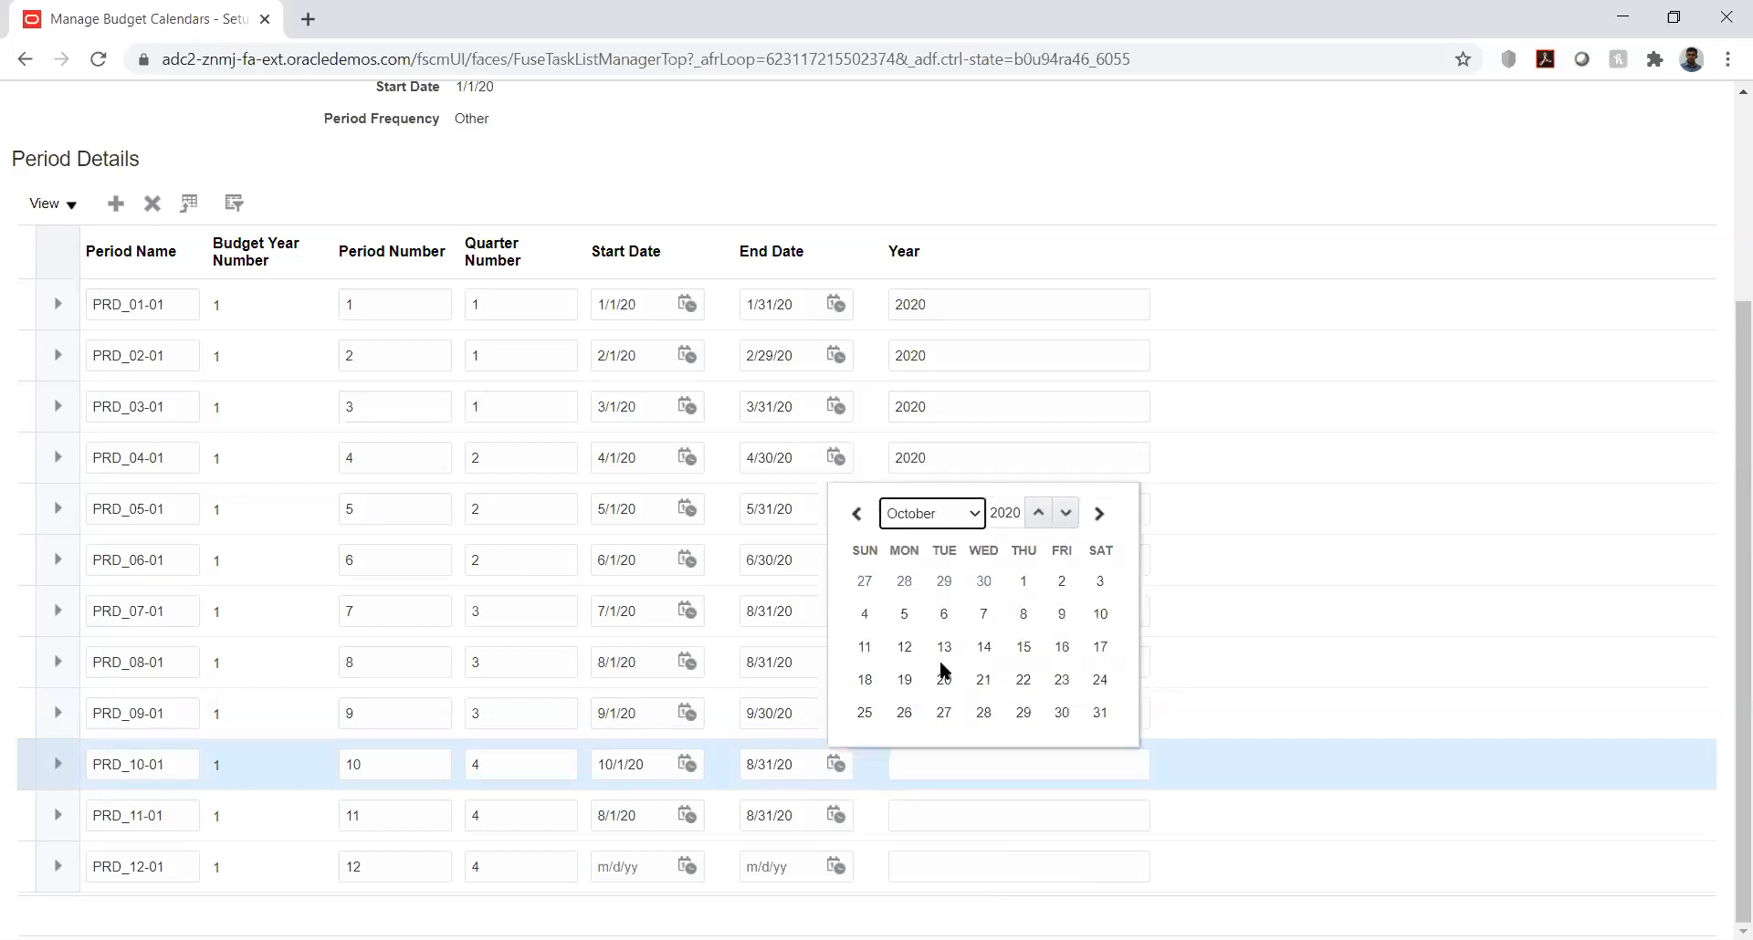
left_click(1100, 714)
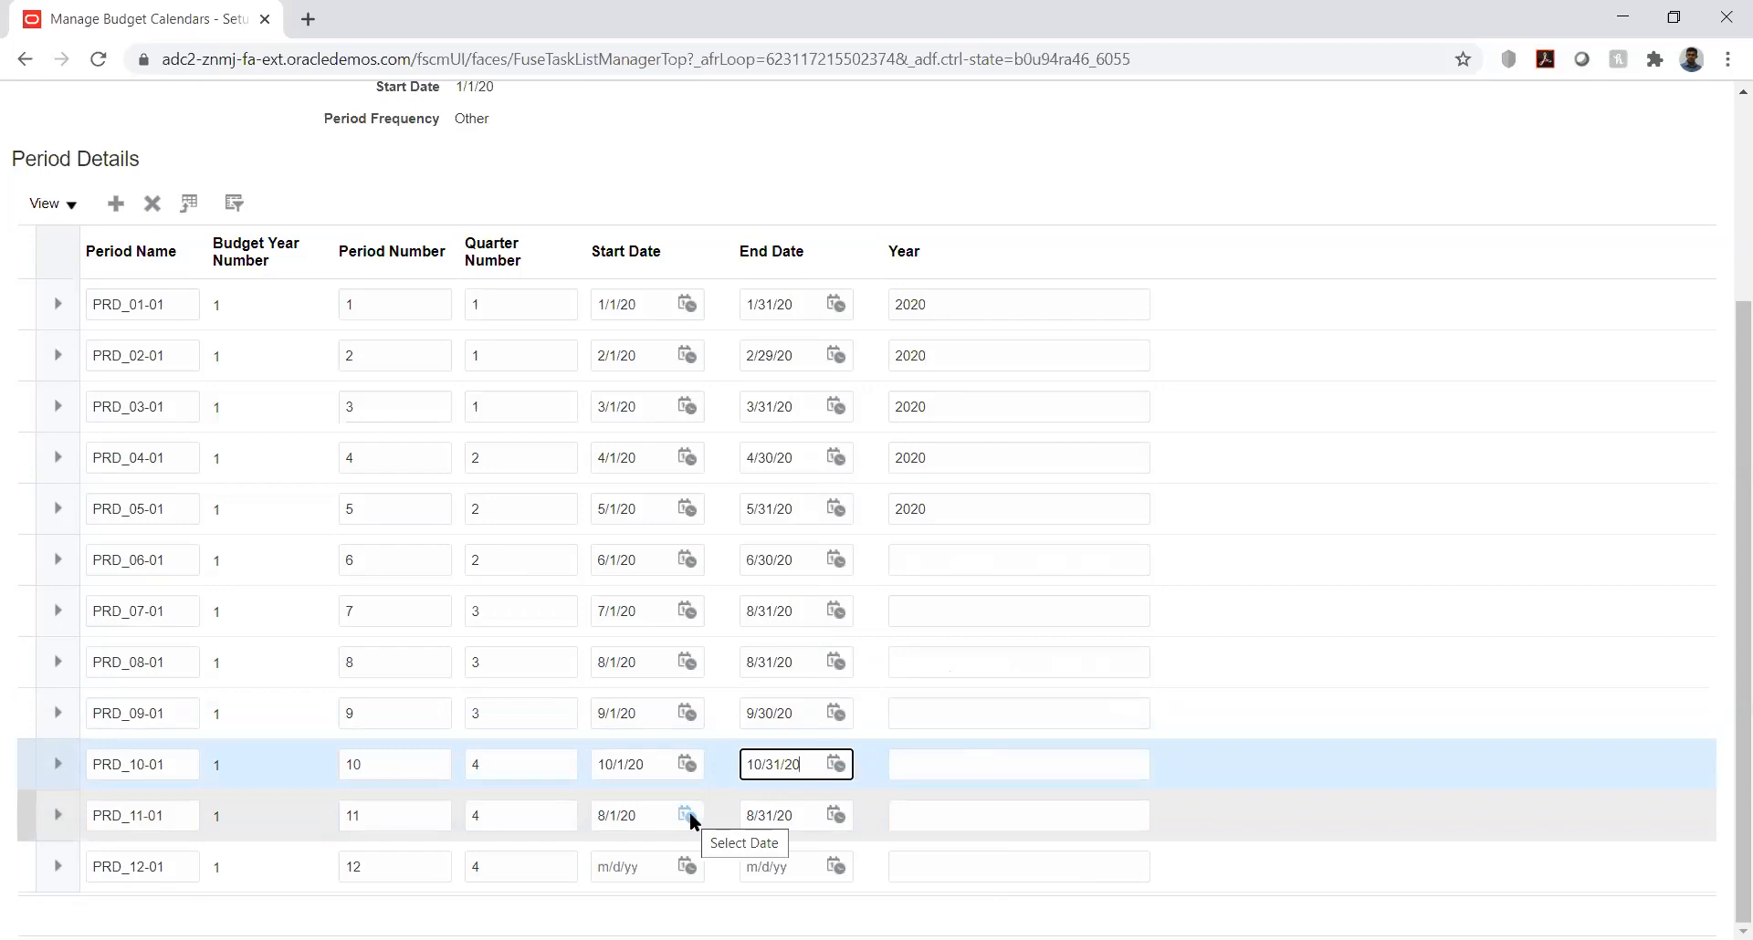
Step: Change the start date of period PRD_11-01 to 11/1/20
left_click(688, 812)
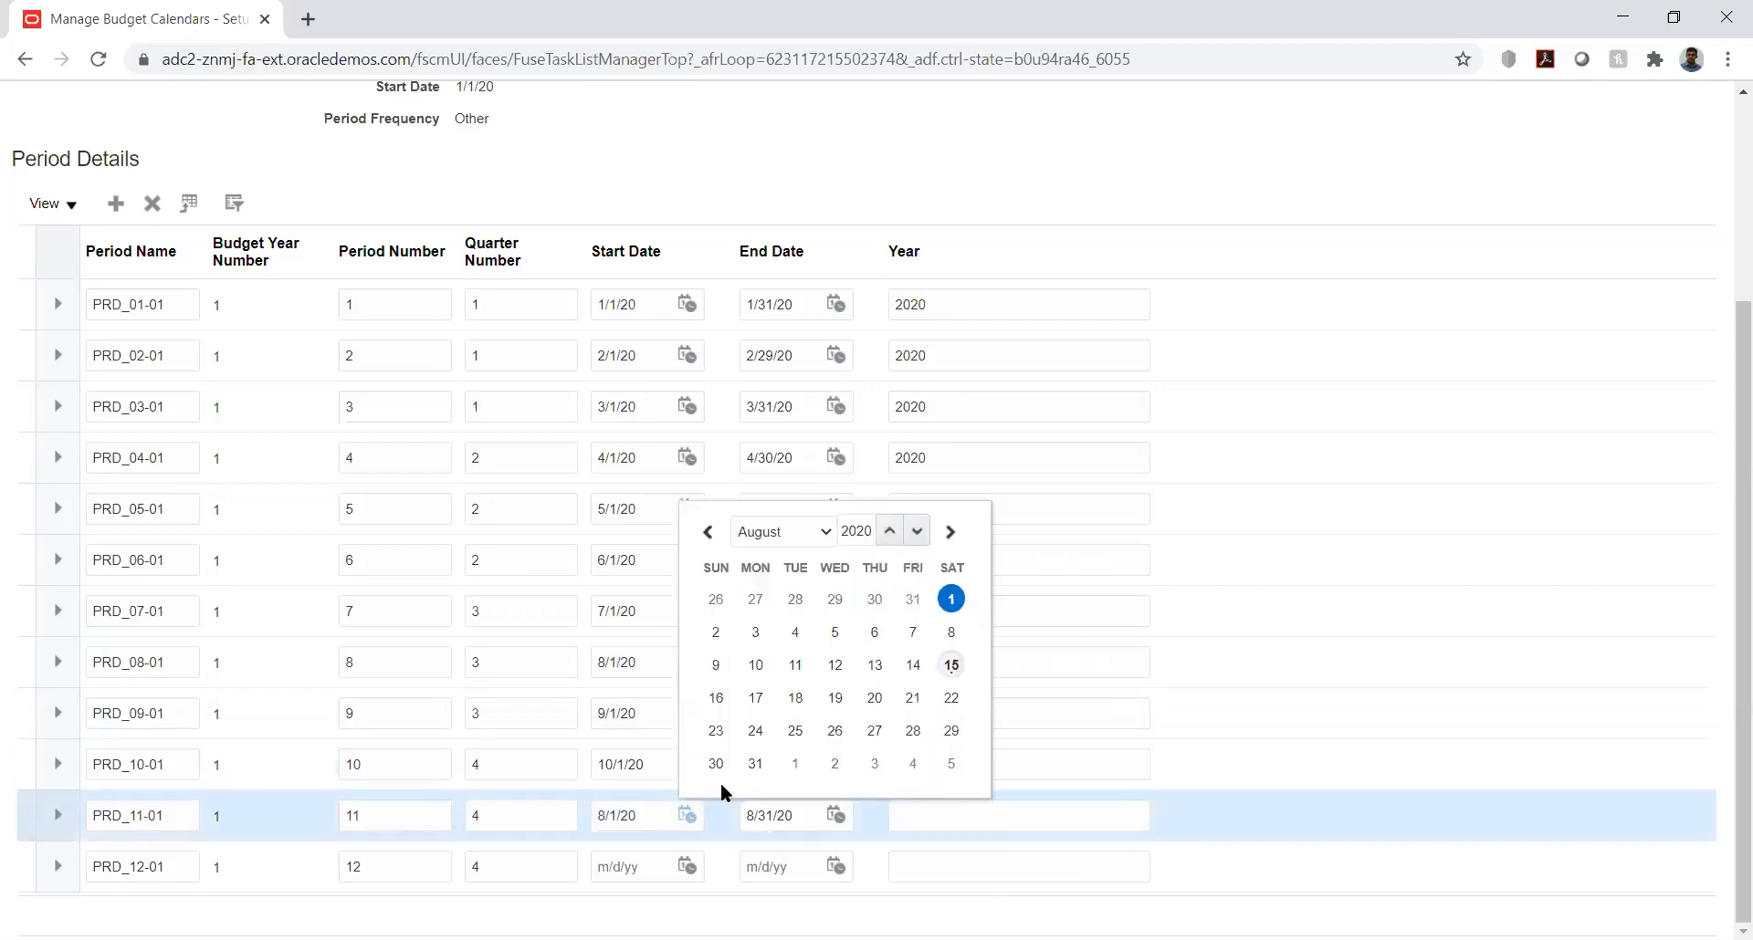
left_click(817, 534)
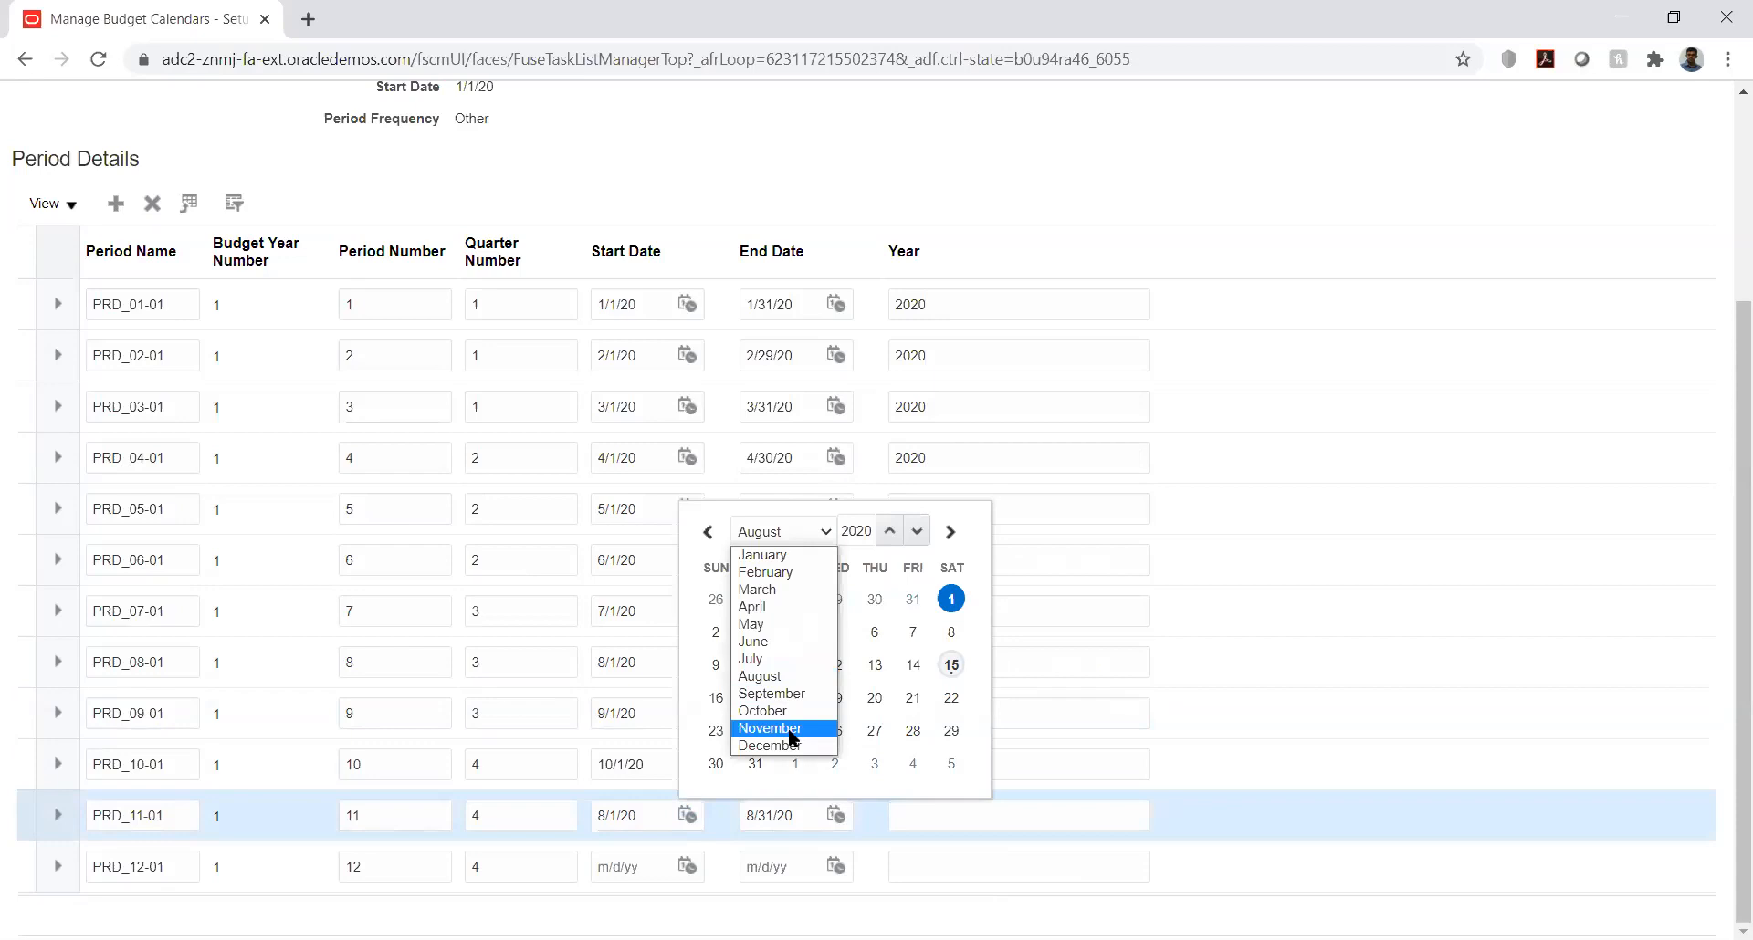
left_click(821, 728)
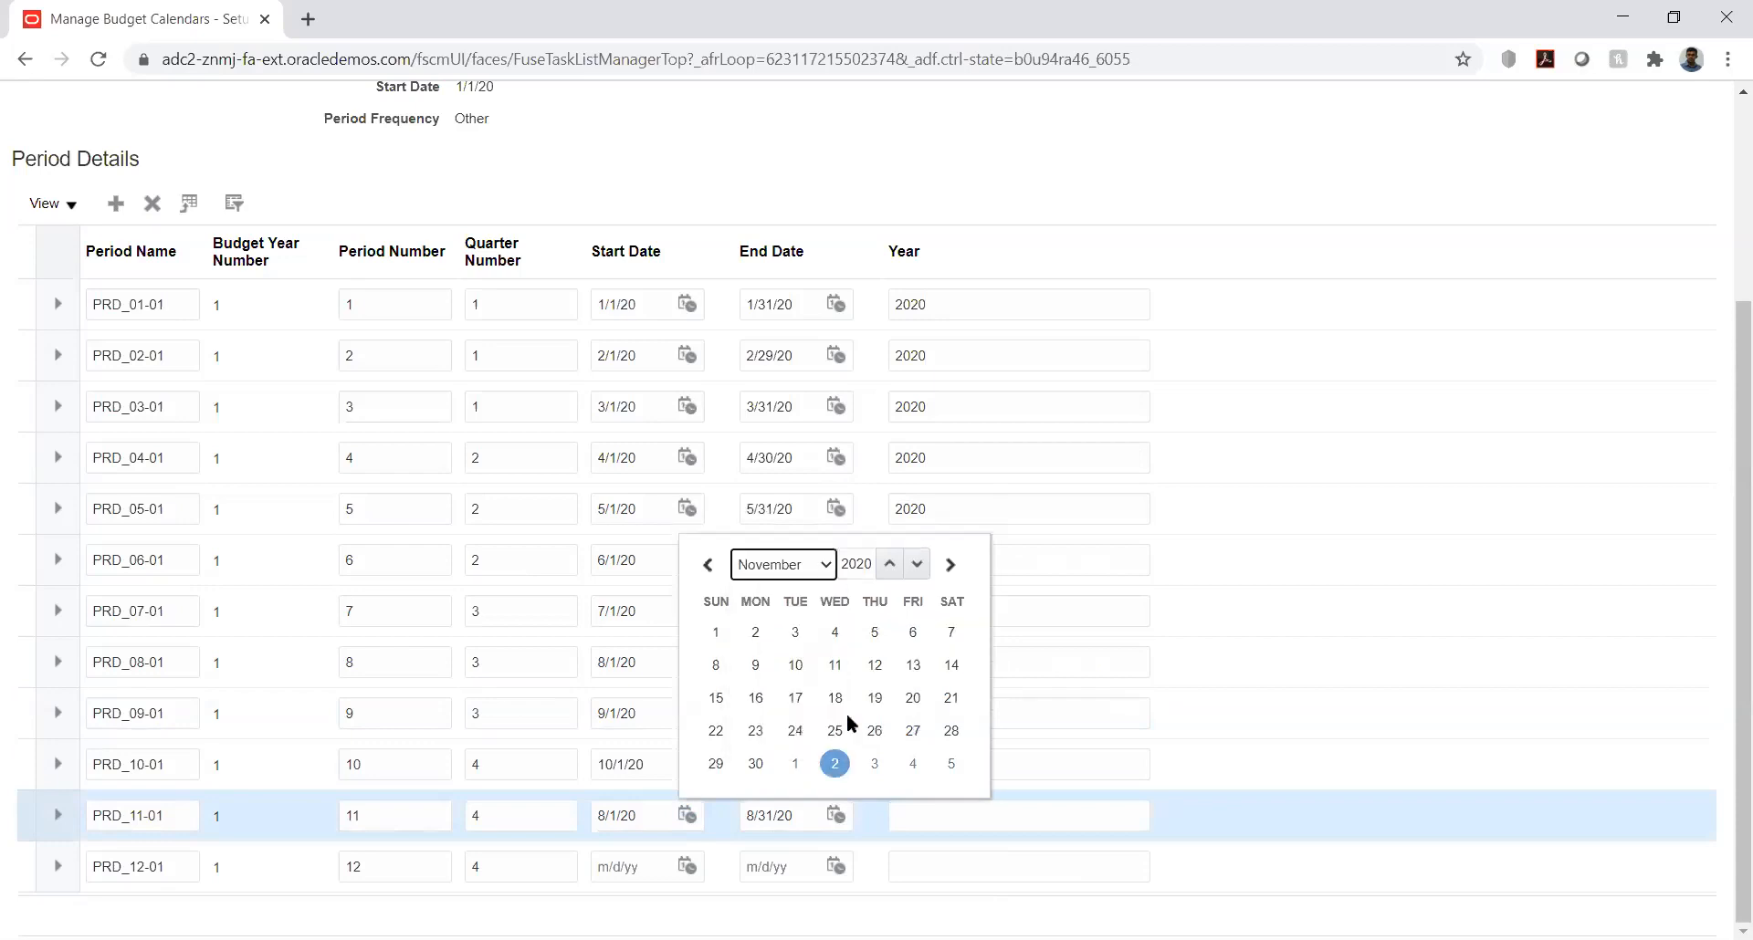
left_click(715, 632)
Step: Change the end date of period PRD_11-01 to 11/30/20
left_click(836, 815)
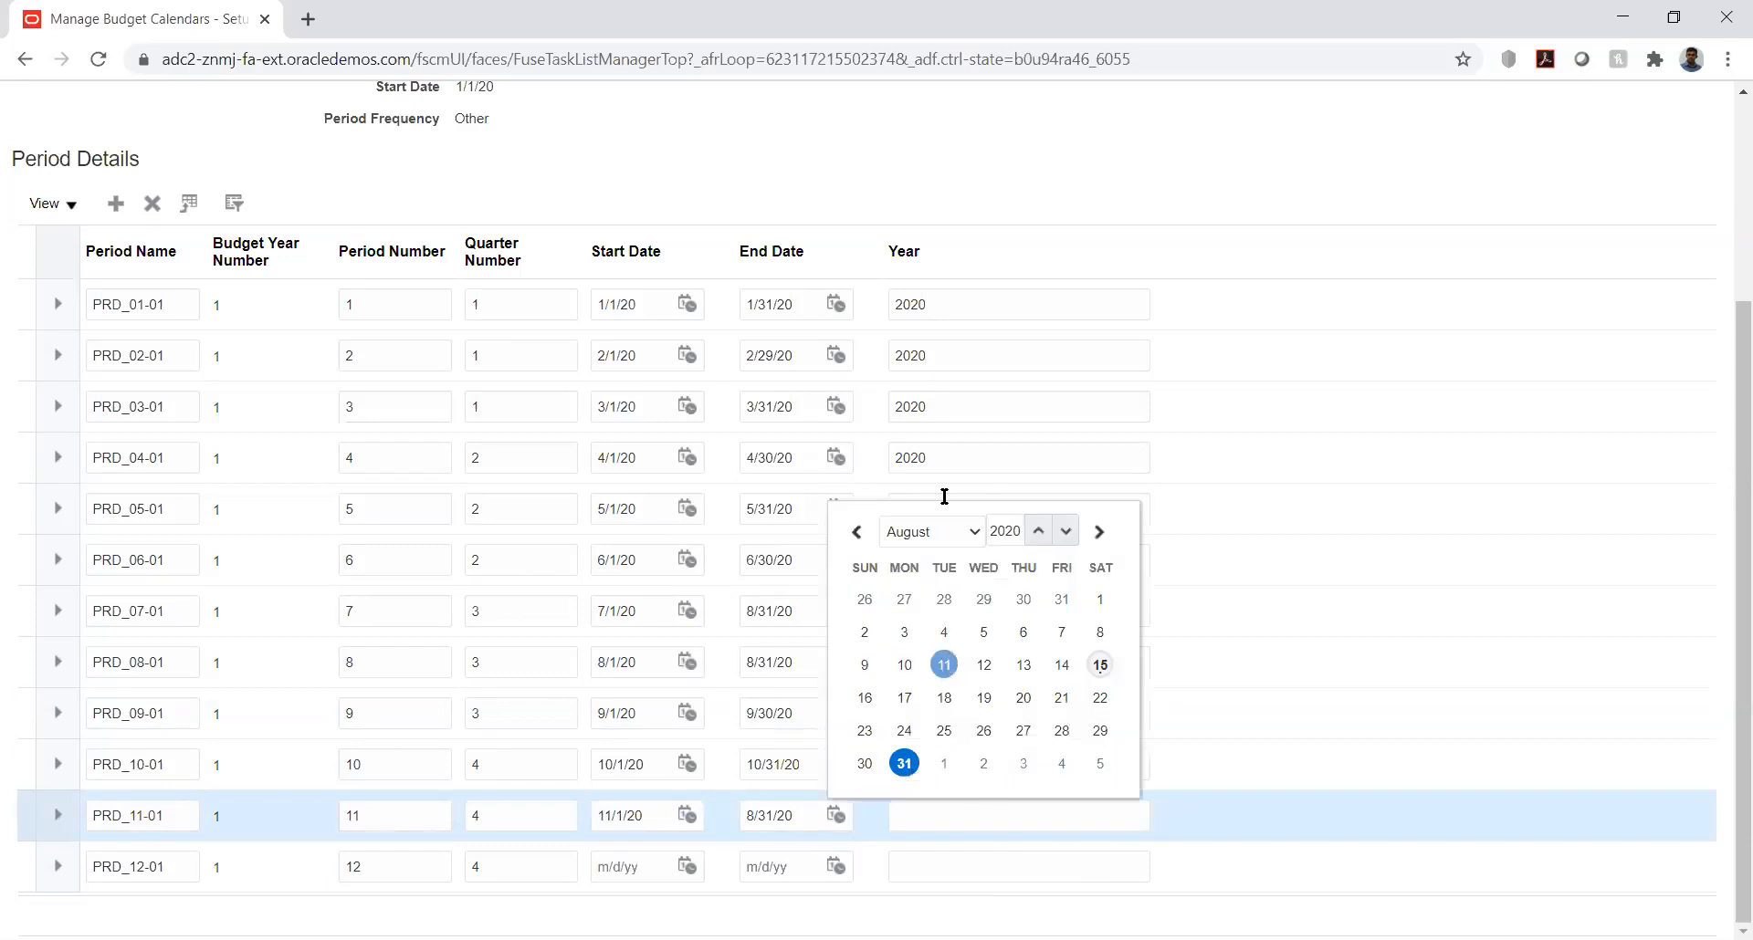
left_click(954, 534)
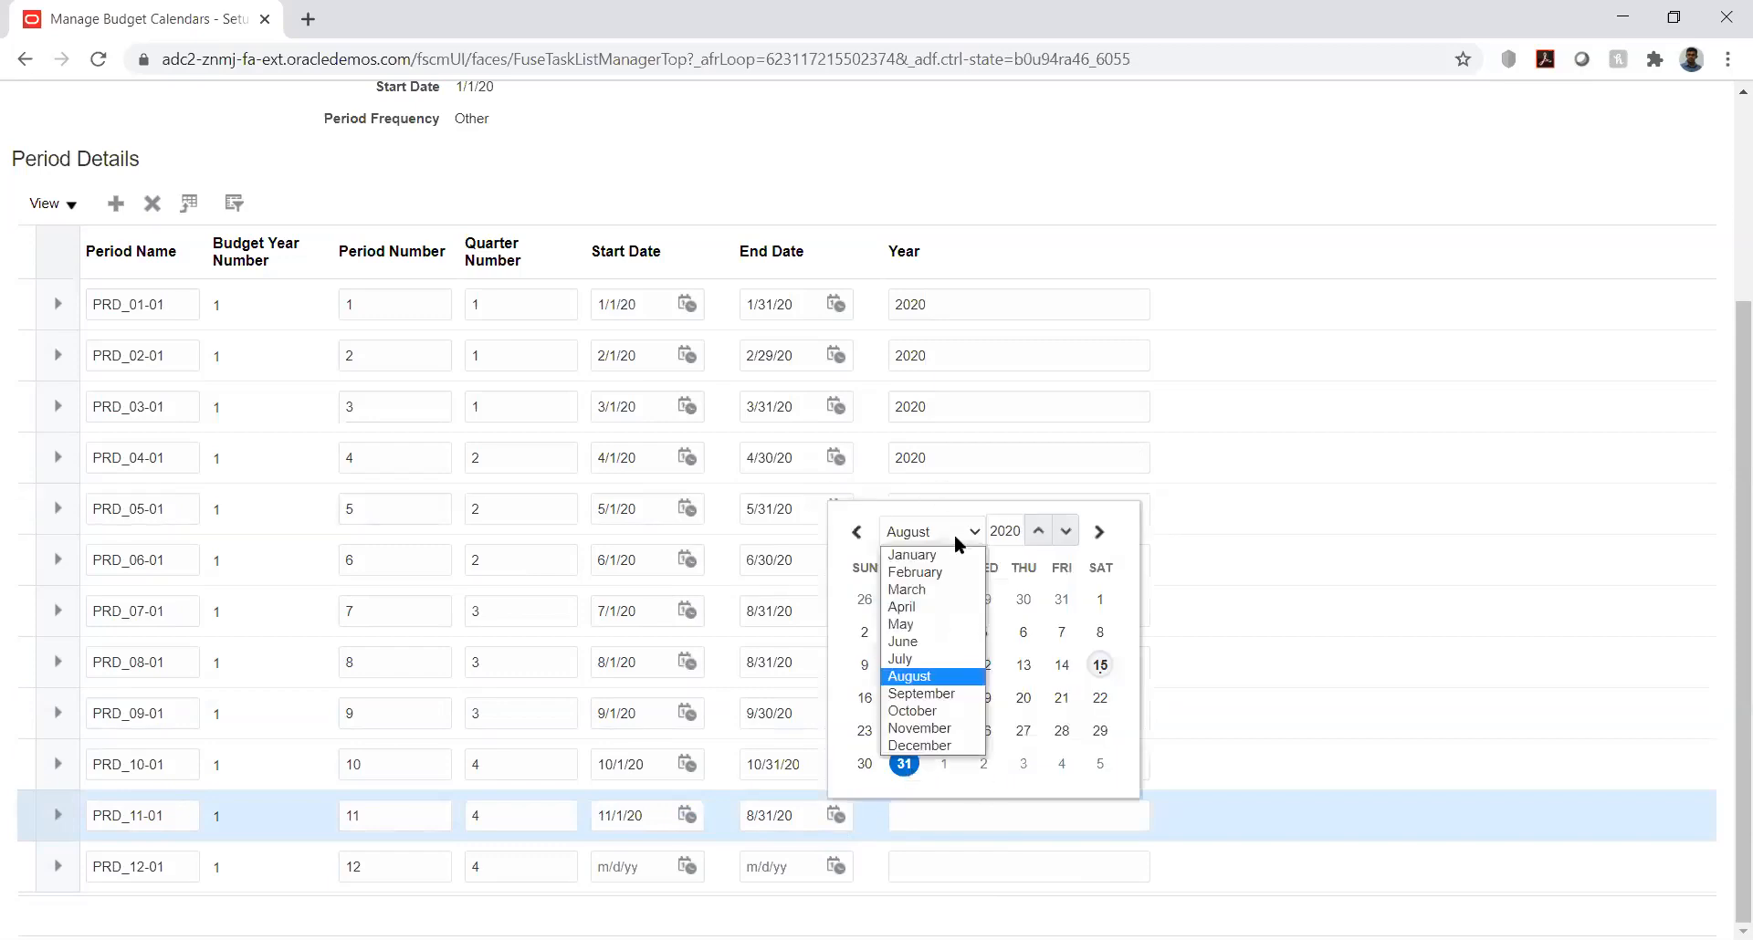
left_click(937, 730)
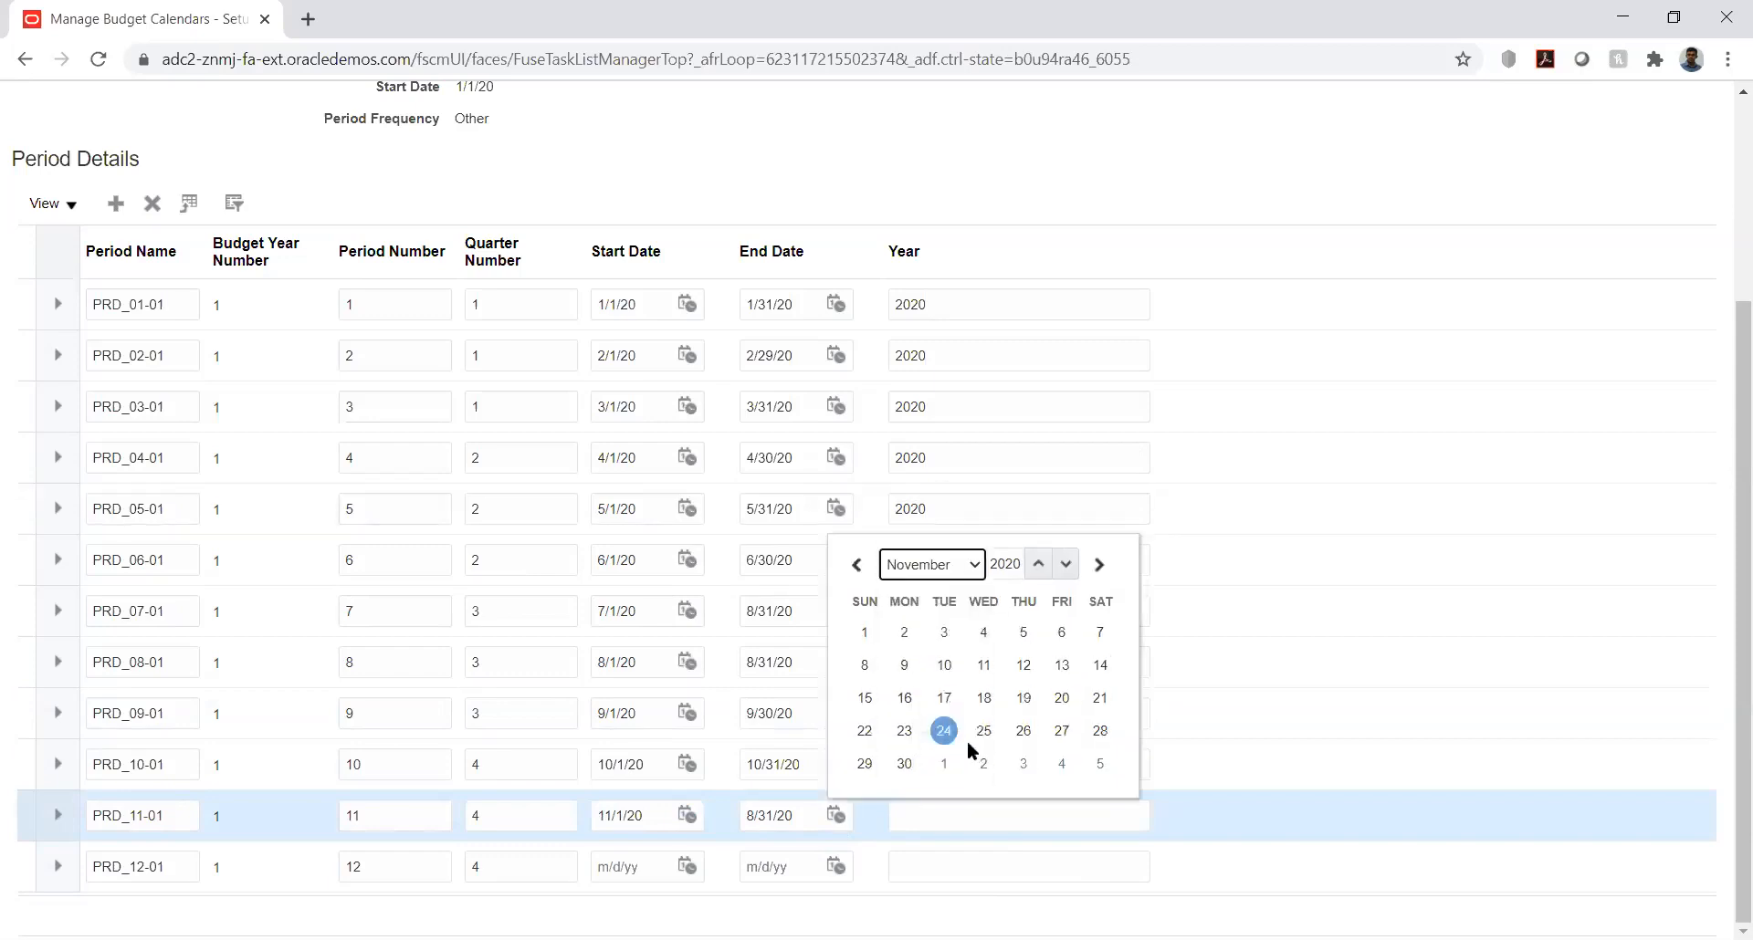
left_click(904, 763)
Step: Set the start date of period PRD_12-01 to 12/1/20 and its end date to 12/31/20
left_click(684, 864)
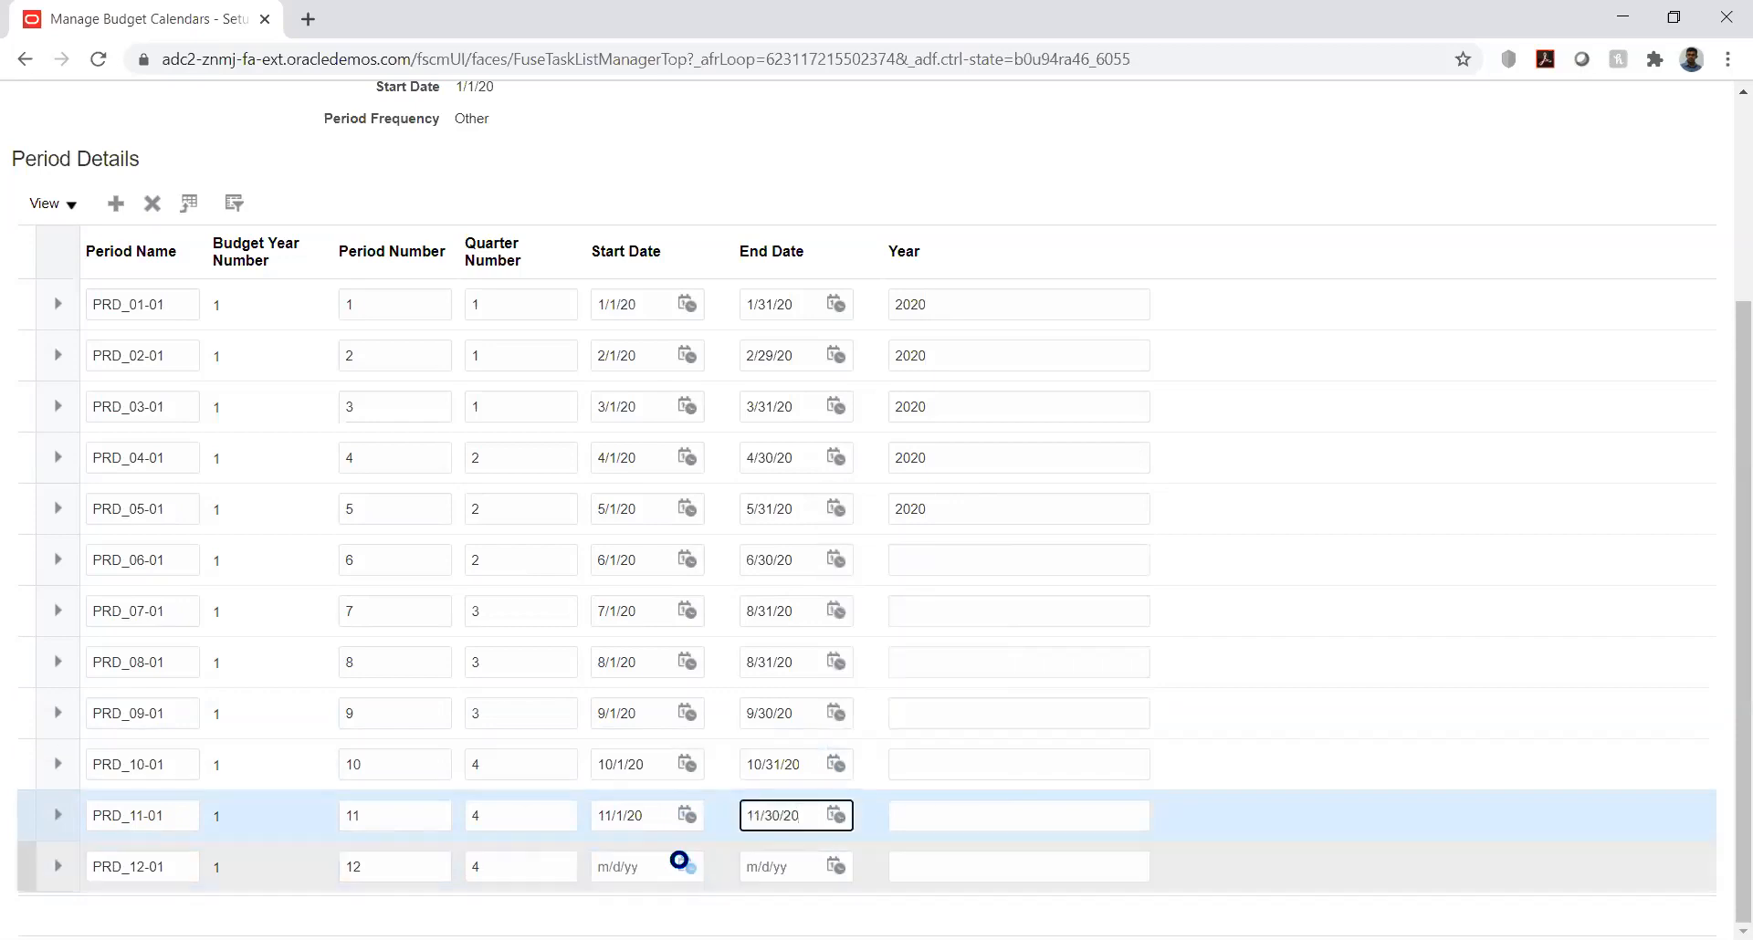
left_click(794, 587)
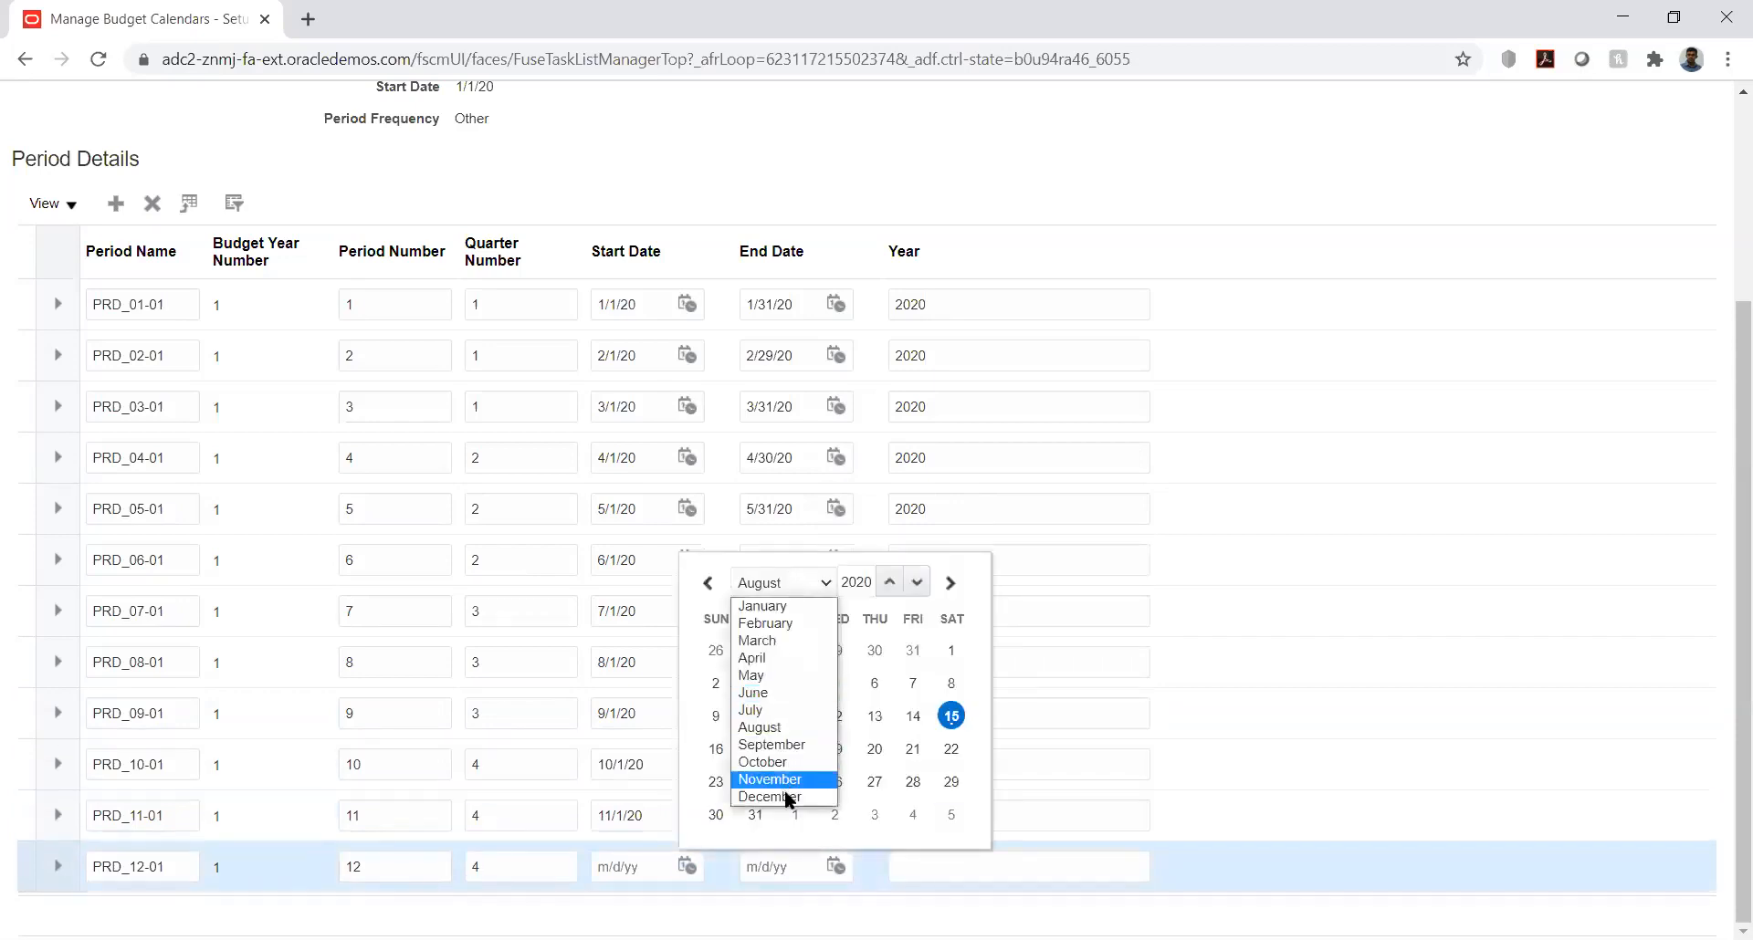
left_click(783, 791)
left_click(796, 682)
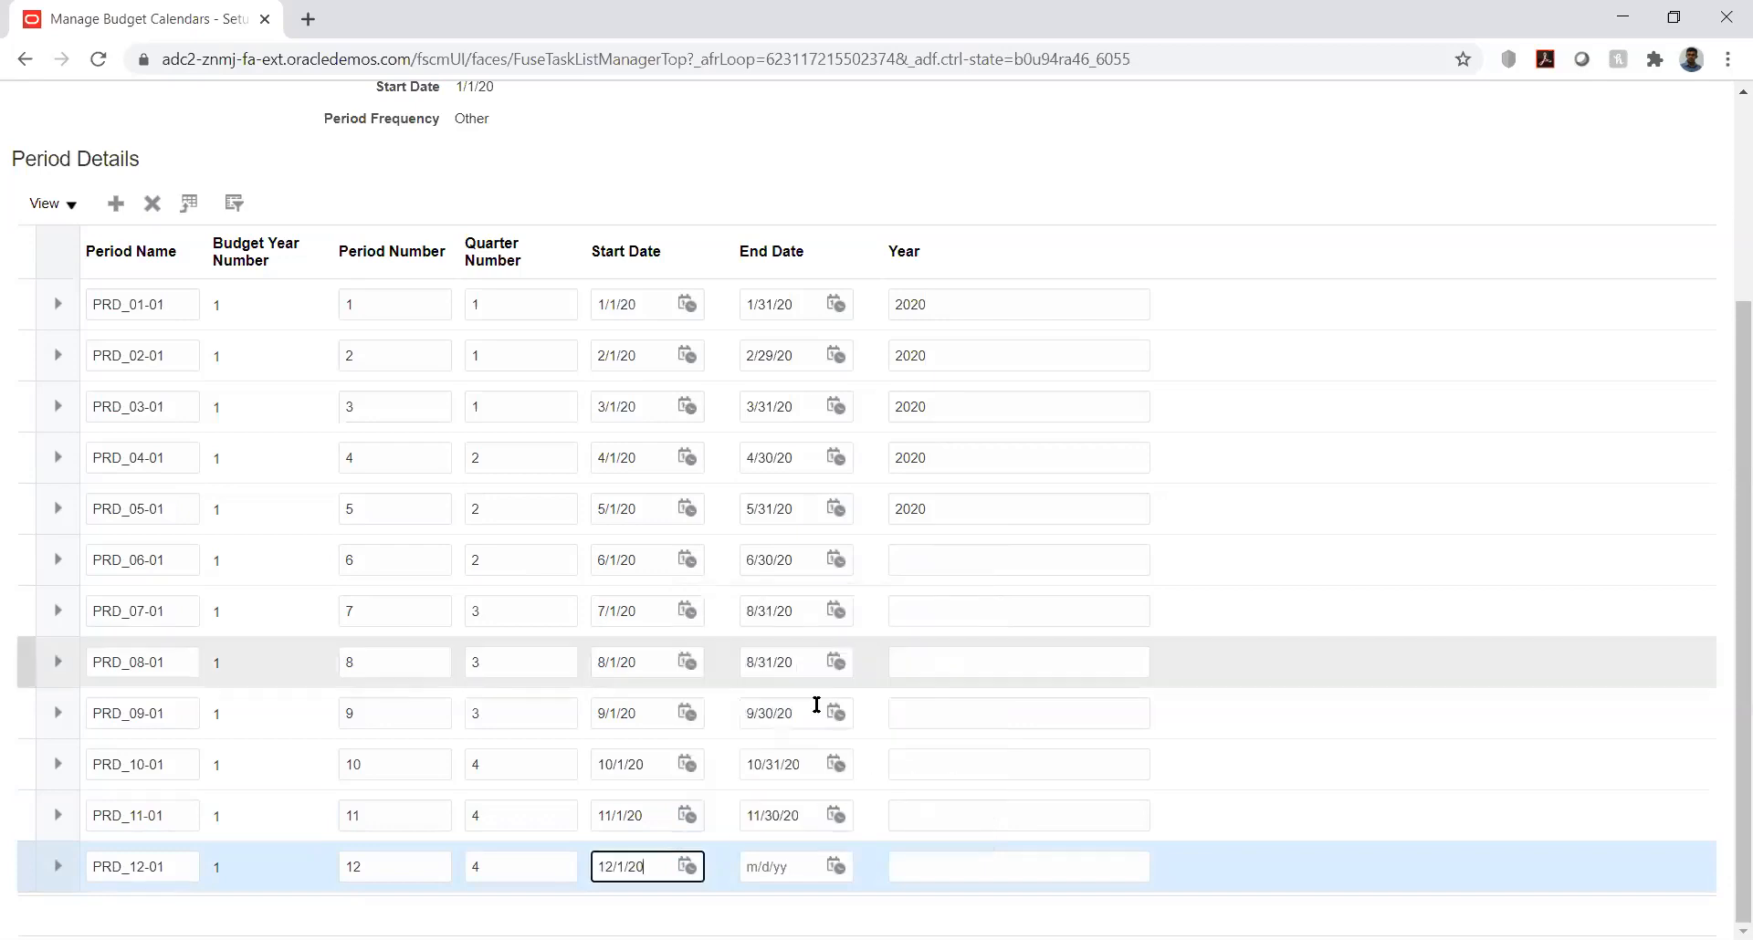
left_click(835, 864)
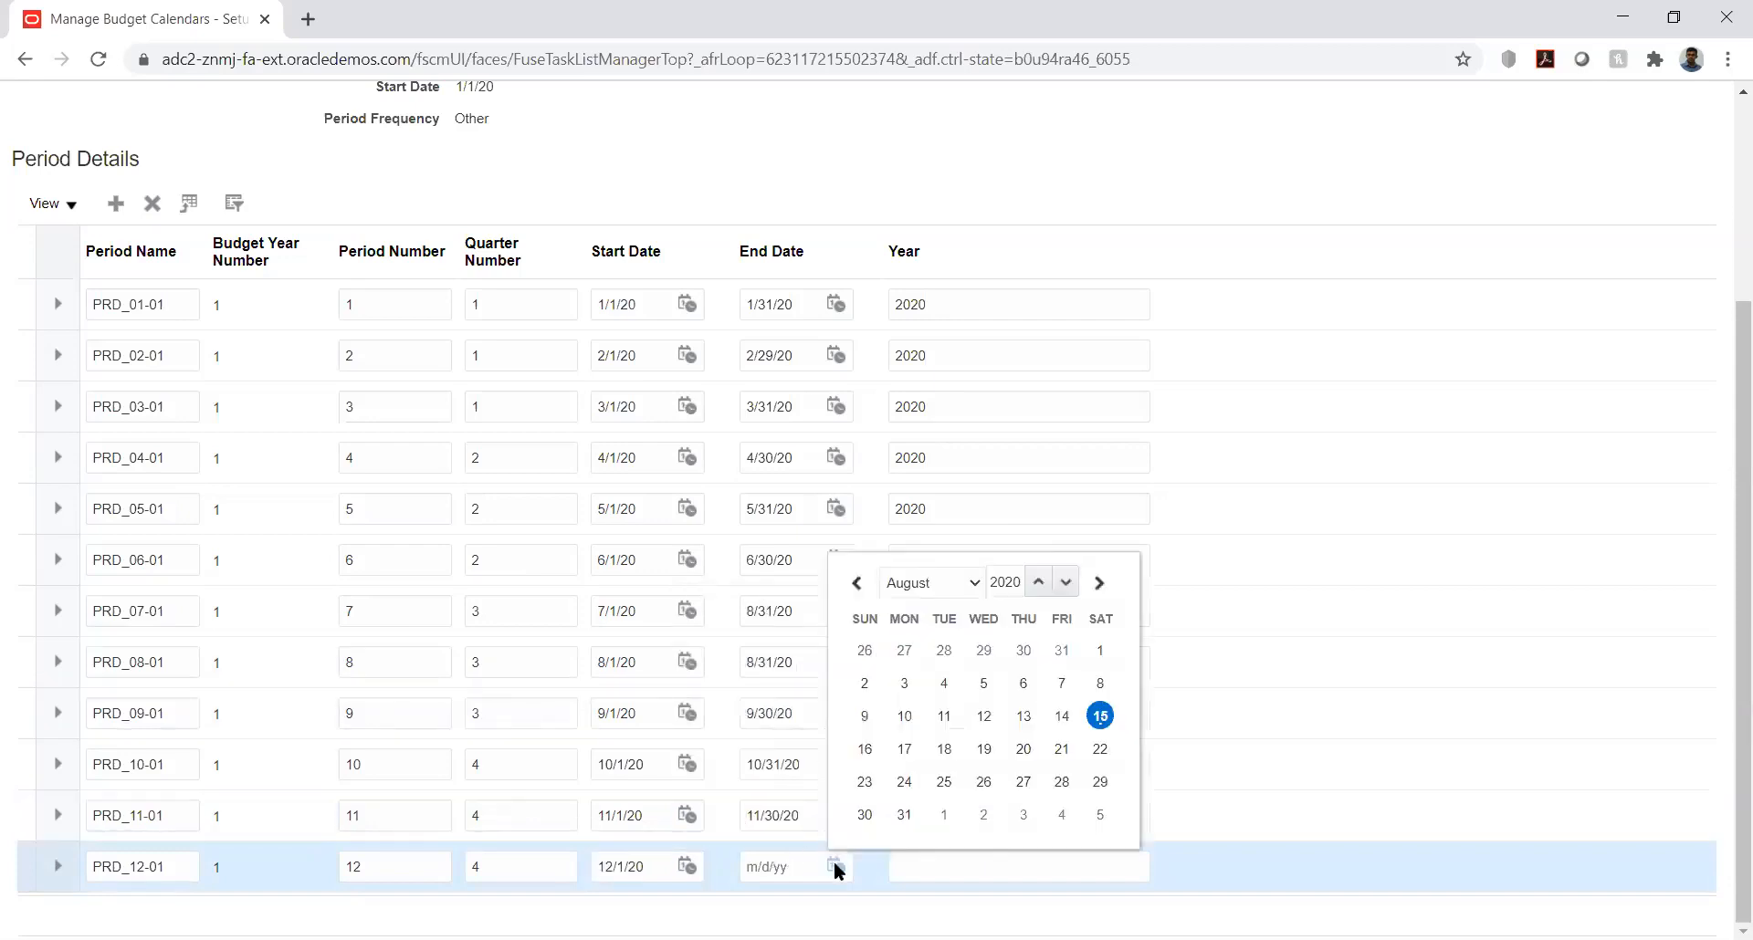
left_click(965, 581)
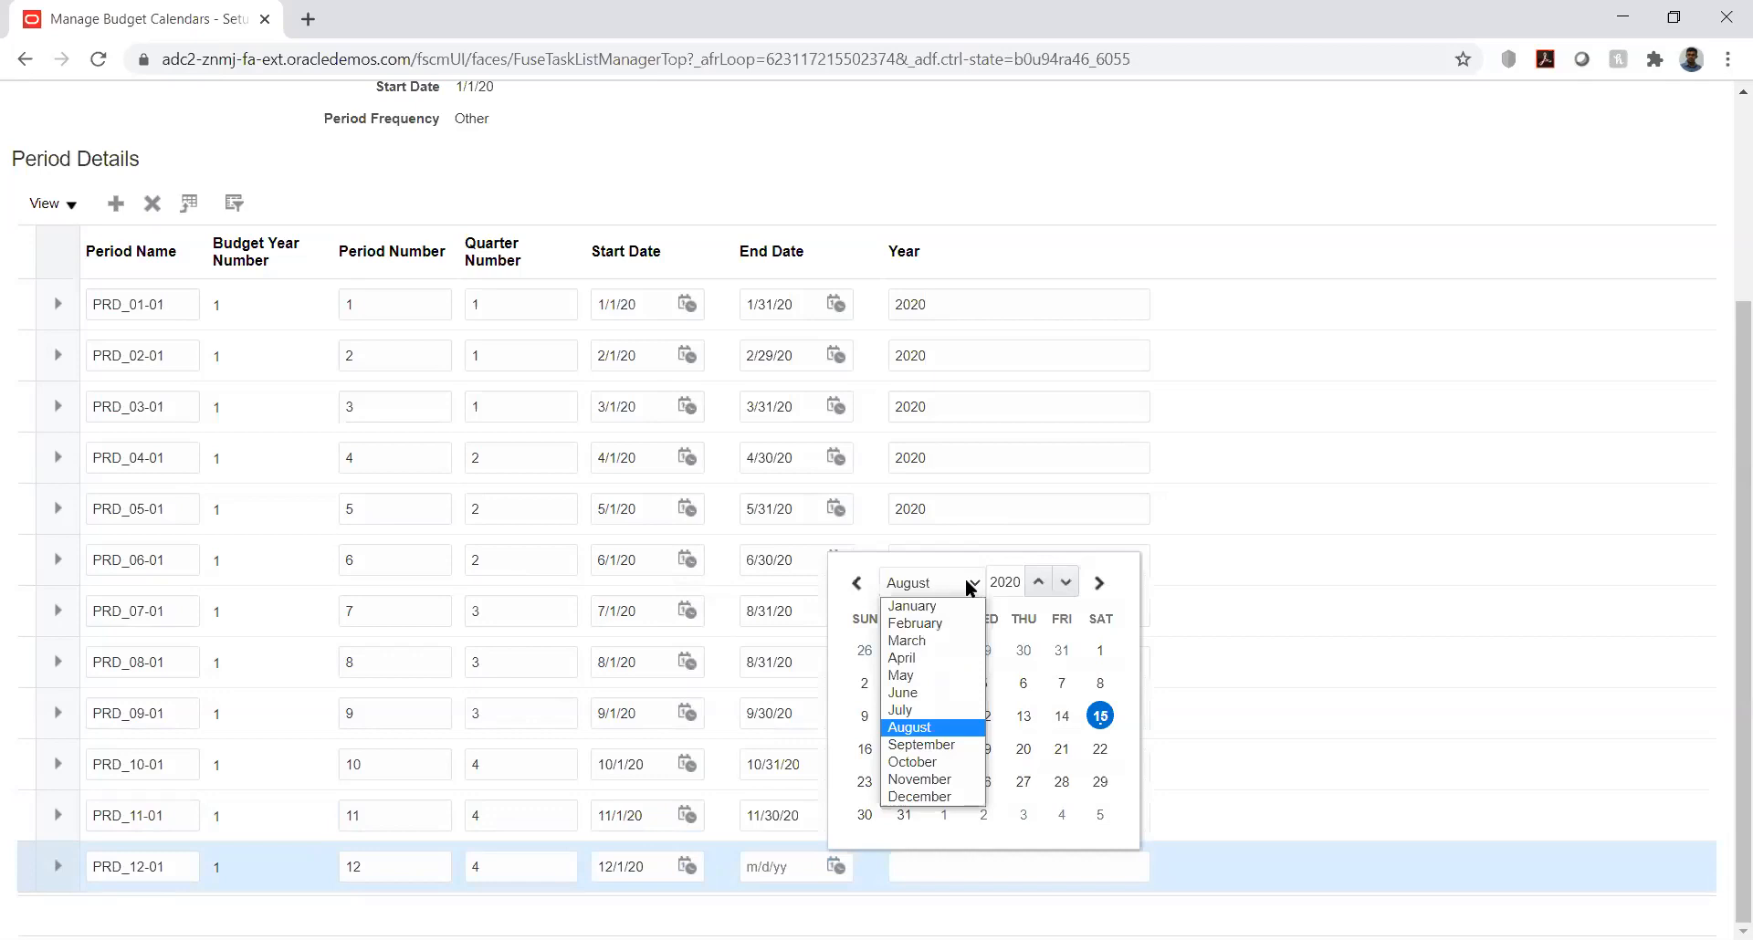
left_click(938, 798)
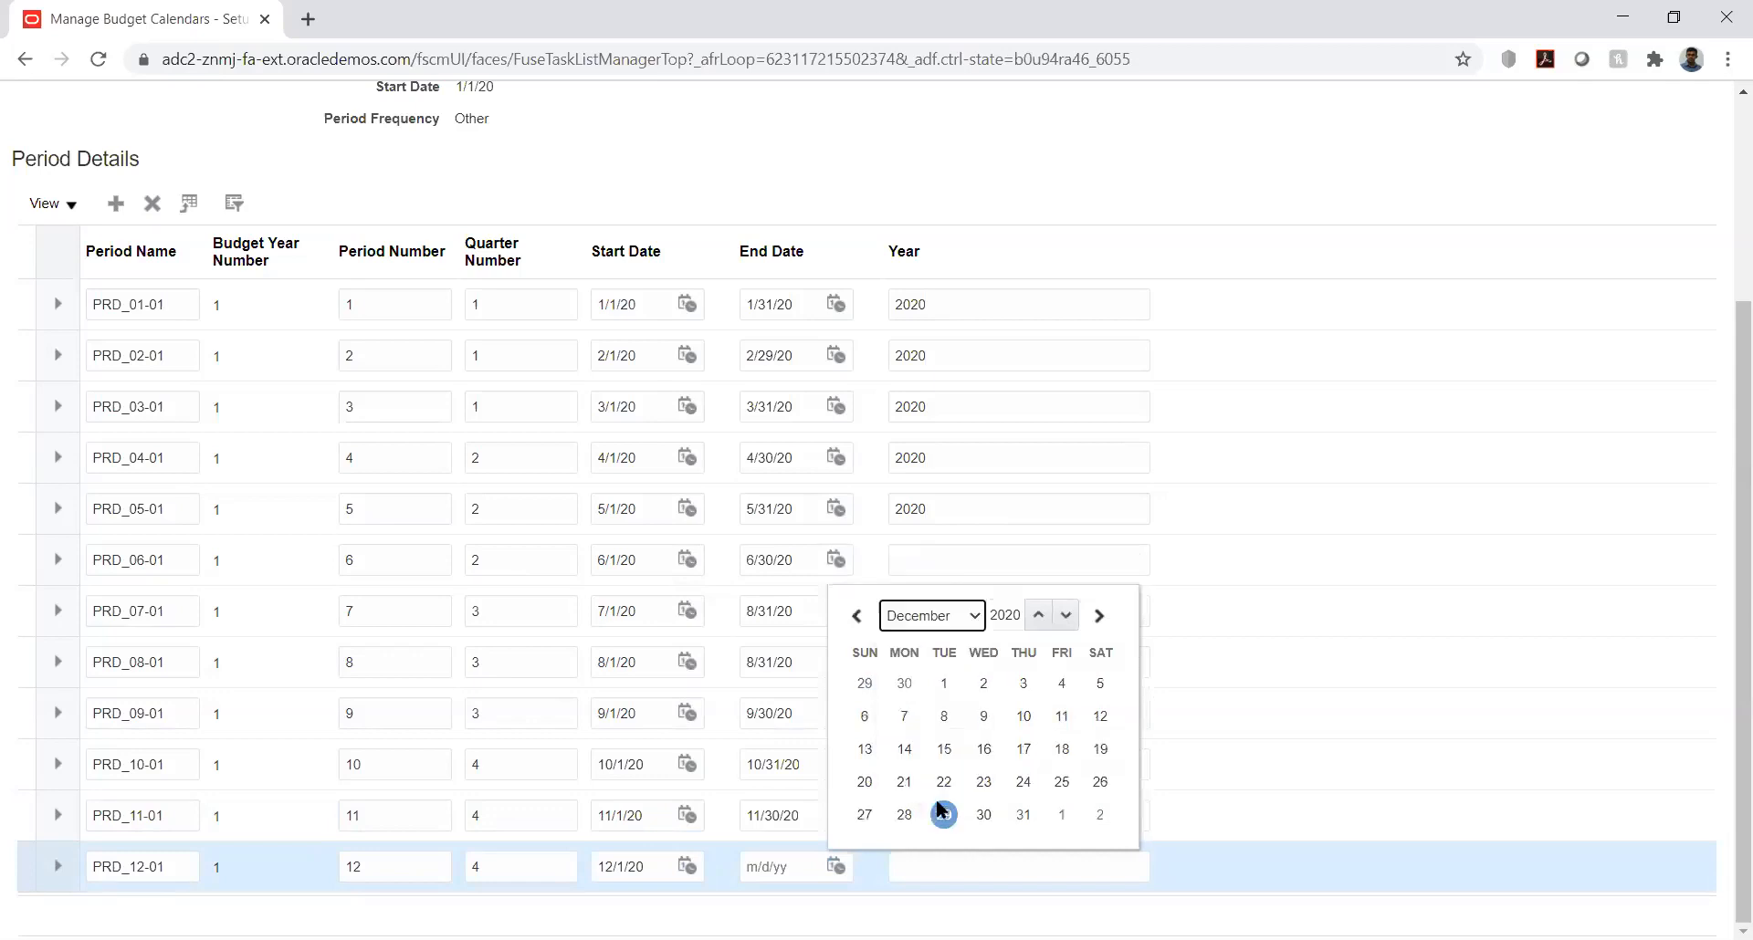
left_click(1023, 815)
Step: Enter 2020 as the year for periods PRD_06-01 through PRD_12-01
left_click(1006, 559)
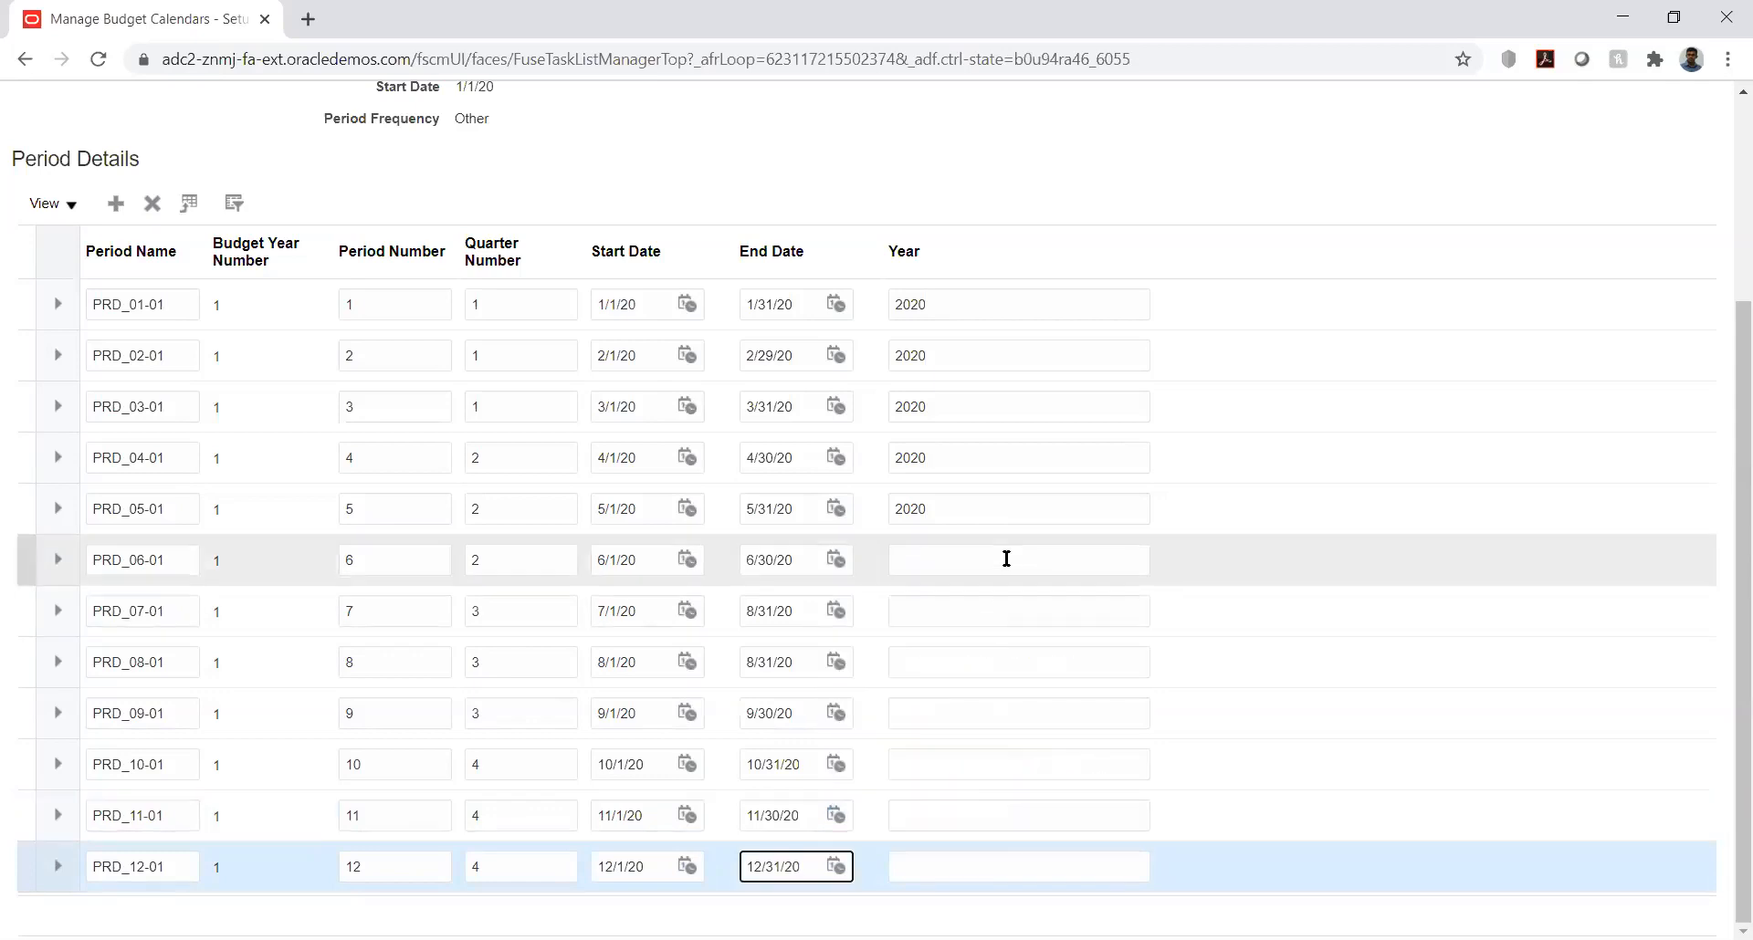
type("2020")
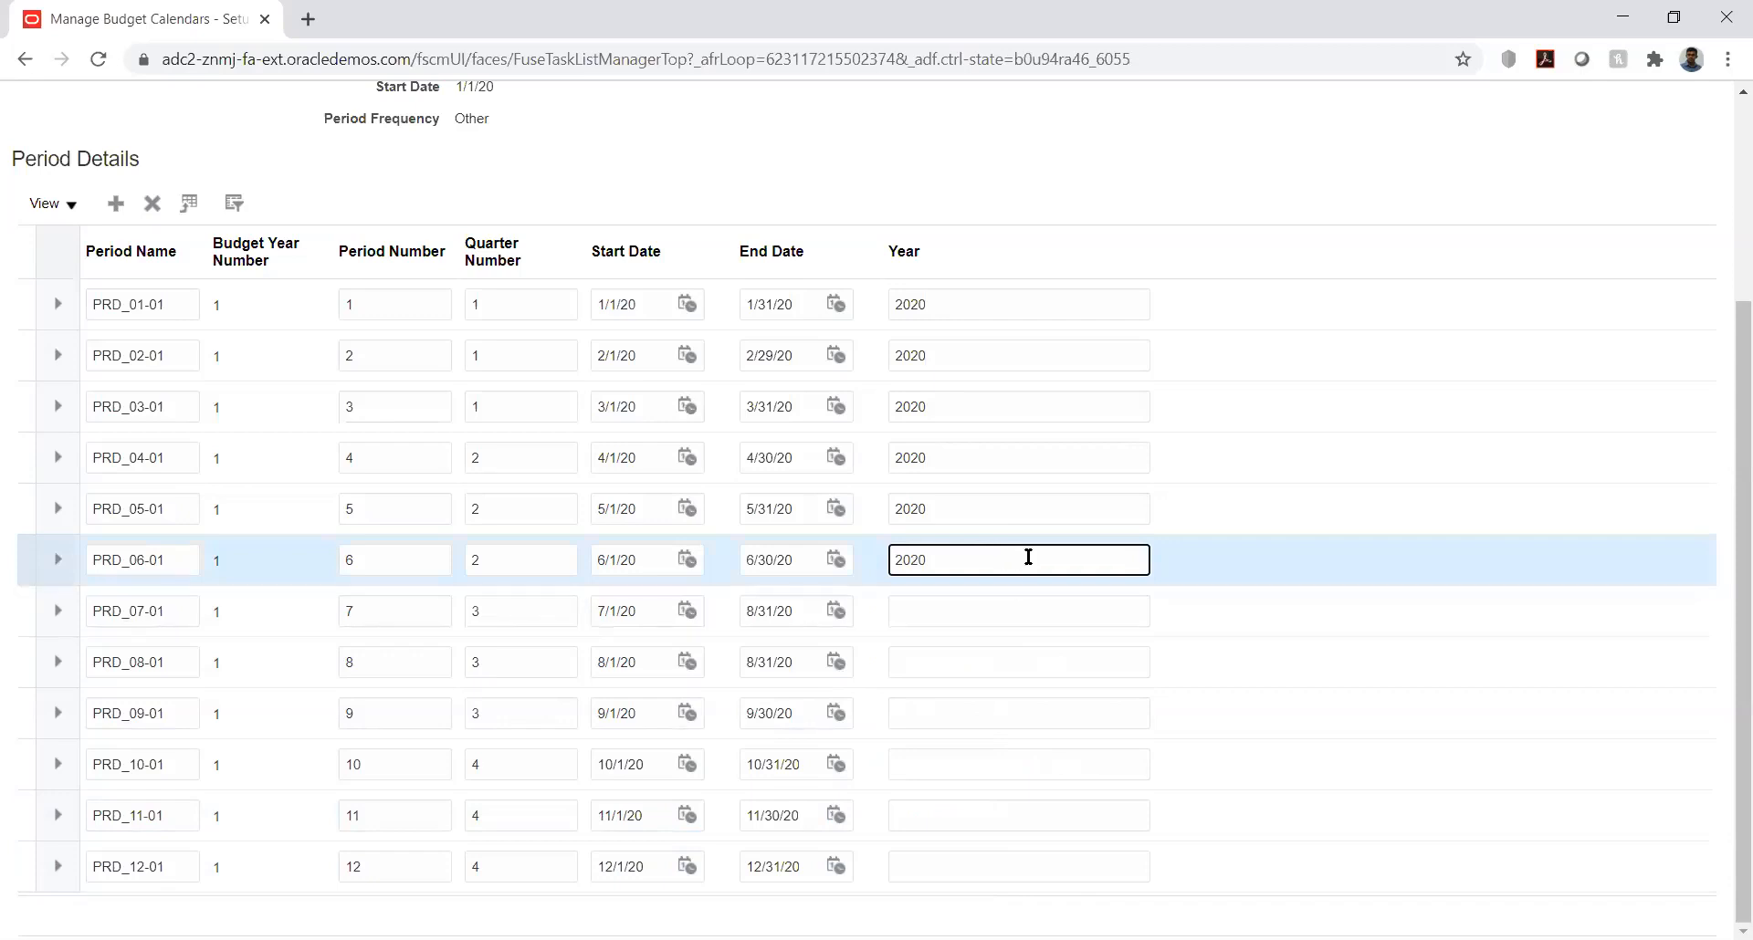
double_click(905, 558)
key("ctrl+c")
left_click(931, 610)
key("ctrl+v")
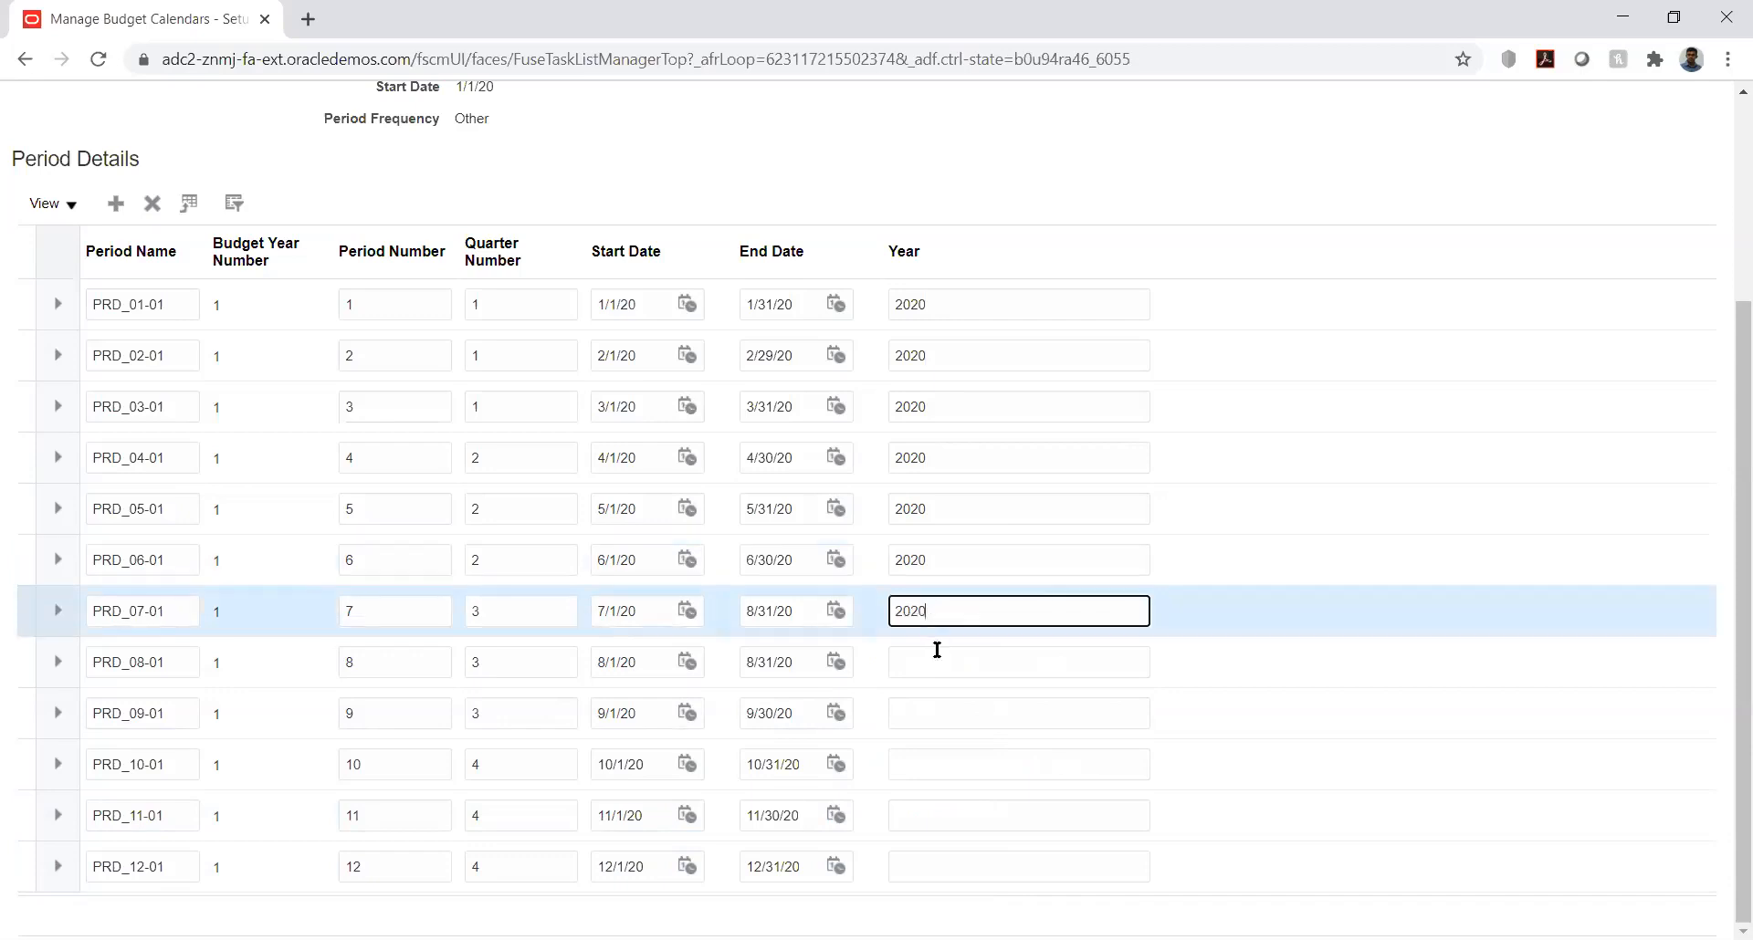
left_click(937, 652)
key("ctrl+v")
left_click(950, 713)
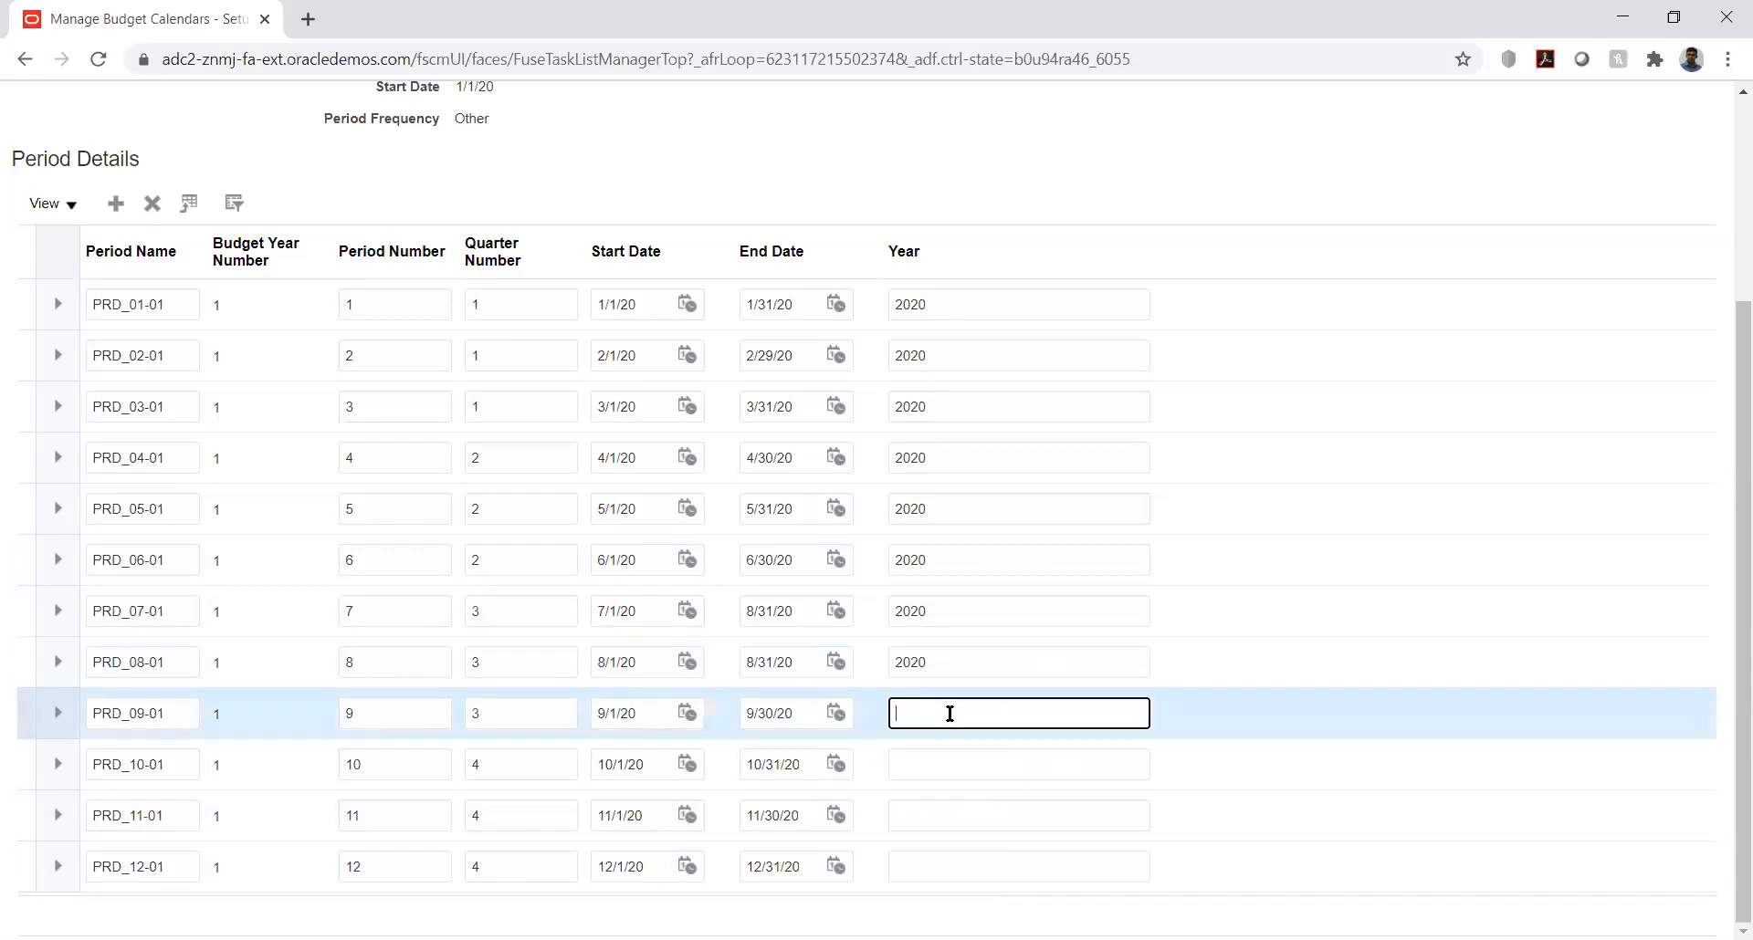
key("ctrl+v")
left_click(959, 759)
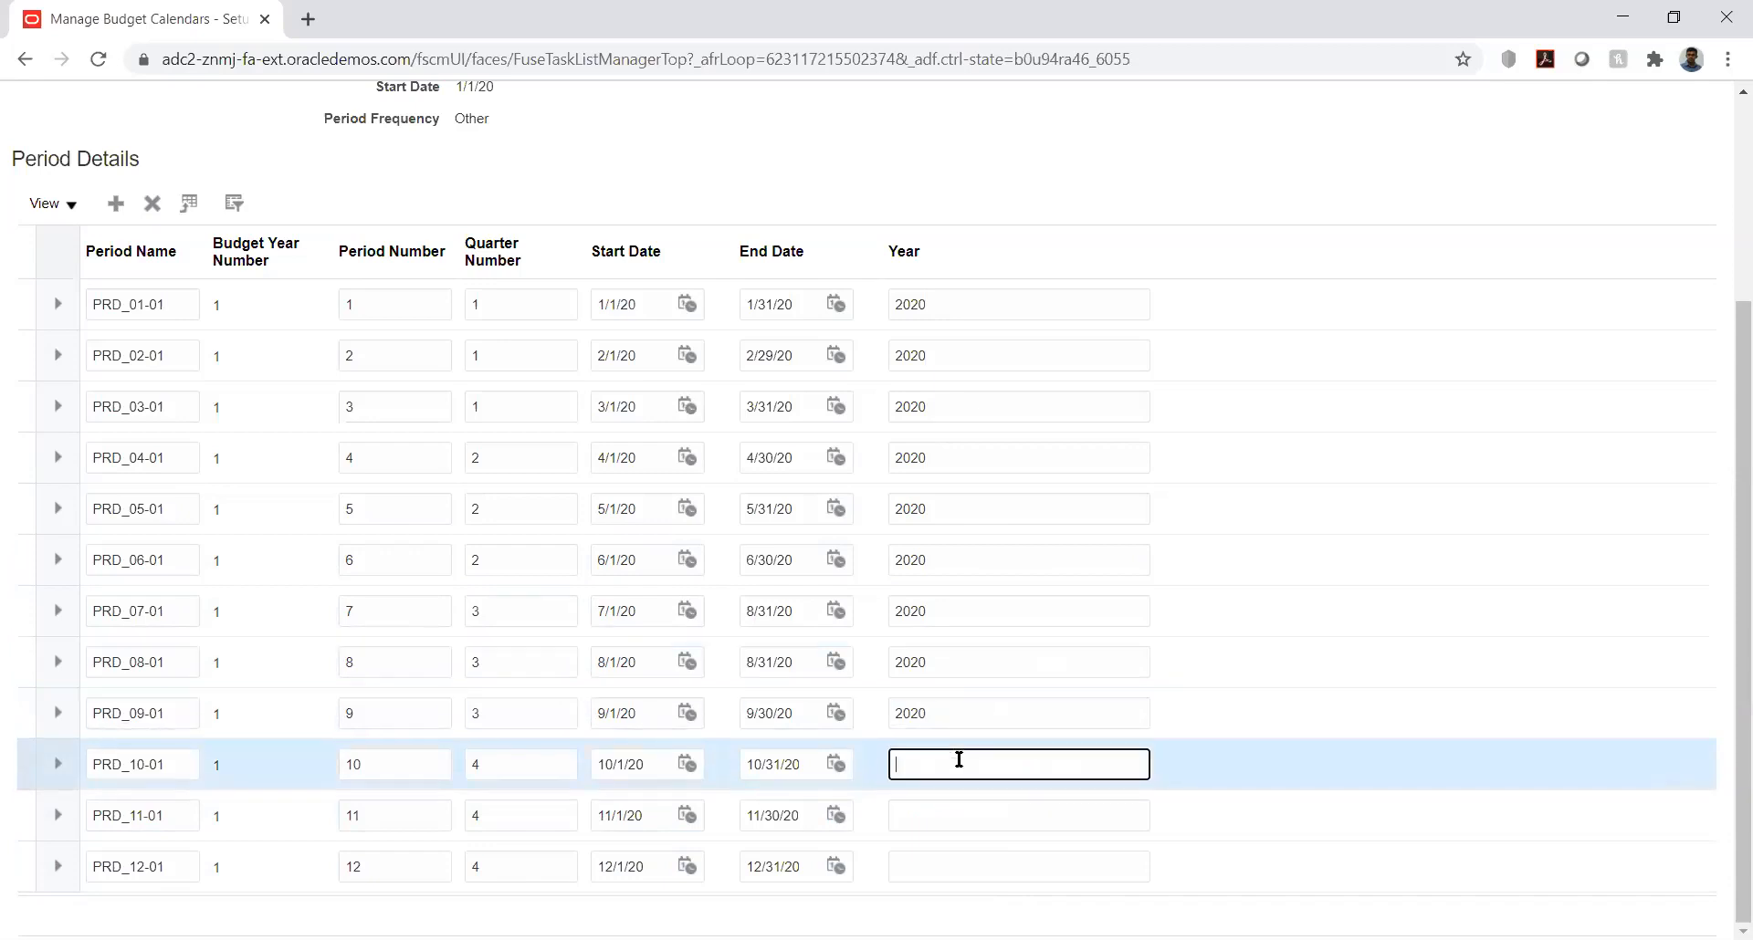
left_click(962, 813)
type("2020")
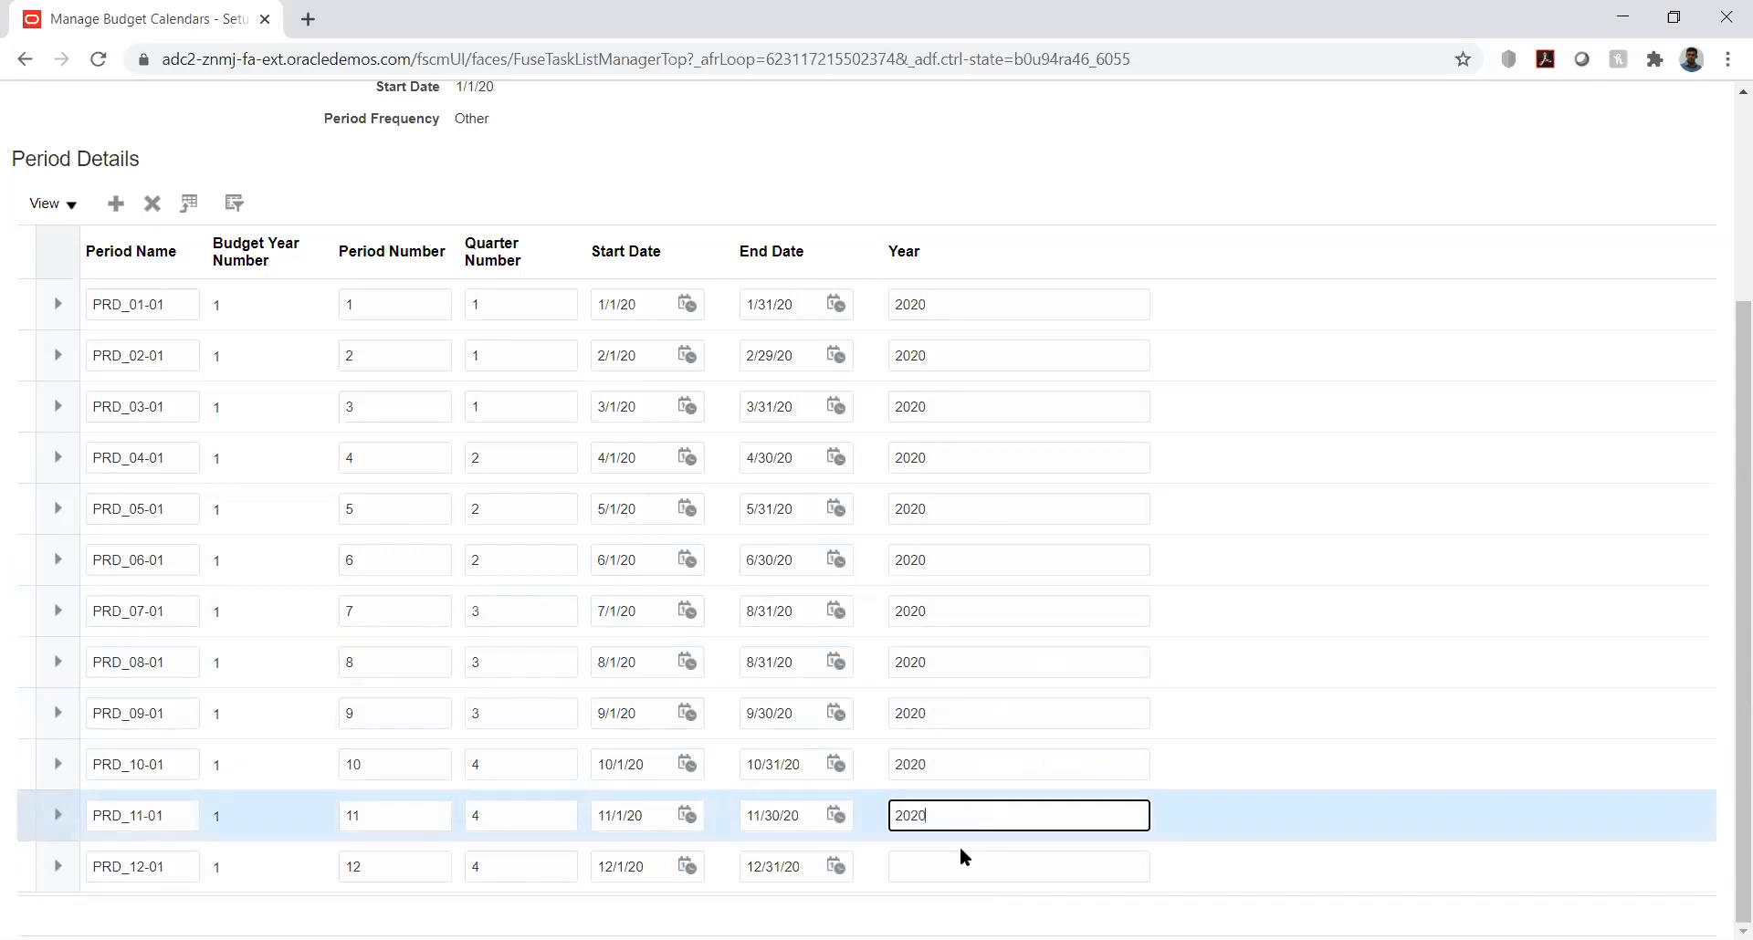
left_click(962, 858)
type("2020")
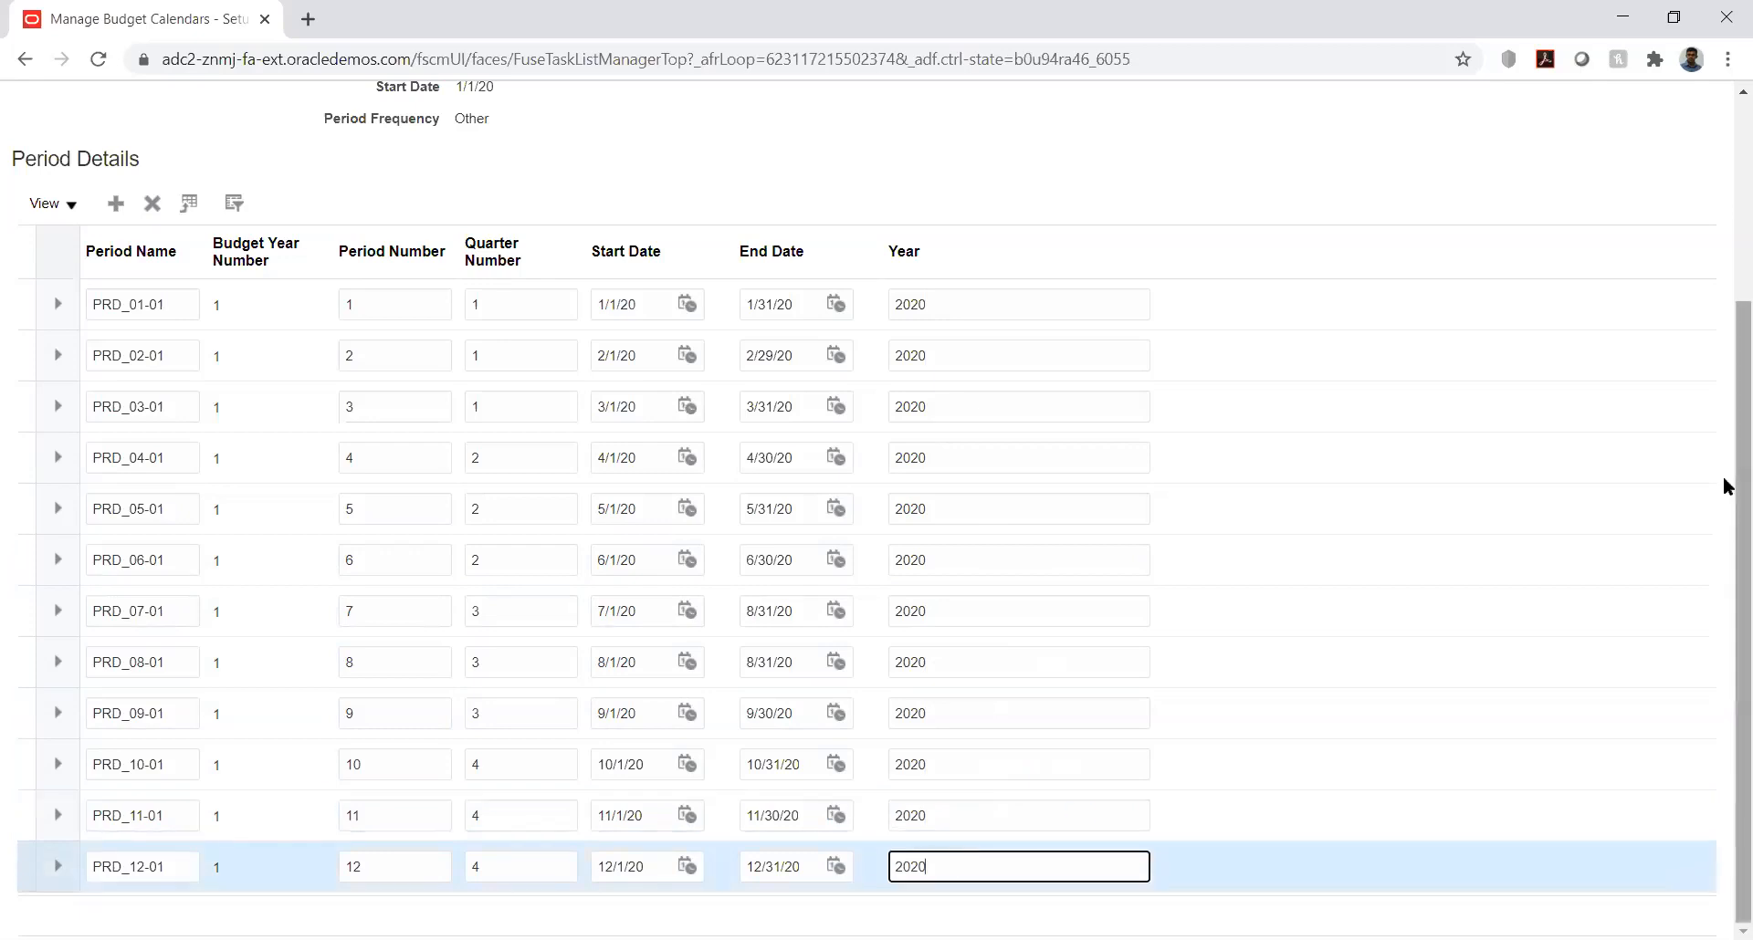
Step: Try to save the KK_Bud_Cal calendar with its 12 periods
scroll(1725, 493, "up", 3)
left_click(1497, 172)
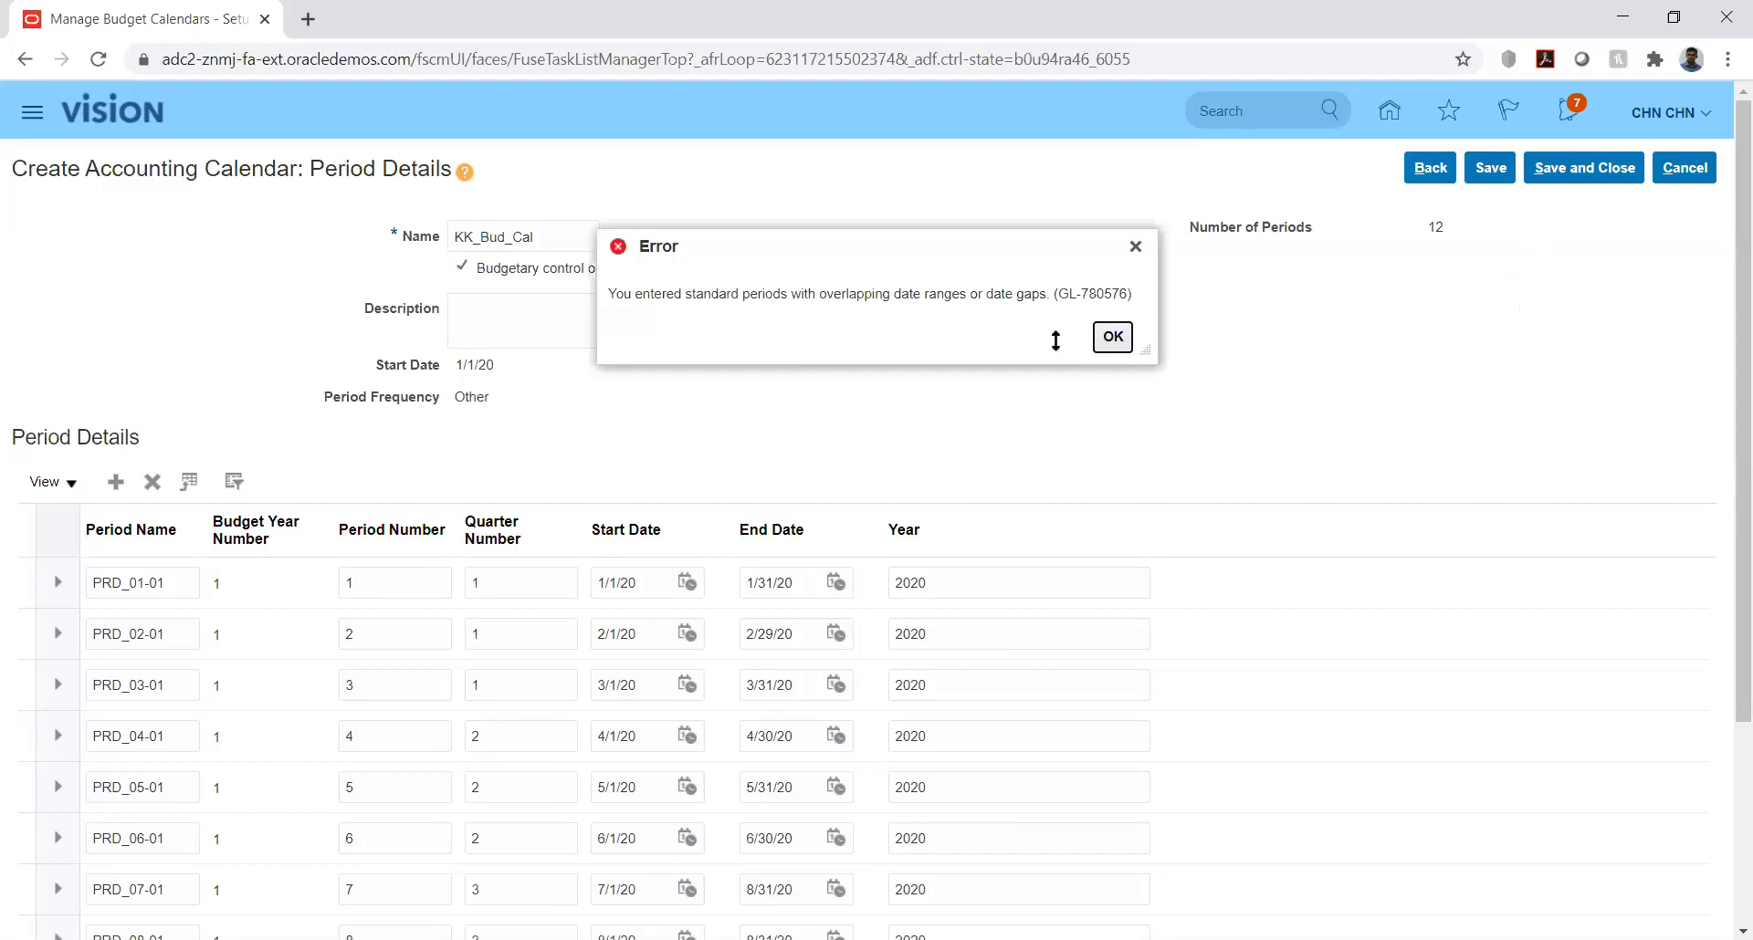
left_click(1111, 336)
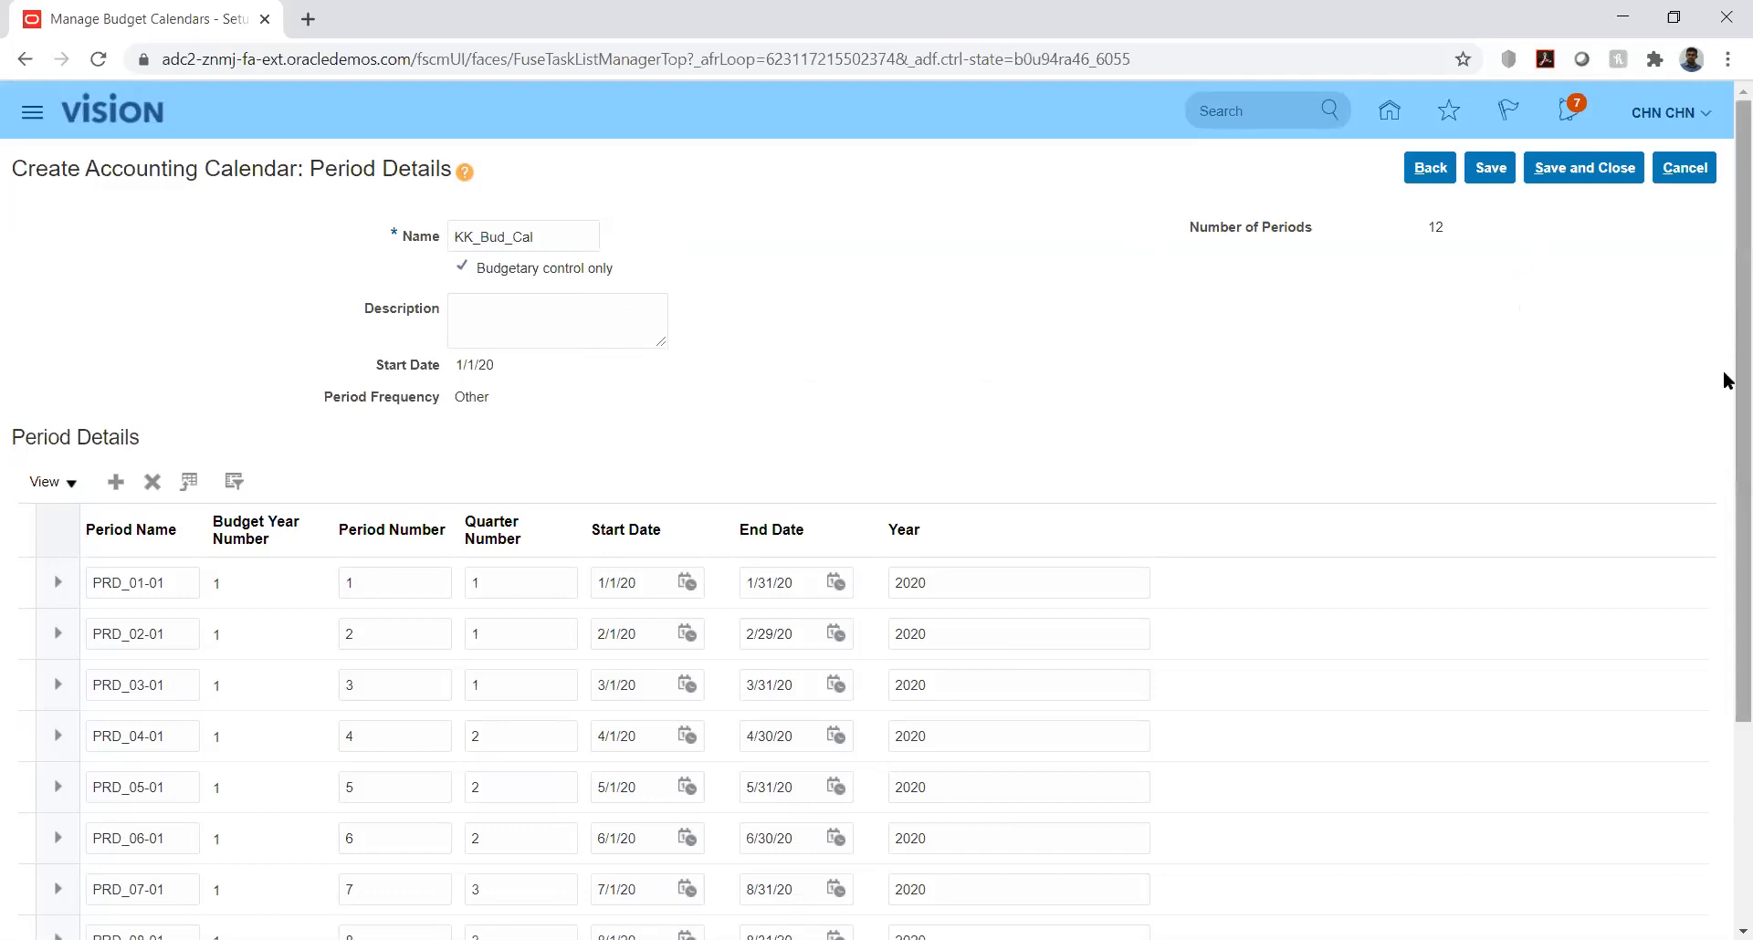
Step: Check the start and end dates of all periods for overlaps or gaps
right_click(1724, 462)
left_click(1657, 314)
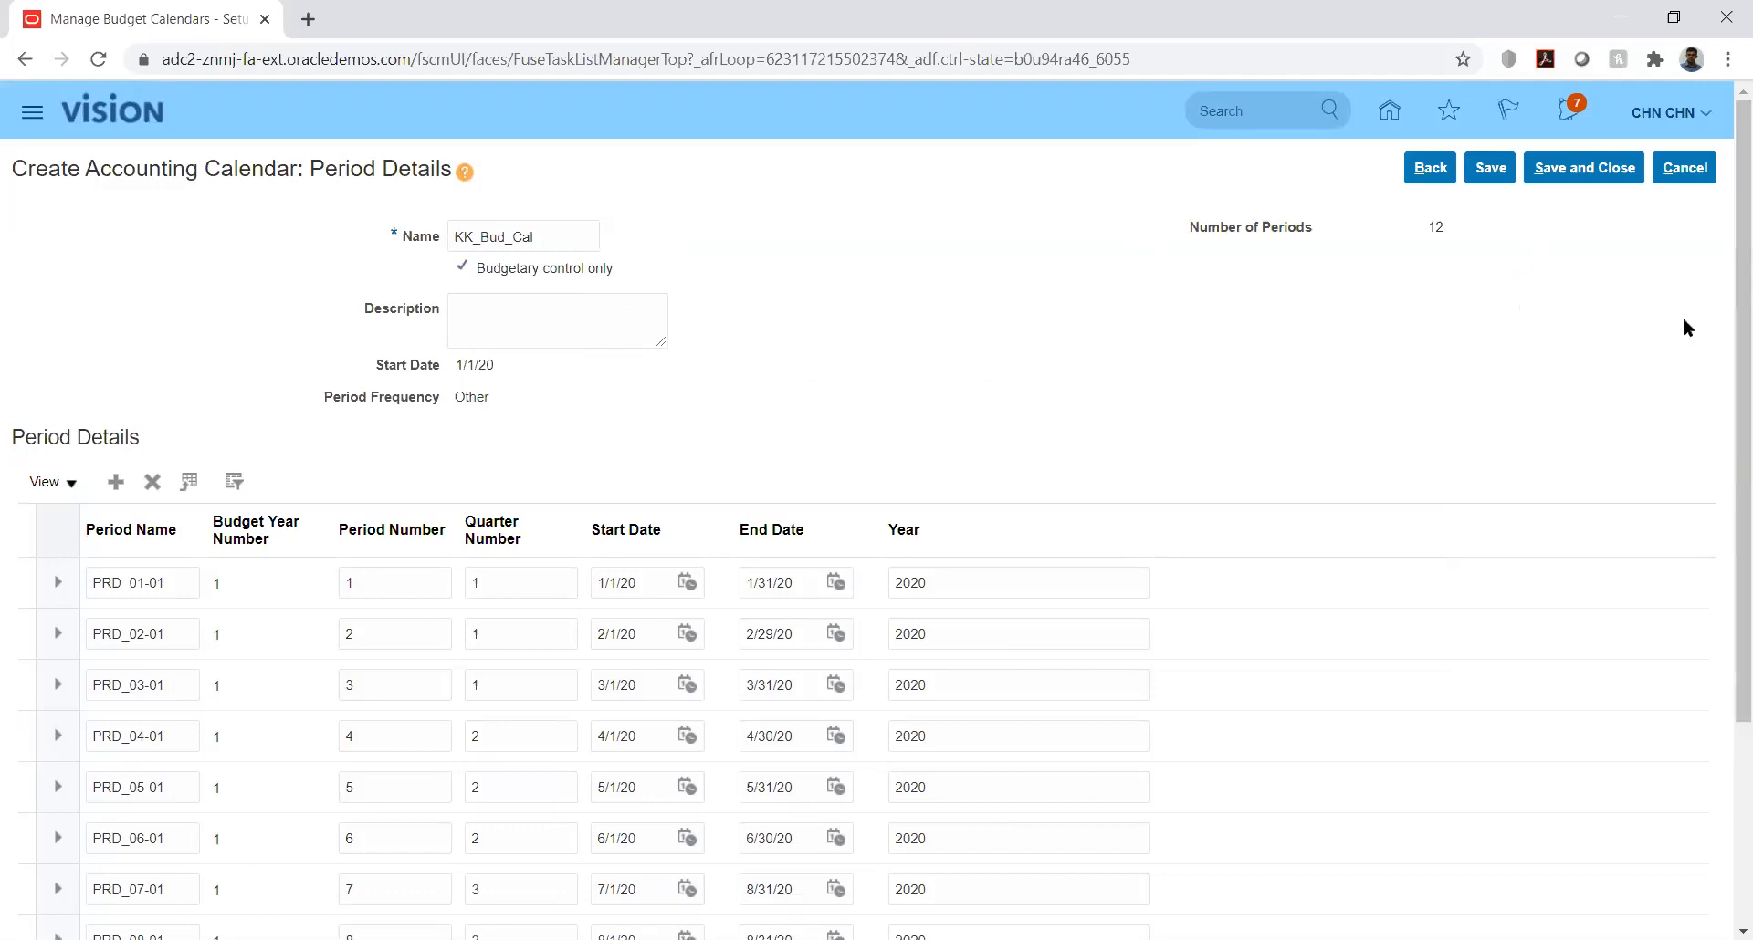
left_click_drag(1725, 337, 1722, 562)
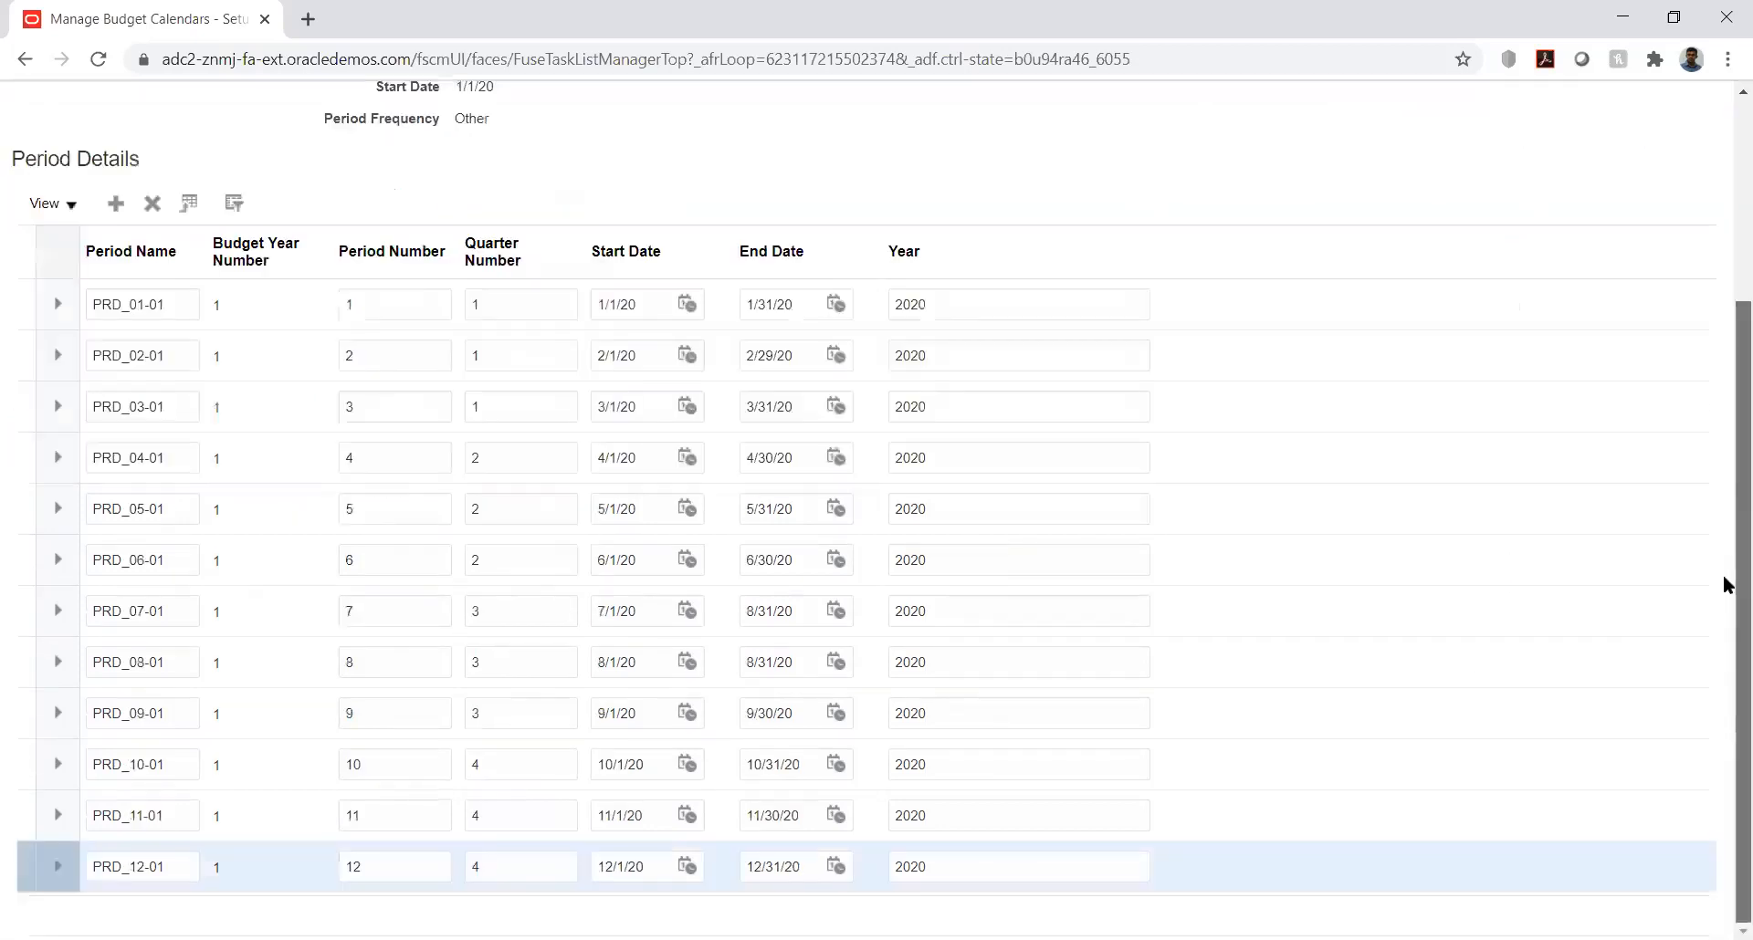
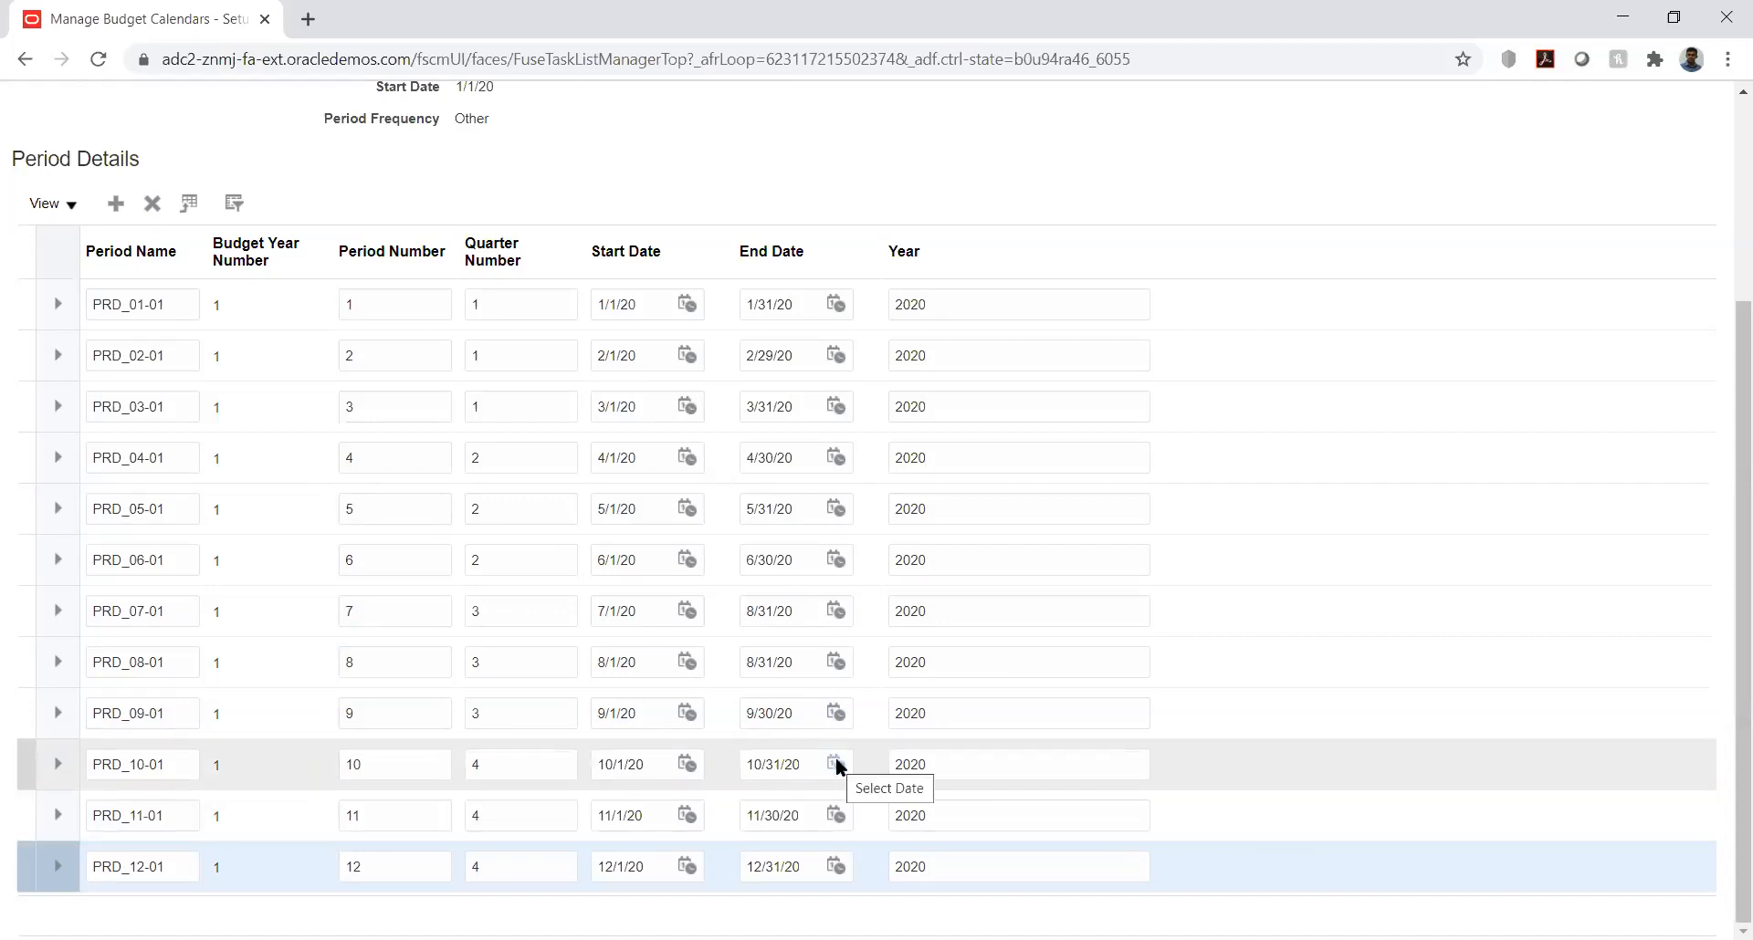
Step: Set the end date of period PRD_07-01 to 7/31/20
left_click(837, 608)
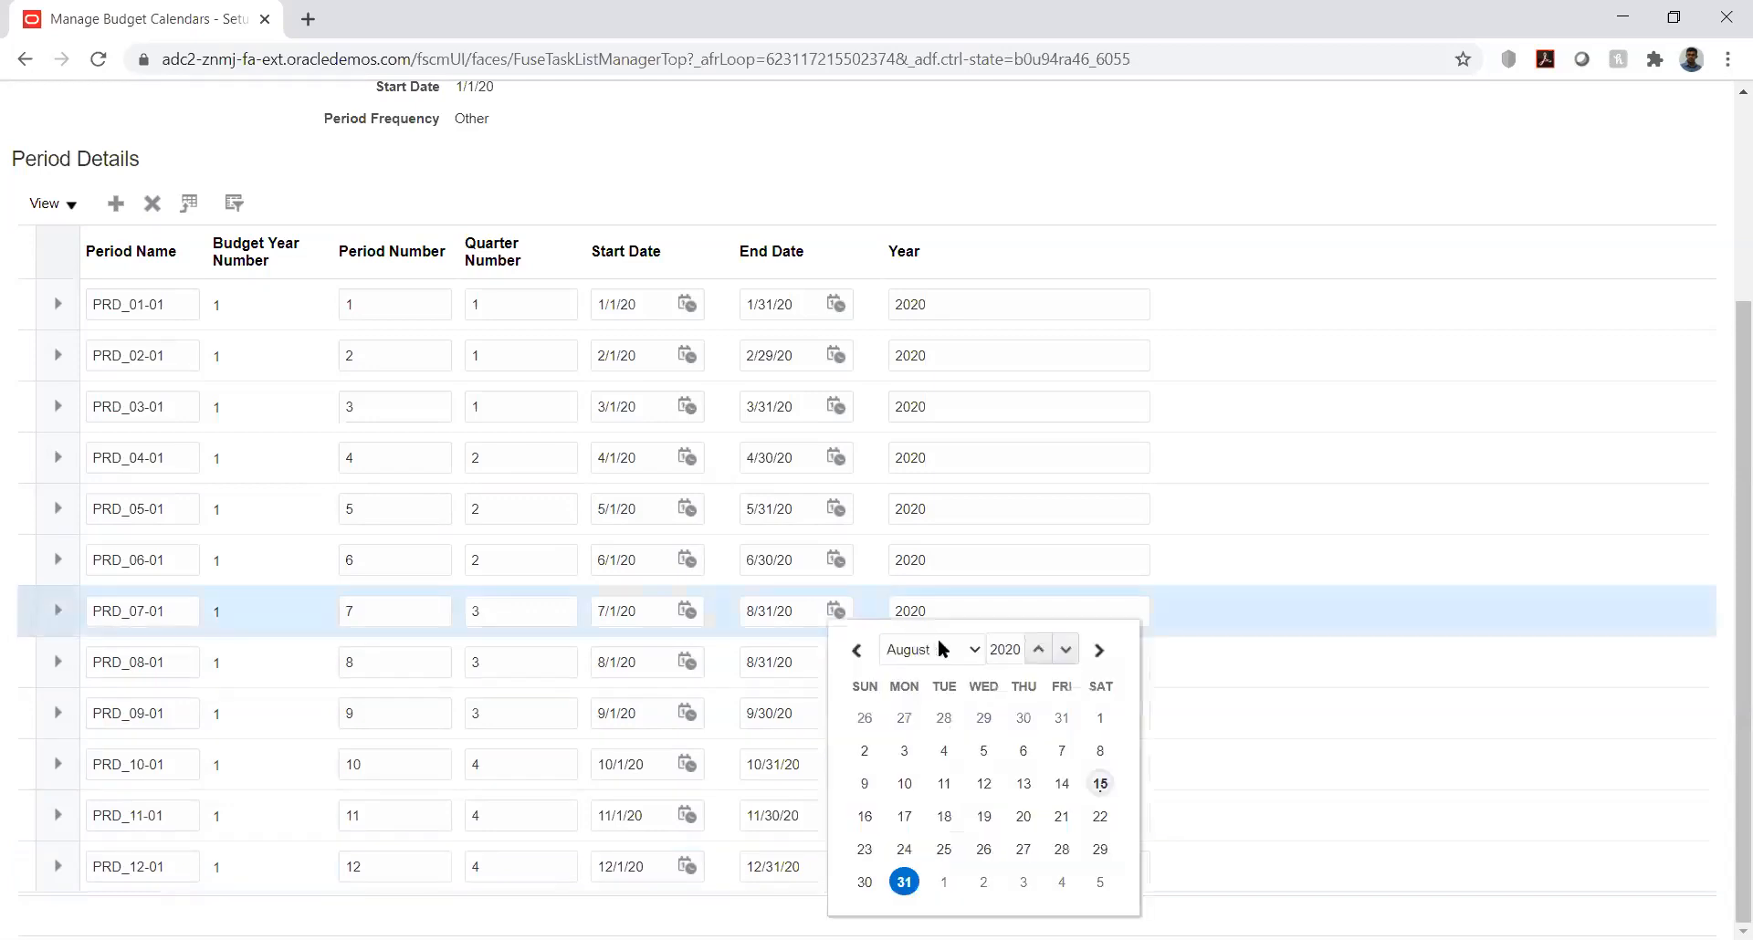
left_click(931, 649)
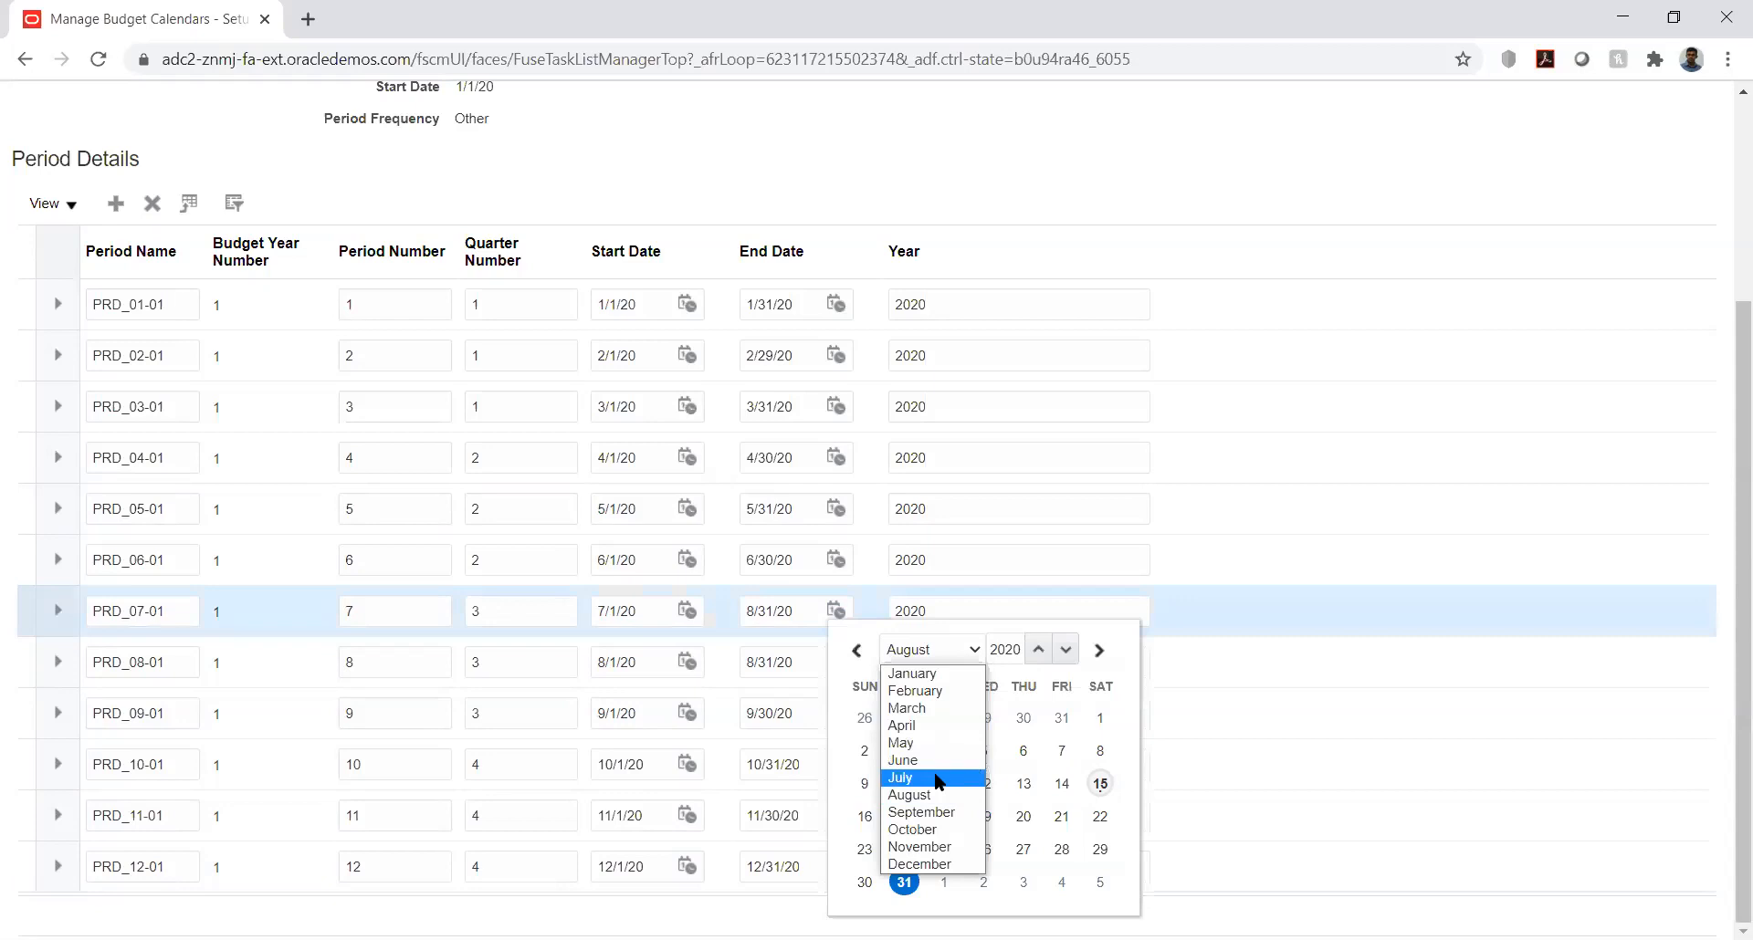
left_click(936, 778)
left_click(1024, 849)
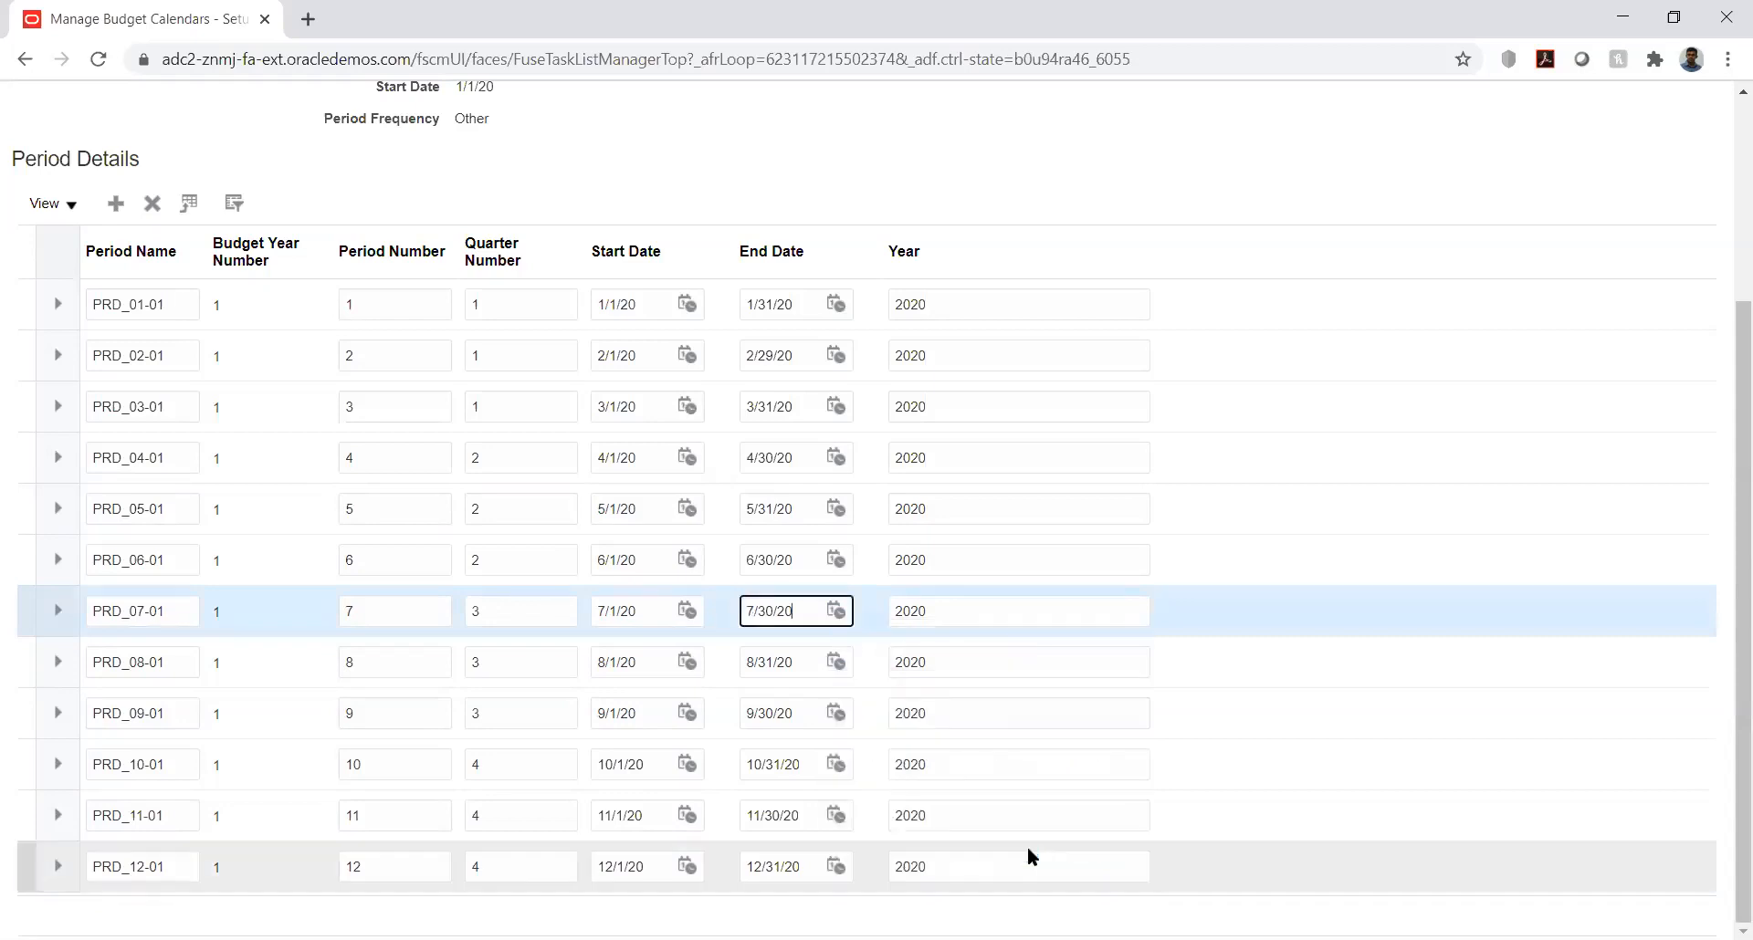
left_click(838, 613)
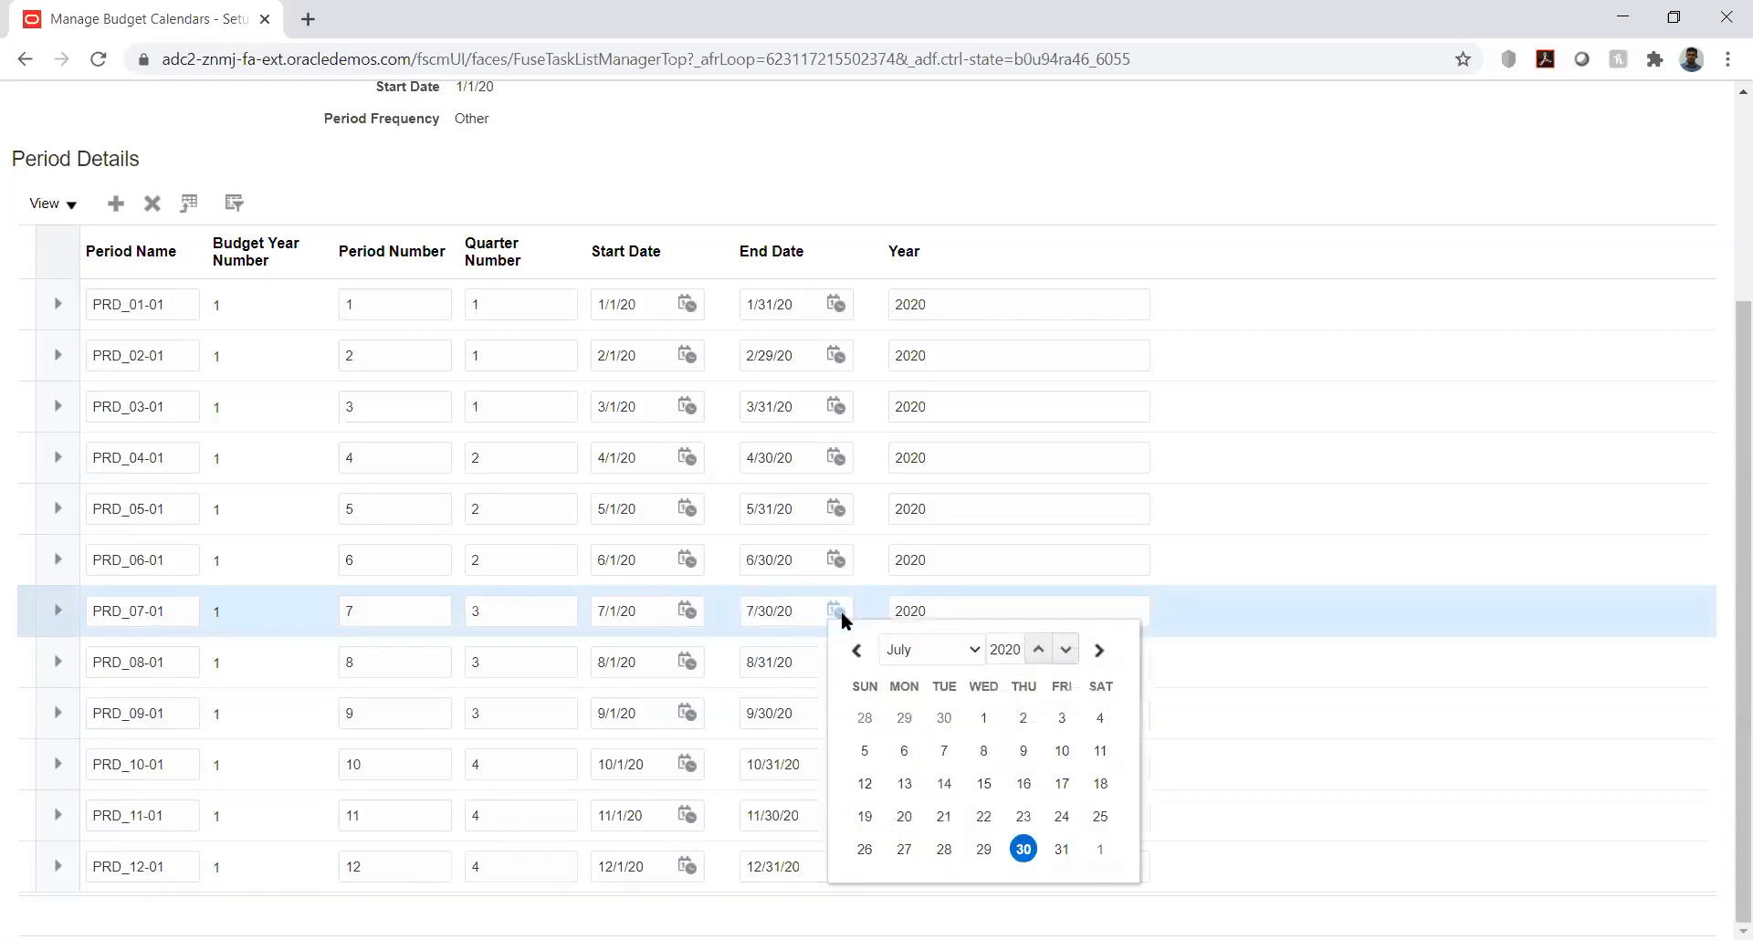
left_click(1062, 849)
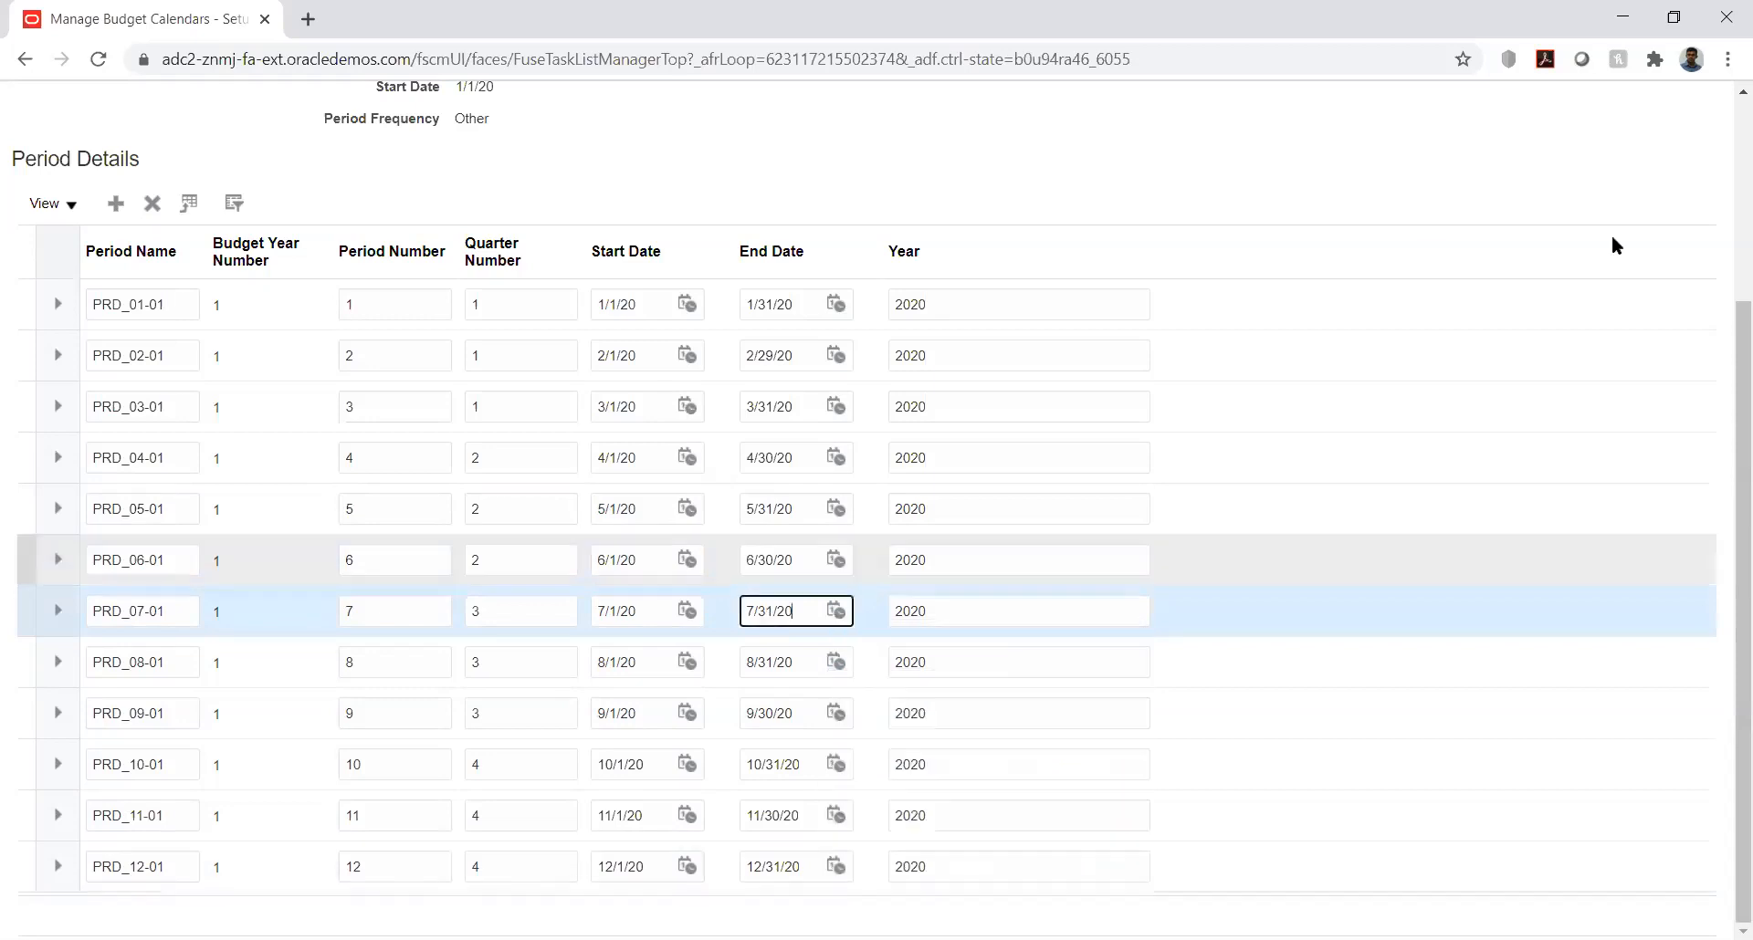
left_click(1716, 178)
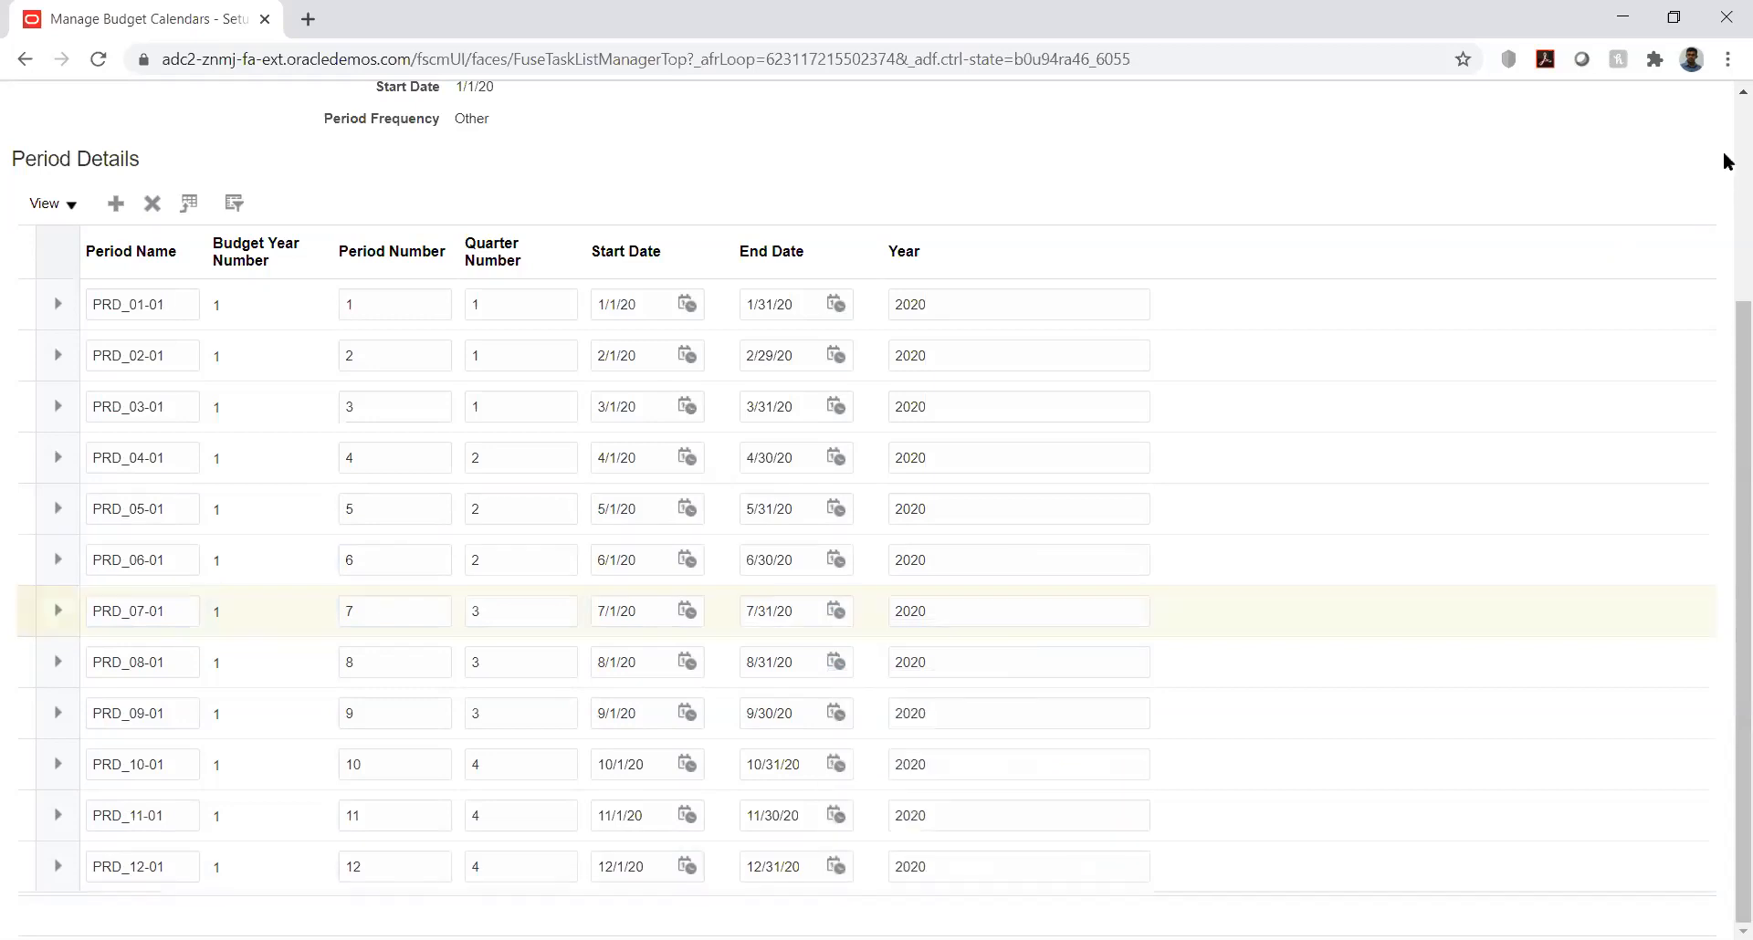
Step: Save and close the KK_Bud_Cal calendar, and return to the KK Implementation project's task list
scroll(1725, 161, "up", 3)
left_click(1490, 169)
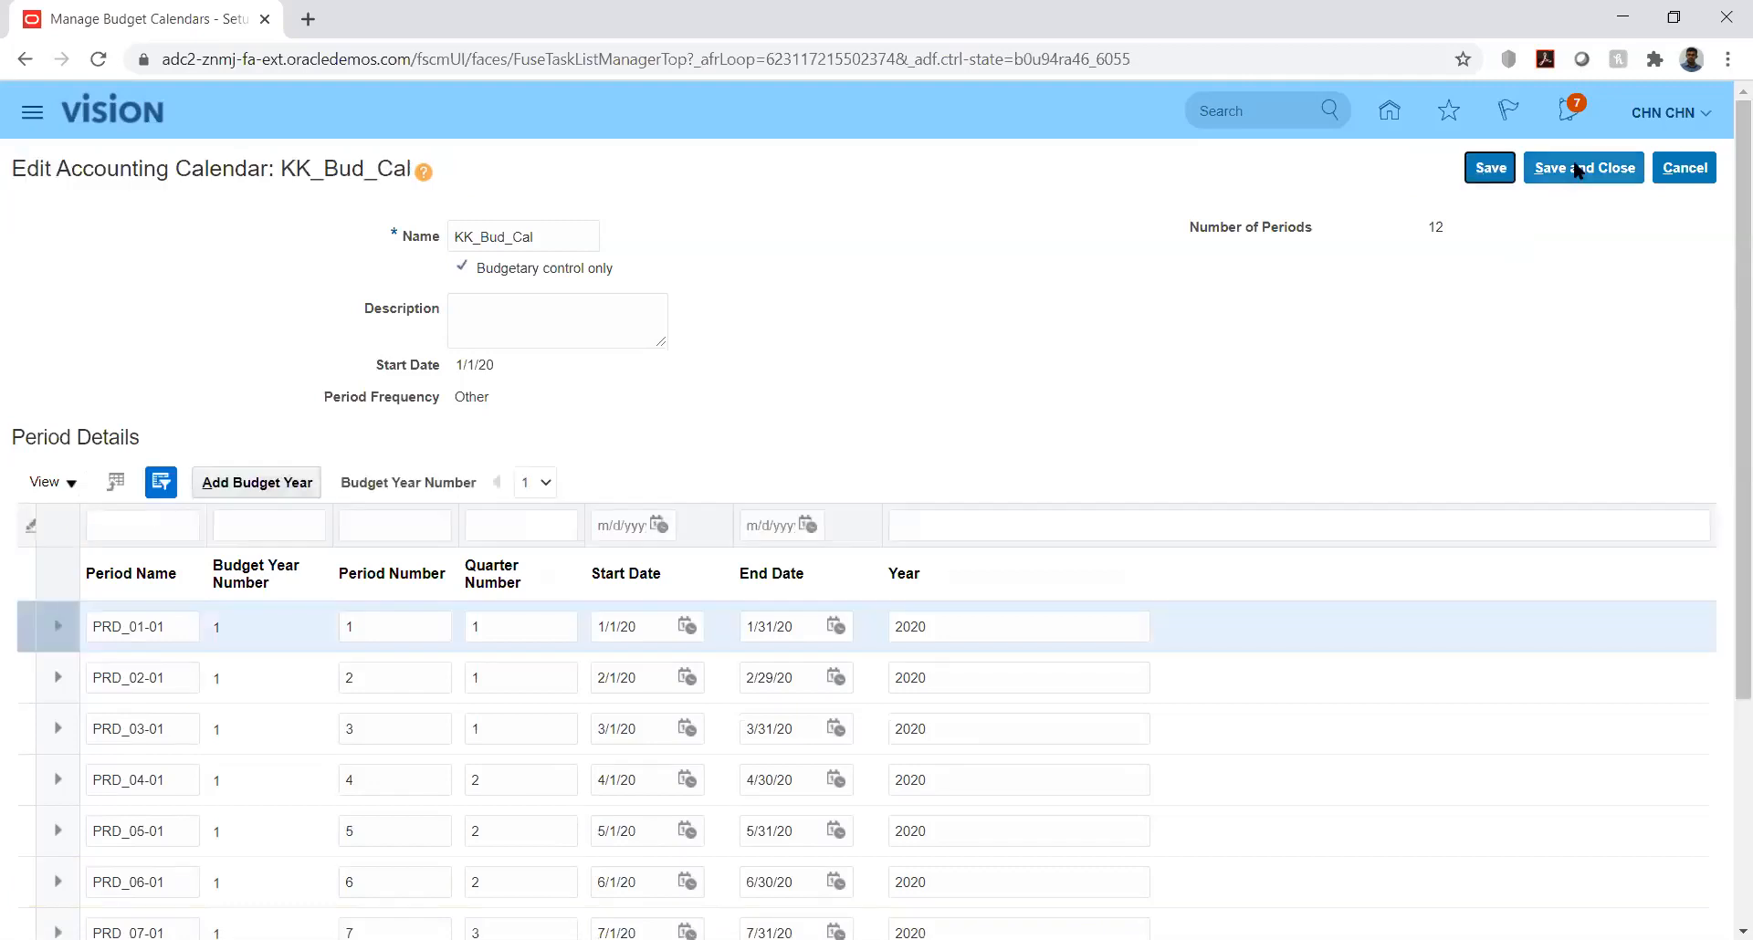
left_click(1577, 171)
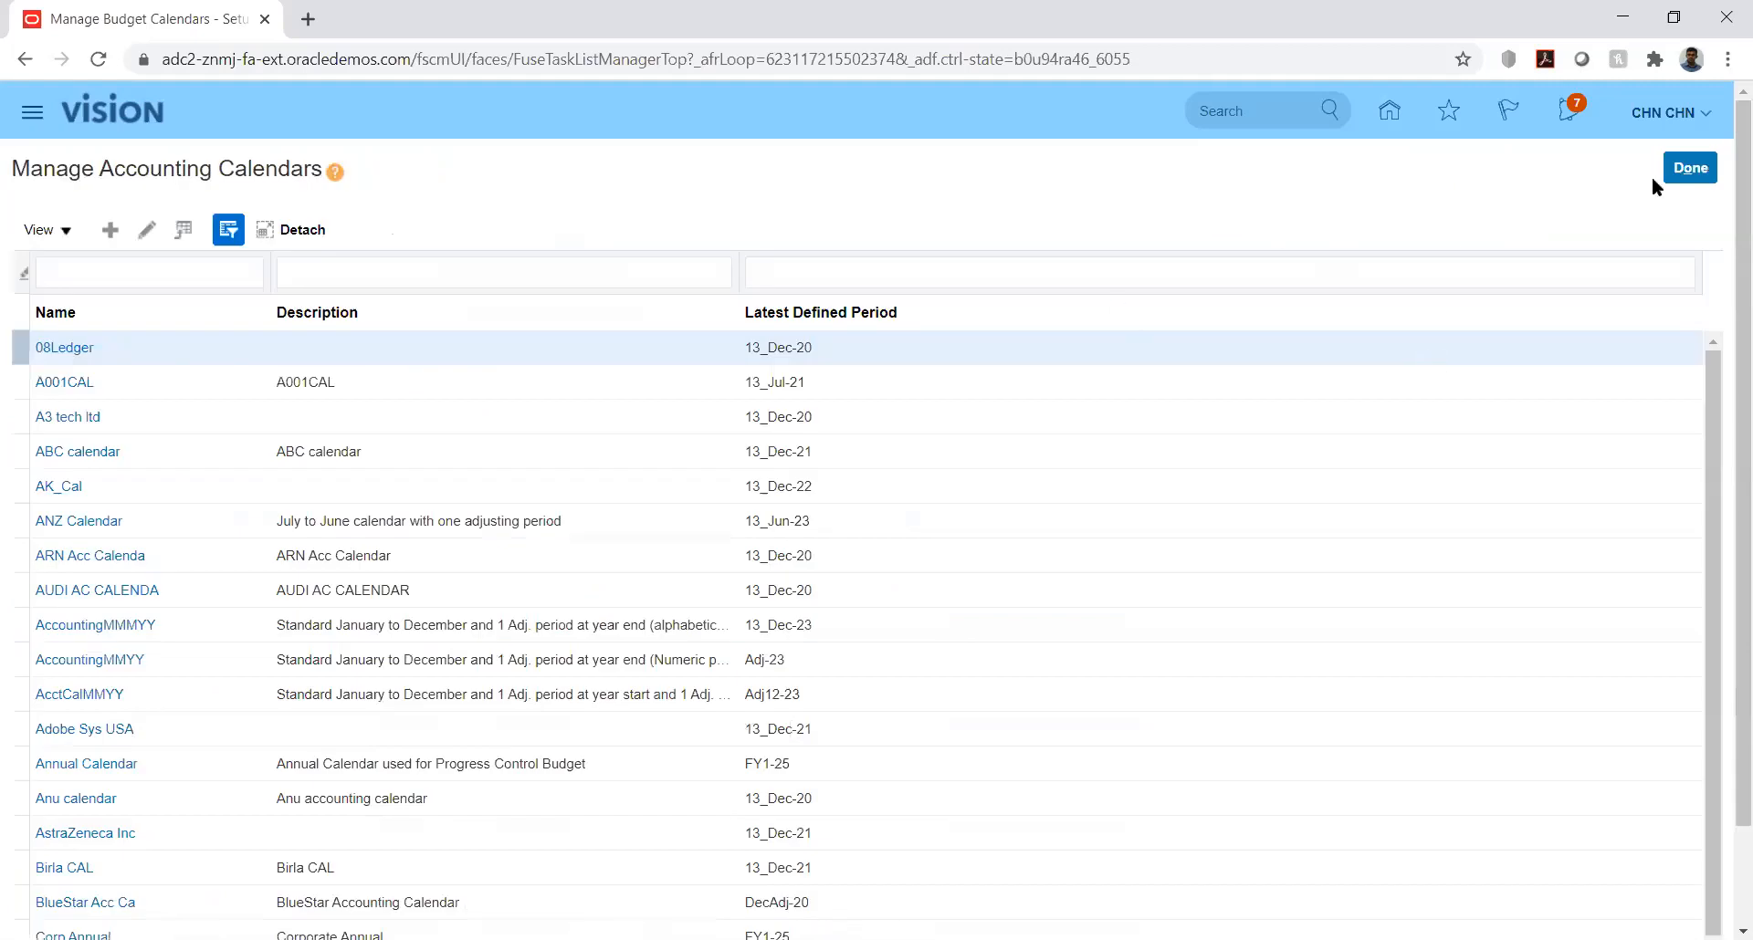
left_click(1676, 172)
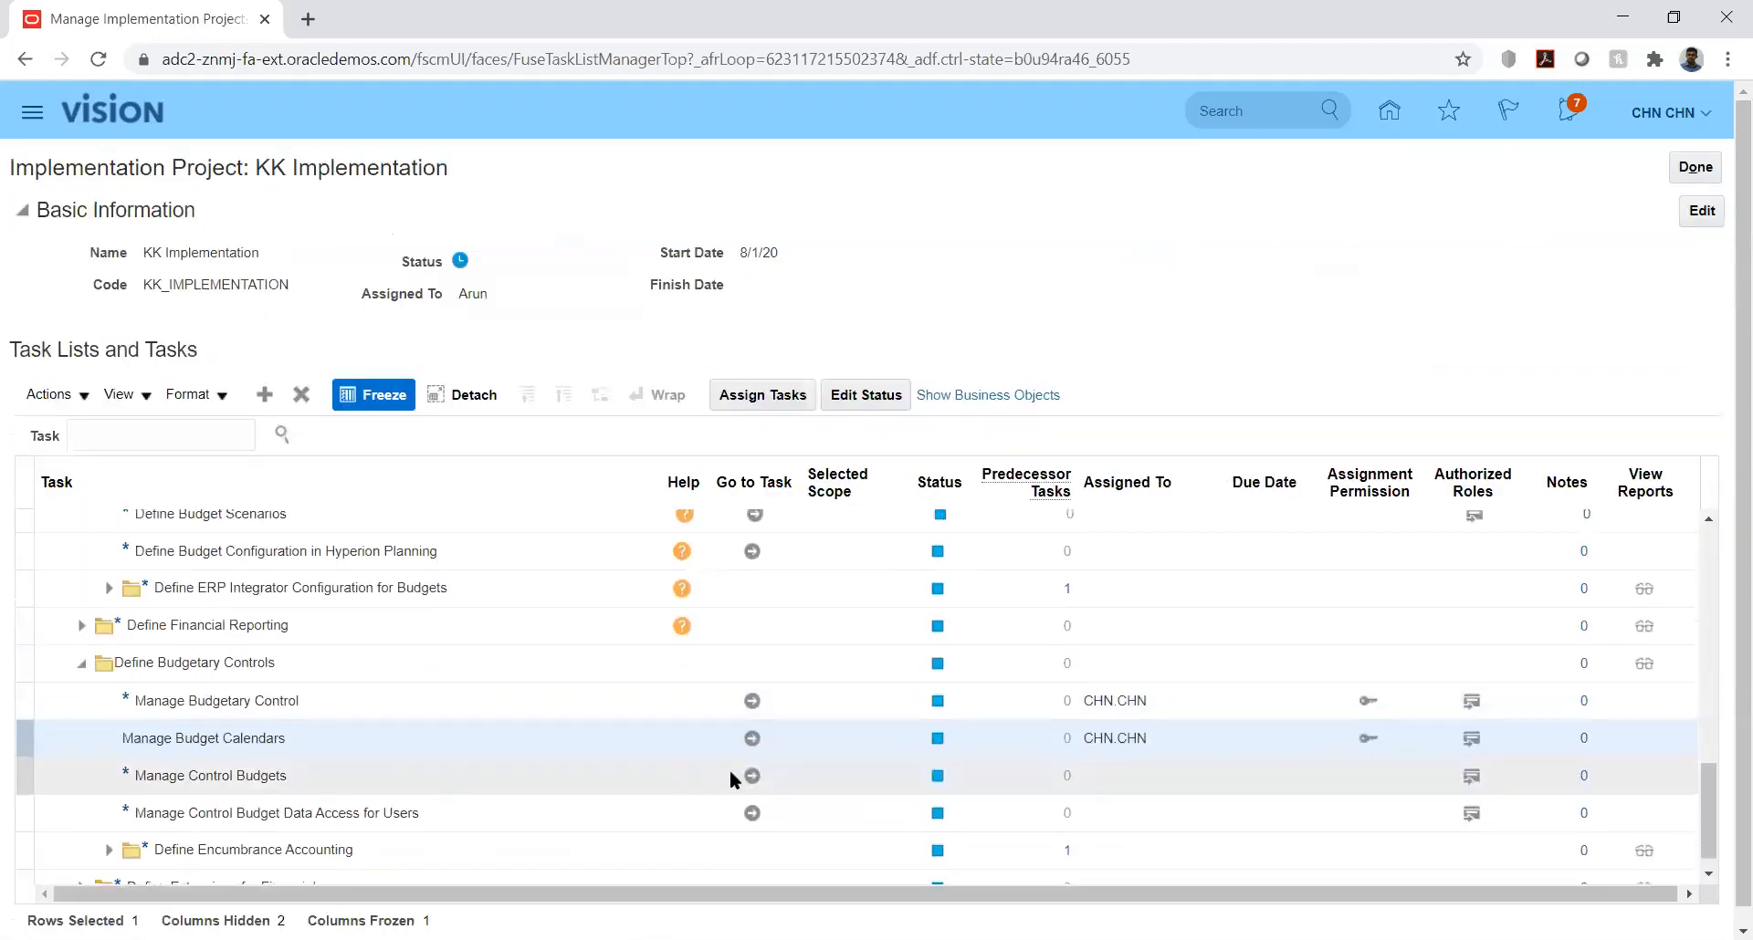
Step: Open the Manage Control Budgets task and begin creating a new control budget
left_click(751, 775)
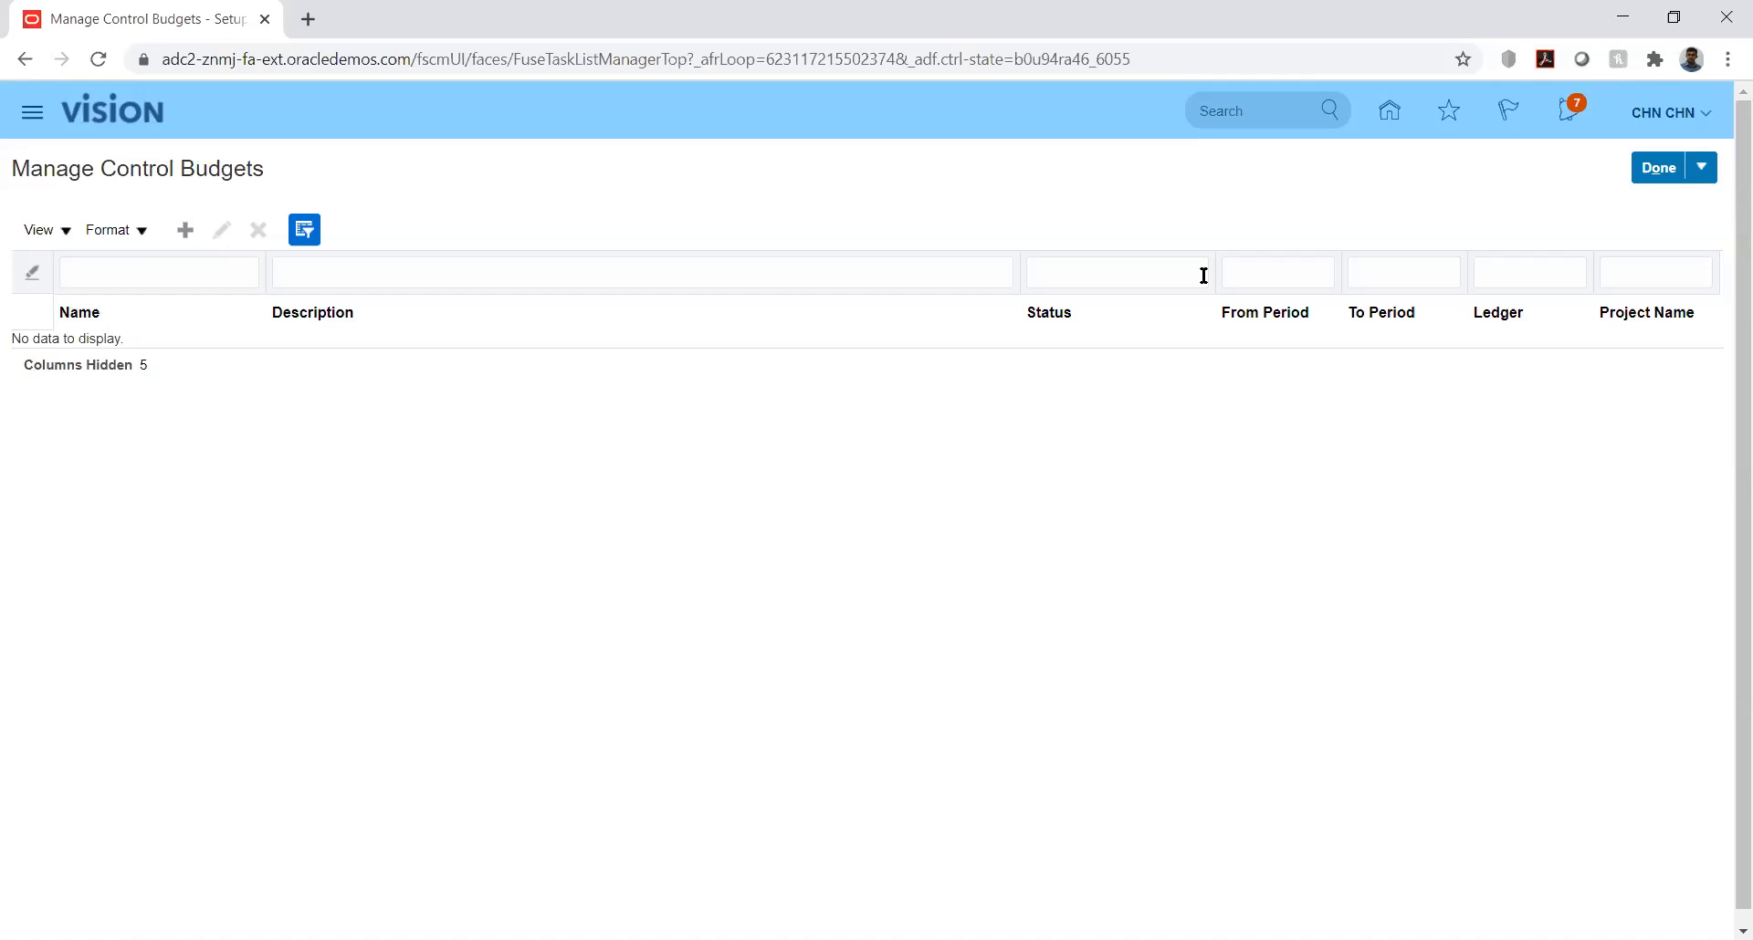
left_click(185, 232)
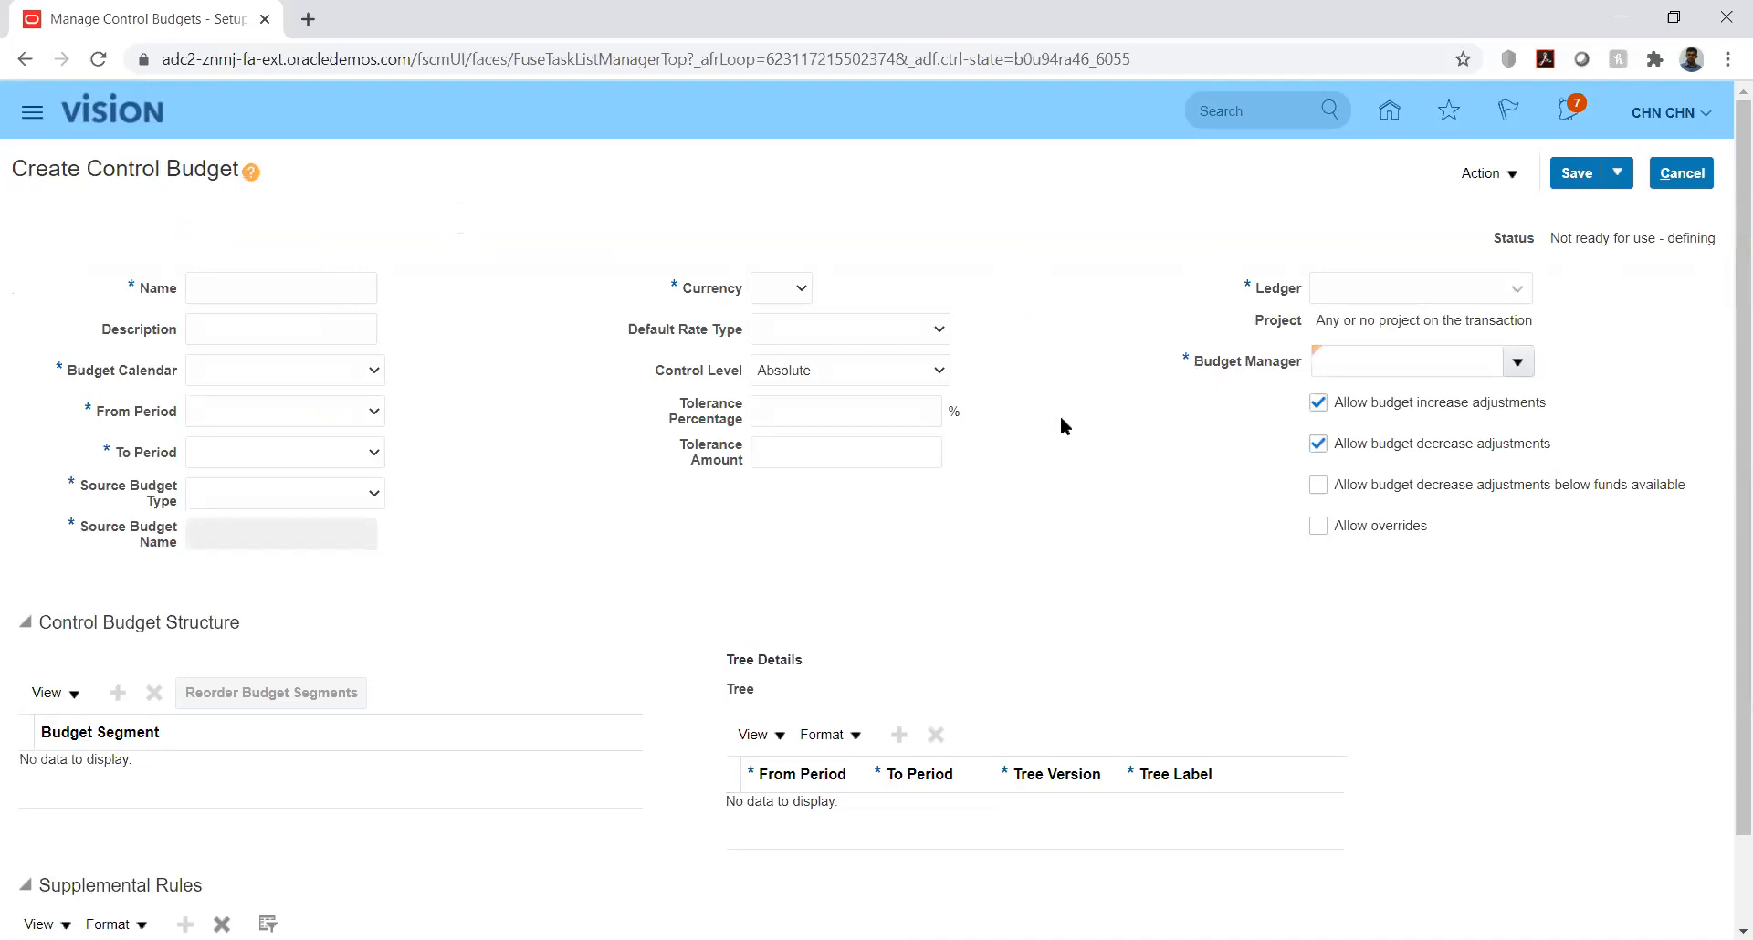
left_click_drag(1726, 396, 1725, 593)
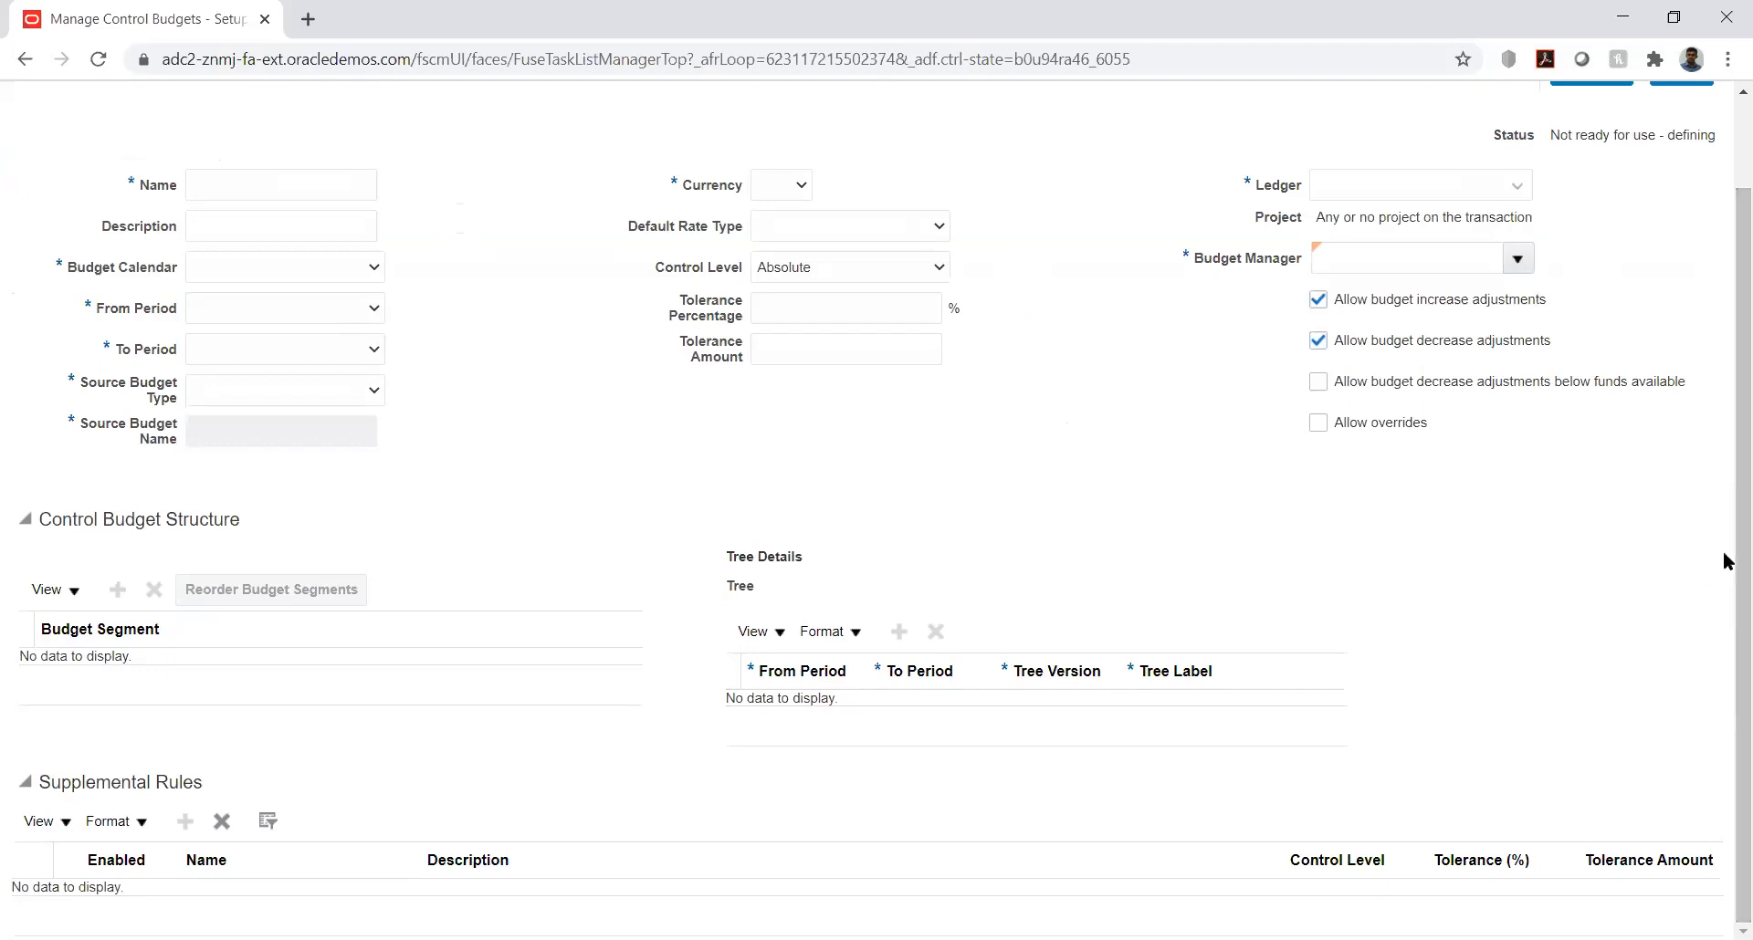
left_click_drag(1725, 547, 1722, 345)
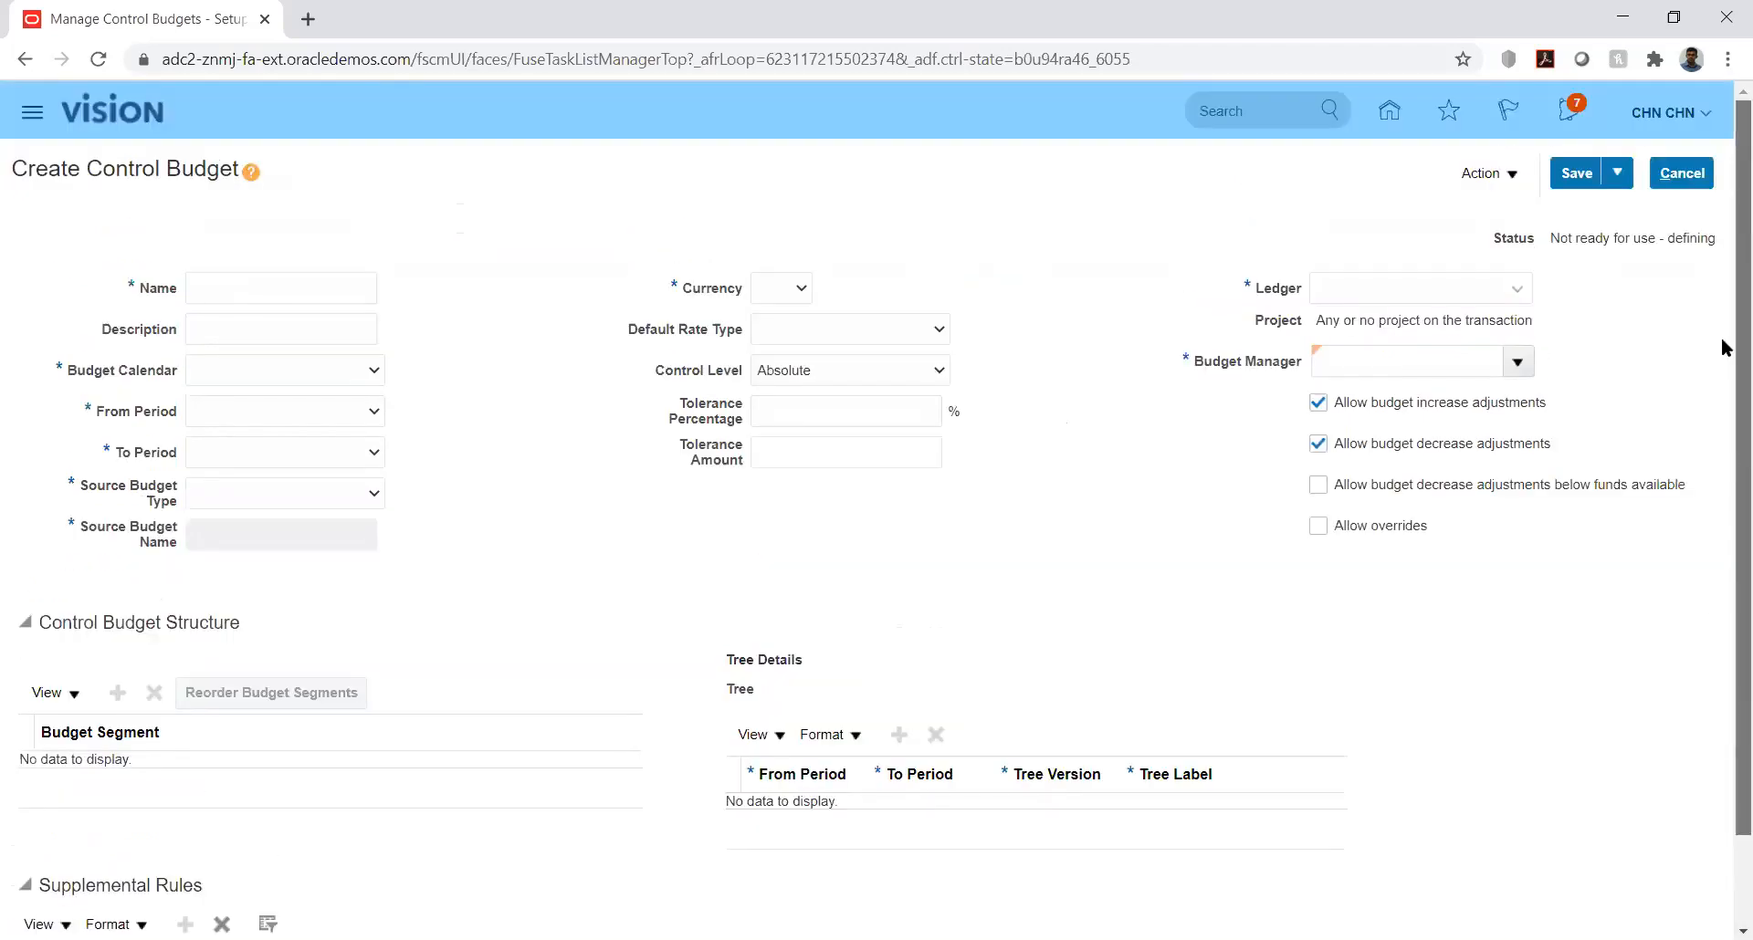
Step: Name the control budget KK_Budget and assign the KK_Bud_Cal budget calendar to it
left_click(254, 291)
type("KK")
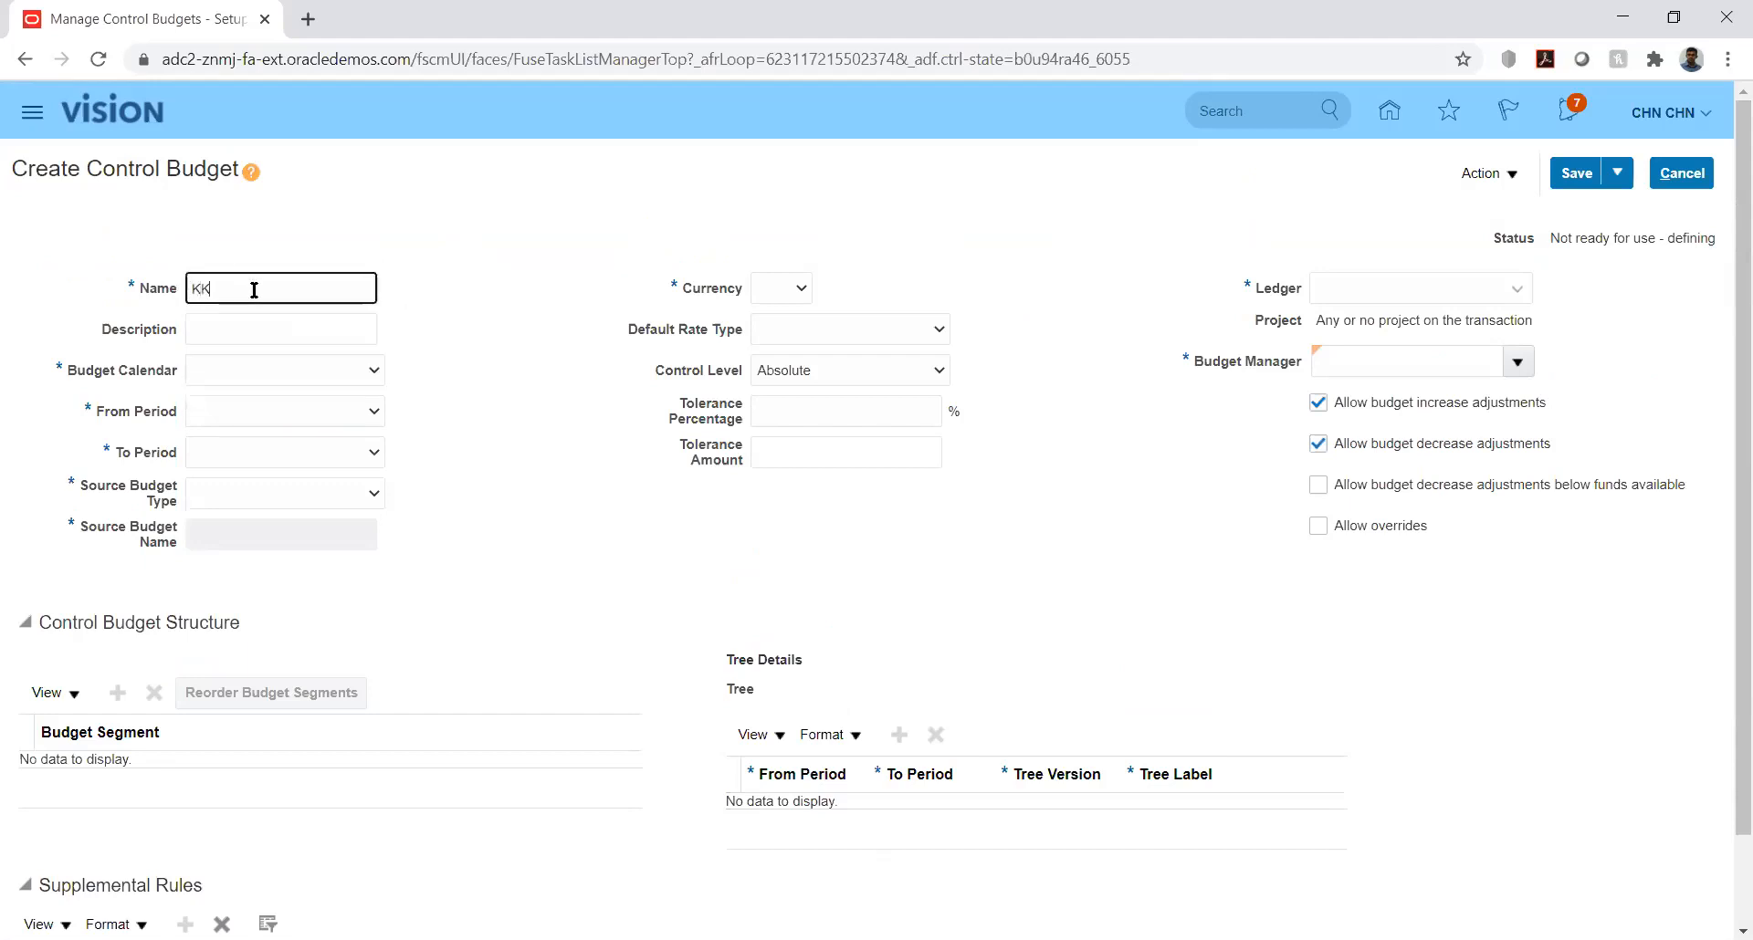
type("_Budget")
key("Tab")
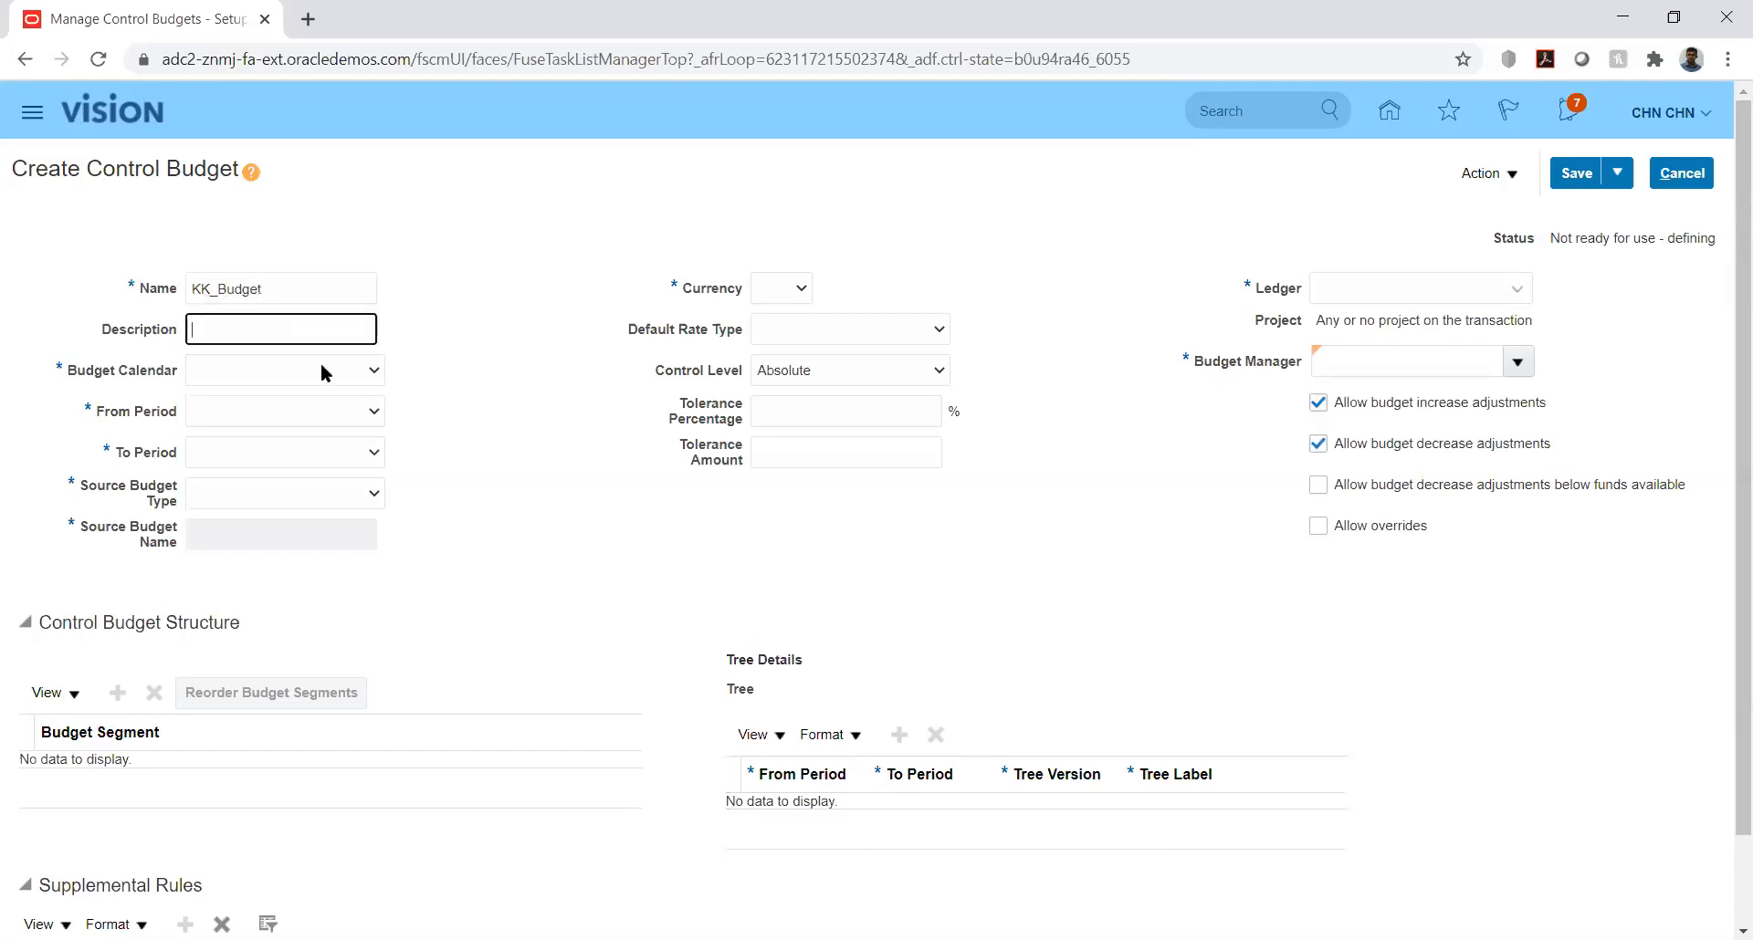
left_click(362, 372)
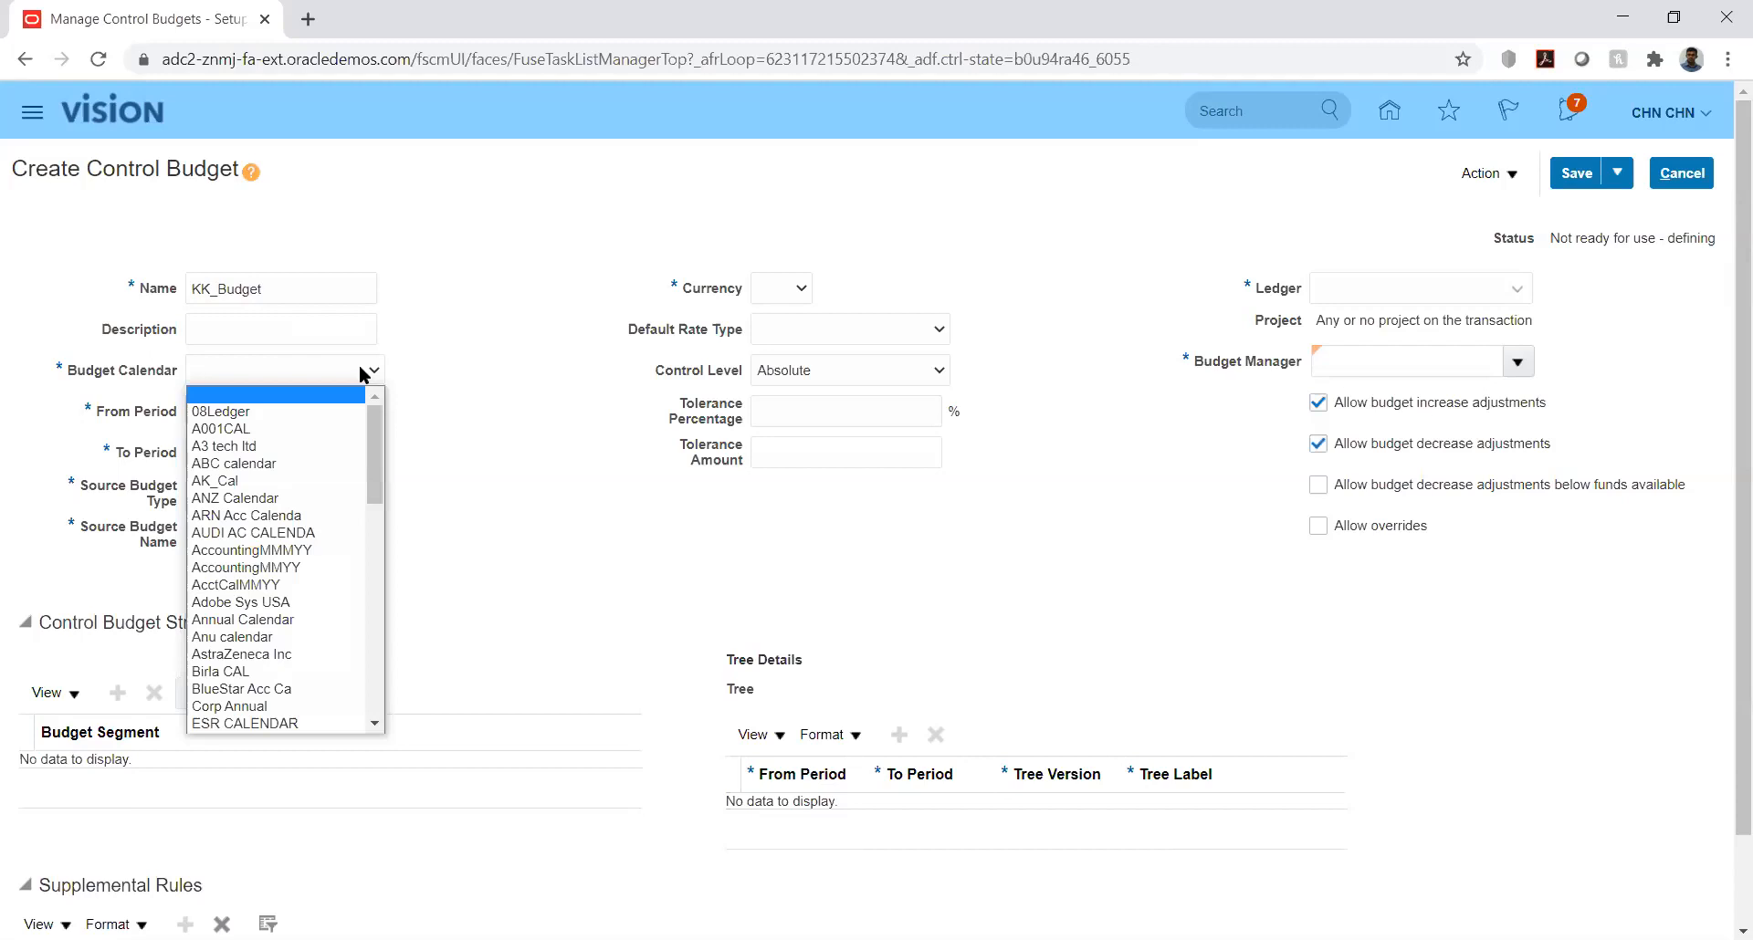
key("k")
key("k")
key("k")
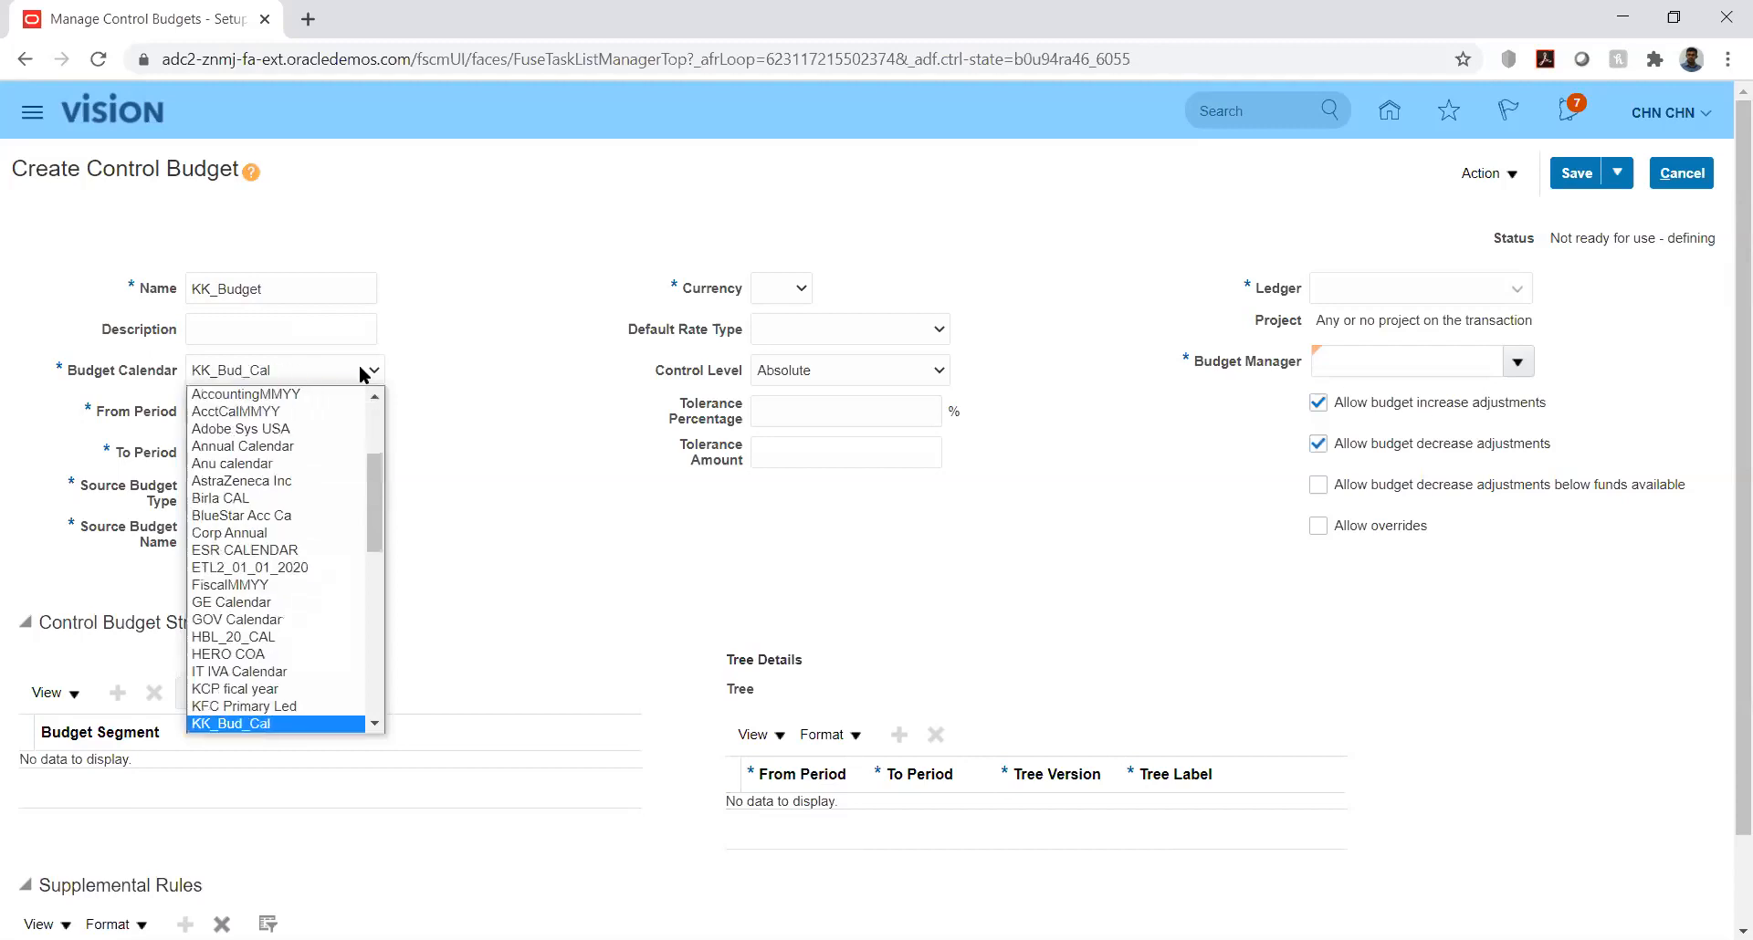
key("Return")
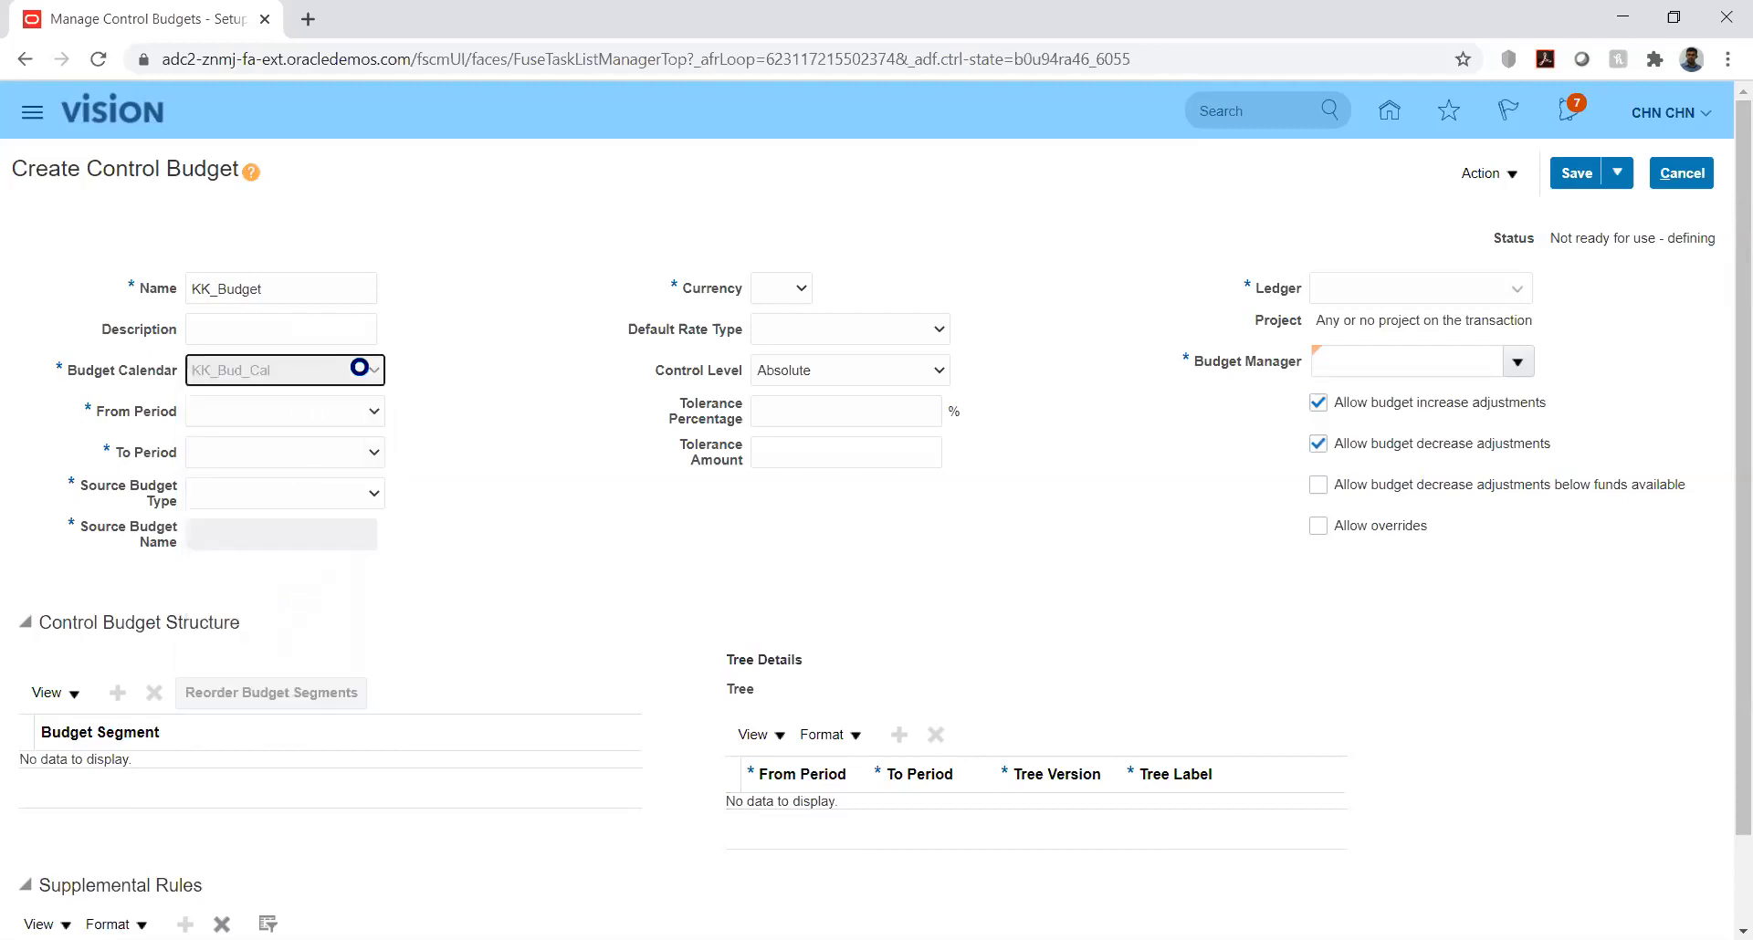
Step: Set the control budget's period range from PRD_01-01 to PRD_12-01
left_click(373, 413)
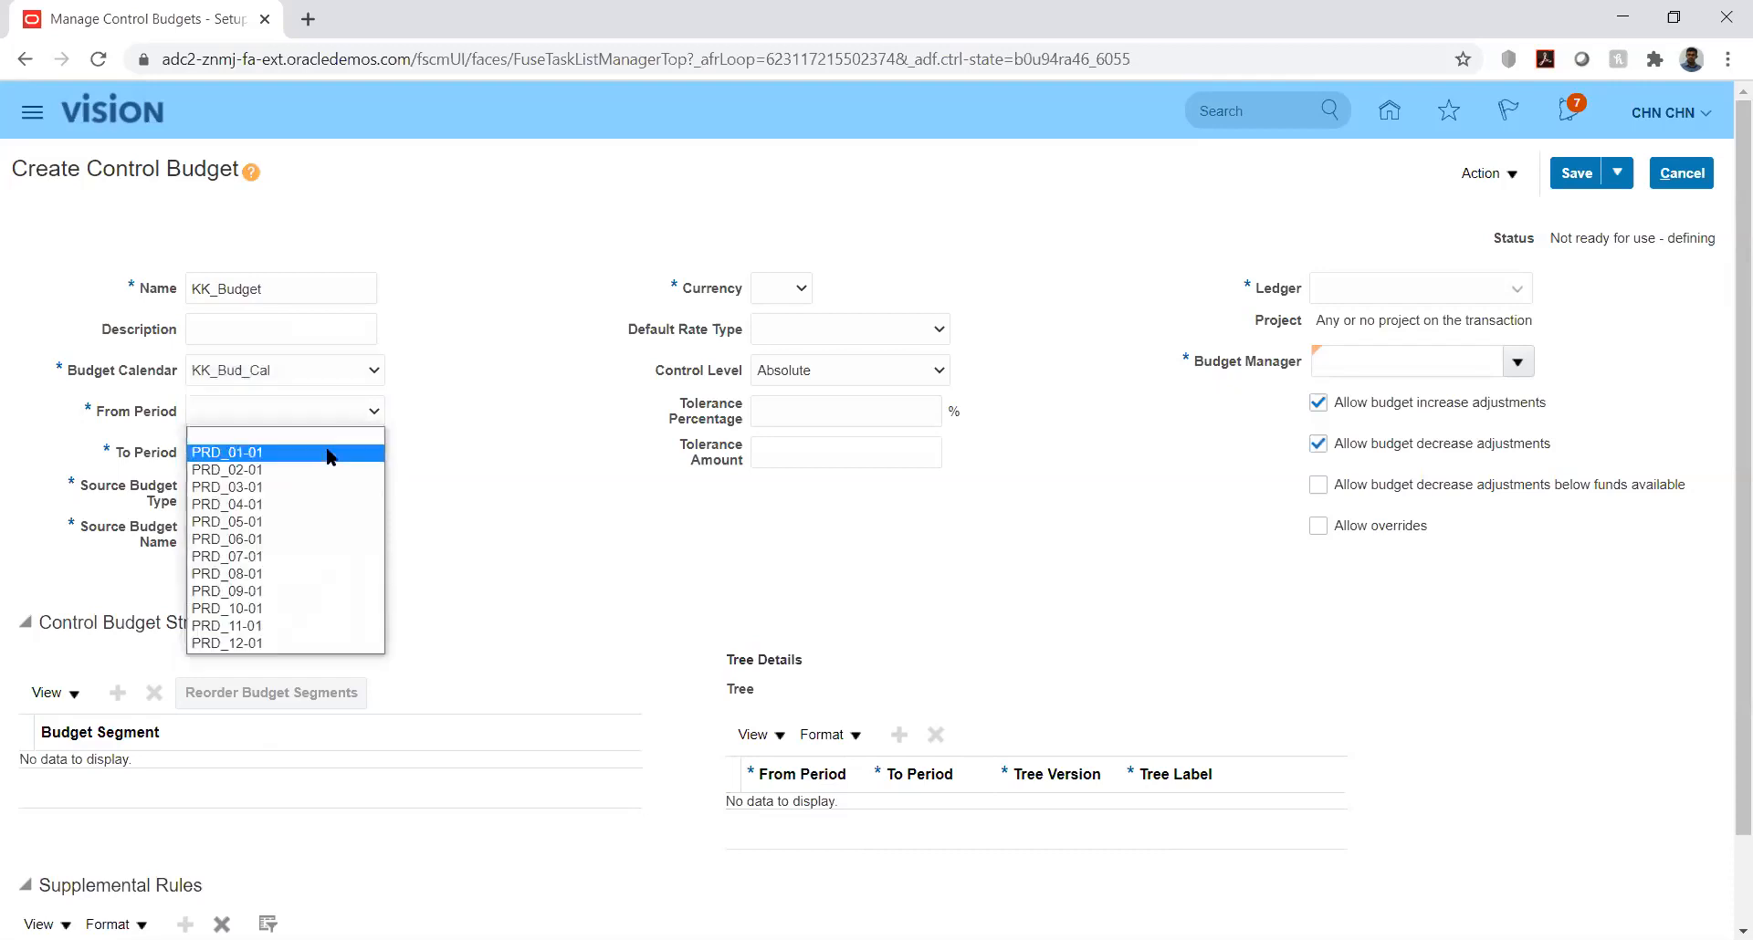
left_click(370, 453)
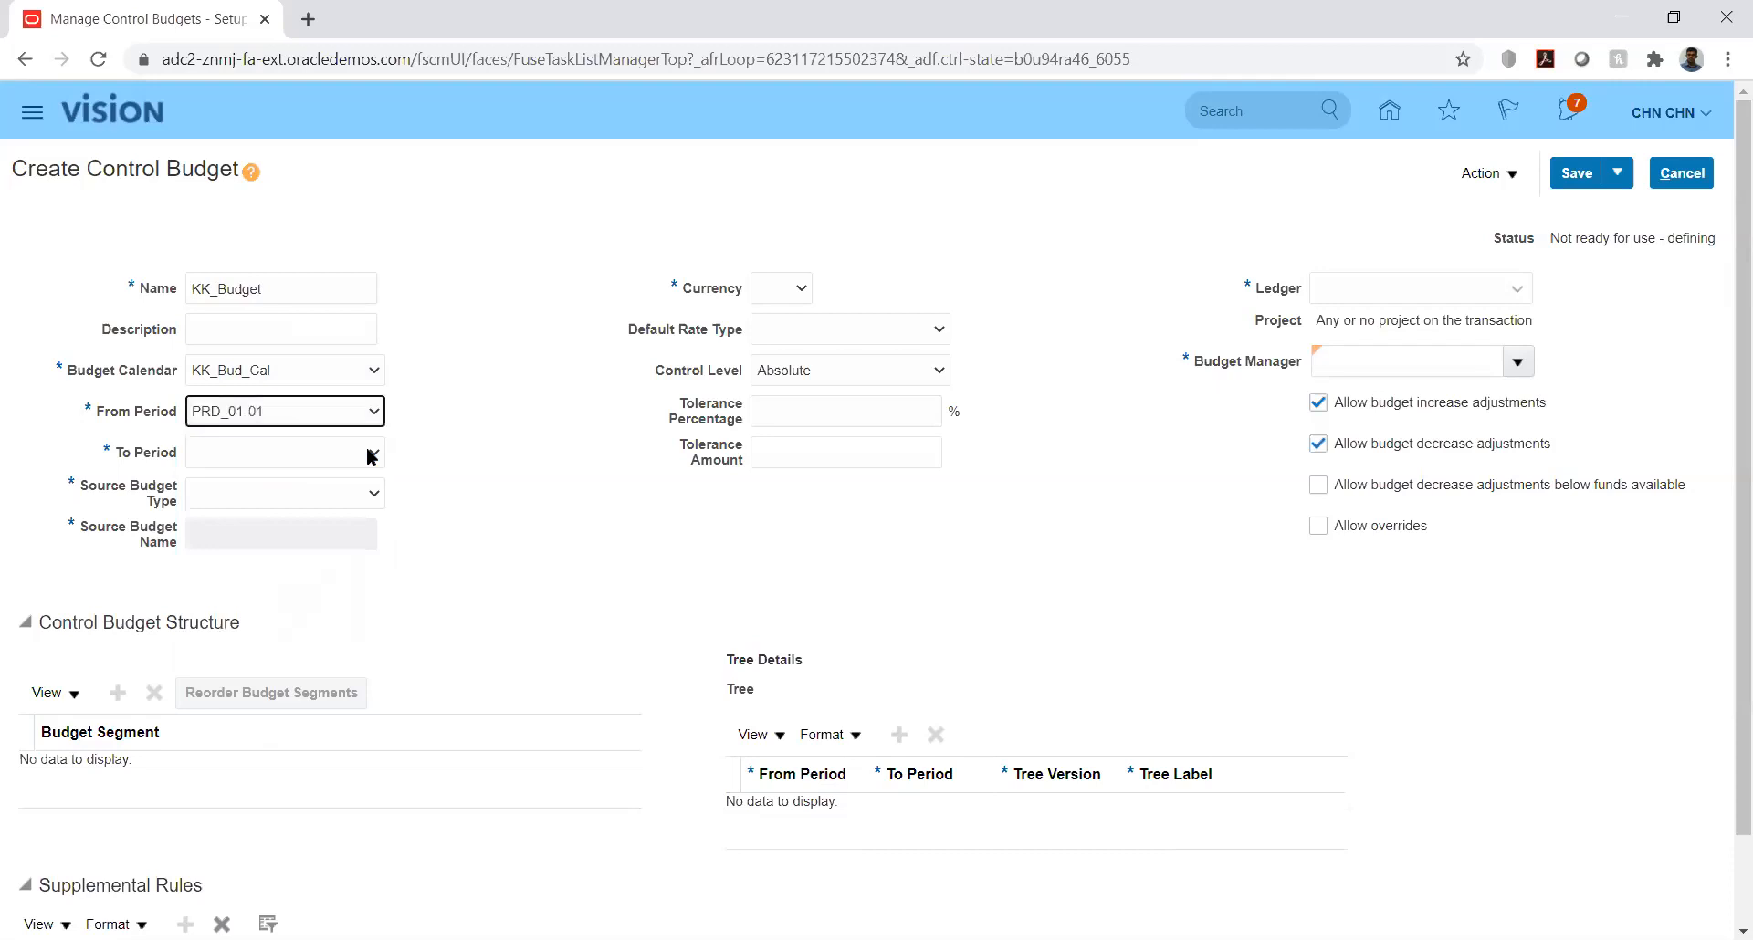
left_click(370, 452)
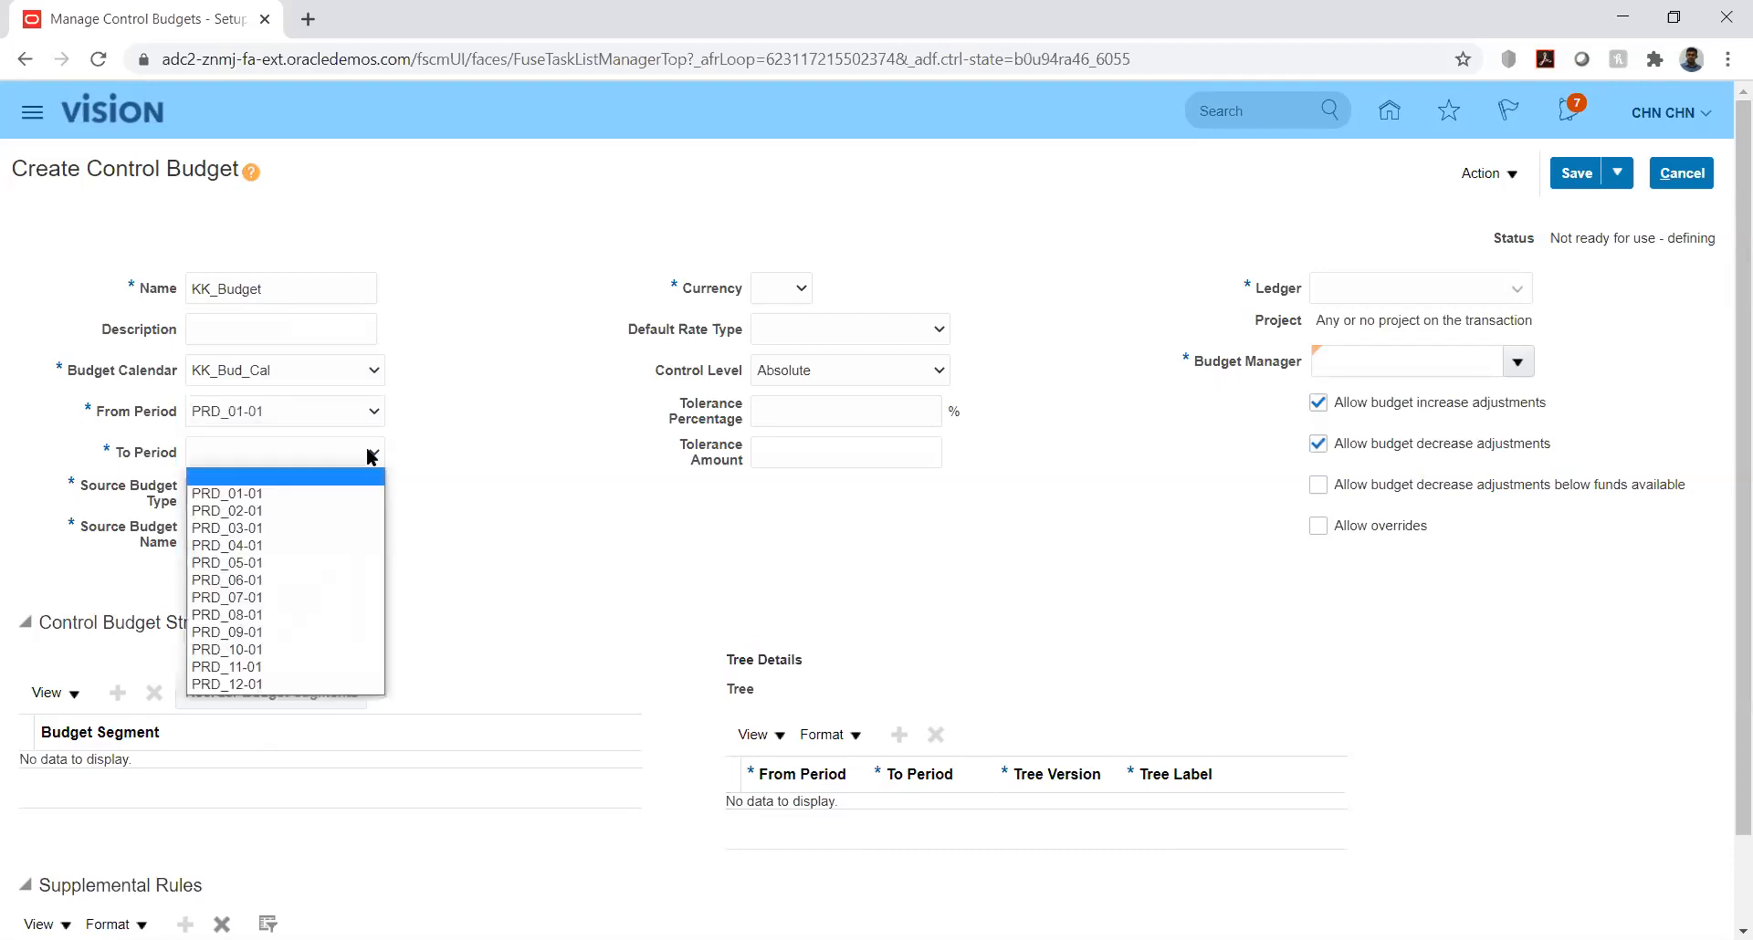
left_click(274, 684)
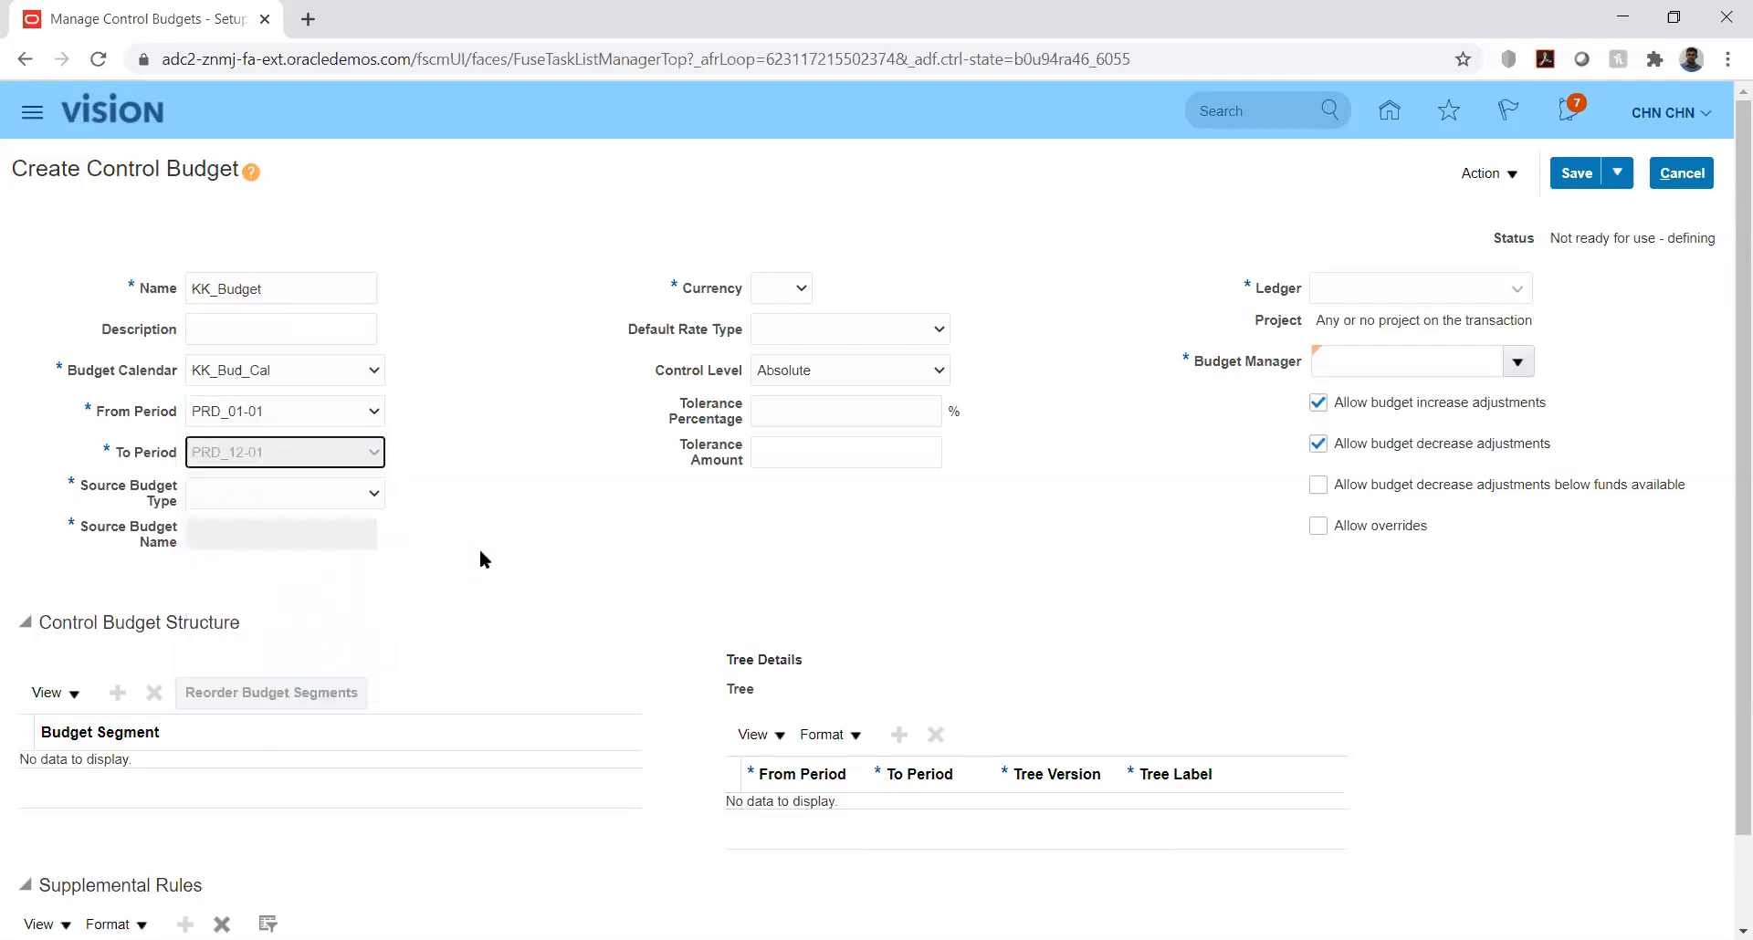
Step: Try Hyperion Planning and Control budget as the source budget type, and review the available source budget names
left_click(363, 496)
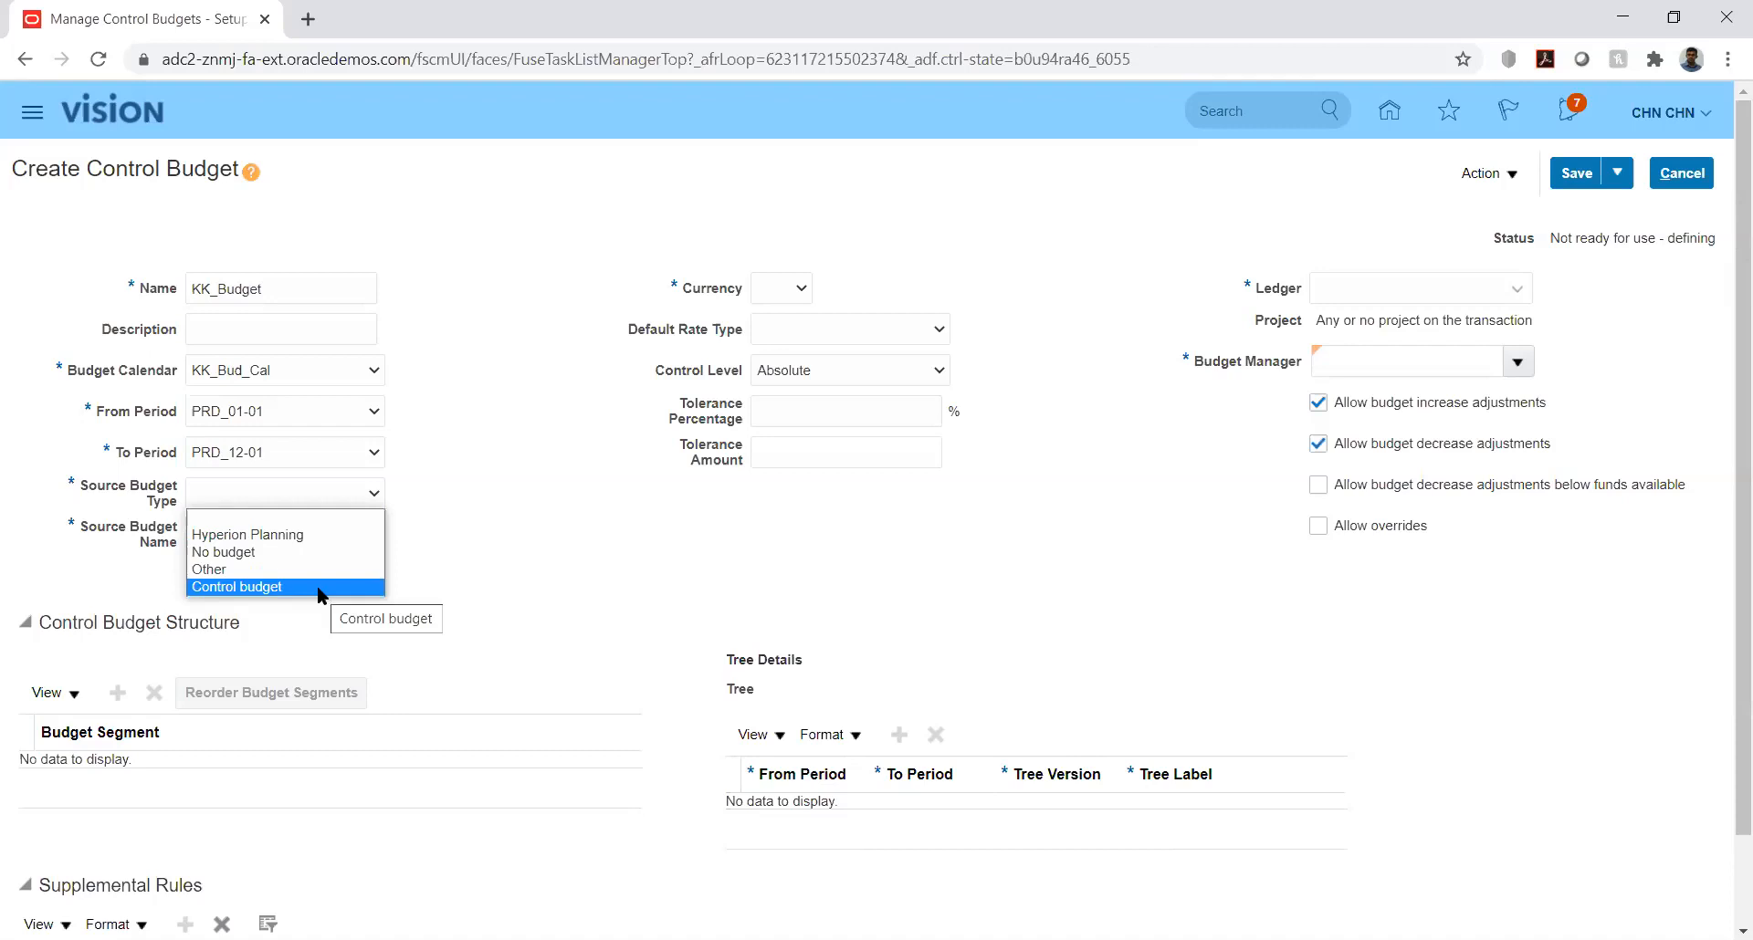
left_click(316, 539)
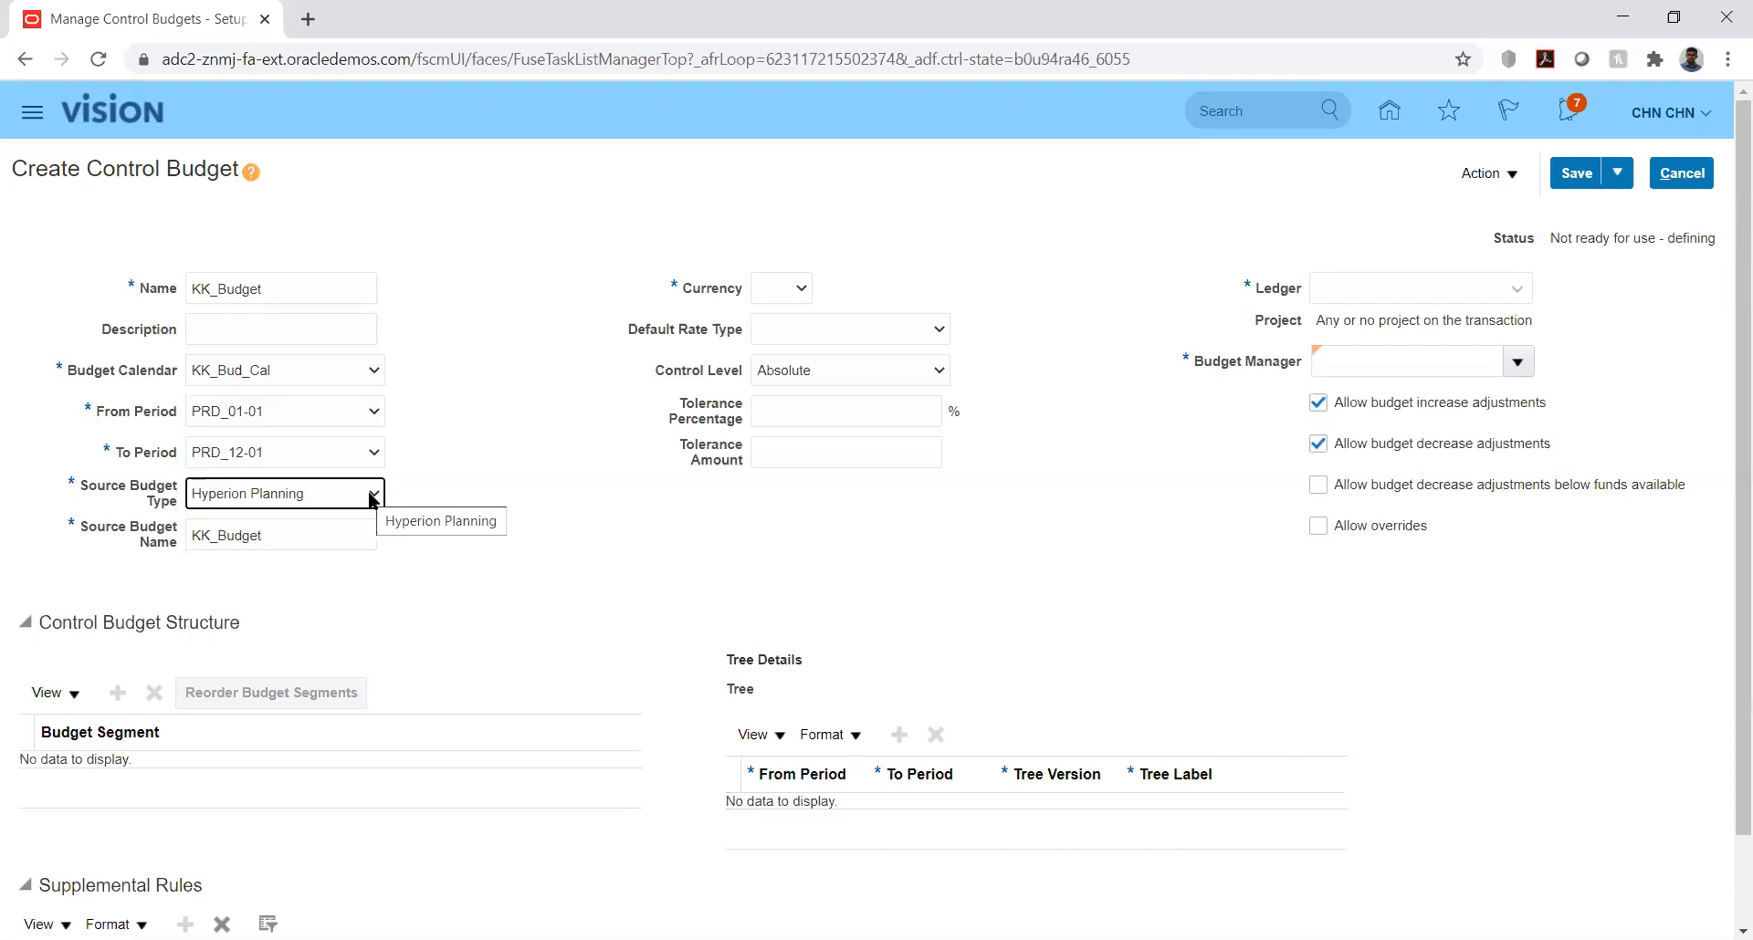
left_click(373, 499)
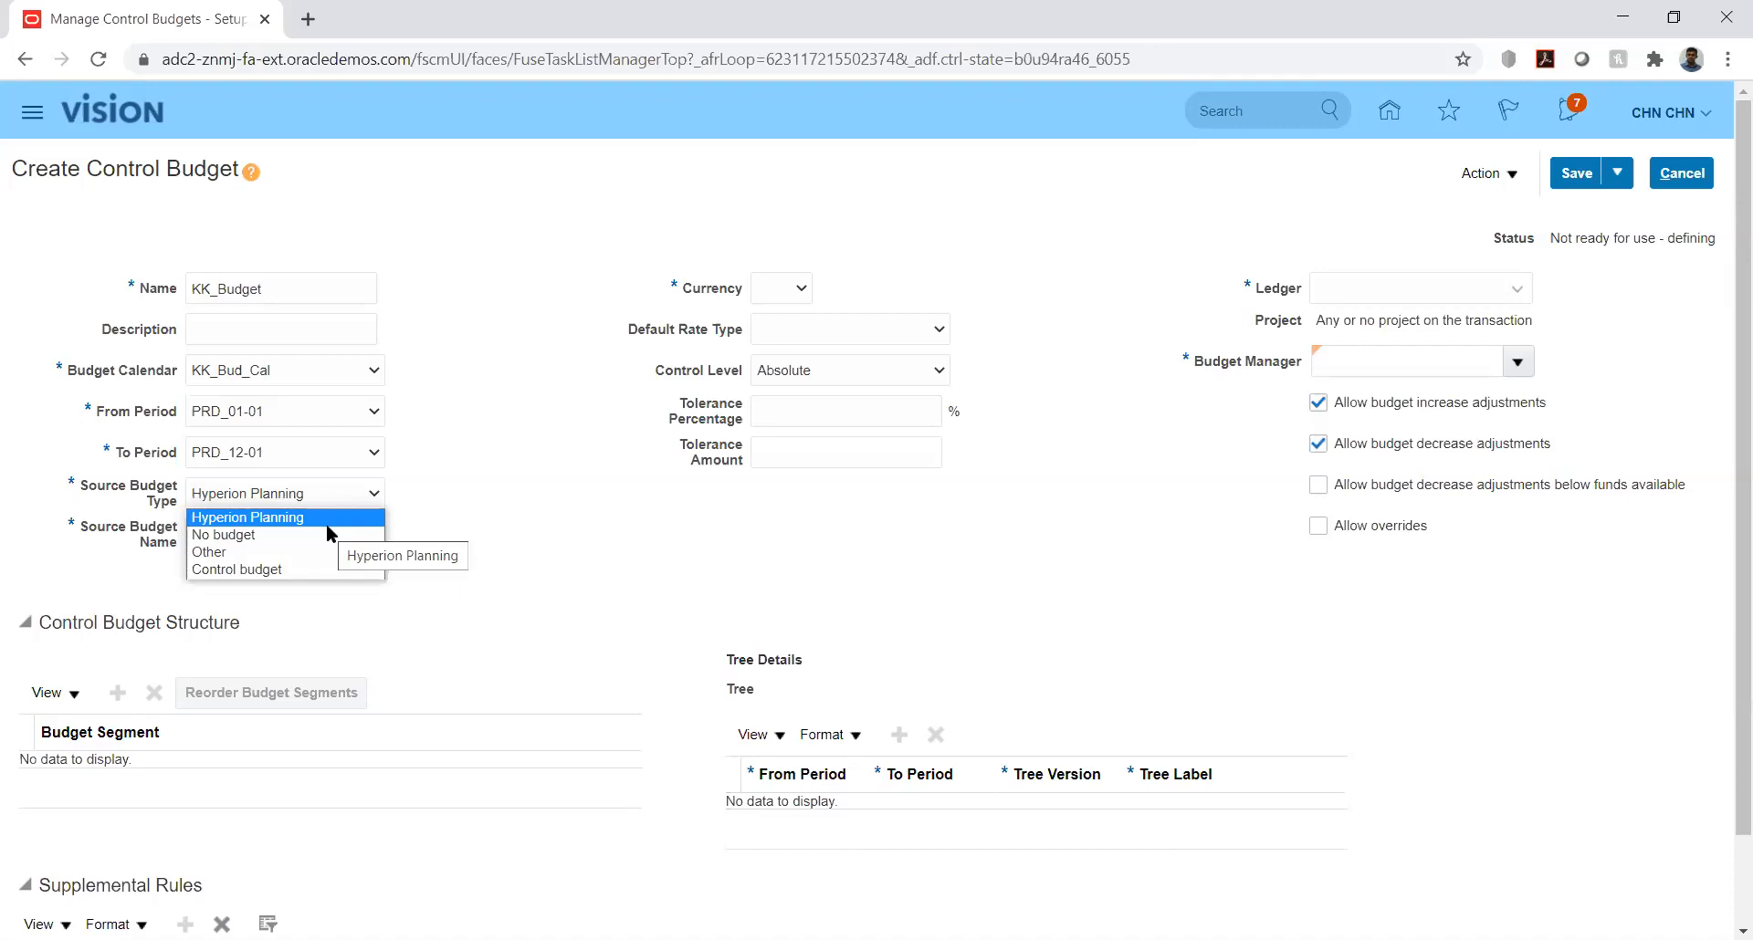
left_click(283, 571)
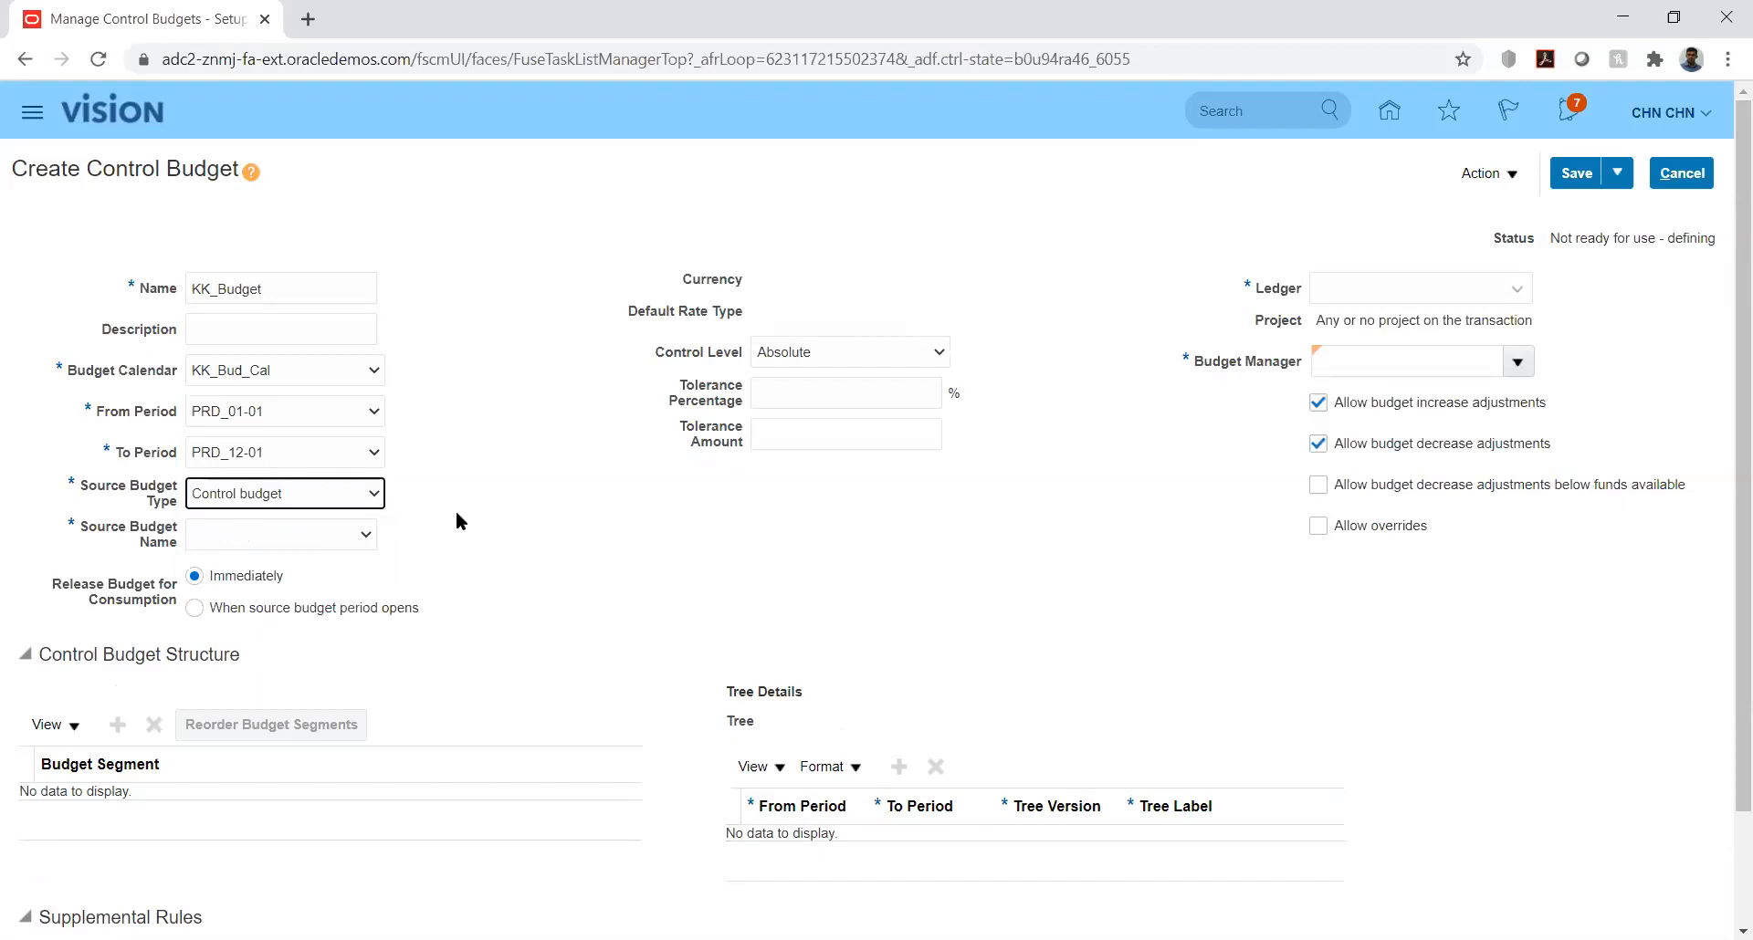
left_click(363, 501)
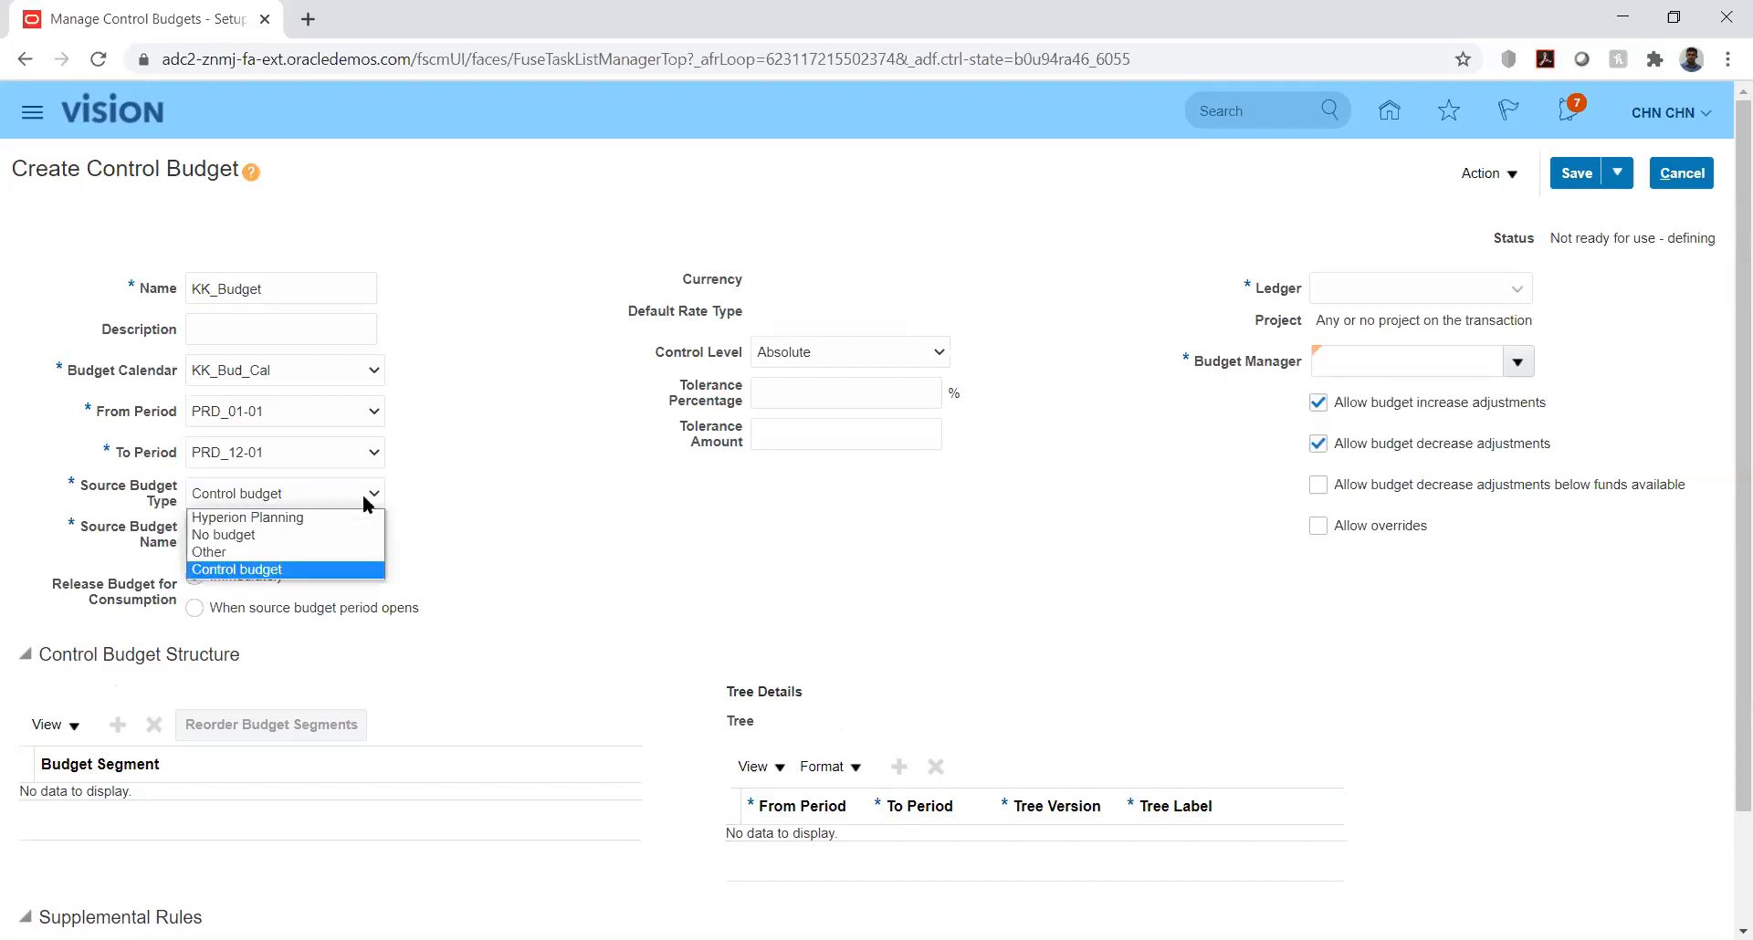
left_click(440, 493)
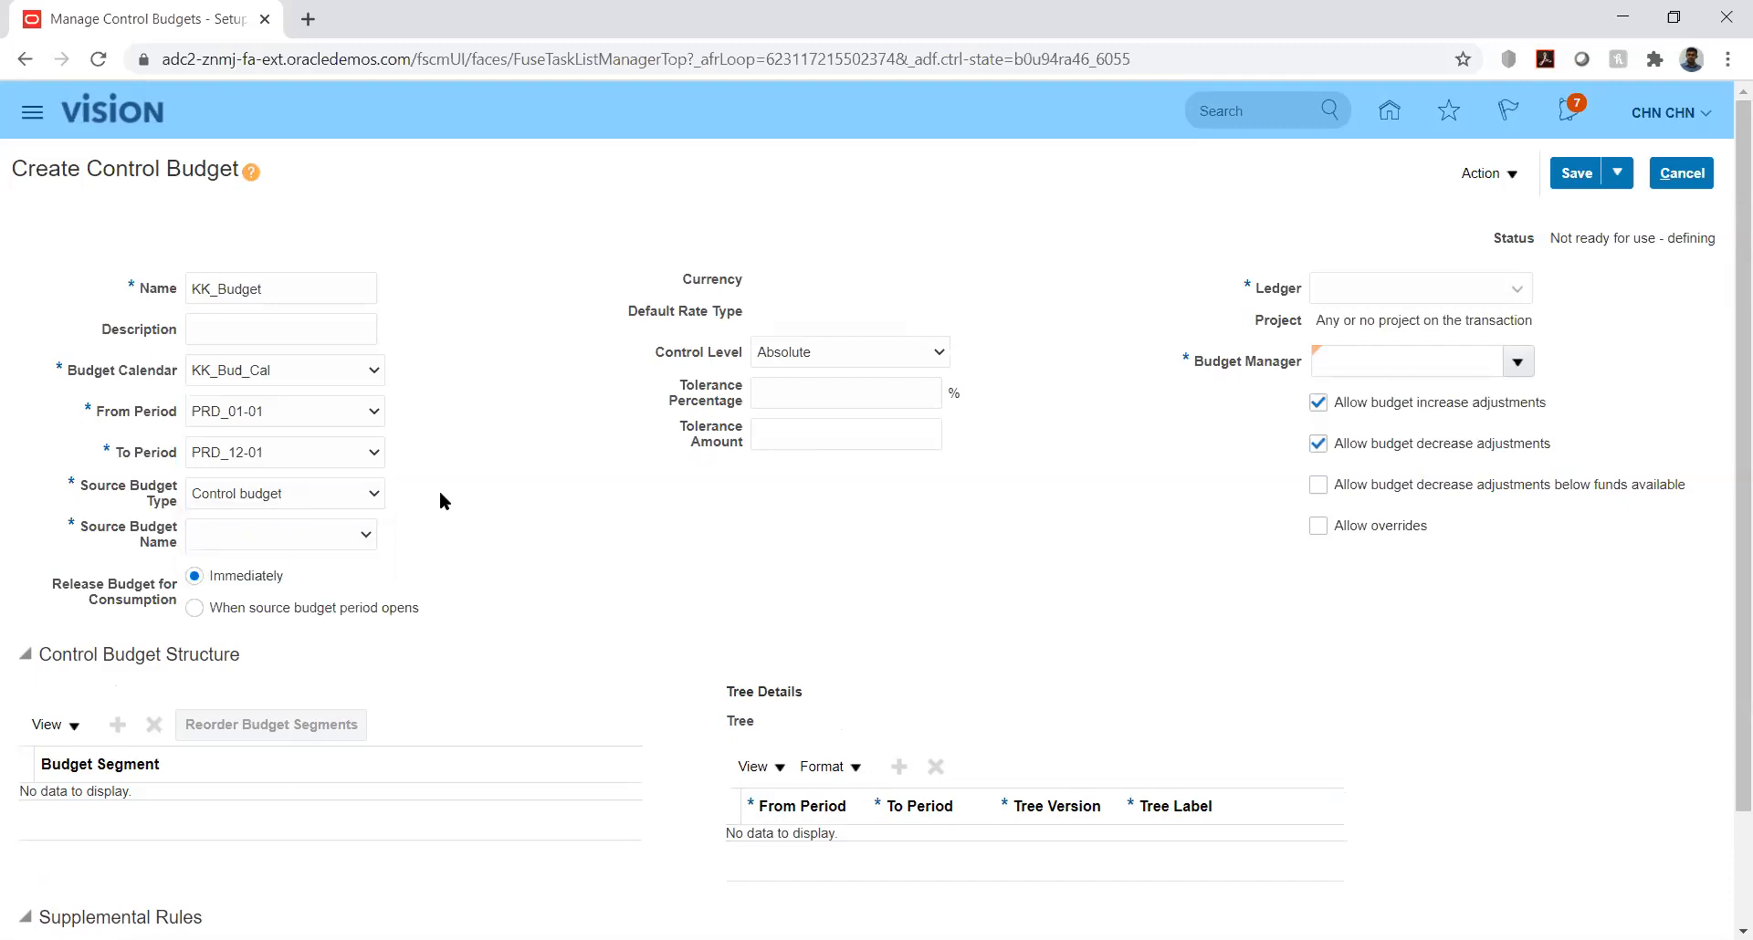
left_click(366, 495)
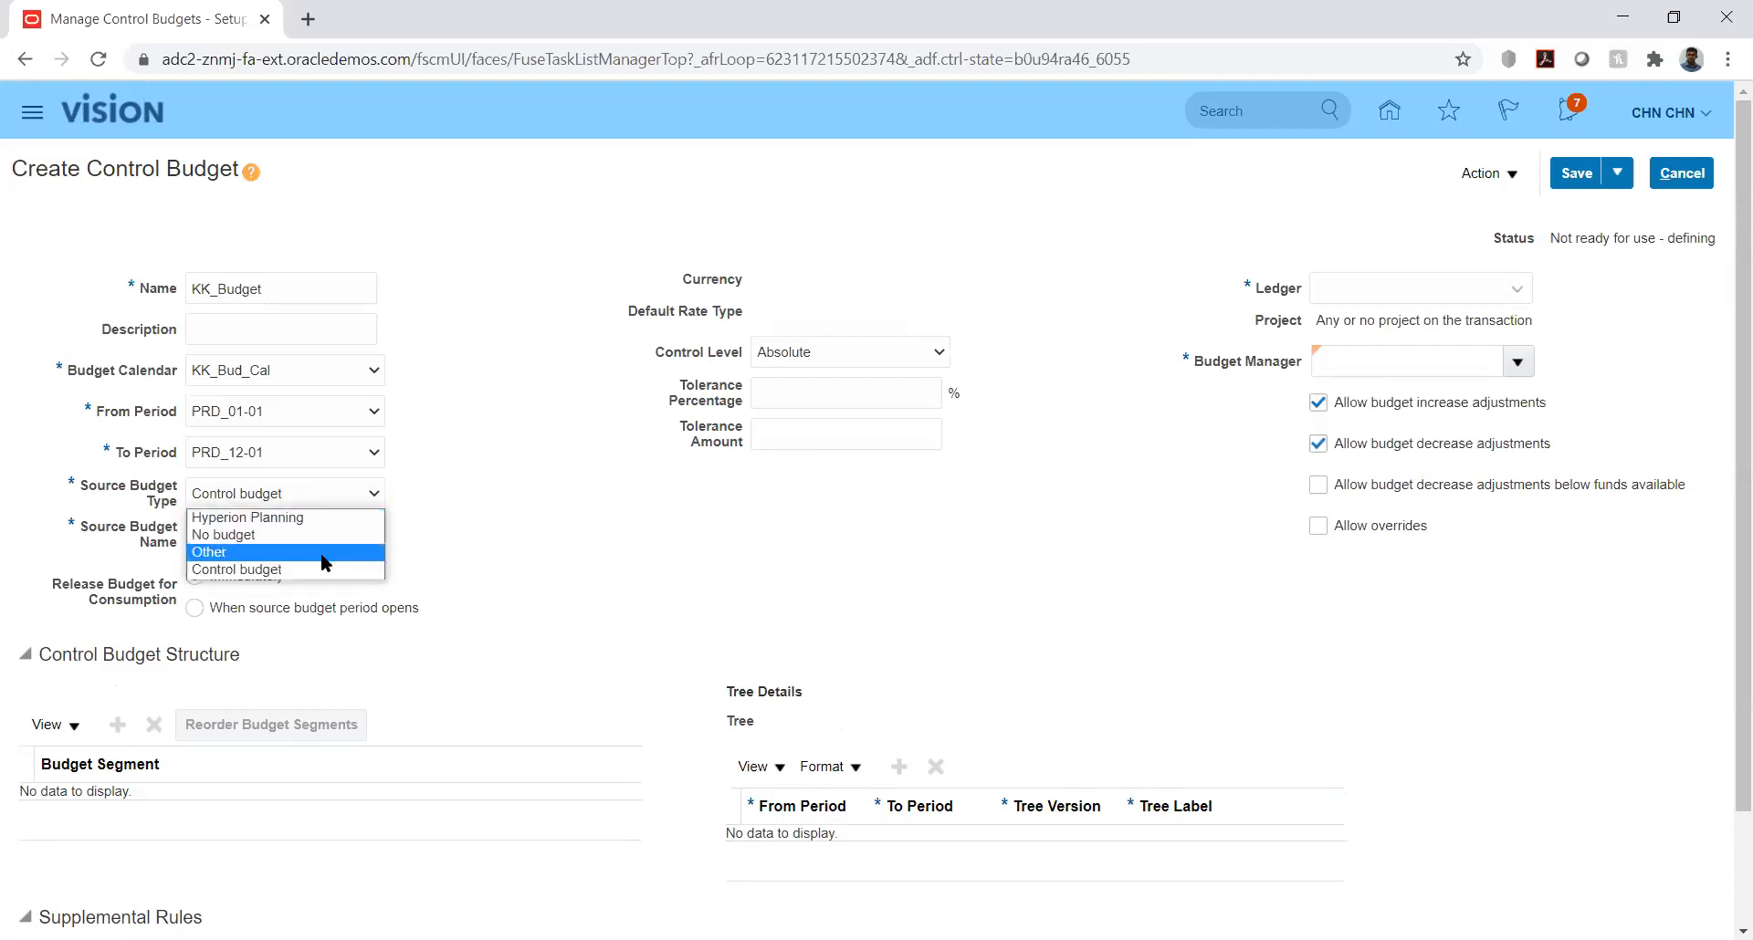
left_click(464, 562)
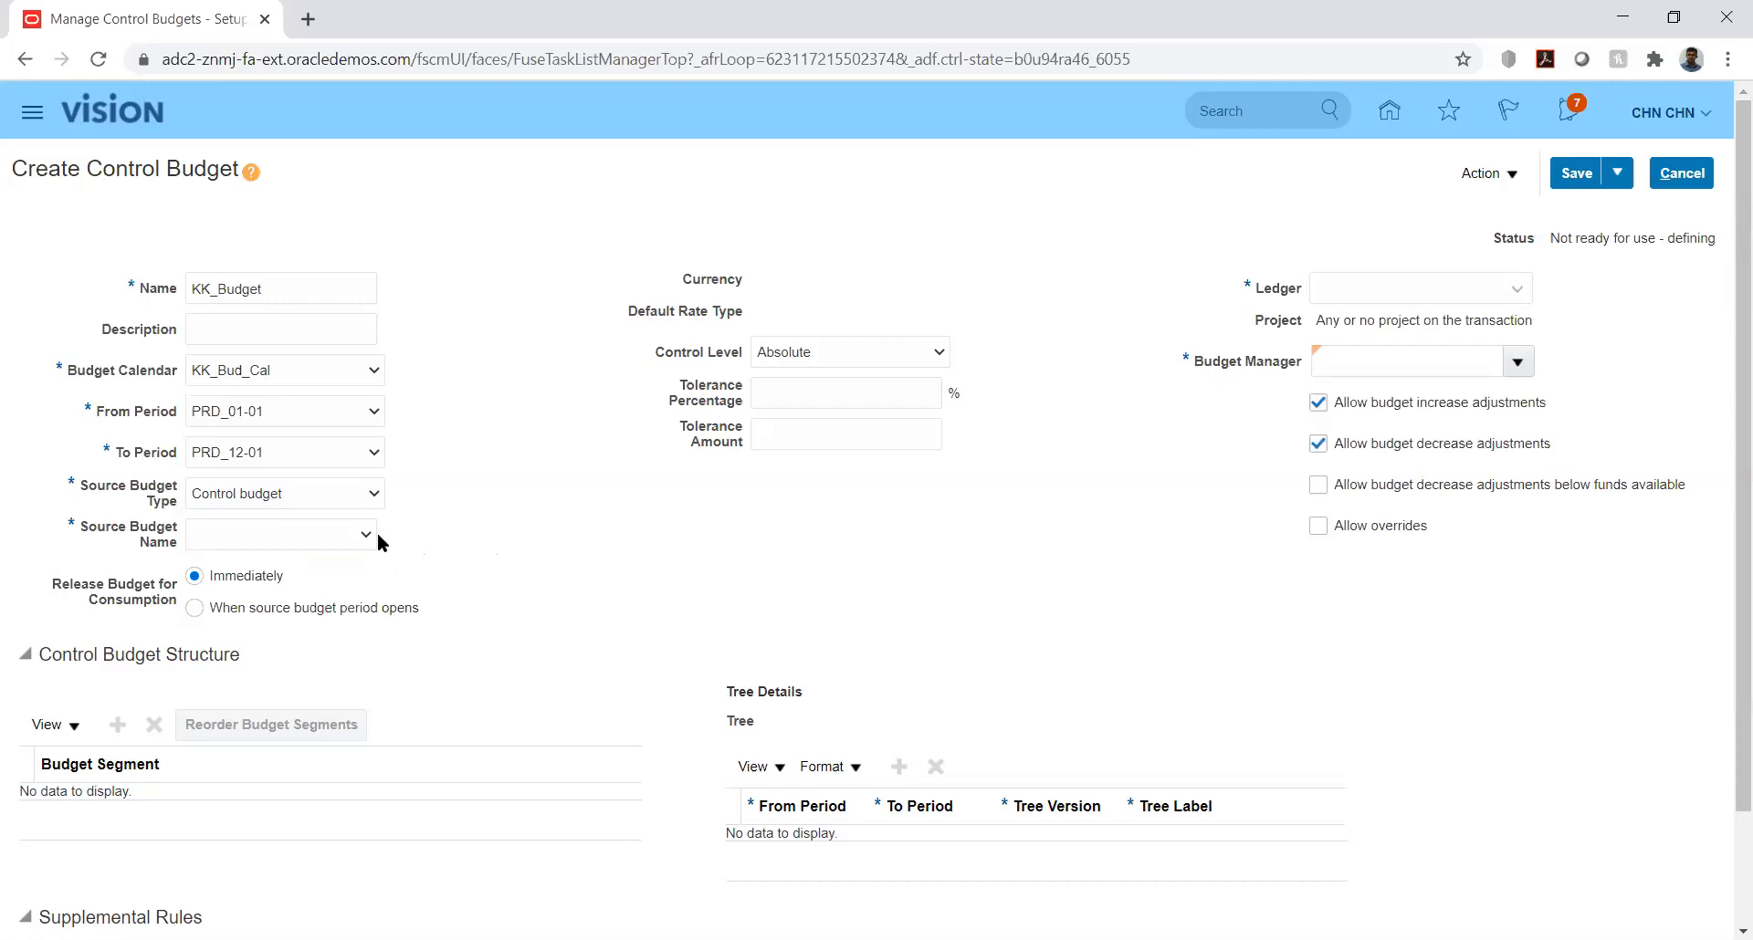
left_click(349, 542)
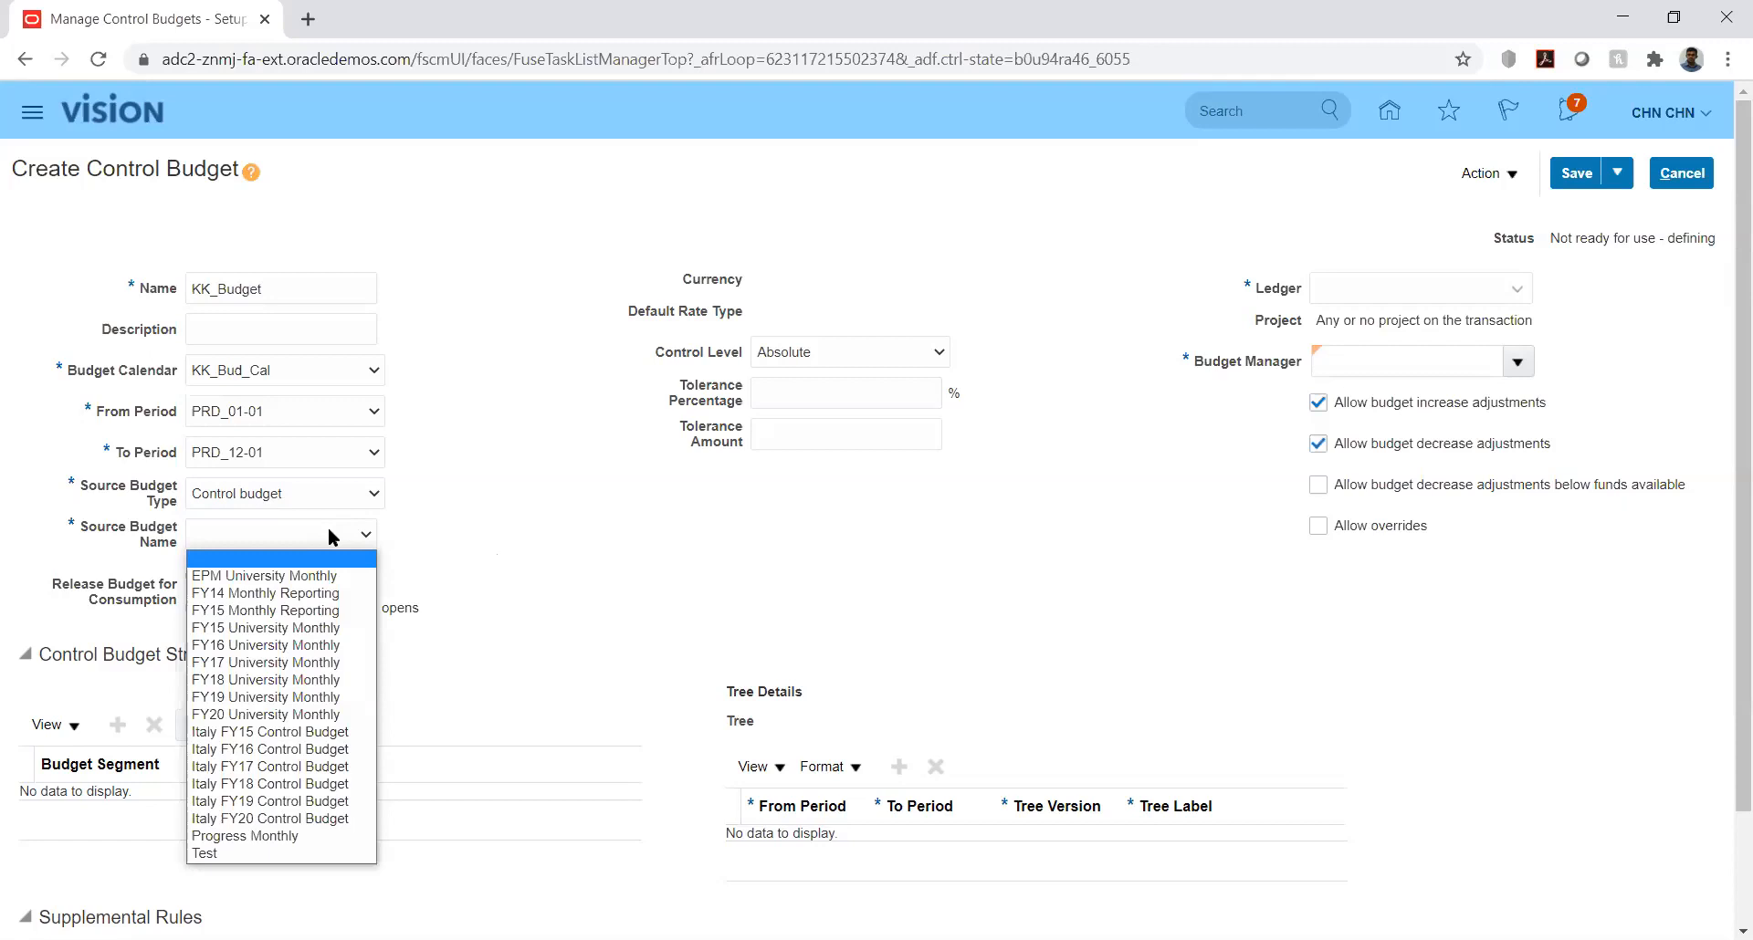
left_click(413, 510)
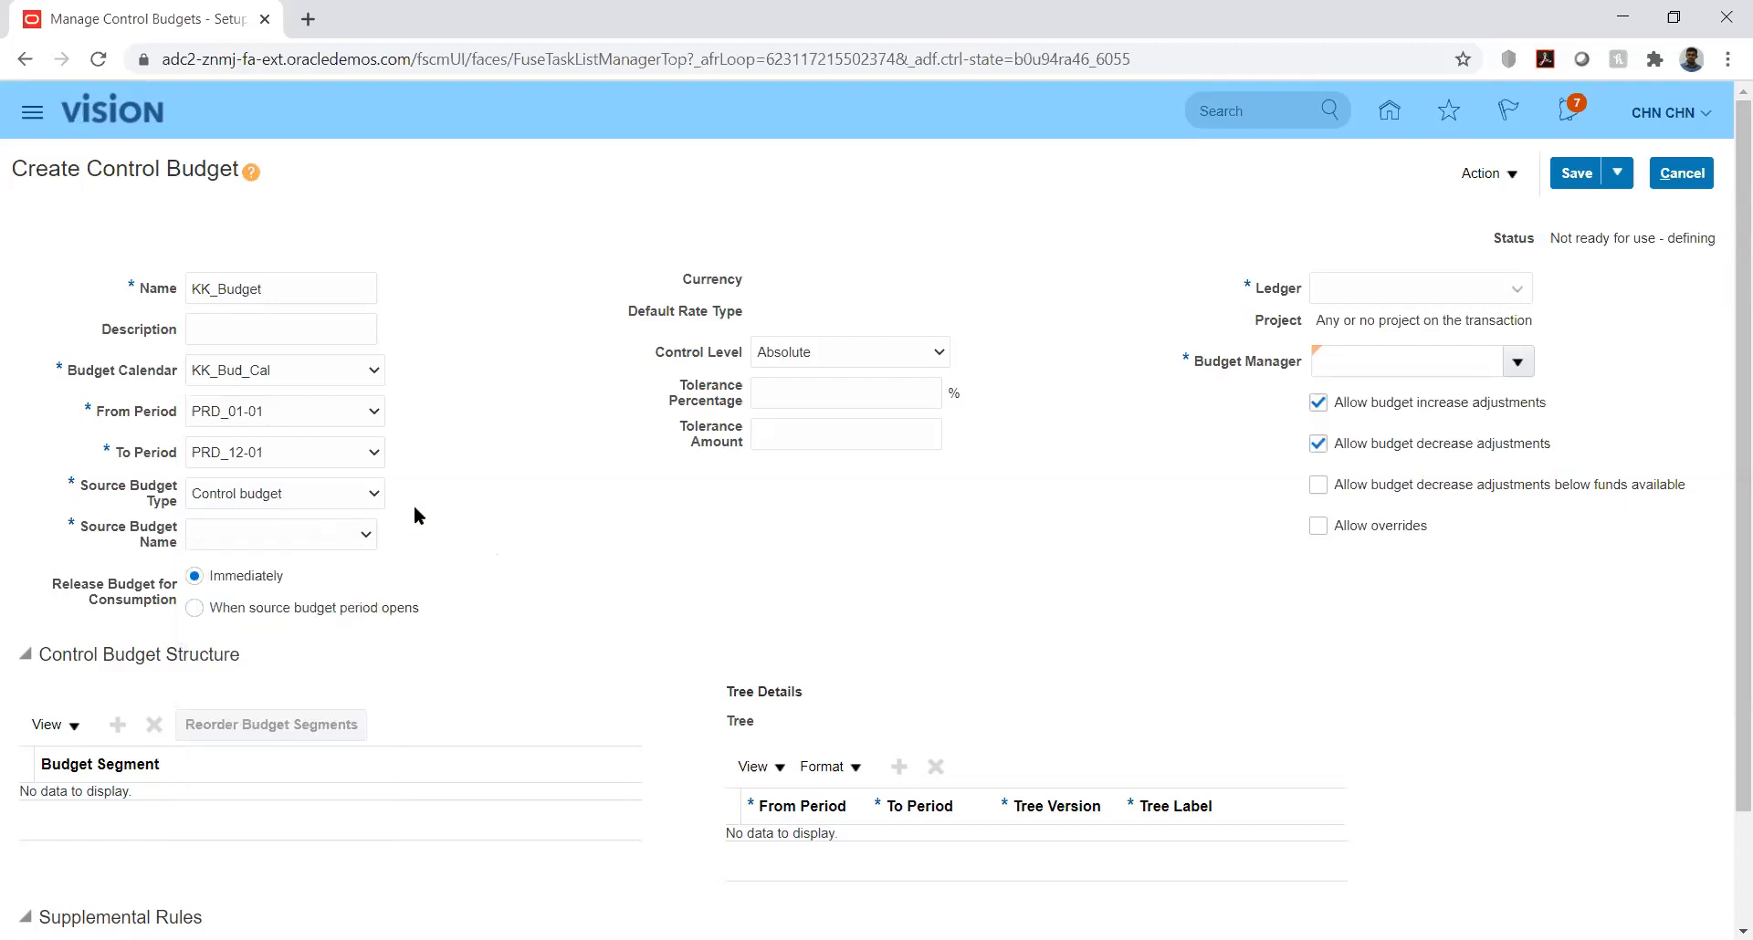
Step: Set the source budget type to Other, accepting the change to dependent values, and set the currency to USD
left_click(350, 494)
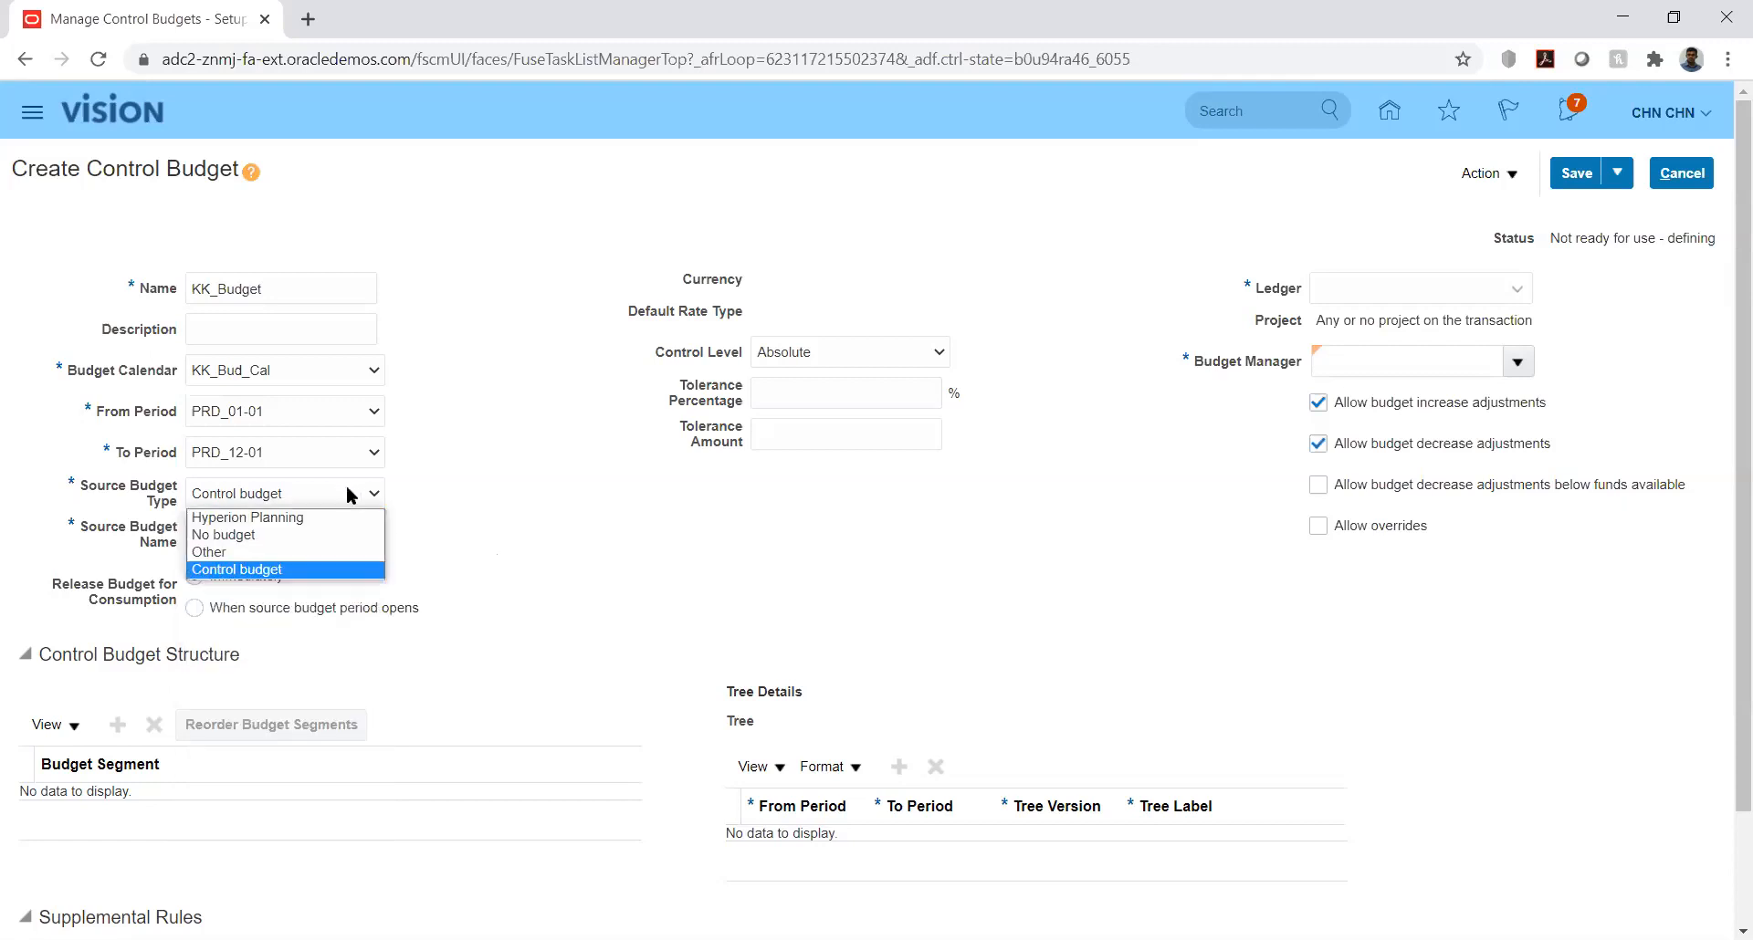
left_click(311, 552)
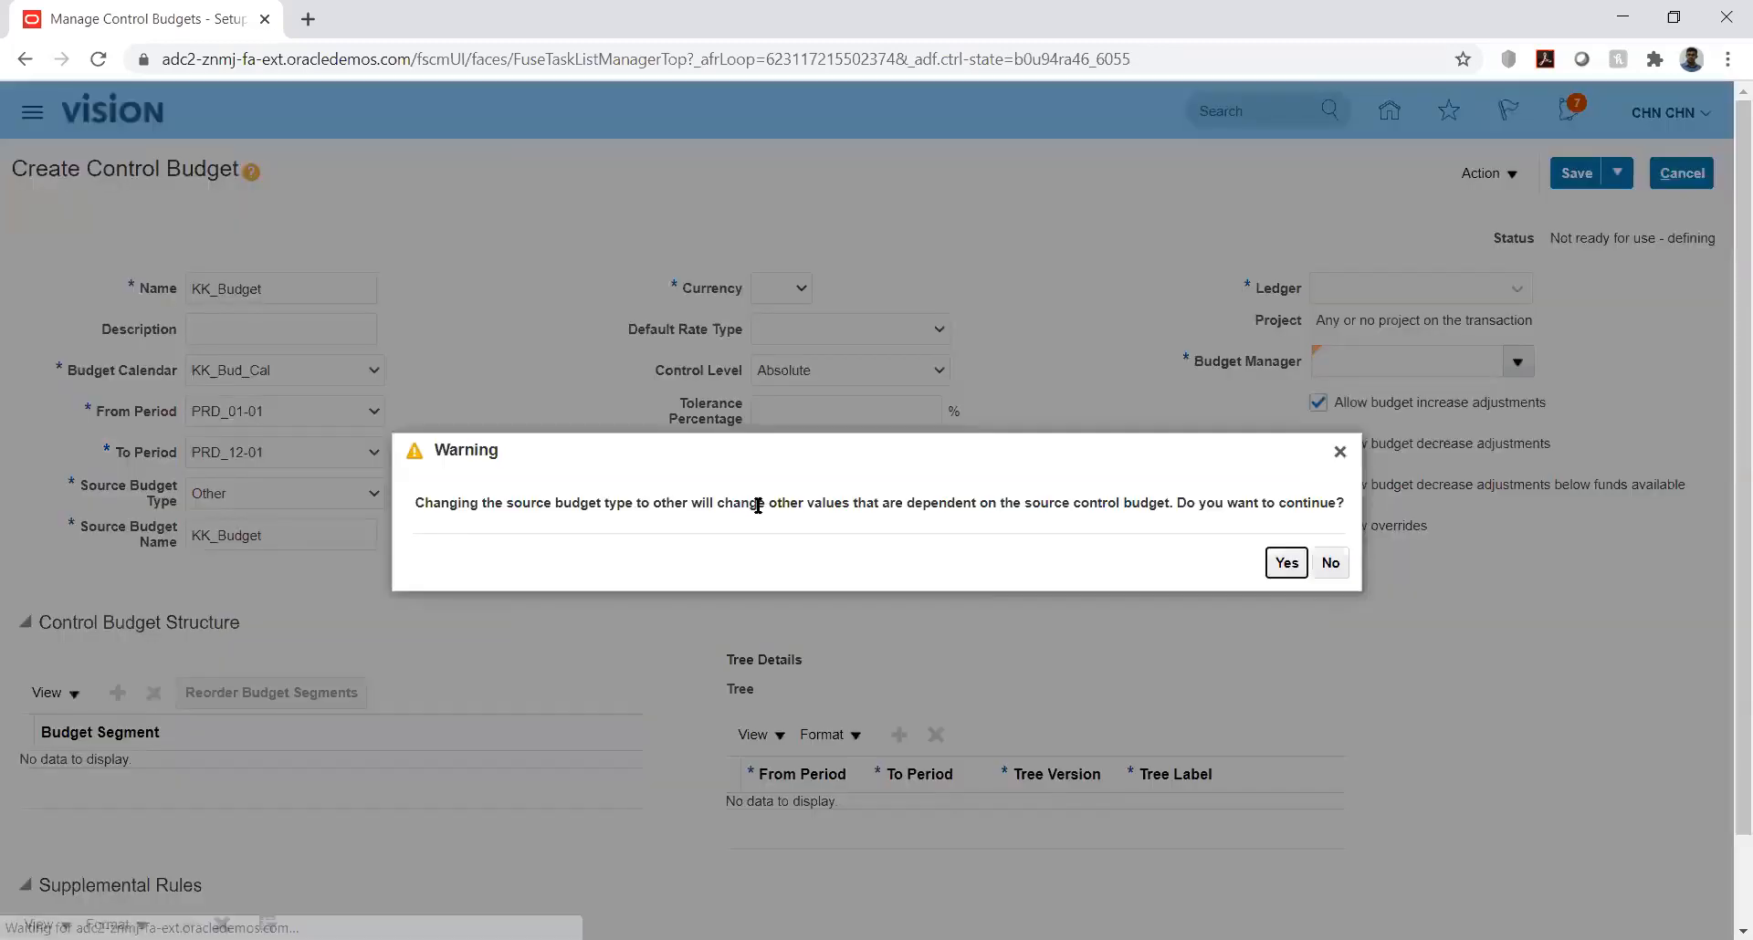
left_click(1283, 561)
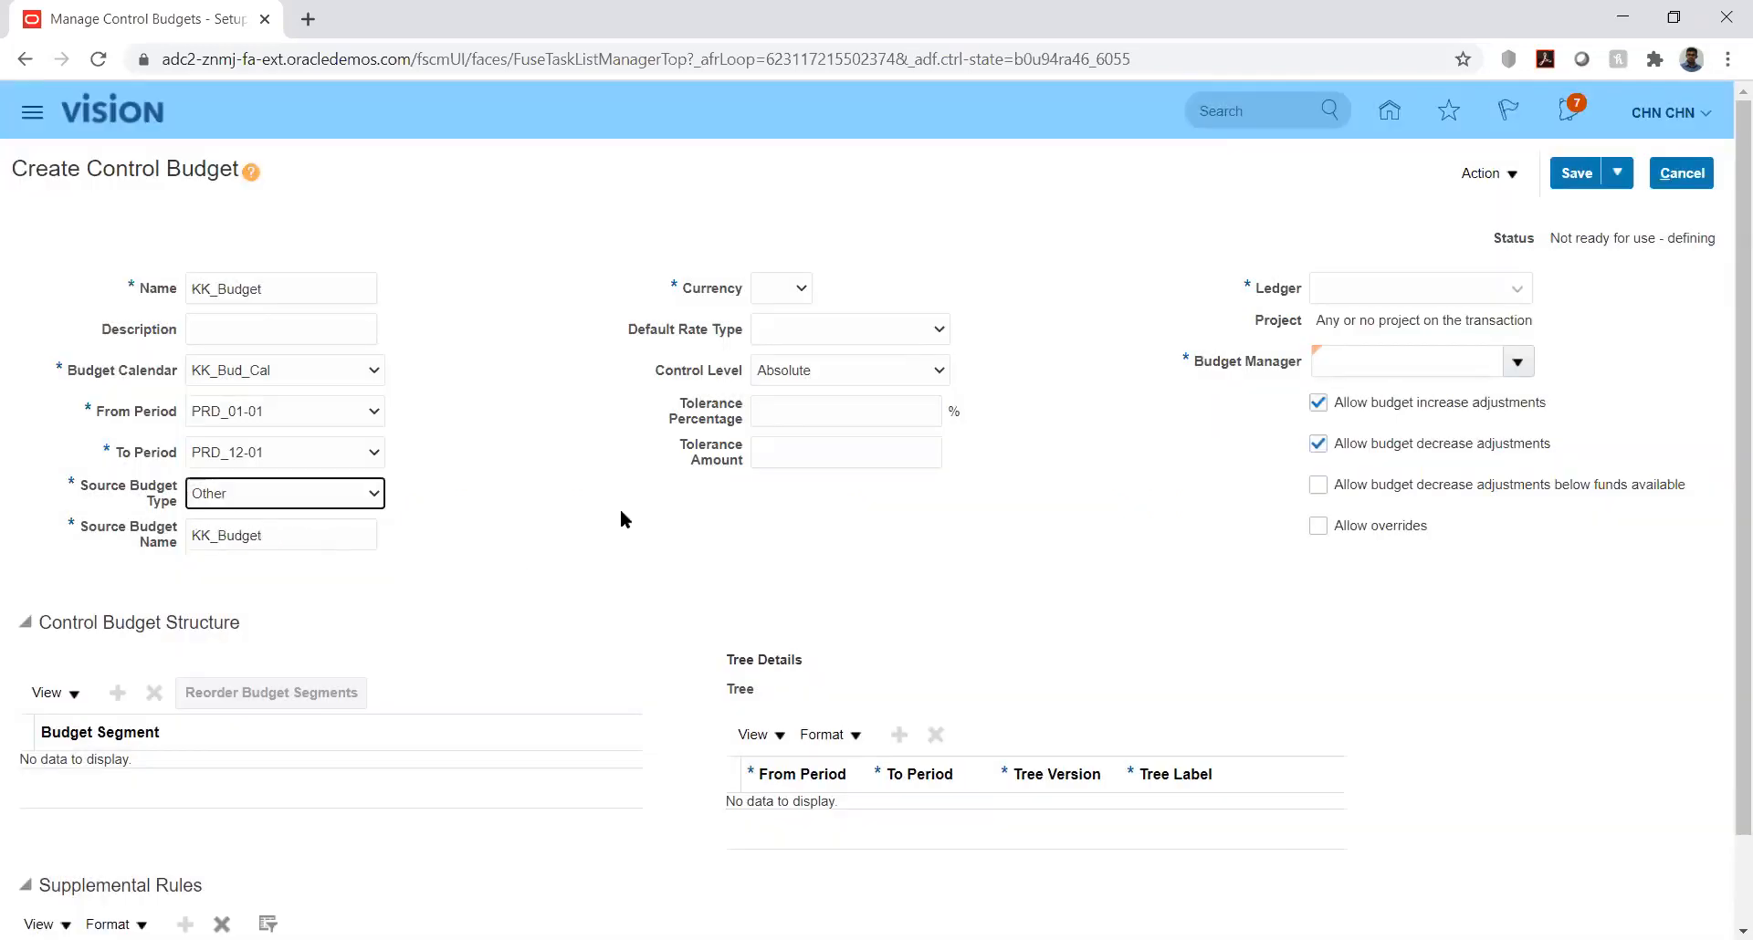
left_click(546, 481)
left_click(775, 287)
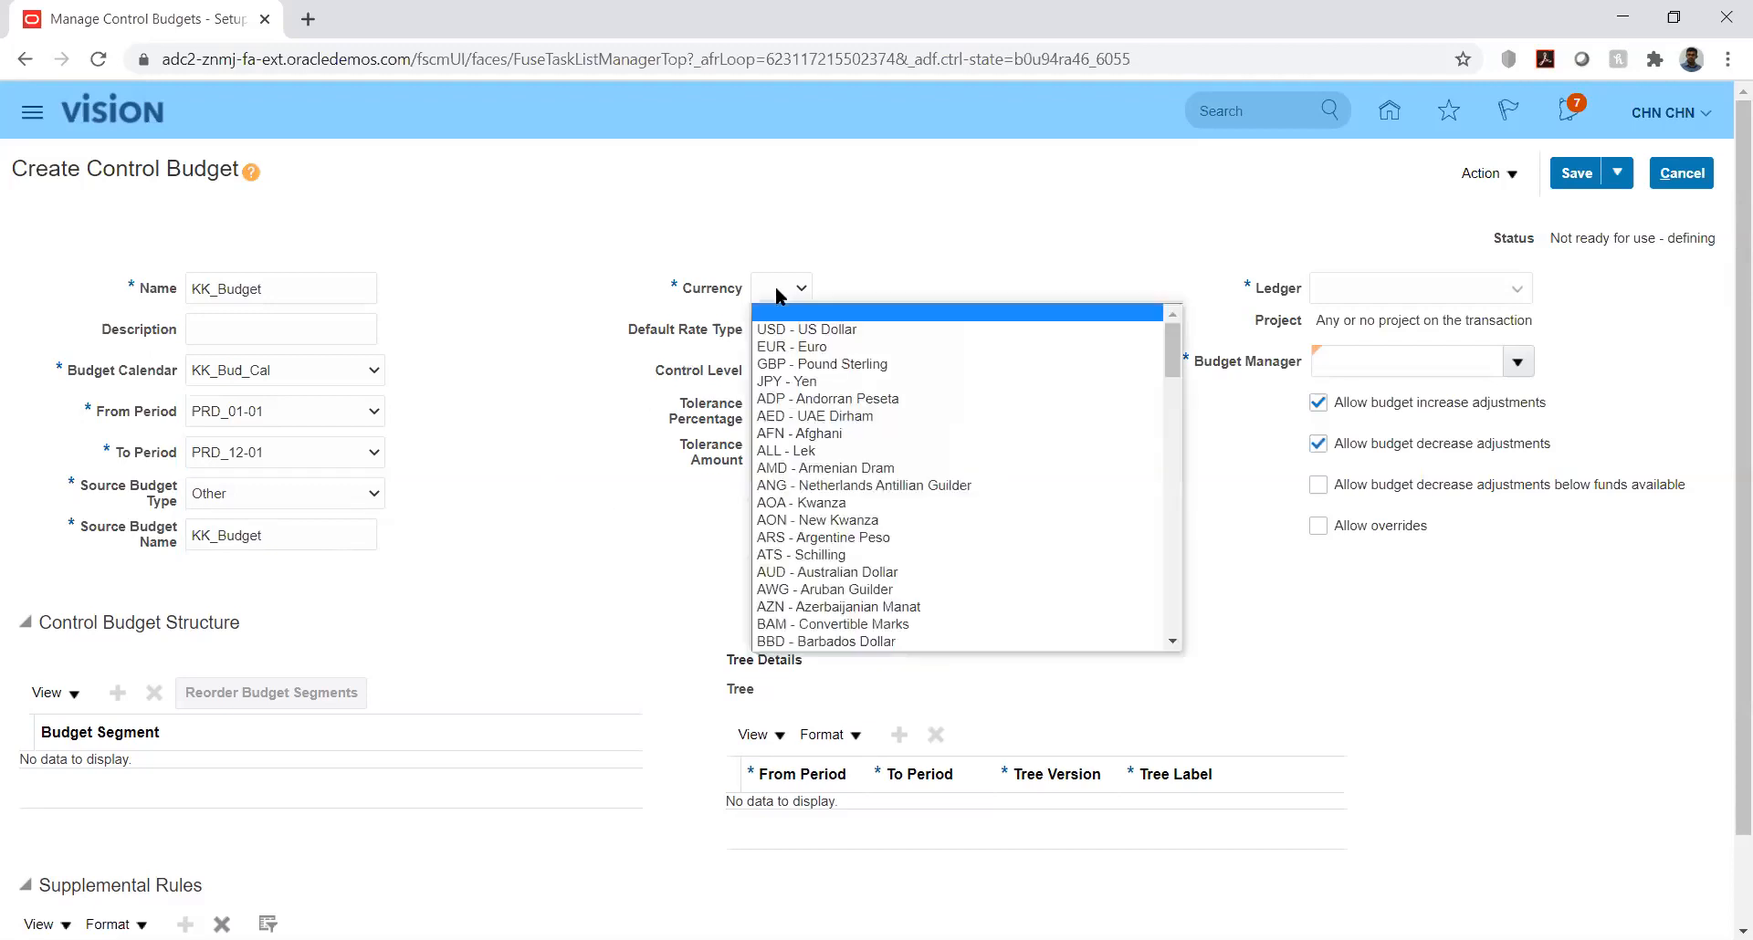
left_click(780, 330)
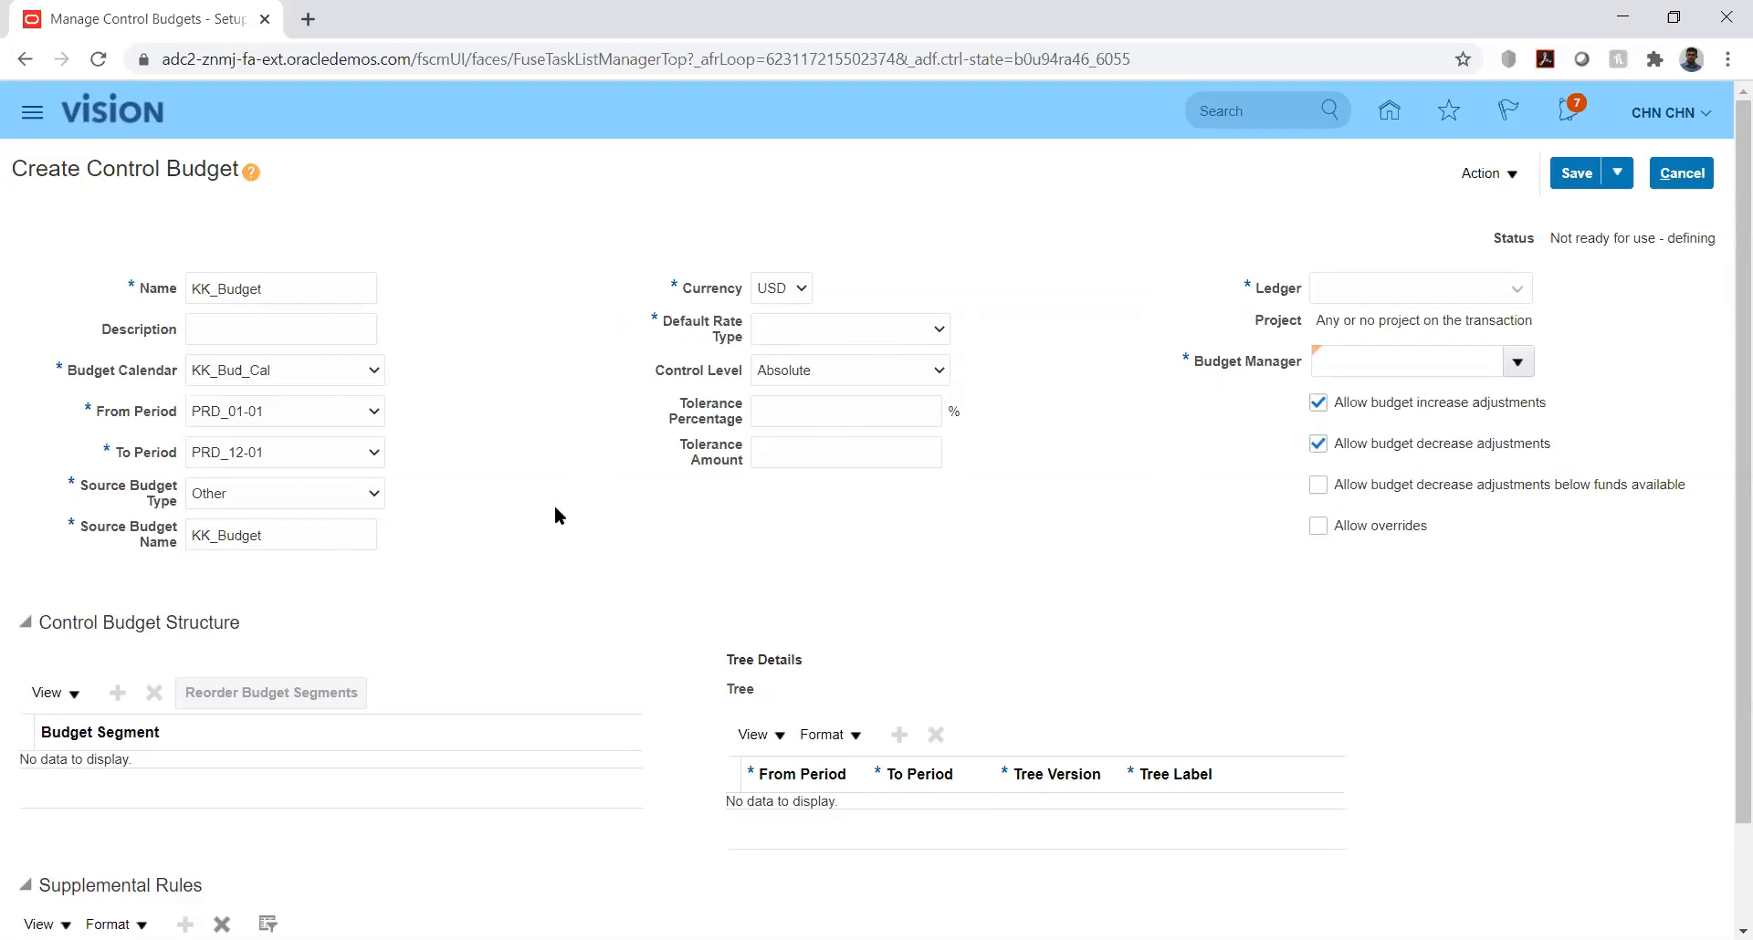
Step: Set the control budget's default rate type to Corporate and its control level to Absolute
left_click(328, 500)
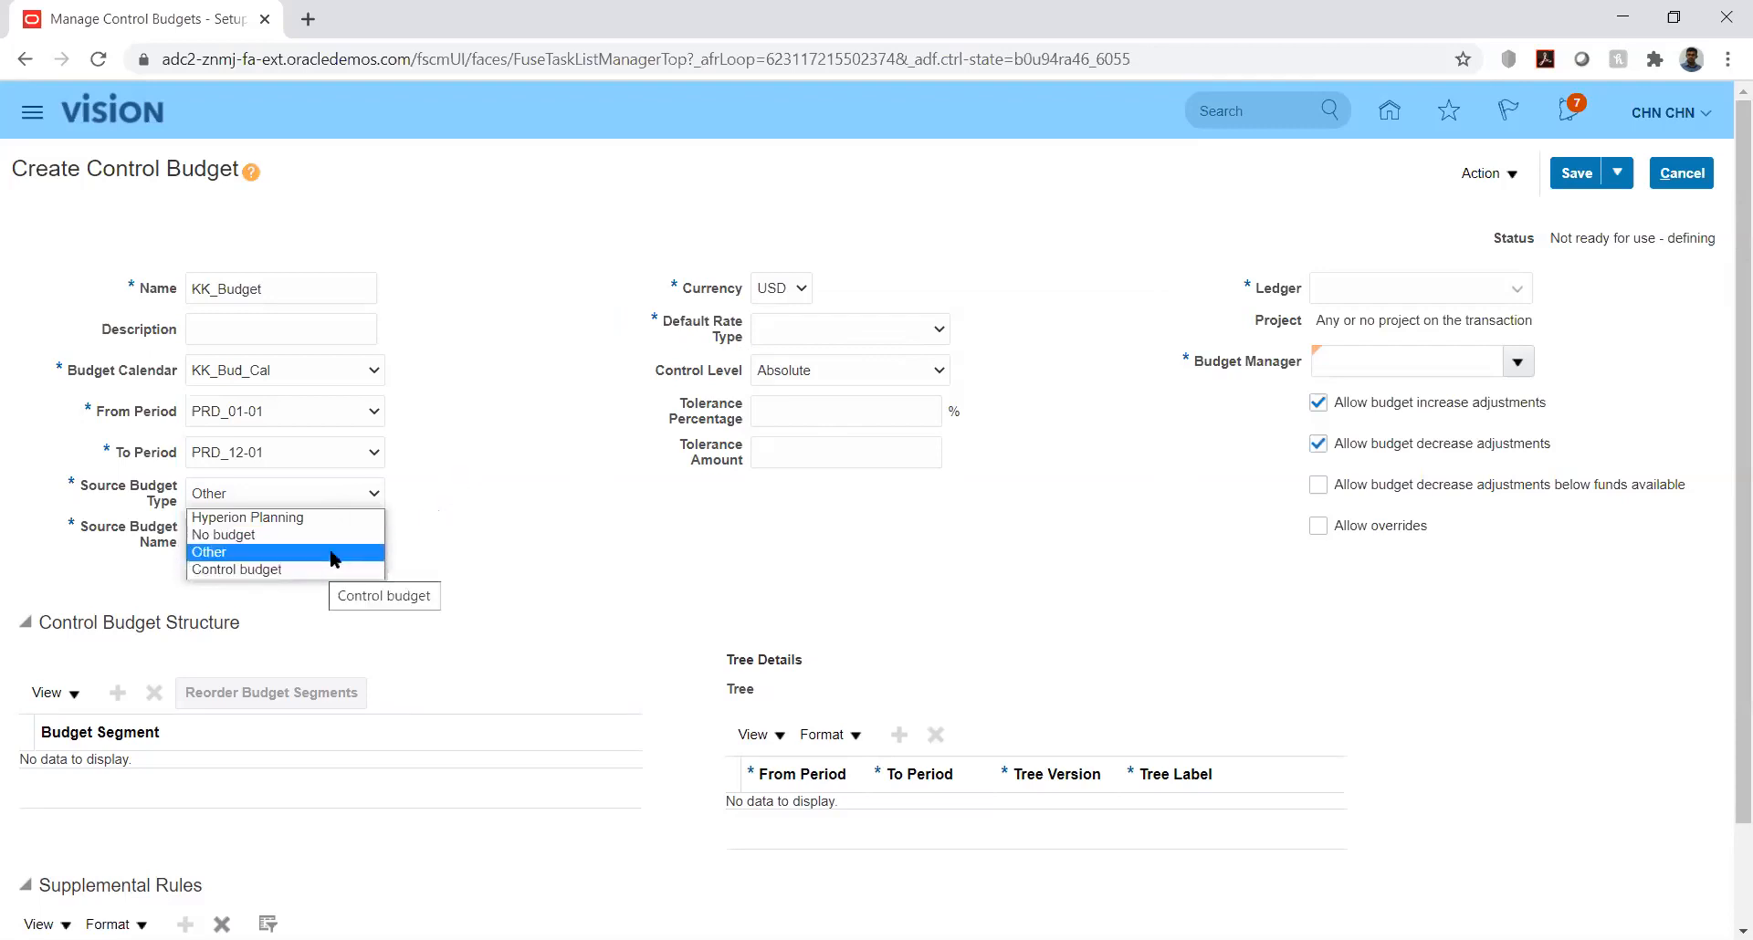
left_click(534, 409)
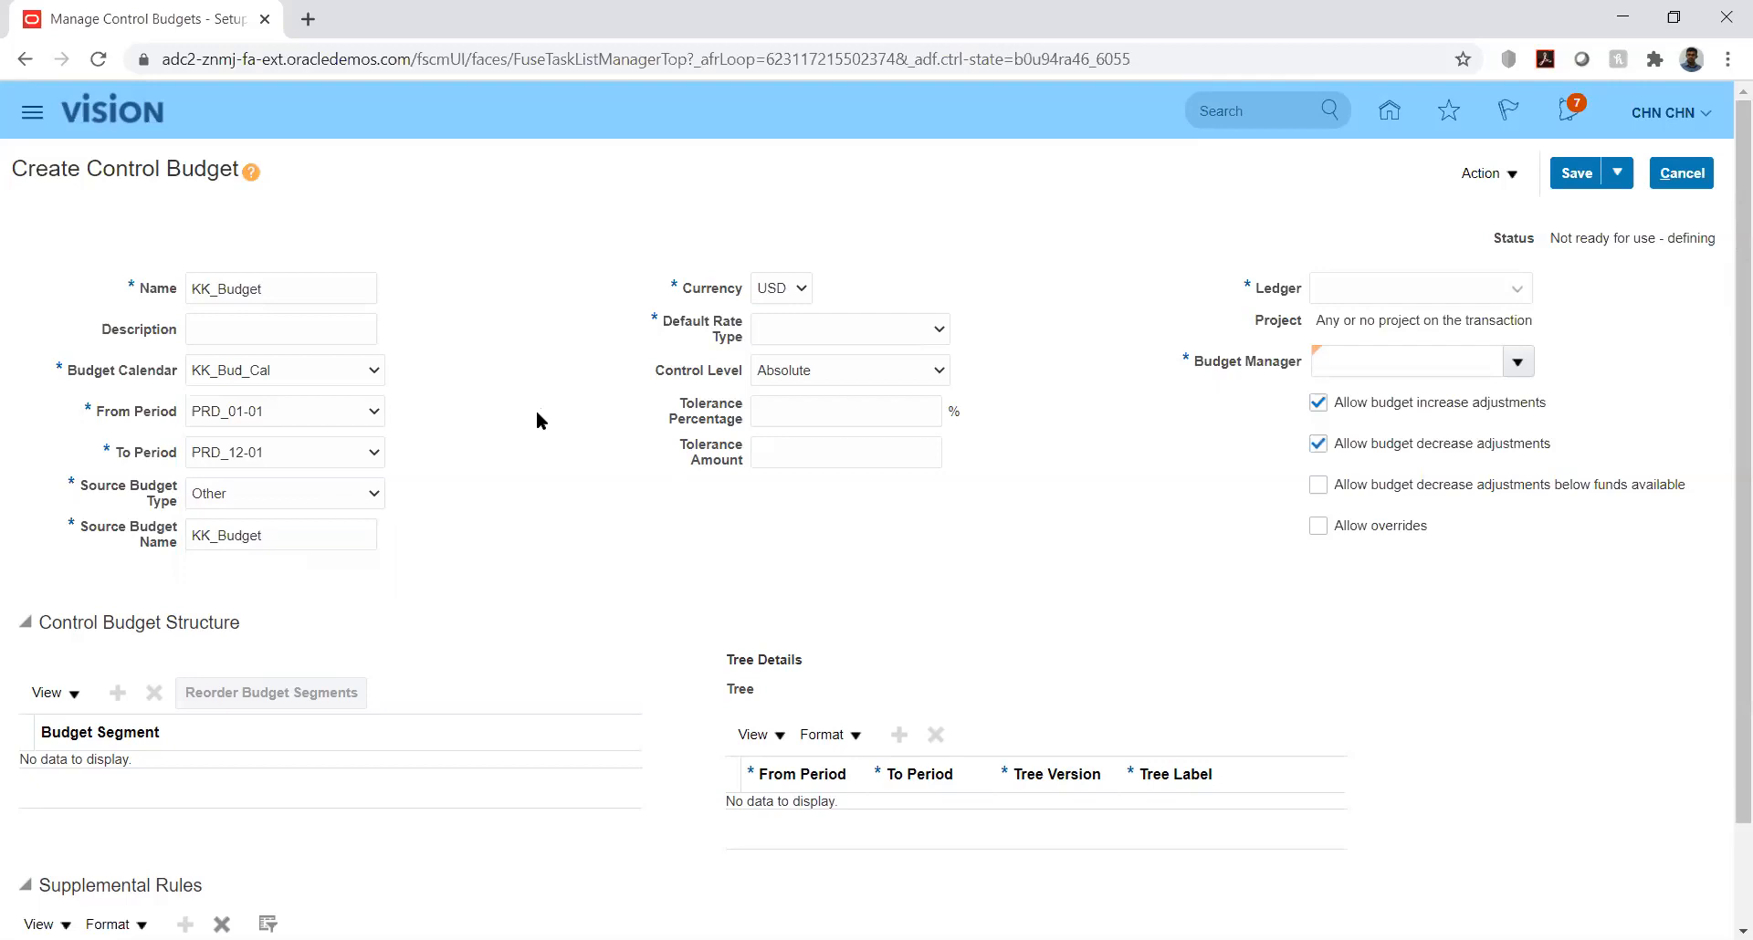
left_click(864, 331)
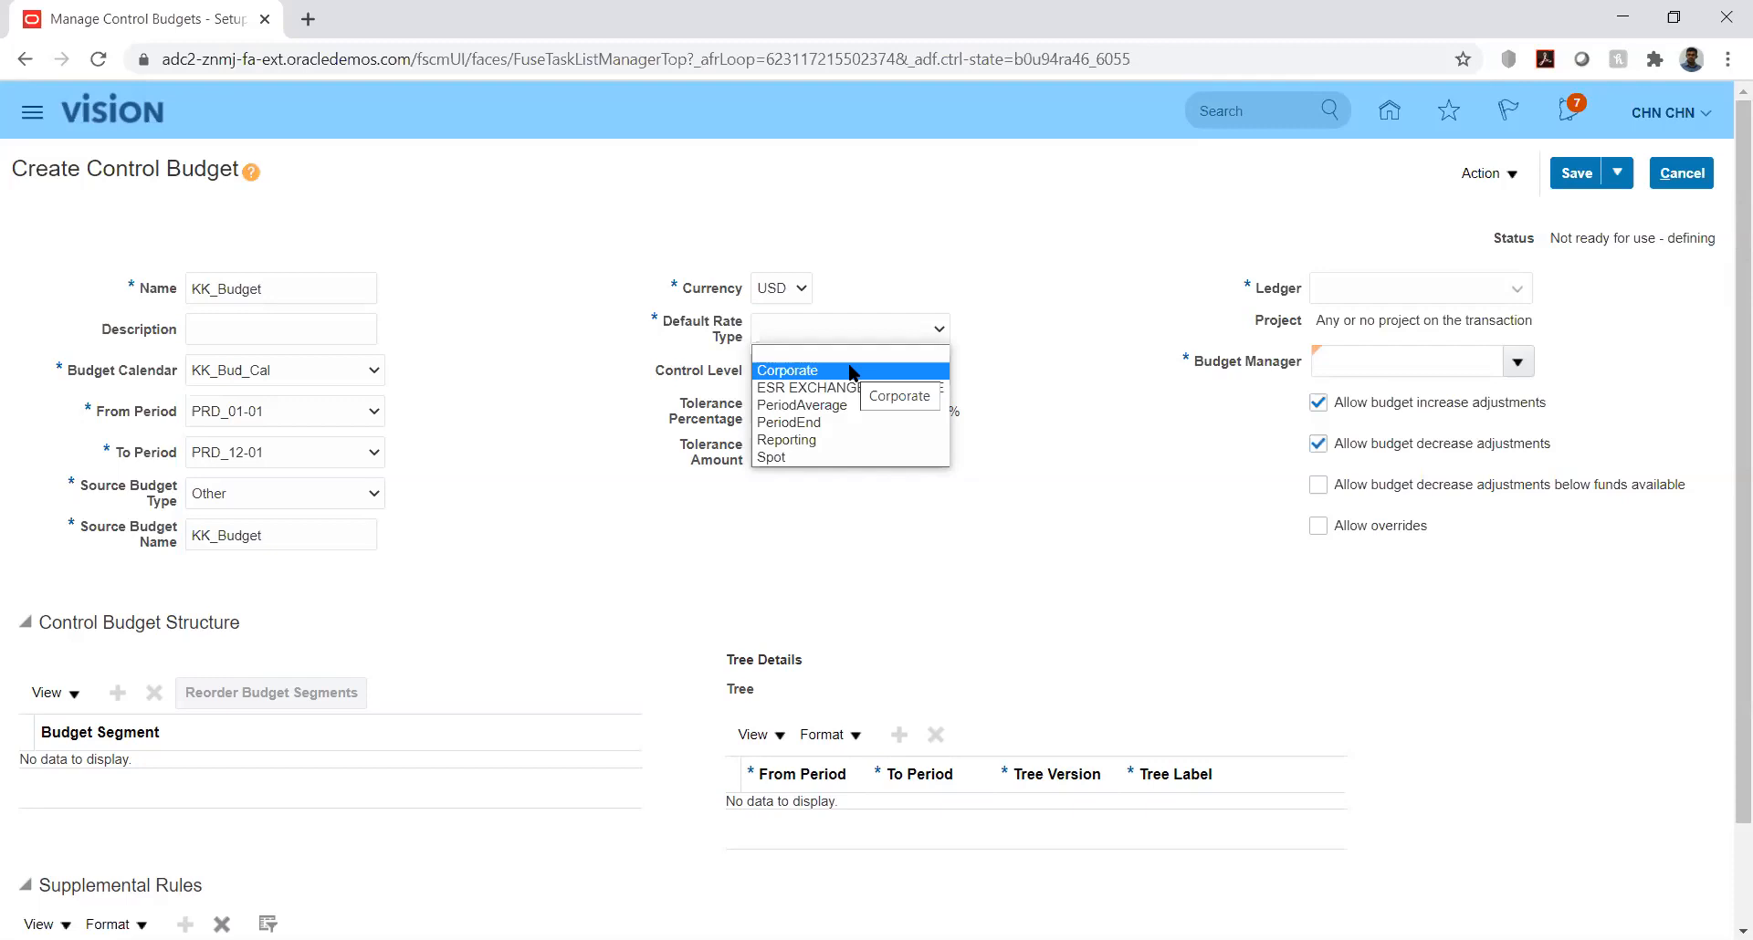
left_click(849, 370)
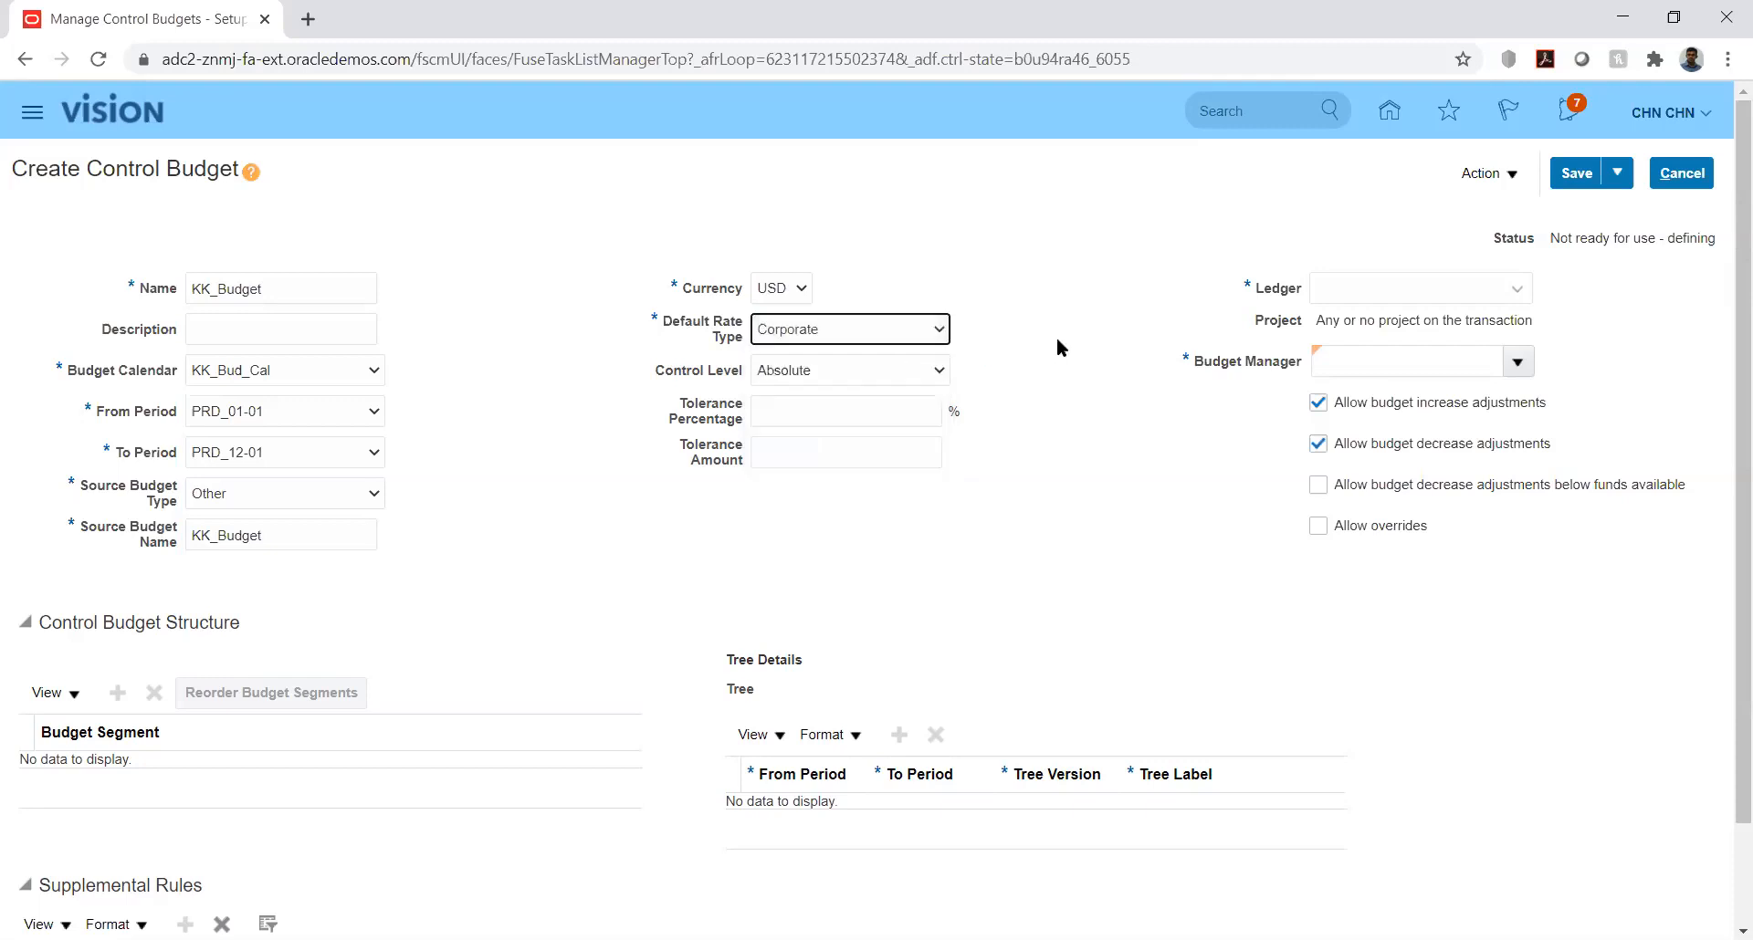
left_click(1012, 355)
left_click(914, 374)
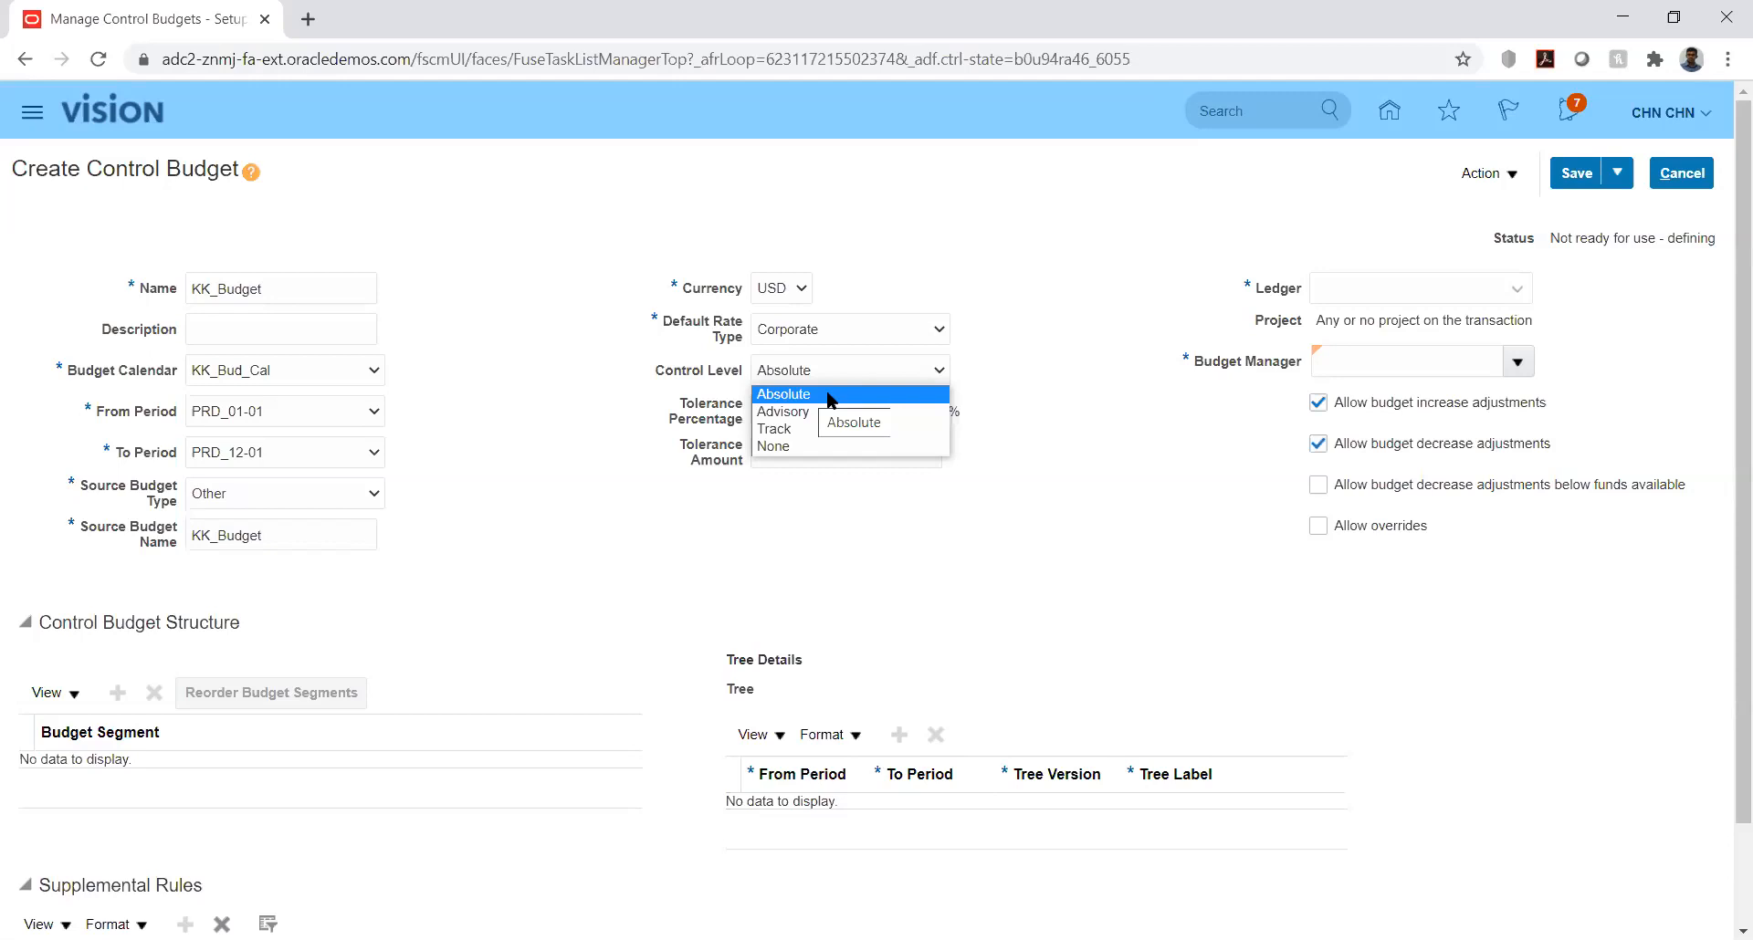
left_click(828, 395)
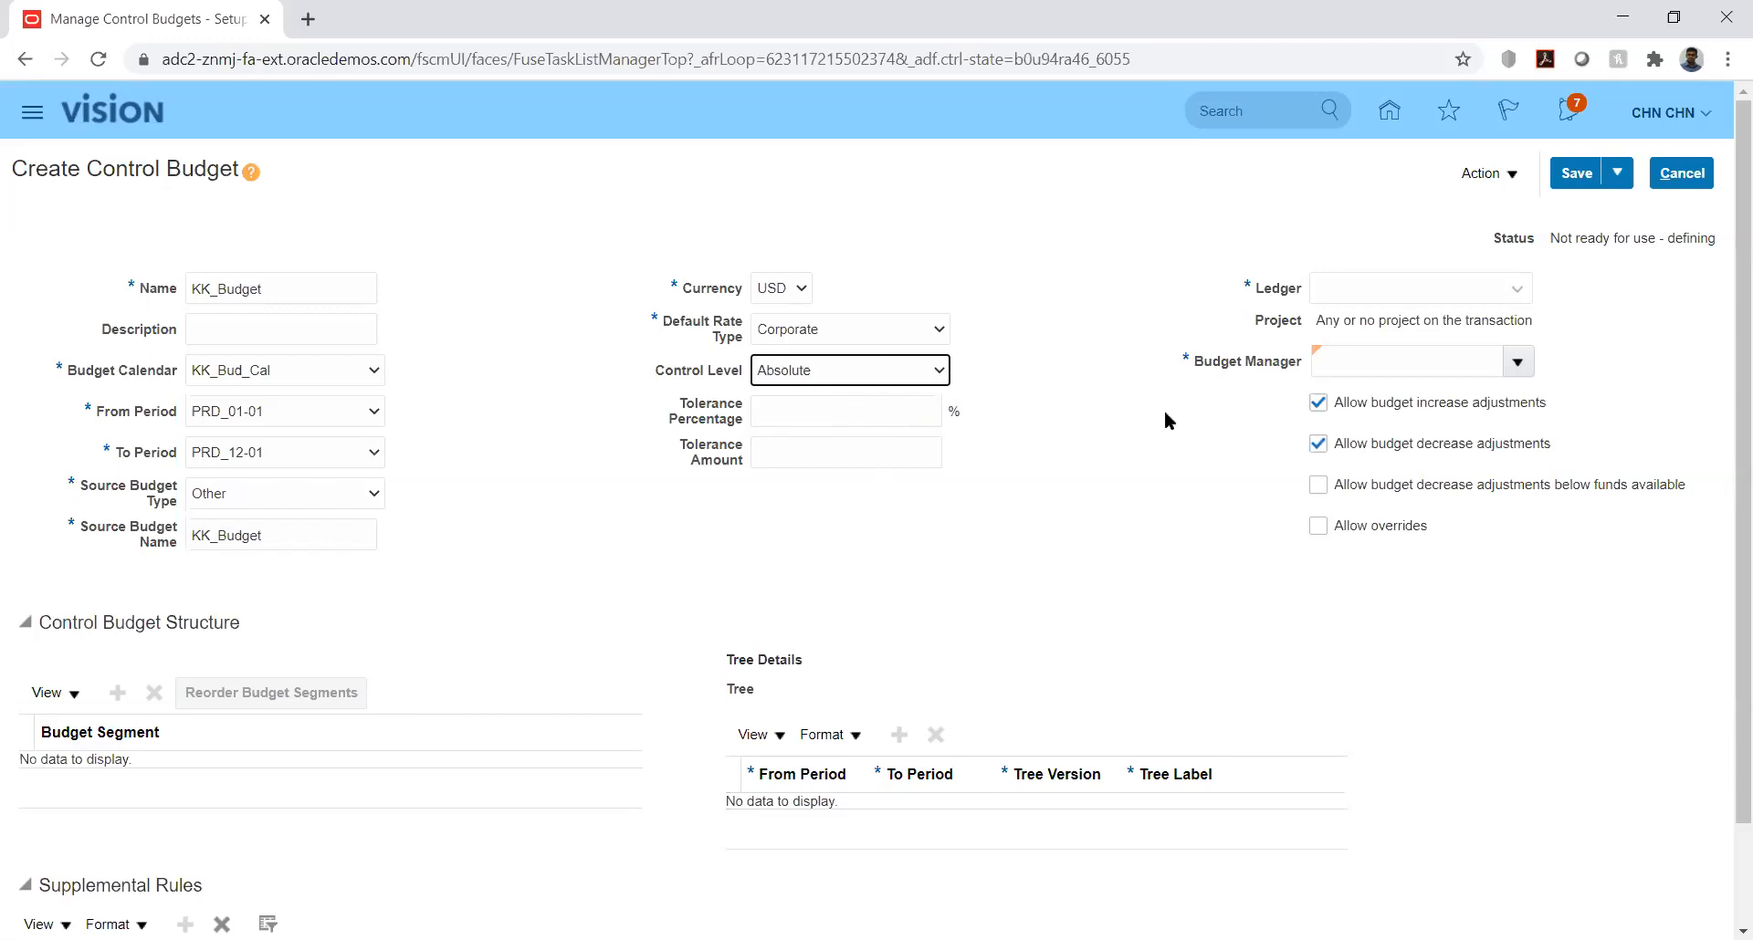
Step: Assign KK_Ledger to the control budget and keep Absolute as the control level
left_click(1516, 292)
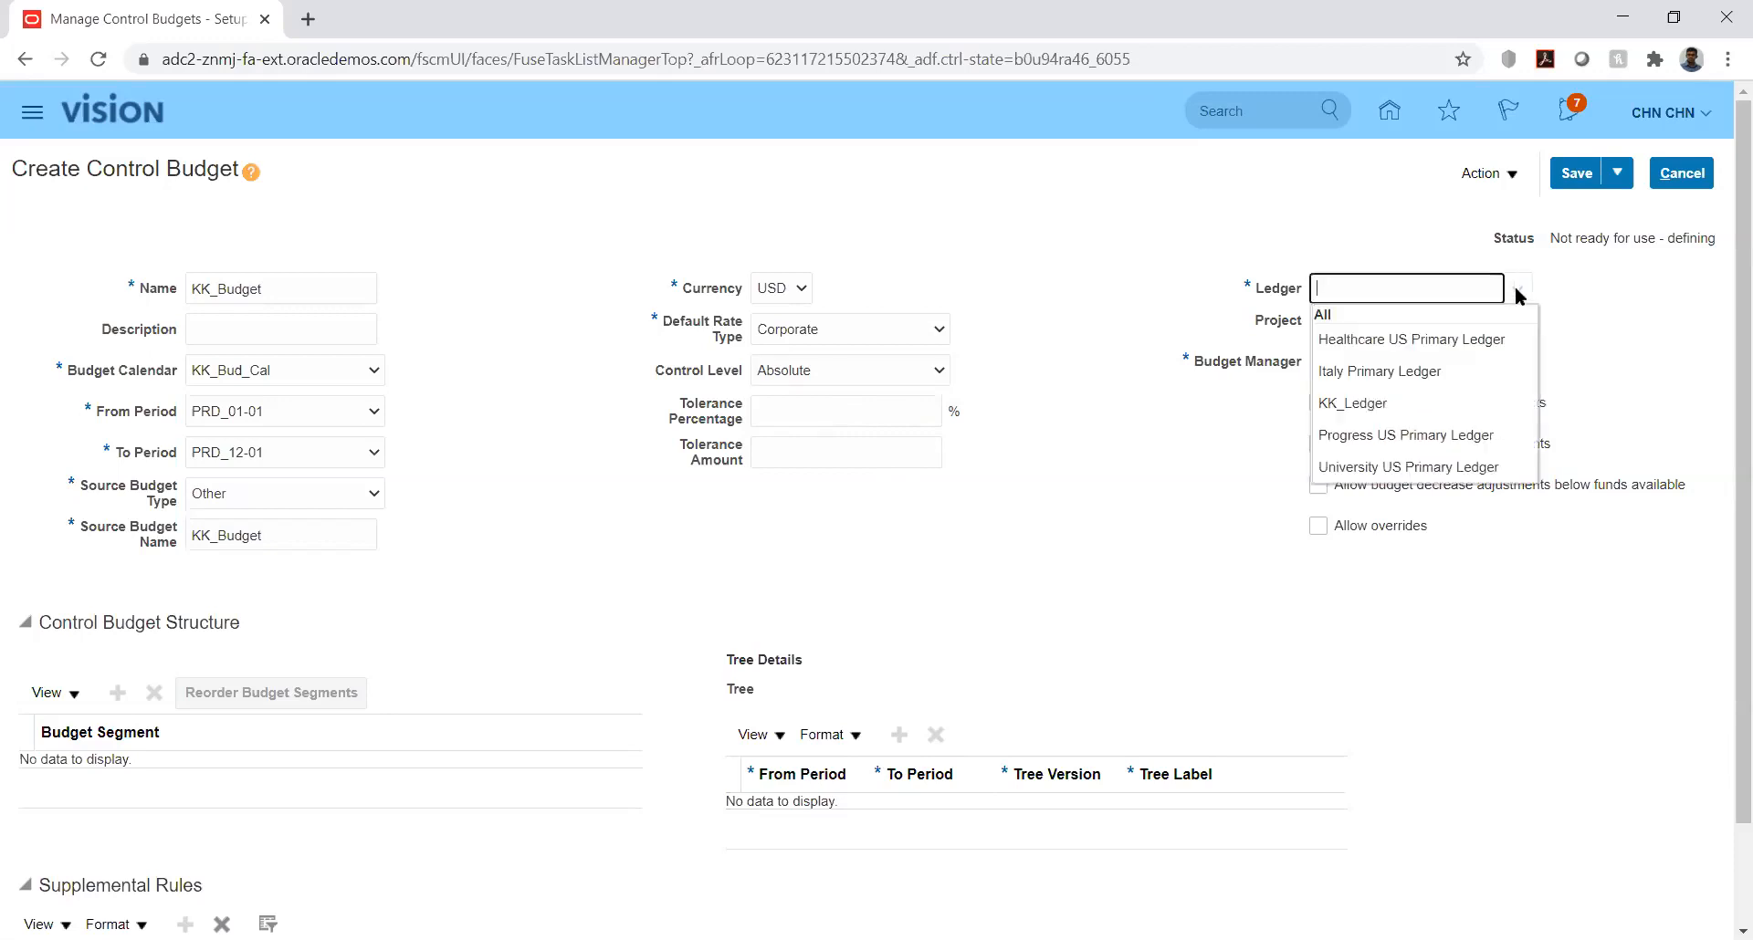
left_click(1369, 406)
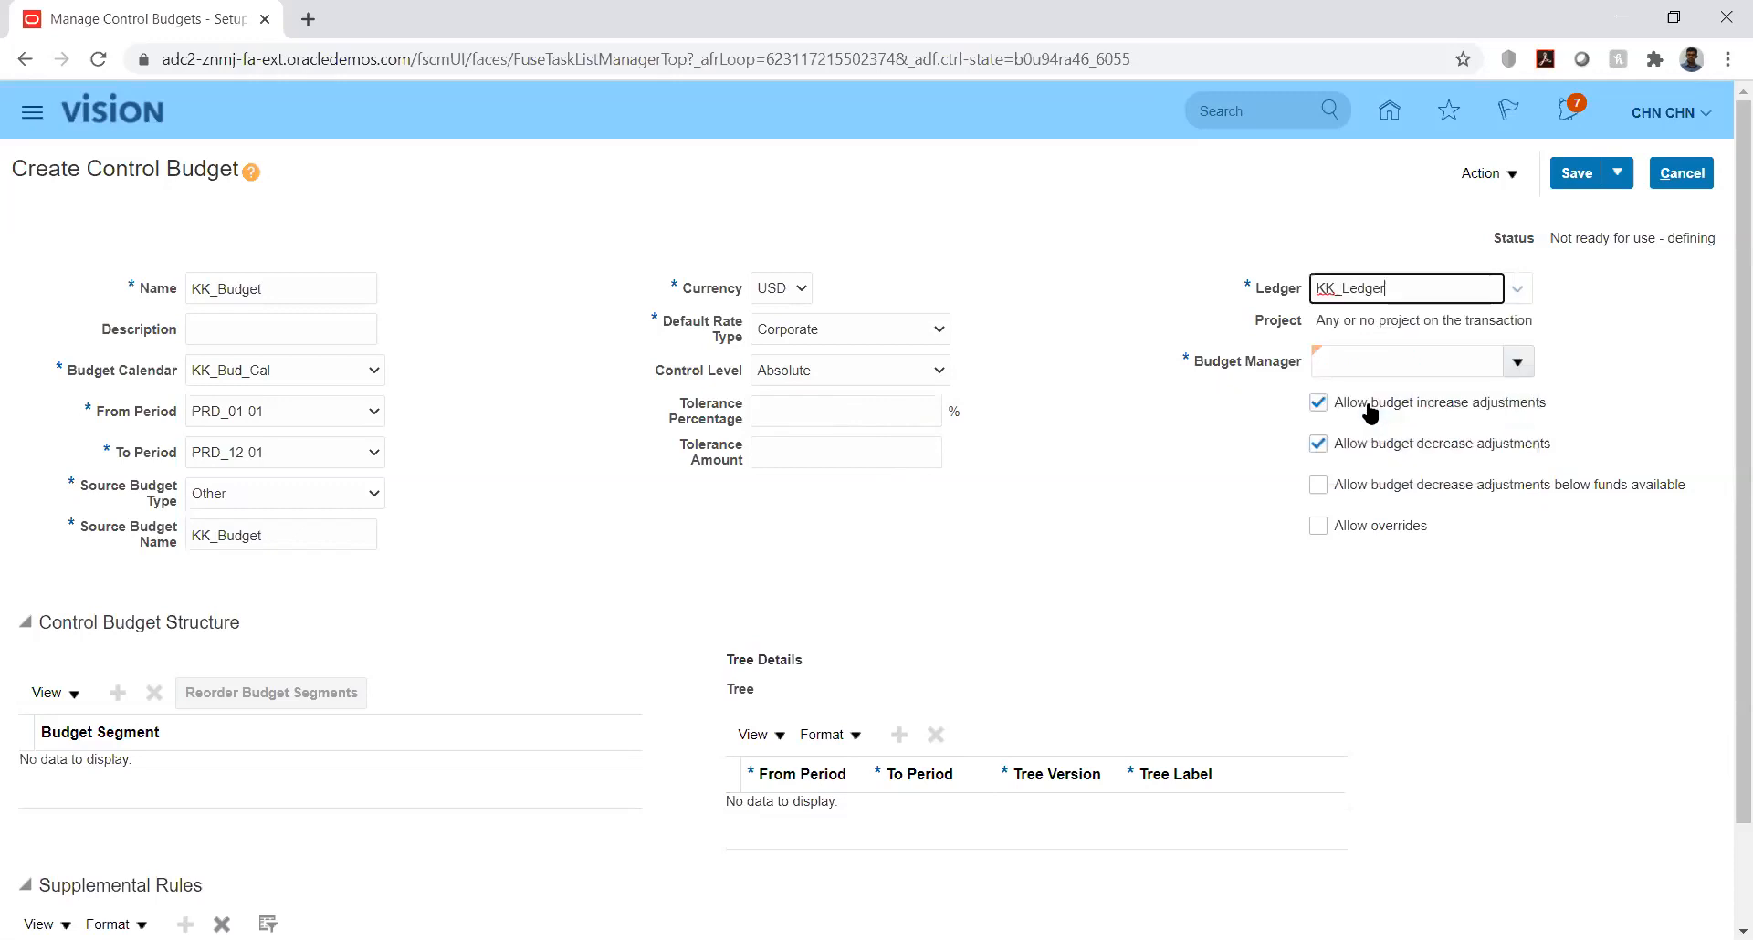
left_click(925, 372)
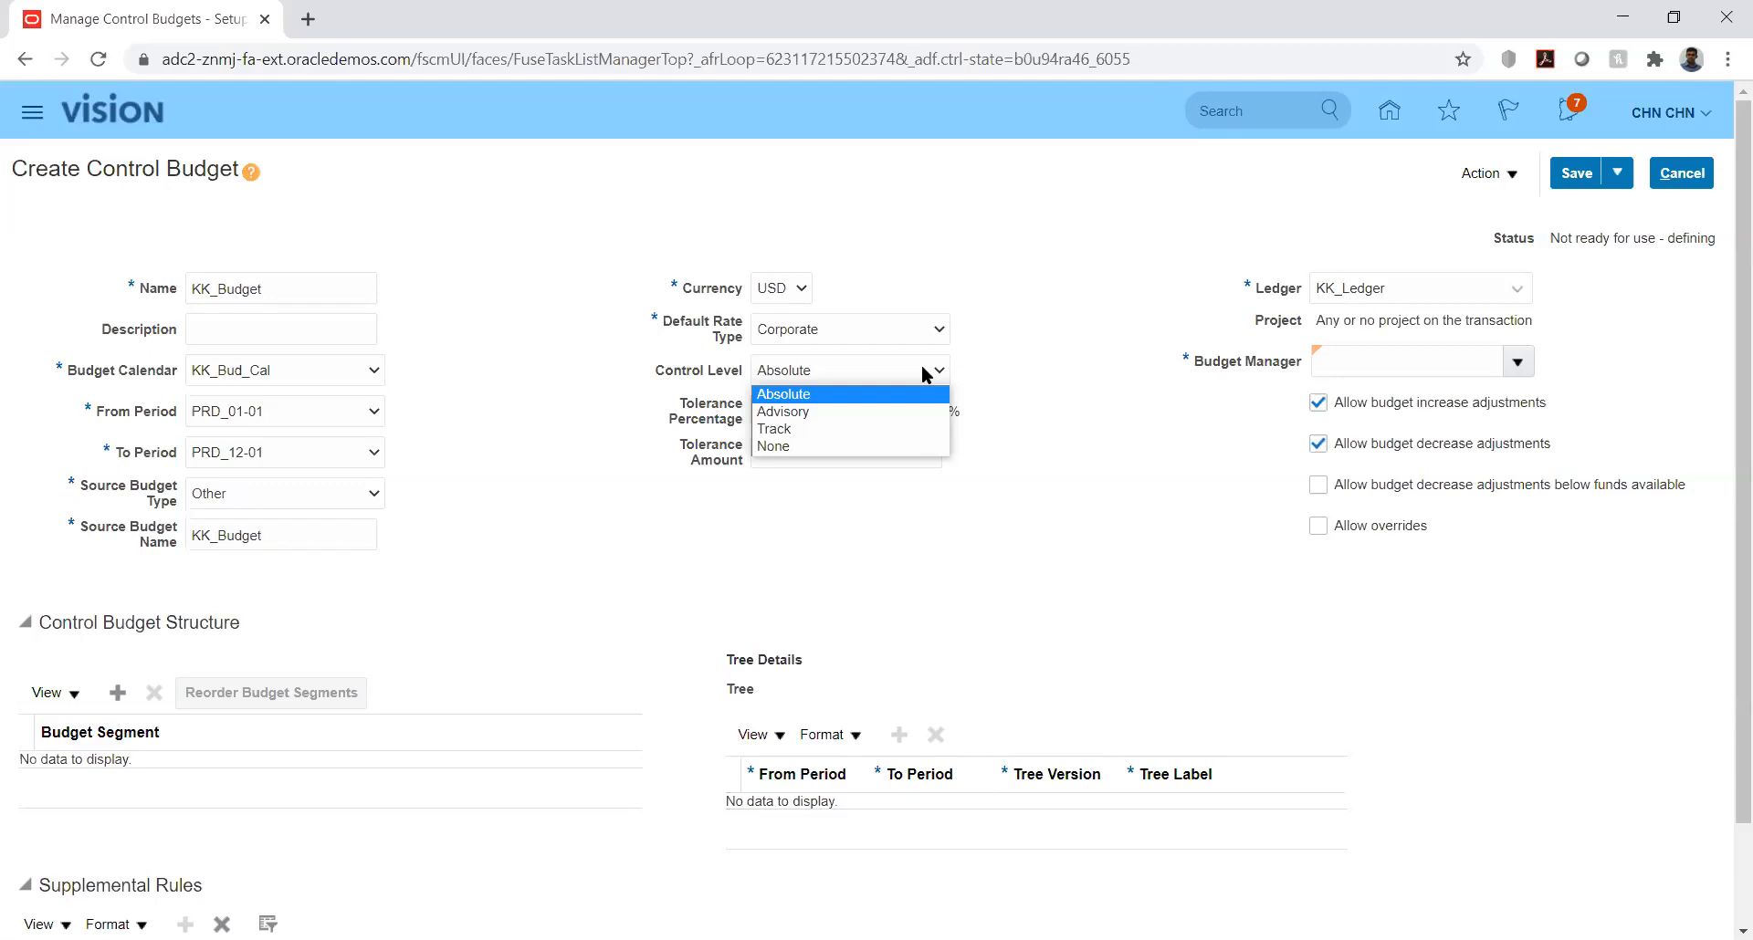
left_click(865, 394)
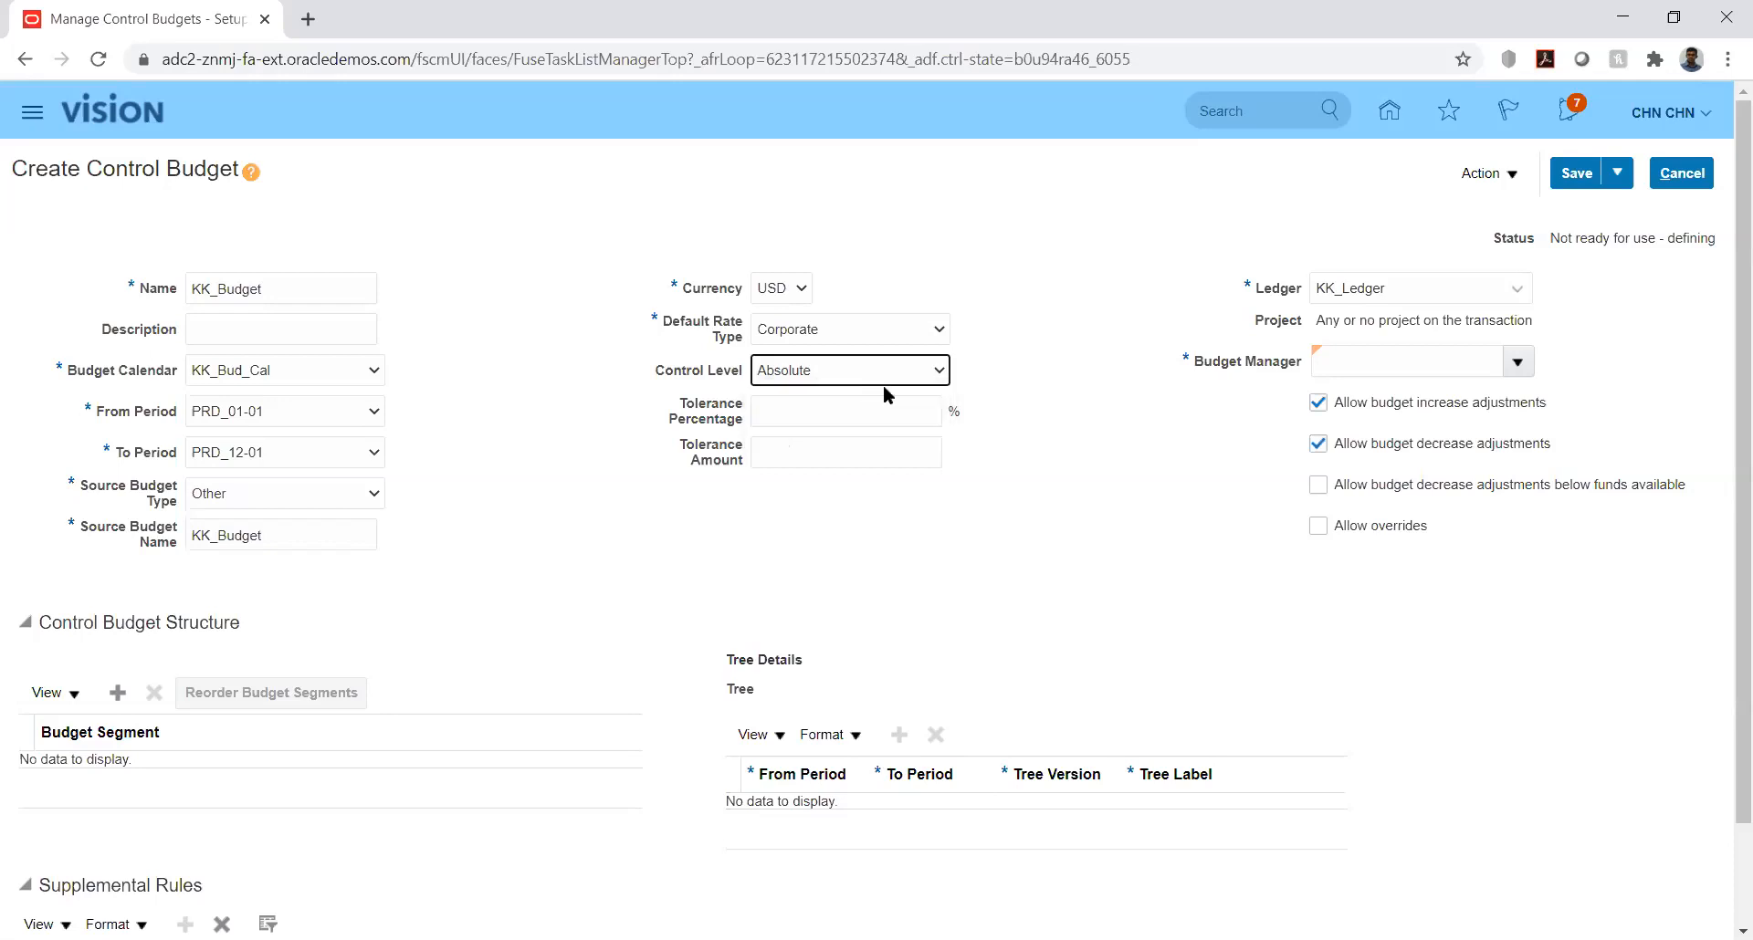
left_click(1059, 343)
Step: Try to find the signed-in user as budget manager by searching for the account's user name
left_click(1518, 363)
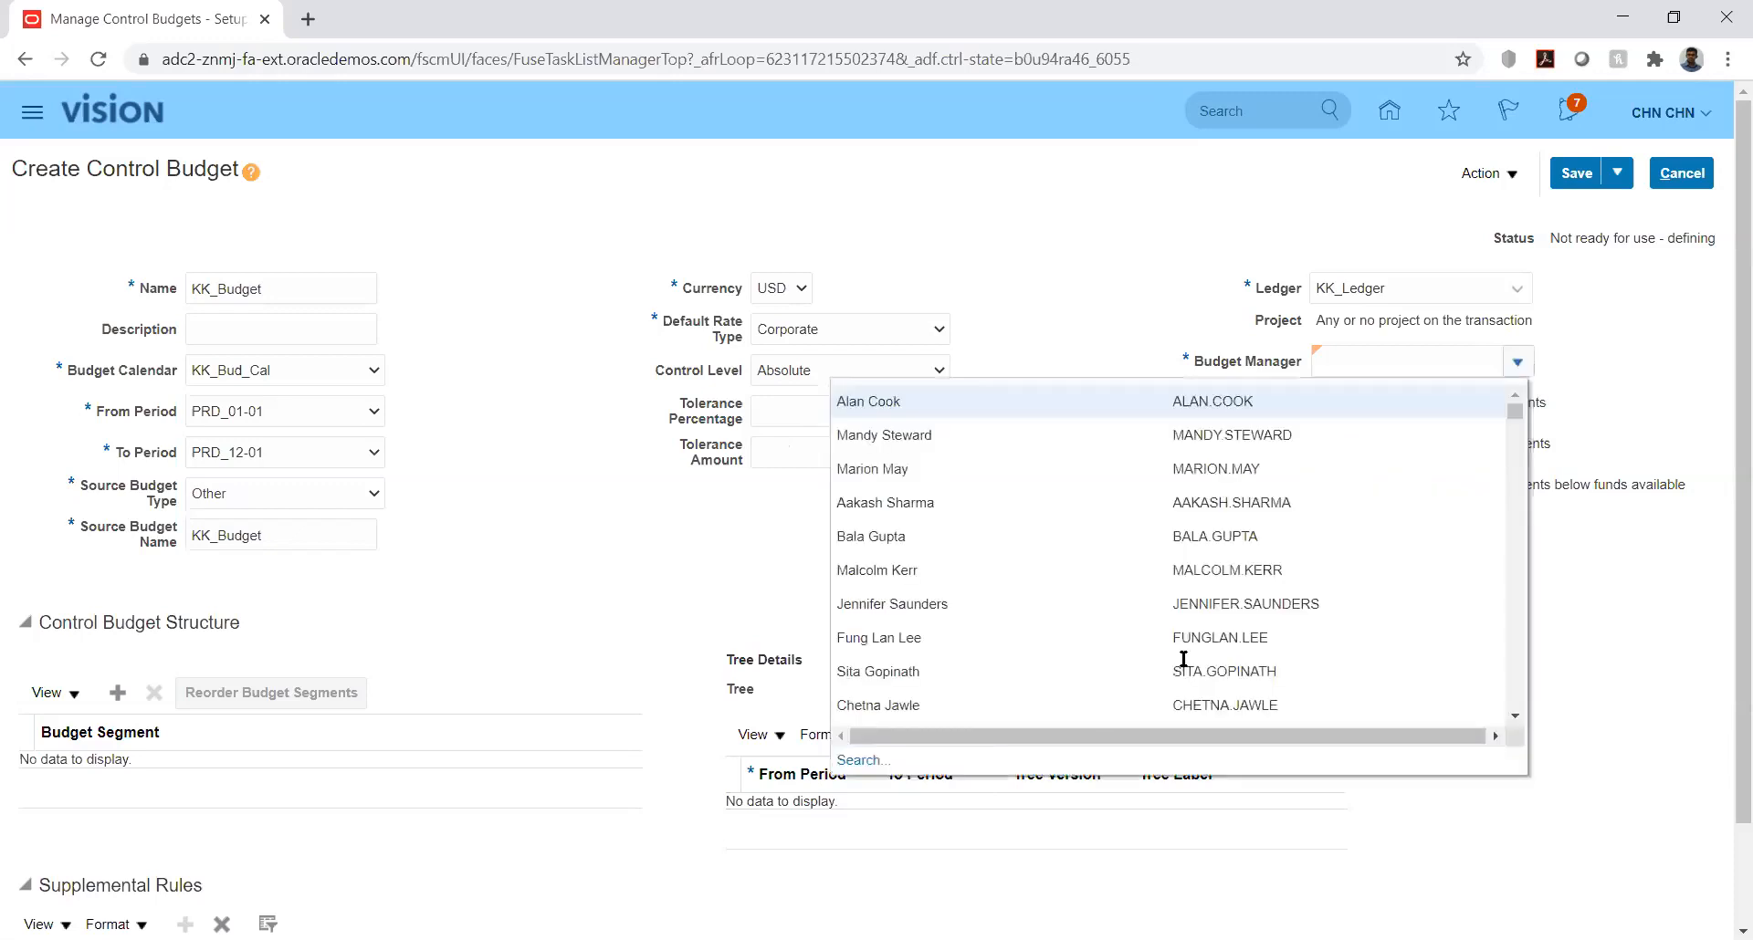
left_click(867, 761)
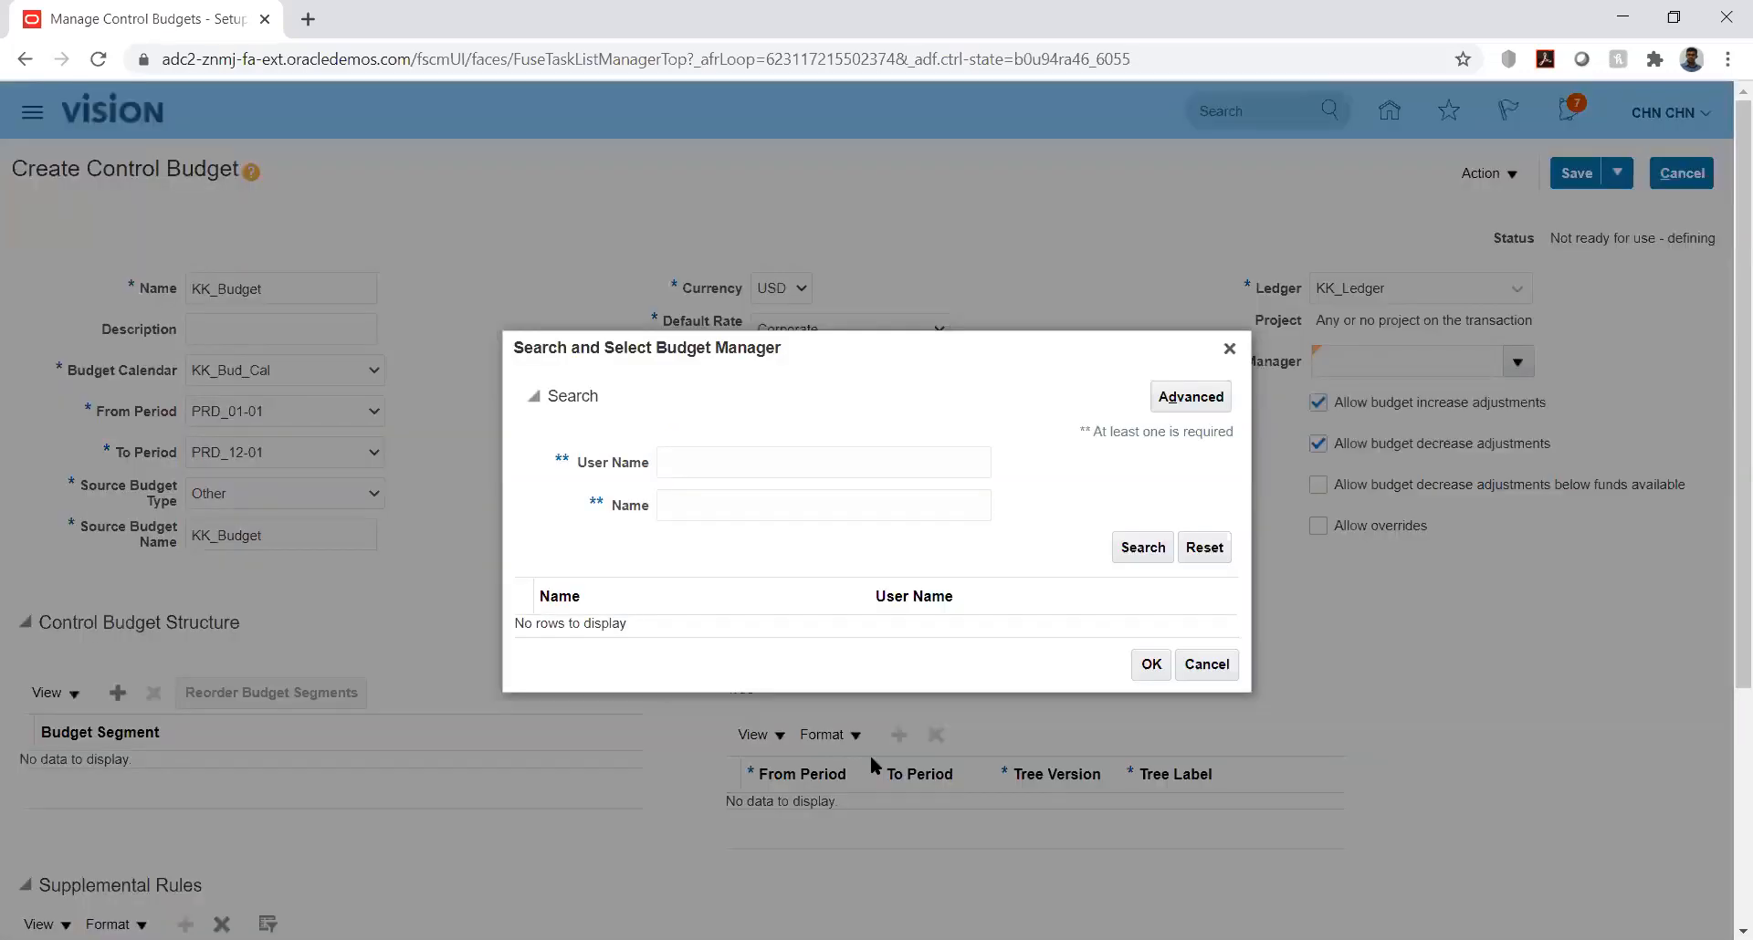
left_click(757, 464)
type("CHN ")
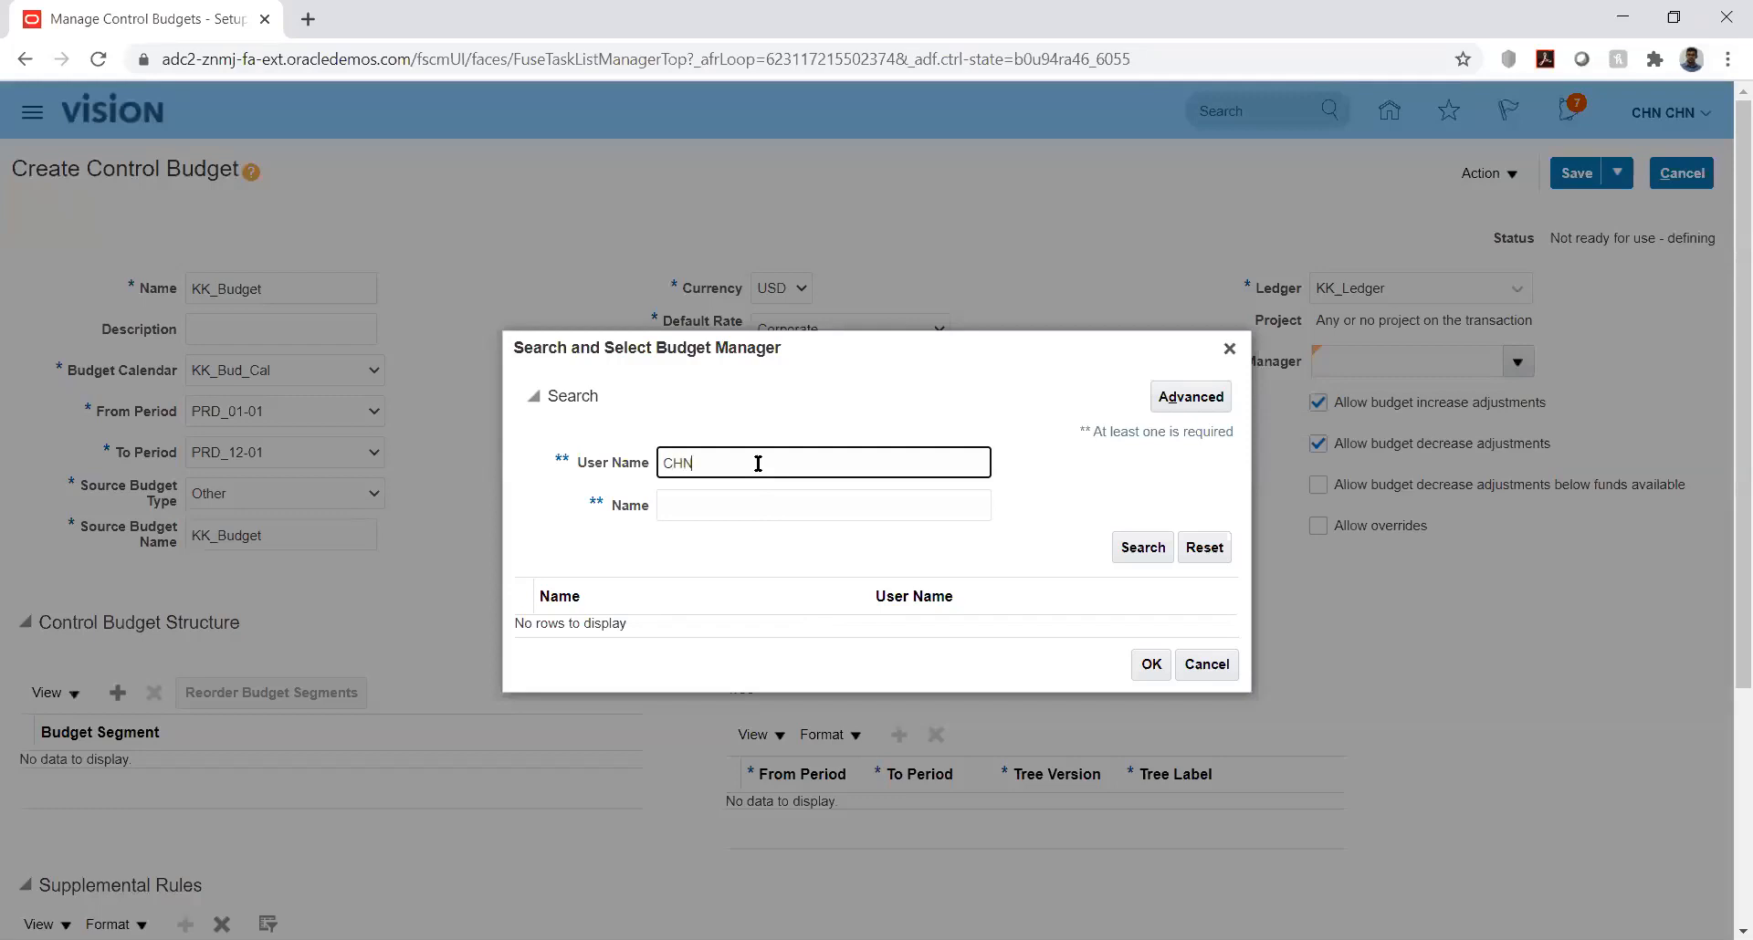
type("CHN")
double_click(758, 464)
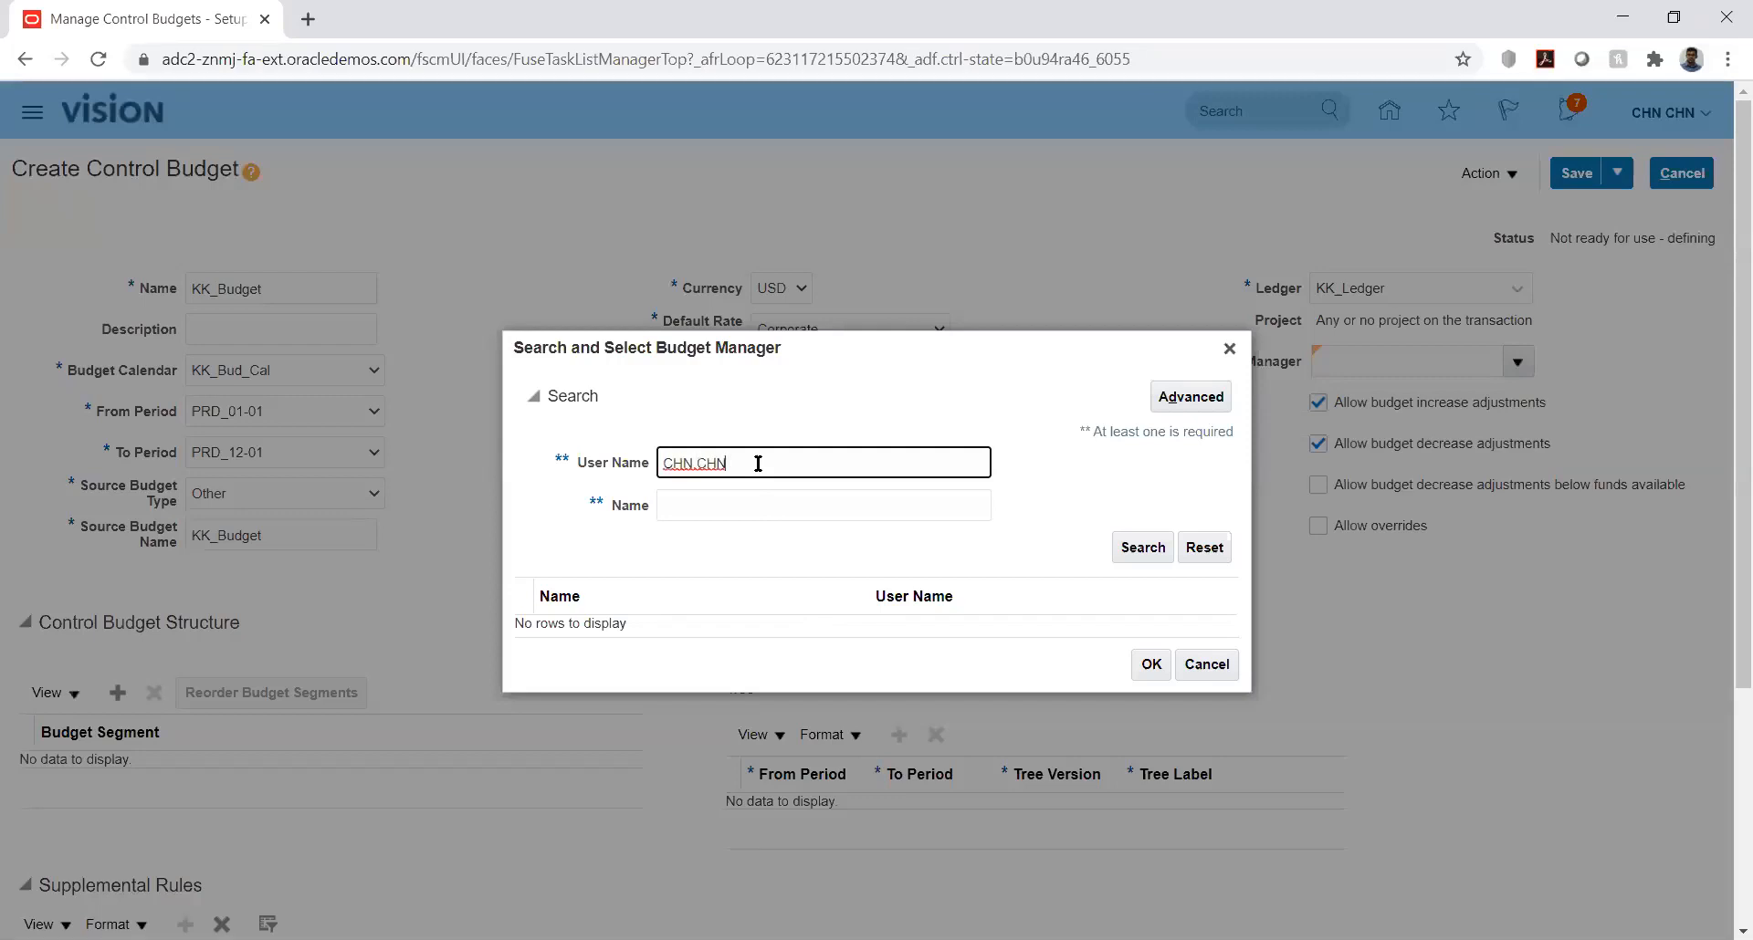
left_click(1141, 548)
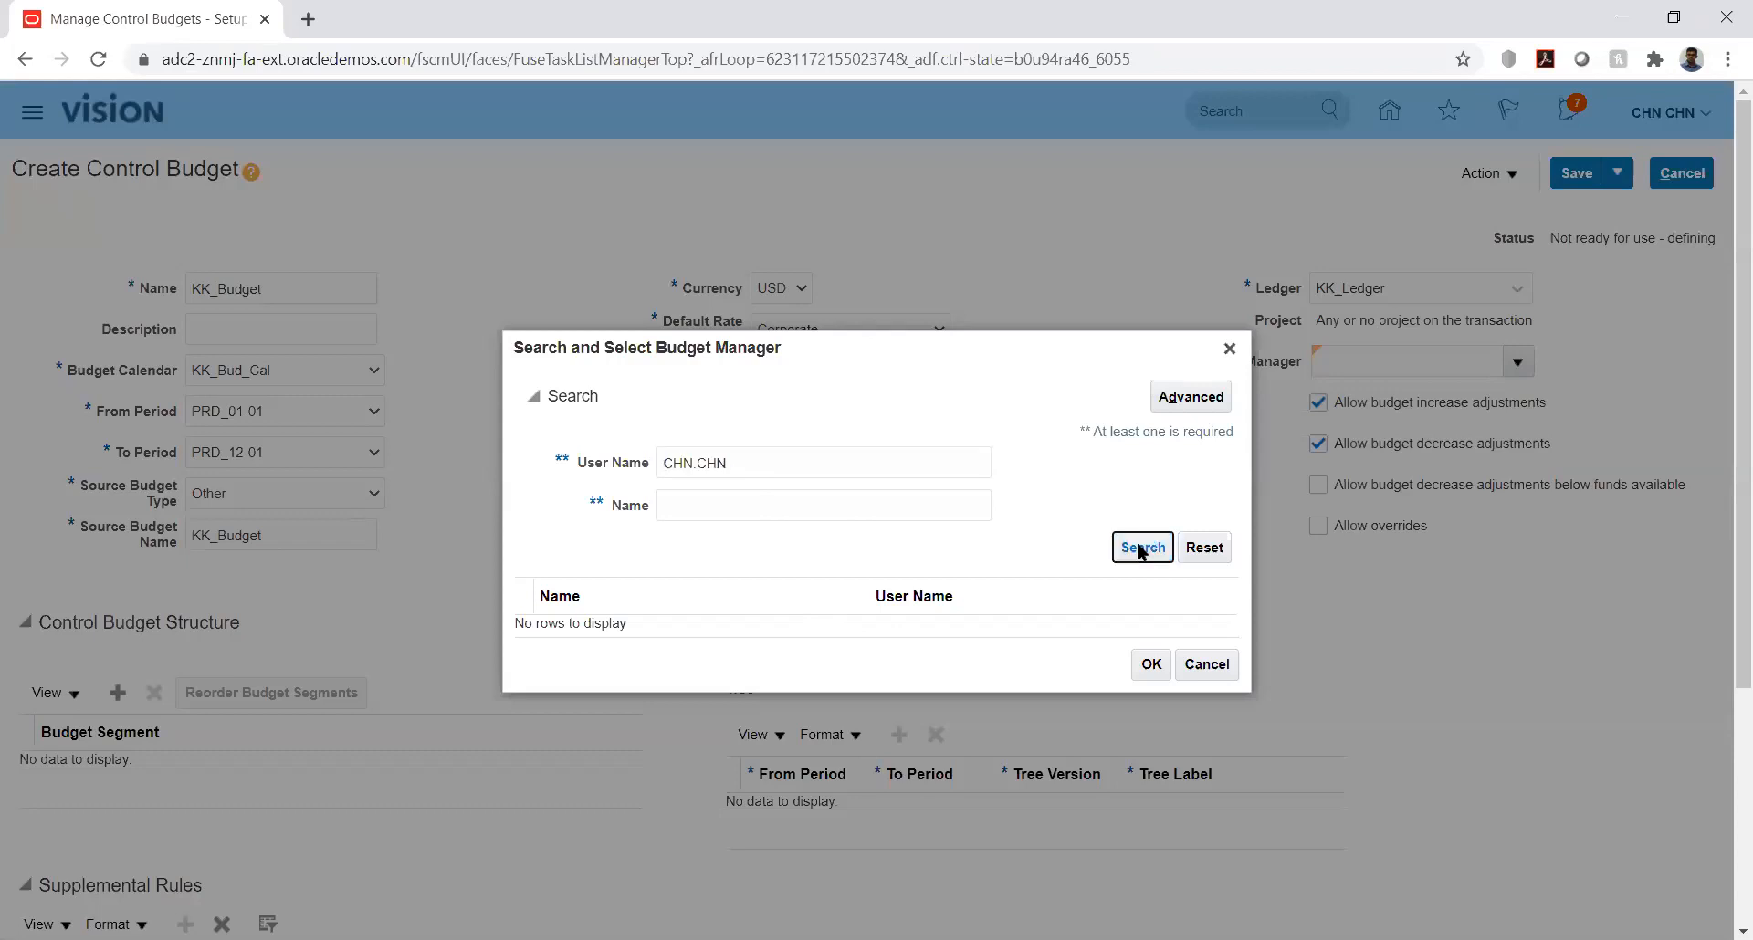
left_click(1229, 349)
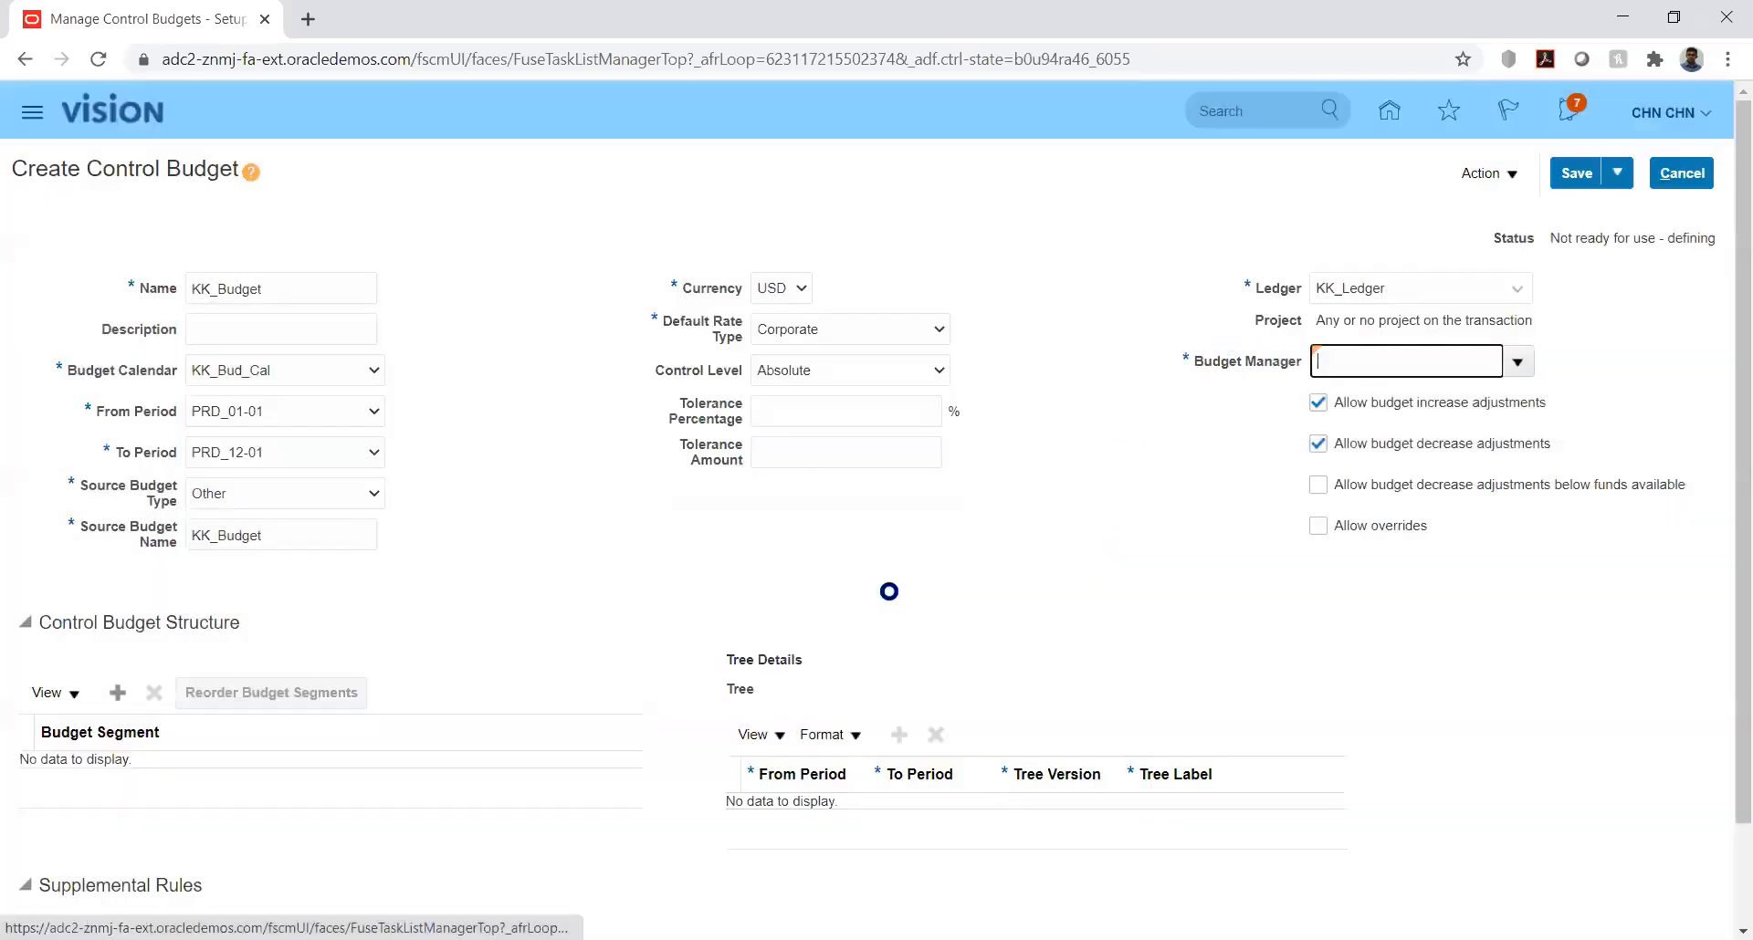
left_click(1123, 529)
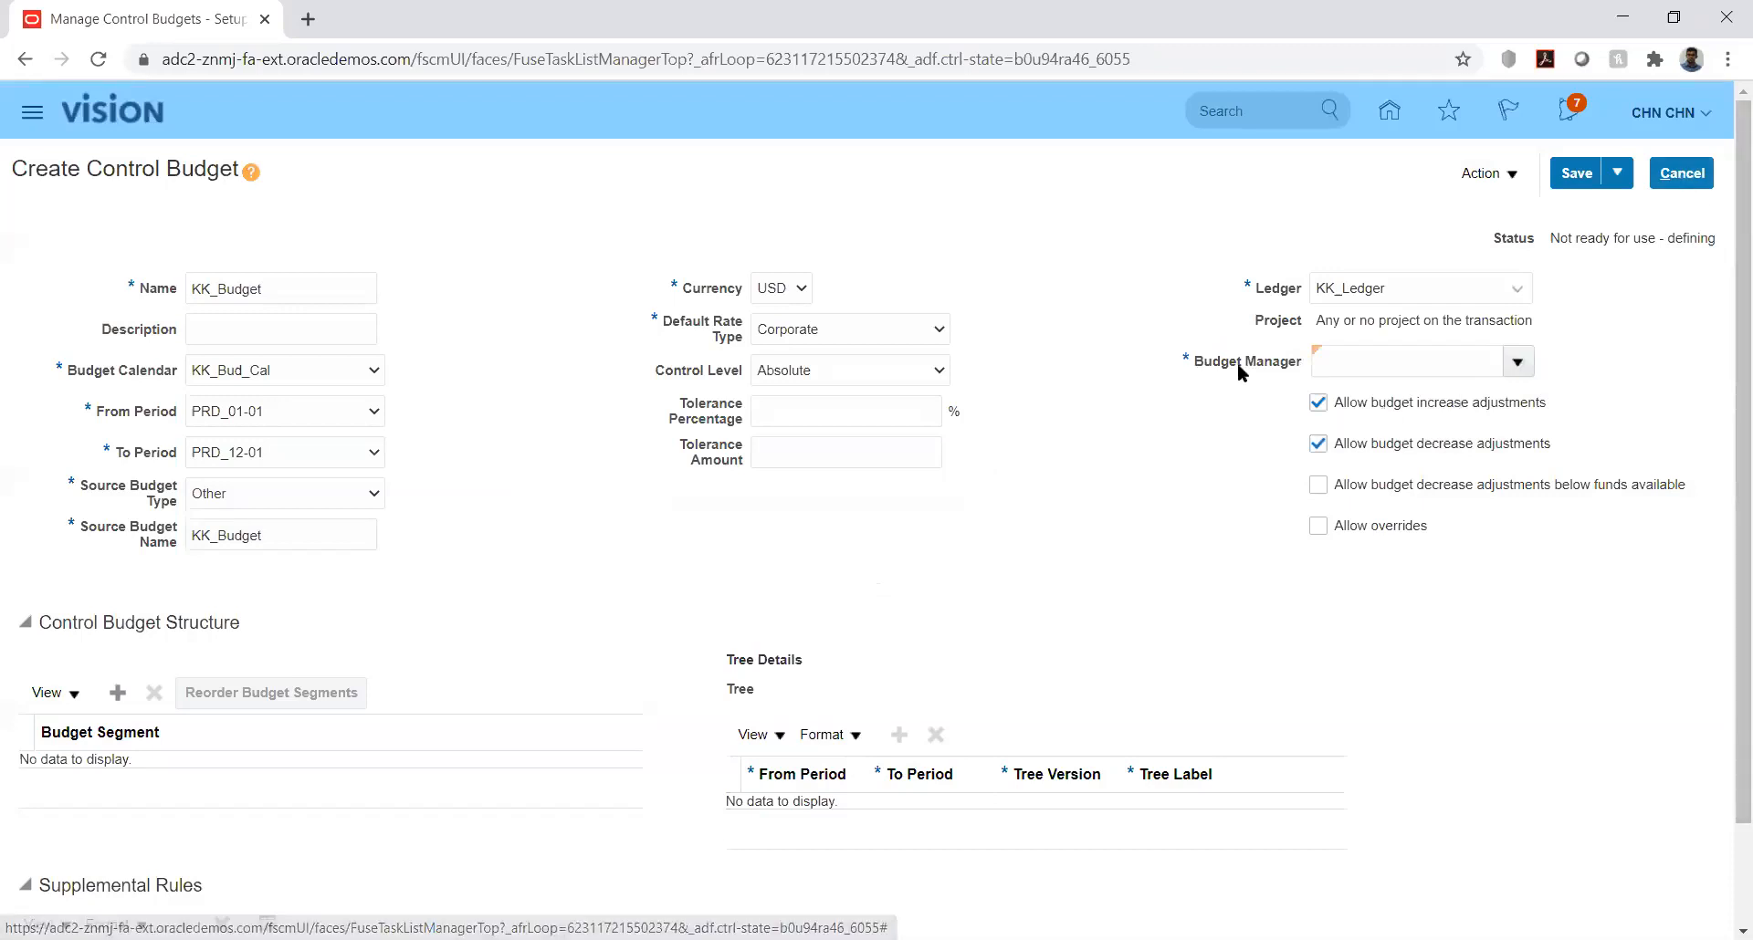
Step: Discard the unsaved control budget and return to the KK Implementation project
left_click(1682, 174)
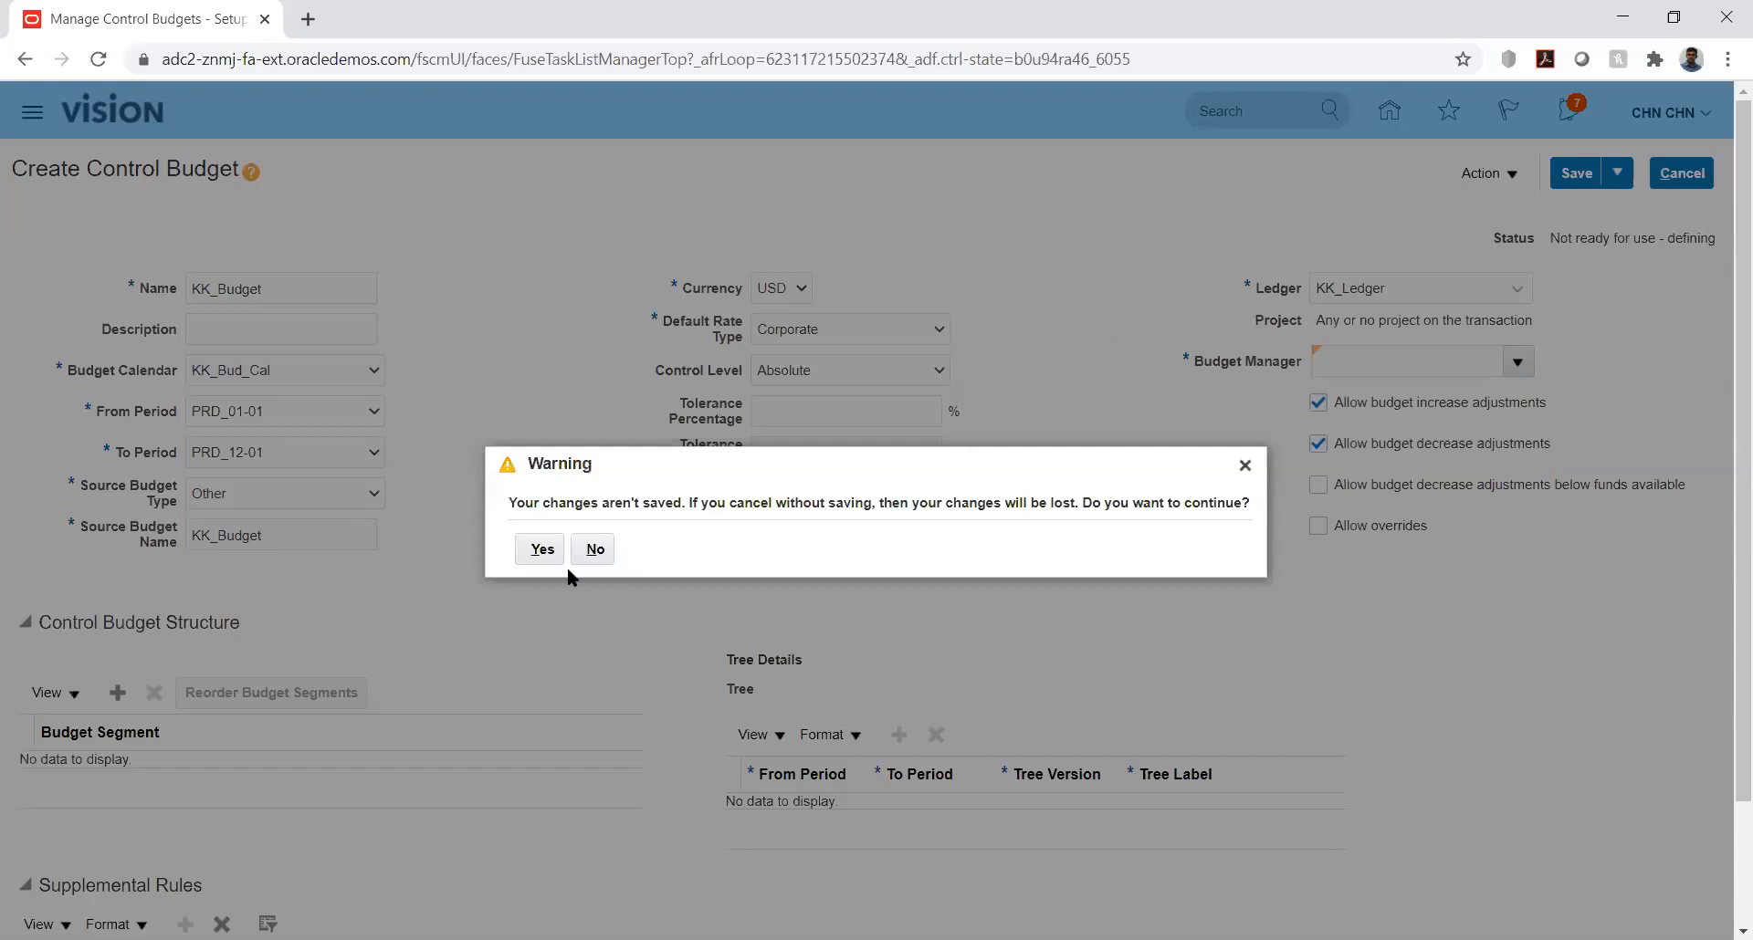
left_click(541, 550)
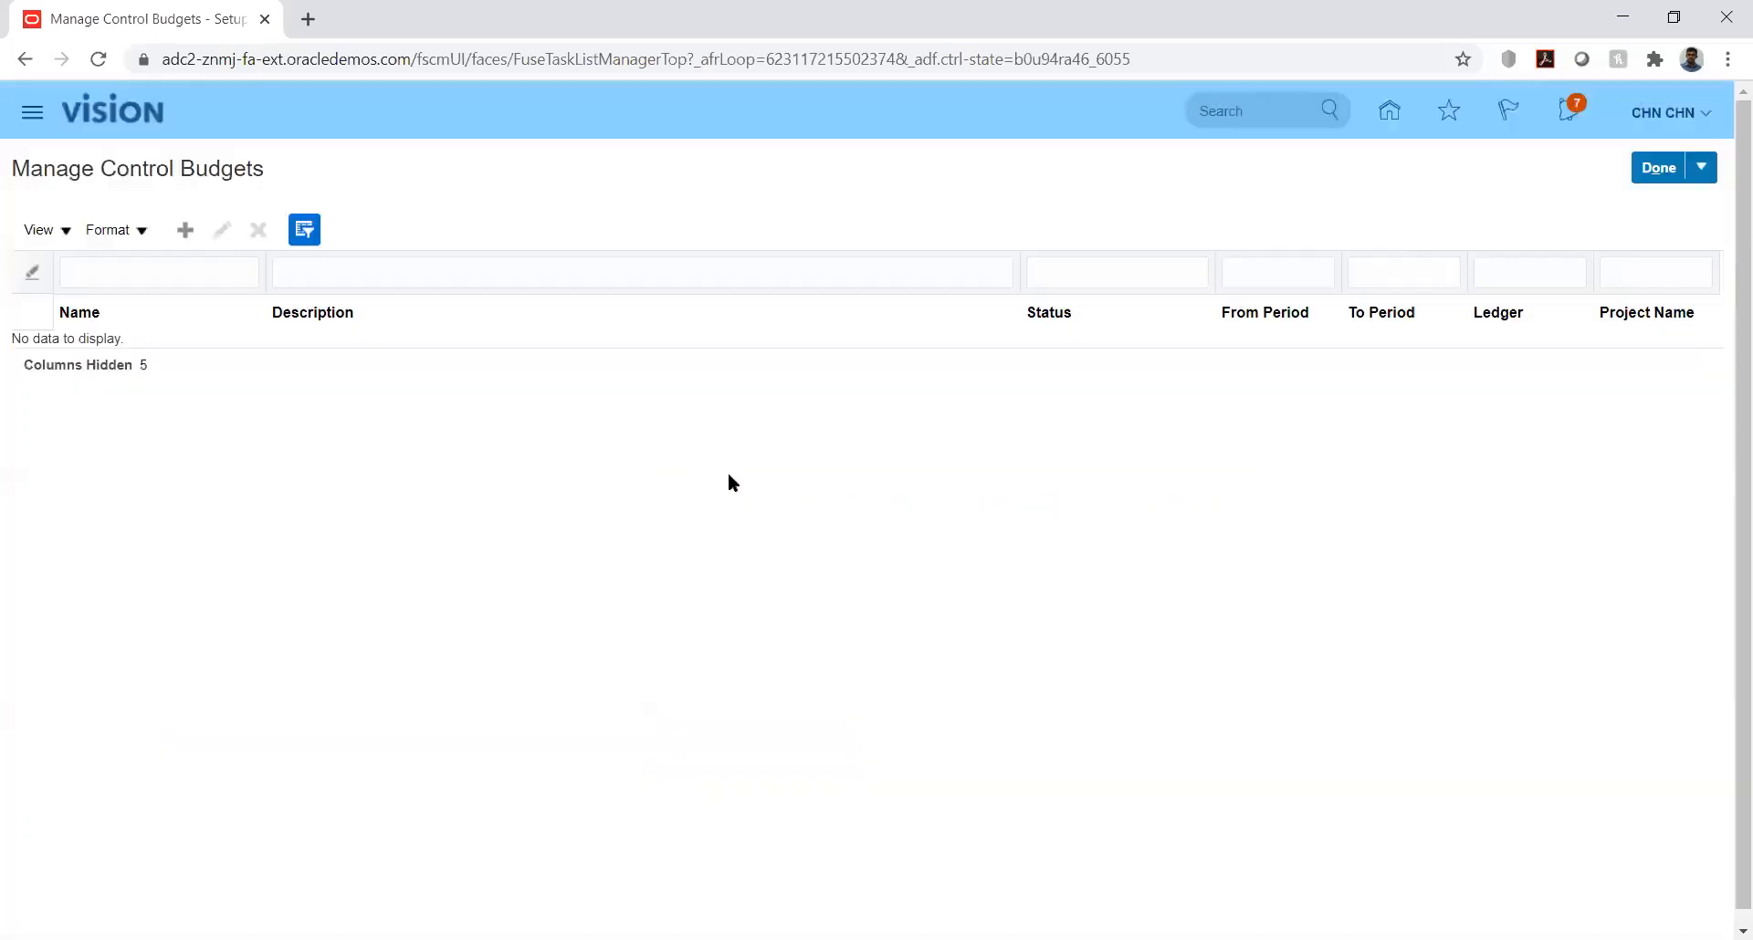
left_click(1388, 110)
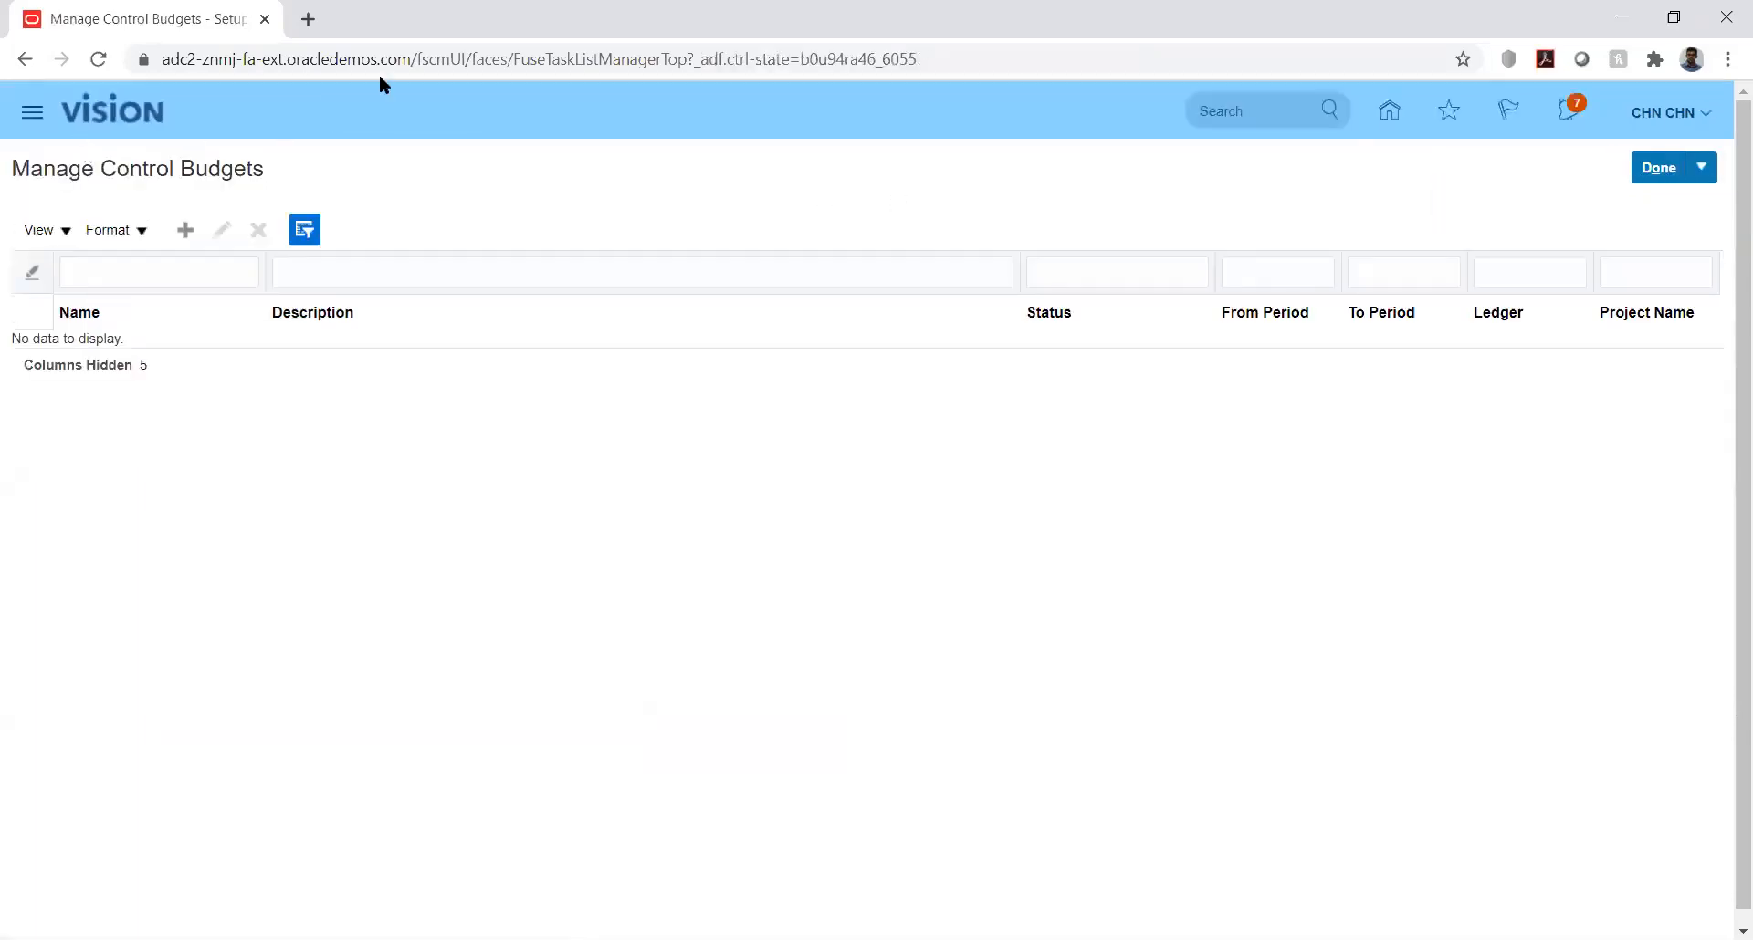
left_click(1651, 171)
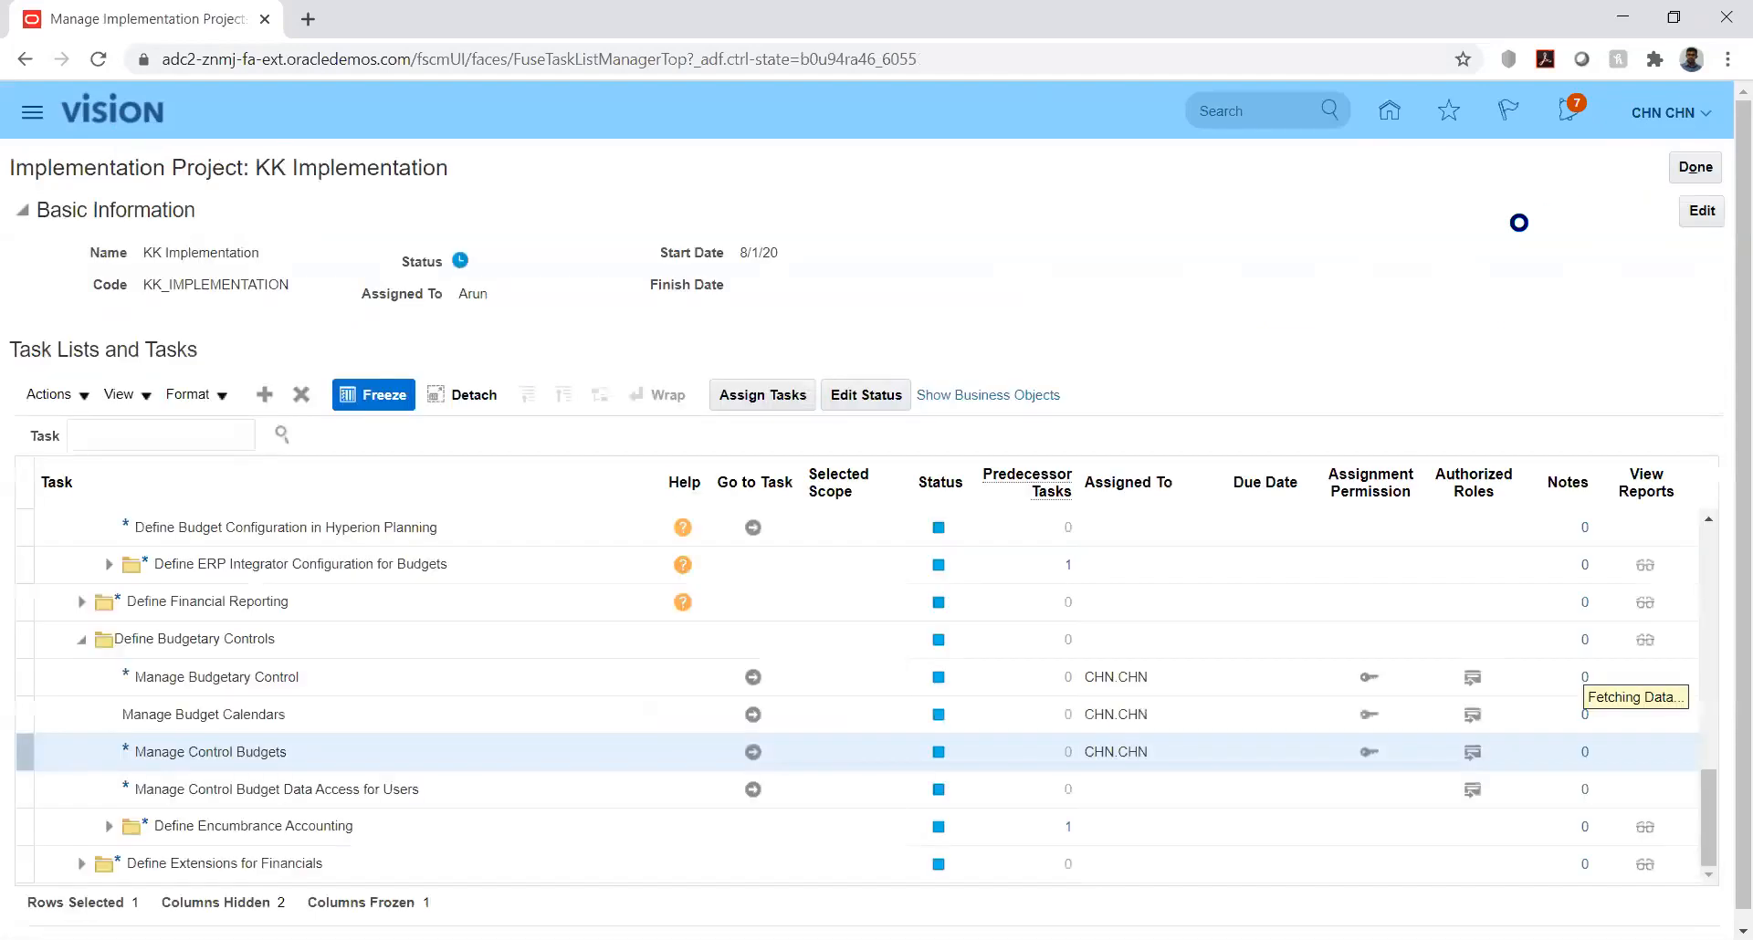
Step: Open the user accounts page of the Security Console
left_click(1389, 112)
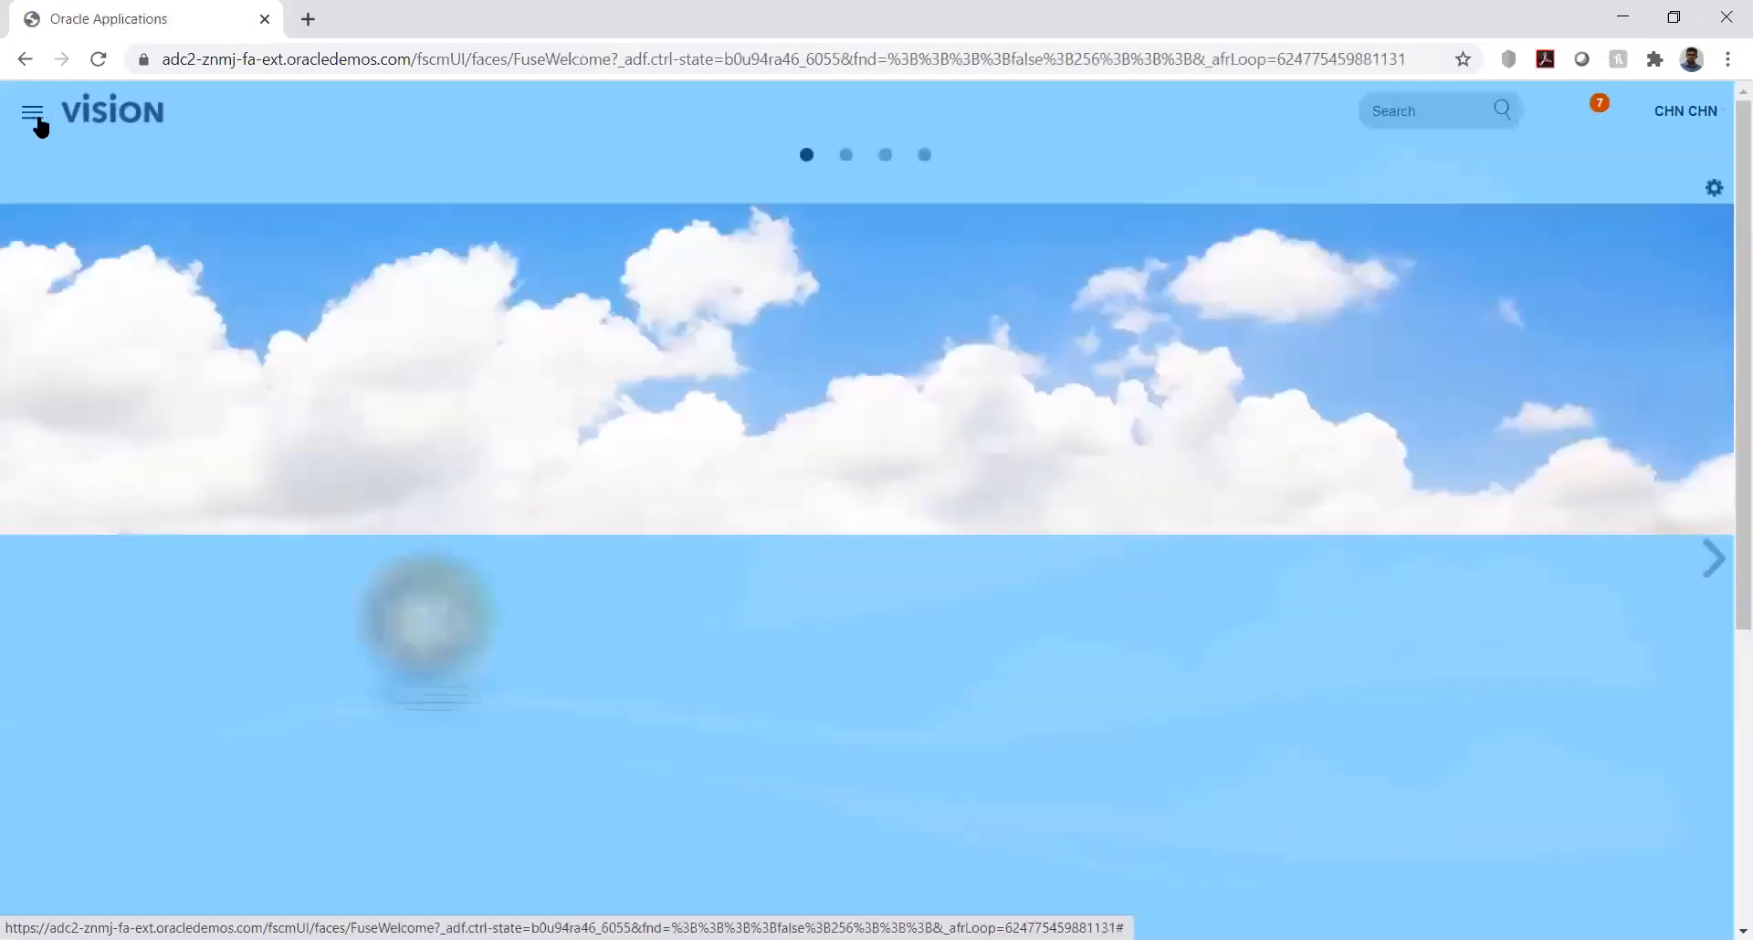
left_click(35, 115)
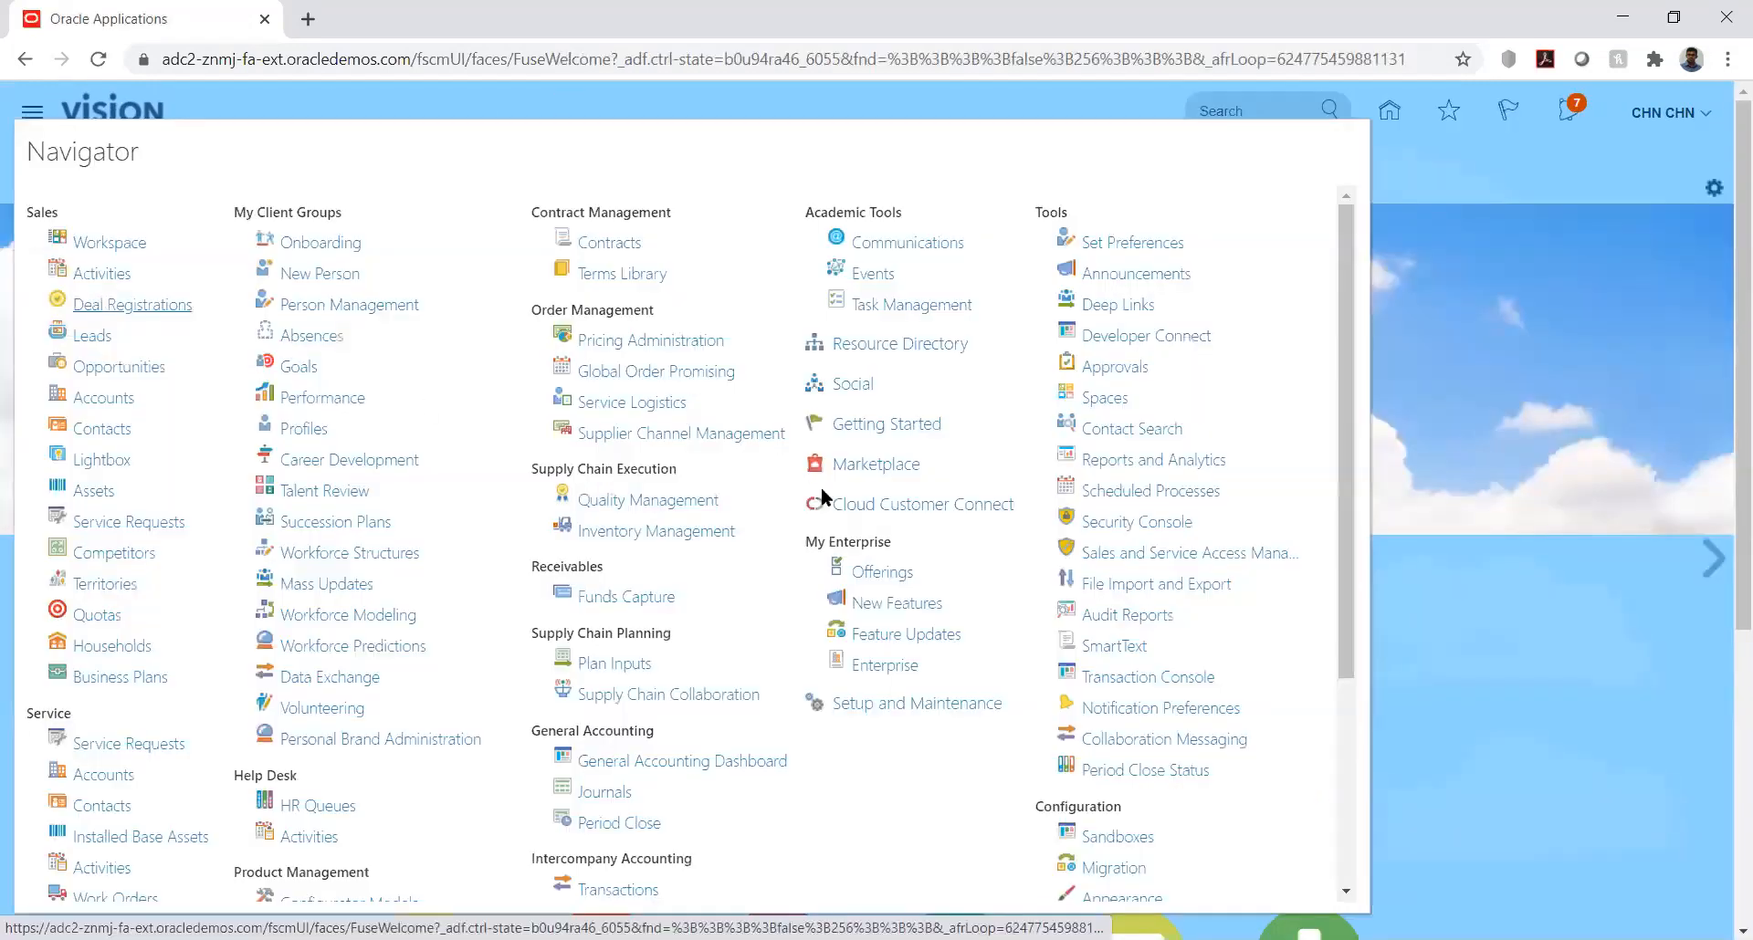
left_click(1140, 493)
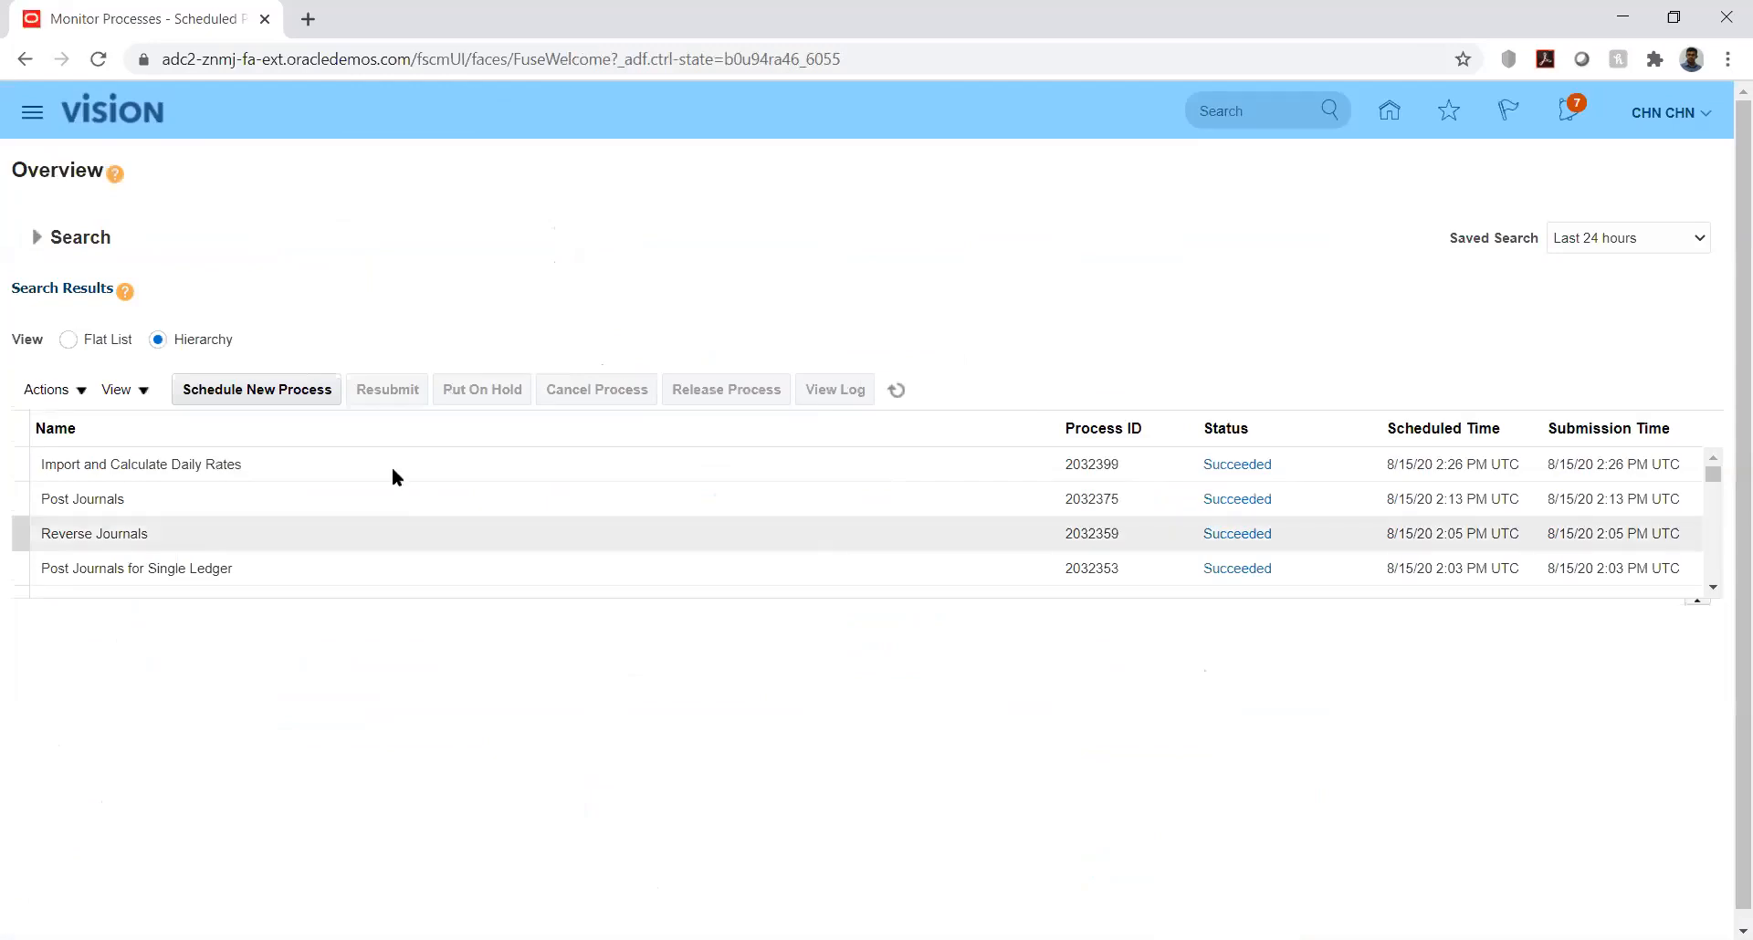
left_click(253, 388)
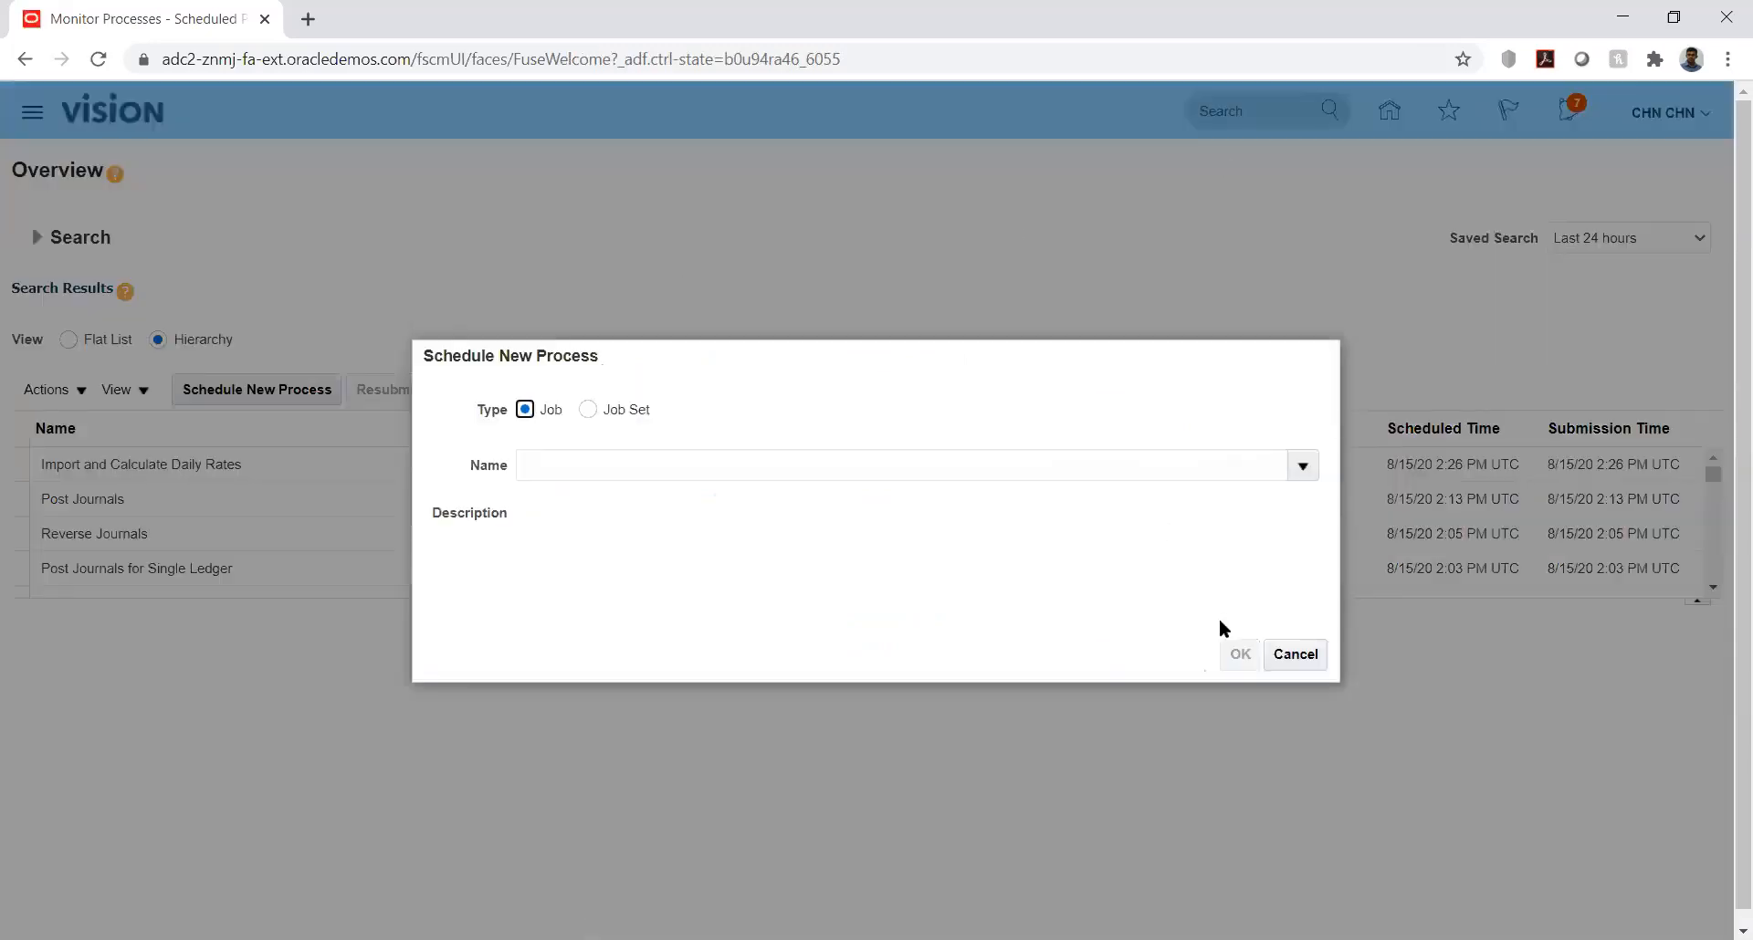
left_click(1296, 655)
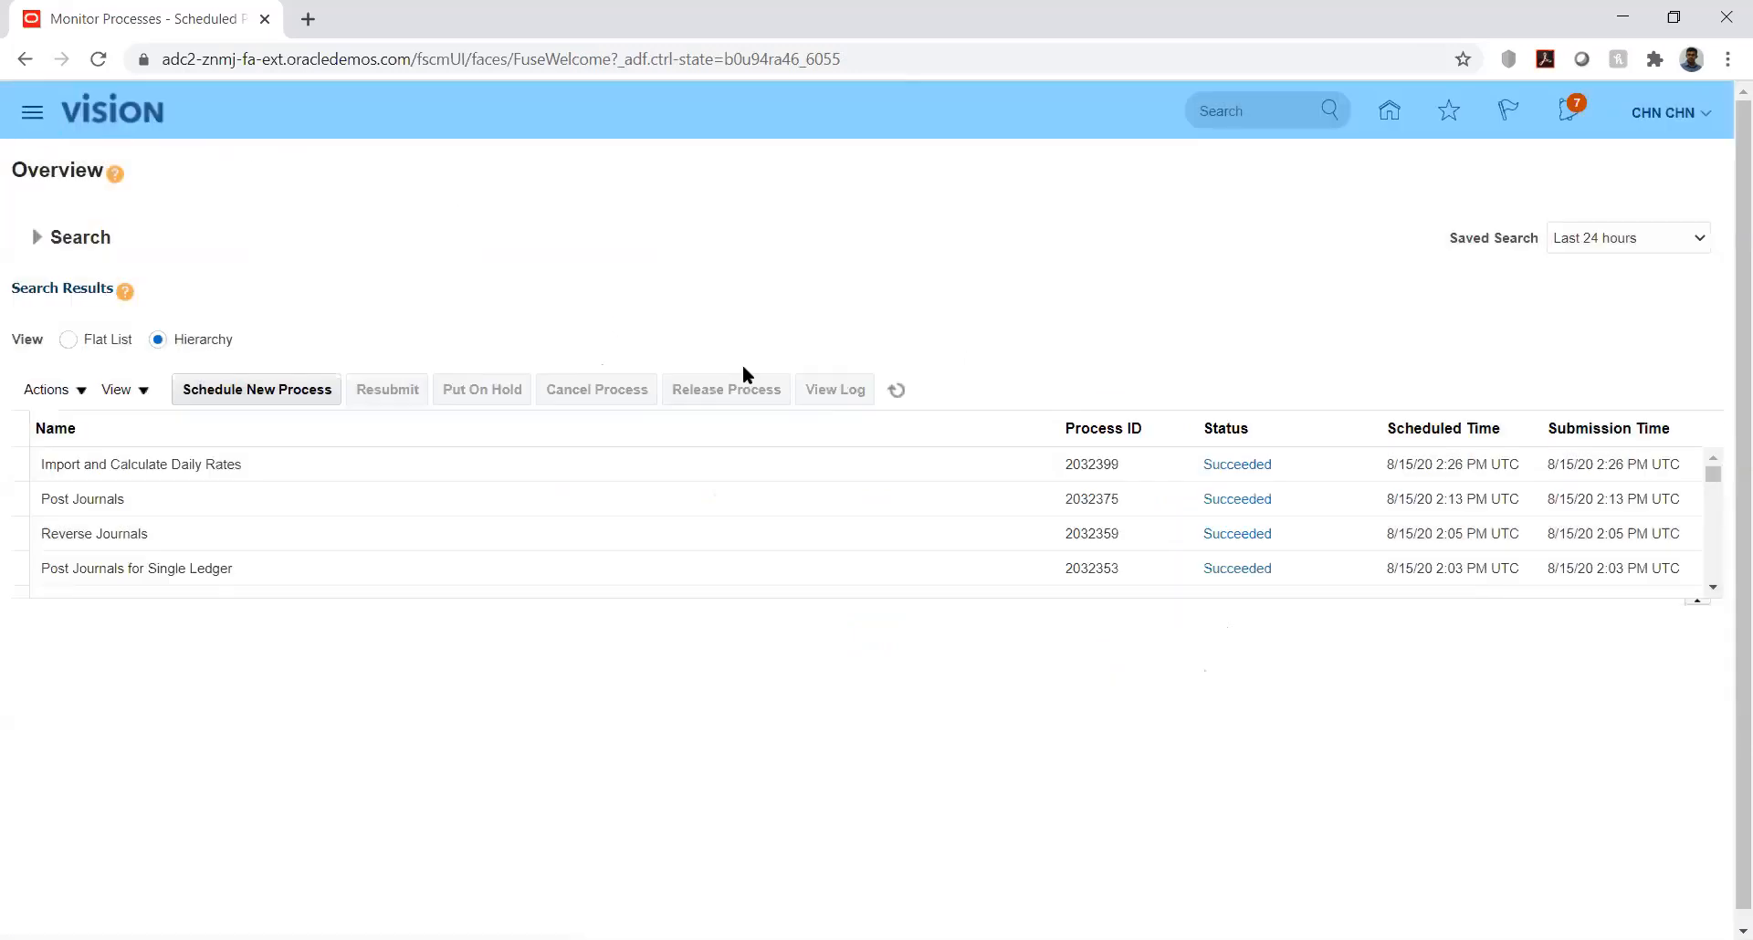
left_click(1137, 522)
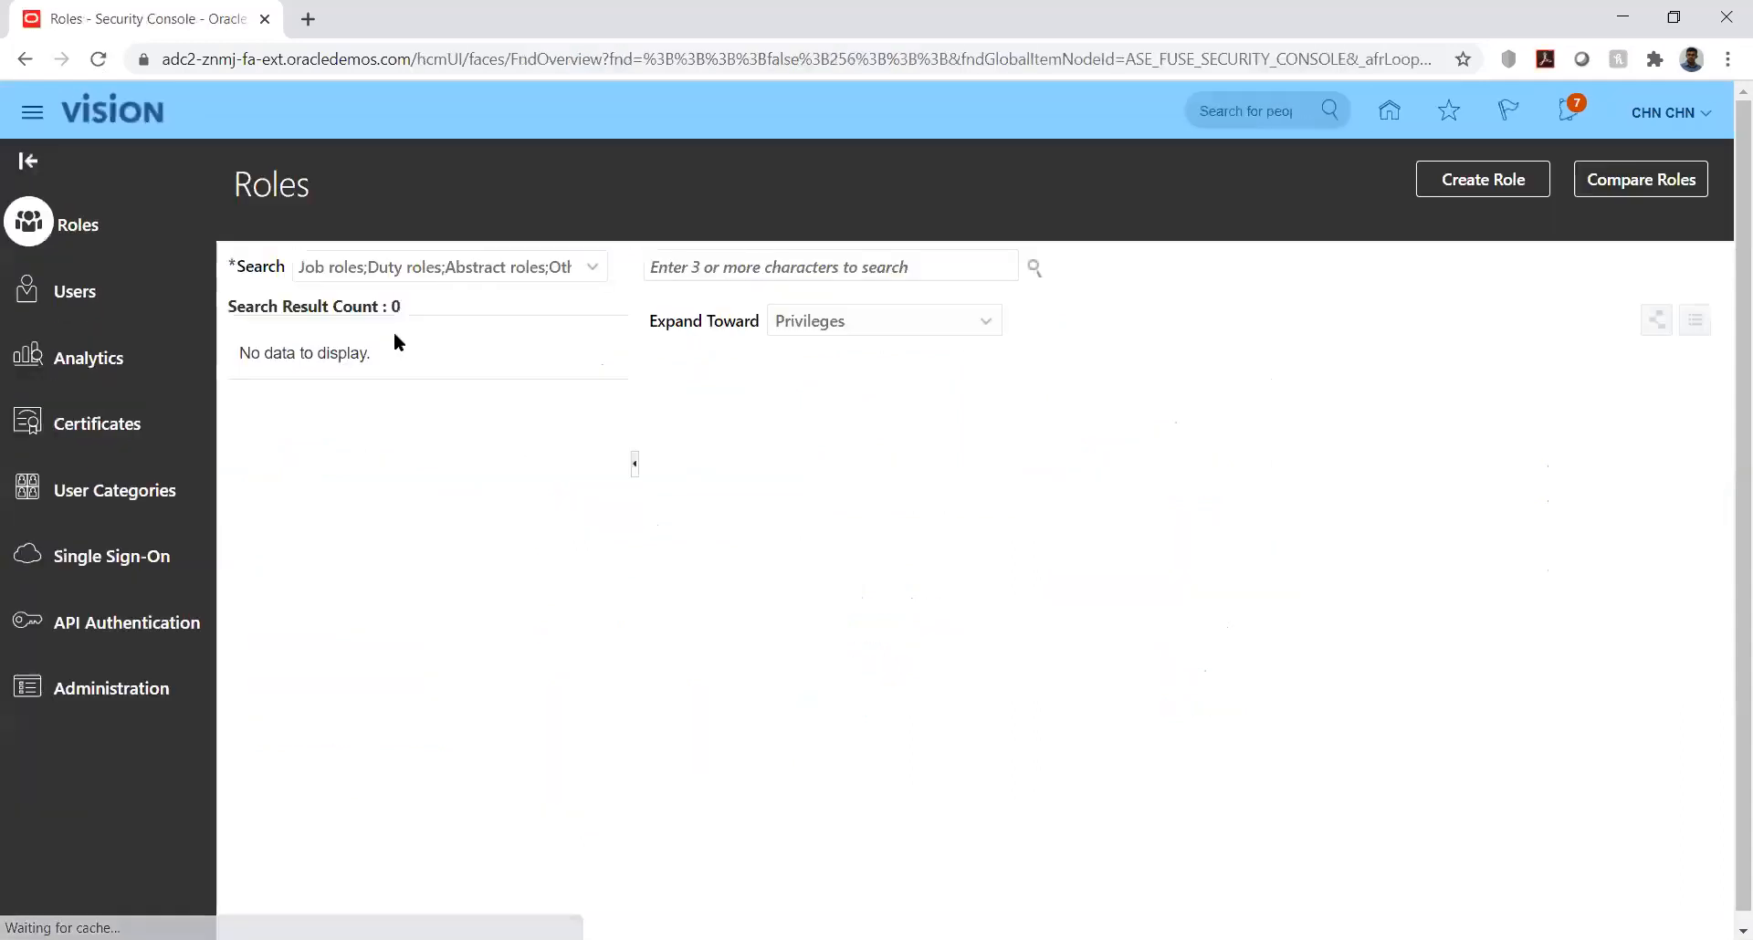
left_click(91, 291)
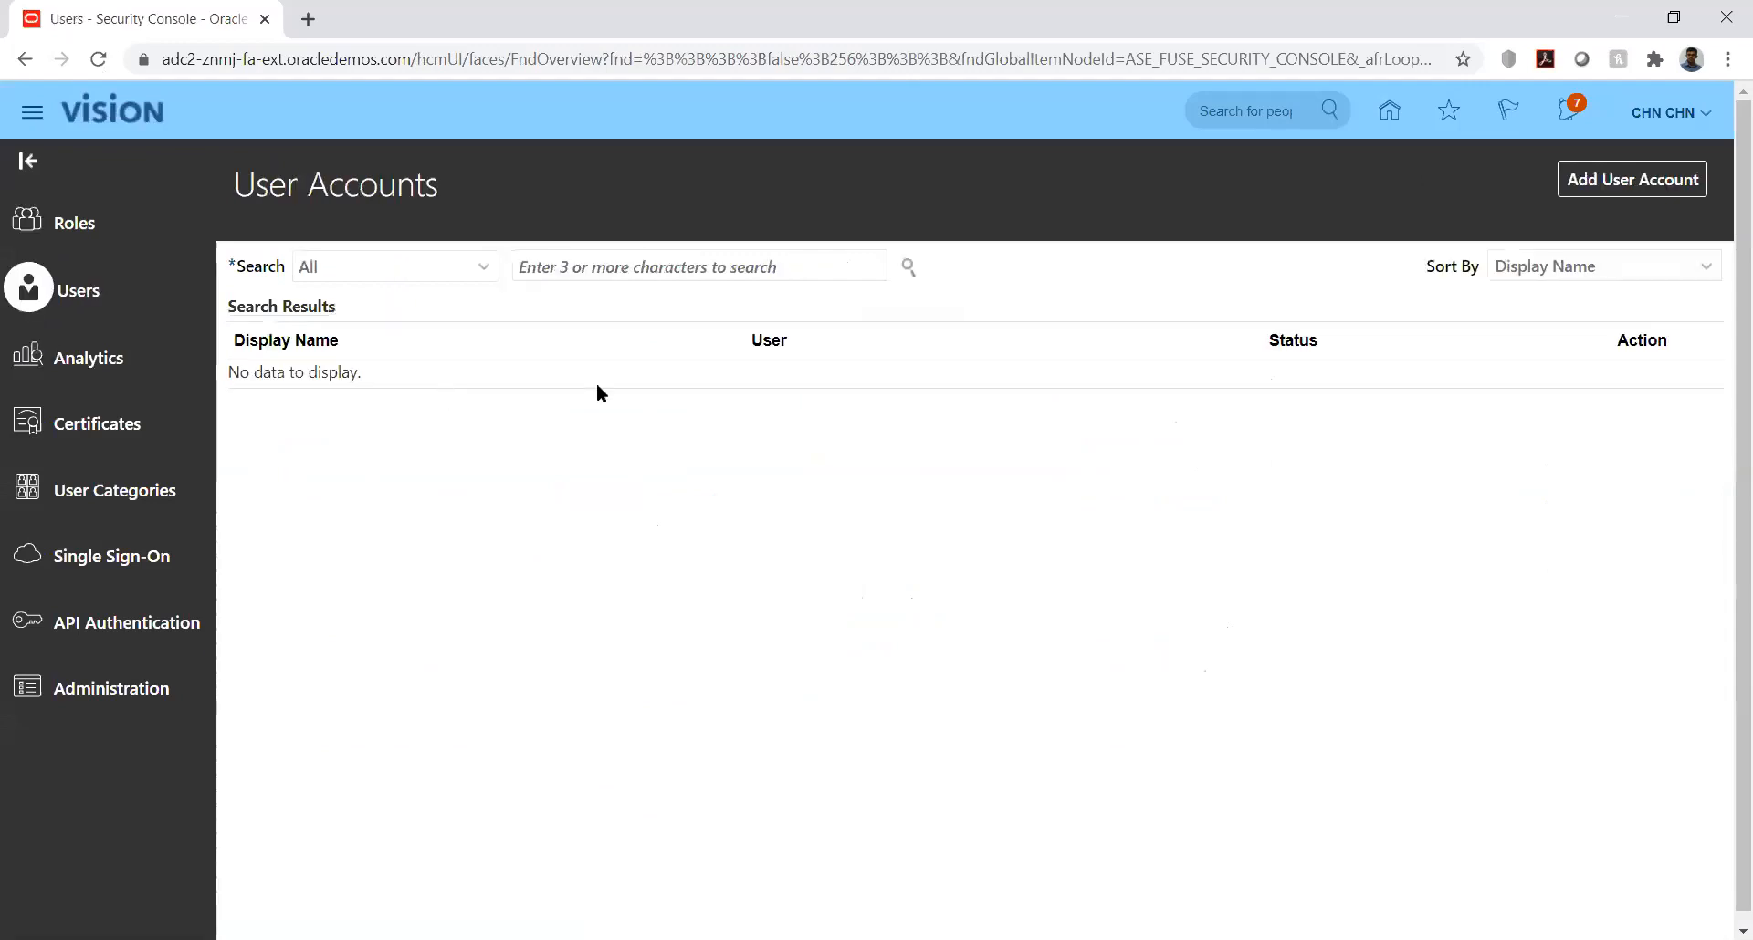
Step: Search for the signed-in user's account by user name and open it for editing
left_click(663, 271)
type("CHN.CHN")
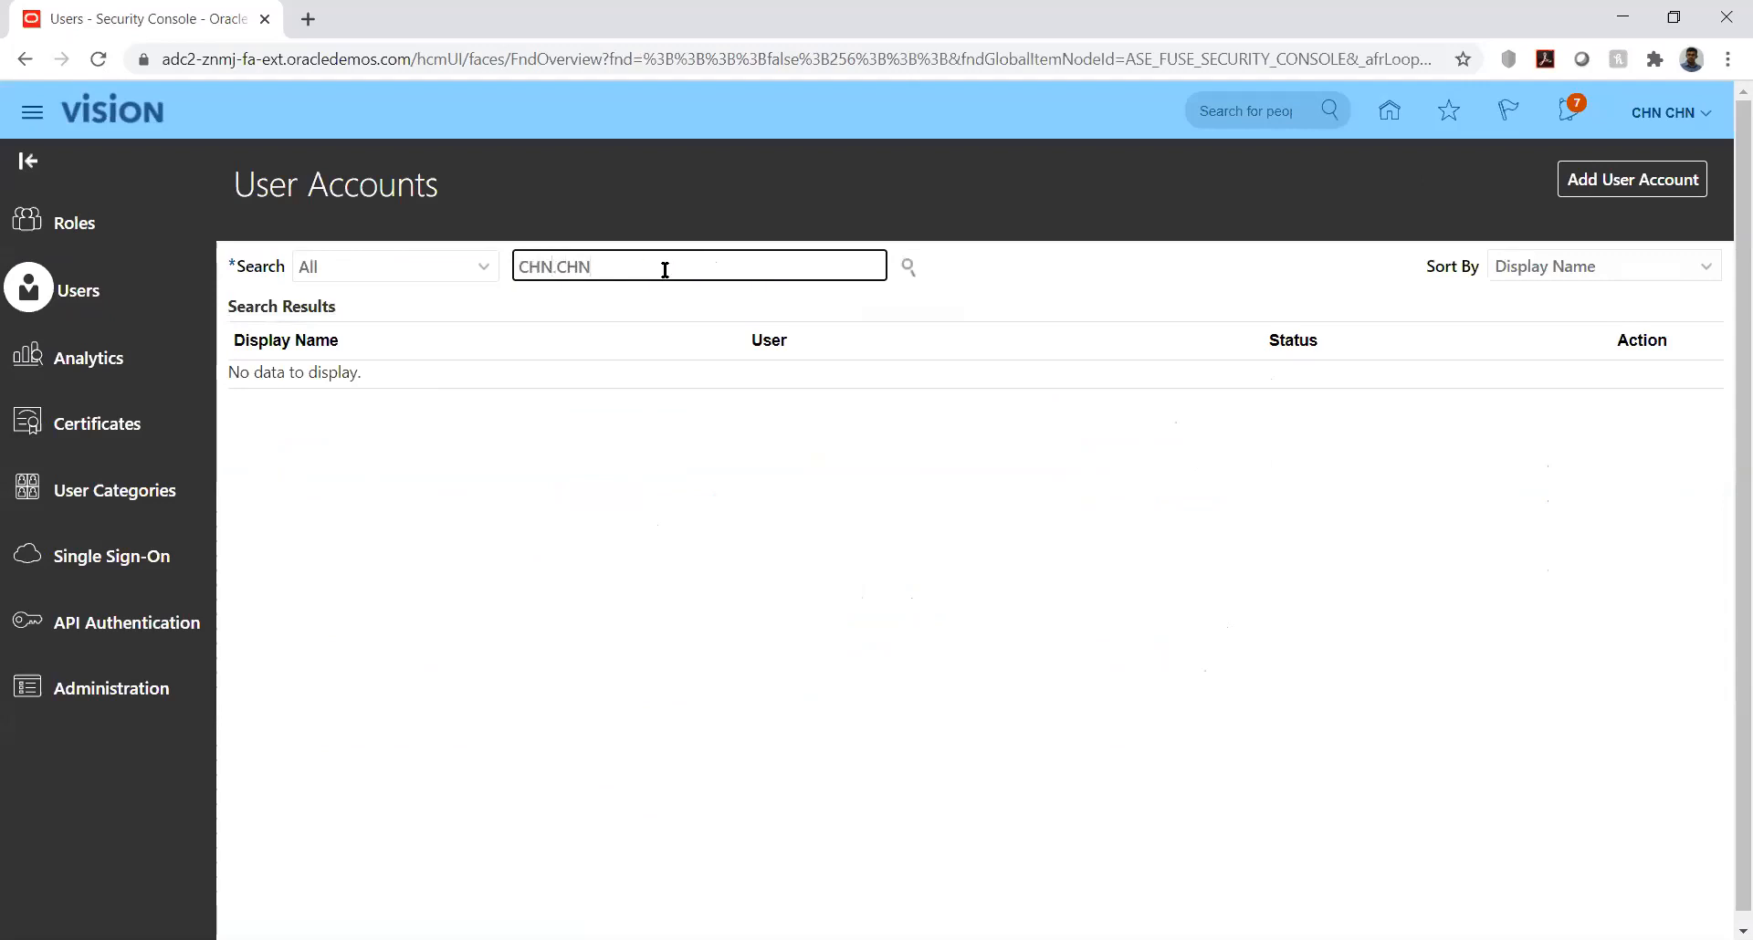
key("Return")
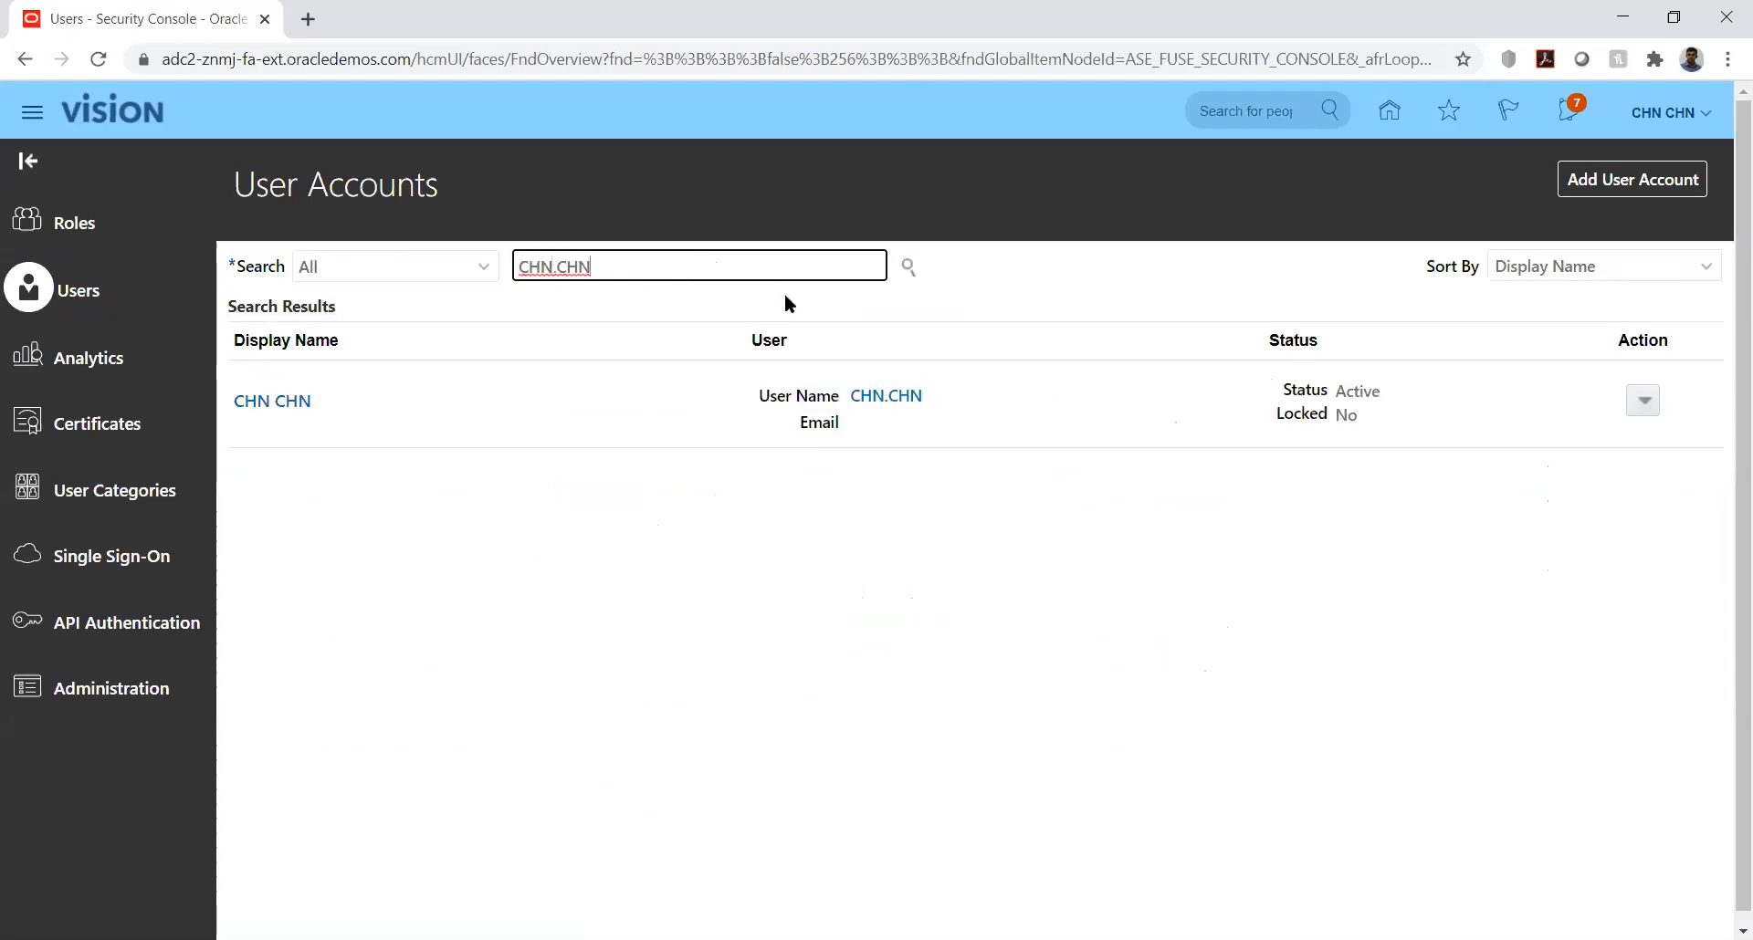
left_click(270, 404)
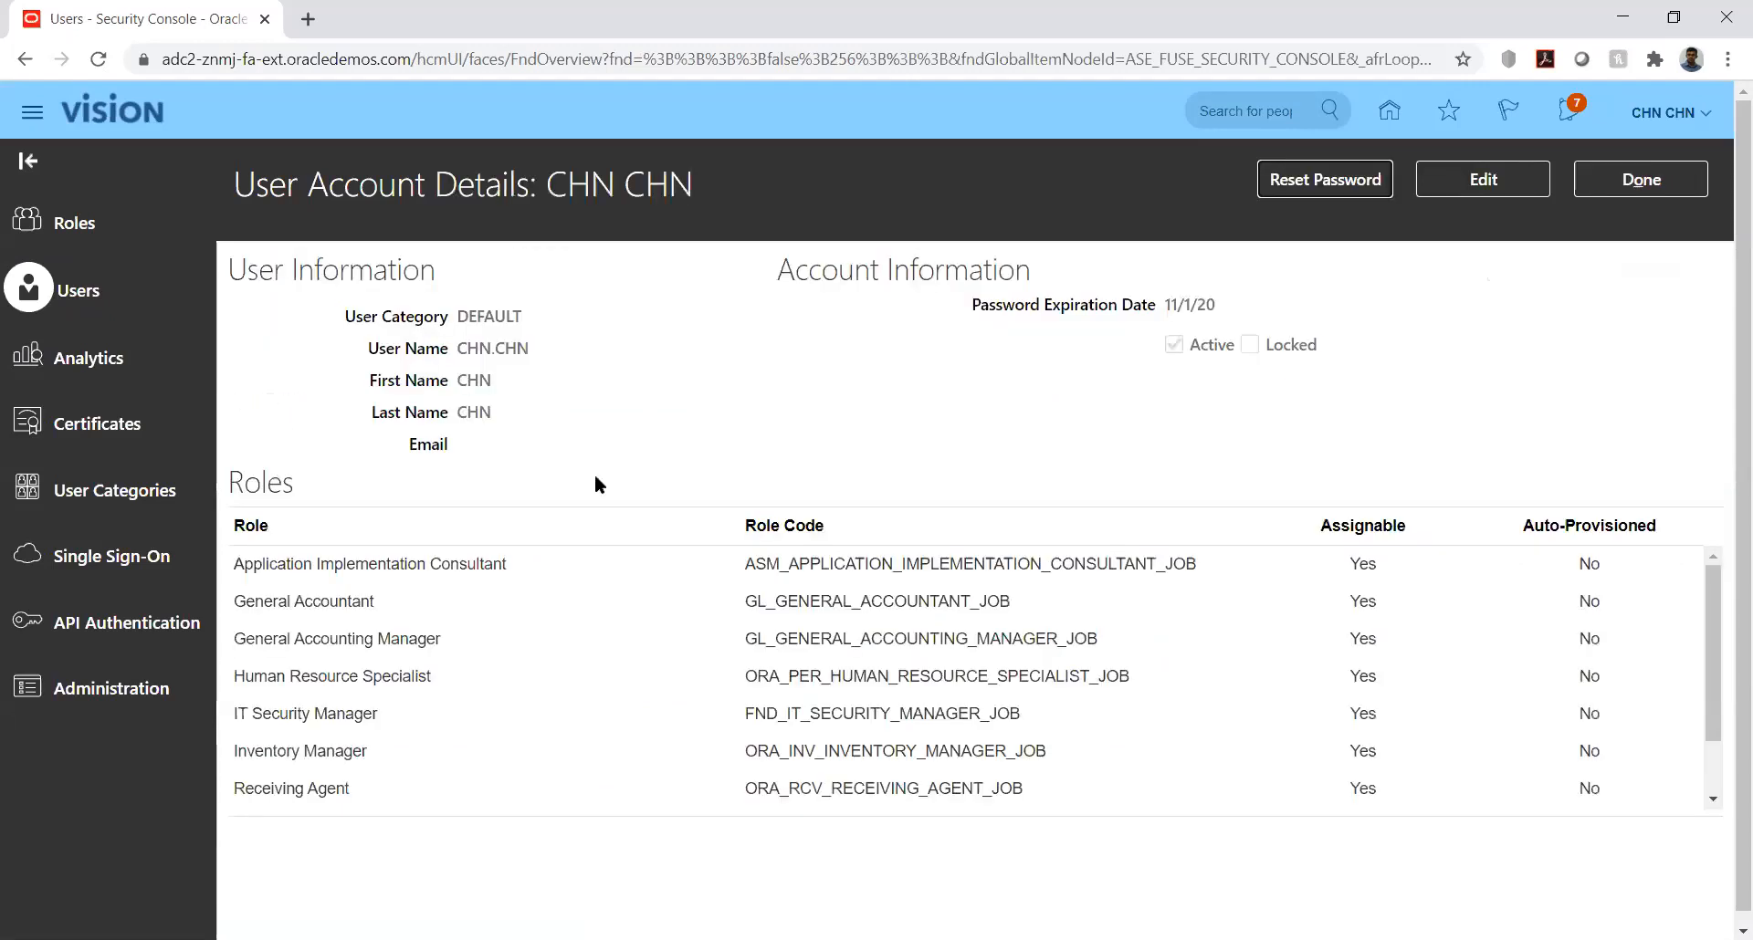
left_click(1465, 179)
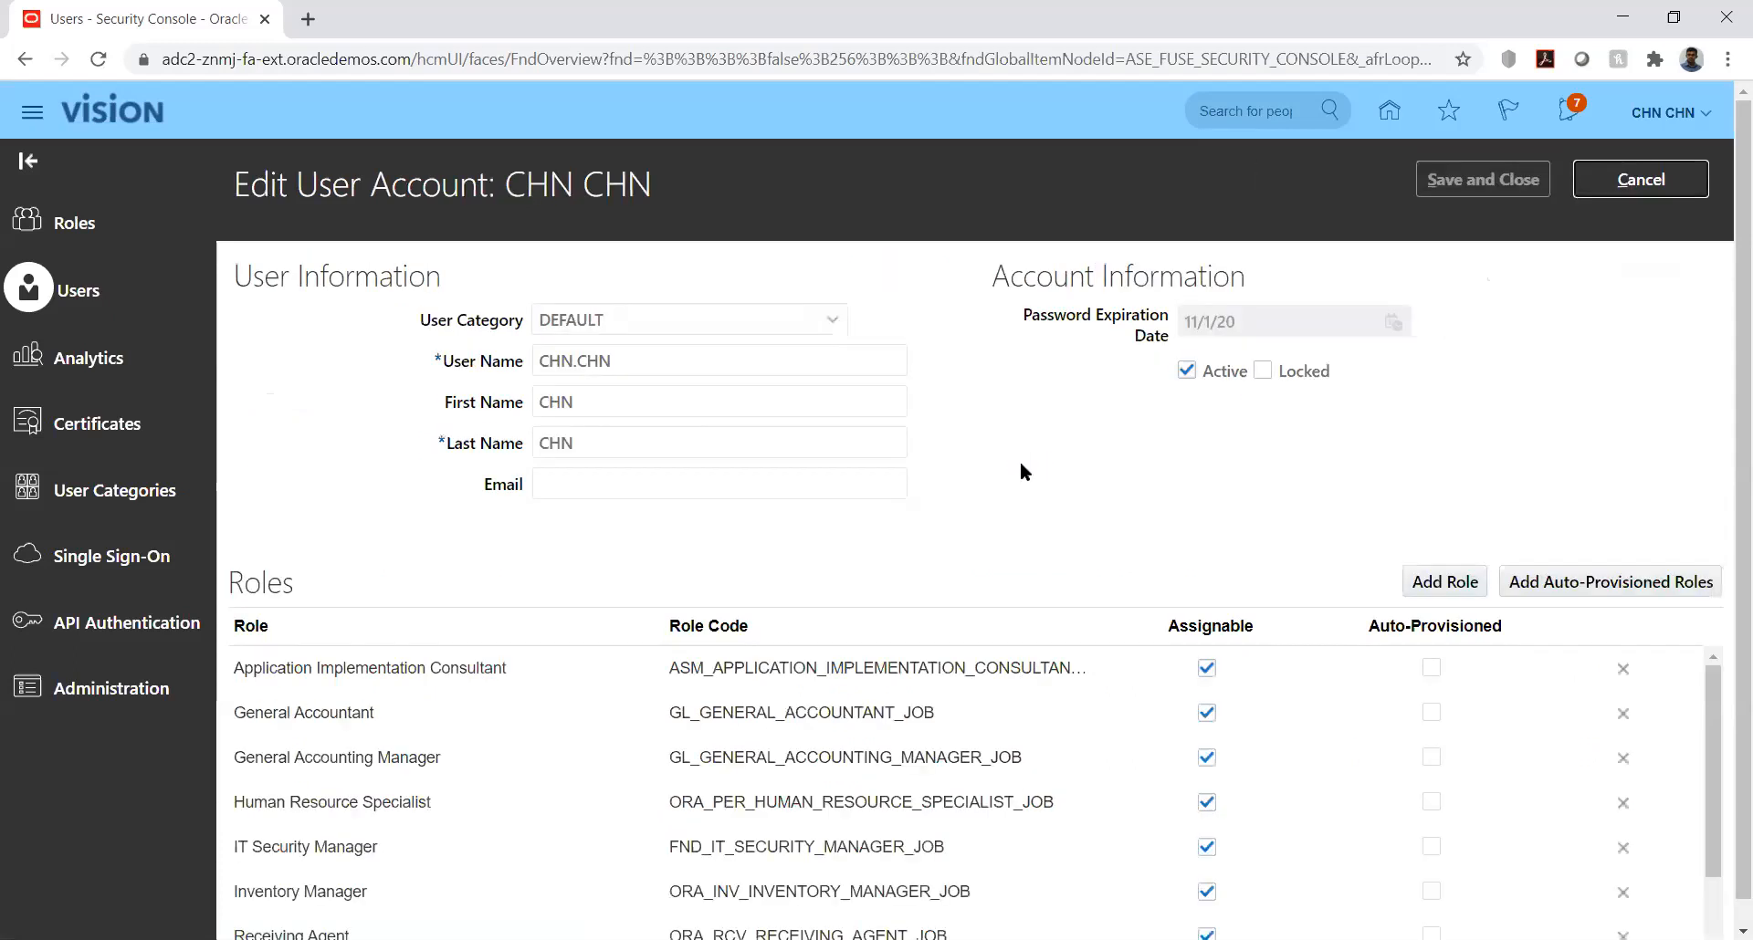
Step: Find the Budget Manager role with code ORA_XCC_BUDGET_MANAGER_JOB and add it to the user account
left_click(1443, 583)
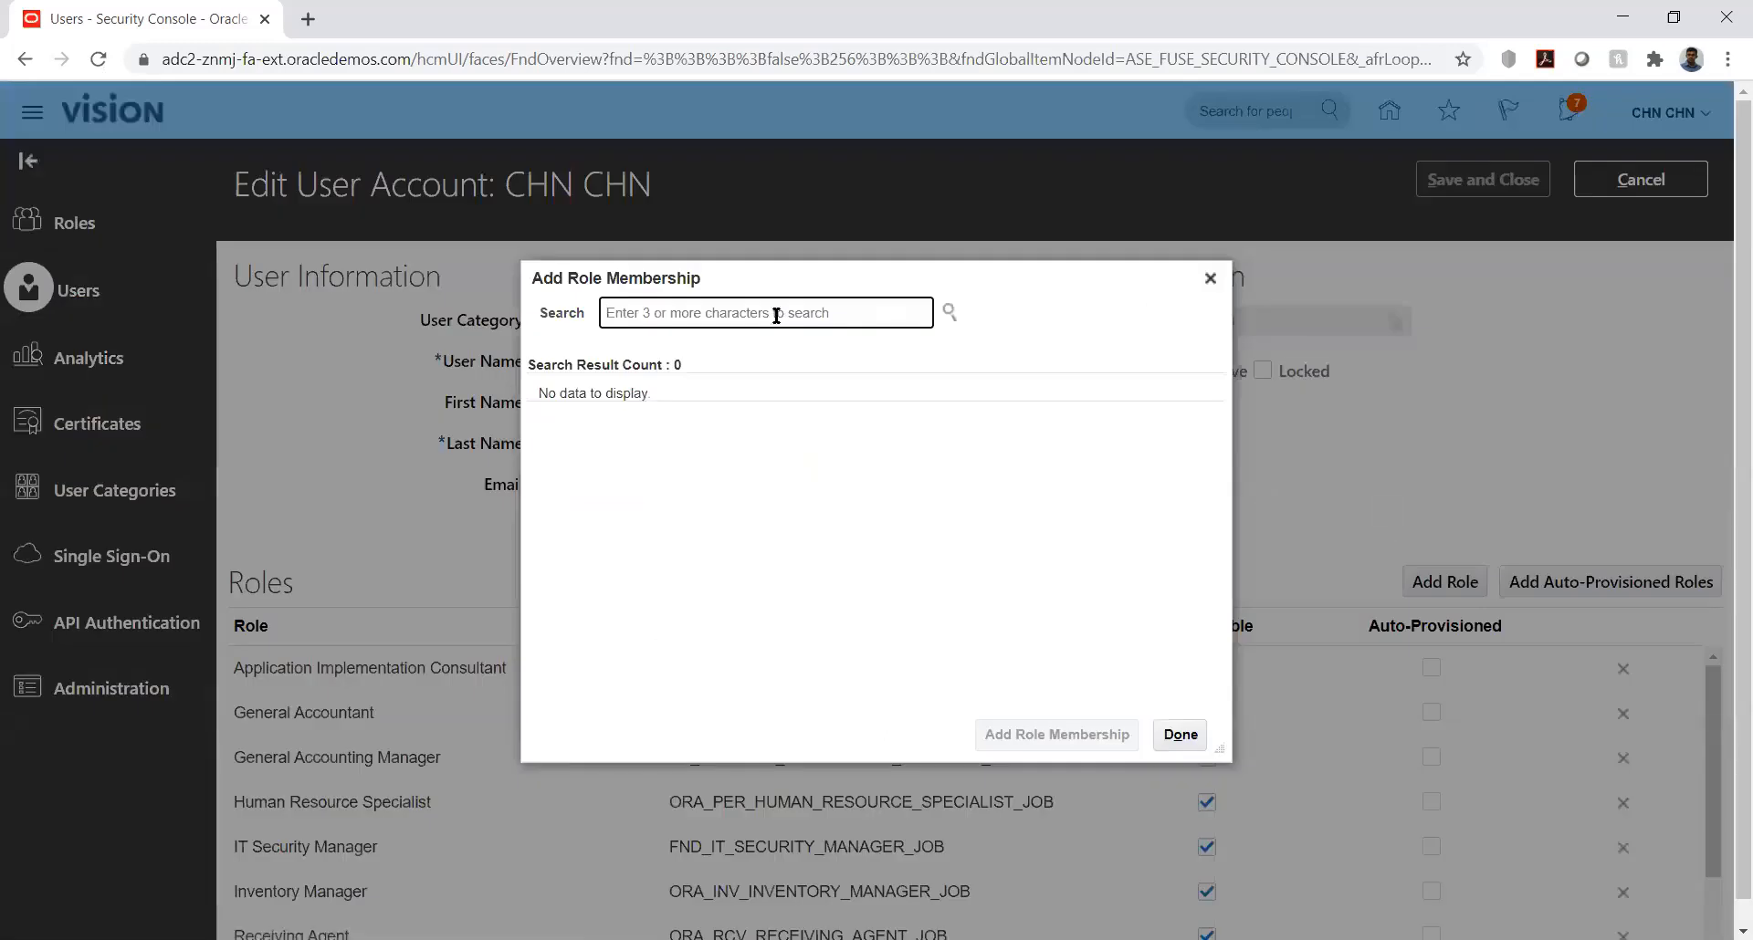
type("budget")
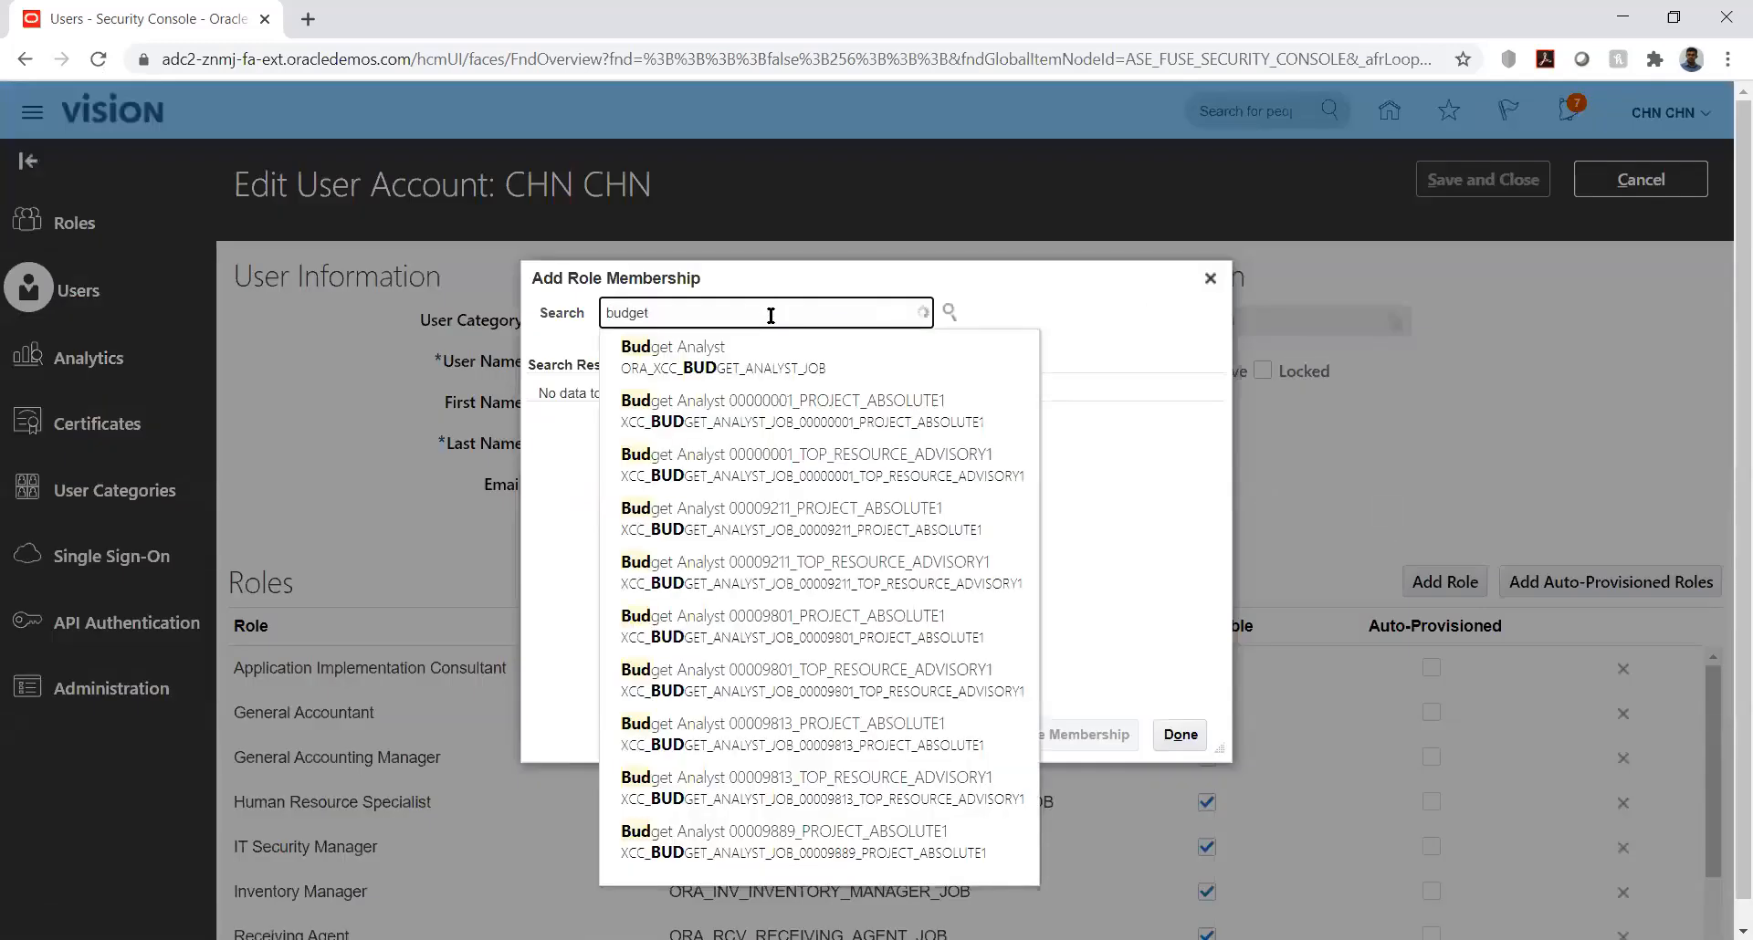
type(" mana")
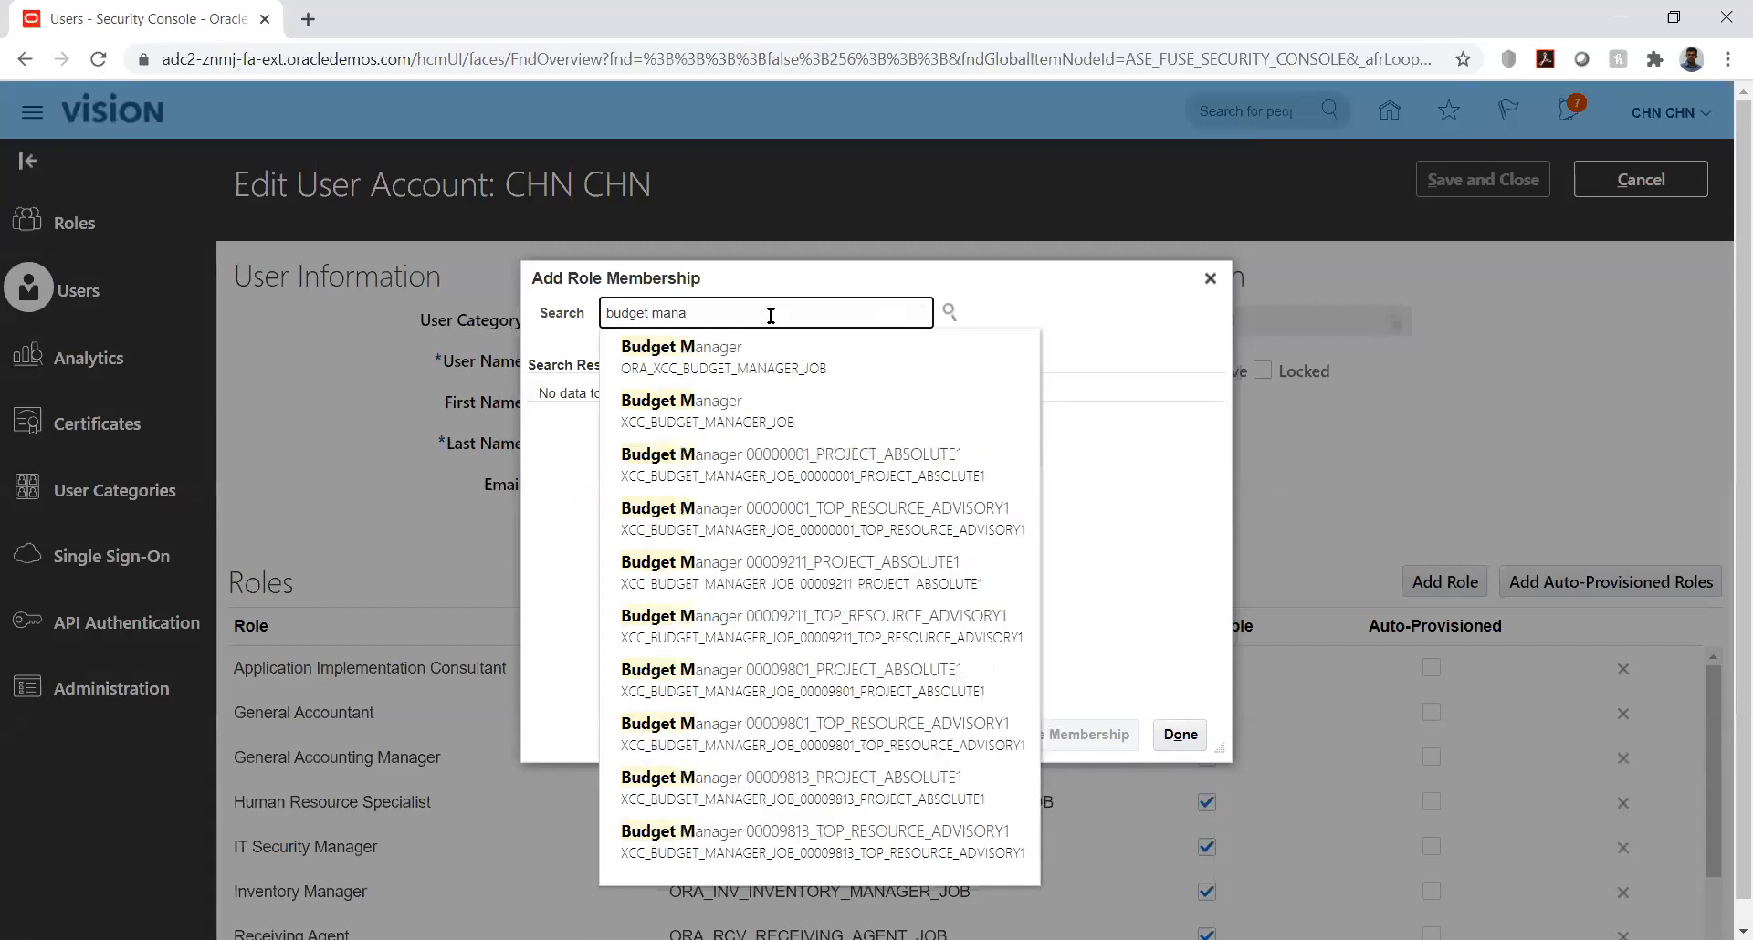
left_click(723, 358)
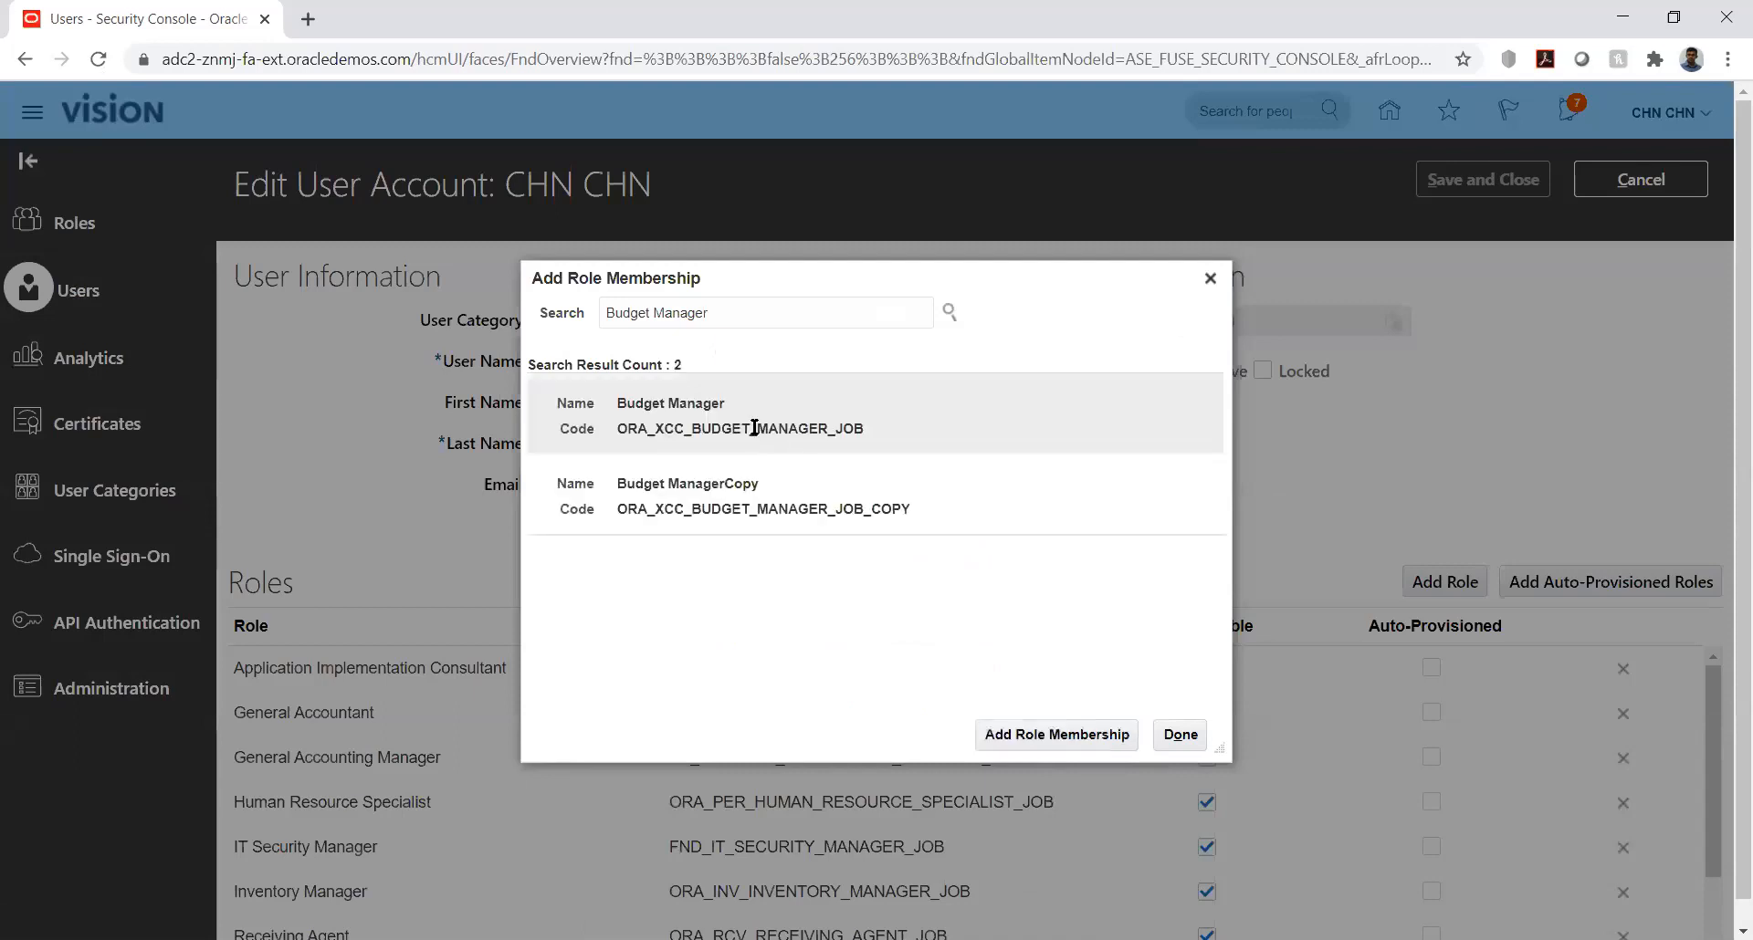
left_click(739, 422)
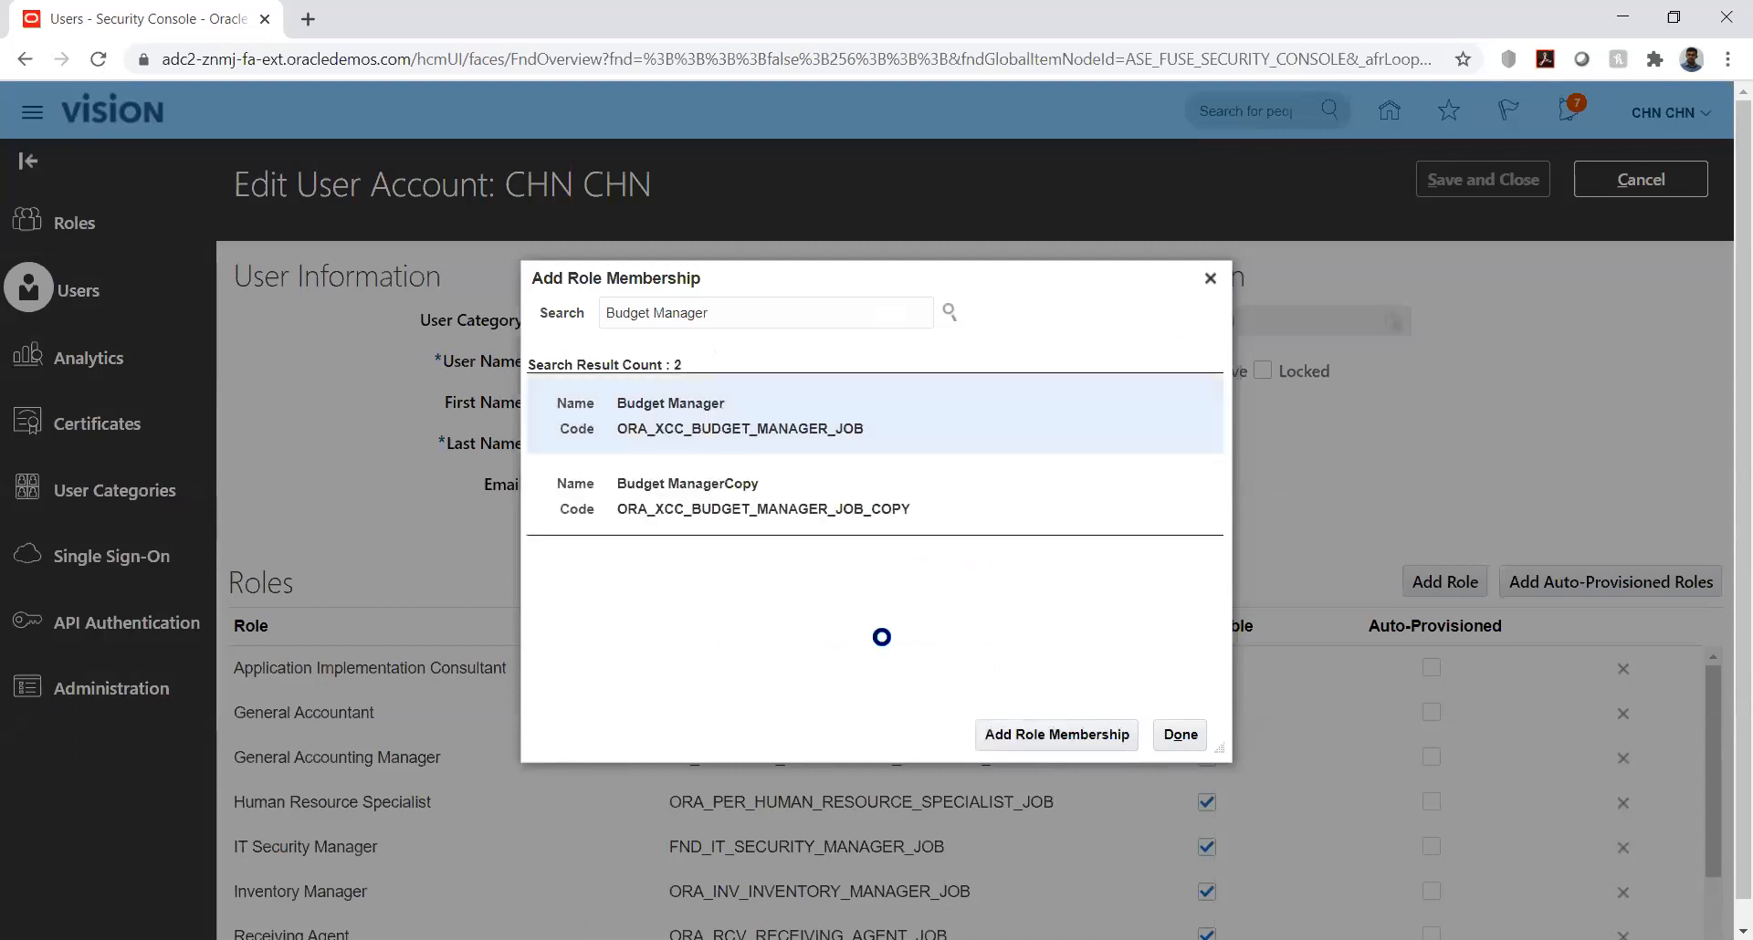
left_click(1042, 732)
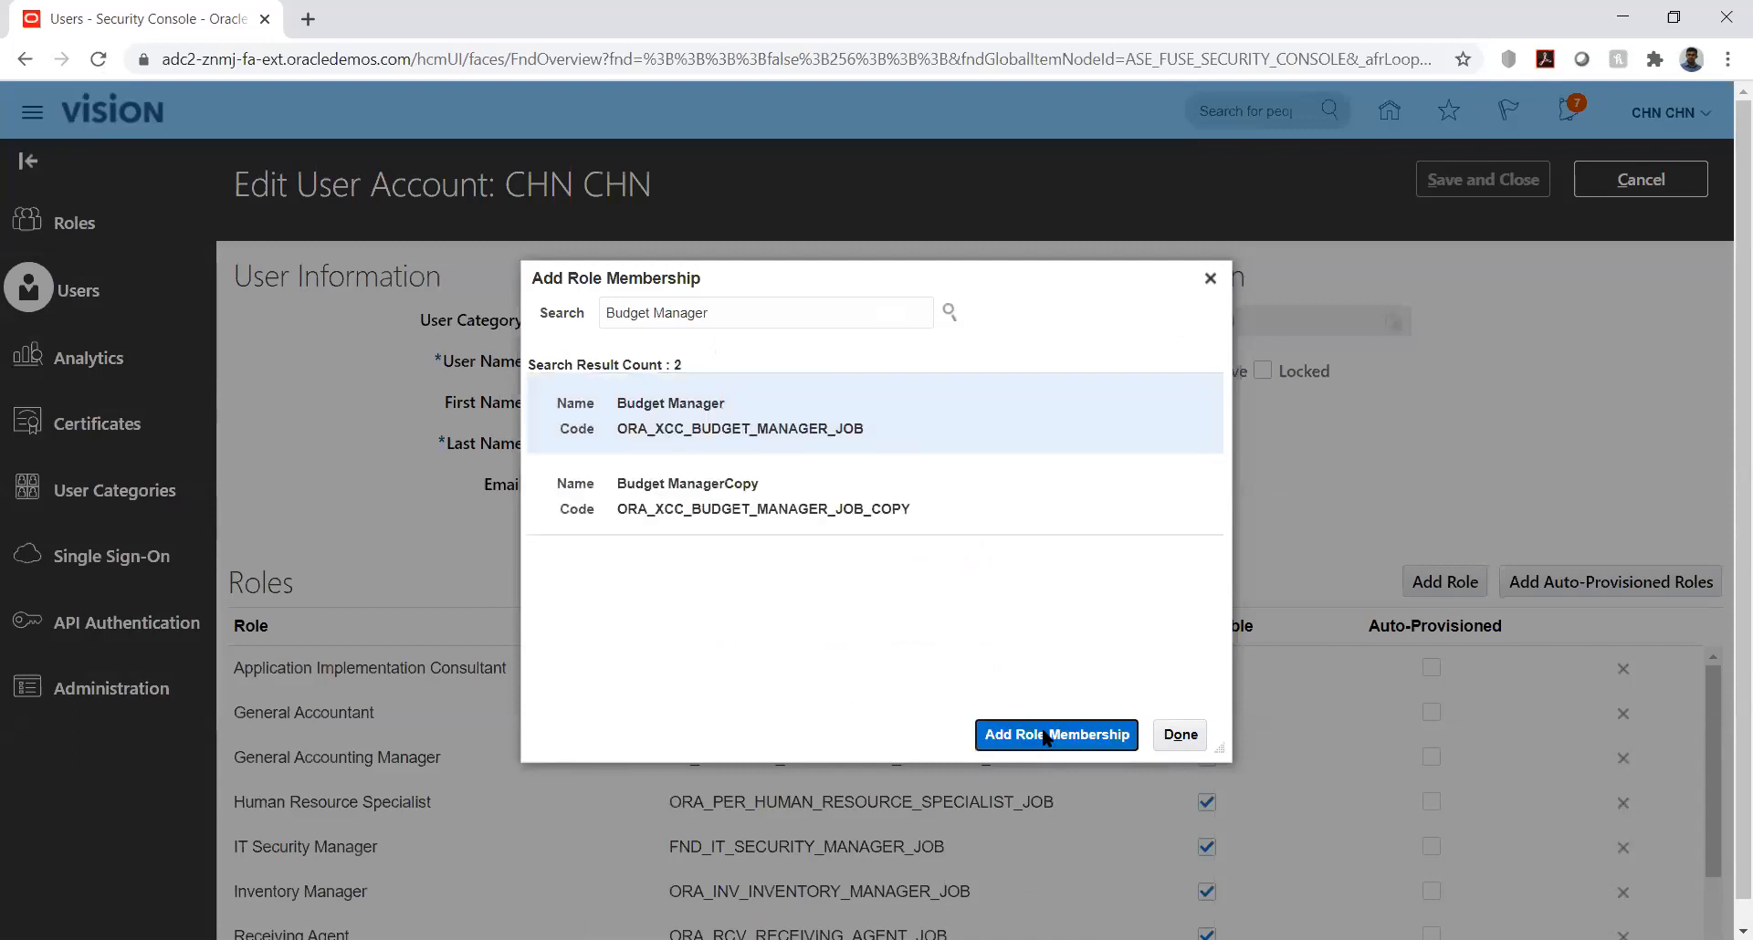
Step: Add the Budget Analyst role to the account as well, and save and close the user account
double_click(803, 313)
type("anal")
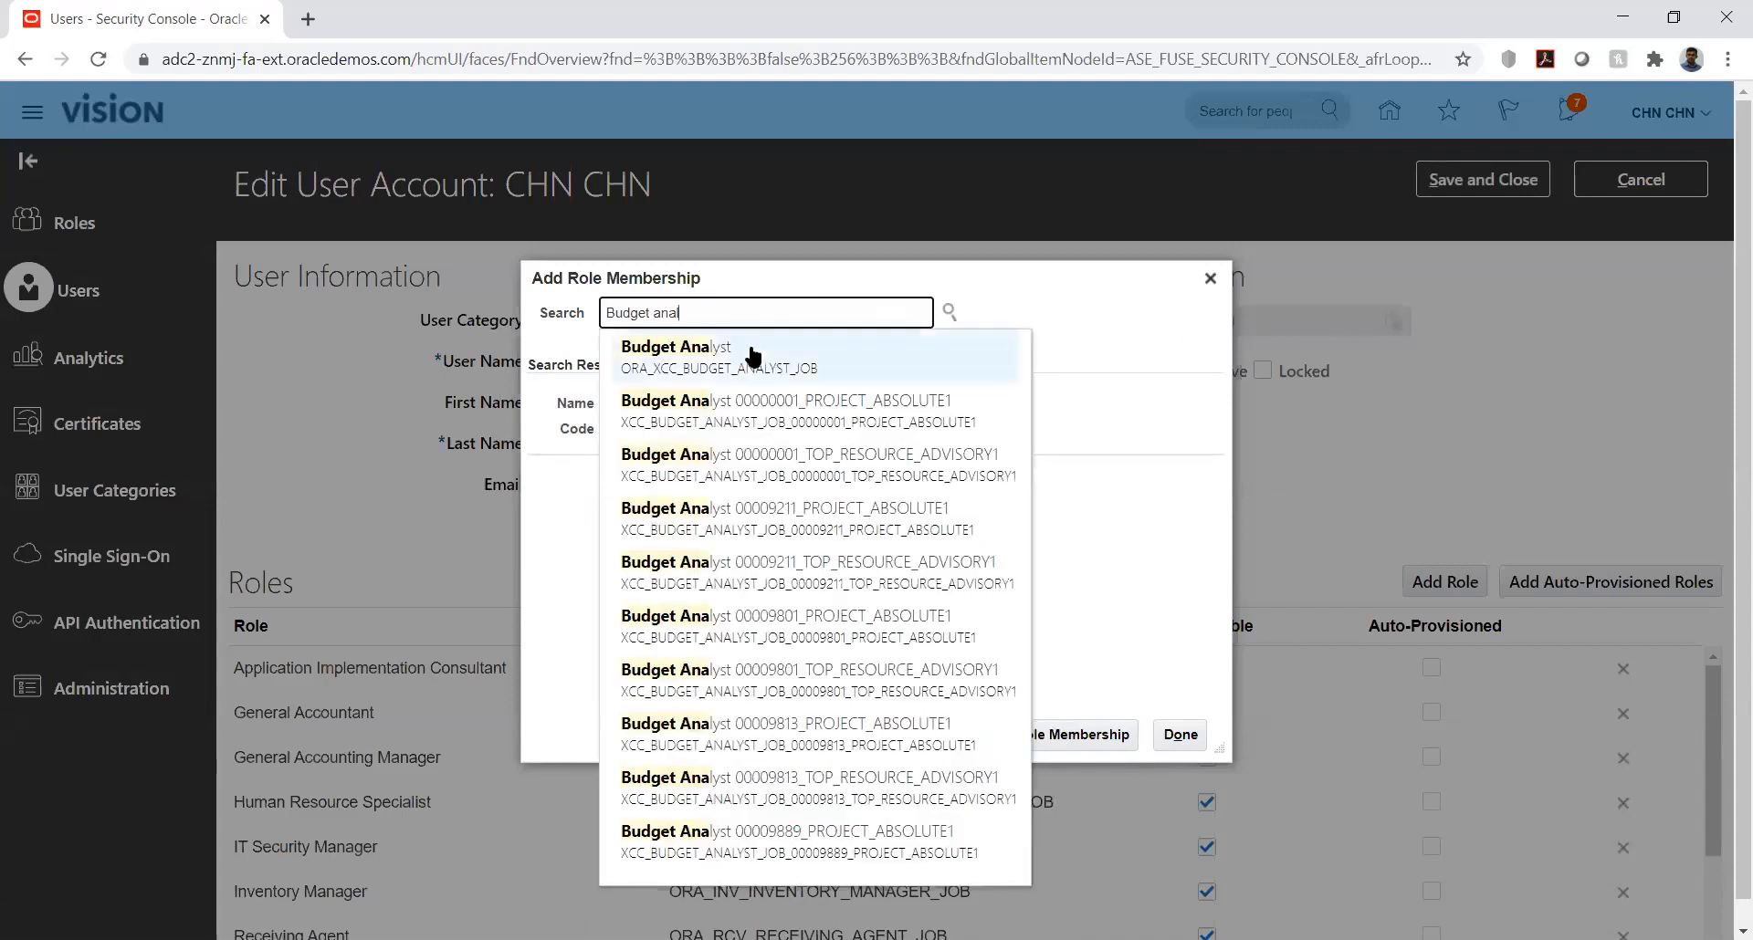
left_click(753, 354)
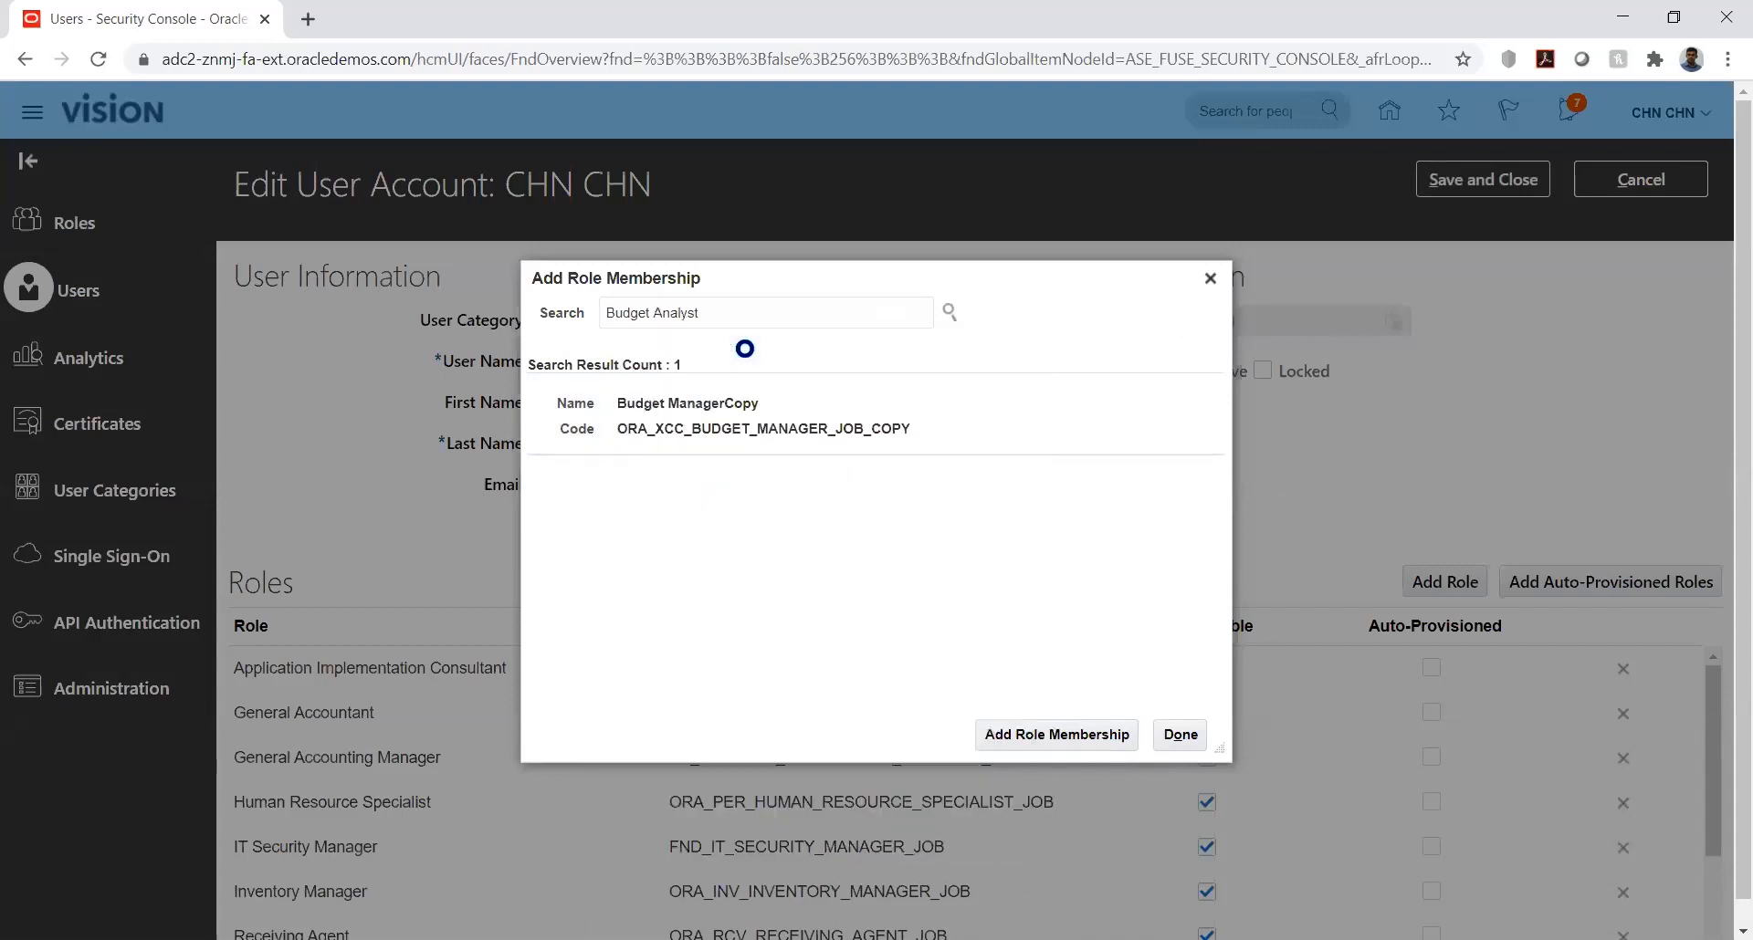
left_click(1033, 725)
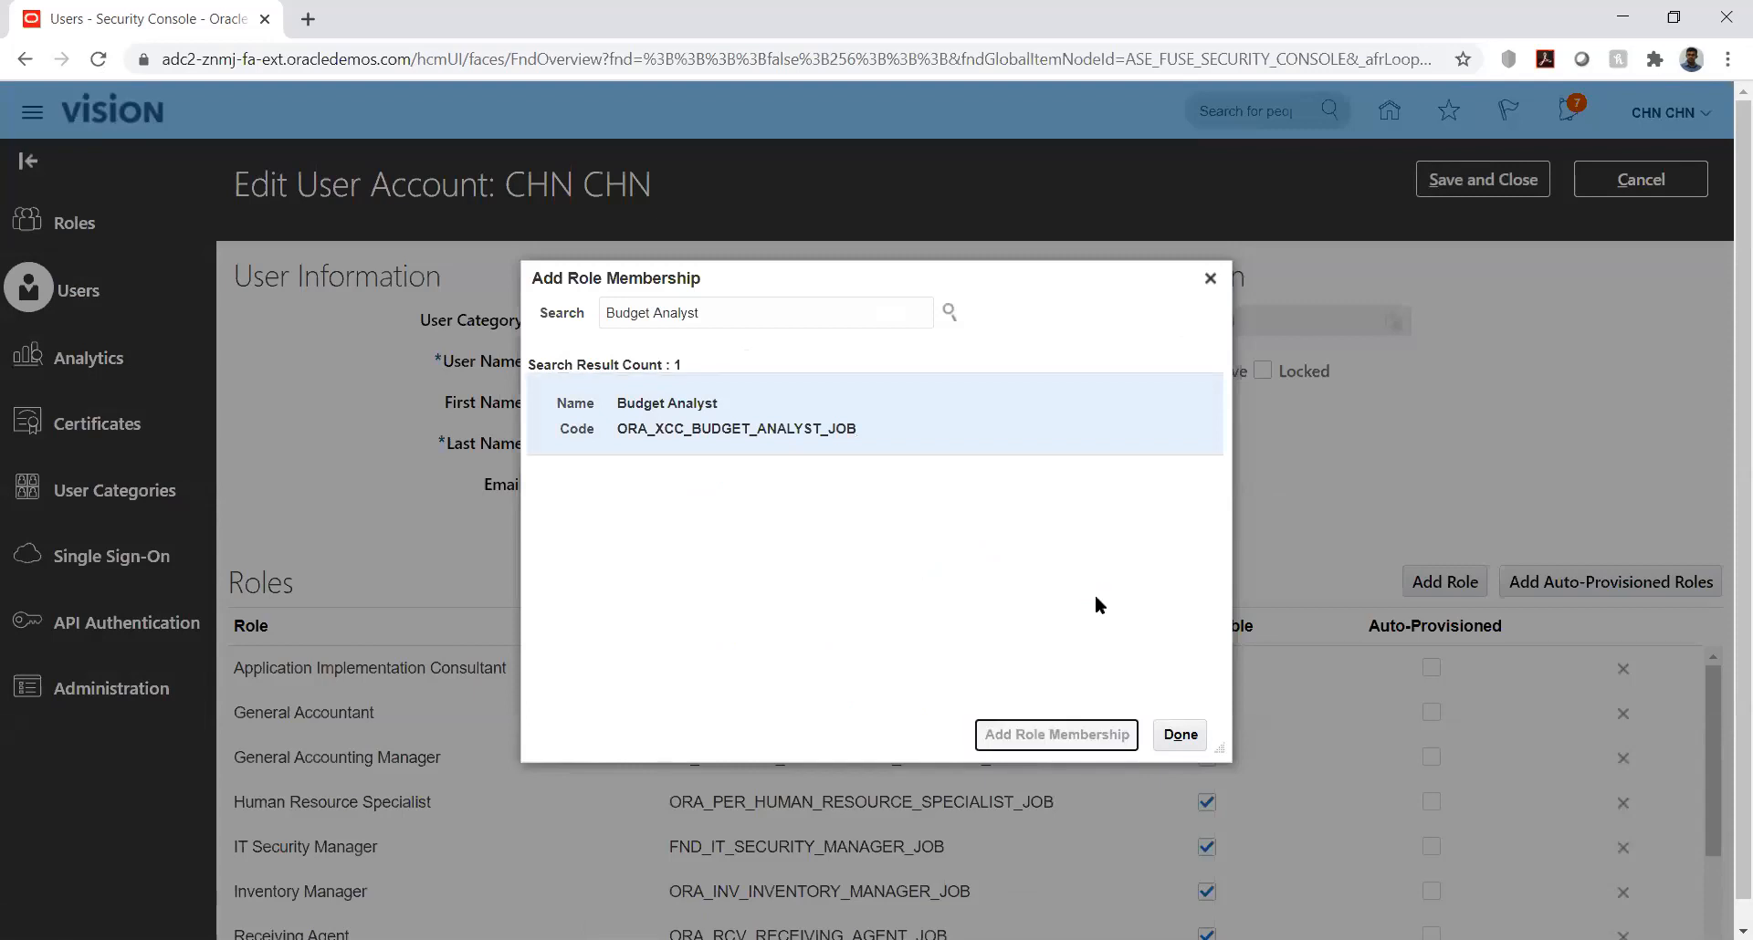
left_click(1180, 733)
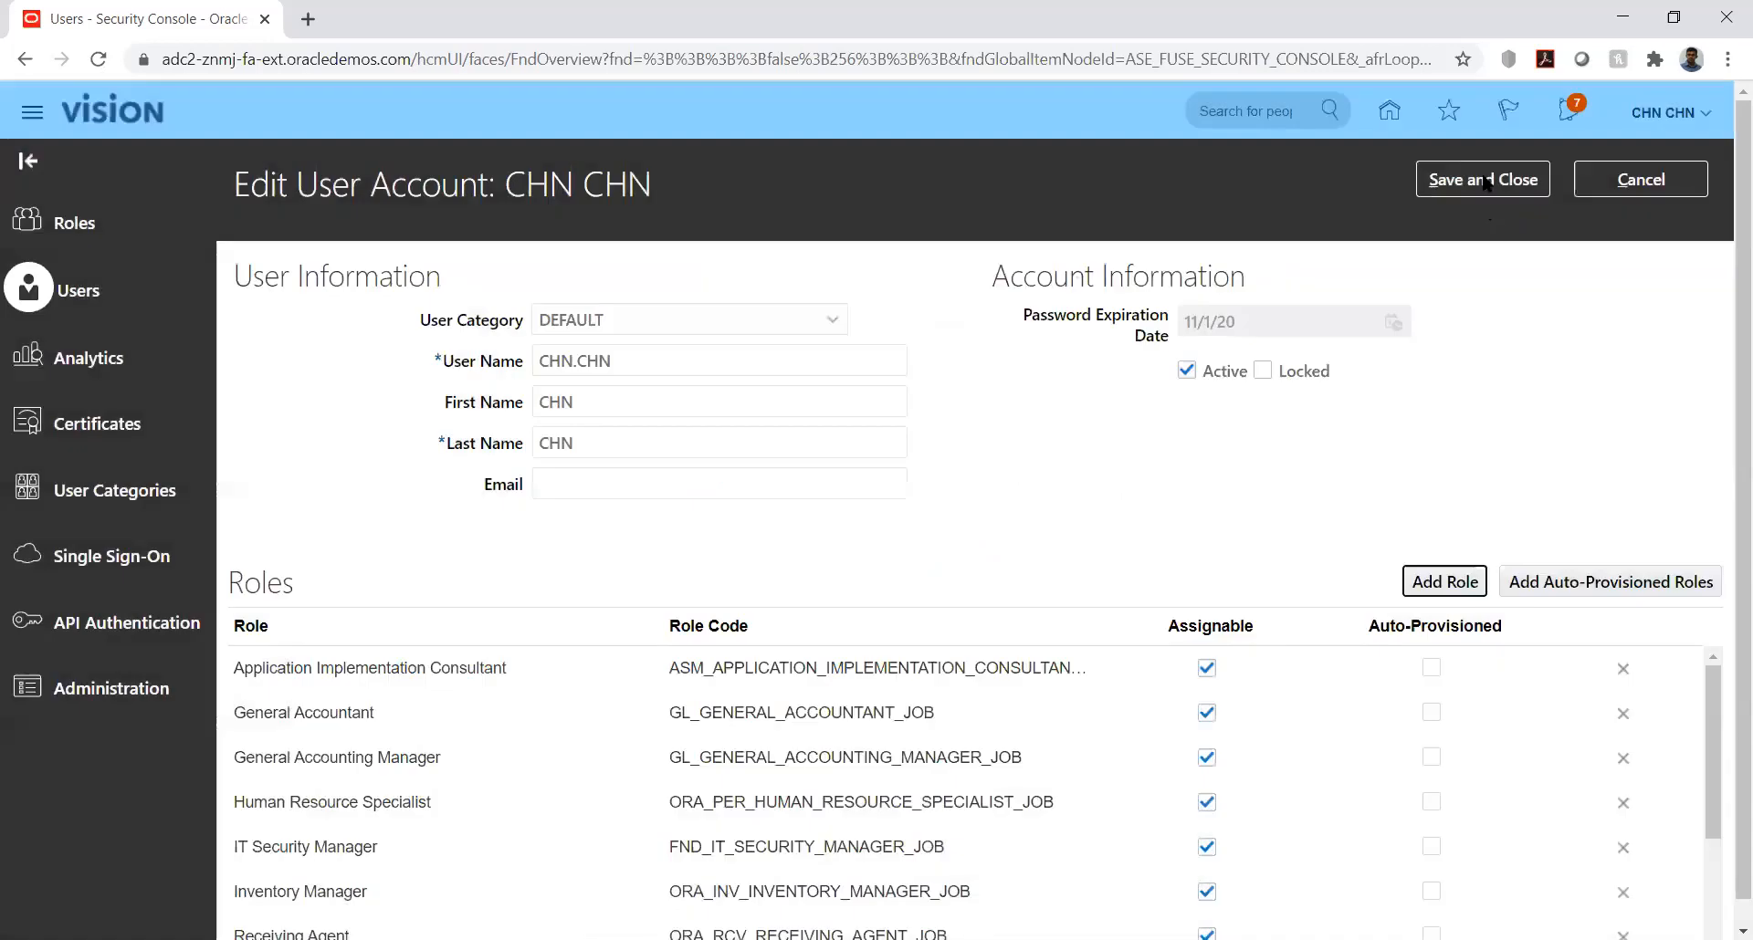
left_click(1486, 181)
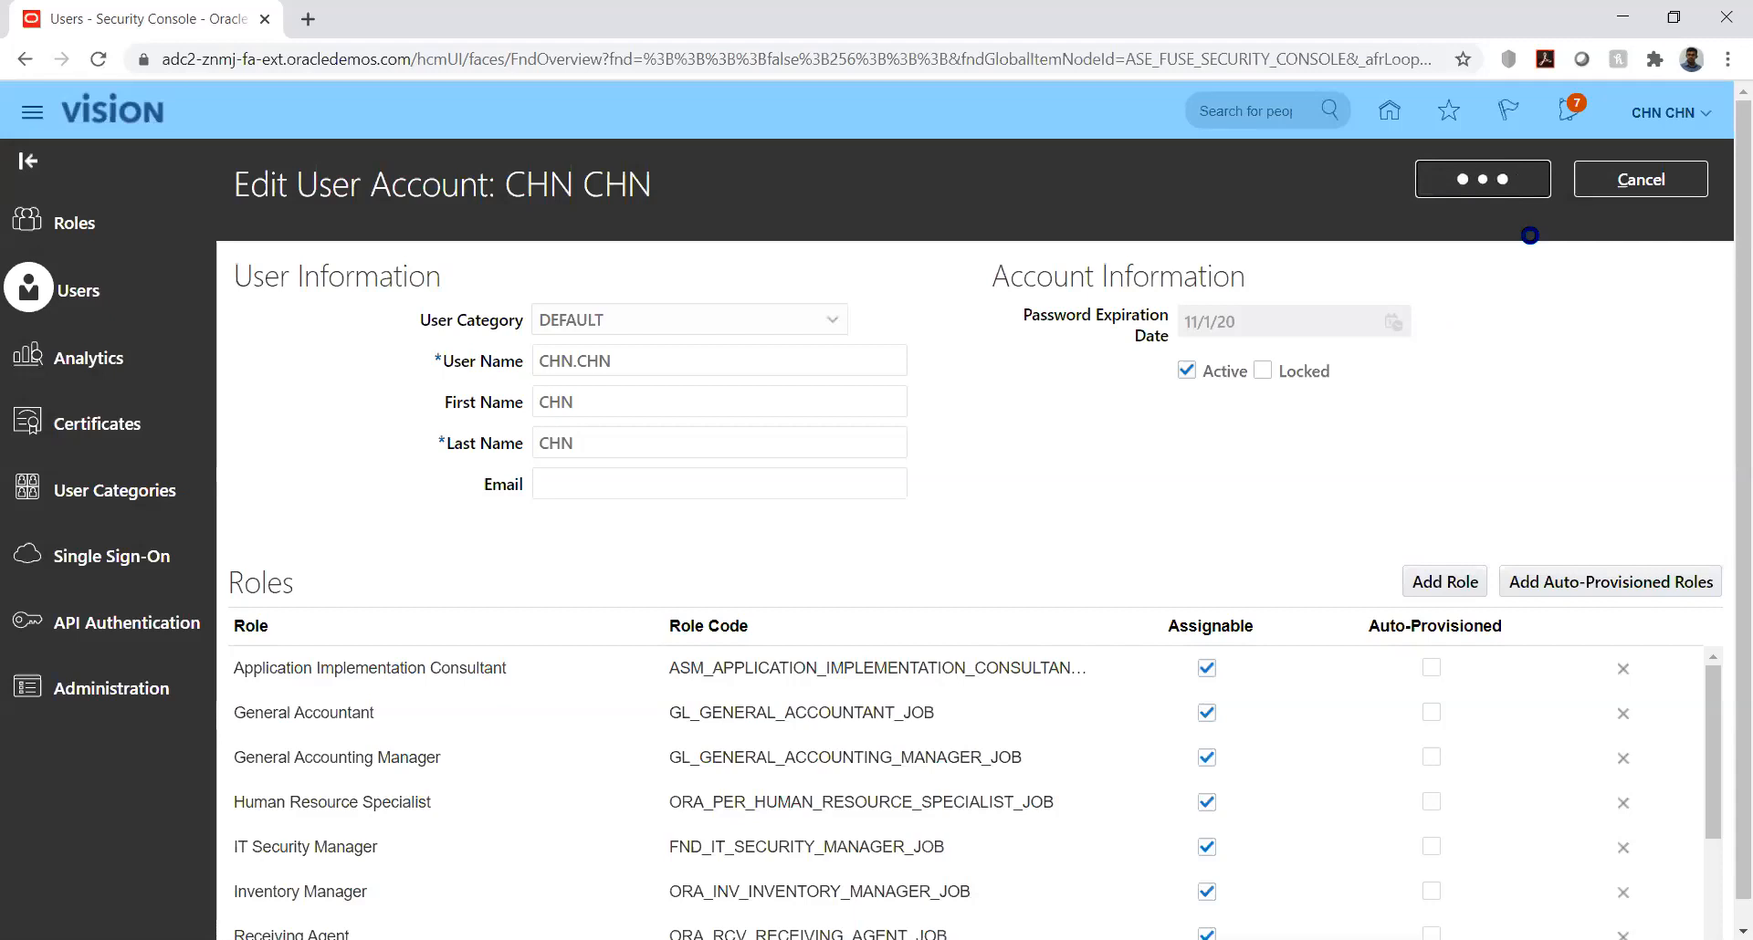
left_click(1616, 183)
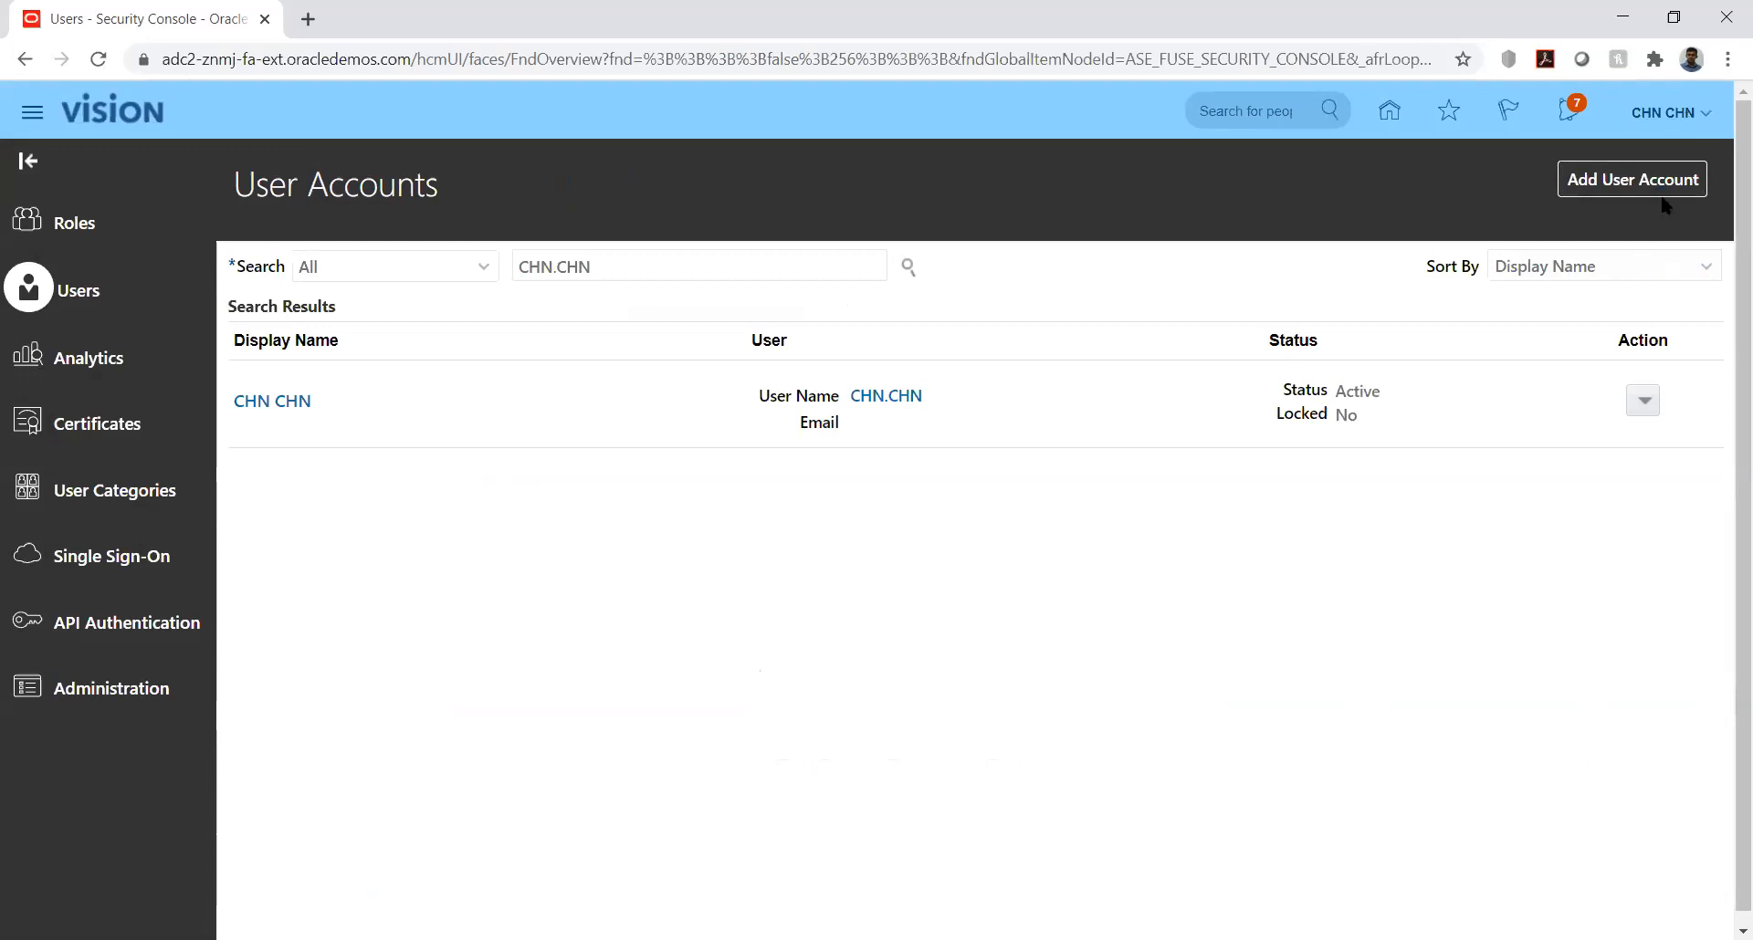
Step: Go to Setup and Maintenance and open its search page
left_click(1335, 445)
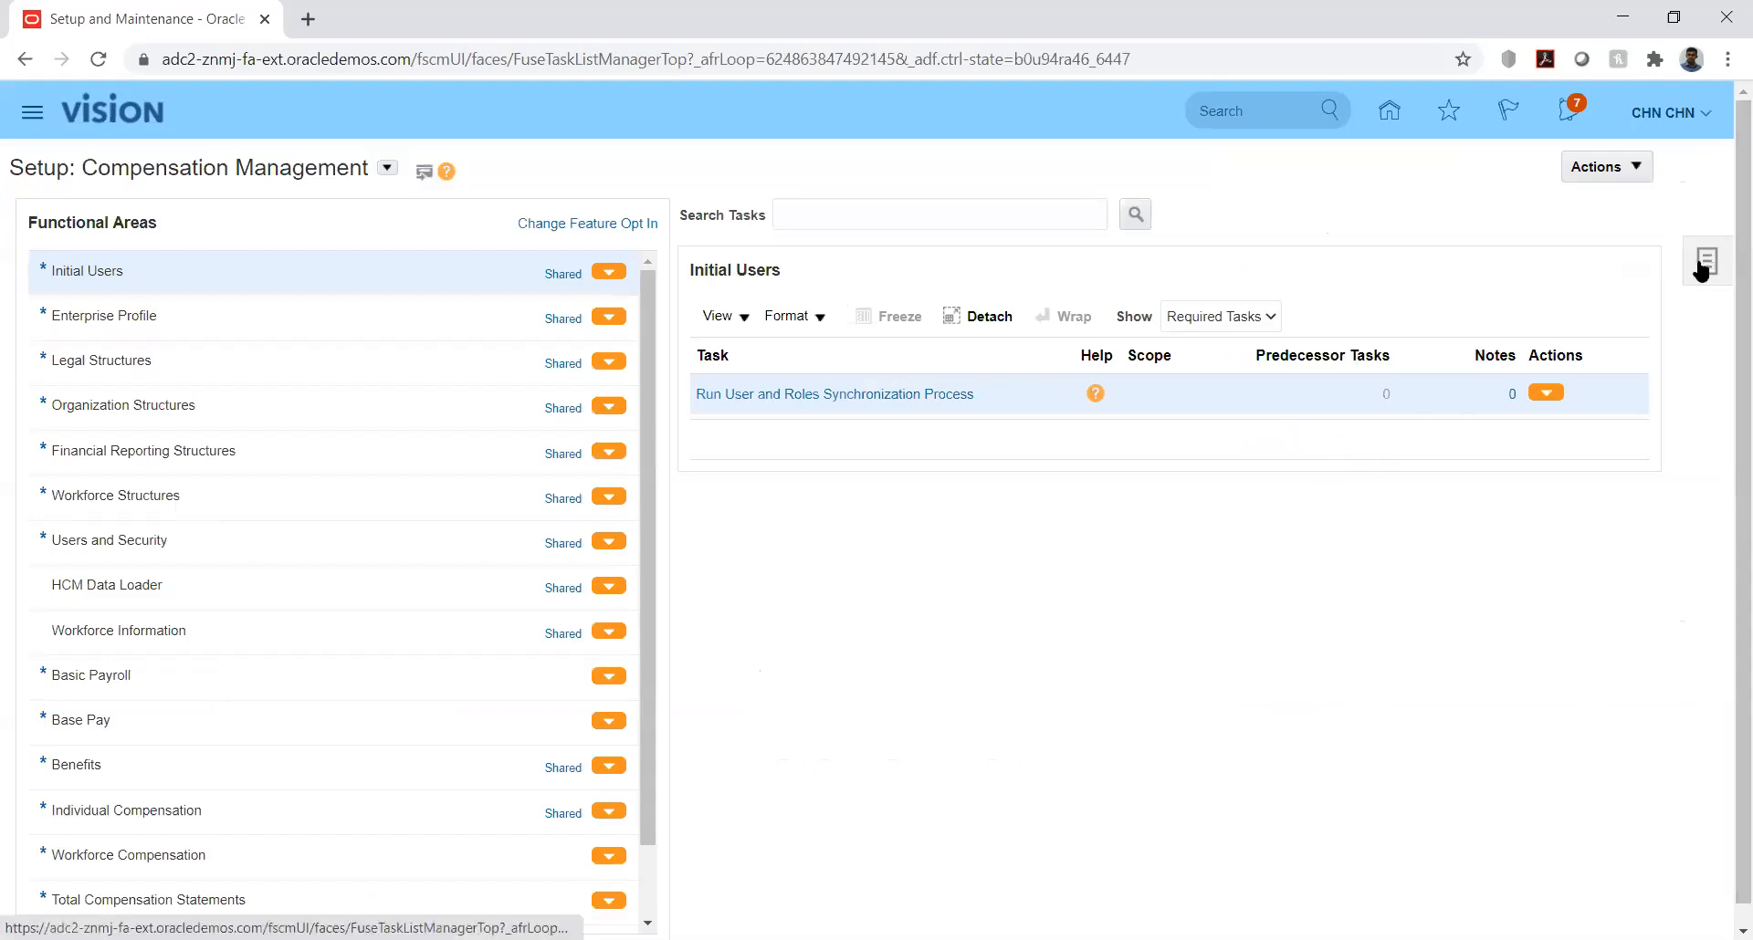
left_click(1699, 263)
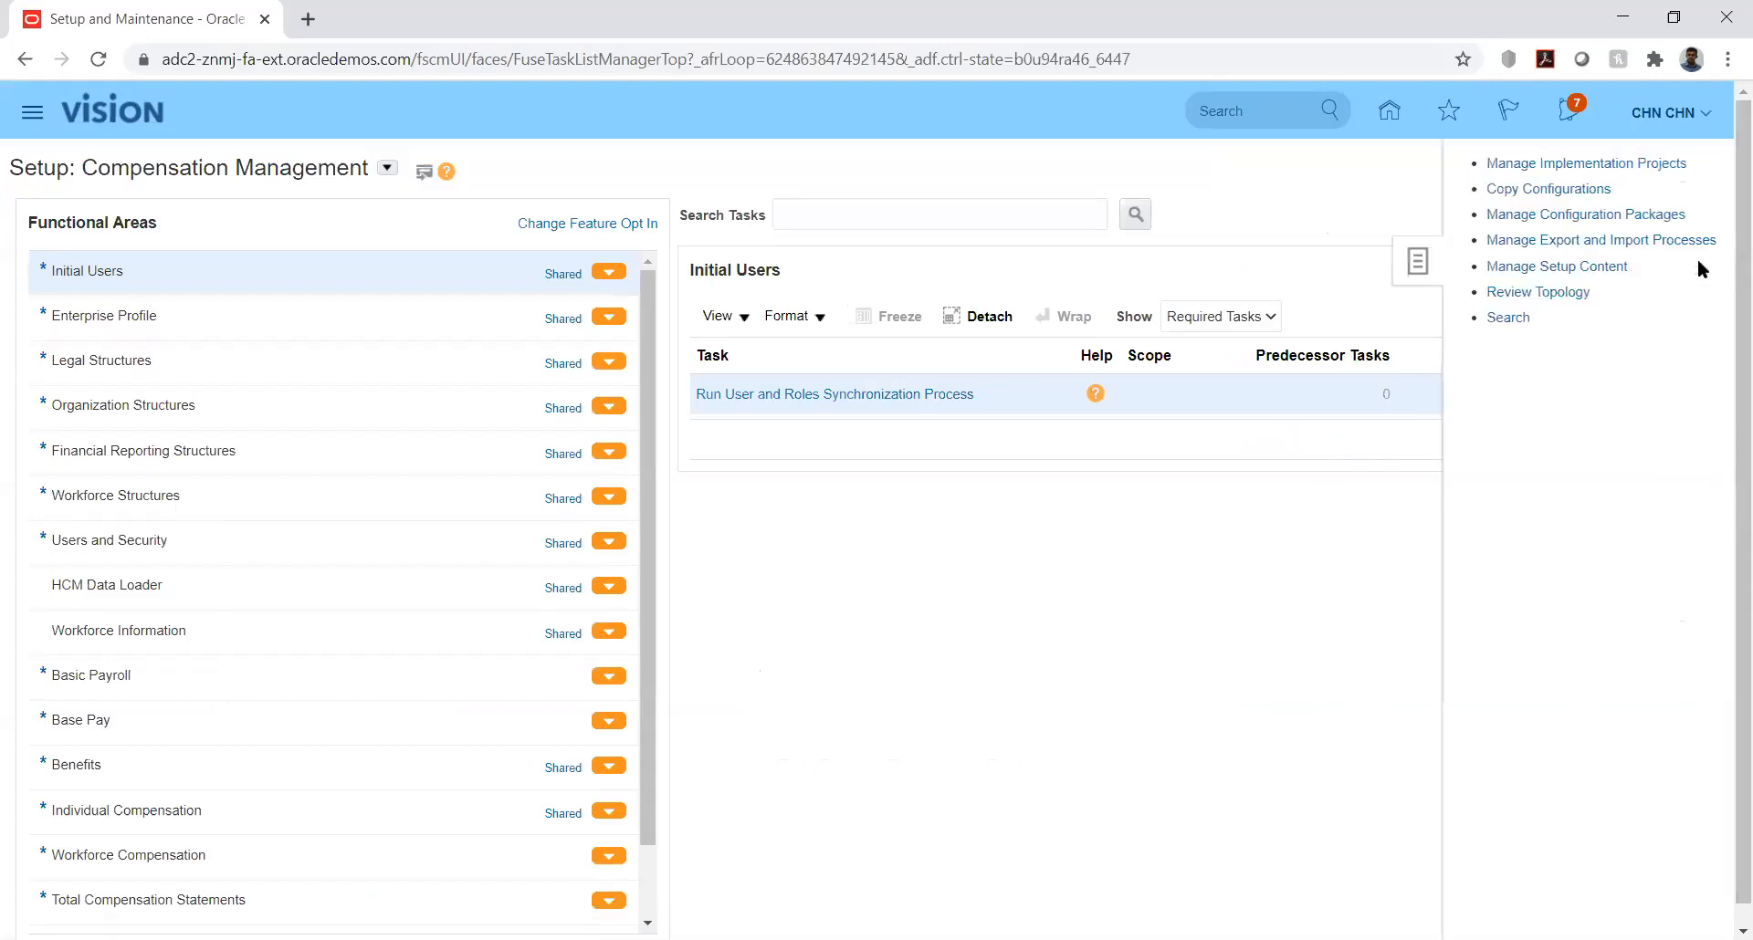
left_click(1501, 318)
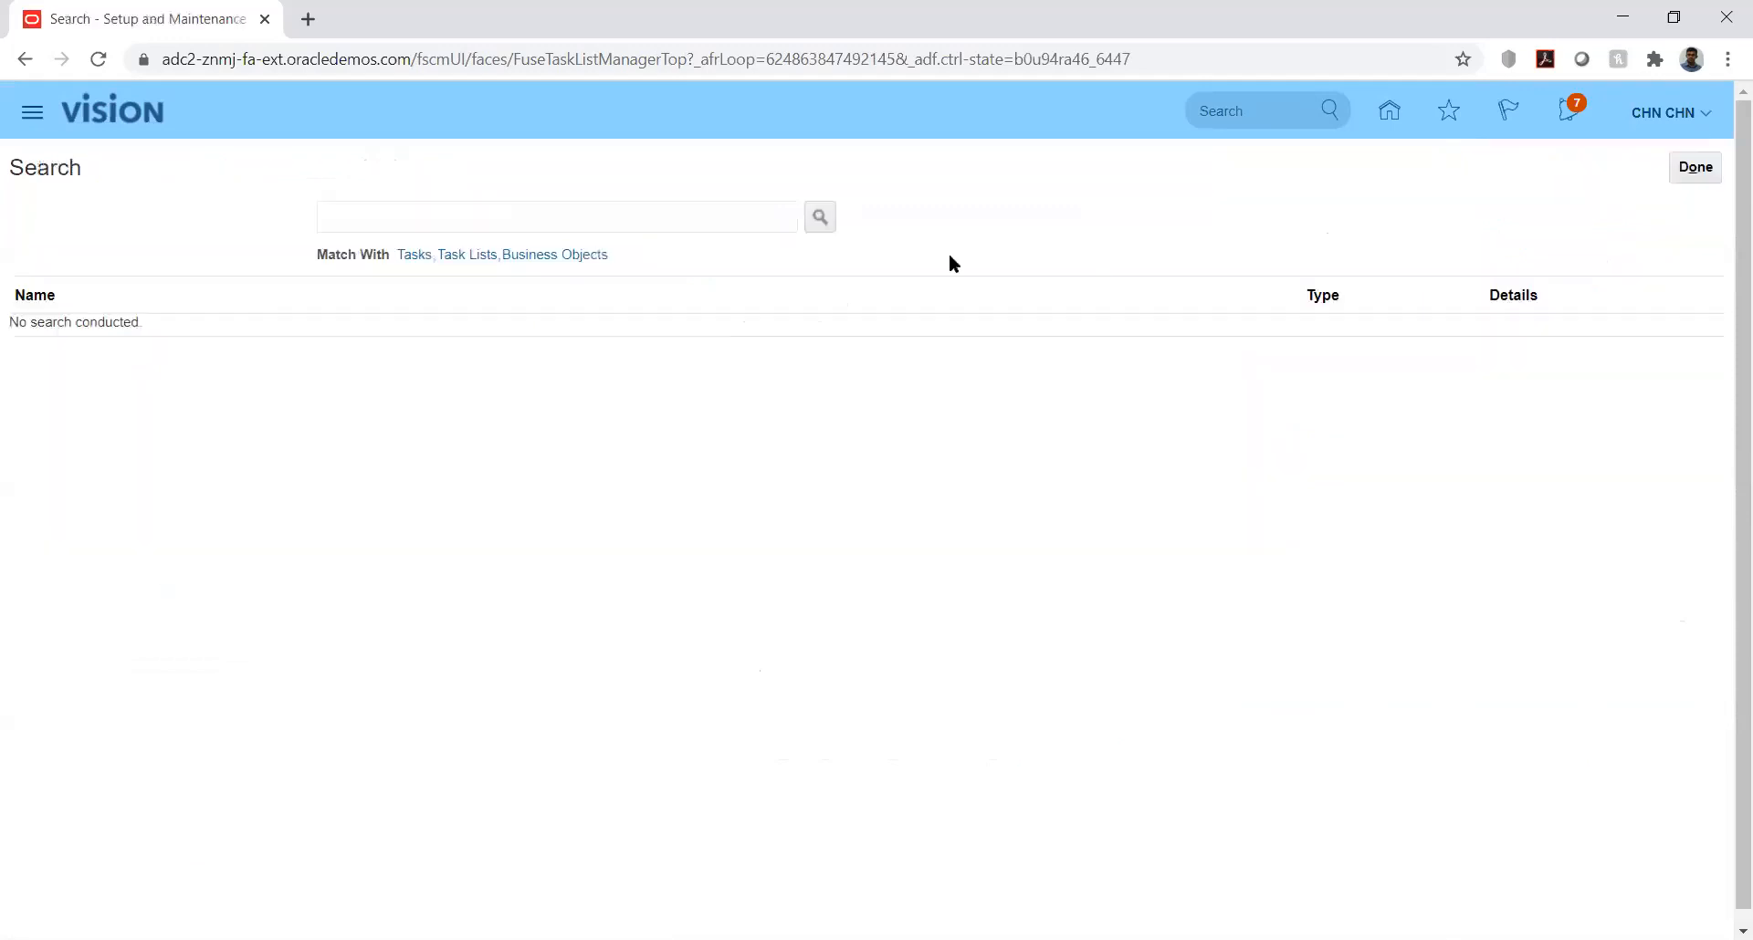
Step: Search the setup tasks for %Manage%Data%Acc% and open Manage Data Access Set Data Access for Users
left_click(727, 223)
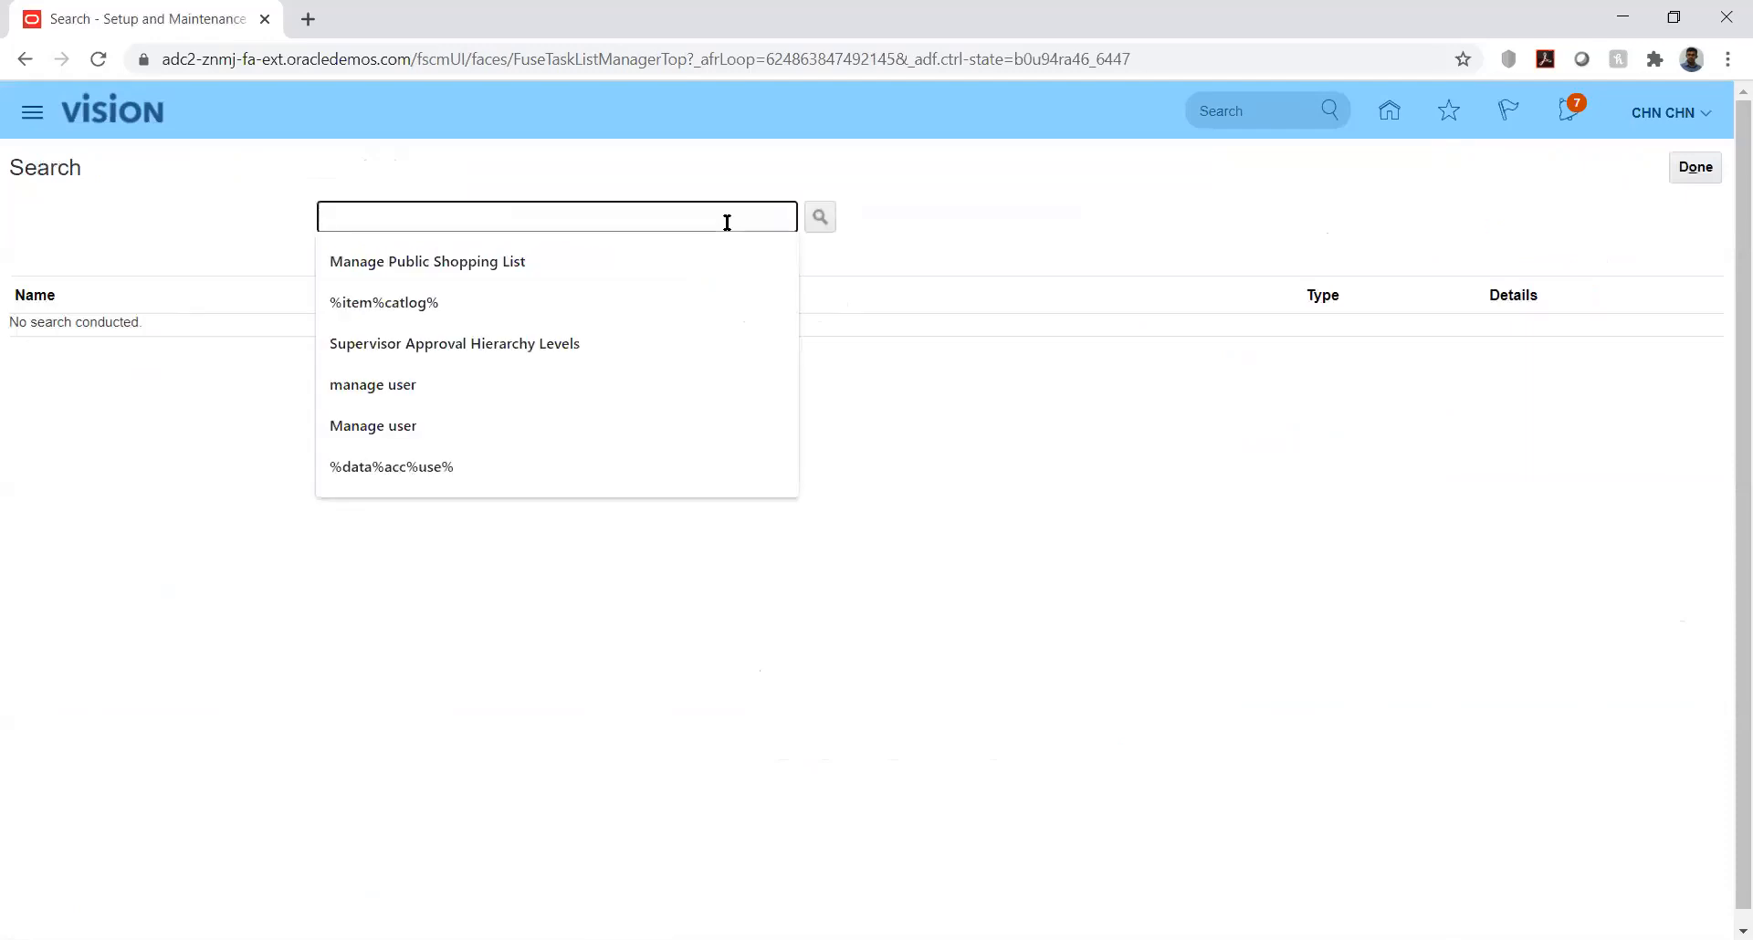
type("%Mana")
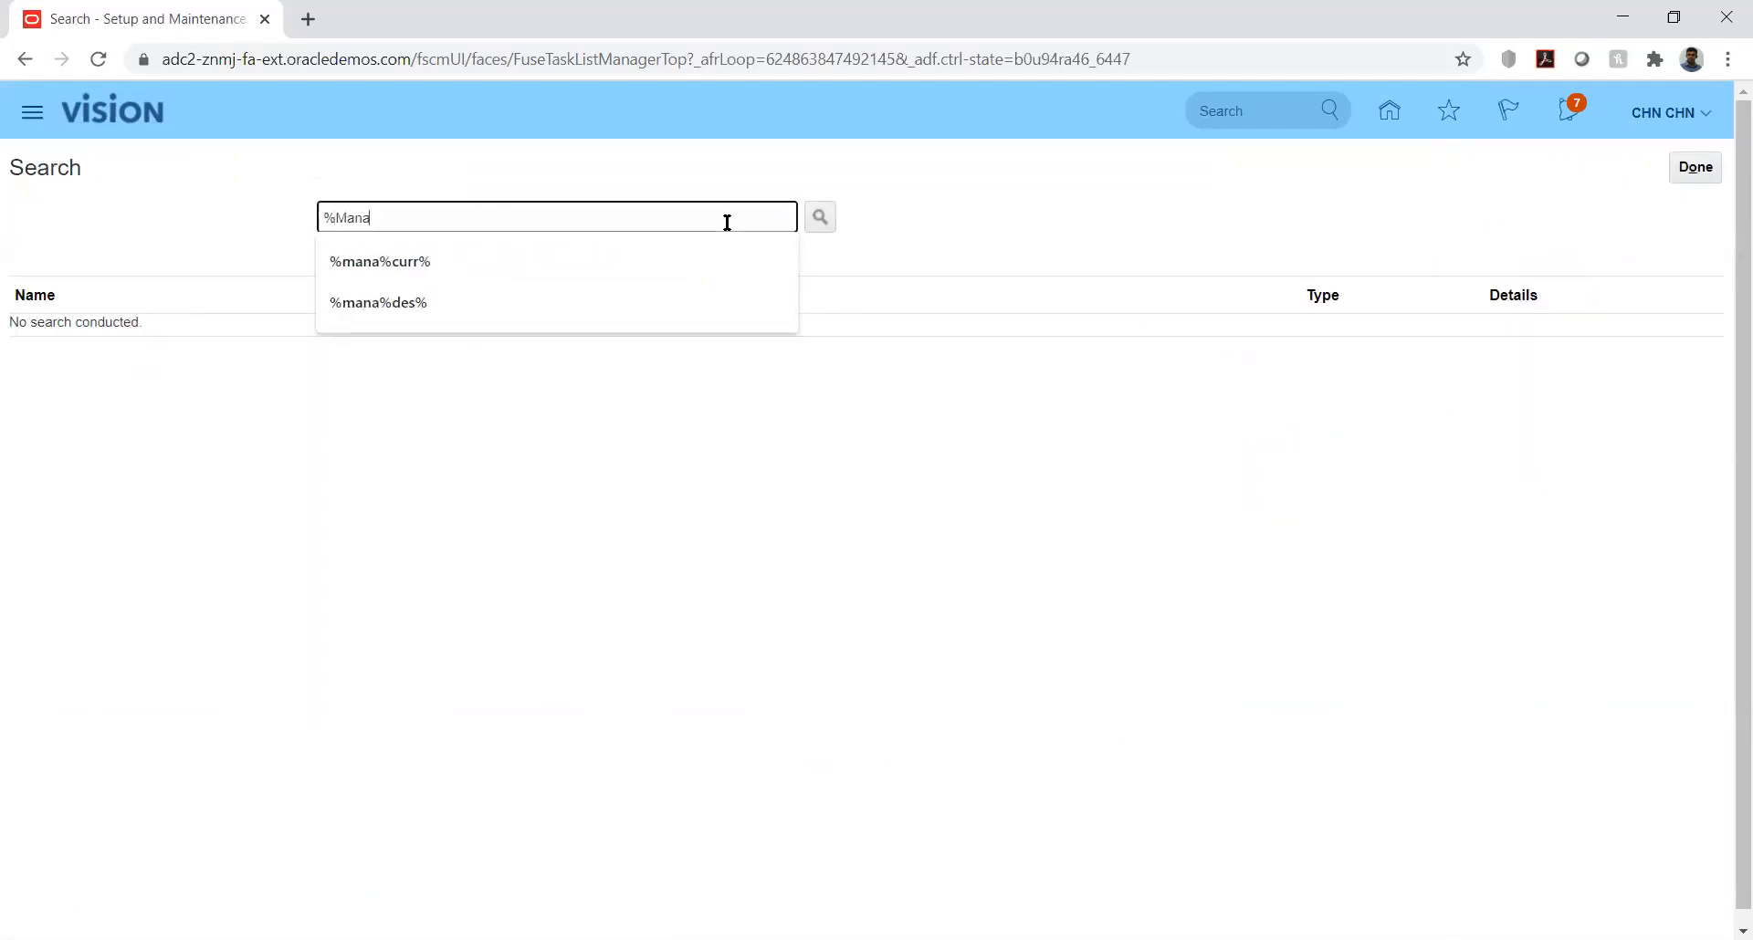
type("ge%Data%Acc%")
key("Return")
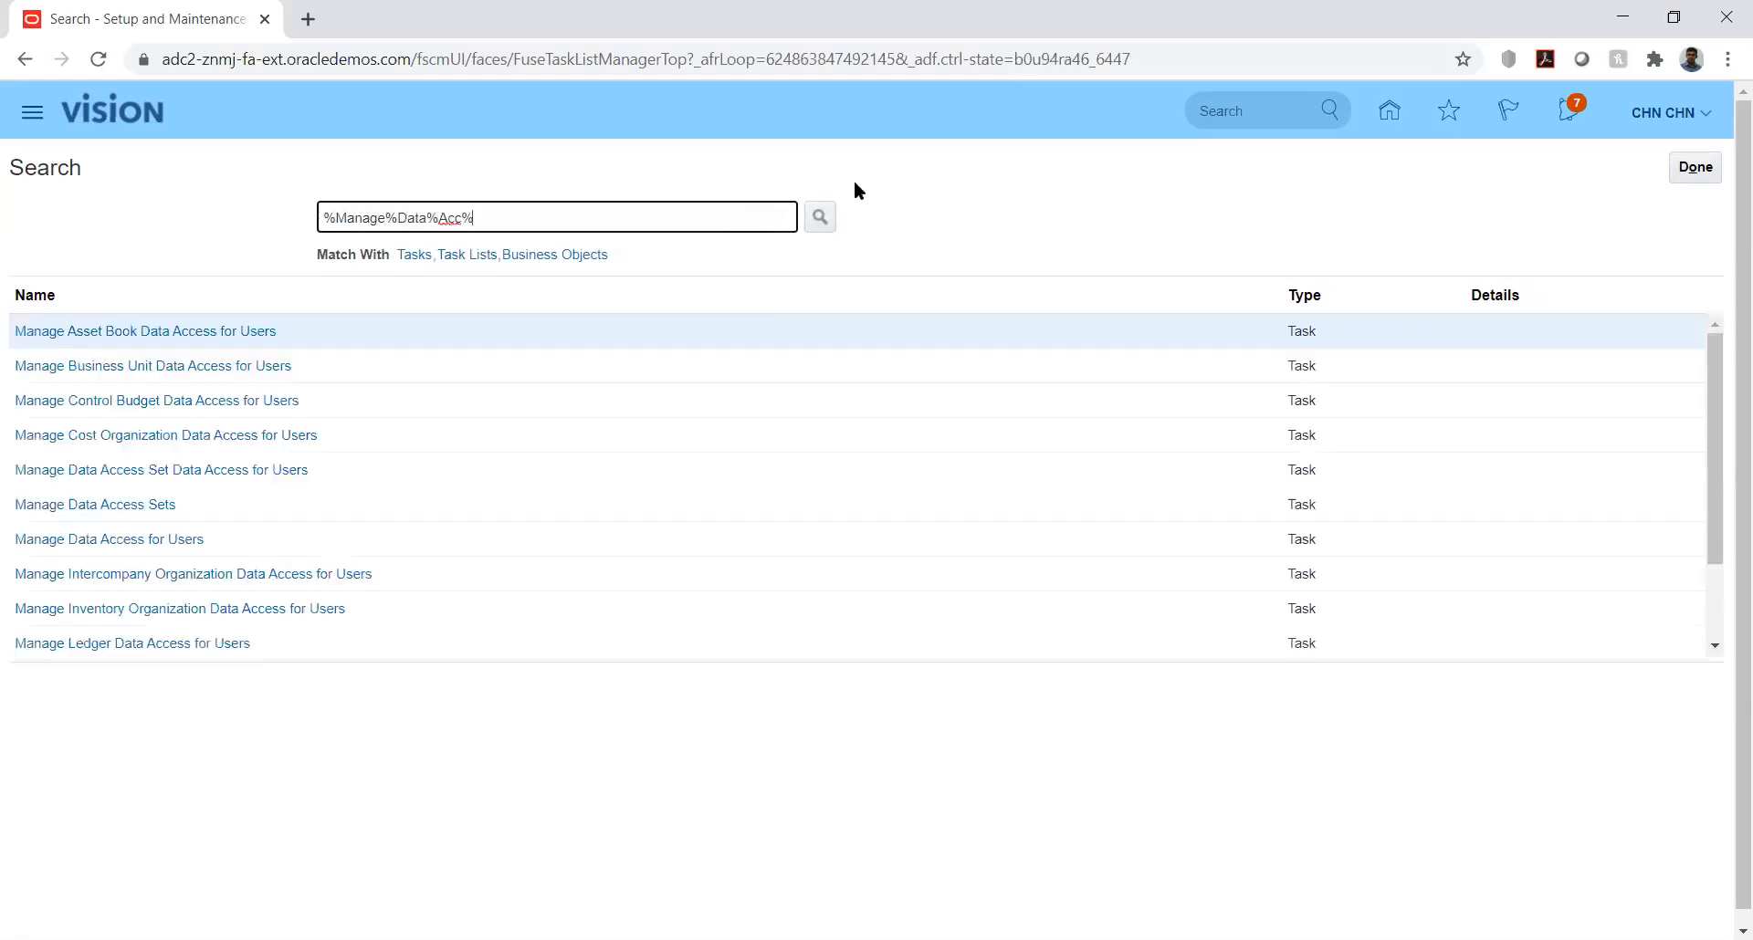
left_click(133, 471)
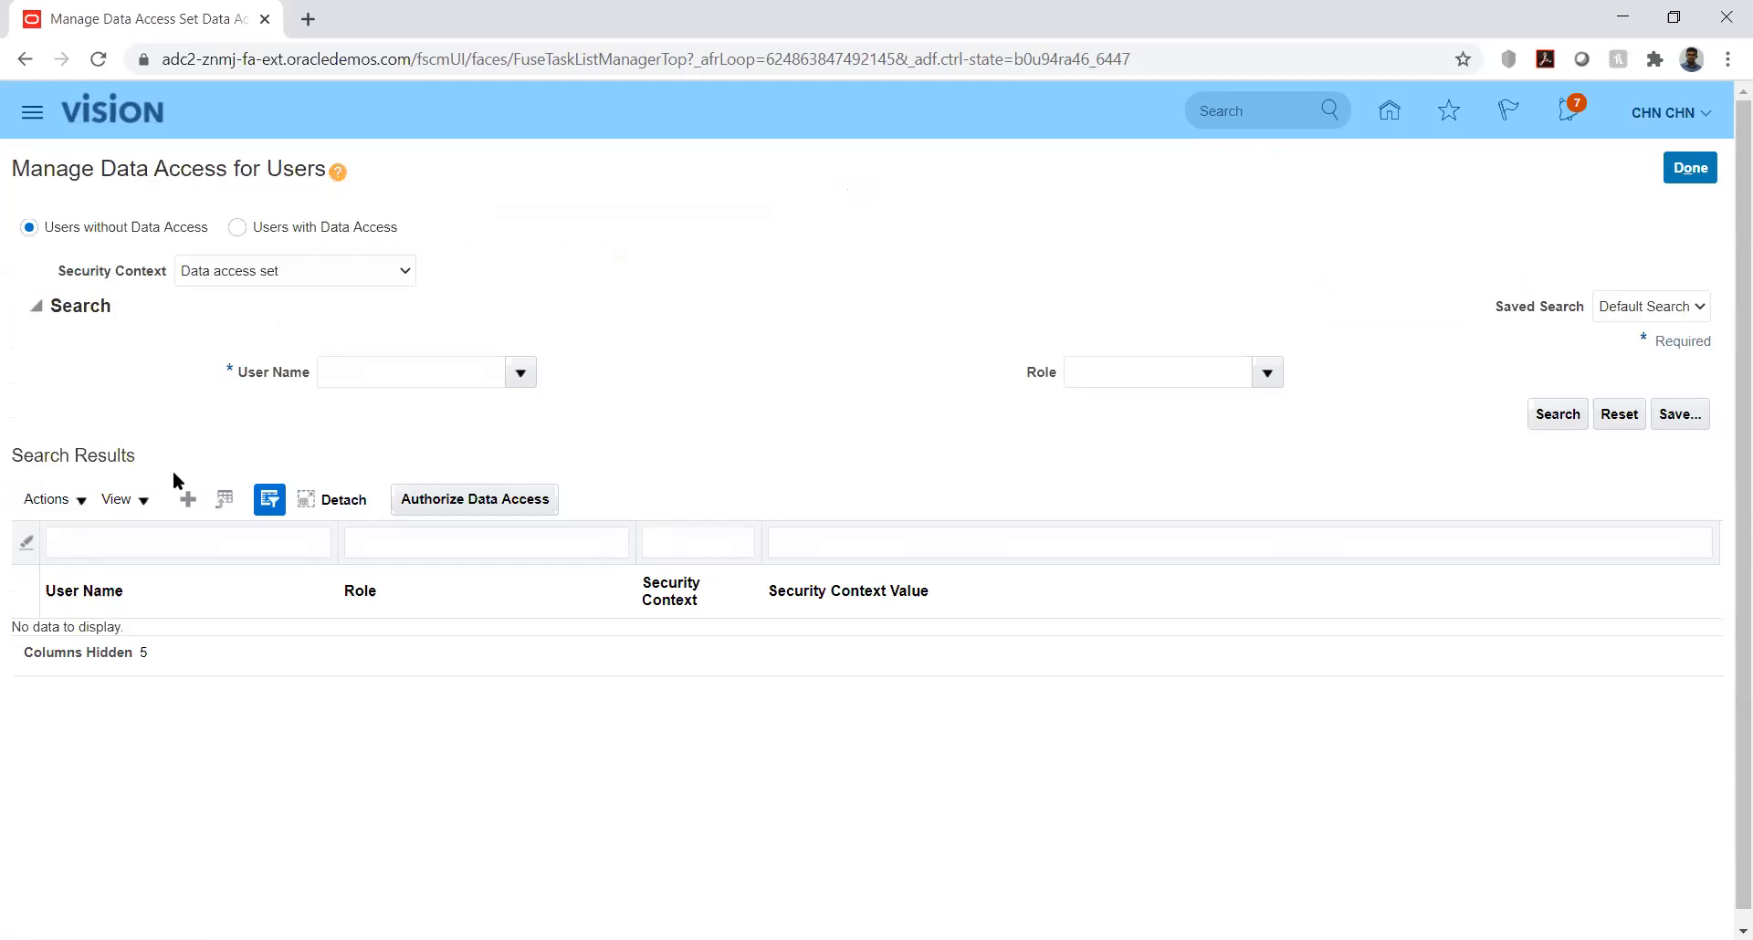
Step: Create a data access entry for the signed-in user with the Budget Analyst role
left_click(187, 498)
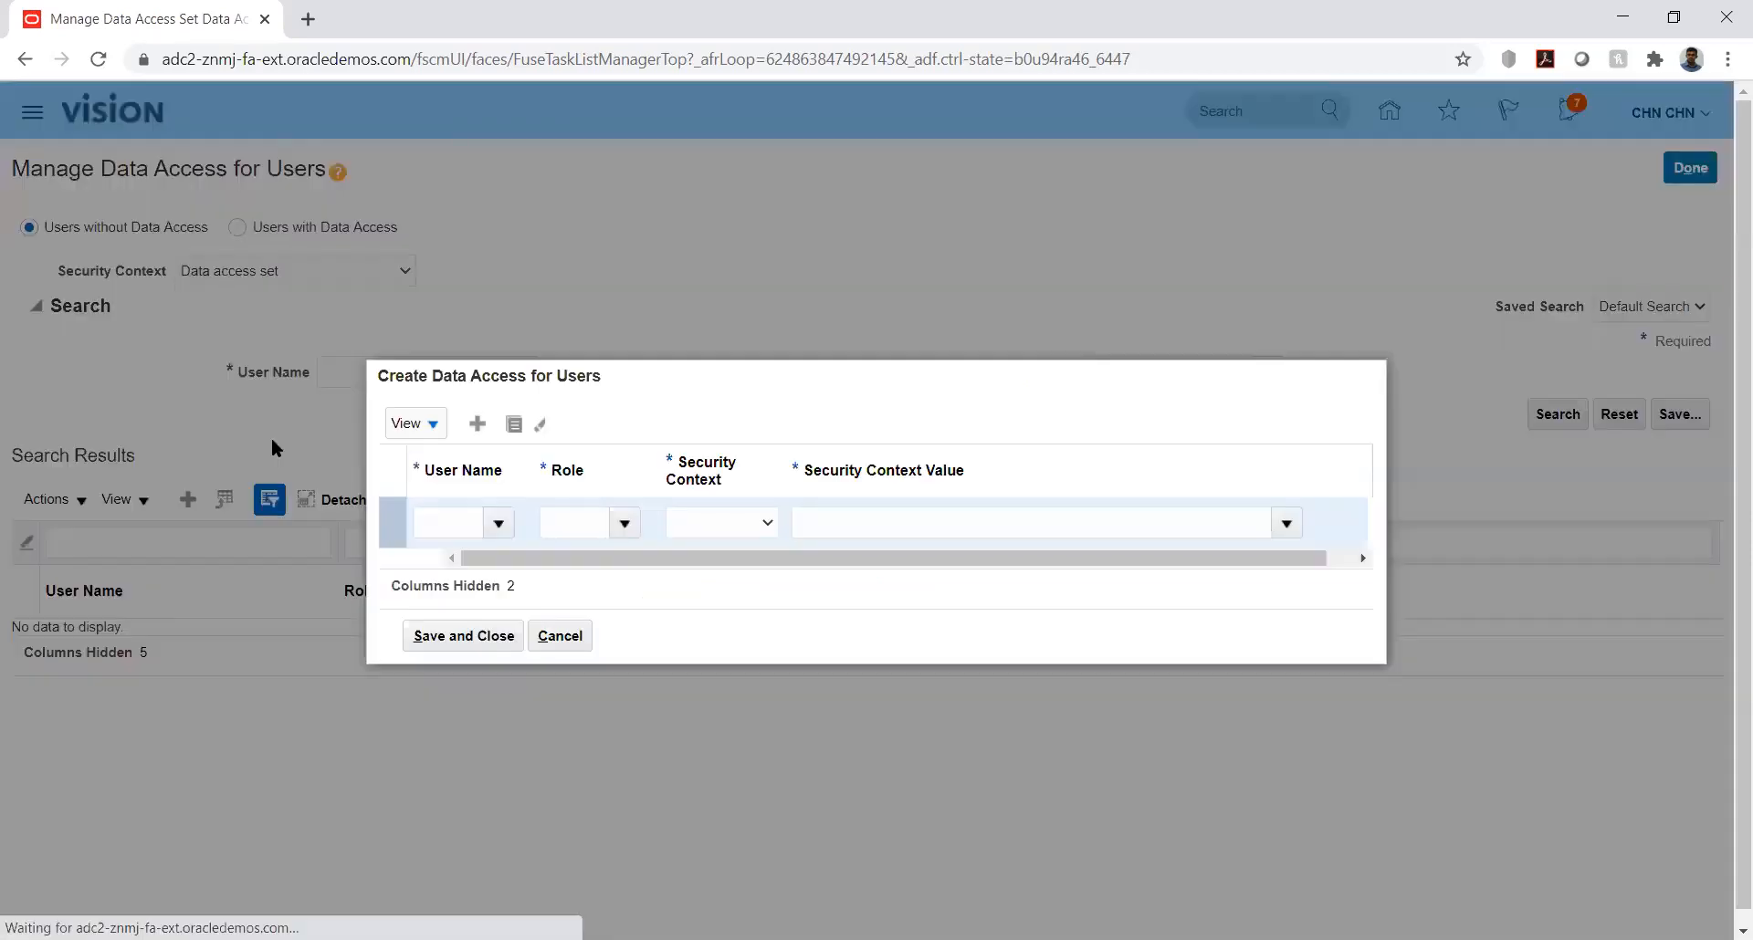
left_click(449, 522)
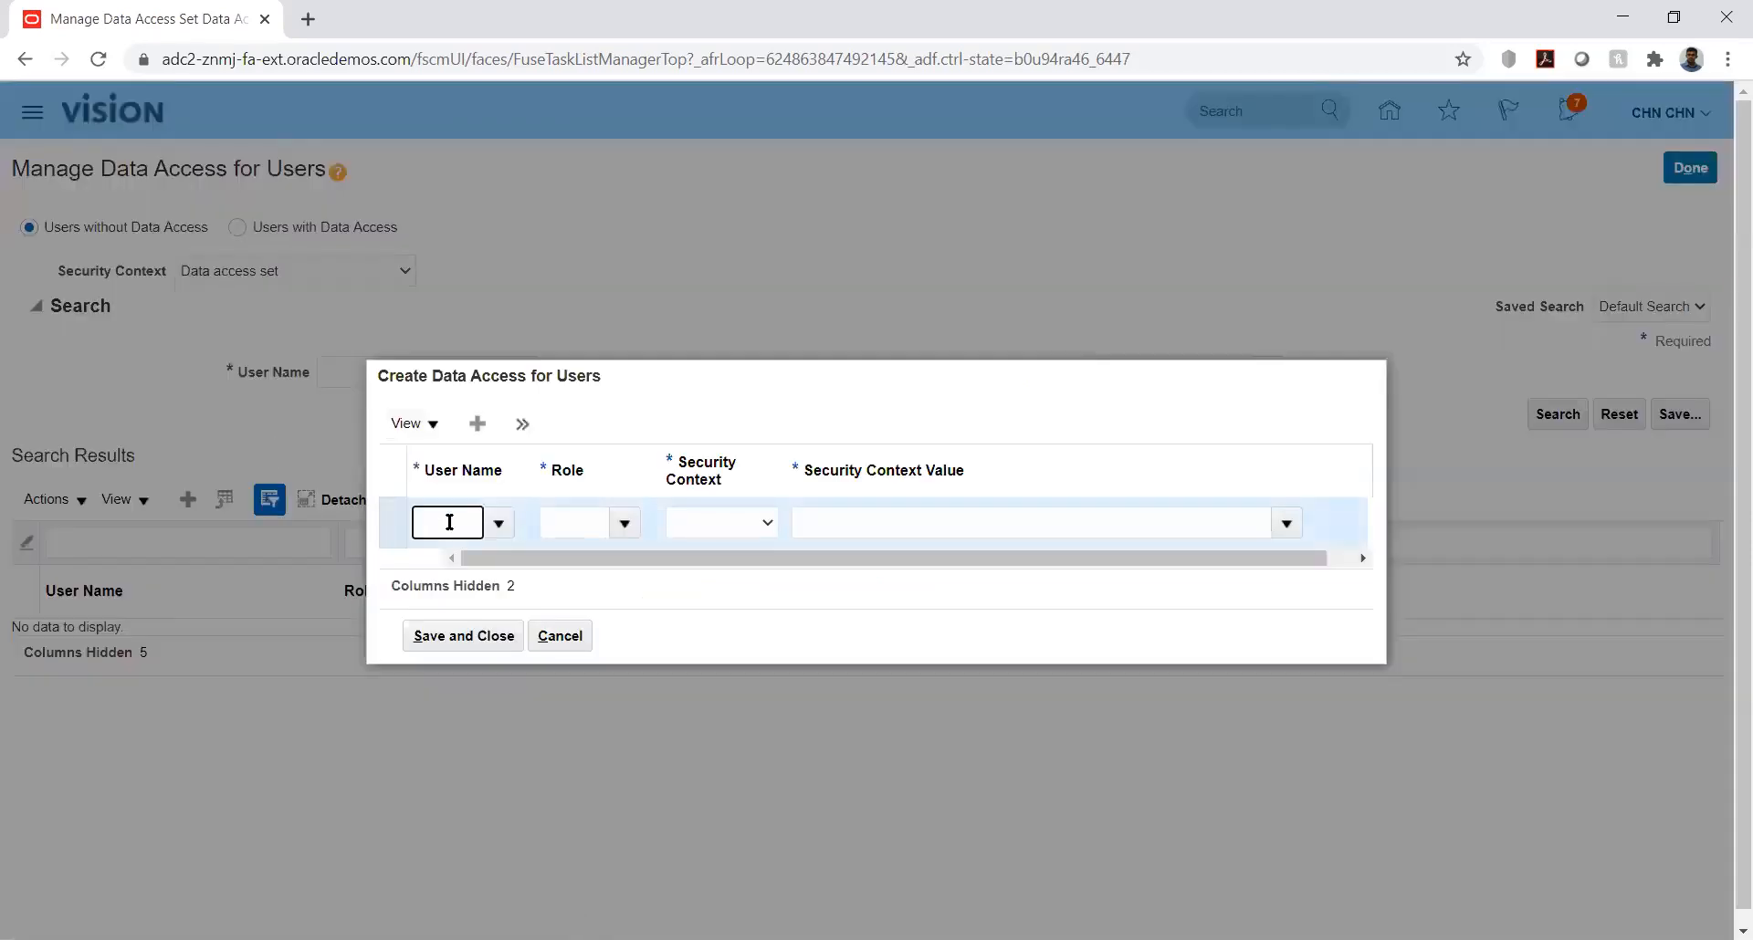
type("CHN")
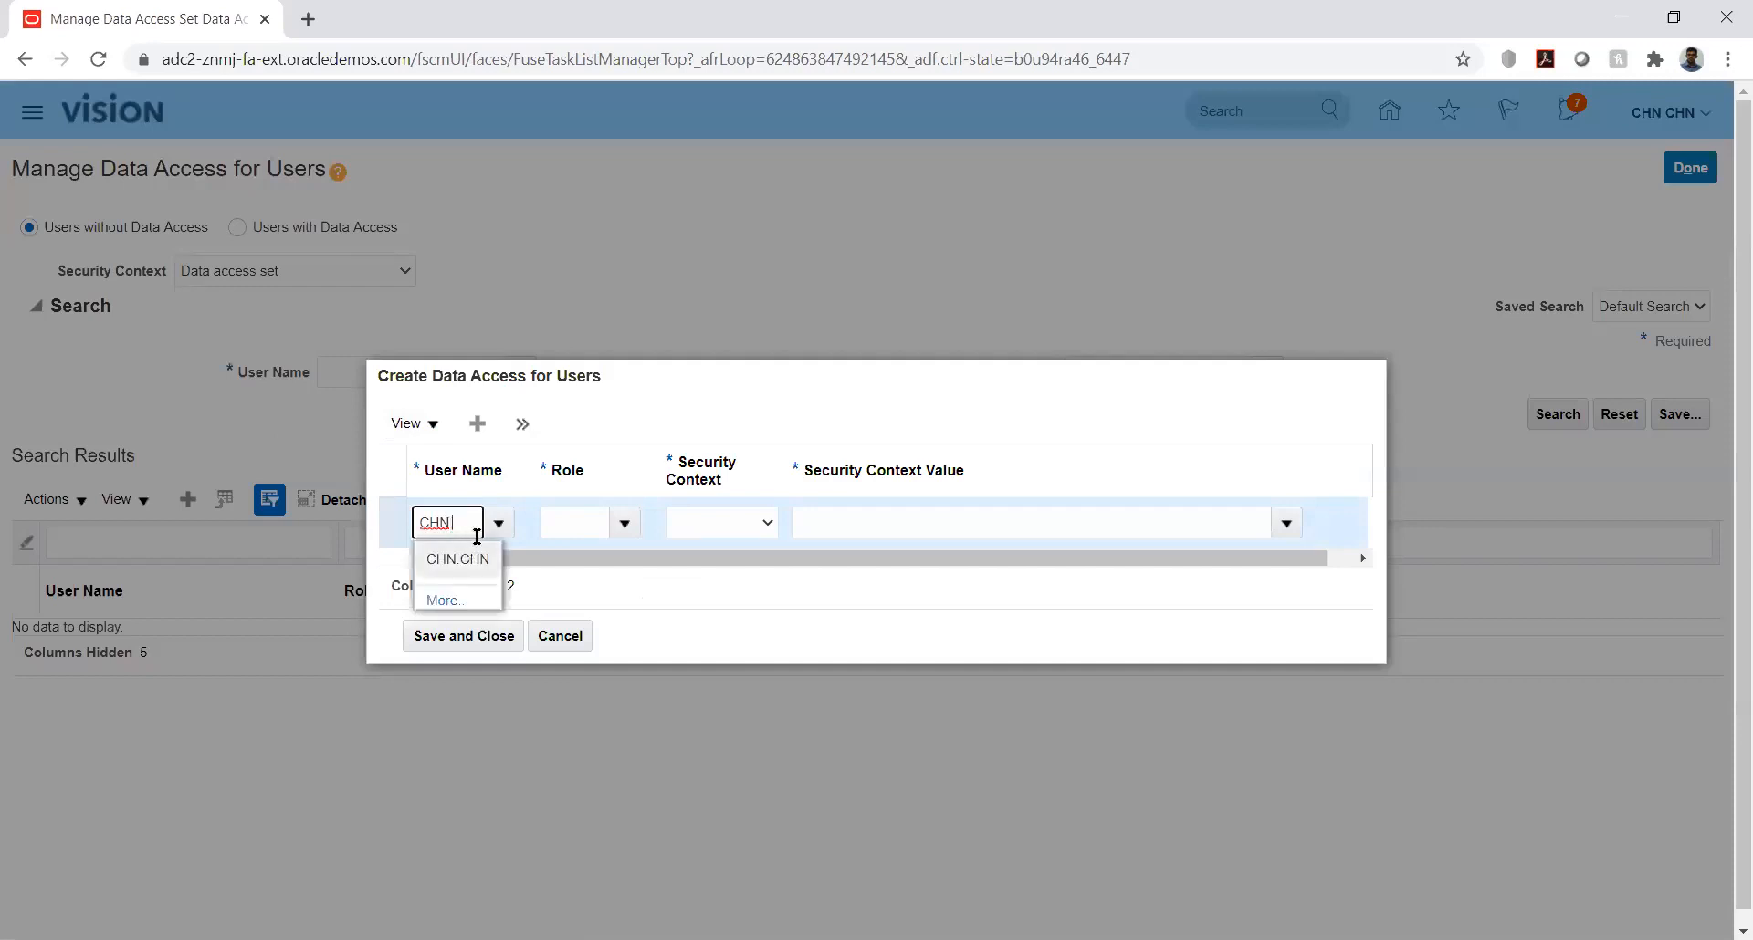
left_click(475, 560)
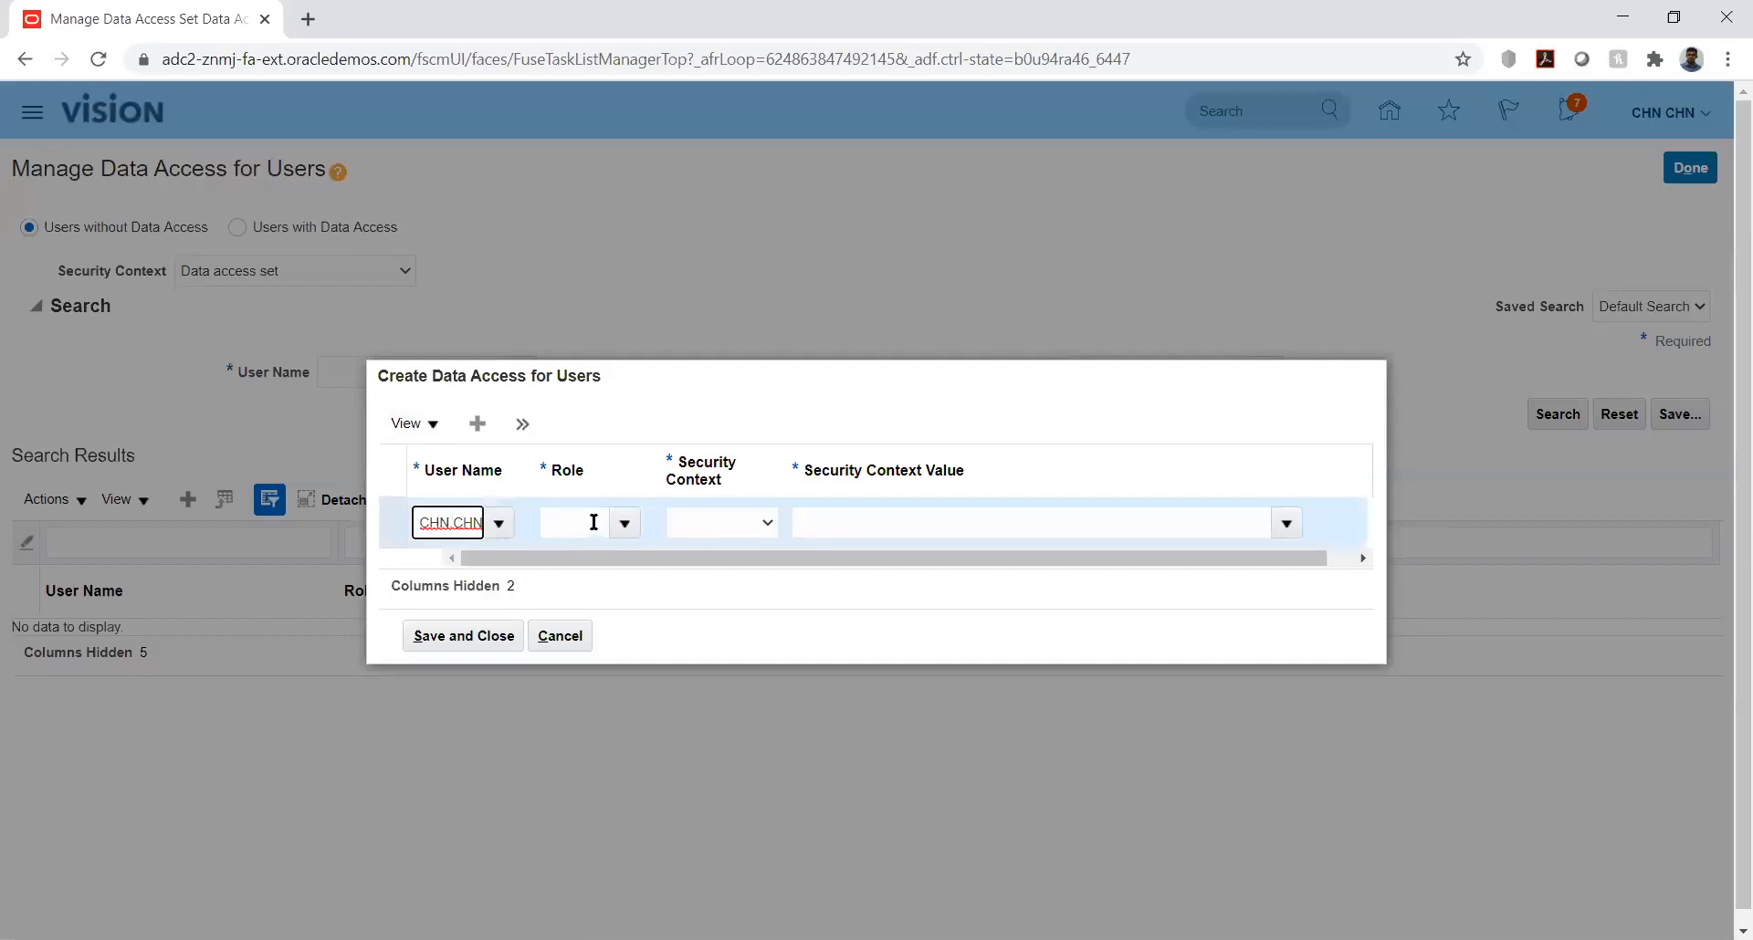
left_click(594, 522)
type("bud")
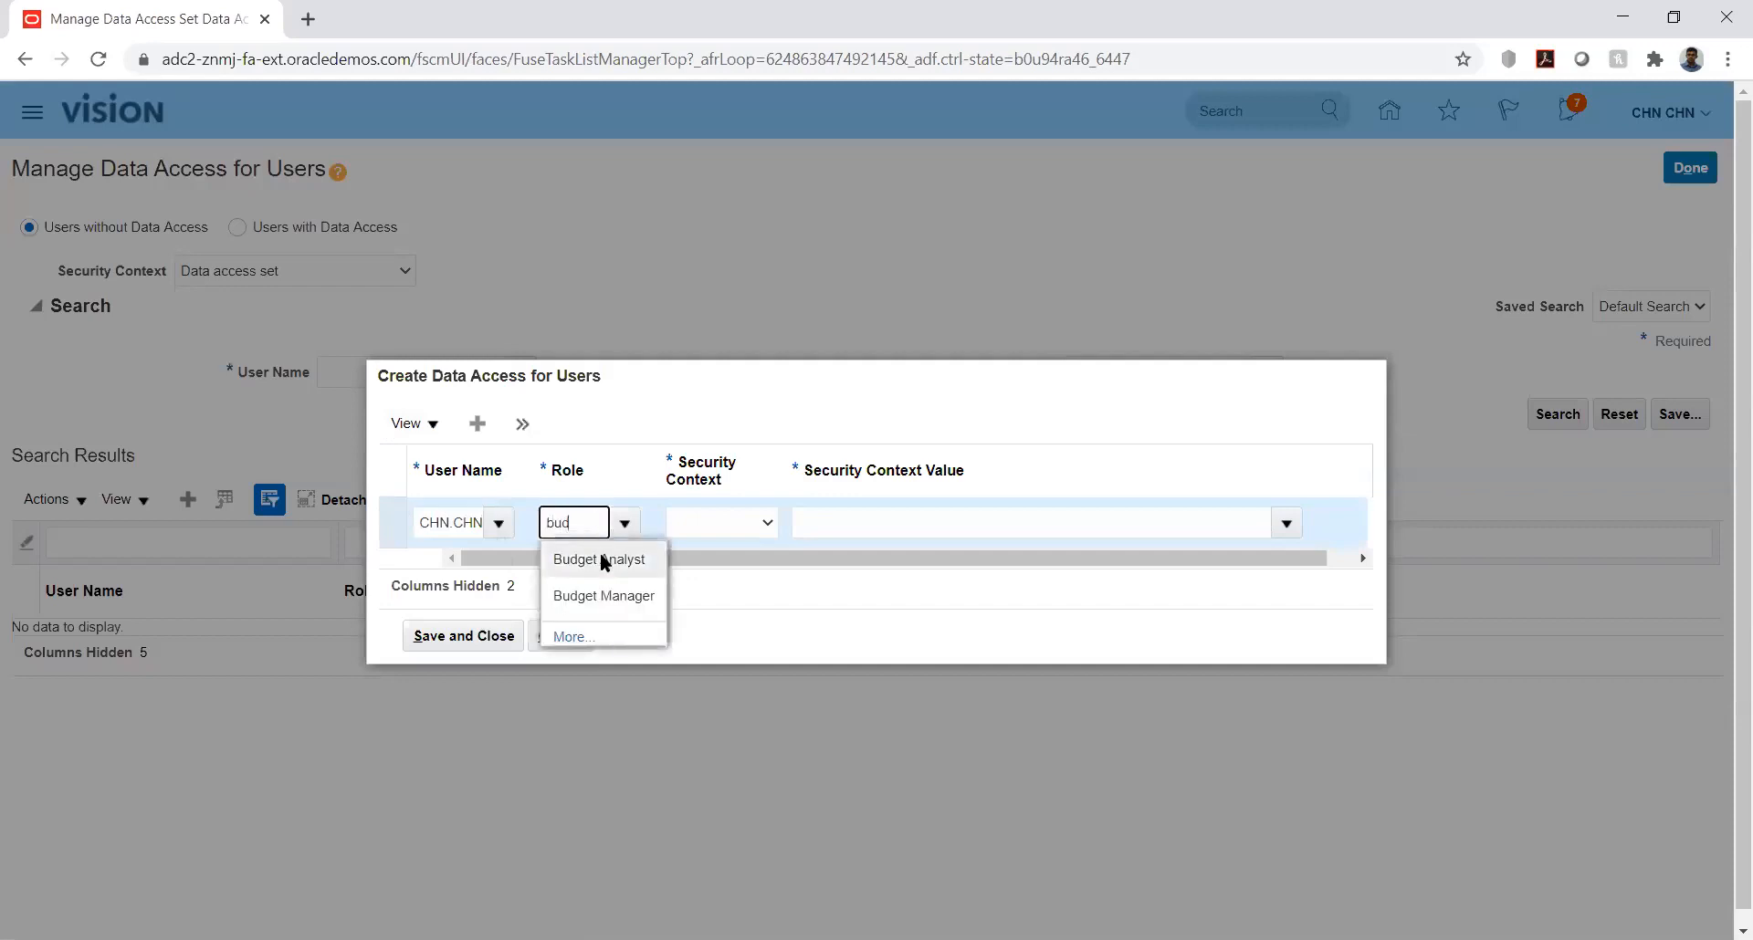
left_click(602, 559)
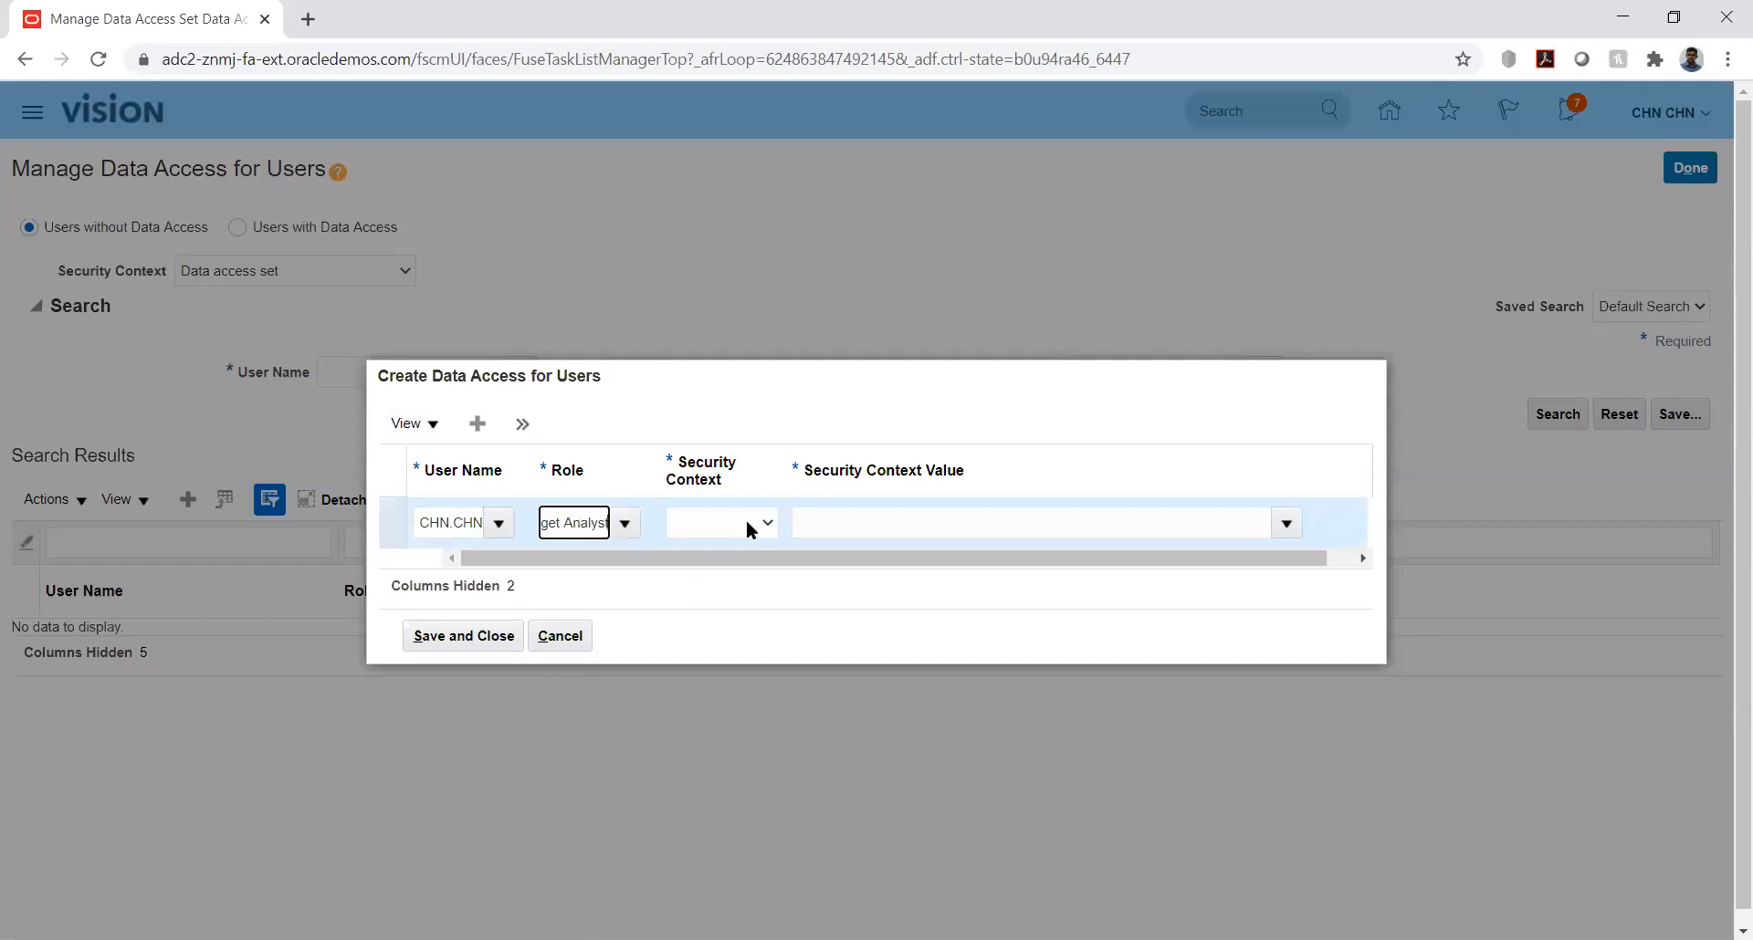
Step: Set the security context of the new data access entry to Control budget
left_click(747, 524)
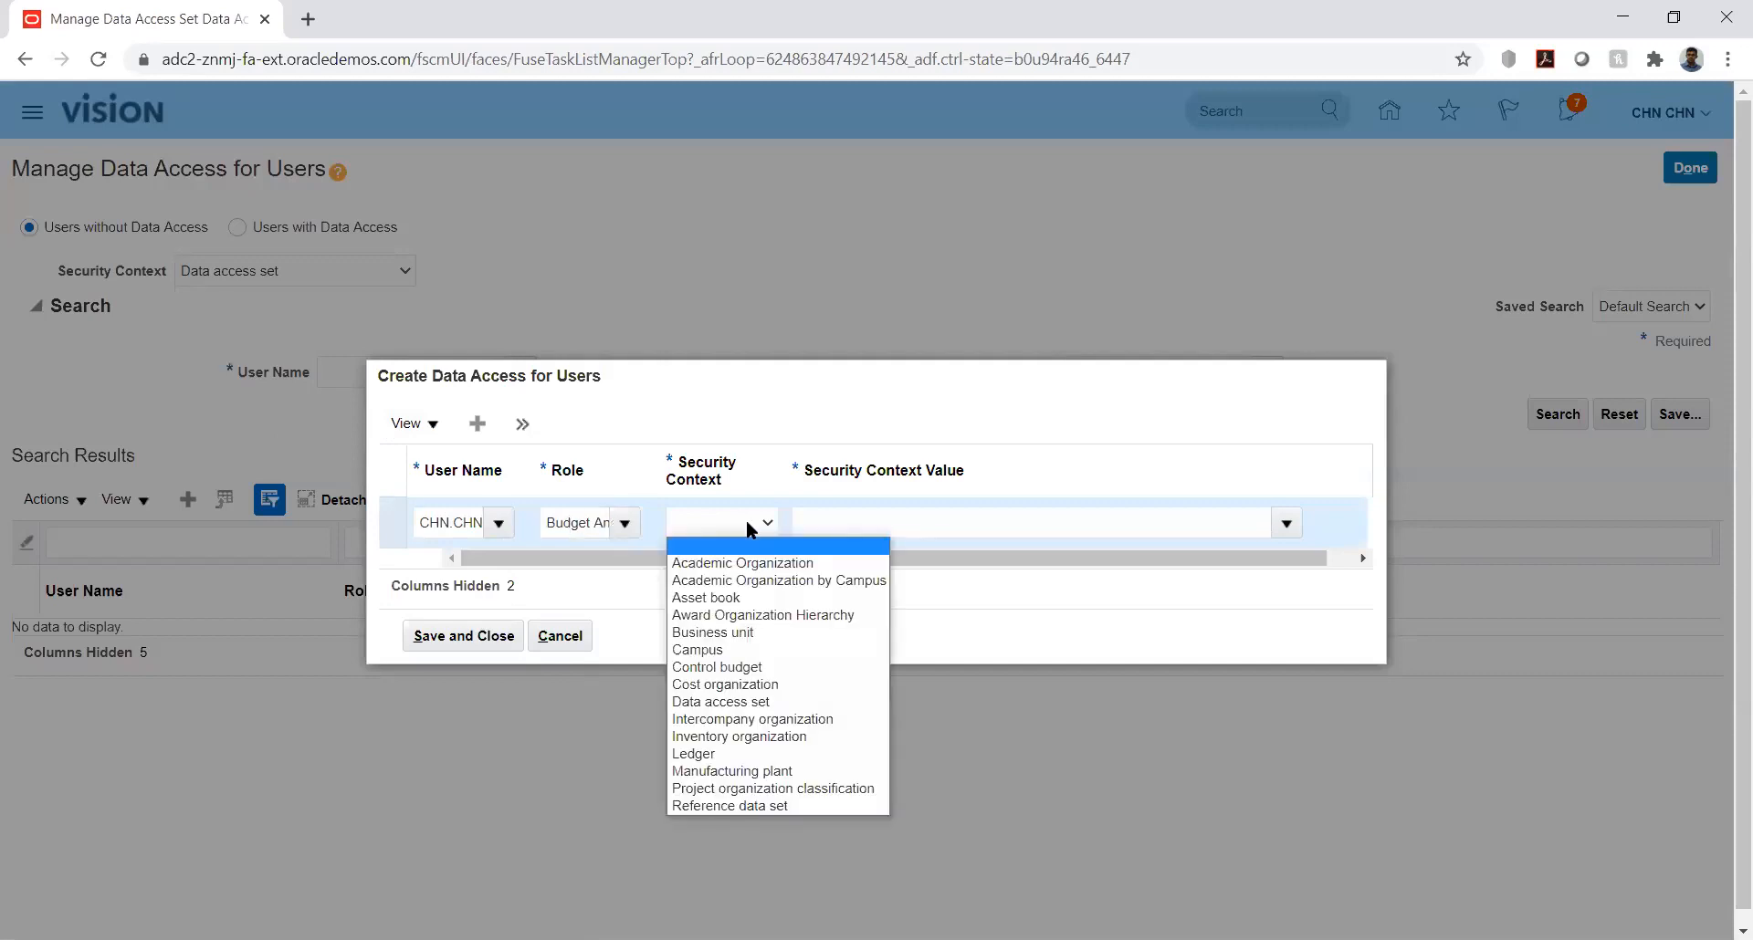
key("Down")
key("Down")
key("Down")
key("Down")
key("Down")
key("Down")
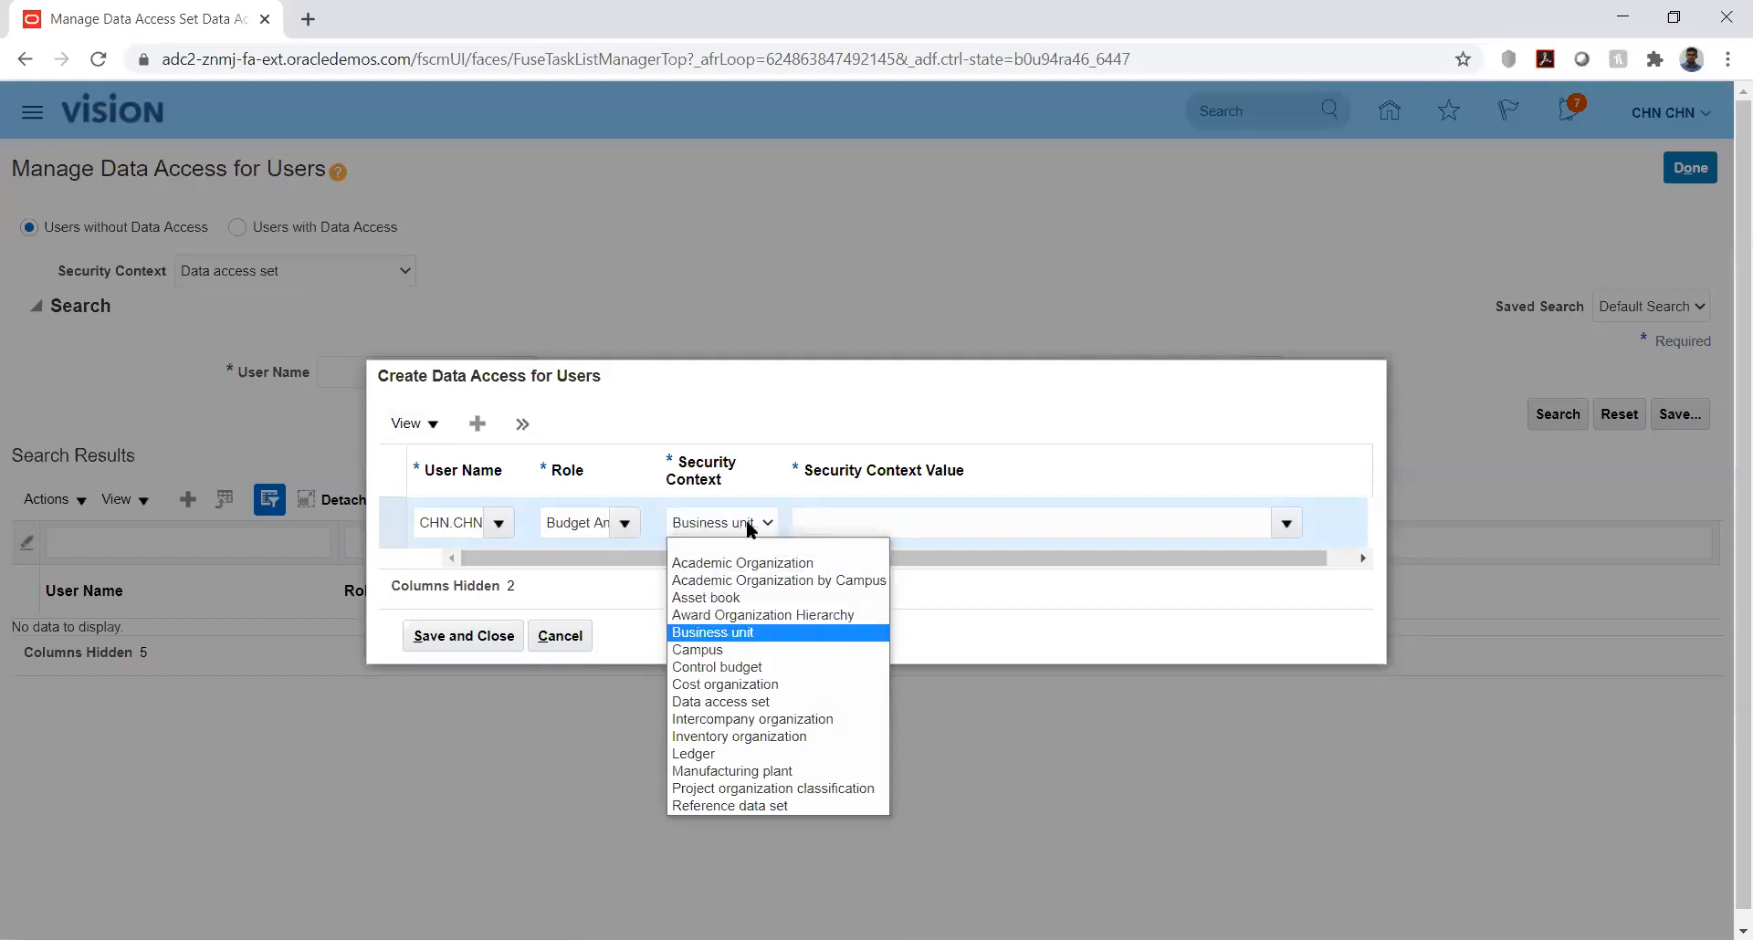
key("Down")
key("Return")
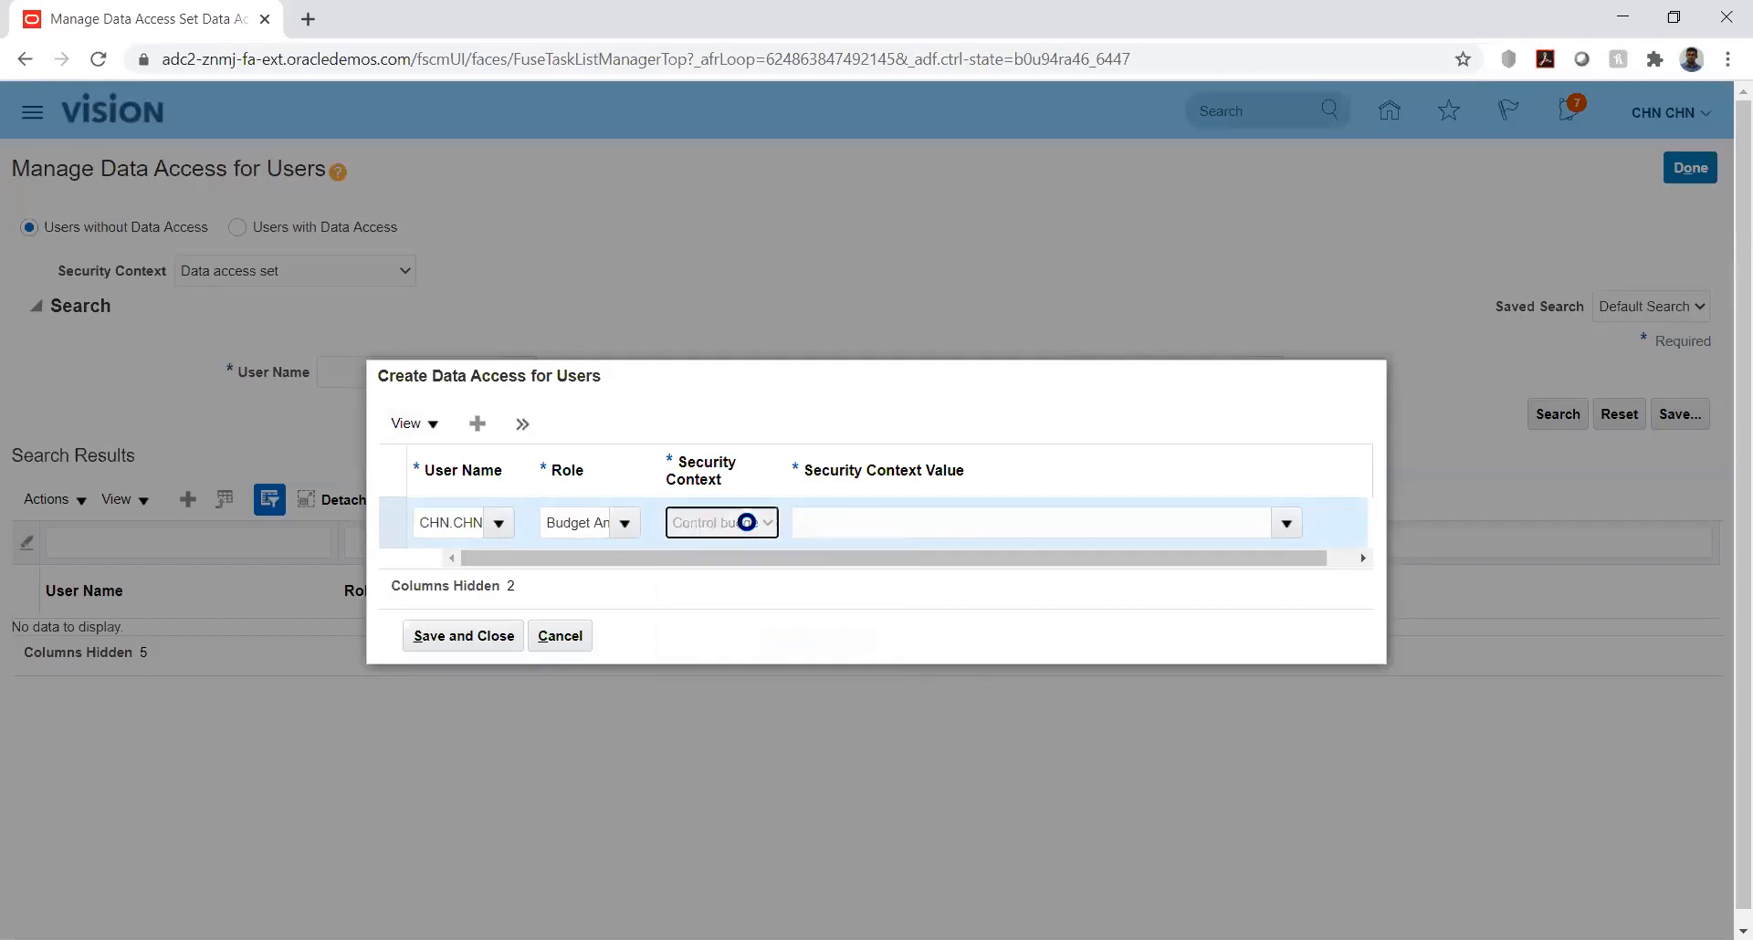
Step: Try to find a security context value starting with kk for the Control budget context
left_click(1245, 514)
type("kk")
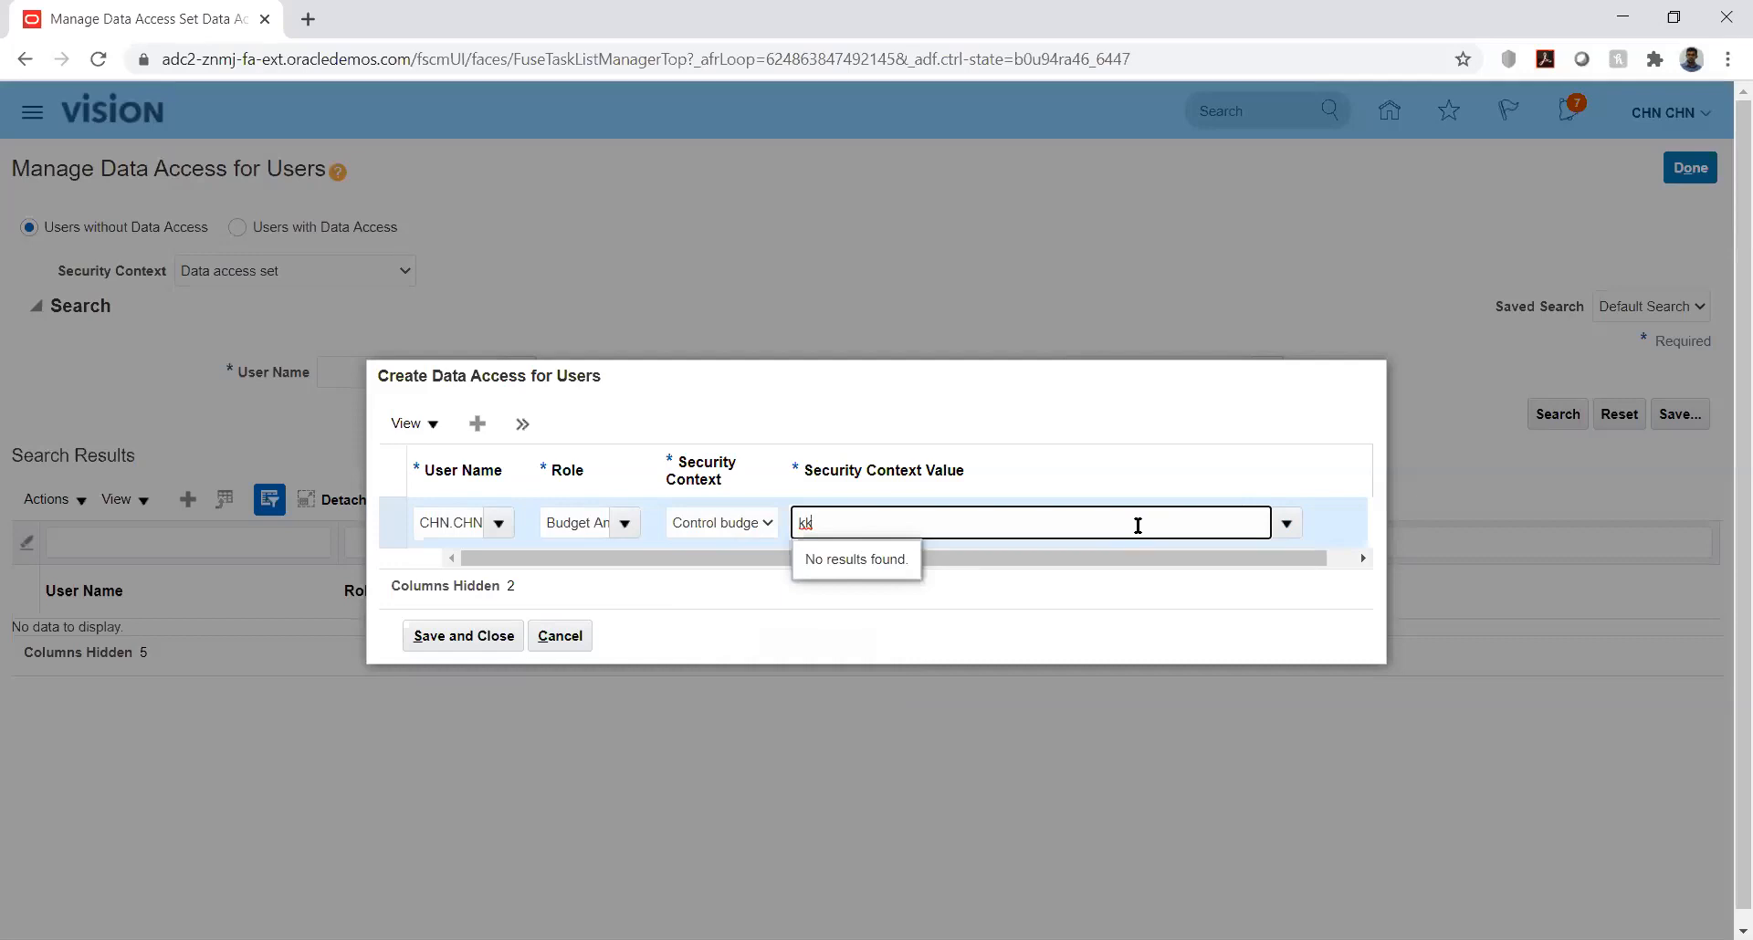
key("BackSpace")
key("BackSpace")
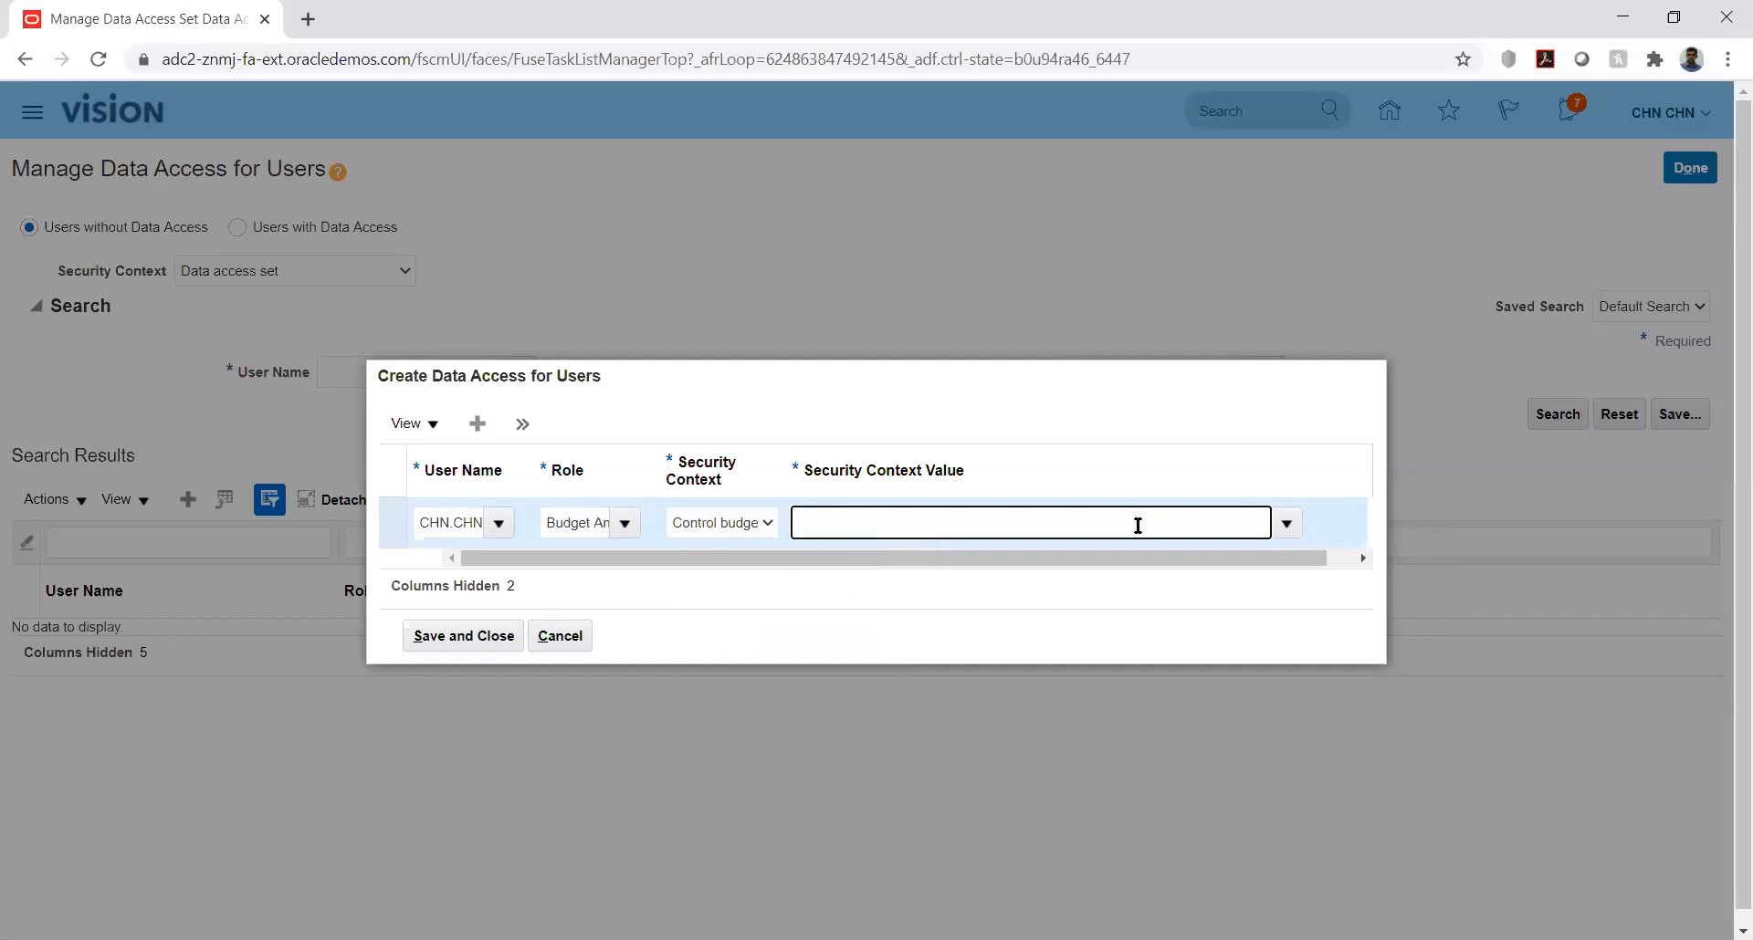
type("kk")
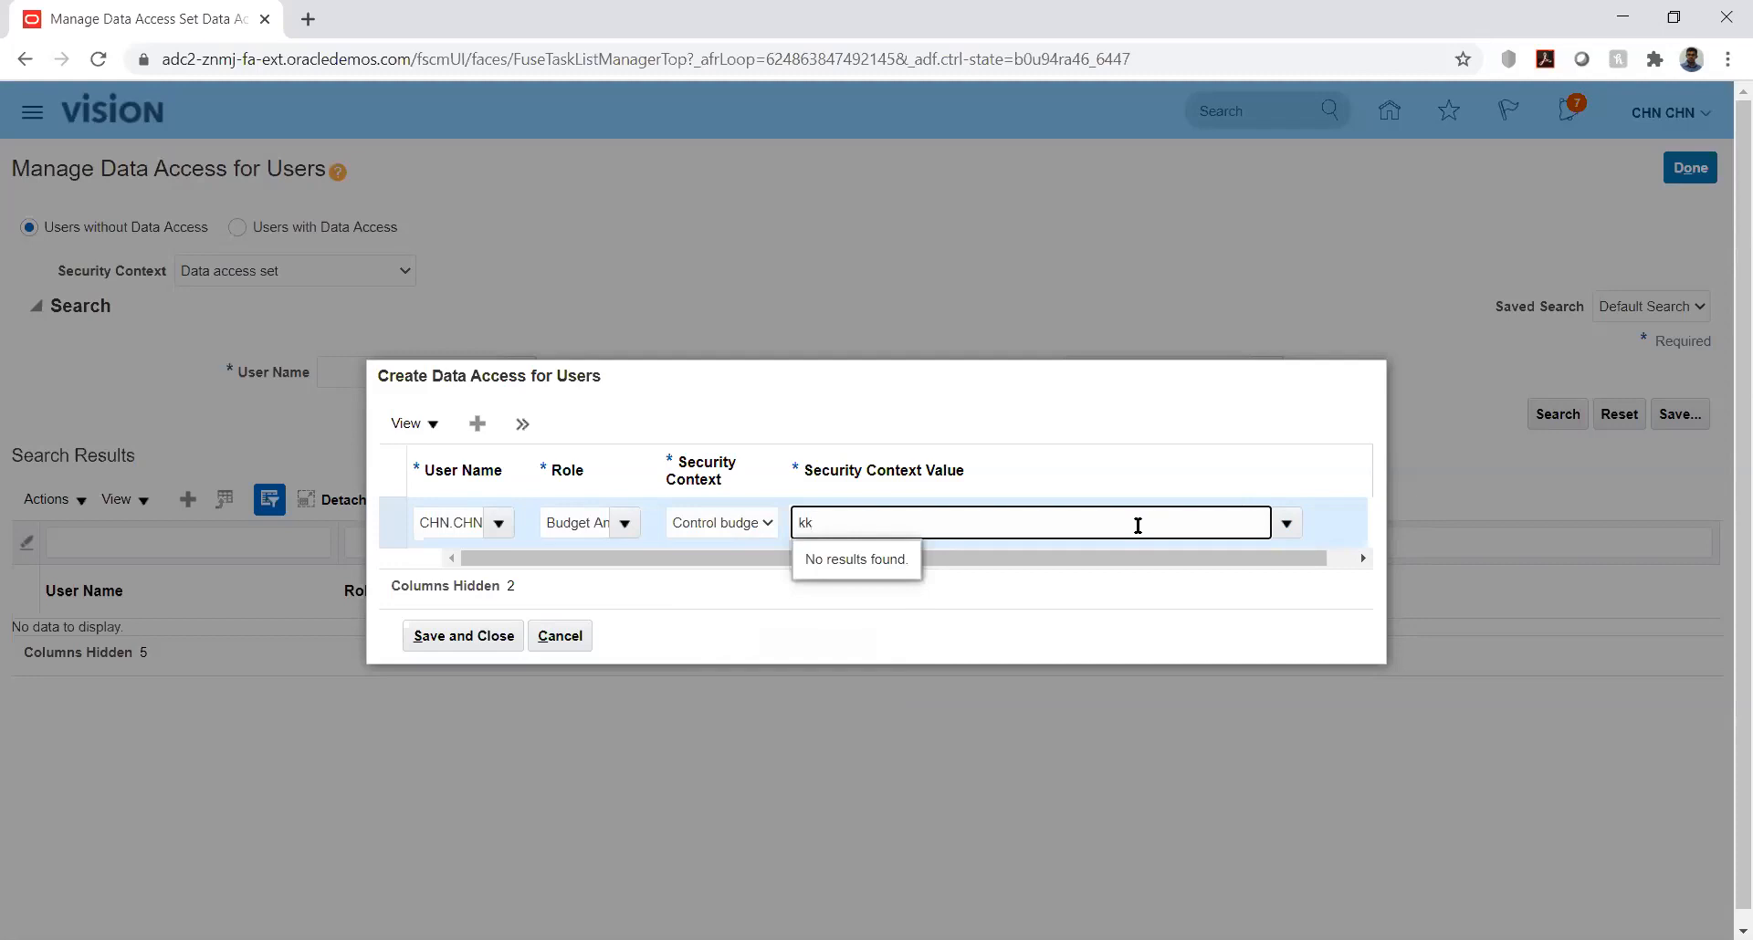
key("BackSpace")
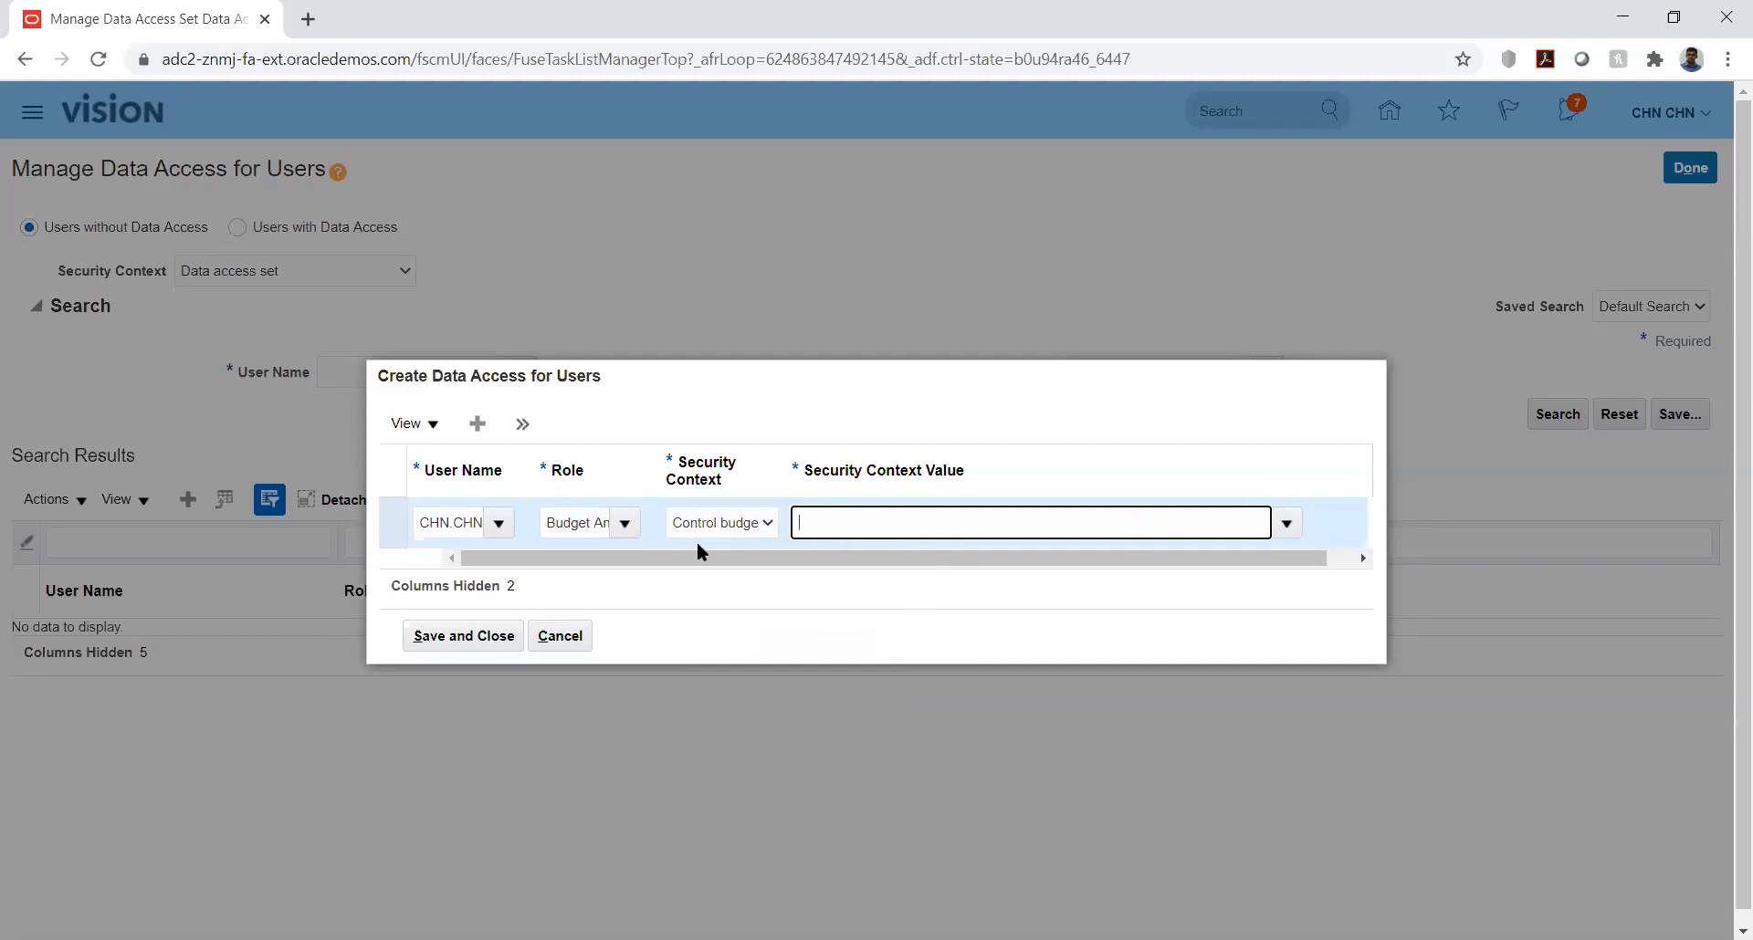
Step: Try changing the role of the new data access entry to Budget Manager
left_click(624, 524)
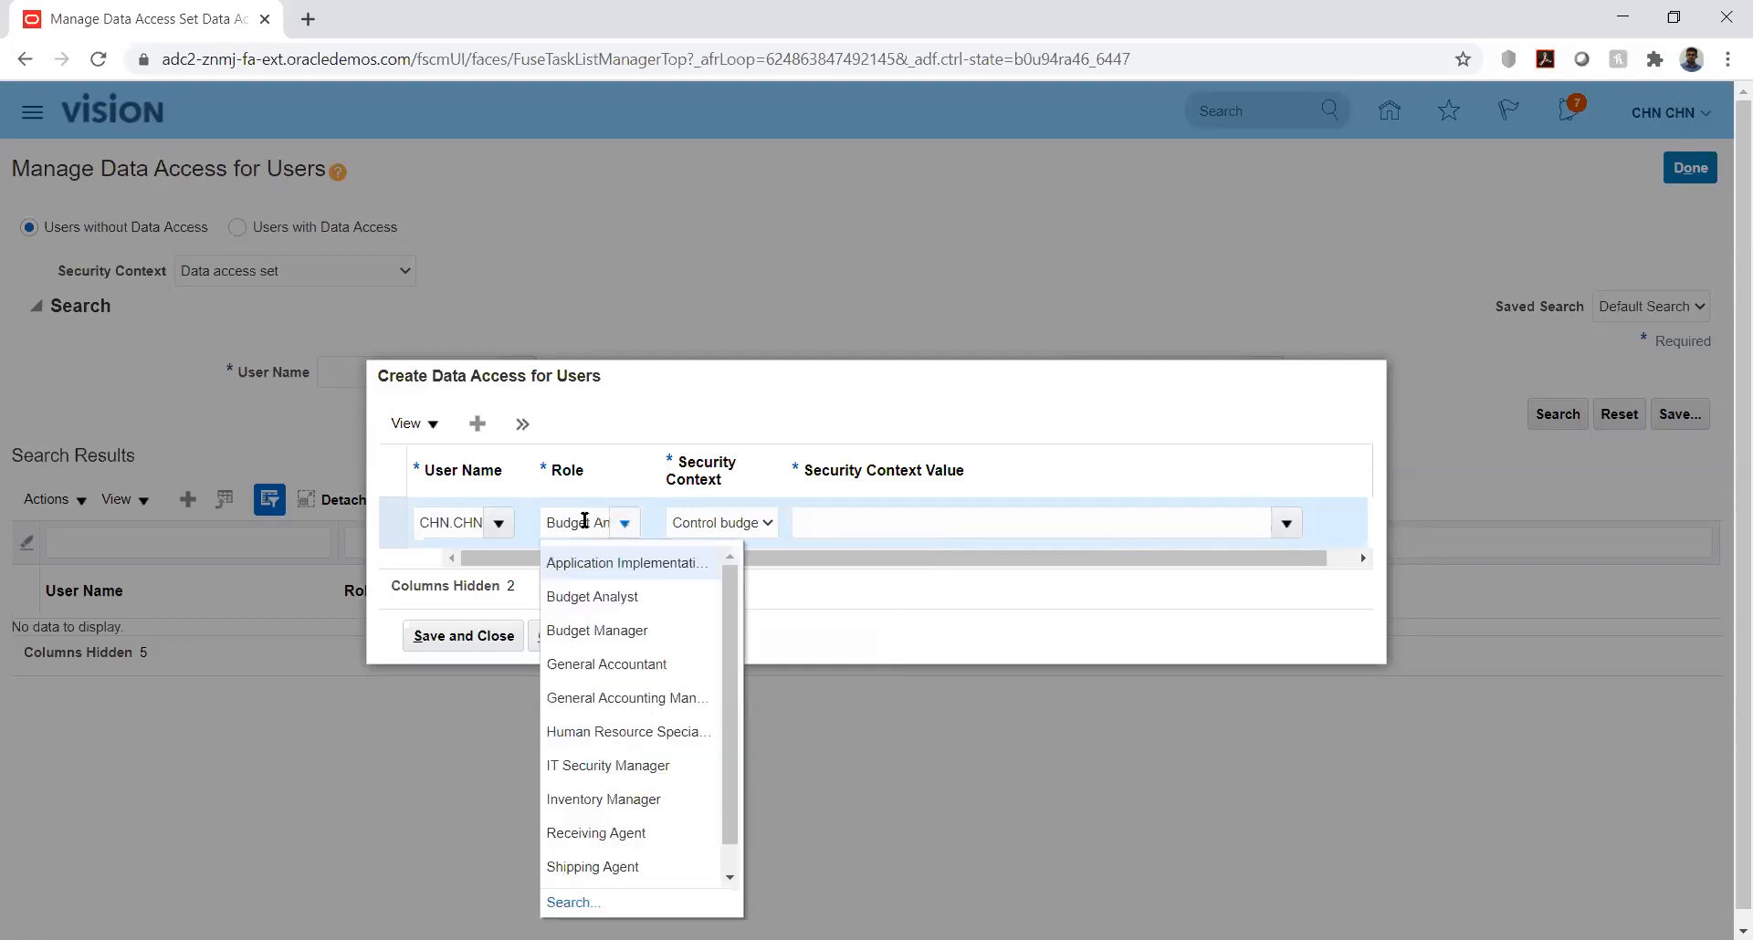
double_click(585, 522)
key("Delete")
key("Delete")
key("Delete")
key("Delete")
key("Delete")
key("Delete")
key("Delete")
key("Delete")
key("Delete")
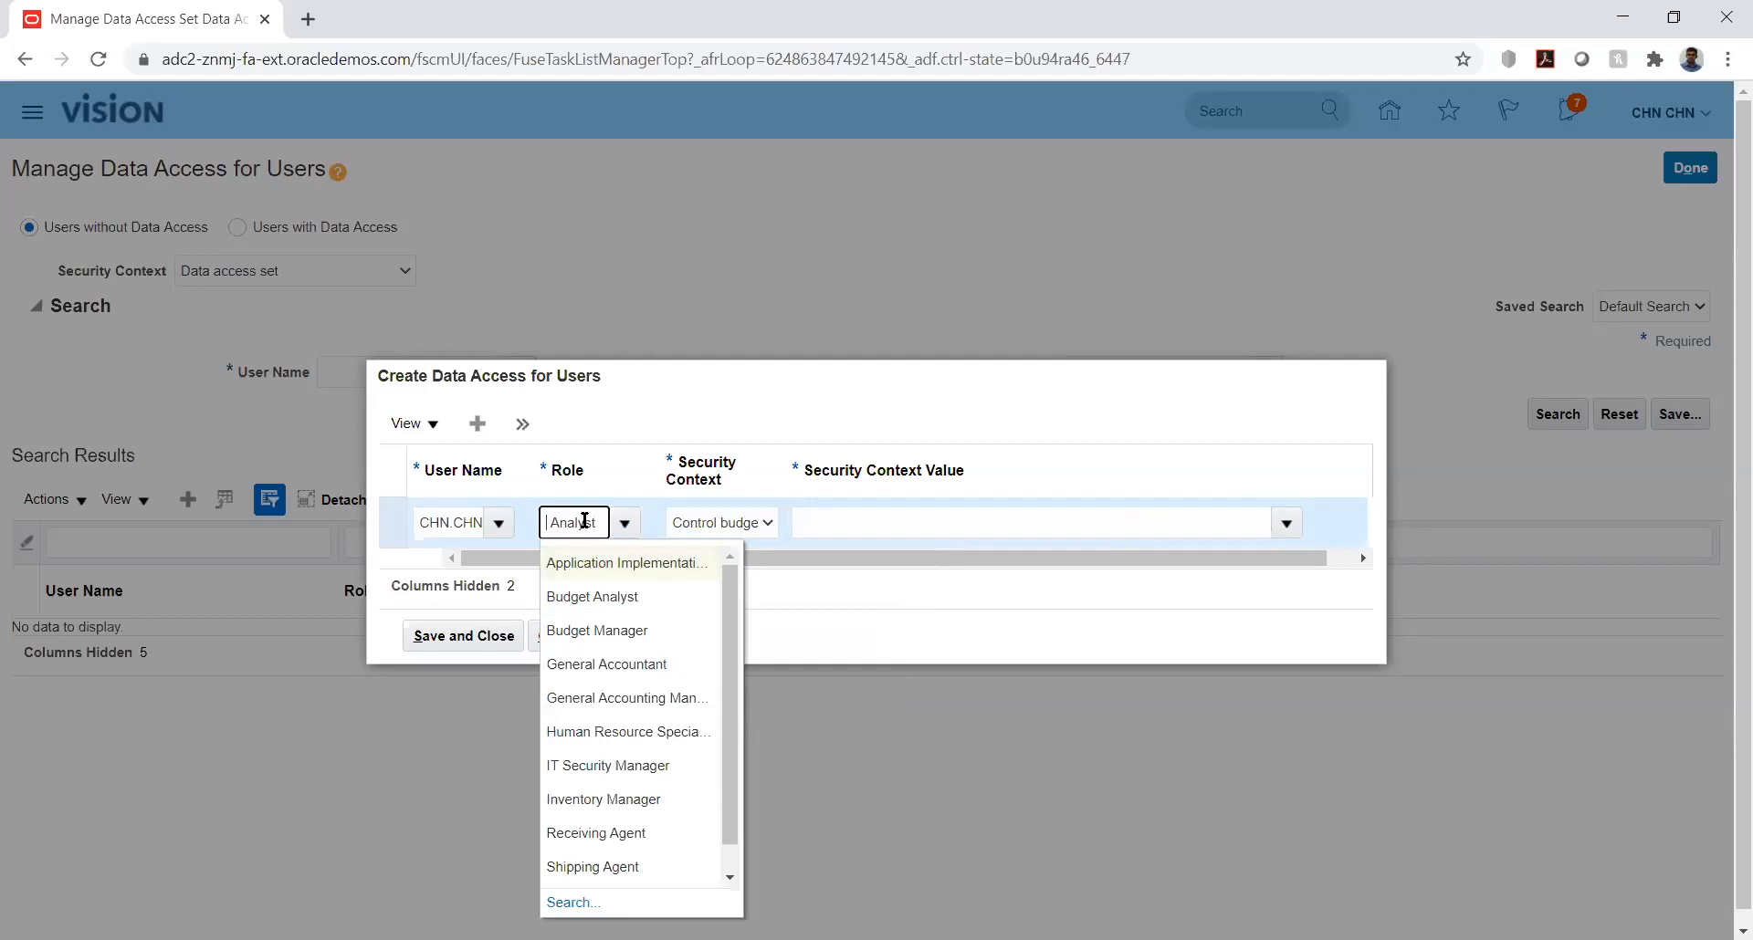
type("Budge")
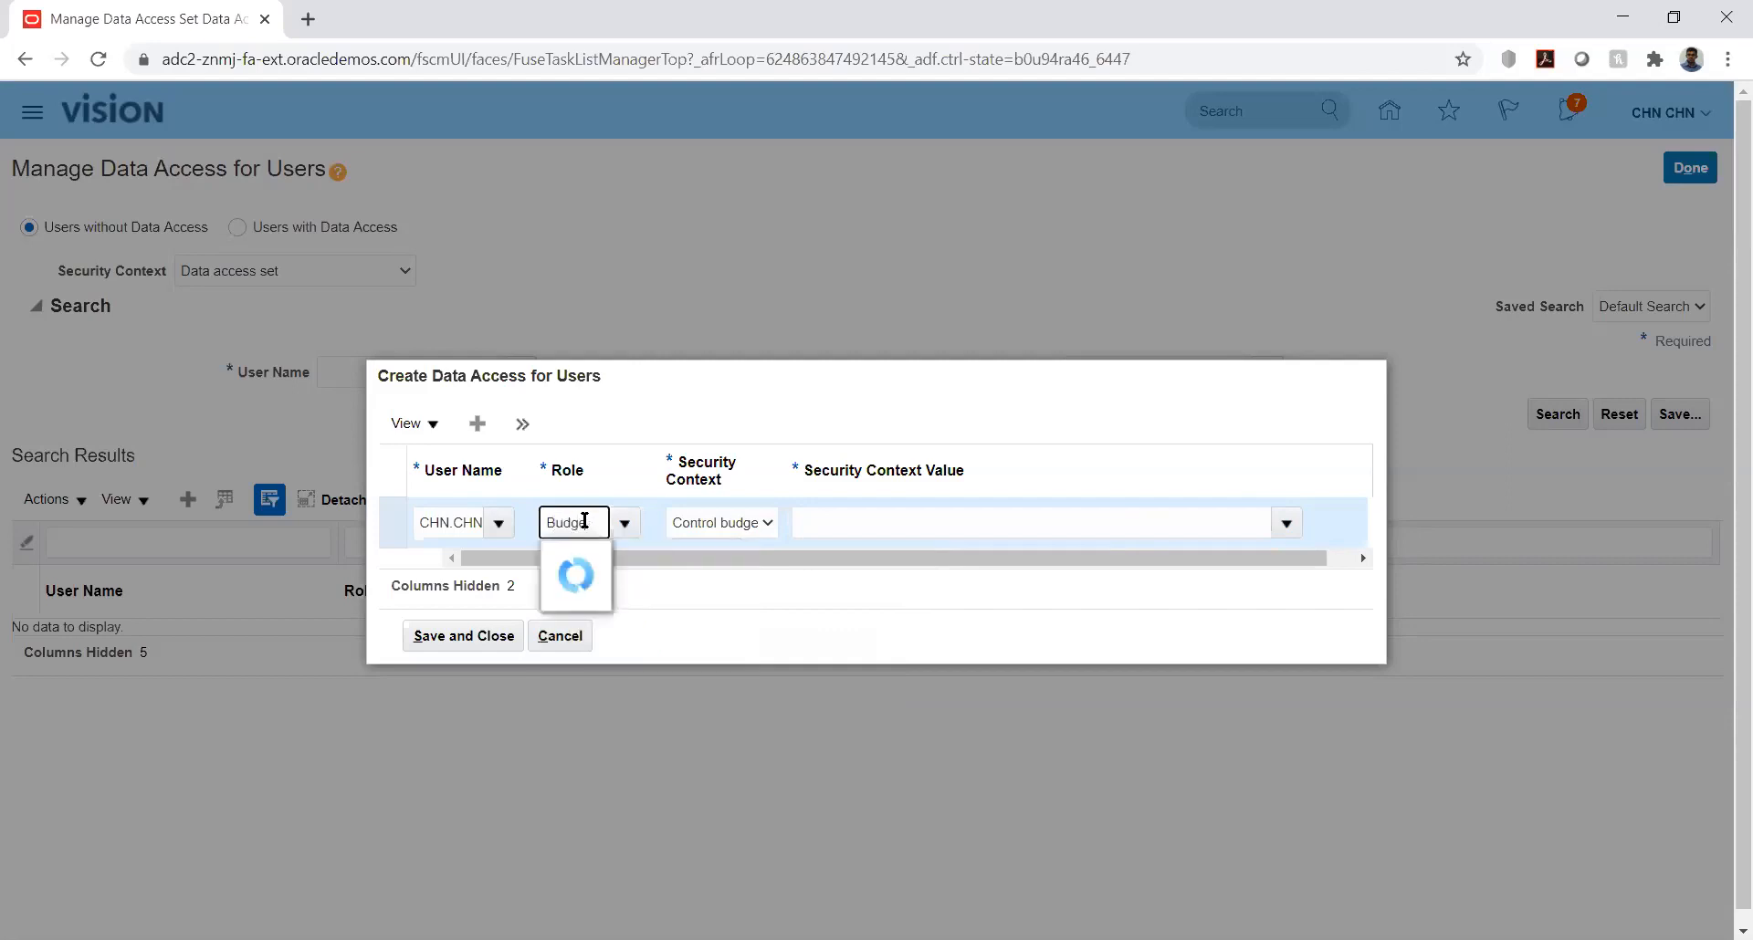
left_click(599, 593)
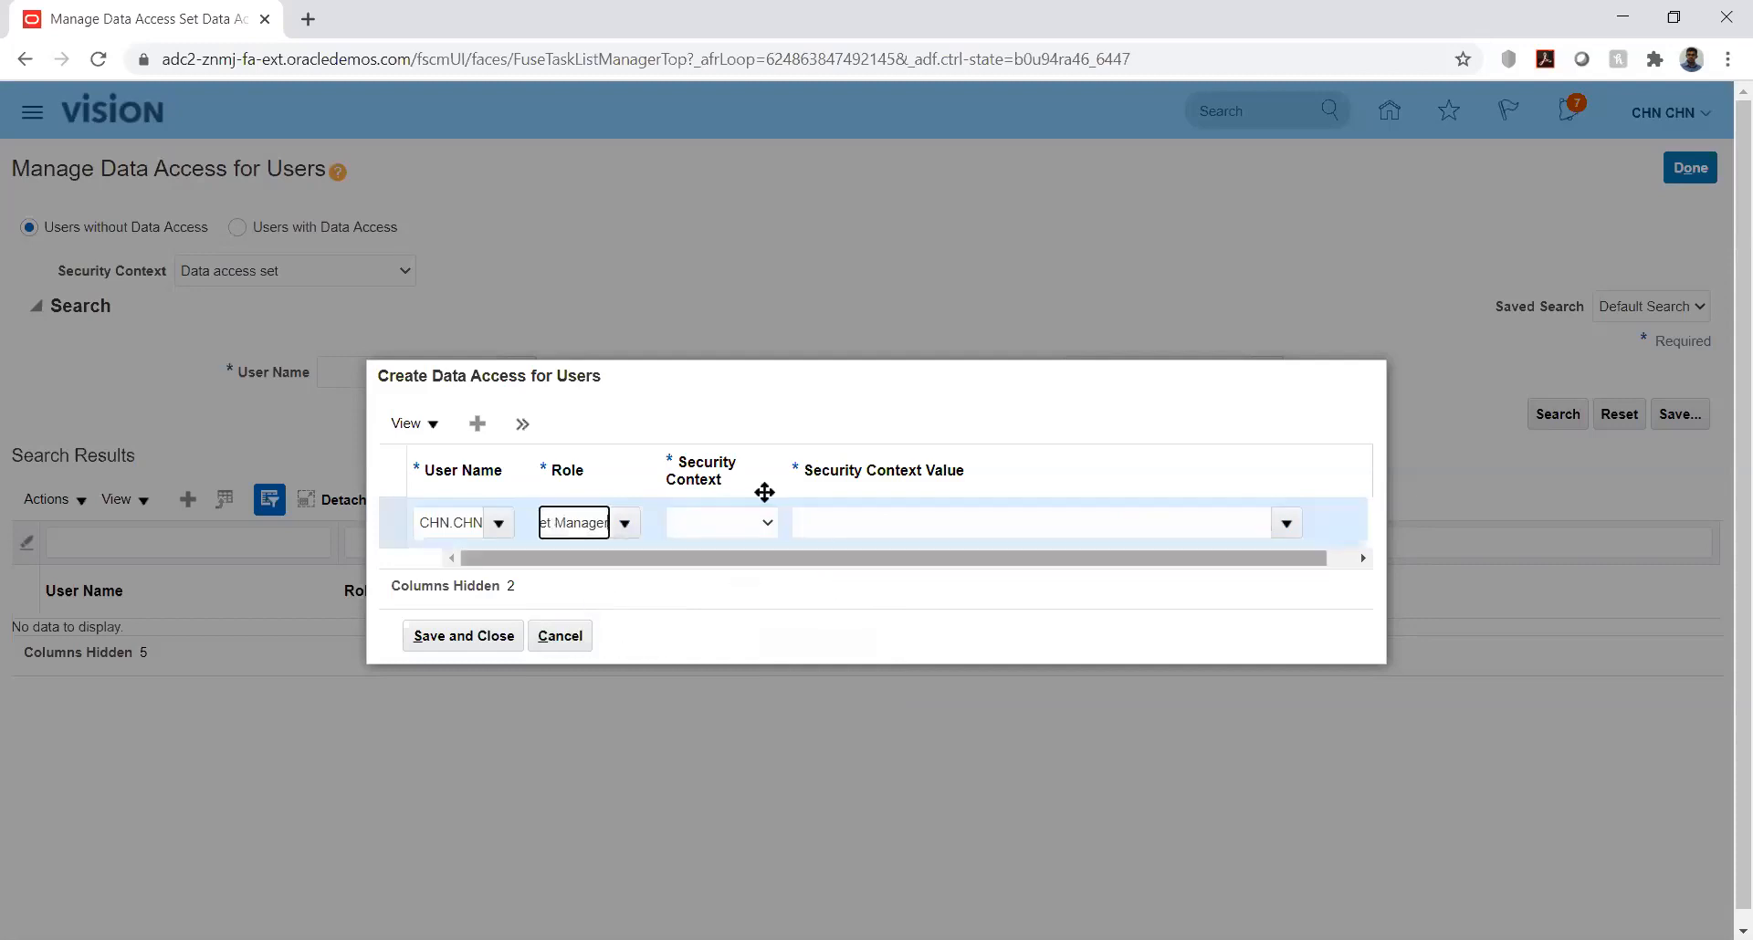
Step: Try to find a security context value starting with kk under Control budget for the Budget Manager role, and discard the entry
left_click(761, 522)
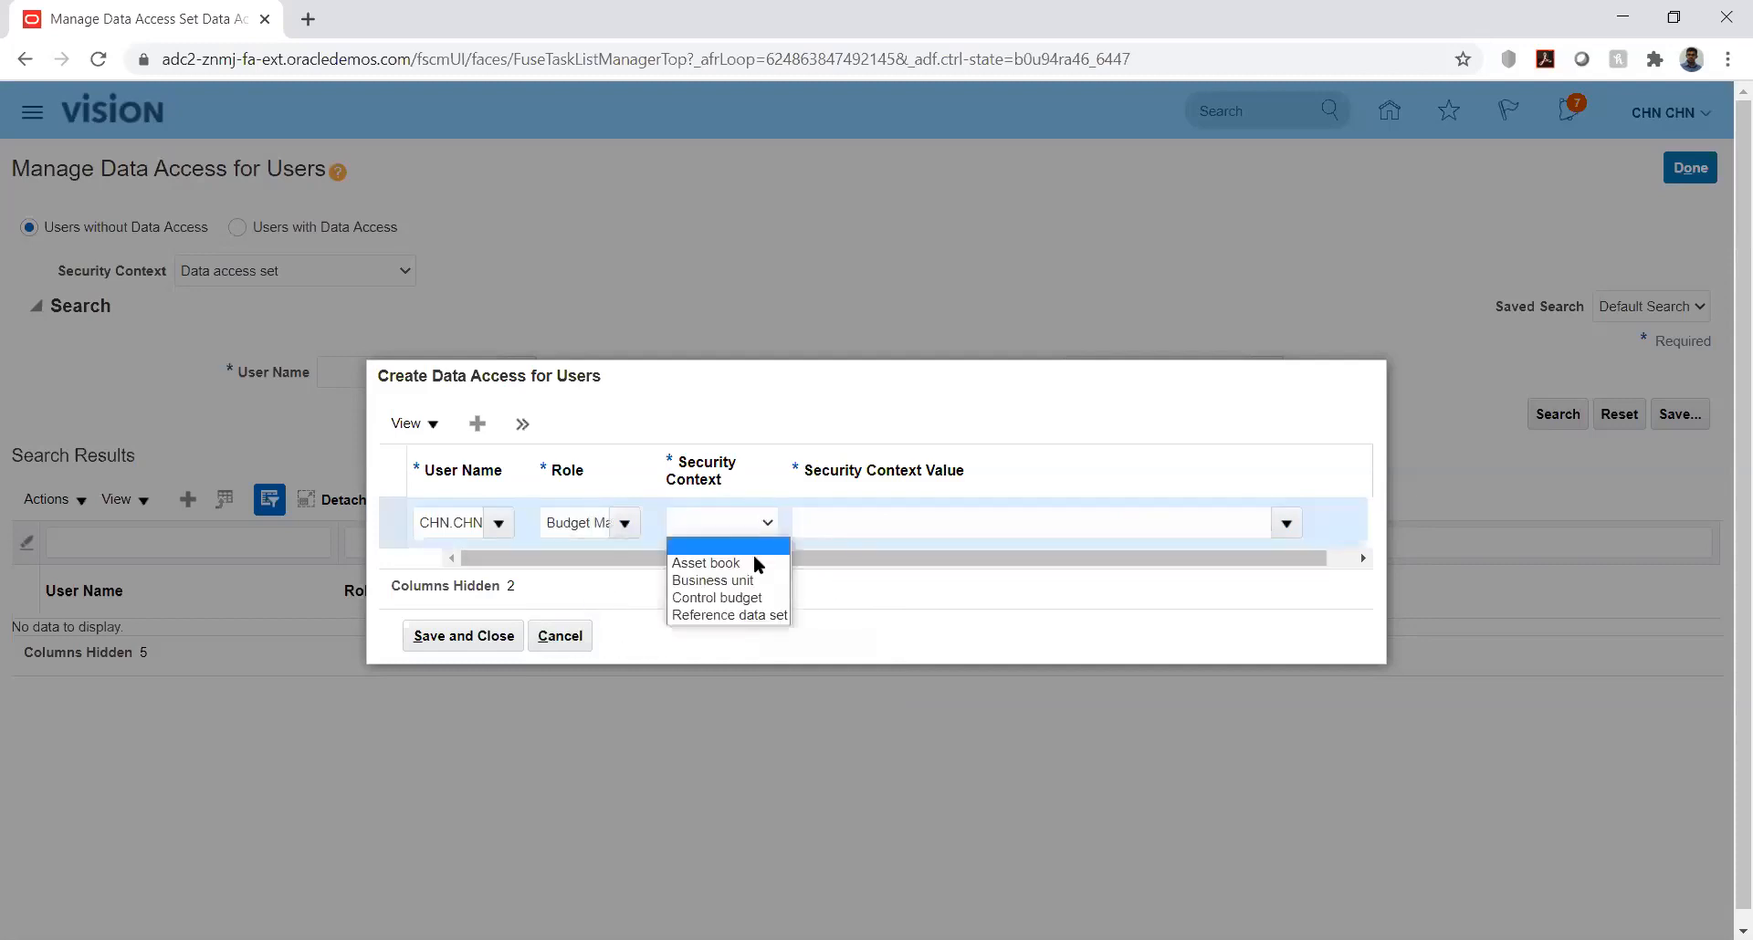
left_click(754, 598)
left_click(1130, 539)
type("kk")
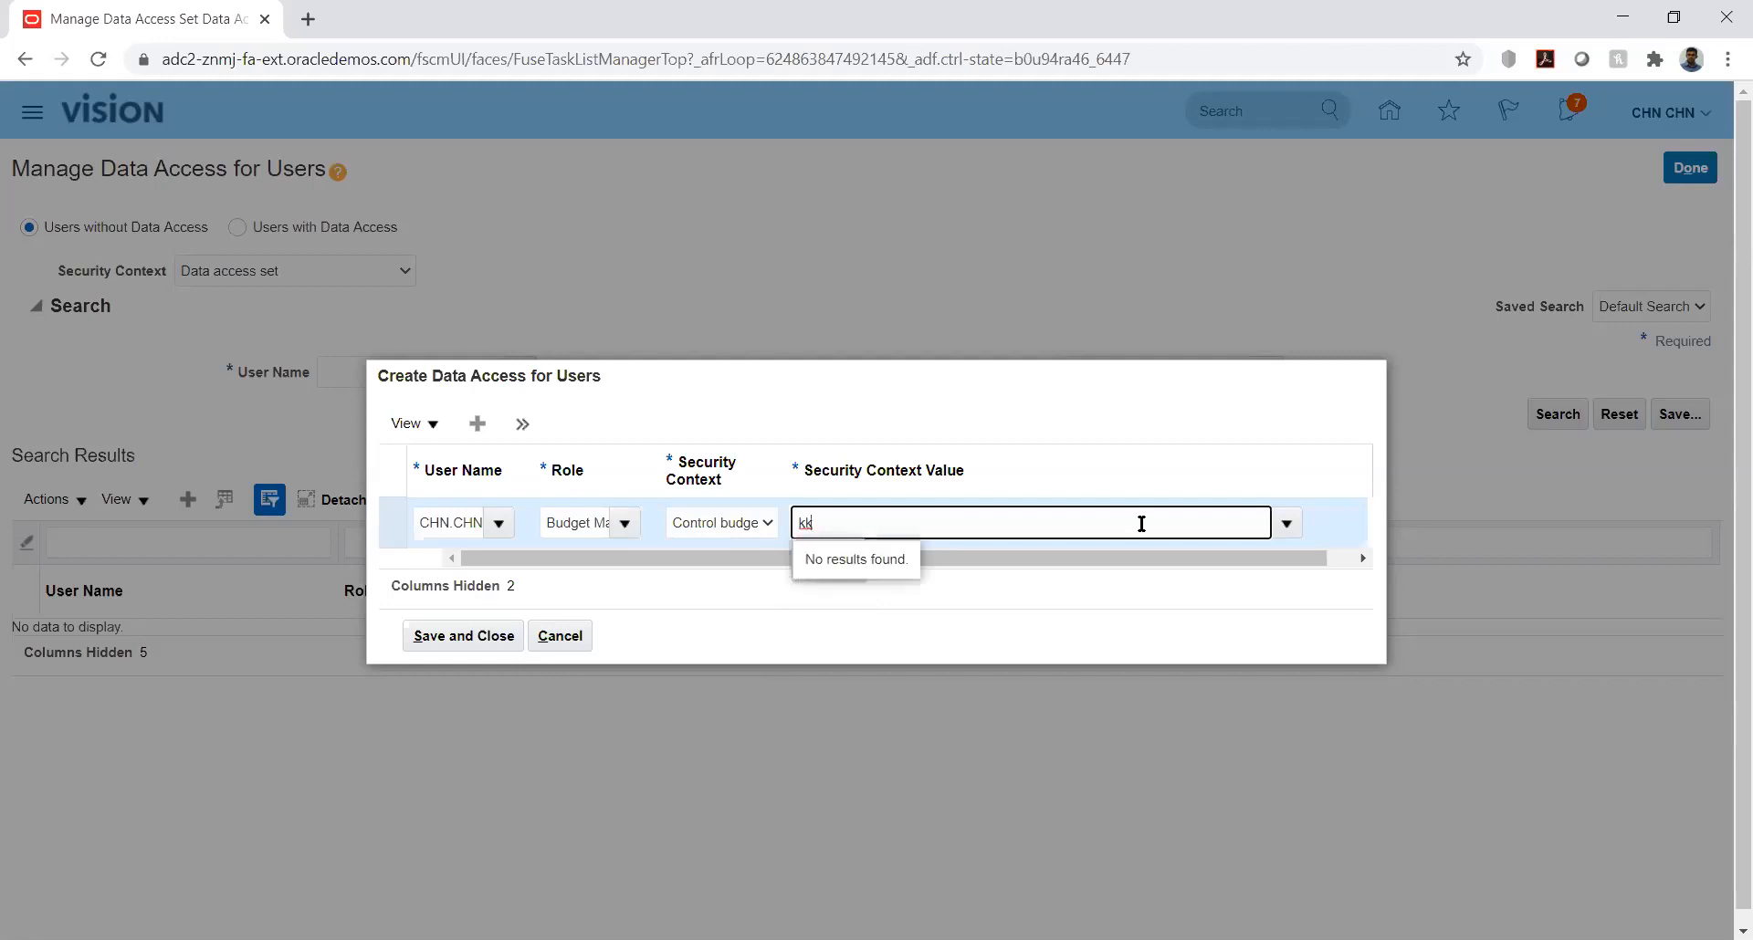
key("BackSpace")
key("BackSpace")
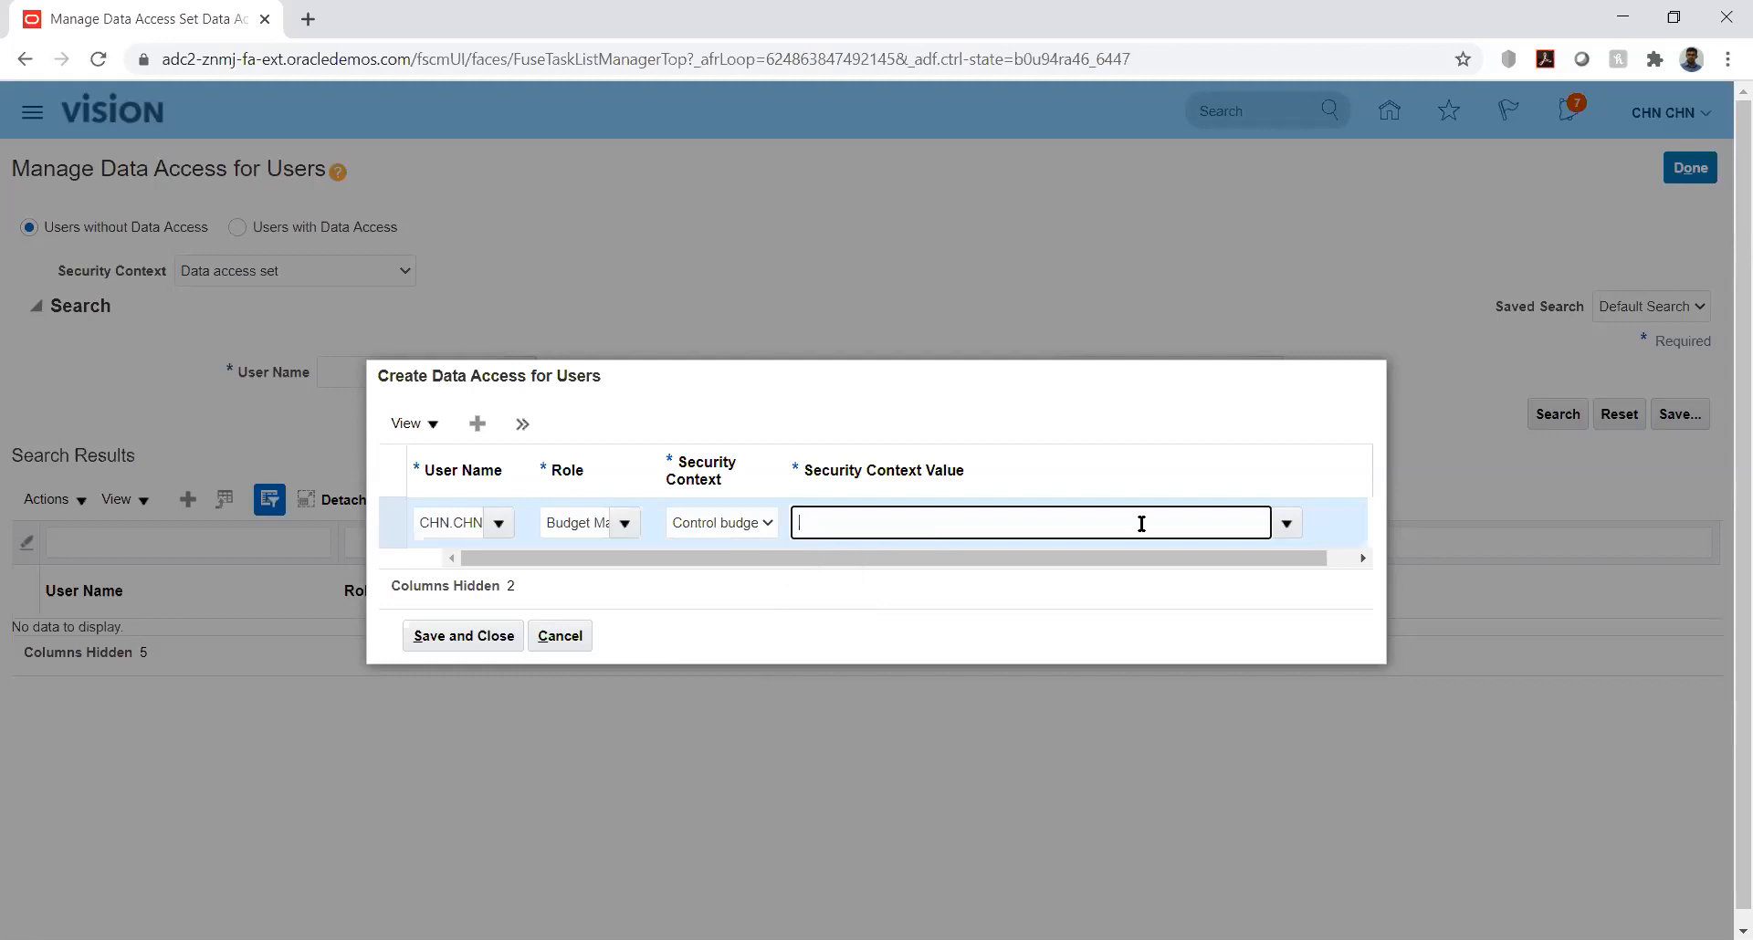
left_click(561, 632)
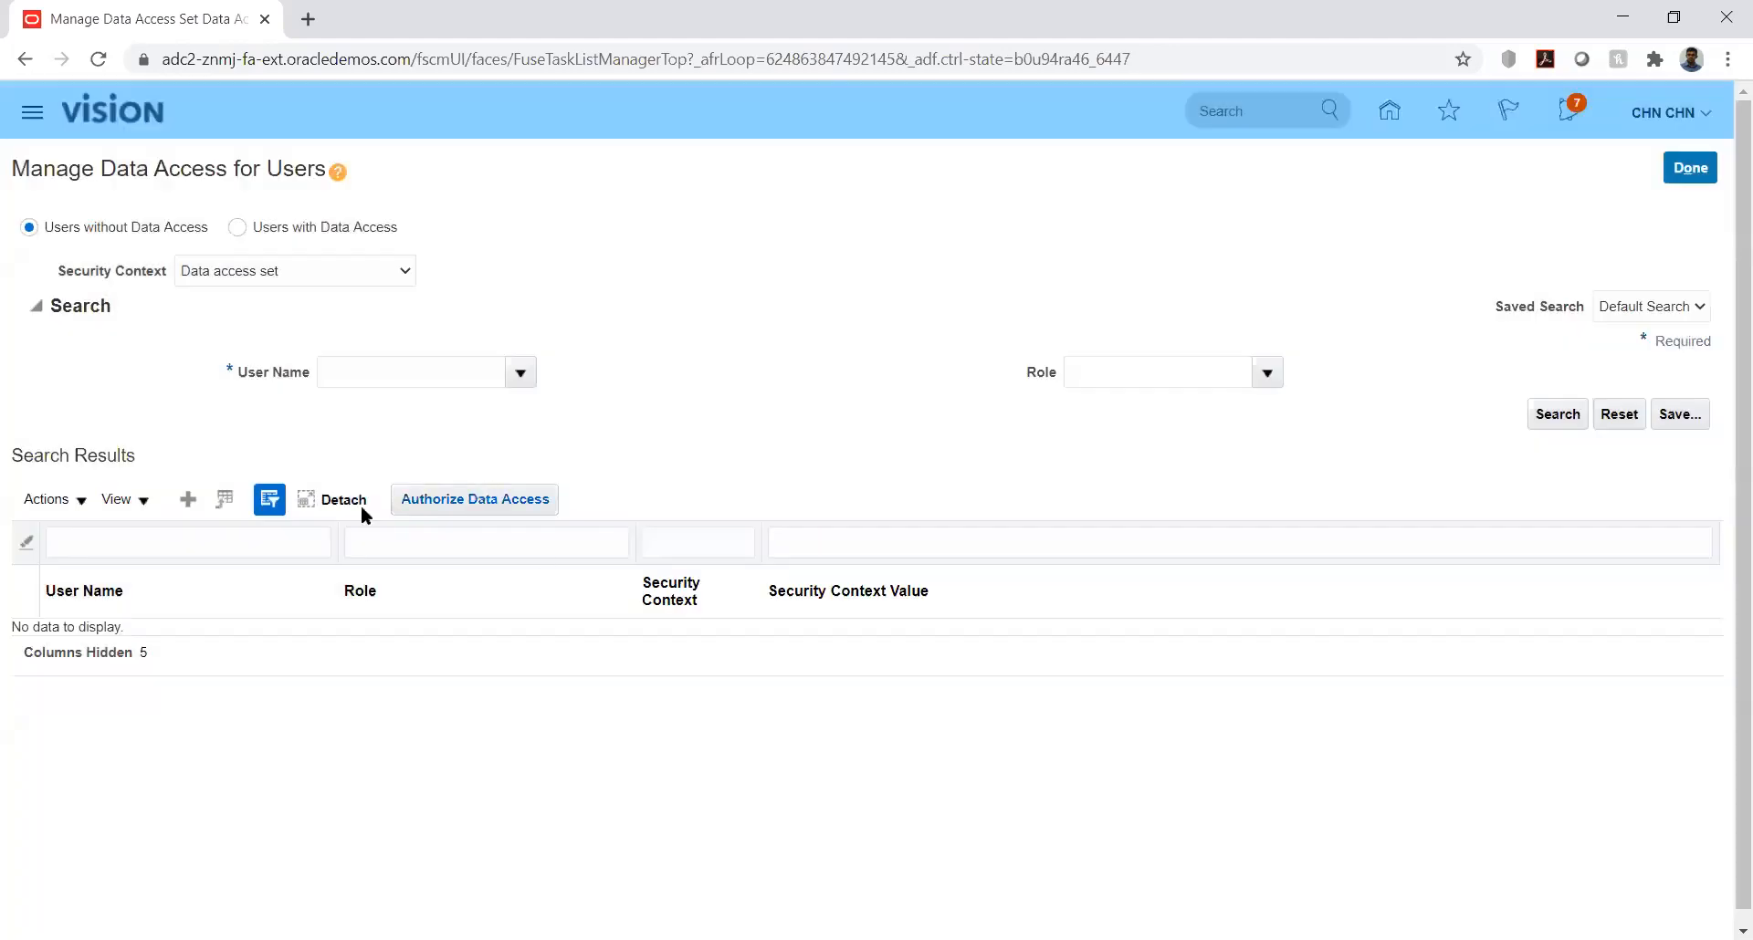
left_click(191, 495)
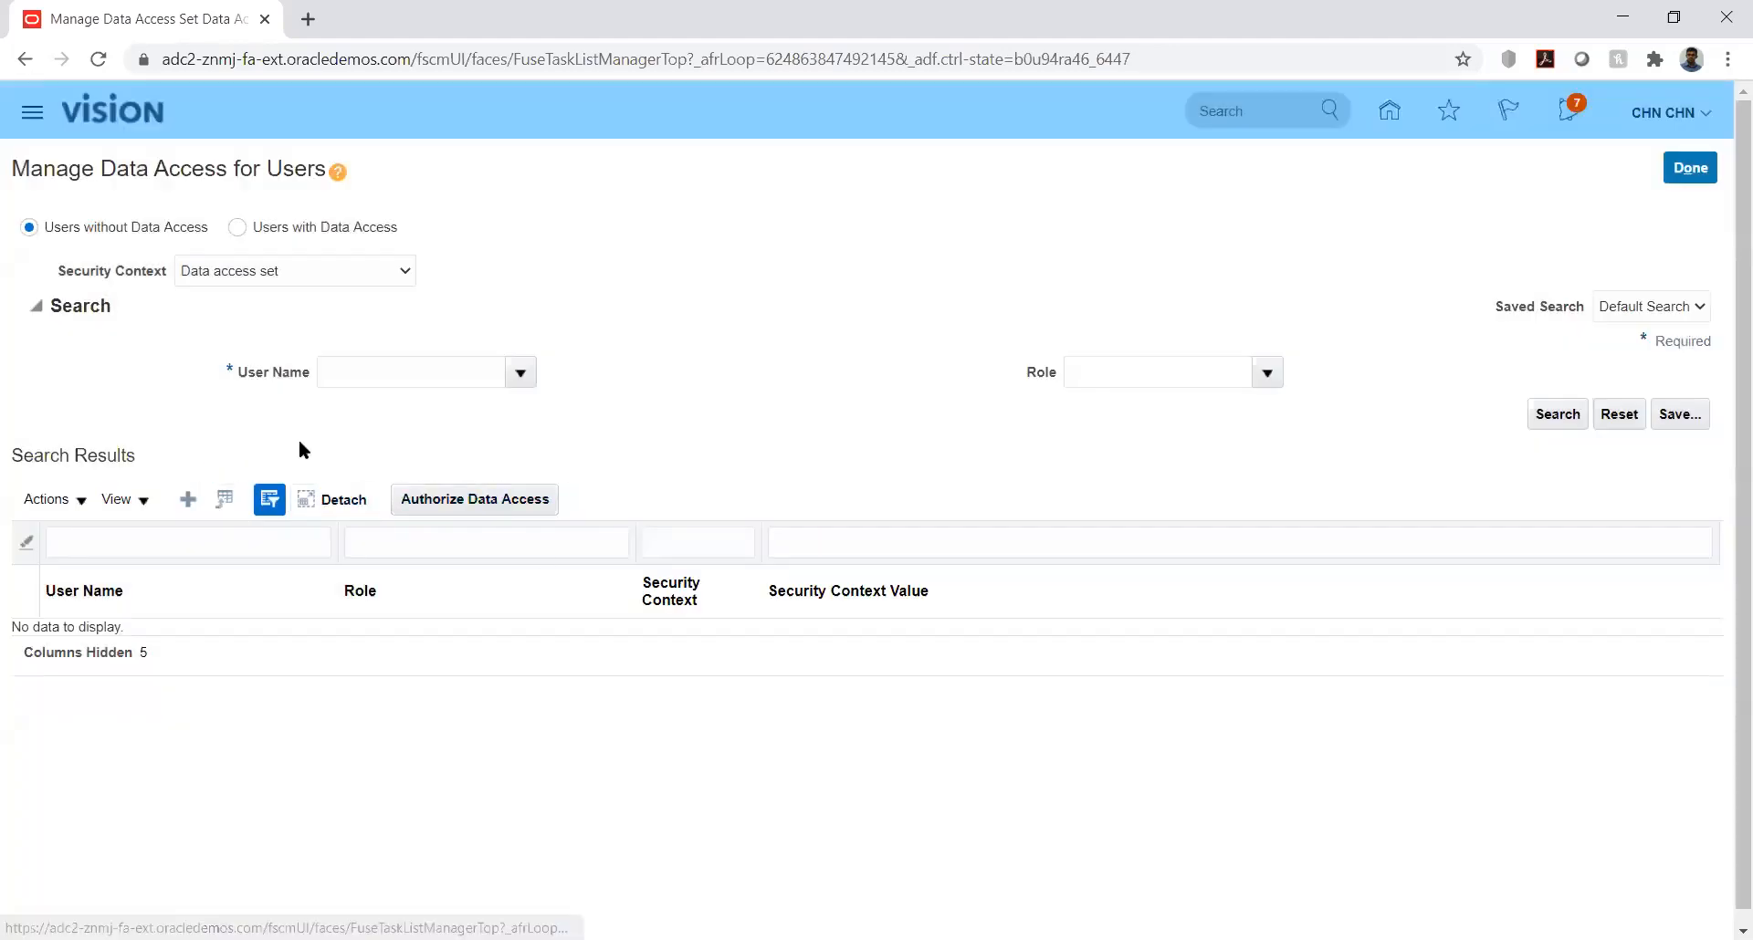
left_click(754, 526)
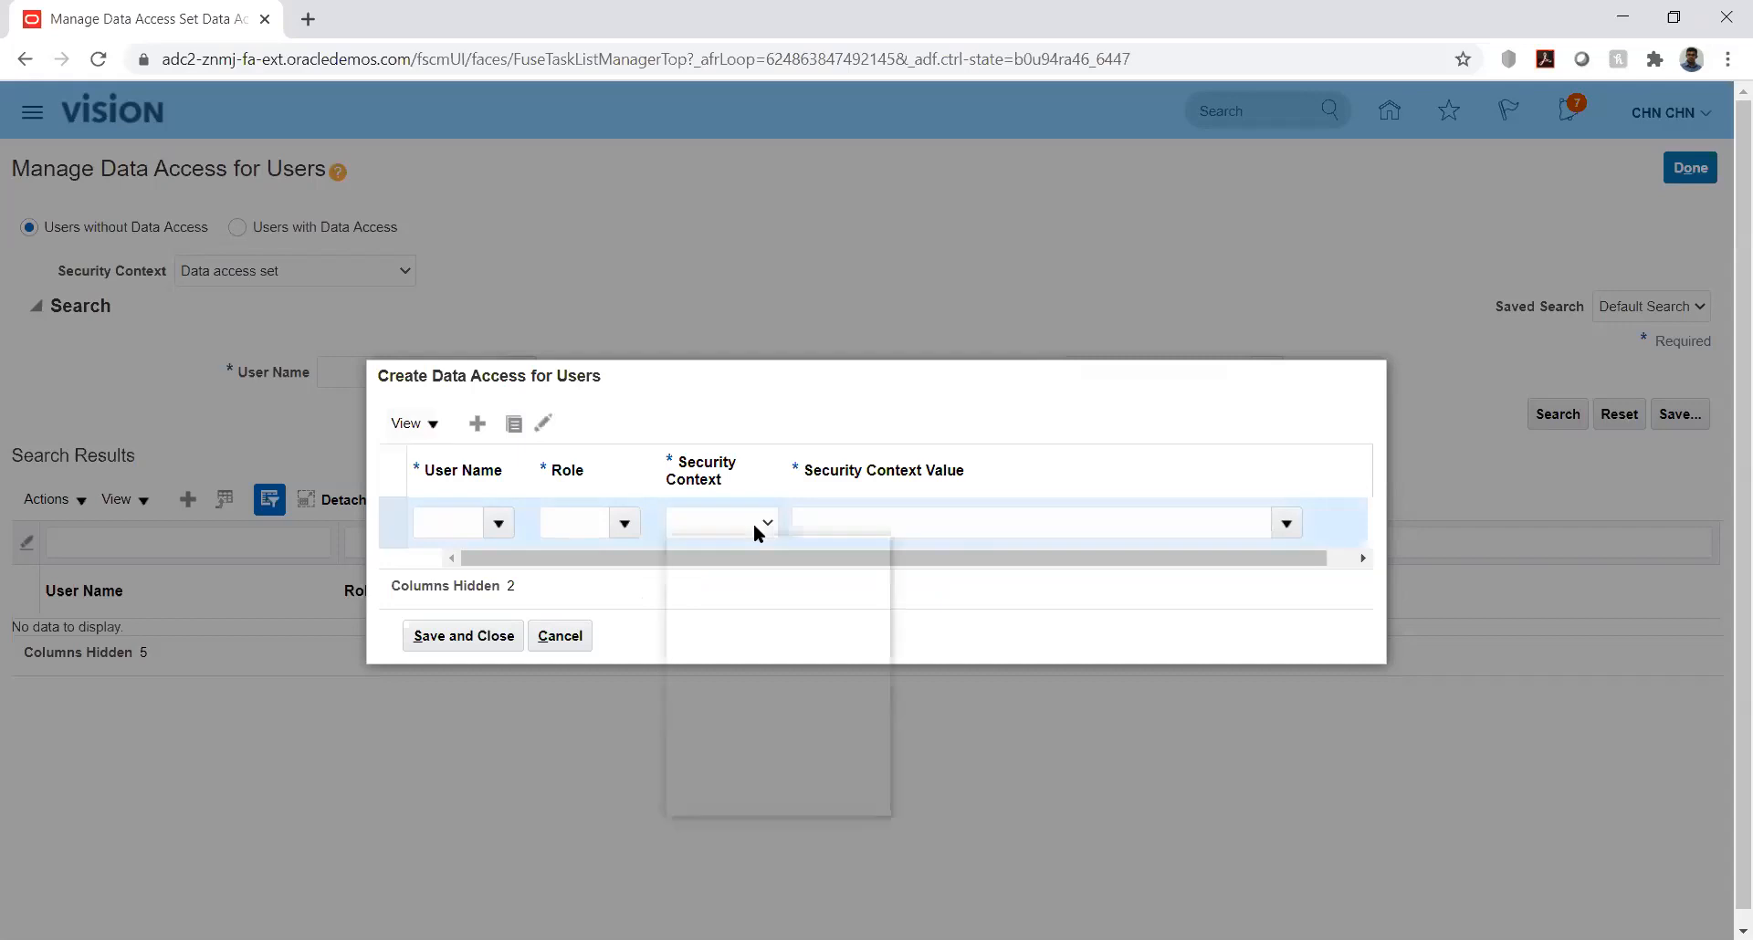
left_click(918, 422)
left_click(571, 645)
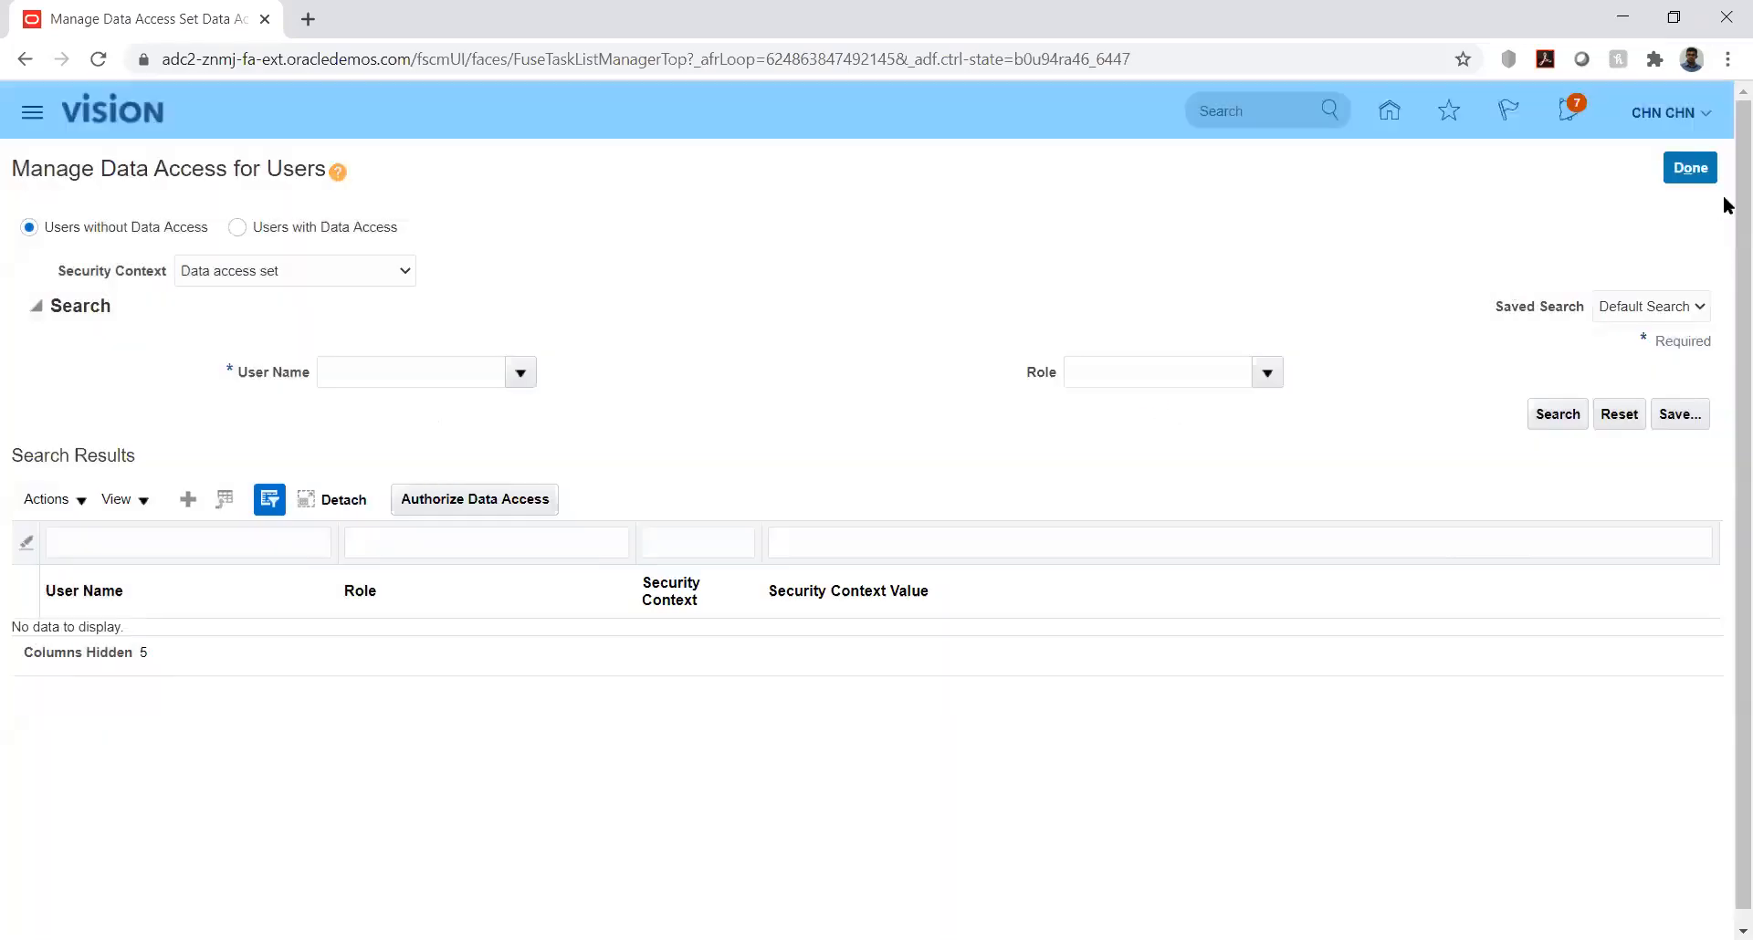
Step: Leave the data access page and open the list of implementation projects in Setup and Maintenance
left_click(1692, 169)
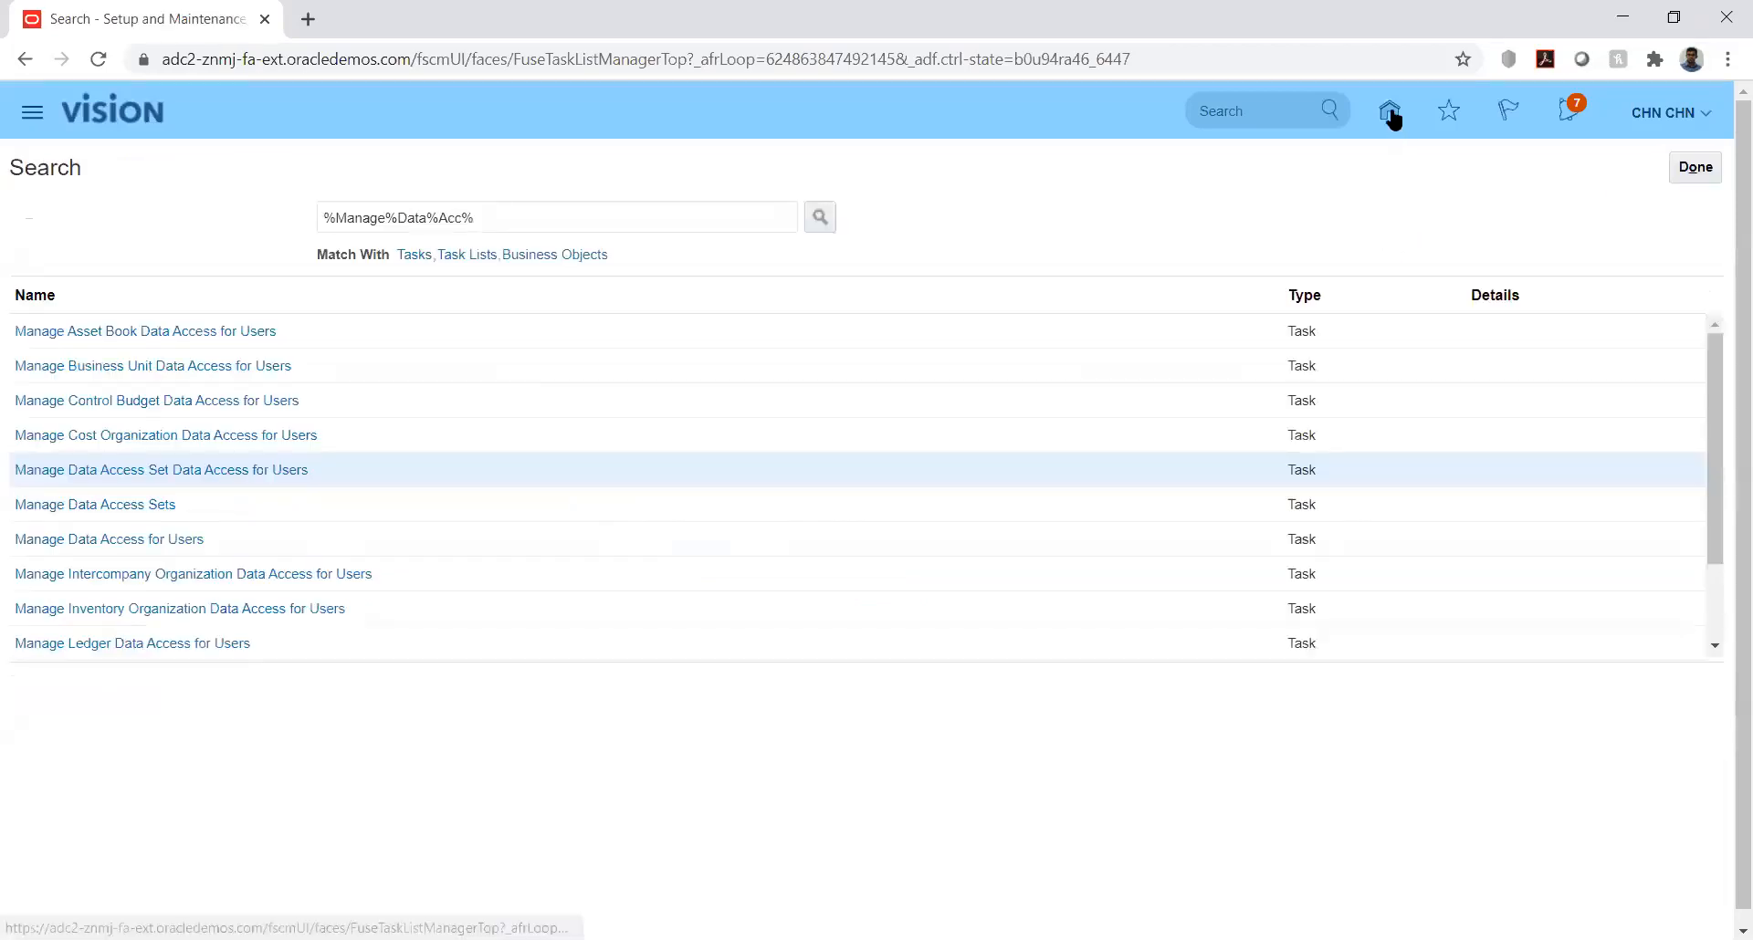
left_click(1699, 114)
left_click(1323, 445)
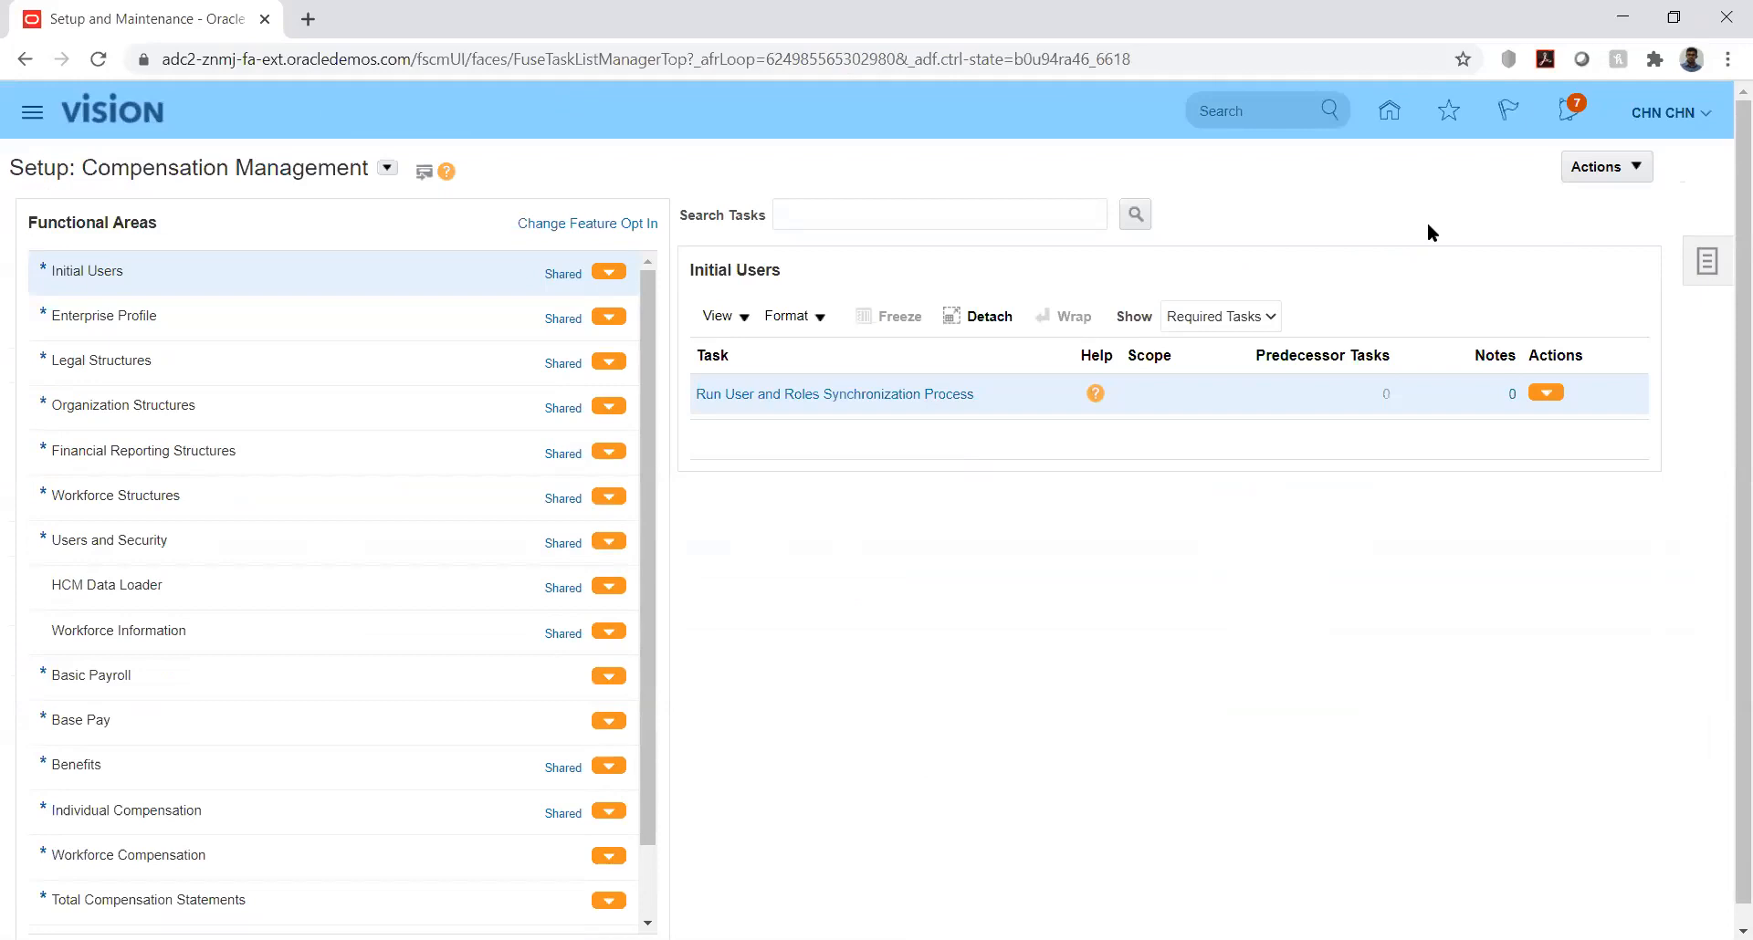
left_click(1695, 266)
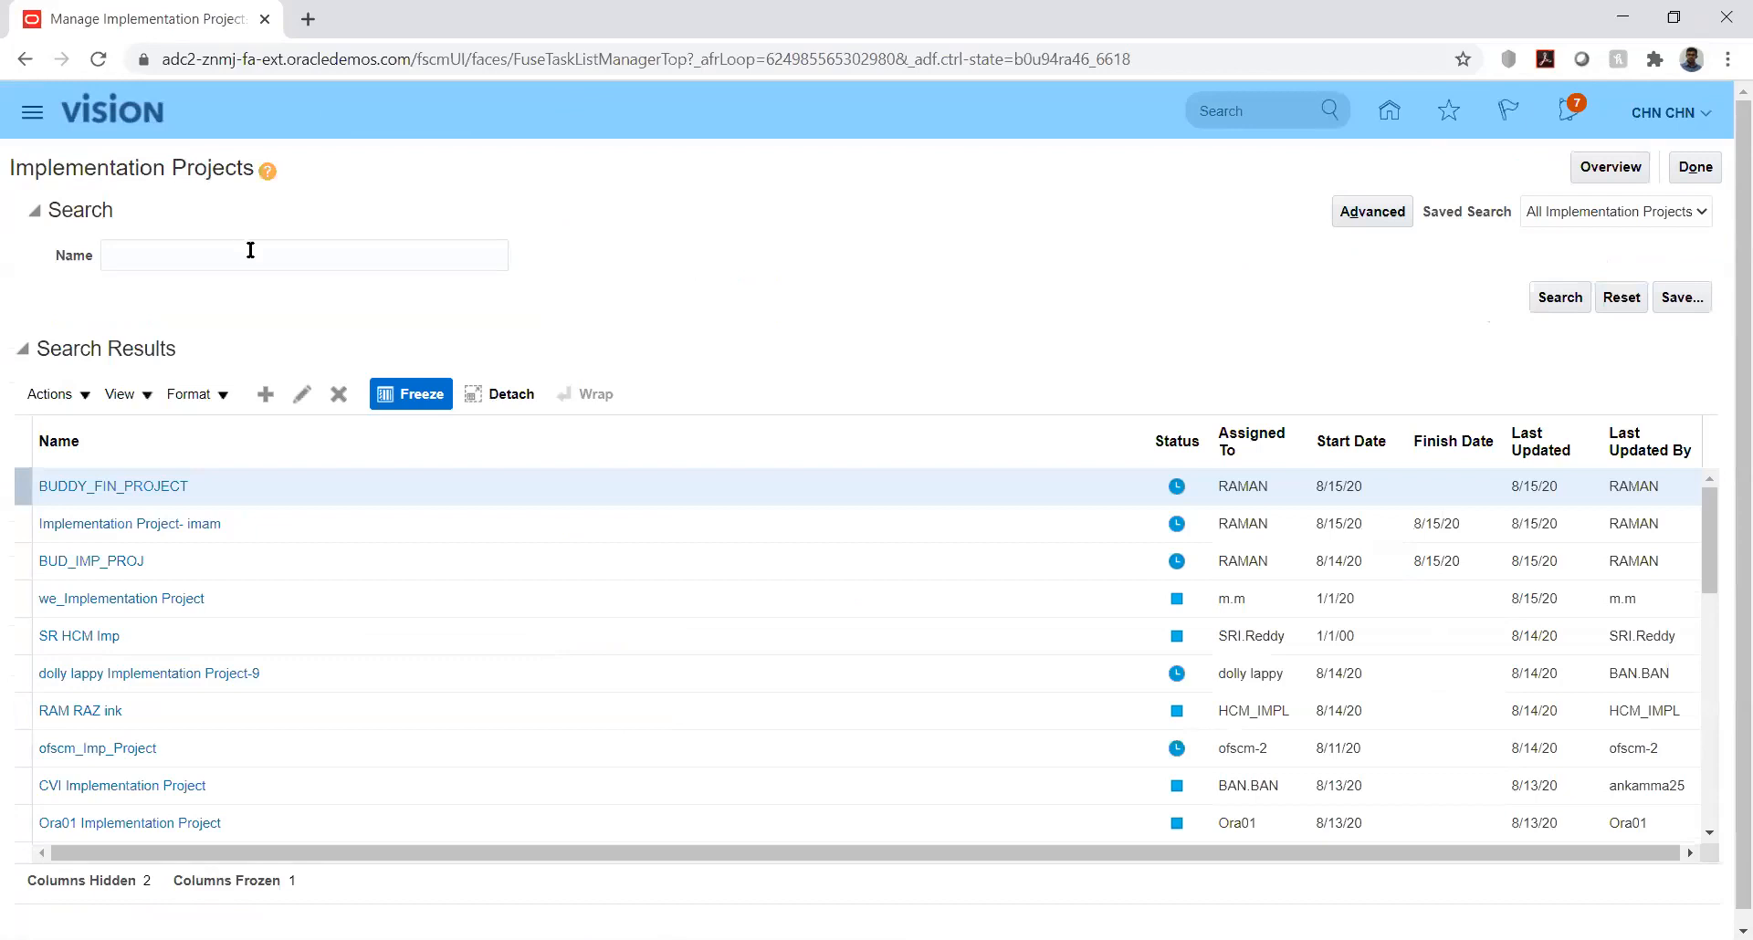
Step: Search the implementation projects for kk and open the KK Implementation project
left_click(249, 252)
type("kk")
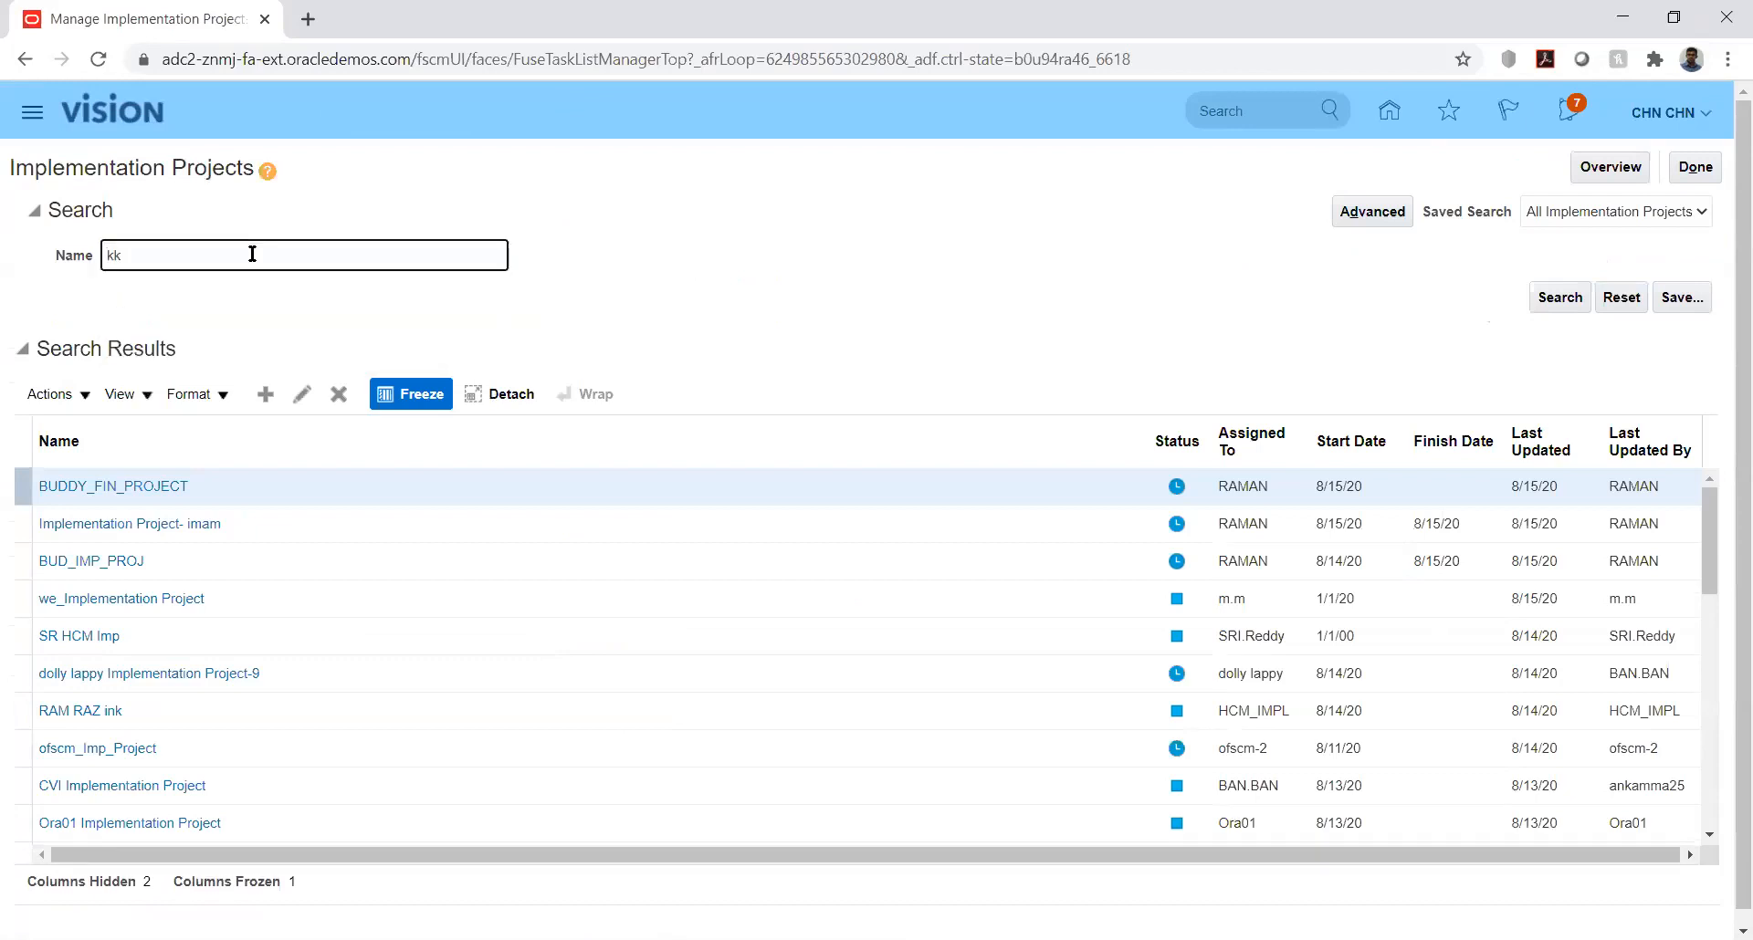
key("Return")
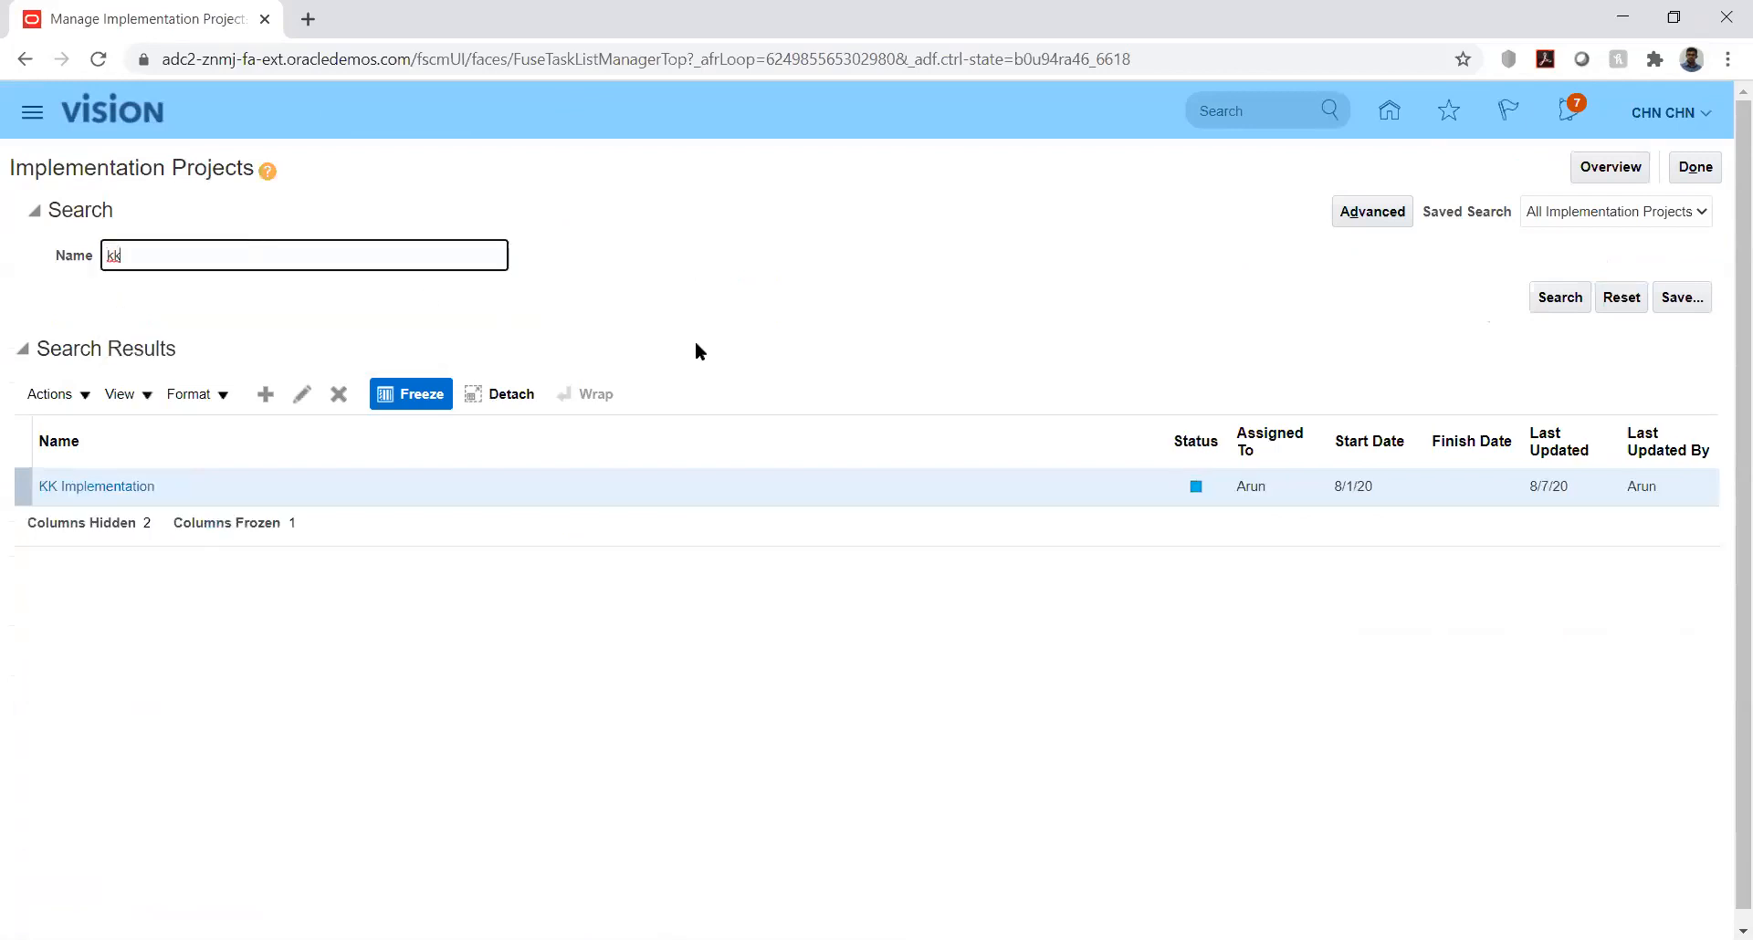
left_click(118, 498)
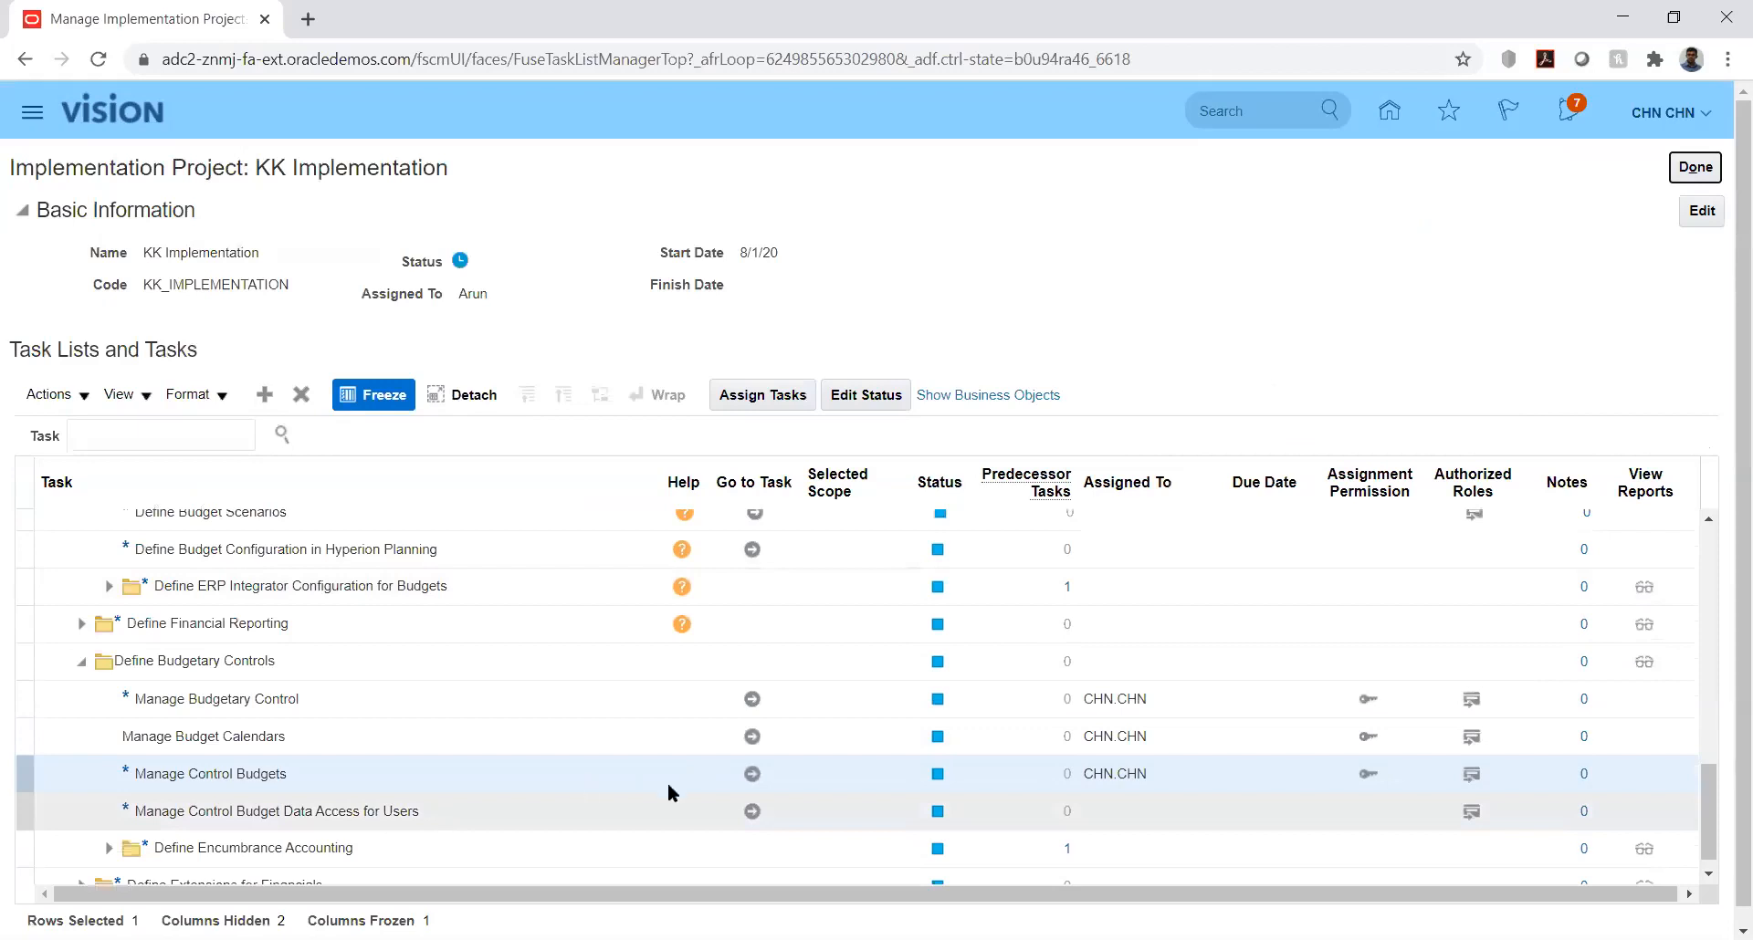
Step: Open the Manage Control Budgets task and start a new control budget named KK_Budget
left_click(754, 774)
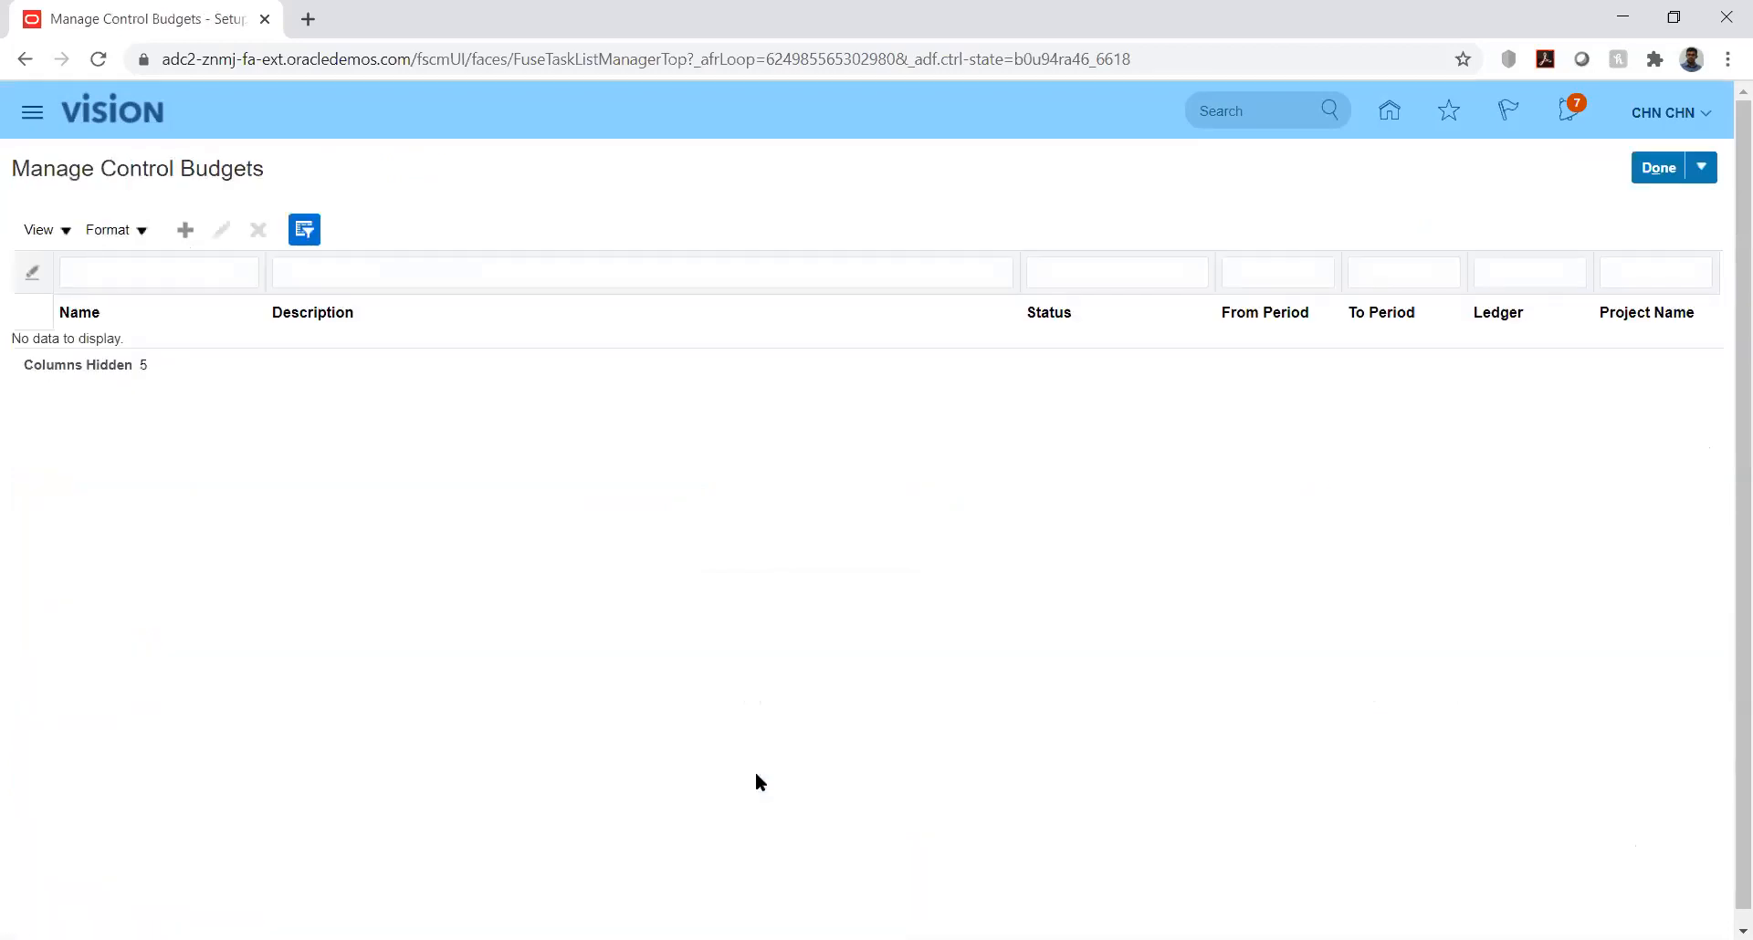
left_click(185, 230)
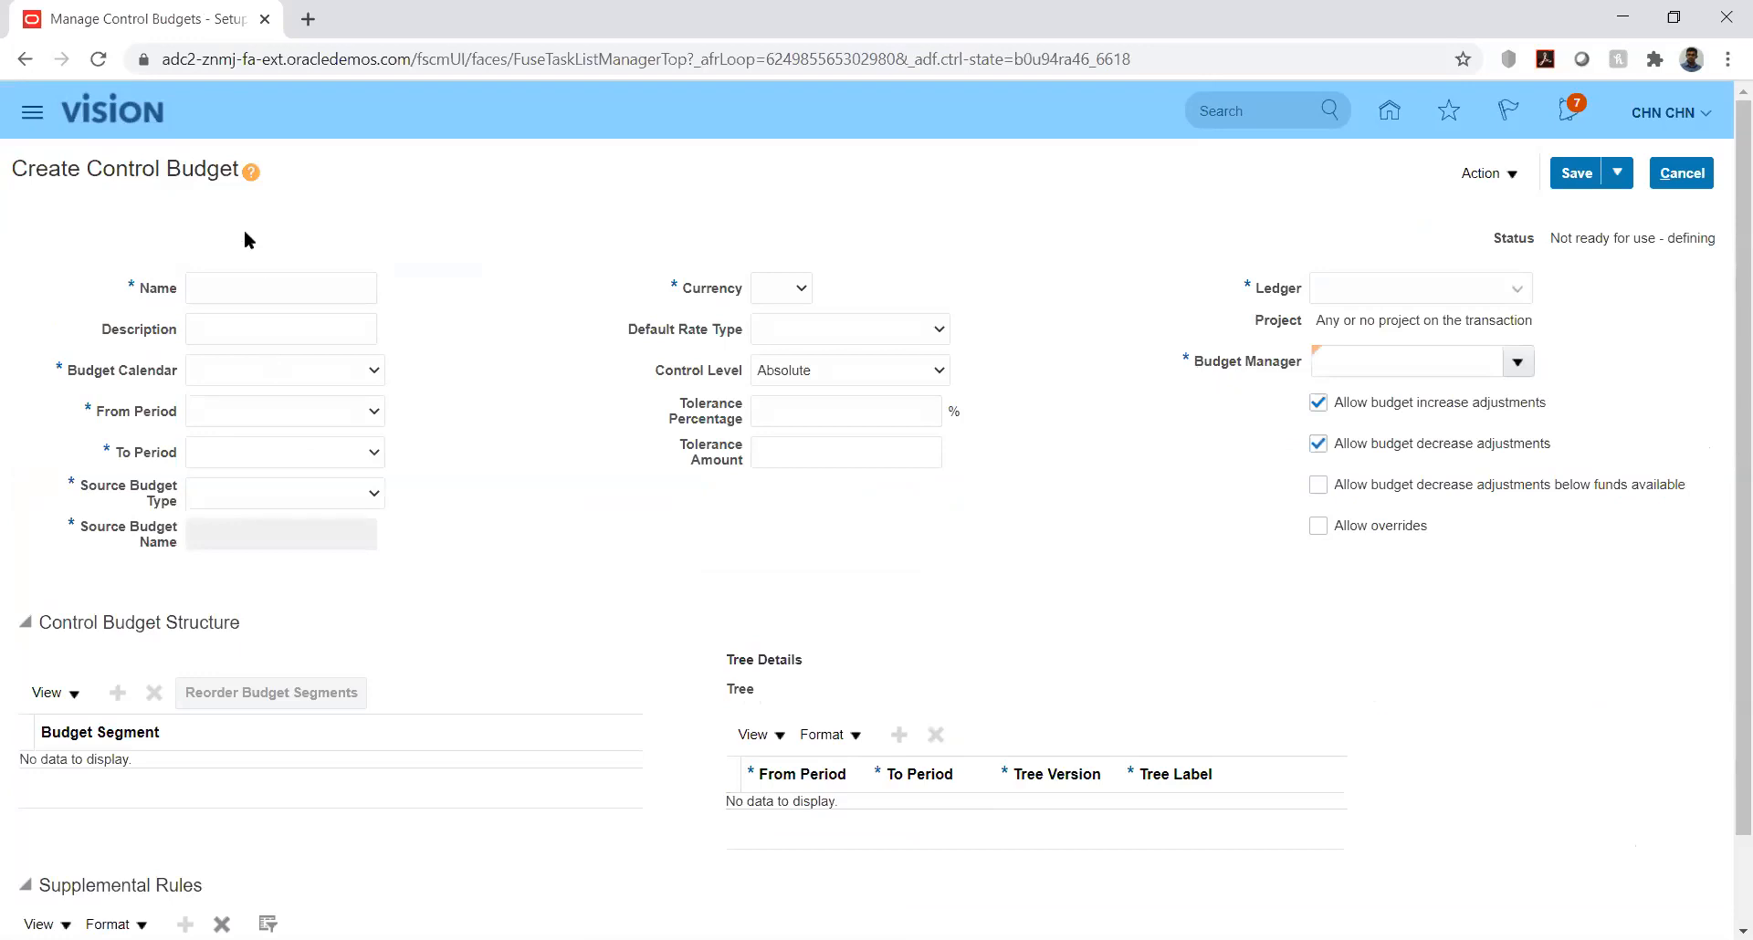
left_click(273, 287)
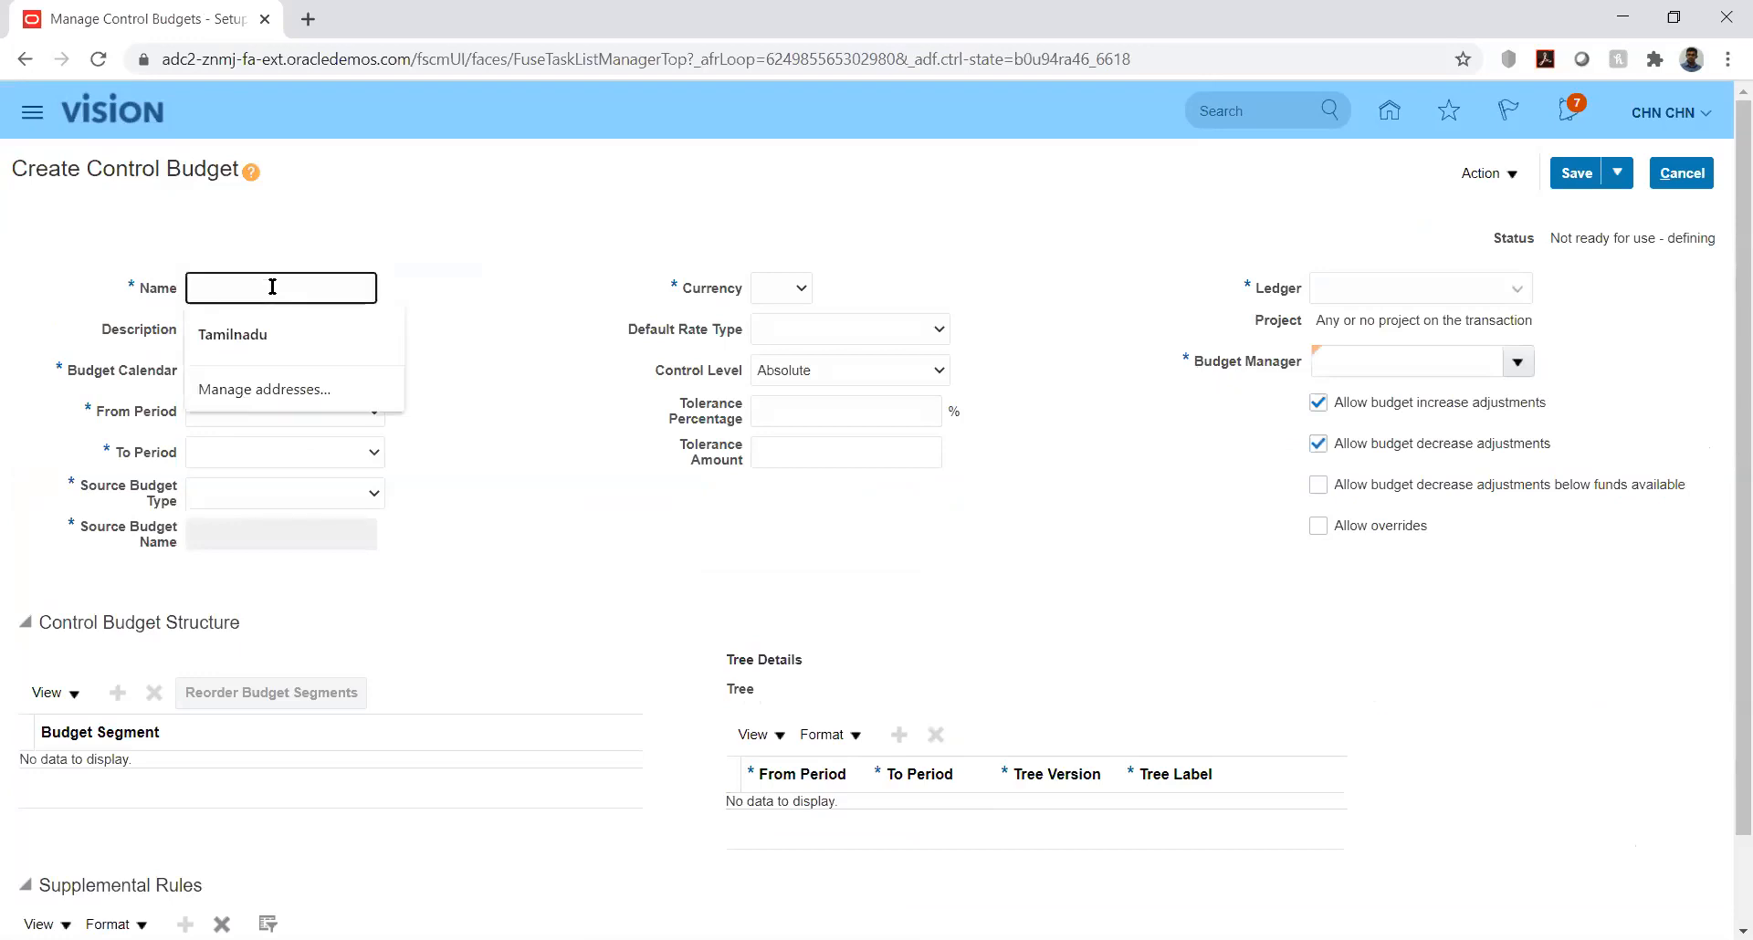
type("KK_Budget")
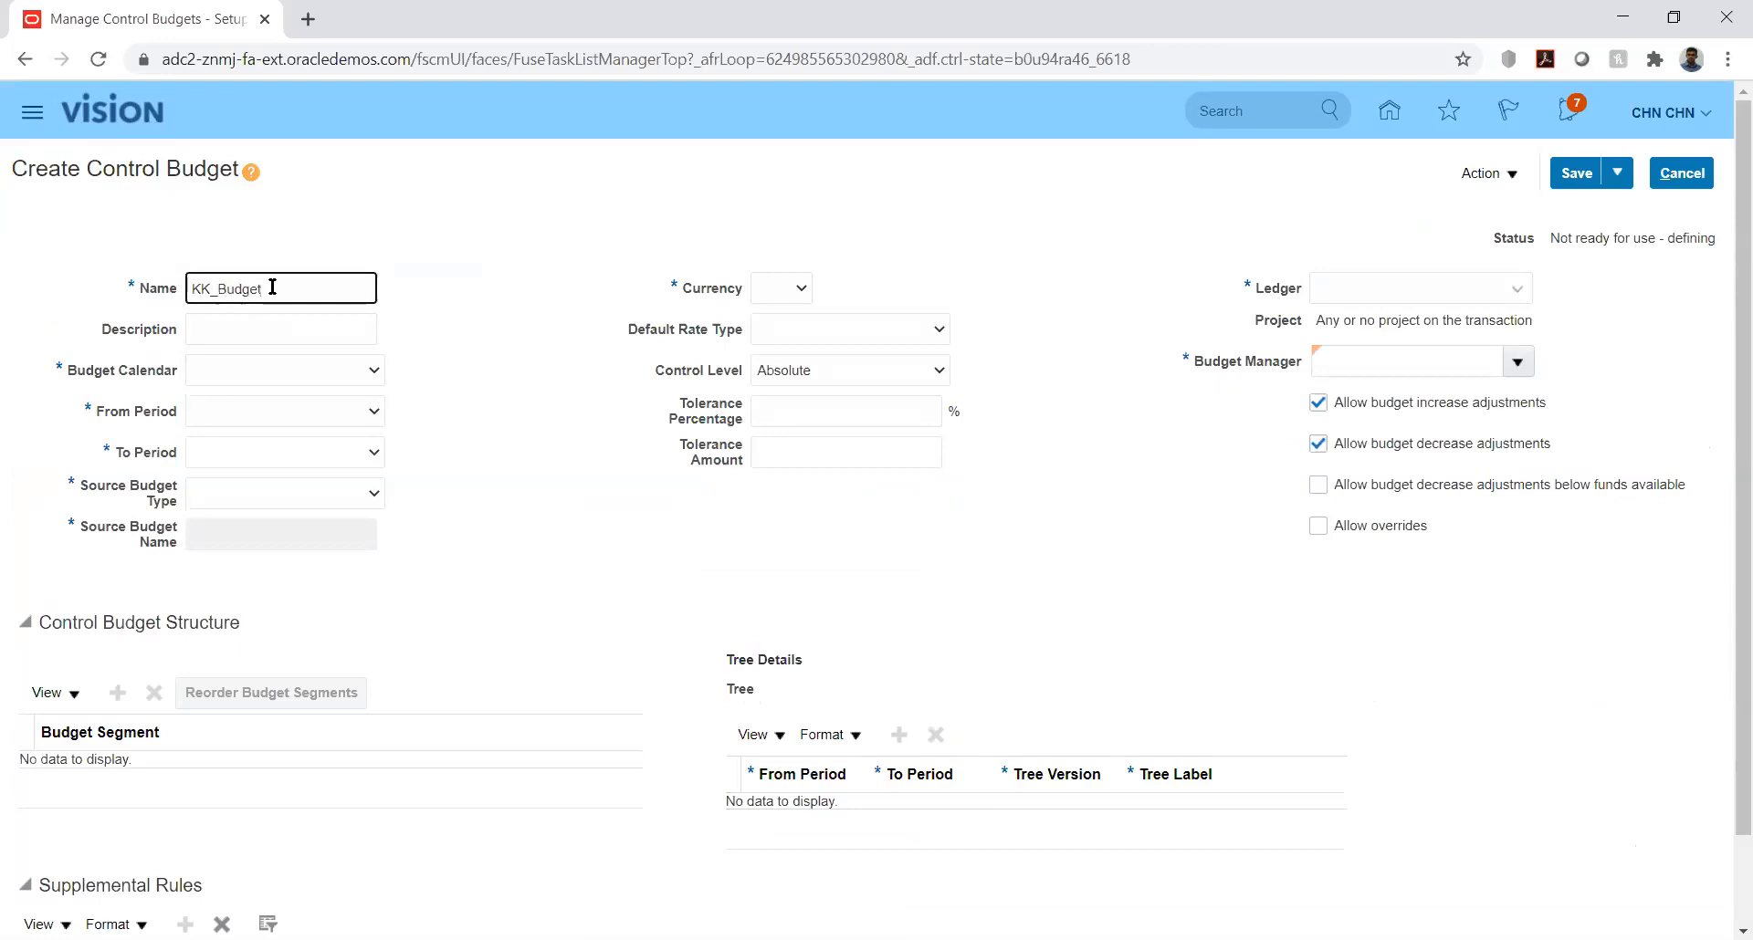
Step: Set the budget calendar of the new control budget to KK_Bud_Cal
left_click(312, 370)
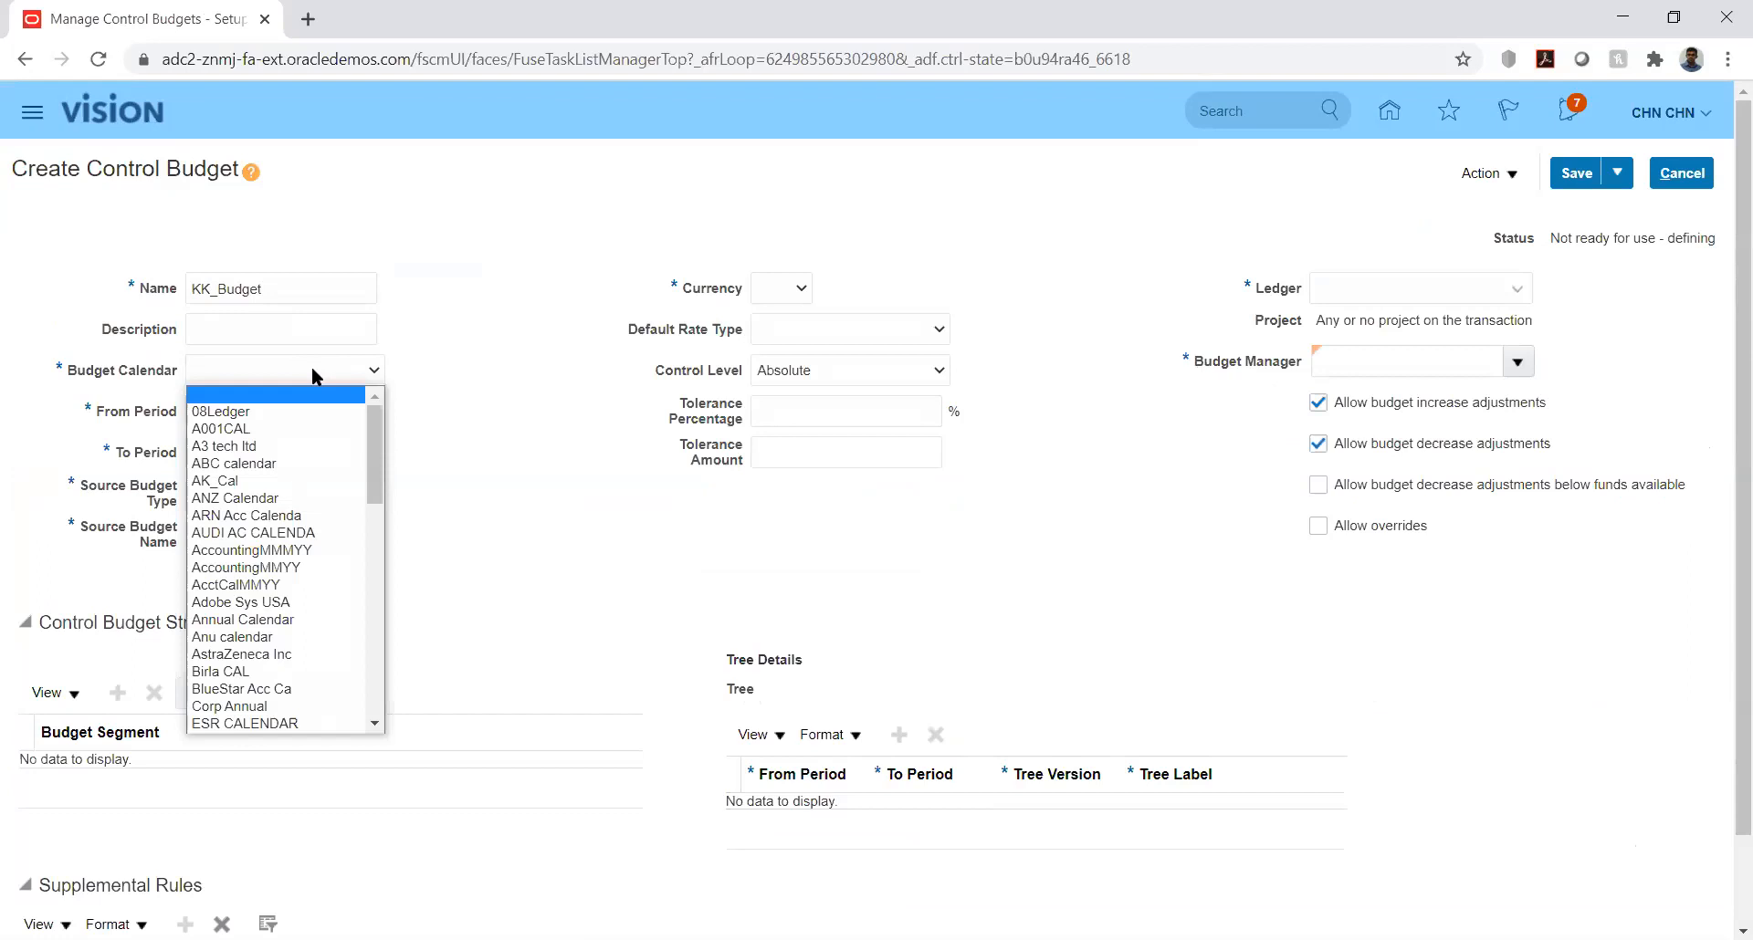
key("k")
key("k")
key("k")
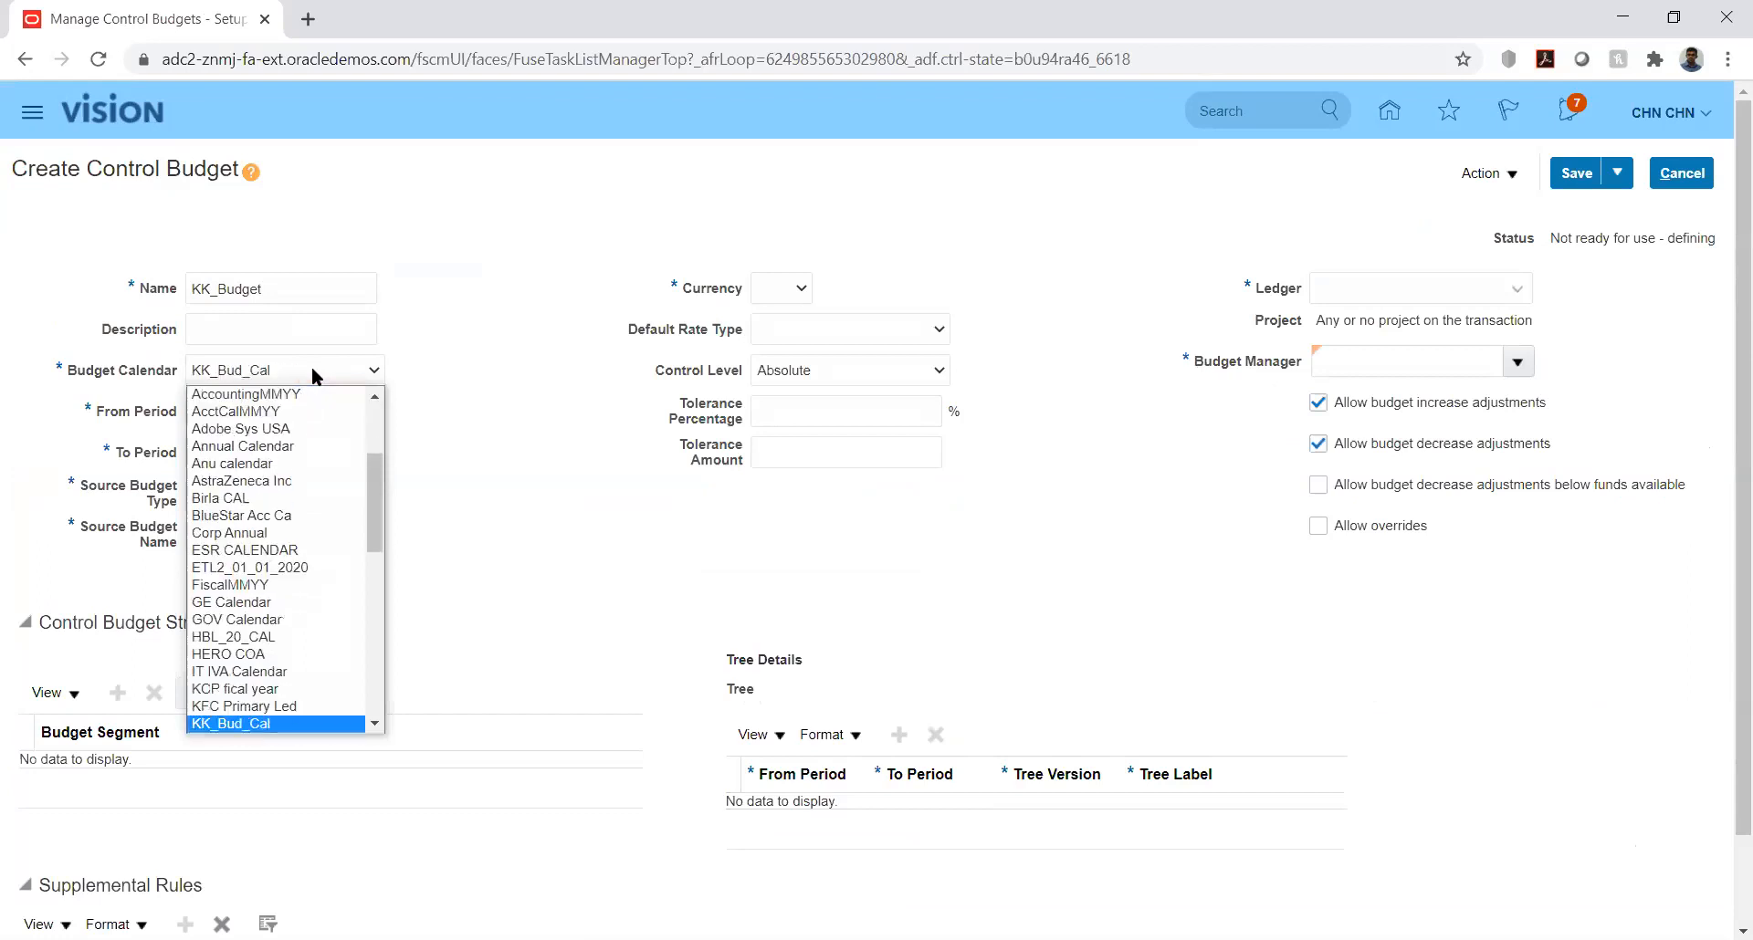
key("Return")
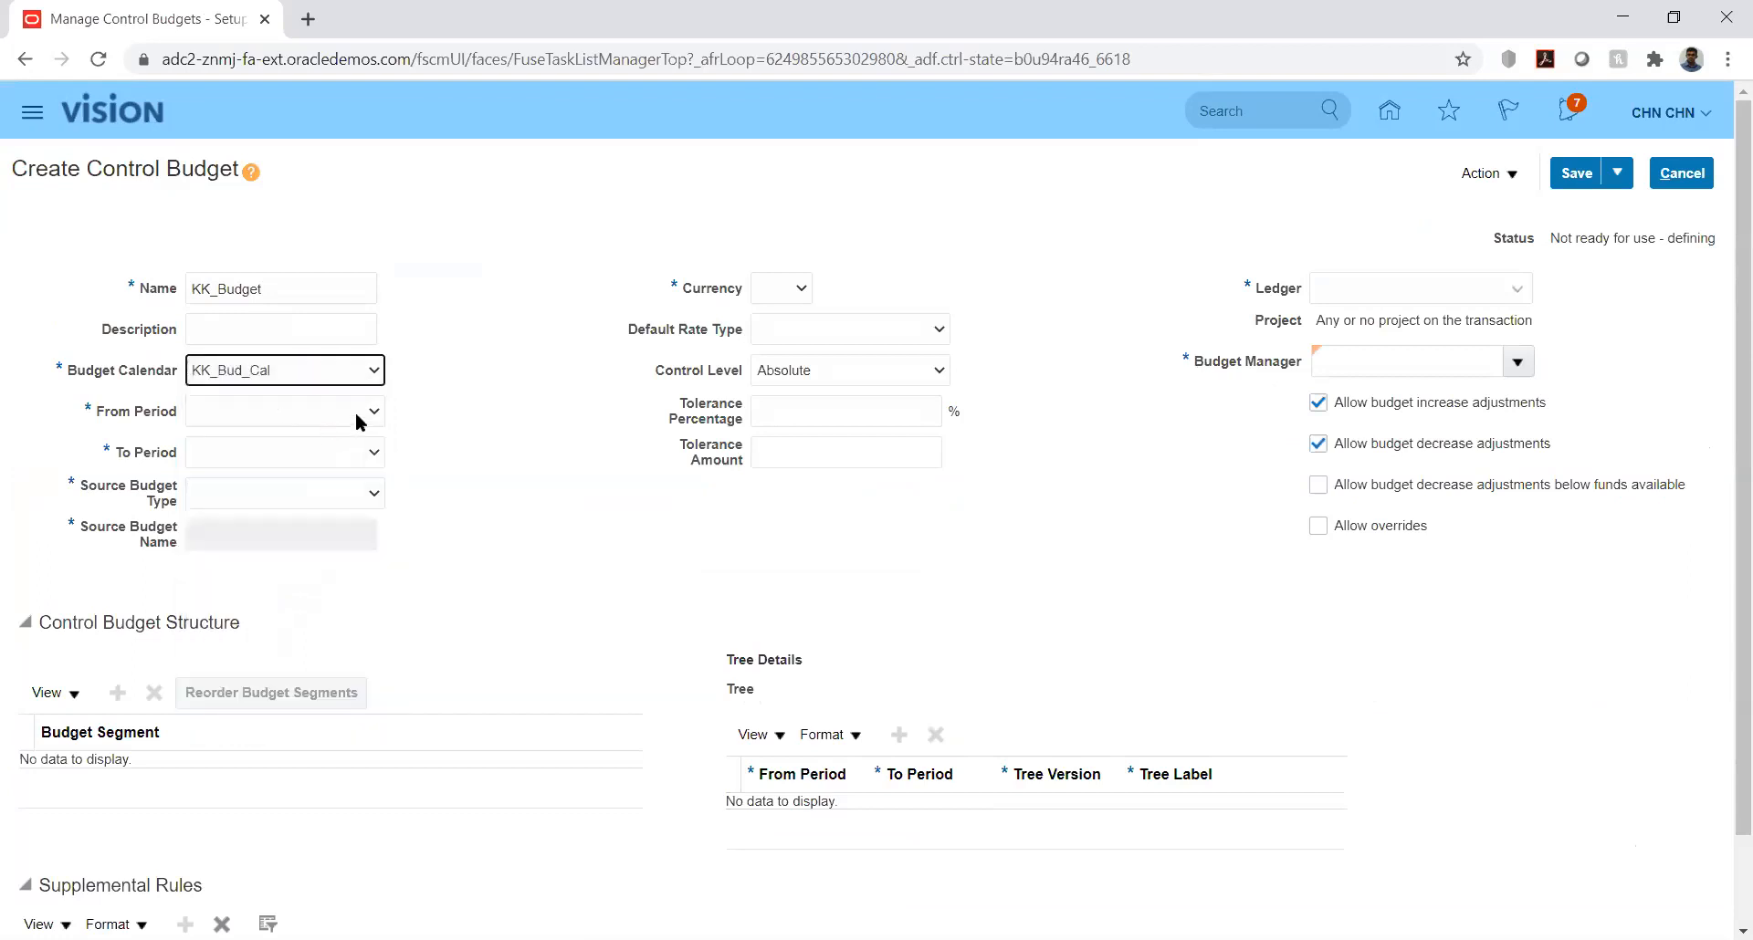
Step: Set the control budget's period range from PRD_01-01 to PRD_12-01 and its source budget type to Other
left_click(356, 416)
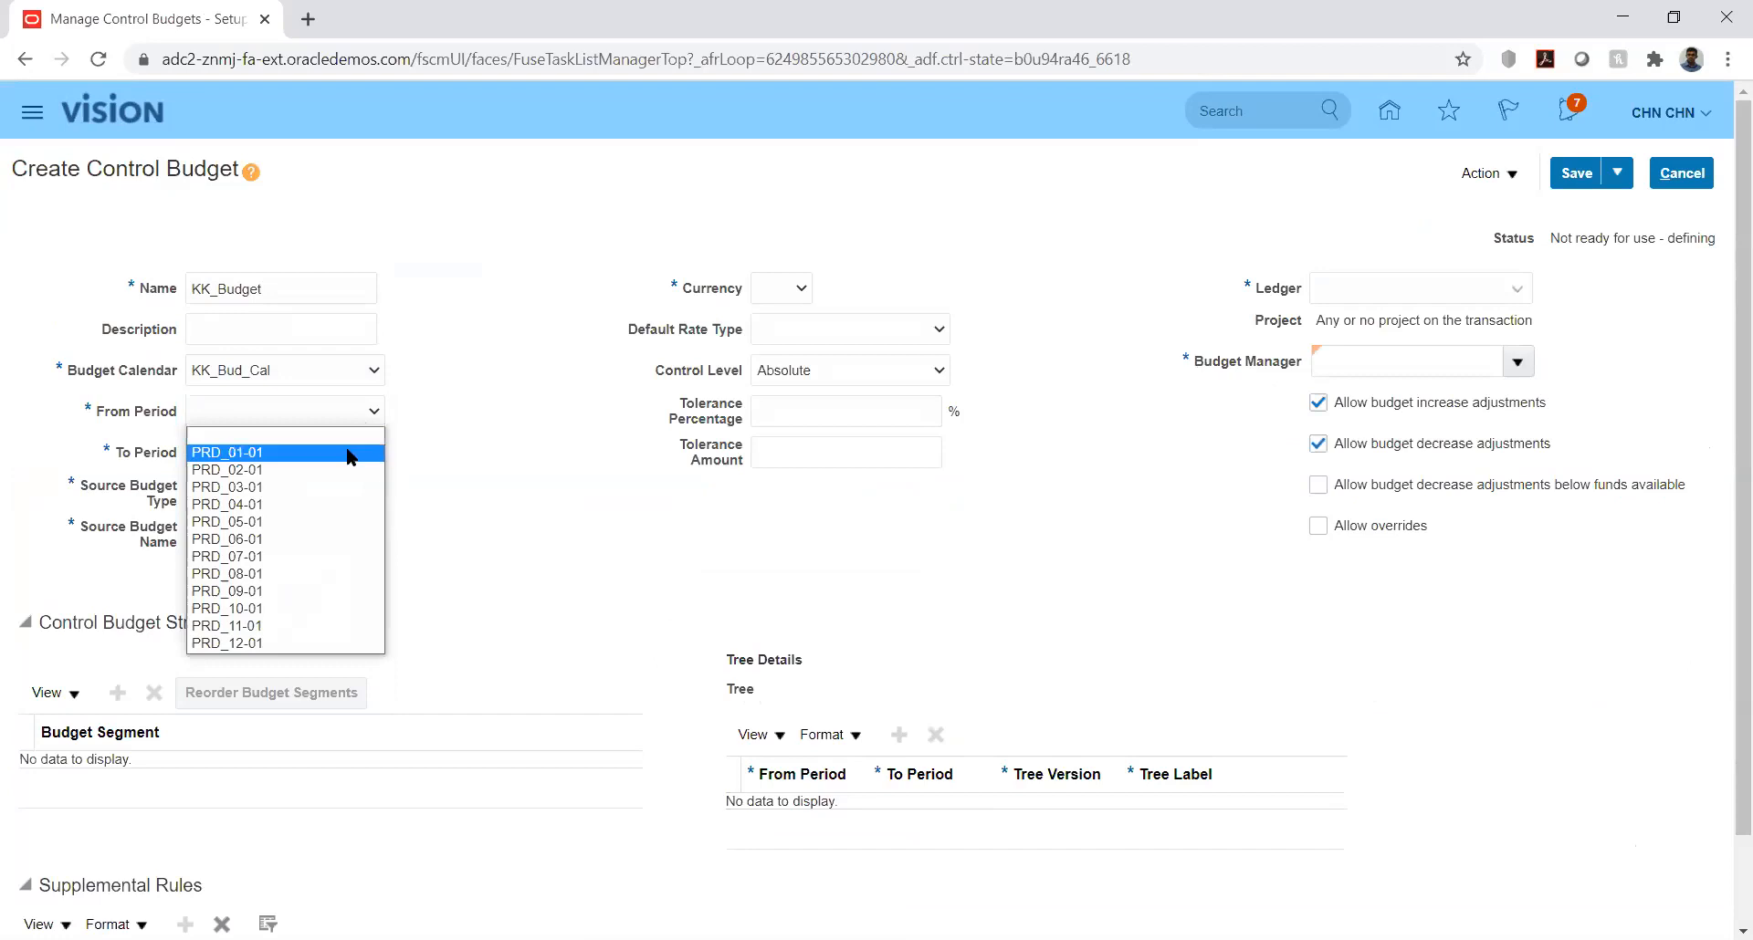
left_click(347, 452)
left_click(346, 453)
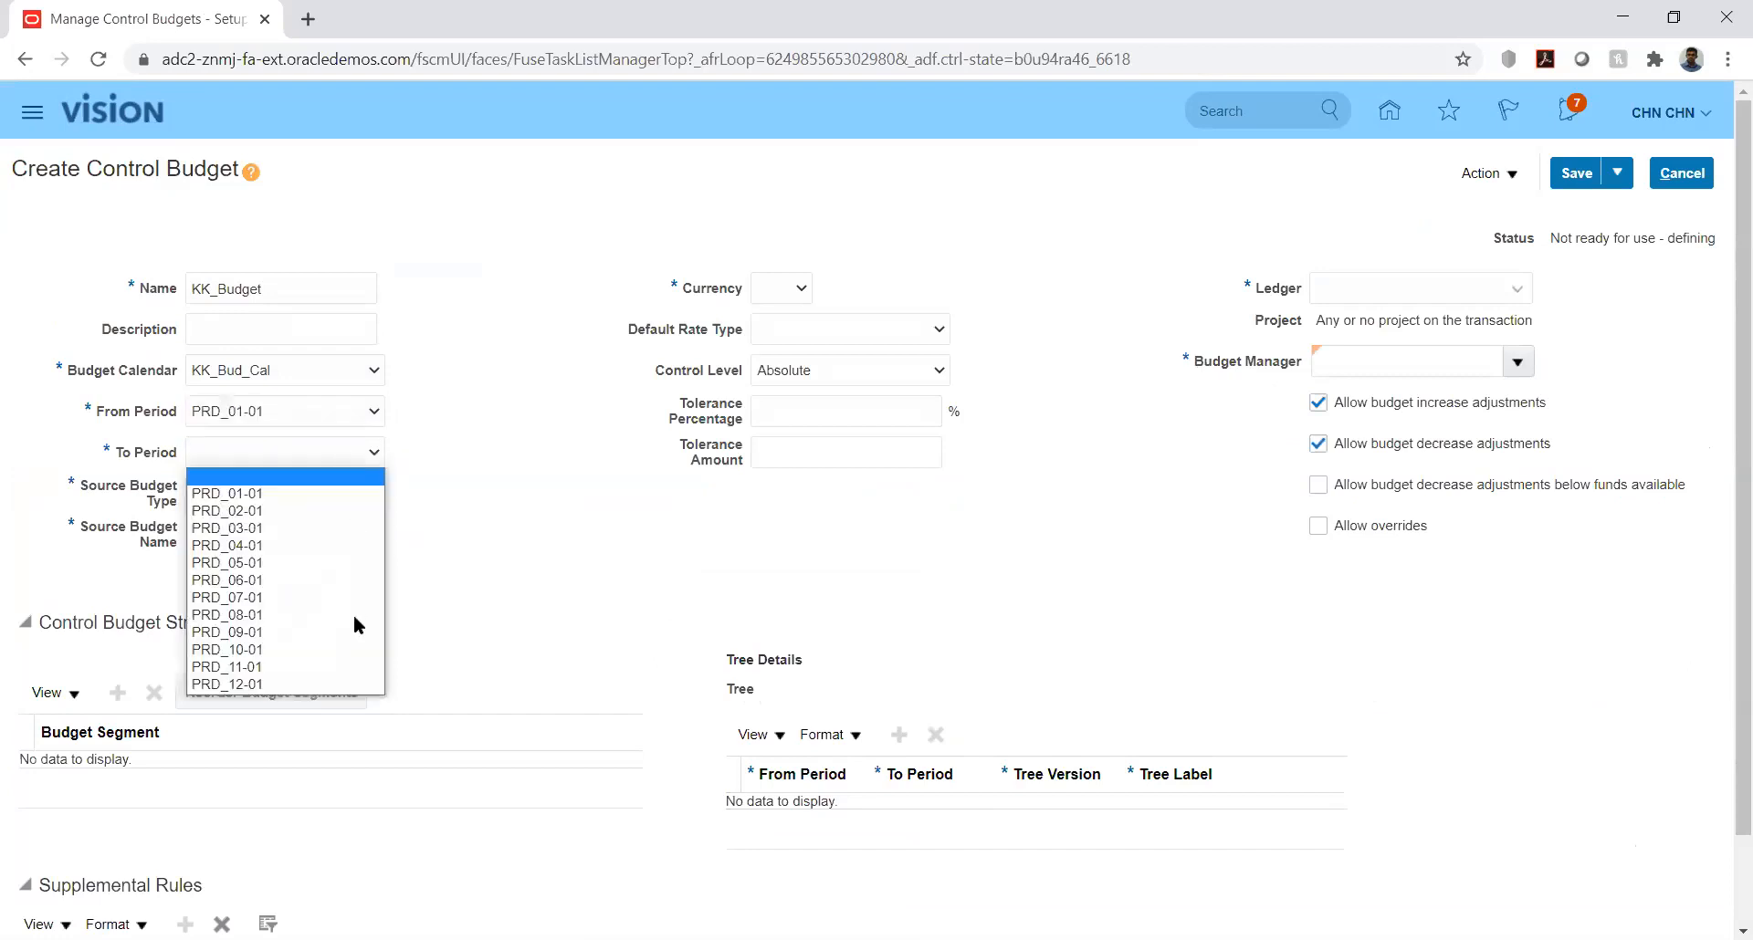
left_click(356, 684)
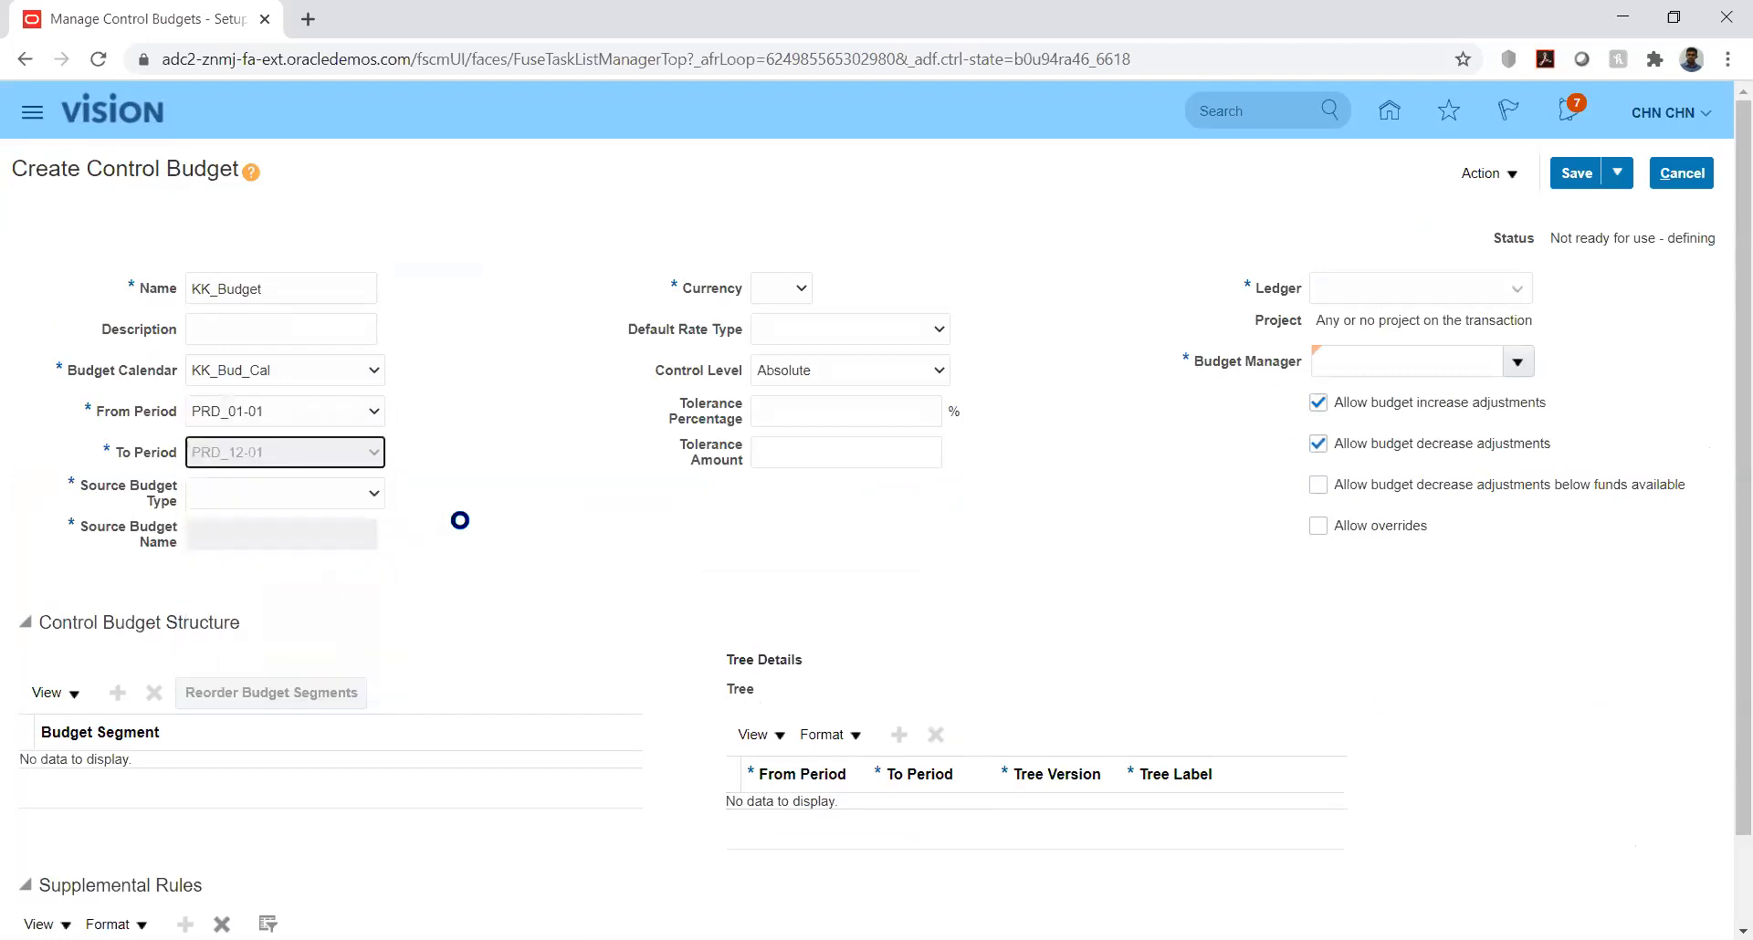
left_click(349, 493)
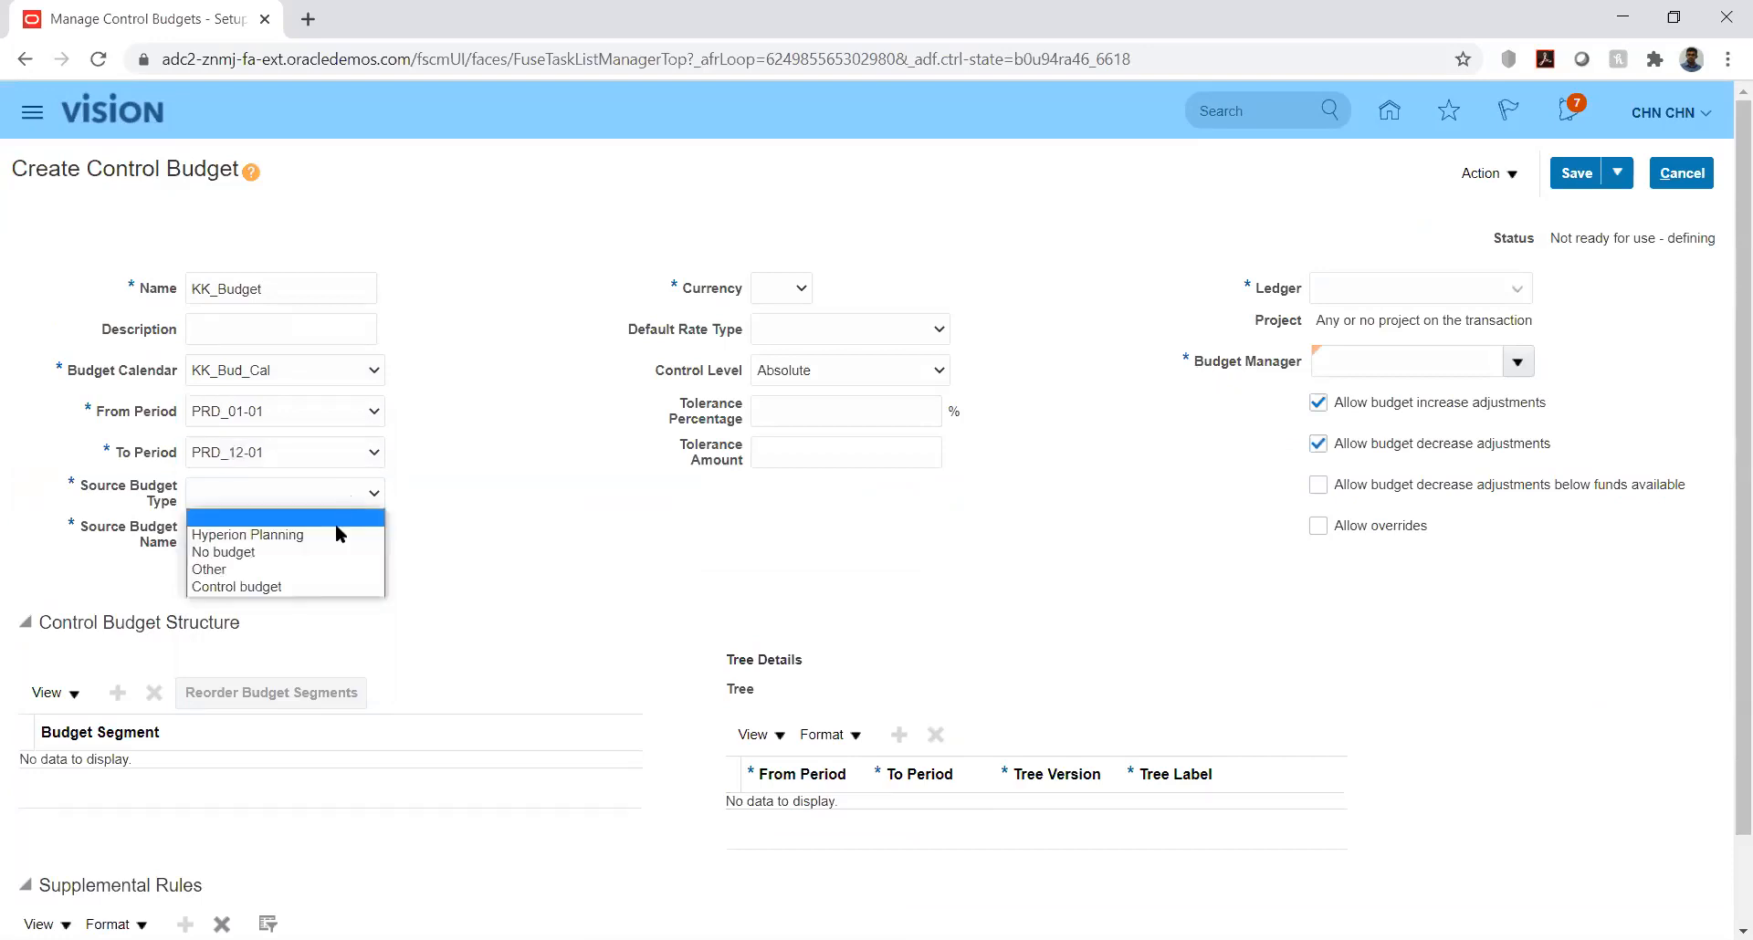
left_click(307, 570)
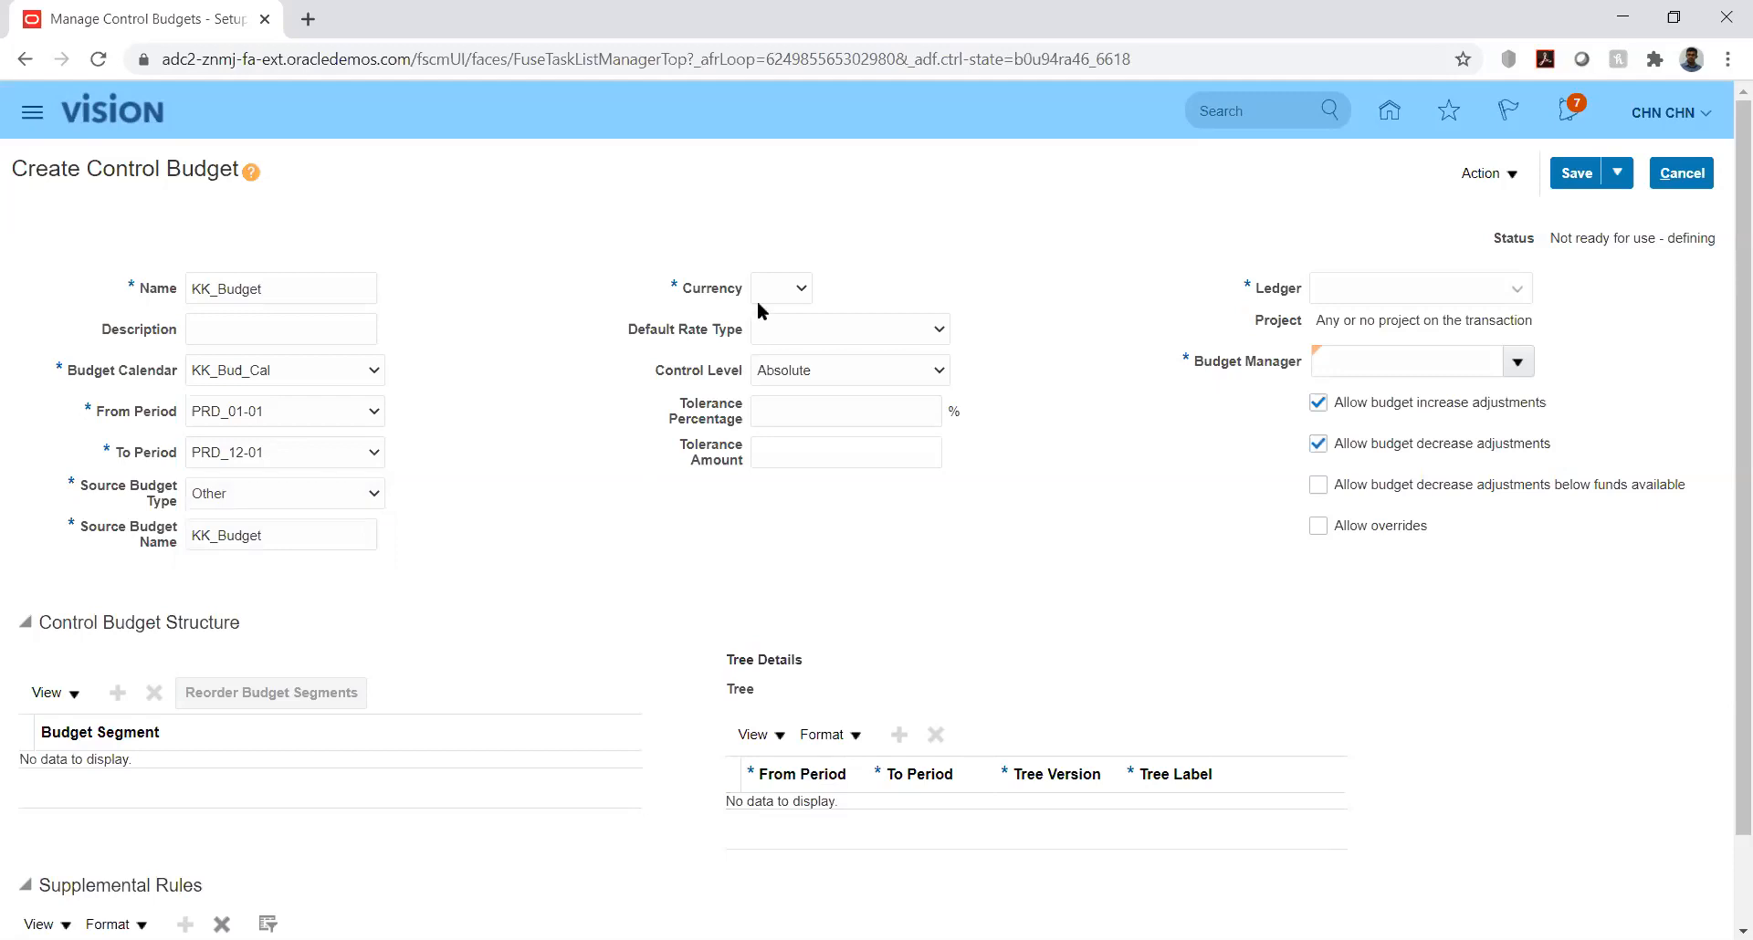
Step: Set the control budget's currency to USD and its default rate type to Corporate
left_click(782, 287)
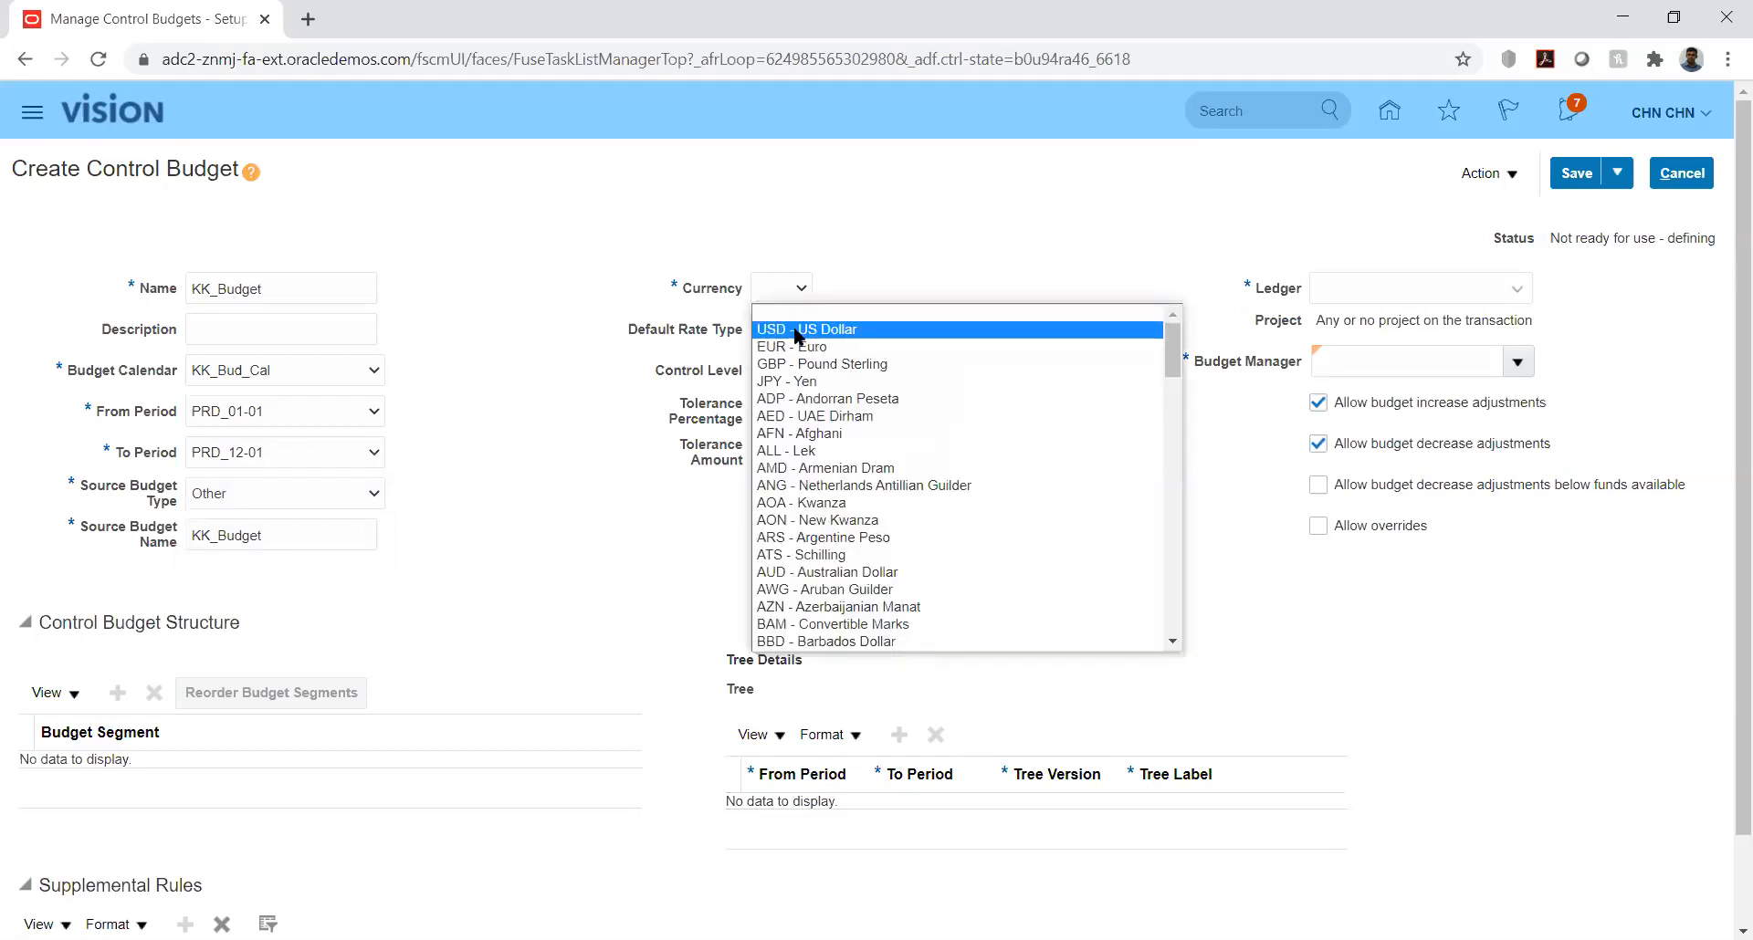
left_click(797, 330)
left_click(936, 334)
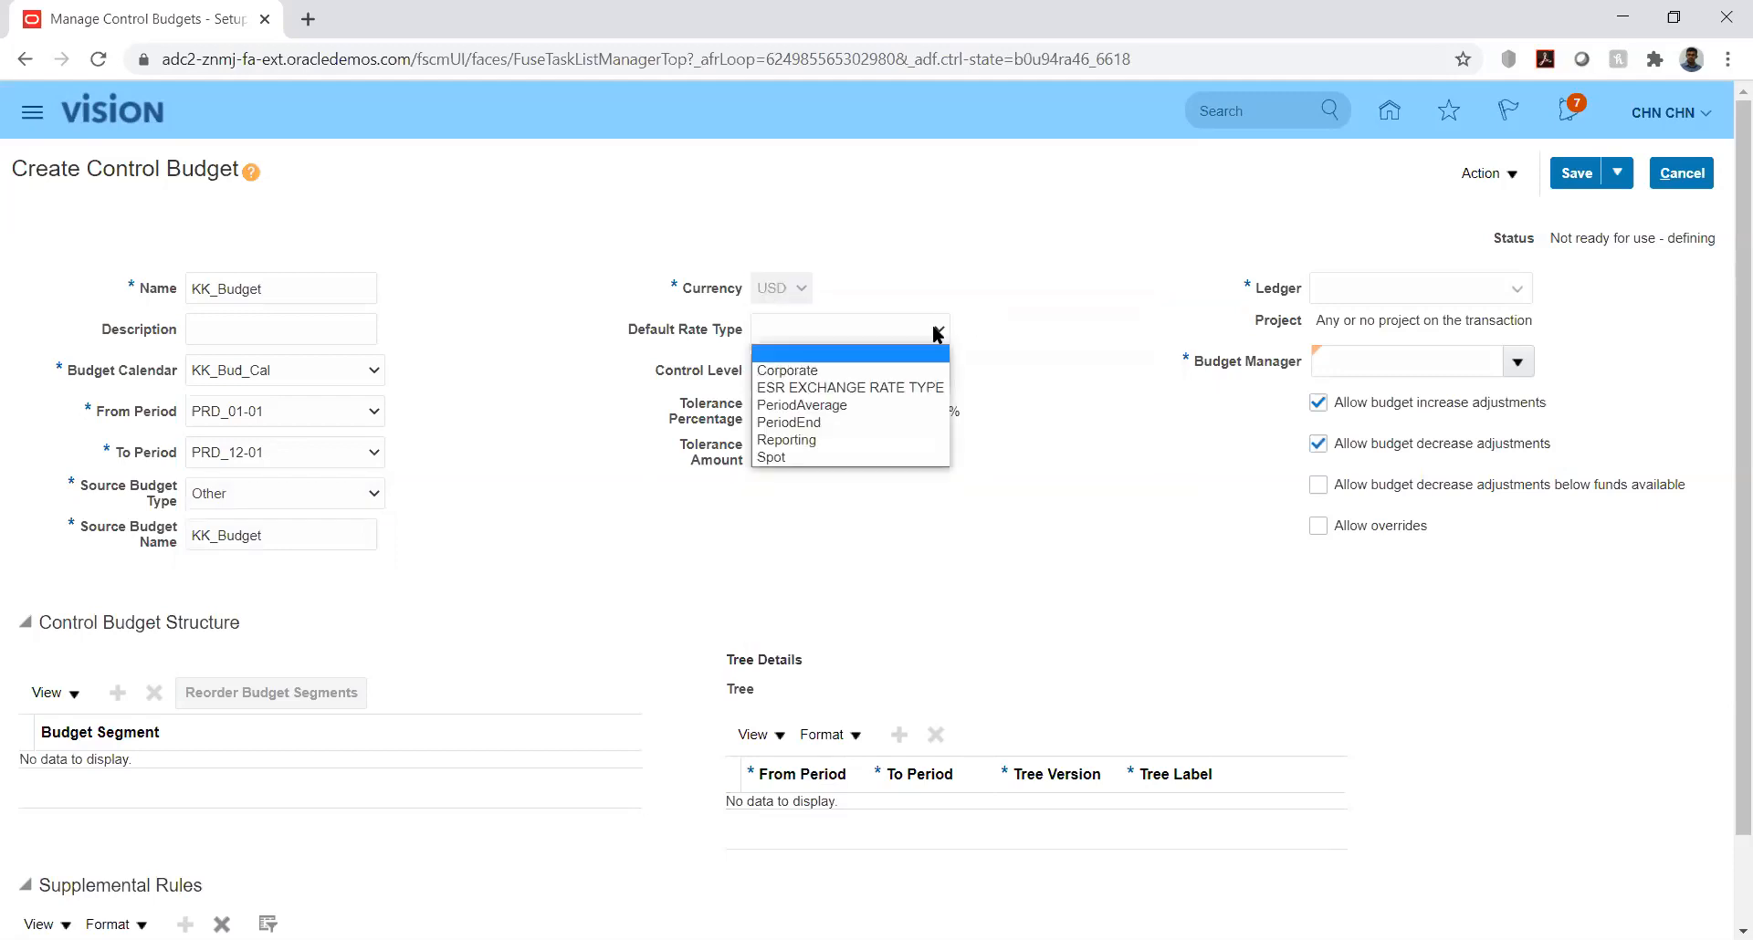
left_click(927, 334)
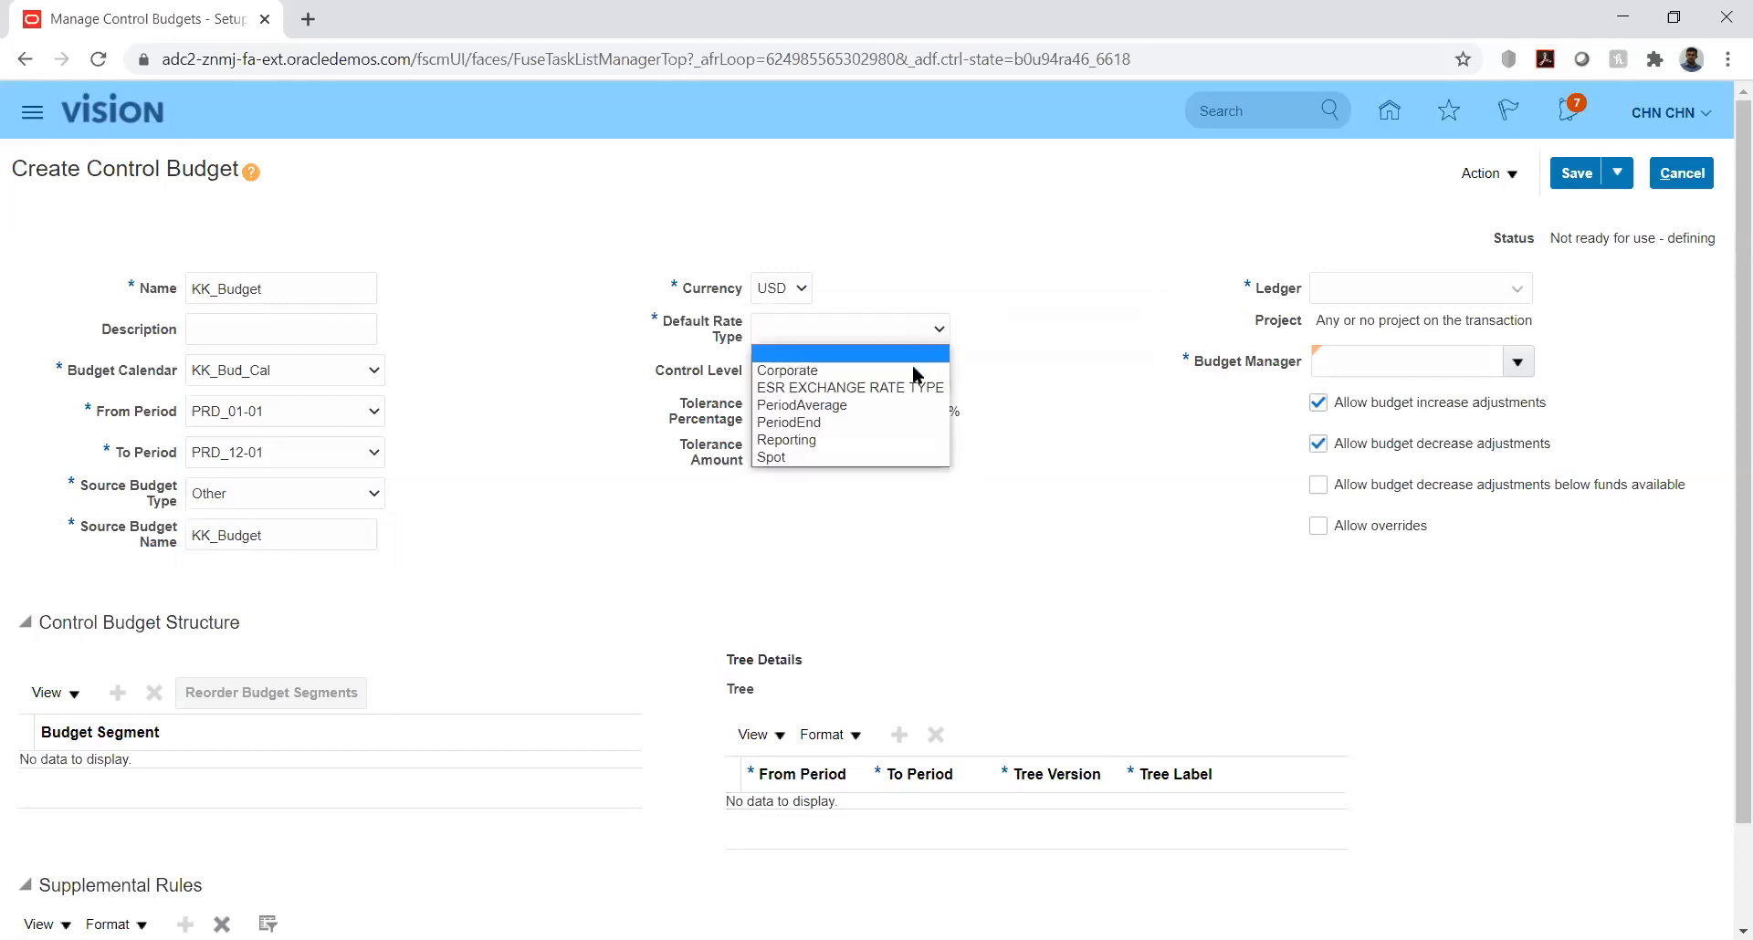
left_click(813, 372)
left_click(1059, 392)
Step: Set the control budget's ledger to KK_Ledger
left_click(1433, 281)
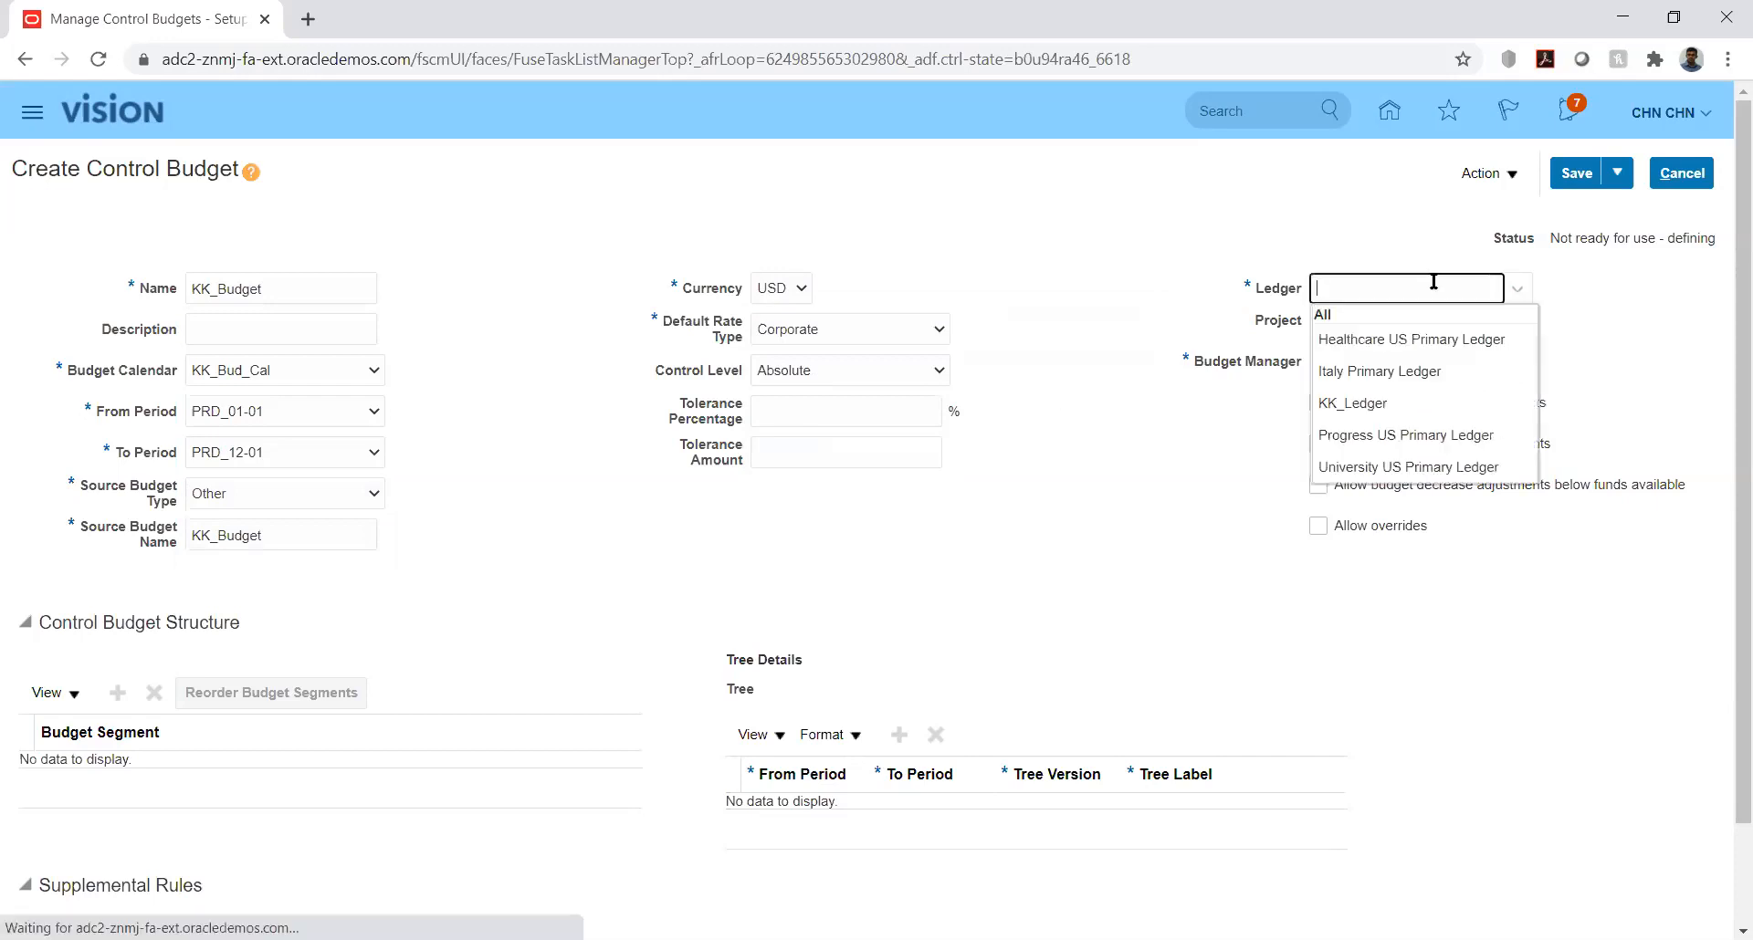
left_click(1361, 402)
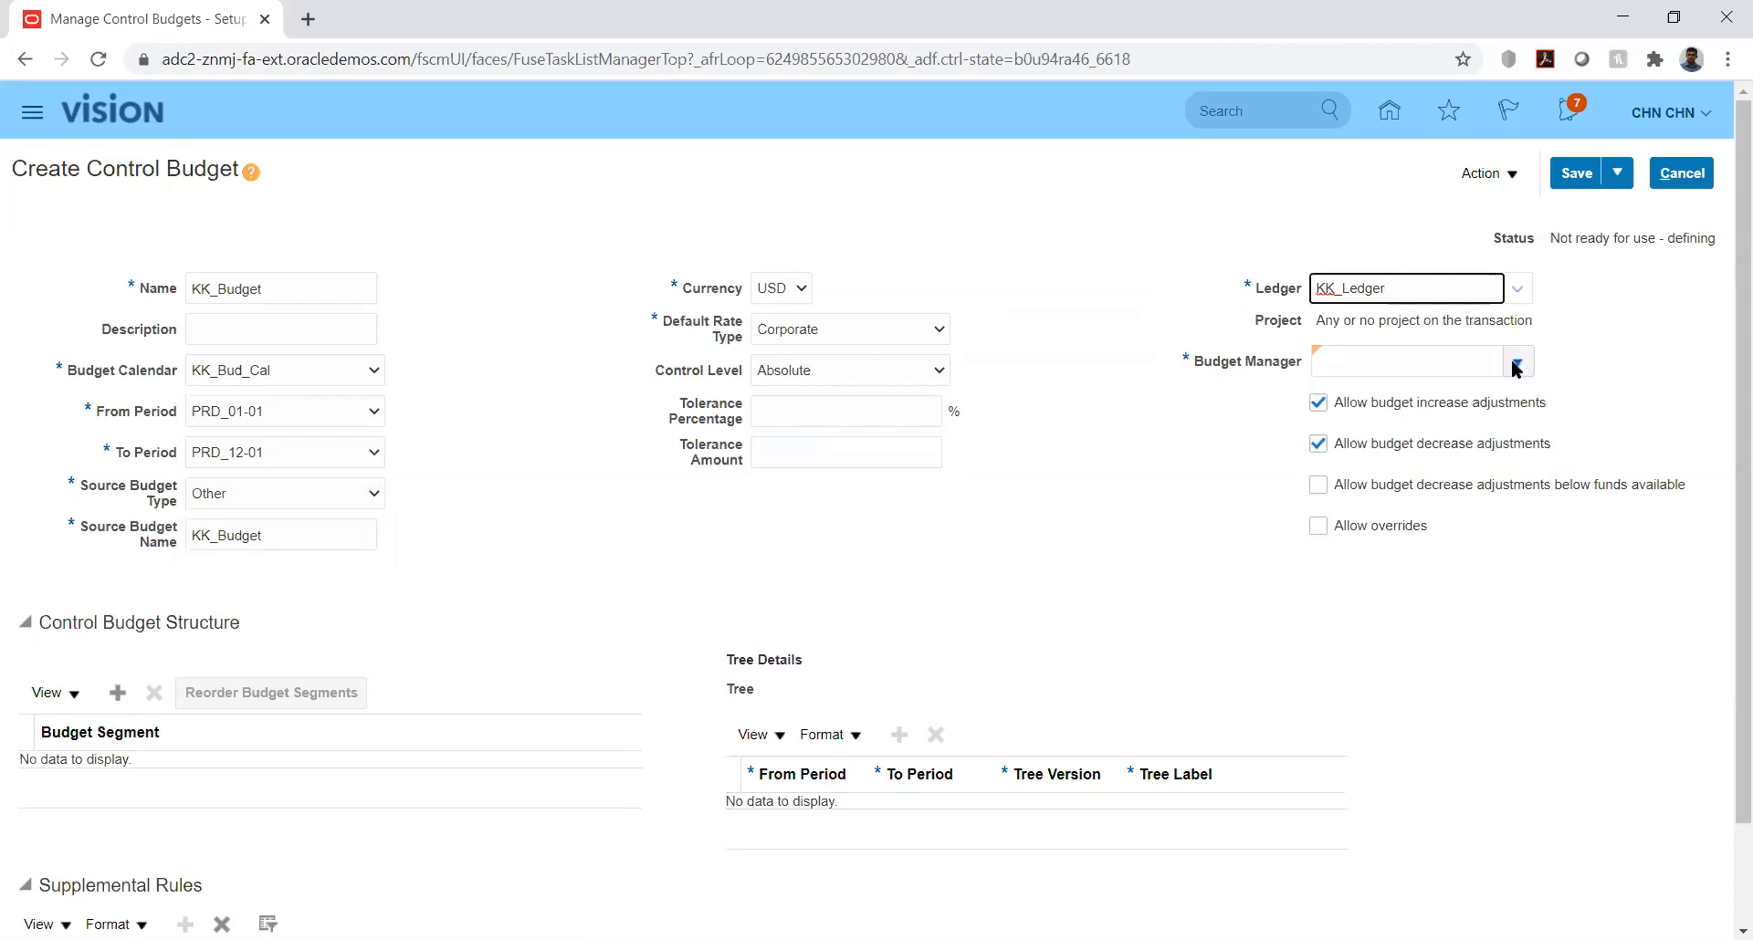
Step: Try to find the budget manager by user name in the budget manager search, and close the search
left_click(1514, 363)
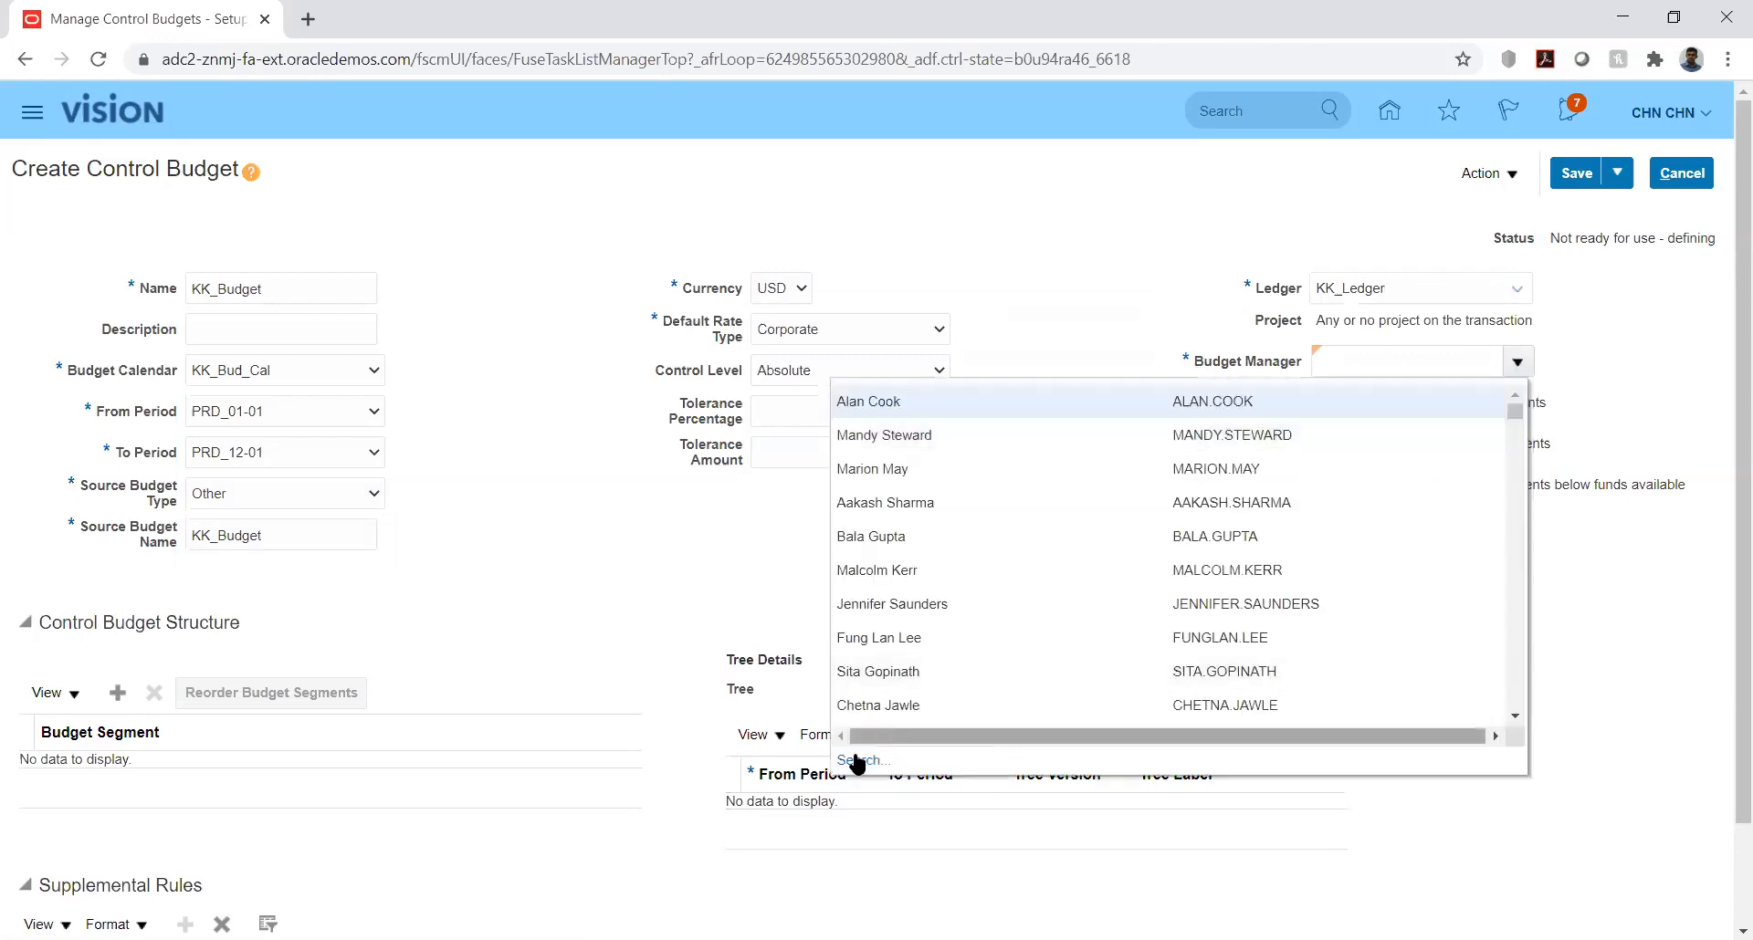
left_click(859, 760)
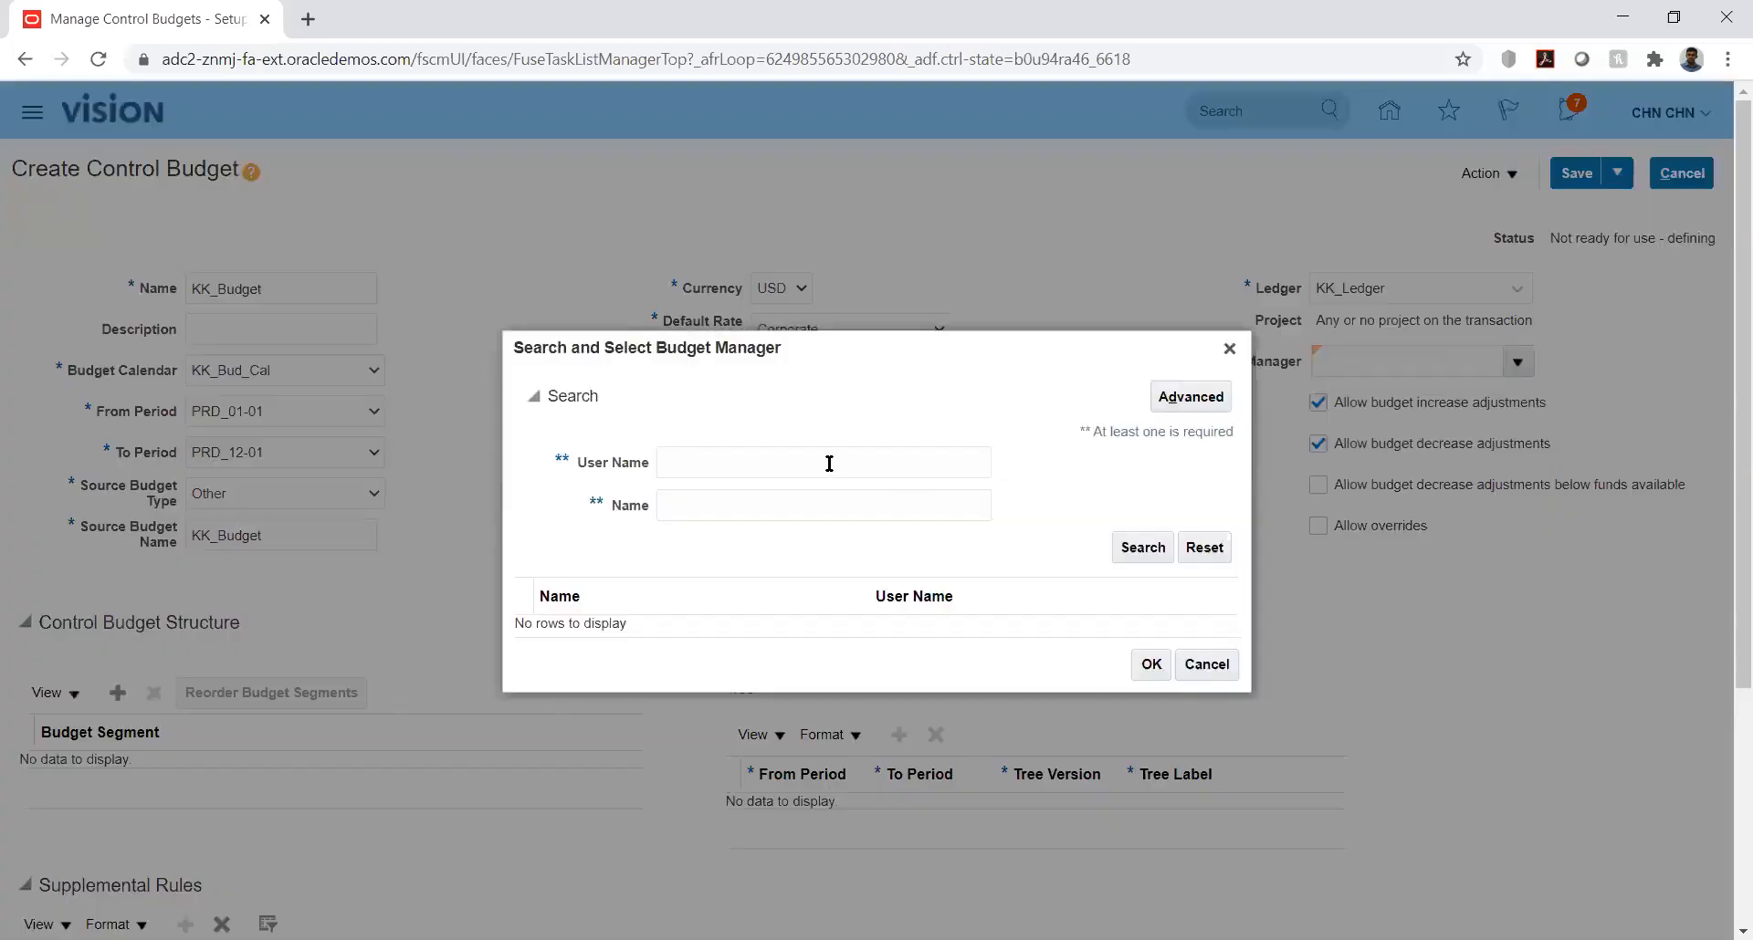
left_click(829, 463)
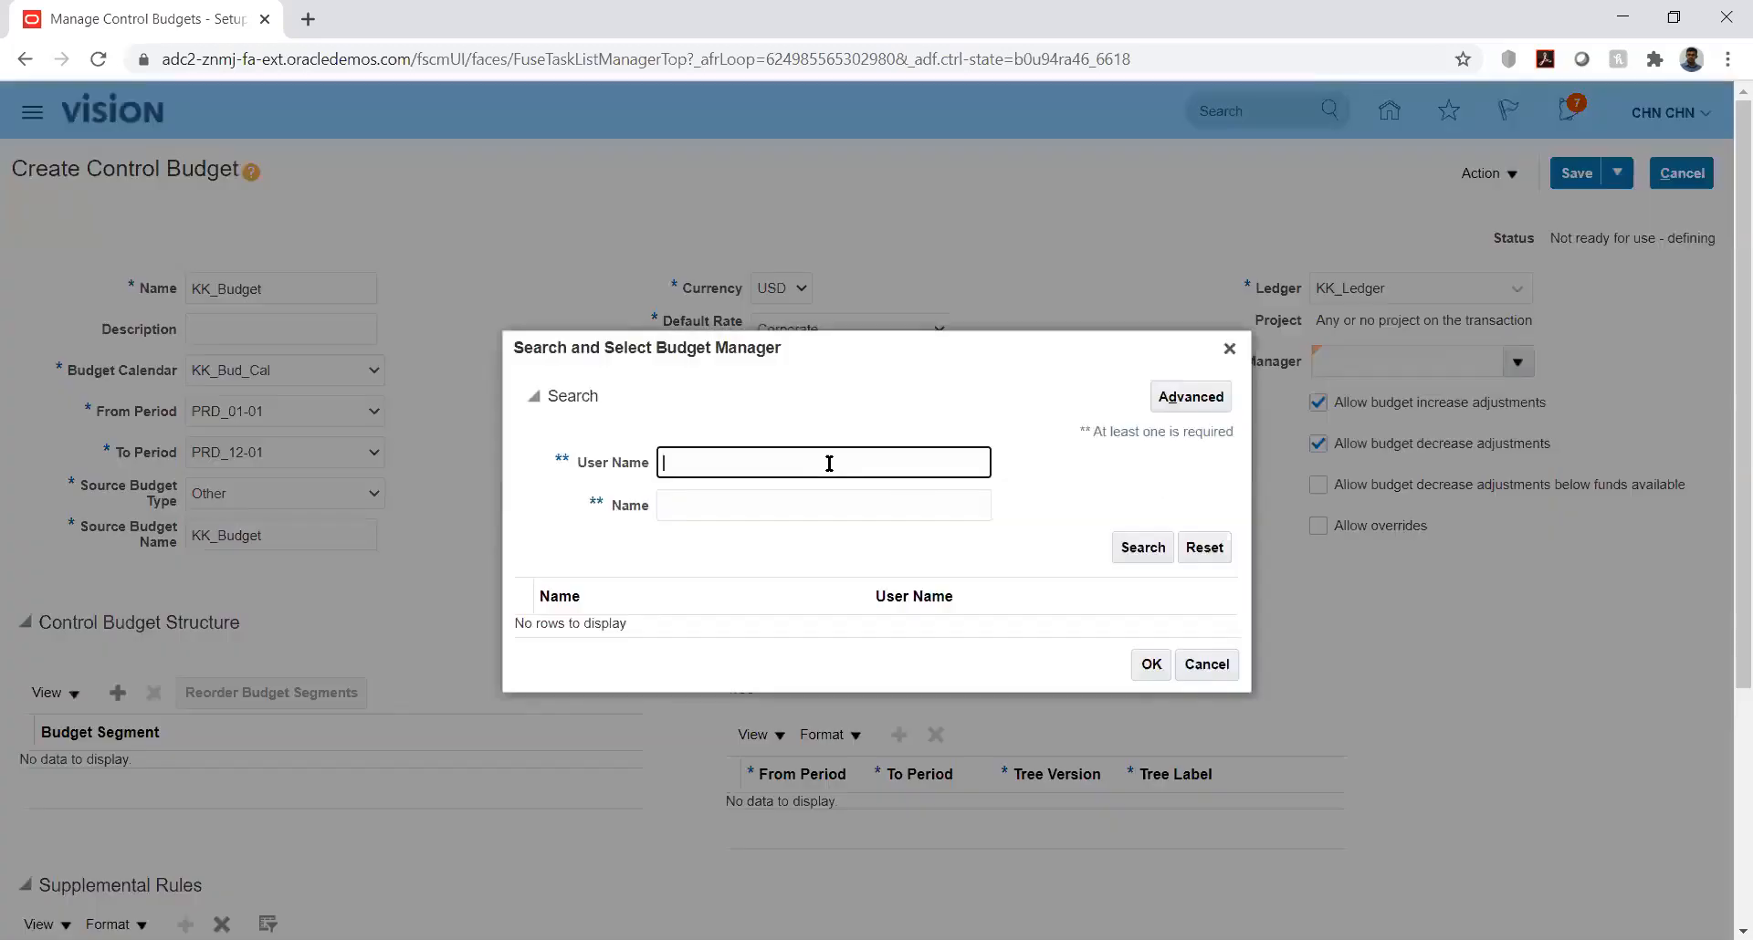
type("CHN.CHN")
left_click(1141, 552)
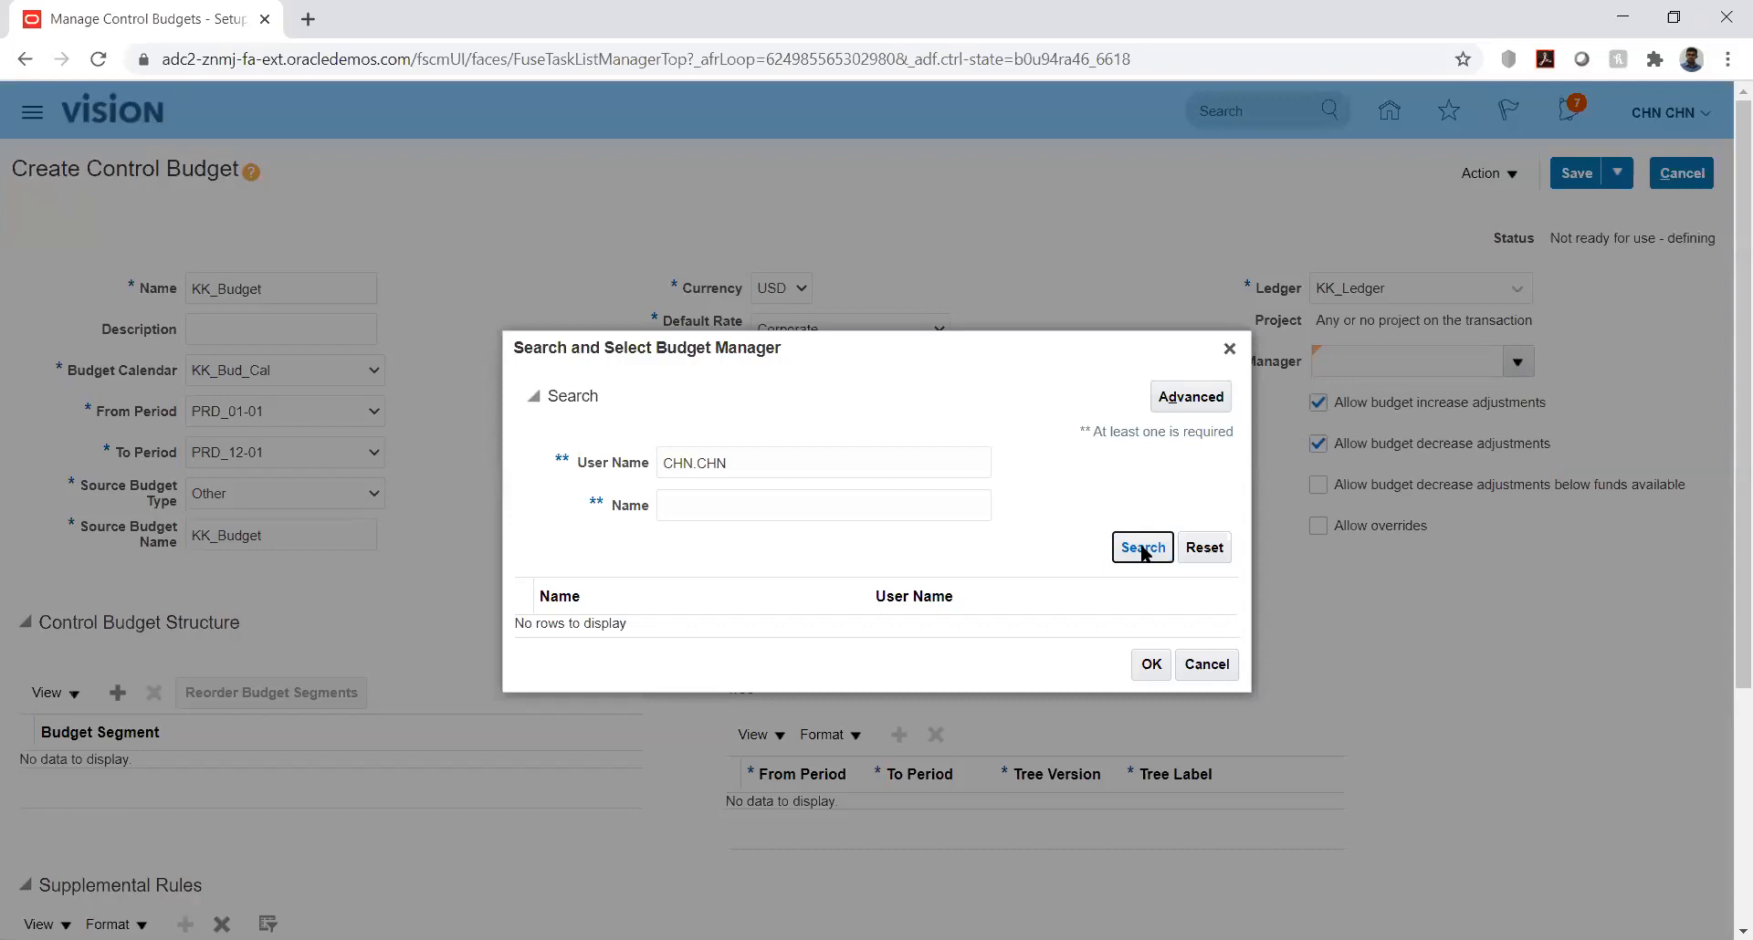
left_click(1229, 350)
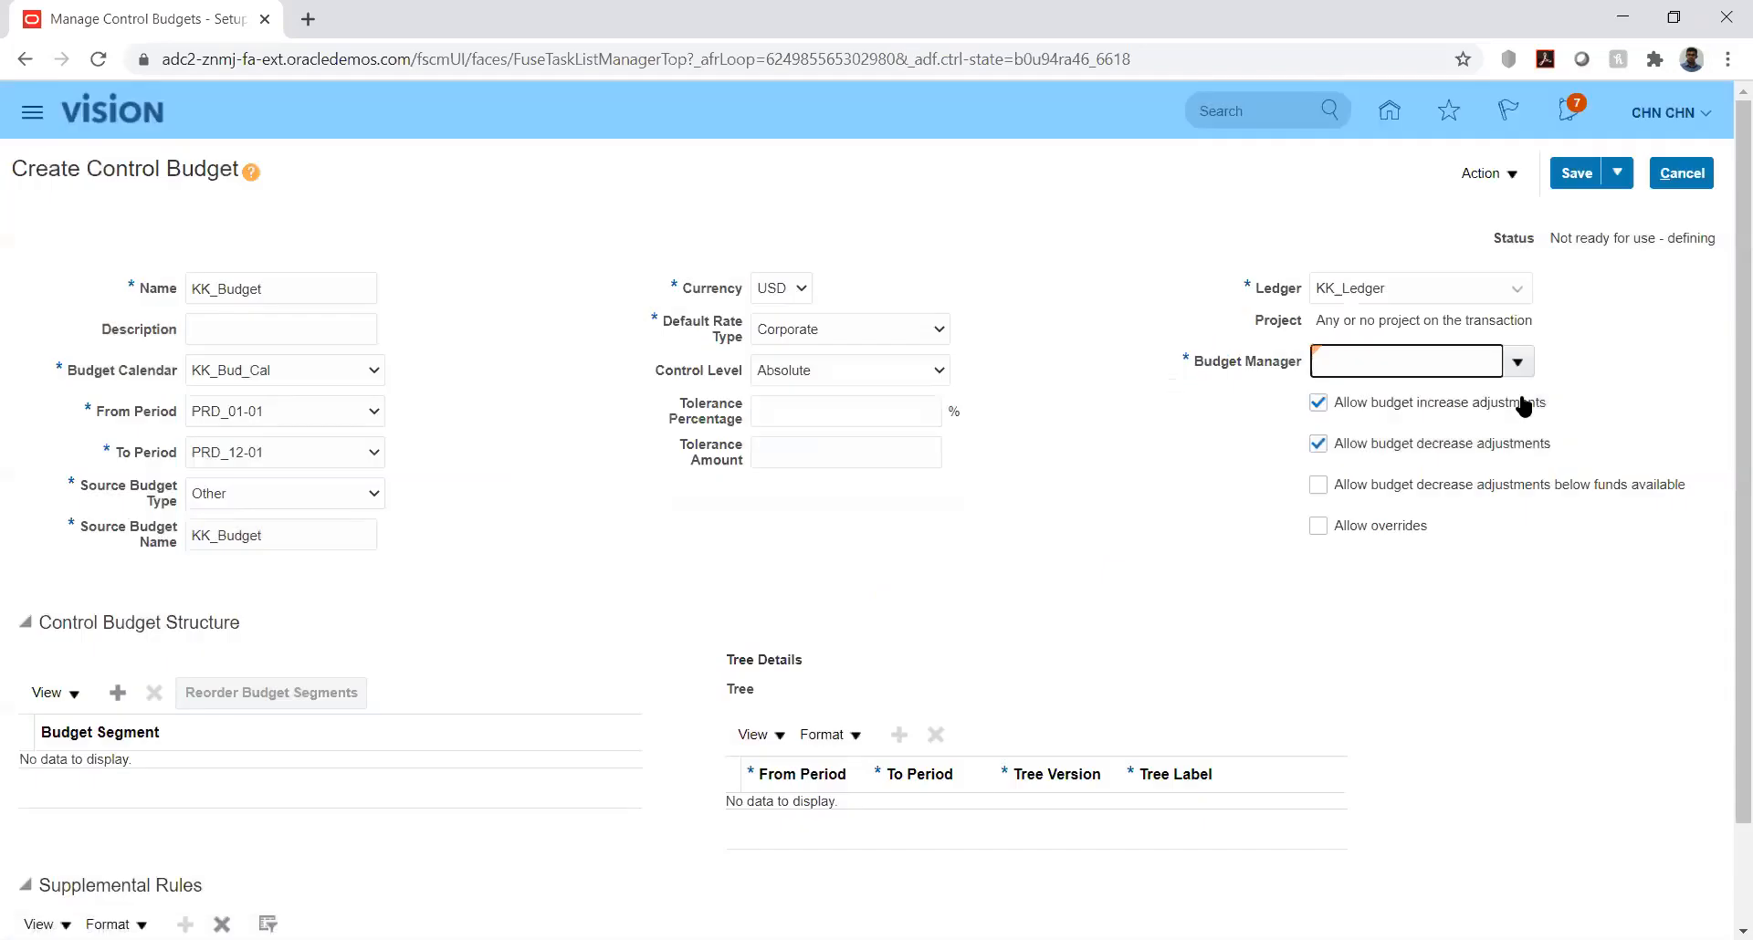
Step: Assign the first person in the suggested list as the budget manager
left_click(1518, 361)
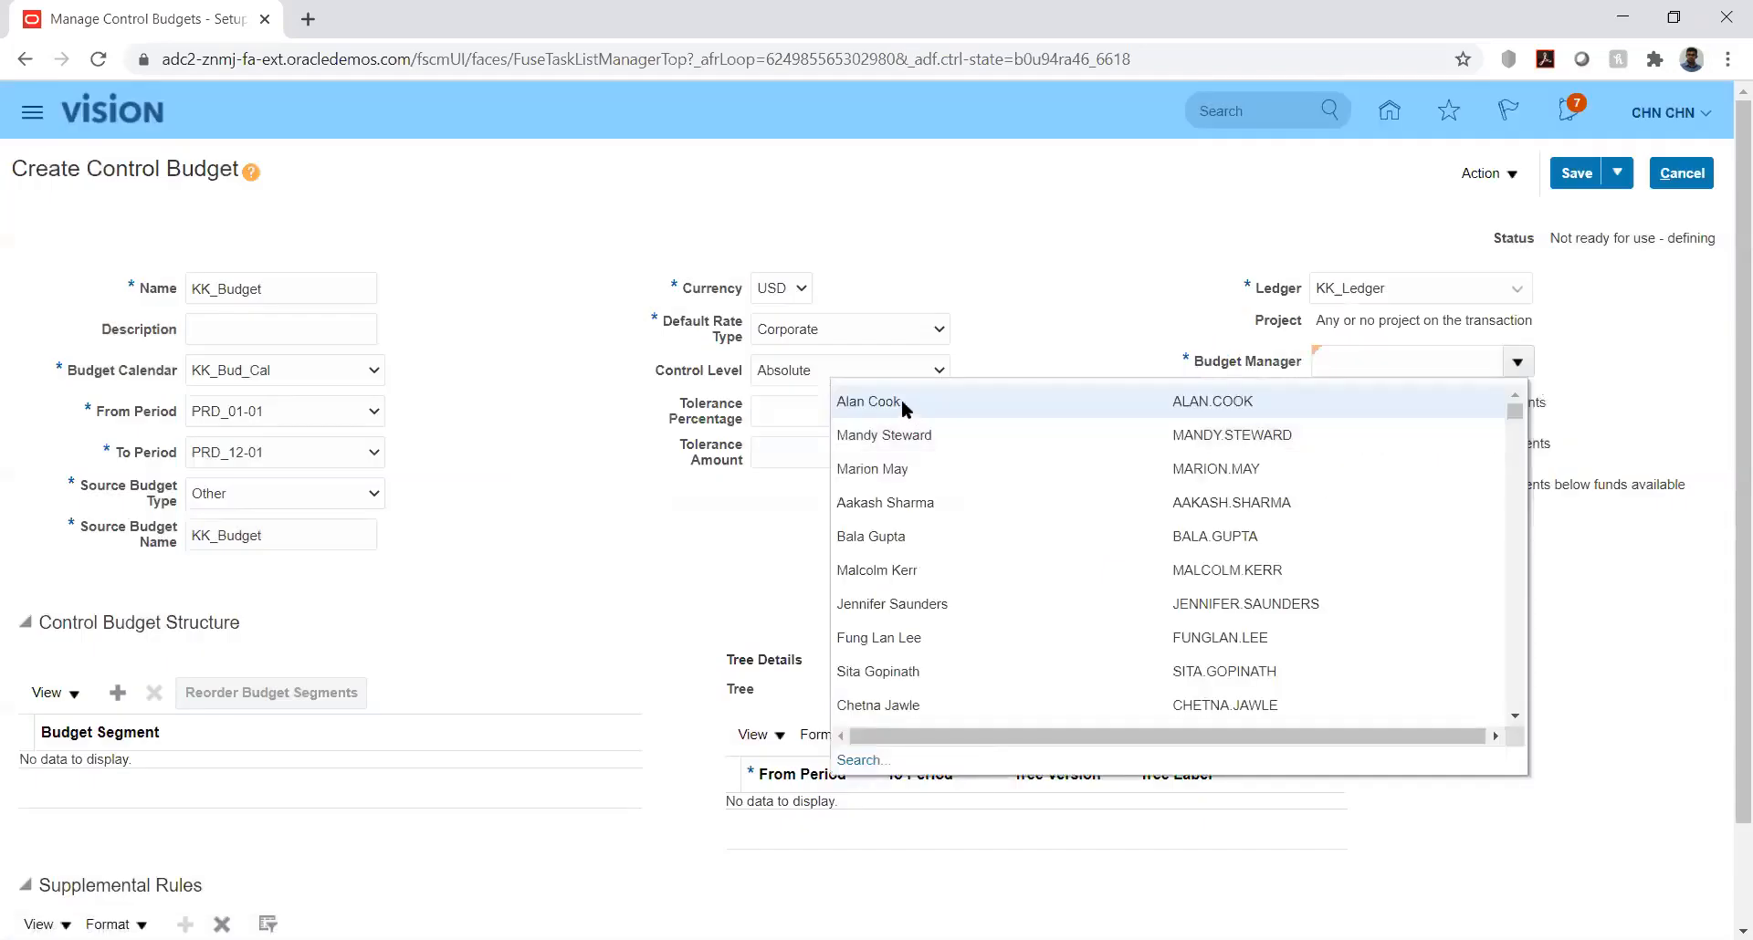
left_click(901, 400)
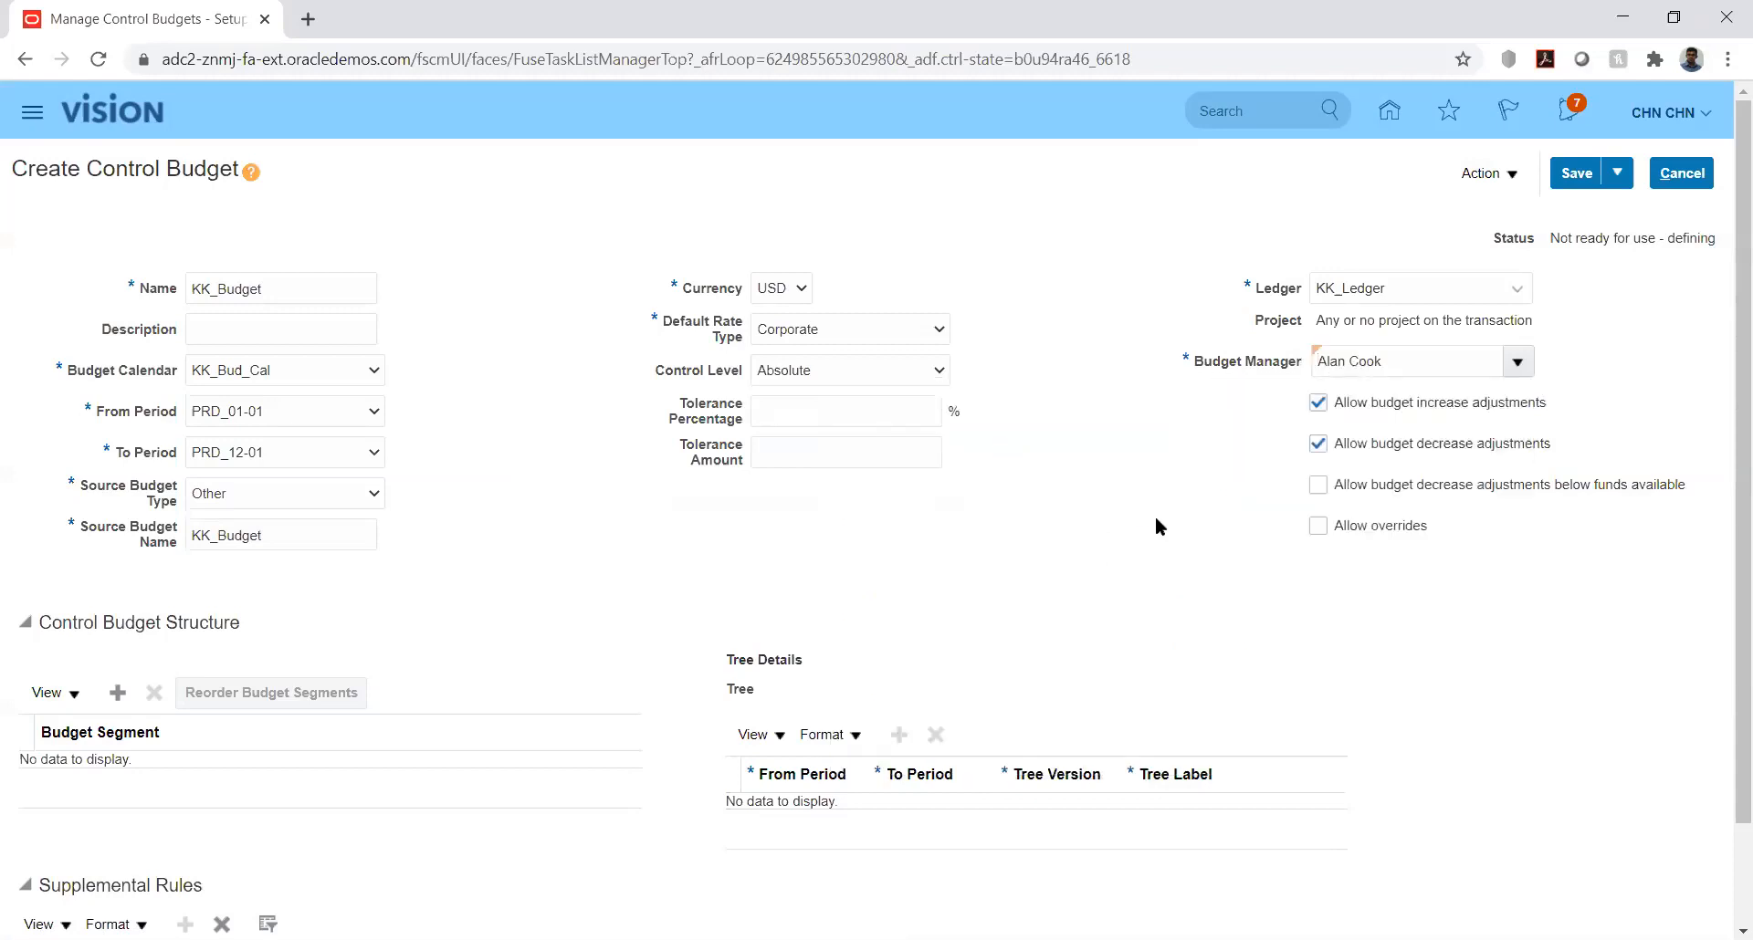
Step: Add KK_ACC as a budget segment in the control budget structure
left_click_drag(1728, 548, 1725, 714)
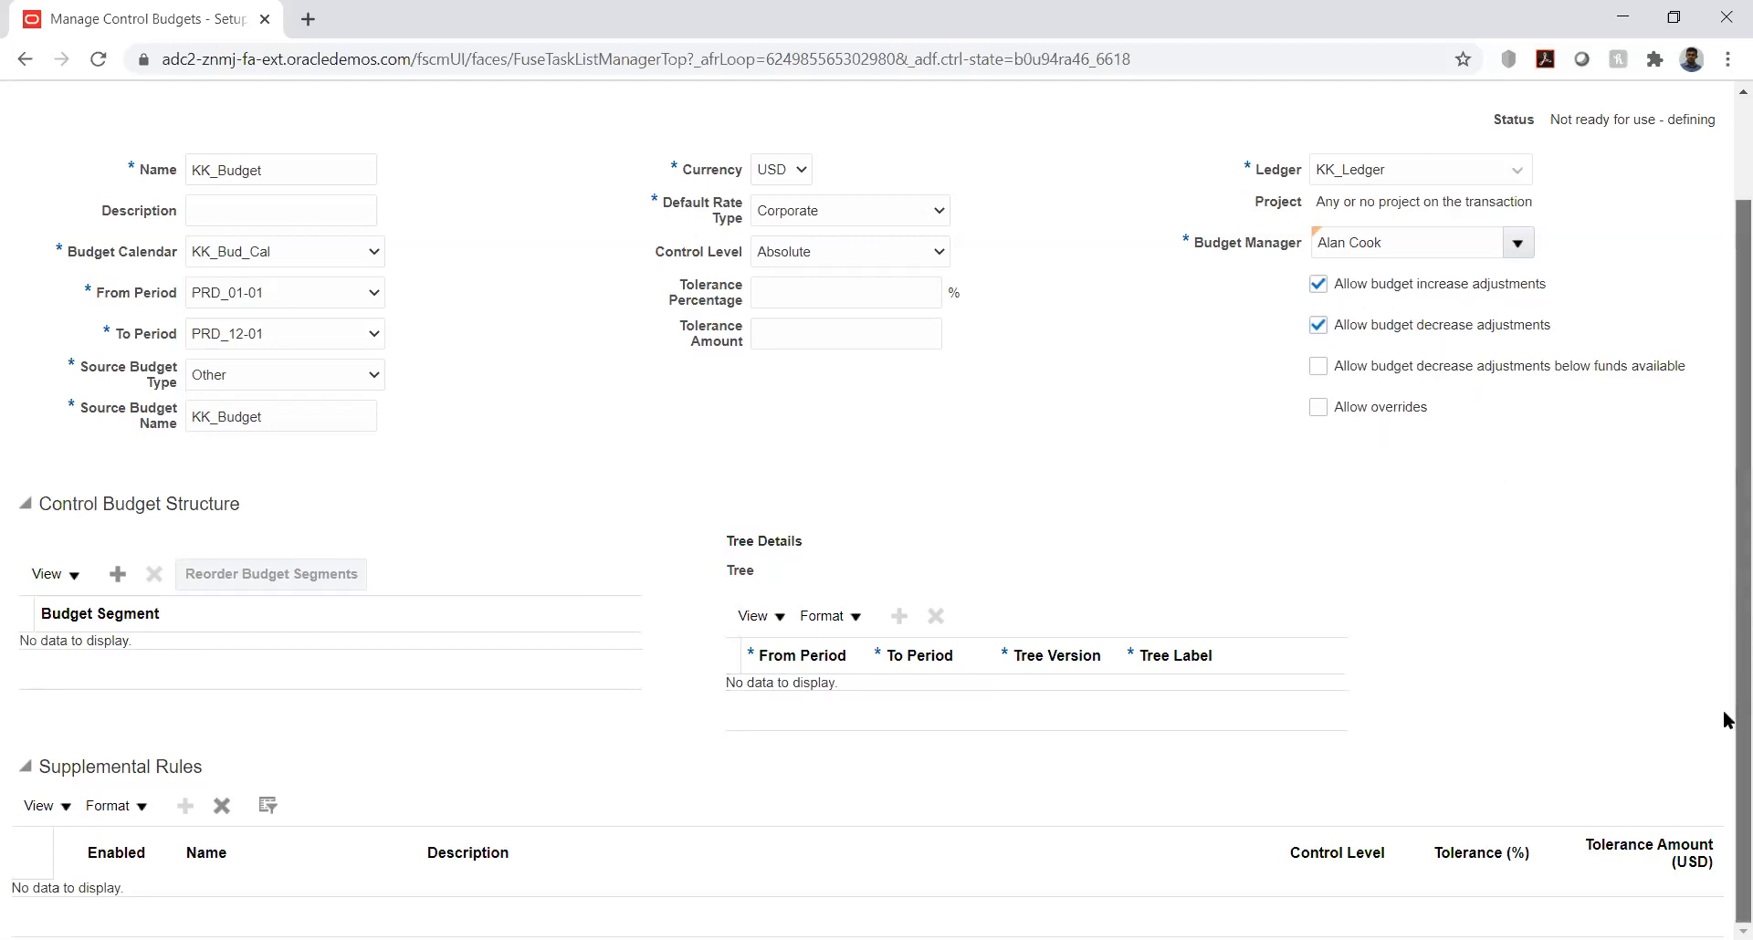
left_click(117, 574)
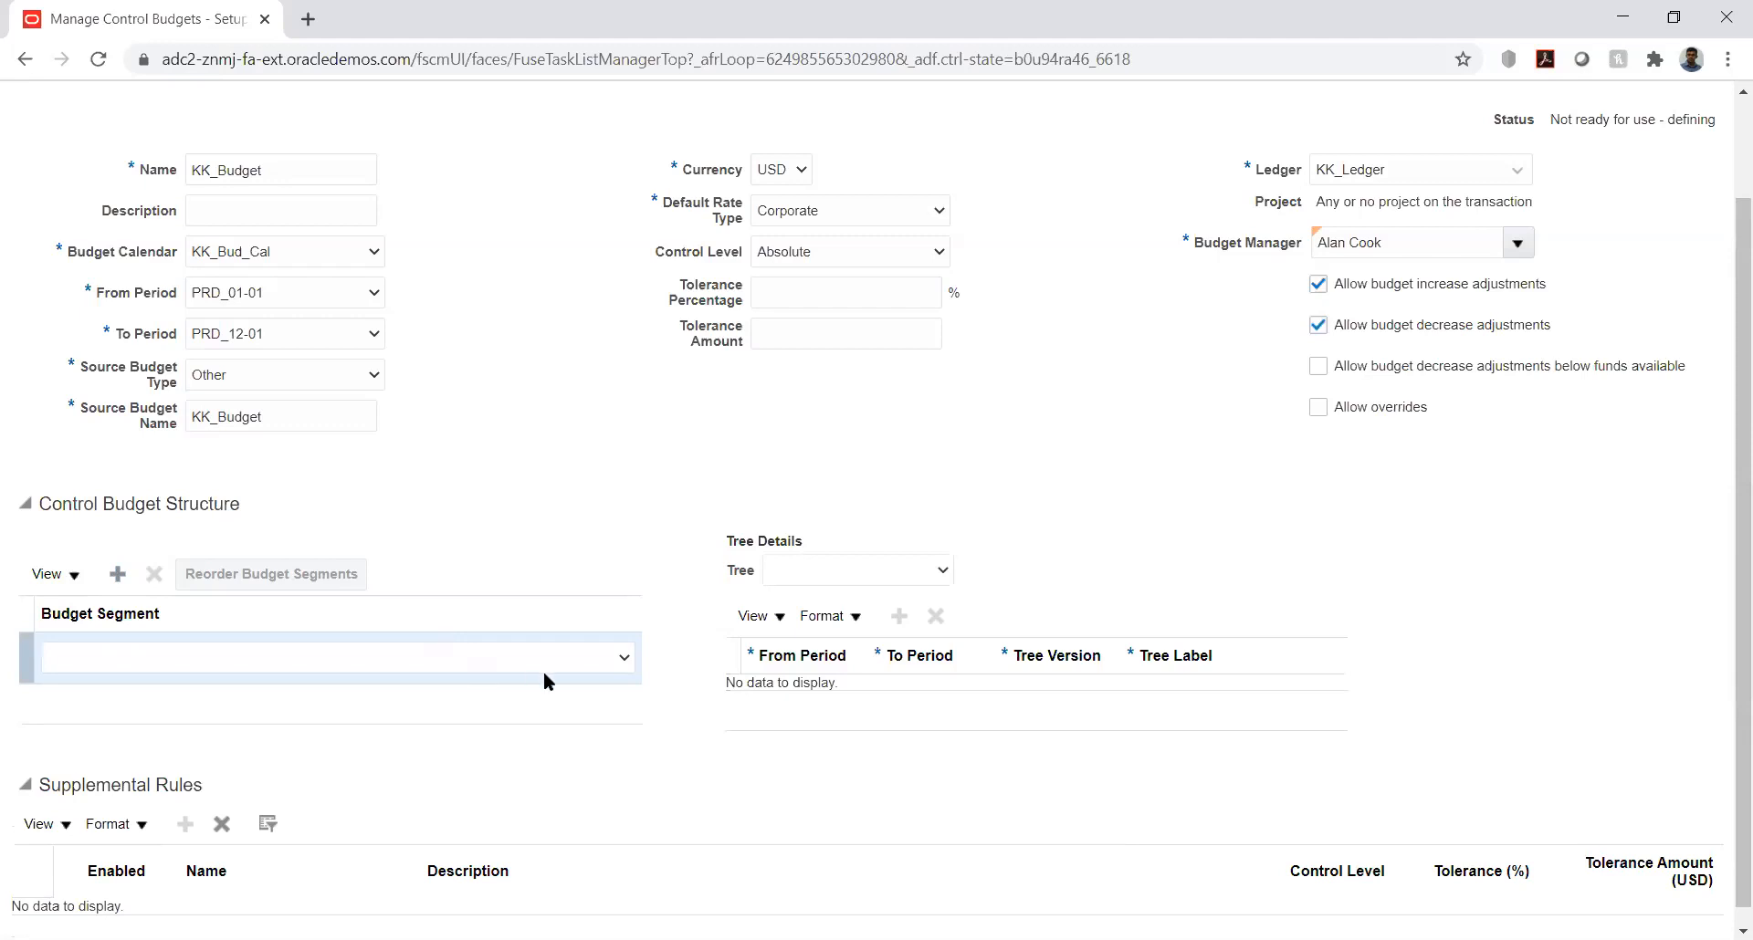
left_click(603, 665)
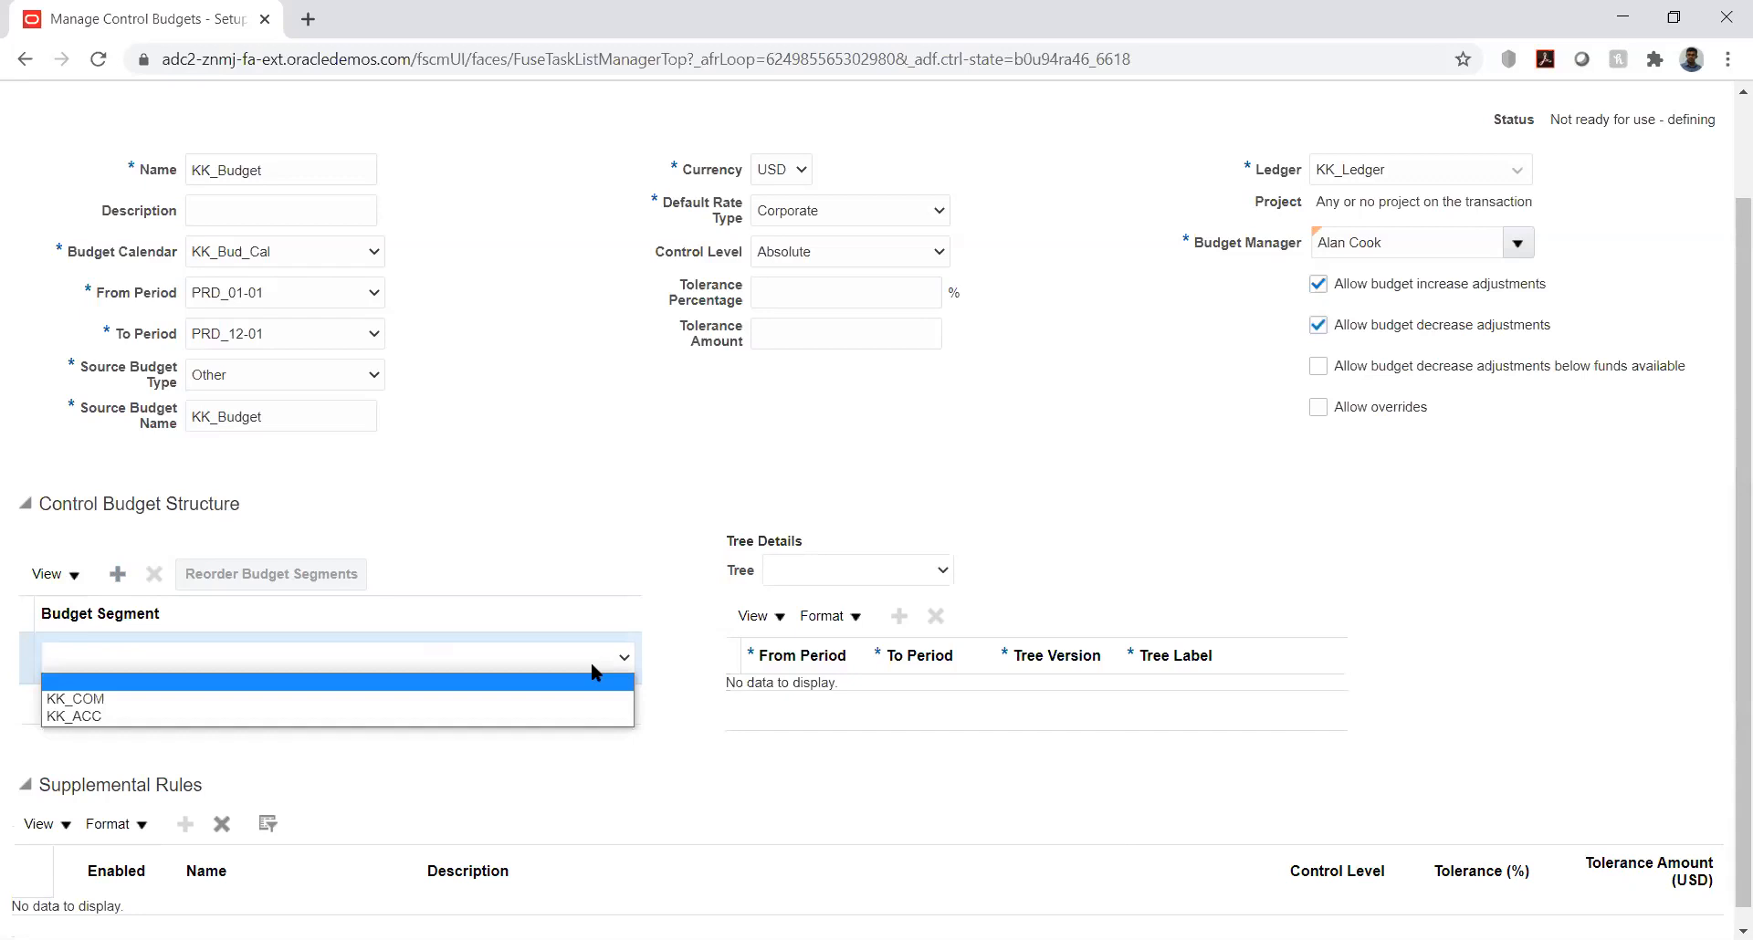
left_click(490, 718)
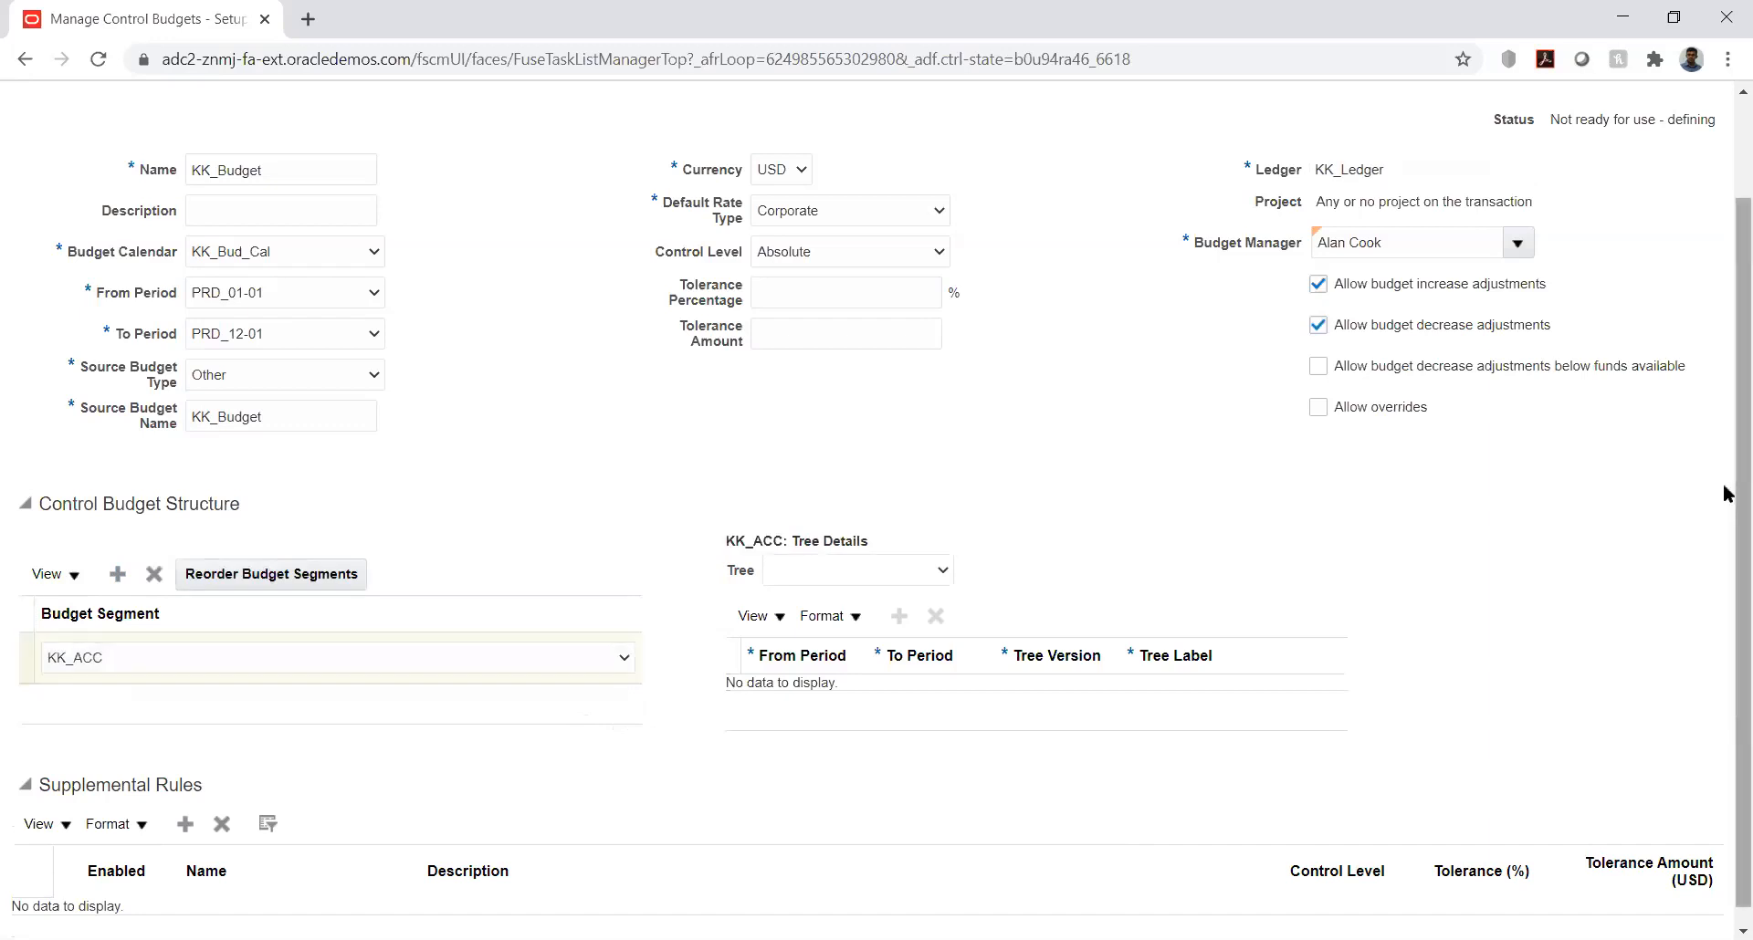
Step: Start a new supplemental rule for the control budget and review the available control levels
scroll(1725, 622, "down", 1)
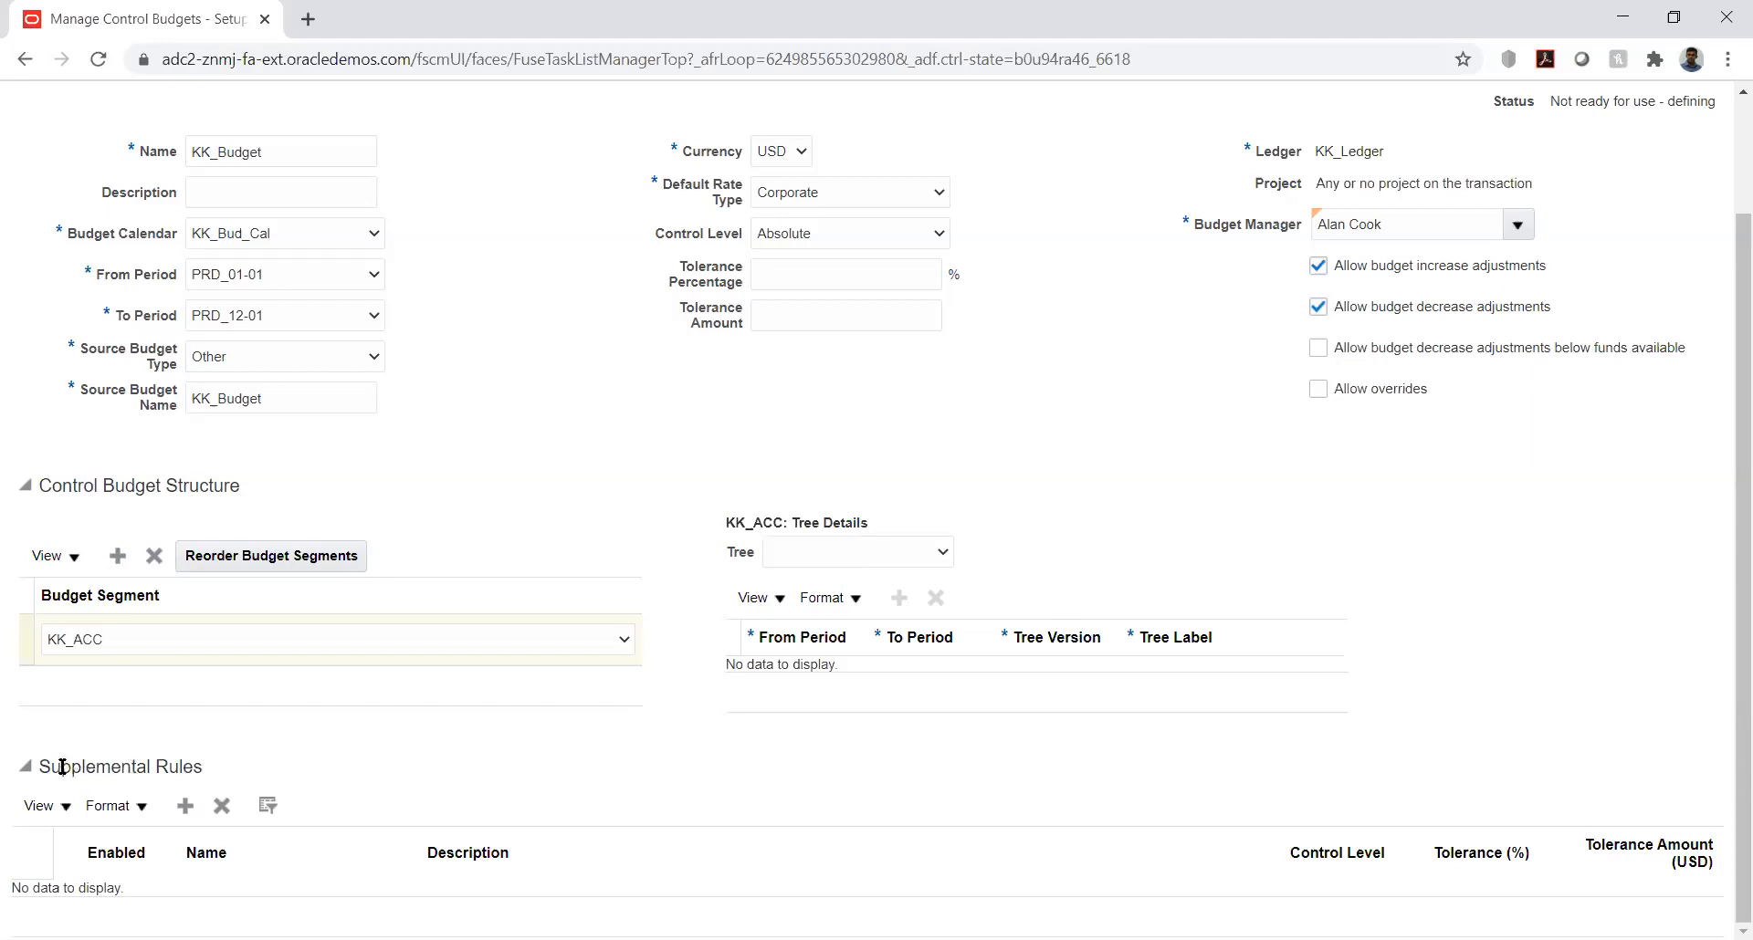
double_click(121, 755)
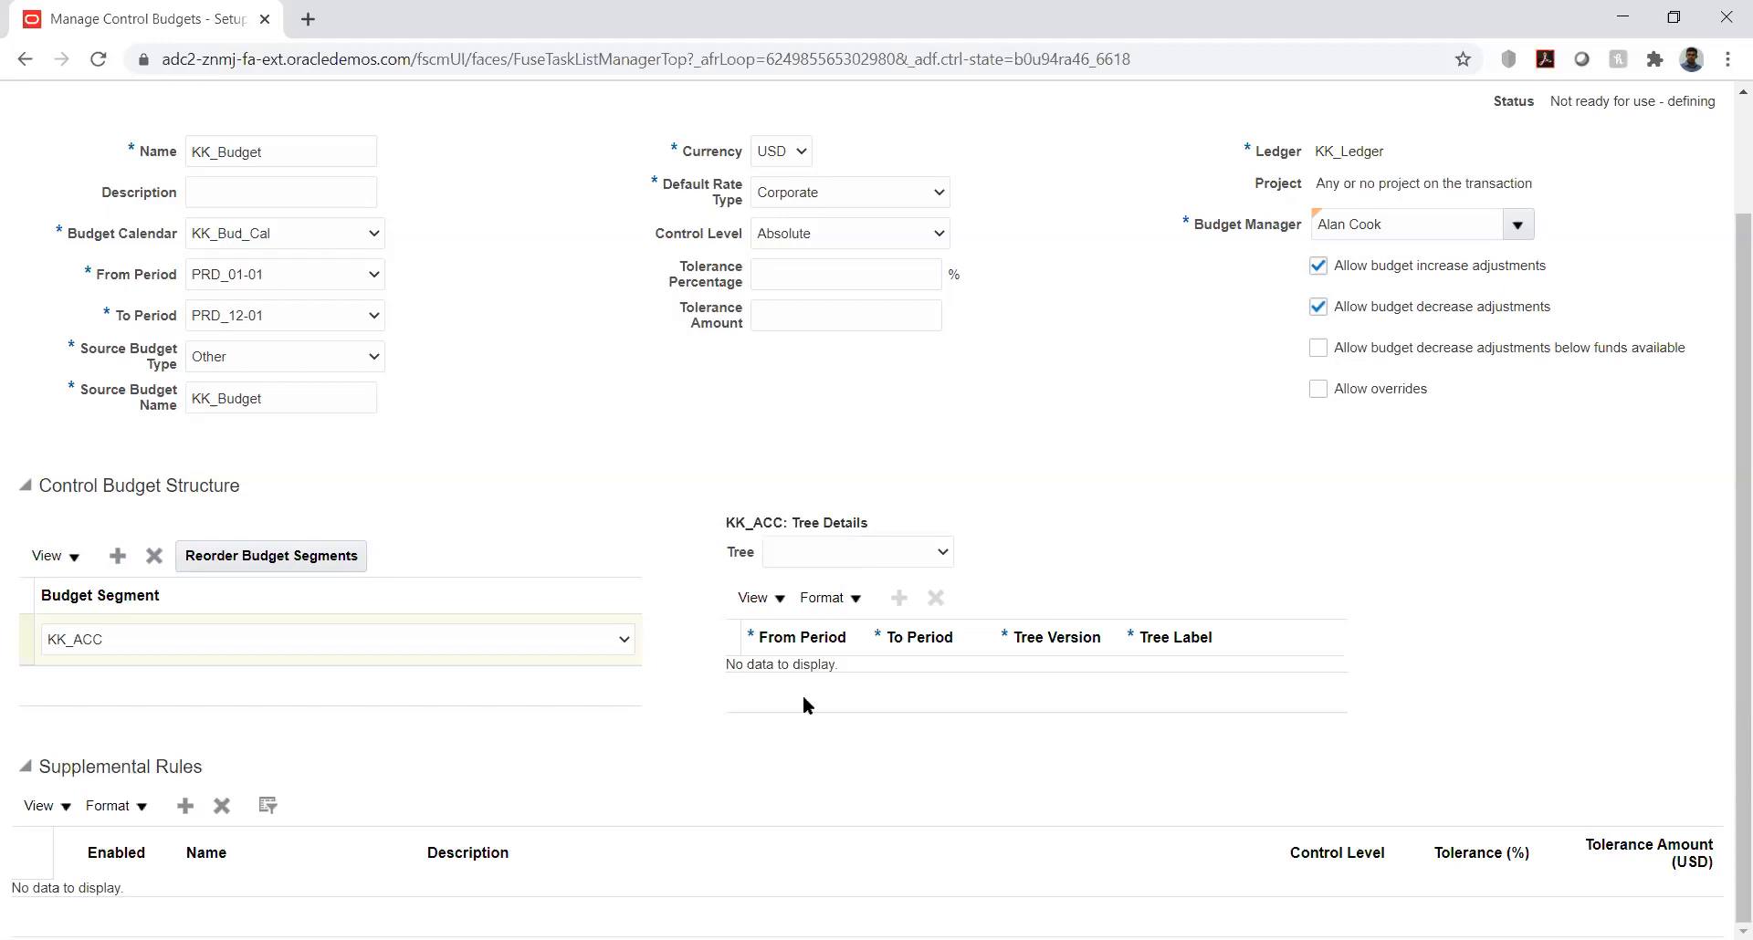
left_click(966, 779)
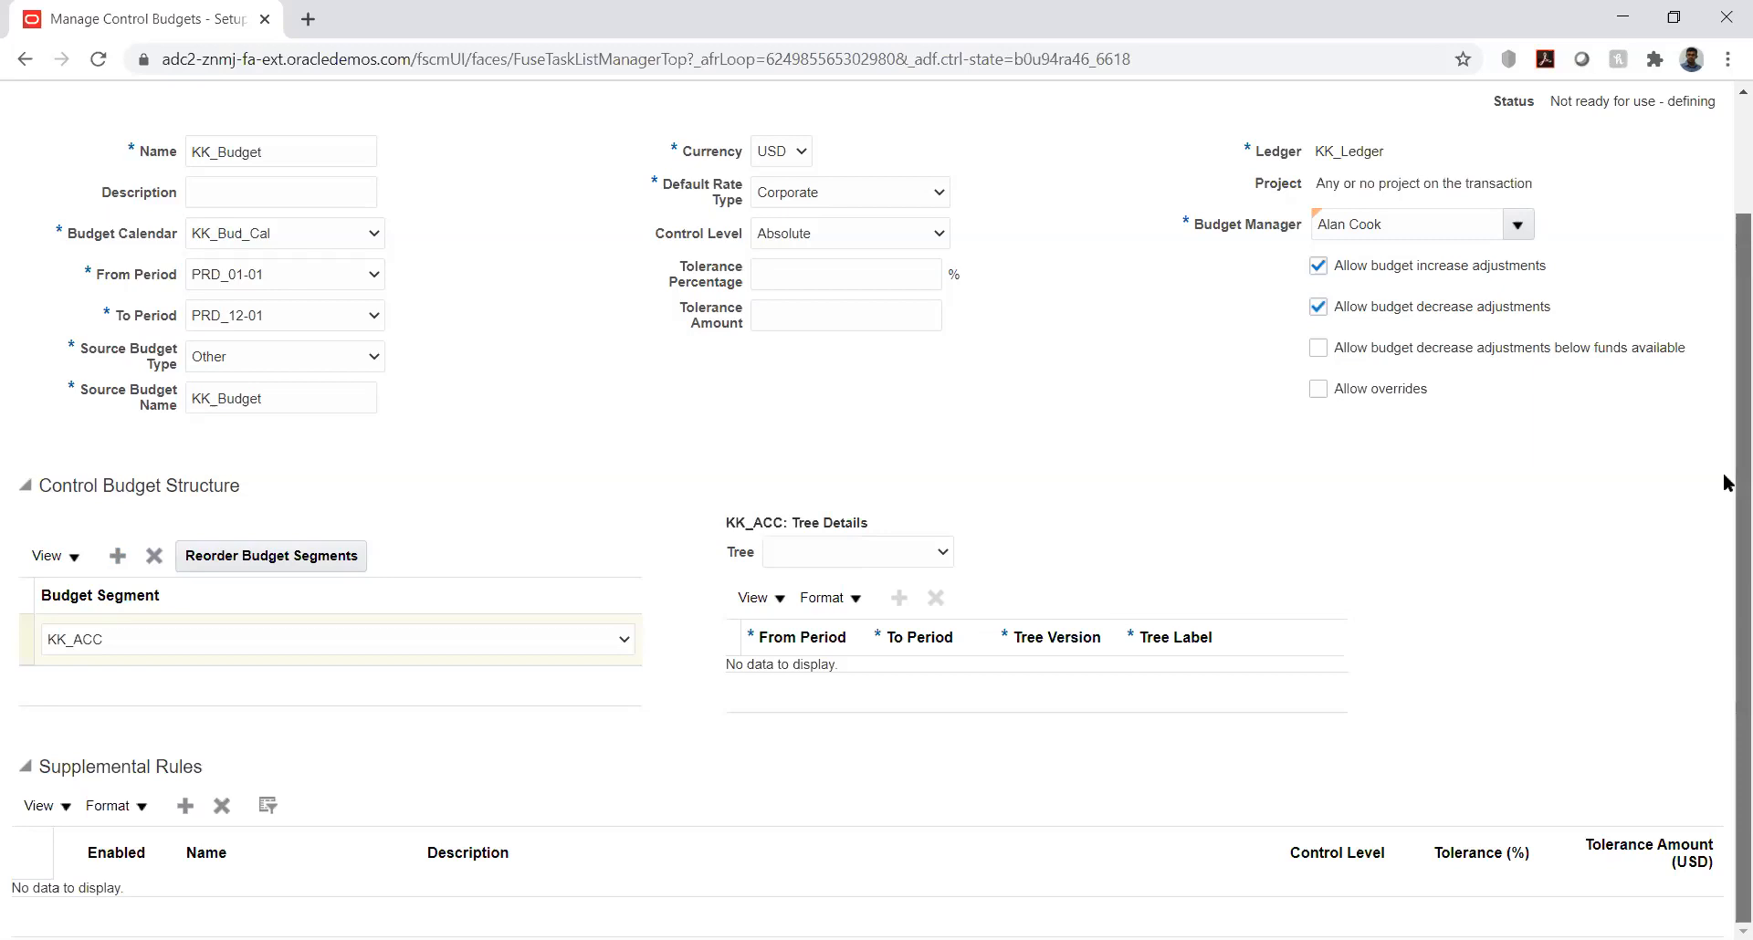
scroll(1725, 474, "up", 3)
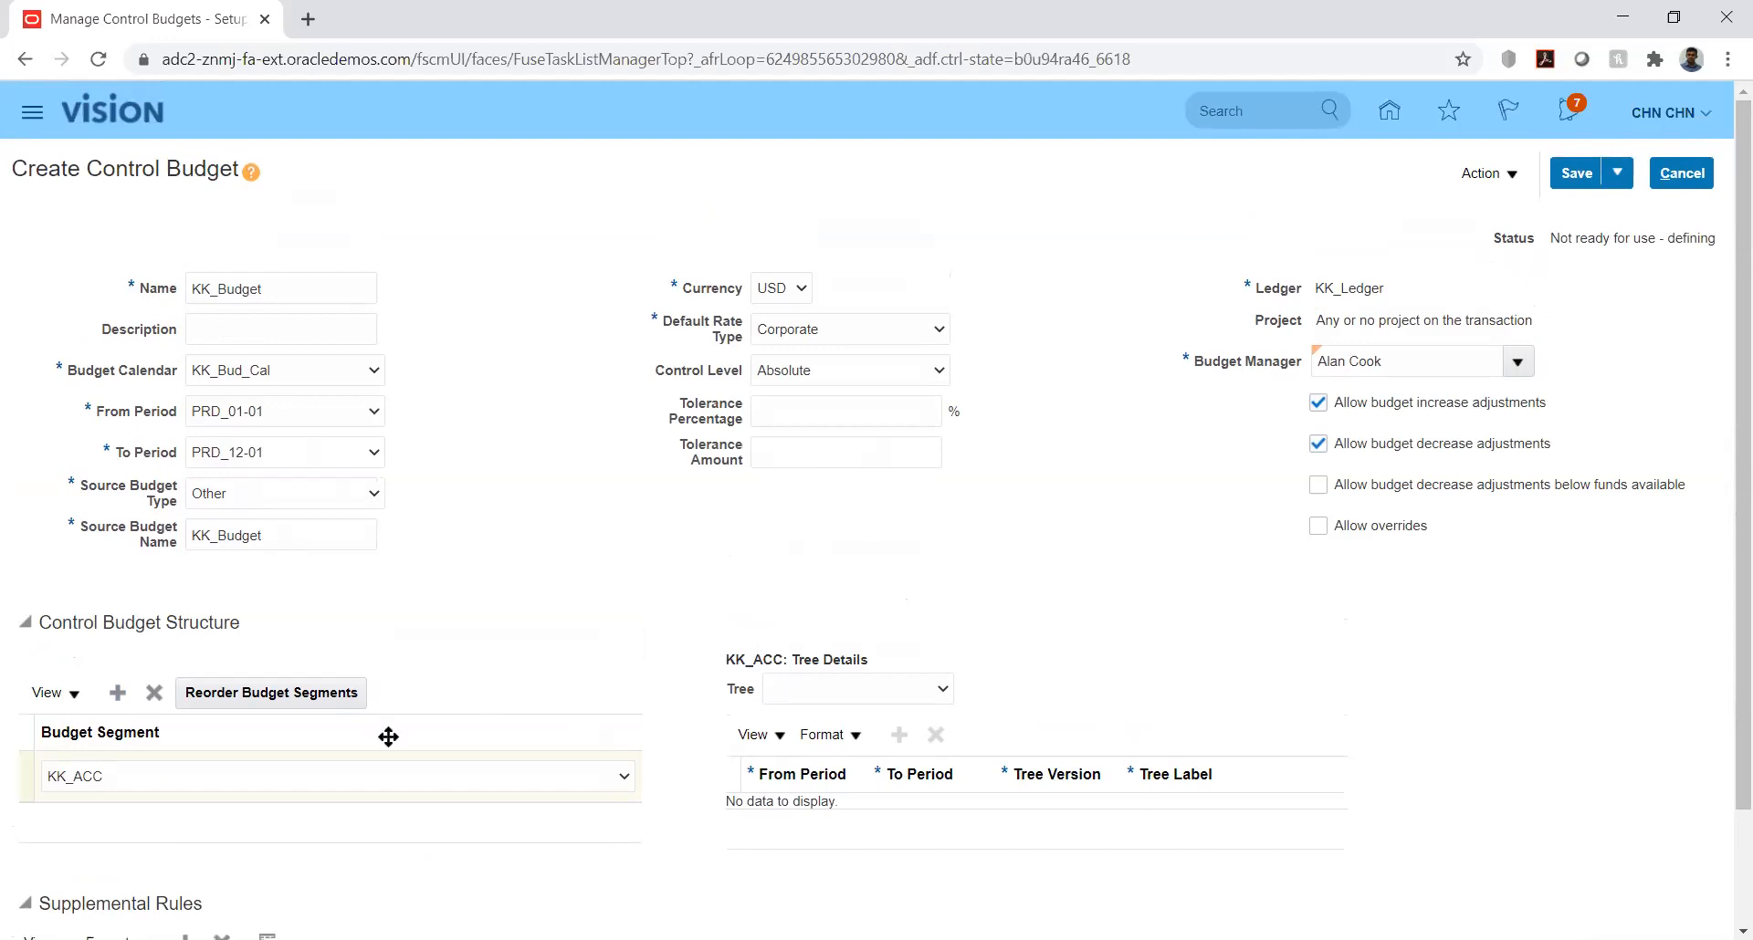
left_click(116, 801)
scroll(1725, 628, "down", 1)
scroll(1725, 639, "down", 3)
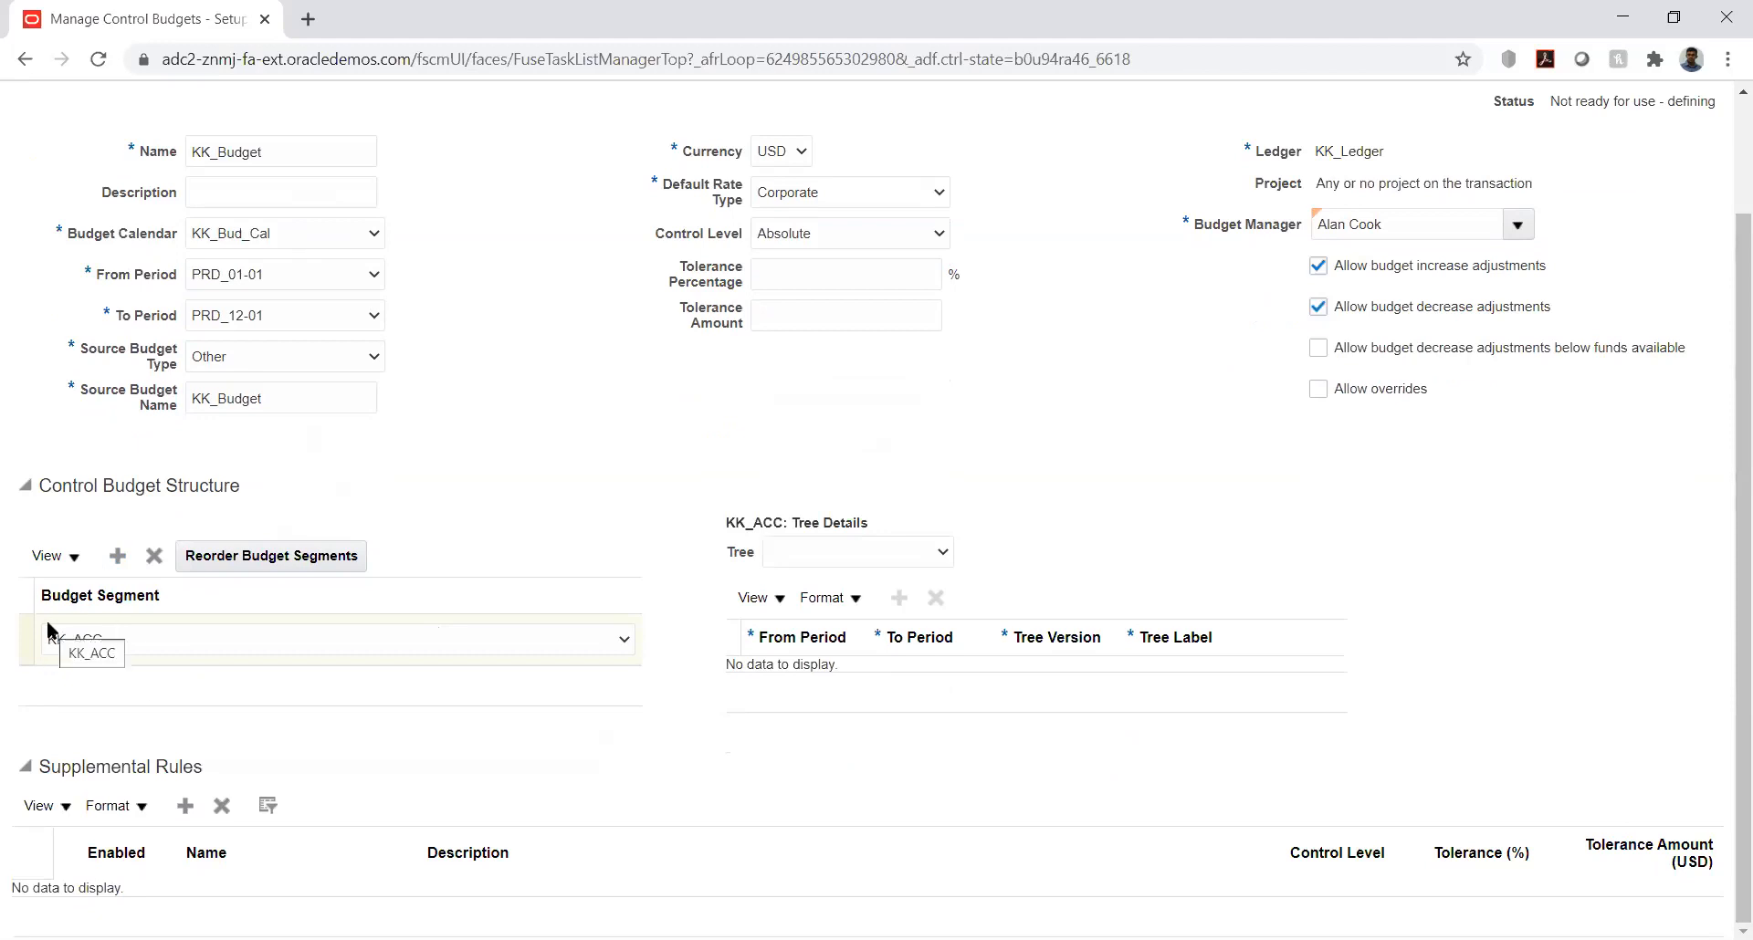
left_click(187, 806)
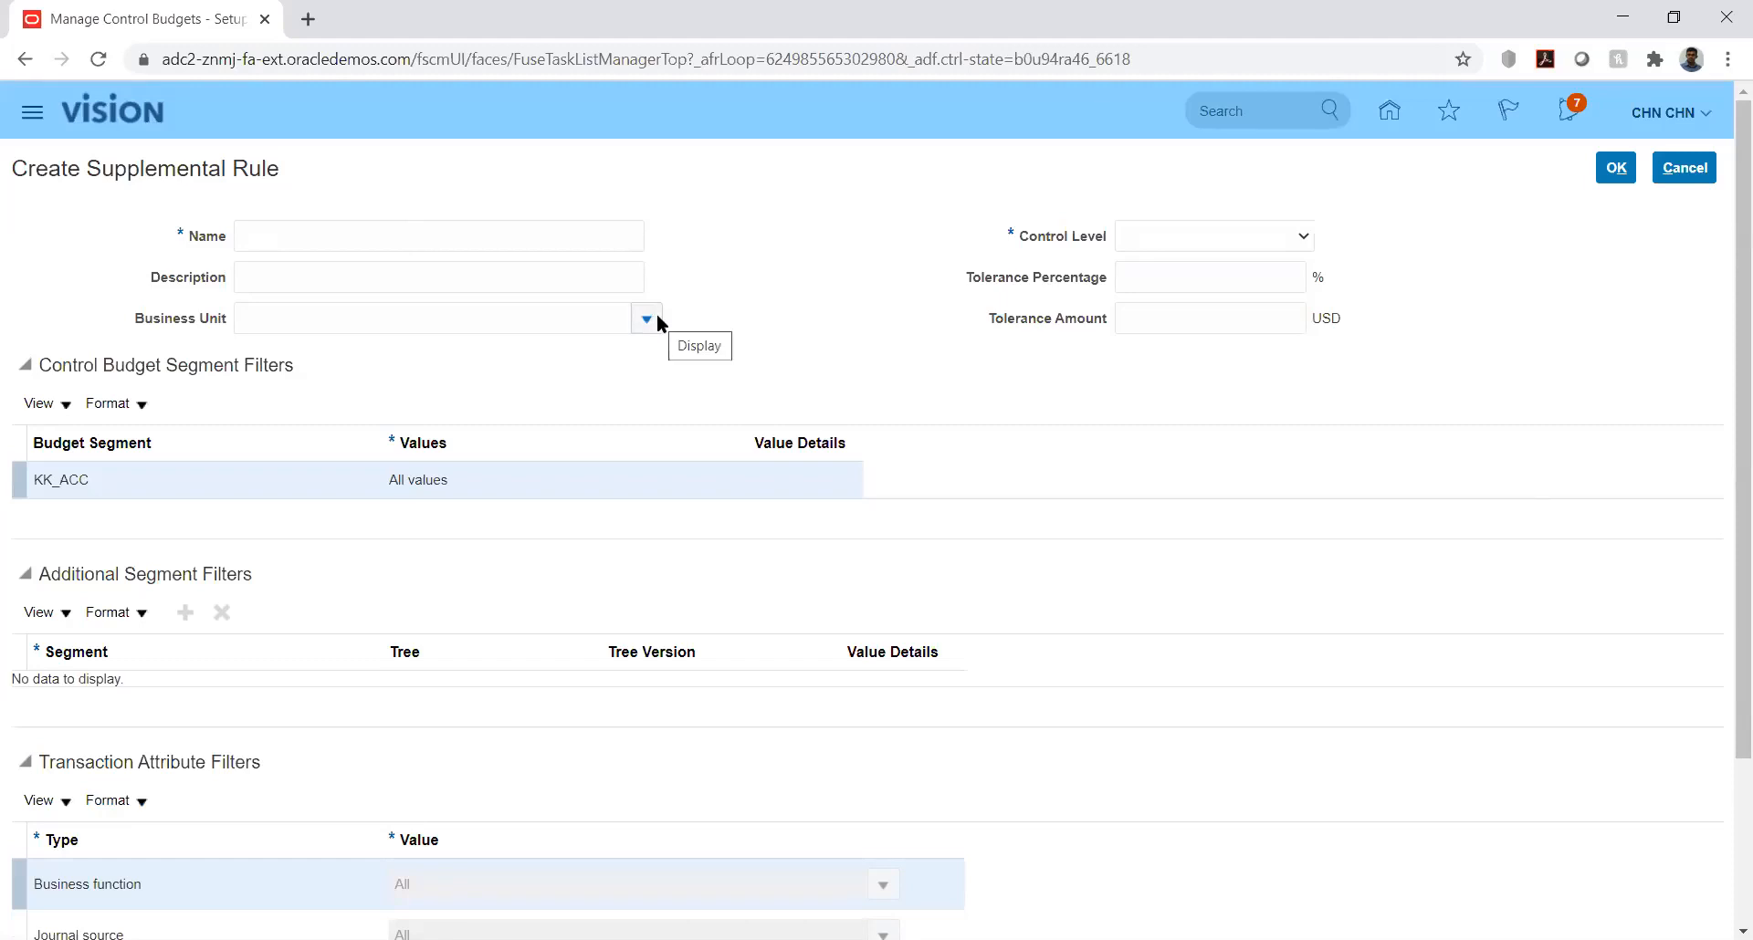
left_click(1280, 236)
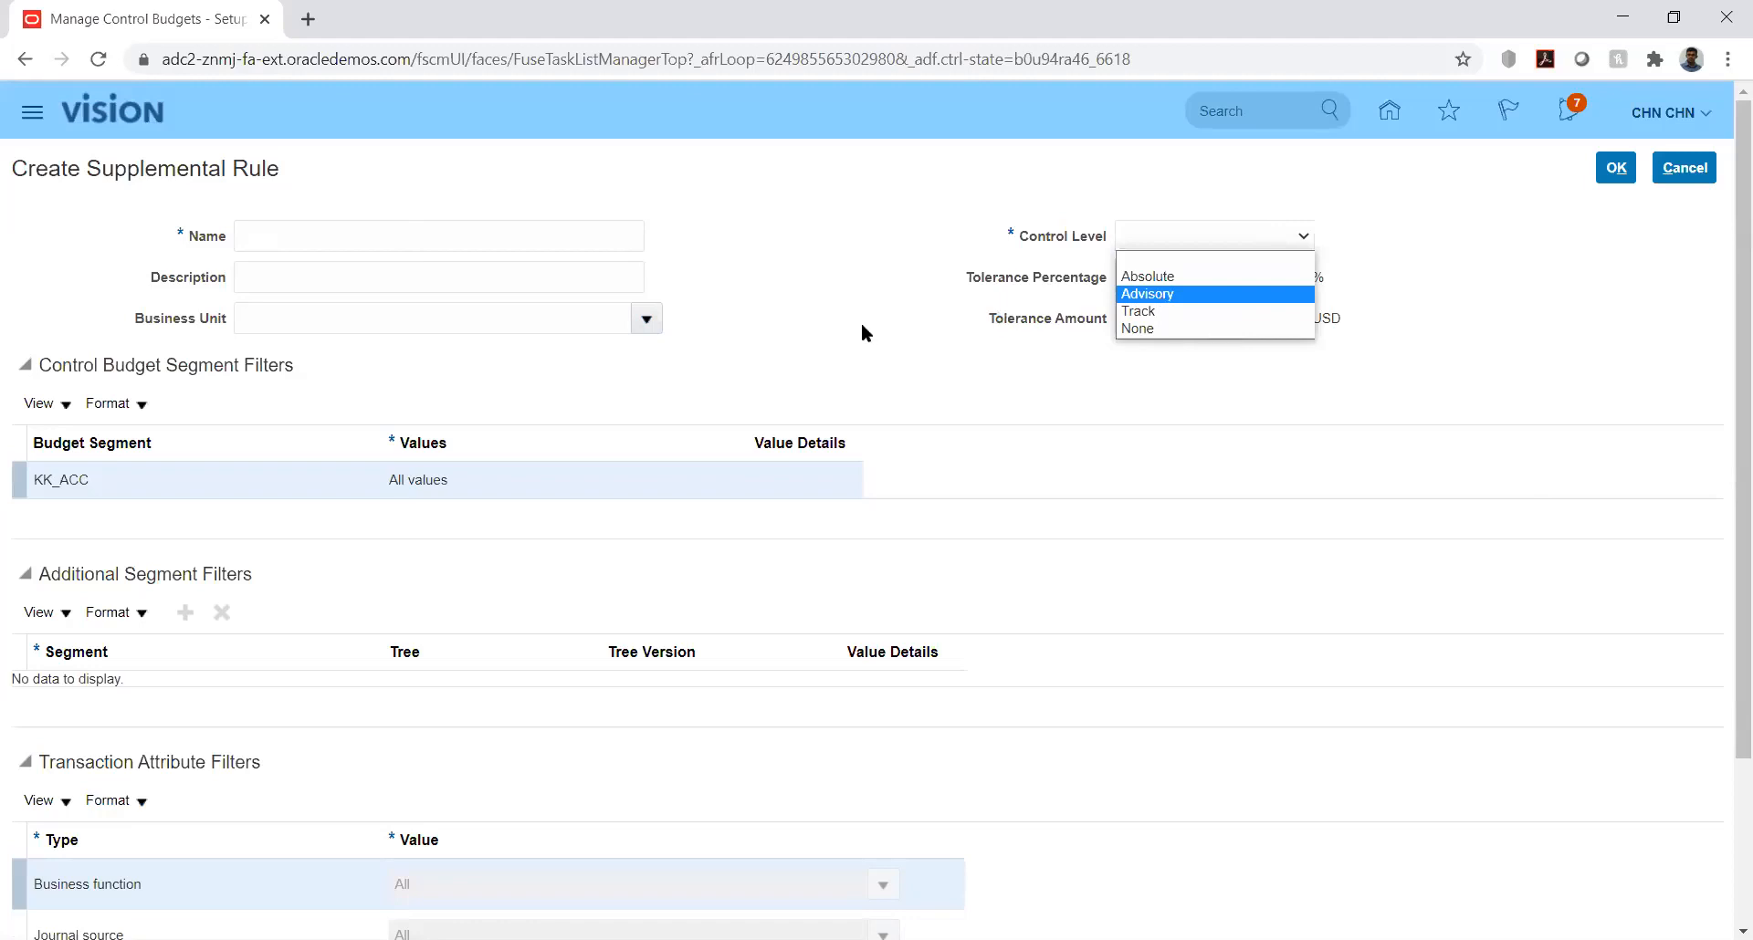
left_click(793, 347)
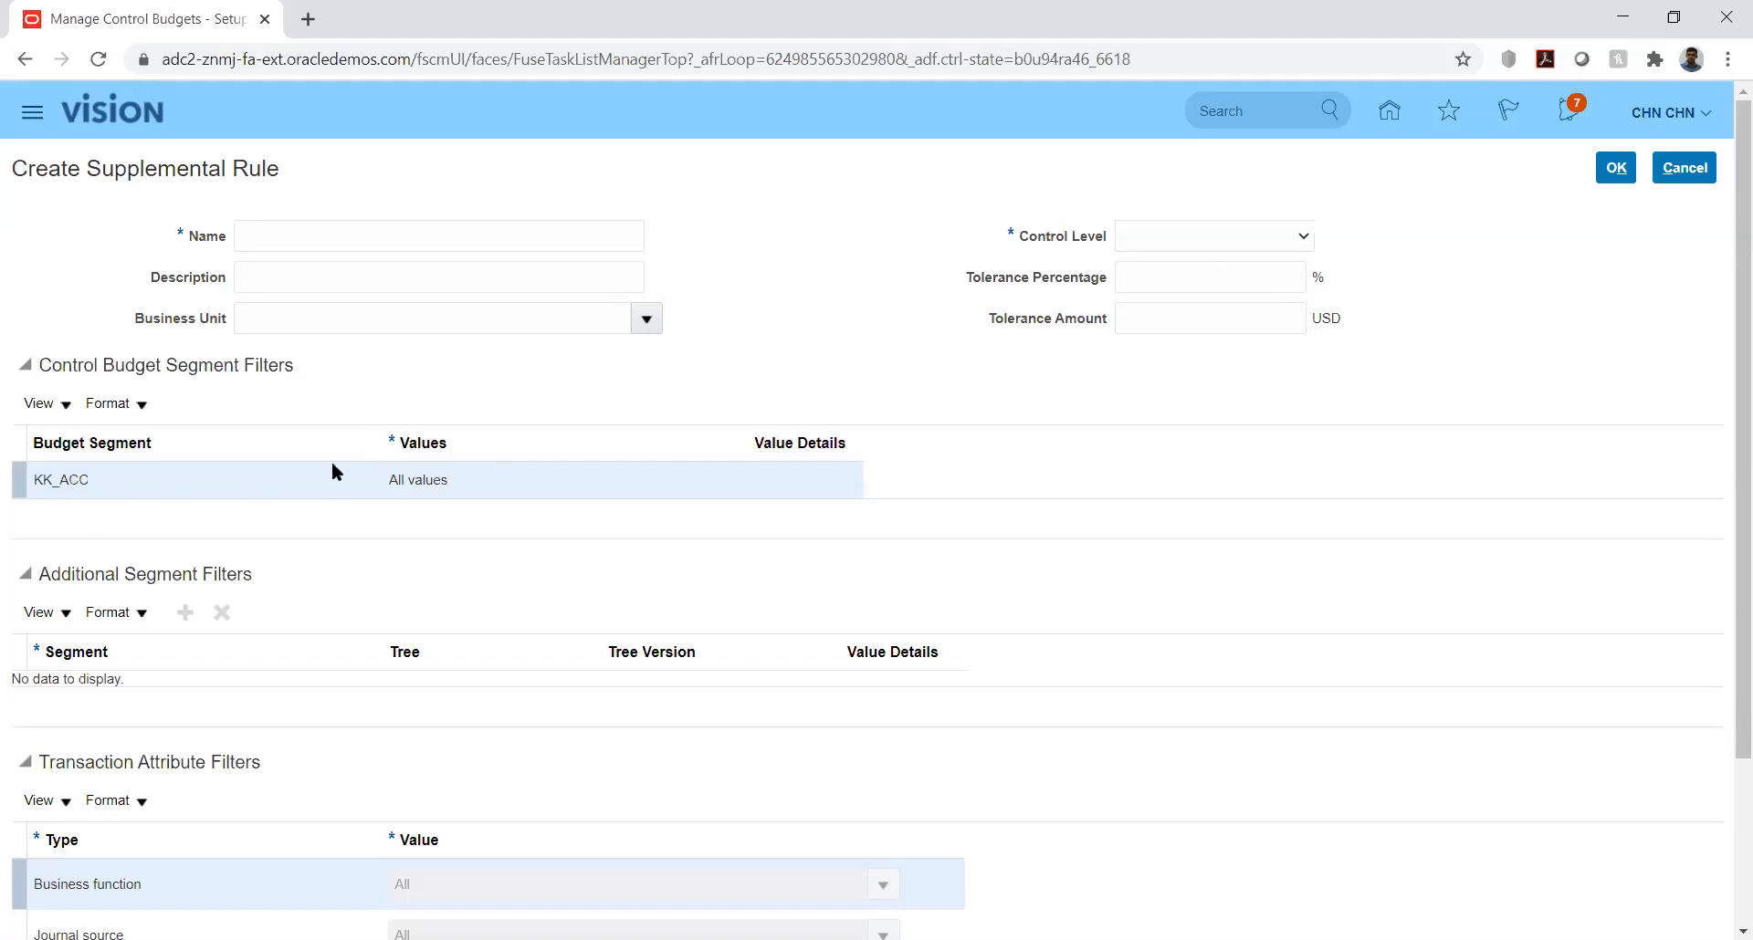
Step: Name the supplemental rule New and set its control level to Absolute
left_click(424, 479)
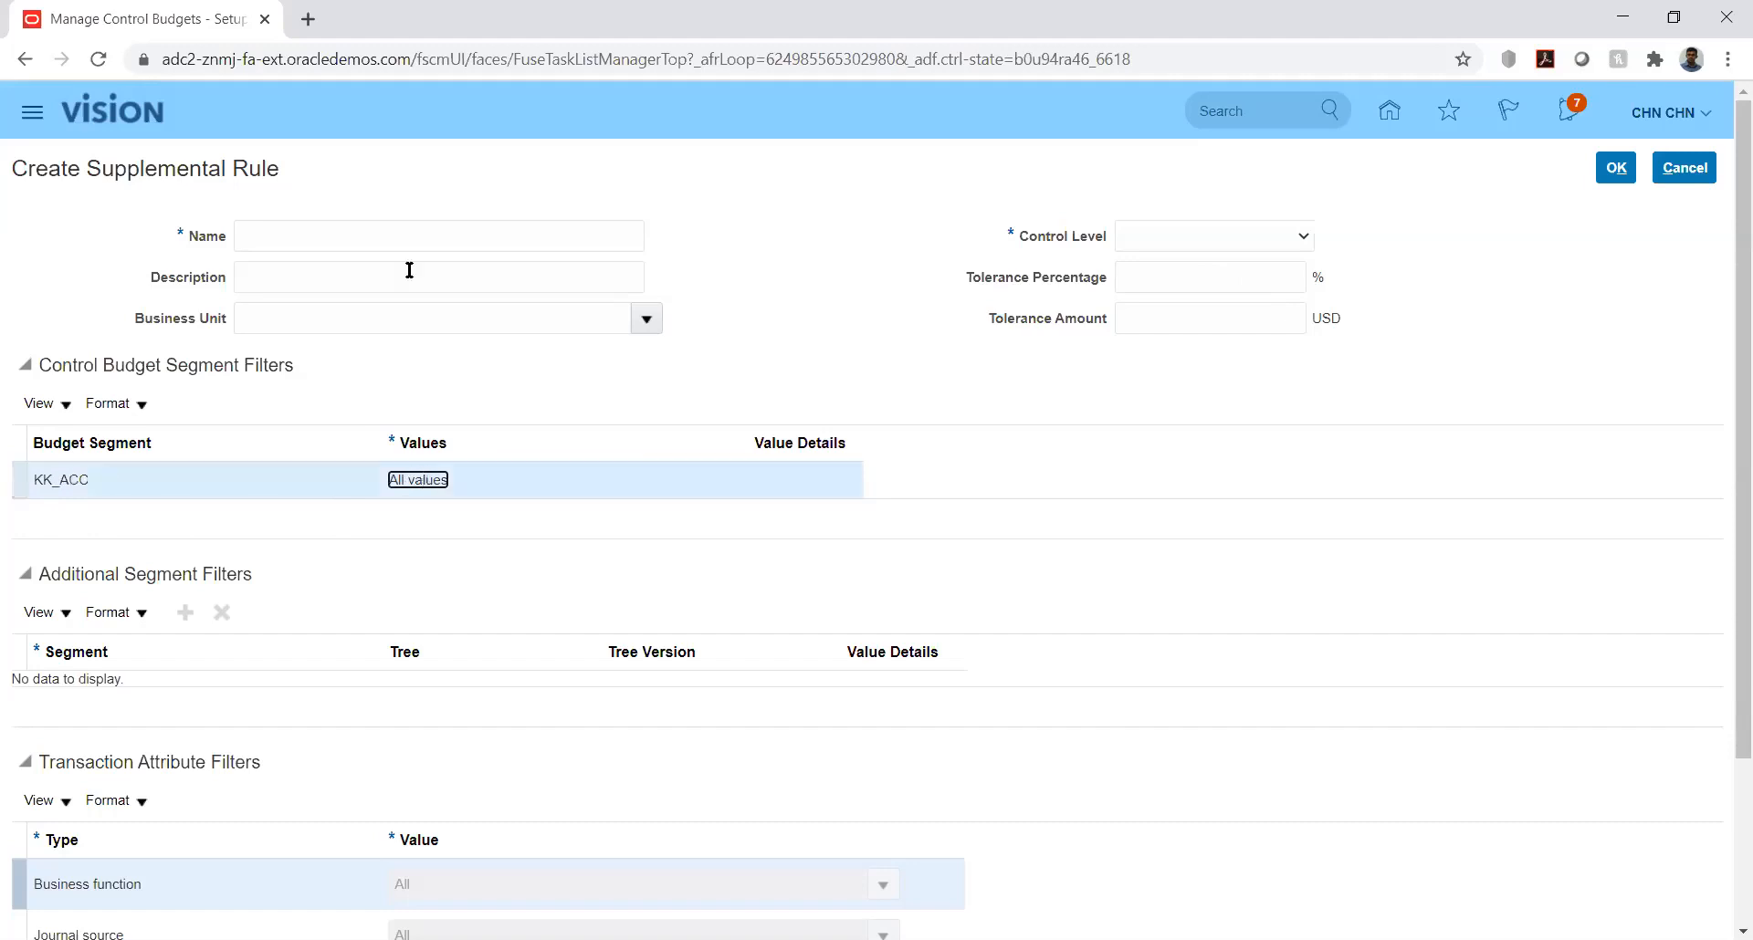
left_click(533, 242)
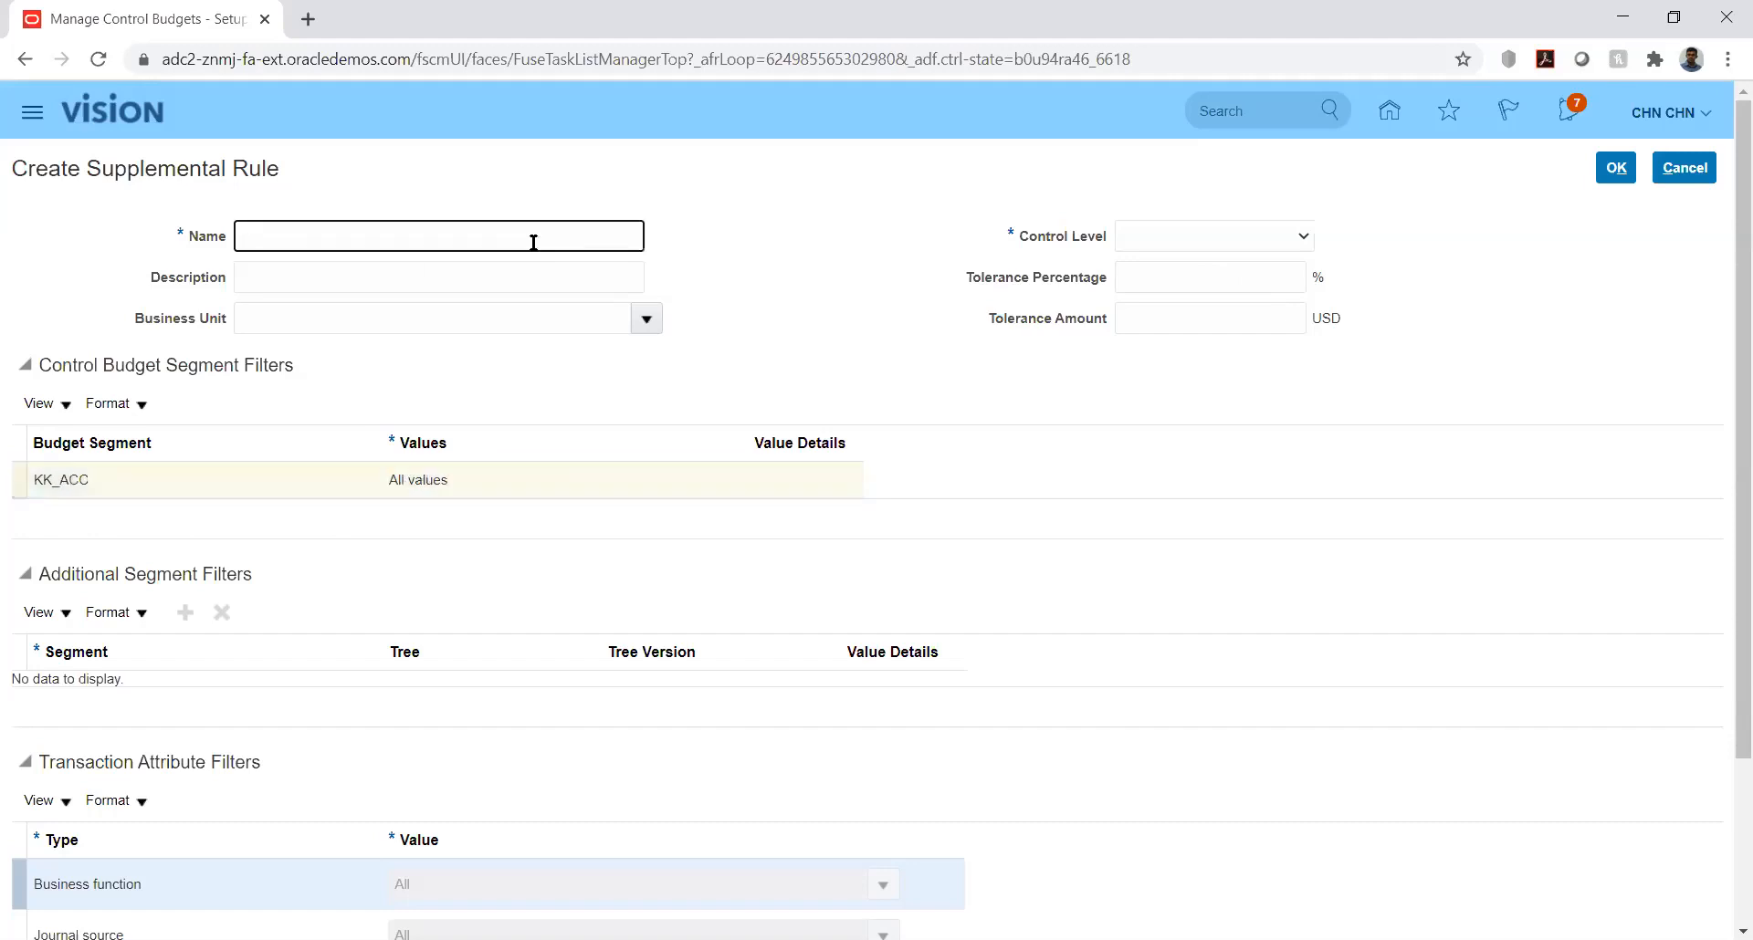
type("New")
key("Tab")
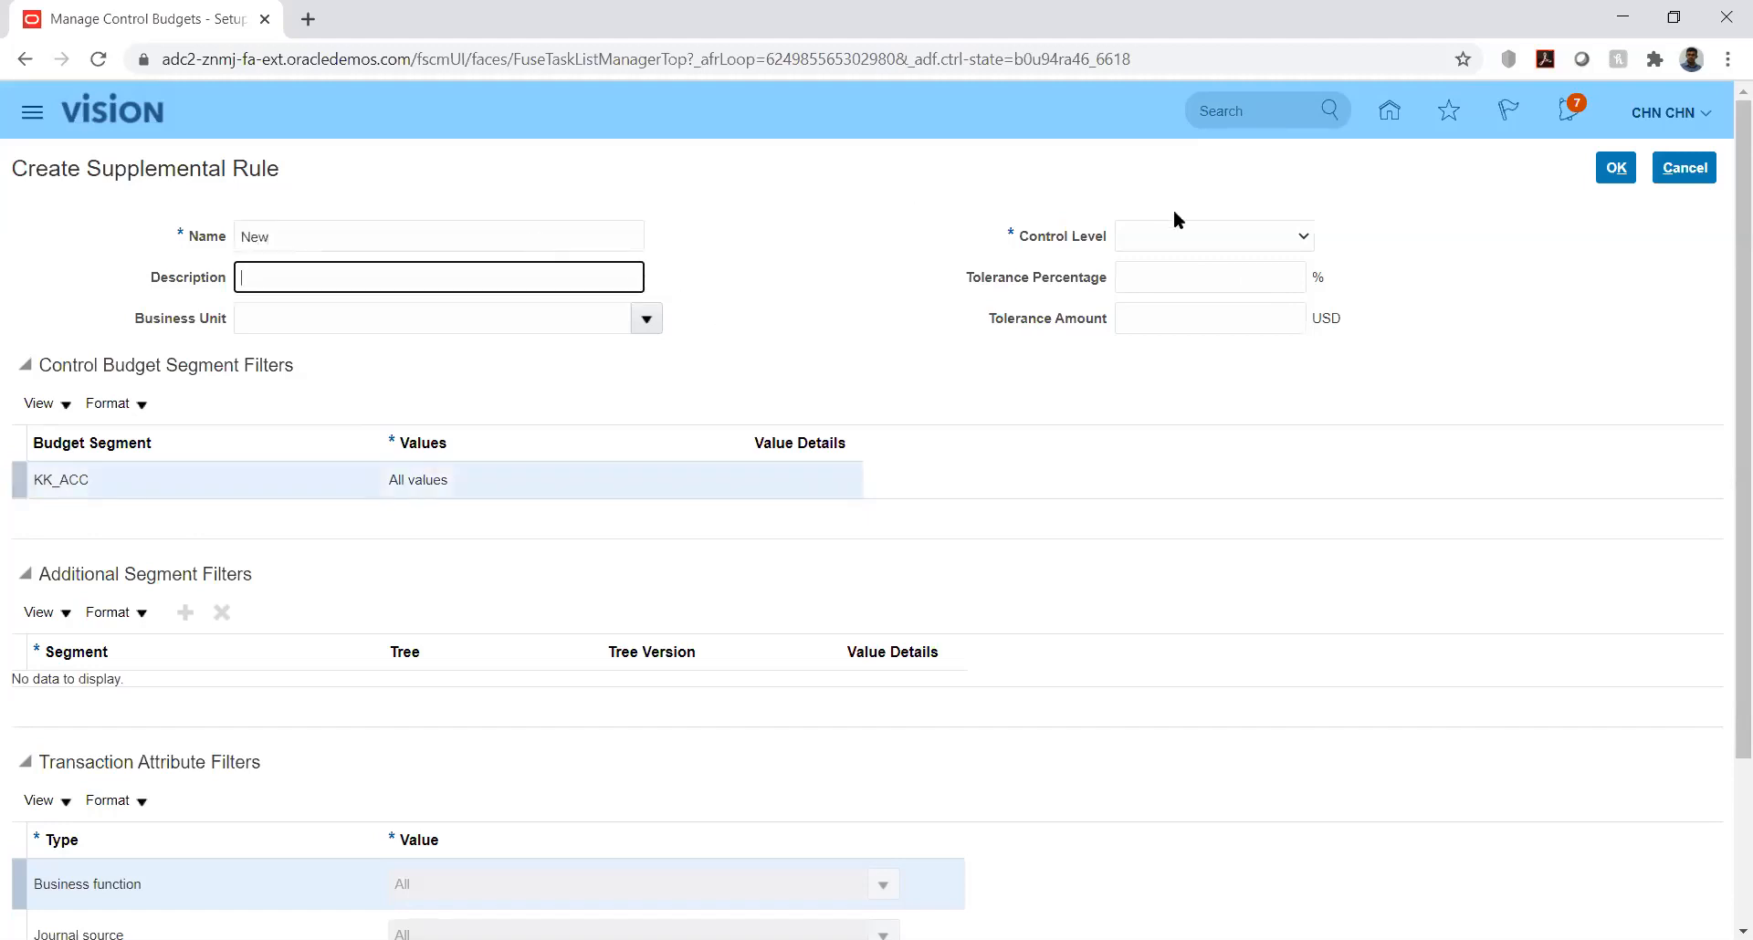
left_click(1190, 232)
left_click(1184, 284)
Step: Try specific values for the KK_ACC segment filter, view its value details, and restore the filter to All values
left_click(466, 482)
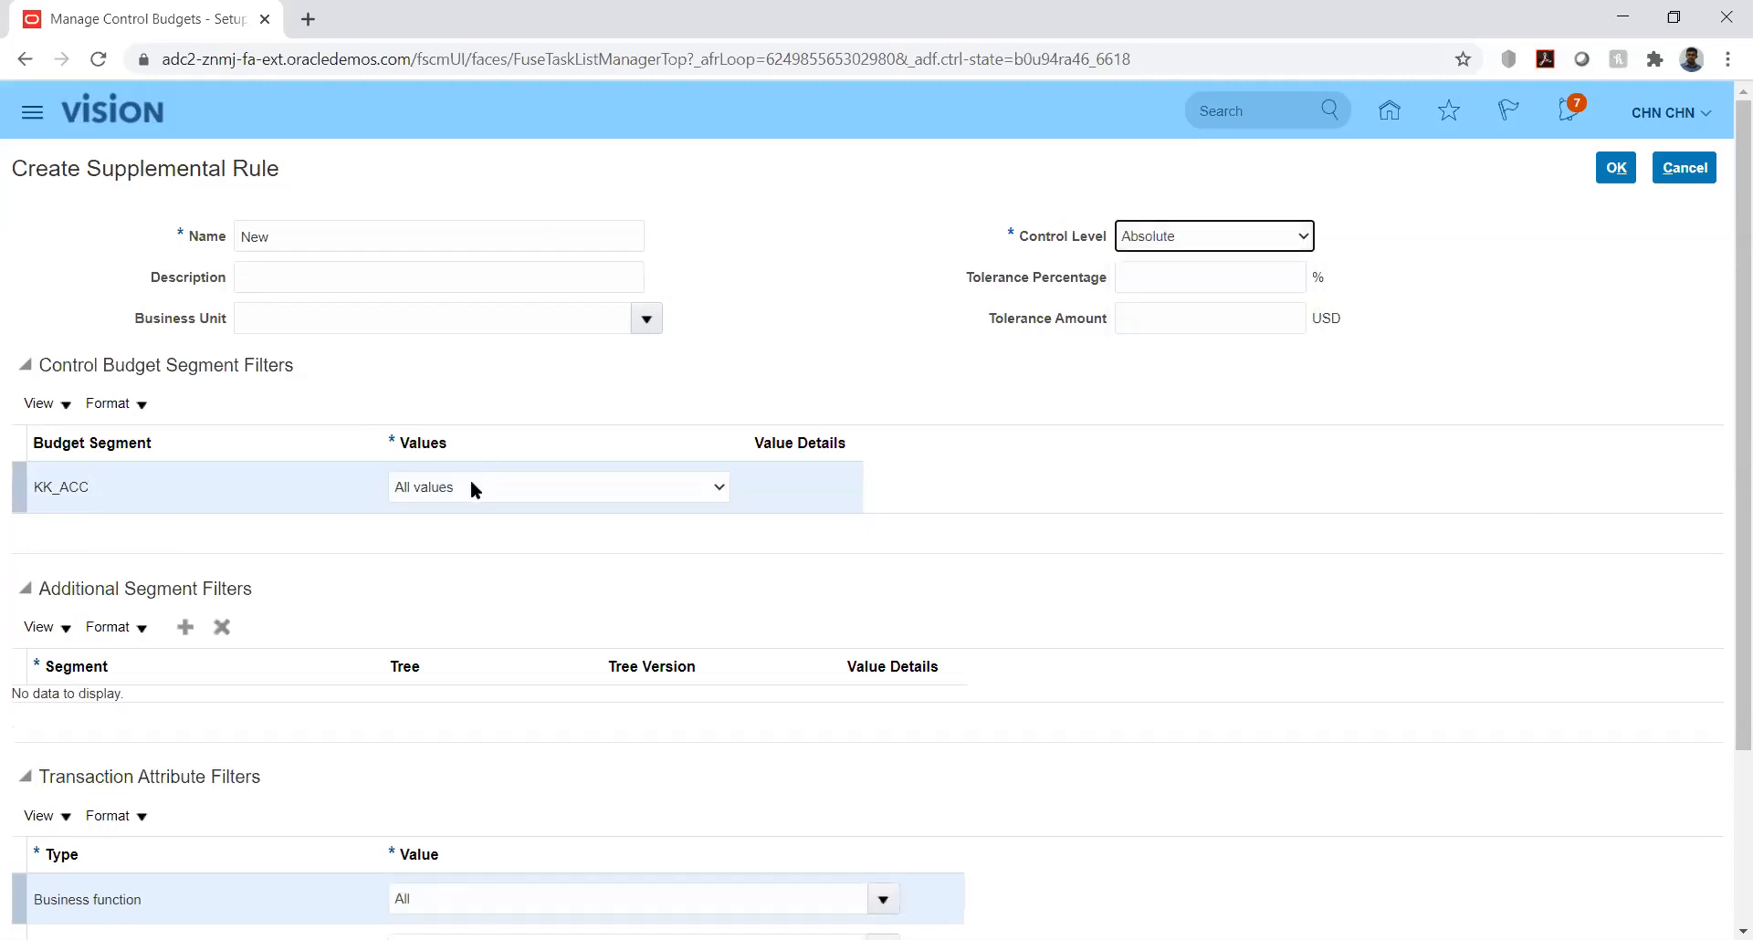
left_click(471, 482)
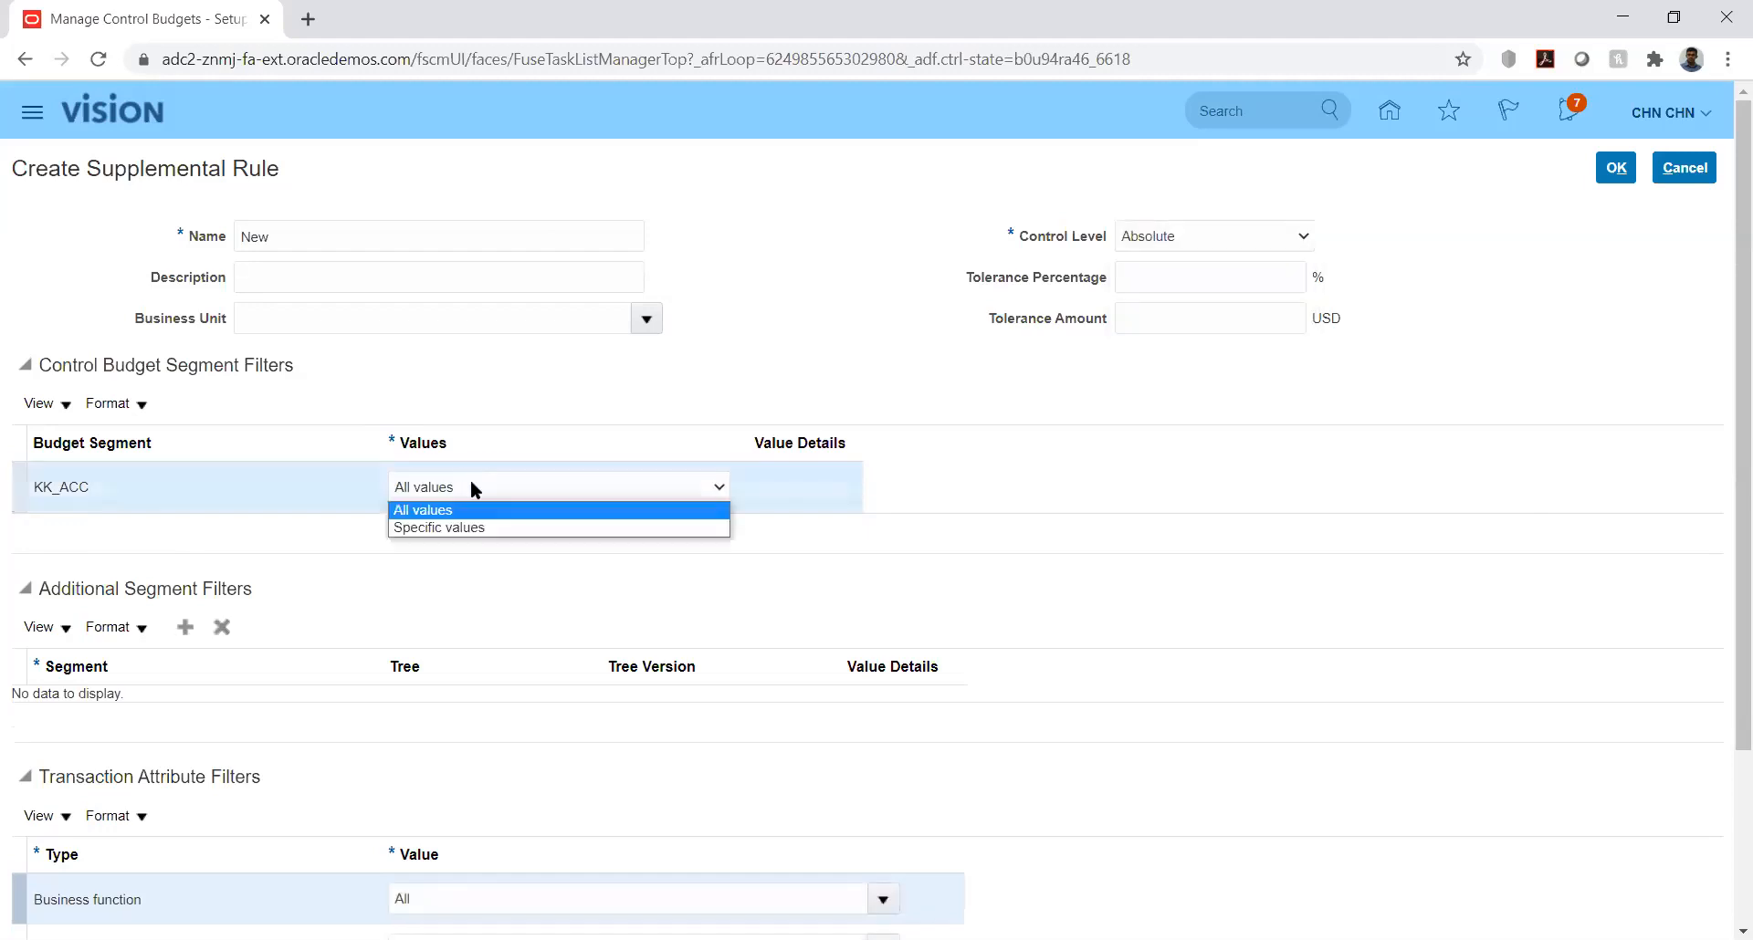
left_click(490, 529)
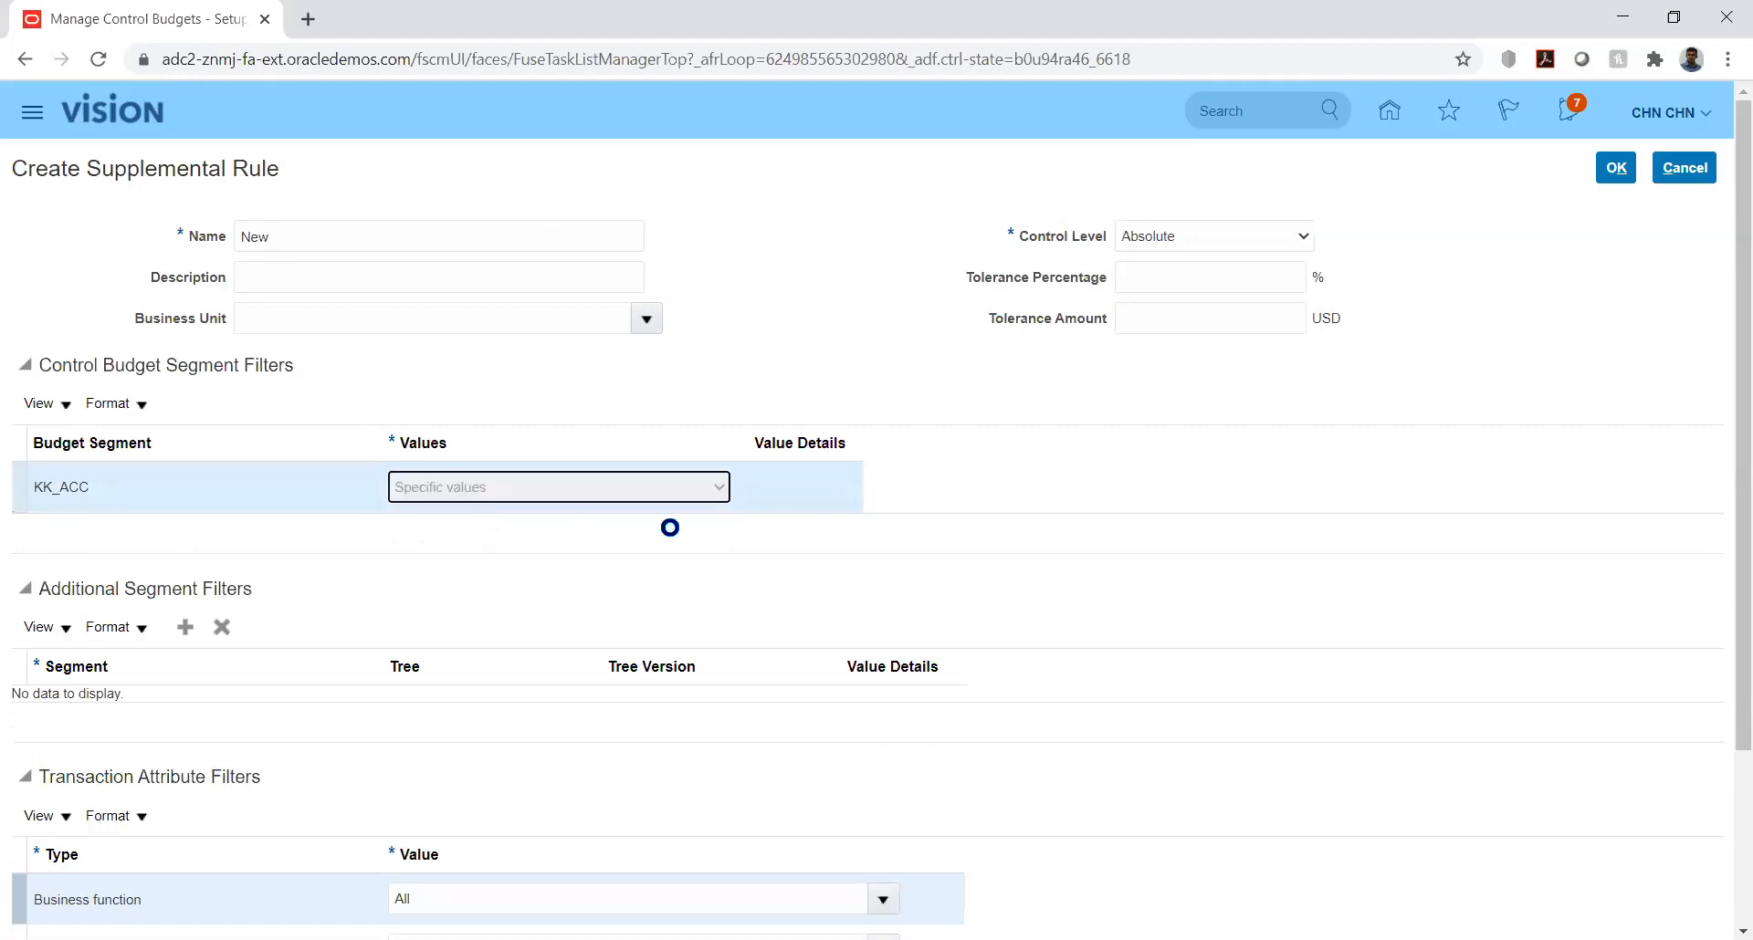
left_click(796, 487)
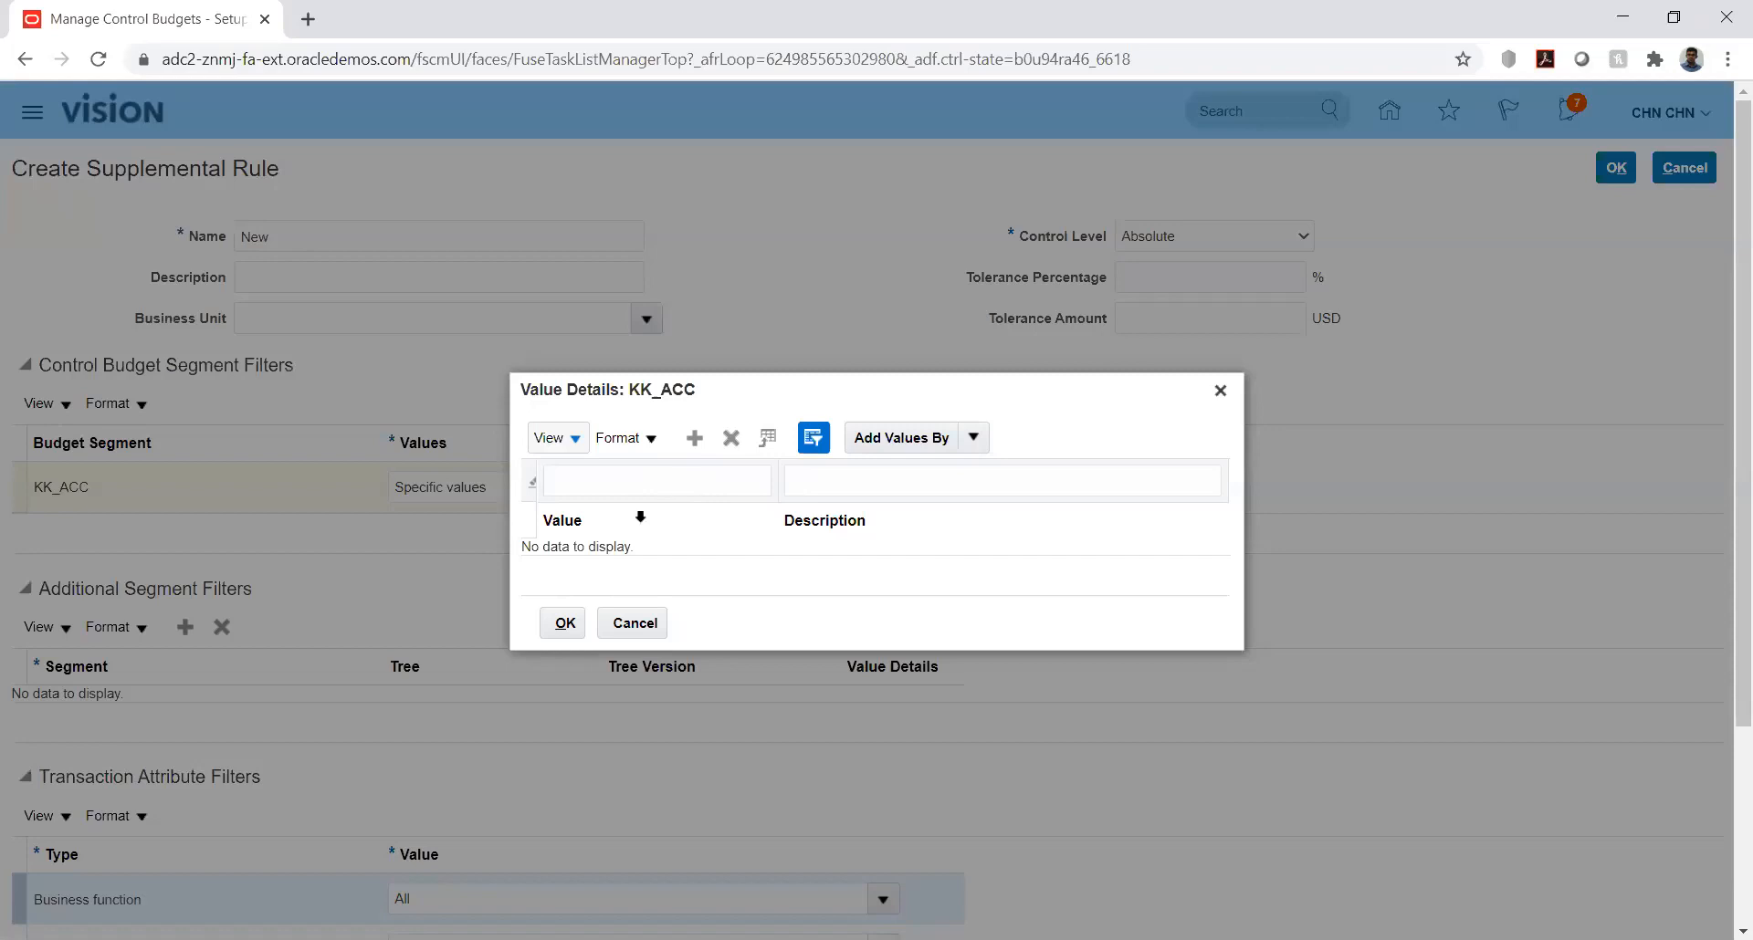
left_click(634, 625)
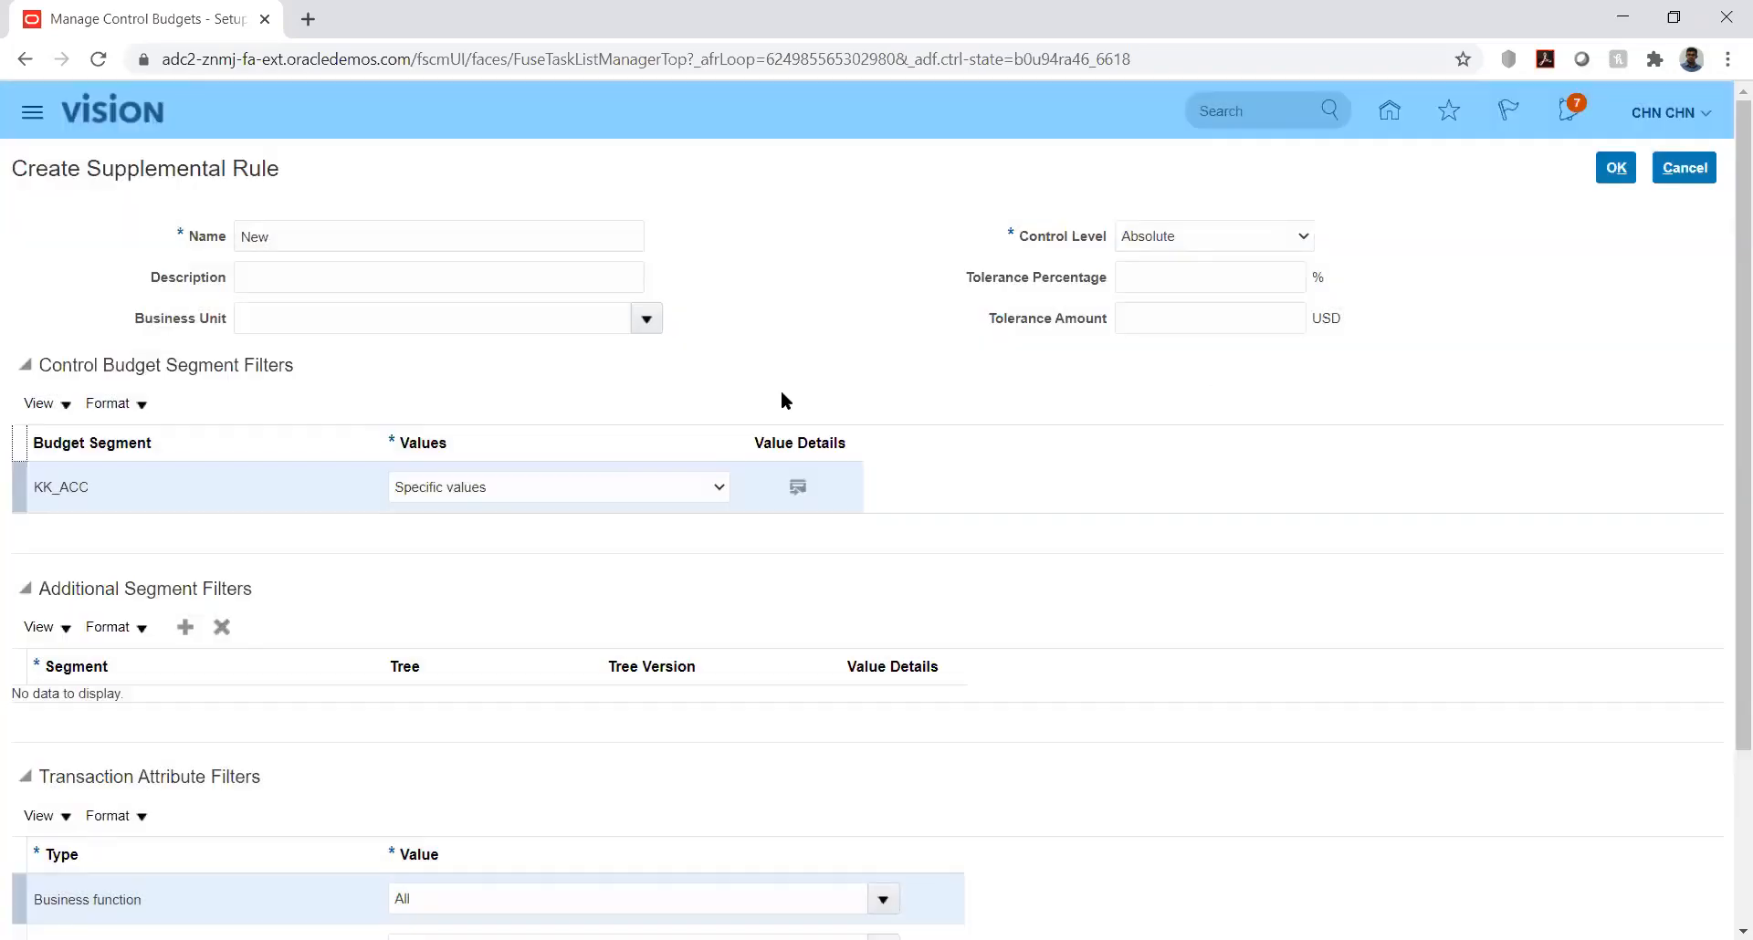
left_click(711, 489)
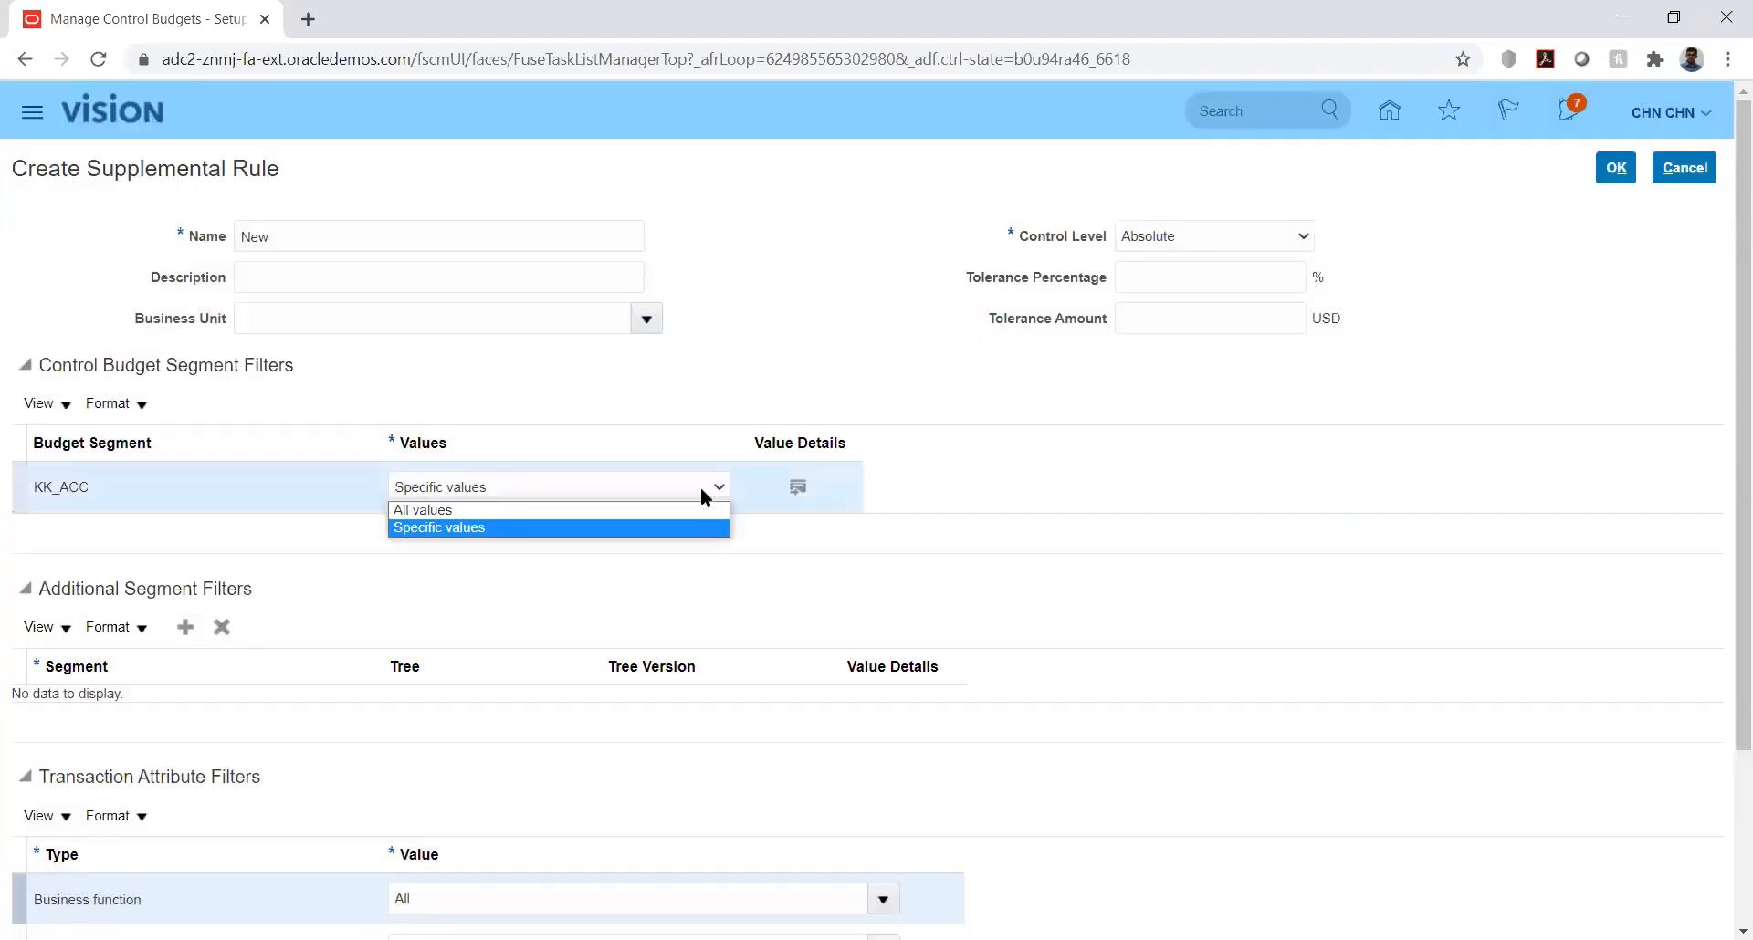
left_click(680, 512)
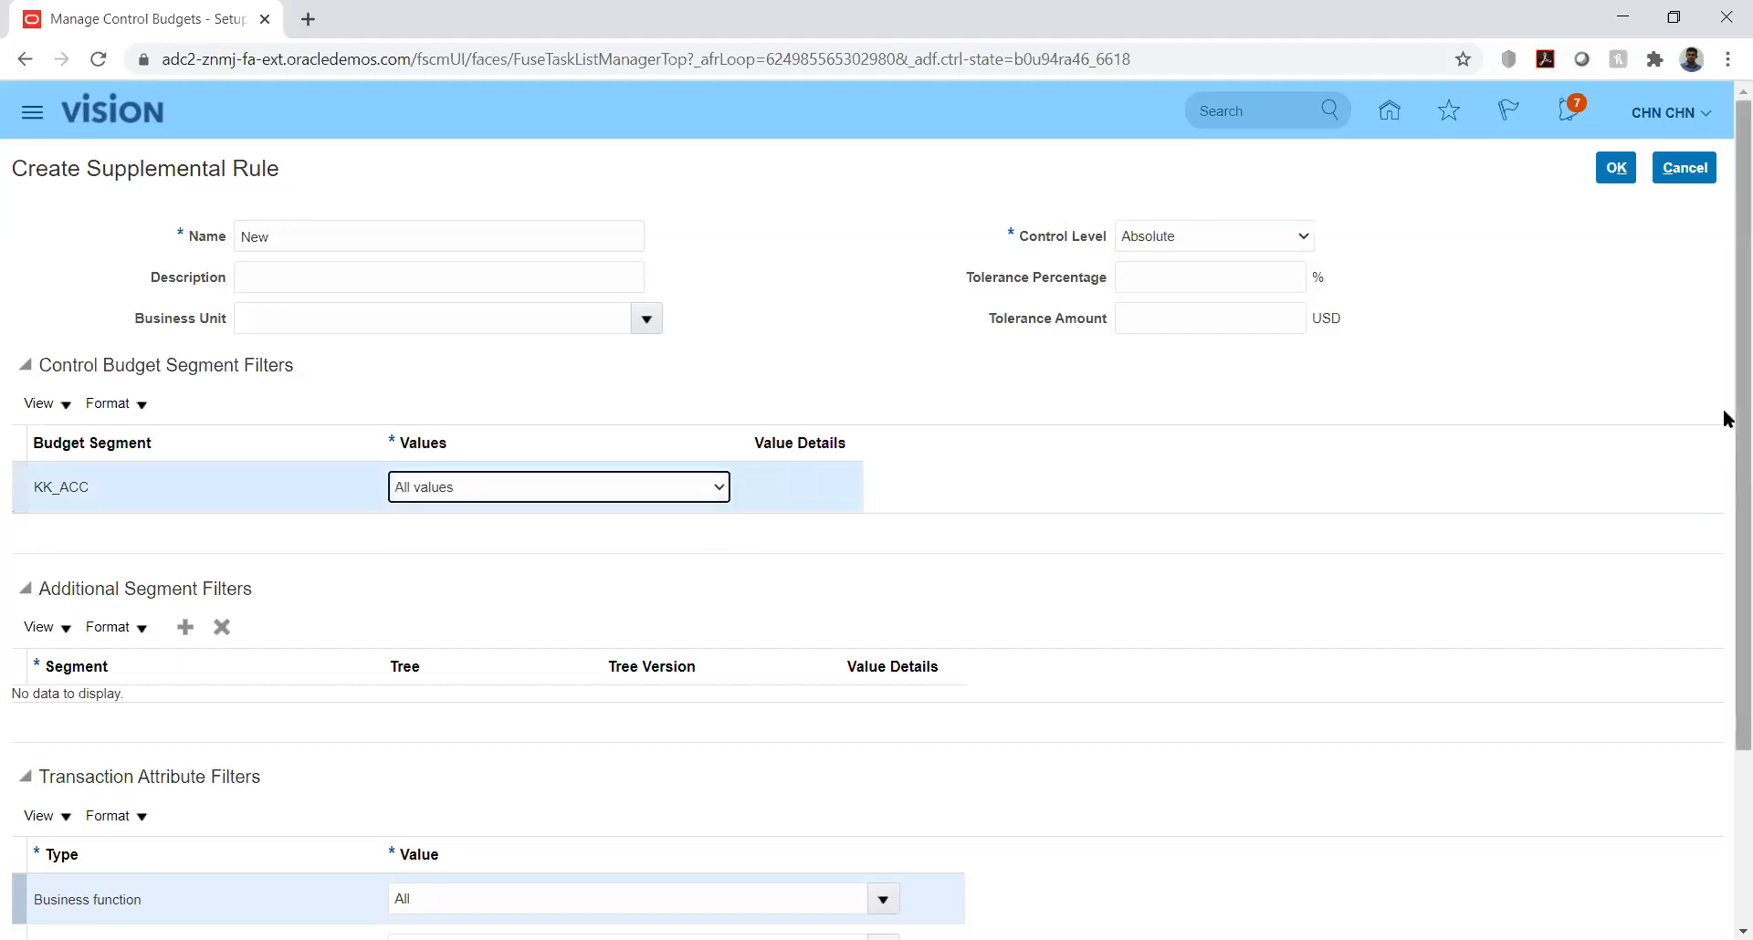
Step: Add a blank row to the additional segment filters and check which segments it offers
scroll(1725, 468, "down", 3)
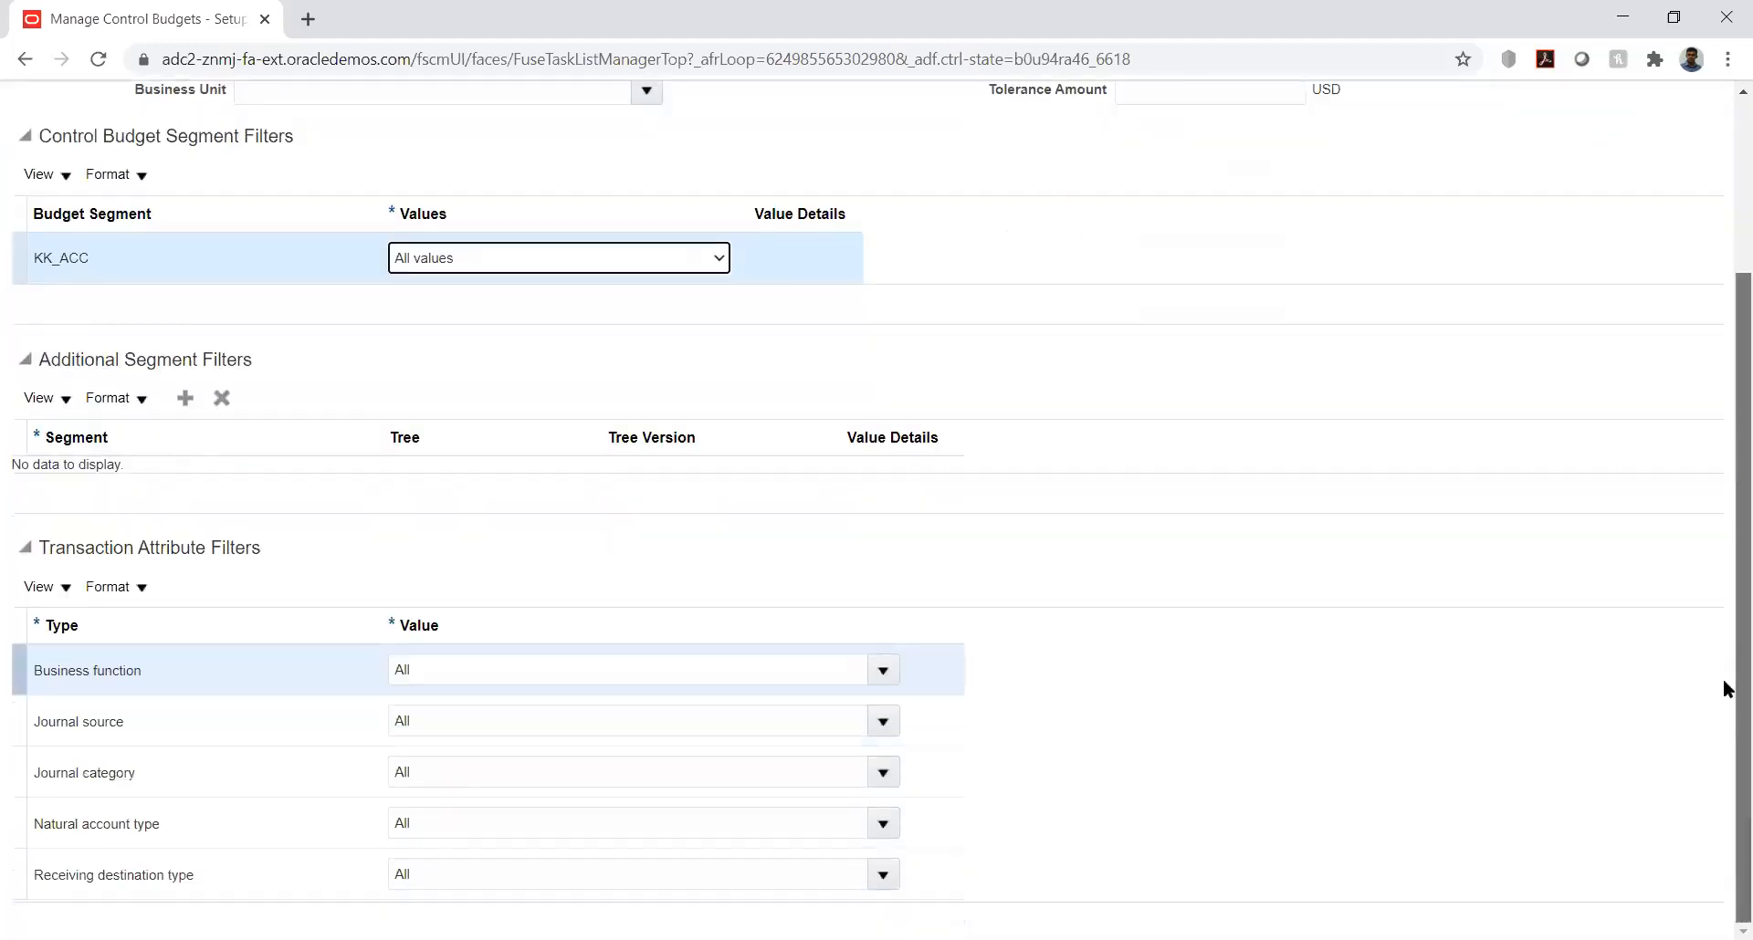
left_click(183, 398)
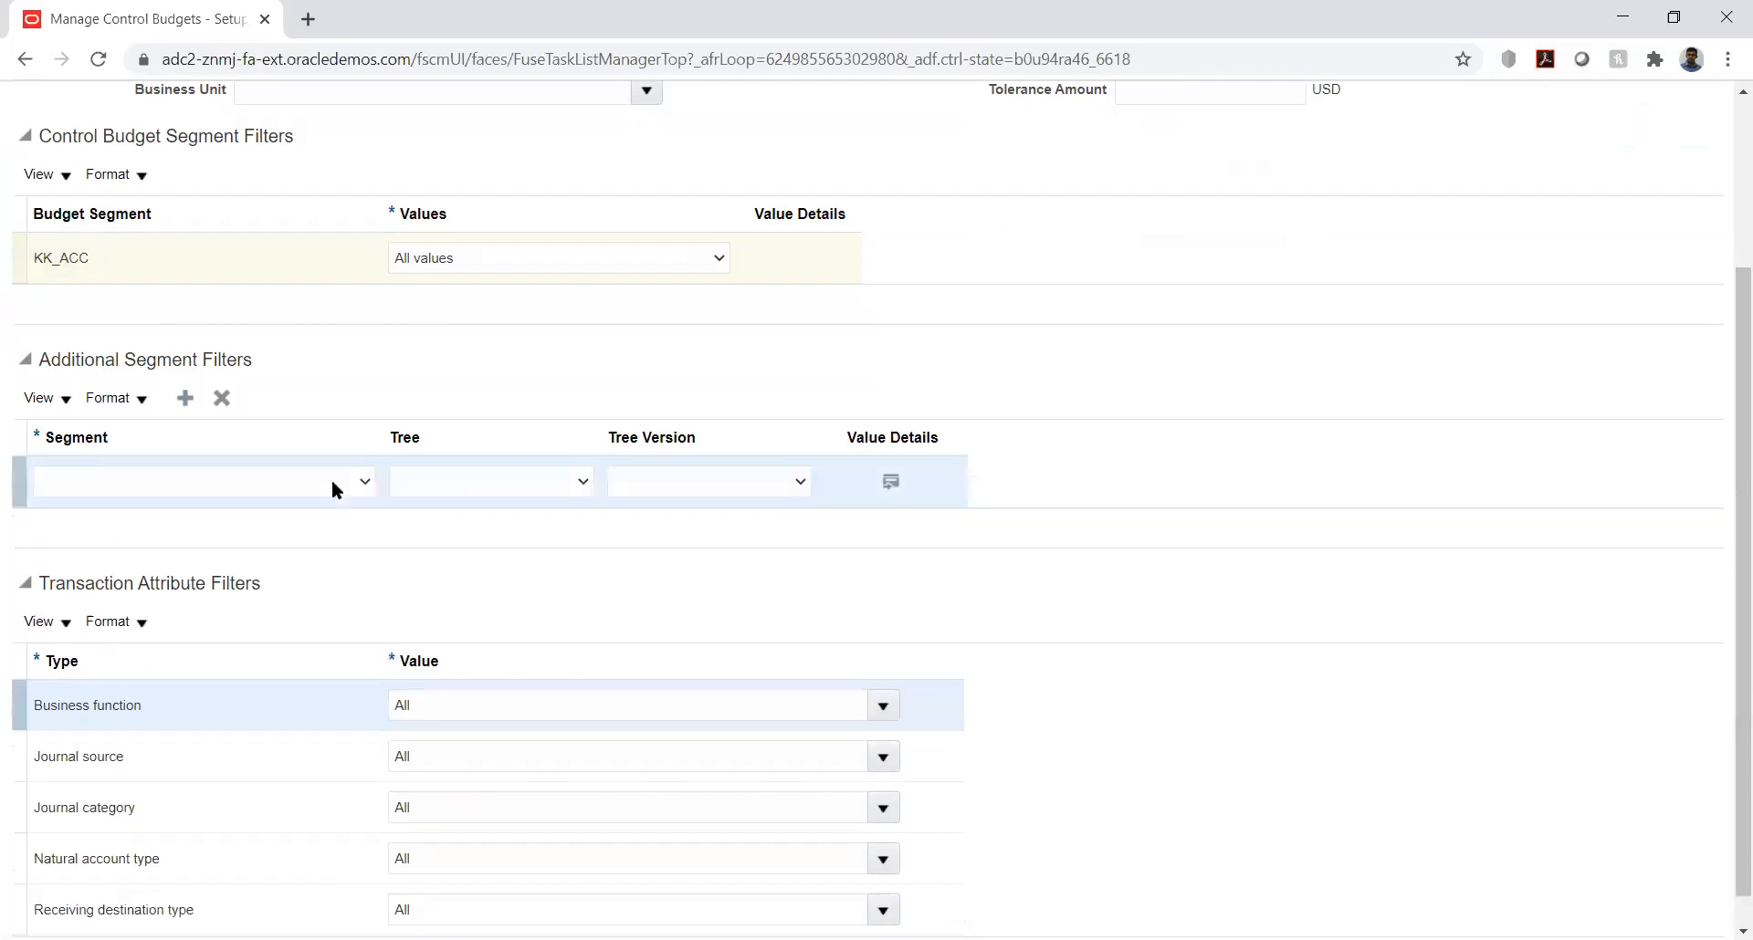
left_click(327, 479)
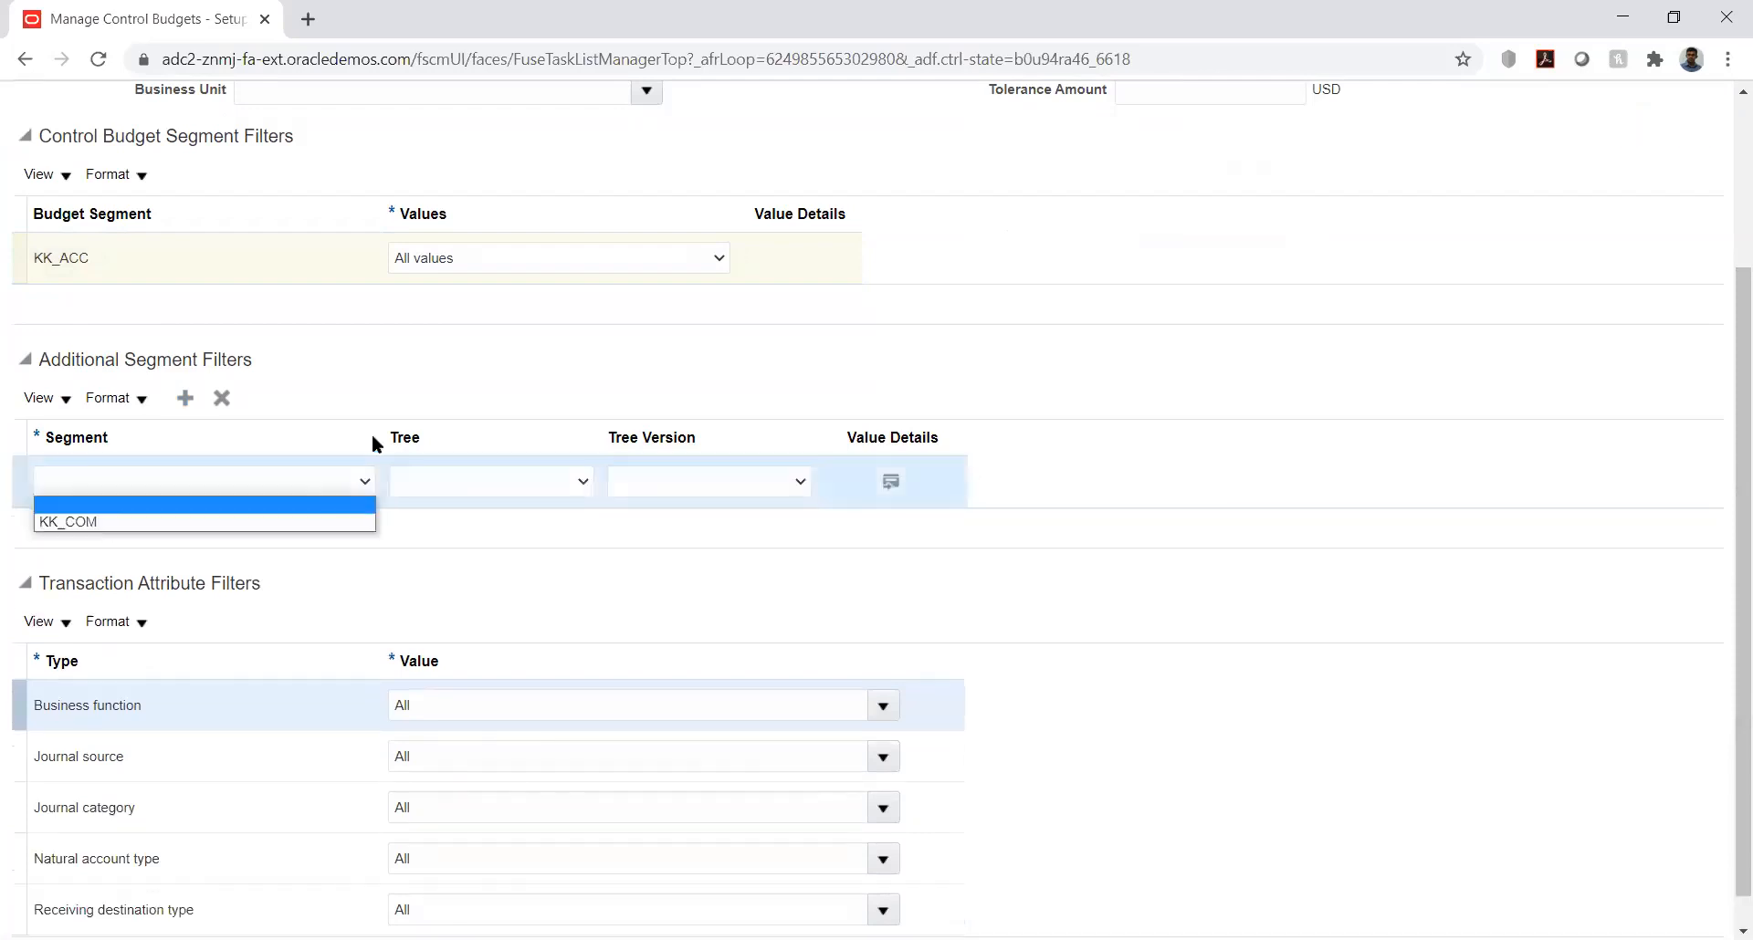
left_click(546, 333)
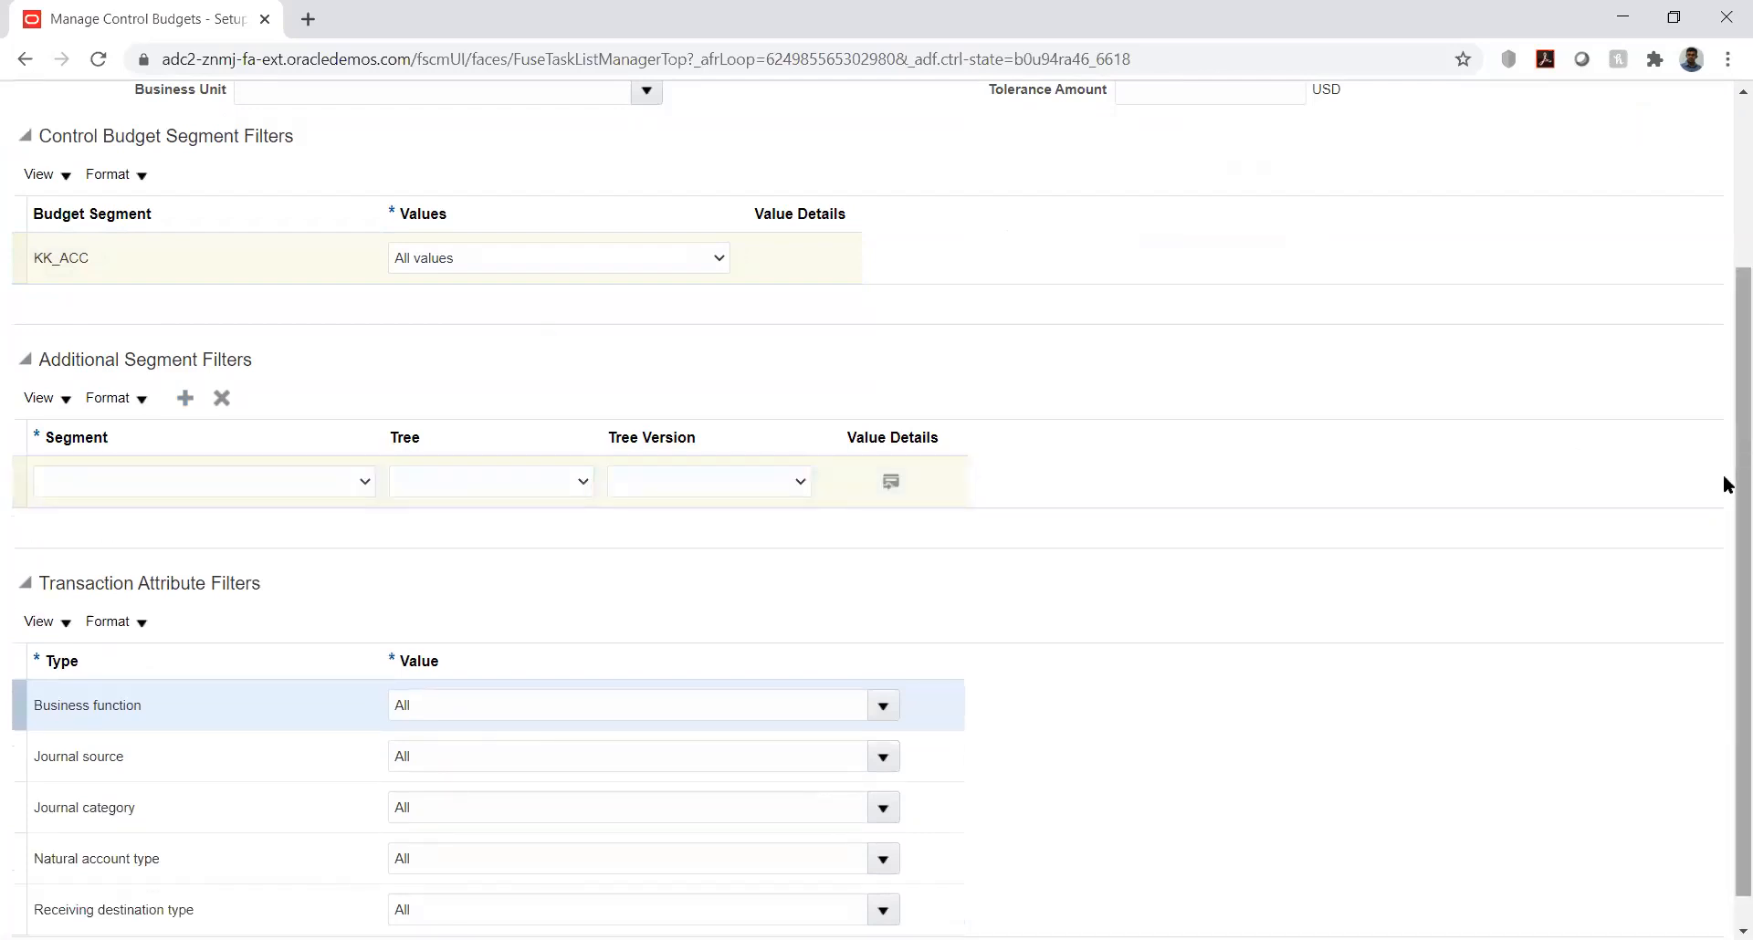
Step: Review the value options for the KK_ACC budget segment and the segments offered in the additional segment filters
scroll(1711, 338, "up", 3)
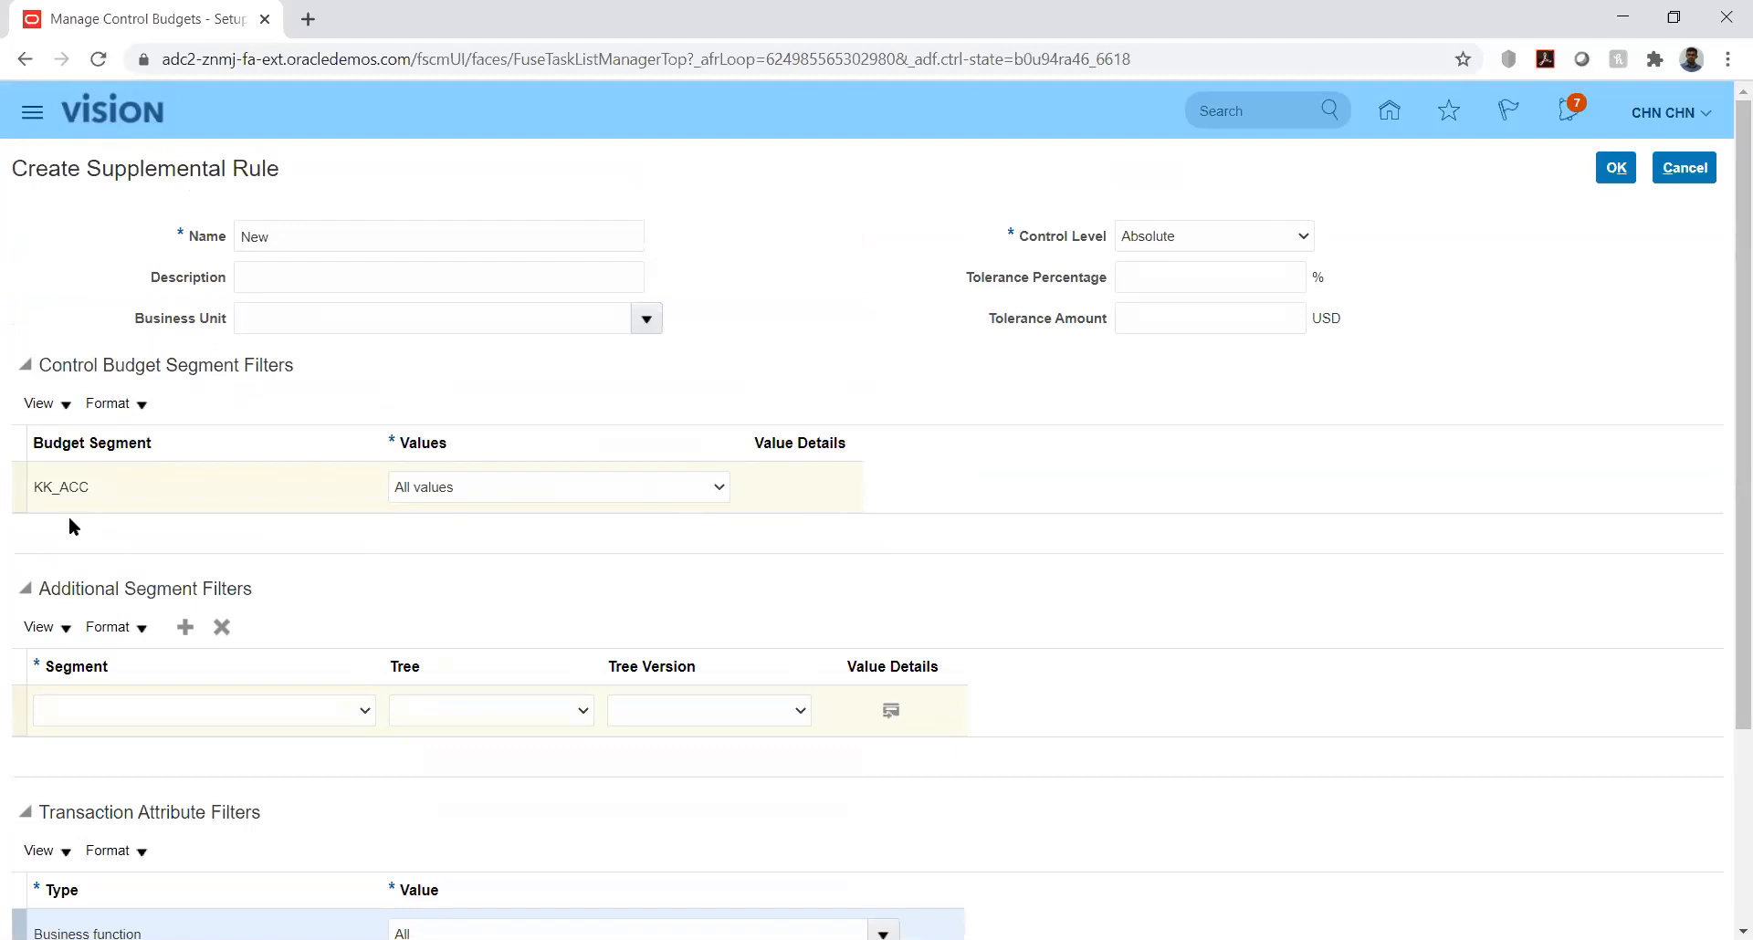
left_click(425, 491)
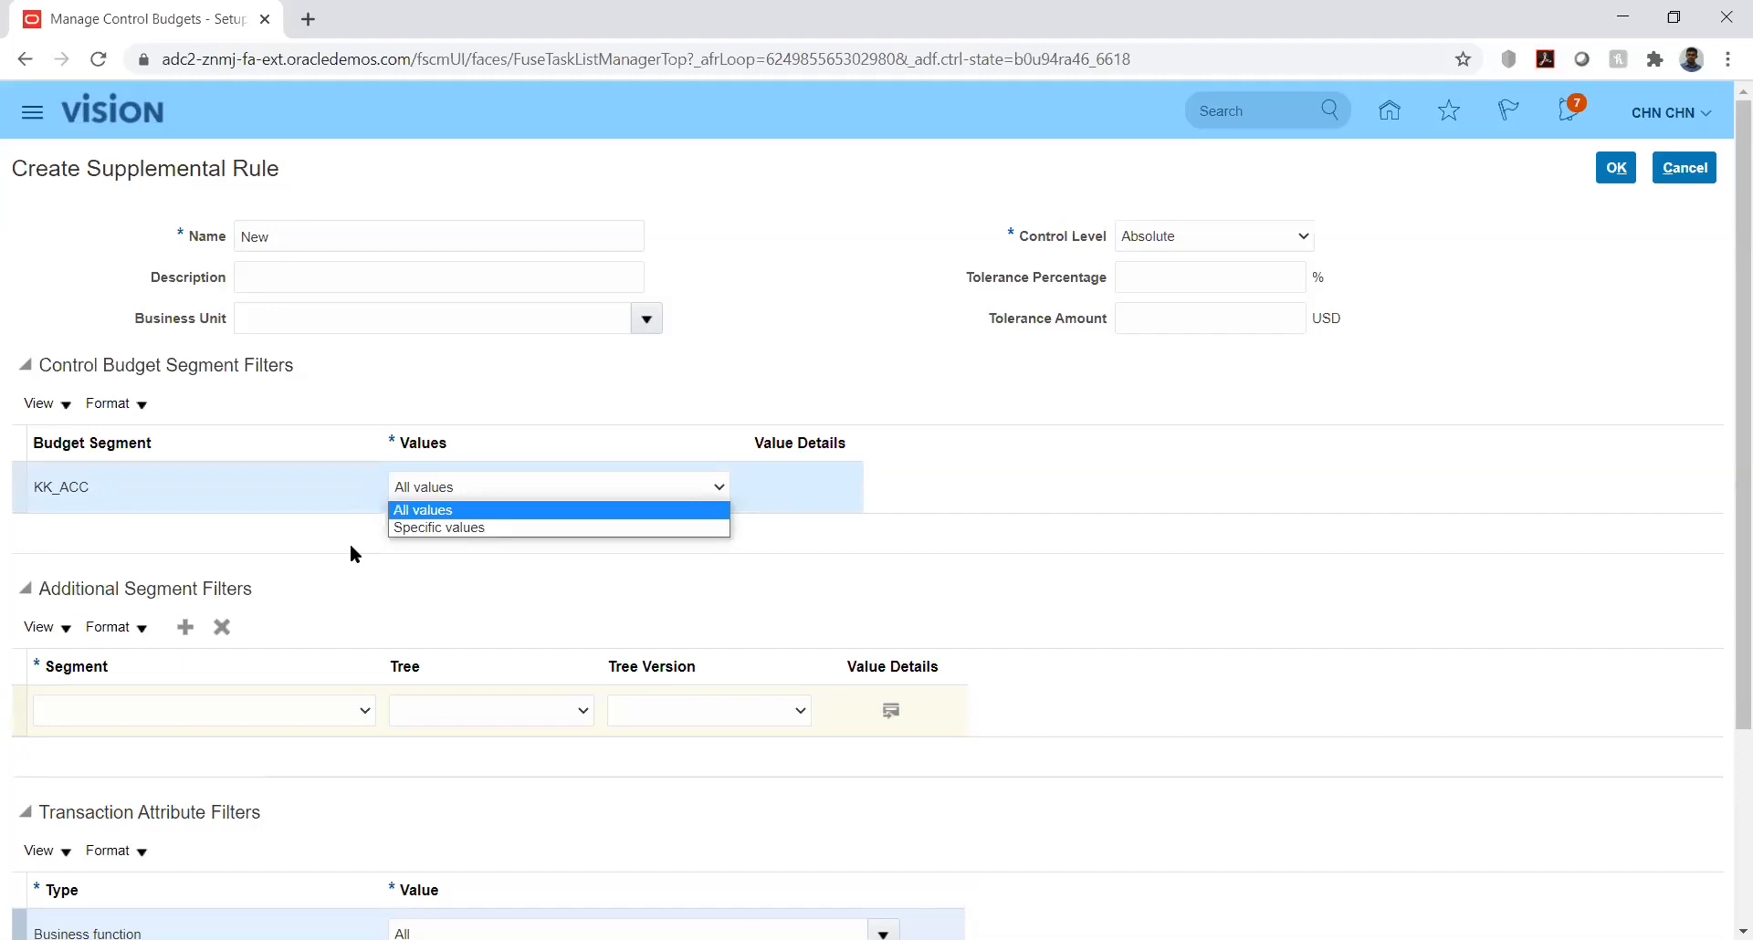
left_click(535, 575)
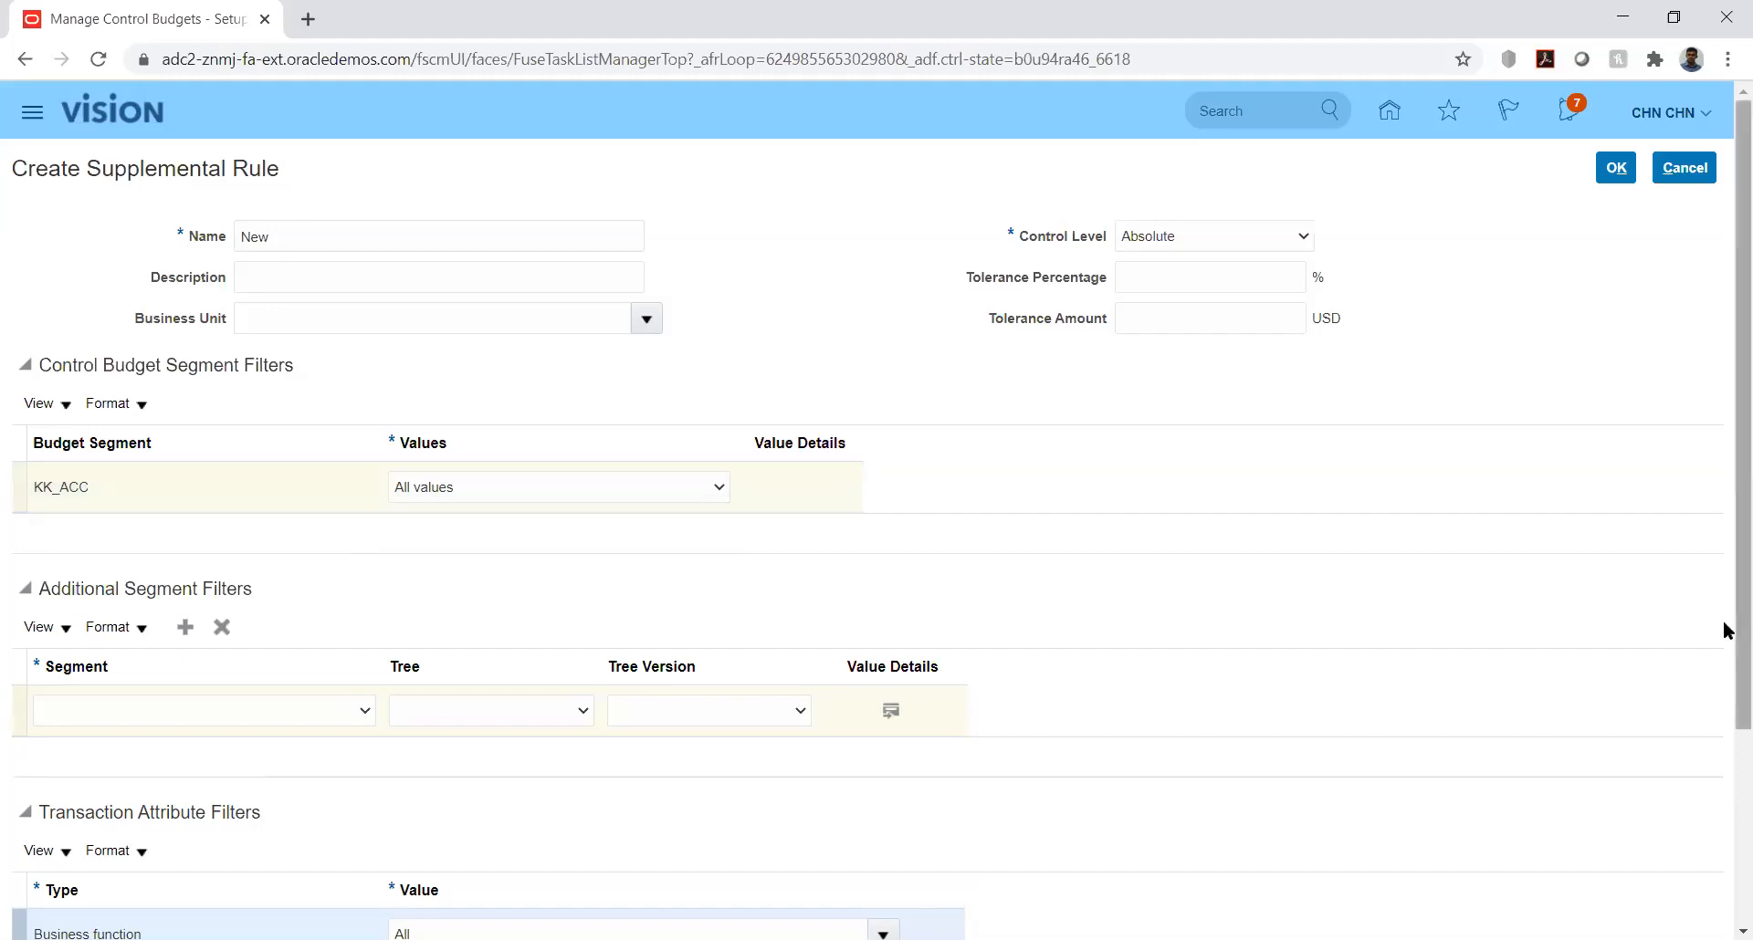
left_click_drag(1724, 624, 1722, 829)
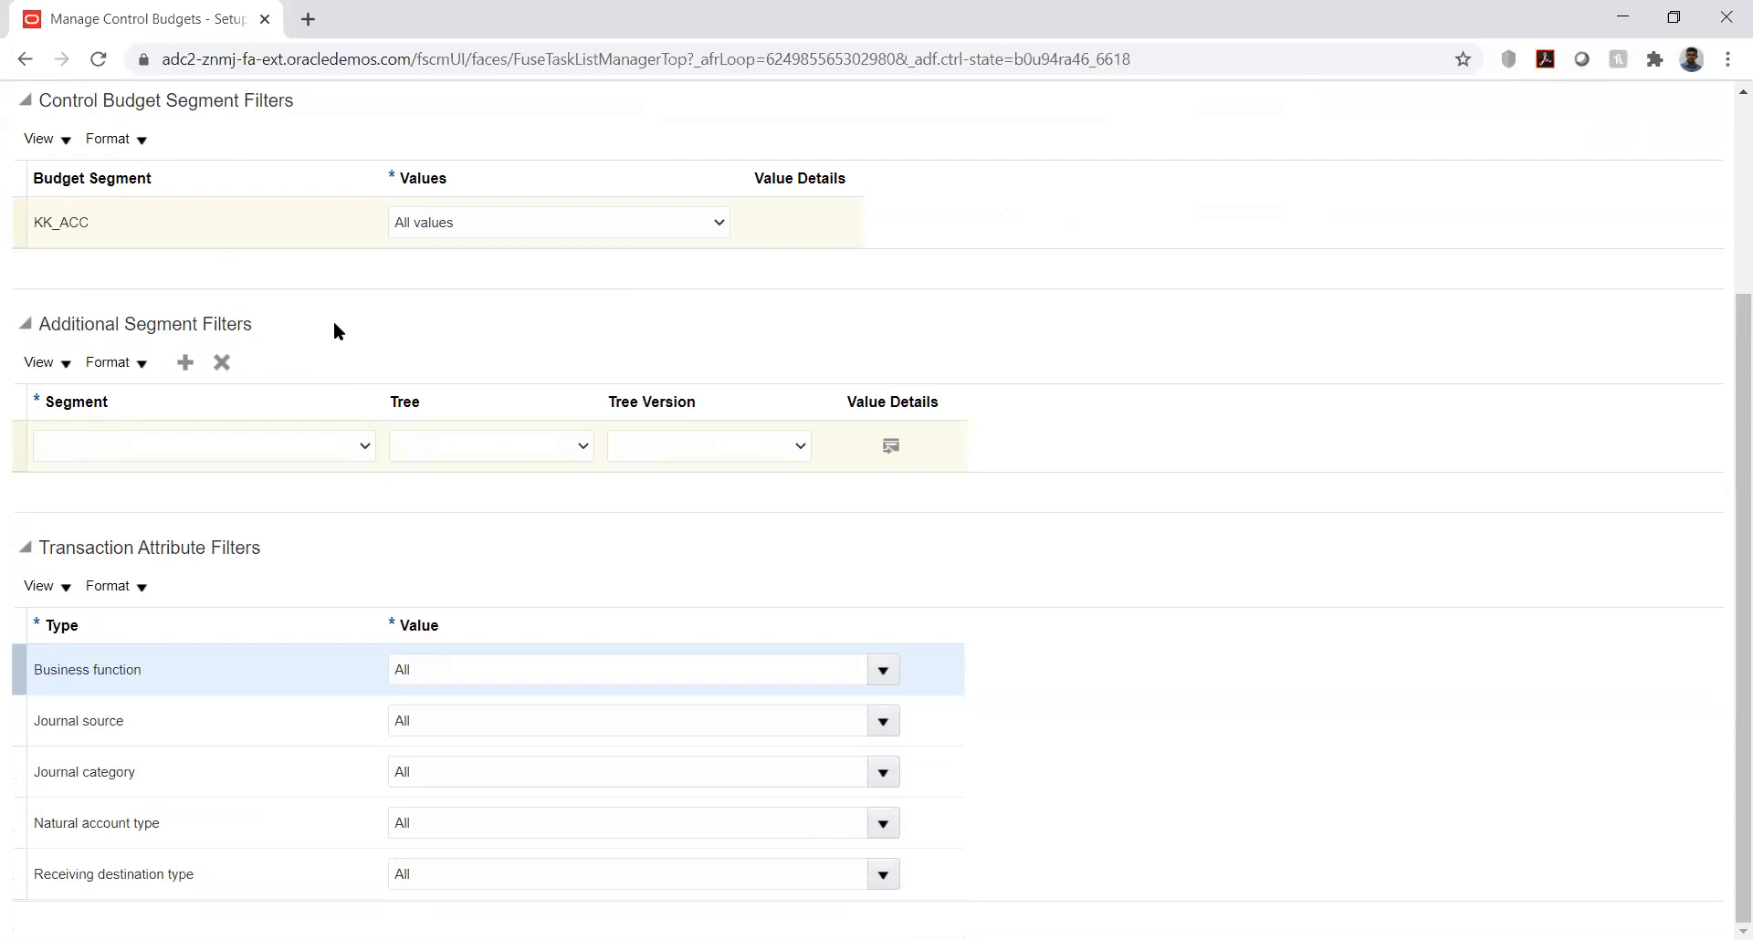
left_click(321, 448)
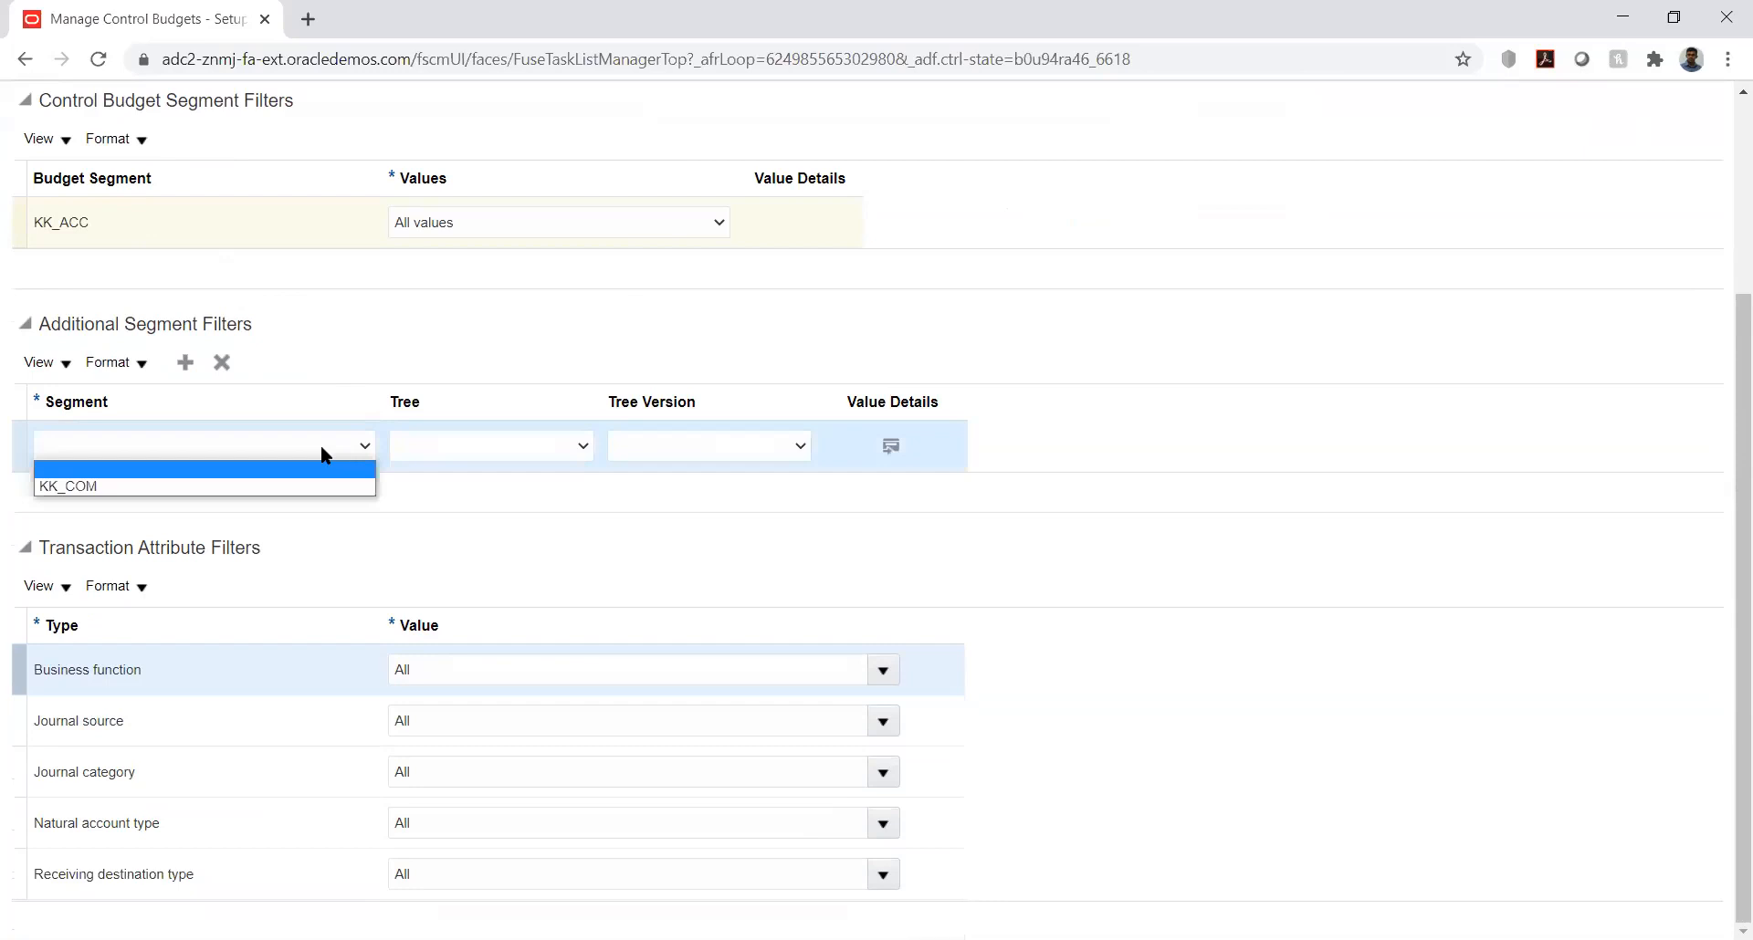
left_click(321, 445)
left_click(321, 447)
left_click(321, 446)
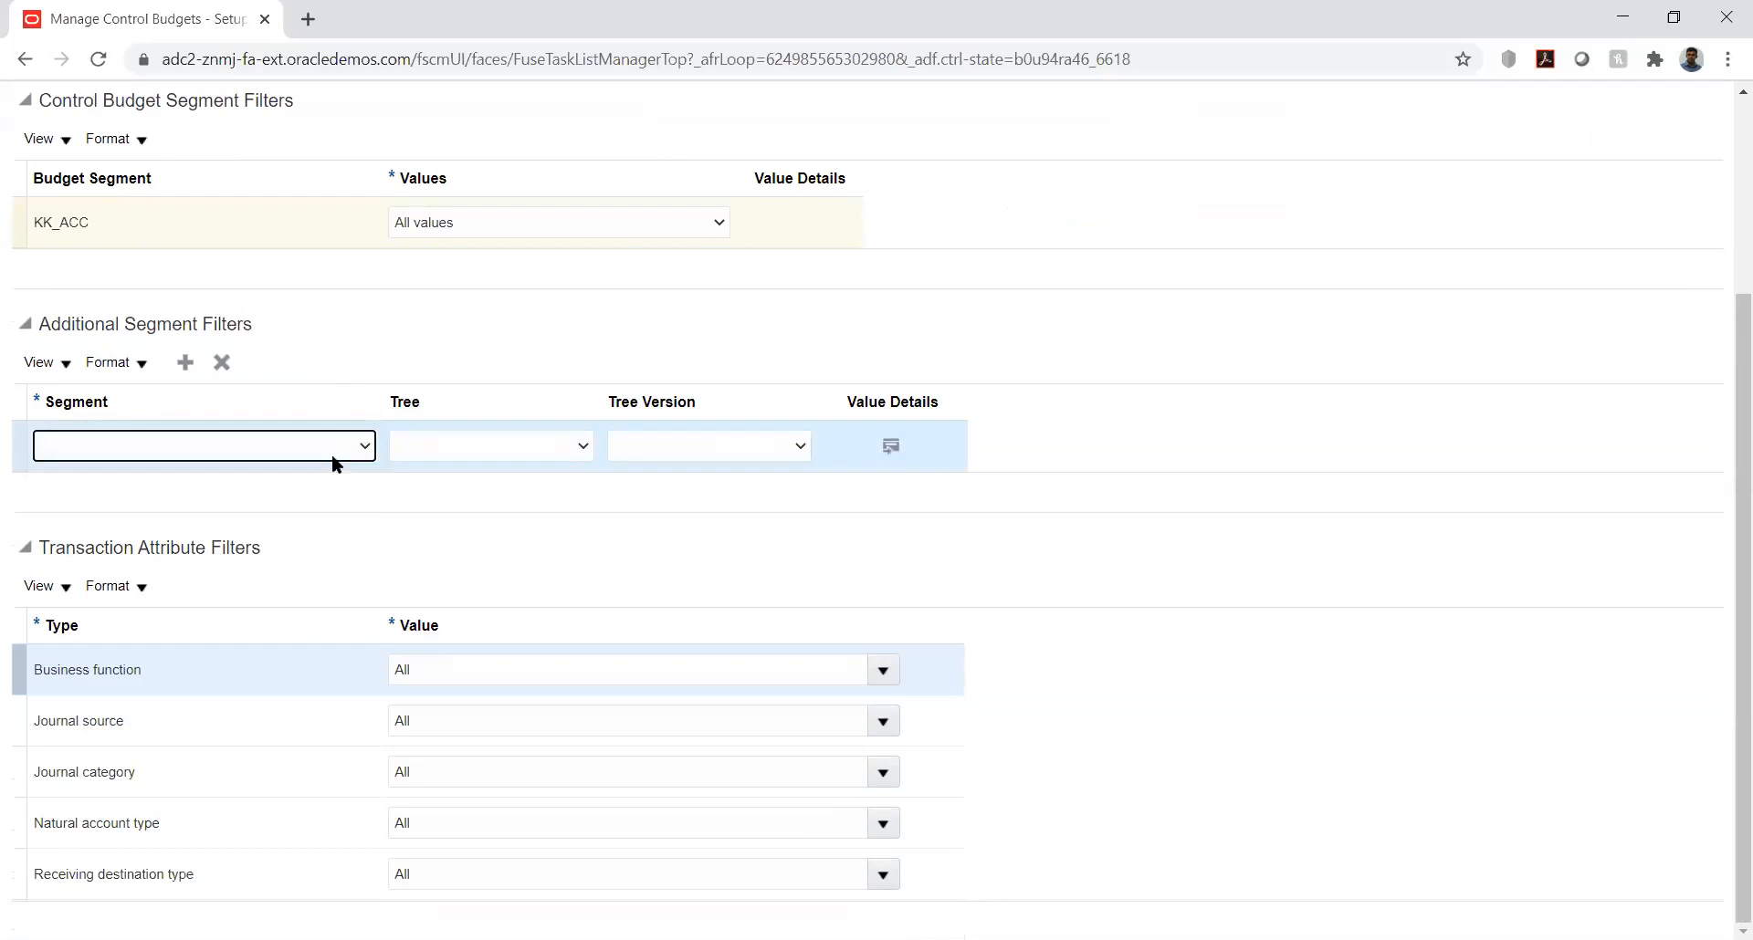
left_click(404, 491)
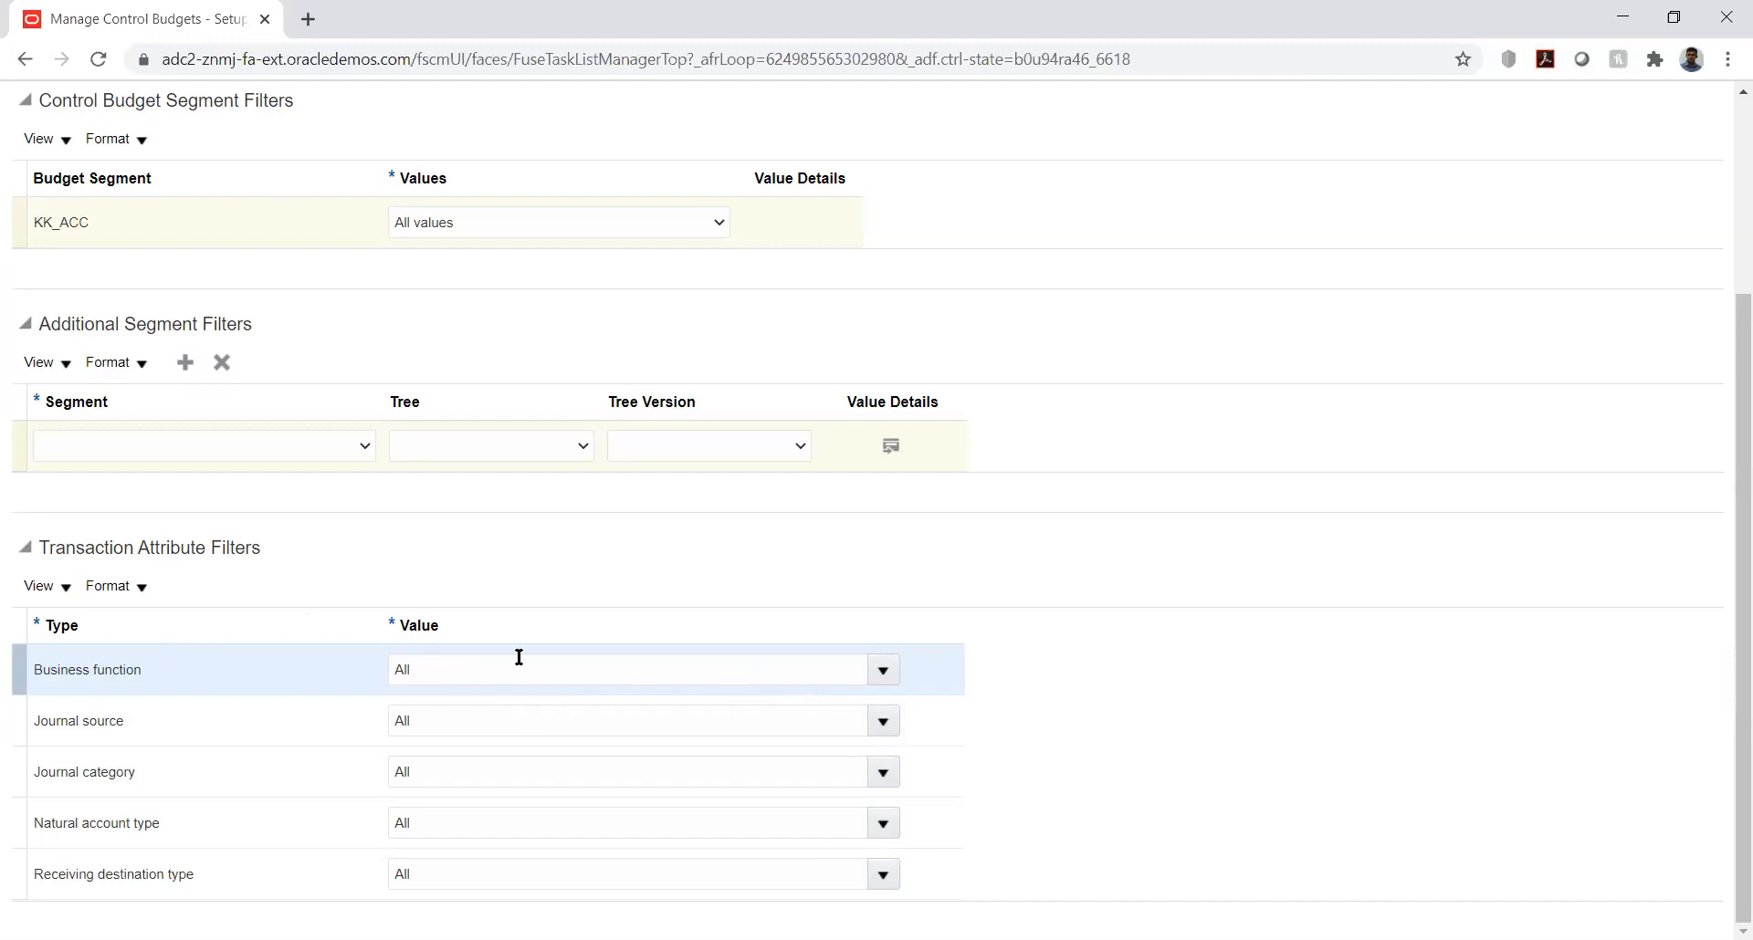
Step: Examine the filter values offered for business function, journal source, natural account type and receiving destination type
left_click(873, 668)
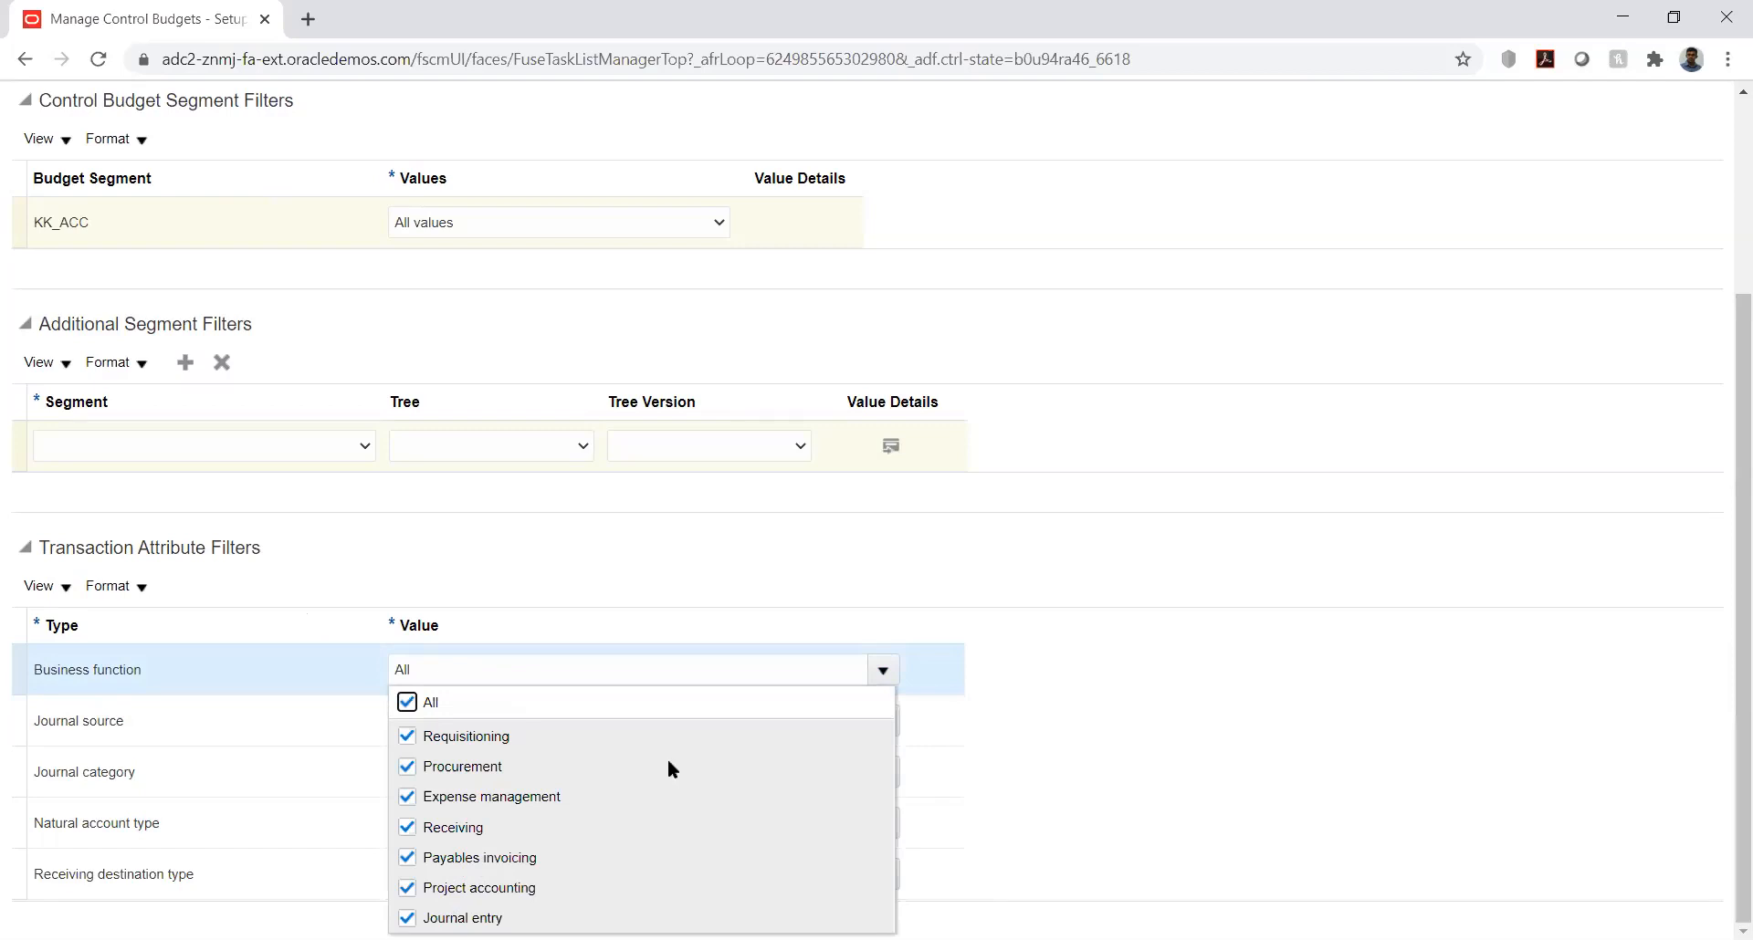
left_click(928, 508)
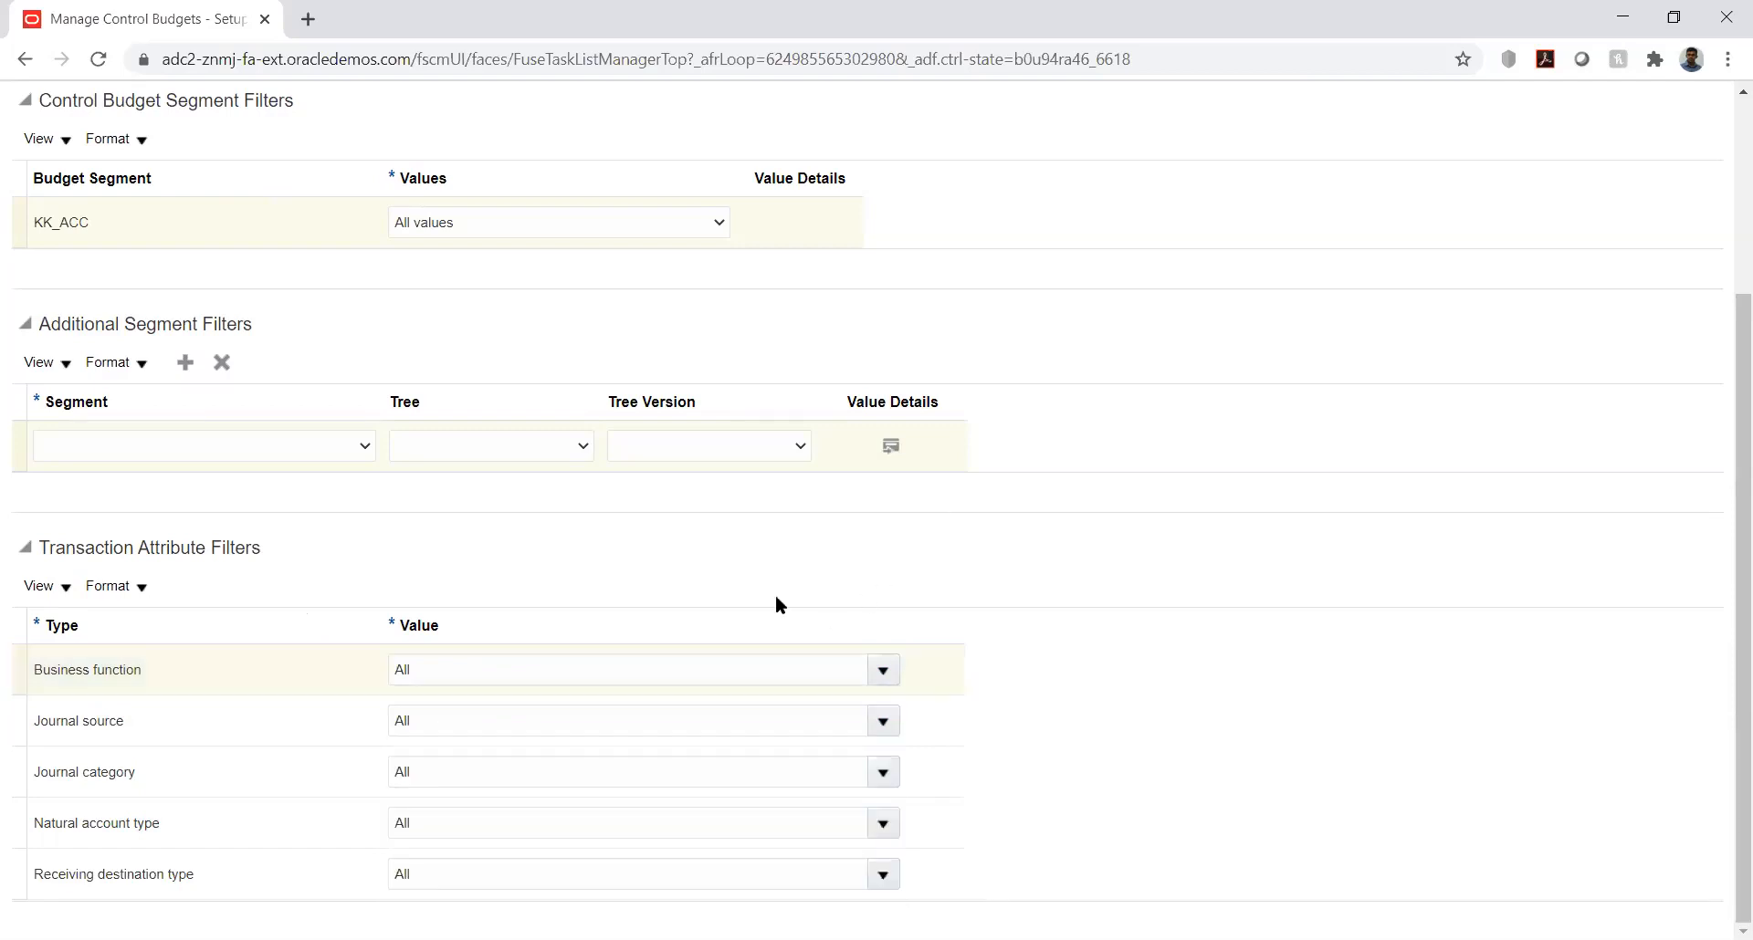
left_click(883, 722)
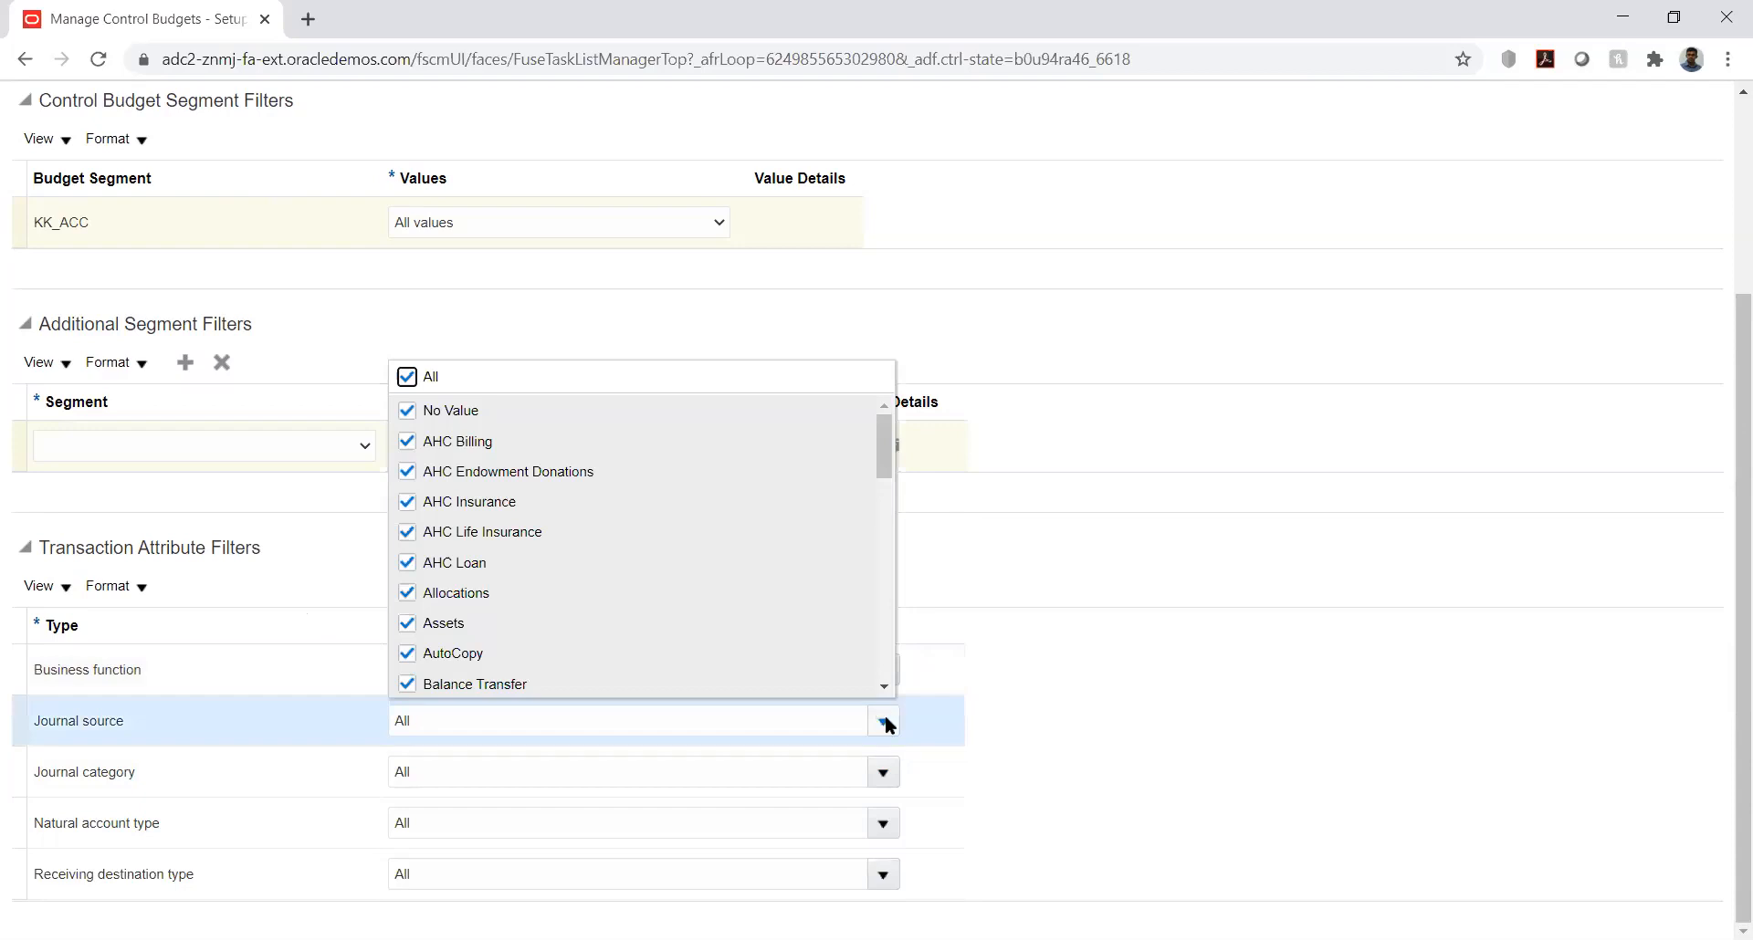
left_click(1006, 579)
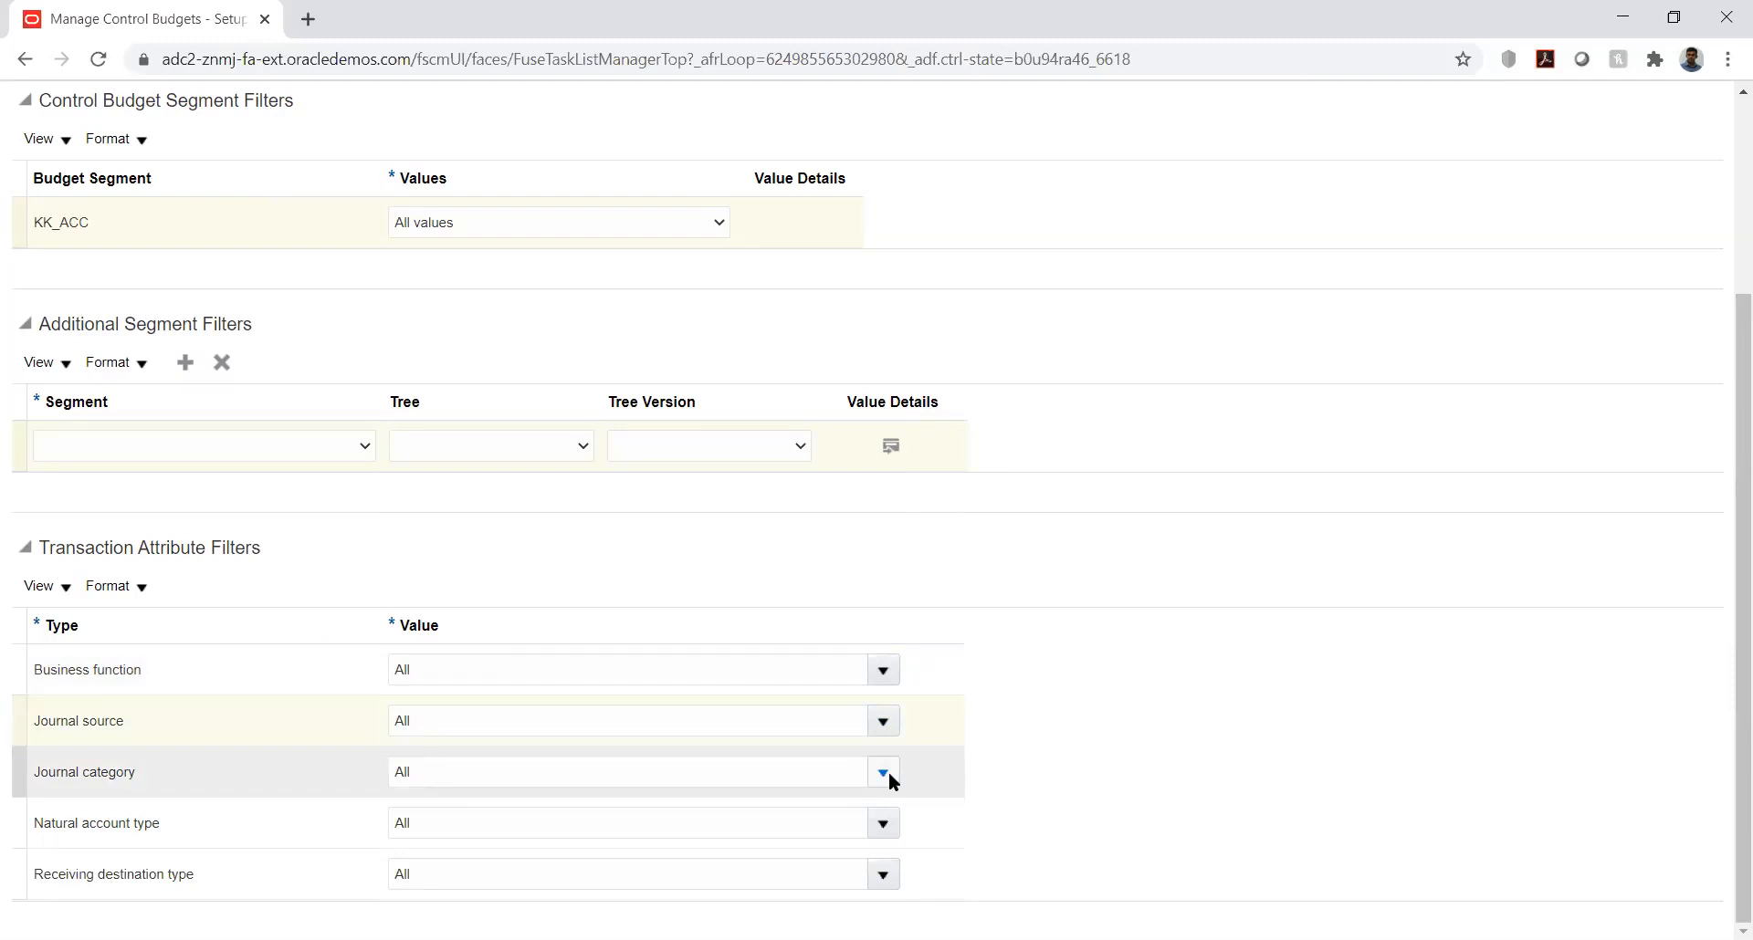
left_click(881, 823)
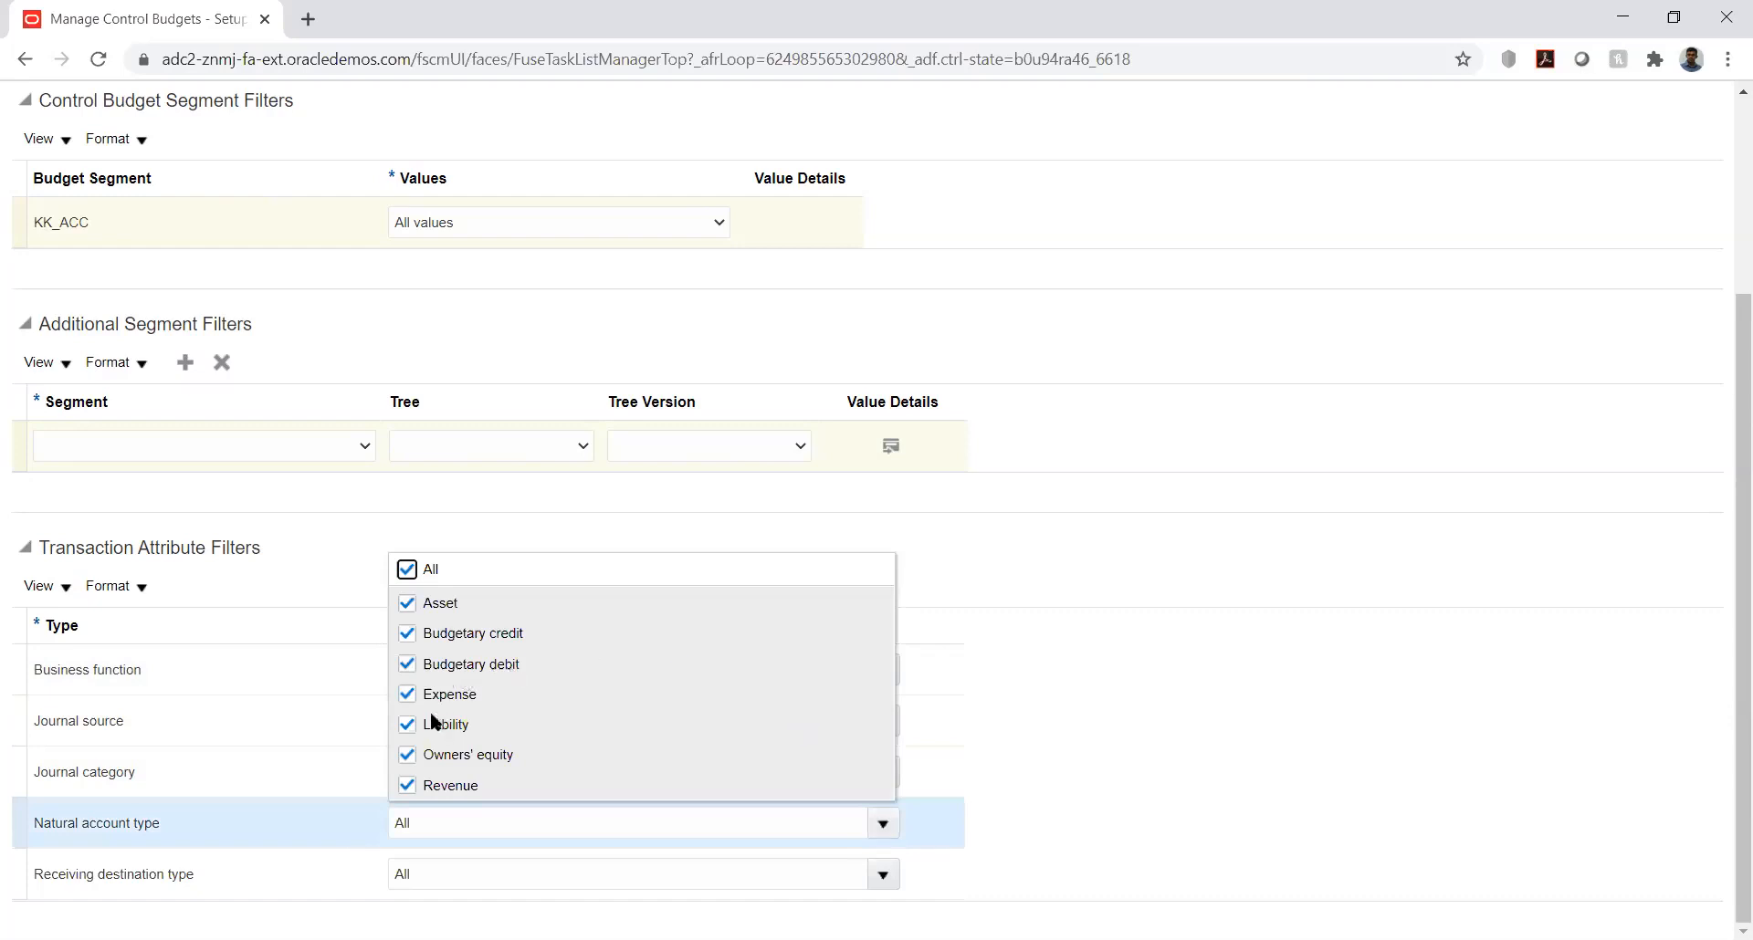
left_click(1035, 573)
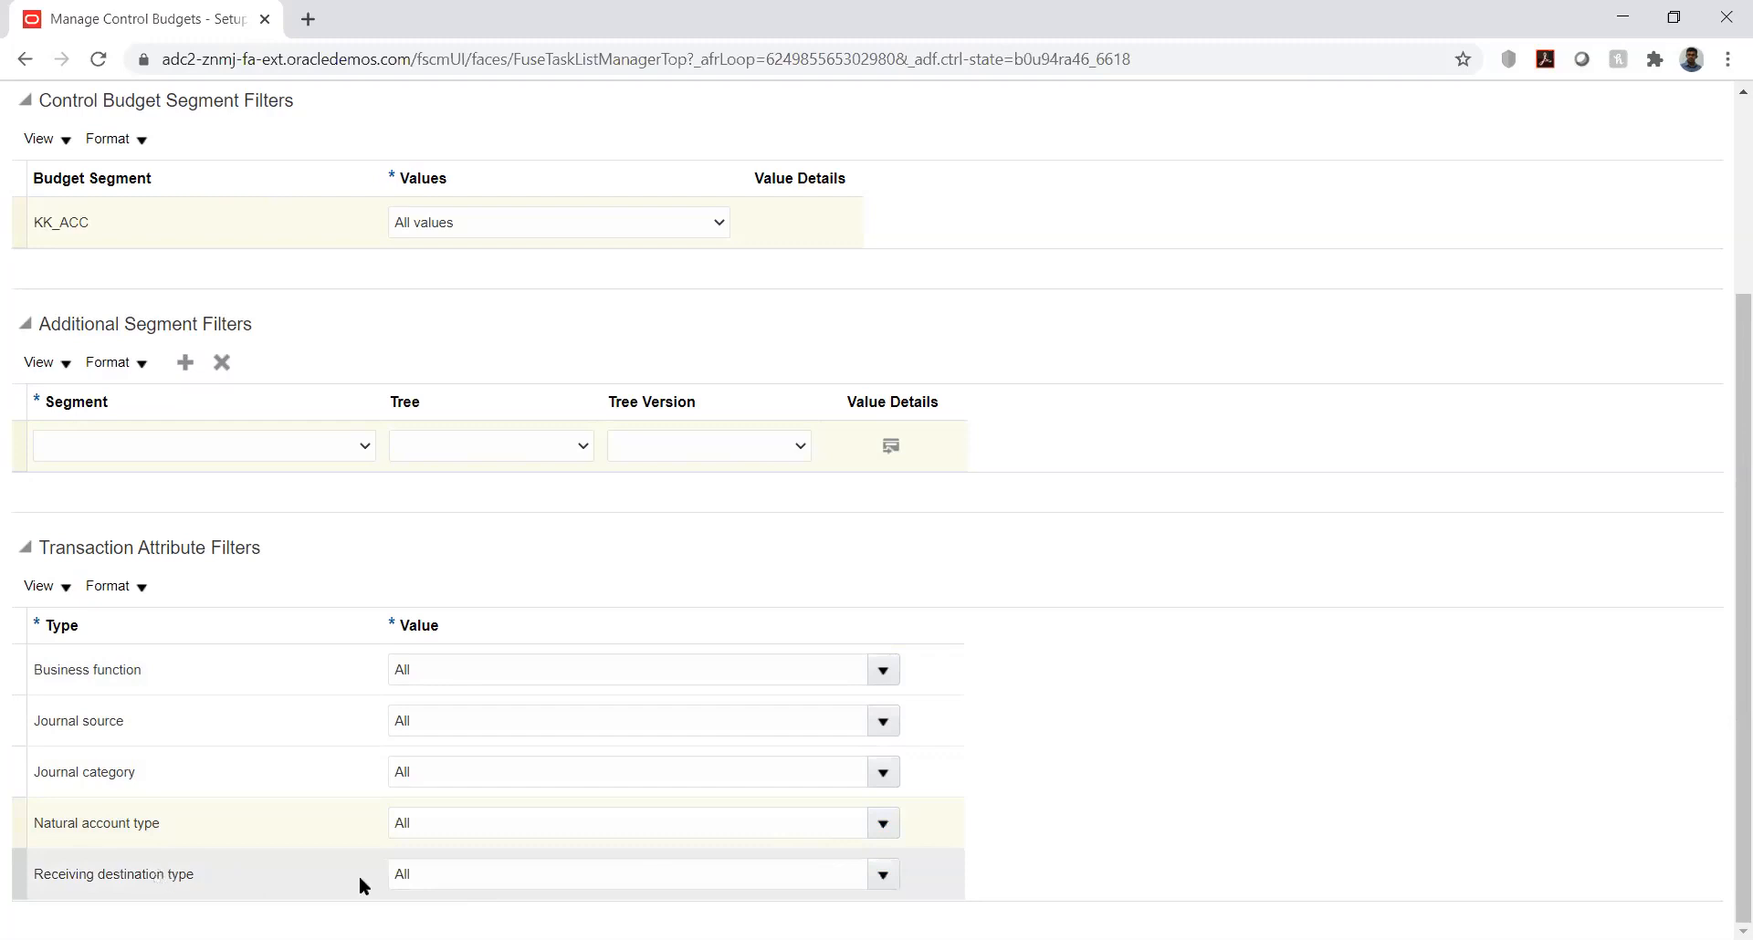
left_click(882, 874)
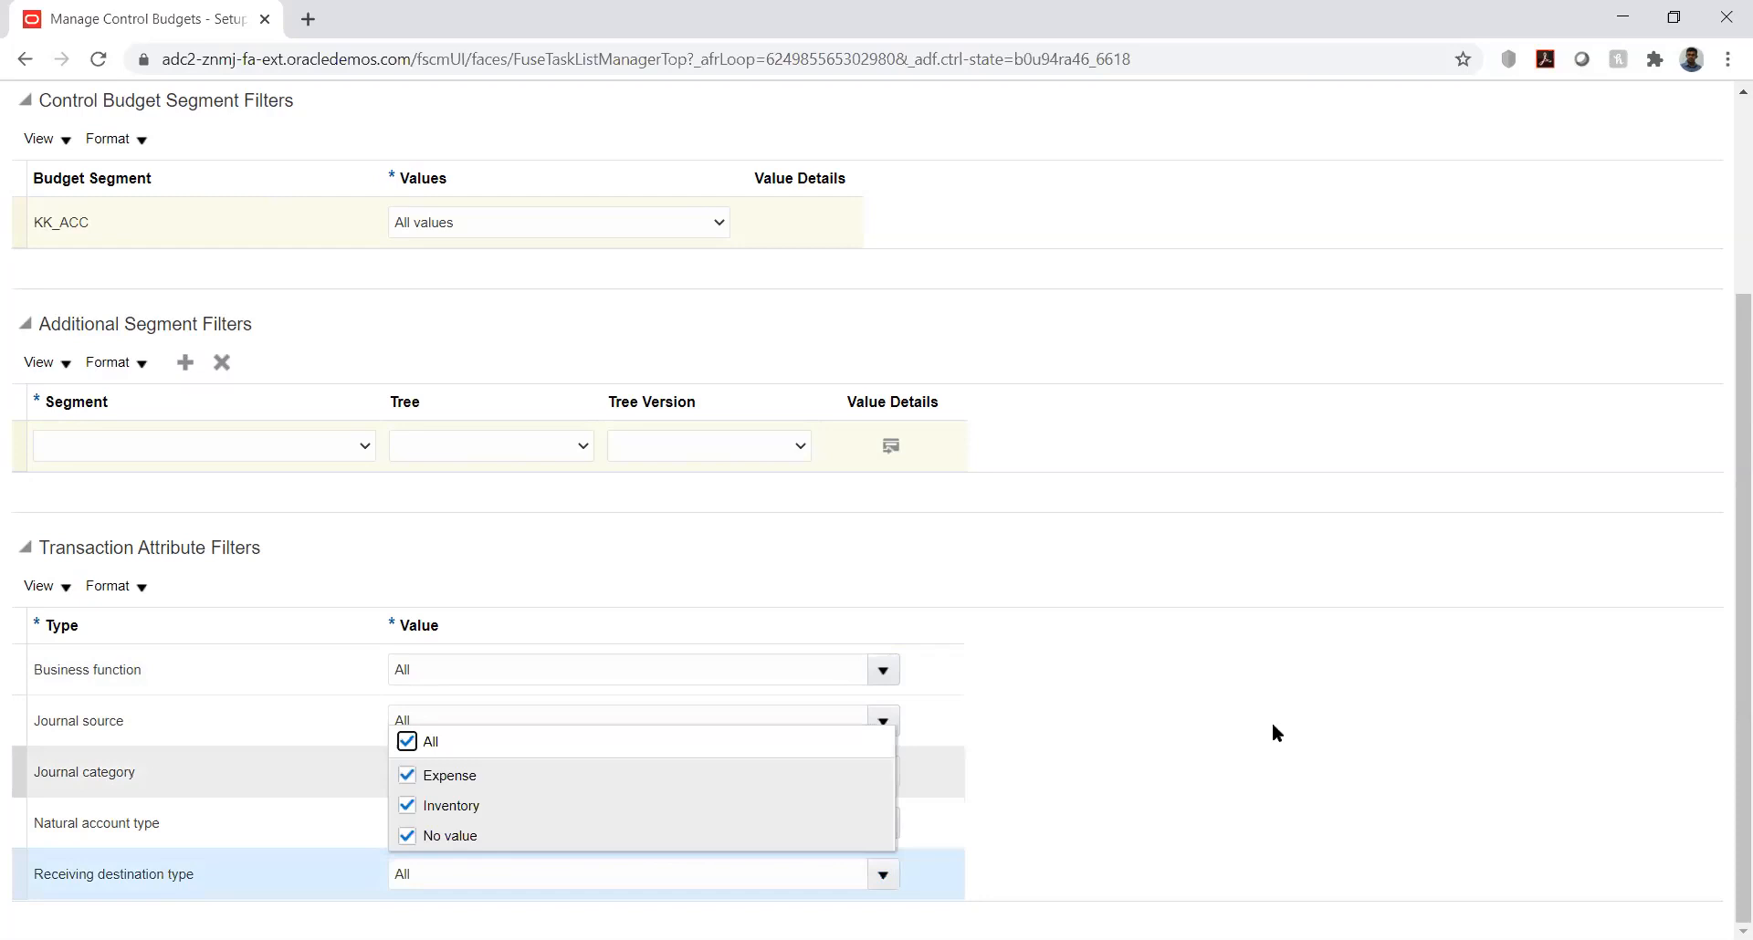
left_click(1385, 575)
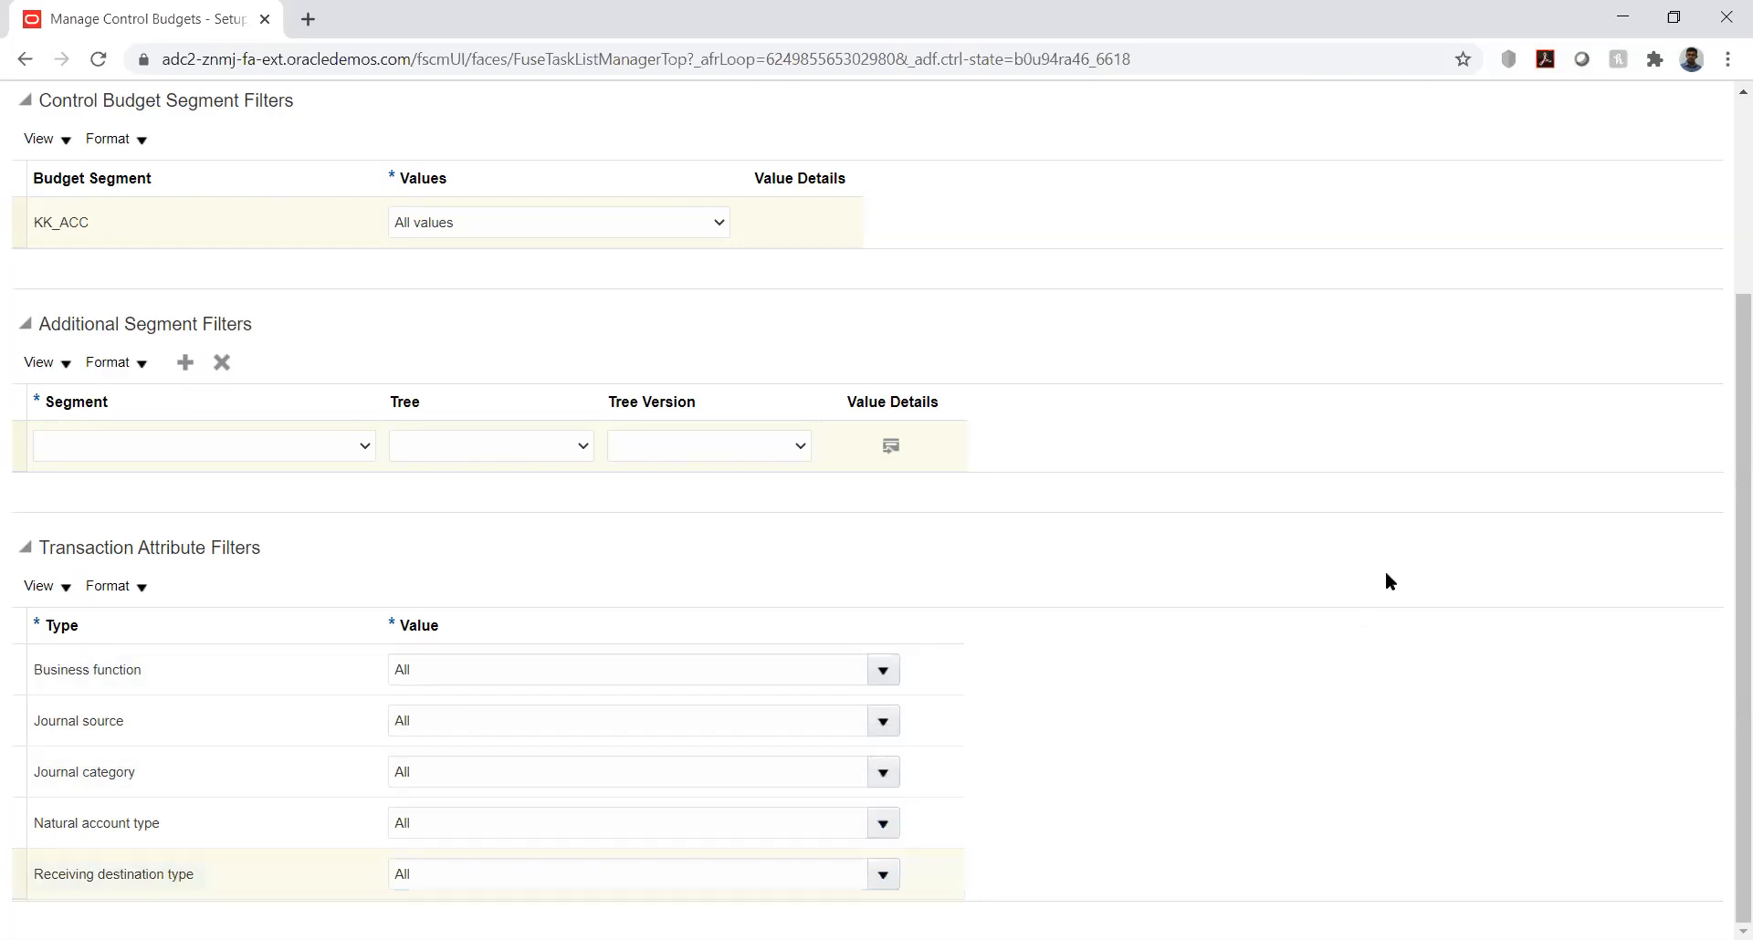
Step: Discard the new supplemental rule, then save the KK_Budget control budget and check its status
left_click_drag(1727, 558, 1727, 311)
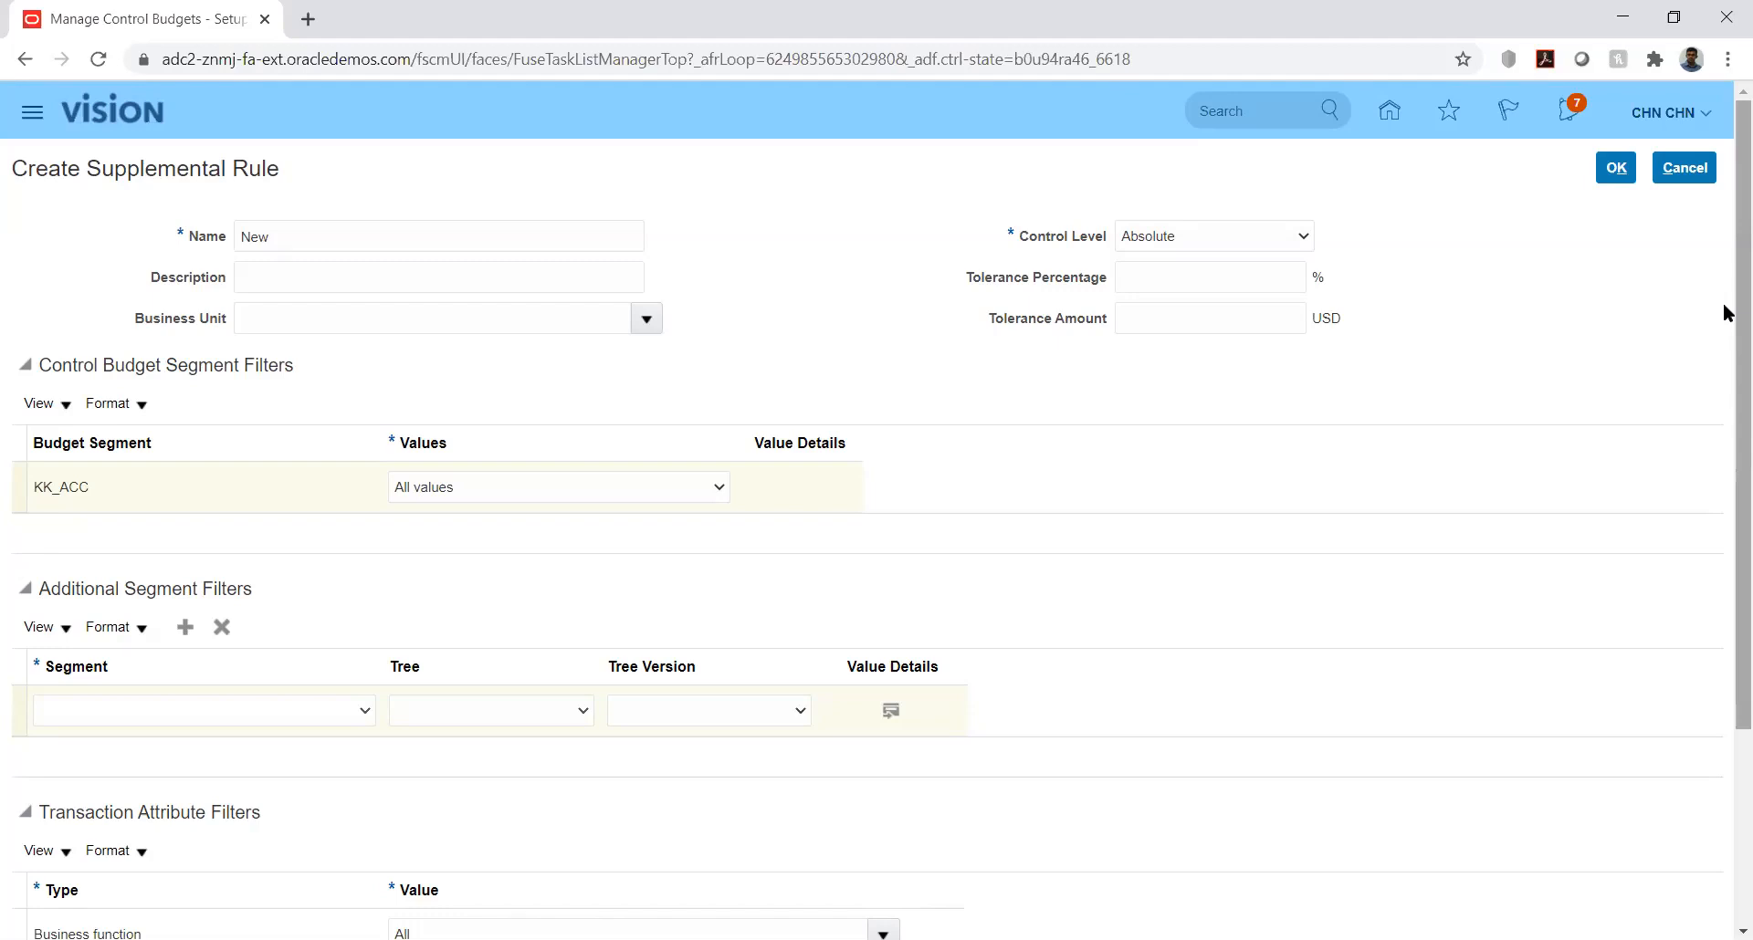
left_click(1685, 170)
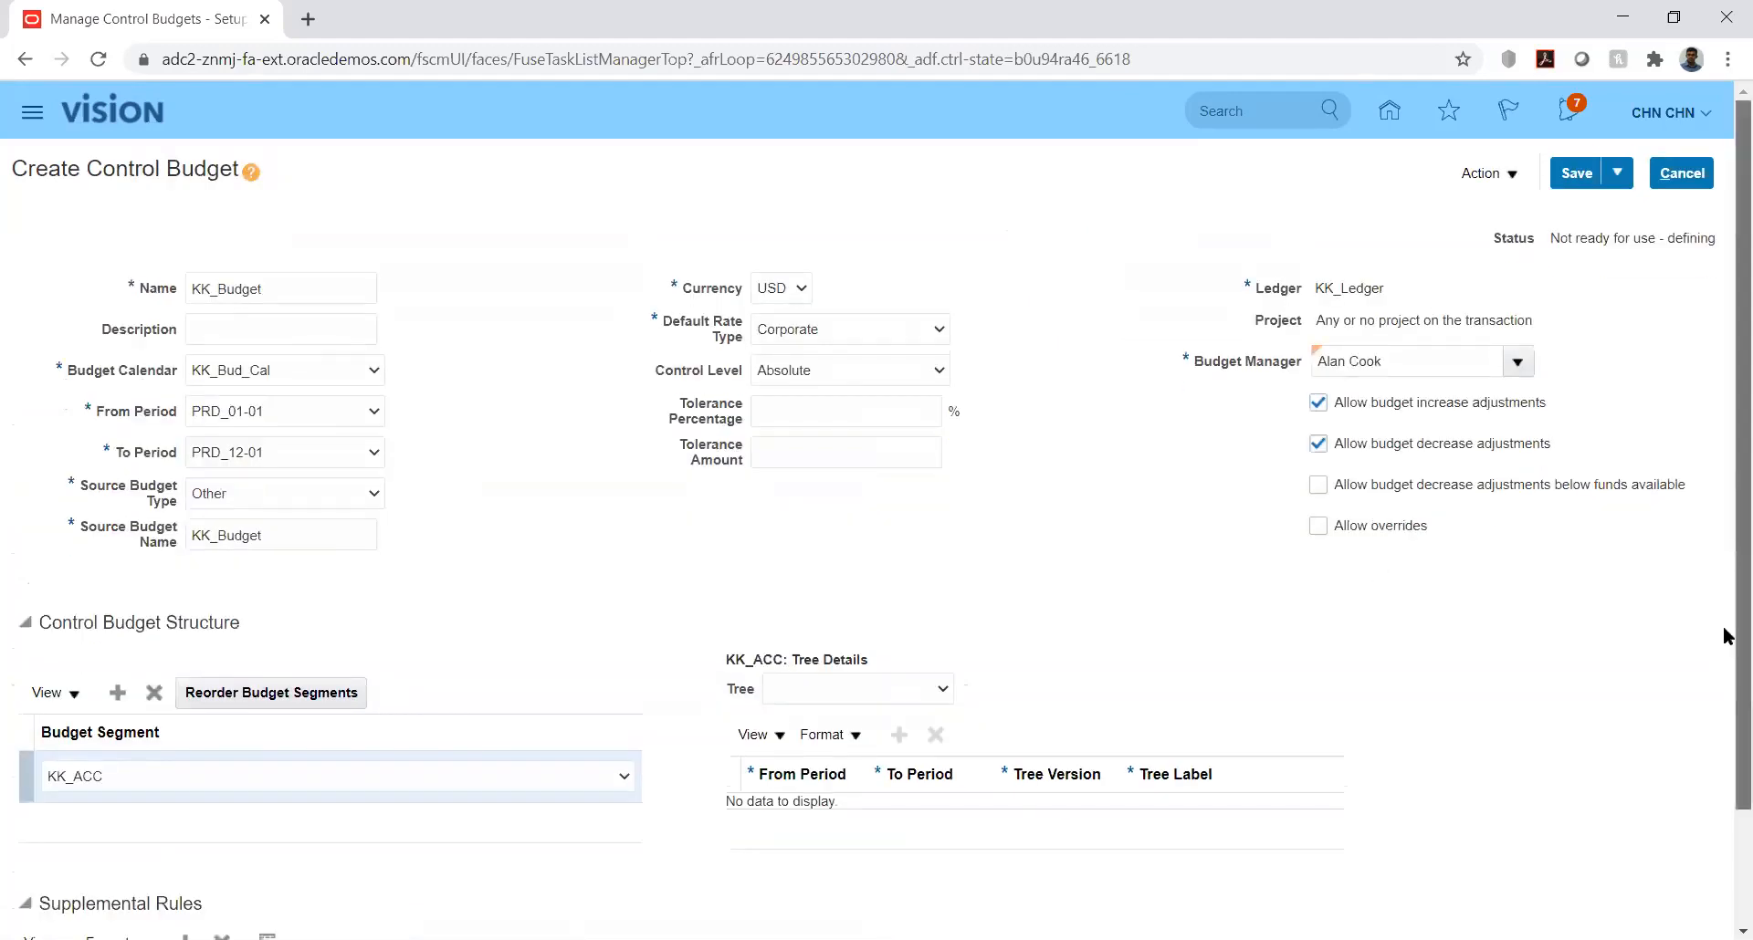
scroll(1727, 712, "down", 2)
scroll(1725, 654, "up", 2)
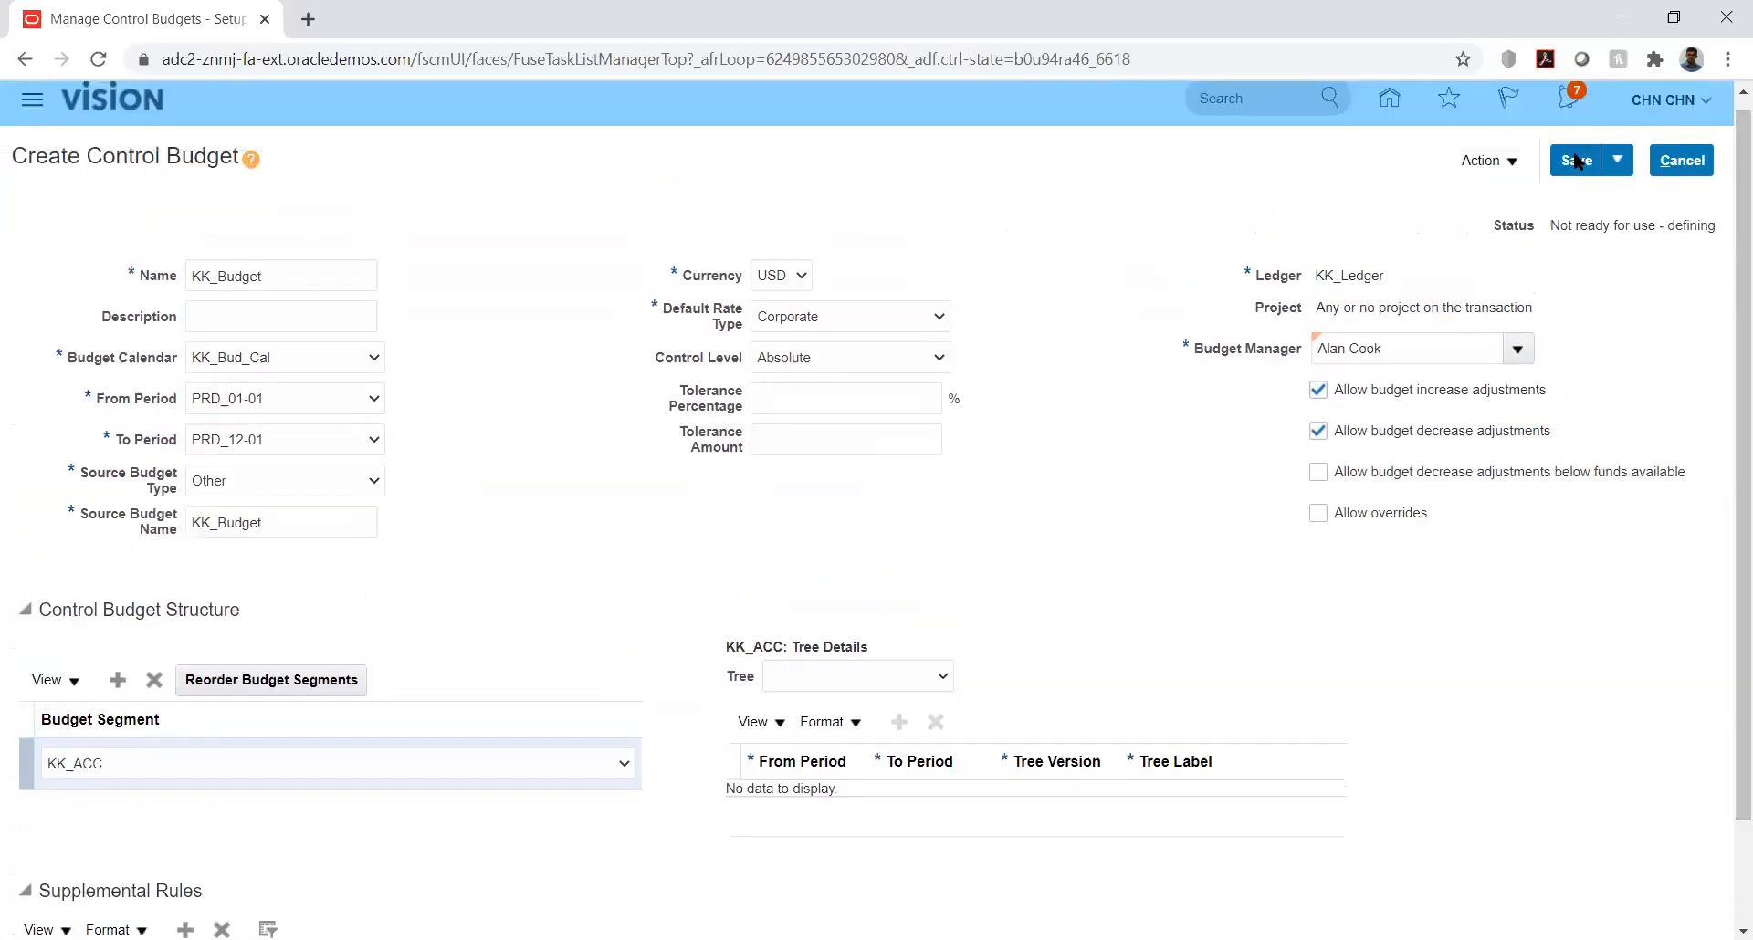
left_click(1570, 161)
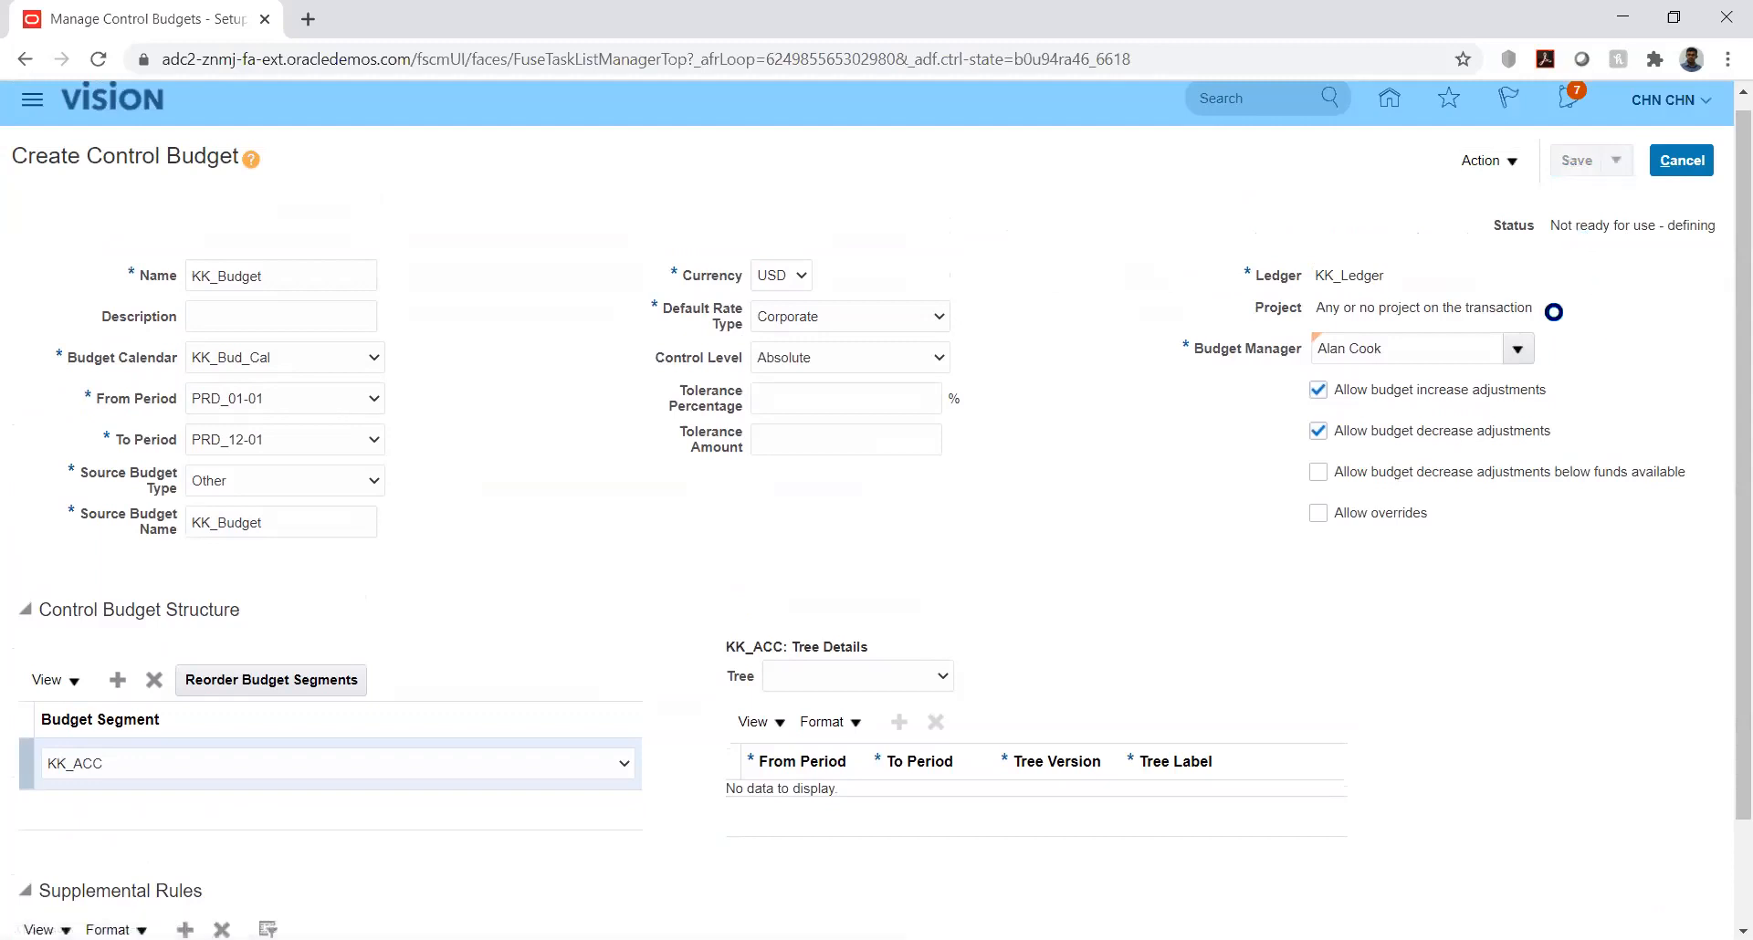
double_click(1568, 226)
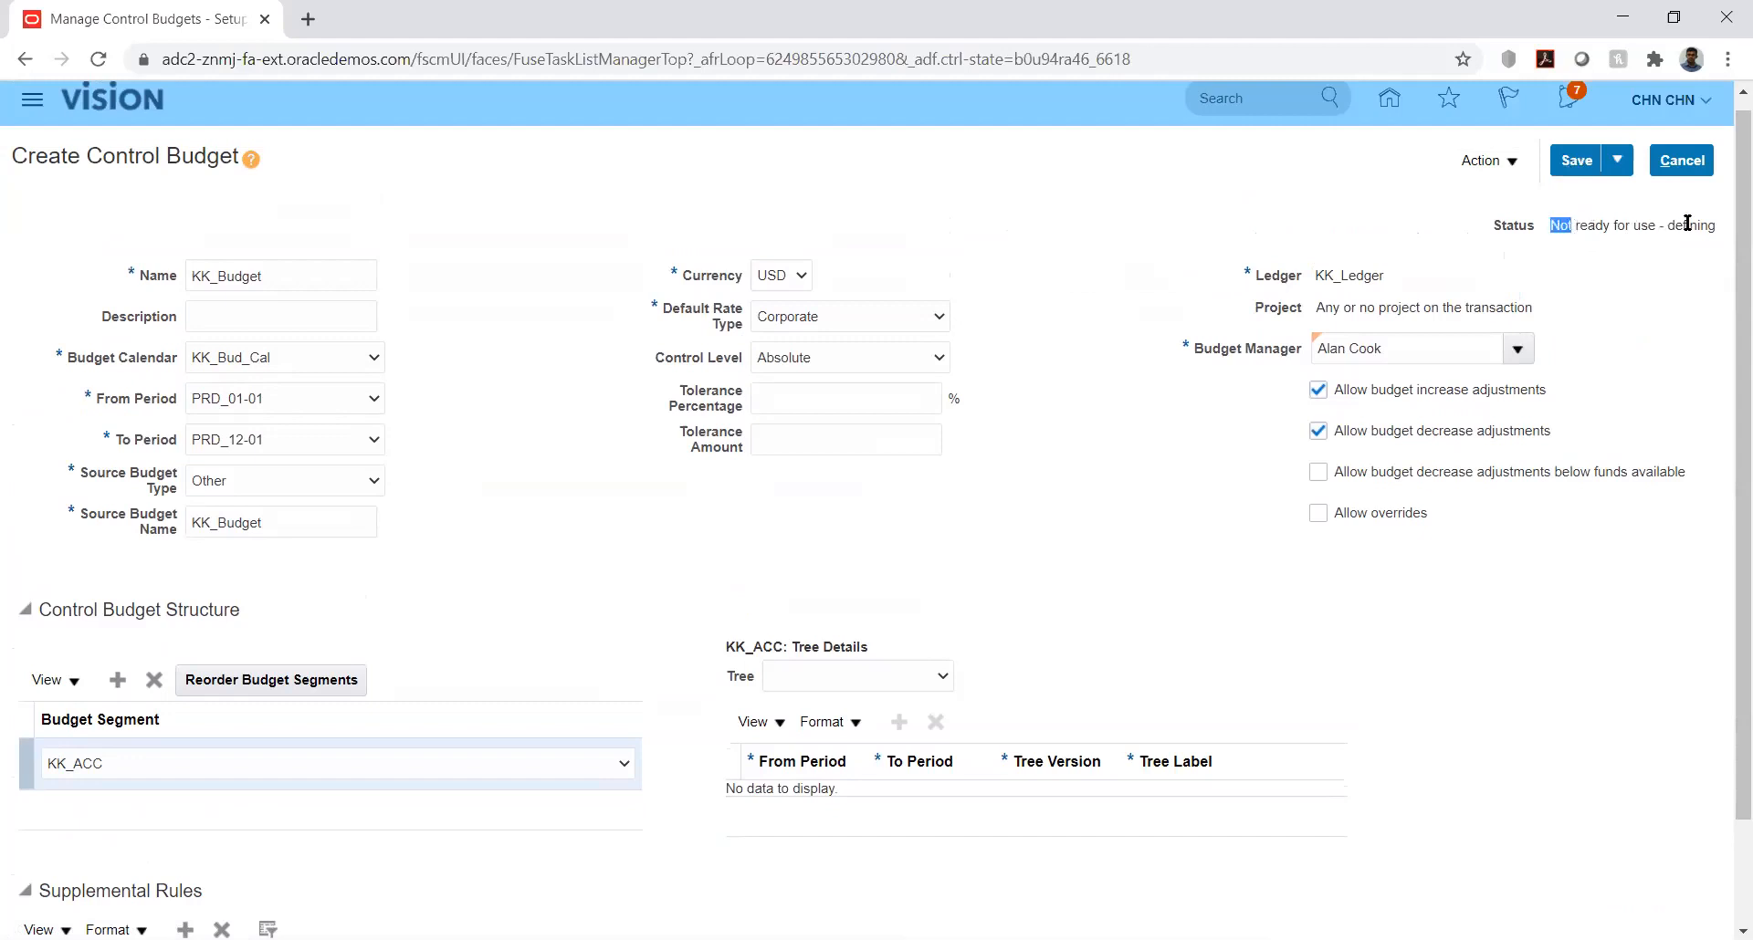
Step: Prepare the KK_Budget control budget for use, accepting that transactions become subject to its control
left_click(1508, 164)
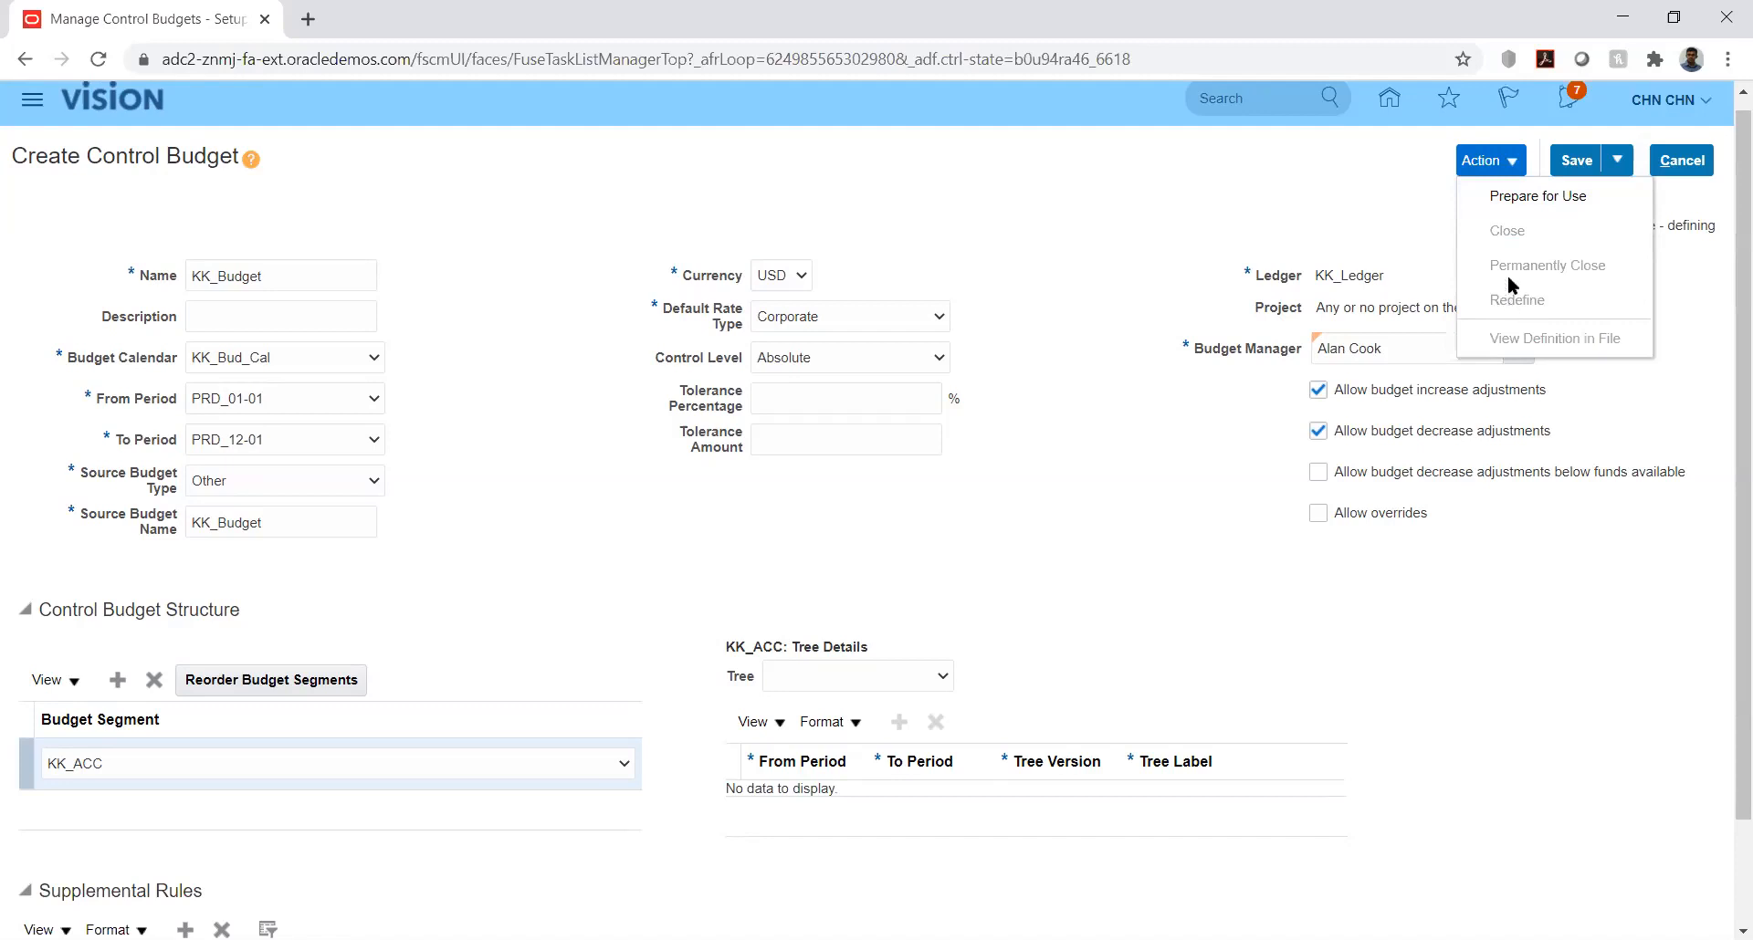
left_click(1519, 196)
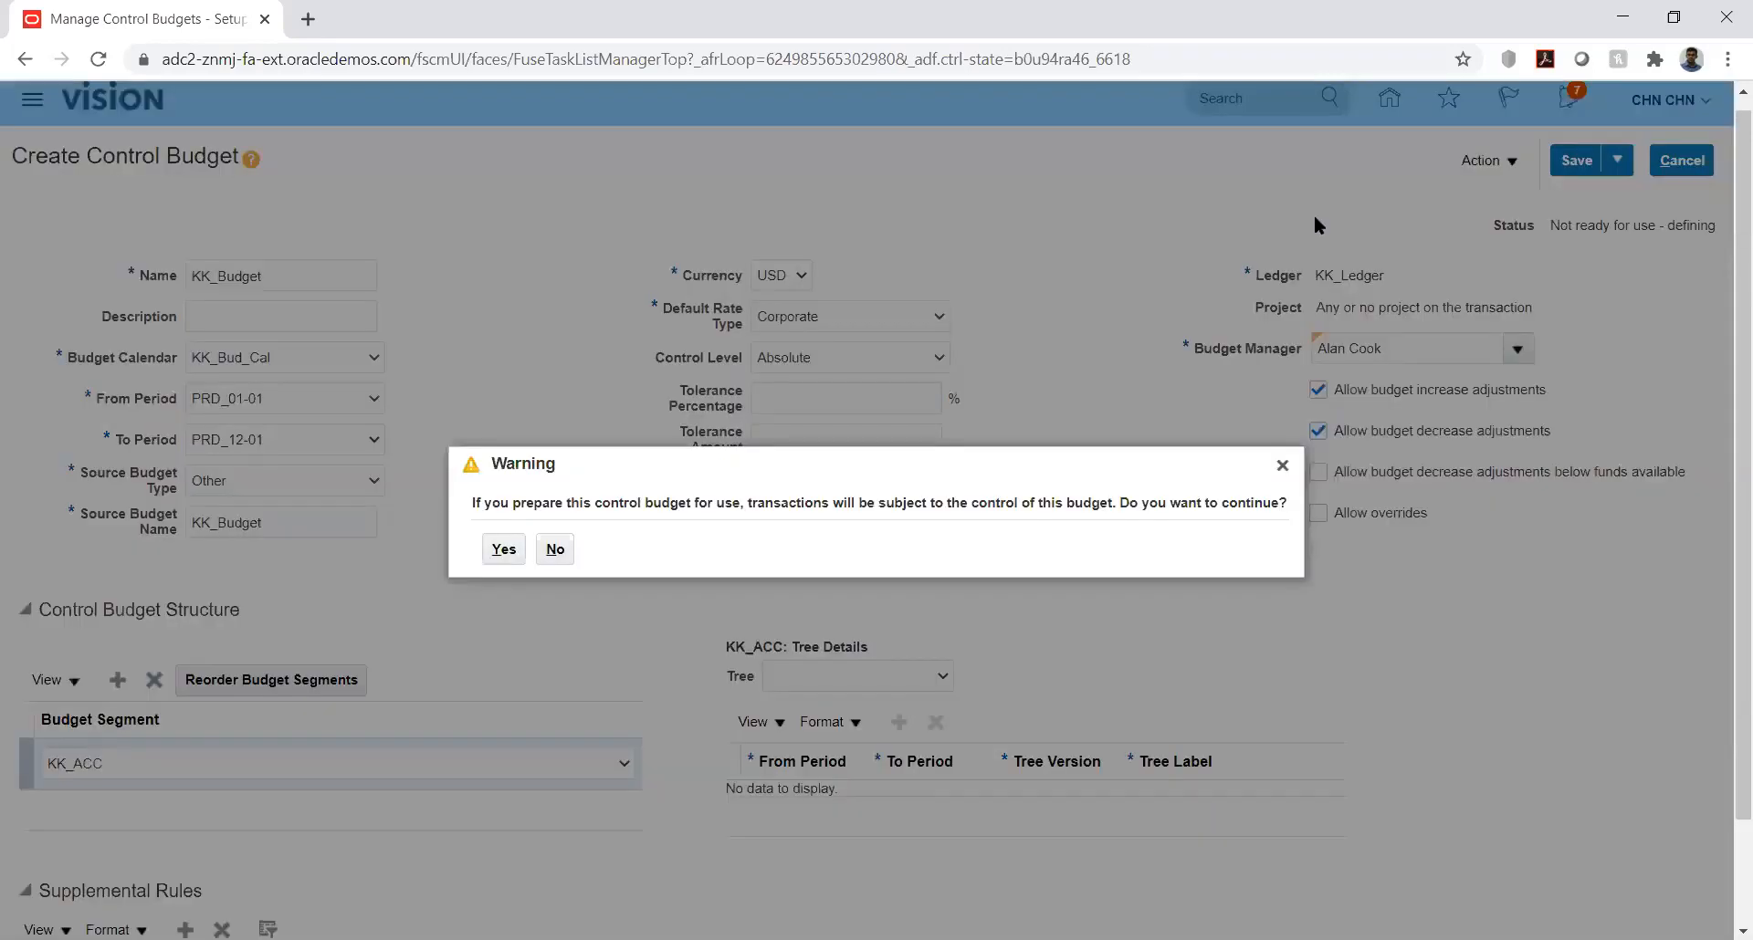
left_click(502, 544)
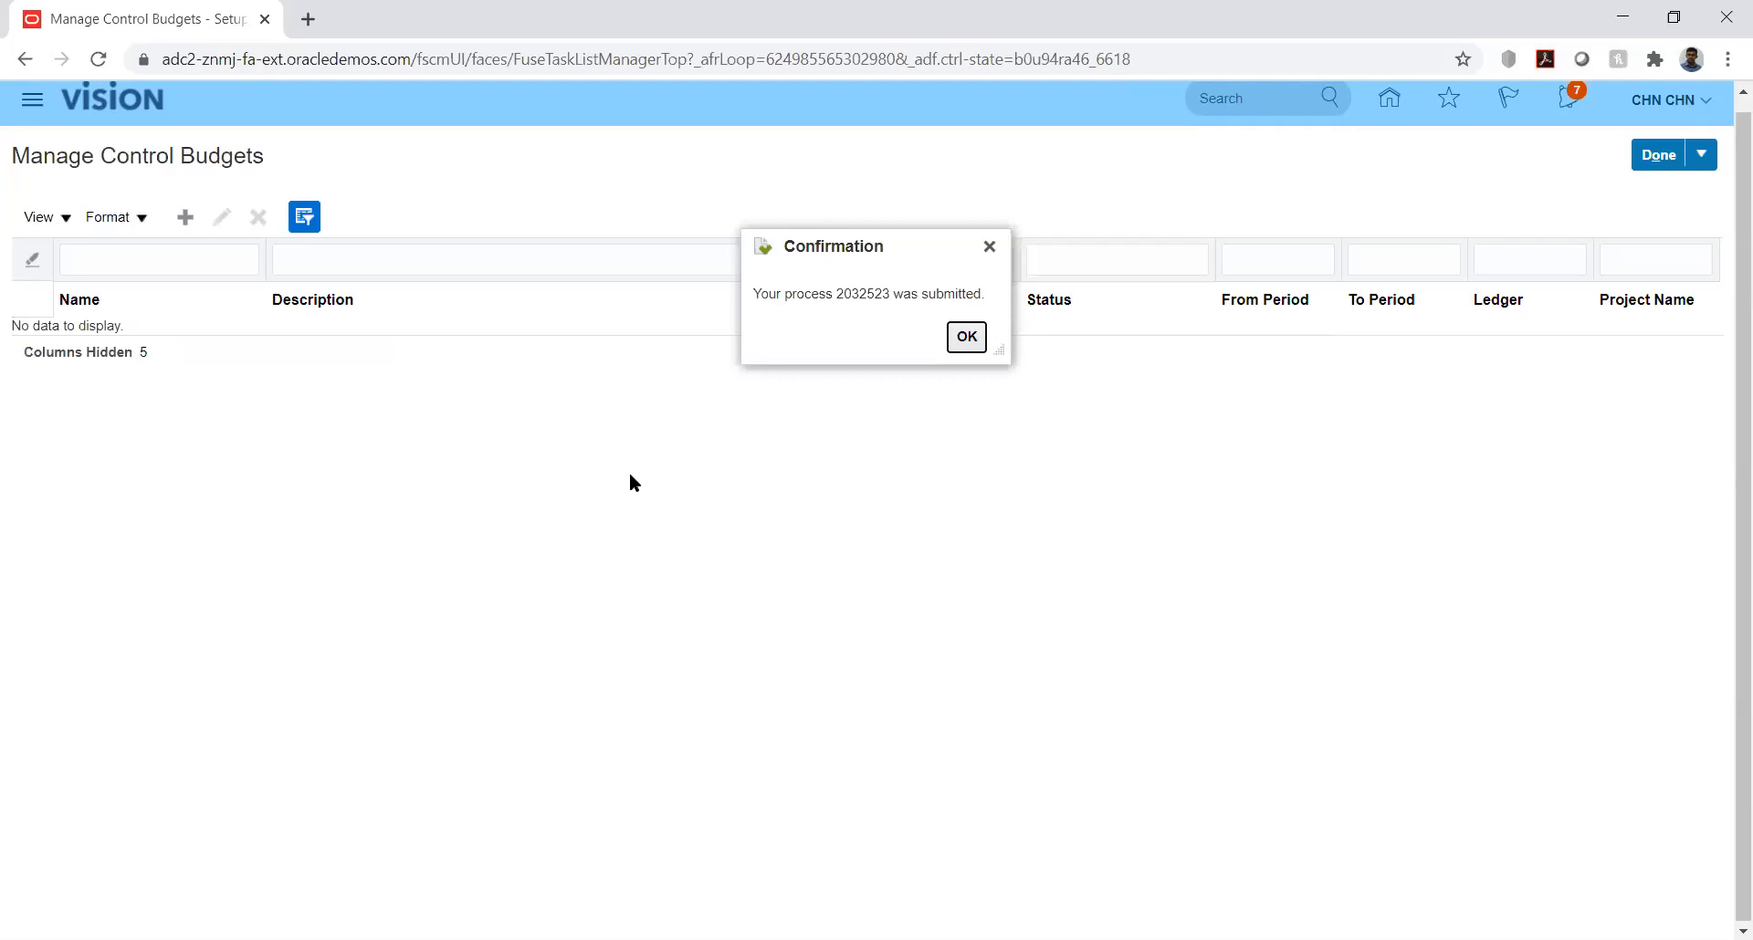
left_click(965, 336)
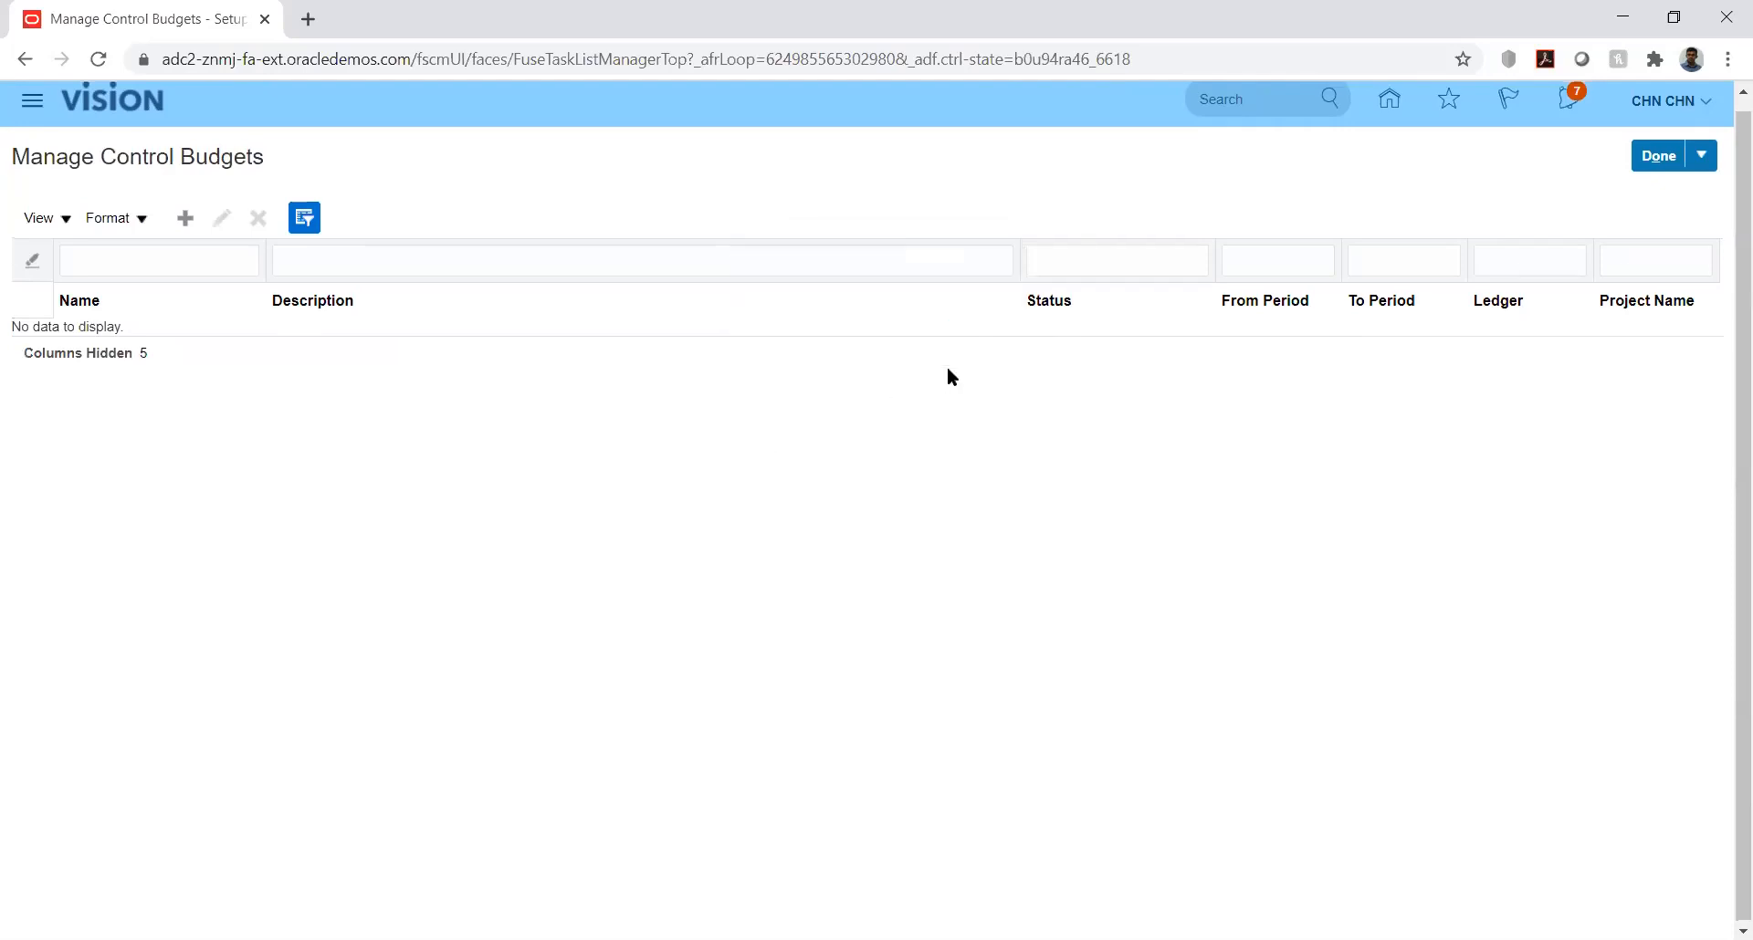
Step: Open Scheduled Processes and refresh the list to monitor the control budget preparation and balances cube processes until they finish
left_click(38, 102)
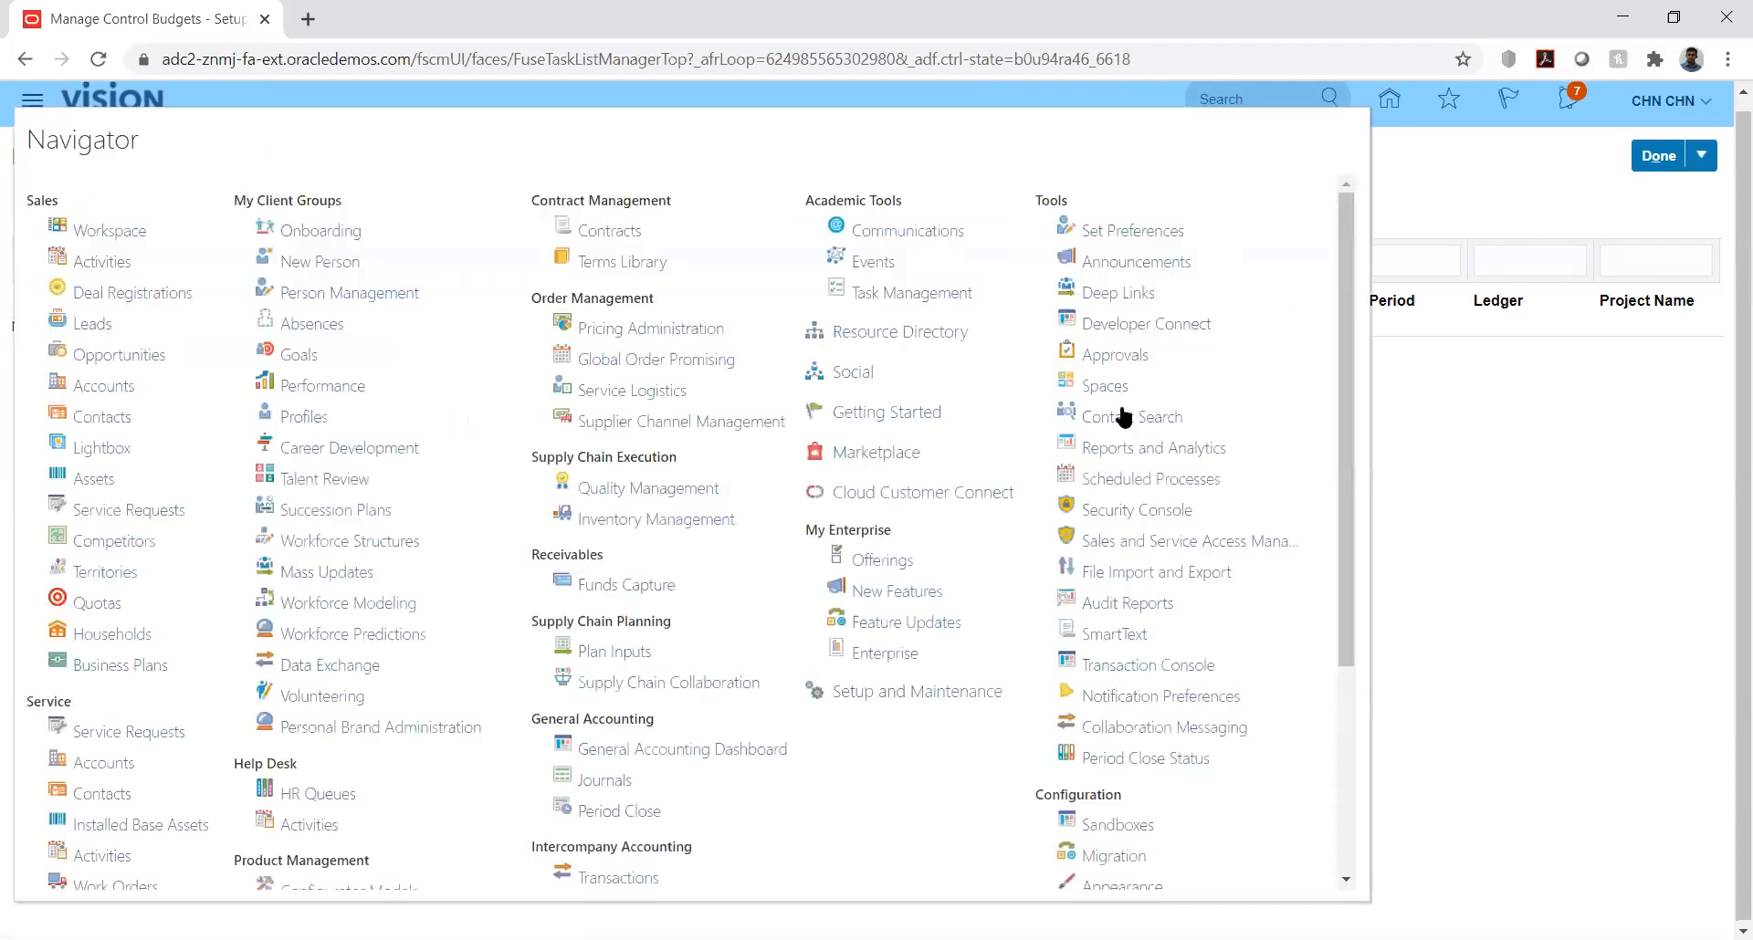
left_click(1123, 477)
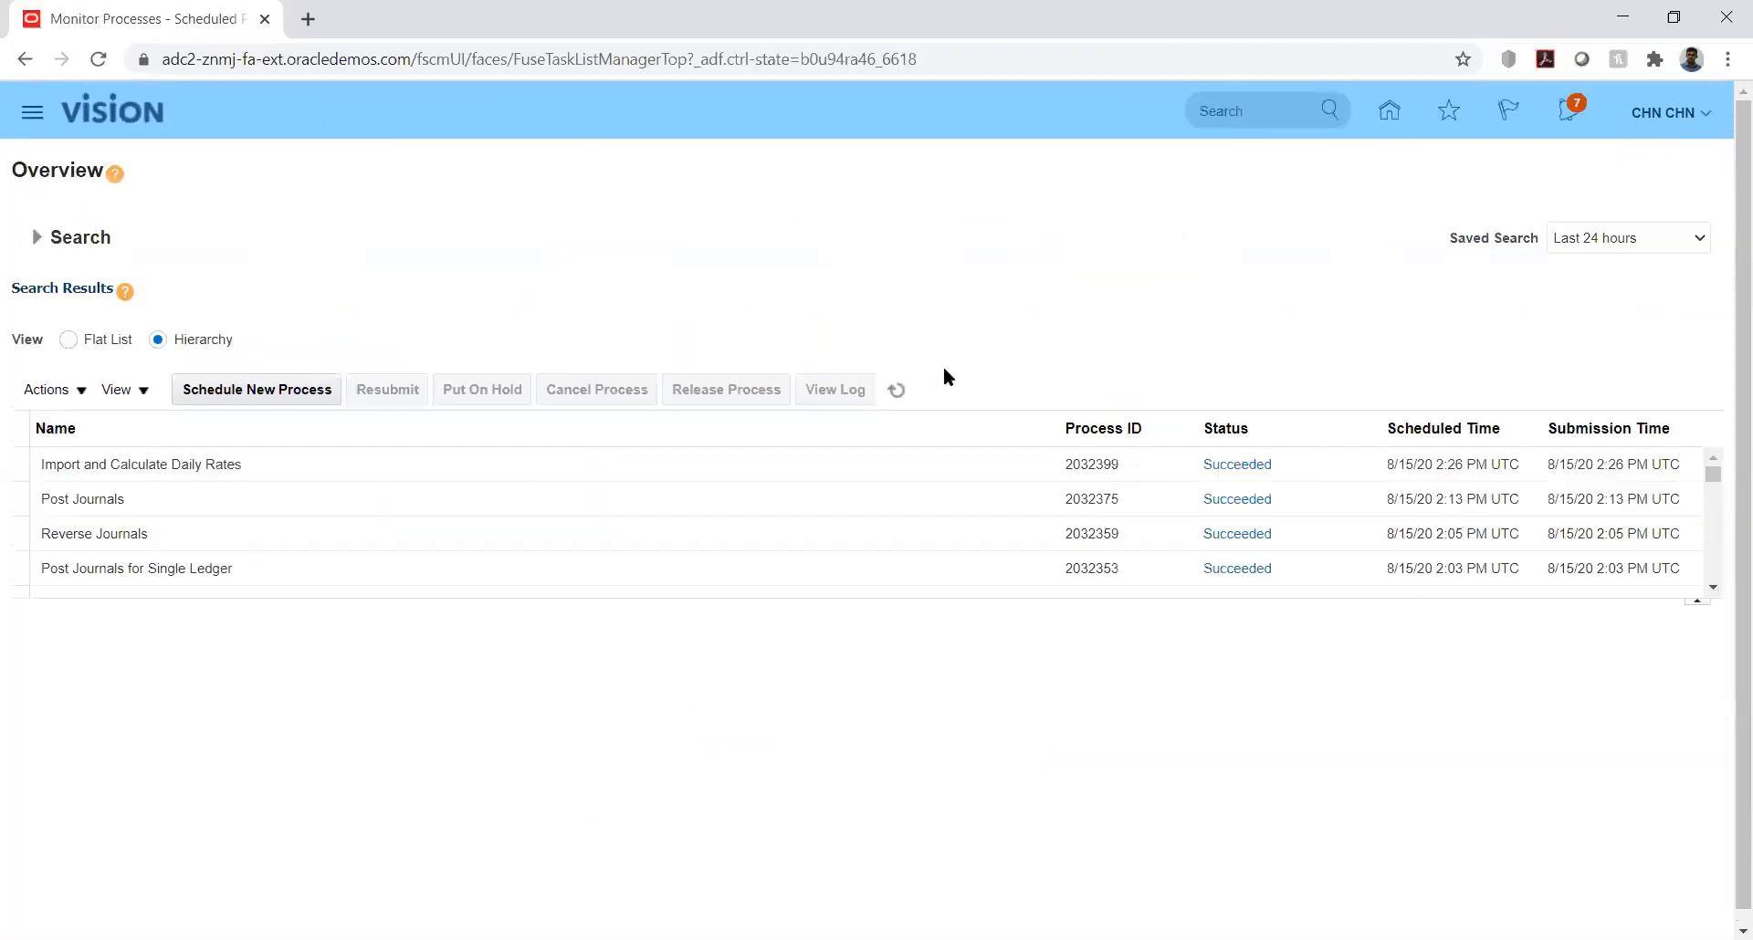
left_click(897, 390)
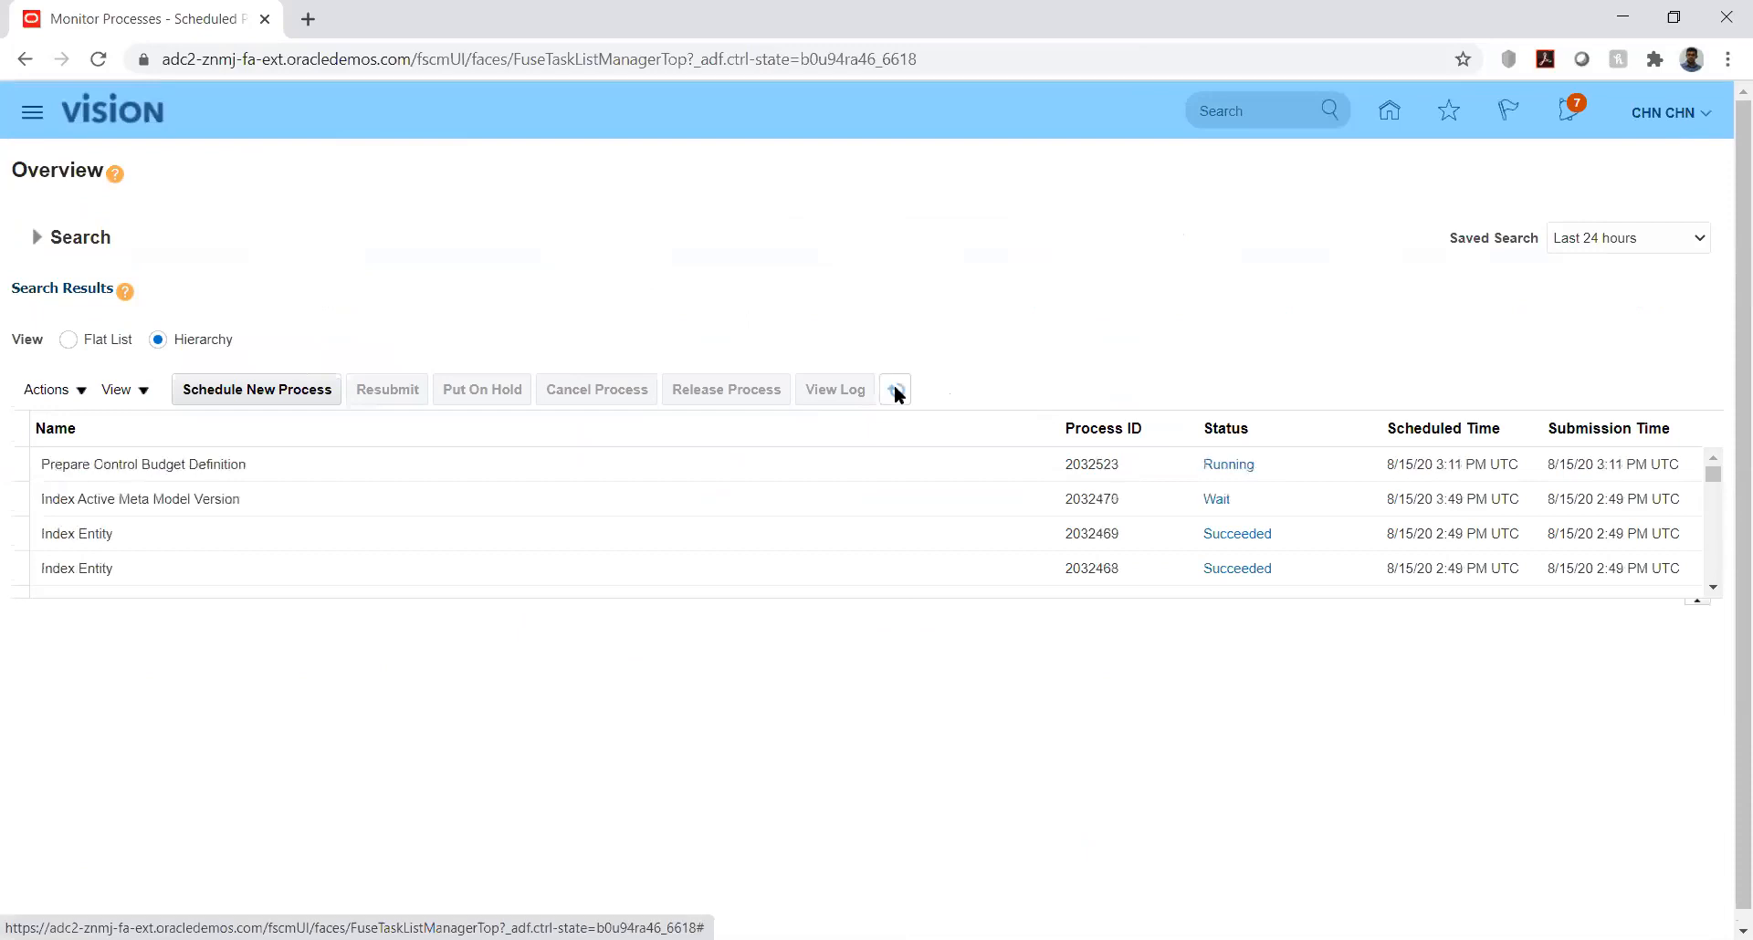
left_click(896, 391)
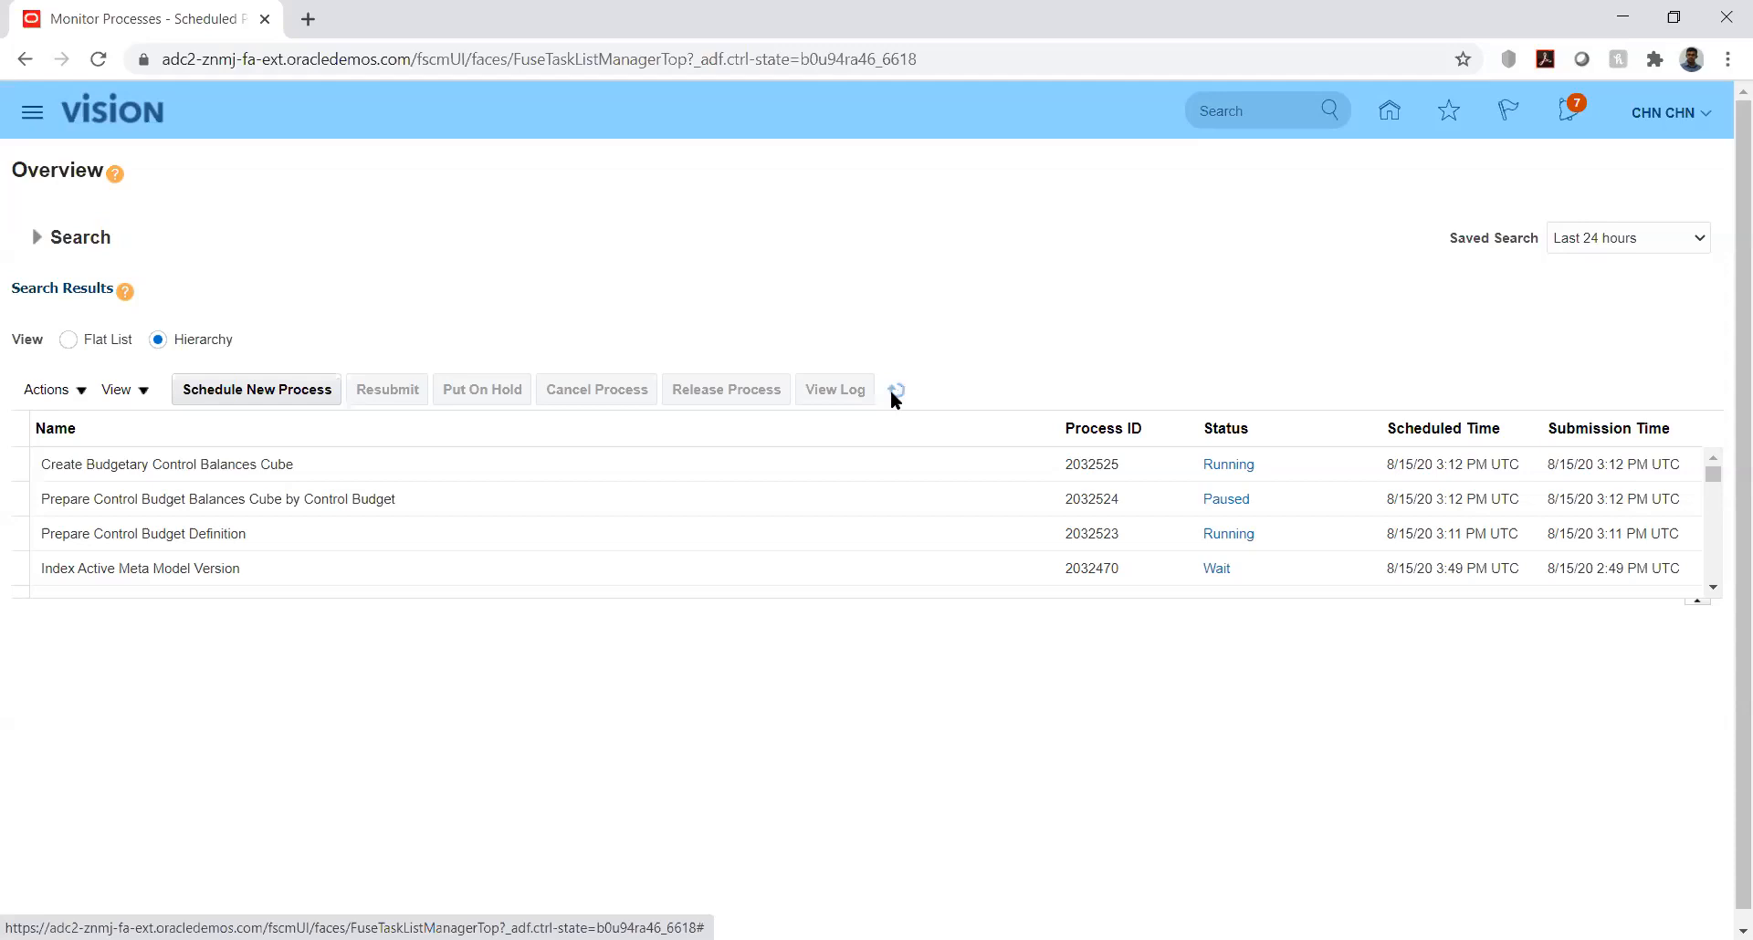
left_click(892, 393)
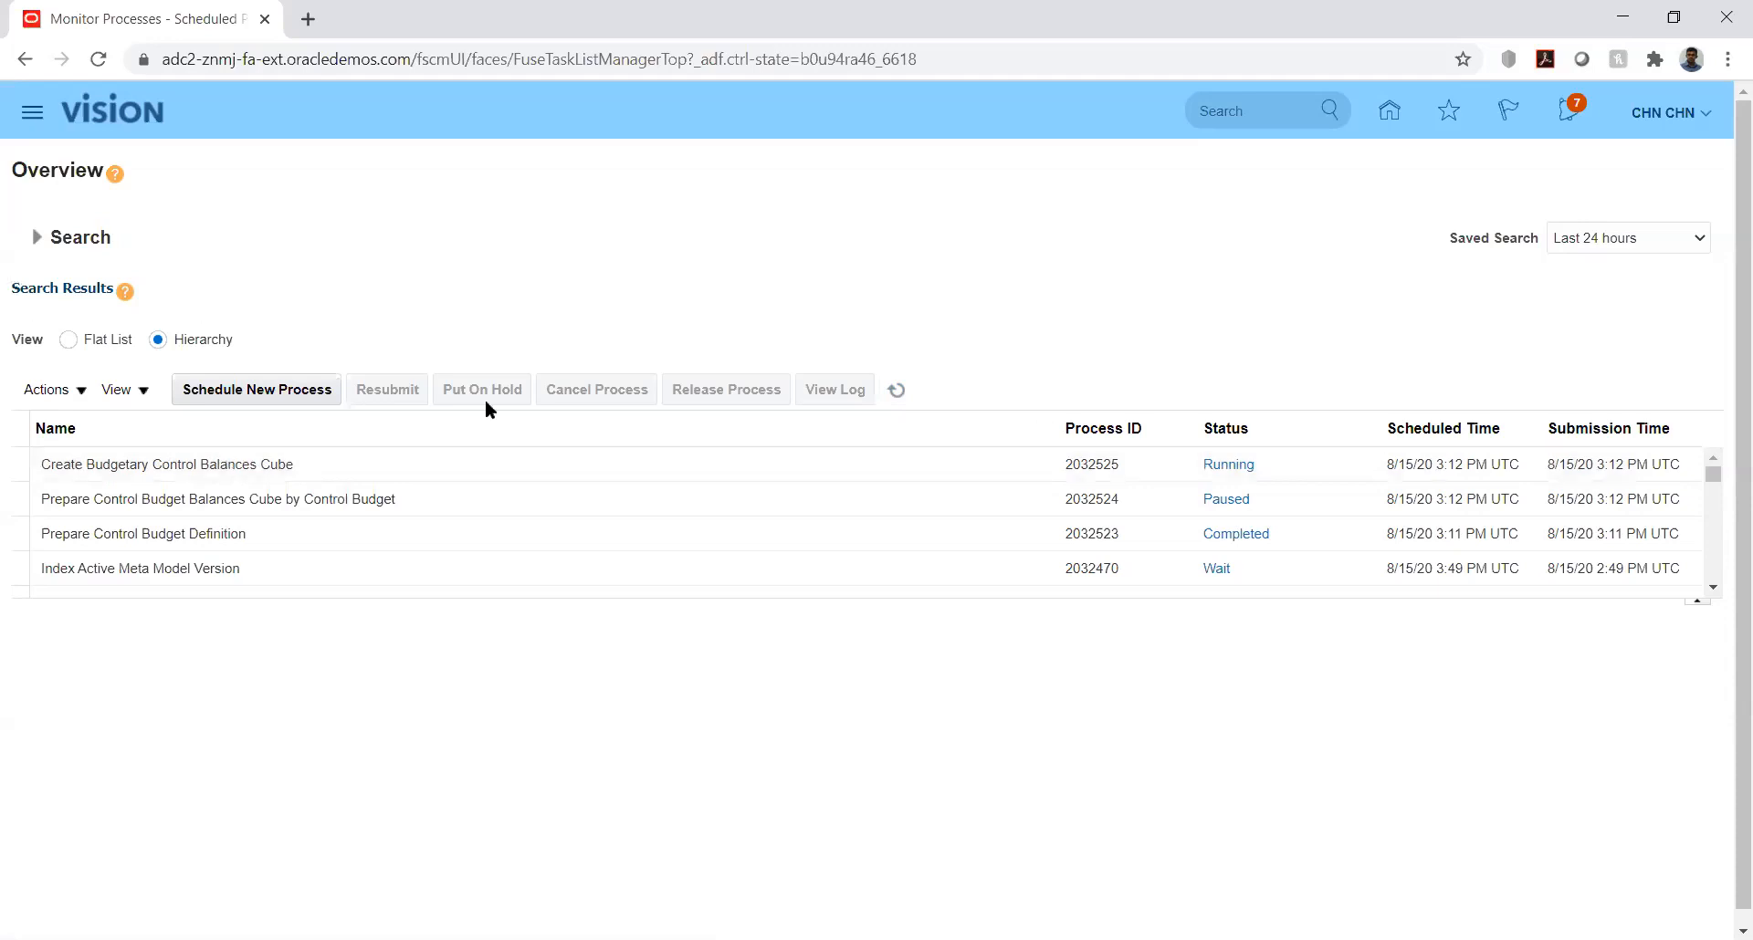
left_click(895, 391)
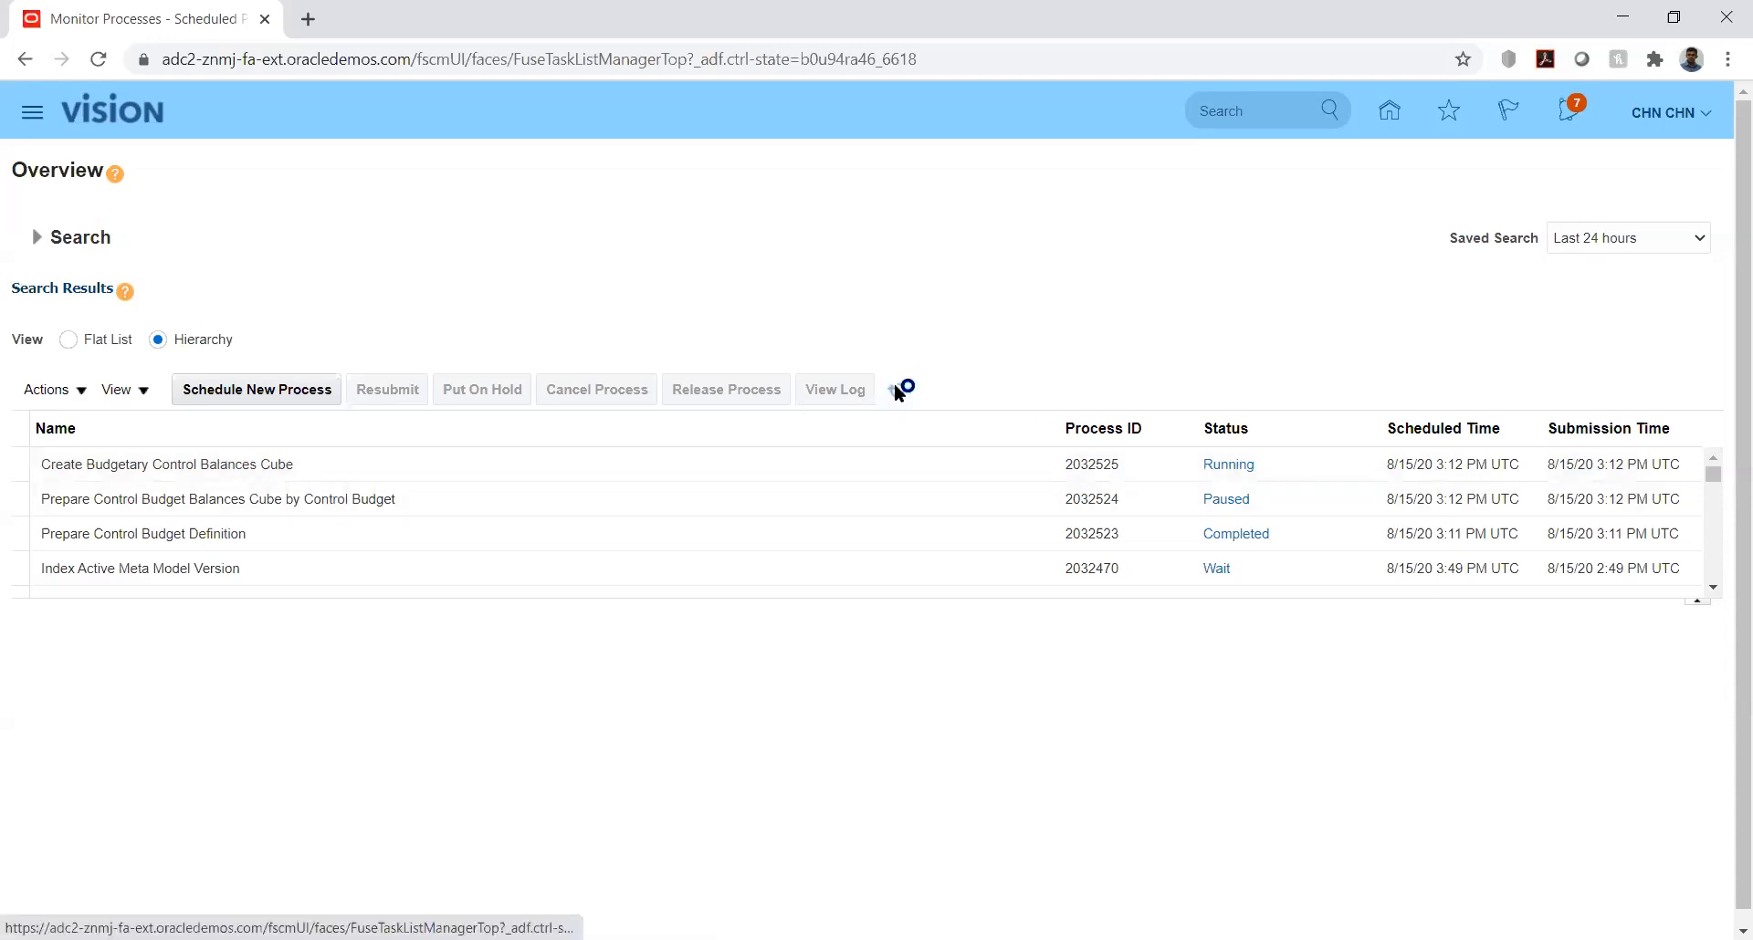
left_click(895, 391)
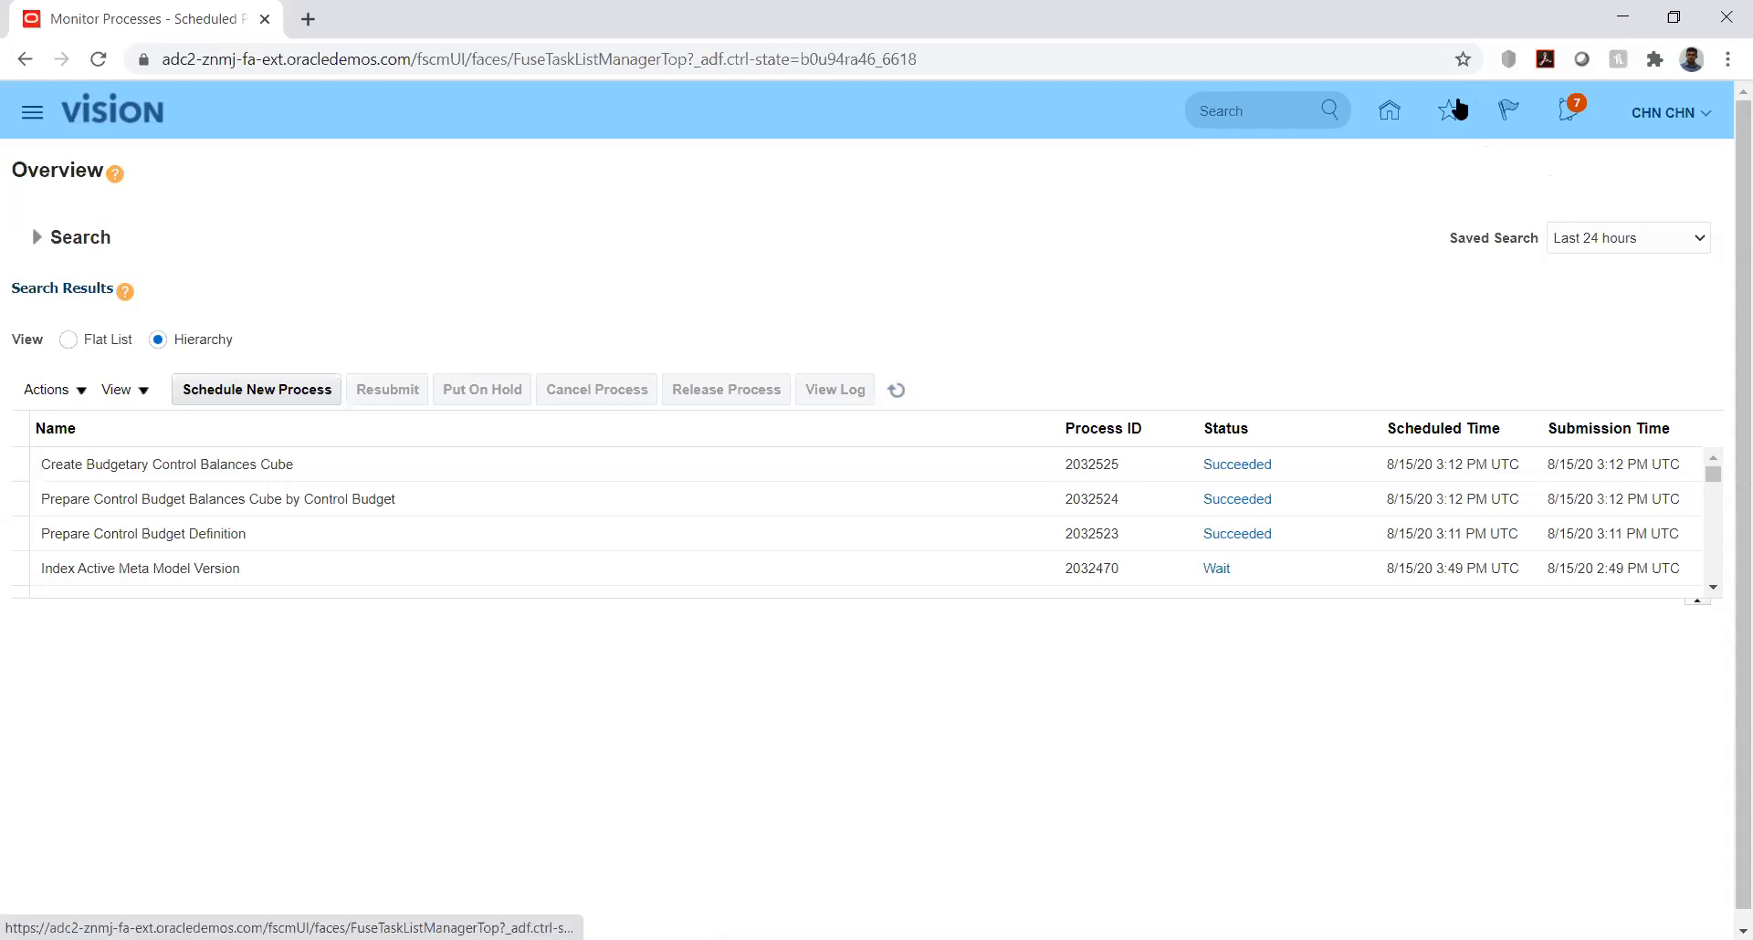
left_click(1705, 115)
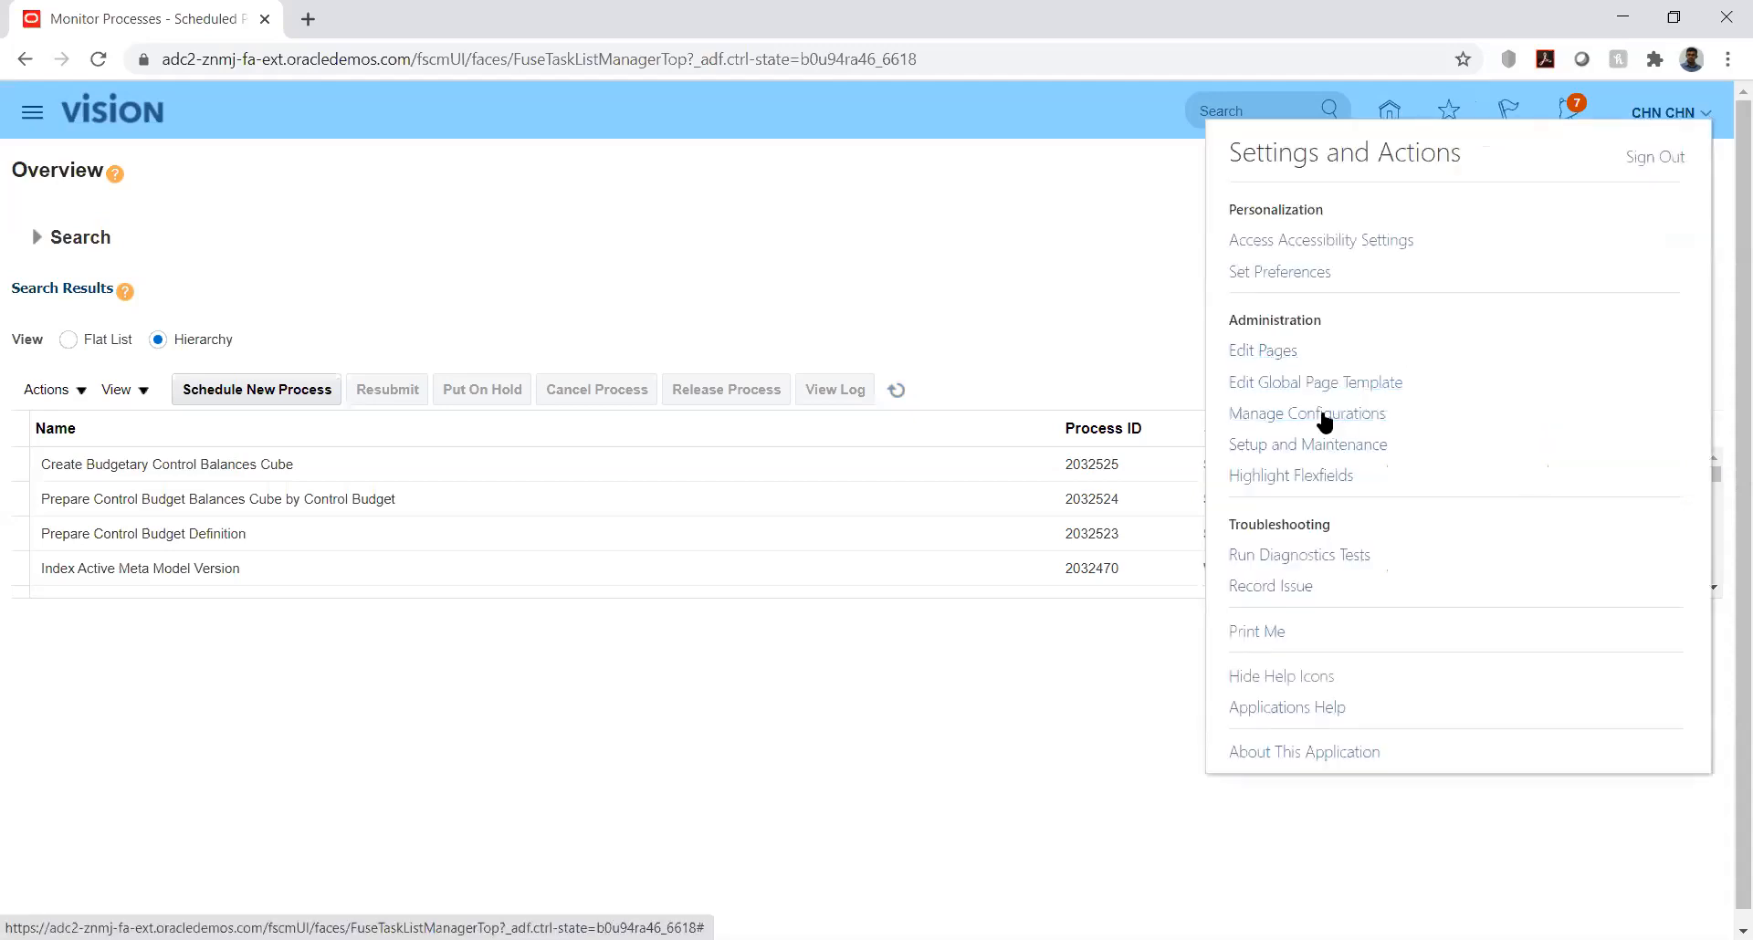
left_click(1191, 265)
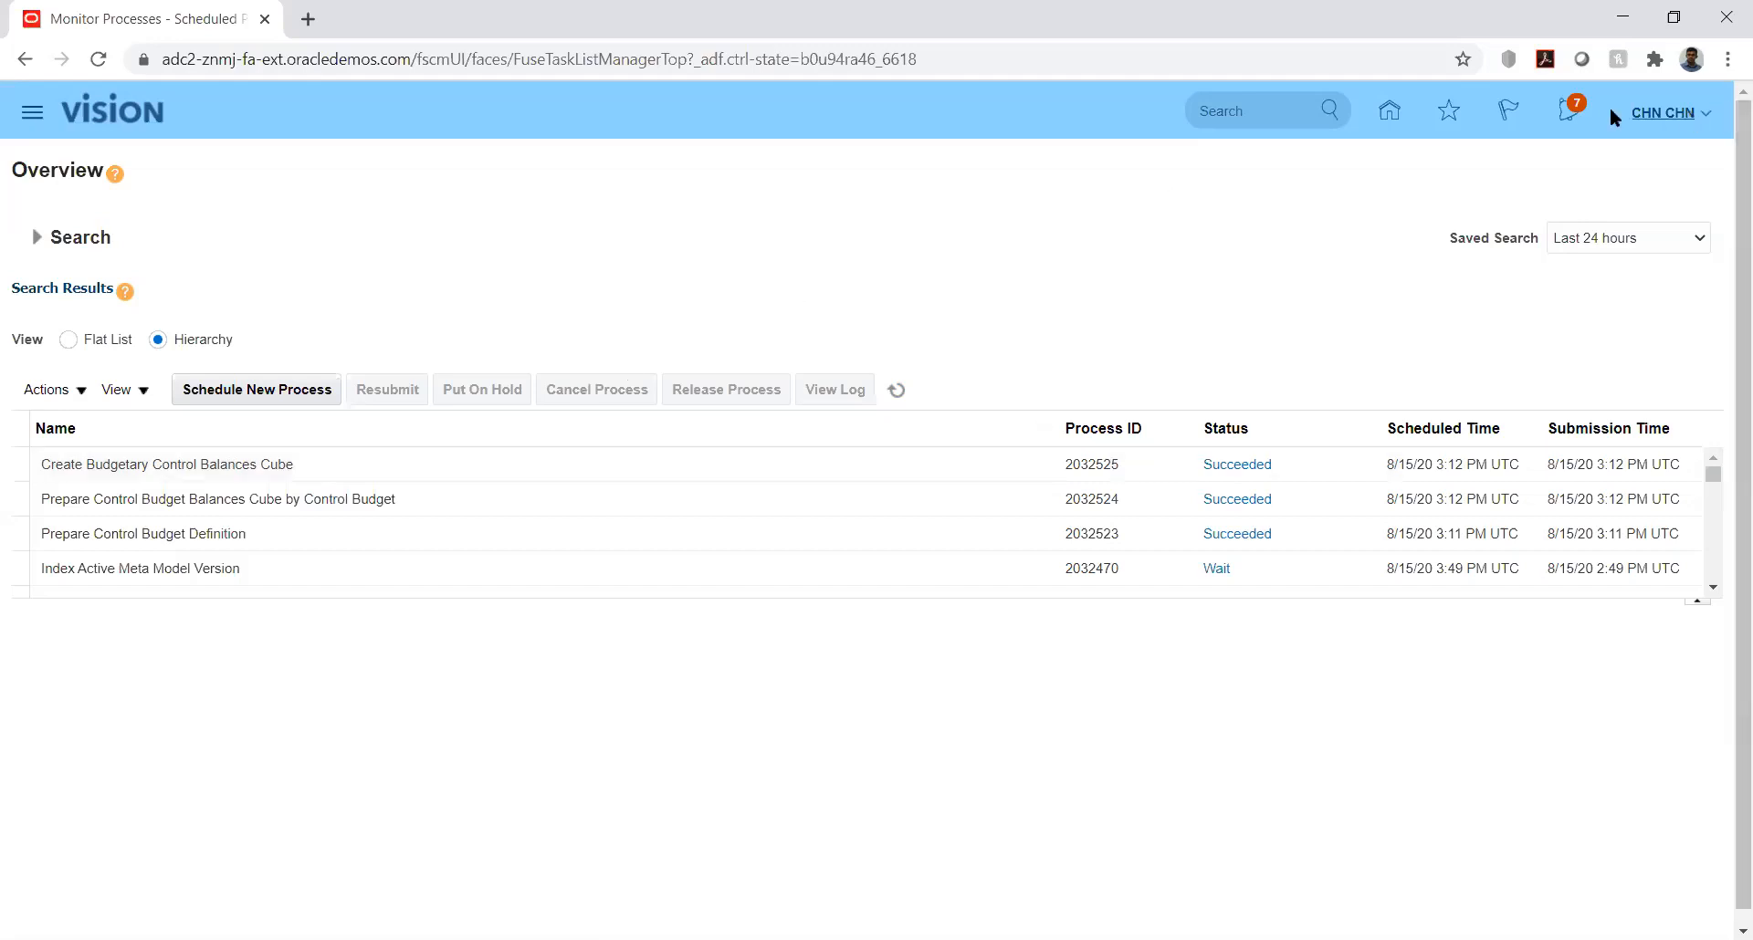
Step: Return to the home page and look through the available work areas
left_click(1388, 110)
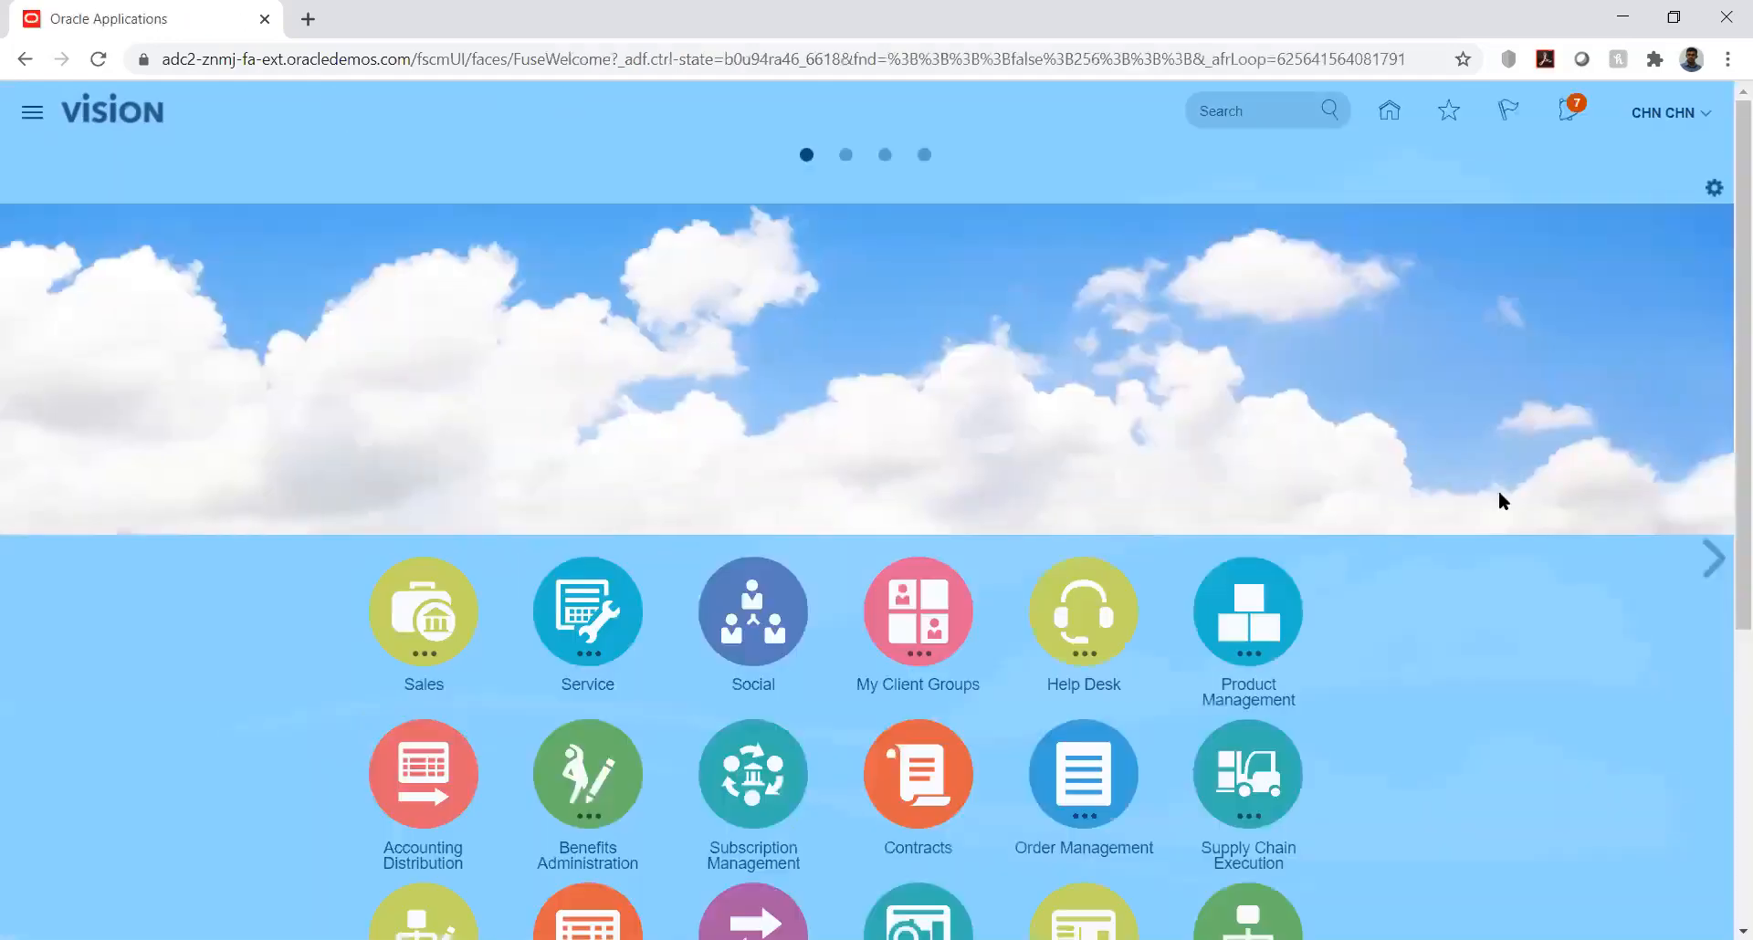
scroll(1724, 512, "down", 2)
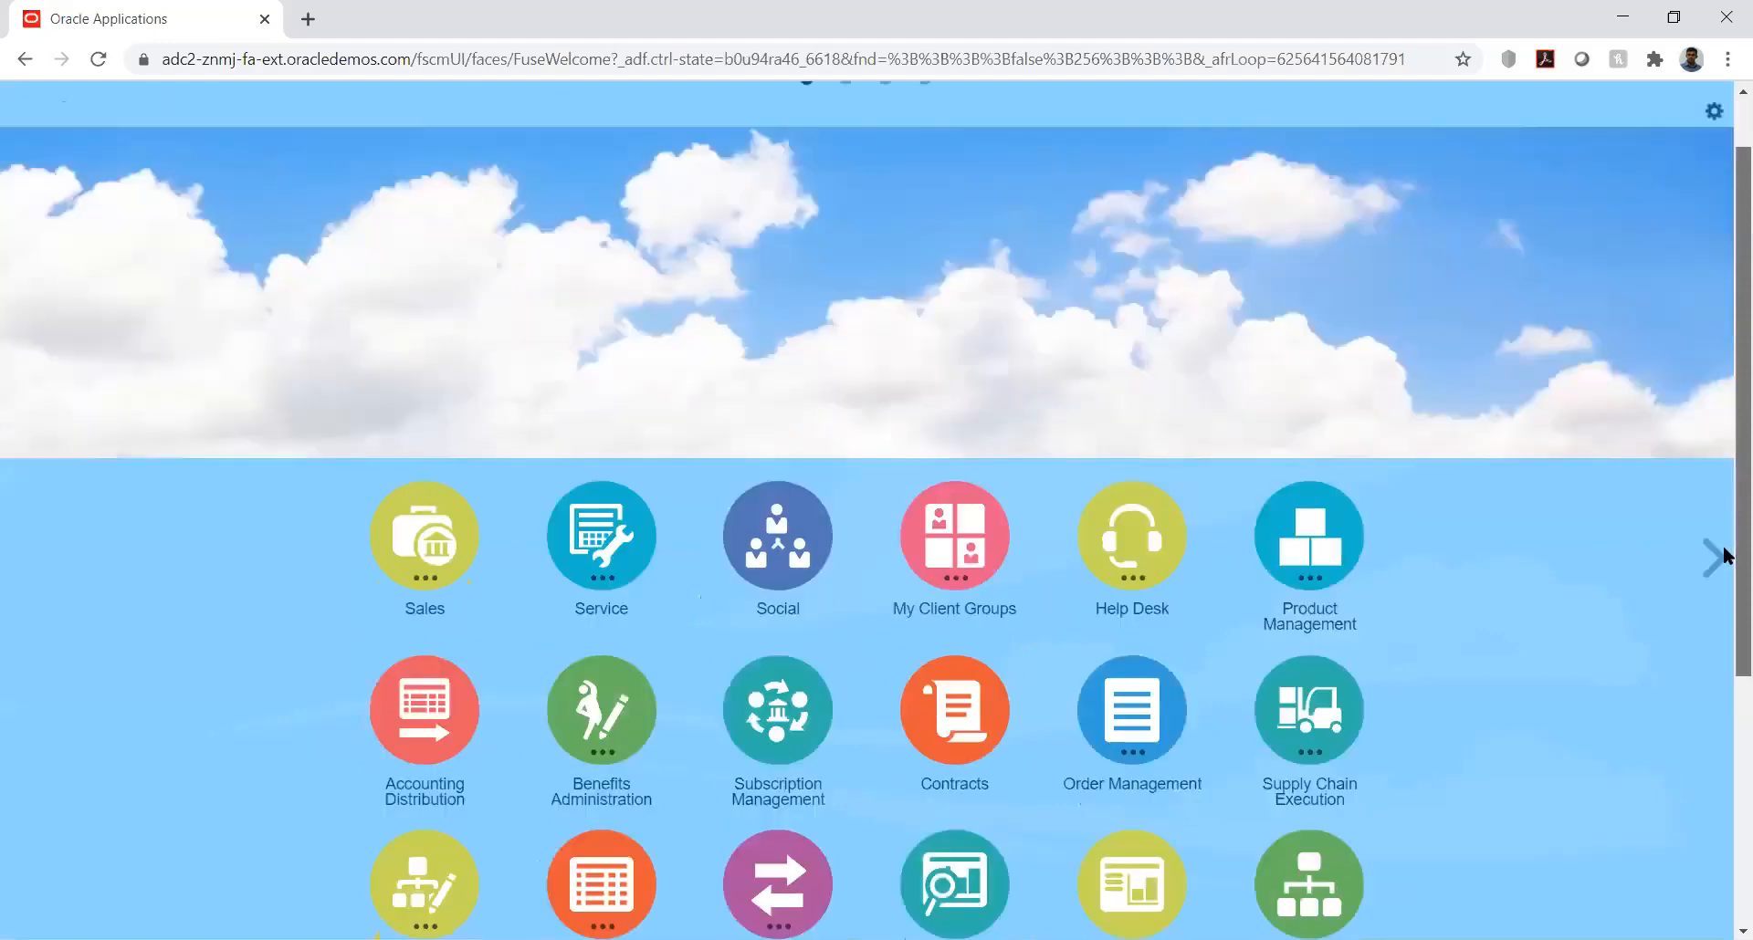
scroll(1724, 555, "down", 5)
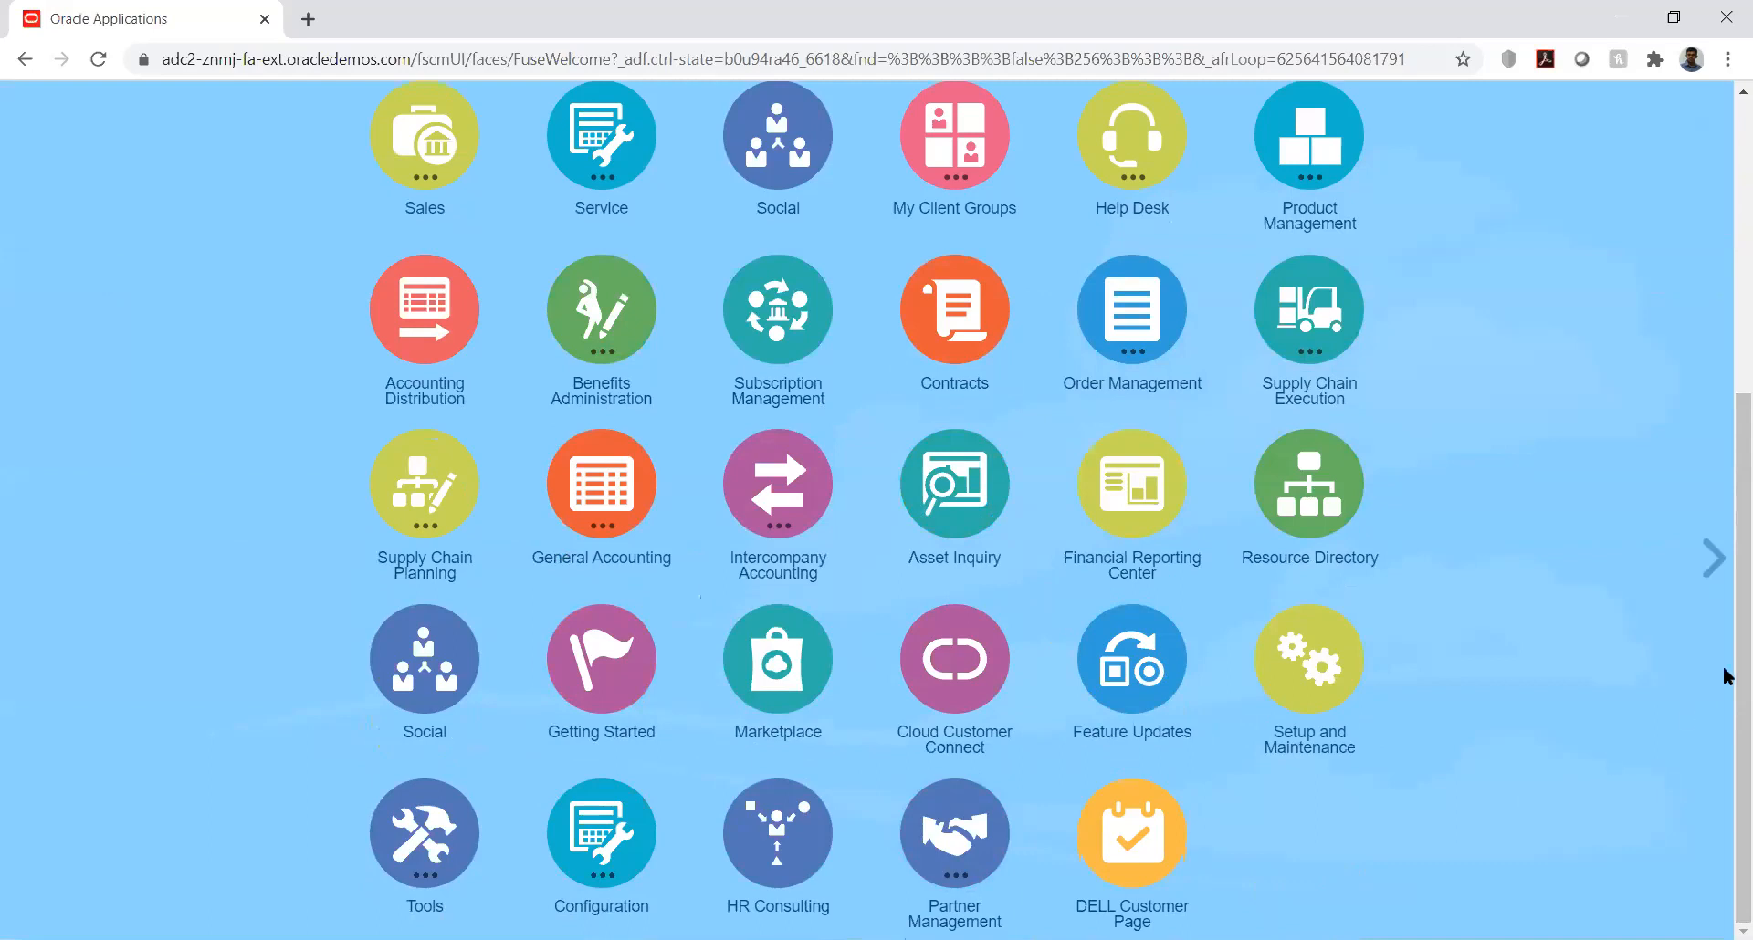
left_click(1725, 365)
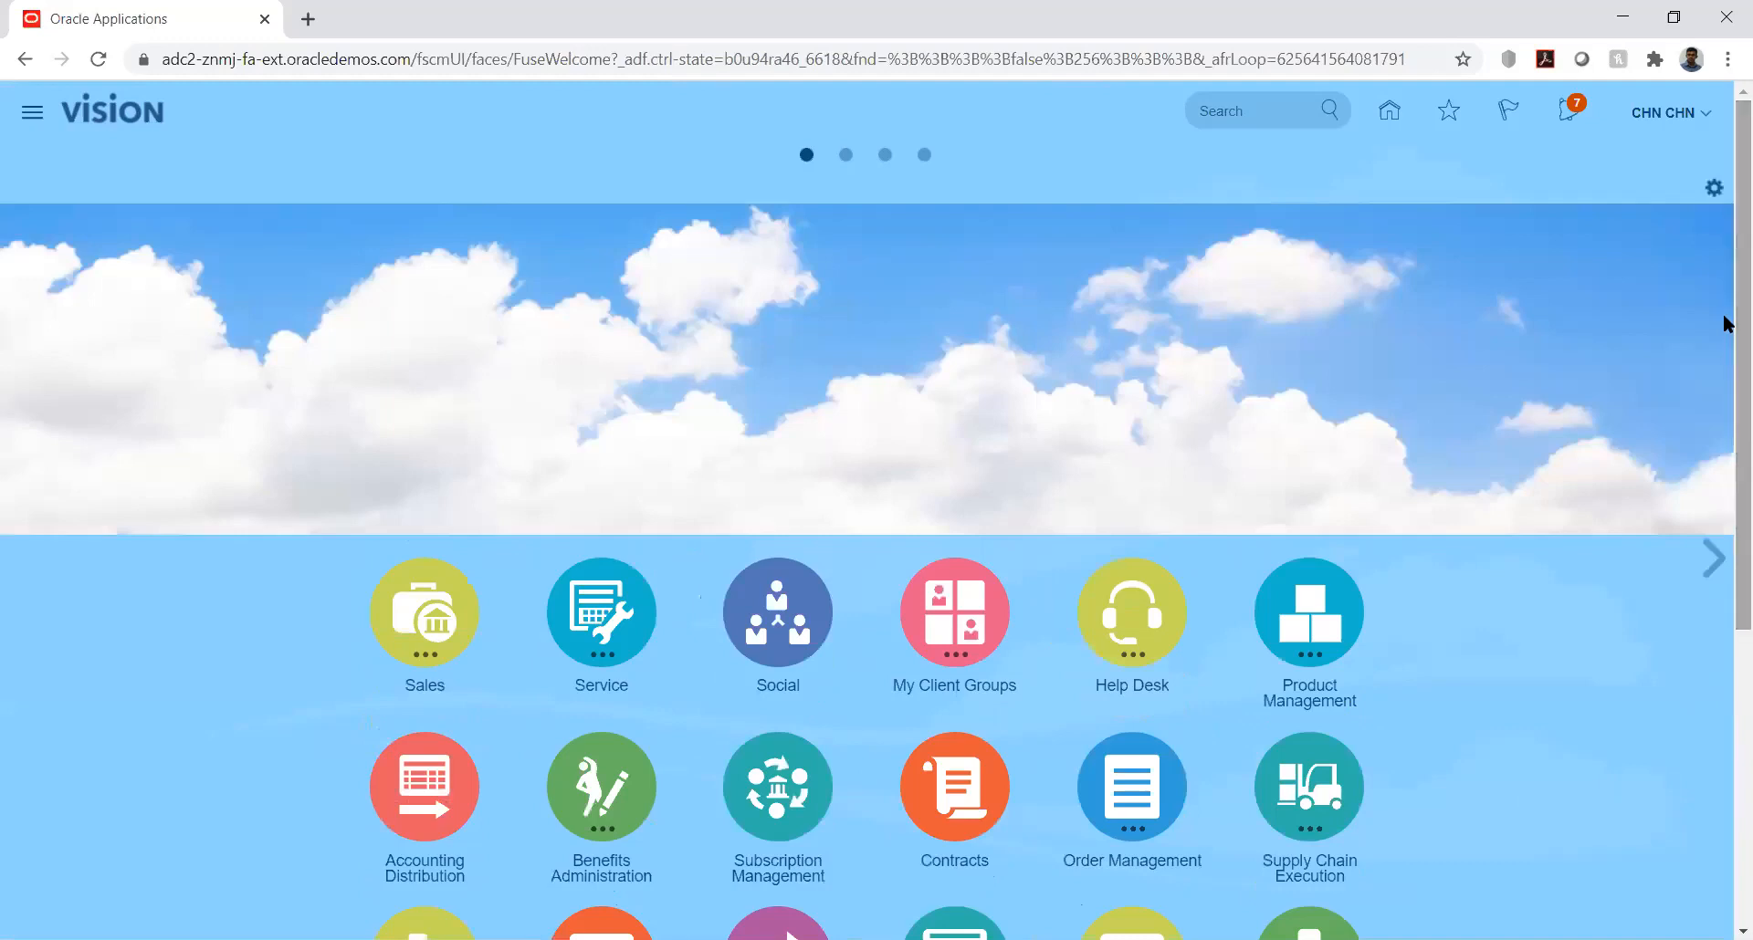